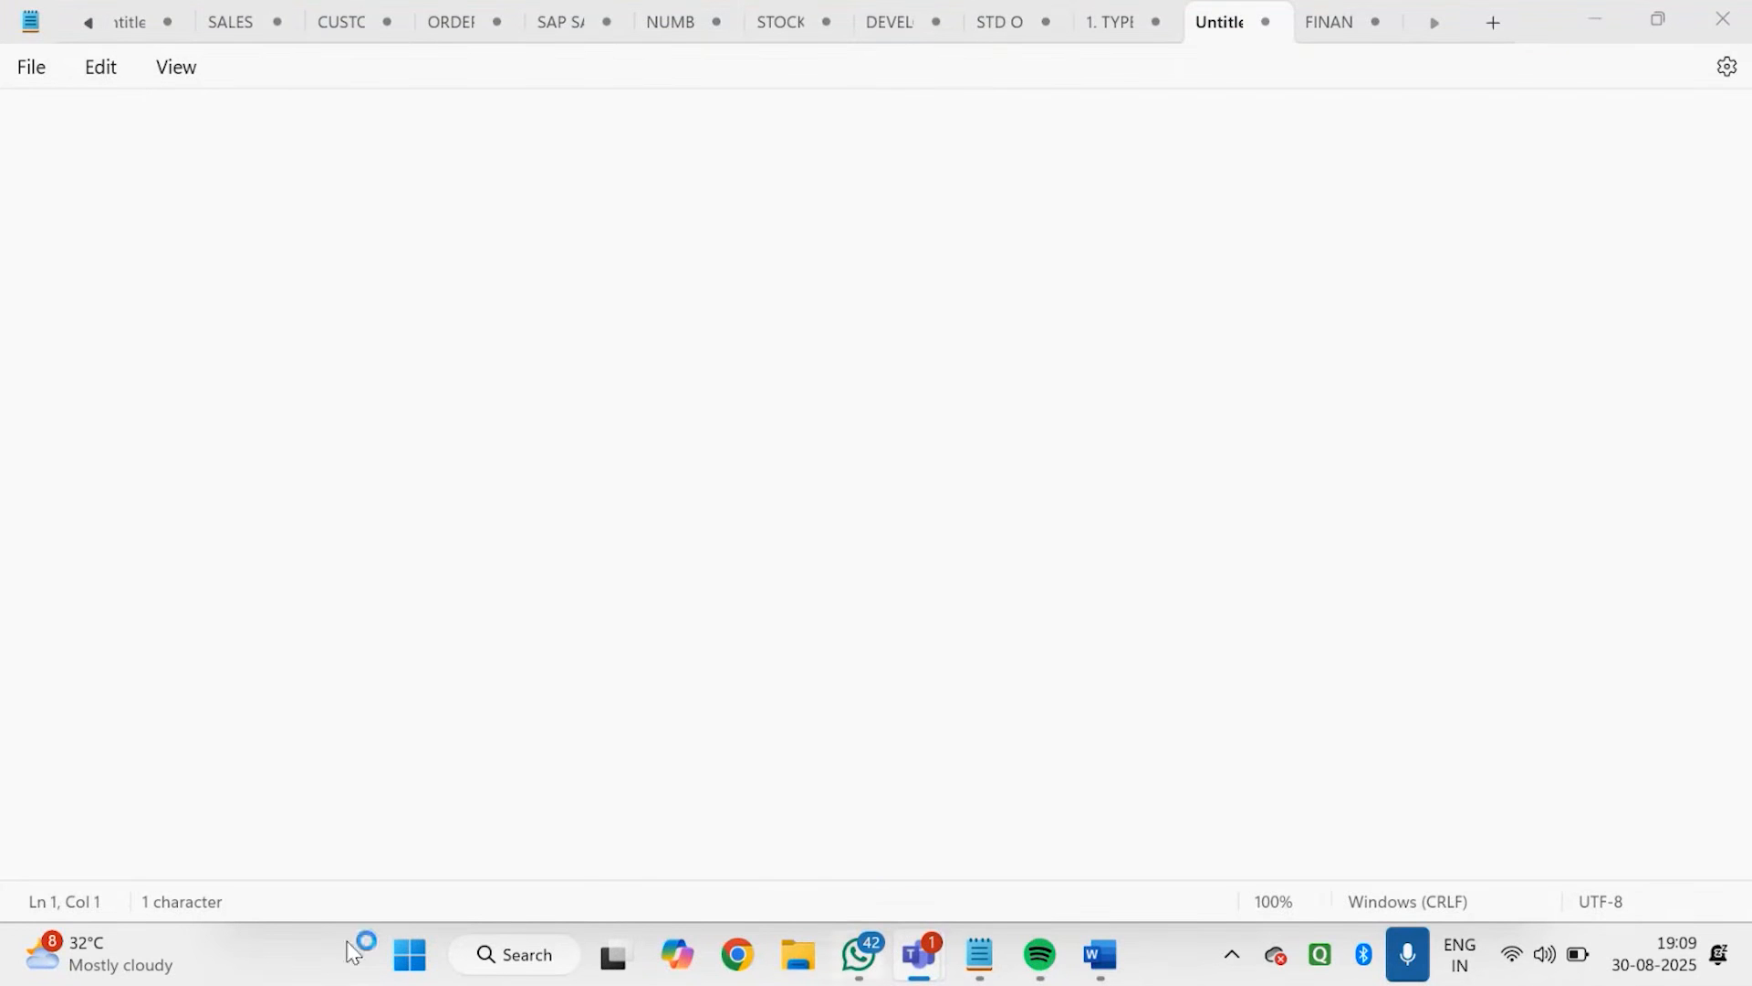
Launch SAP Logon and open the S4 HANA 2023 Functional Server connection
{"action": "left_click", "coordinate": [517, 952]}
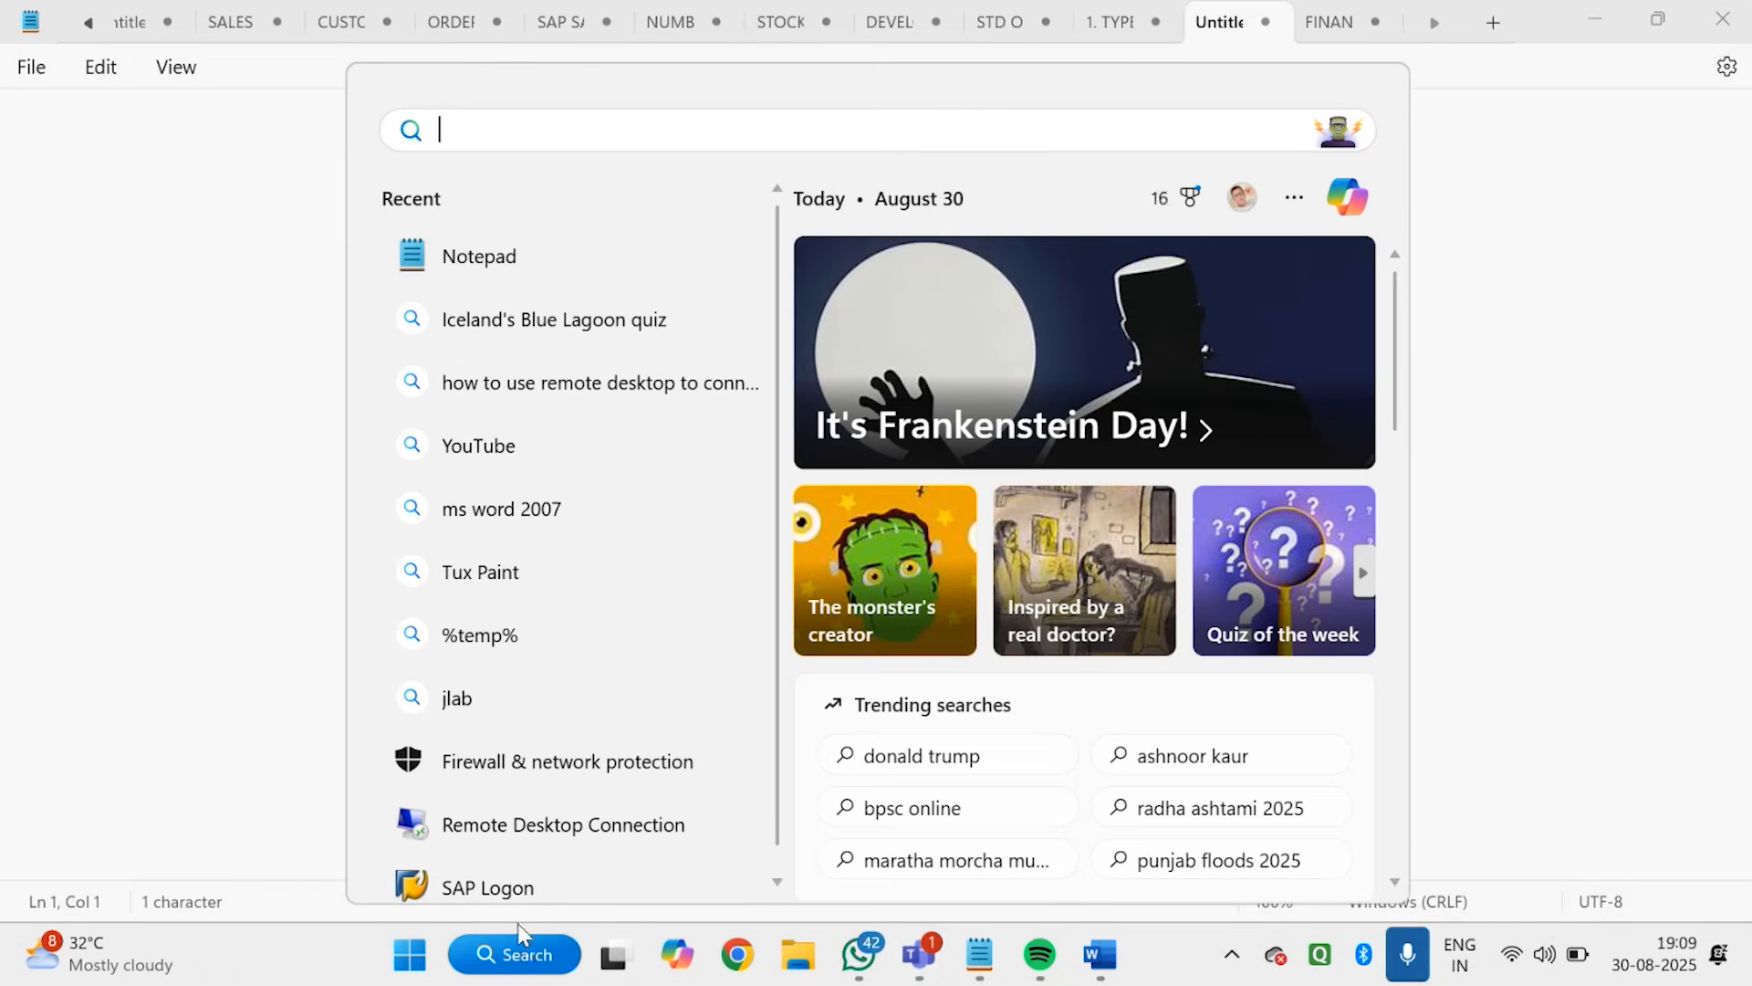
{"action": "left_click", "coordinate": [488, 893]}
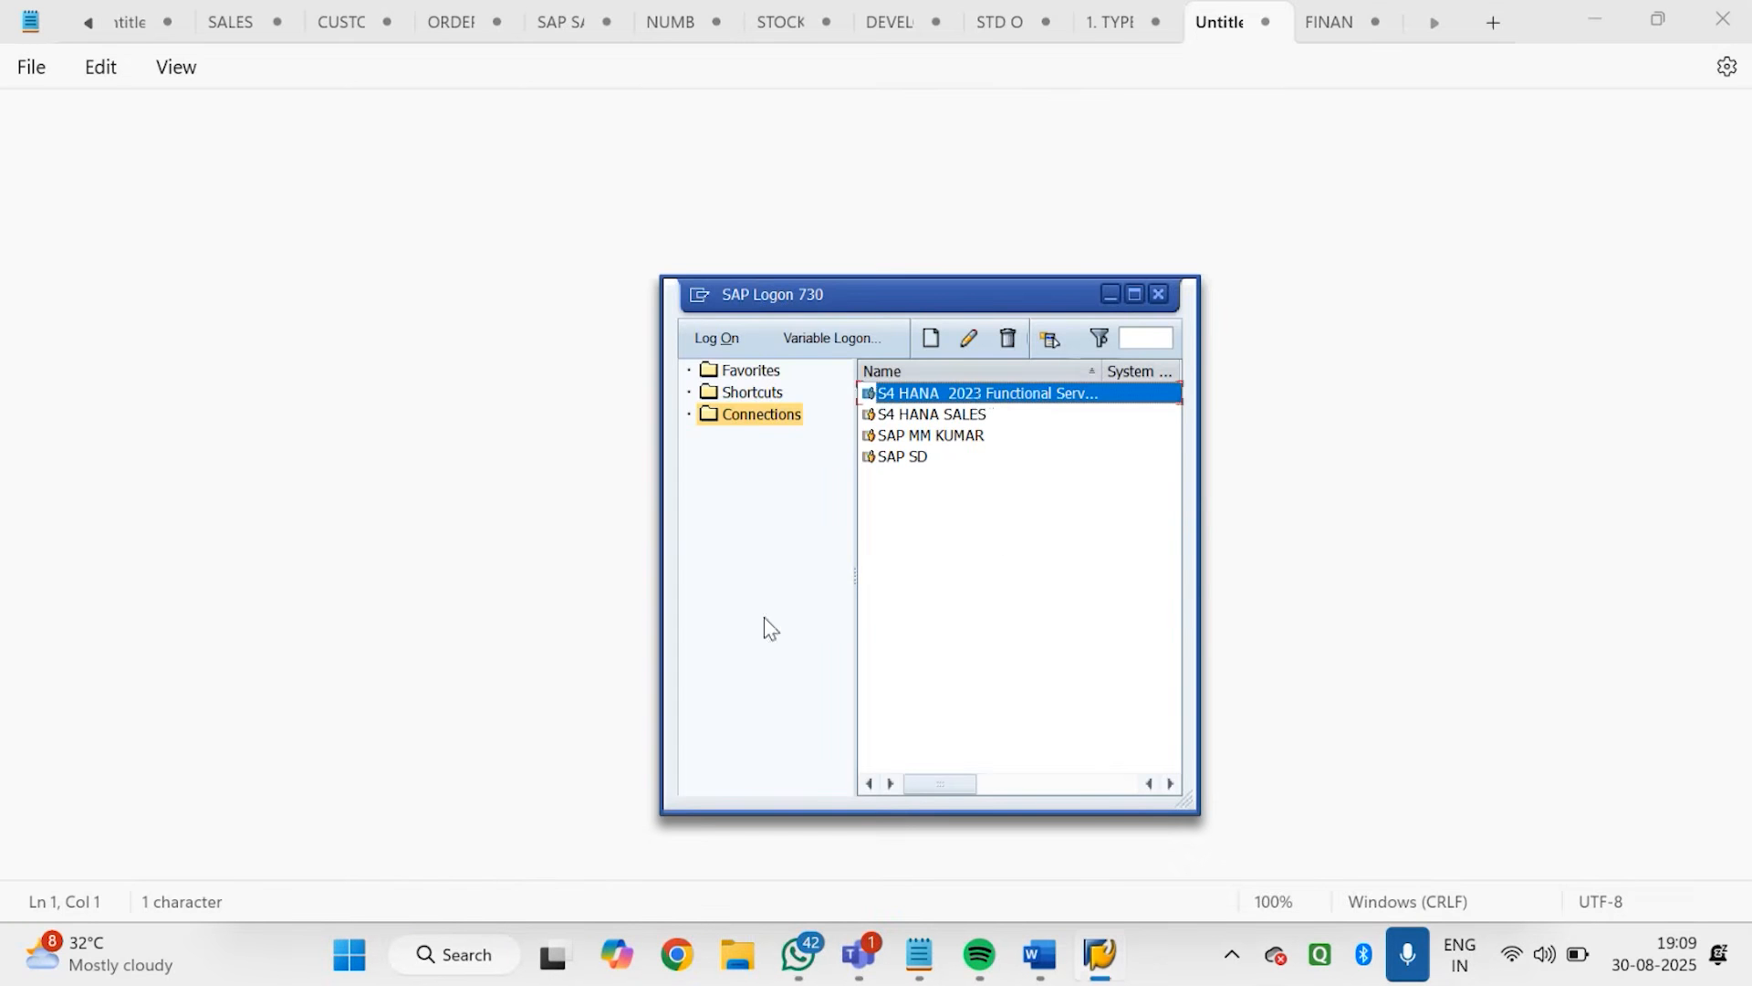
{"action": "double_click", "coordinate": [982, 394]}
Log on to client 400 with the saved user name and the account password
{"action": "left_click", "coordinate": [239, 252]}
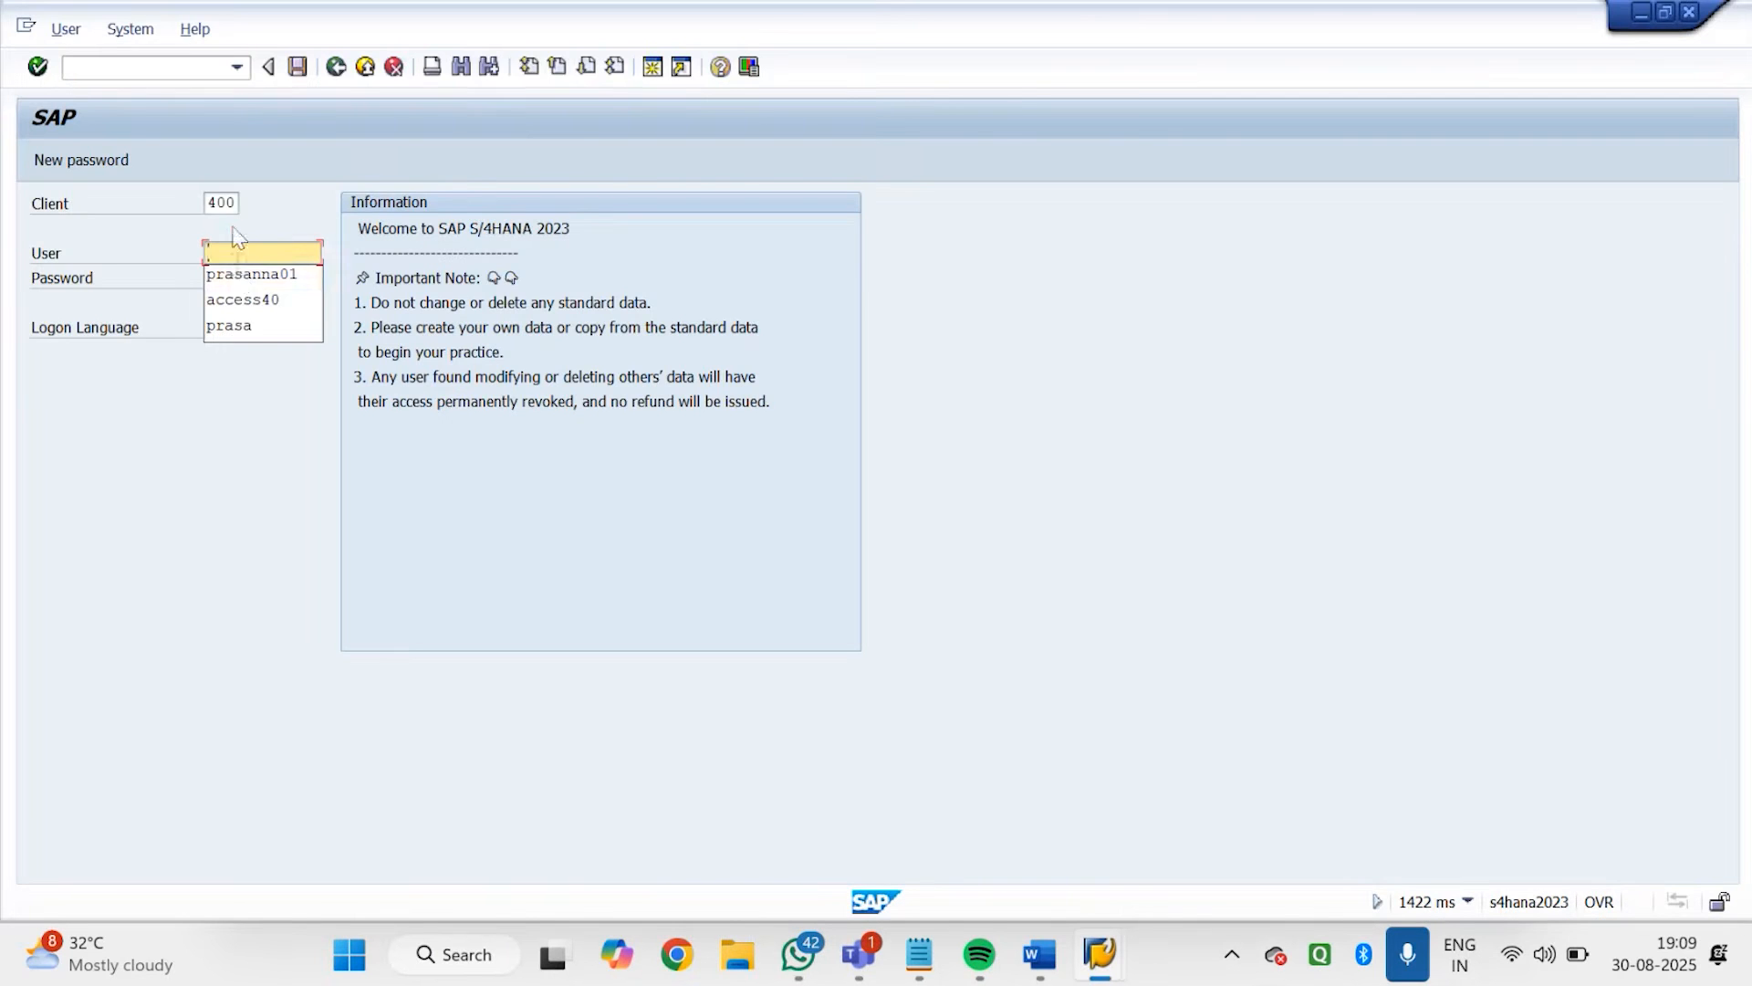
{"action": "left_click", "coordinate": [242, 273]}
{"action": "left_click", "coordinate": [243, 276]}
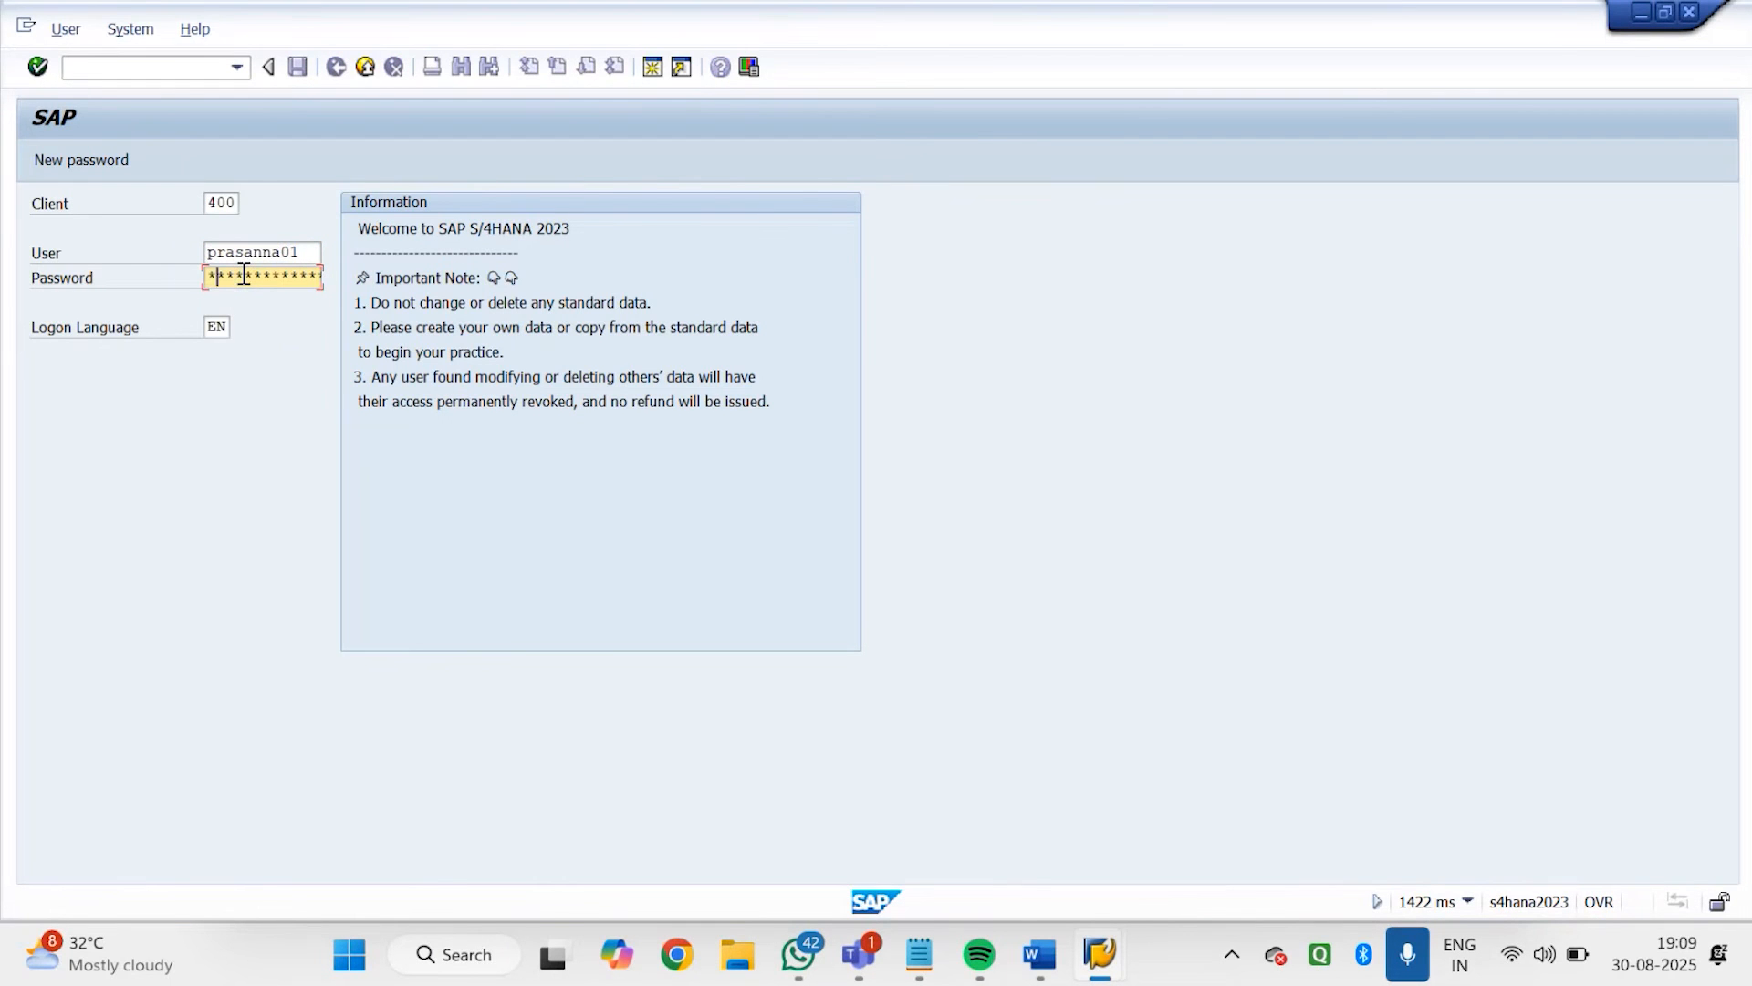
{"action": "type", "text": "*********"}
{"action": "key", "text": "Return"}
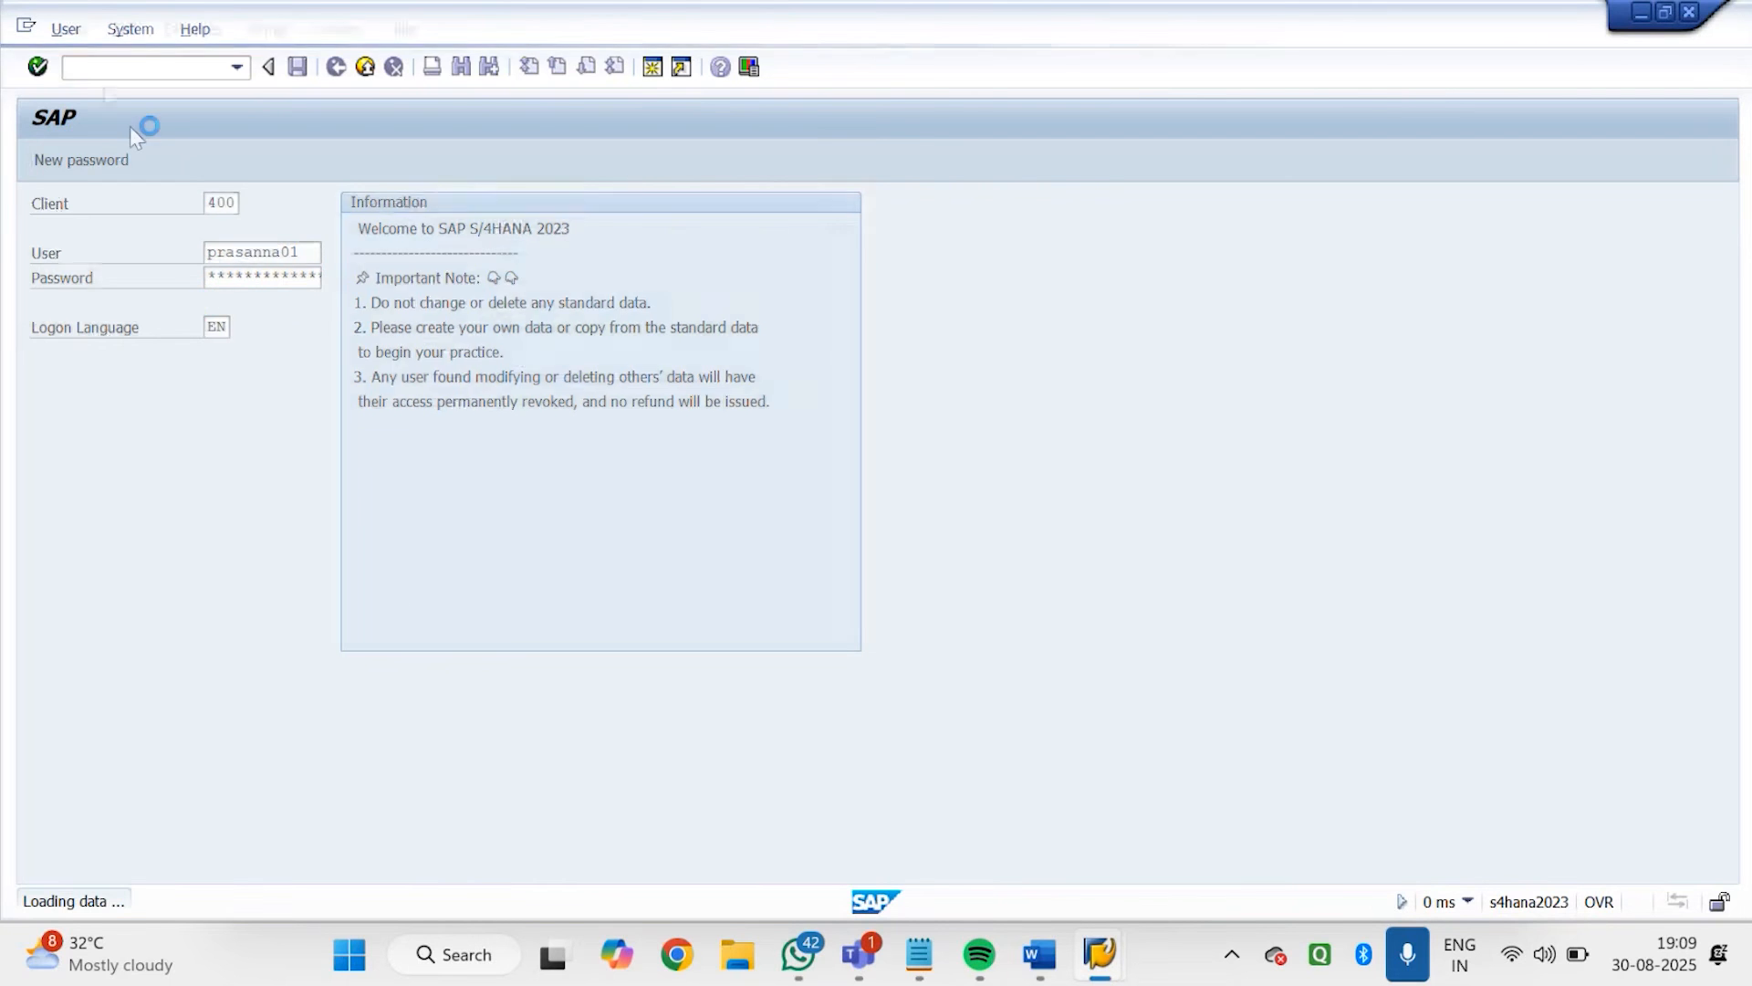
Run transaction VB02, view the available listing/exclusion condition types, and return to SAP Easy Access
{"action": "type", "text": "VB02"}
{"action": "key", "text": "Return"}
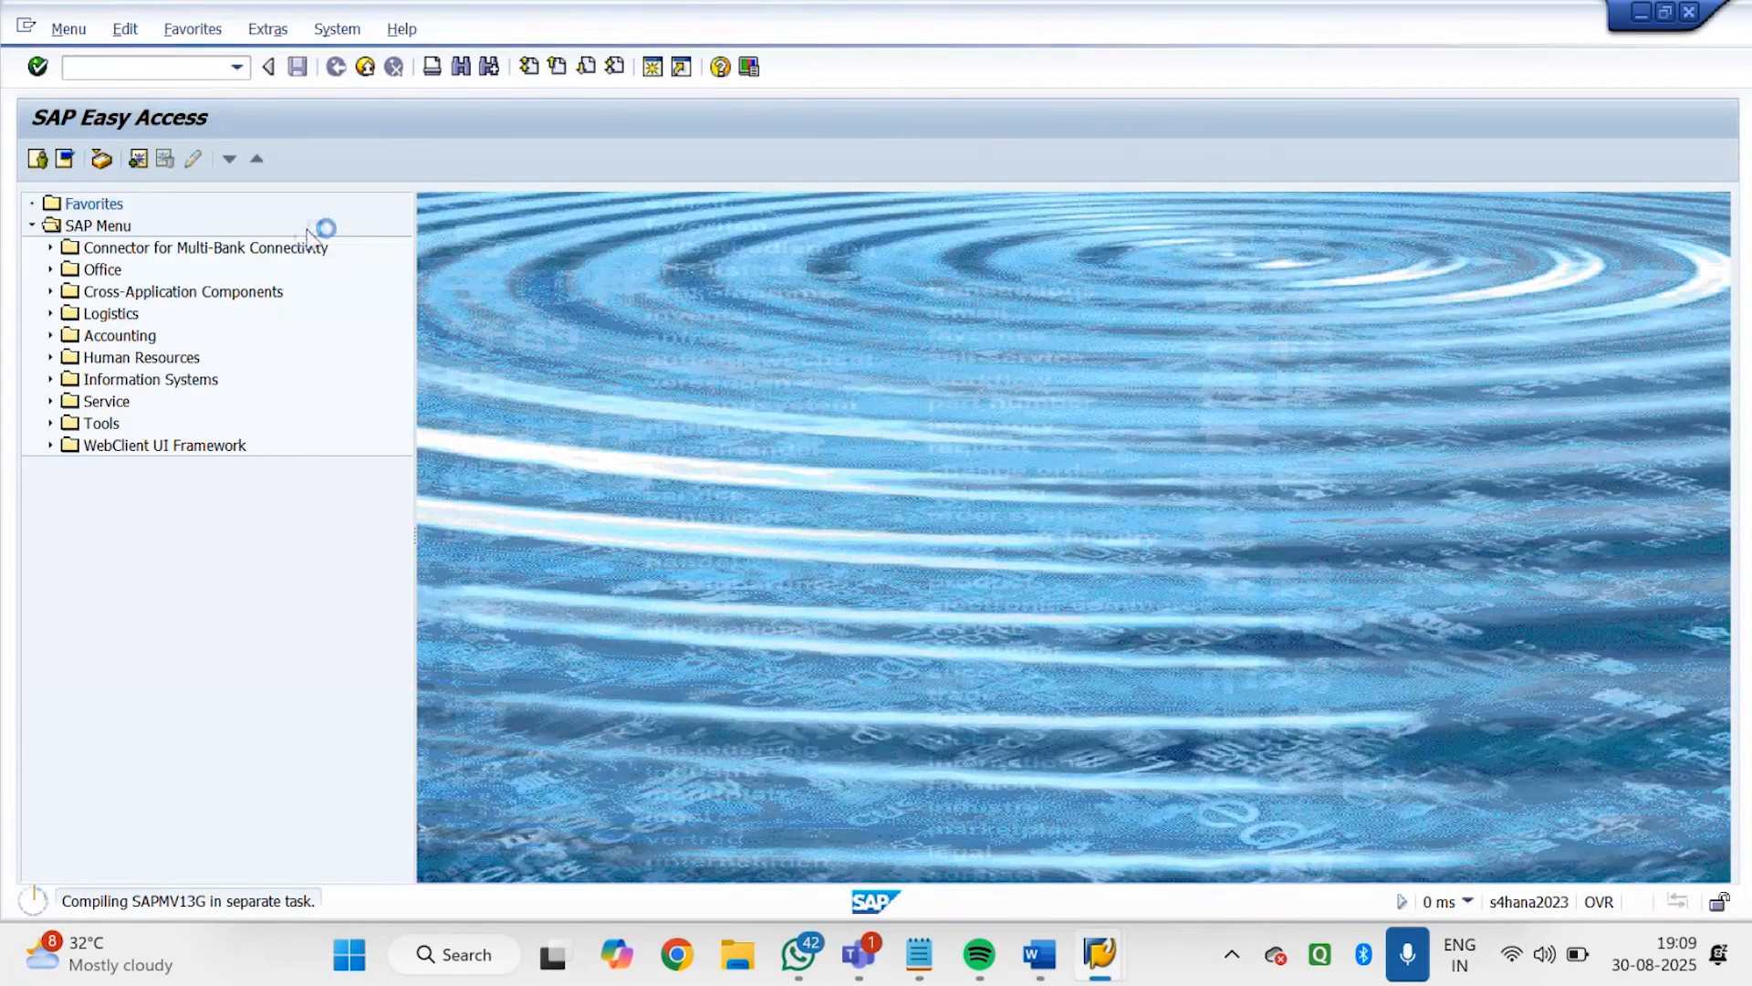
{"action": "left_click", "coordinate": [268, 253]}
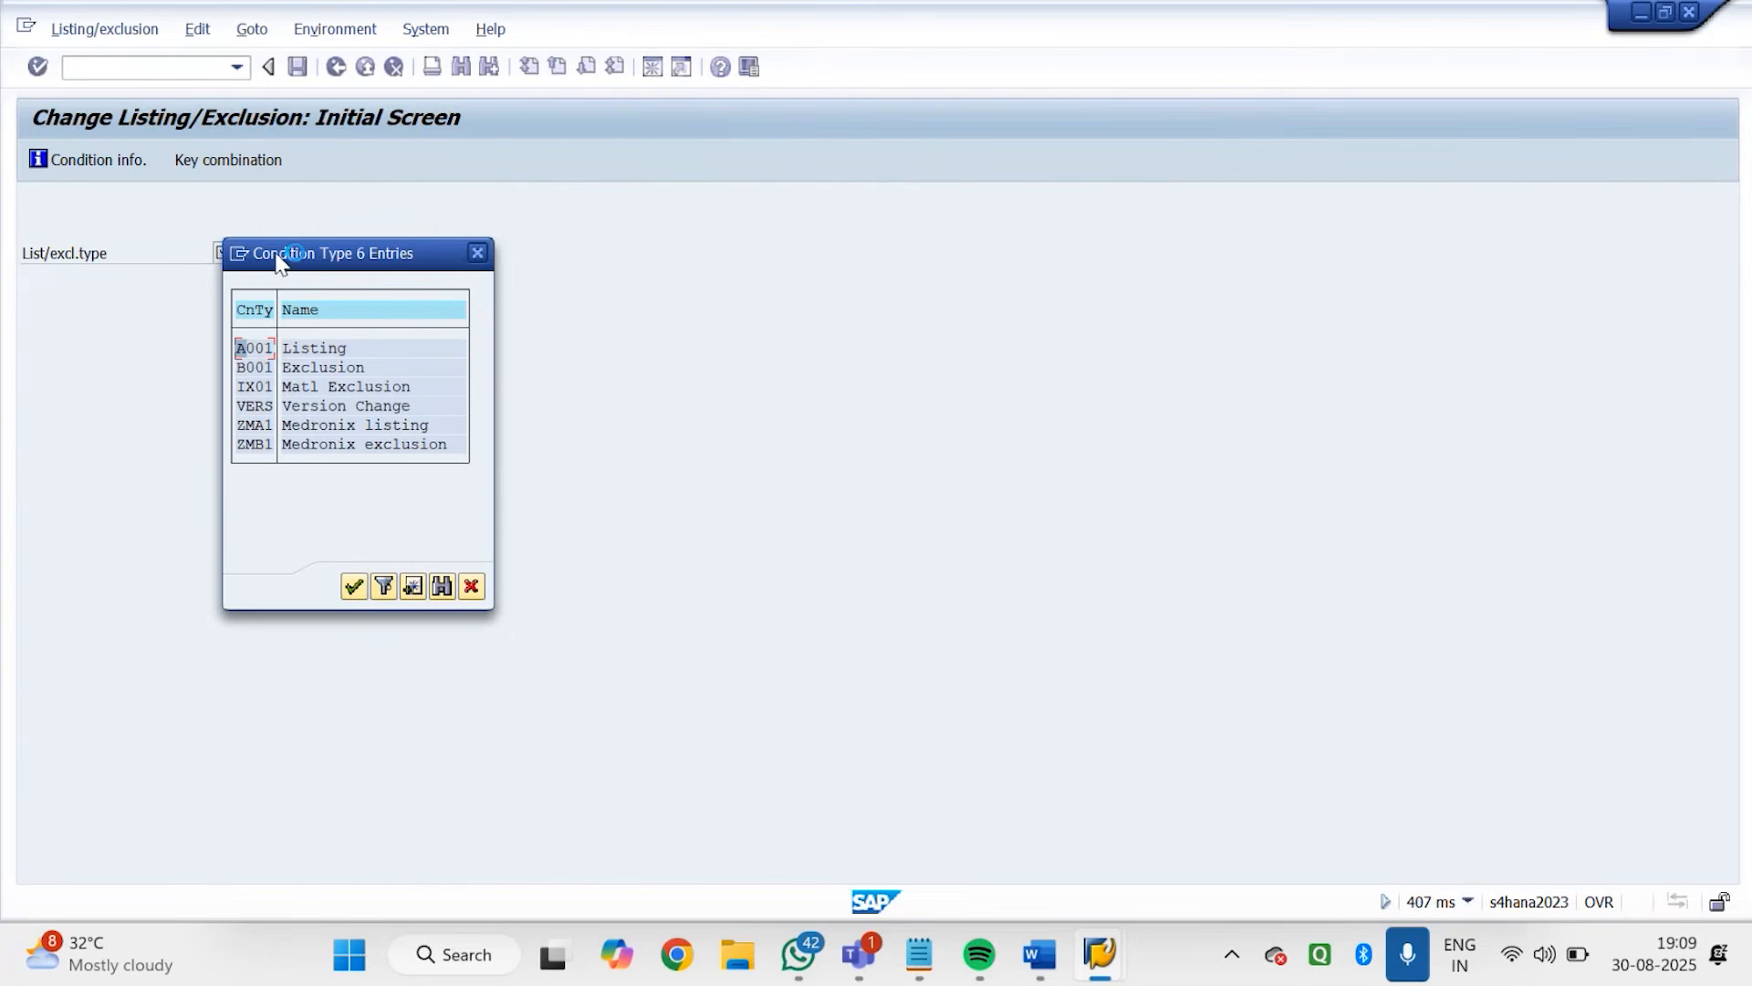
{"action": "left_click", "coordinate": [477, 253]}
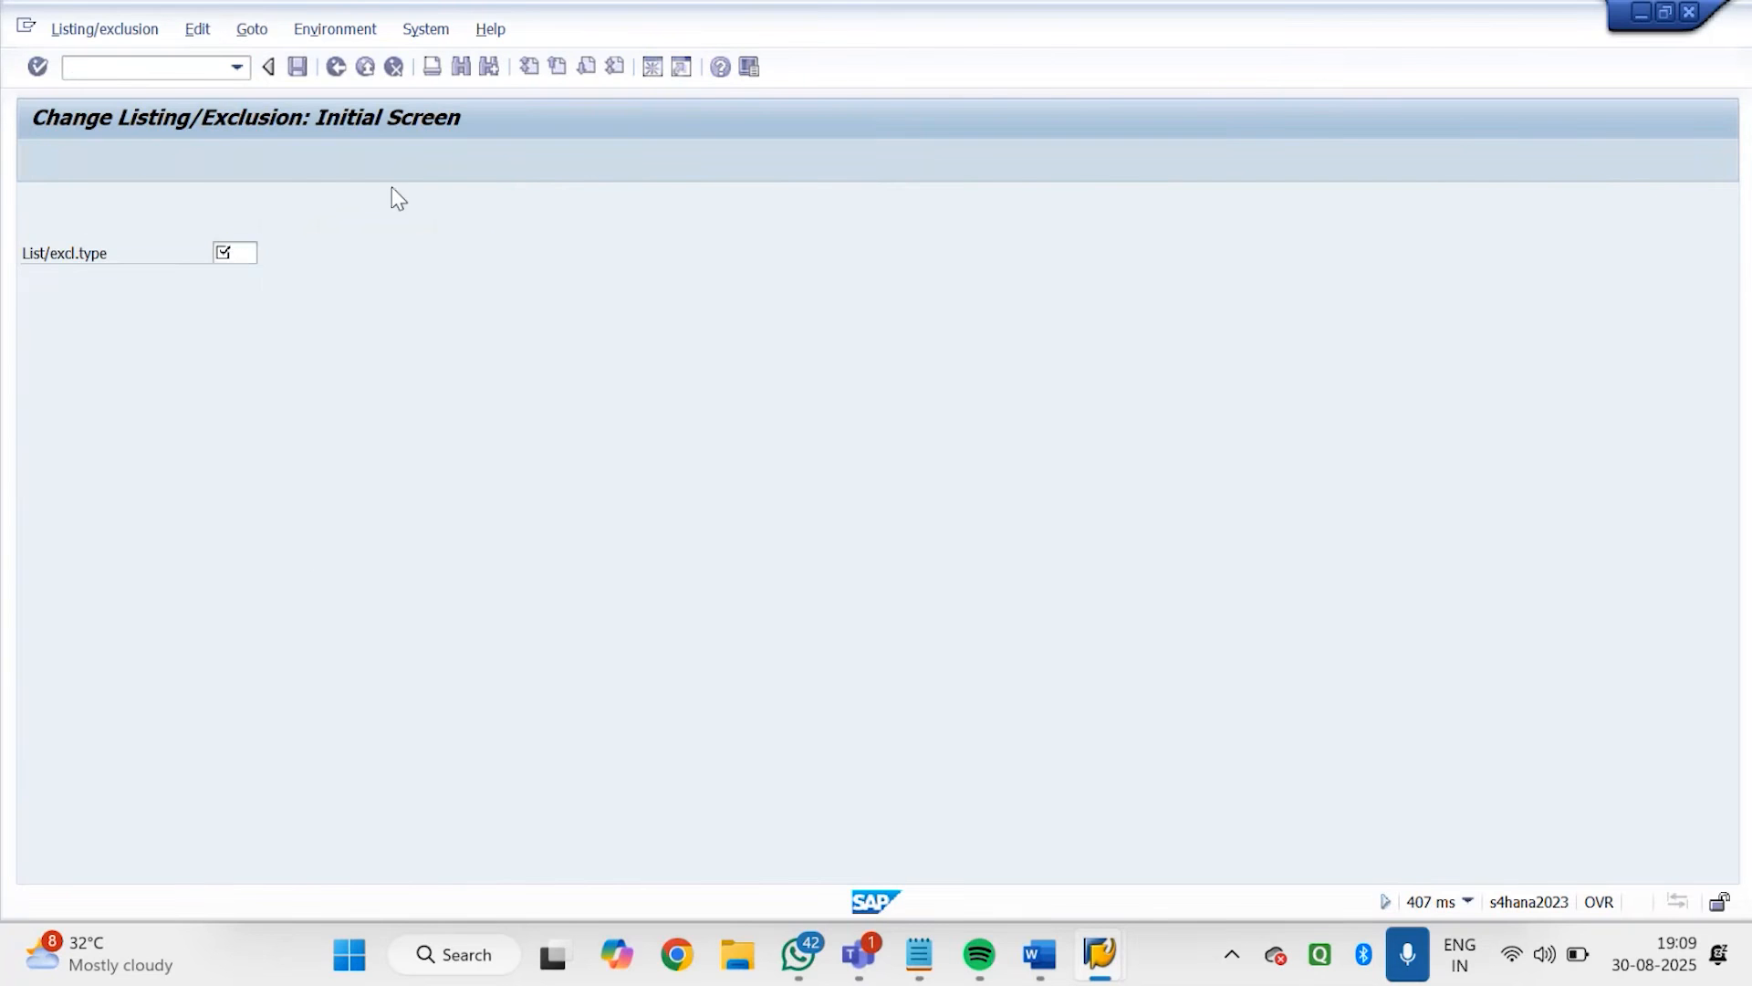
{"action": "left_click", "coordinate": [334, 68]}
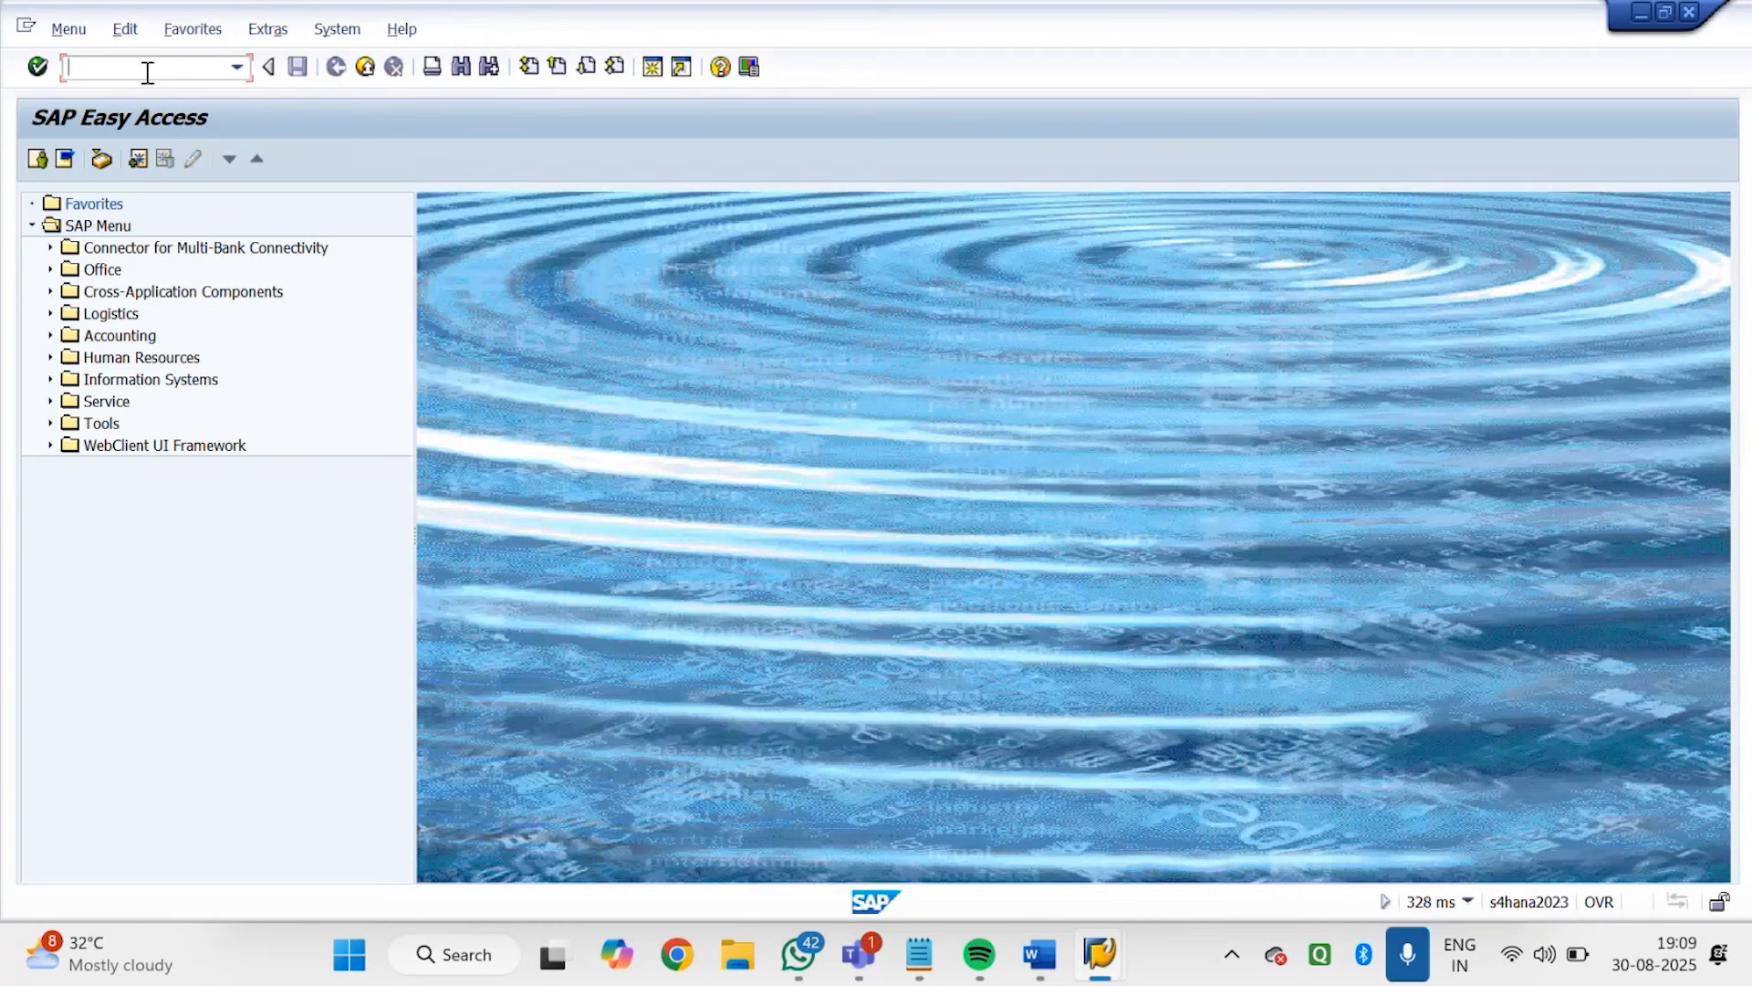
Run transaction VD52 and choose GODREJ DISTRIBUTOR-1 as customer by searching company code GDRJ
{"action": "type", "text": "VD52"}
{"action": "key", "text": "Return"}
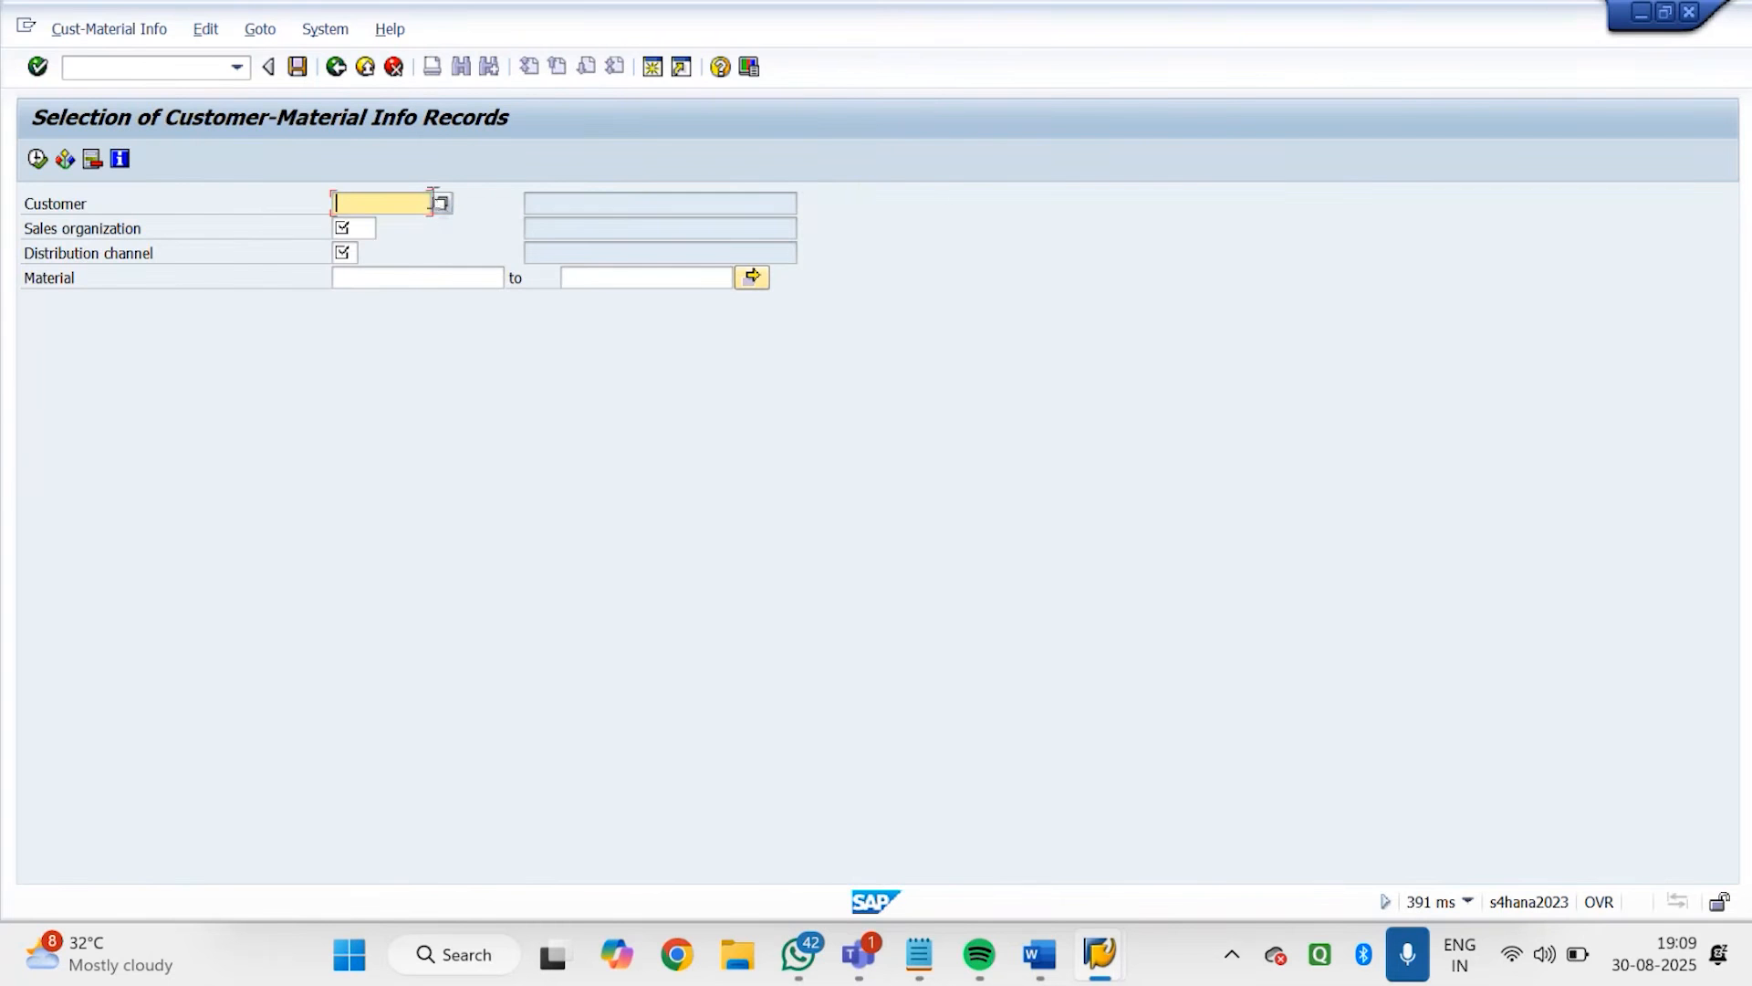
{"action": "left_click", "coordinate": [440, 201]}
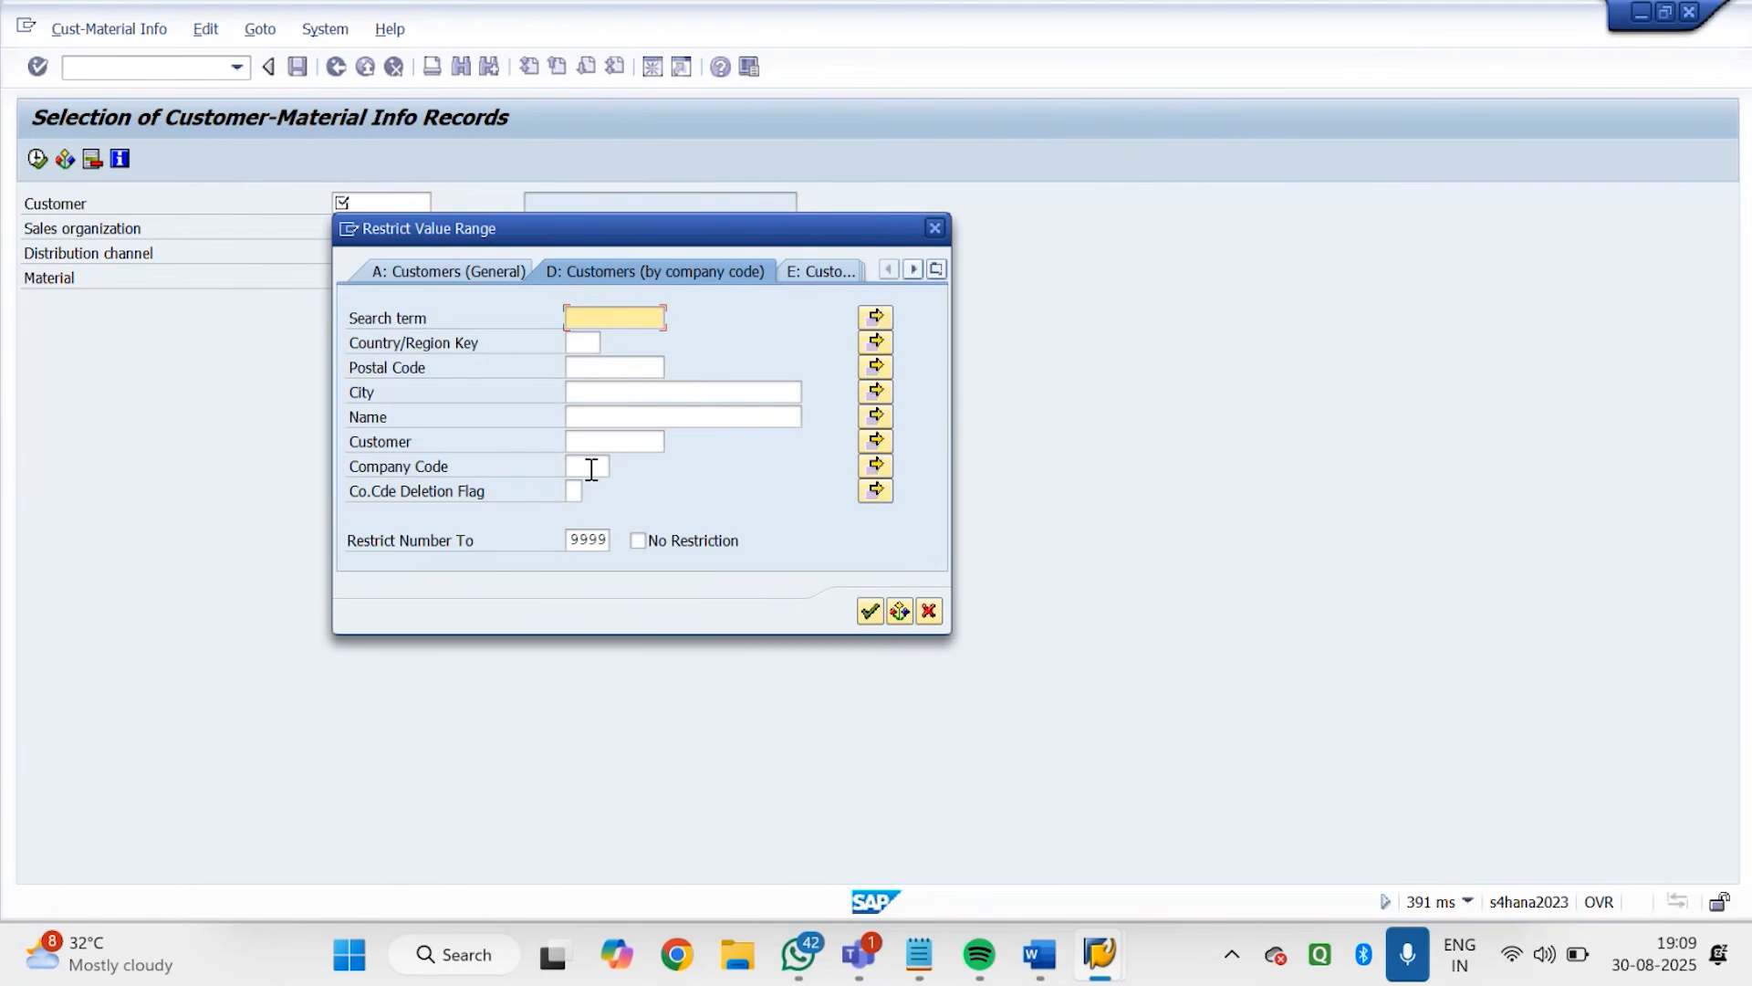
{"action": "left_click", "coordinate": [592, 470]}
{"action": "type", "text": "GDRJ"}
{"action": "key", "text": "Return"}
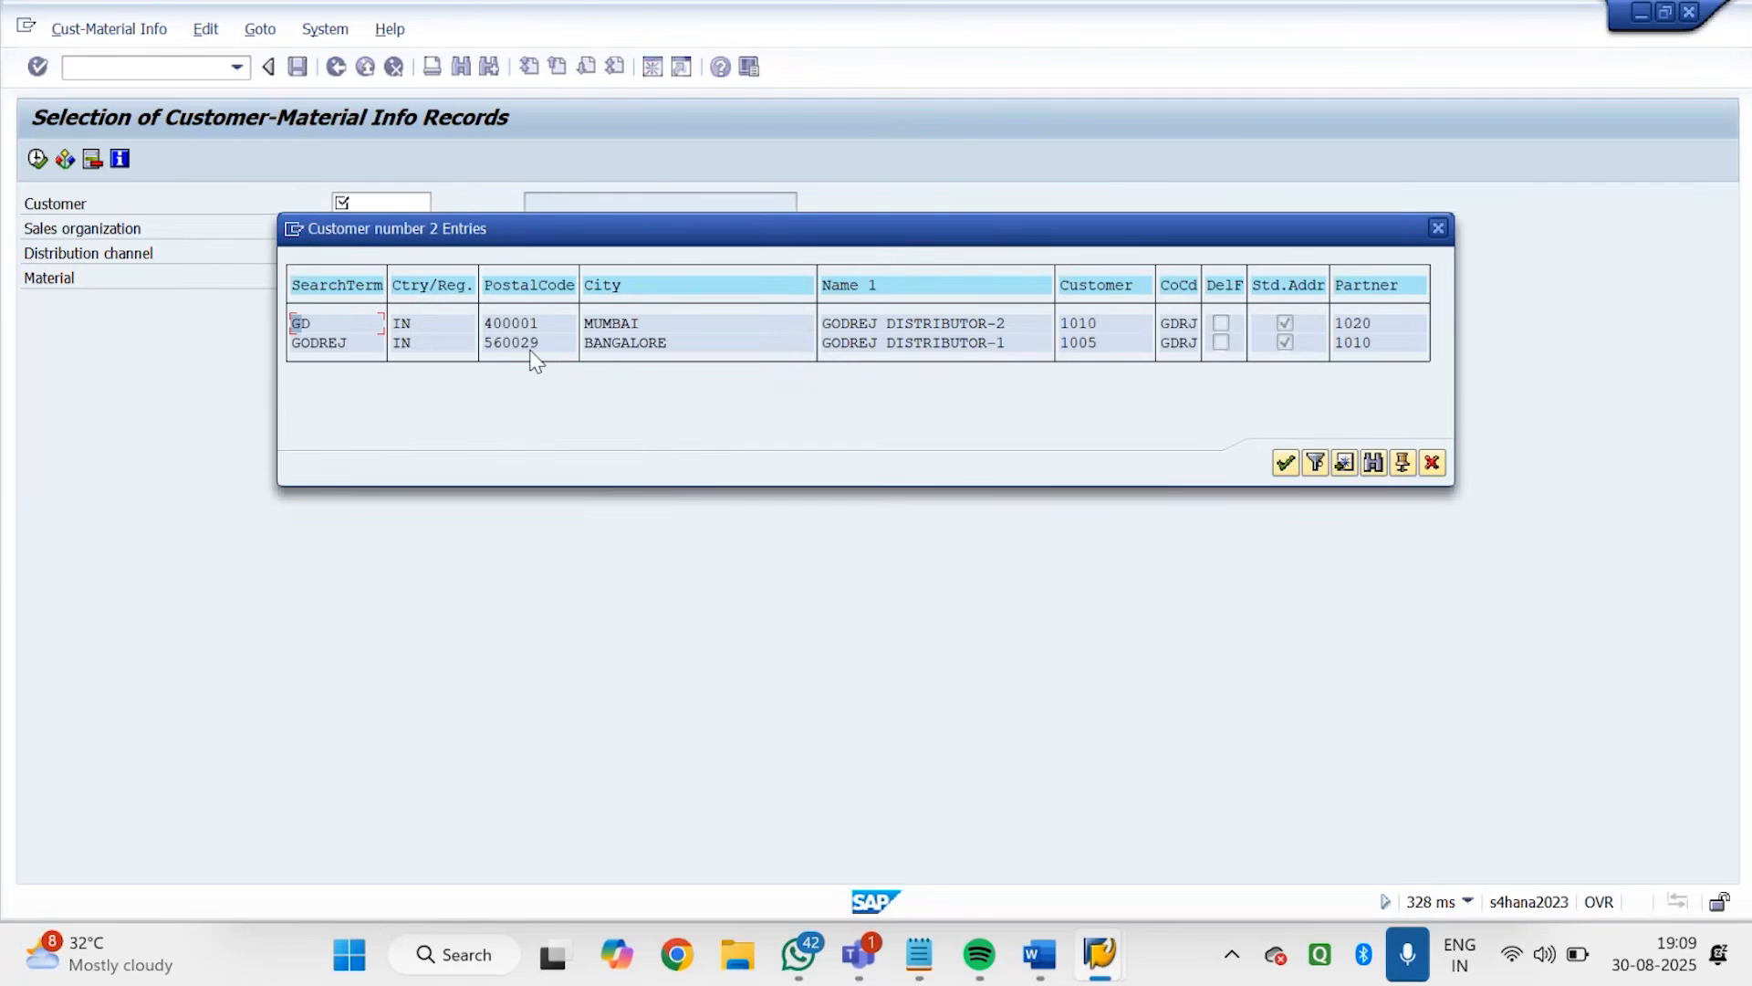
{"action": "double_click", "coordinate": [535, 347]}
Display the customer-material info records for sales organization GDS1 and distribution channel GD, and return to SAP Easy Access
{"action": "left_click", "coordinate": [368, 233]}
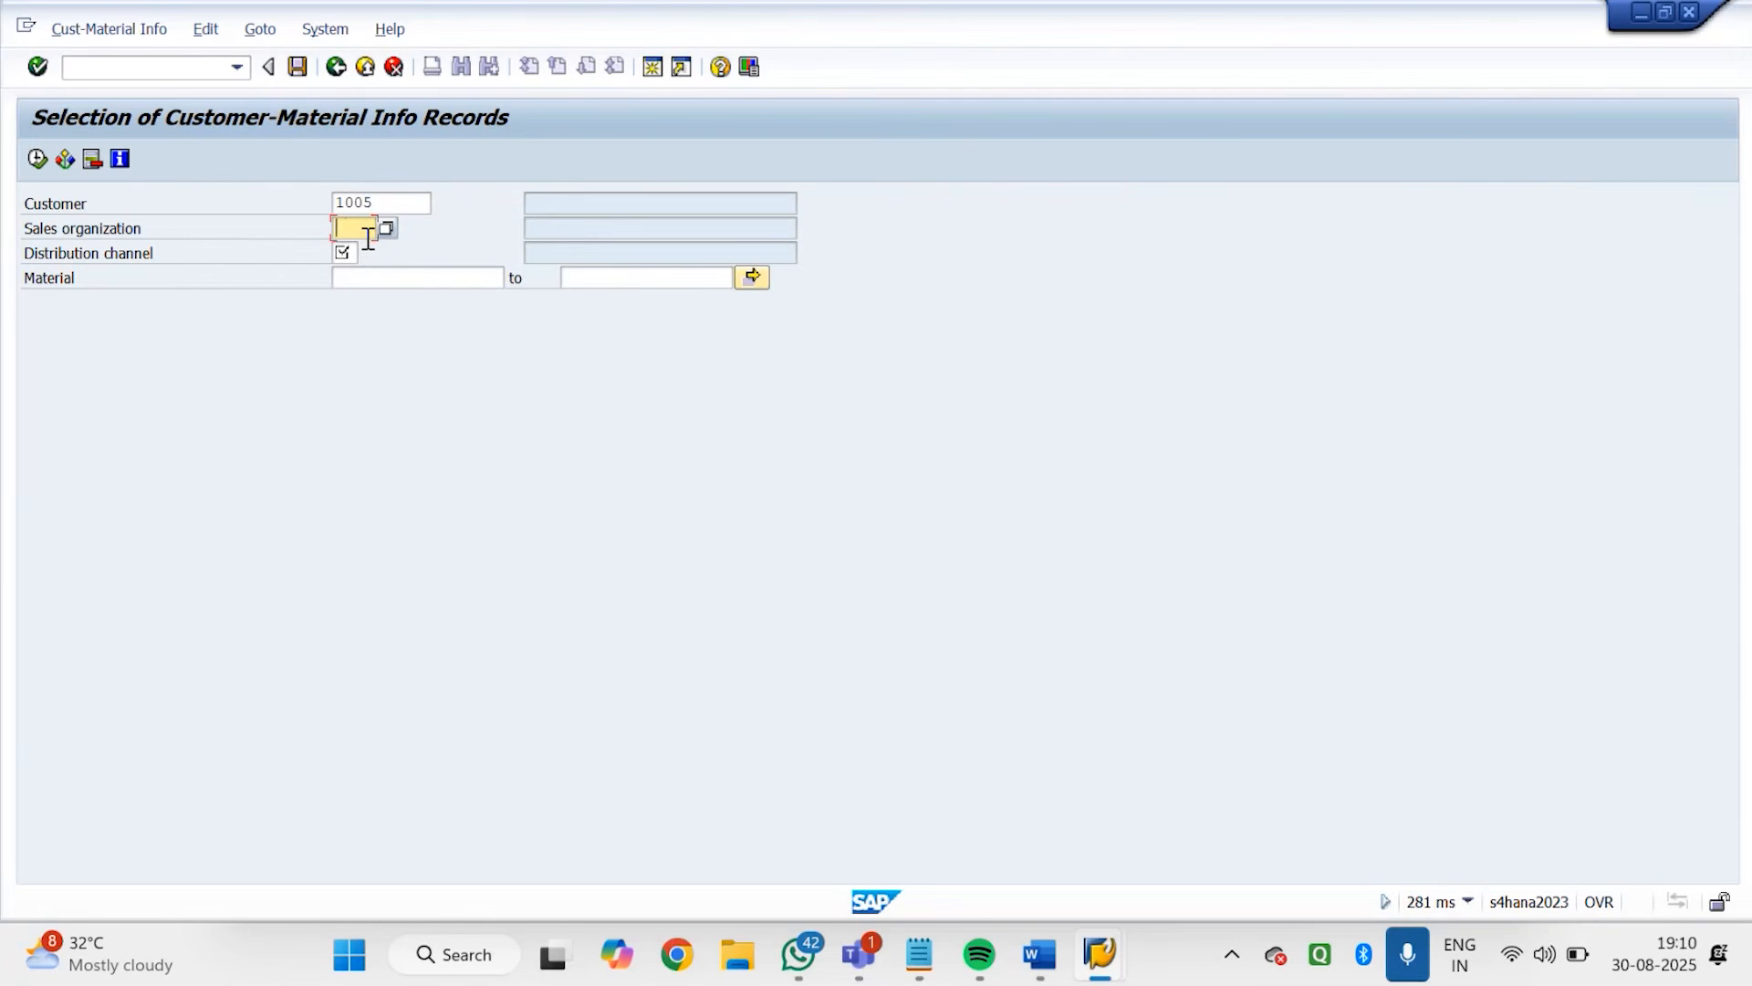
{"action": "type", "text": "GDS1"}
{"action": "left_click", "coordinate": [353, 256]}
{"action": "type", "text": "GD"}
{"action": "key", "text": "Return"}
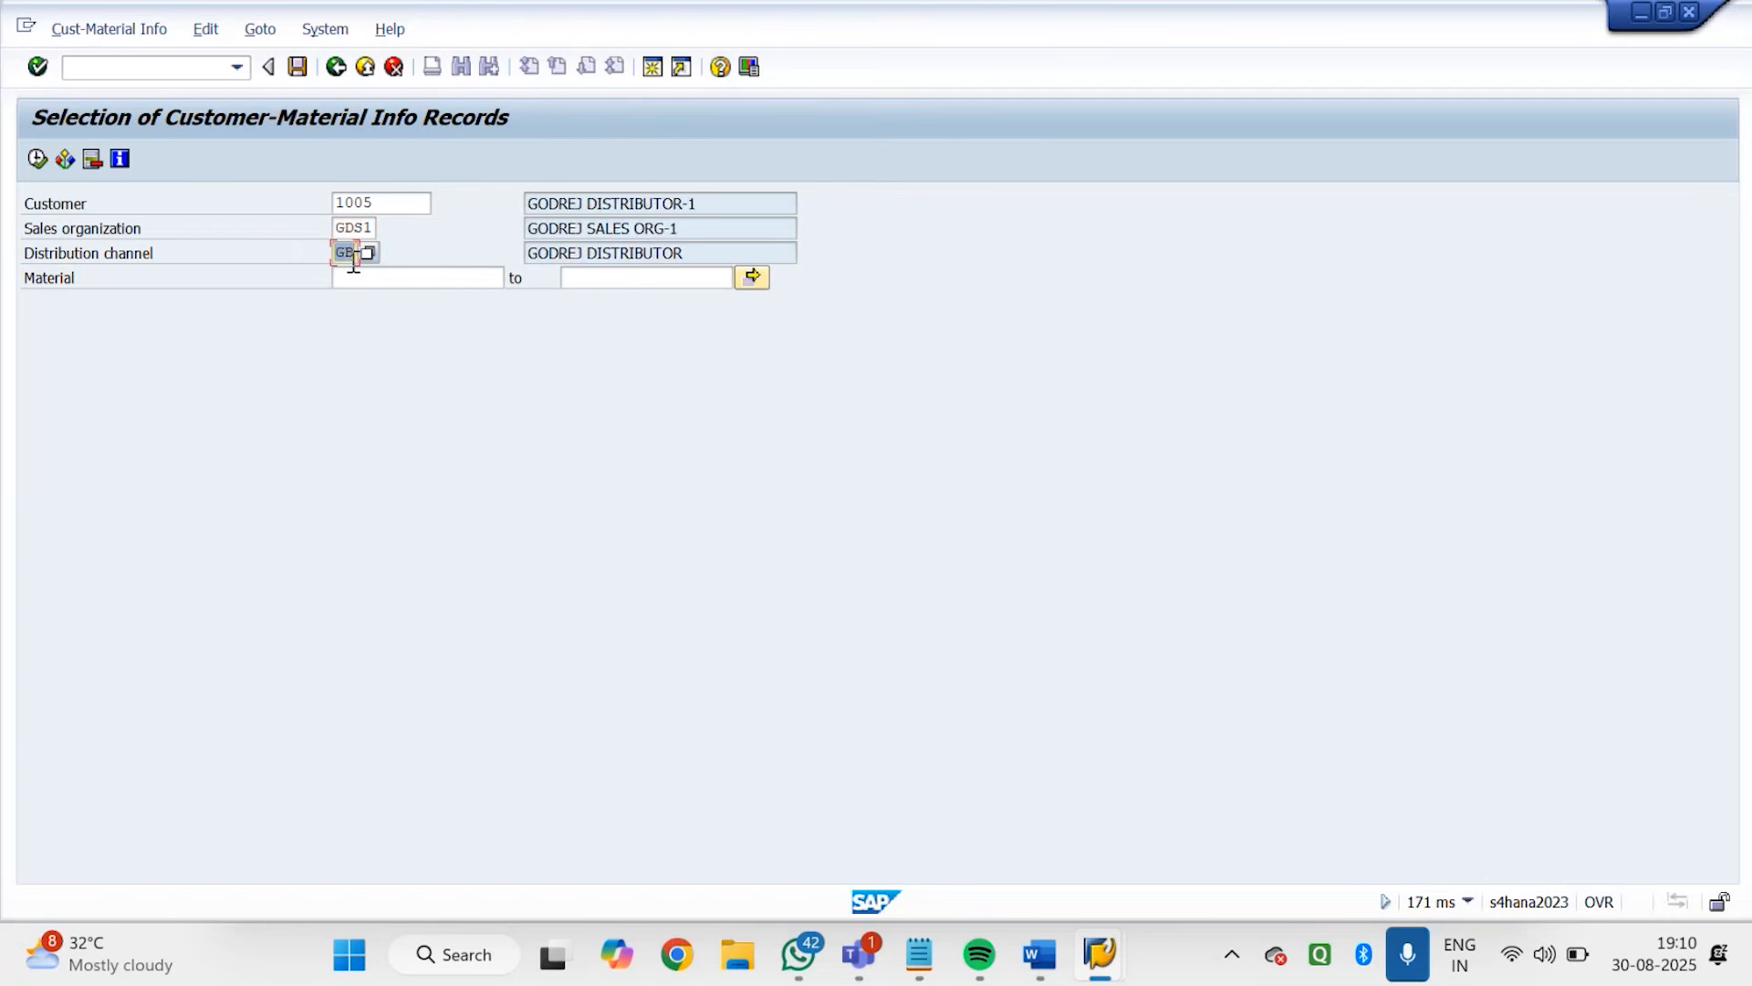
{"action": "left_click", "coordinate": [37, 159]}
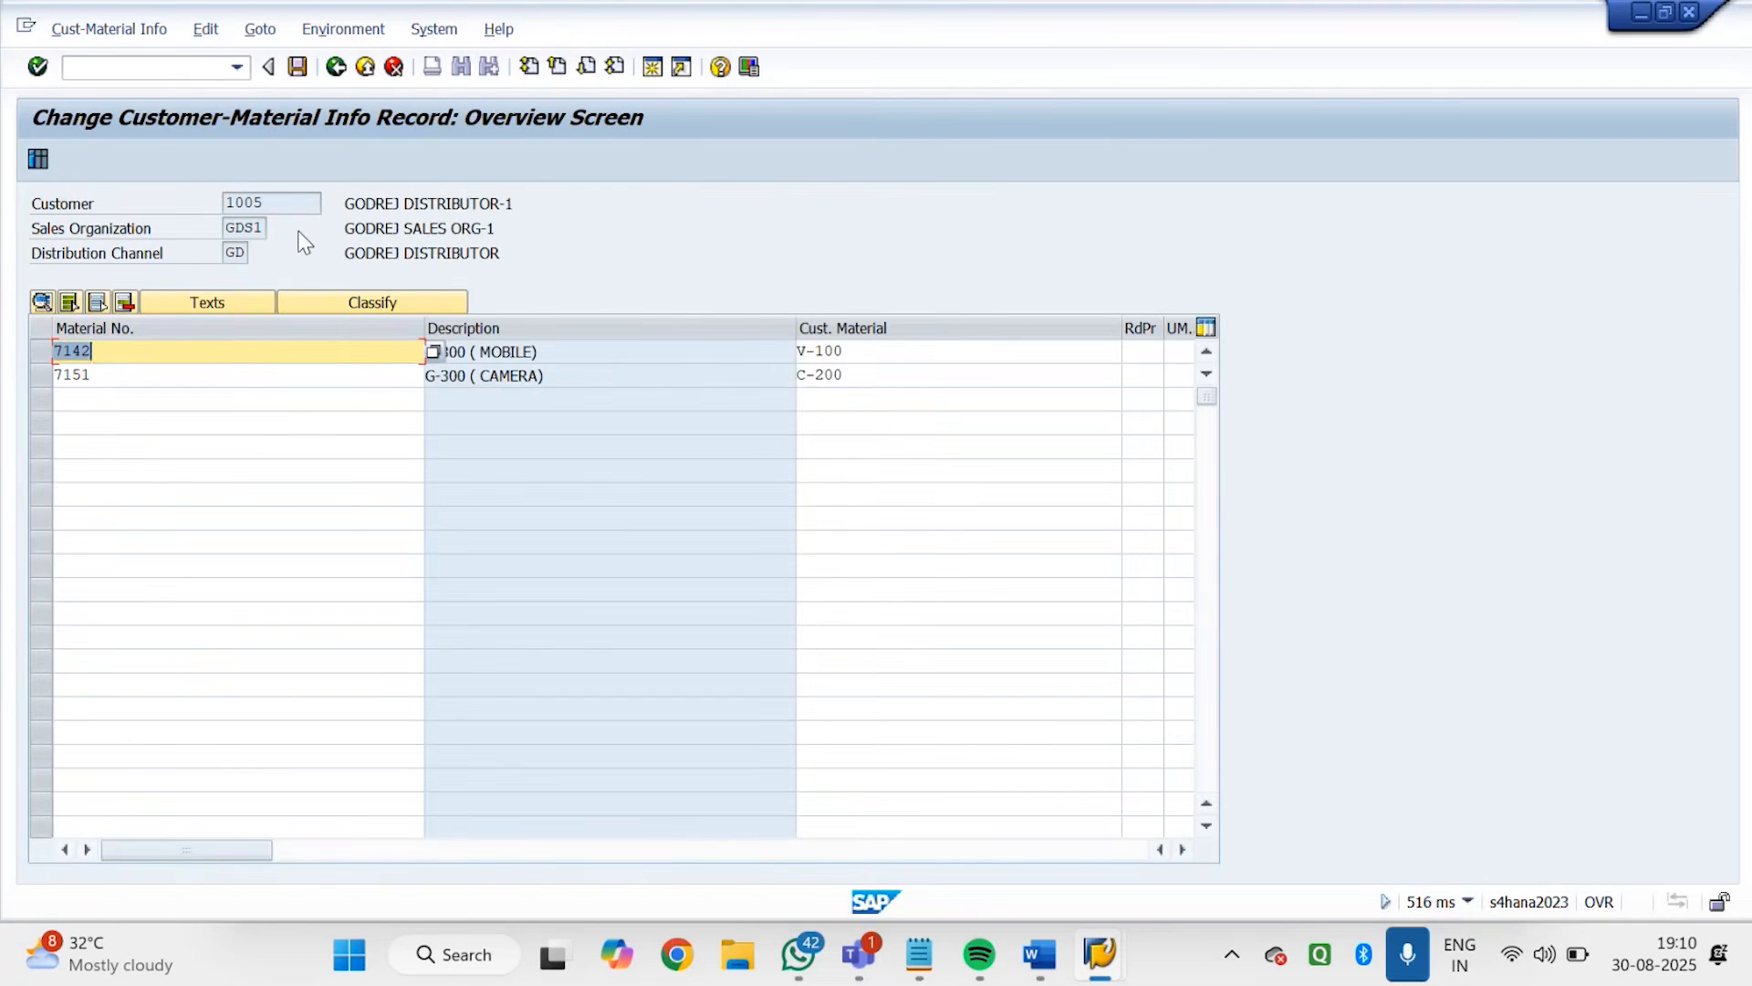
{"action": "left_click", "coordinate": [336, 67]}
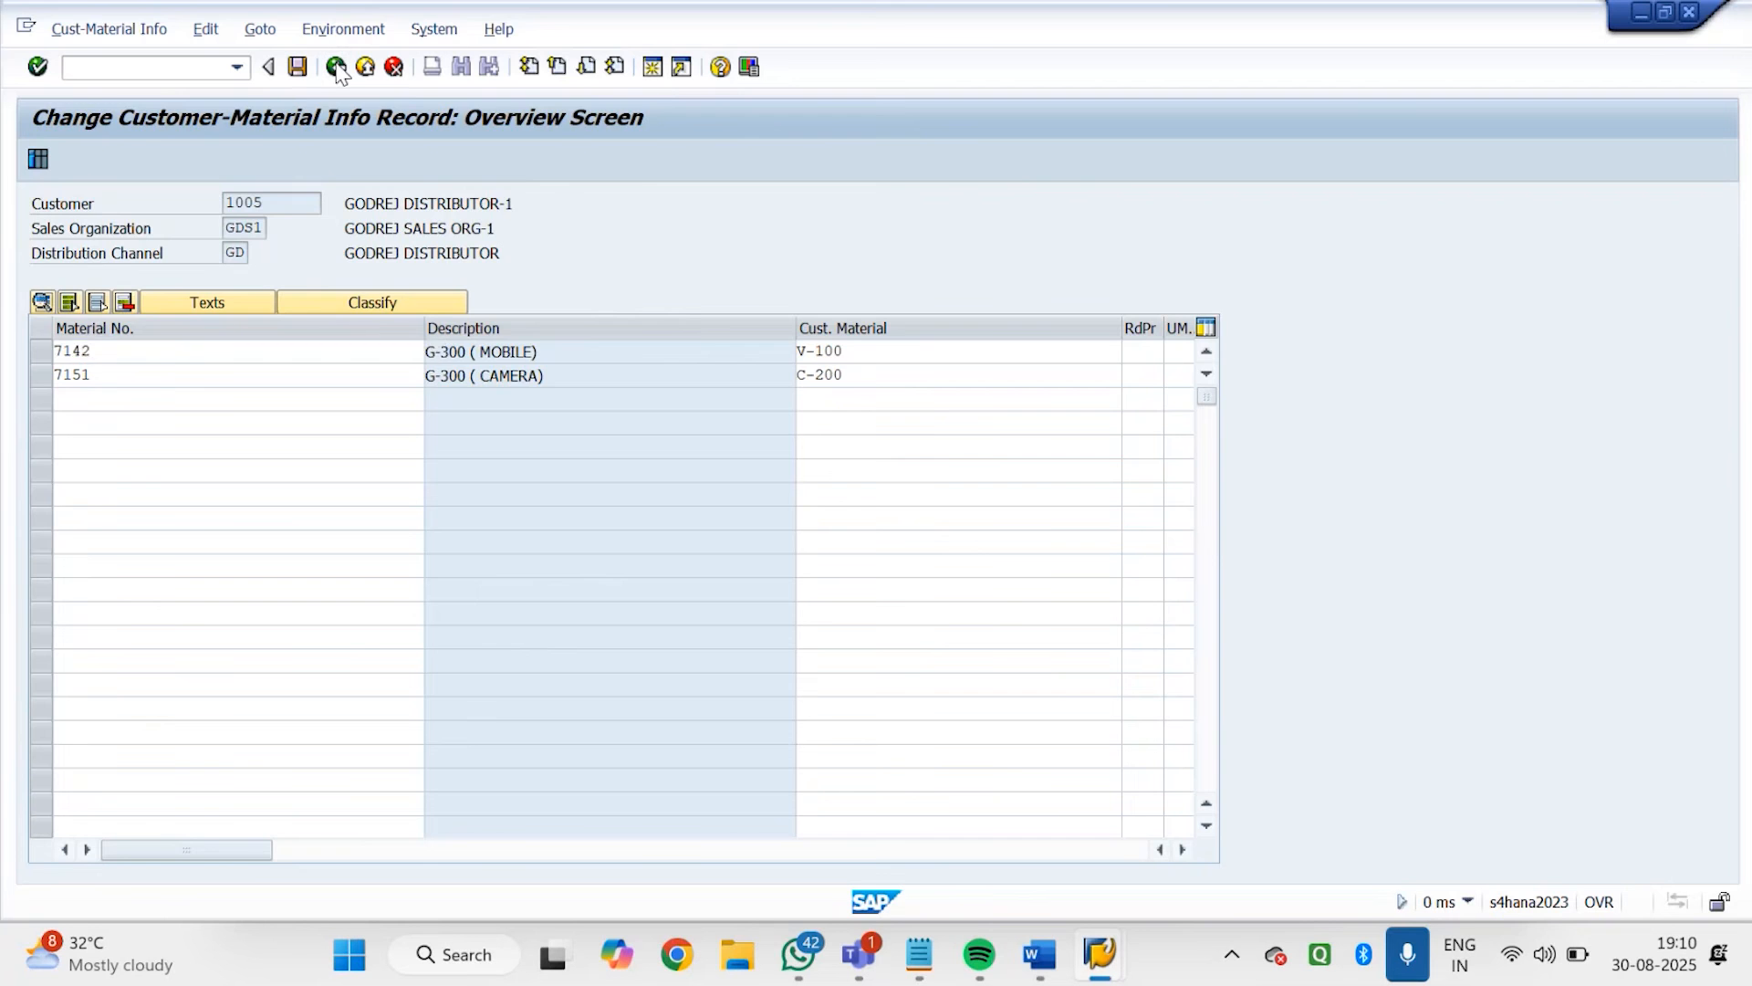
{"action": "left_click", "coordinate": [336, 66]}
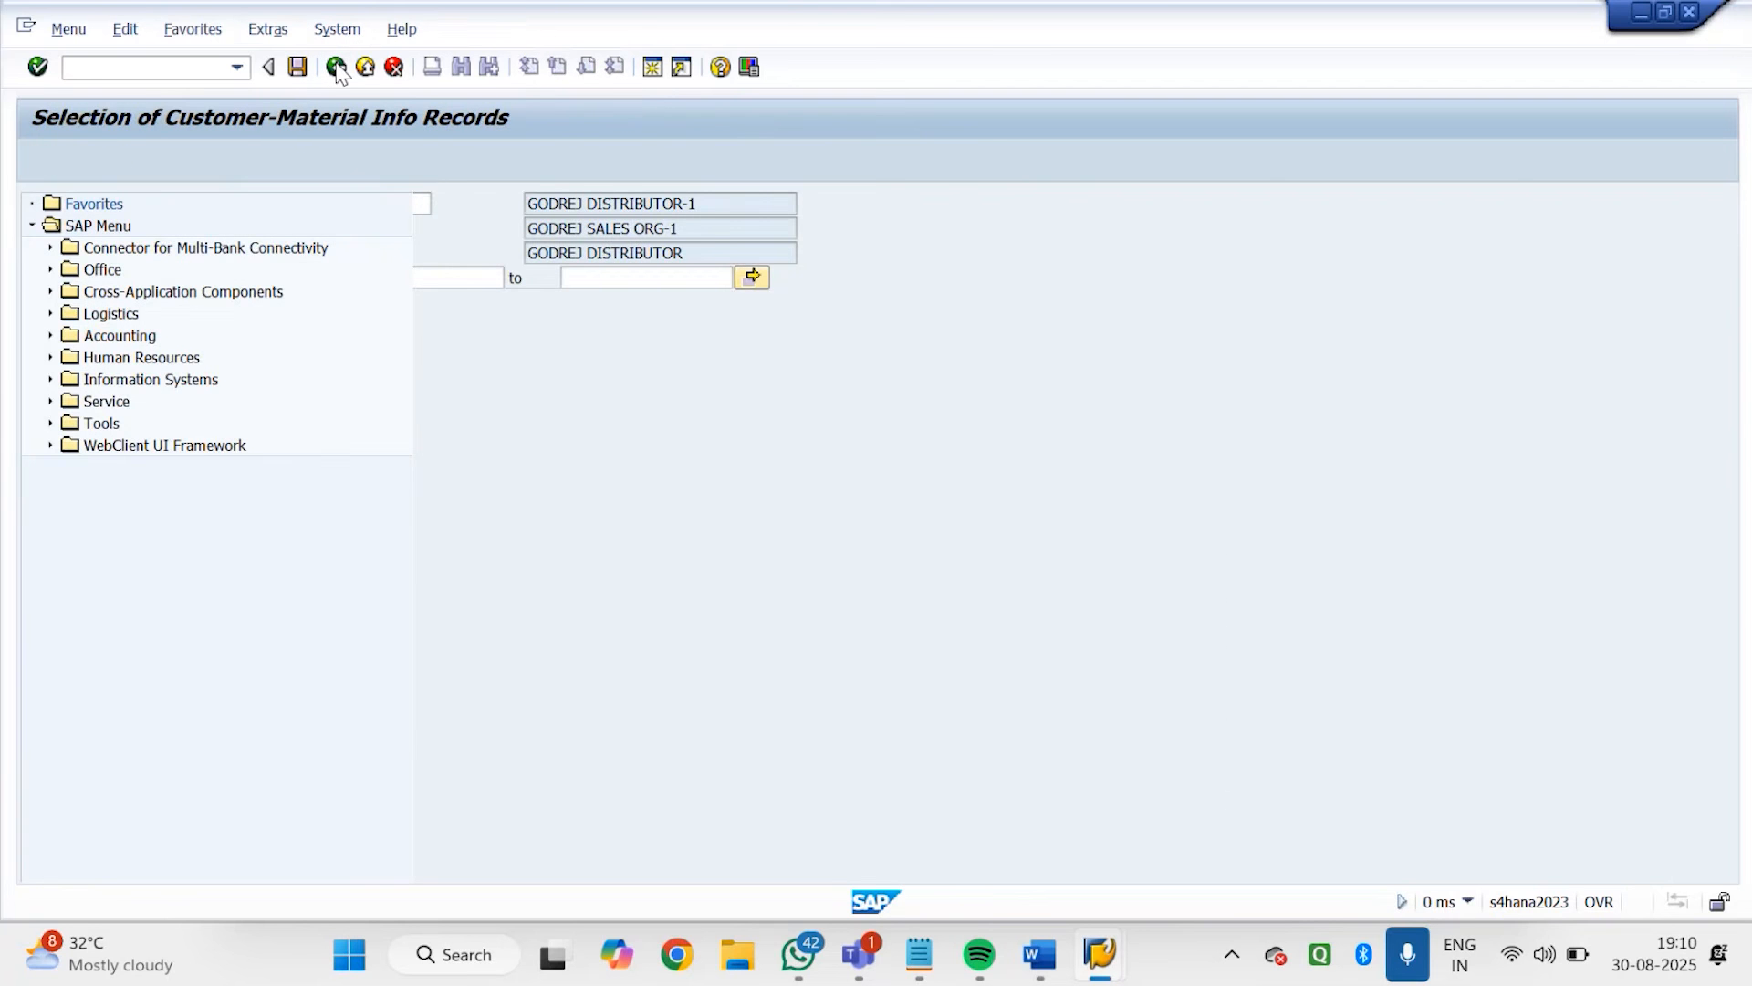
Run transaction VA52, view the GODREJ ITEM PROPOSAL LIST found under sales organization GDS1, and return to SAP Easy Access
{"action": "type", "text": "VA52"}
{"action": "key", "text": "Return"}
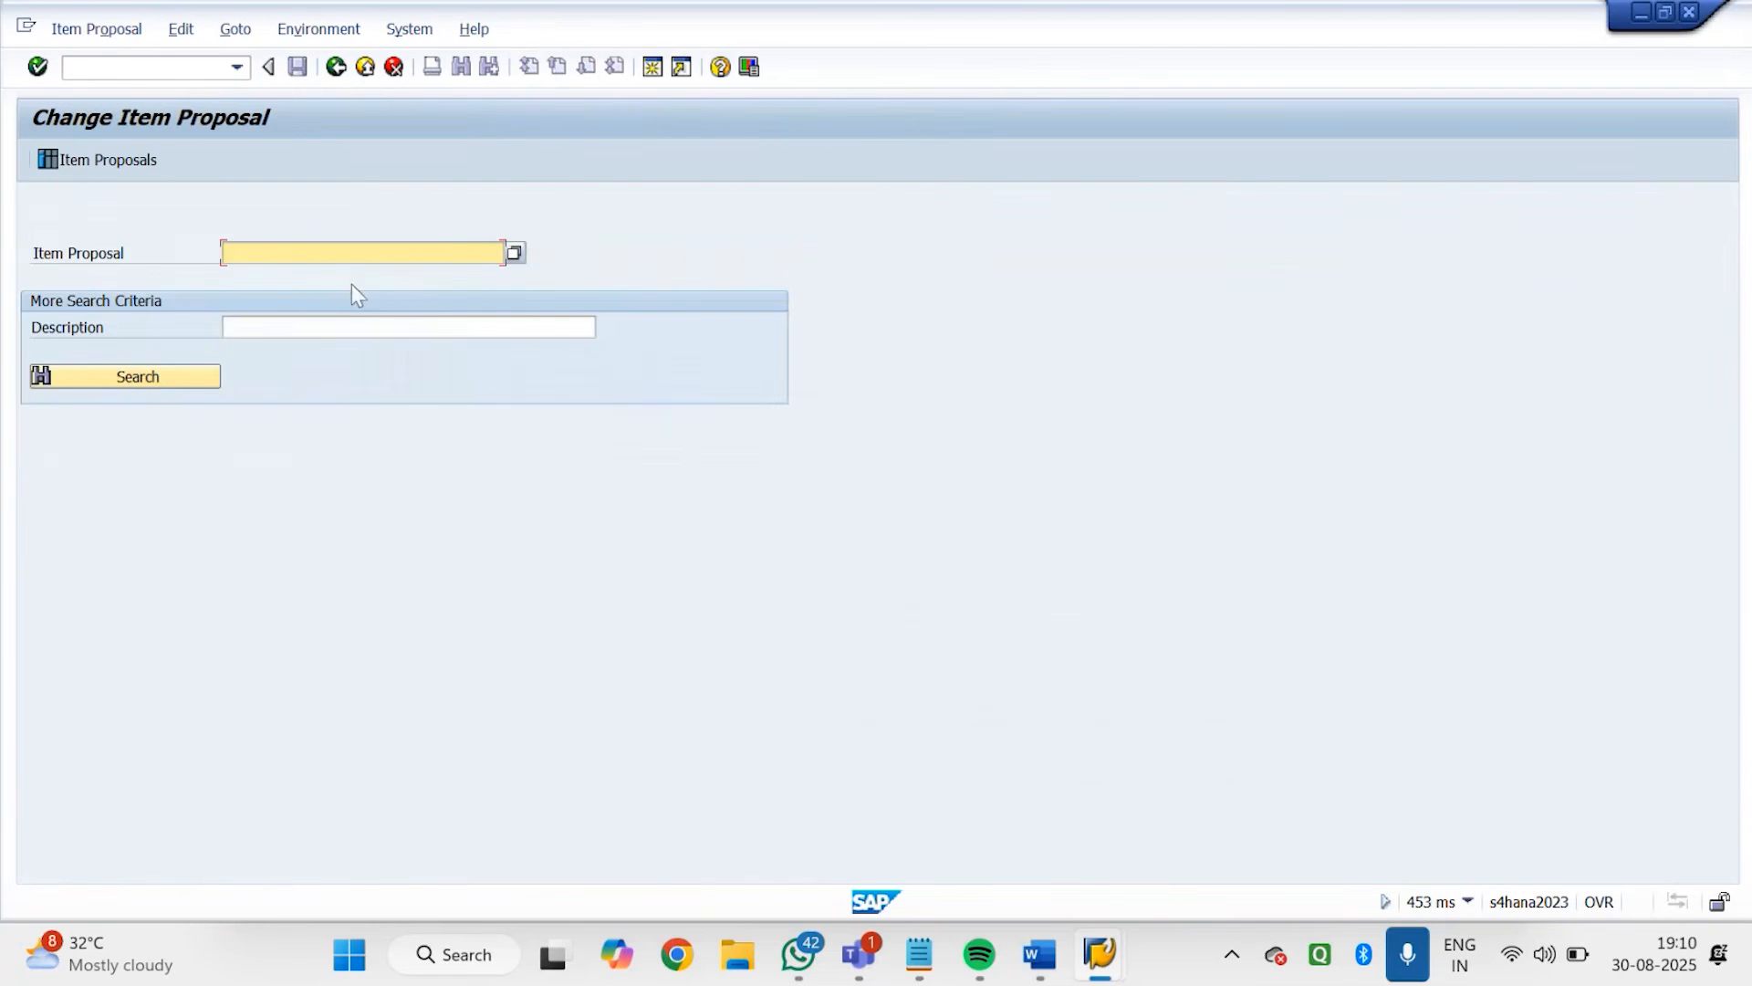
{"action": "left_click", "coordinate": [515, 253]}
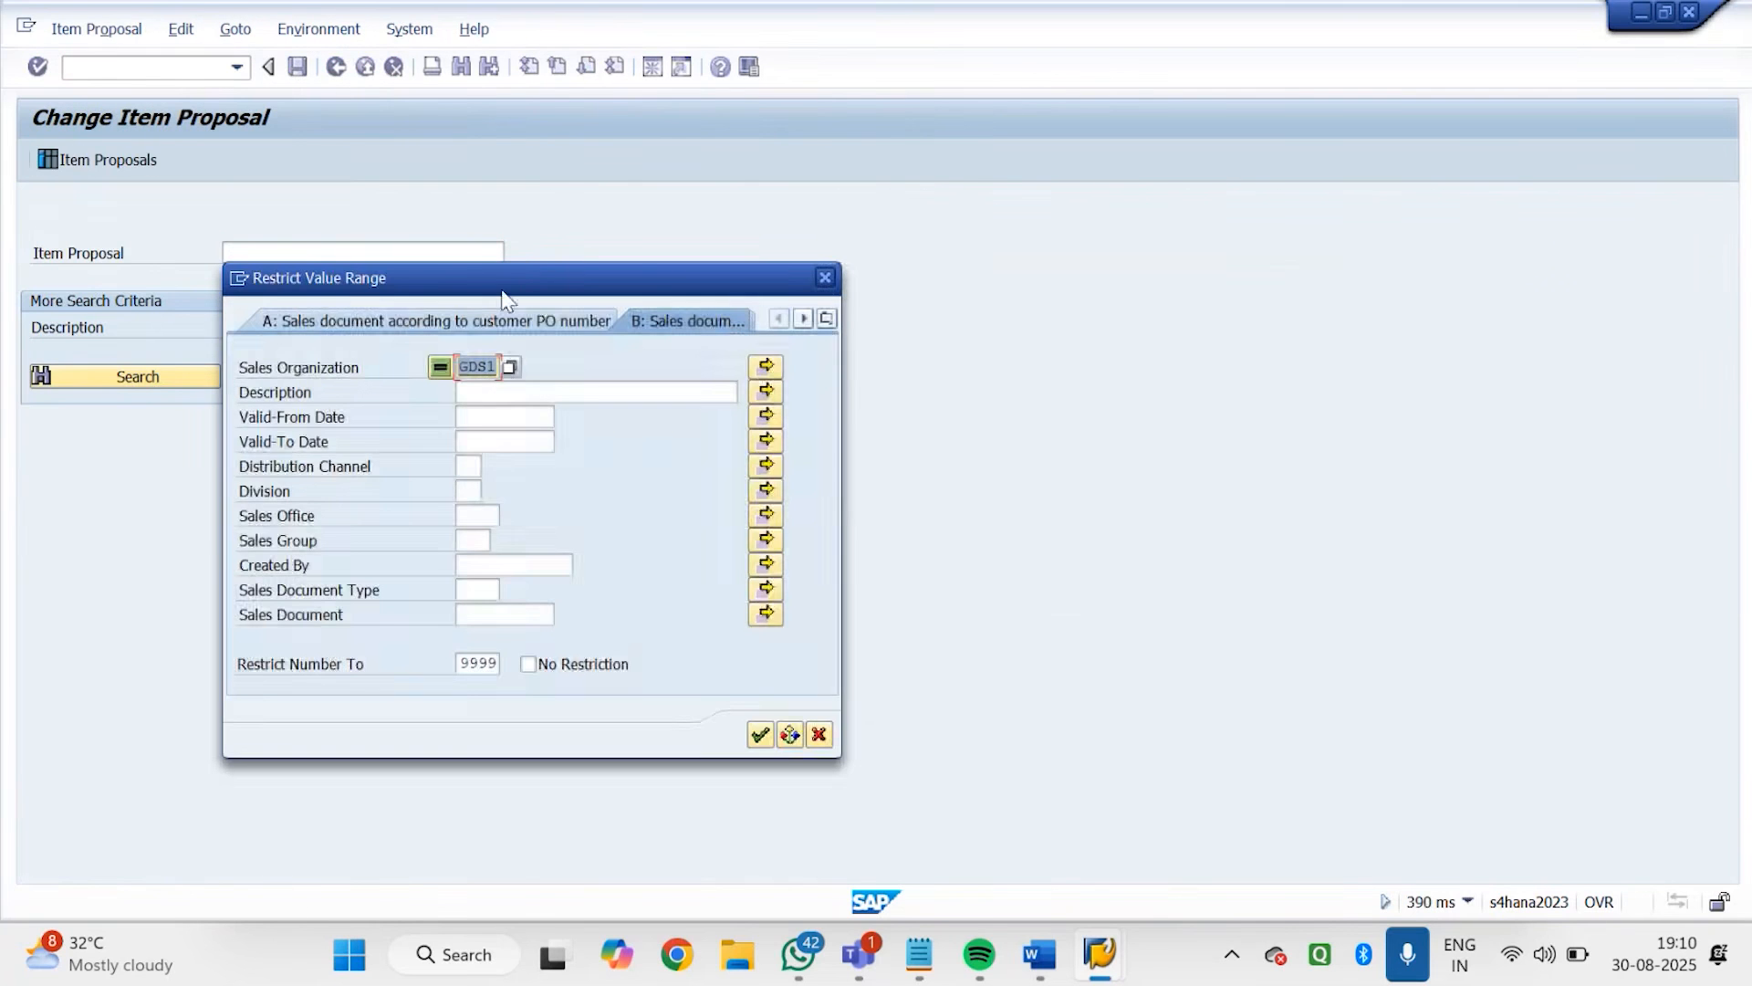
{"action": "key", "text": "Return"}
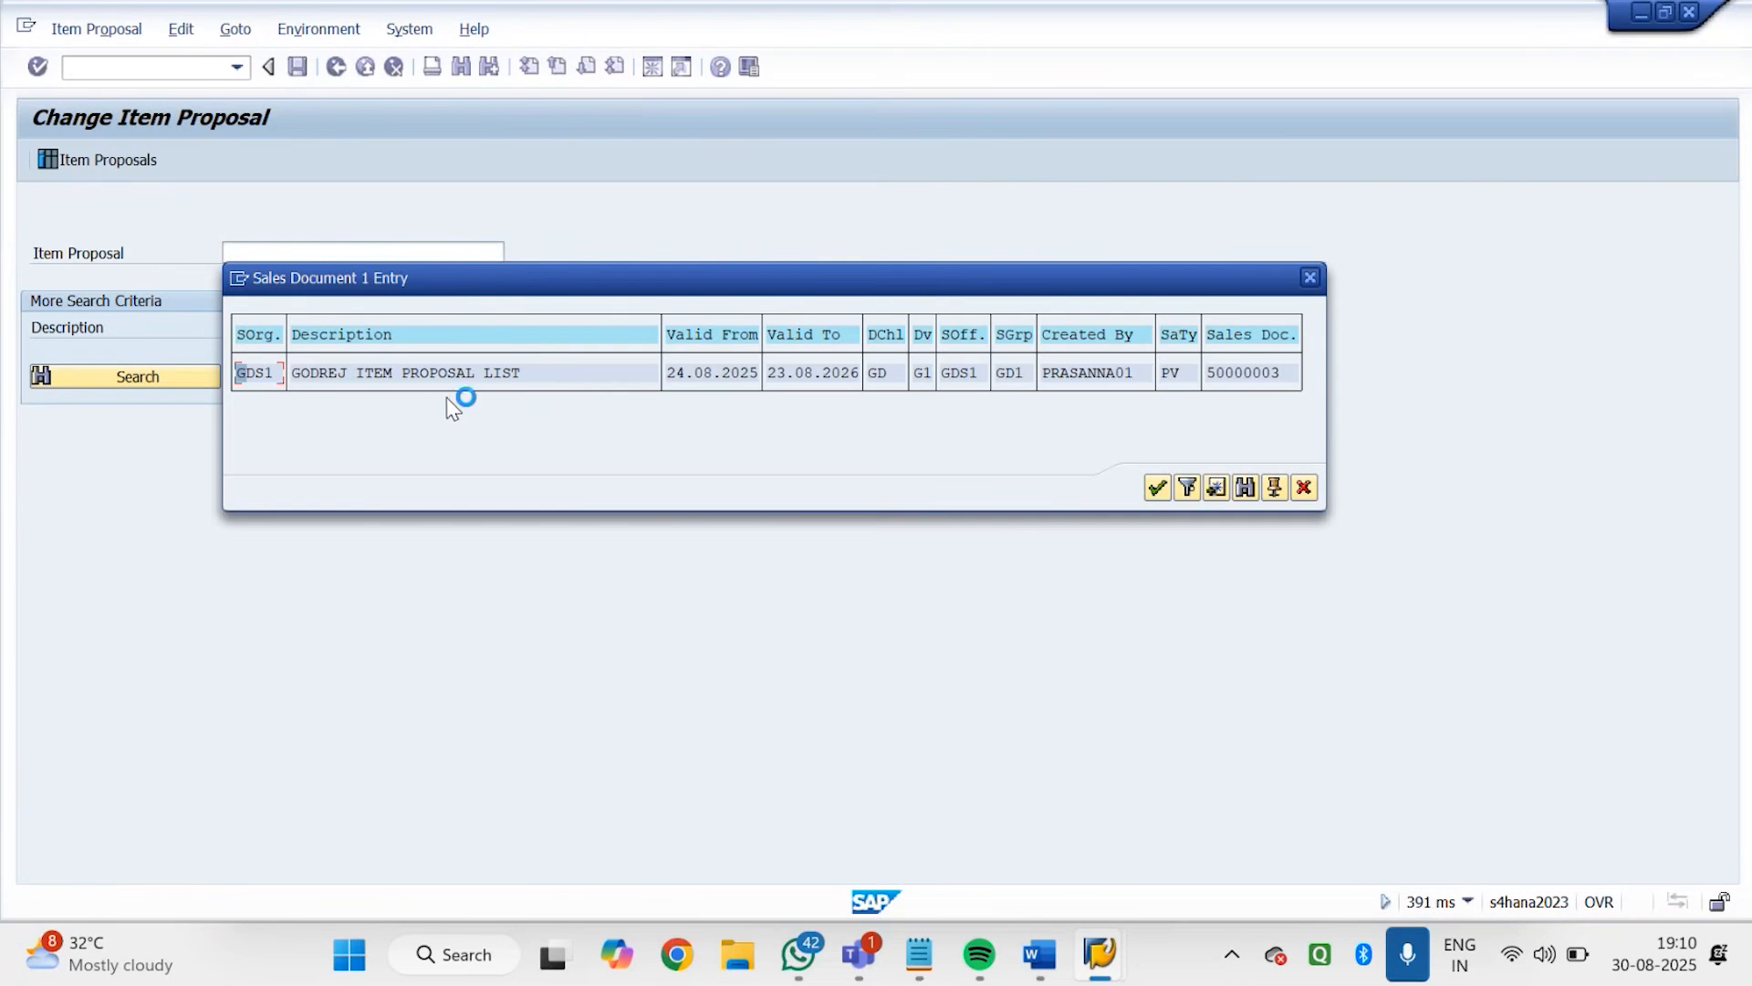
{"action": "double_click", "coordinate": [427, 386]}
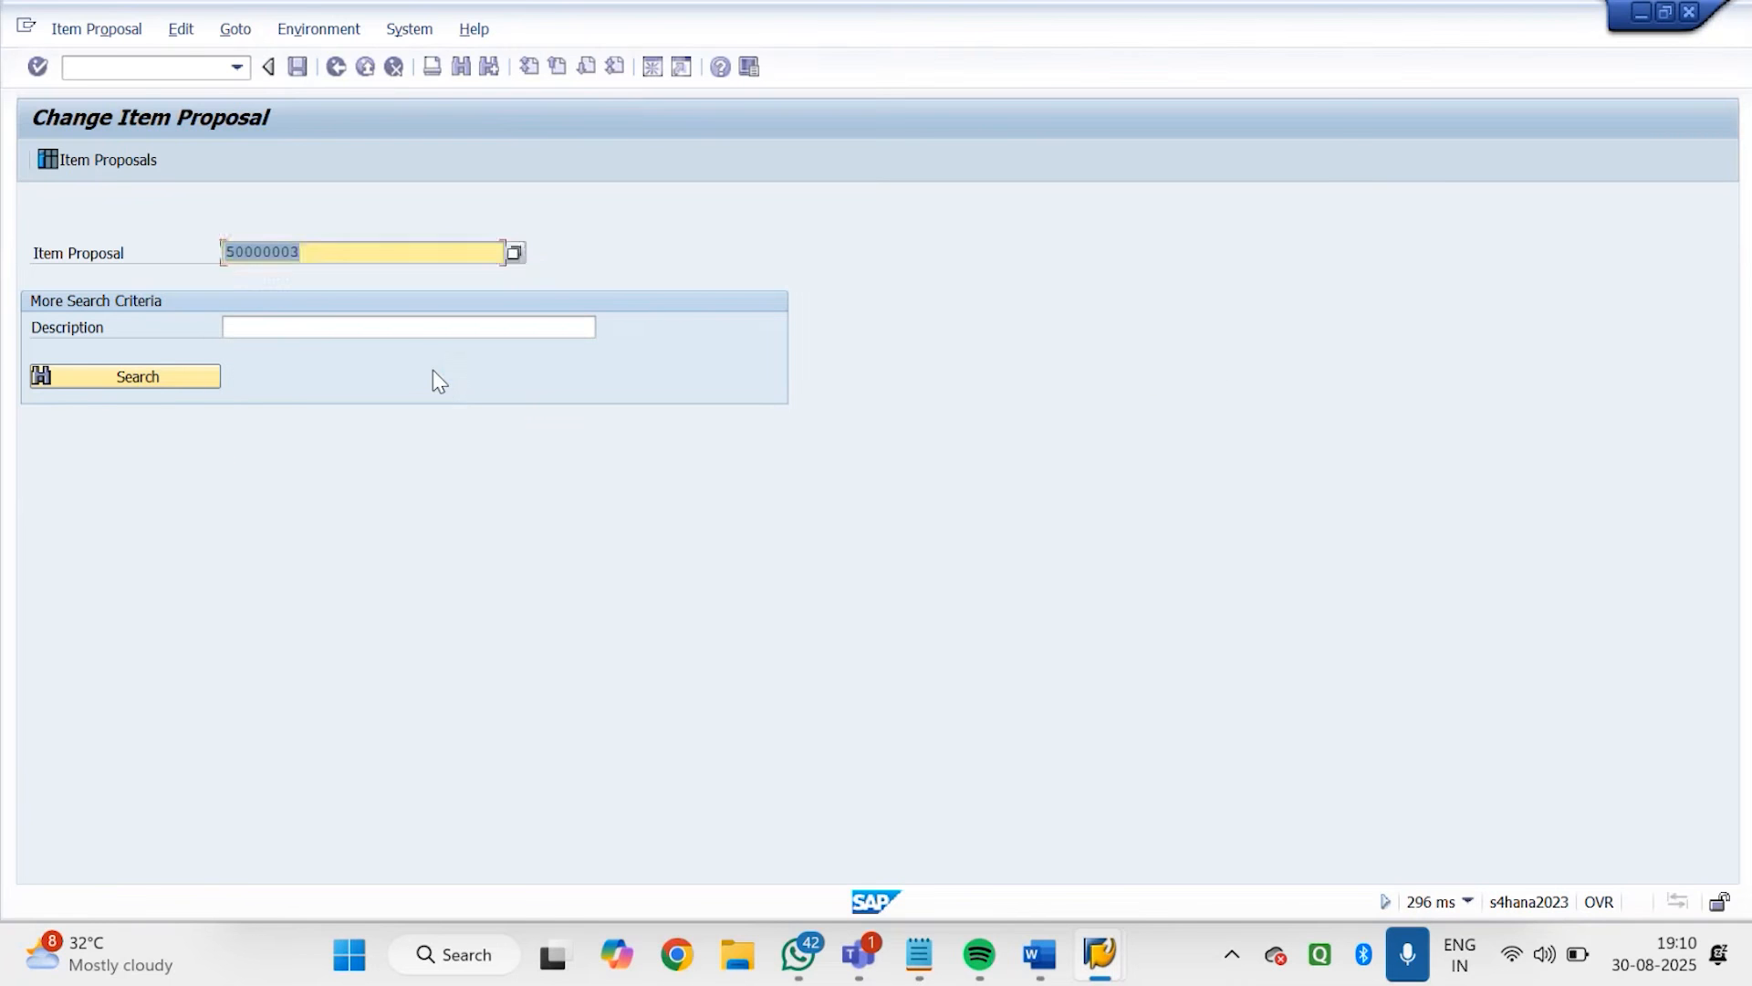
{"action": "key", "text": "Return"}
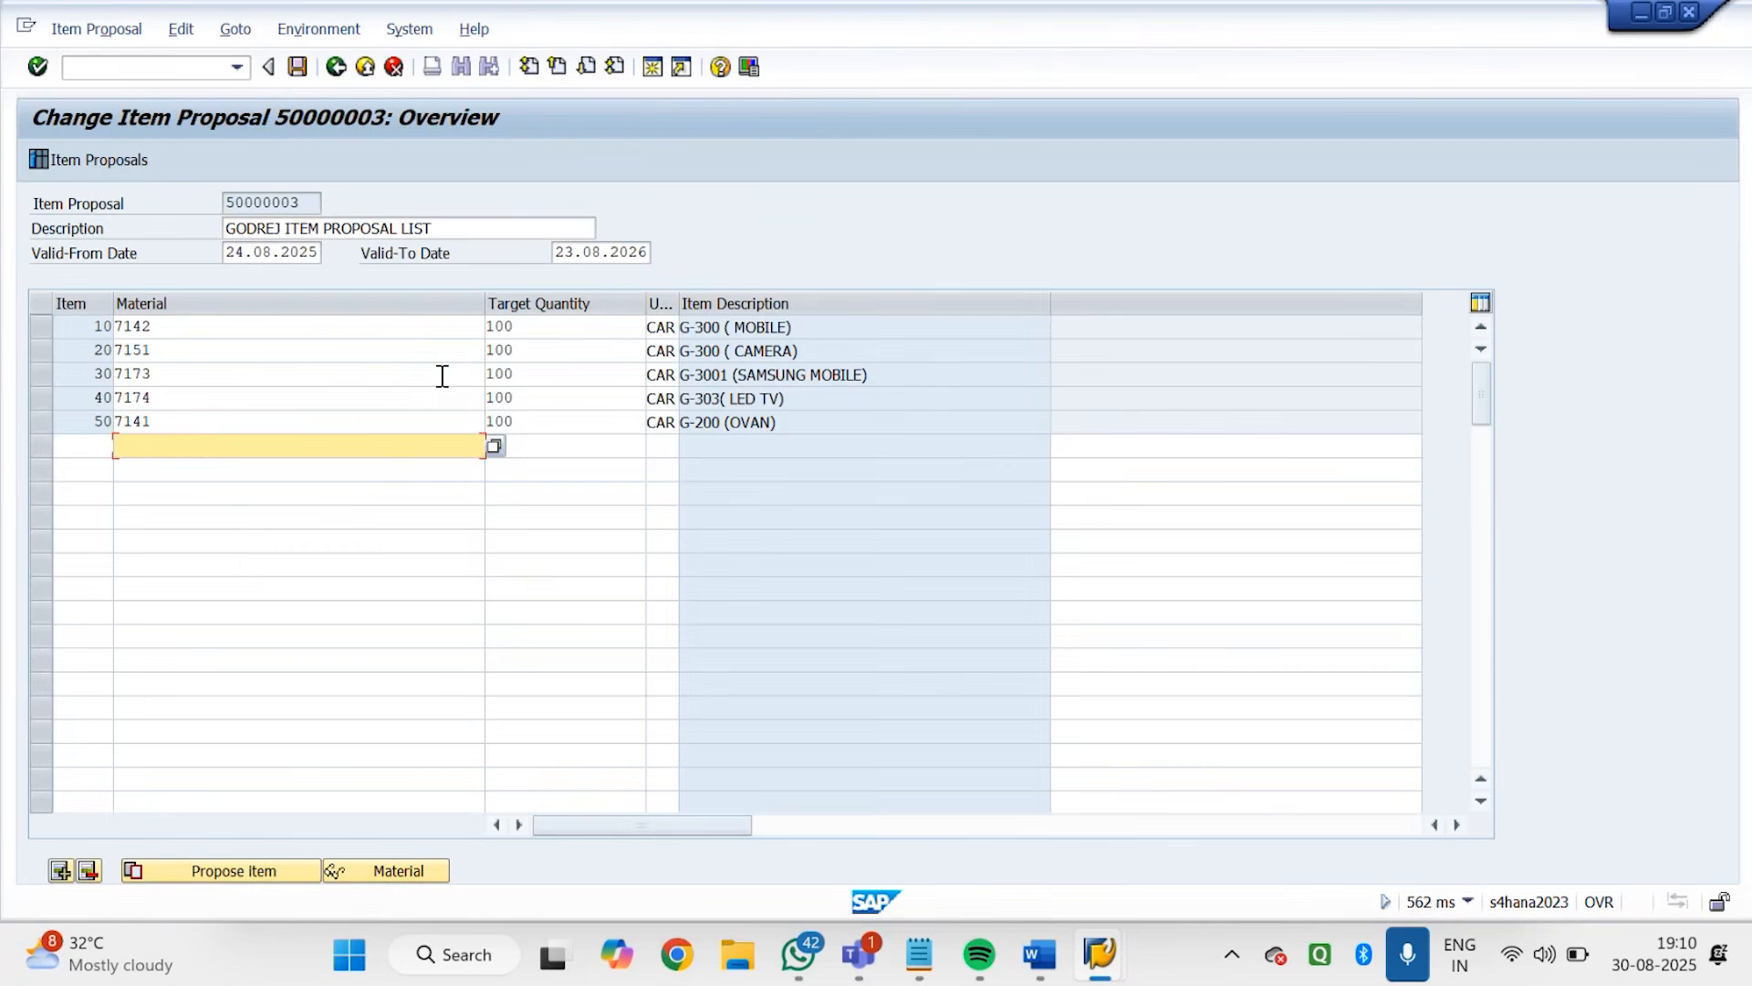
{"action": "left_click", "coordinate": [342, 69]}
{"action": "left_click", "coordinate": [337, 67]}
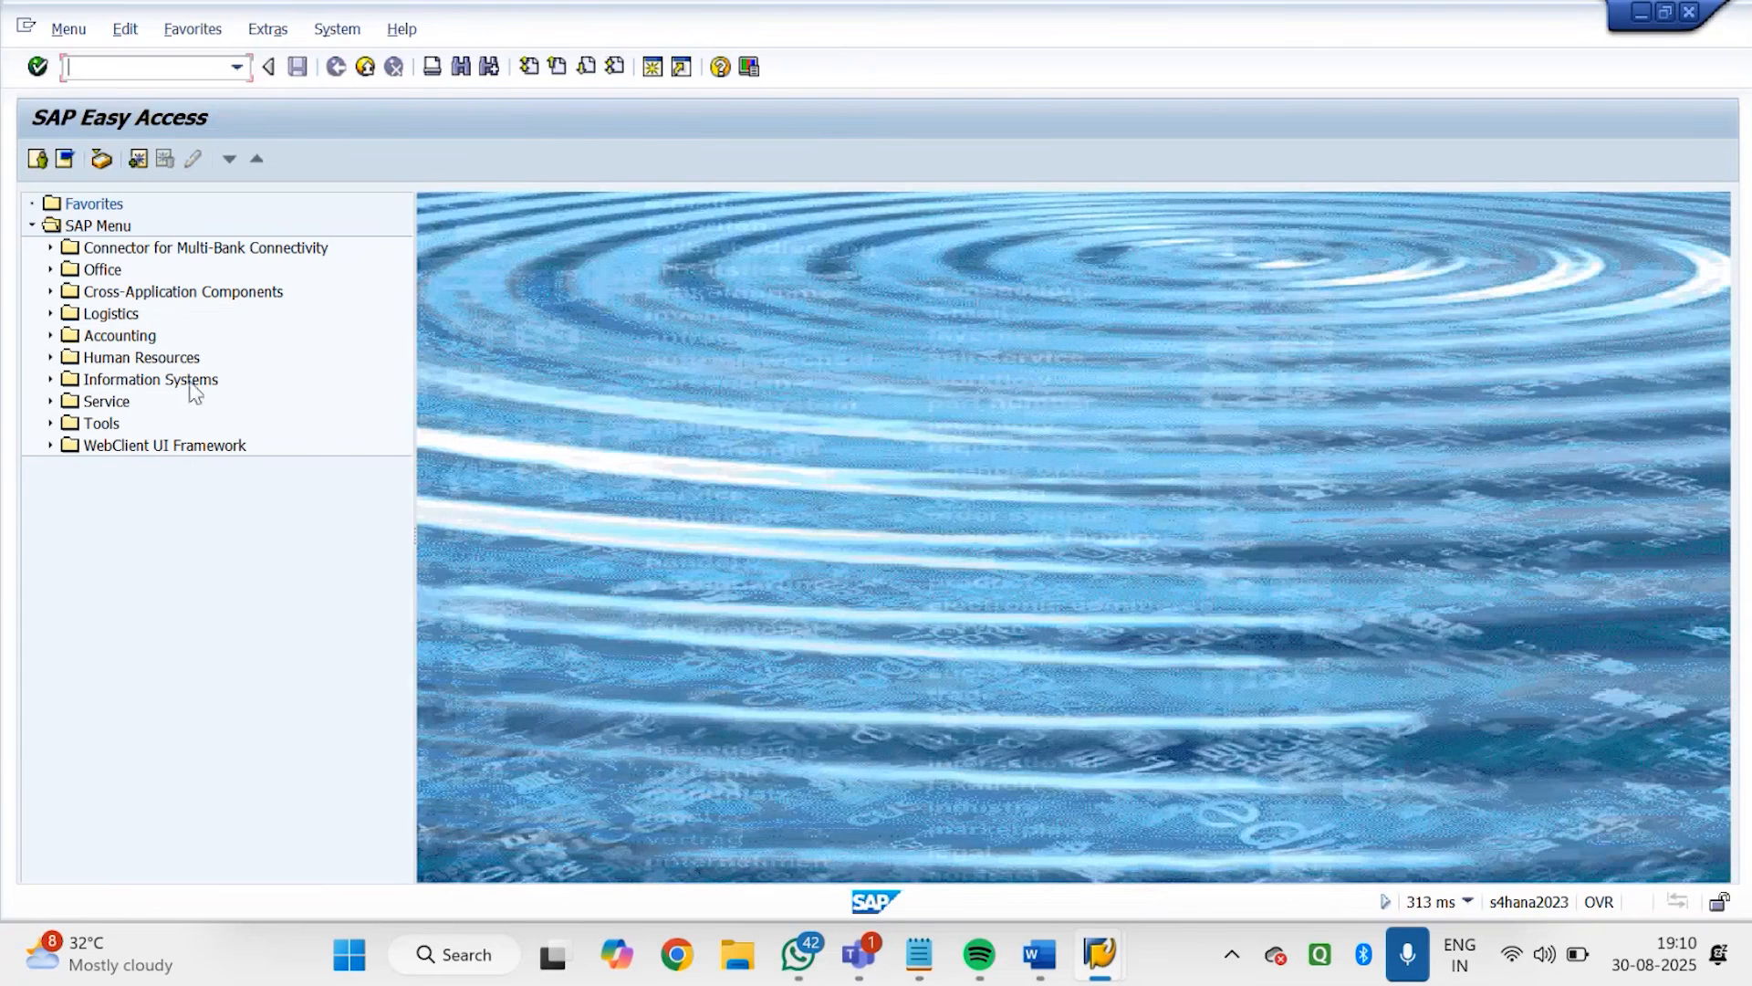
Open VB12 under Logistics, Sales and Distribution, Master Data, Products, Material Determination, and view the available determination types
{"action": "left_click", "coordinate": [50, 313]}
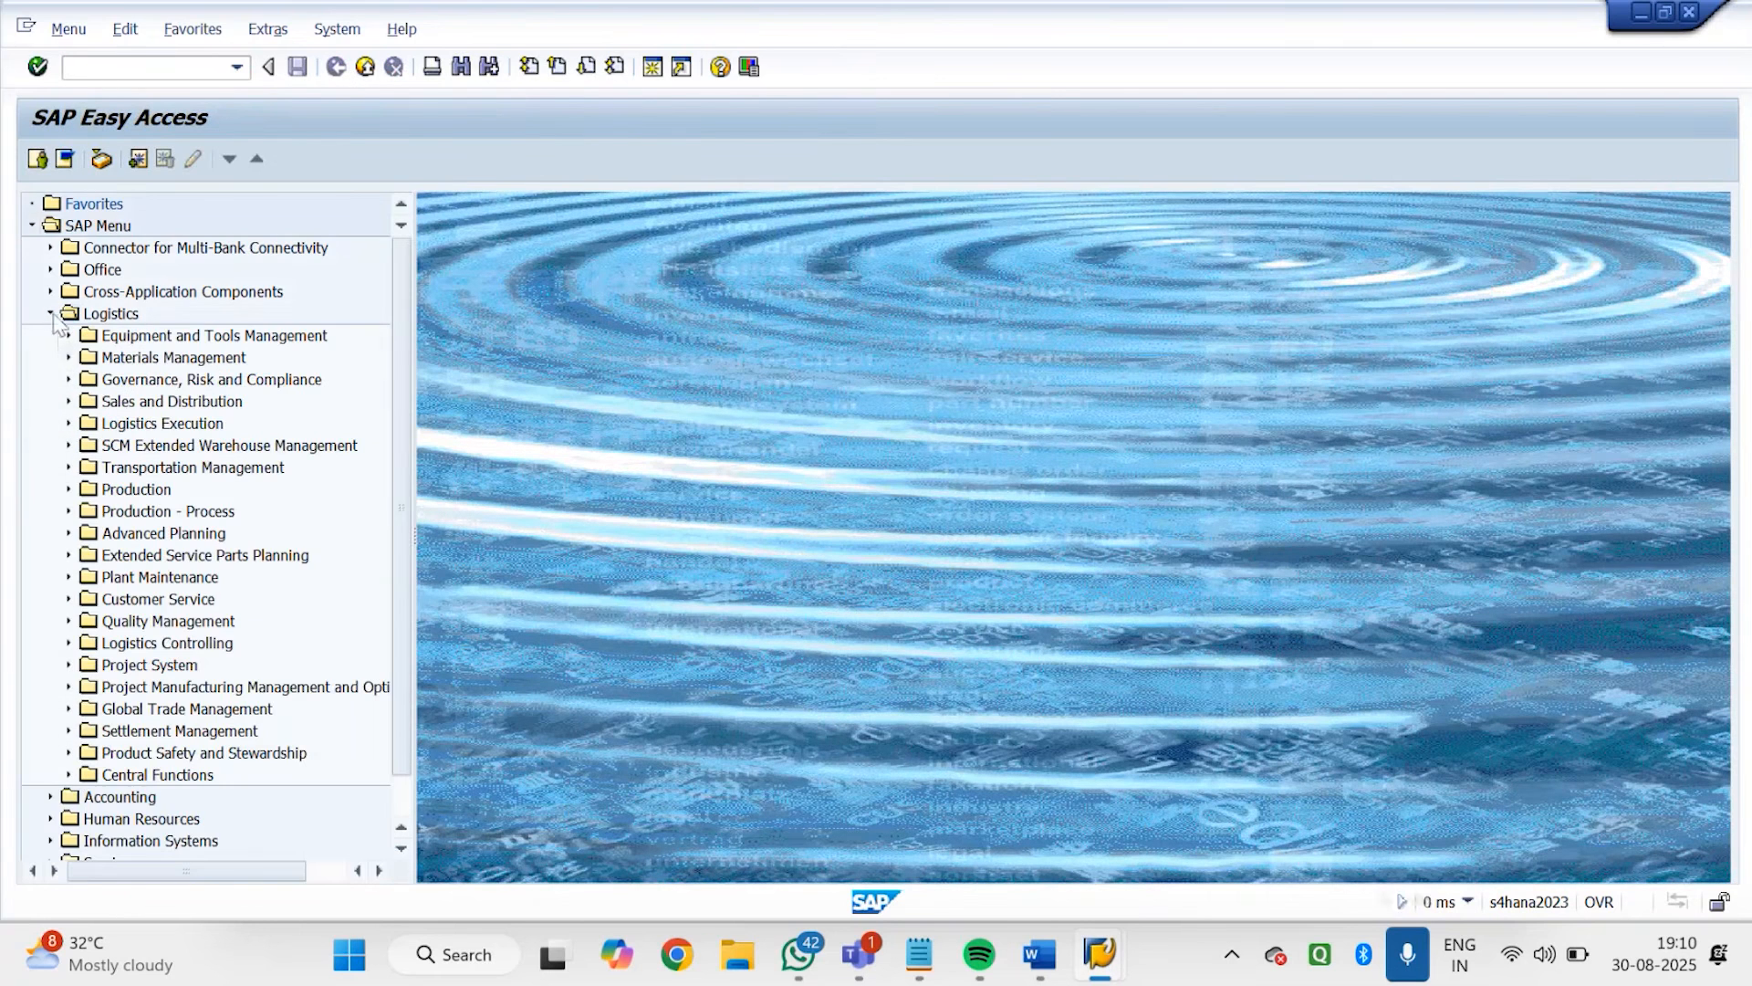
{"action": "left_click", "coordinate": [69, 402]}
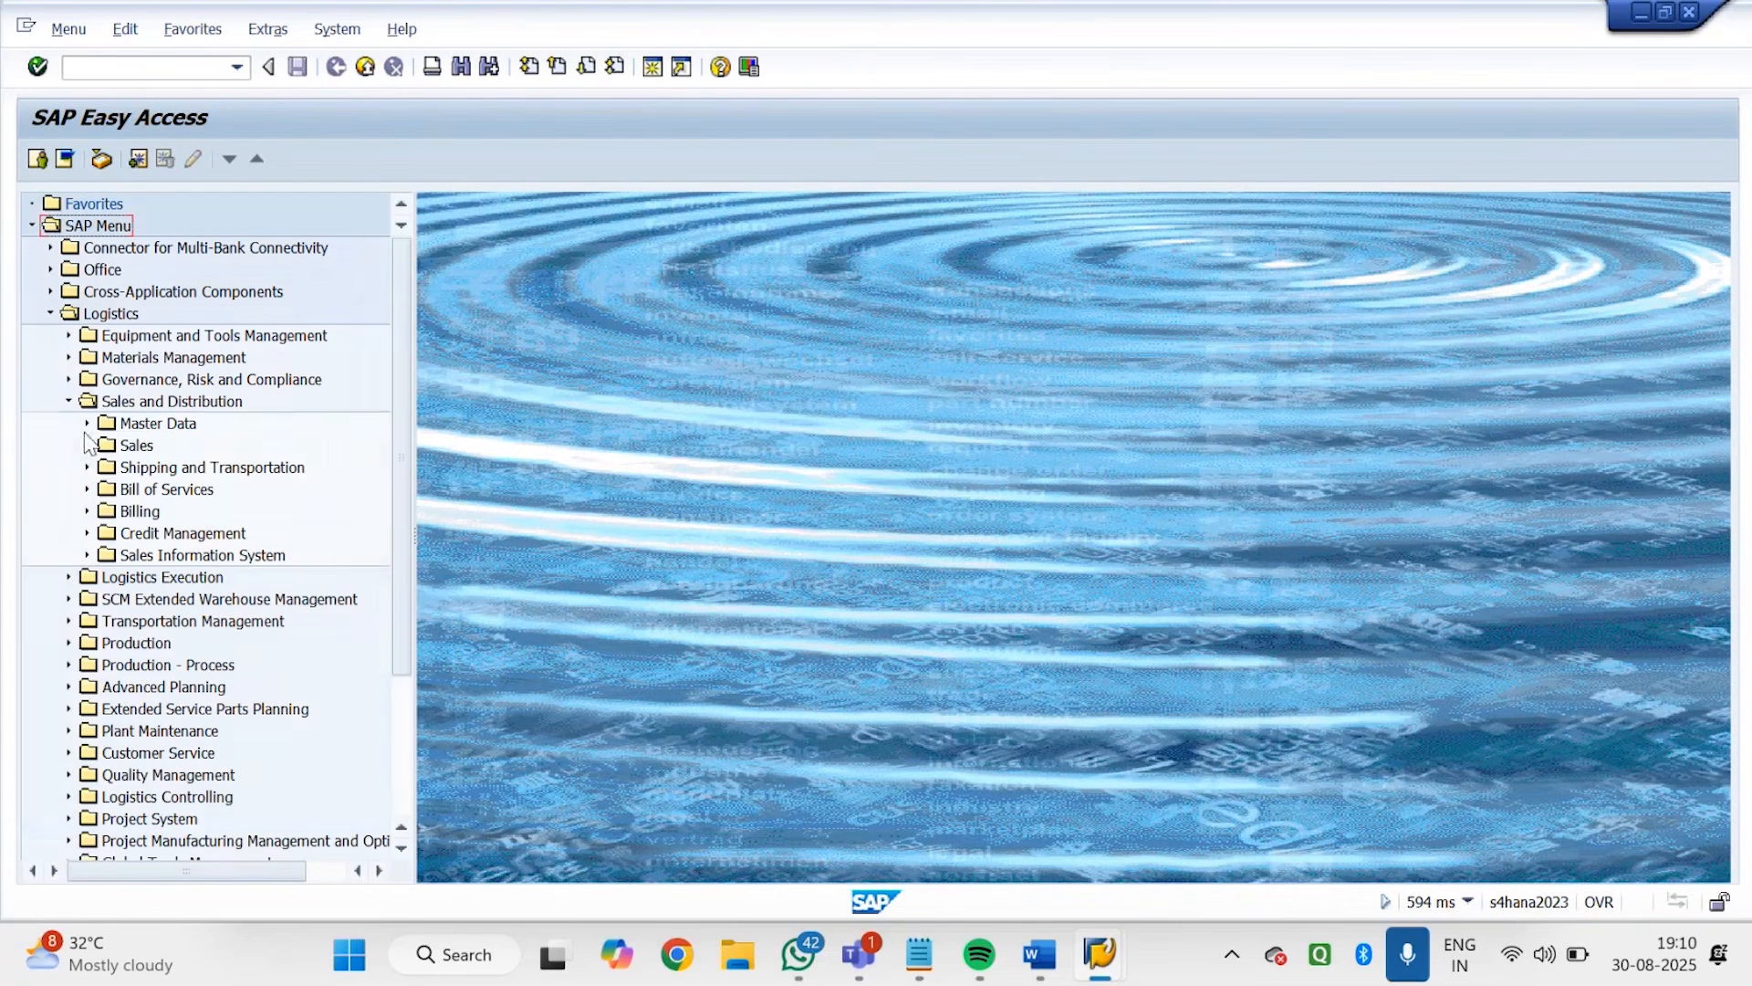
{"action": "left_click", "coordinate": [86, 423]}
{"action": "left_click", "coordinate": [105, 467]}
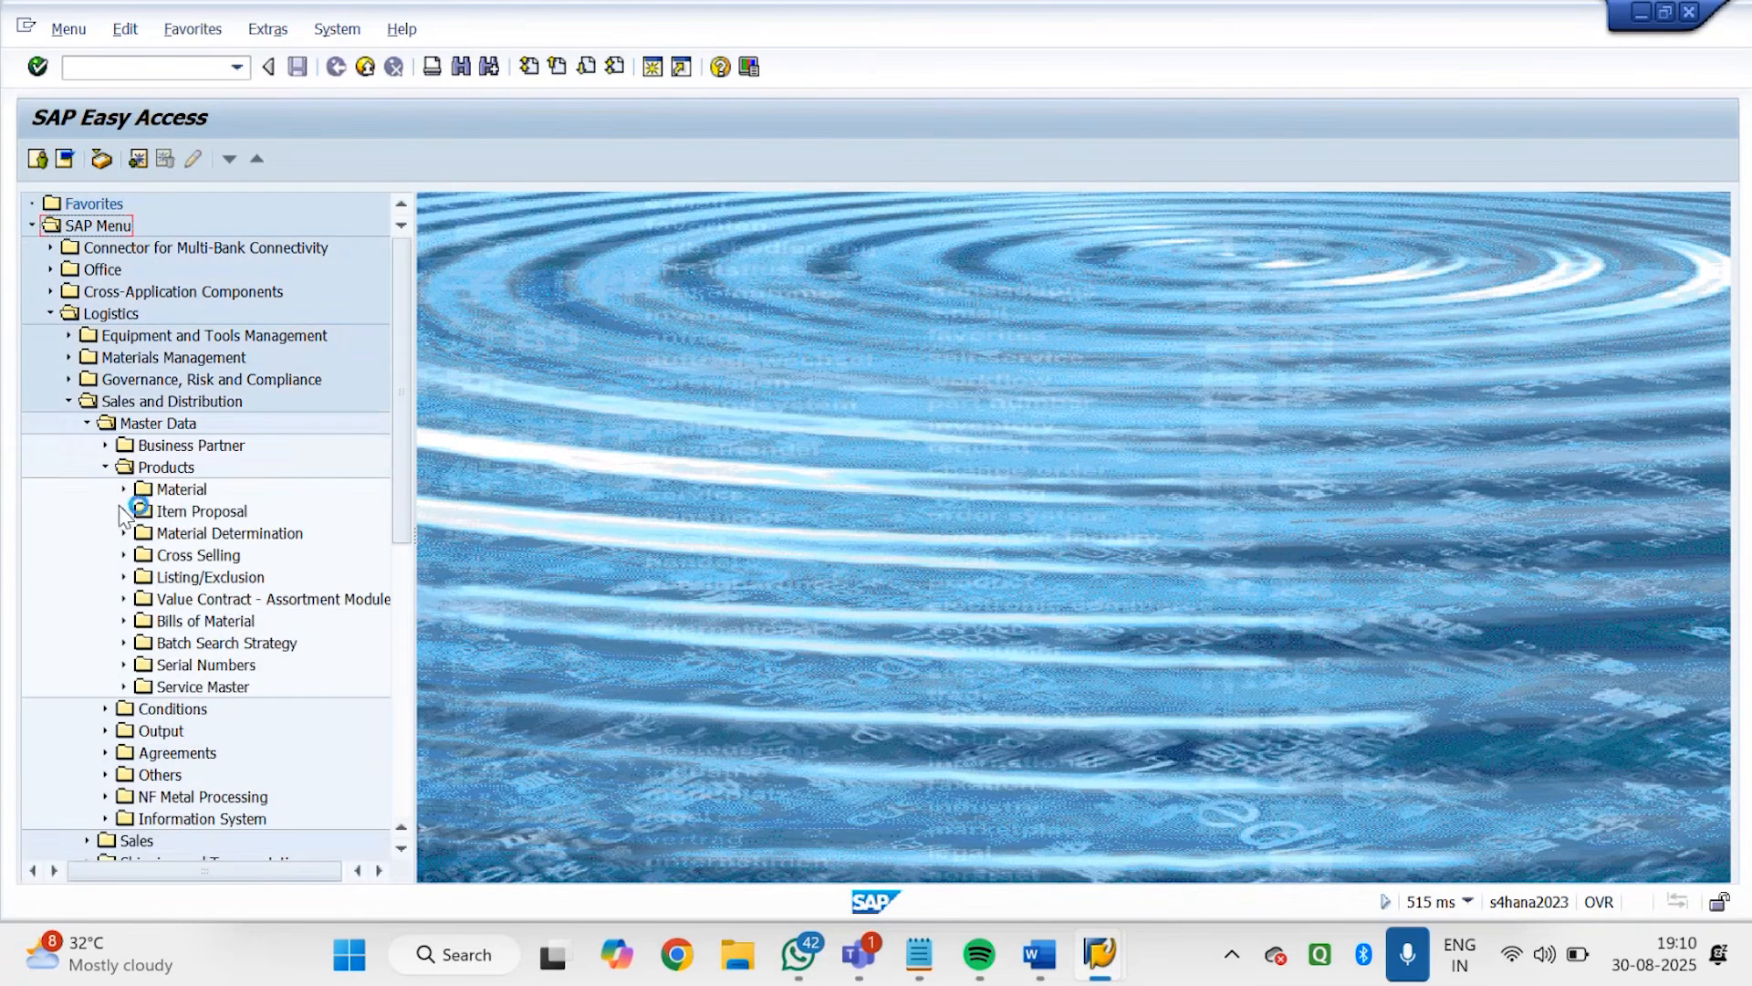
{"action": "left_click", "coordinate": [124, 489]}
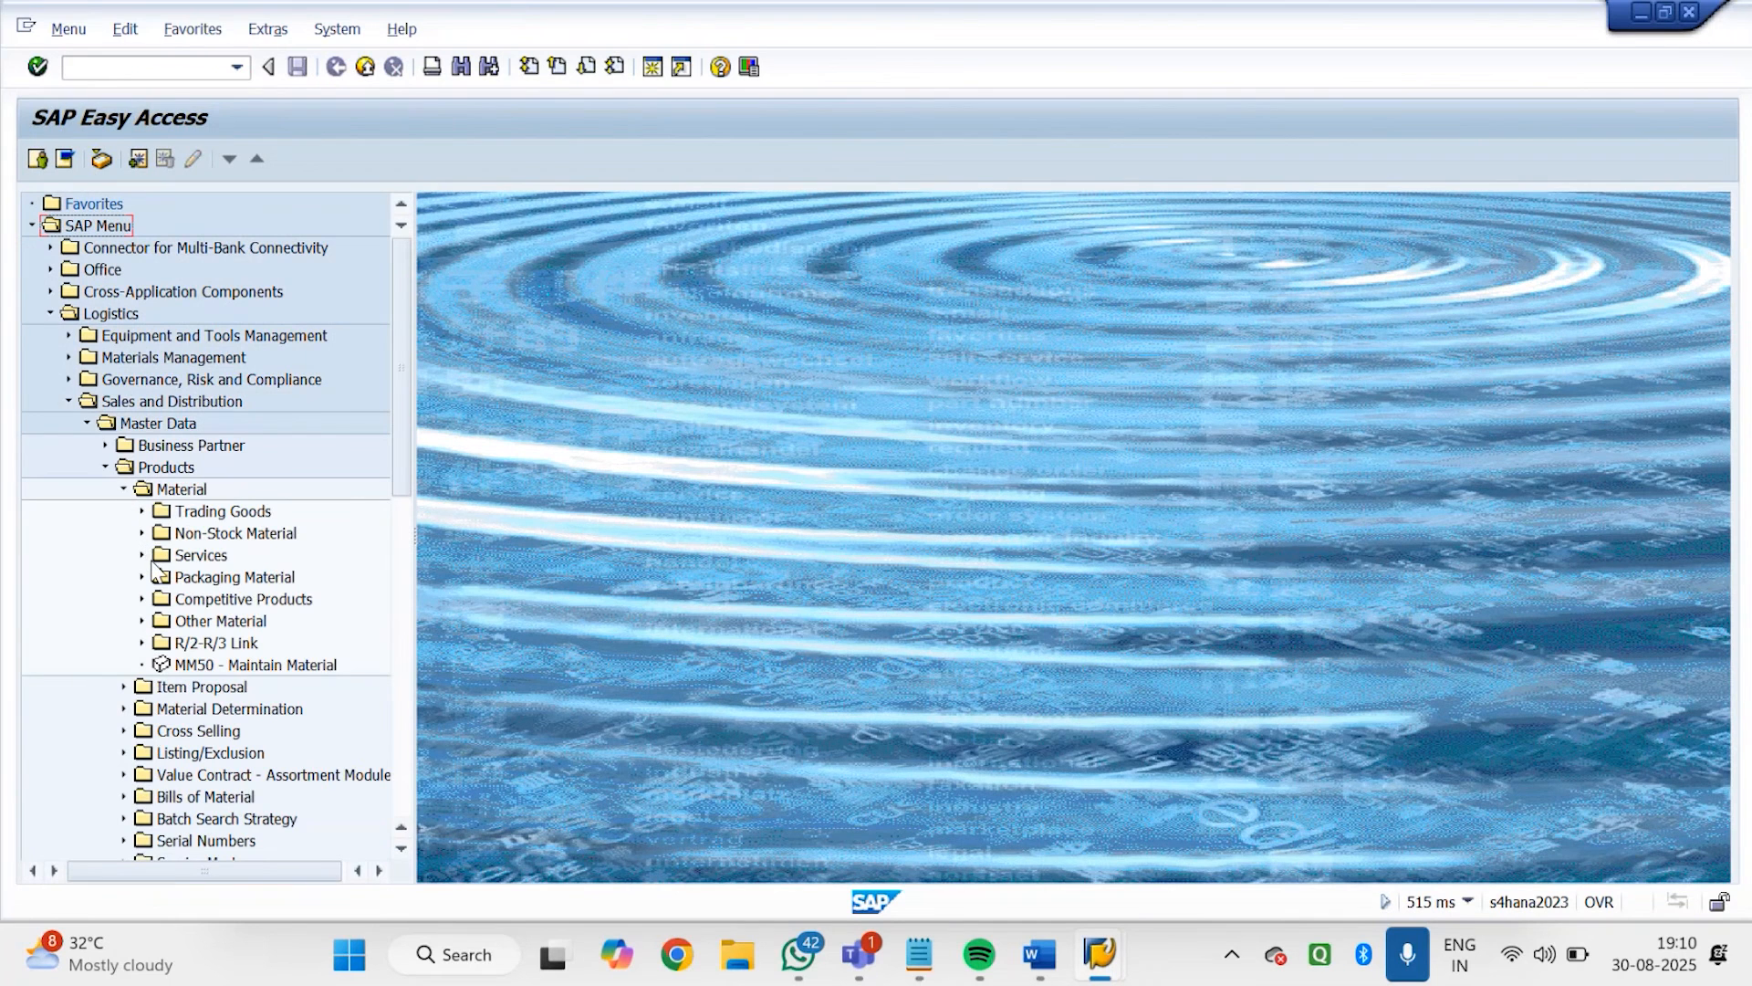
{"action": "left_click", "coordinate": [124, 491]}
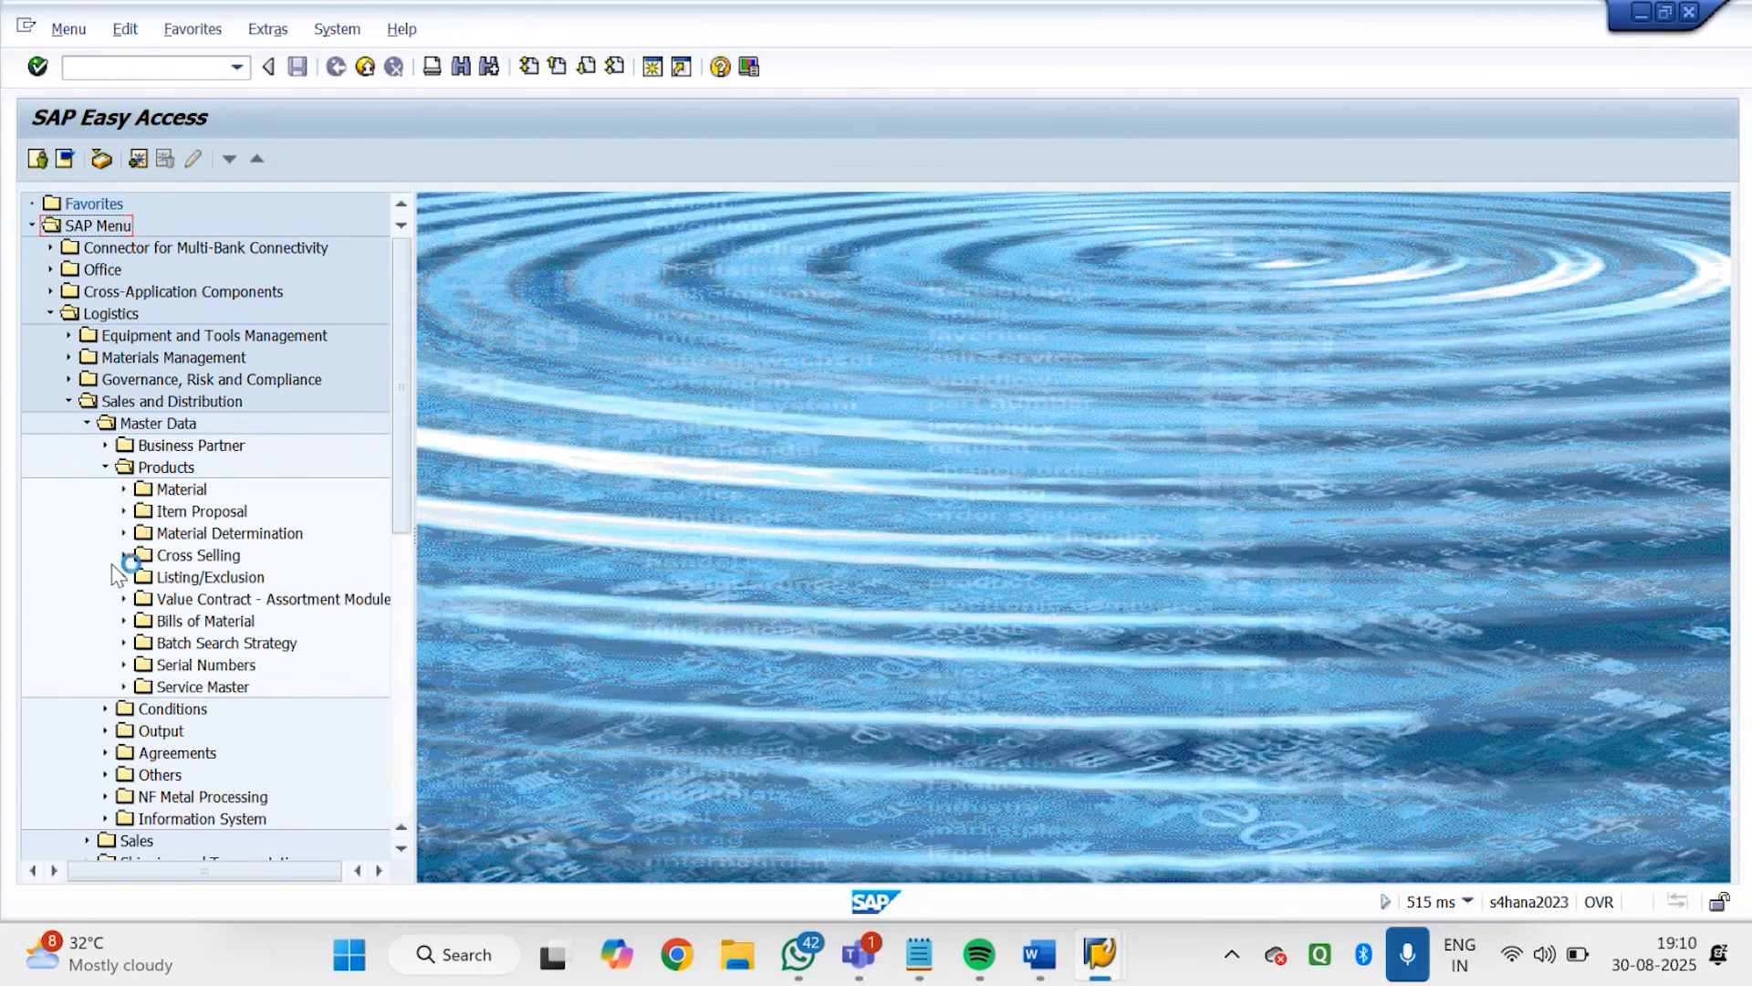
{"action": "left_click", "coordinate": [124, 533]}
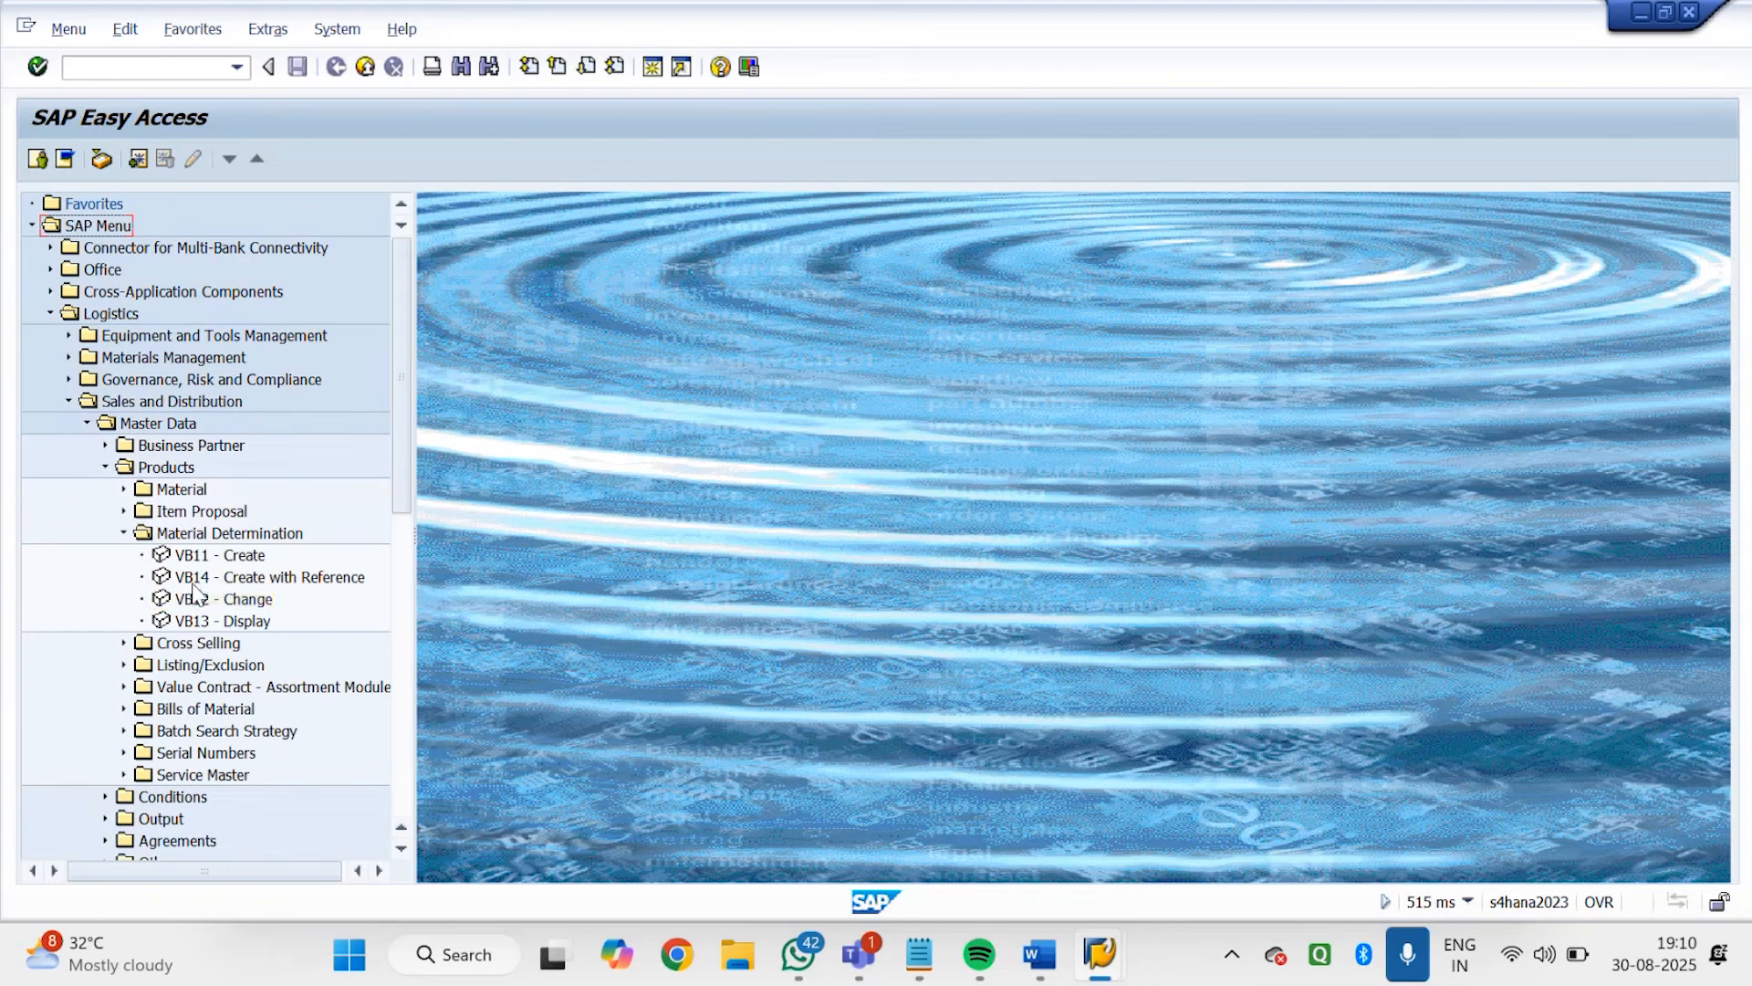
{"action": "double_click", "coordinate": [201, 599]}
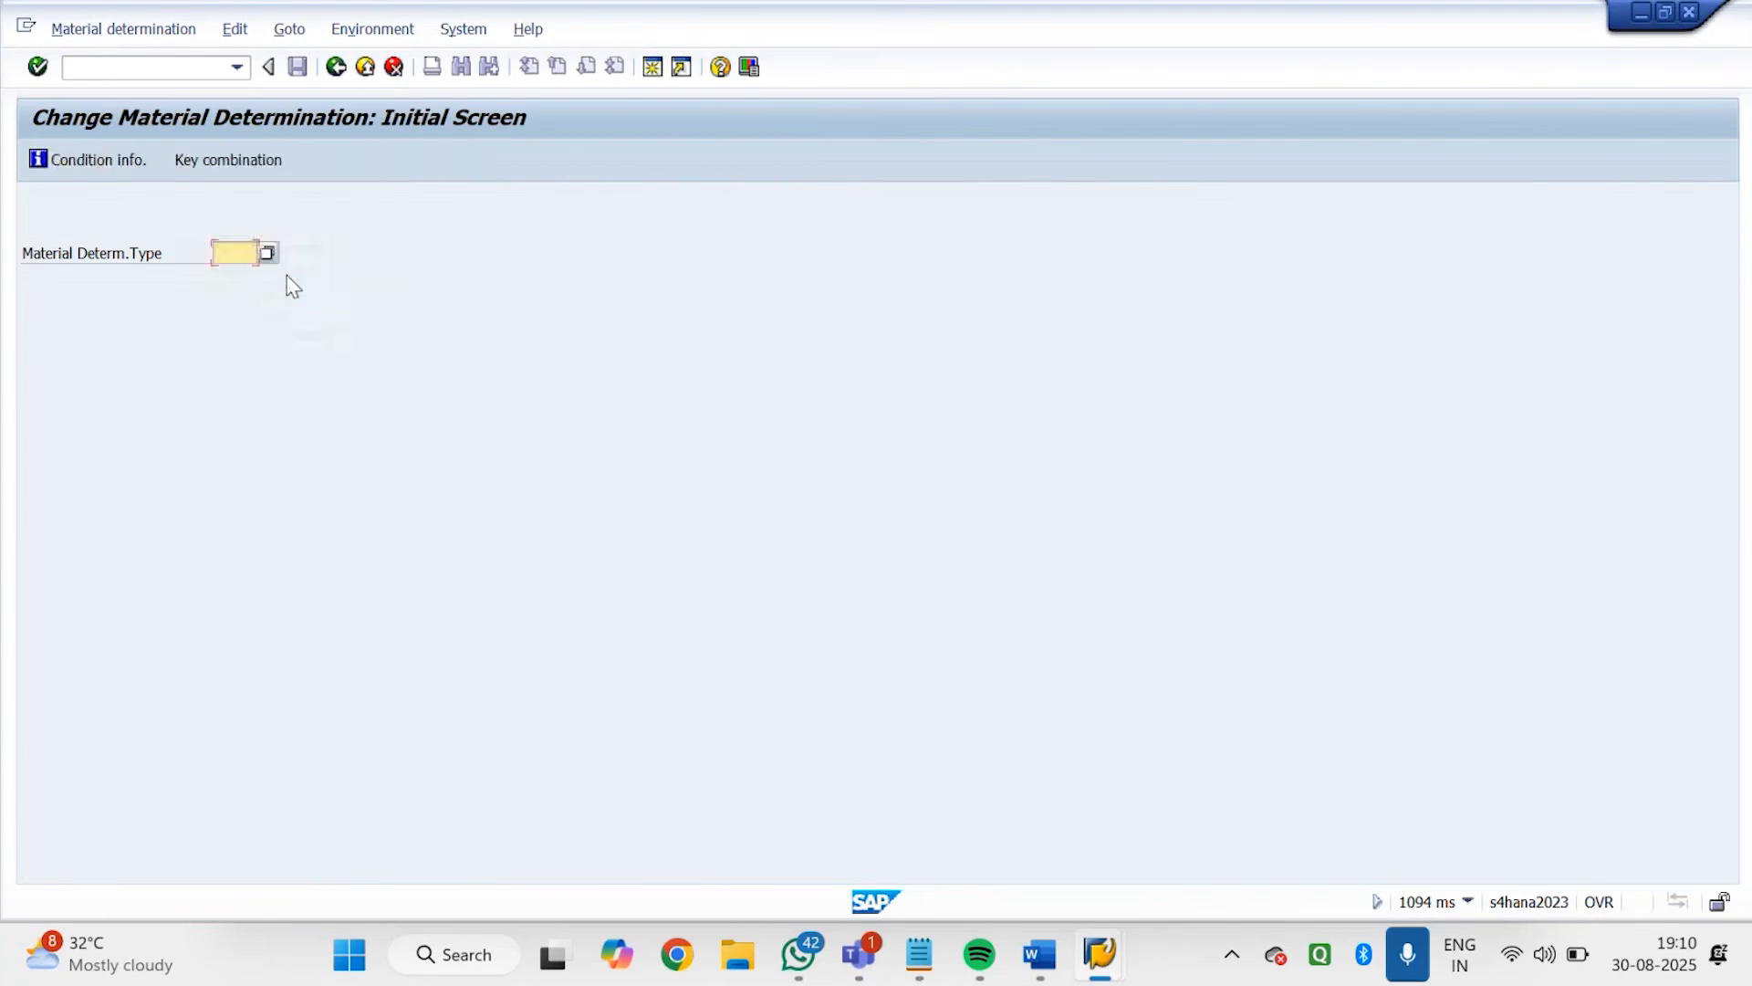
{"action": "left_click", "coordinate": [266, 253]}
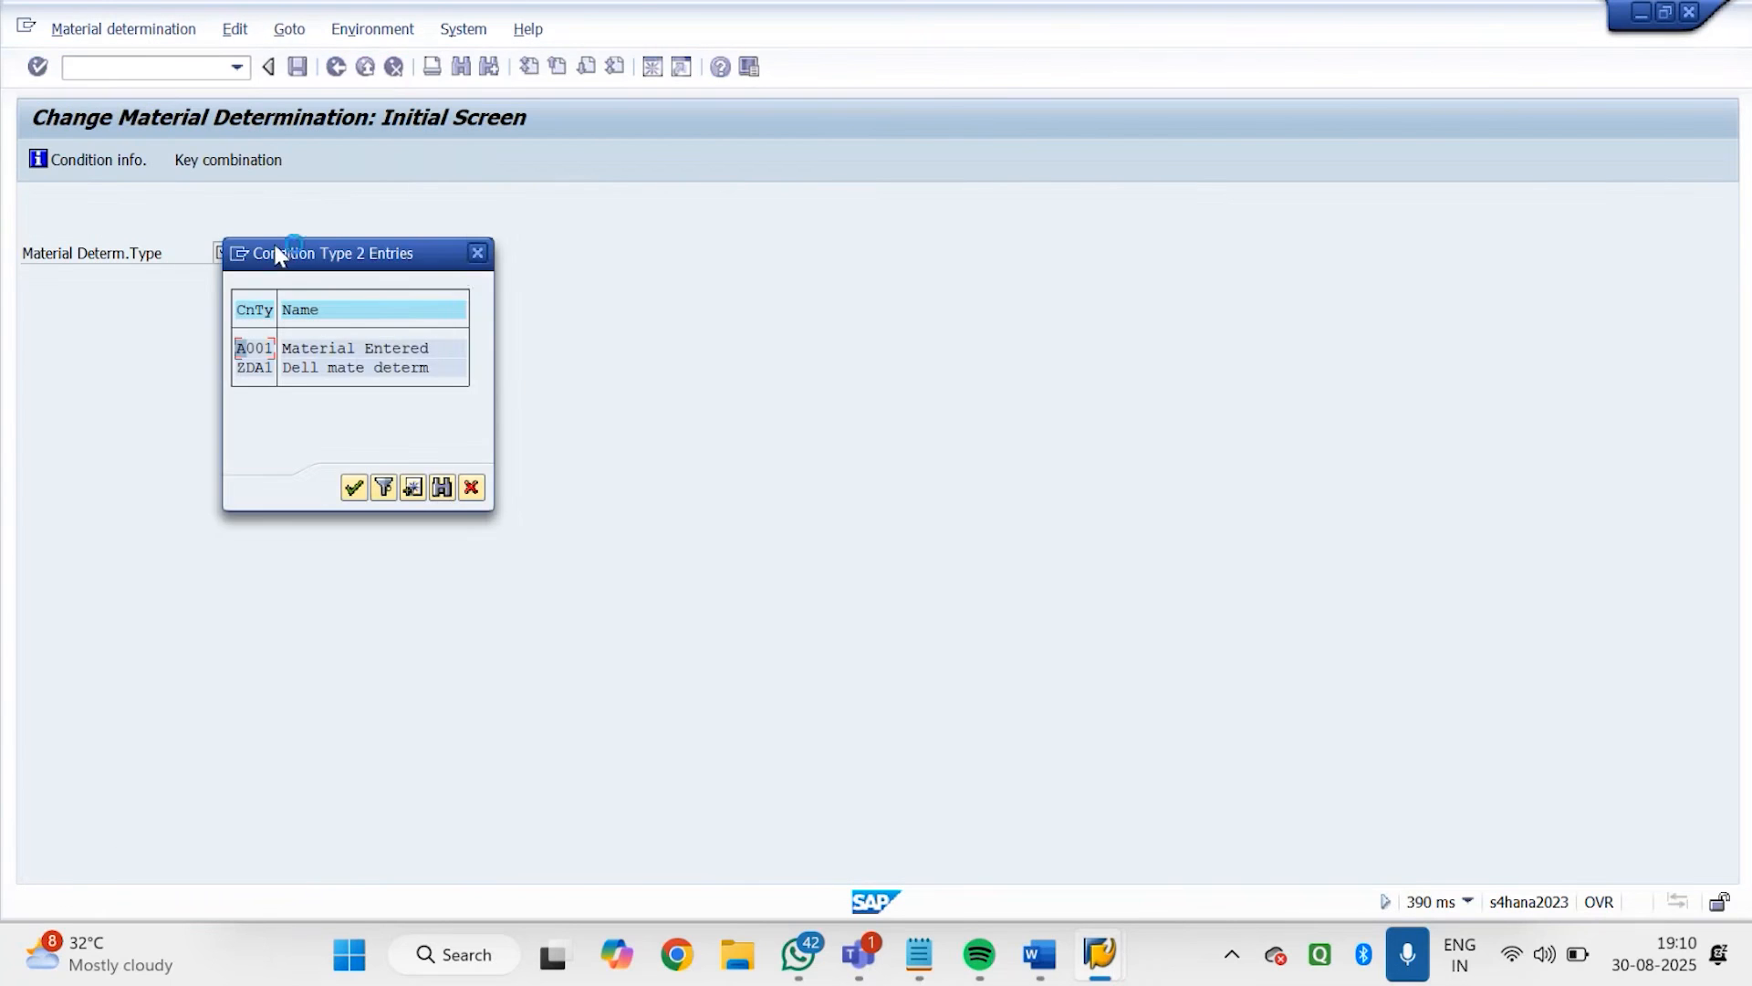
{"action": "left_click", "coordinate": [478, 253]}
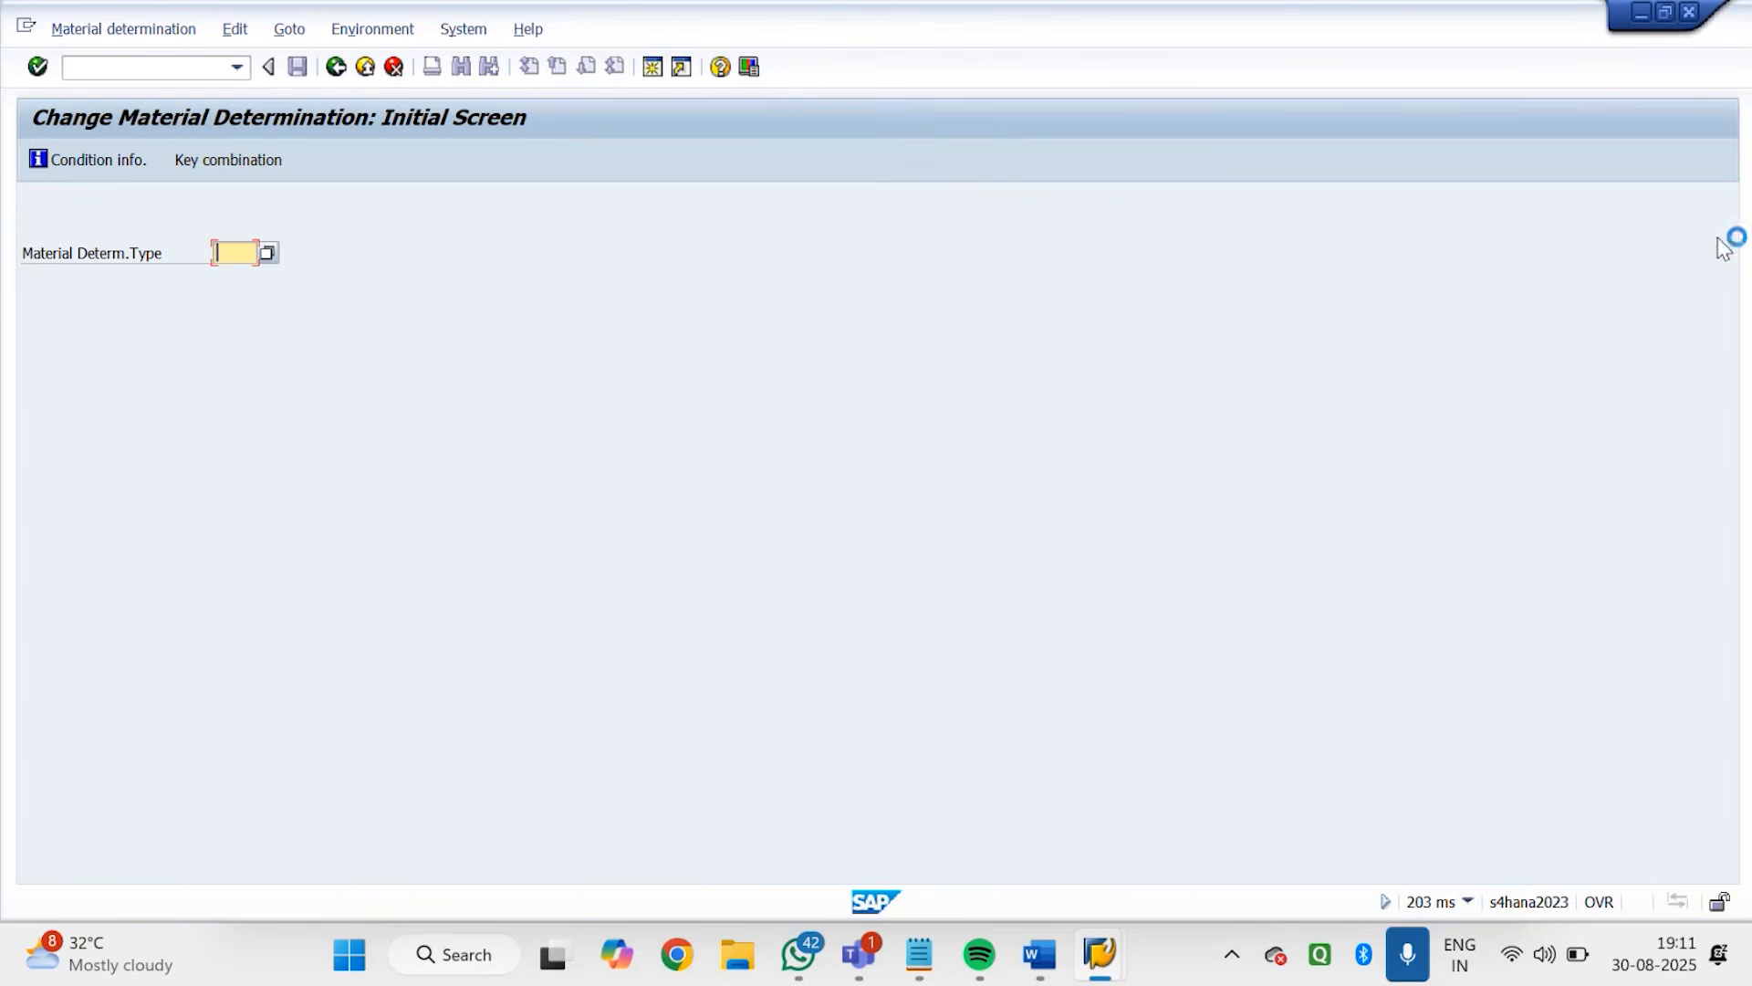
Switch to File Explorer and search the SAP SD TRAINING DOC folder for "LIS"
{"action": "left_click", "coordinate": [734, 970]}
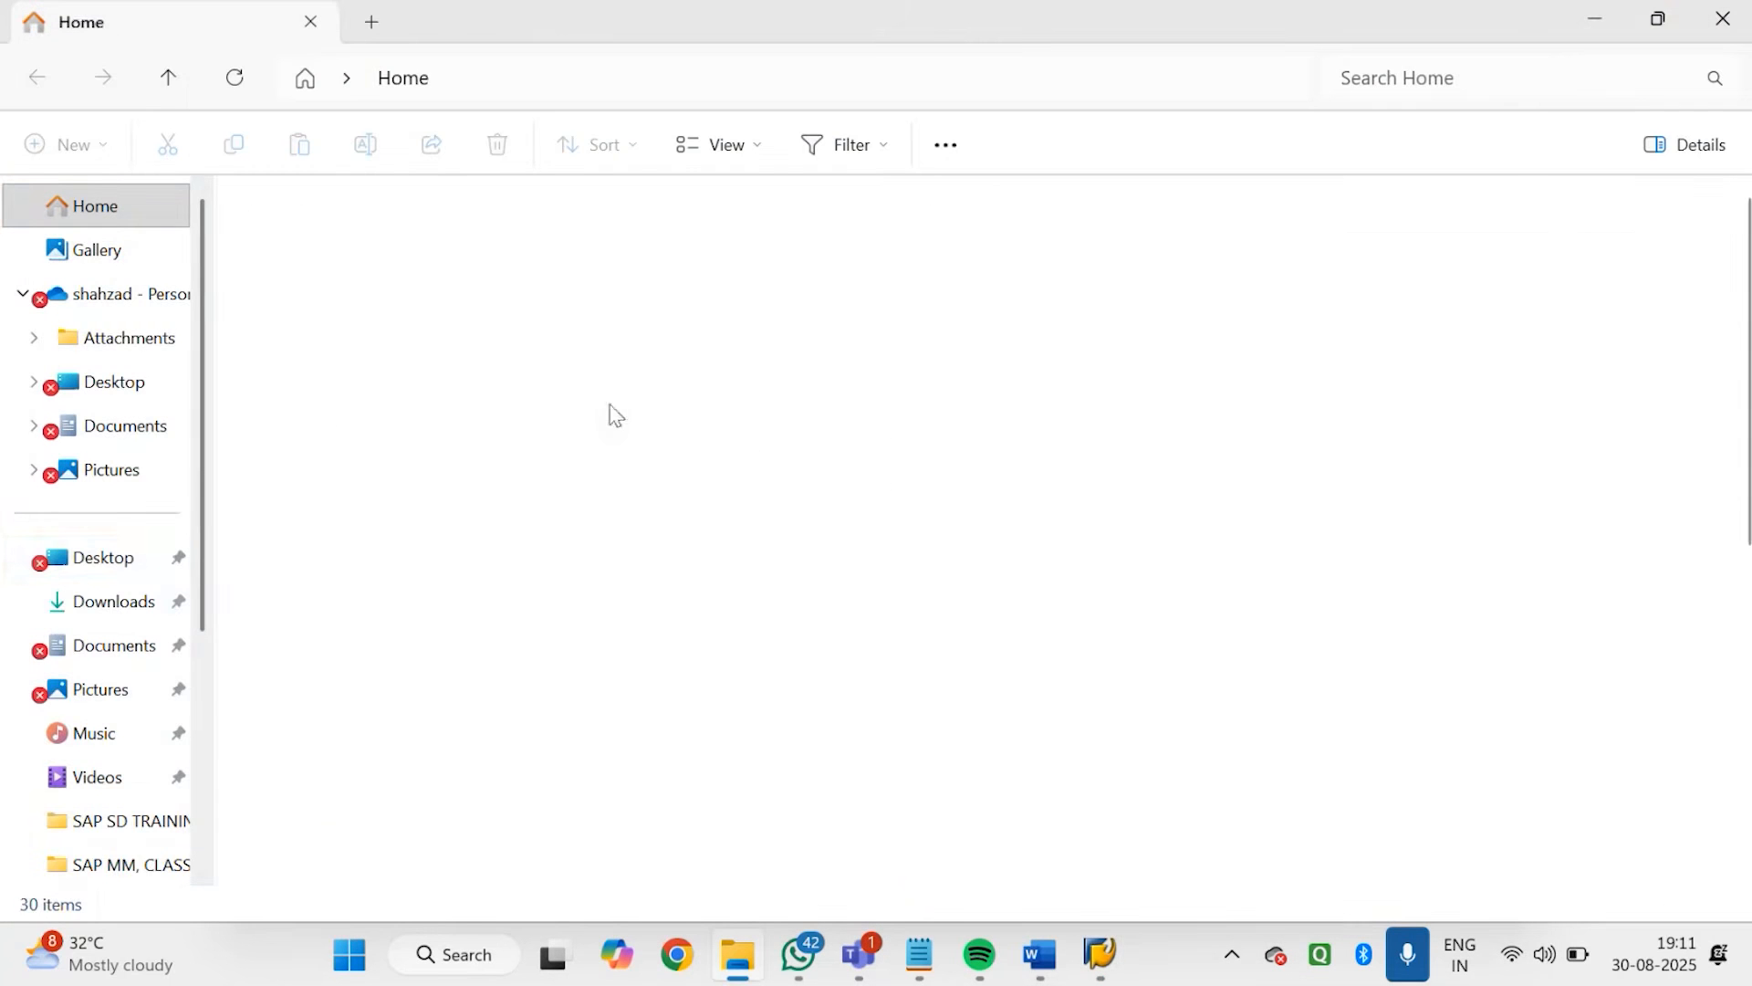
{"action": "left_click", "coordinate": [146, 821]}
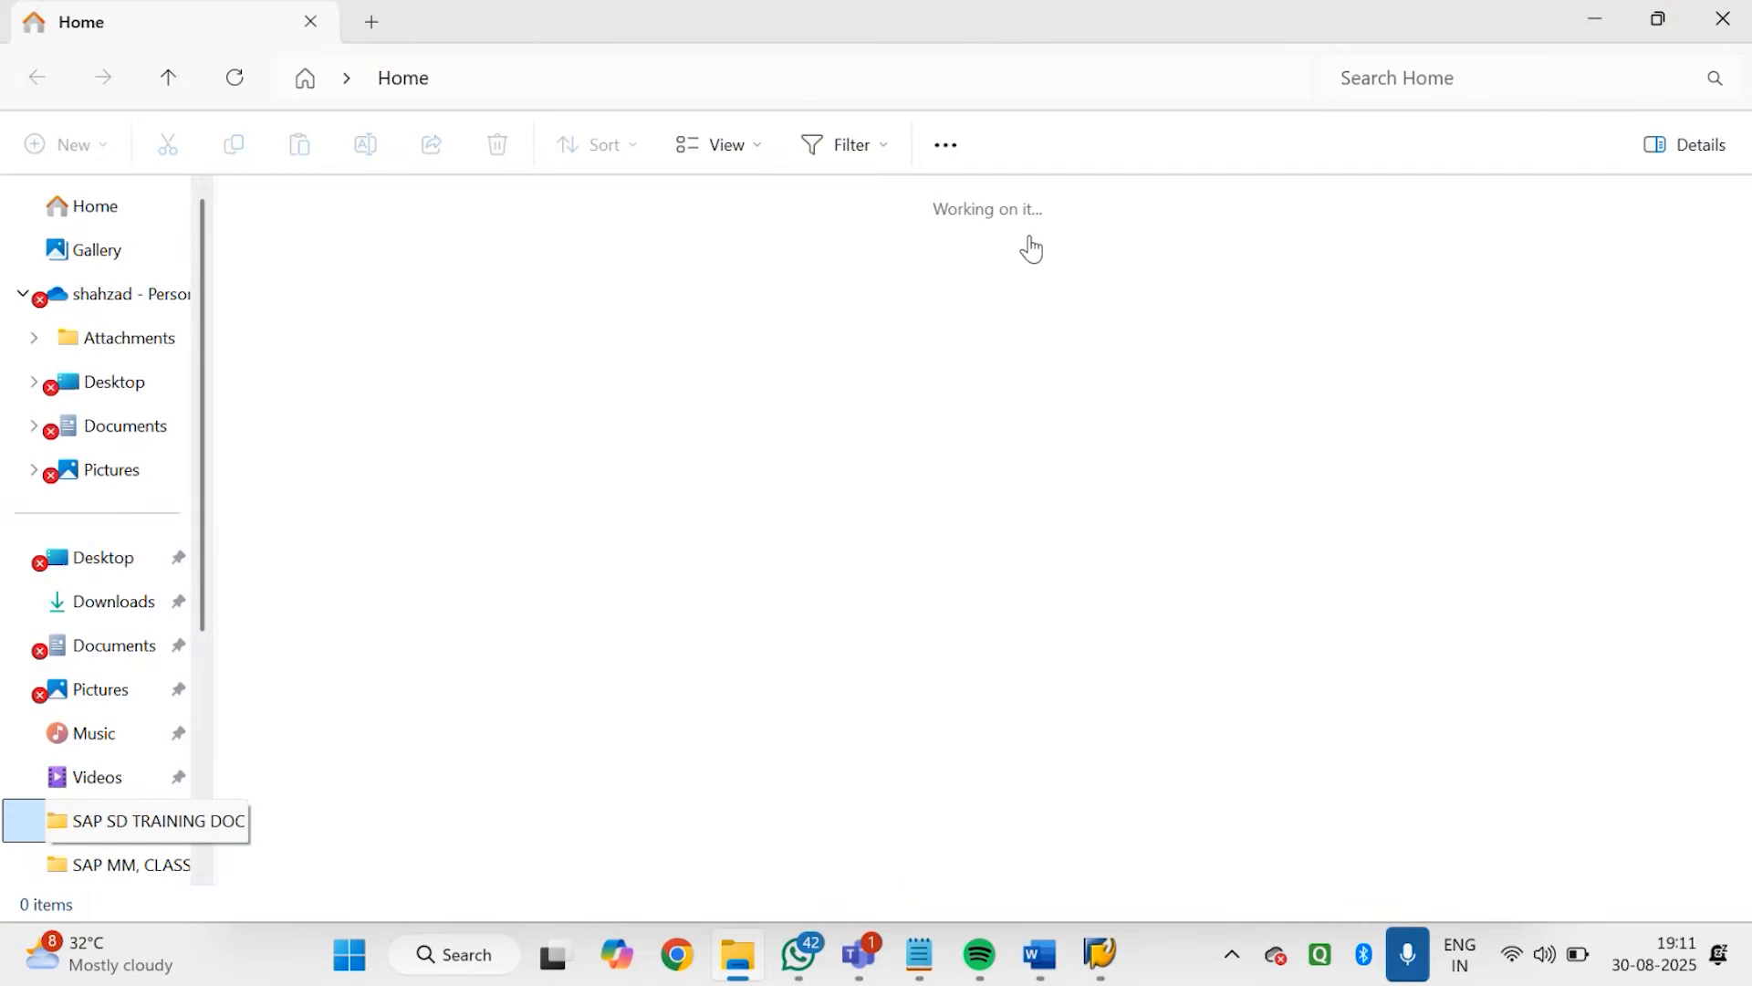
{"action": "left_click", "coordinate": [1476, 89]}
{"action": "type", "text": "LIS"}
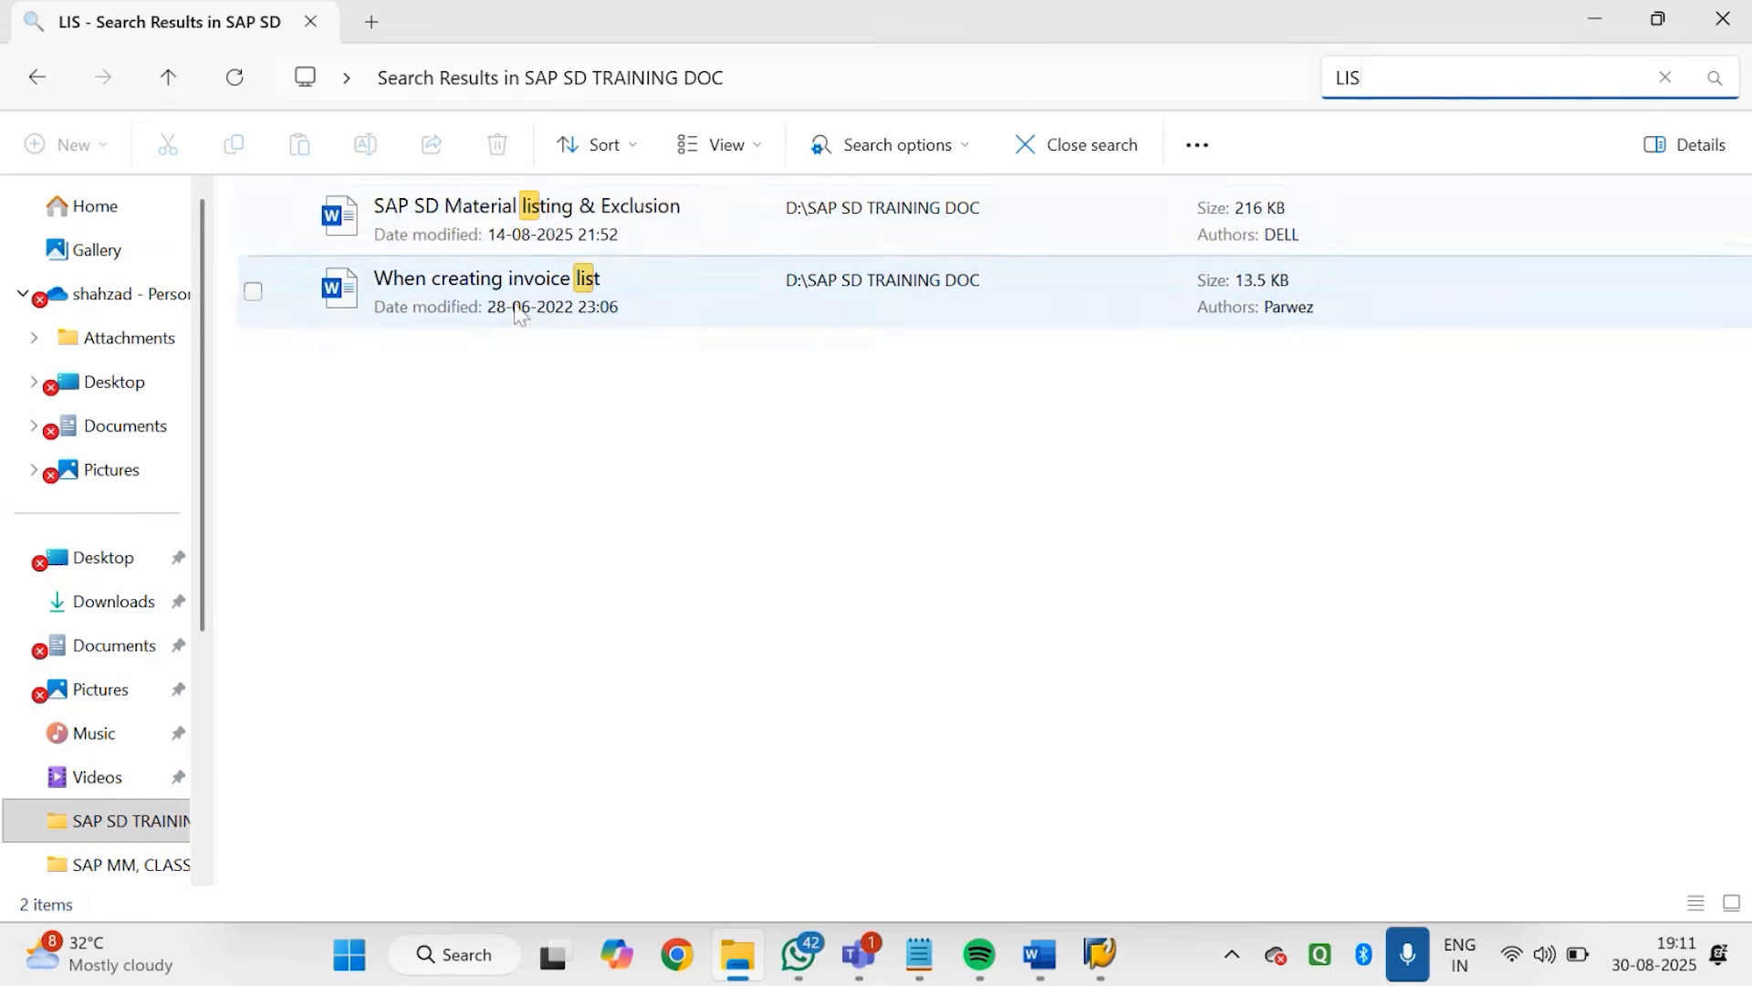
Open the SAP SD Material listing & Exclusion document in a maximized Word window and read its introduction and the Listing and Exclusion definitions
{"action": "double_click", "coordinate": [546, 212]}
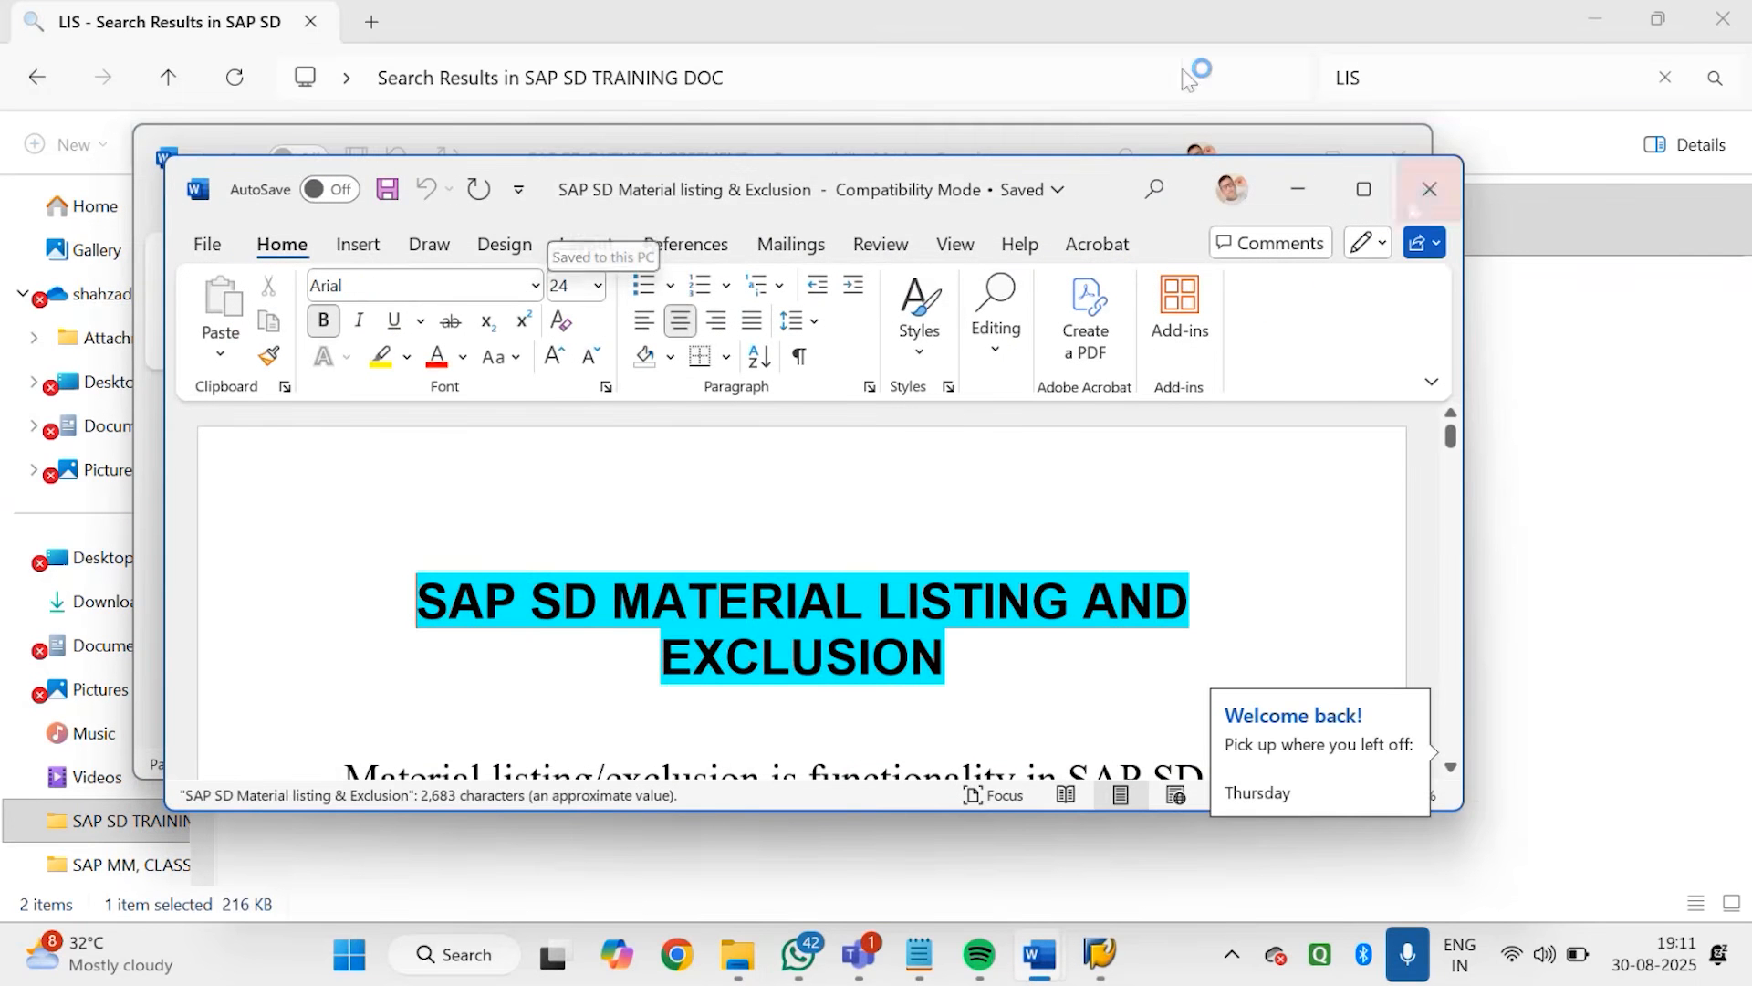
{"action": "left_click", "coordinate": [1369, 190]}
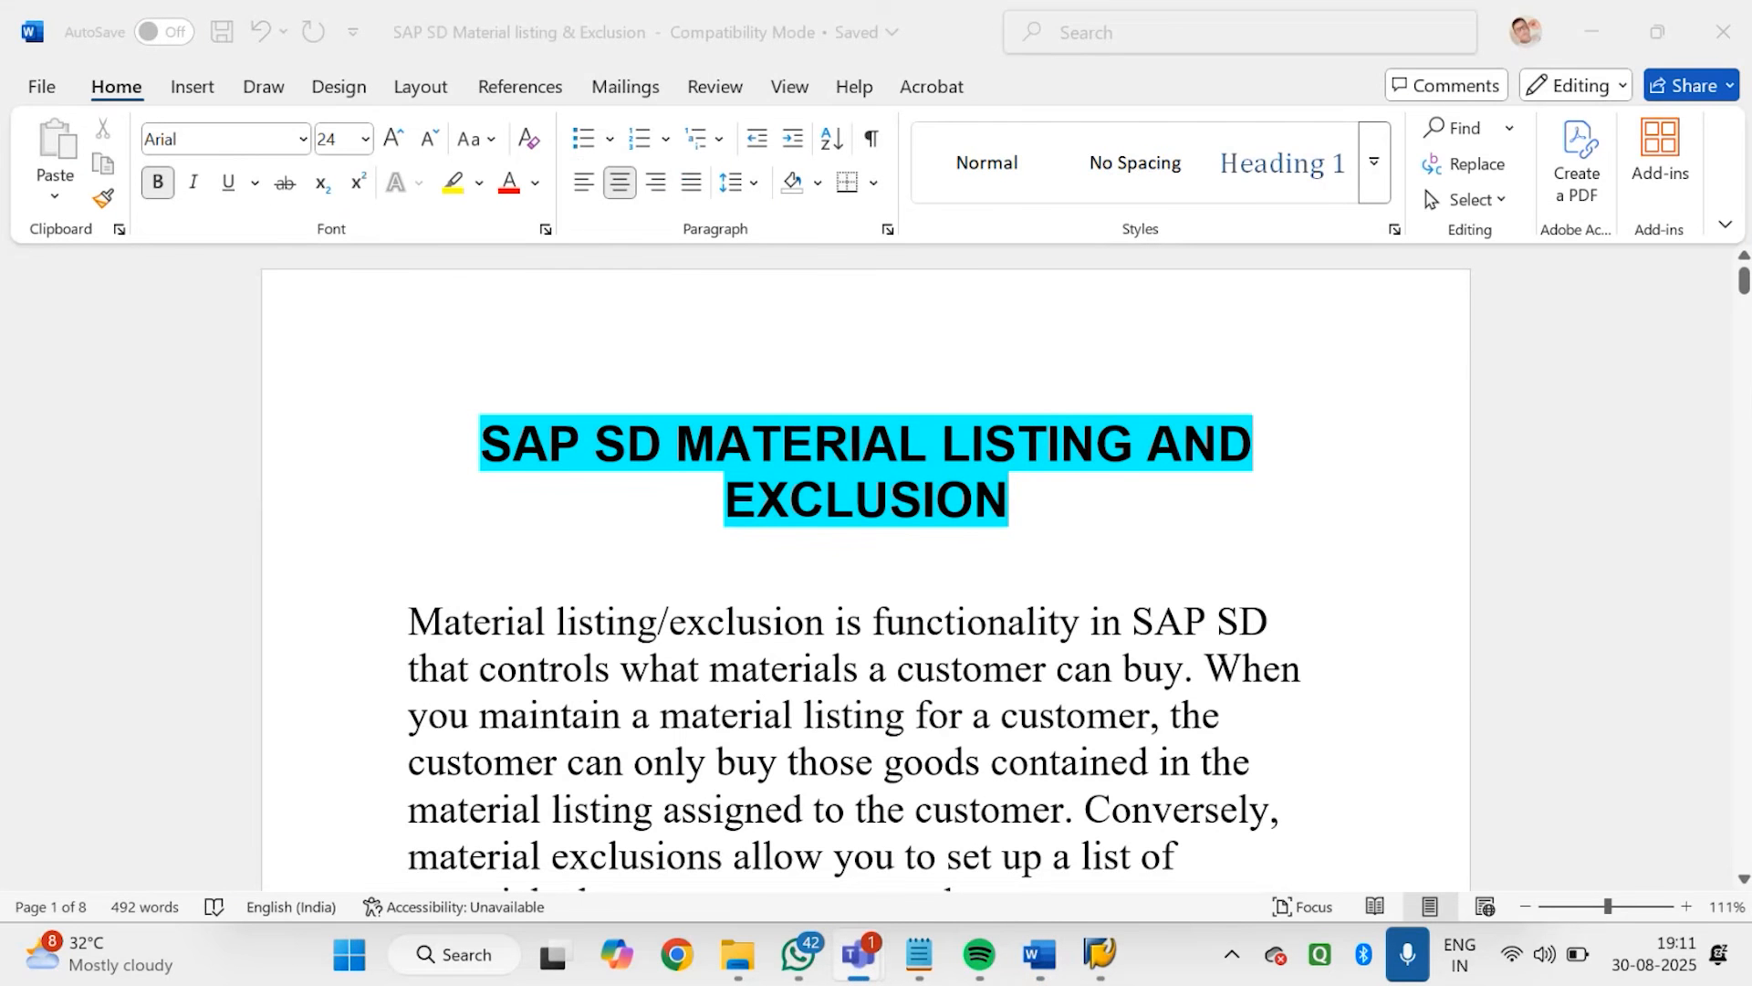
{"action": "left_click_drag", "start_coordinate": [1746, 296], "coordinate": [1745, 291]}
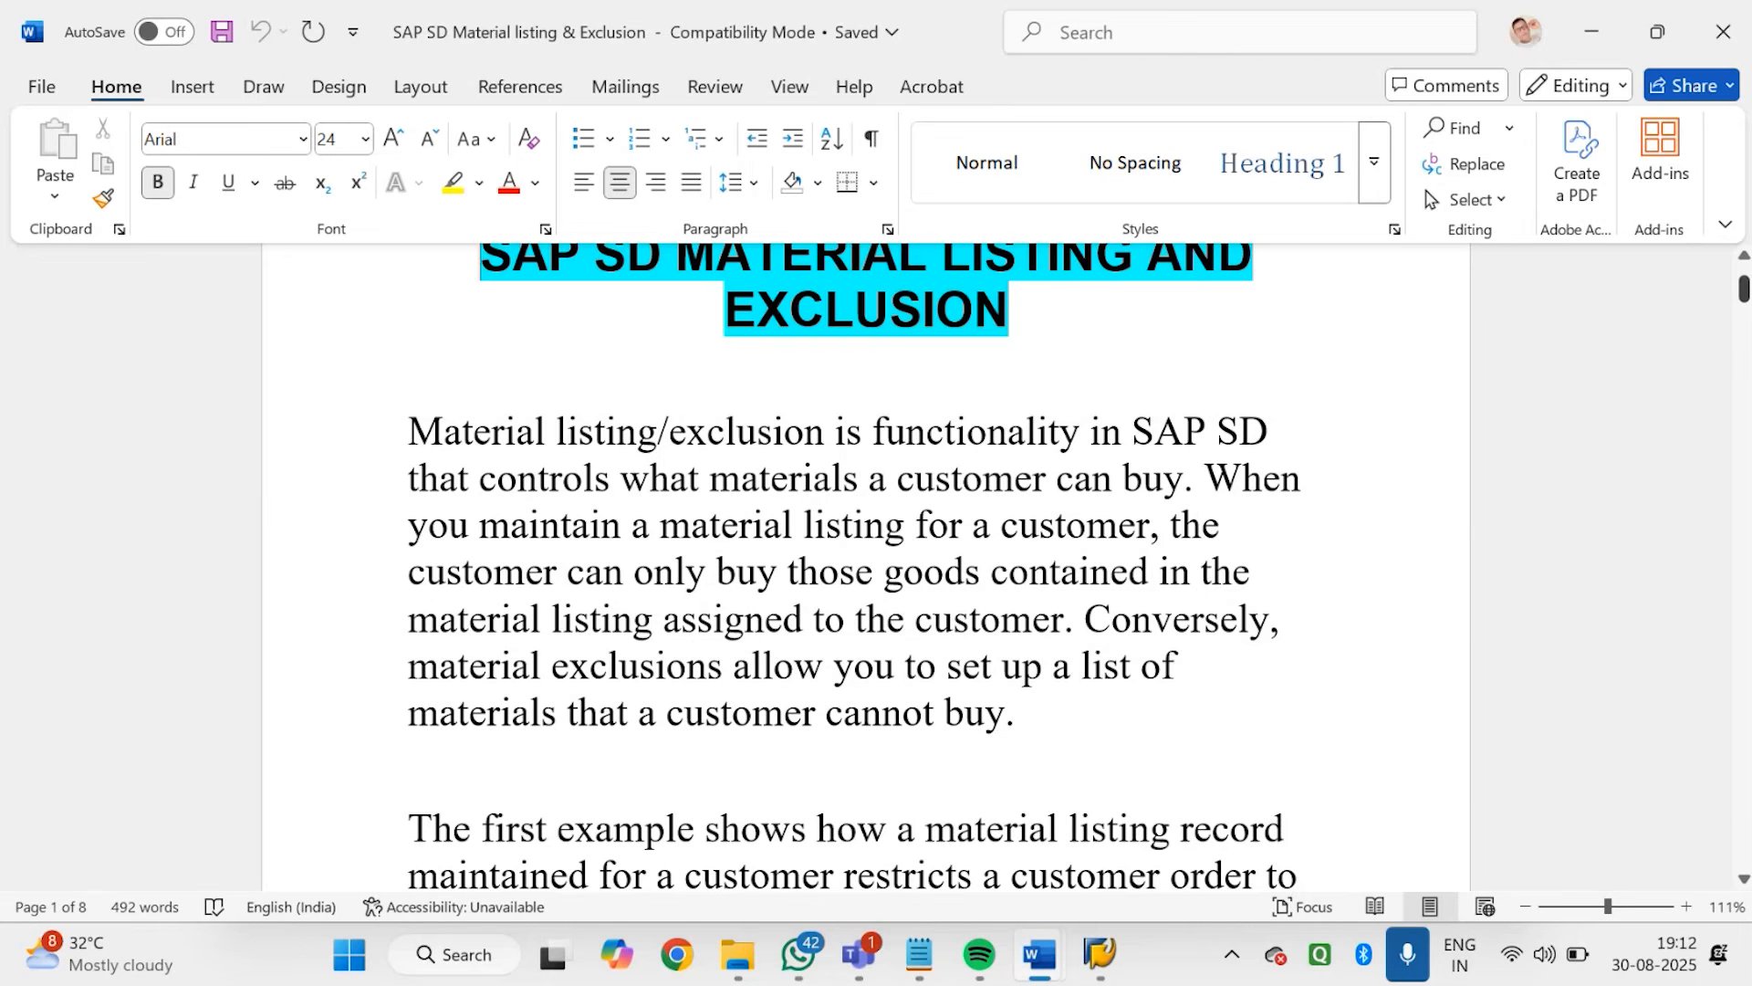
{"action": "scroll", "coordinate": [856, 566], "scroll_direction": "down", "scroll_amount": 3}
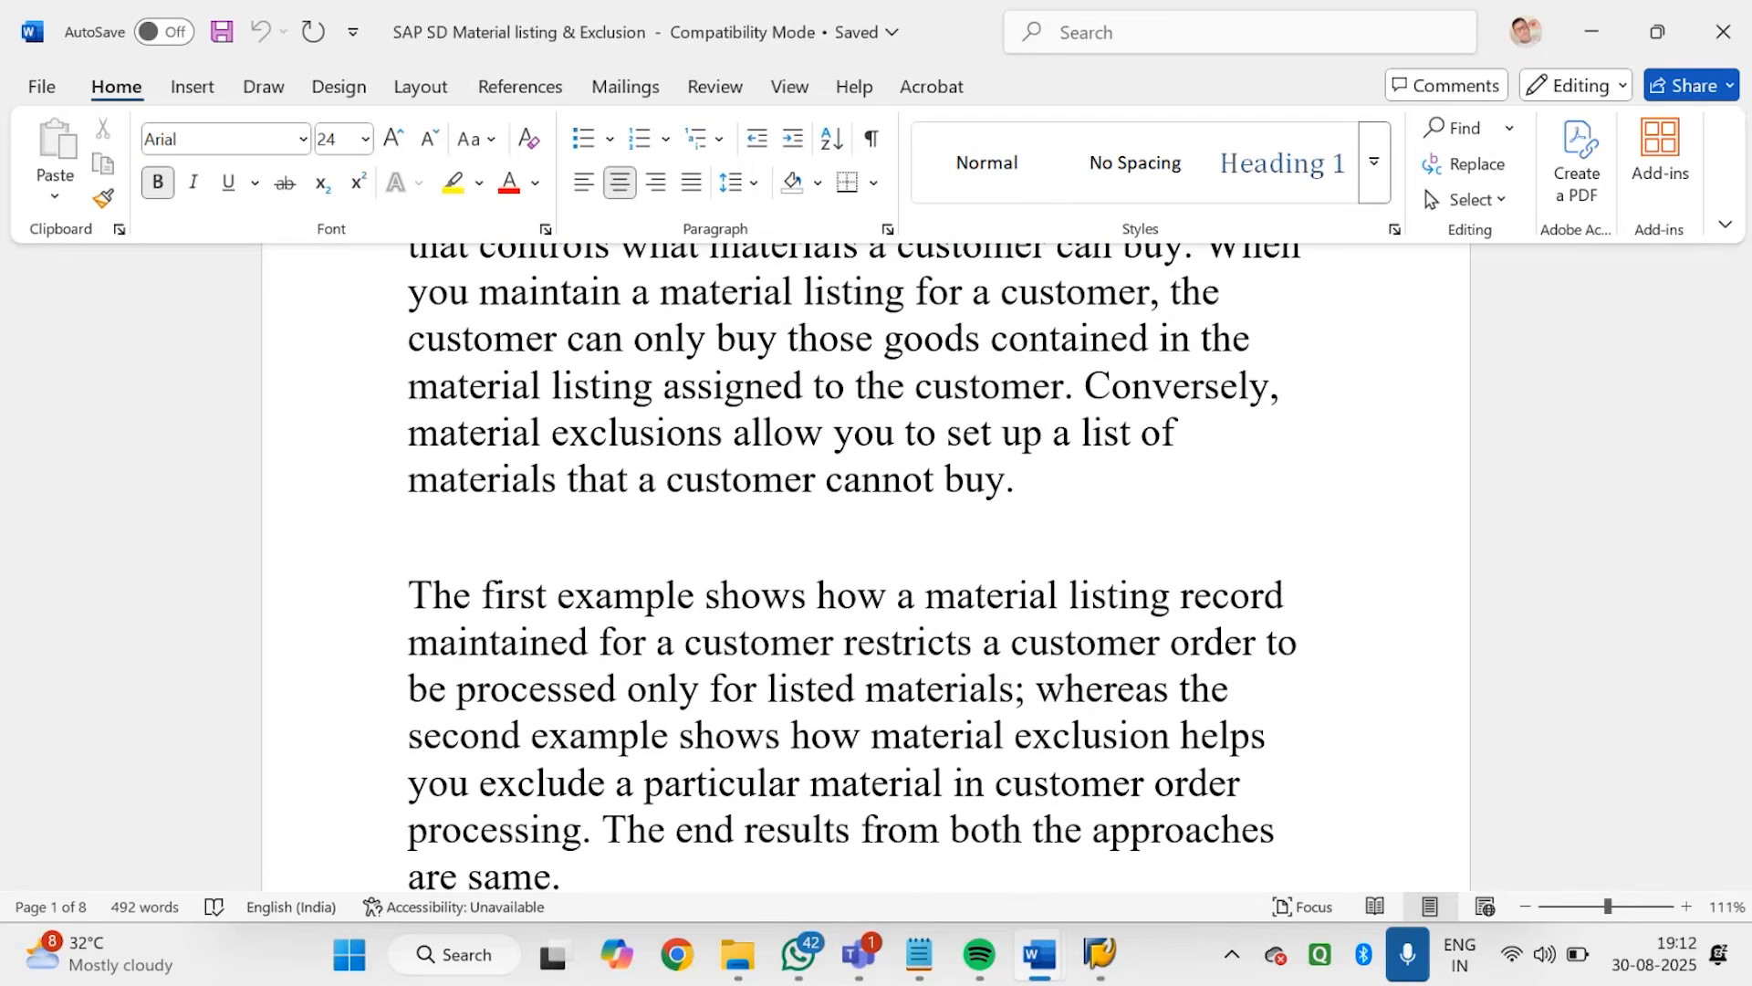
{"action": "scroll", "coordinate": [865, 566], "scroll_direction": "down", "scroll_amount": 3}
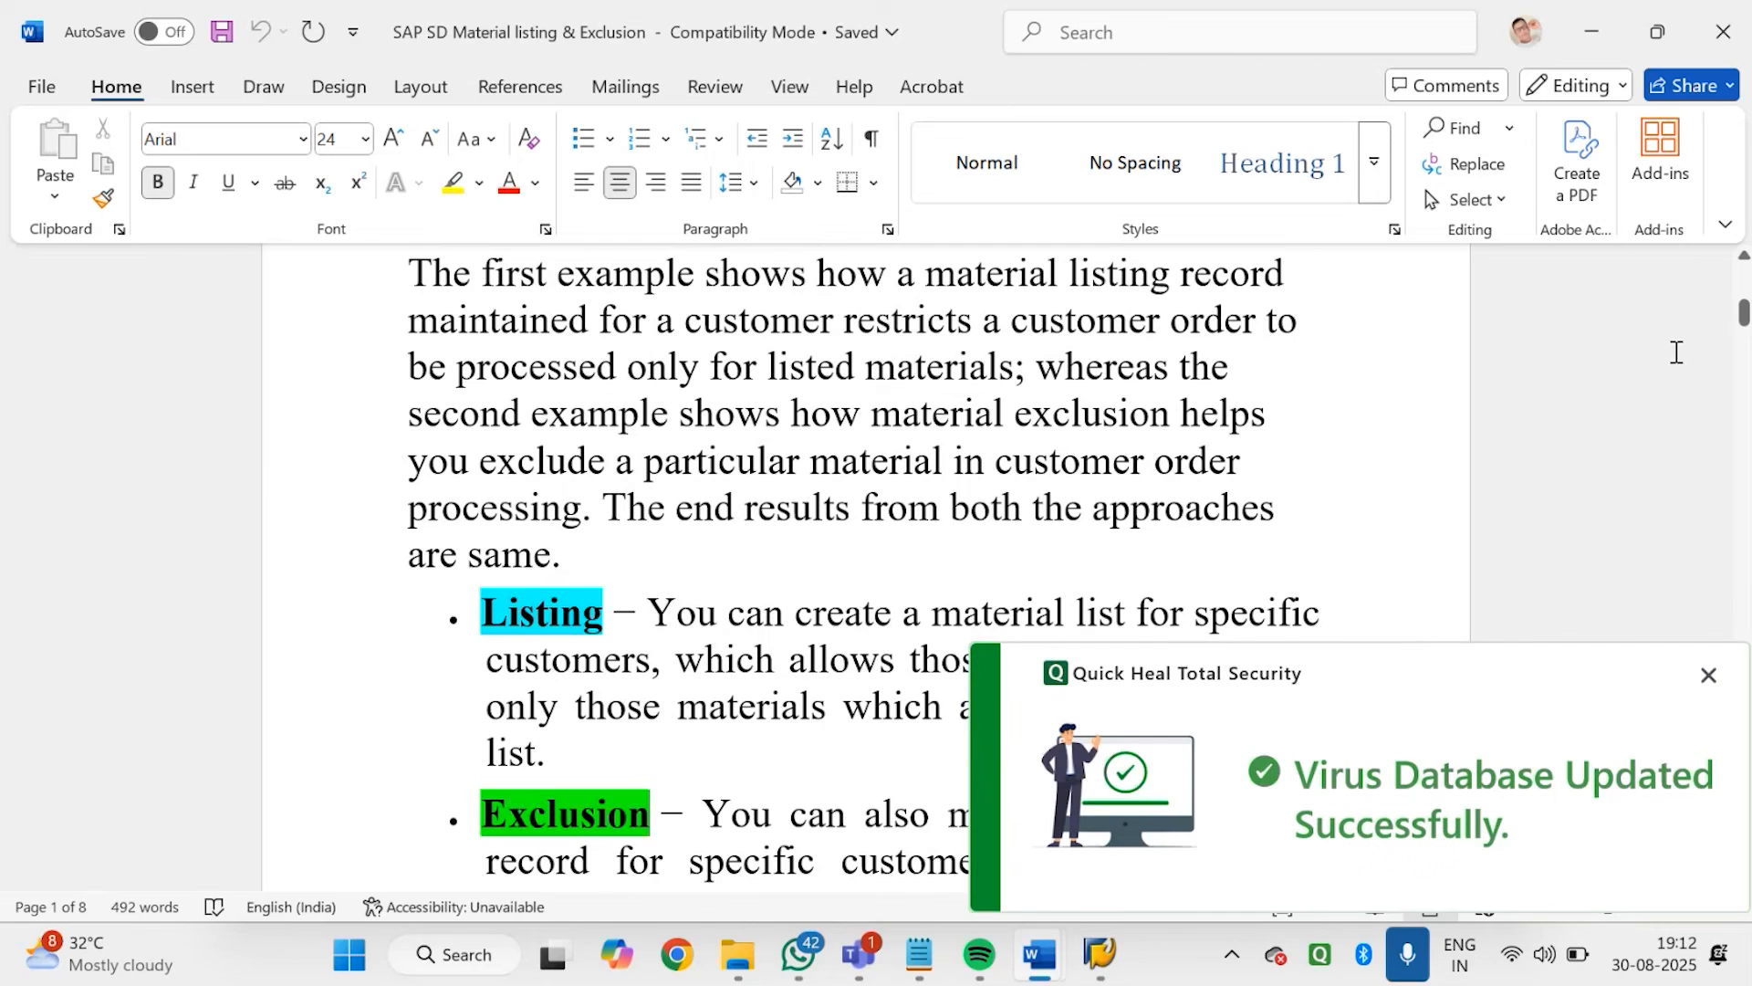
{"action": "left_click", "coordinate": [1711, 678]}
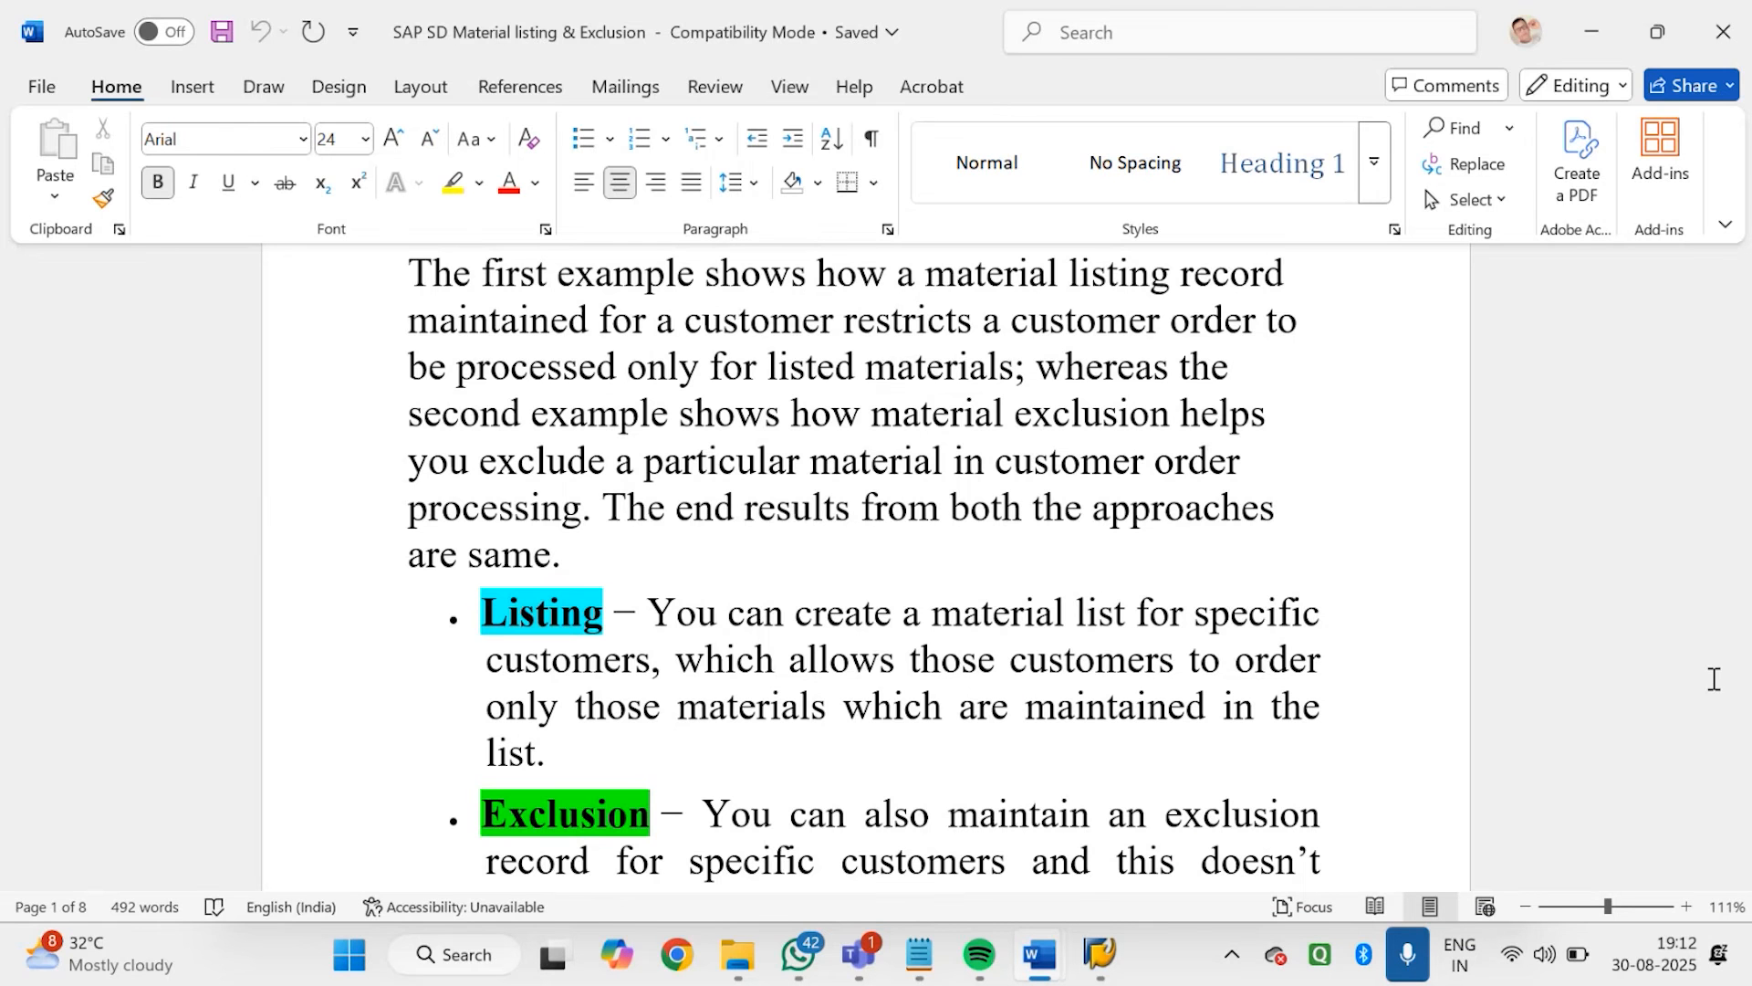
{"action": "scroll", "coordinate": [1714, 679], "scroll_direction": "down", "scroll_amount": 5}
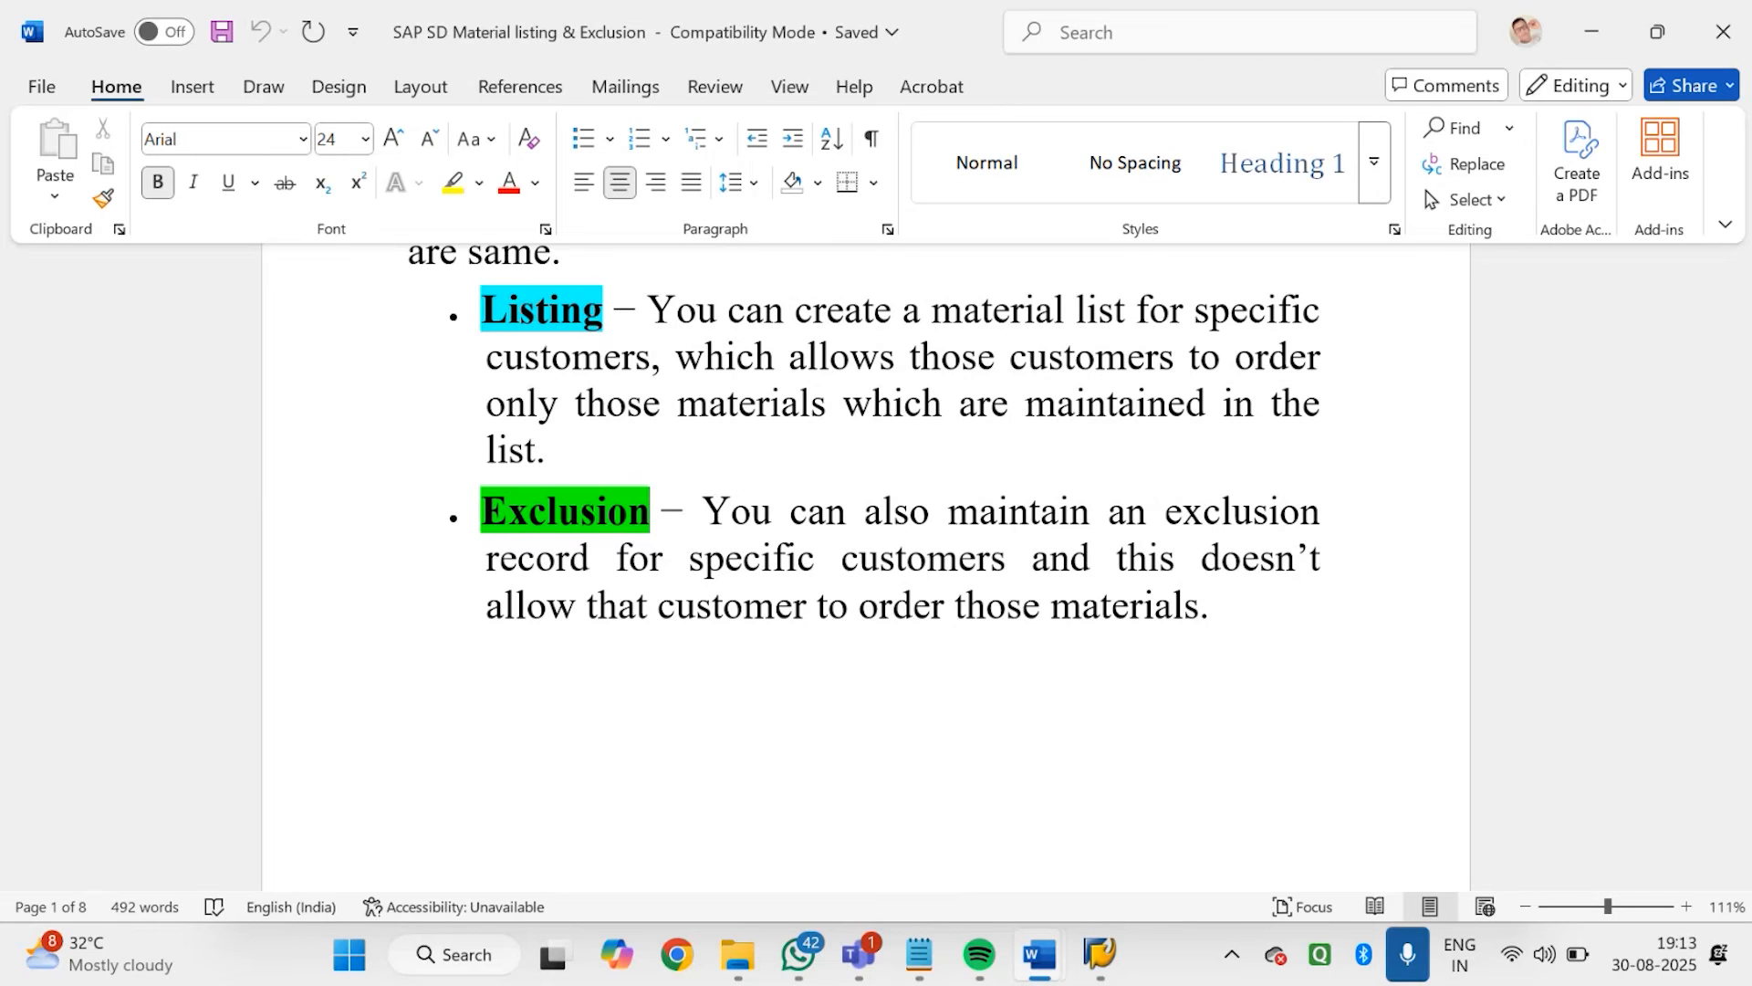
Read the document's sold-to and payer listing rules, the material listing diagram and the Galaxy Musicals Instruments case study
{"action": "scroll", "coordinate": [865, 566], "scroll_direction": "down", "scroll_amount": 15}
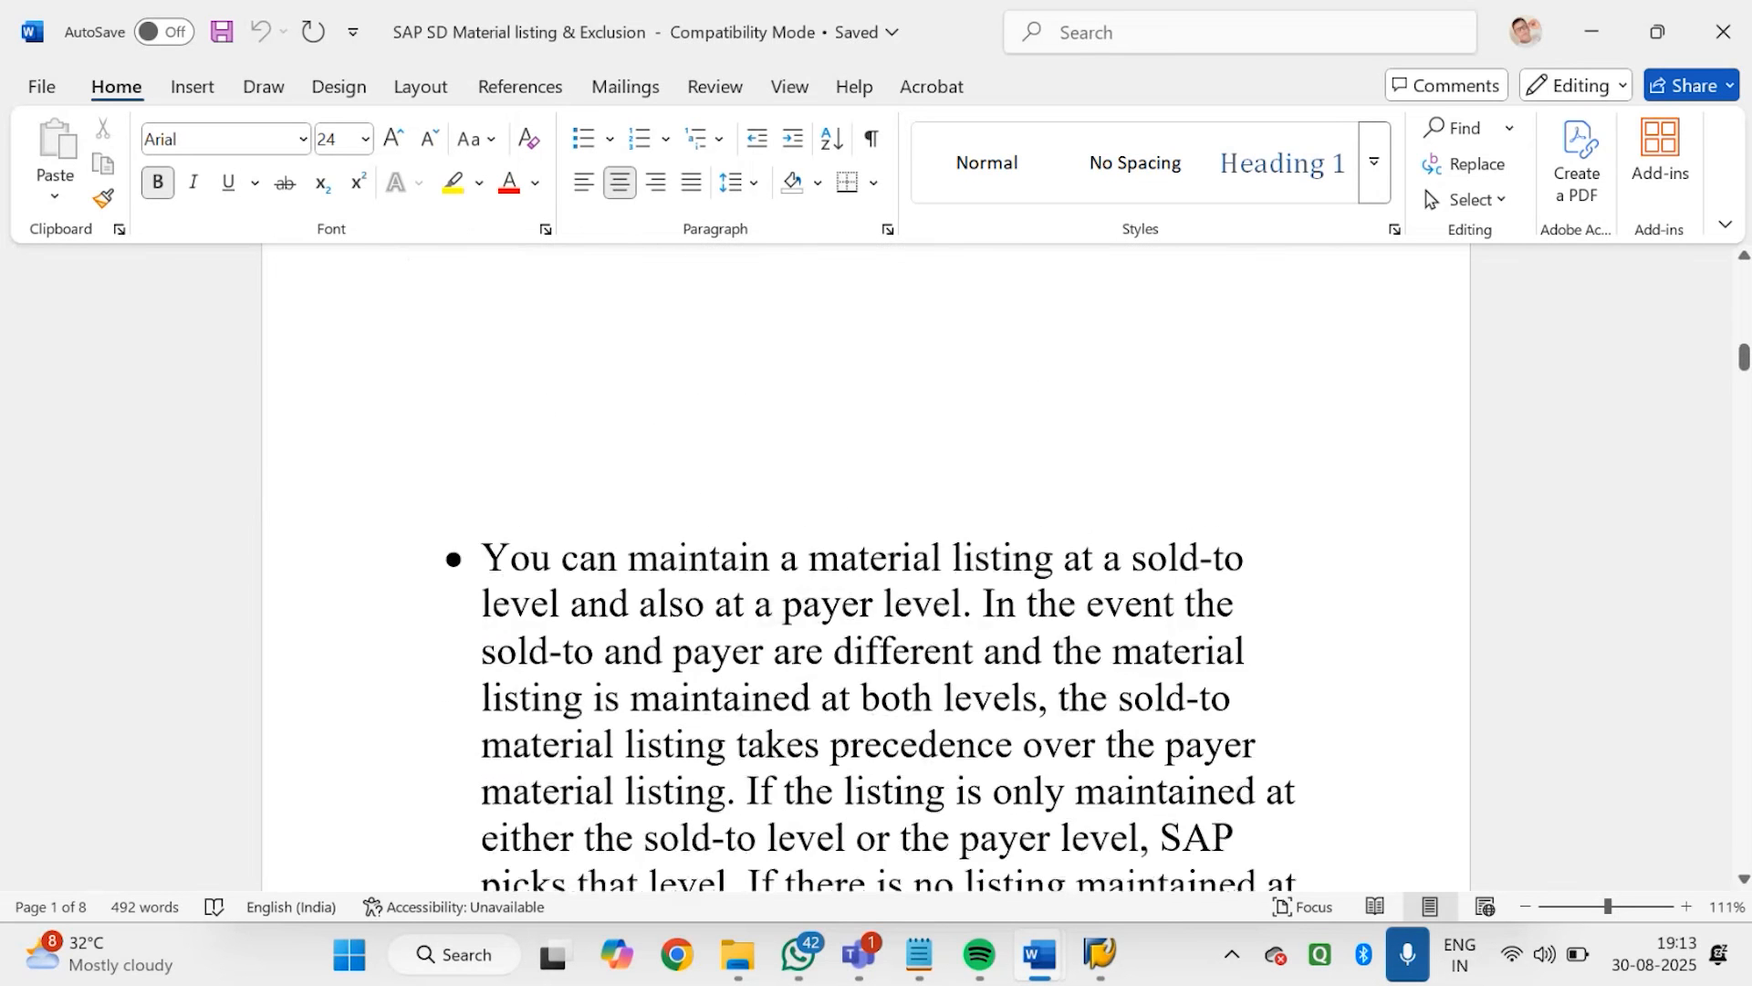
{"action": "scroll", "coordinate": [866, 566], "scroll_direction": "down", "scroll_amount": 15}
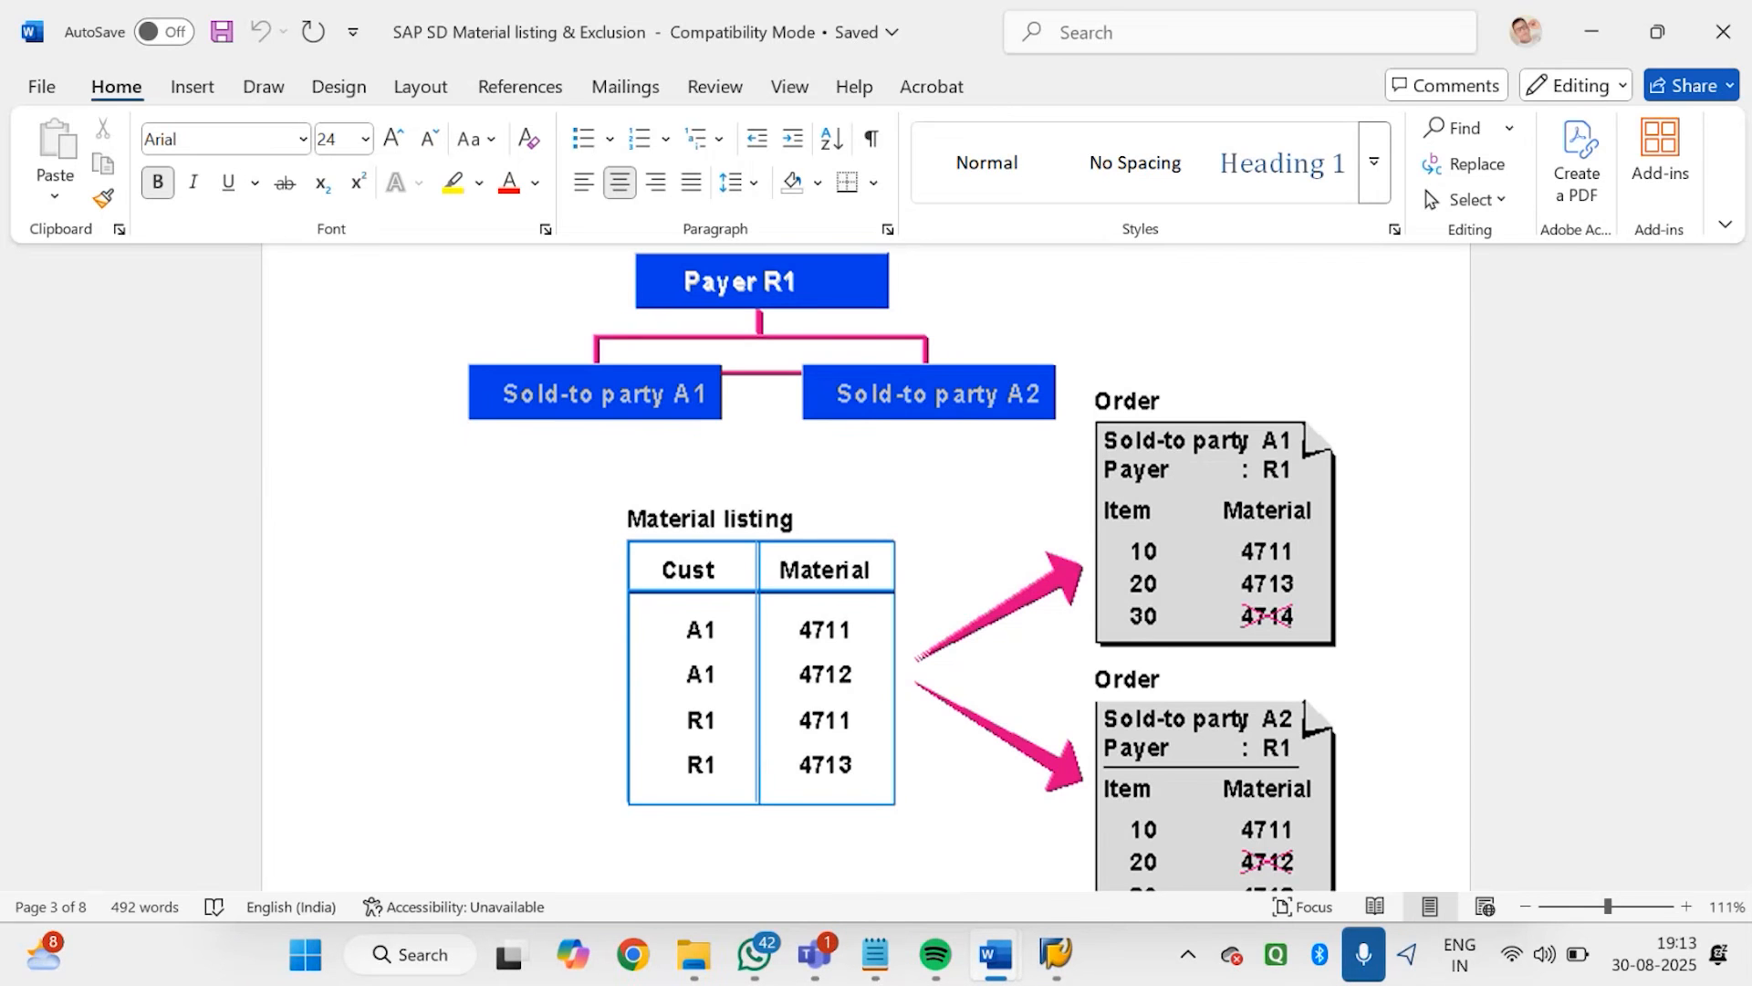
{"action": "scroll", "coordinate": [867, 566], "scroll_direction": "down", "scroll_amount": 10}
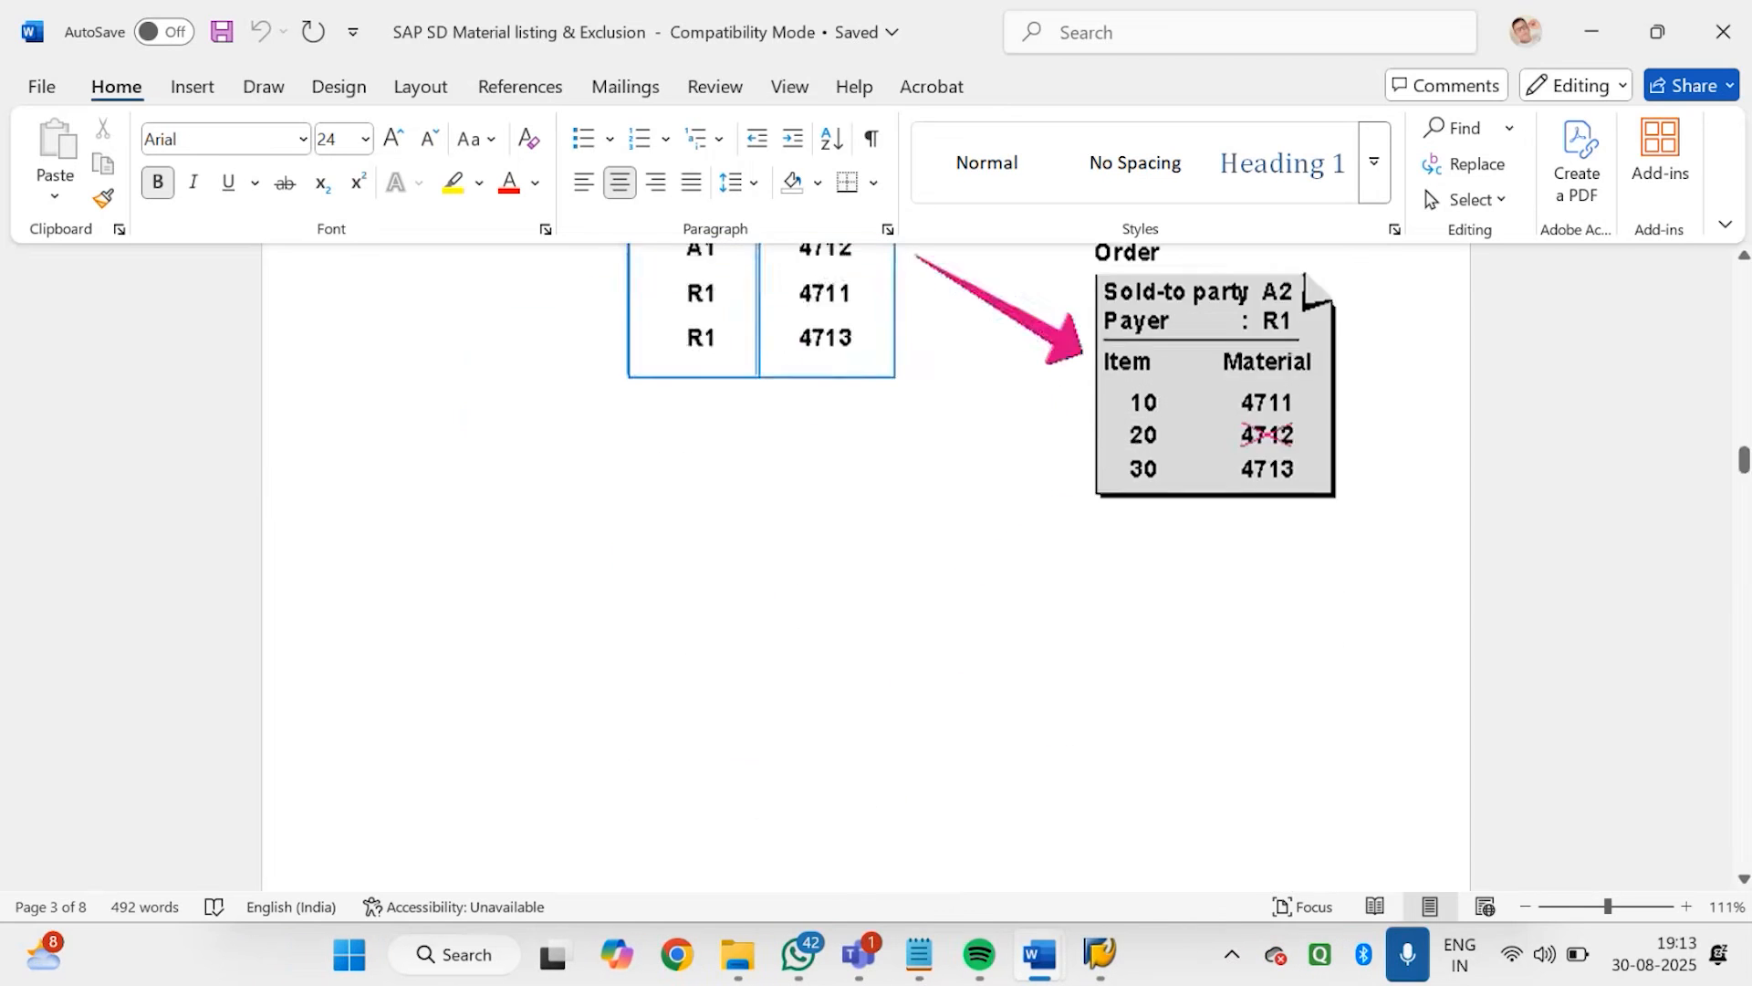
{"action": "scroll", "coordinate": [867, 566], "scroll_direction": "down", "scroll_amount": 1}
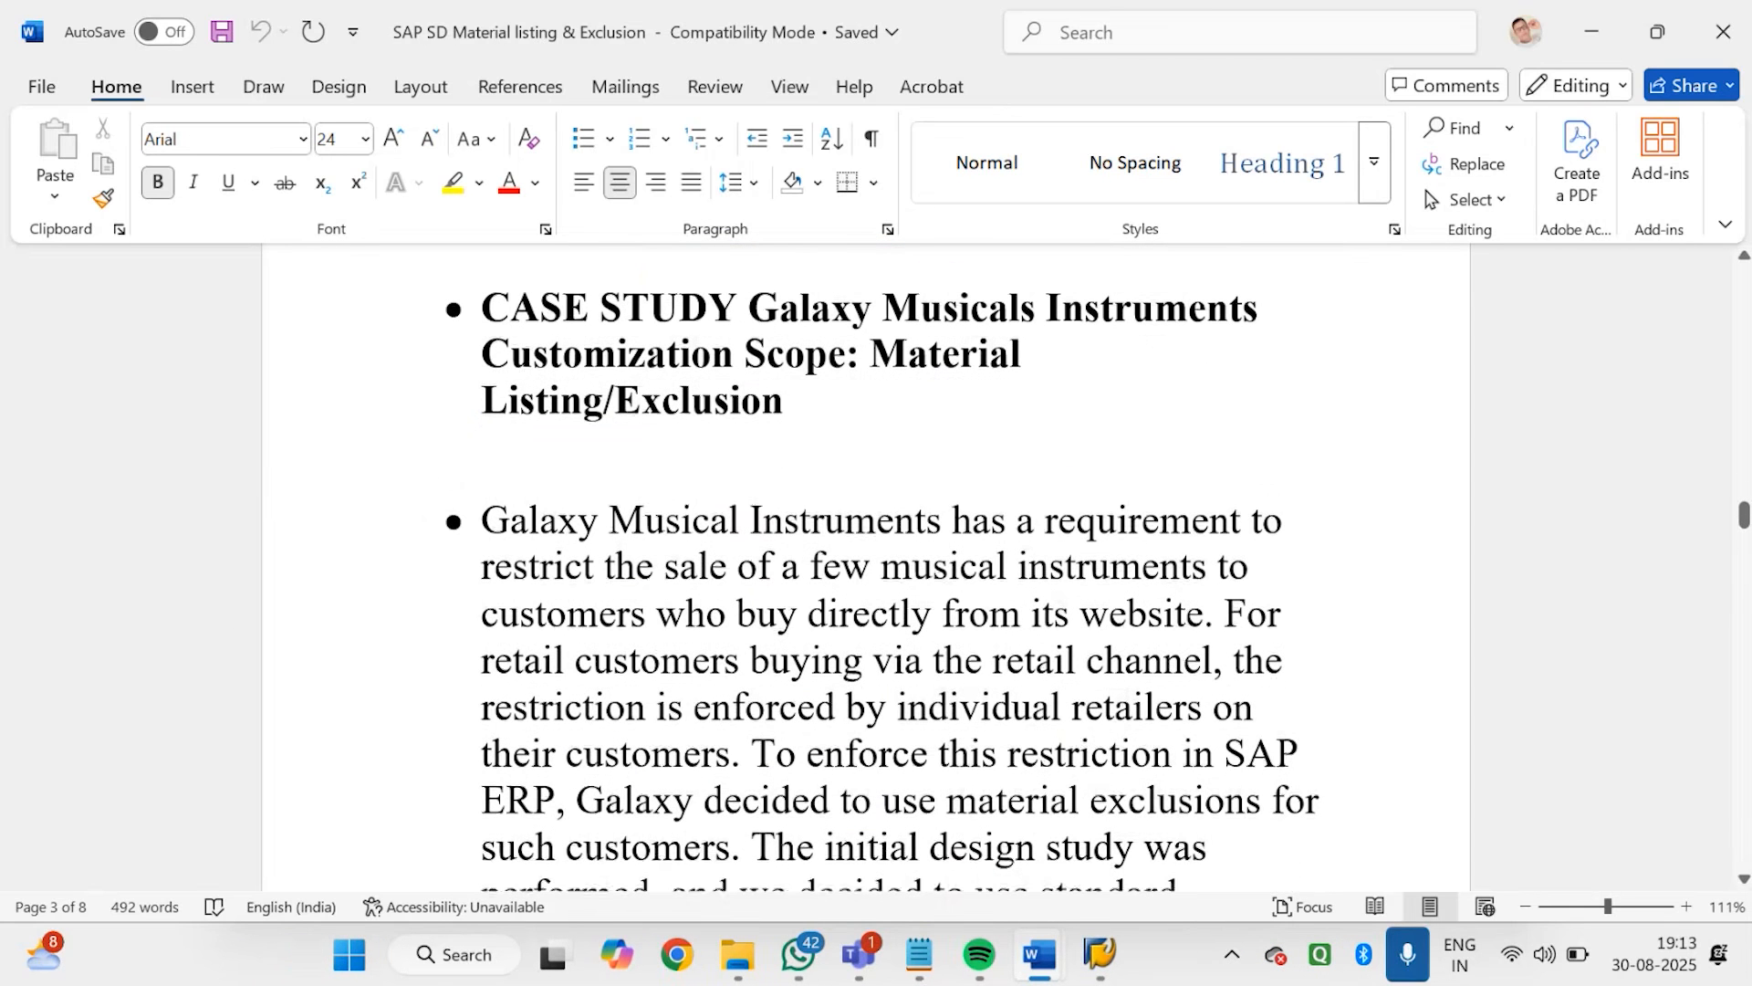
{"action": "left_click", "coordinate": [867, 566]}
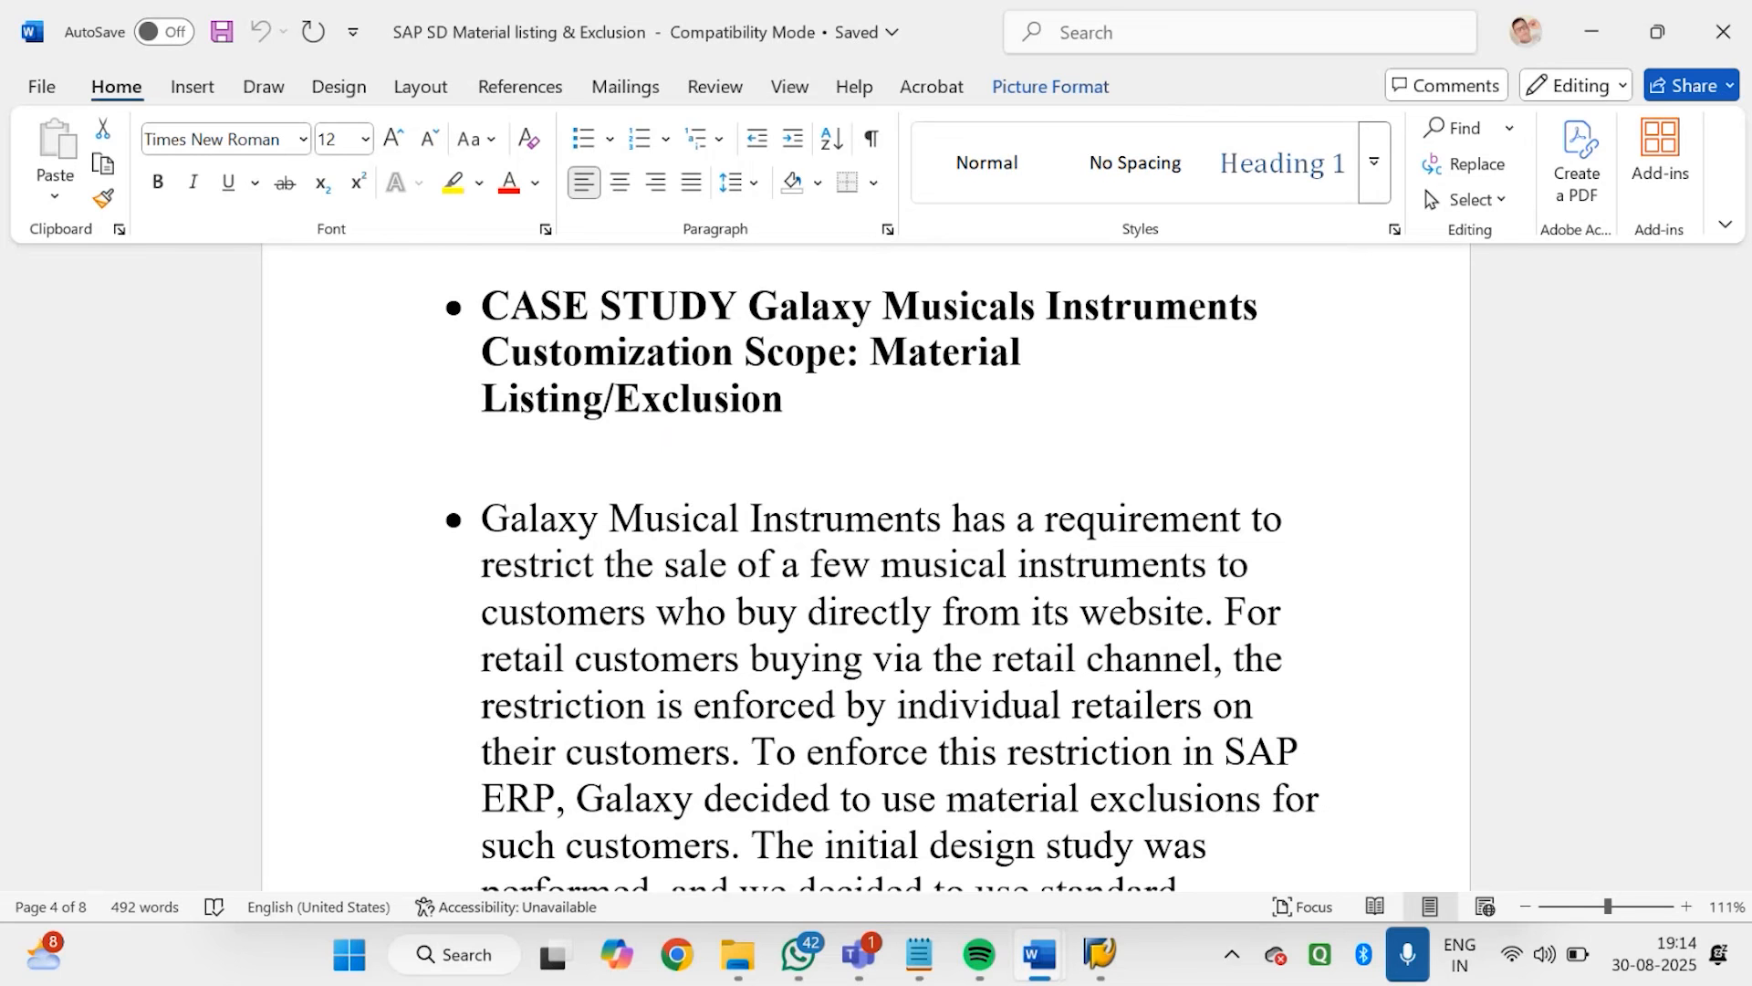
{"action": "scroll", "coordinate": [876, 565], "scroll_direction": "down", "scroll_amount": 4}
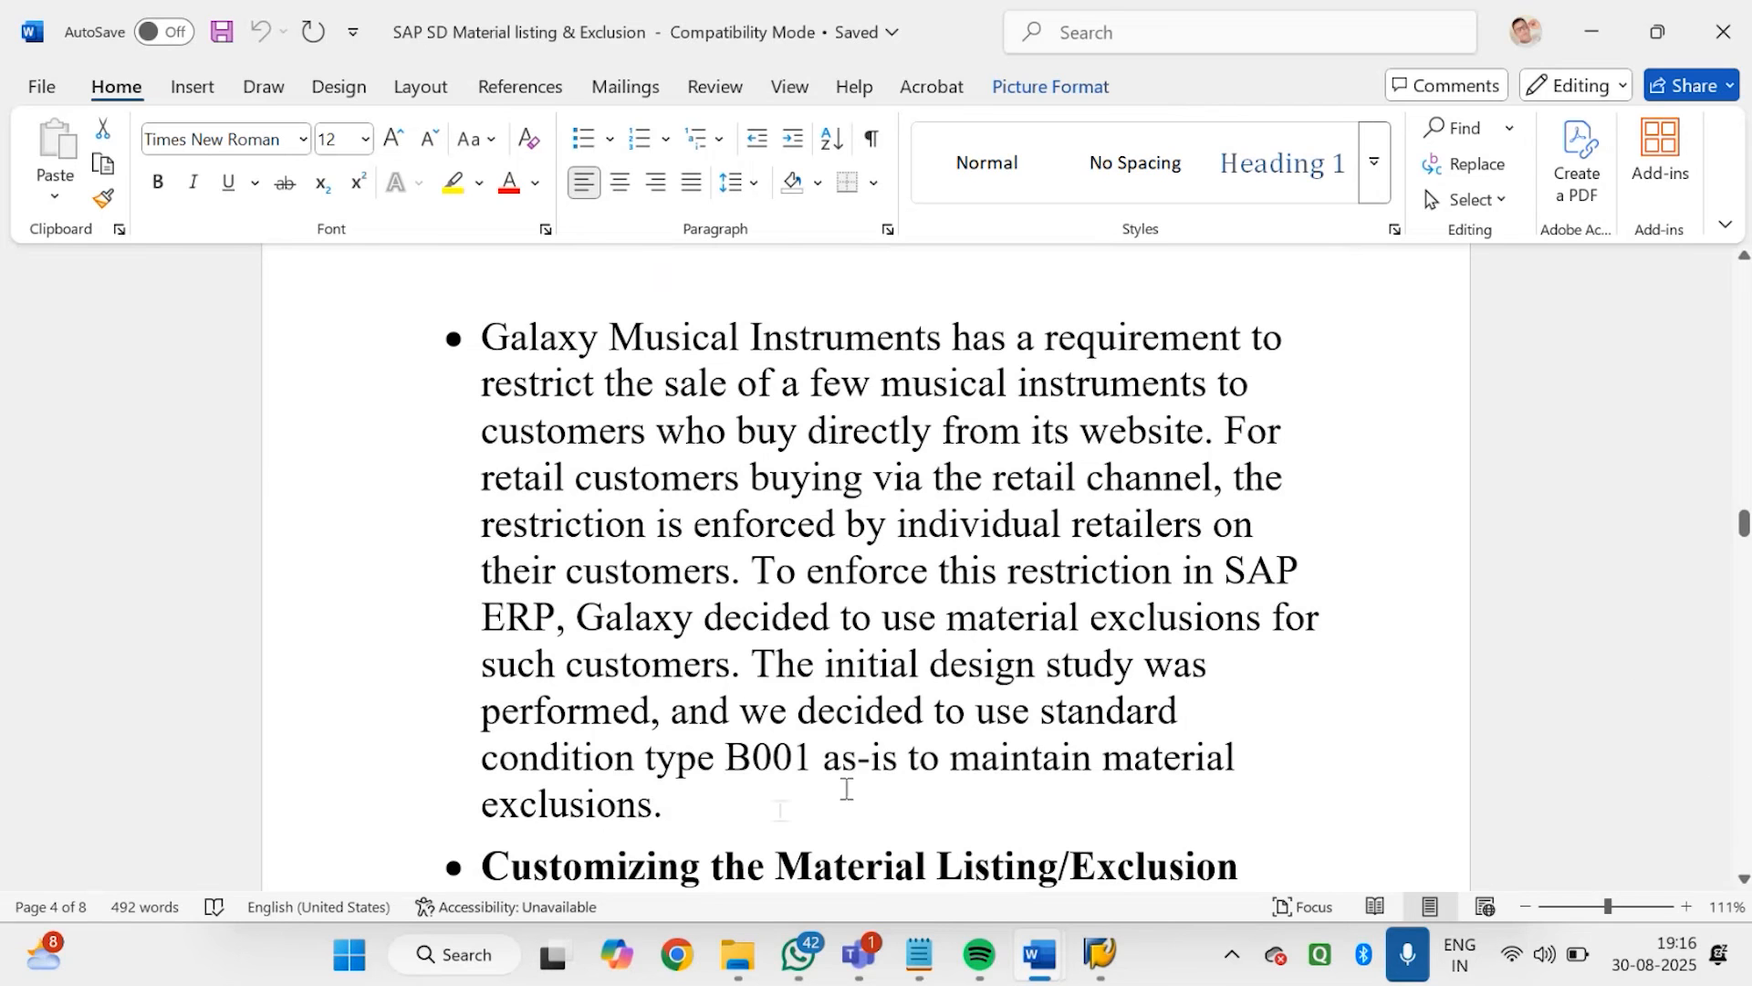
Switch to Notepad and enter the title "LISTING AND EXCLUION" in the empty untitled note, leaving blank lines below it
{"action": "left_click", "coordinate": [920, 953]}
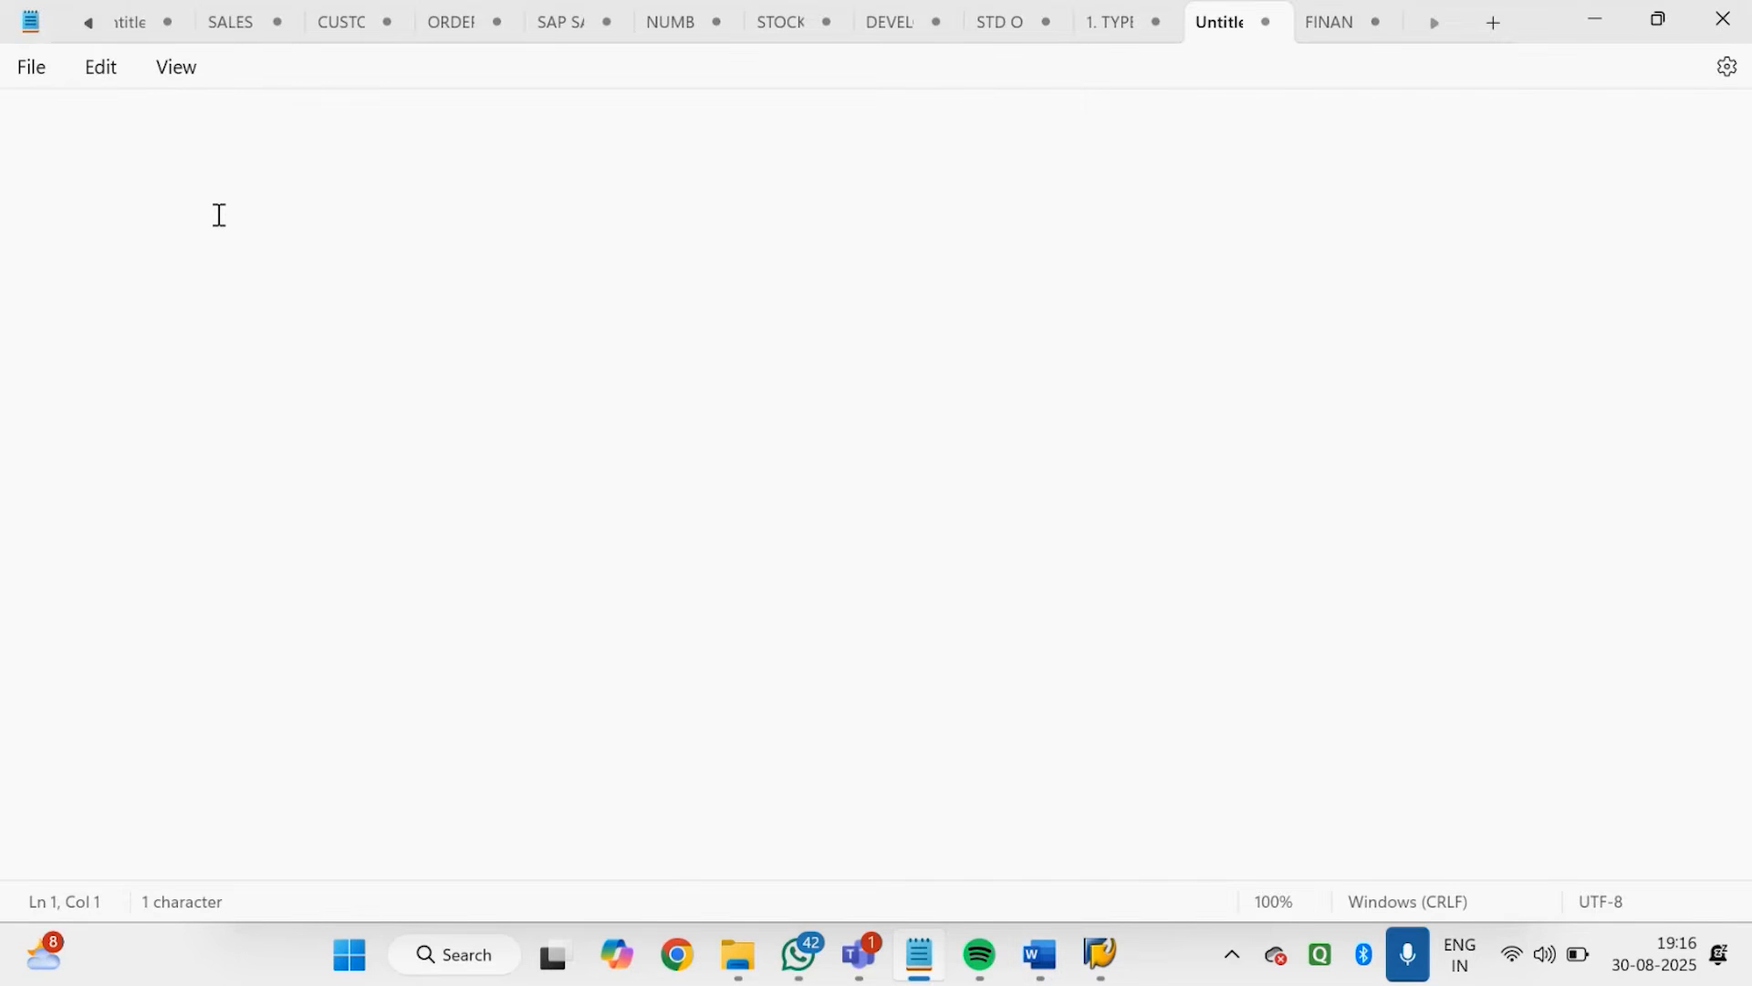
{"action": "type", "text": "LIST"}
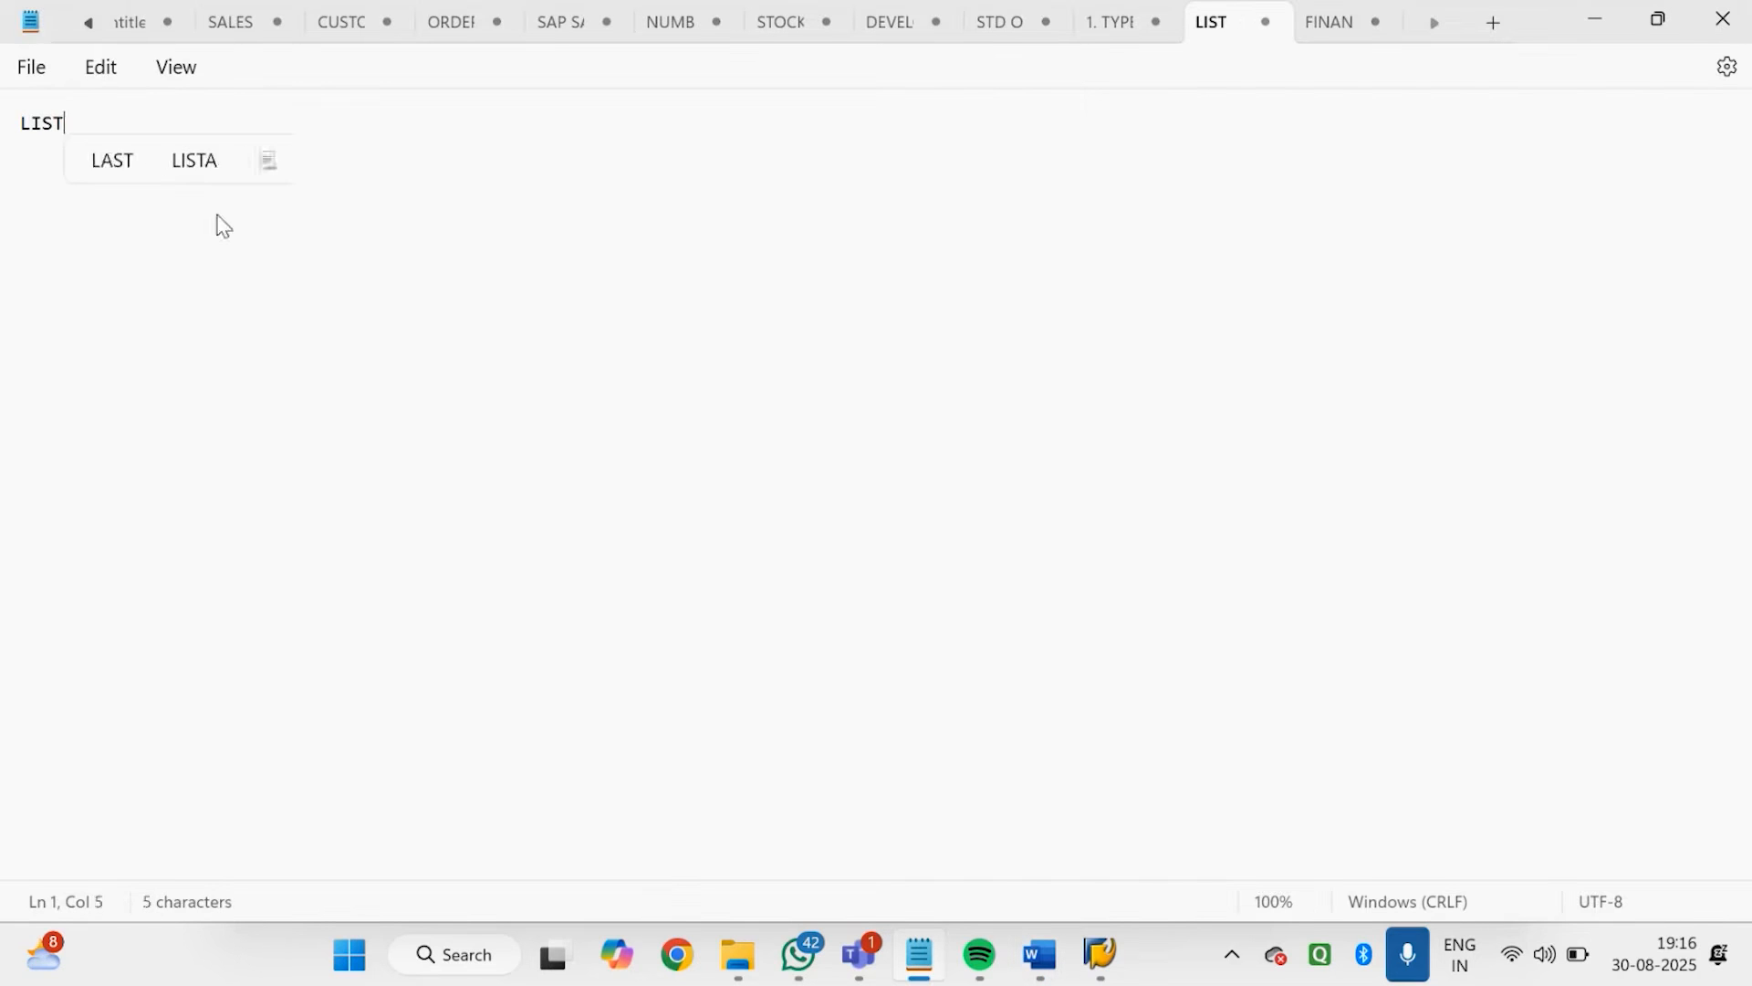
{"action": "type", "text": "ING AN"}
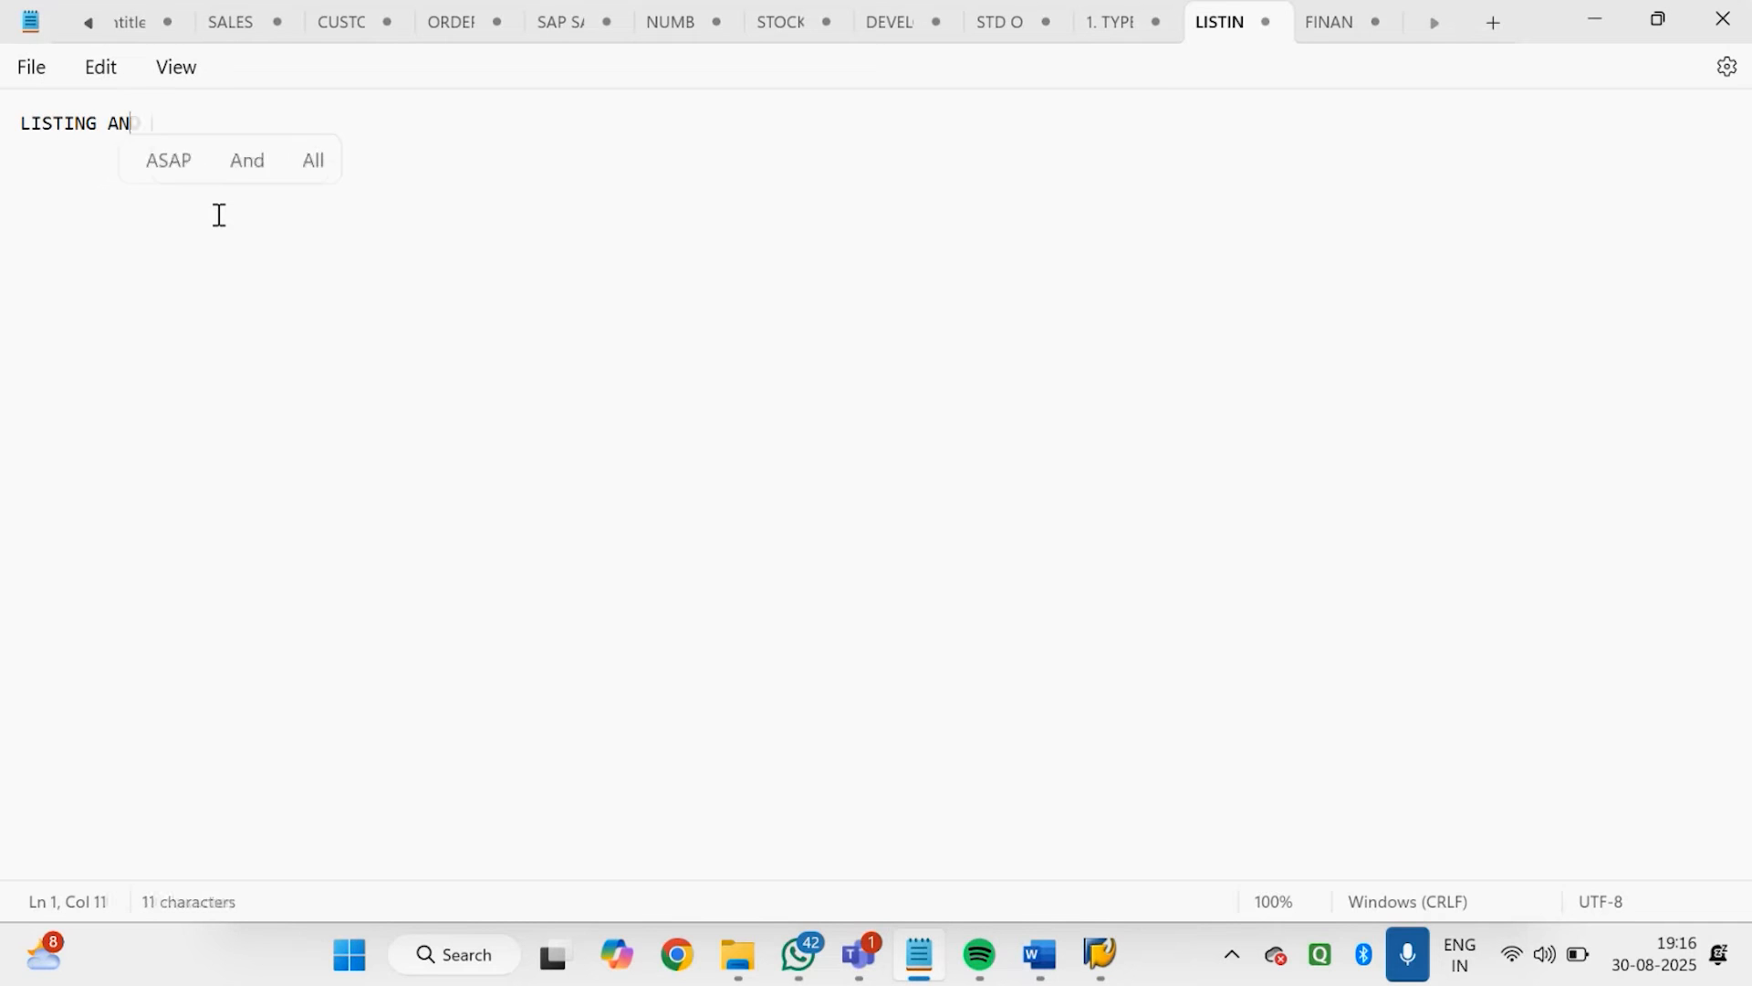
{"action": "type", "text": "D EXCL"}
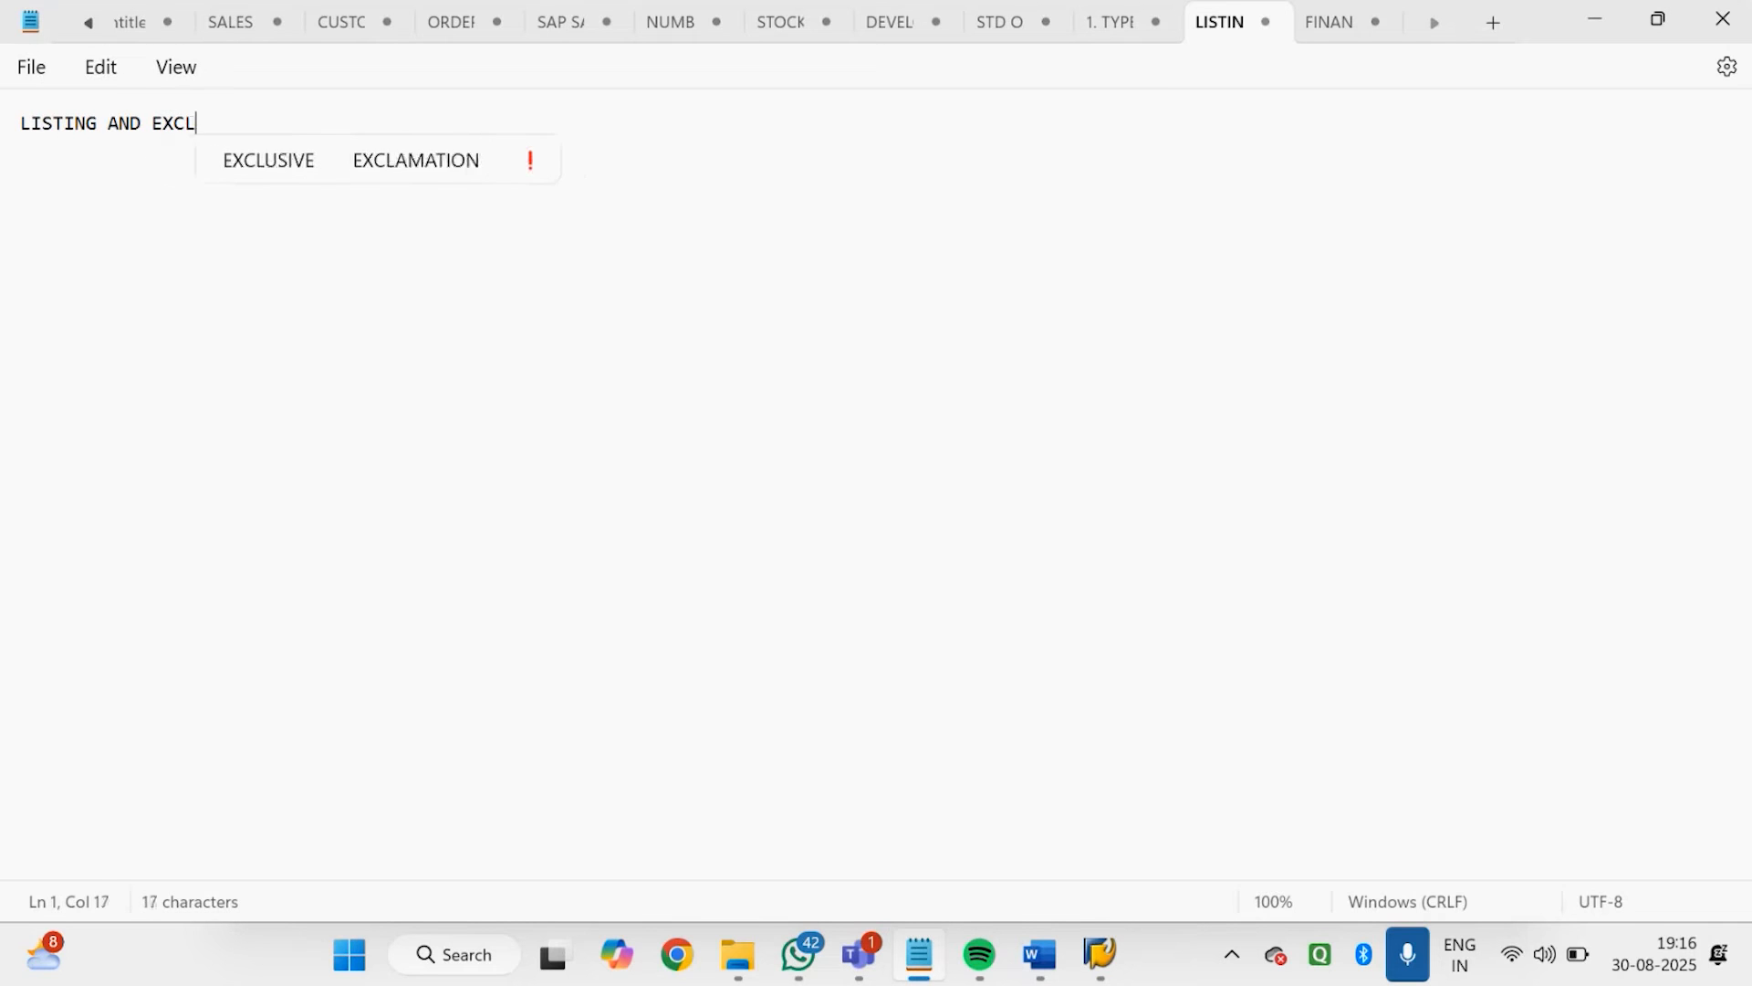
{"action": "type", "text": "UION"}
{"action": "key", "text": "Return"}
{"action": "key", "text": "Return"}
{"action": "key", "text": "Return"}
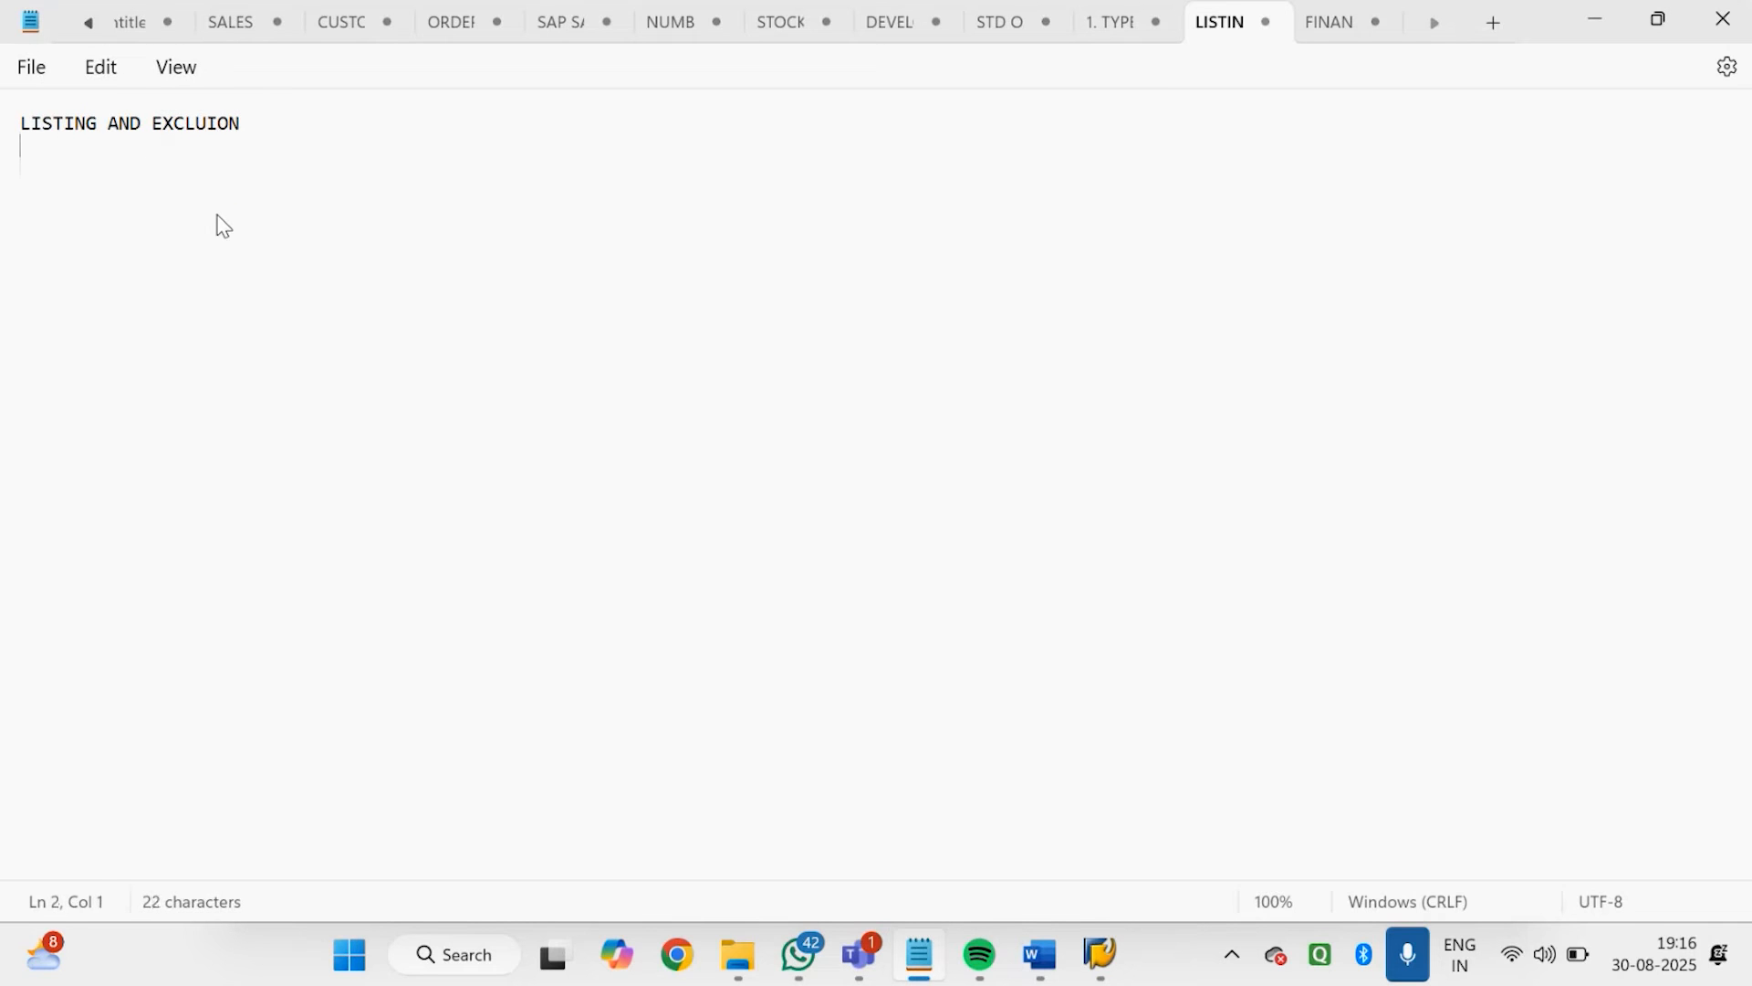
Add the numbered heading "1. CONDITION TECHNIQUE" below the title, followed by blank lines
{"action": "type", "text": "1. CONDITION TECHNIQ"}
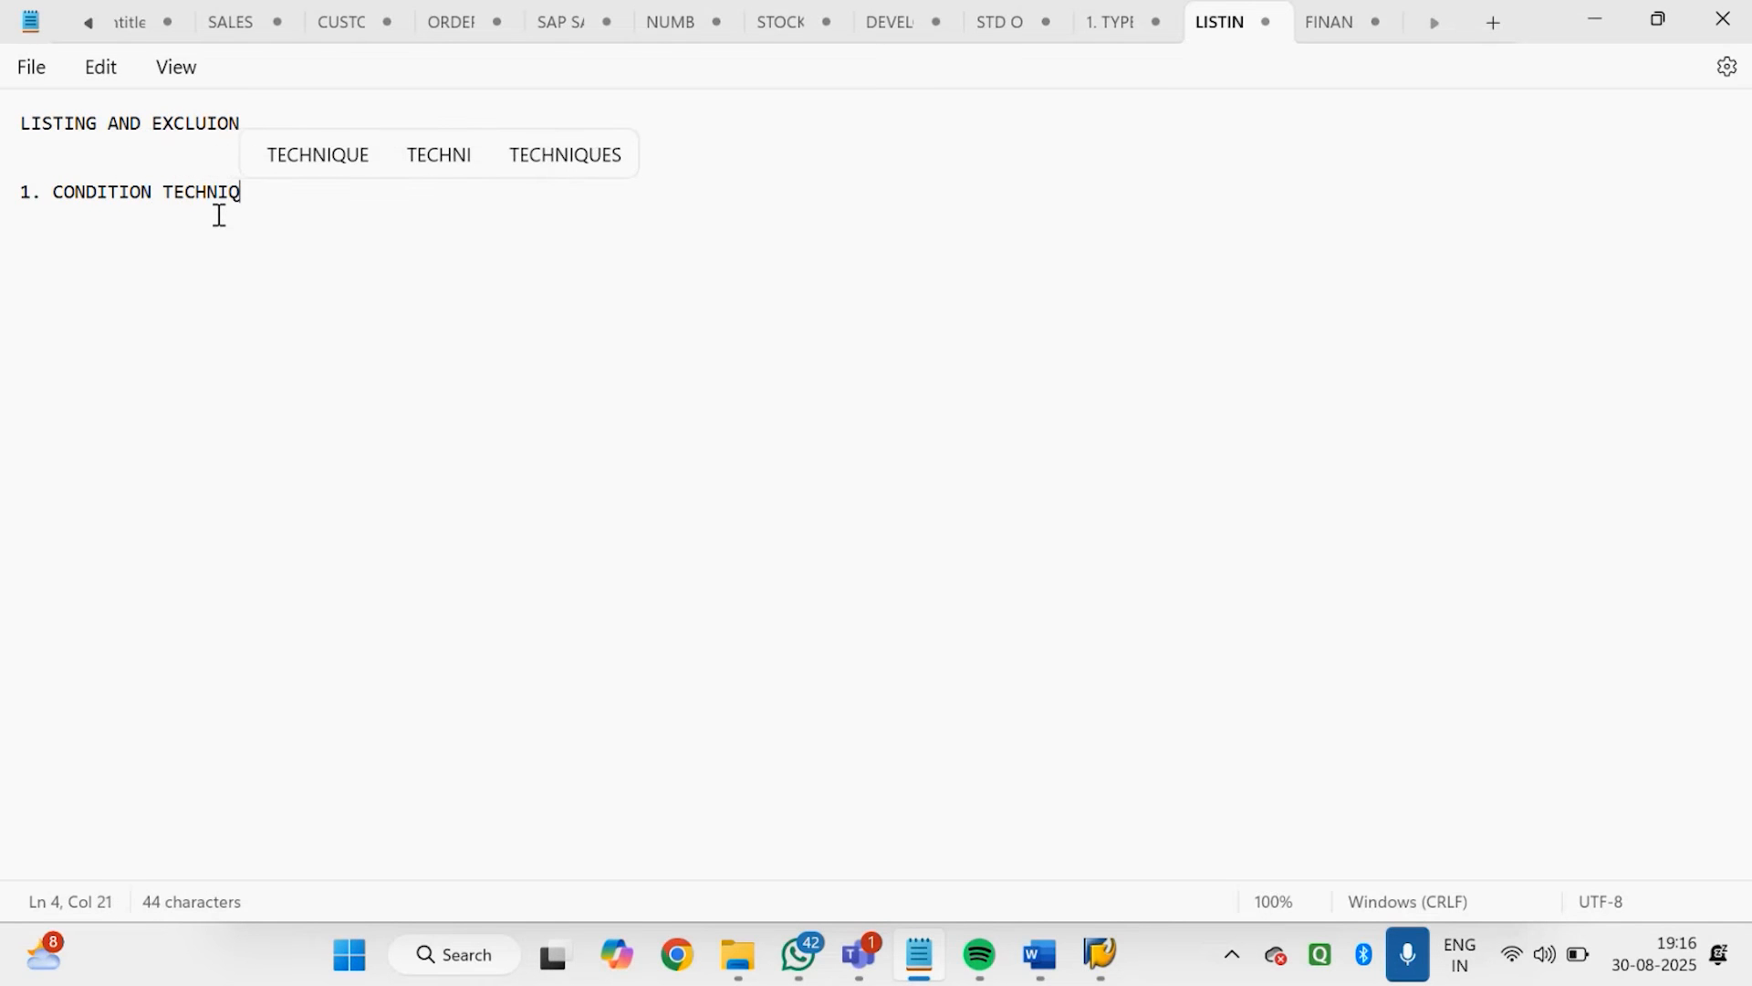
{"action": "left_click", "coordinate": [362, 166]}
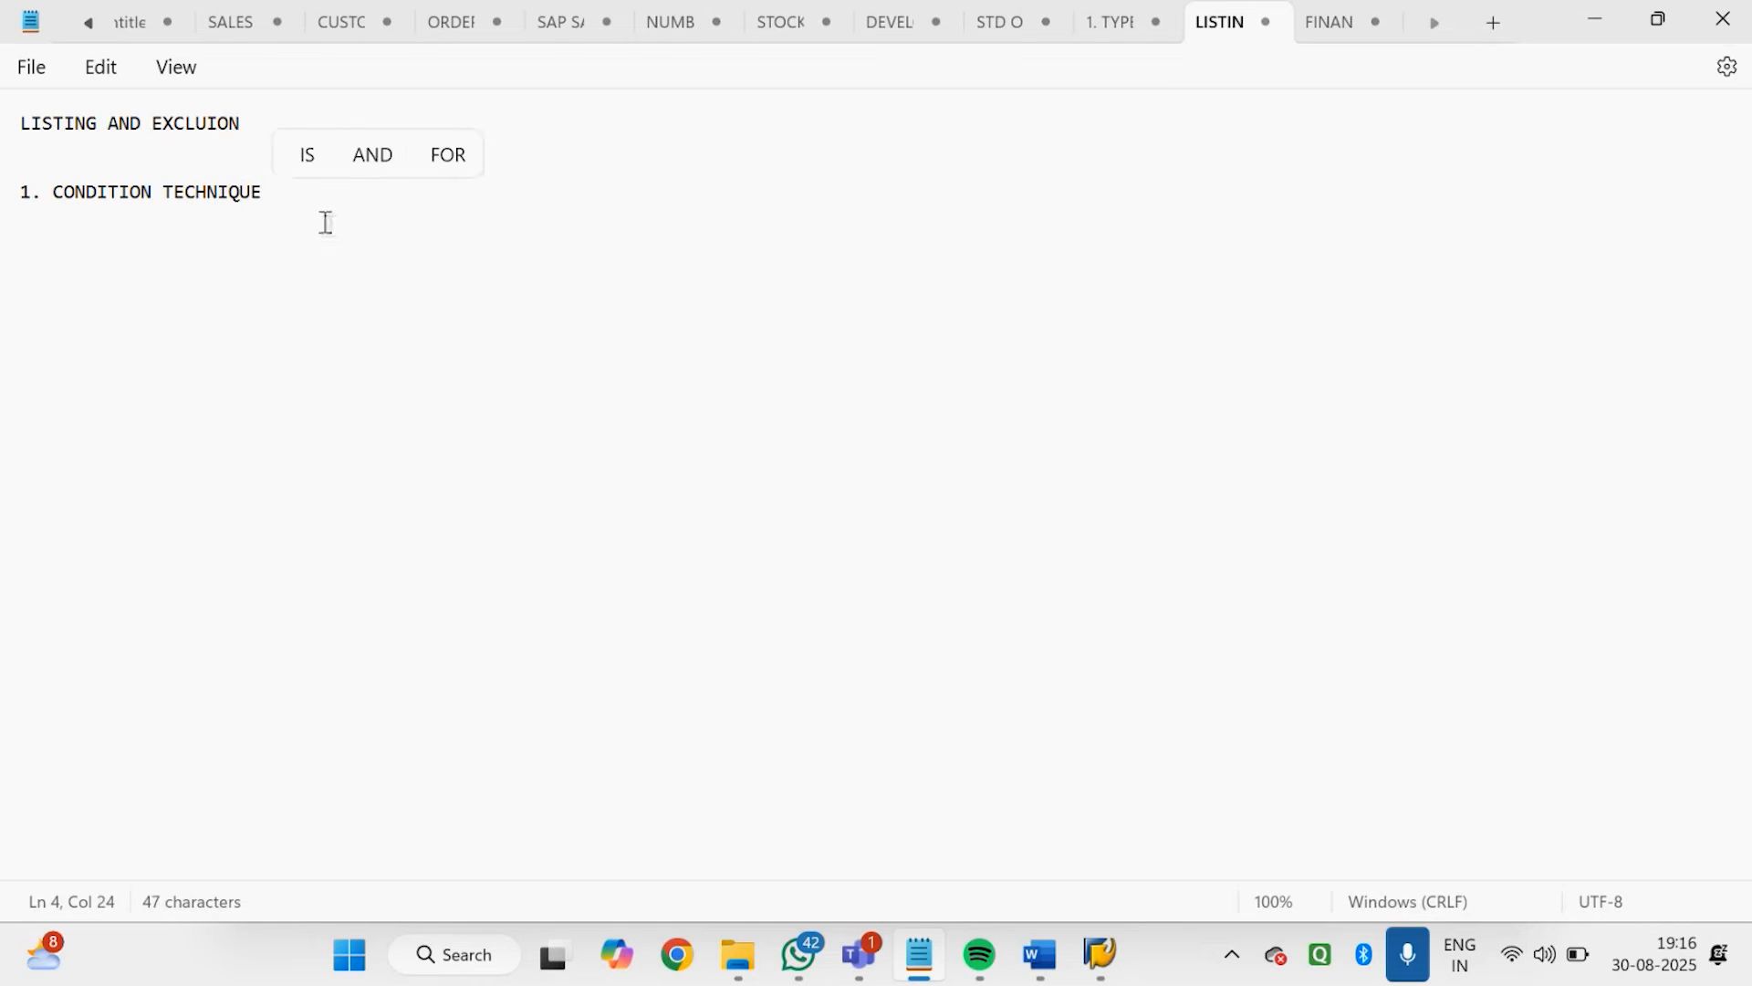
{"action": "key", "text": "Return"}
{"action": "key", "text": "Return"}
{"action": "key", "text": "Return"}
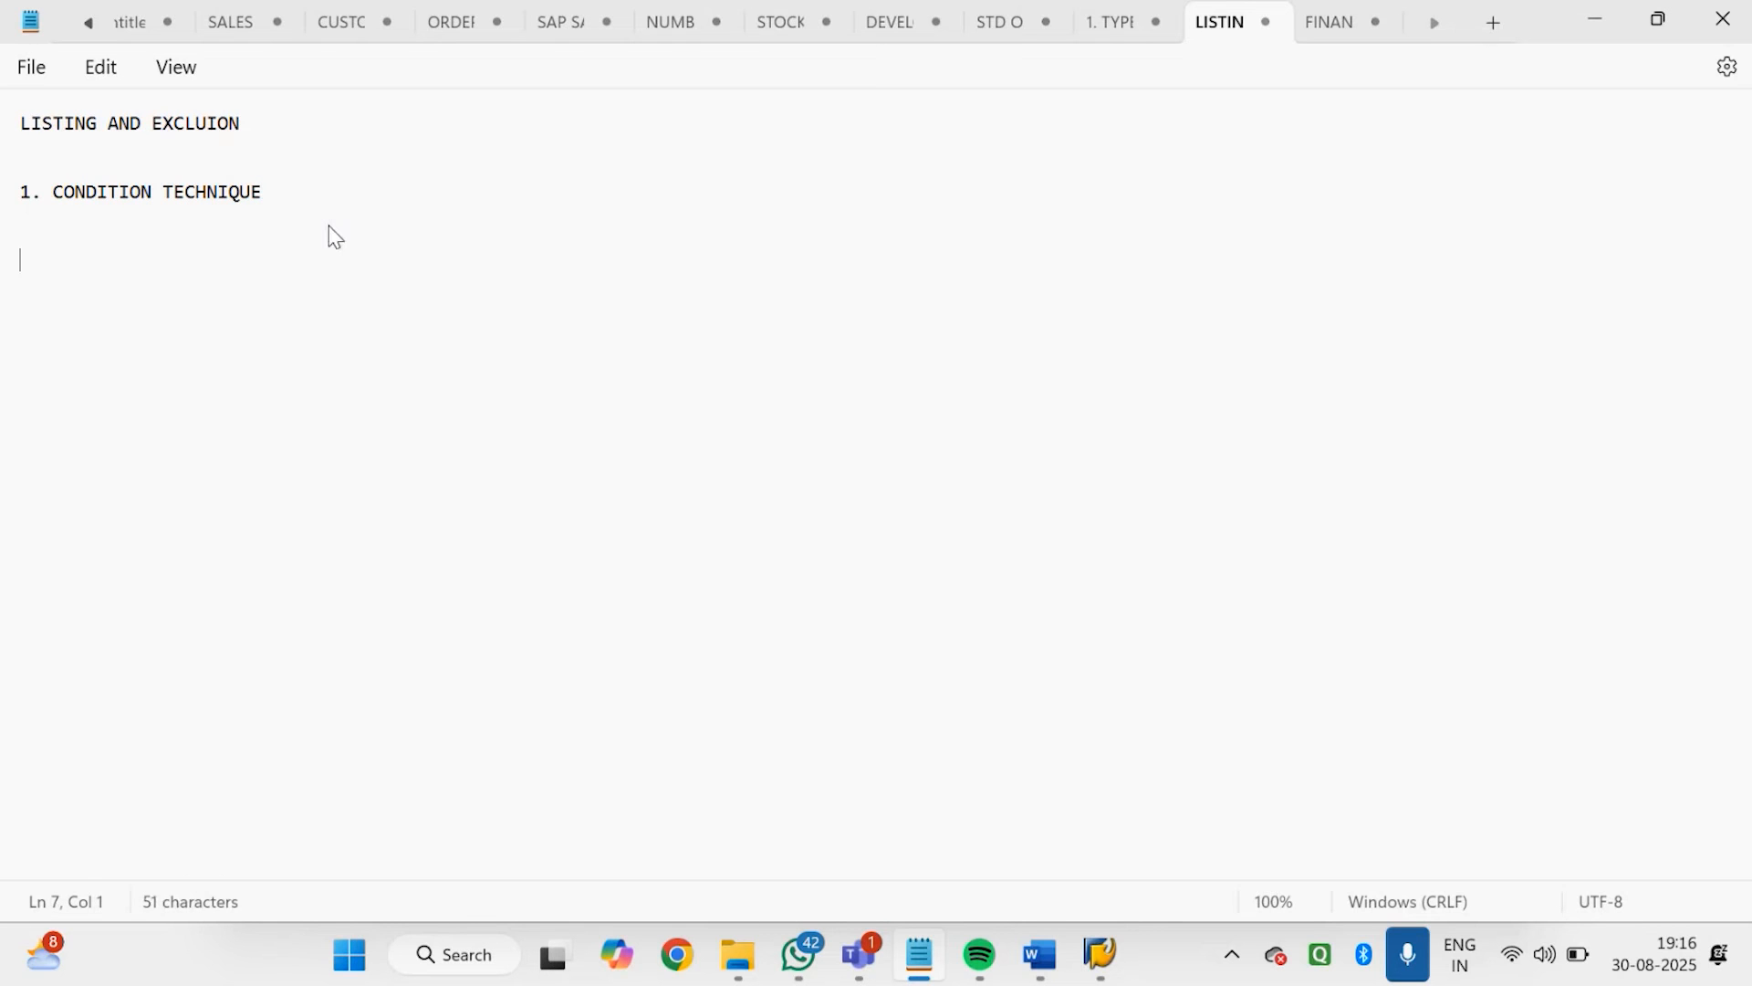
Add the indented sub-item "A) CONDITION TABLE" under the condition technique heading
{"action": "type", "text": "A) "}
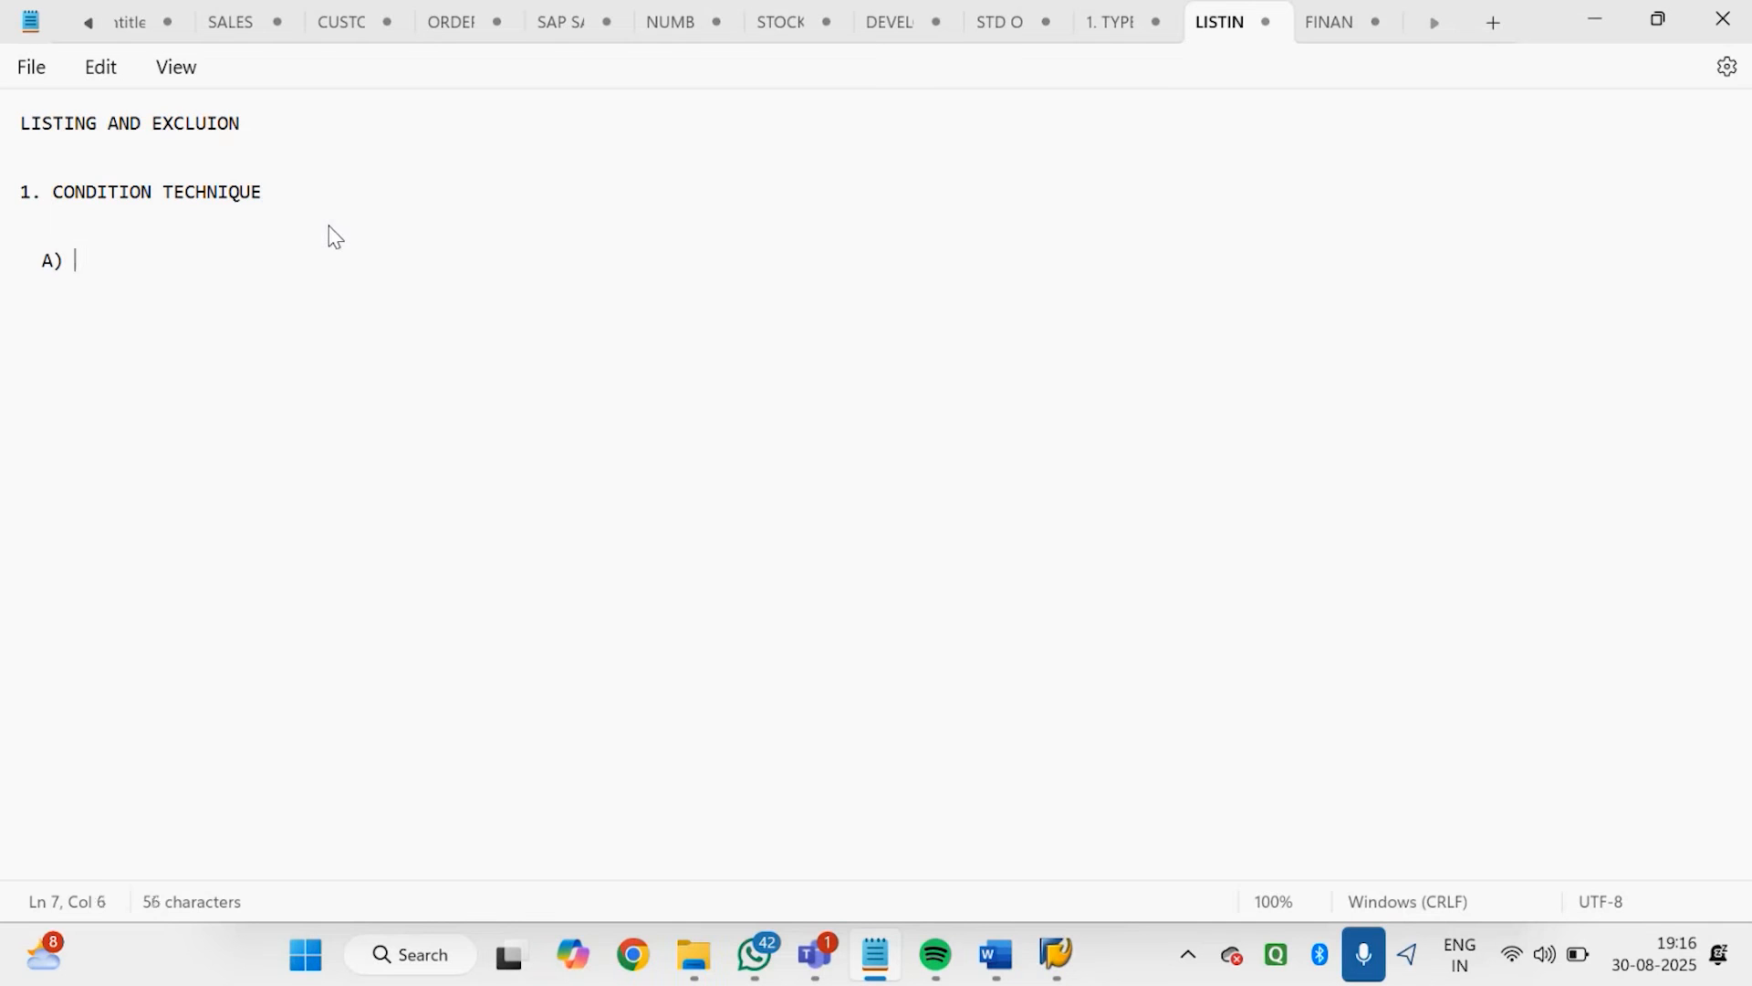
{"action": "type", "text": "CONDI"}
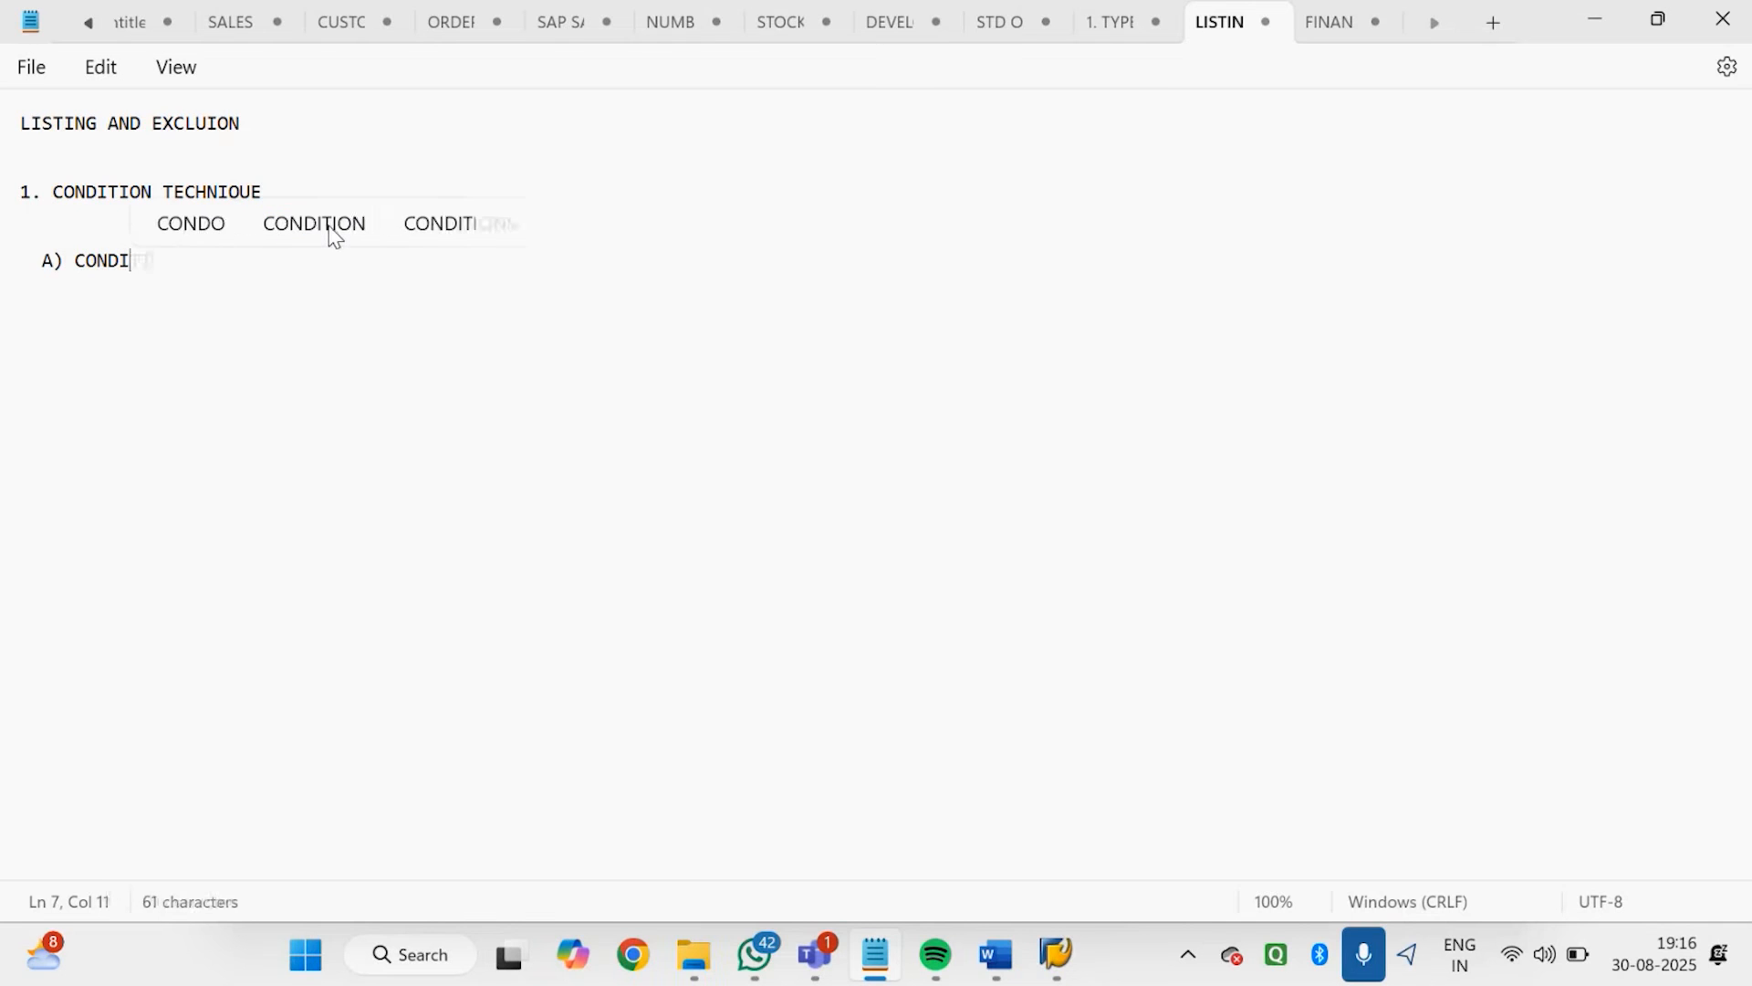
{"action": "type", "text": "TION TA"}
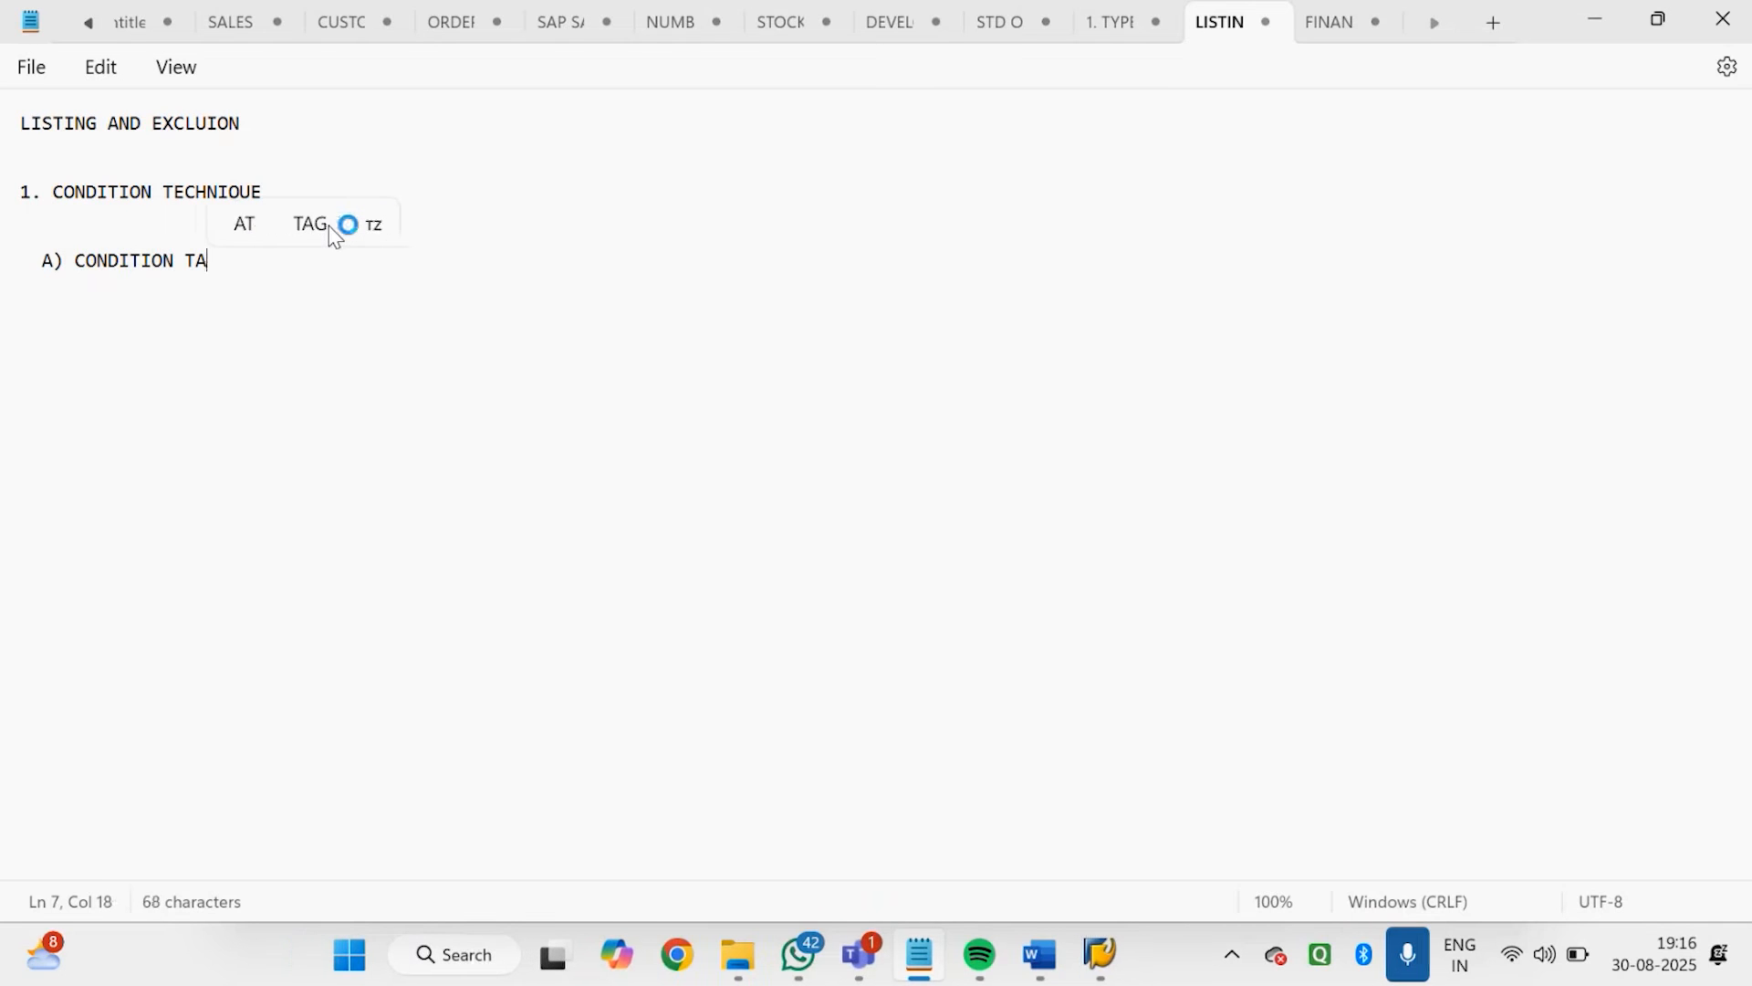
{"action": "type", "text": "BLE"}
{"action": "key", "text": "Return"}
{"action": "key", "text": "Return"}
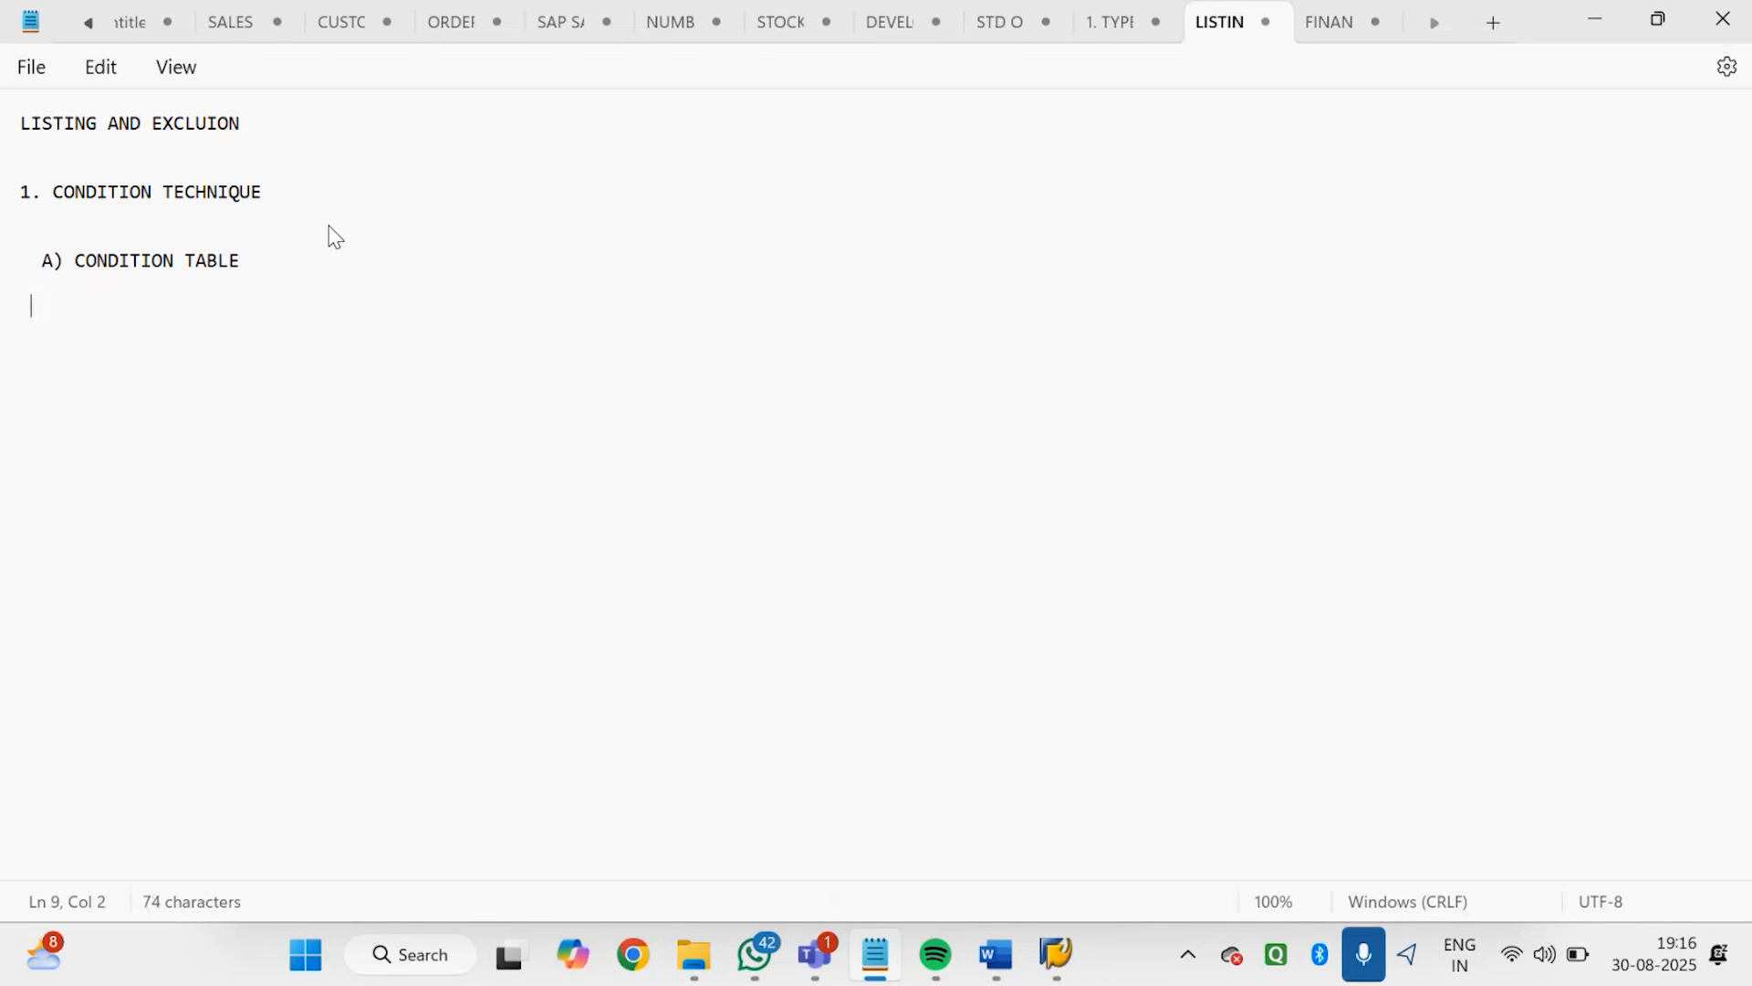
Add the sub-item "ACCESS SEQUENCES" below the condition table entry and letter it "B)"
{"action": "type", "text": "C) ACCESS SEQUENCES"}
{"action": "key", "text": "Return"}
{"action": "key", "text": "Return"}
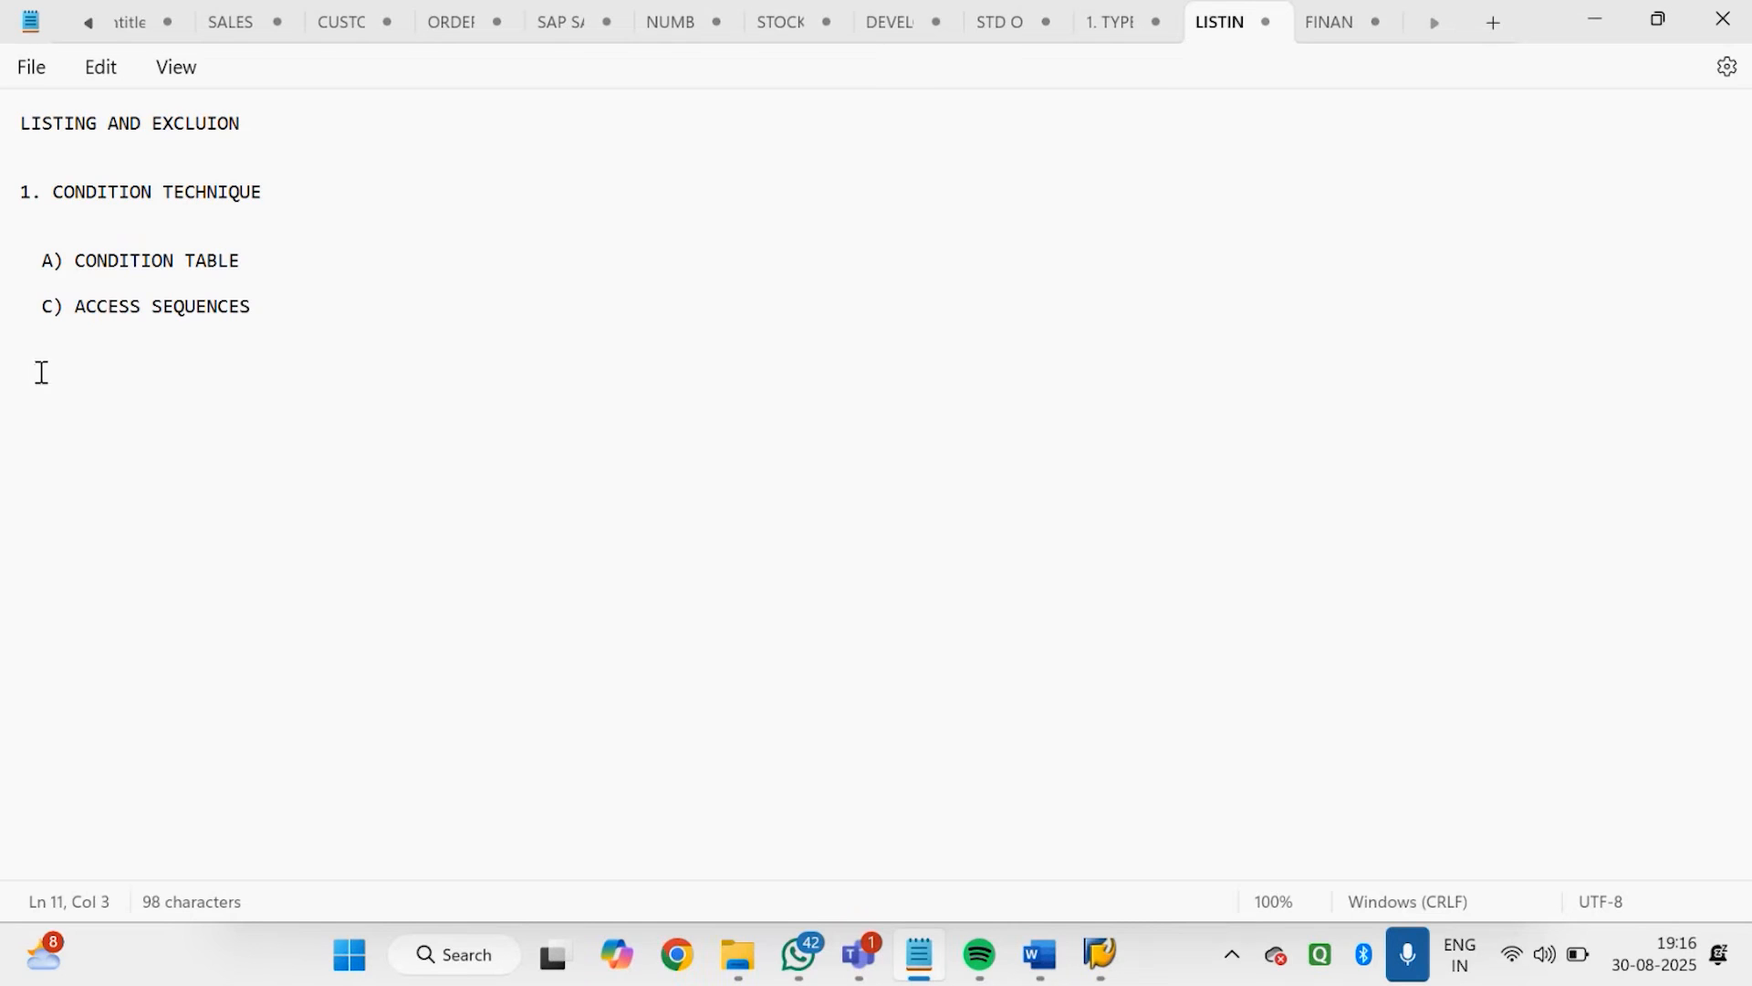
{"action": "left_click", "coordinate": [58, 312]}
{"action": "key", "text": "BackSpace"}
{"action": "type", "text": "B"}
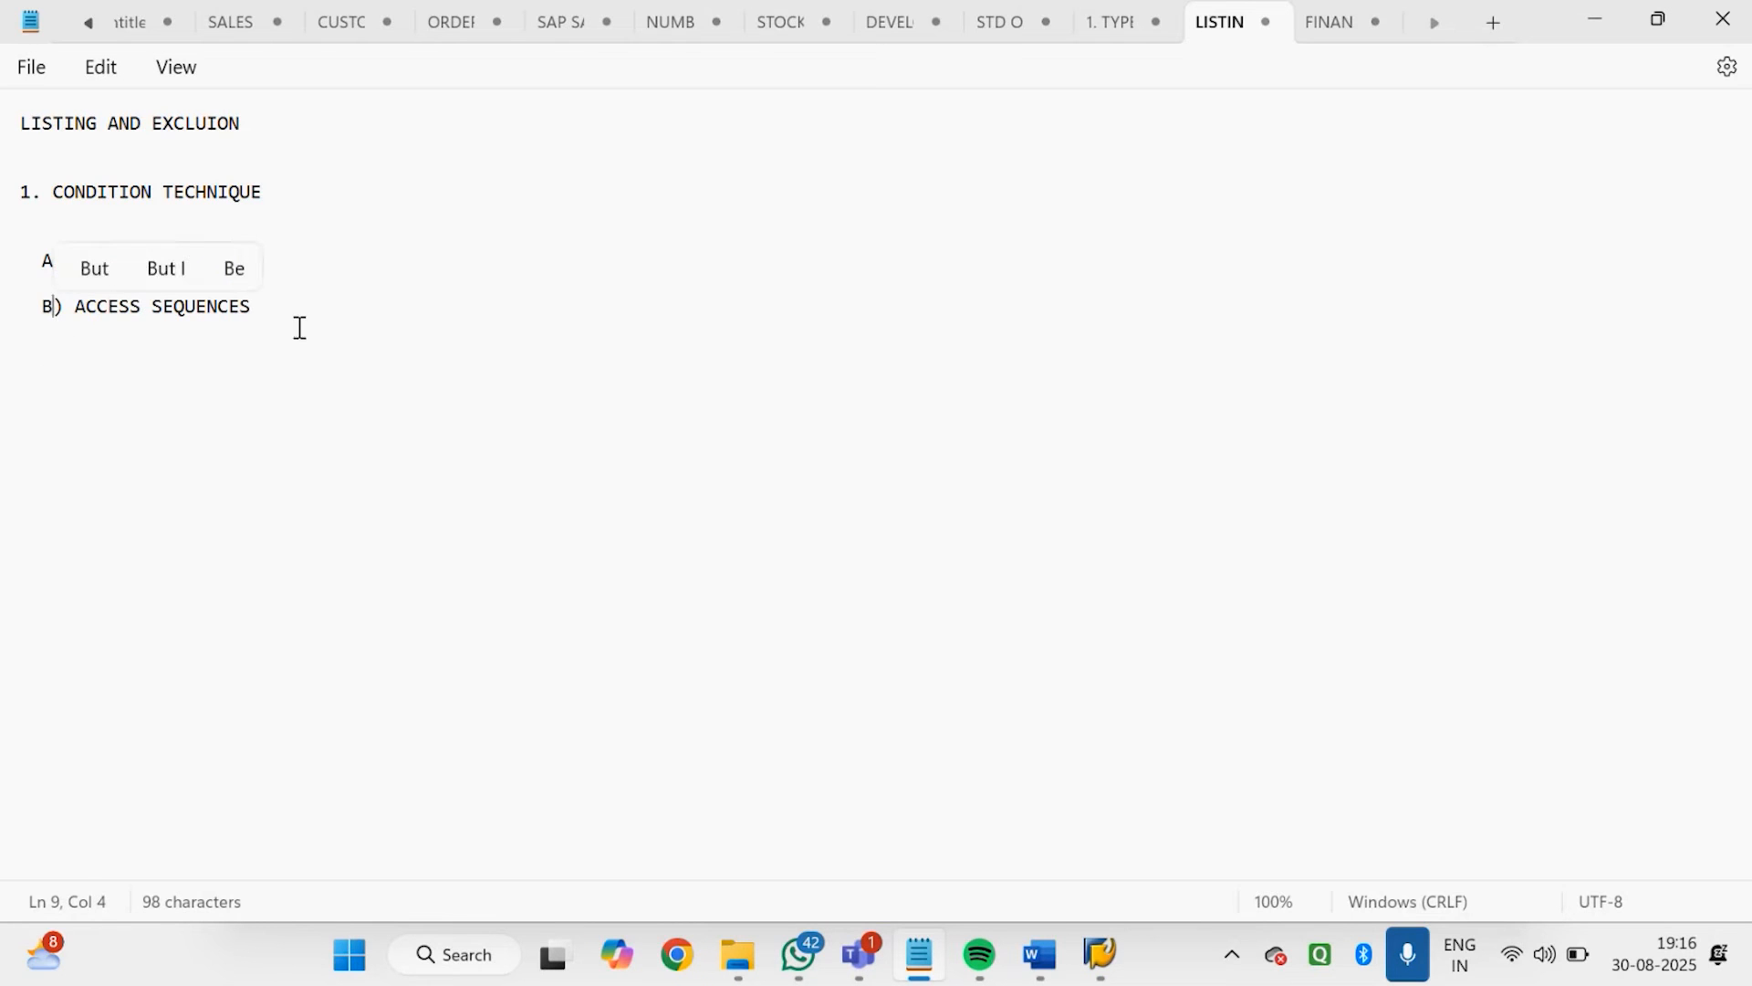
Add the sub-item "C) CONDITION TYPE" below the access sequences entry
{"action": "left_click", "coordinate": [286, 316]}
{"action": "key", "text": "Return"}
{"action": "key", "text": "Return"}
{"action": "type", "text": "C)"}
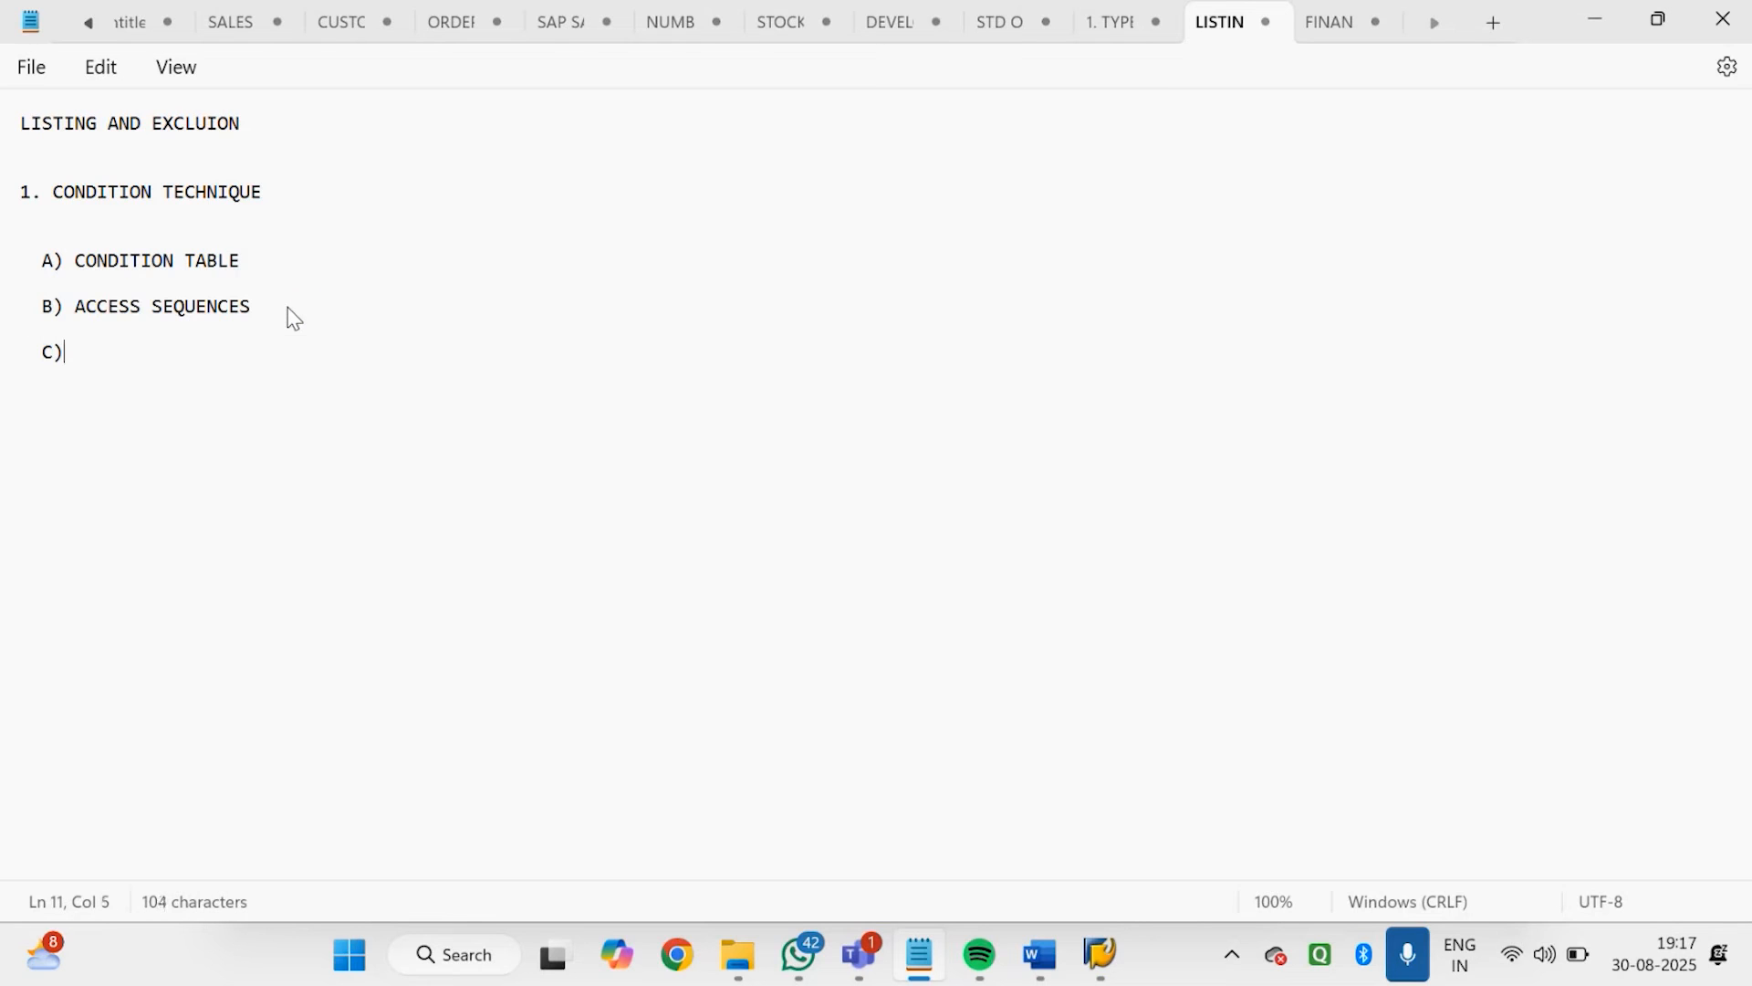
{"action": "type", "text": " CO"}
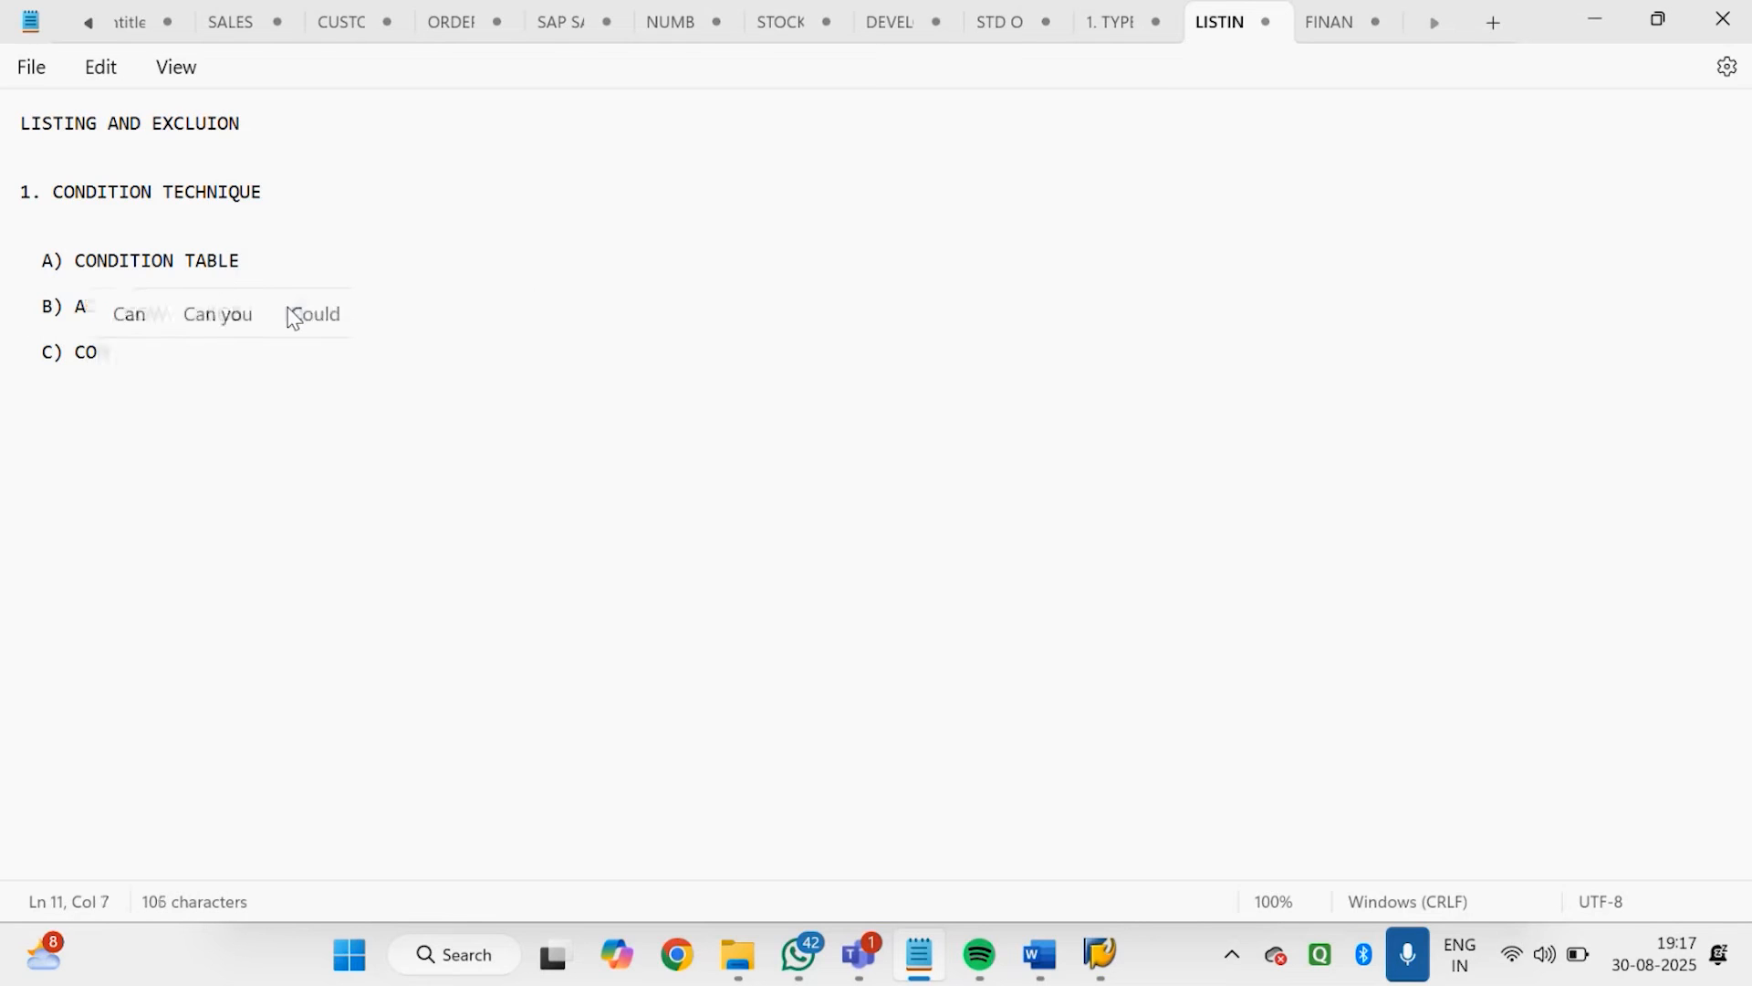
{"action": "type", "text": "NDITION TYPE"}
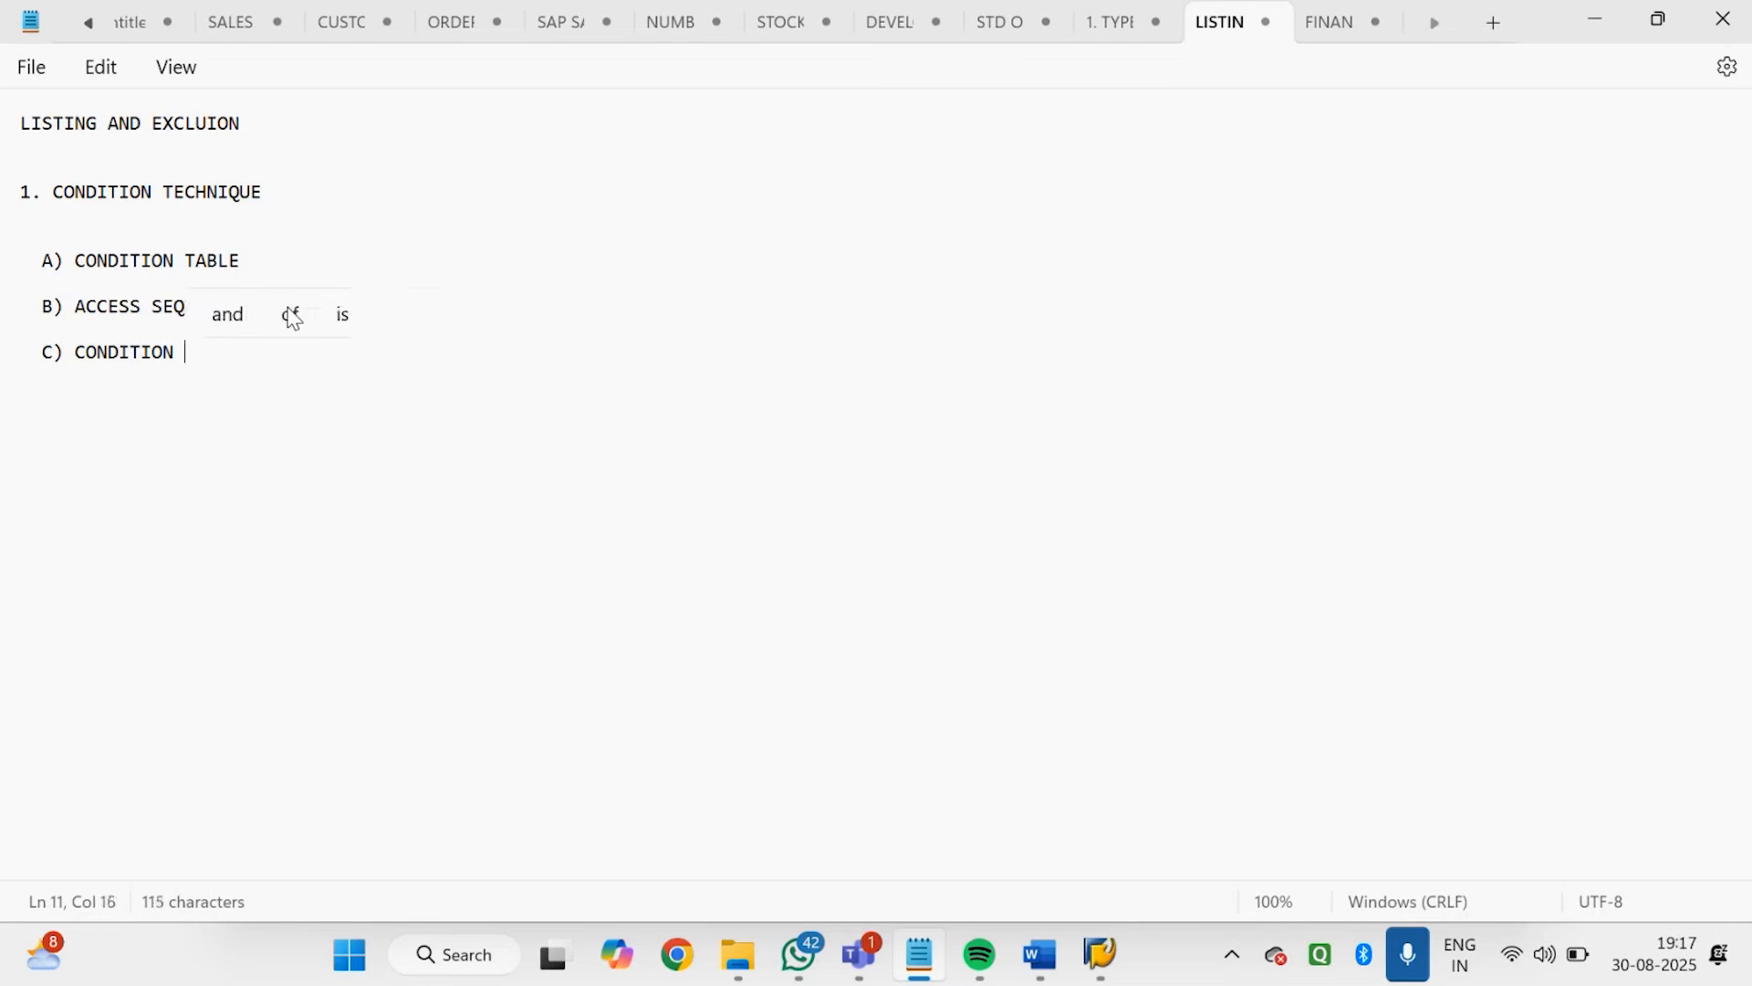
{"action": "key", "text": "Return"}
{"action": "key", "text": "Return"}
Add the sub-item "D) PROCEURE" below the condition type entry
{"action": "type", "text": "D"}
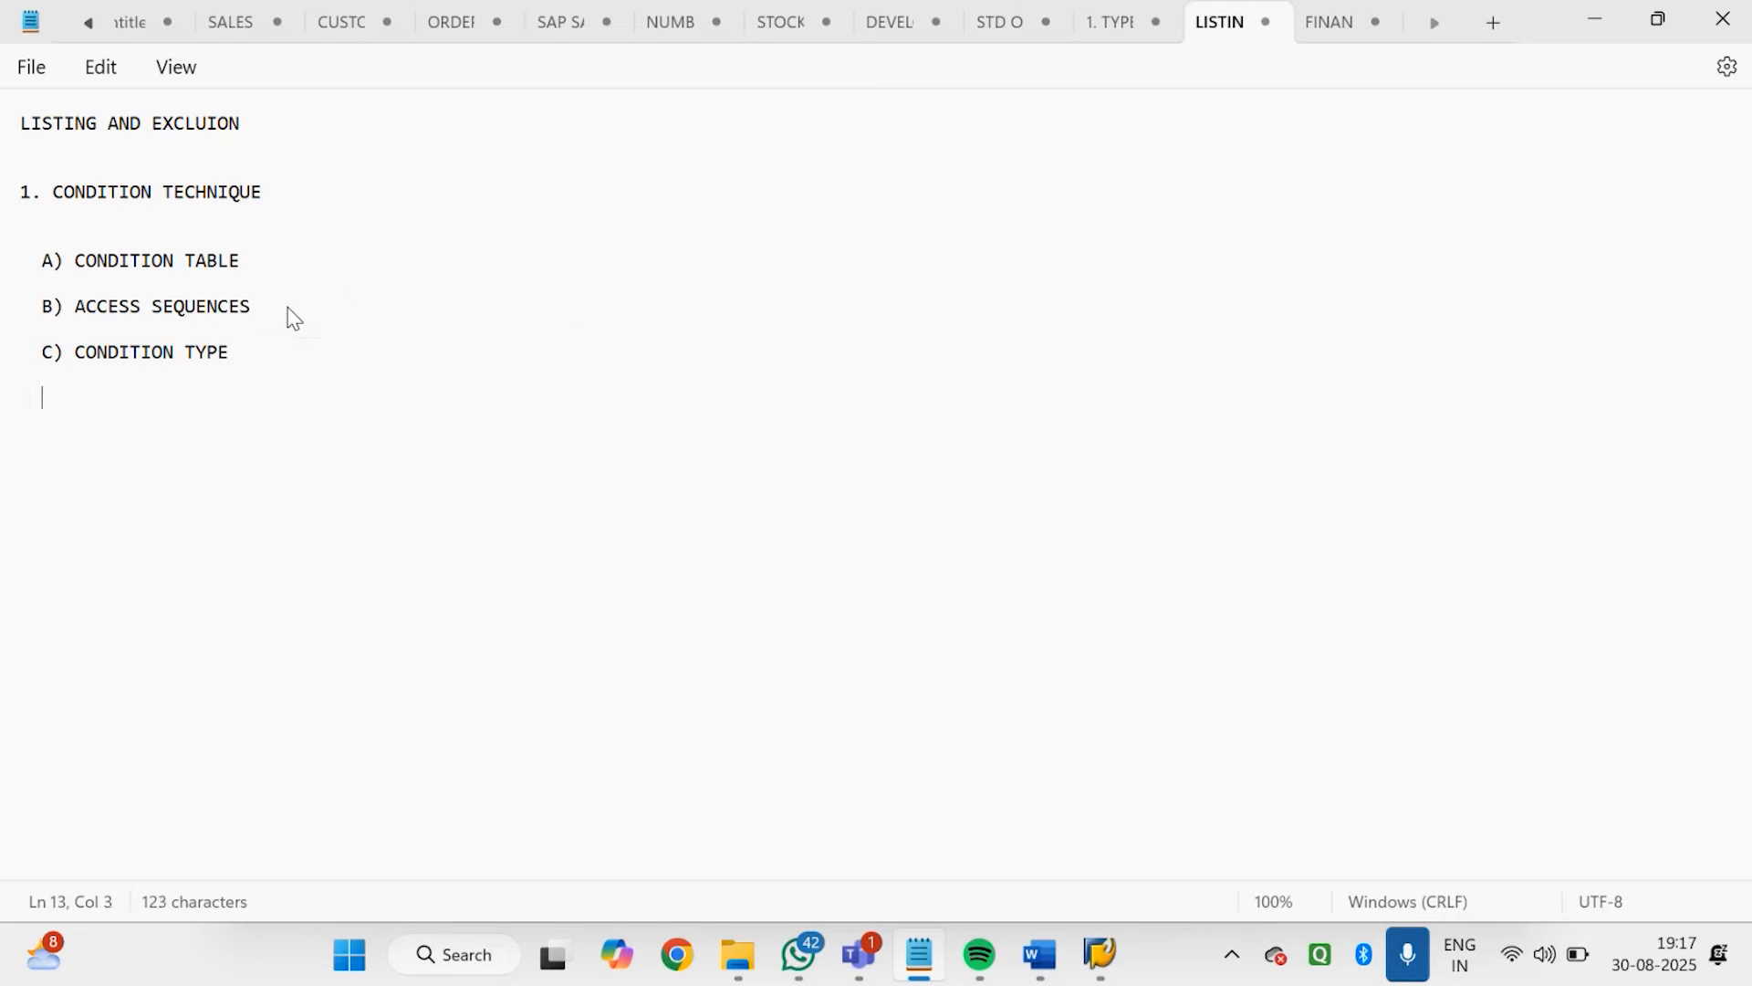
{"action": "type", "text": ") PROCEURE"}
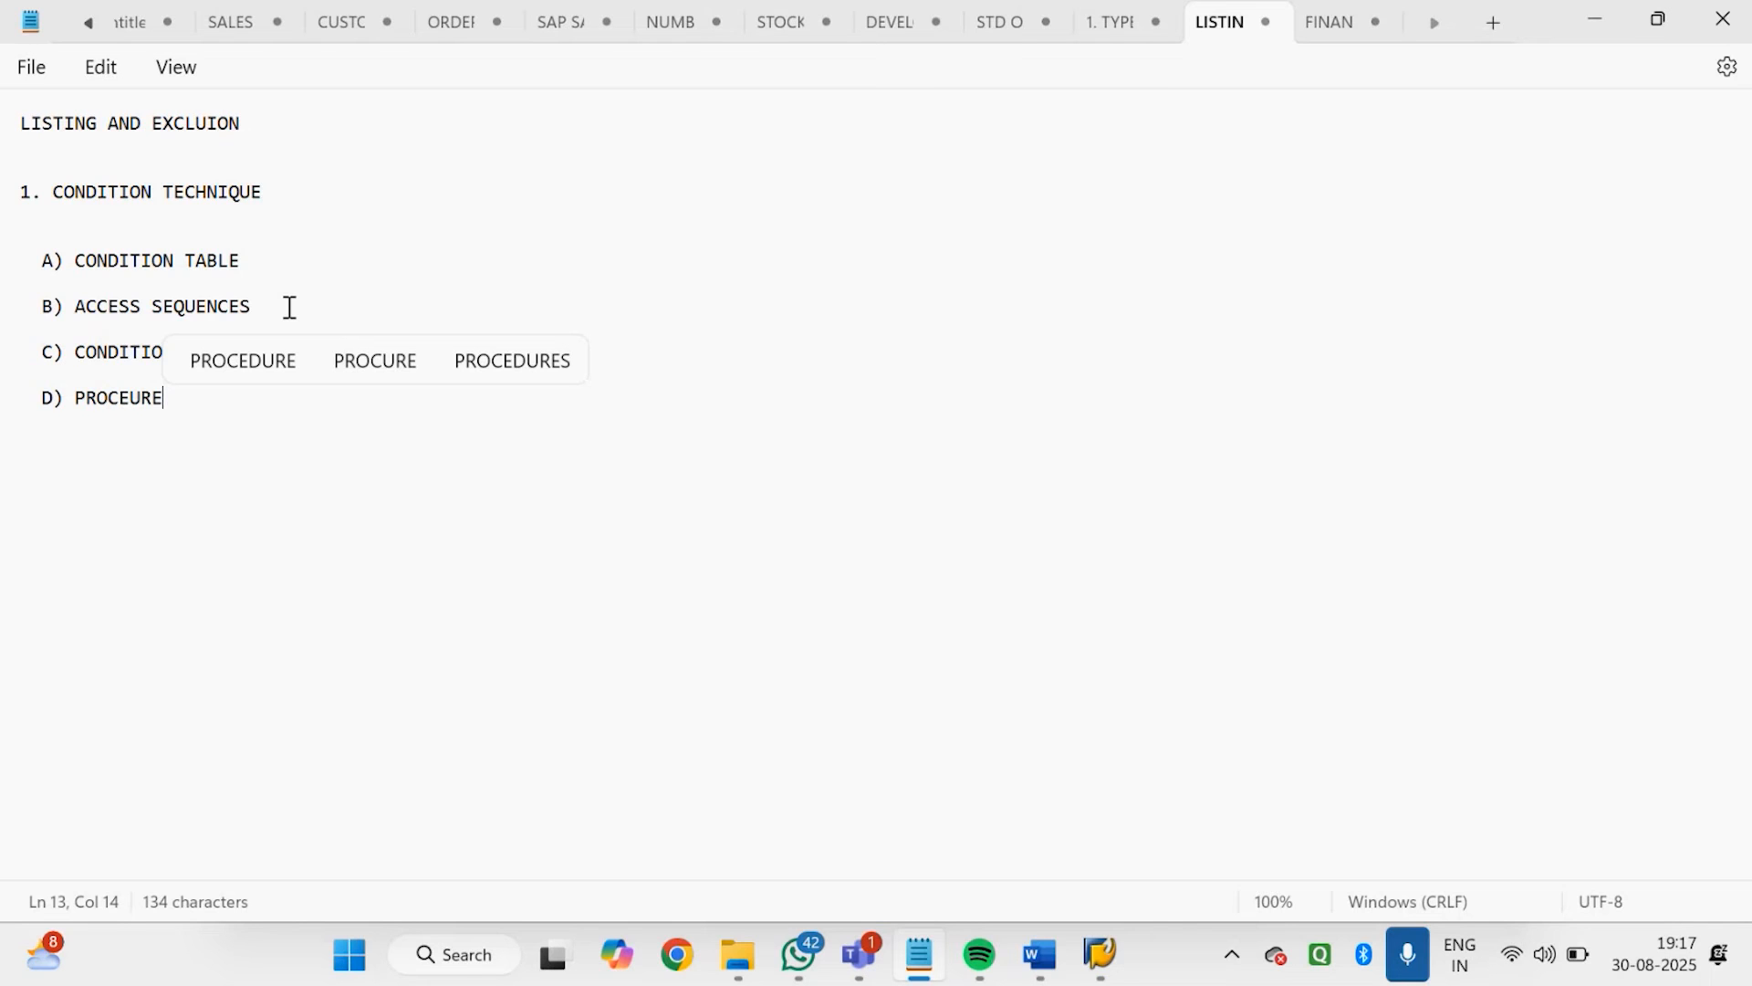
{"action": "key", "text": "Return"}
{"action": "key", "text": "Return"}
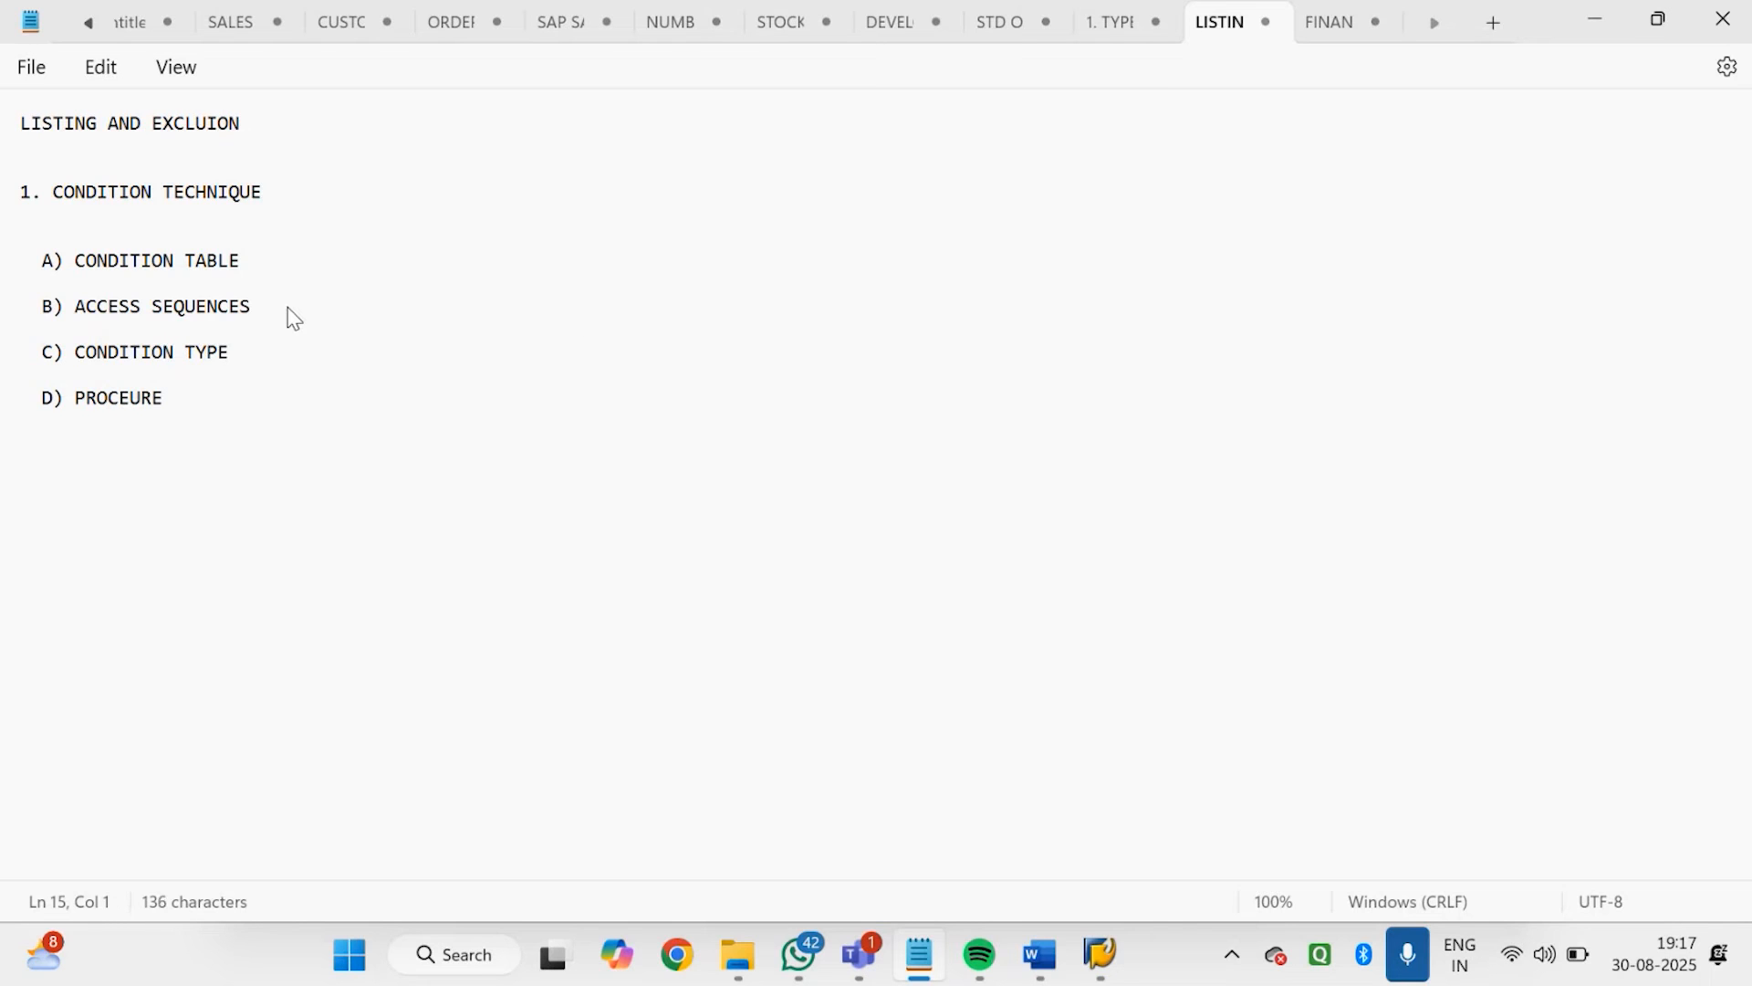
Add the sub-item "E) ASSIGN PROCEDURE TO THE SALES DOCUMENT TYPE" at the end of the list
{"action": "type", "text": "E) ASSIGN PROCEDURE"}
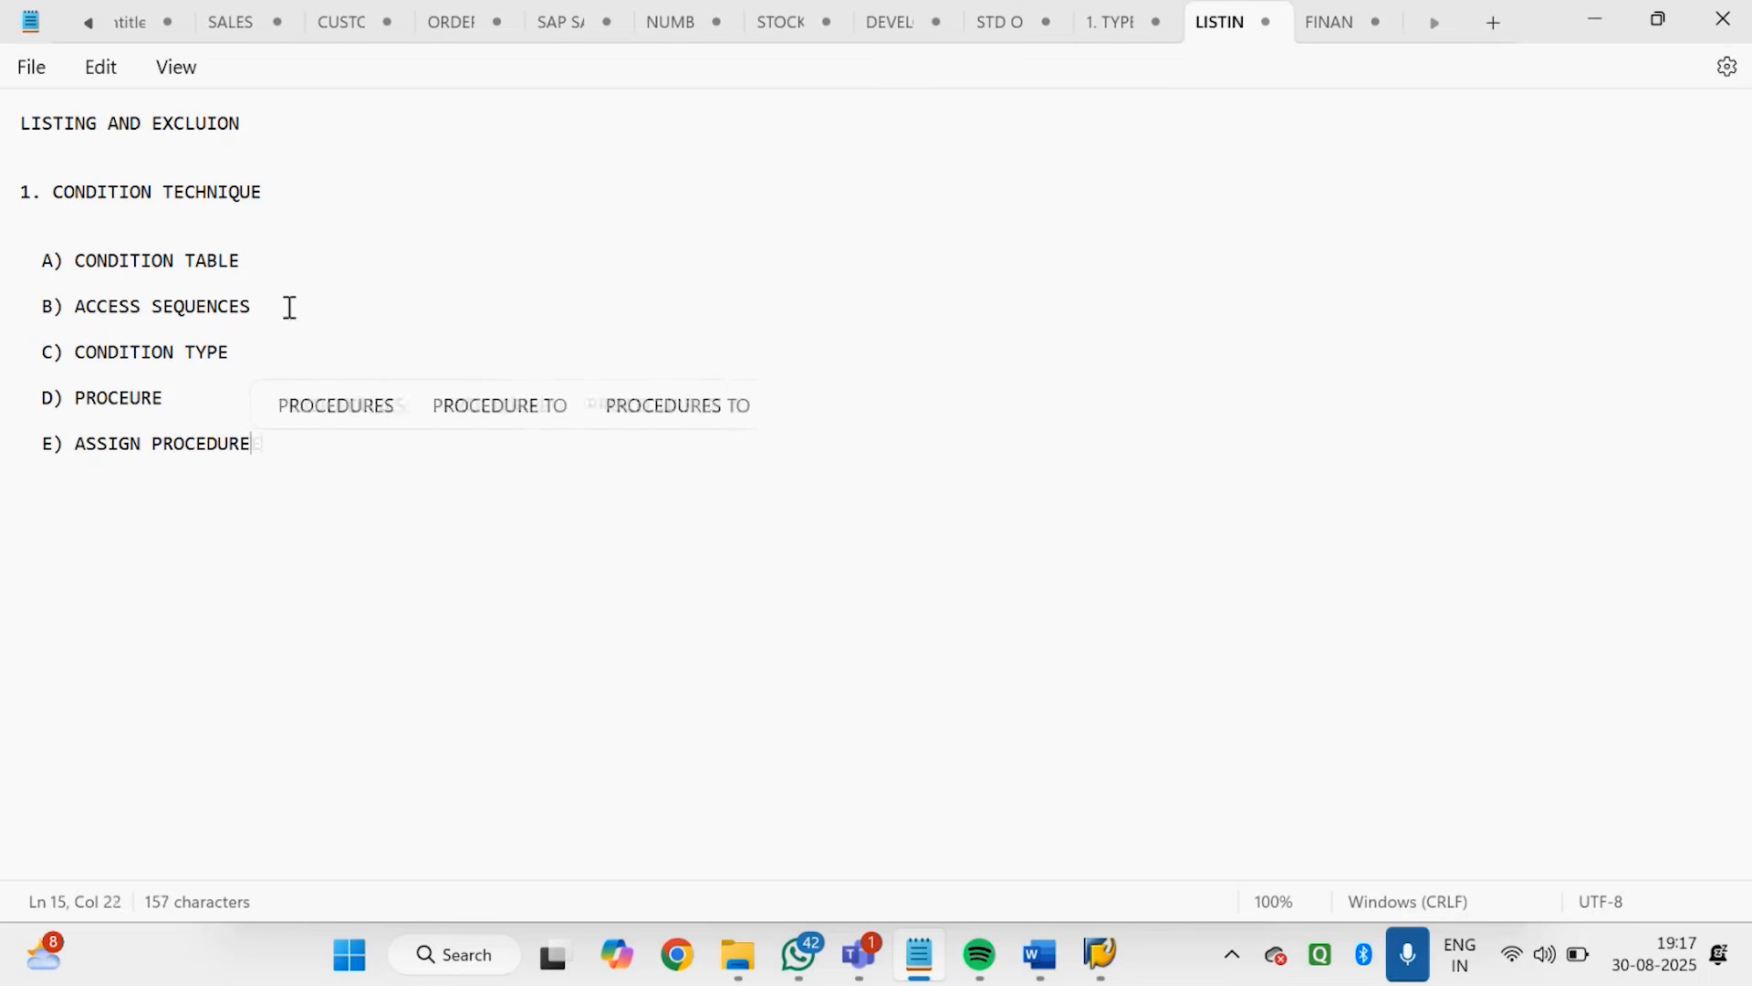
{"action": "type", "text": " TO THE SALES DOCUMENT TYPE"}
{"action": "key", "text": "Return"}
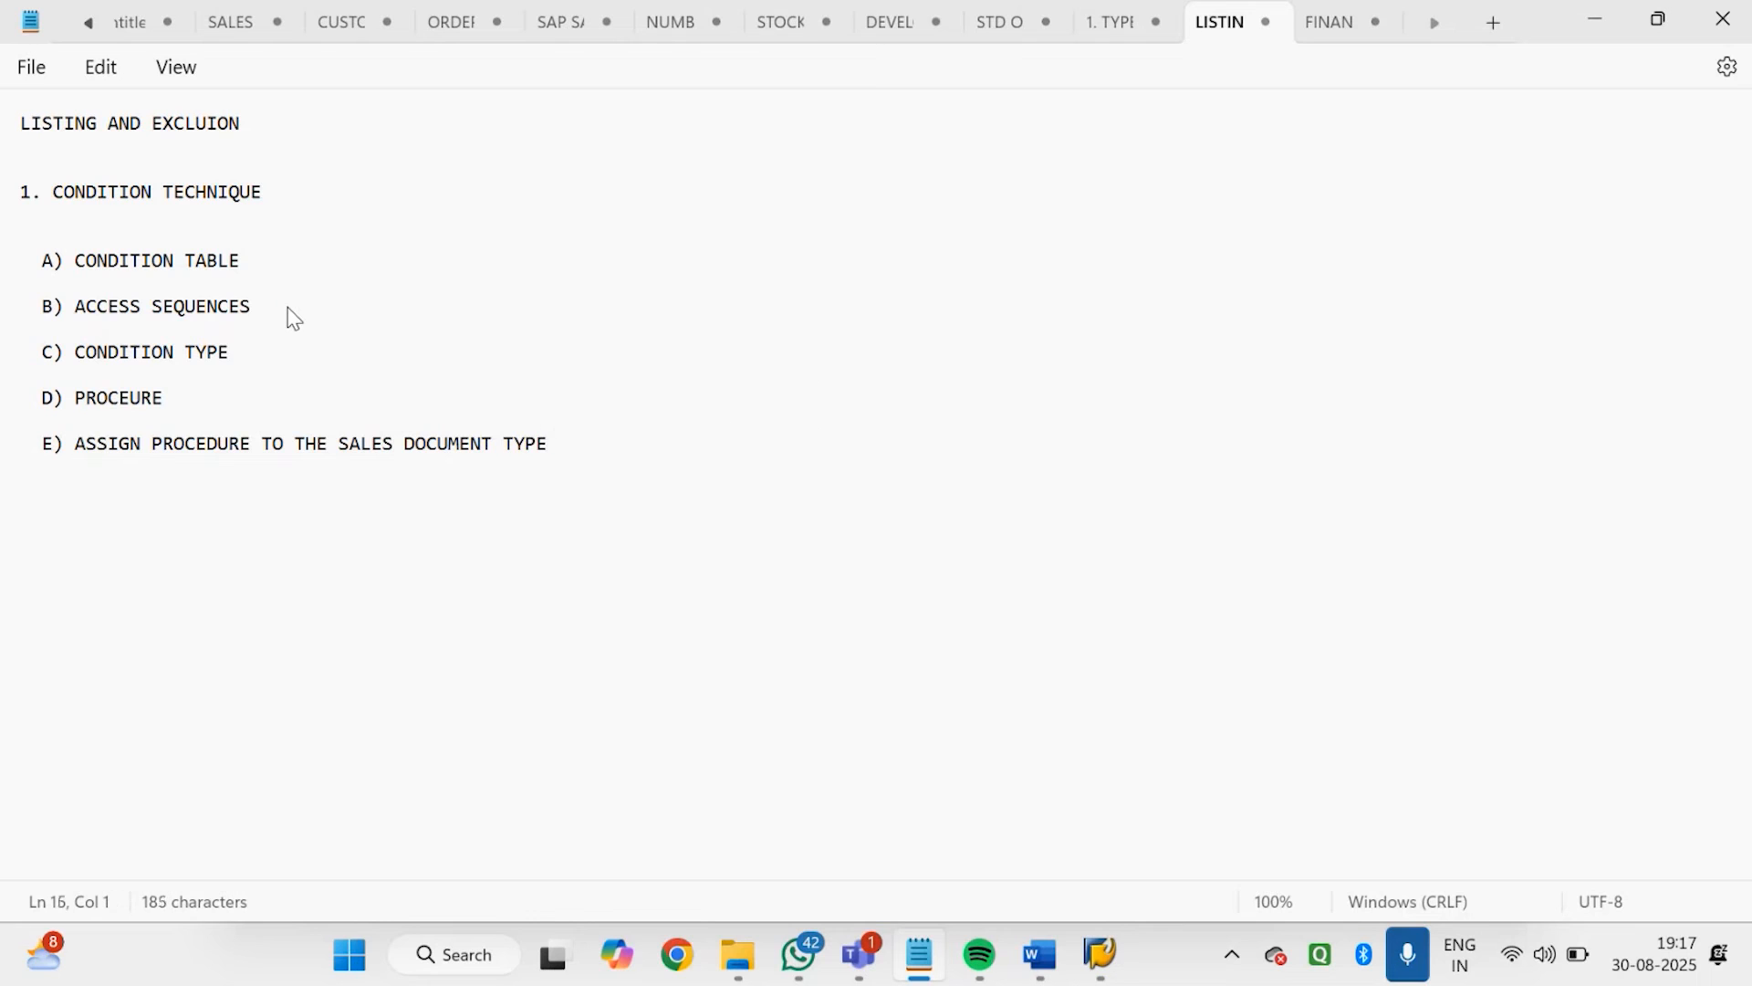
Add the line "MAINTAIN CONDITION RECORD" below the lettered condition technique list
{"action": "key", "text": "Return"}
{"action": "type", "text": "MAIN"}
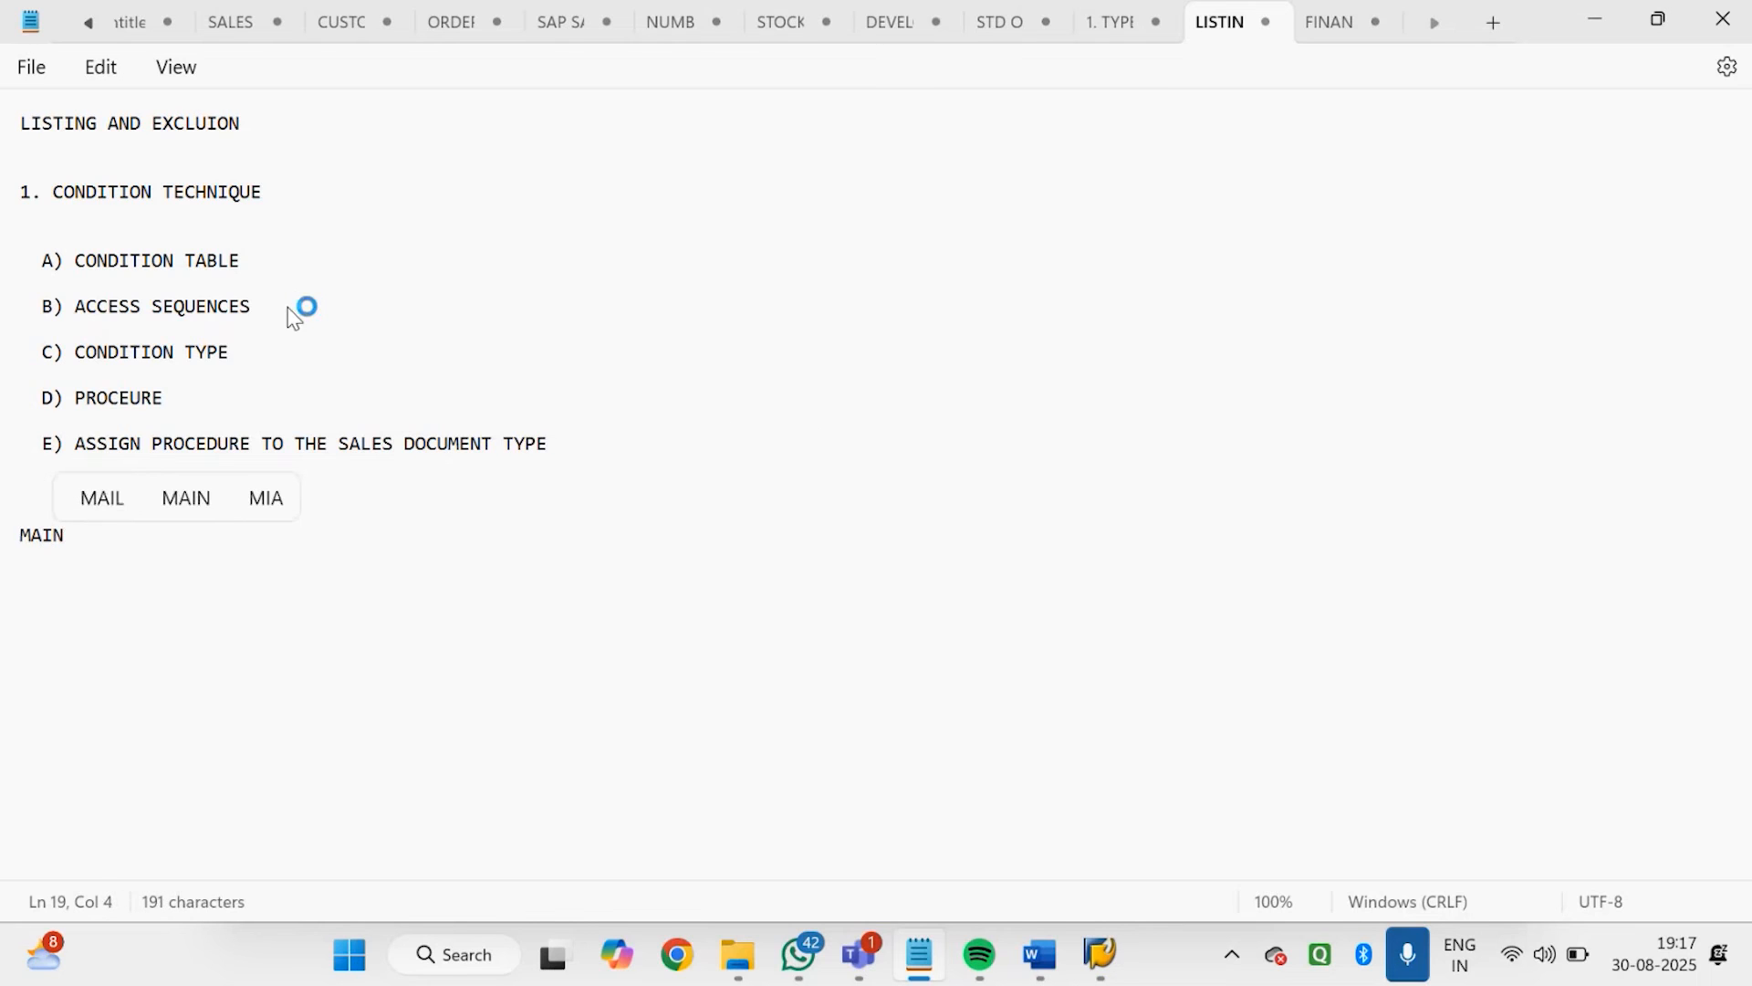
{"action": "type", "text": "TAIN CON"}
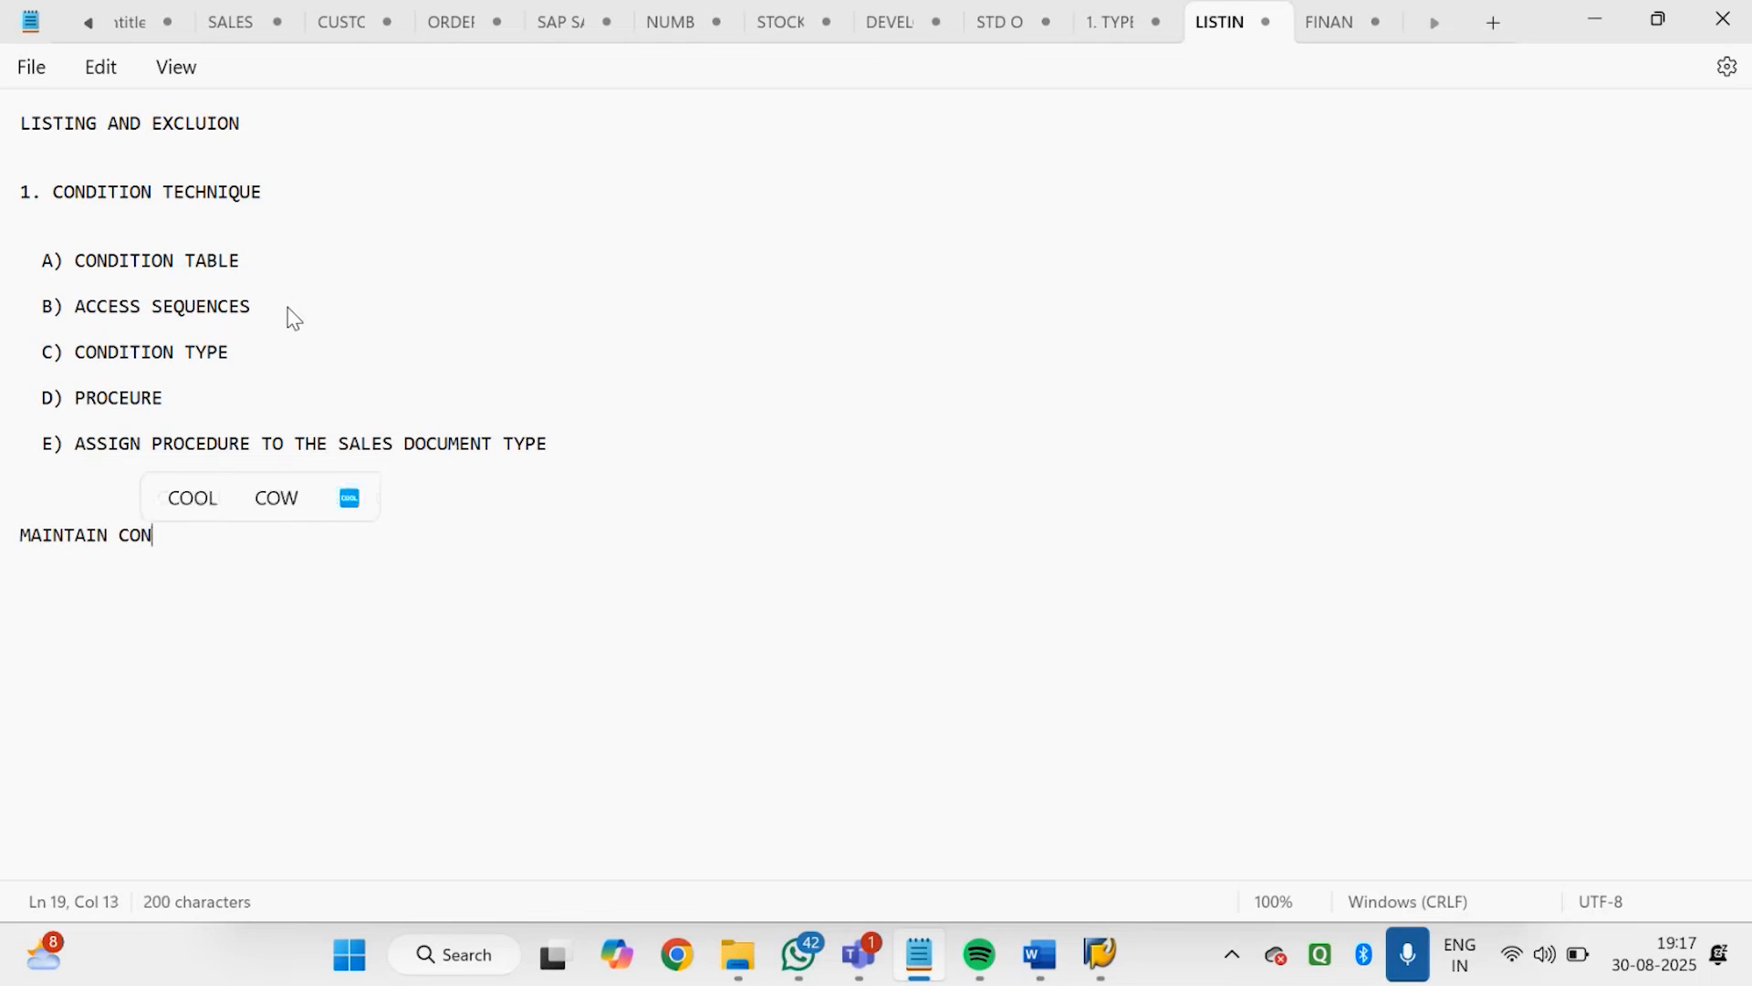
{"action": "type", "text": "DITION RECORD"}
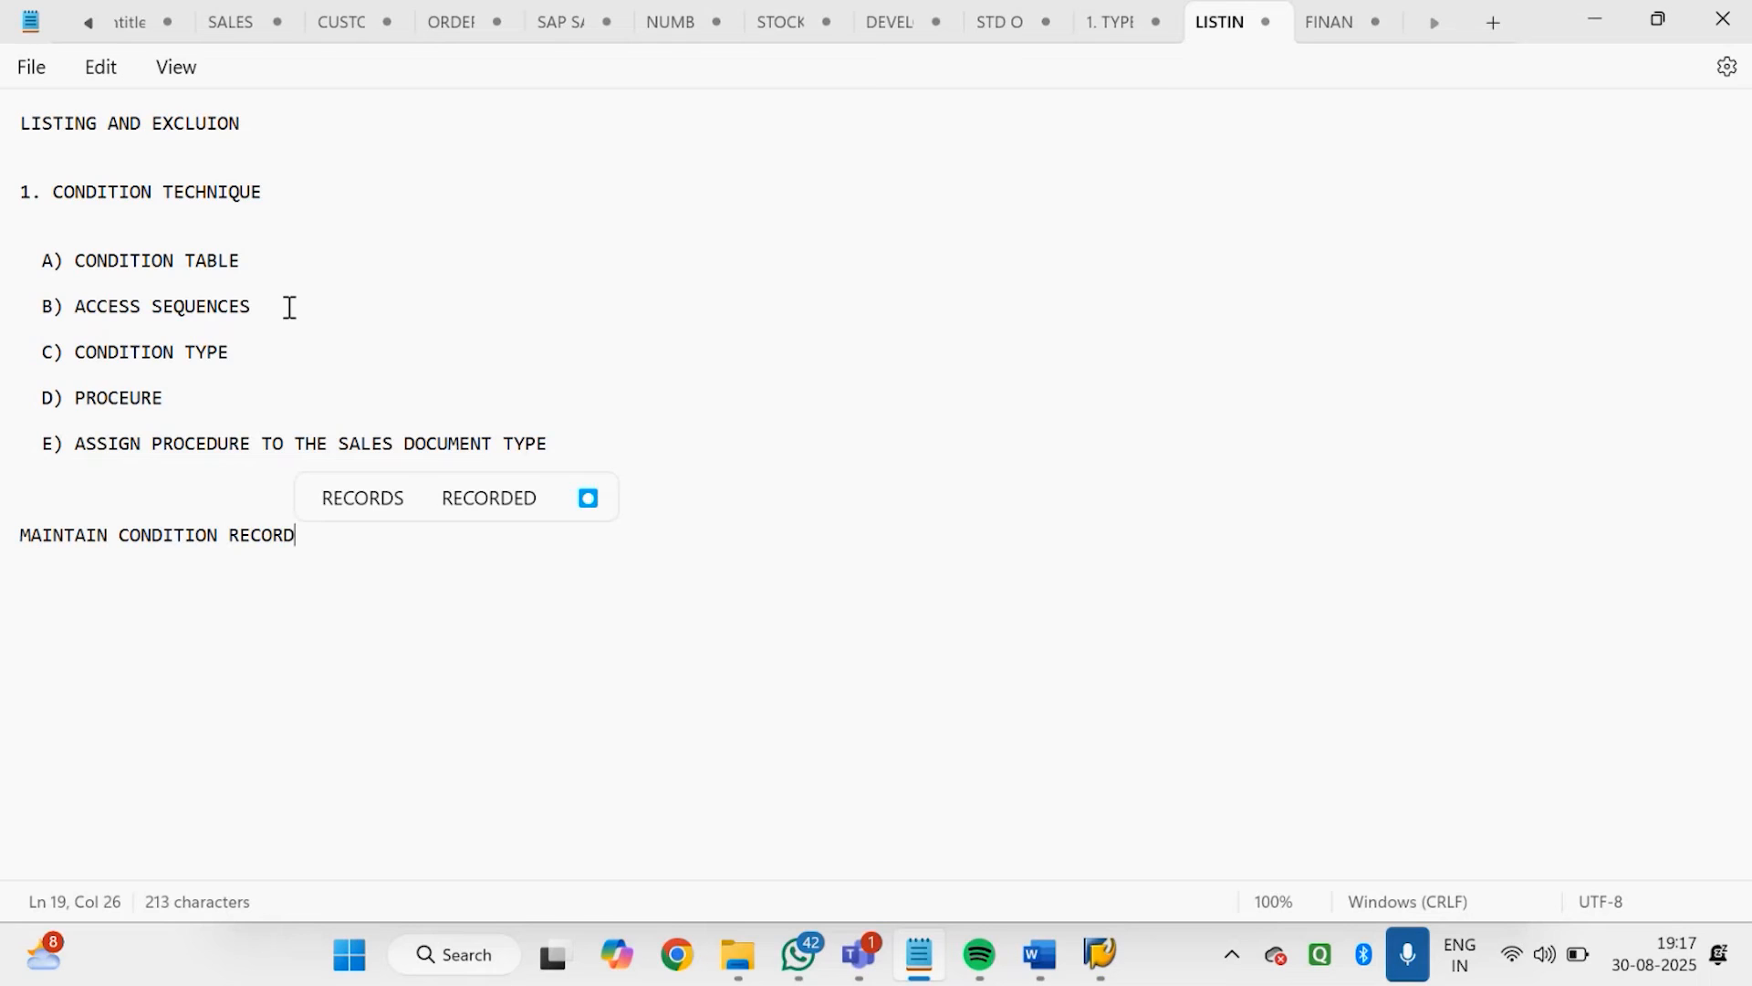
{"action": "left_click", "coordinate": [290, 308]}
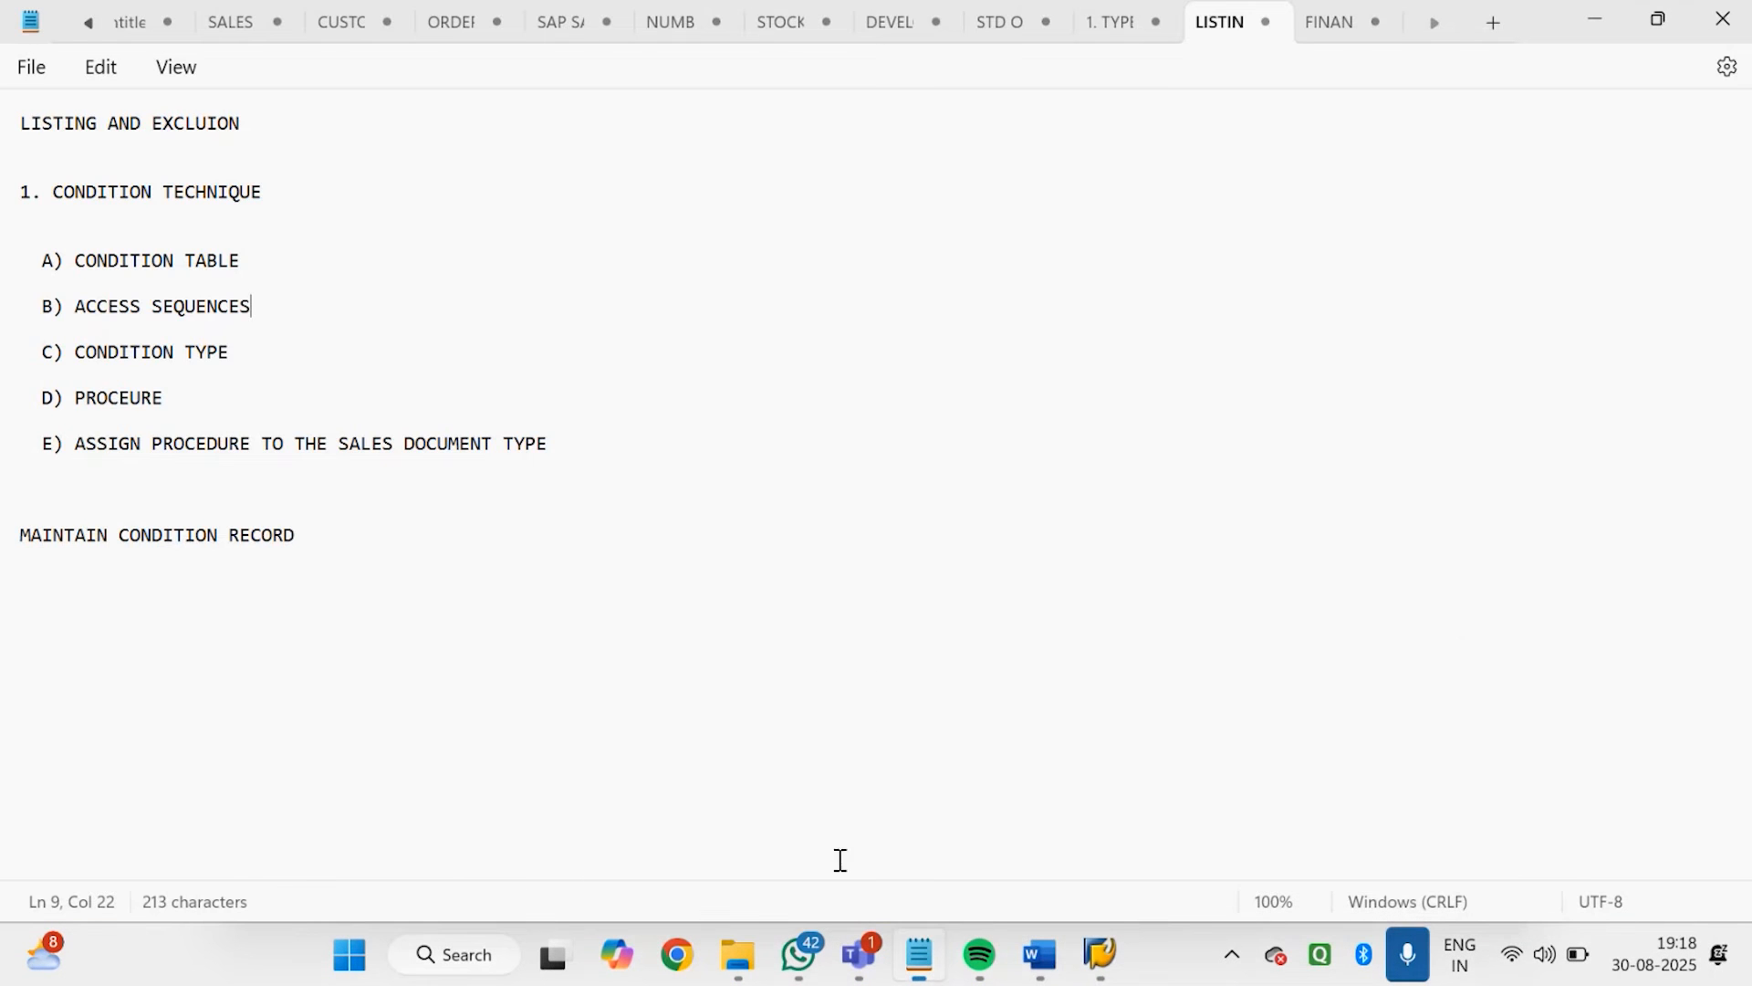
Switch to the SAP SD Material listing & Exclusion document in Word and review the customizing steps and the SPRO path to Listing/Exclusion
{"action": "mouse_move", "coordinate": [1041, 954]}
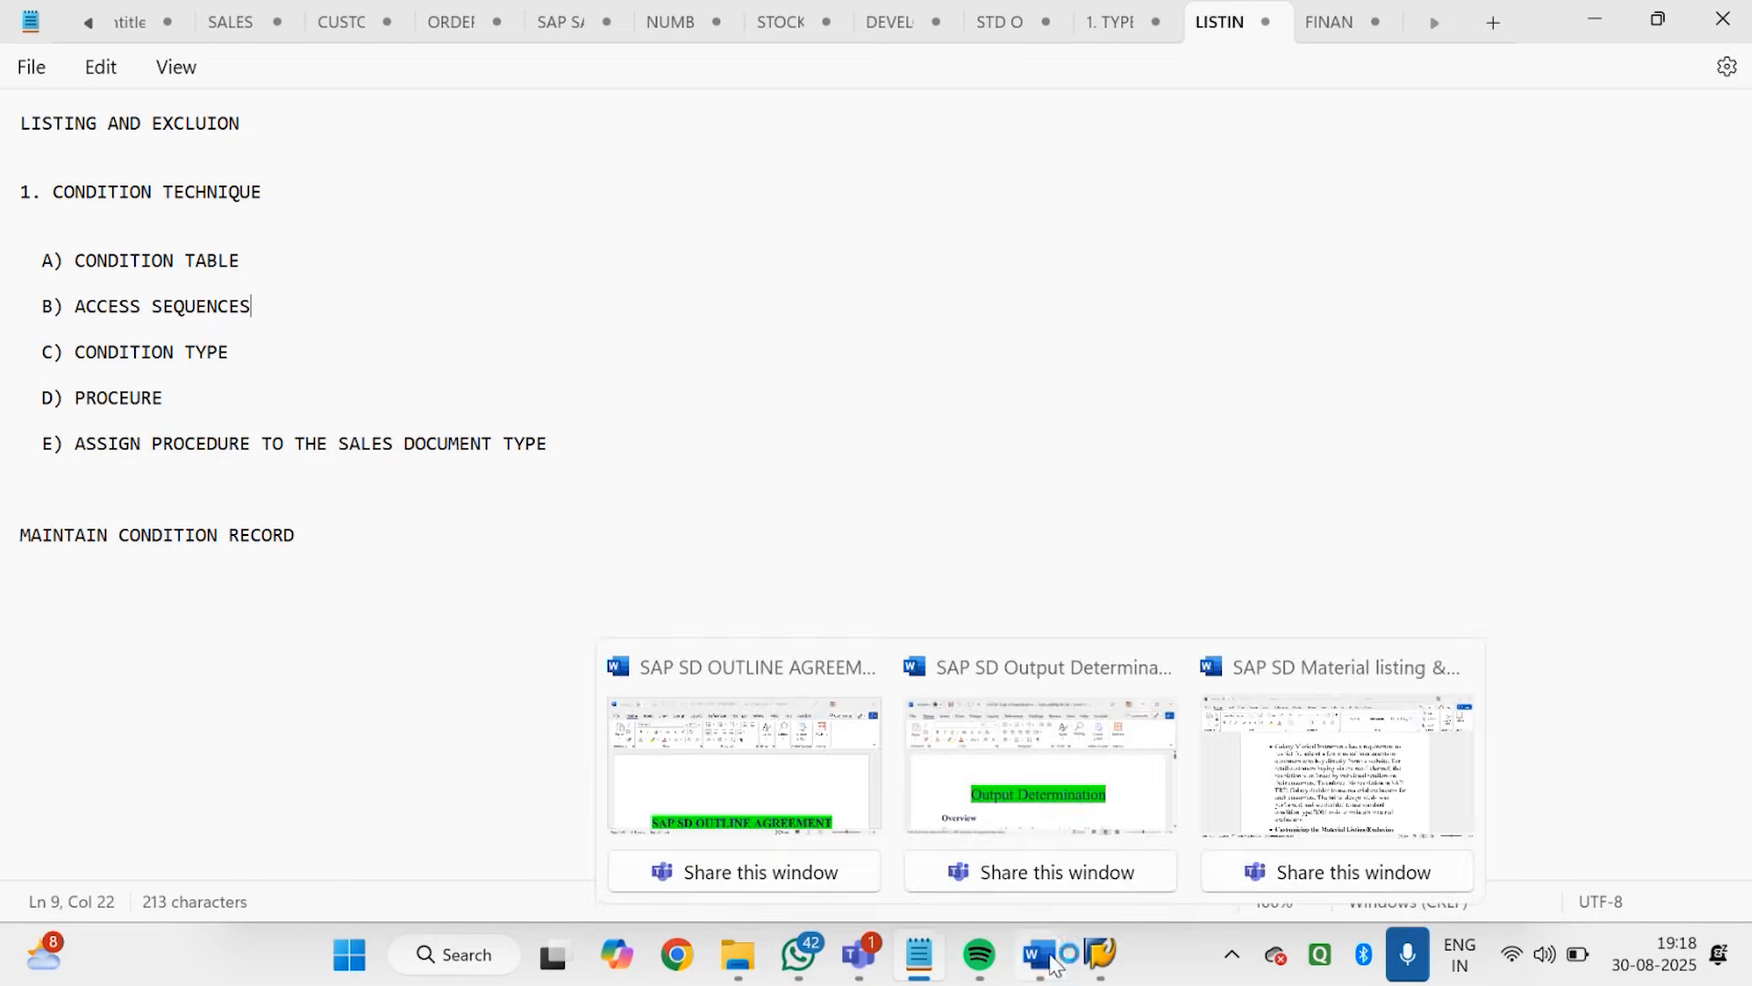
{"action": "left_click", "coordinate": [1302, 830]}
{"action": "scroll", "coordinate": [867, 566], "scroll_direction": "down", "scroll_amount": 10}
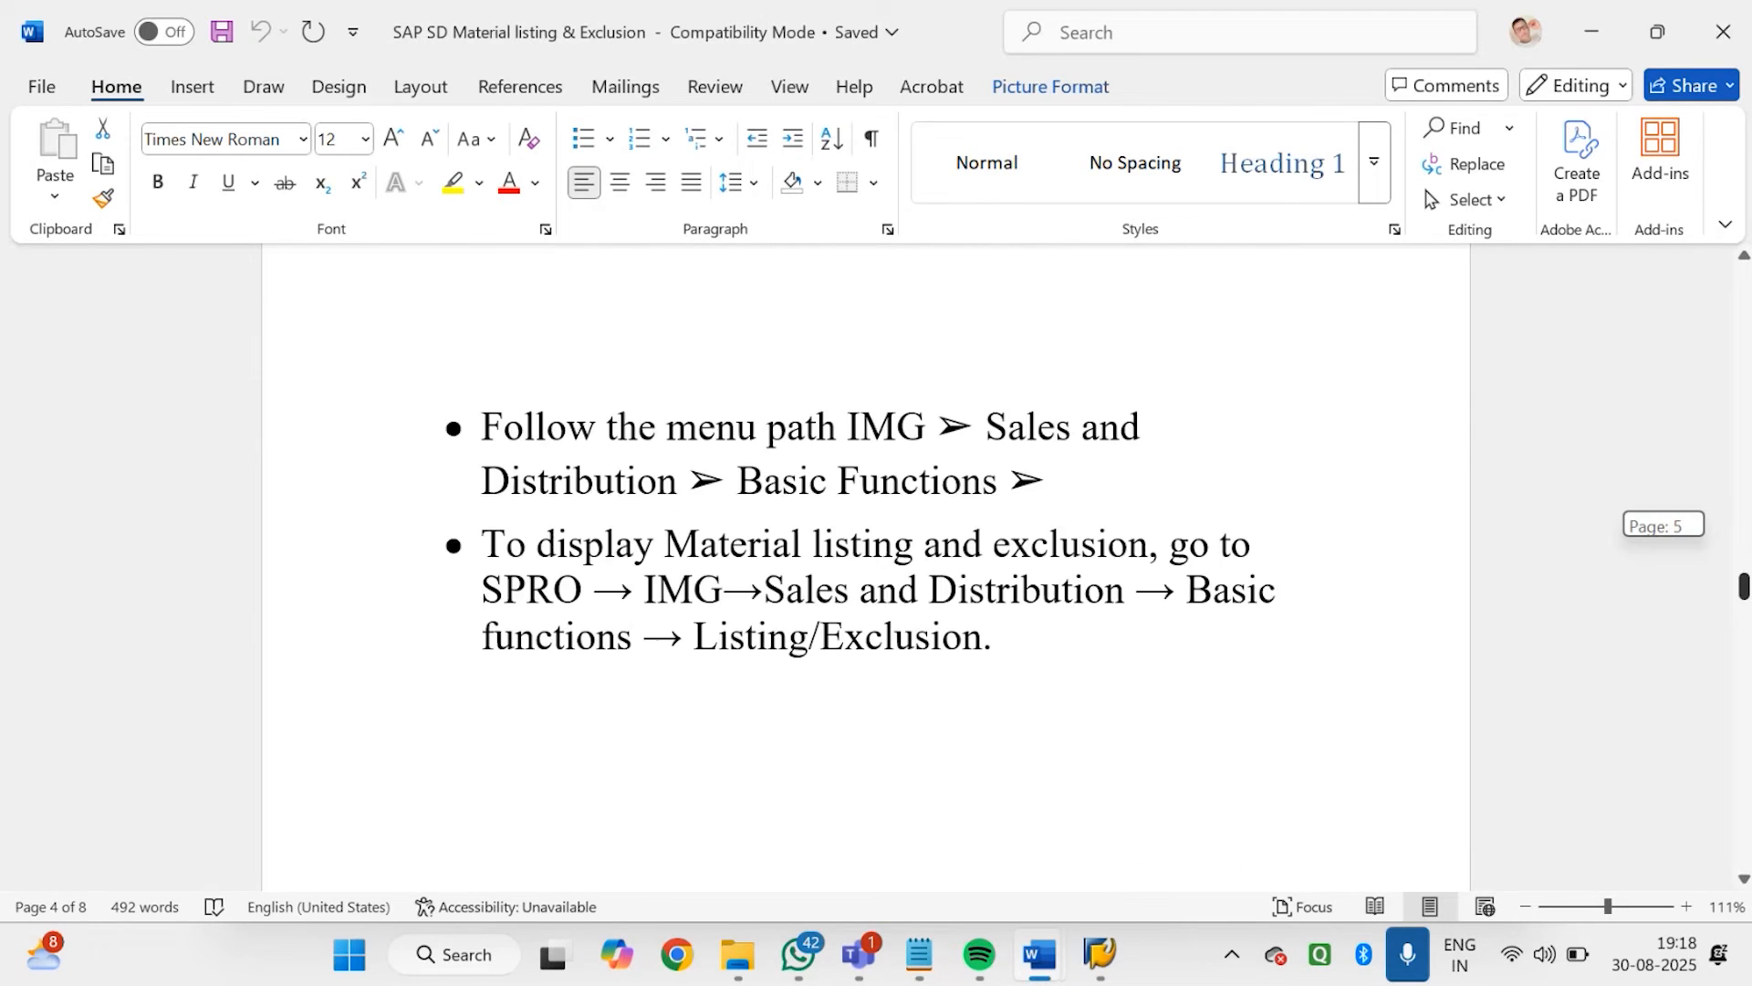
{"action": "scroll", "coordinate": [867, 566], "scroll_direction": "up", "scroll_amount": 7}
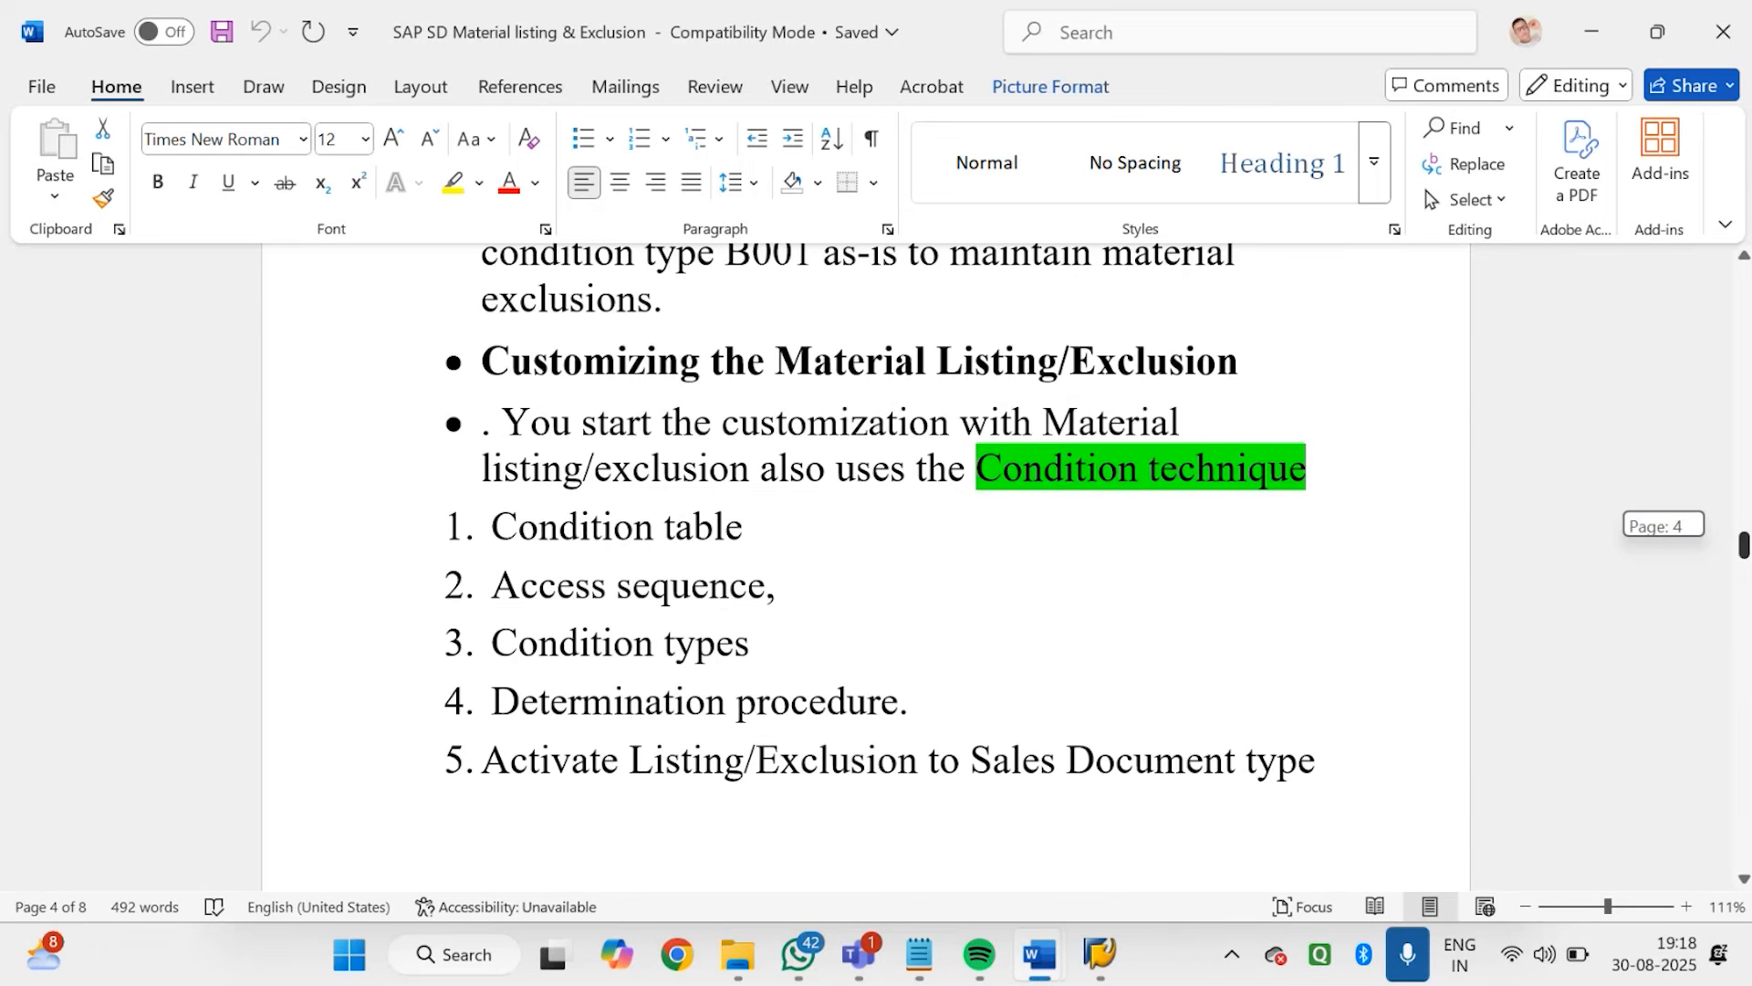
{"action": "scroll", "coordinate": [867, 565], "scroll_direction": "down", "scroll_amount": 7}
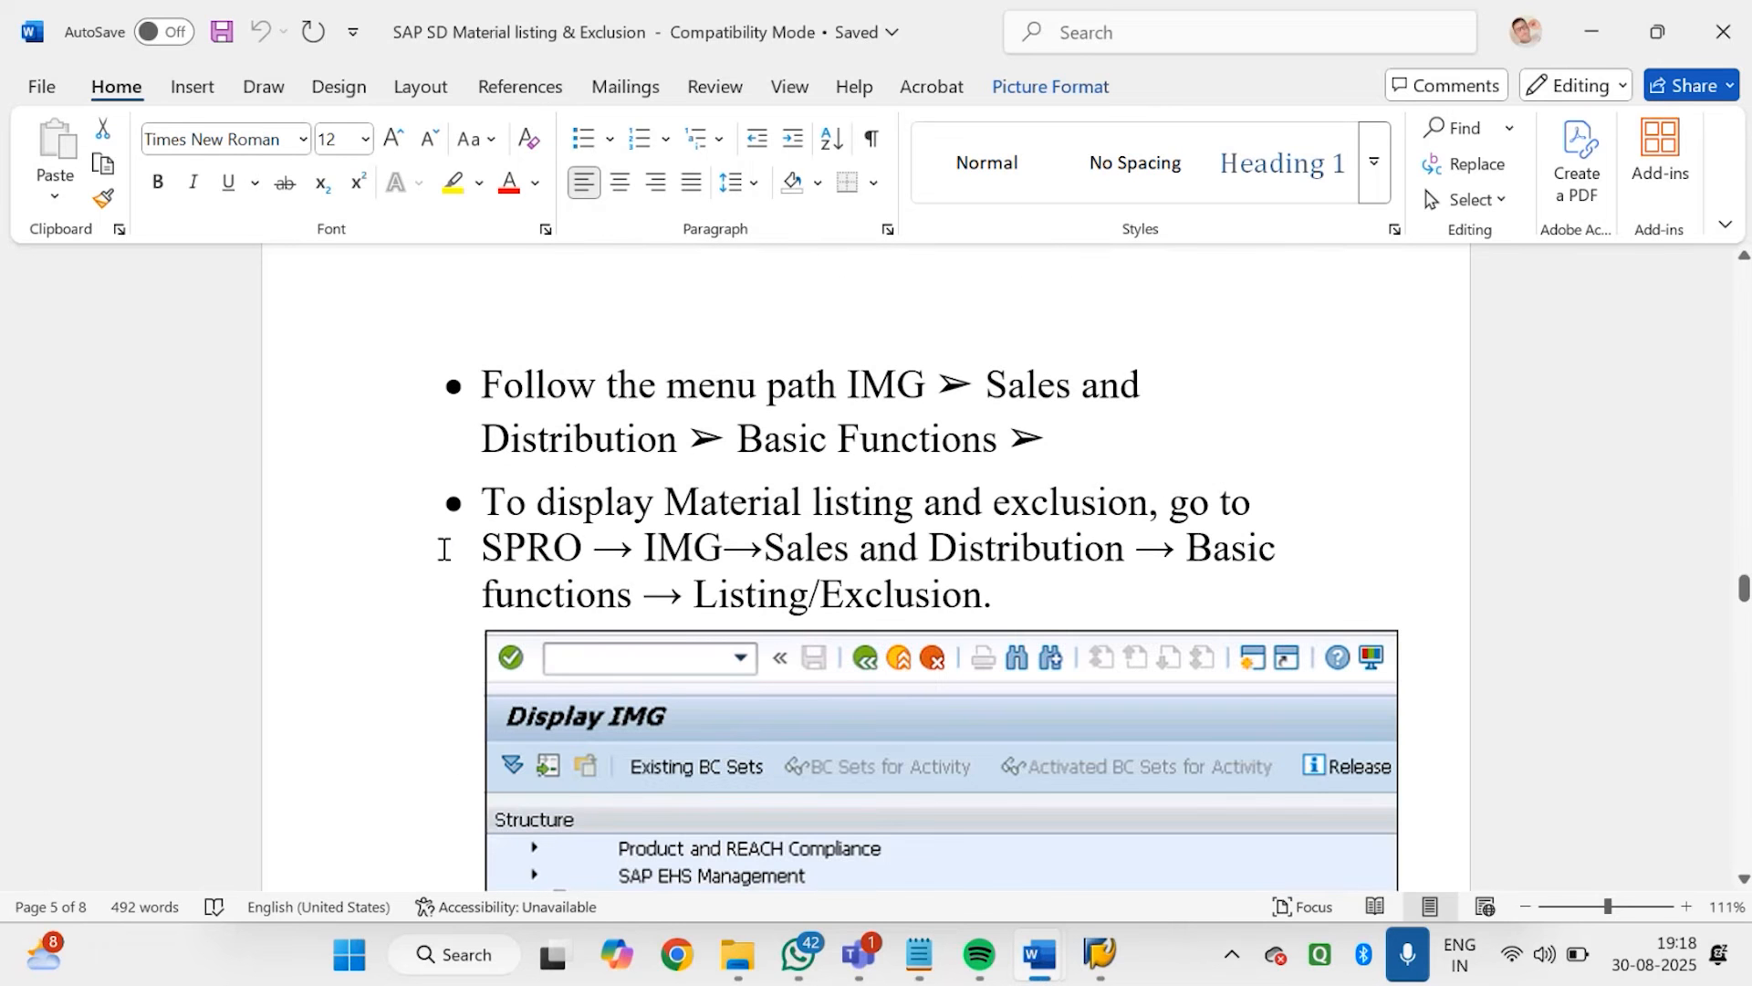
{"action": "left_click_drag", "start_coordinate": [481, 548], "coordinate": [686, 554]}
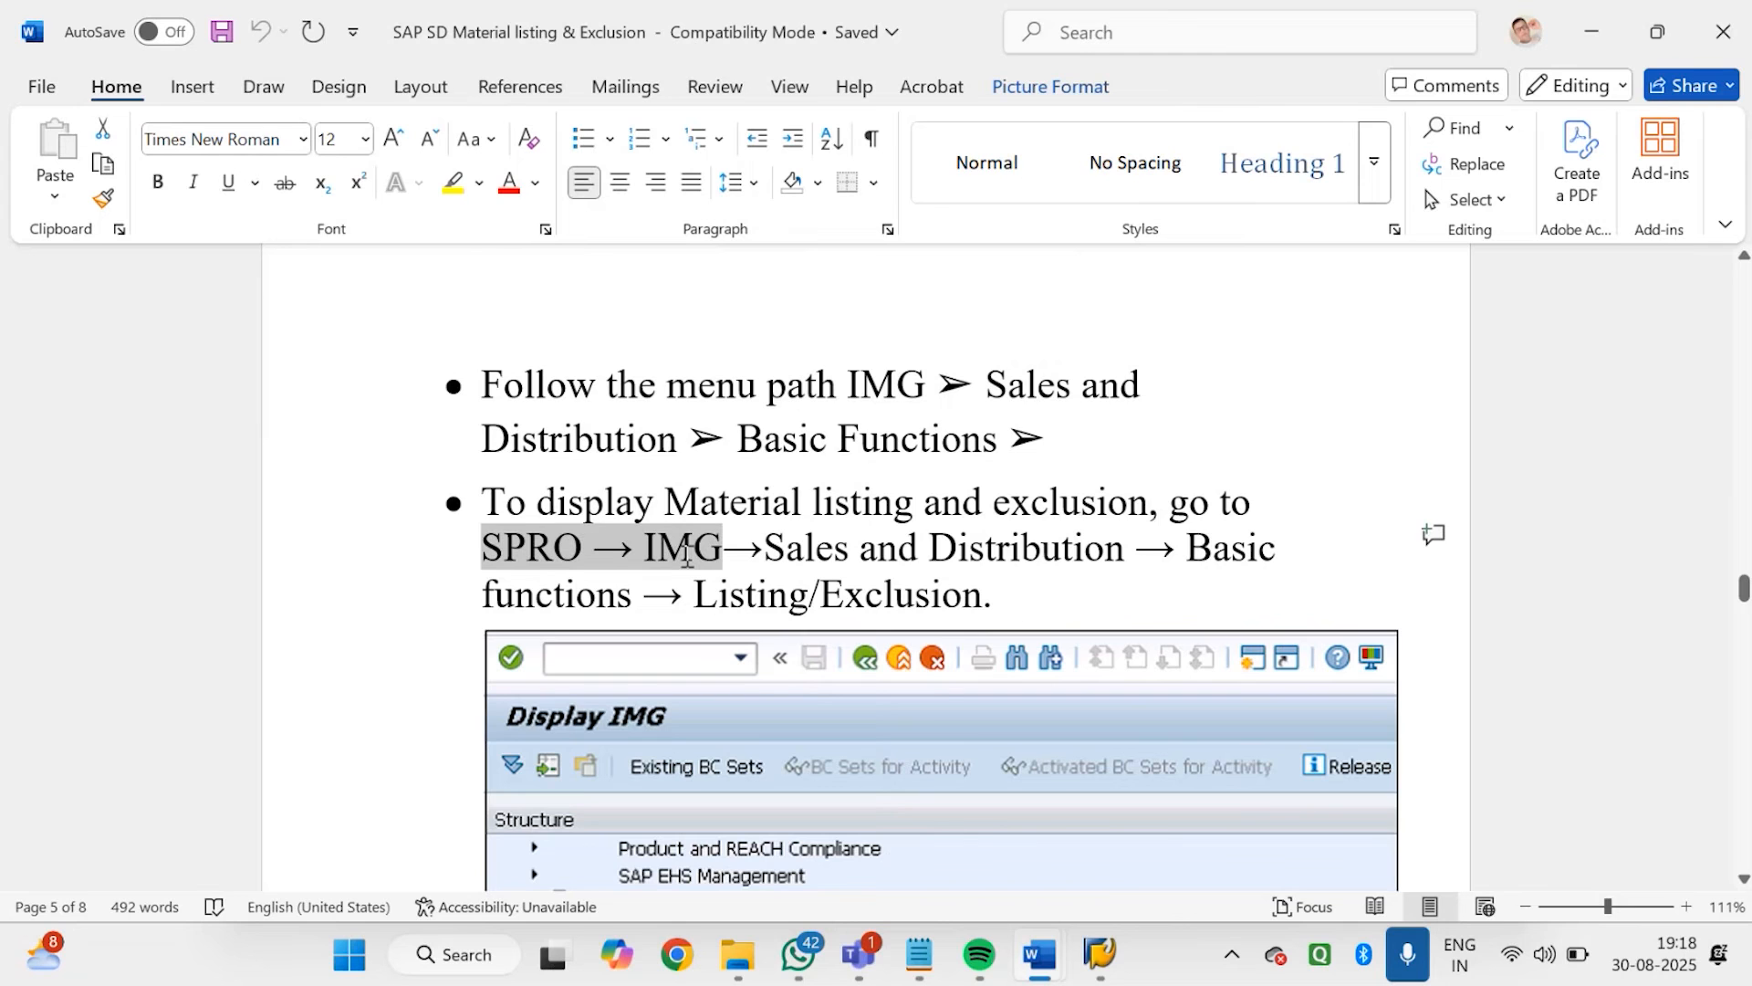
{"action": "left_click_drag", "start_coordinate": [686, 555], "coordinate": [997, 557]}
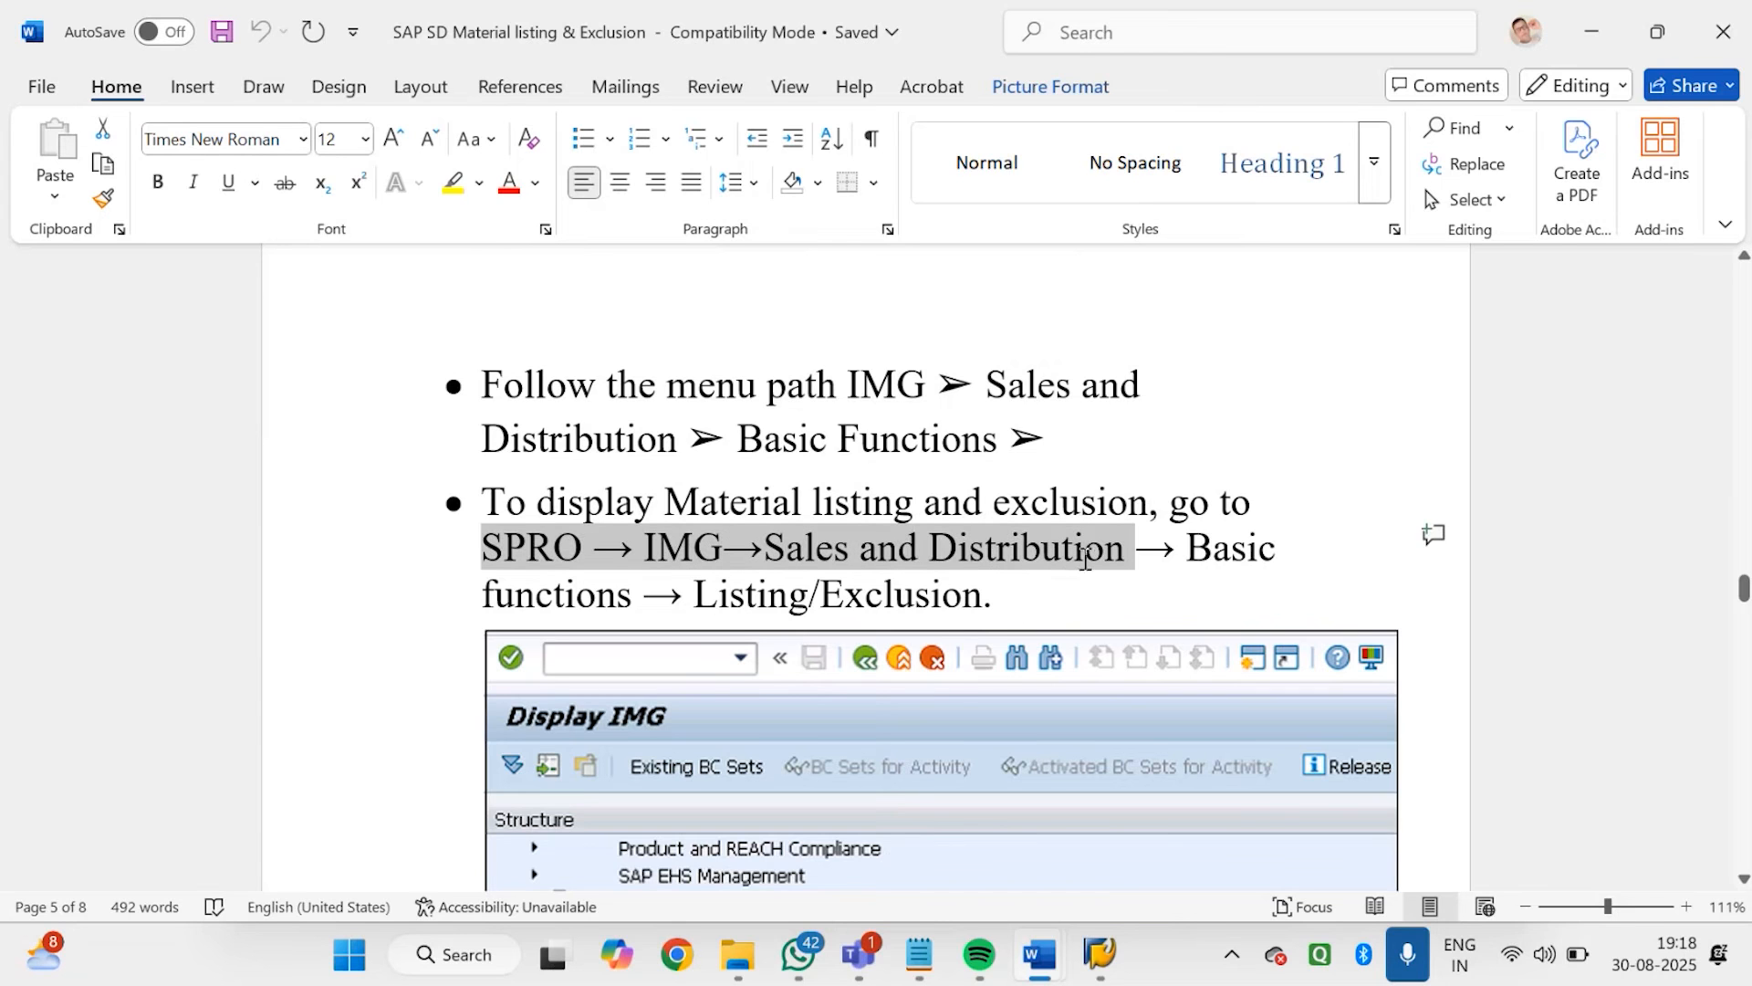
{"action": "left_click_drag", "start_coordinate": [1179, 556], "coordinate": [1004, 583]}
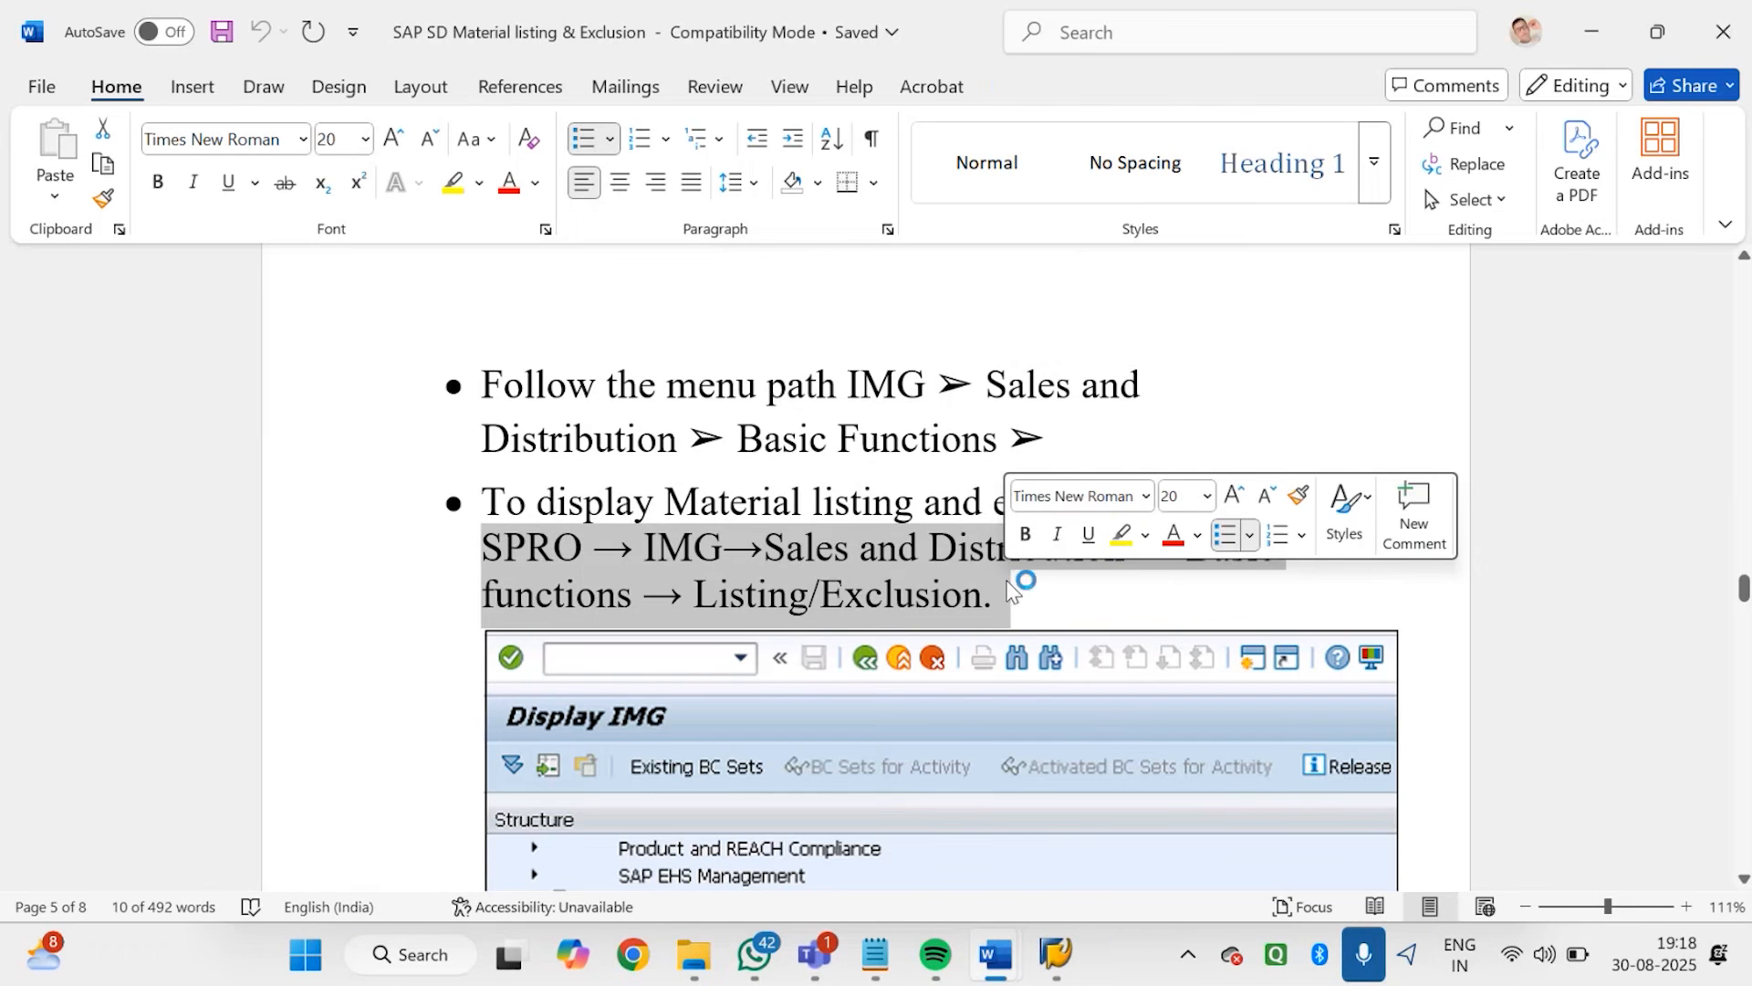
{"action": "left_click", "coordinate": [1292, 334]}
Switch to SAP, leave the material determination screen and open the SAP Reference IMG through transaction SPRO
{"action": "left_click", "coordinate": [1056, 953]}
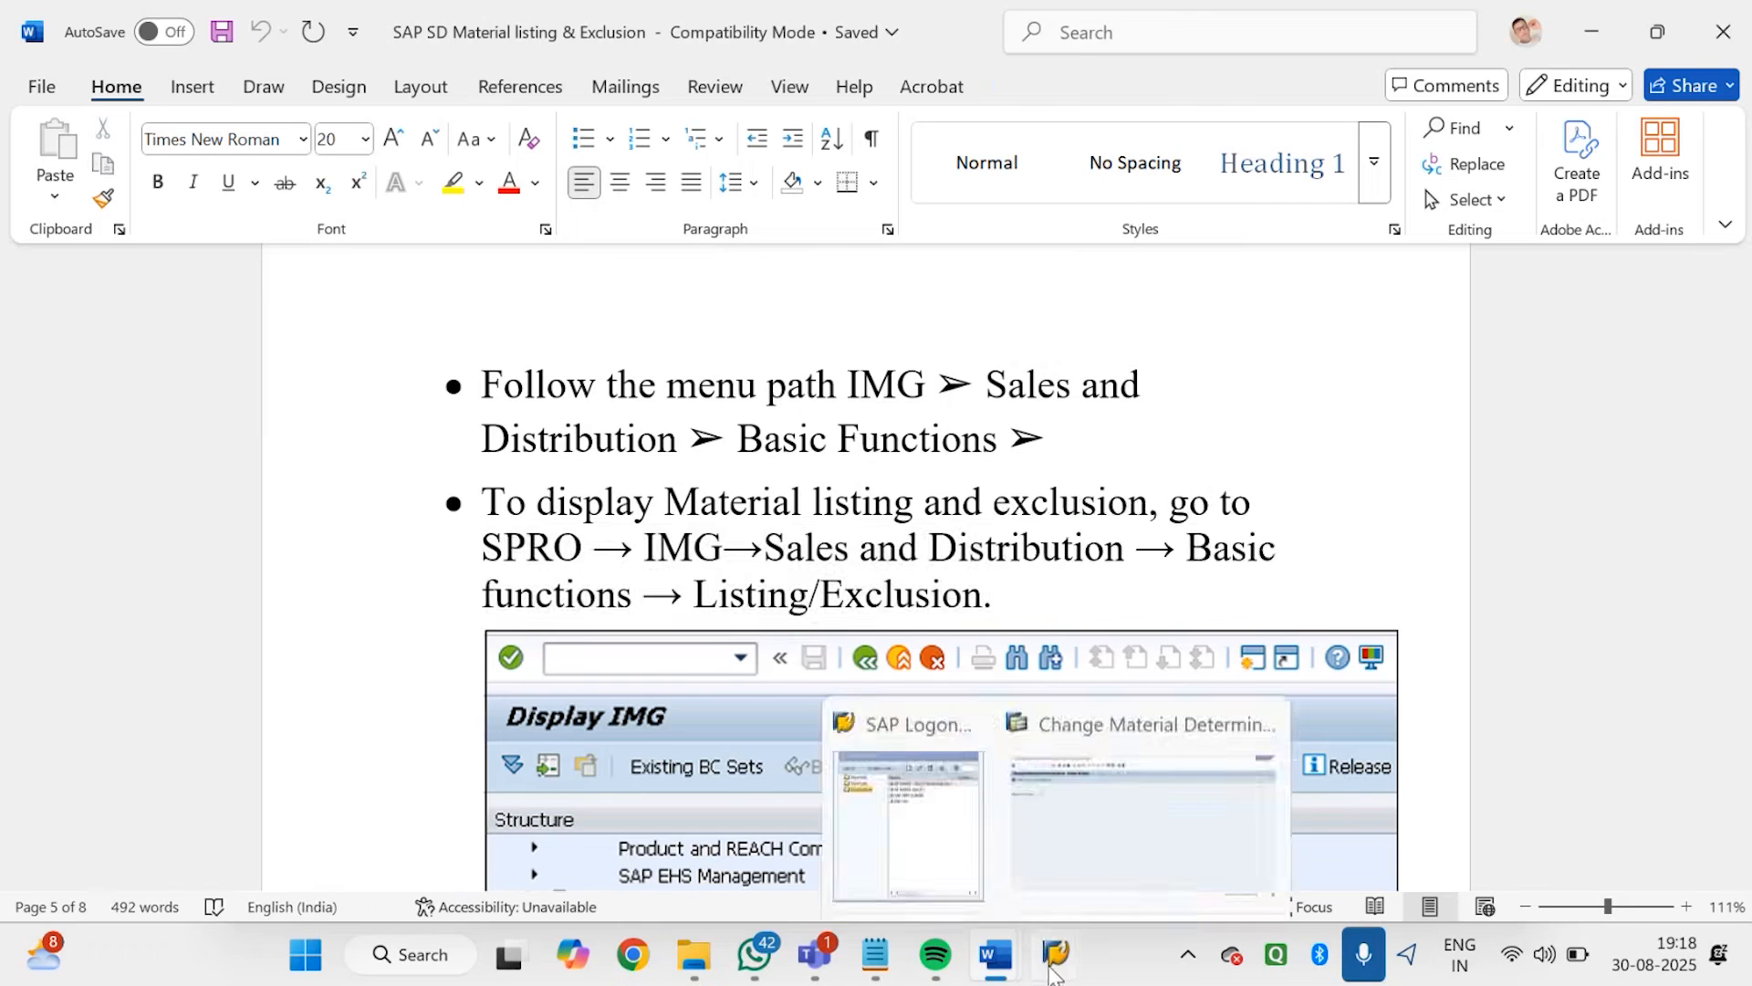
{"action": "left_click", "coordinate": [1025, 786]}
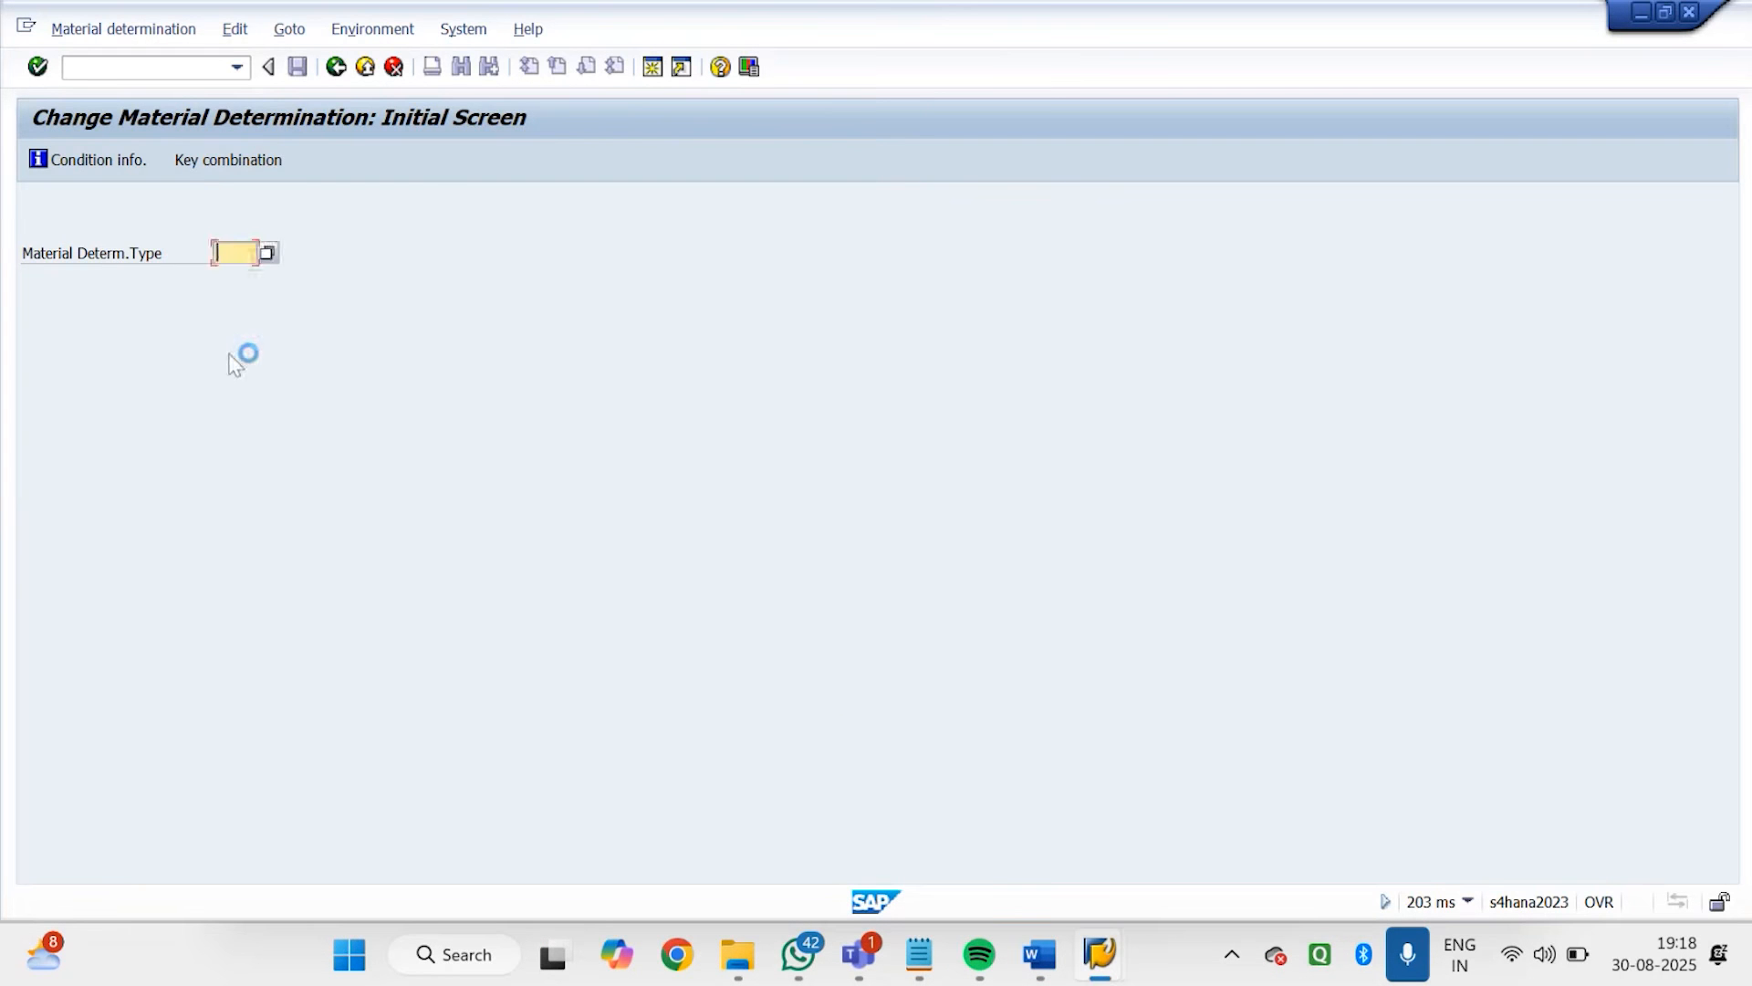
{"action": "left_click", "coordinate": [336, 68]}
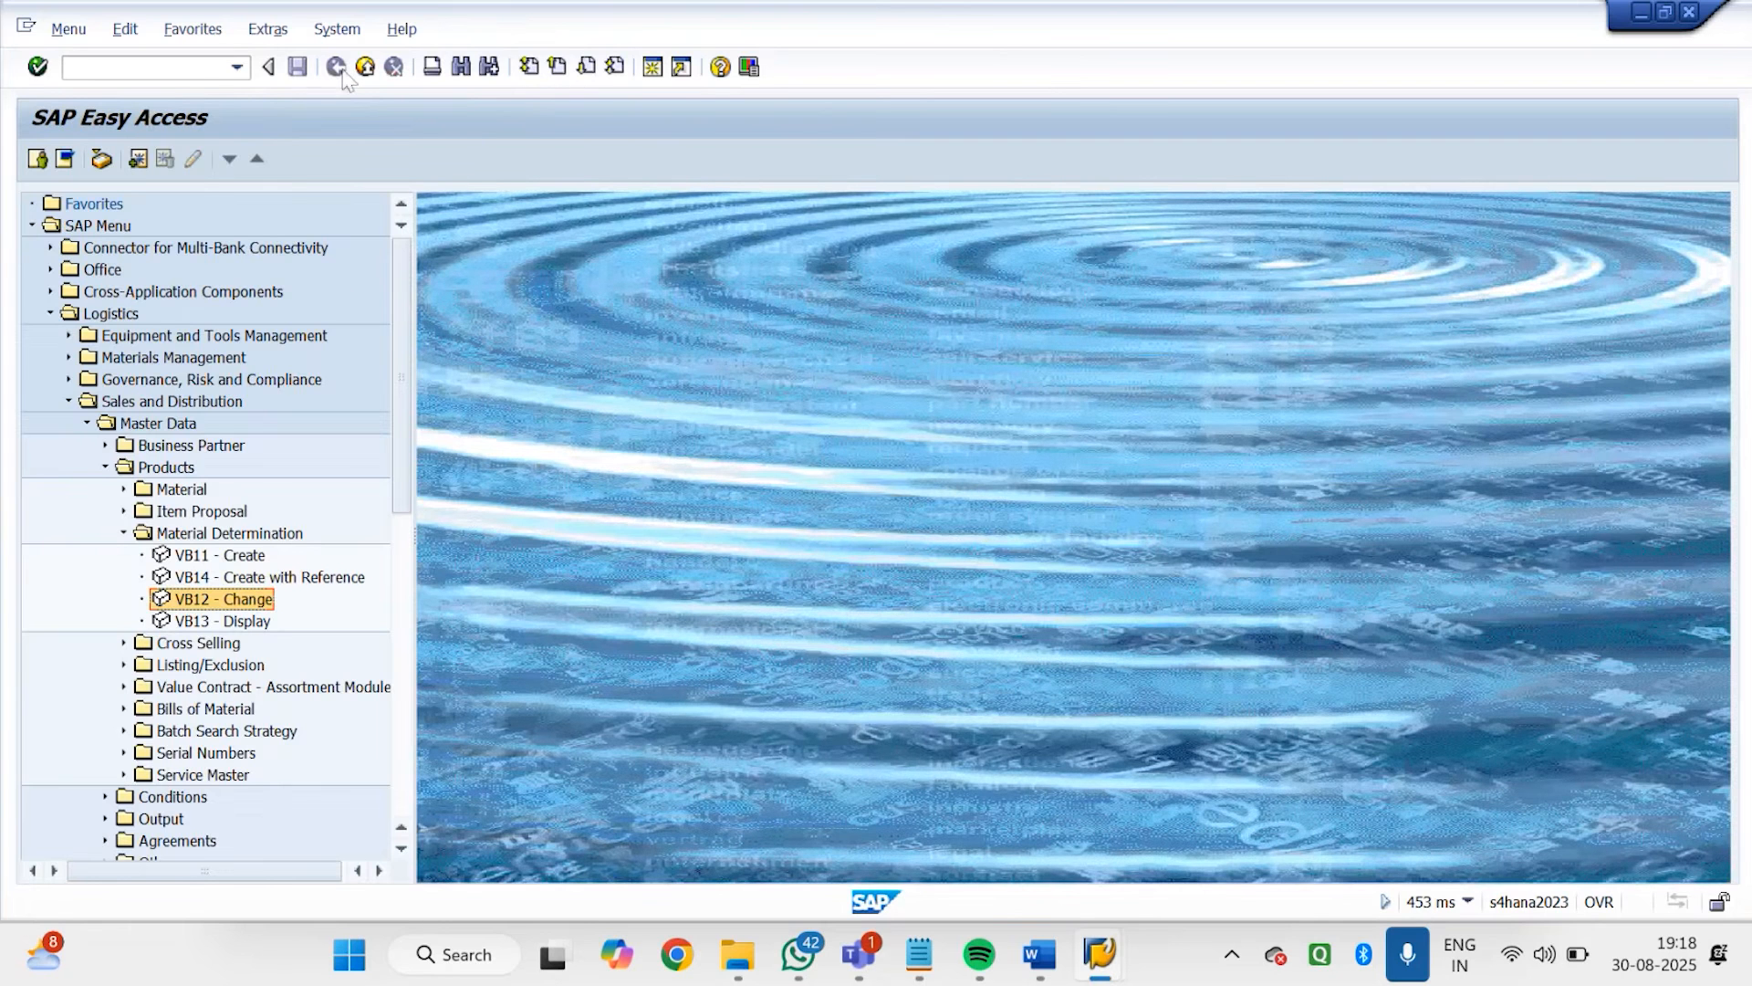
{"action": "left_click", "coordinate": [166, 77]}
{"action": "type", "text": "SPRO"}
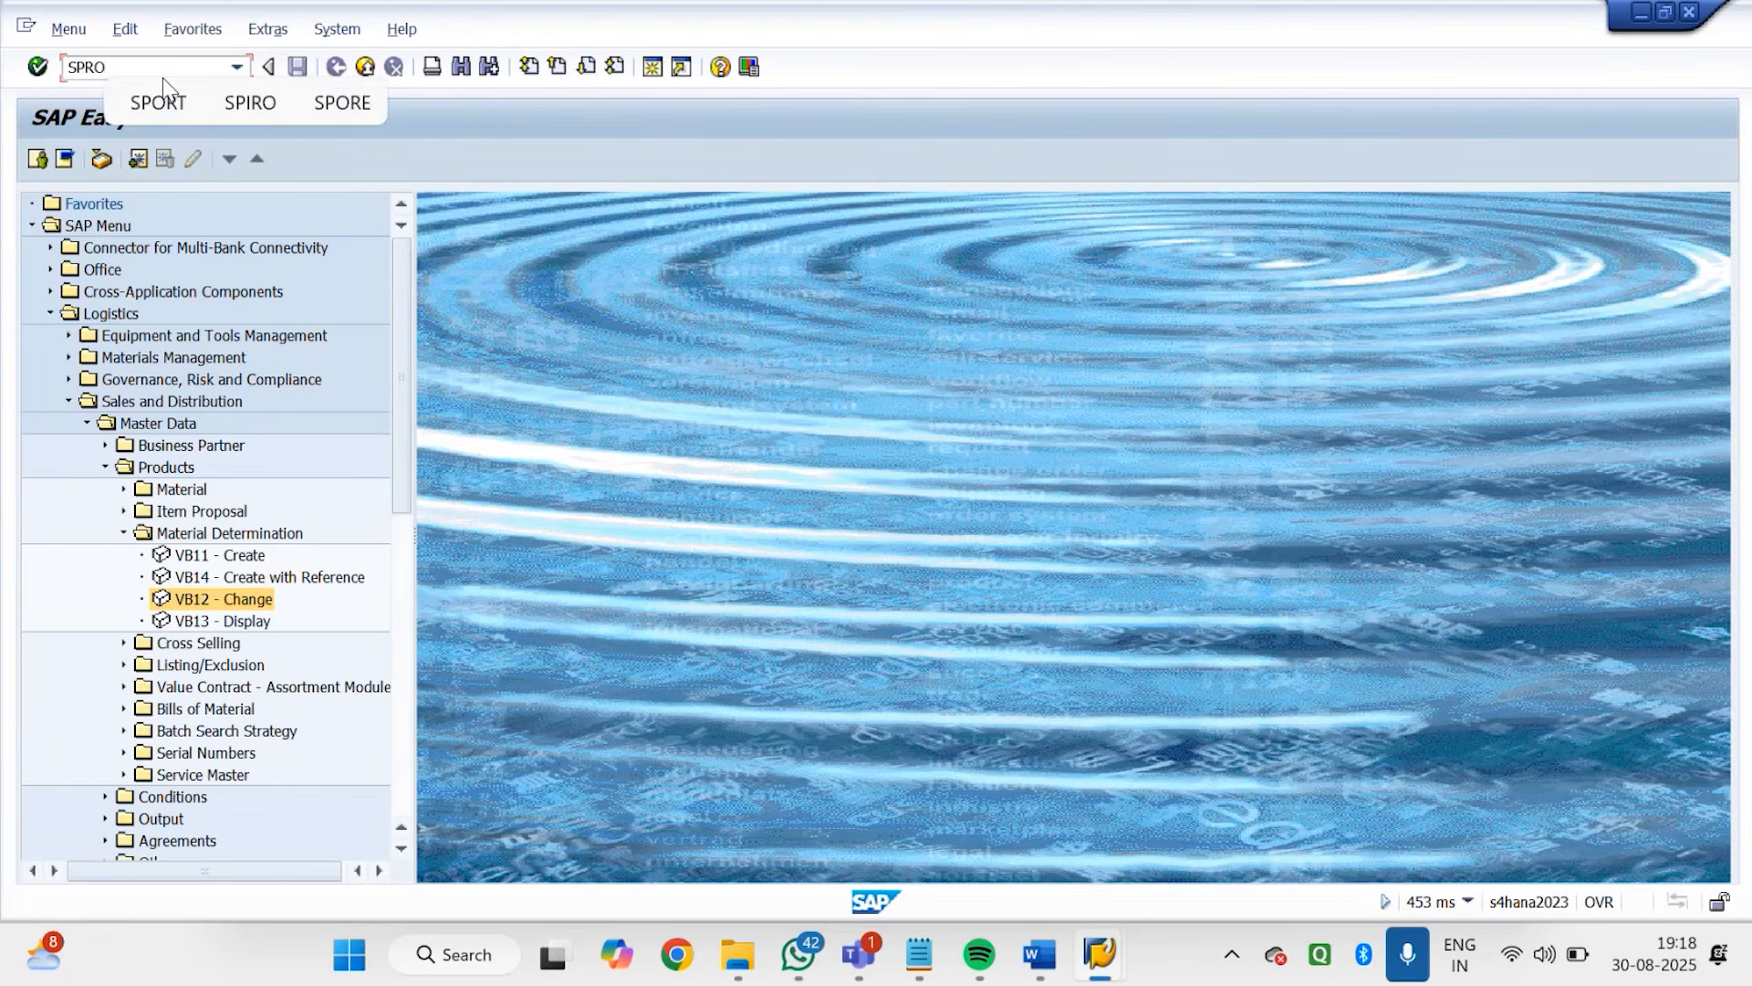
{"action": "key", "text": "Return"}
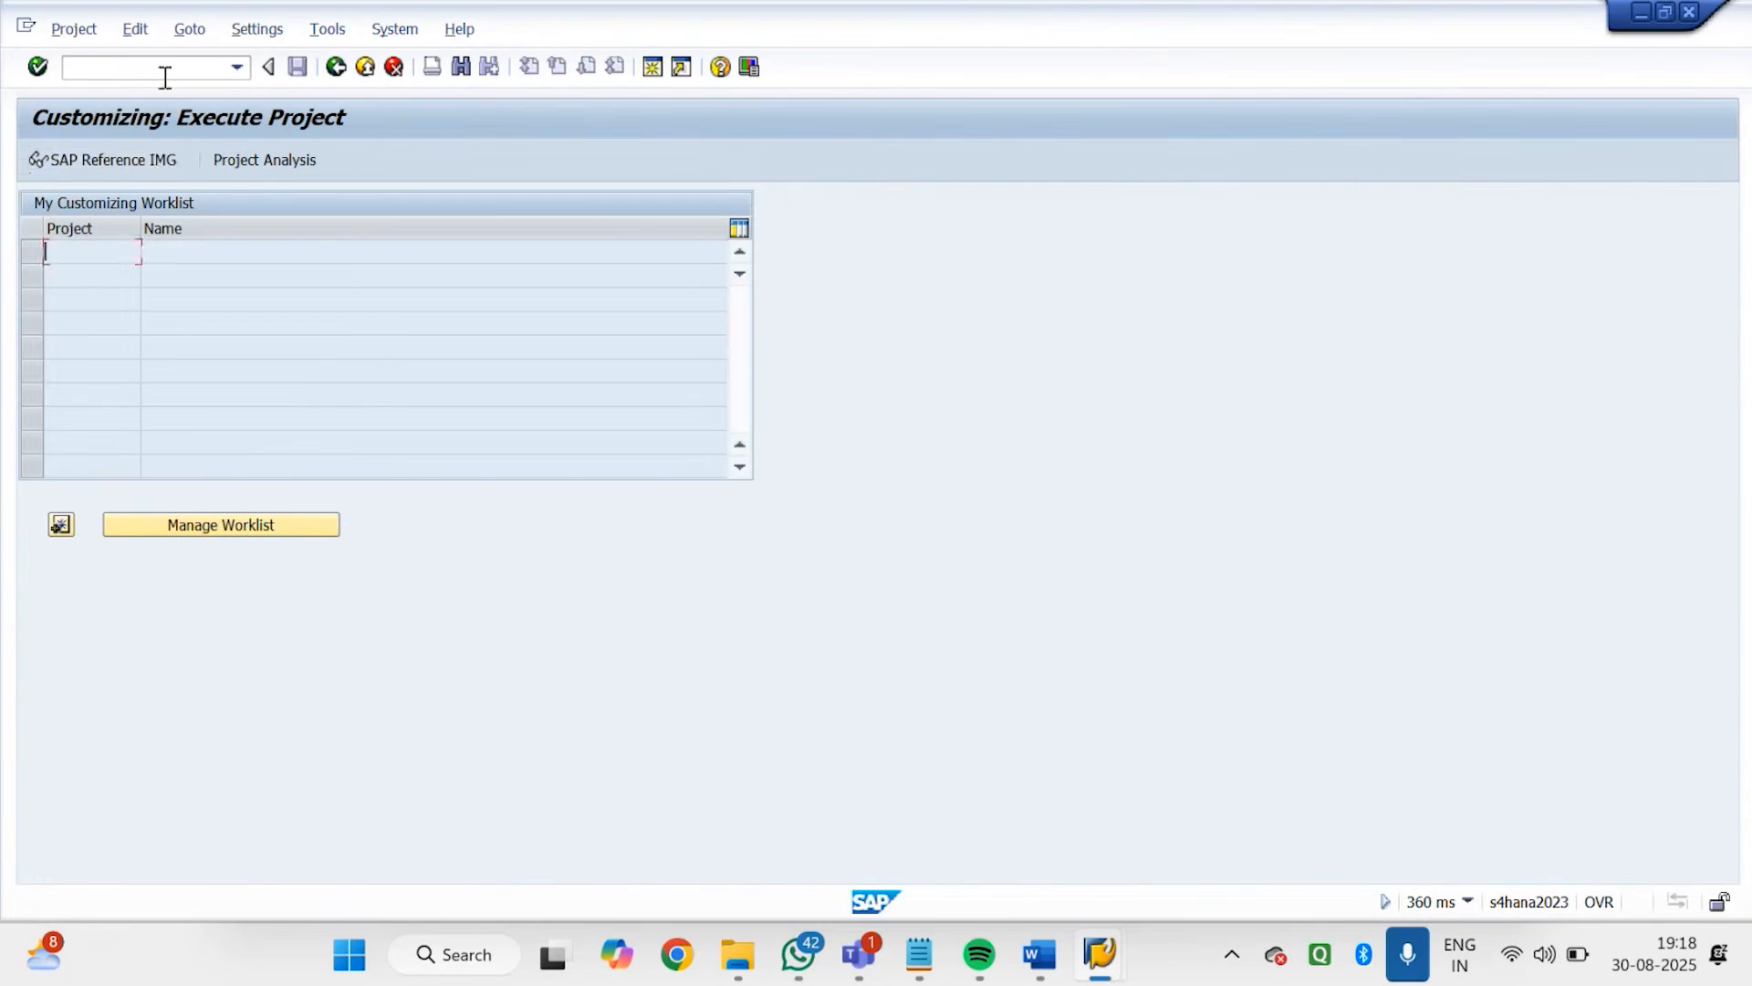
{"action": "left_click", "coordinate": [157, 162]}
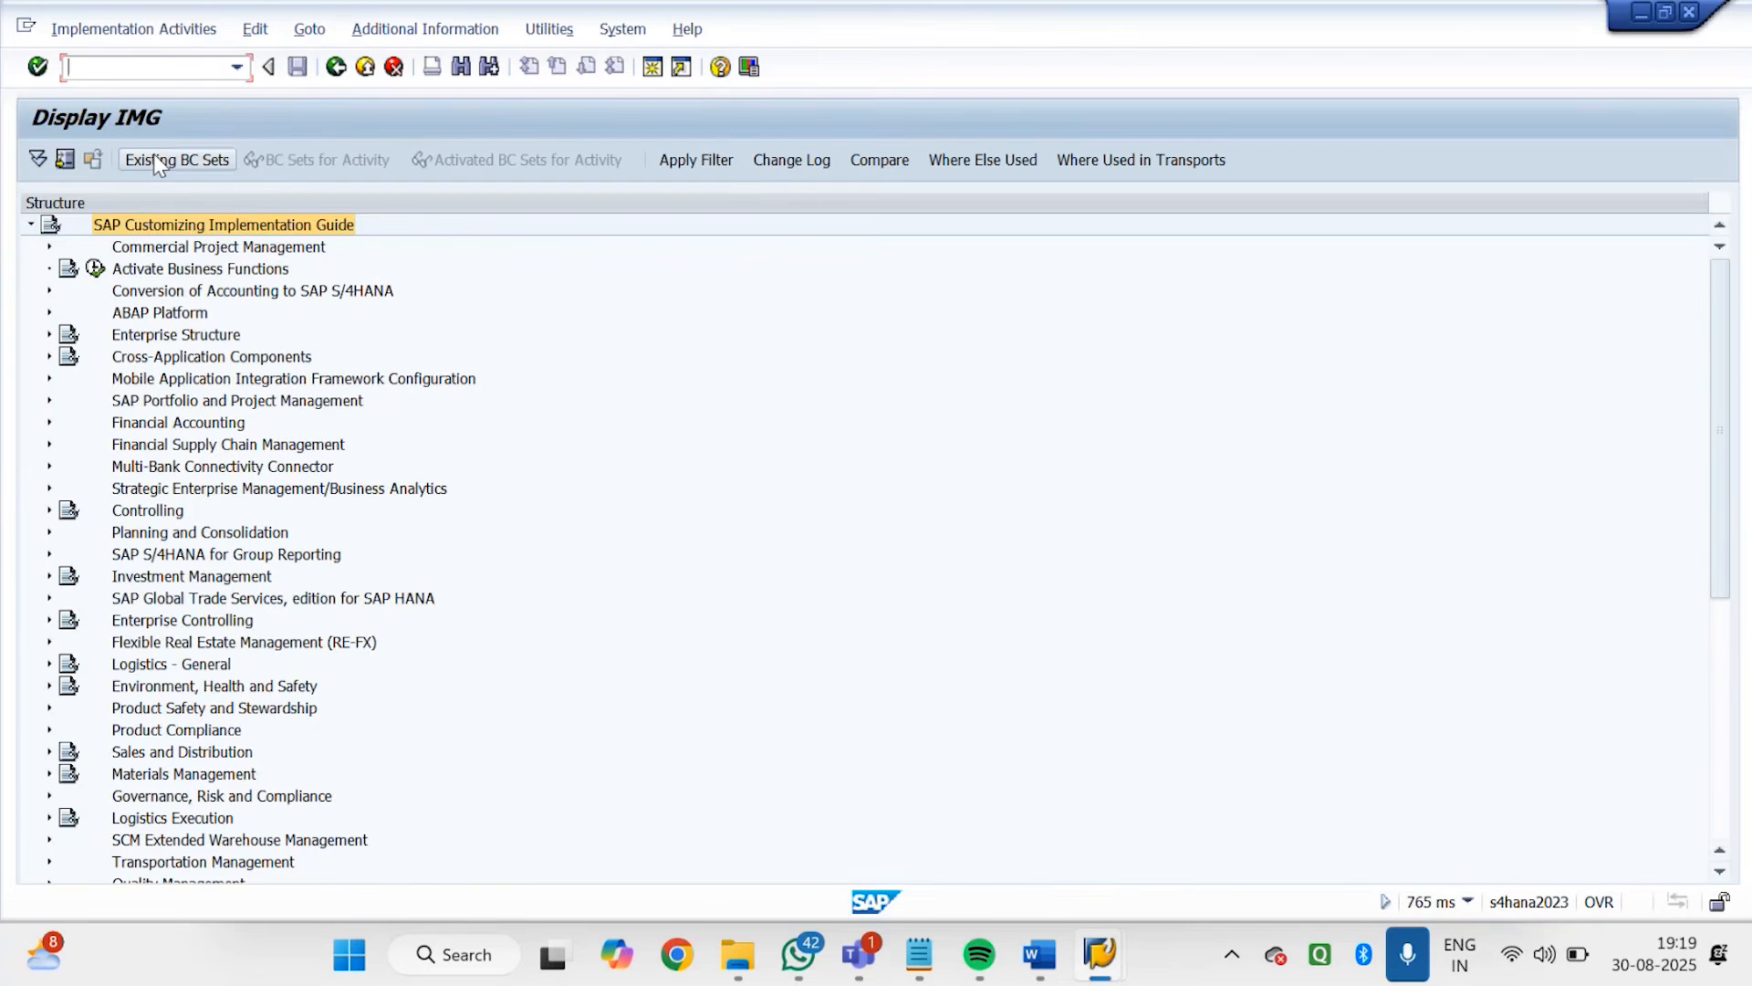
Expand Sales and Distribution, Basic Functions and Listing/Exclusion in the IMG structure
{"action": "left_click", "coordinate": [144, 754]}
{"action": "left_click", "coordinate": [48, 753]}
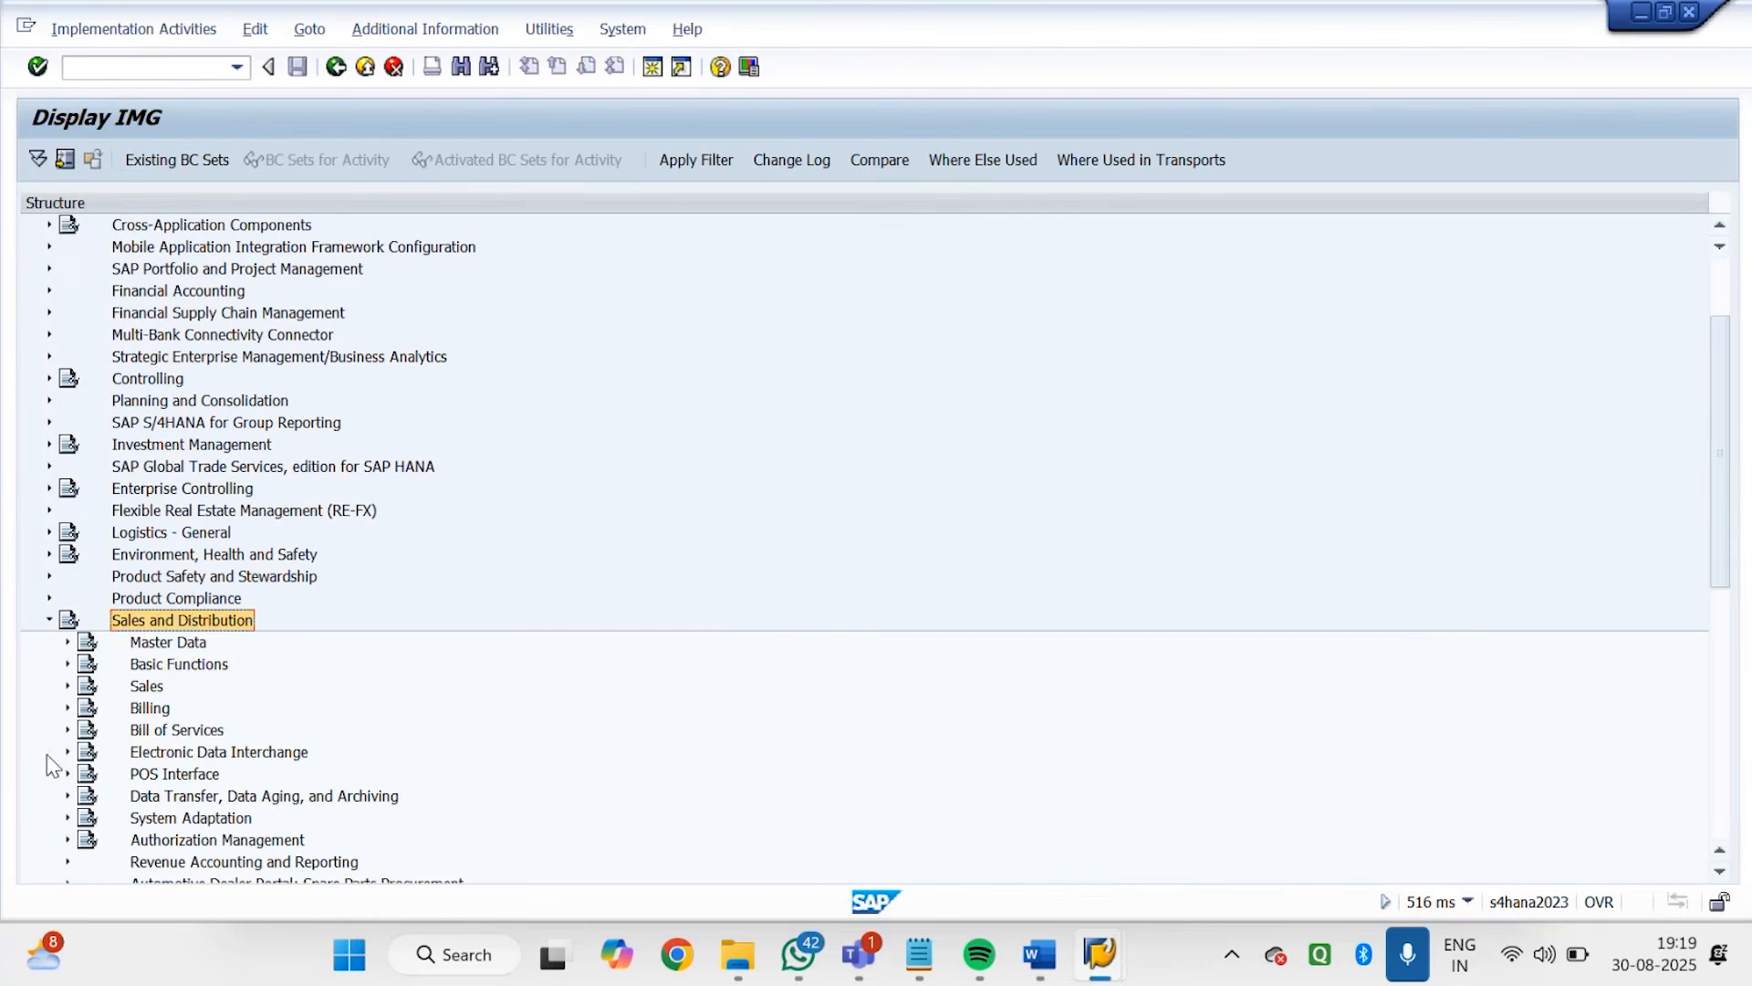
{"action": "left_click", "coordinate": [176, 672]}
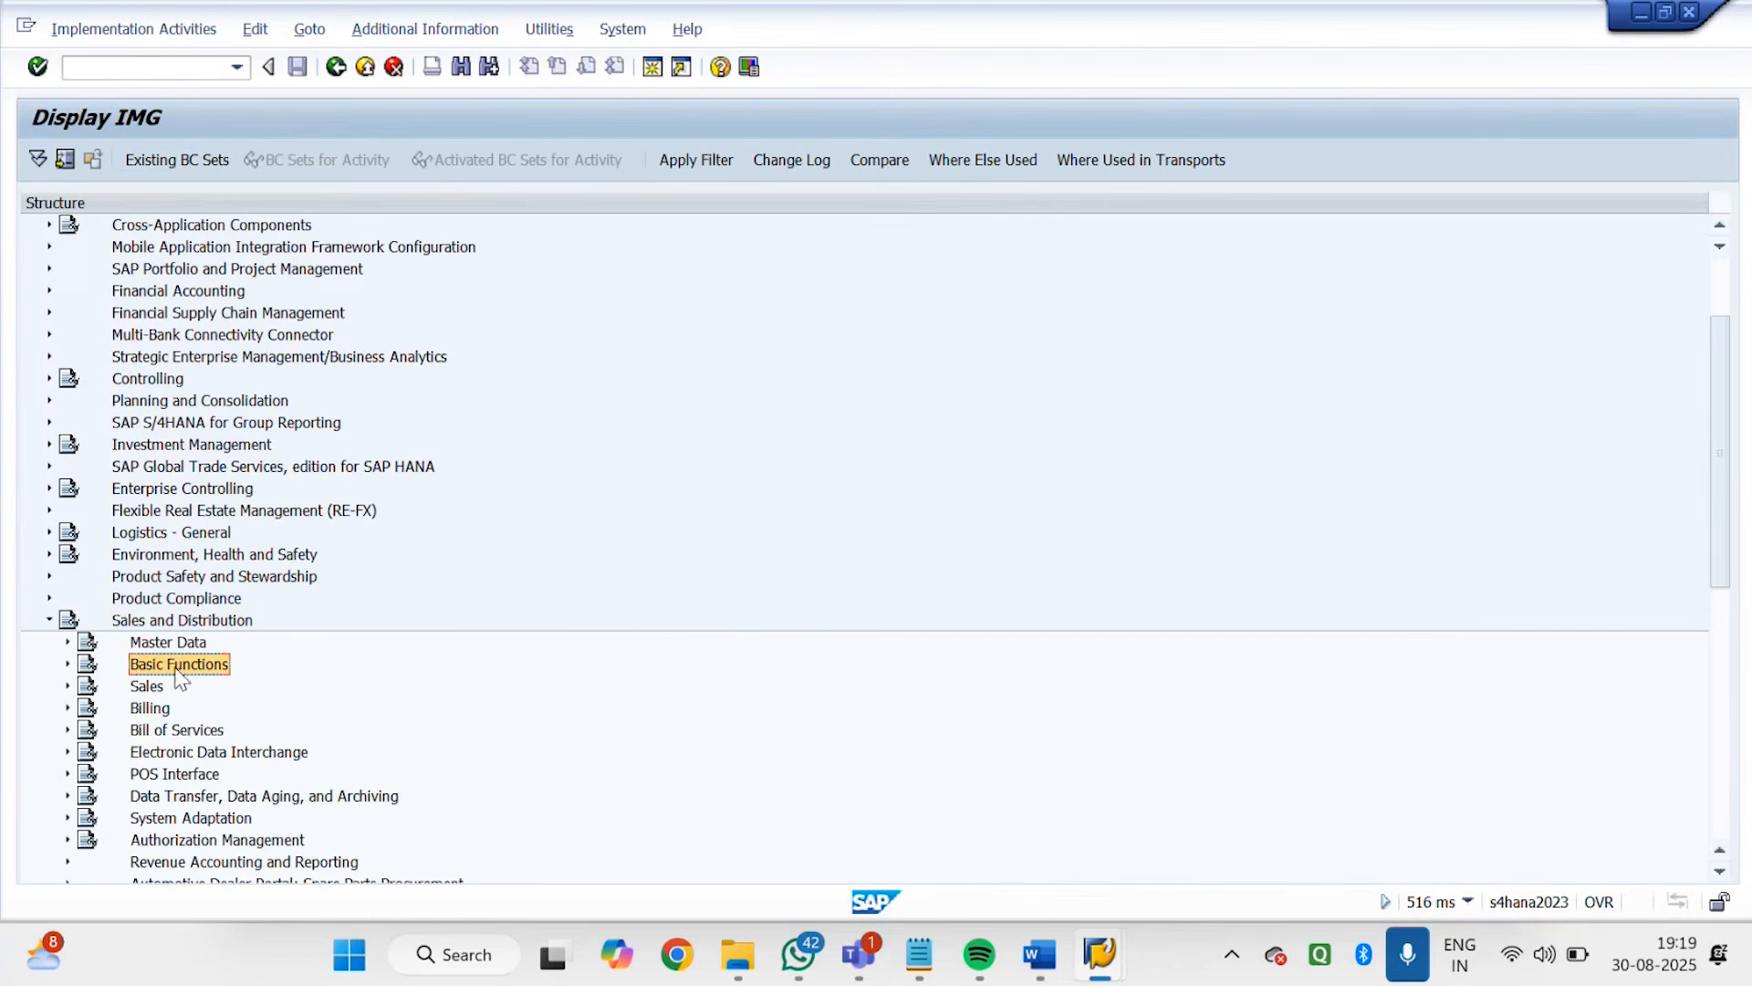
{"action": "left_click", "coordinate": [64, 665]}
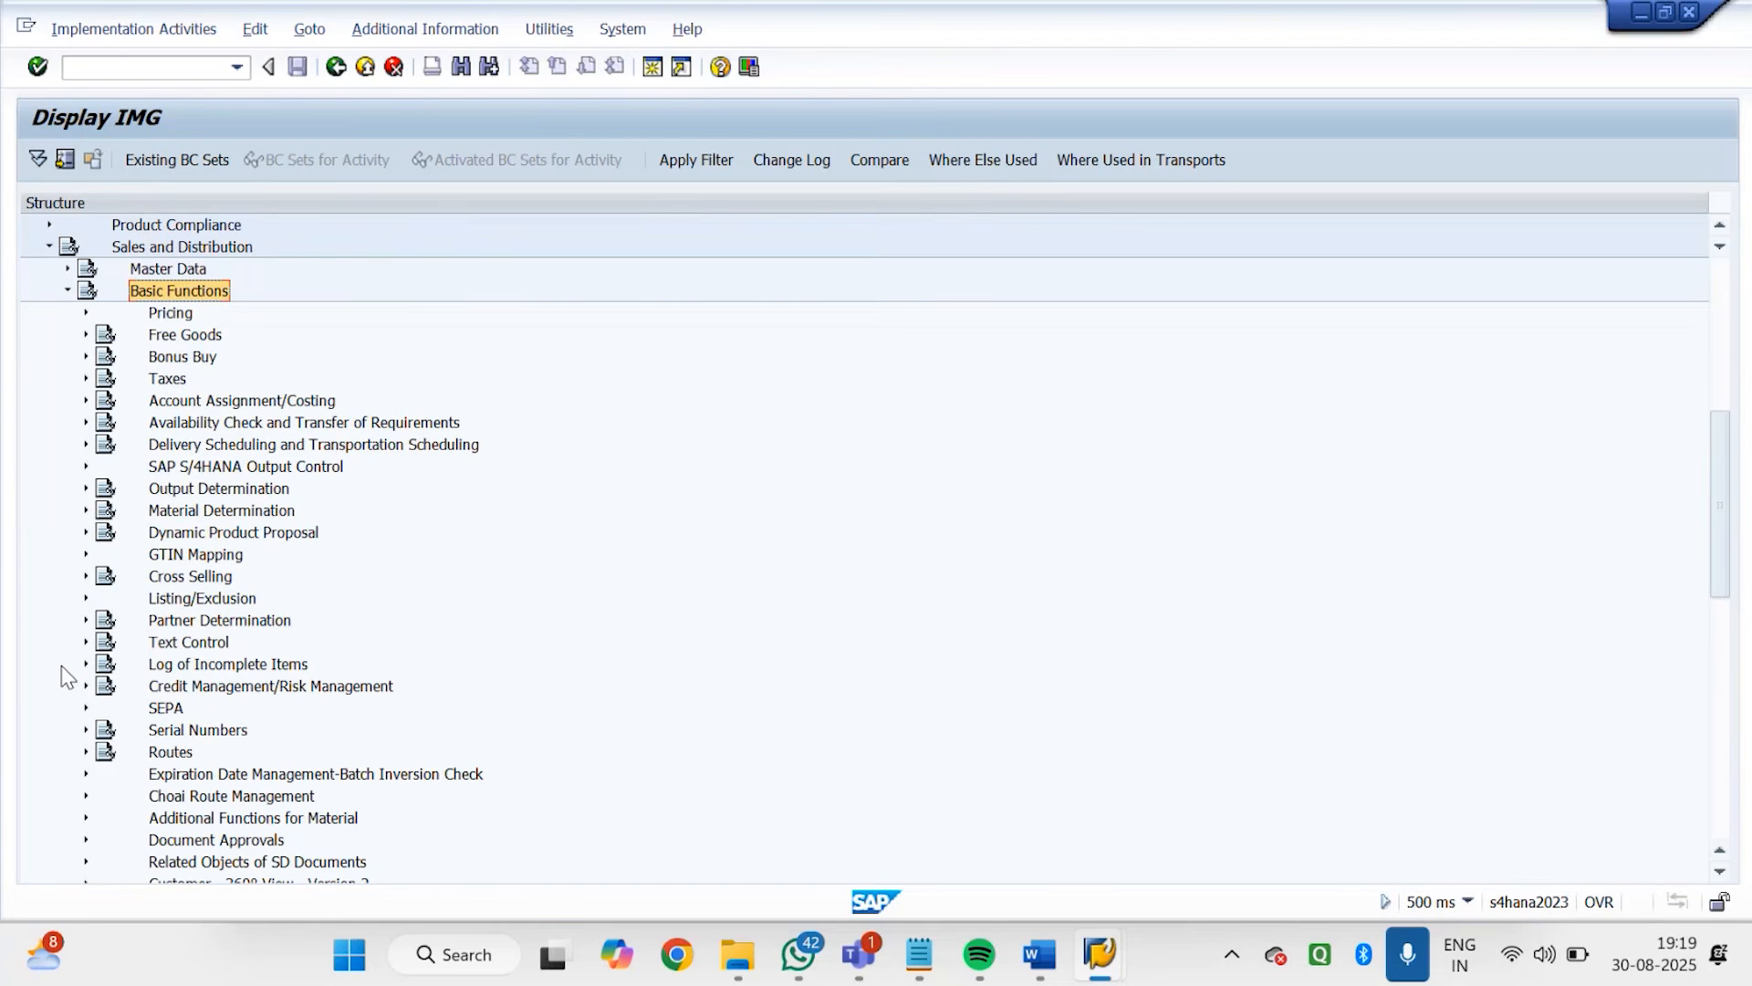
{"action": "left_click", "coordinate": [206, 598]}
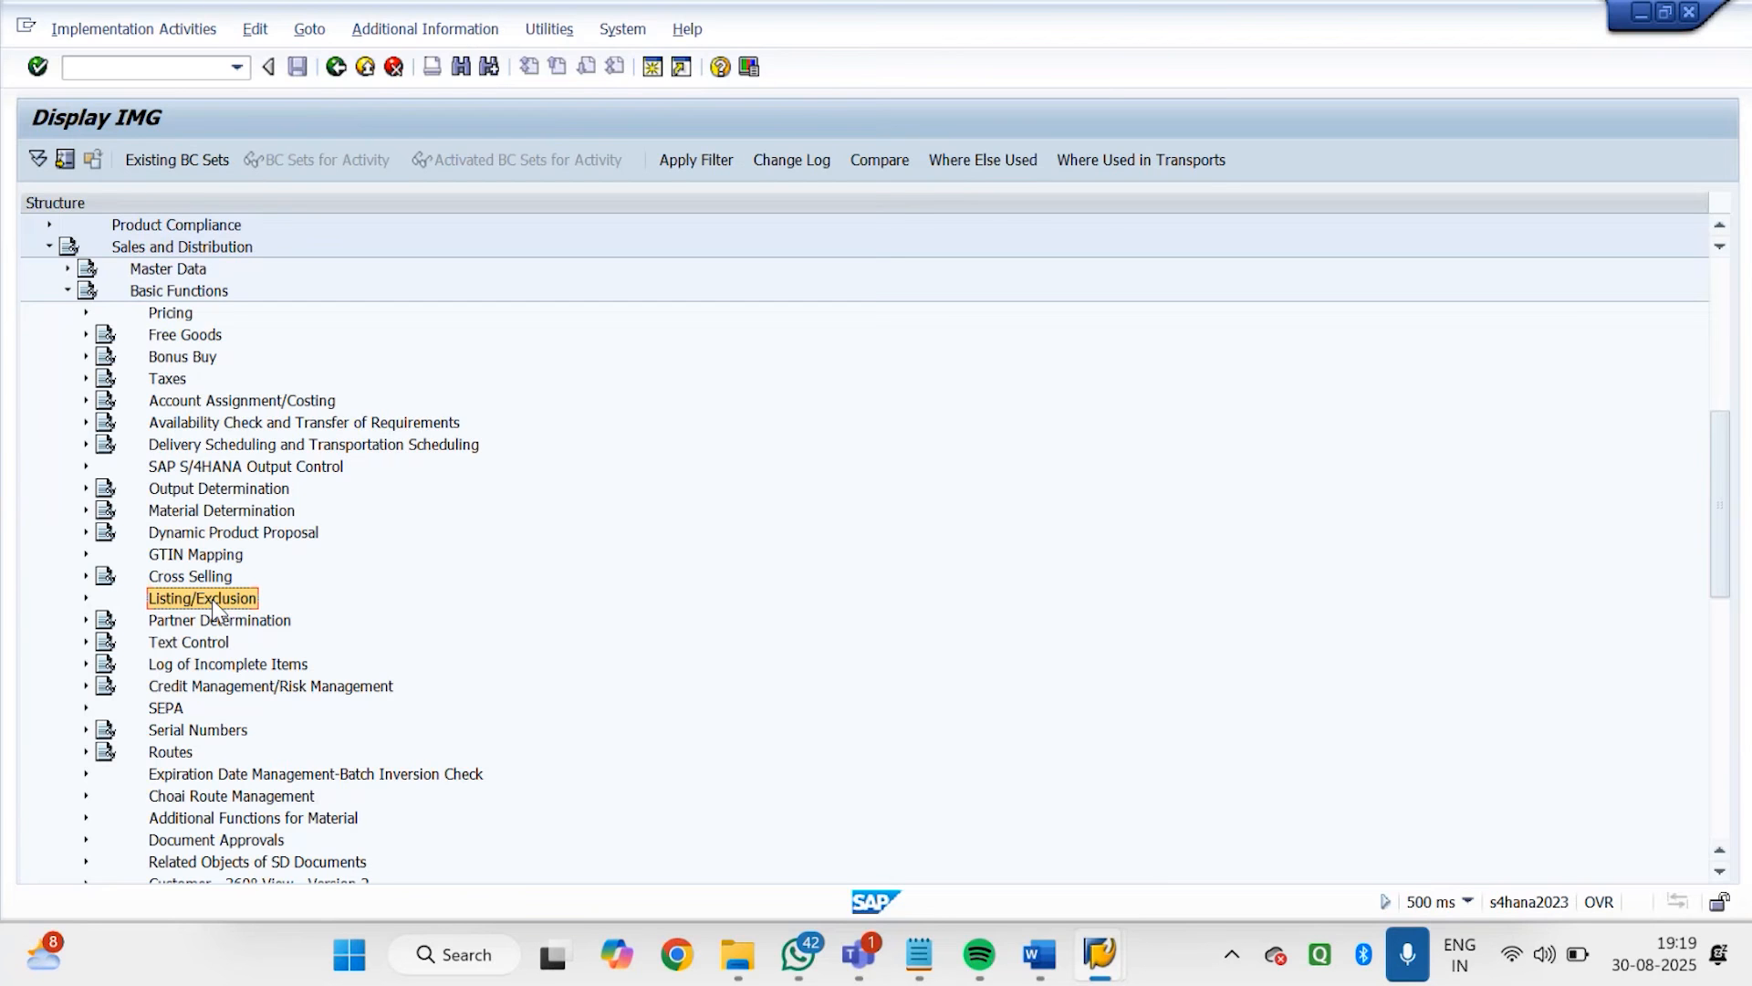
{"action": "left_click", "coordinate": [87, 597]}
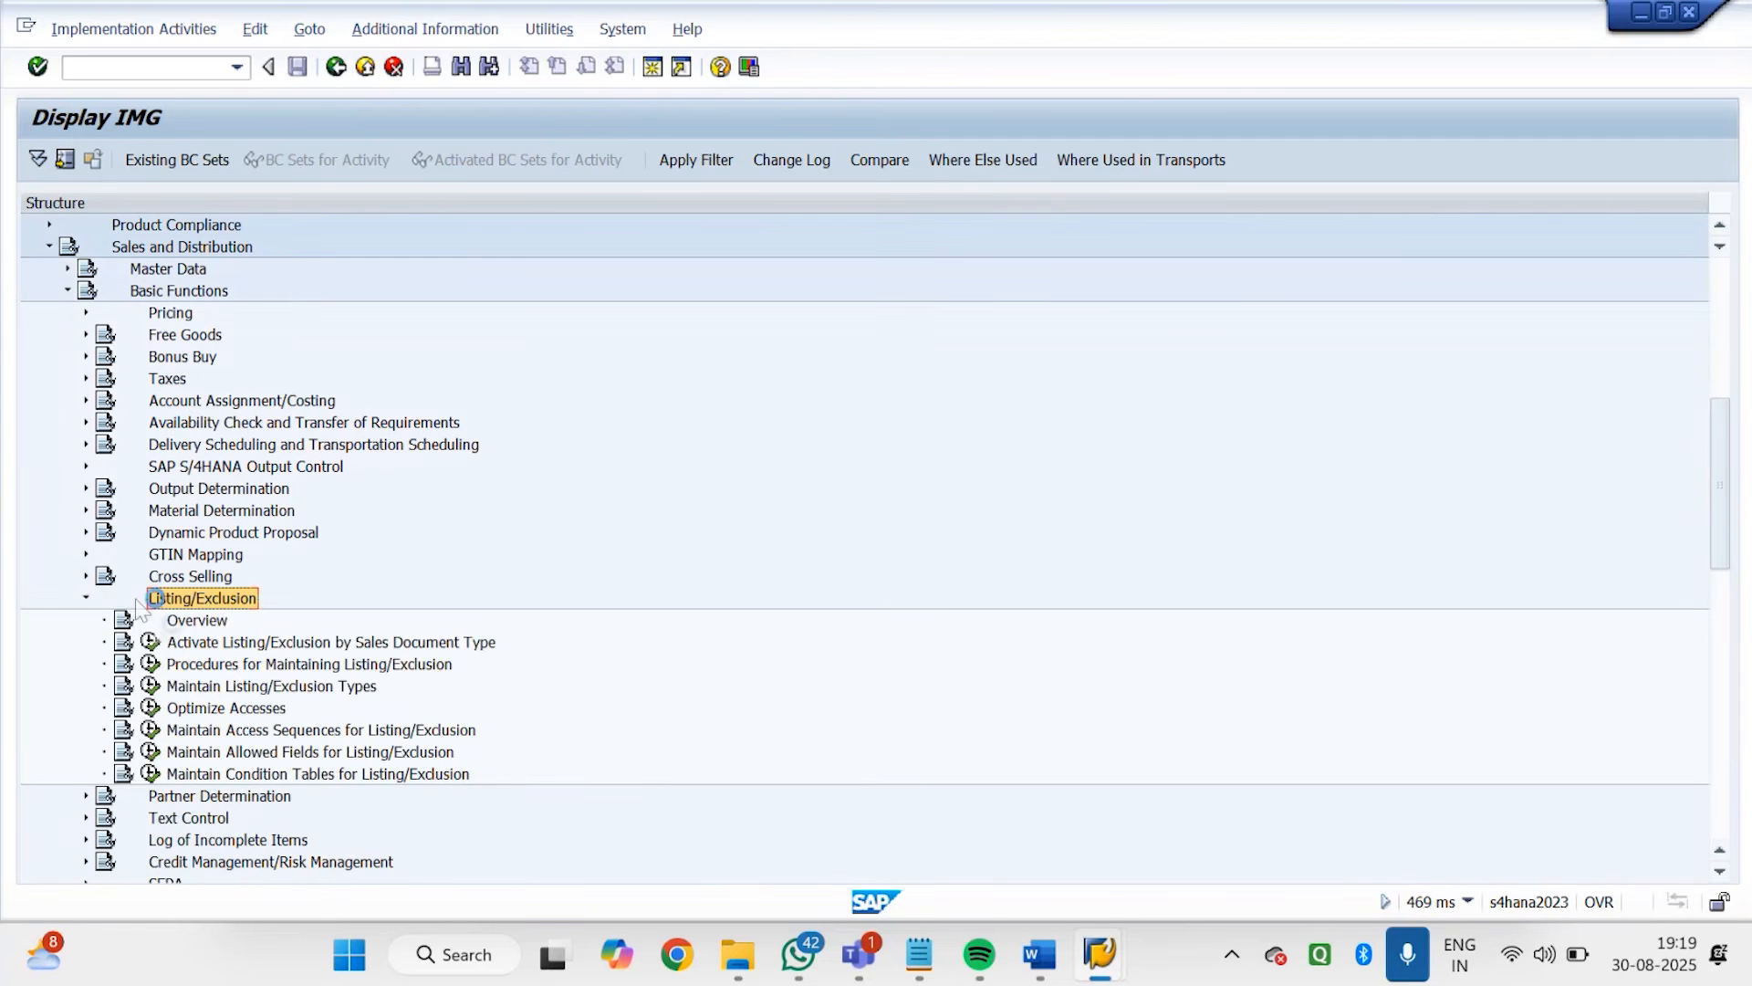
Execute the Maintain Condition Tables for Listing/Exclusion activity in change mode
{"action": "left_click", "coordinate": [246, 774]}
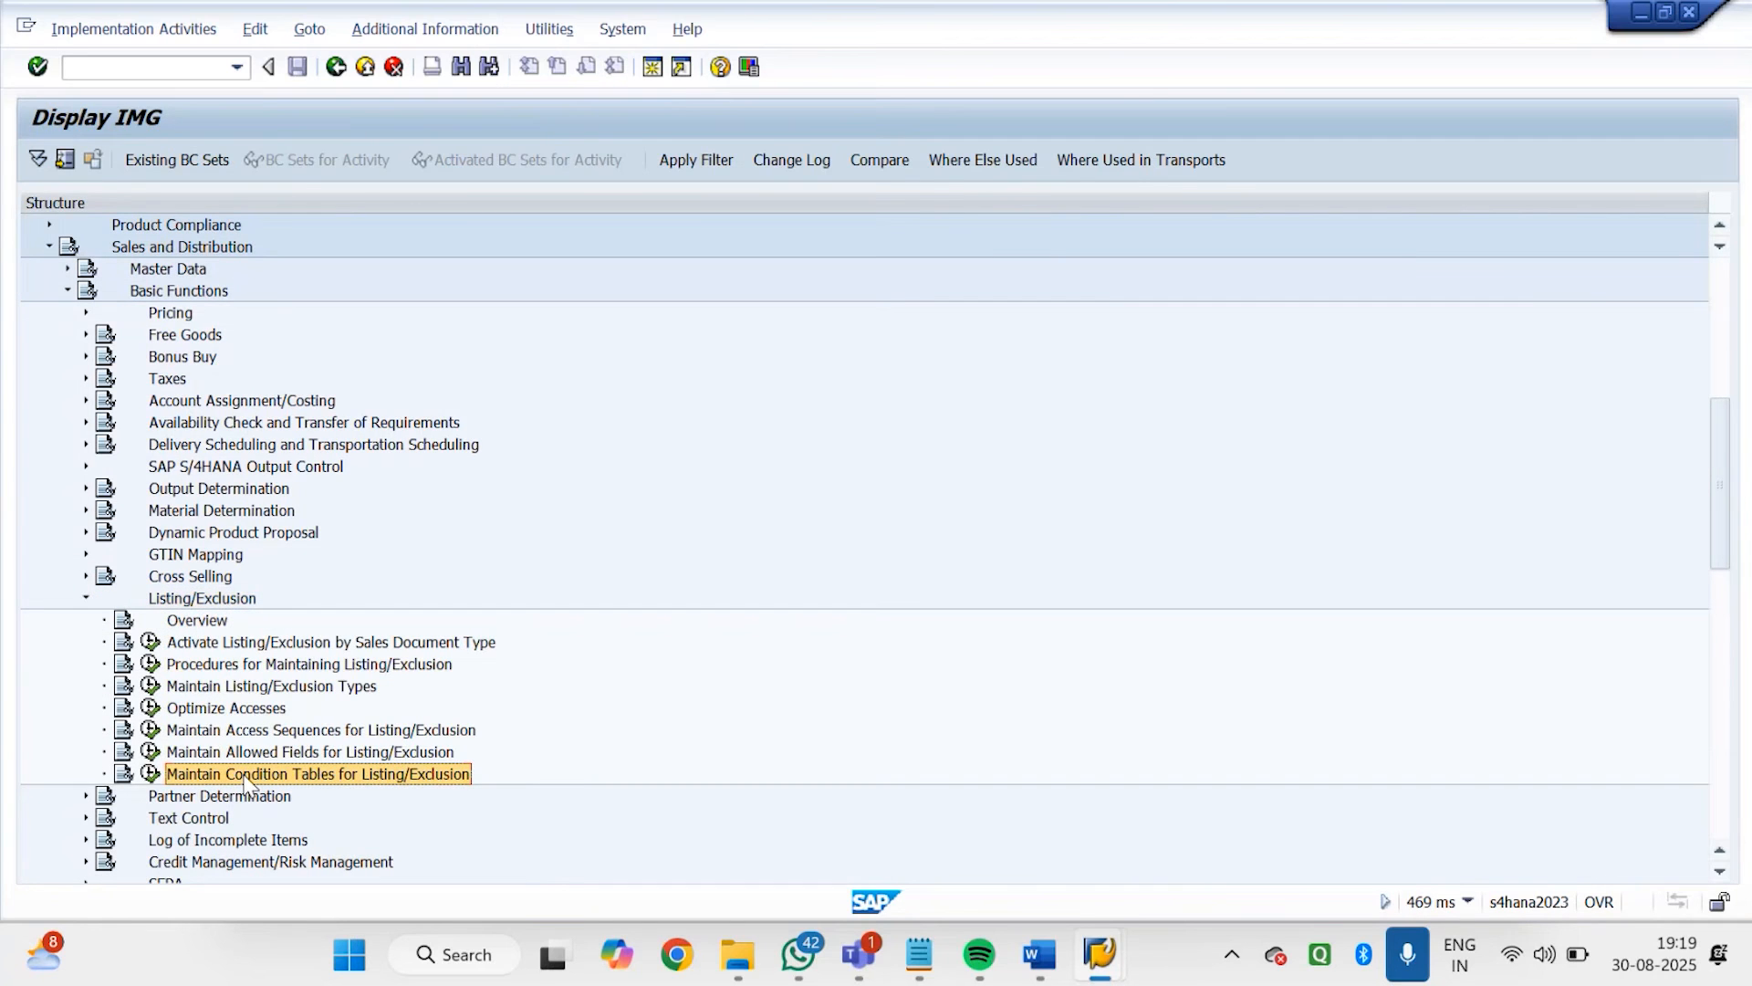
{"action": "double_click", "coordinate": [246, 775]}
{"action": "double_click", "coordinate": [247, 775]}
{"action": "left_click", "coordinate": [246, 777]}
{"action": "left_click", "coordinate": [151, 775]}
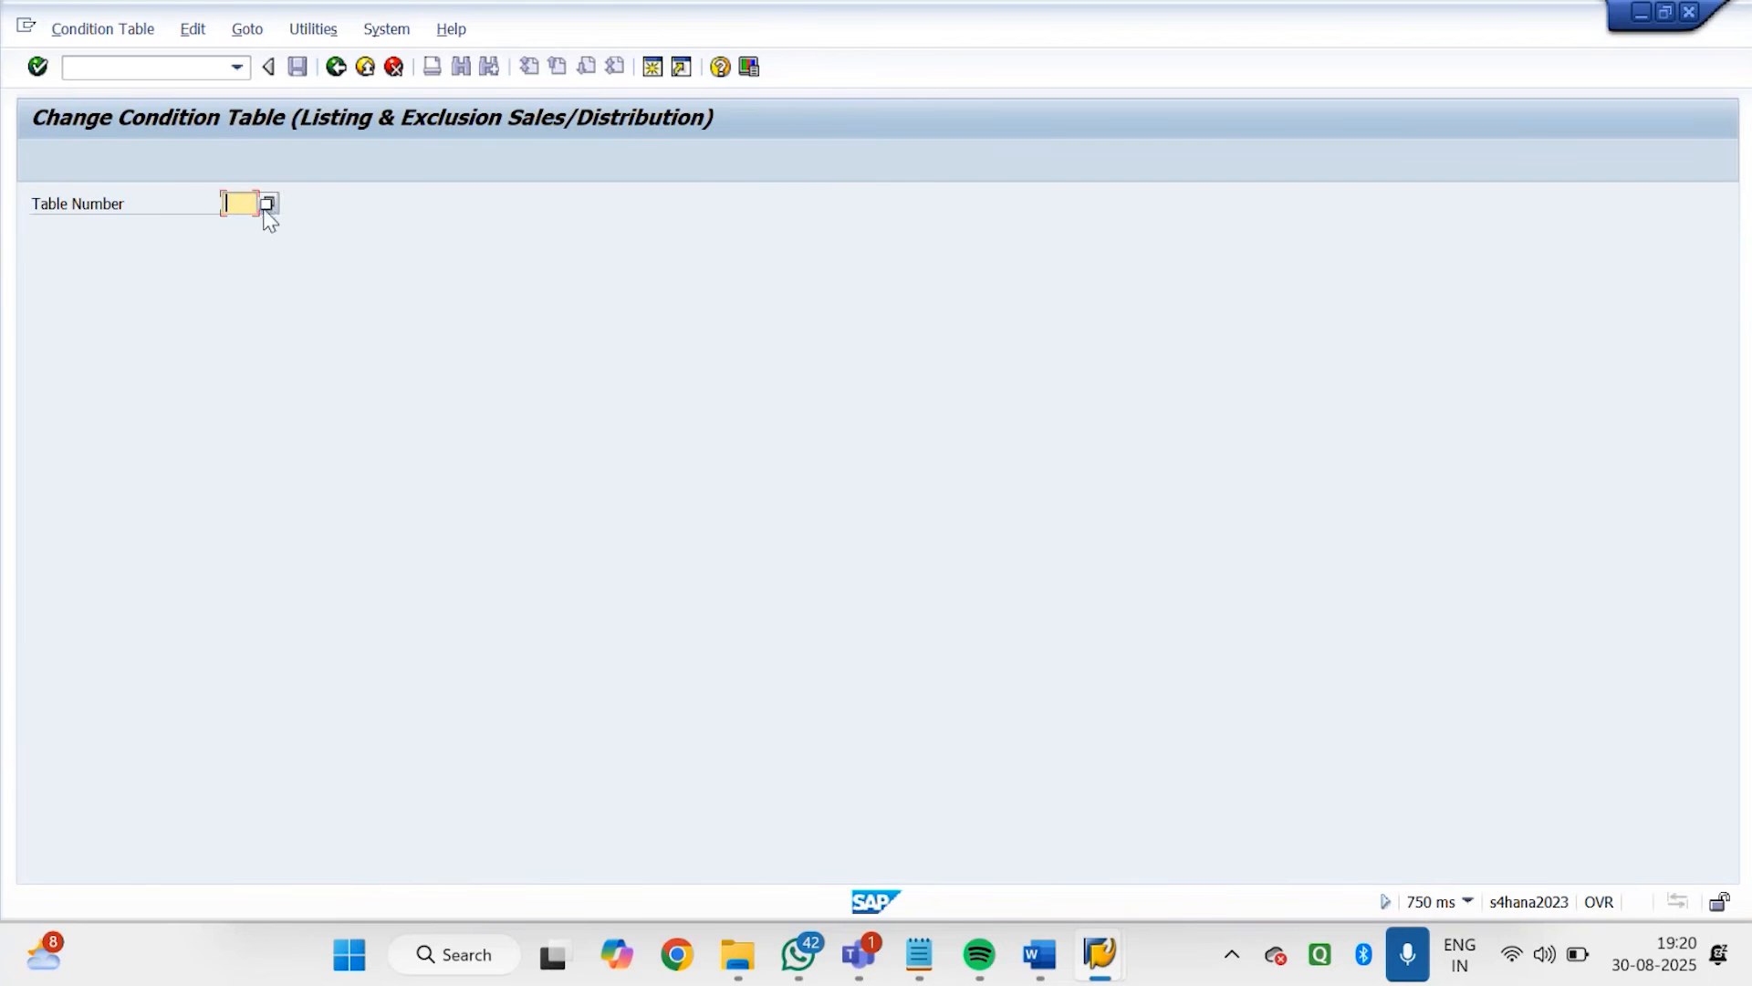
Open condition table 001 Customer/Material, examine its selected fields, and return to the IMG structure
{"action": "left_click", "coordinate": [268, 202]}
{"action": "left_click", "coordinate": [332, 330]}
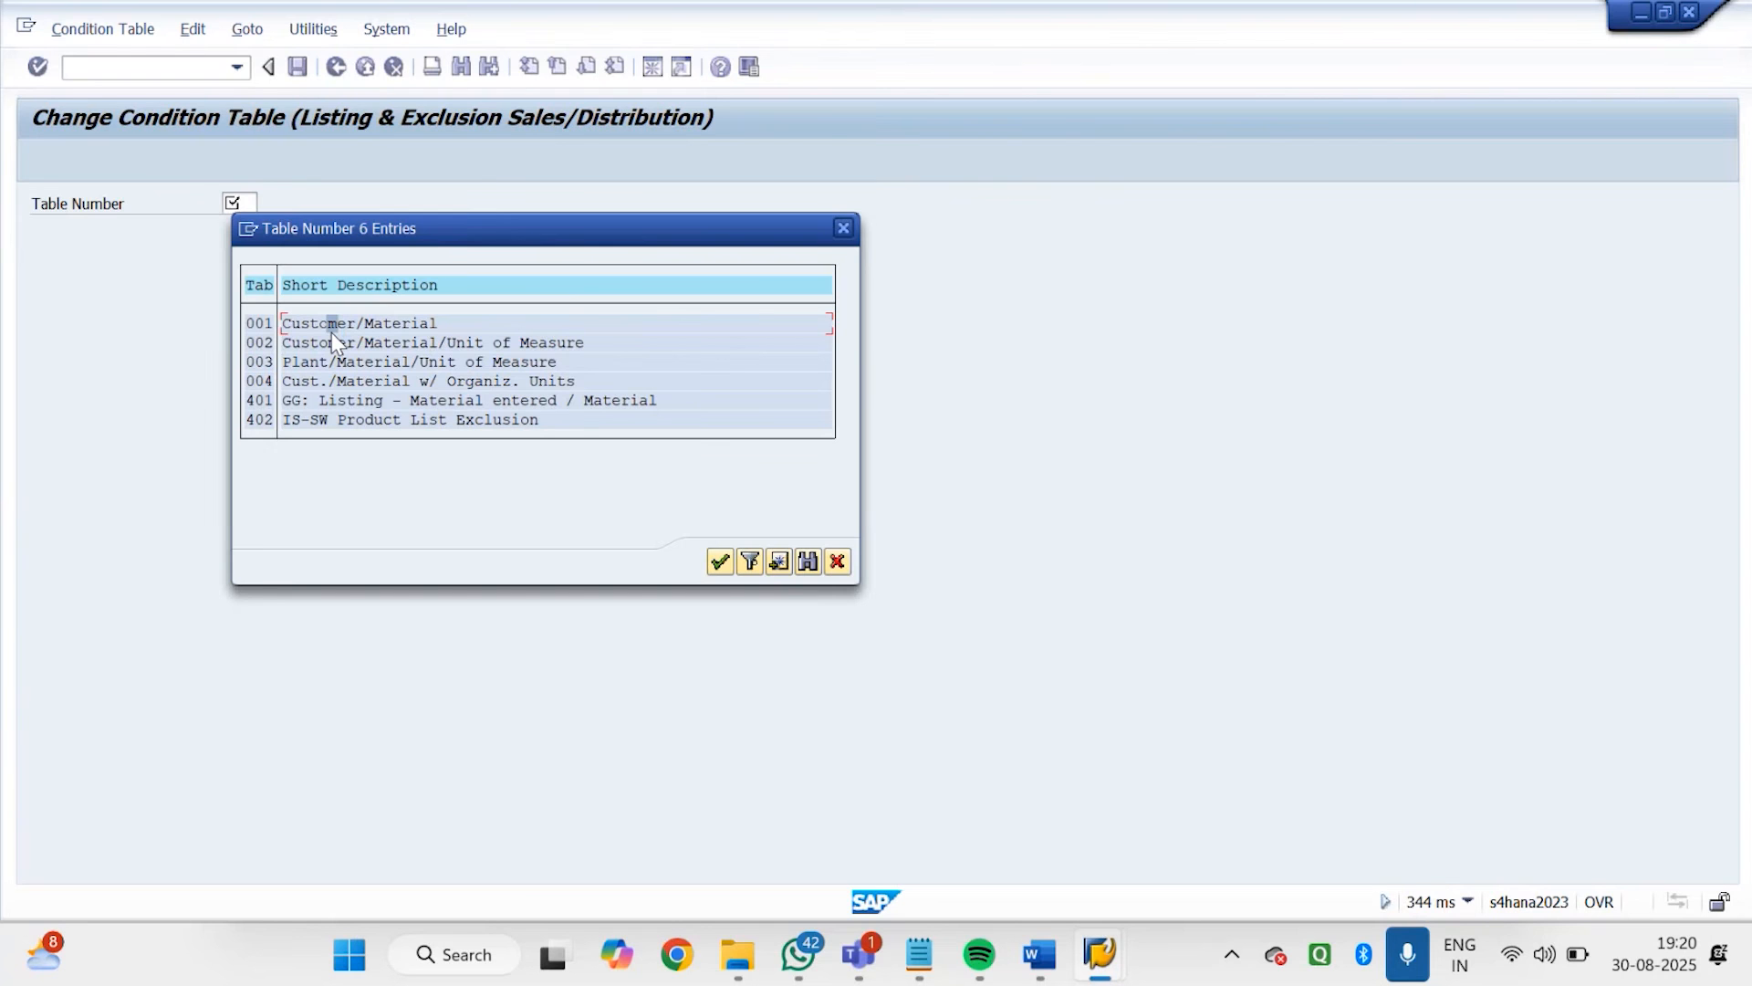
{"action": "double_click", "coordinate": [331, 332]}
{"action": "key", "text": "Return"}
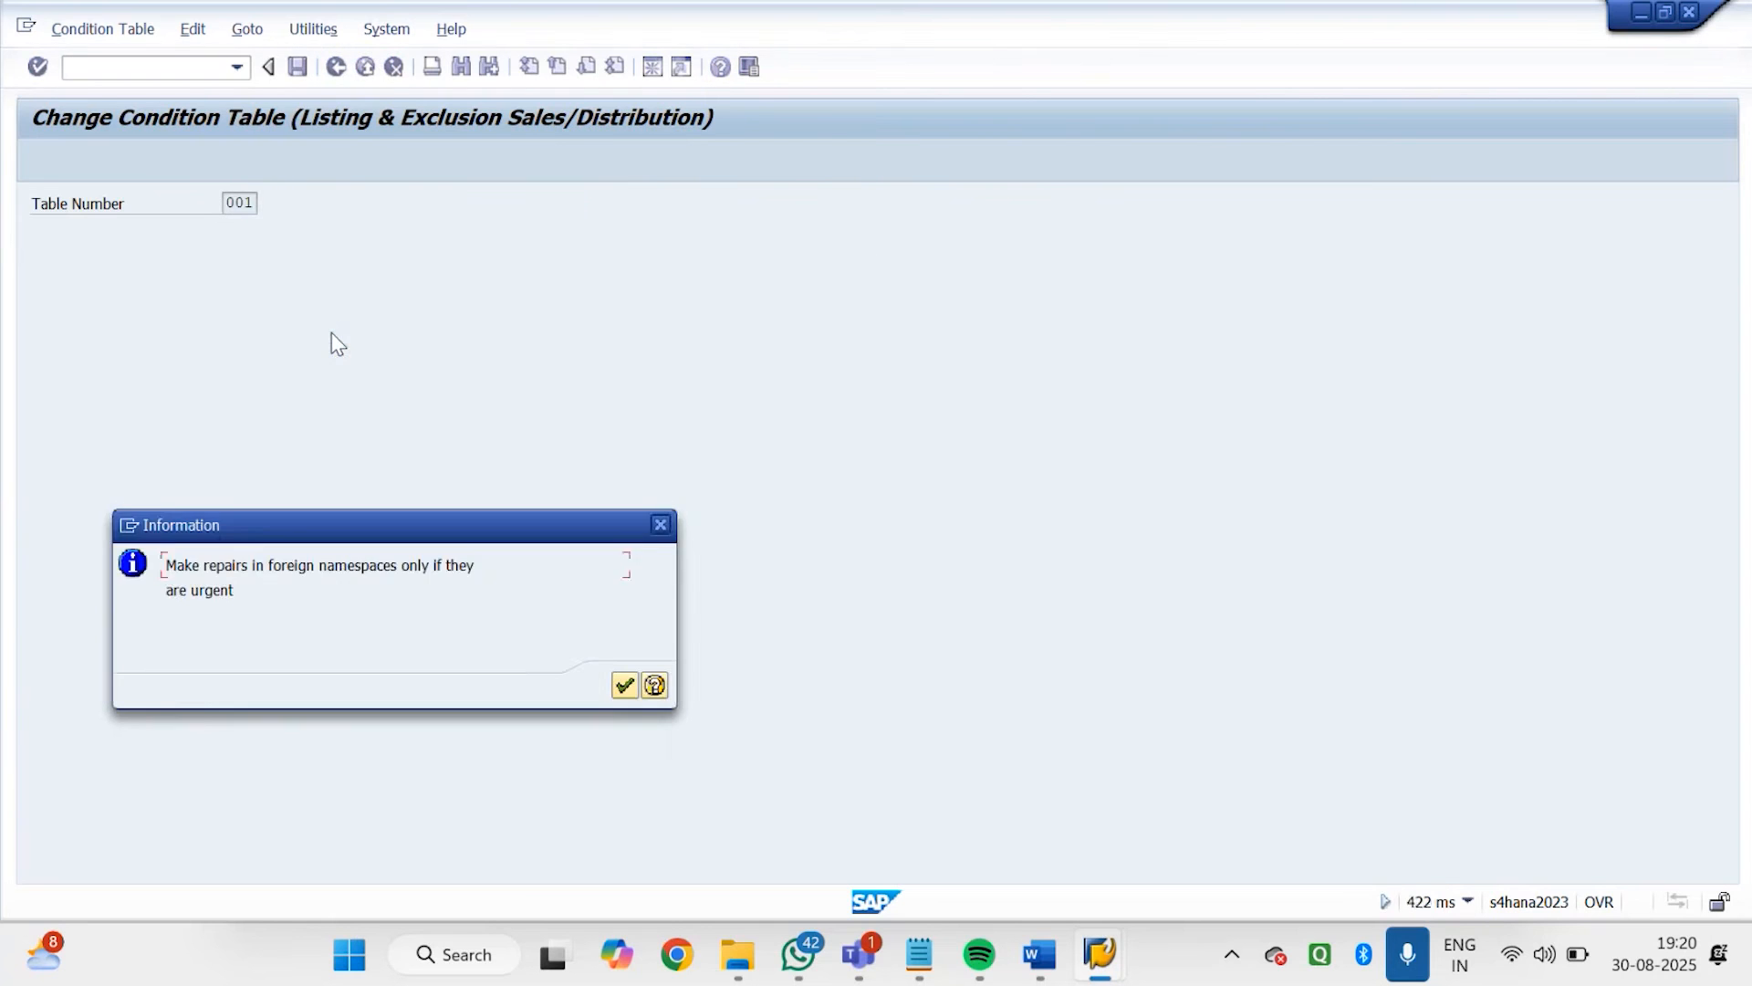
{"action": "key", "text": "Return"}
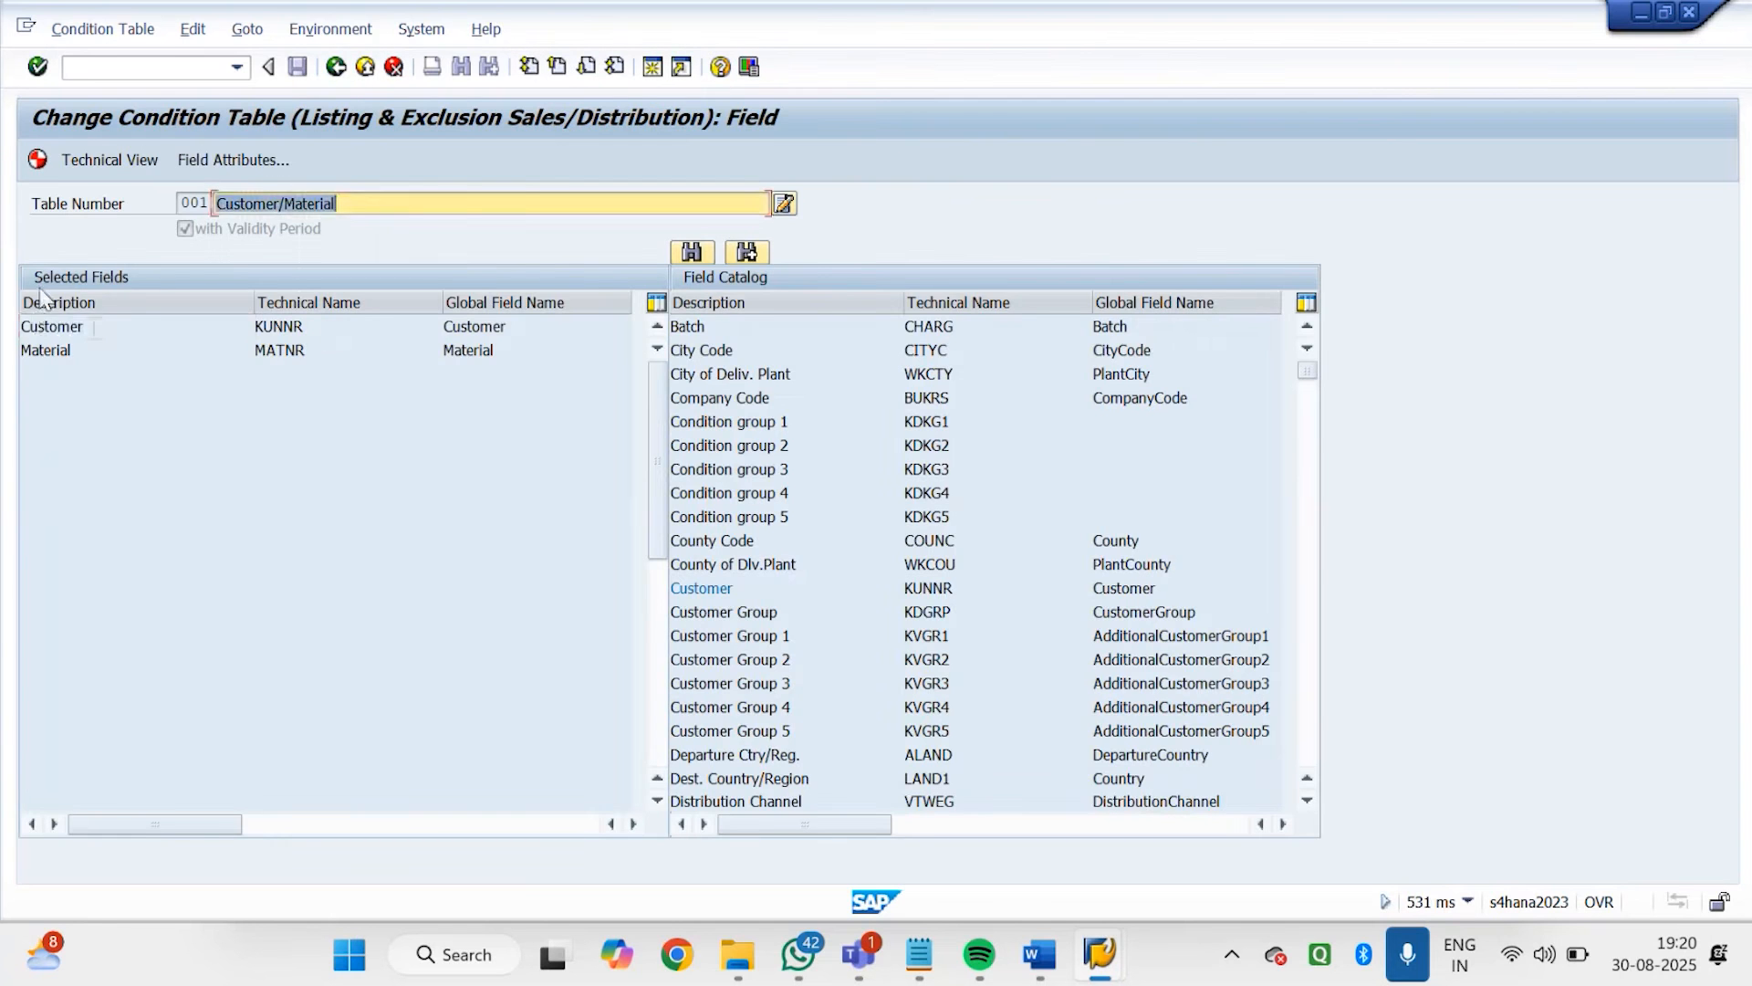
{"action": "left_click_drag", "start_coordinate": [116, 349], "coordinate": [13, 347]}
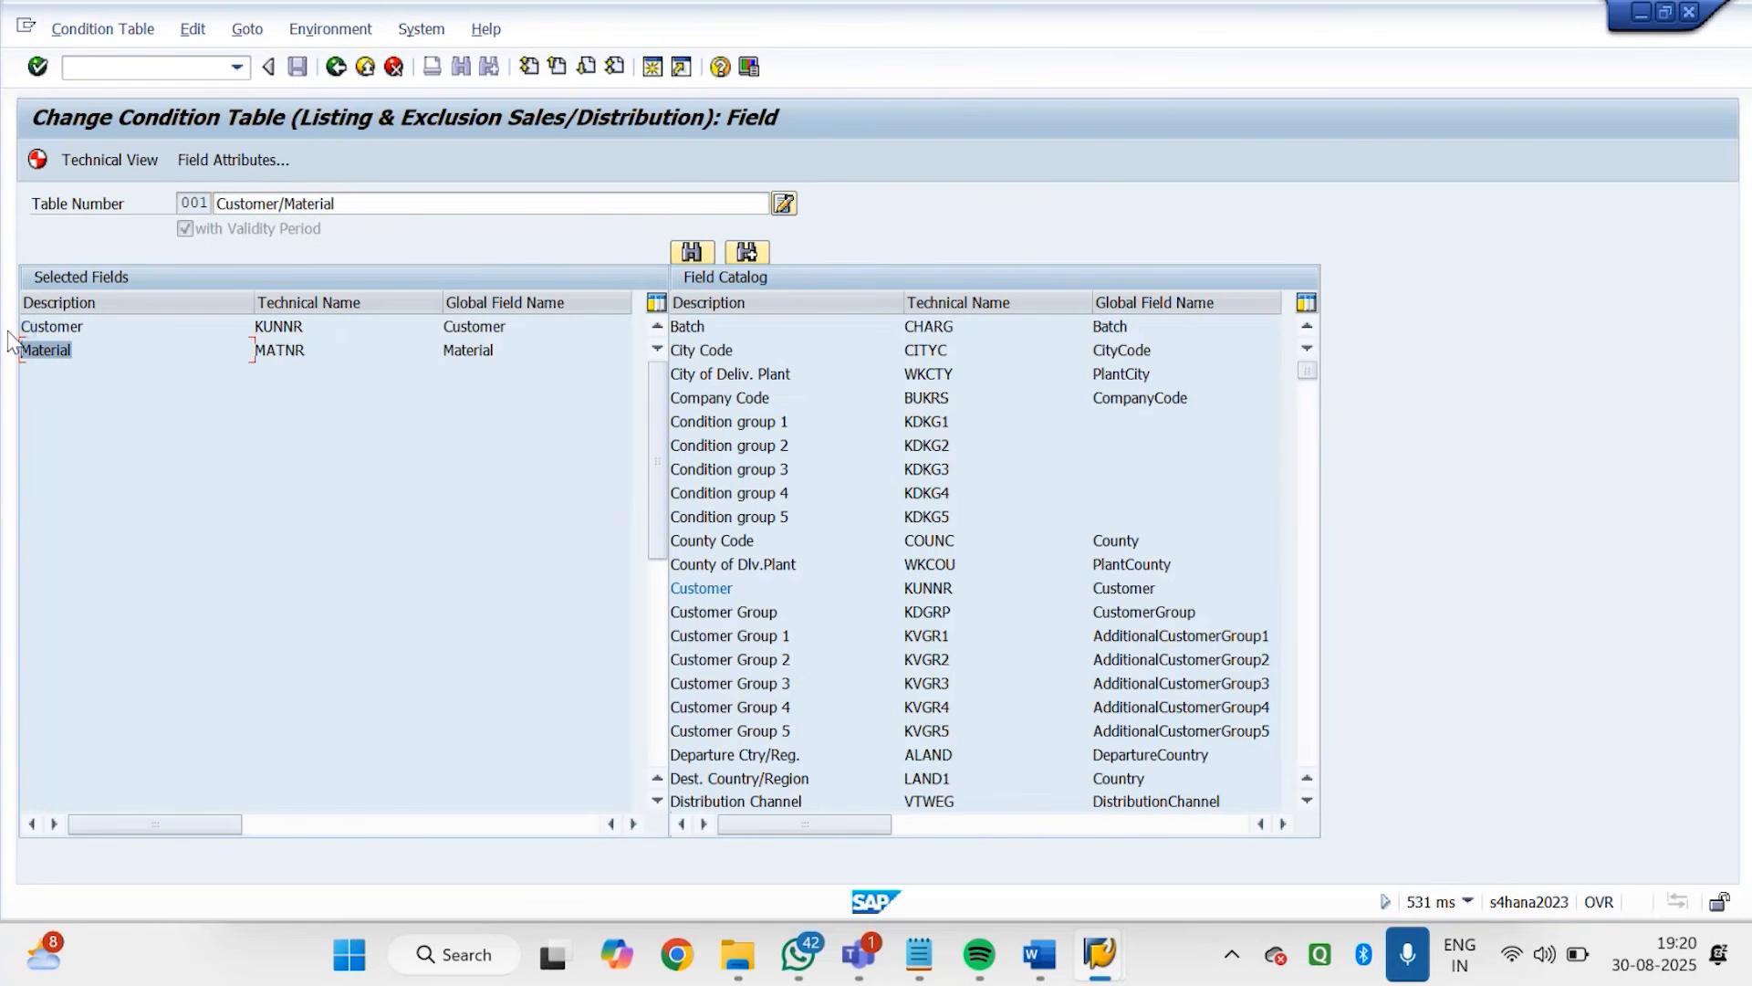
{"action": "left_click", "coordinate": [337, 69]}
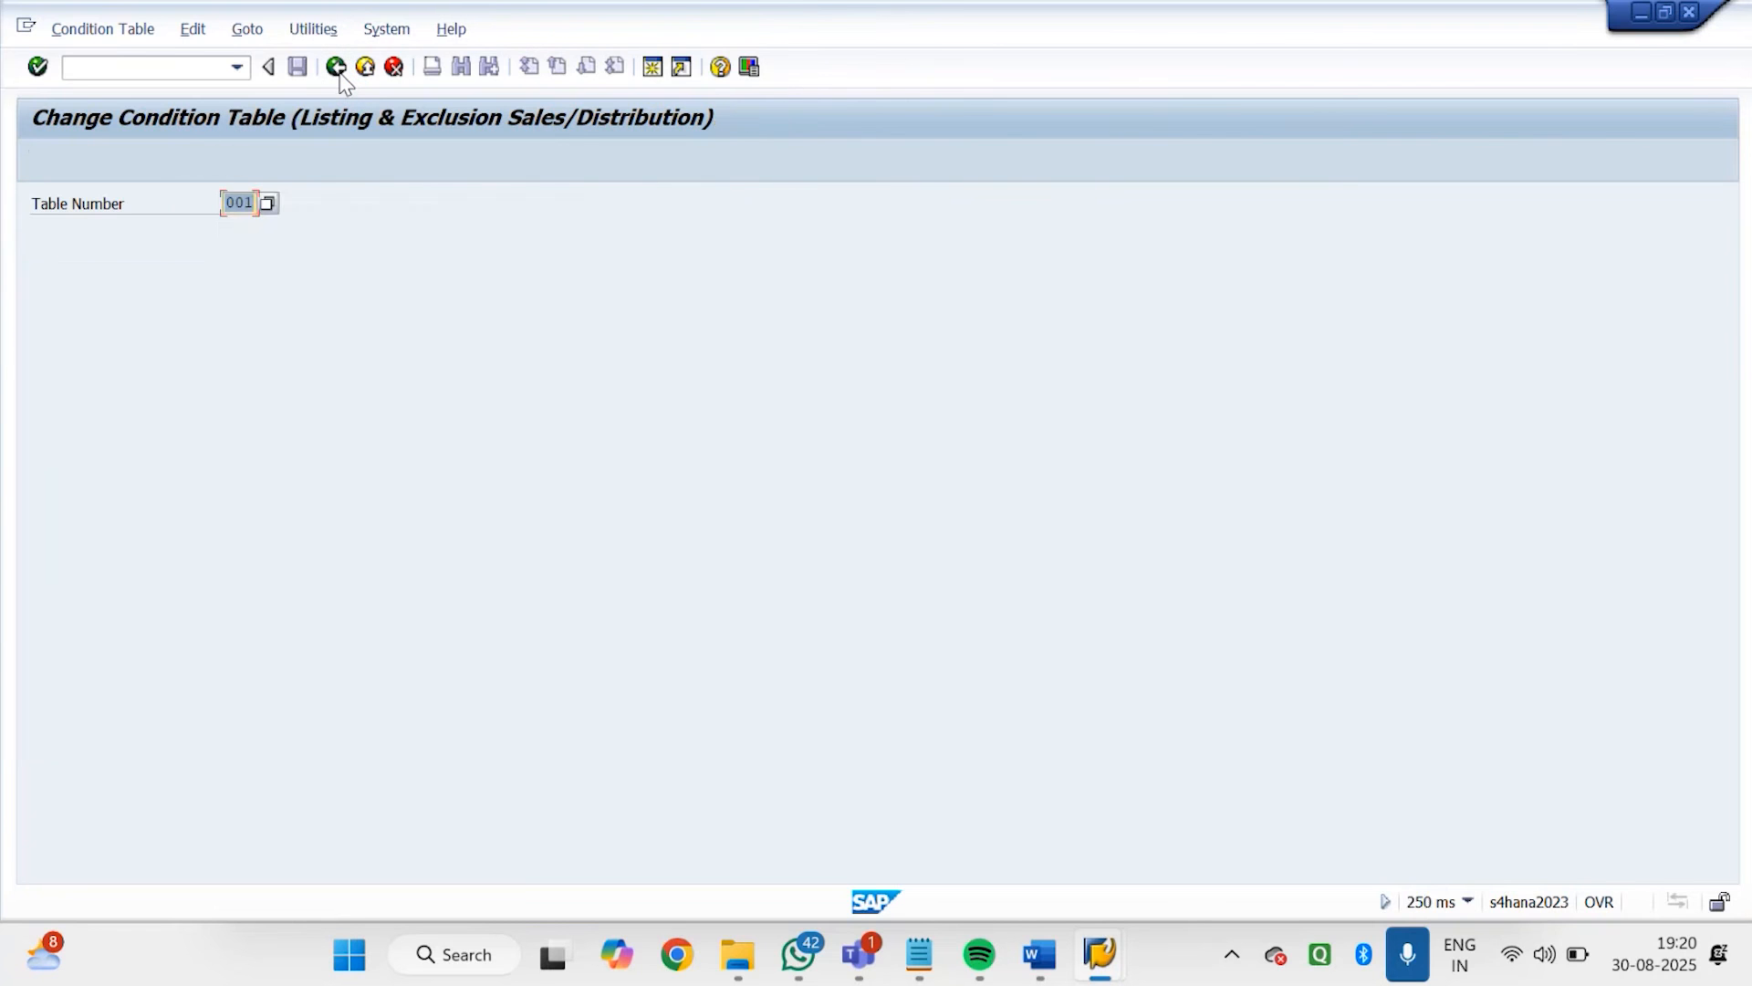
{"action": "left_click", "coordinate": [337, 68]}
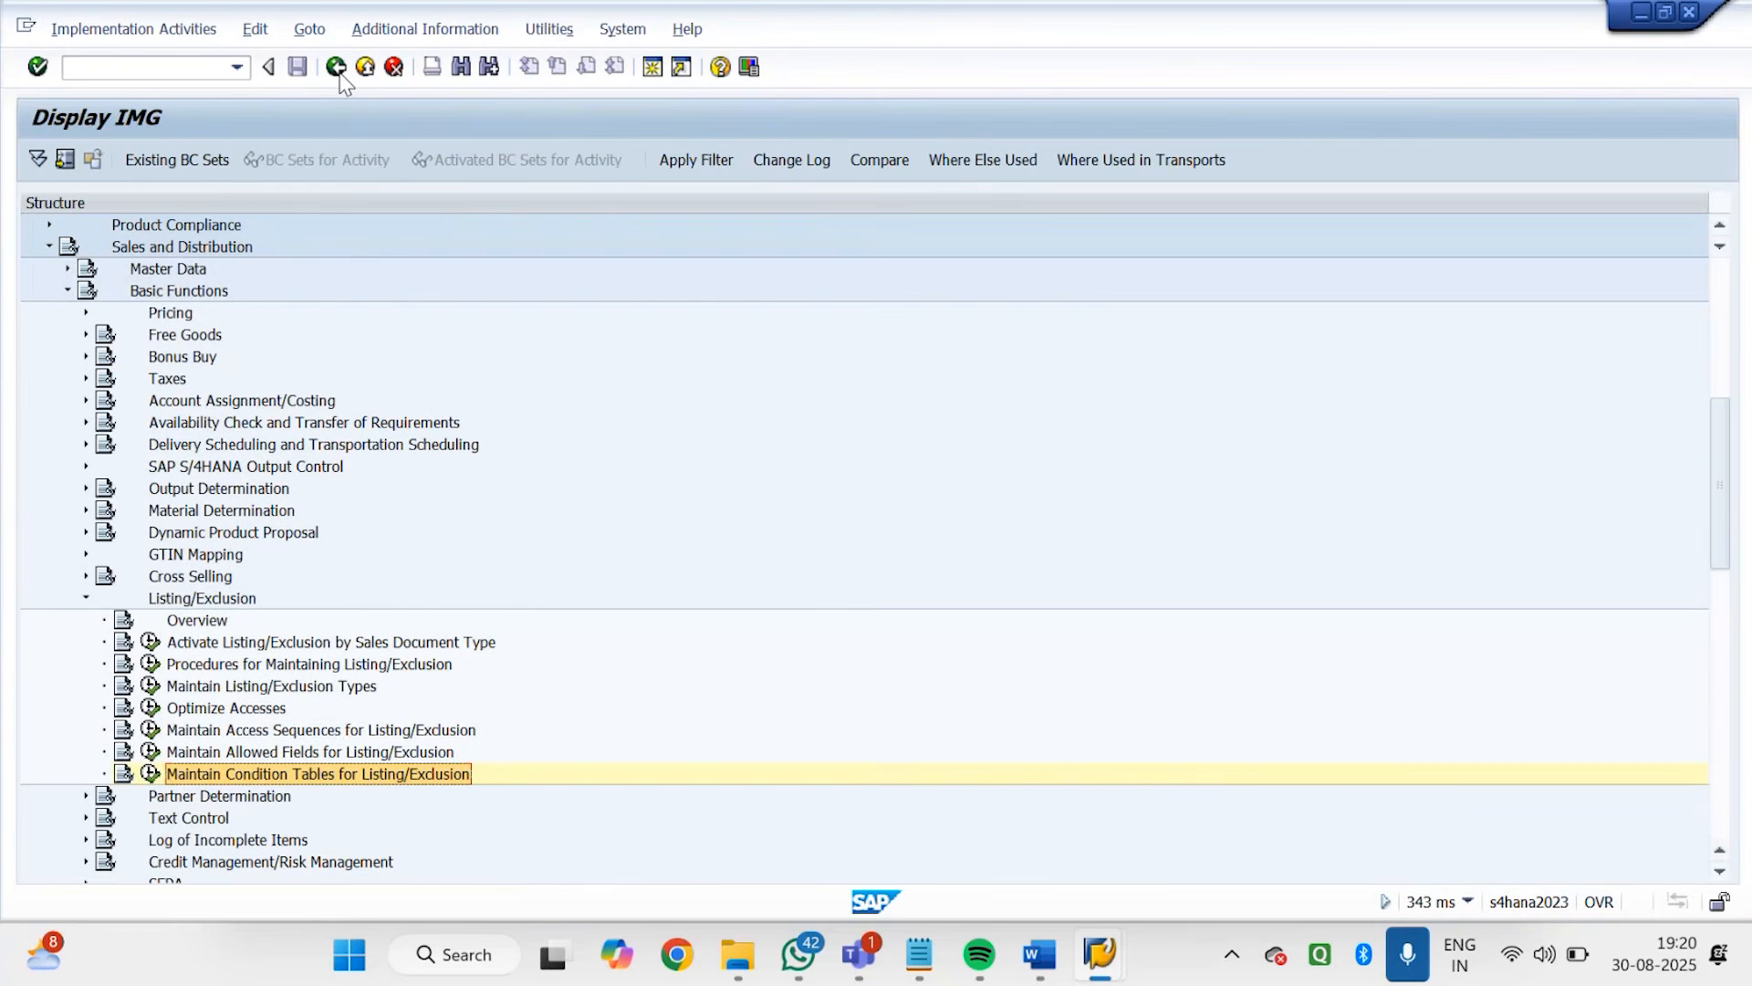
Open the access sequences for listing/exclusion and mark only the A002 Listing With Organiz. Units entry
{"action": "double_click", "coordinate": [326, 731]}
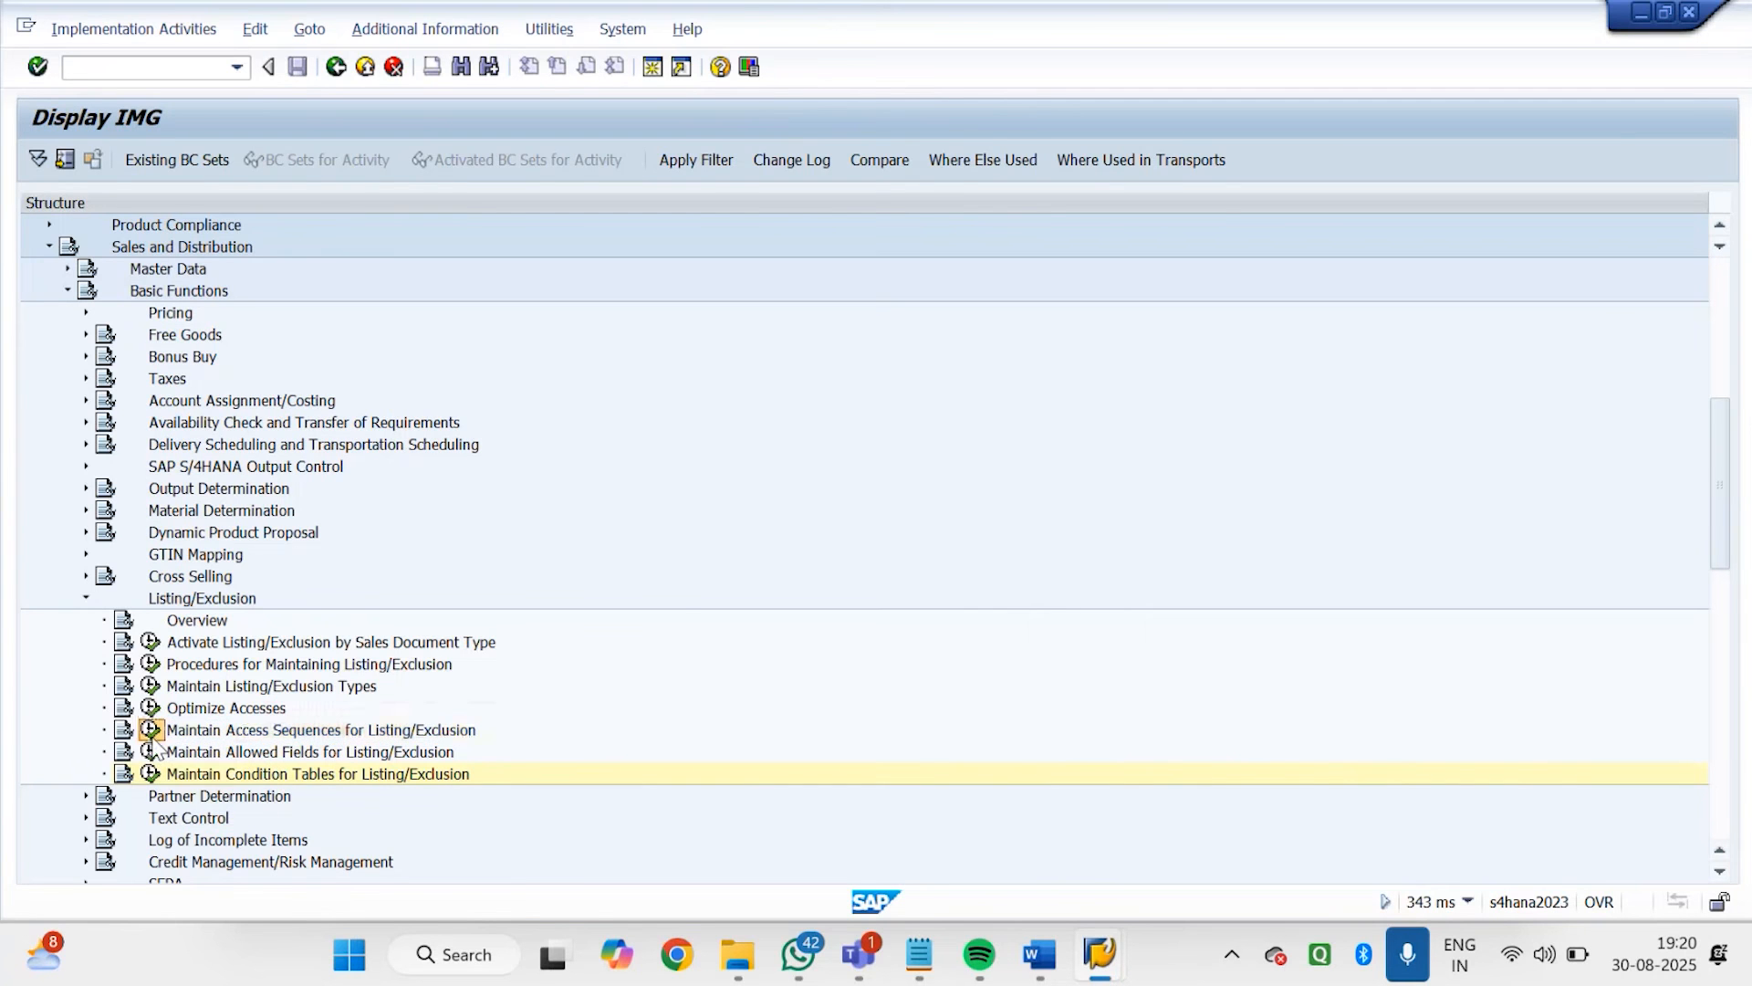
{"action": "left_click", "coordinate": [626, 663]}
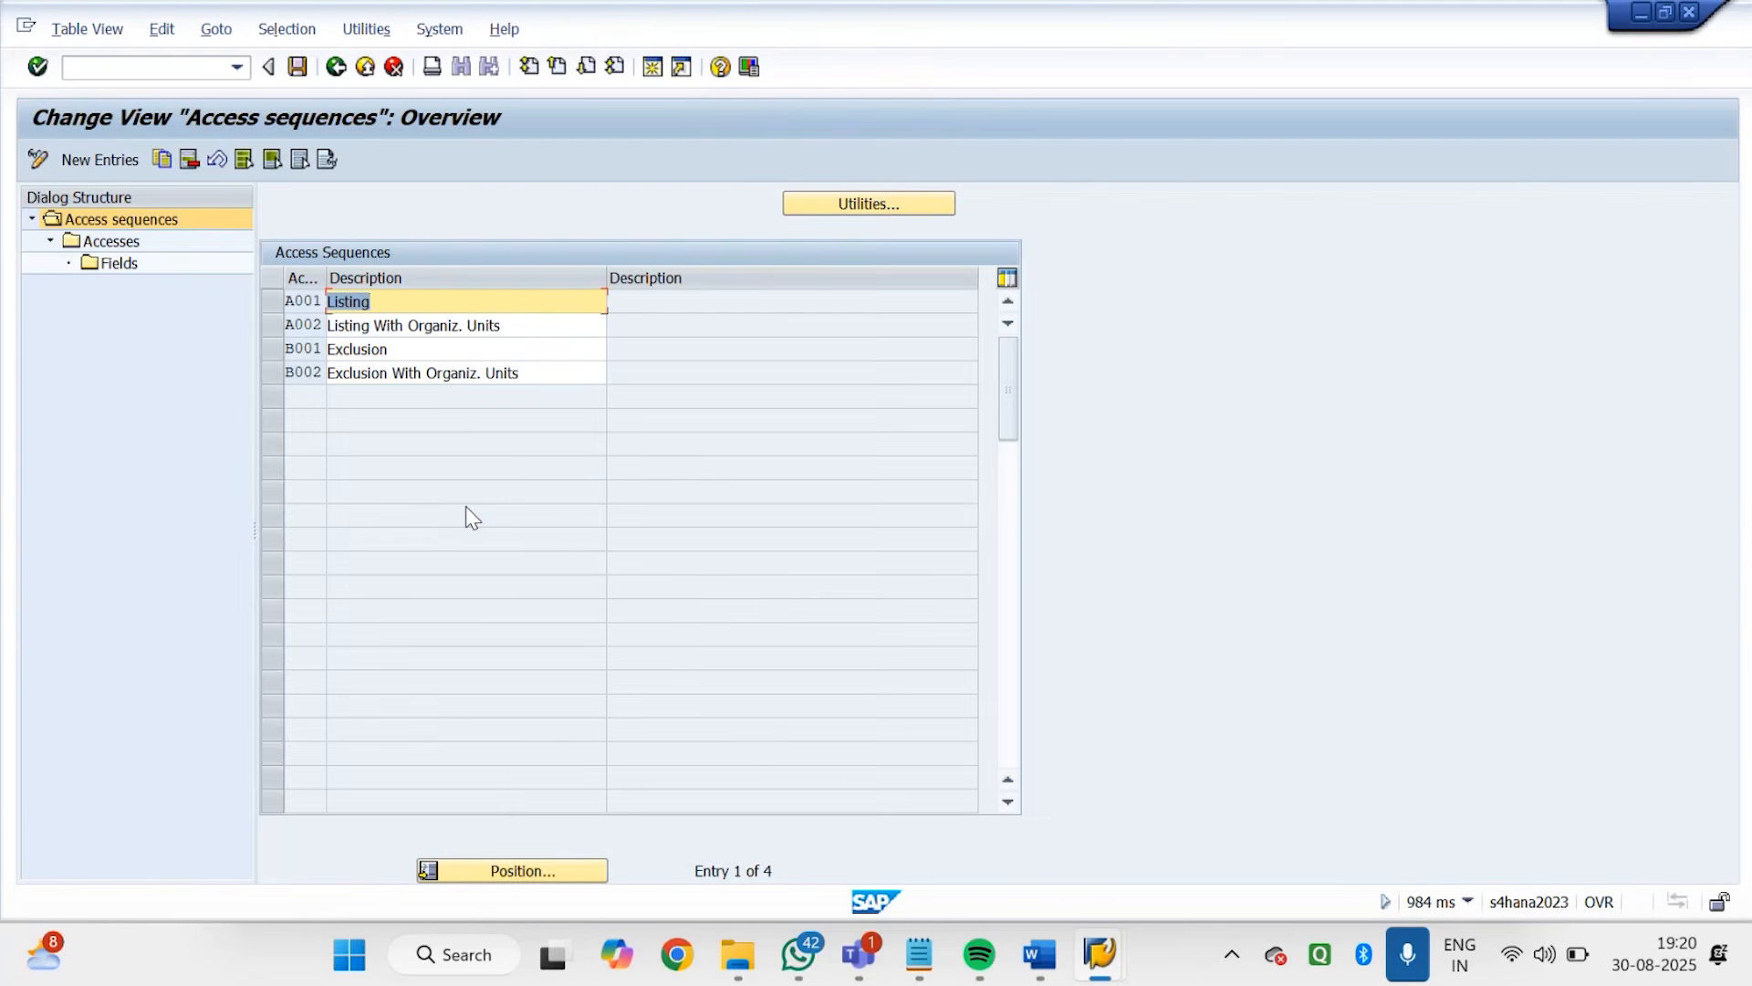
{"action": "left_click", "coordinate": [279, 329]}
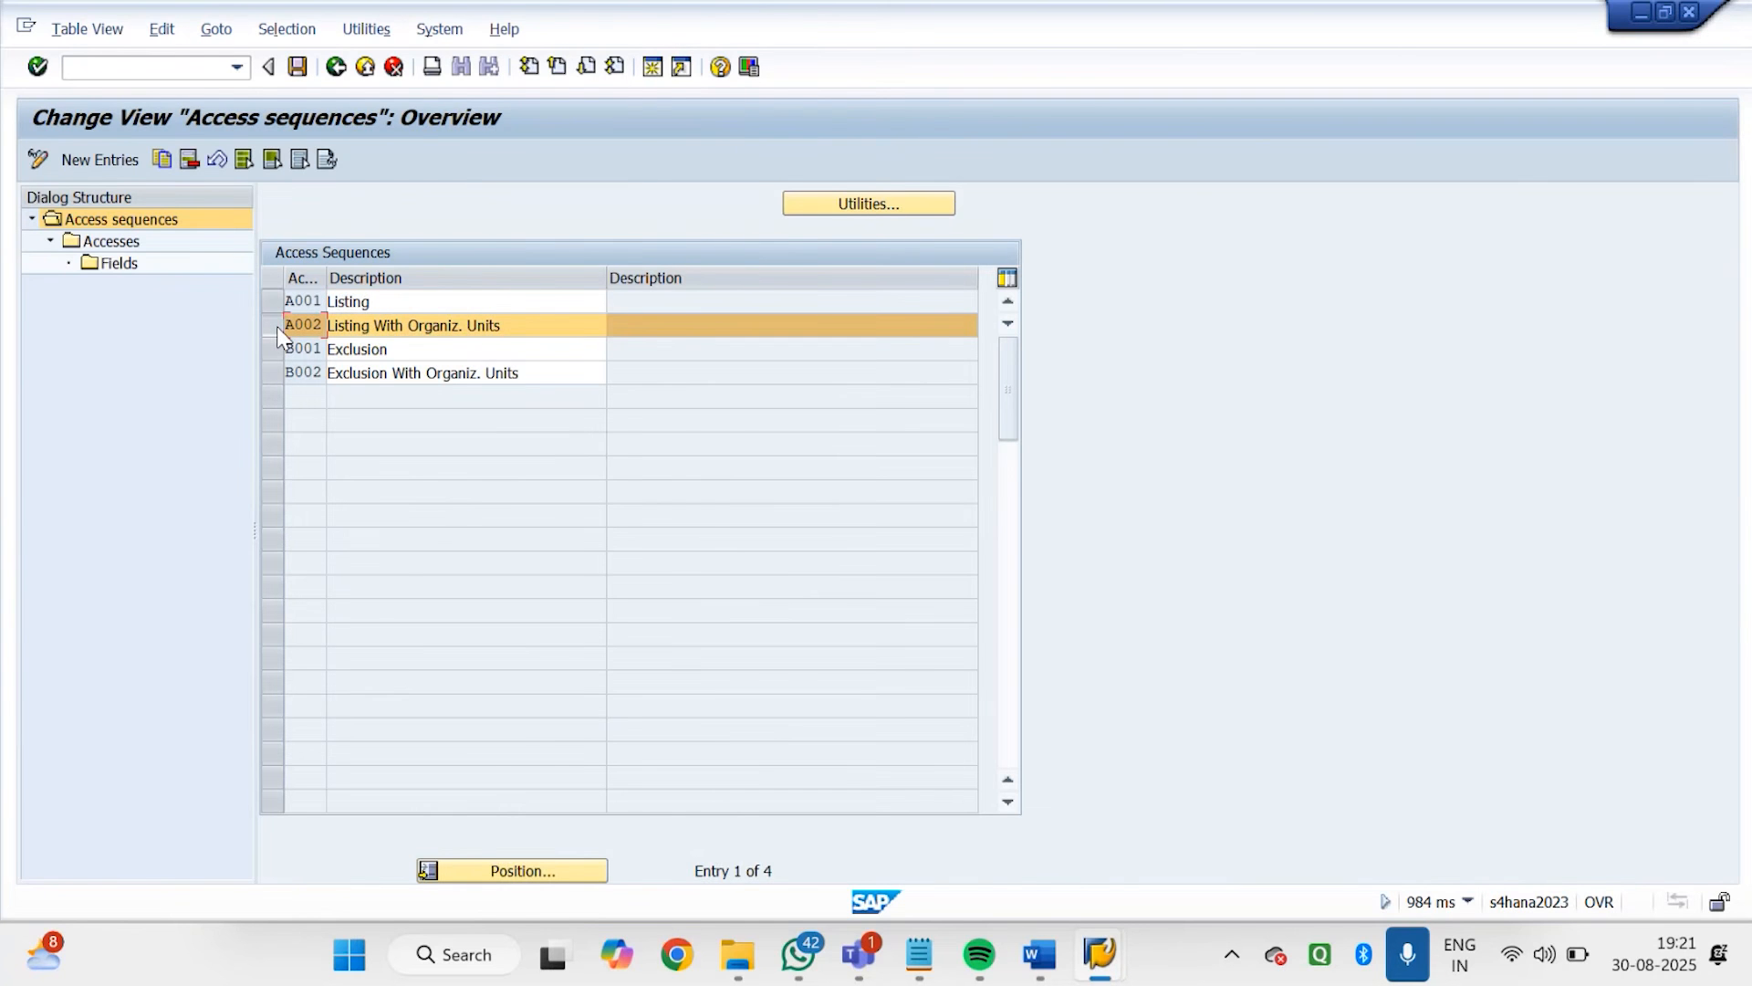
{"action": "left_click", "coordinate": [275, 374]}
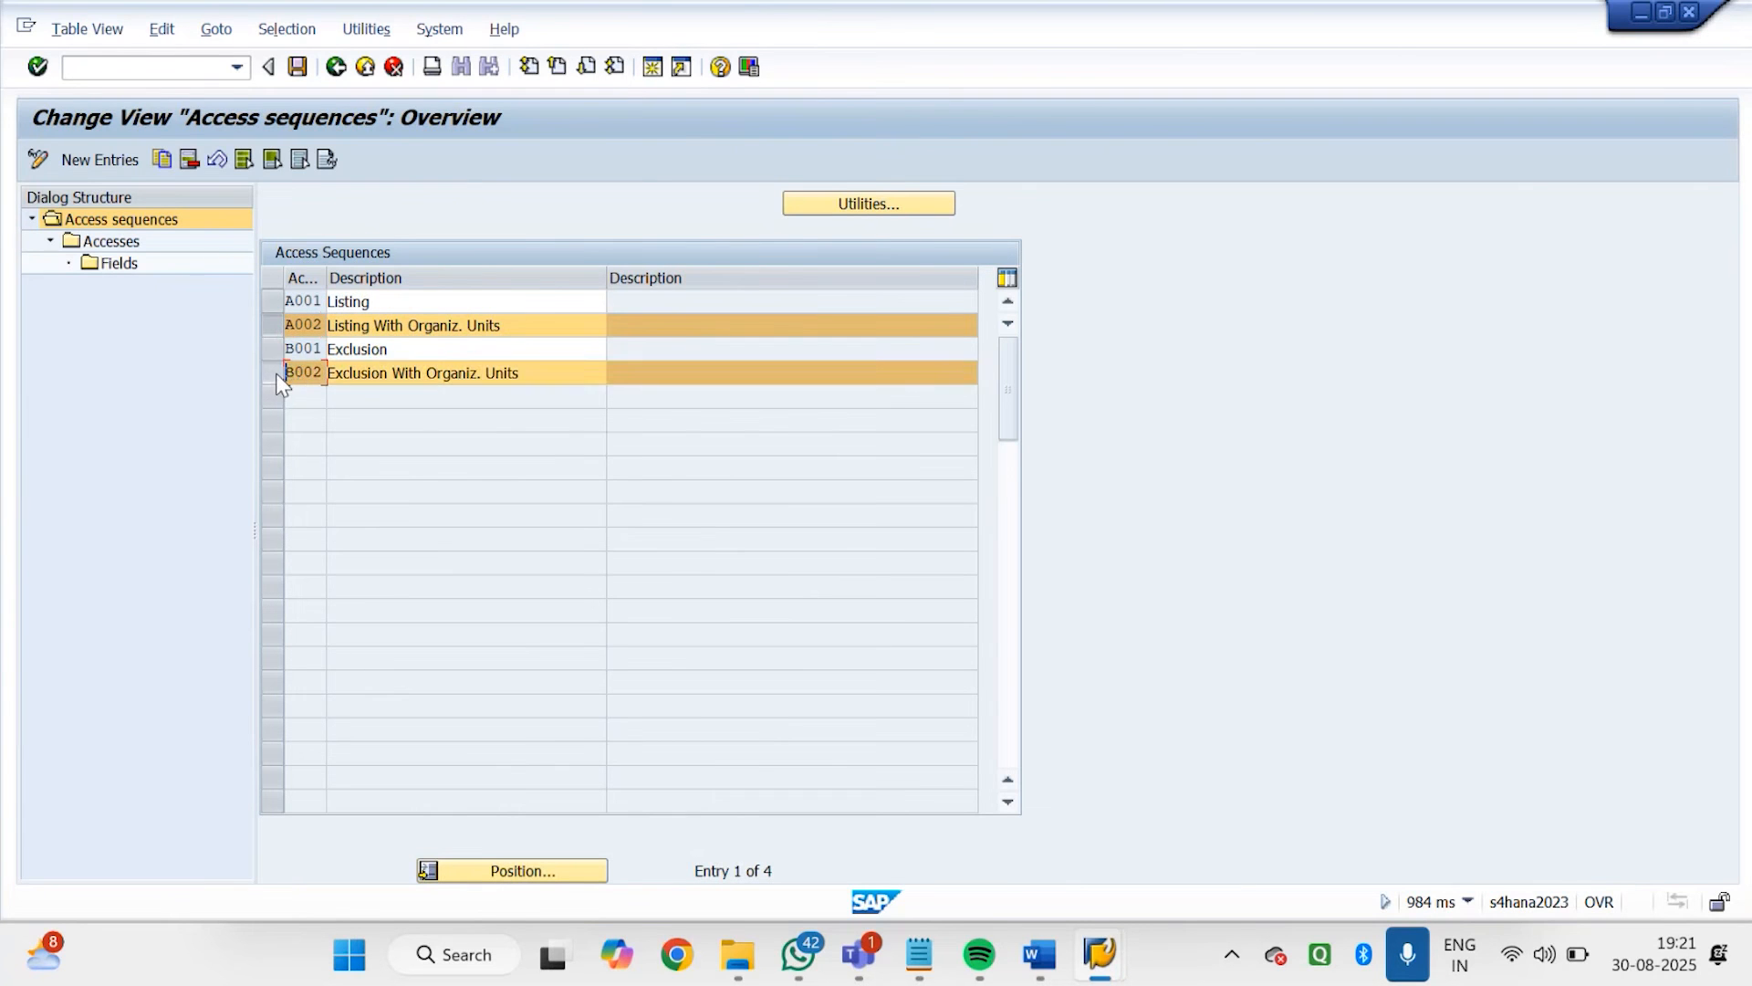
{"action": "left_click", "coordinate": [276, 375]}
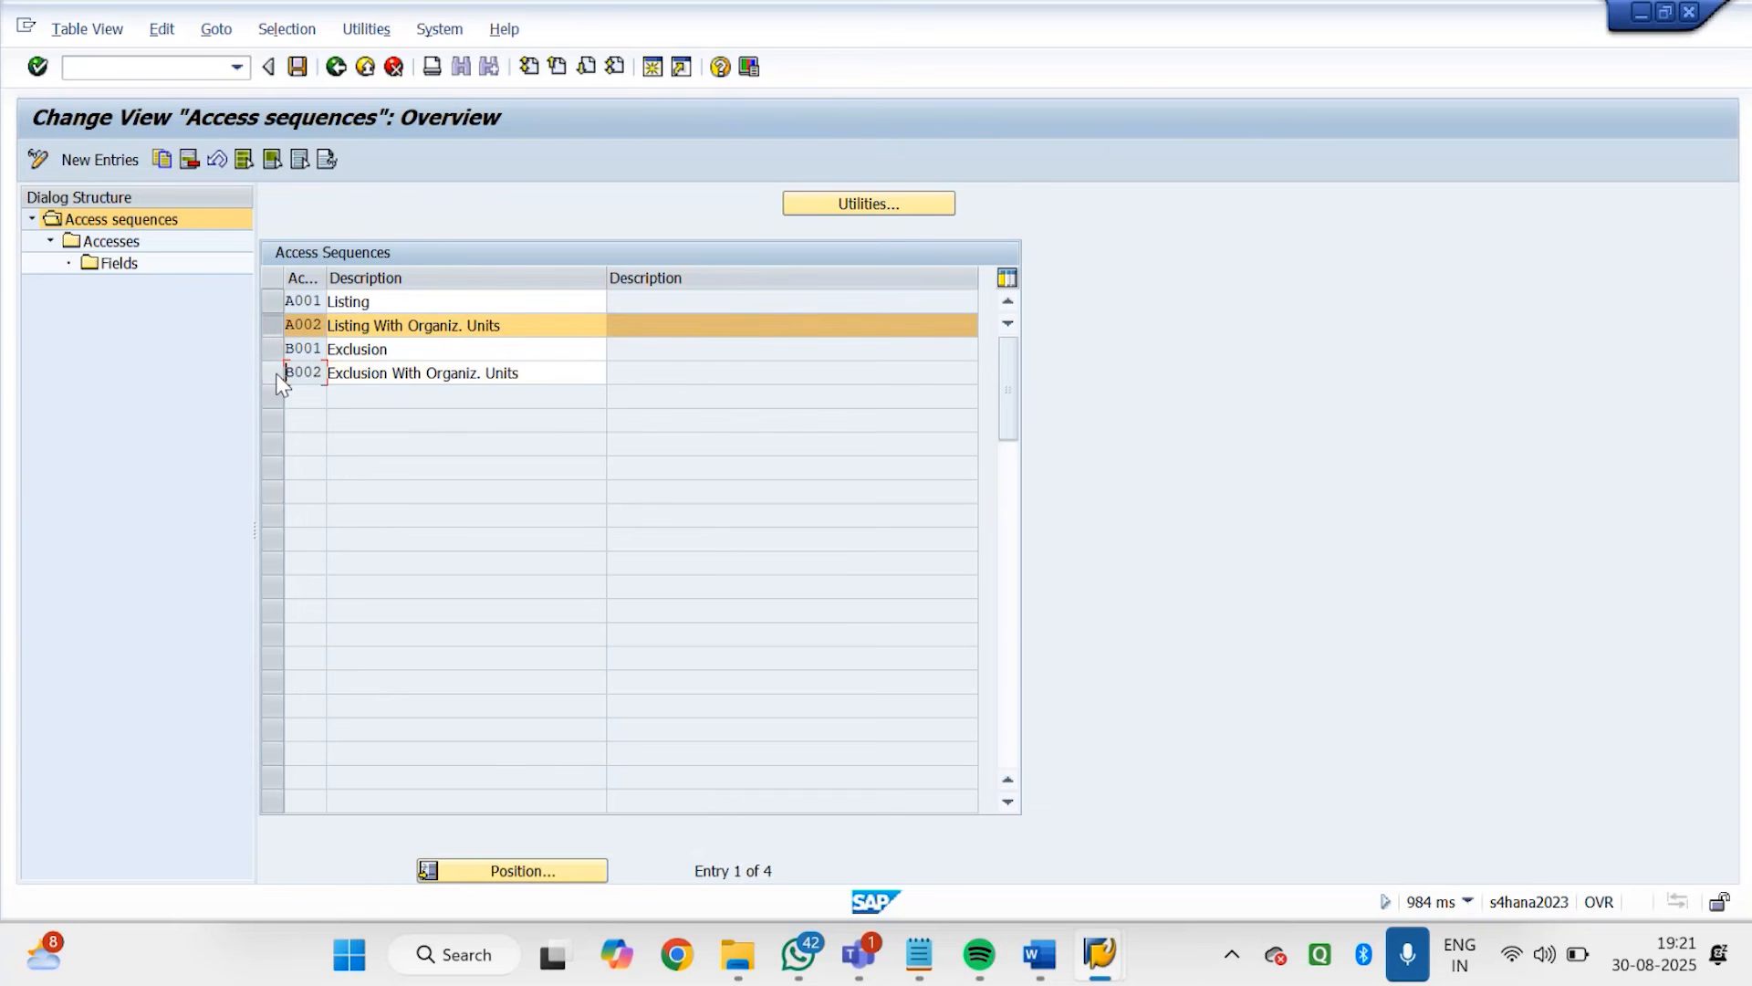
Check the accesses of access sequence A002 and start copying that sequence under the key ZGD1
{"action": "double_click", "coordinate": [109, 243]}
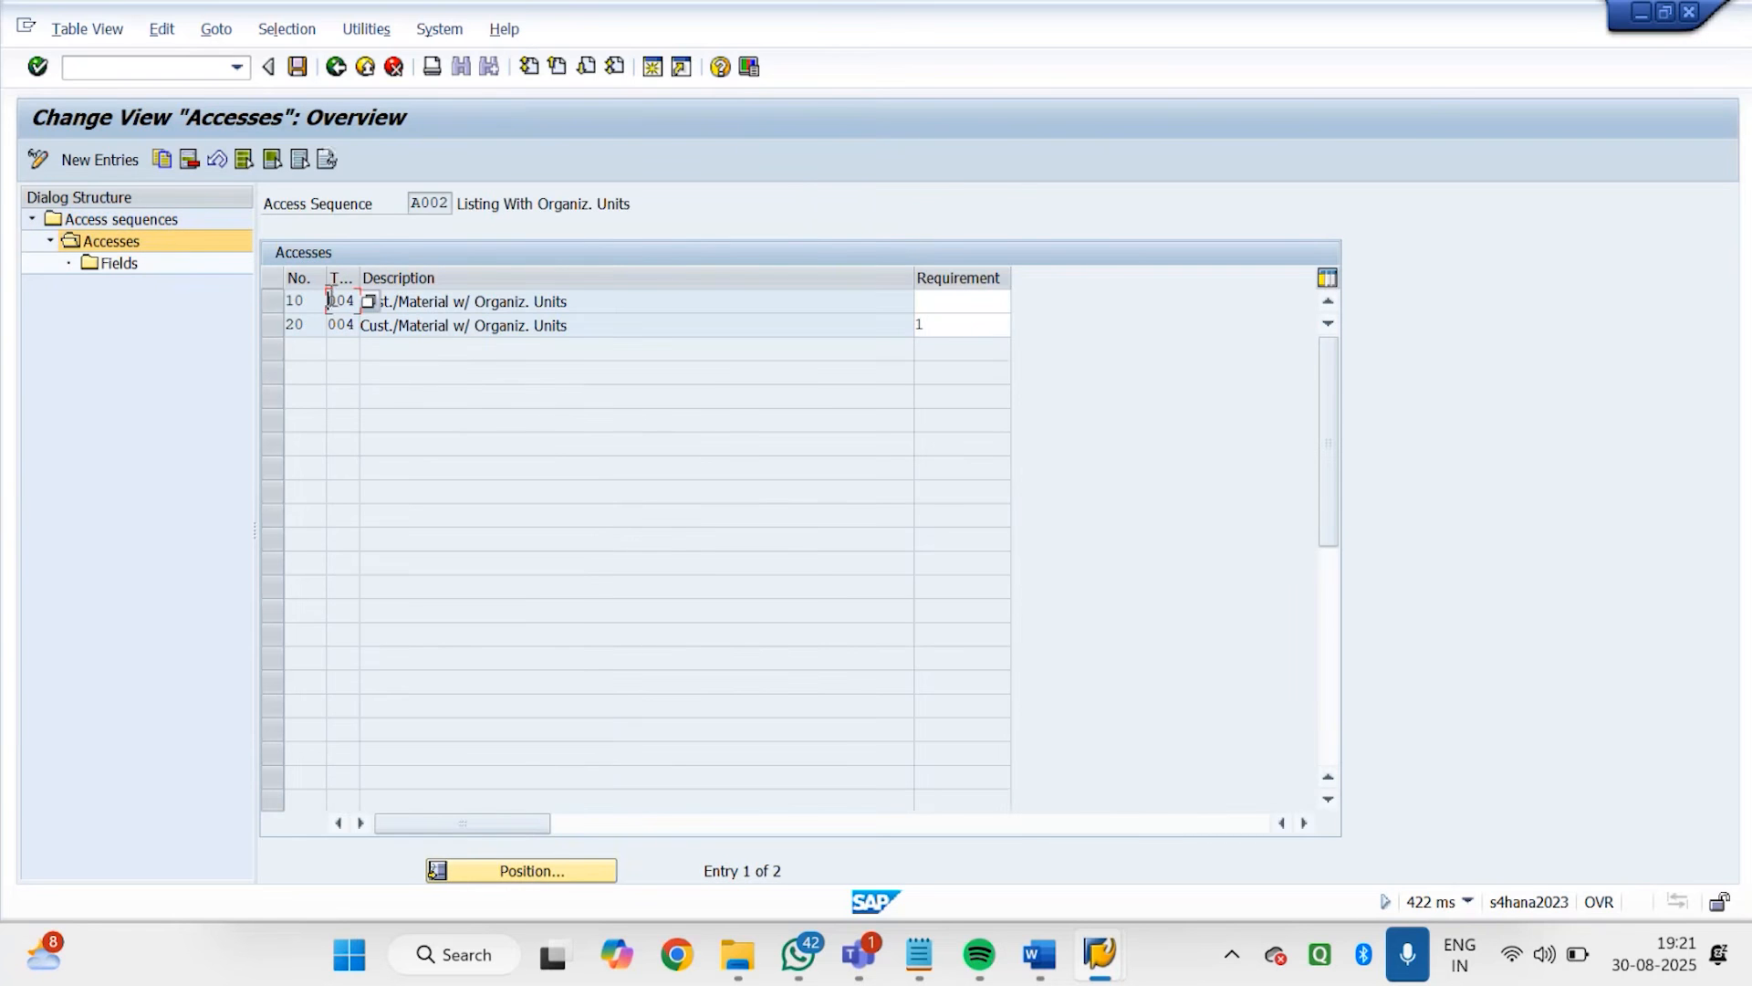
{"action": "left_click", "coordinate": [335, 67]}
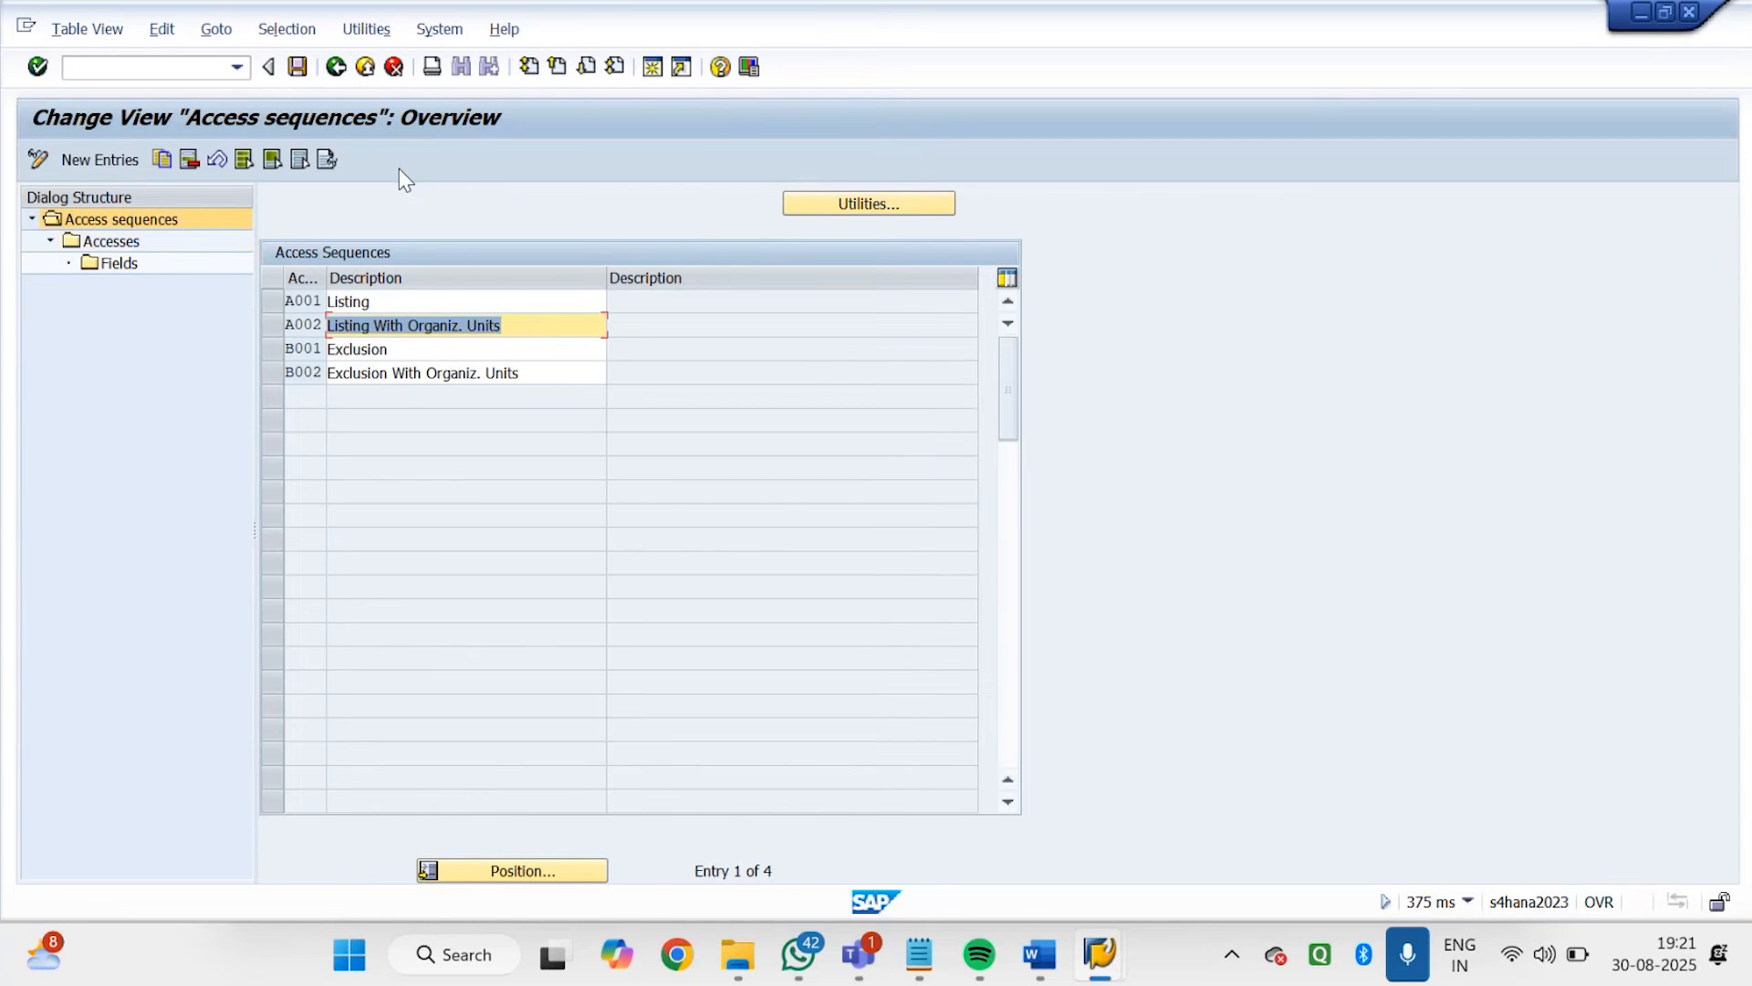
{"action": "left_click", "coordinate": [277, 326]}
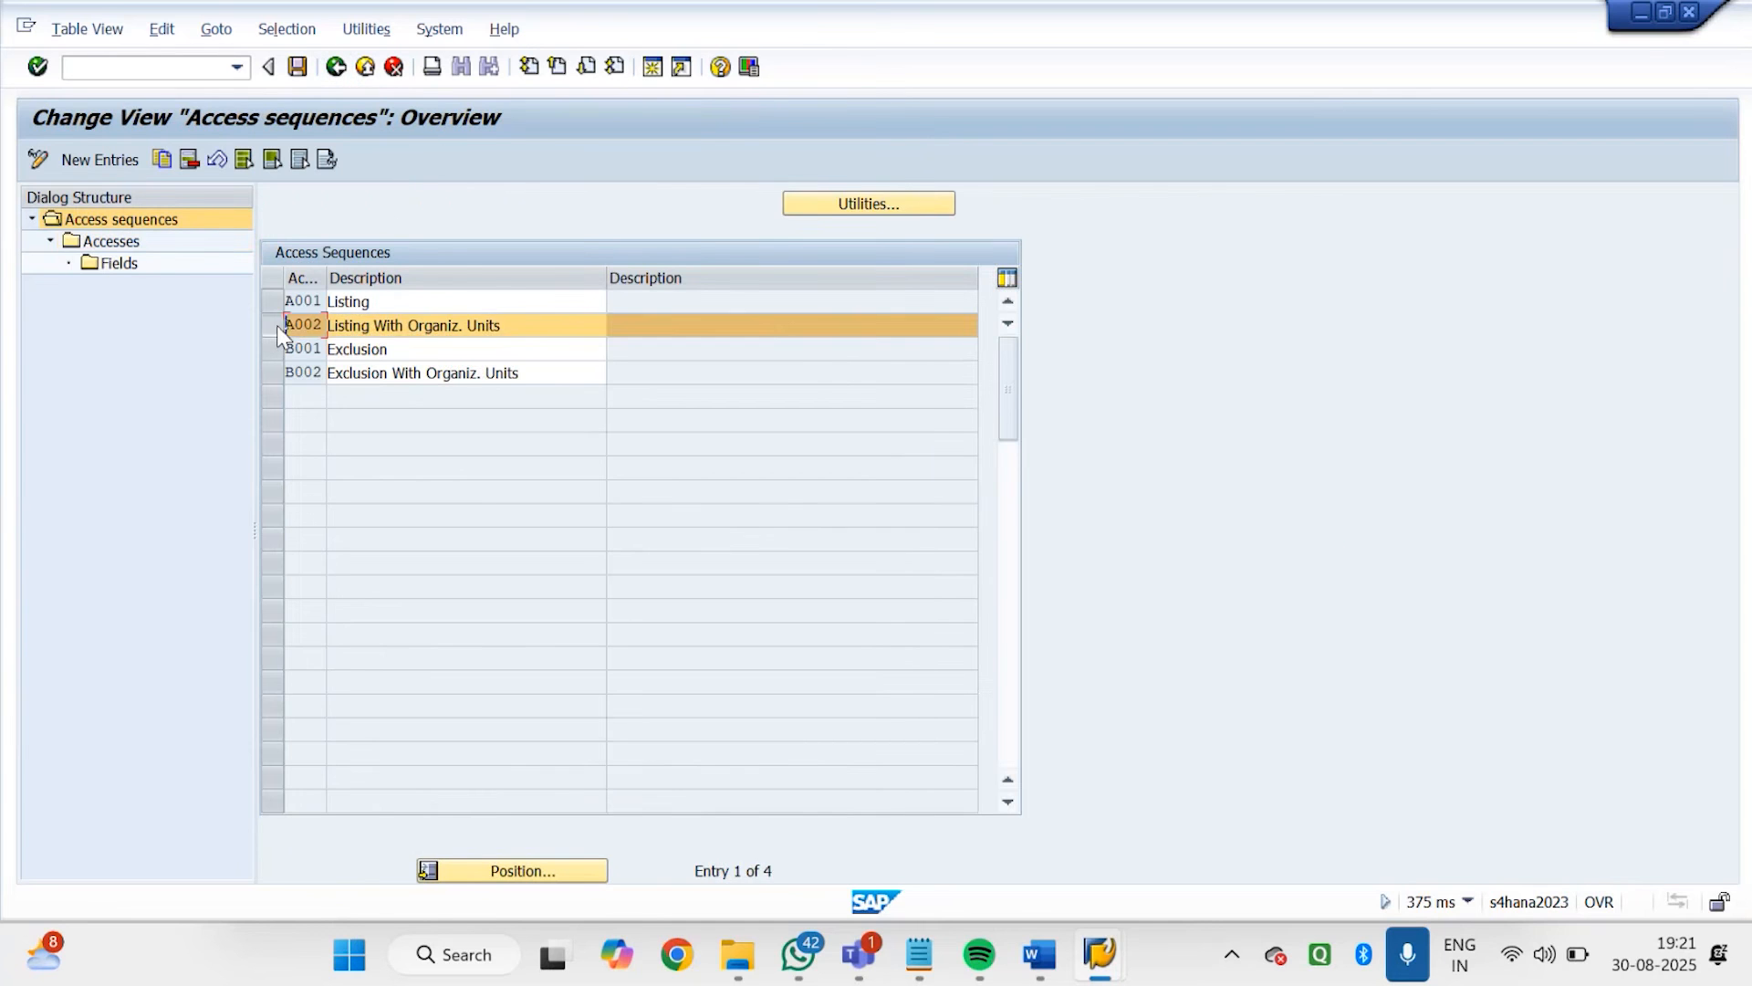
{"action": "left_click", "coordinate": [159, 159]}
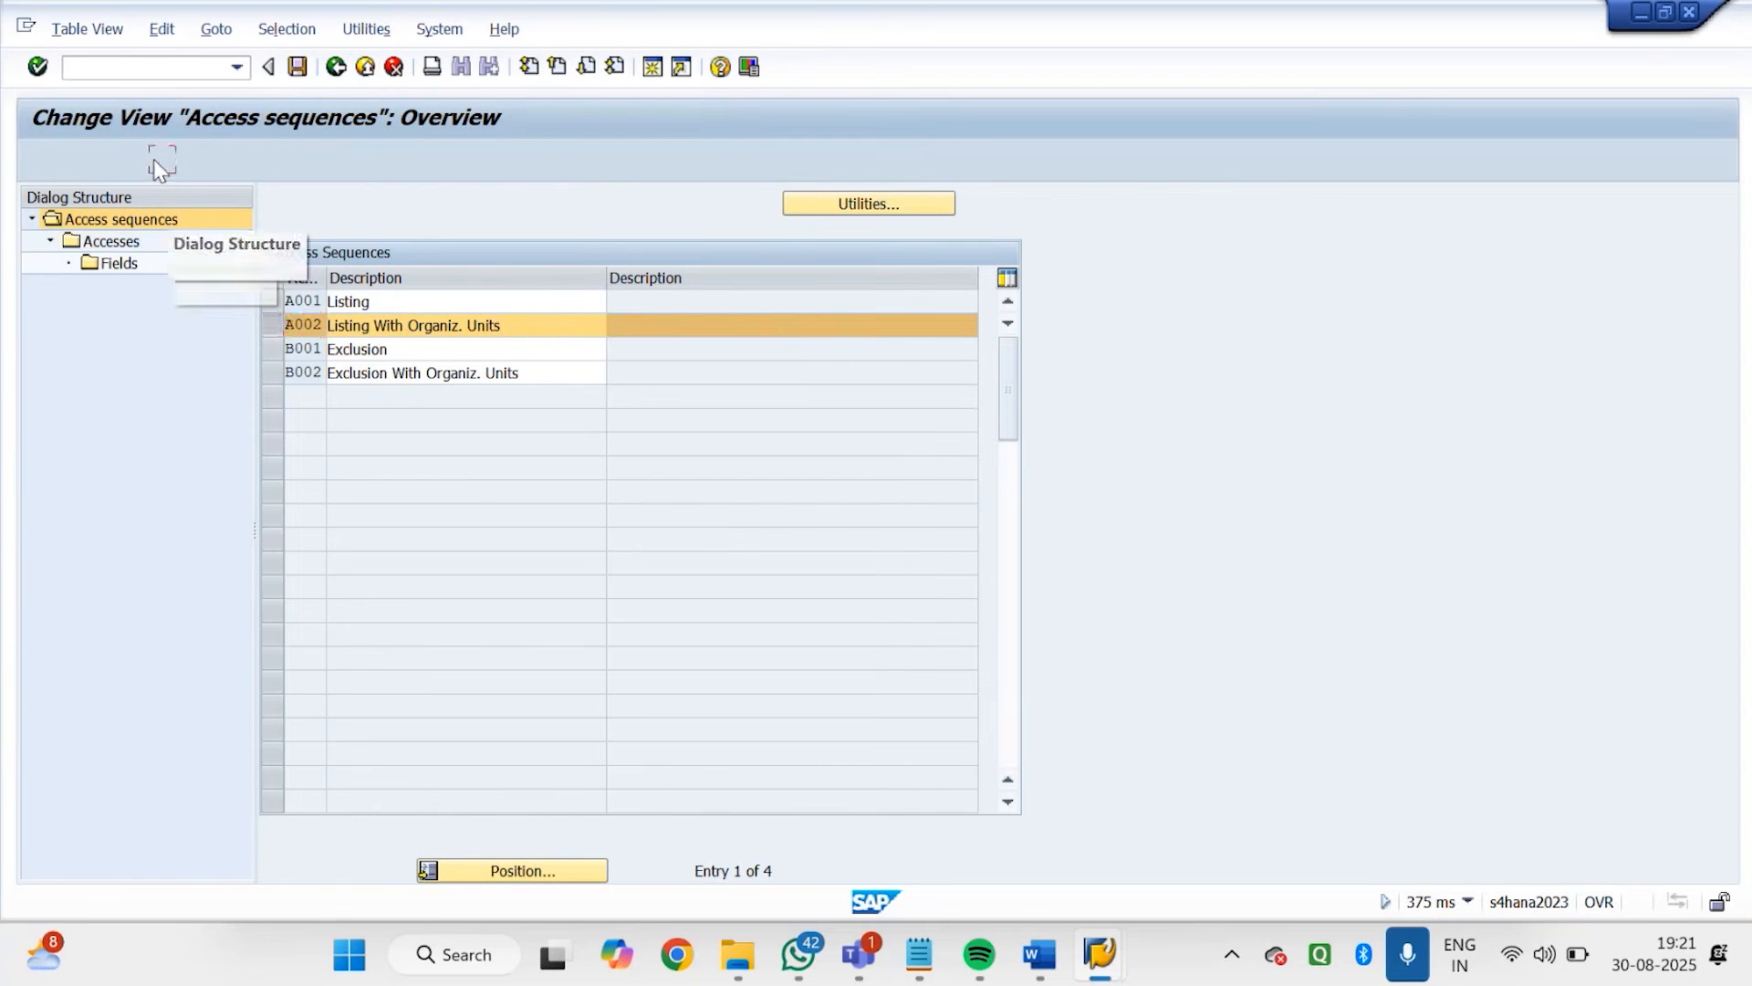
{"action": "type", "text": "Z"}
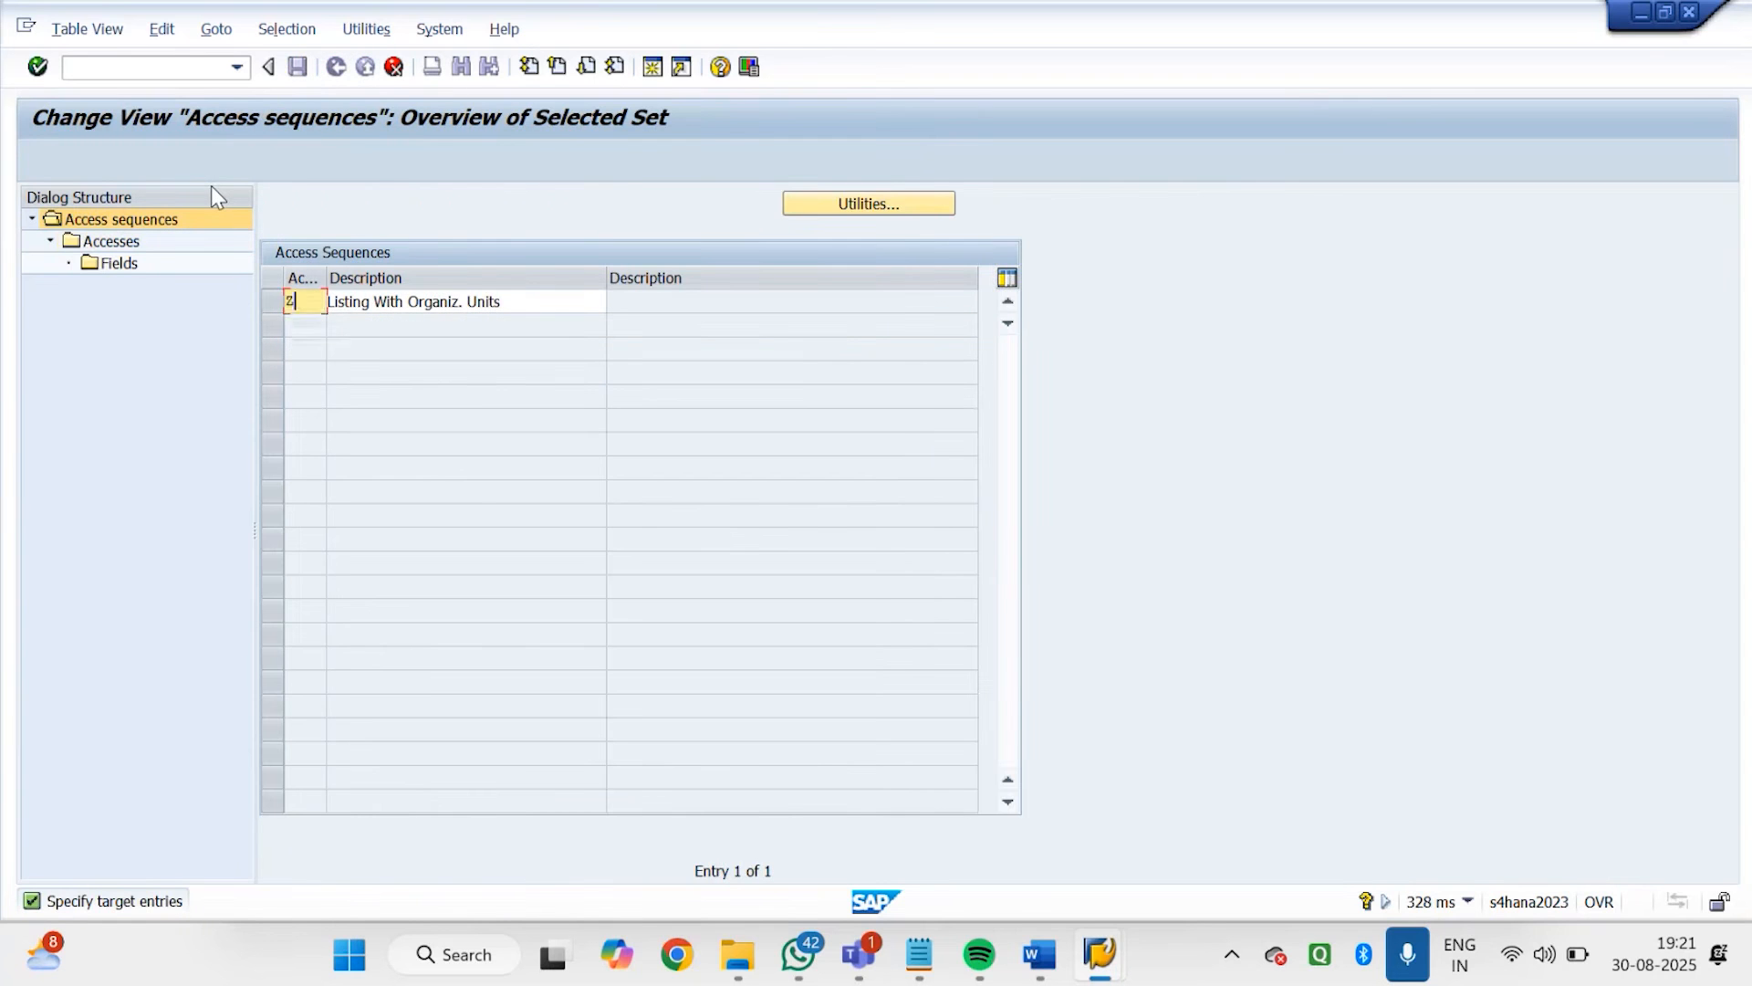
{"action": "type", "text": "GD1"}
{"action": "key", "text": "Tab"}
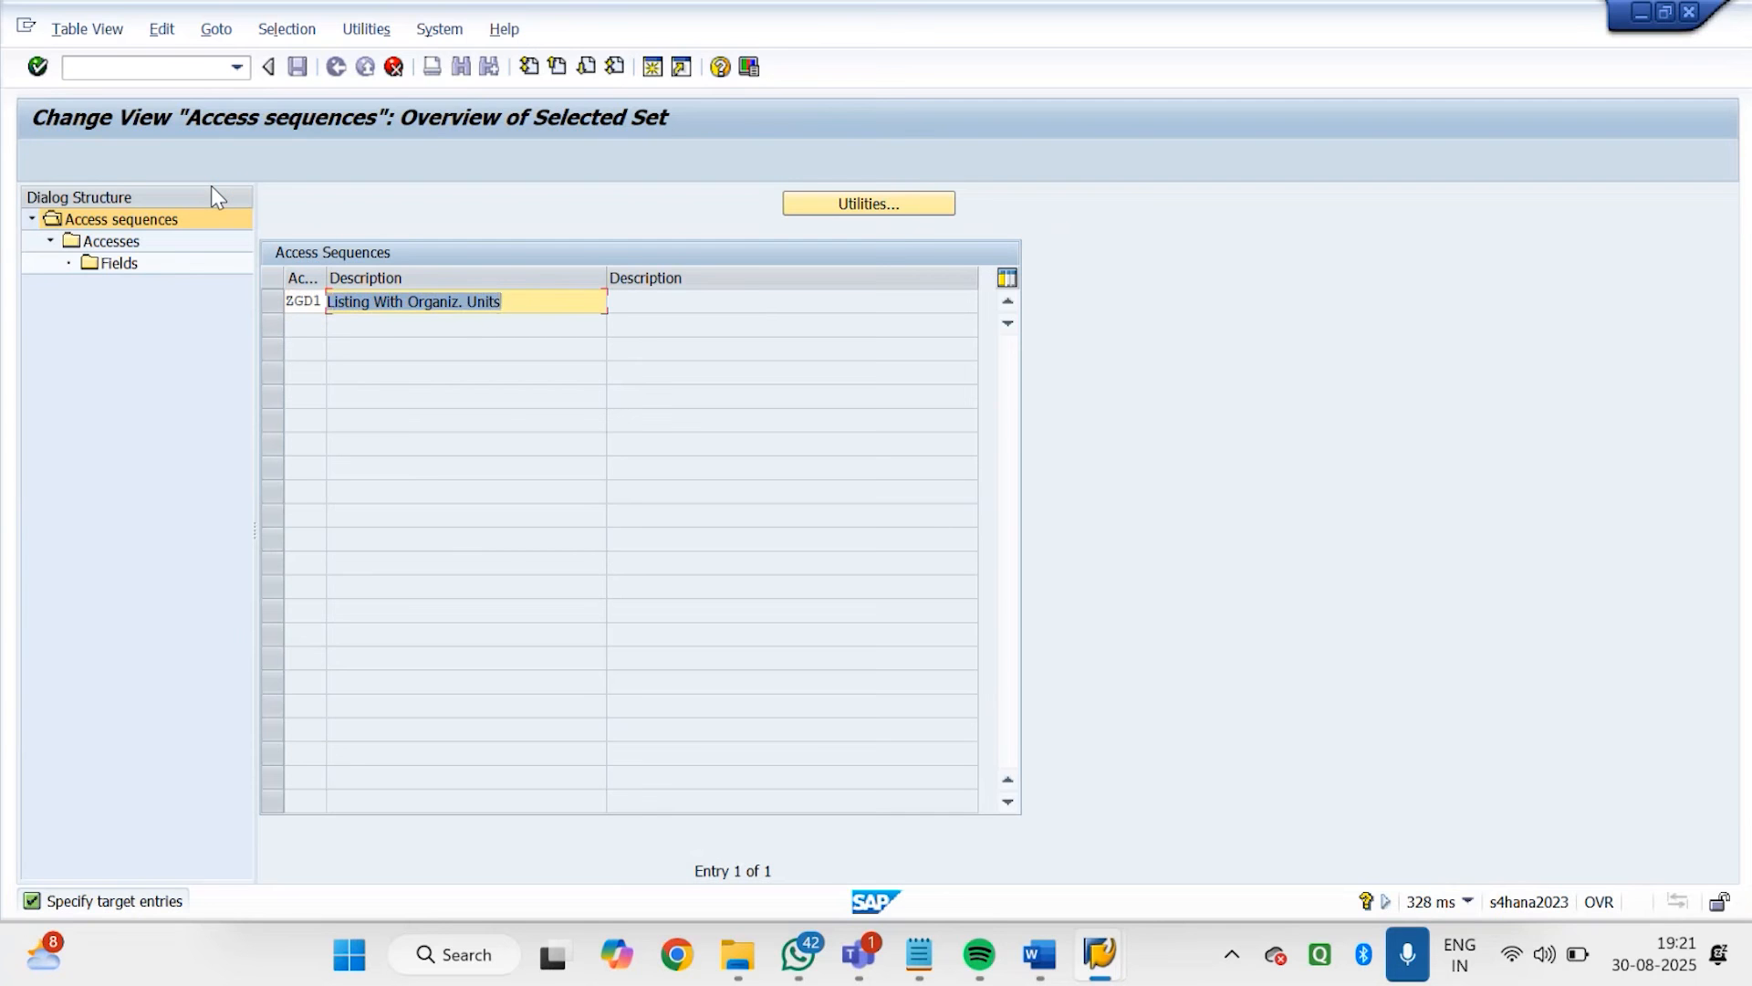
Enter "Godrej Access LISTING" as the description of access sequence ZGD1
{"action": "type", "text": "G"}
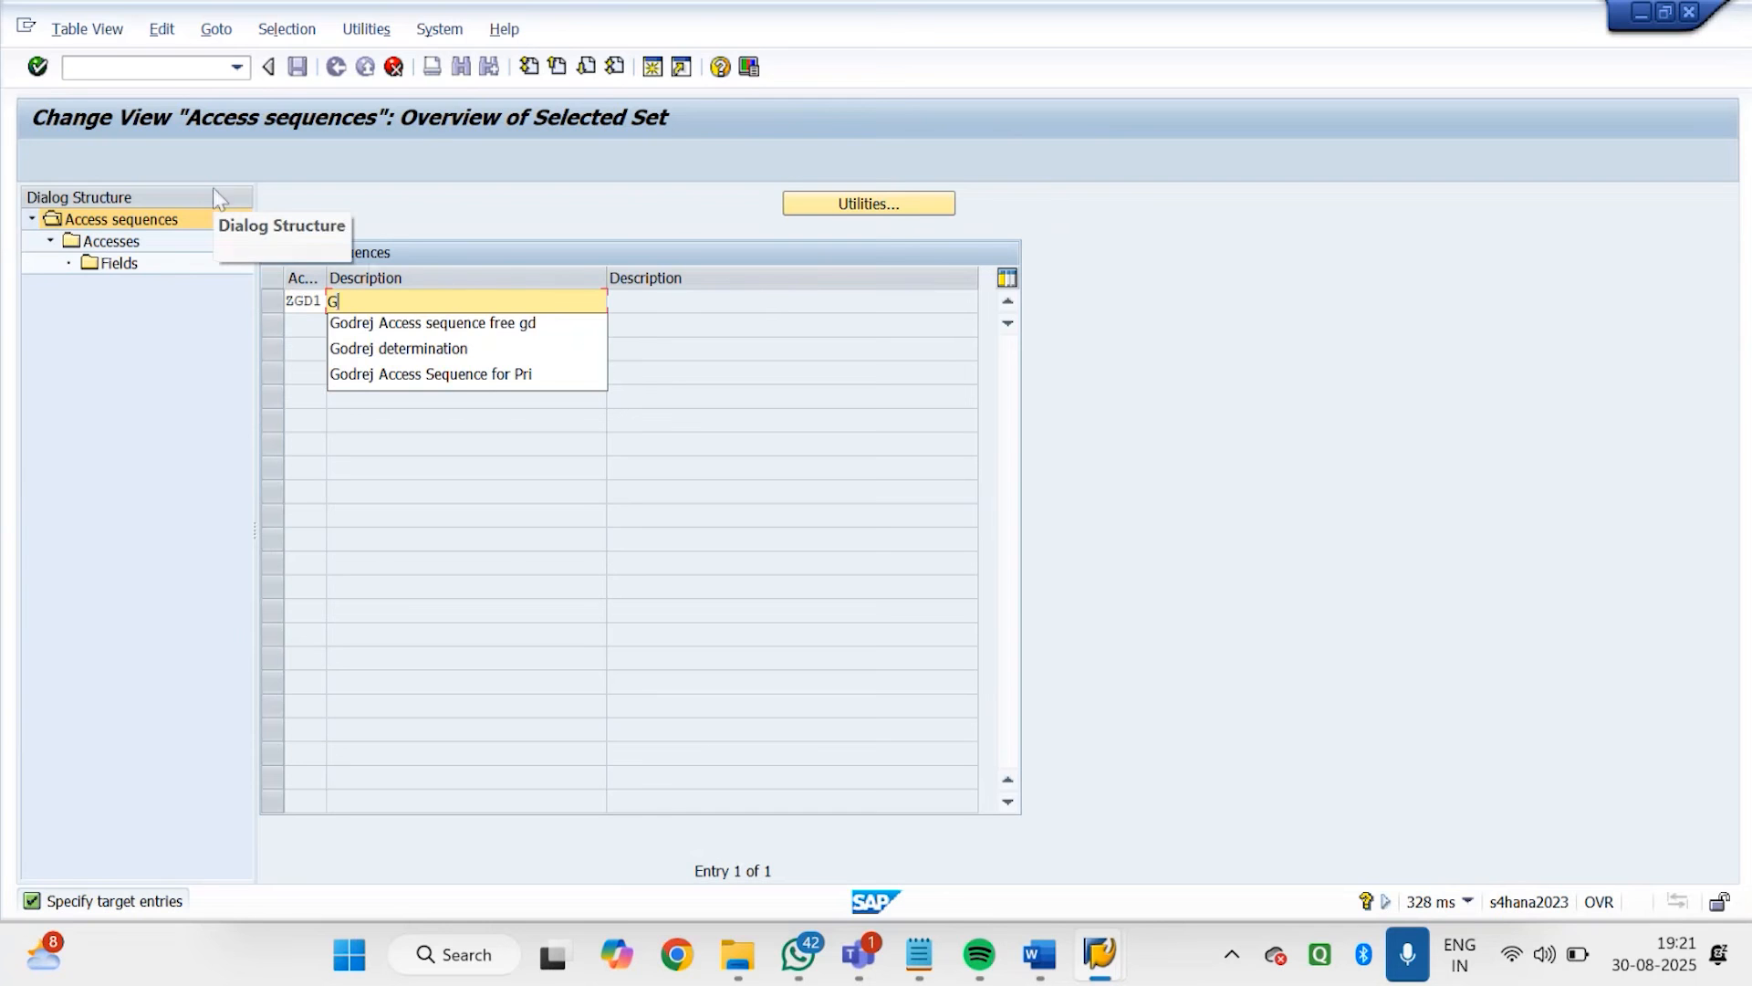
{"action": "left_click", "coordinate": [478, 375]}
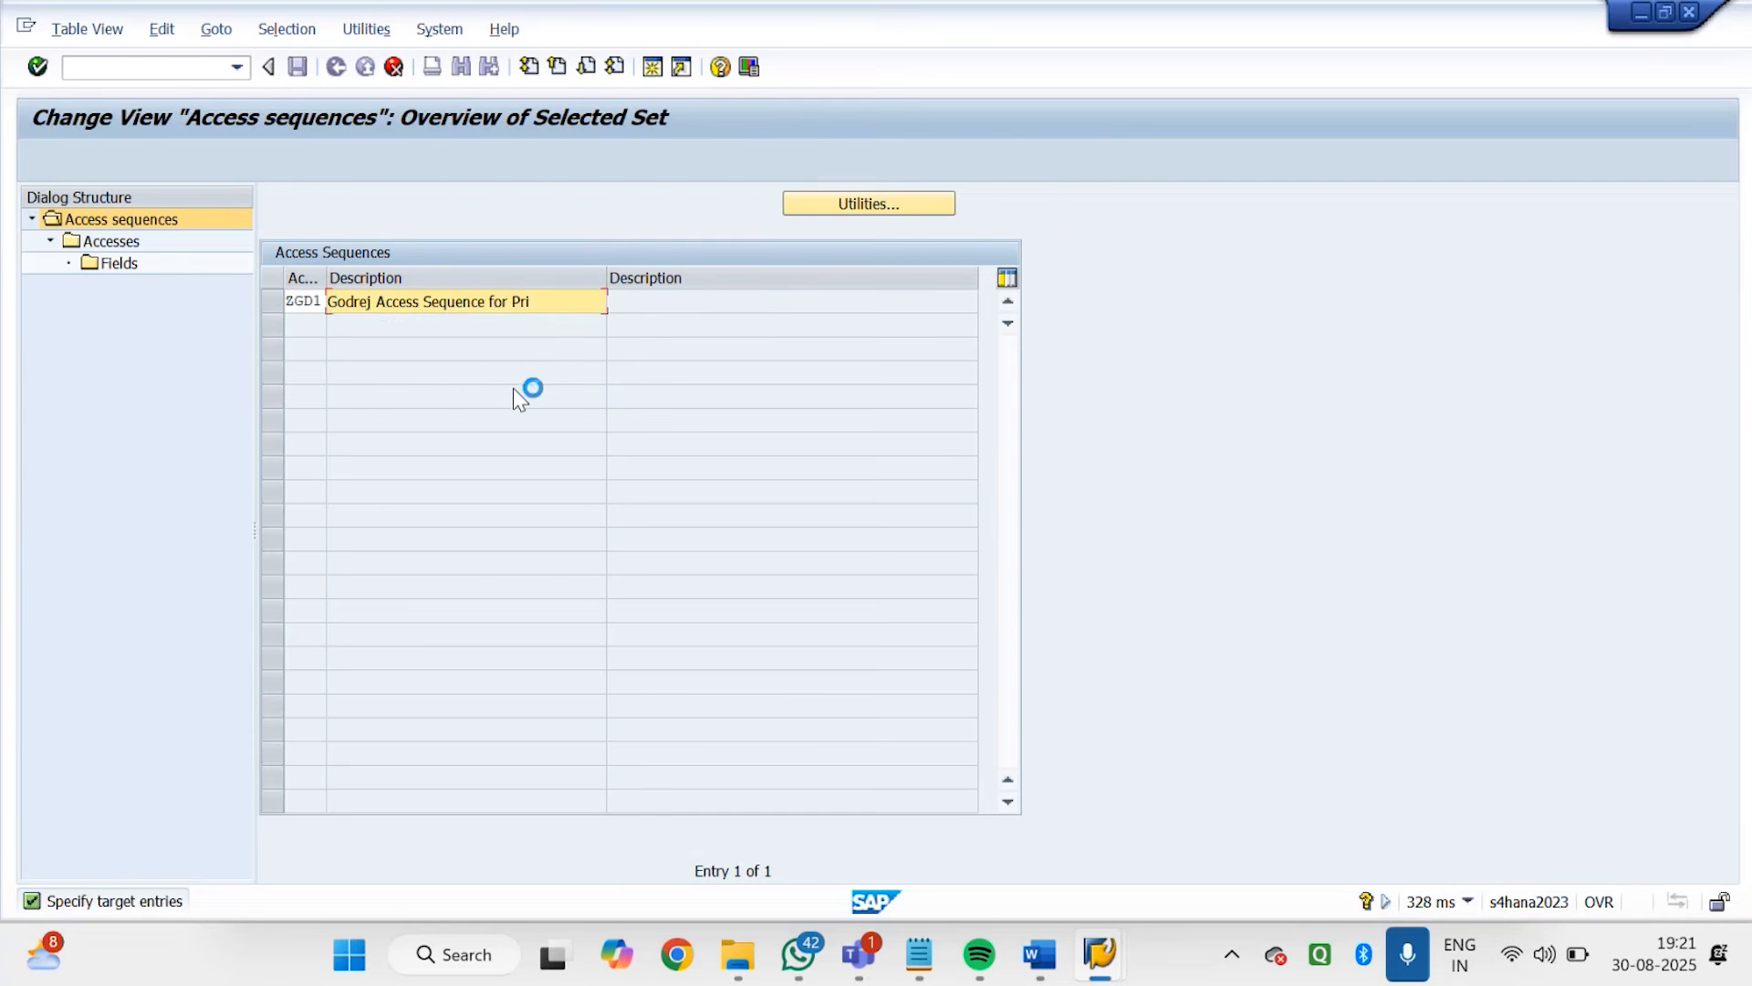
{"action": "key", "text": "BackSpace"}
{"action": "key", "text": "BackSpace"}
{"action": "key", "text": "BackSpace"}
{"action": "key", "text": "BackSpace"}
{"action": "key", "text": "BackSpace"}
{"action": "key", "text": "BackSpace"}
{"action": "key", "text": "BackSpace"}
{"action": "key", "text": "BackSpace"}
{"action": "key", "text": "BackSpace"}
{"action": "key", "text": "BackSpace"}
{"action": "key", "text": "BackSpace"}
{"action": "key", "text": "BackSpace"}
{"action": "key", "text": "BackSpace"}
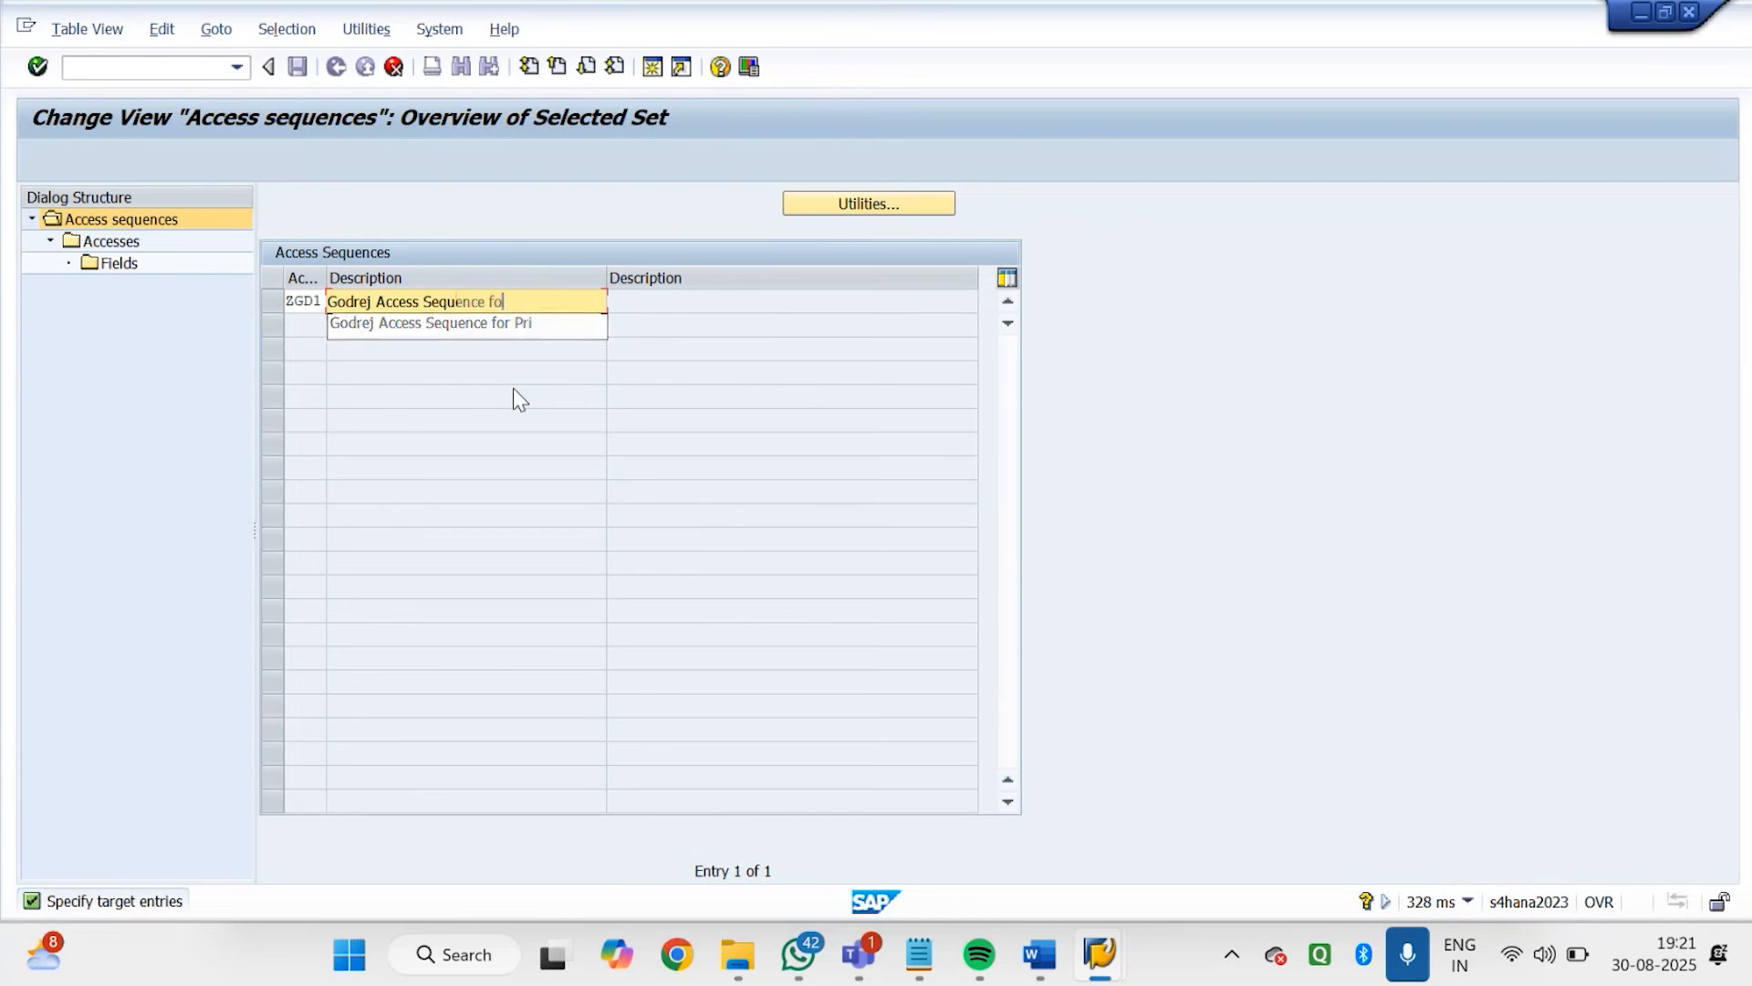
{"action": "key", "text": "BackSpace"}
{"action": "key", "text": "BackSpace"}
{"action": "key", "text": "BackSpace"}
{"action": "type", "text": "L"}
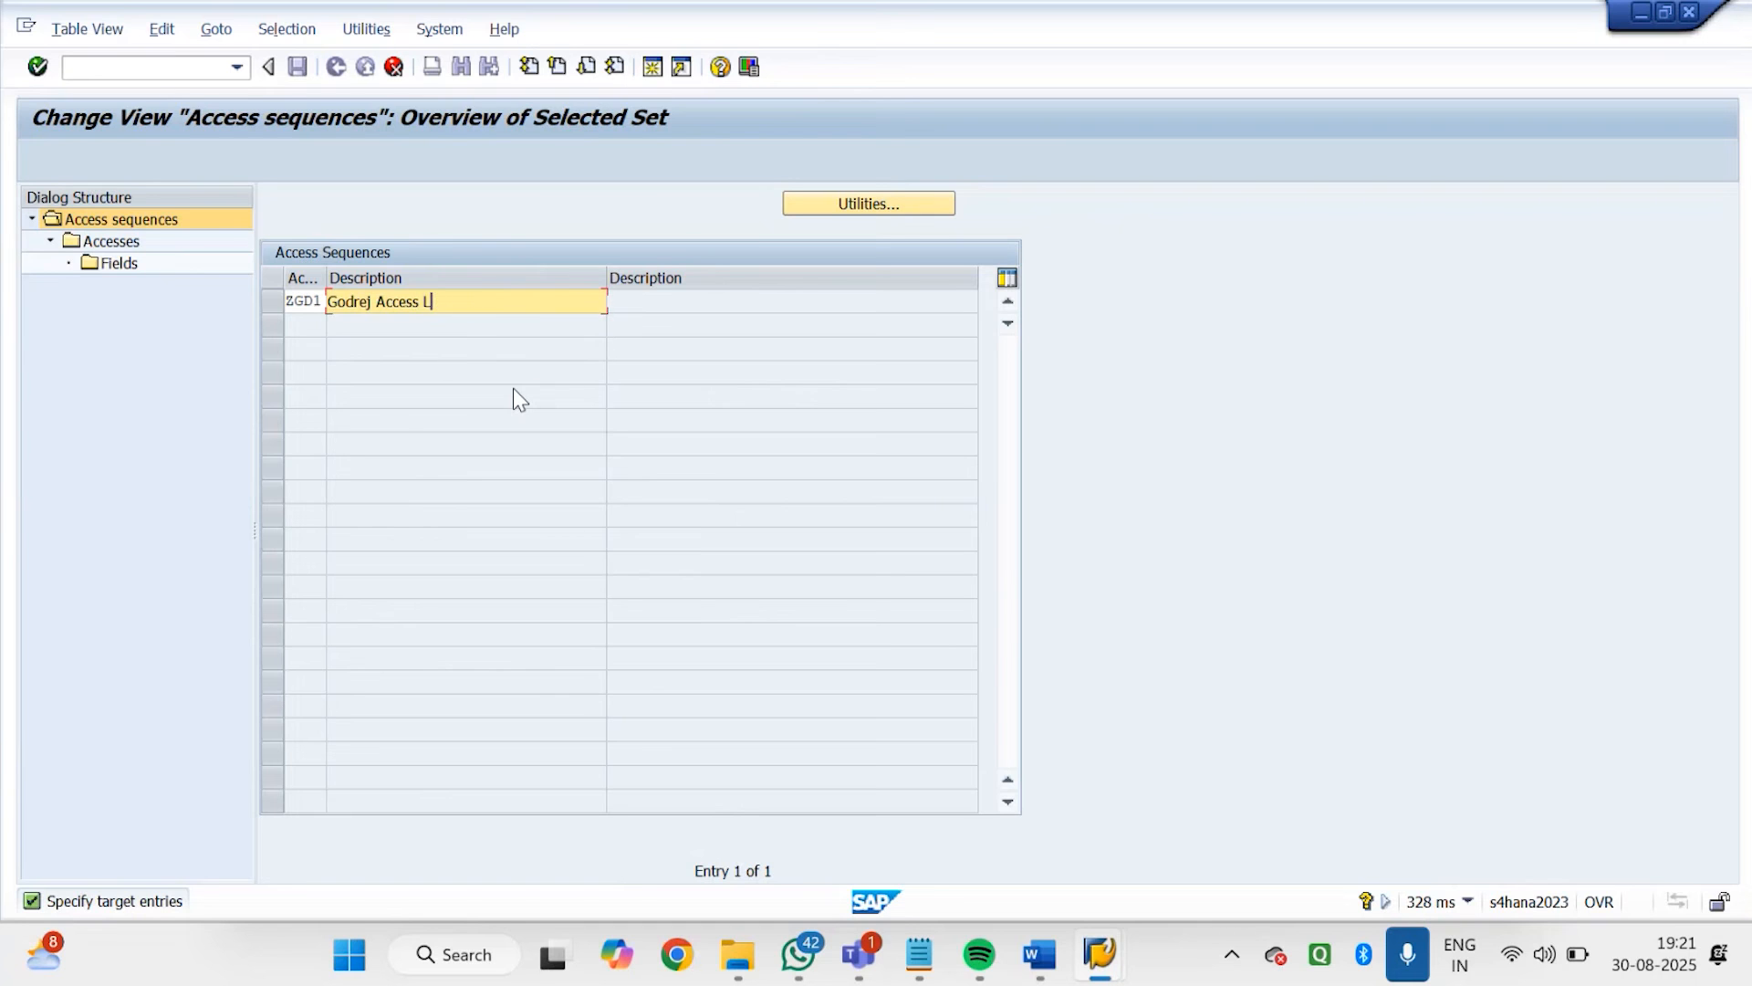
{"action": "type", "text": "ISTING"}
{"action": "left_click", "coordinate": [1410, 963]}
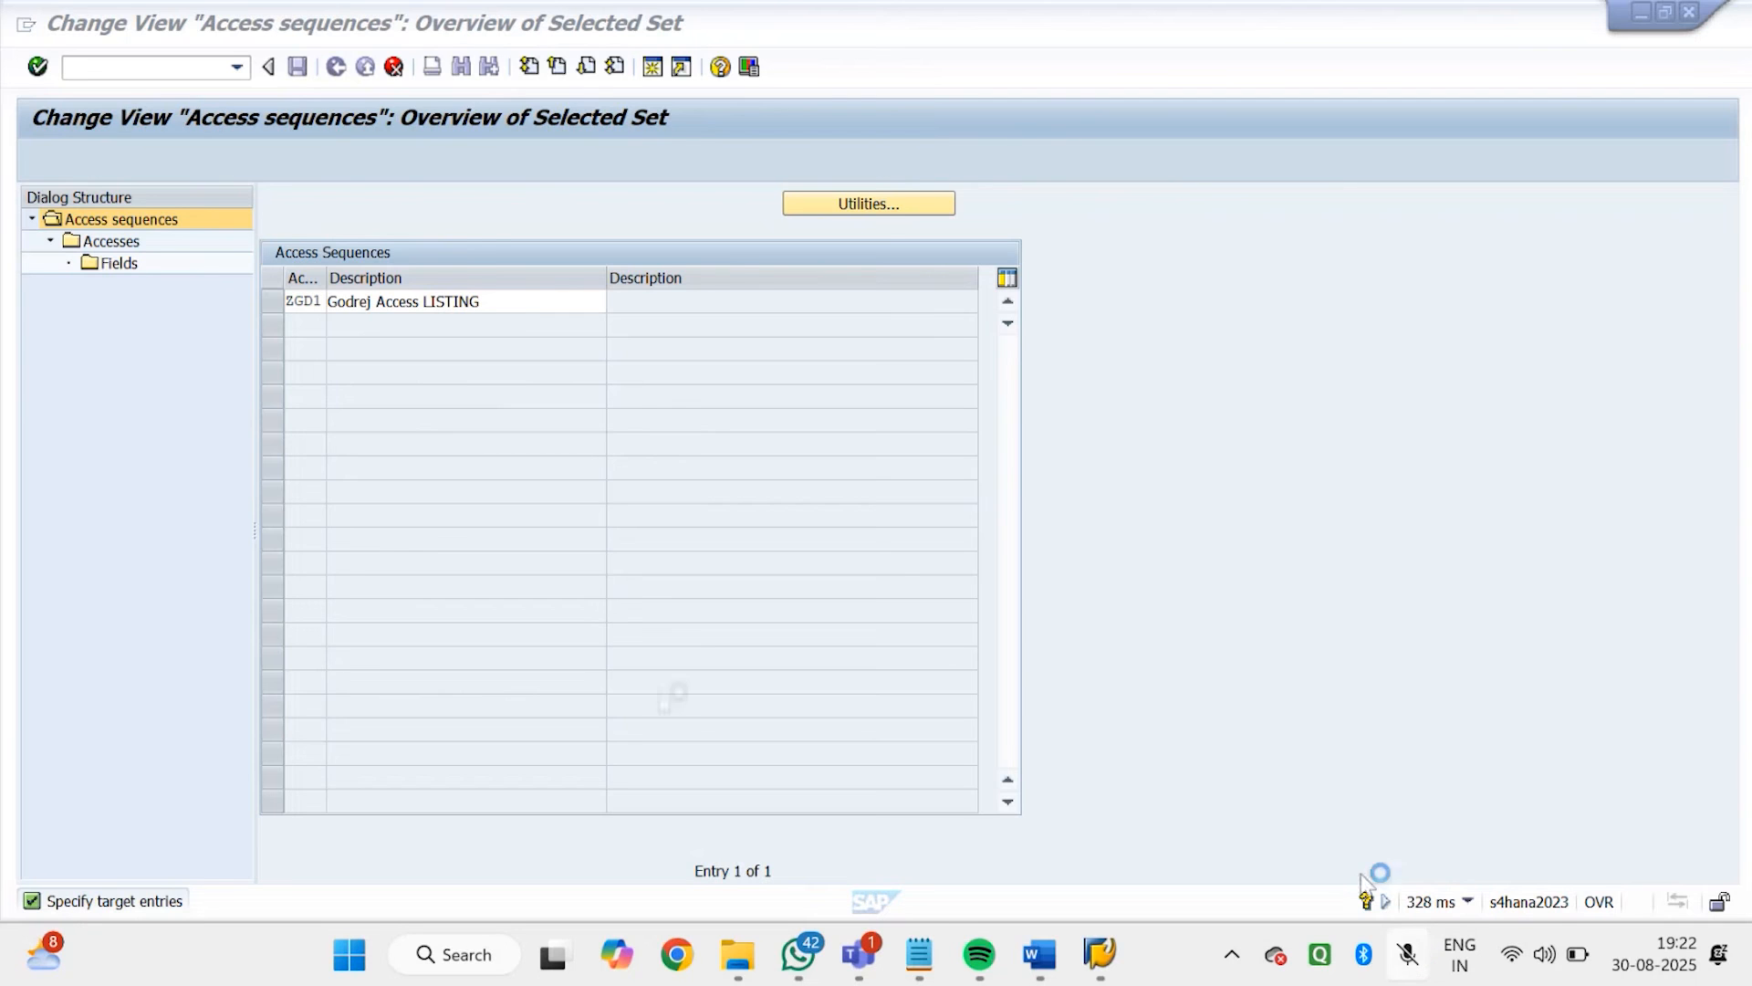
Correct the ZGD1 description to "Godrej Access Listing" and copy the sequence with all dependent entries
{"action": "left_click", "coordinate": [526, 305]}
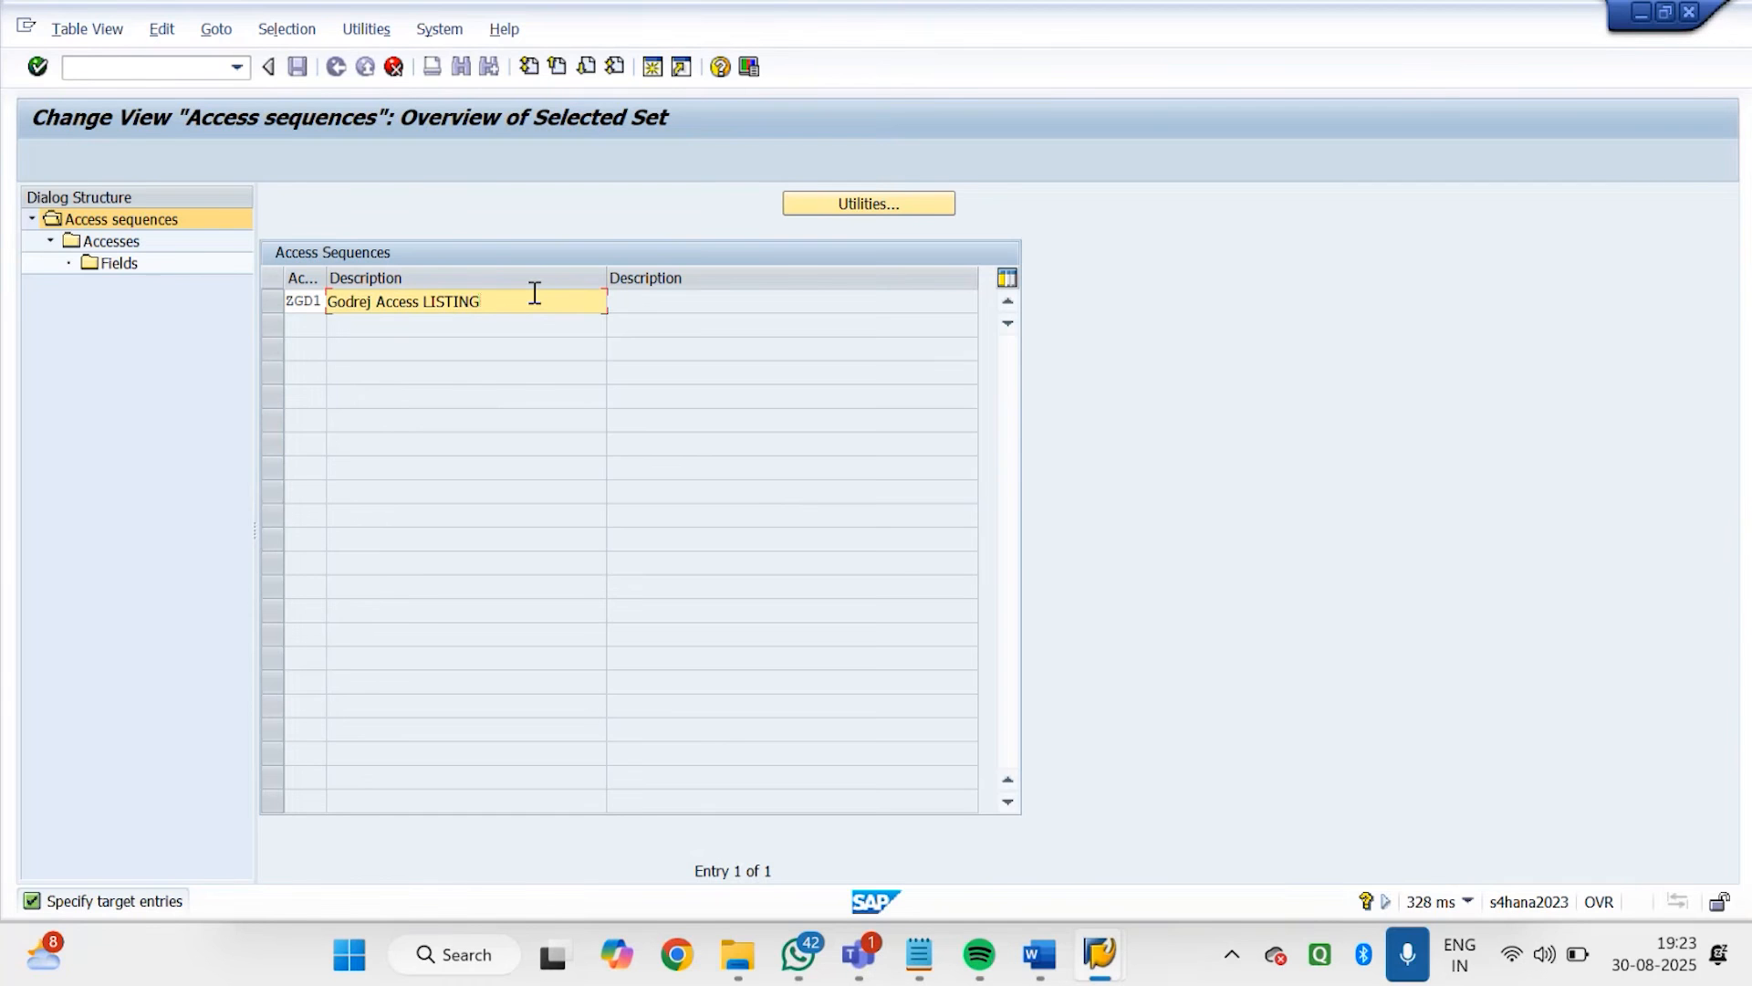
{"action": "key", "text": "BackSpace"}
{"action": "key", "text": "BackSpace"}
{"action": "key", "text": "BackSpace"}
{"action": "key", "text": "BackSpace"}
{"action": "key", "text": "BackSpace"}
{"action": "key", "text": "BackSpace"}
{"action": "type", "text": "I"}
{"action": "key", "text": "BackSpace"}
{"action": "type", "text": "isting"}
{"action": "key", "text": "Return"}
{"action": "left_click", "coordinate": [745, 392]}
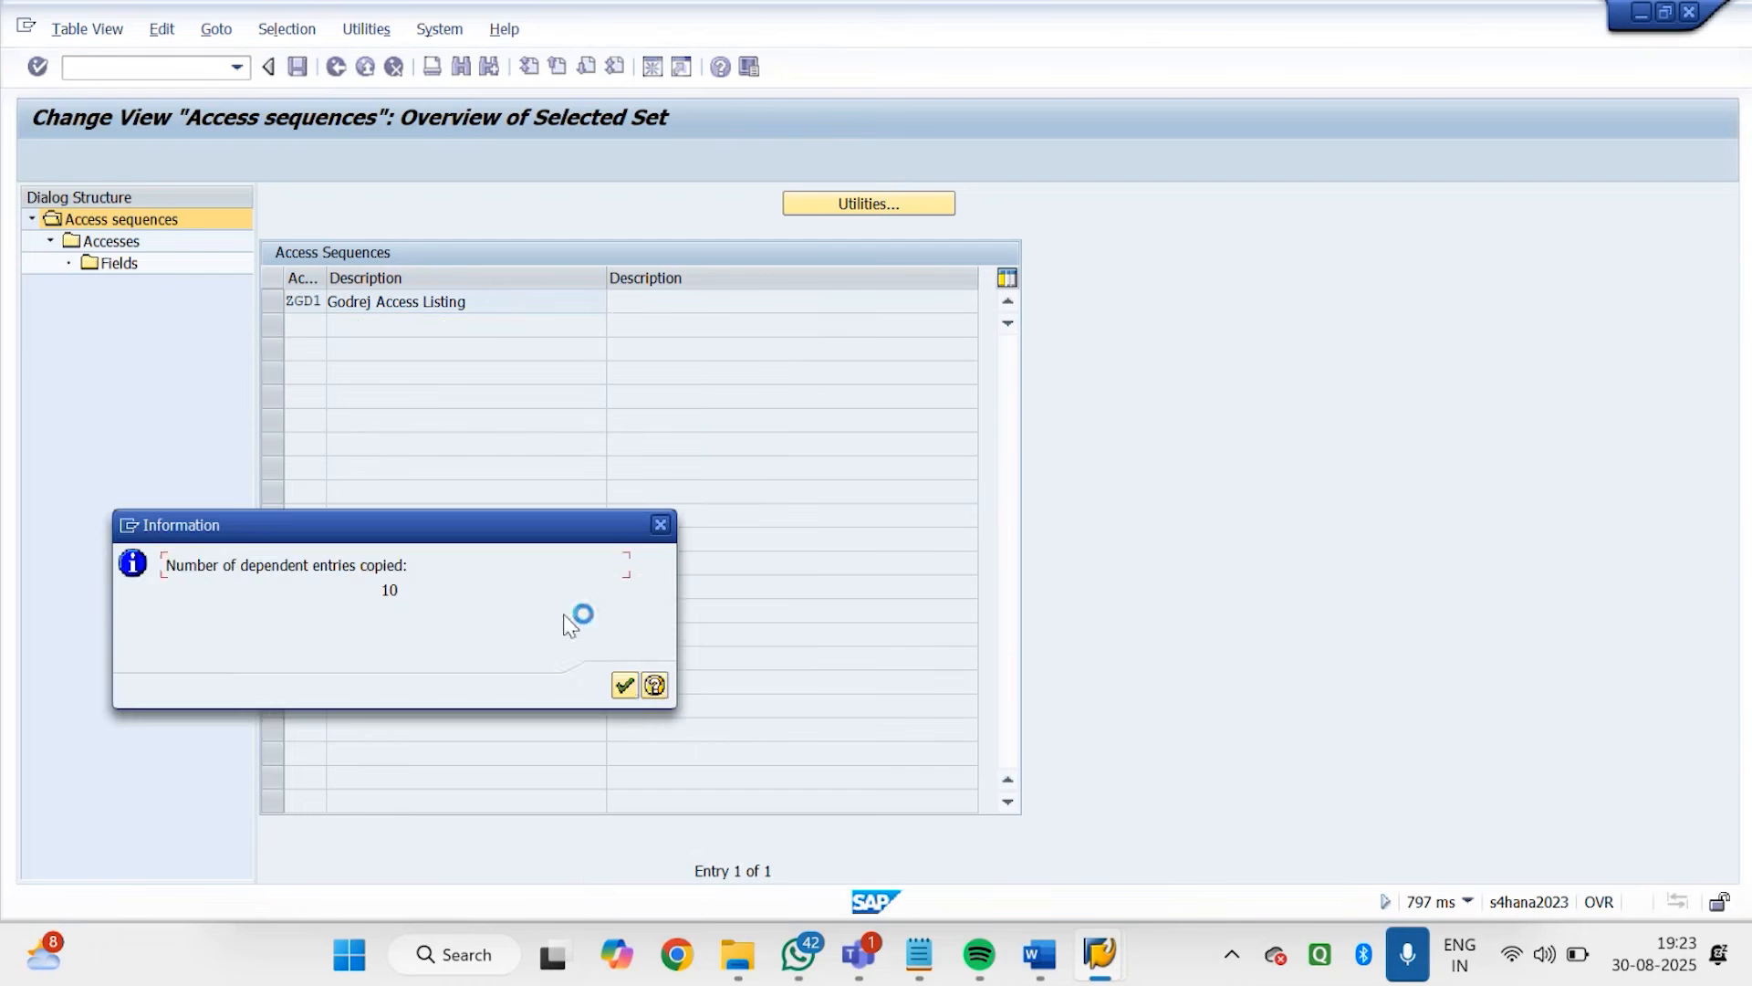
{"action": "left_click", "coordinate": [625, 686]}
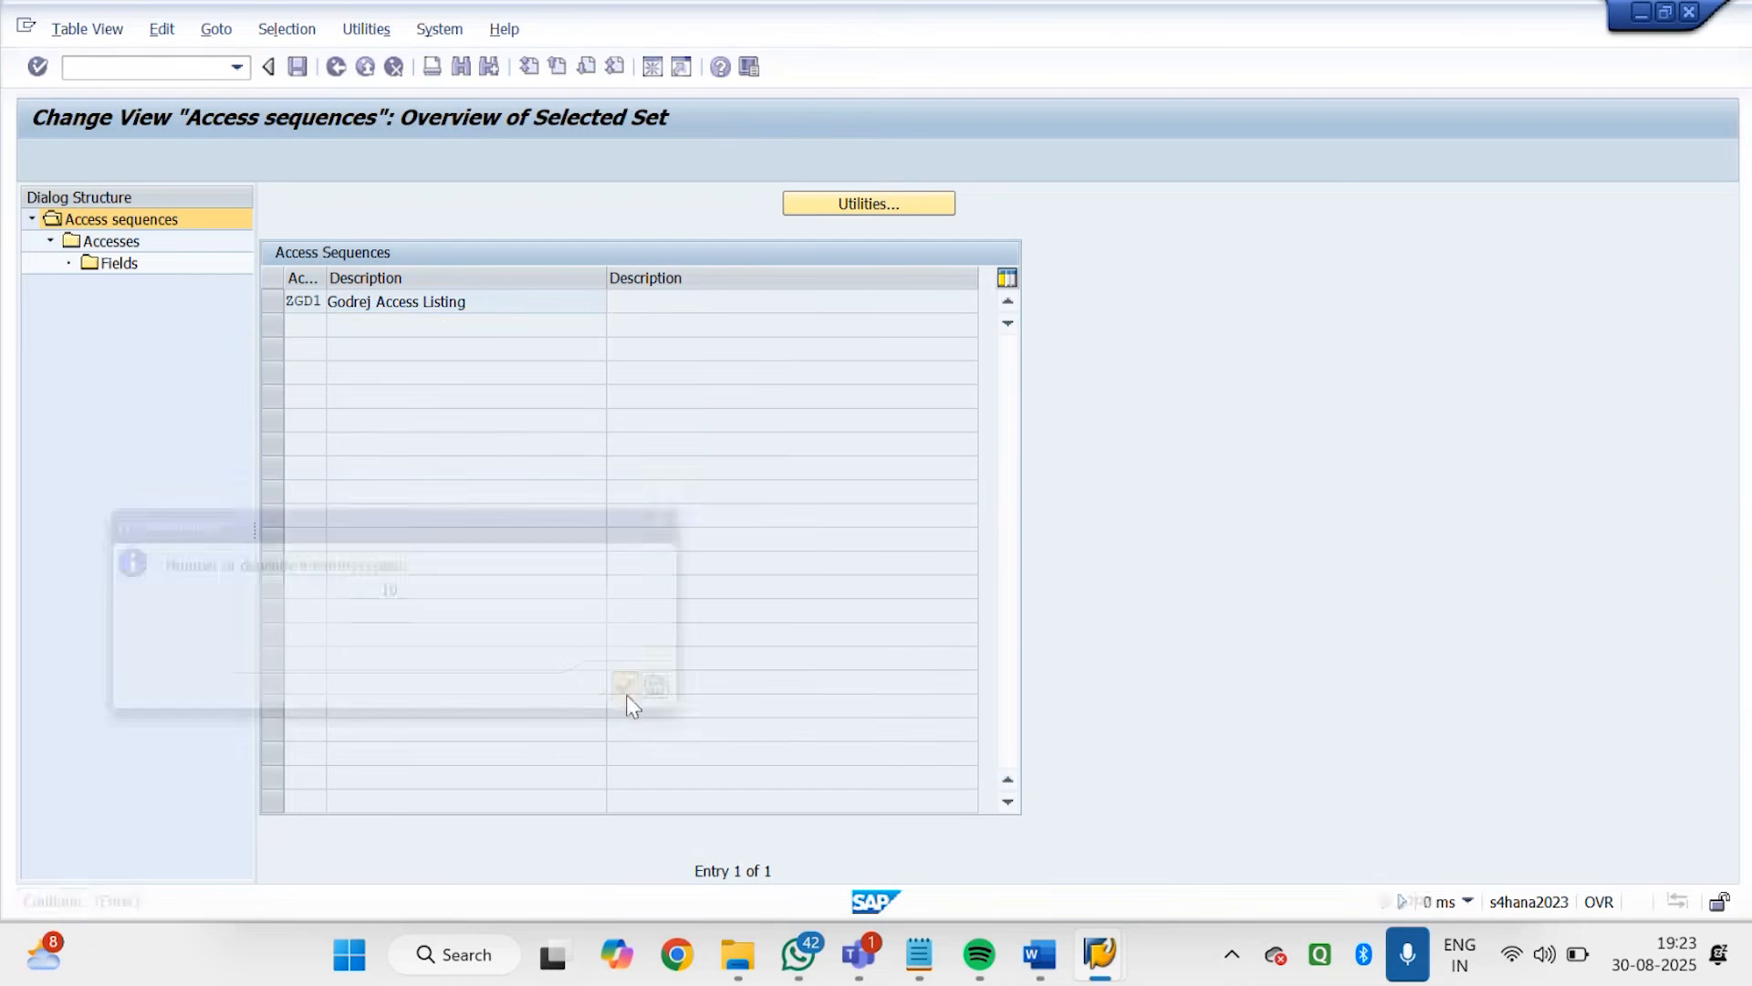
Check the accesses of ZGD1, save the new sequence in the proposed workbench request and return to the IMG structure
{"action": "left_click", "coordinate": [272, 301]}
{"action": "double_click", "coordinate": [106, 244]}
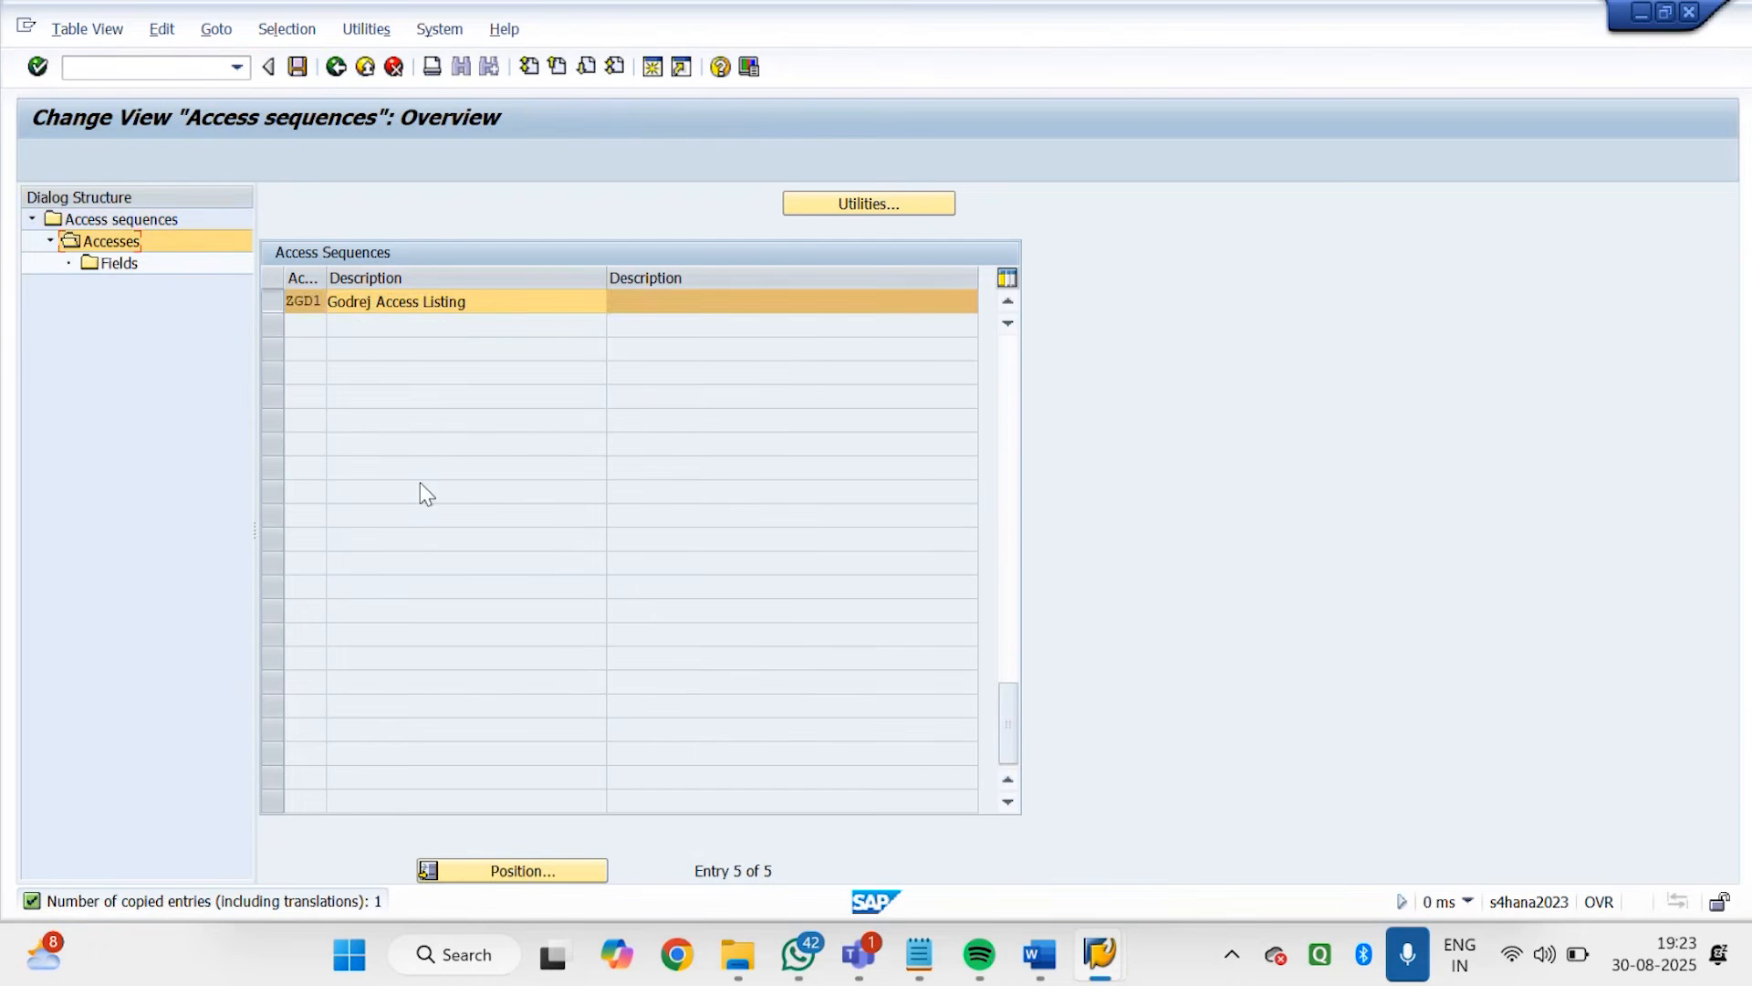
{"action": "left_click", "coordinate": [297, 68]}
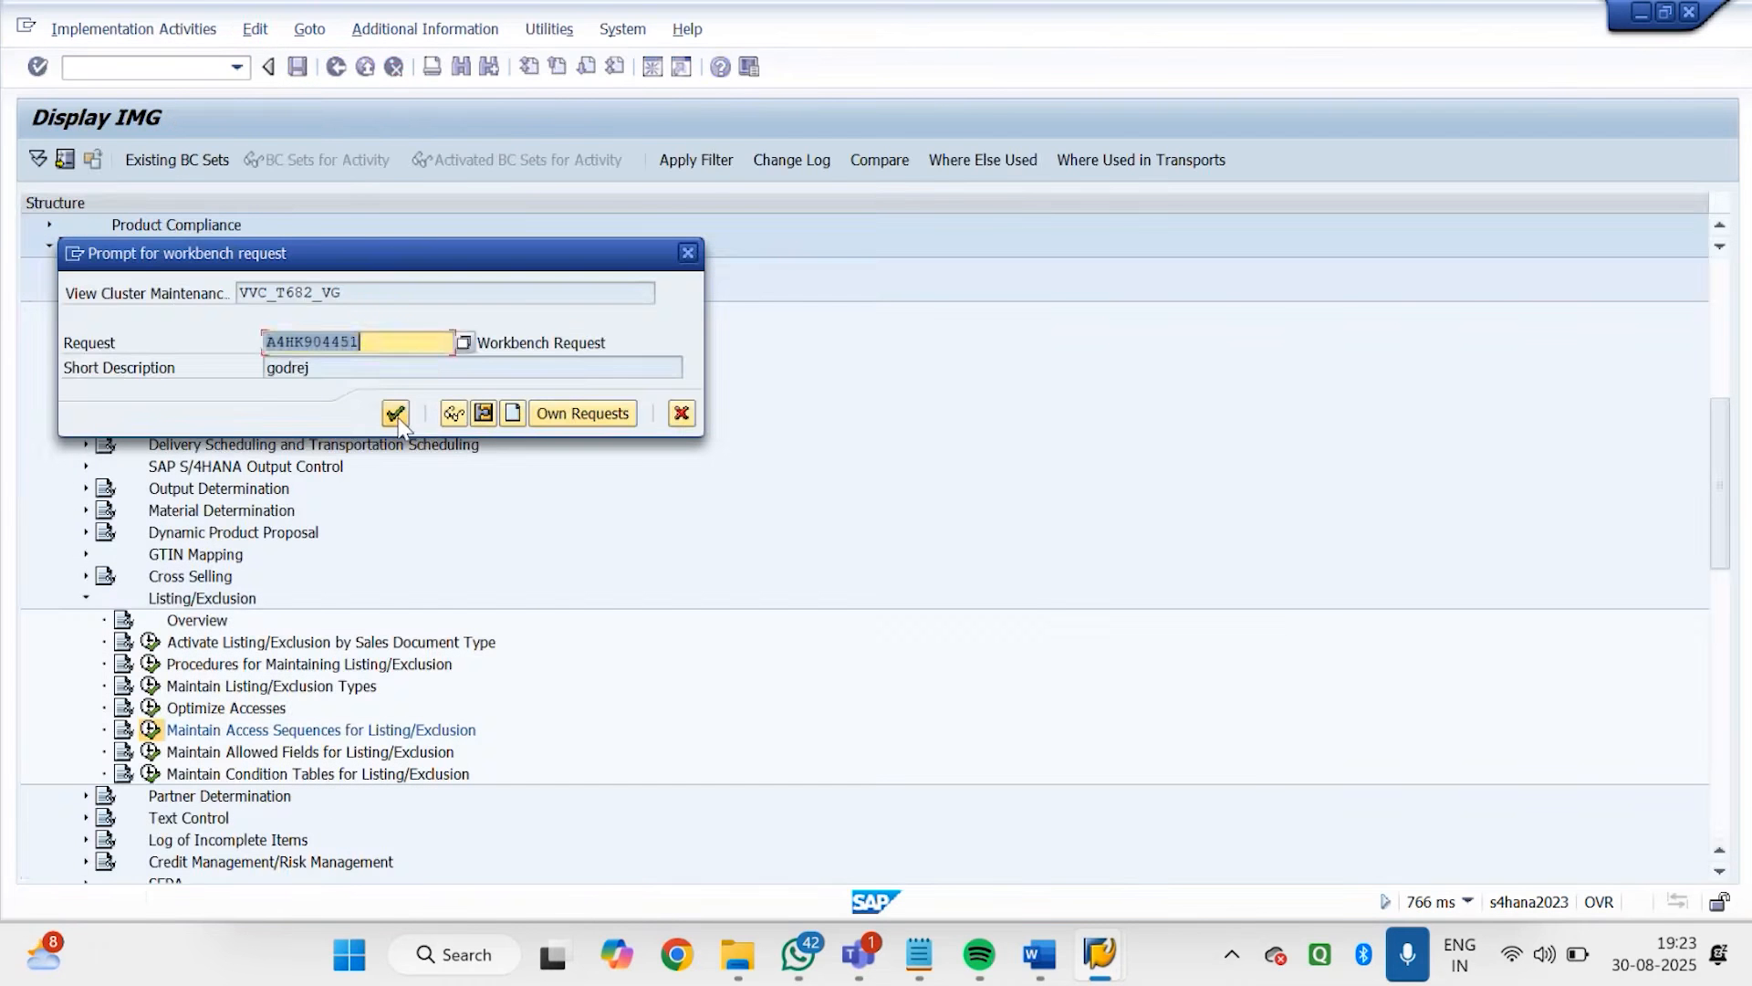
{"action": "left_click", "coordinate": [396, 415]}
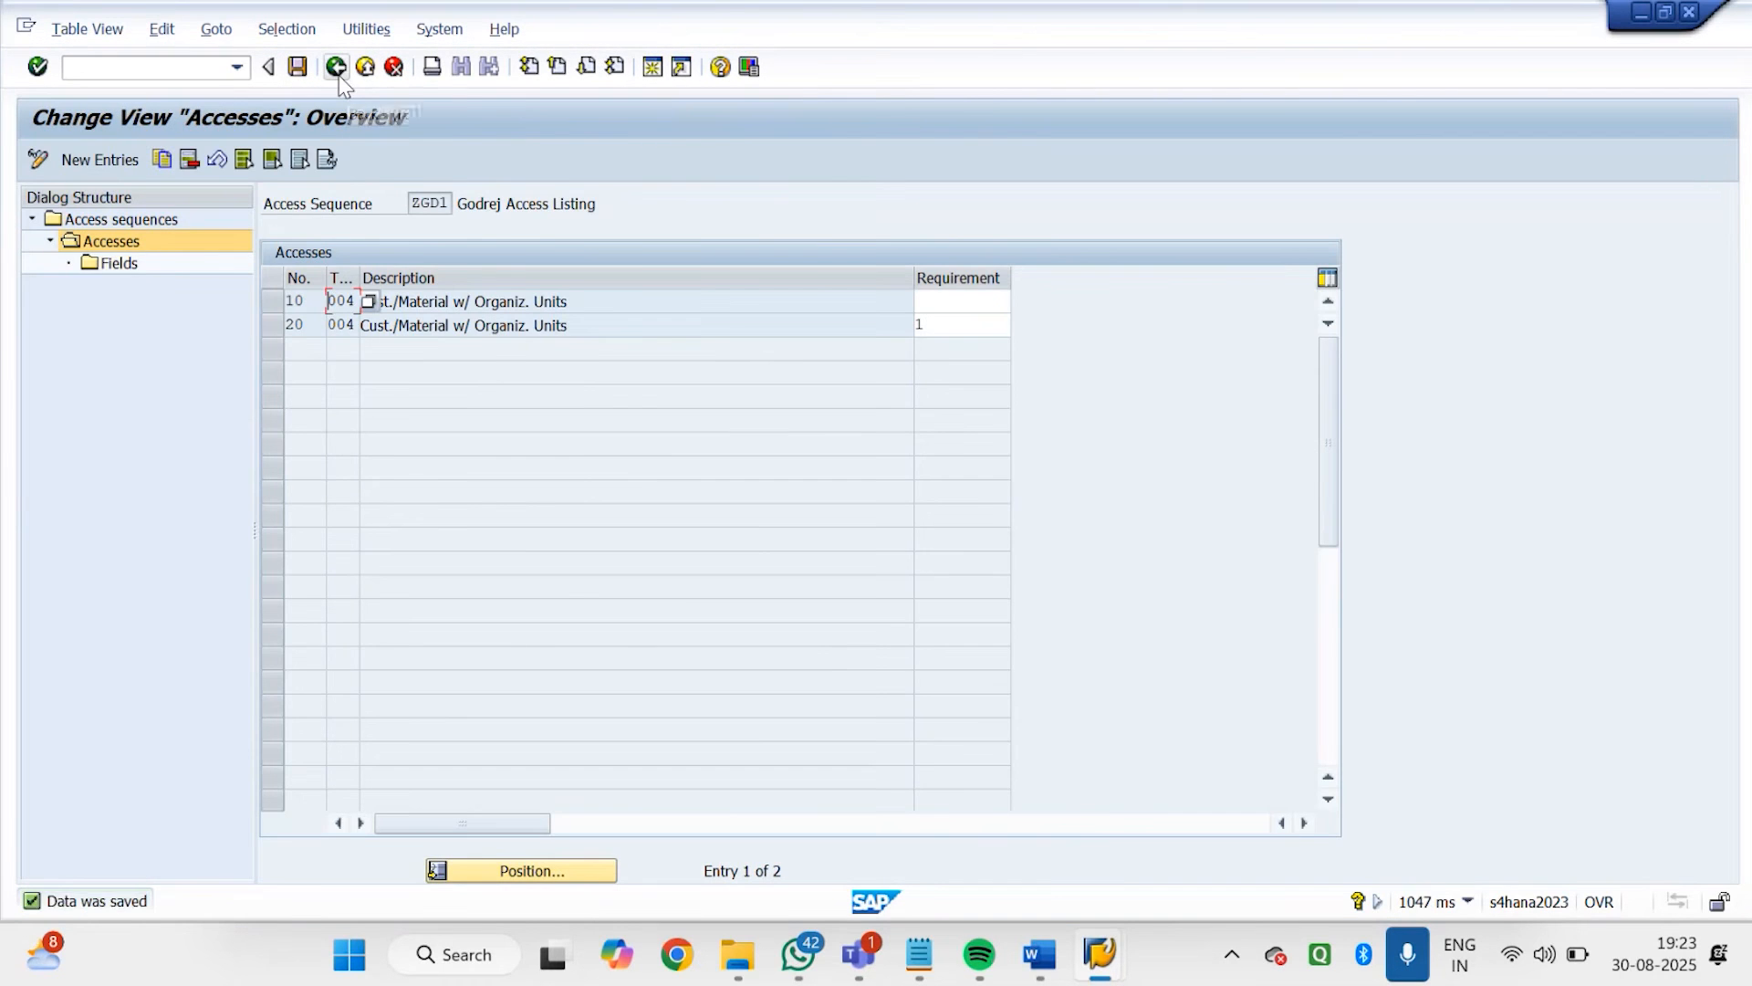
{"action": "left_click", "coordinate": [337, 68]}
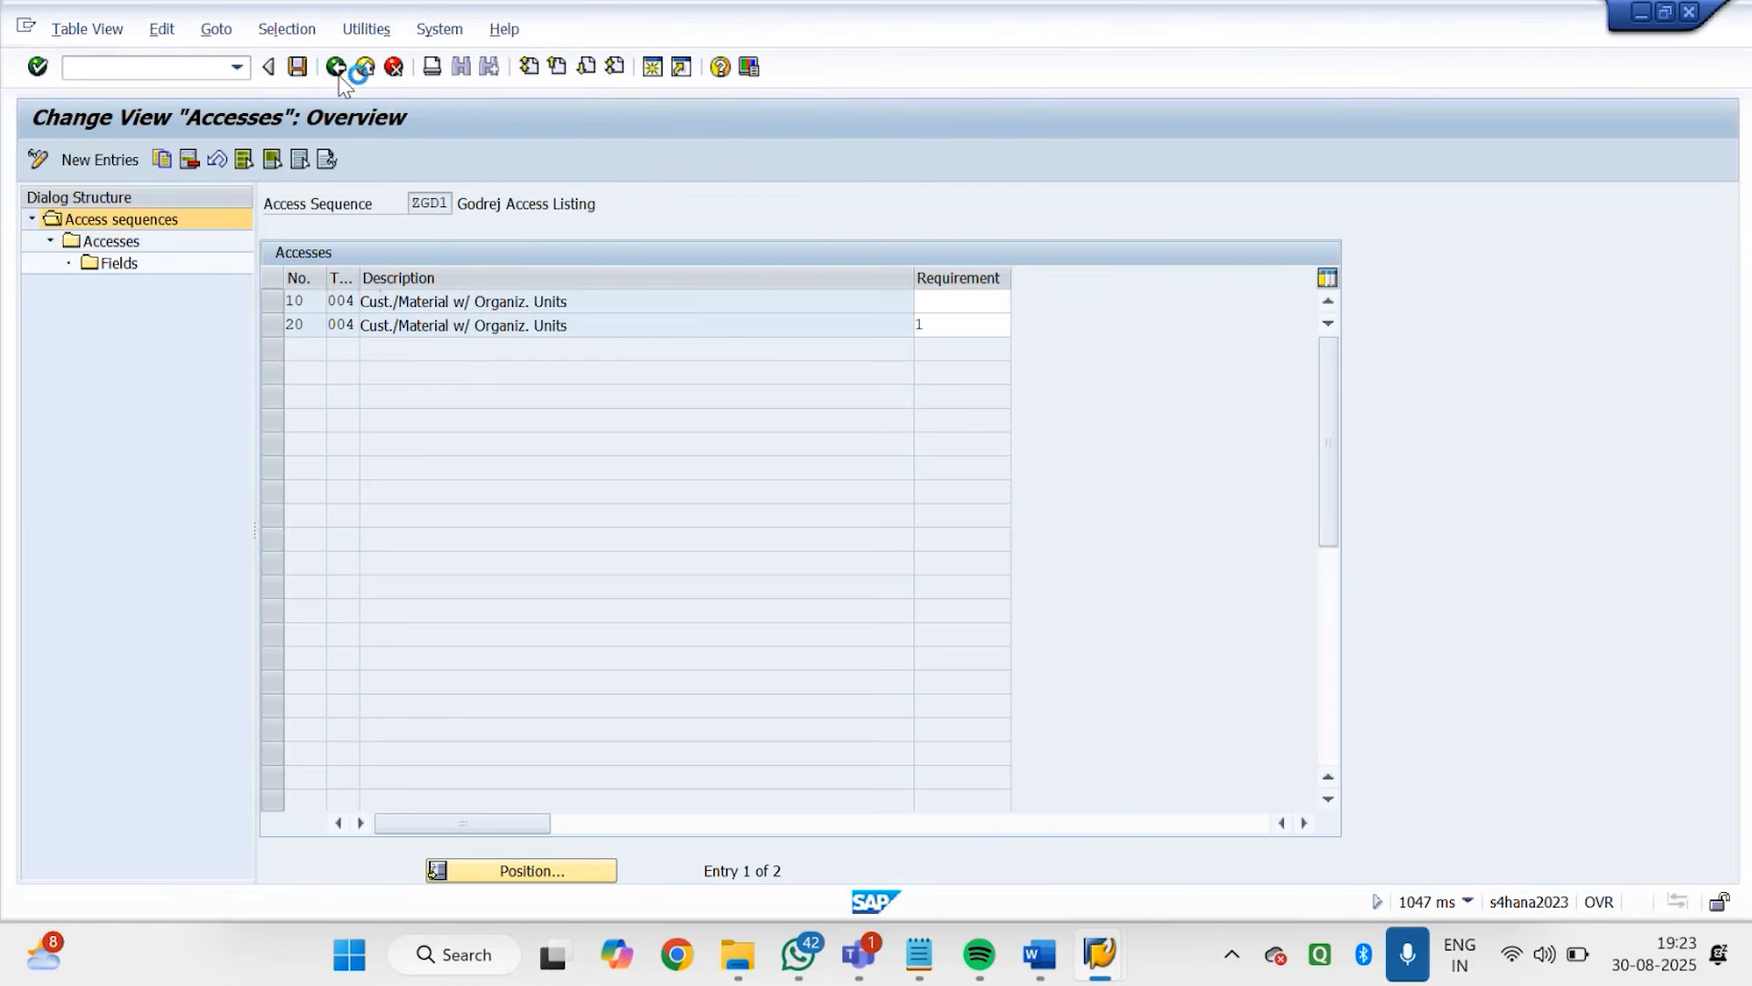
{"action": "left_click", "coordinate": [337, 69]}
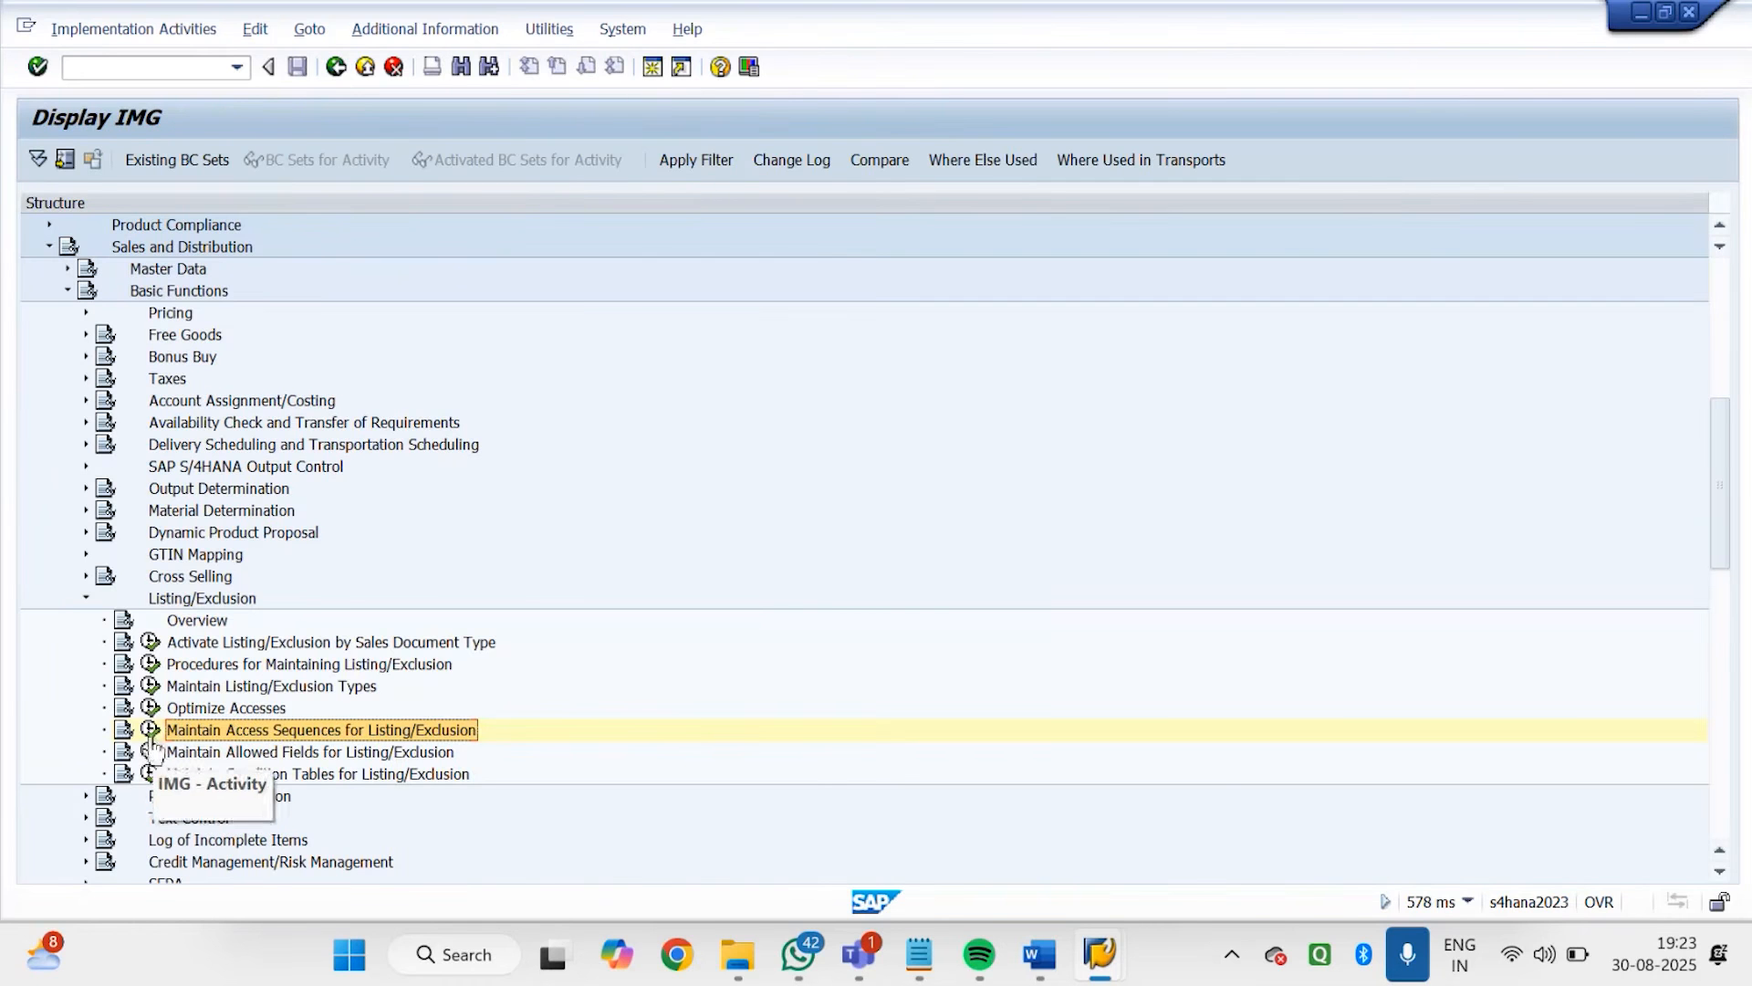
Reopen the access sequences for listing/exclusion and start copying B002 Exclusion With Organiz. Units under the key ZGD2
{"action": "left_click", "coordinate": [150, 729]}
{"action": "left_click", "coordinate": [624, 661]}
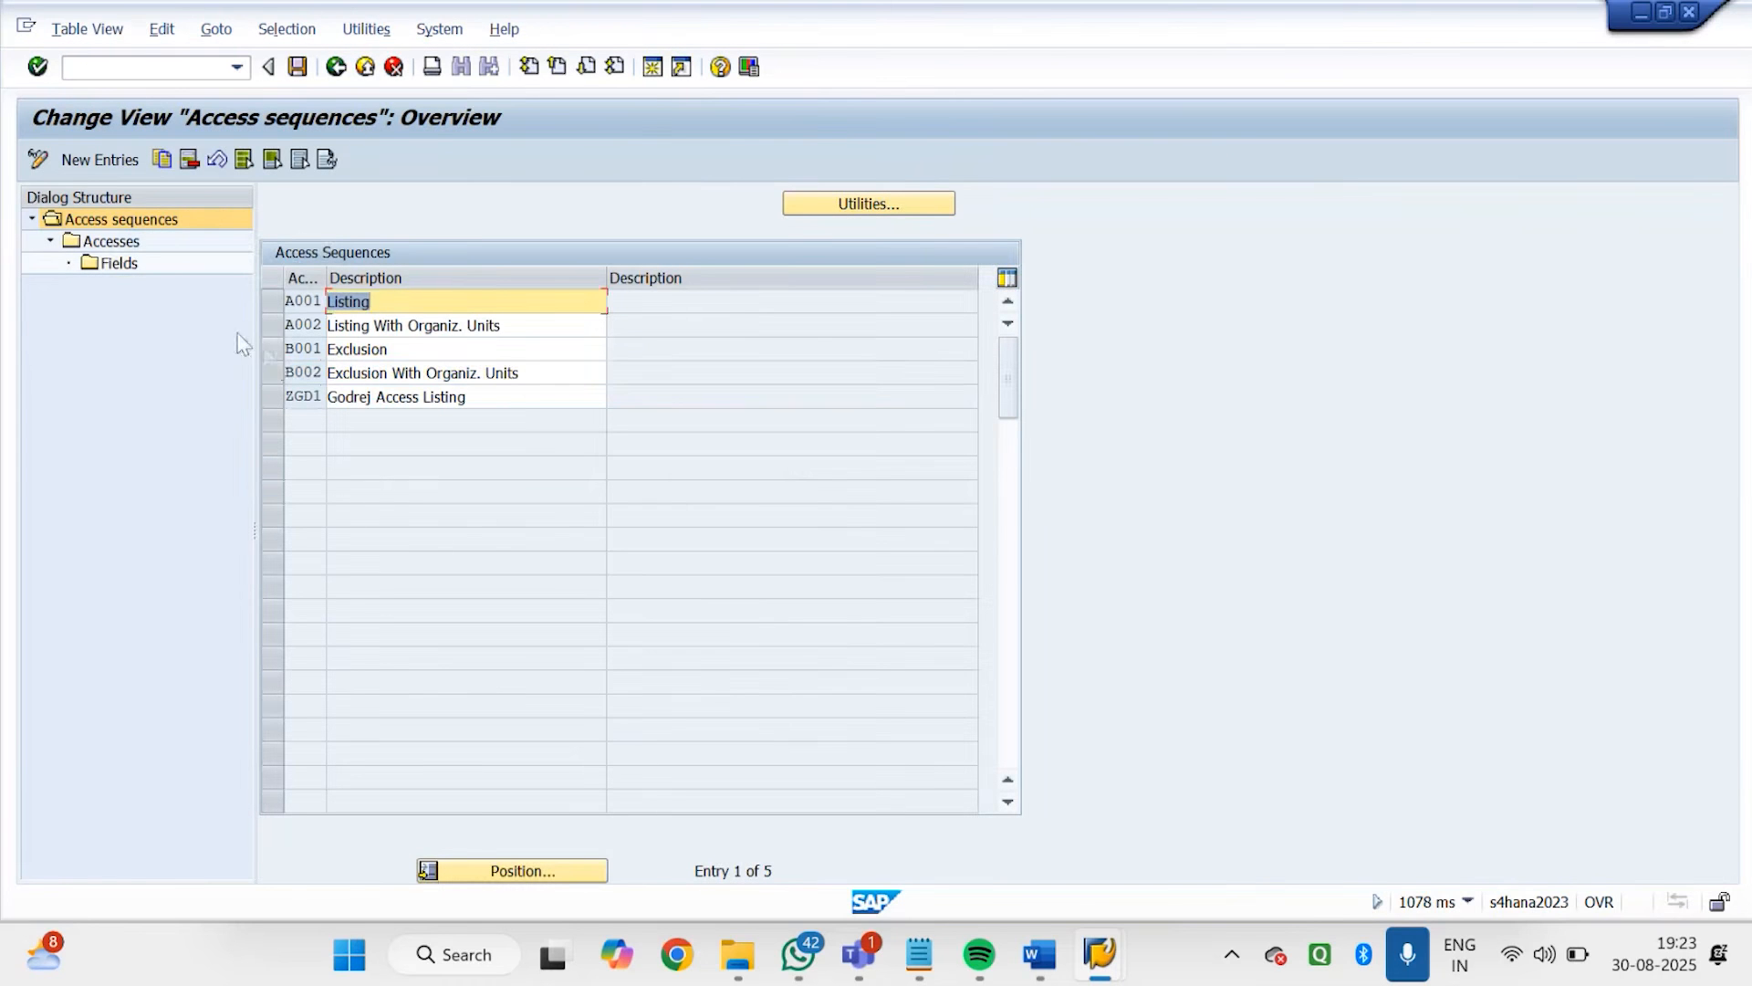
{"action": "left_click", "coordinate": [273, 372]}
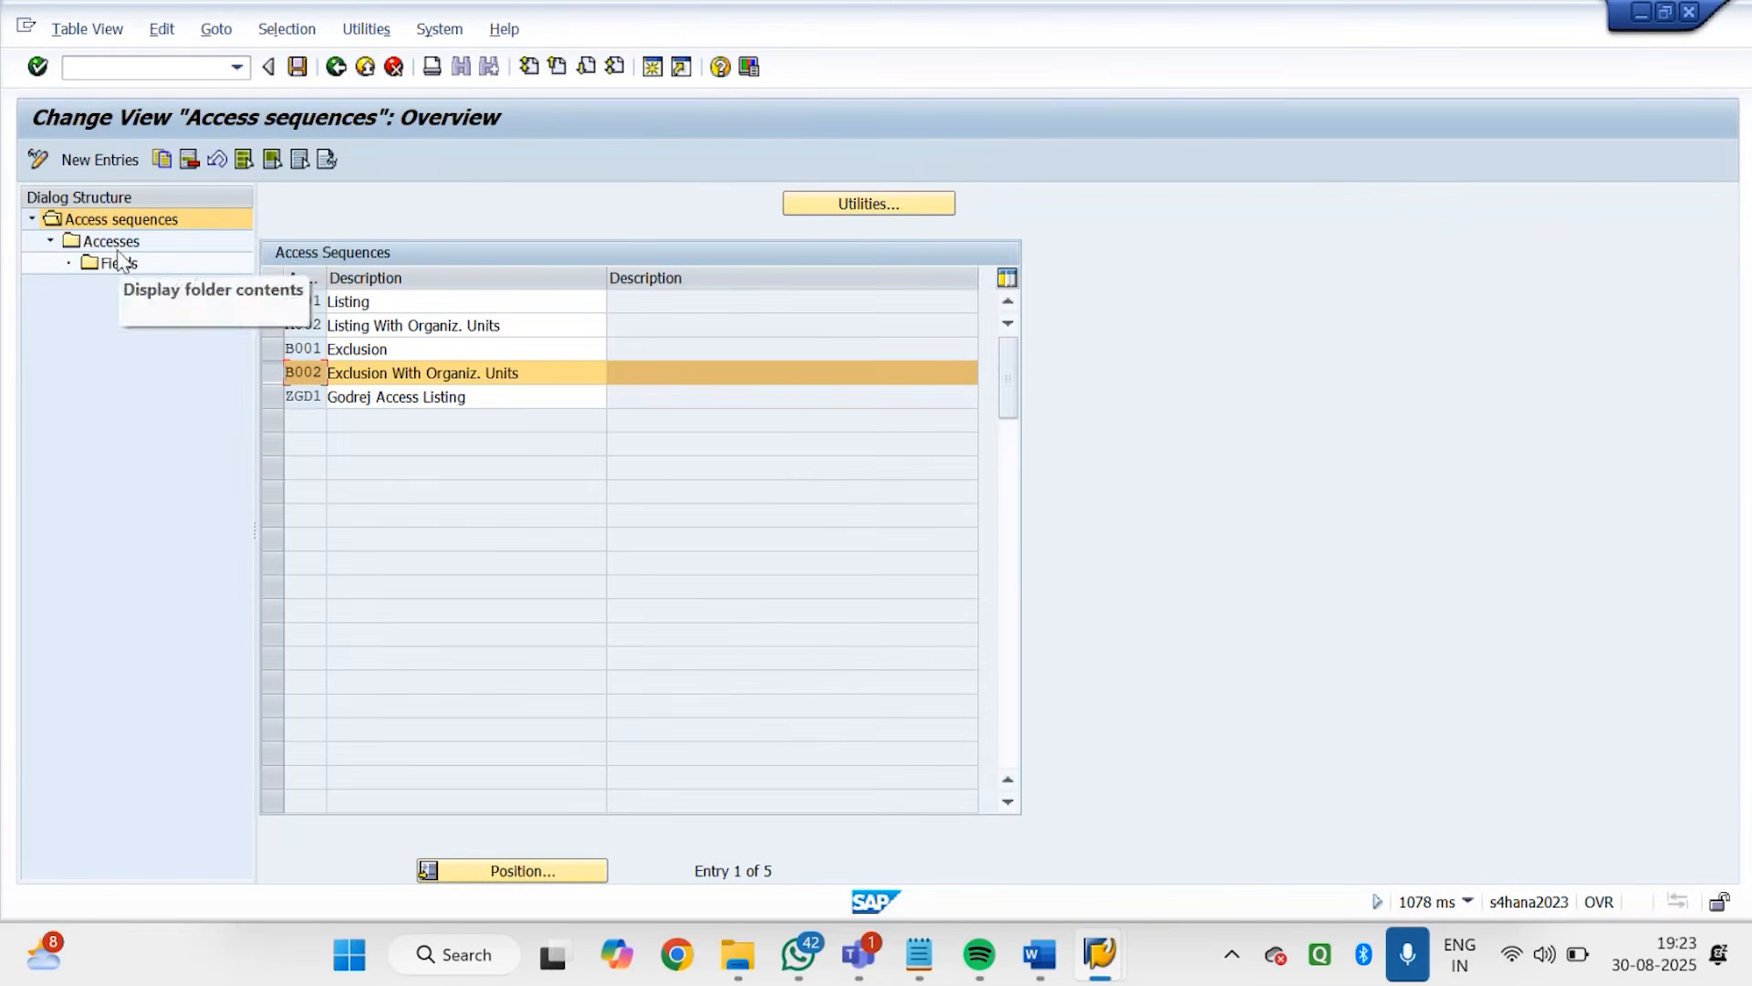
{"action": "left_click", "coordinate": [166, 159]}
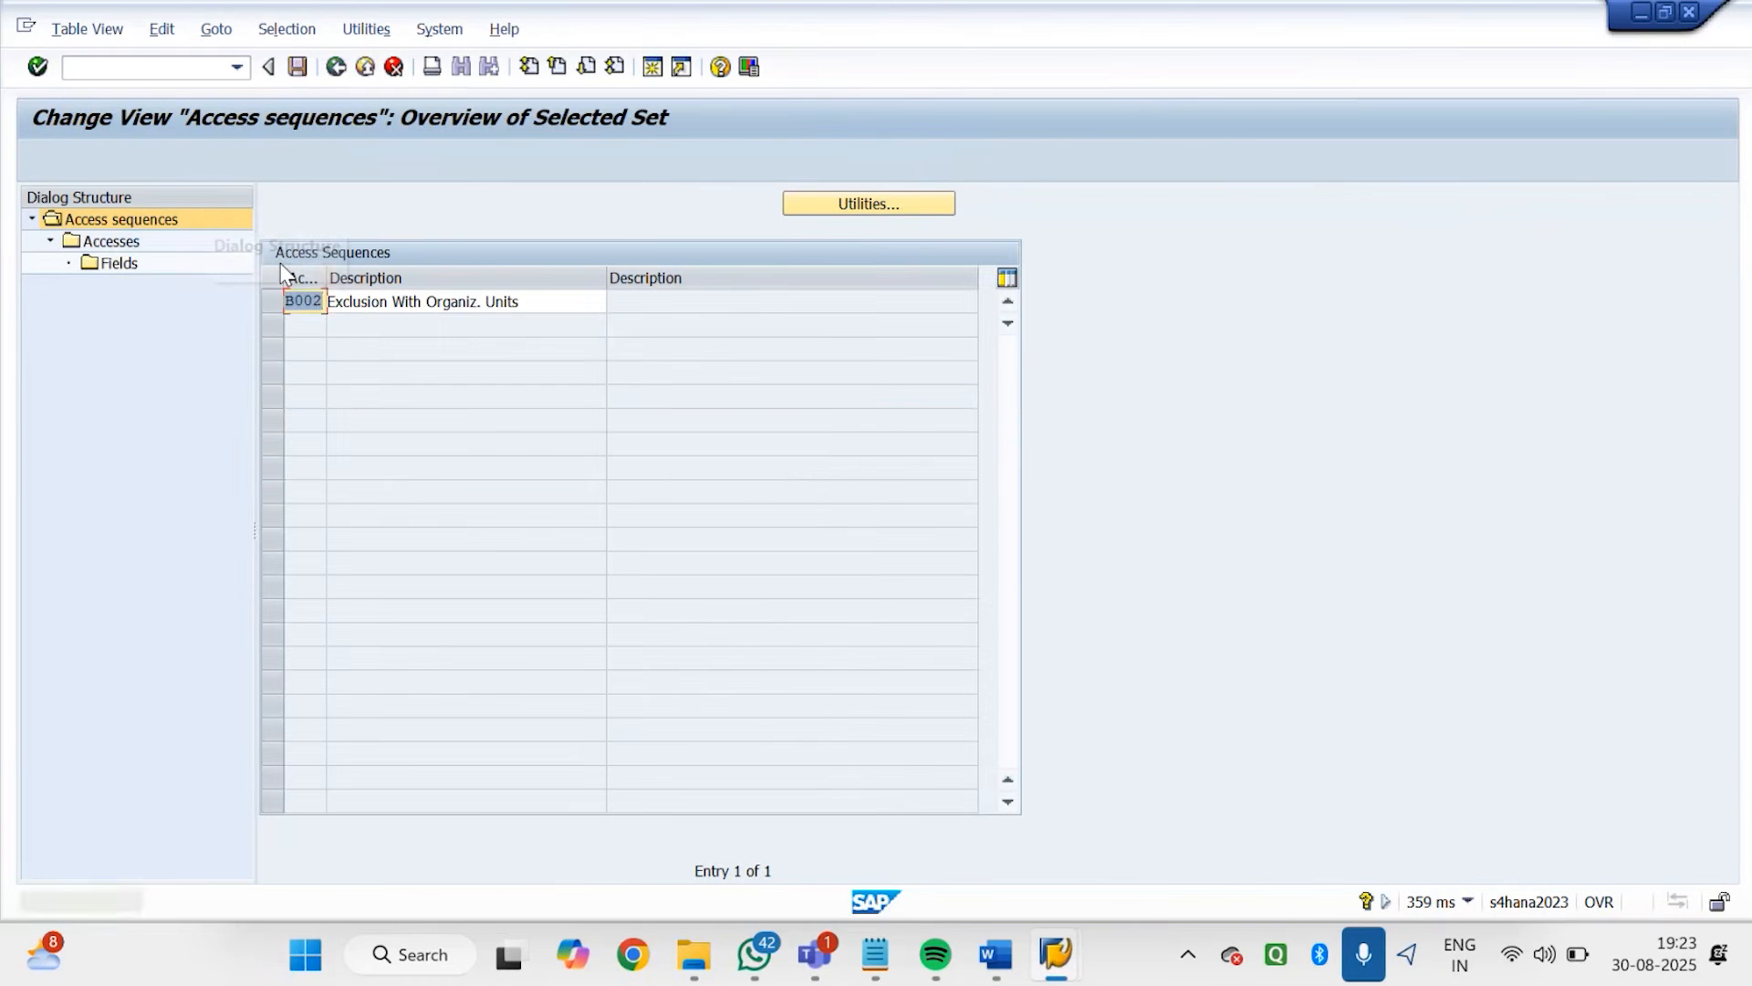
{"action": "type", "text": "z"}
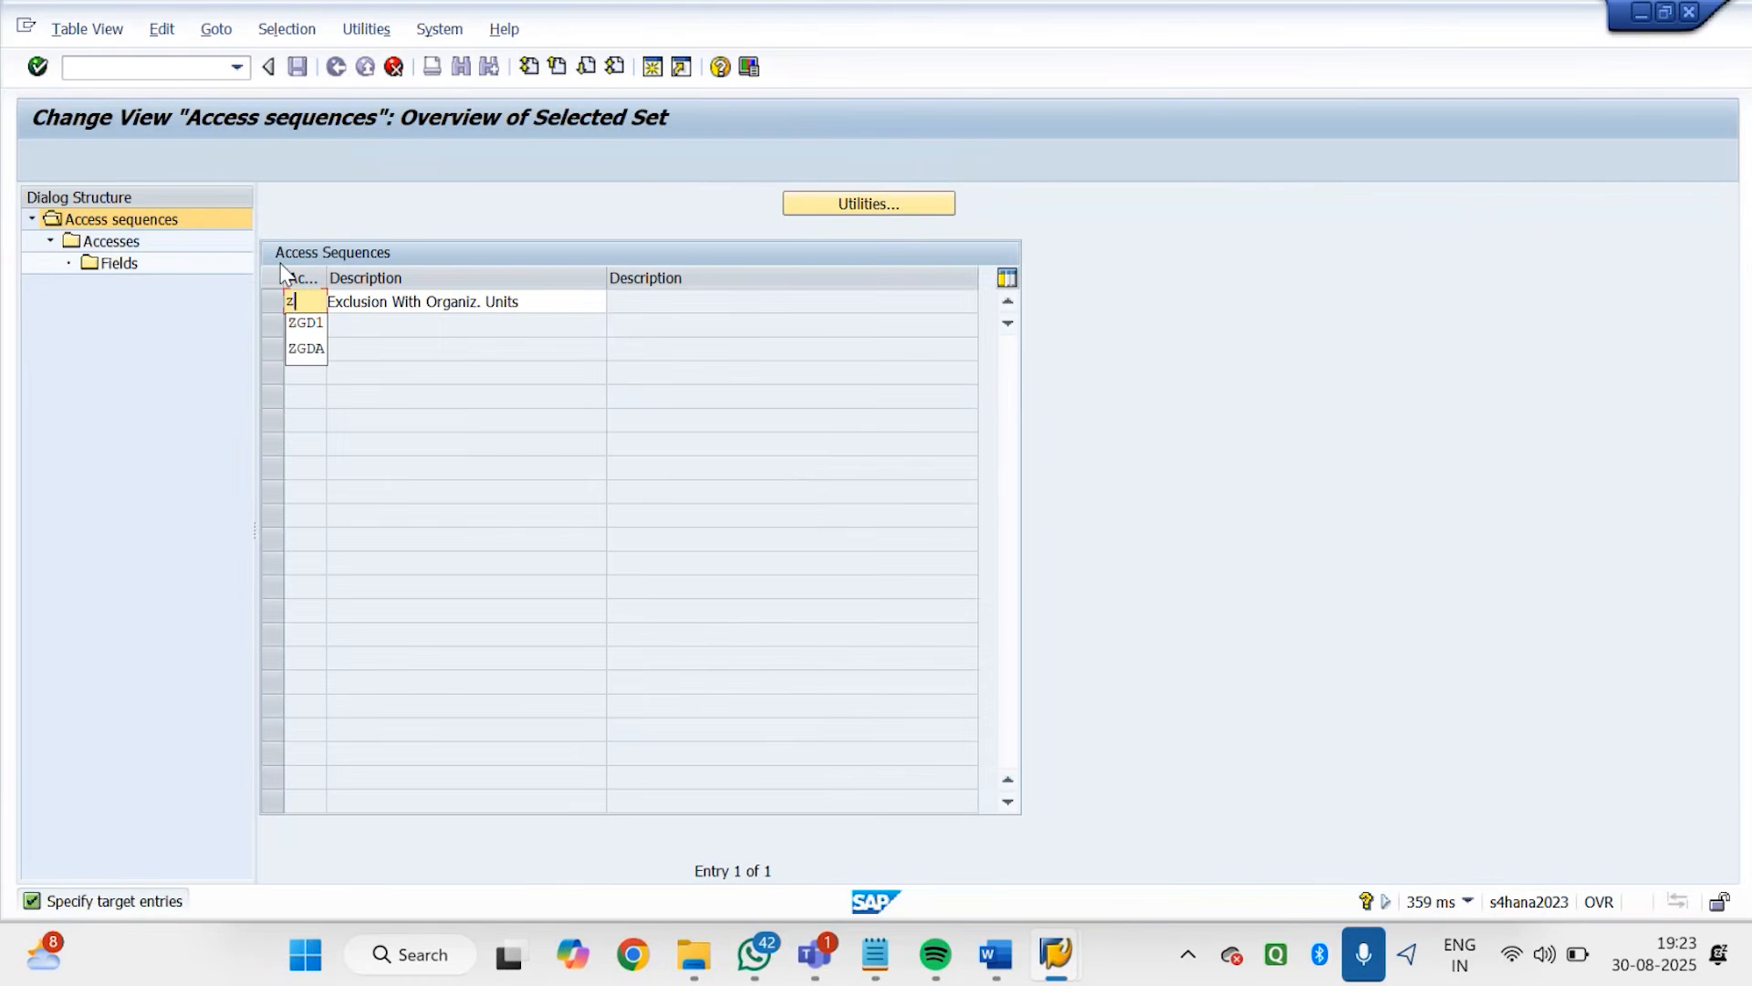
{"action": "left_click", "coordinate": [307, 324]}
{"action": "type", "text": "2"}
{"action": "key", "text": "Tab"}
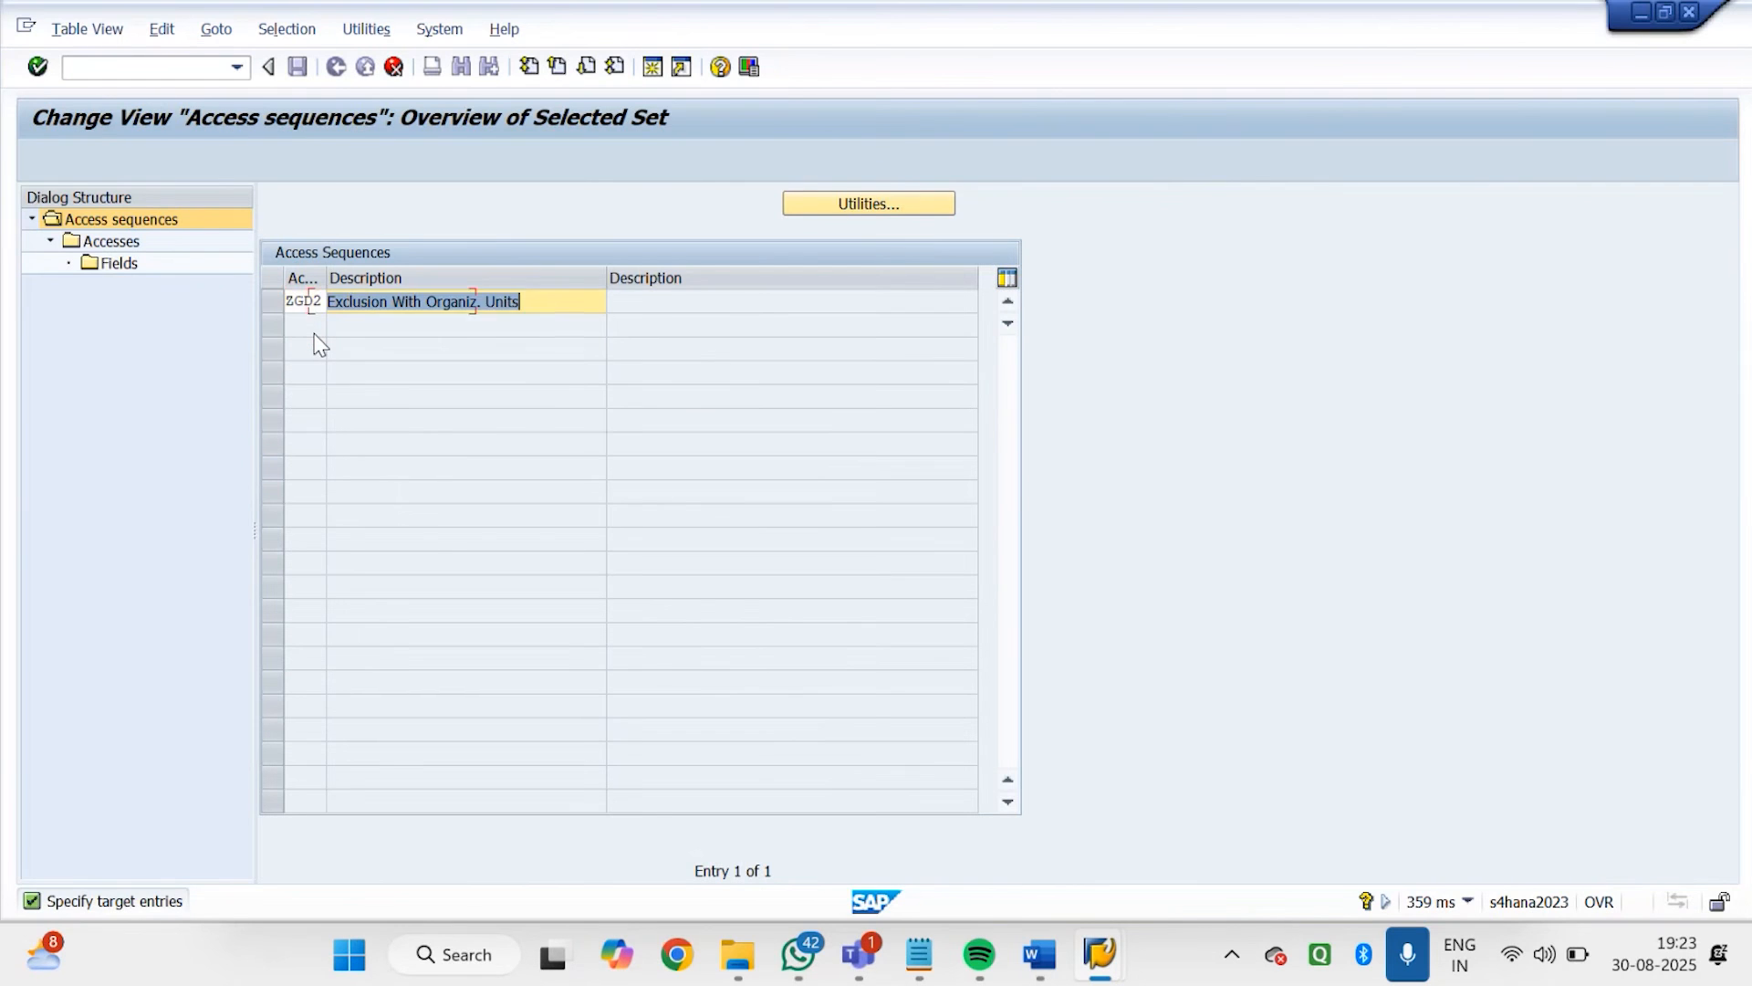
Describe ZGD2 as "Godrej Access Exclusion" and copy the sequence with all dependent entries
{"action": "type", "text": "g"}
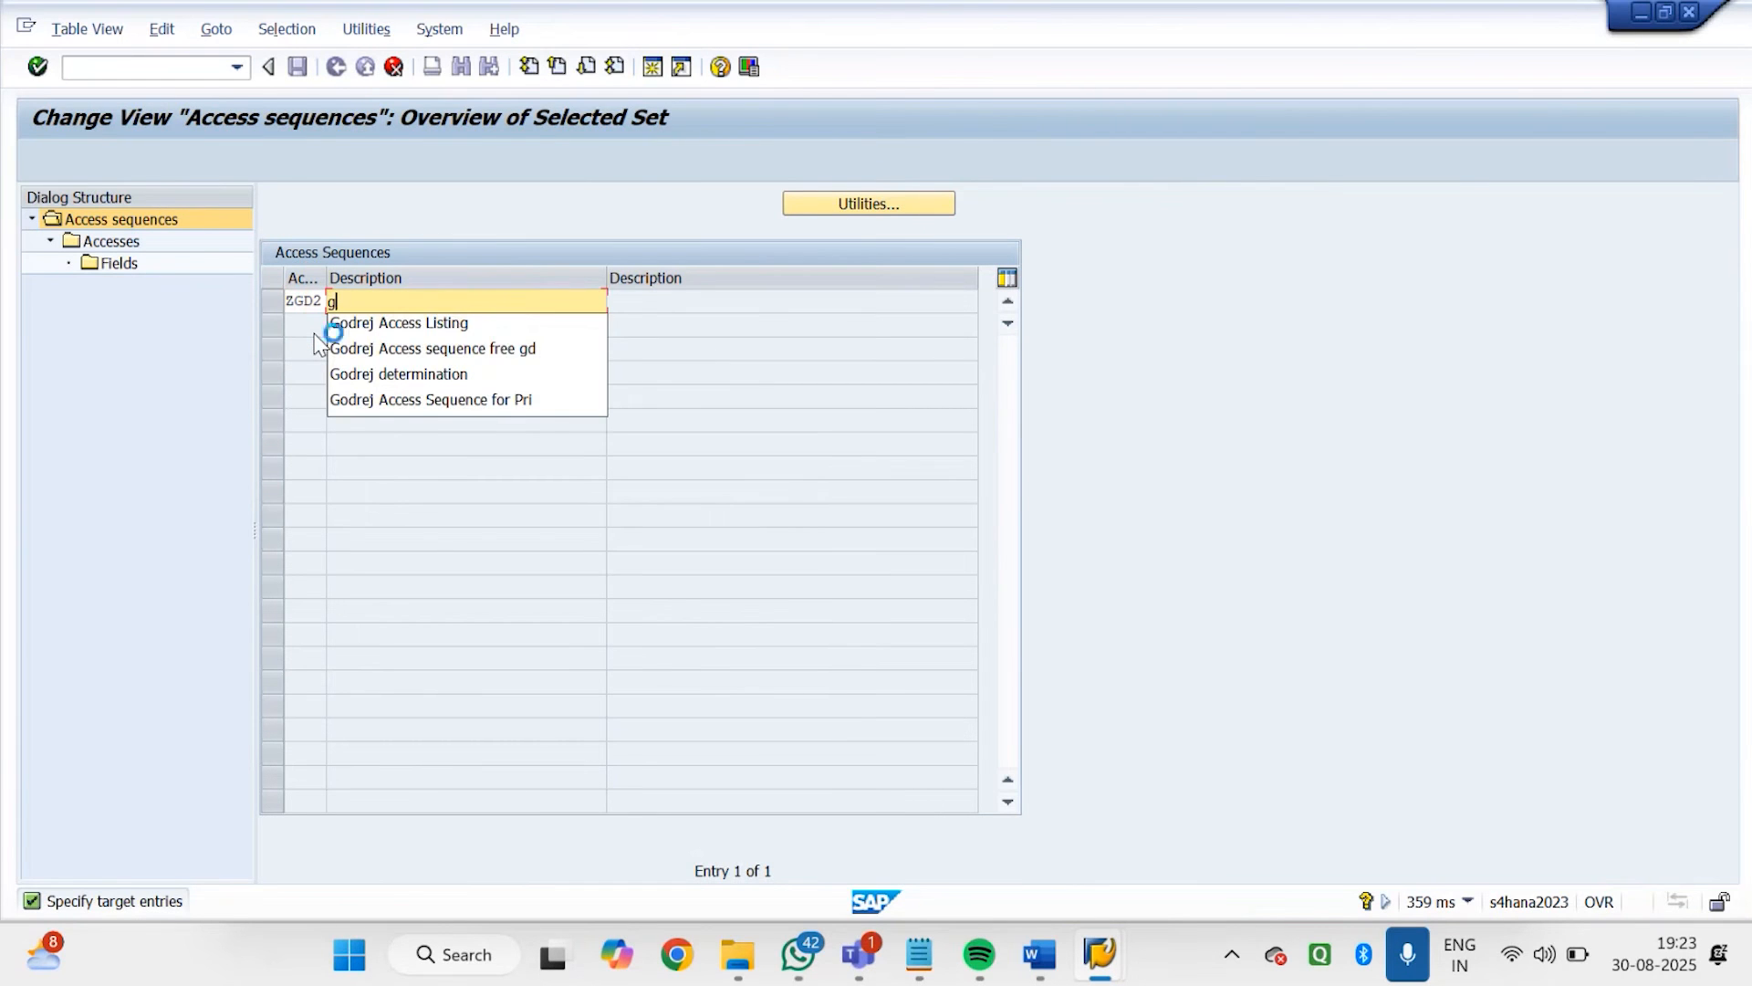
{"action": "left_click", "coordinate": [417, 329]}
{"action": "key", "text": "BackSpace"}
{"action": "key", "text": "BackSpace"}
{"action": "key", "text": "BackSpace"}
{"action": "key", "text": "BackSpace"}
{"action": "key", "text": "BackSpace"}
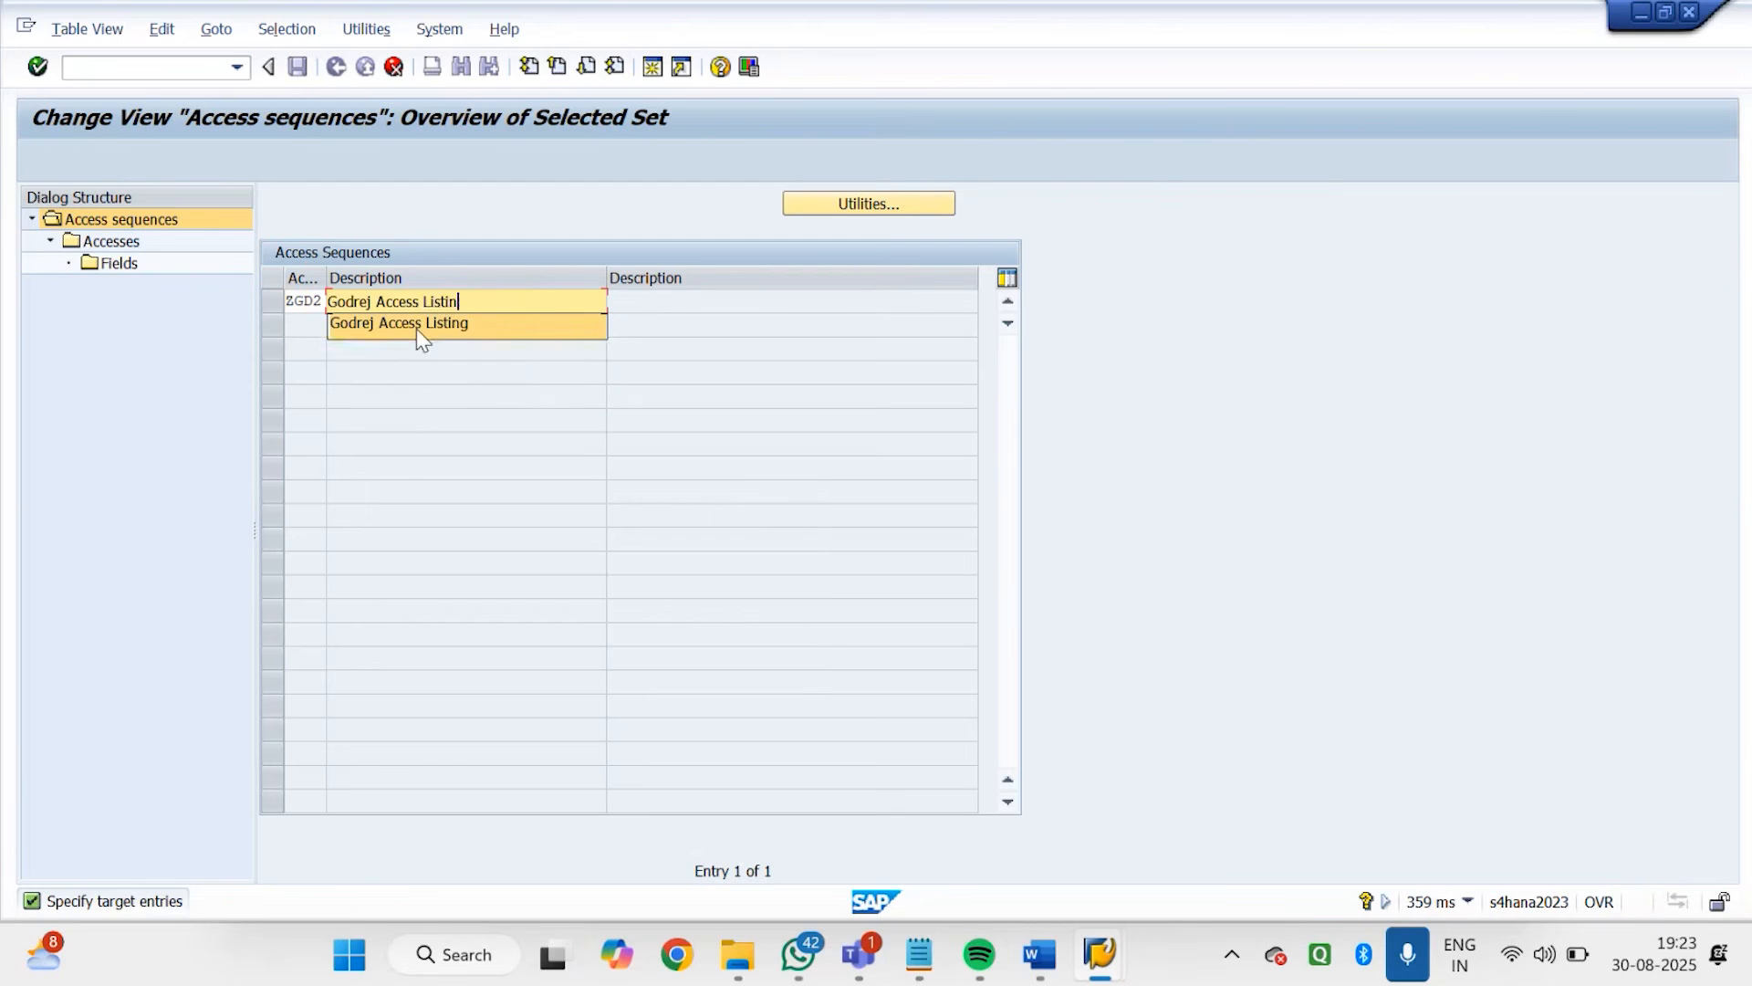
{"action": "key", "text": "BackSpace"}
{"action": "key", "text": "BackSpace"}
{"action": "type", "text": "e"}
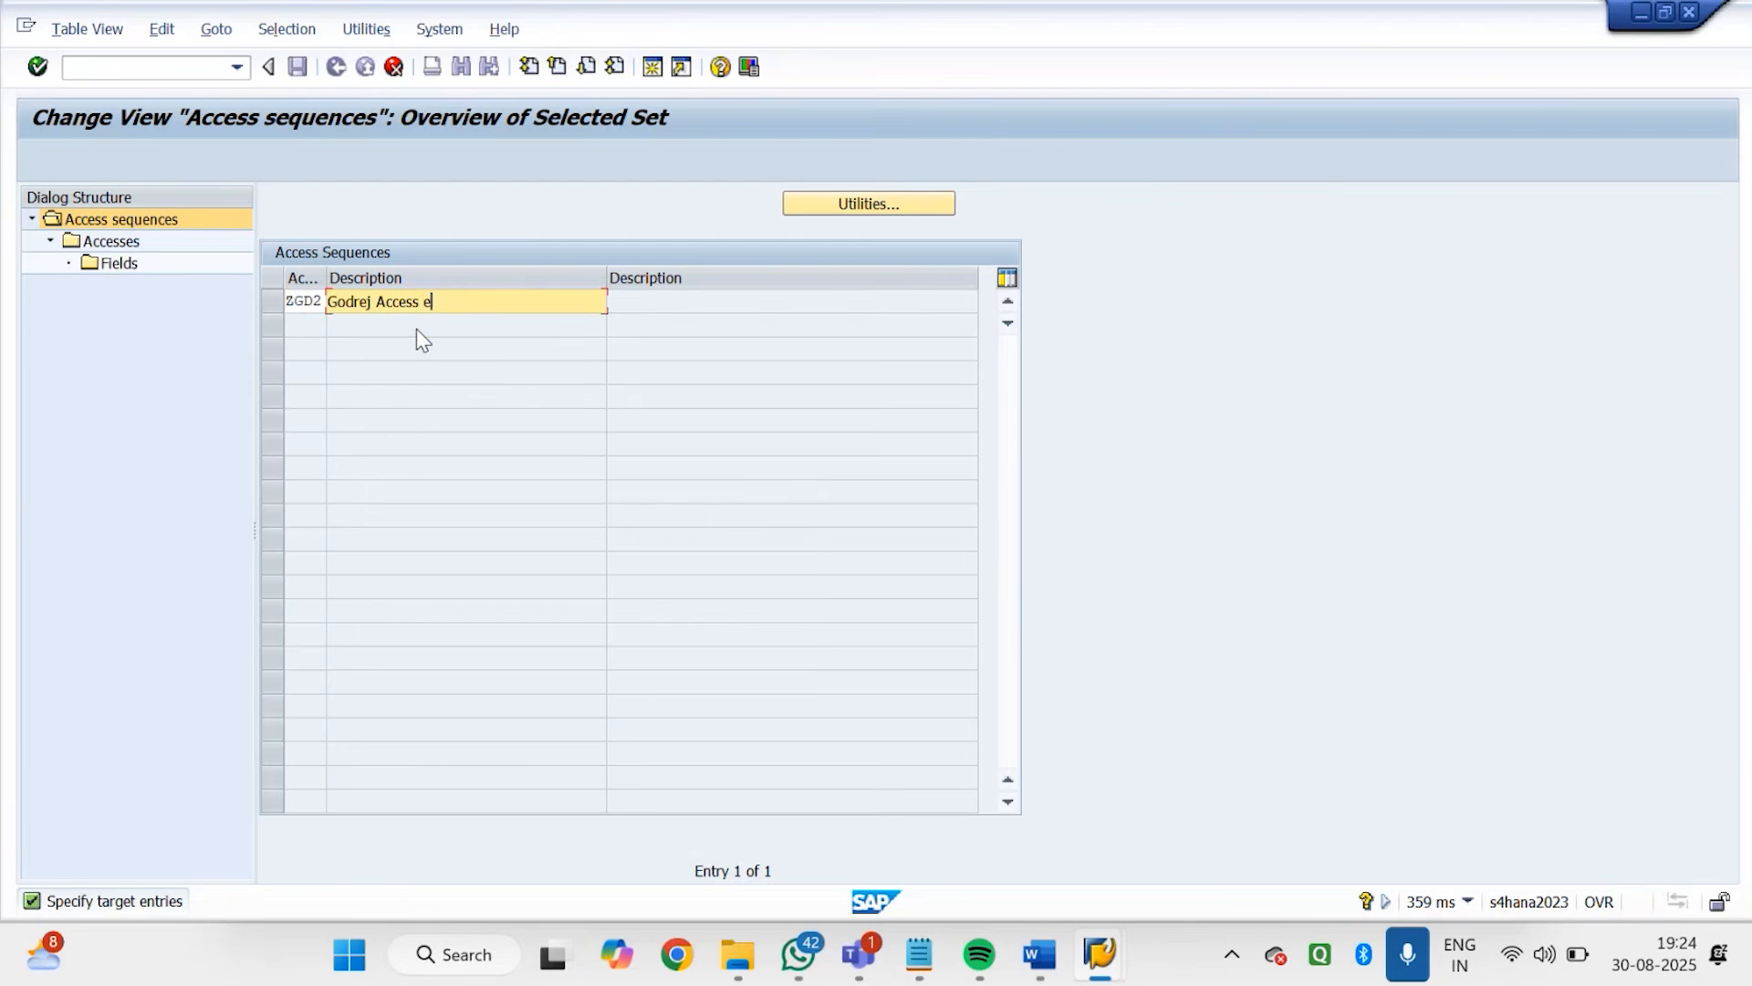
{"action": "type", "text": "x"}
{"action": "key", "text": "BackSpace"}
{"action": "key", "text": "BackSpace"}
{"action": "type", "text": "Exclusion"}
{"action": "key", "text": "Return"}
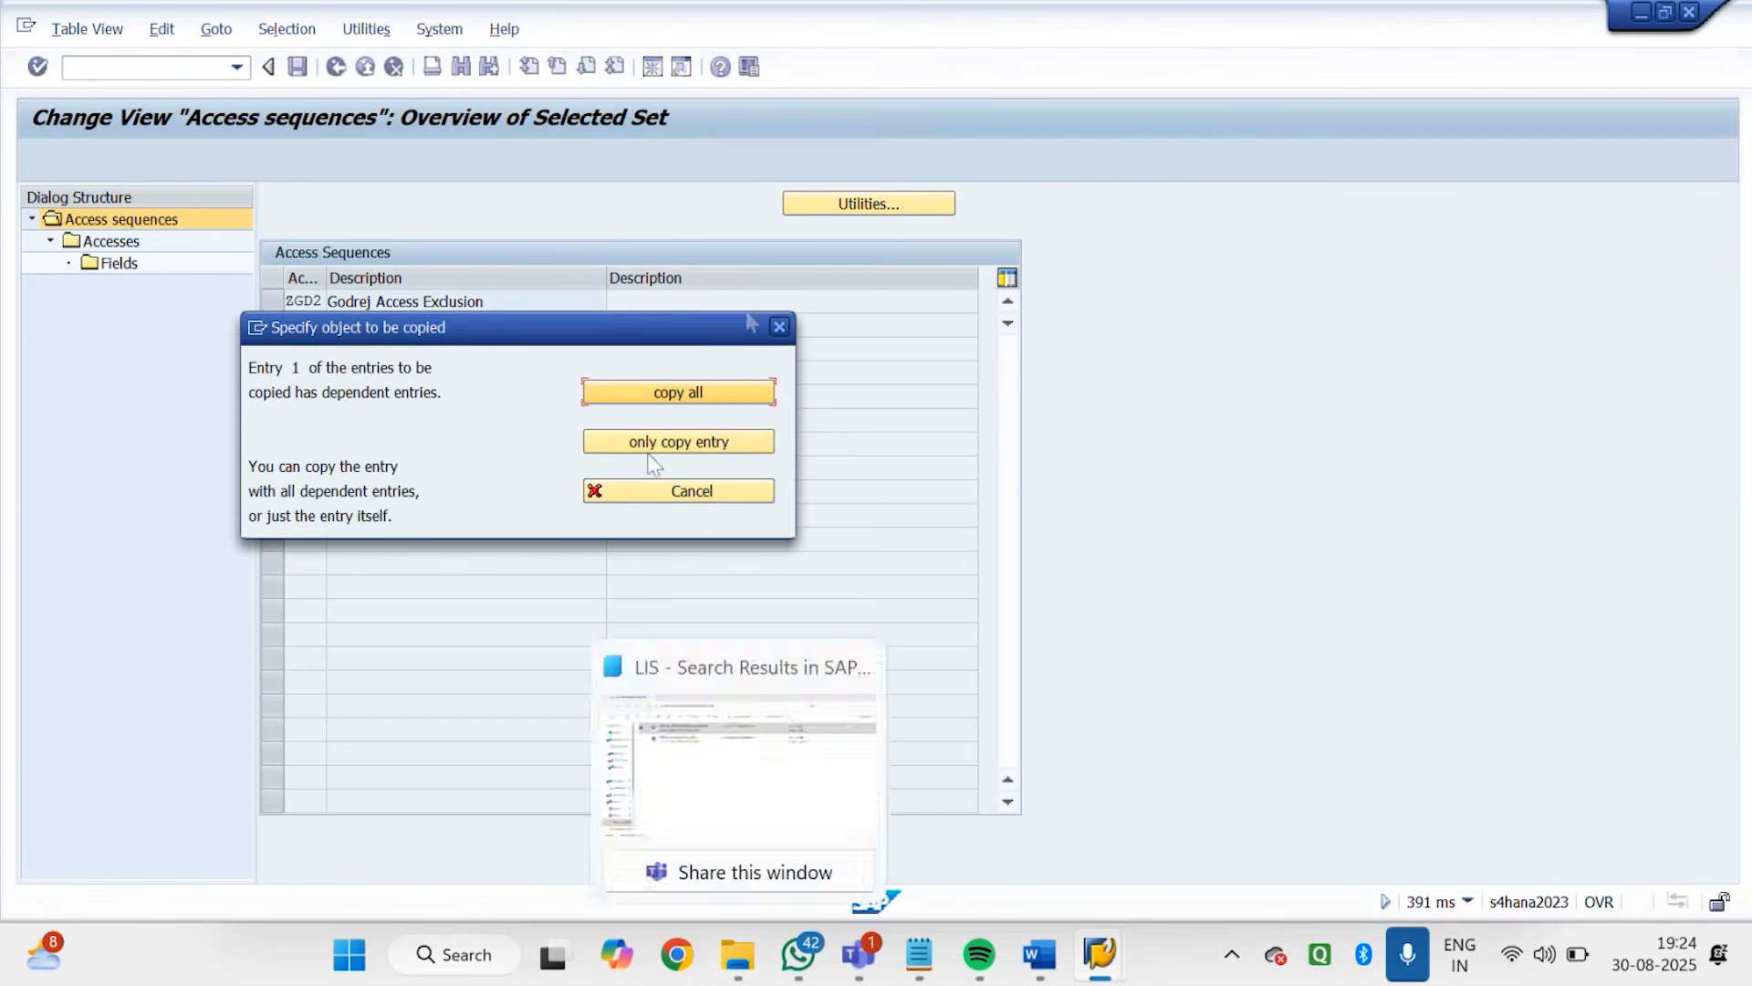
{"action": "left_click", "coordinate": [721, 392]}
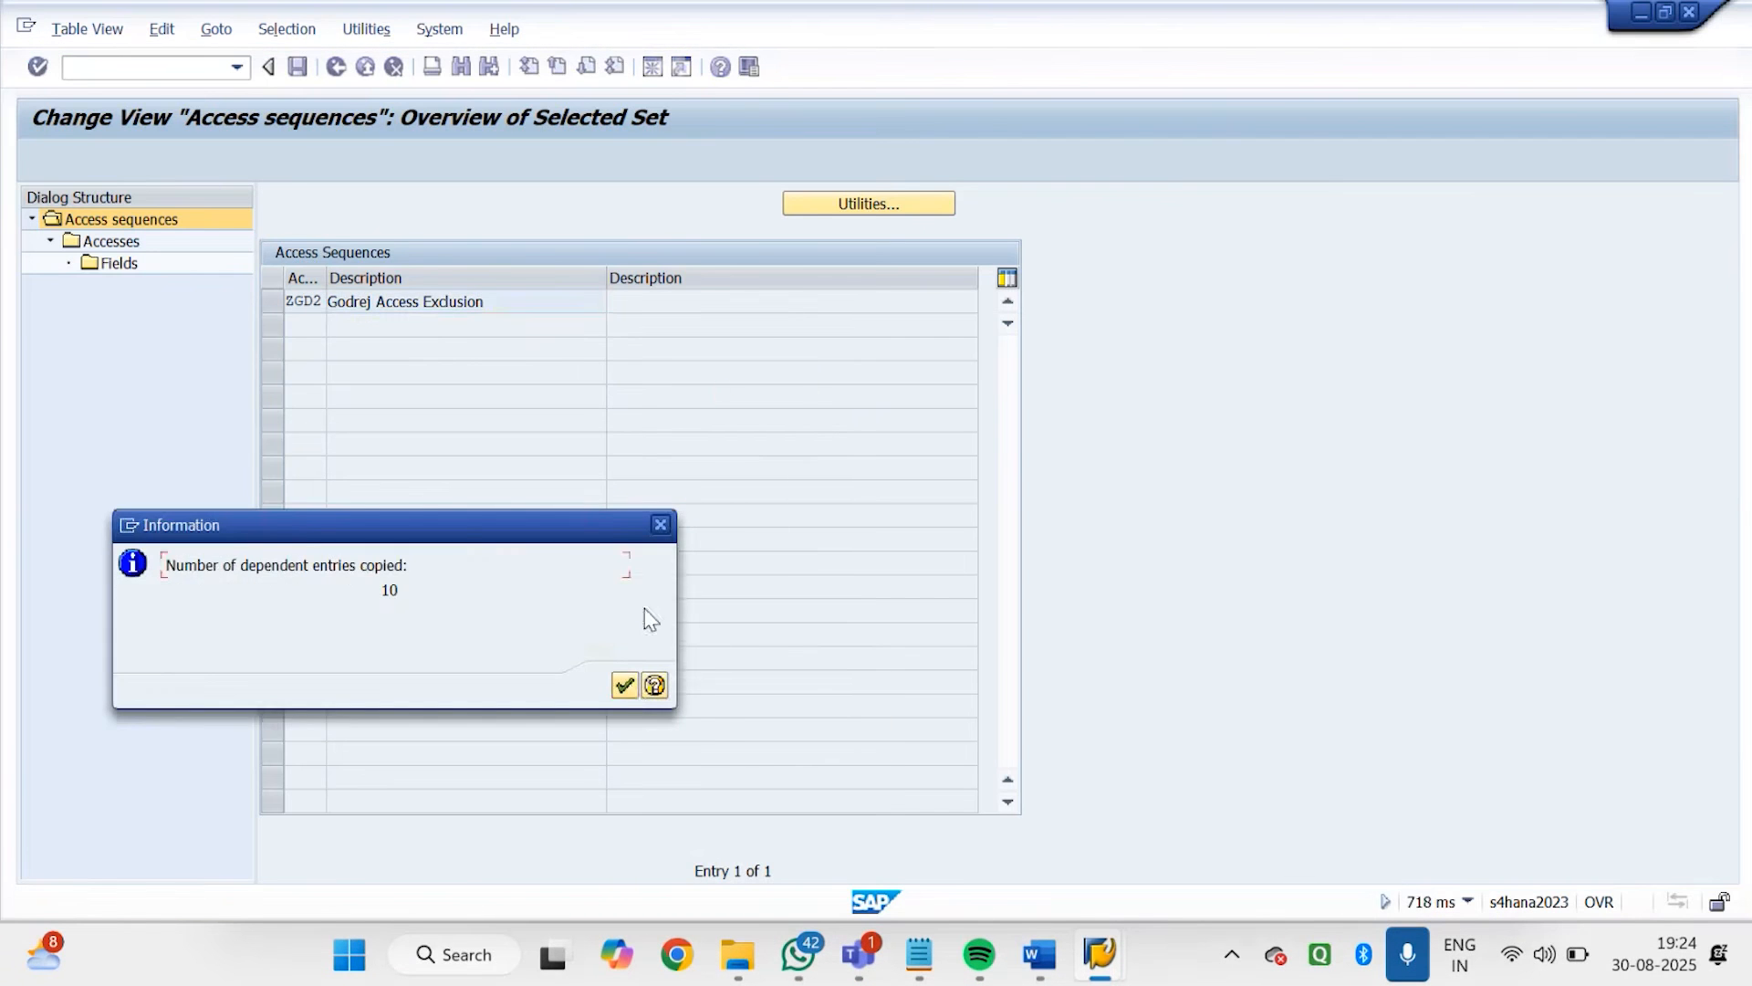
{"action": "left_click", "coordinate": [626, 685]}
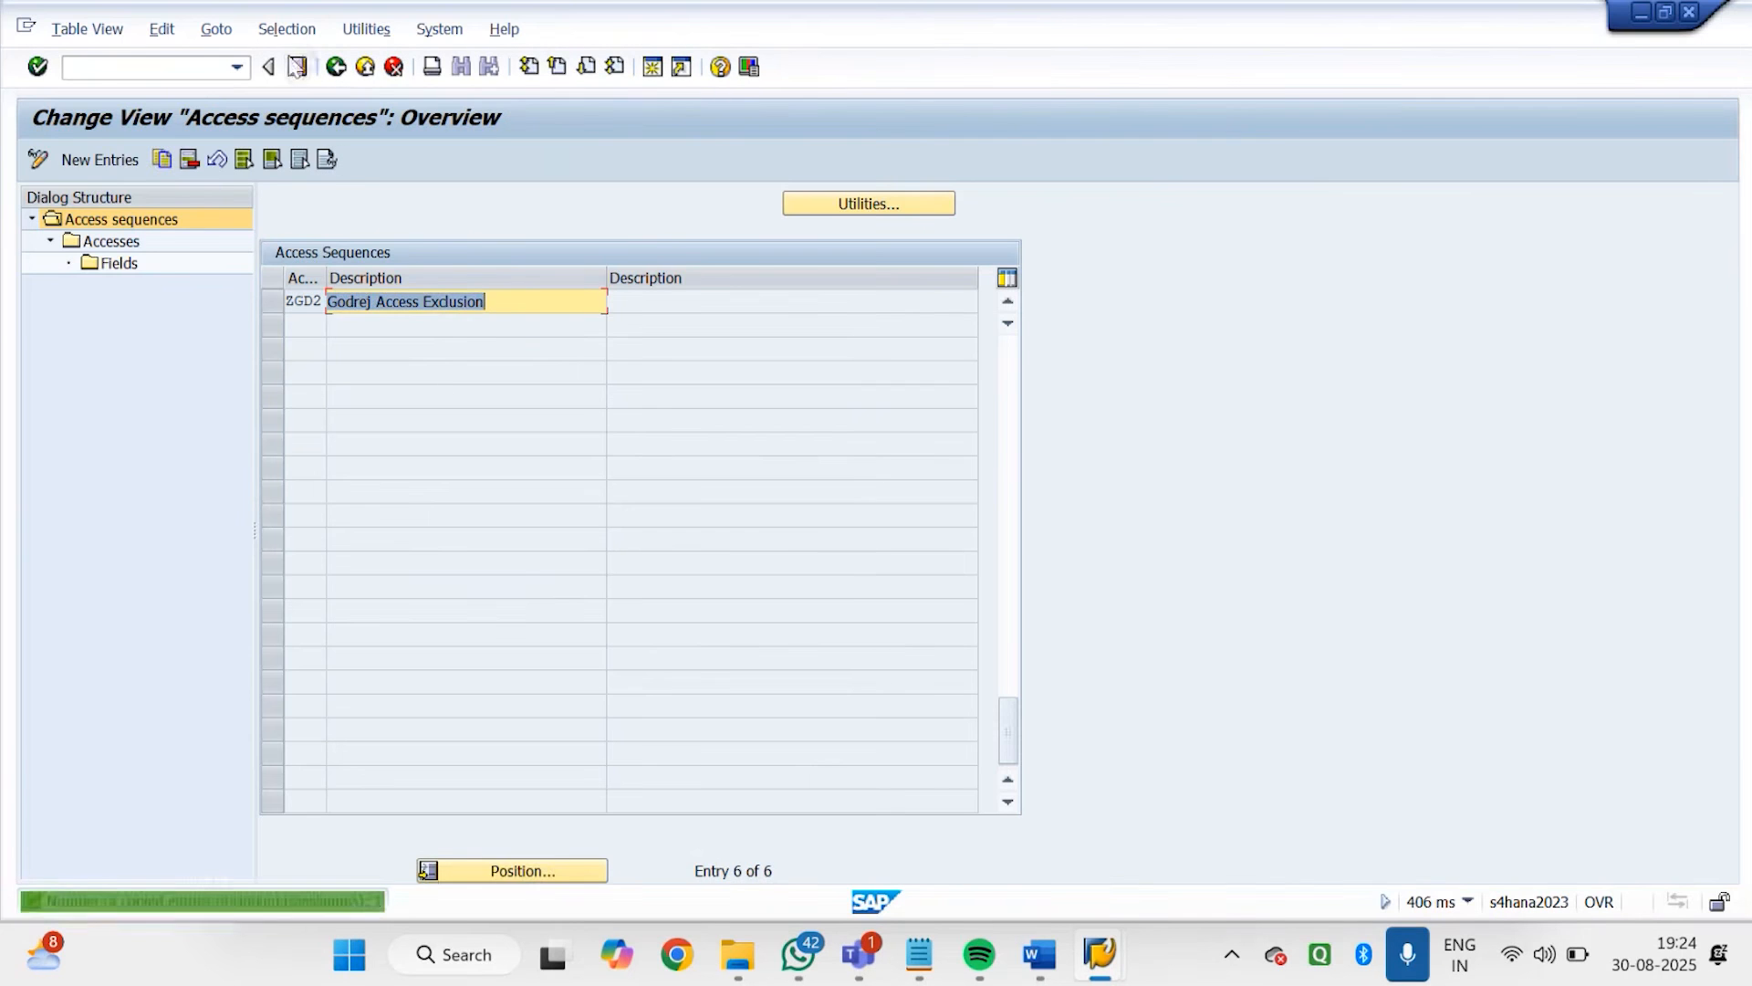
Save access sequence ZGD2 in the proposed workbench request and return to the IMG structure
{"action": "left_click", "coordinate": [297, 66]}
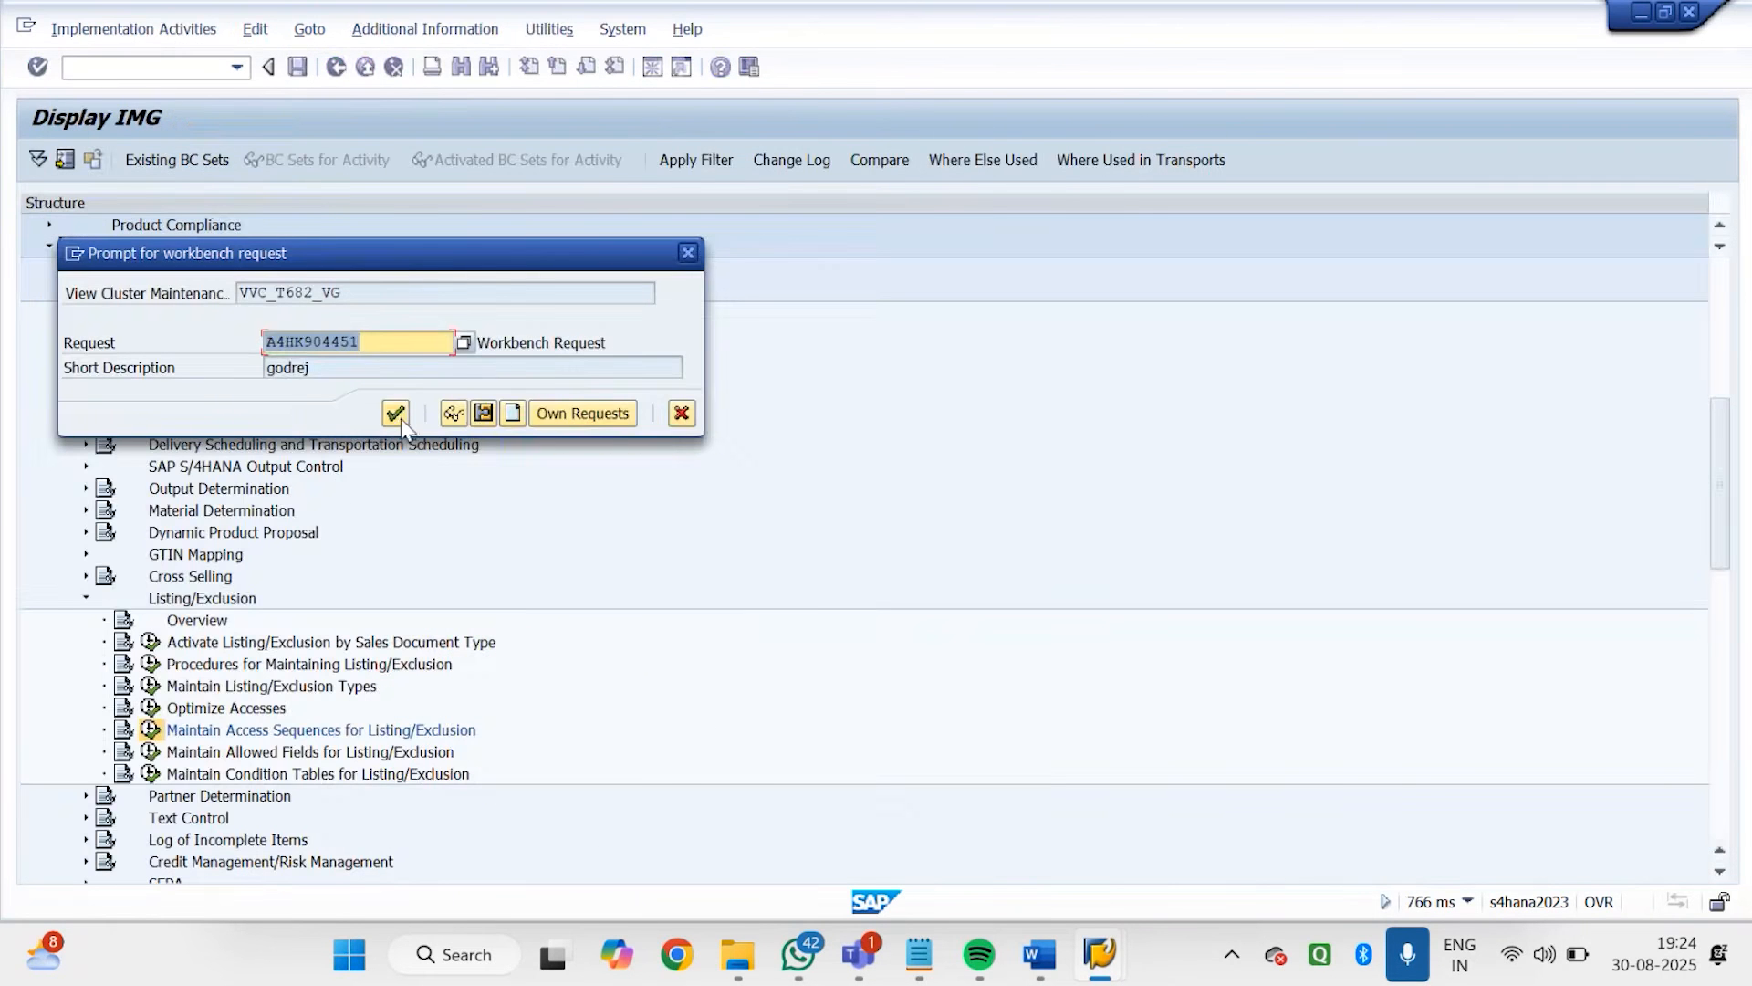
{"action": "left_click", "coordinate": [396, 413]}
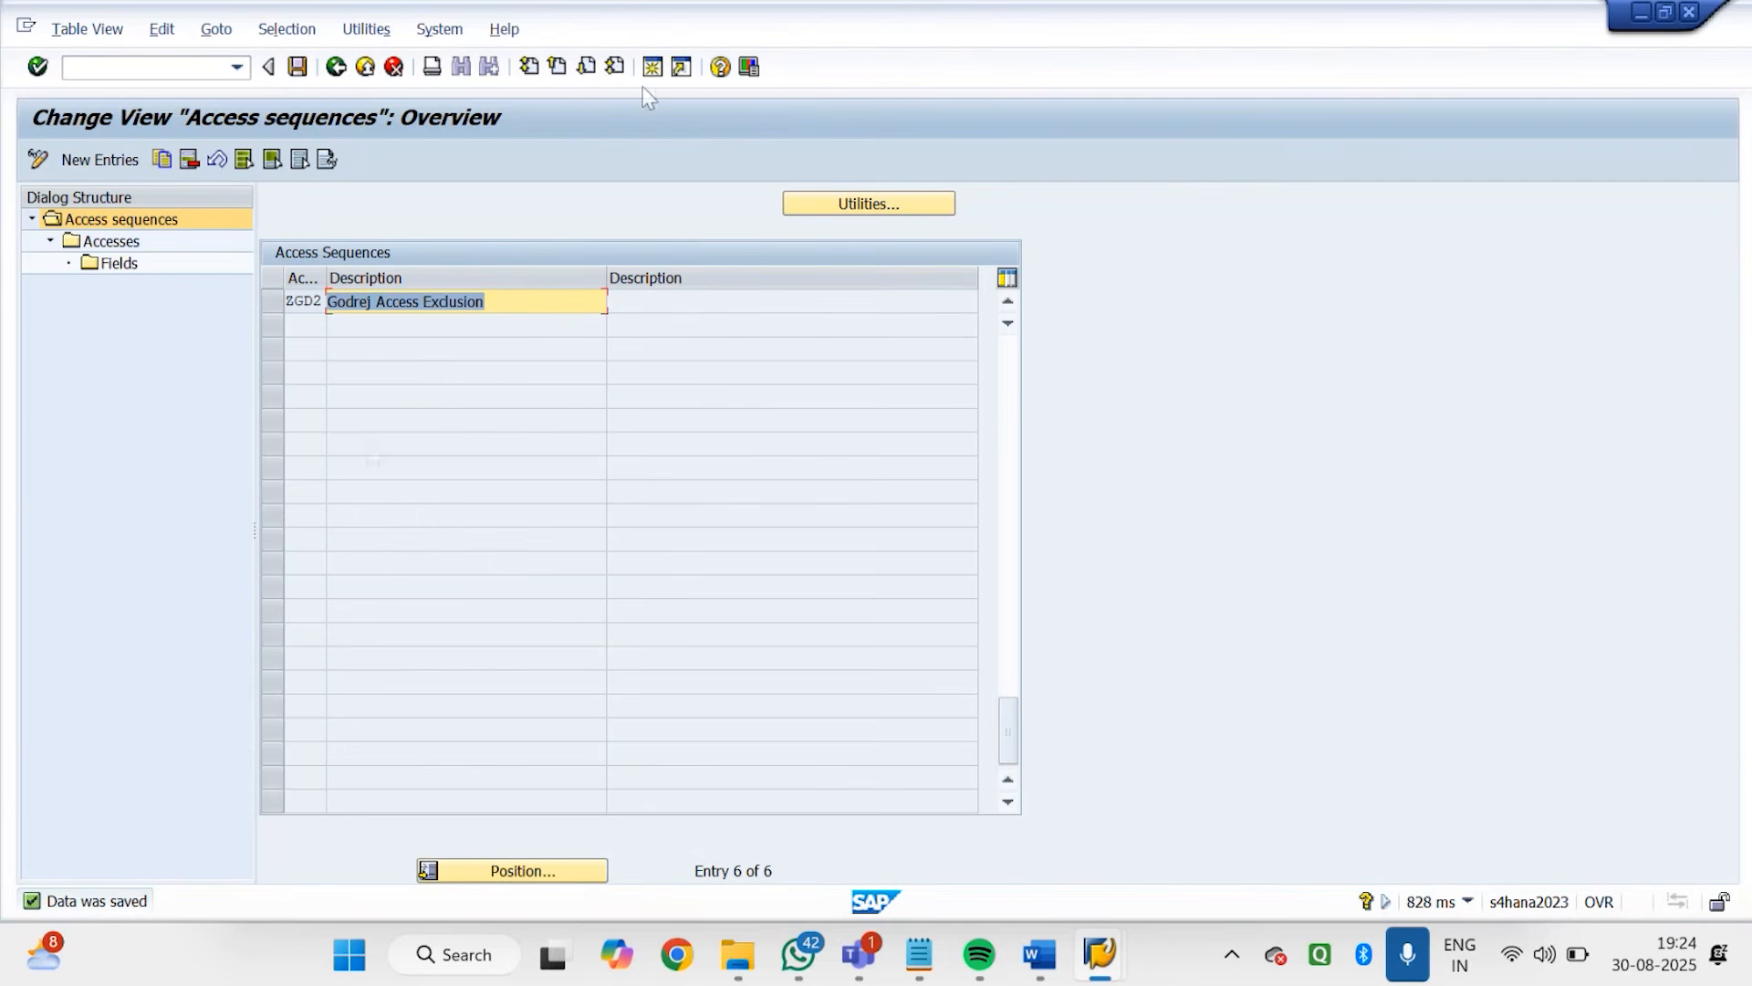
{"action": "left_click", "coordinate": [335, 78]}
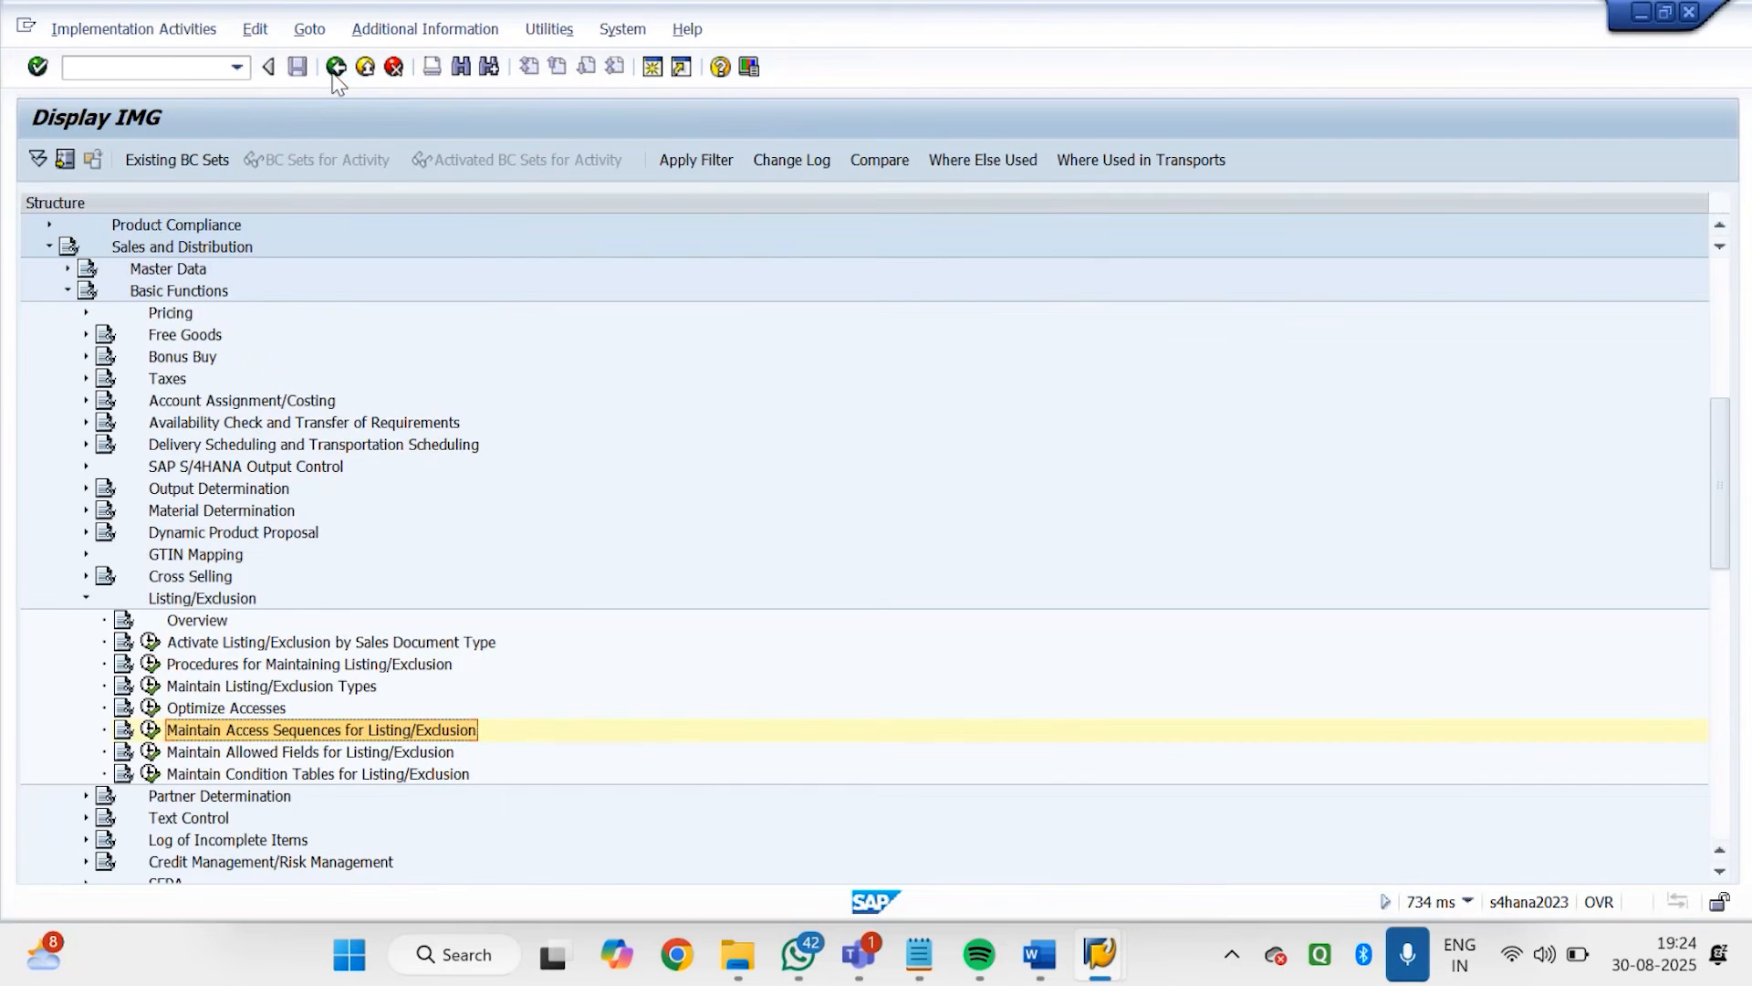
Open the maintenance of listing/exclusion types and start a new condition type with the key GD01
{"action": "left_click", "coordinate": [248, 691]}
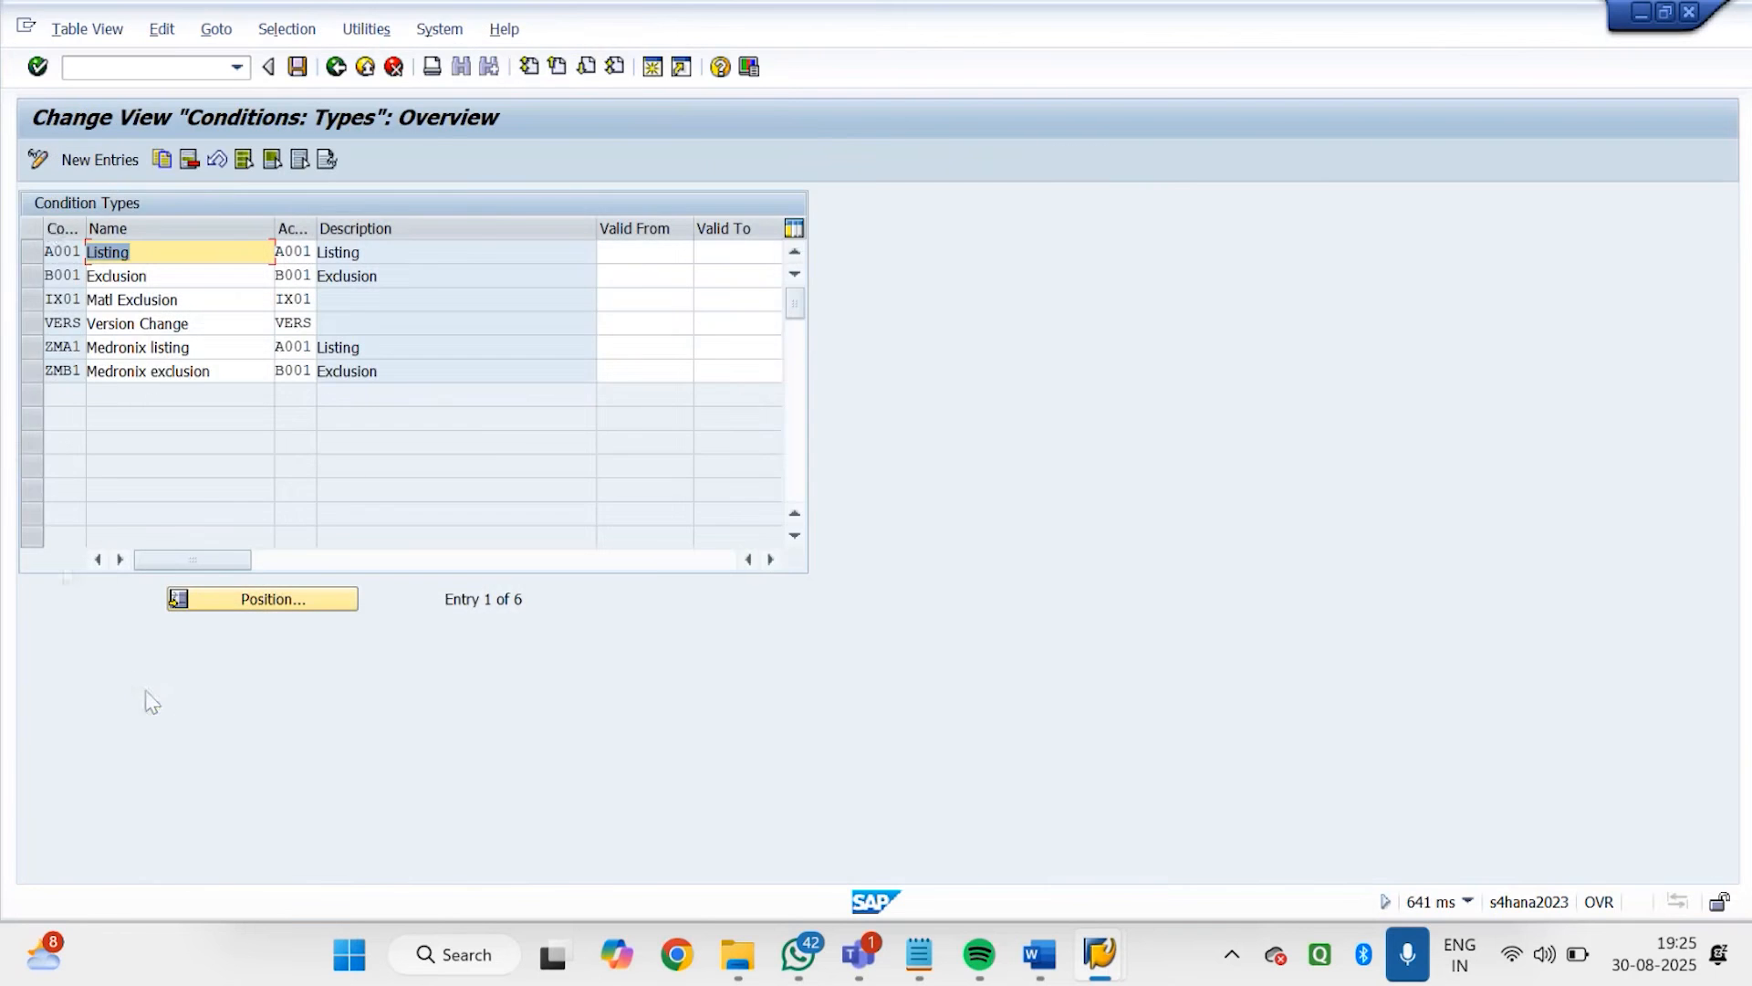
{"action": "left_click", "coordinate": [98, 161]}
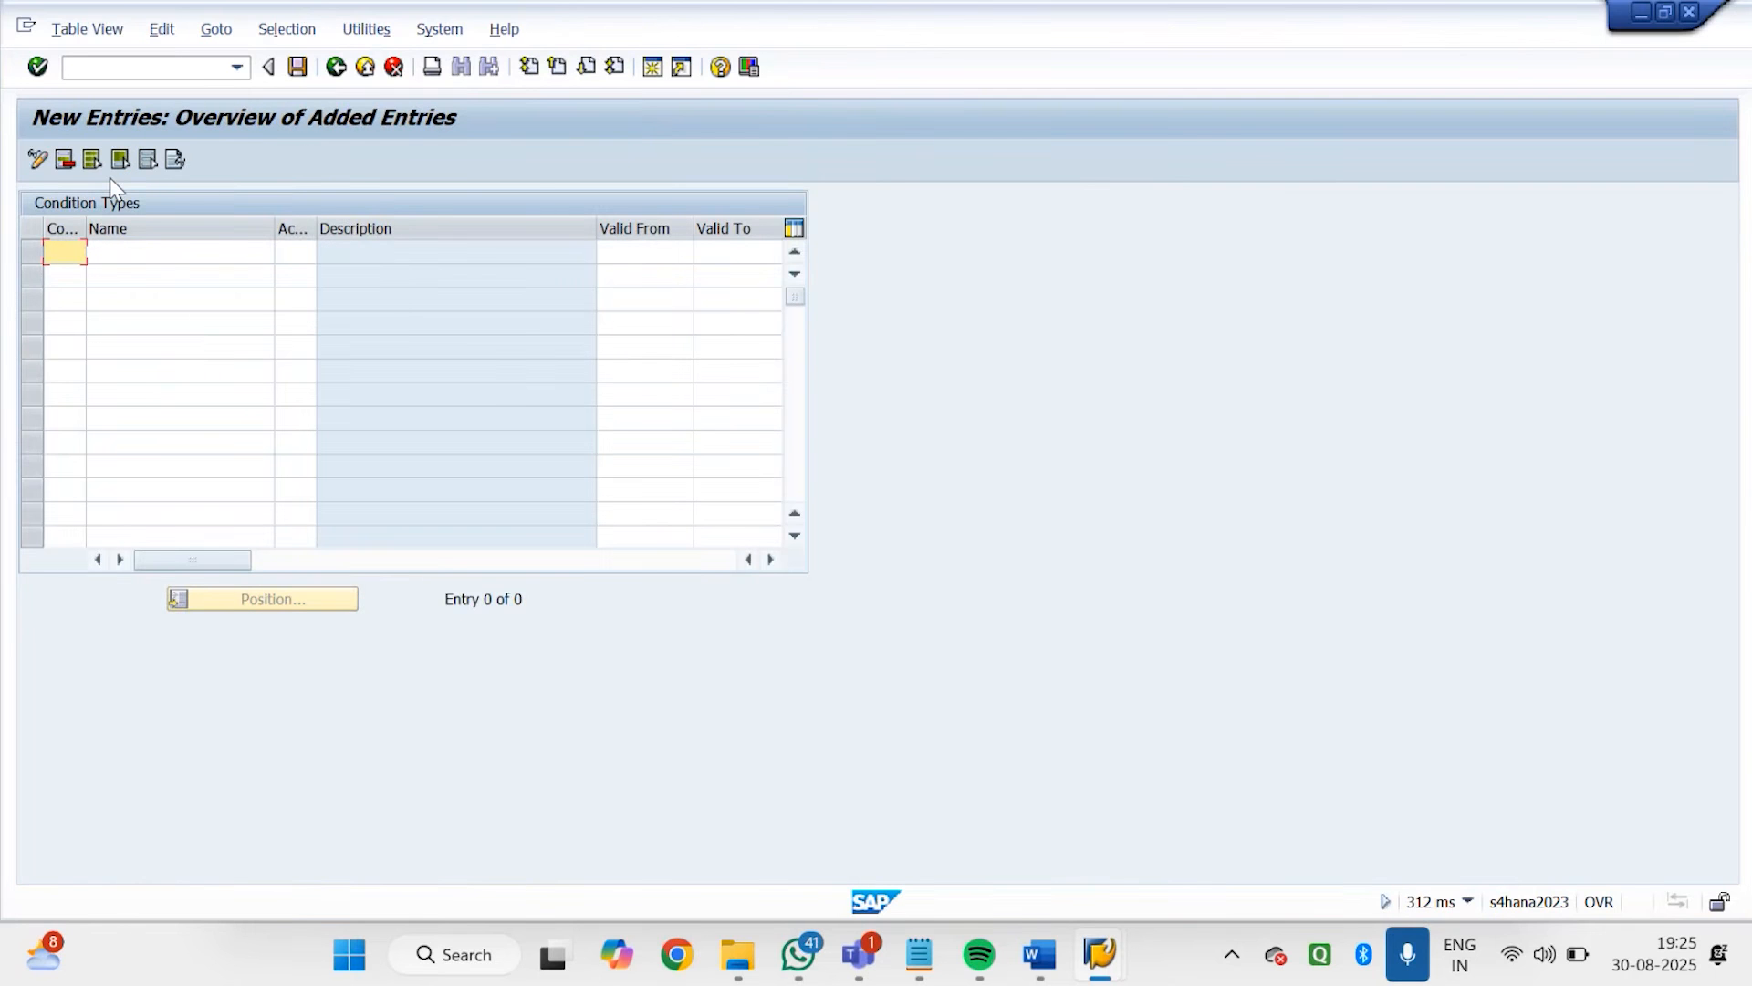
{"action": "type", "text": "gd01"}
{"action": "key", "text": "BackSpace"}
{"action": "key", "text": "BackSpace"}
{"action": "key", "text": "BackSpace"}
{"action": "key", "text": "BackSpace"}
{"action": "type", "text": "gd01"}
{"action": "key", "text": "Tab"}
Name condition type GD01 "Godrej Listing"
{"action": "type", "text": "G"}
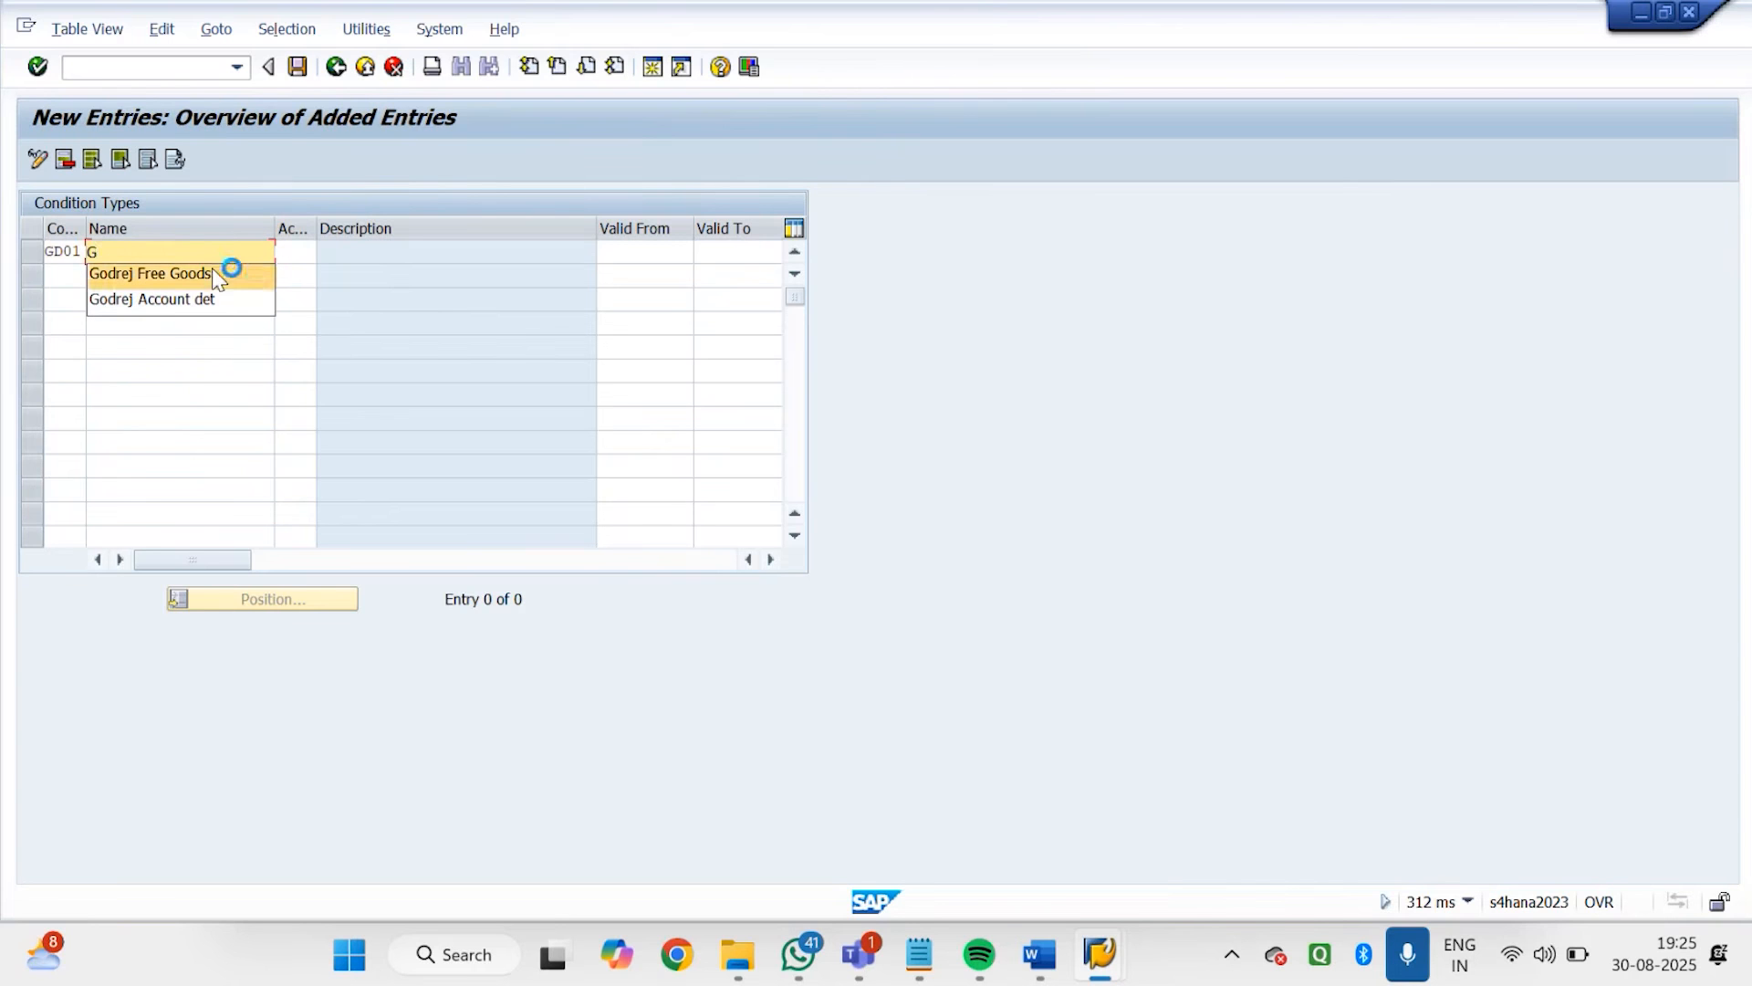
{"action": "left_click", "coordinate": [215, 299]}
{"action": "key", "text": "BackSpace"}
{"action": "key", "text": "BackSpace"}
{"action": "key", "text": "BackSpace"}
{"action": "key", "text": "BackSpace"}
{"action": "key", "text": "BackSpace"}
{"action": "key", "text": "BackSpace"}
{"action": "key", "text": "BackSpace"}
{"action": "key", "text": "BackSpace"}
{"action": "key", "text": "BackSpace"}
{"action": "key", "text": "BackSpace"}
{"action": "key", "text": "BackSpace"}
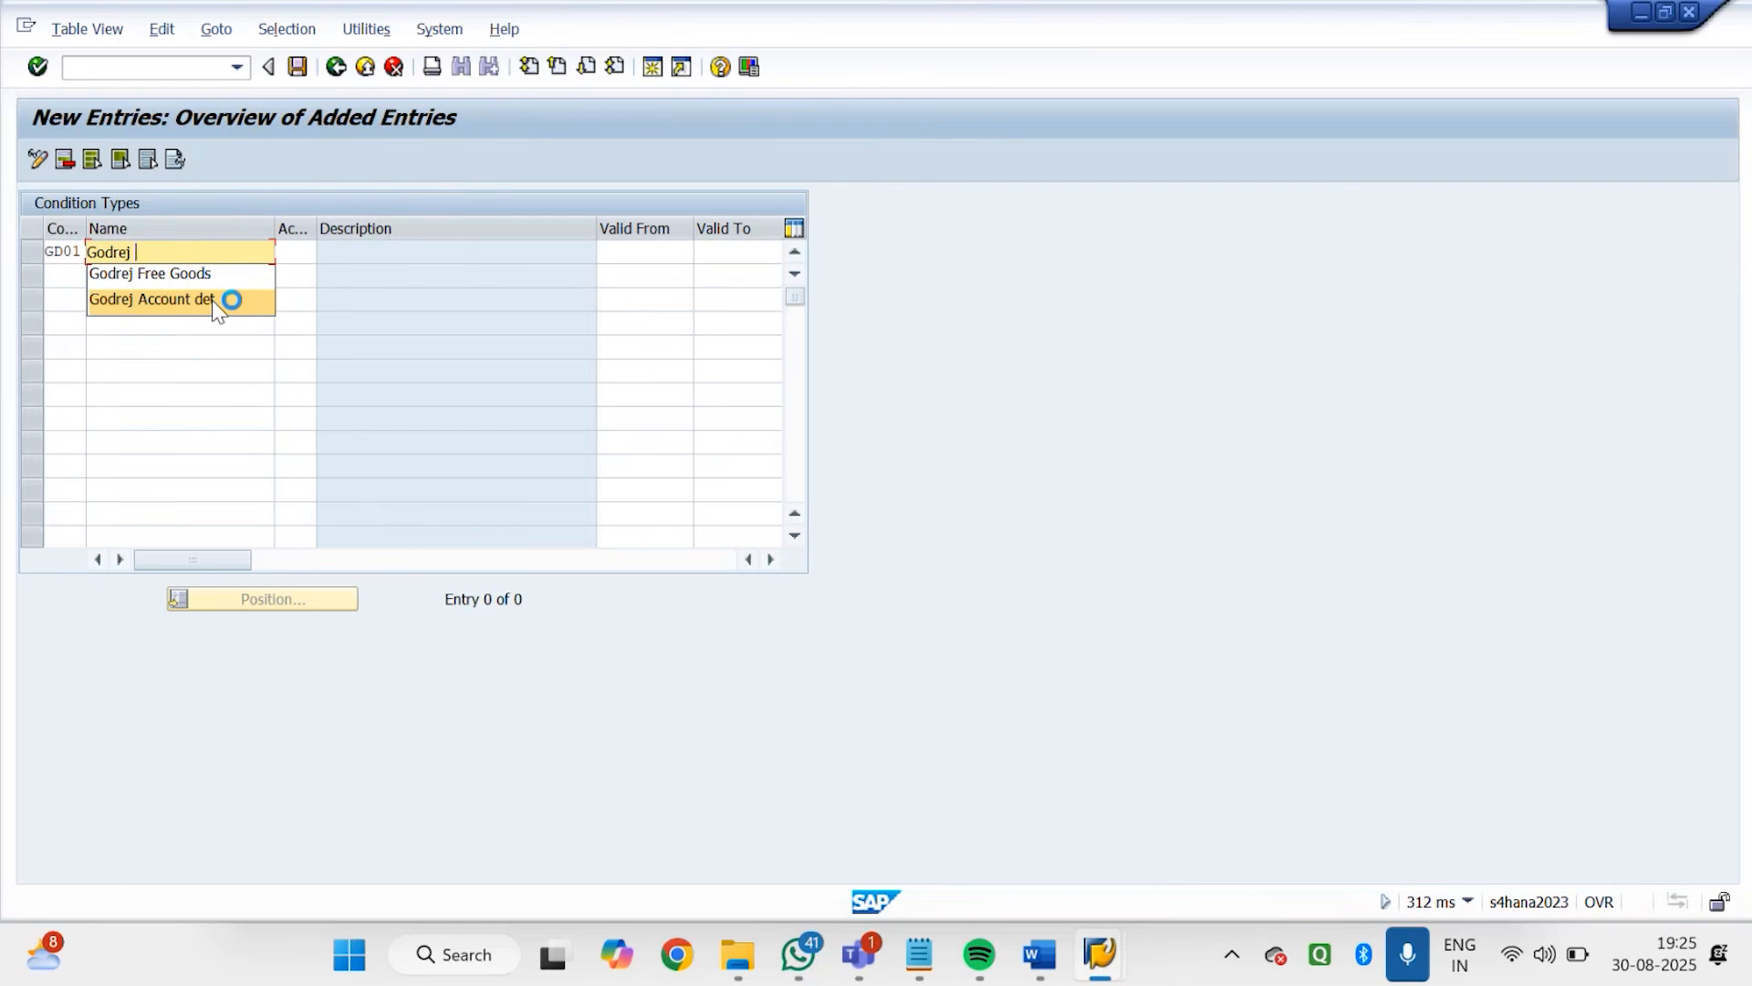
{"action": "type", "text": "L"}
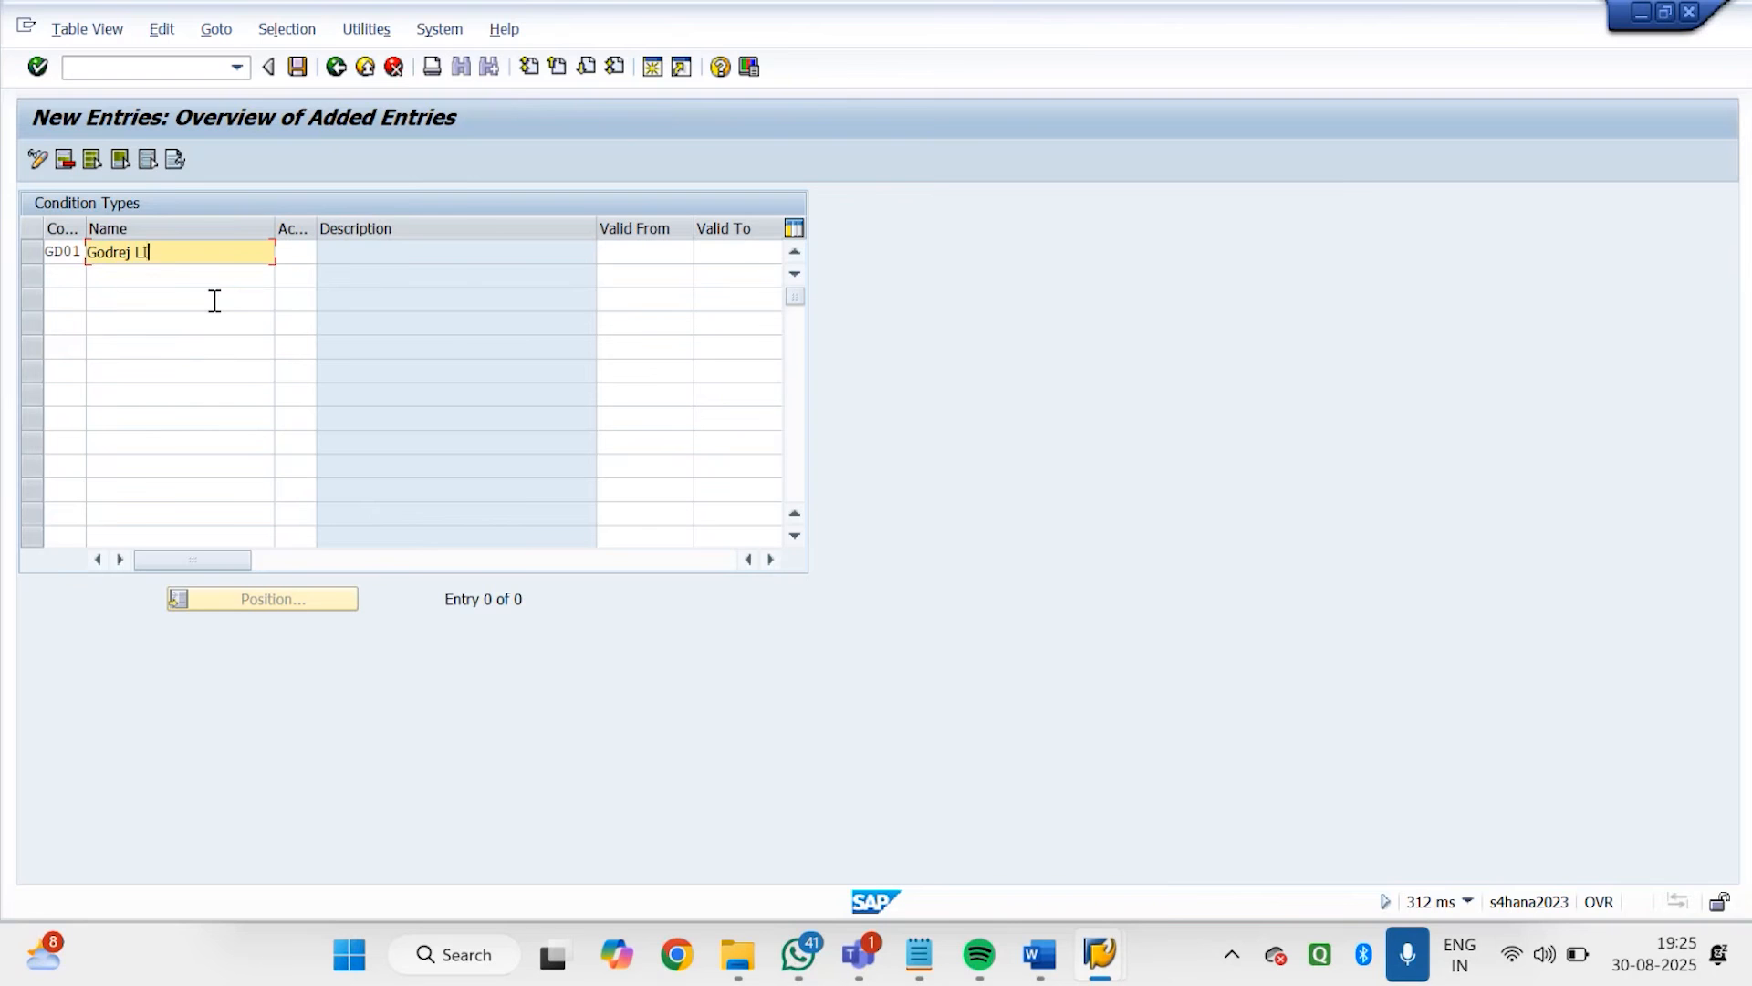
{"action": "type", "text": "isting"}
{"action": "key", "text": "Return"}
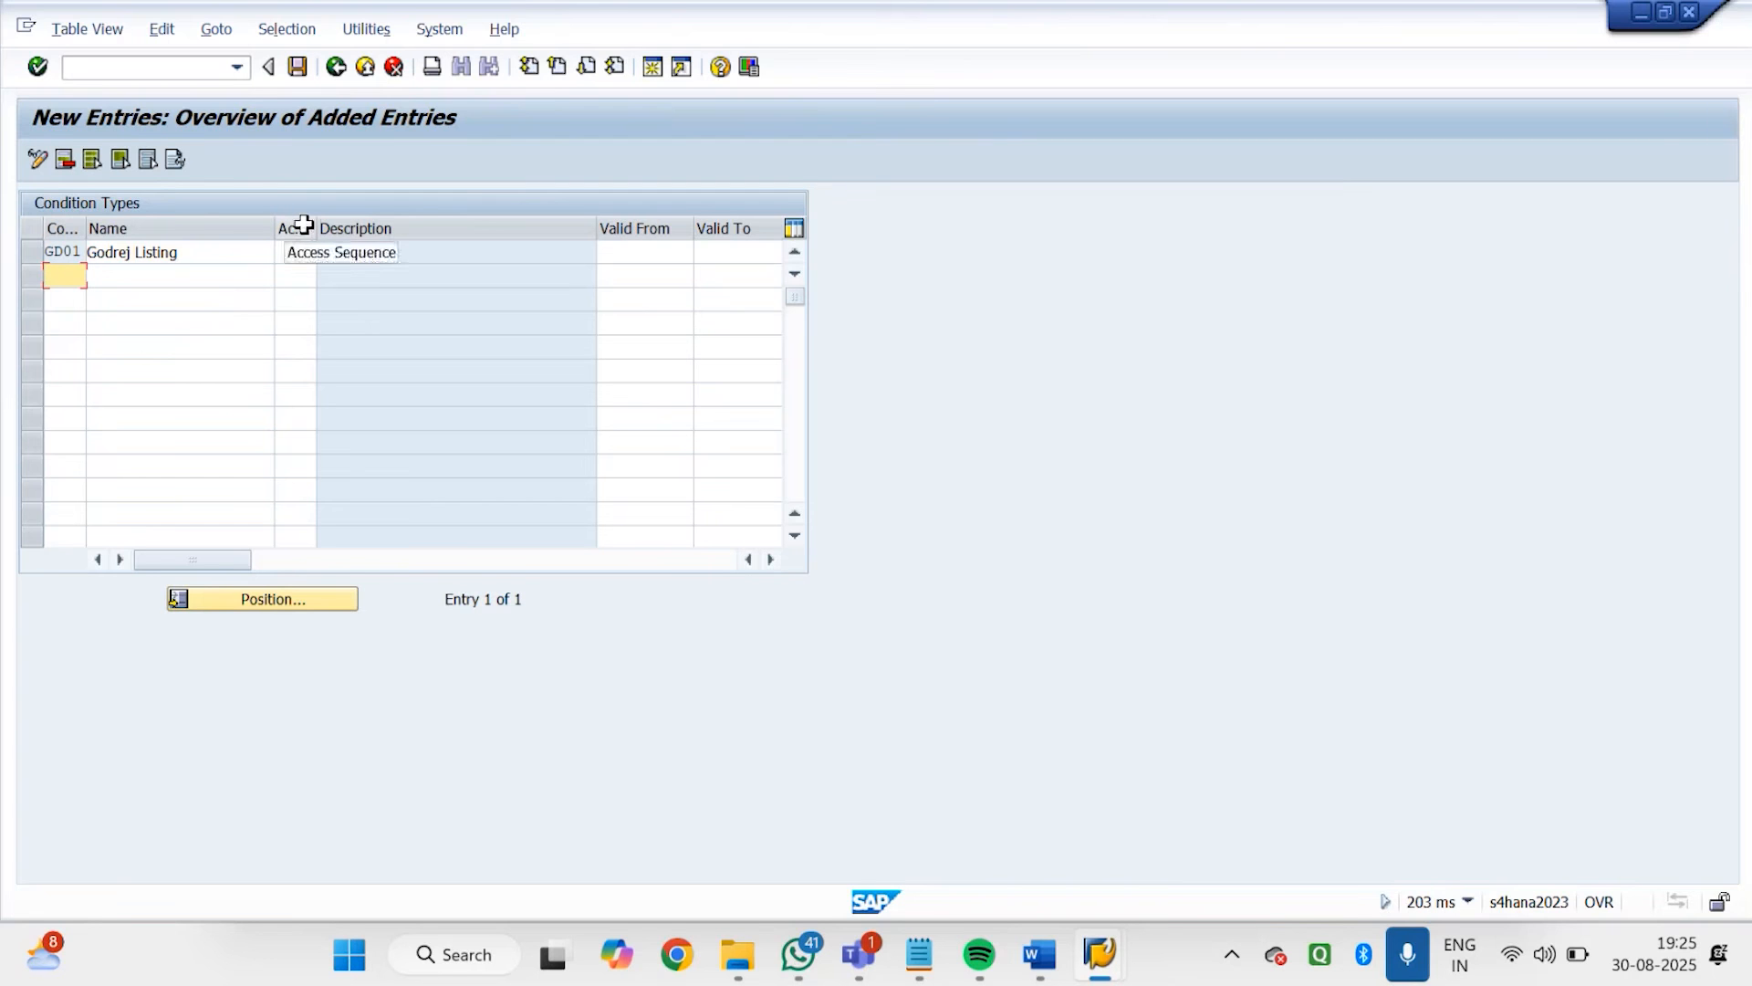
Assign access sequence ZGD1 Godrej Access Listing to condition type GD01
{"action": "left_click", "coordinate": [310, 254]}
{"action": "left_click", "coordinate": [327, 254]}
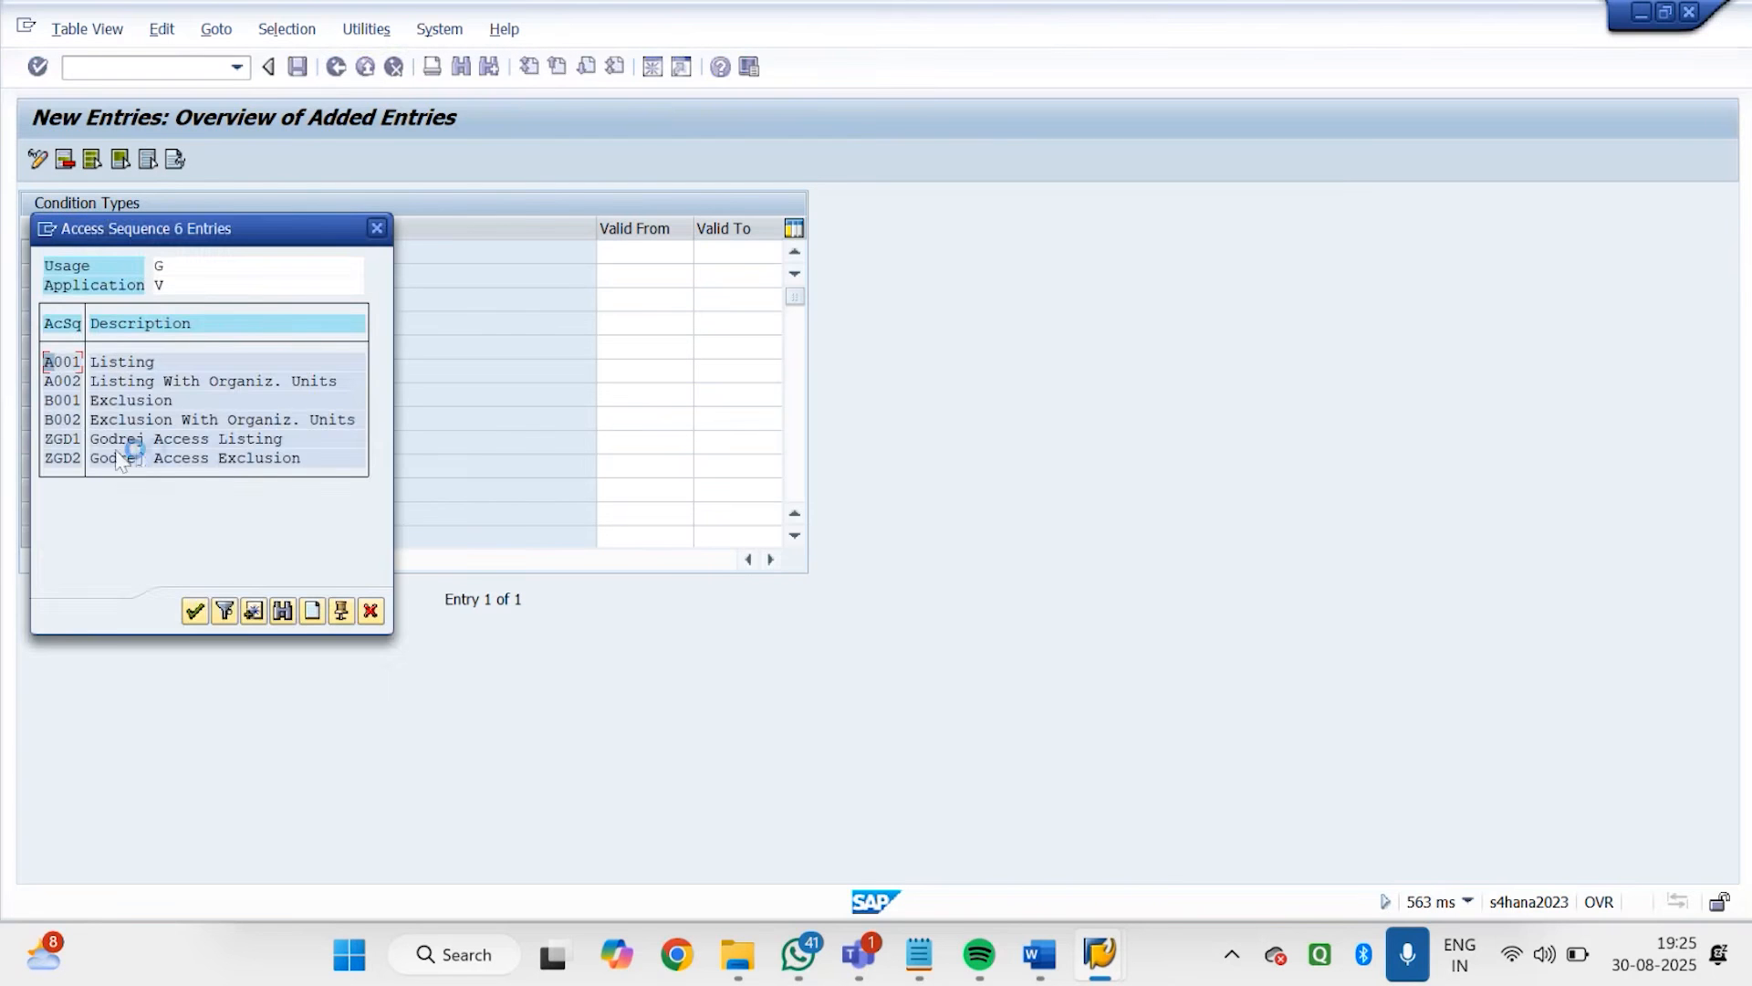
{"action": "double_click", "coordinate": [135, 446]}
{"action": "key", "text": "Return"}
Add a second condition type with the key GD02 and name it "Godrej Exclusion"
{"action": "type", "text": "gd0"}
{"action": "key", "text": "BackSpace"}
{"action": "key", "text": "BackSpace"}
{"action": "key", "text": "BackSpace"}
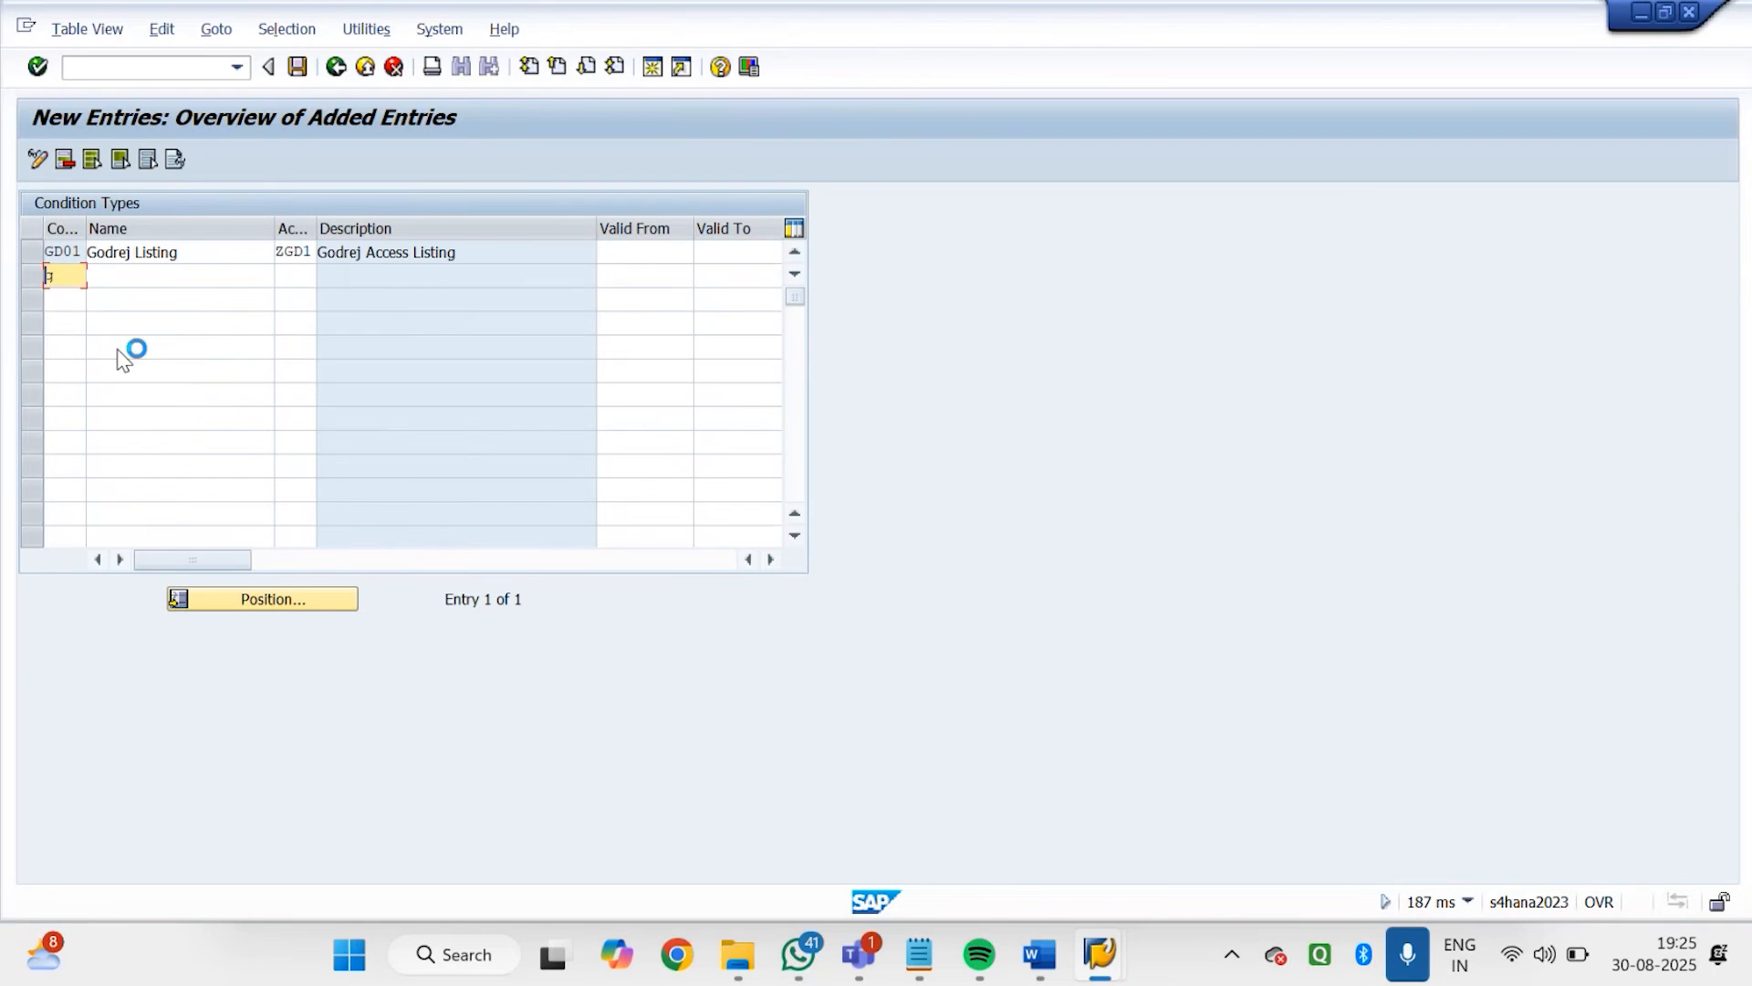
{"action": "type", "text": "gd02"}
{"action": "key", "text": "Tab"}
{"action": "type", "text": "Godrej Li"}
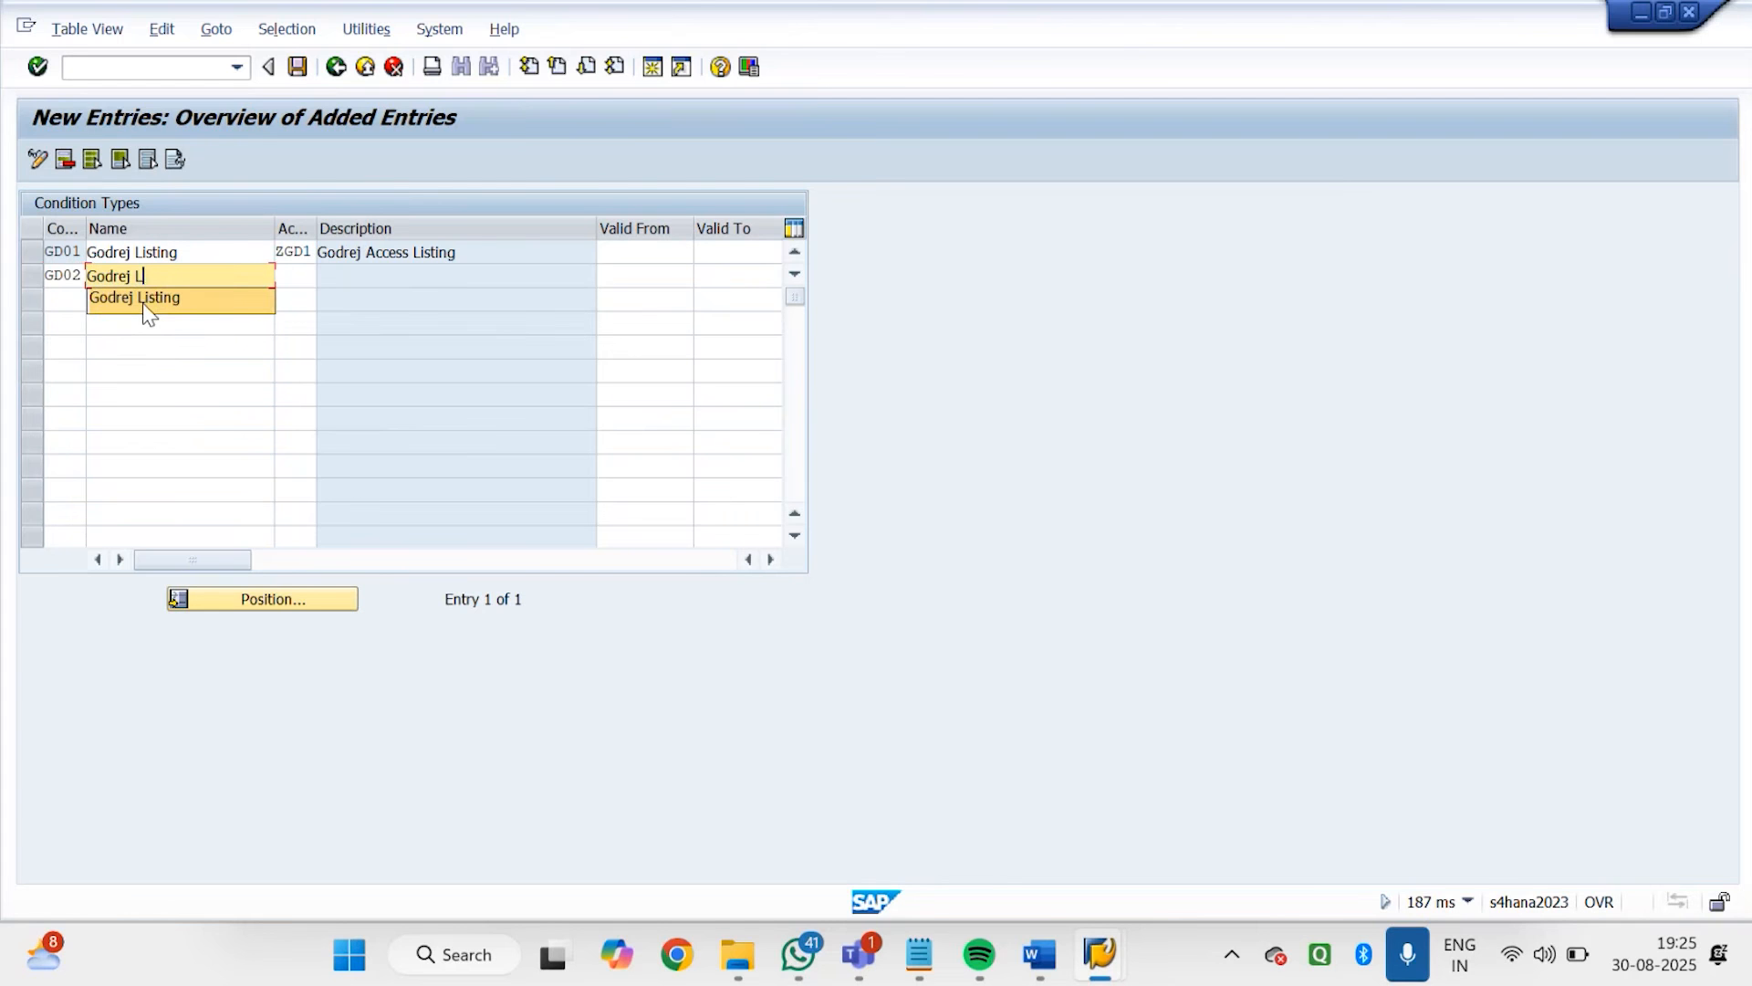
{"action": "key", "text": "BackSpace"}
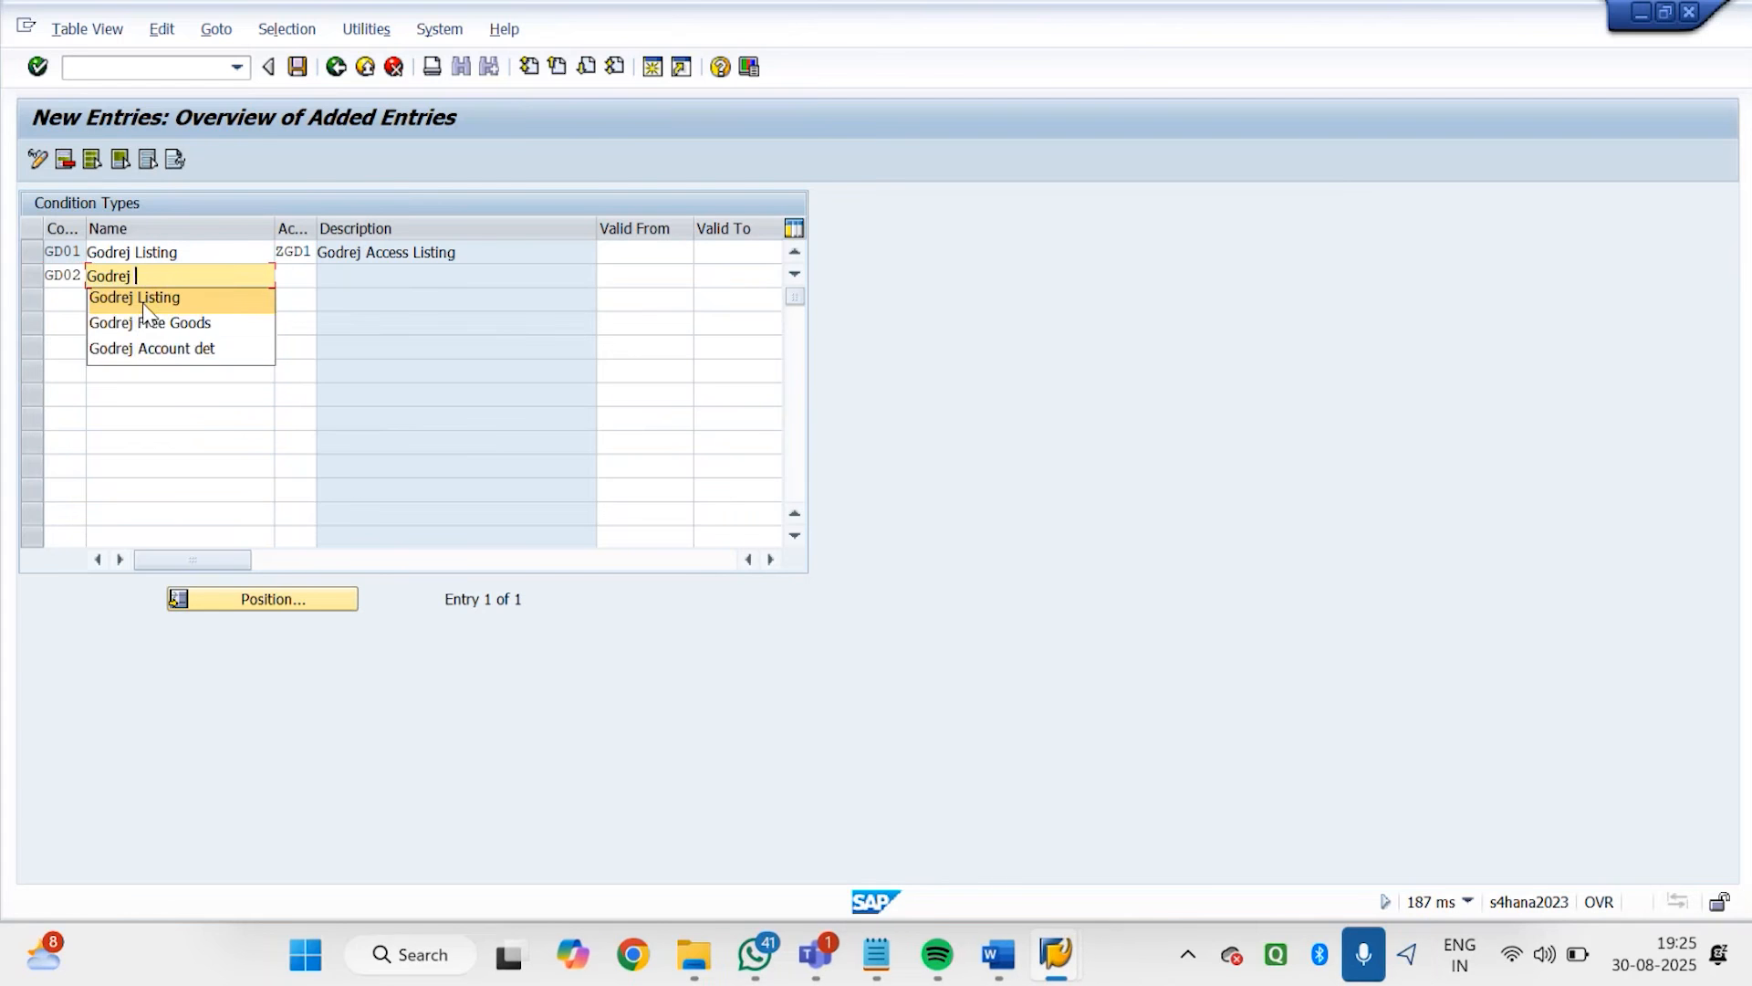
{"action": "type", "text": "Exclusion"}
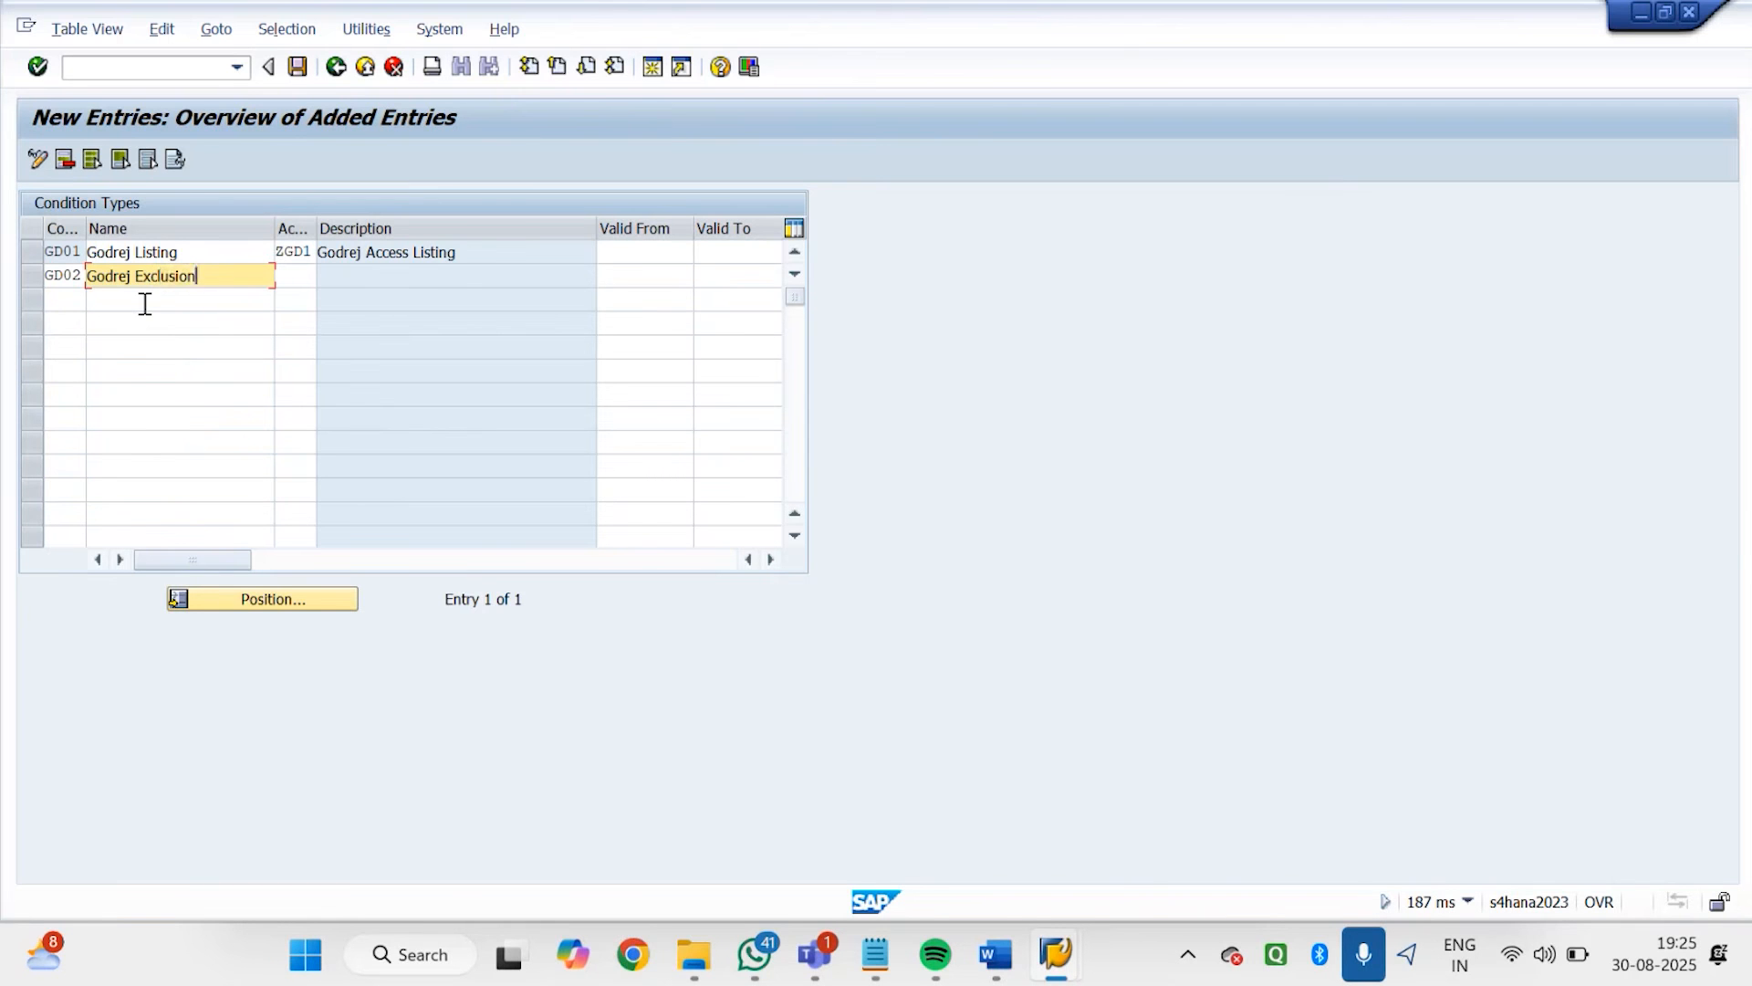
Assign access sequence ZGD2 to condition type GD02
{"action": "key", "text": "Tab"}
{"action": "type", "text": "z"}
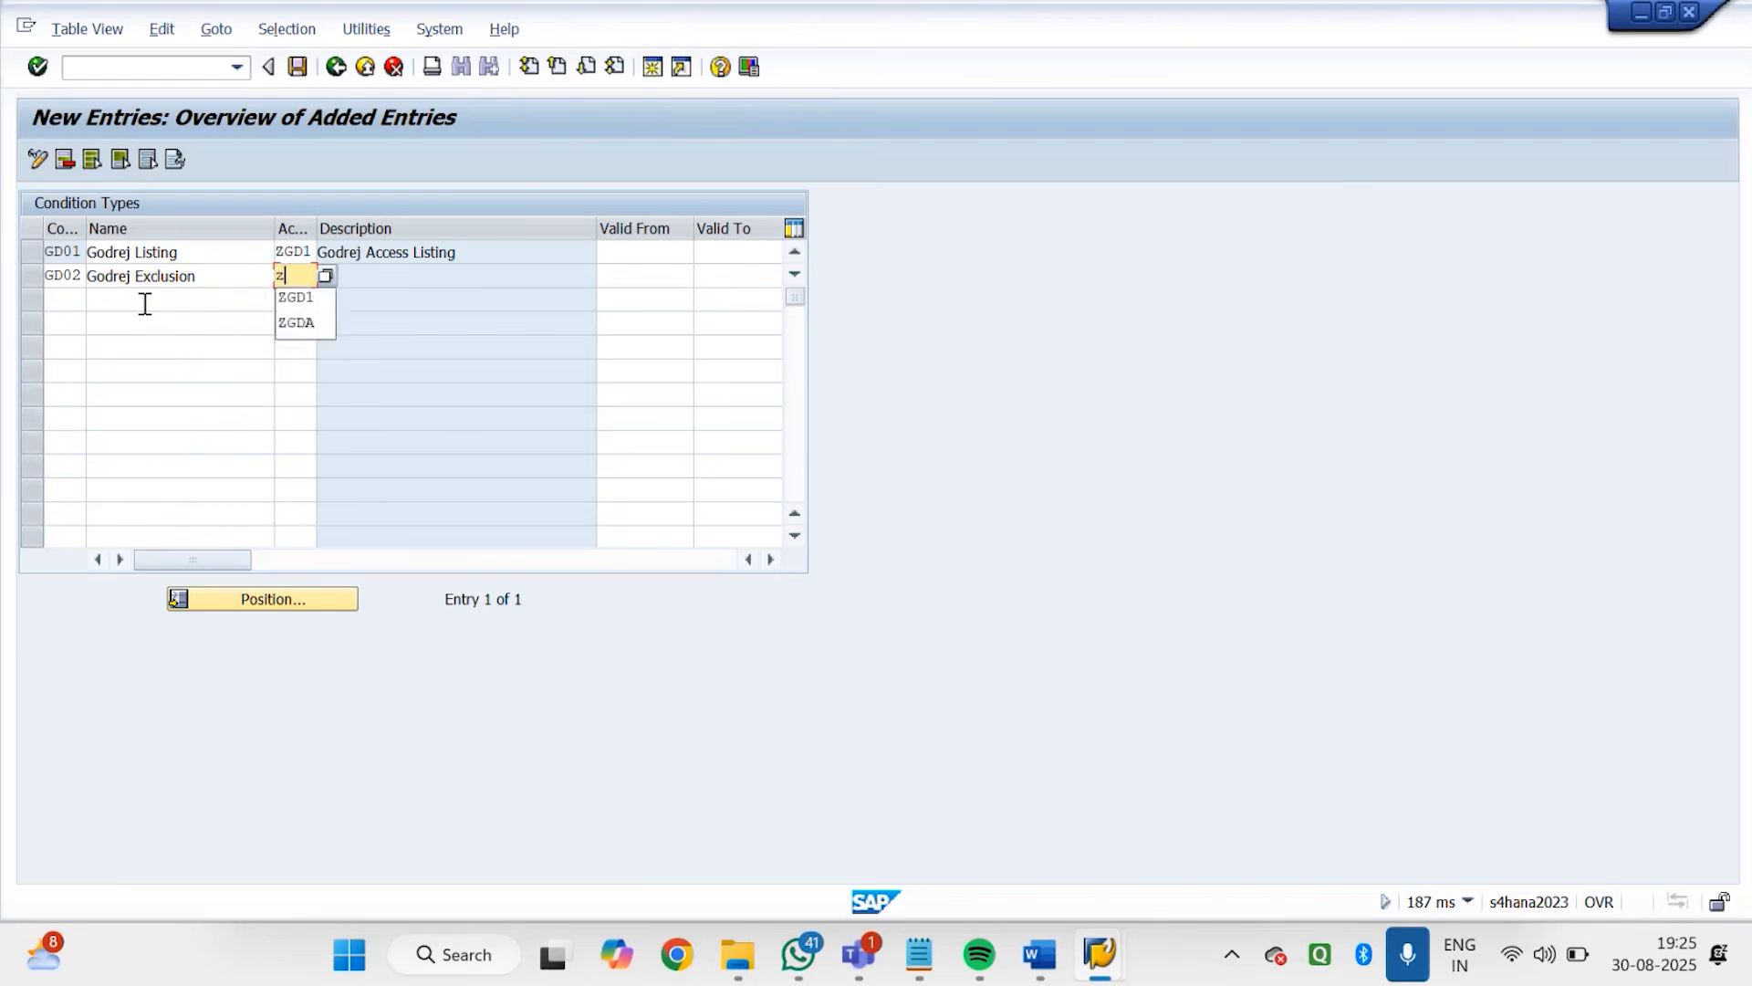
{"action": "type", "text": "gd"}
{"action": "key", "text": "BackSpace"}
{"action": "key", "text": "BackSpace"}
{"action": "key", "text": "BackSpace"}
{"action": "type", "text": "ZGD2"}
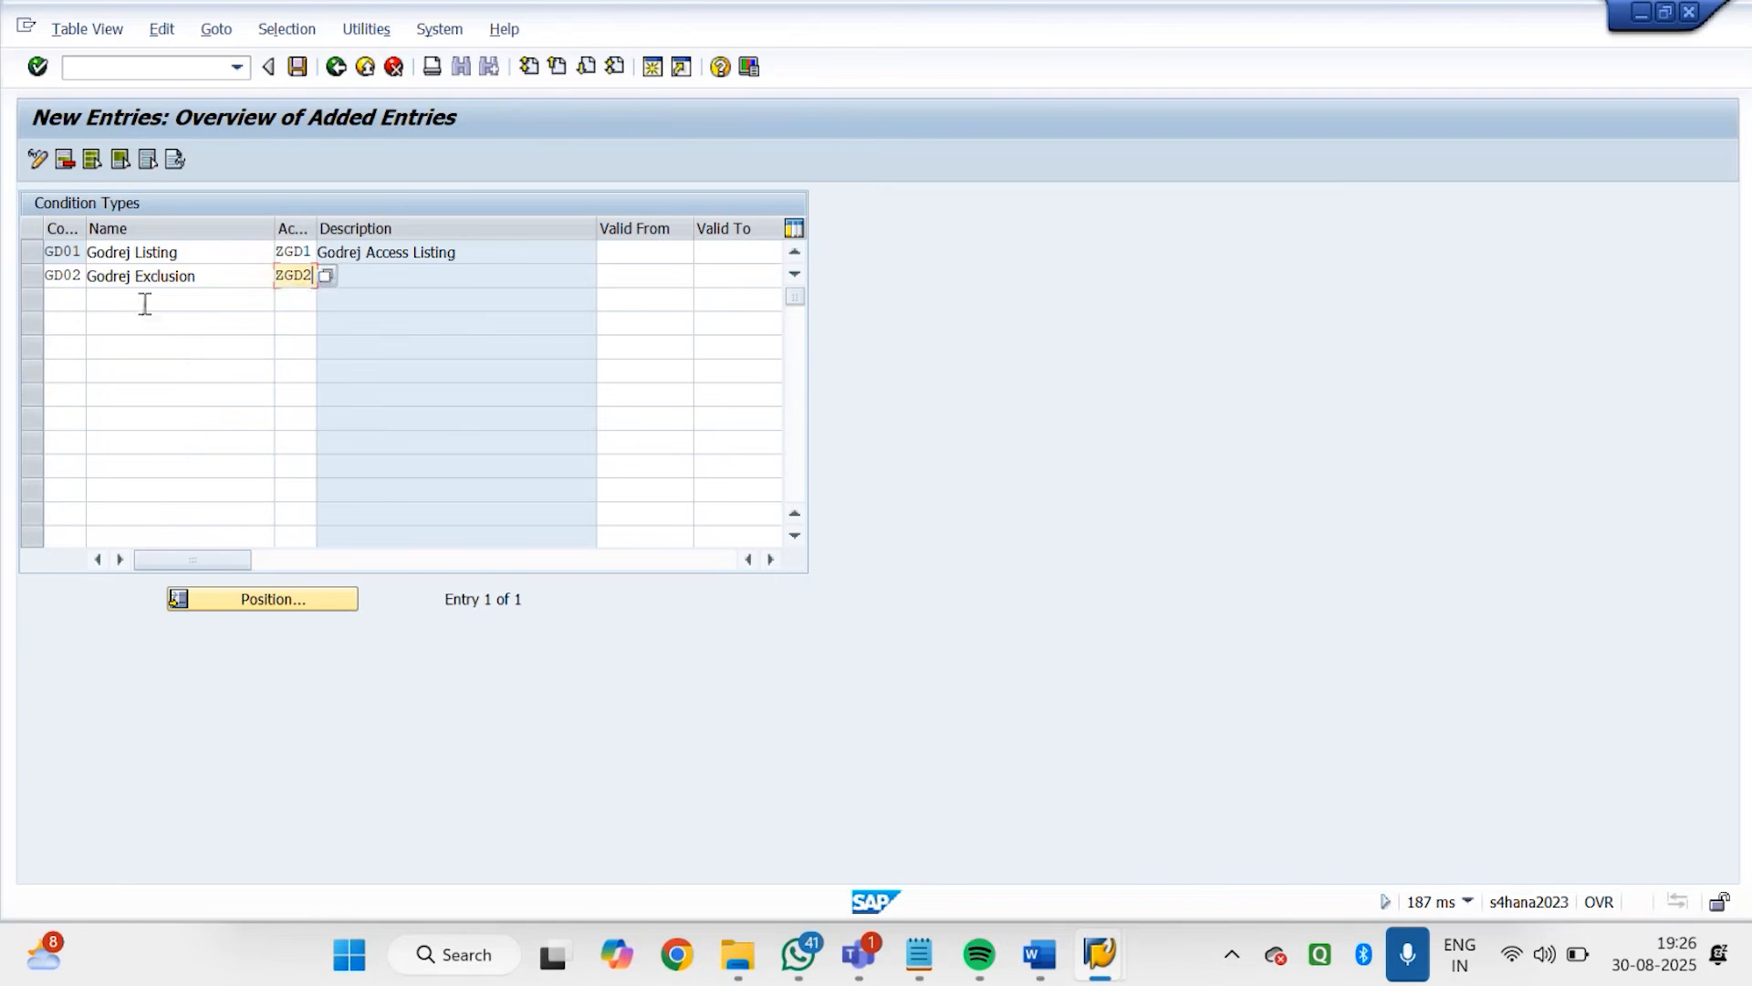
{"action": "key", "text": "Return"}
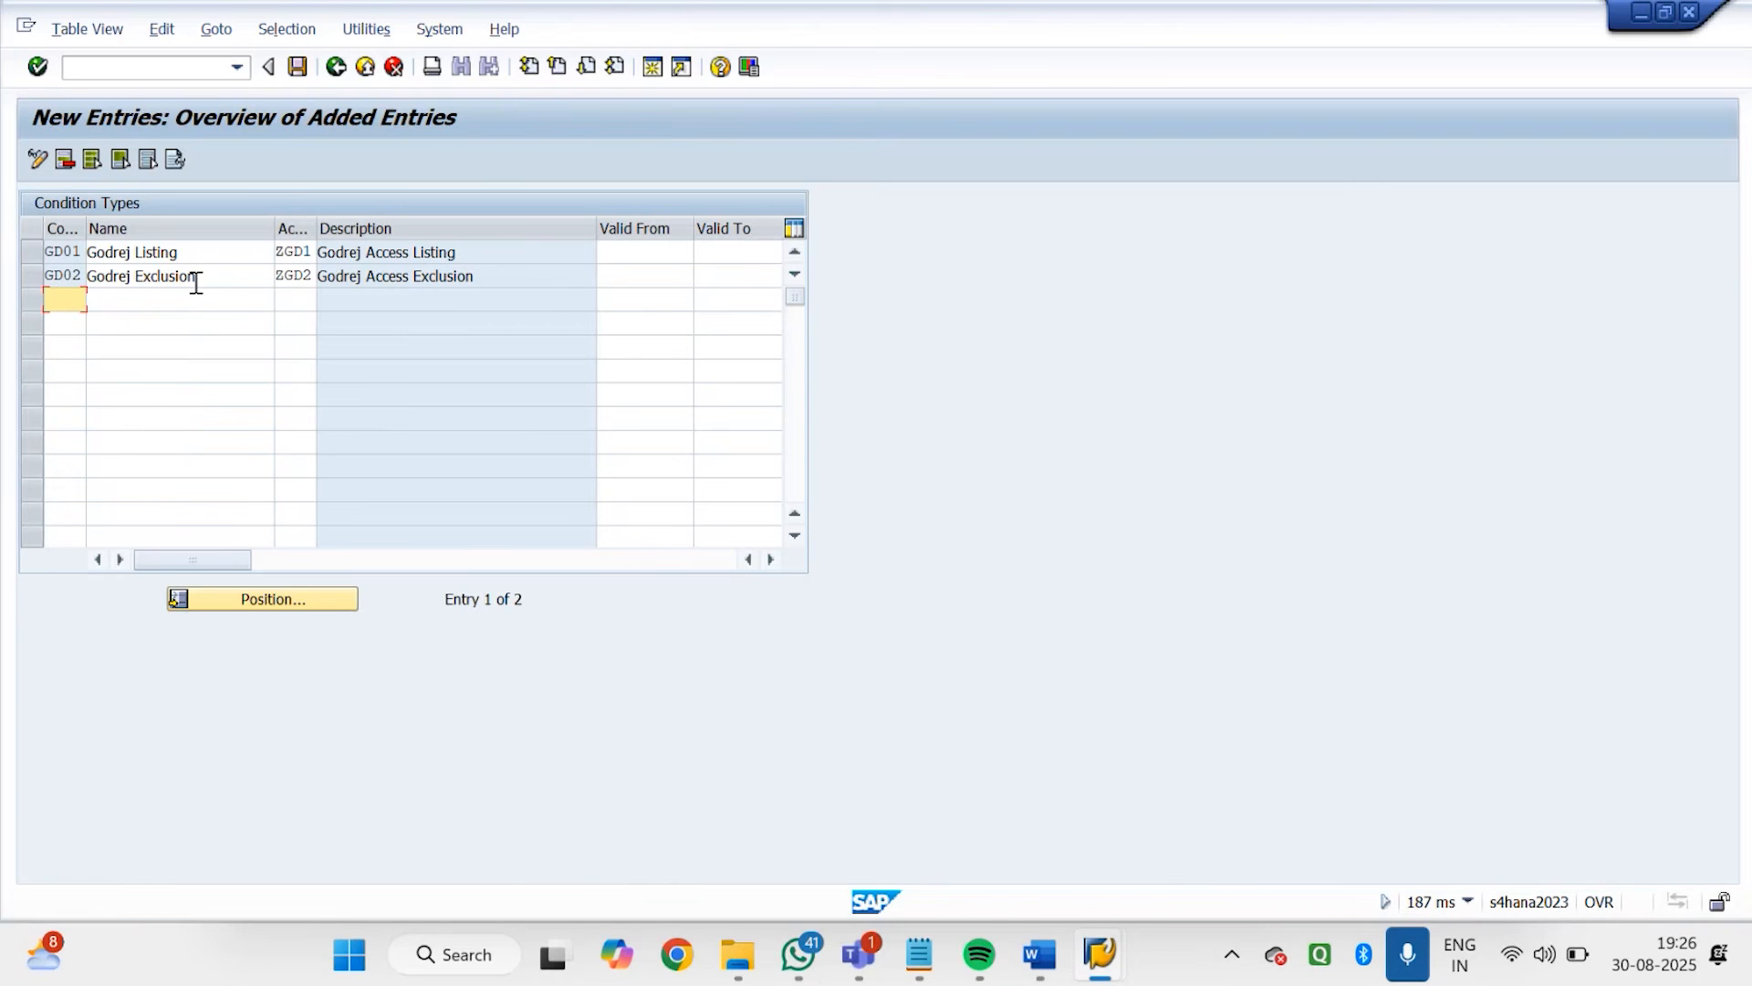
Save condition types GD01 and GD02 in a customizing request and return to the IMG structure
{"action": "left_click", "coordinate": [297, 68]}
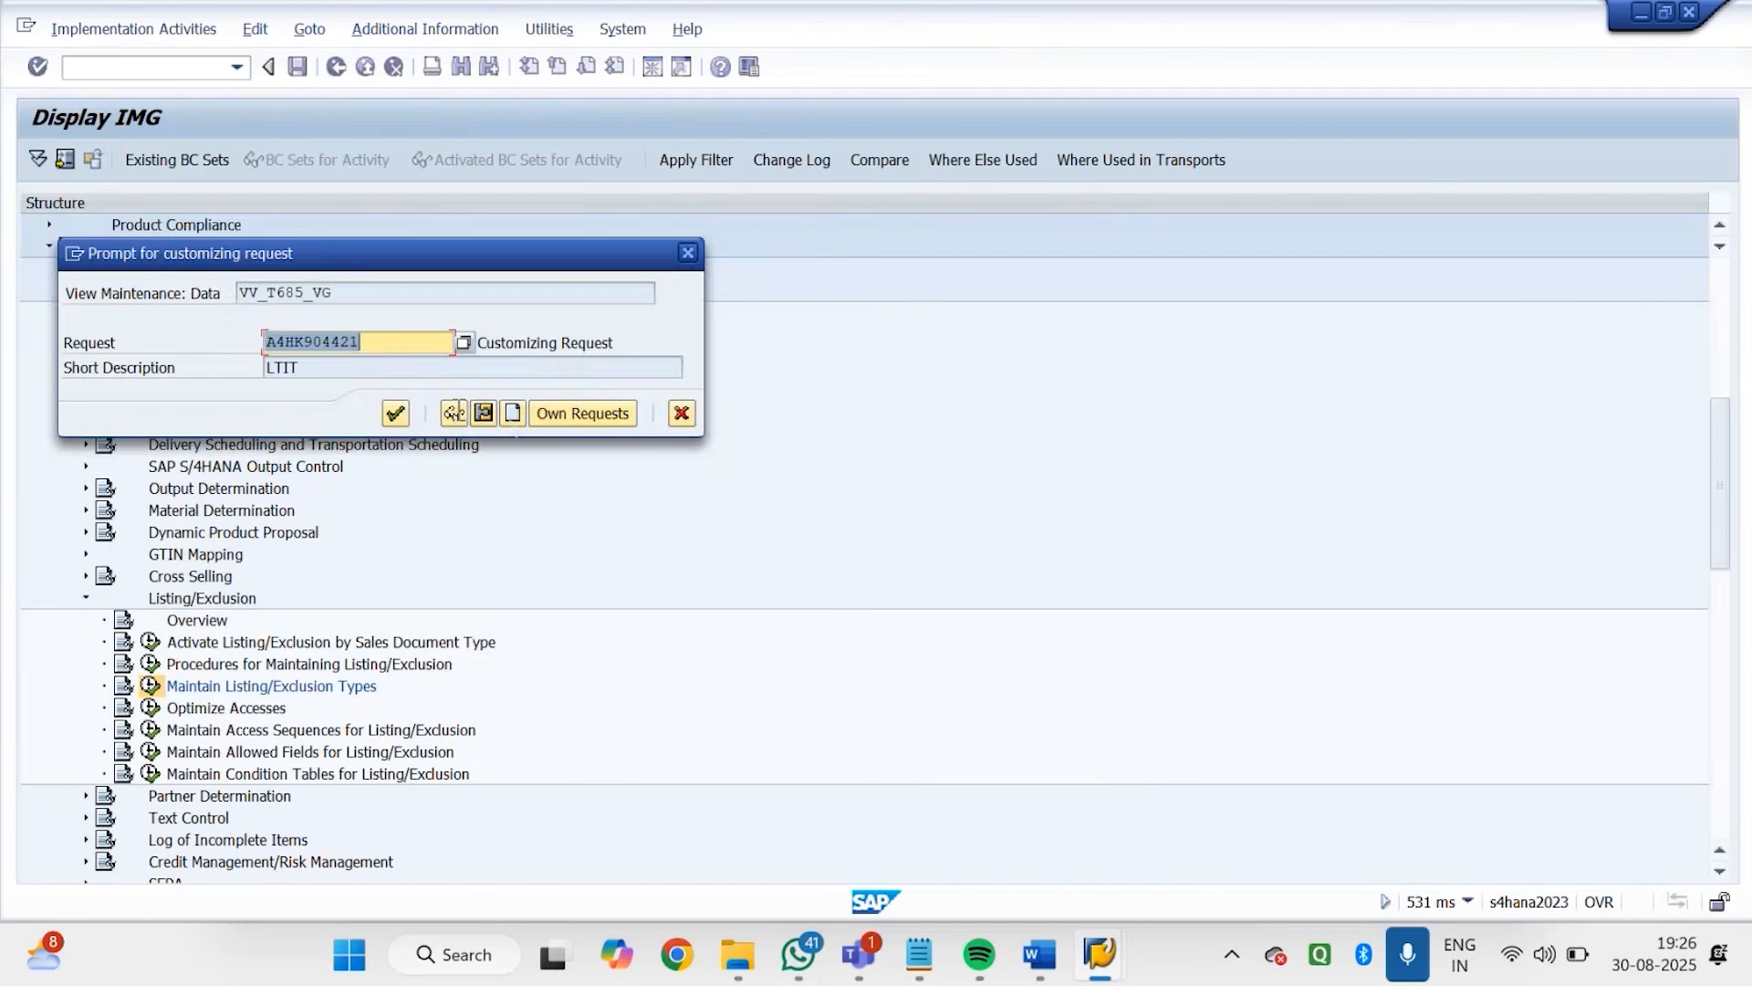
{"action": "left_click", "coordinate": [565, 411]}
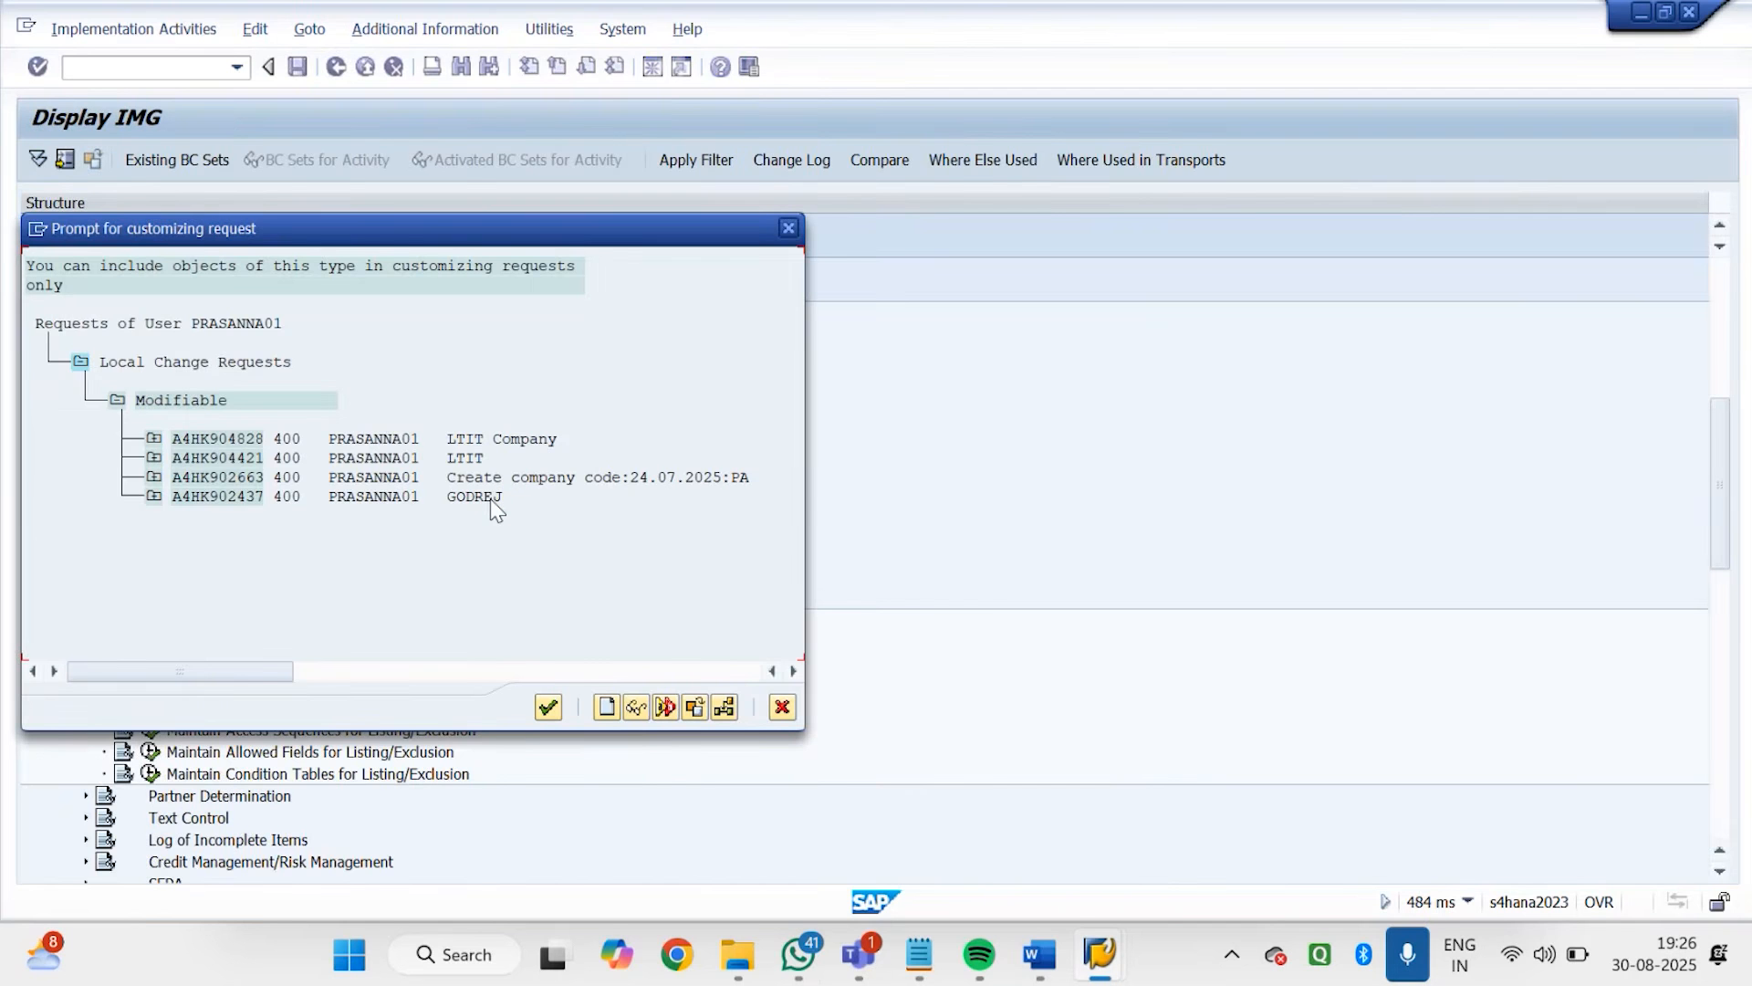
{"action": "left_click", "coordinate": [469, 482]}
{"action": "key", "text": "Escape"}
{"action": "left_click", "coordinate": [402, 414]}
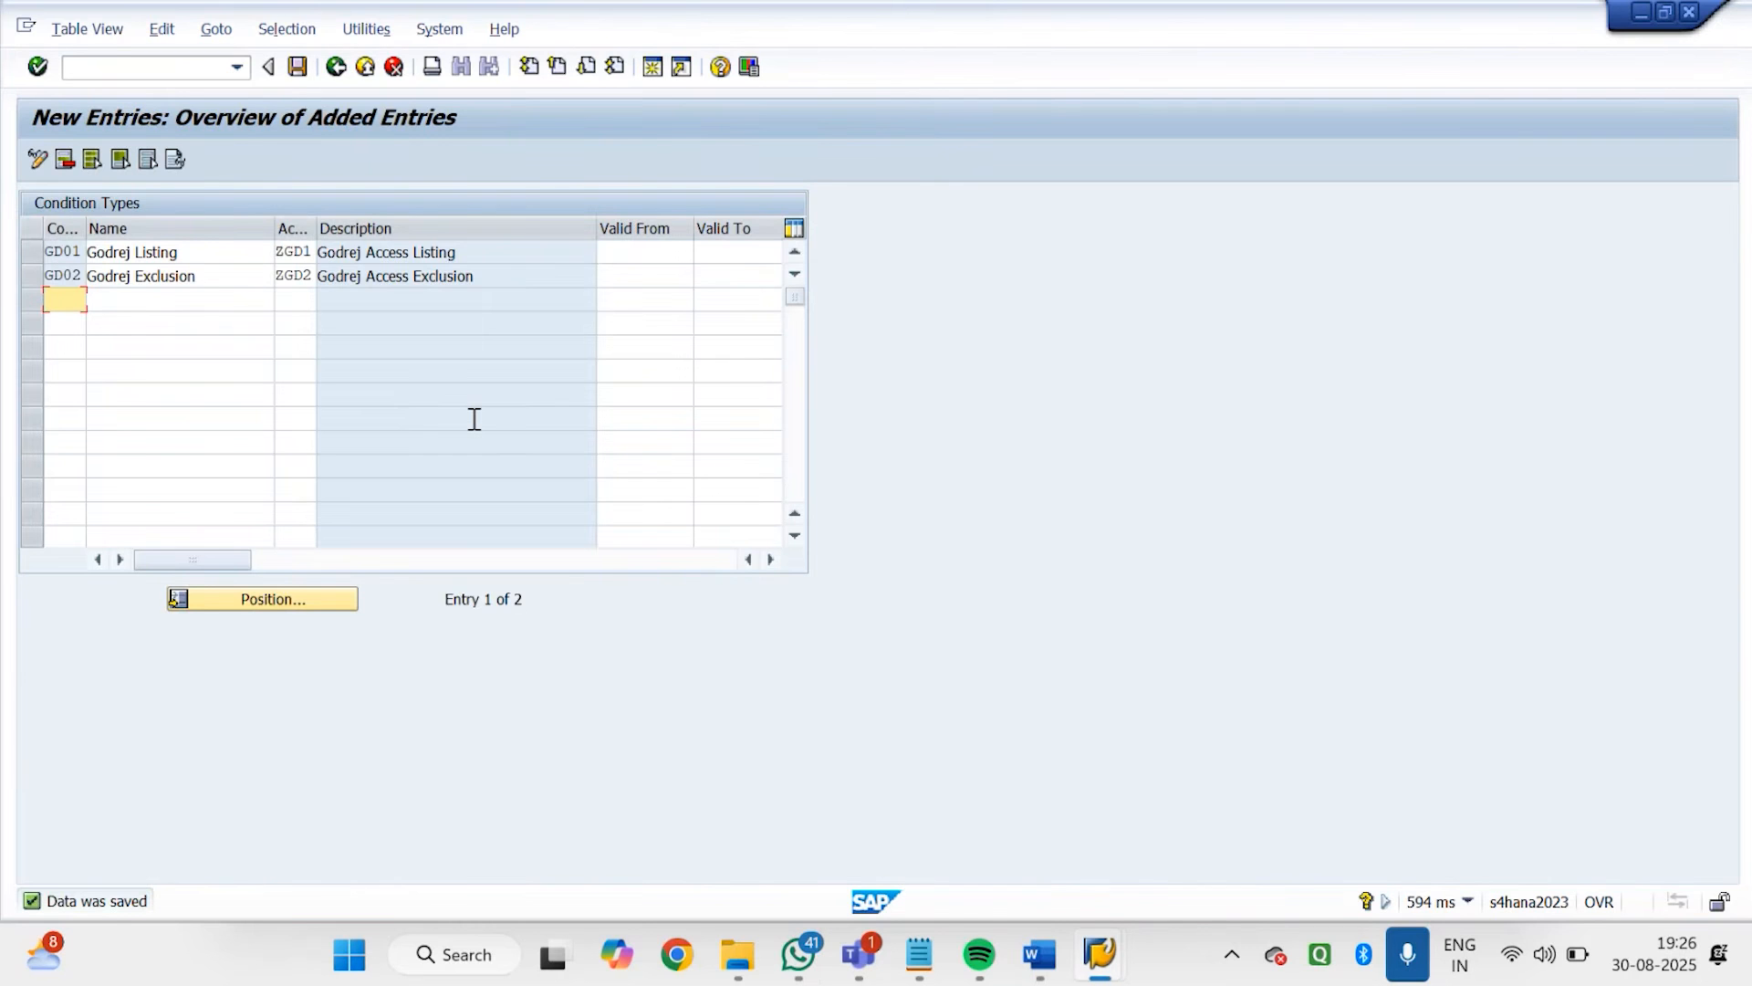
{"action": "left_click", "coordinate": [343, 67]}
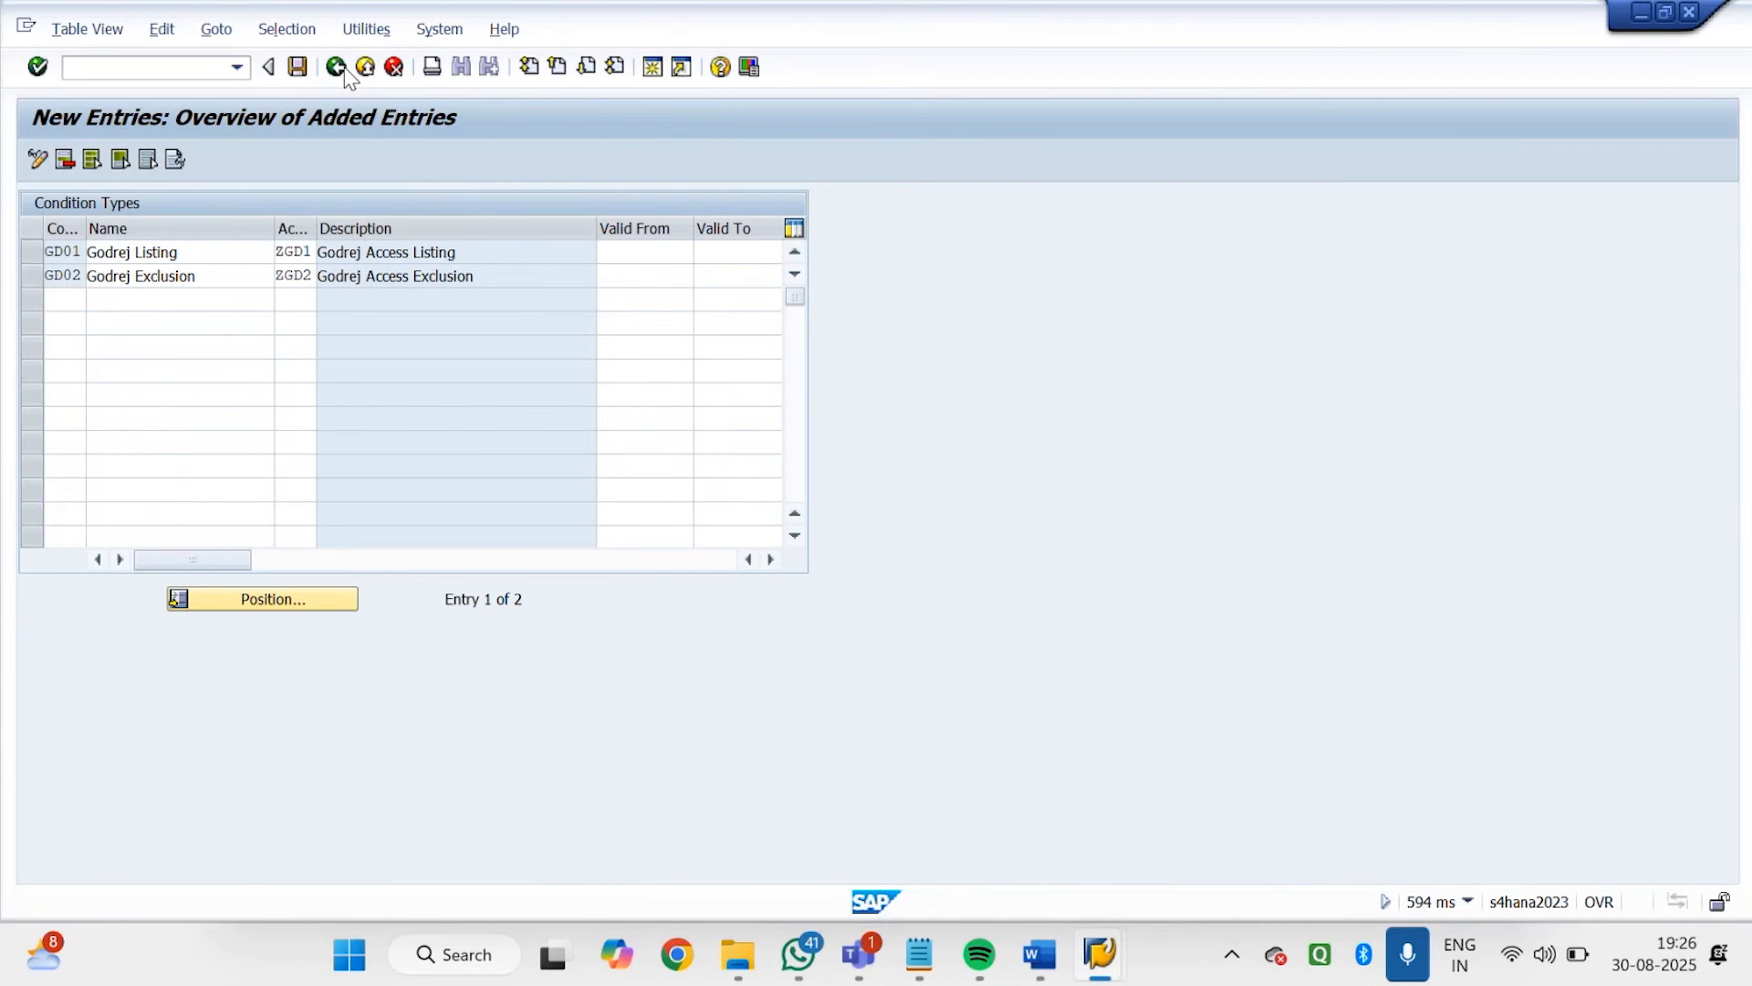
{"action": "left_click", "coordinate": [343, 67]}
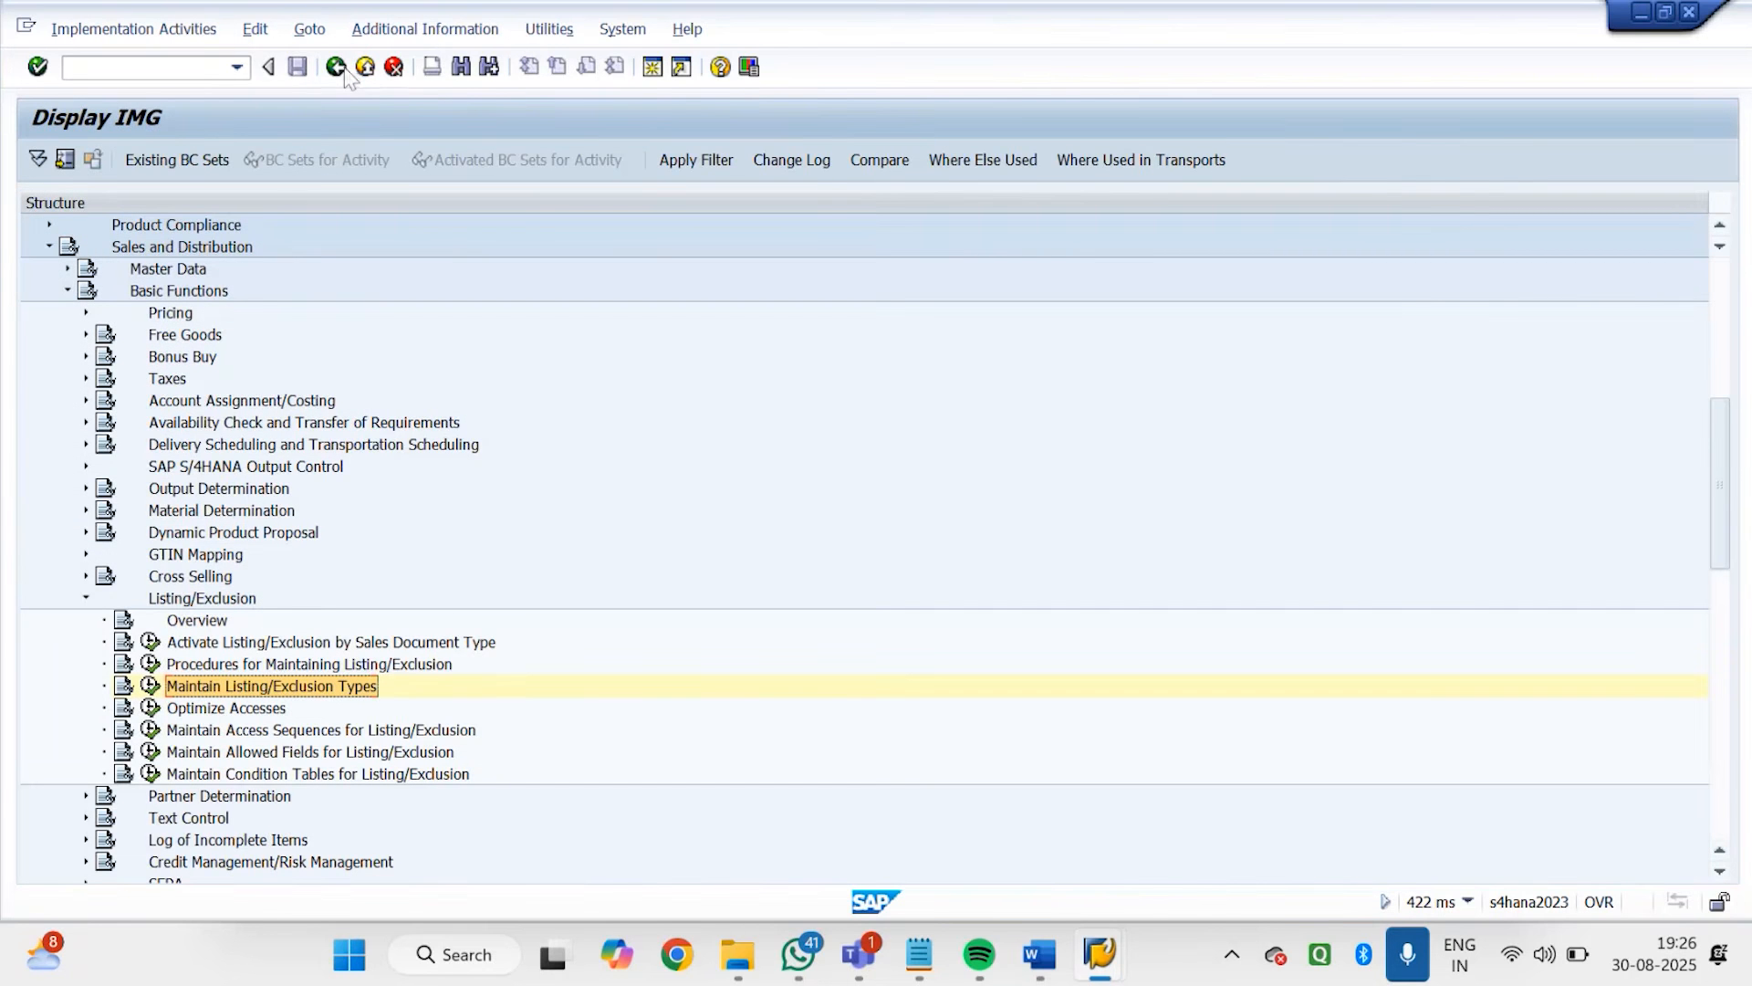
{"action": "left_click", "coordinate": [977, 185]}
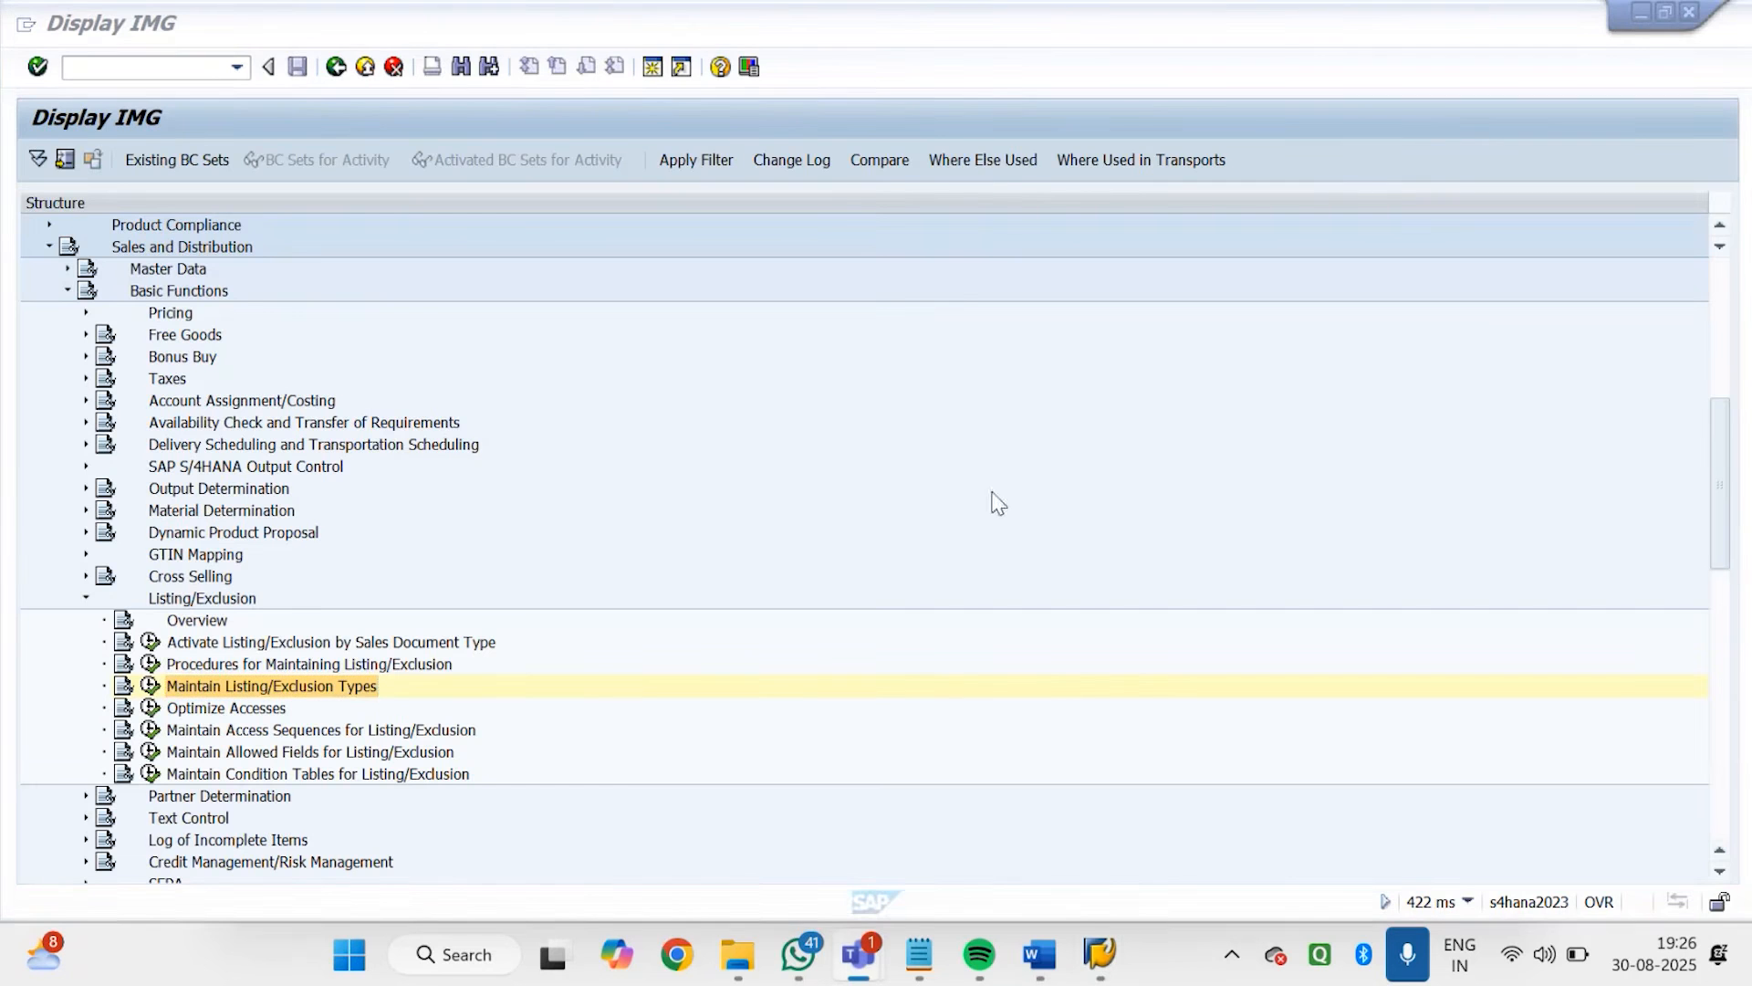
{"action": "left_click", "coordinate": [722, 314]}
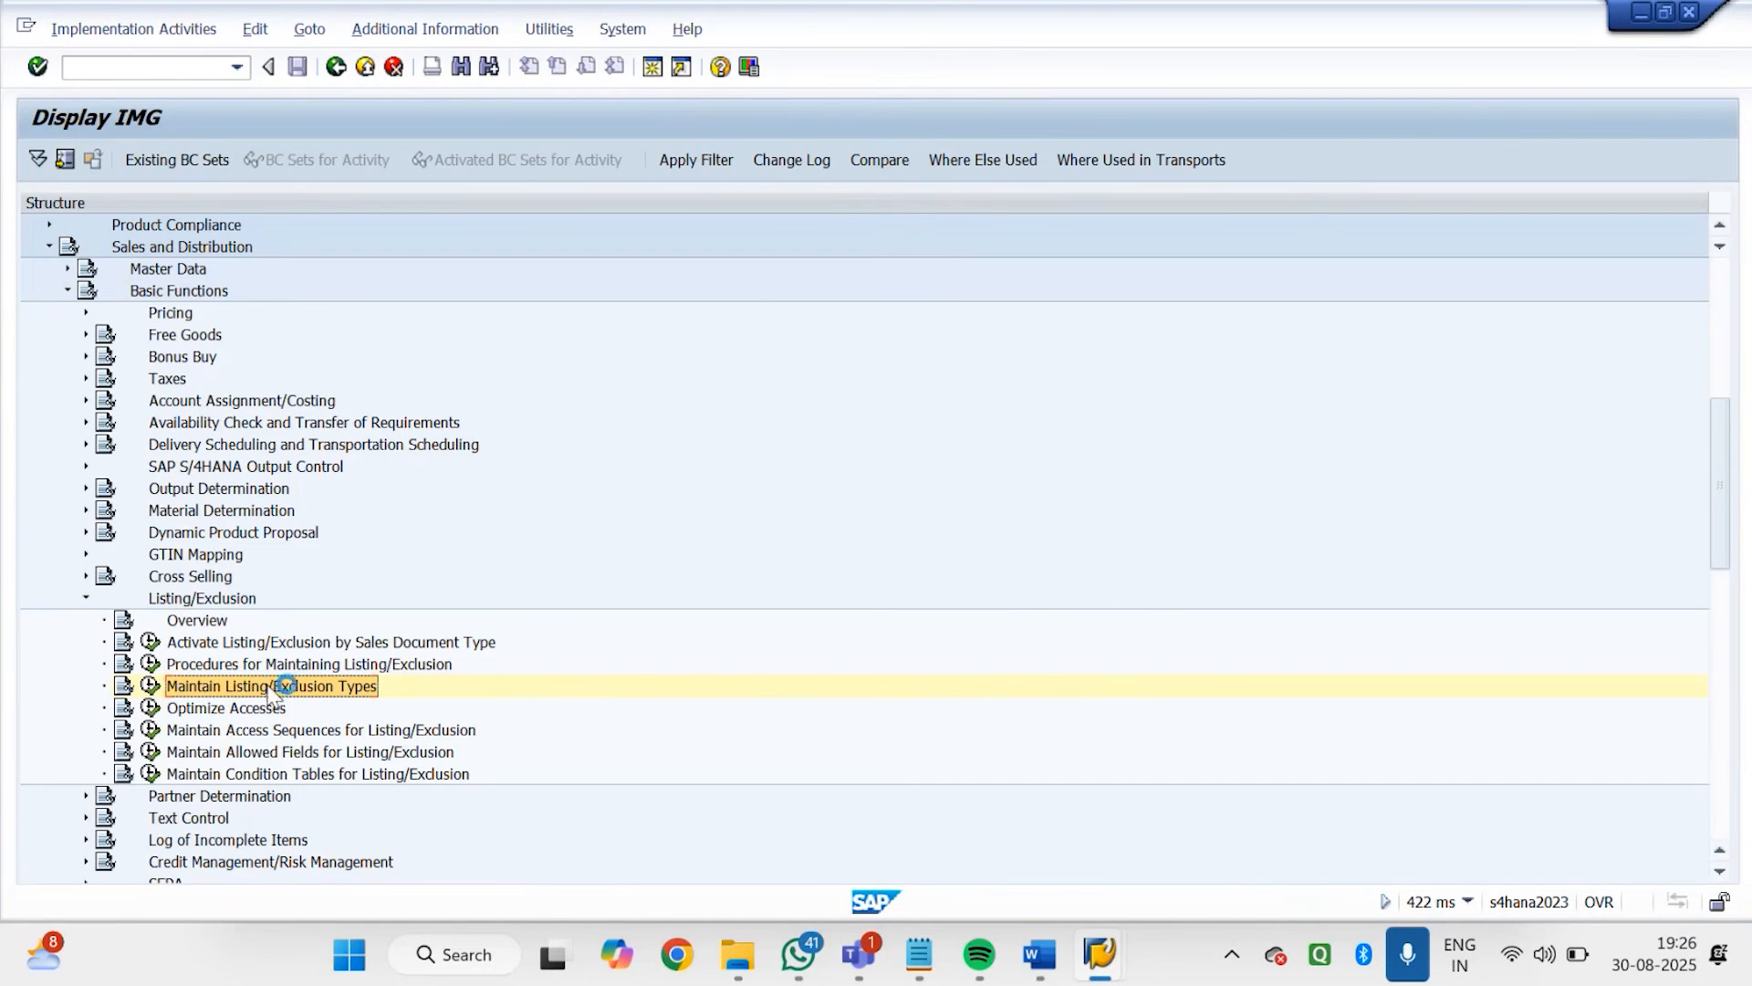
Open the procedures for maintaining listing/exclusion and check the control data of standard procedure A00001
{"action": "key", "text": "Up"}
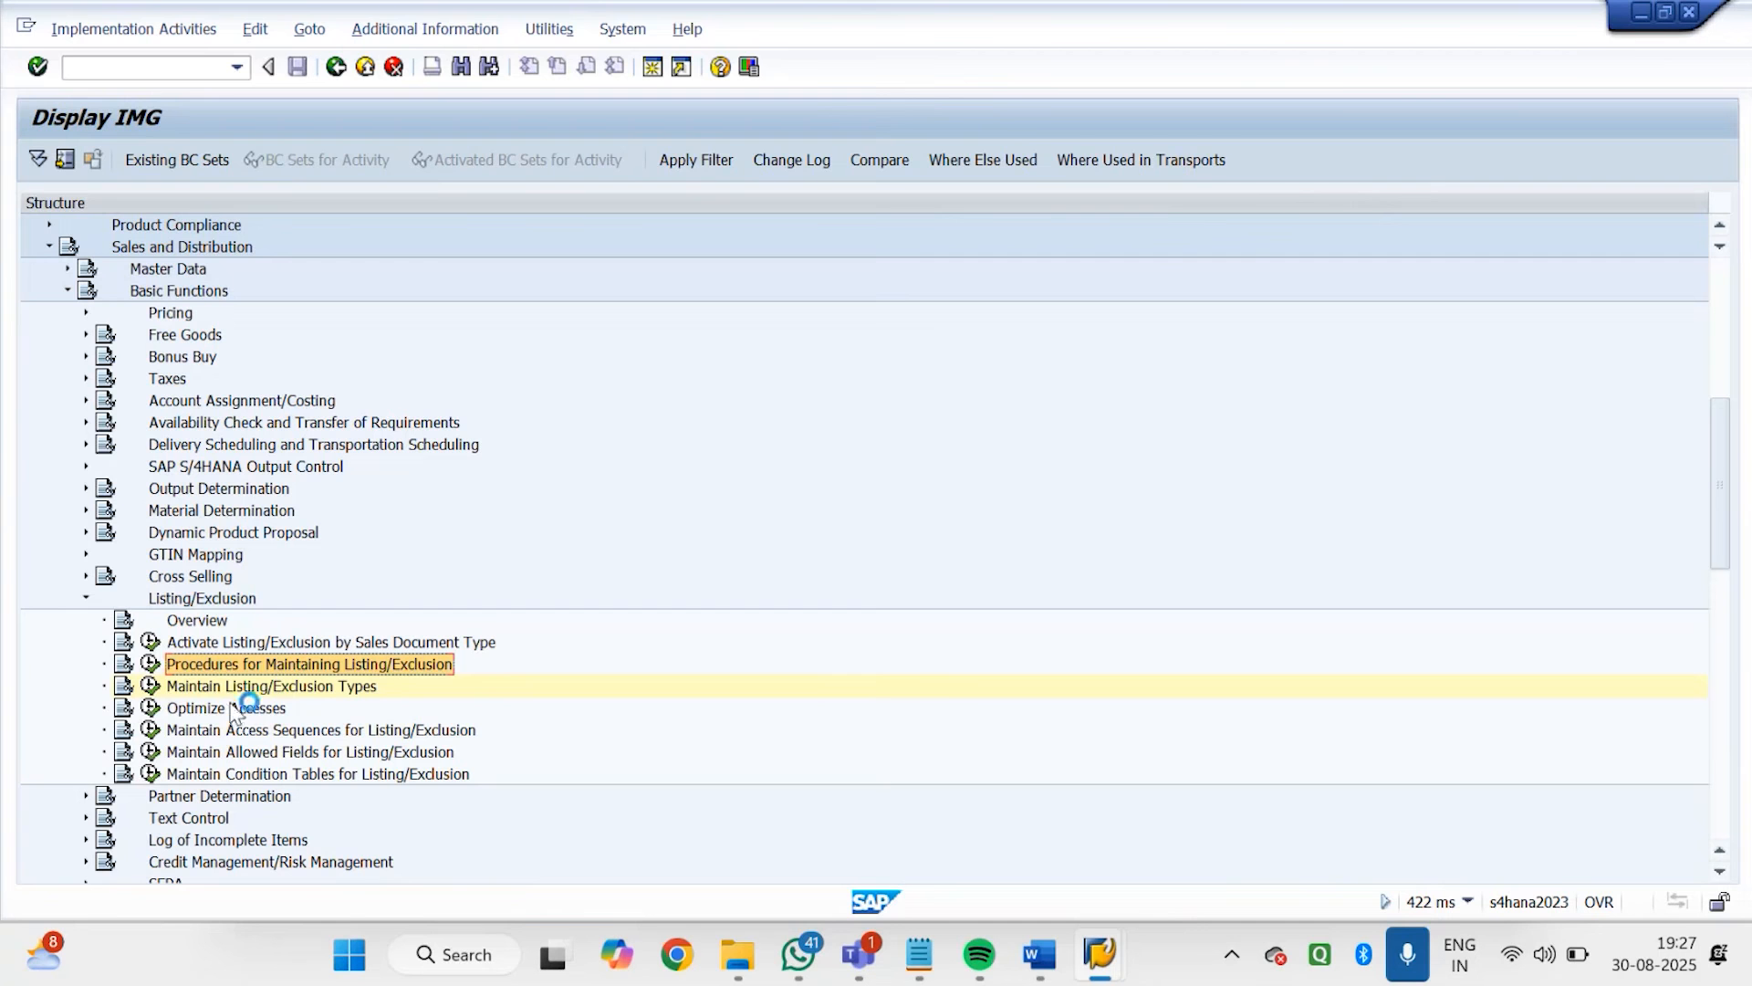
{"action": "left_click", "coordinate": [150, 671]}
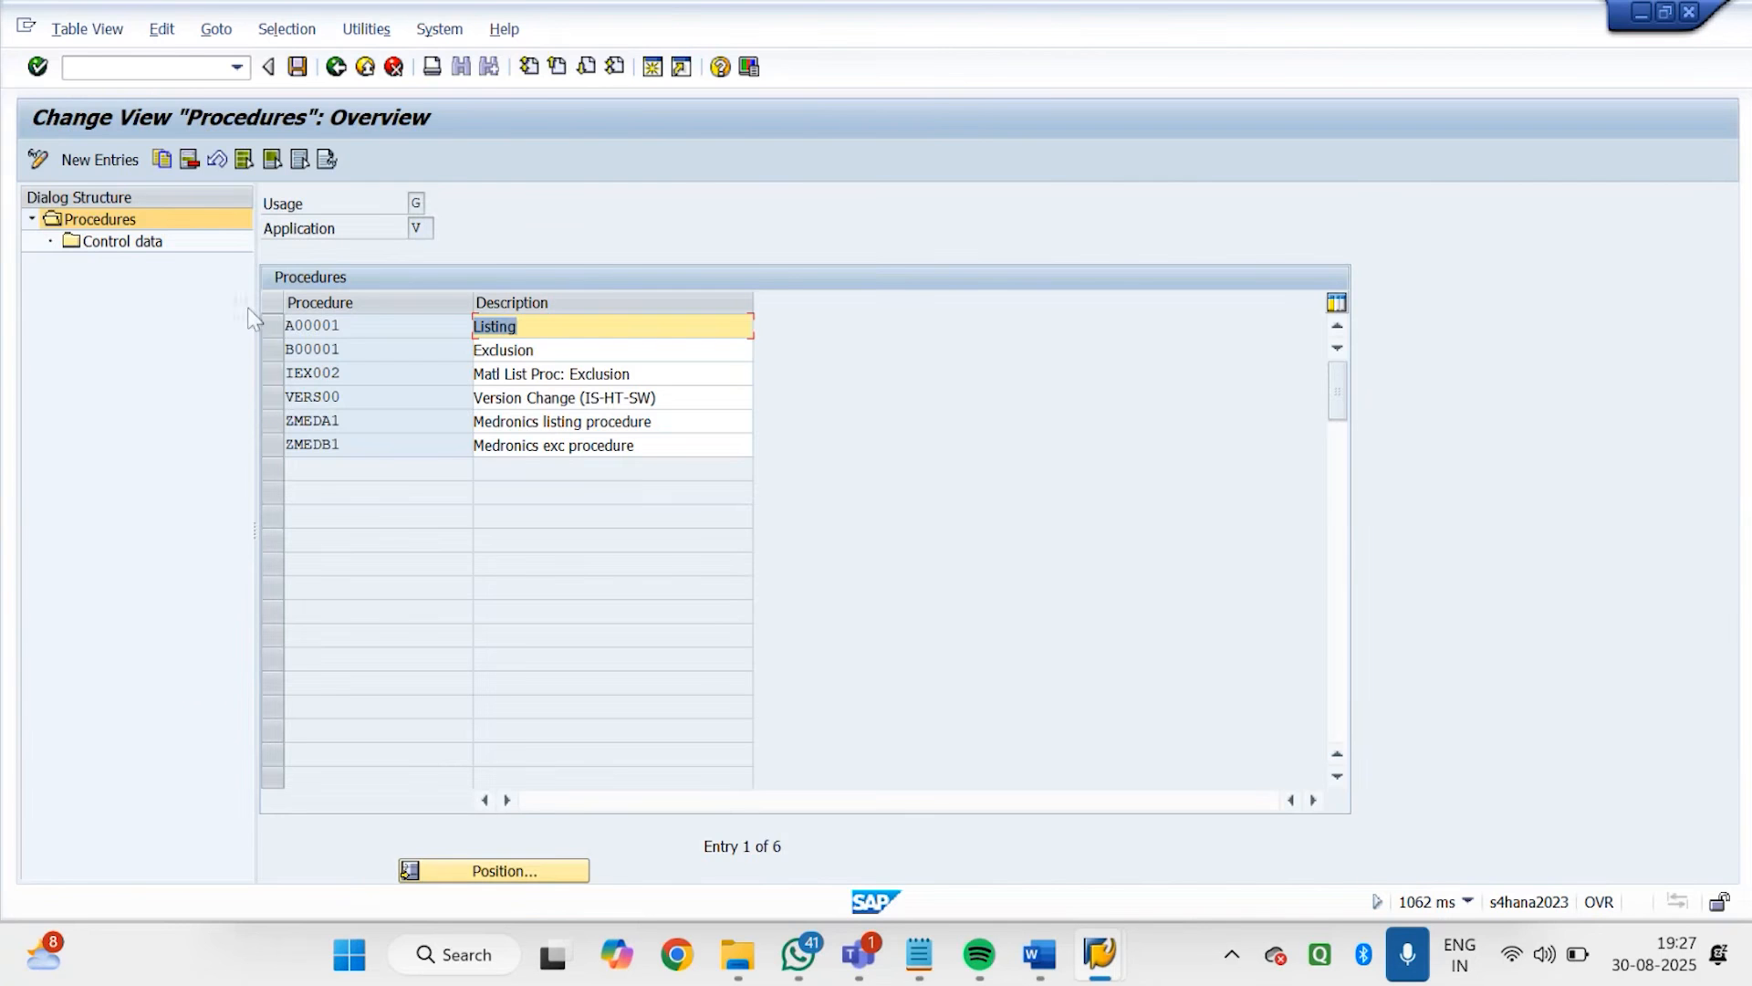
{"action": "left_click", "coordinate": [282, 334]}
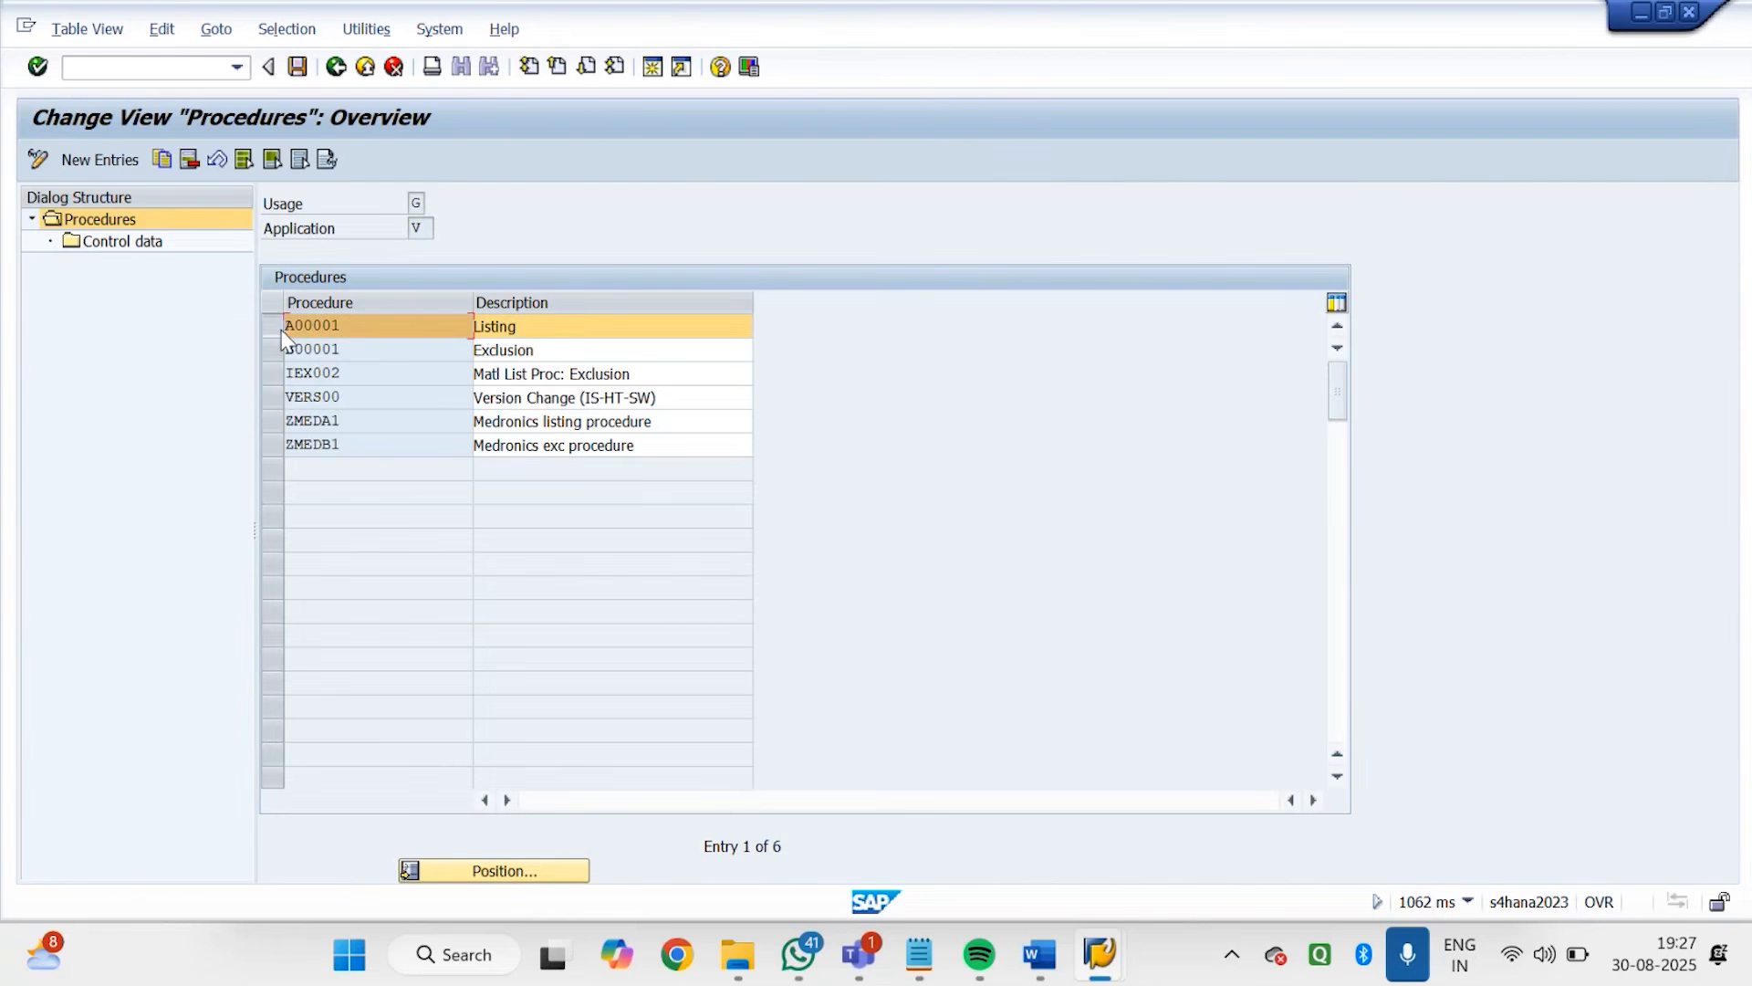
{"action": "double_click", "coordinate": [119, 241]}
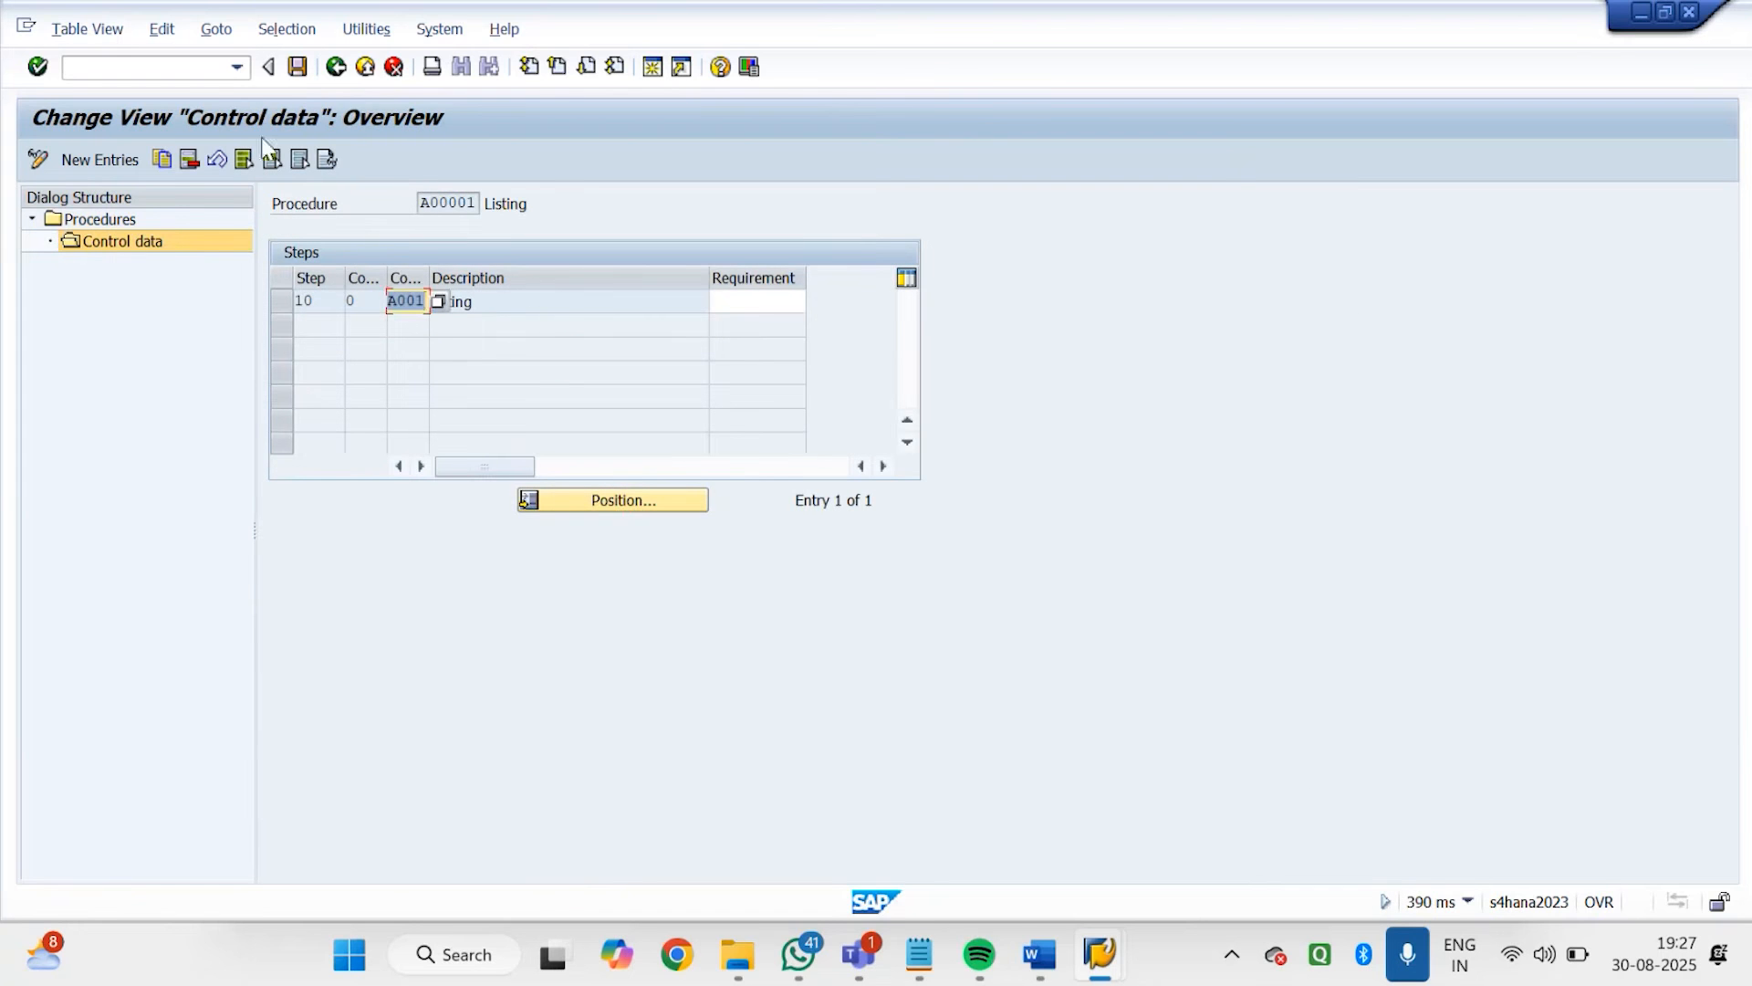
{"action": "left_click", "coordinate": [335, 69]}
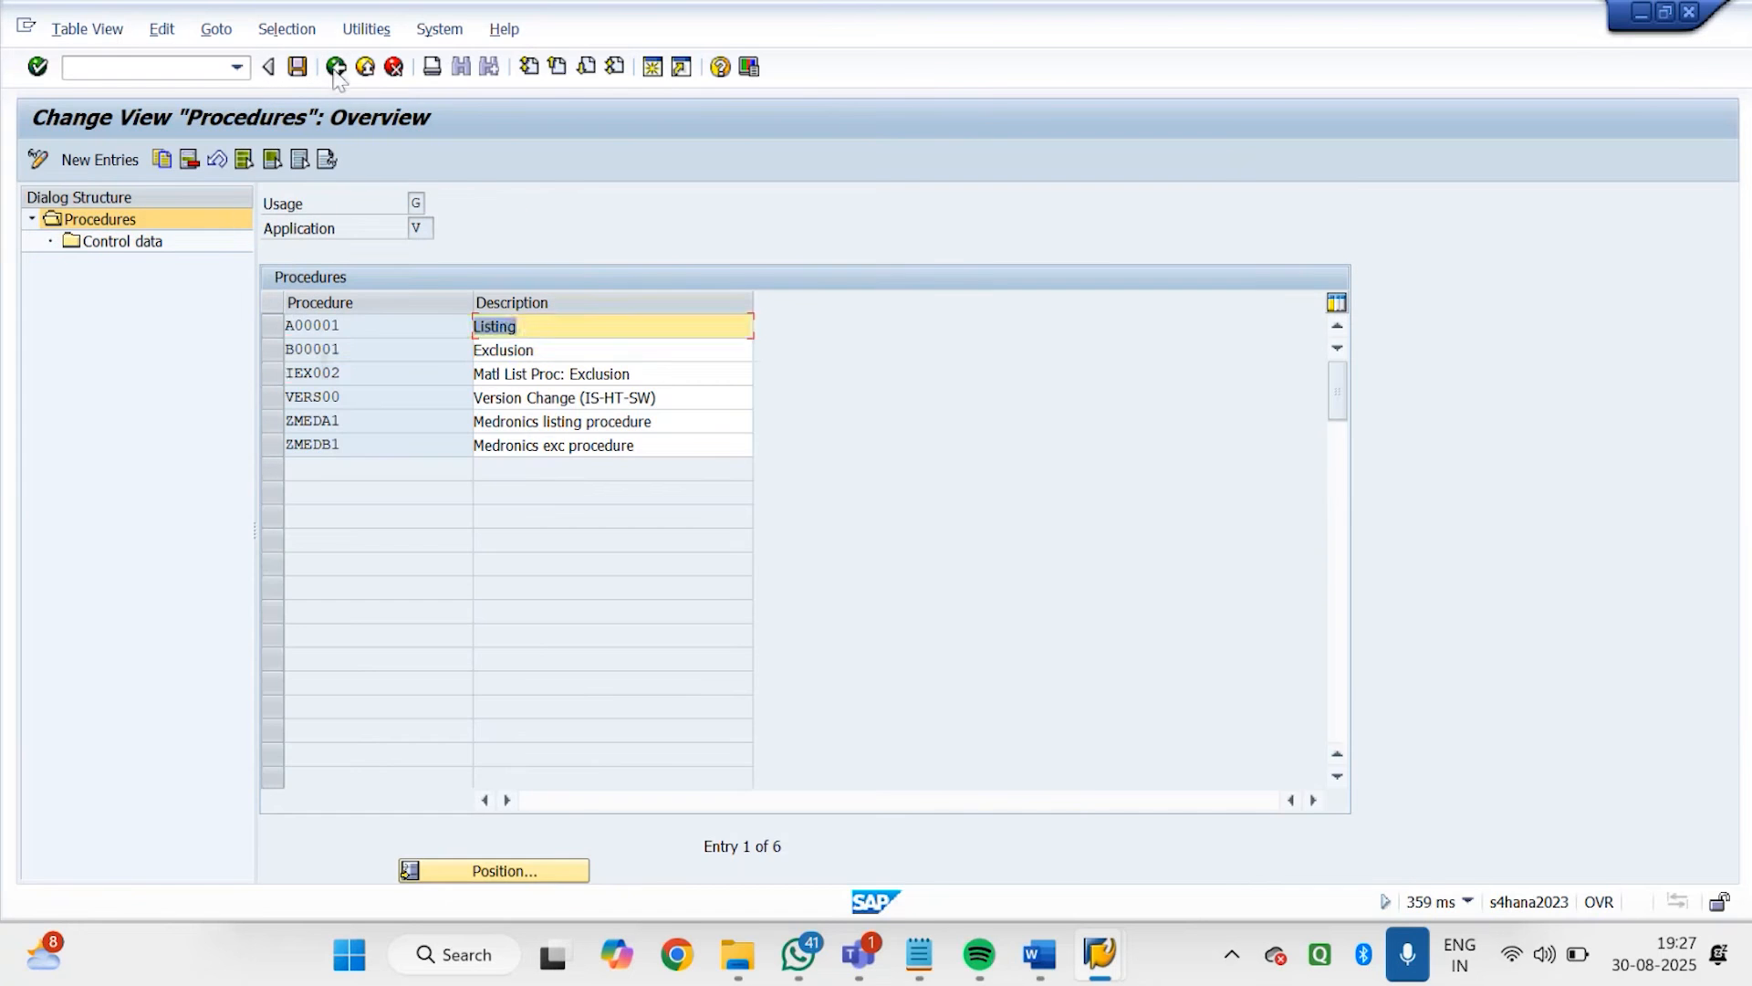
Look up usage G in the possible condition table usages and close the list without changing anything
{"action": "left_click", "coordinate": [275, 352]}
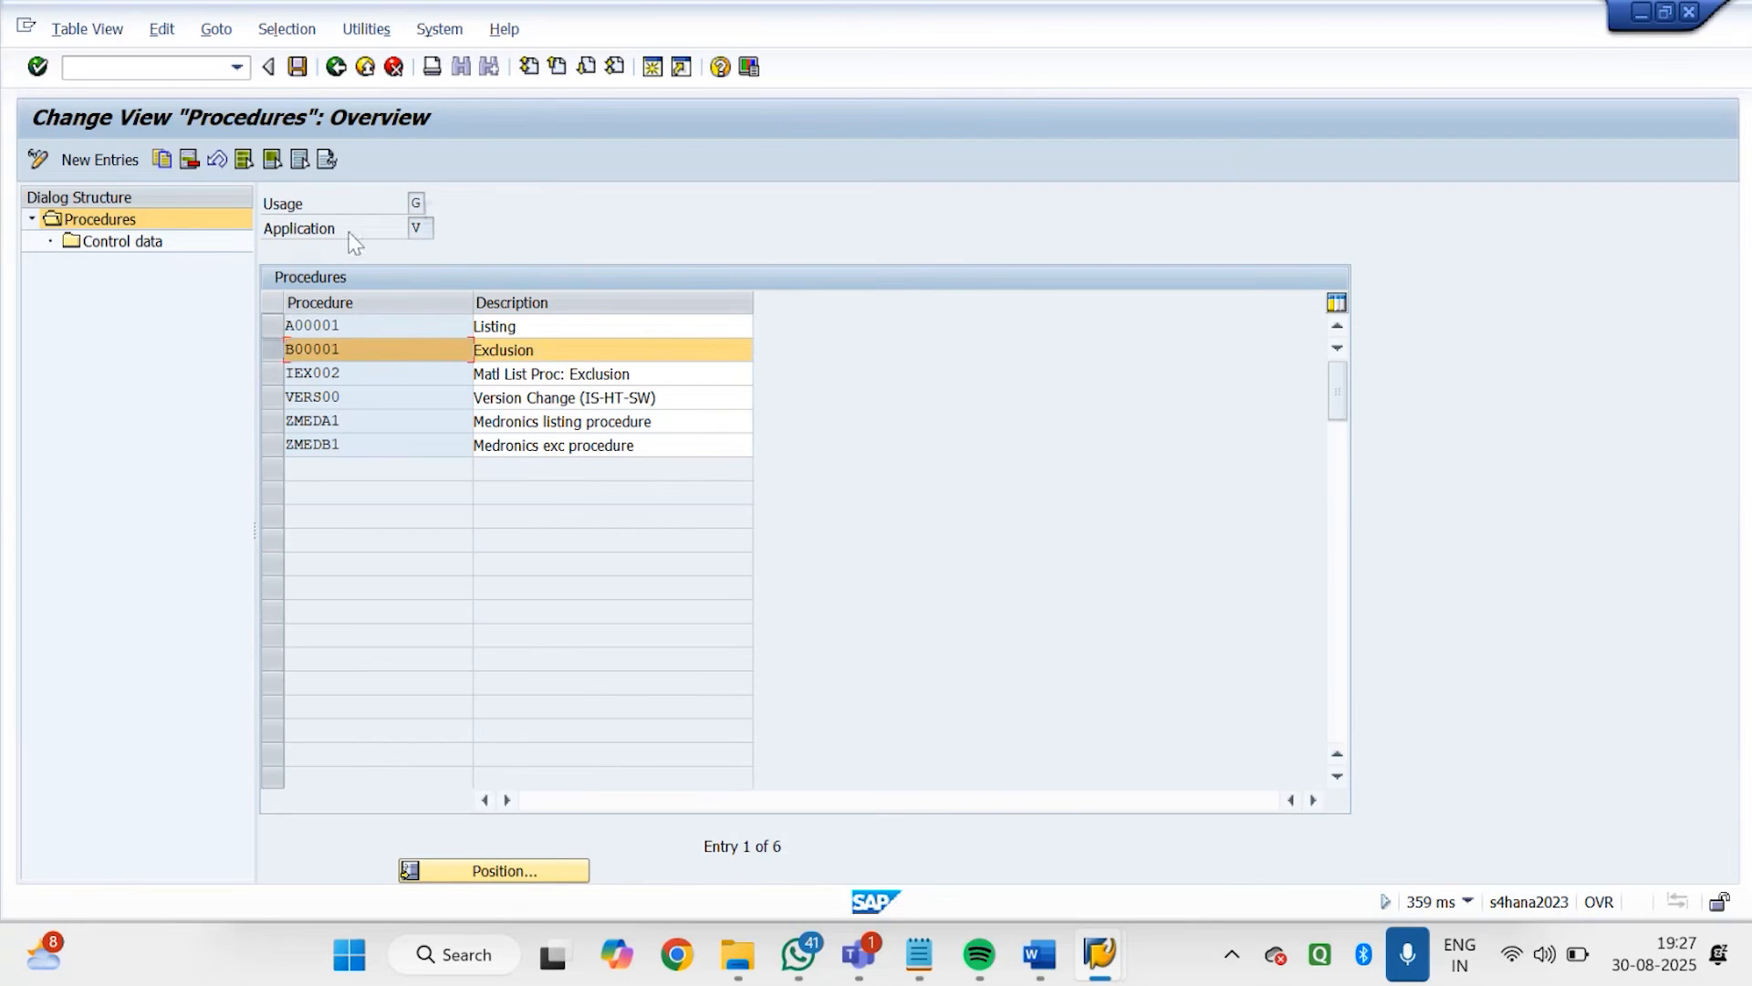
{"action": "left_click", "coordinate": [432, 202]}
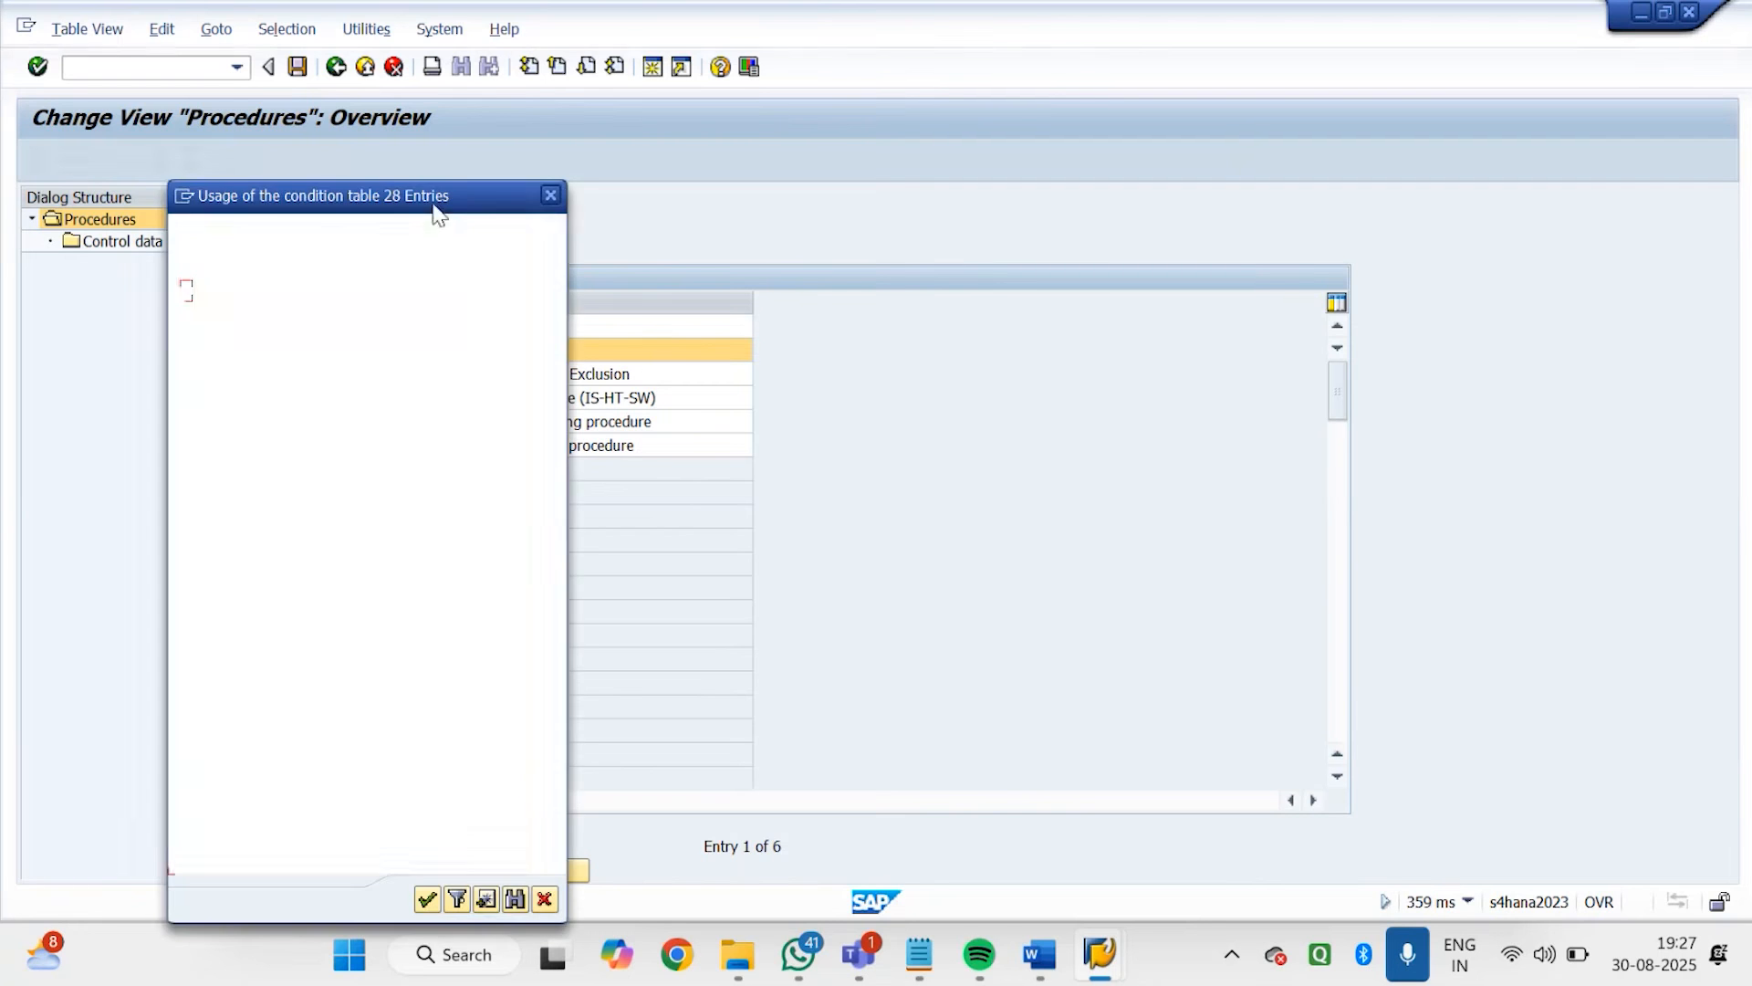
{"action": "double_click", "coordinate": [212, 482]}
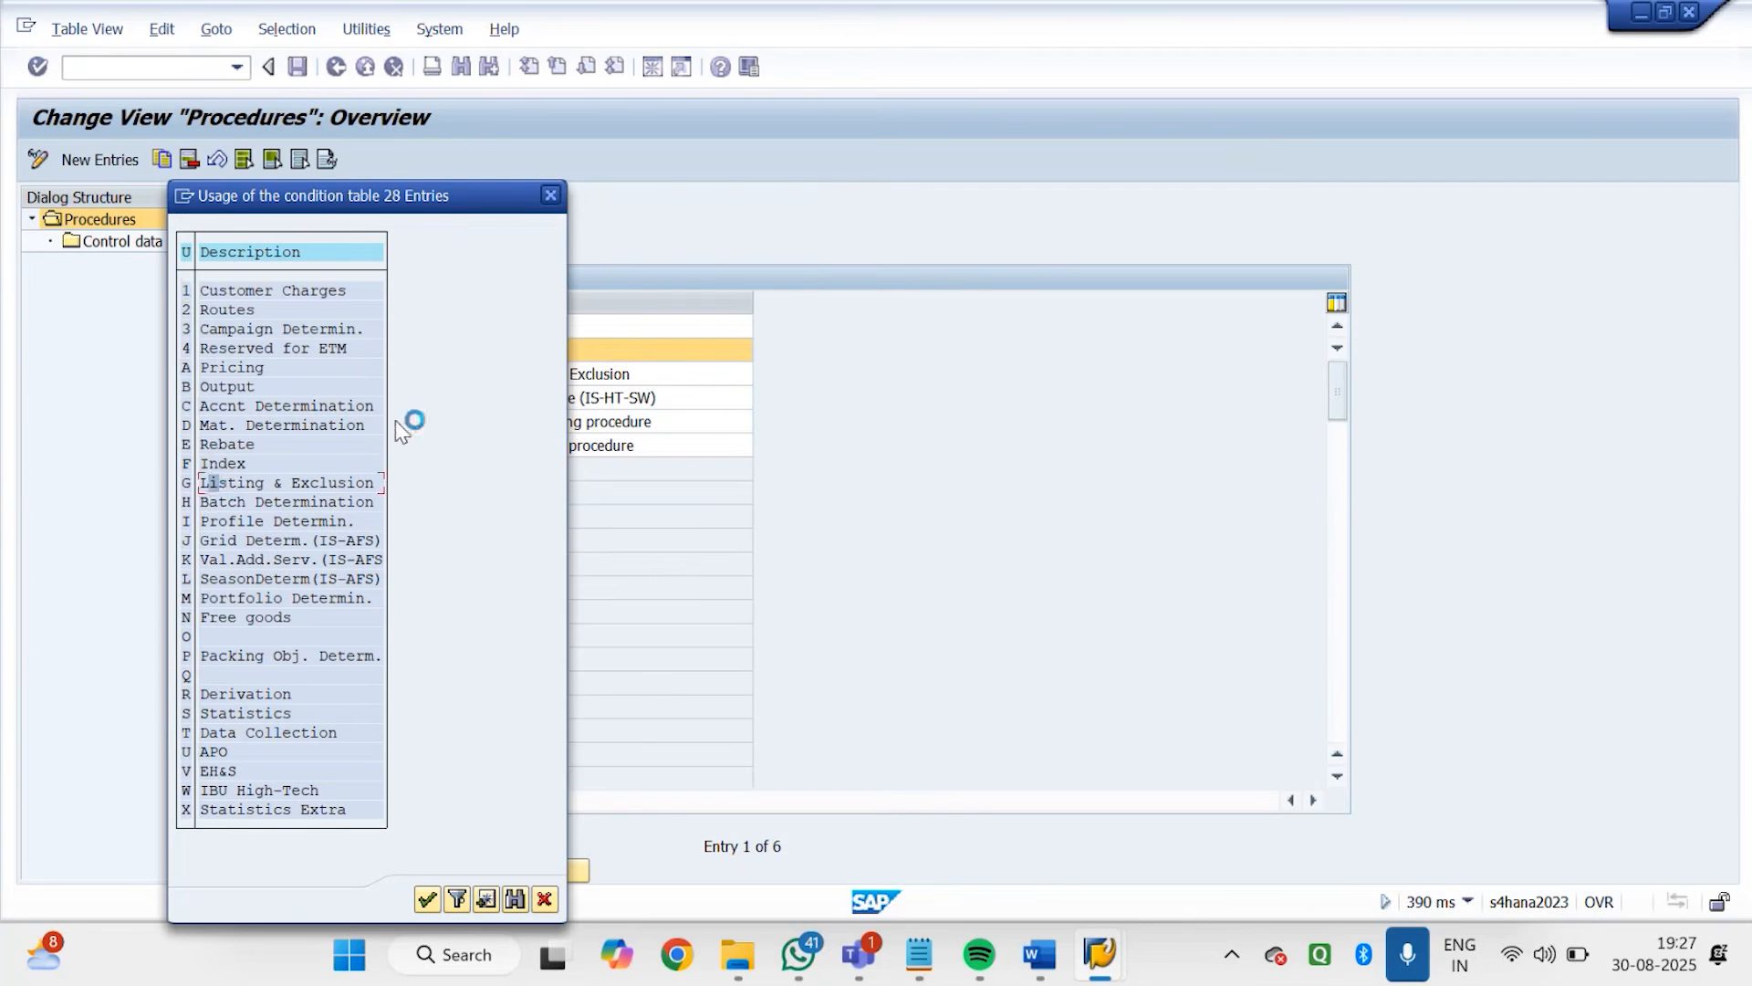
{"action": "left_click", "coordinate": [550, 195]}
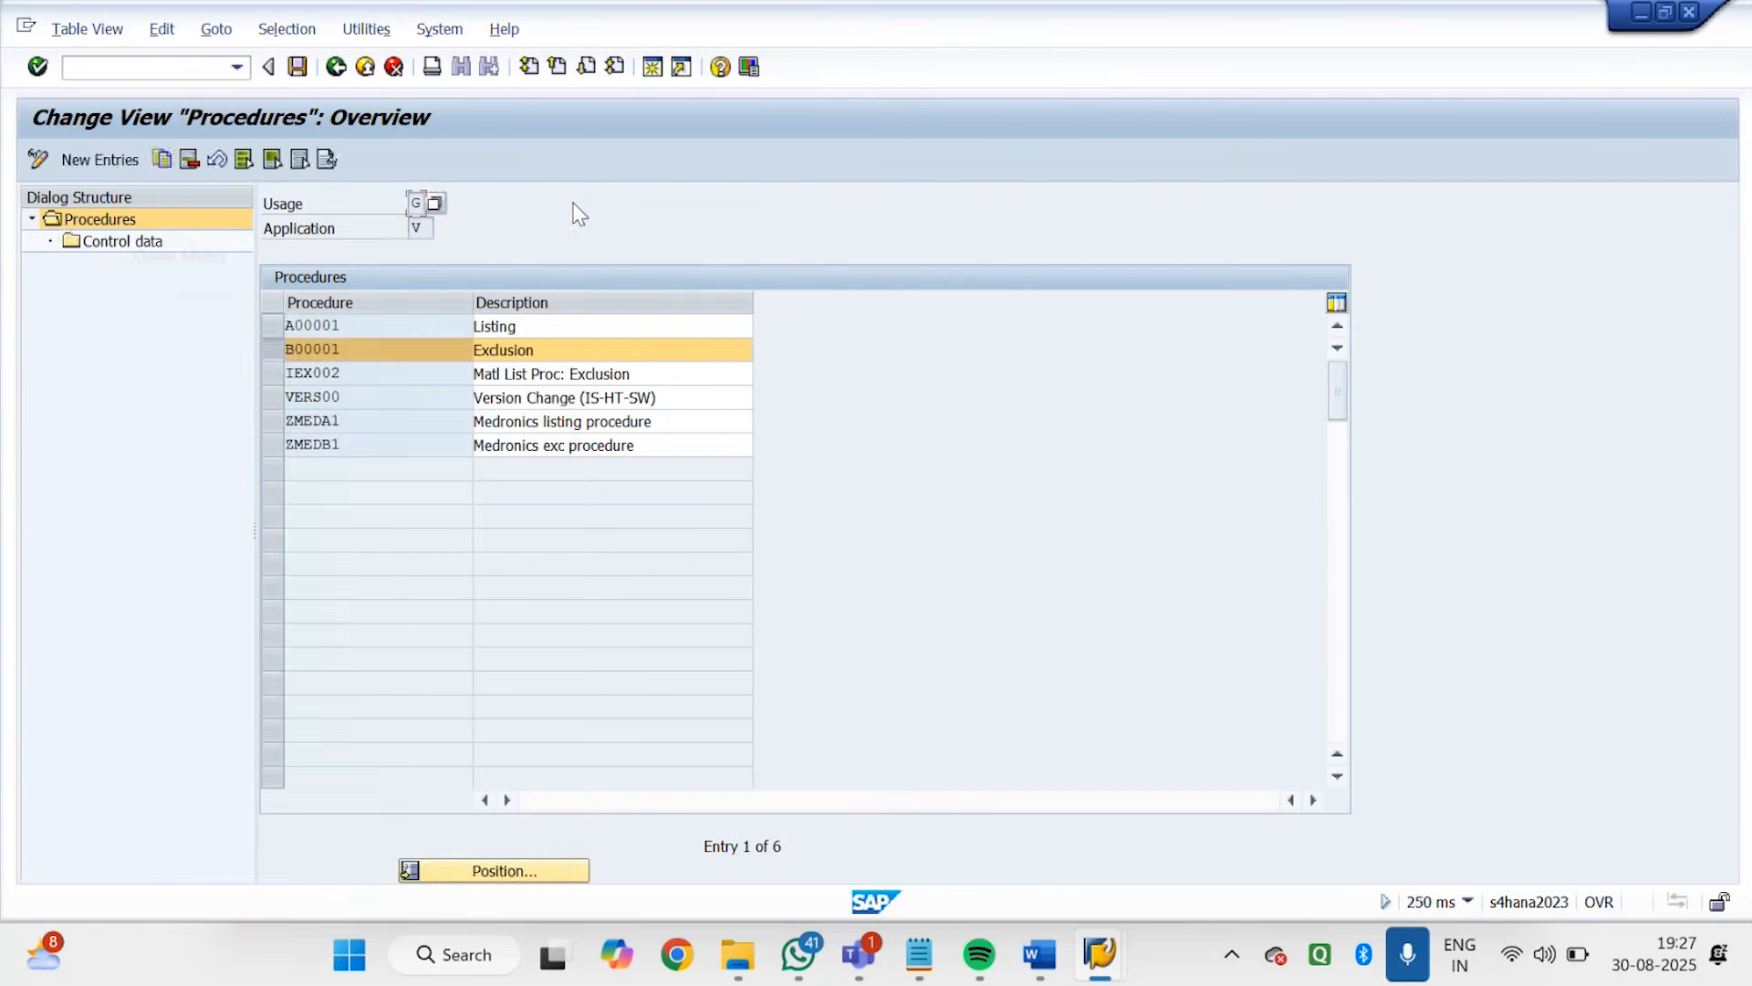
Create a new listing/exclusion procedure entry with the key GD0001
{"action": "left_click", "coordinate": [95, 161]}
{"action": "type", "text": "G"}
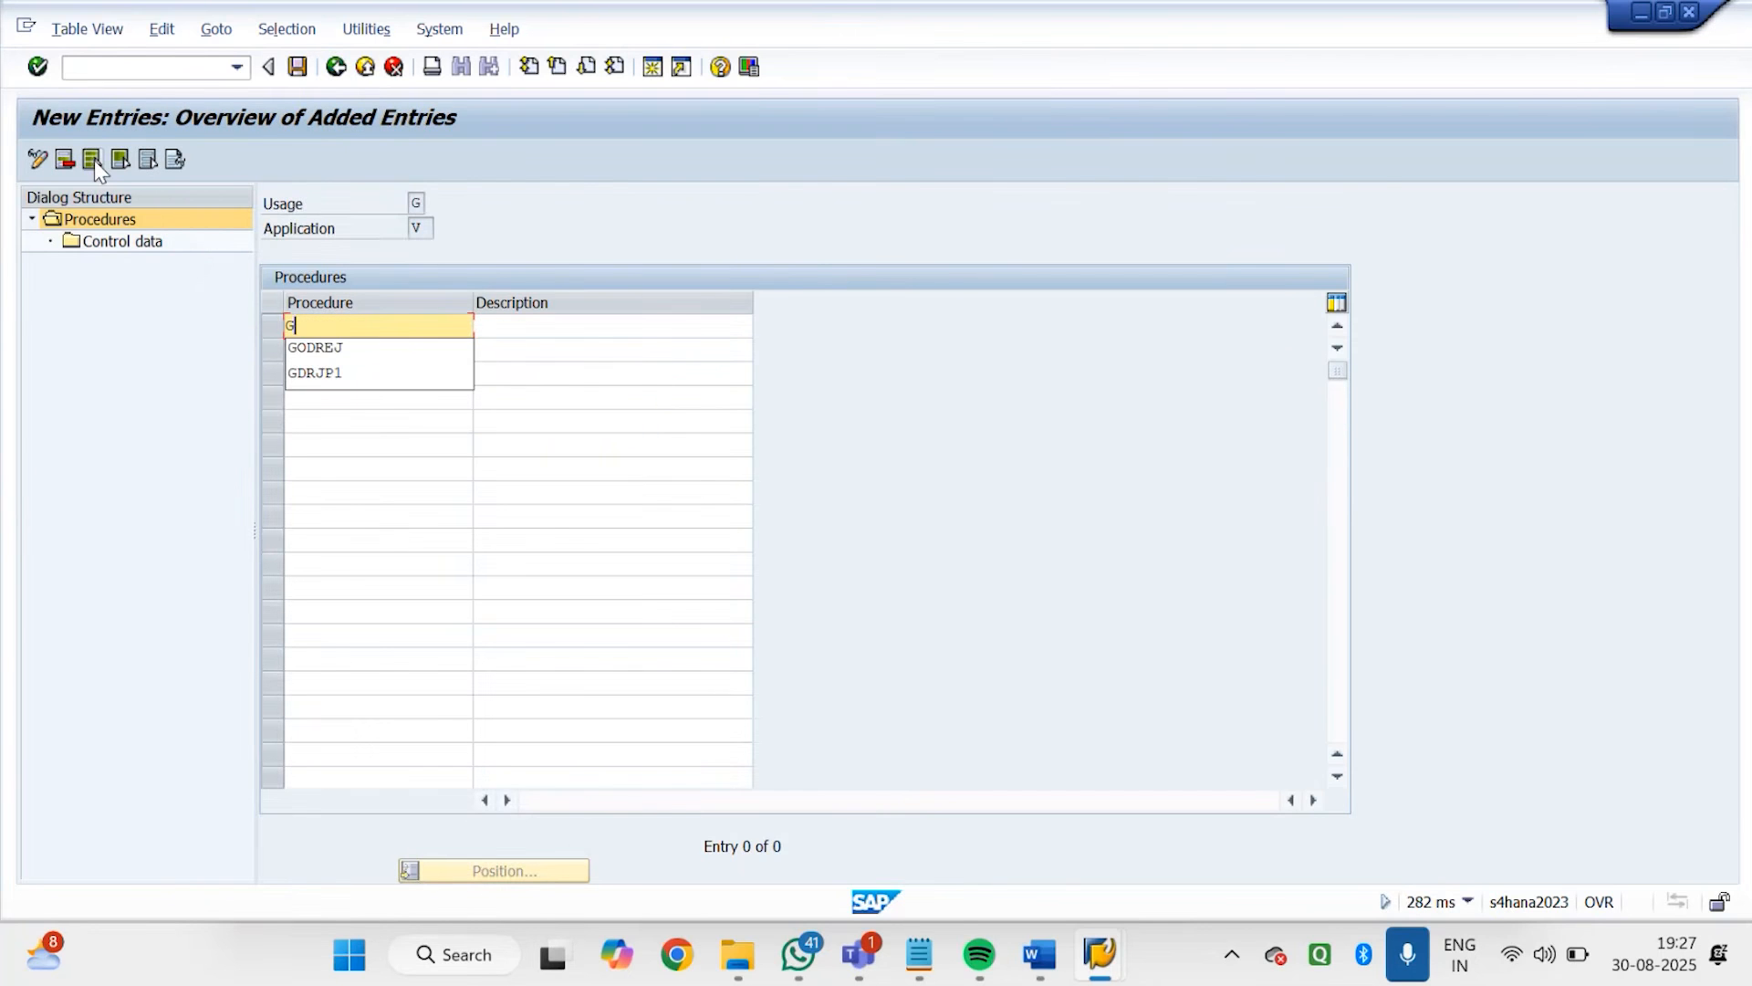
{"action": "left_click", "coordinate": [339, 348]}
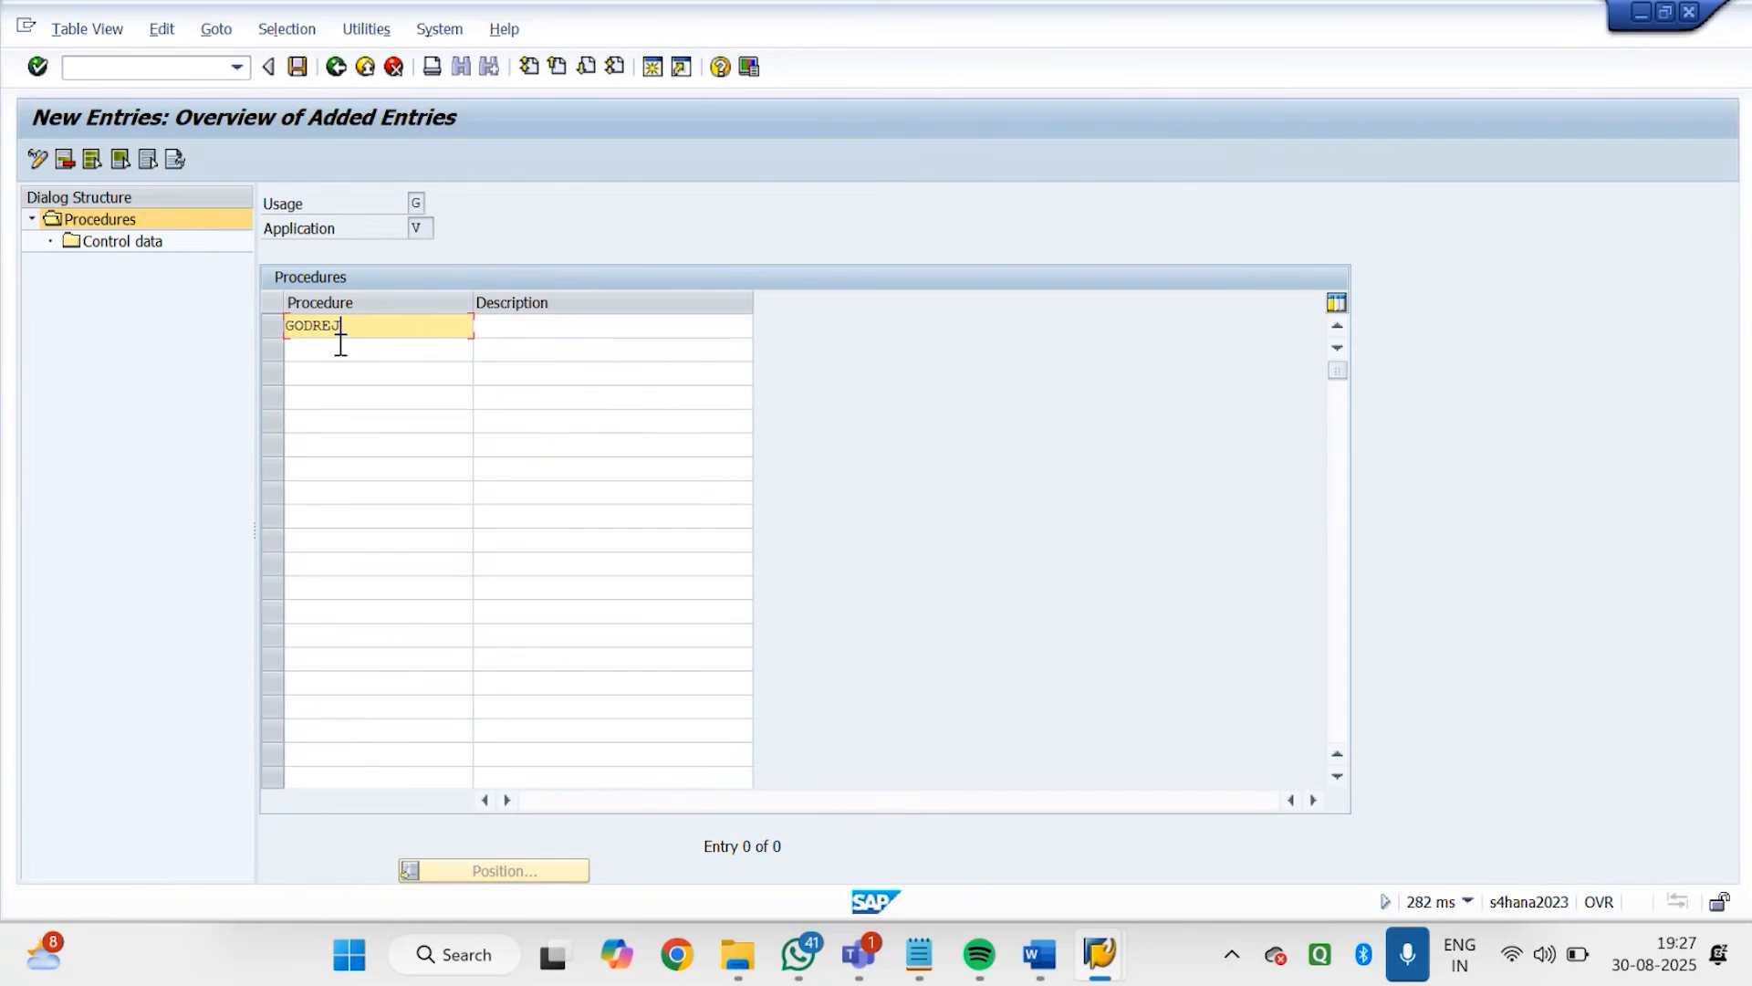
{"action": "key", "text": "BackSpace"}
{"action": "key", "text": "BackSpace"}
{"action": "key", "text": "BackSpace"}
{"action": "key", "text": "BackSpace"}
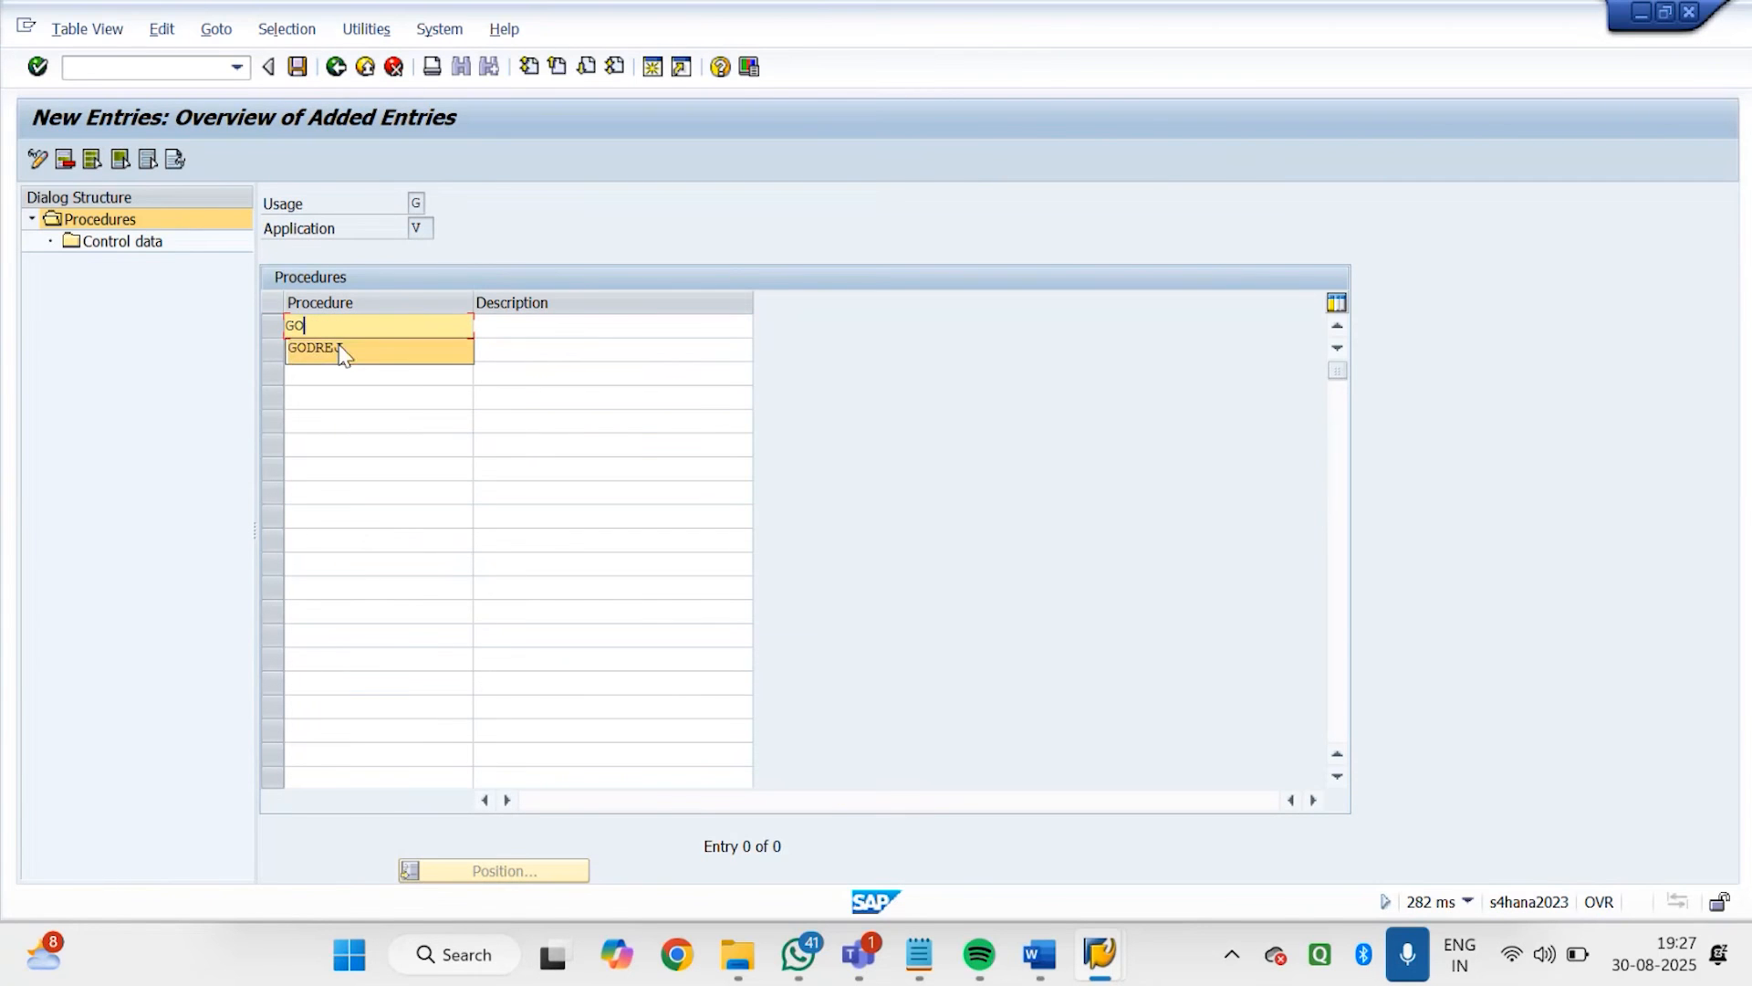
{"action": "key", "text": "BackSpace"}
{"action": "type", "text": "D0001"}
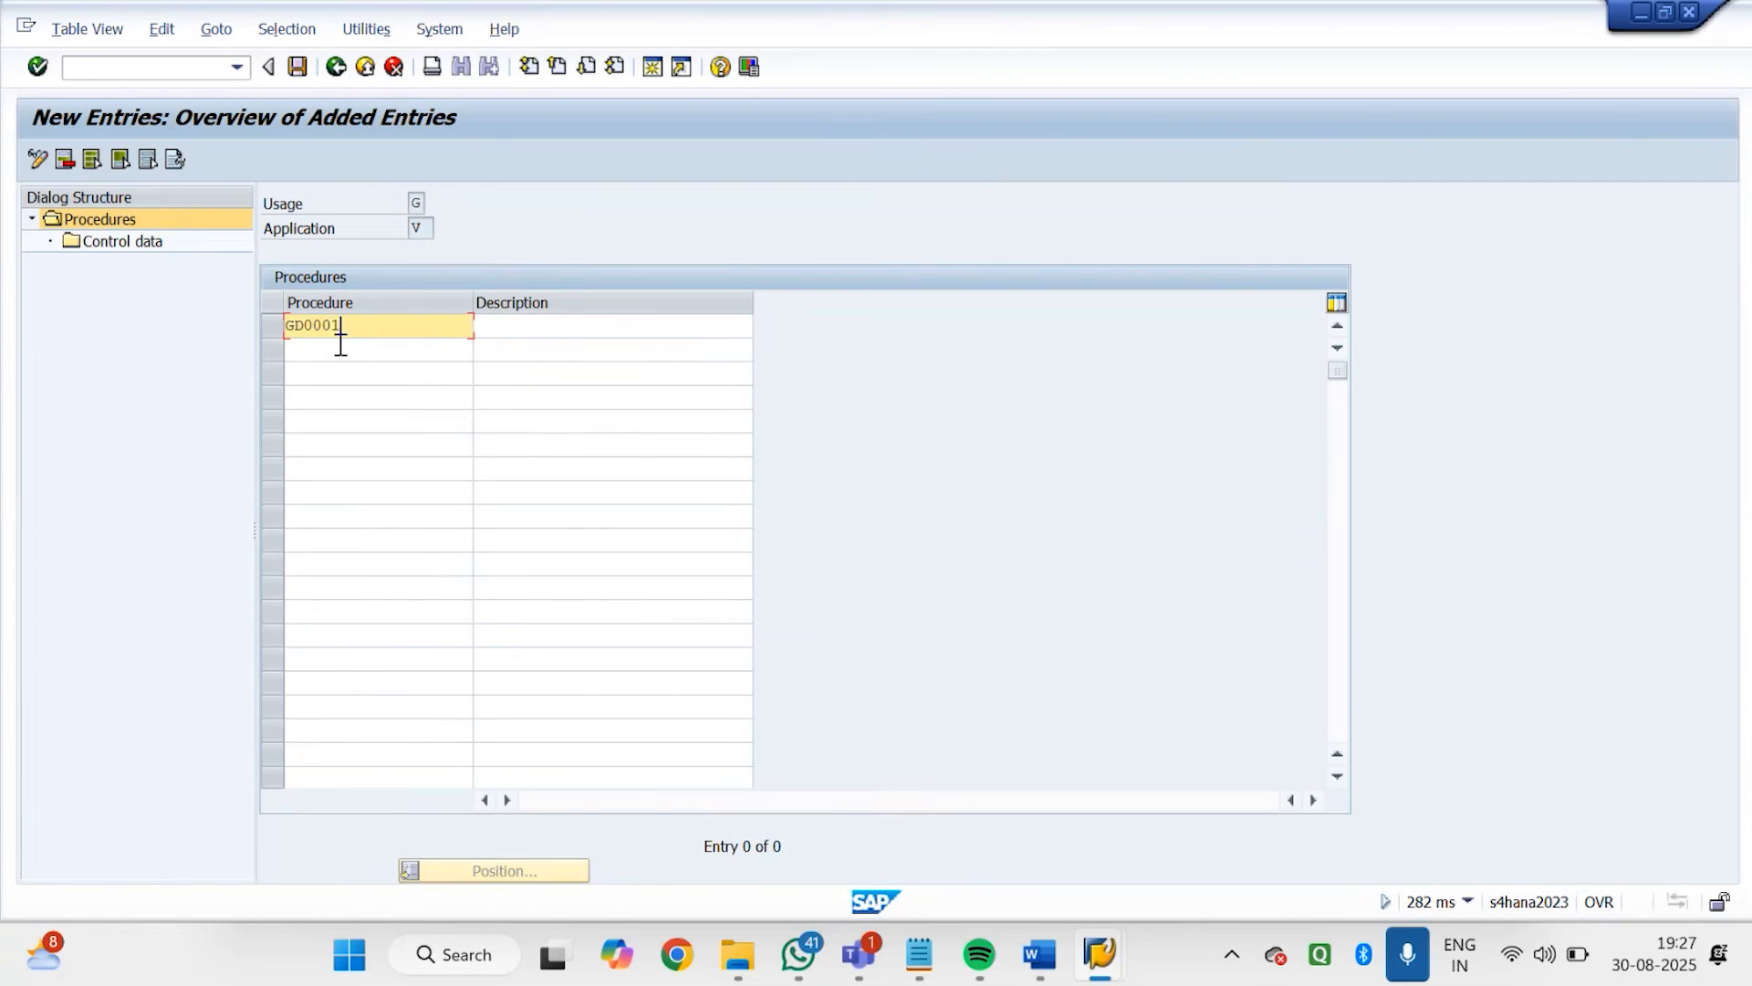
Enter "Godrej Listing Procedure" as the description of procedure GD0001
{"action": "key", "text": "Tab"}
{"action": "type", "text": "Go"}
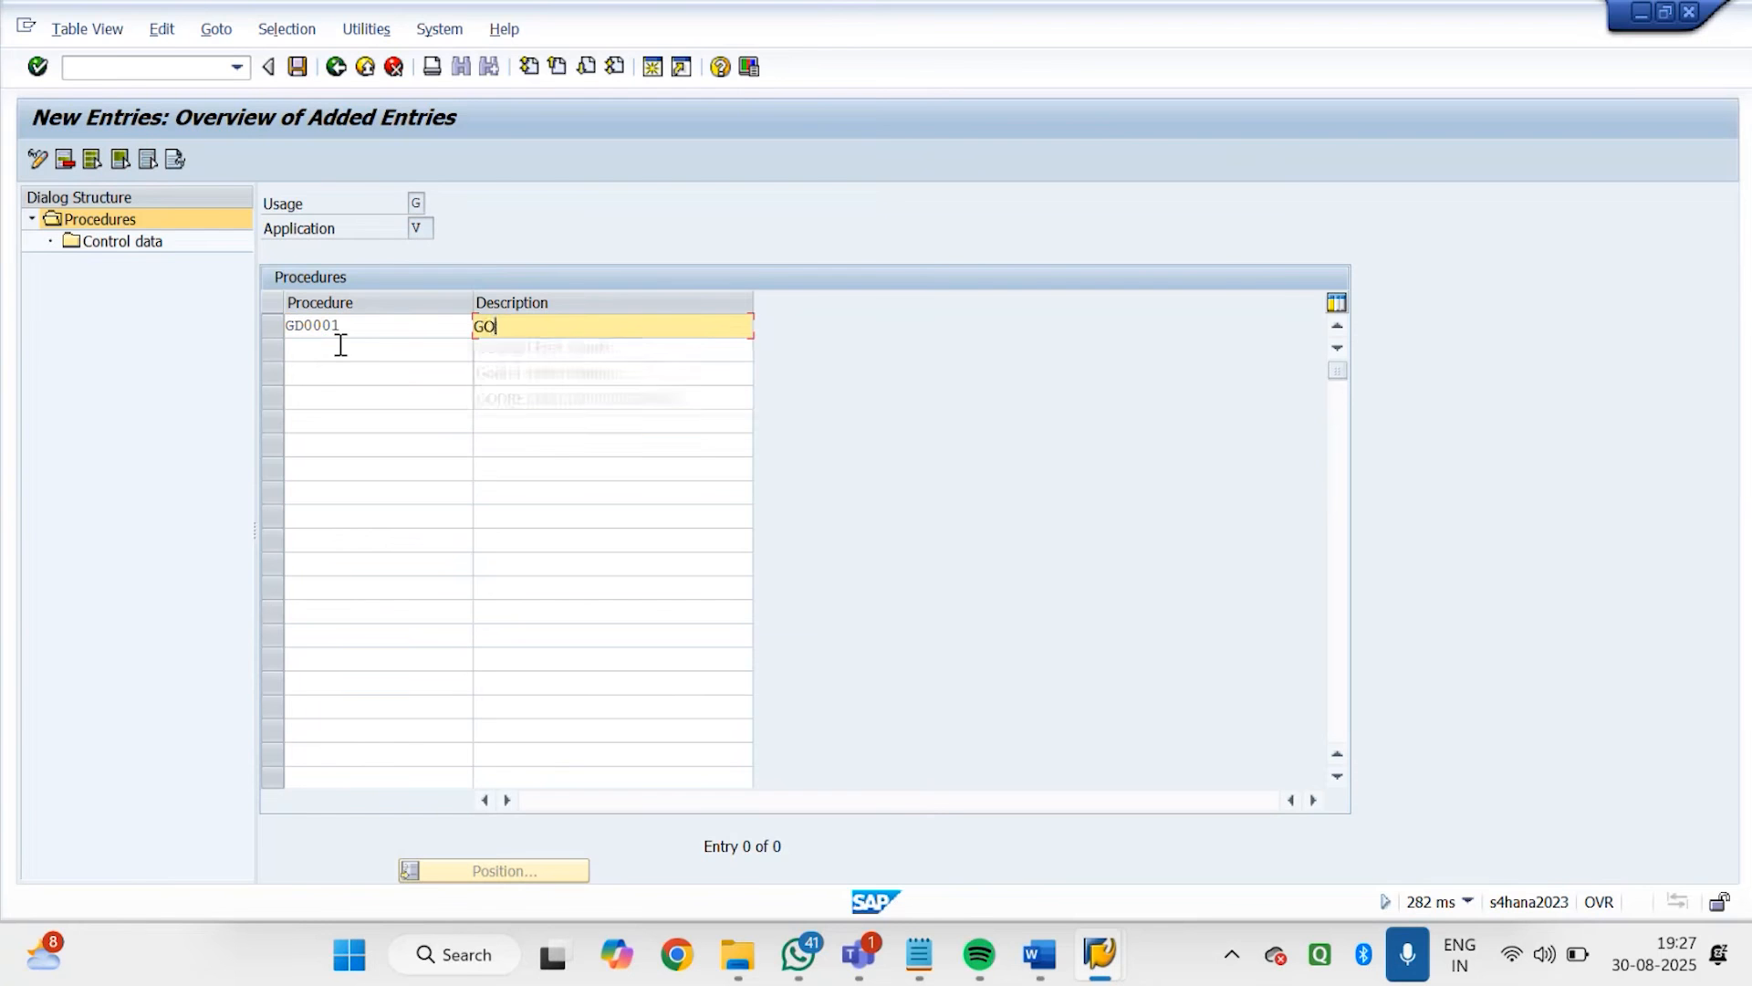
{"action": "type", "text": "dre"}
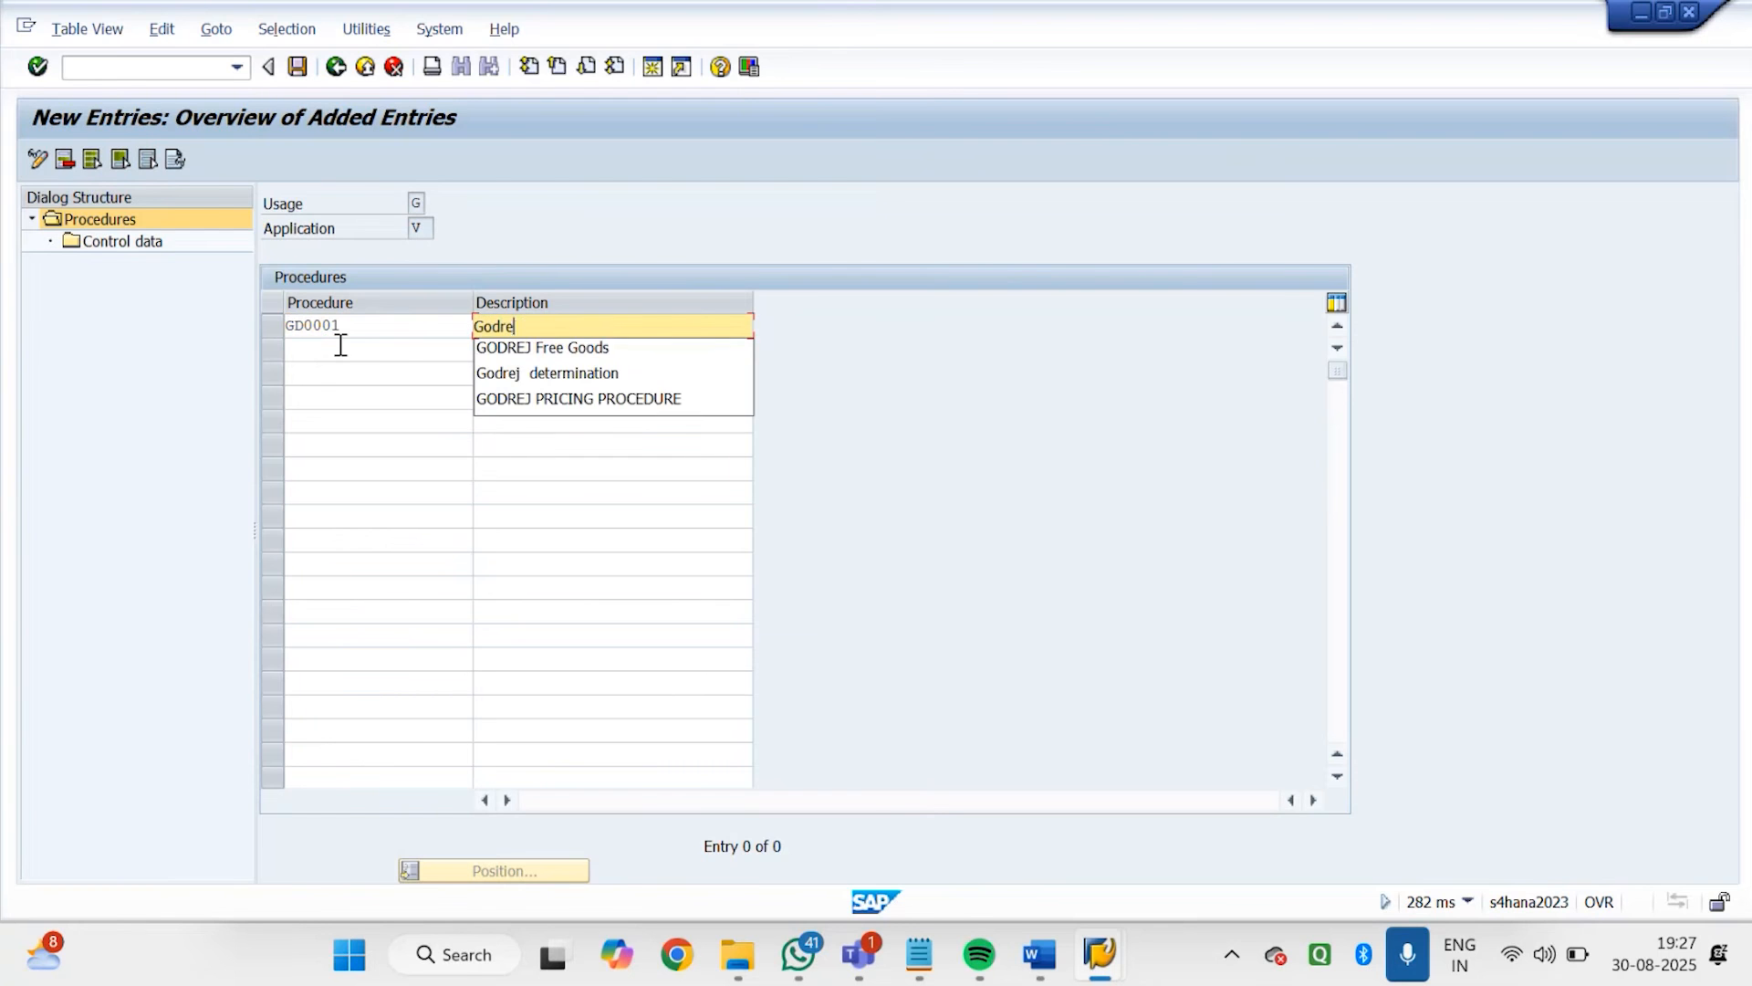
{"action": "type", "text": "h Lis"}
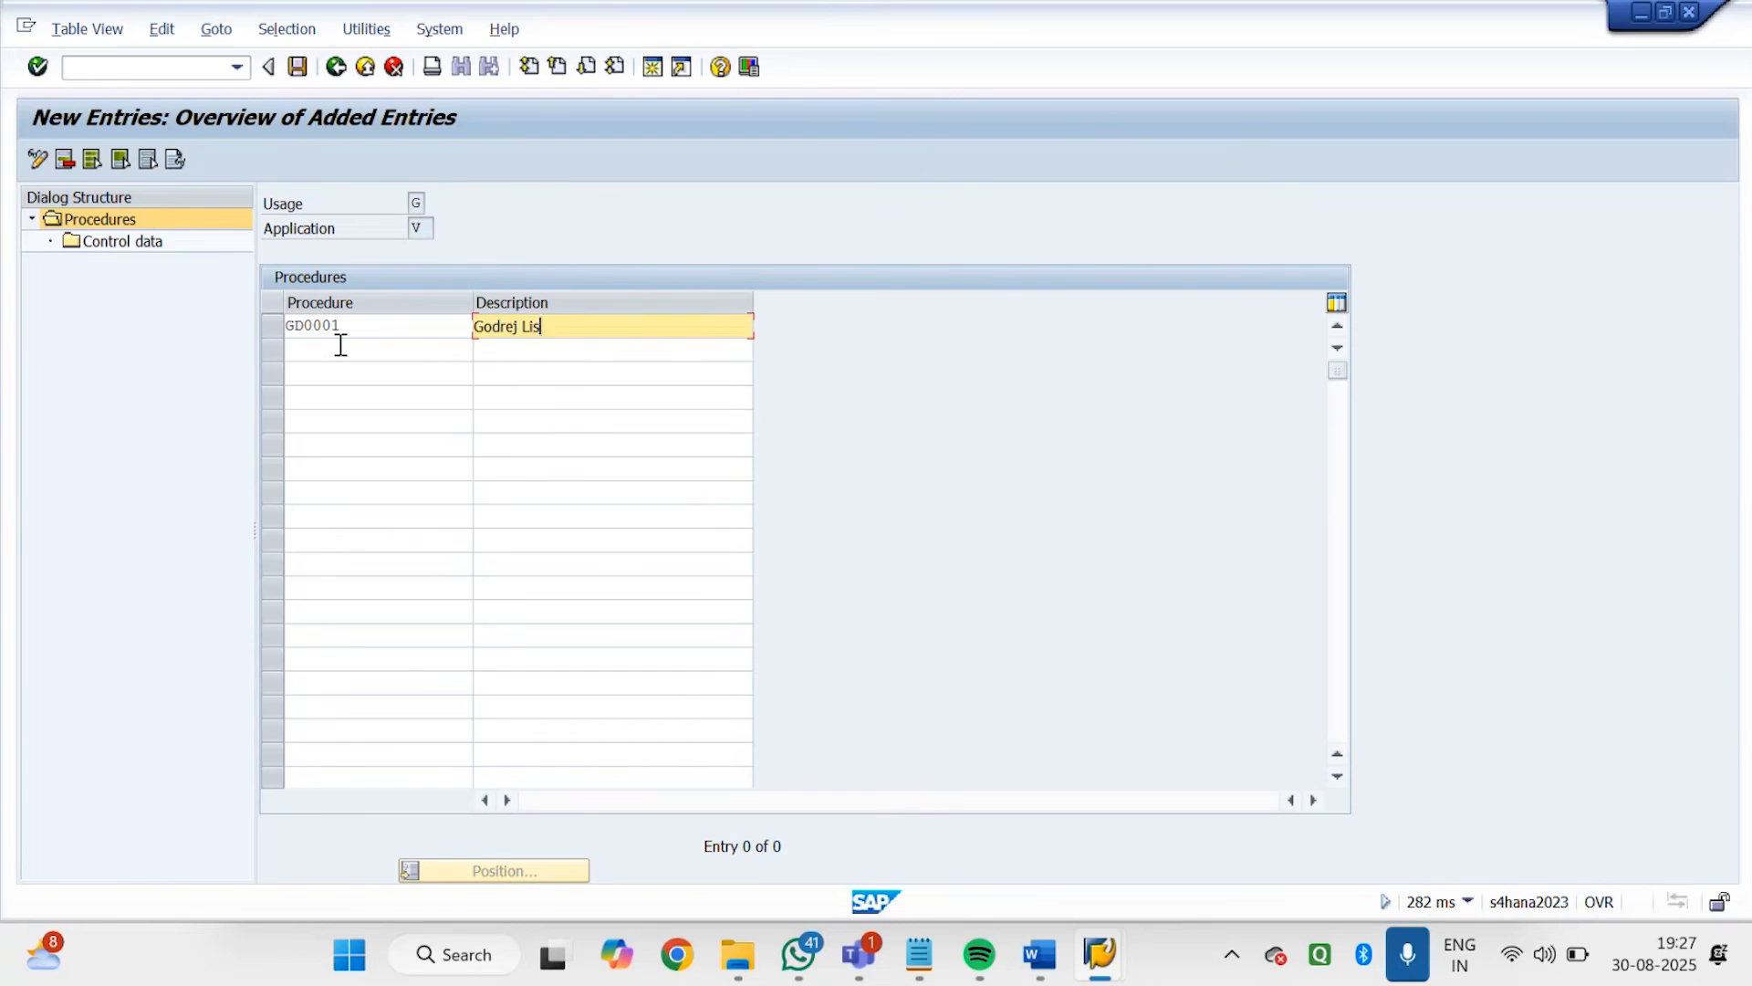
{"action": "type", "text": "ting Procedure"}
{"action": "key", "text": "Return"}
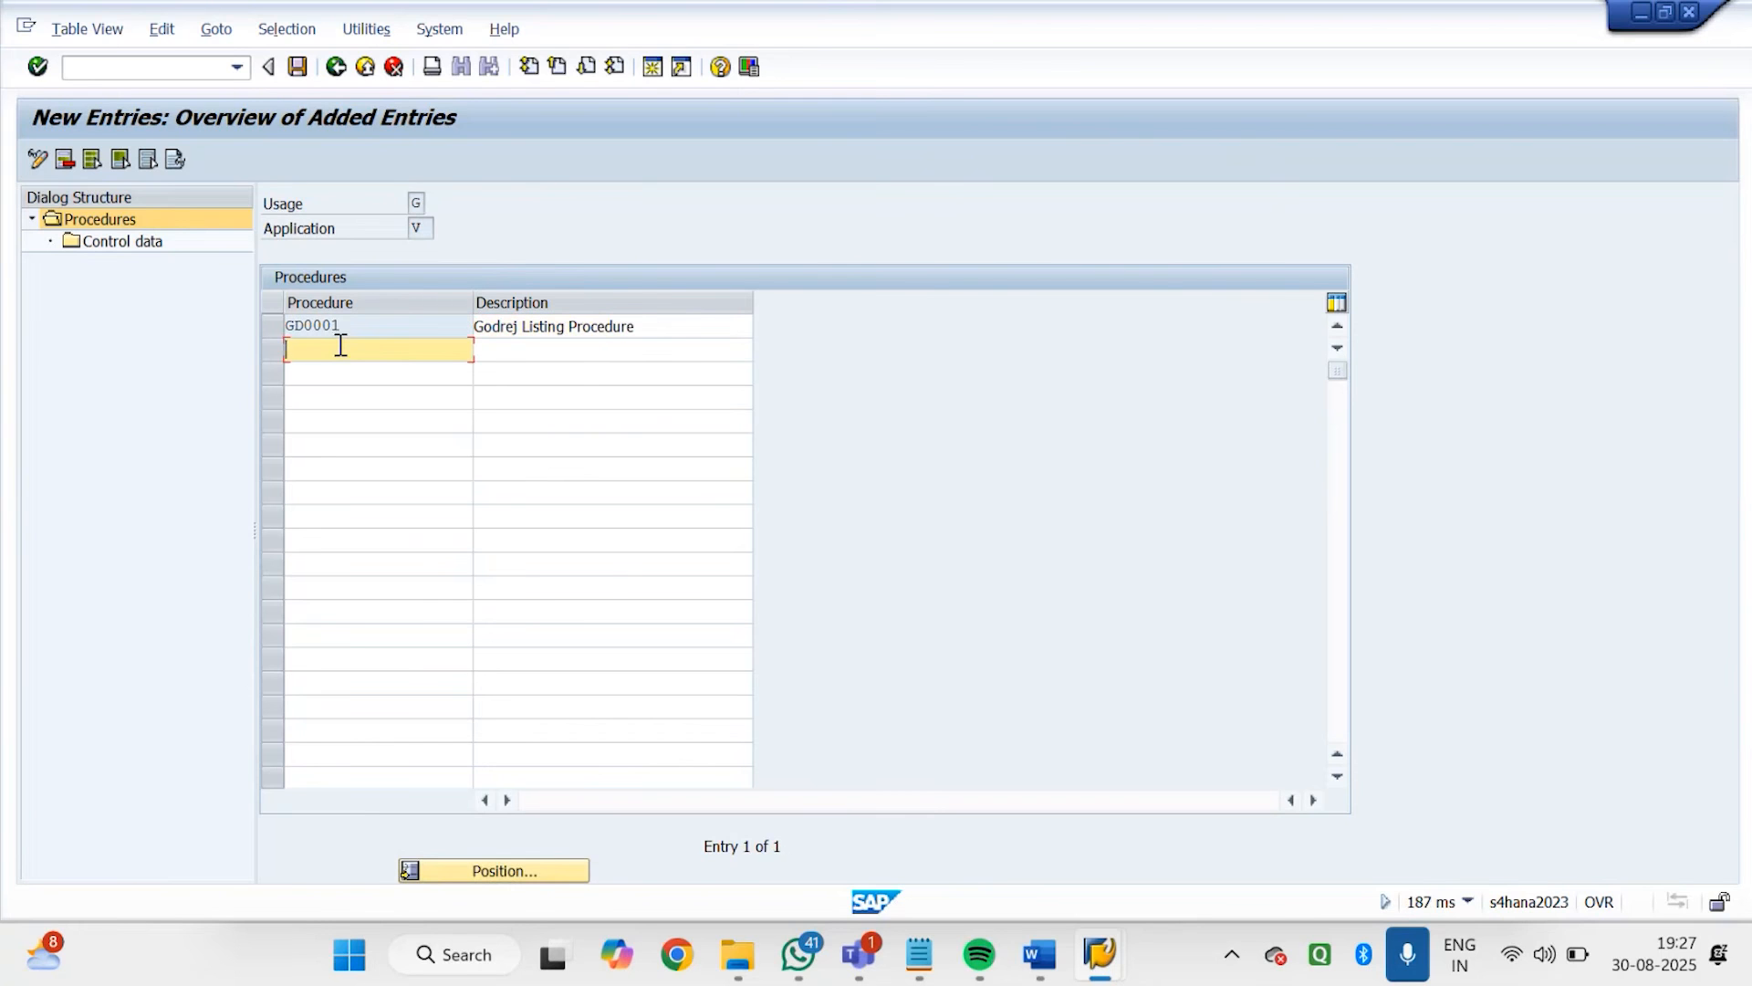
Add condition type GD01 as a new entry in the control data of procedure GD0001
{"action": "left_click", "coordinate": [274, 328]}
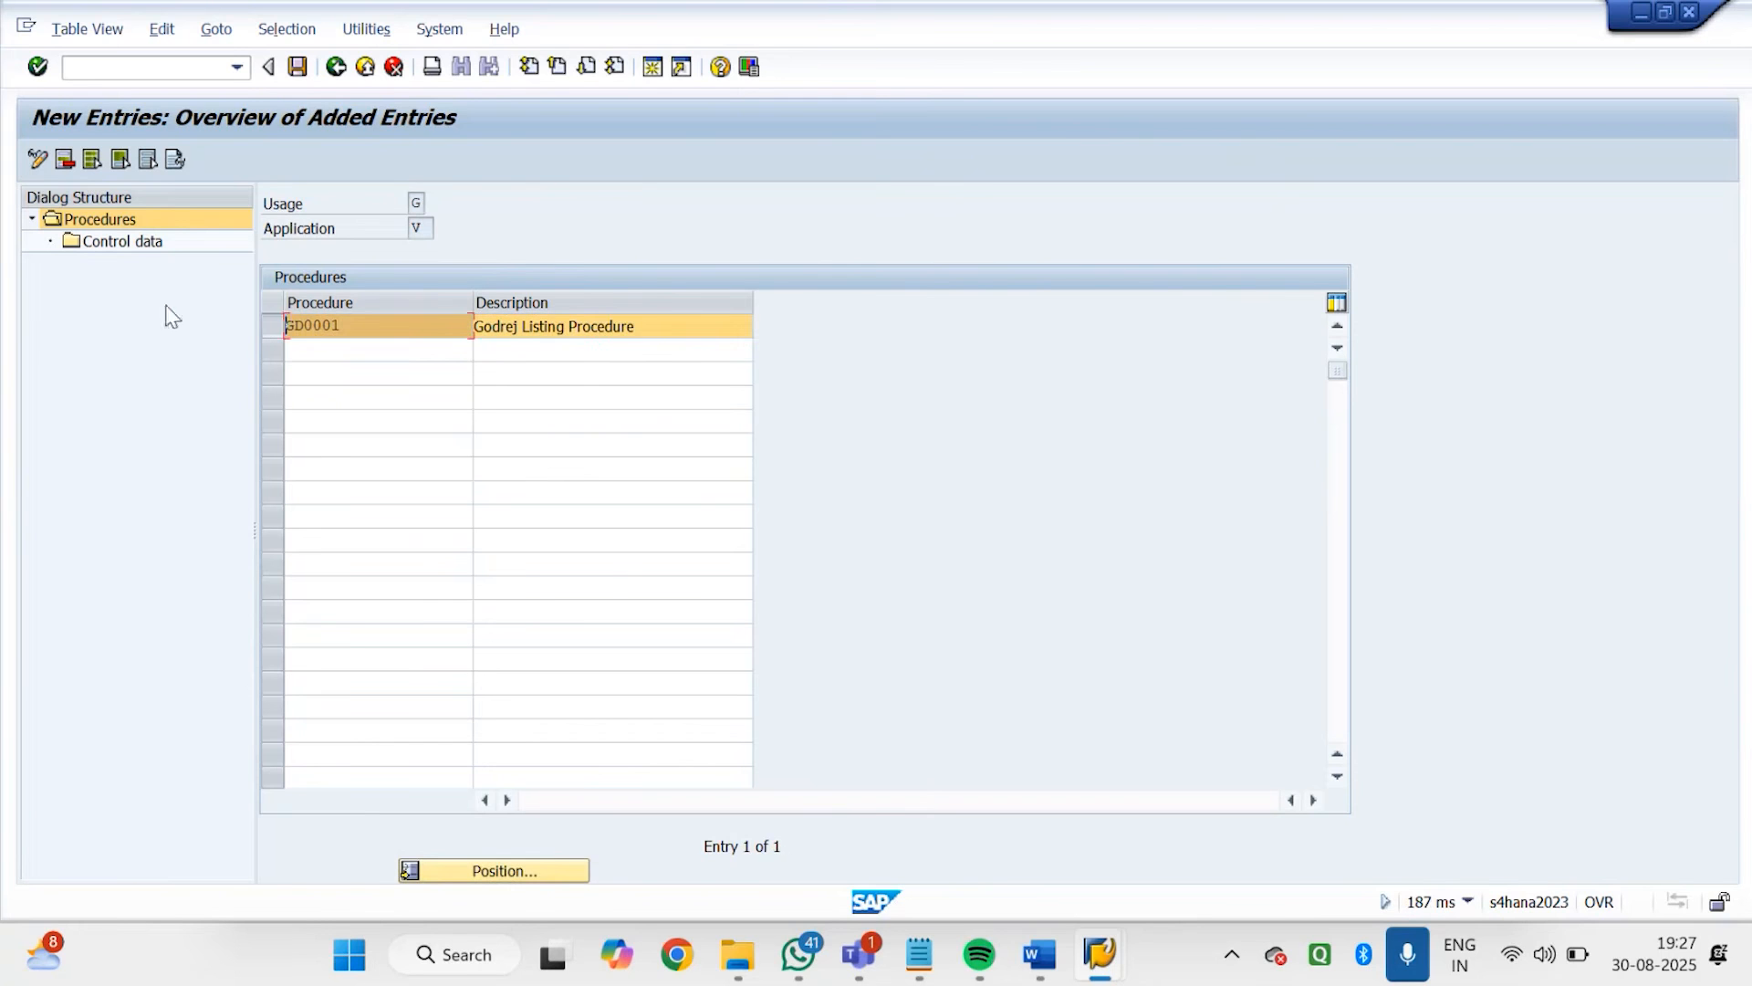
{"action": "double_click", "coordinate": [120, 245]}
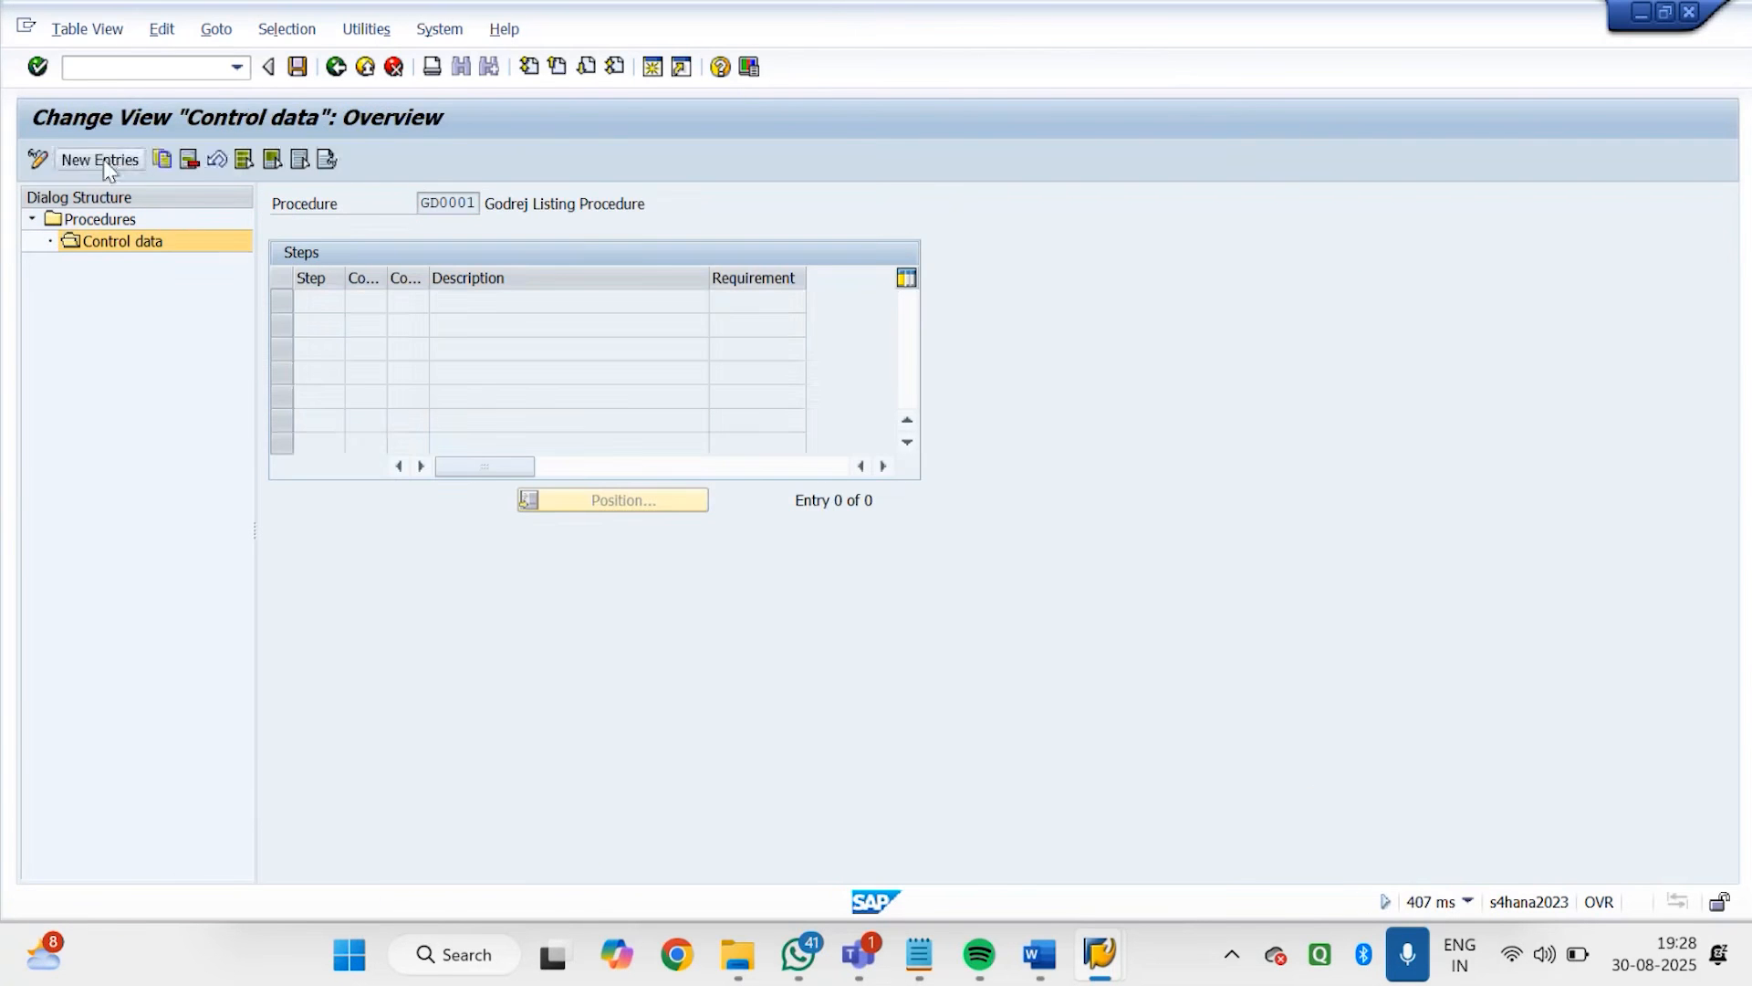
{"action": "left_click", "coordinate": [100, 161]}
{"action": "left_click", "coordinate": [422, 302]}
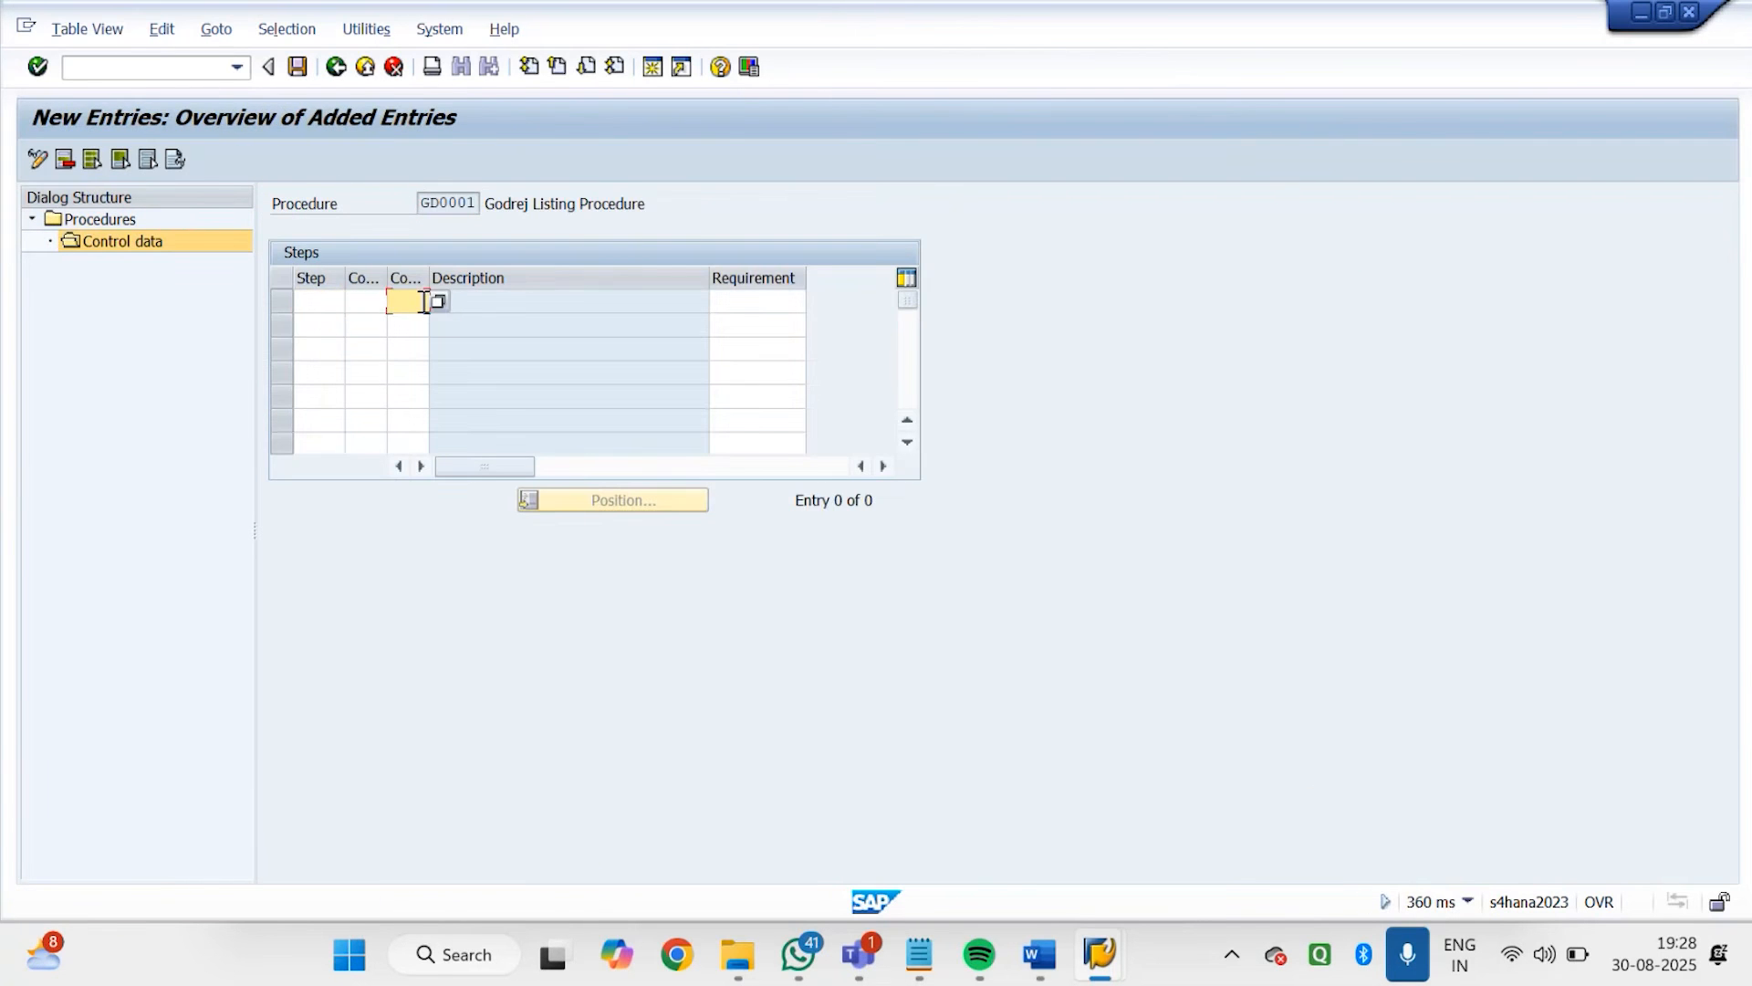
{"action": "type", "text": "gd01"}
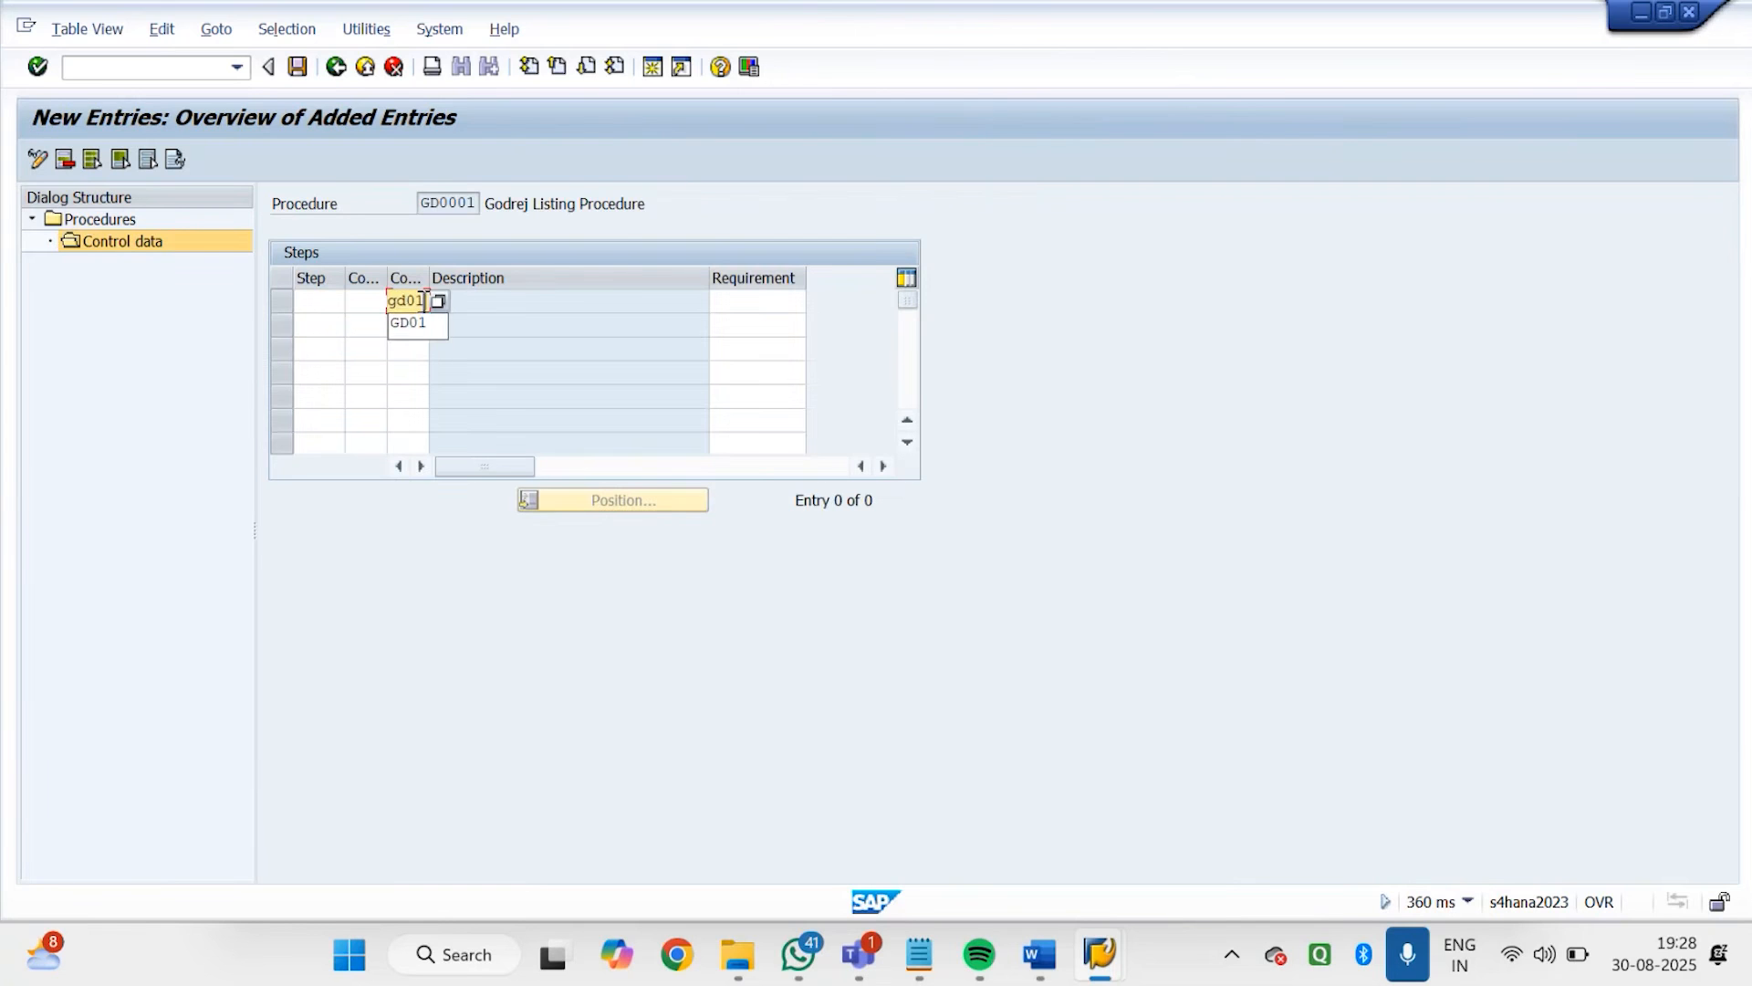
{"action": "key", "text": "Return"}
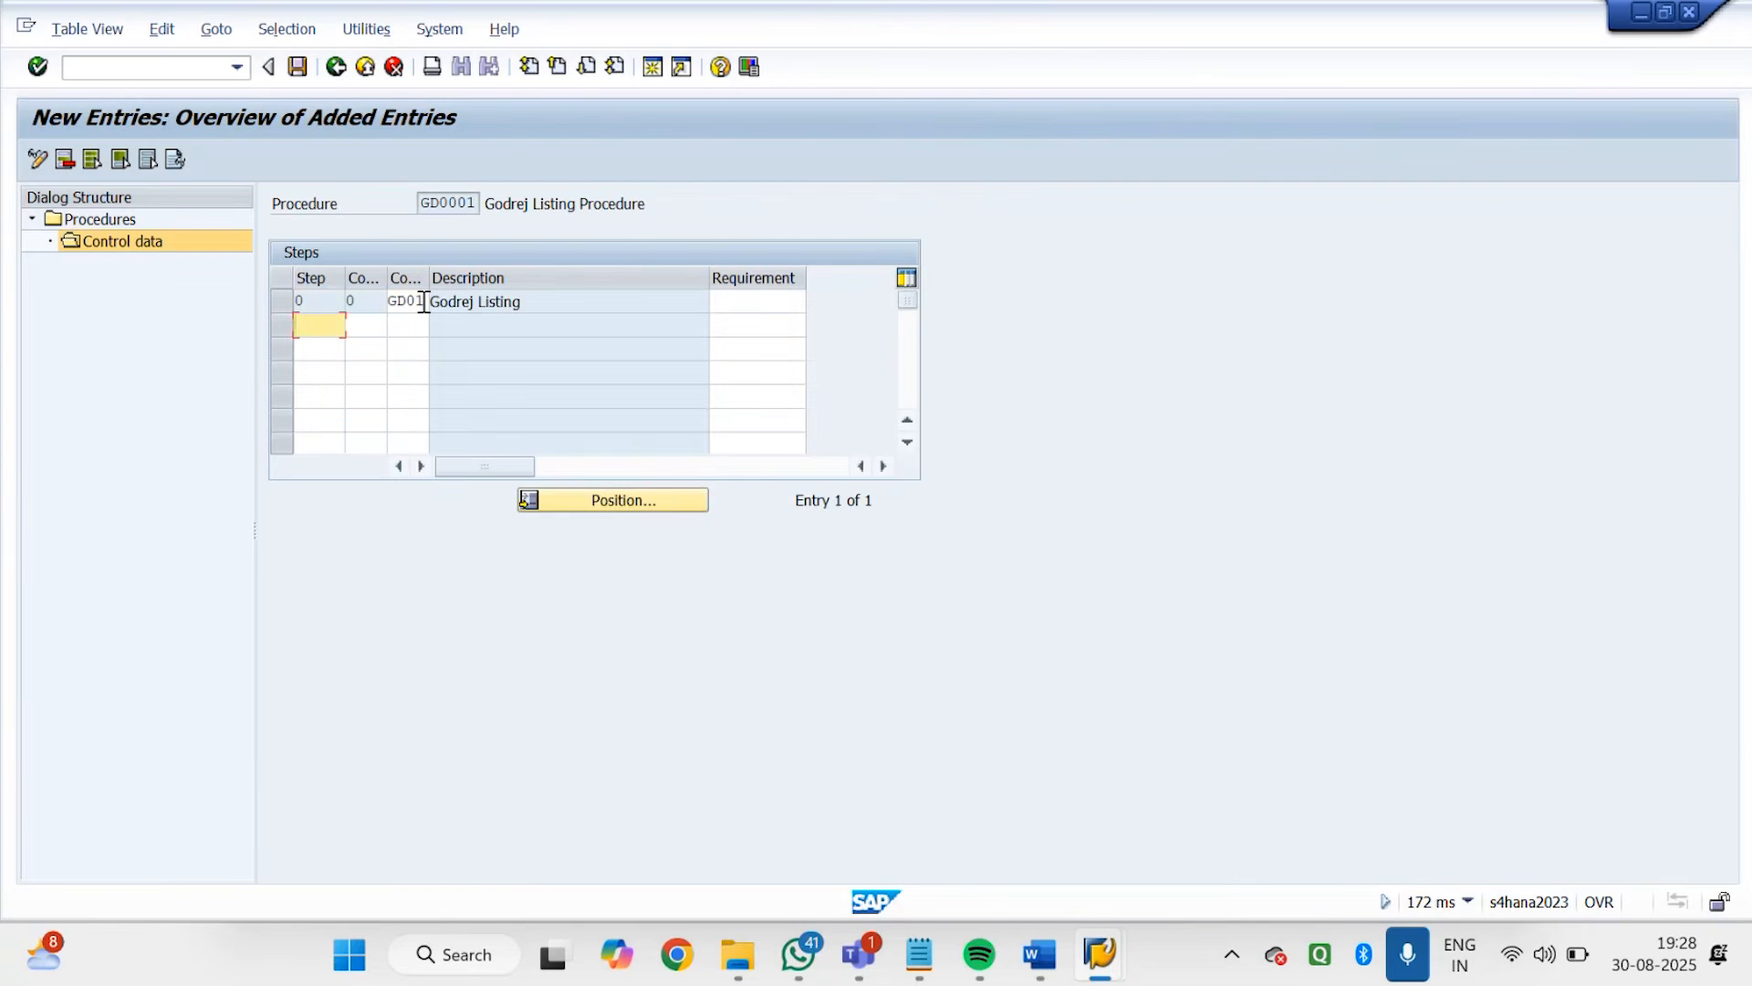
Save procedure GD0001 in the proposed customizing request and return to the procedures overview
{"action": "left_click", "coordinate": [297, 67]}
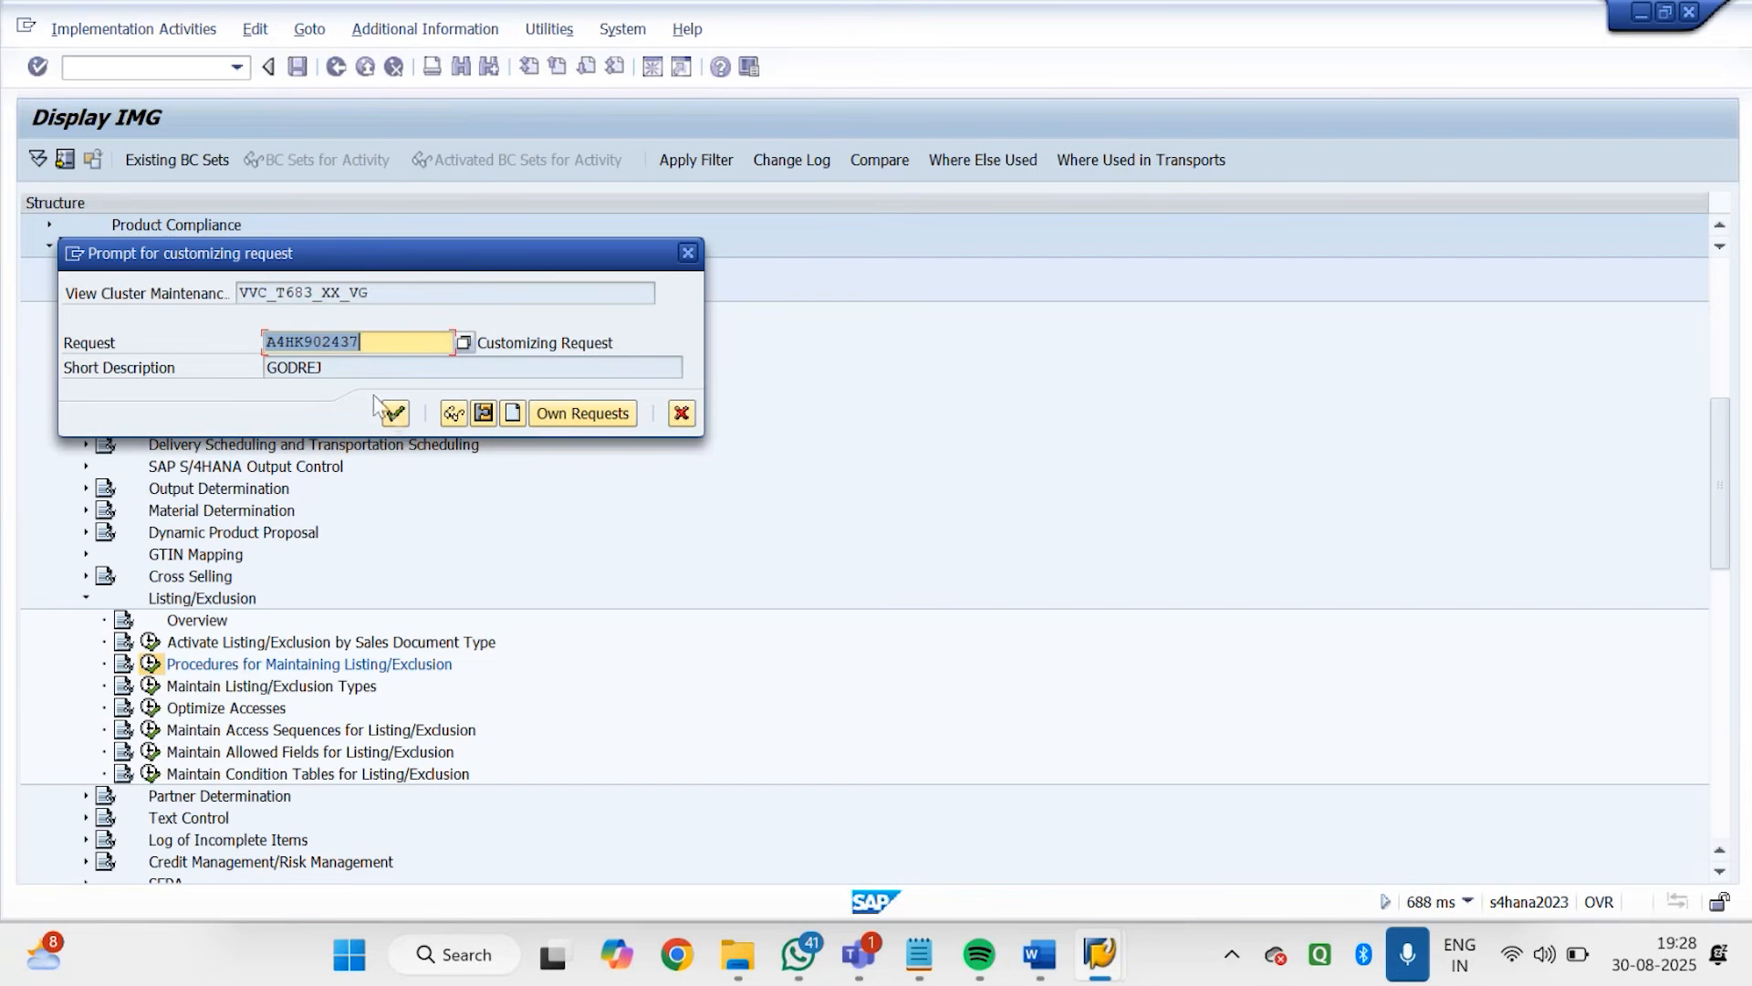
{"action": "left_click", "coordinate": [395, 414]}
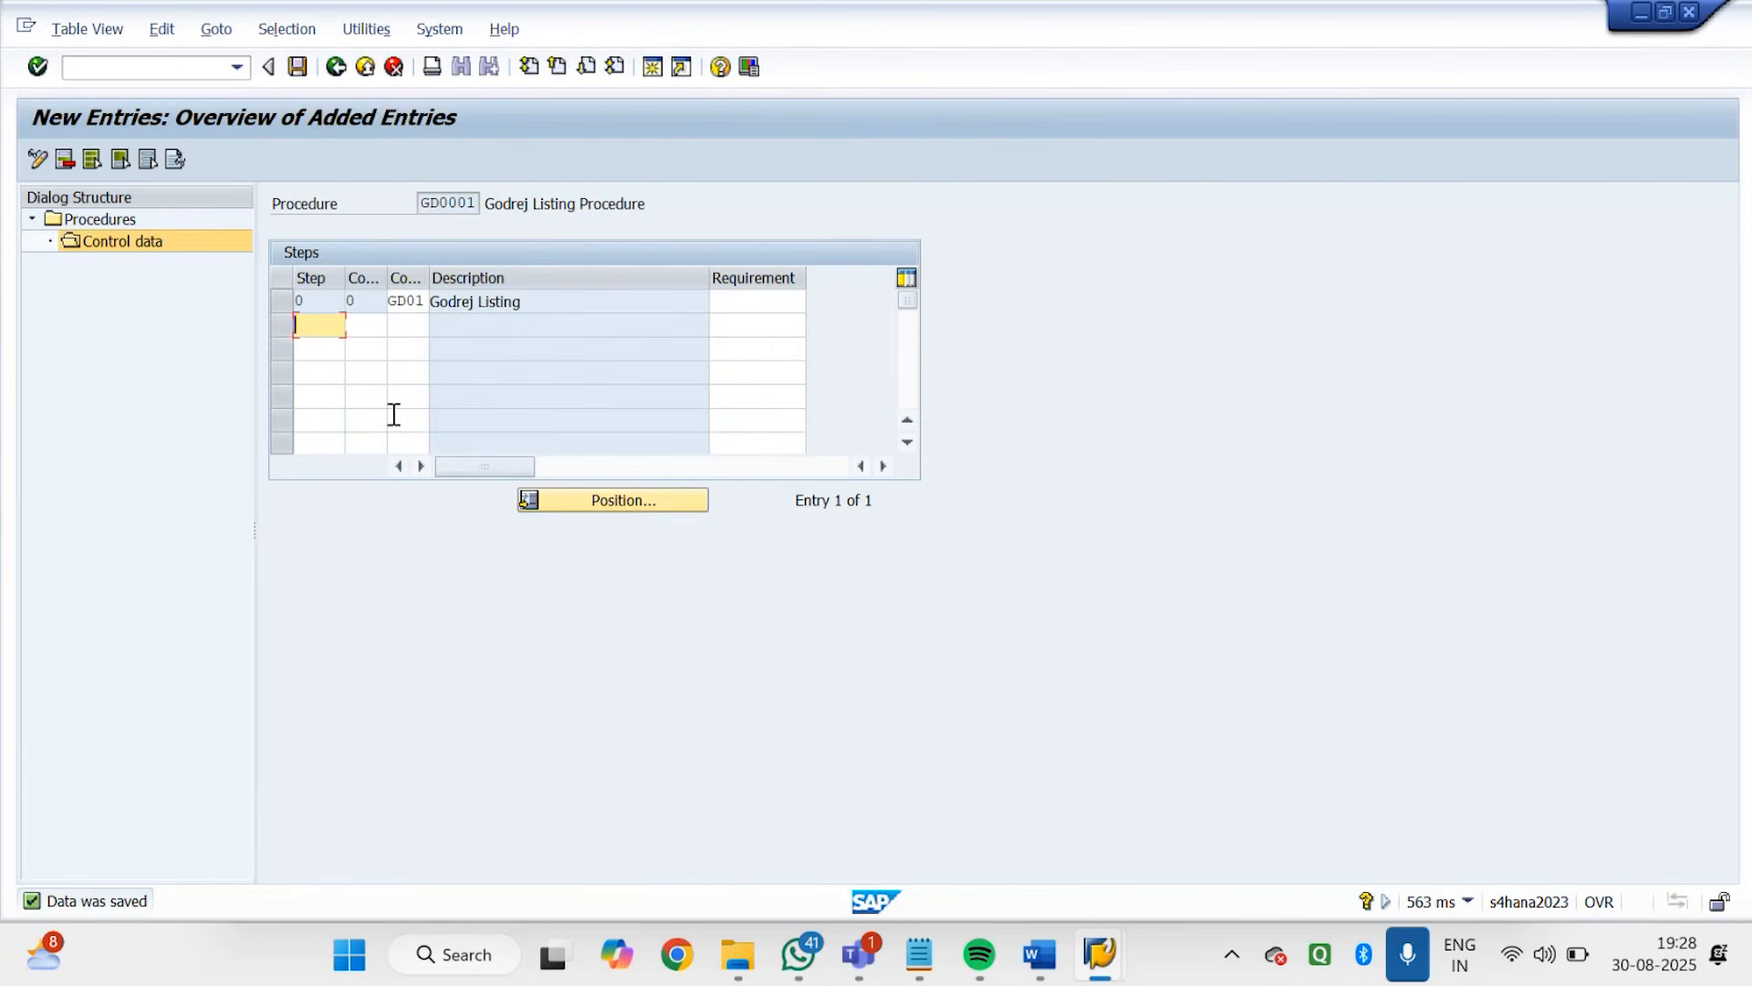
{"action": "left_click", "coordinate": [343, 73]}
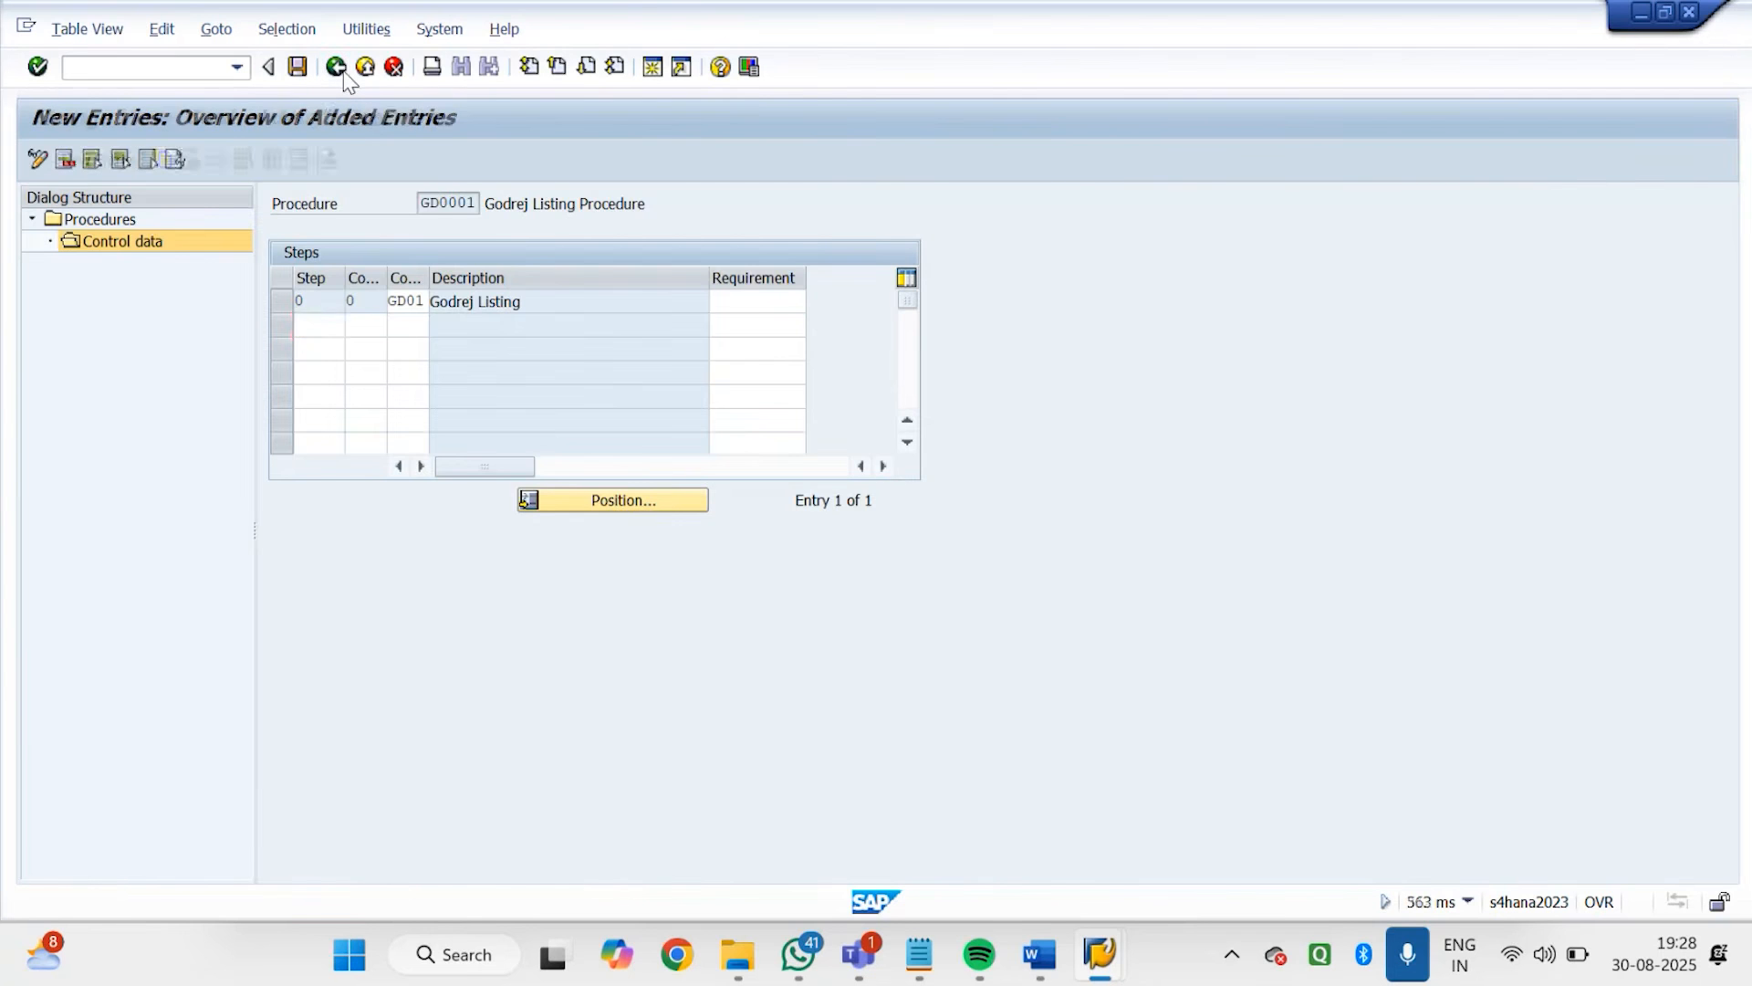
{"action": "left_click", "coordinate": [339, 71]}
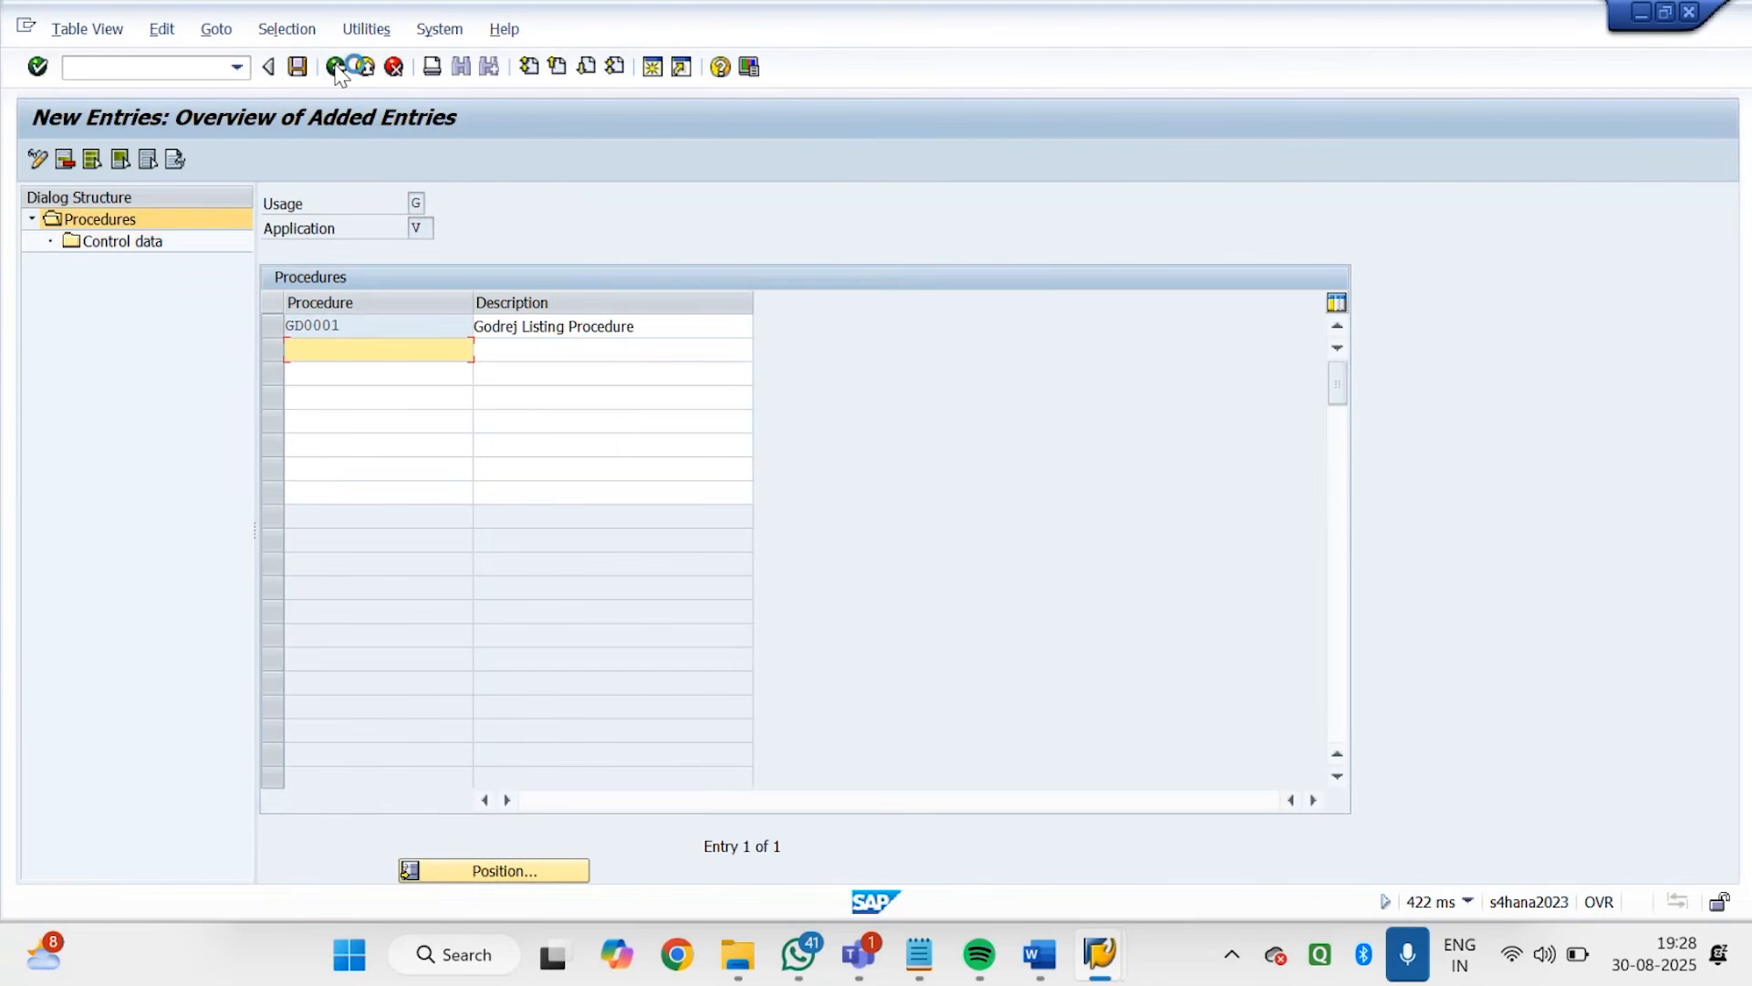
{"action": "left_click", "coordinate": [336, 70]}
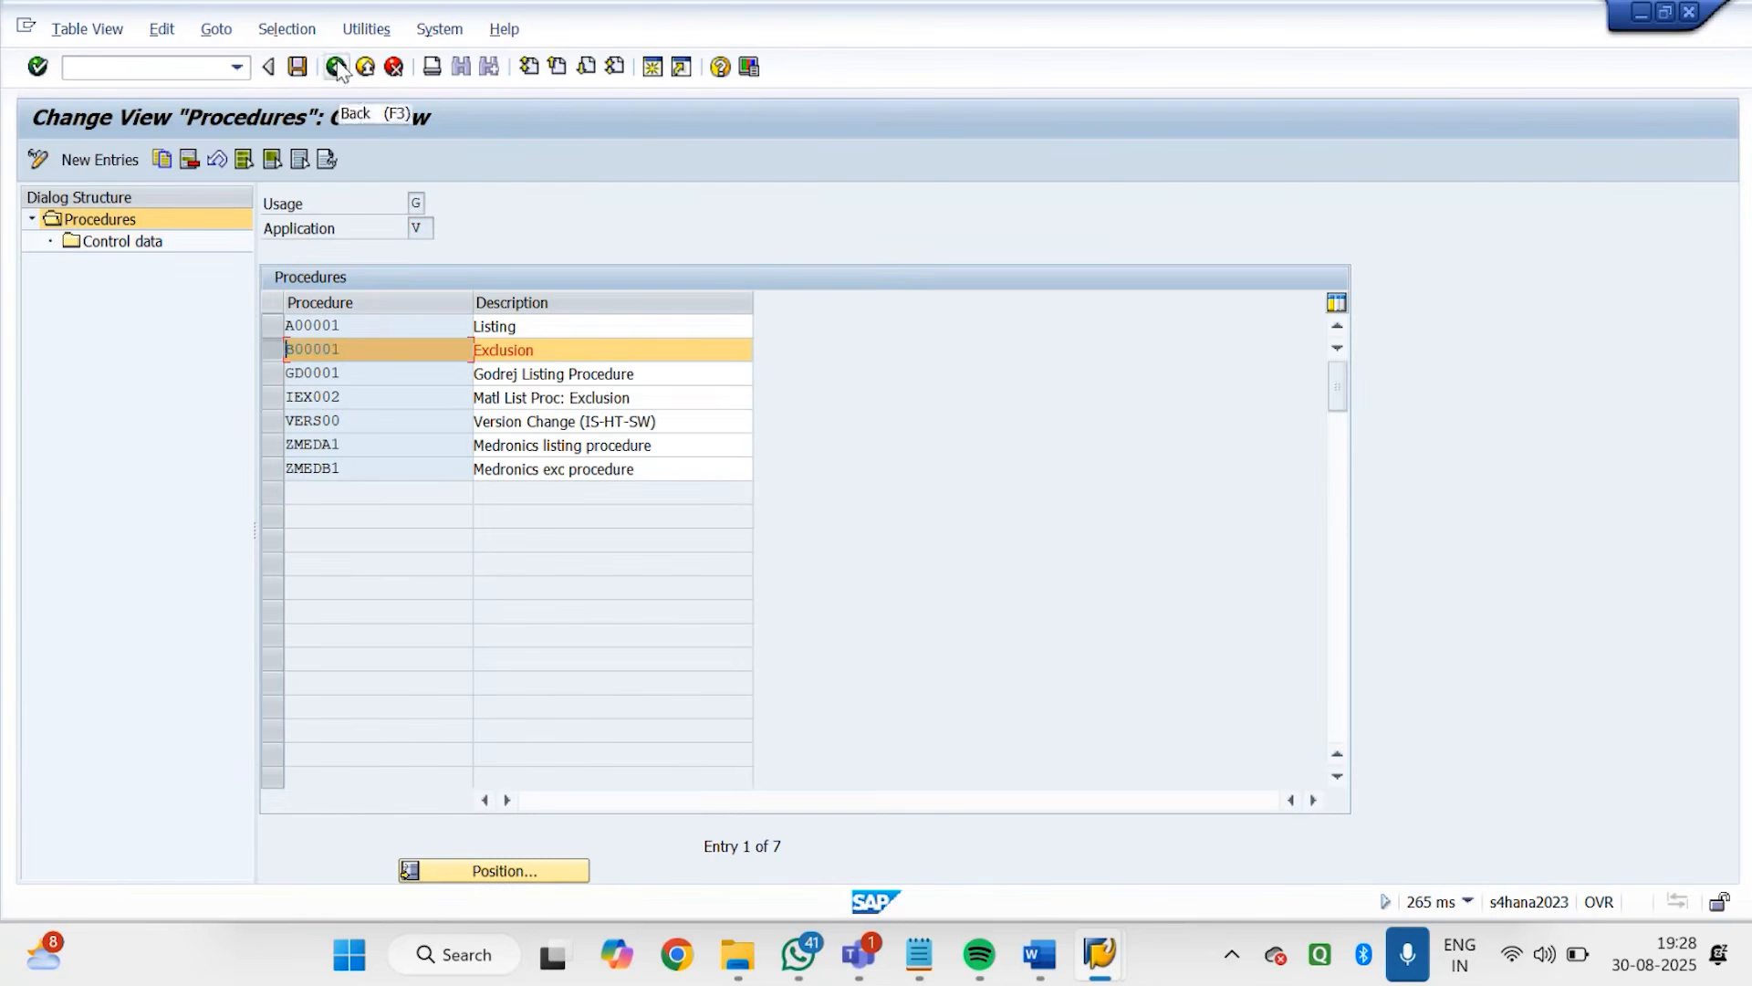
Create a second new procedure entry with the key GD0002
{"action": "left_click", "coordinate": [97, 162]}
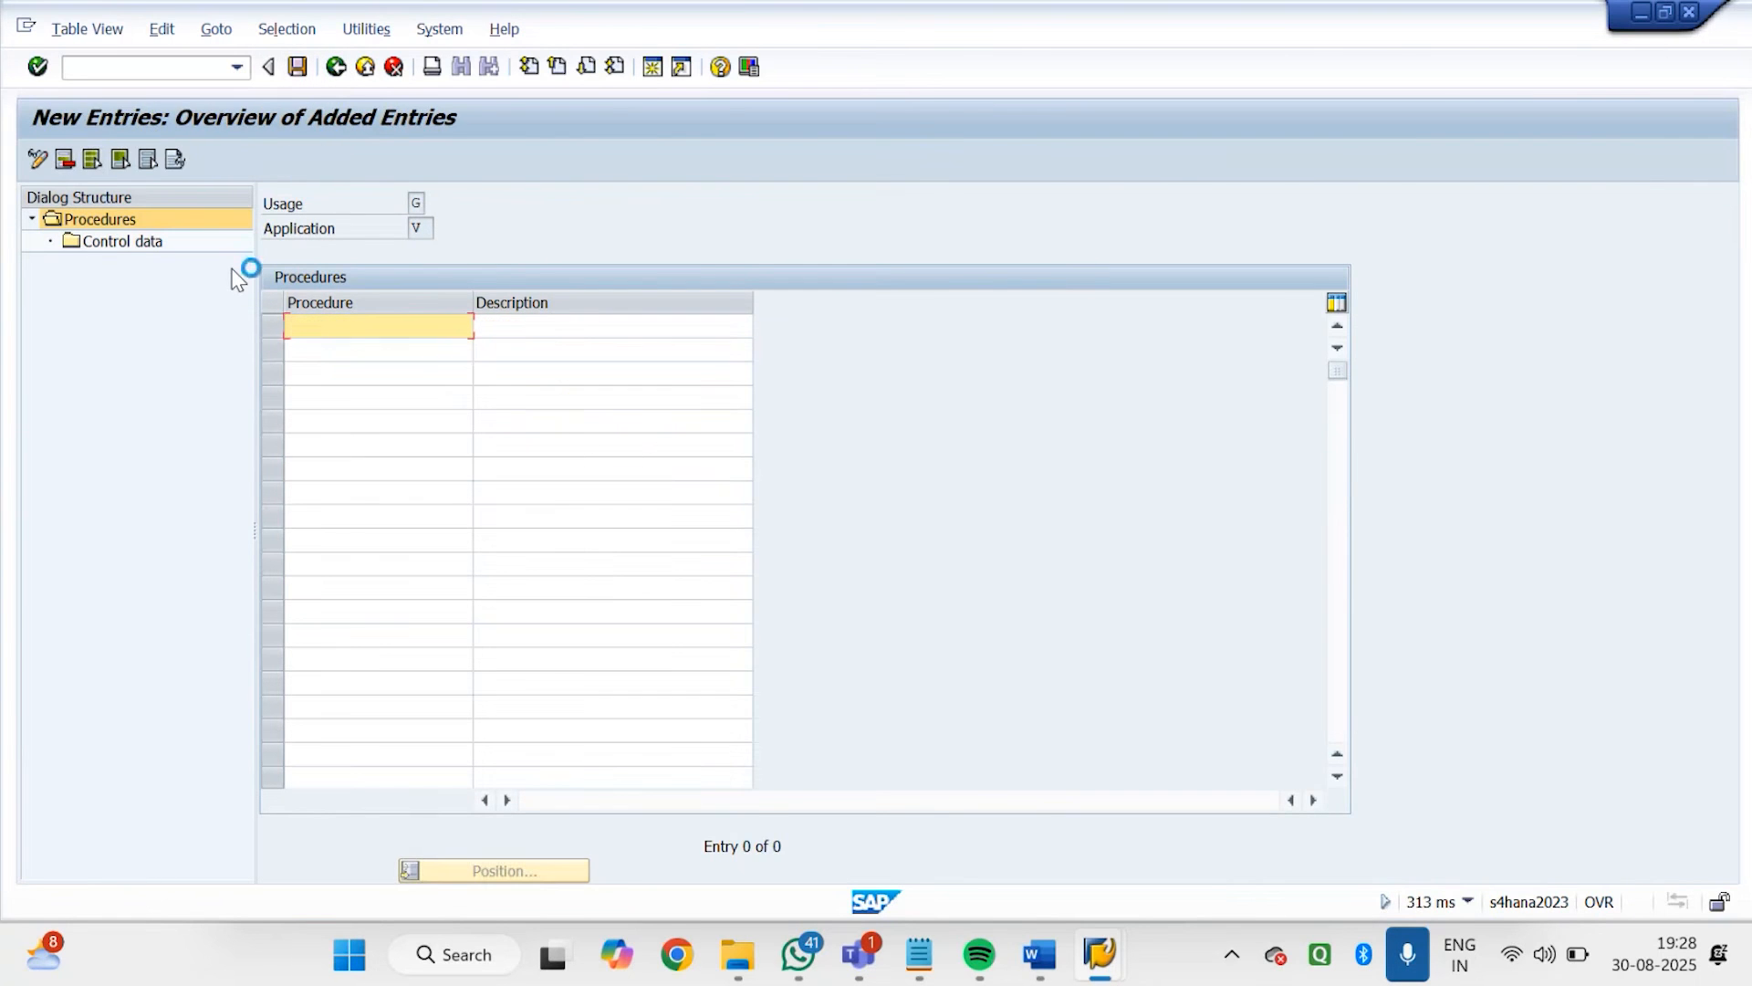
{"action": "type", "text": "GD0002"}
{"action": "key", "text": "Tab"}
Enter "Godrej Exclusion Procedure" as the description of procedure GD0002
{"action": "type", "text": "G"}
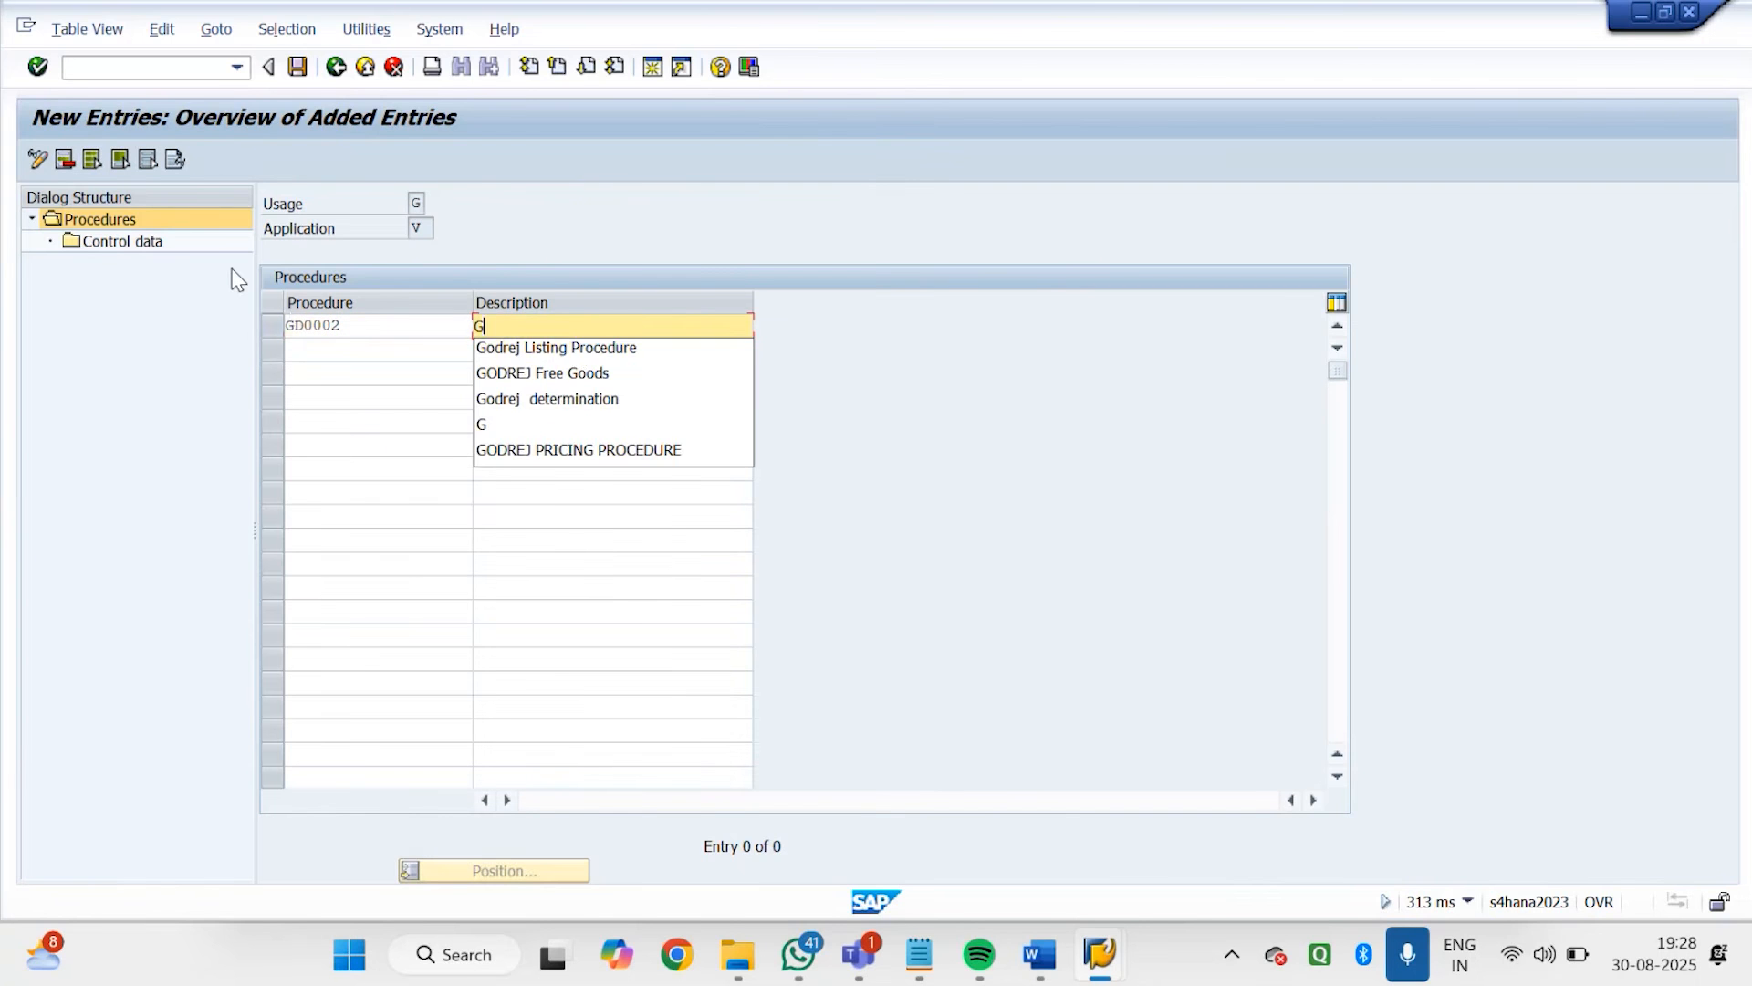
{"action": "left_click", "coordinate": [575, 349]}
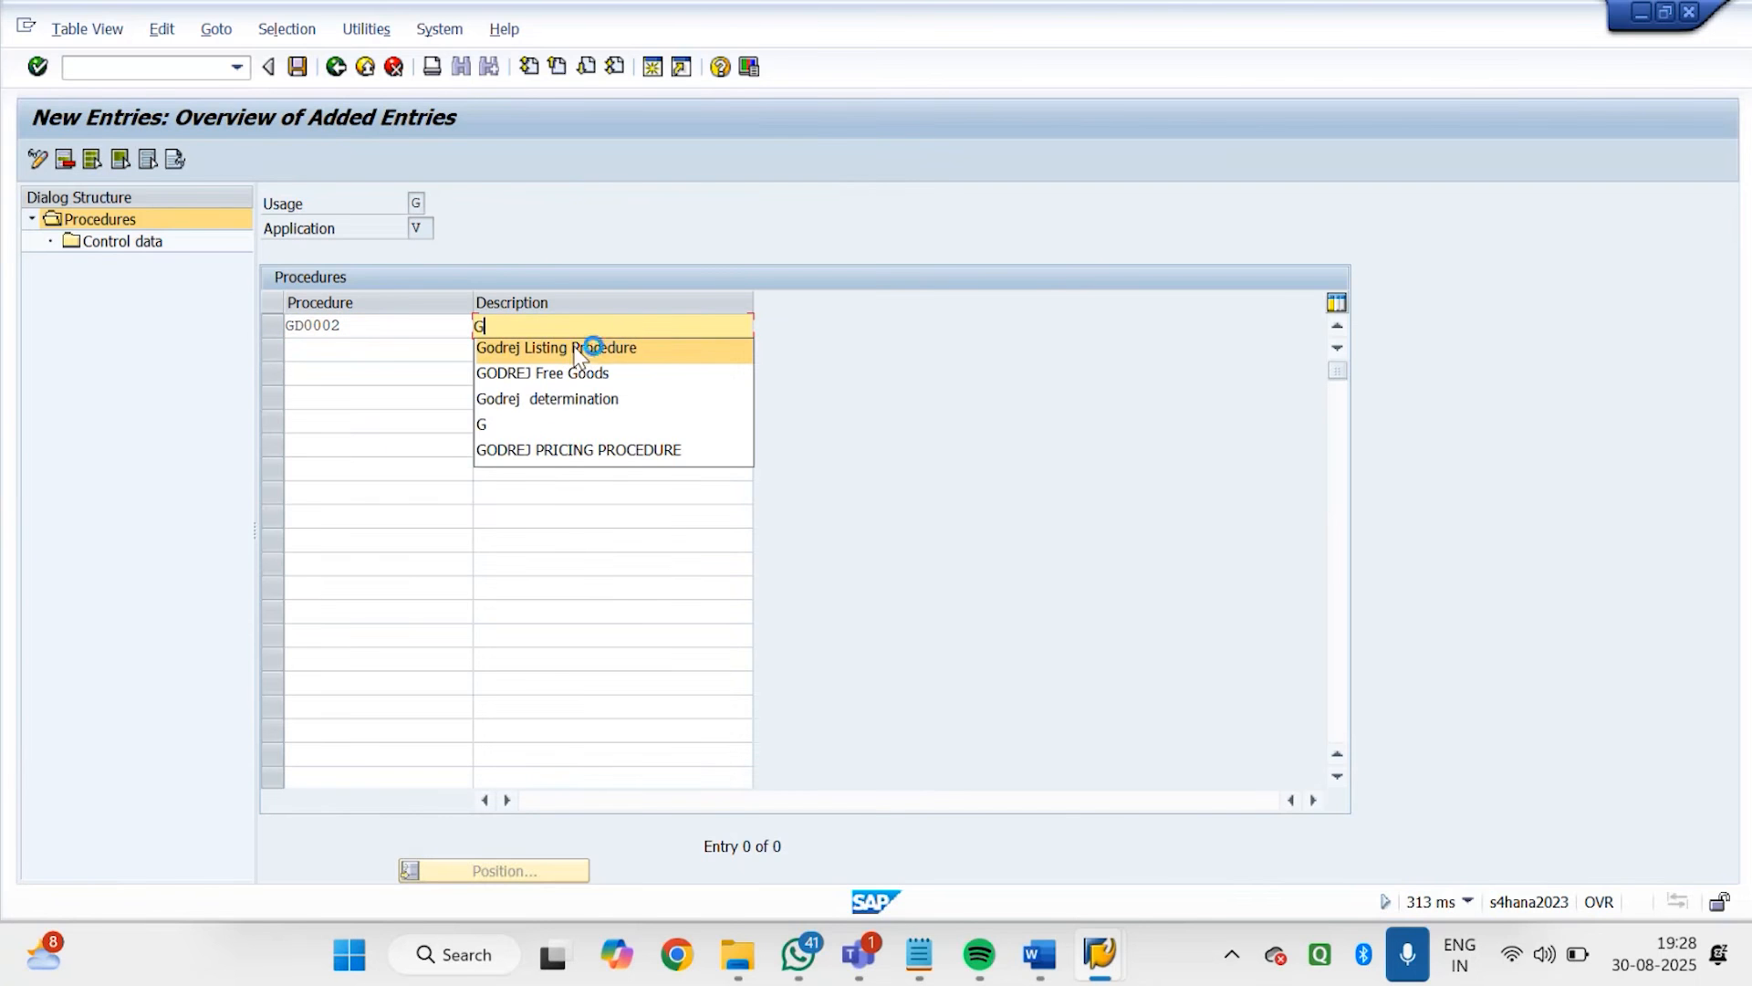
{"action": "key", "text": "BackSpace"}
{"action": "key", "text": "BackSpace"}
{"action": "key", "text": "BackSpace"}
{"action": "key", "text": "BackSpace"}
{"action": "key", "text": "BackSpace"}
{"action": "key", "text": "BackSpace"}
{"action": "key", "text": "BackSpace"}
{"action": "key", "text": "BackSpace"}
{"action": "key", "text": "BackSpace"}
{"action": "key", "text": "BackSpace"}
{"action": "key", "text": "BackSpace"}
{"action": "key", "text": "BackSpace"}
{"action": "key", "text": "BackSpace"}
{"action": "key", "text": "BackSpace"}
{"action": "key", "text": "BackSpace"}
{"action": "key", "text": "BackSpace"}
{"action": "key", "text": "BackSpace"}
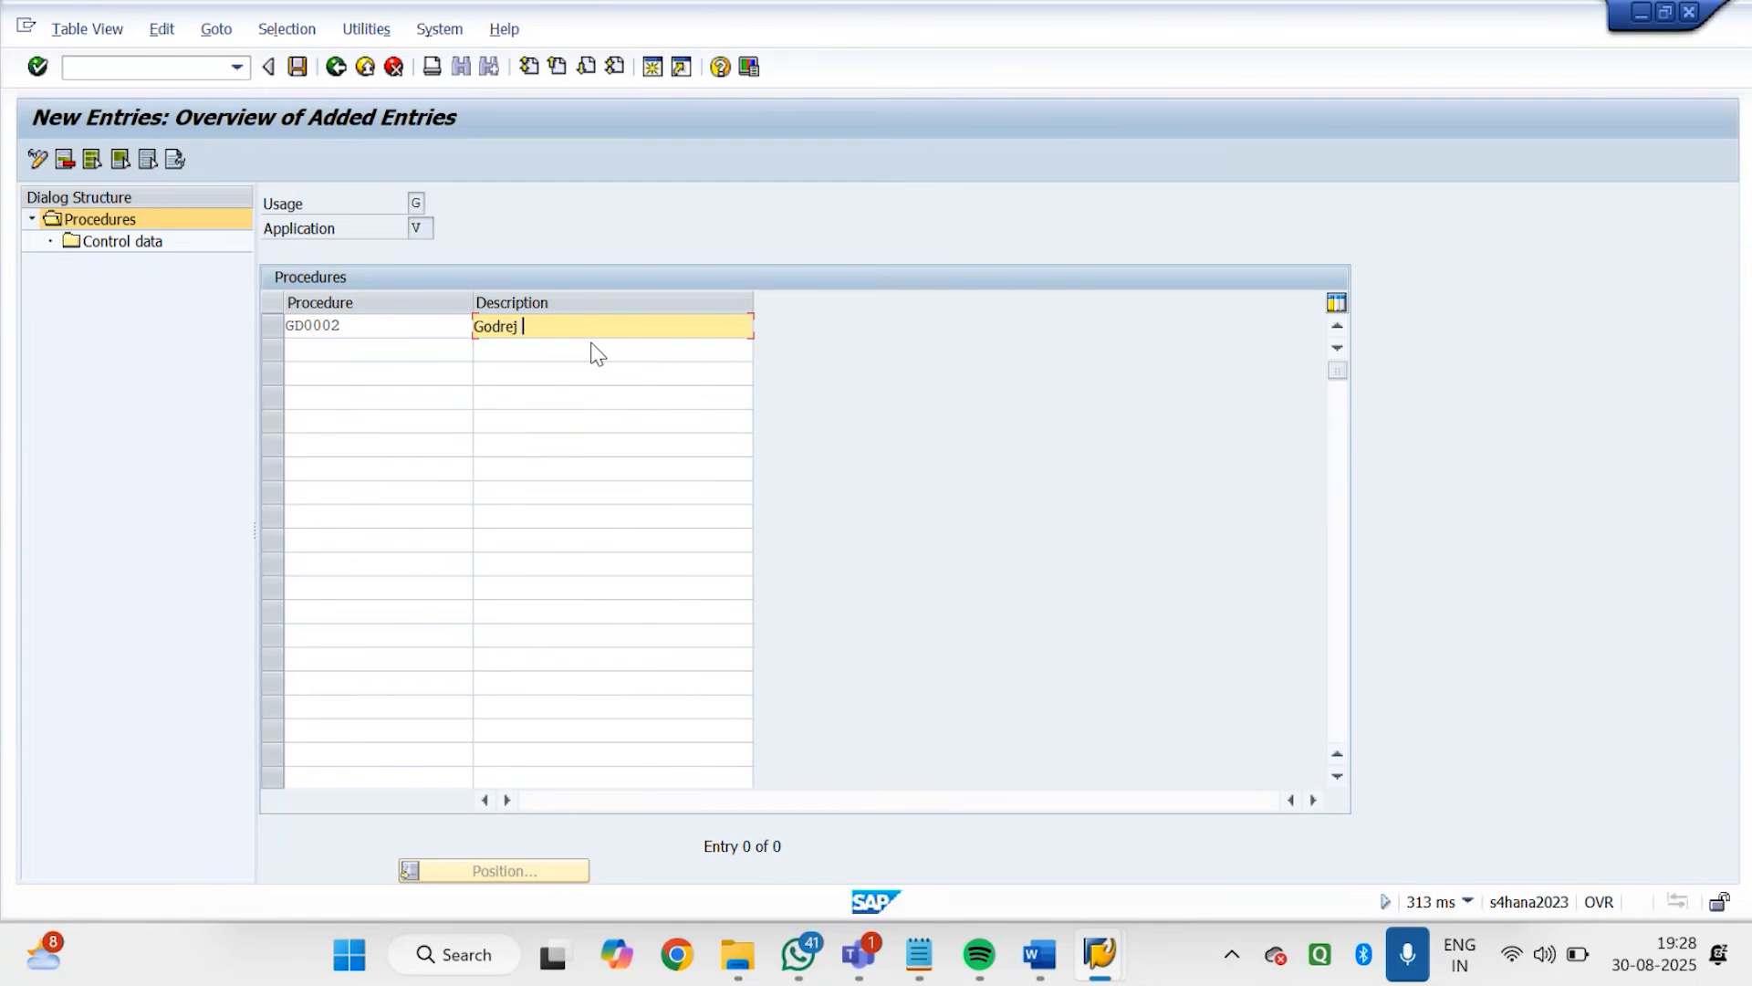
{"action": "type", "text": "Exclusion Procedure"}
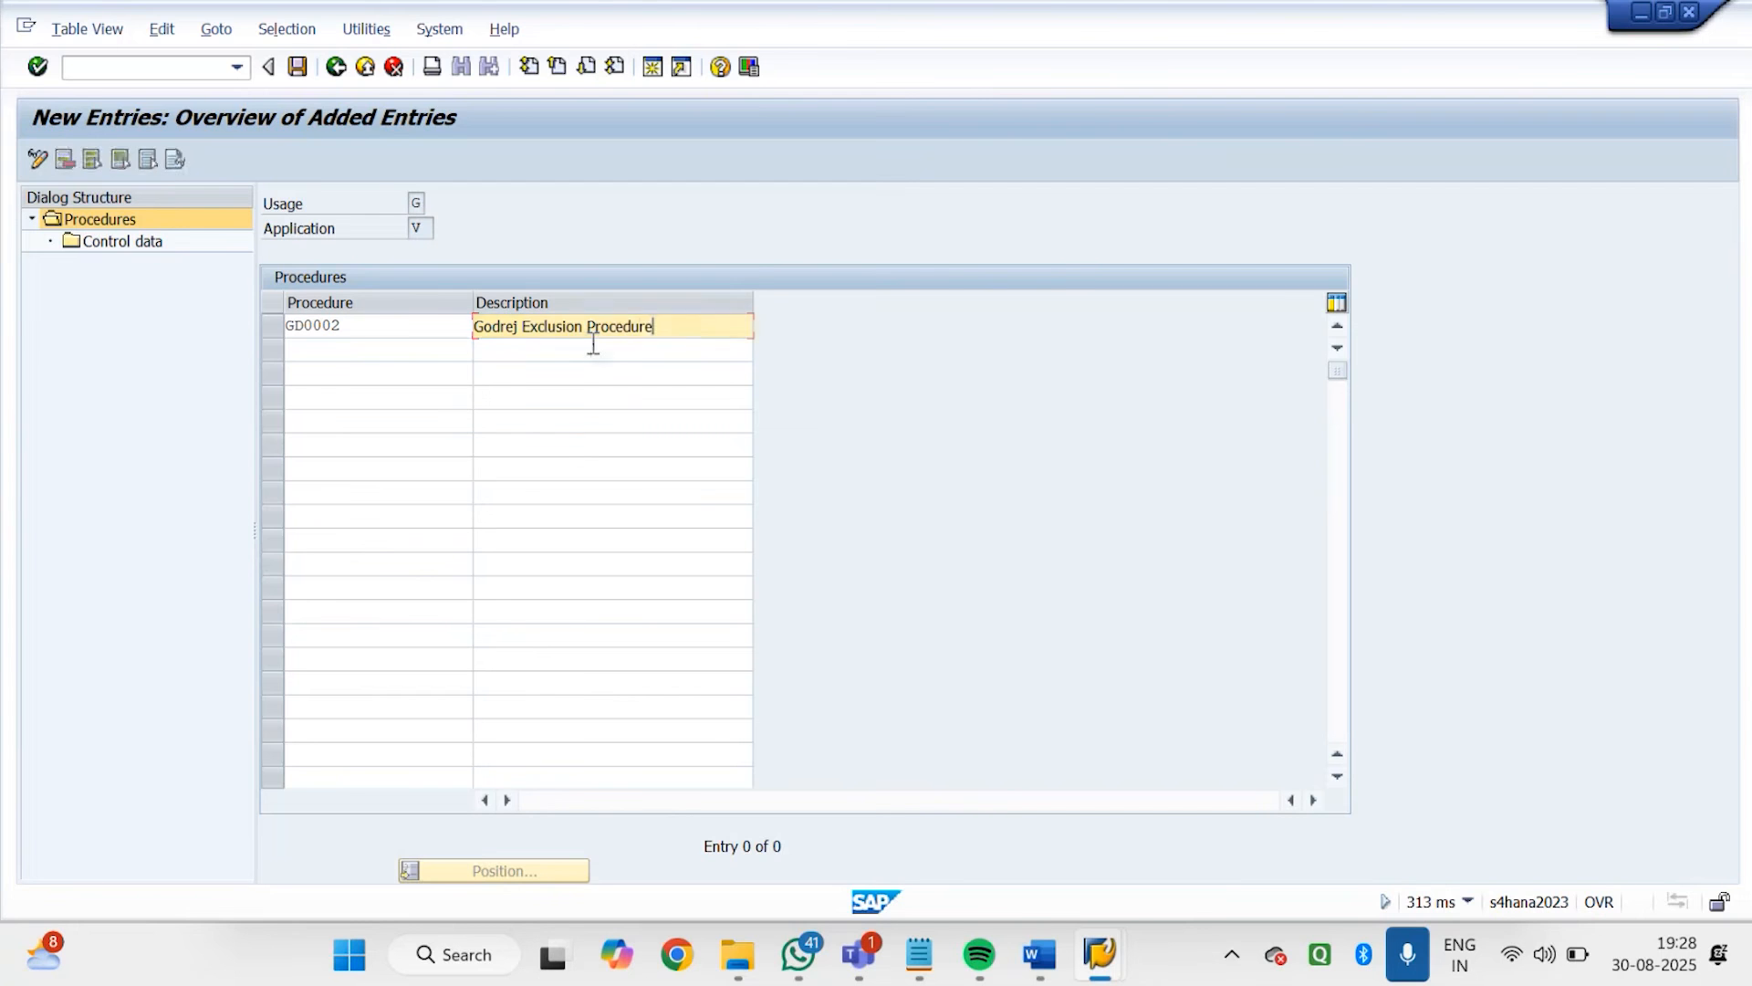
{"action": "key", "text": "Return"}
Add condition type GD02 as a new entry in the control data of procedure GD0002
{"action": "left_click", "coordinate": [279, 330]}
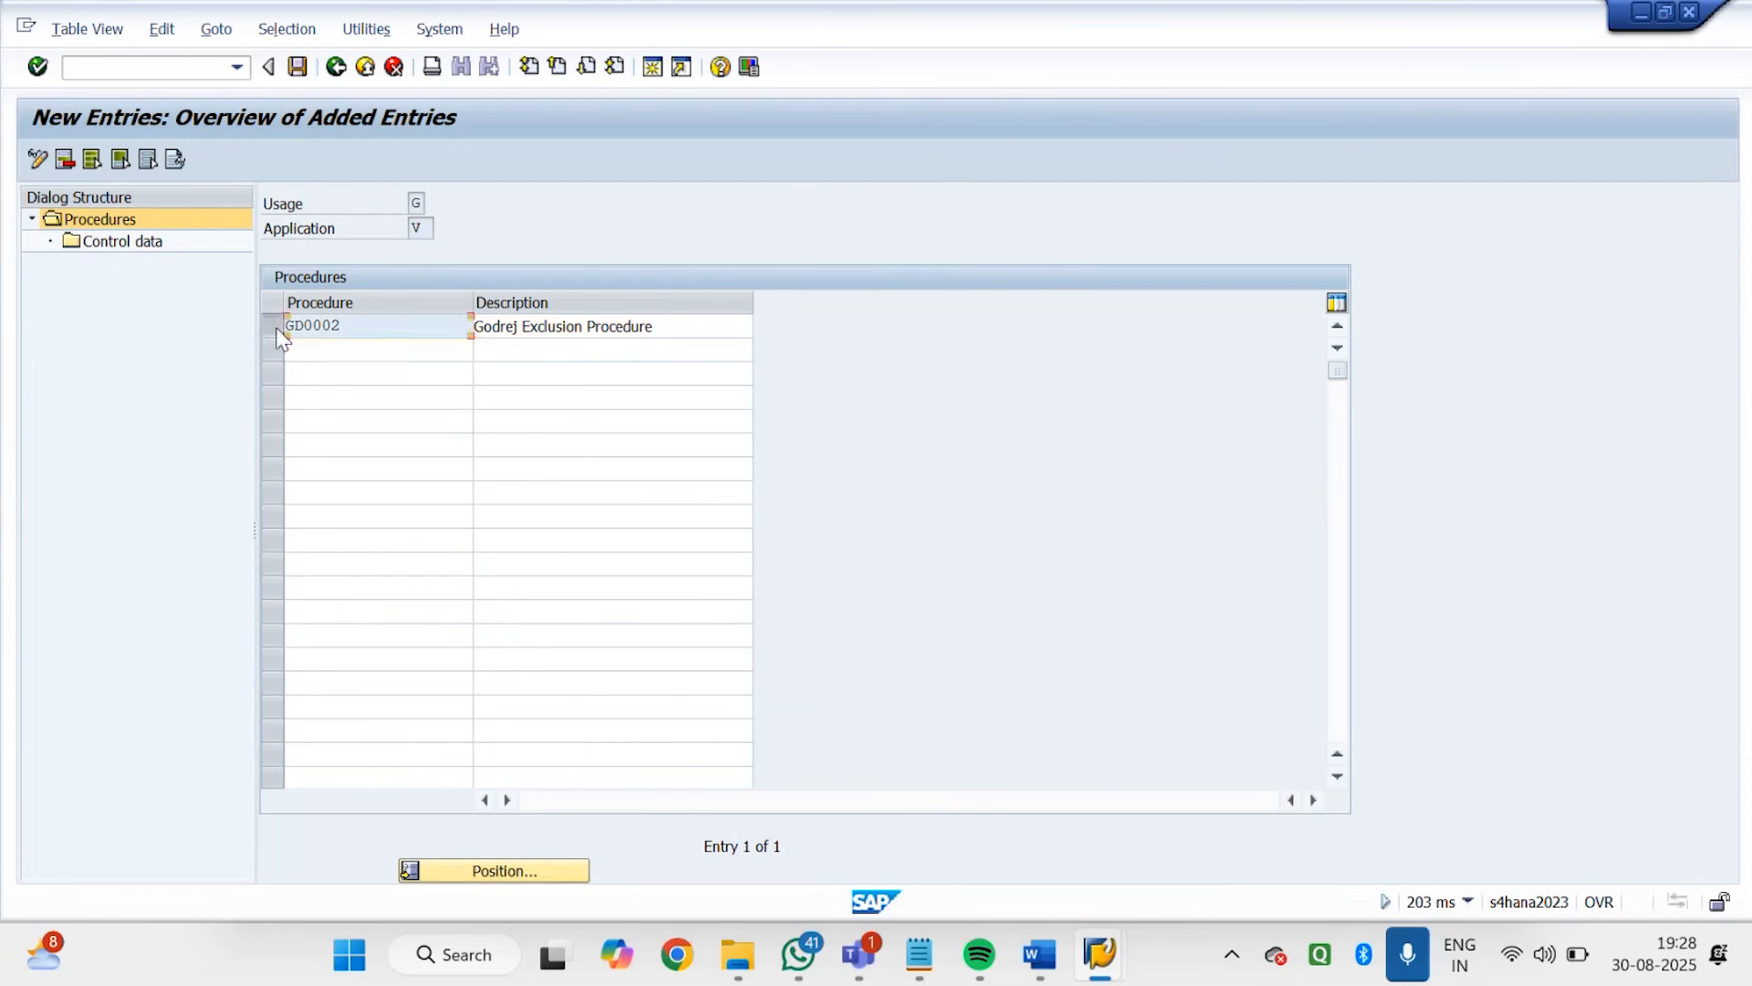
{"action": "double_click", "coordinate": [123, 244]}
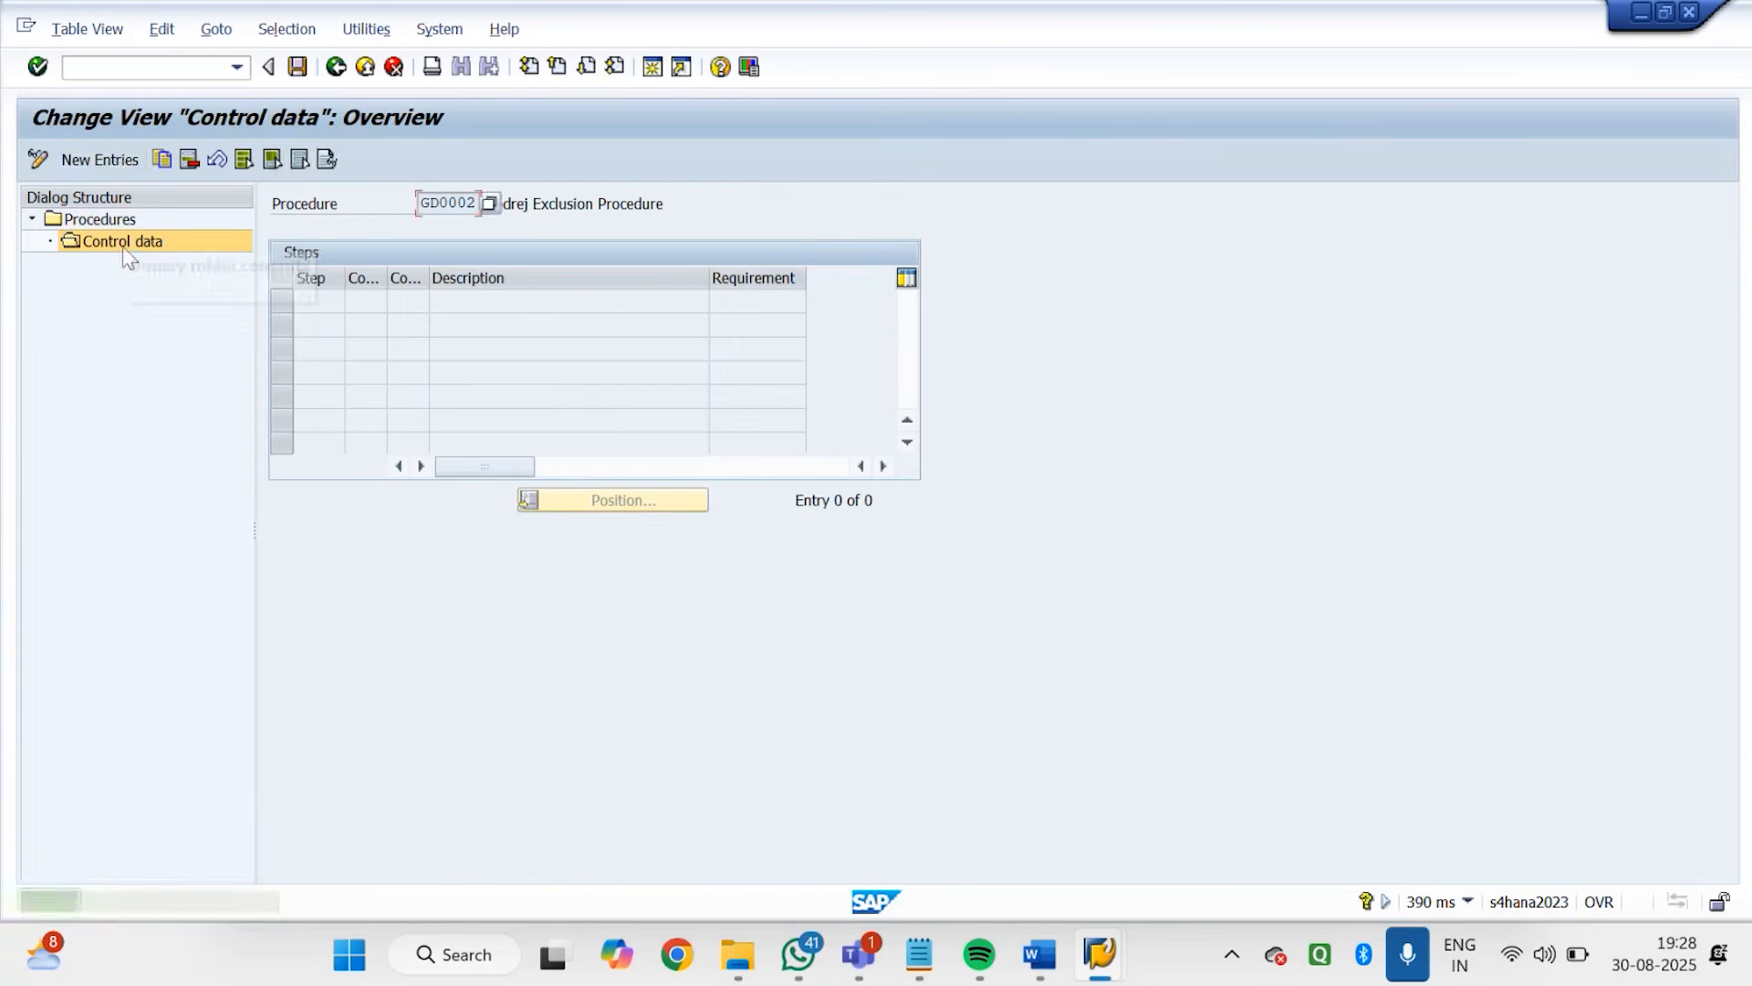
{"action": "left_click", "coordinate": [113, 155]}
{"action": "left_click", "coordinate": [416, 301]}
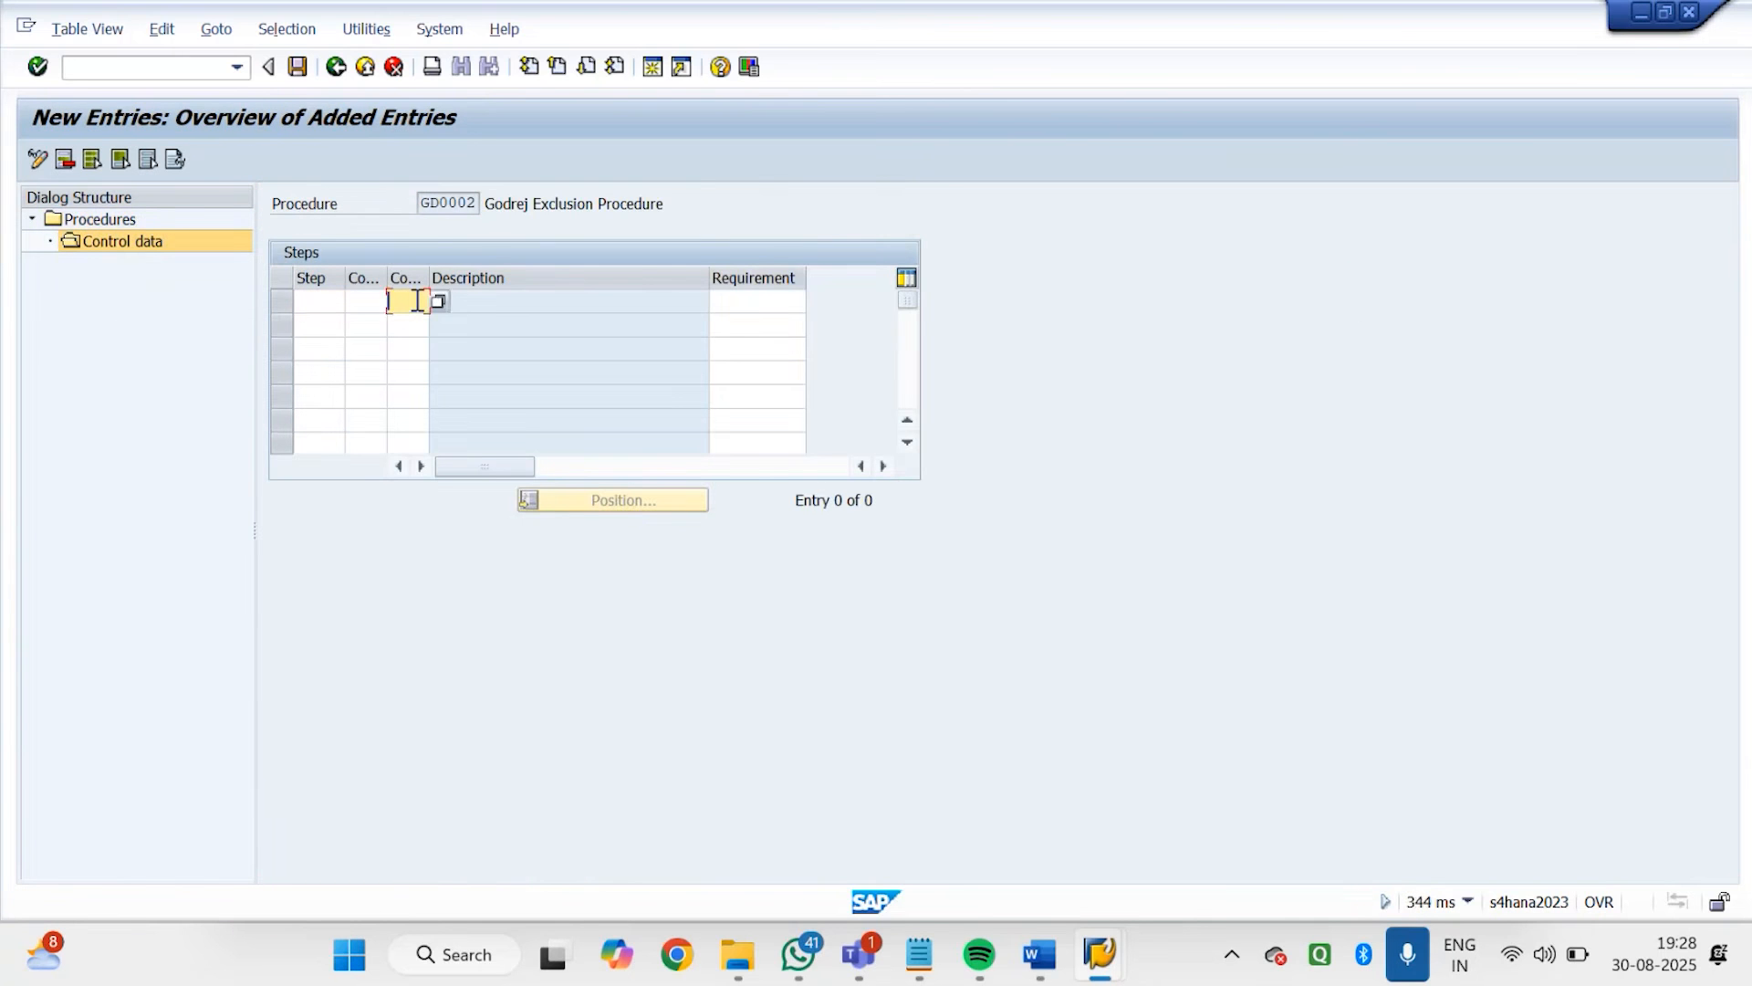
{"action": "type", "text": "GD0002"}
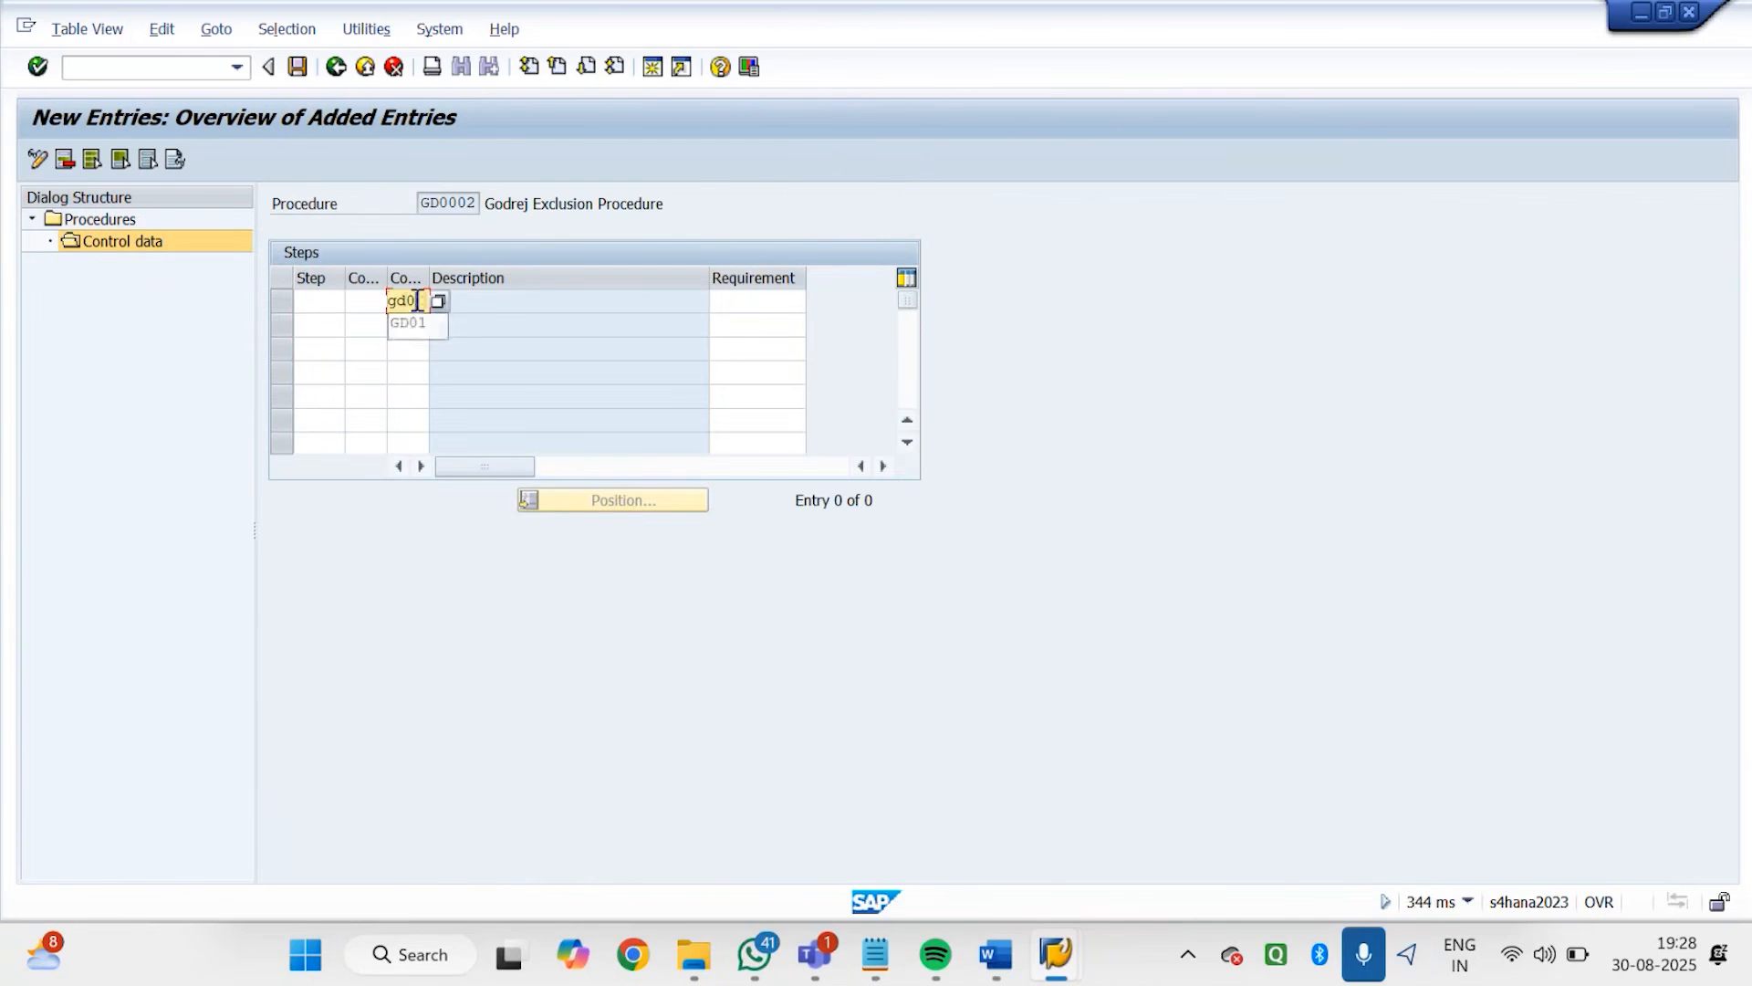
{"action": "key", "text": "Return"}
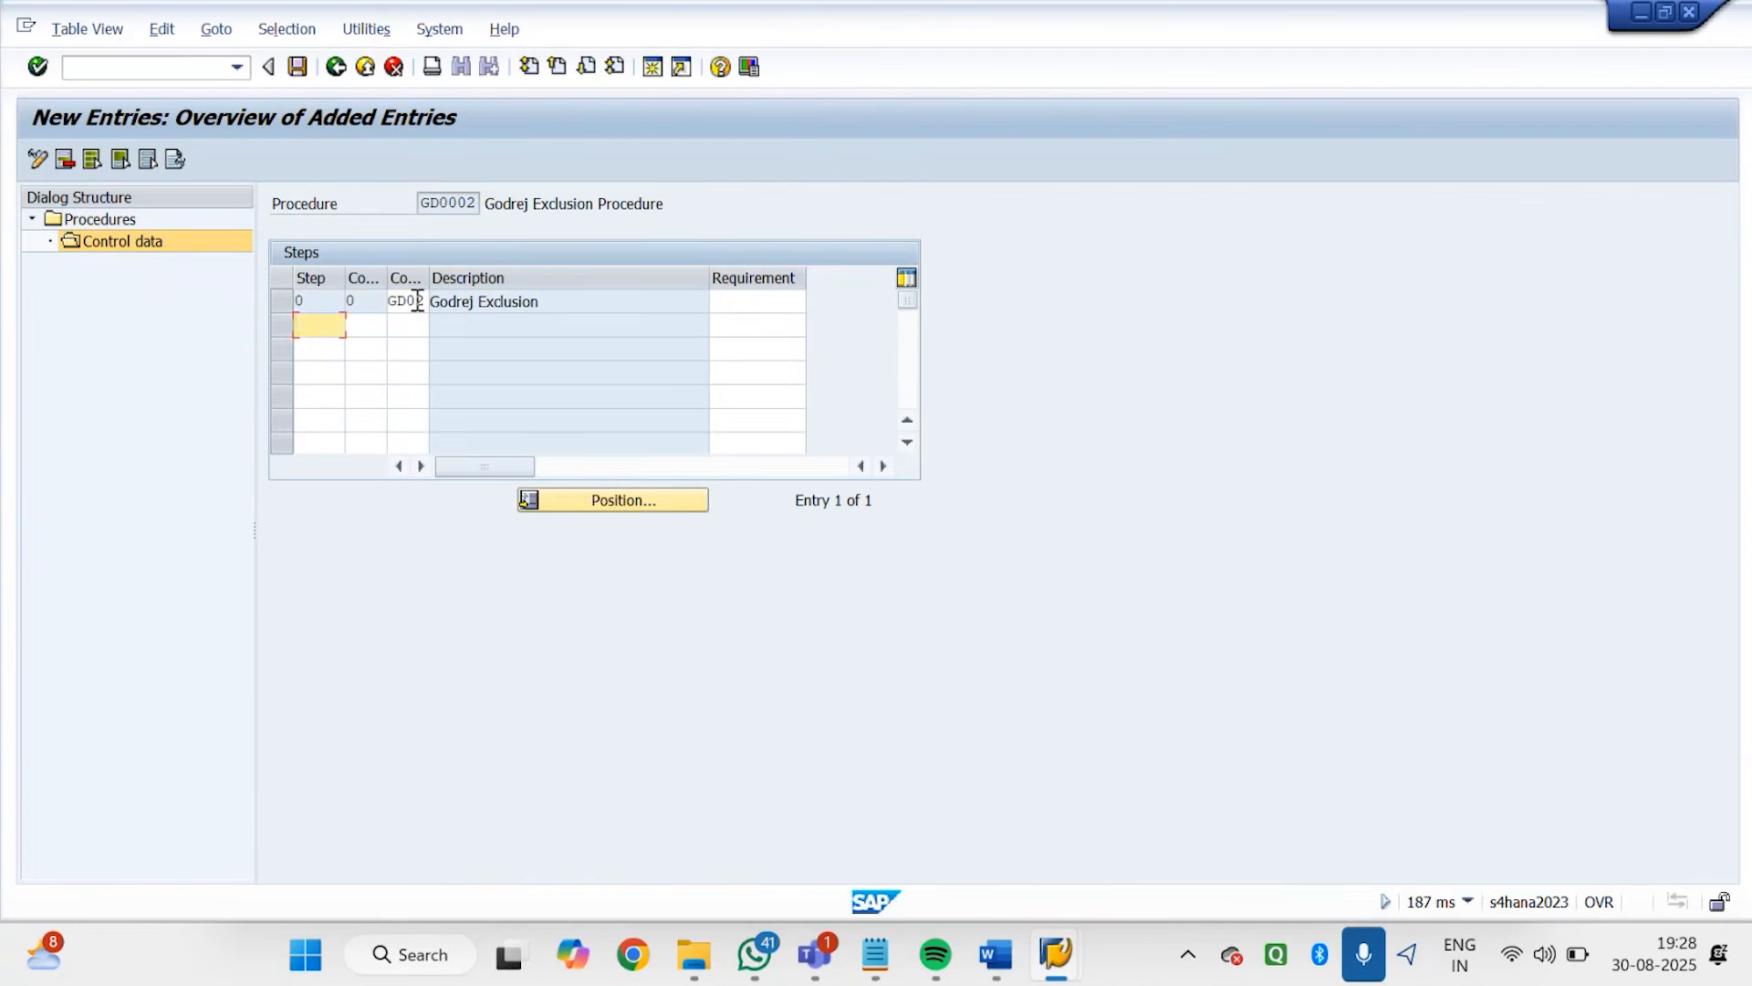
Save procedure GD0002 with its control data and return to the IMG structure
{"action": "left_click", "coordinate": [297, 68]}
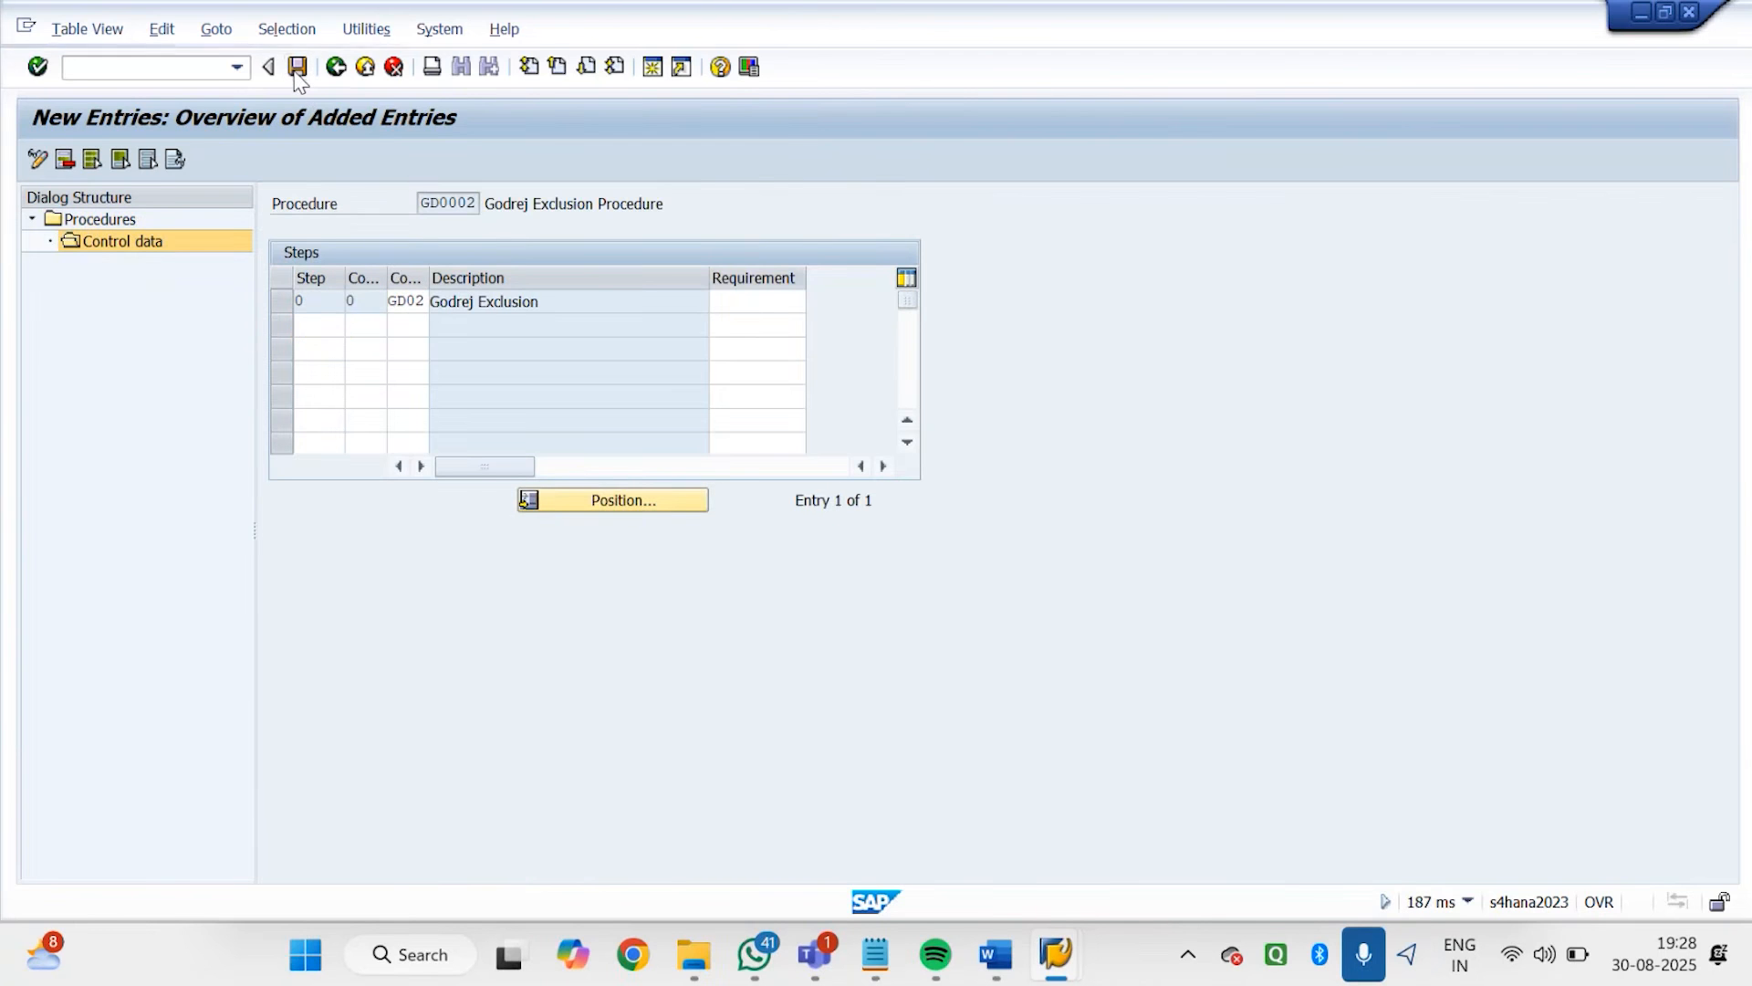
{"action": "left_click", "coordinate": [297, 66]}
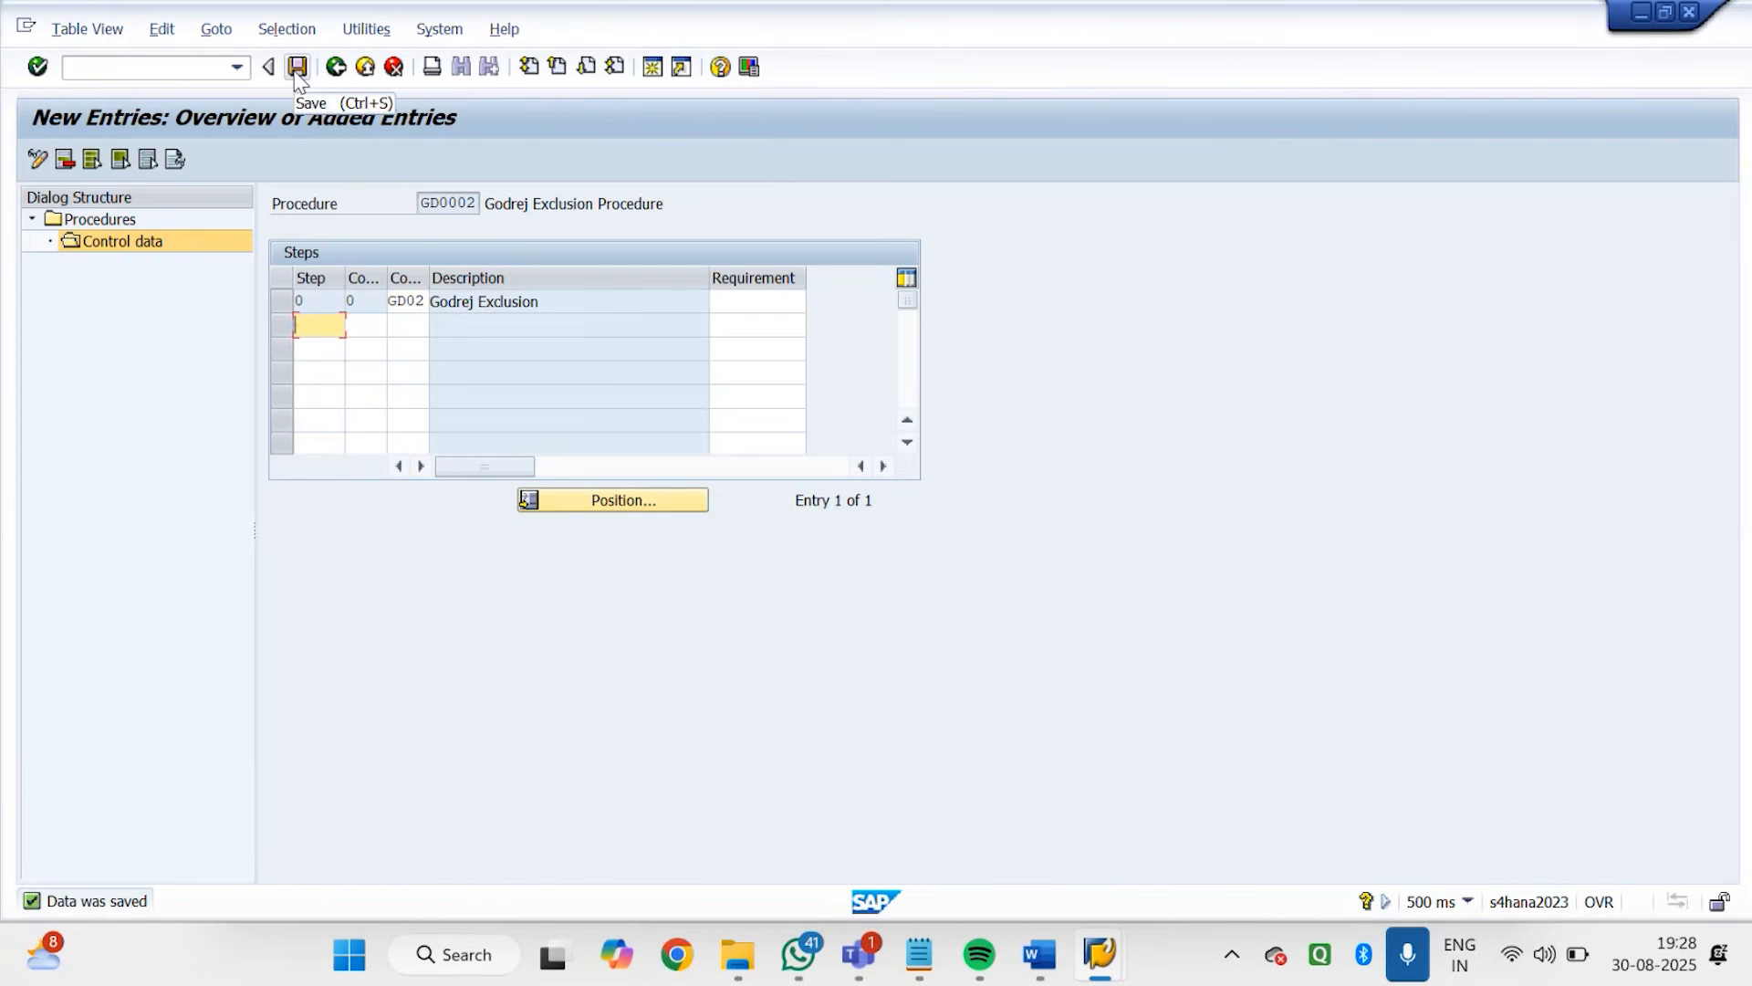
{"action": "left_click", "coordinate": [297, 72]}
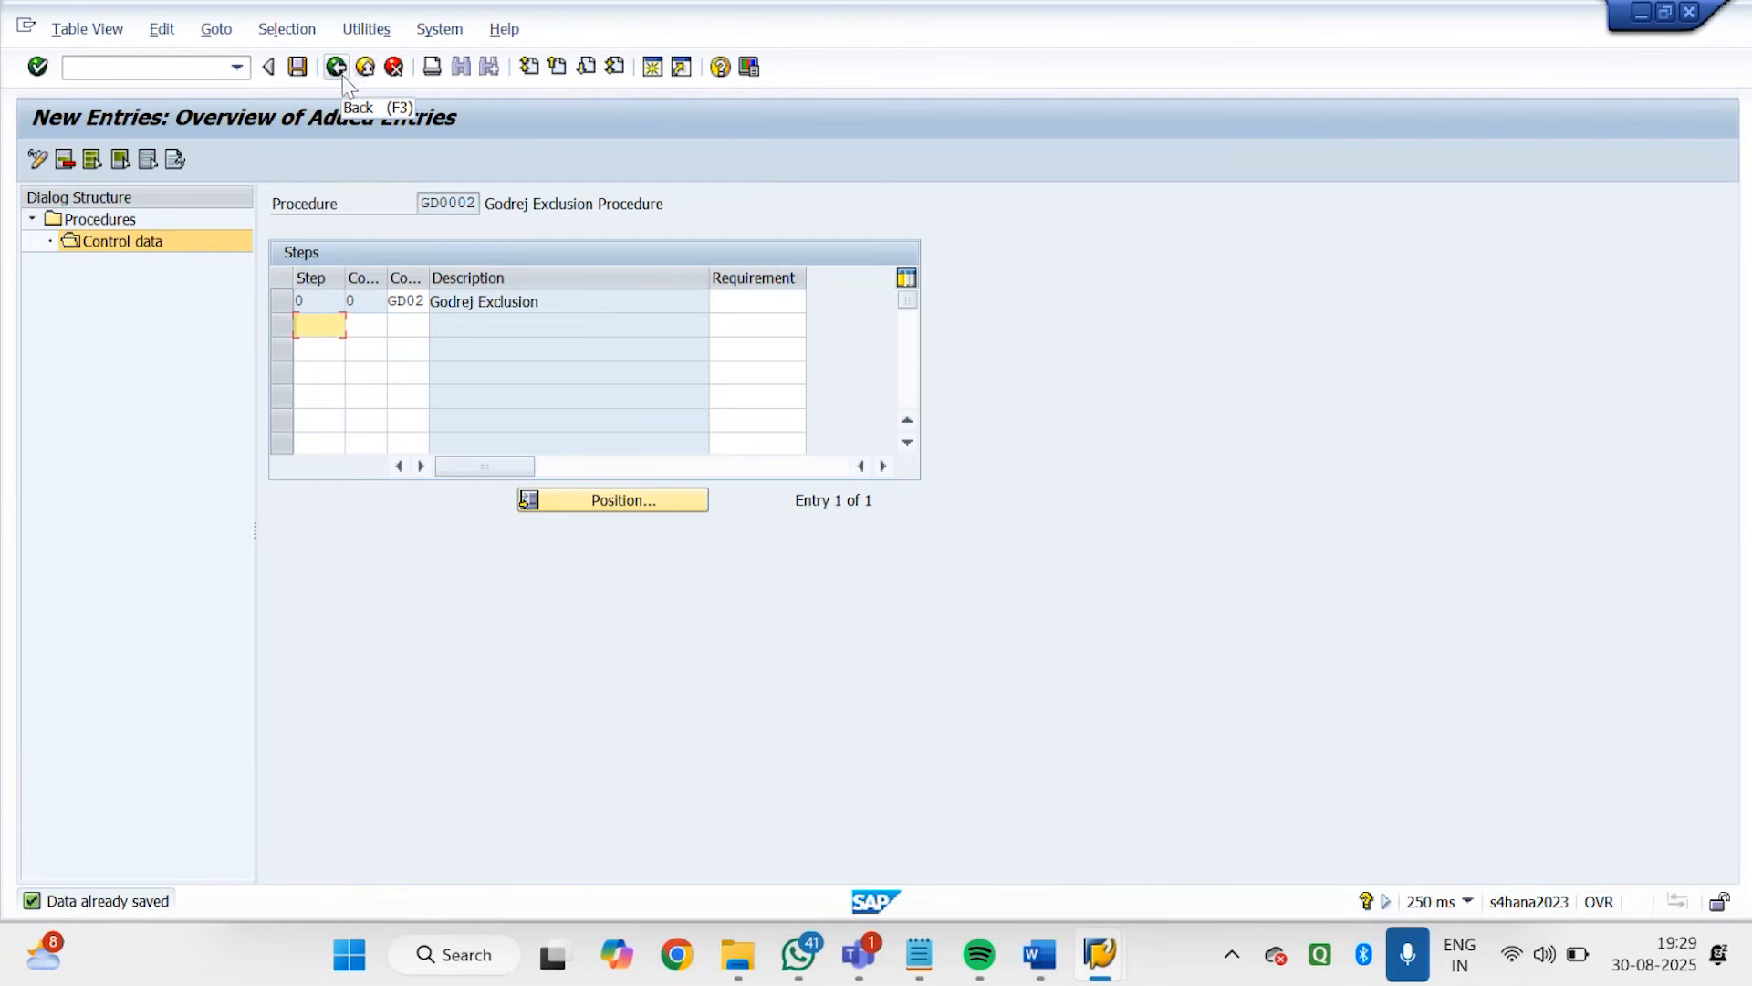
{"action": "left_click", "coordinate": [342, 72]}
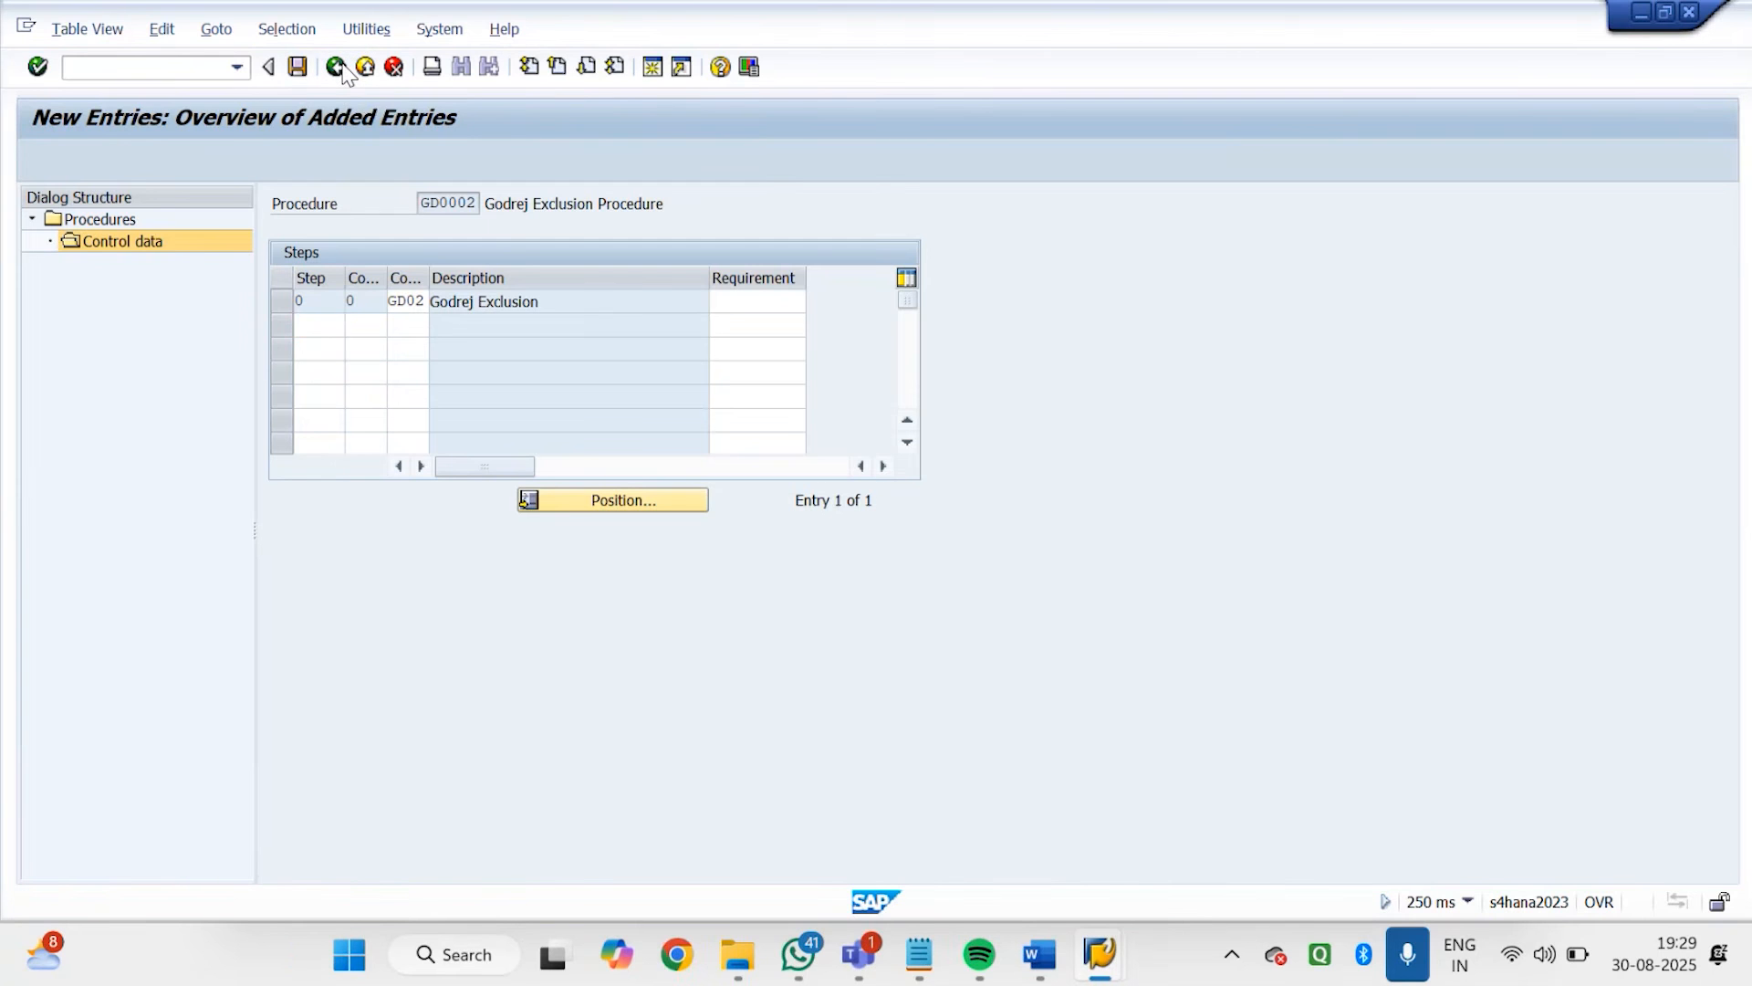
{"action": "left_click", "coordinate": [343, 72]}
{"action": "left_click", "coordinate": [342, 72]}
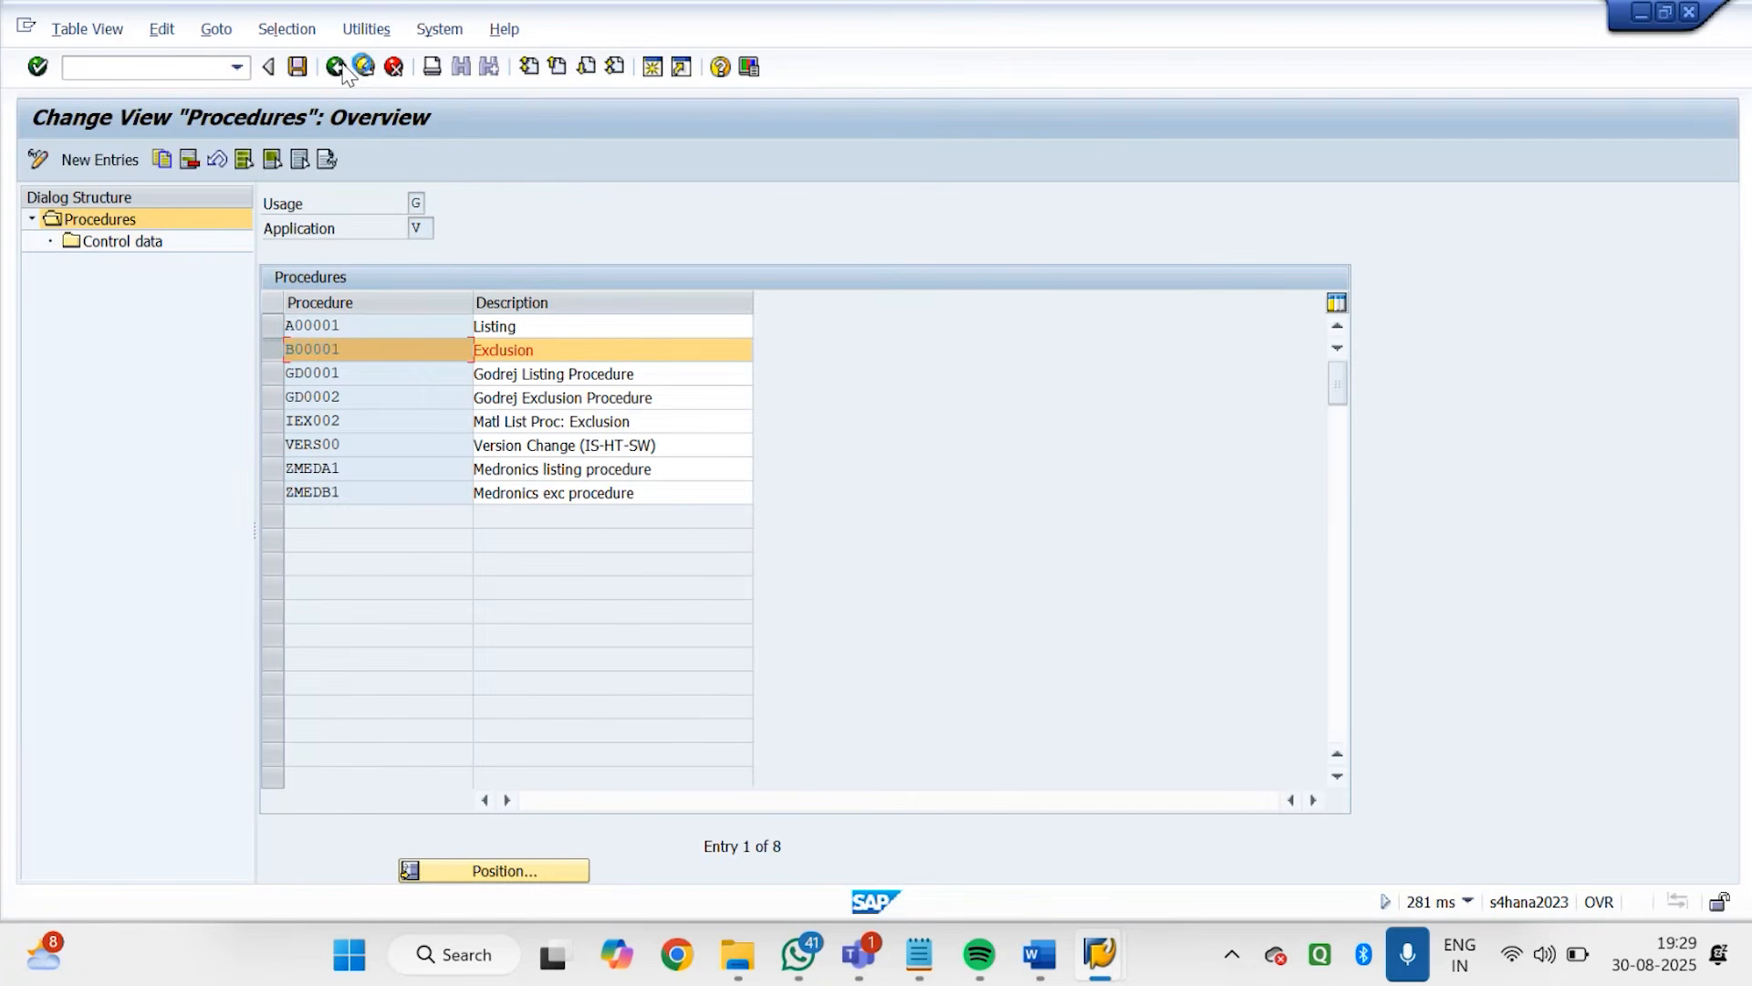
{"action": "left_click", "coordinate": [343, 72]}
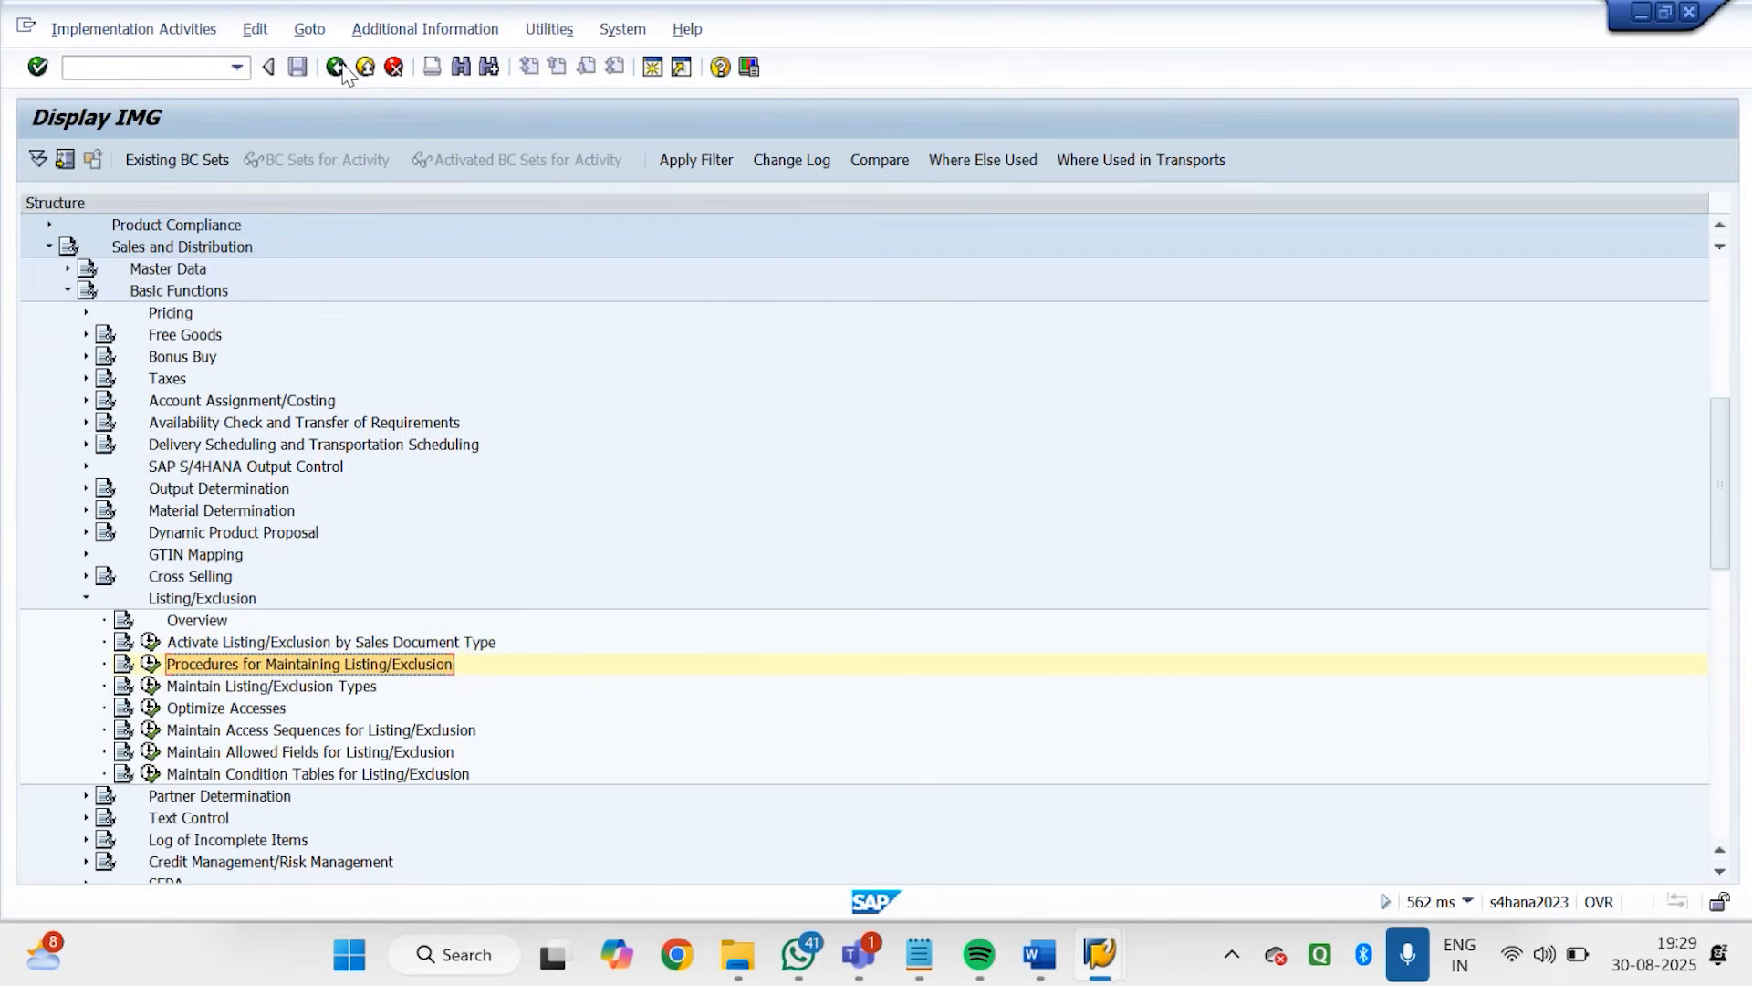
Open the activation of listing/exclusion by sales document type and position the list at the document types starting with GD
{"action": "left_click", "coordinate": [273, 644]}
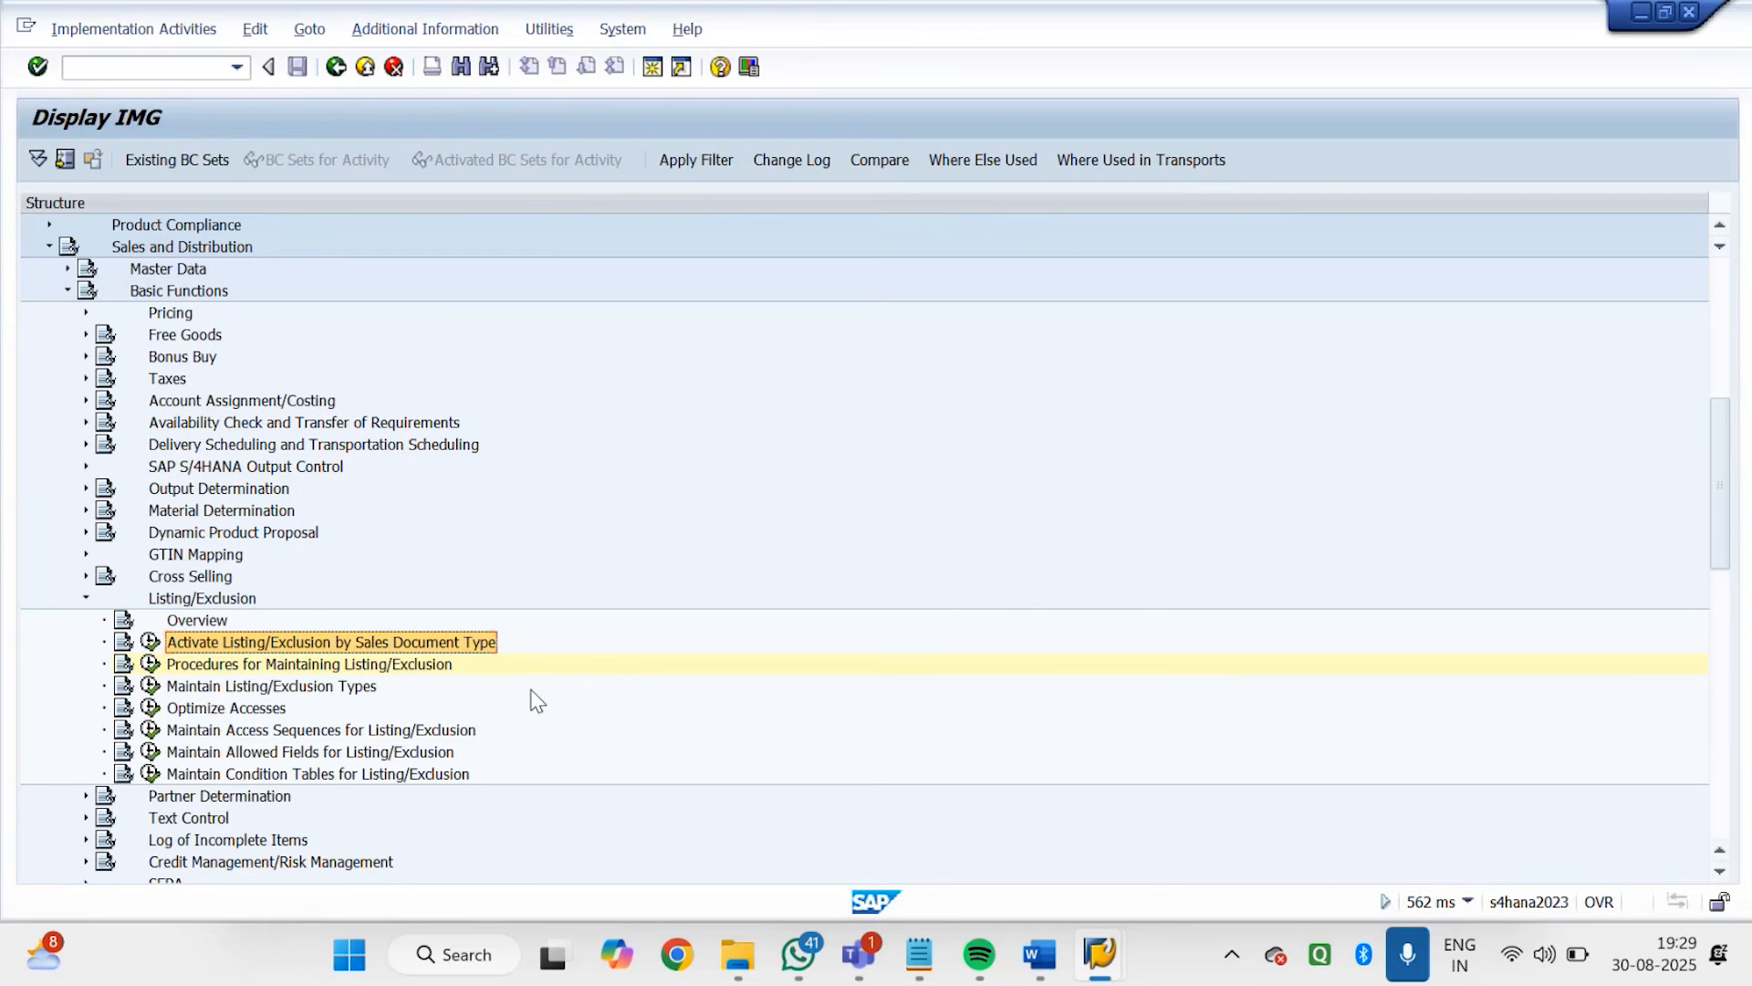
{"action": "left_click", "coordinate": [153, 643]}
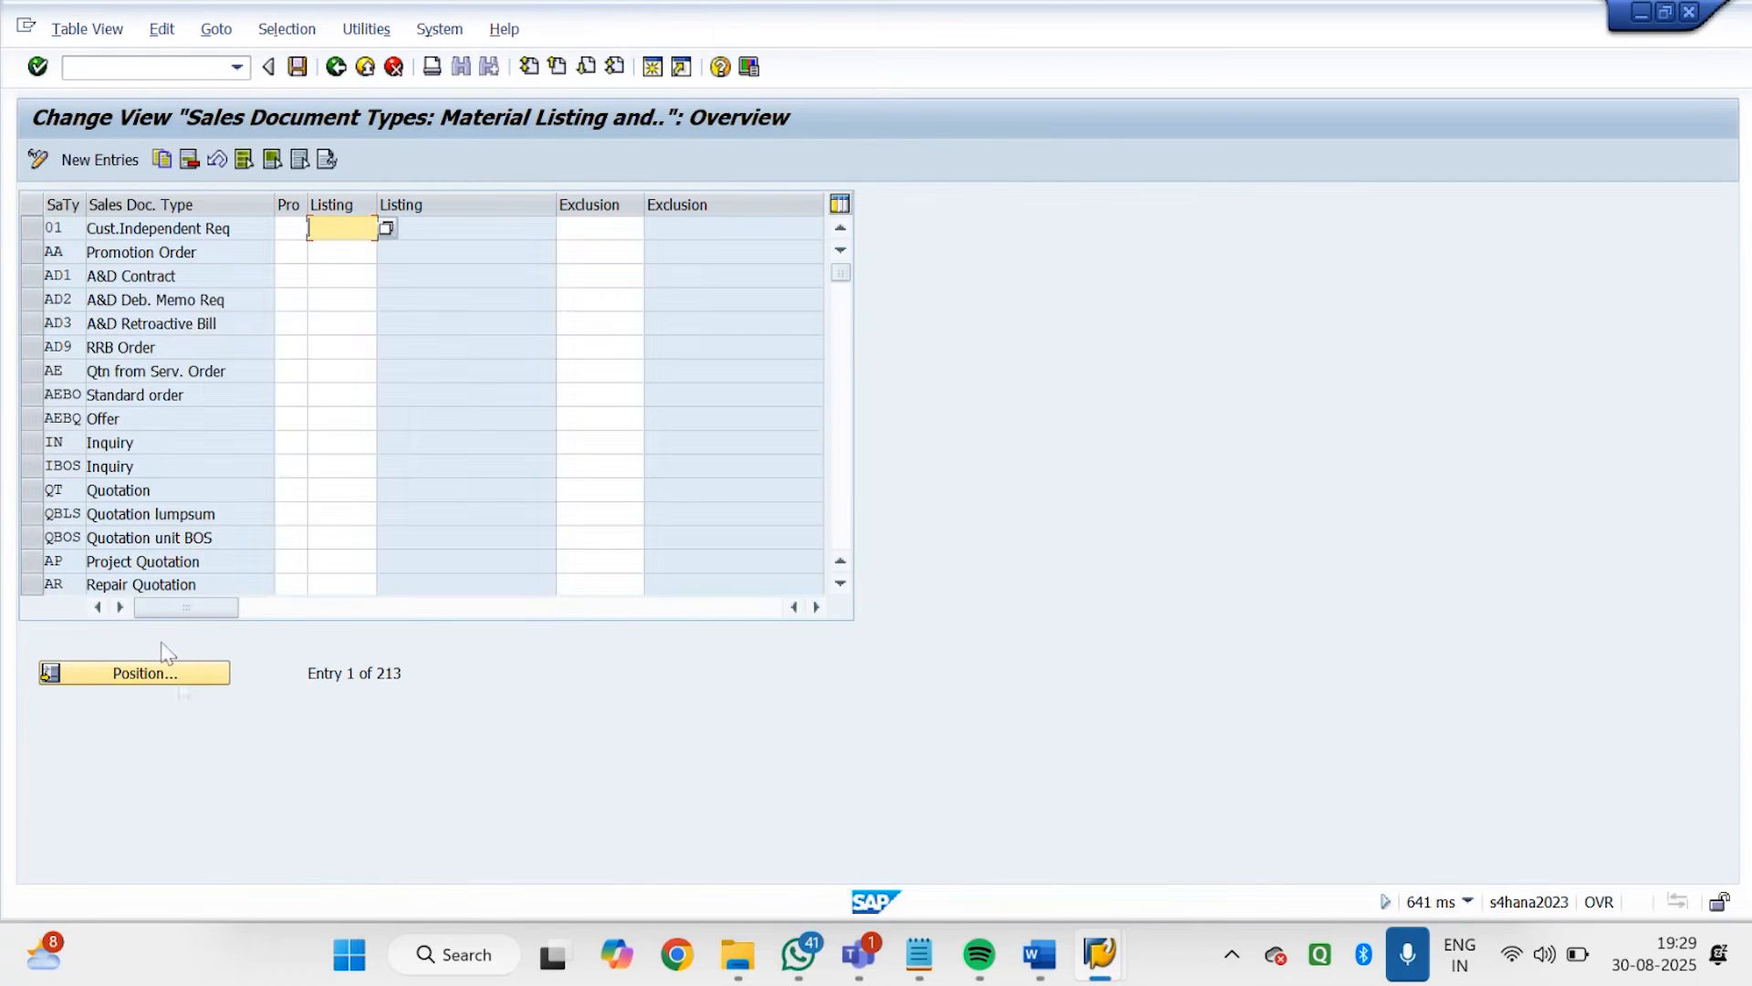
{"action": "left_click", "coordinate": [179, 680]}
{"action": "type", "text": "or"}
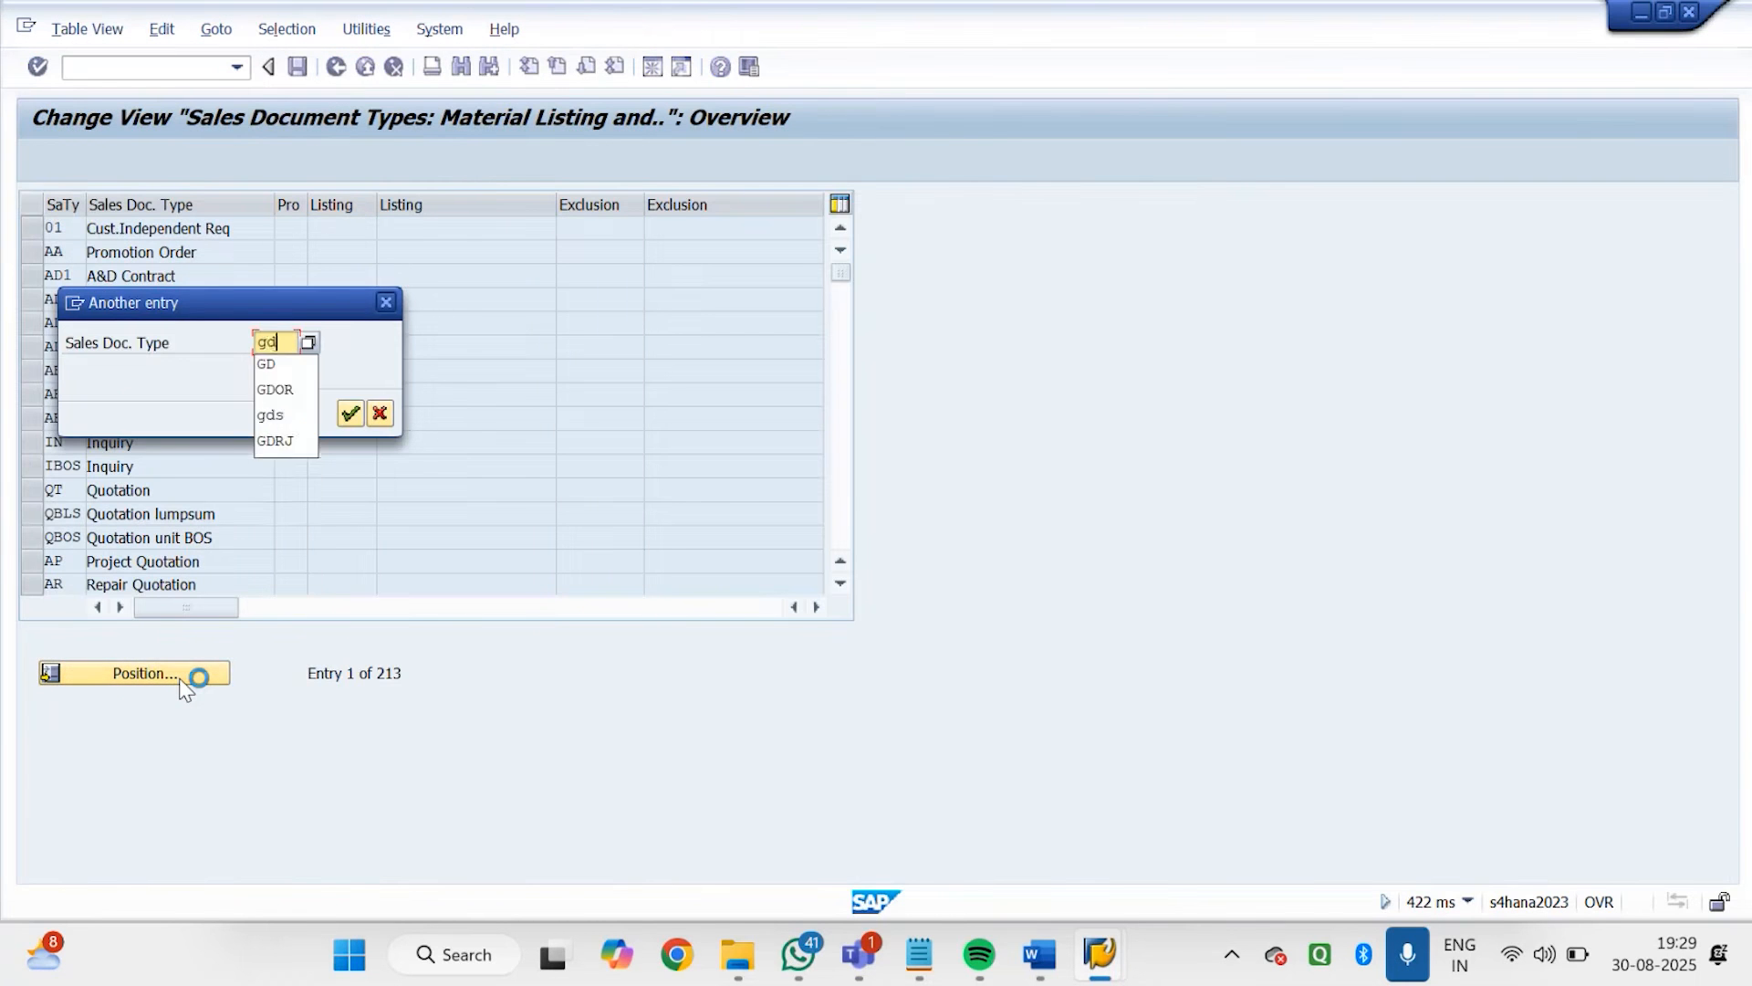
{"action": "key", "text": "Return"}
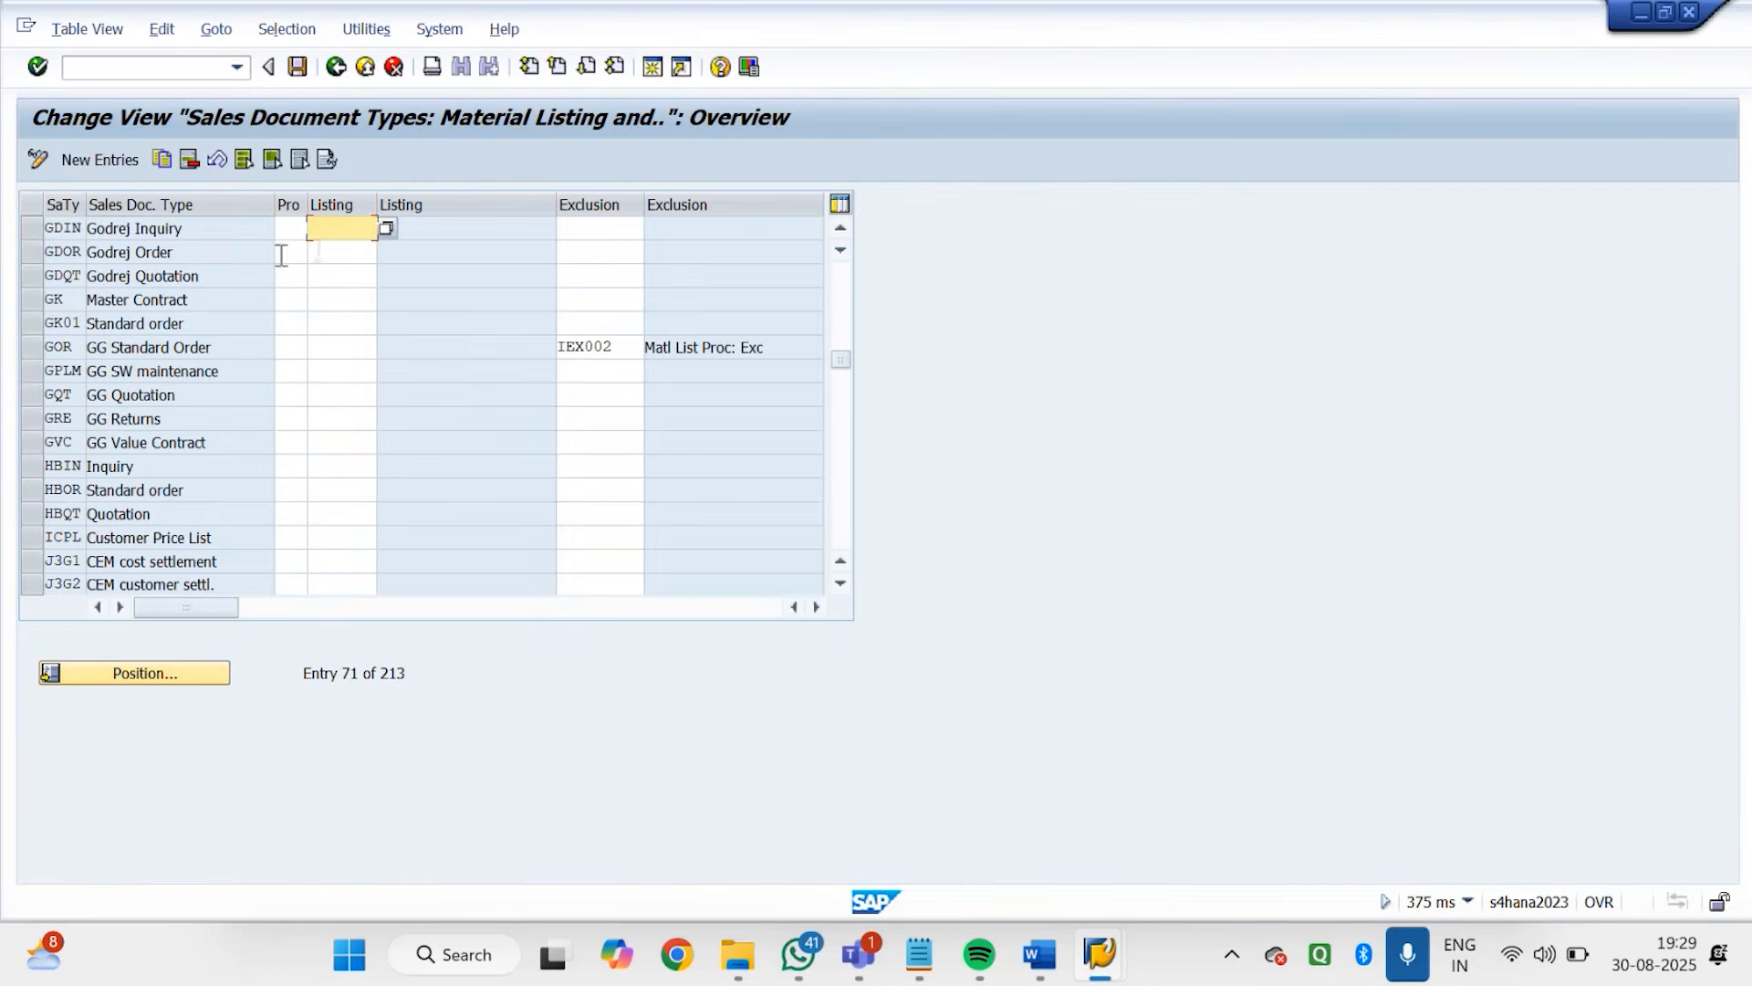
Assign listing procedure GD0001 and exclusion procedure GD0002 to sales document type GDOR (Godrej Order) and save
{"action": "left_click", "coordinate": [387, 230]}
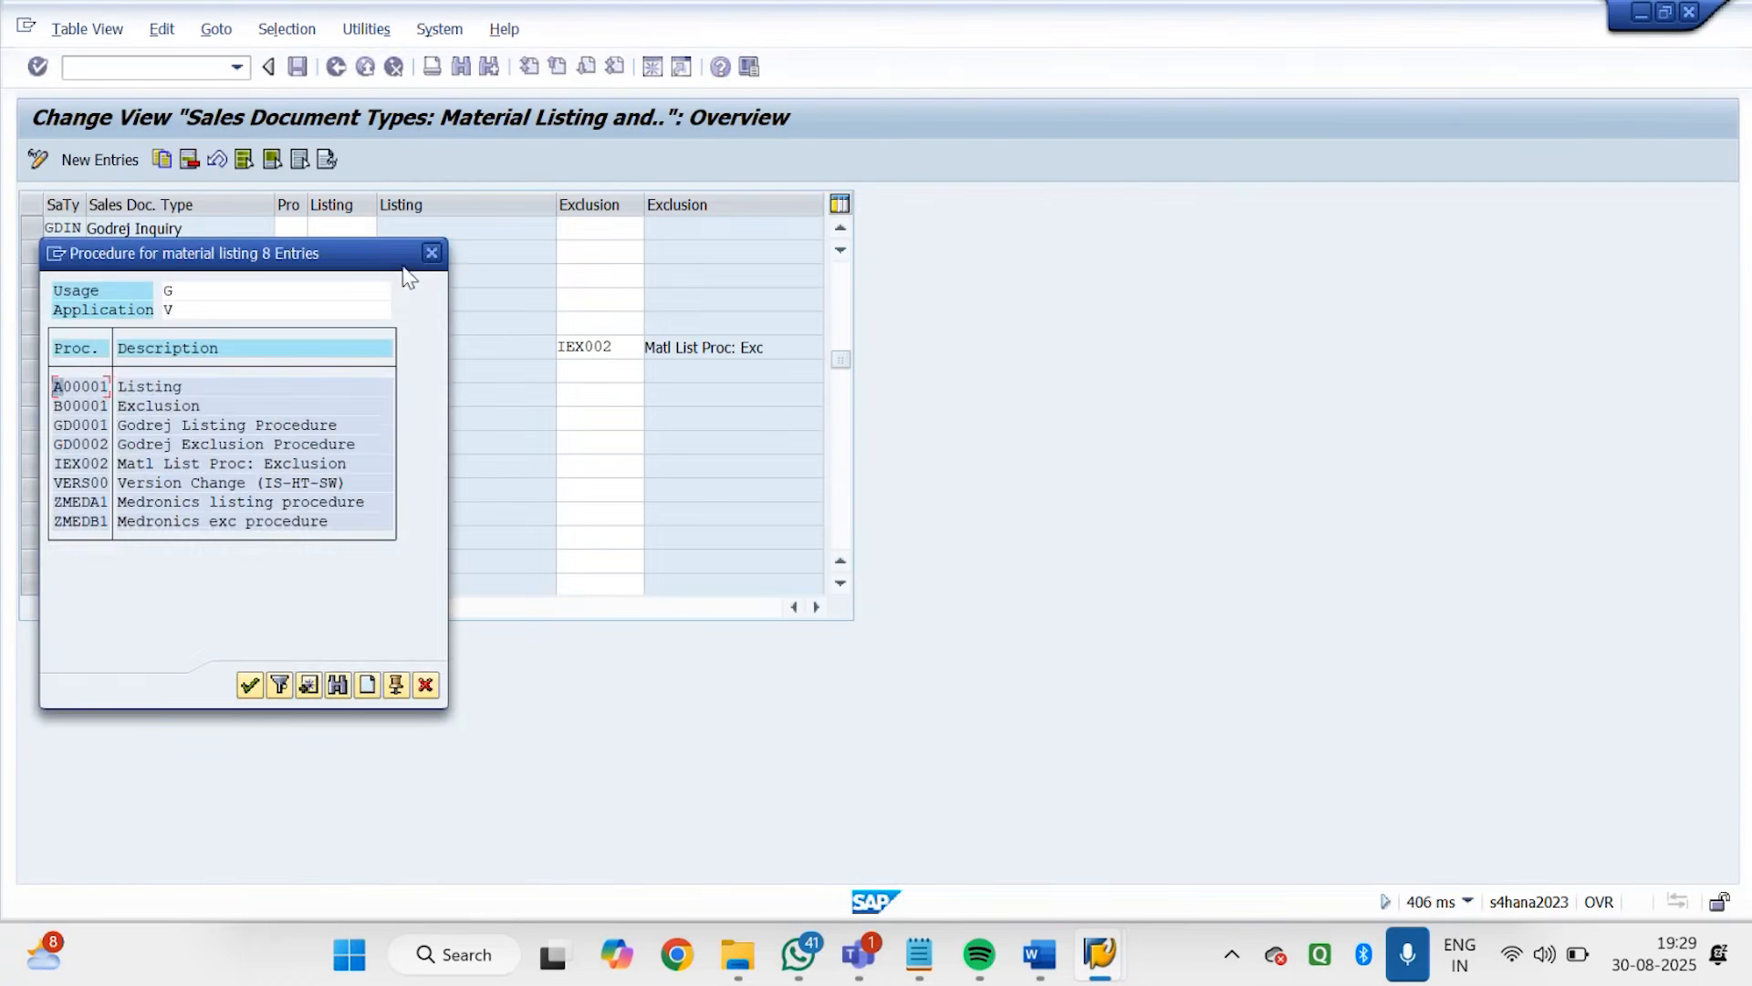
{"action": "double_click", "coordinate": [177, 425]}
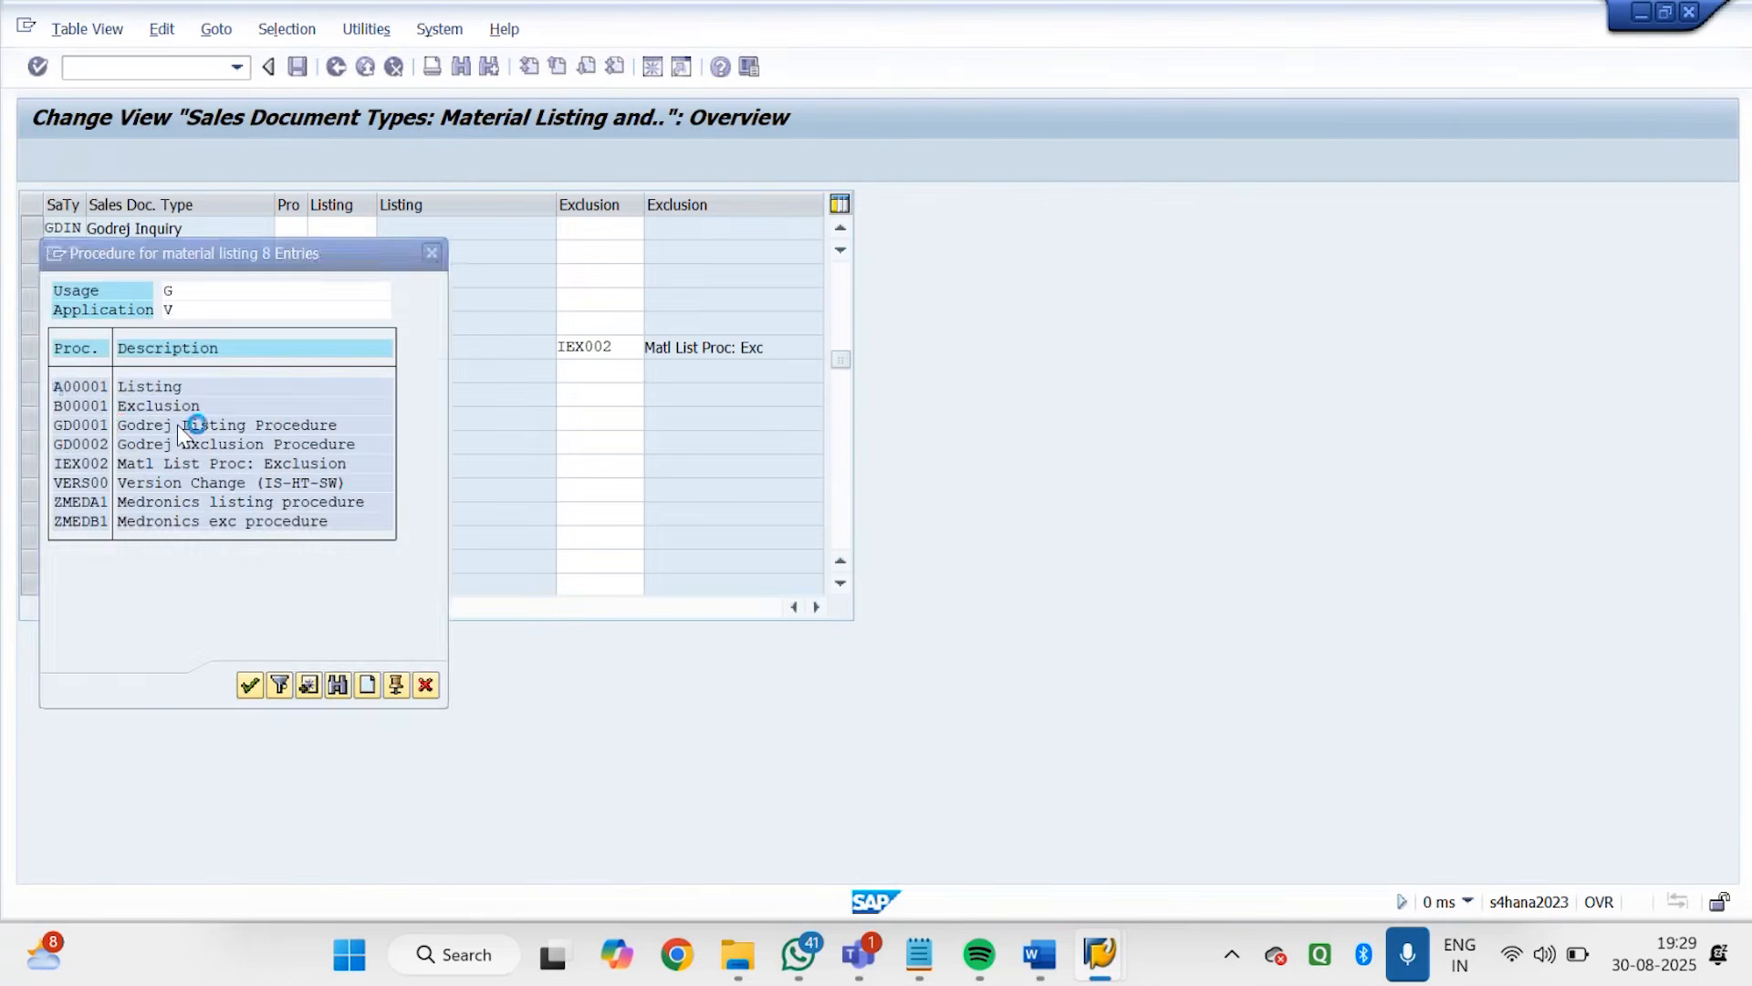
{"action": "left_click", "coordinate": [605, 253]}
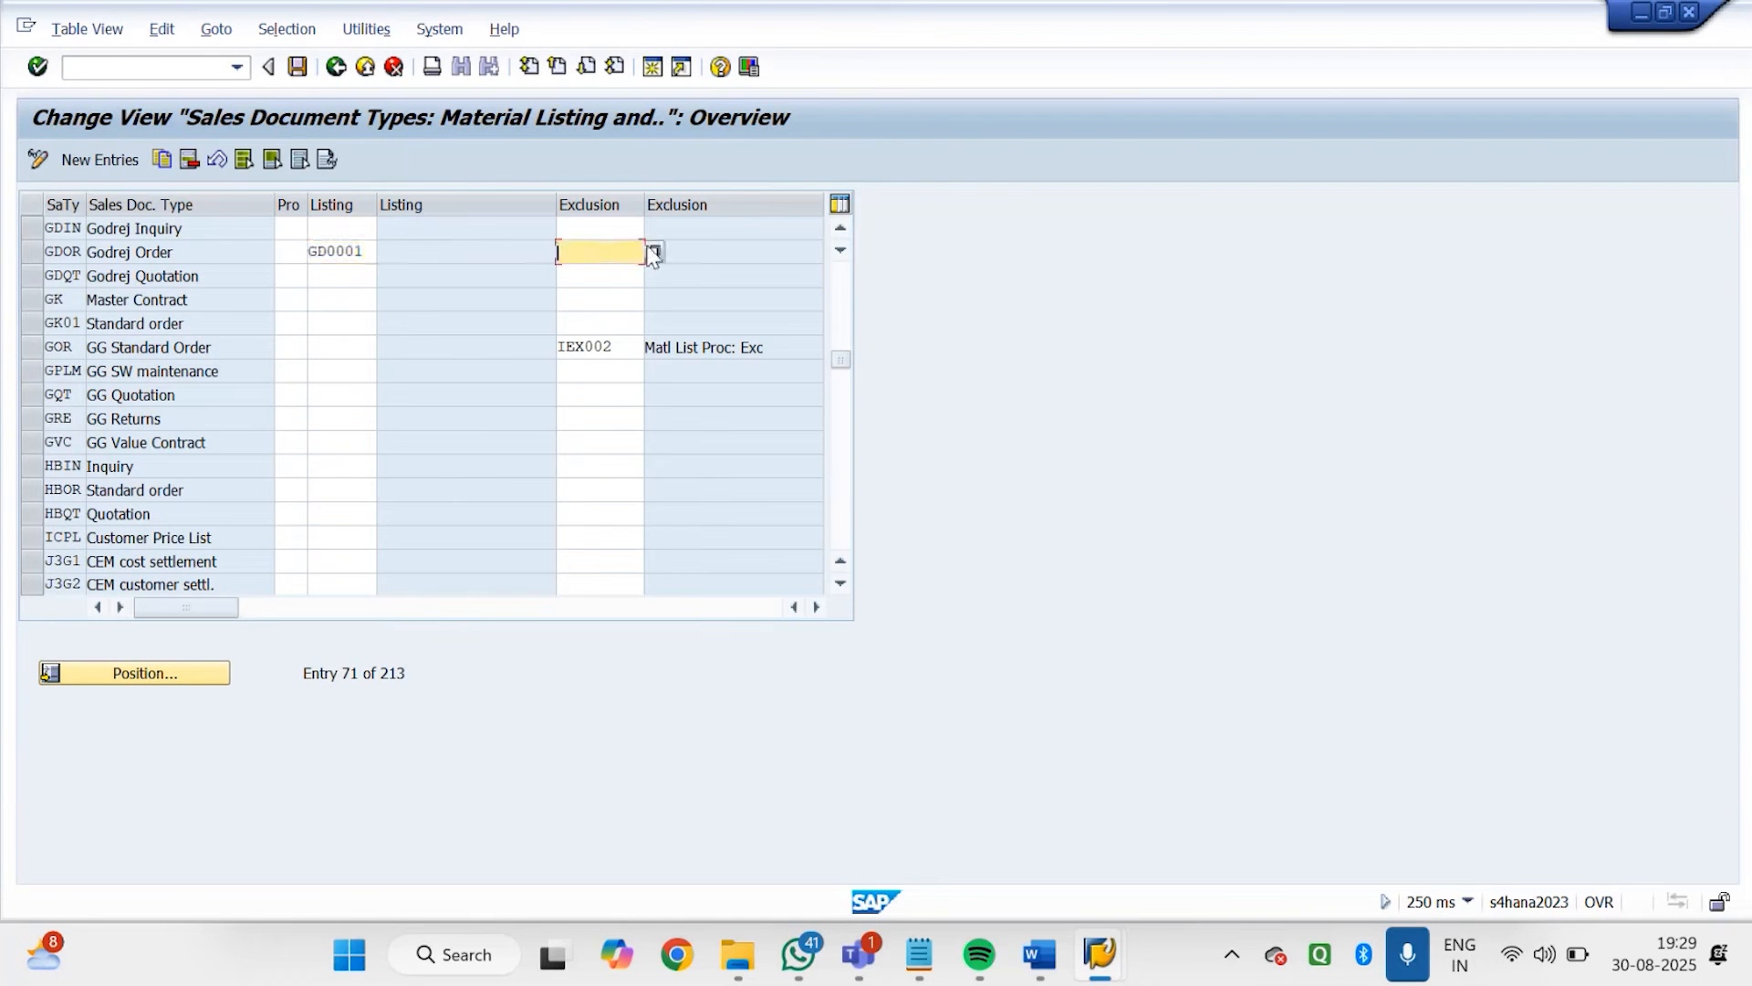
{"action": "left_click", "coordinate": [654, 252]}
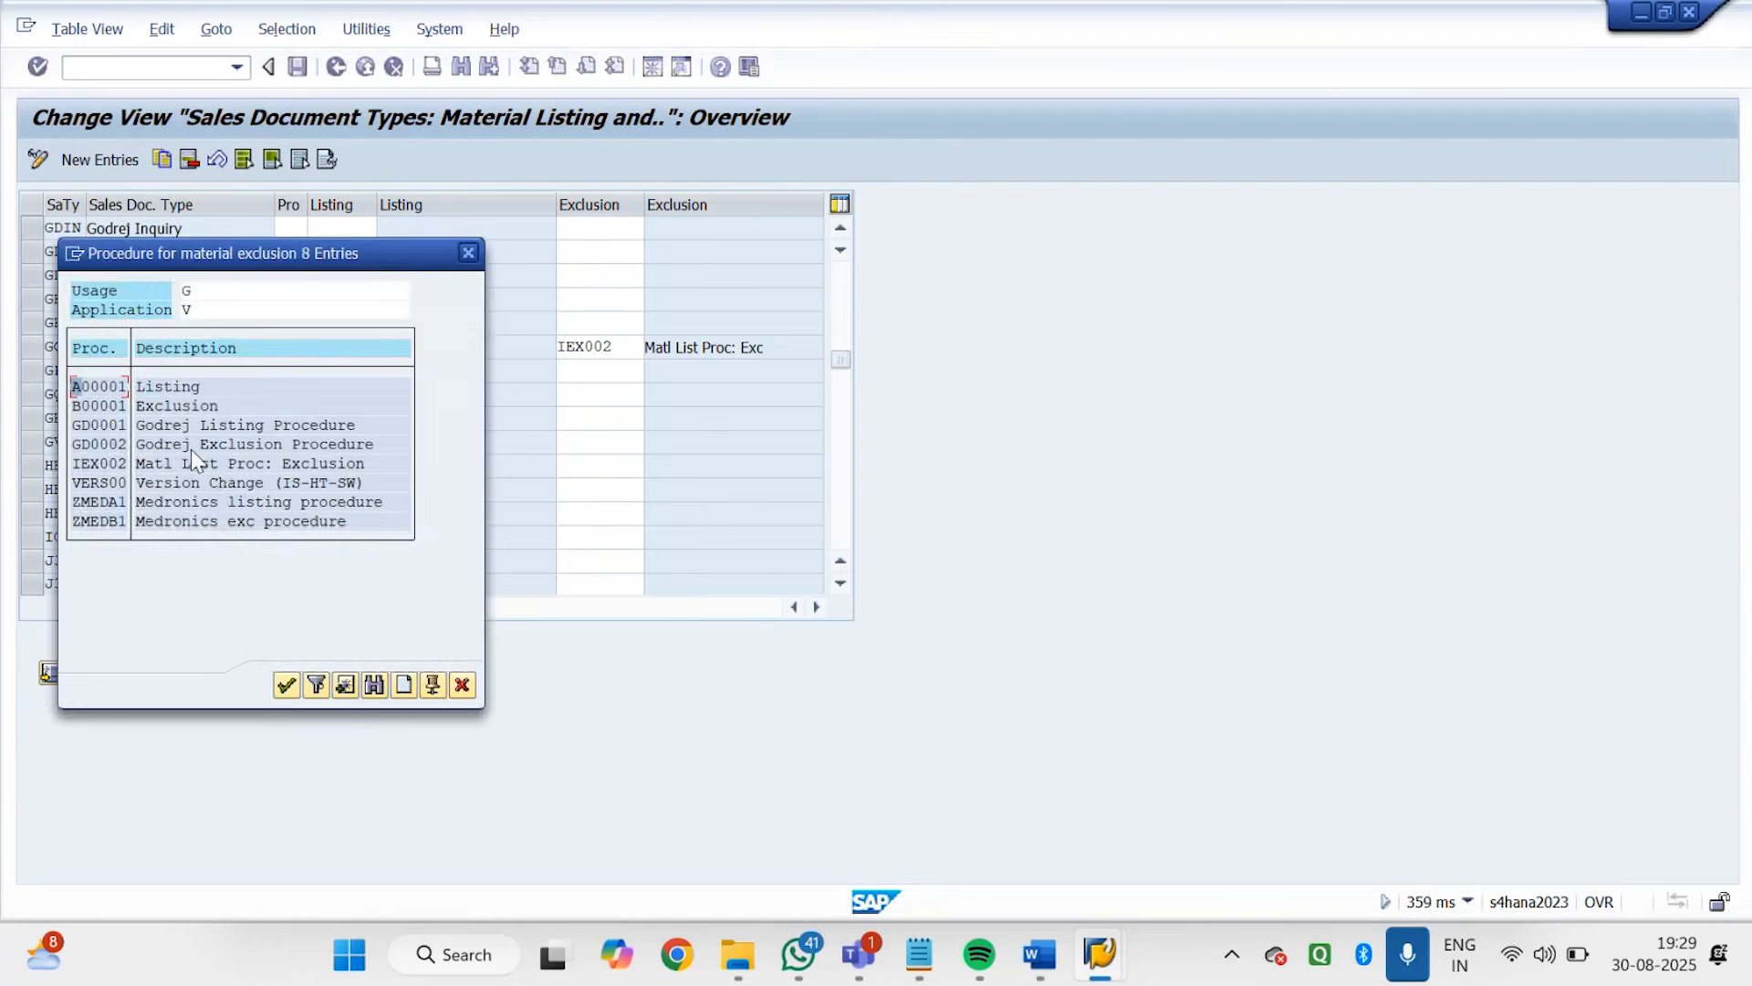
{"action": "double_click", "coordinate": [190, 448]}
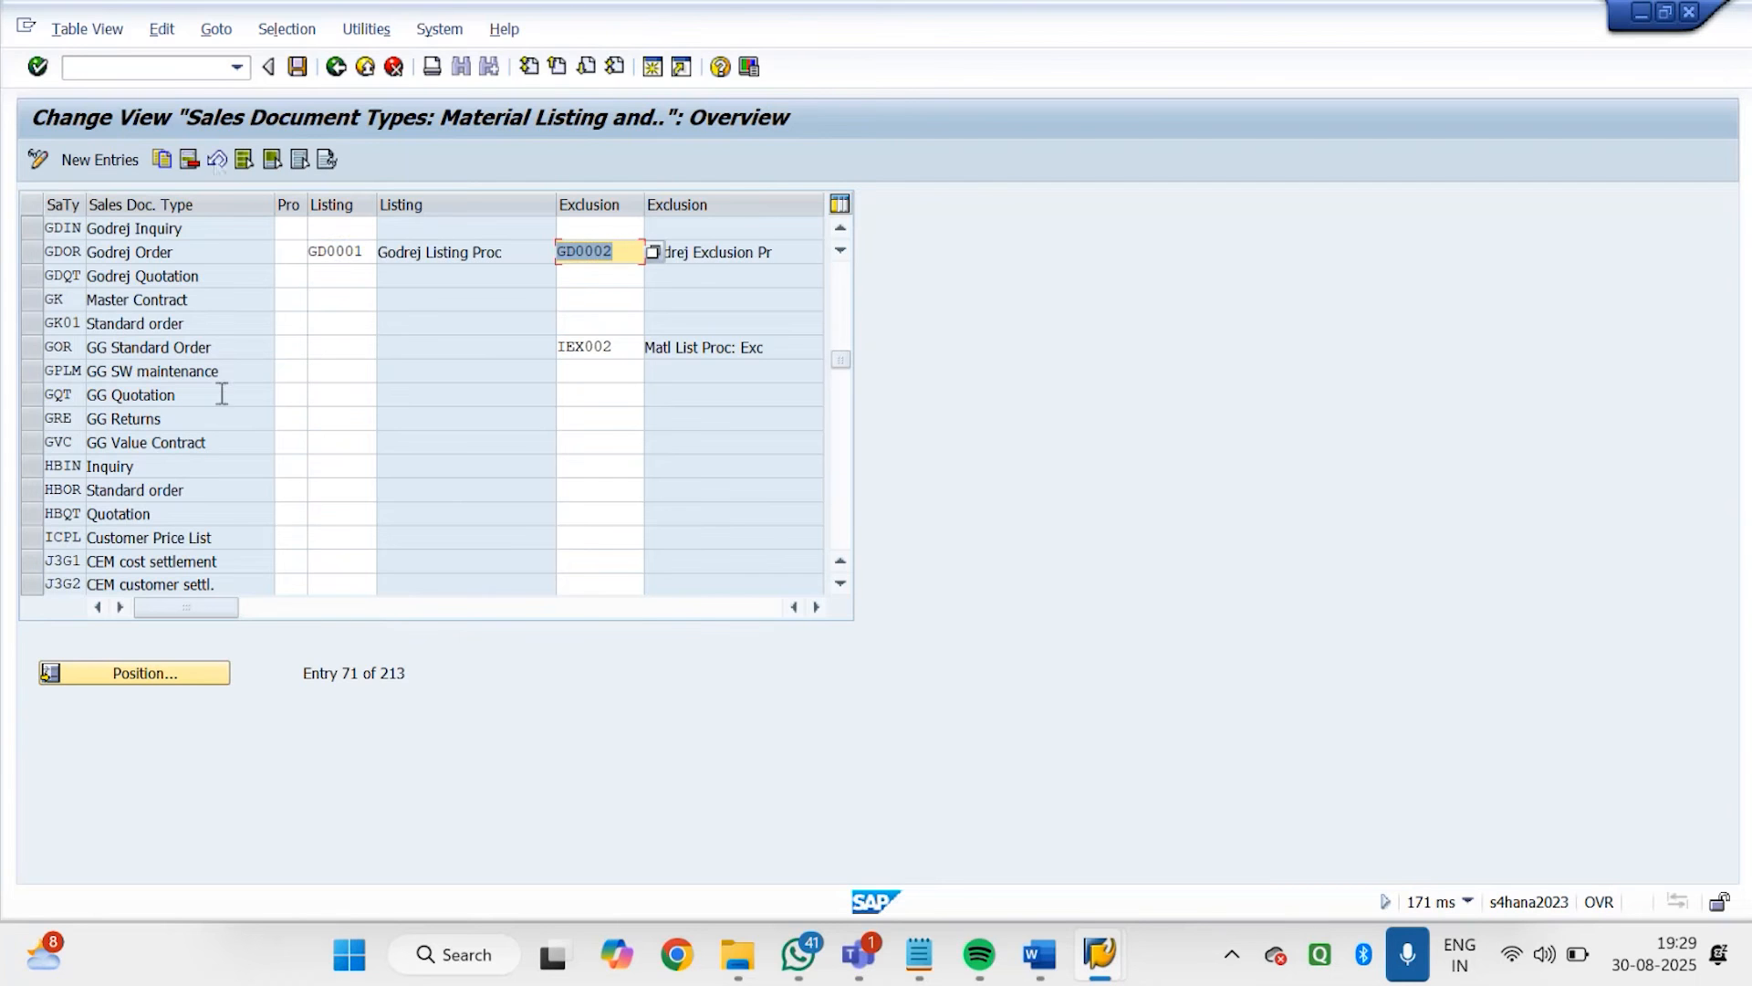
{"action": "left_click", "coordinate": [301, 69]}
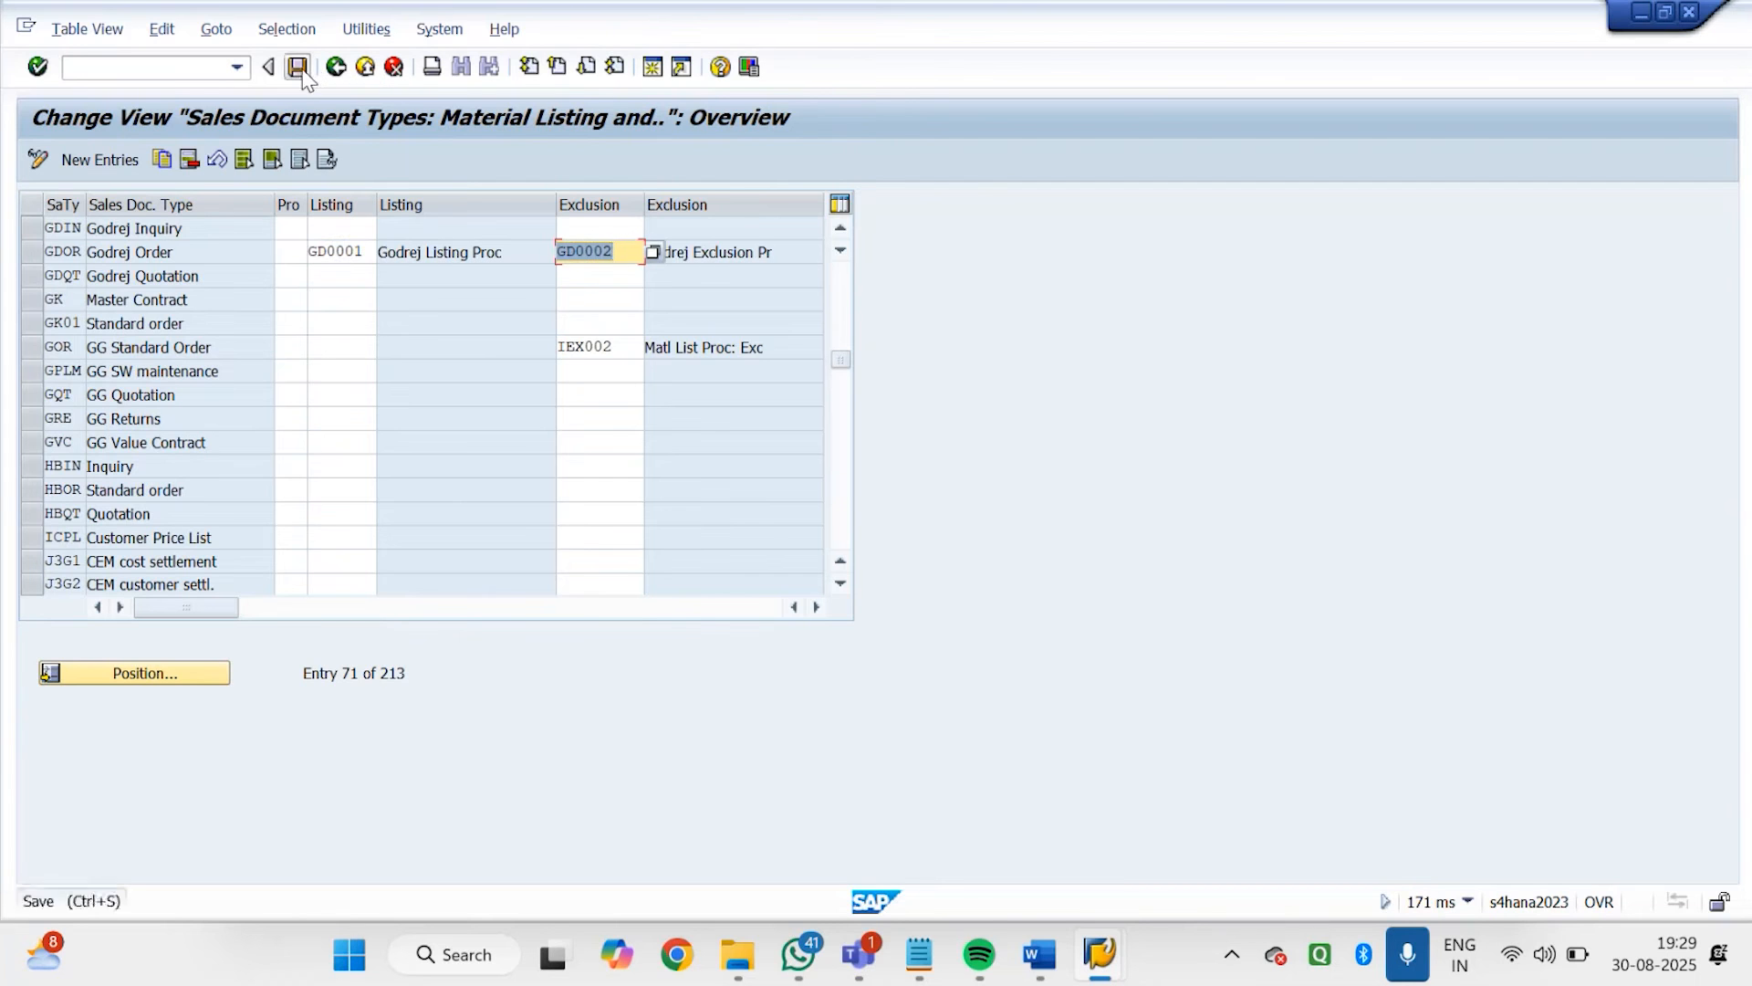
{"action": "left_click", "coordinate": [395, 414]}
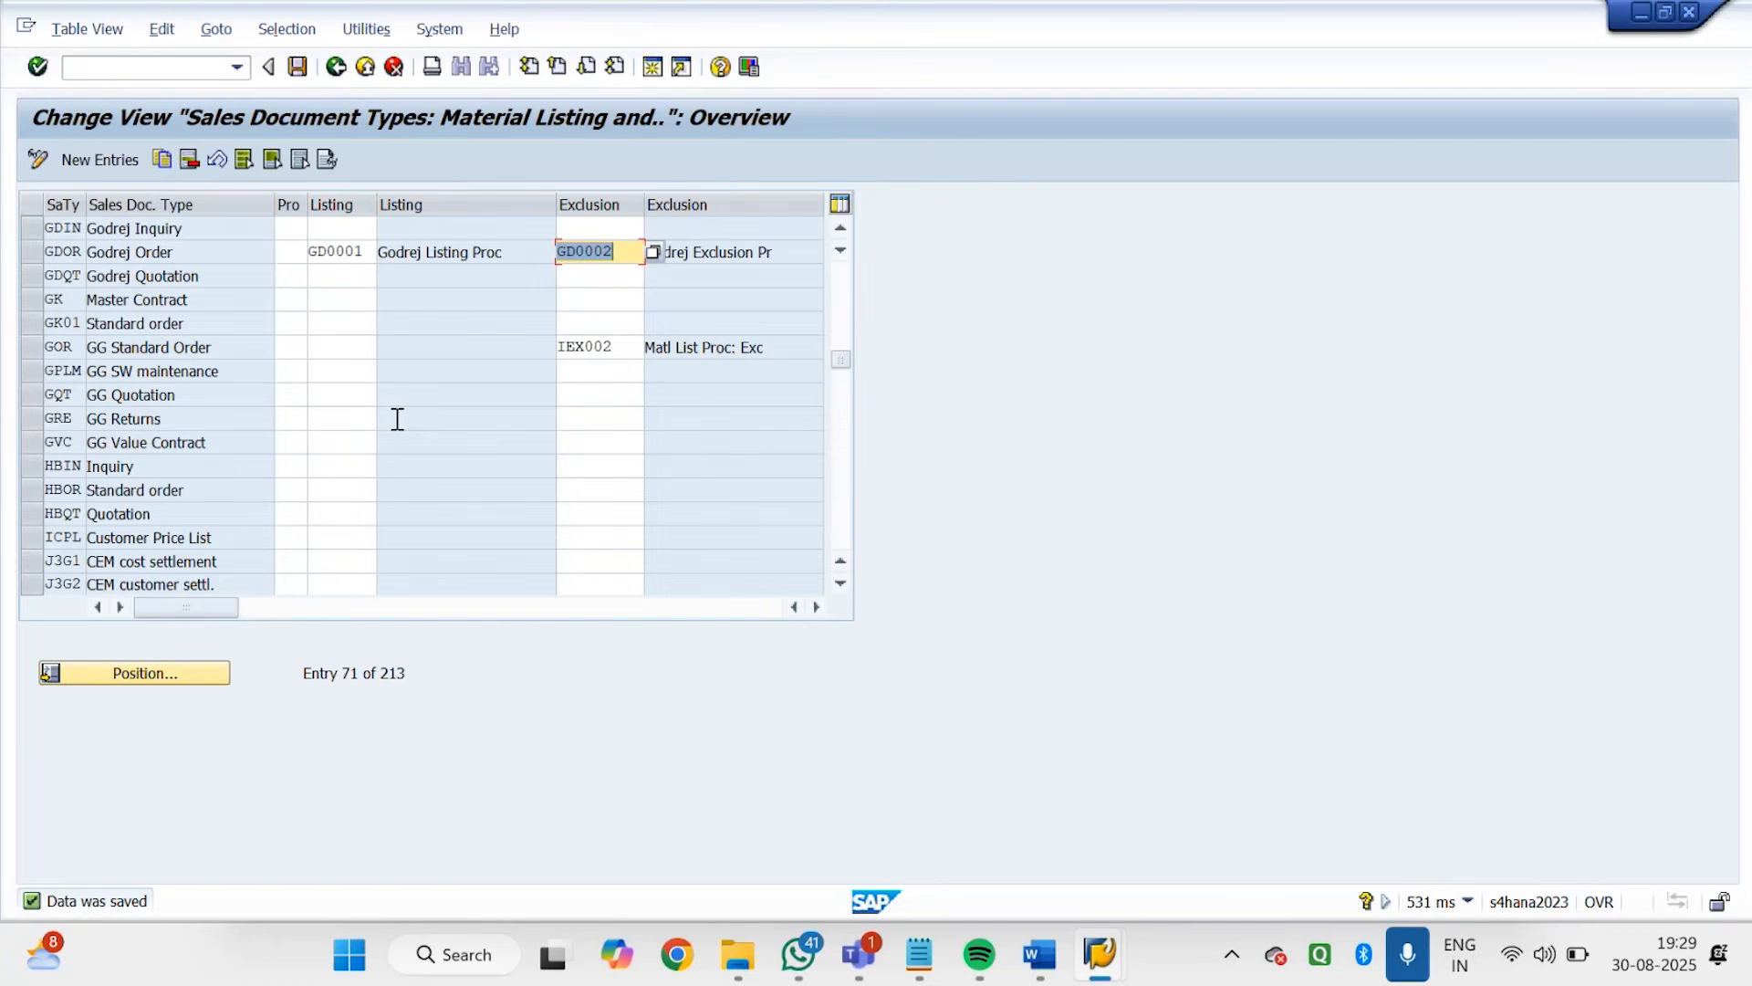
Switch to the Word document on material listing and exclusion and consult the section on creating material exclusion with VB01
{"action": "left_click", "coordinate": [1640, 15]}
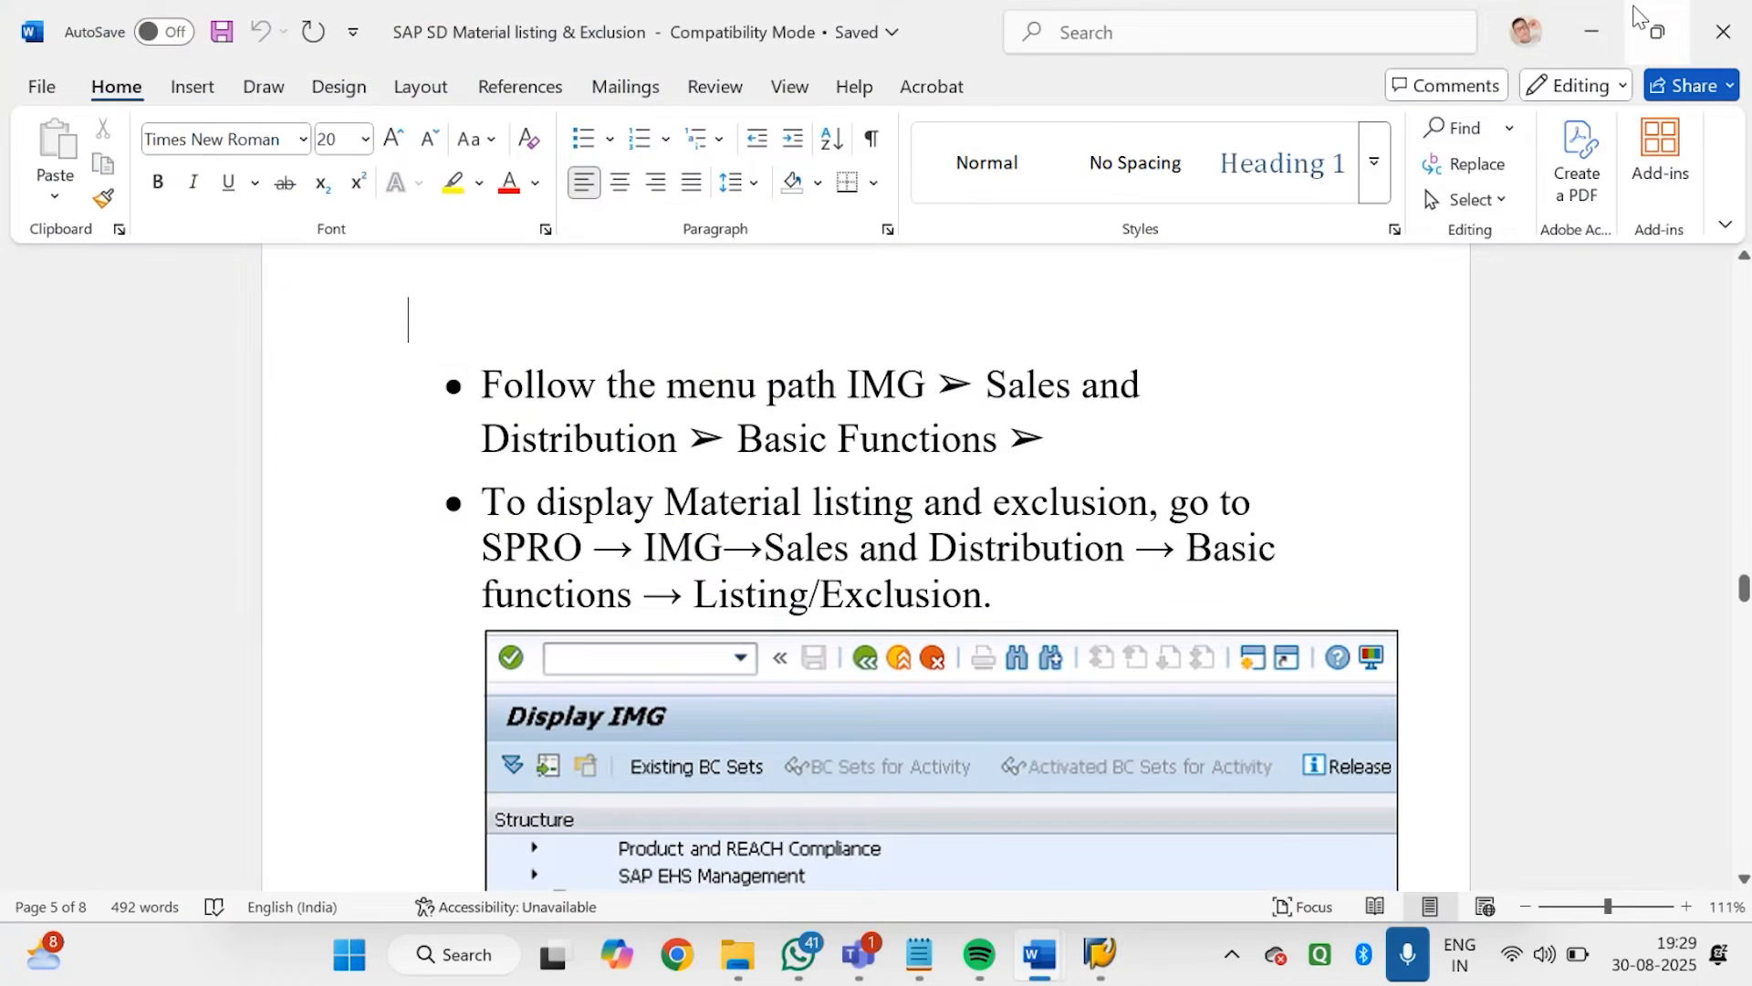
{"action": "left_click_drag", "start_coordinate": [1744, 586], "coordinate": [1691, 769]}
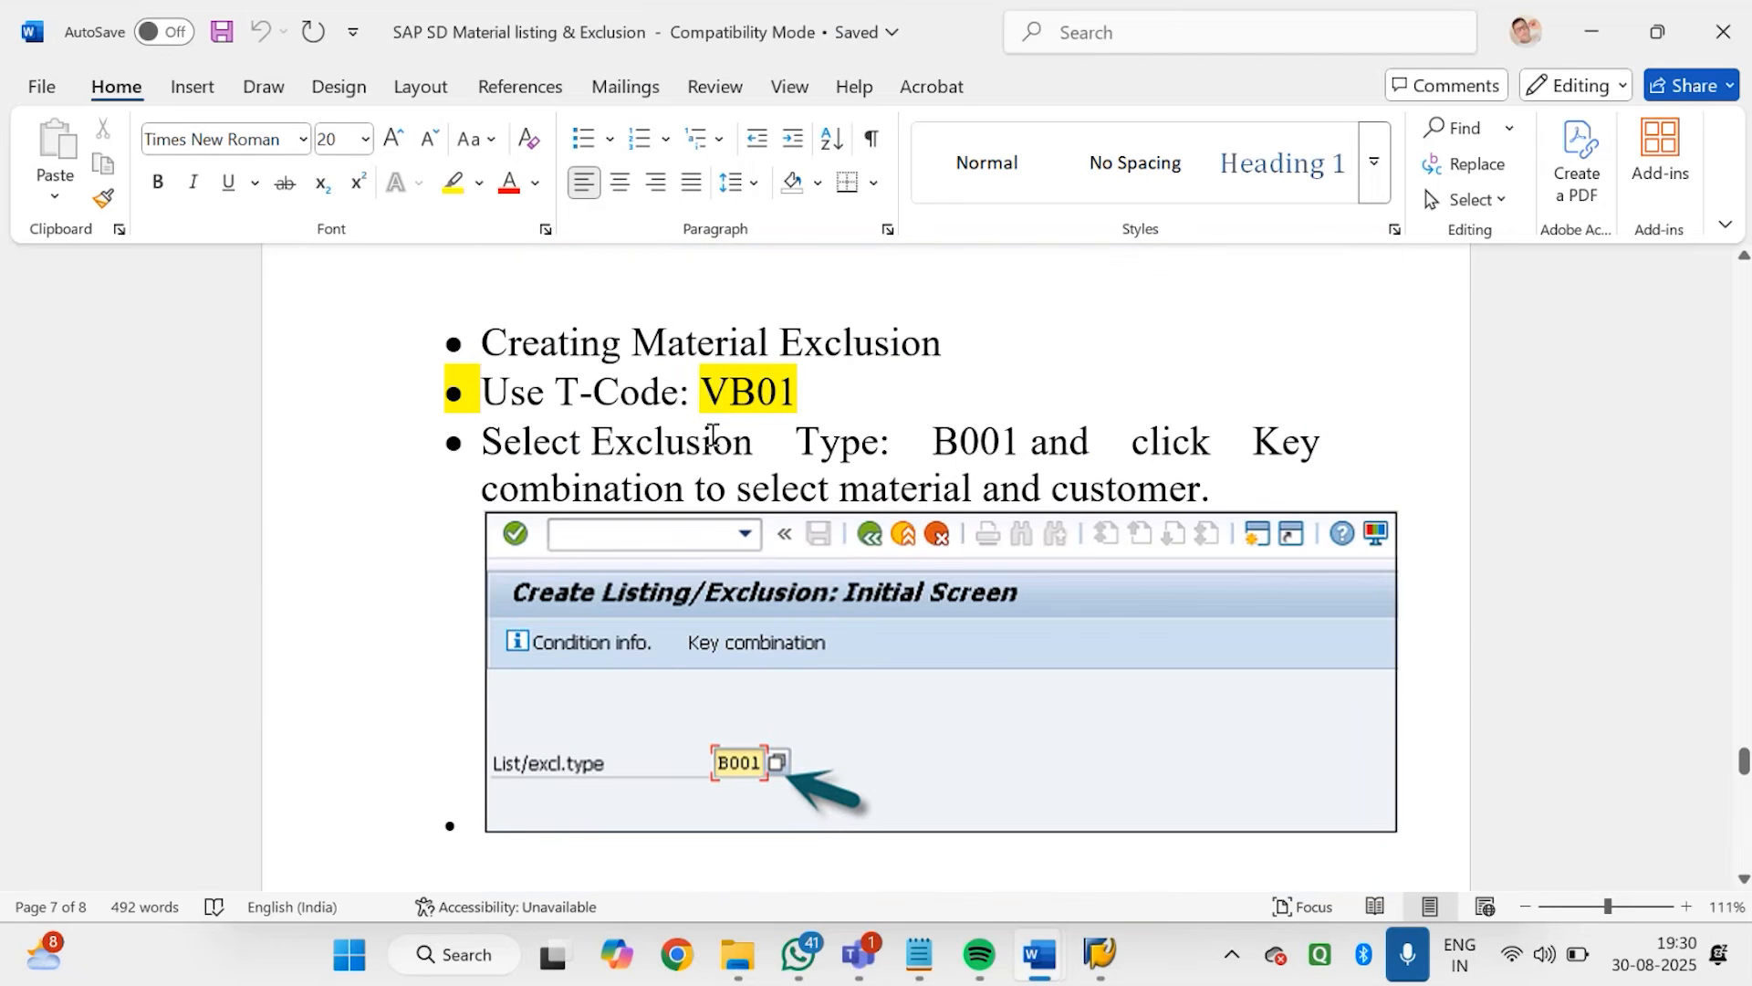
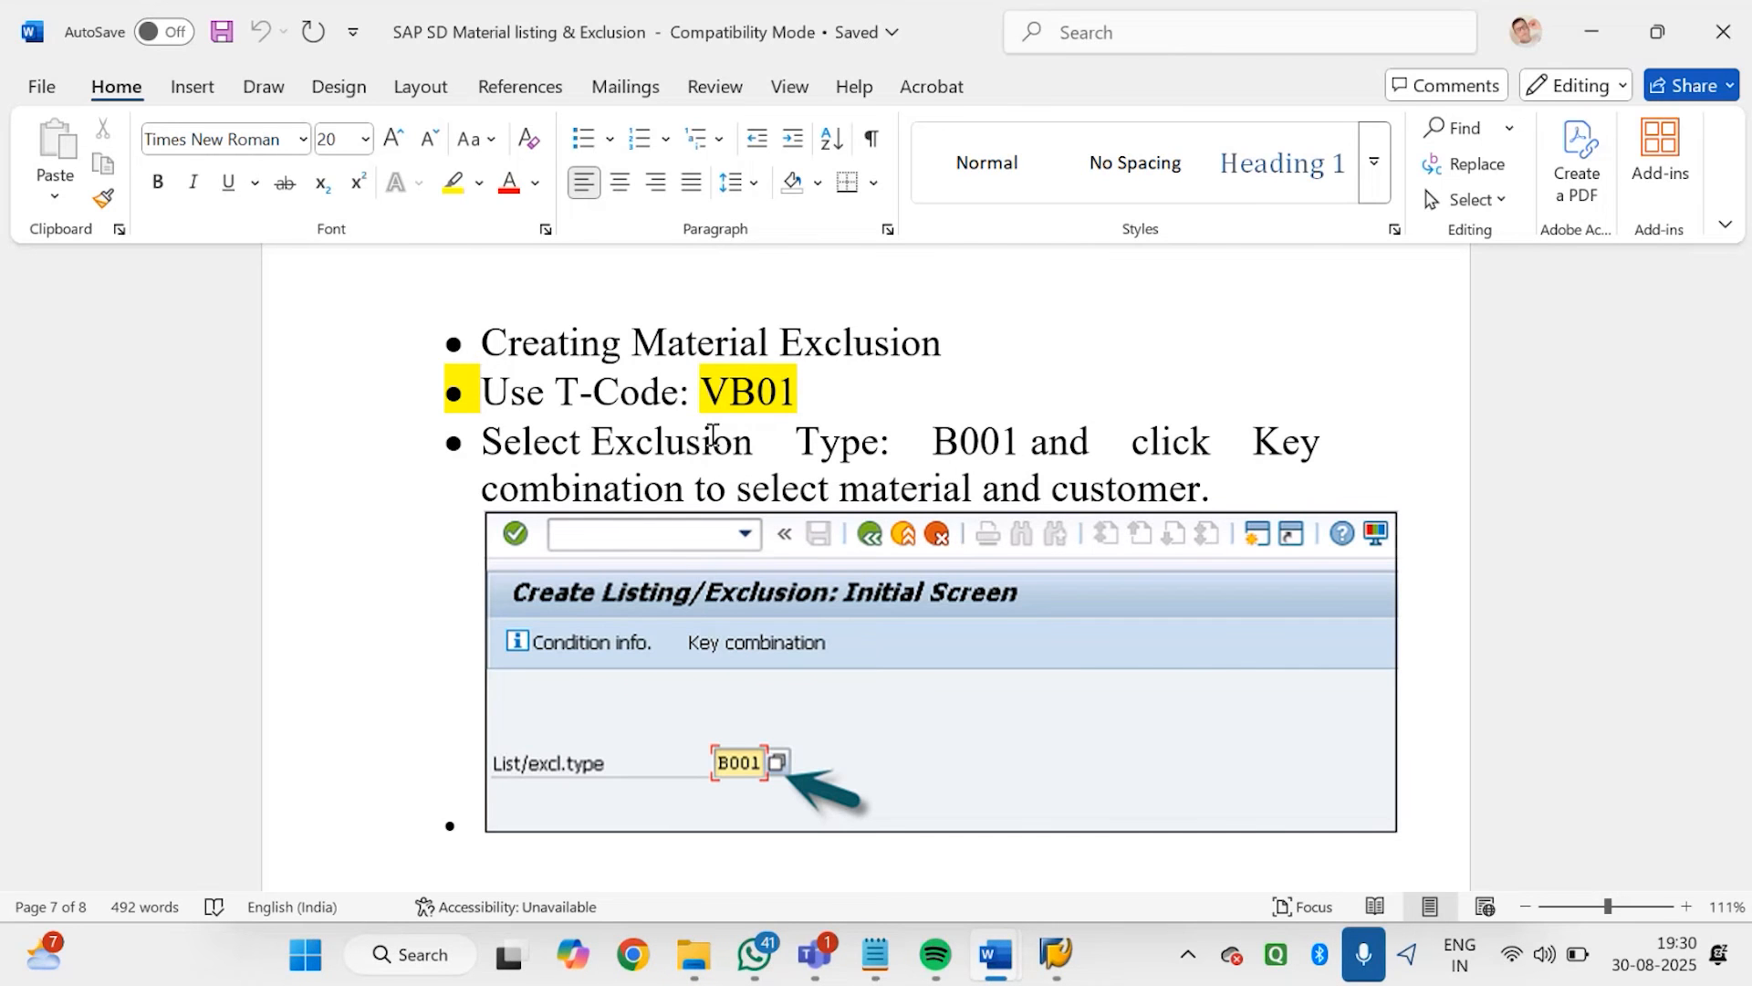
Switch to the Notepad notes on listing and exclusion and add the line "CREATE- VB01" under MAINTAIN CONDITION RECORD
{"action": "left_click", "coordinate": [1610, 38]}
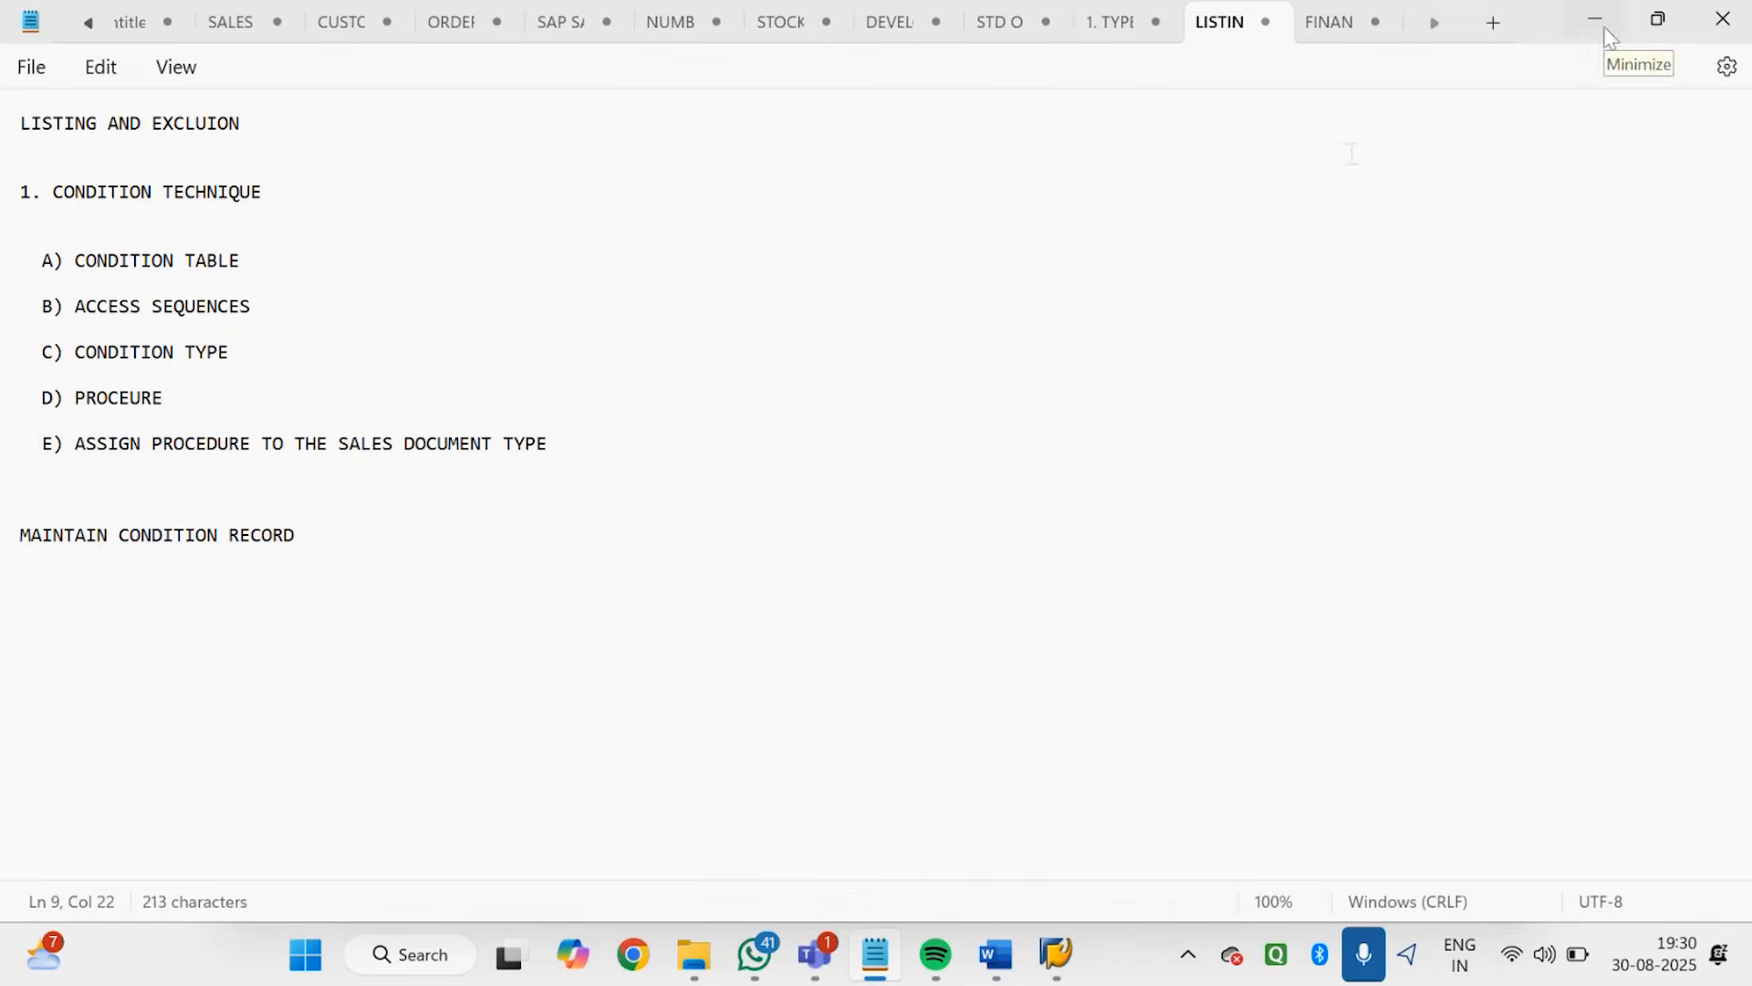
{"action": "left_click", "coordinate": [385, 514]}
{"action": "left_click", "coordinate": [402, 532]}
{"action": "key", "text": "Return"}
{"action": "key", "text": "Return"}
{"action": "type", "text": "cre"}
{"action": "key", "text": "BackSpace"}
{"action": "key", "text": "BackSpace"}
{"action": "key", "text": "BackSpace"}
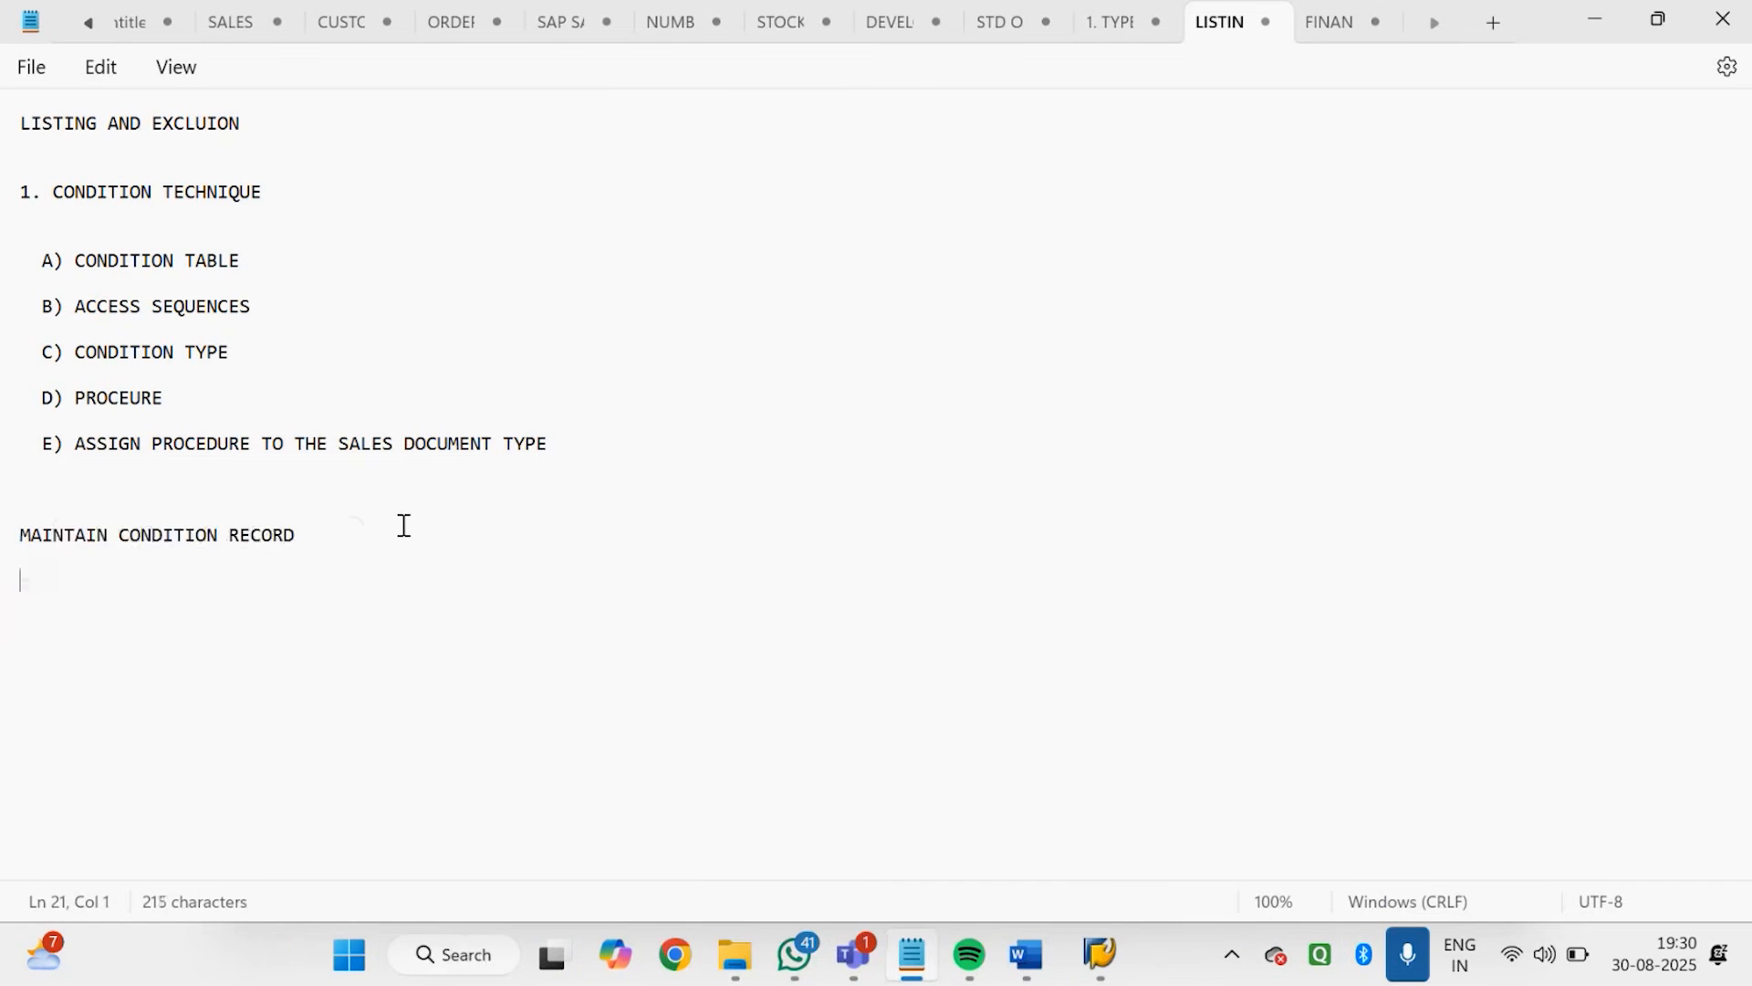
{"action": "type", "text": "CREATE- VB01"}
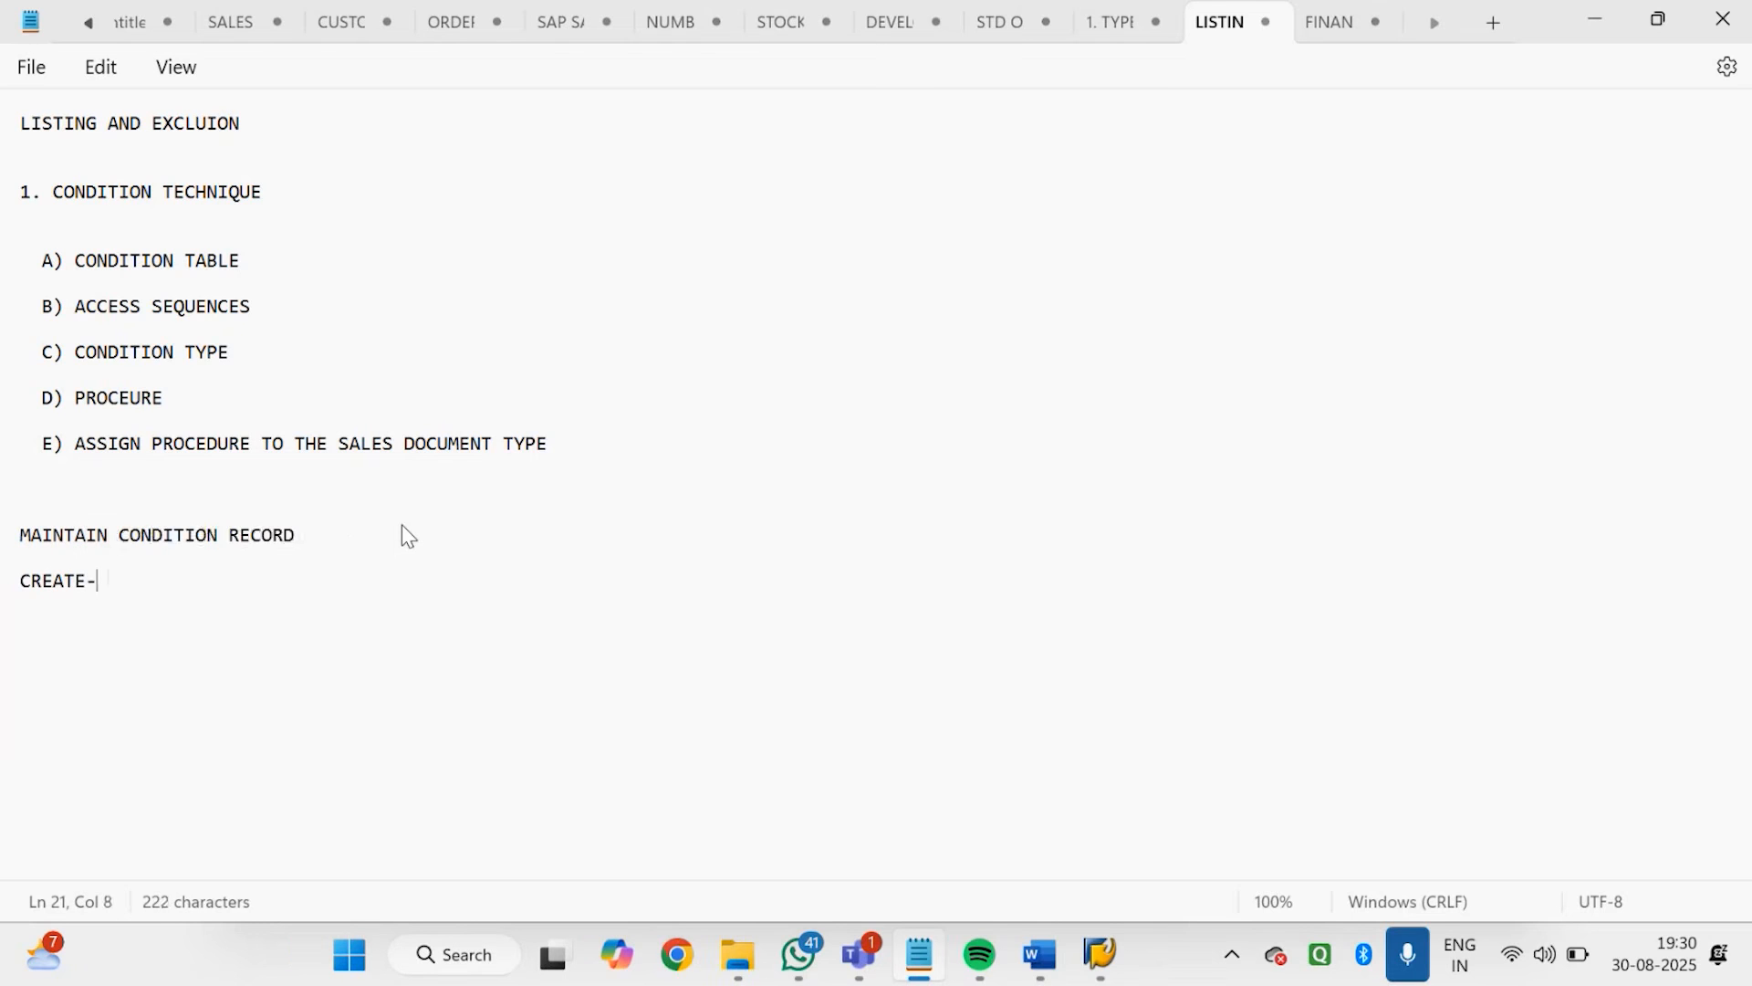
Add the lines "CHANGE- VB02" and "DISPLAY- VB03", and insert a space before the hyphen in the CREATE and CHANGE lines
{"action": "key", "text": "Return"}
{"action": "key", "text": "Return"}
{"action": "type", "text": "CHANGE"}
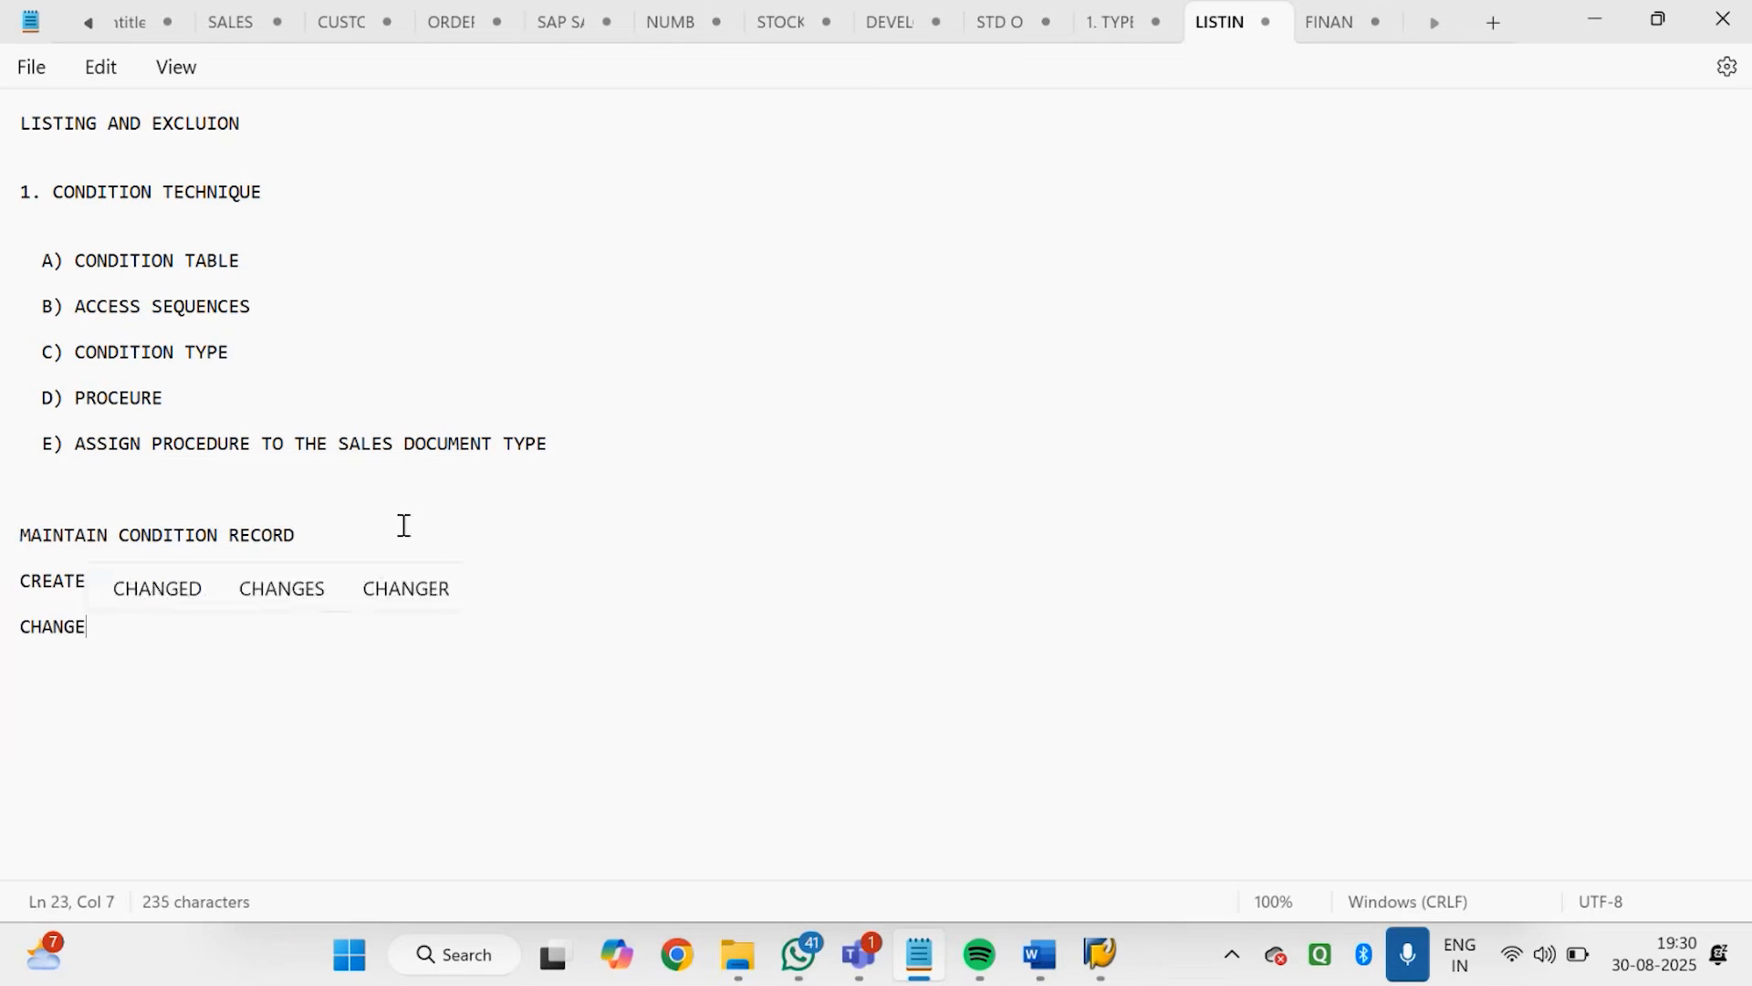
{"action": "type", "text": "- V"}
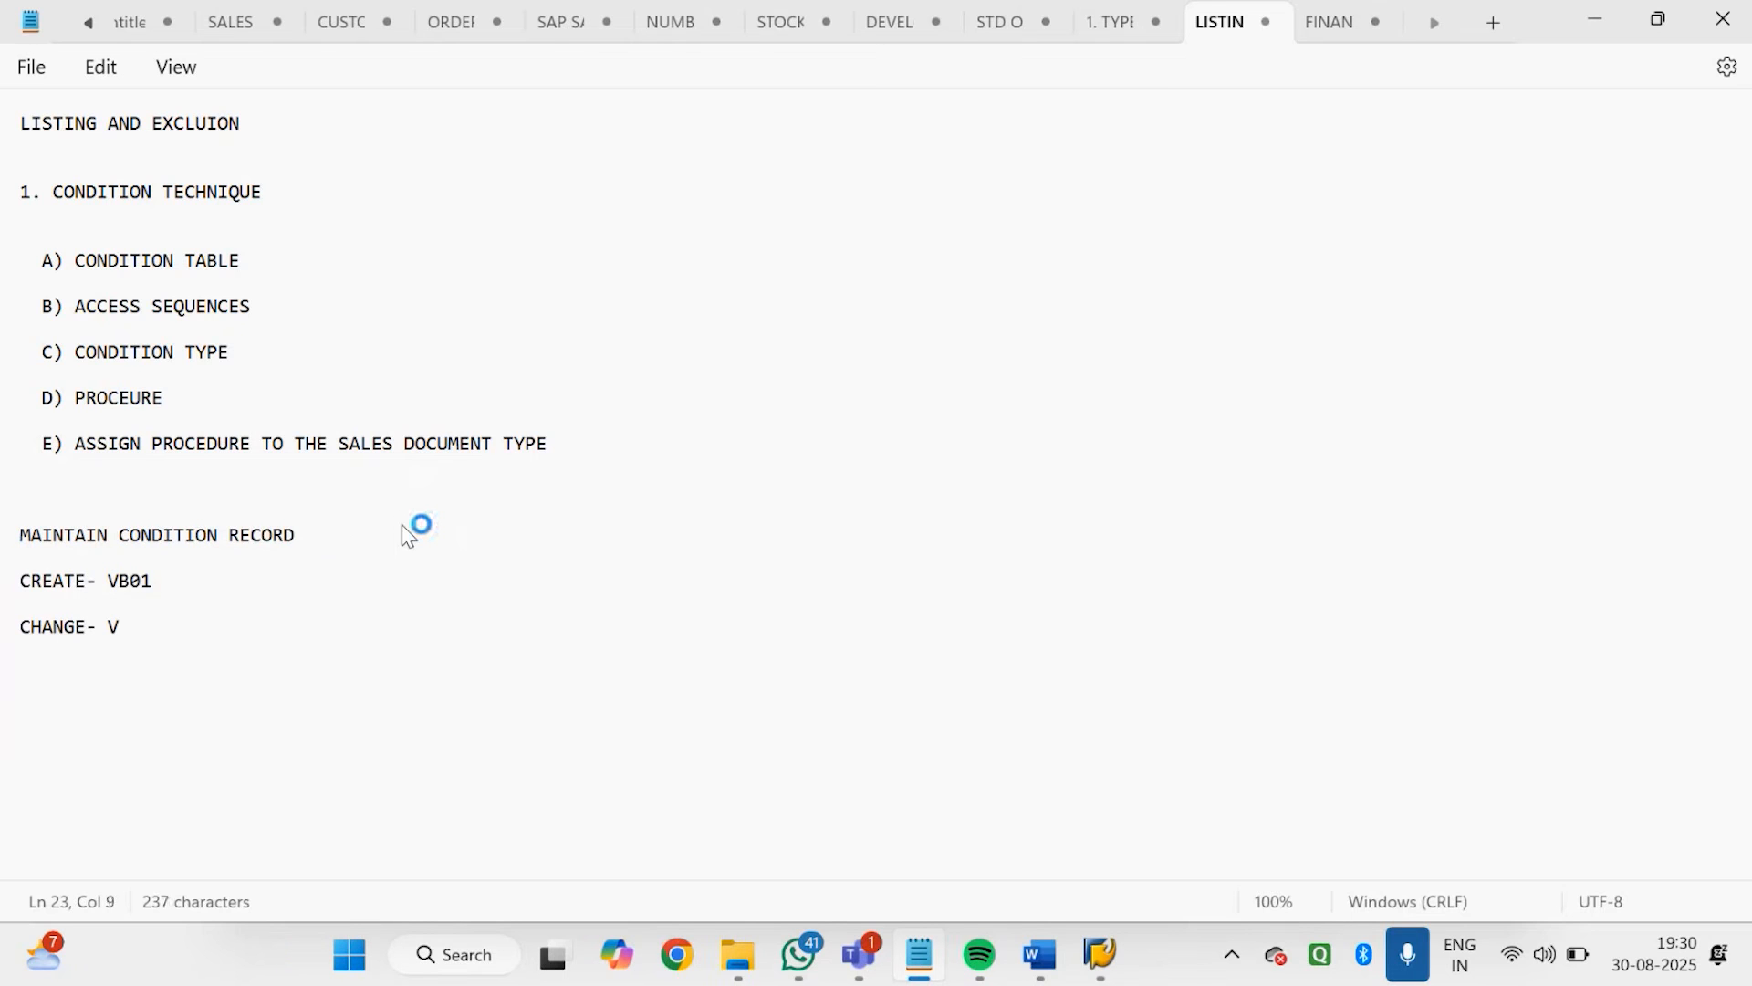
{"action": "type", "text": "B02"}
{"action": "key", "text": "Return"}
{"action": "key", "text": "Return"}
{"action": "type", "text": "DISPLA"}
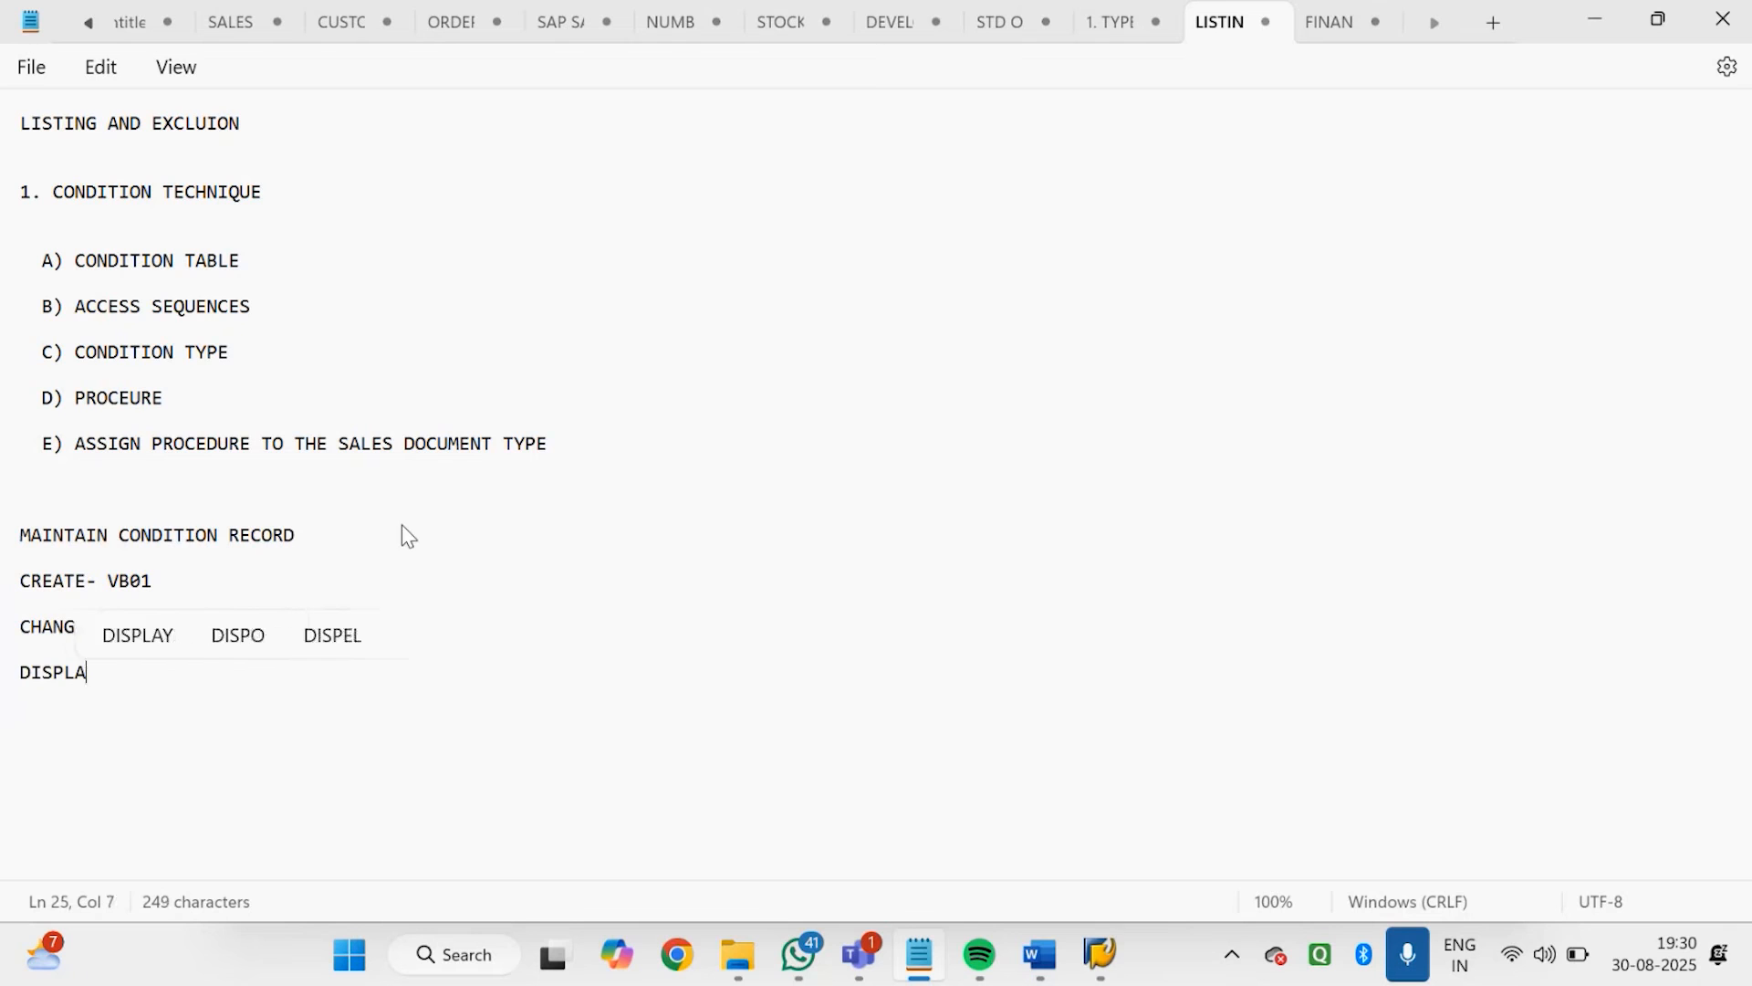
{"action": "type", "text": "Y- "}
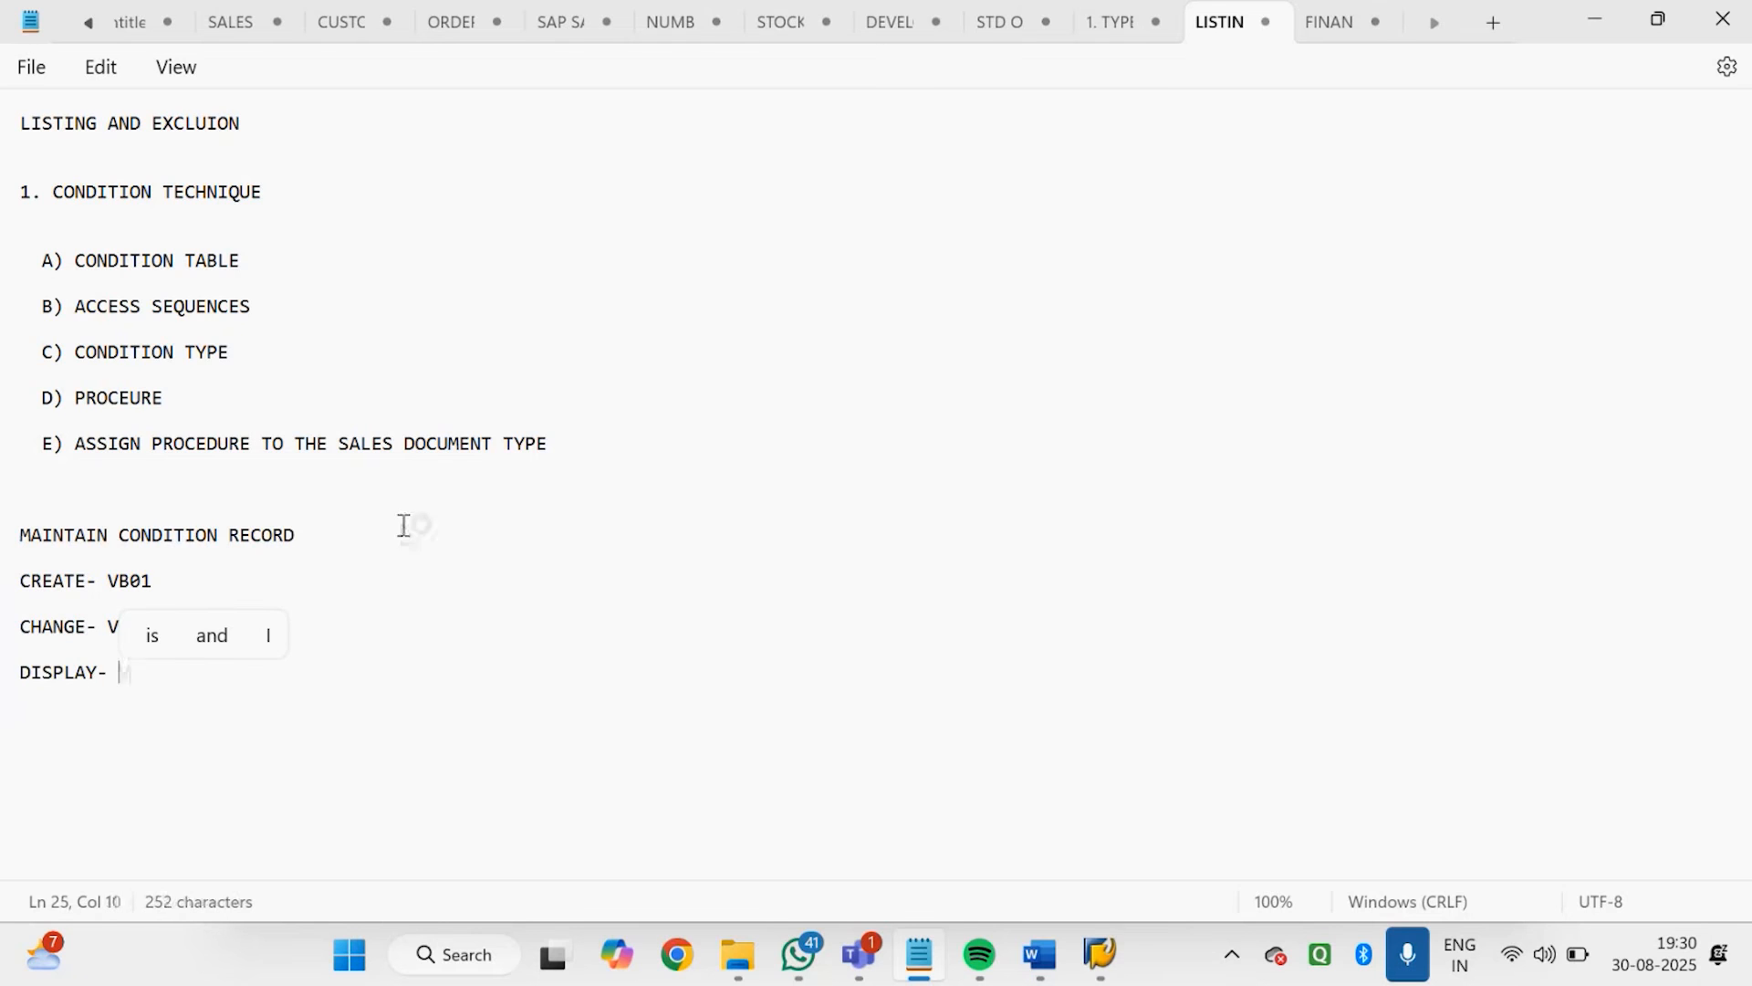
{"action": "type", "text": "VB03"}
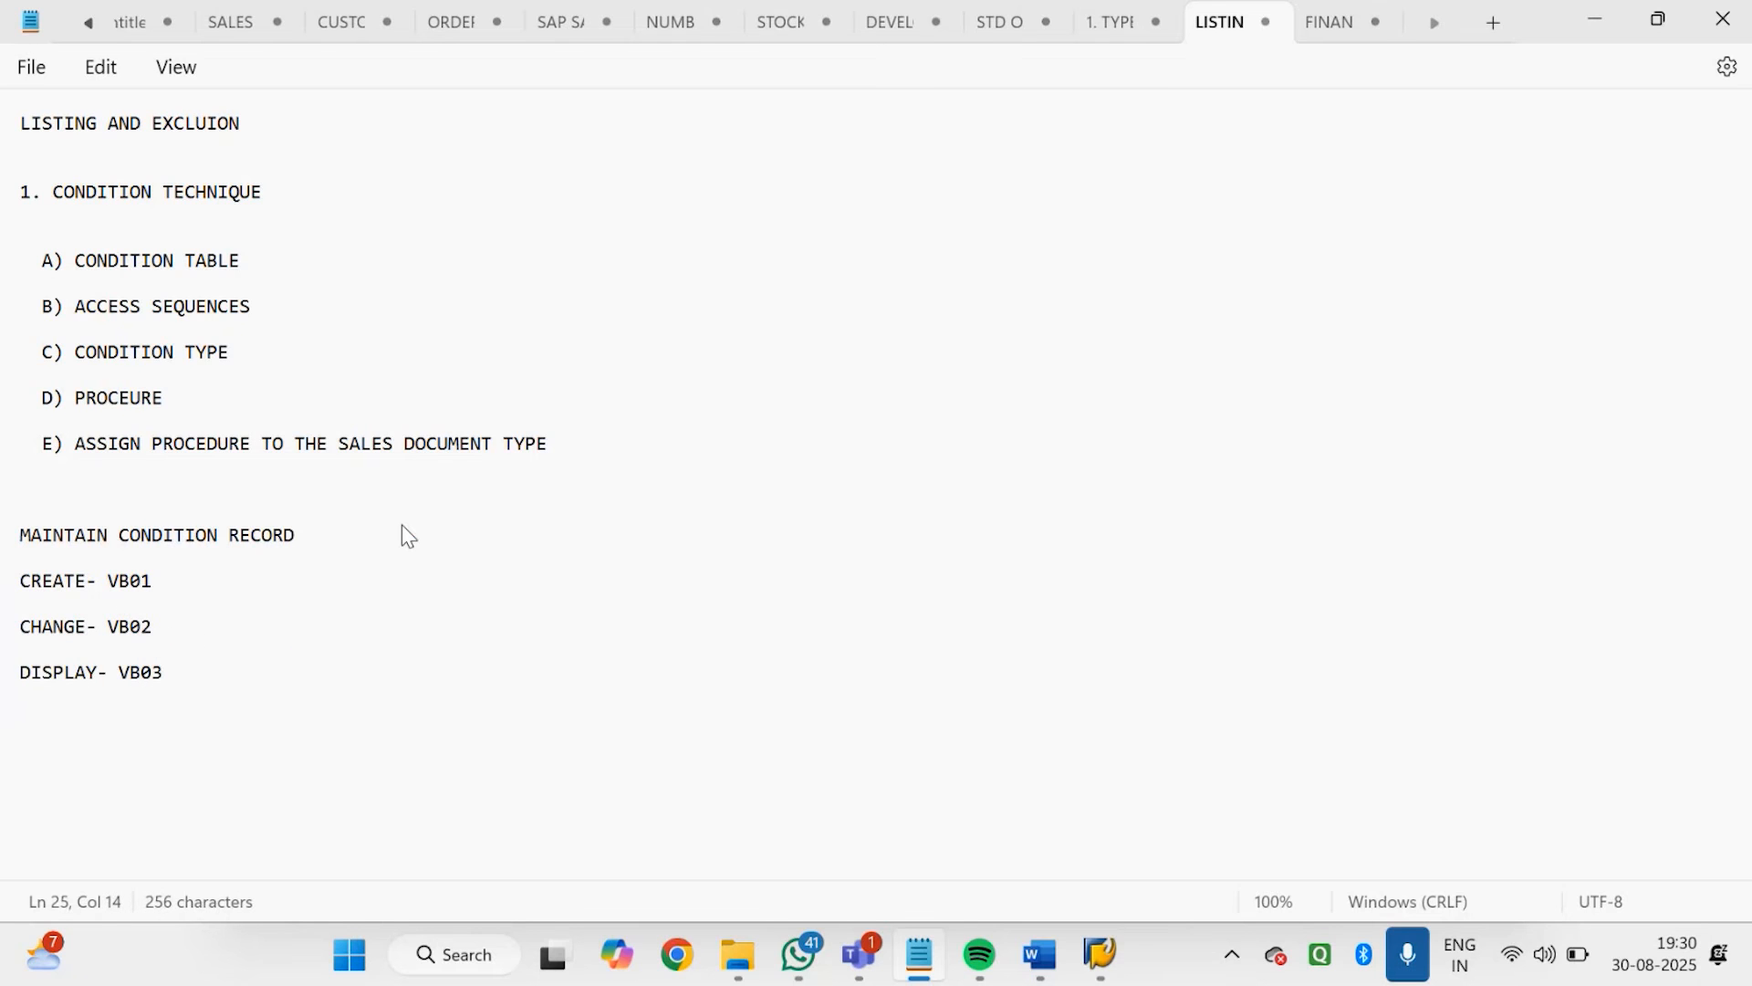
{"action": "left_click", "coordinate": [92, 582]}
{"action": "left_click", "coordinate": [87, 628]}
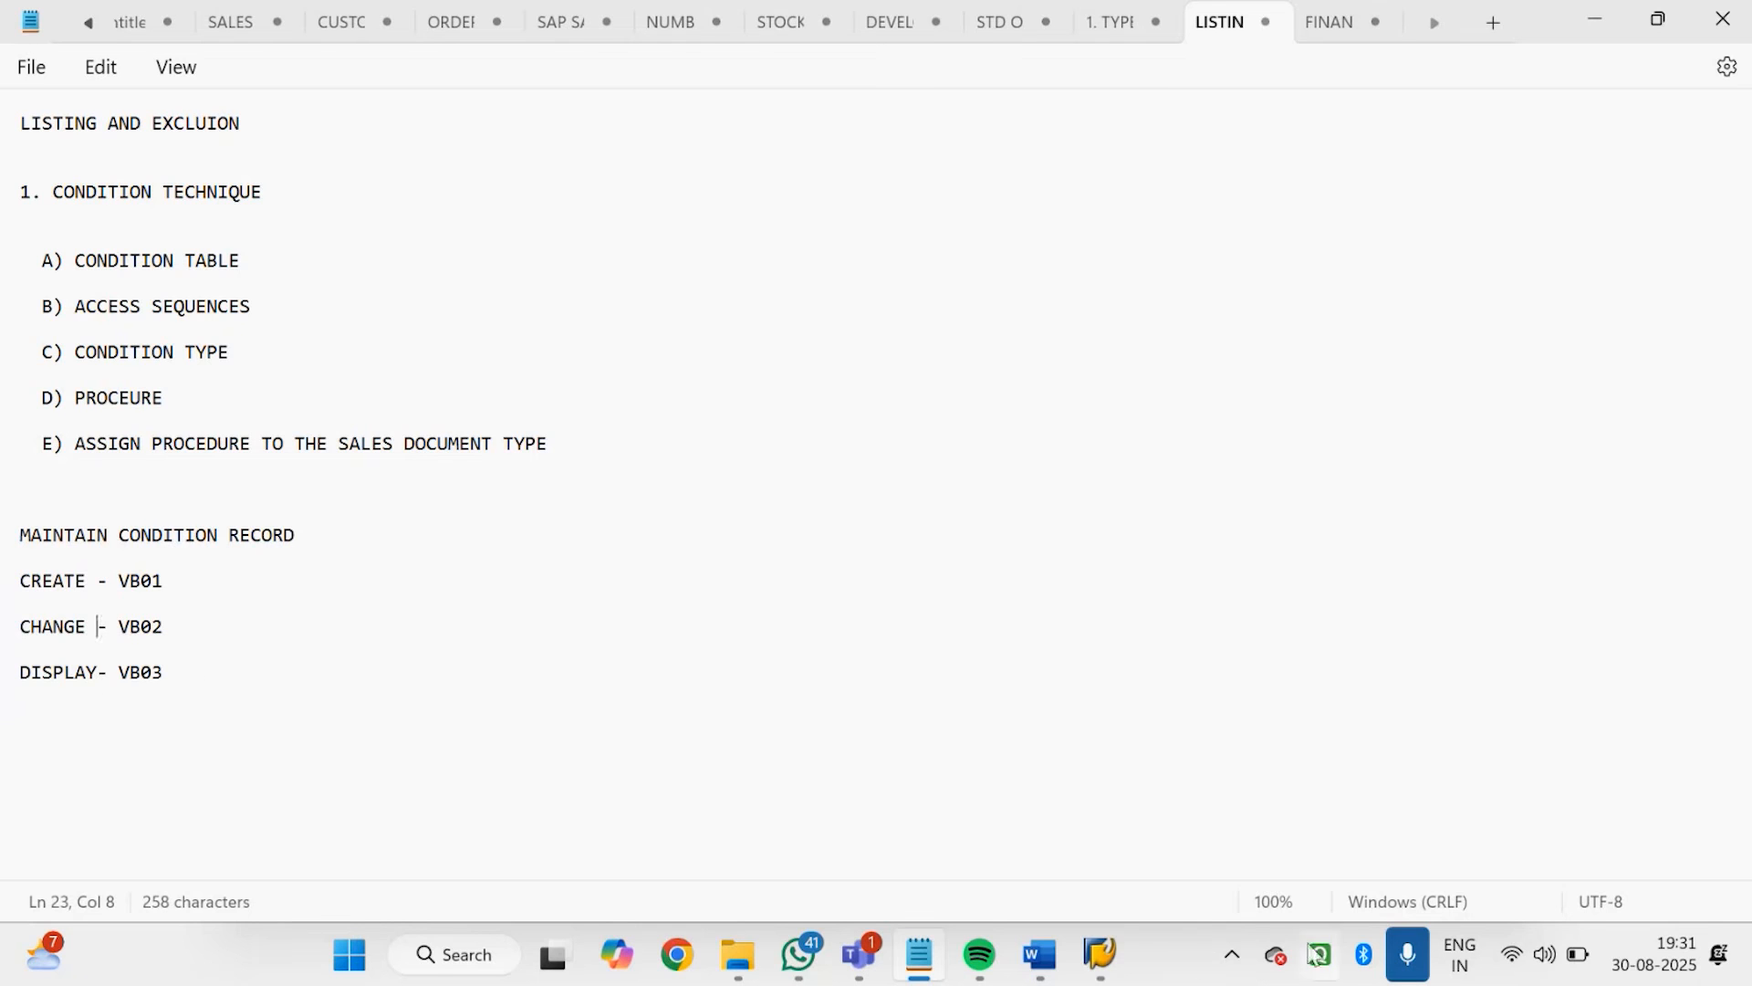
Switch to SAP and leave the sales document type assignment and customizing screens, back to SAP Easy Access
{"action": "left_click", "coordinate": [1112, 969]}
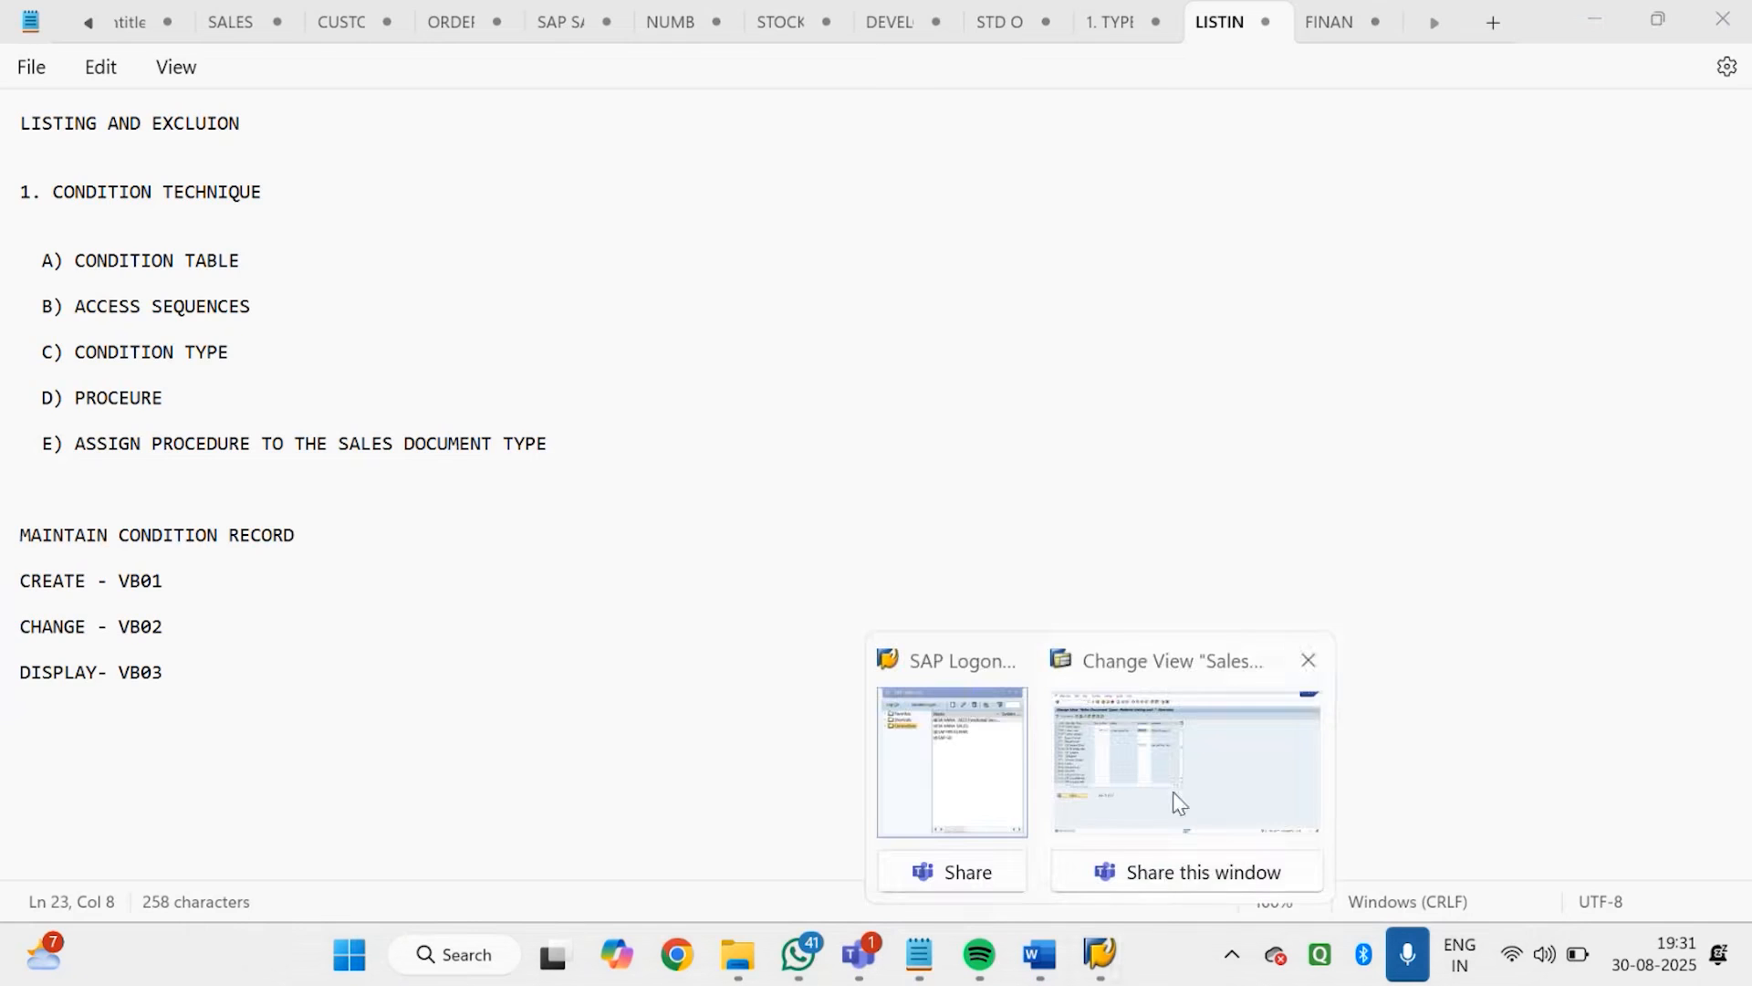
{"action": "left_click", "coordinate": [1174, 803]}
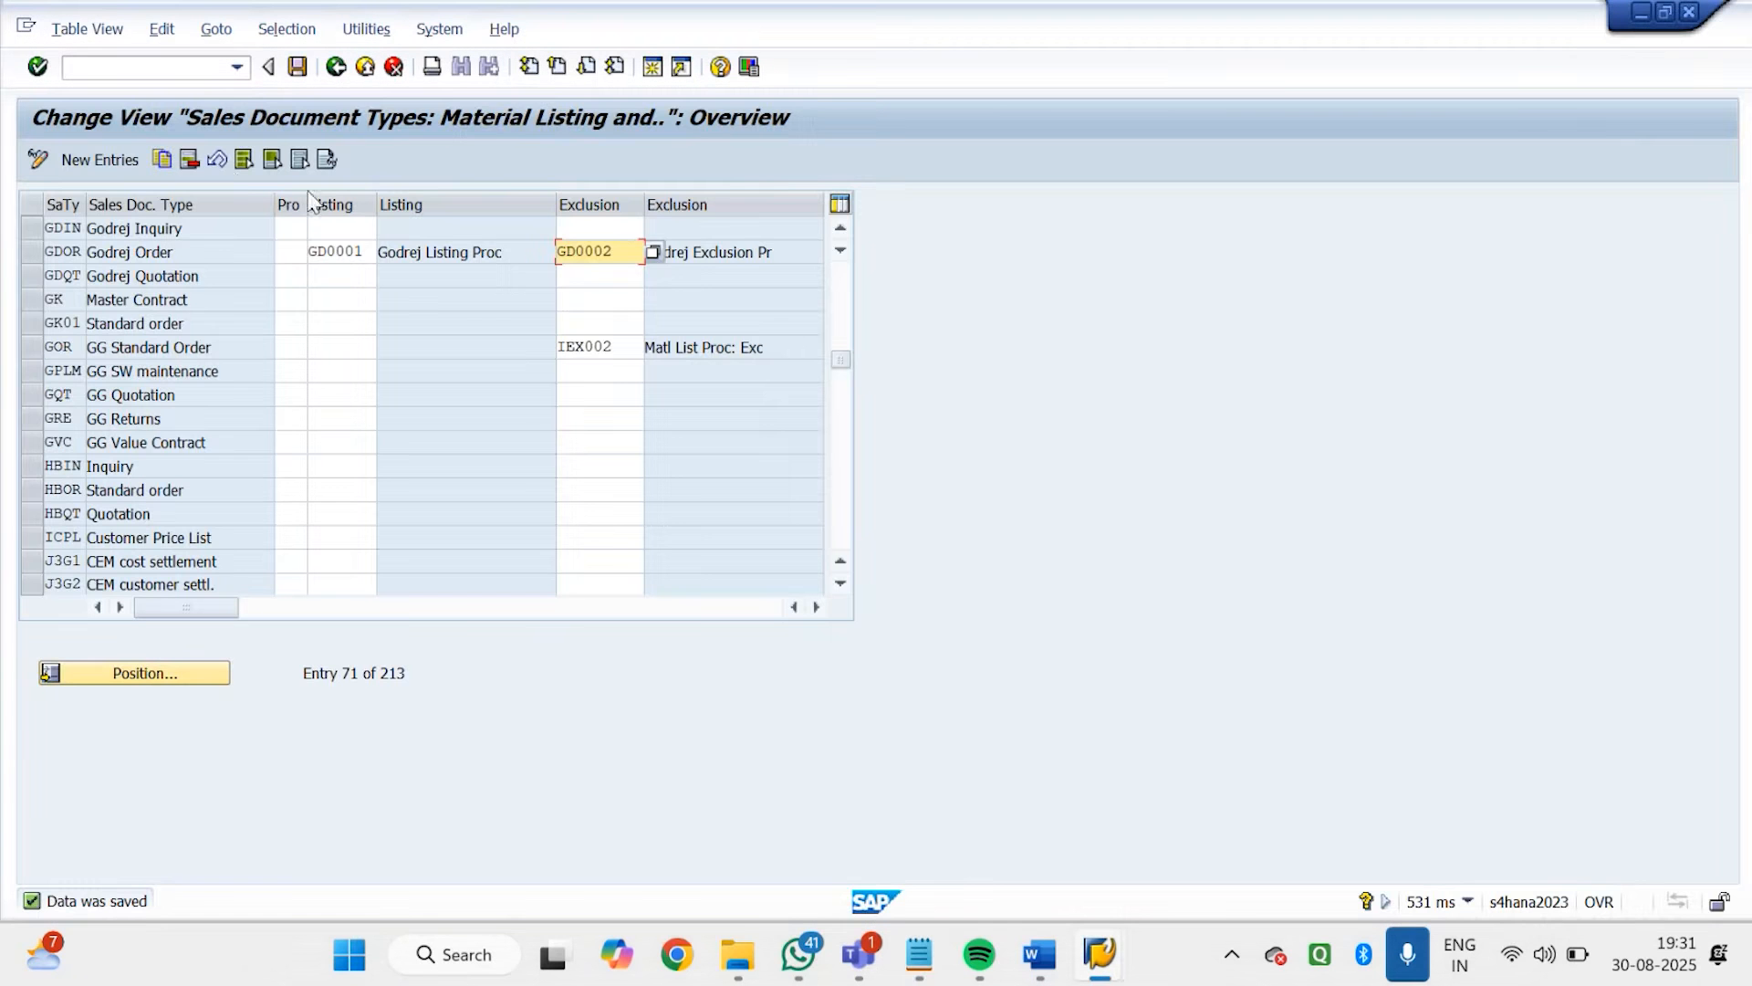
{"action": "left_click", "coordinate": [336, 67]}
{"action": "left_click", "coordinate": [336, 70]}
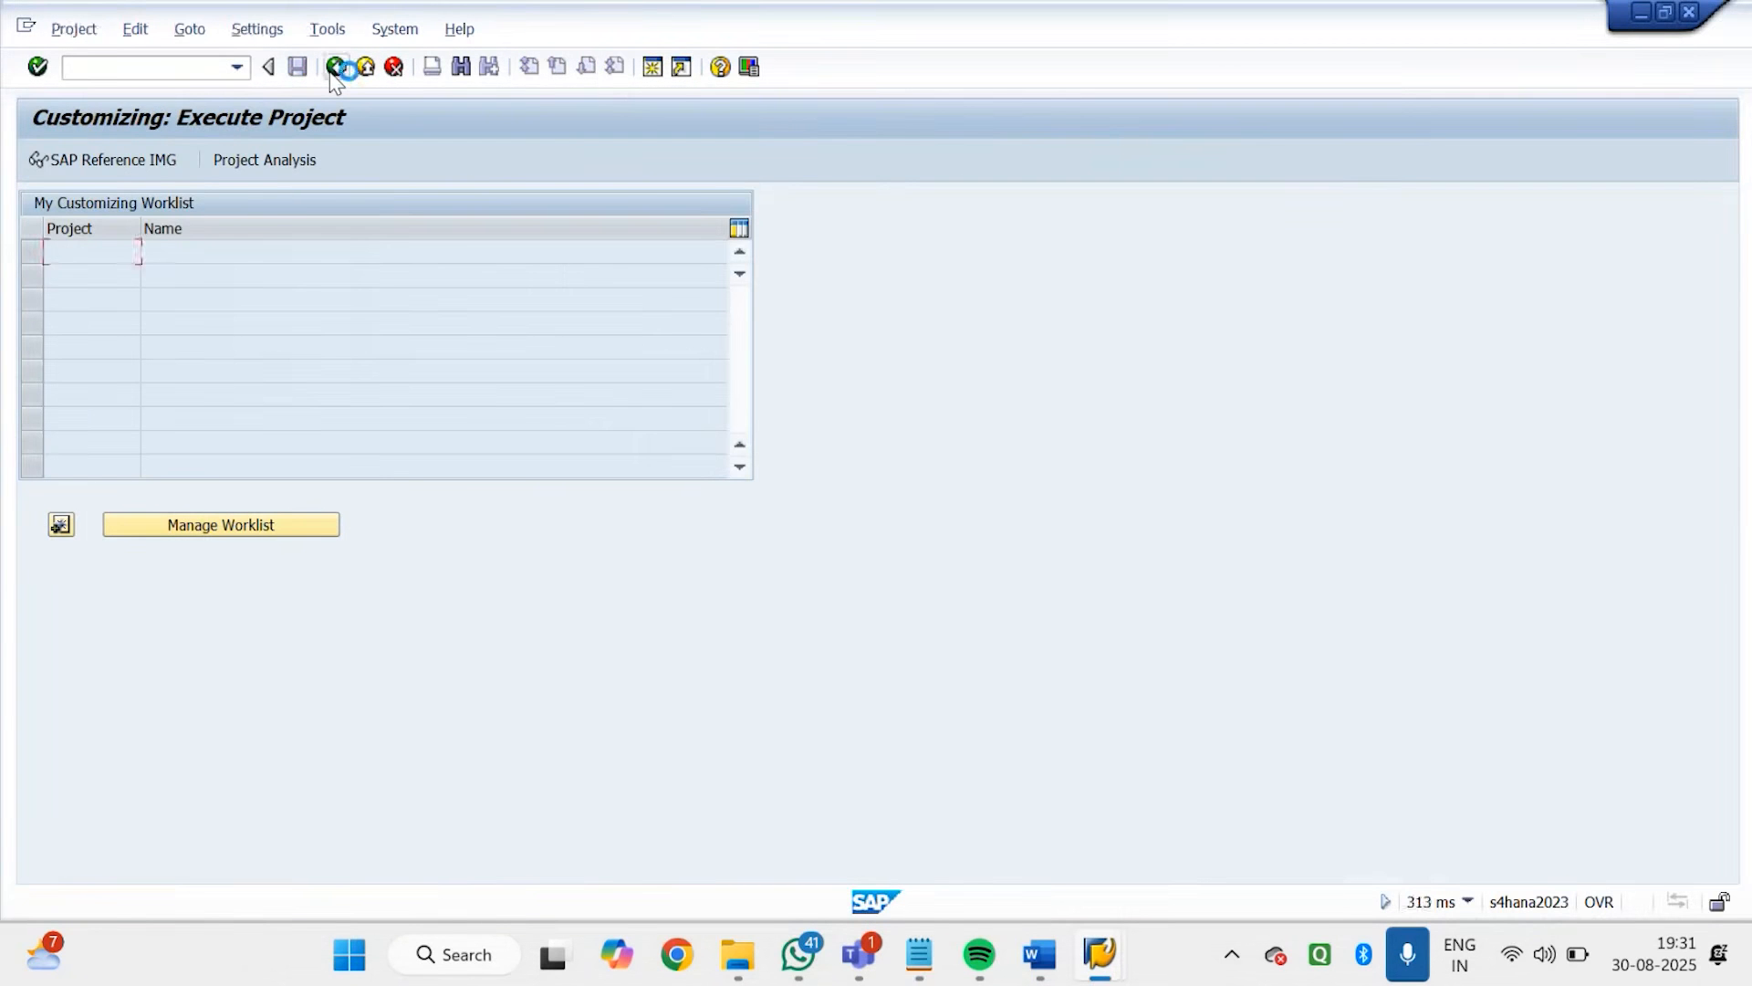
{"action": "left_click", "coordinate": [338, 68]}
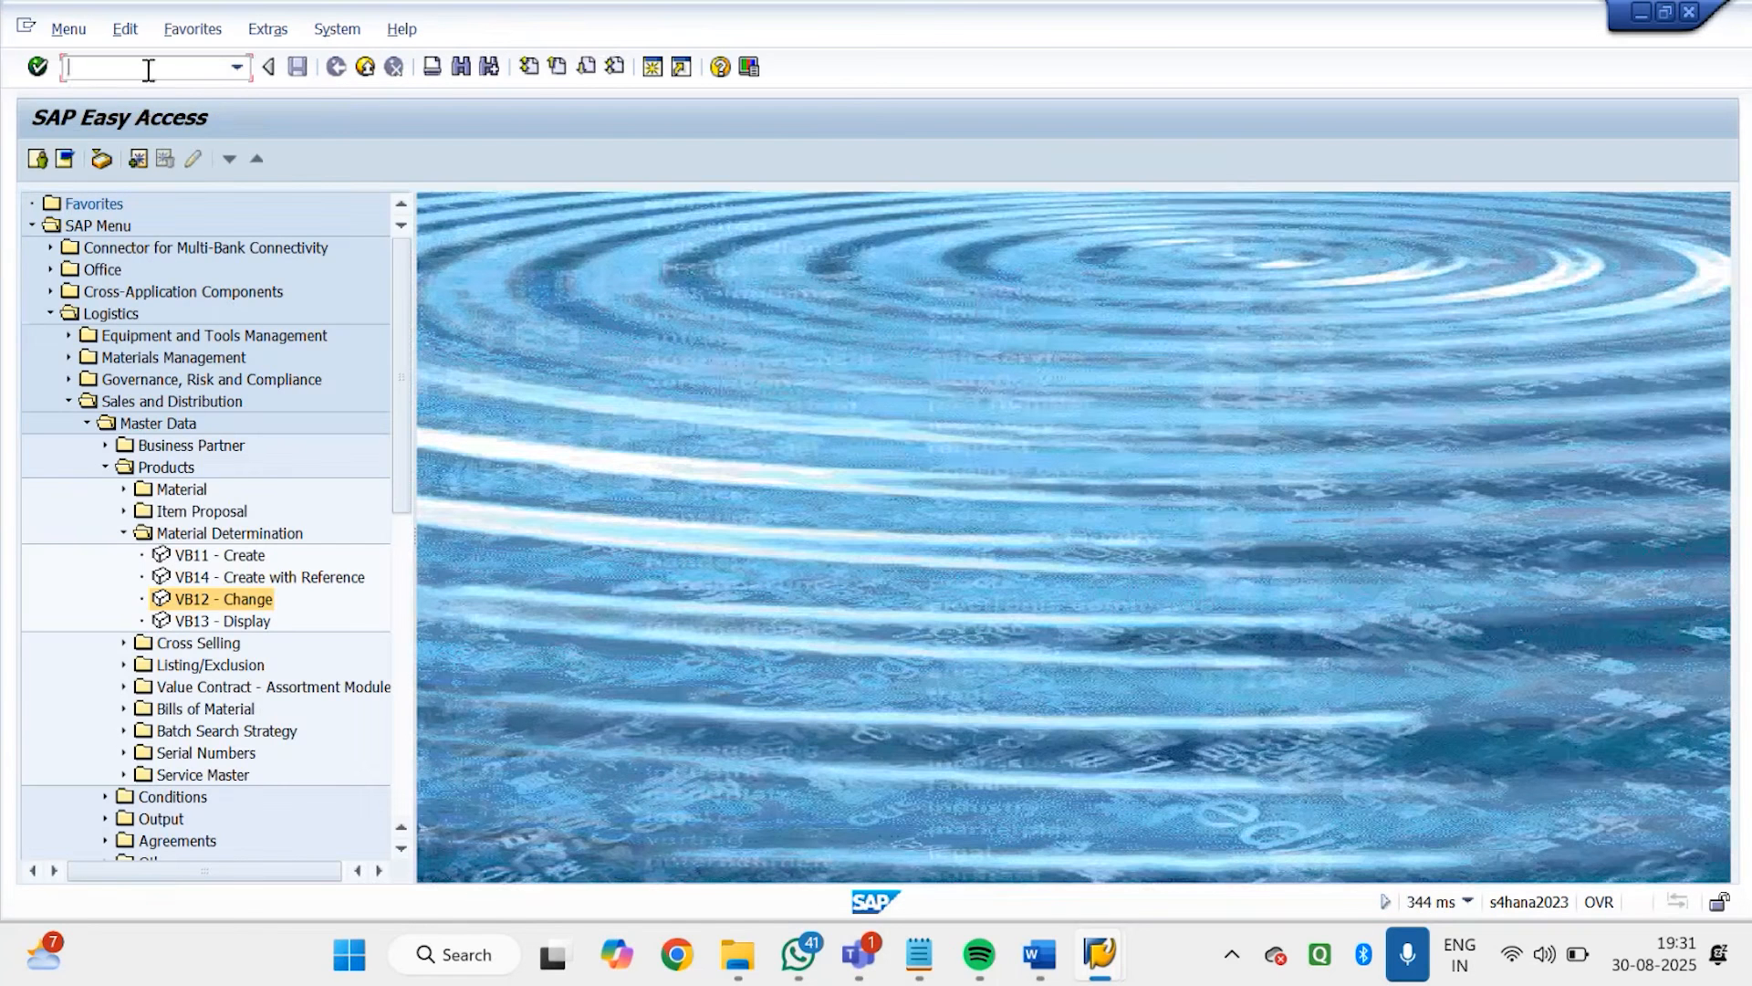
Run transaction MM60 for plant GDP1 to review the Godrej materials, and return to SAP Easy Access
{"action": "left_click", "coordinate": [145, 67]}
{"action": "type", "text": "MM60"}
{"action": "key", "text": "Return"}
{"action": "left_click", "coordinate": [365, 254]}
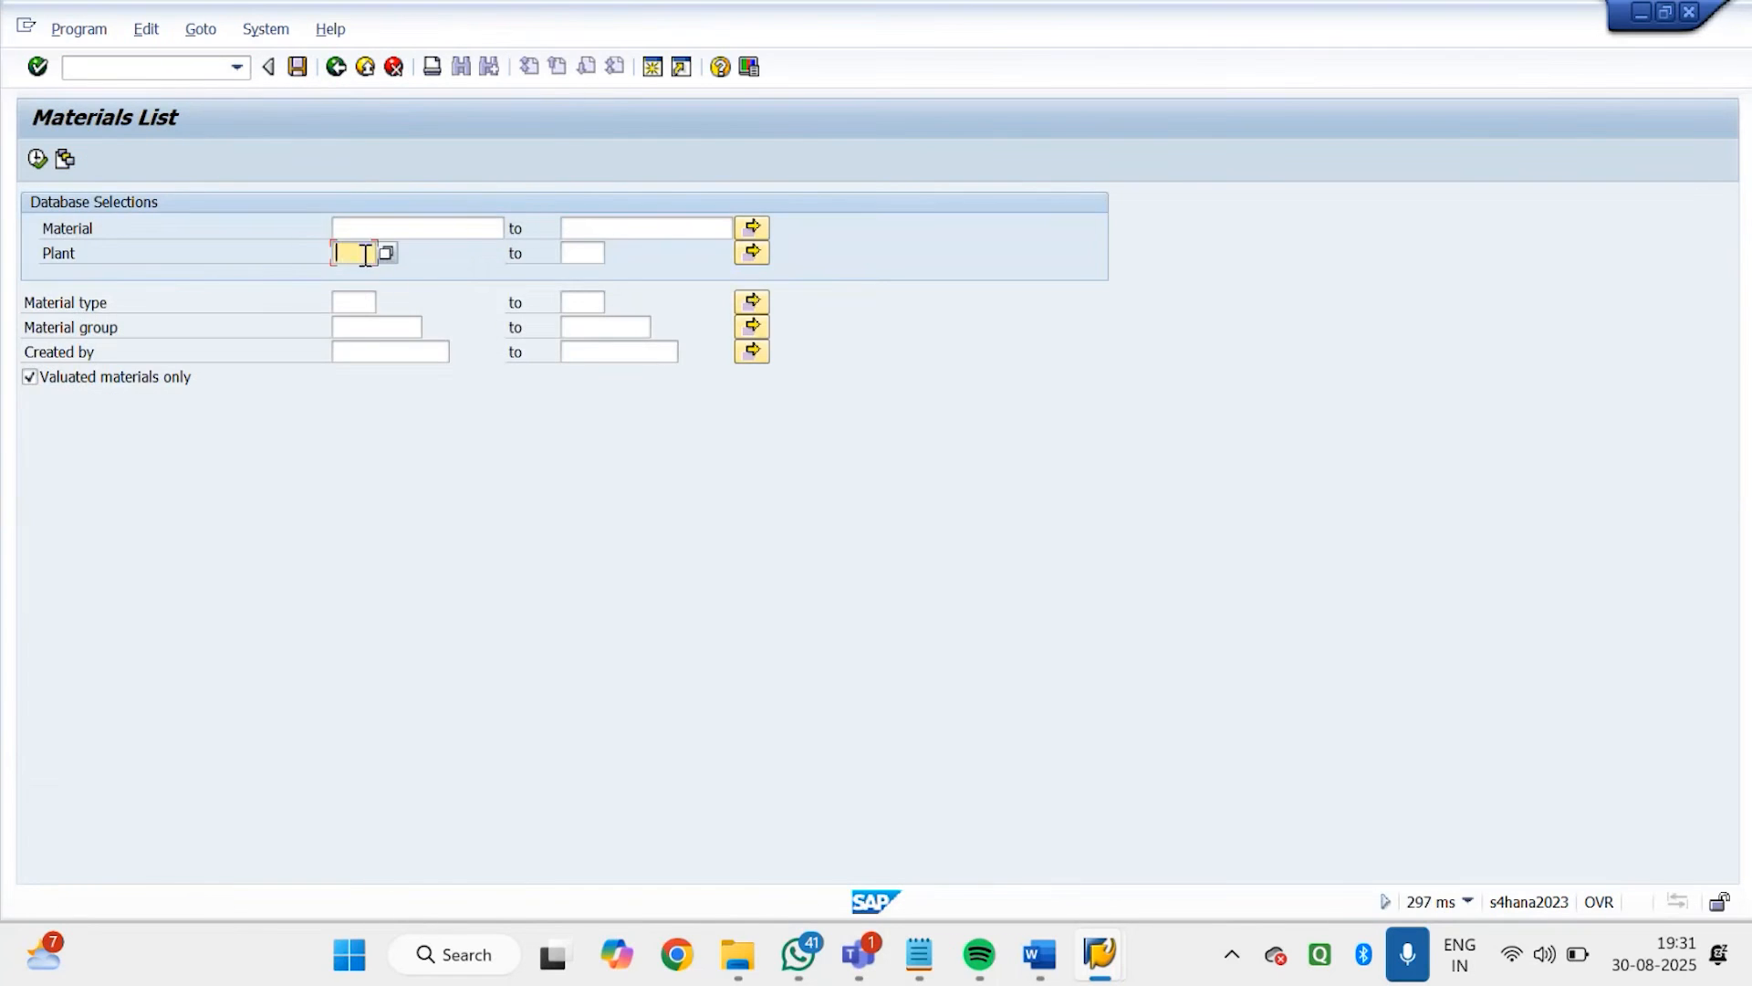
{"action": "type", "text": "GDPL"}
{"action": "left_click", "coordinate": [37, 160]}
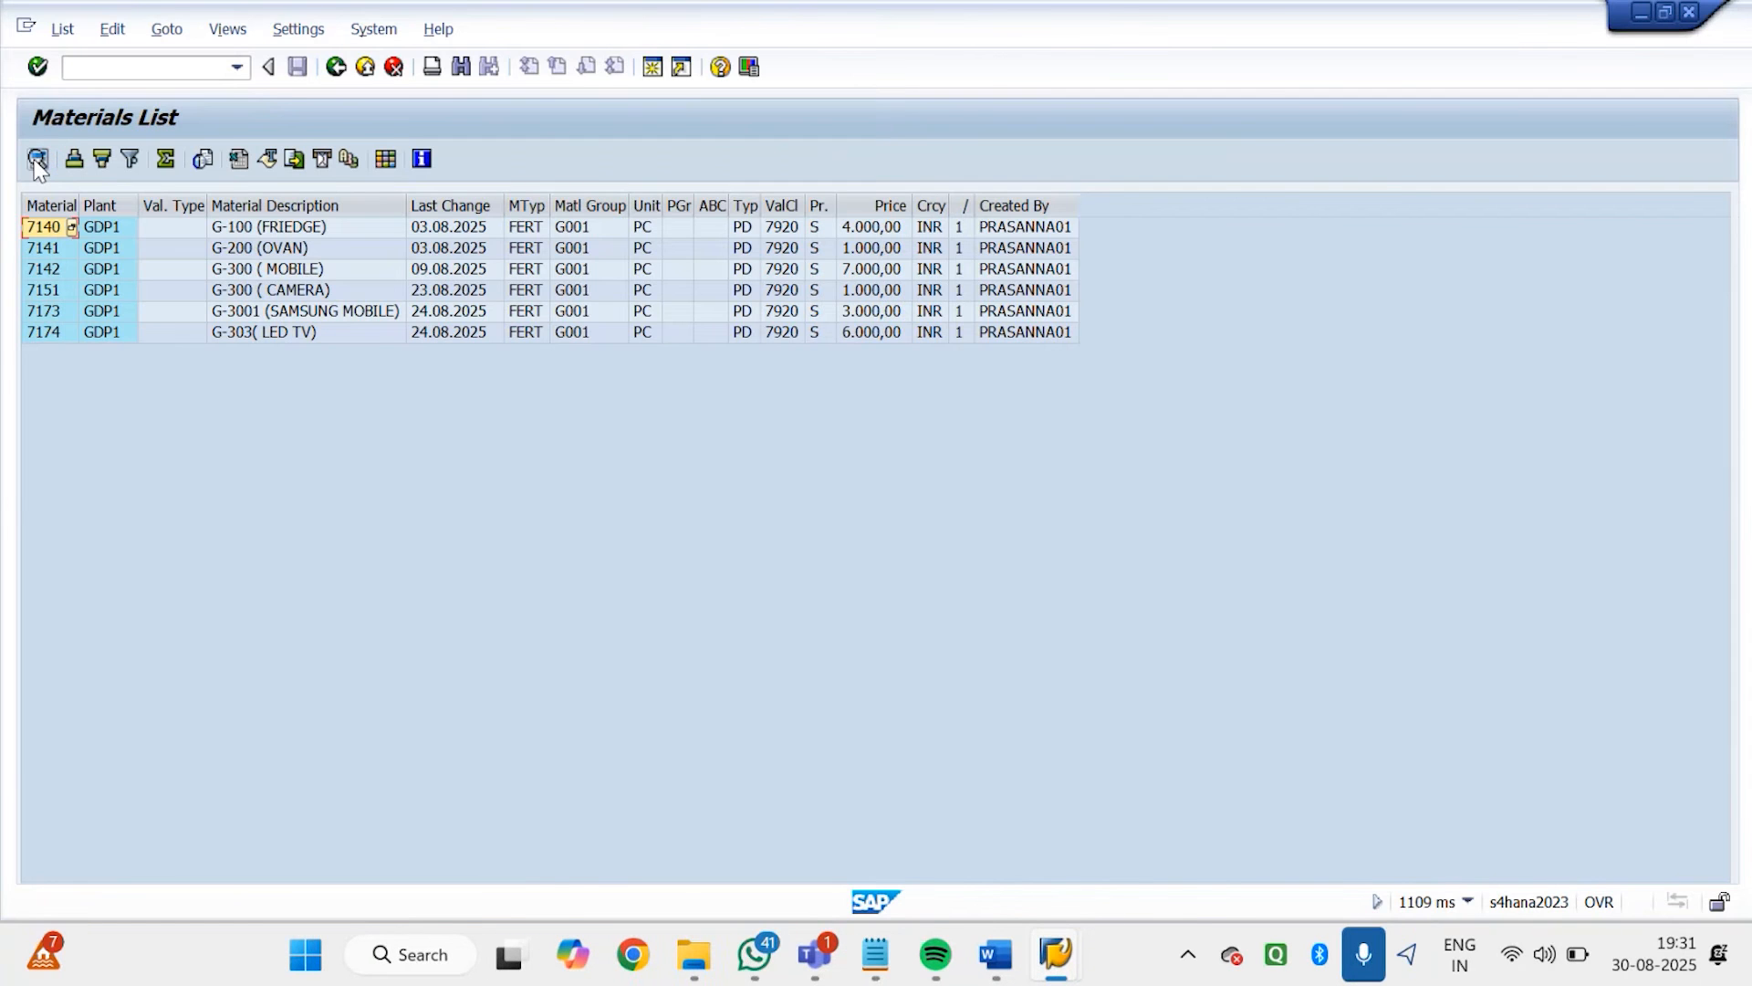
{"action": "left_click", "coordinate": [36, 160]}
{"action": "left_click", "coordinate": [36, 160]}
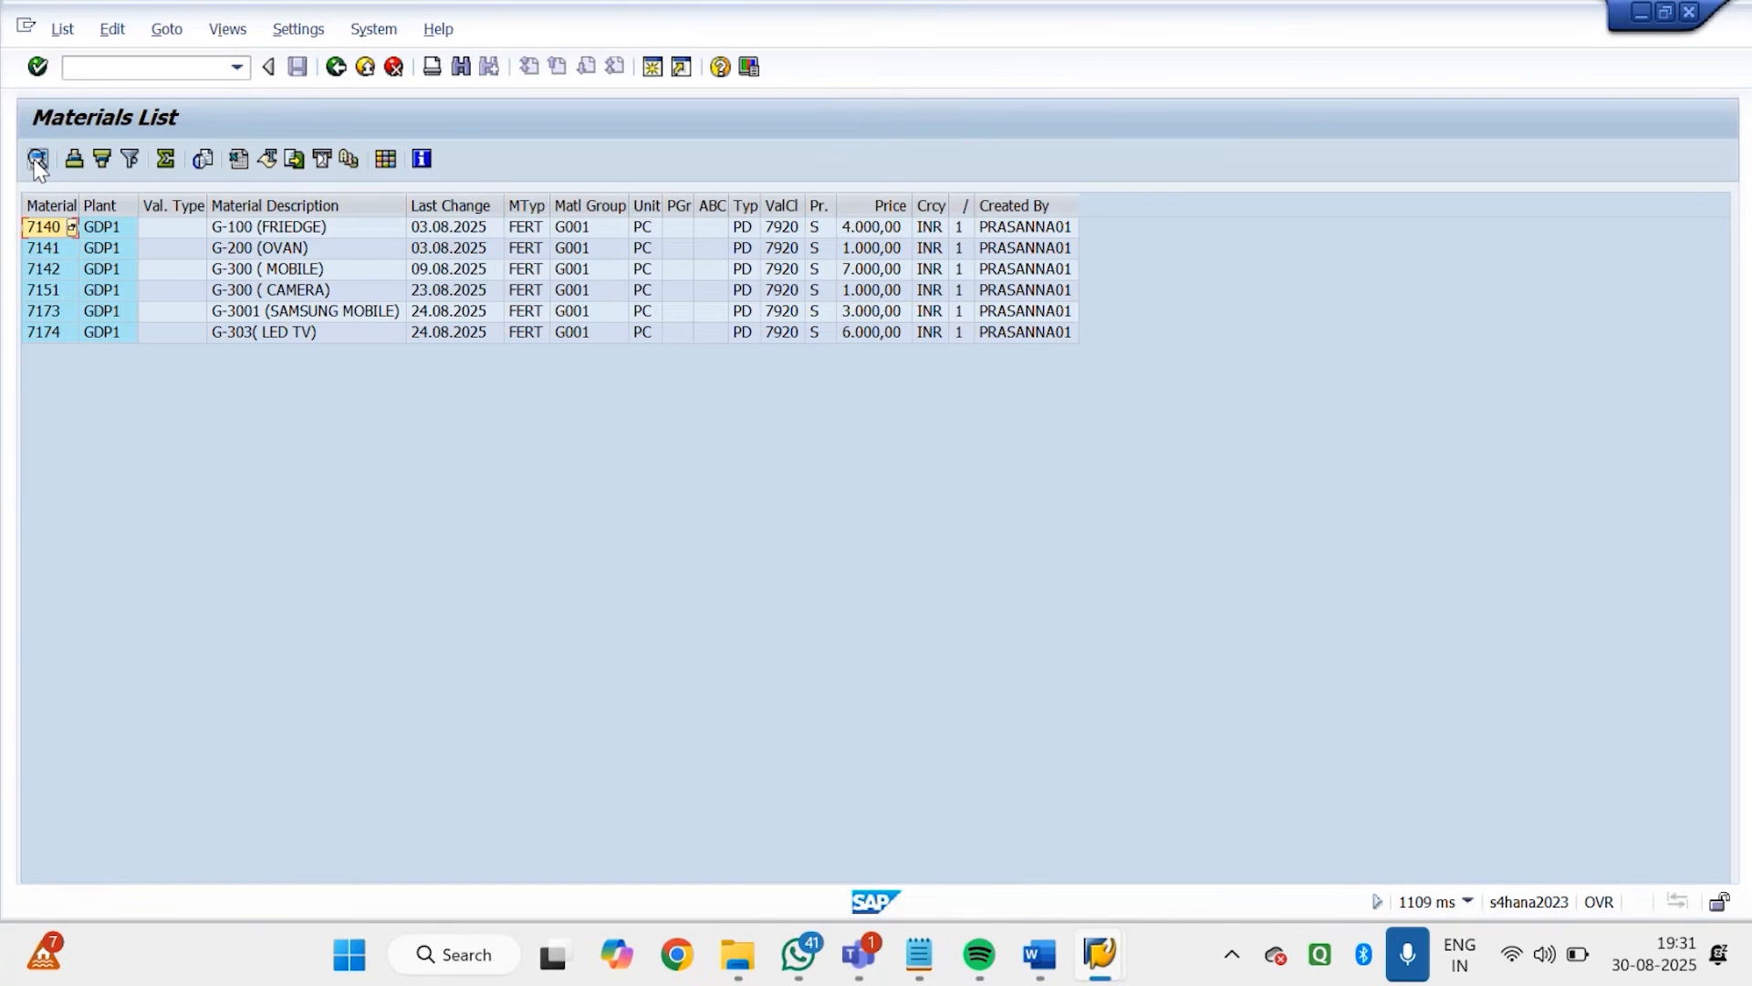
{"action": "left_click", "coordinate": [37, 160]}
{"action": "left_click", "coordinate": [37, 160]}
{"action": "left_click", "coordinate": [339, 67]}
{"action": "left_click", "coordinate": [340, 67]}
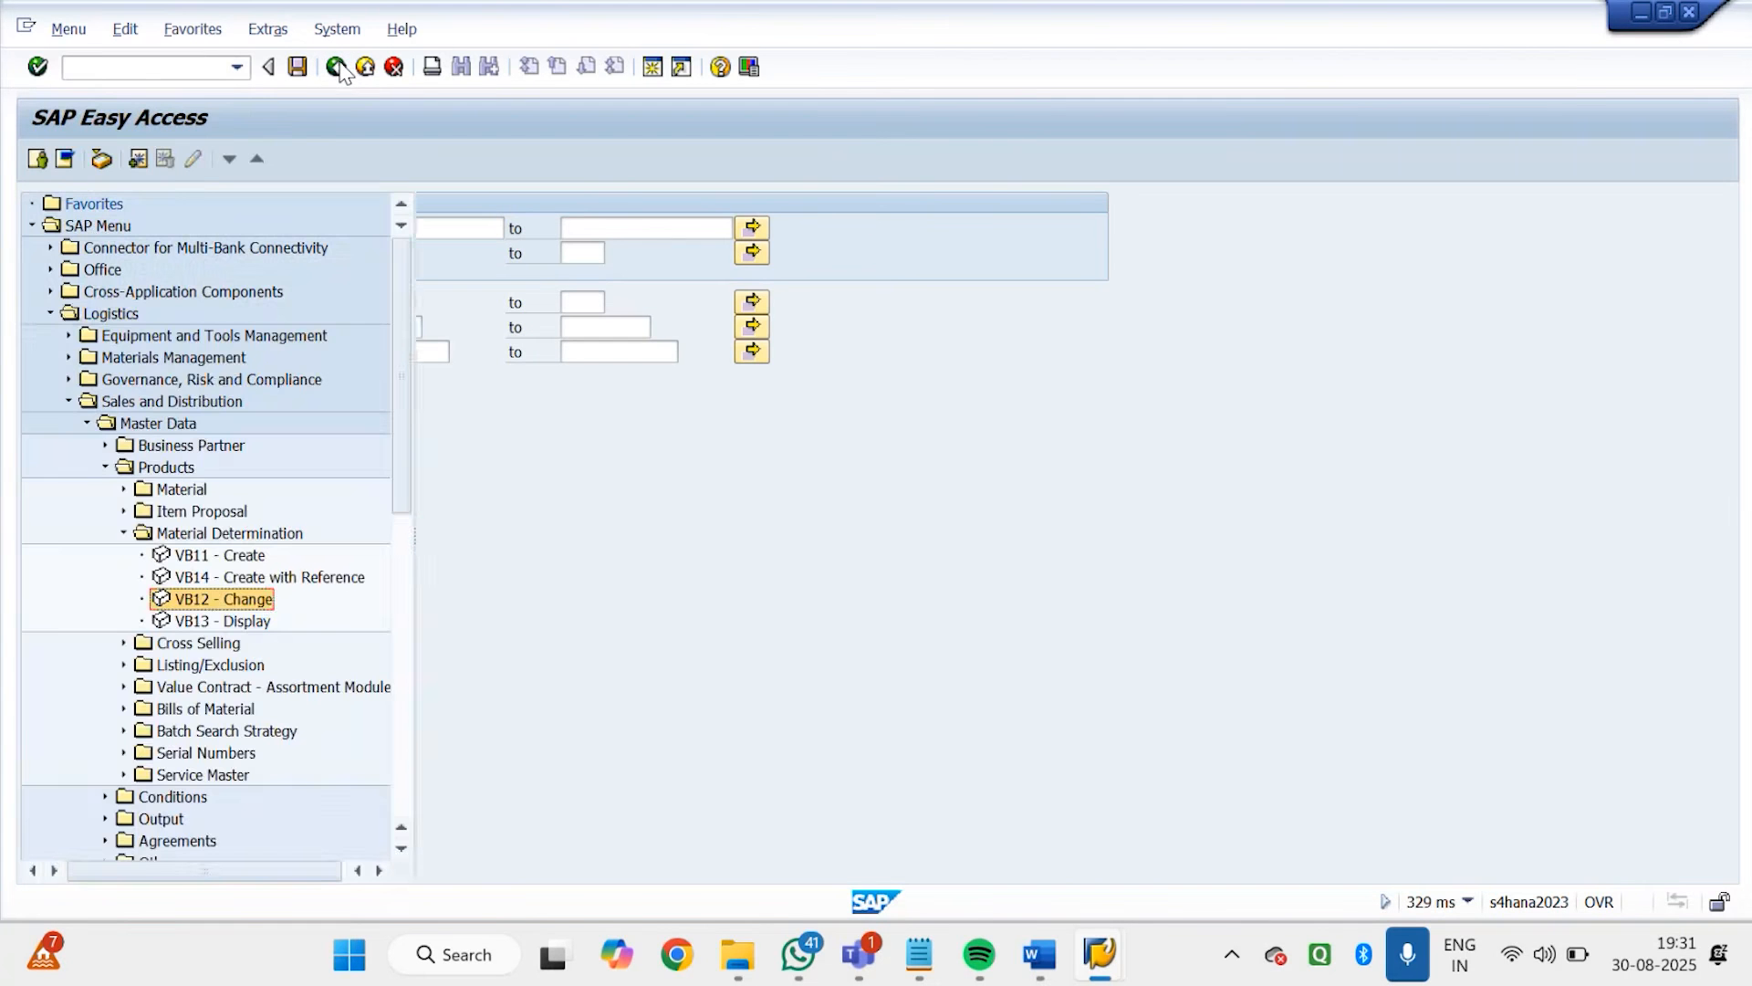
Collapse and reopen the Logistics tree down to Sales and Distribution, Master Data, Products, and expand the Listing/Exclusion folder
{"action": "left_click", "coordinate": [50, 313]}
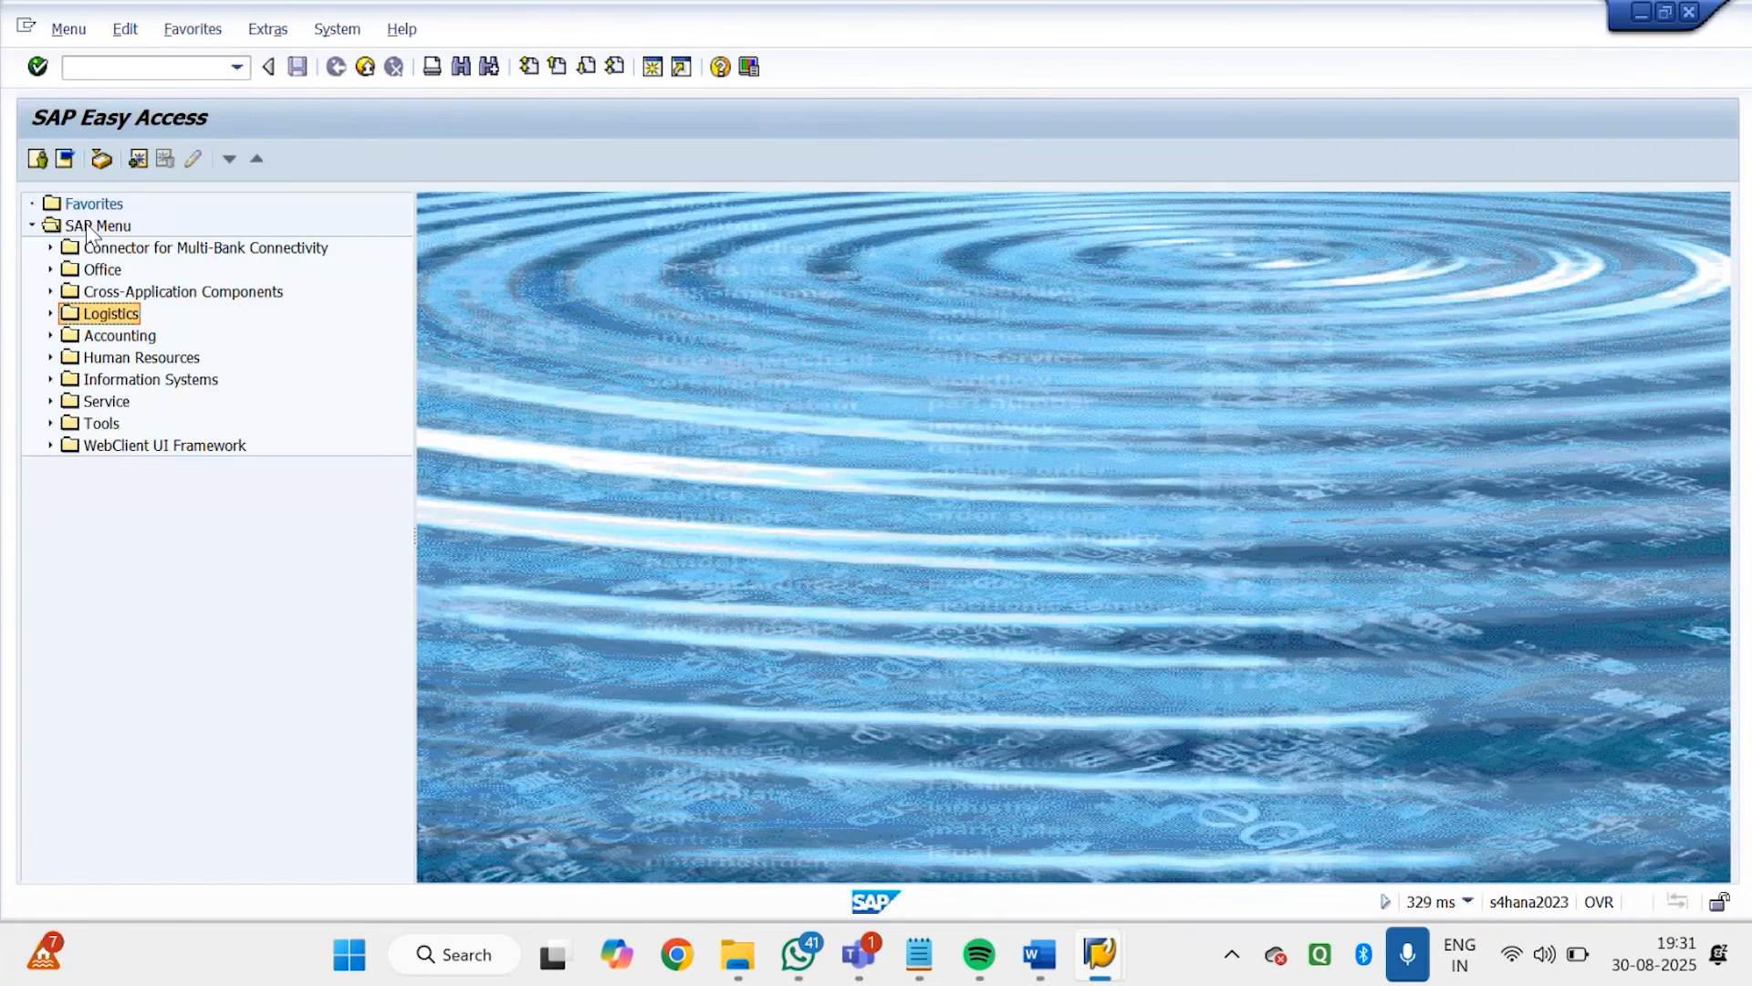
{"action": "left_click", "coordinate": [52, 315]}
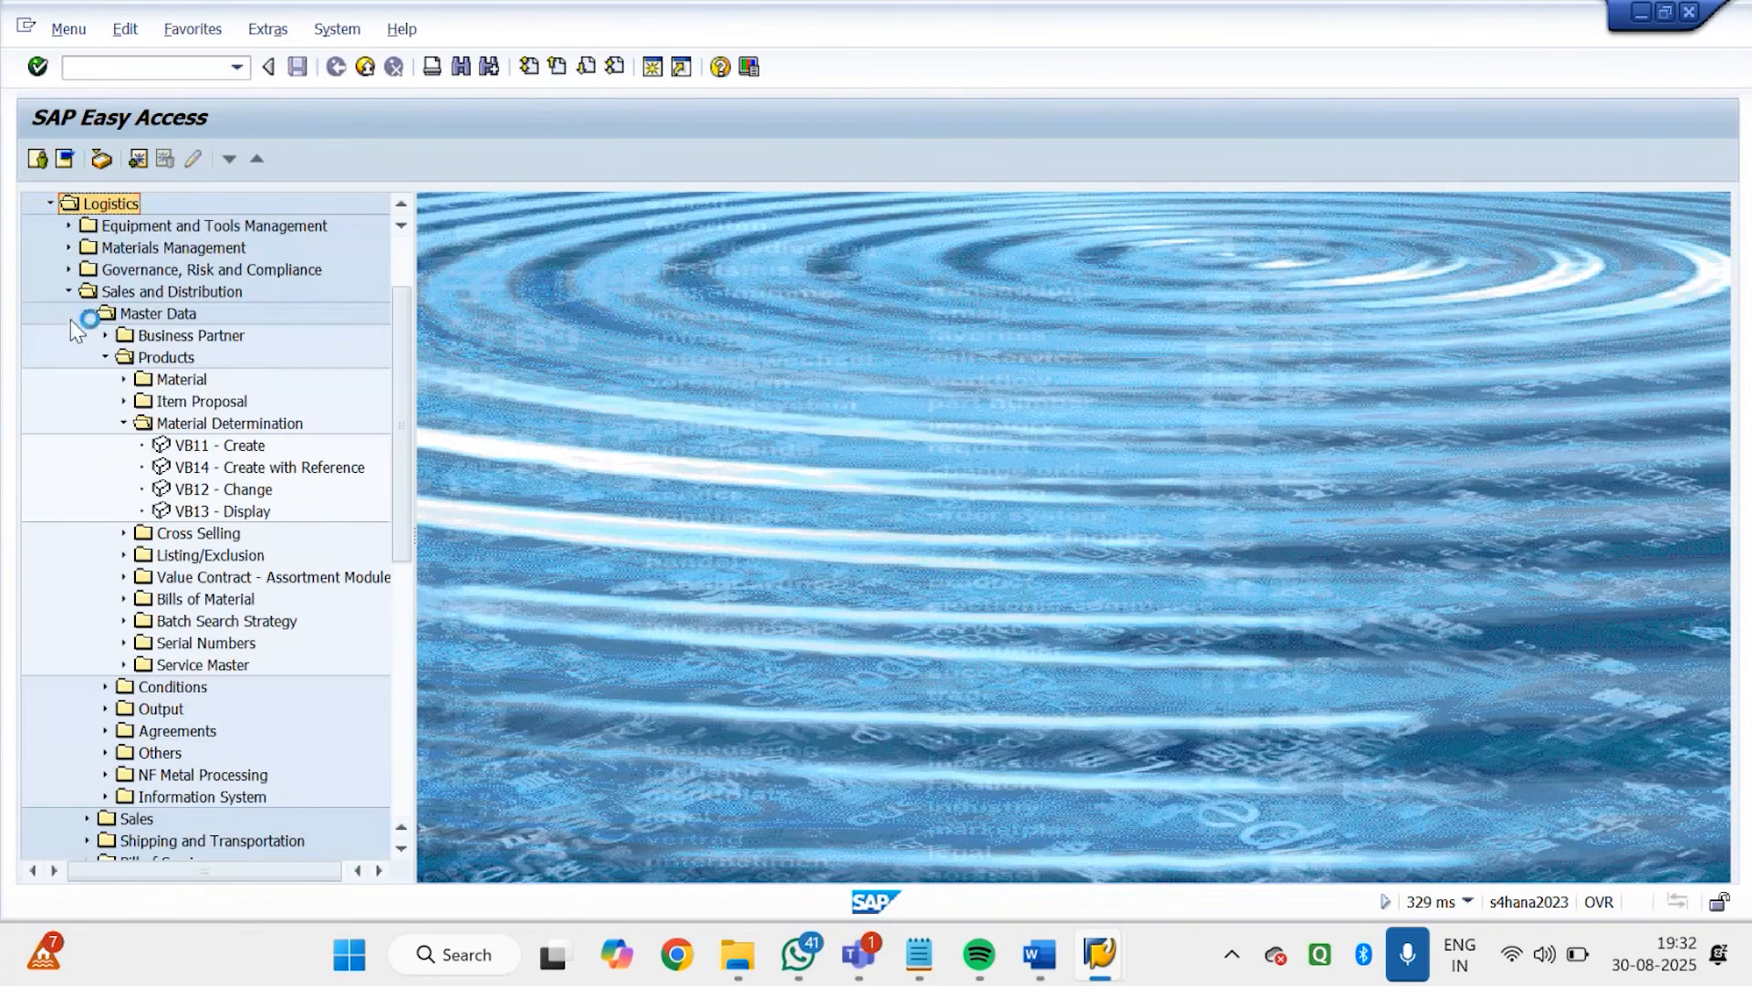
{"action": "left_click", "coordinate": [86, 315]}
{"action": "left_click", "coordinate": [69, 291]}
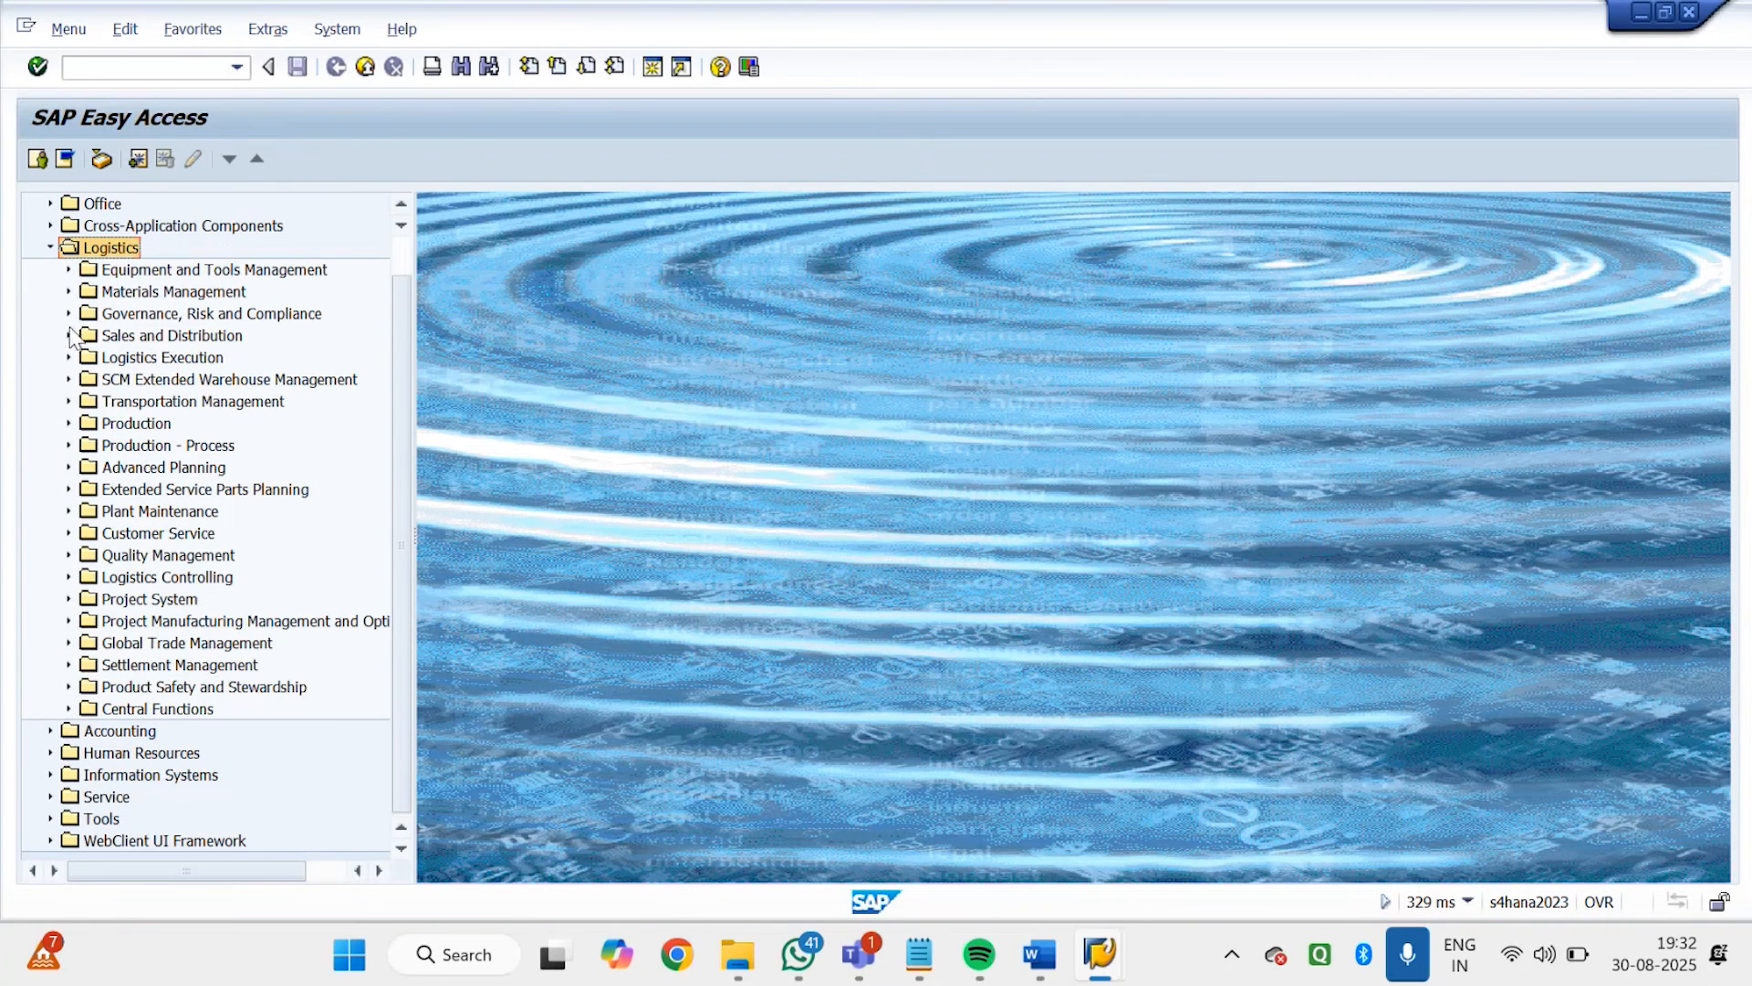
{"action": "left_click", "coordinate": [67, 334]}
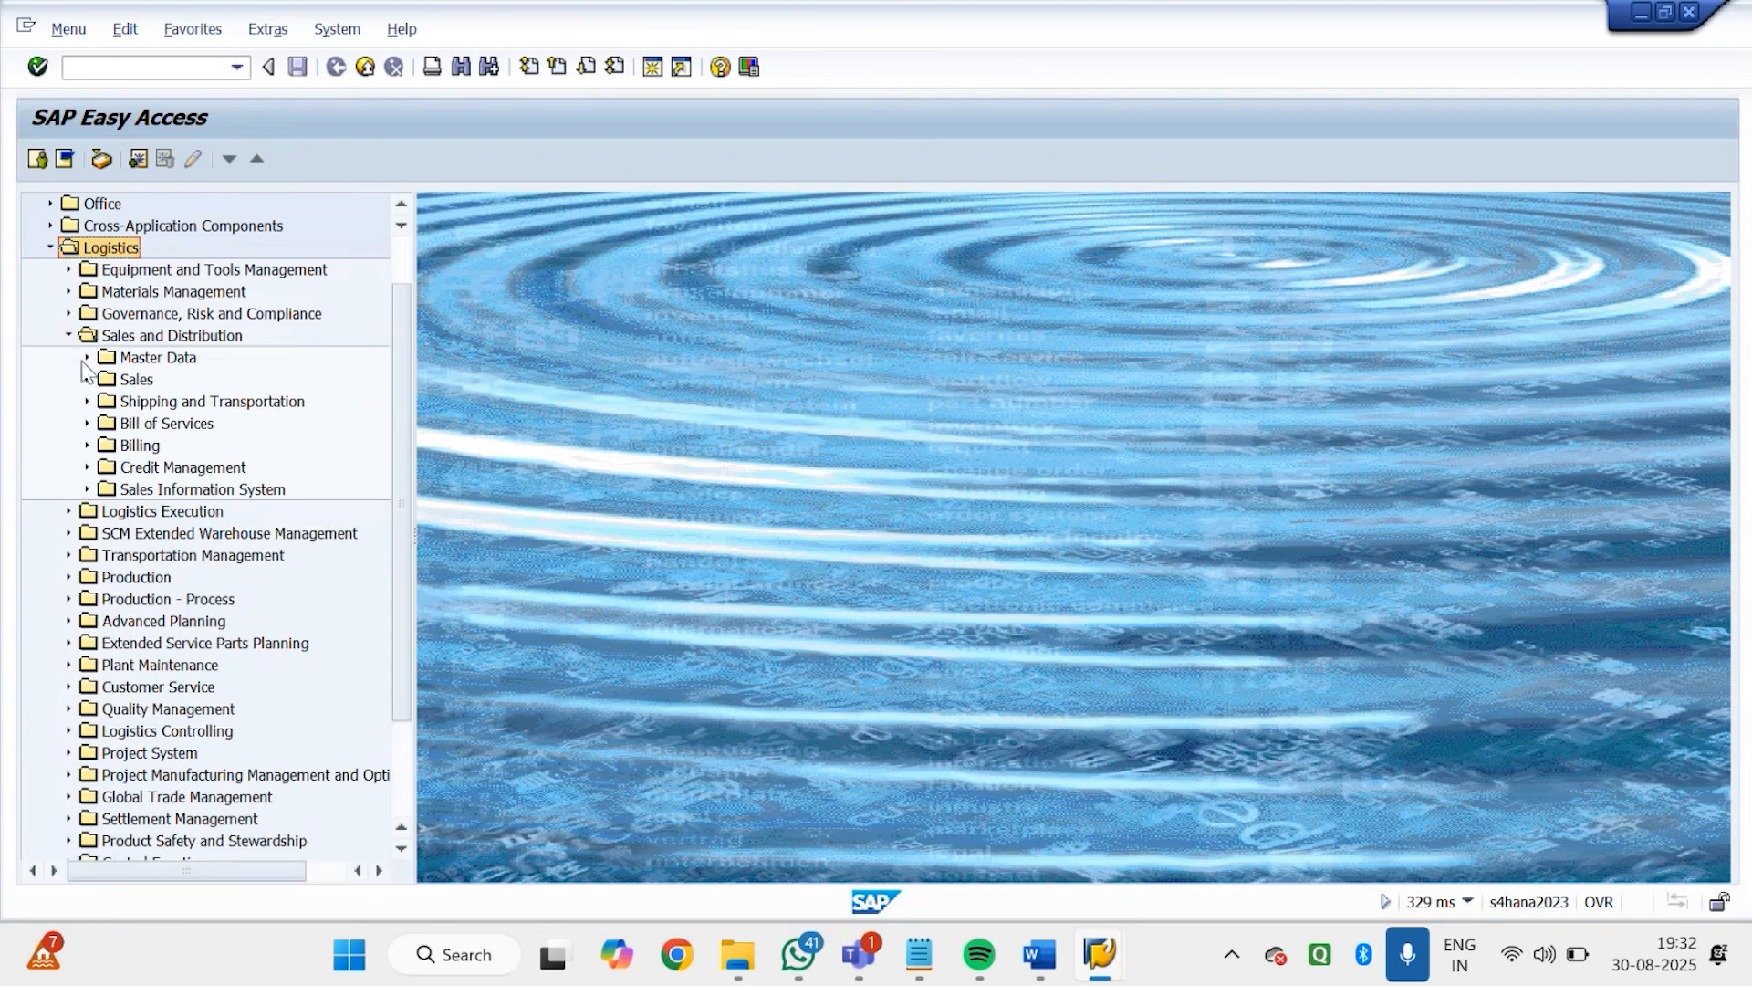
{"action": "left_click", "coordinate": [85, 357]}
{"action": "left_click", "coordinate": [124, 467]}
{"action": "left_click", "coordinate": [165, 402]}
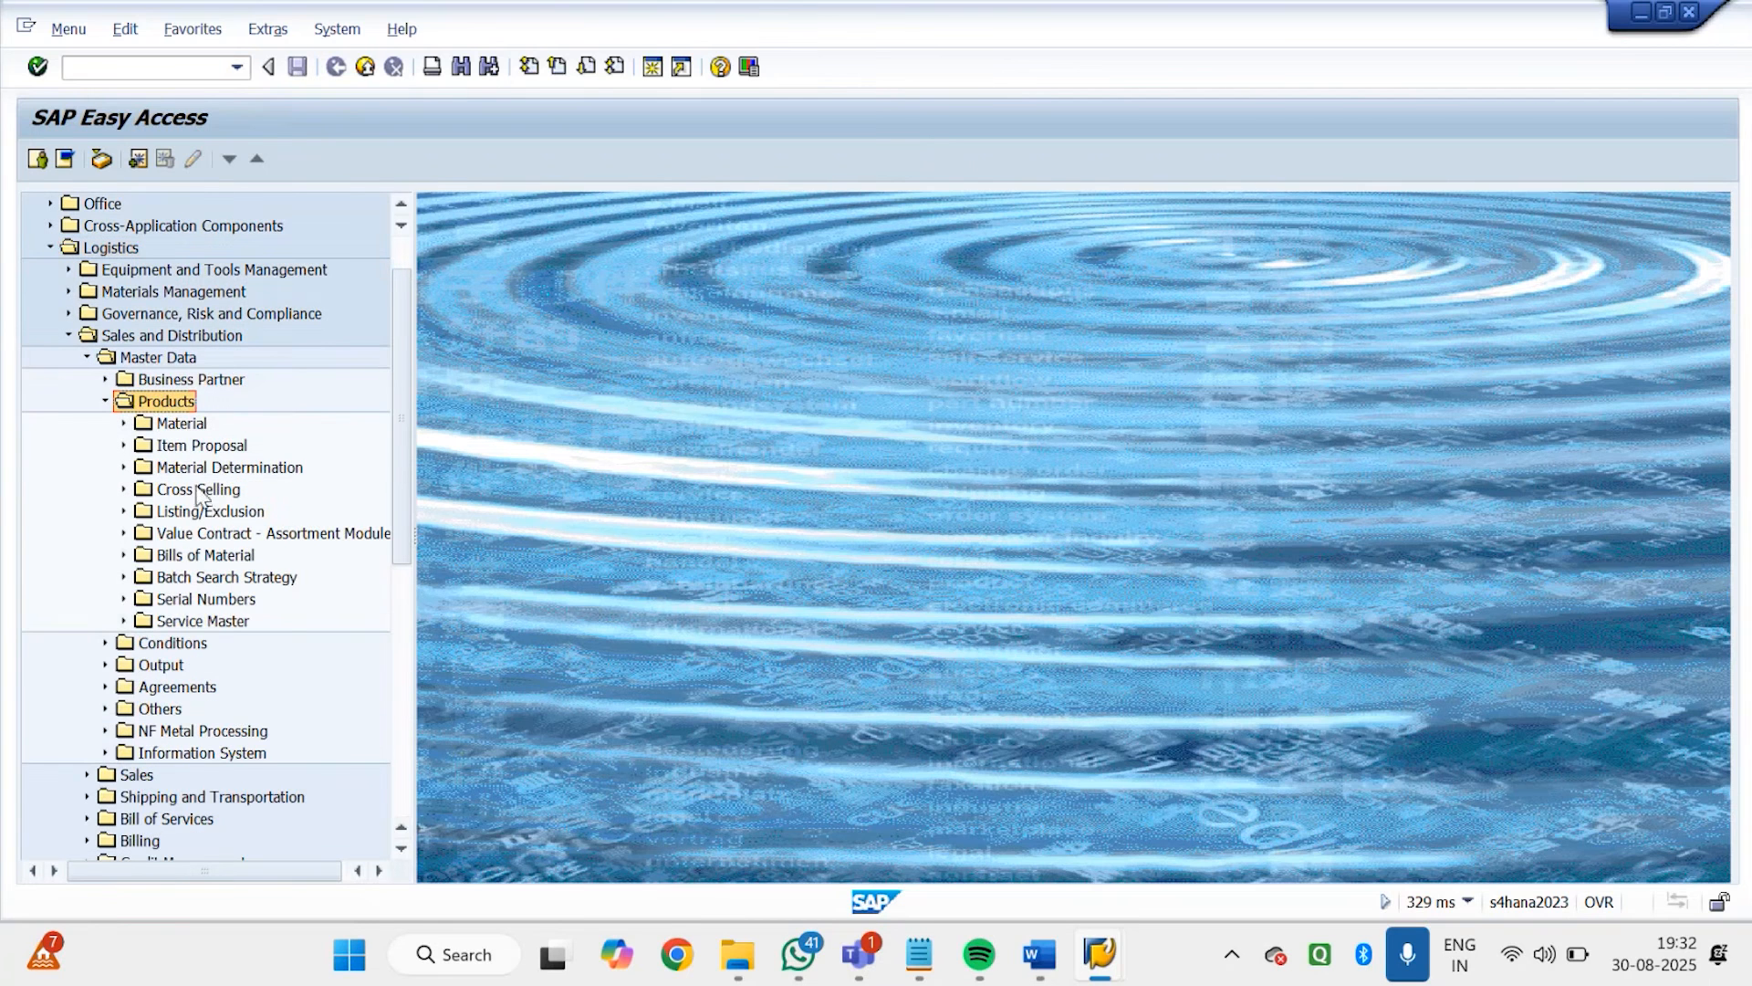
{"action": "left_click", "coordinate": [200, 517]}
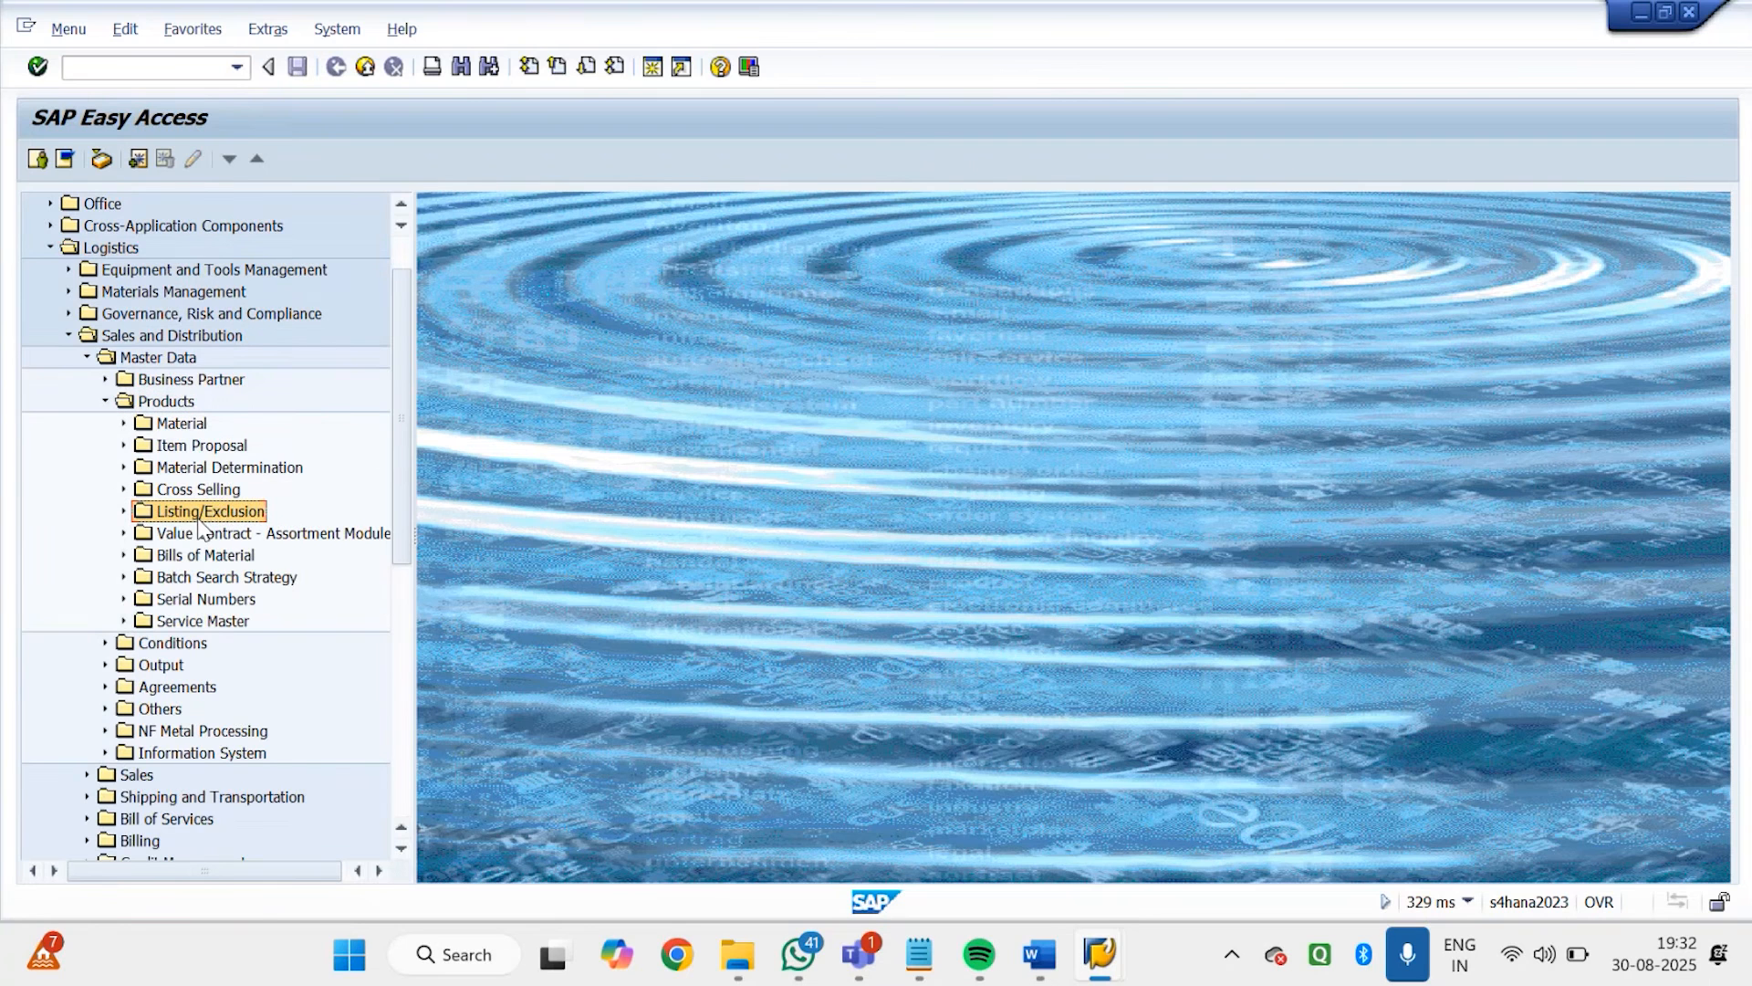
{"action": "double_click", "coordinate": [199, 519]}
{"action": "left_click", "coordinate": [199, 521]}
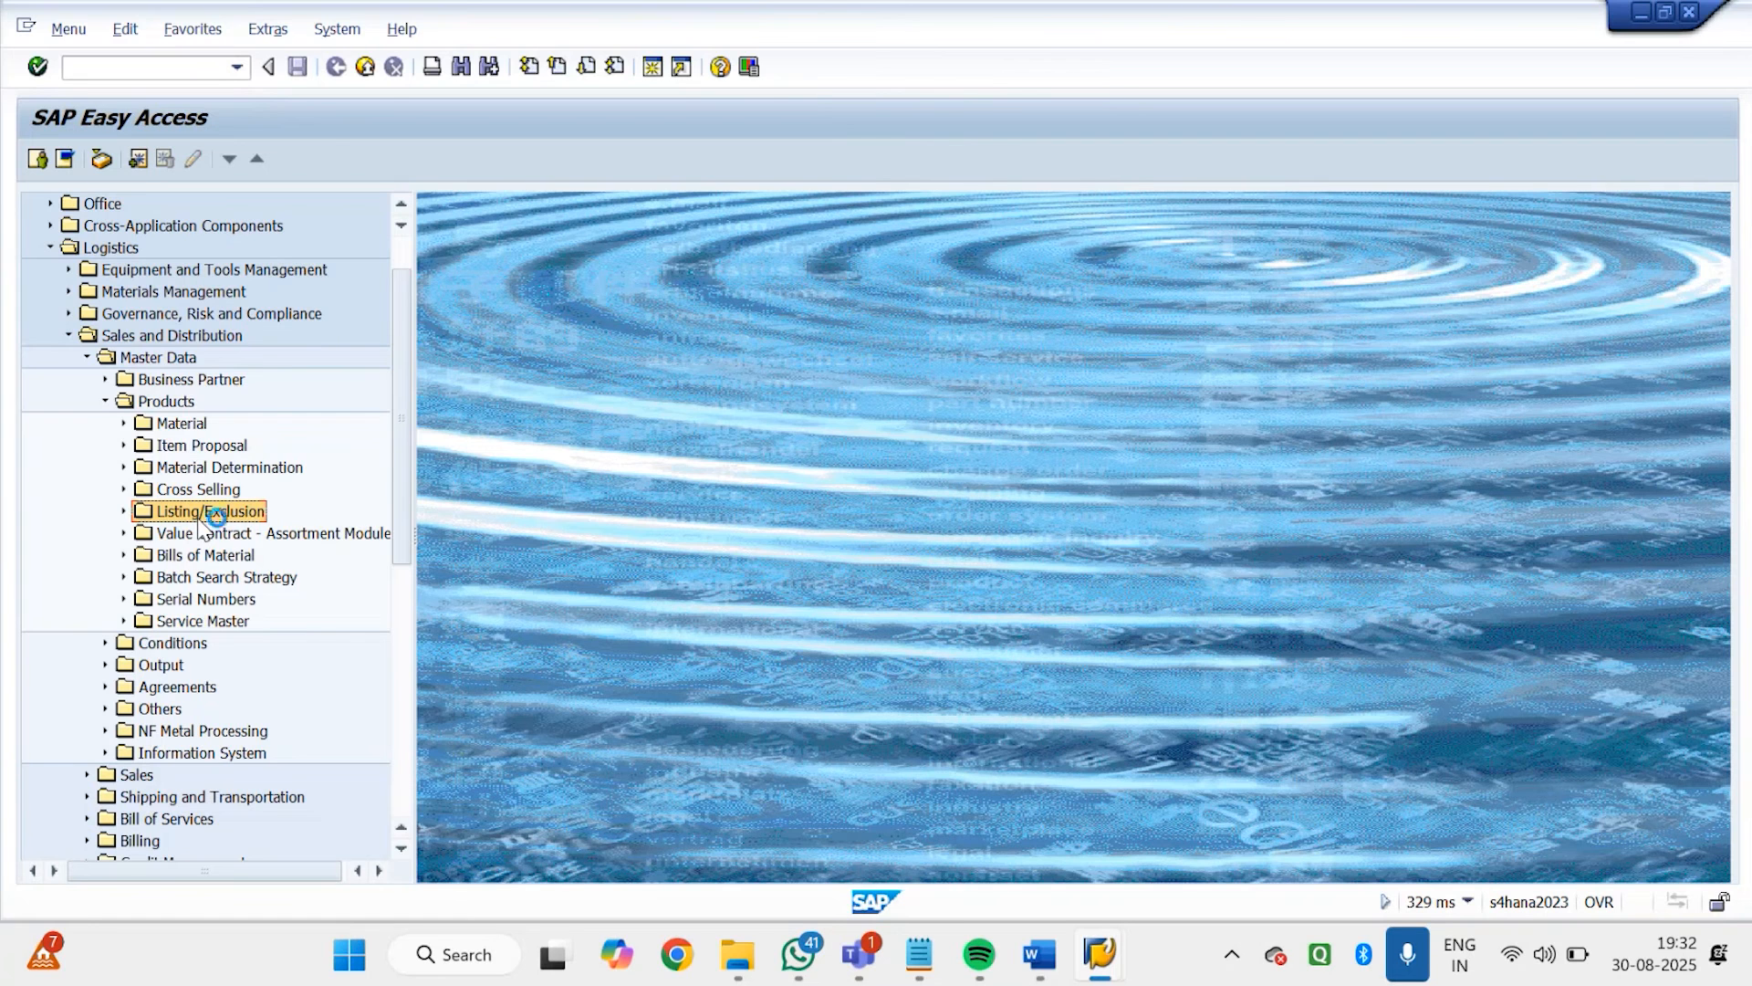
{"action": "left_click", "coordinate": [124, 512]}
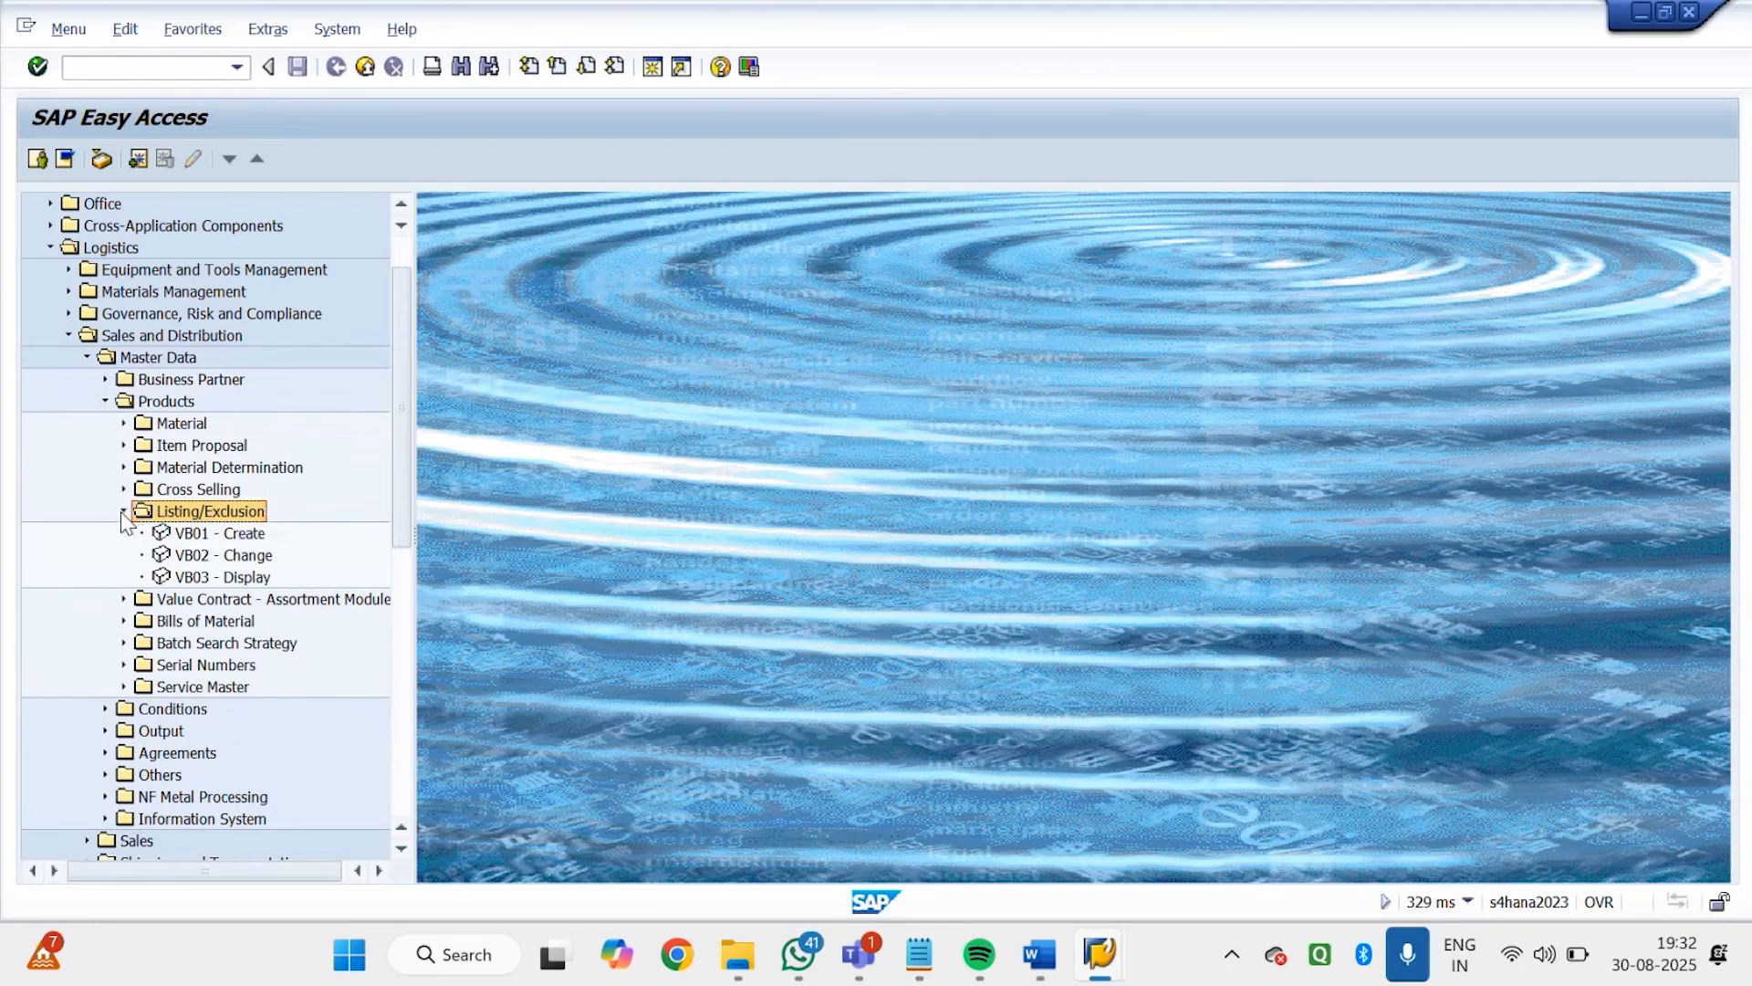
Start creating a listing/exclusion record with VB01, using condition type GD01 (Godrej Listing)
{"action": "left_click", "coordinate": [199, 539]}
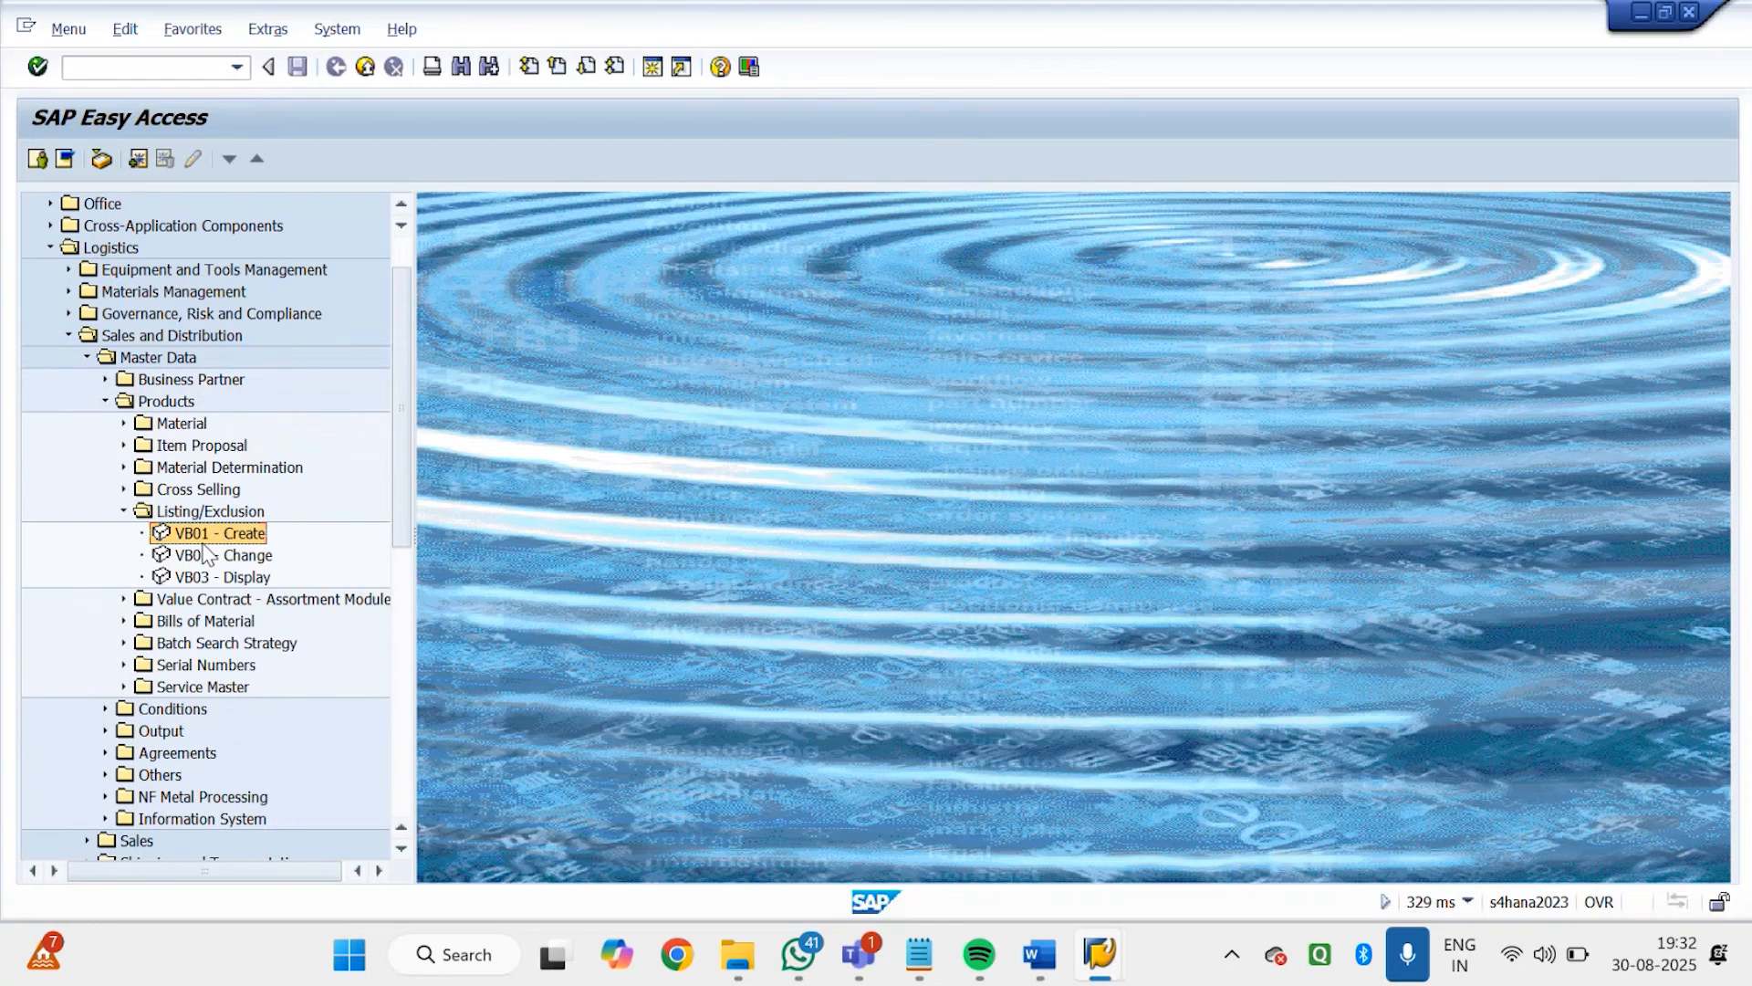
{"action": "double_click", "coordinate": [206, 542]}
{"action": "scroll", "coordinate": [208, 552], "scroll_direction": "down", "scroll_amount": 1}
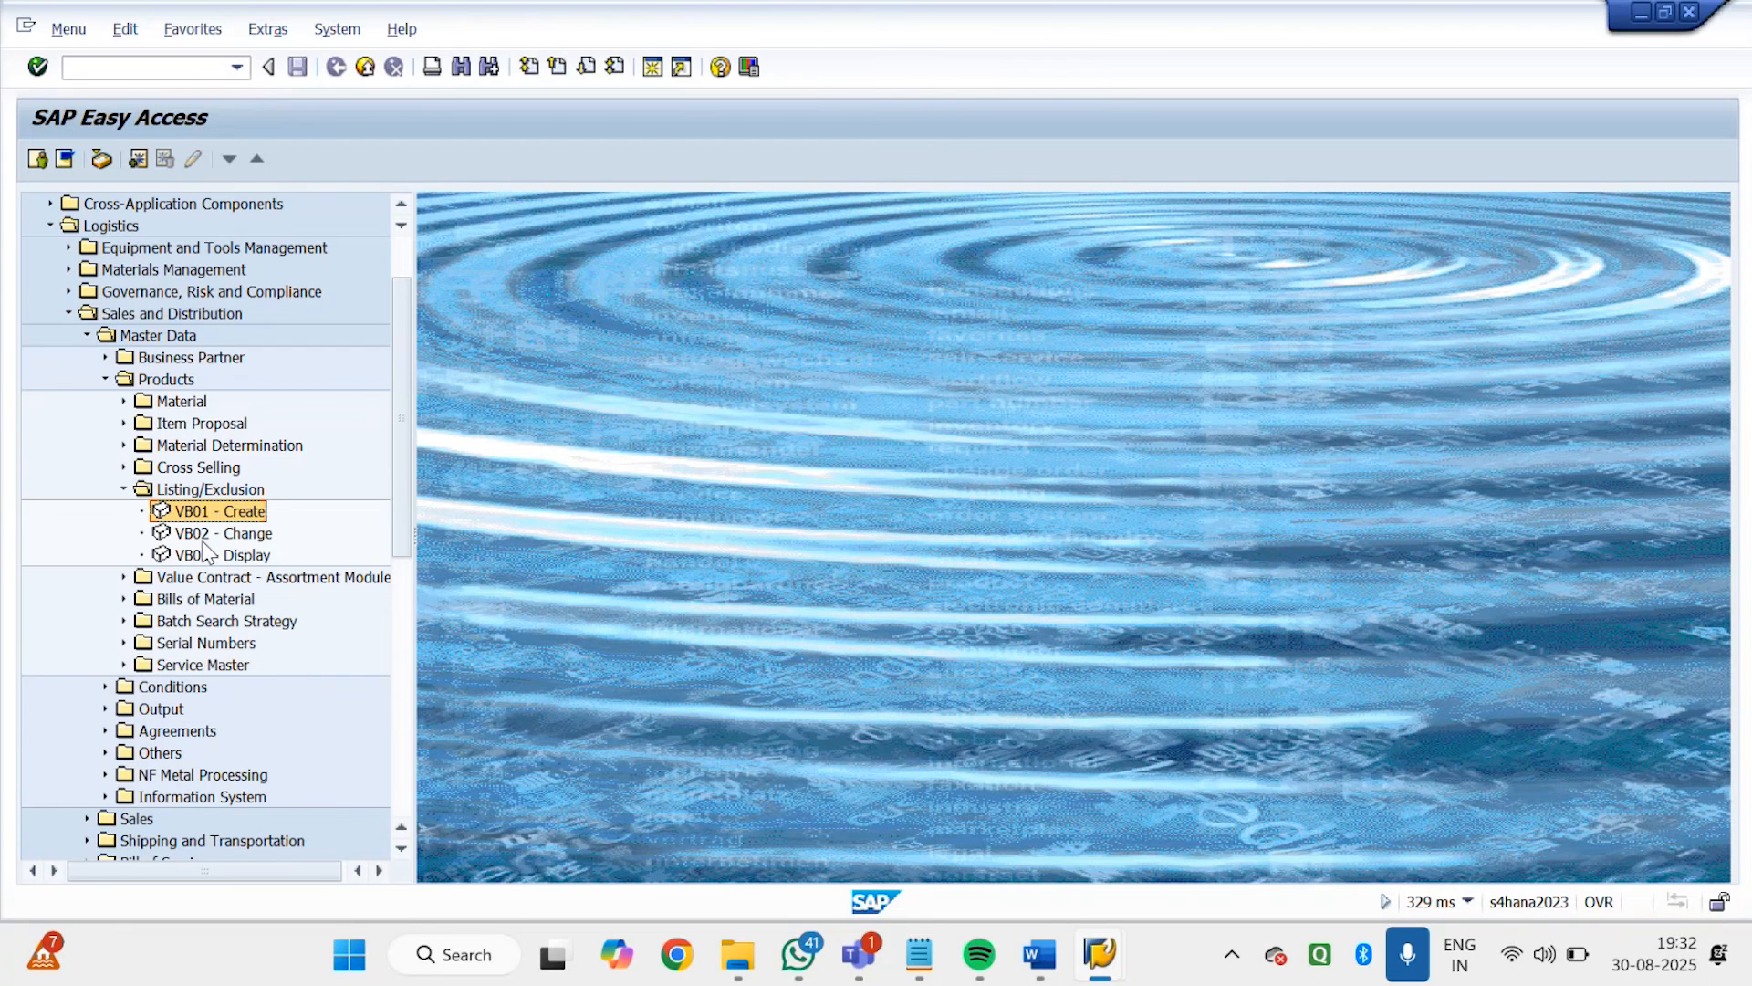
{"action": "left_click", "coordinate": [206, 553]}
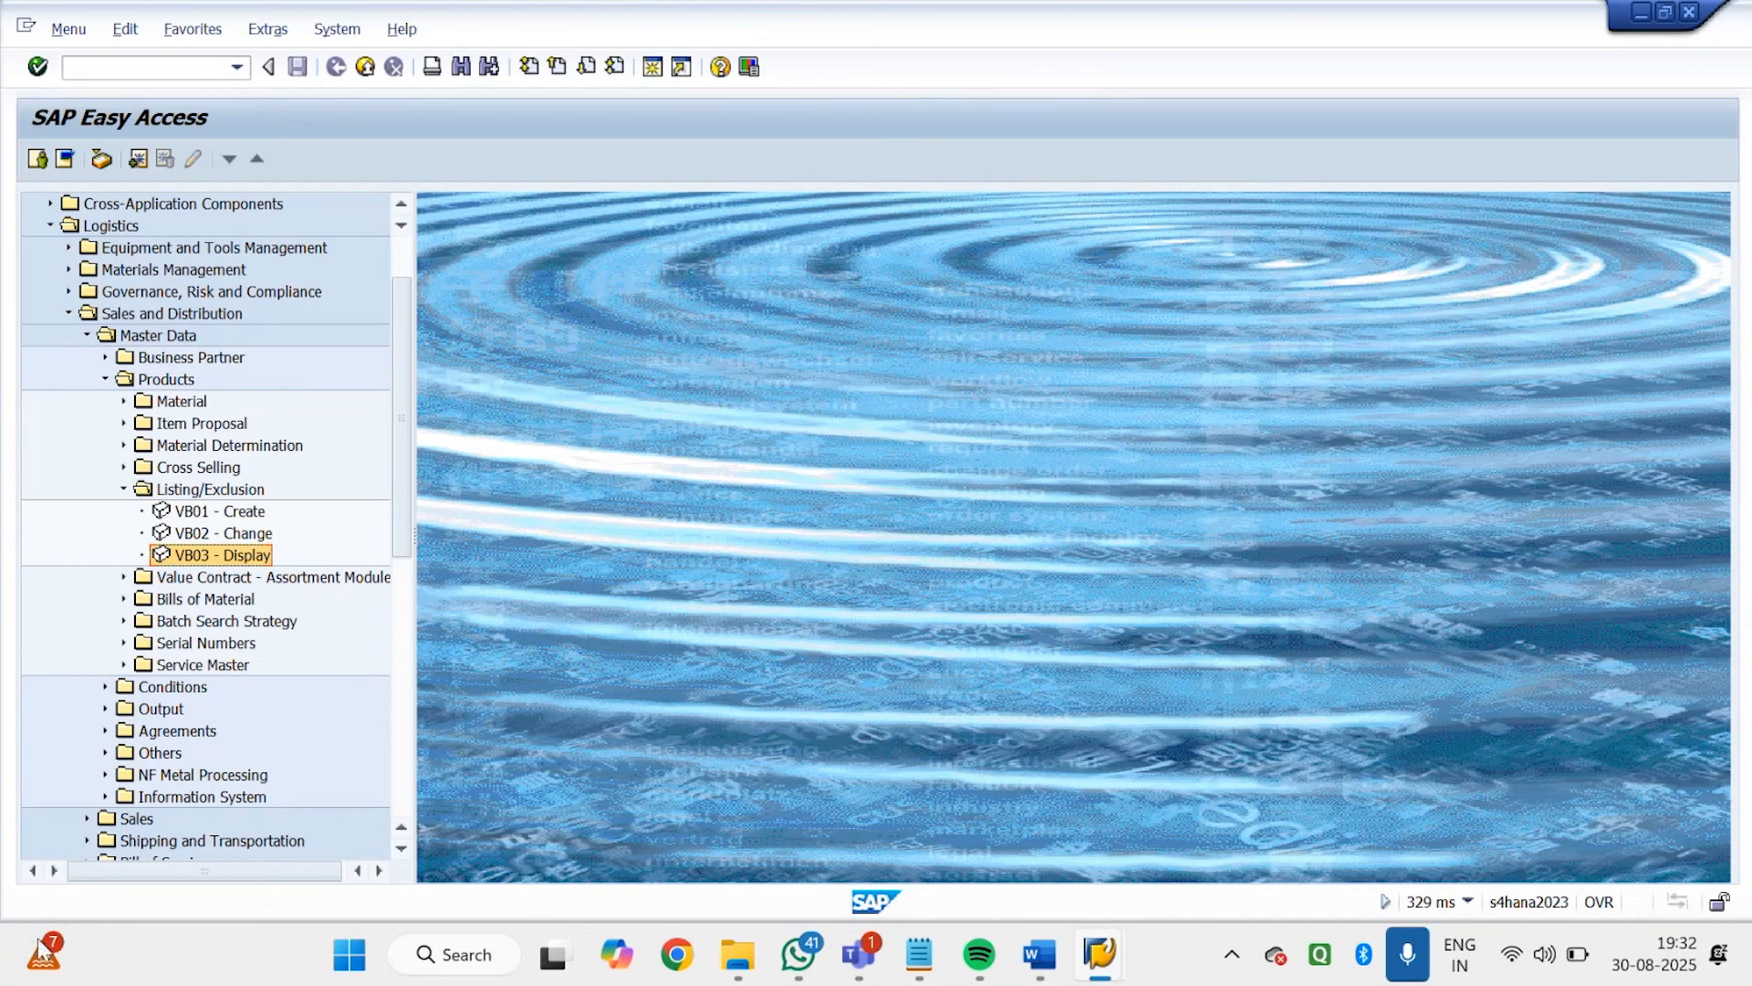
{"action": "double_click", "coordinate": [199, 511]}
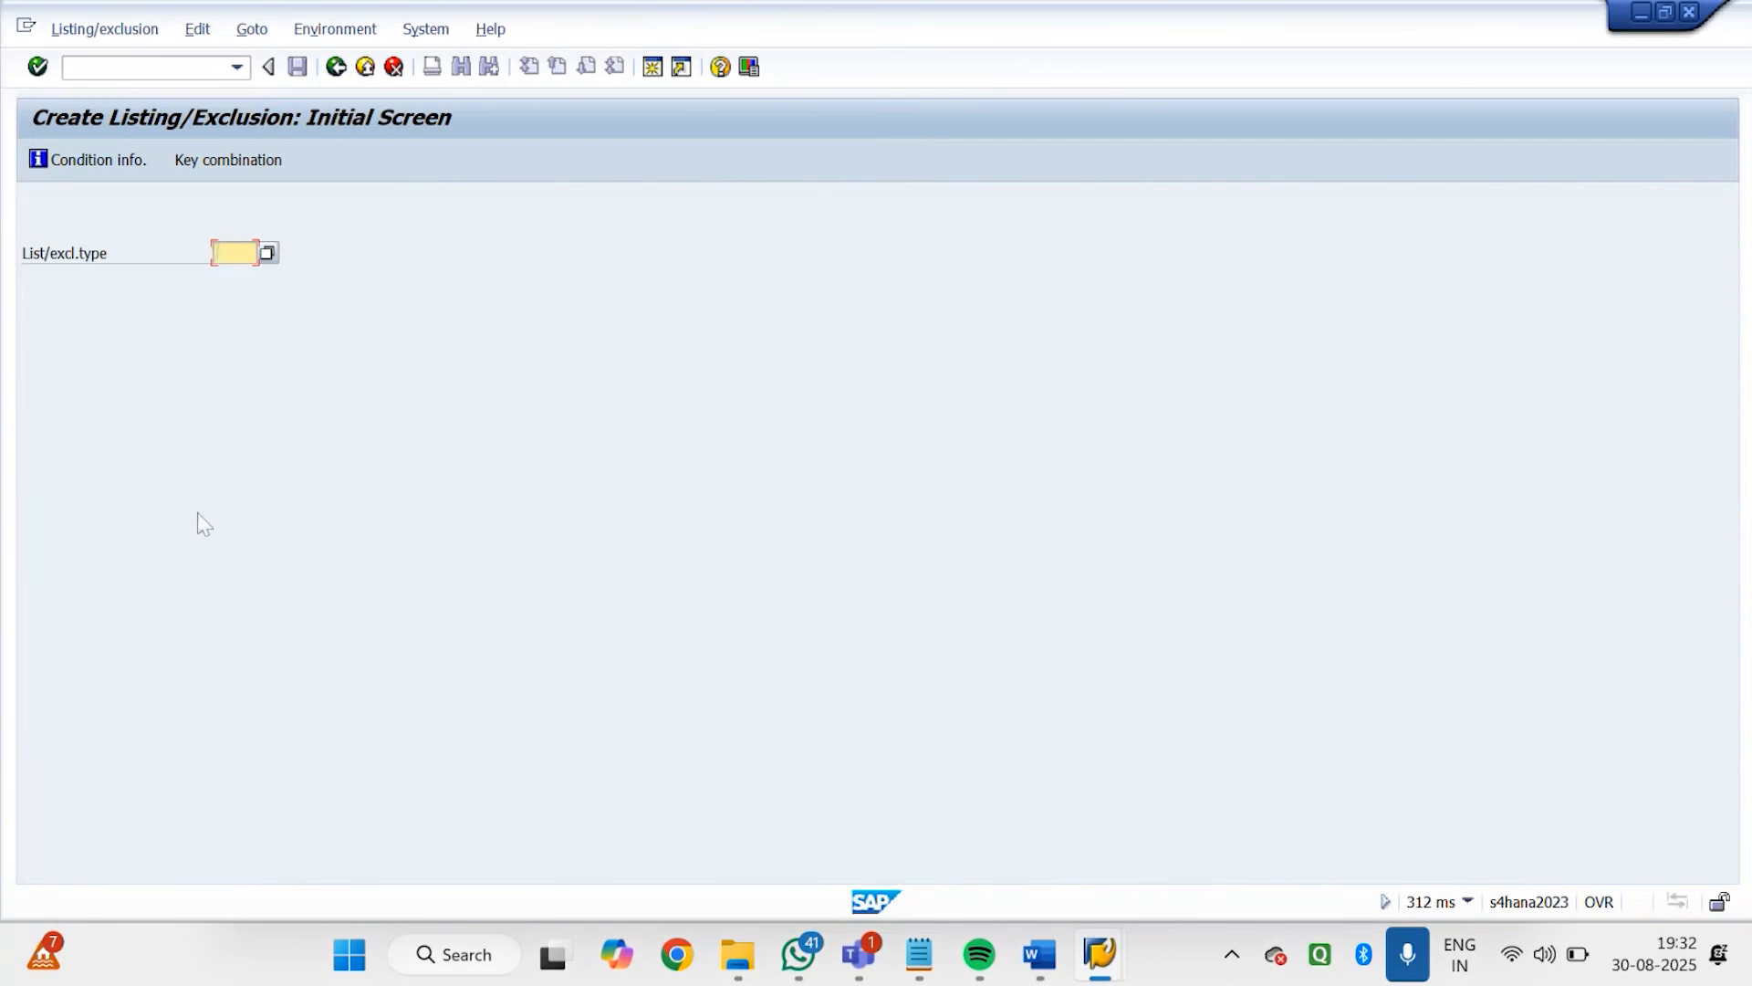
{"action": "left_click", "coordinate": [268, 255]}
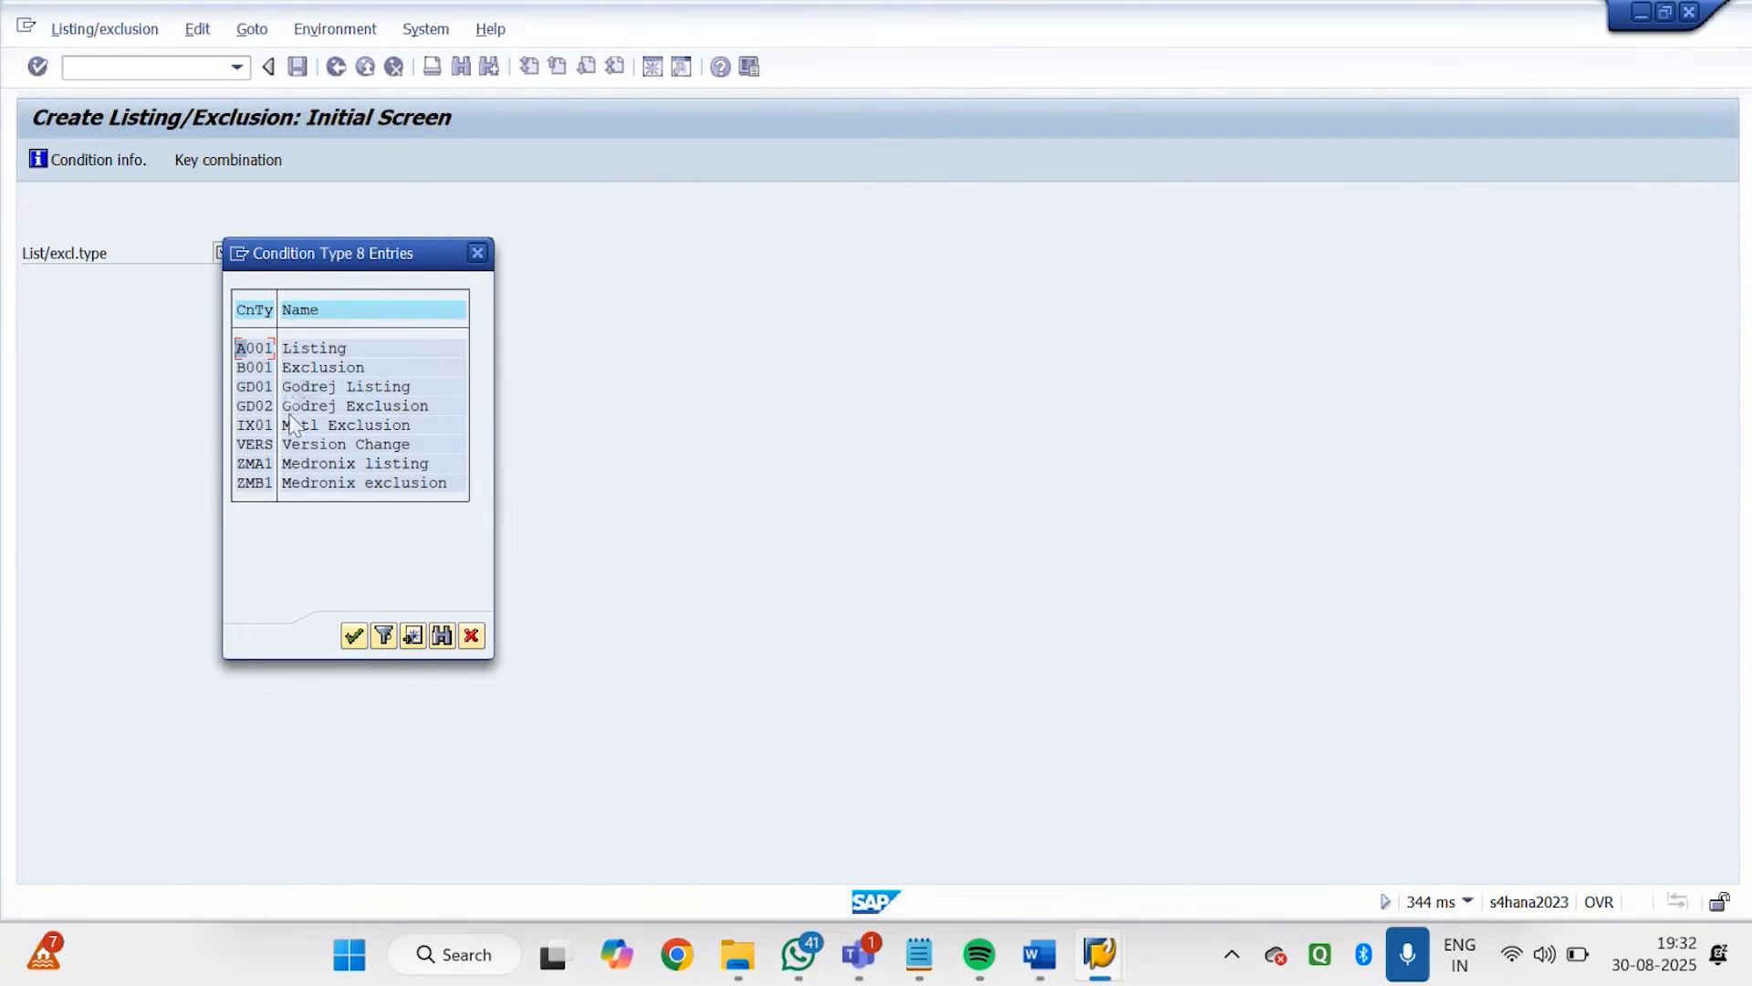
{"action": "double_click", "coordinate": [309, 387]}
{"action": "key", "text": "Return"}
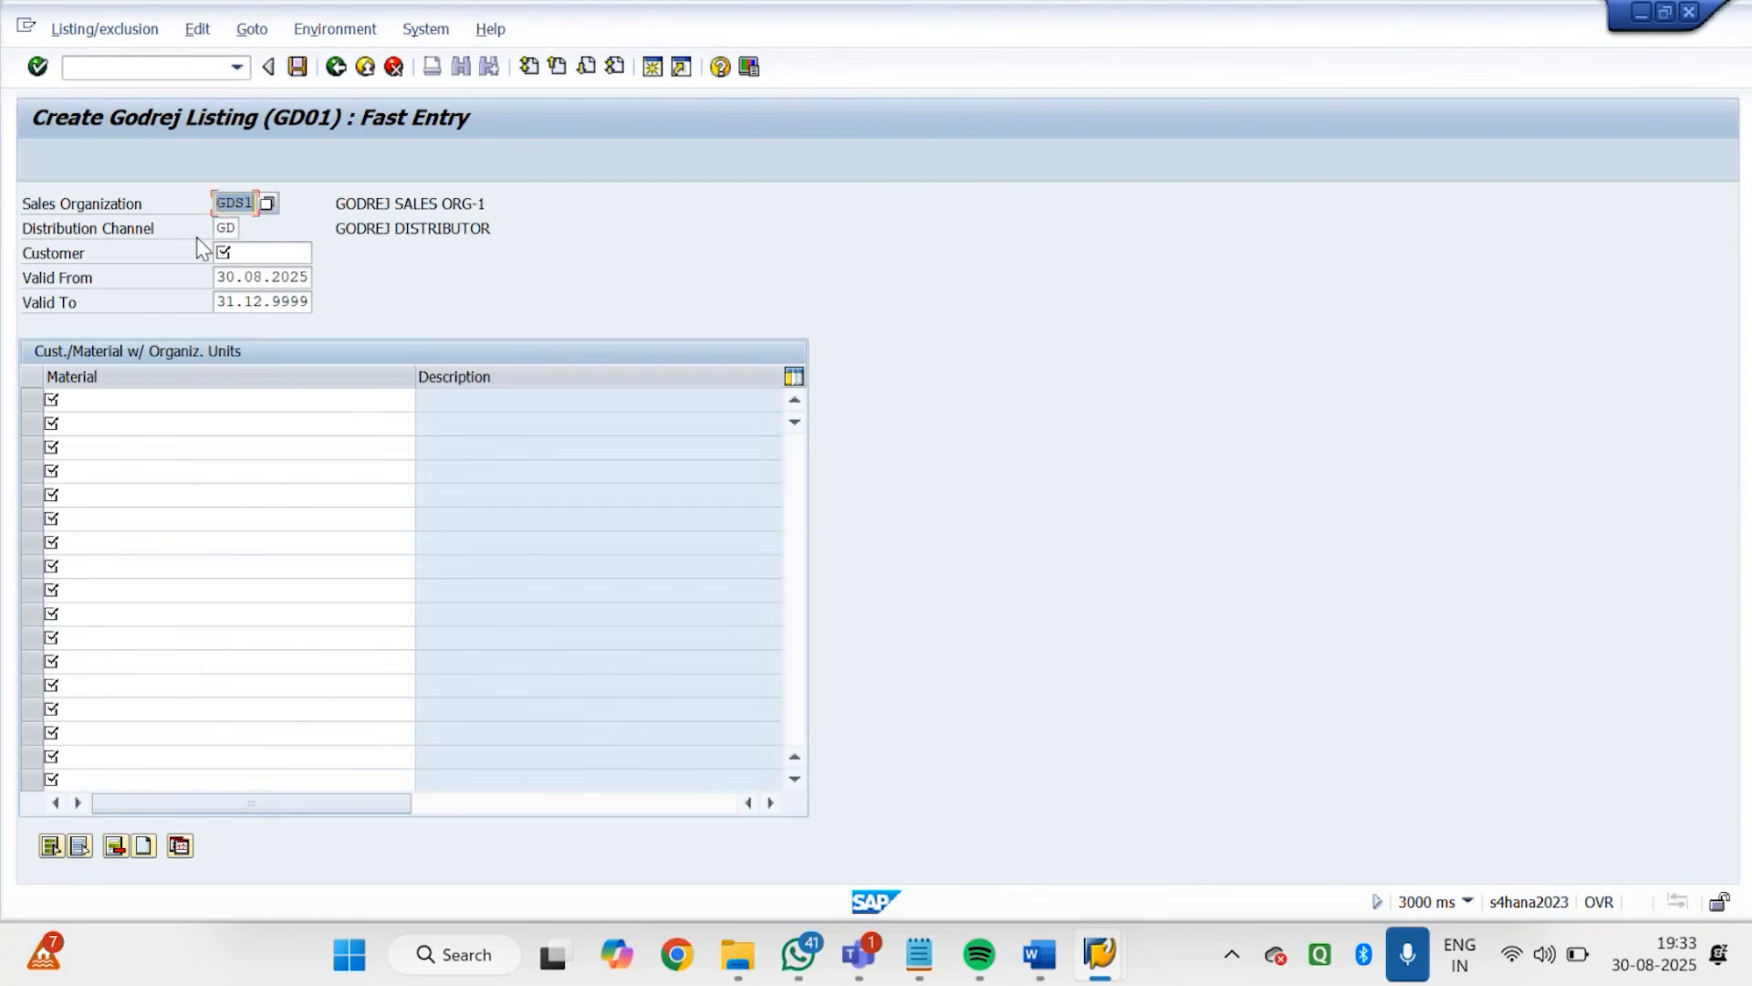
Search customers by company code GDRJ and select GODREJ DISTRIBUTOR-1 in Bangalore as the customer of the listing record
{"action": "left_click", "coordinate": [225, 228]}
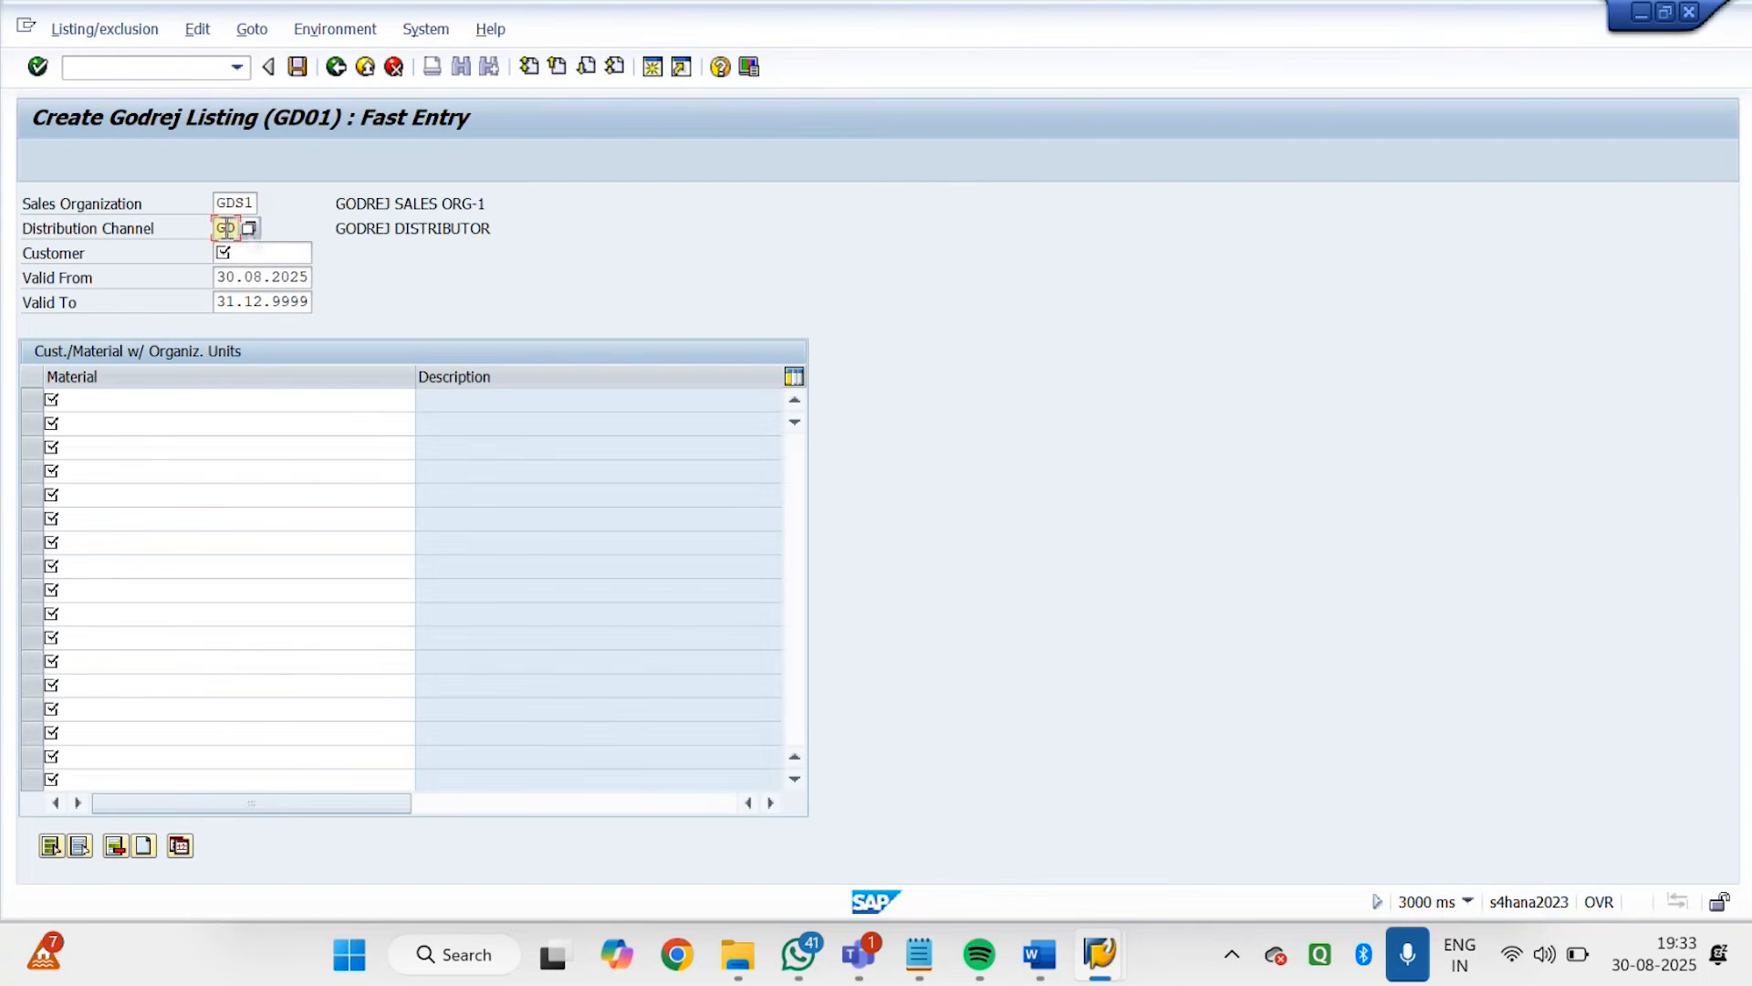
{"action": "left_click", "coordinate": [272, 253]}
{"action": "left_click", "coordinate": [323, 254]}
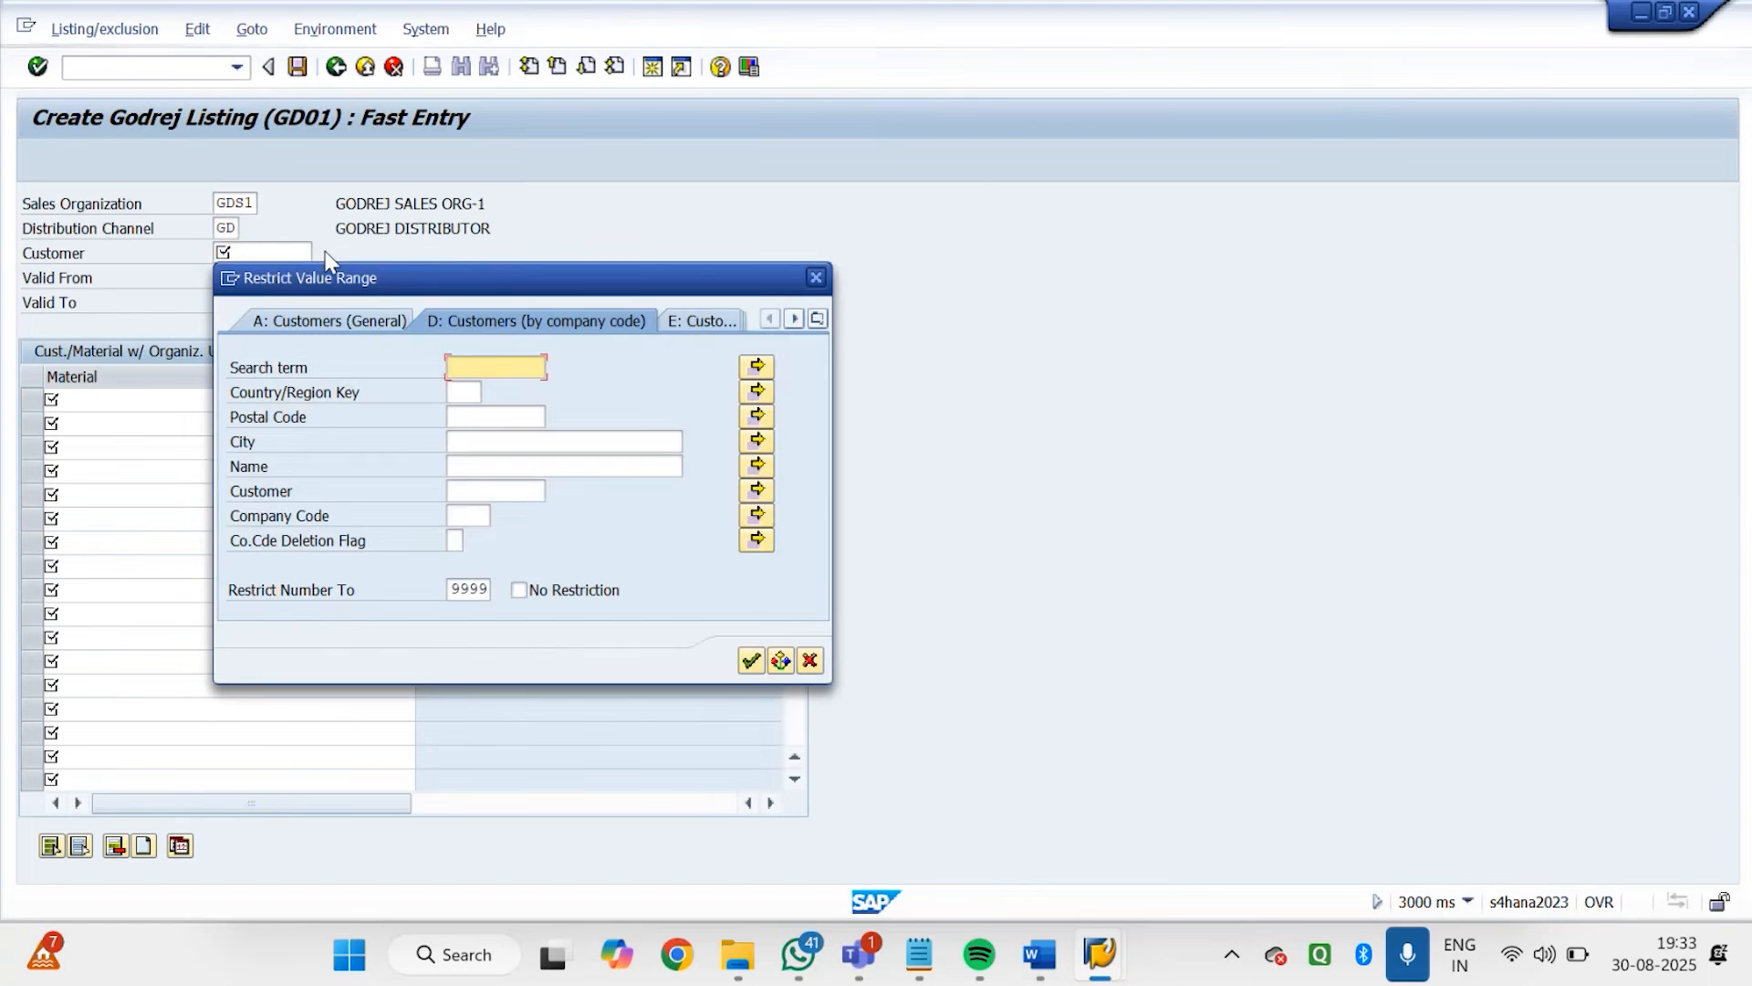
{"action": "left_click", "coordinate": [464, 516]}
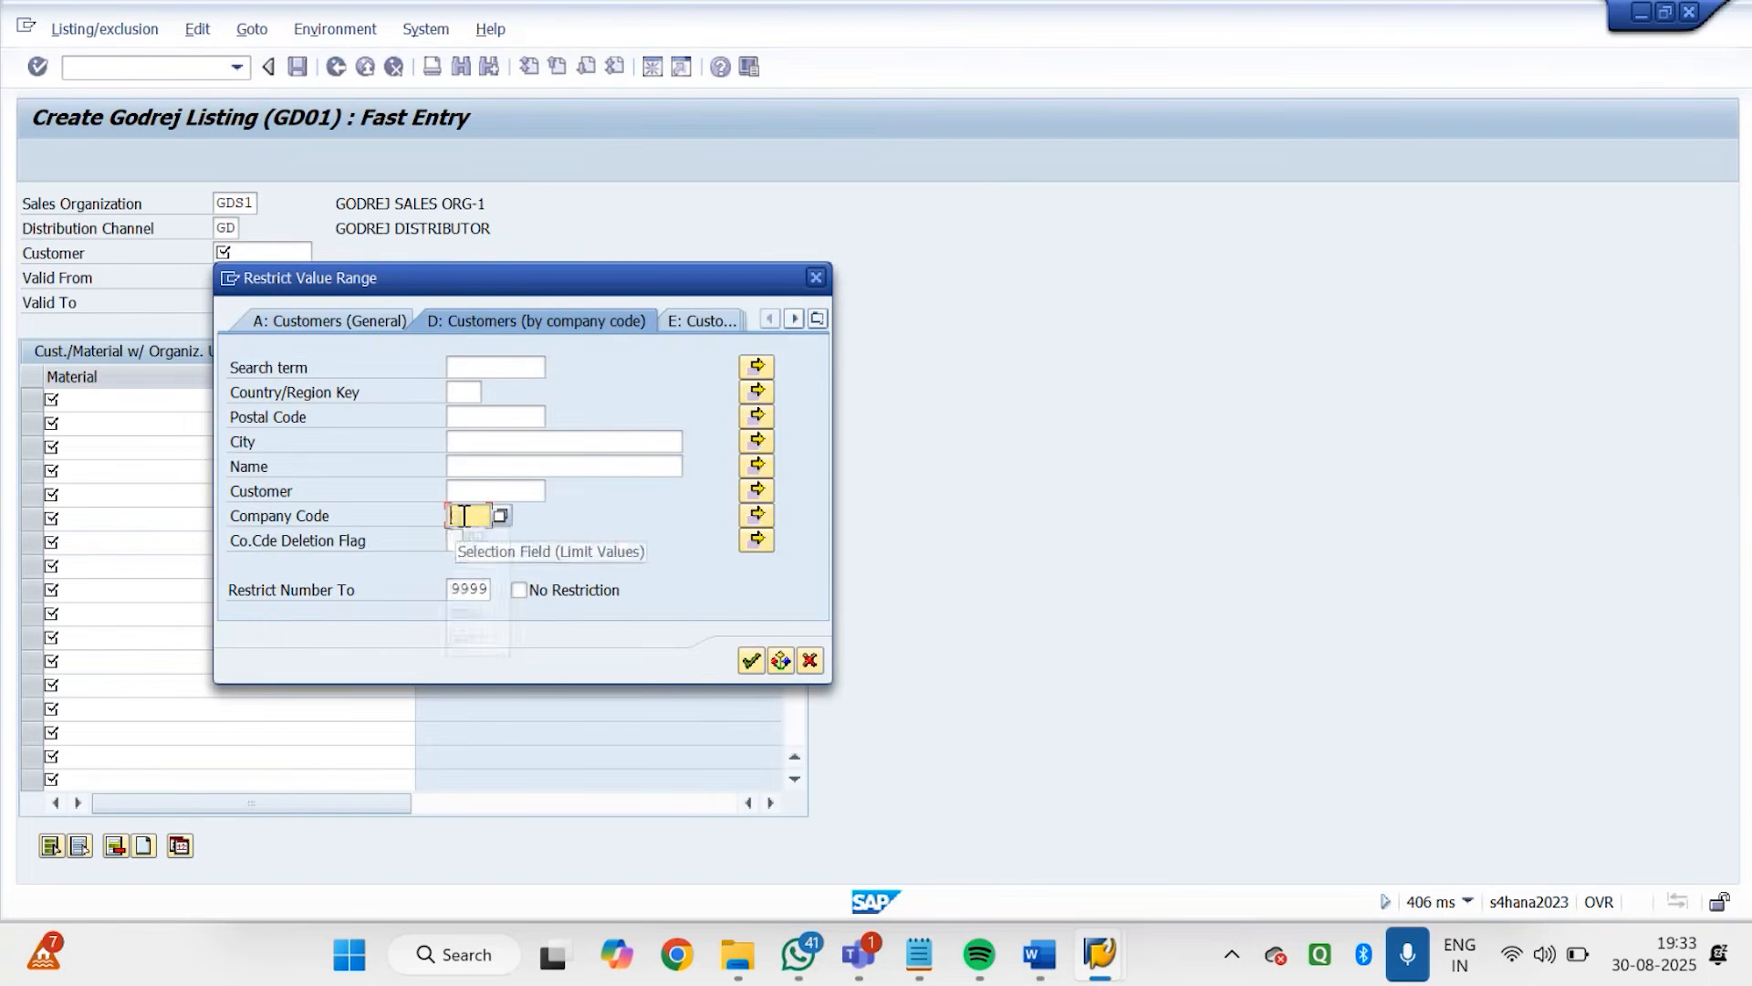
{"action": "type", "text": "GDRJ"}
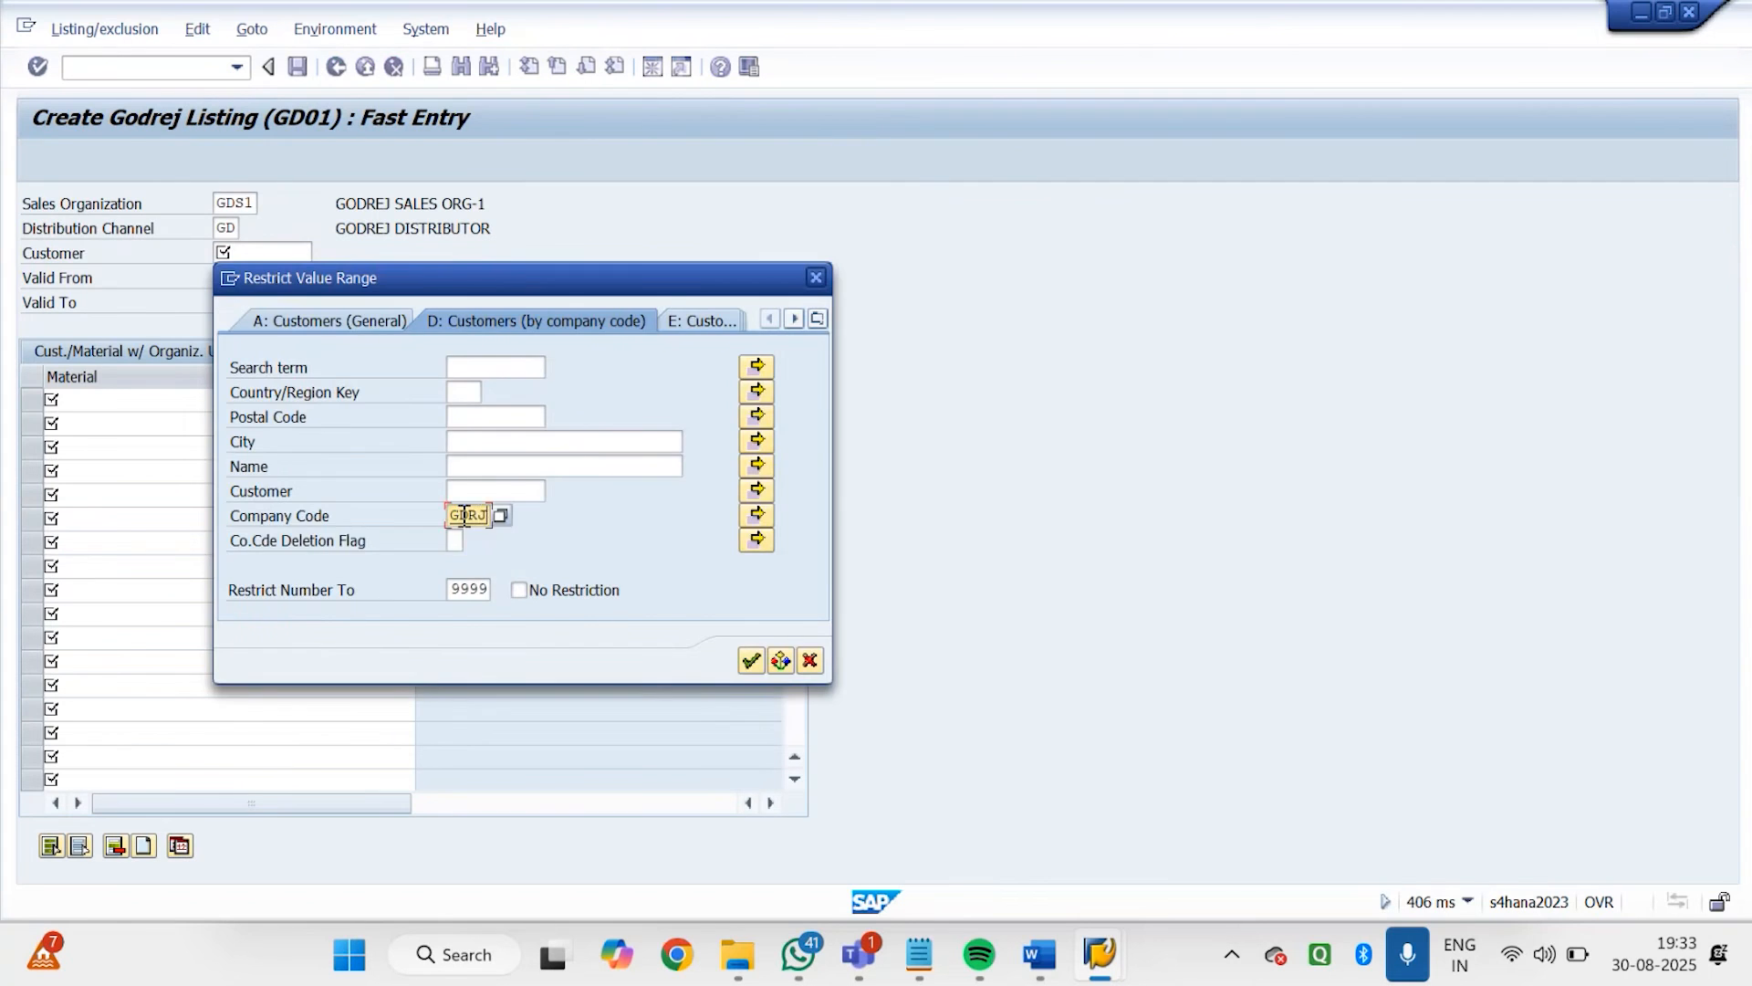
{"action": "key", "text": "Return"}
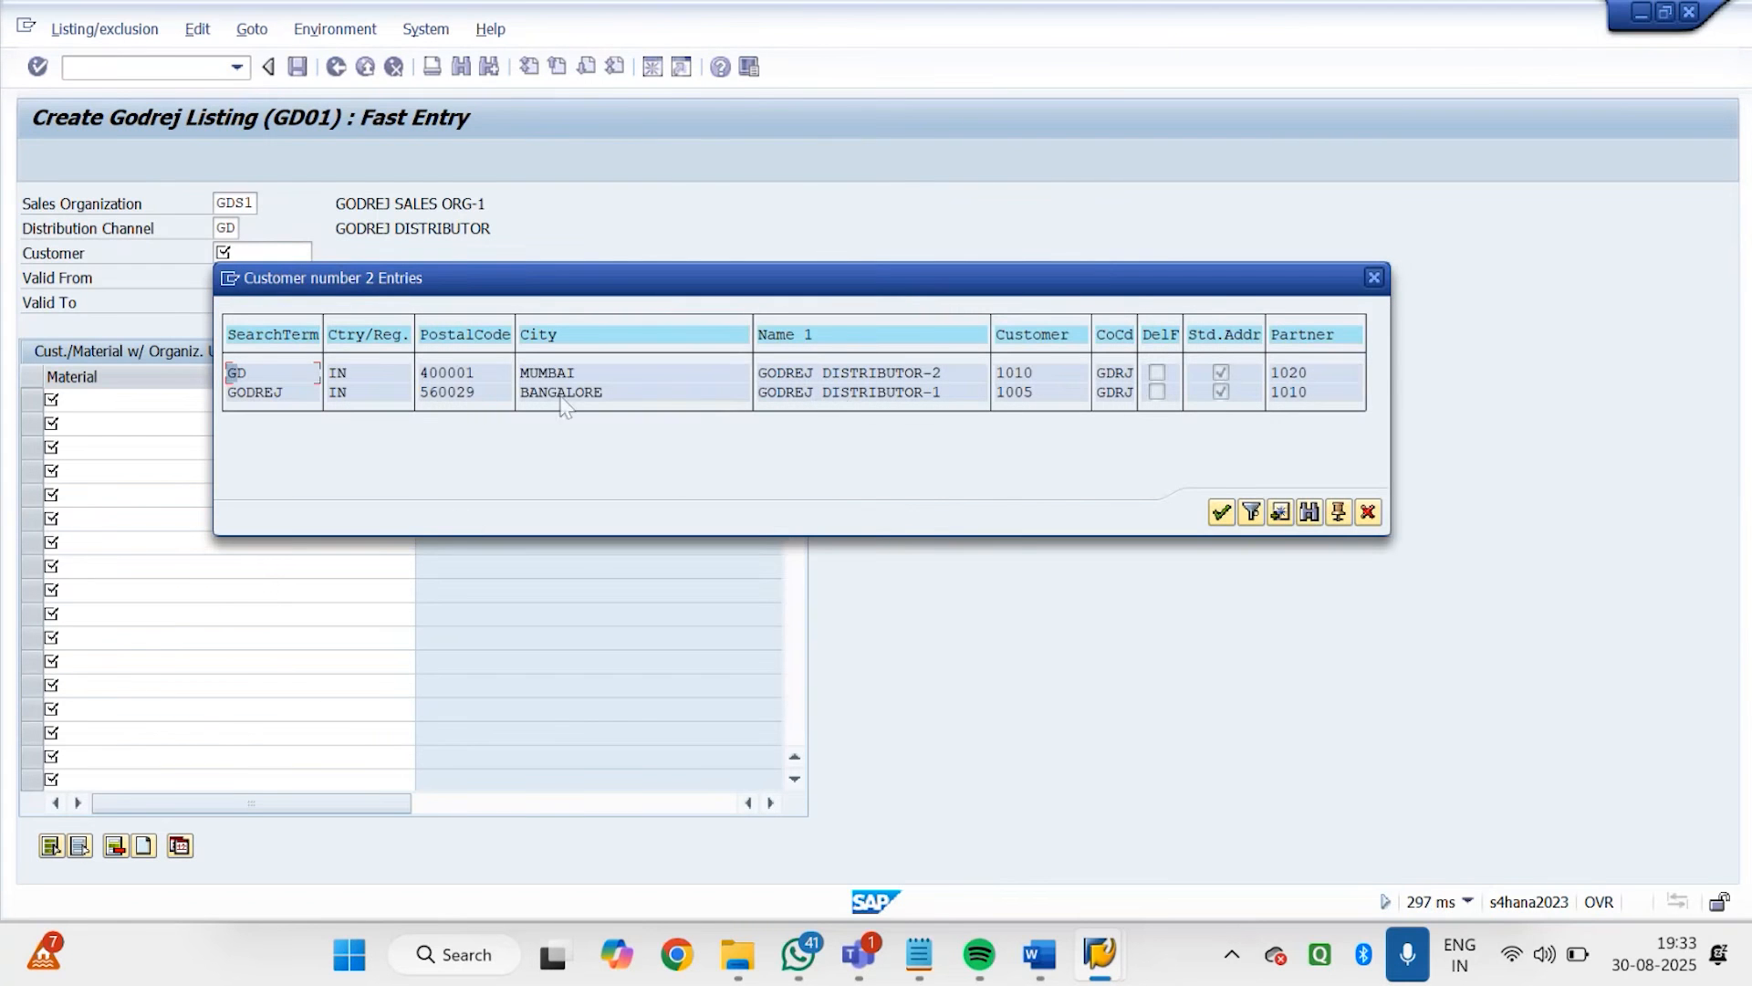
{"action": "left_click", "coordinate": [822, 394]}
{"action": "double_click", "coordinate": [833, 391]}
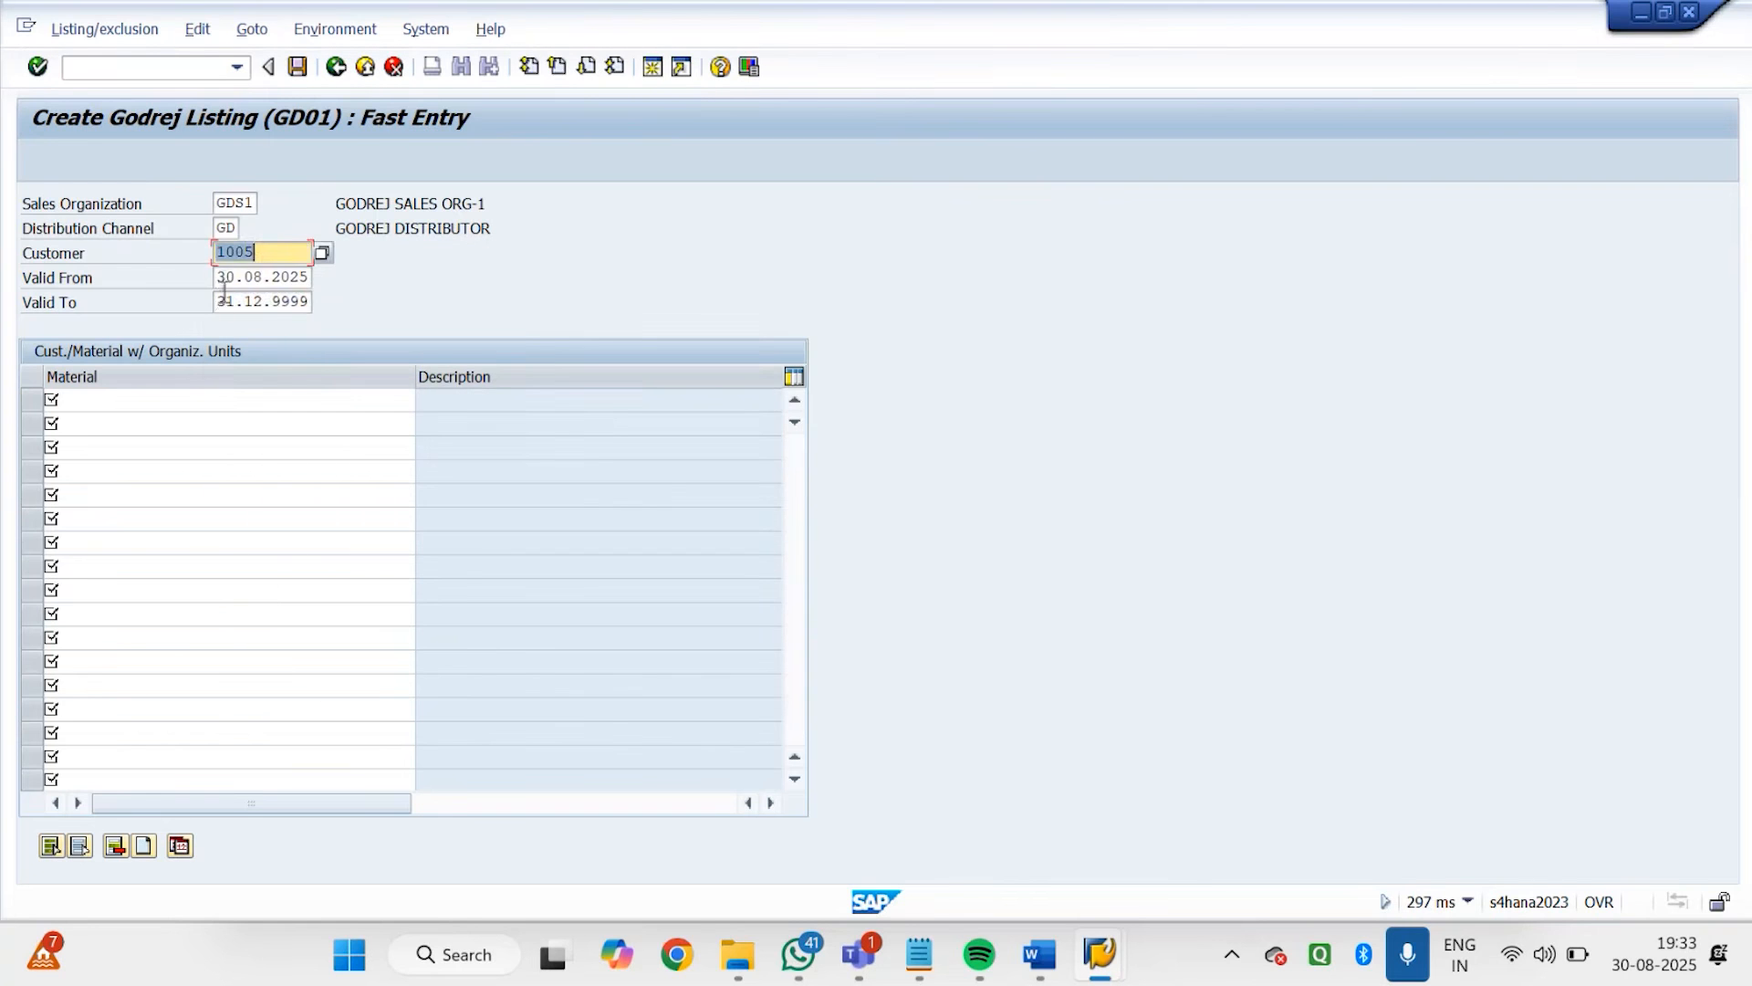
{"action": "key", "text": "Tab"}
{"action": "key", "text": "Tab"}
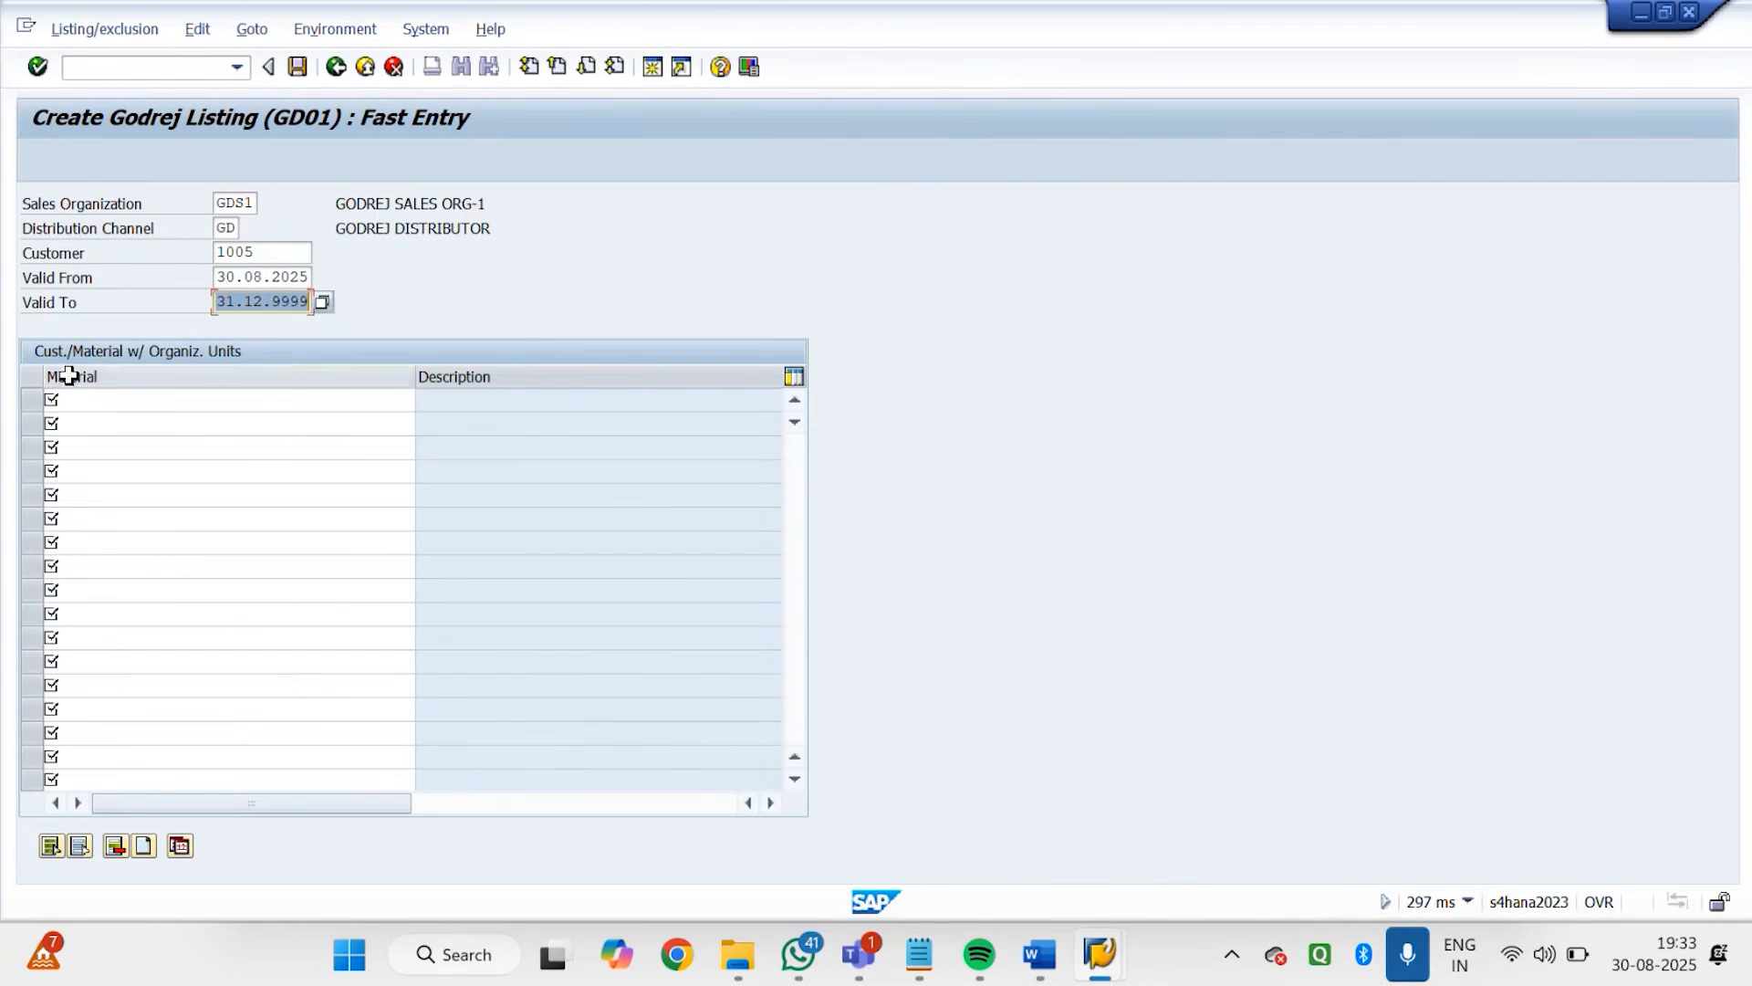
{"action": "left_click", "coordinate": [87, 405]}
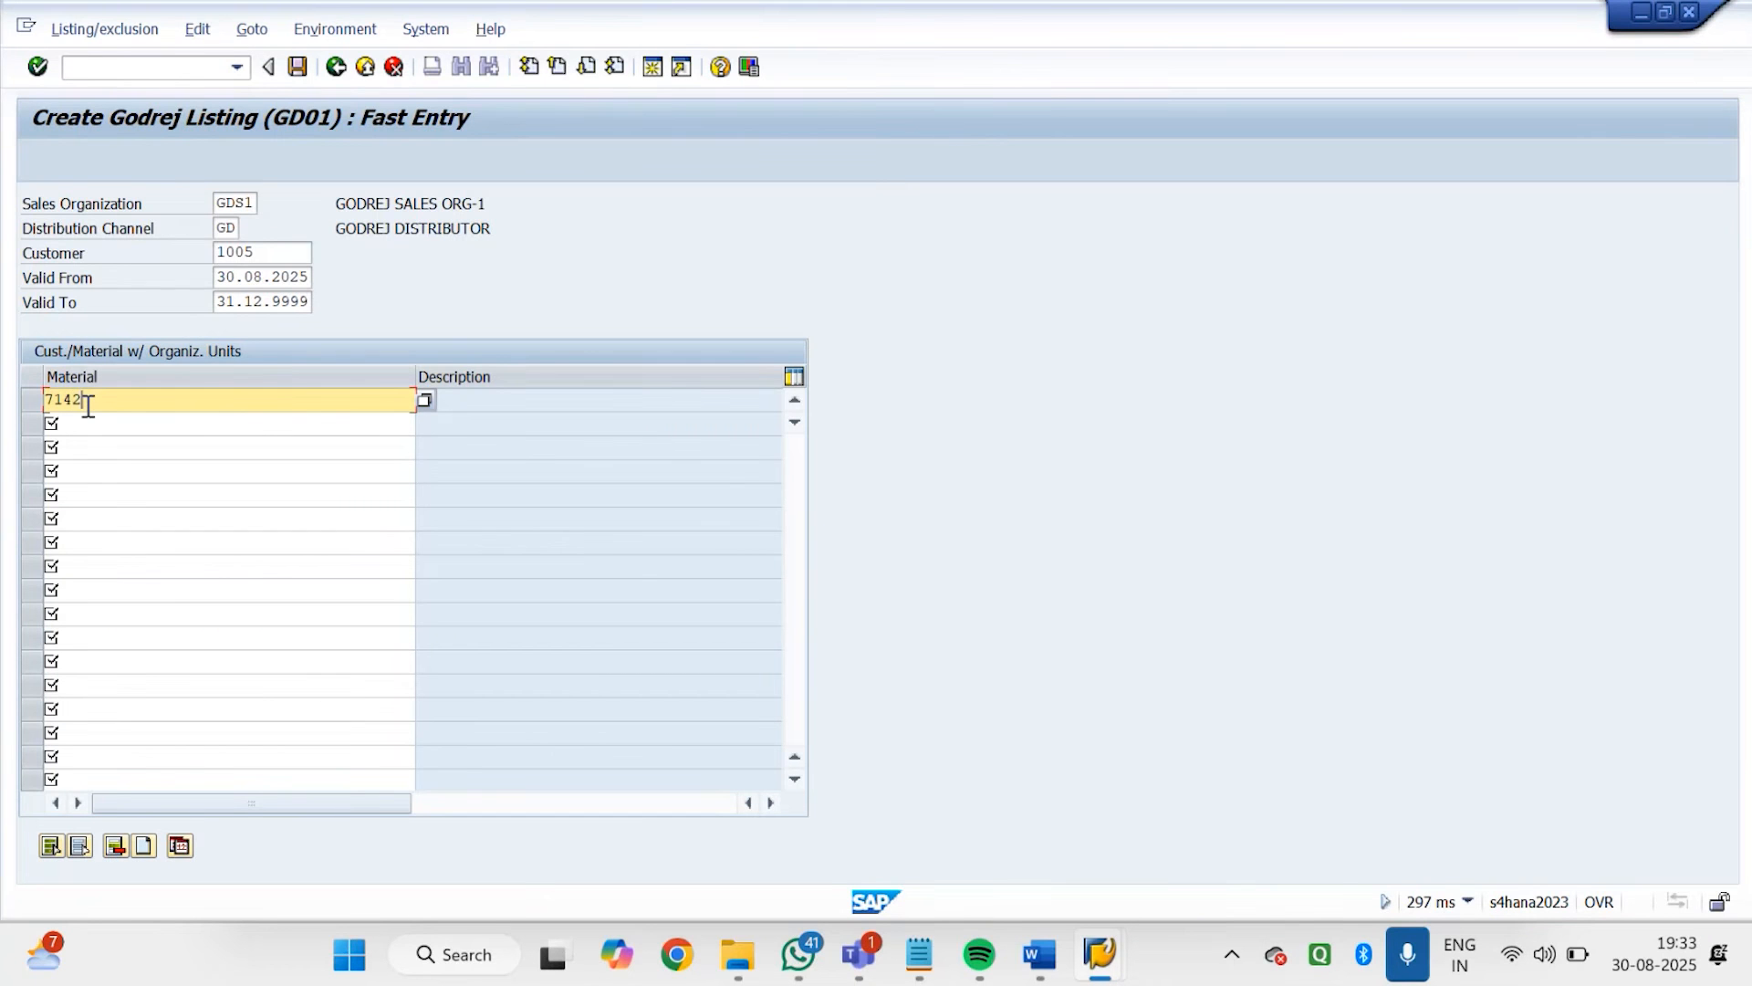
{"action": "key", "text": "BackSpace"}
{"action": "key", "text": "BackSpace"}
{"action": "key", "text": "BackSpace"}
{"action": "key", "text": "BackSpace"}
Try to look up the listing's material using the Material by Supply Area search help with plant GDP1
{"action": "left_click", "coordinate": [425, 401]}
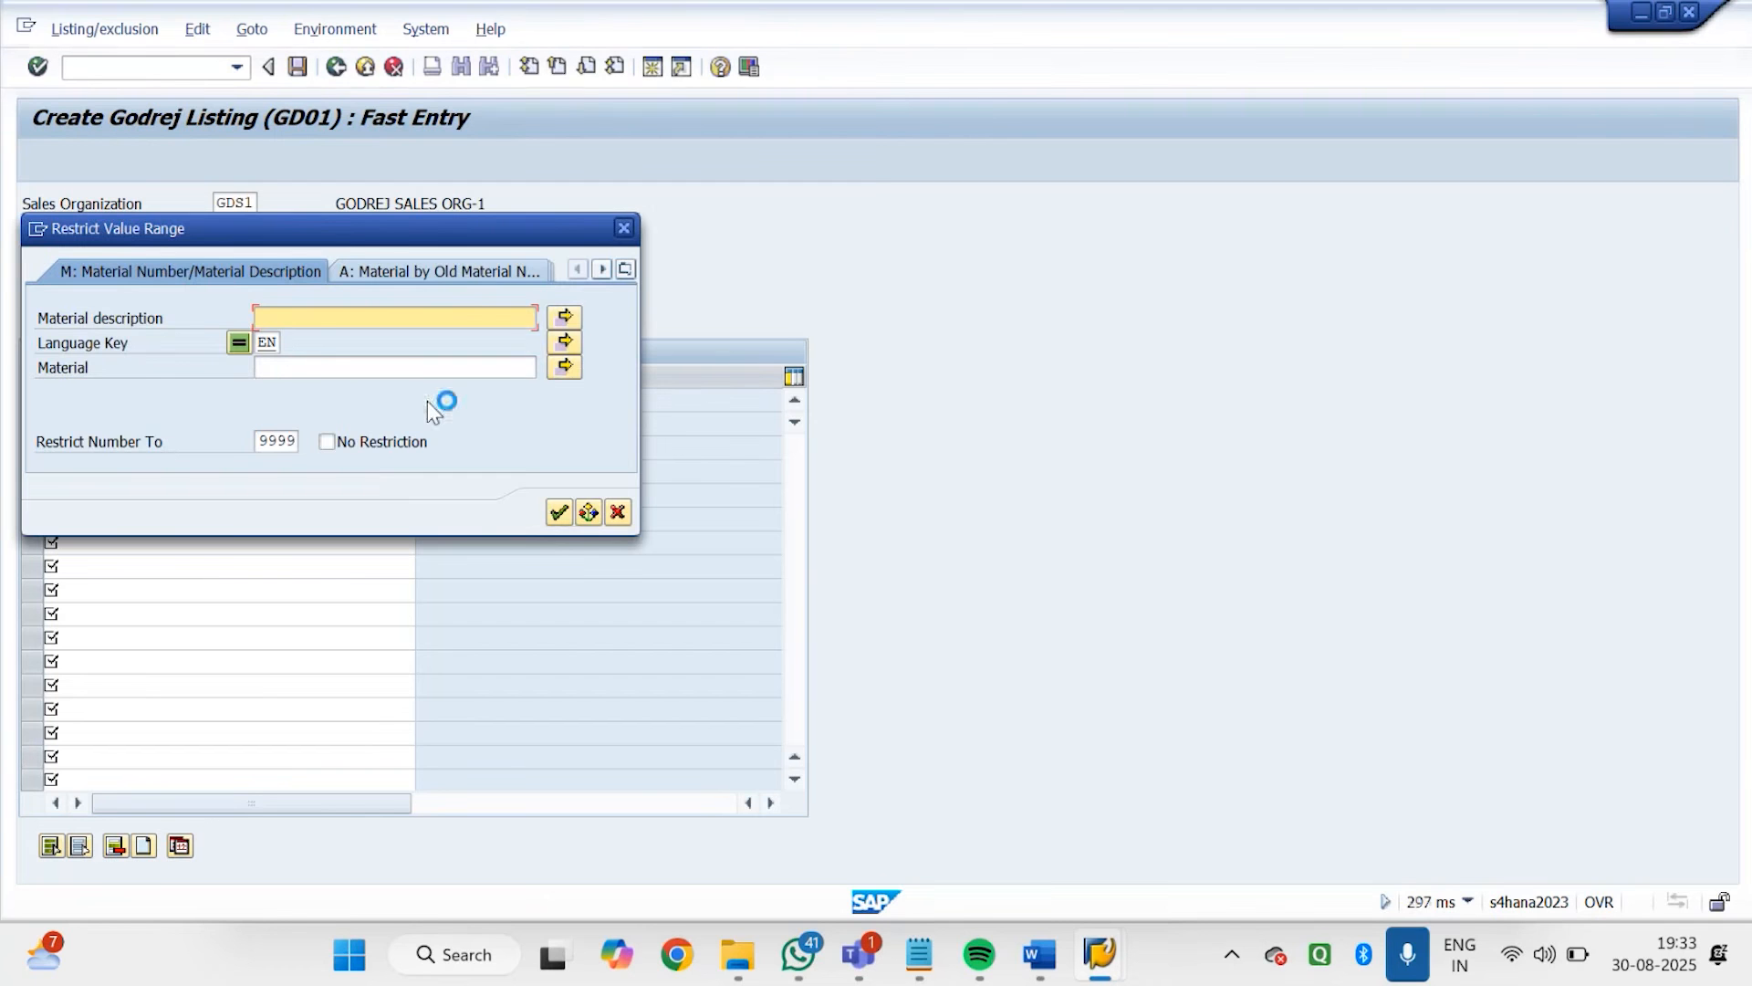
{"action": "left_click", "coordinate": [626, 268]}
{"action": "left_click", "coordinate": [642, 259]}
{"action": "left_click", "coordinate": [626, 269]}
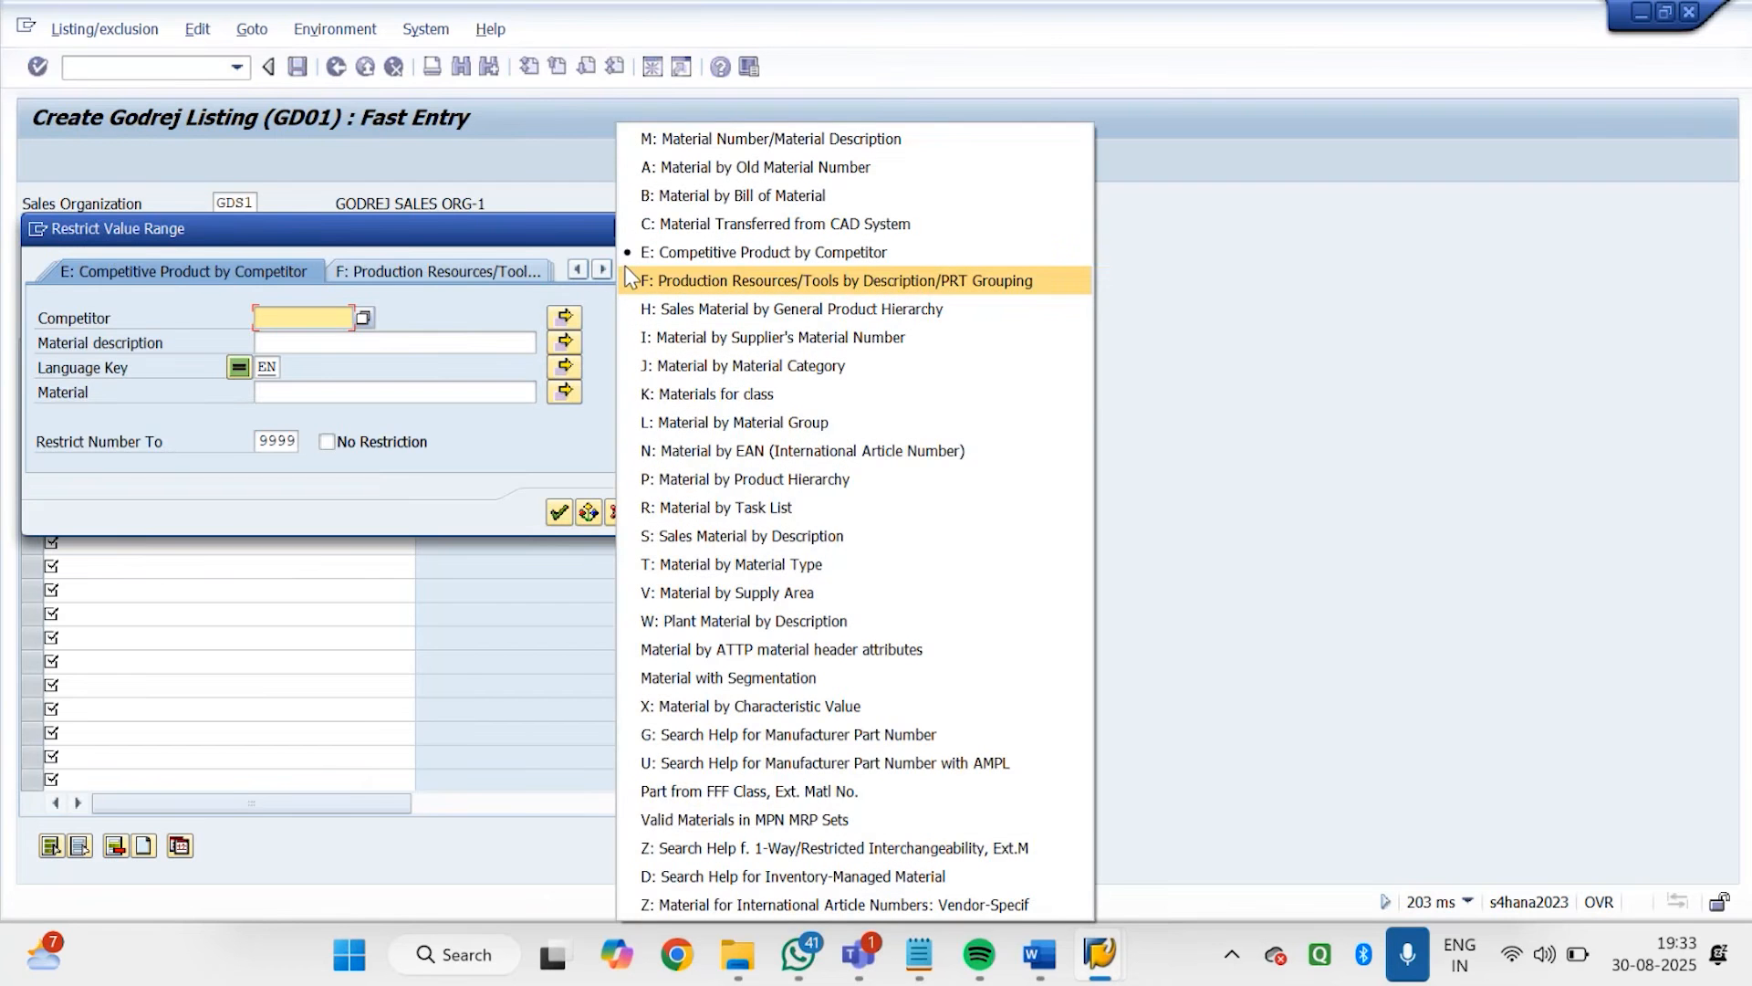
{"action": "left_click", "coordinate": [630, 279]}
{"action": "left_click", "coordinate": [809, 591]}
{"action": "key", "text": "Return"}
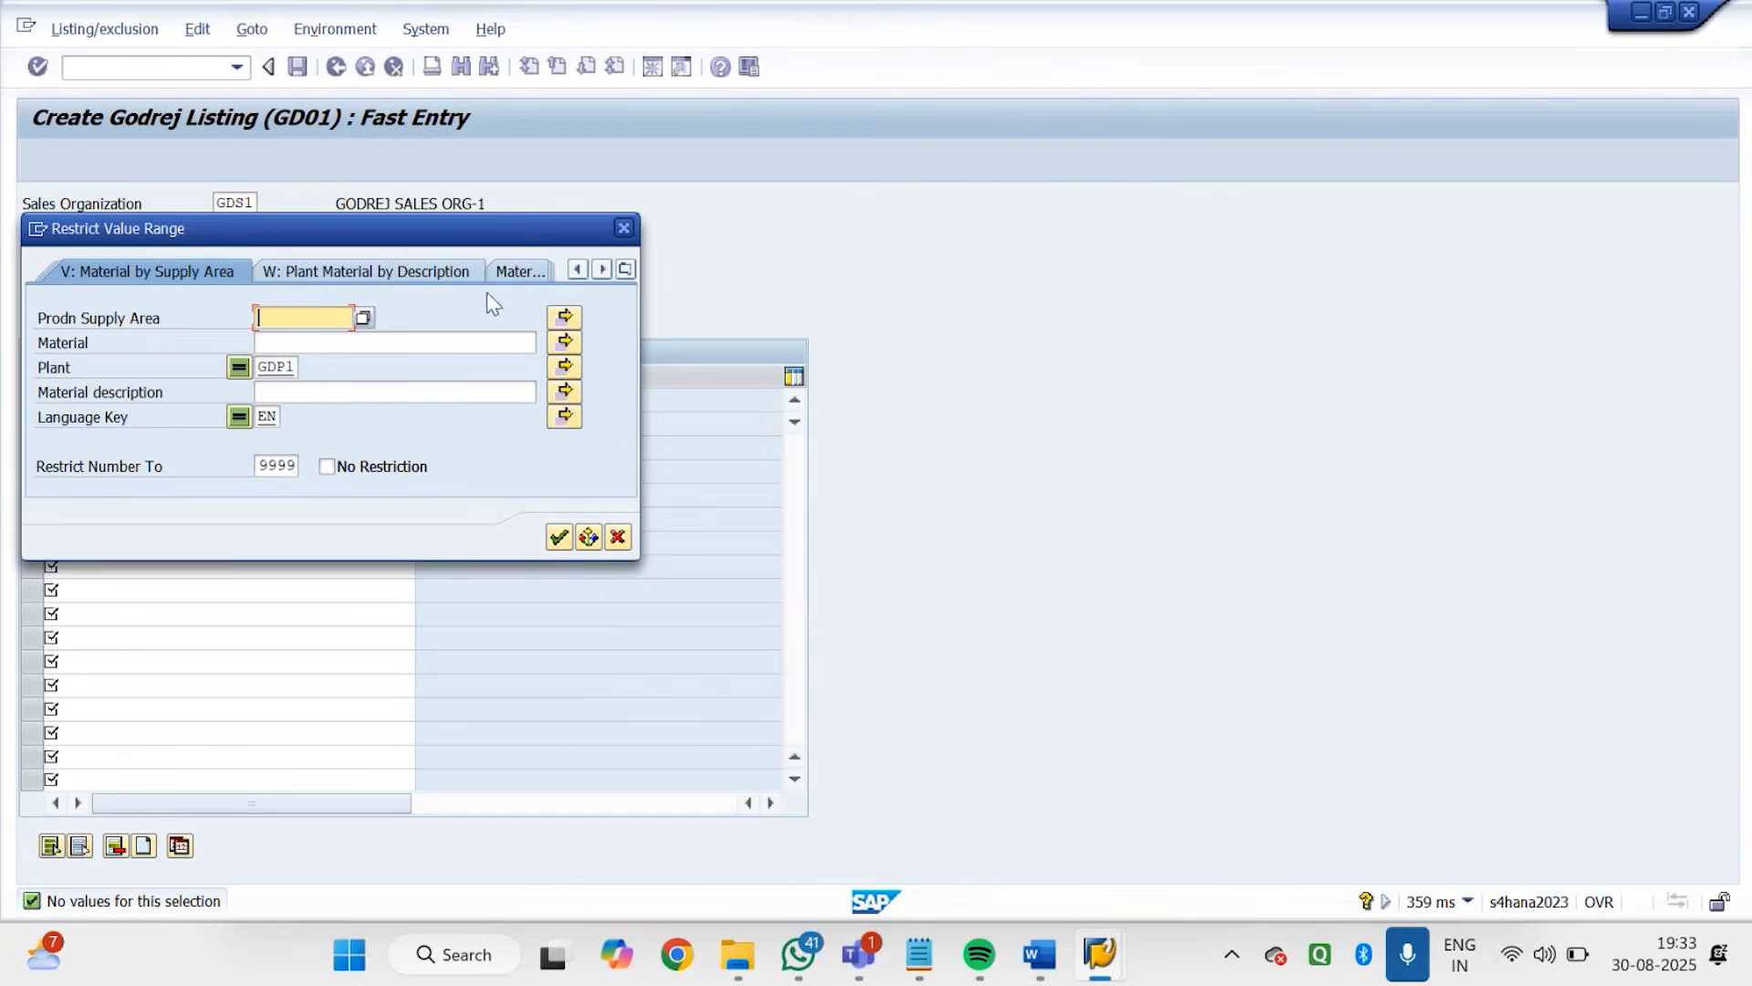
Search sales materials by description for sales organization GDS1 and distribution channel GD, review their material numbers, and close the list
{"action": "left_click", "coordinate": [625, 269]}
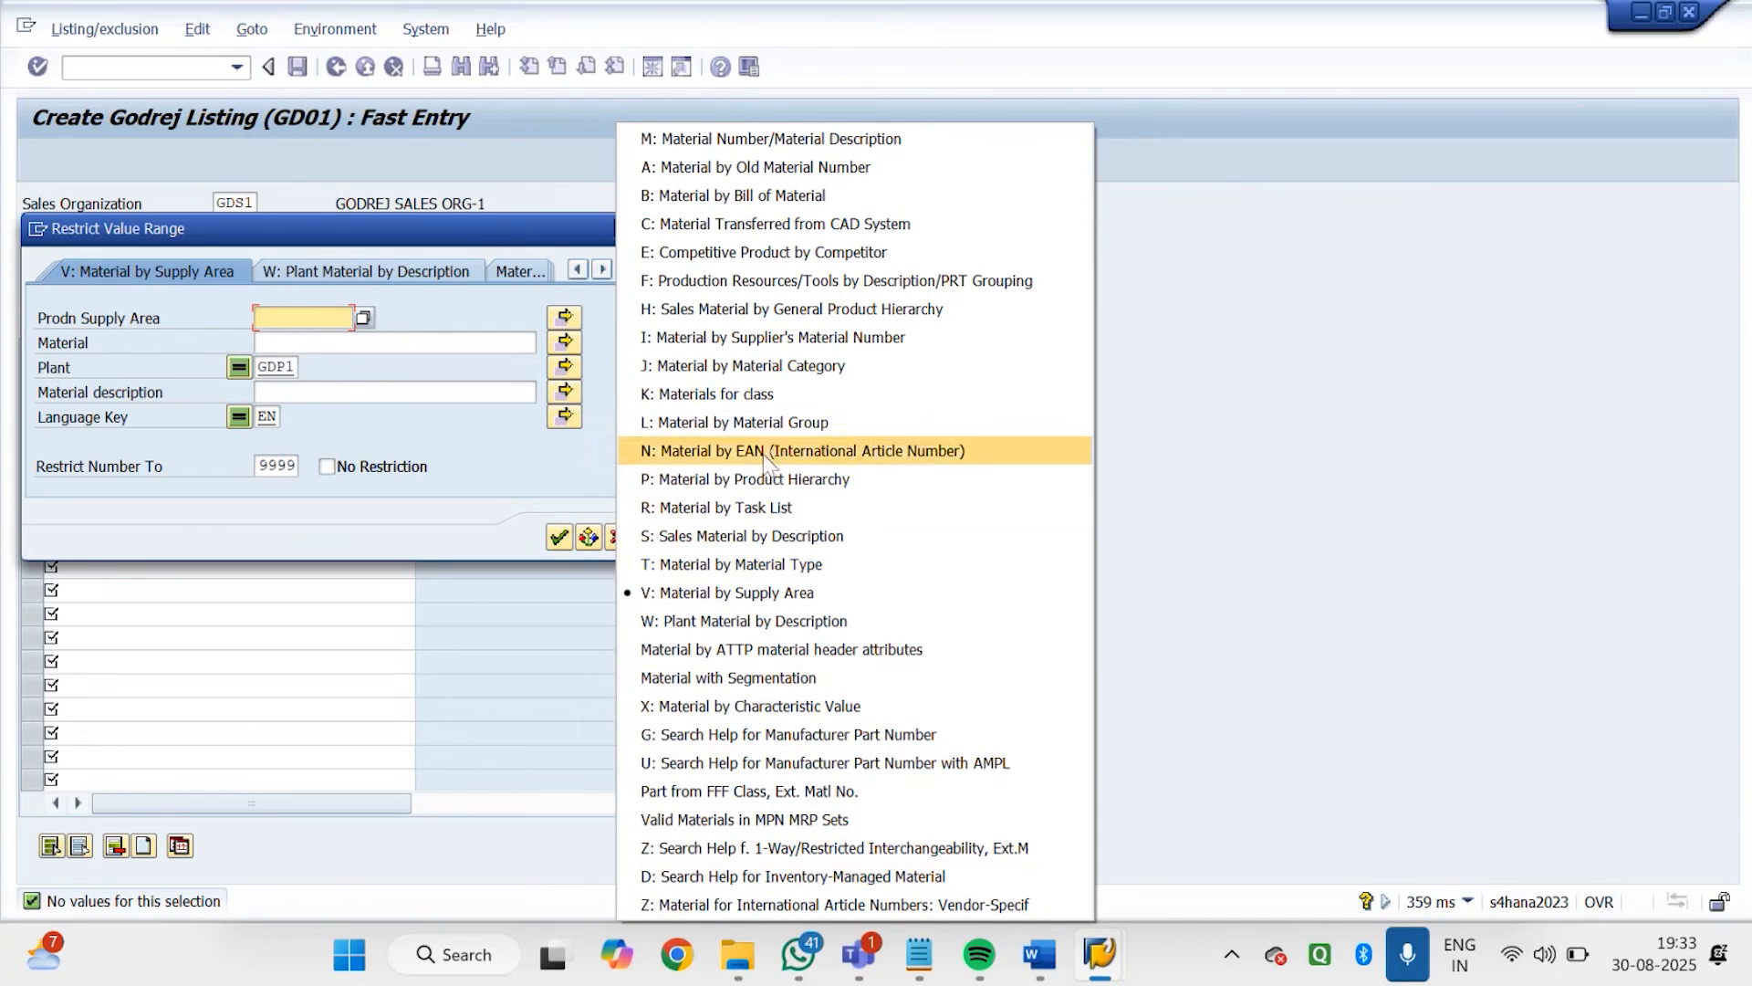
{"action": "left_click", "coordinate": [808, 529]}
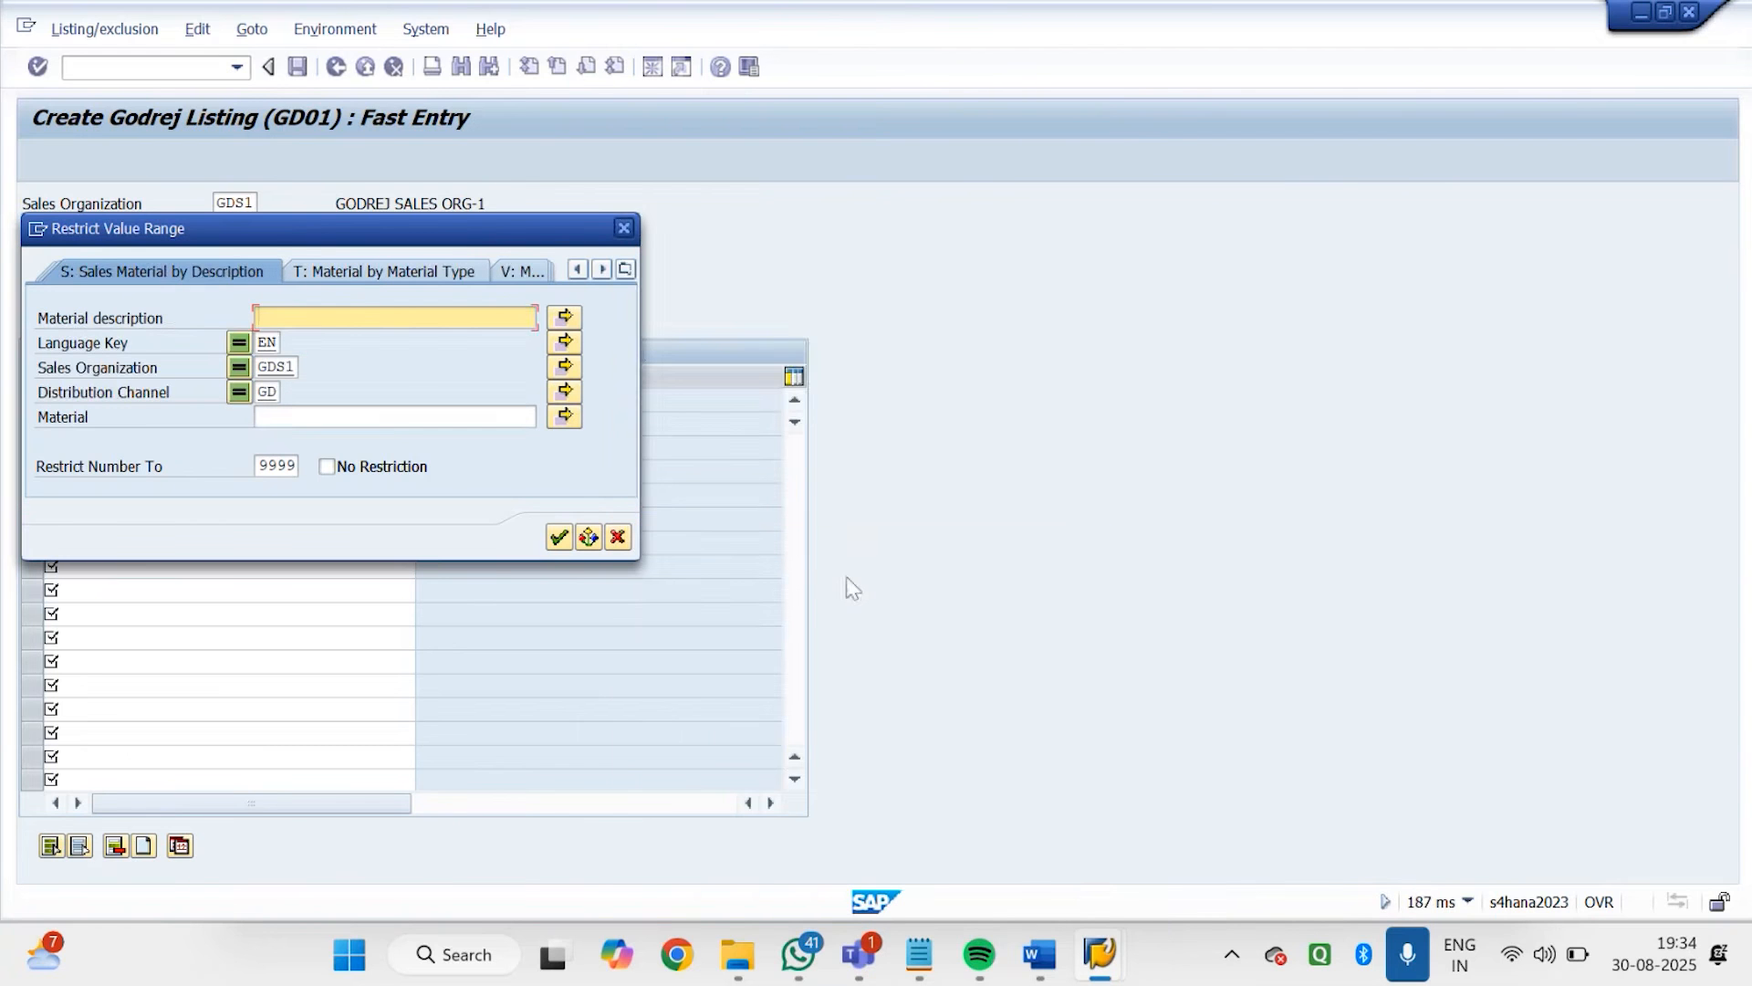
{"action": "key", "text": "Return"}
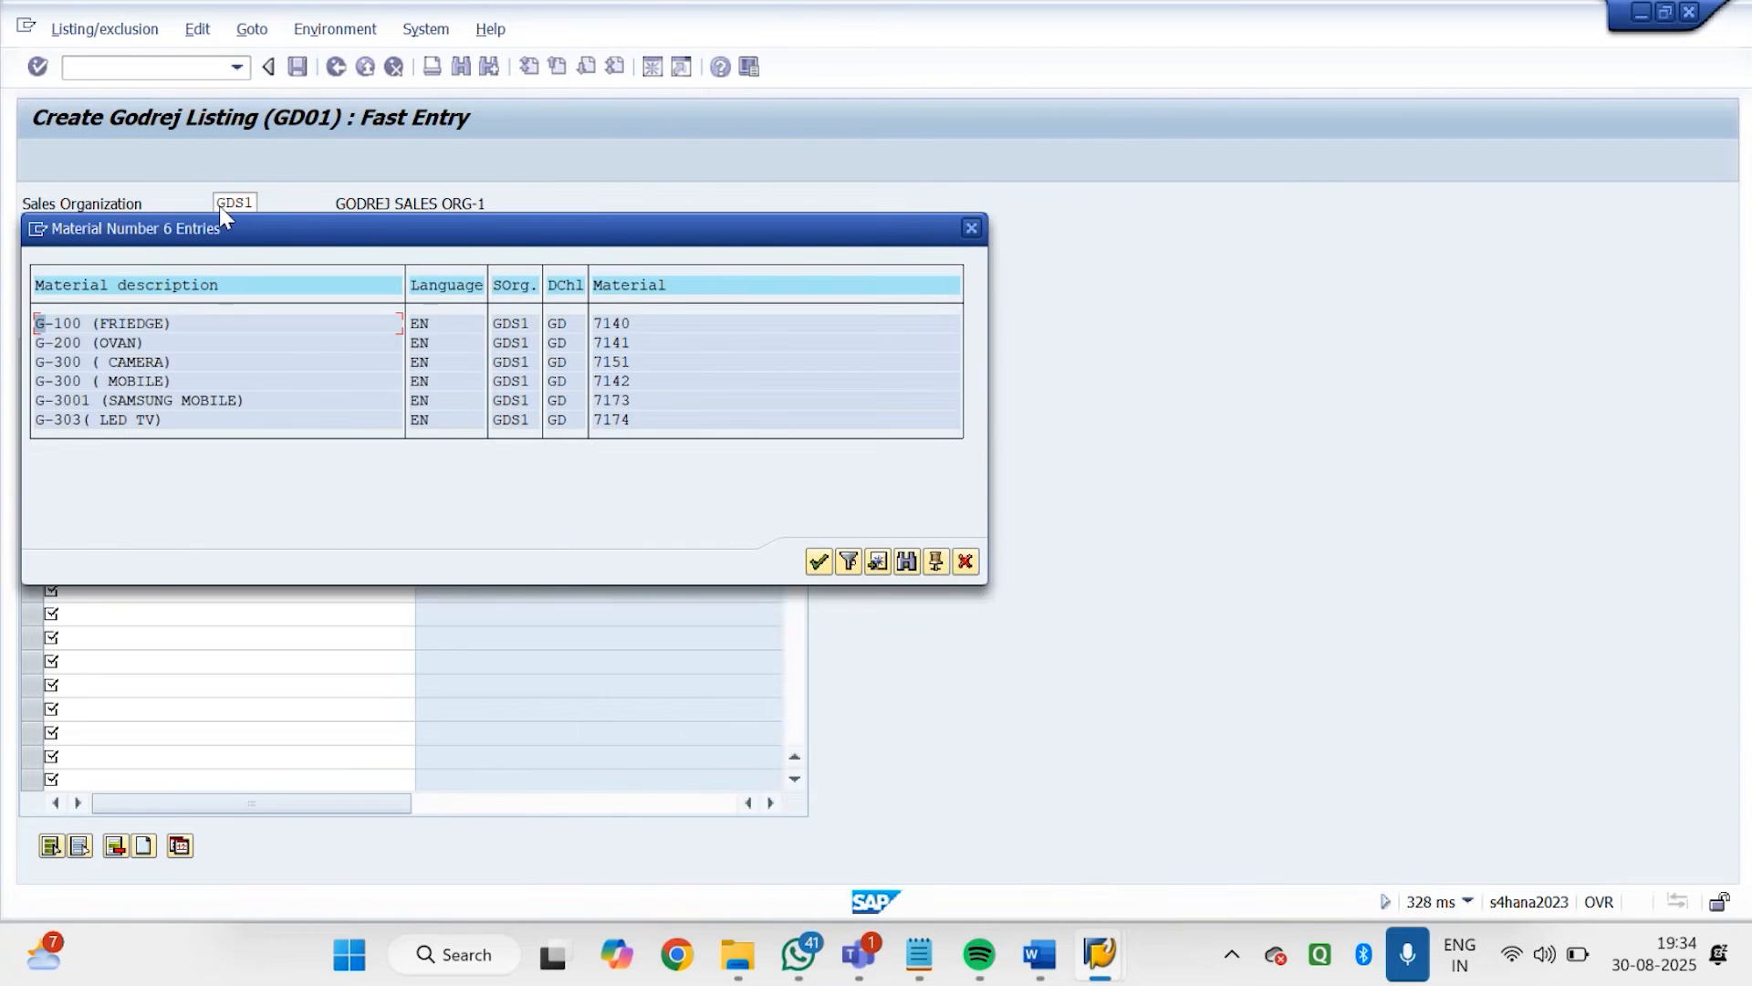
{"action": "left_click_drag", "start_coordinate": [305, 234], "coordinate": [977, 105]}
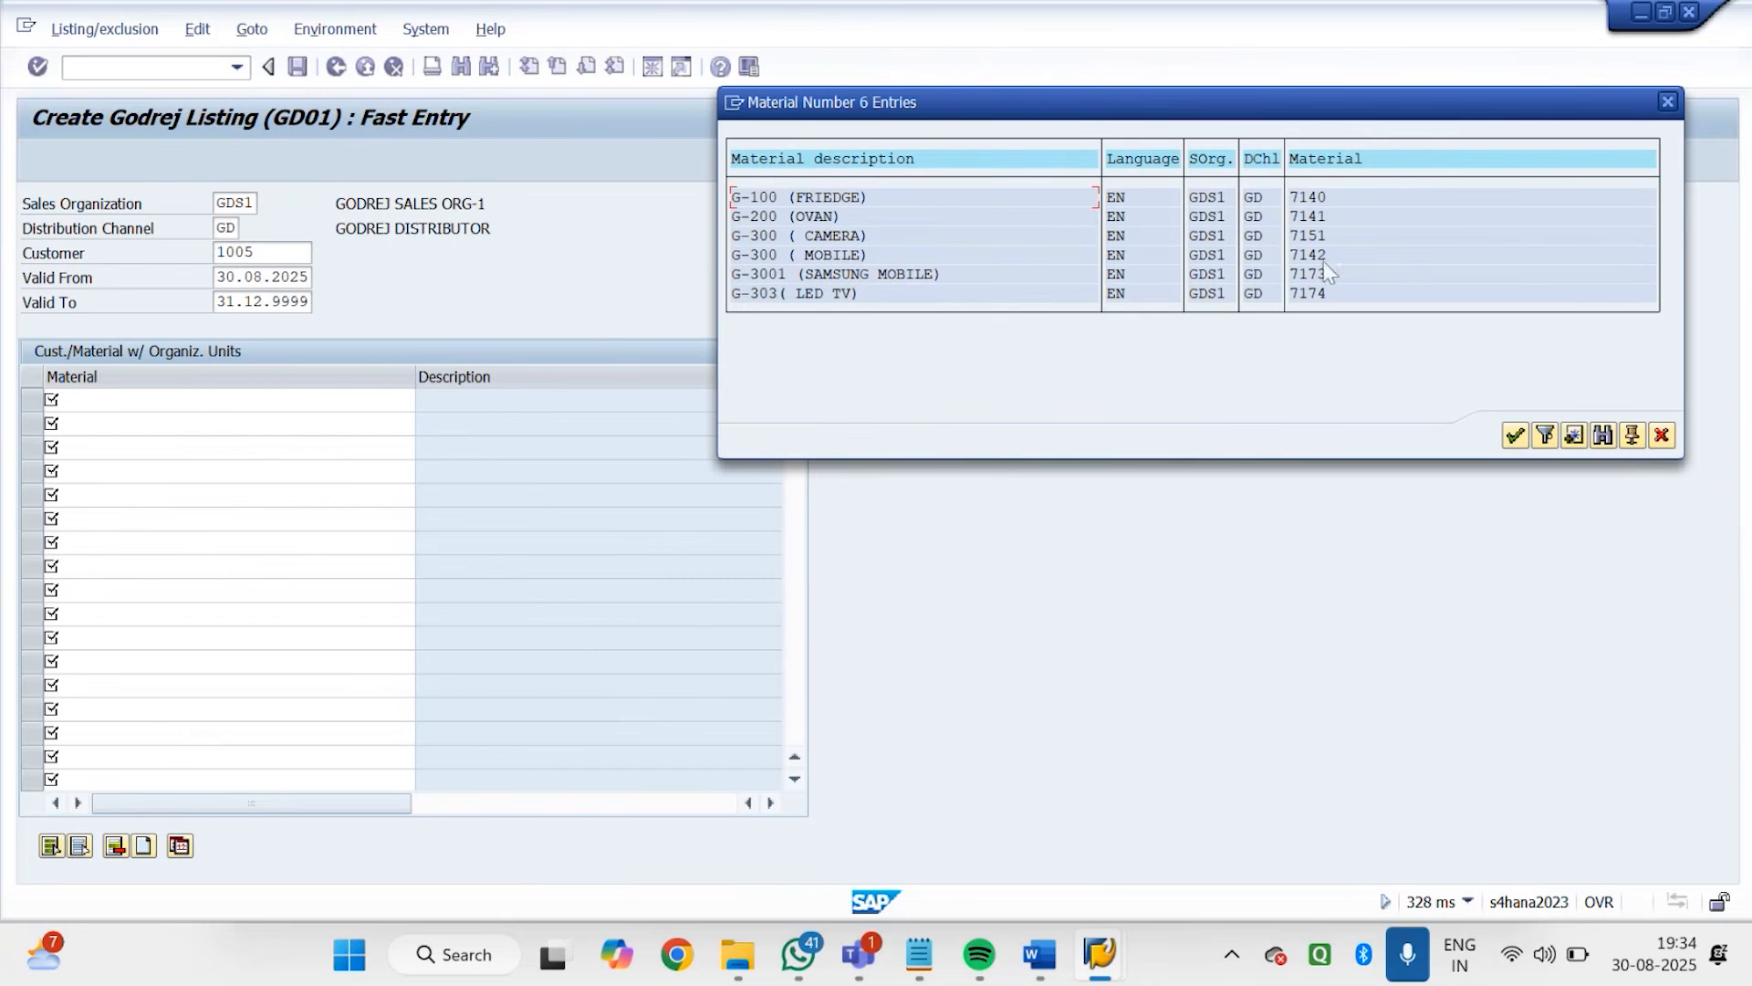
{"action": "left_click", "coordinate": [1668, 101]}
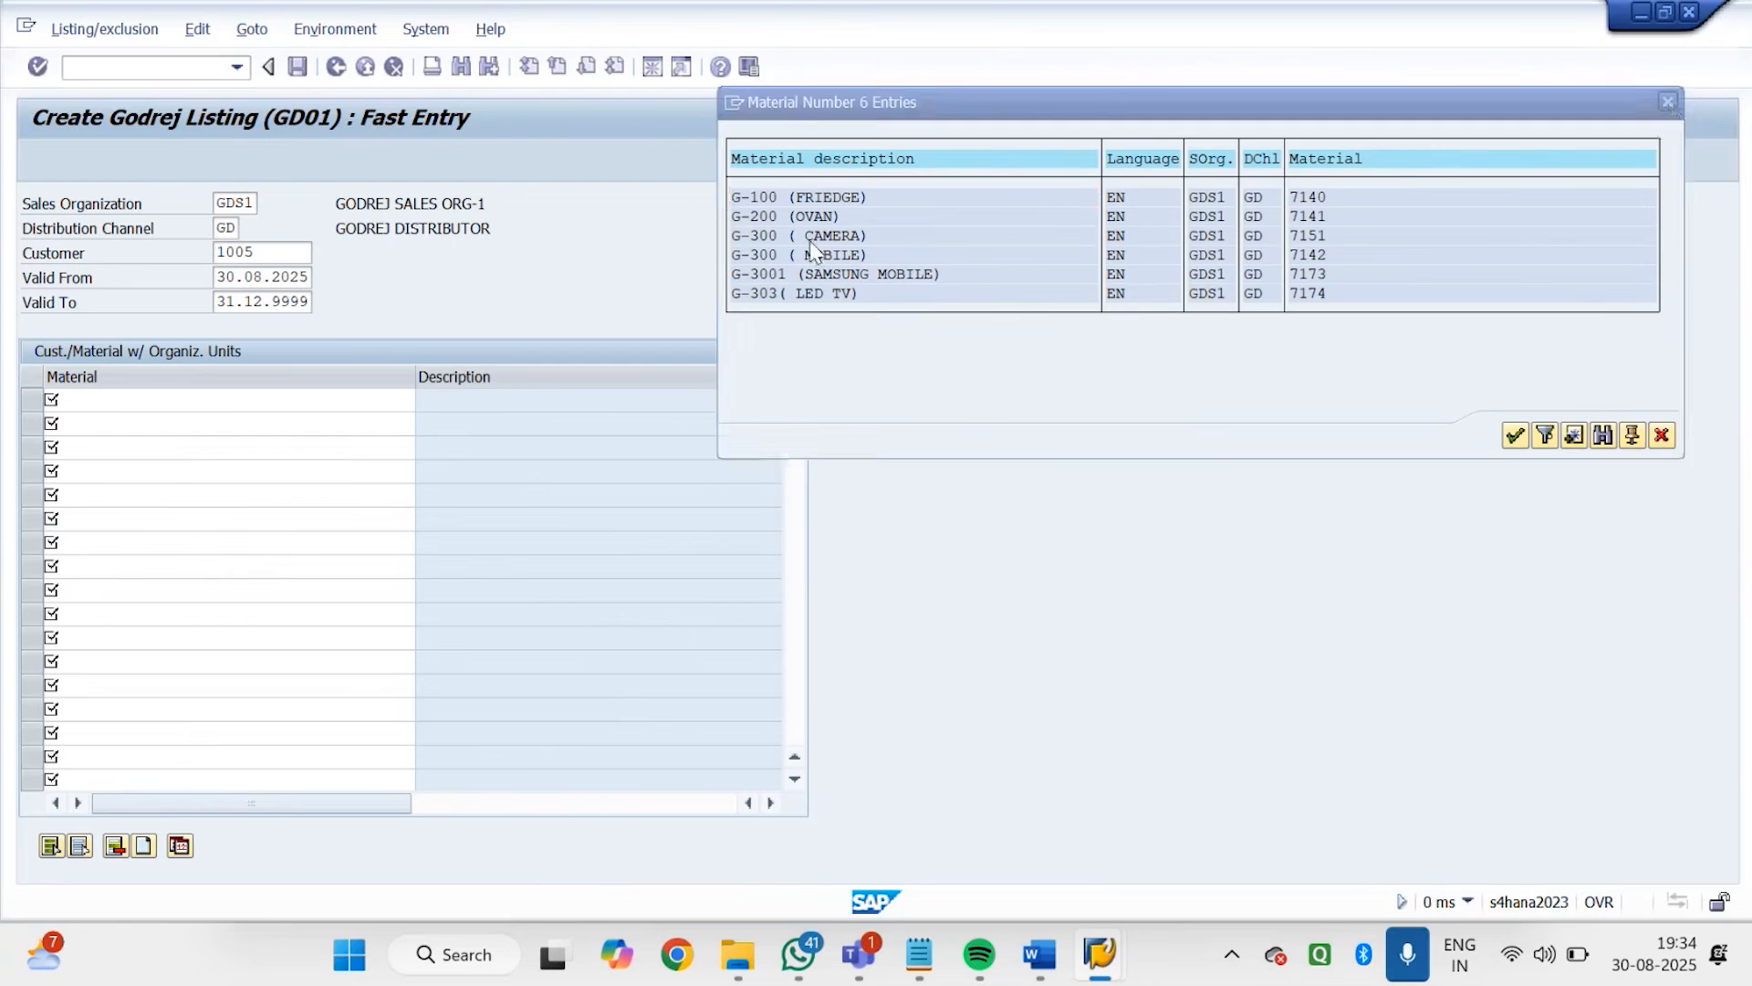
Enter materials 7142 and 7151 in the GD01 listing record, save it, and return to SAP Easy Access
{"action": "type", "text": "1"}
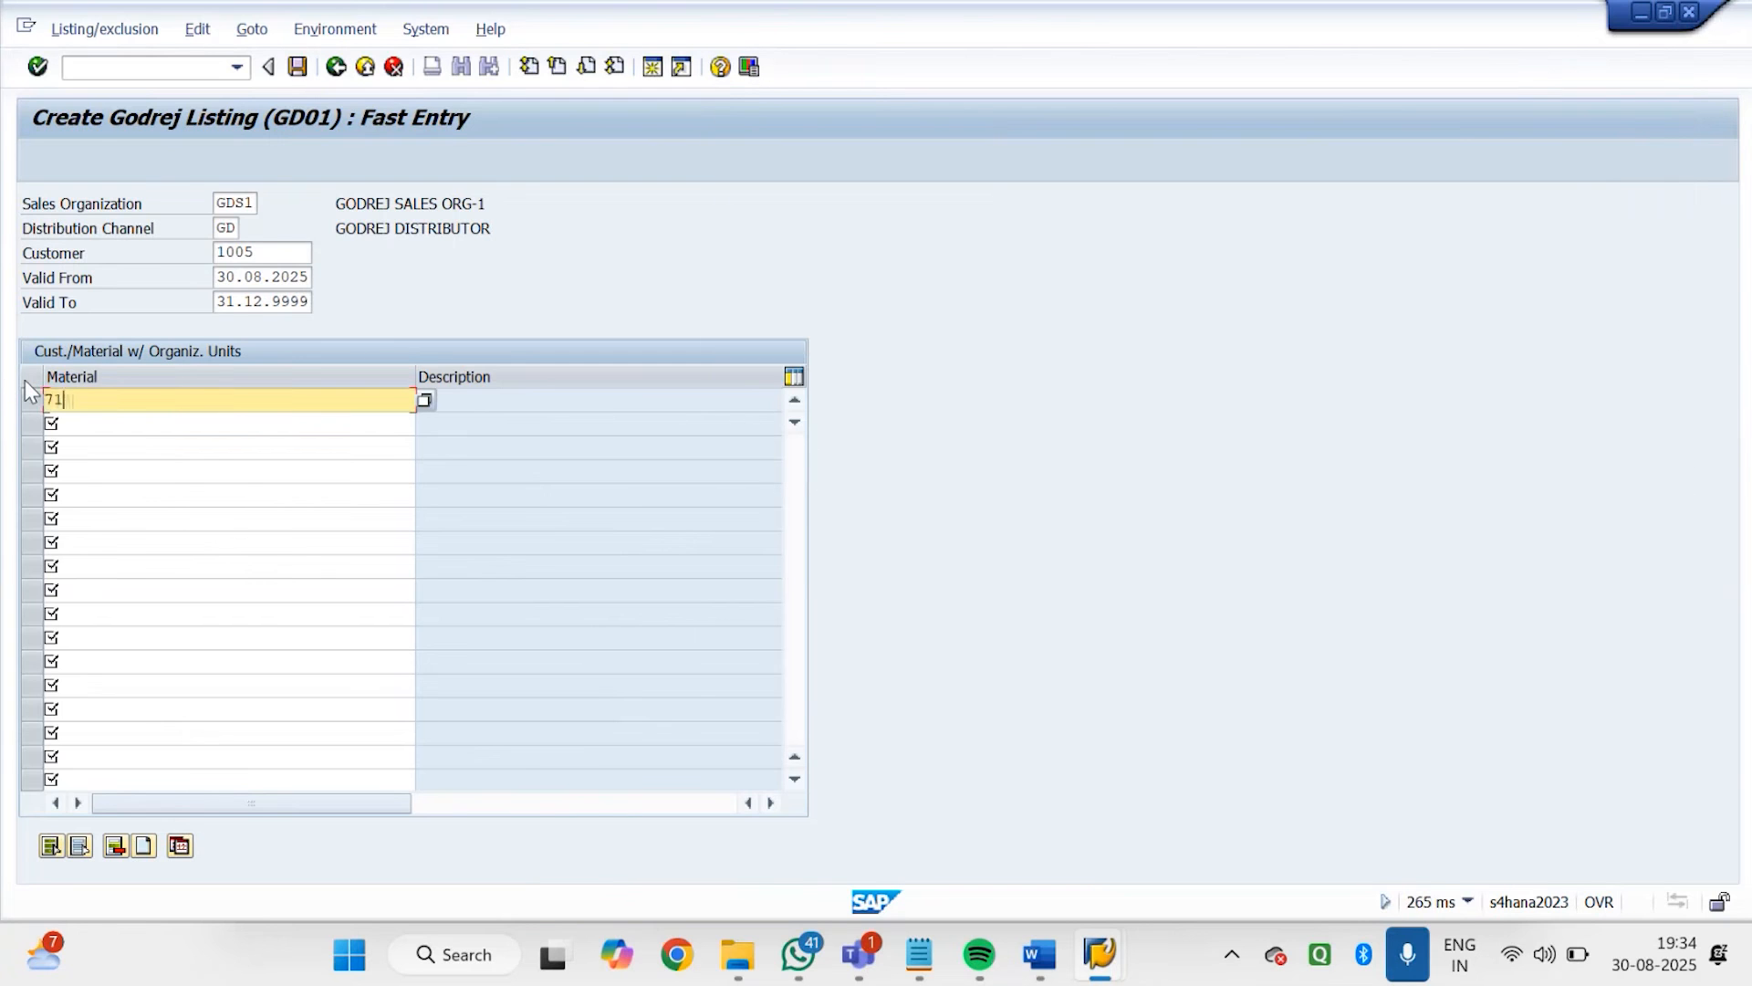
{"action": "type", "text": "42"}
{"action": "key", "text": "Return"}
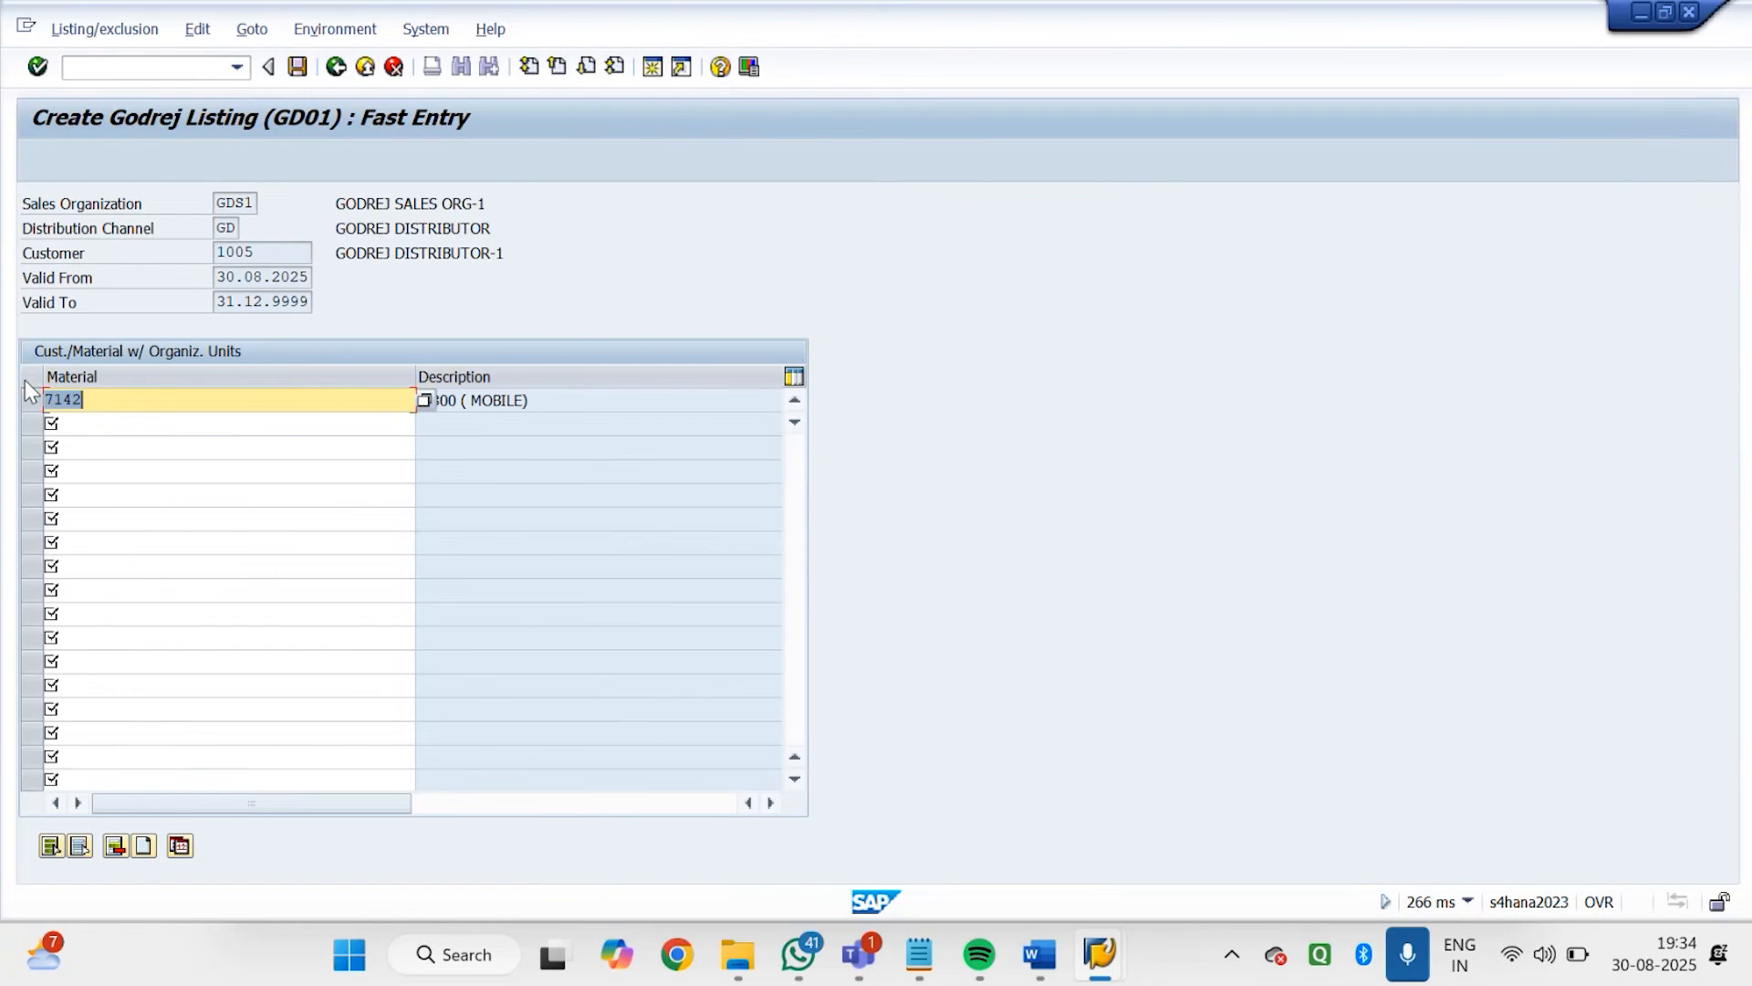
{"action": "left_click", "coordinate": [130, 427]}
{"action": "type", "text": "7151"}
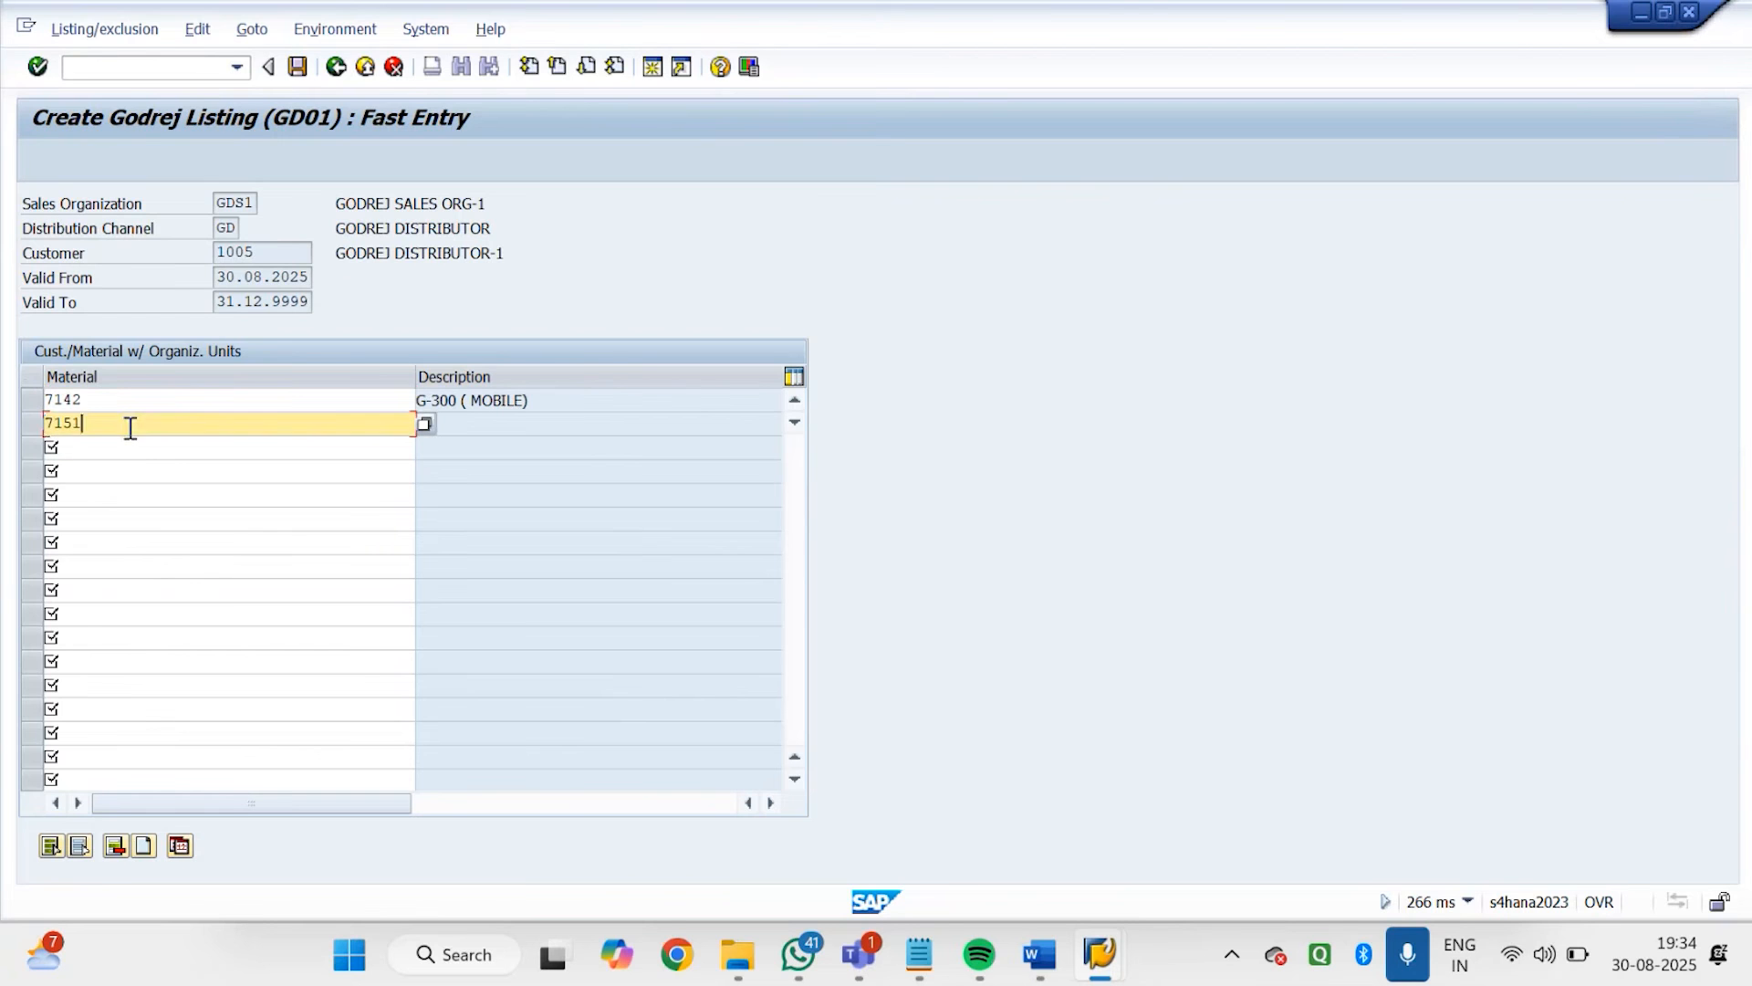
{"action": "key", "text": "Return"}
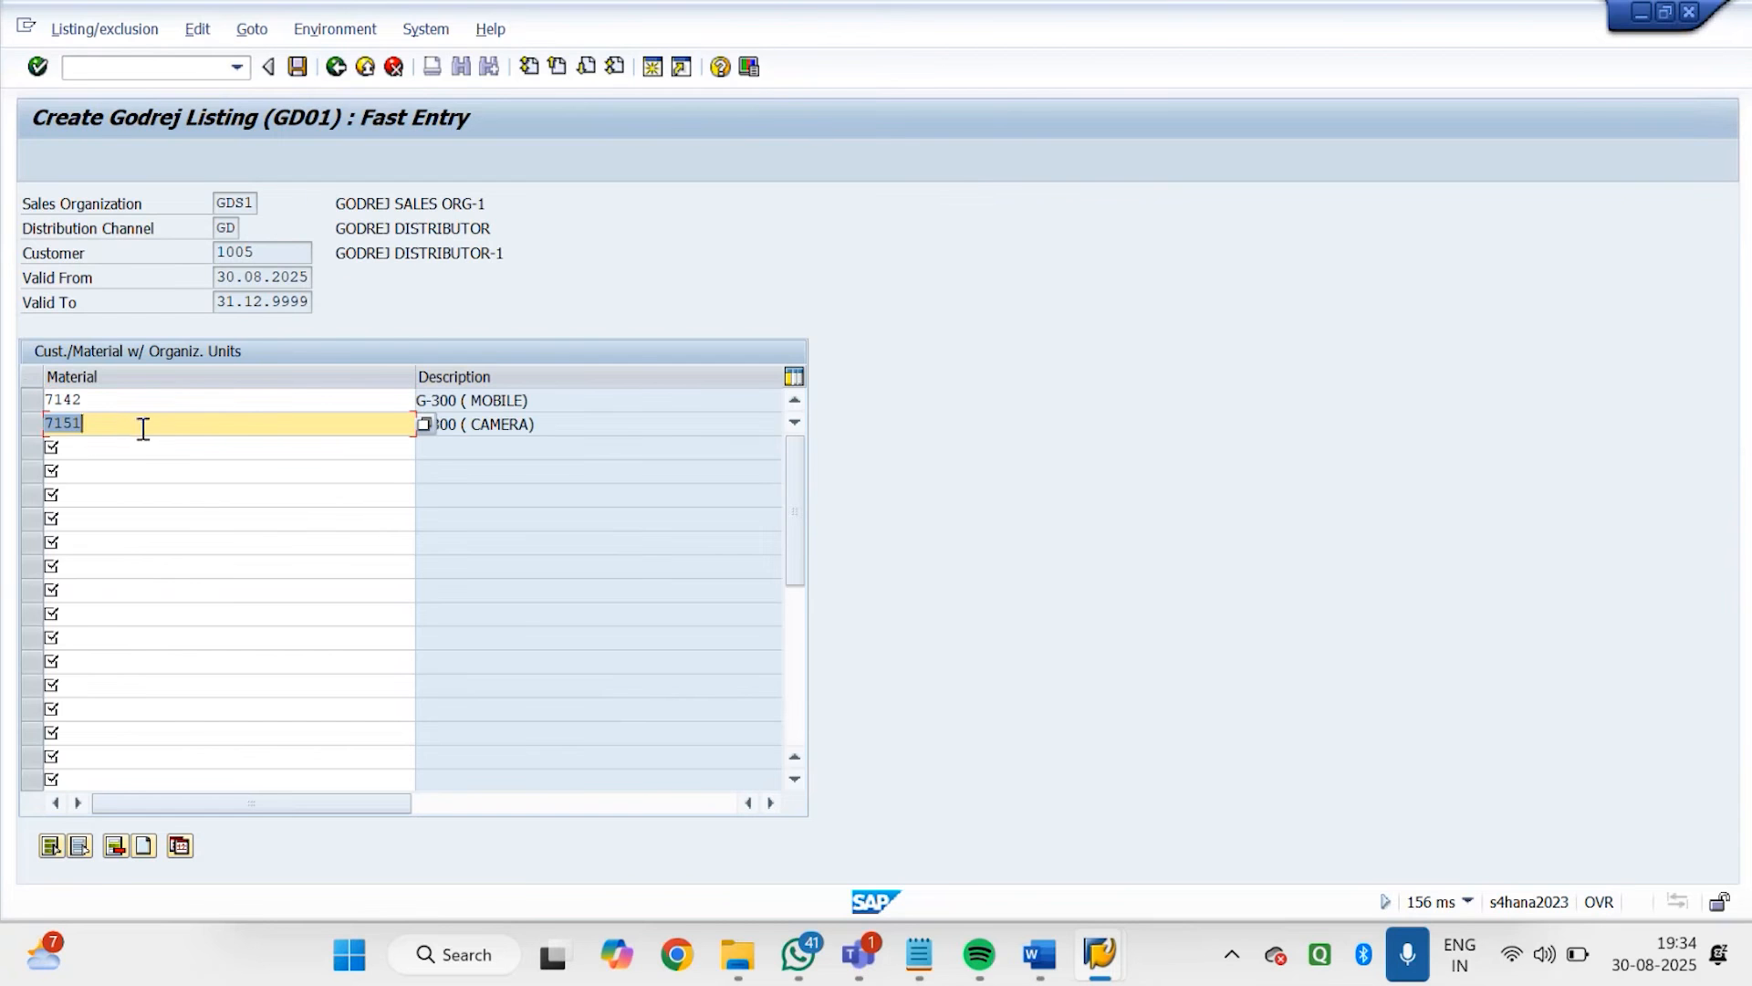
{"action": "left_click", "coordinate": [297, 68]}
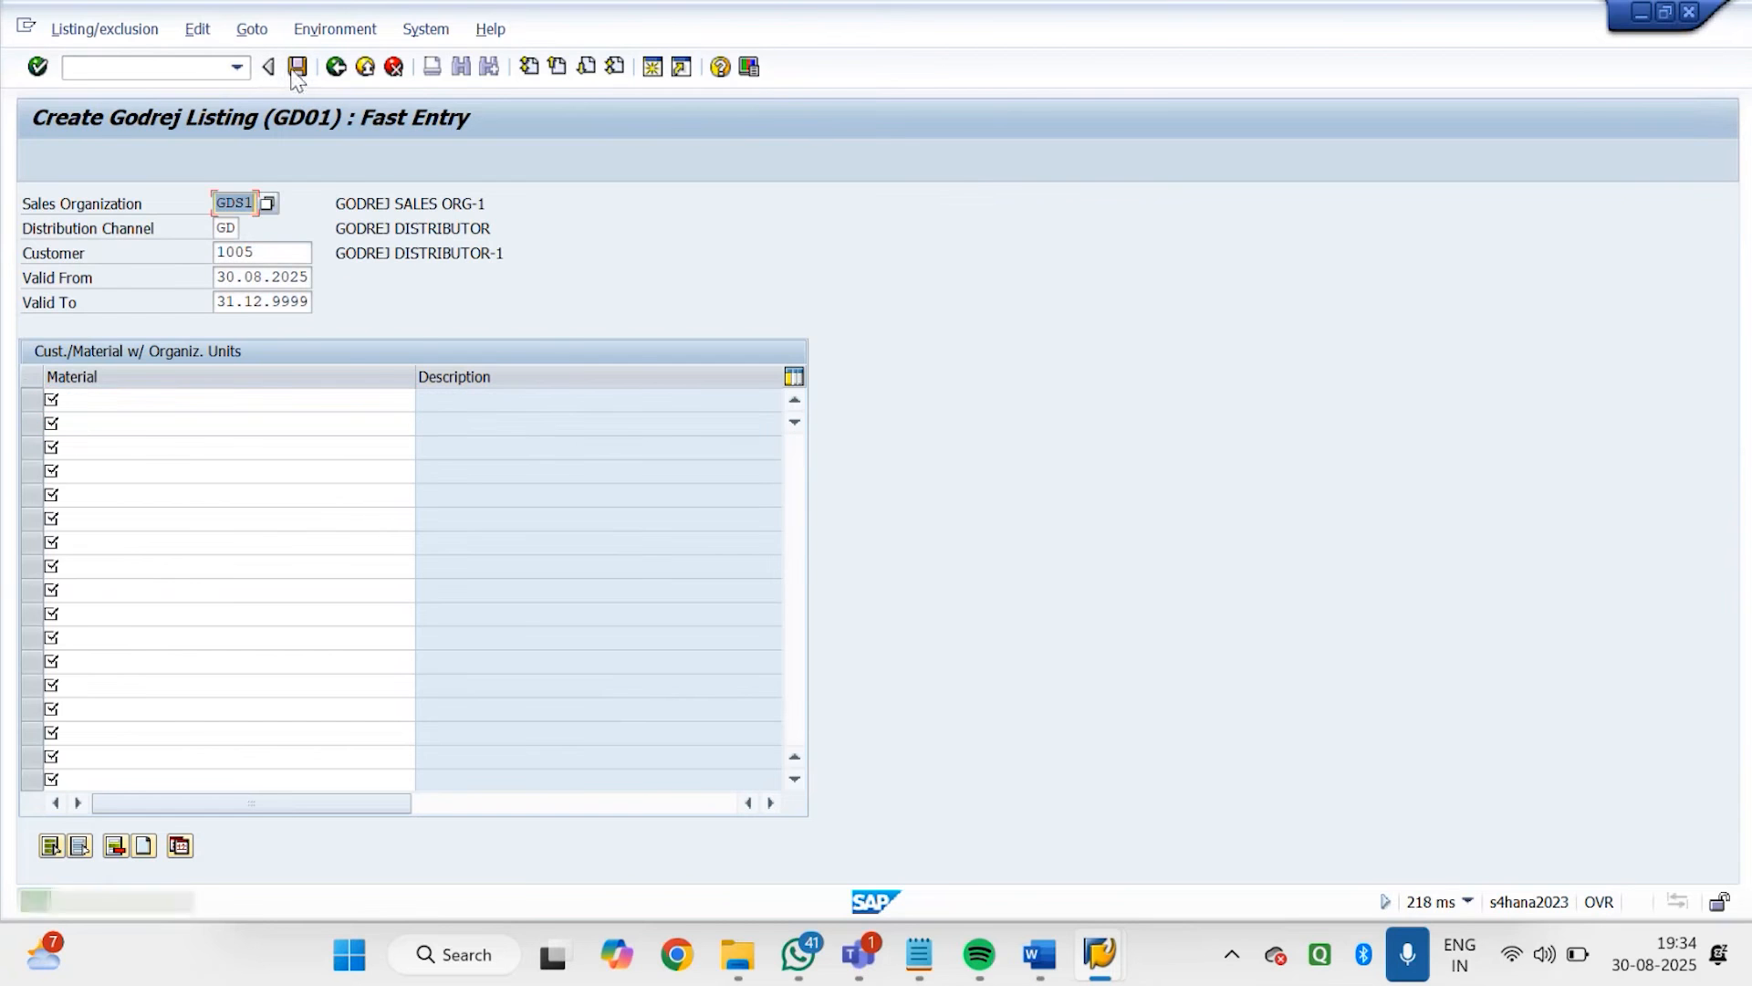
{"action": "left_click", "coordinate": [336, 68]}
{"action": "left_click", "coordinate": [336, 67]}
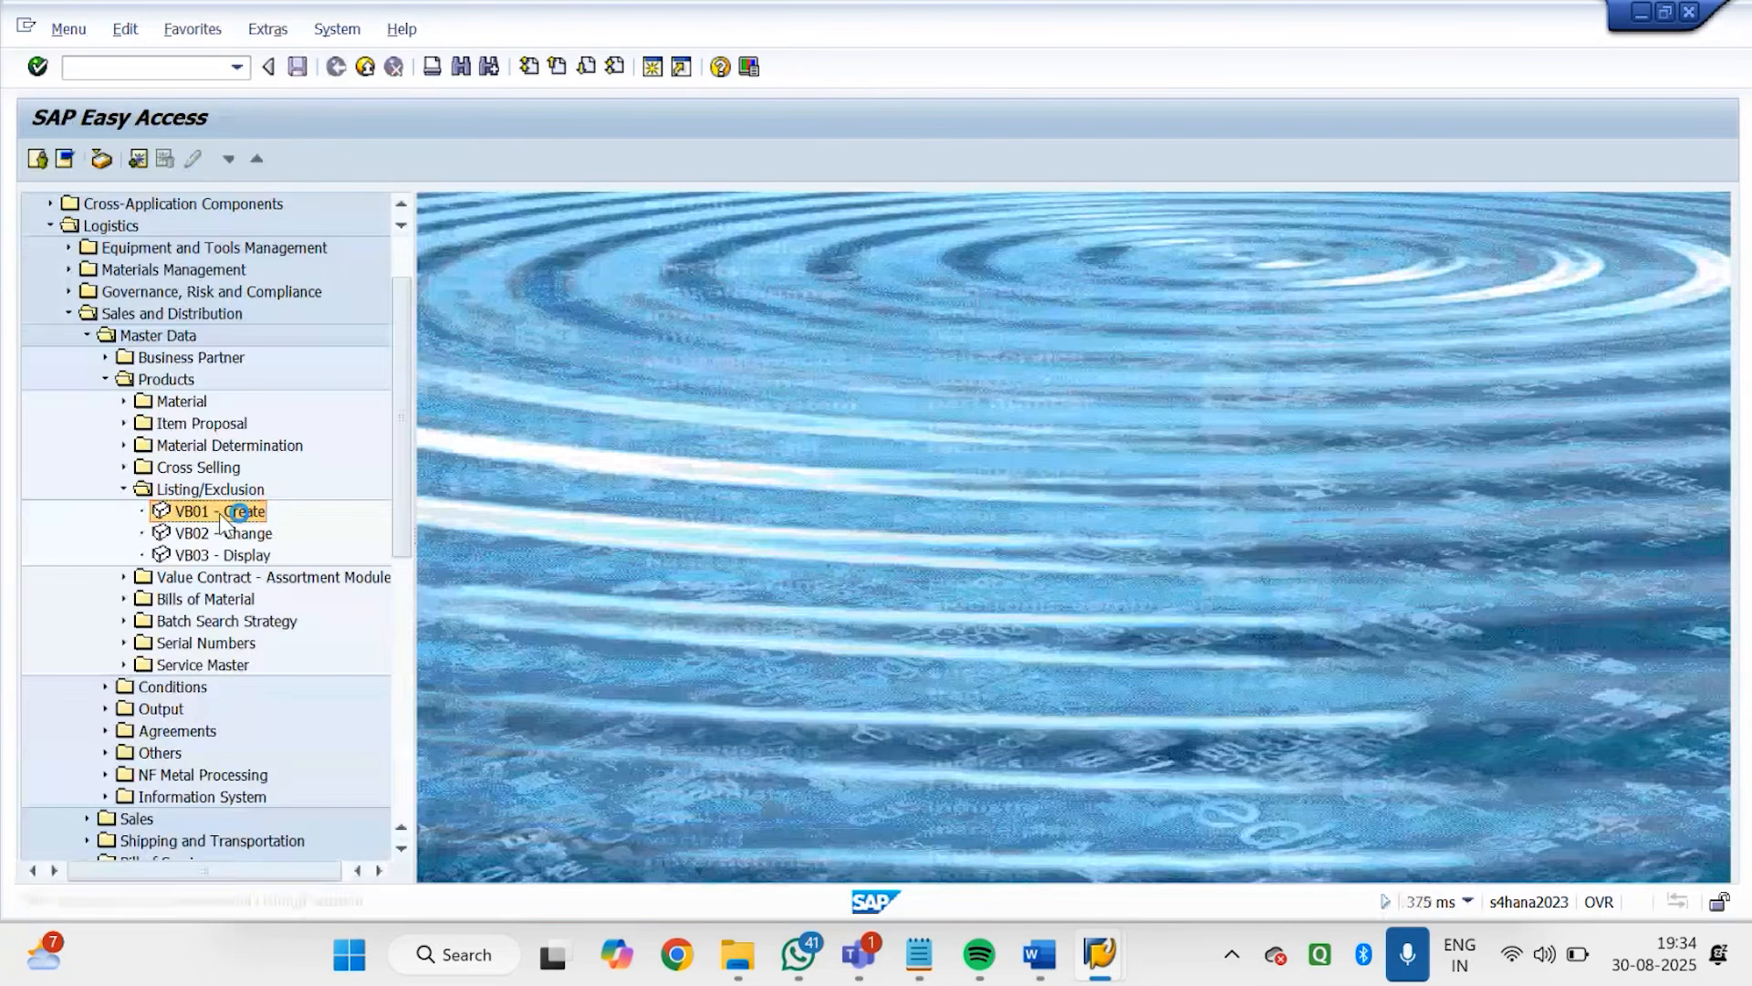
Start creating another listing/exclusion record with VB01, using condition type GD02 (Godrej Exclusion)
{"action": "double_click", "coordinate": [219, 513]}
{"action": "left_click", "coordinate": [268, 254]}
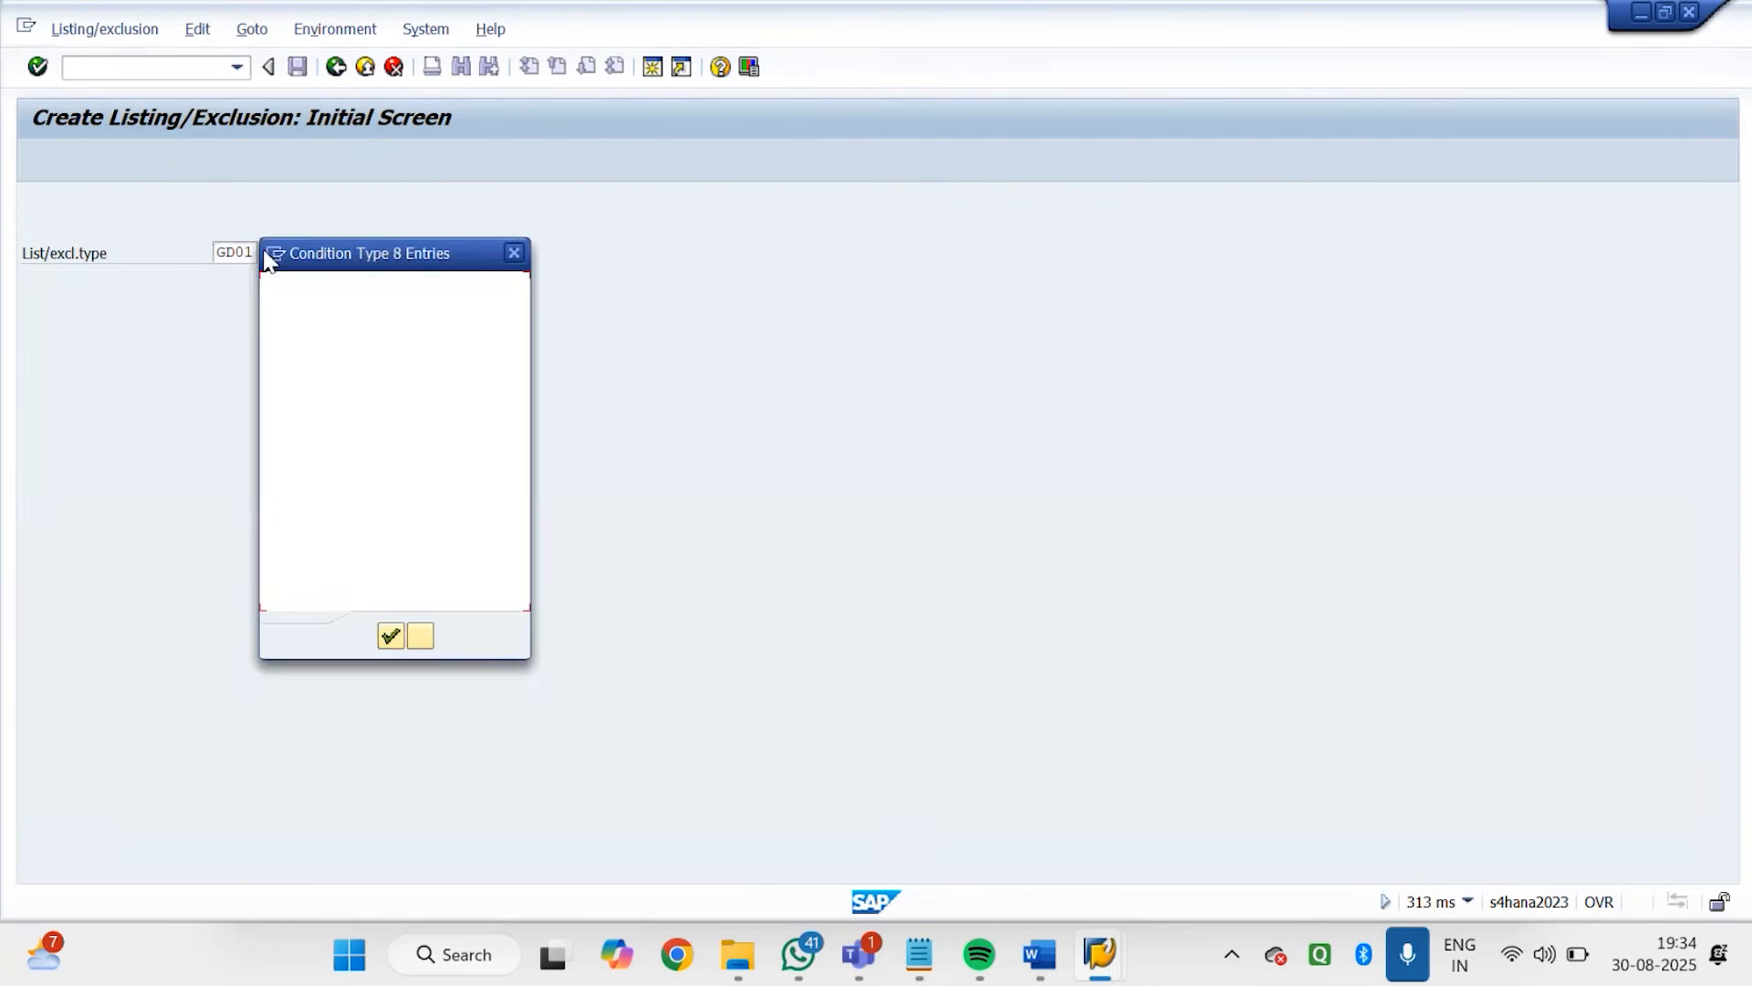
{"action": "double_click", "coordinate": [330, 413]}
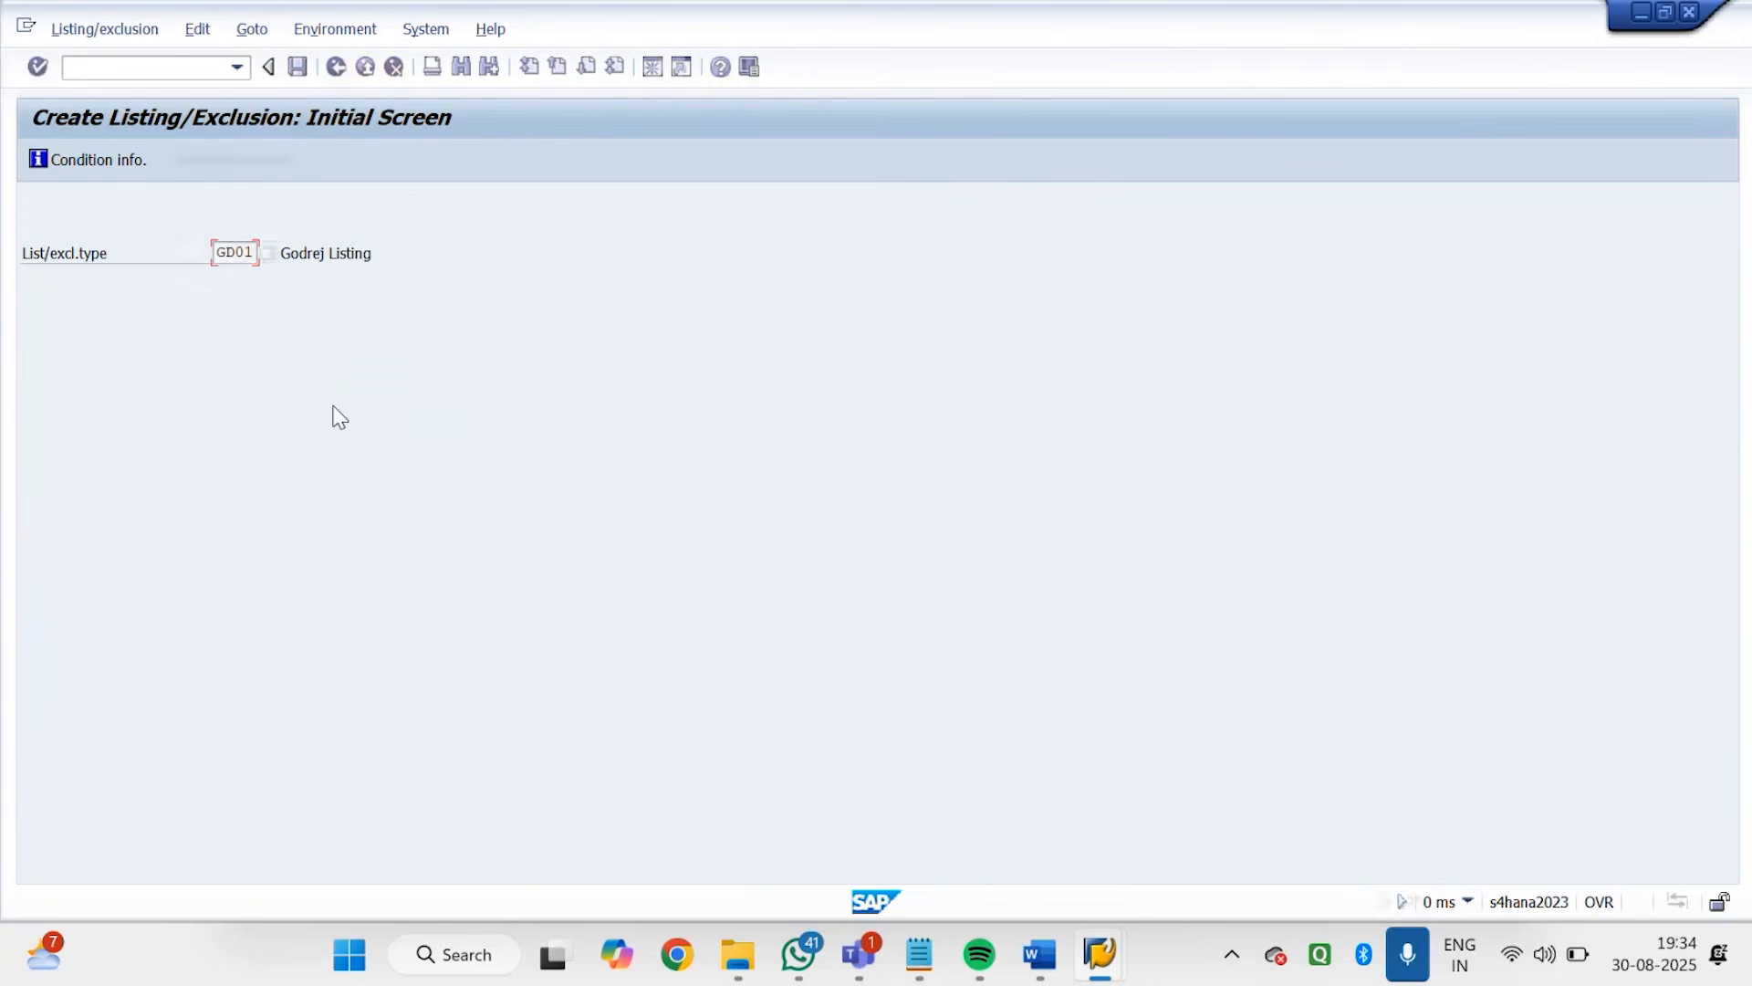
{"action": "key", "text": "Return"}
Enter materials 7140 and 7141 in the GD02 exclusion record, save it, and return to SAP Easy Access
{"action": "left_click", "coordinate": [281, 402]}
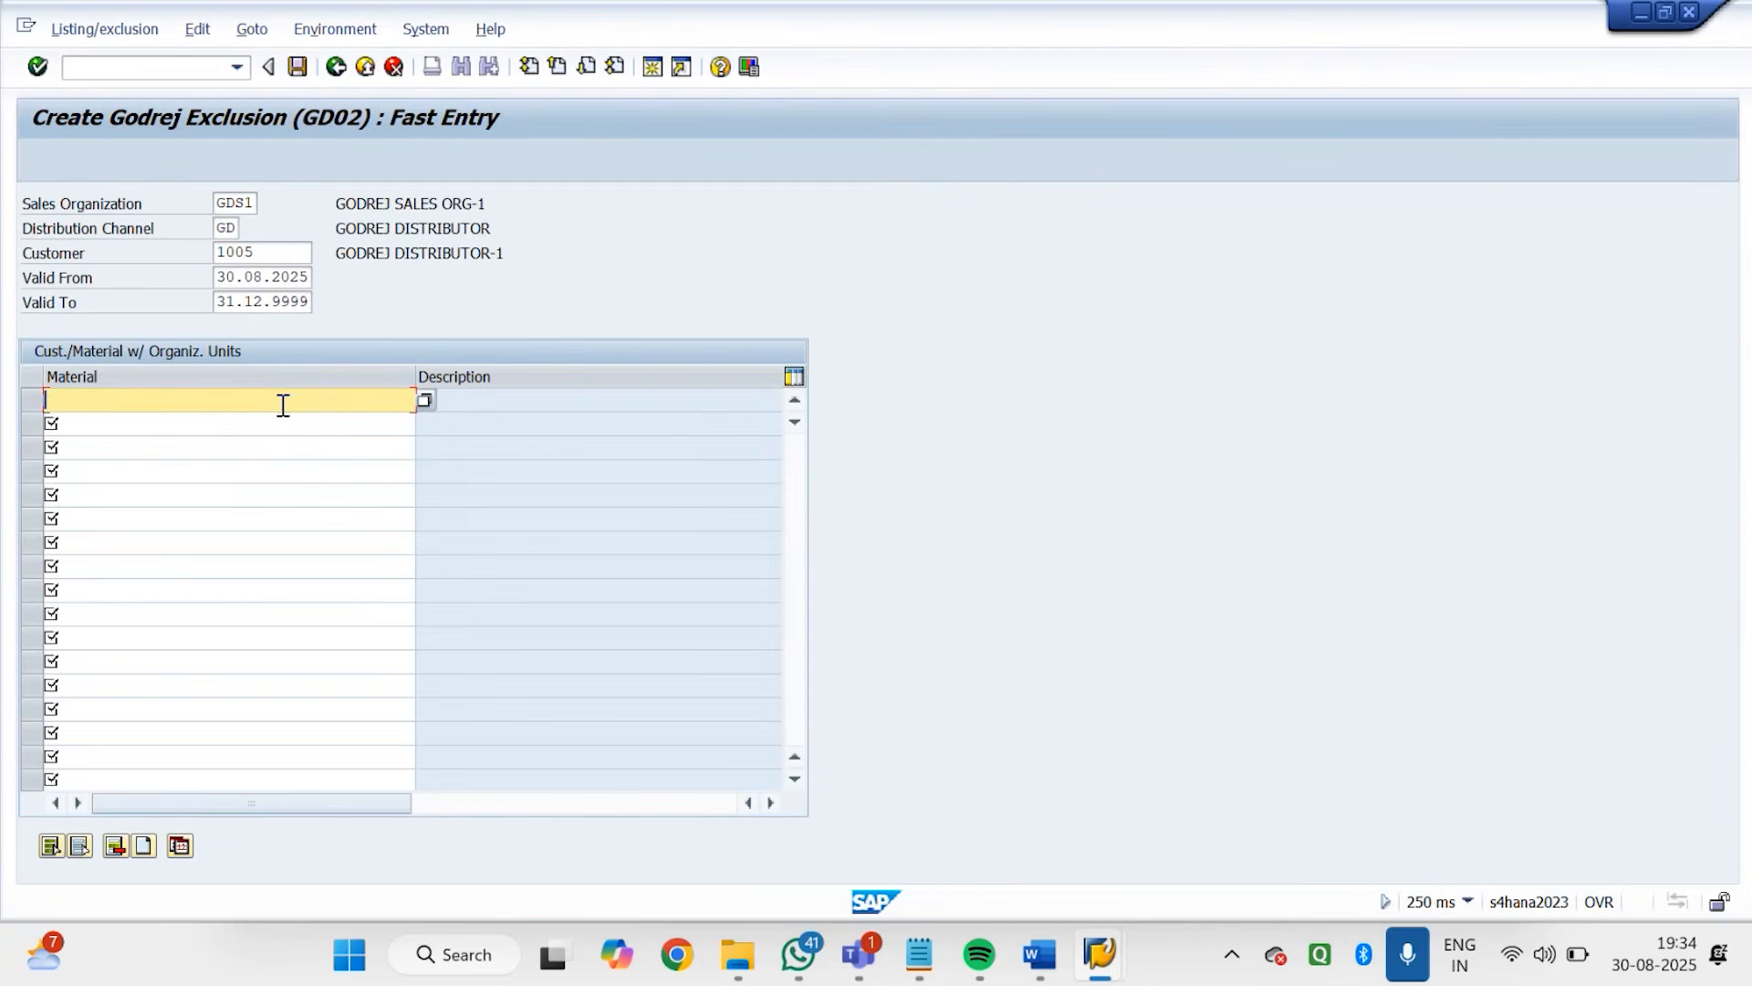
{"action": "type", "text": "7140"}
{"action": "key", "text": "Return"}
{"action": "key", "text": "Down"}
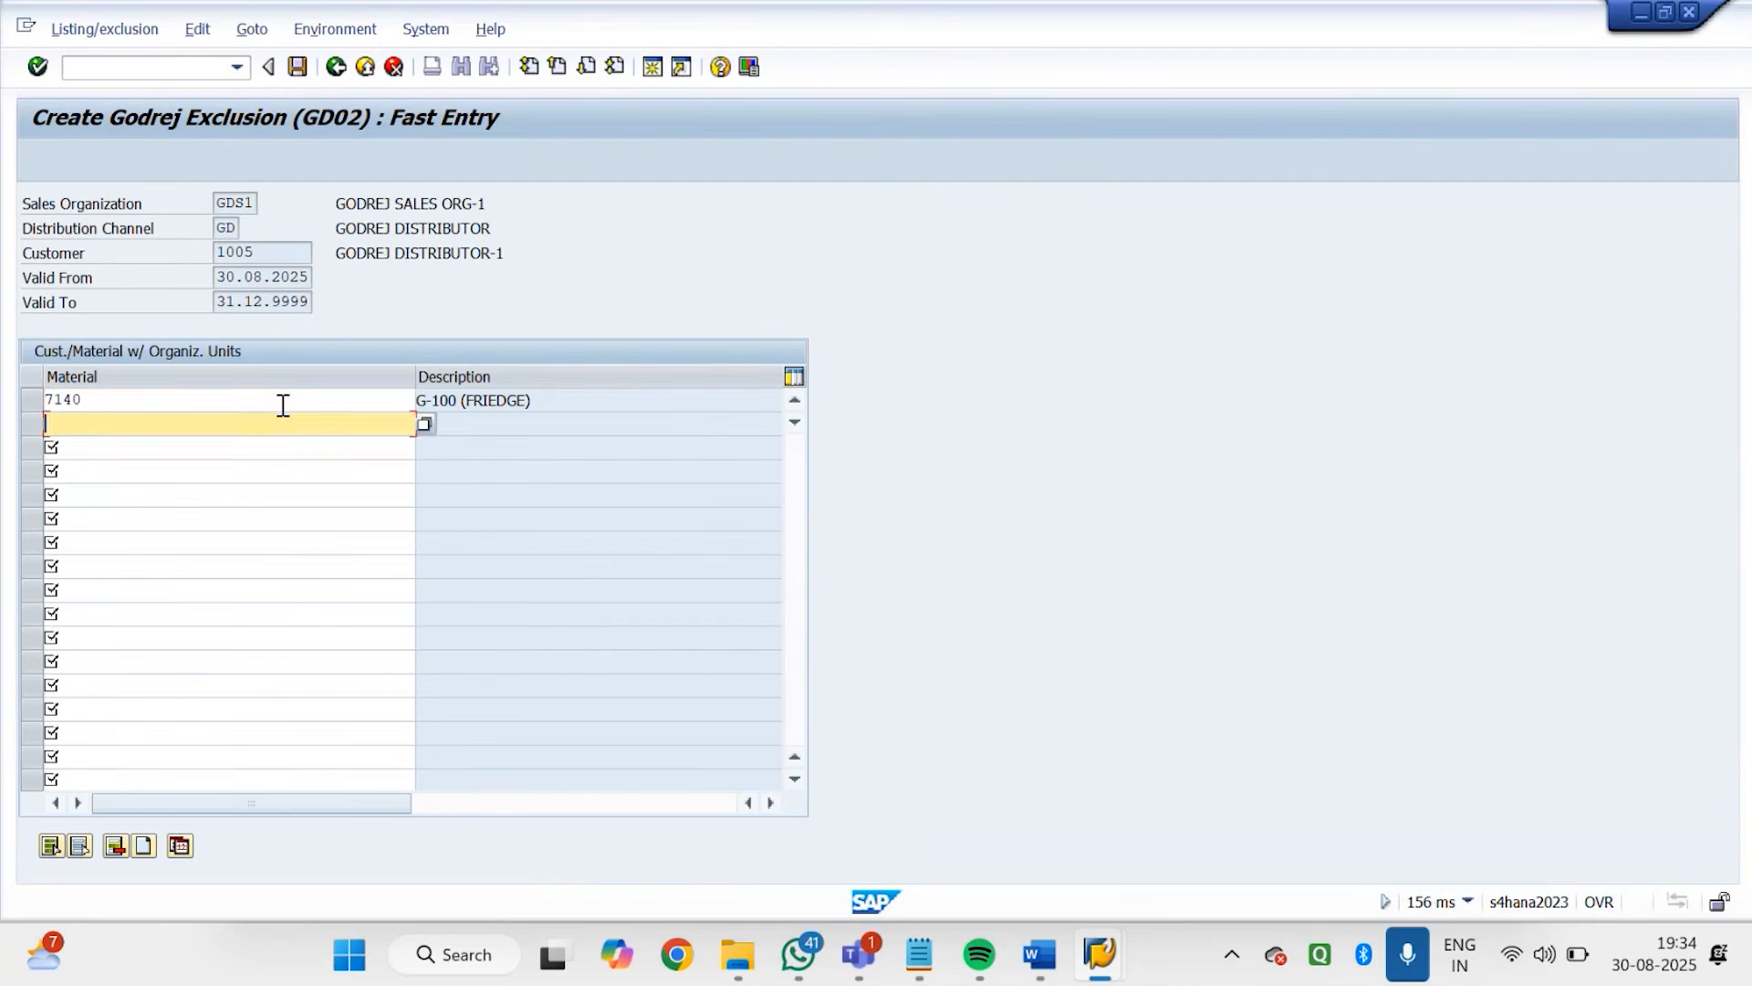
{"action": "type", "text": "71"}
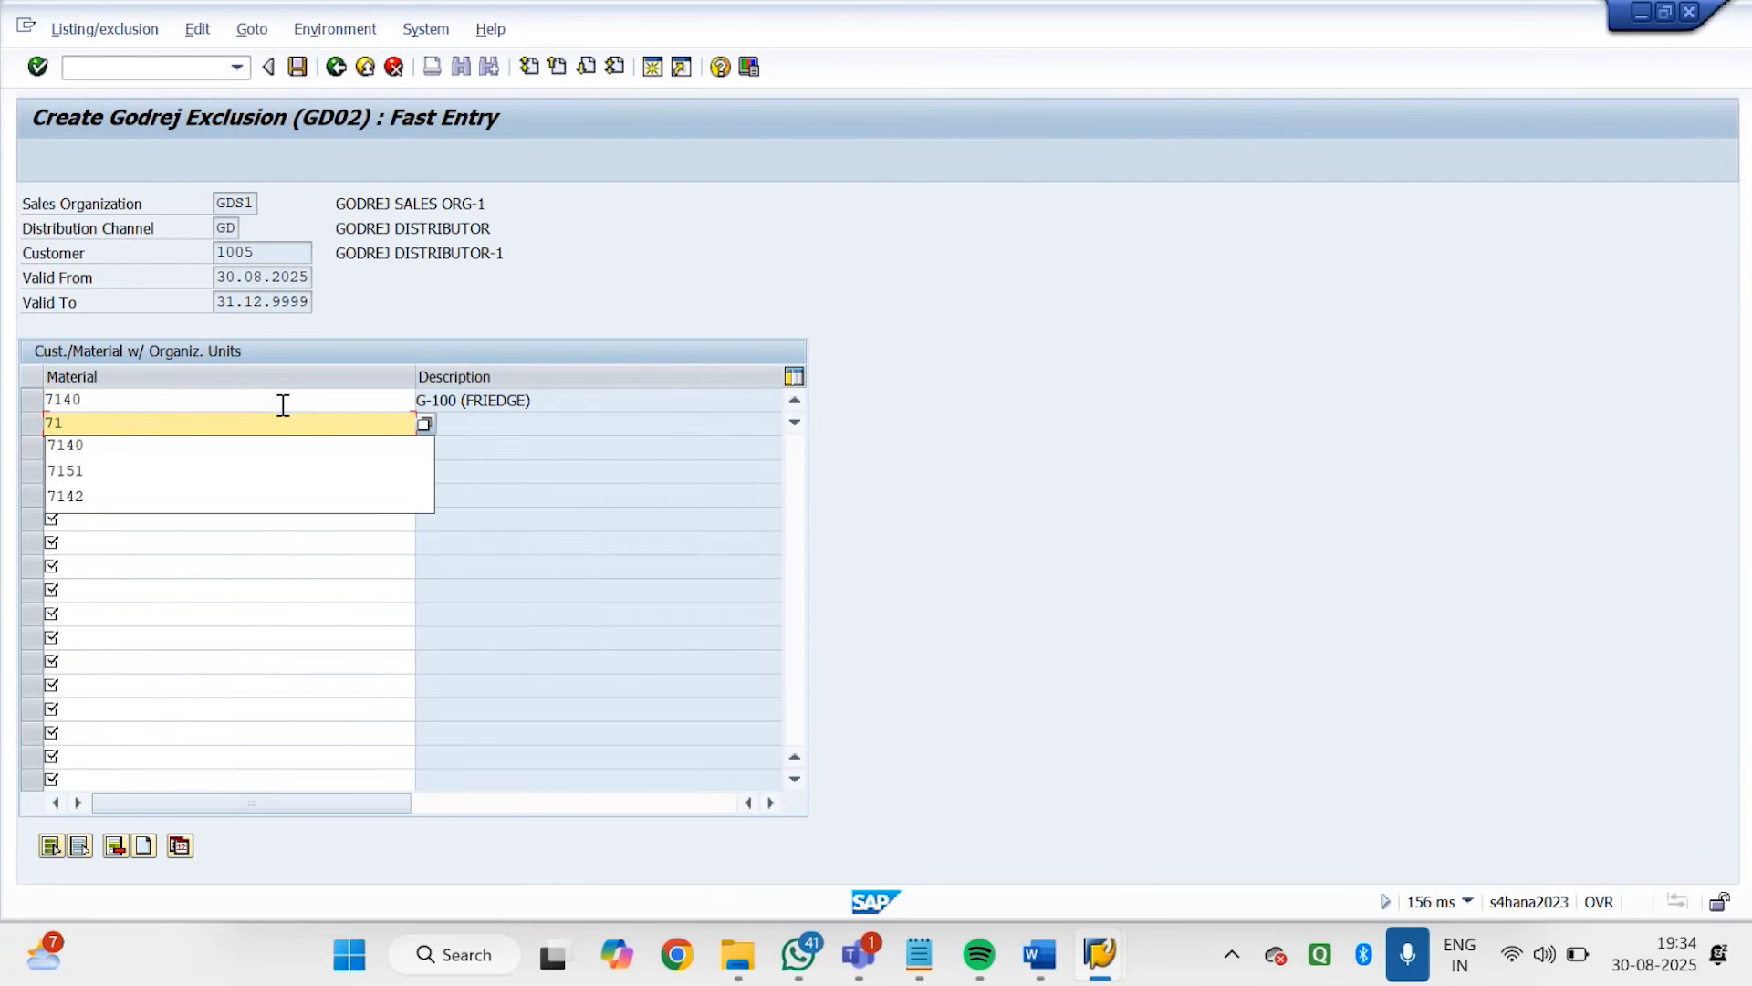
{"action": "type", "text": "41"}
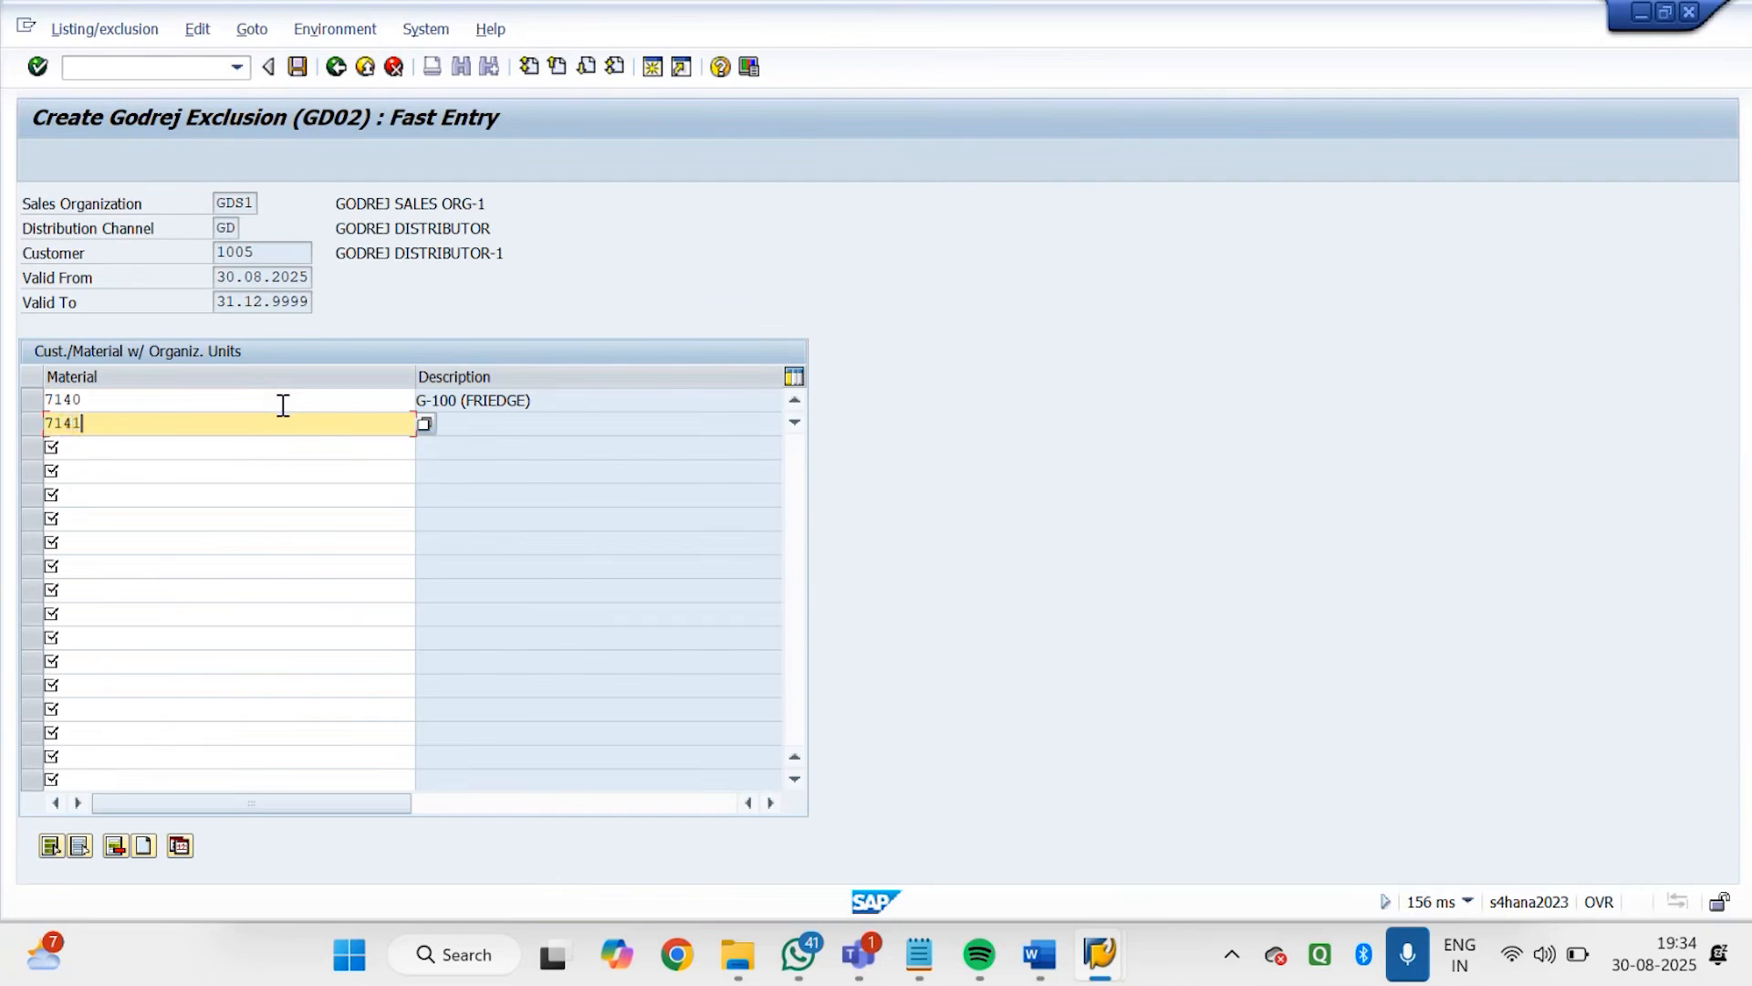
{"action": "key", "text": "Return"}
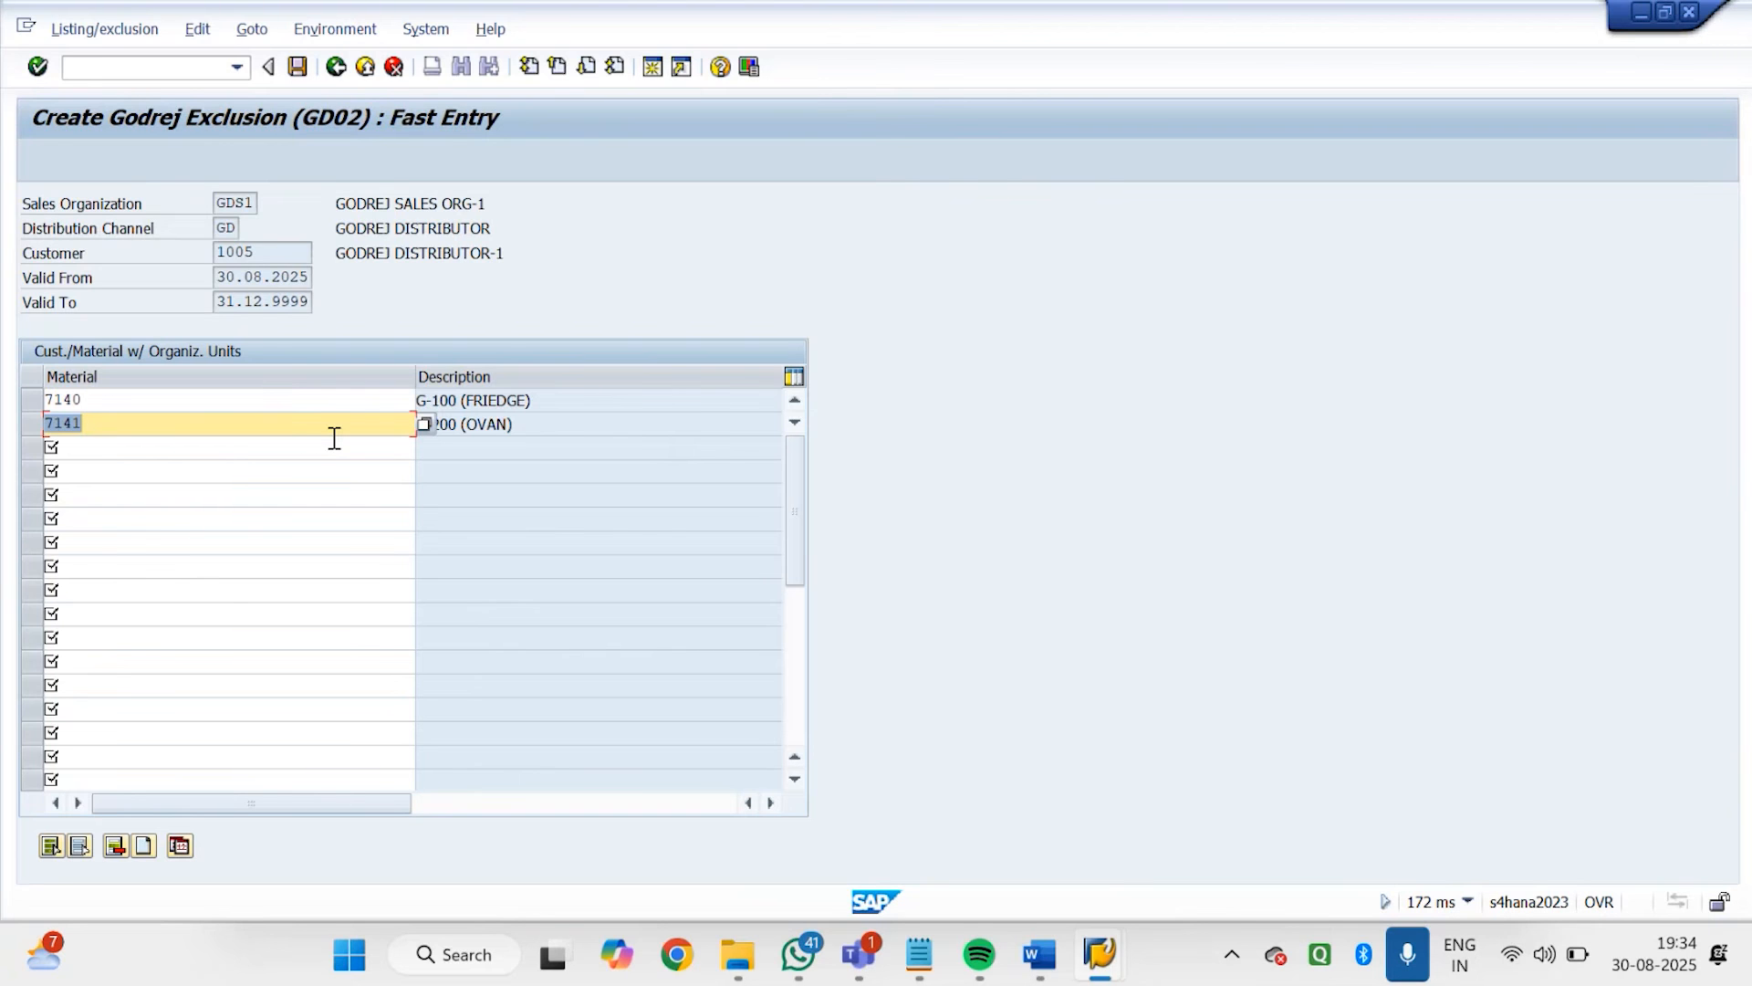
{"action": "left_click", "coordinate": [306, 73]}
{"action": "left_click", "coordinate": [337, 71]}
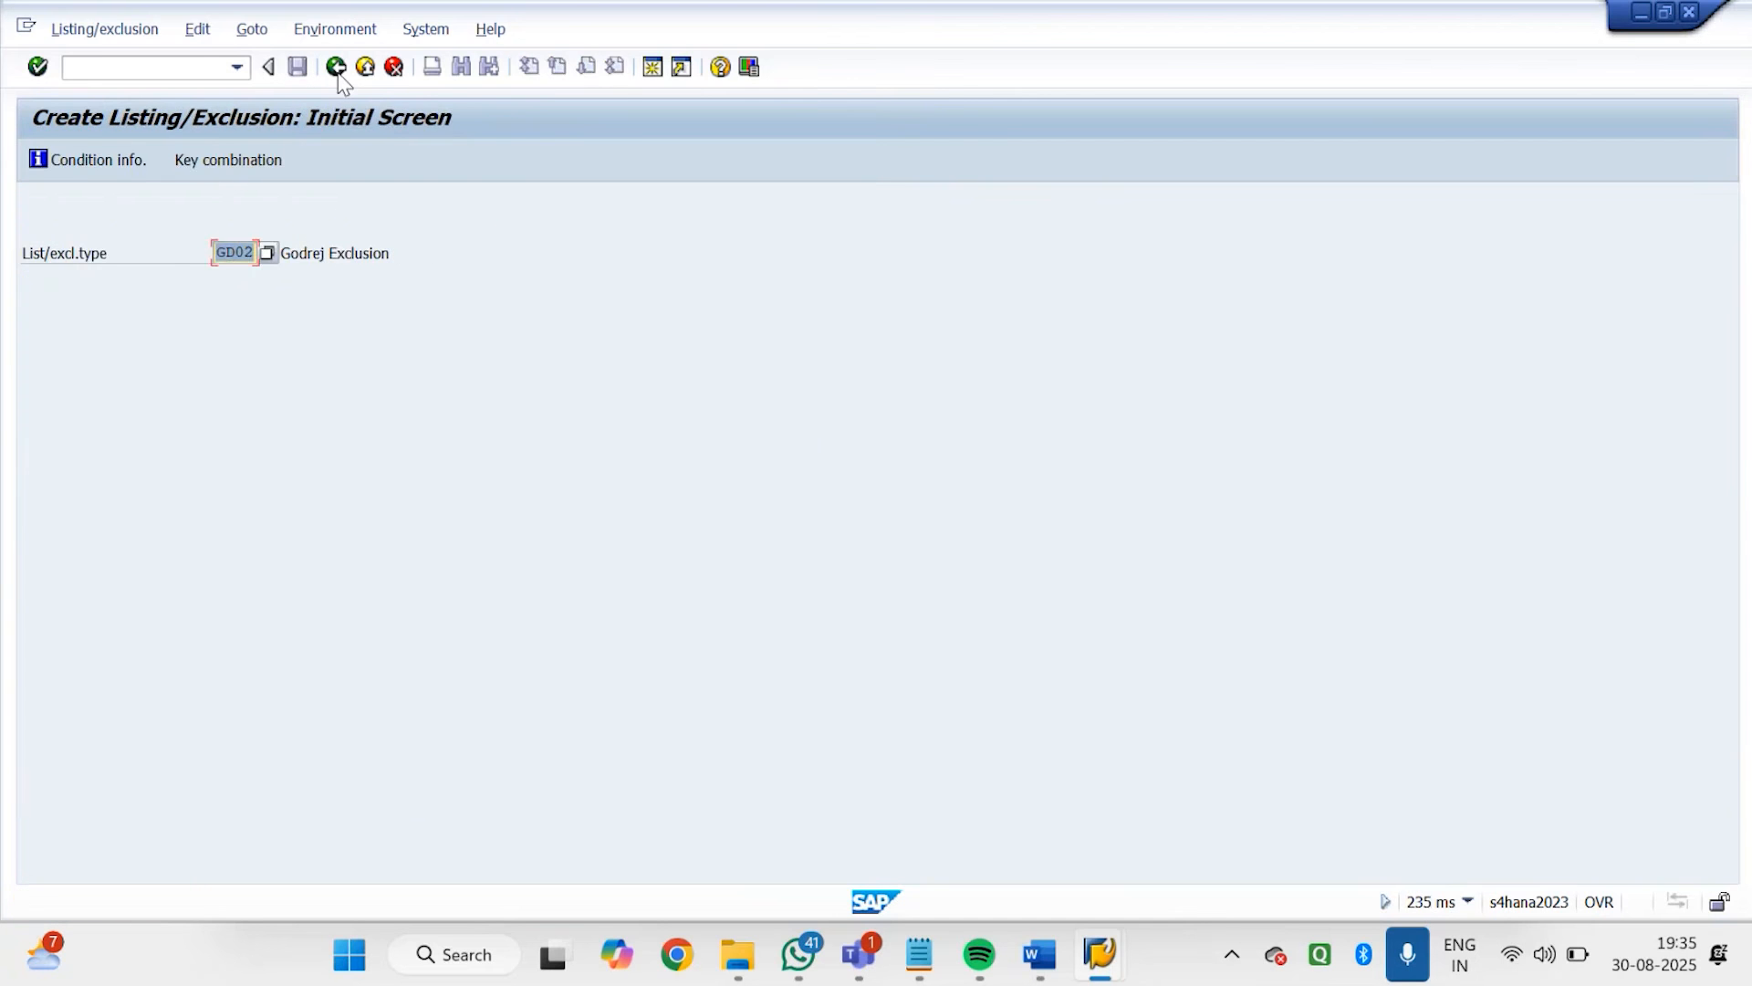
{"action": "left_click", "coordinate": [337, 71]}
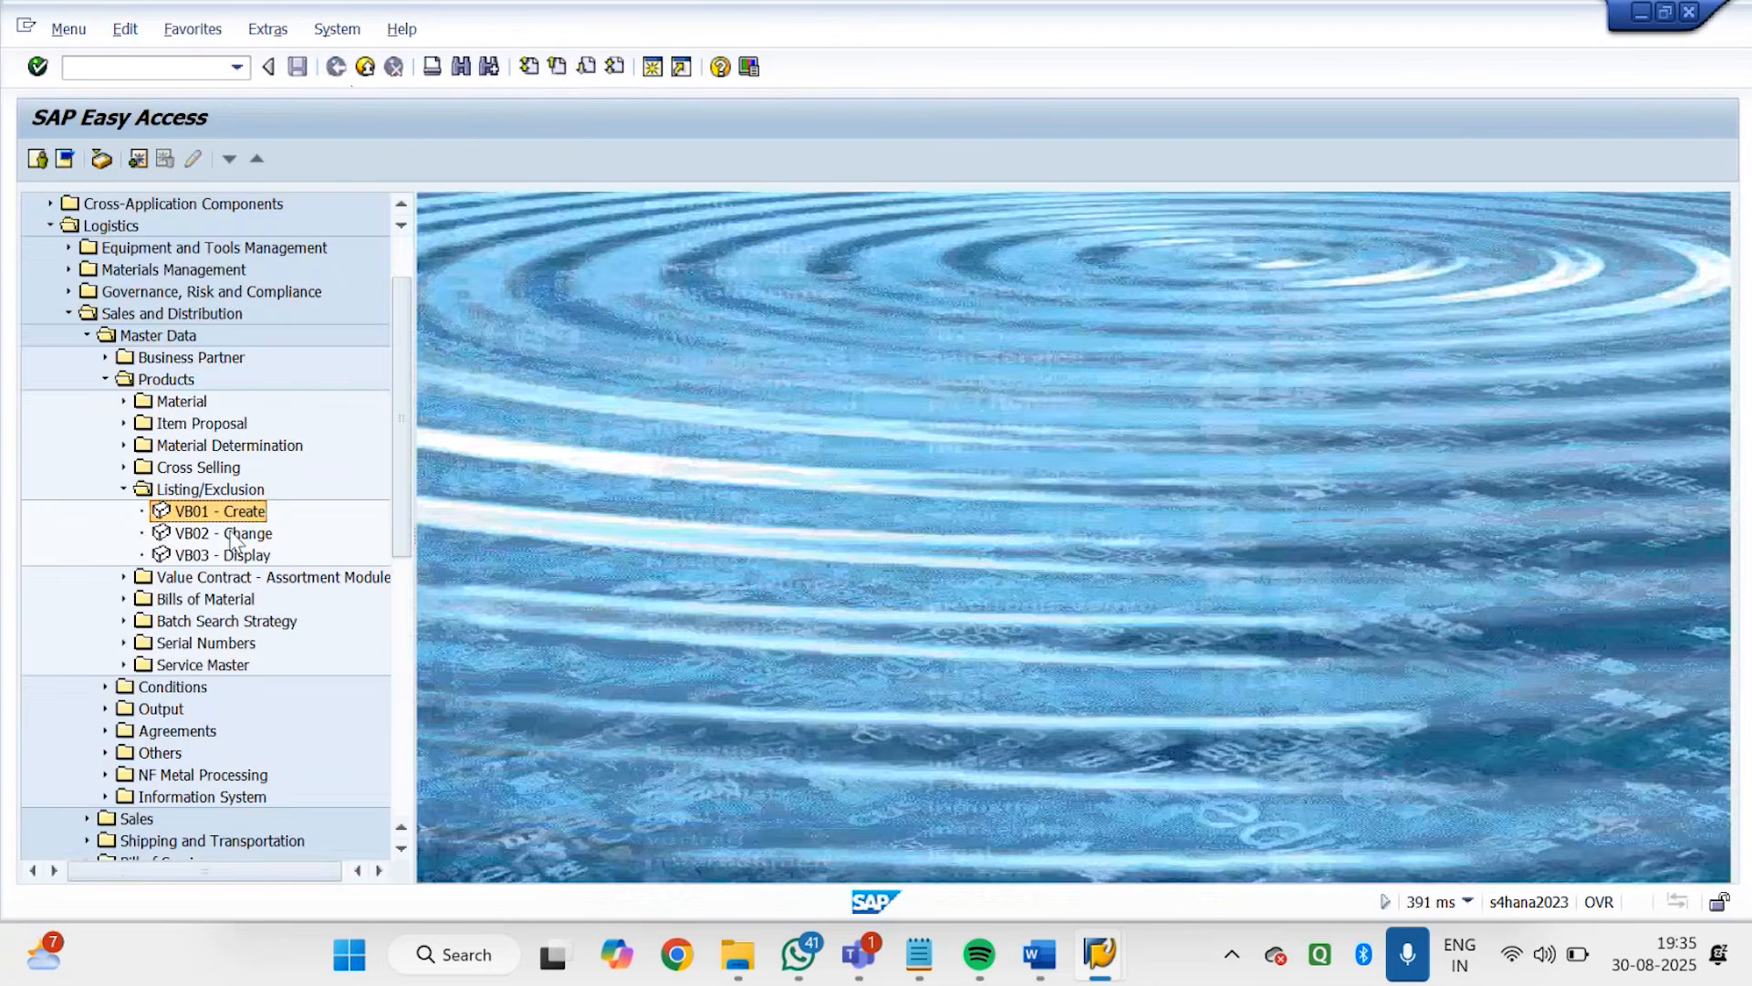
Open the change selection for listing records with VB02, using condition type GD01 (Godrej Listing)
{"action": "left_click", "coordinate": [235, 539]}
{"action": "double_click", "coordinate": [235, 538]}
{"action": "left_click", "coordinate": [261, 254]}
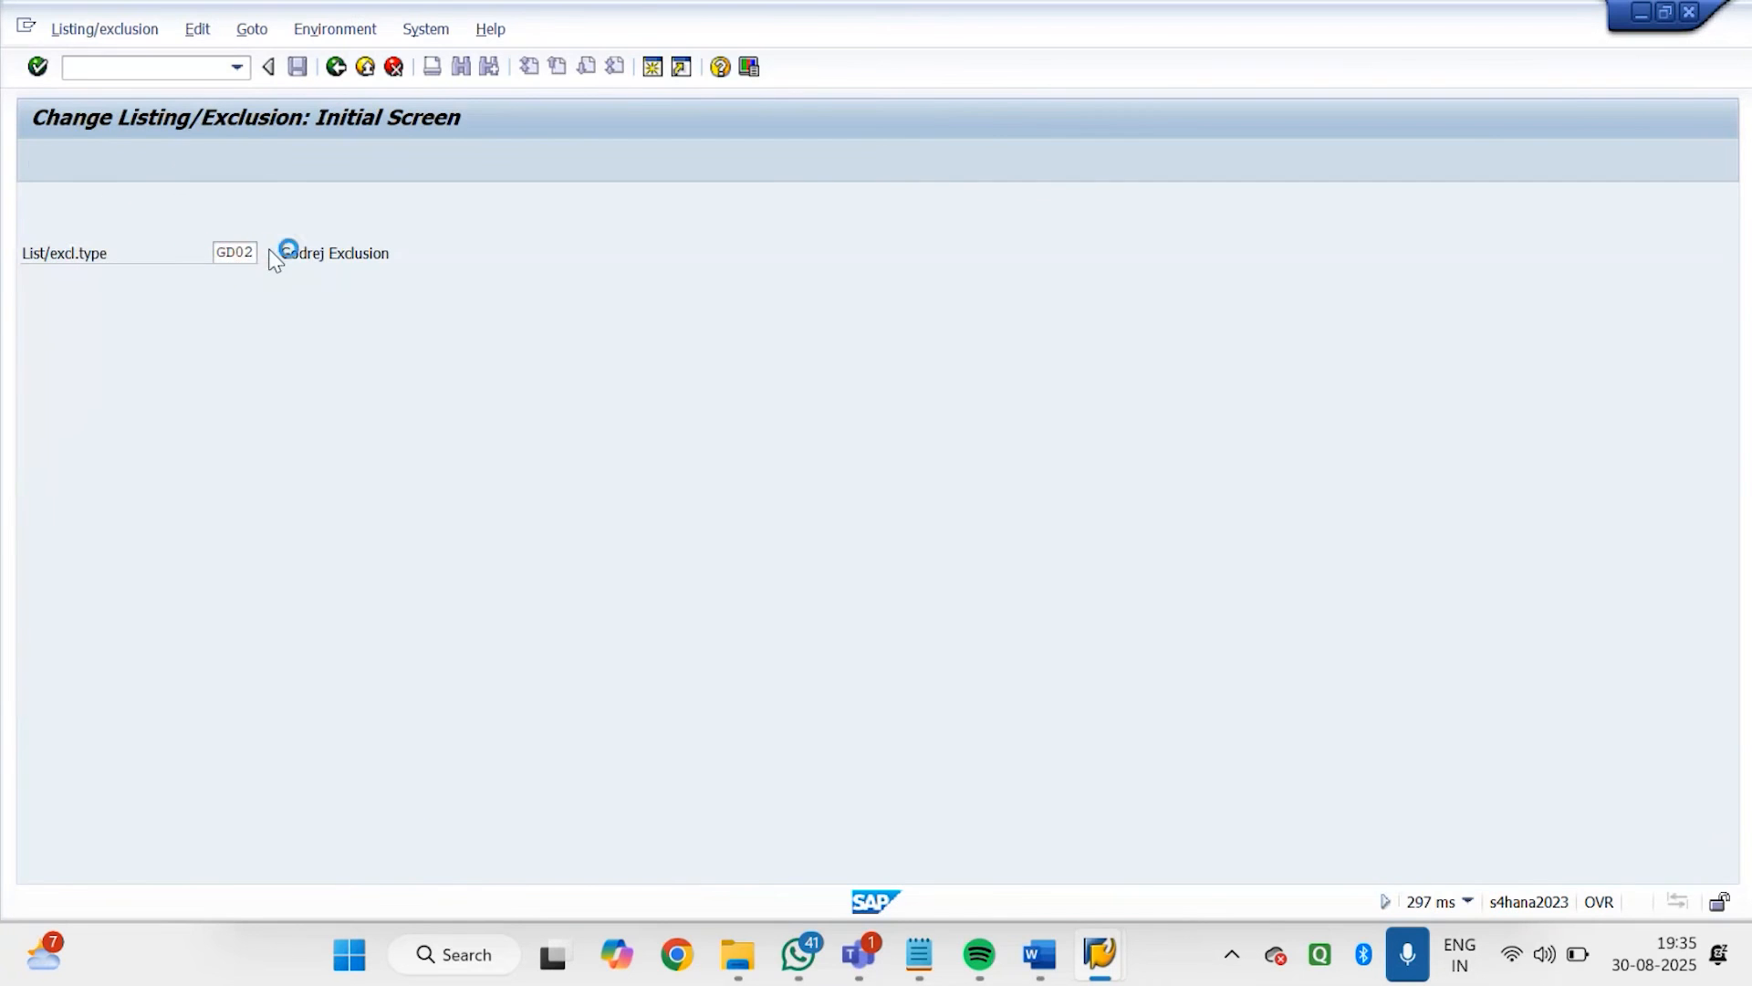
{"action": "double_click", "coordinate": [331, 386]}
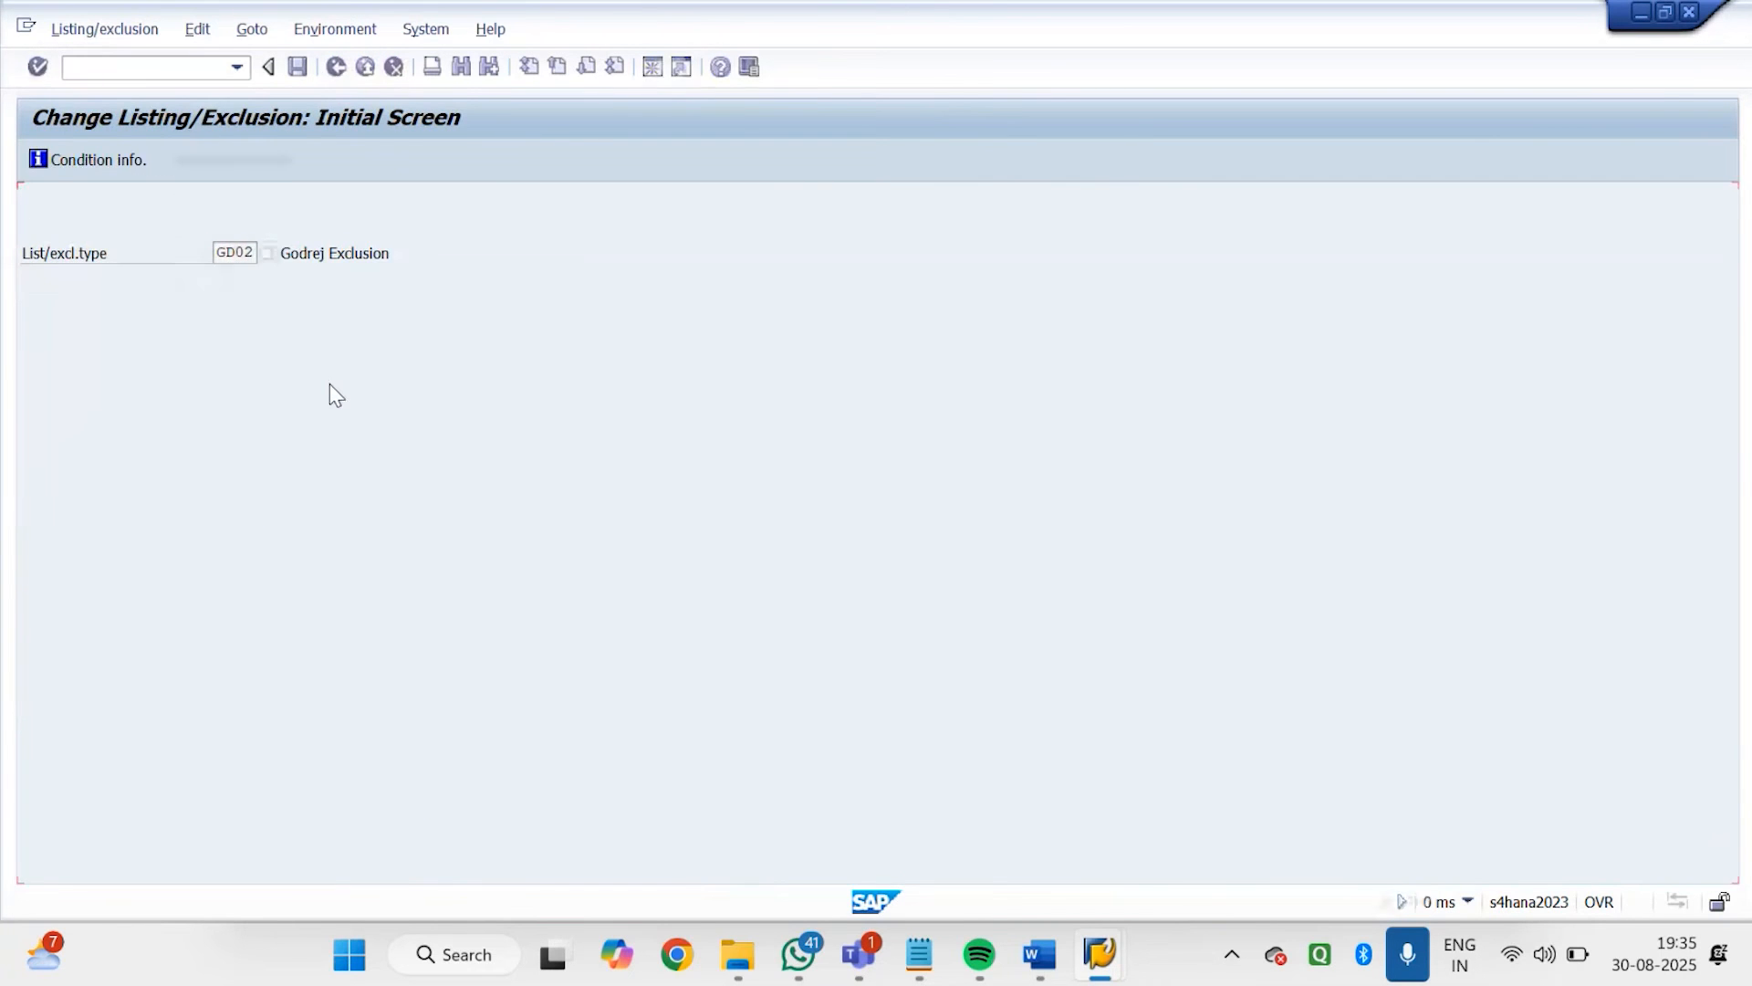
{"action": "key", "text": "Return"}
Clear the material filter, run the selection for GODREJ DISTRIBUTOR-1 to review its listed materials, and return to SAP Easy Access
{"action": "double_click", "coordinate": [420, 277]}
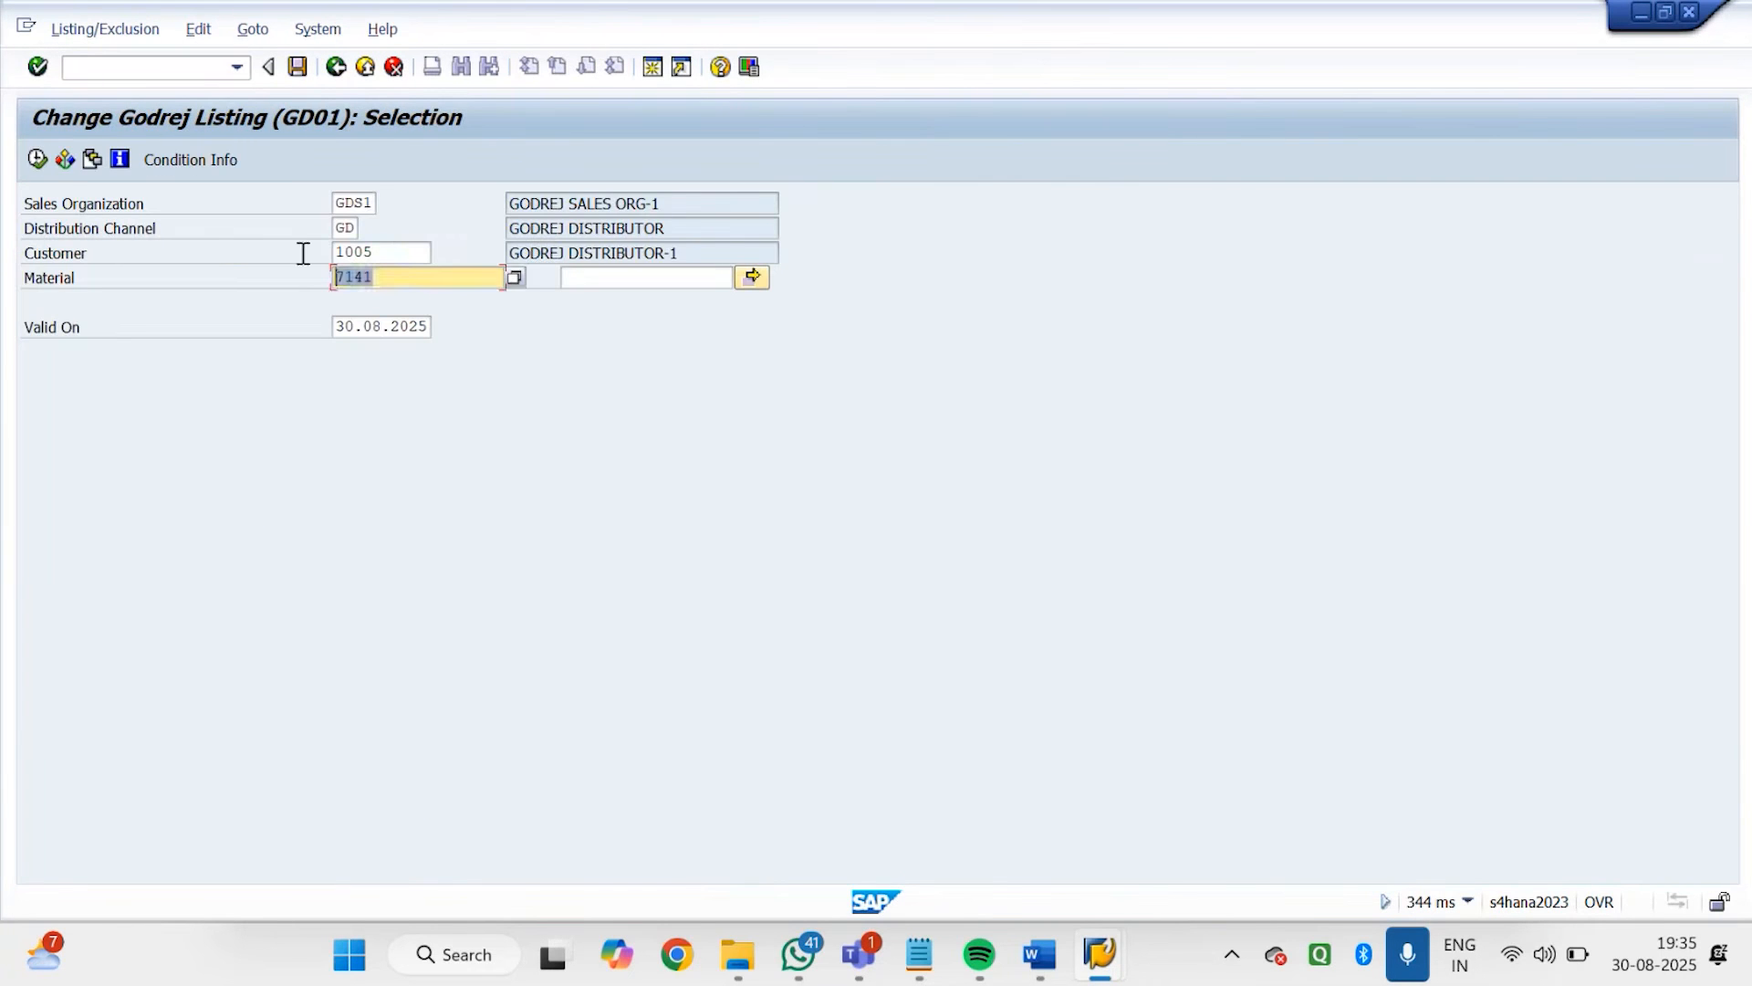
{"action": "key", "text": "BackSpace"}
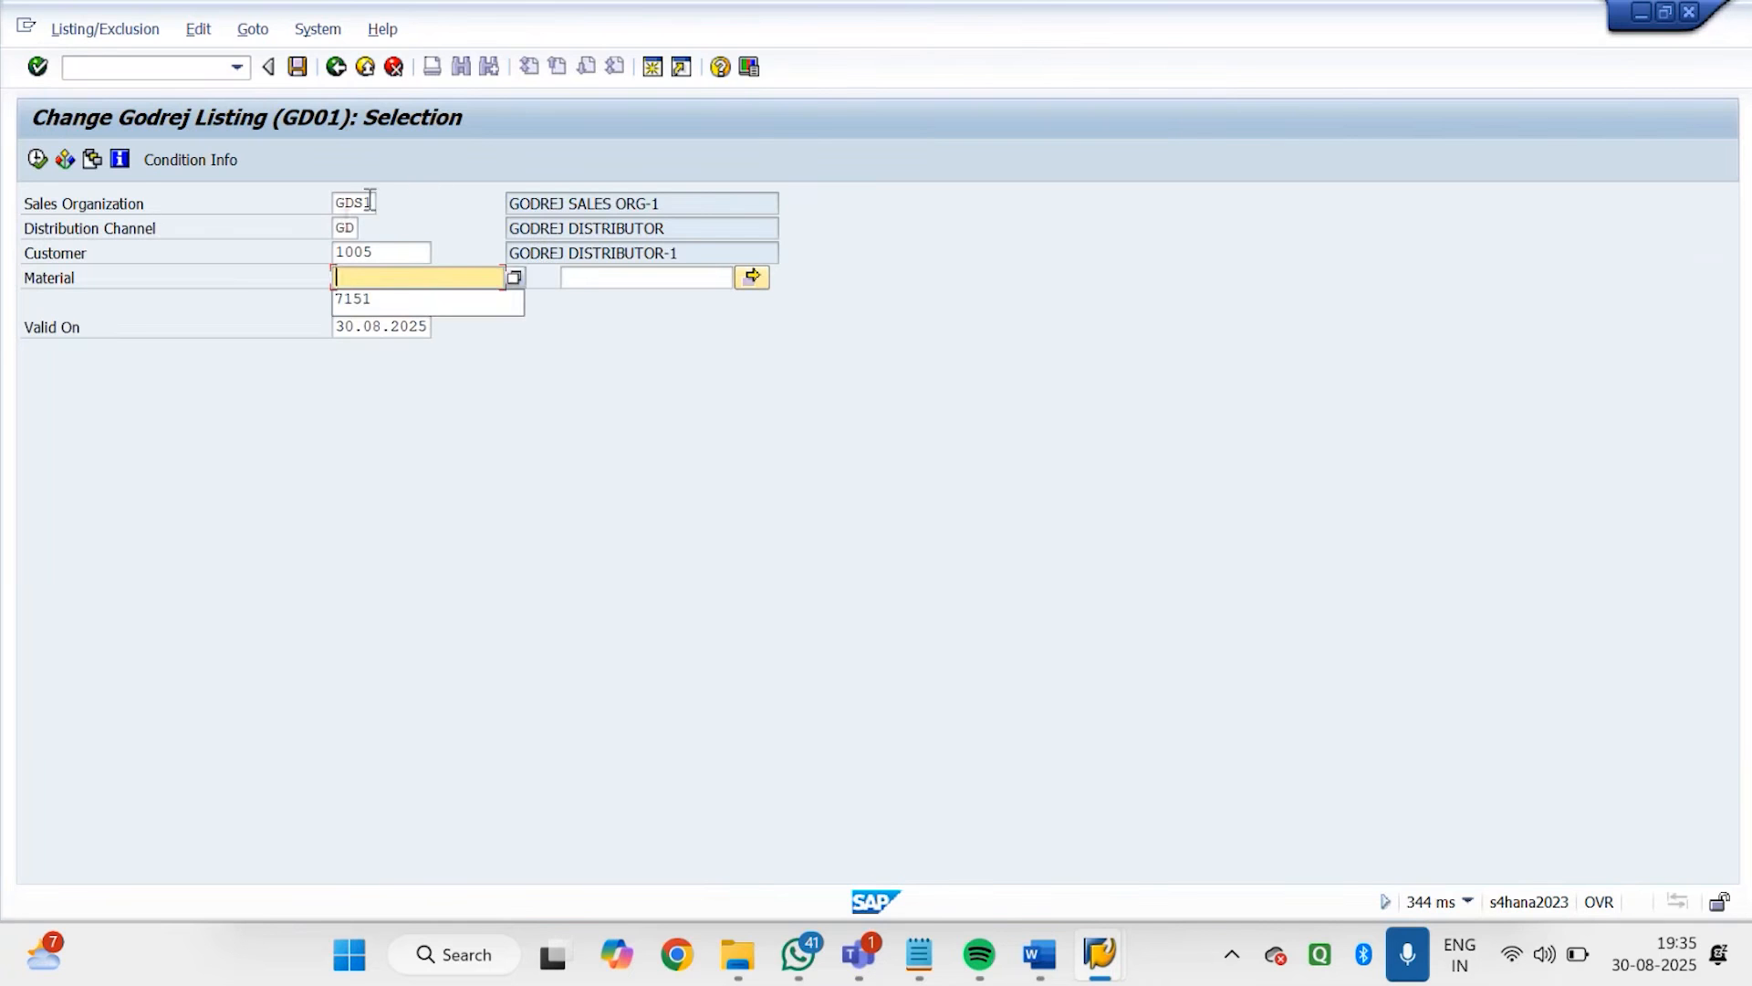
{"action": "left_click", "coordinate": [392, 242]}
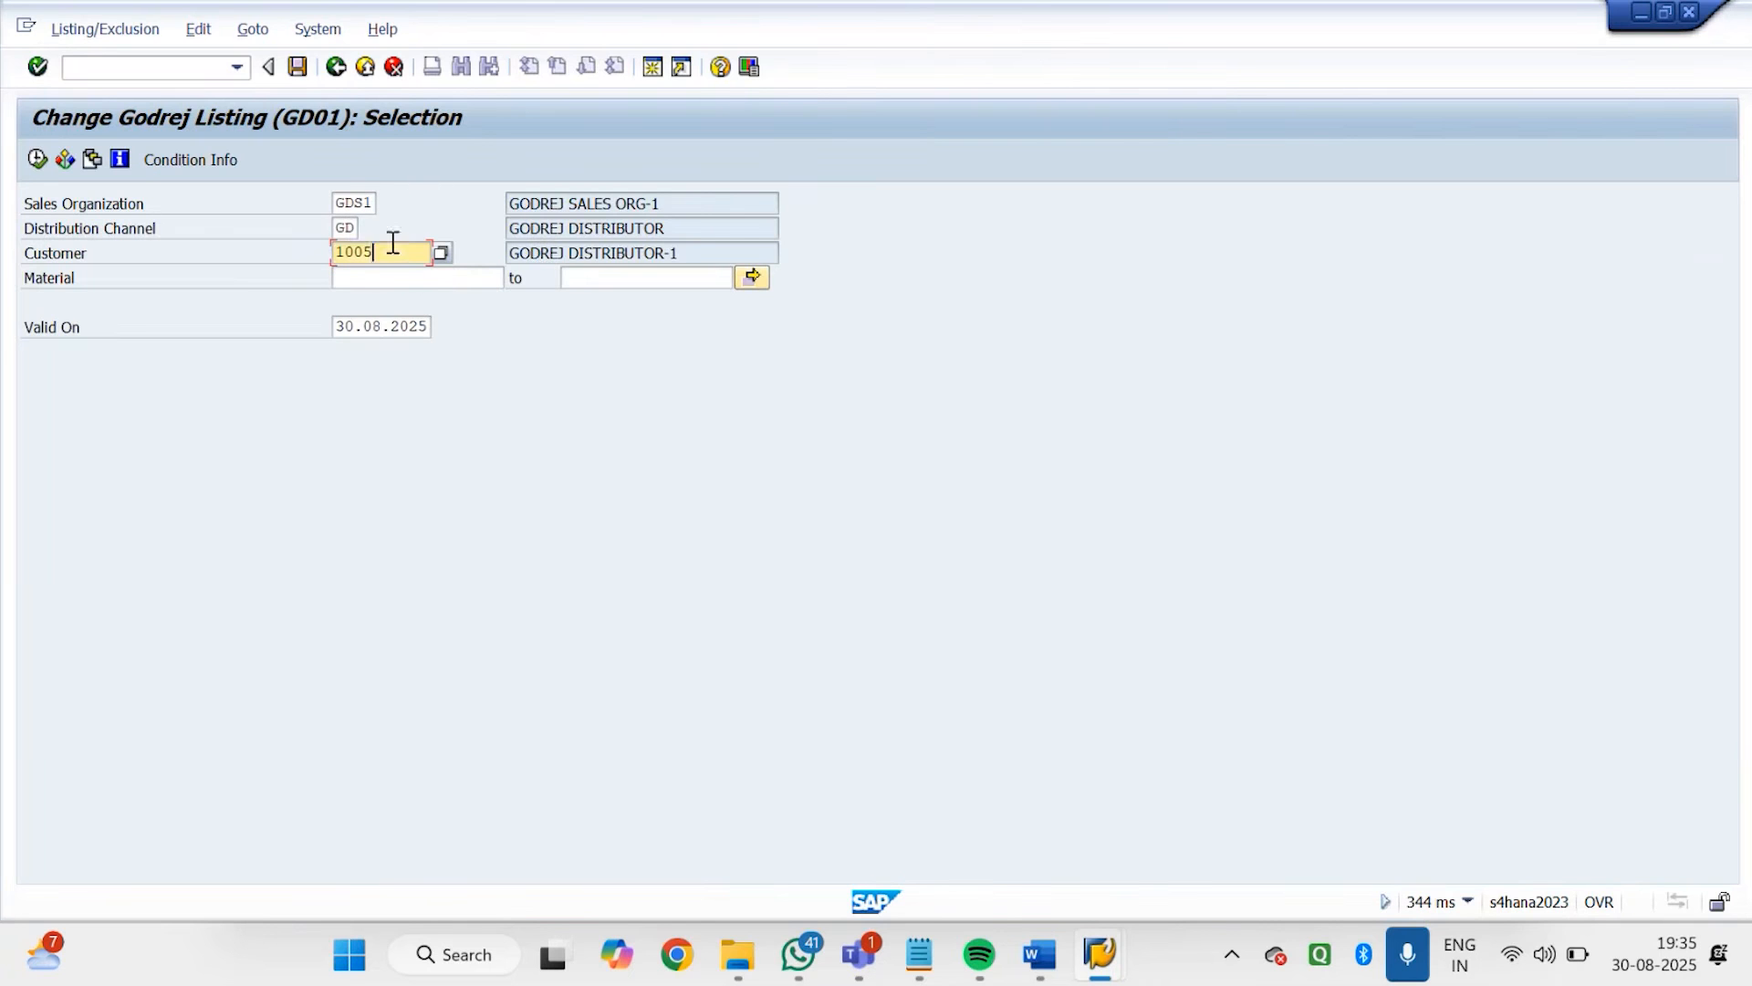
{"action": "left_click", "coordinate": [36, 160]}
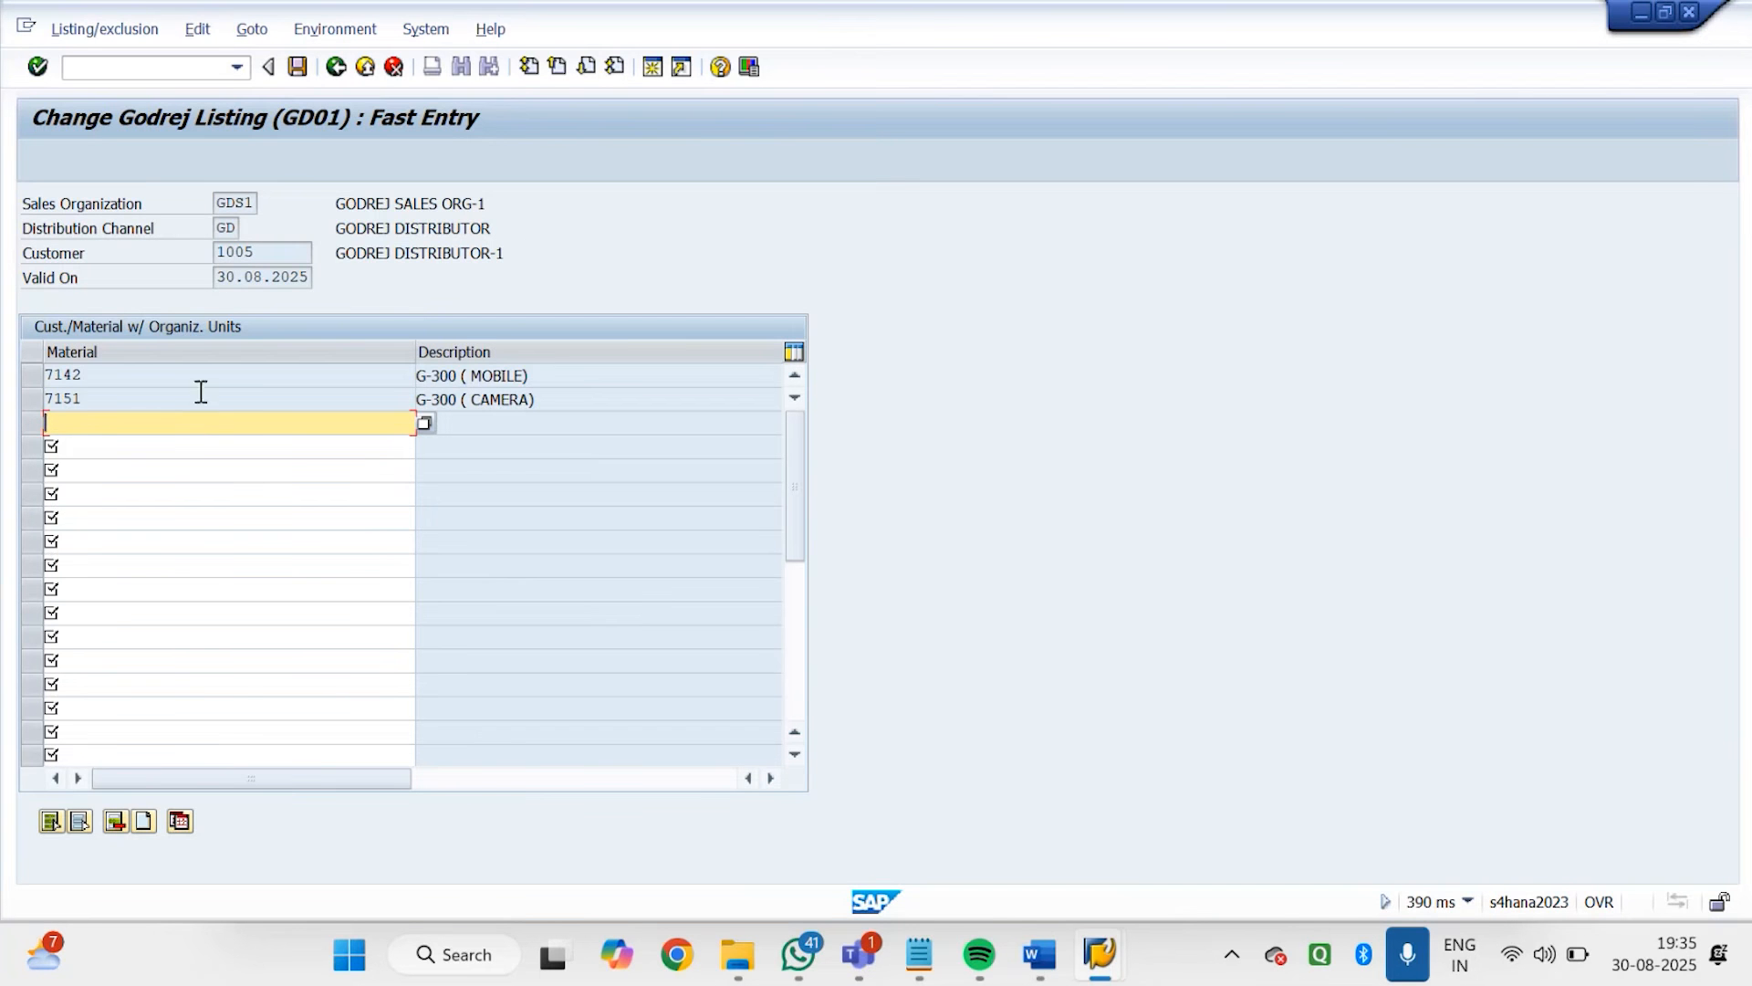
{"action": "left_click", "coordinate": [337, 69]}
{"action": "left_click", "coordinate": [336, 69]}
Display the GD01 listing record of GODREJ DISTRIBUTOR-1 with VB03, and return to SAP Easy Access
{"action": "double_click", "coordinate": [219, 557]}
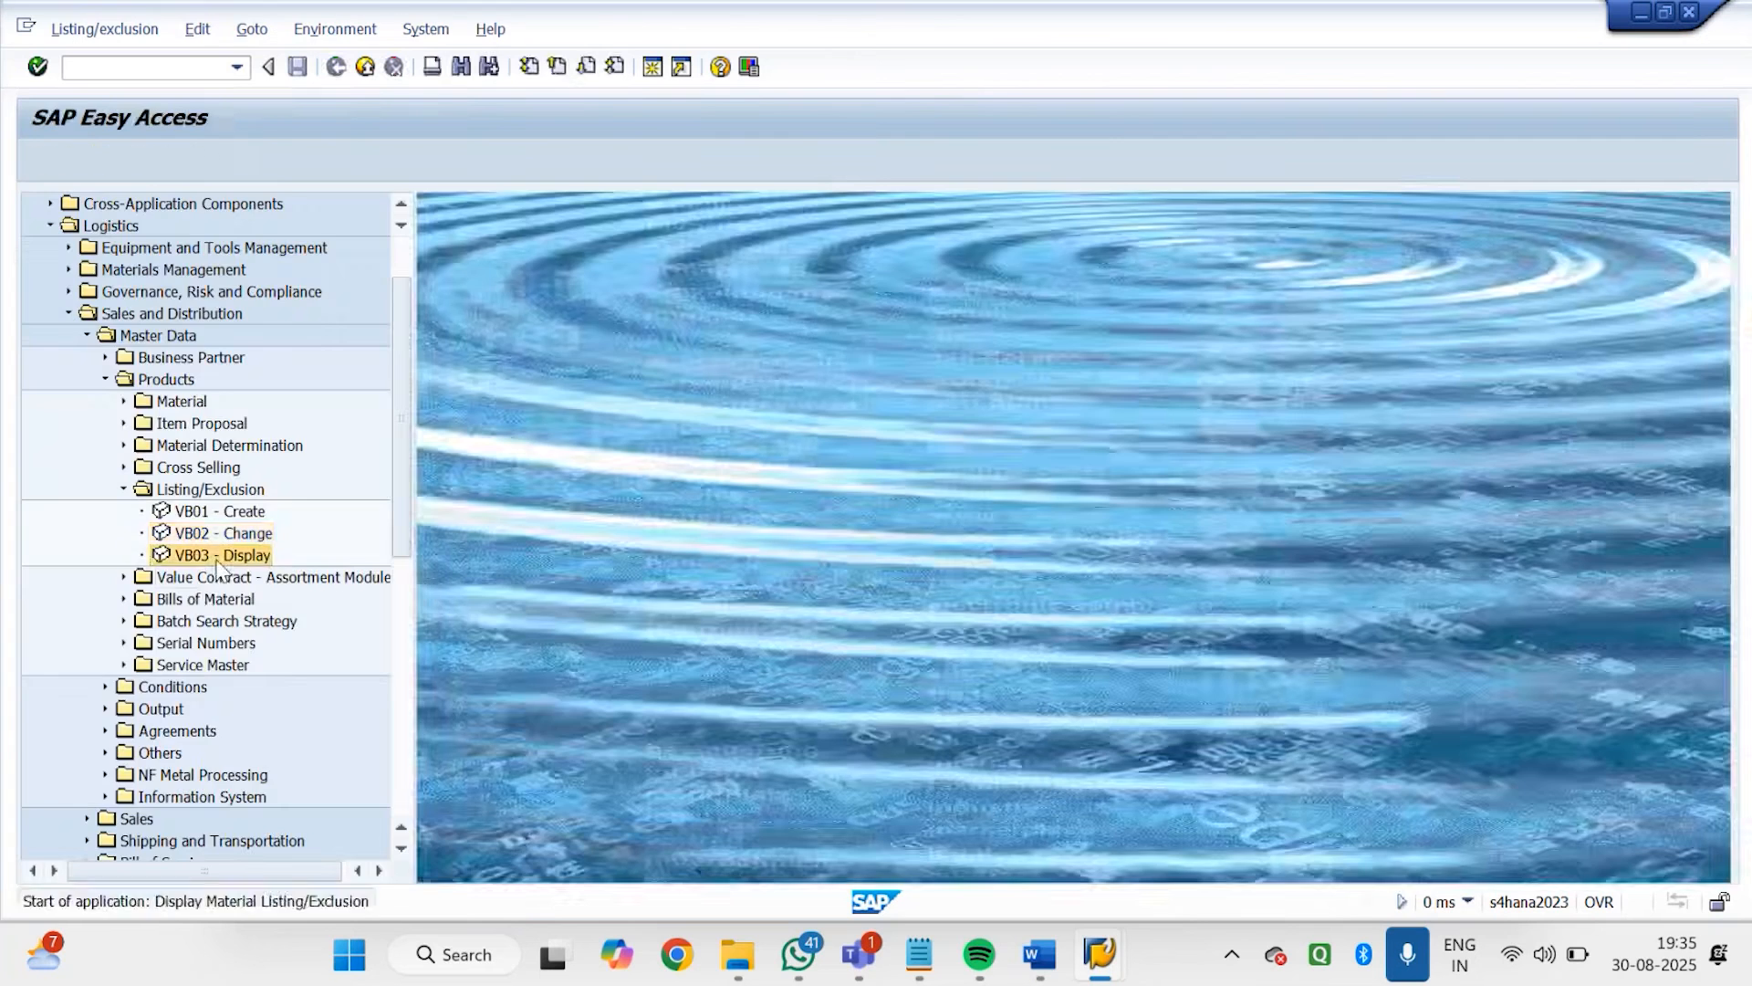
{"action": "key", "text": "Return"}
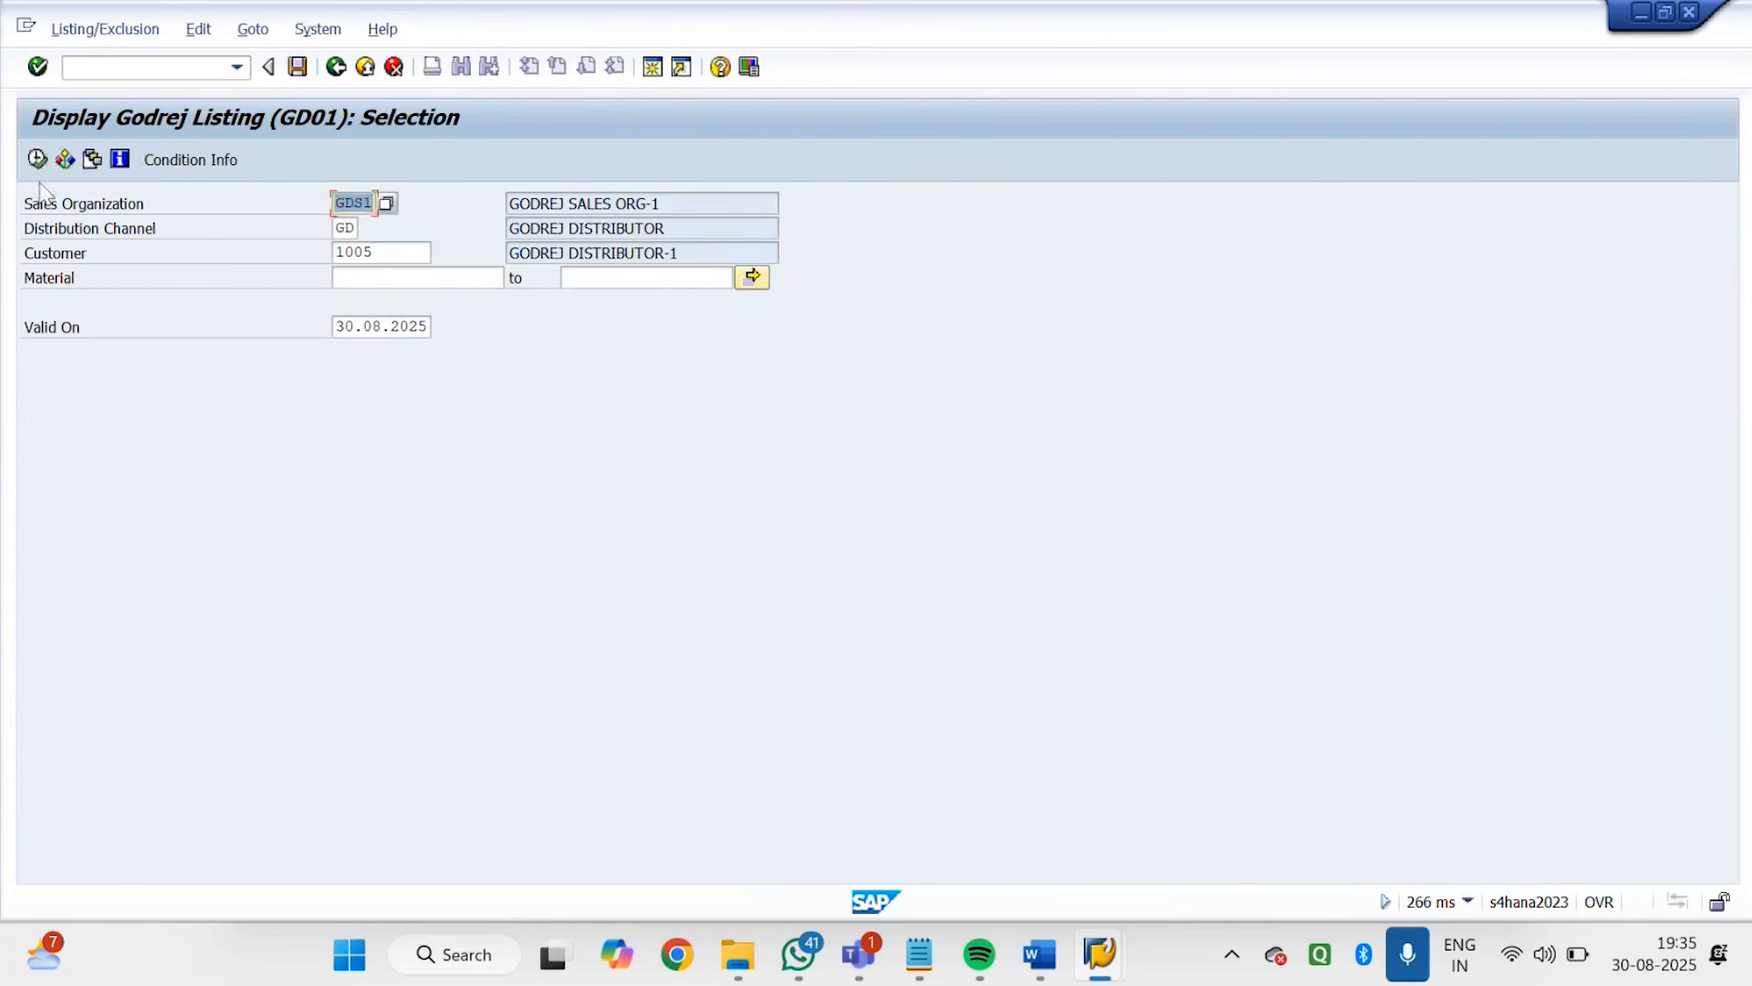
{"action": "left_click", "coordinate": [38, 160]}
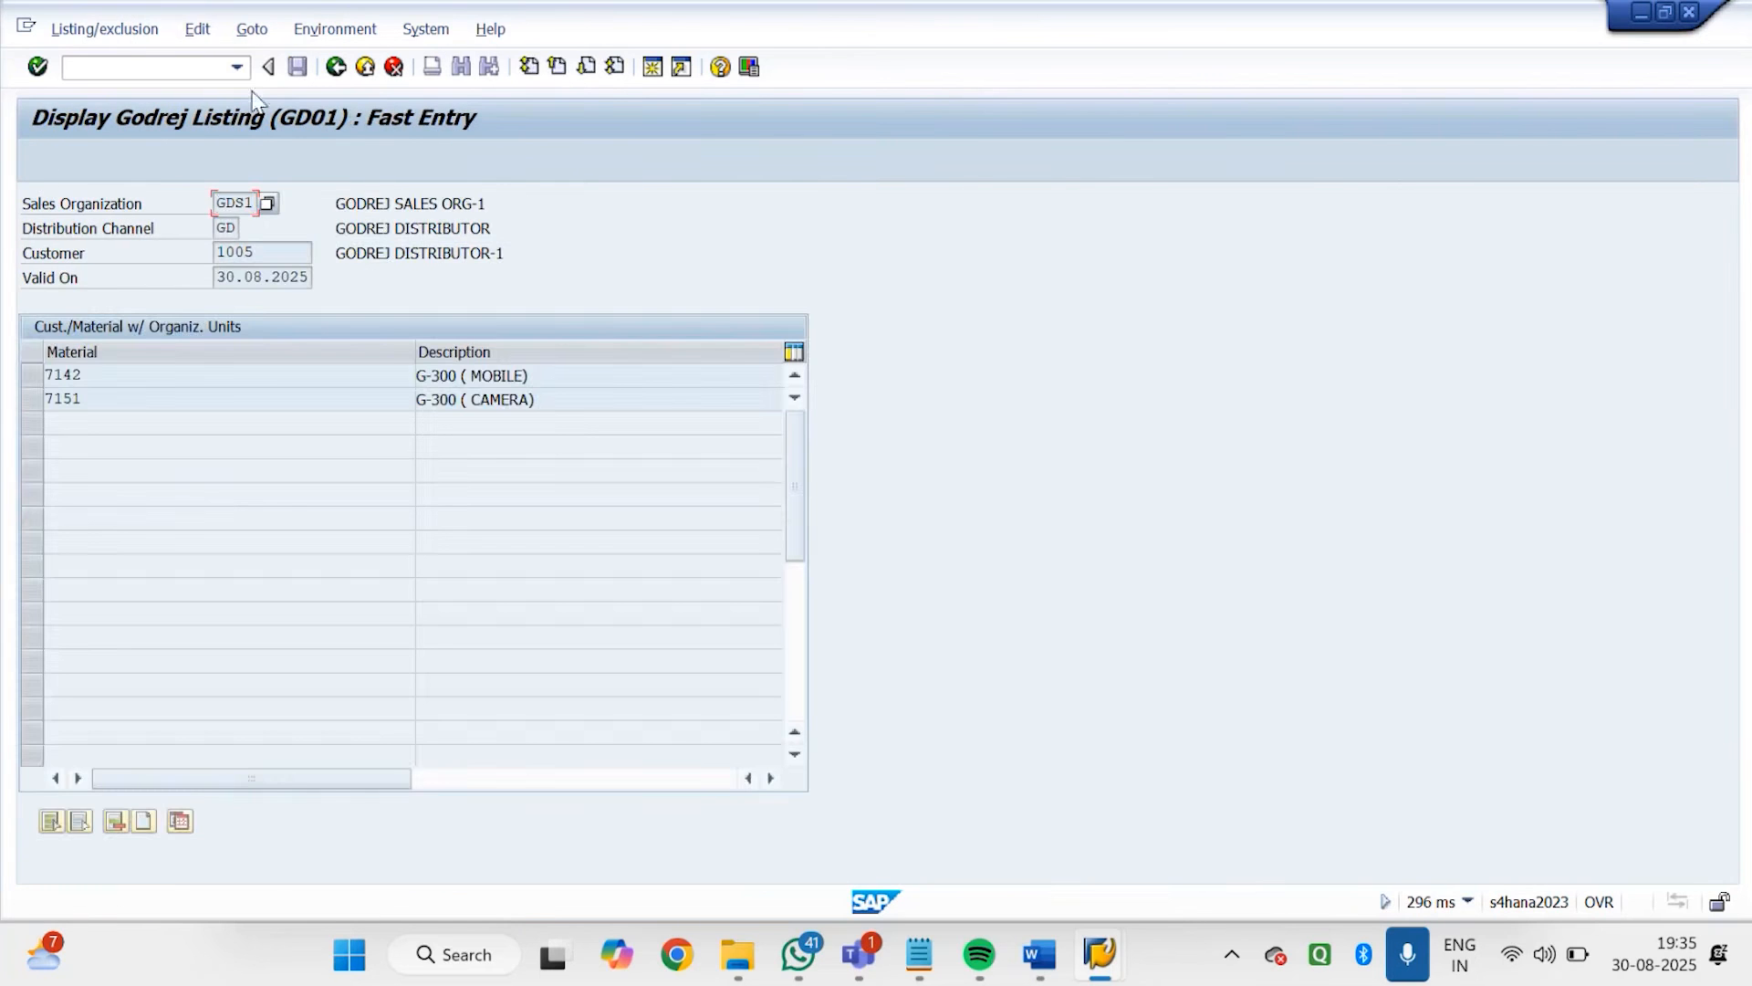
{"action": "left_click", "coordinate": [337, 67]}
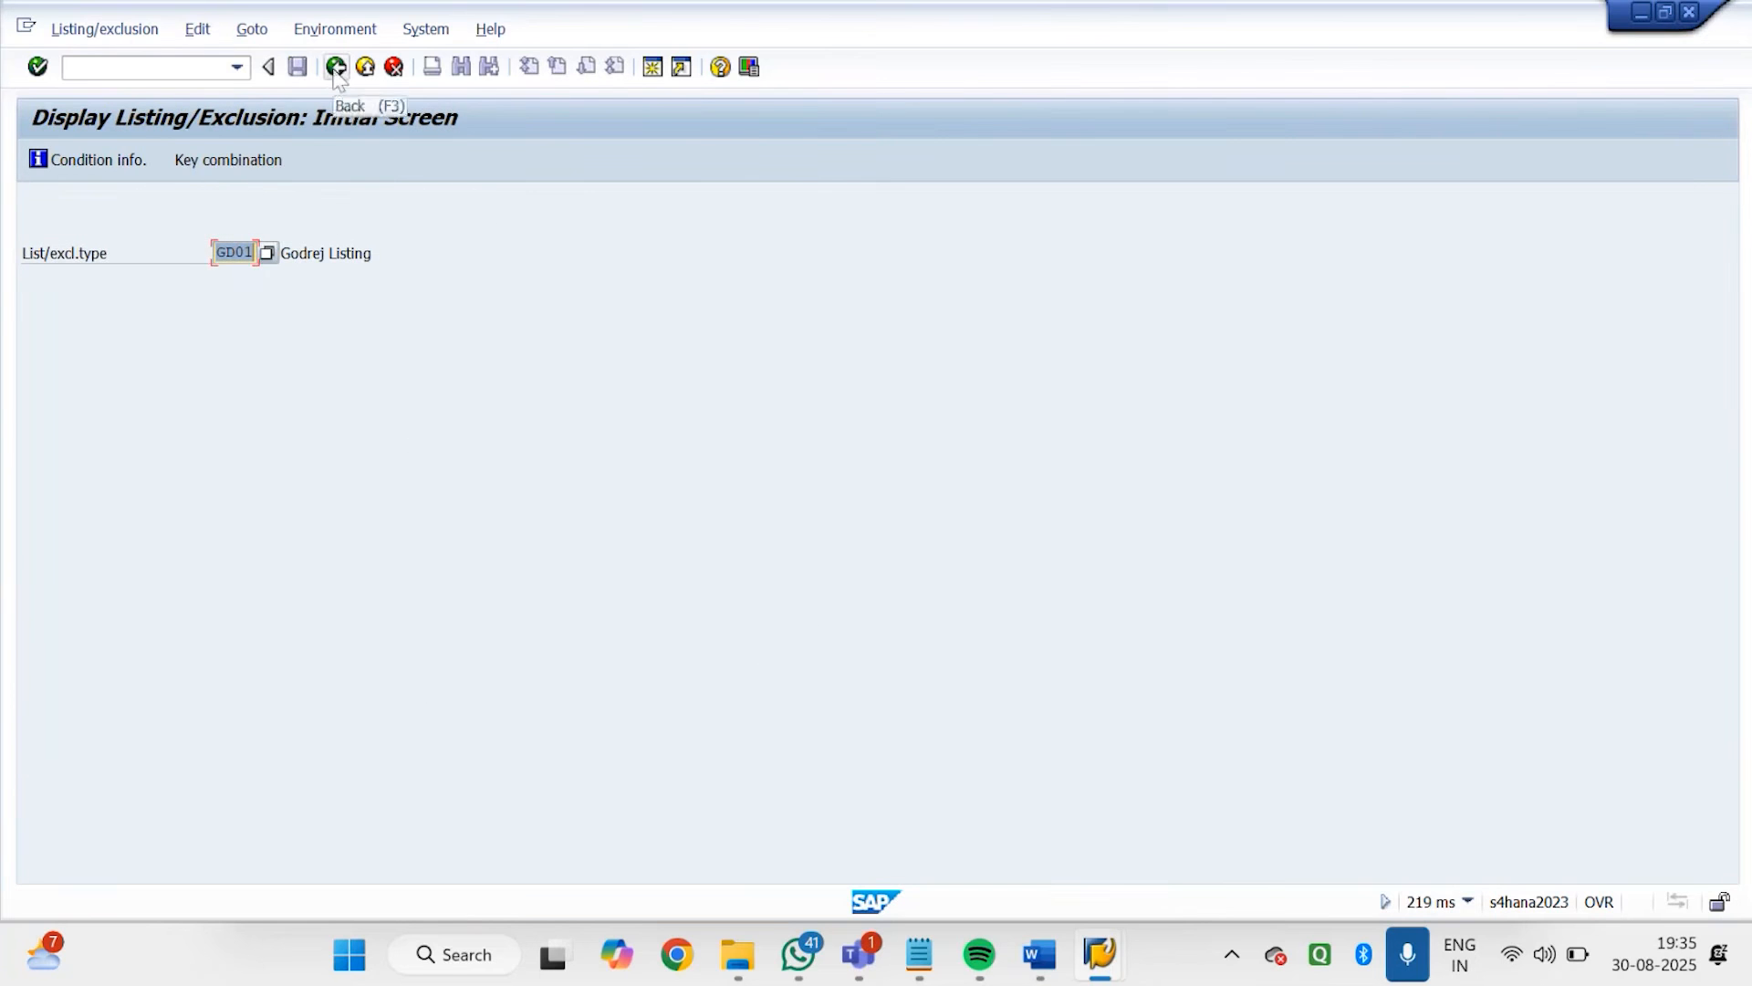
{"action": "left_click", "coordinate": [337, 69]}
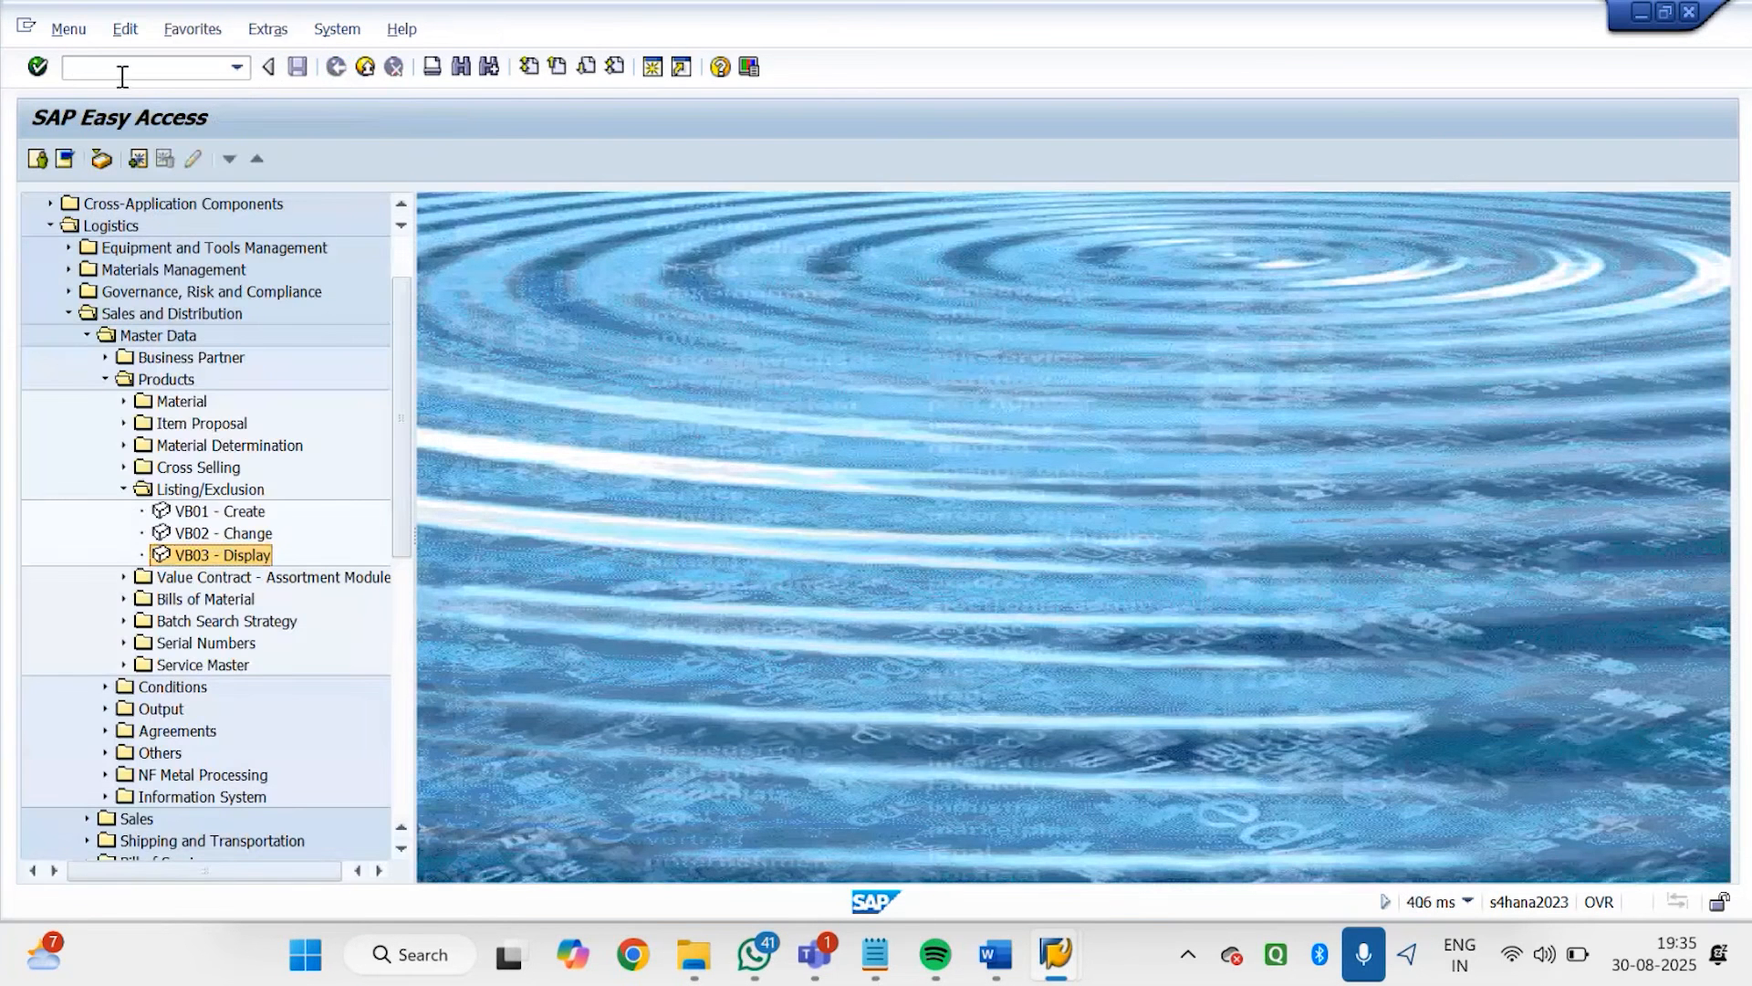
Start a VA01 sales order with order type GDOR and division G1, entering GODREJ DISTRIBUTOR-1 as the sold-to party
{"action": "left_click", "coordinate": [122, 74]}
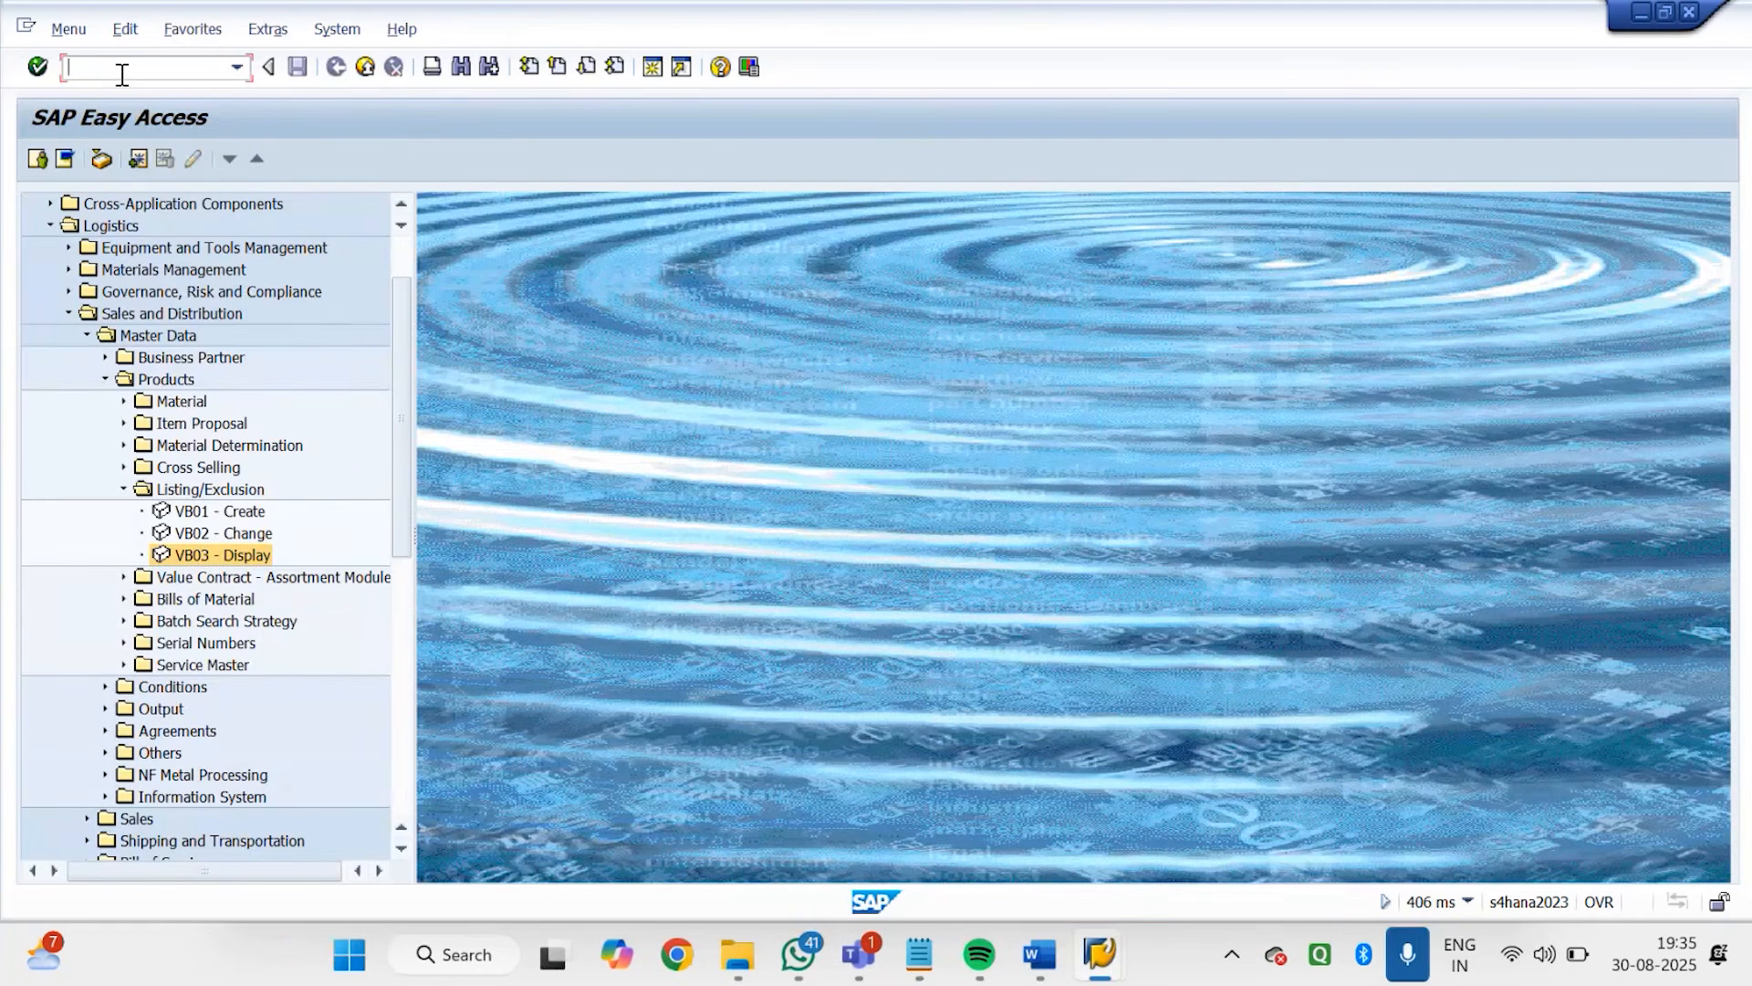
{"action": "type", "text": "VA01"}
{"action": "type", "text": "FD"}
{"action": "key", "text": "BackSpace"}
{"action": "key", "text": "BackSpace"}
{"action": "type", "text": "GDOR"}
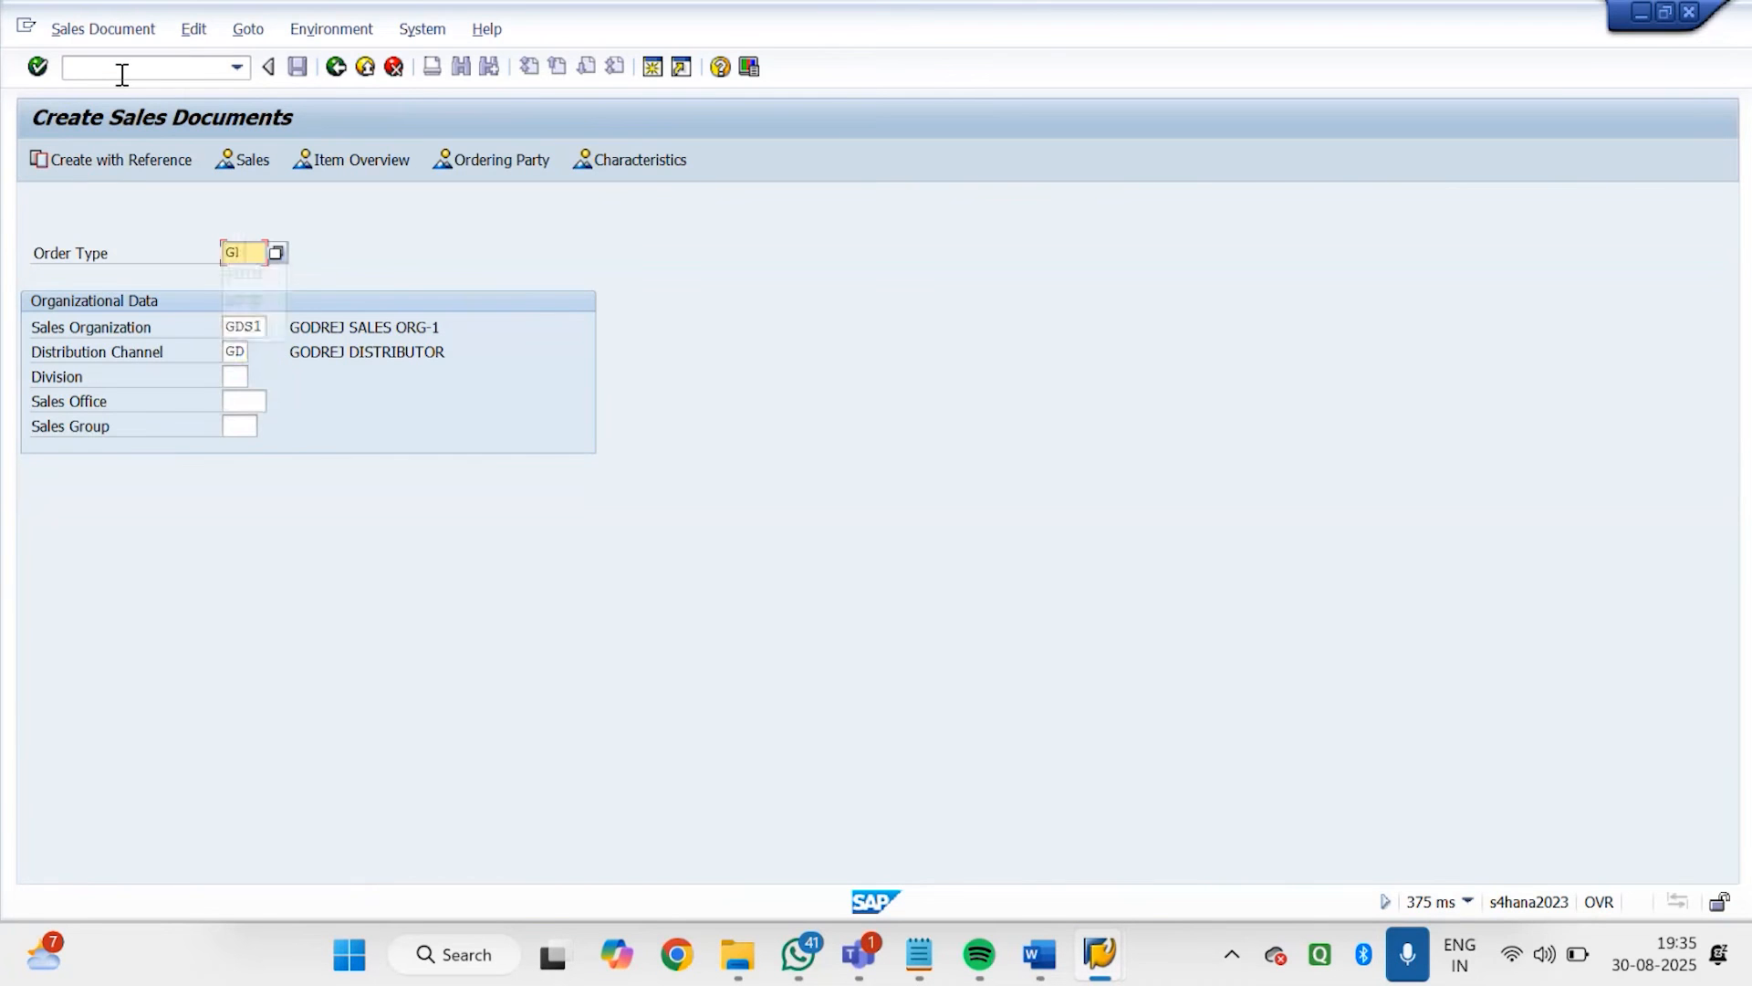
{"action": "key", "text": "Tab"}
{"action": "key", "text": "Tab"}
{"action": "key", "text": "Tab"}
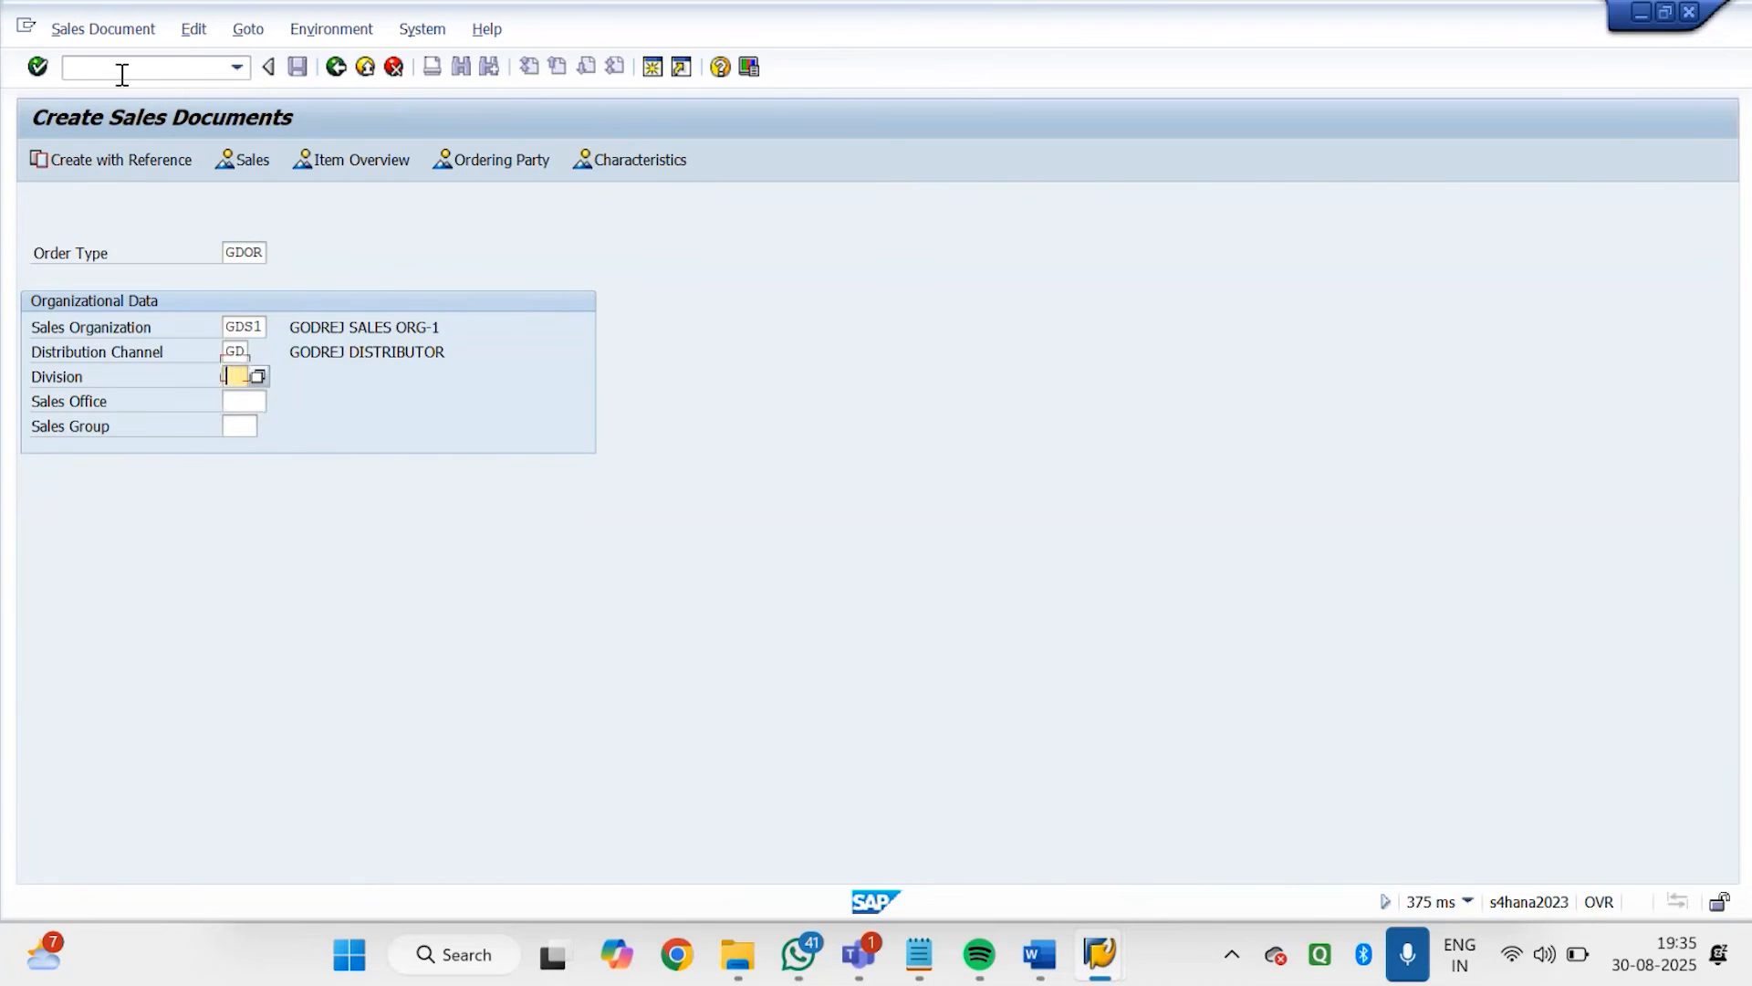
{"action": "type", "text": "G1"}
{"action": "key", "text": "Return"}
{"action": "type", "text": "1005"}
{"action": "key", "text": "Return"}
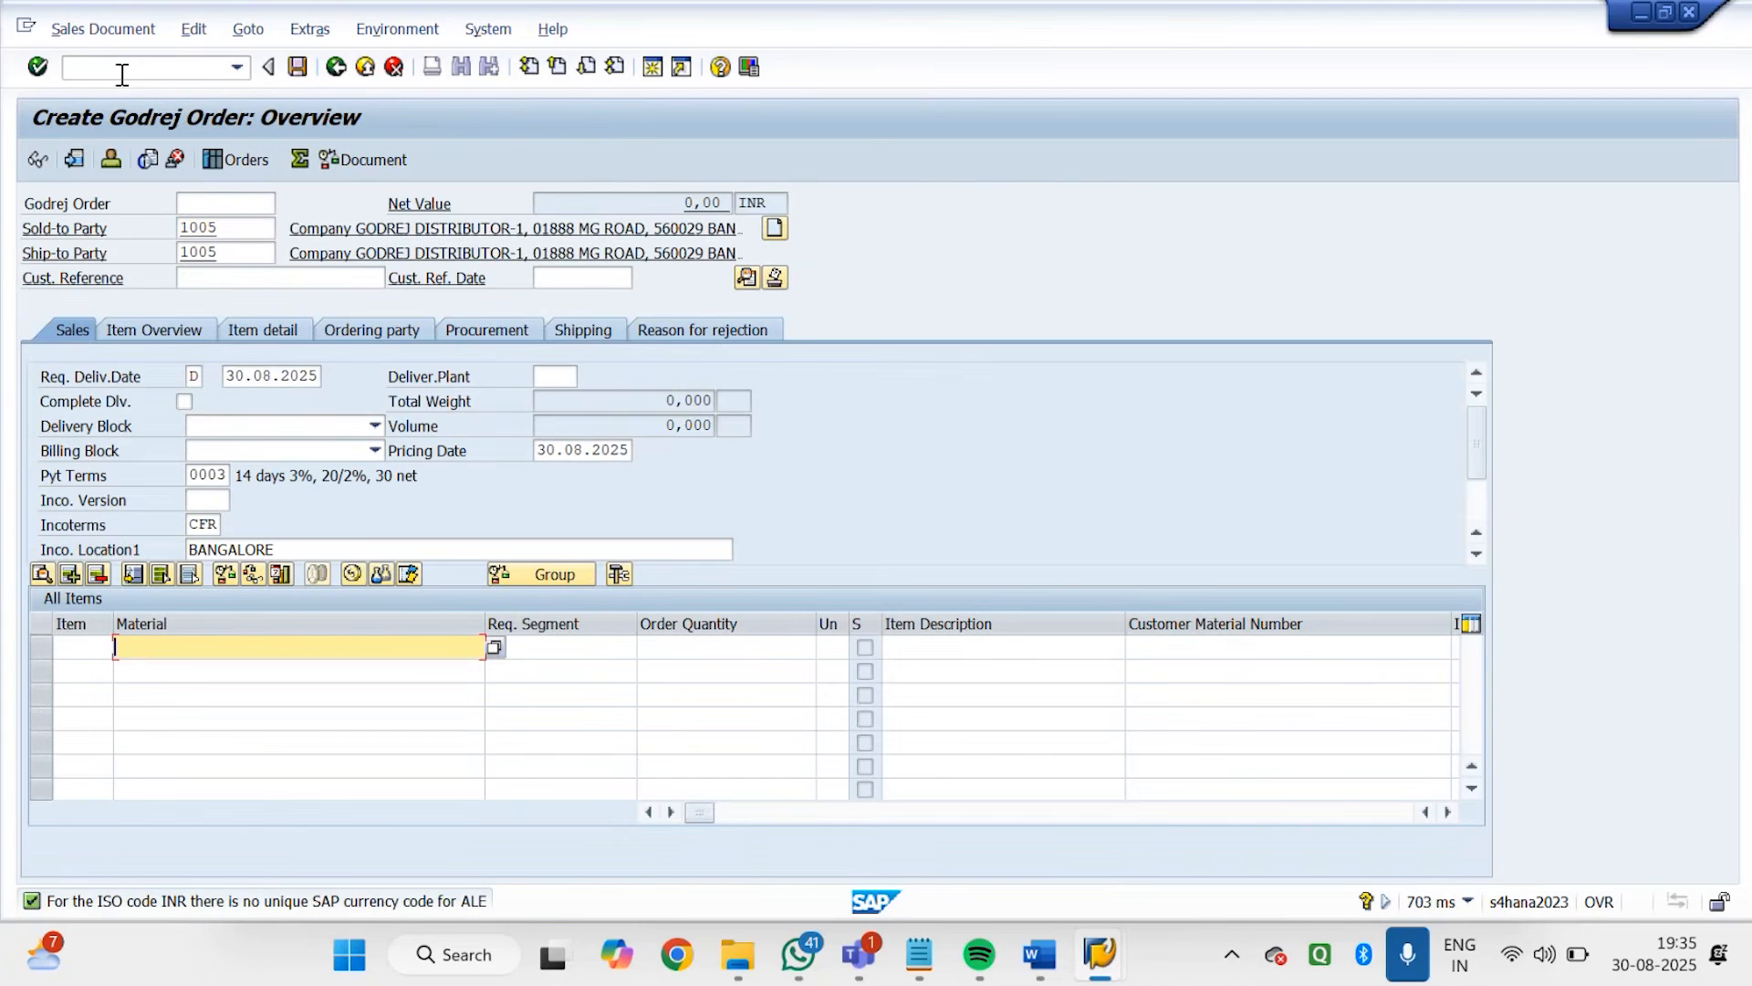
Add material 7142 with an order quantity of 10 as the first order item
{"action": "type", "text": "71"}
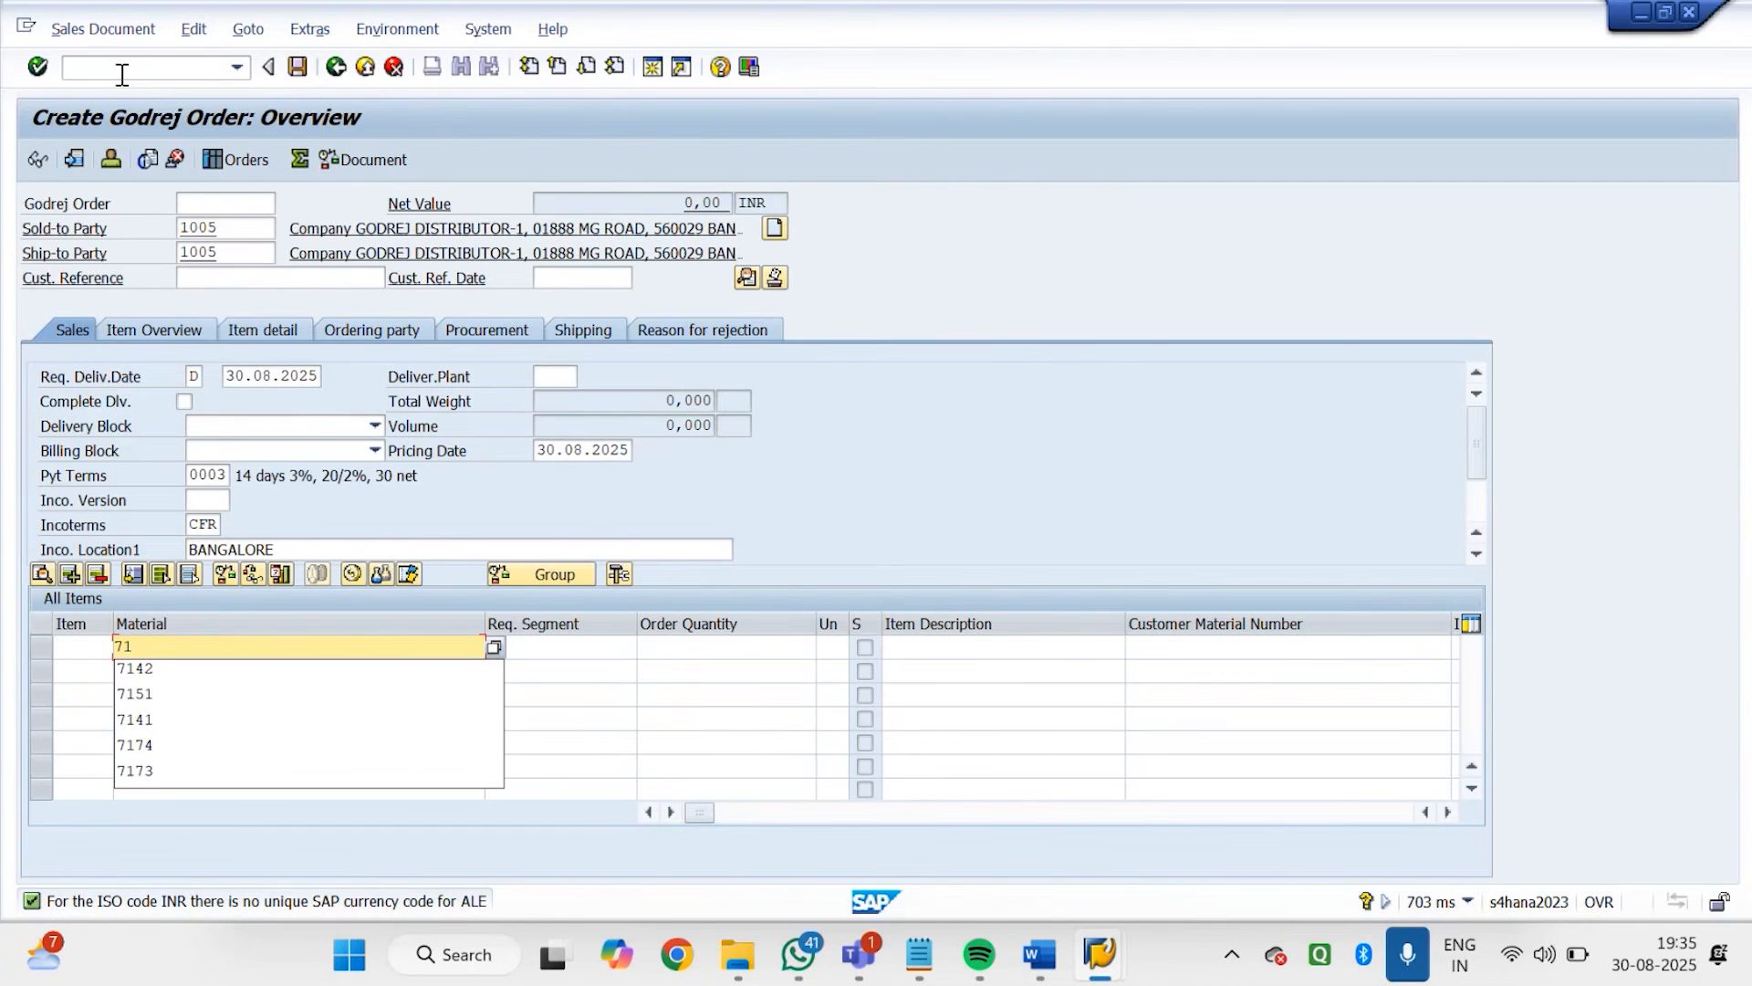
{"action": "type", "text": "42"}
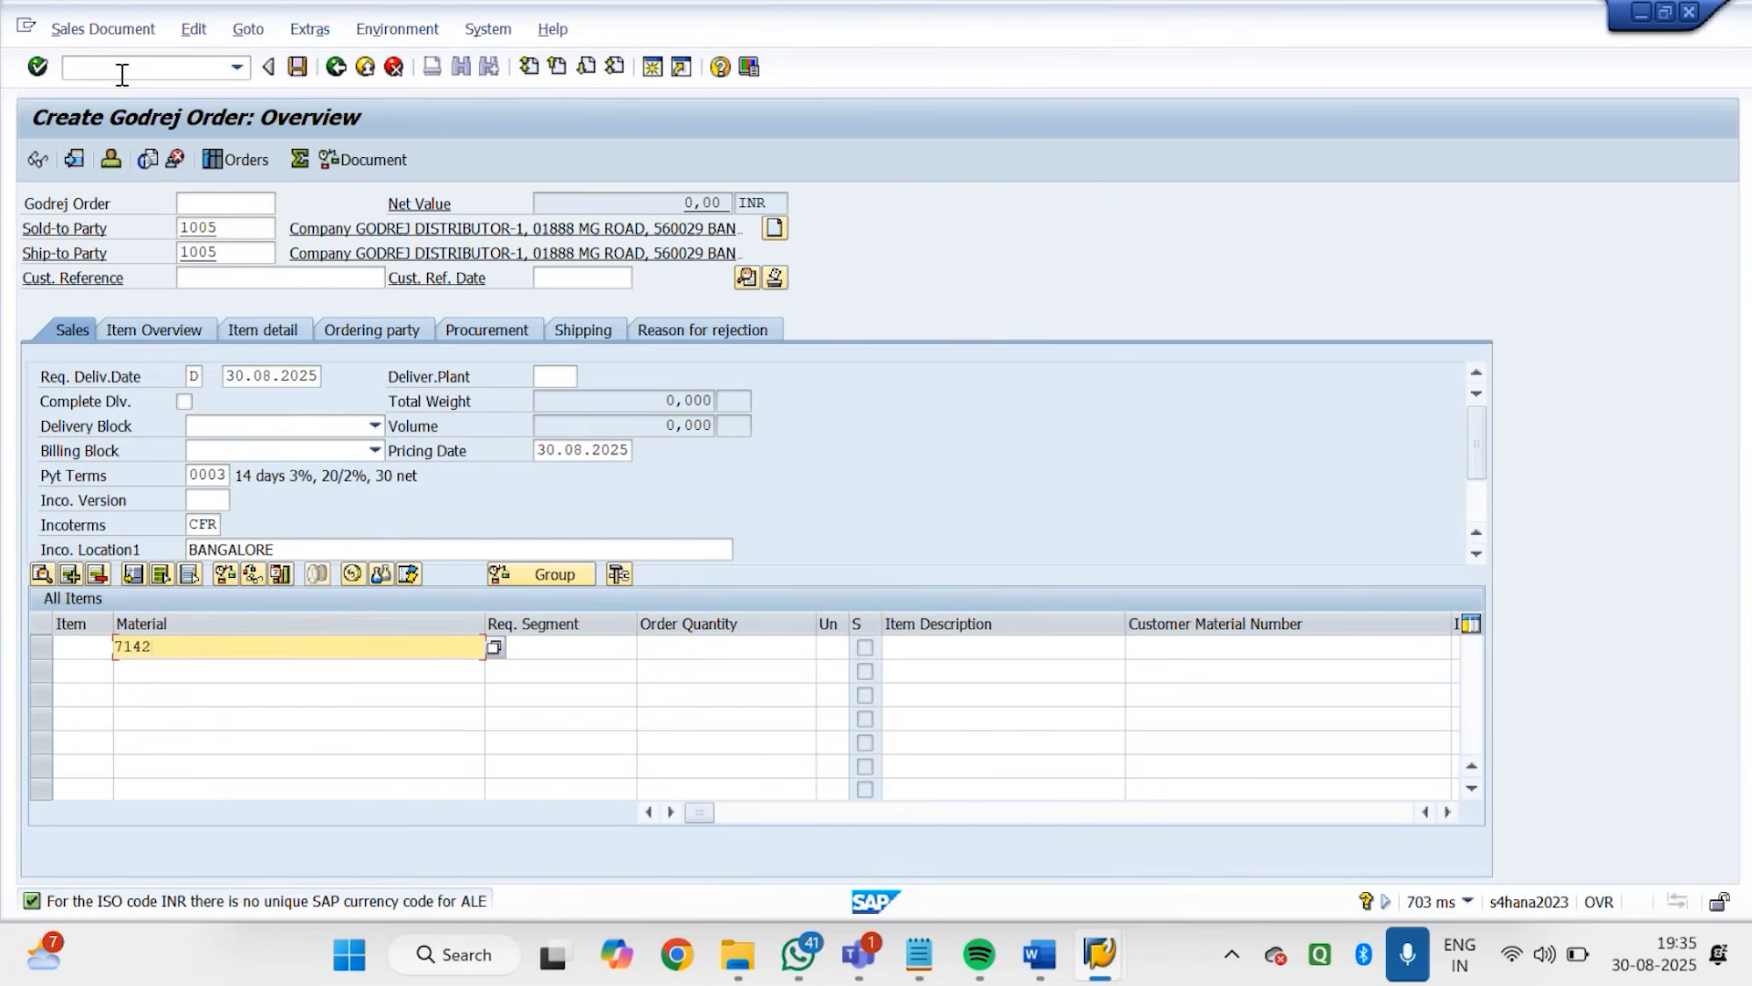
{"action": "key", "text": "Tab"}
{"action": "key", "text": "Tab"}
{"action": "type", "text": "10"}
{"action": "key", "text": "Return"}
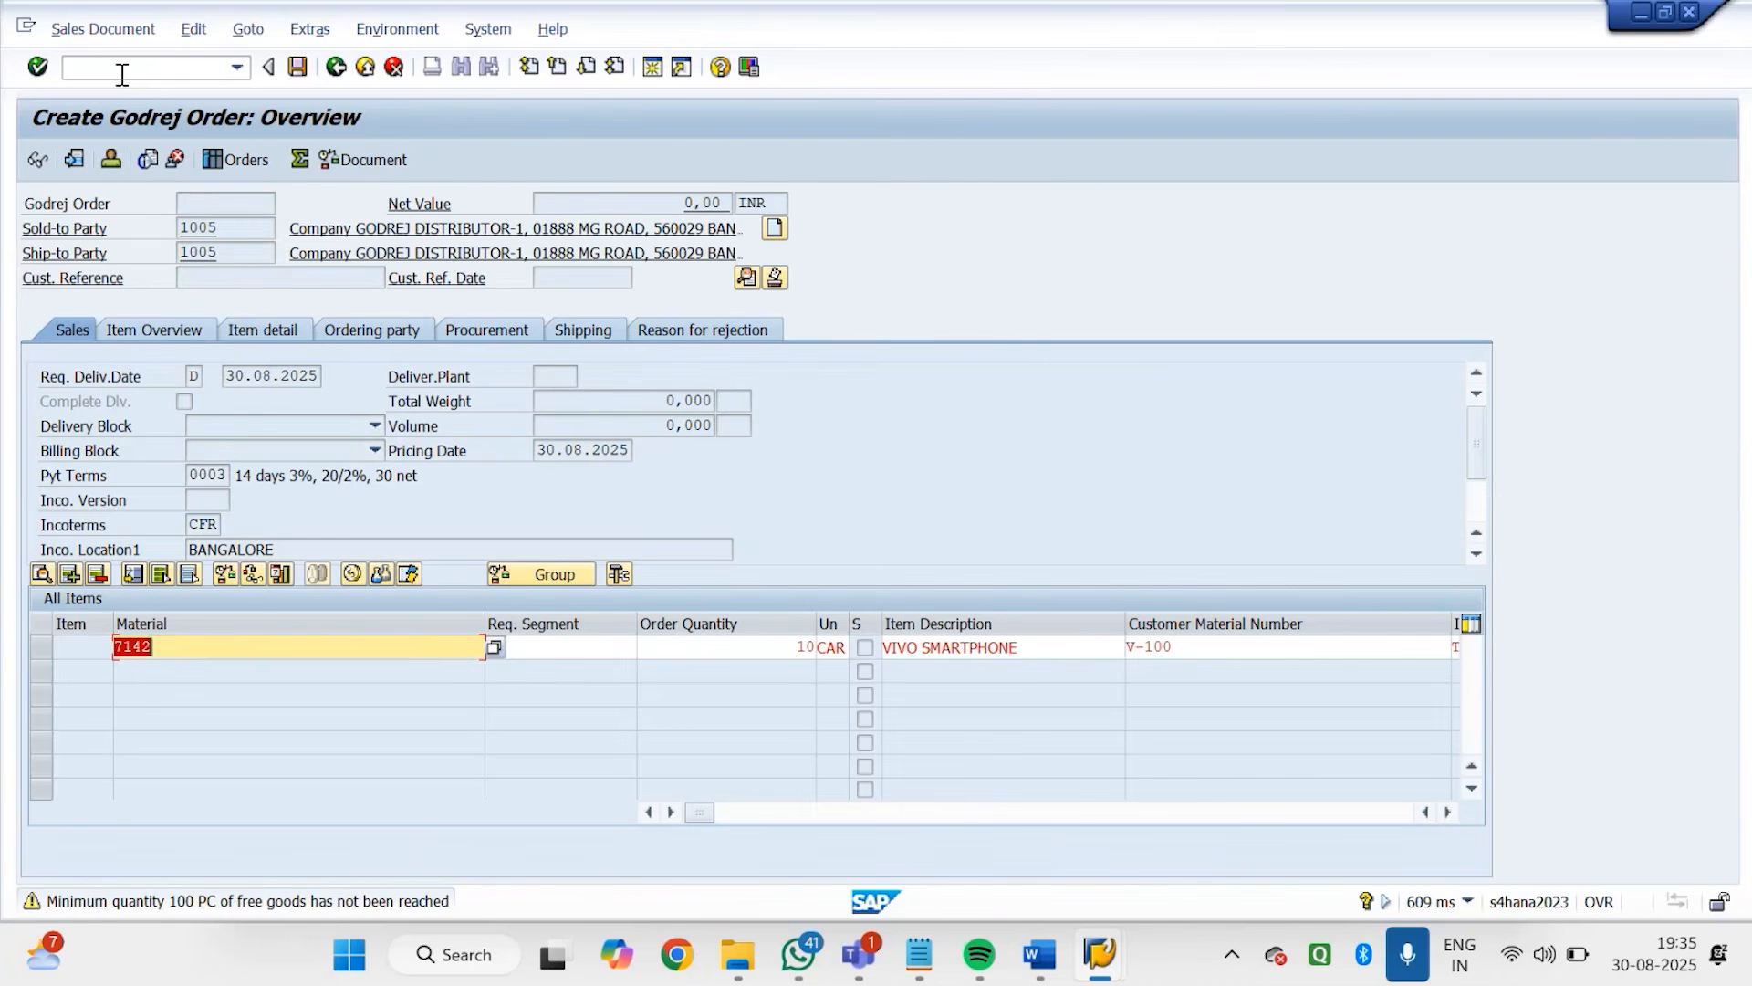
{"action": "key", "text": "Return"}
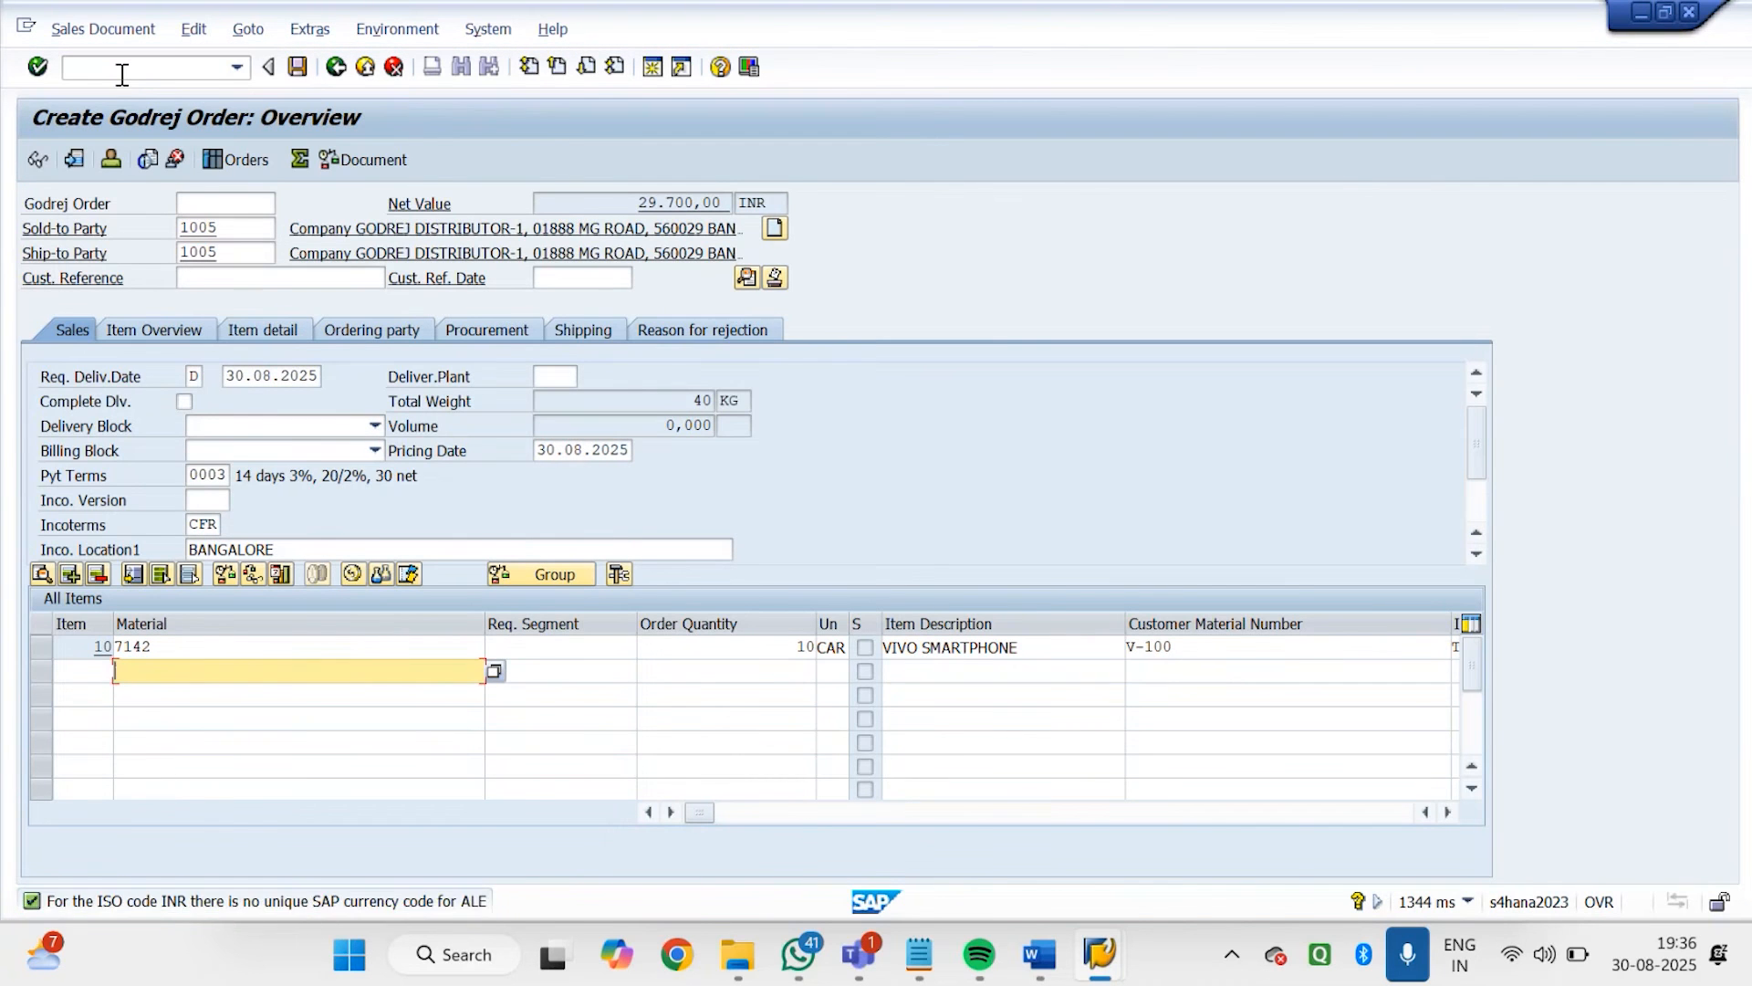
Add material 7151 with an order quantity of 10 as the second order item
{"action": "type", "text": "7151"}
{"action": "key", "text": "Tab"}
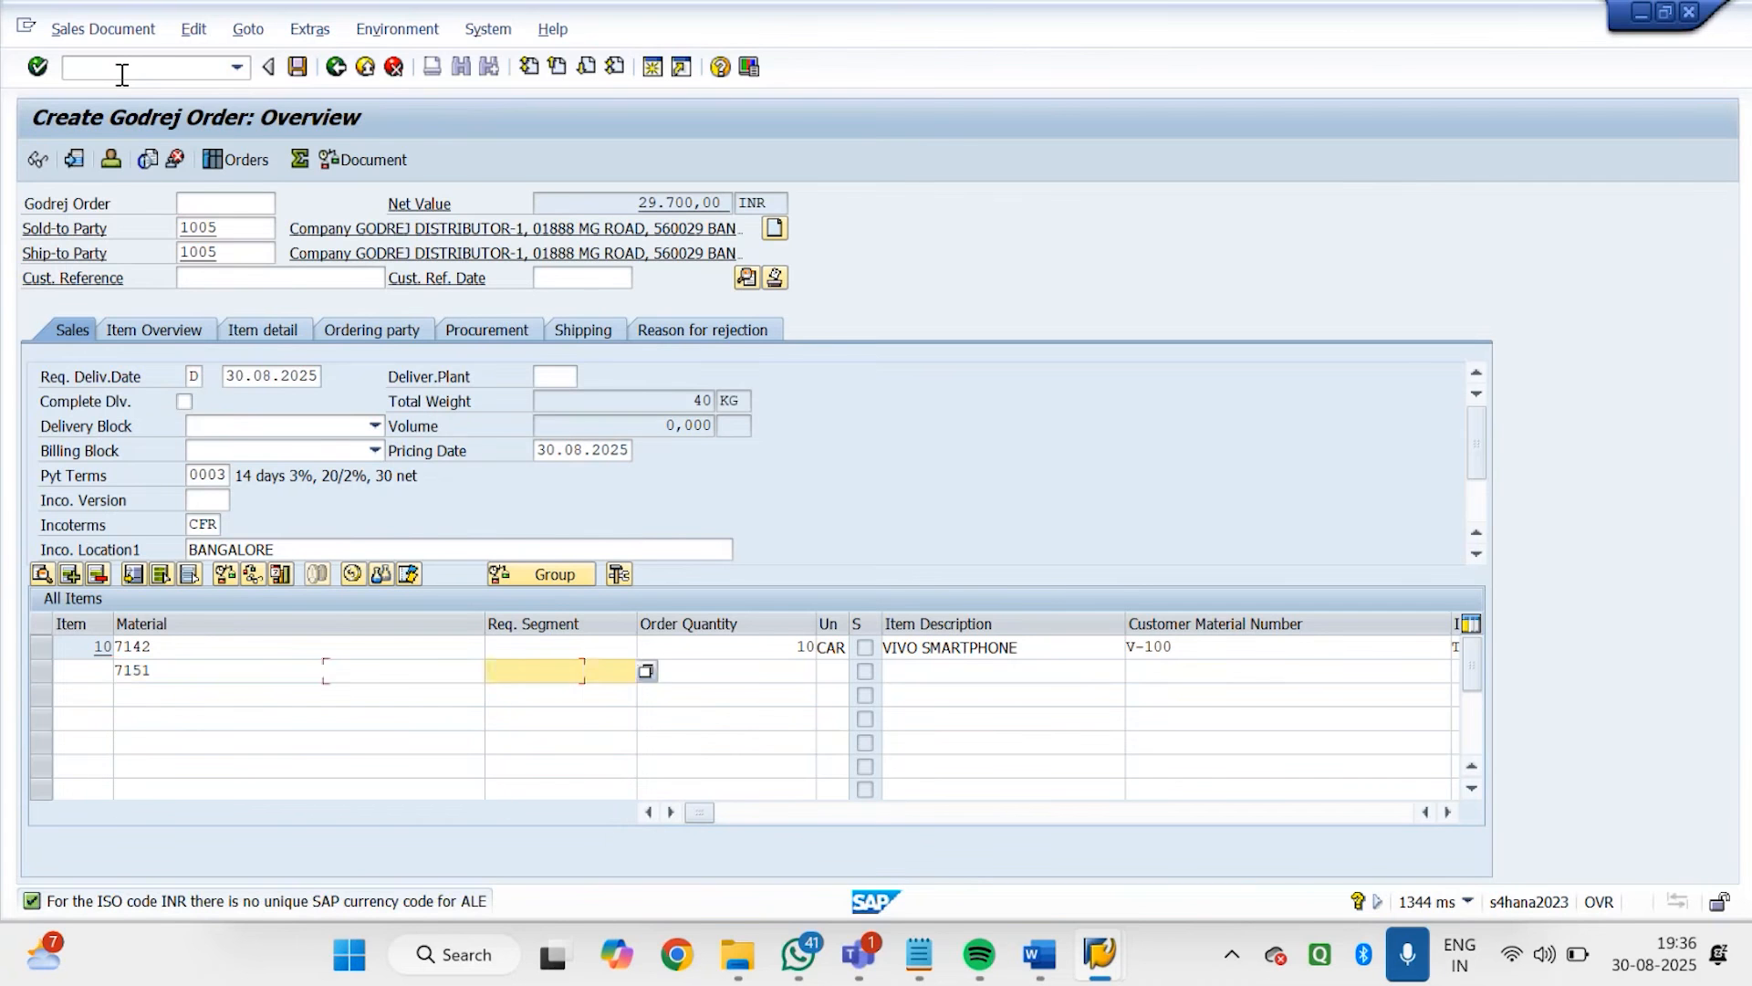
{"action": "key", "text": "Tab"}
{"action": "type", "text": "10"}
{"action": "key", "text": "Return"}
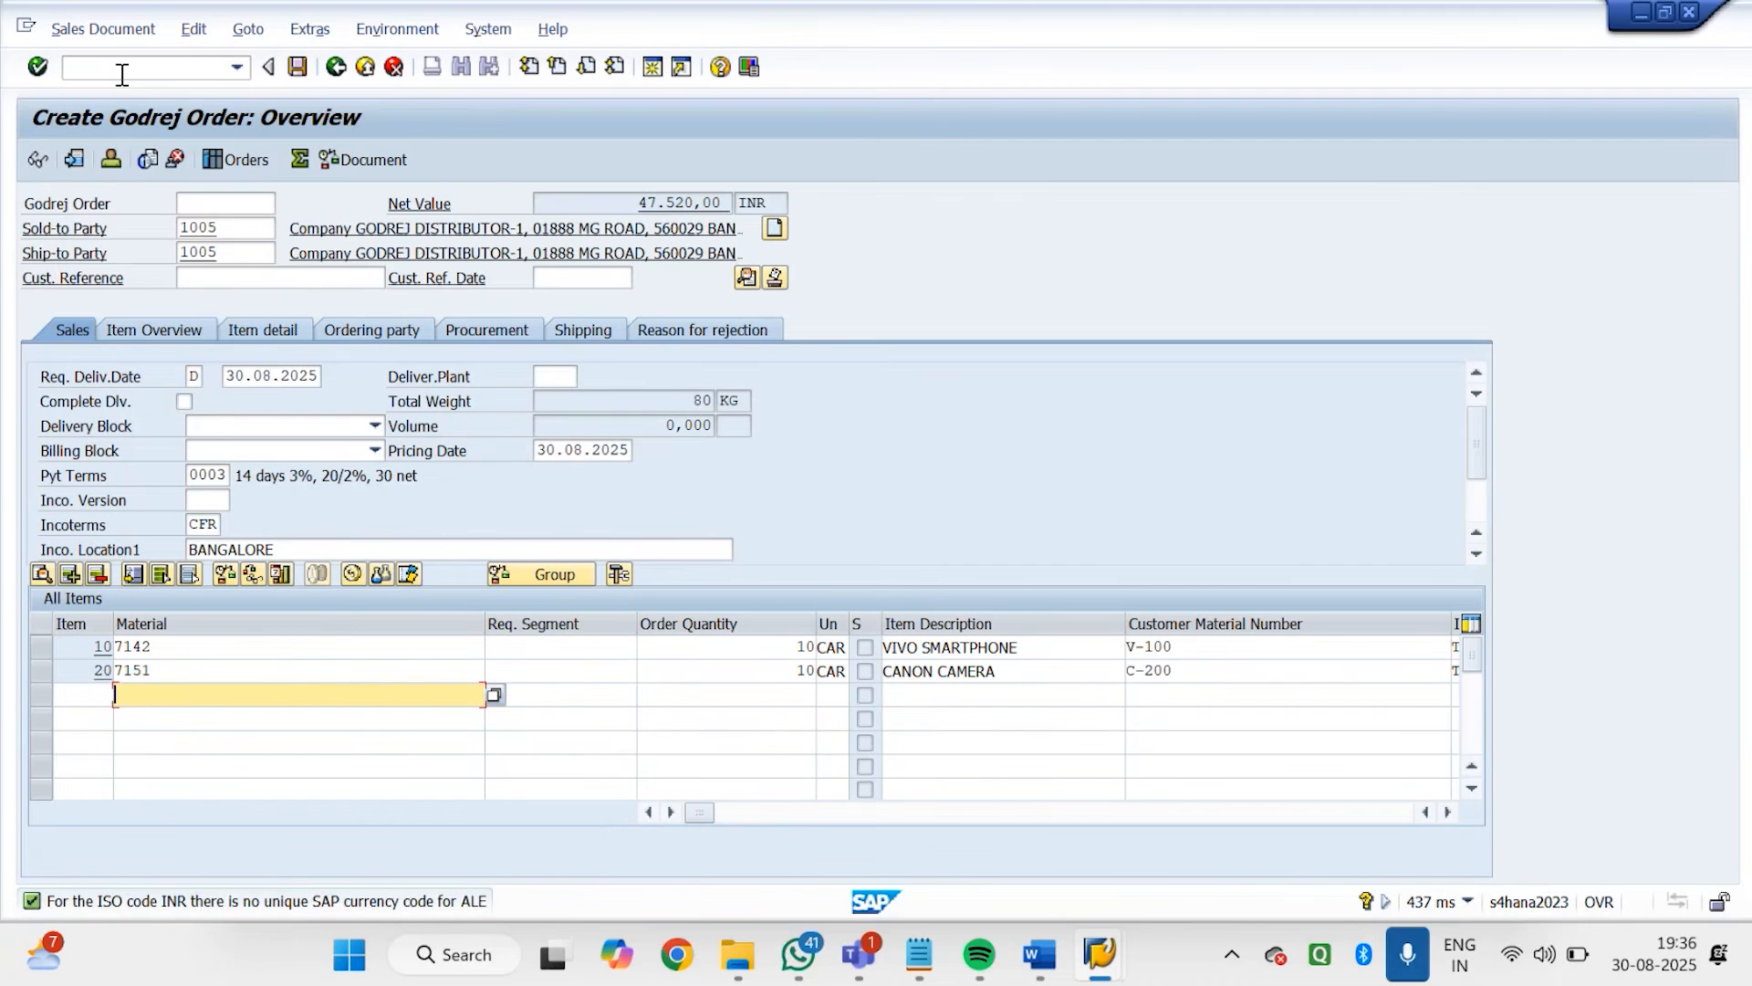
Try to add material 7140 with an order quantity of 1 as the third order item
{"action": "type", "text": "7140"}
{"action": "key", "text": "Tab"}
{"action": "key", "text": "Tab"}
{"action": "type", "text": "1"}
{"action": "key", "text": "Return"}
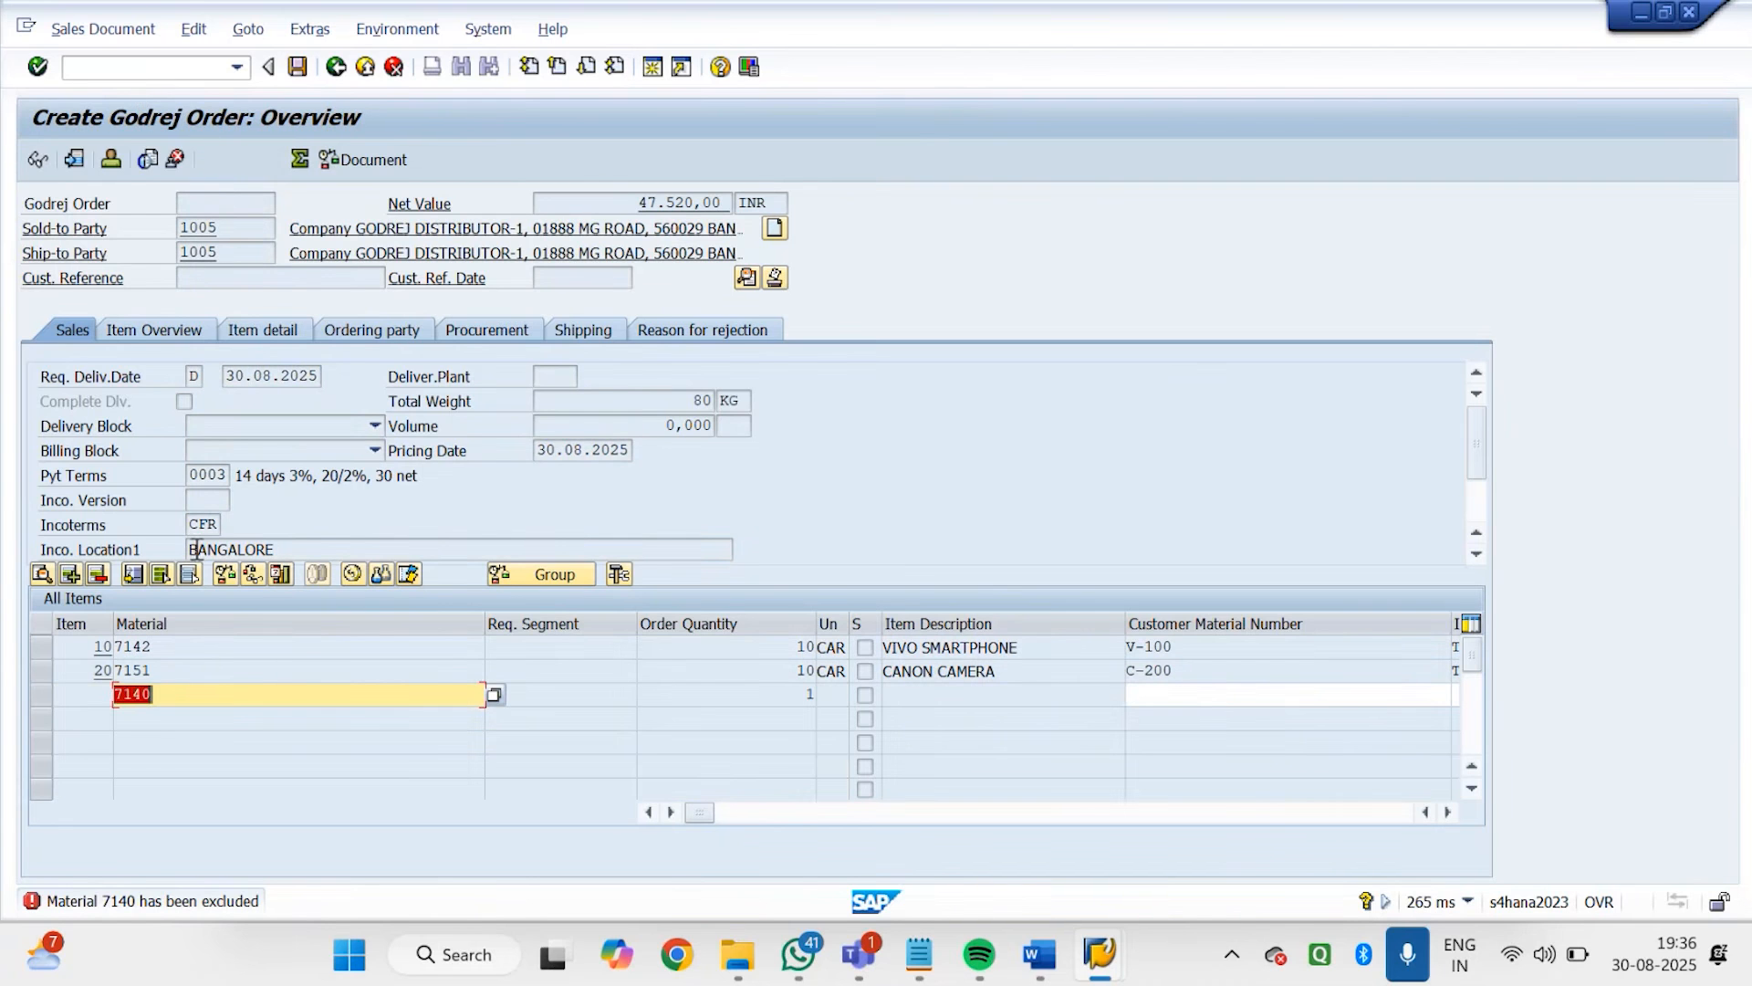
Try material 7141 in the third item line instead, and clear that line
{"action": "left_click", "coordinate": [187, 699]}
{"action": "key", "text": "BackSpace"}
{"action": "type", "text": "1"}
{"action": "key", "text": "Return"}
{"action": "key", "text": "BackSpace"}
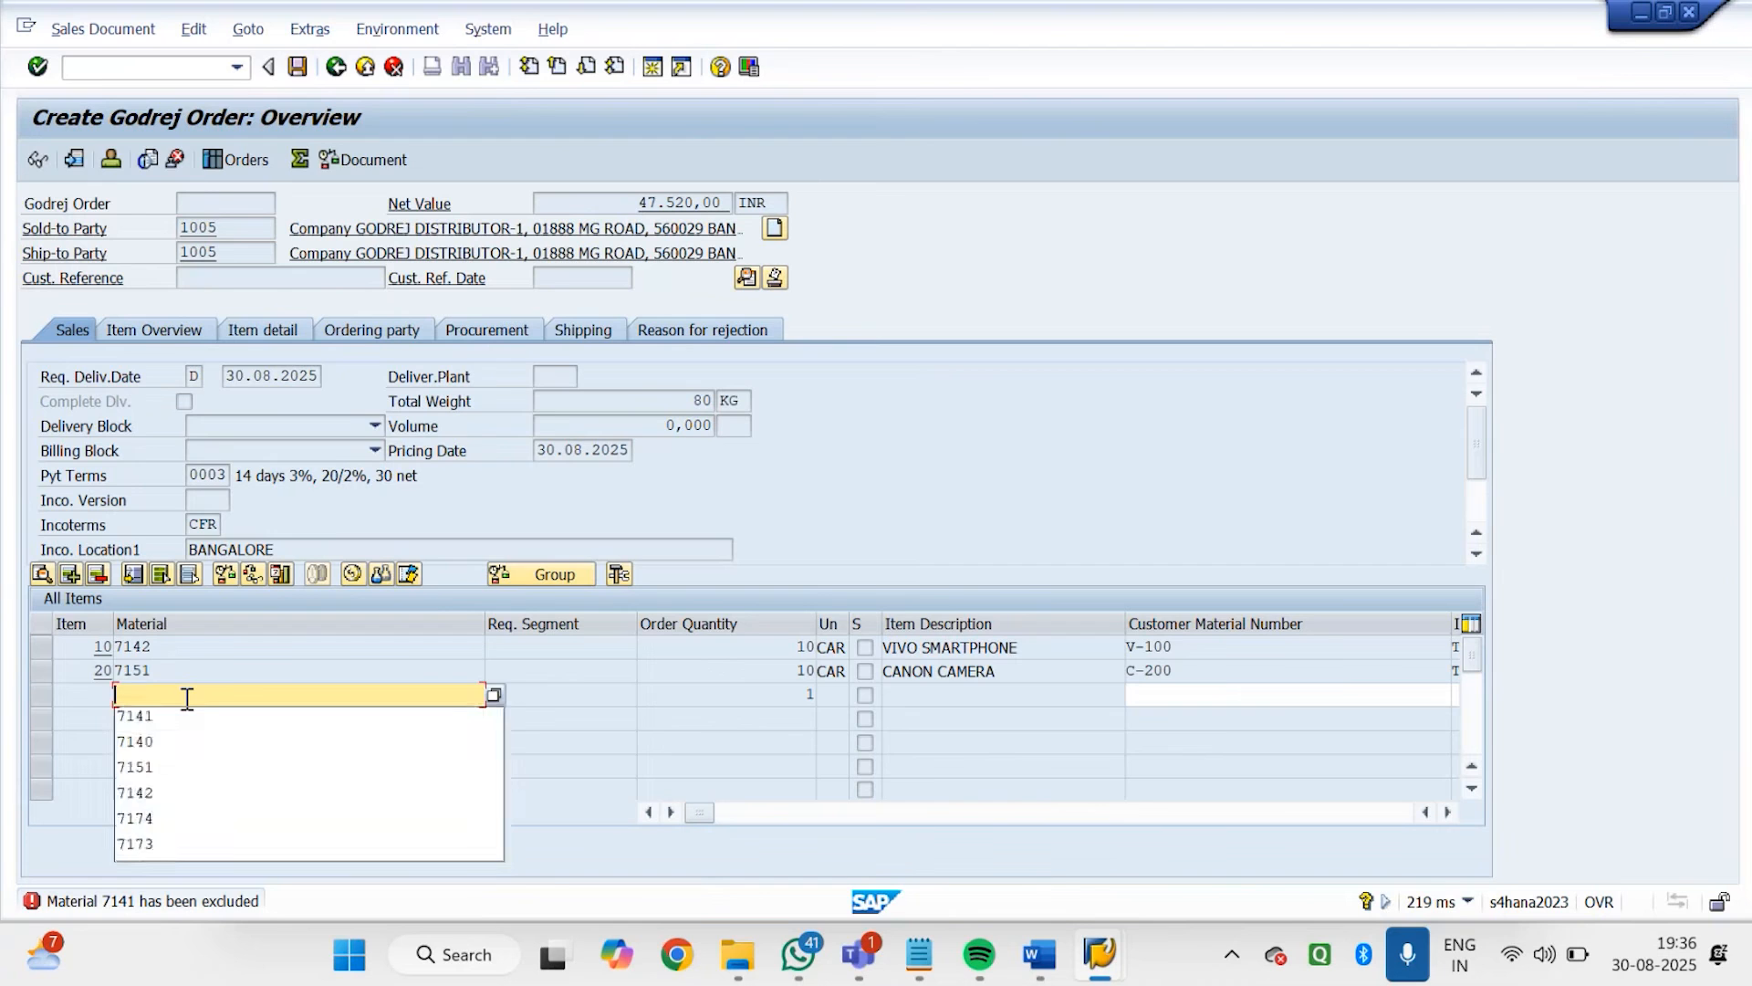
{"action": "key", "text": "Return"}
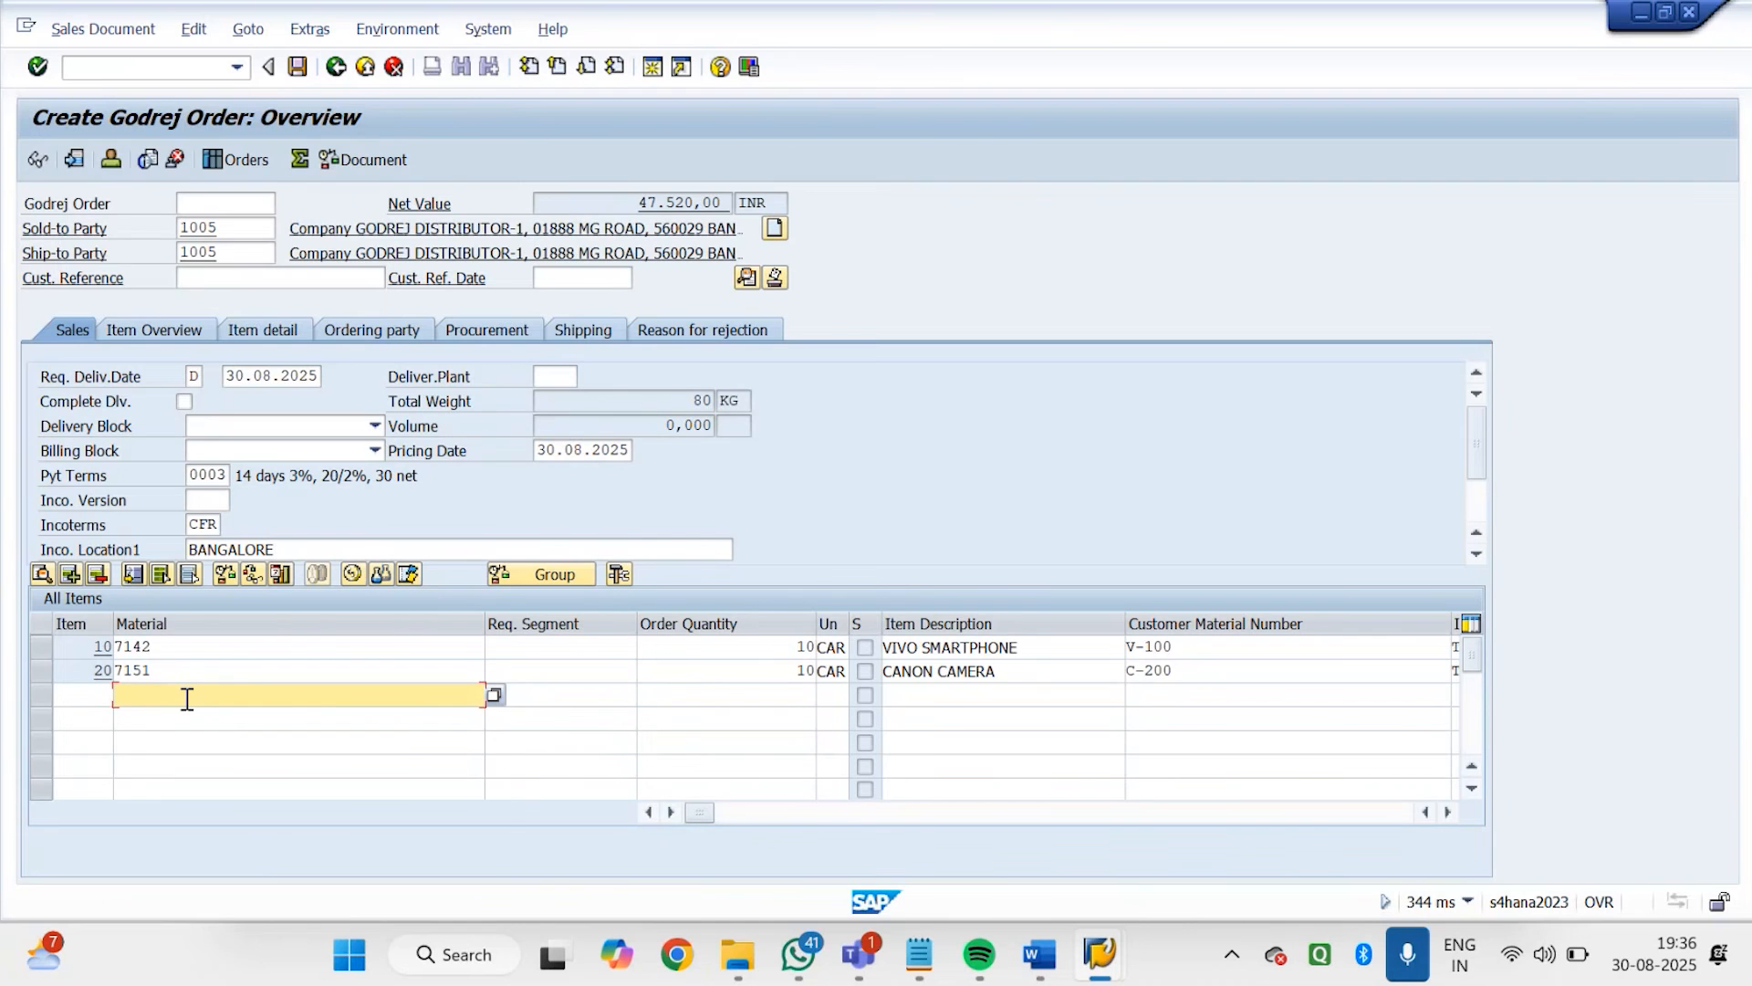
Enter material 7140 without a quantity in the third item line and have the order check it
{"action": "type", "text": "71"}
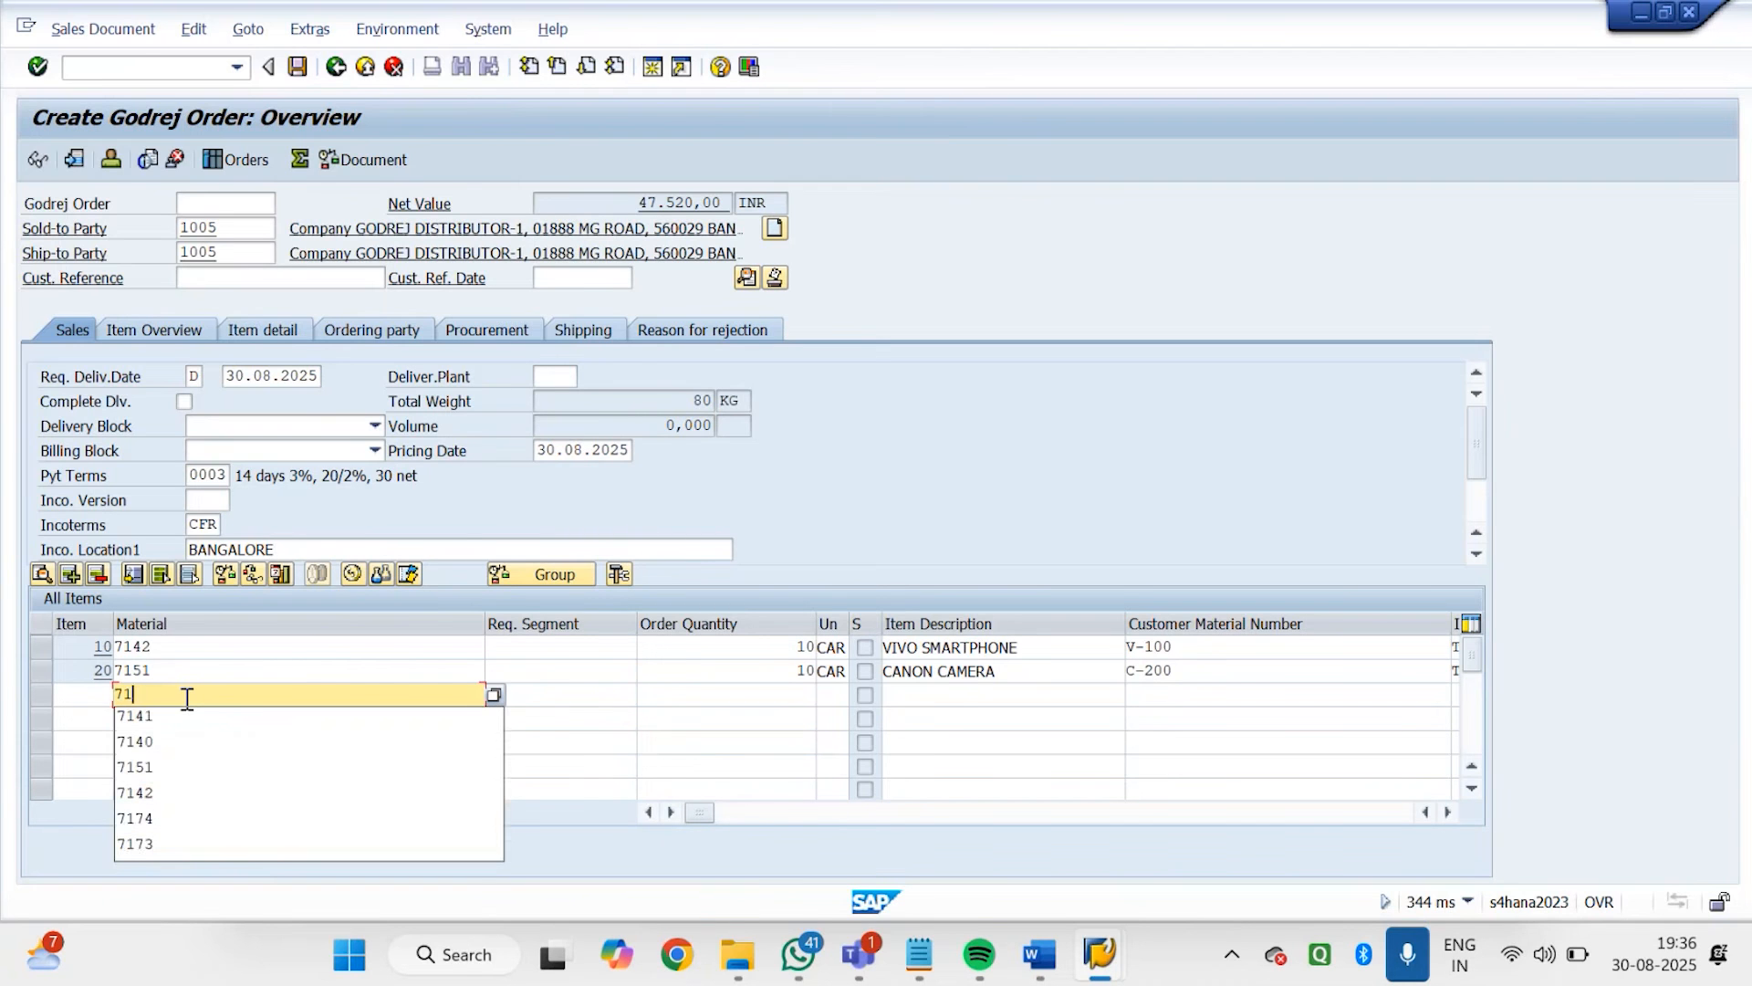
{"action": "type", "text": "40"}
{"action": "key", "text": "Return"}
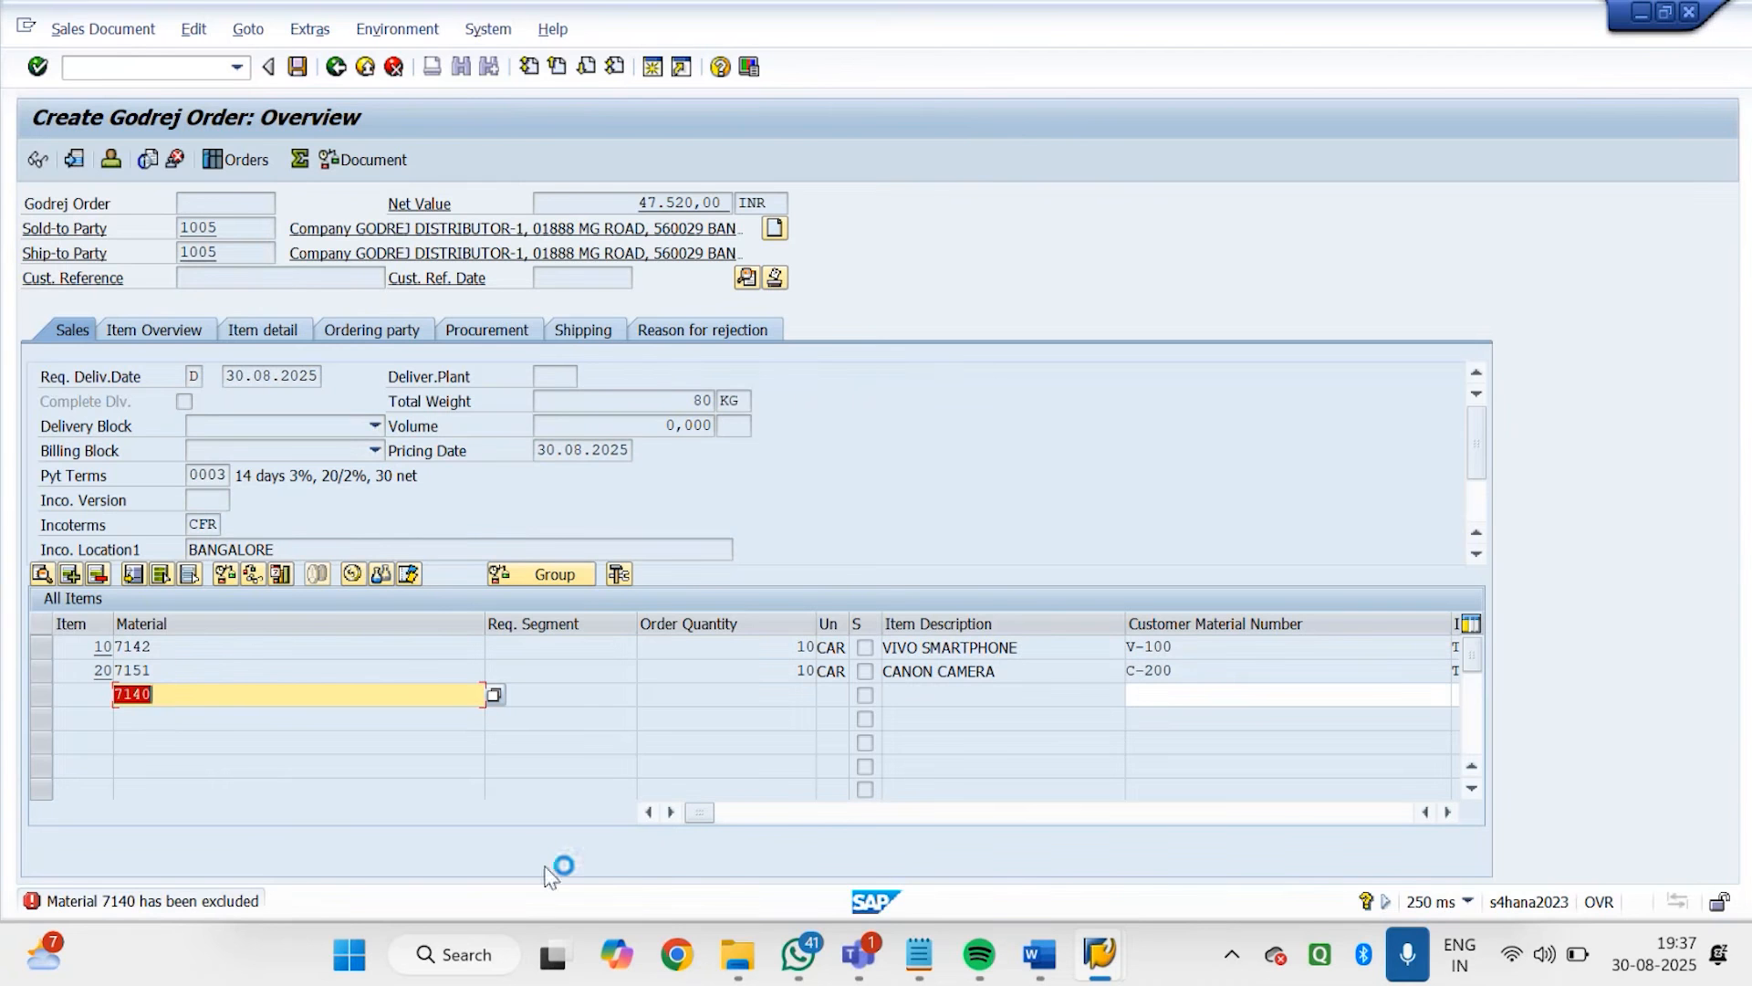
Open the GD02 exclusion record of GODREJ DISTRIBUTOR-1 for changing with VB02 in a new SAP session
{"action": "mouse_move", "coordinate": [1103, 960]}
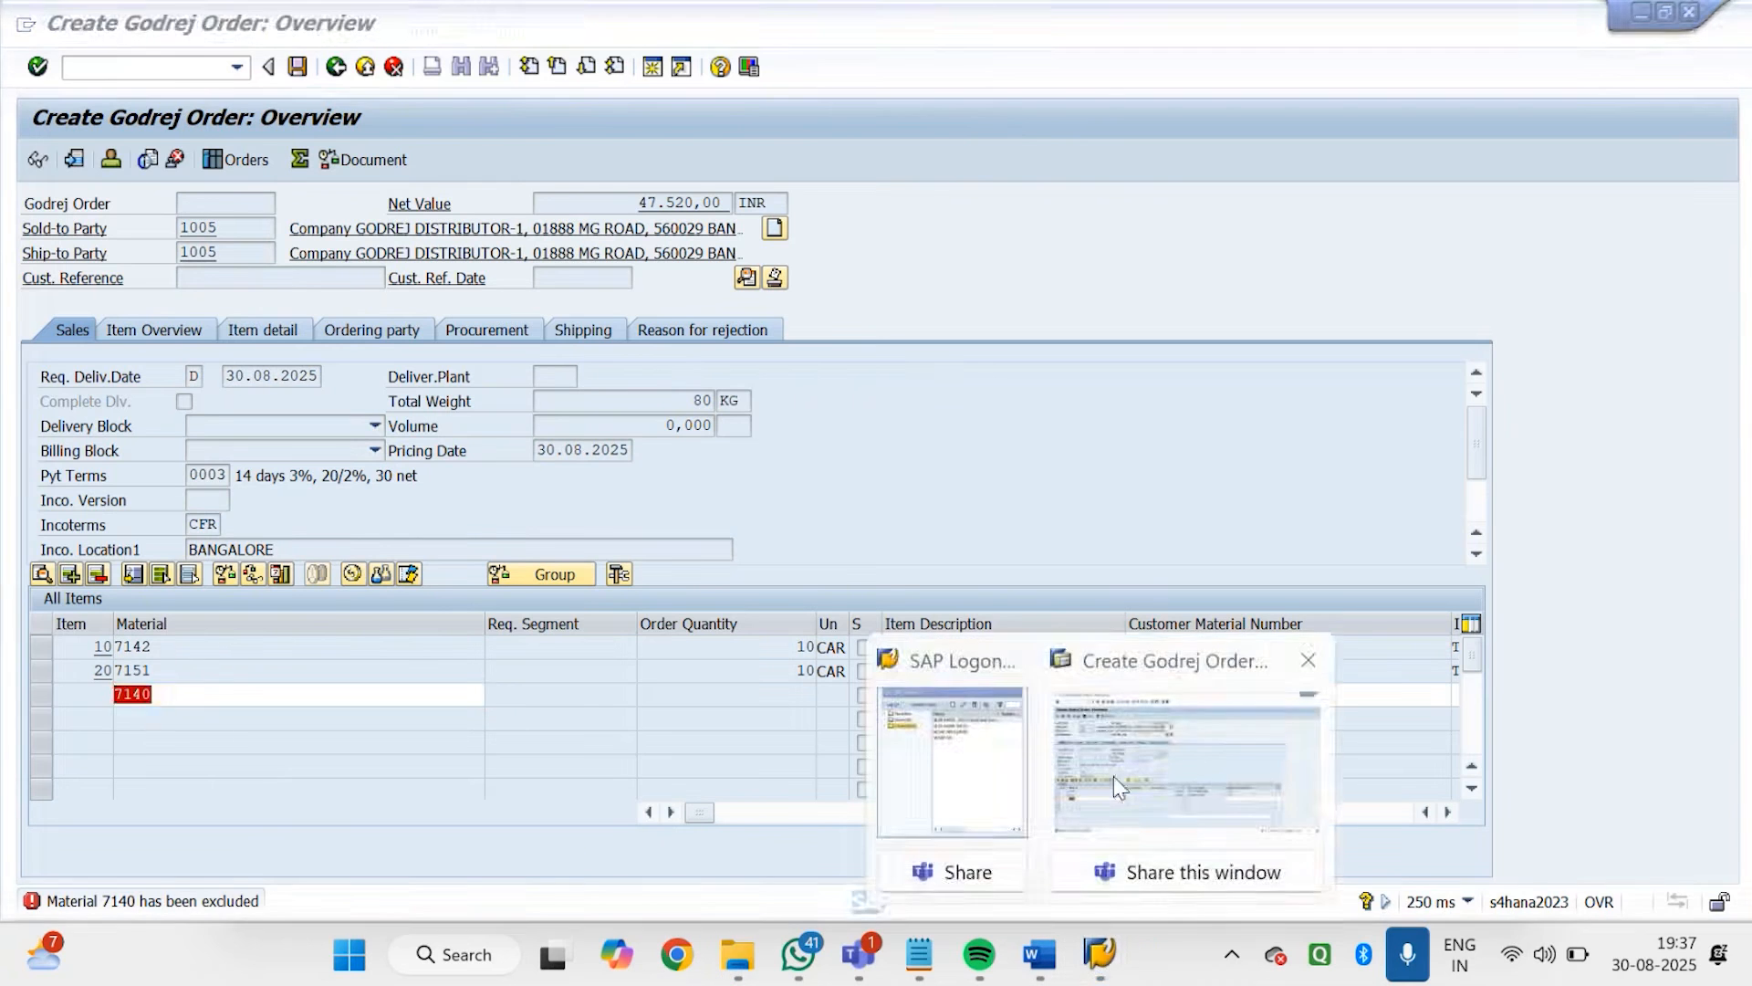
{"action": "left_click", "coordinate": [1187, 758]}
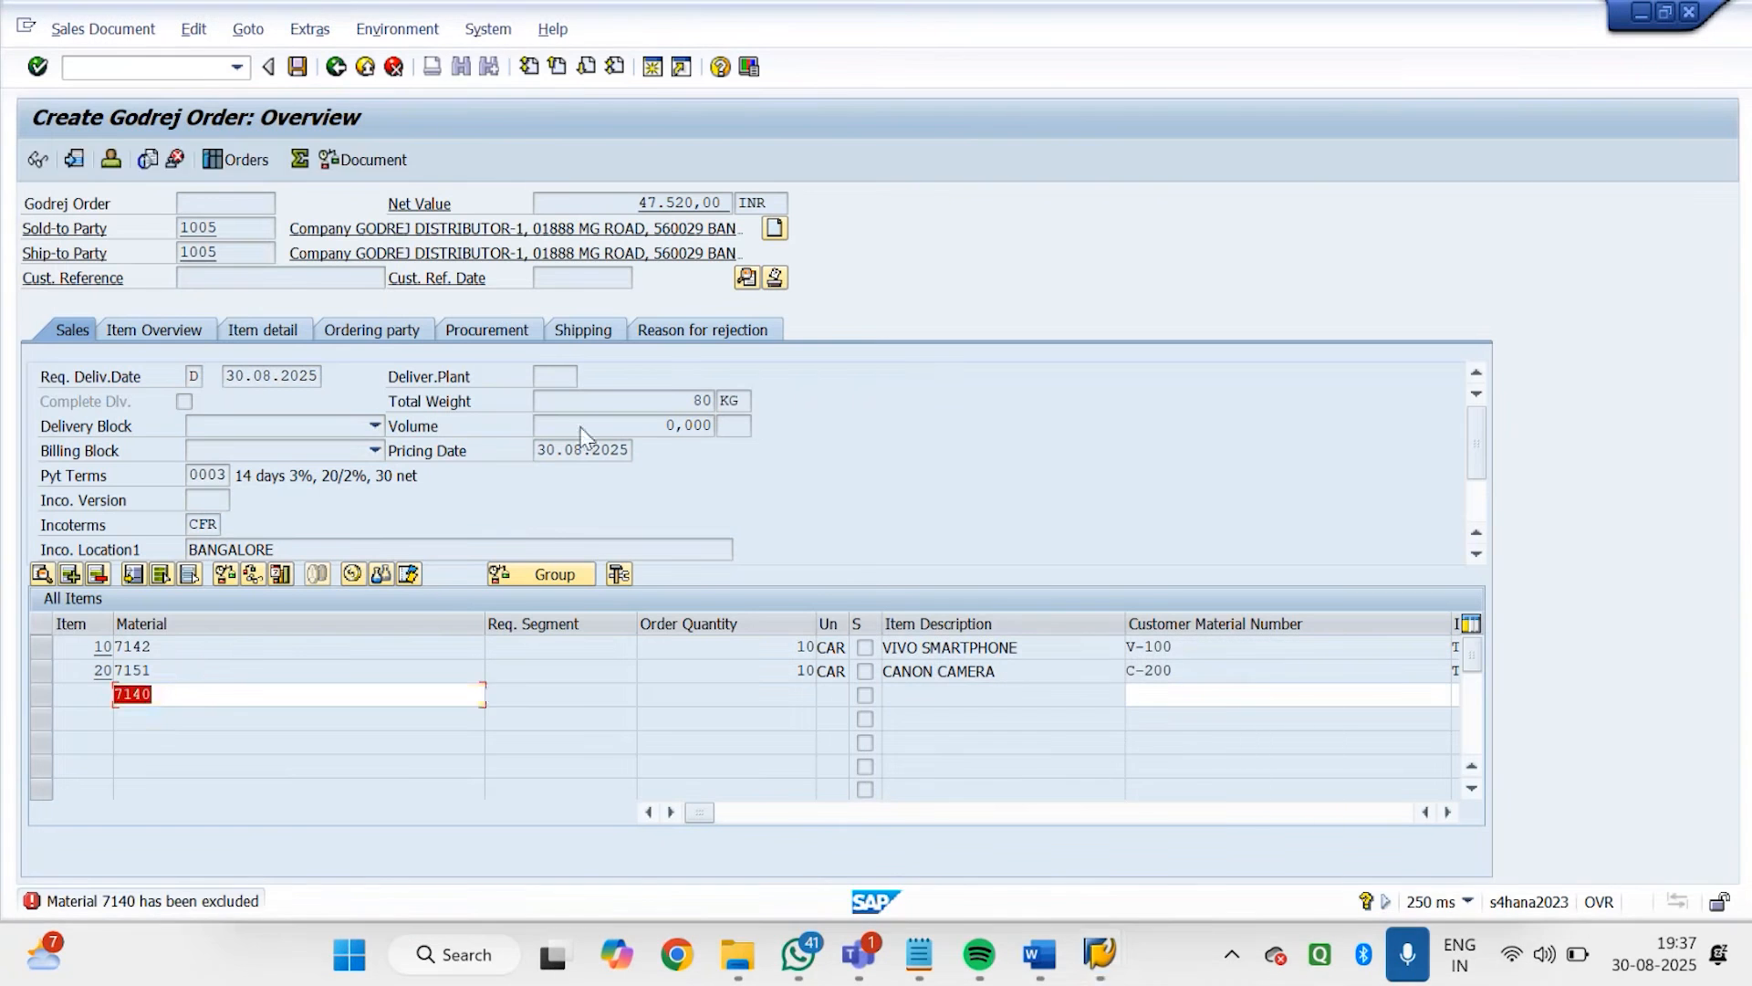
{"action": "left_click", "coordinate": [653, 68]}
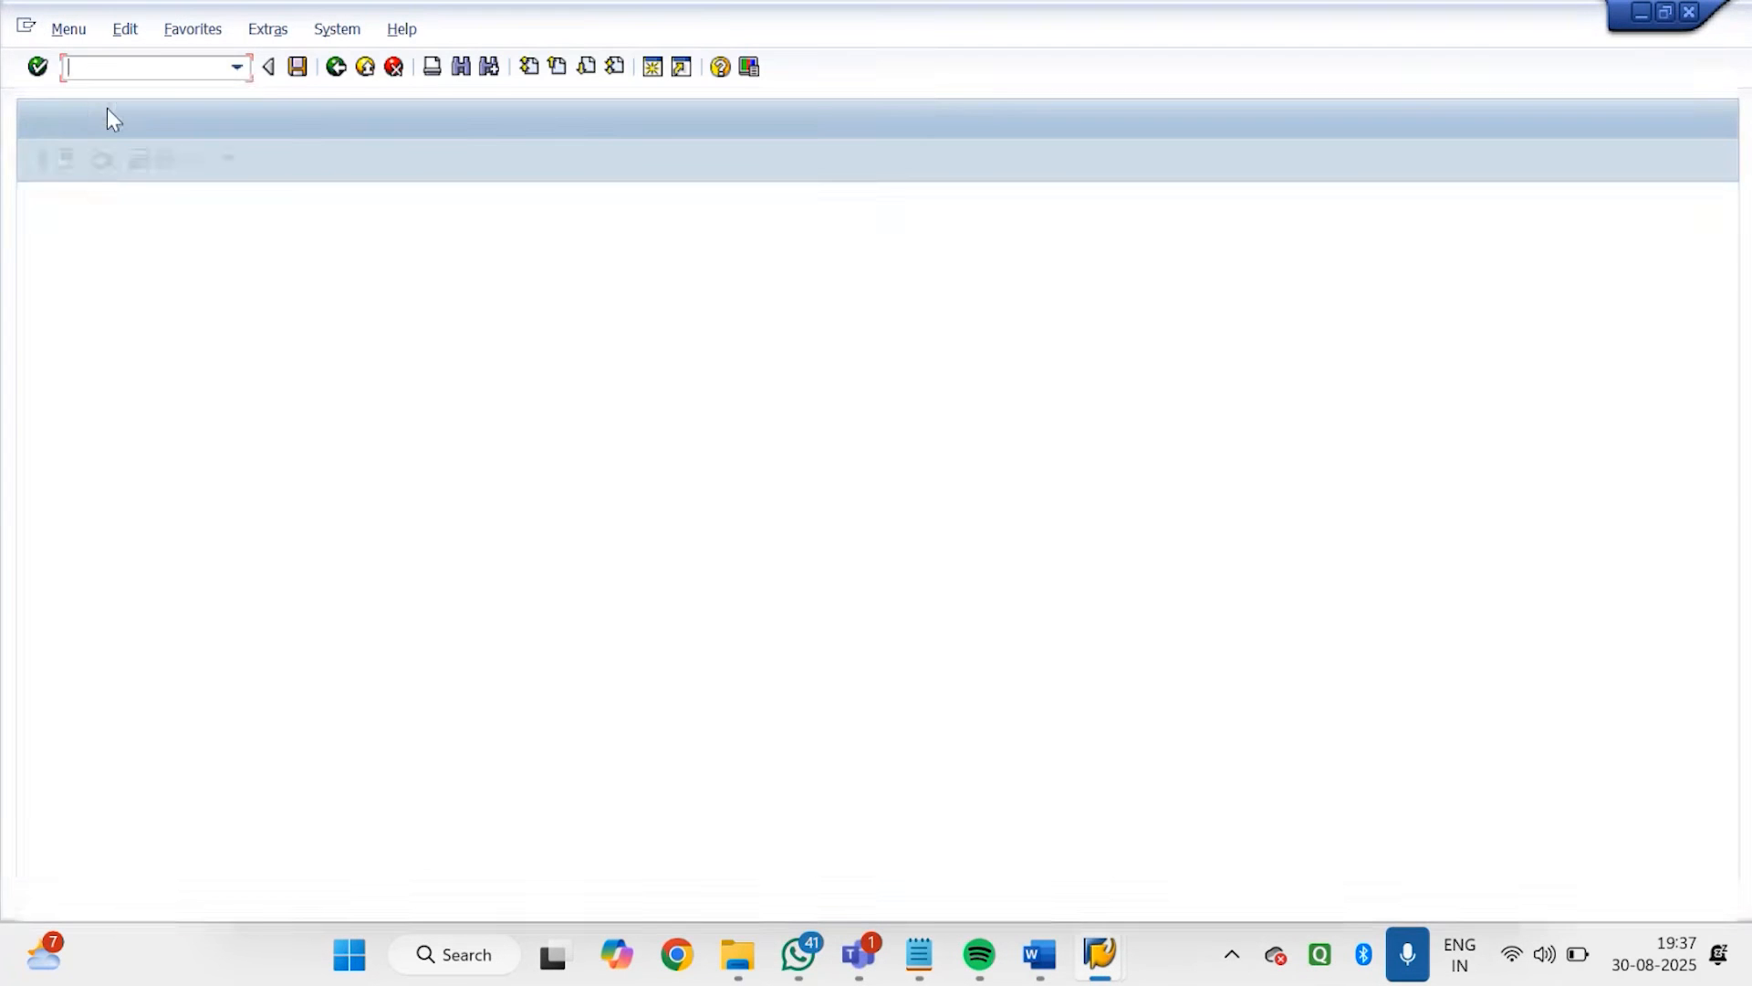
{"action": "type", "text": "VB0"}
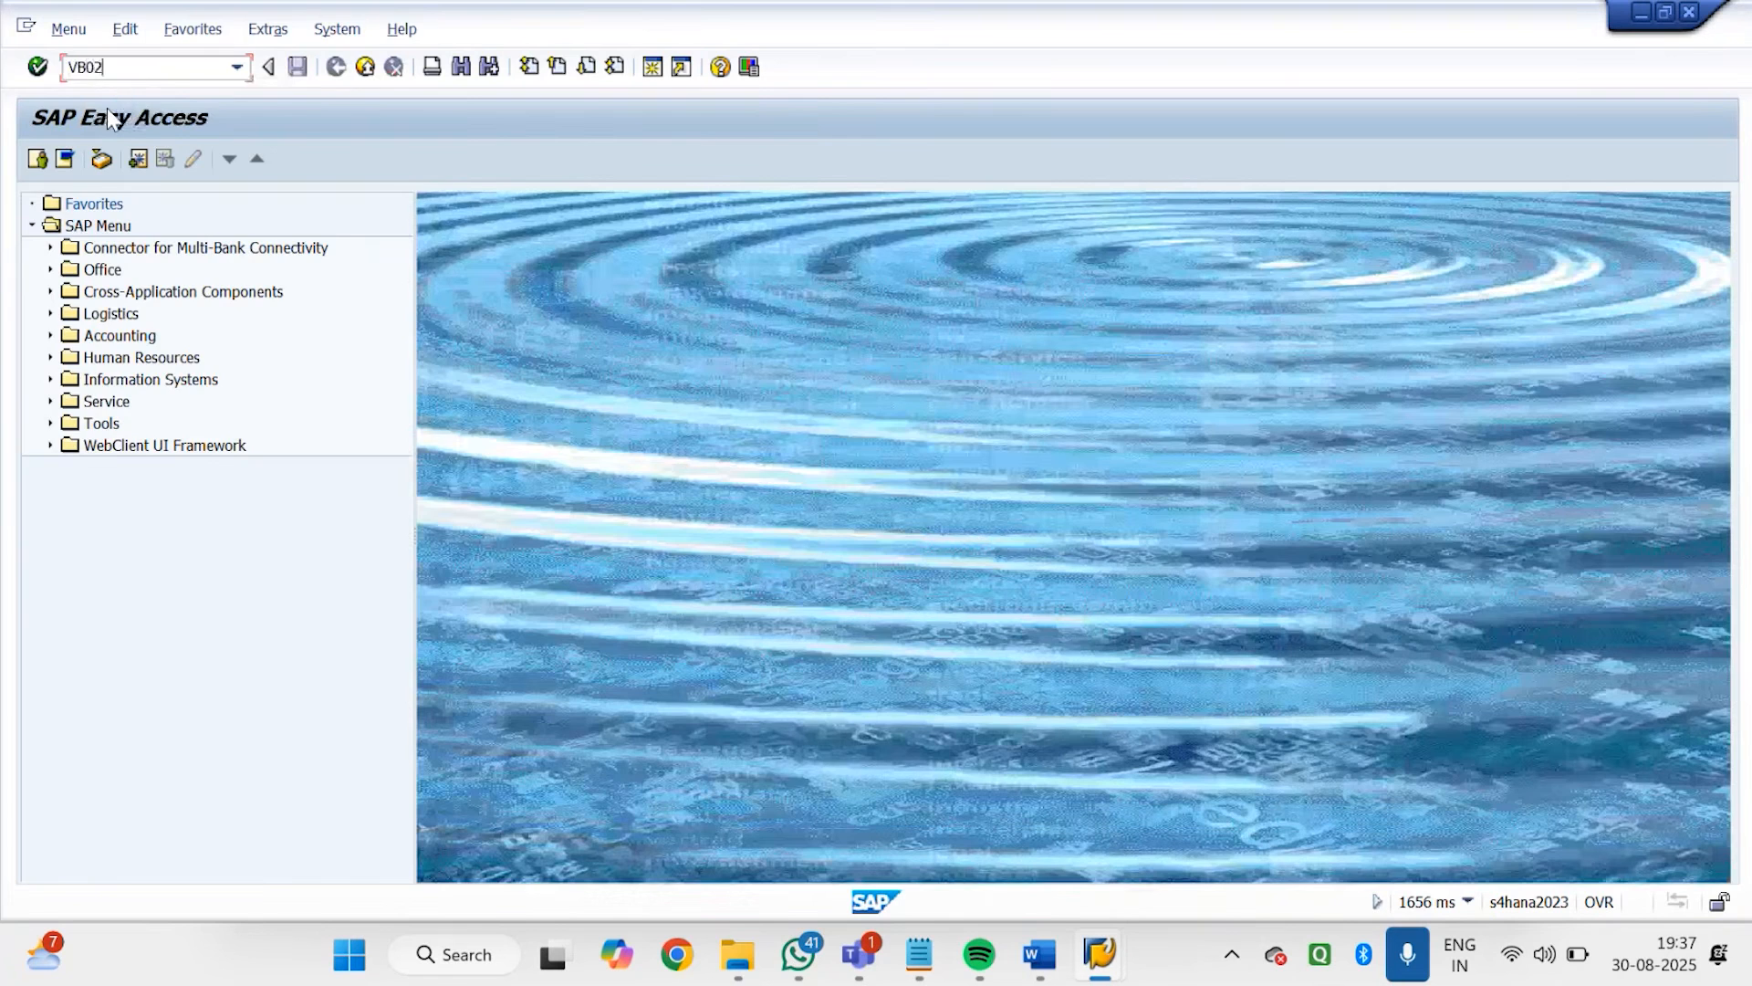
{"action": "type", "text": "2"}
{"action": "key", "text": "Return"}
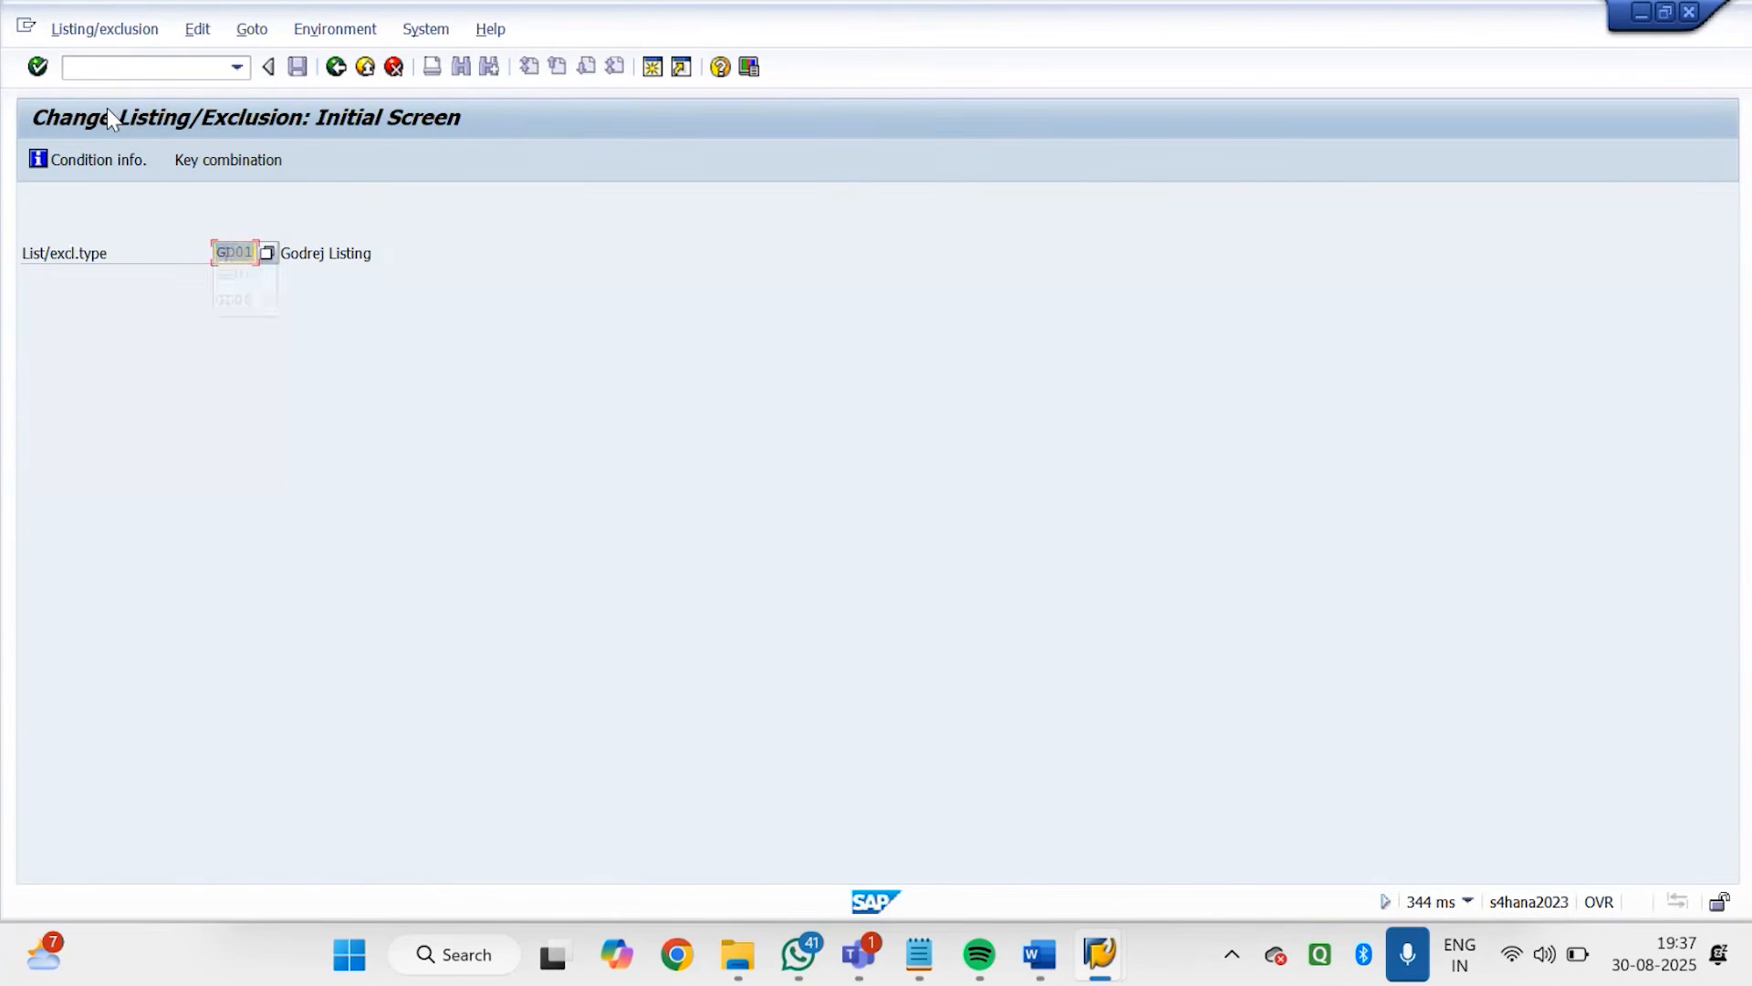
{"action": "type", "text": "GD02"}
{"action": "key", "text": "Return"}
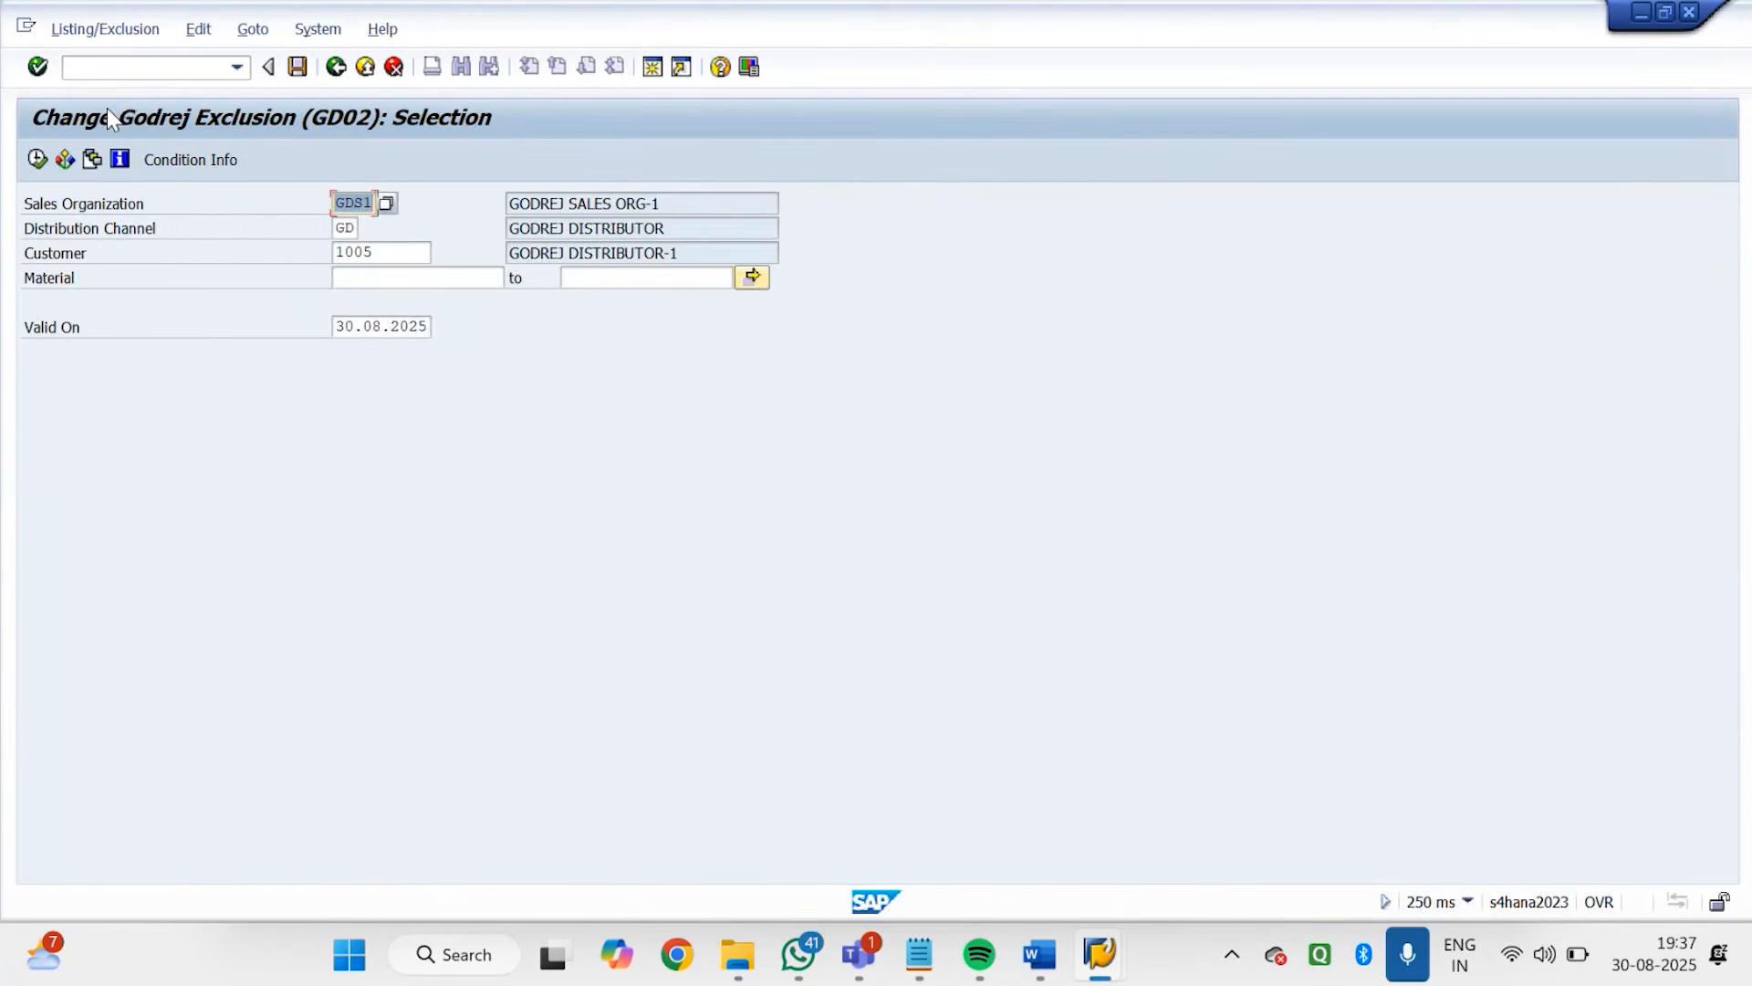
{"action": "left_click", "coordinate": [35, 160]}
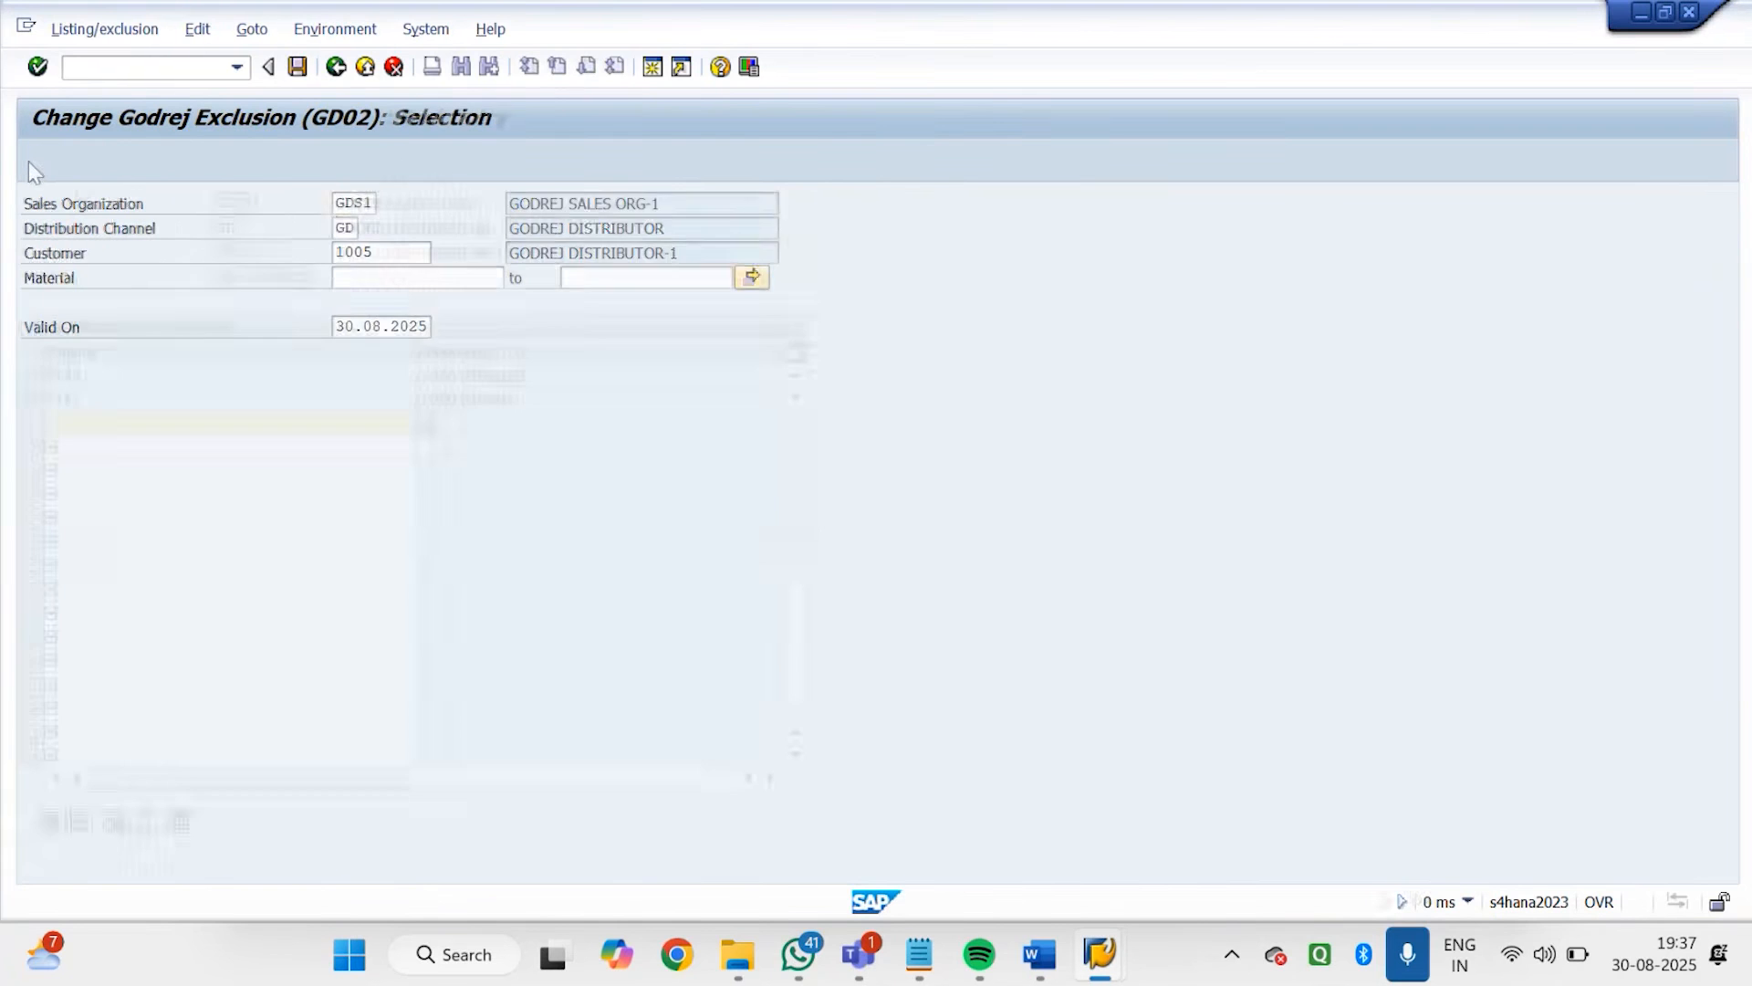
Delete material 7140 from the GD02 exclusion record and save the record
{"action": "left_click", "coordinate": [31, 375]}
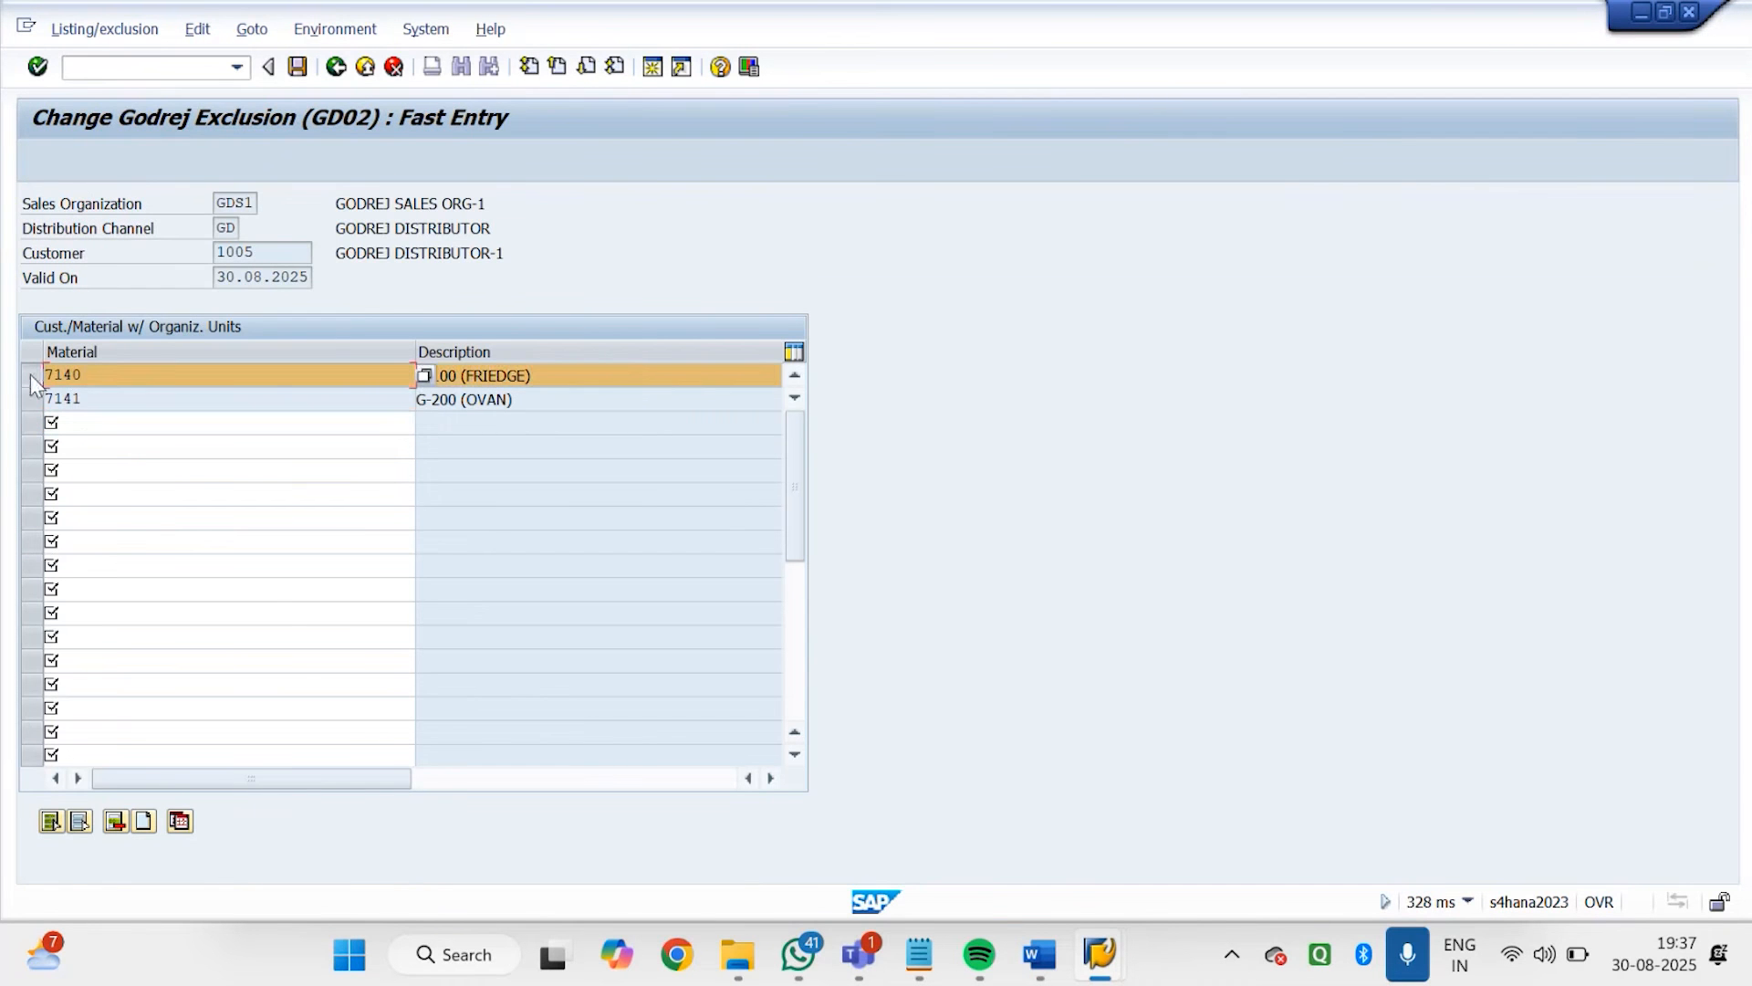
{"action": "left_click", "coordinate": [116, 823]}
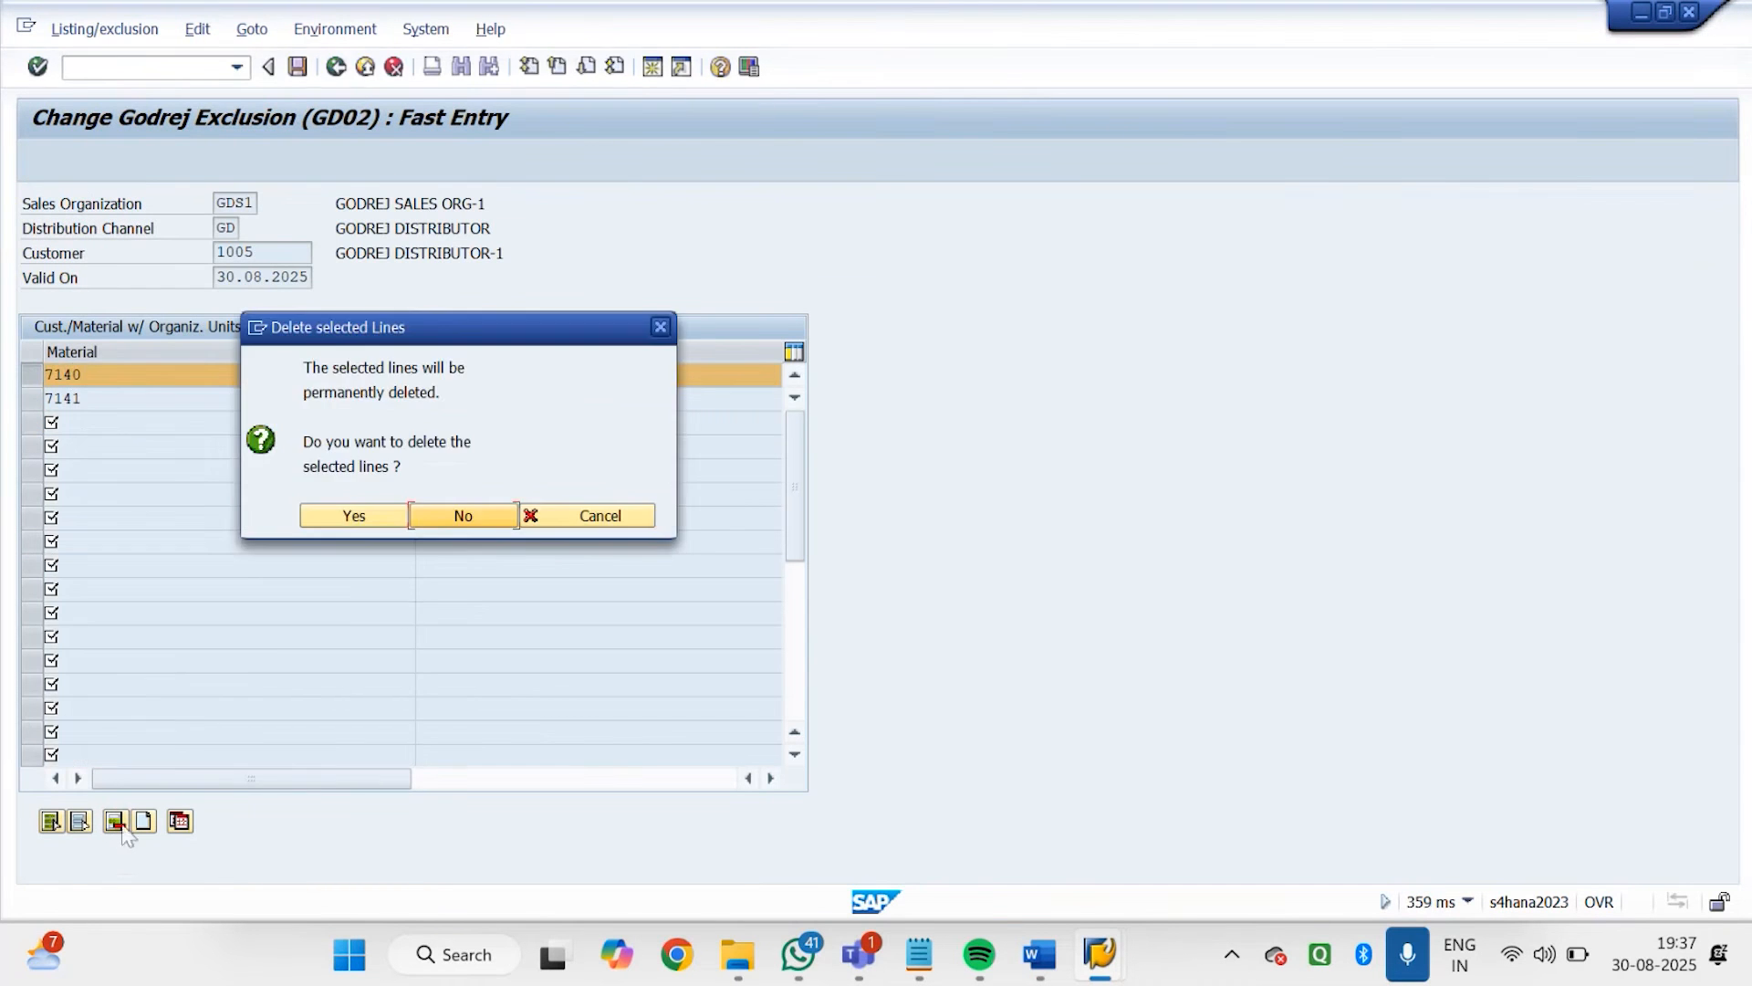
{"action": "left_click", "coordinate": [385, 517]}
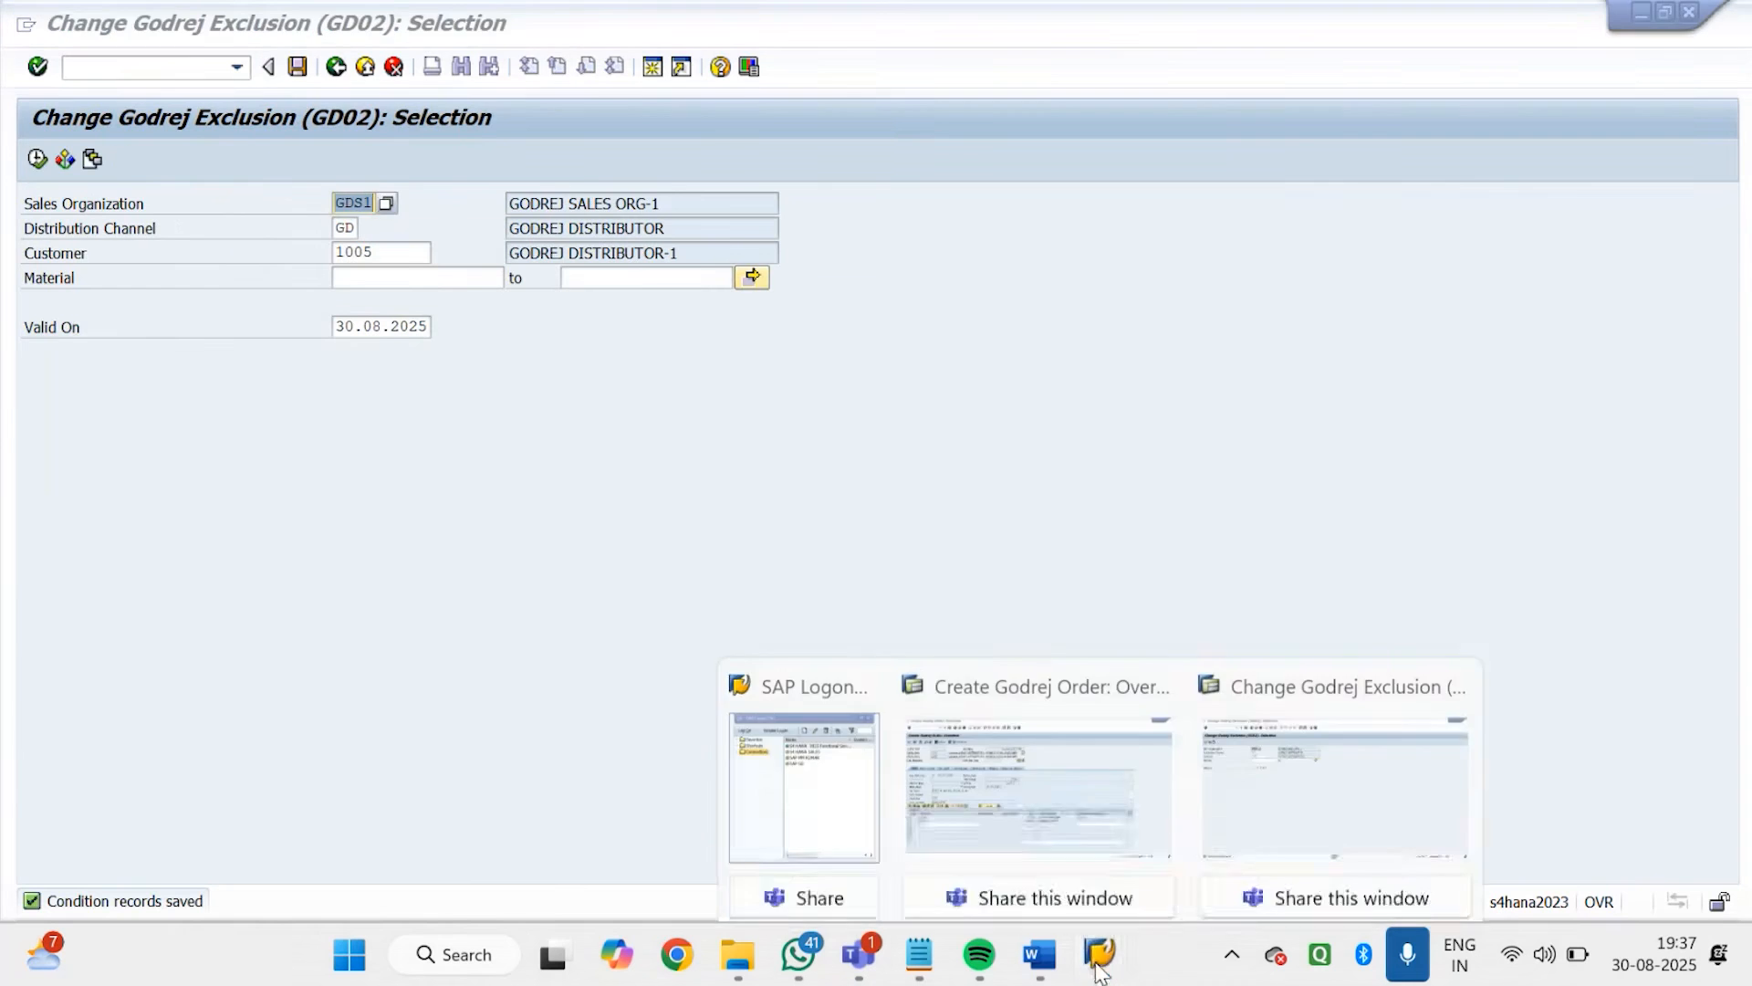
Switch back to the Godrej order session and check material 7140 in the third item line again
{"action": "mouse_move", "coordinate": [1099, 954]}
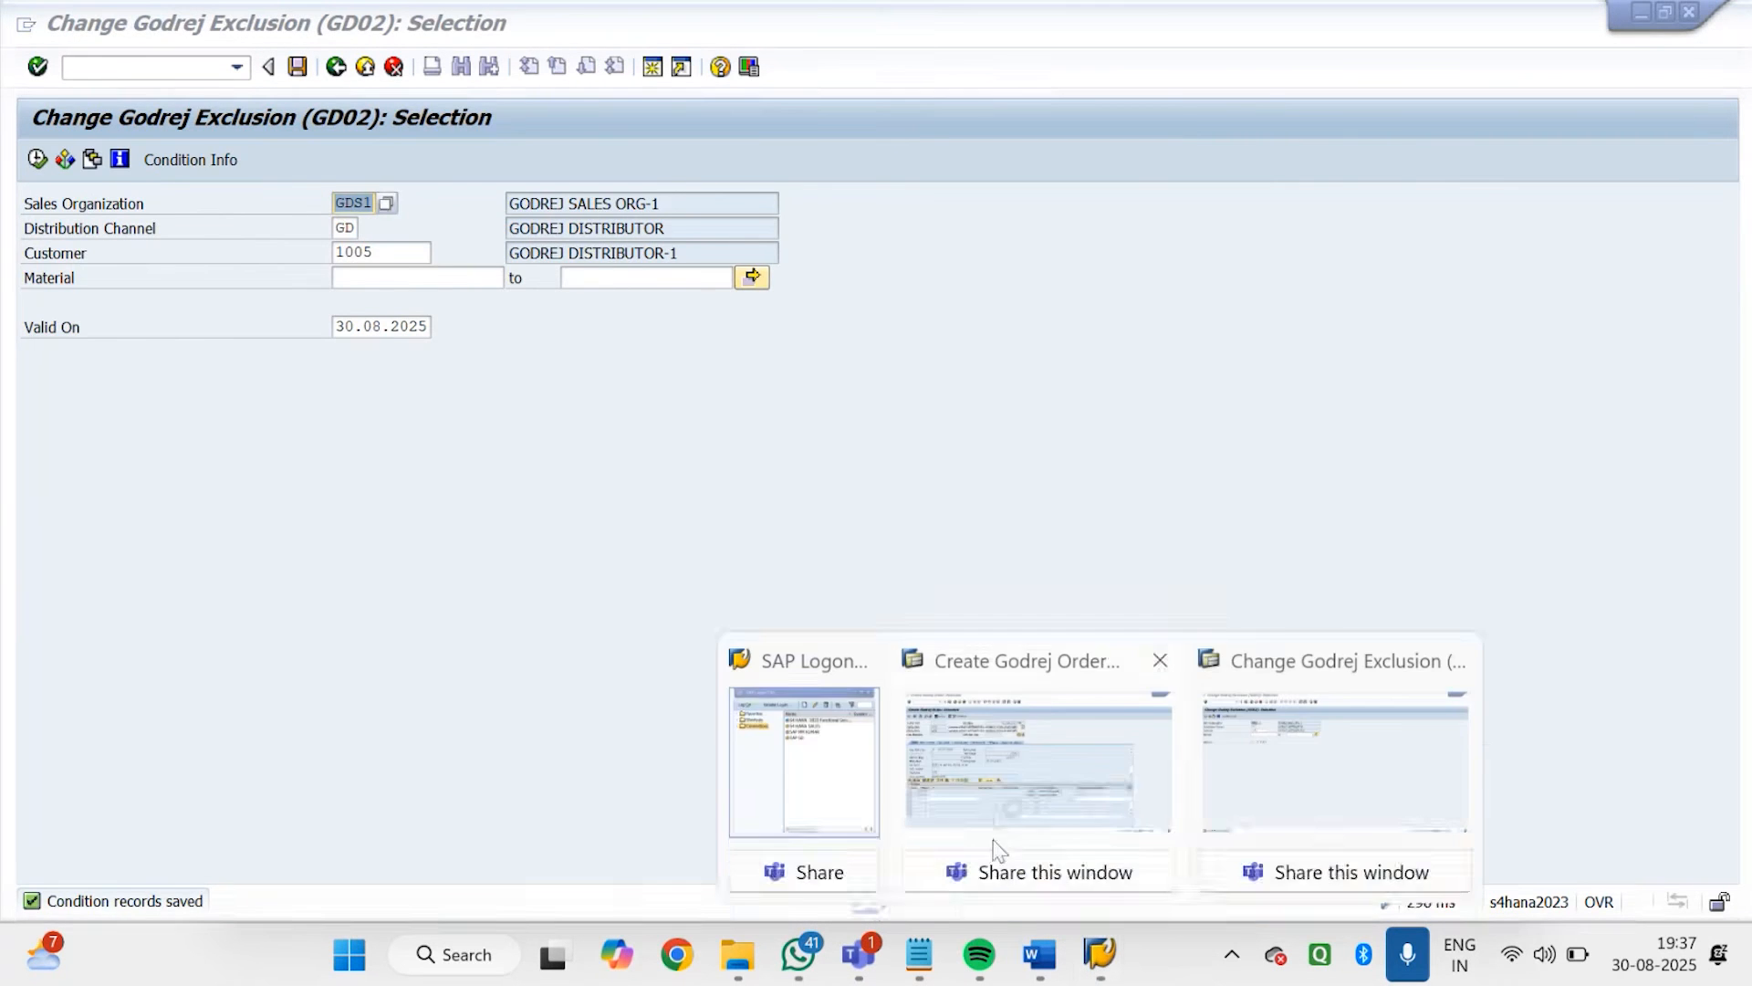
{"action": "left_click", "coordinate": [994, 807]}
{"action": "key", "text": "Return"}
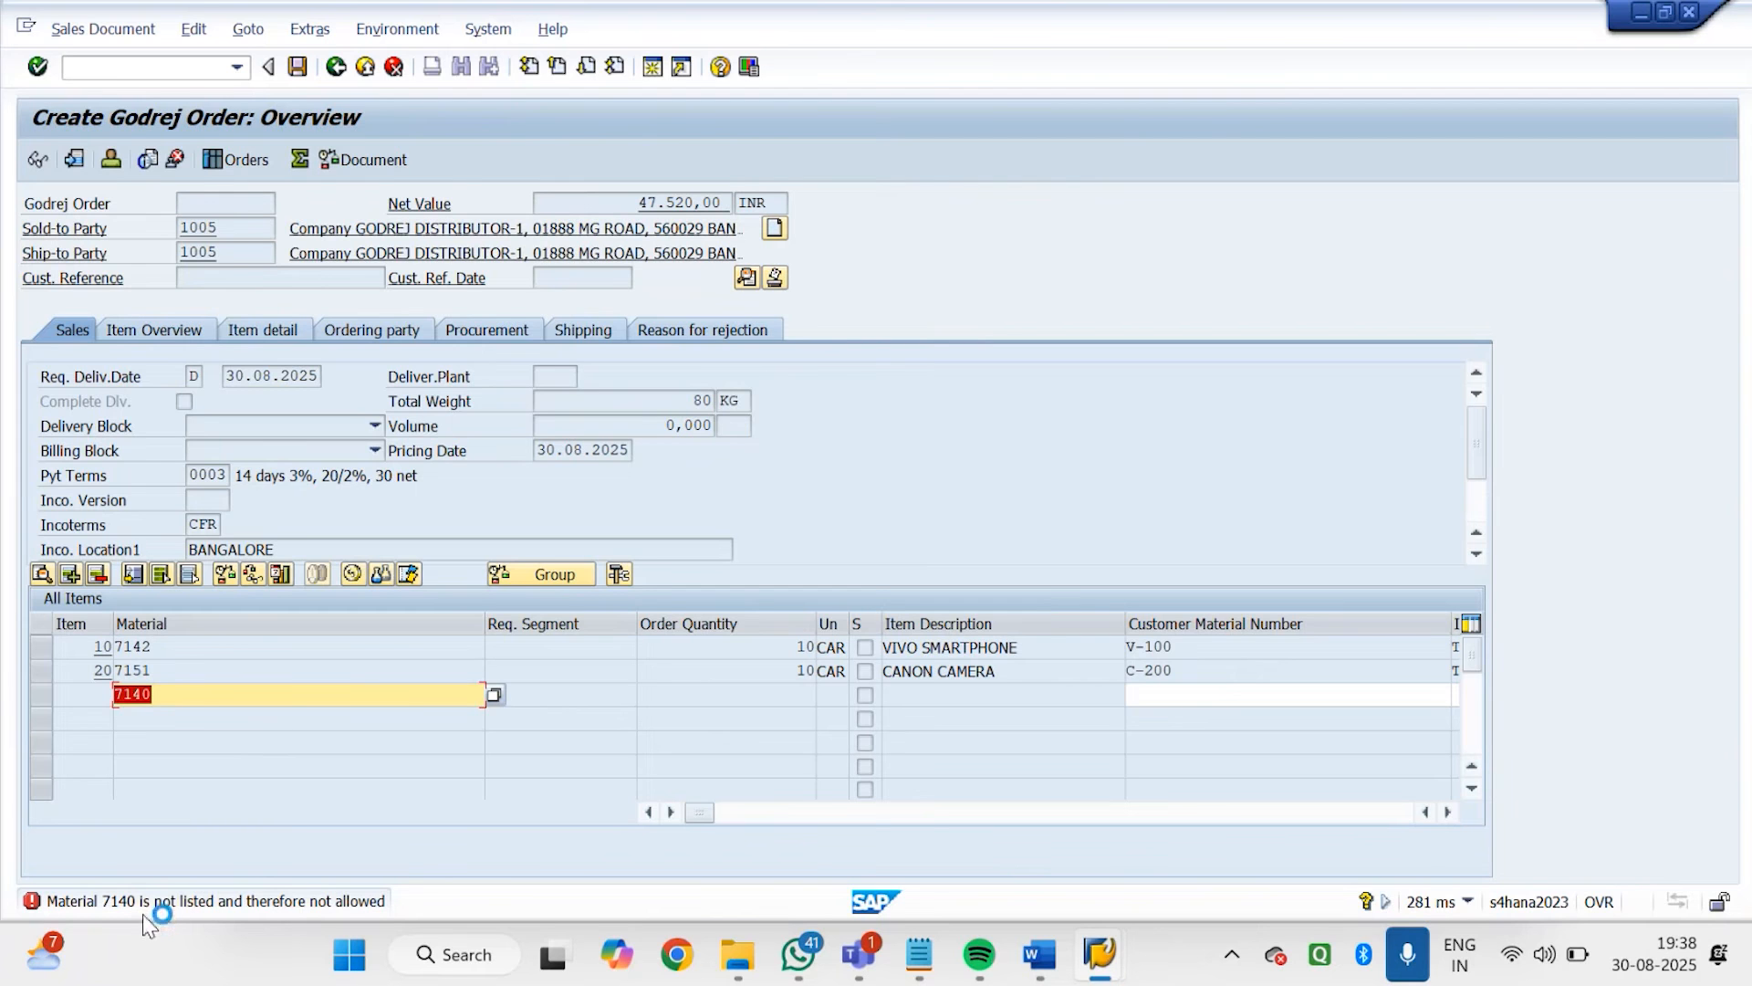
Return to the VB02 session, review the excluded materials in the GD02 record, and go back to the initial screen
{"action": "left_click", "coordinate": [1100, 953]}
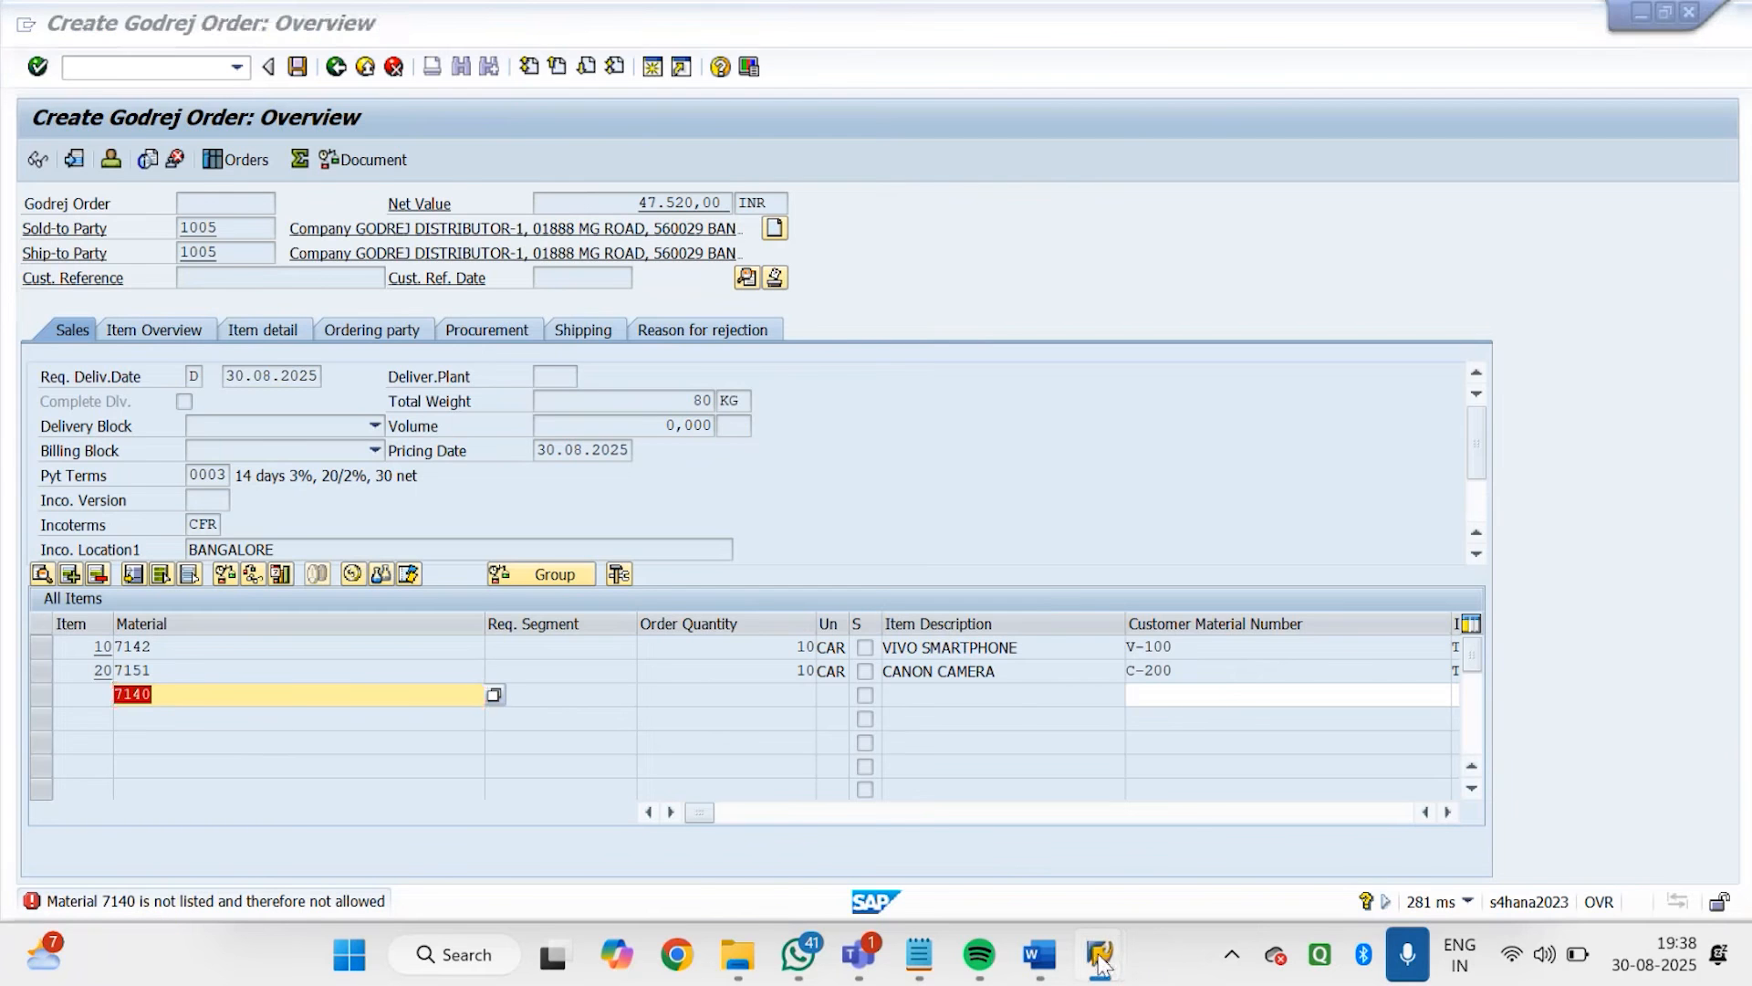
{"action": "left_click", "coordinate": [1220, 819]}
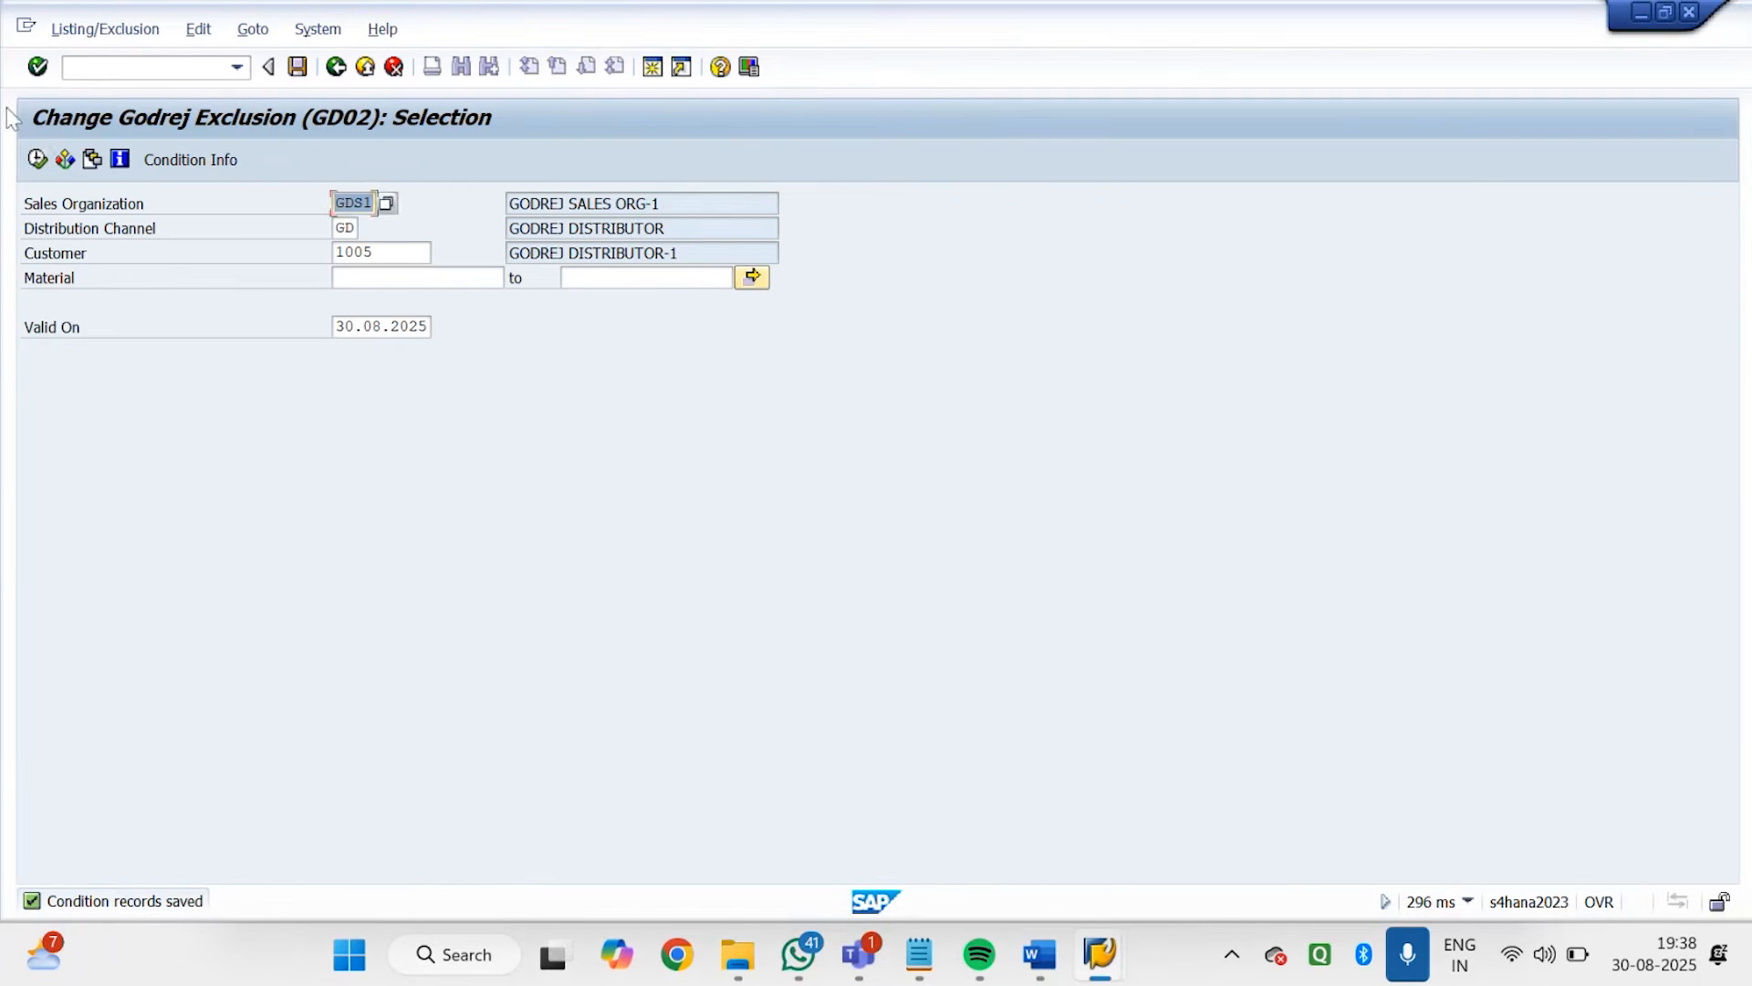
{"action": "left_click", "coordinate": [39, 158]}
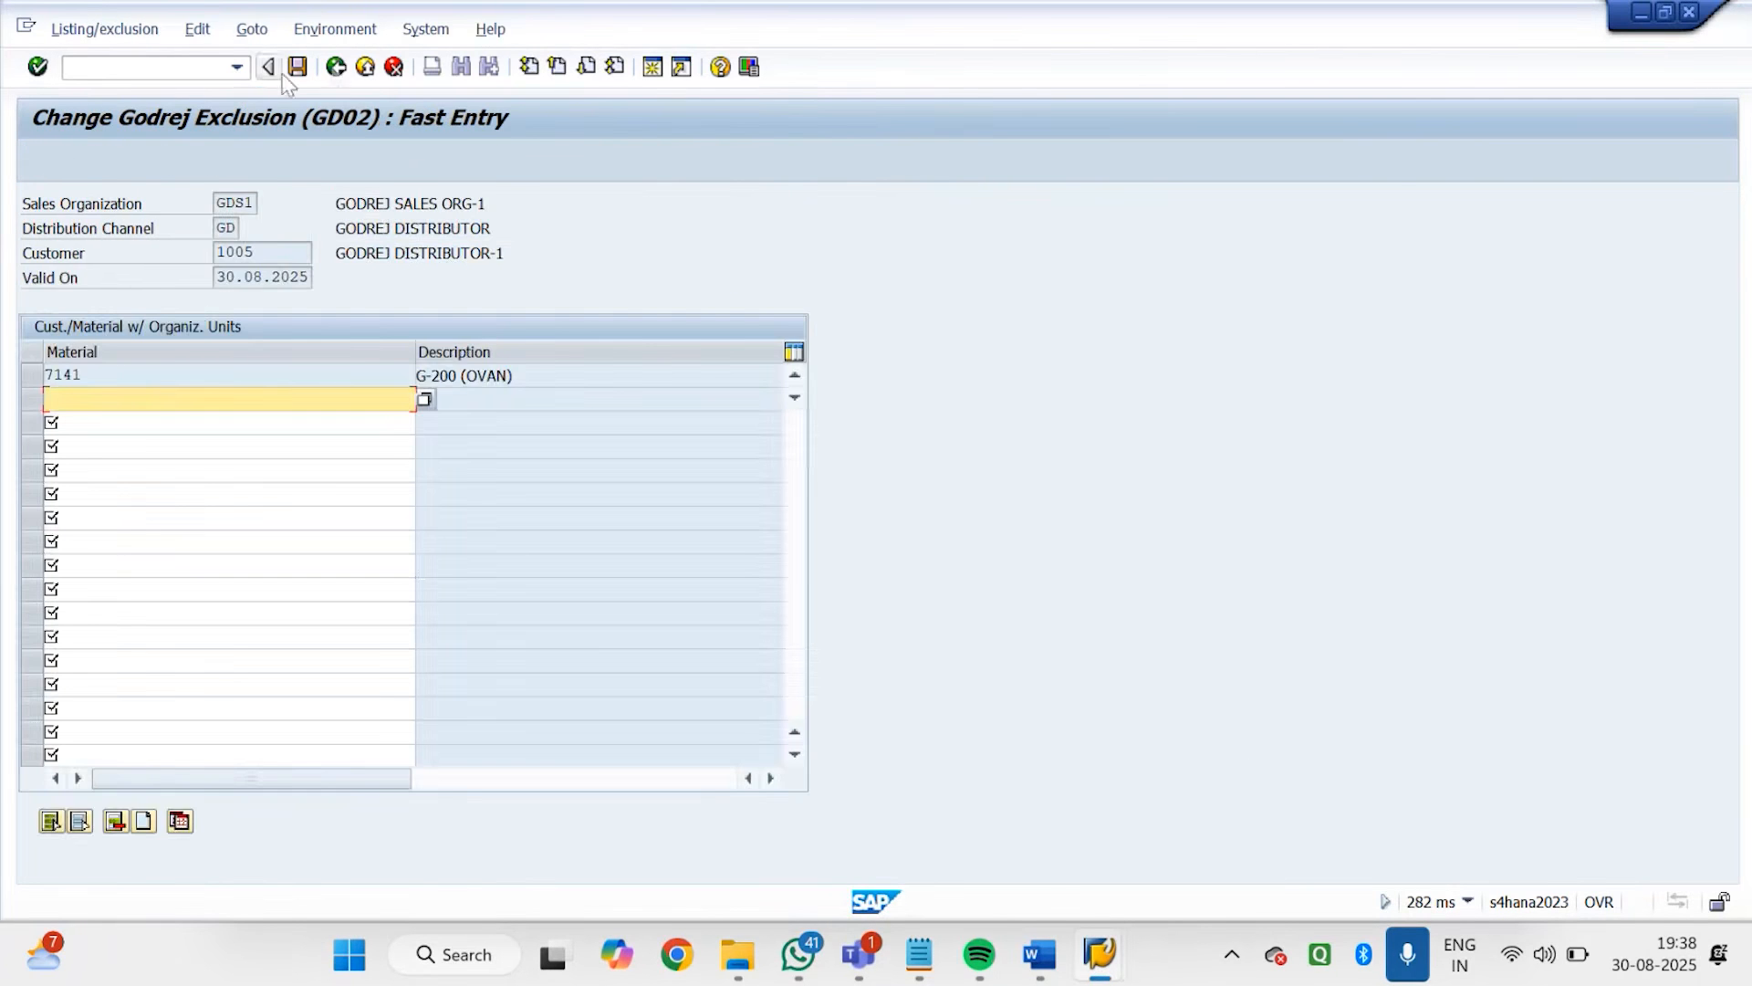
{"action": "left_click", "coordinate": [336, 69]}
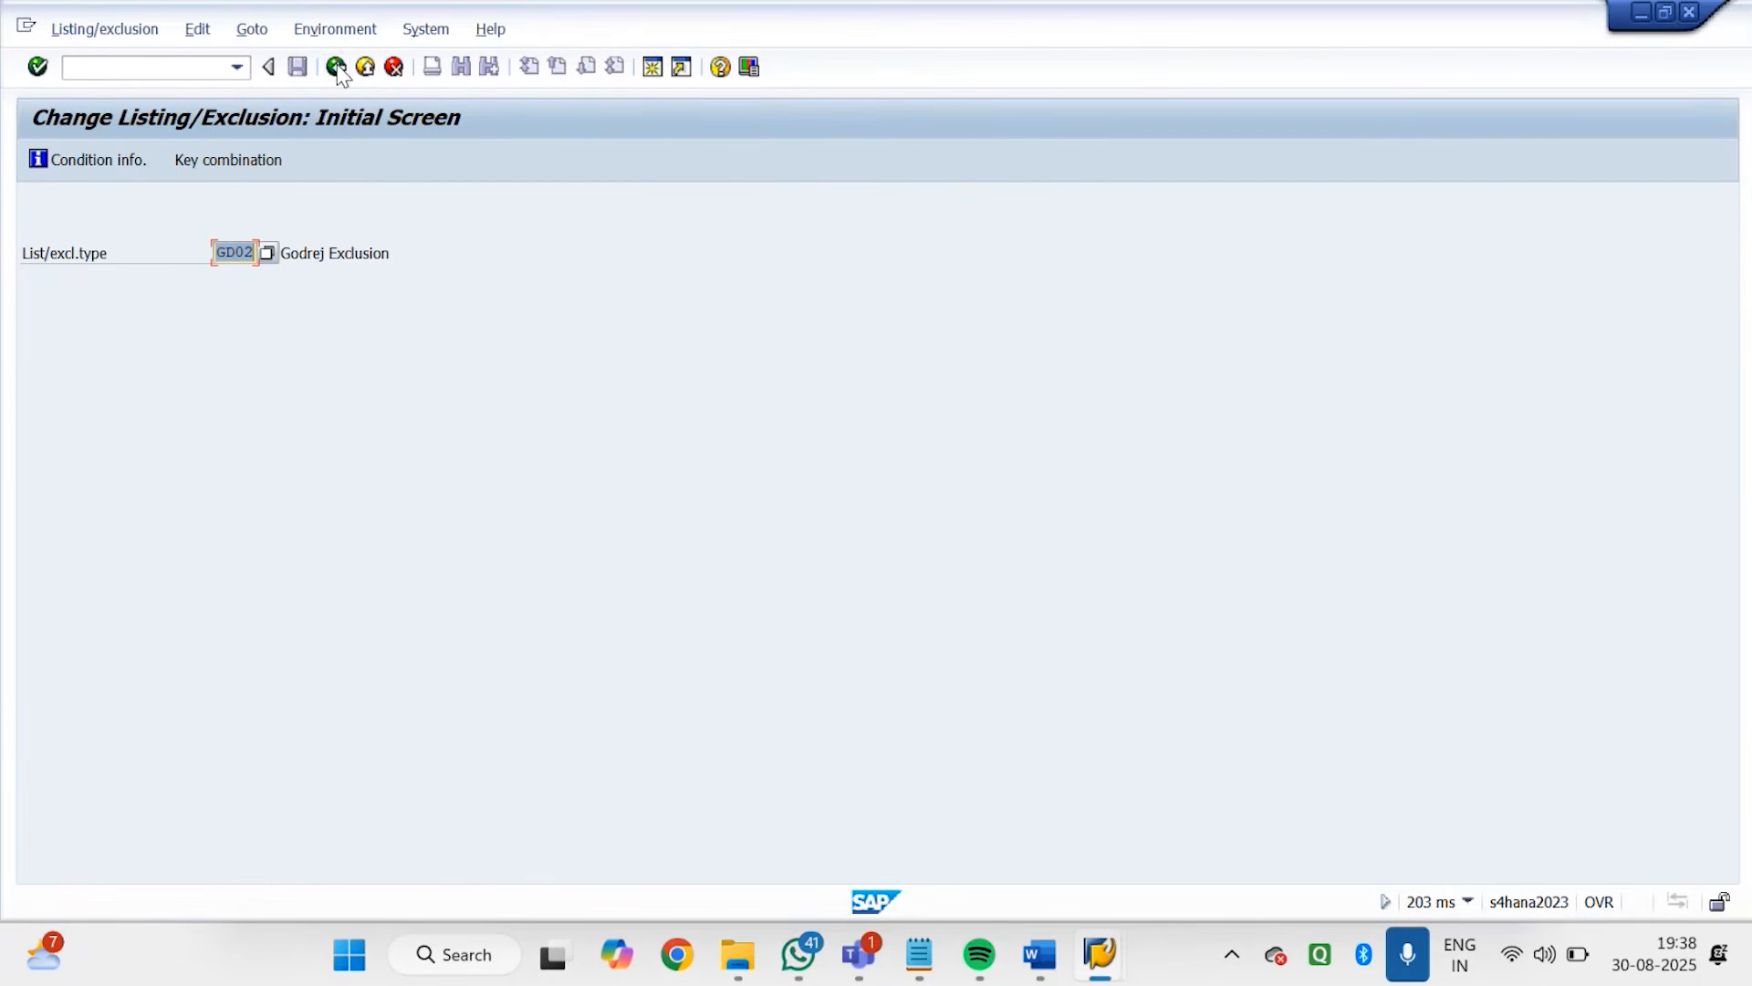
Choose condition type GD01 (Godrej Listing) and open the listing record of GODREJ DISTRIBUTOR-1 for changing
{"action": "left_click", "coordinate": [268, 254]}
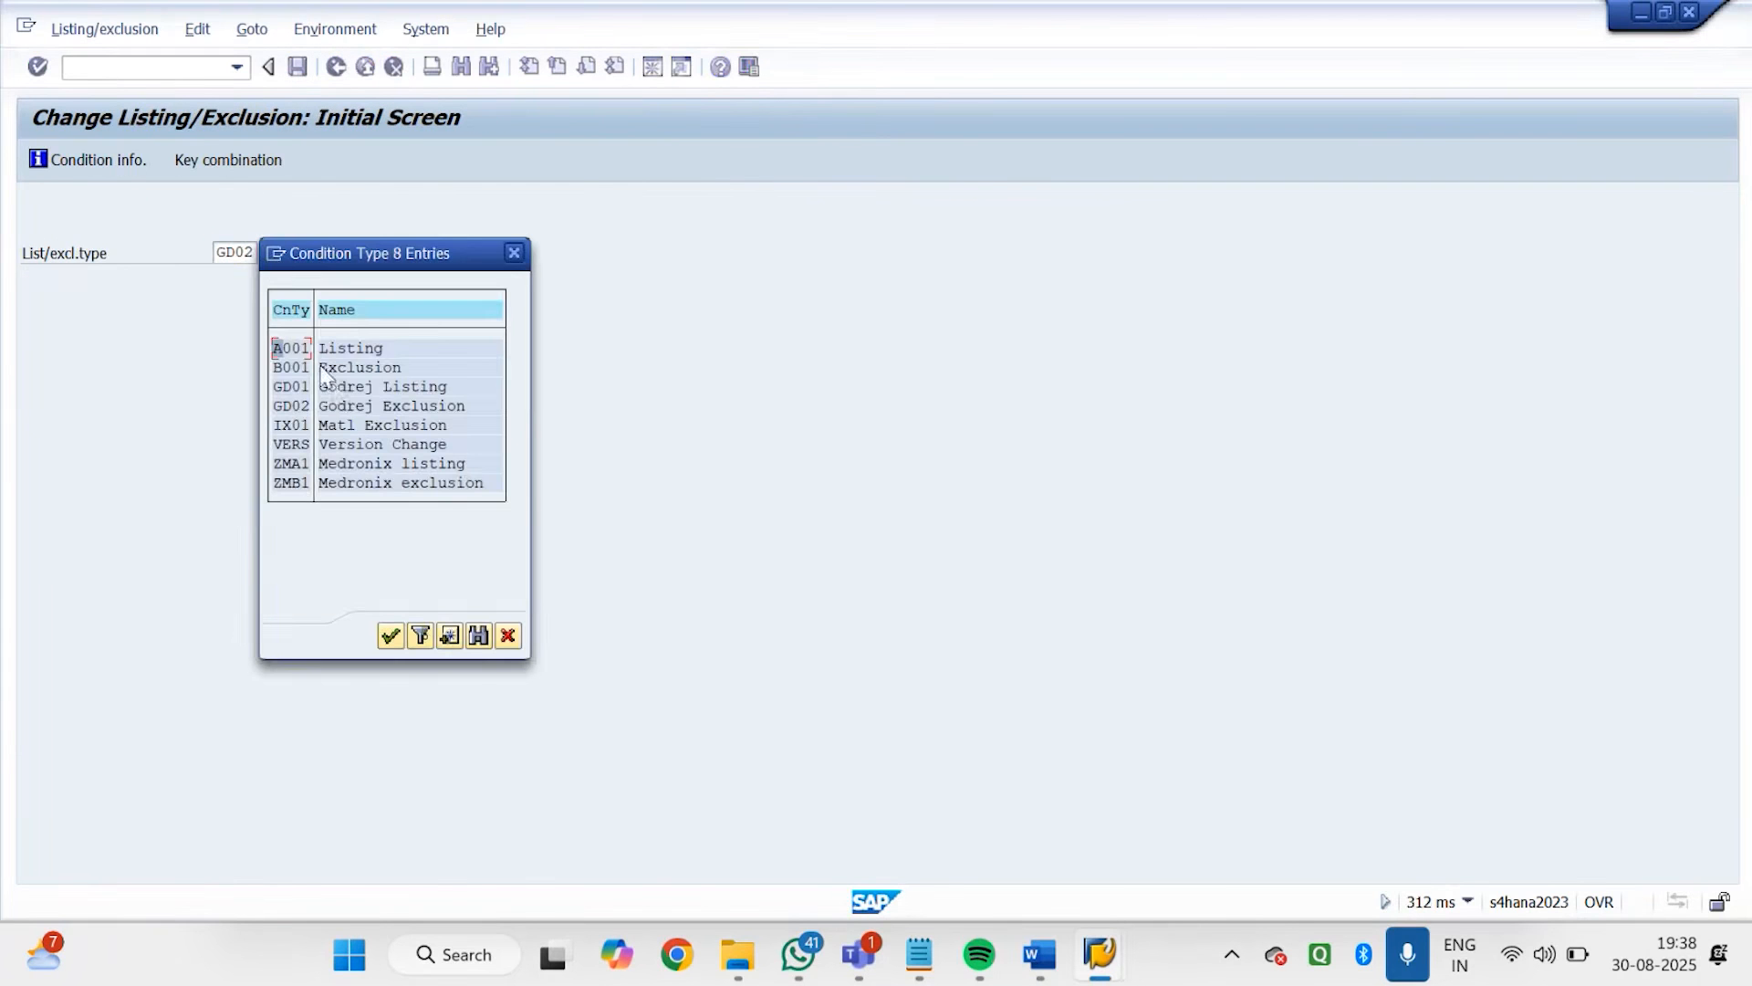
{"action": "double_click", "coordinate": [345, 387]}
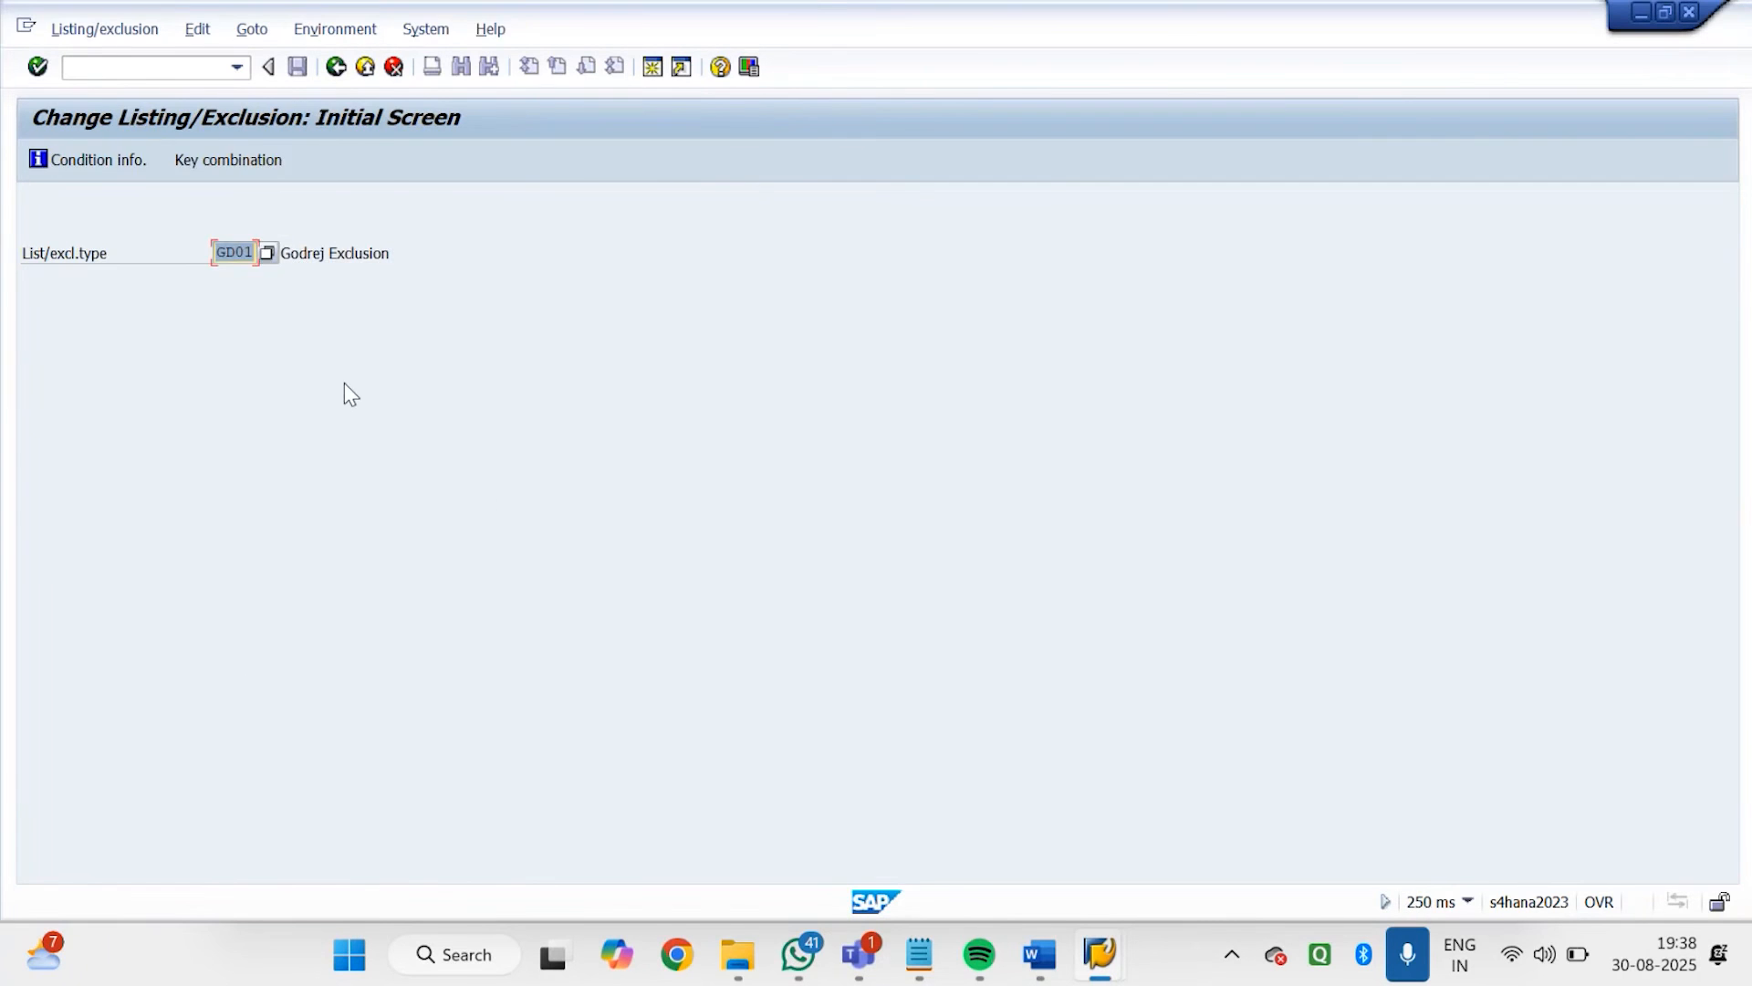
{"action": "key", "text": "Return"}
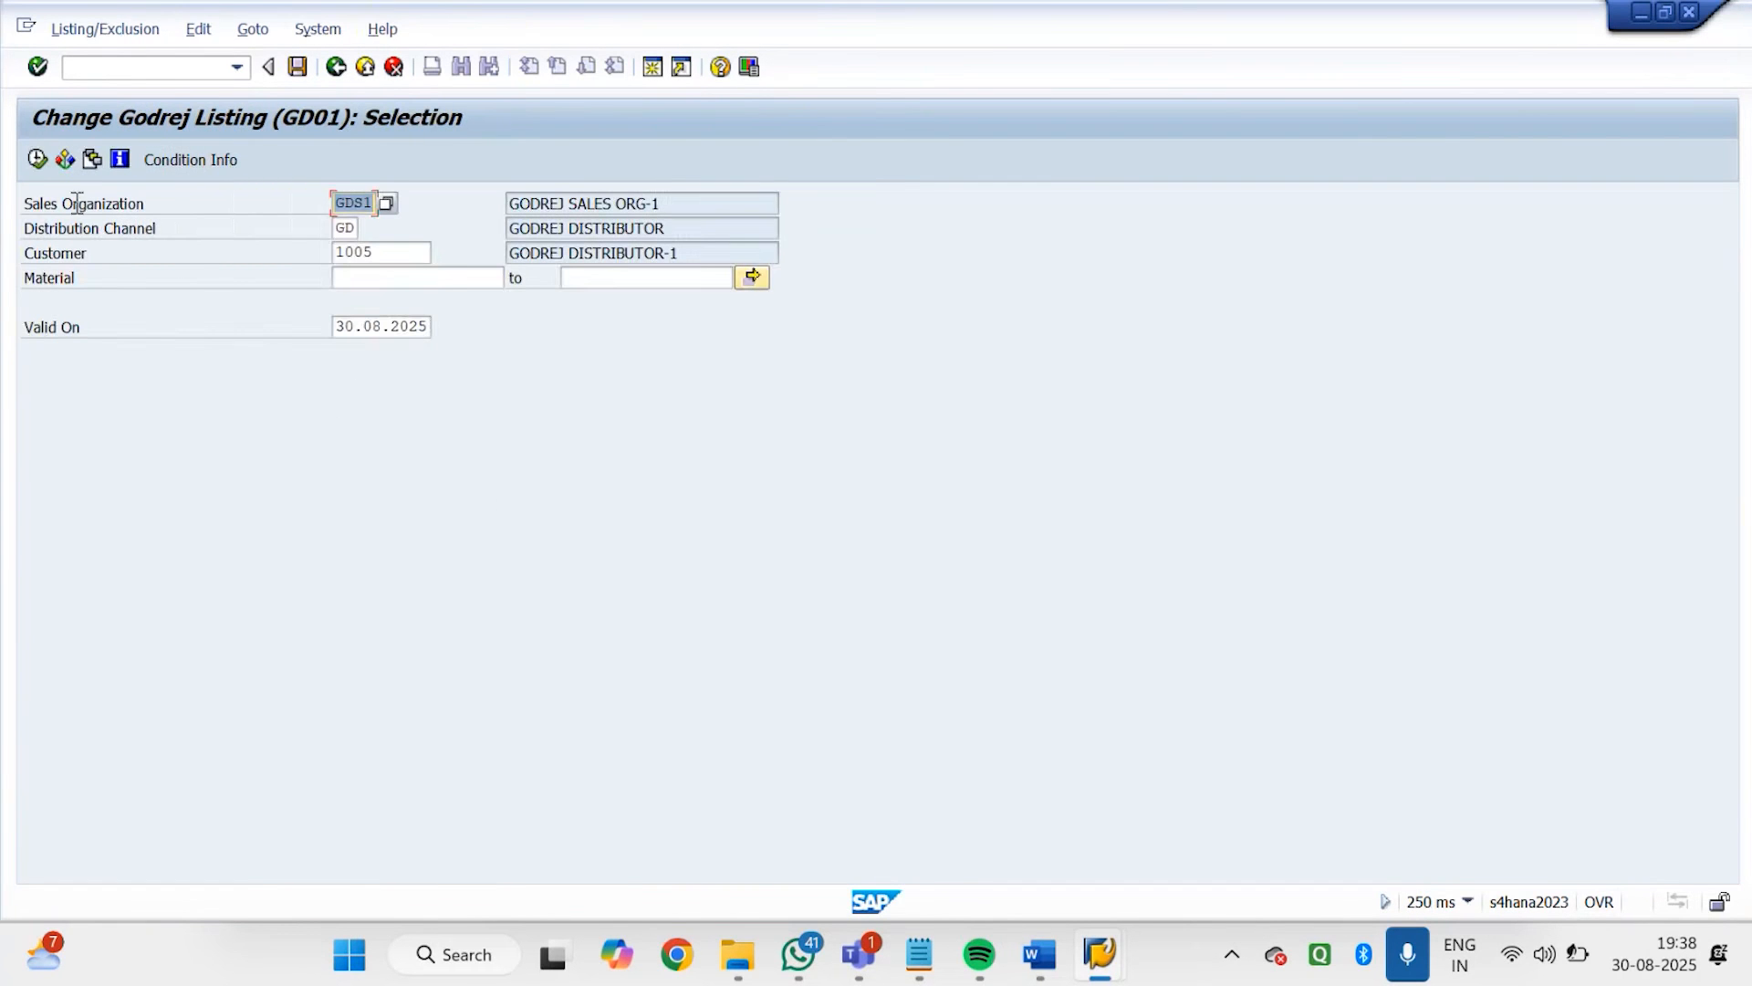
{"action": "left_click", "coordinate": [37, 161]}
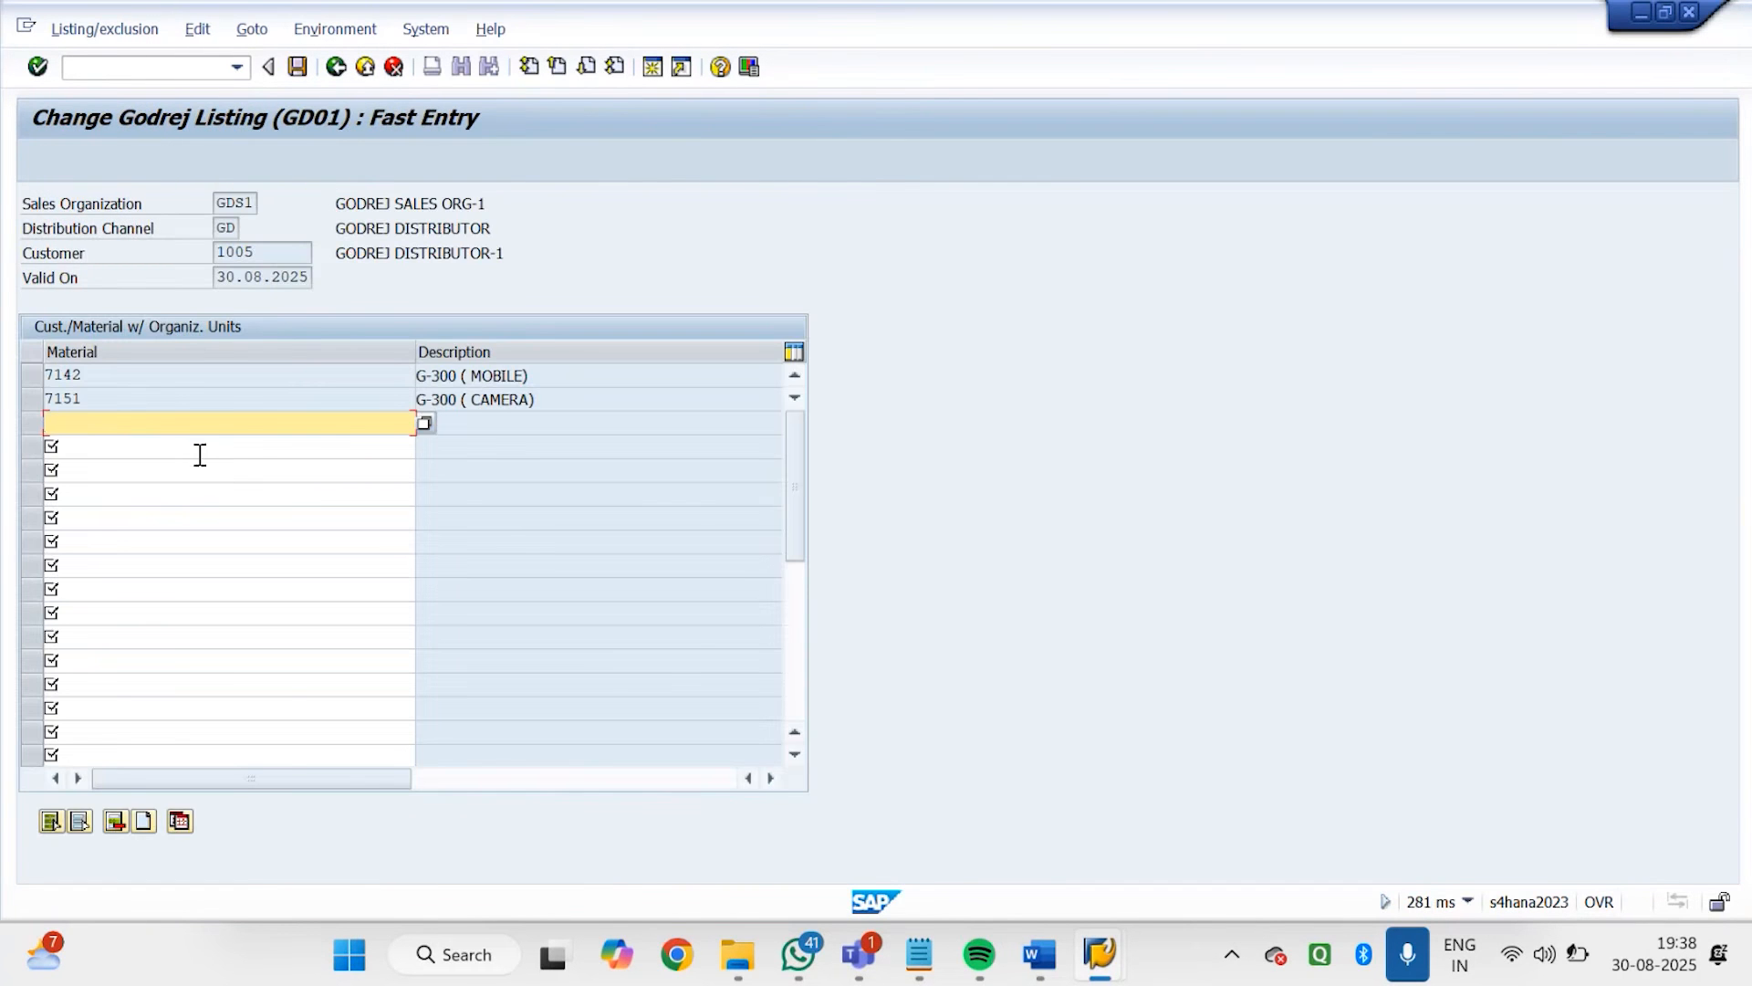
Add material 7140 to the GD01 listing record of GODREJ DISTRIBUTOR-1 and save the record
{"action": "type", "text": "7140"}
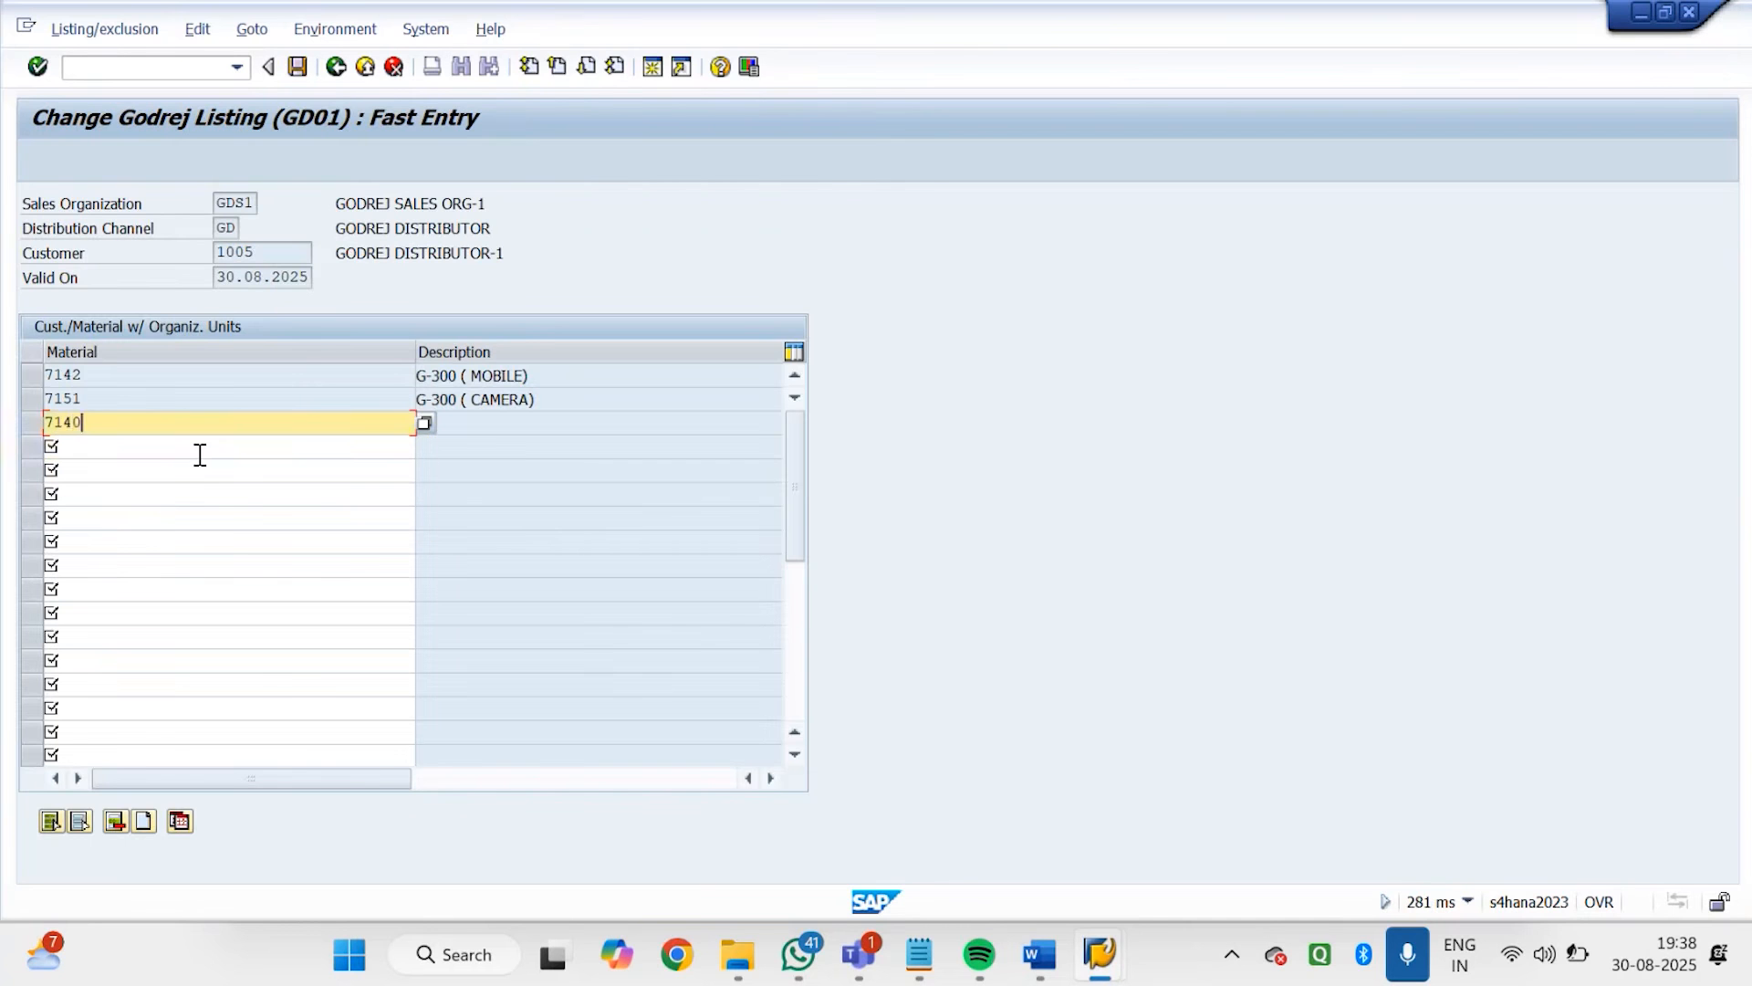
{"action": "key", "text": "Return"}
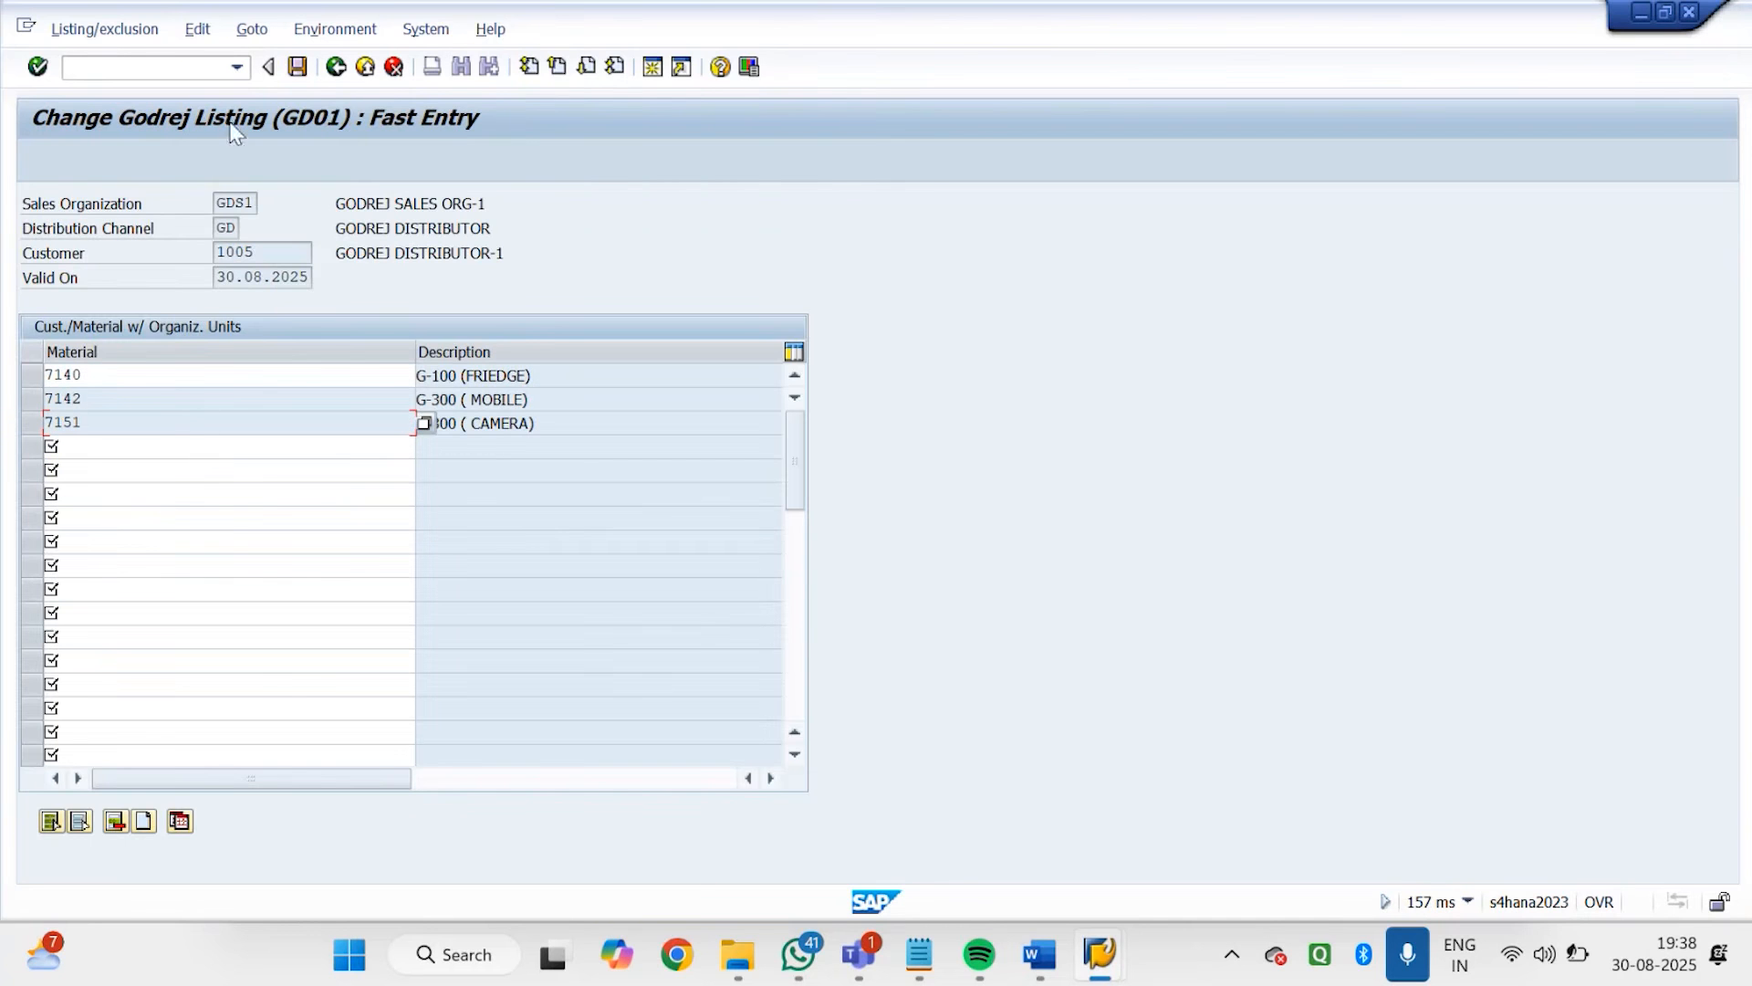
{"action": "left_click", "coordinate": [298, 66]}
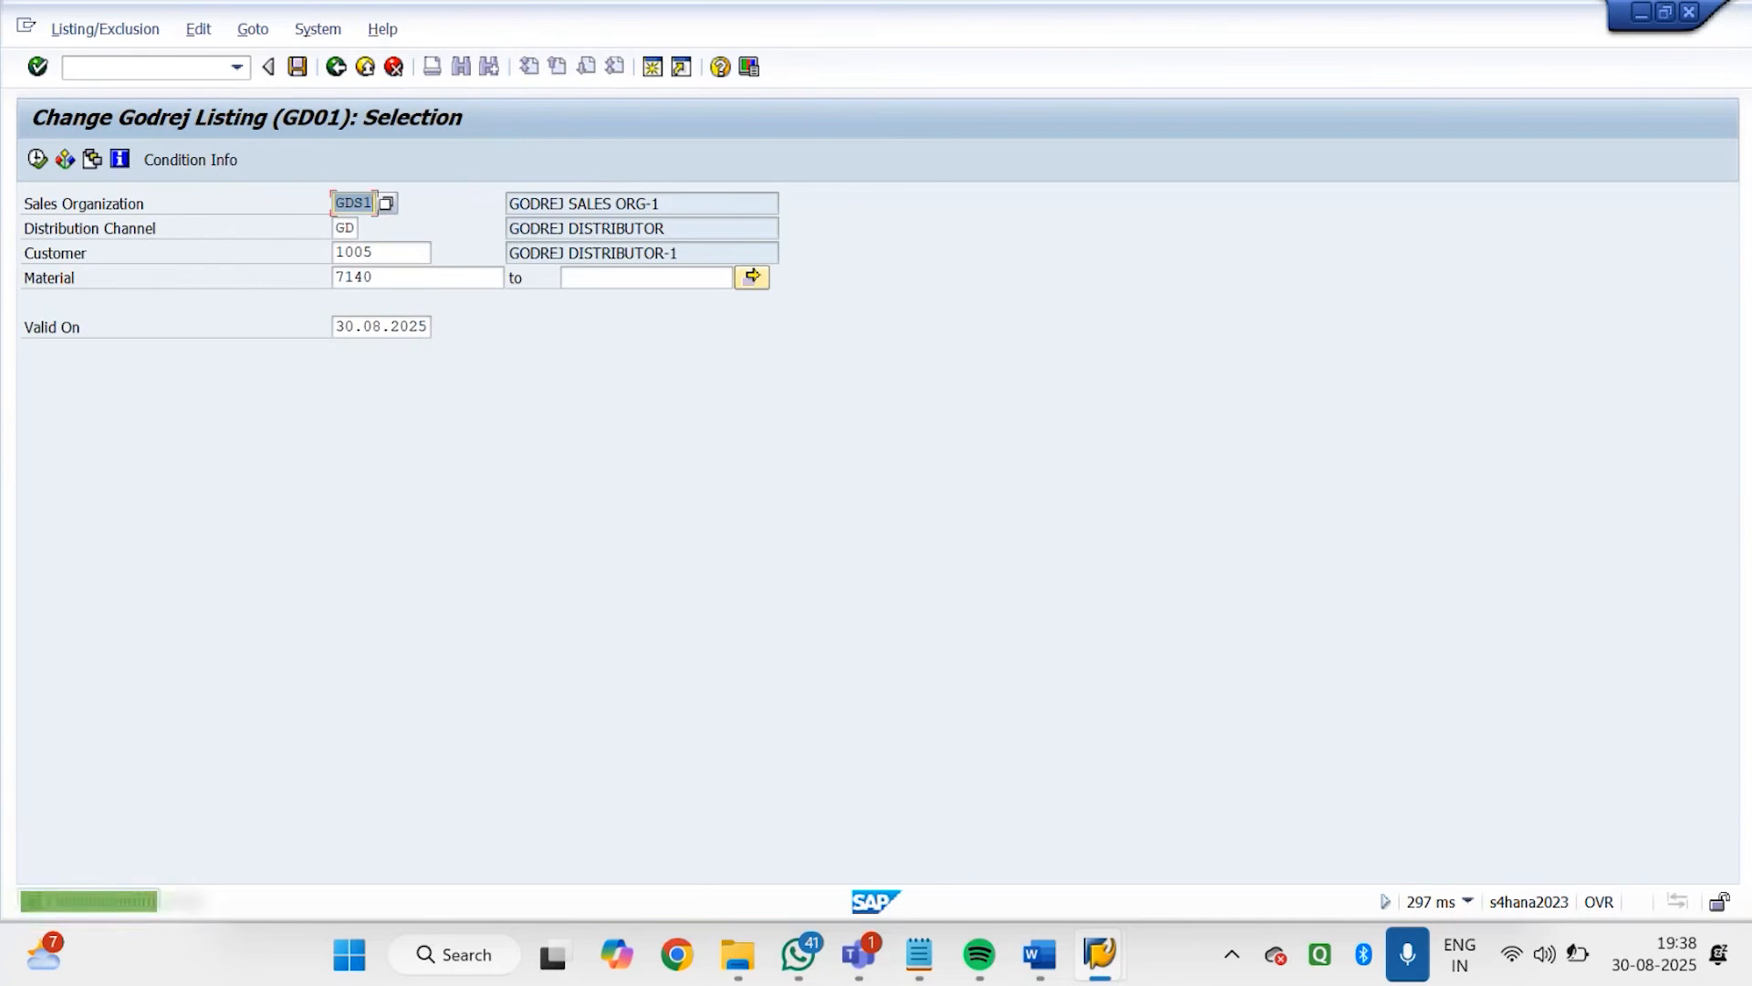
In the Godrej order session, accept material 7140 as the third item with quantity 10 and confirm complete delivery on 04.09.2025
{"action": "left_click", "coordinate": [1100, 954]}
{"action": "left_click", "coordinate": [980, 796]}
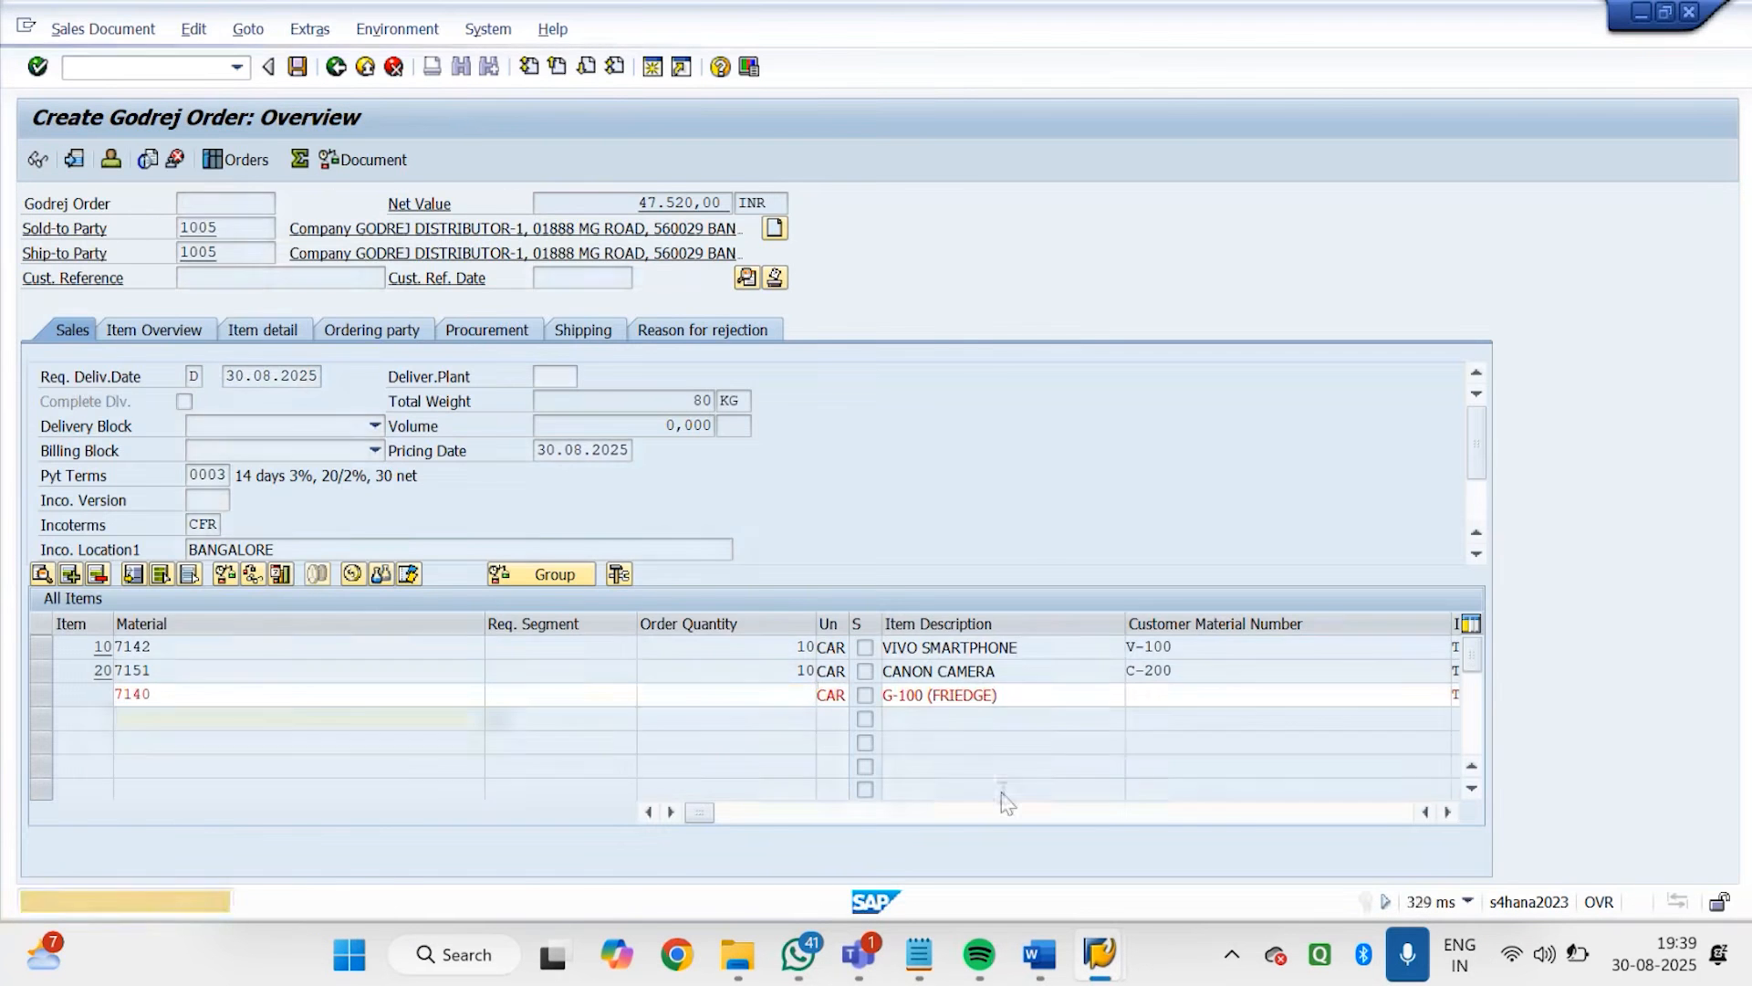
{"action": "key", "text": "Return"}
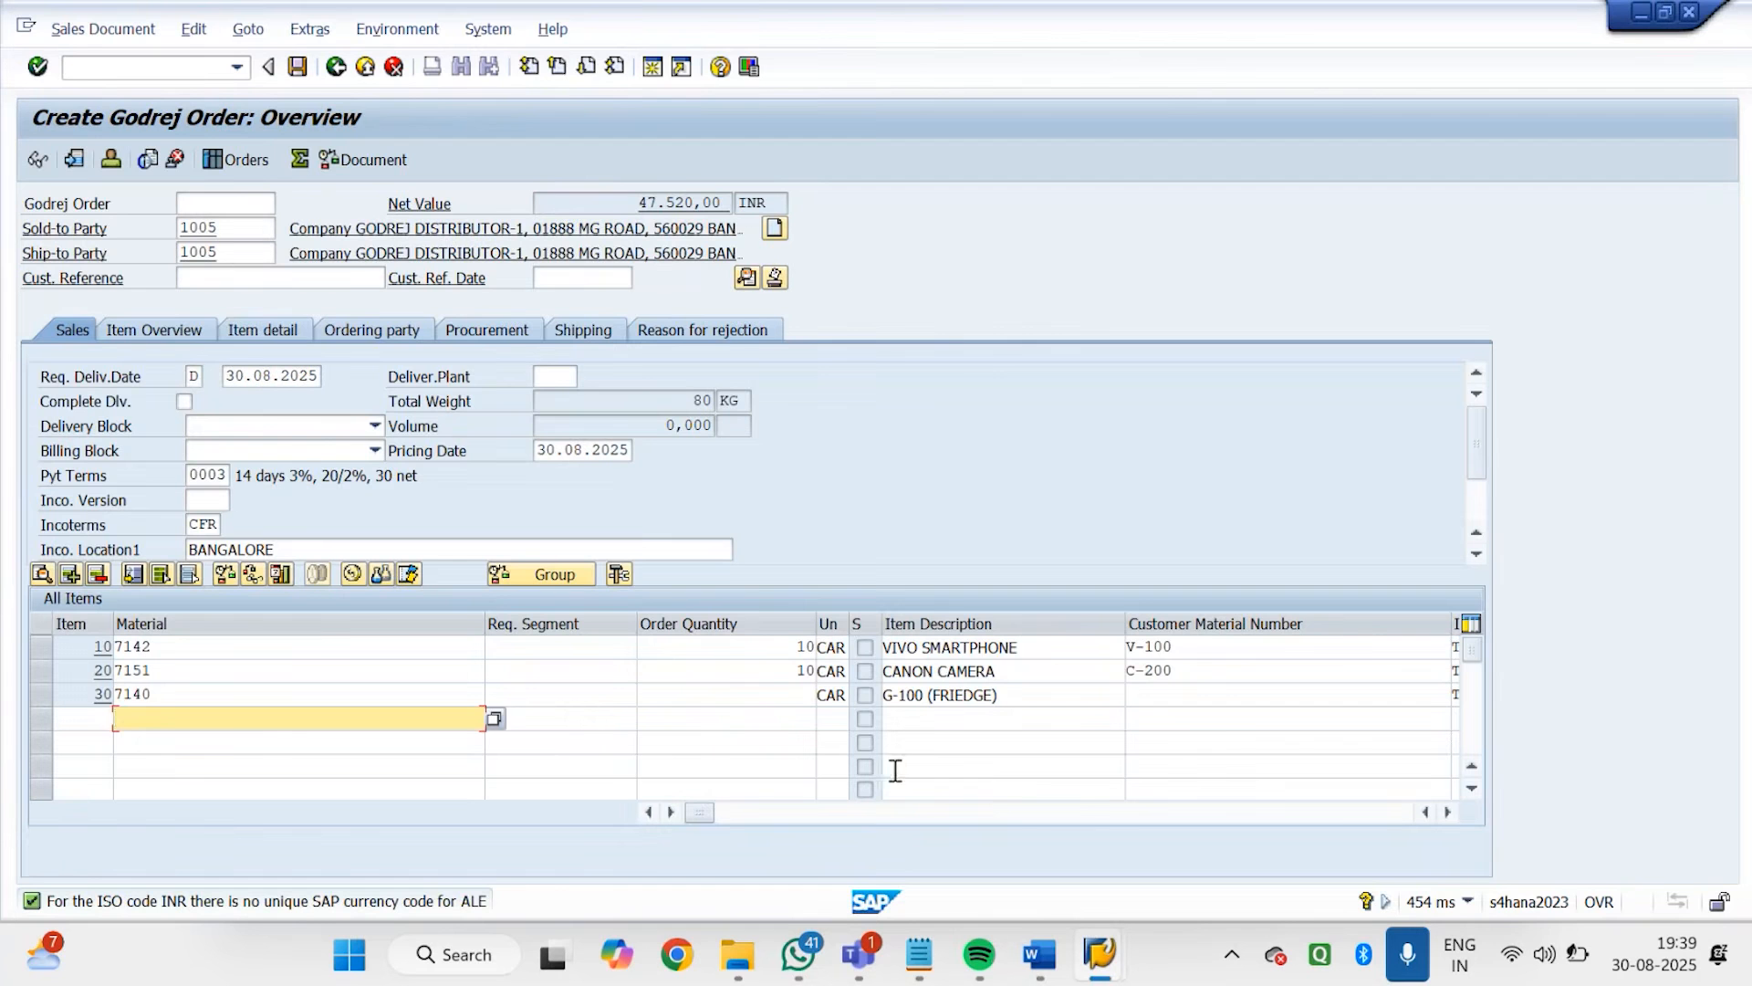
{"action": "left_click", "coordinate": [796, 699]}
{"action": "key", "text": "Return"}
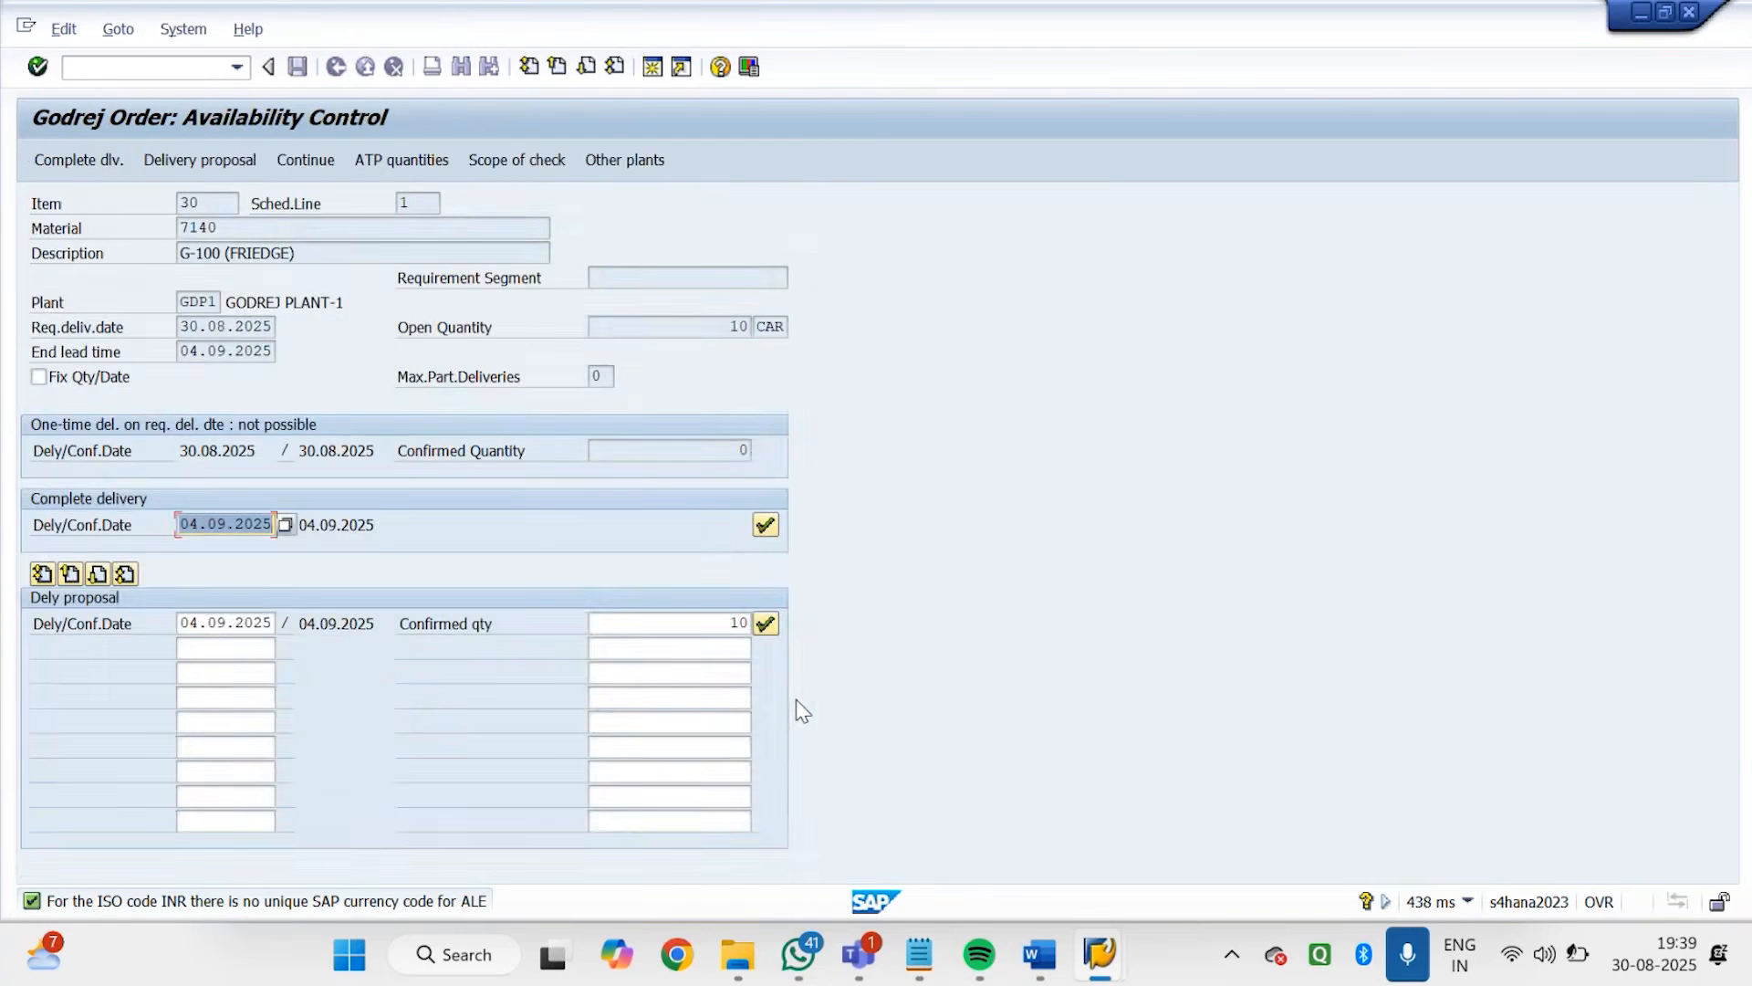
{"action": "left_click", "coordinate": [765, 525]}
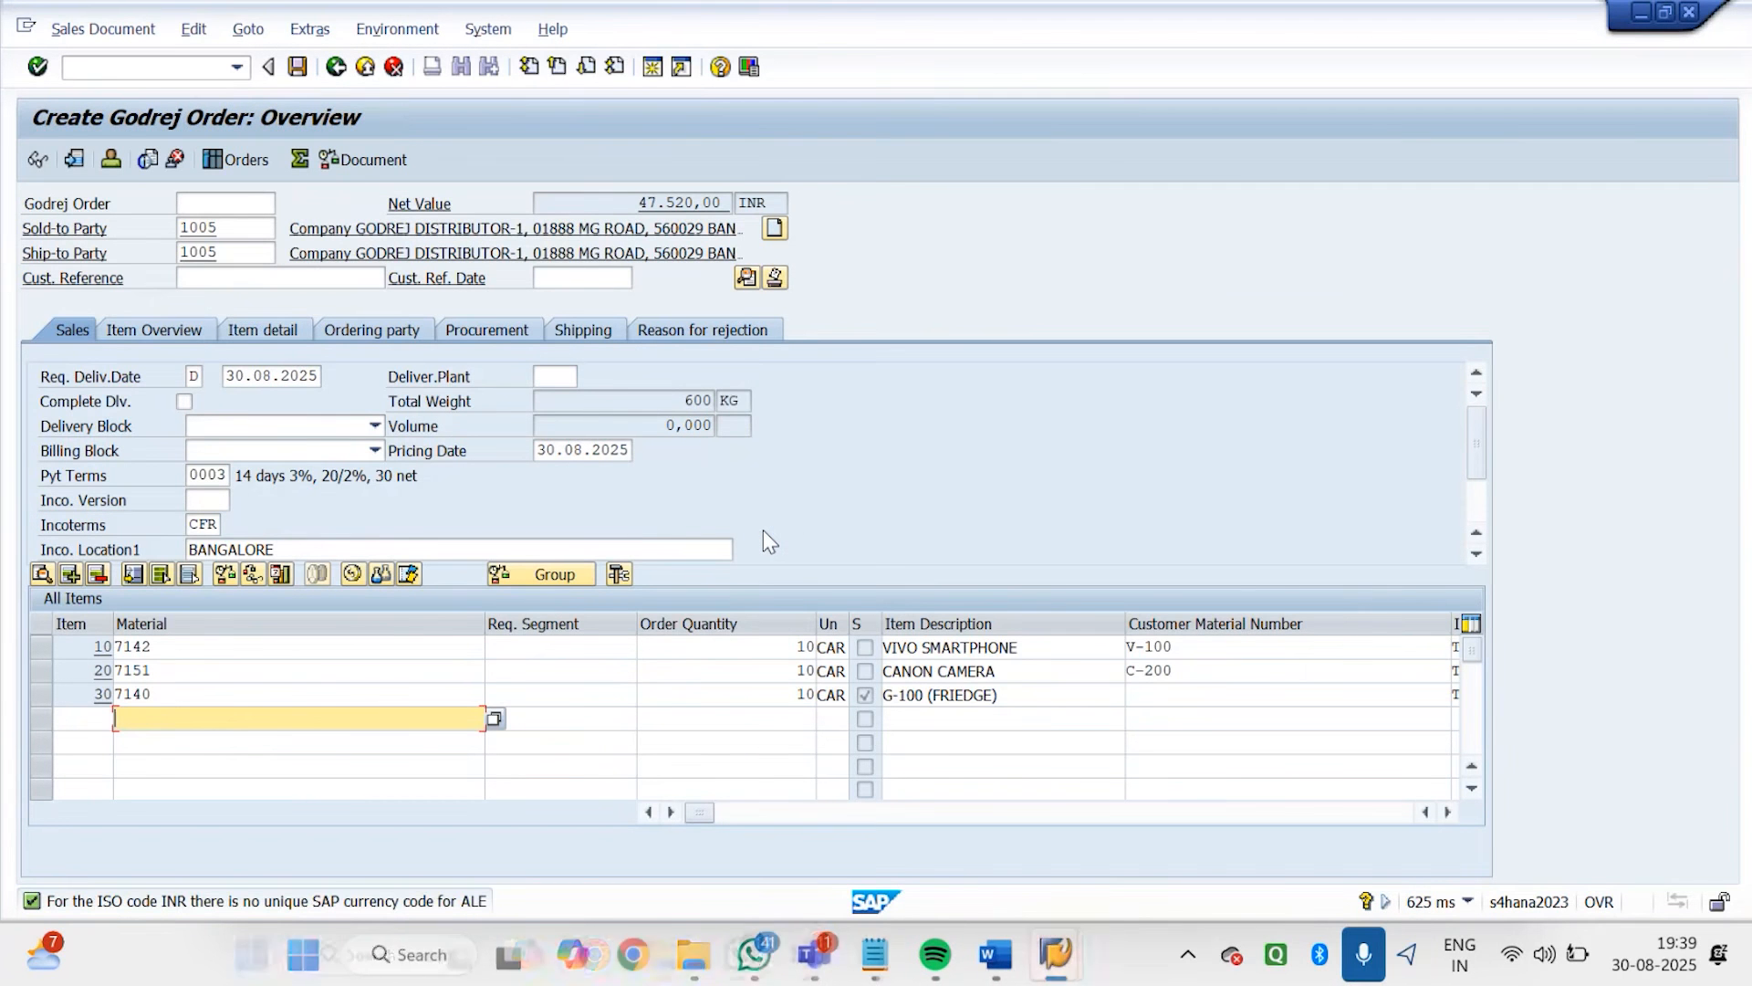
Abandon the current order without saving and start a new GDOR order in VA01 for sales area GDS1, GD, G1
{"action": "left_click", "coordinate": [208, 72]}
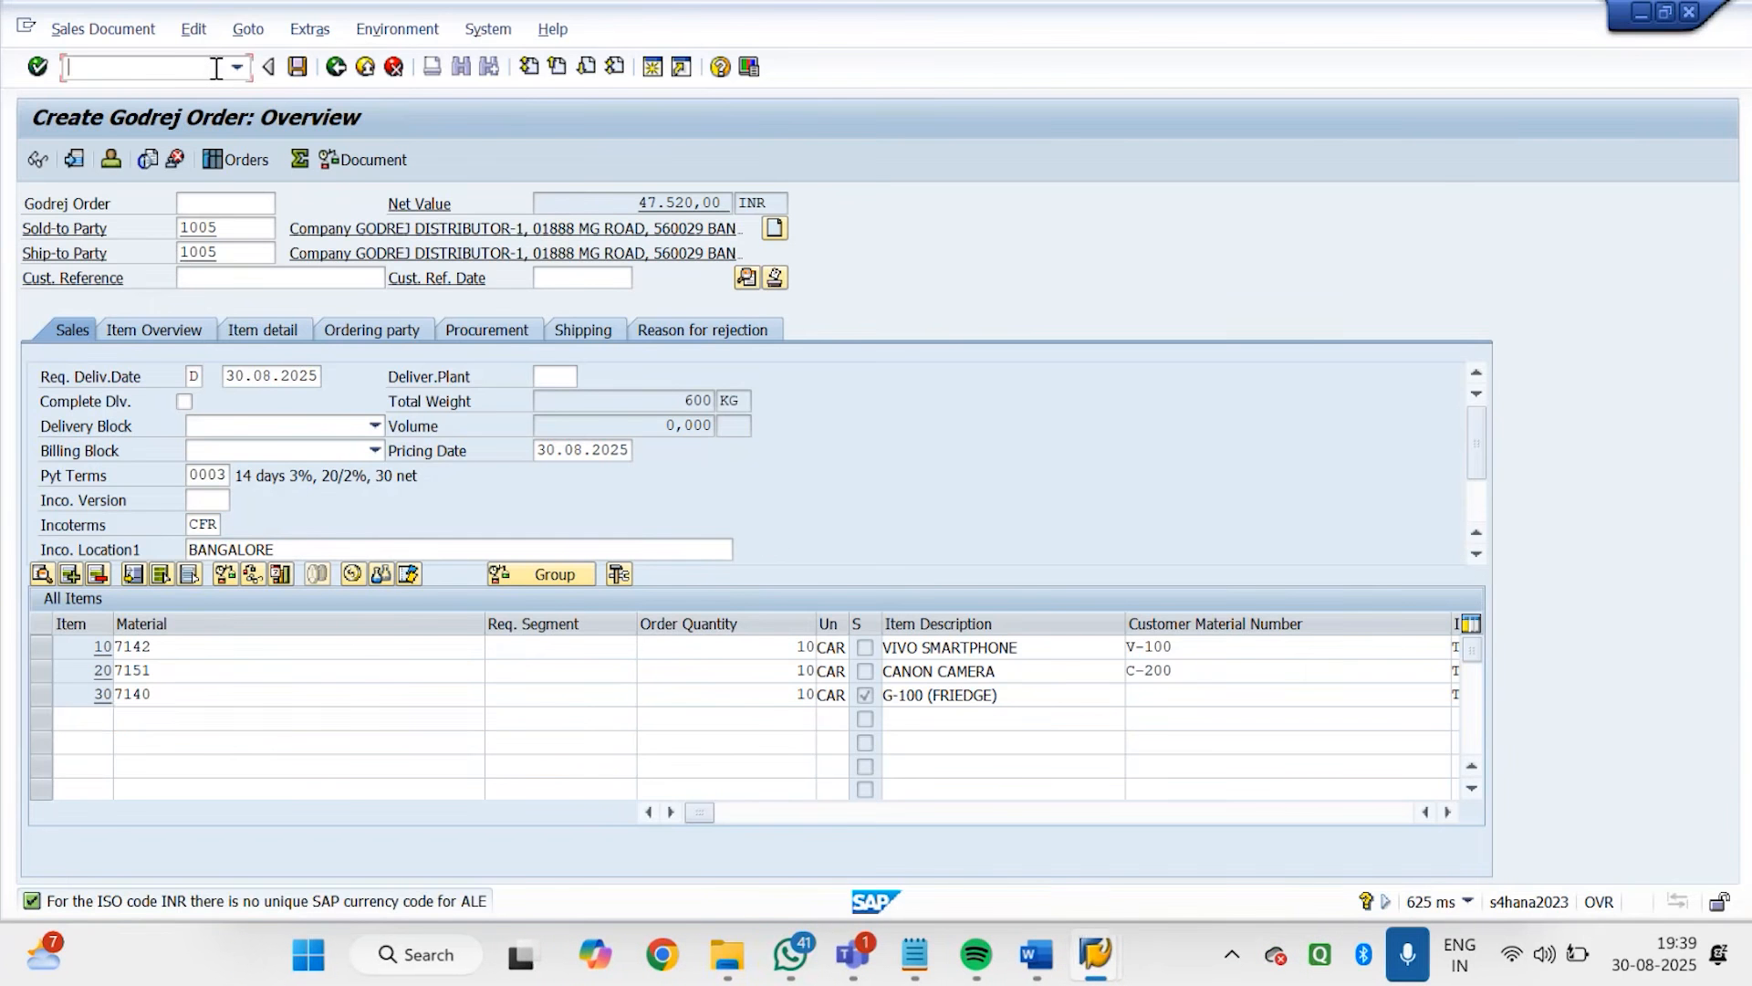
{"action": "type", "text": "/n"}
{"action": "key", "text": "Return"}
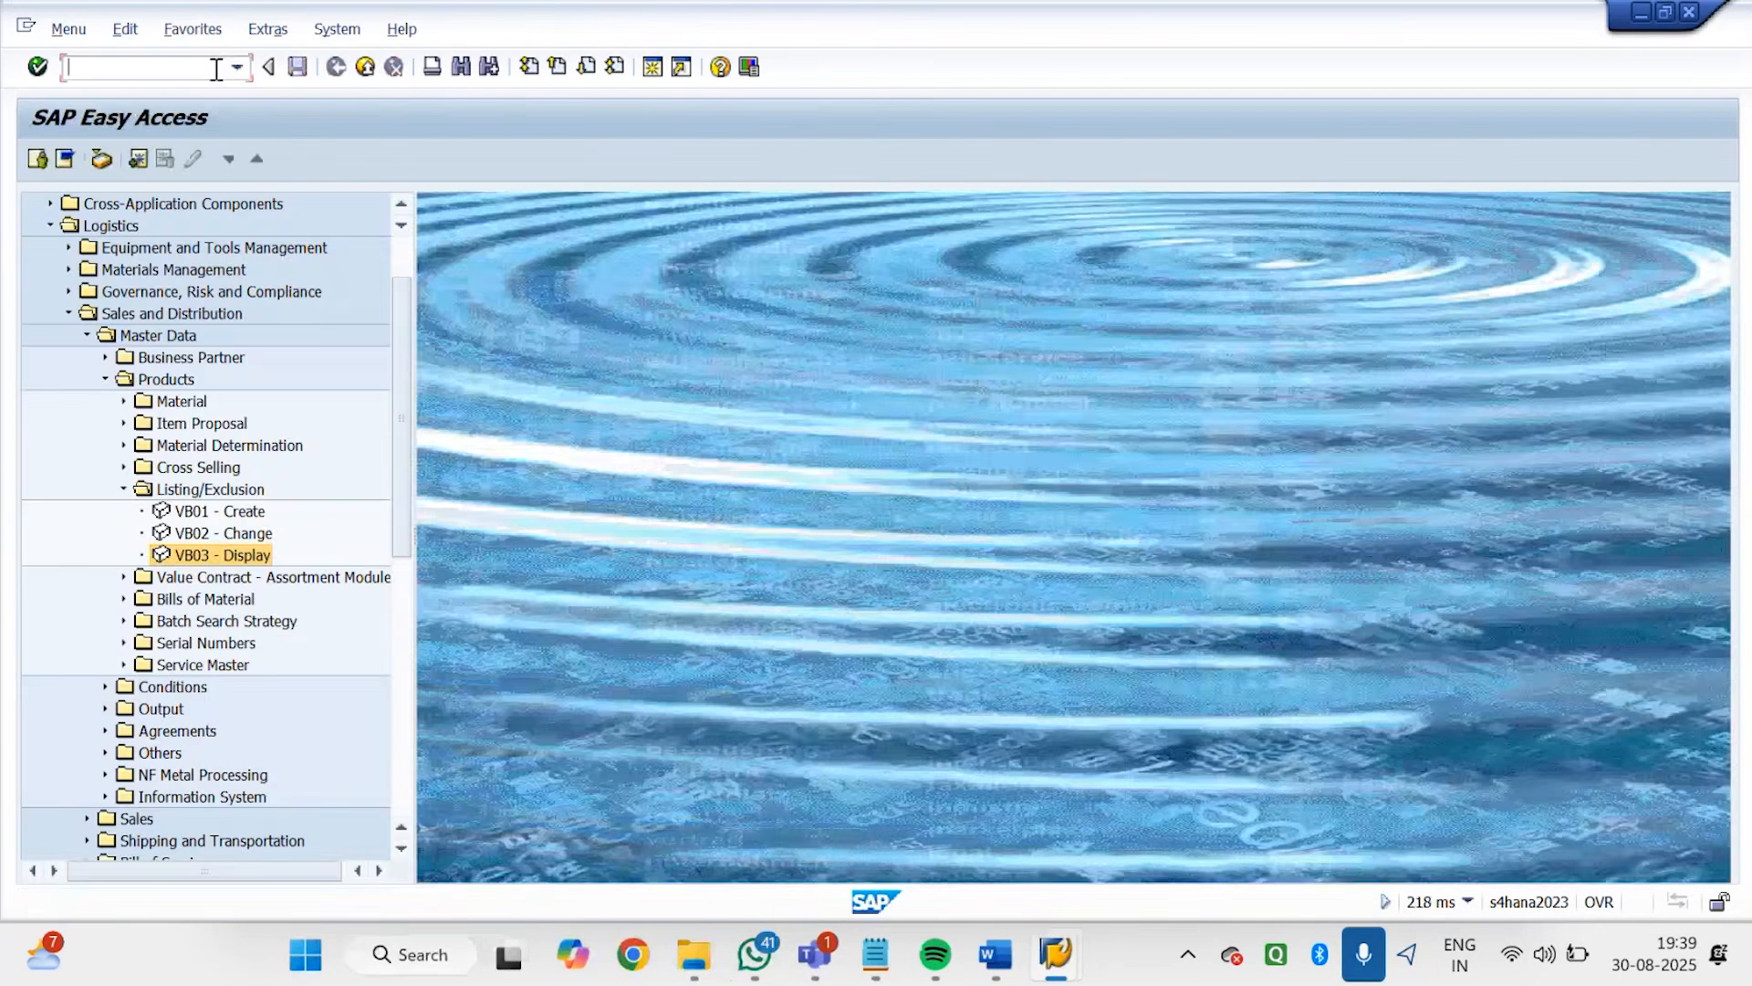
{"action": "type", "text": "VA01"}
{"action": "key", "text": "Return"}
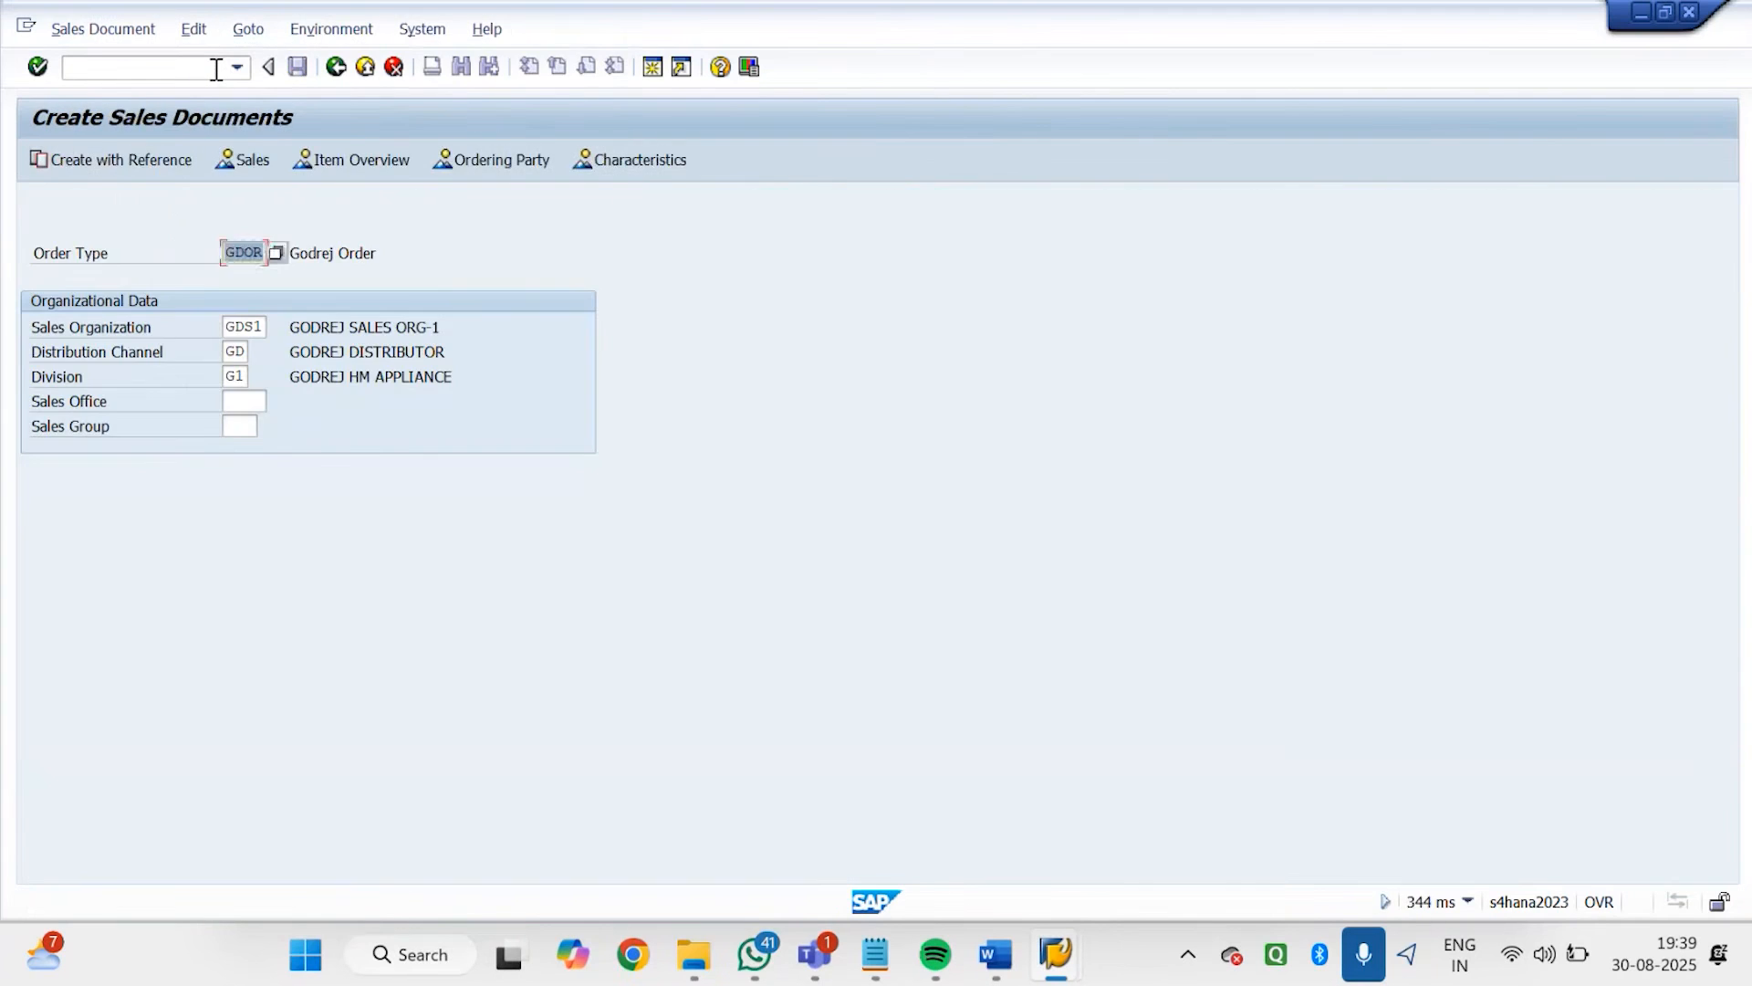
{"action": "key", "text": "Return"}
Select GODREJ DISTRIBUTOR-1 in Bangalore as sold-to party from the customer search and return from the header partners to the order overview
{"action": "type", "text": "101"}
{"action": "key", "text": "BackSpace"}
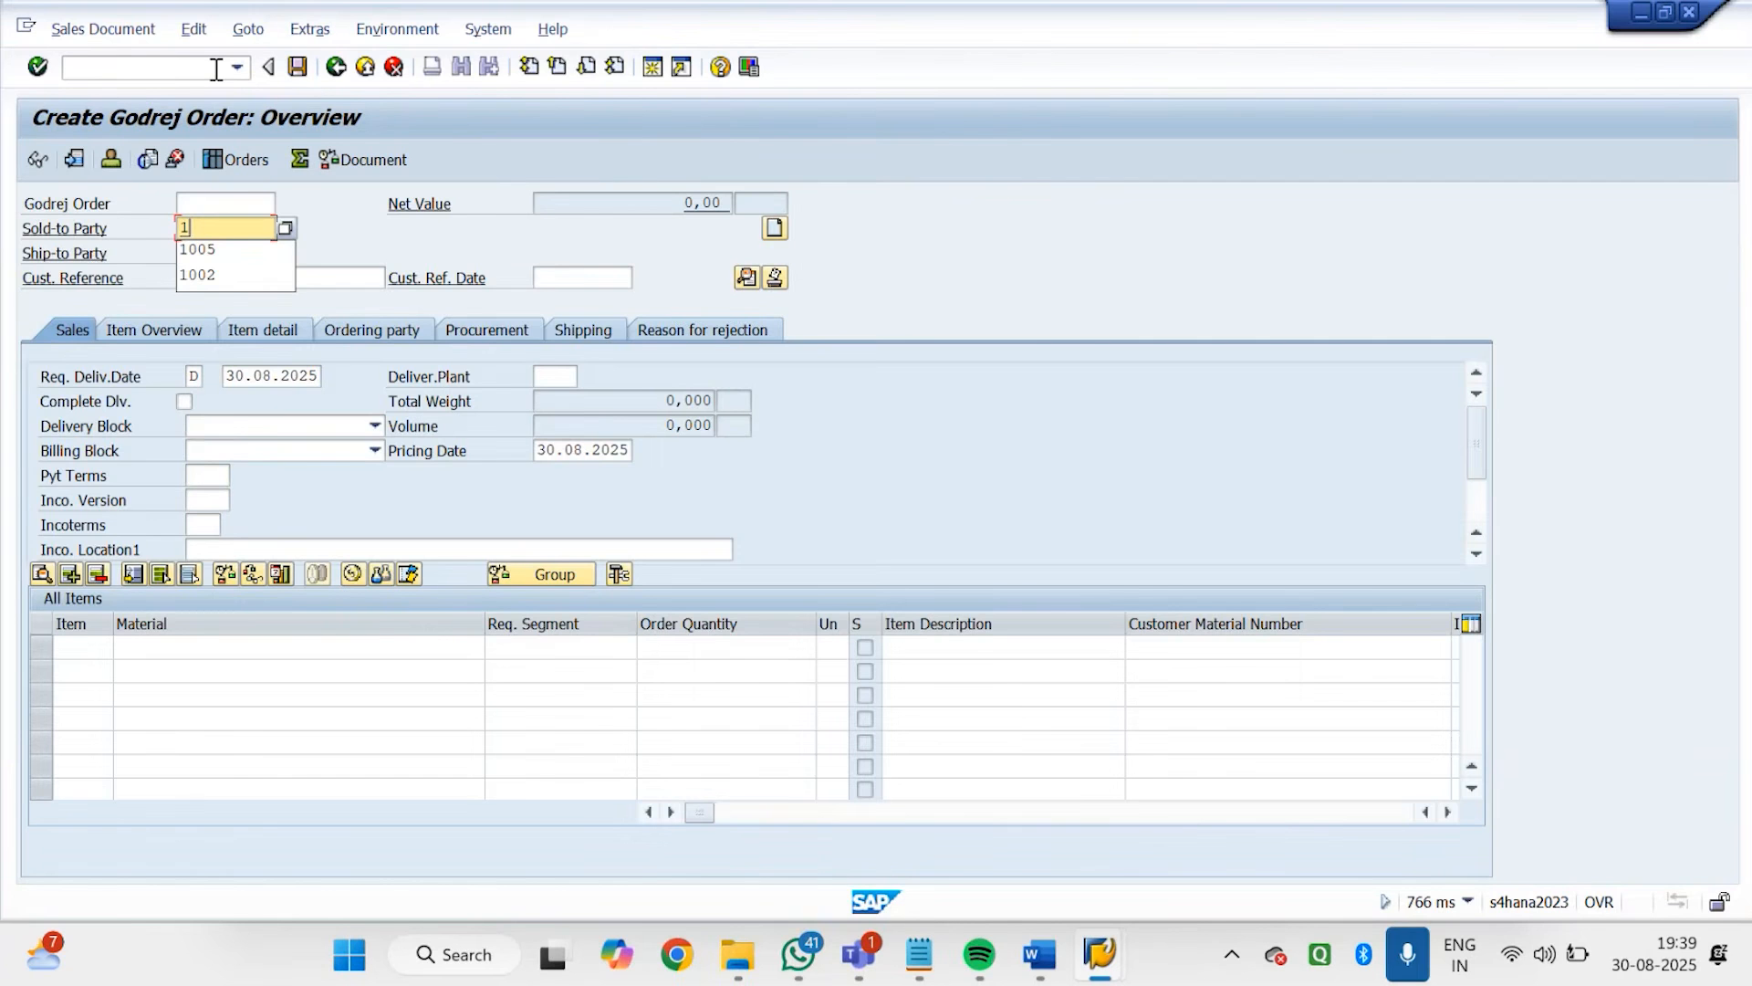
{"action": "key", "text": "Return"}
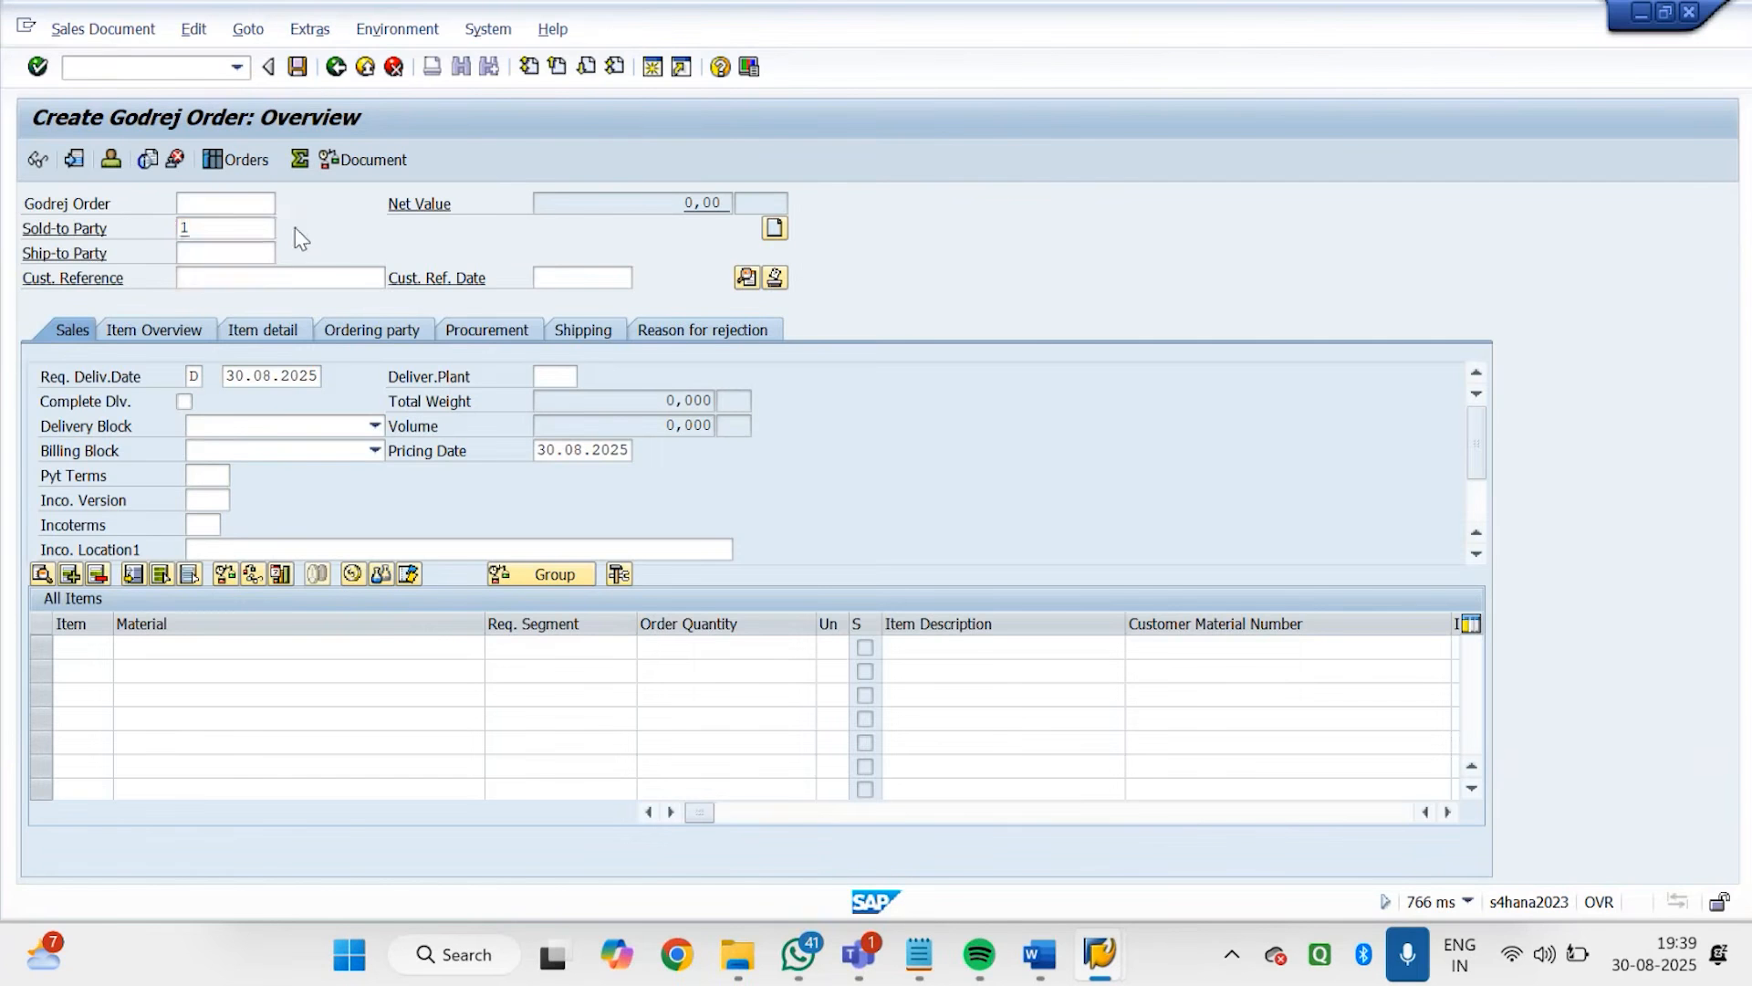
{"action": "key", "text": "BackSpace"}
{"action": "left_click", "coordinate": [287, 228]}
{"action": "key", "text": "Return"}
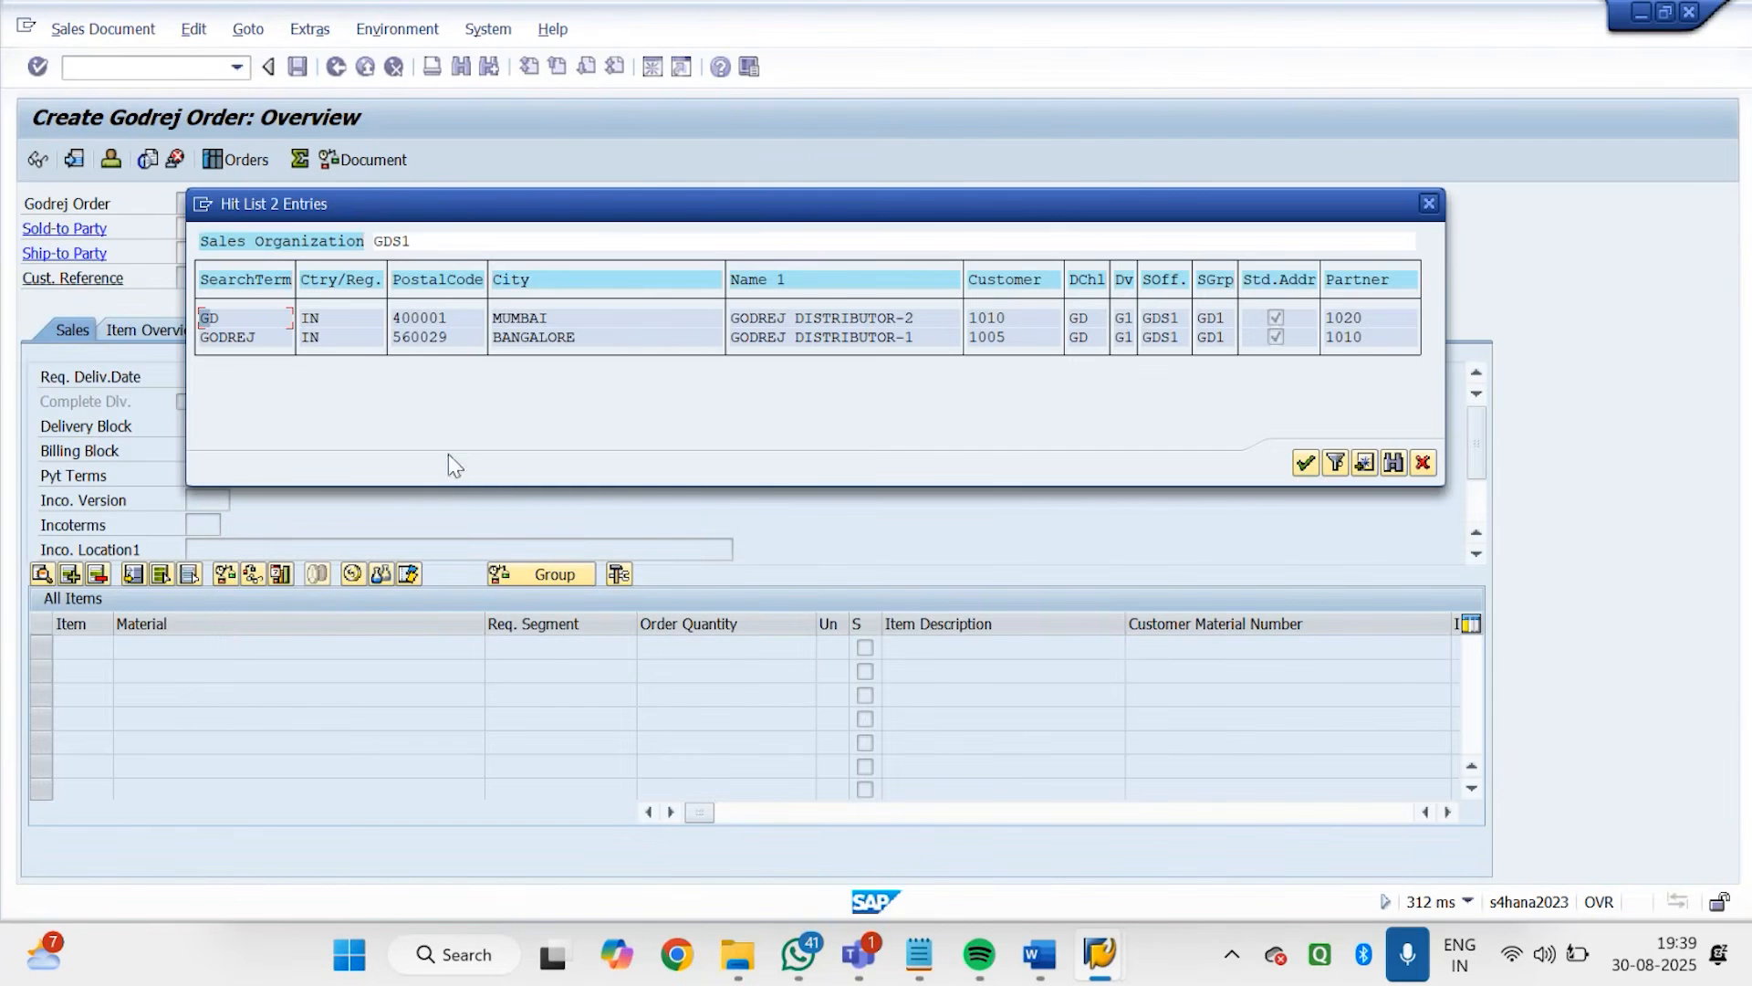
{"action": "double_click", "coordinate": [1327, 347]}
{"action": "double_click", "coordinate": [1153, 337]}
{"action": "key", "text": "Return"}
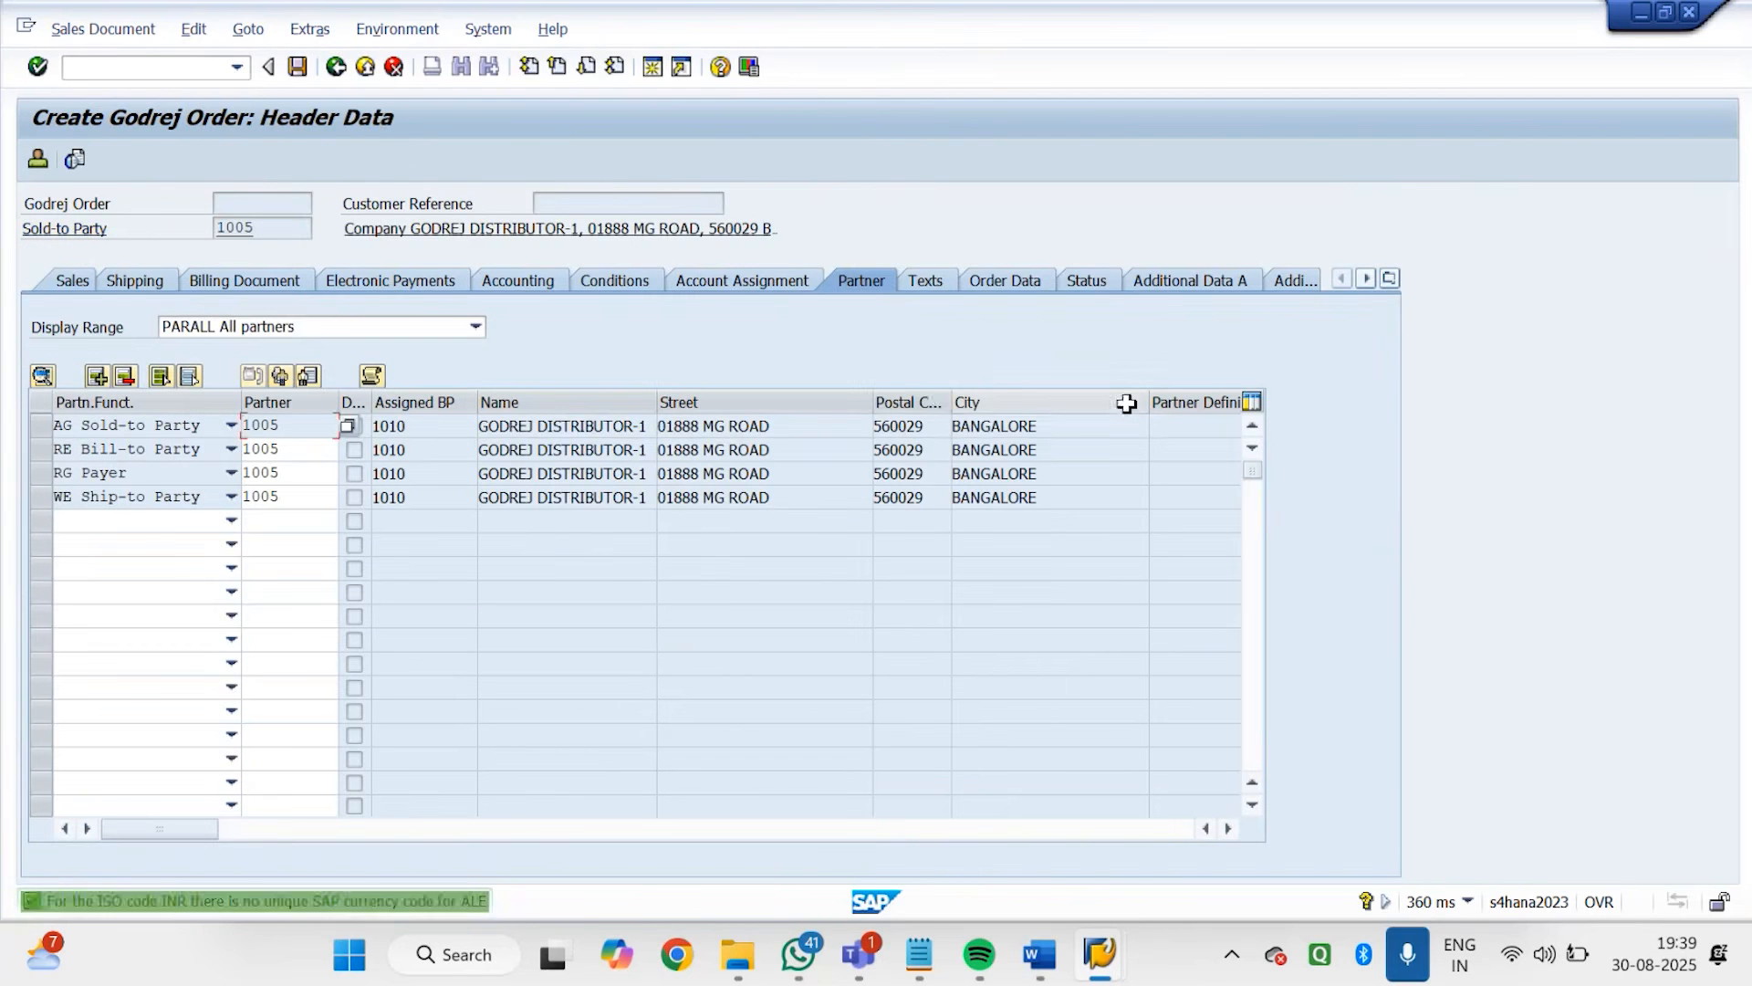
{"action": "left_click", "coordinate": [336, 68]}
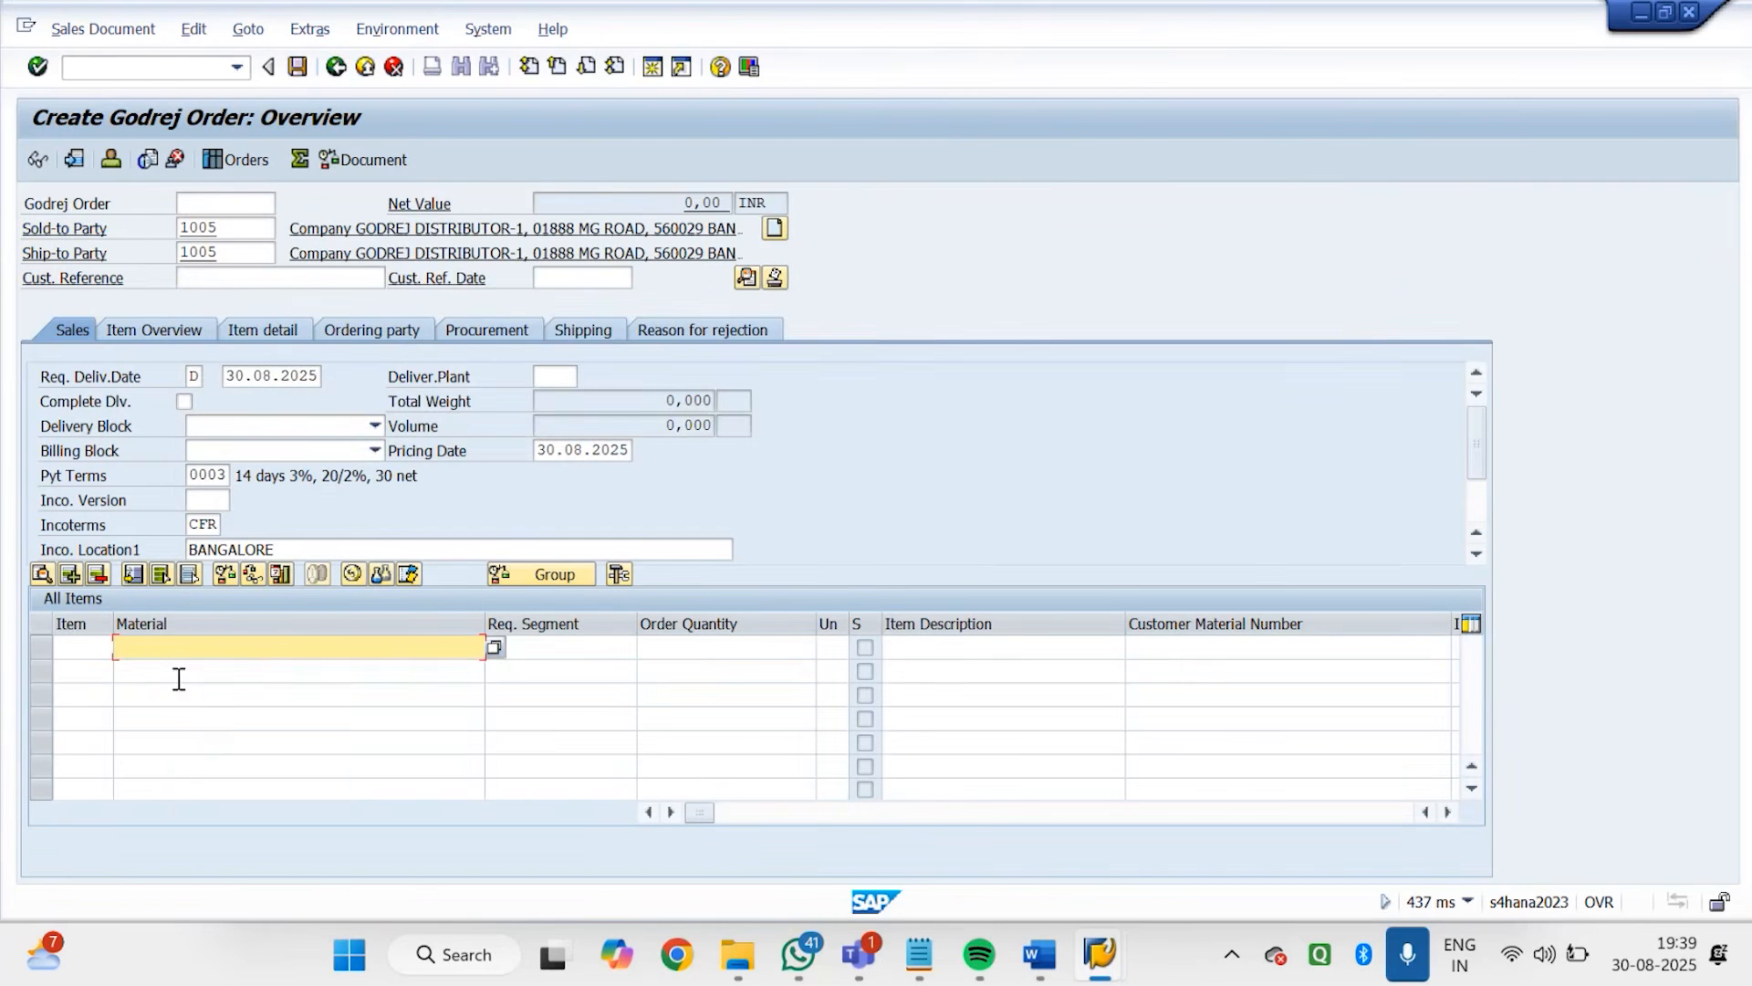
Test the exclusion by entering material 7141 with quantity 1 in the first item line
{"action": "type", "text": "71"}
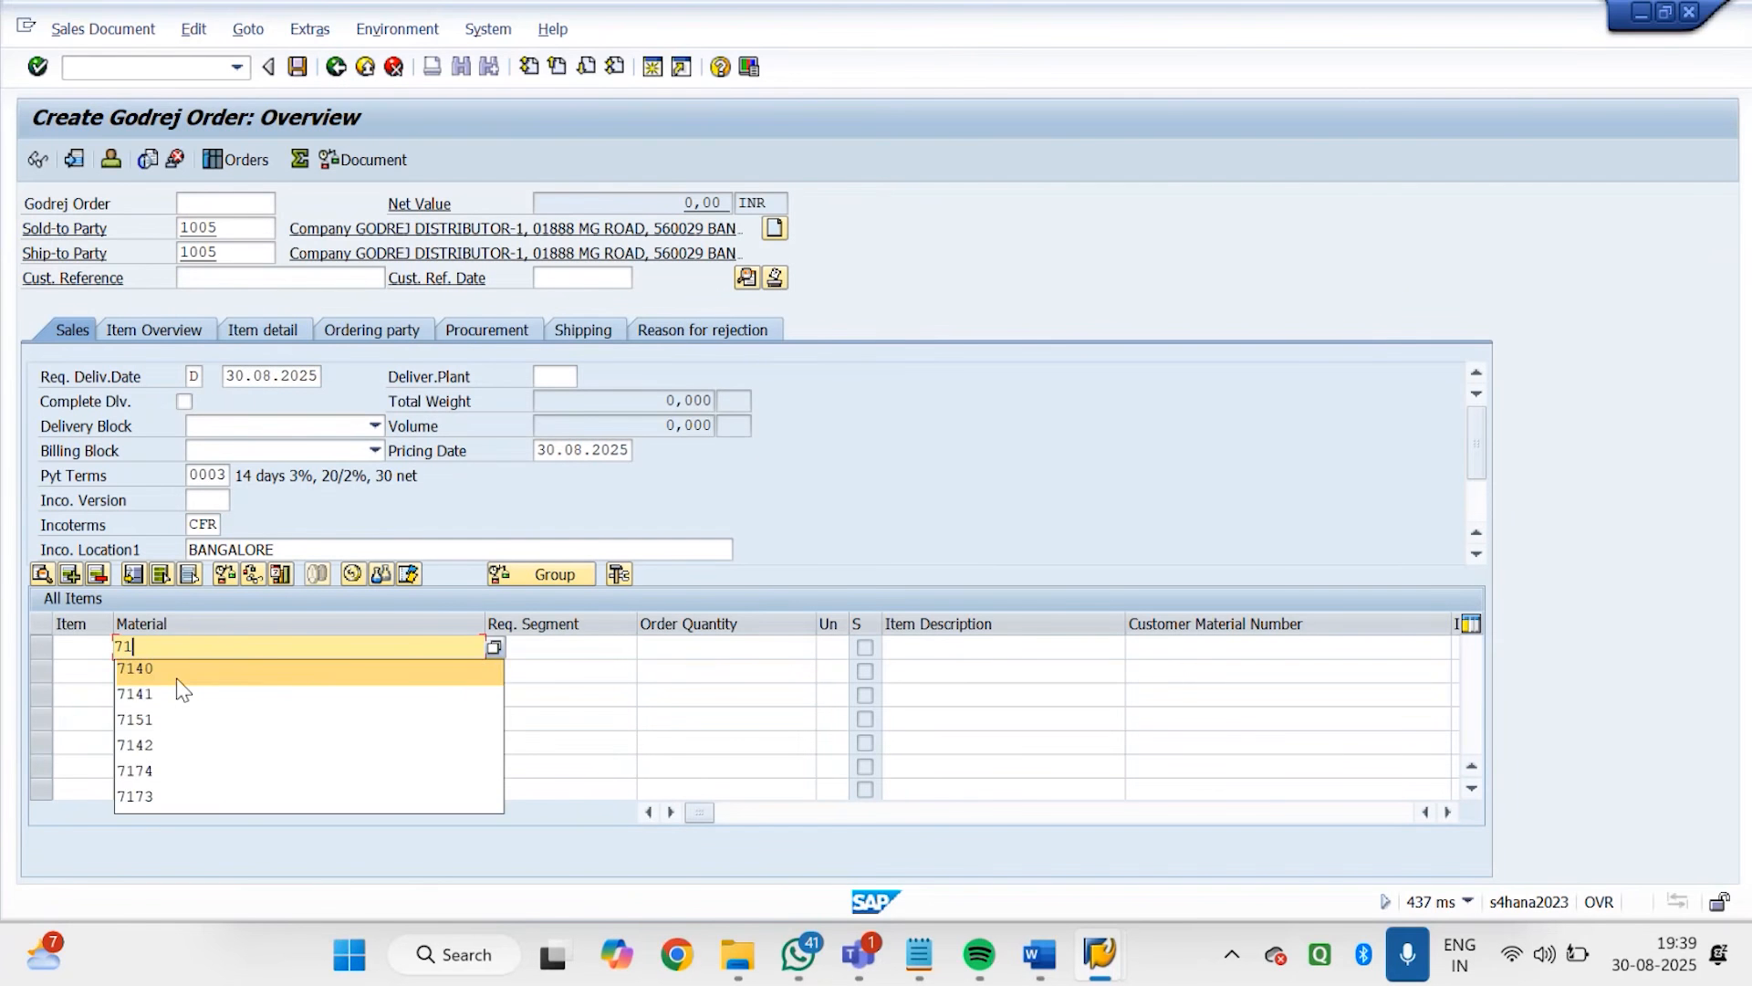
{"action": "type", "text": "41"}
{"action": "key", "text": "Tab"}
{"action": "key", "text": "Tab"}
{"action": "type", "text": "1"}
{"action": "key", "text": "Return"}
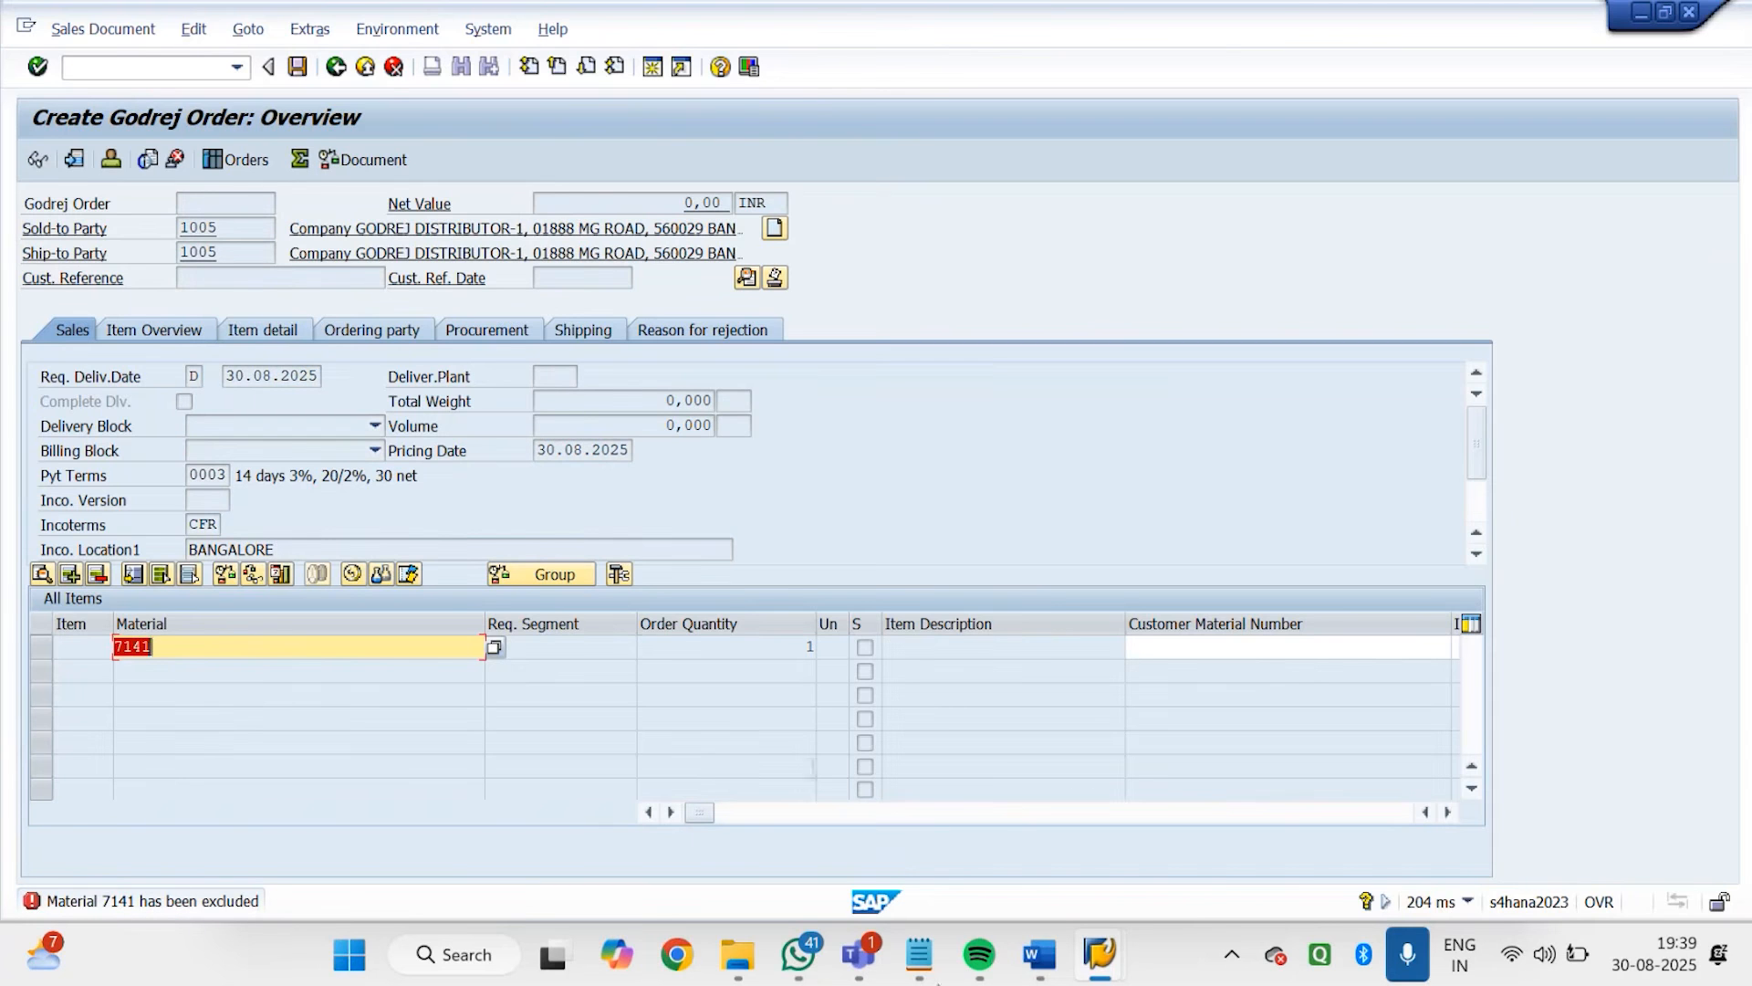
Abandon the order and try to create a new Godrej order with GODREJ DISTRIBUTOR-2 as sold-to party
{"action": "left_click", "coordinate": [166, 68]}
{"action": "type", "text": "/n"}
{"action": "key", "text": "Return"}
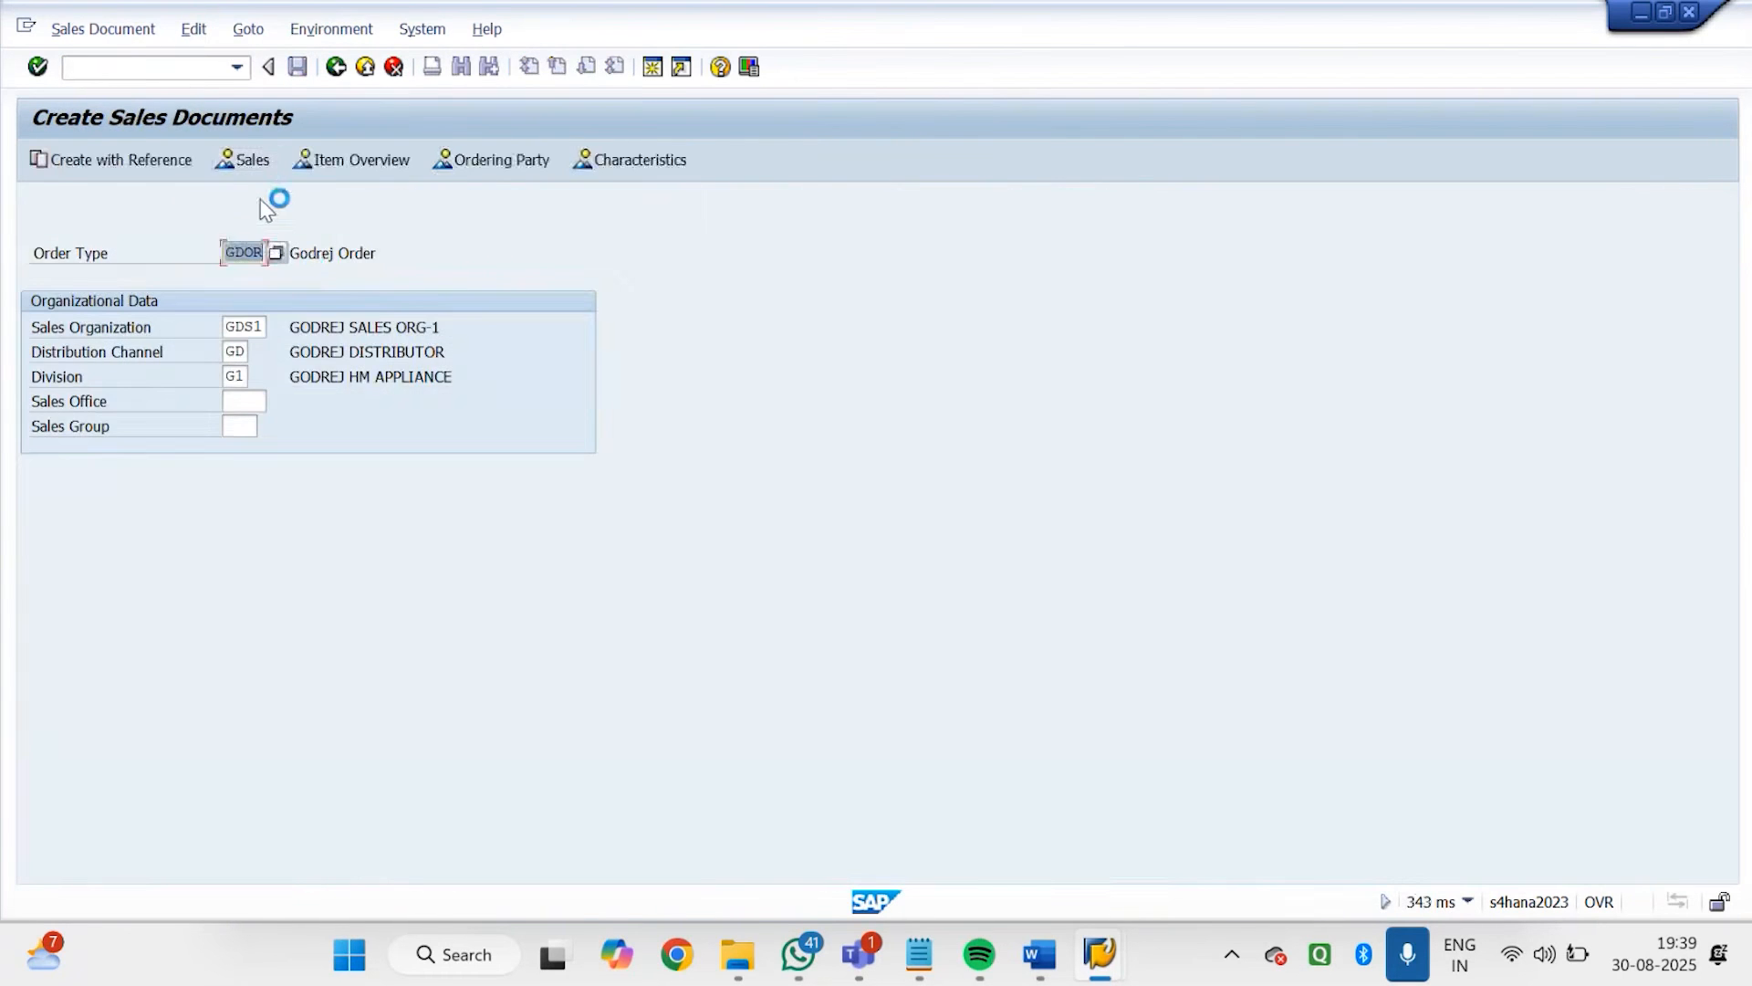
{"action": "type", "text": "1010"}
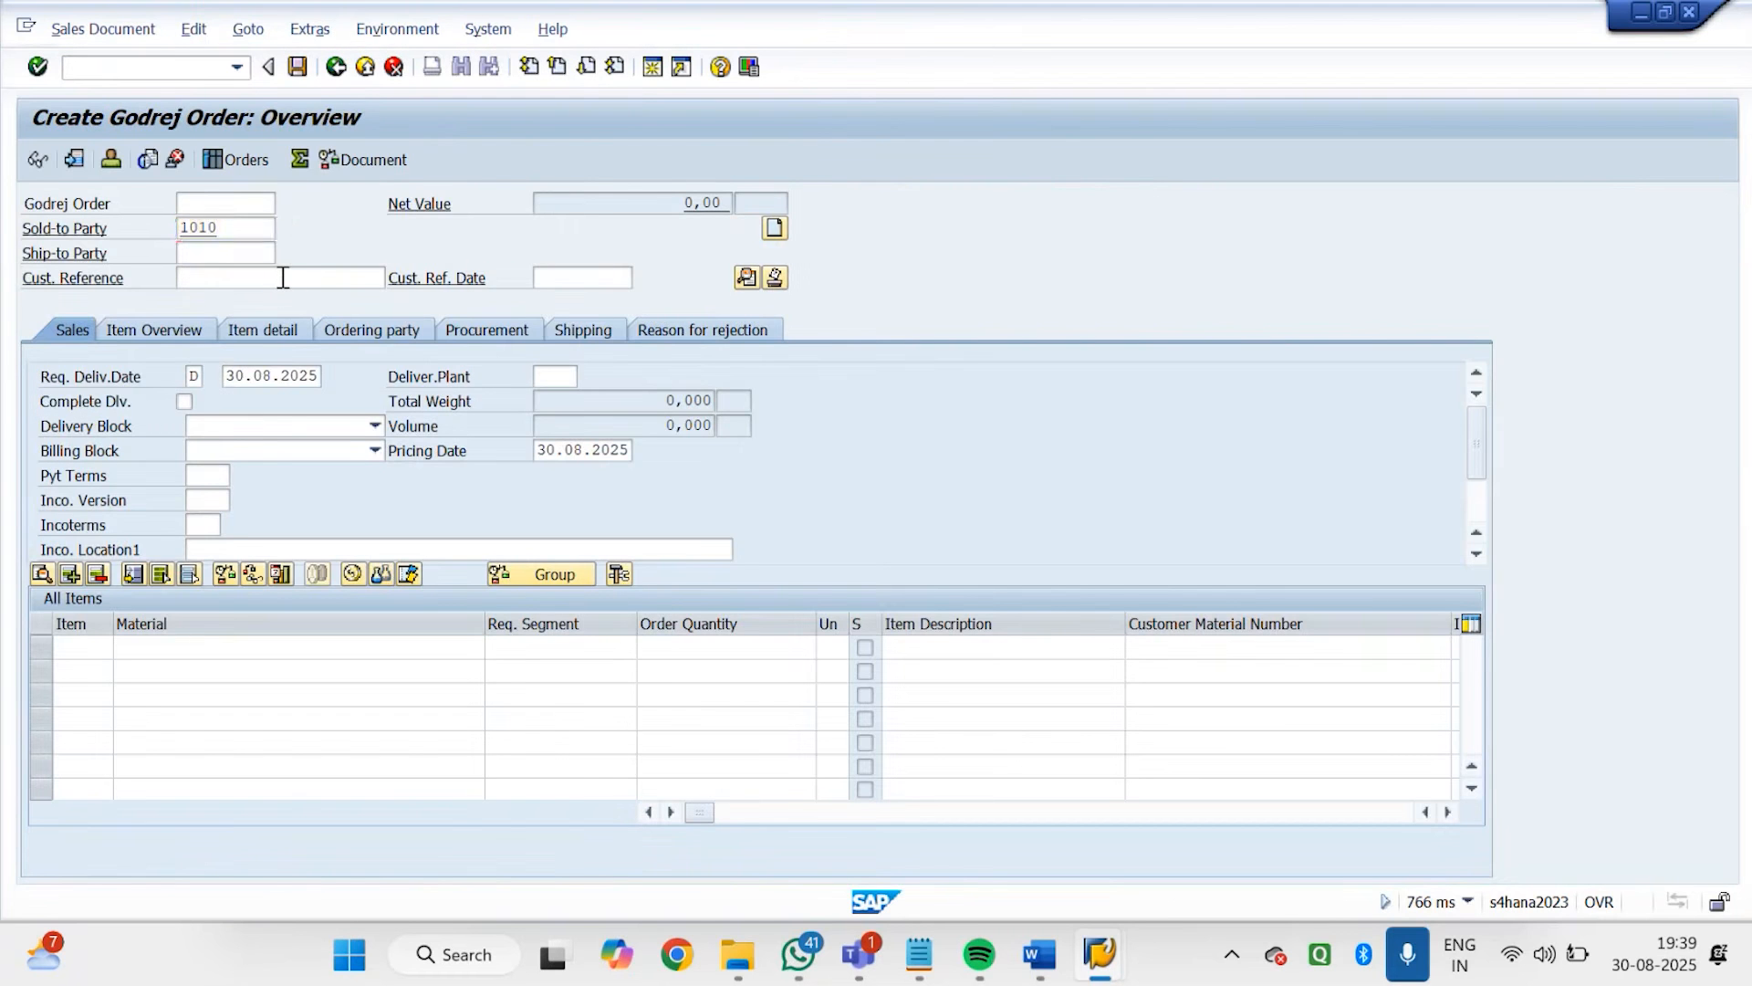
{"action": "key", "text": "Return"}
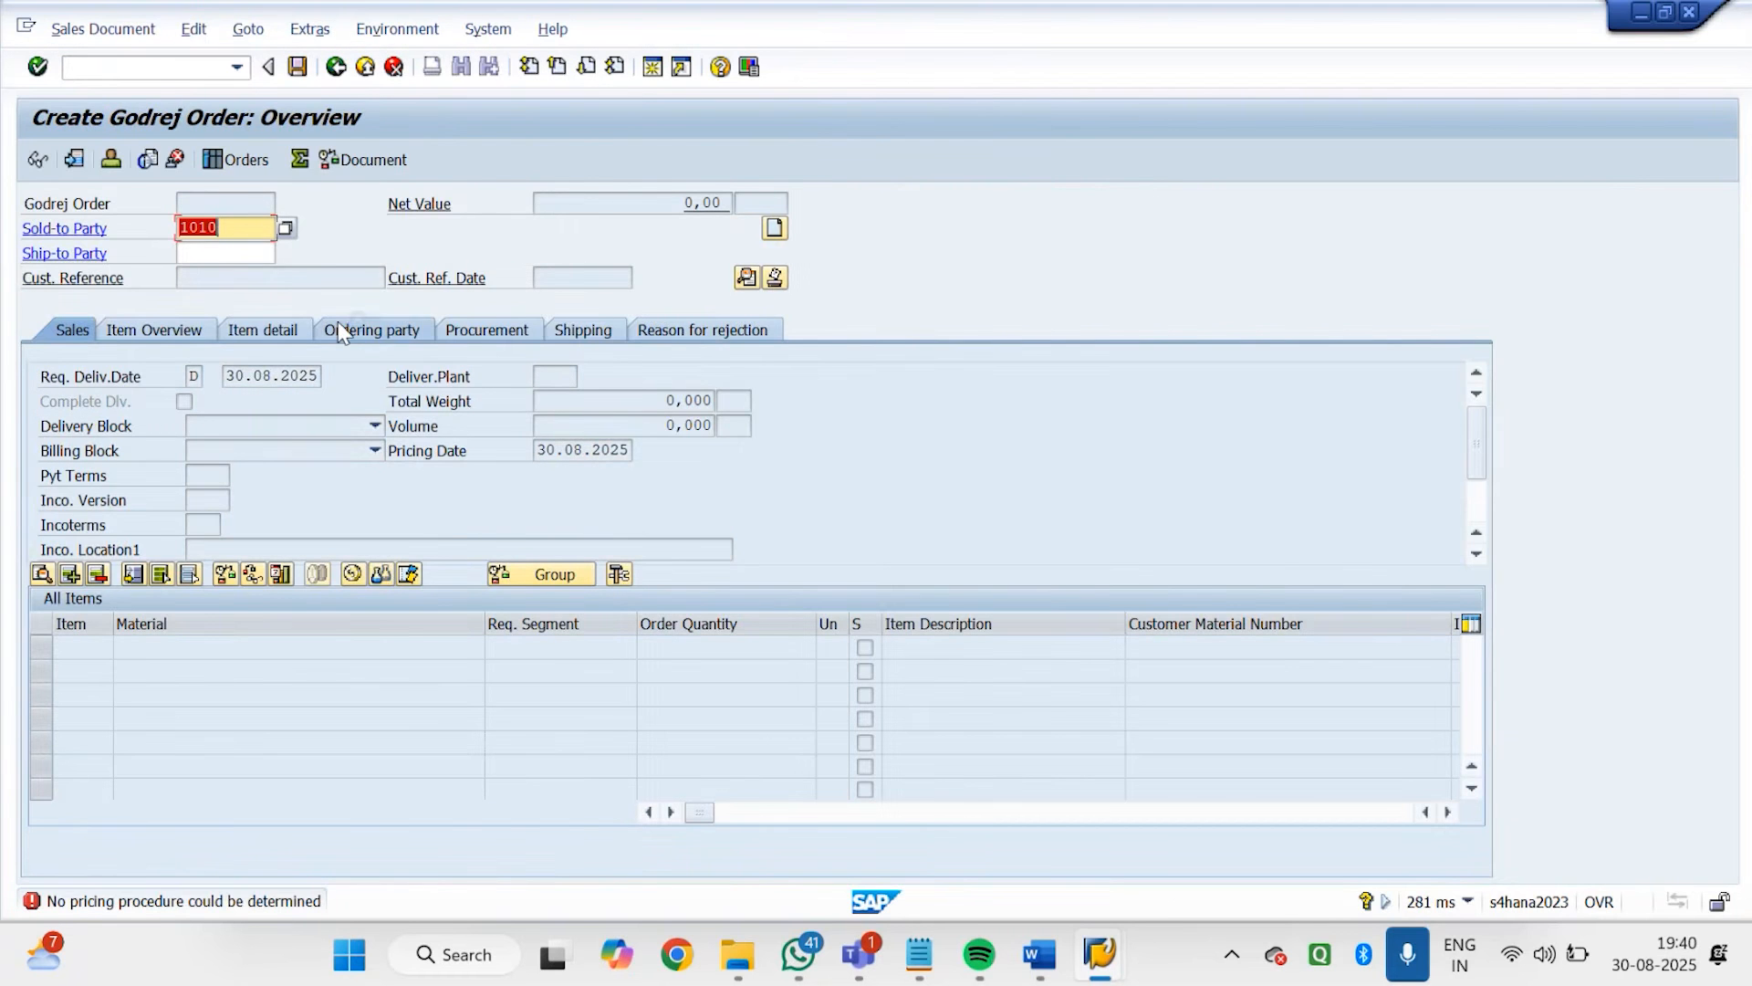
Start transaction BP in a new session, search business partners named GODREJ* and open GODREJ DISTRIBUTOR-2
{"action": "left_click", "coordinate": [653, 67]}
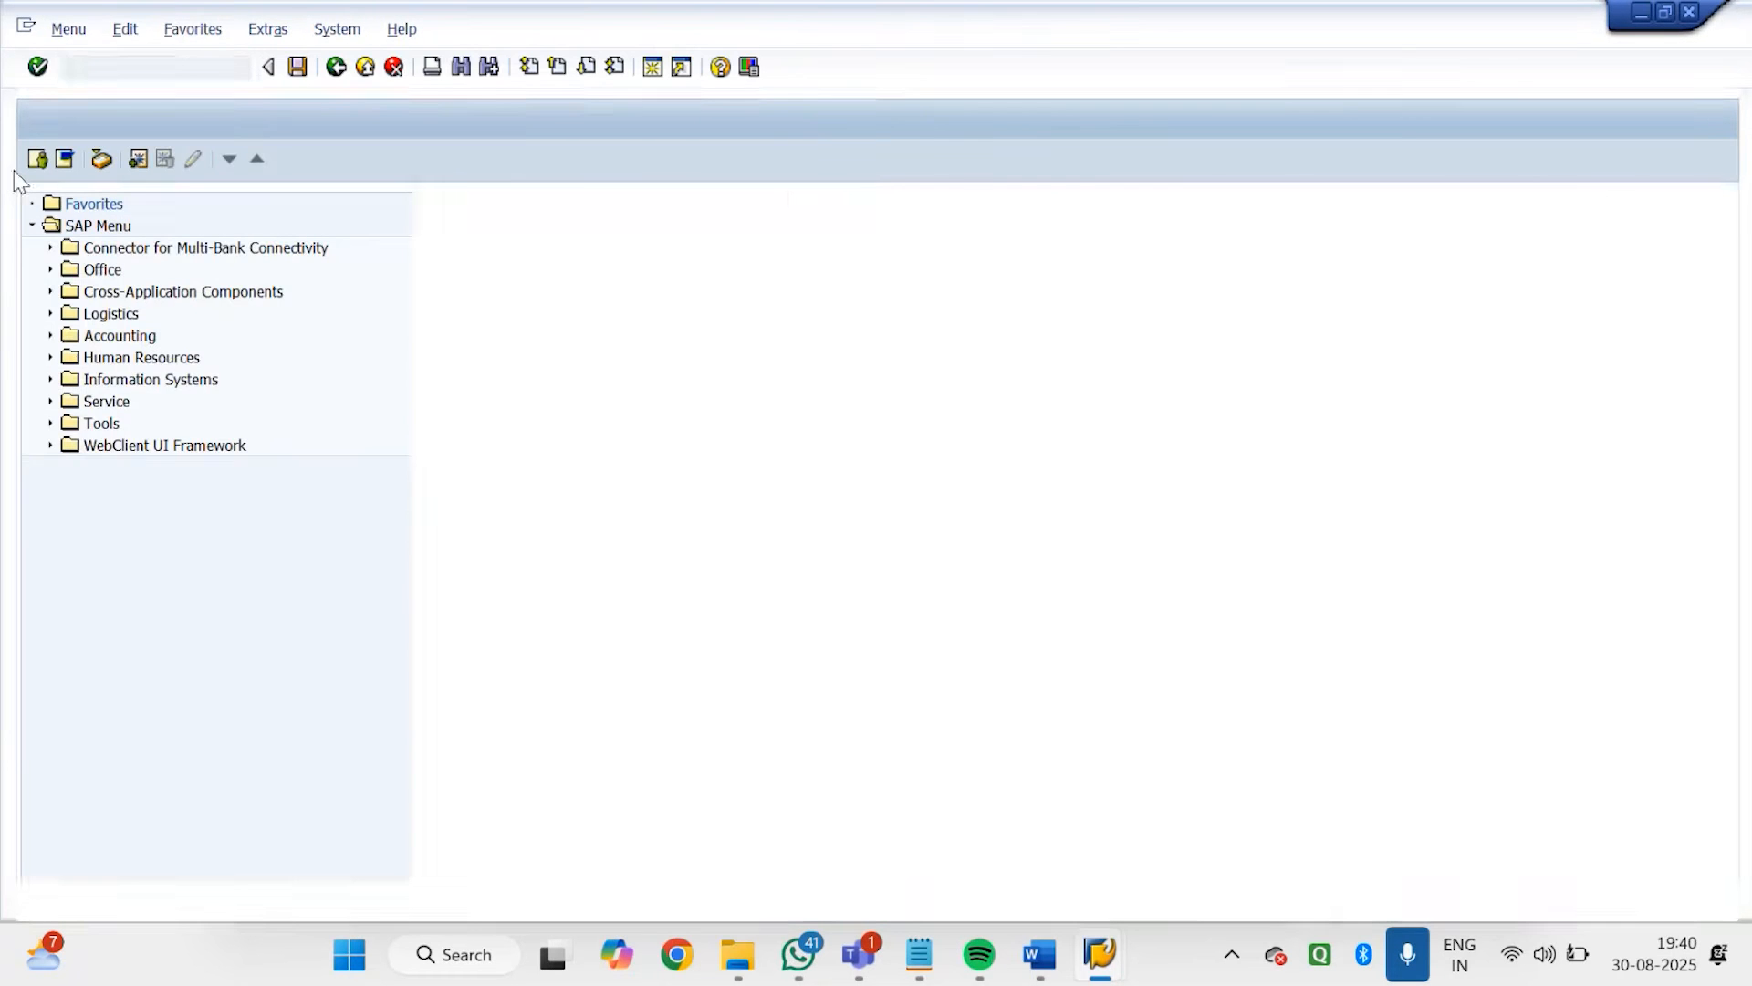
{"action": "type", "text": "BP"}
{"action": "key", "text": "Return"}
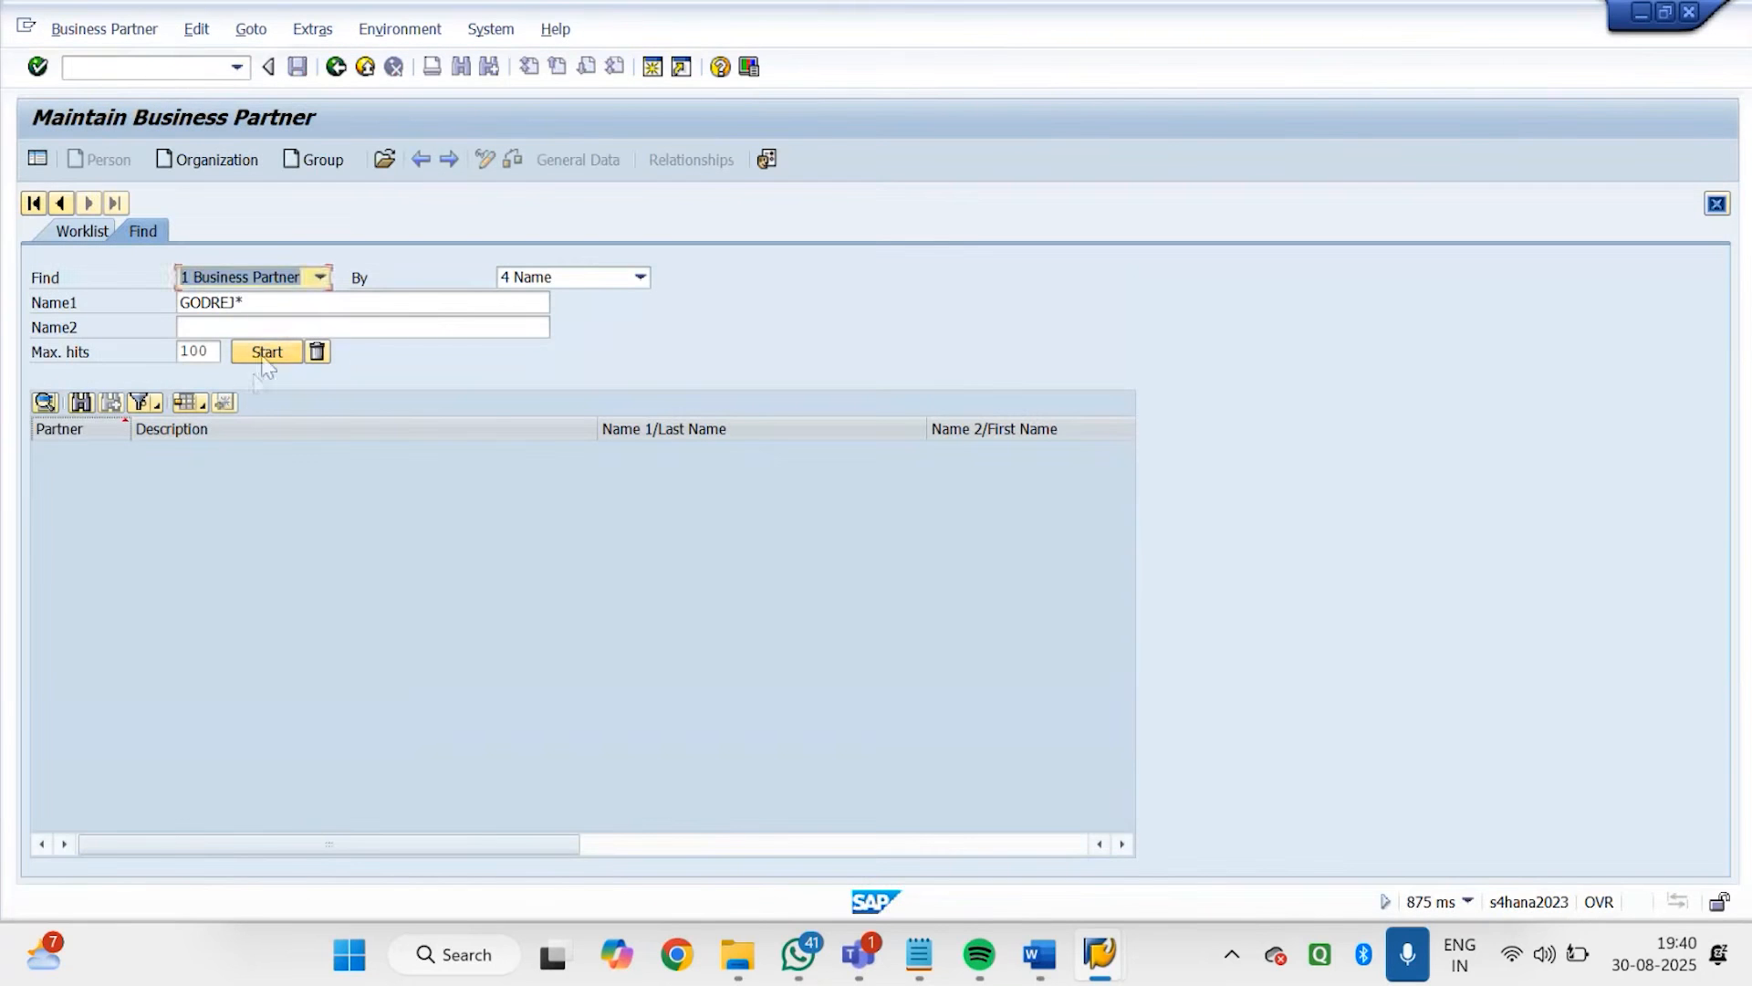
{"action": "left_click", "coordinate": [265, 354]}
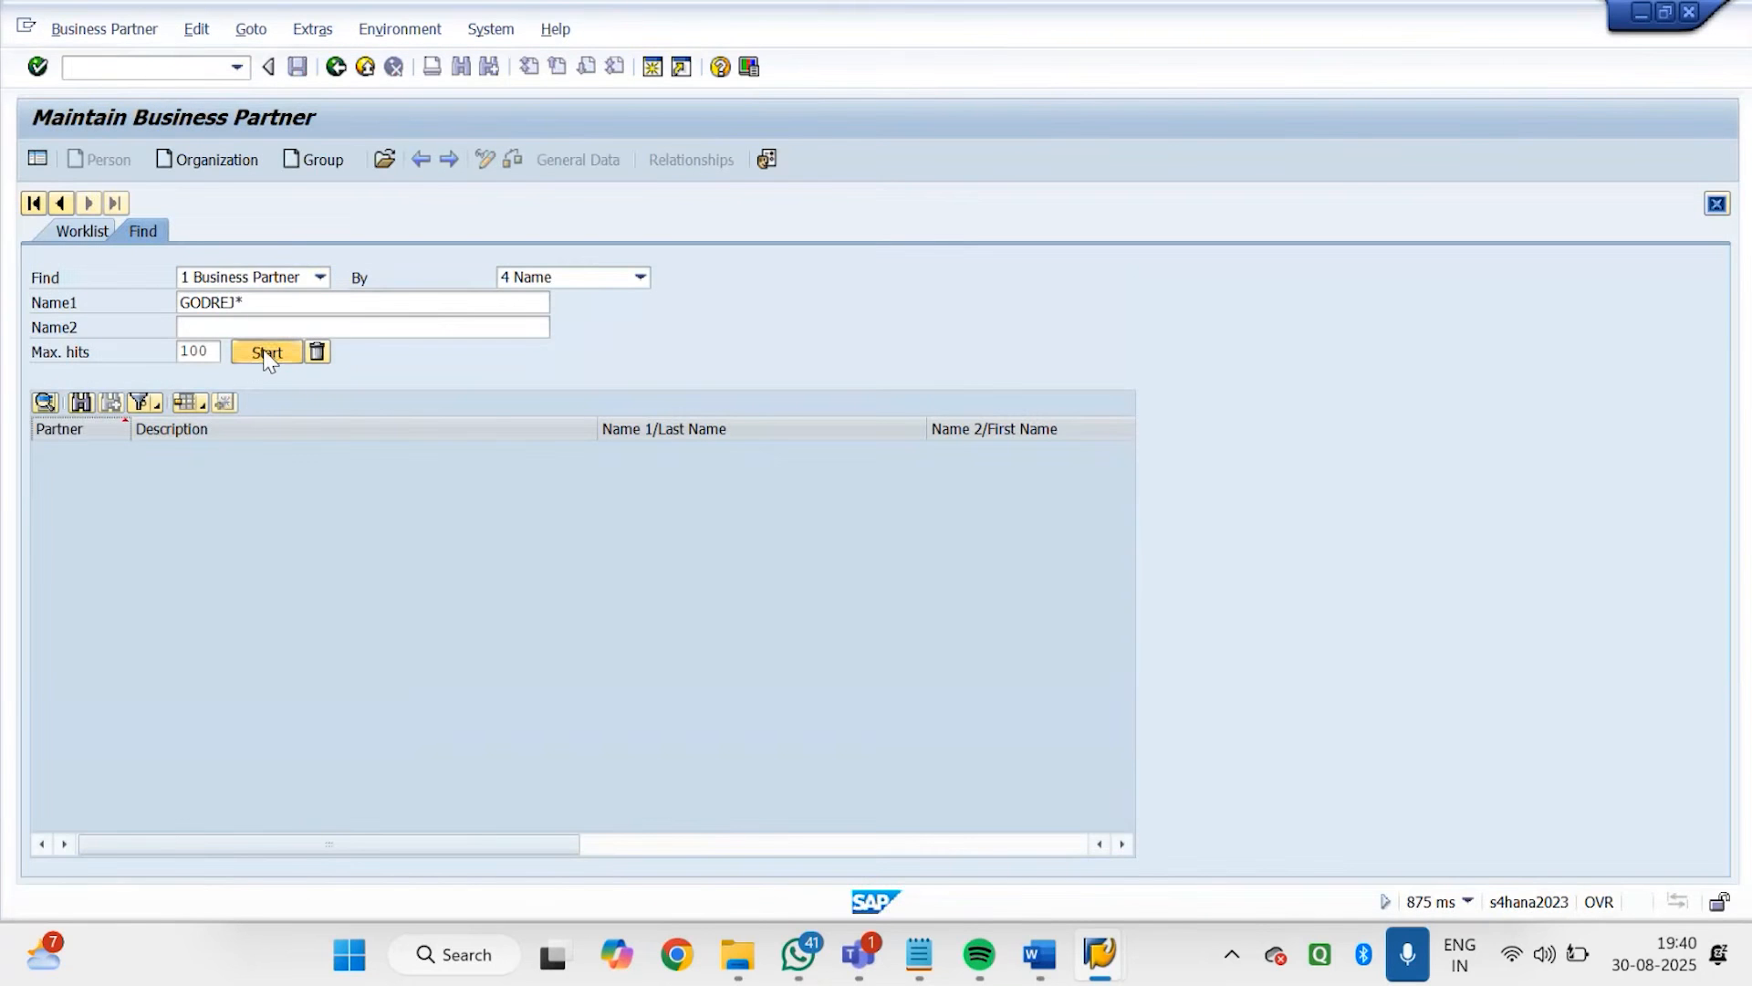
{"action": "double_click", "coordinate": [279, 482]}
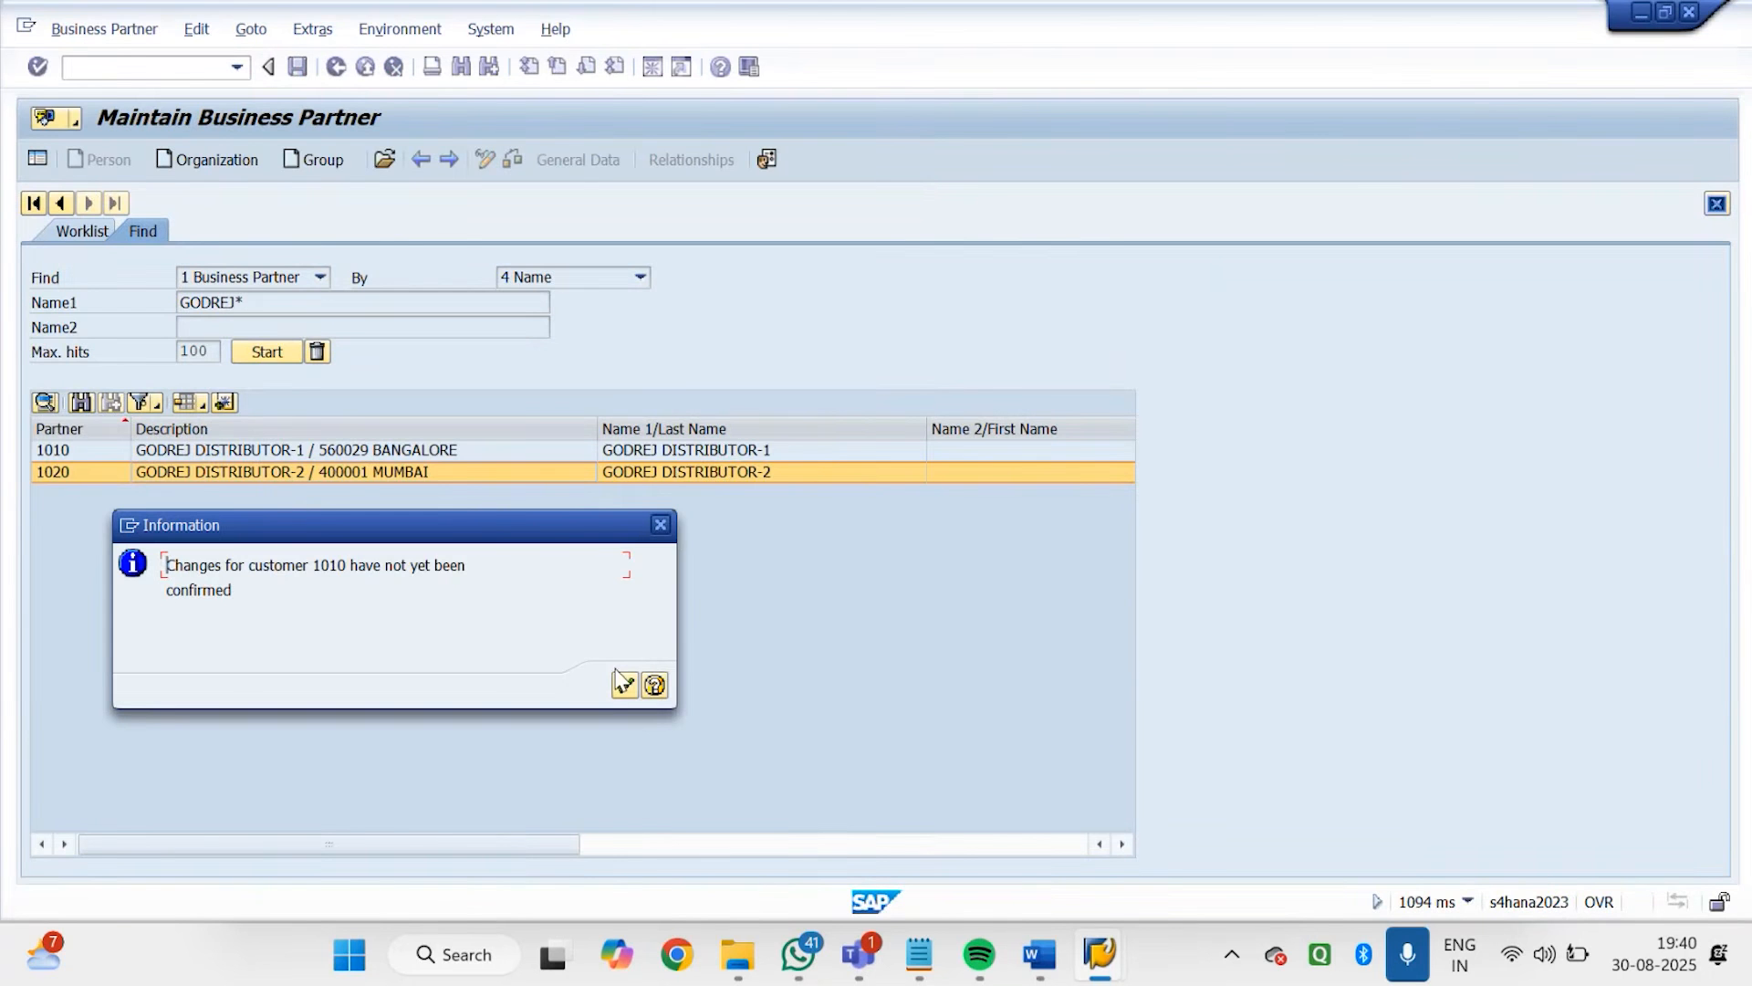
{"action": "left_click", "coordinate": [623, 684]}
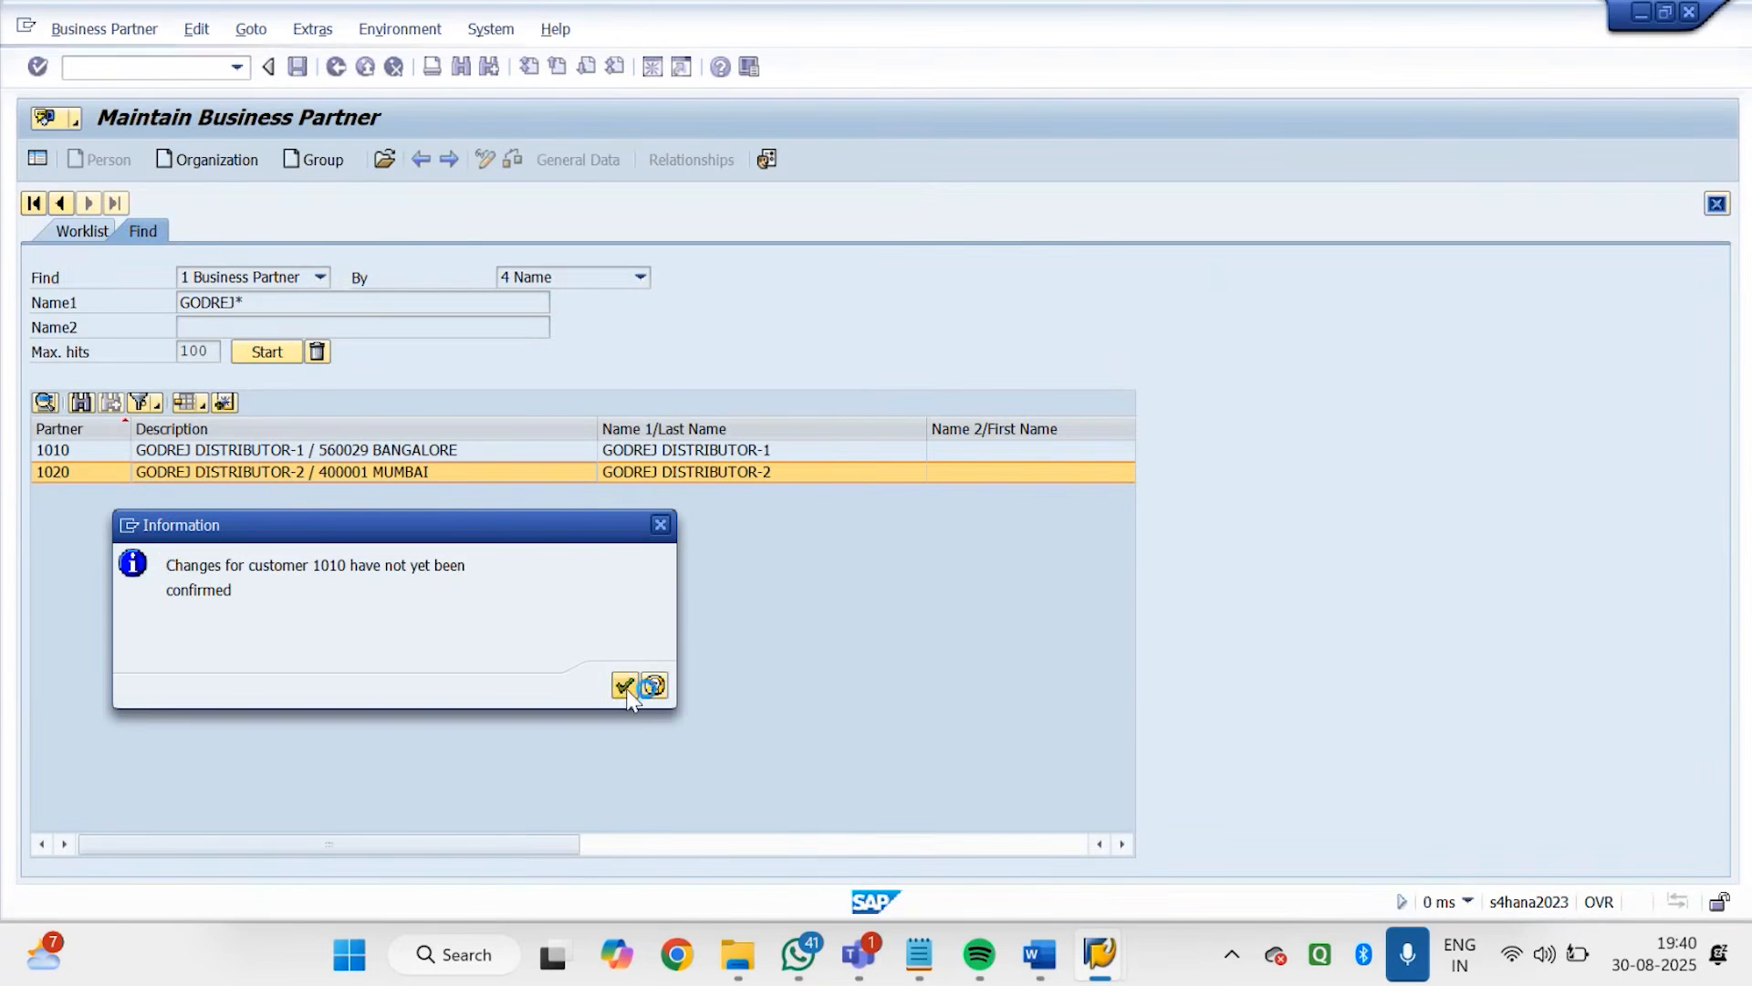
Show the partner's sales and distribution data in role FLCU01 (cust SD) and switch it to change mode
{"action": "left_click", "coordinate": [440, 229]}
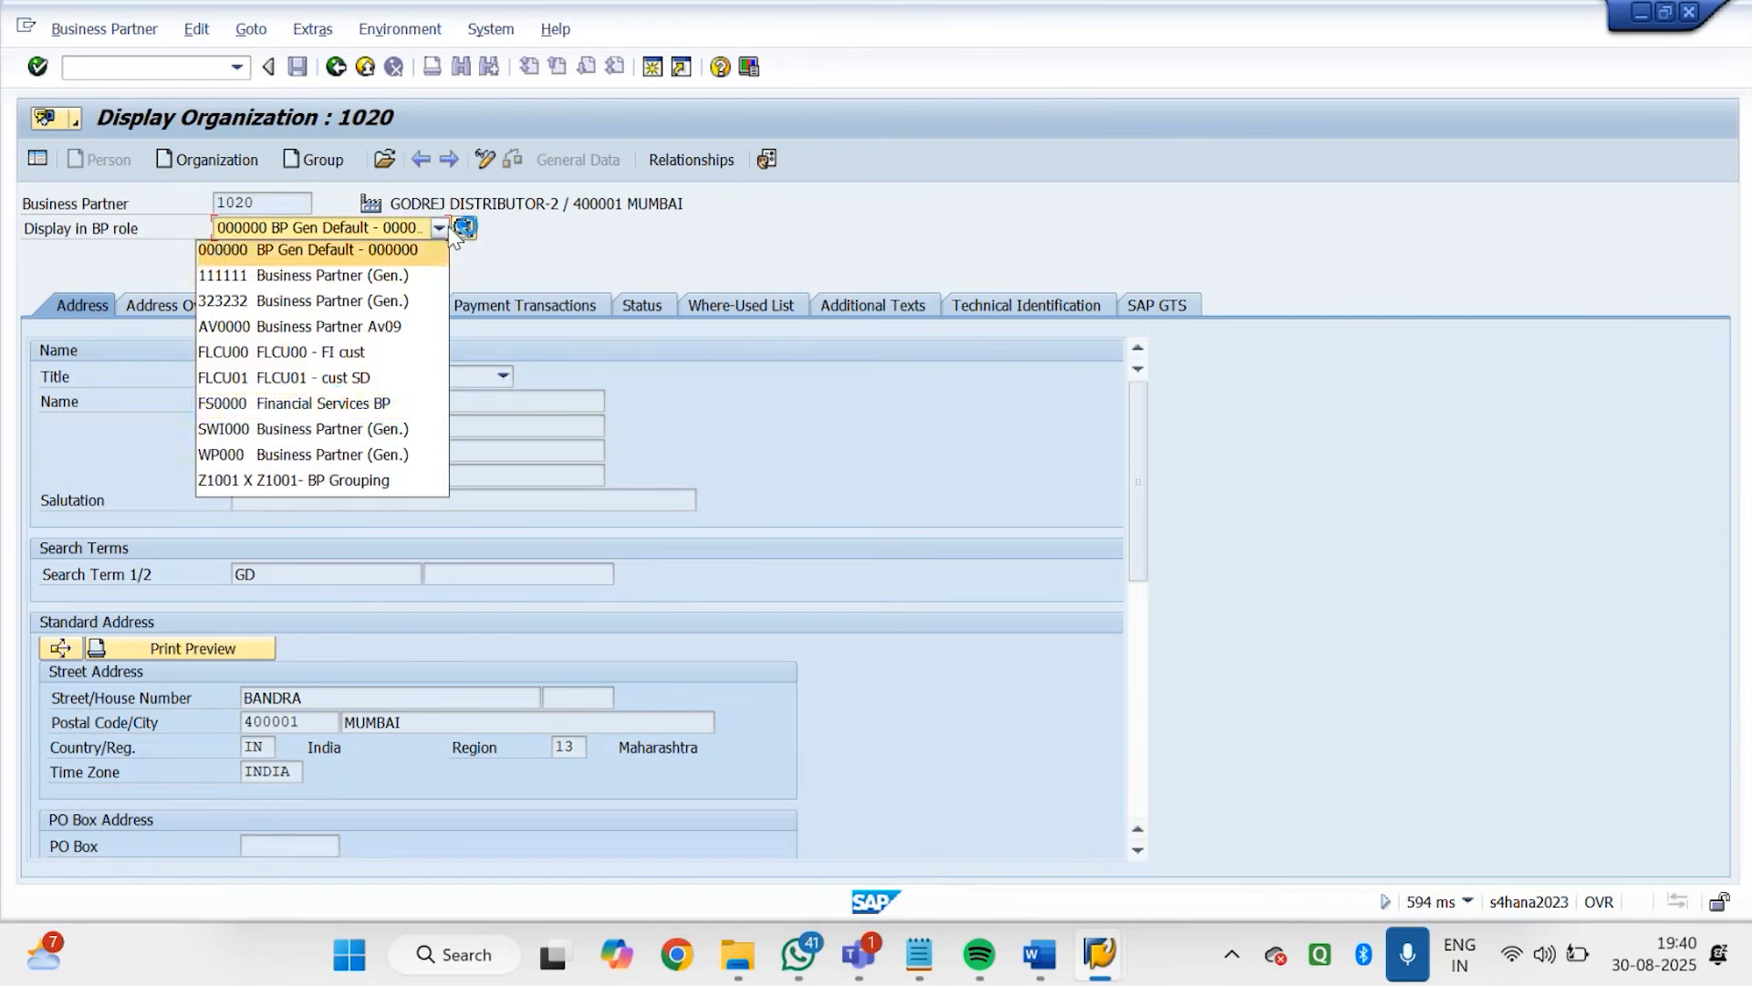
{"action": "left_click", "coordinate": [323, 382]}
{"action": "left_click", "coordinate": [698, 161]}
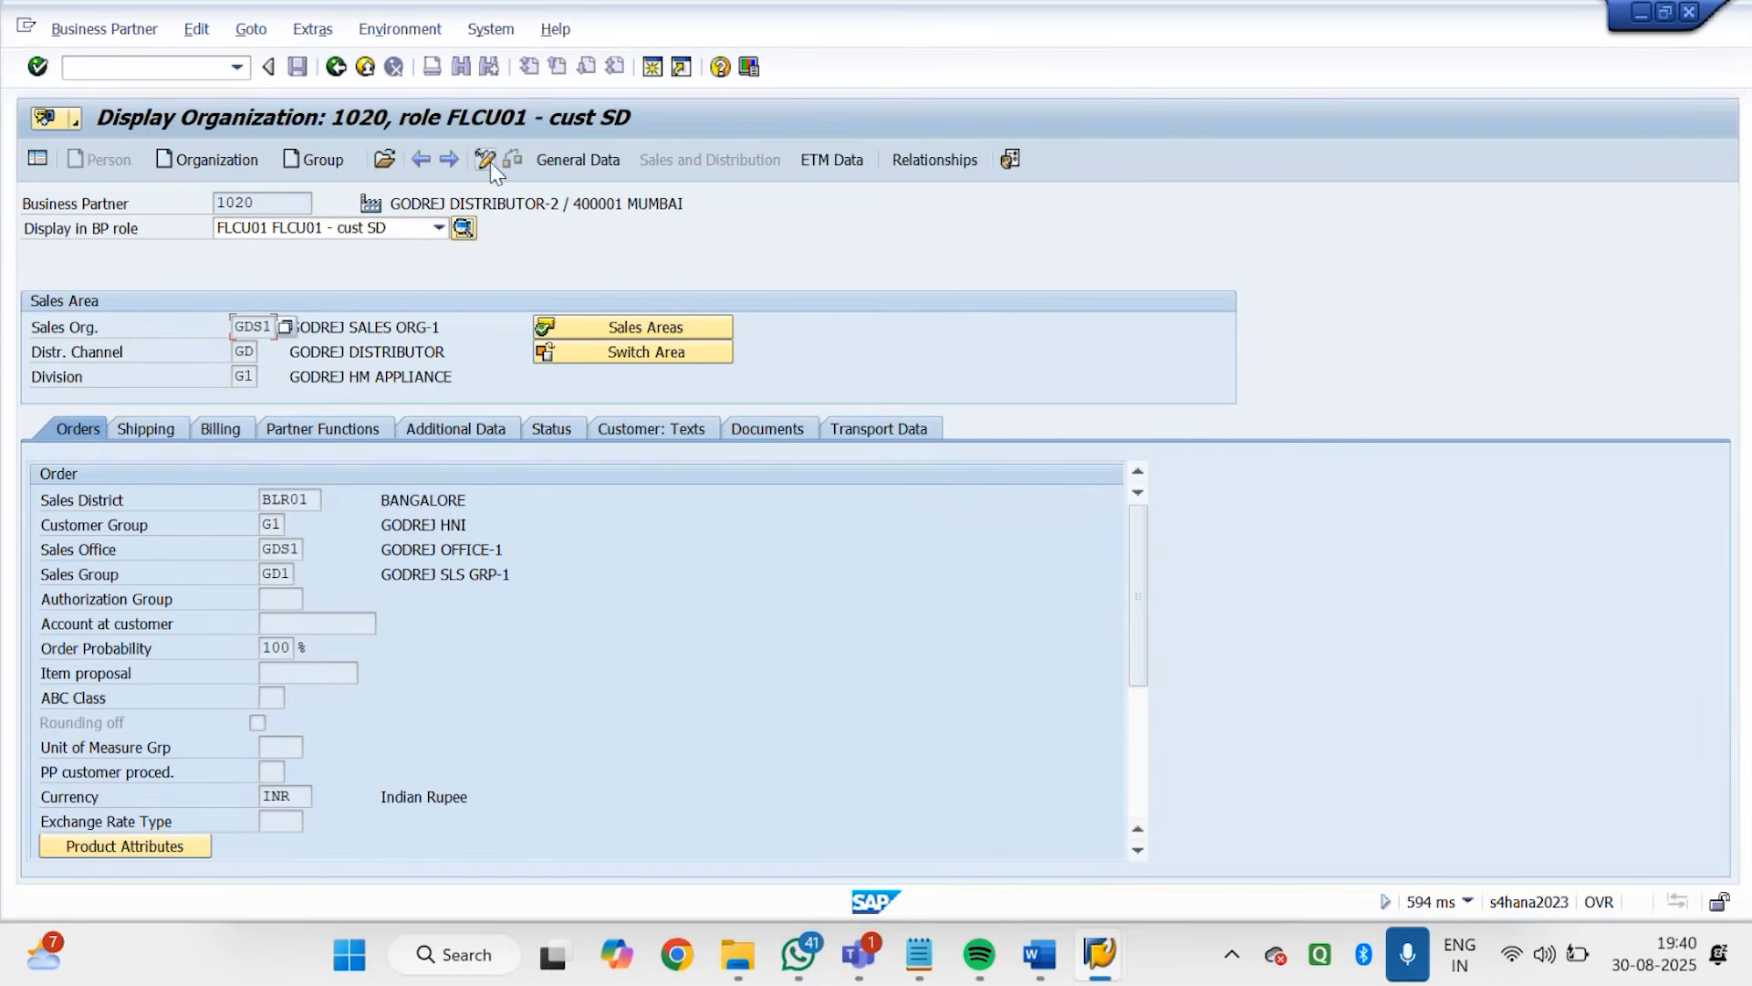
{"action": "left_click", "coordinate": [490, 162]}
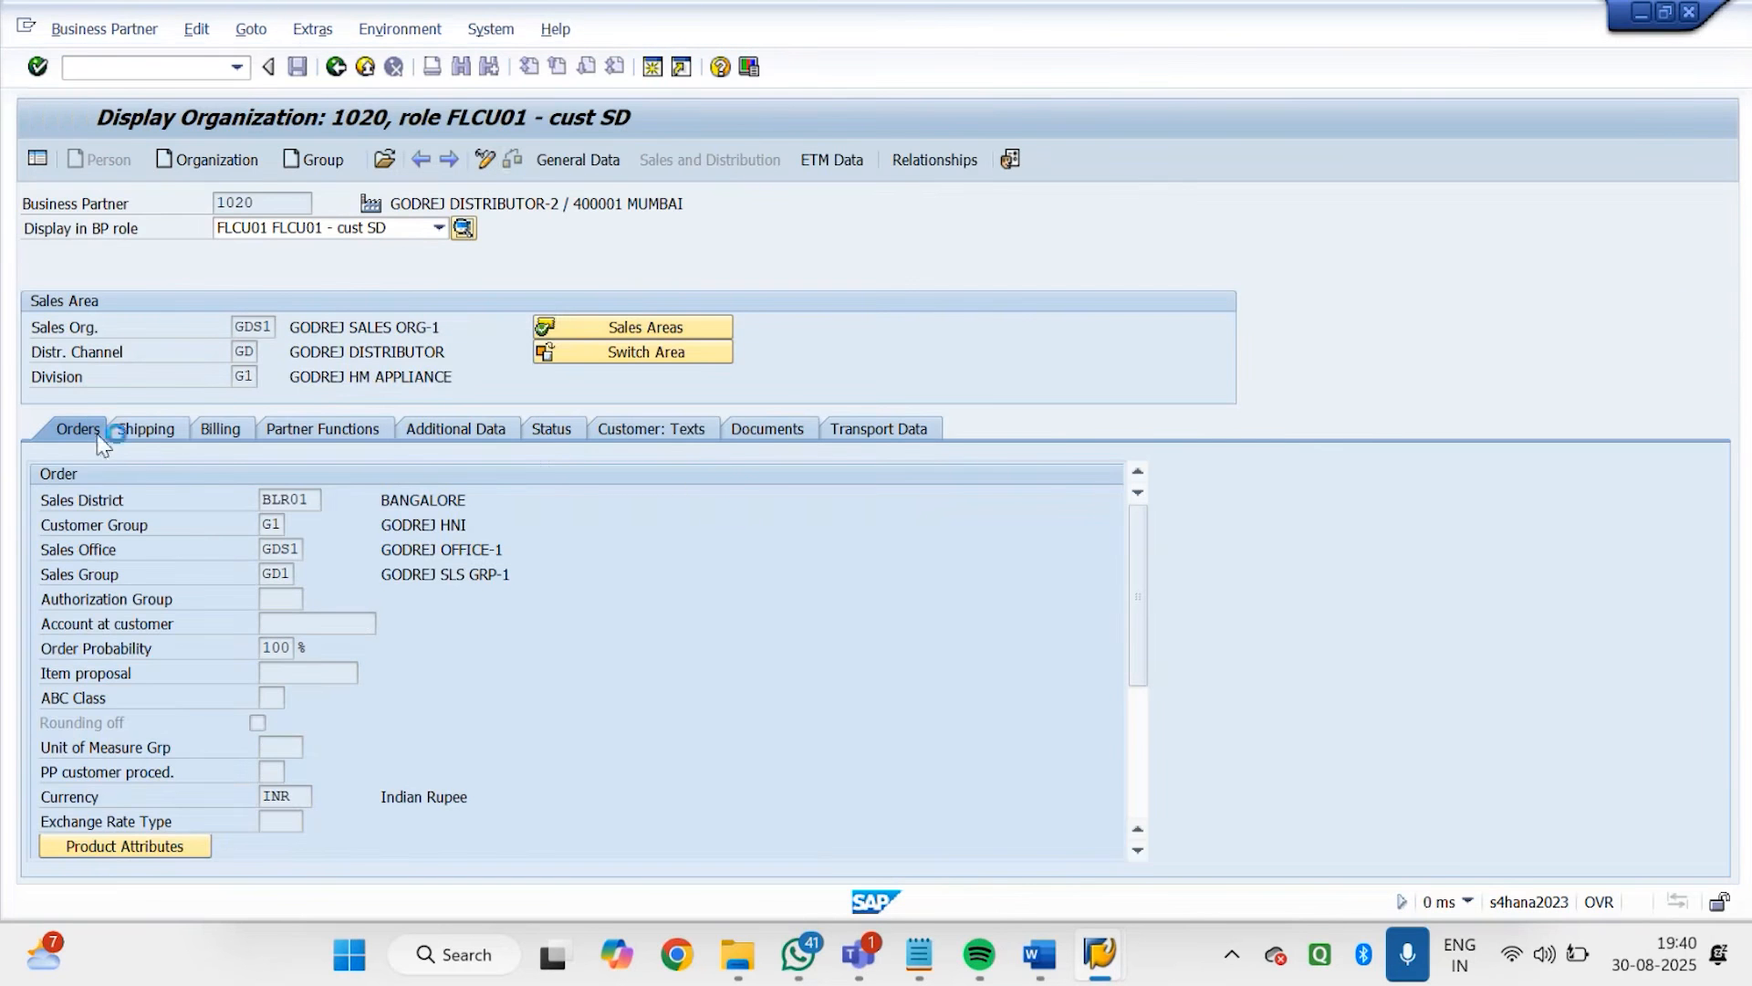
Set the partner's customer pricing procedure to G1 (Godrej Customer Std) and save the business partner
{"action": "left_click", "coordinate": [1138, 726]}
{"action": "left_click", "coordinate": [272, 674]}
{"action": "type", "text": "G1"}
{"action": "key", "text": "Return"}
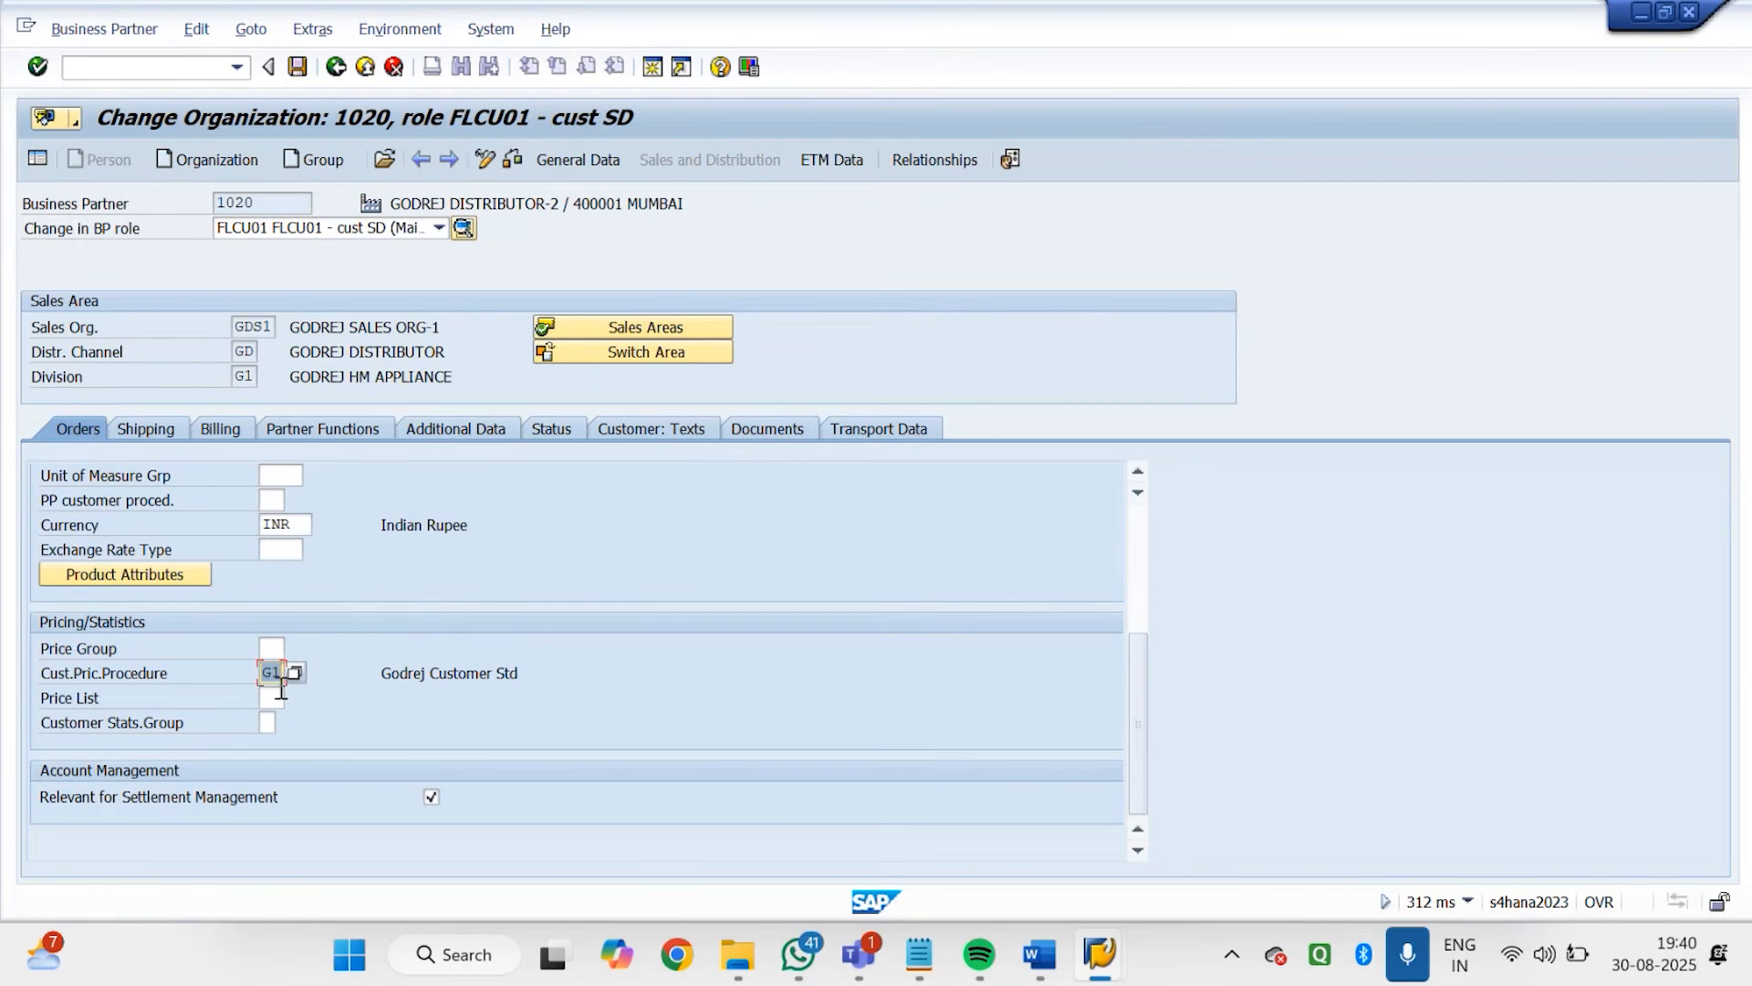
{"action": "left_click", "coordinate": [301, 70]}
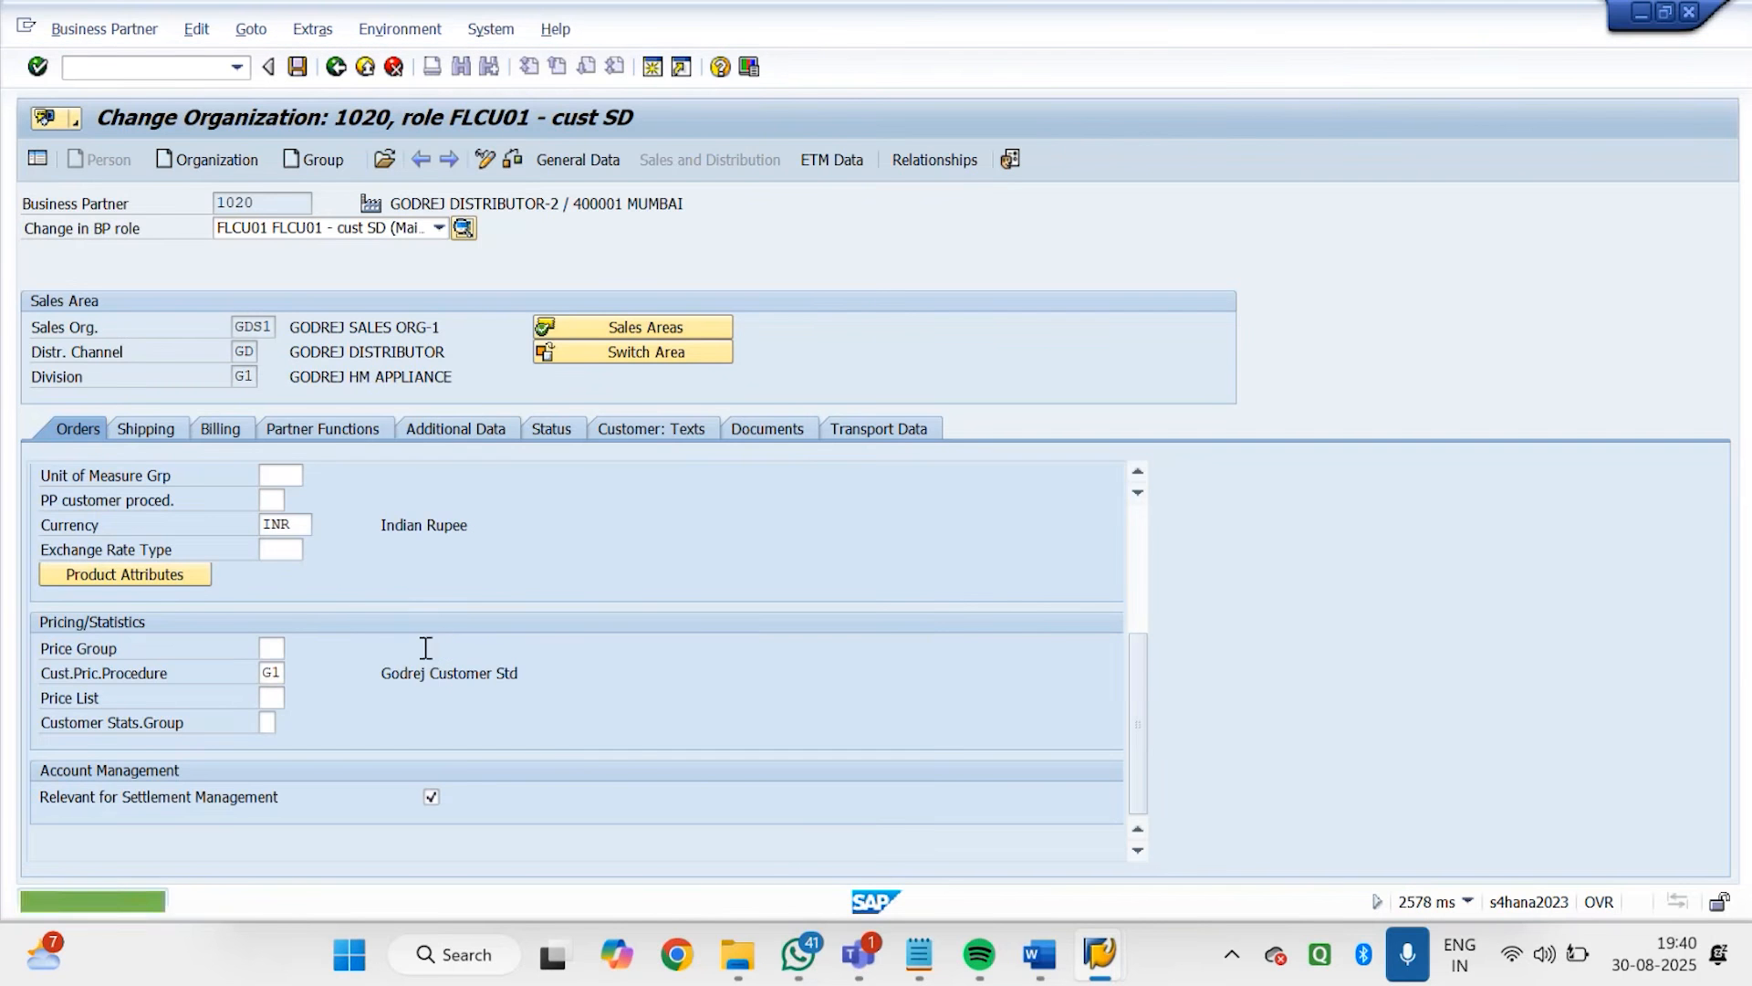
Switch back to the Godrej order session, retry the sold-to party, abandon the order and restart VA01
{"action": "mouse_move", "coordinate": [1086, 967]}
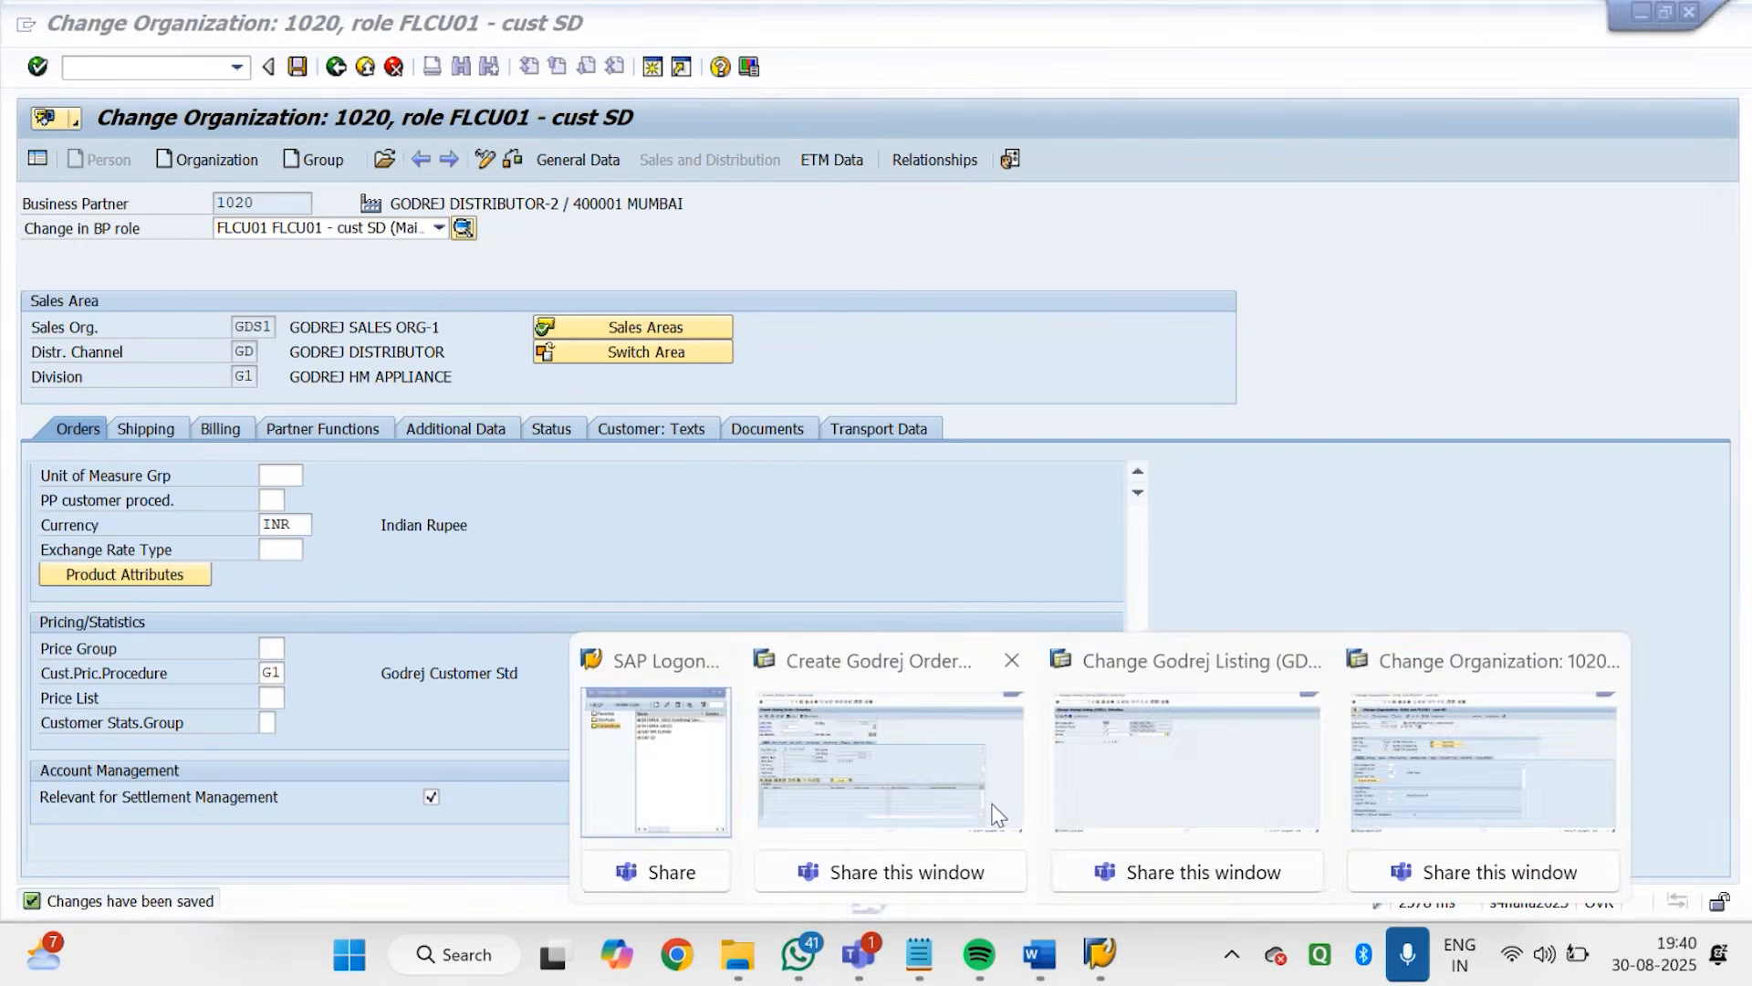
{"action": "left_click", "coordinate": [995, 794]}
{"action": "key", "text": "Return"}
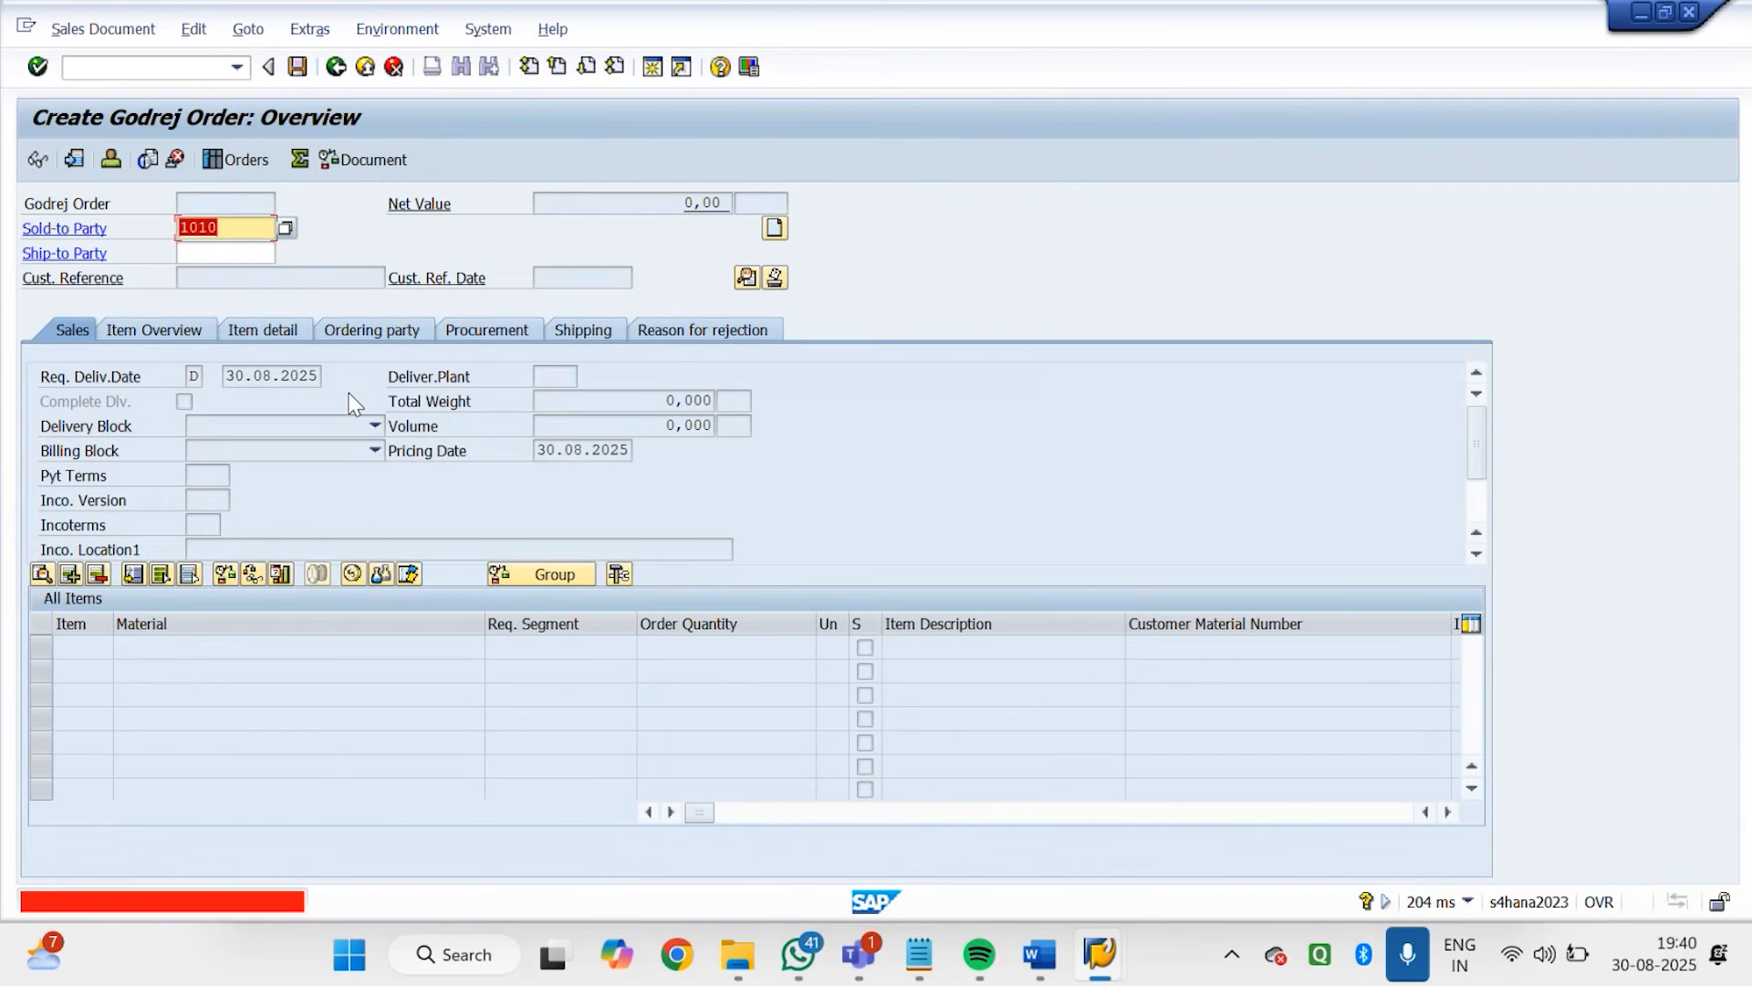
{"action": "left_click", "coordinate": [97, 68]}
{"action": "type", "text": "/N"}
{"action": "key", "text": "Return"}
{"action": "type", "text": "VA01"}
{"action": "key", "text": "Return"}
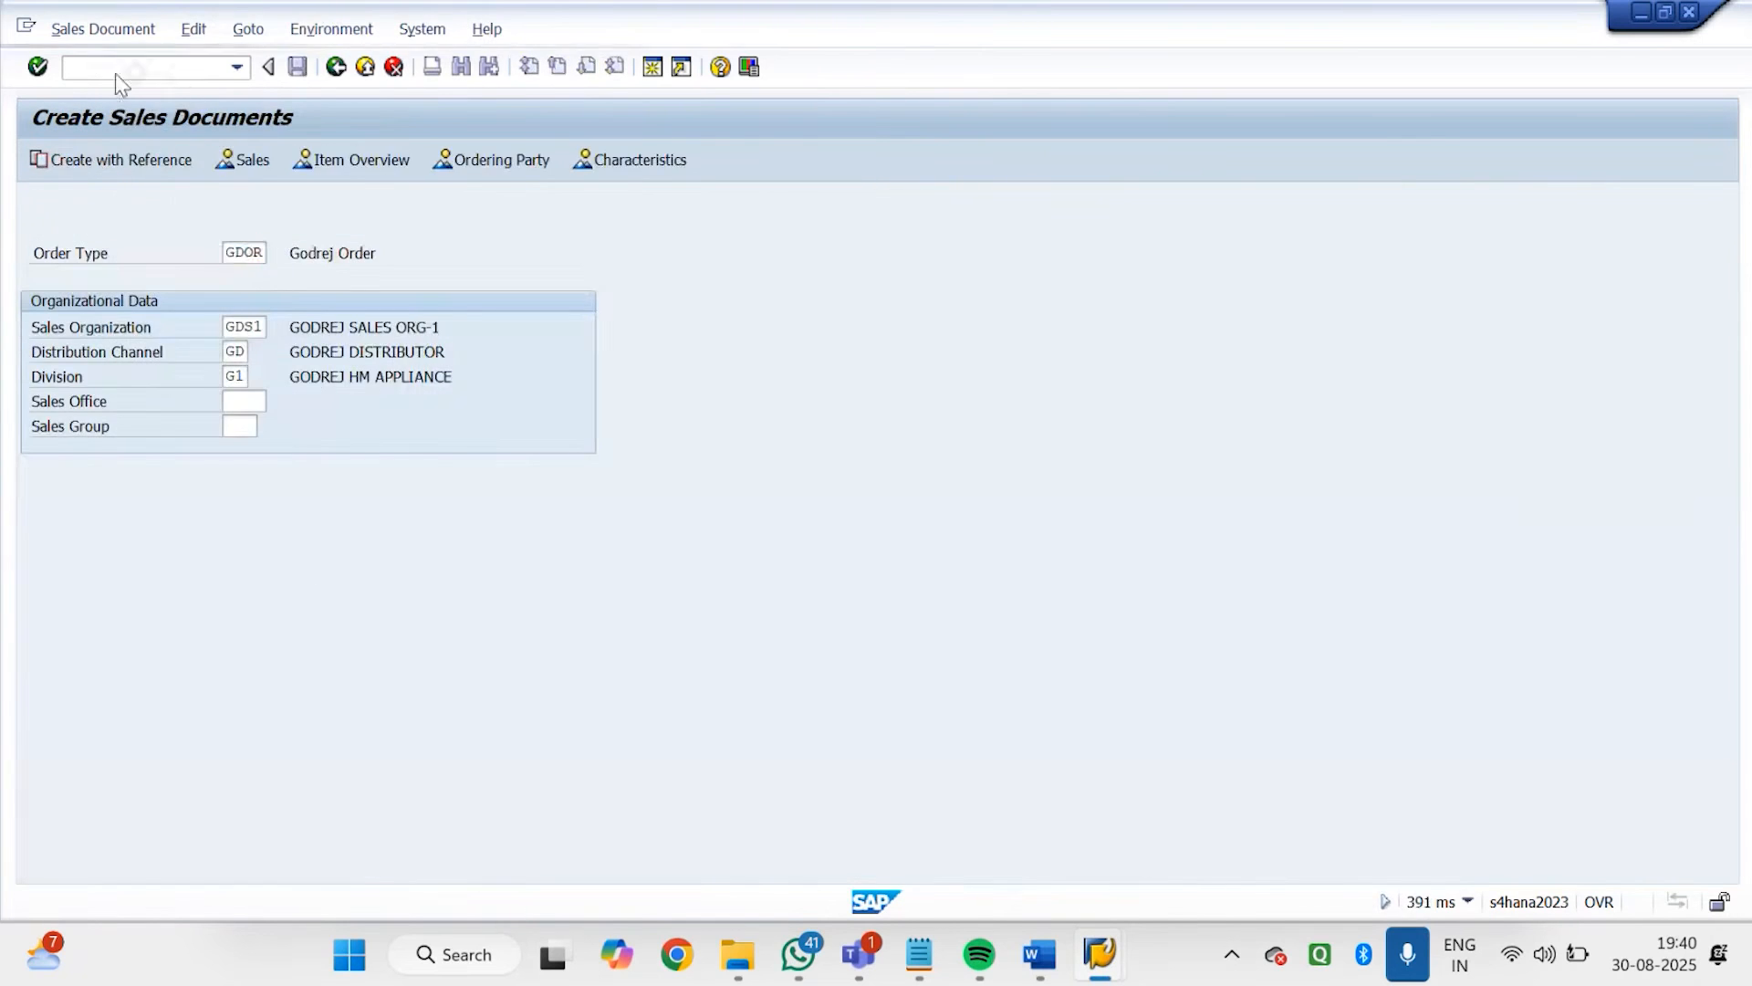
Start a Godrej order for sold-to party GODREJ DISTRIBUTOR-2 with 1 CAR of material 7141 and accept the delivery proposal
{"action": "type", "text": "1010"}
{"action": "key", "text": "Return"}
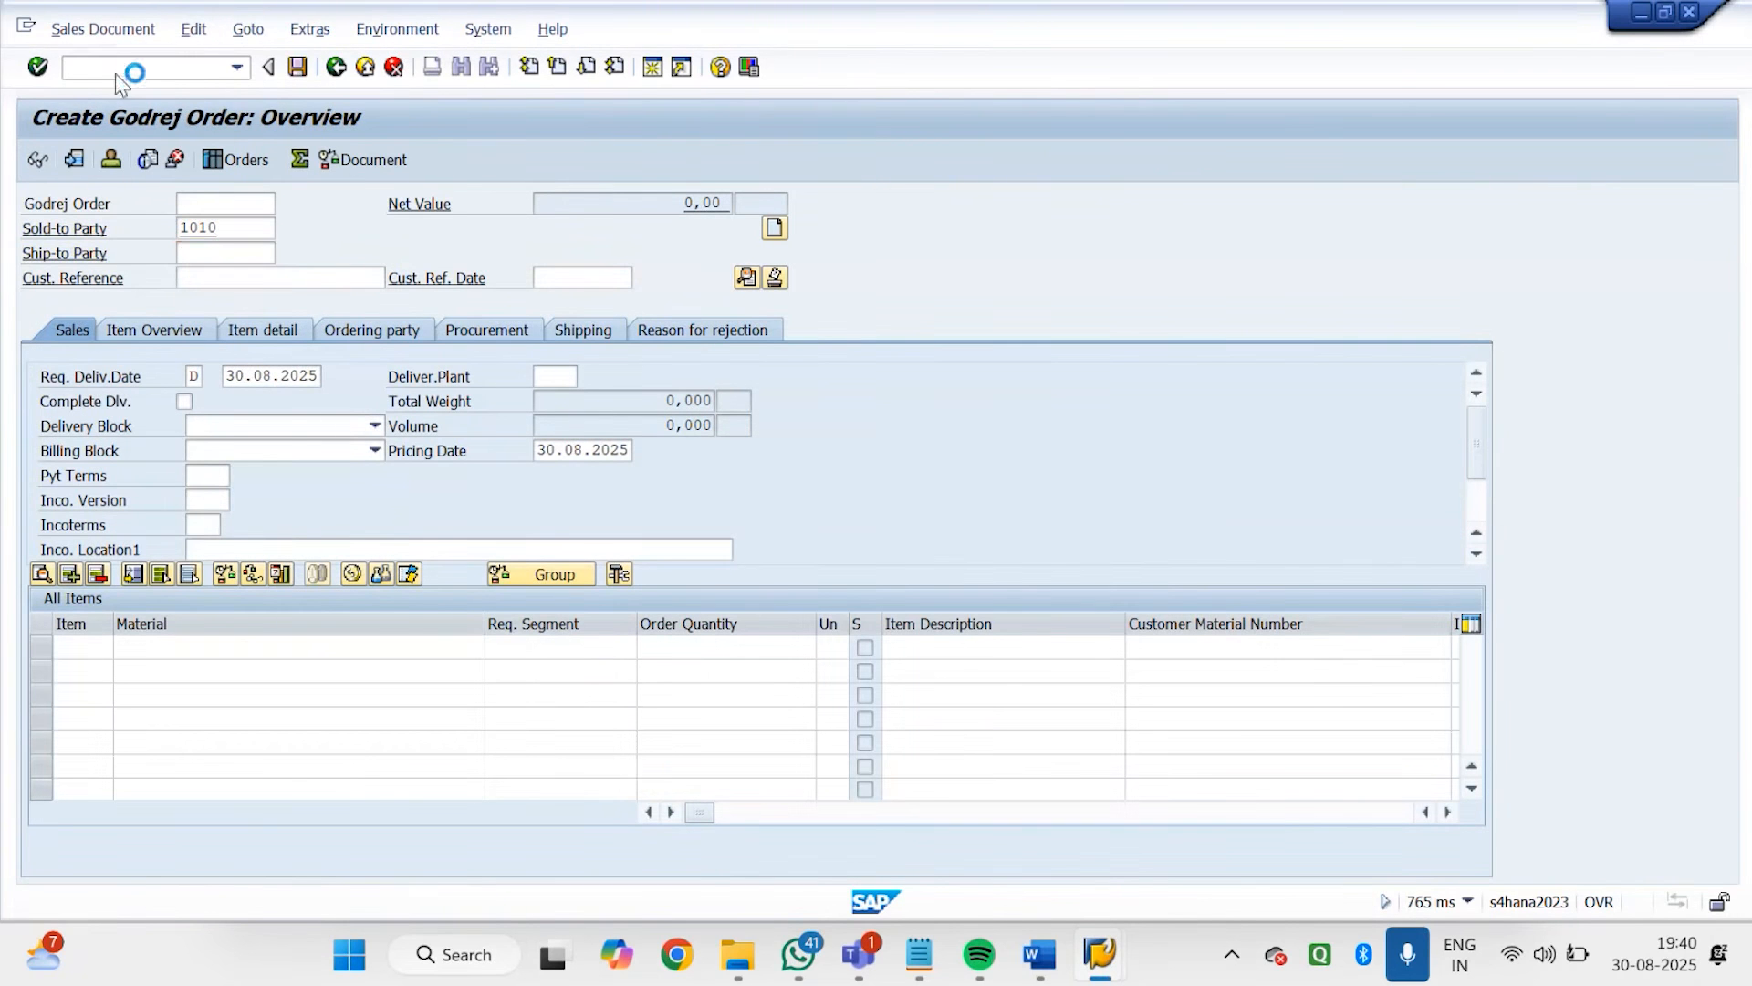
{"action": "type", "text": "7141"}
{"action": "key", "text": "Tab"}
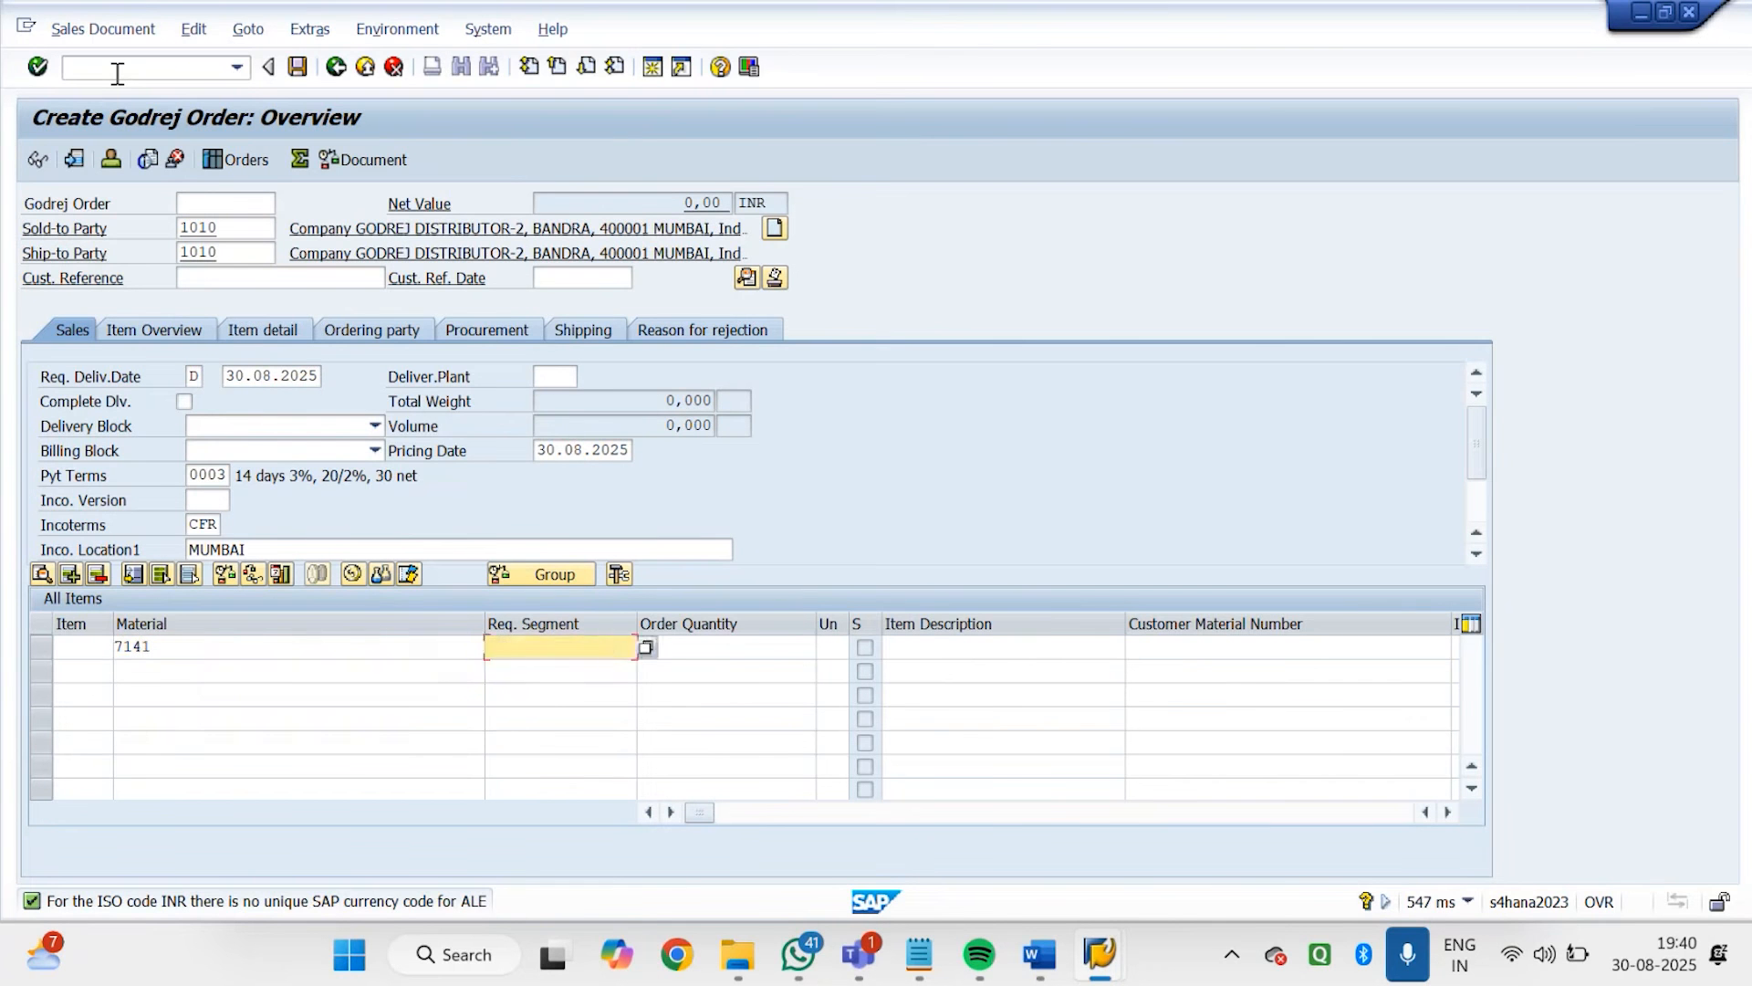
{"action": "key", "text": "Tab"}
{"action": "key", "text": "Return"}
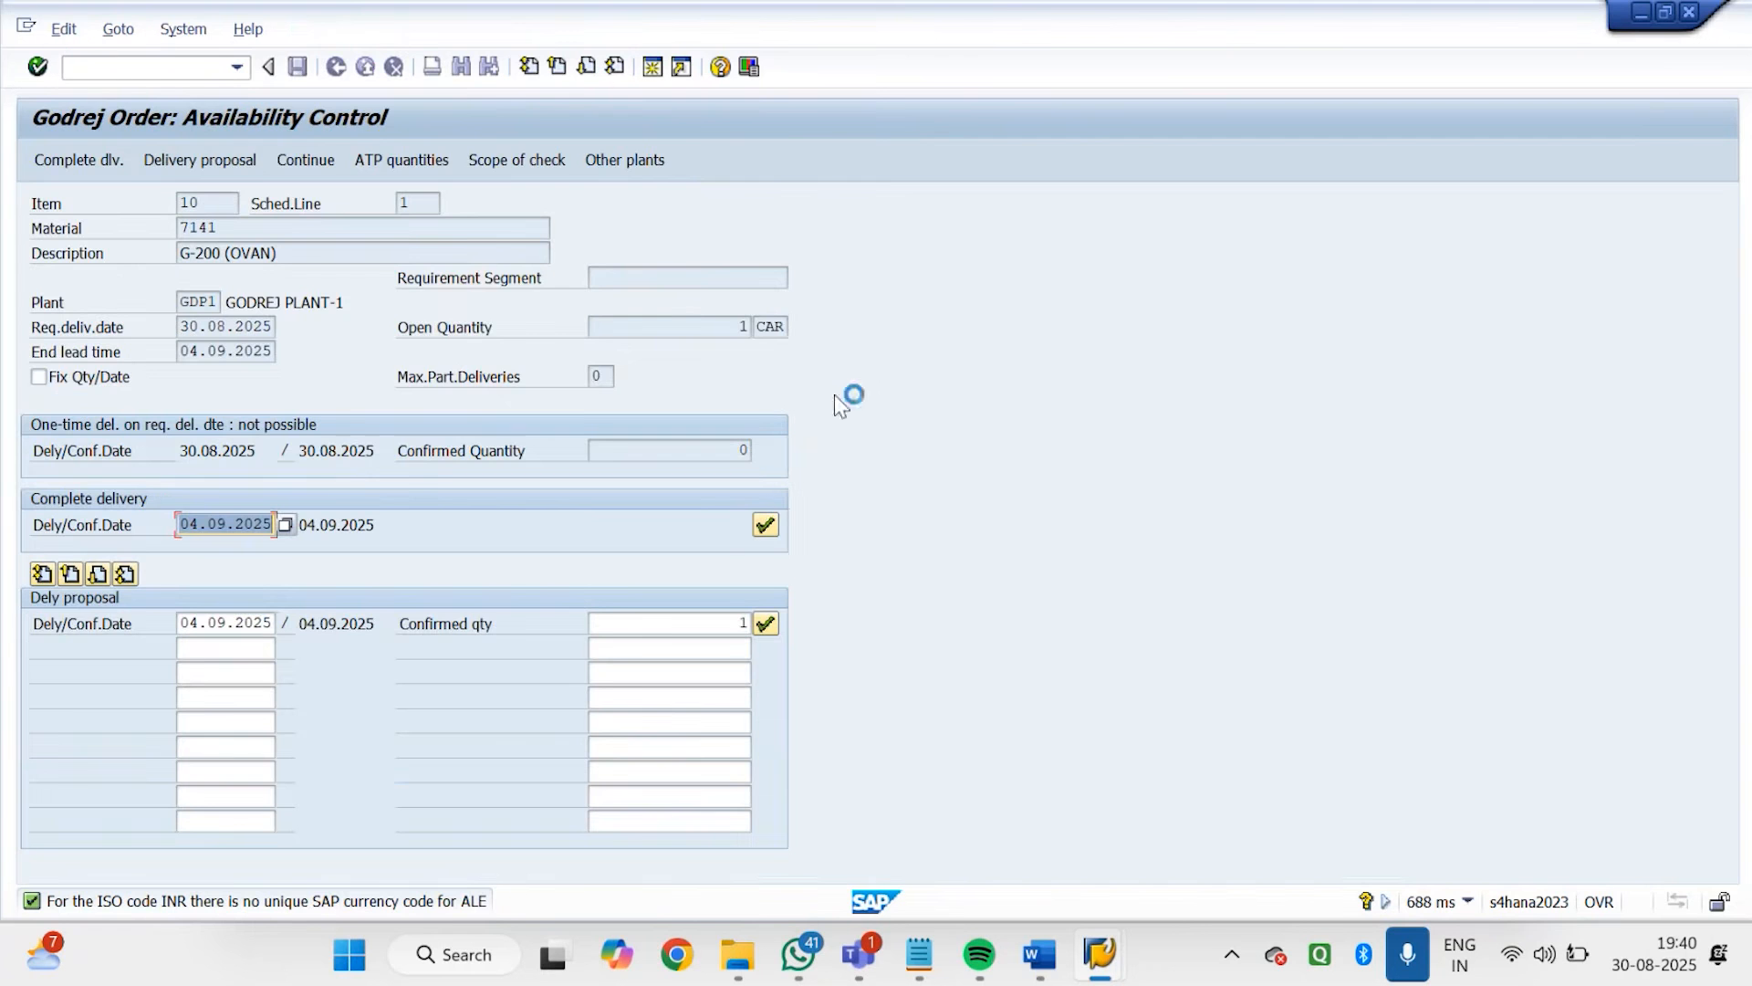
{"action": "left_click", "coordinate": [766, 622]}
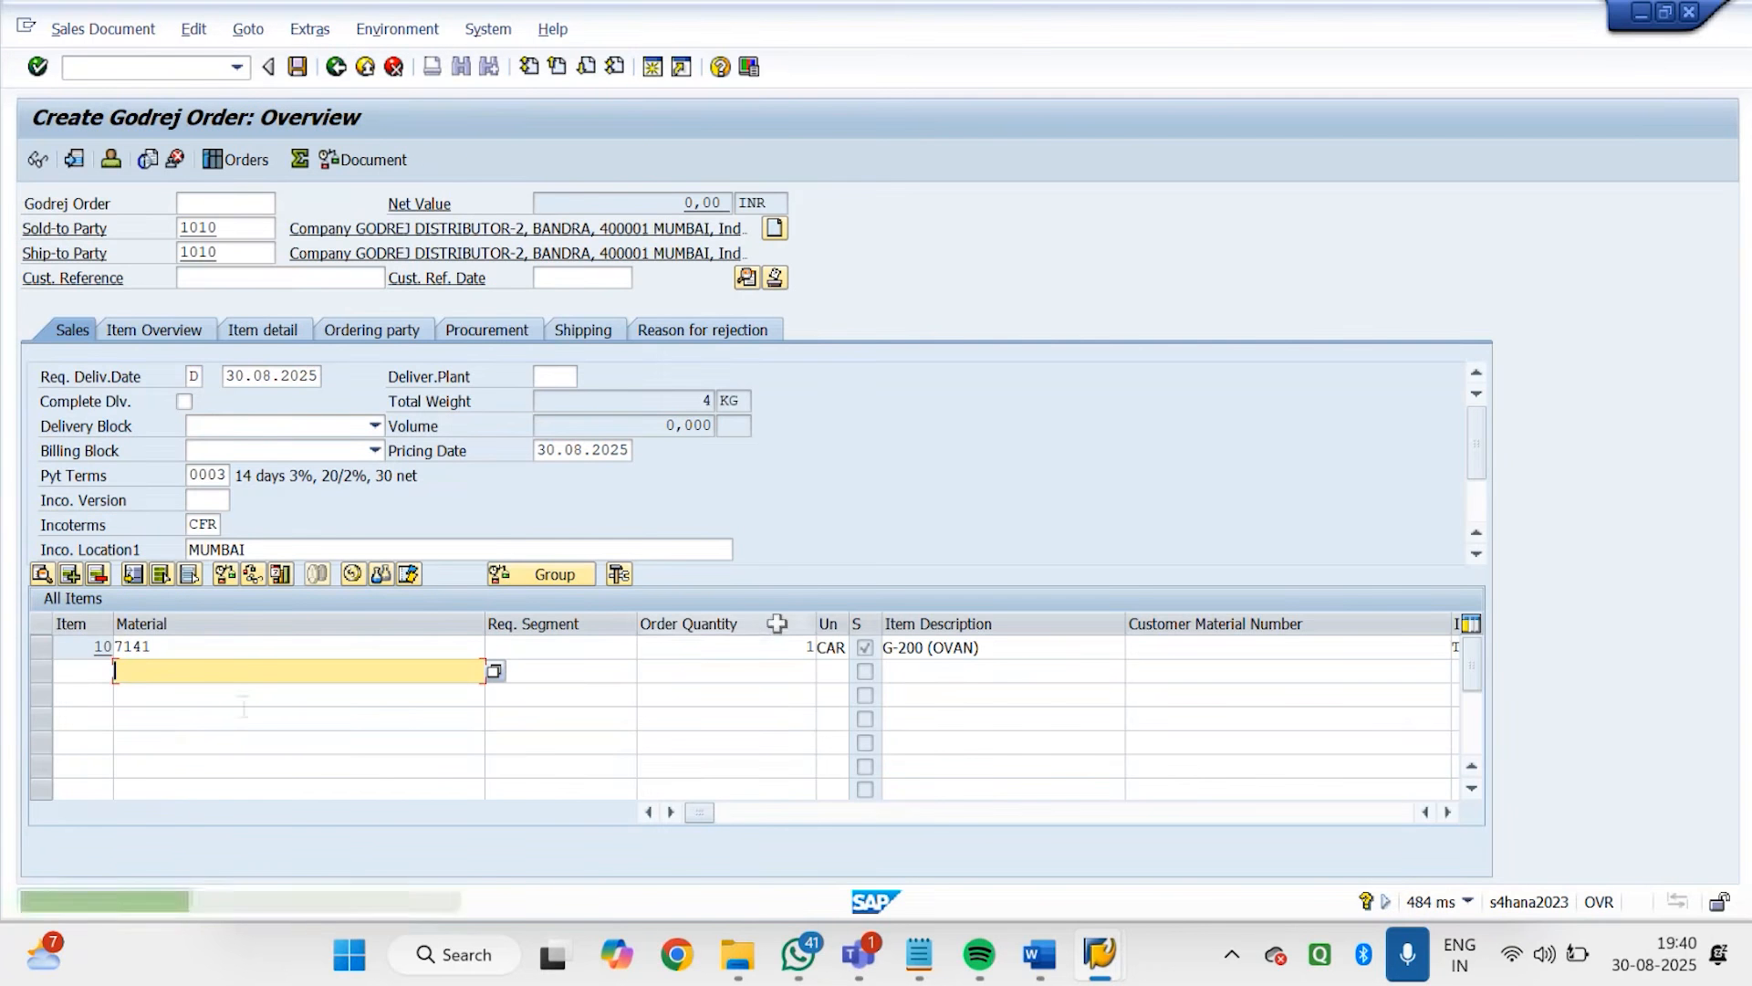
Add material 7142 with an order quantity of 1 as the second order item
{"action": "type", "text": "71"}
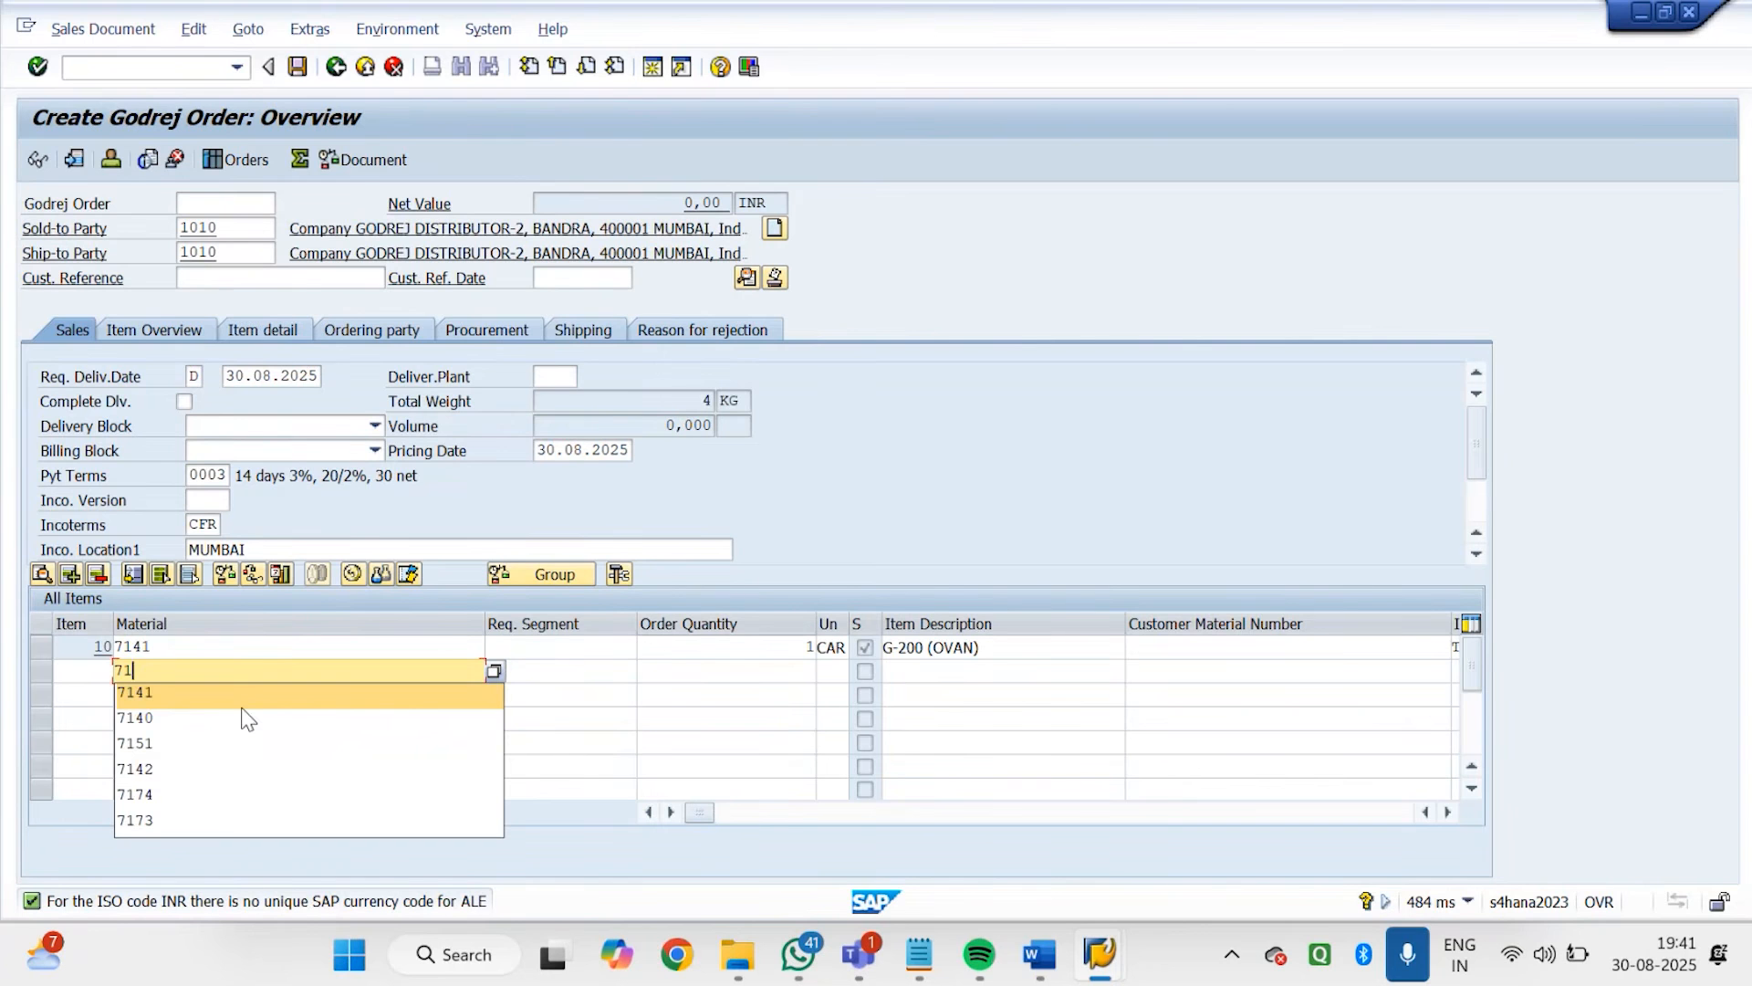
{"action": "type", "text": "42"}
{"action": "key", "text": "Tab"}
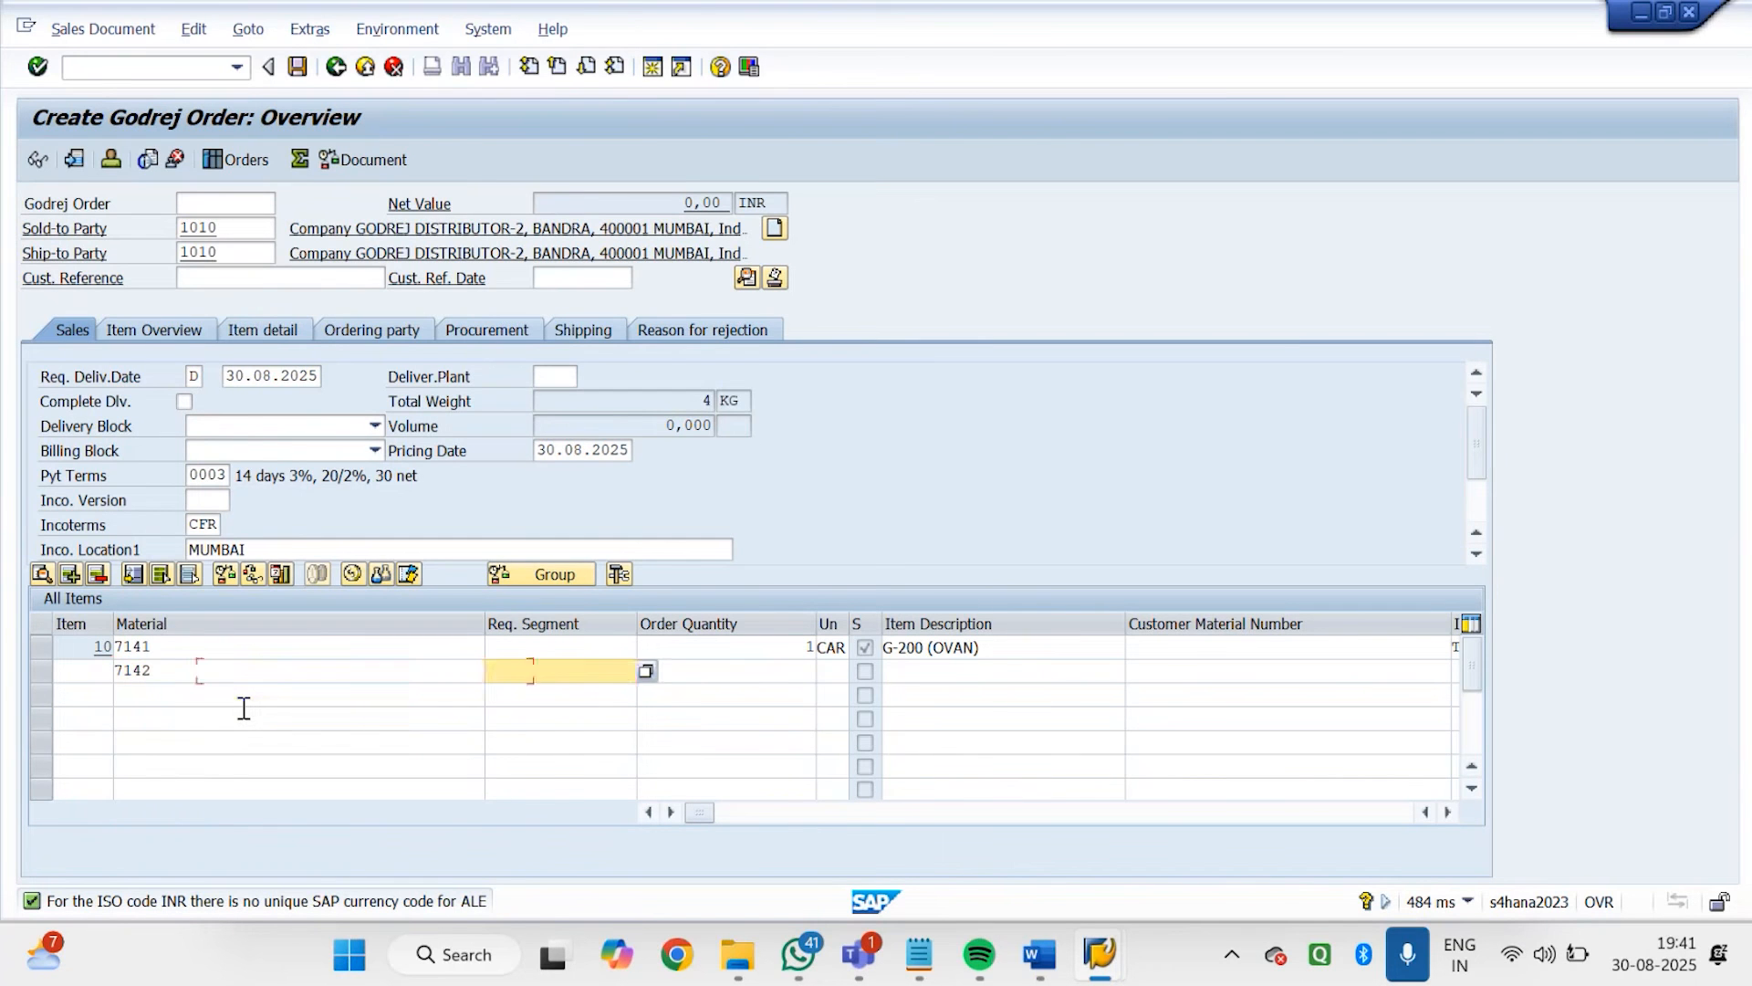
{"action": "key", "text": "Tab"}
{"action": "type", "text": "1"}
{"action": "key", "text": "Return"}
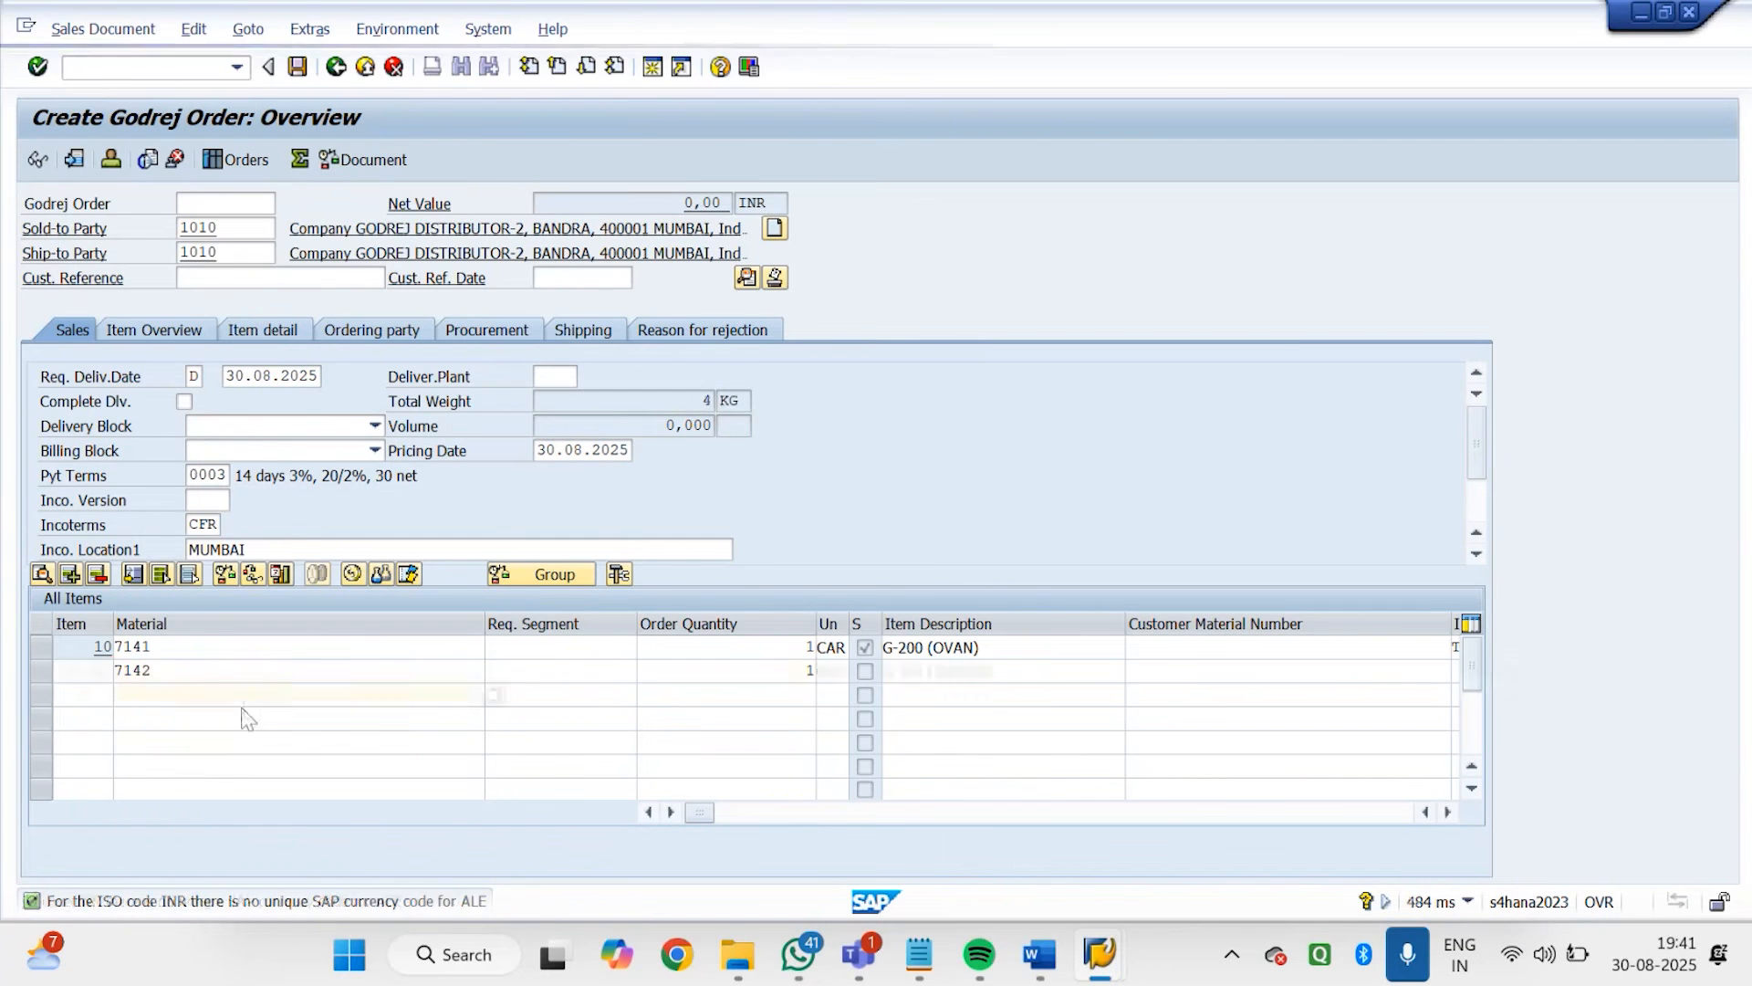
Add material 7151 with an order quantity of 1 as the third order item
{"action": "type", "text": "715"}
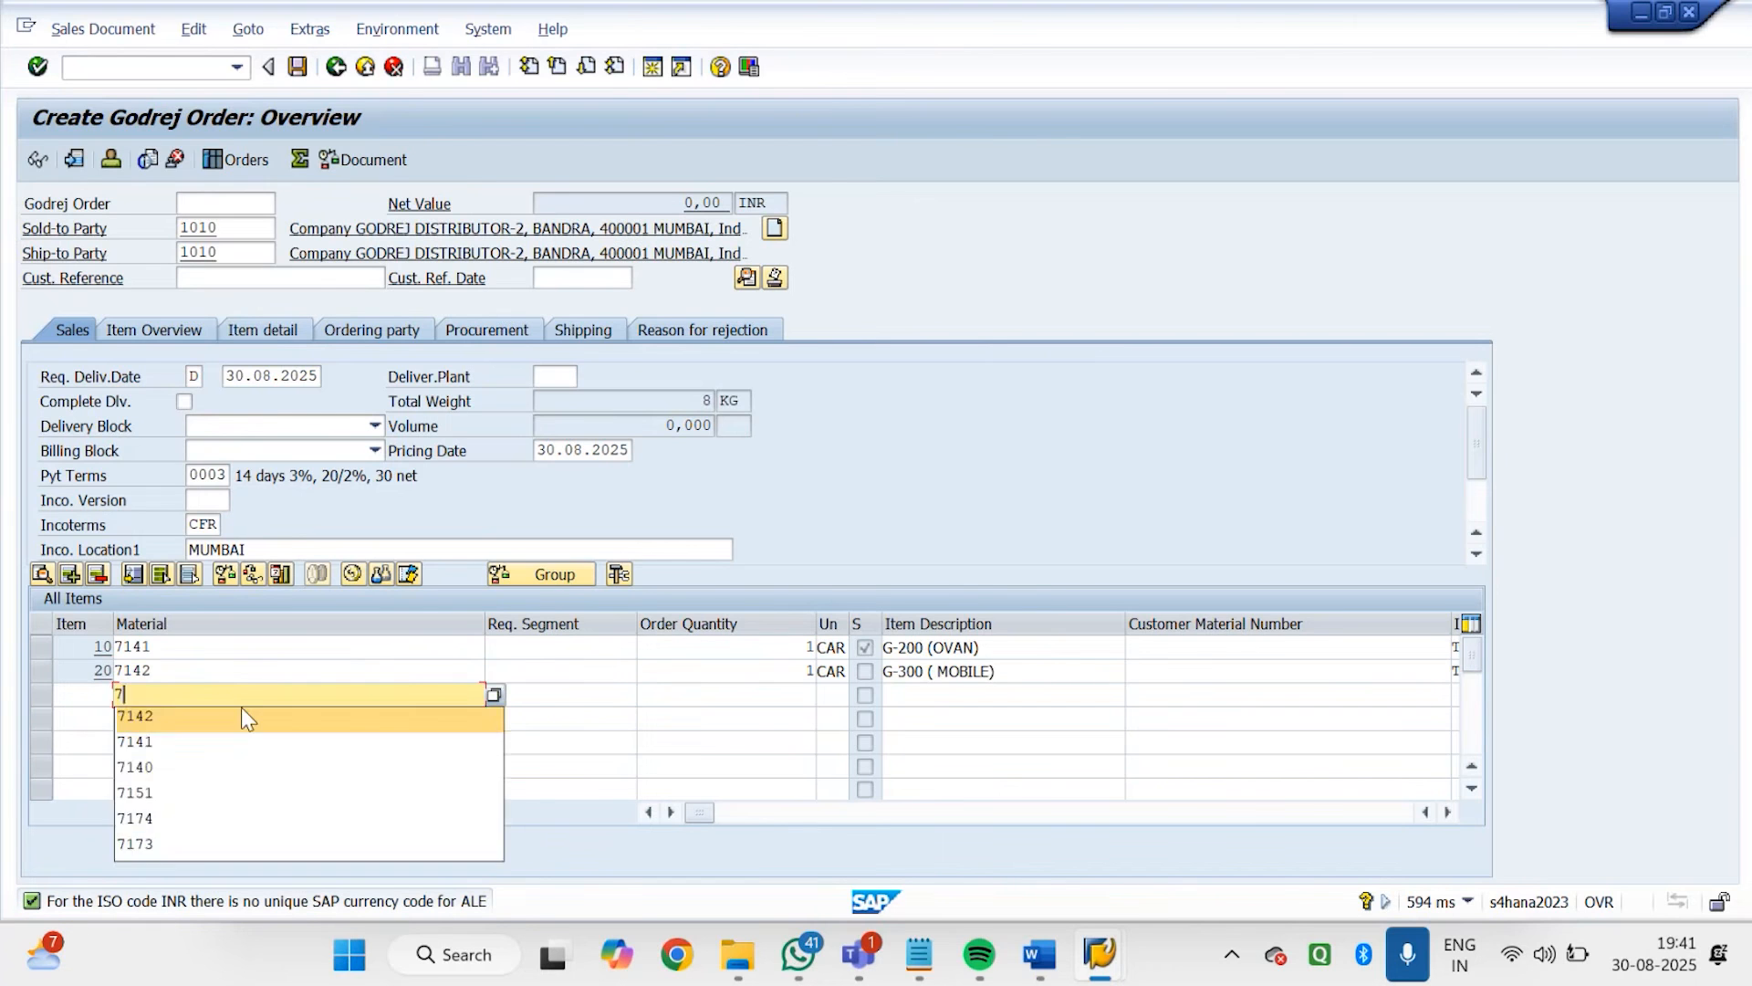
{"action": "left_click", "coordinate": [241, 717]}
{"action": "key", "text": "Tab"}
{"action": "key", "text": "Tab"}
{"action": "type", "text": "1"}
{"action": "key", "text": "Return"}
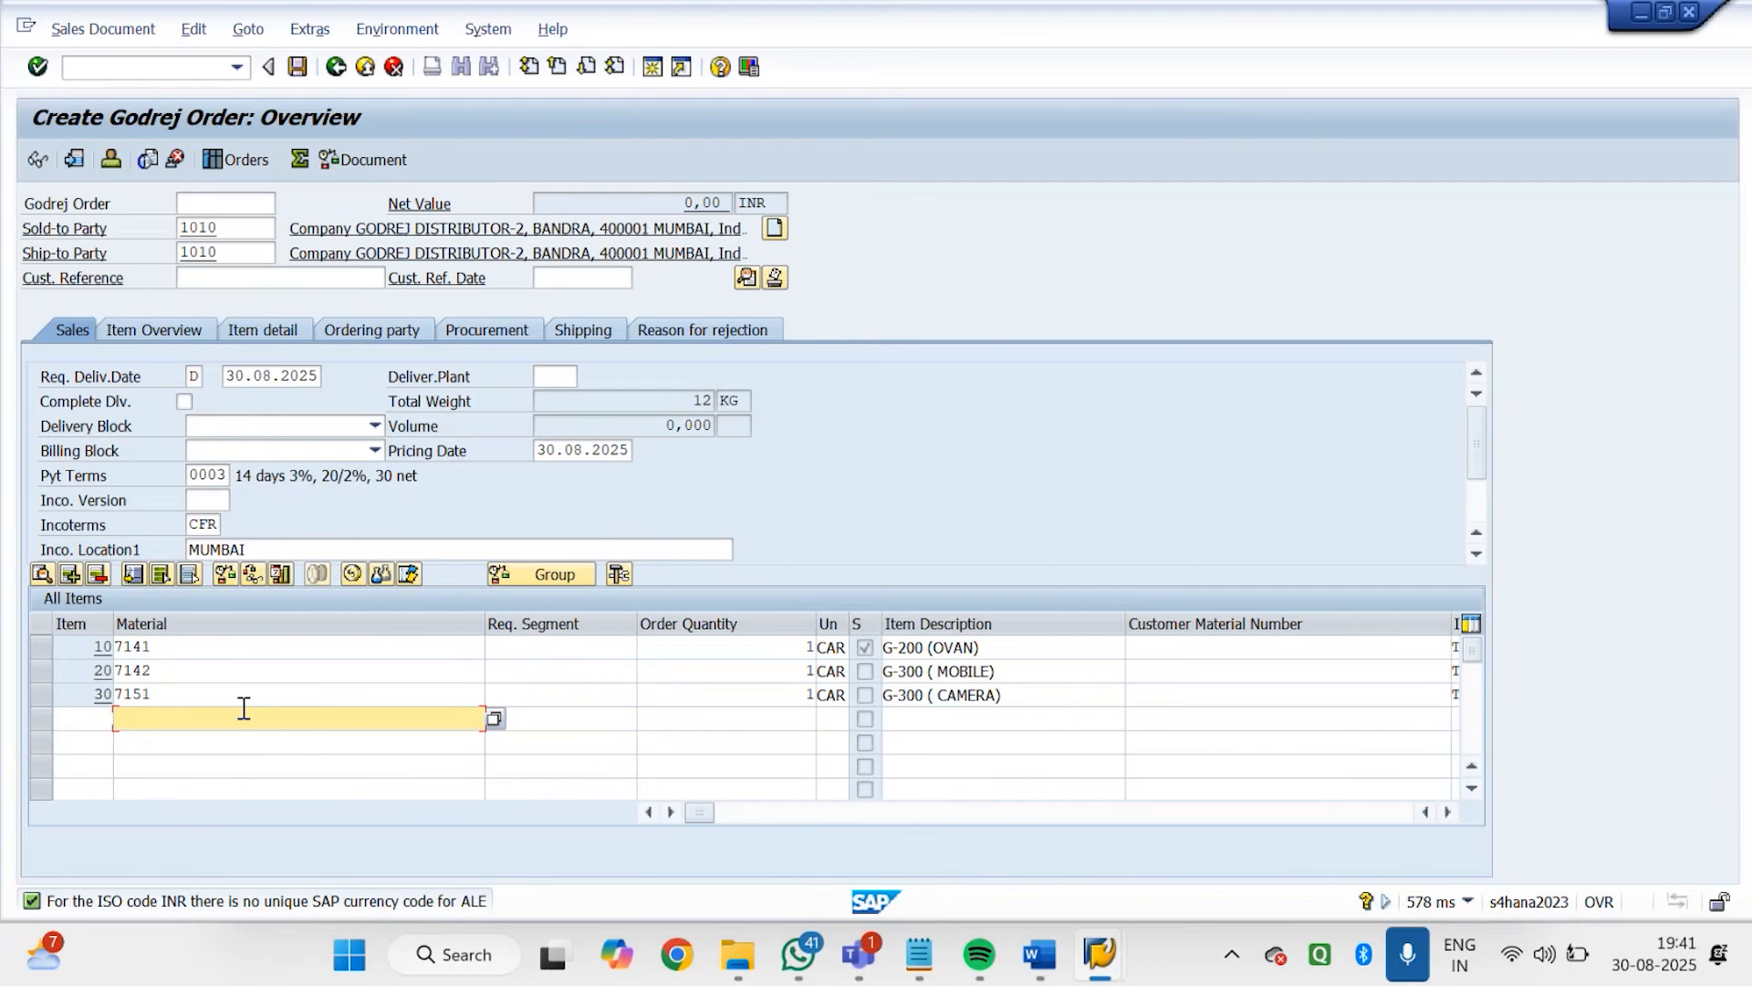
Switch to the listing session and bring up the GD01 listing records for GODREJ DISTRIBUTOR-2 in change mode, without a material restriction
{"action": "left_click", "coordinate": [1092, 965]}
{"action": "left_click", "coordinate": [1086, 757]}
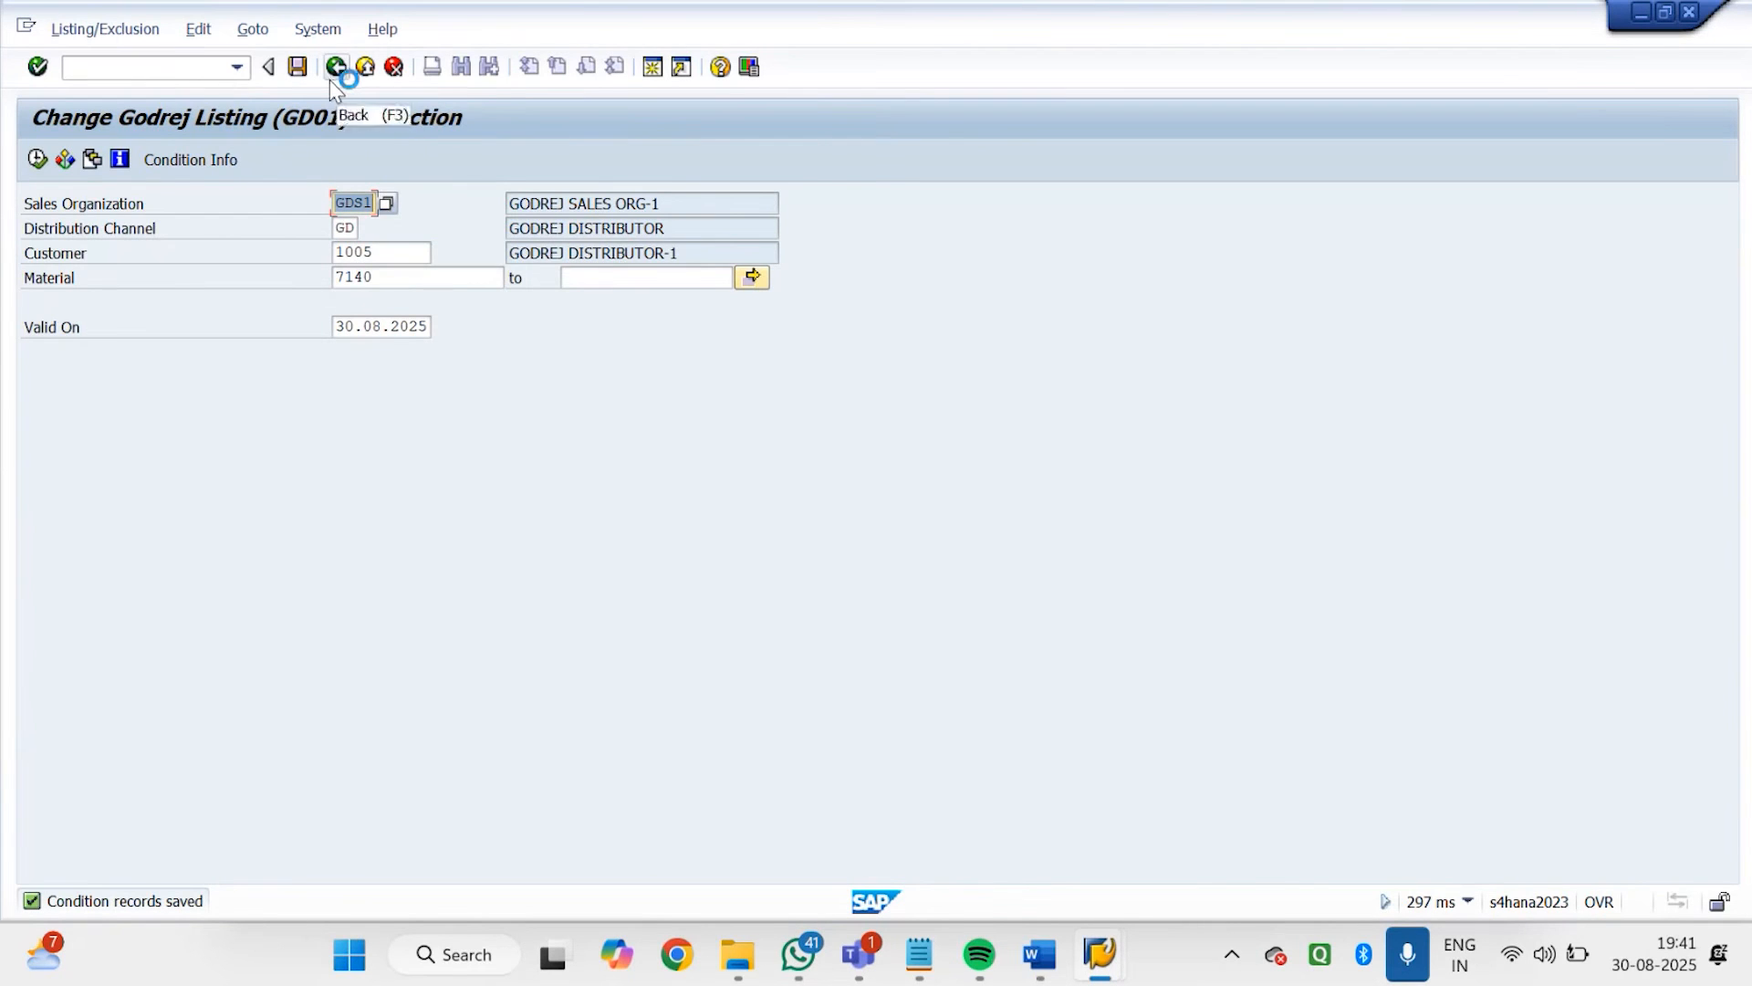
{"action": "left_click", "coordinate": [164, 66]}
{"action": "type", "text": "/NVB01"}
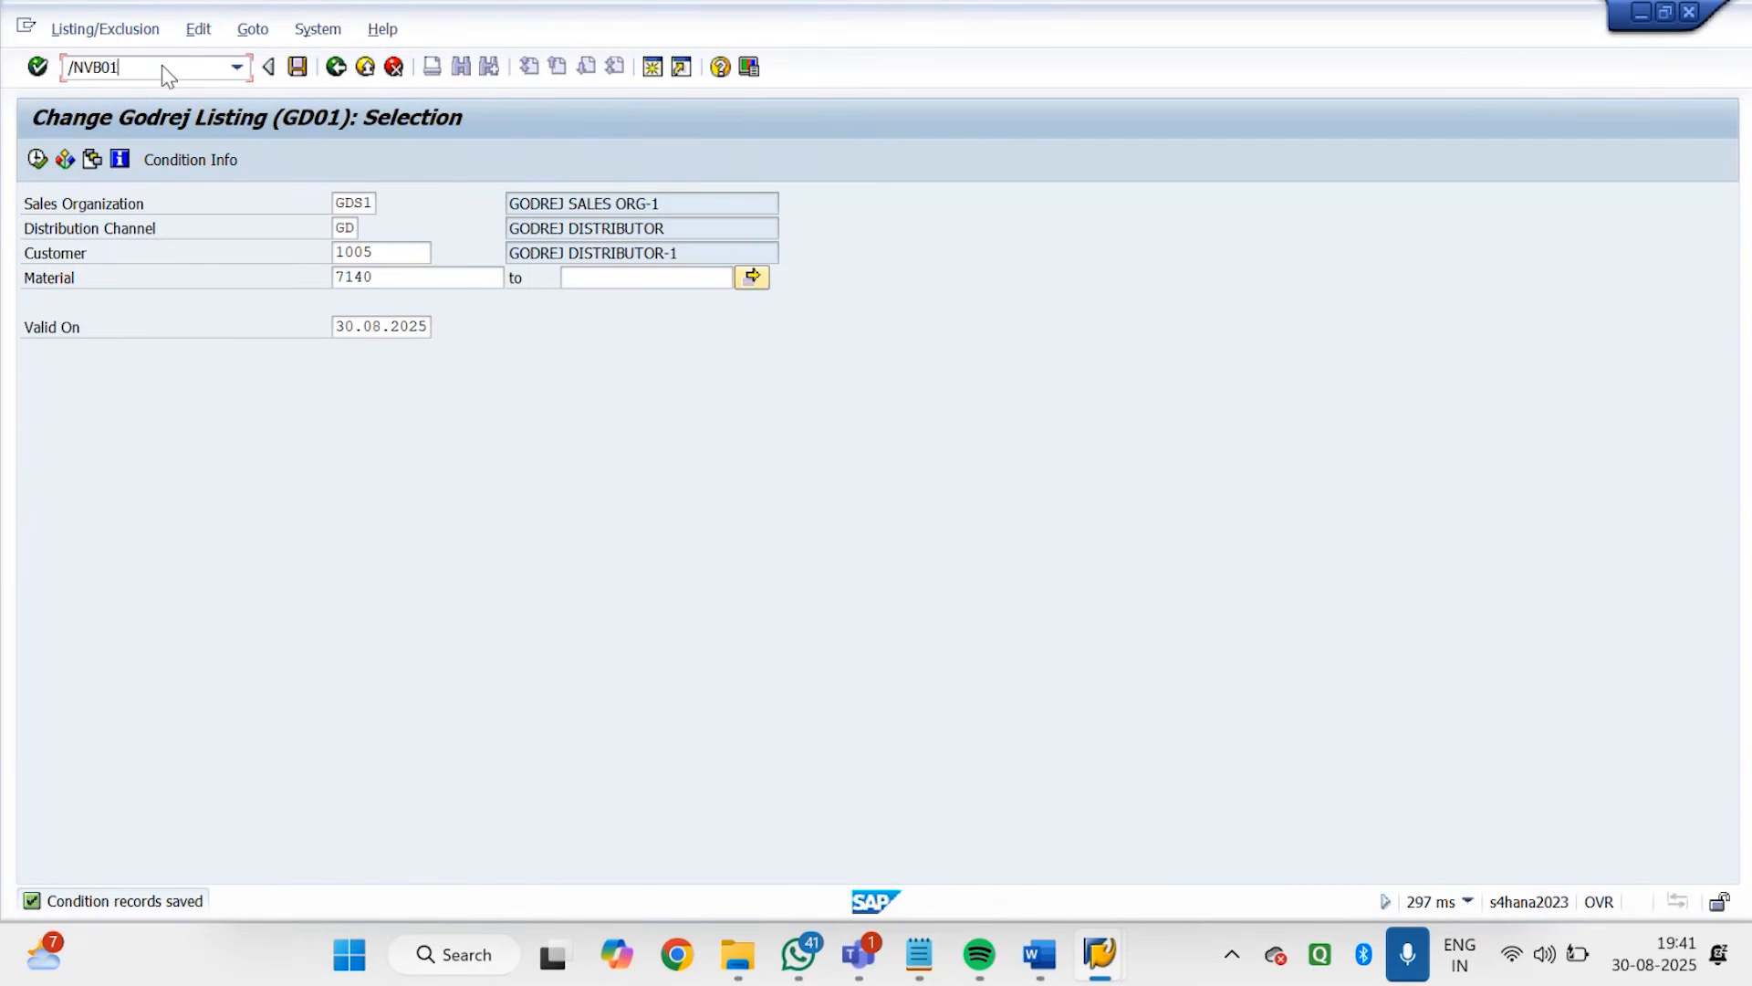
{"action": "key", "text": "Return"}
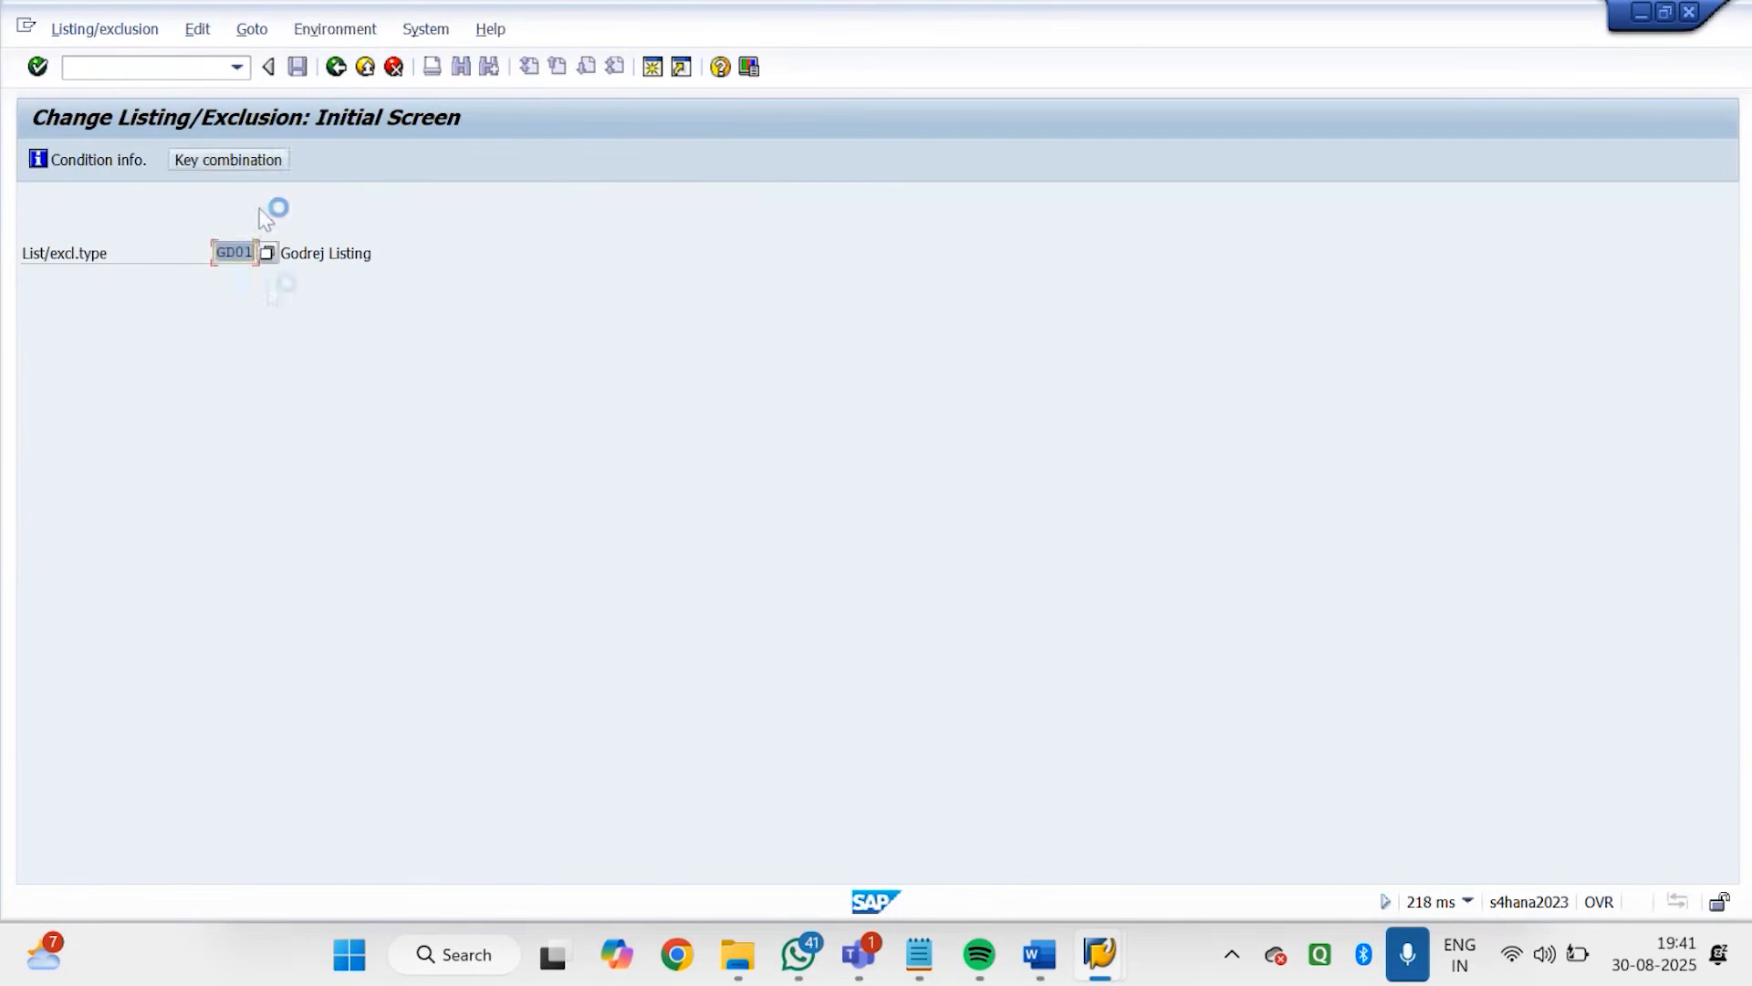
{"action": "key", "text": "Return"}
{"action": "left_click", "coordinate": [388, 279]}
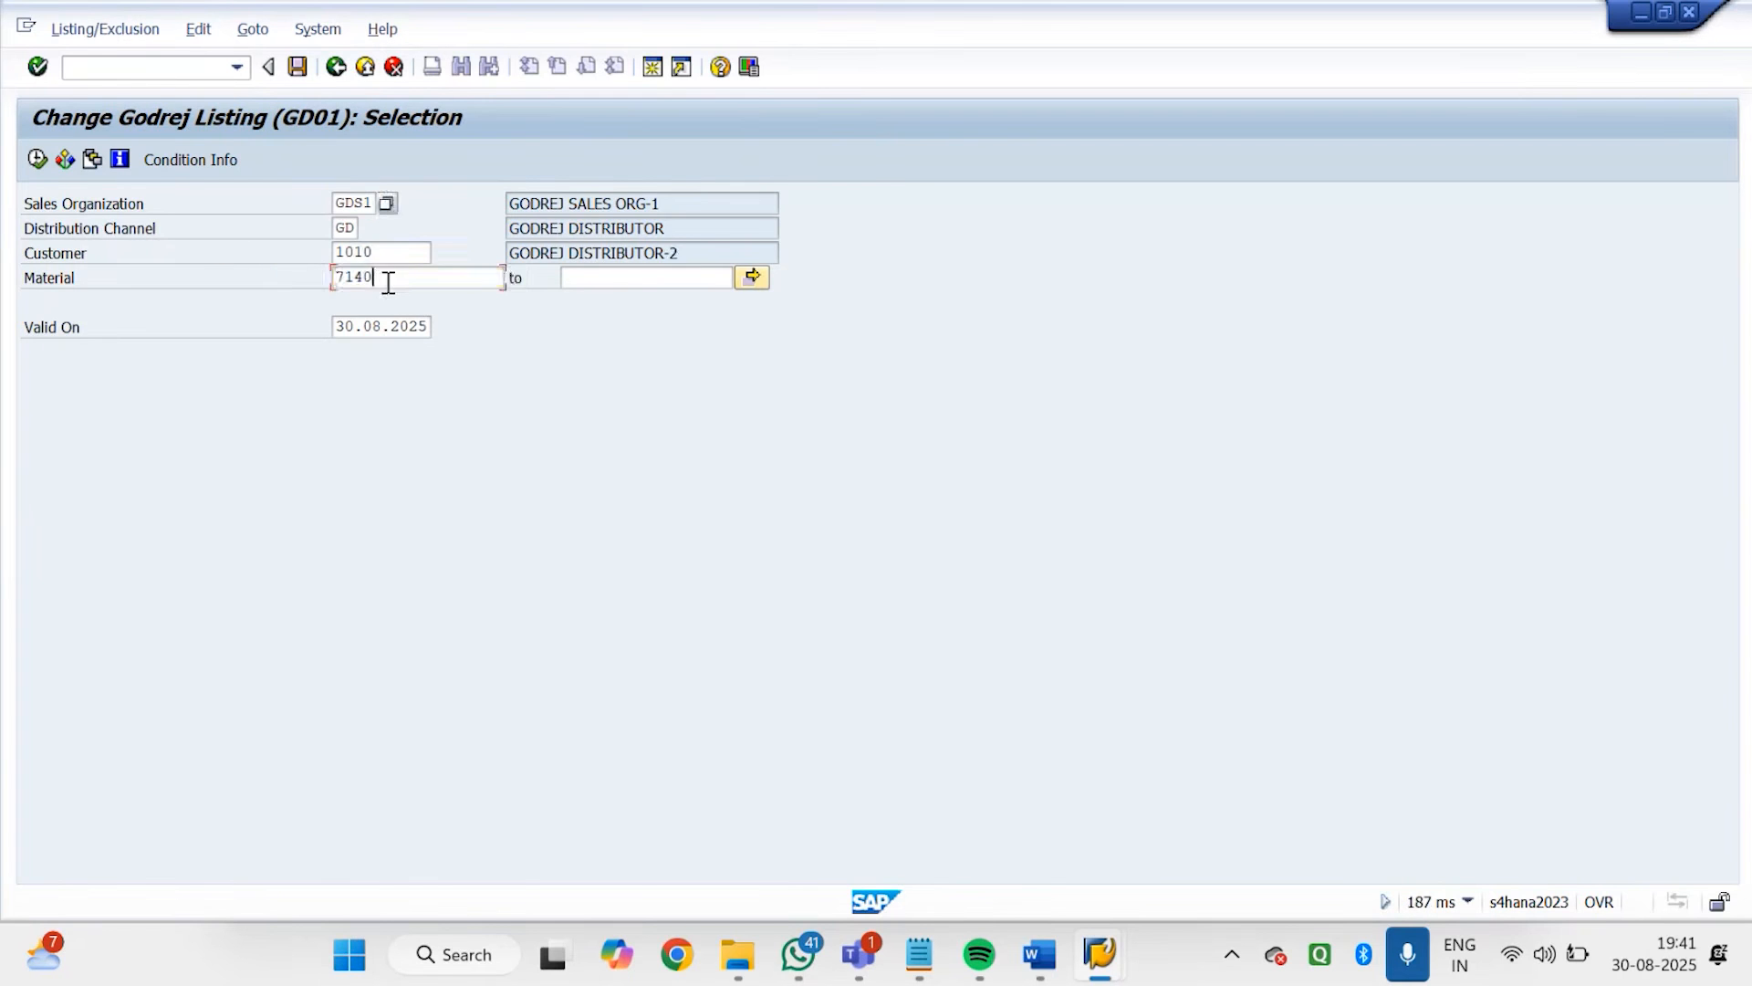
{"action": "left_click_drag", "start_coordinate": [387, 281], "coordinate": [271, 255]}
{"action": "key", "text": "BackSpace"}
{"action": "left_click", "coordinate": [35, 167]}
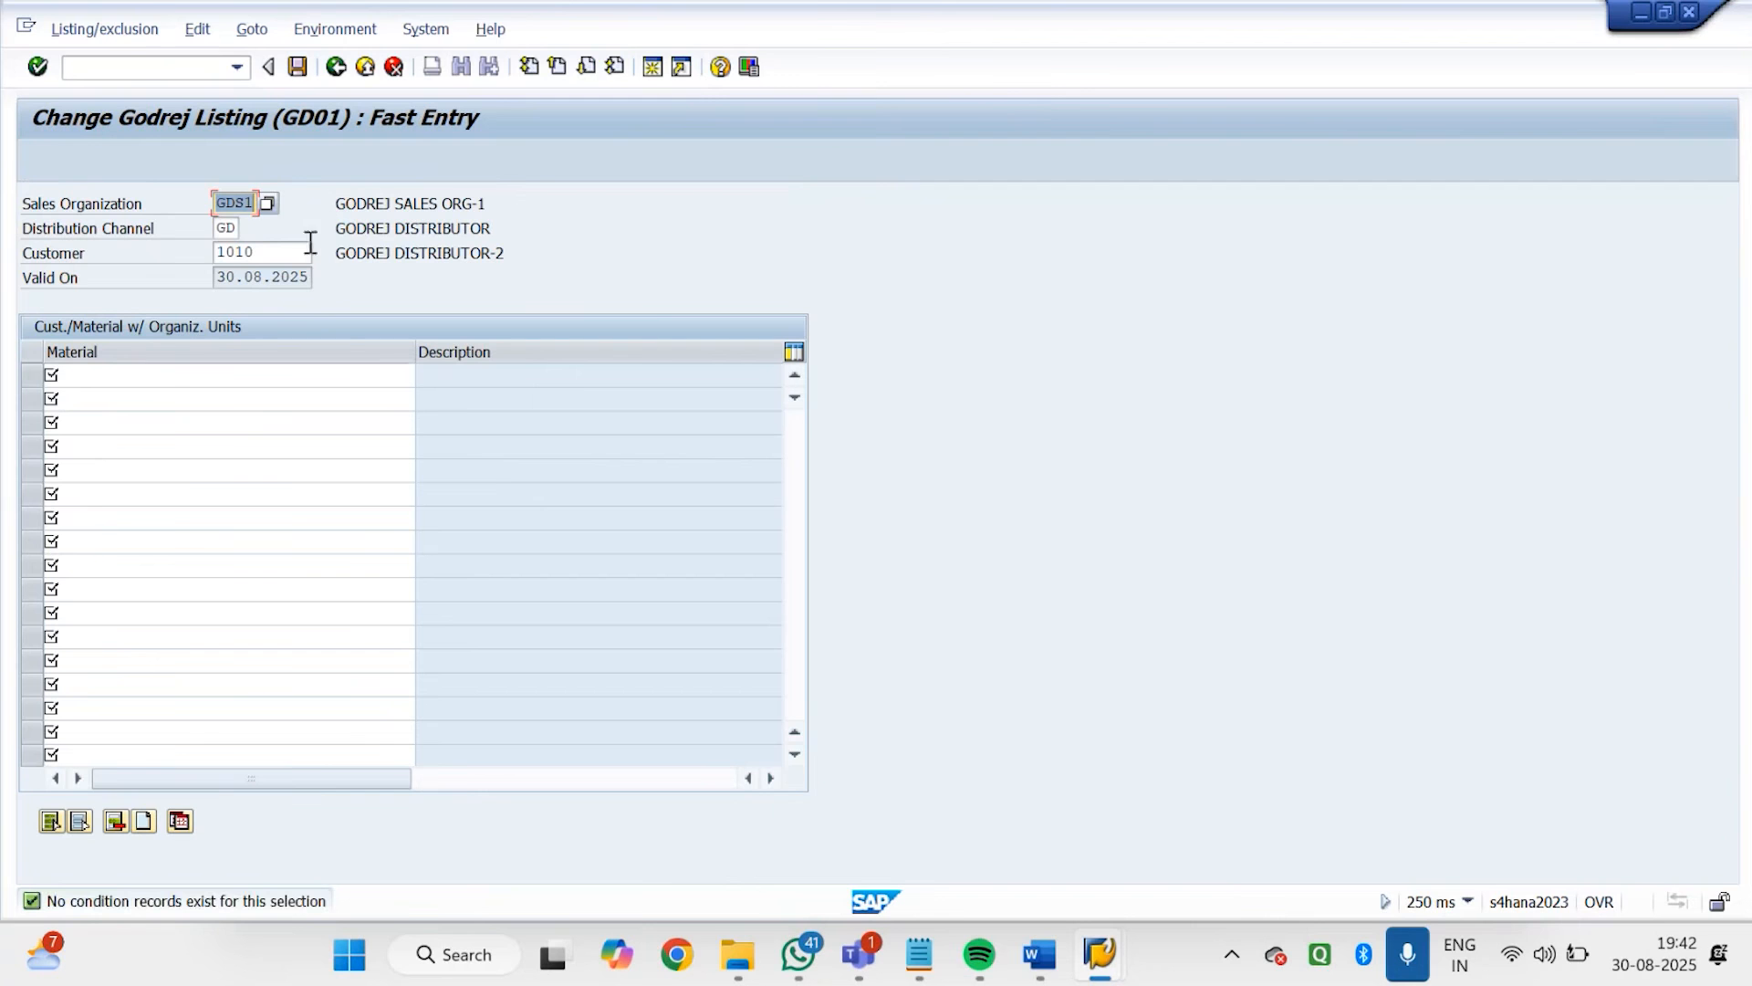
Check the GD01 listing records of GODREJ DISTRIBUTOR-1 for material 7151 and return to the initial selection
{"action": "left_click", "coordinate": [336, 66]}
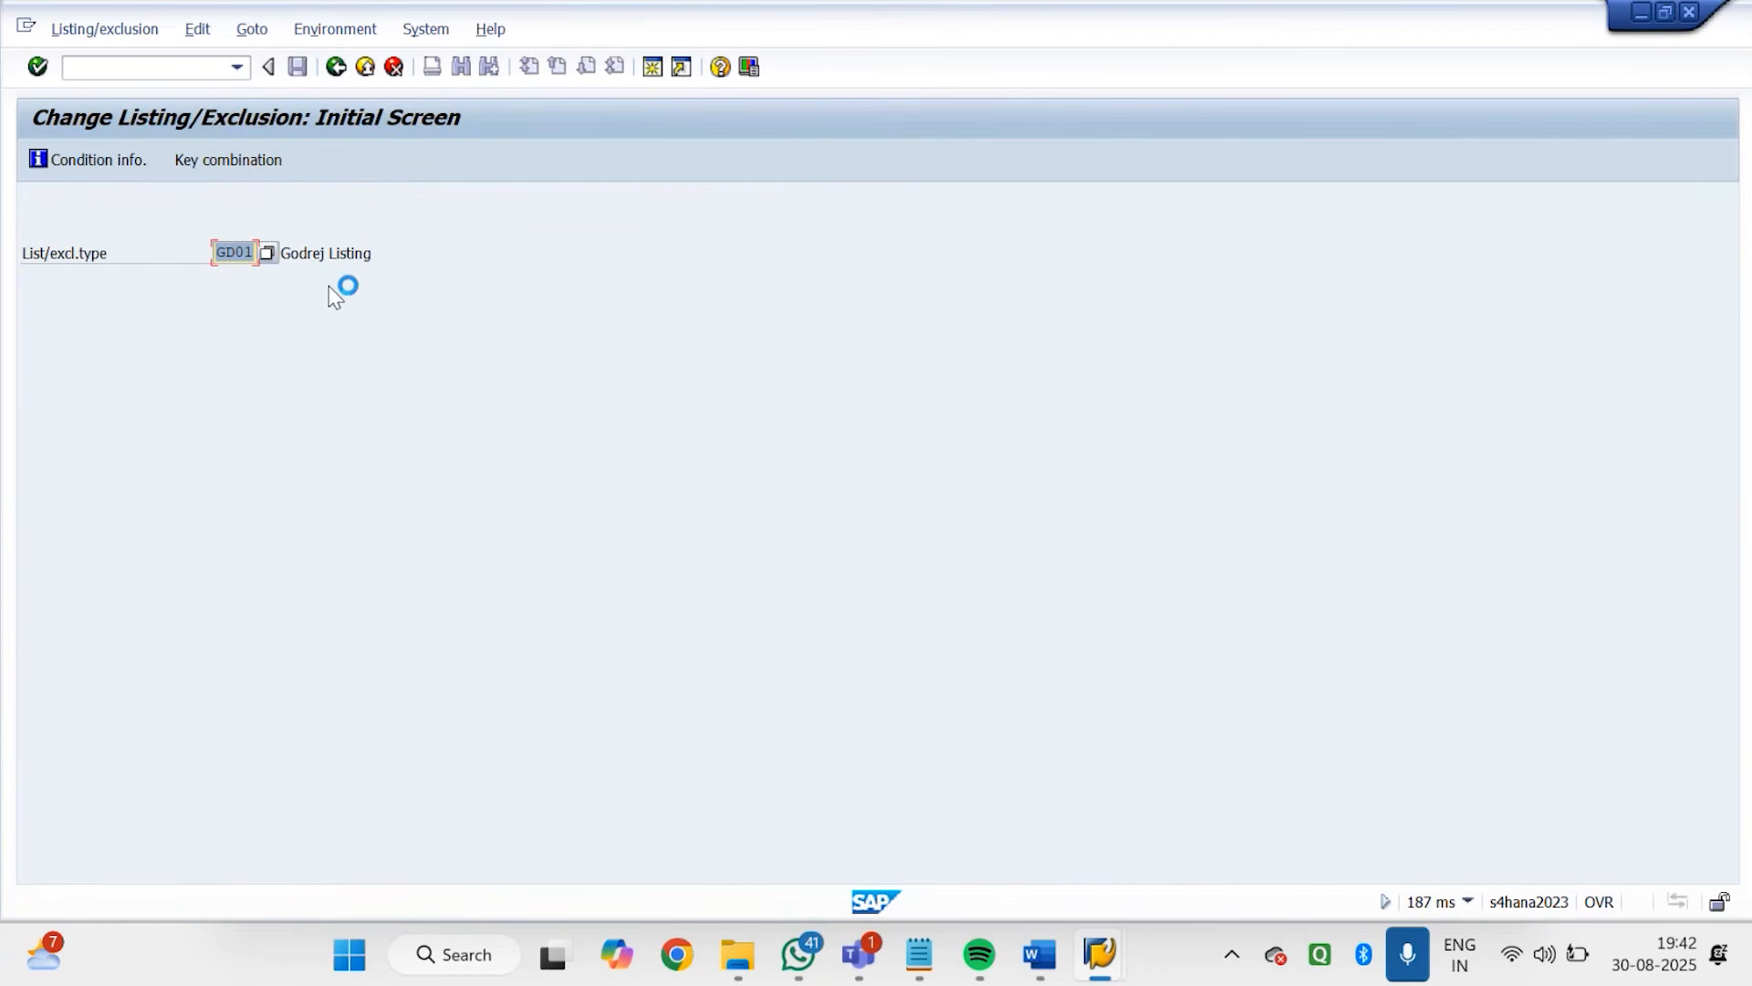
{"action": "key", "text": "Return"}
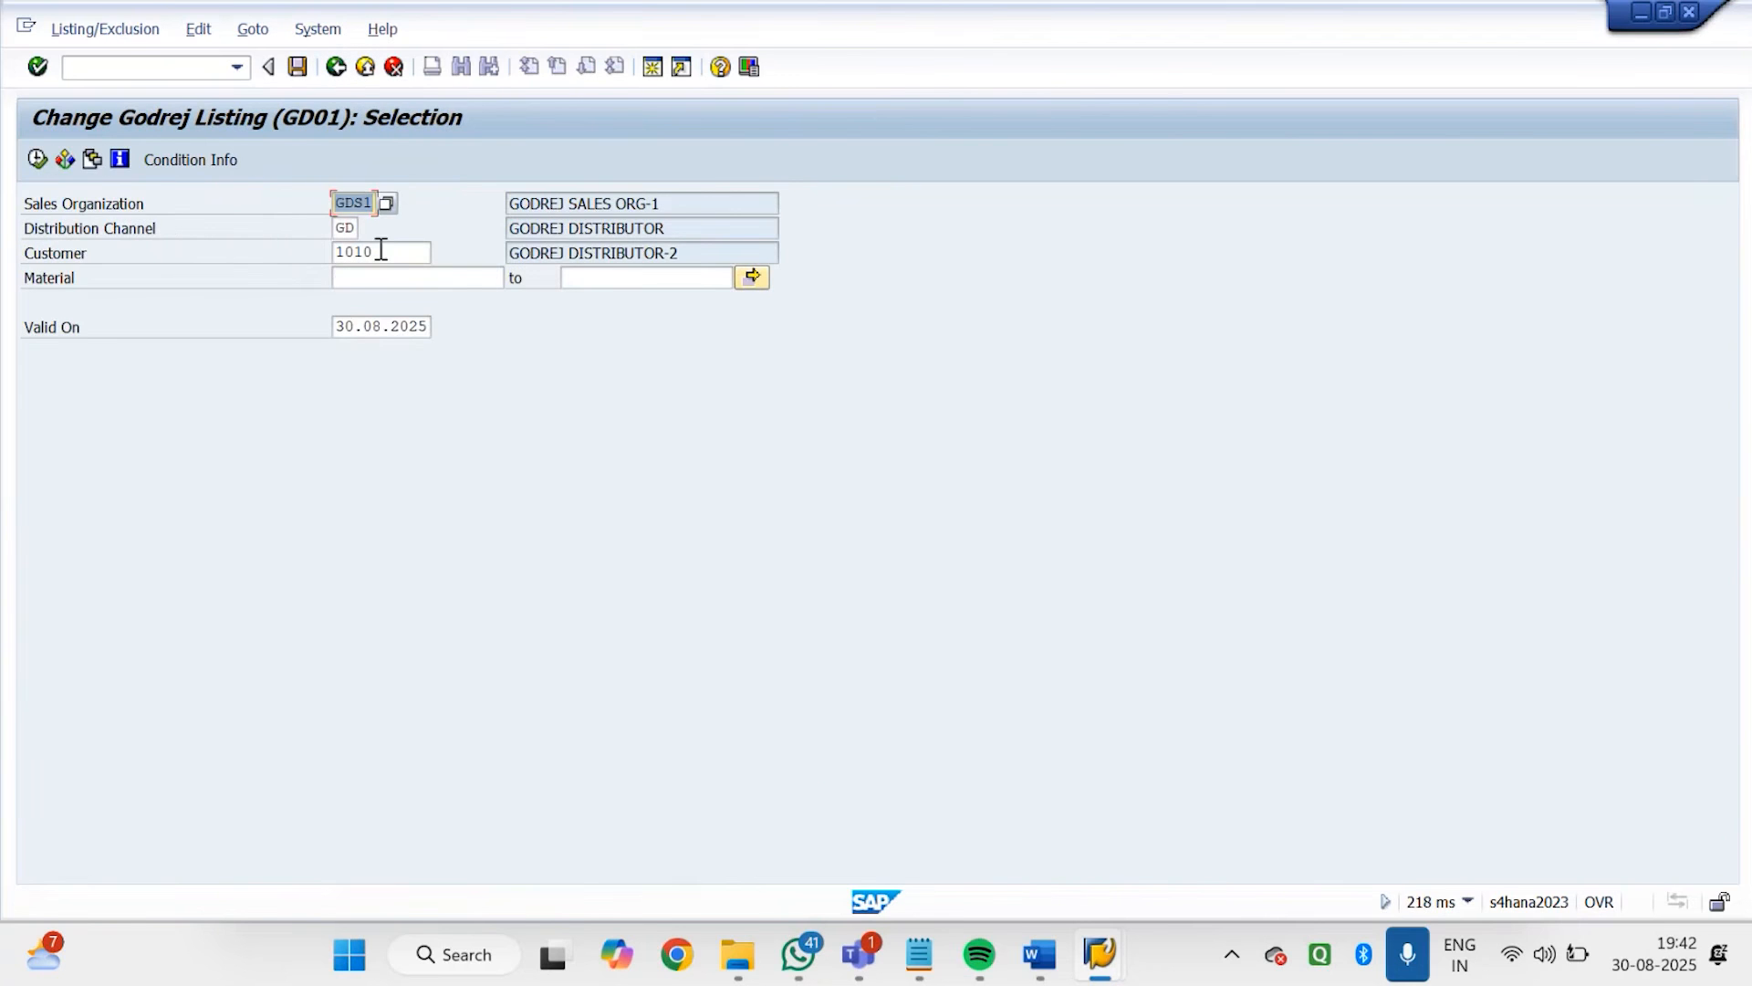
{"action": "type", "text": "100"}
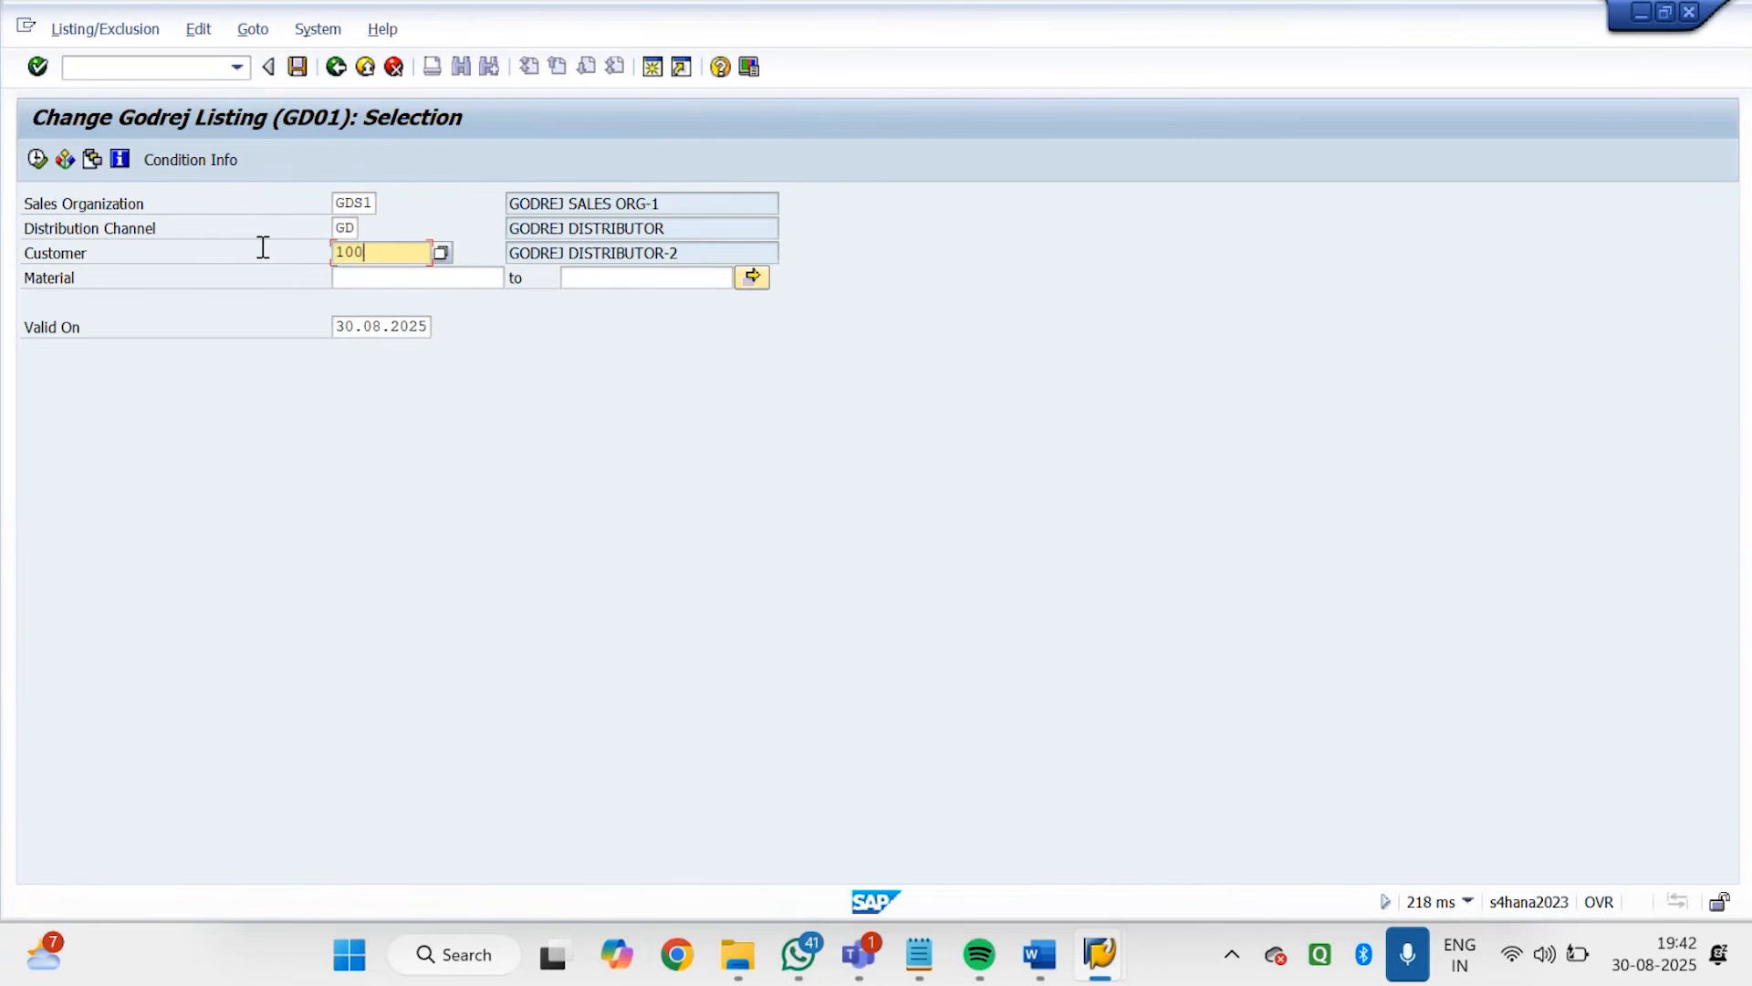
{"action": "key", "text": "Return"}
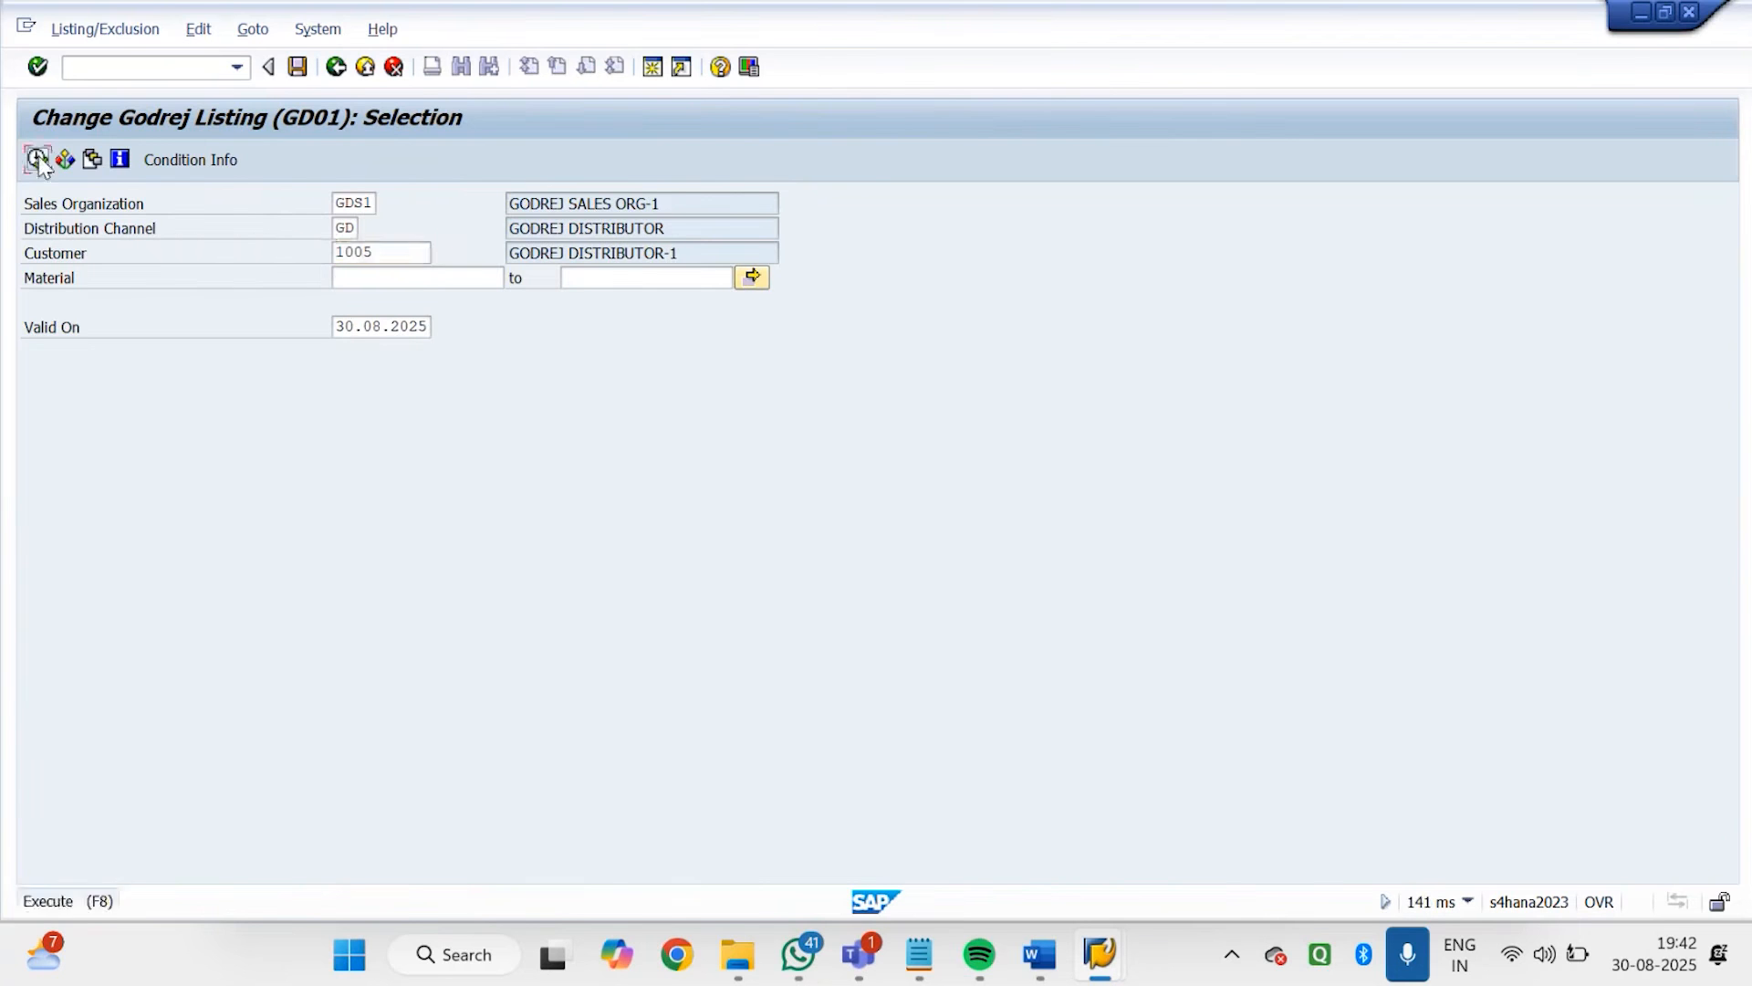
{"action": "left_click", "coordinate": [38, 158]}
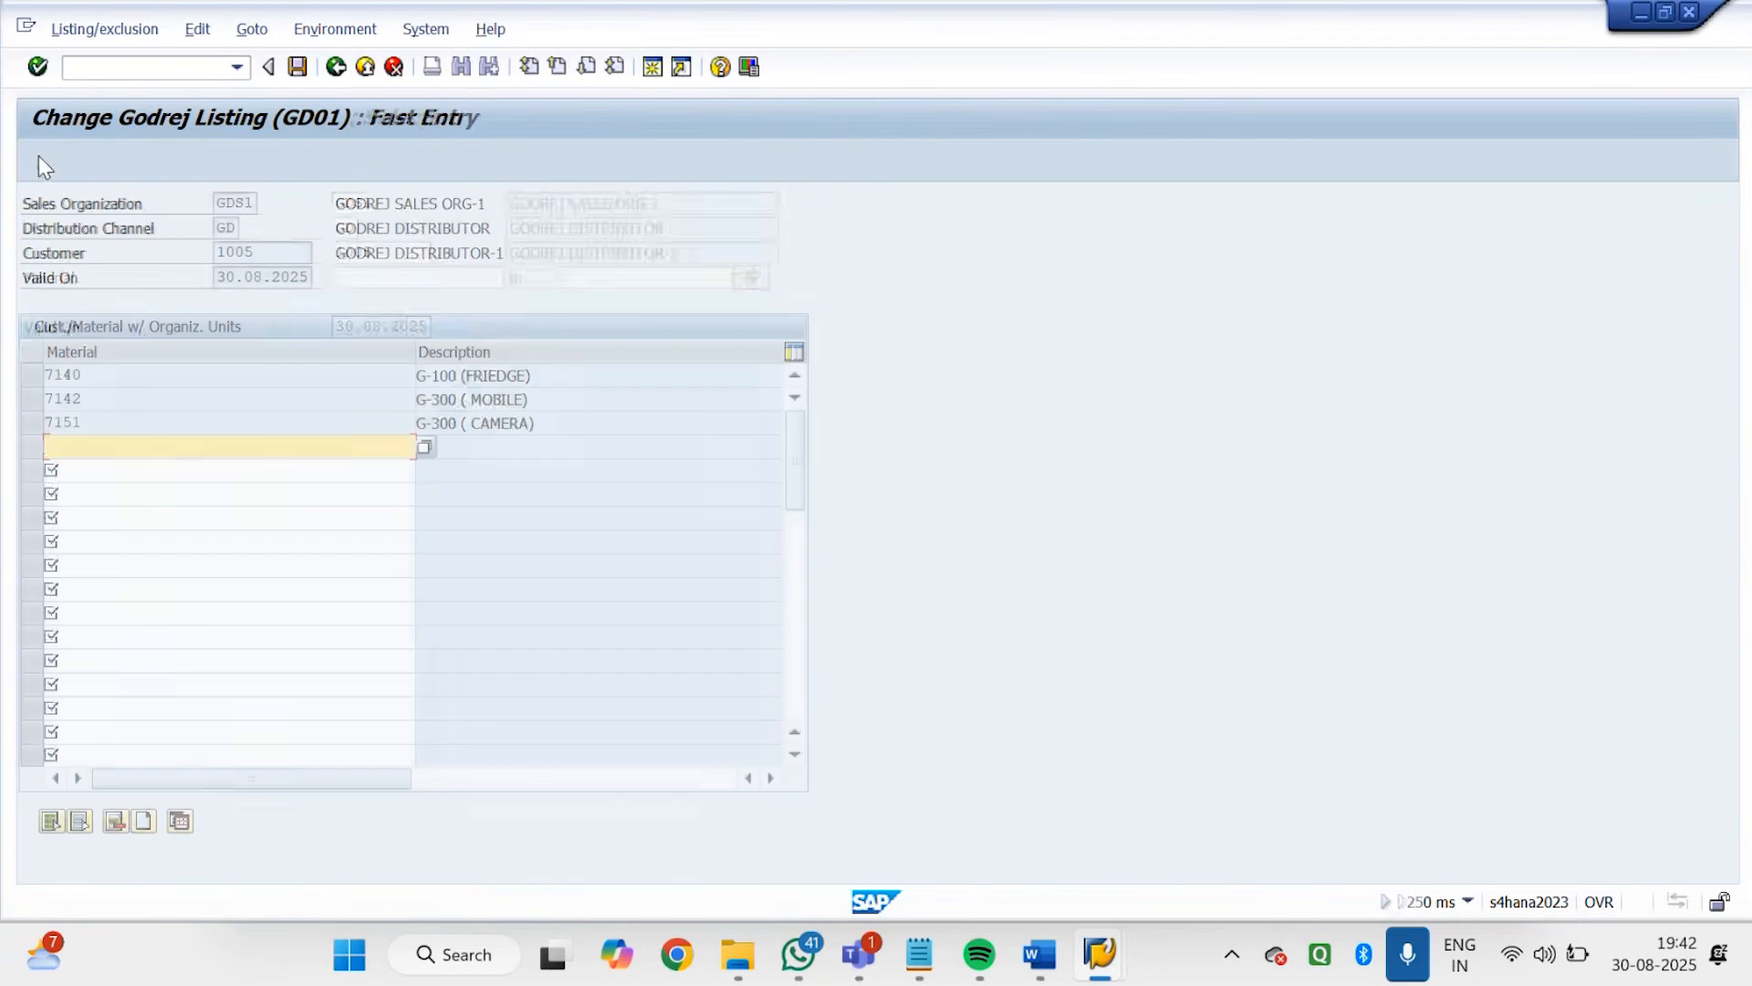
{"action": "double_click", "coordinate": [91, 420]}
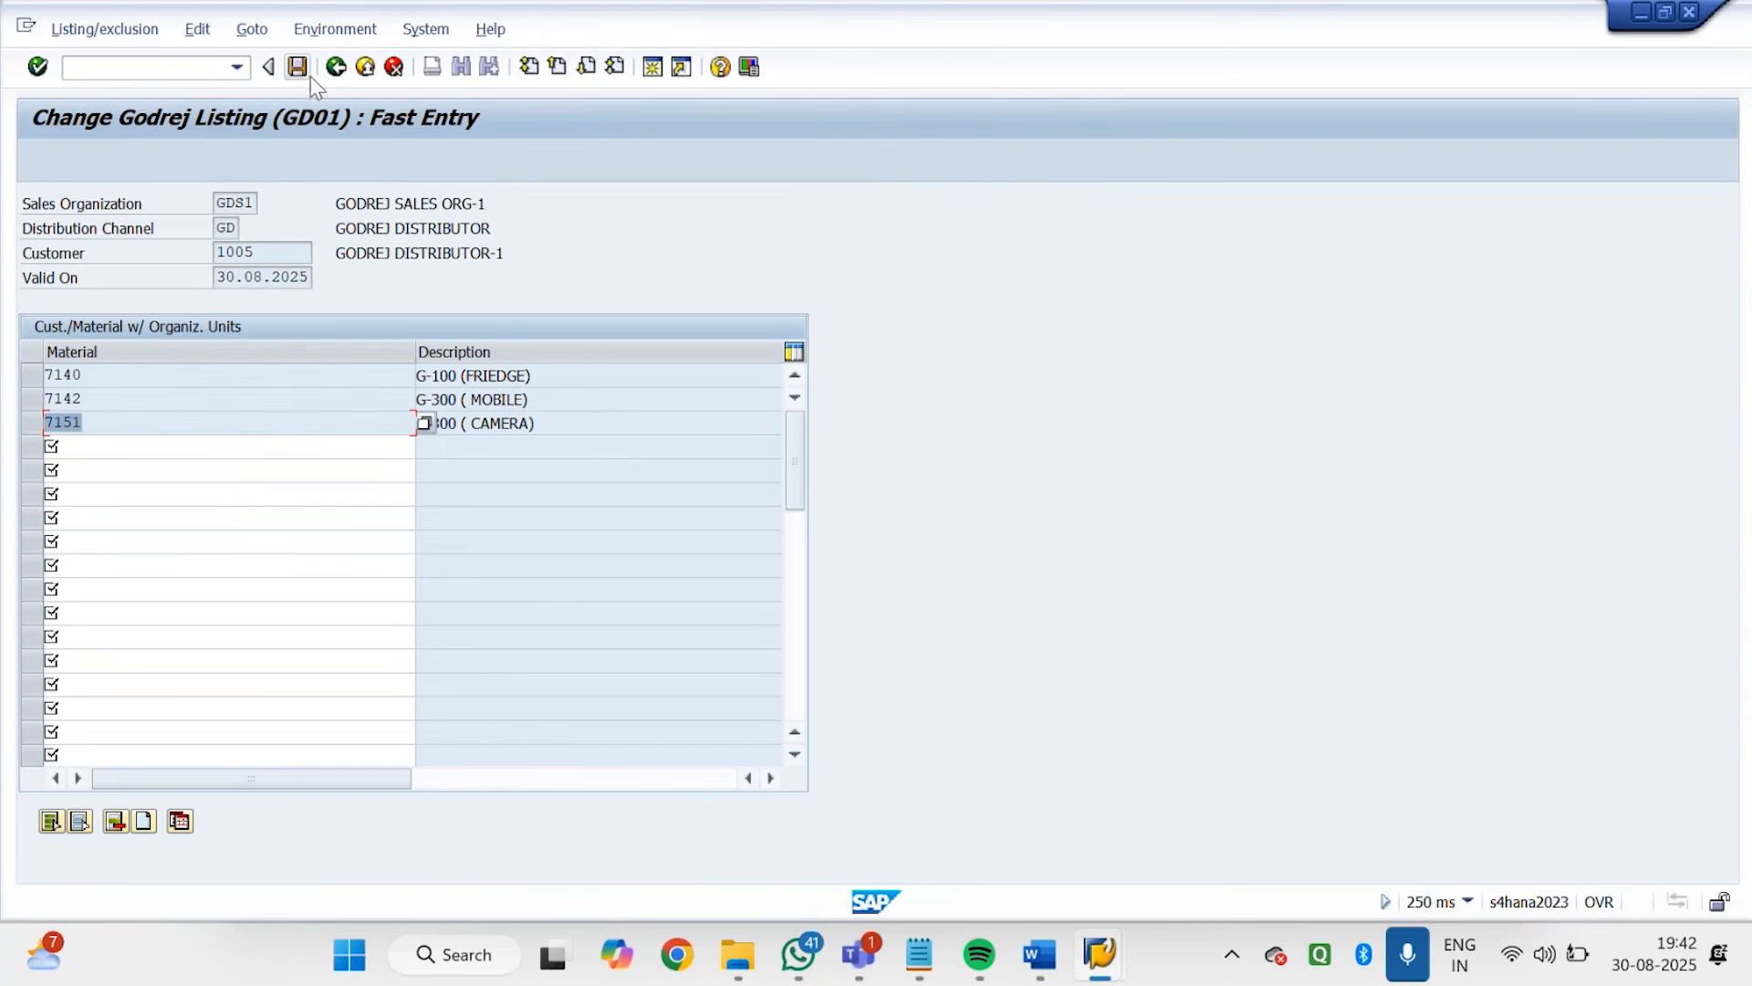
{"action": "left_click", "coordinate": [335, 78]}
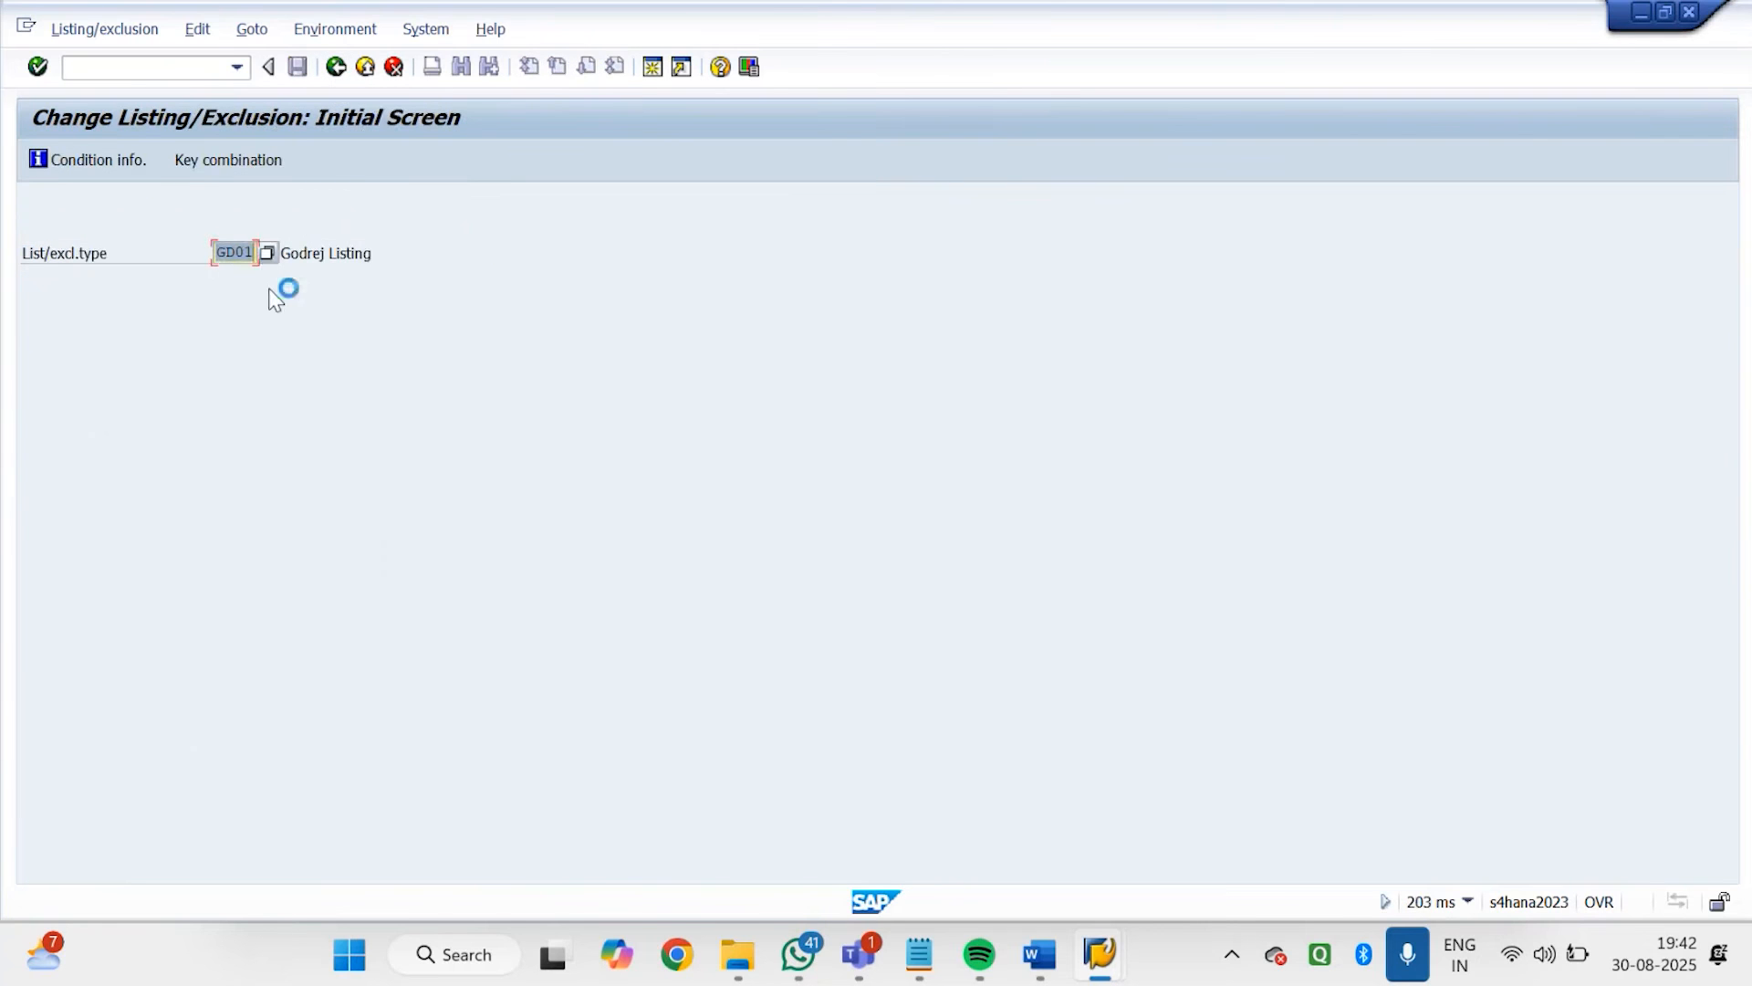
Add material 7151 to the GD02 Godrej Exclusion records of GODREJ DISTRIBUTOR-1 and save
{"action": "type", "text": "GD02"}
{"action": "key", "text": "Return"}
{"action": "left_click", "coordinate": [37, 160]}
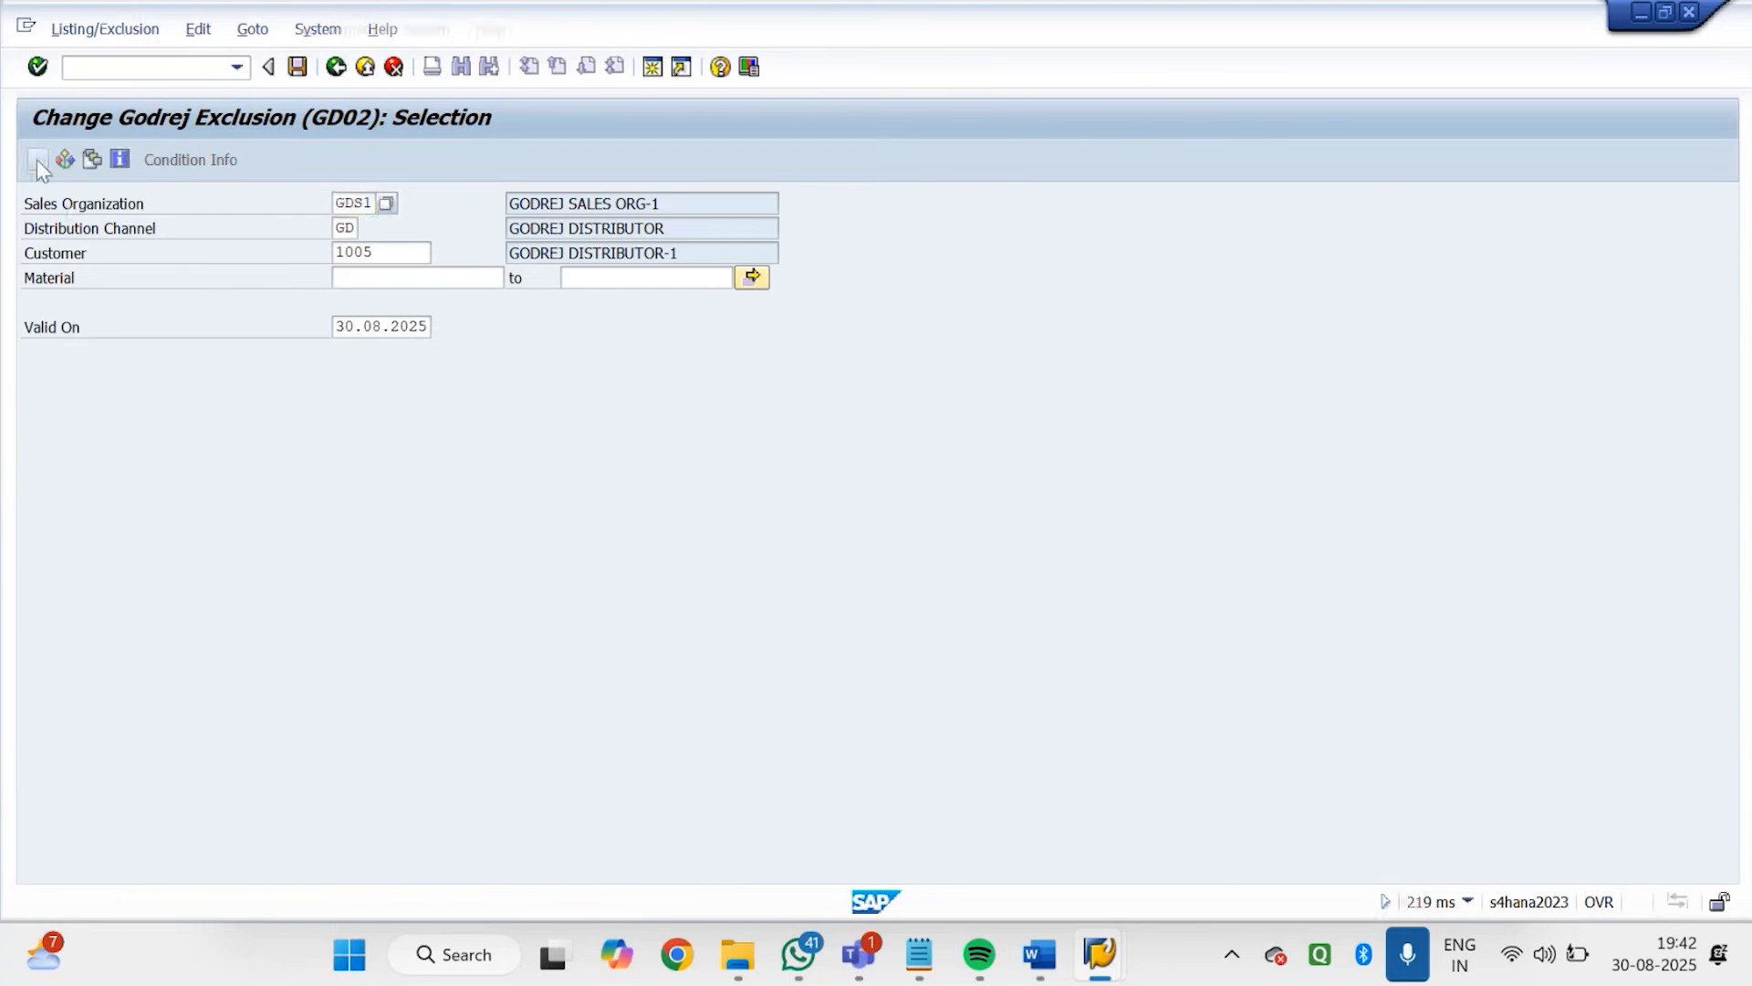
{"action": "type", "text": "7151"}
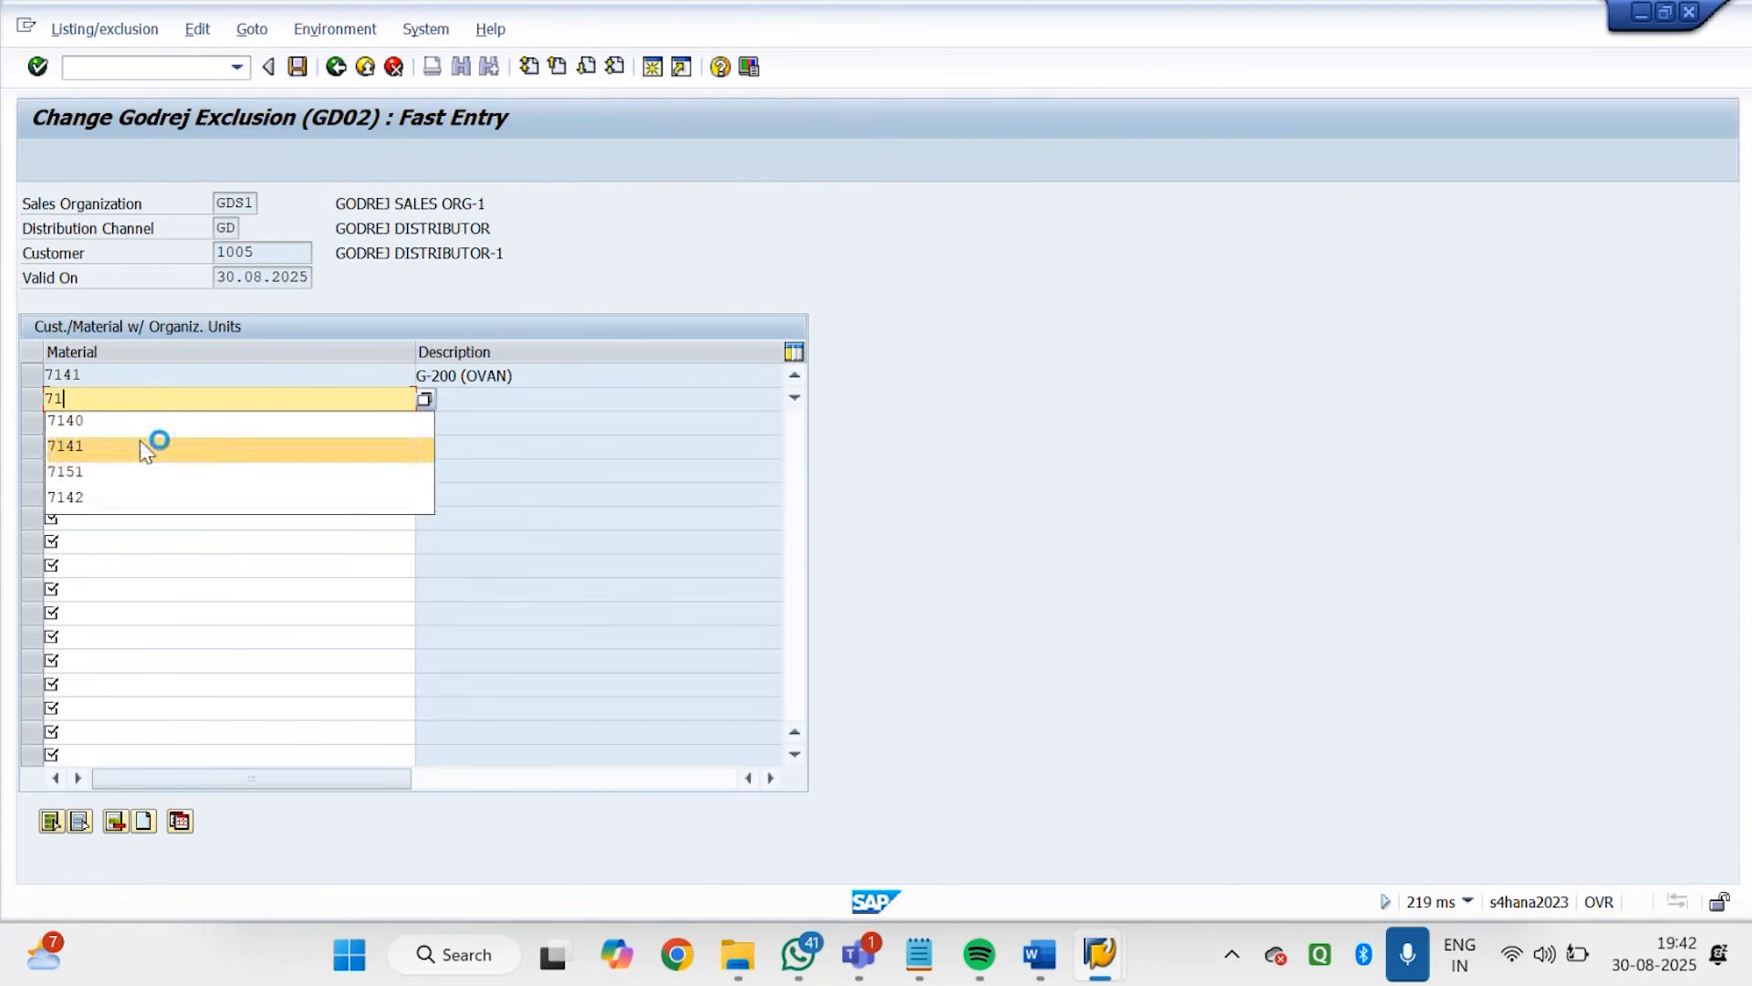
{"action": "key", "text": "Return"}
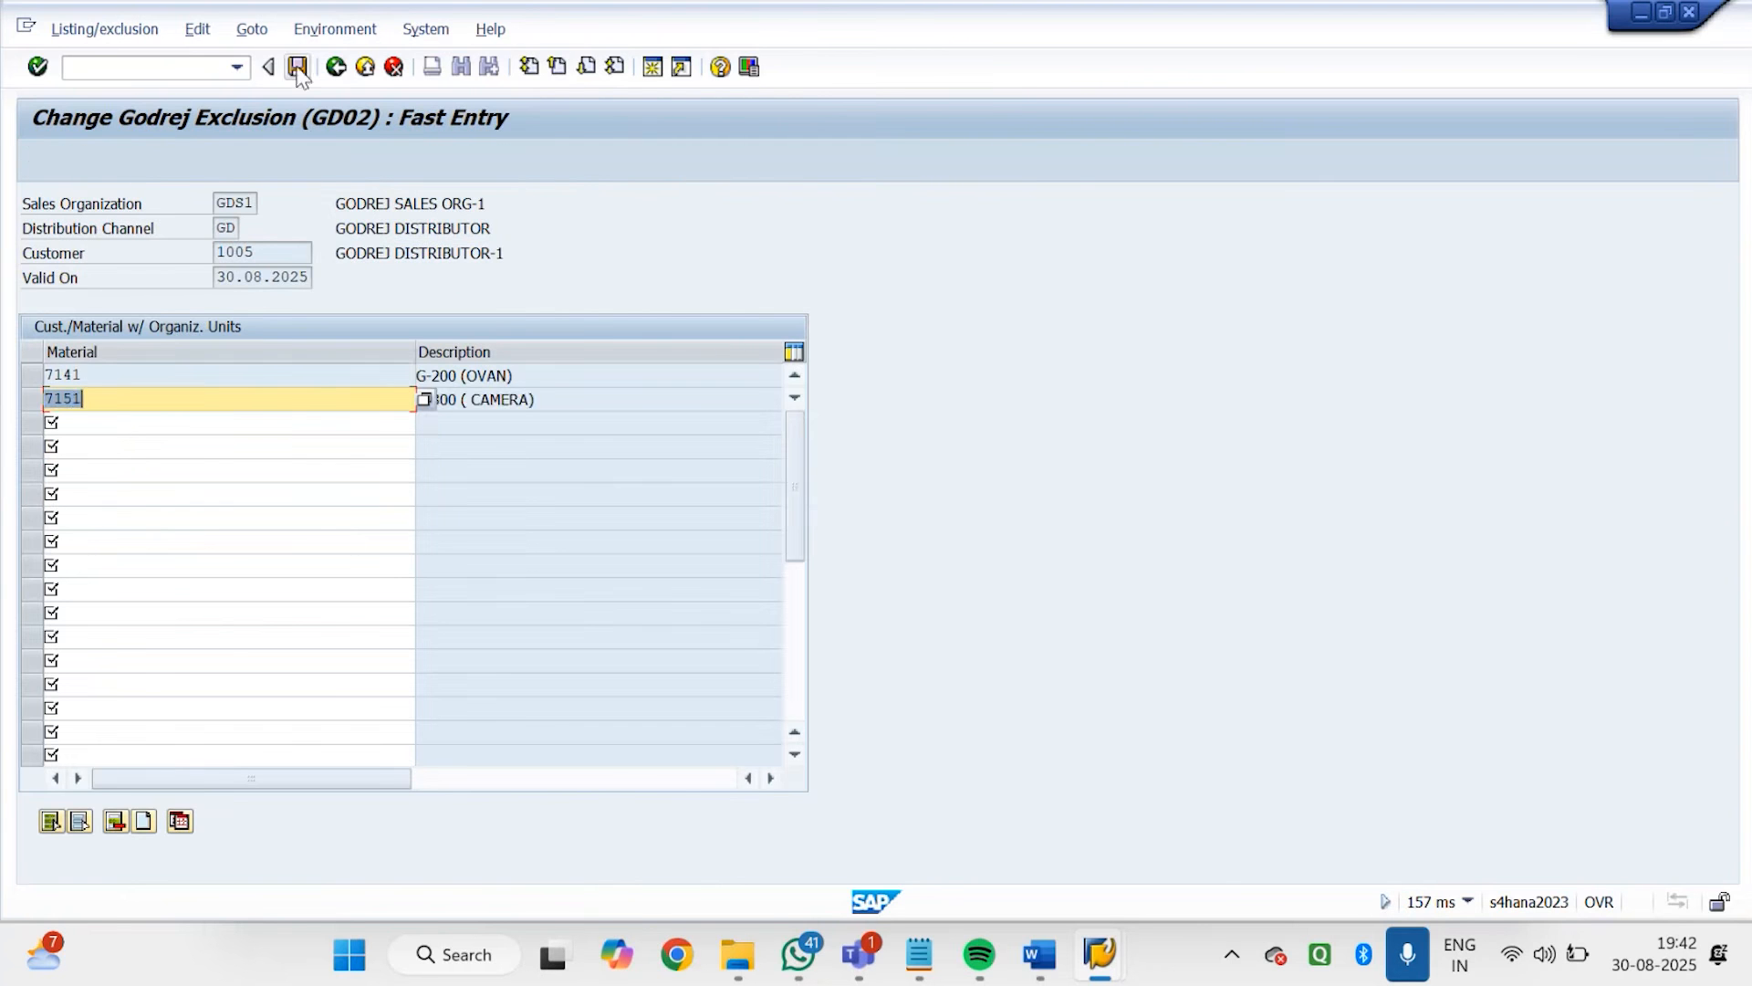
{"action": "left_click", "coordinate": [297, 67]}
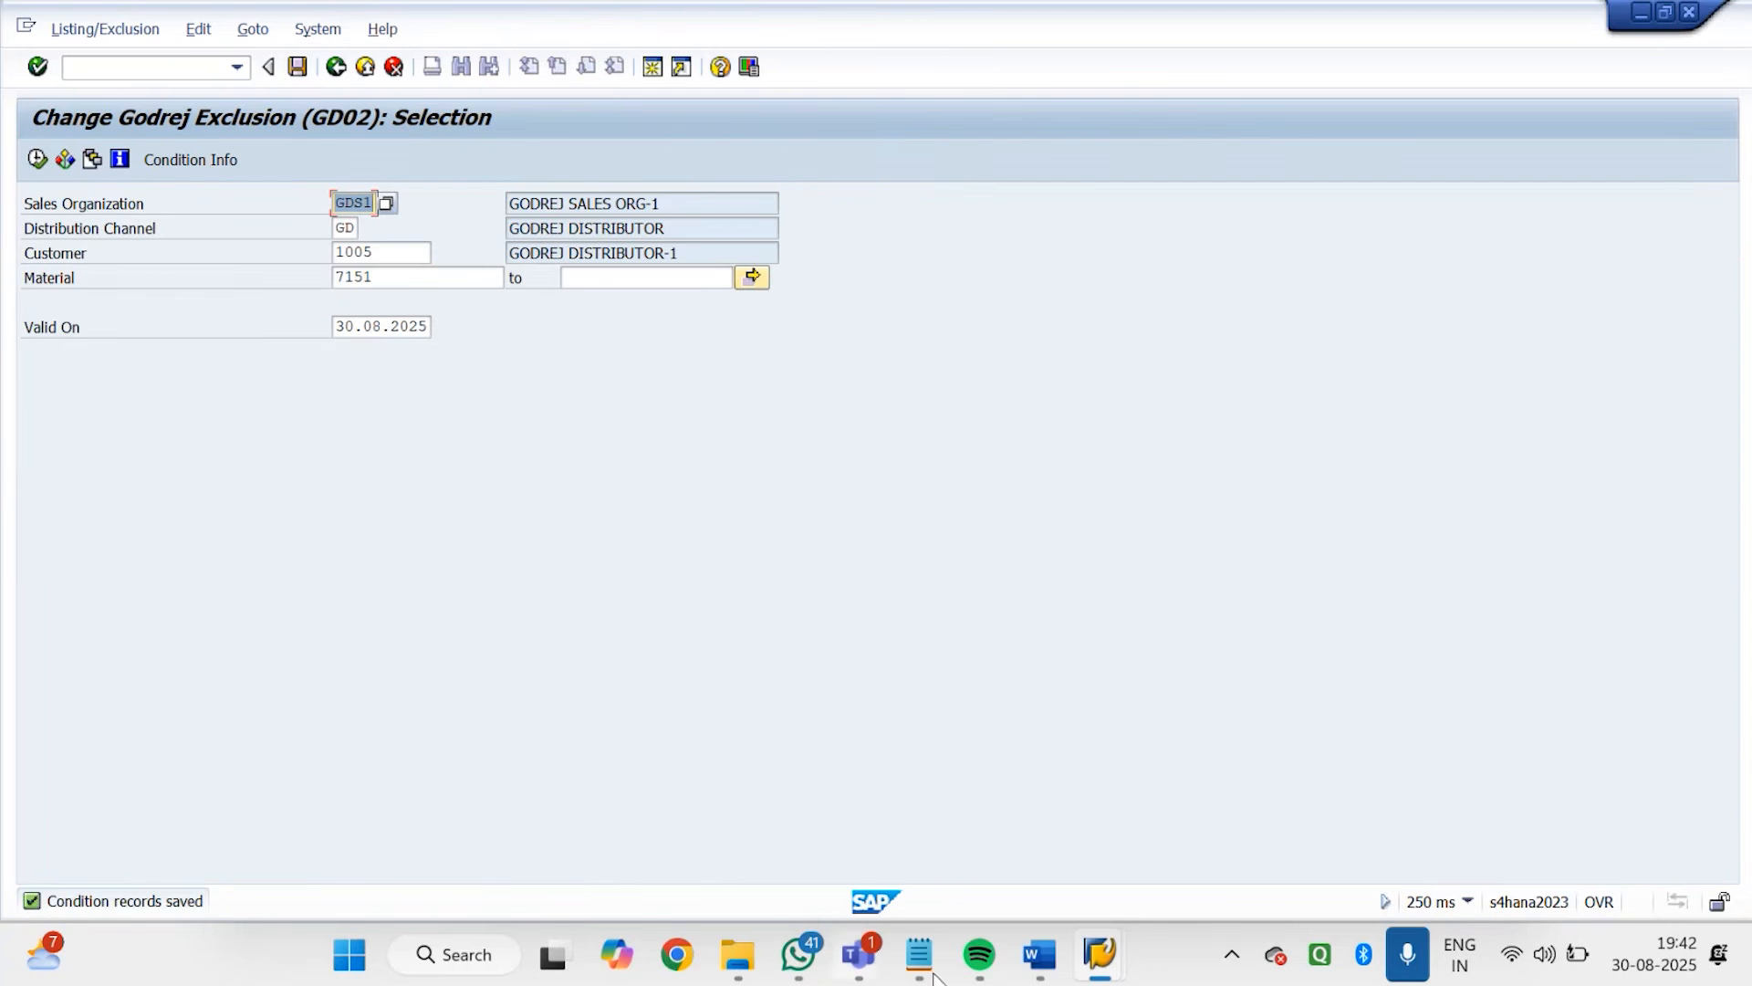
Switch to the Godrej order session, abandon the order and restart VA01 with order type GDOR
{"action": "mouse_move", "coordinate": [1100, 954]}
{"action": "left_click", "coordinate": [928, 796]}
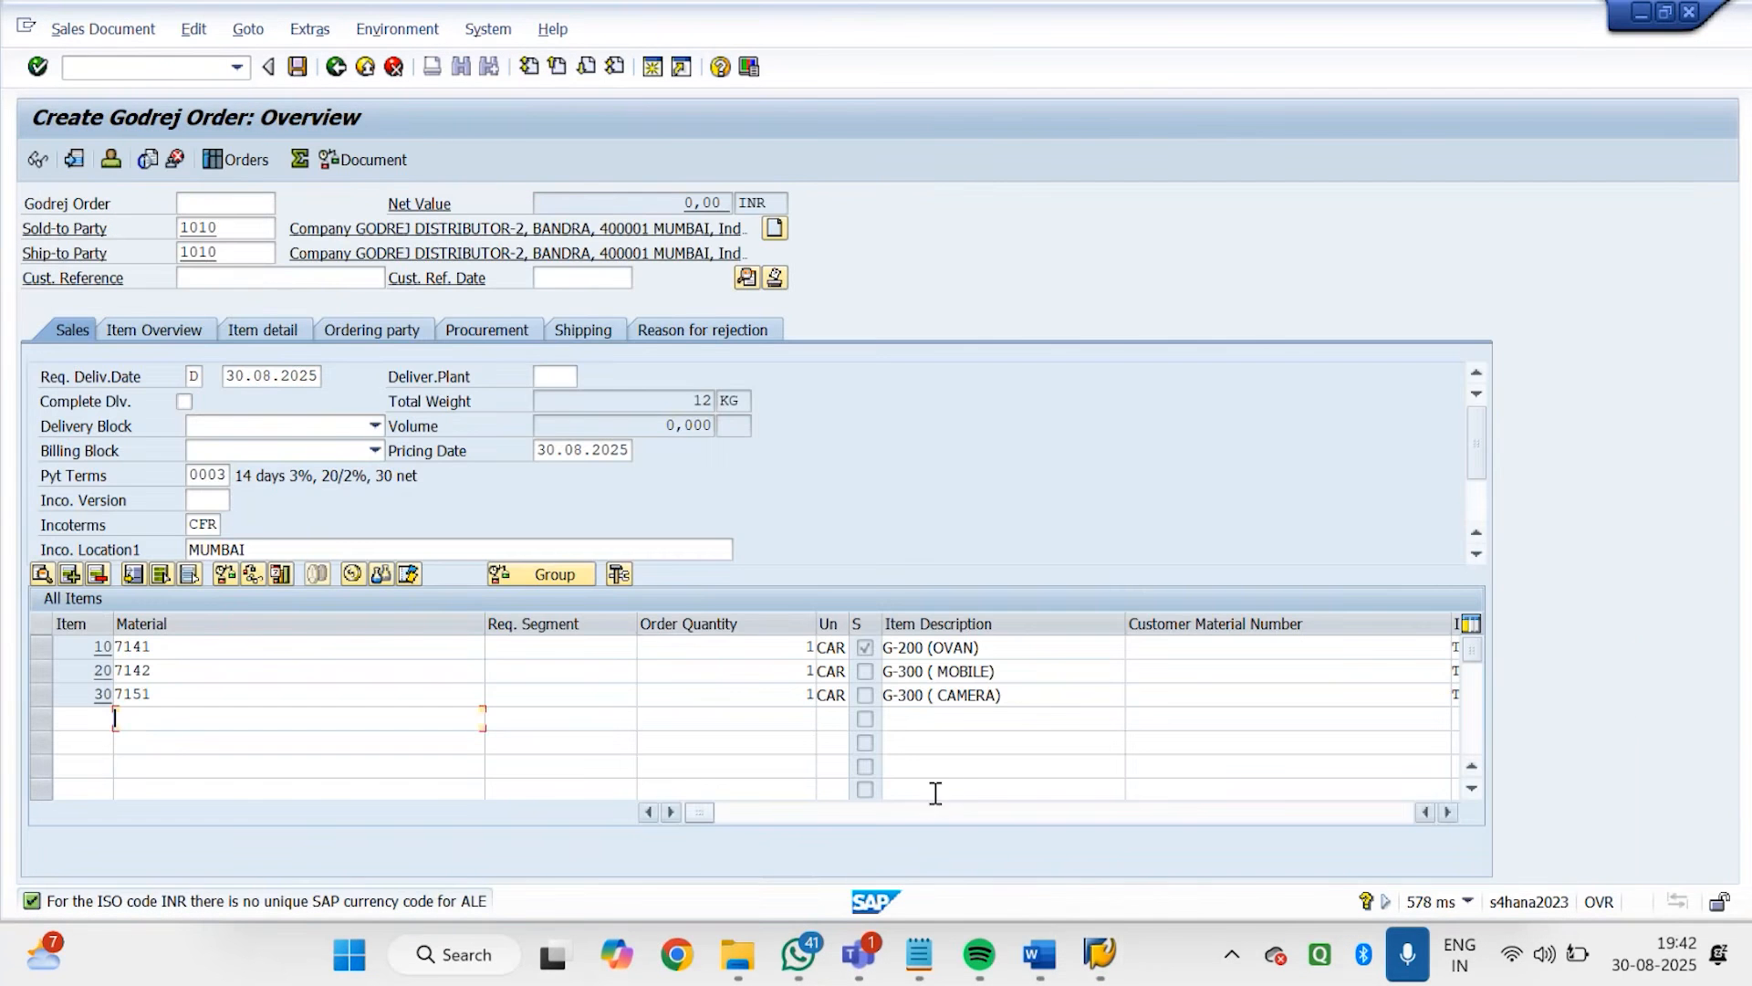
{"action": "left_click", "coordinate": [187, 62]}
{"action": "type", "text": "/n"}
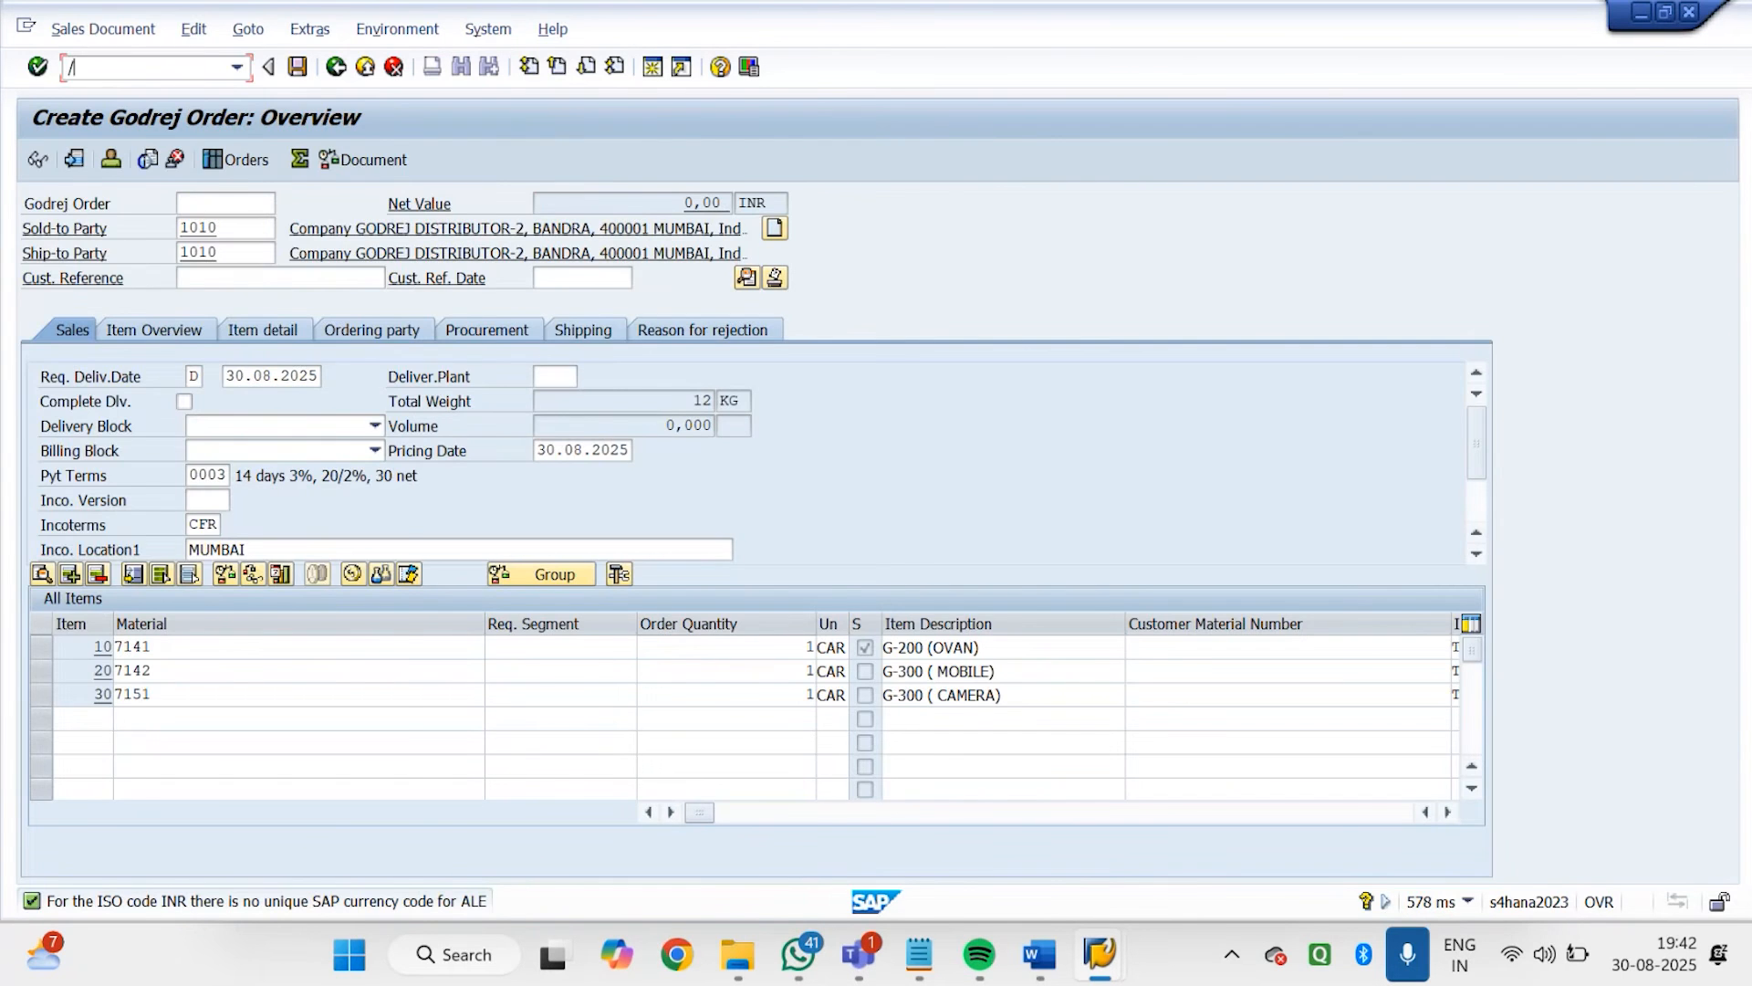
{"action": "key", "text": "Return"}
{"action": "left_click", "coordinate": [187, 61]}
{"action": "type", "text": "VA01"}
{"action": "key", "text": "Return"}
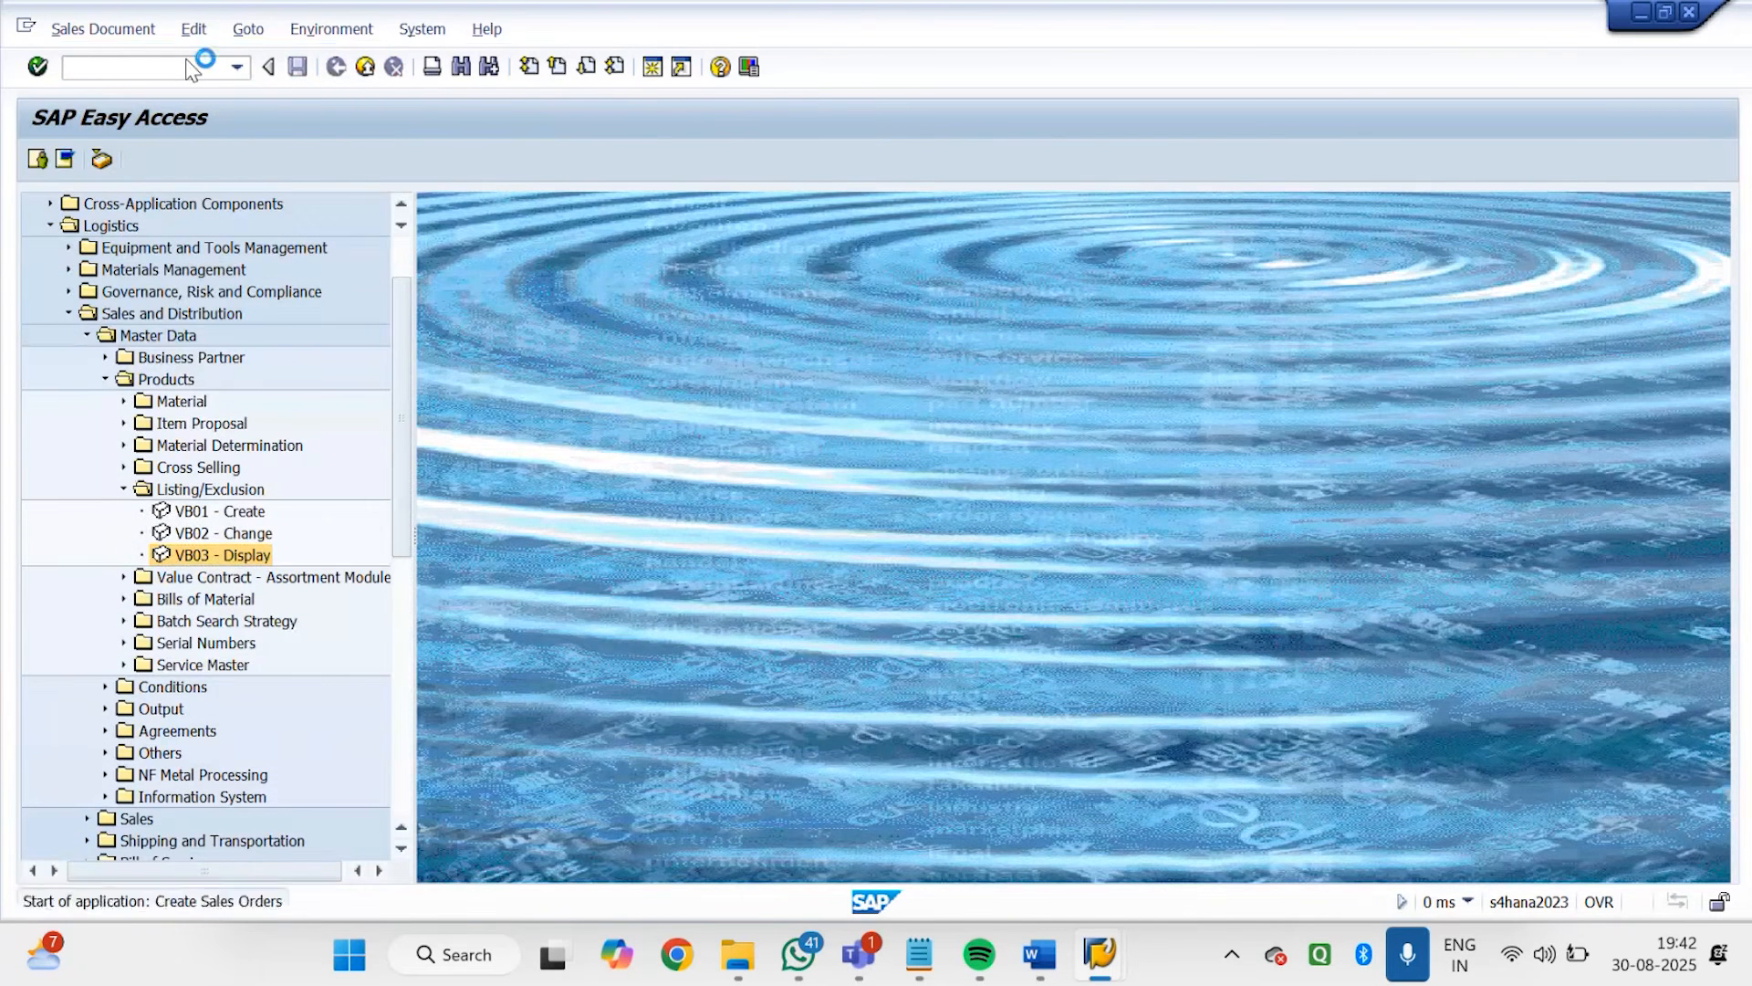
{"action": "key", "text": "Return"}
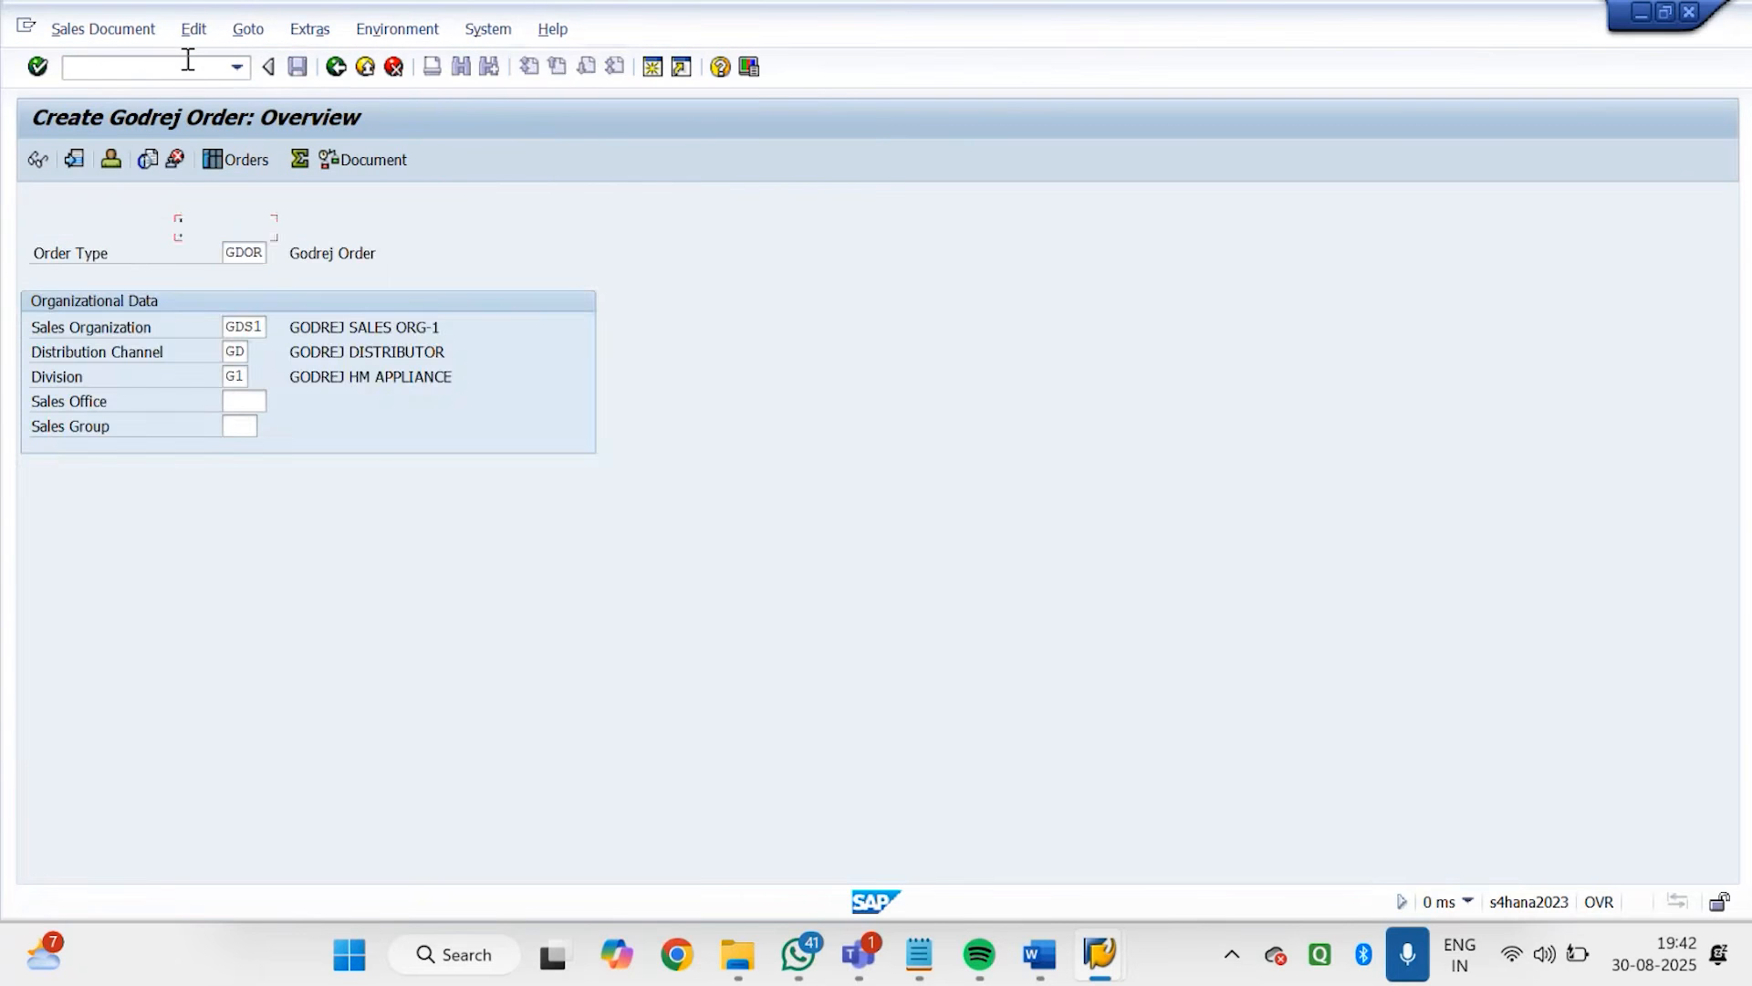
Try ordering 10 of material 7151 for sold-to party GODREJ DISTRIBUTOR-1
{"action": "type", "text": "1005"}
{"action": "key", "text": "Return"}
{"action": "type", "text": "7151"}
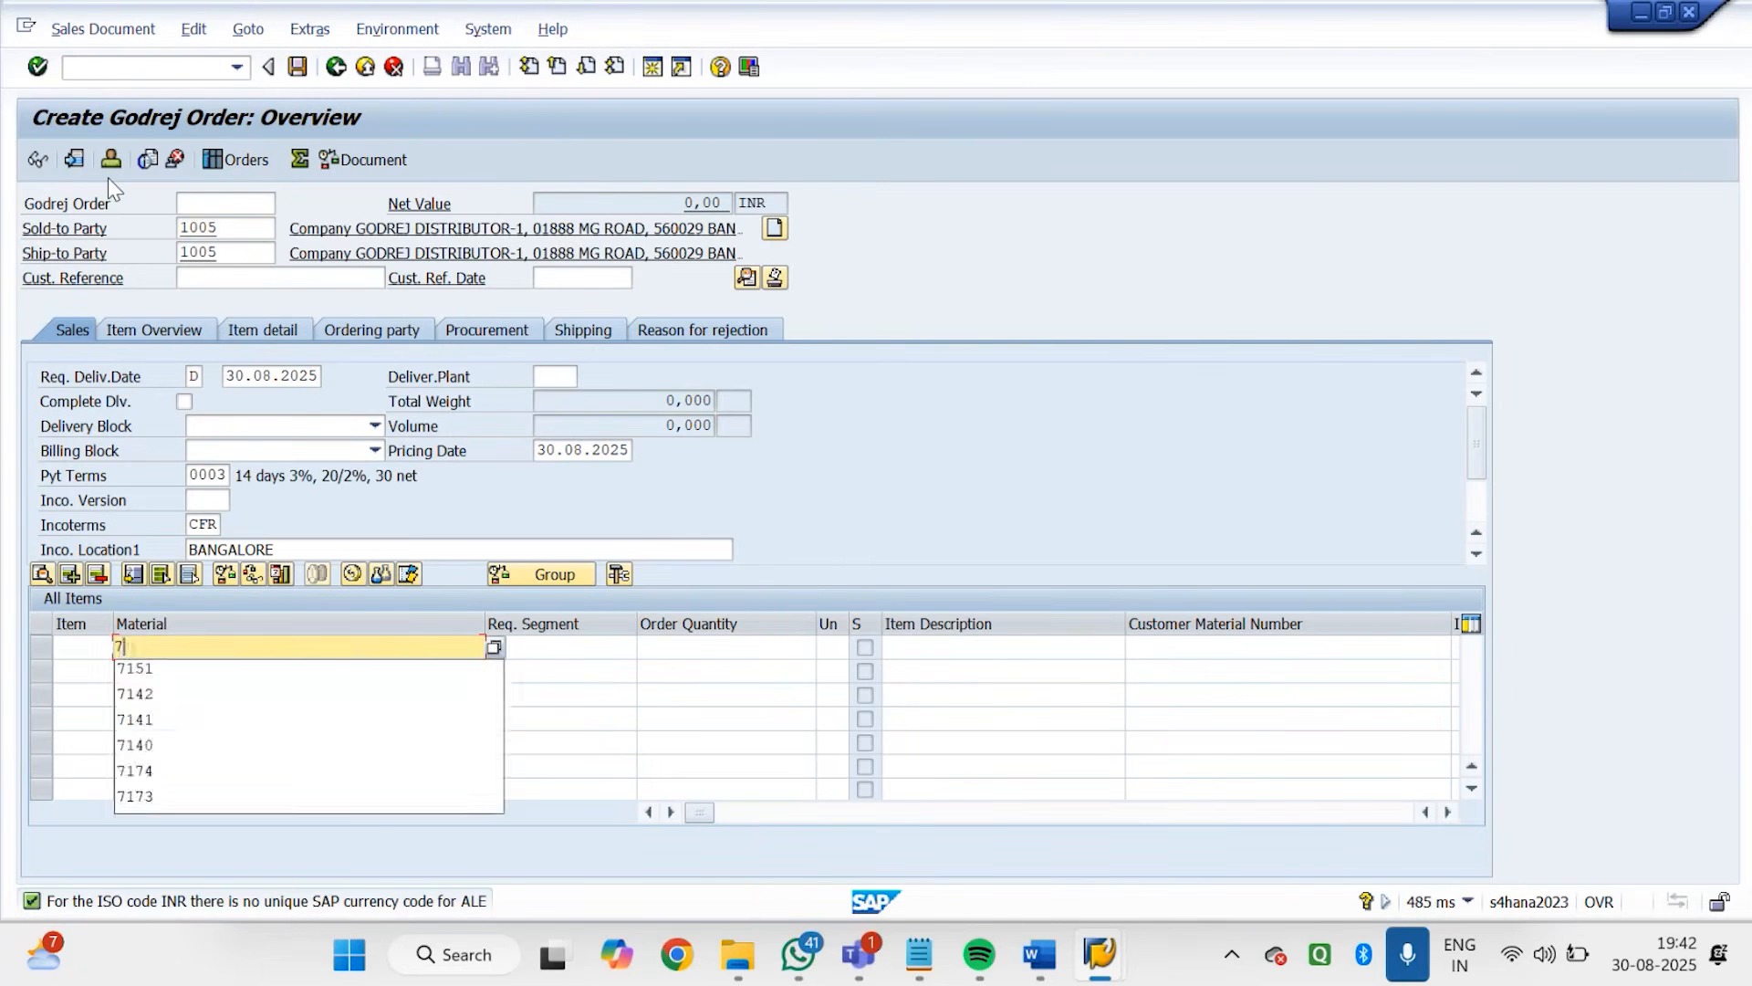
{"action": "key", "text": "Tab"}
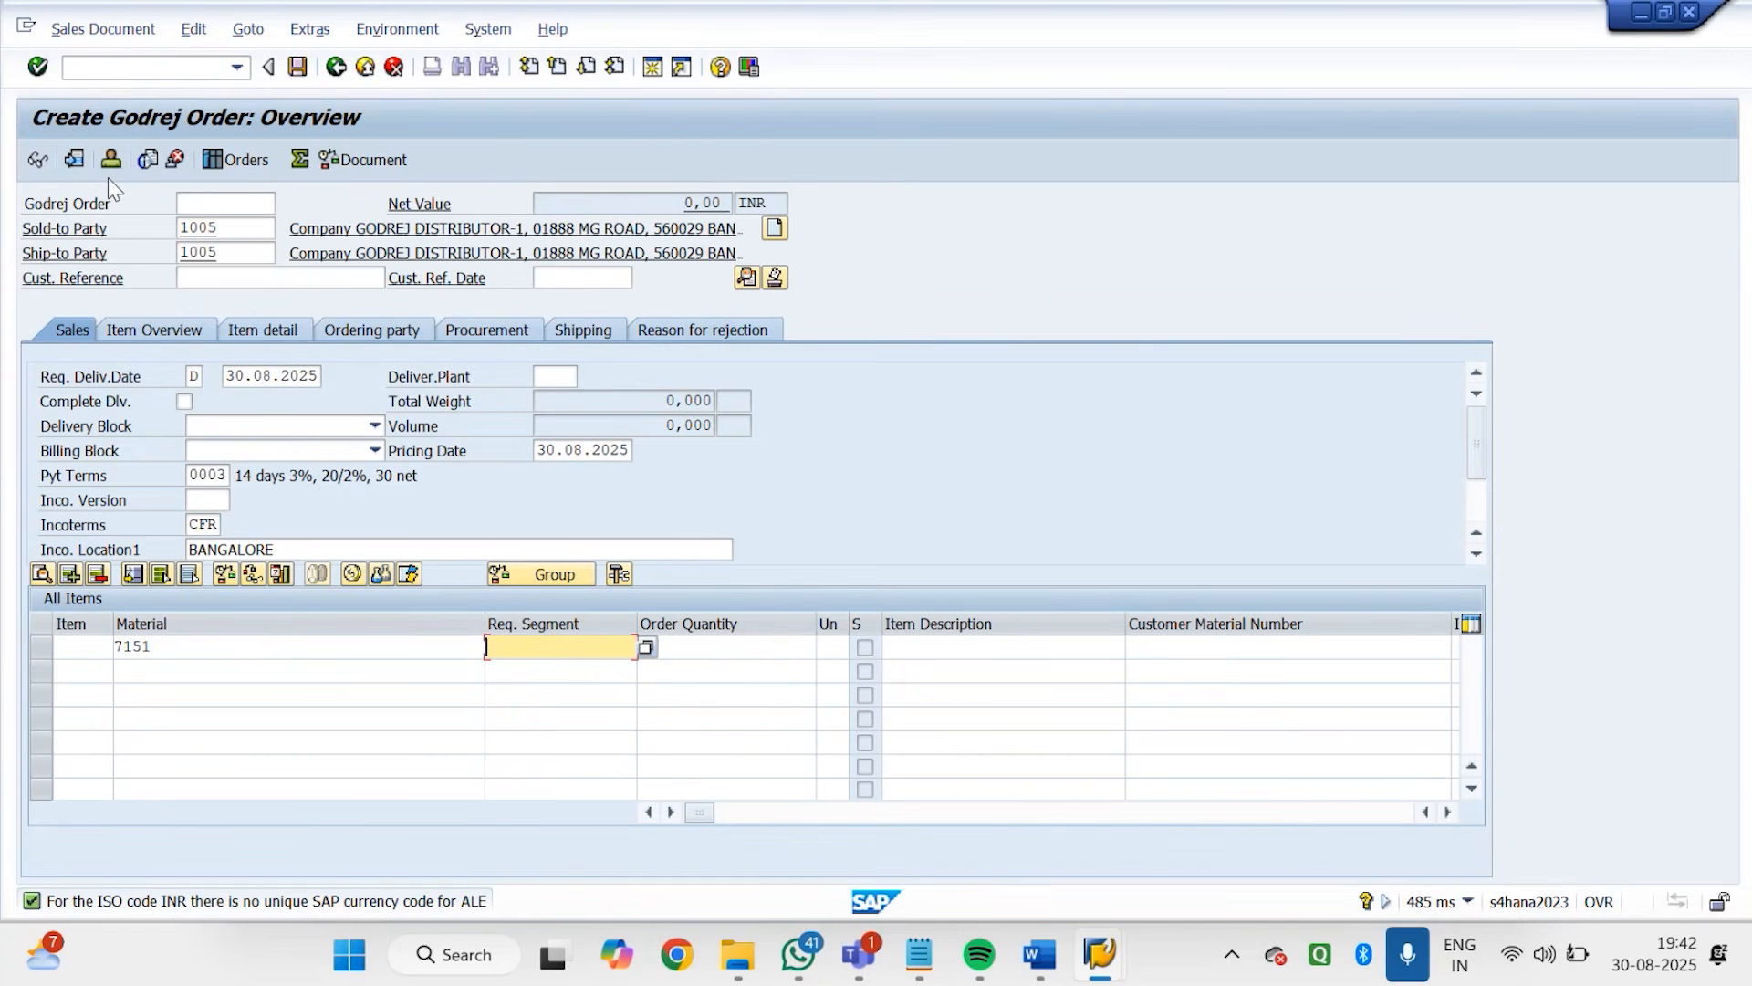
{"action": "key", "text": "Tab"}
{"action": "type", "text": "10"}
{"action": "key", "text": "Return"}
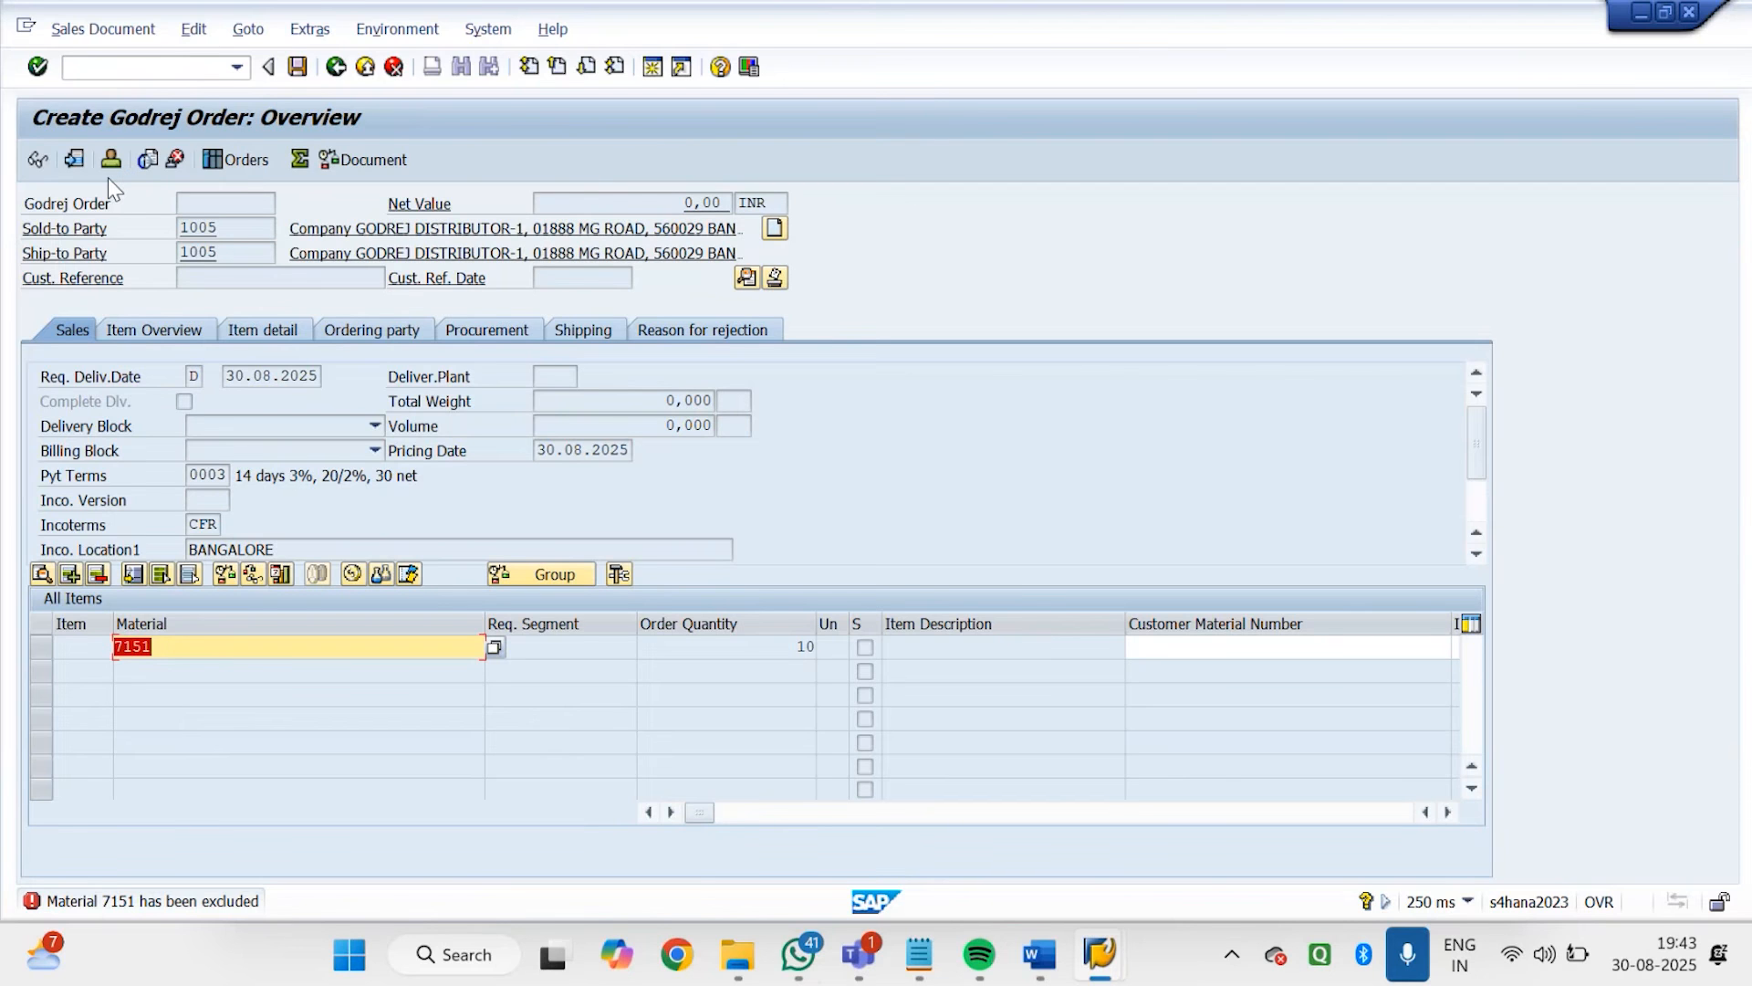
Switch to the exclusion session, start transaction SPRO and open the SAP Reference IMG
{"action": "mouse_move", "coordinate": [1095, 958]}
{"action": "left_click", "coordinate": [1161, 807]}
{"action": "left_click", "coordinate": [180, 67]}
{"action": "type", "text": "/NSPRO"}
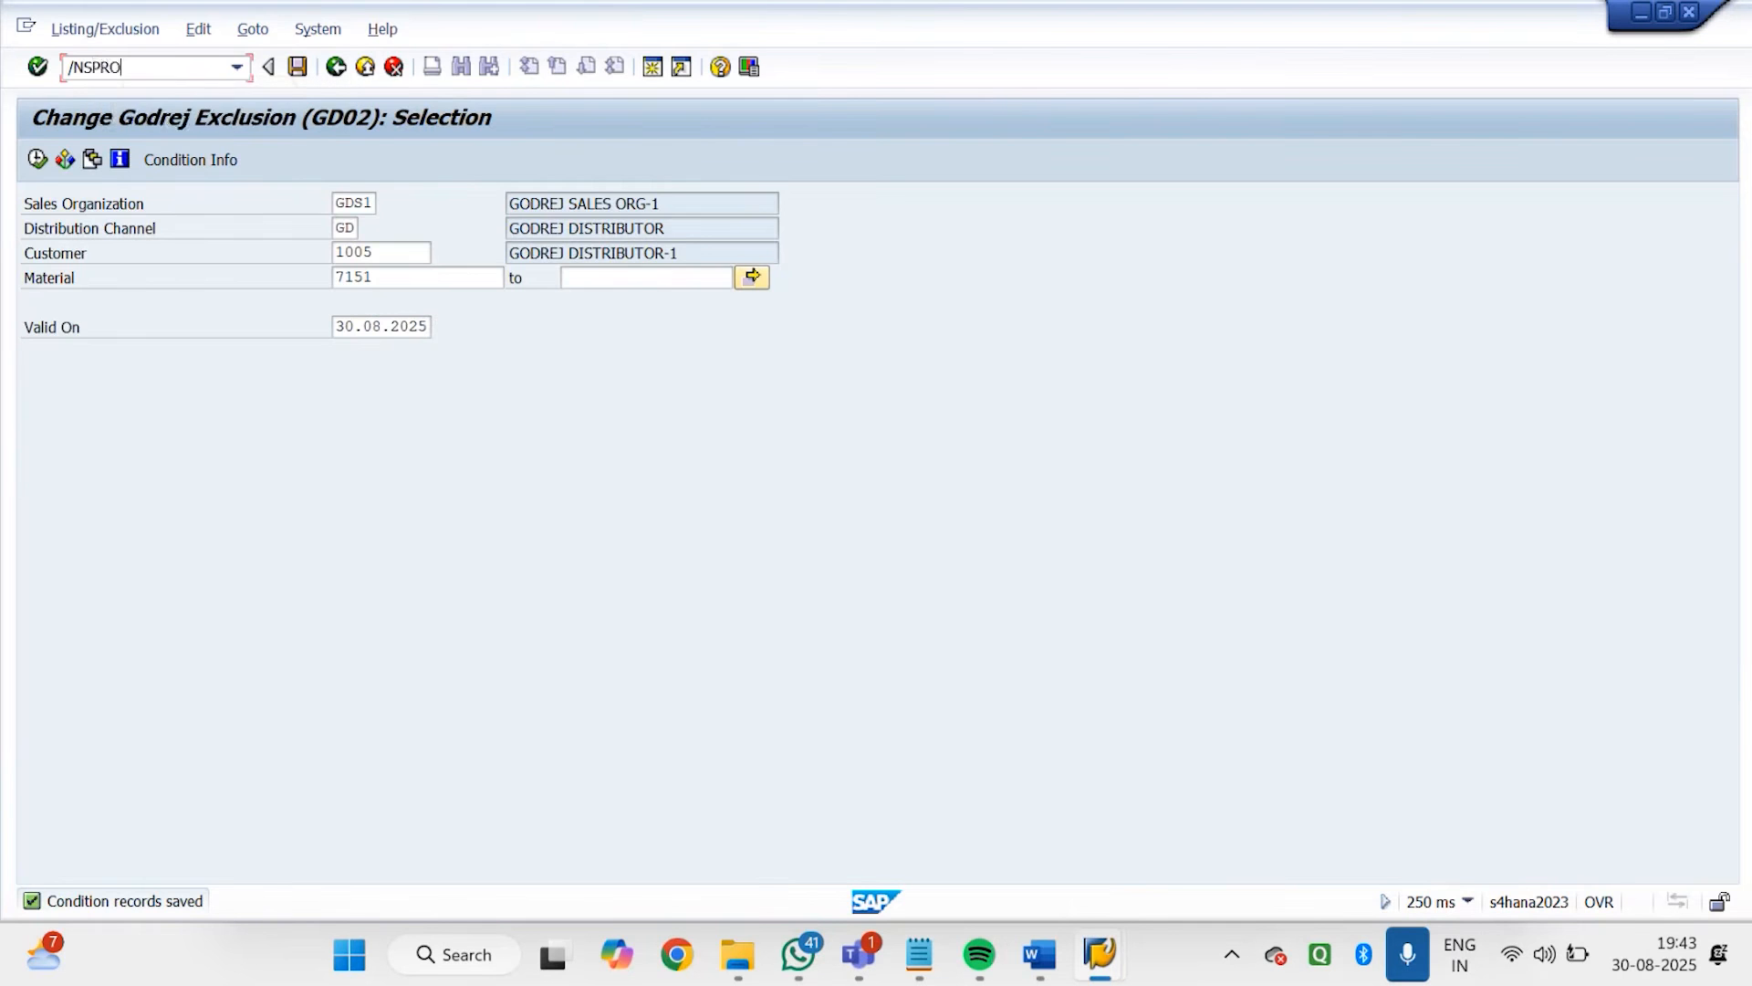
{"action": "key", "text": "Return"}
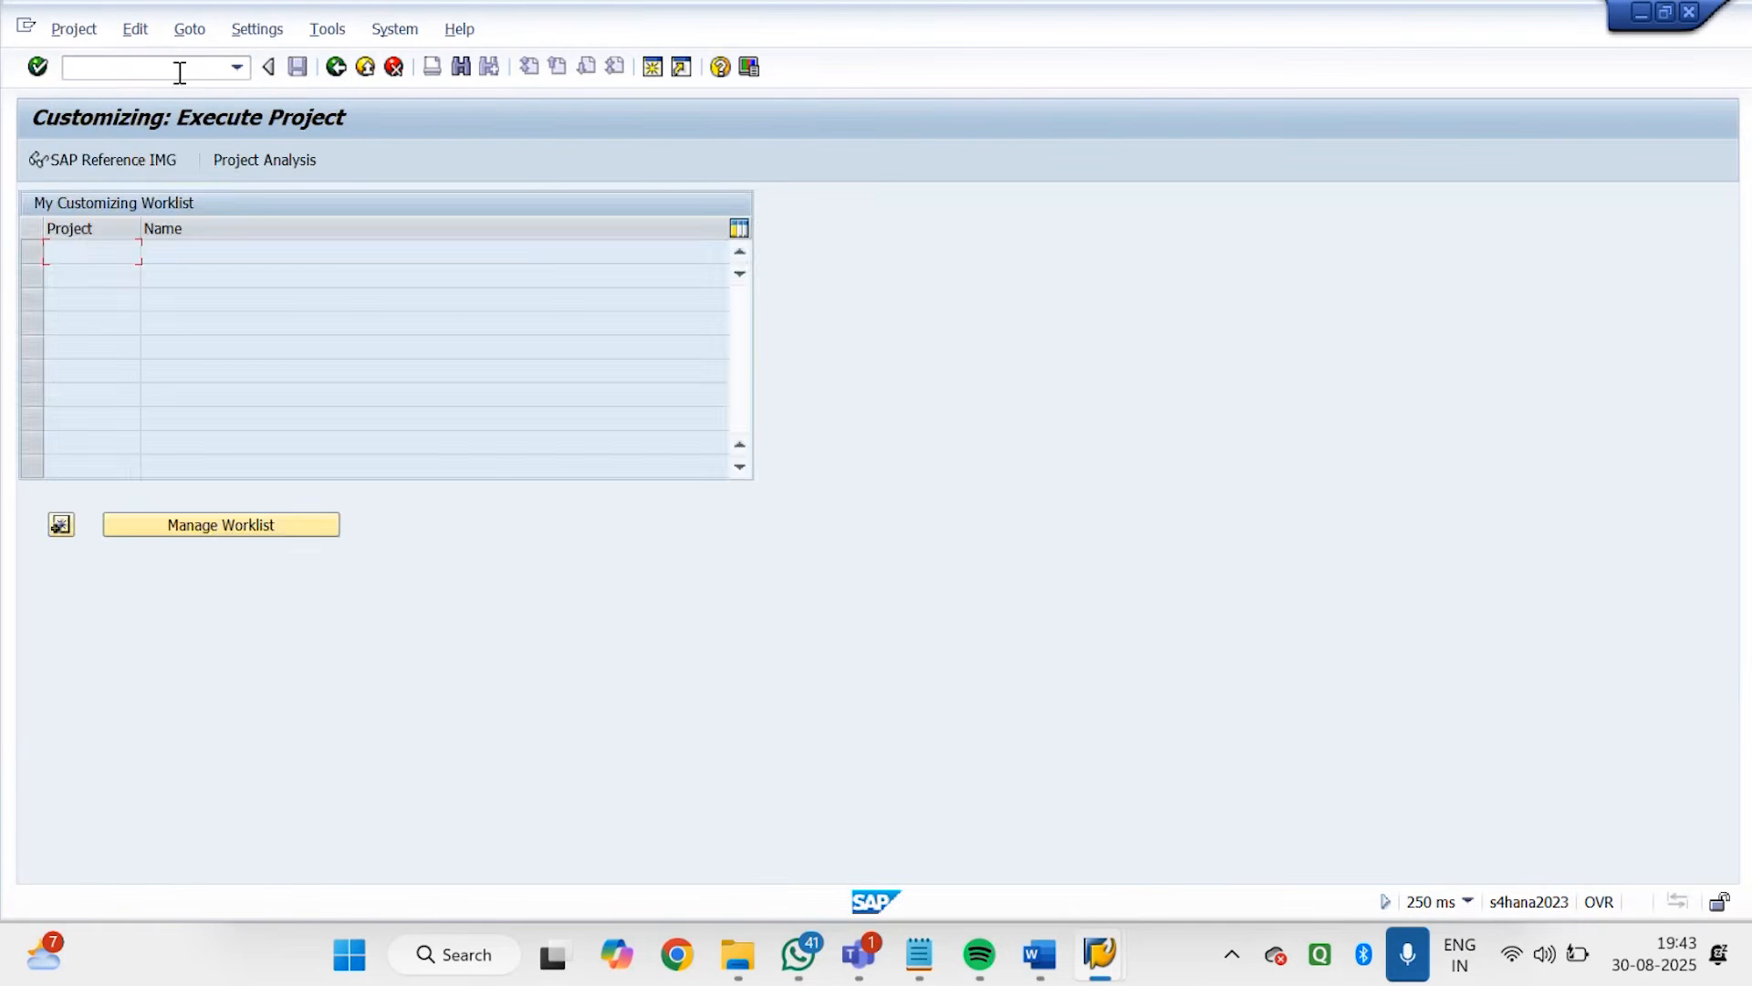
{"action": "left_click", "coordinate": [135, 152]}
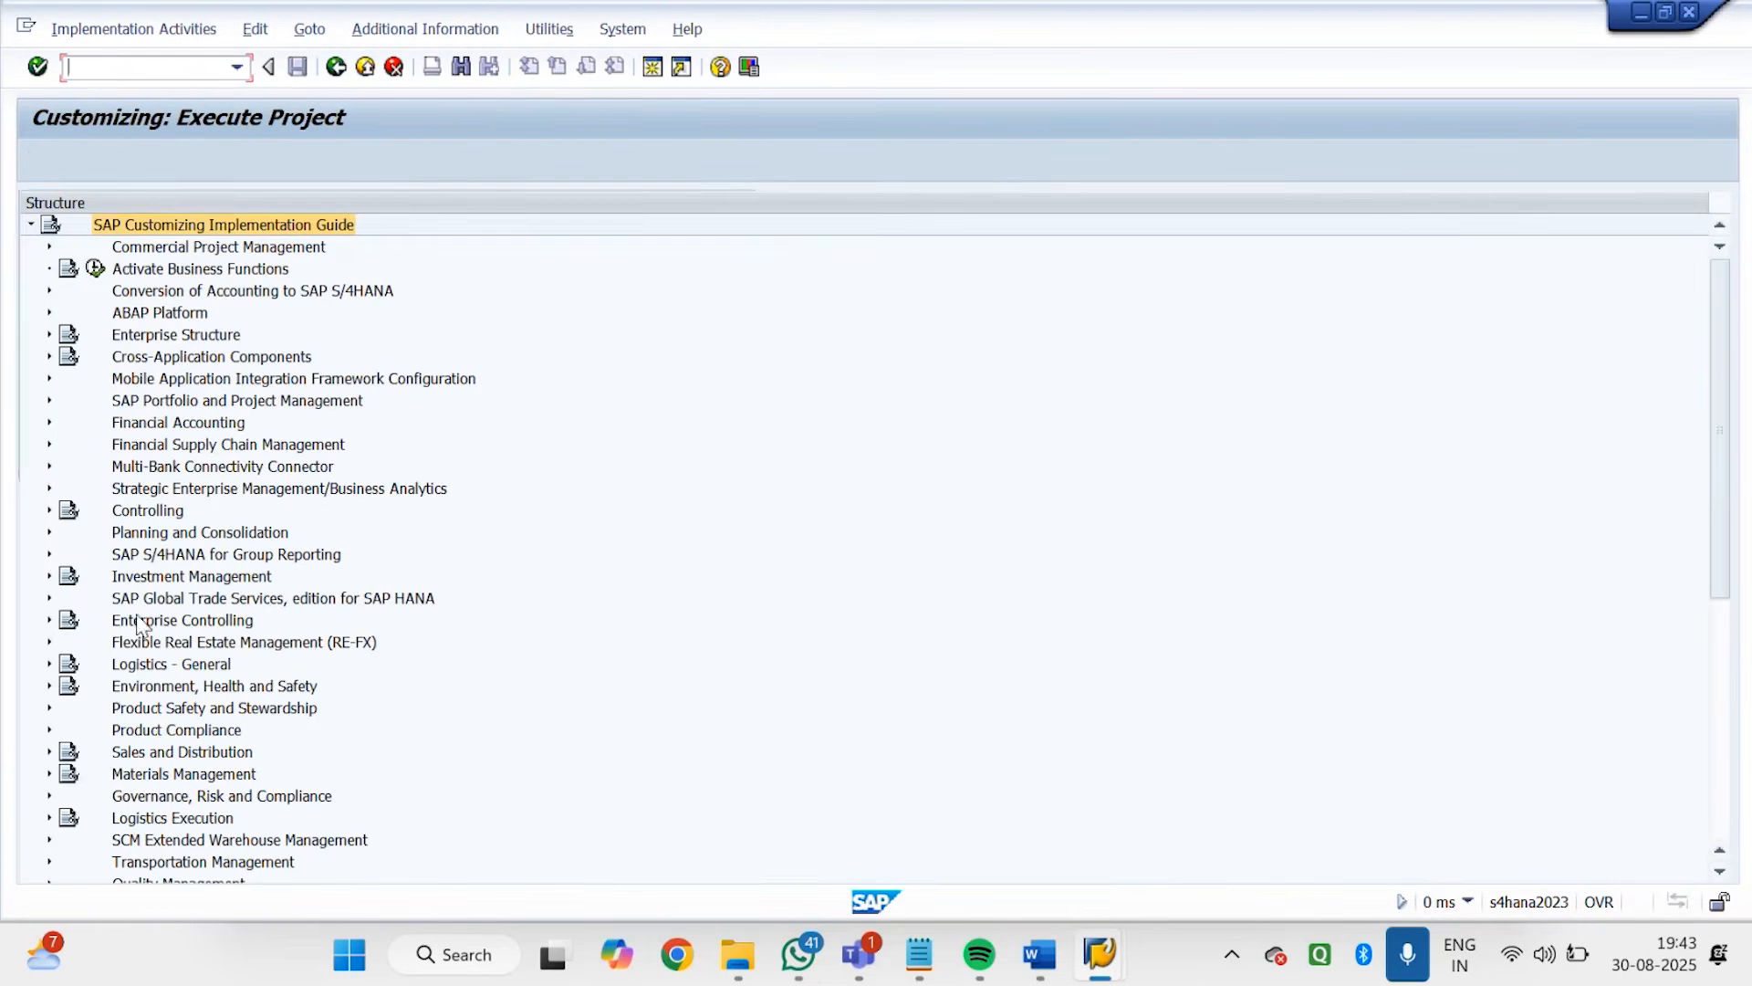
In the IMG, open Activate Listing/Exclusion by Sales Document Type under Sales and Distribution, Basic Functions, Listing/Exclusion
{"action": "left_click", "coordinate": [49, 750]}
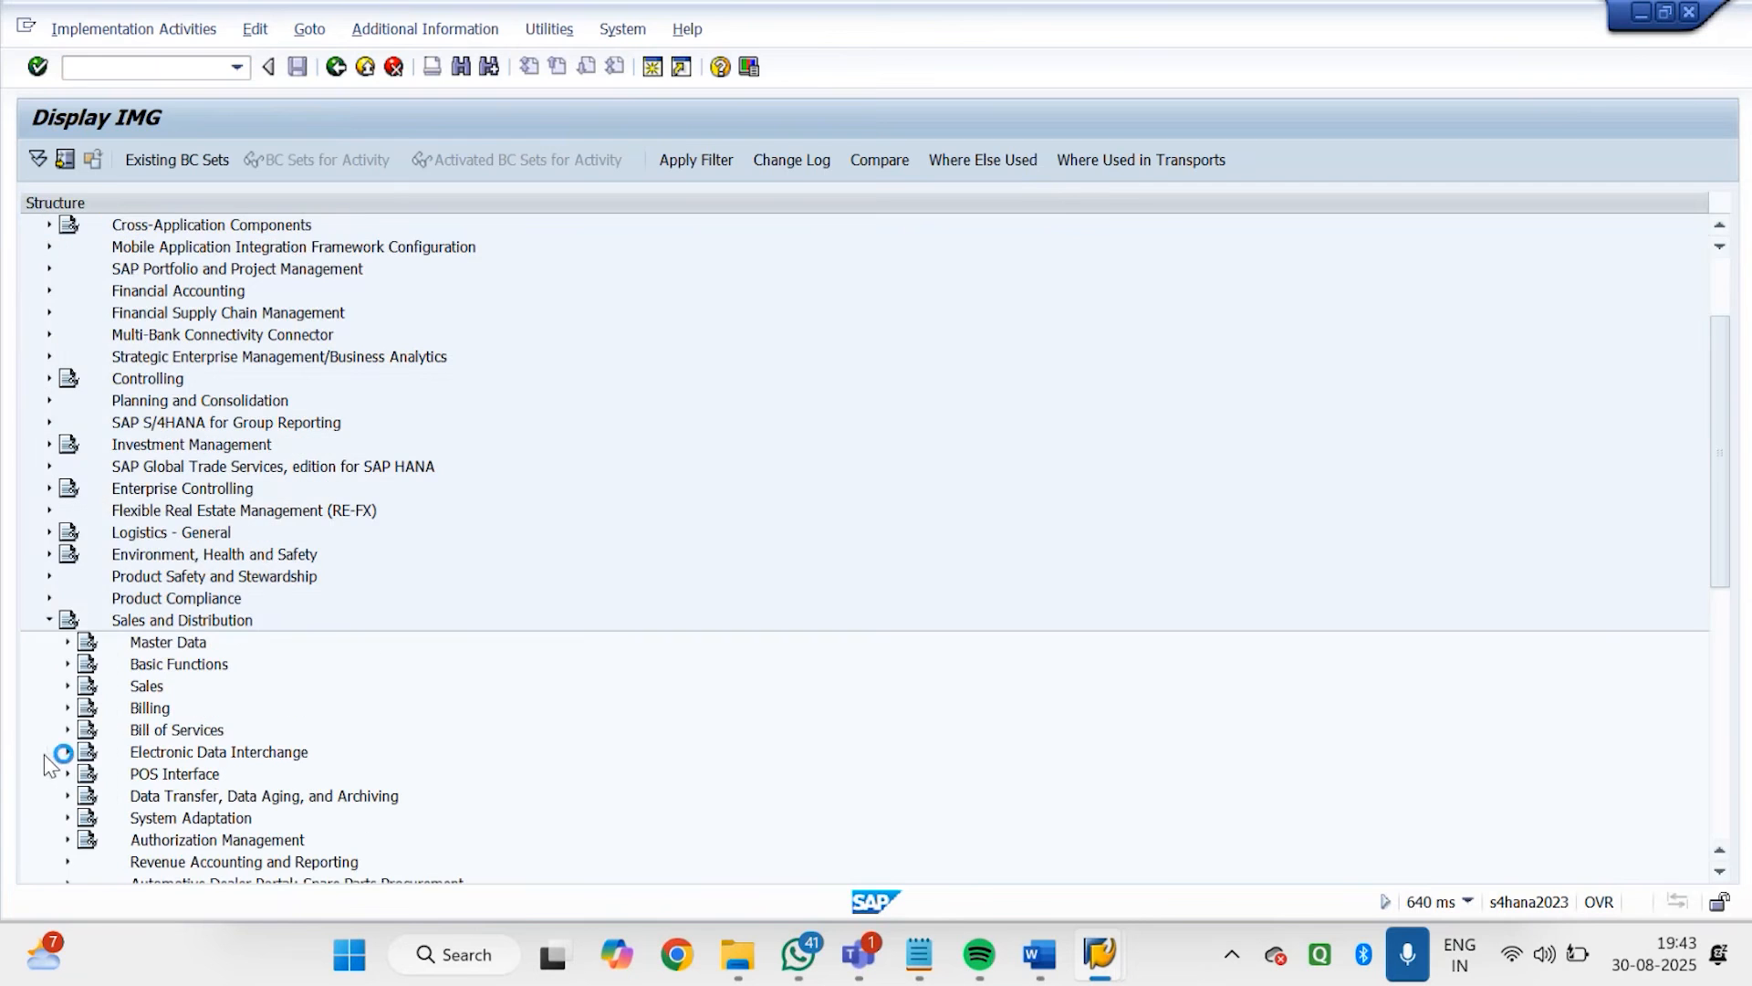
{"action": "left_click", "coordinate": [66, 665]}
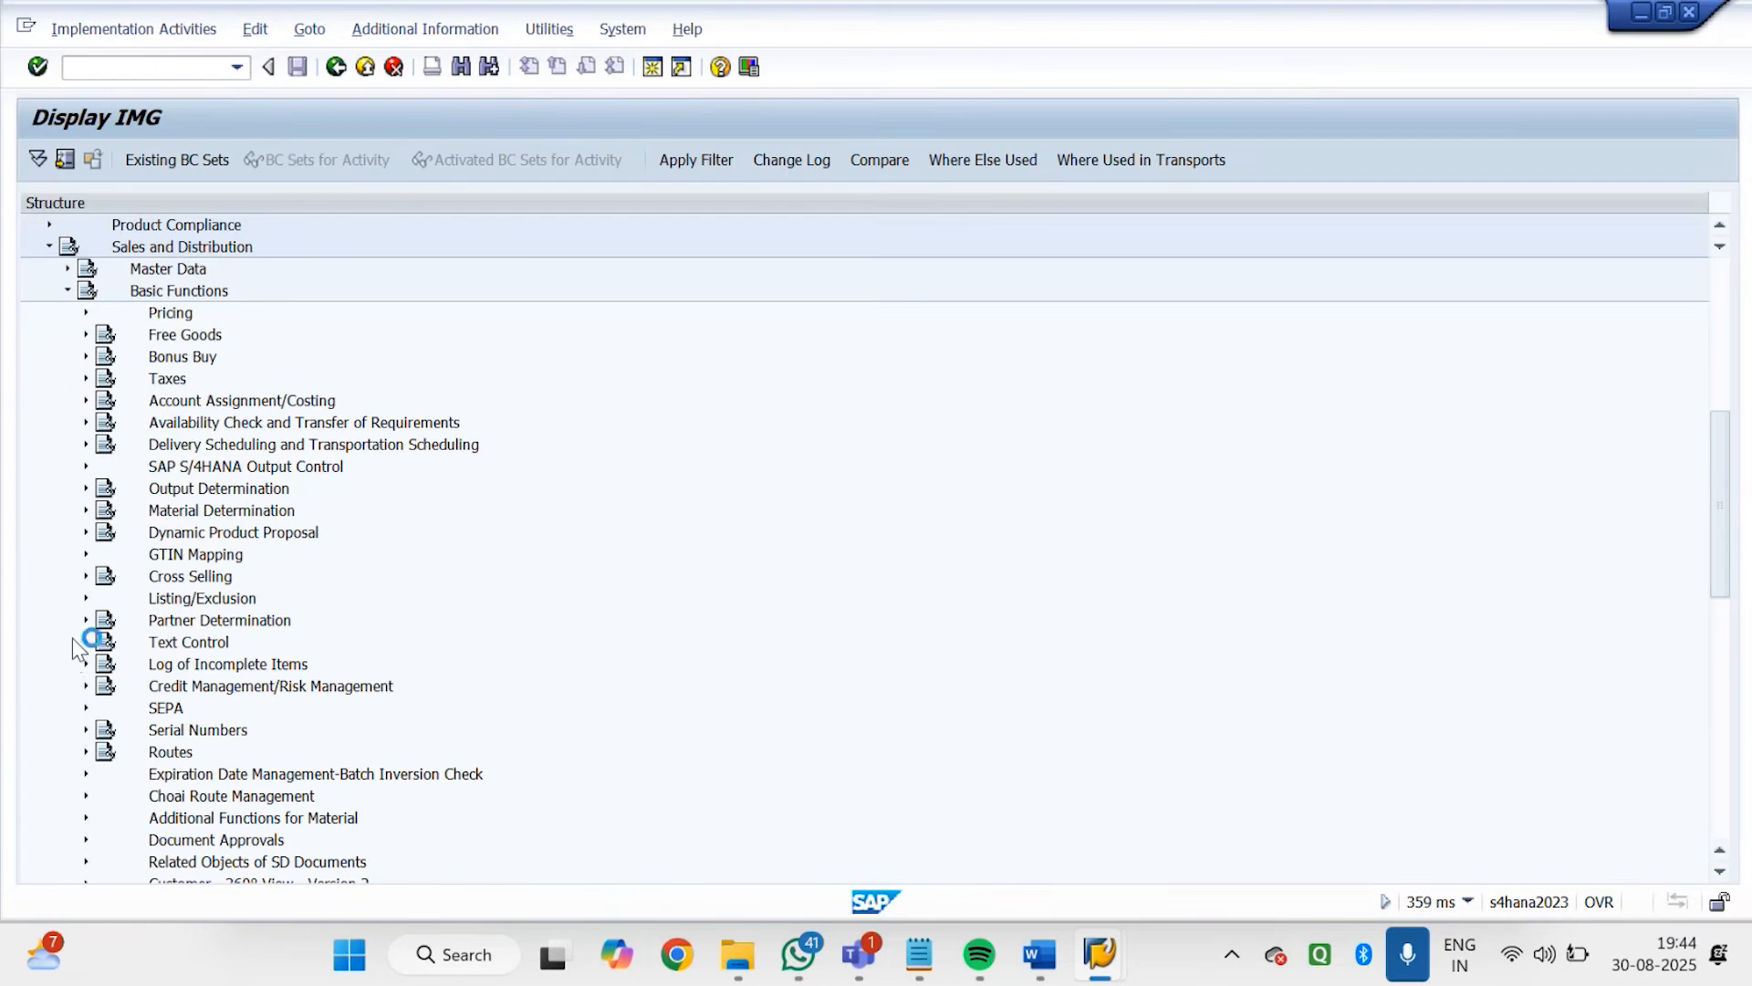
{"action": "left_click", "coordinate": [80, 600]}
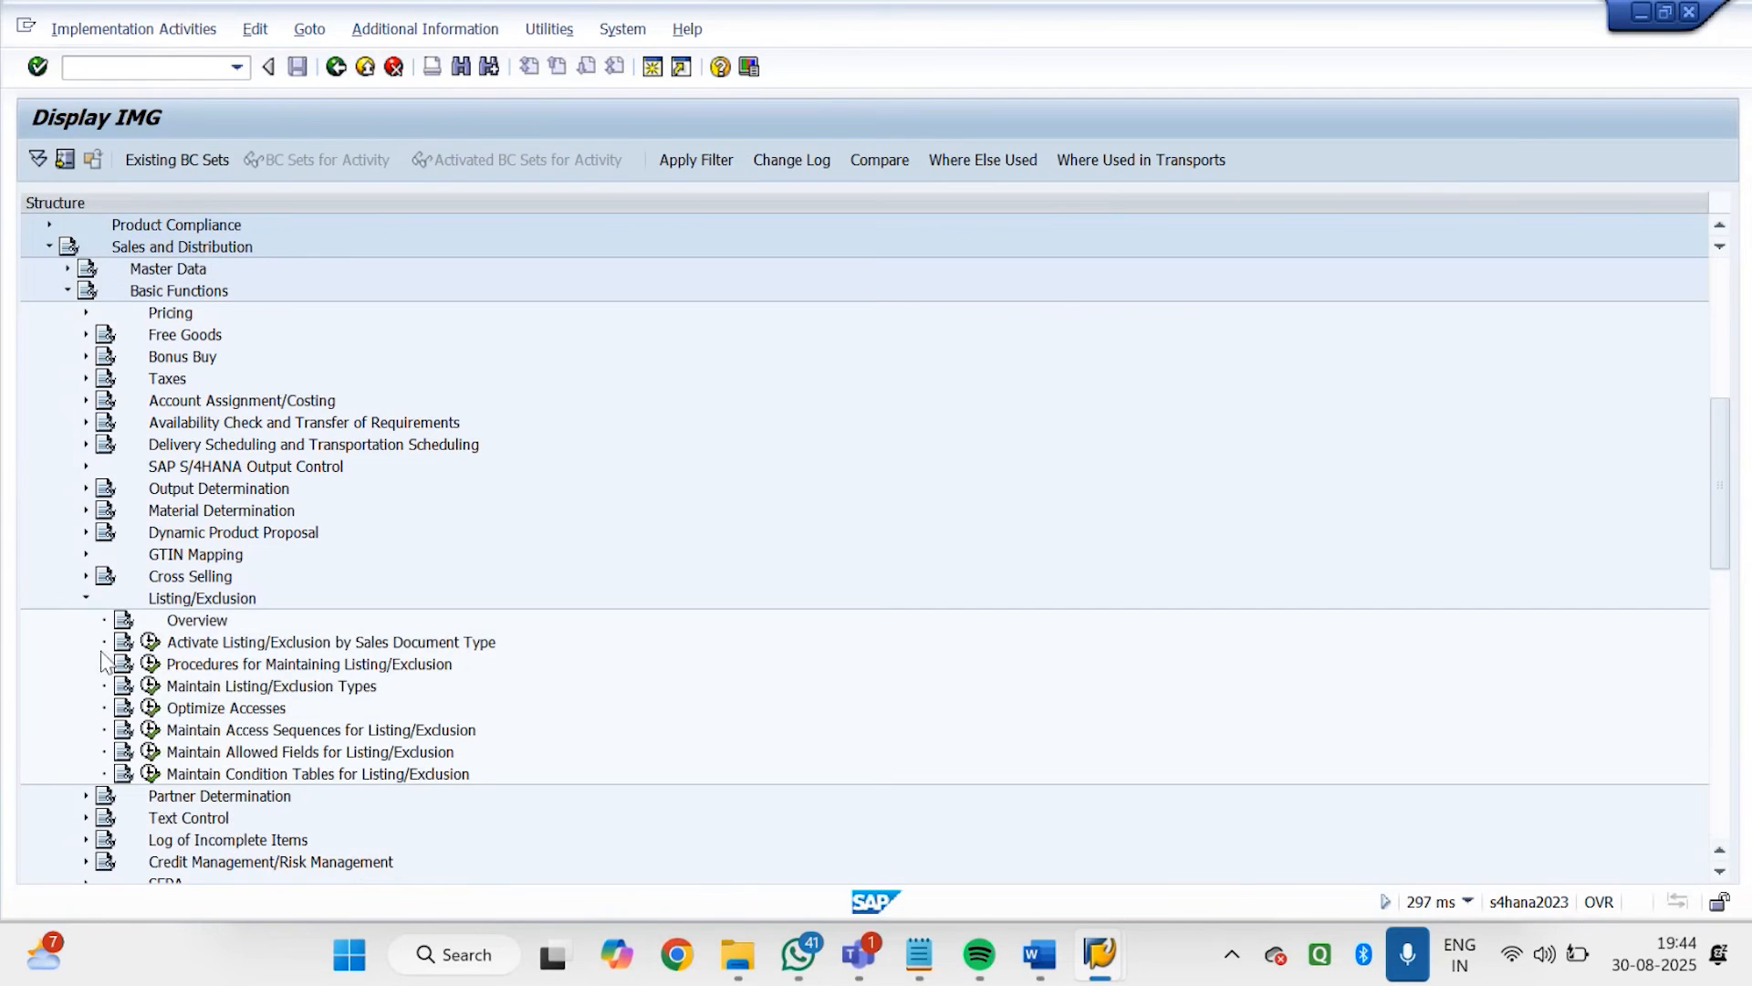
{"action": "left_click", "coordinate": [150, 645]}
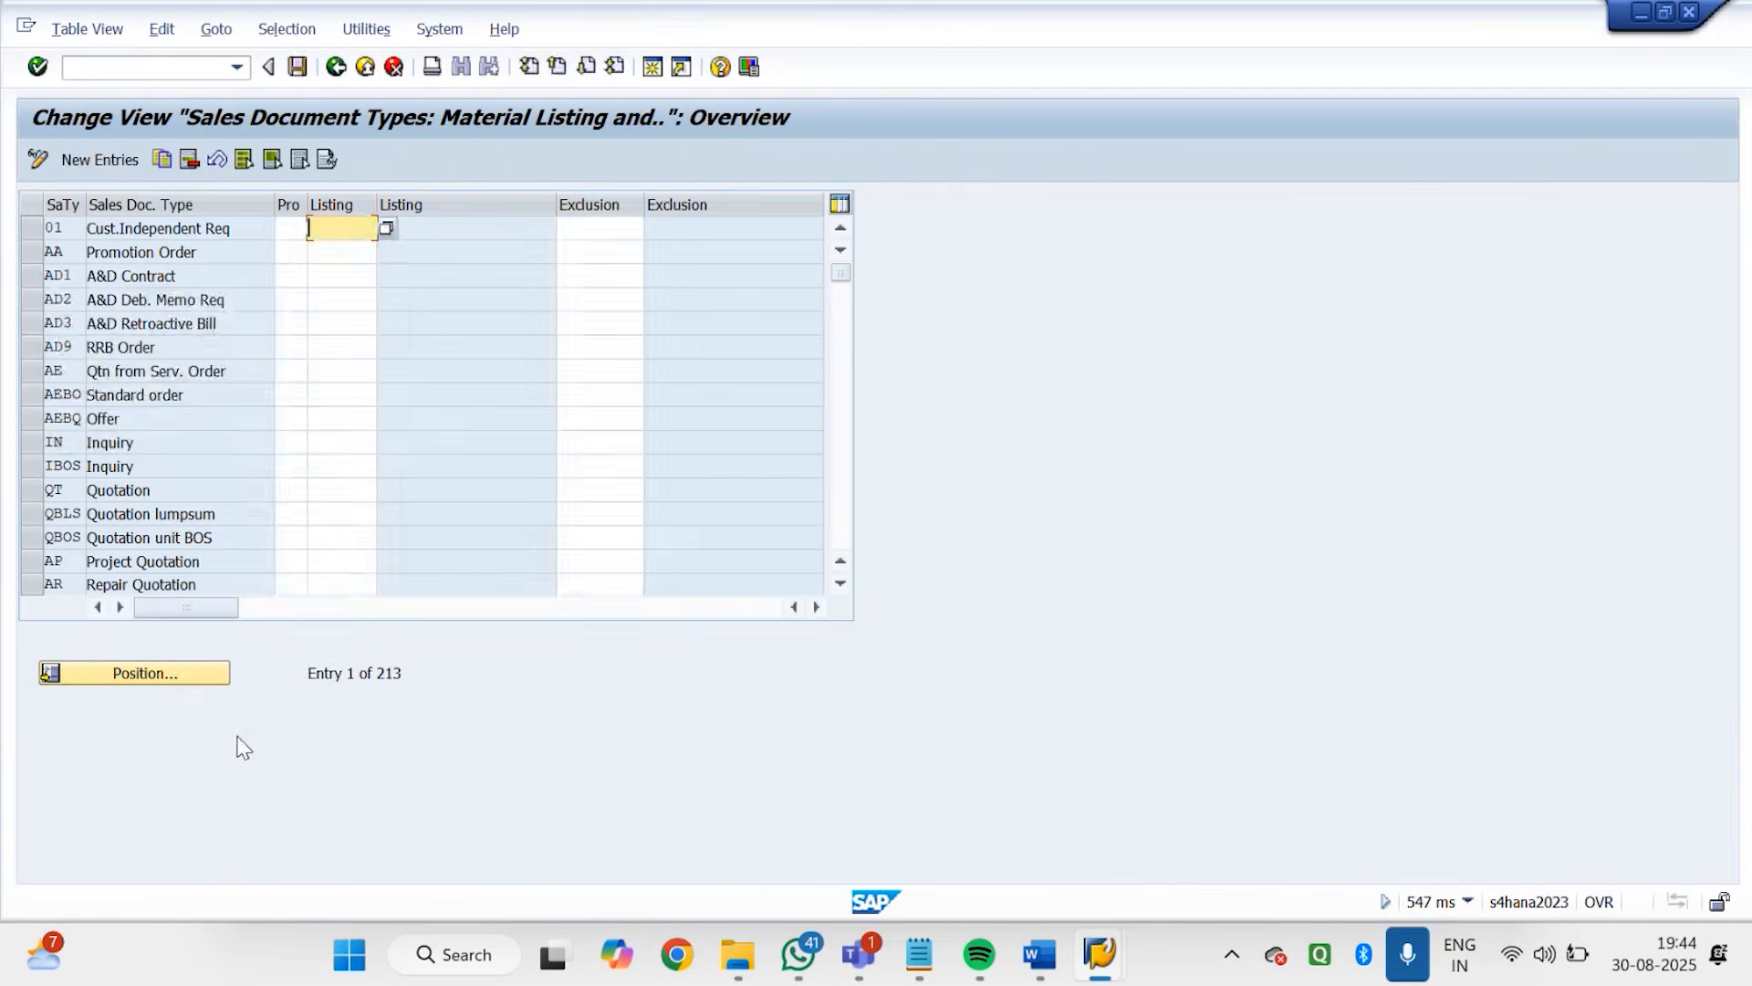
Position the sales document type list at GDIN and examine the listing and exclusion procedures assigned to Godrej Order GDOR
{"action": "left_click", "coordinate": [137, 673]}
{"action": "type", "text": "GDIN"}
{"action": "key", "text": "Return"}
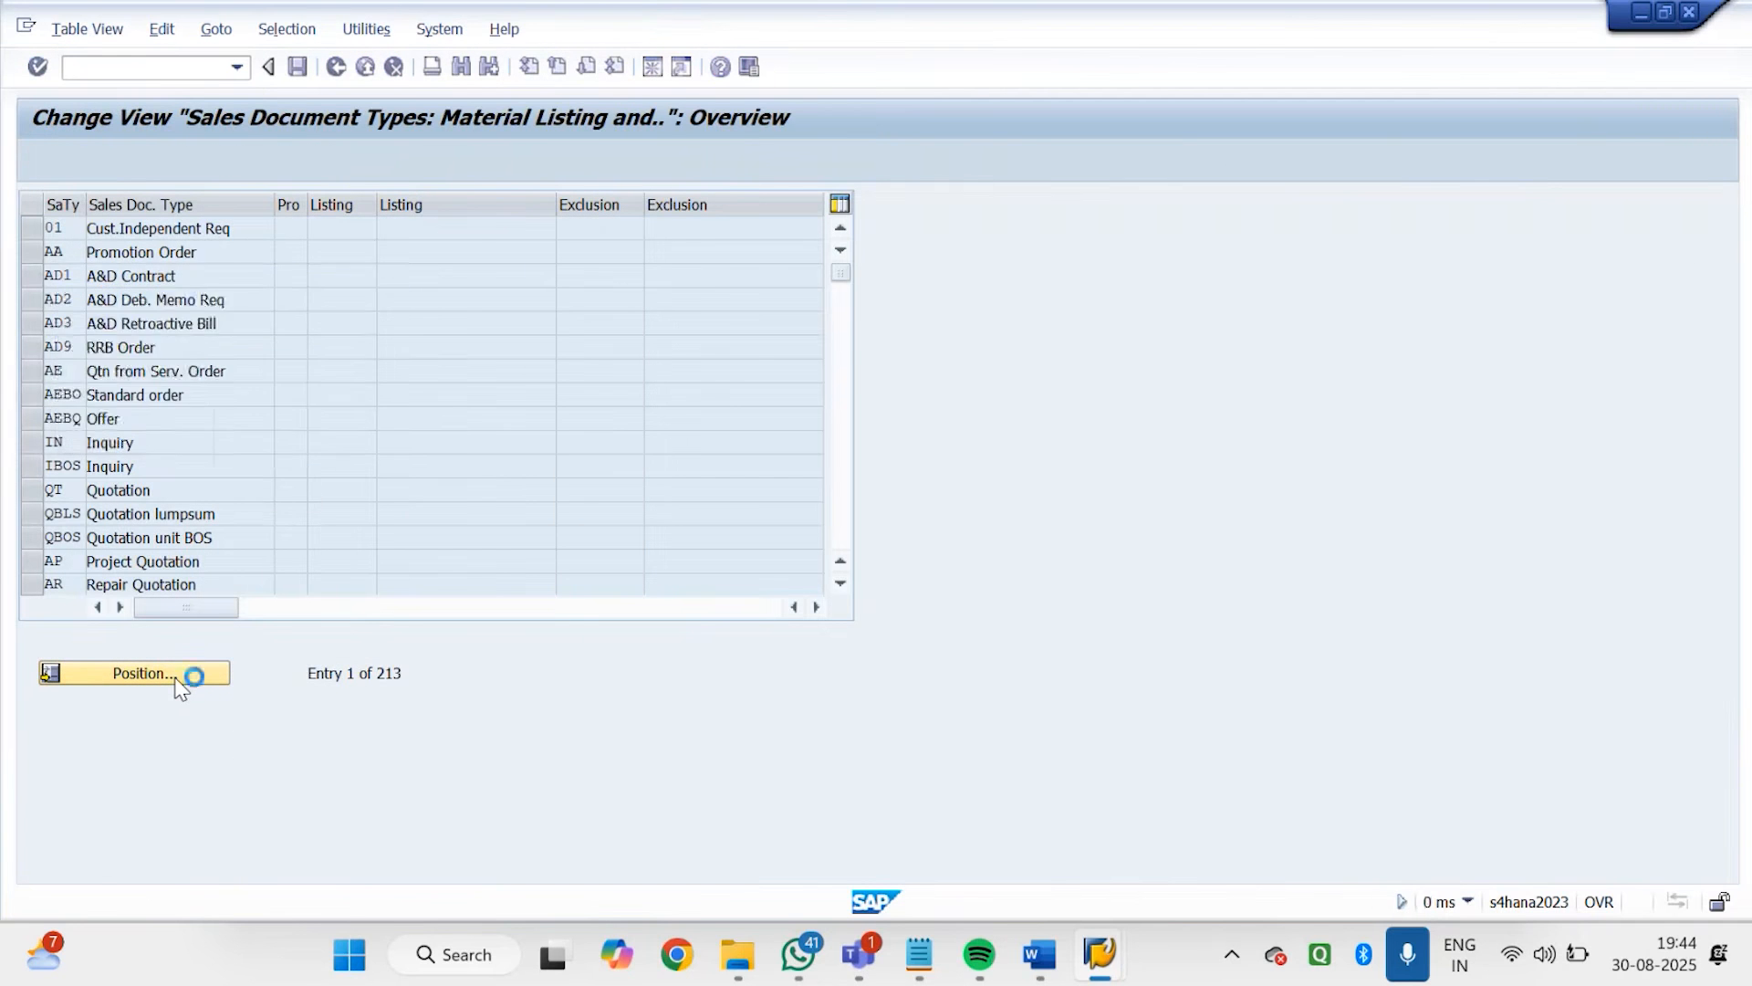
{"action": "left_click_drag", "start_coordinate": [363, 252], "coordinate": [301, 251]}
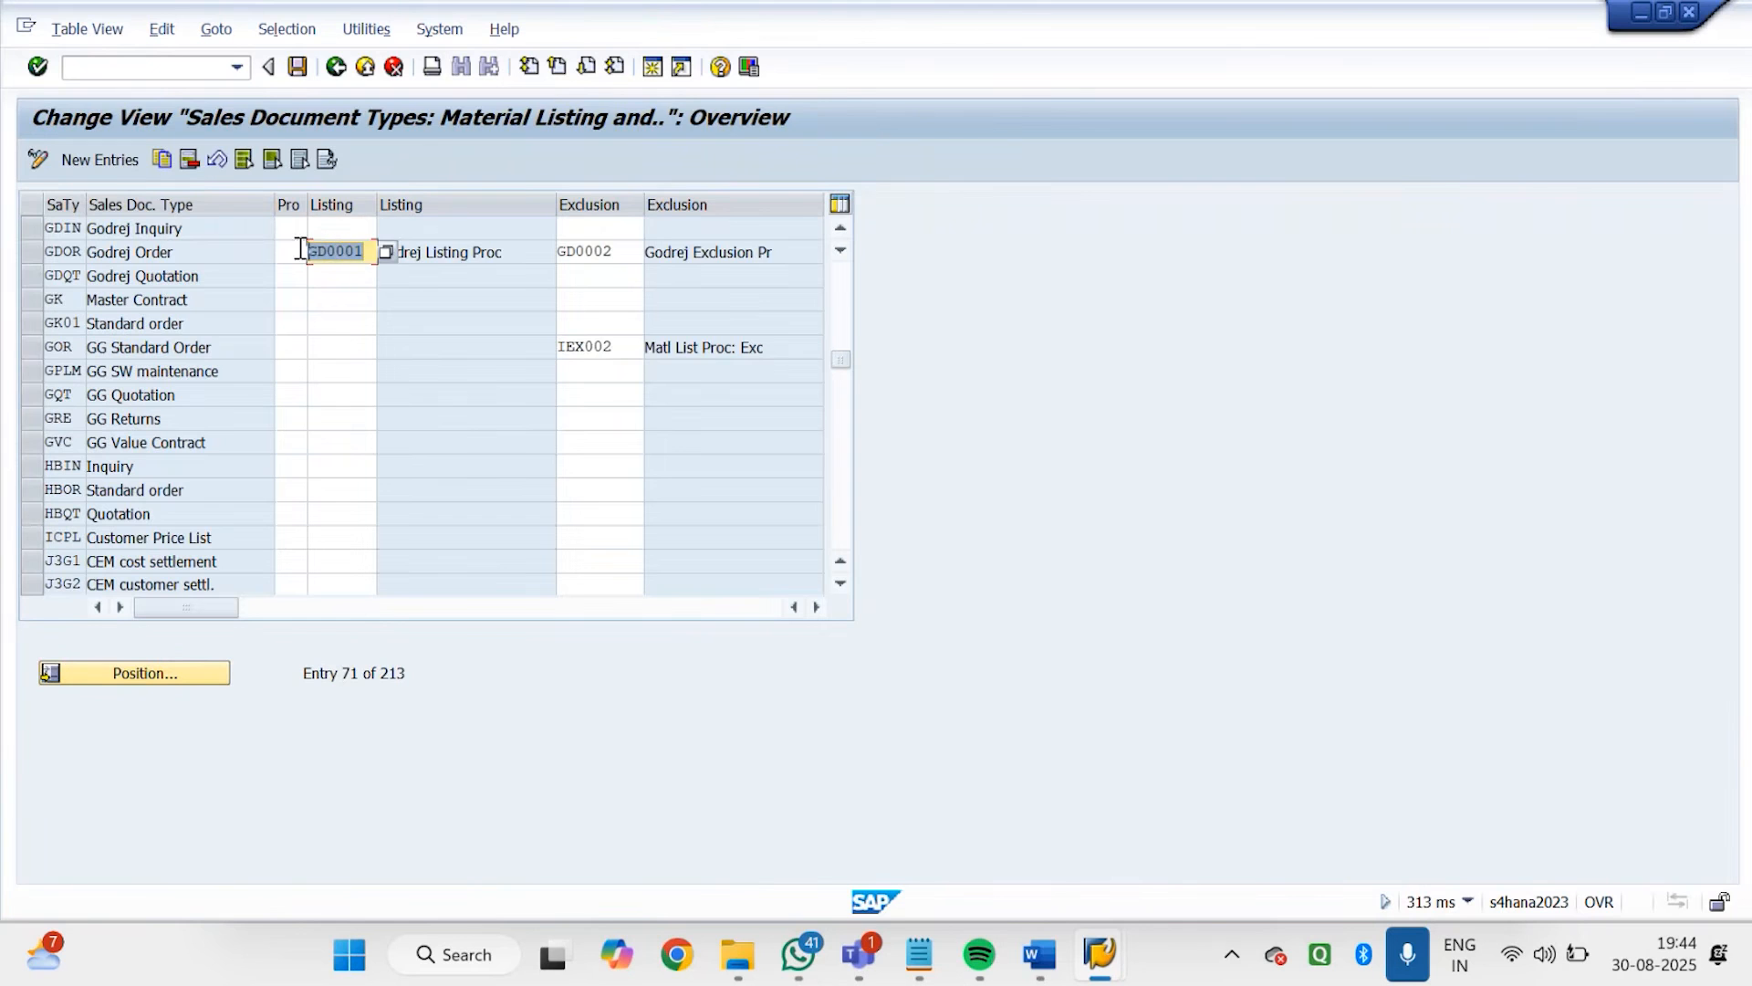
{"action": "left_click_drag", "start_coordinate": [625, 352], "coordinate": [571, 360]}
{"action": "left_click", "coordinate": [722, 348]}
{"action": "left_click", "coordinate": [630, 256]}
{"action": "left_click_drag", "start_coordinate": [621, 252], "coordinate": [538, 255]}
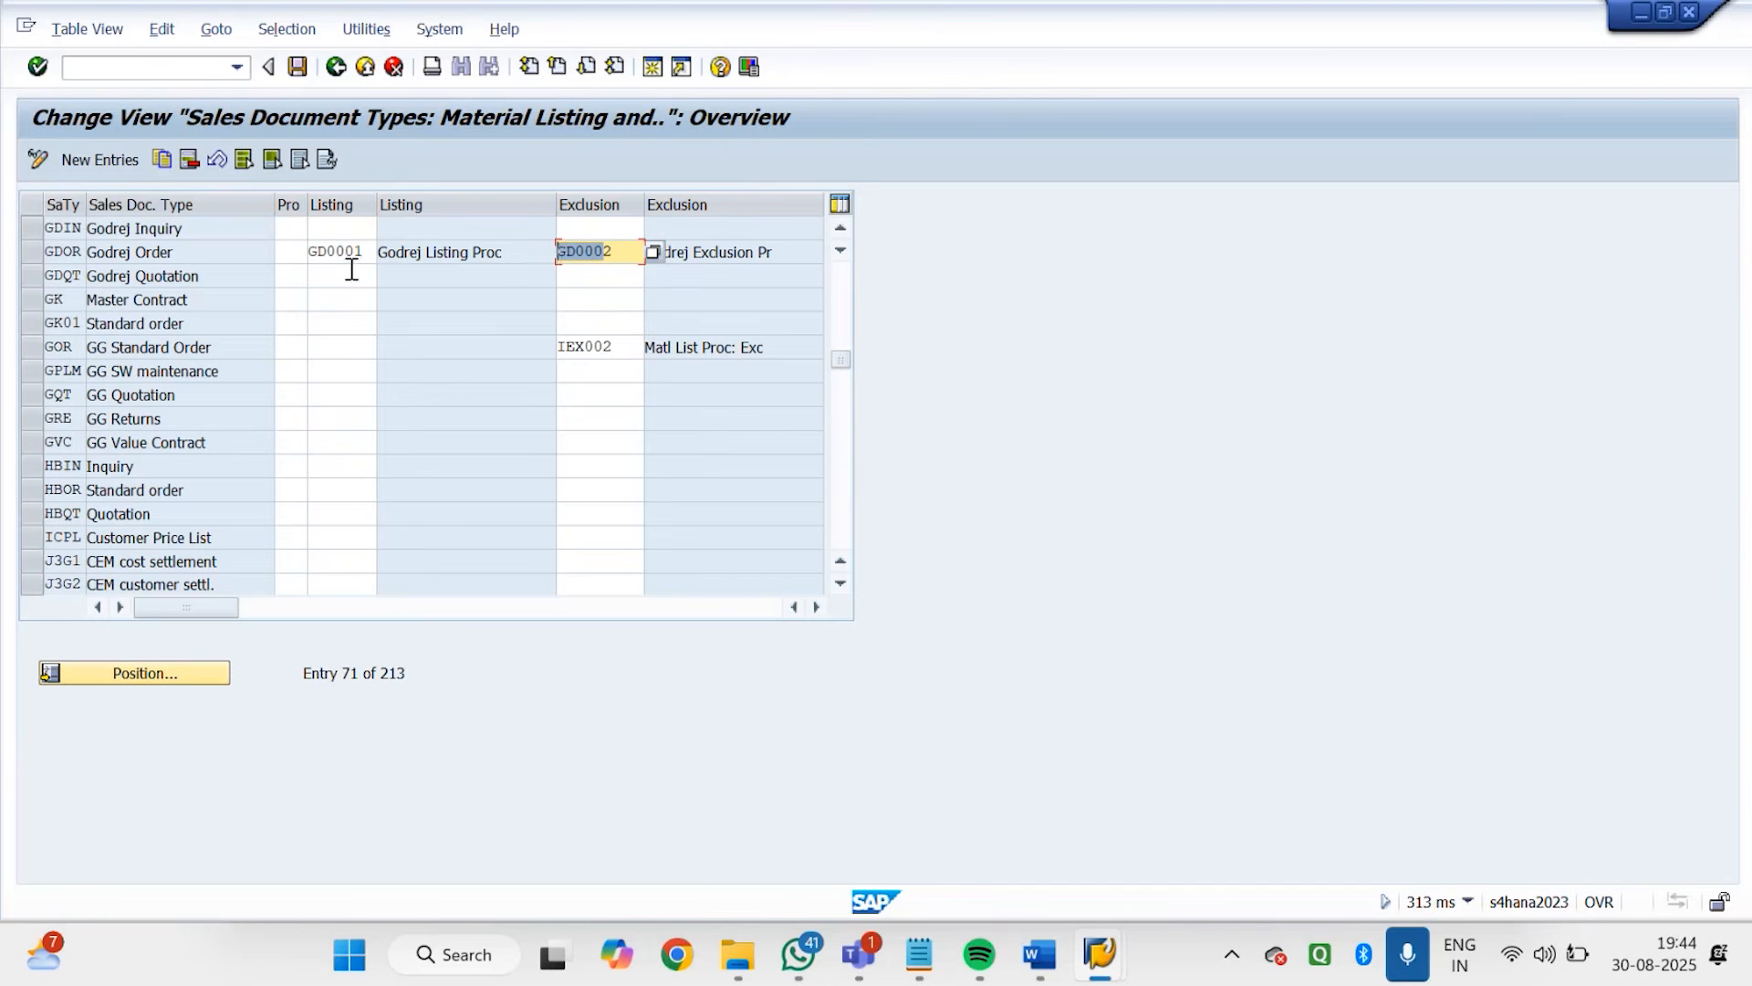
{"action": "left_click_drag", "start_coordinate": [366, 252], "coordinate": [306, 248]}
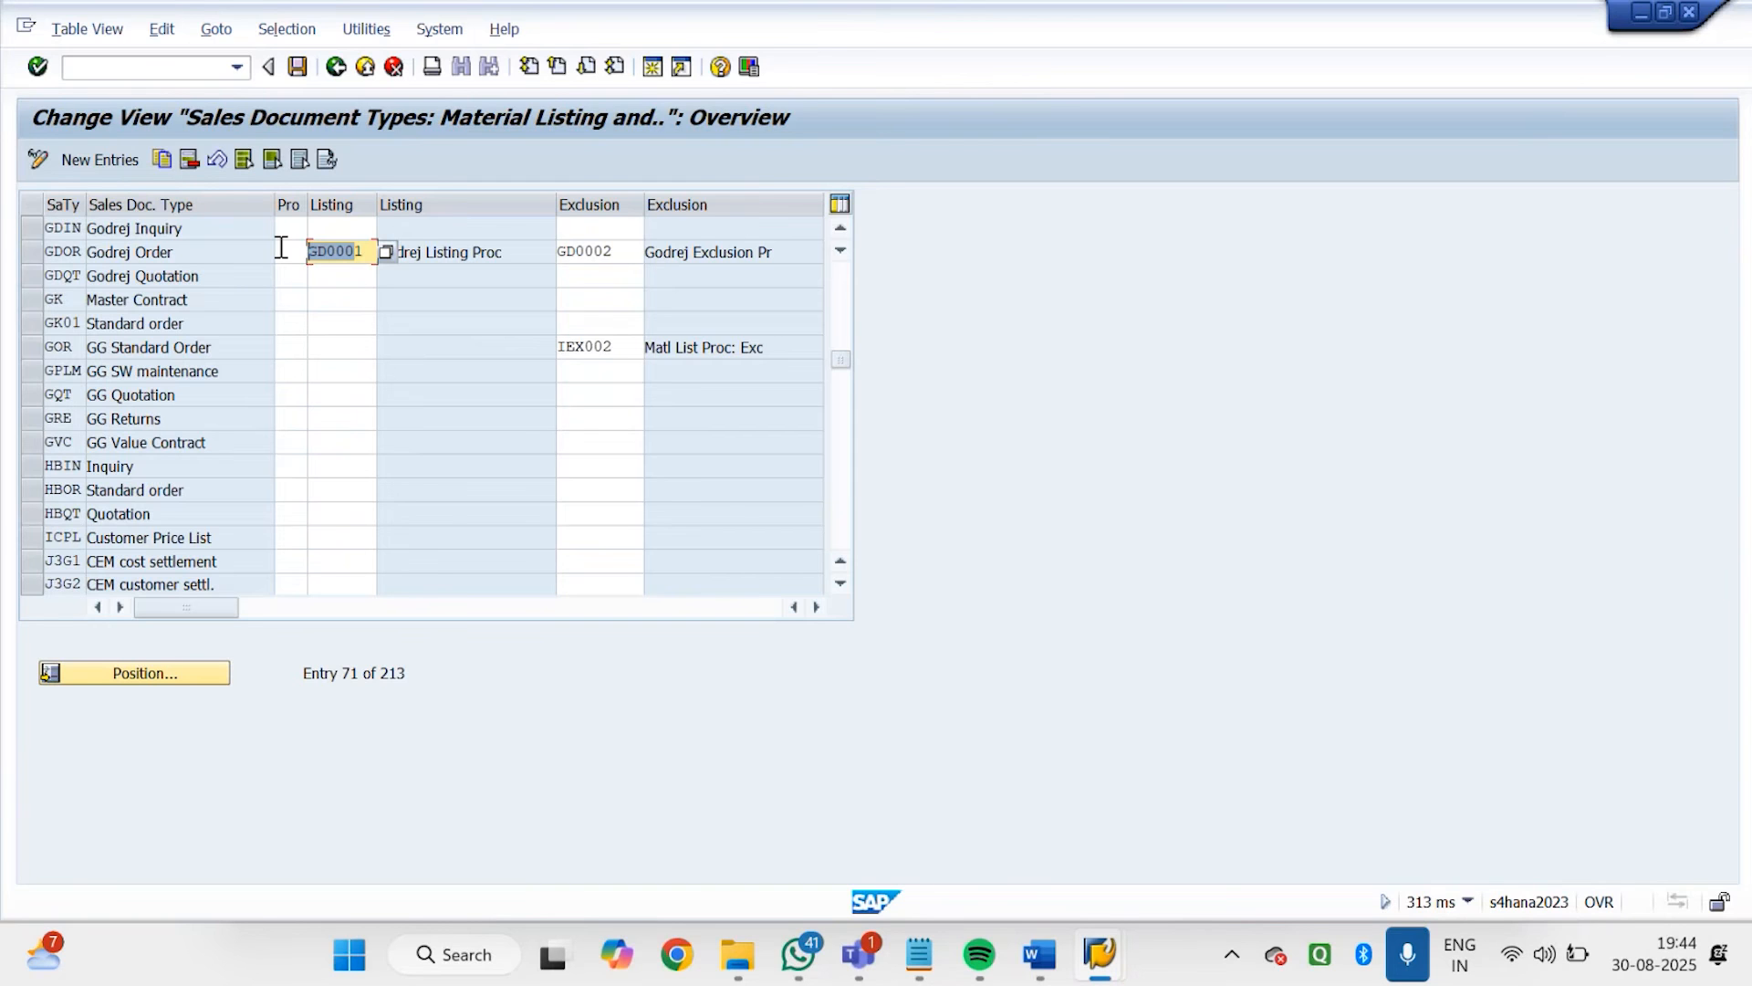
Leave the customizing view, start transaction MM06, flag material 7151 for deletion at material level and save
{"action": "left_click", "coordinate": [152, 65]}
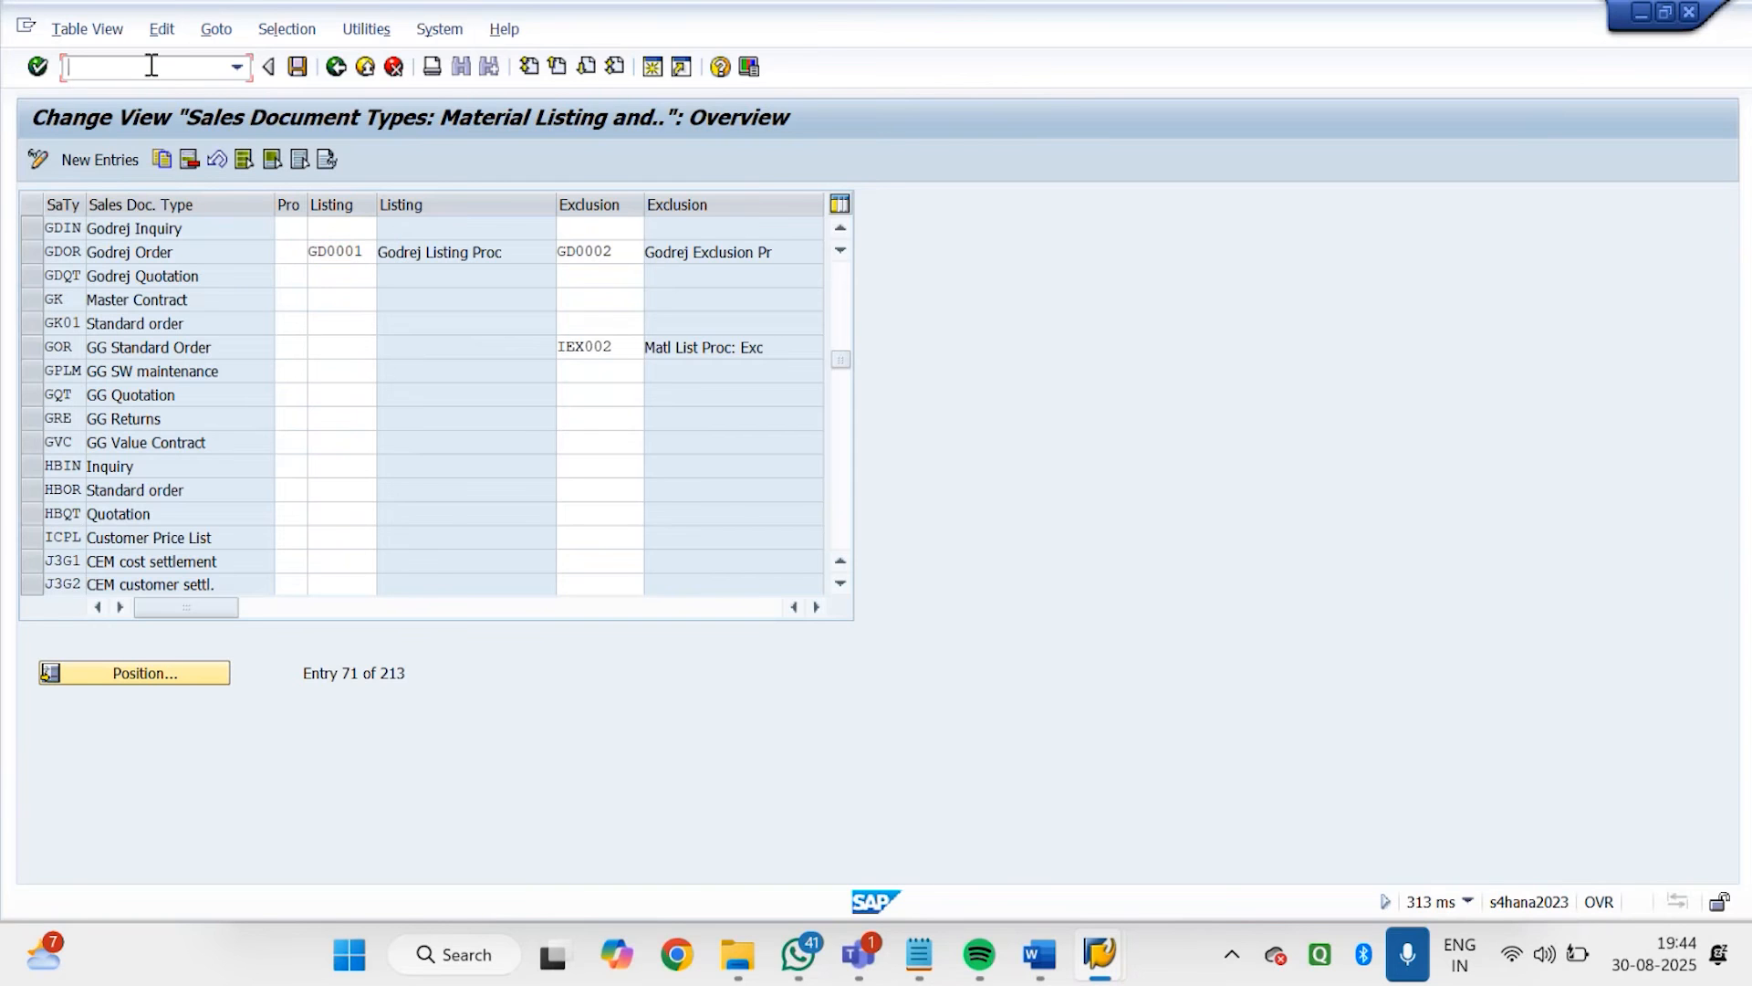
{"action": "type", "text": "/n"}
{"action": "key", "text": "Return"}
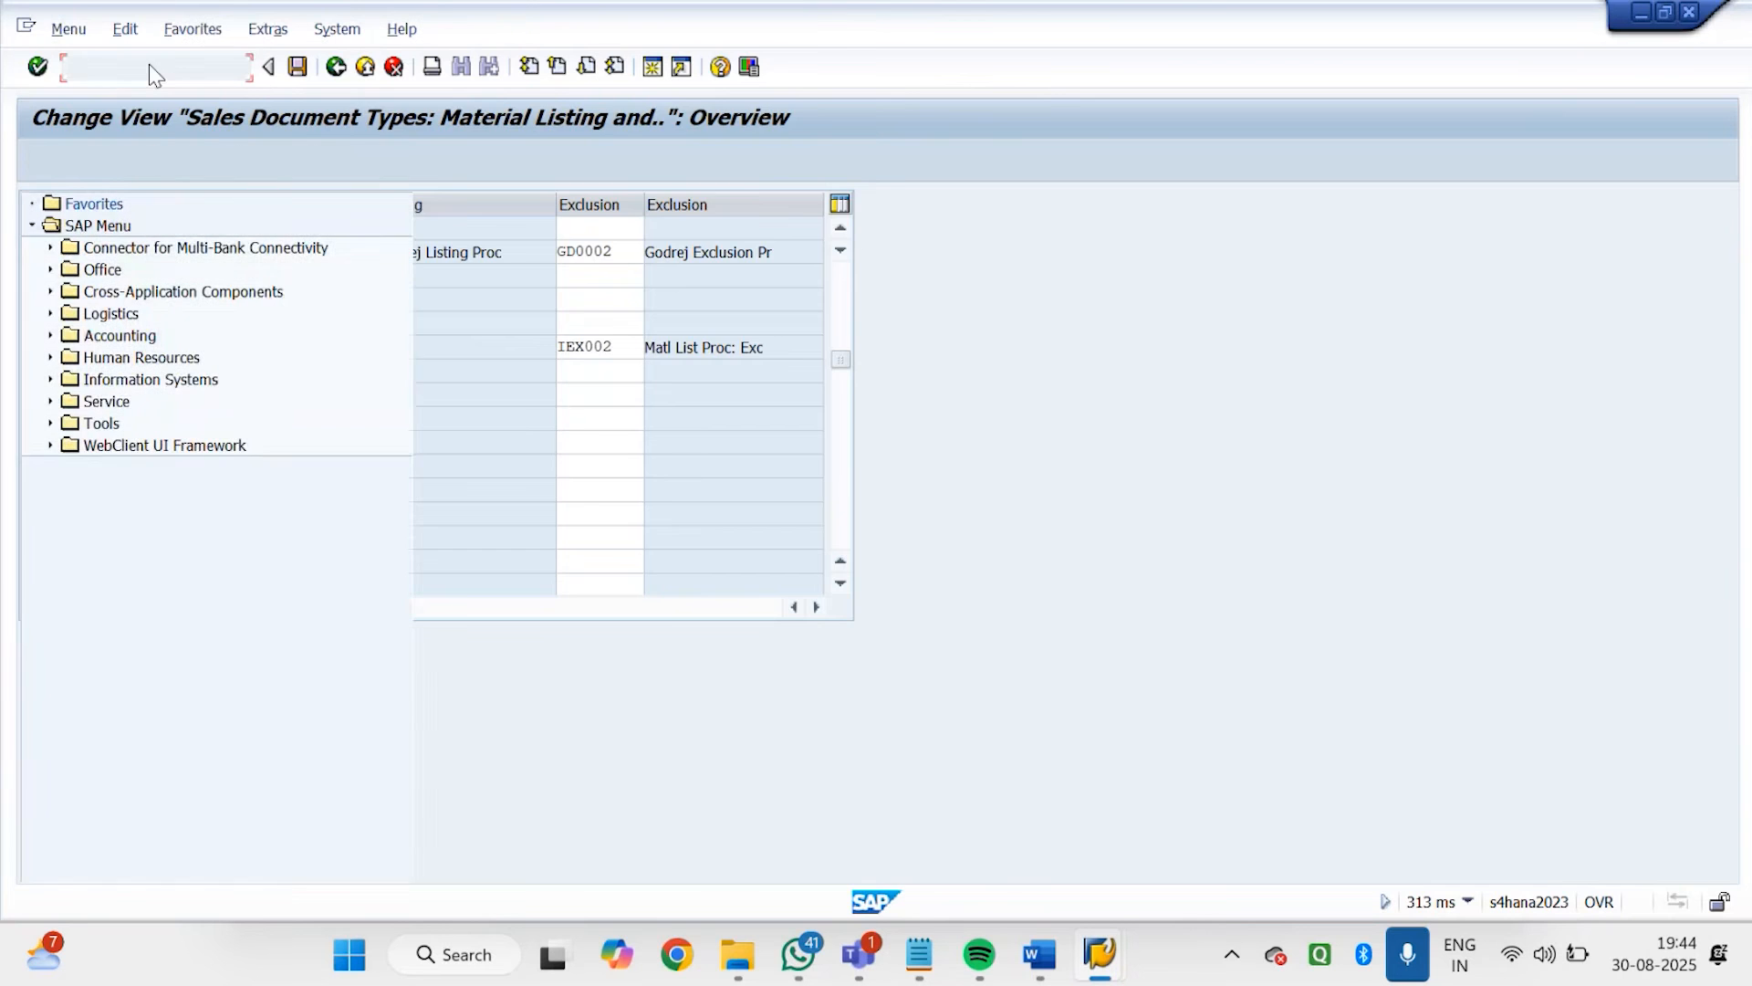
{"action": "type", "text": "MM06"}
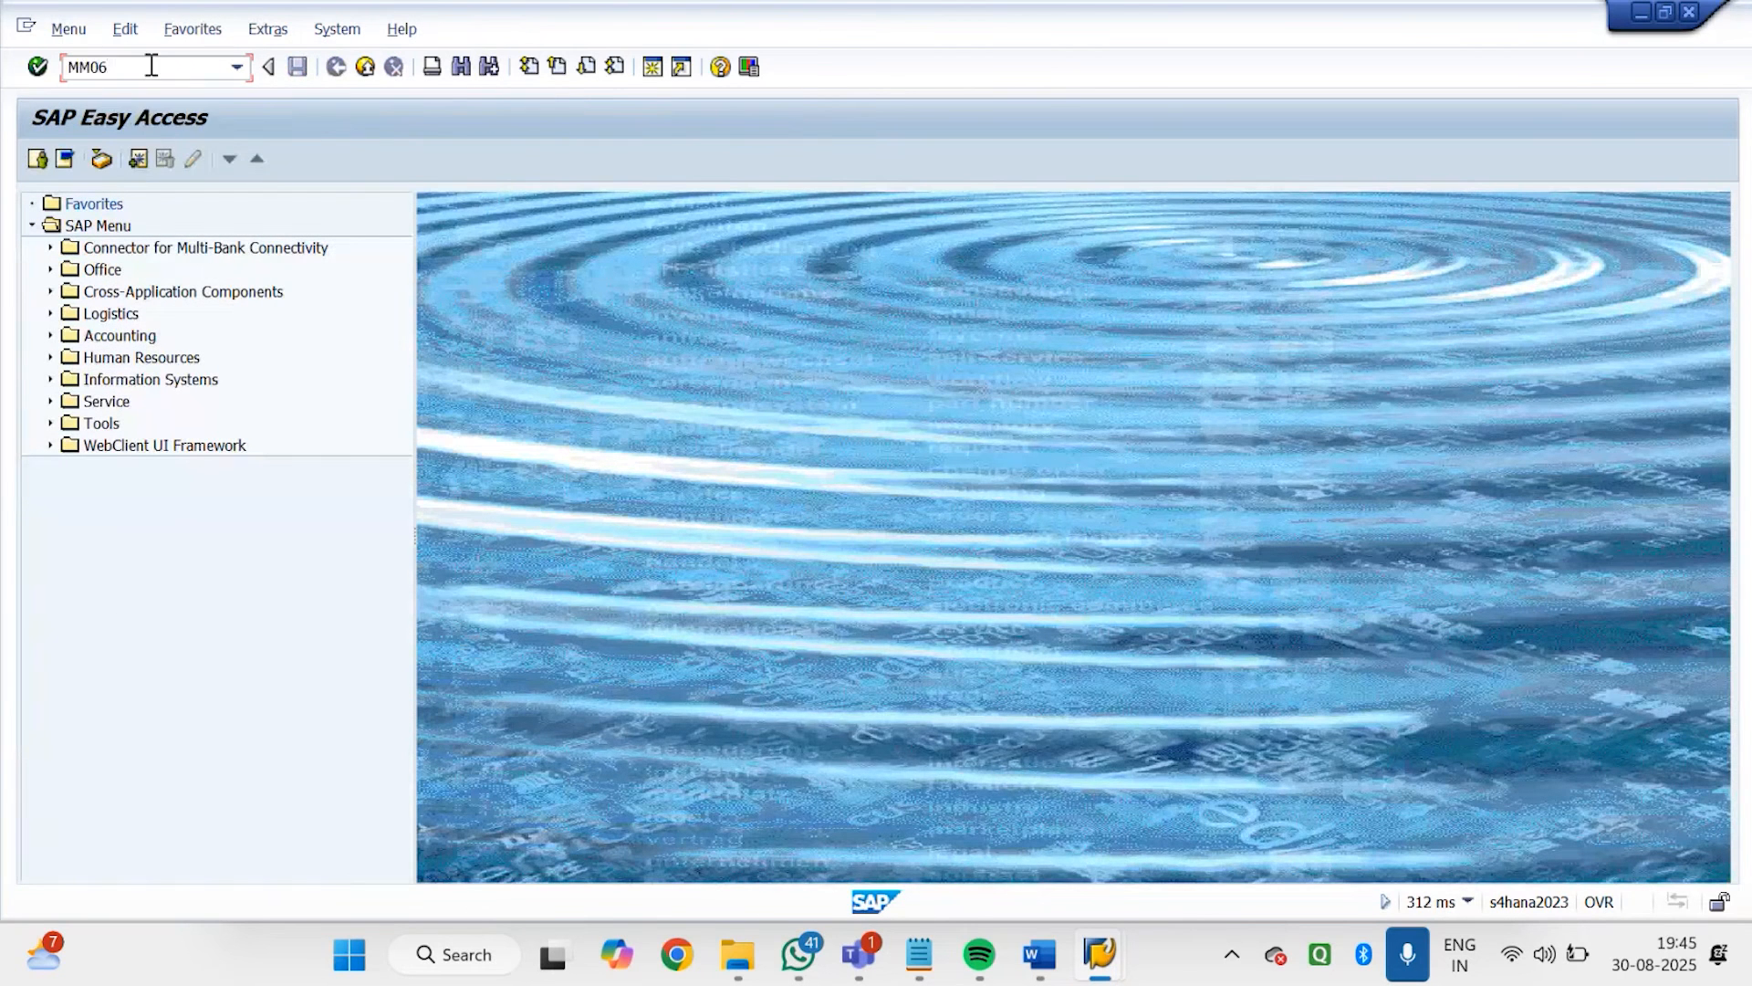
{"action": "key", "text": "Return"}
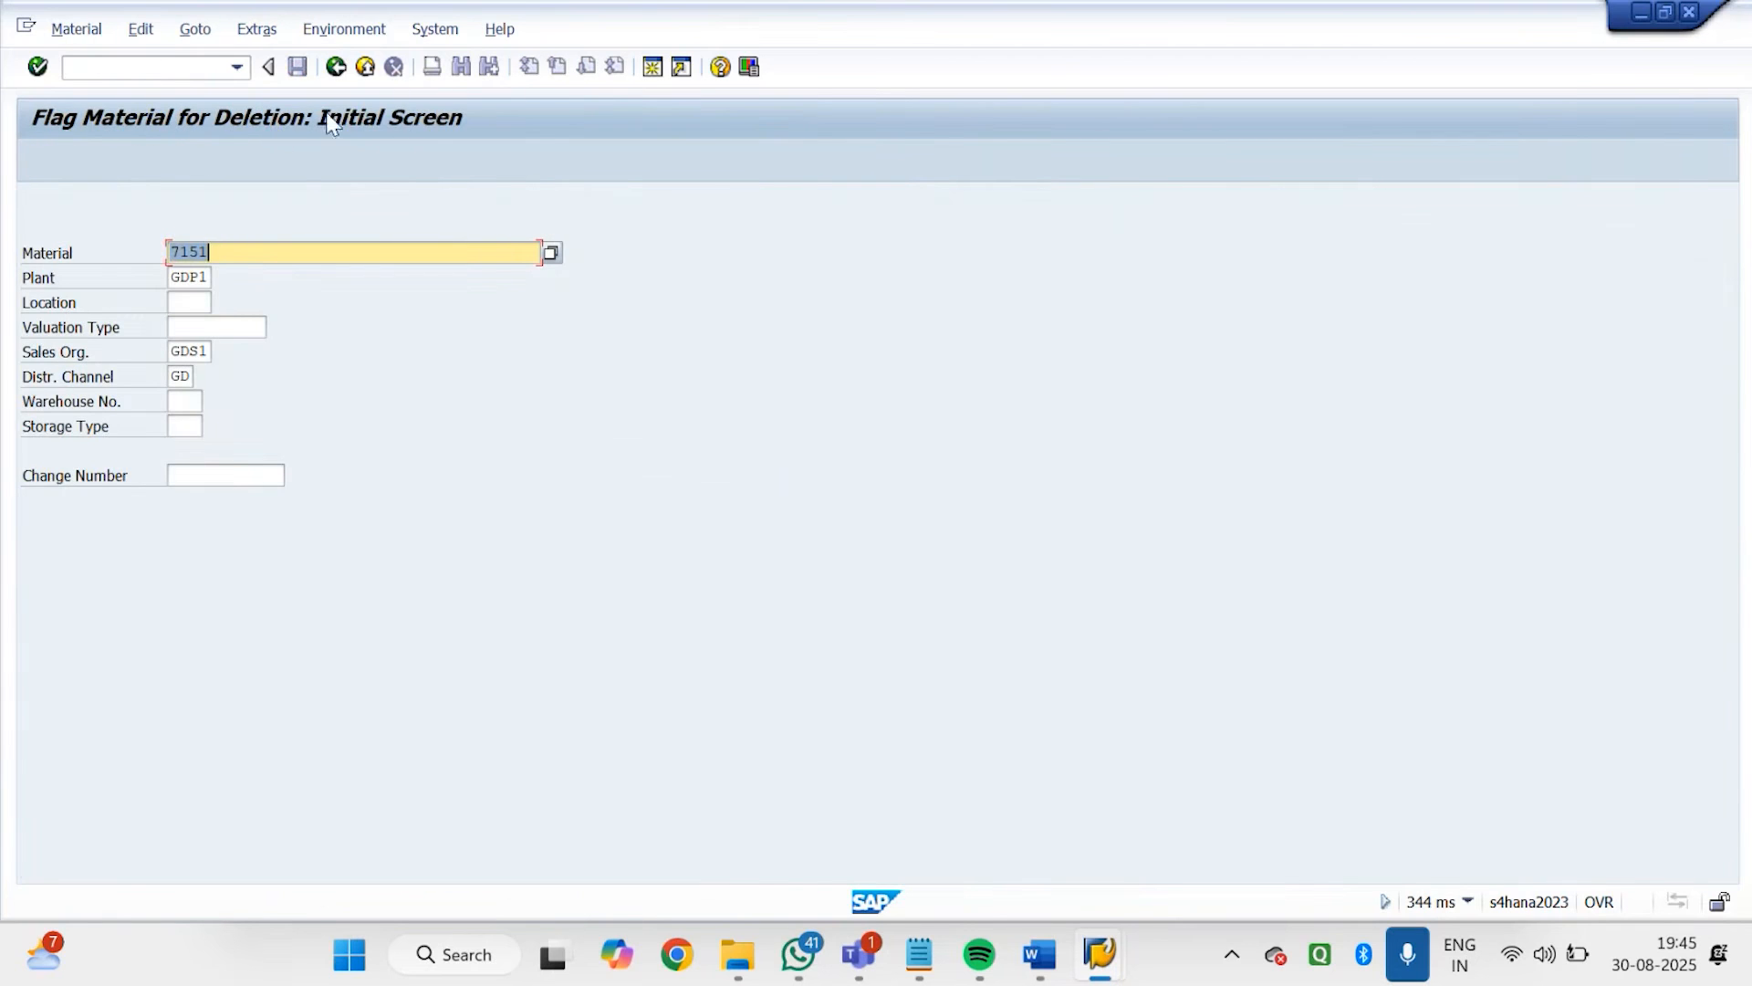
{"action": "key", "text": "Return"}
{"action": "key", "text": "Return"}
{"action": "key", "text": "Return"}
{"action": "key", "text": "Return"}
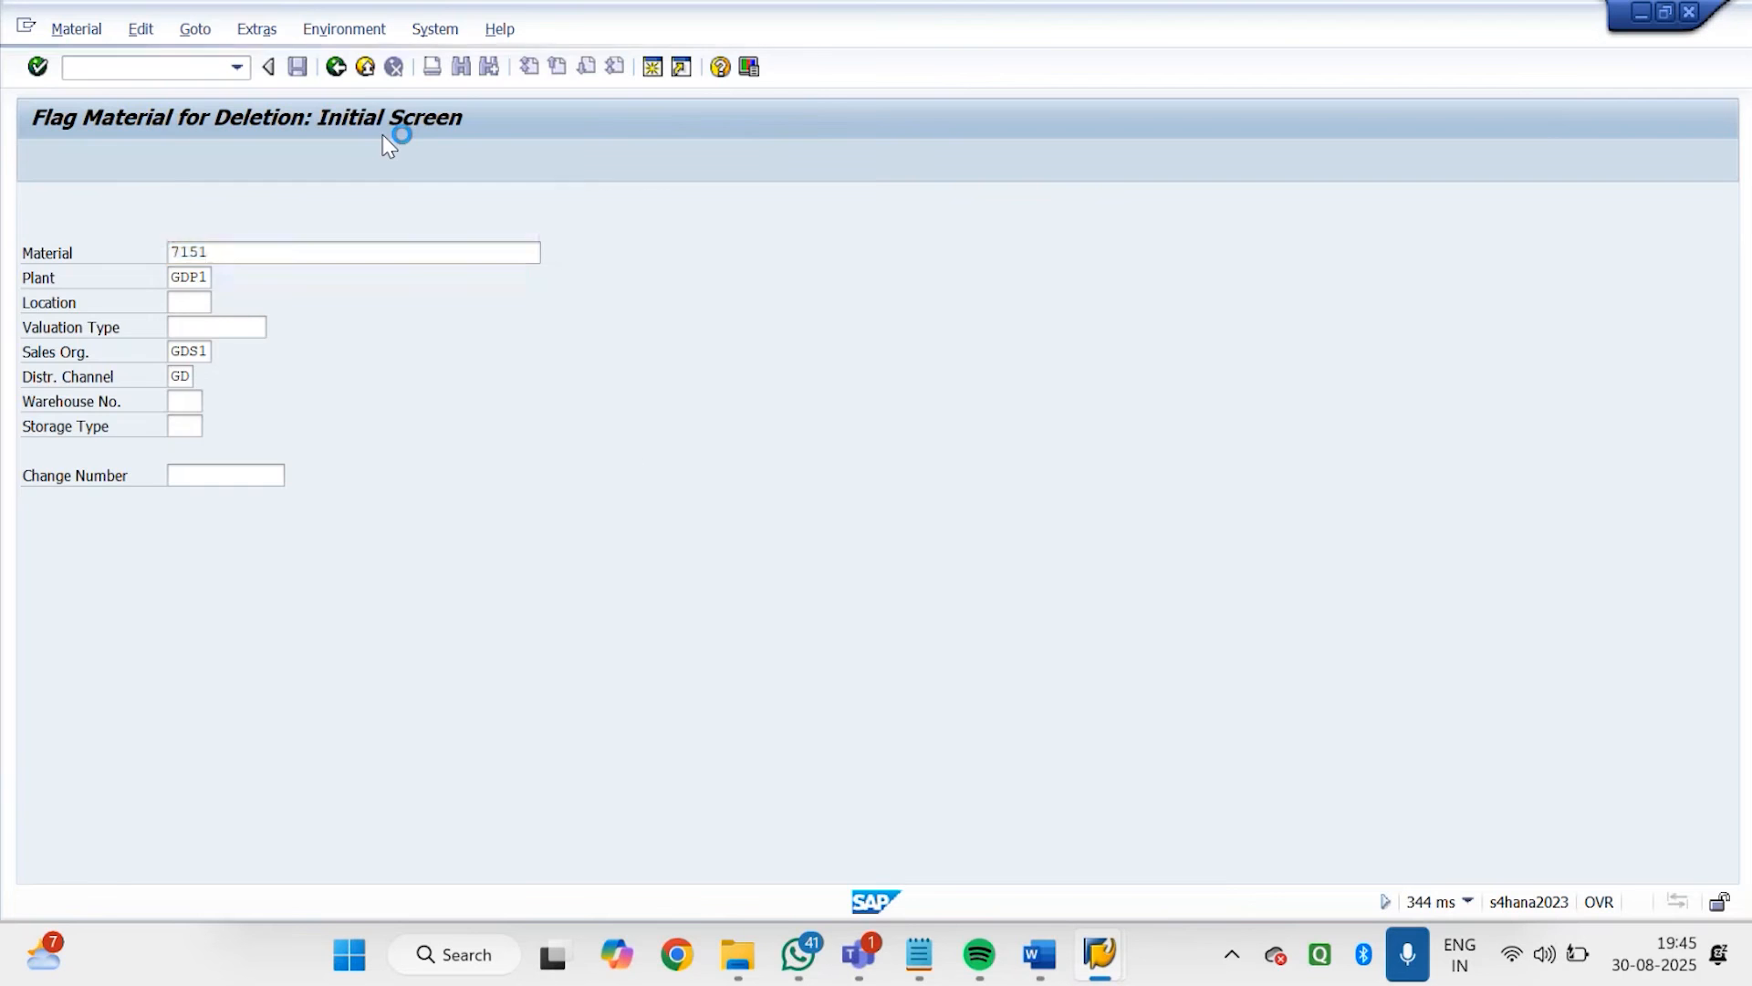
{"action": "left_click", "coordinate": [29, 204]}
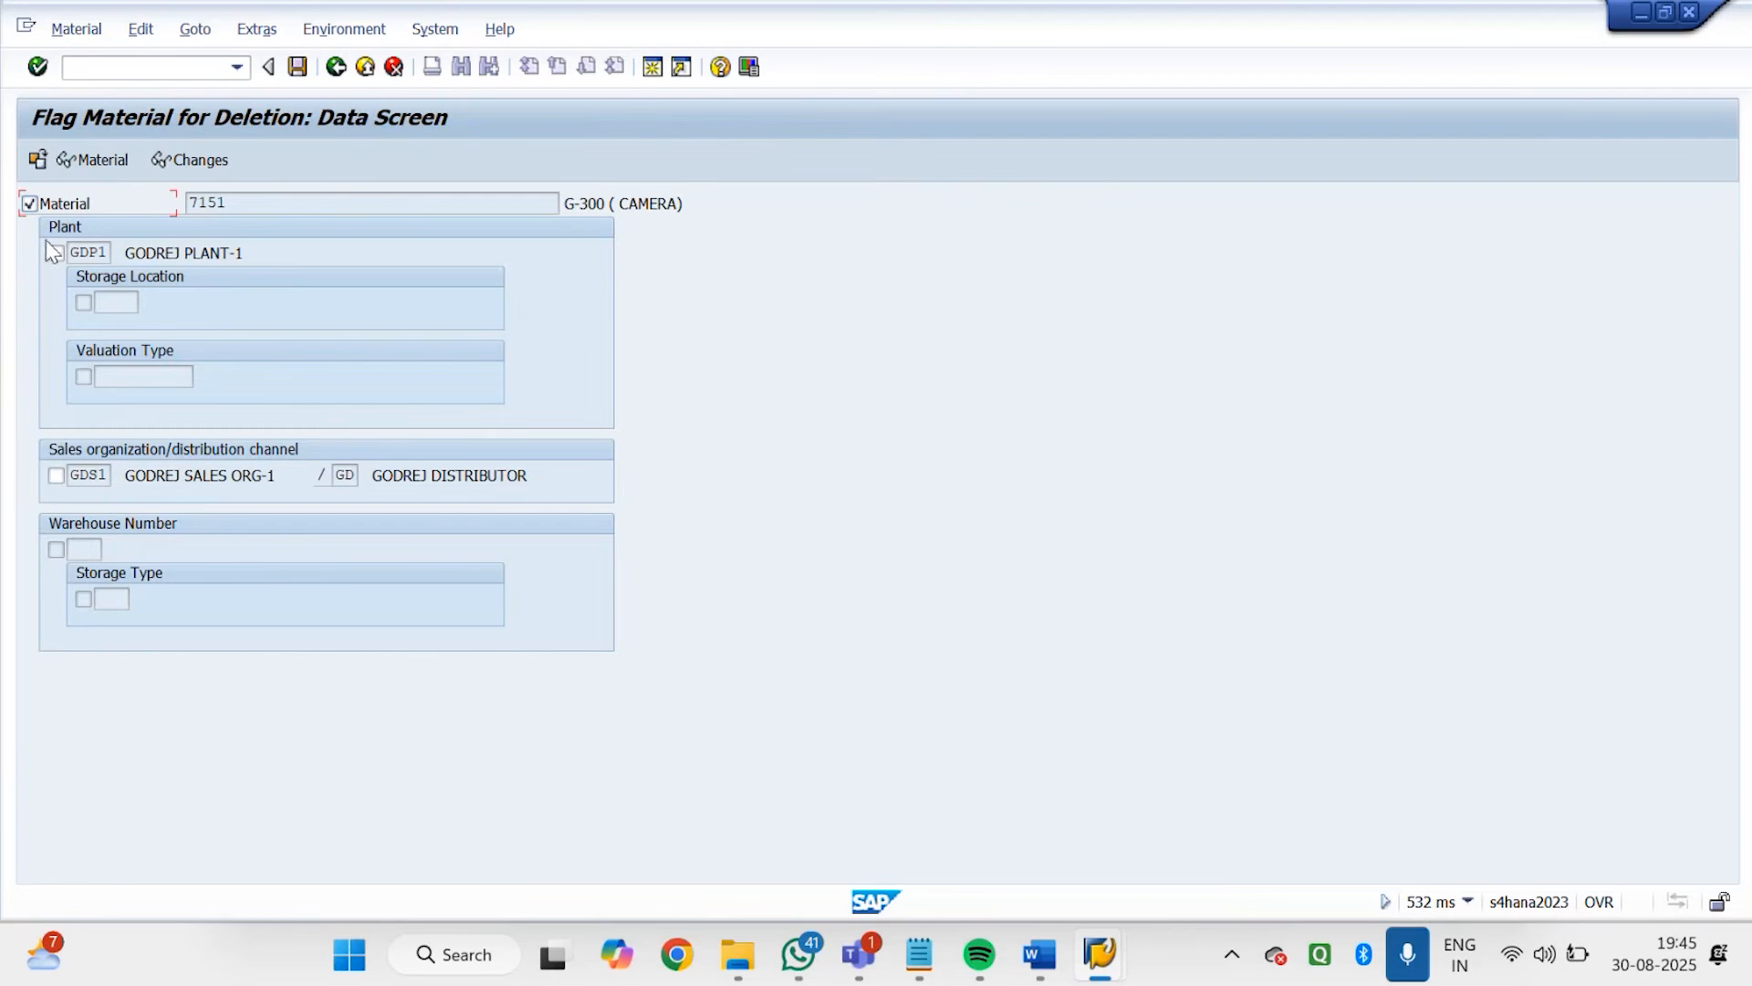
{"action": "left_click", "coordinate": [298, 67]}
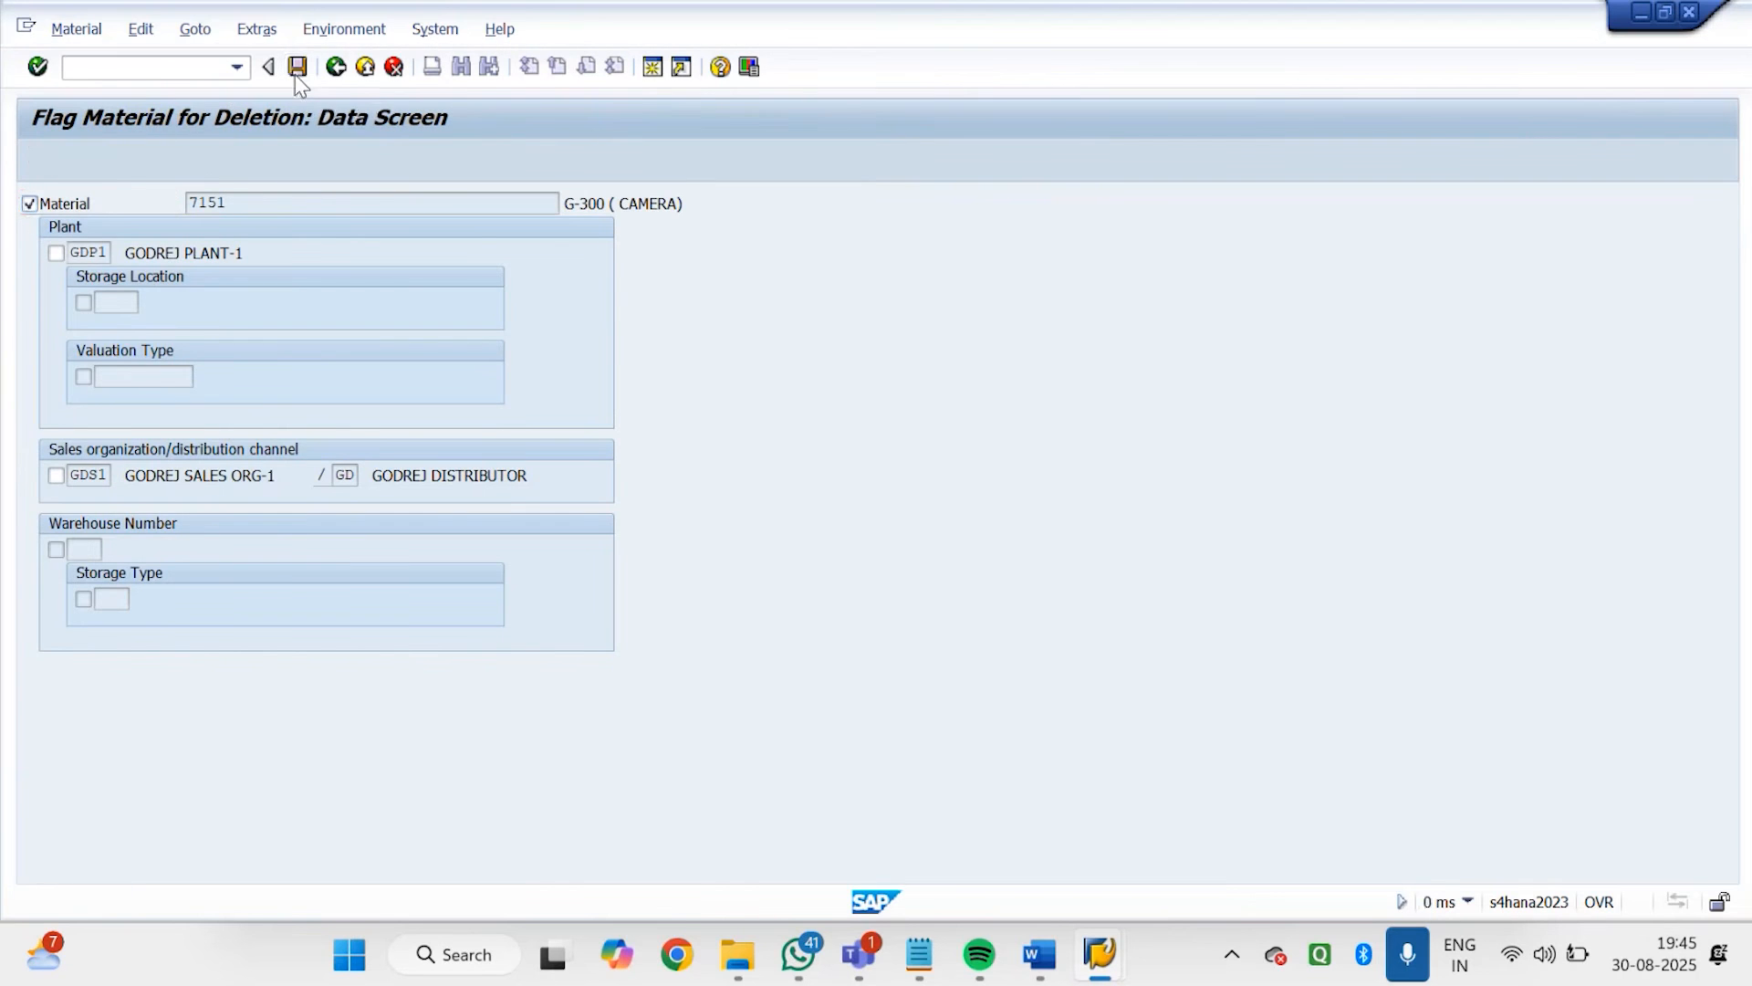
Start a VA01 order of type GDOR for sold-to party GODREJ DISTRIBUTOR-1
{"action": "left_click", "coordinate": [177, 75]}
{"action": "type", "text": "/n"}
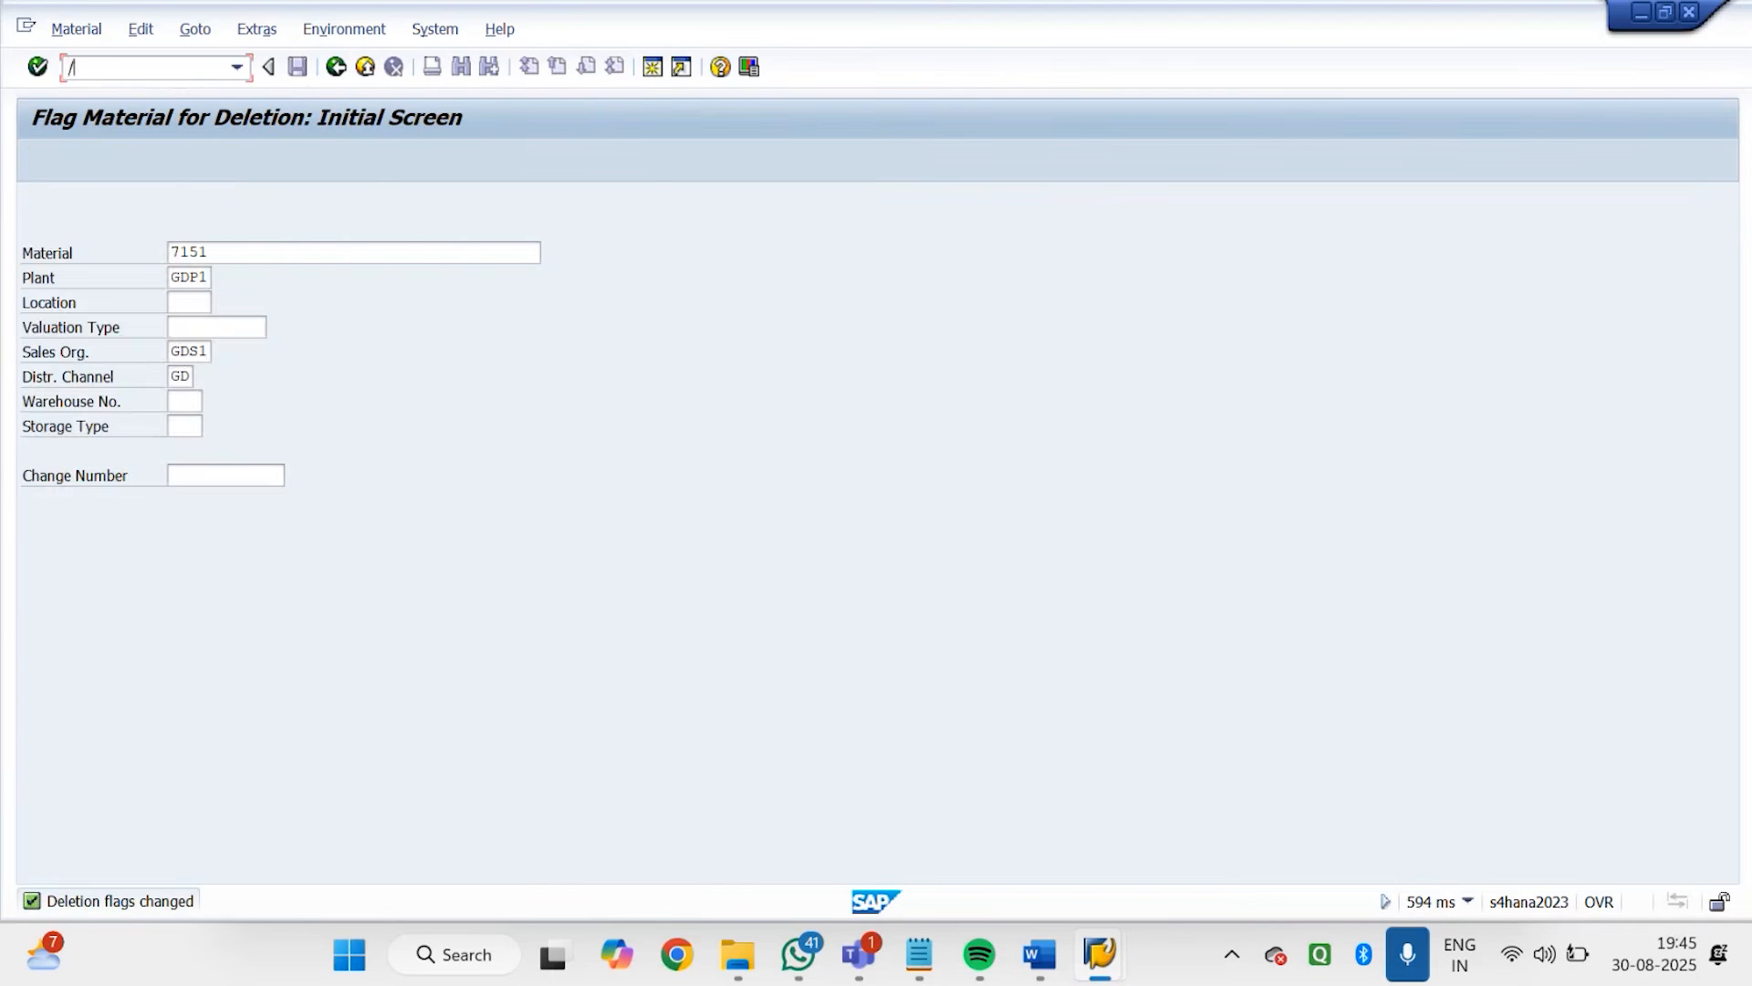
{"action": "key", "text": "Return"}
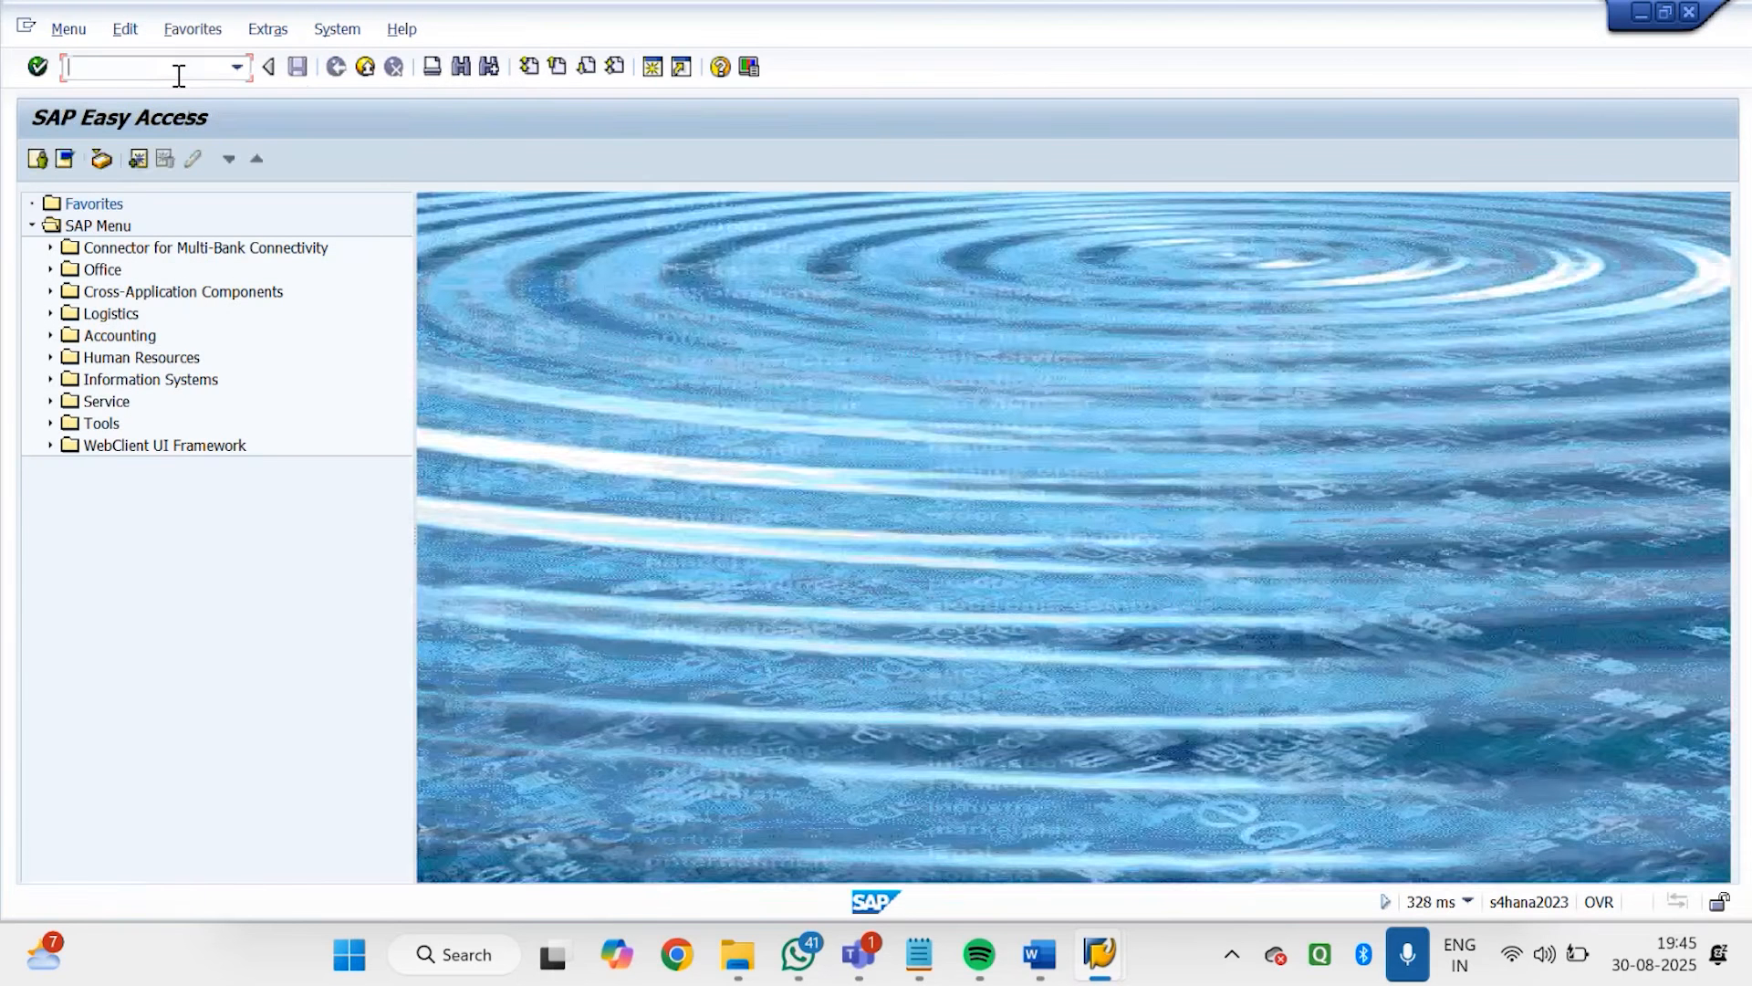
{"action": "type", "text": "VA01"}
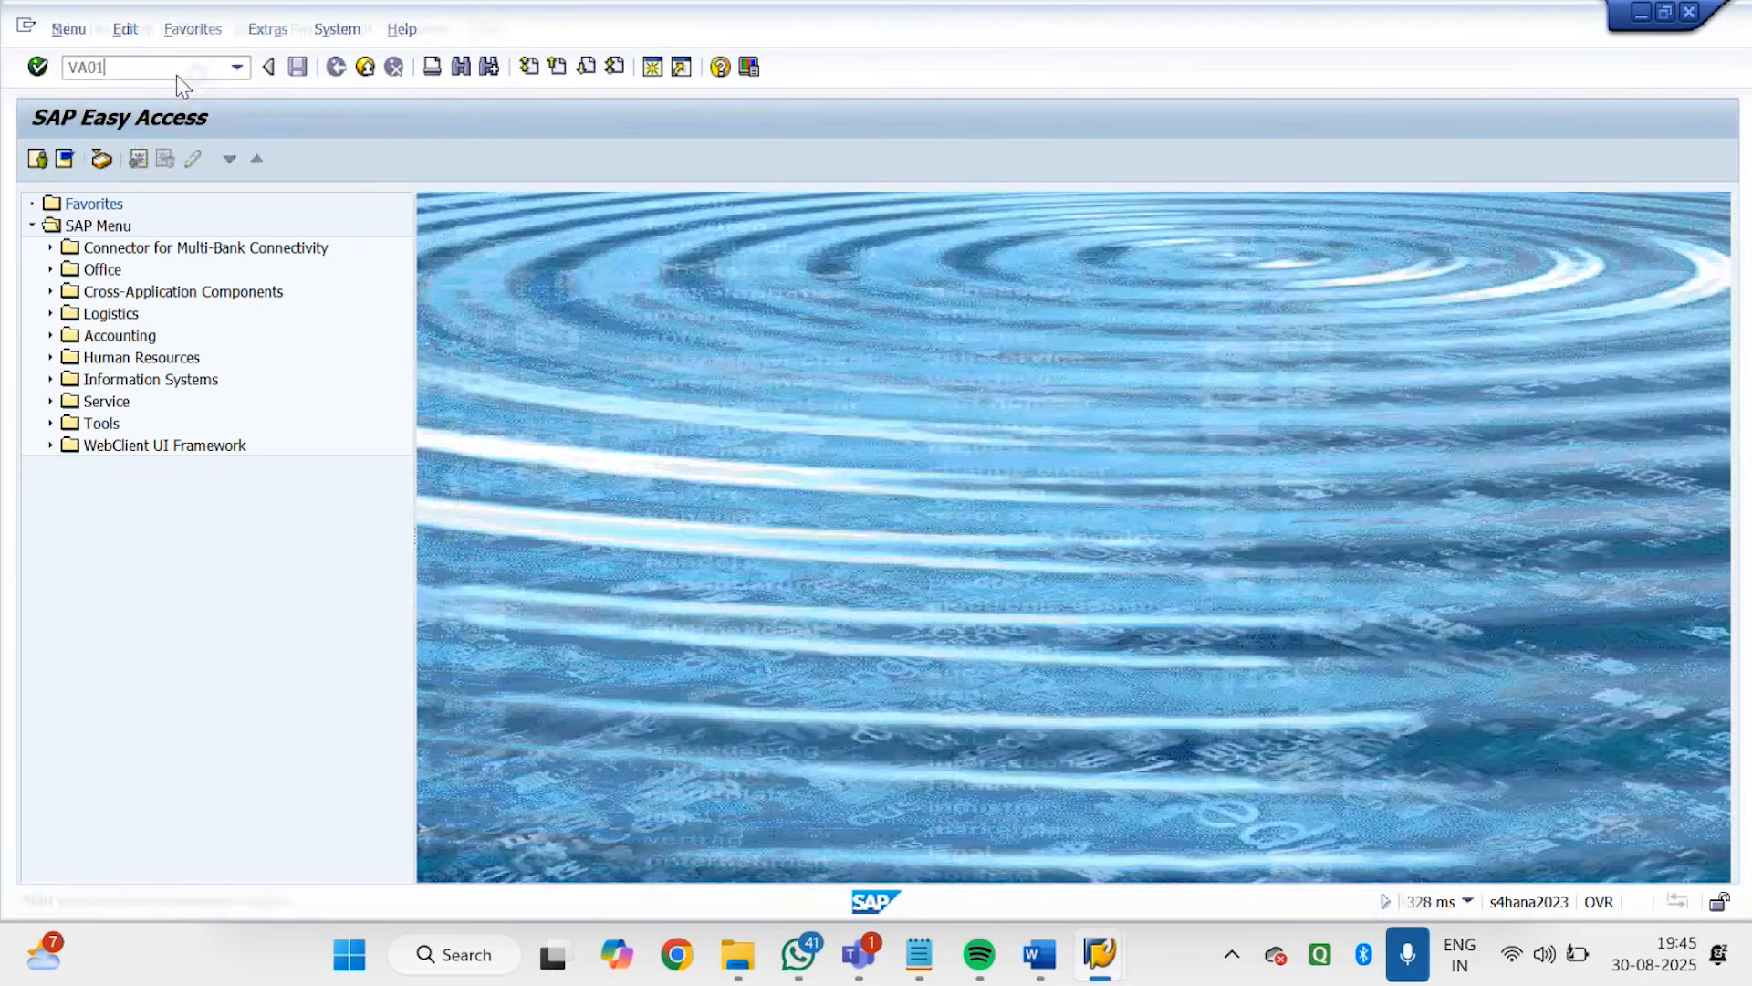
{"action": "key", "text": "Return"}
{"action": "key", "text": "Return"}
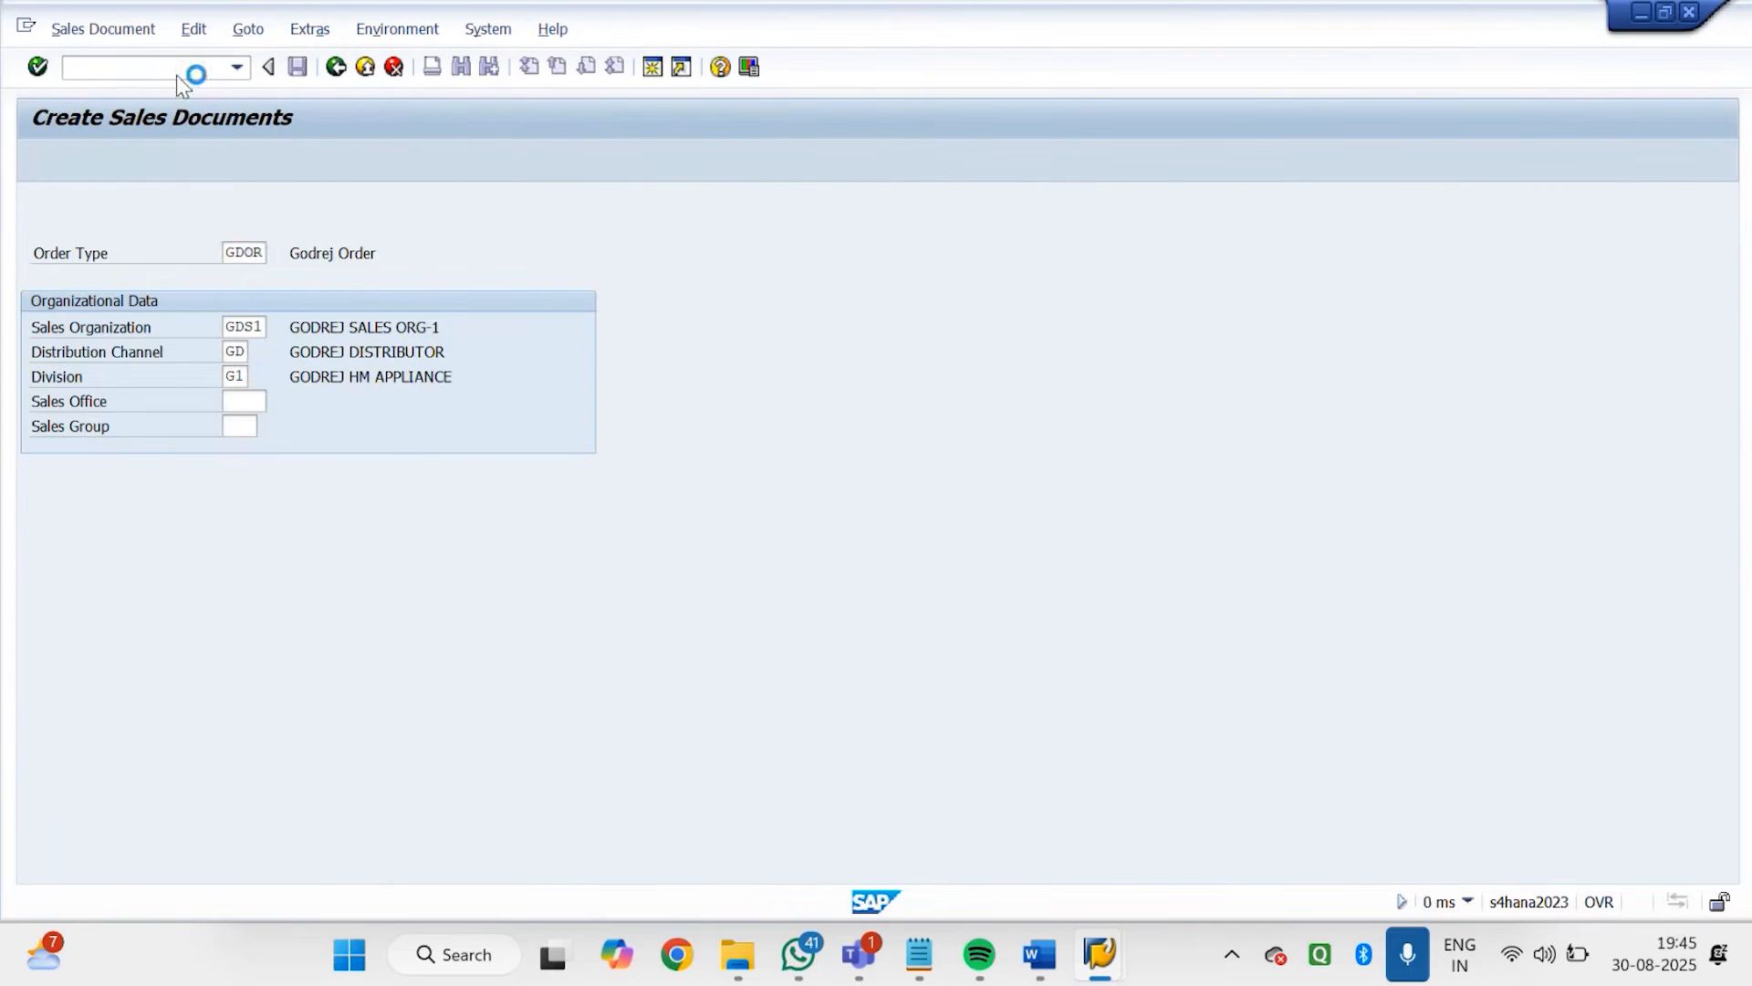
{"action": "type", "text": "1005"}
{"action": "key", "text": "Return"}
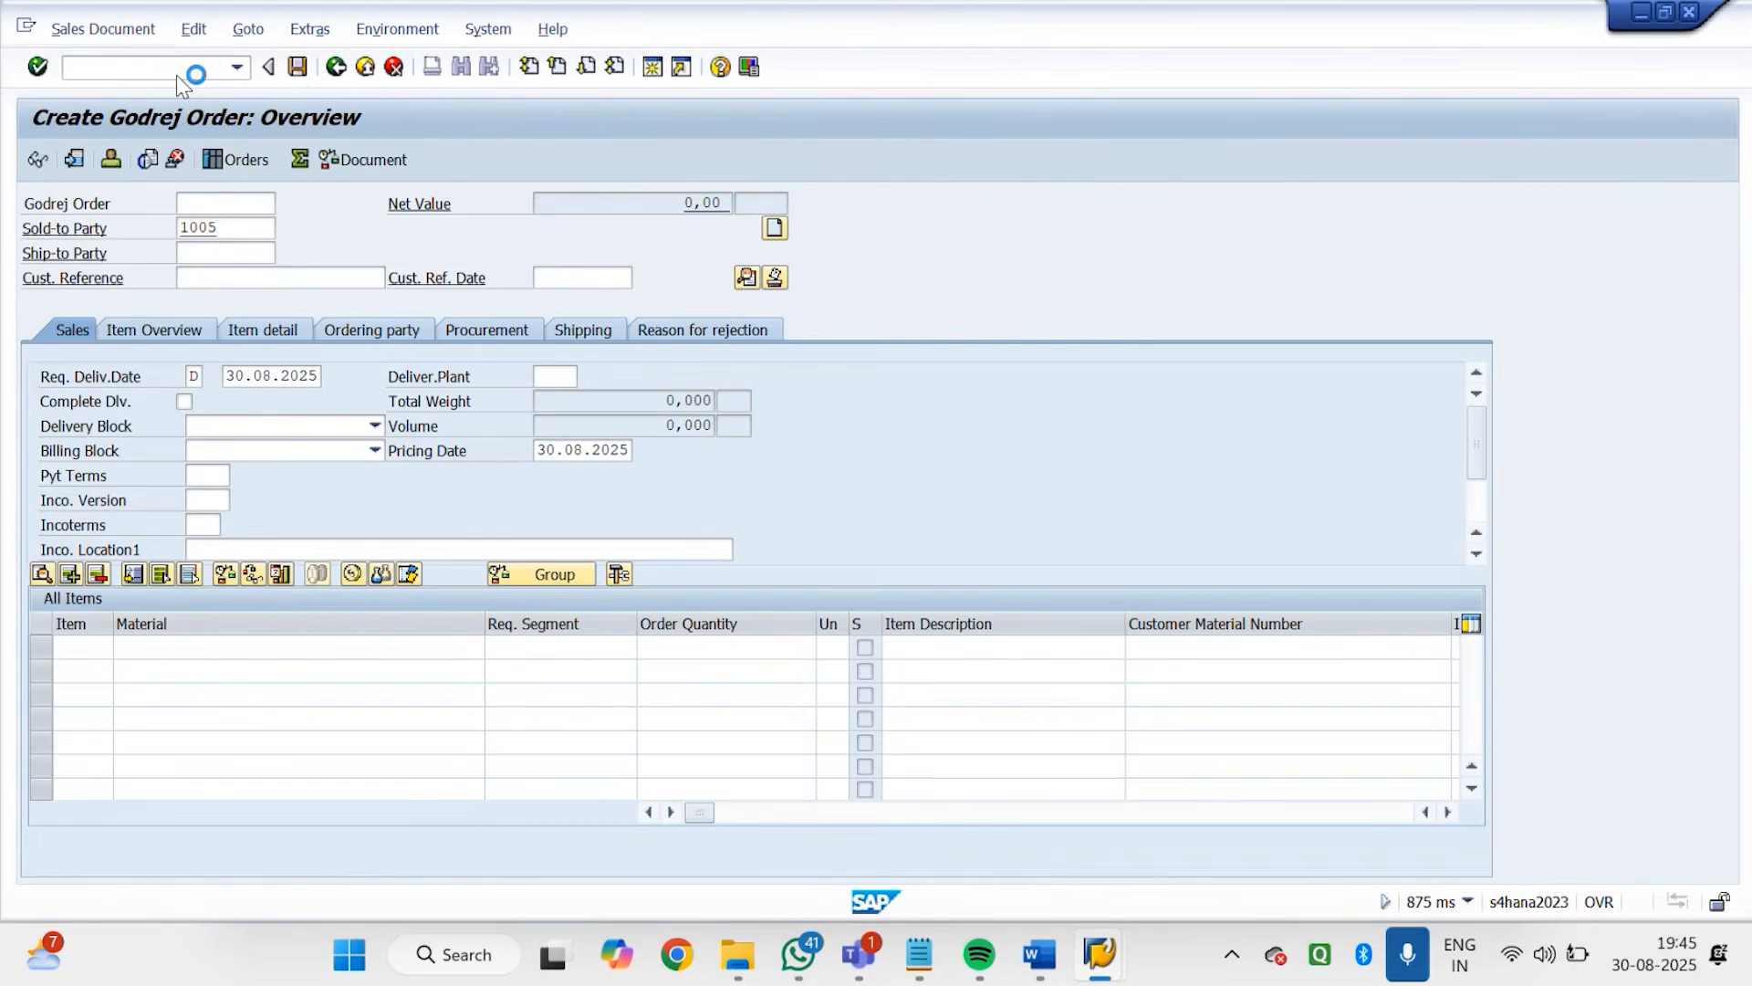
Try ordering 1 of material 7151 and close the information message
{"action": "type", "text": "7151"}
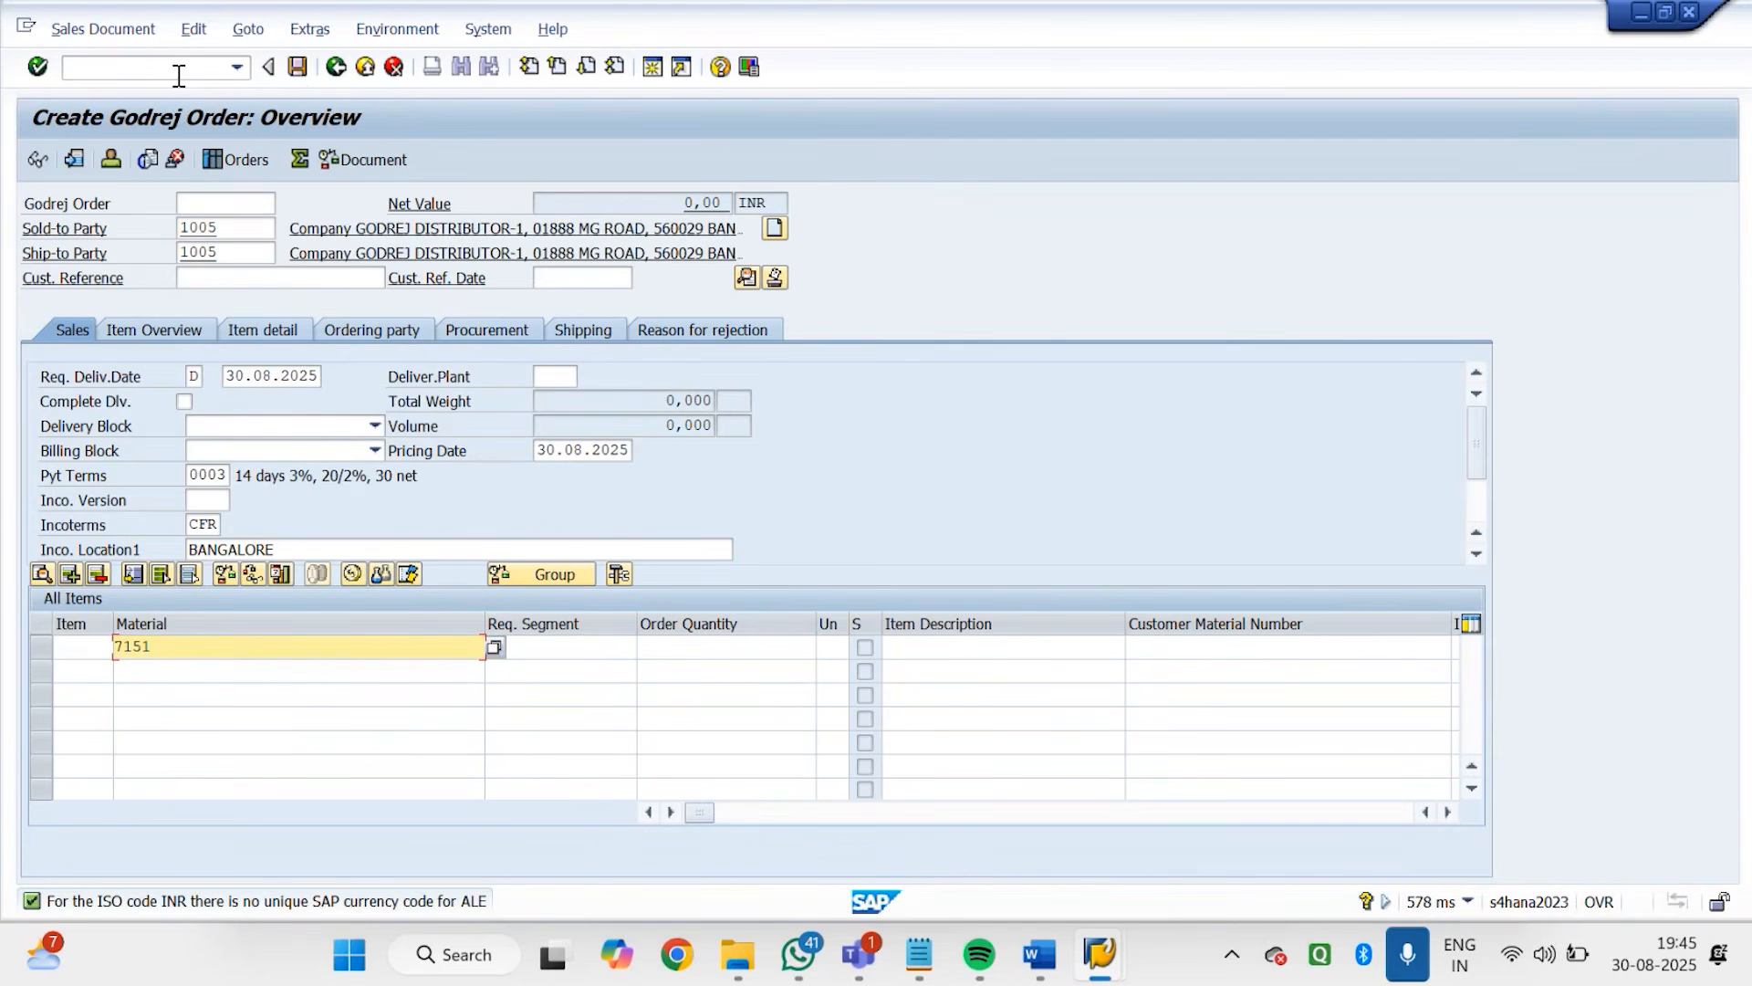
{"action": "key", "text": "Tab"}
{"action": "key", "text": "Tab"}
{"action": "type", "text": "1"}
{"action": "key", "text": "Return"}
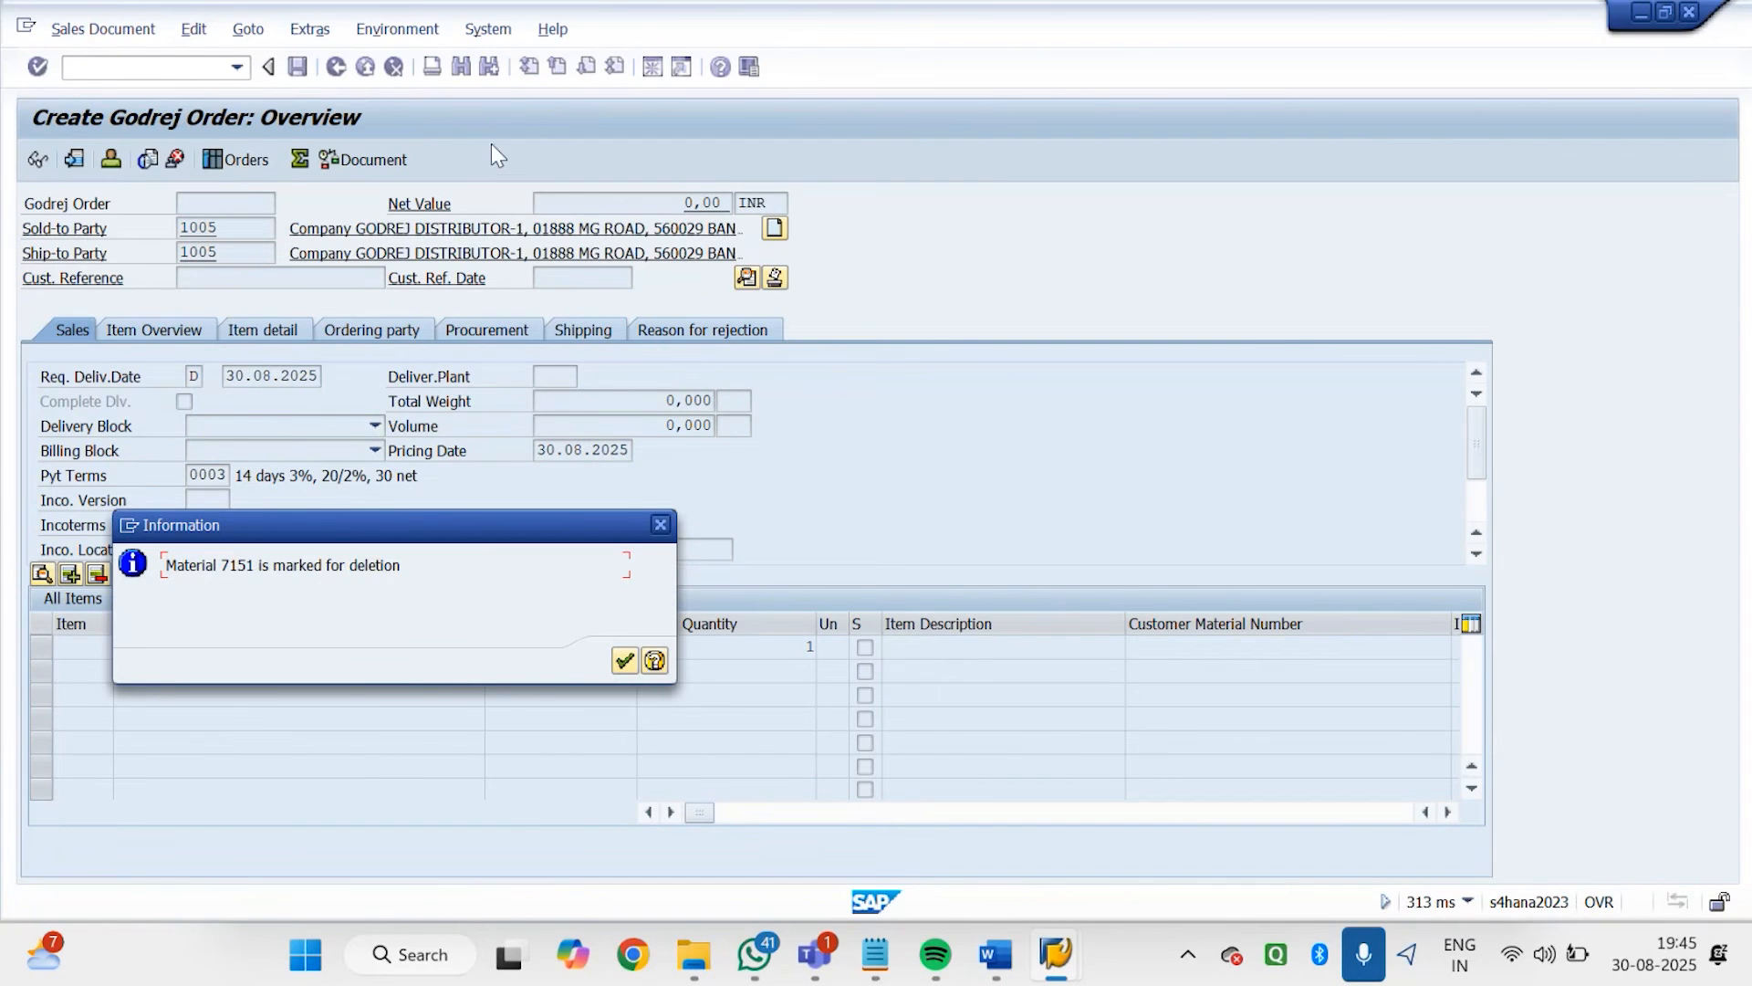
{"action": "left_click", "coordinate": [659, 524]}
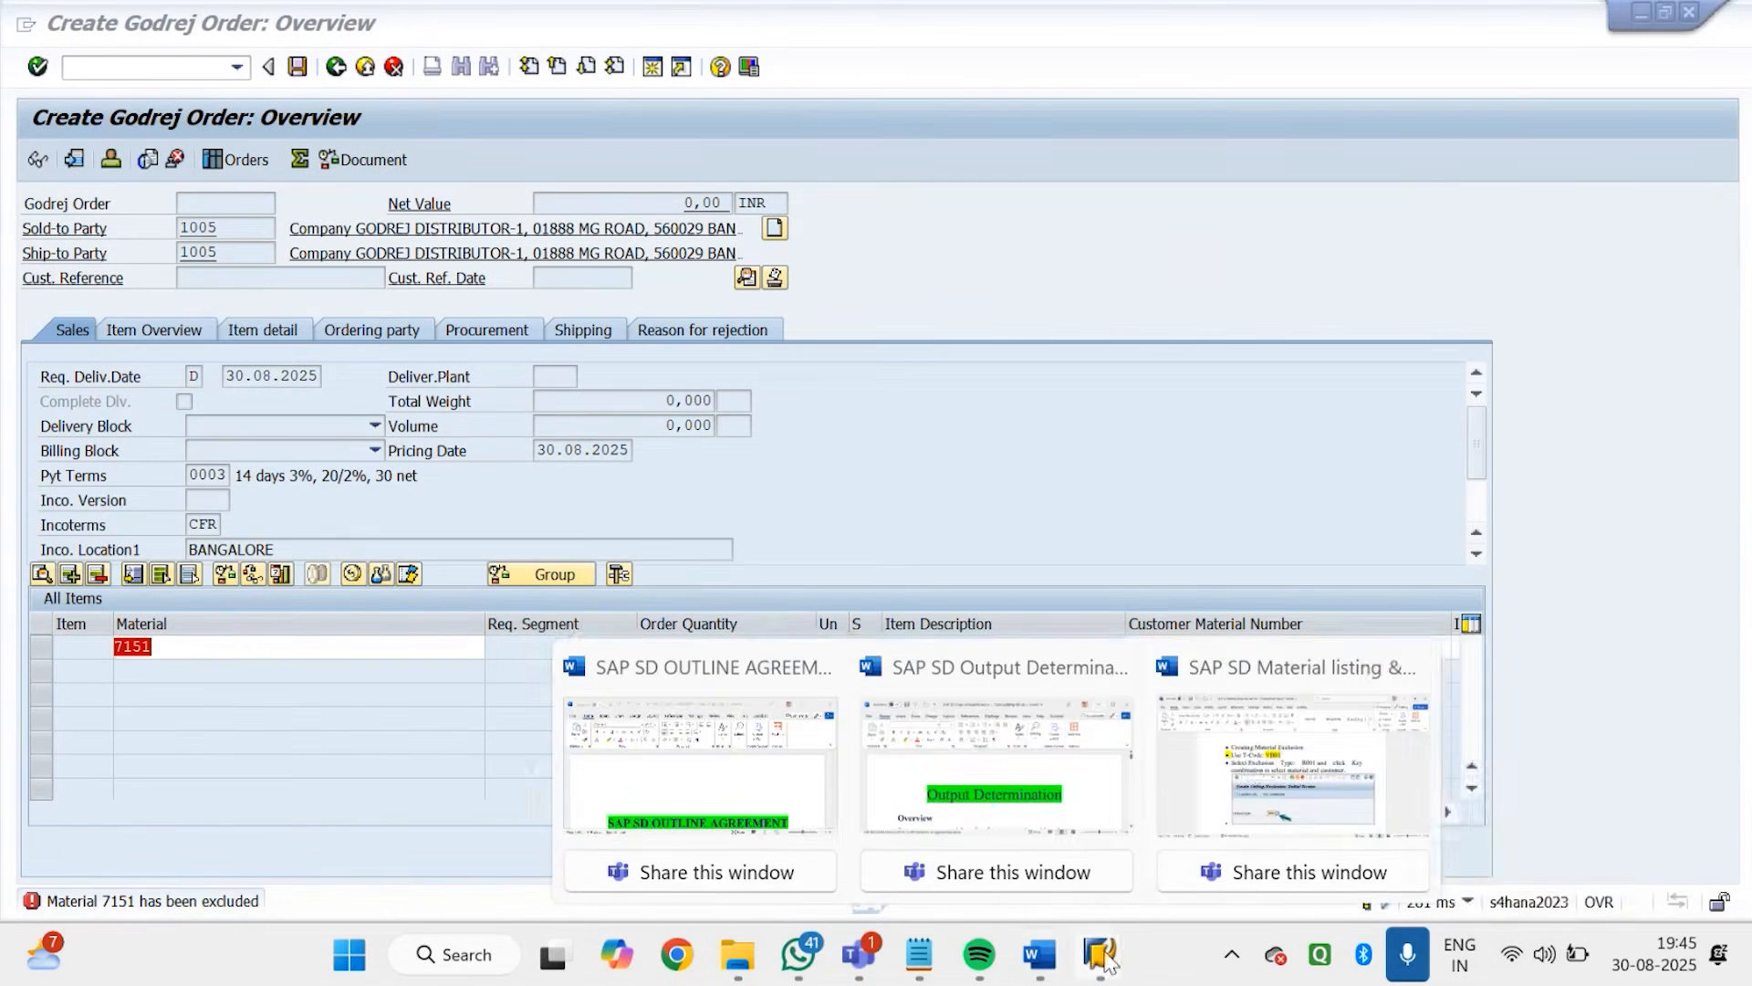
Switch to the GODREJ DISTRIBUTOR-2 business partner session and leave the transaction for the SAP start screen
{"action": "mouse_move", "coordinate": [1106, 959]}
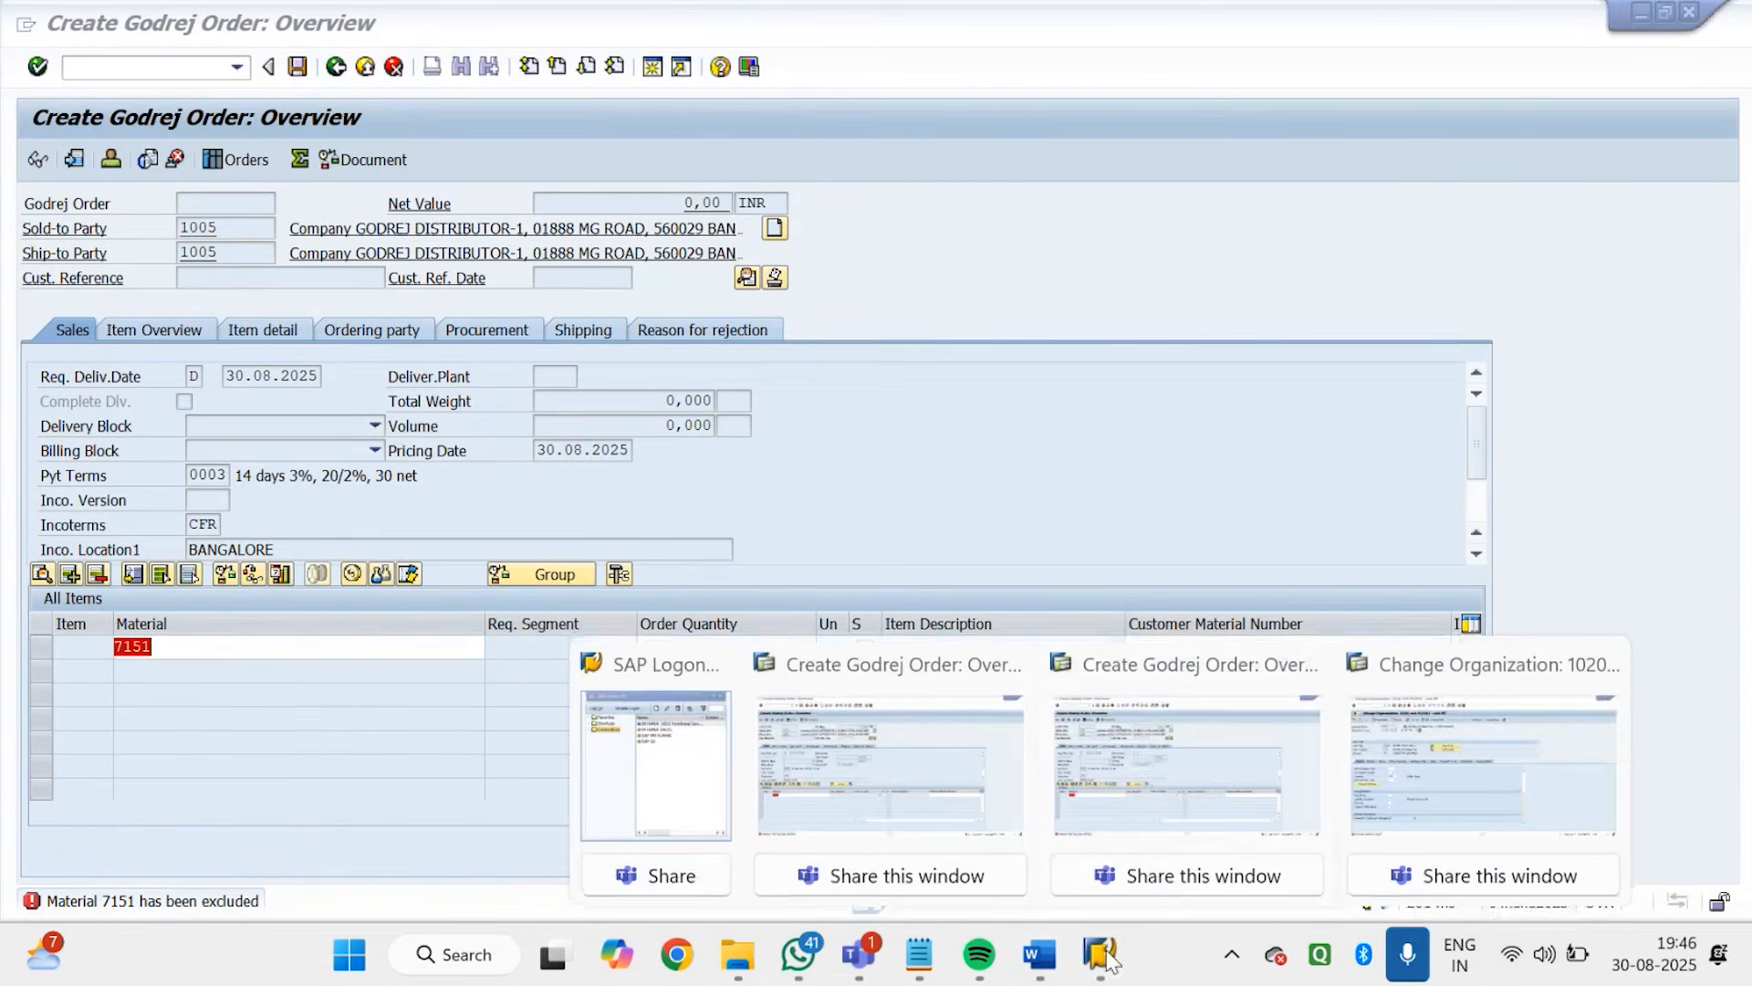
{"action": "left_click", "coordinate": [1086, 899]}
{"action": "mouse_move", "coordinate": [1100, 964]}
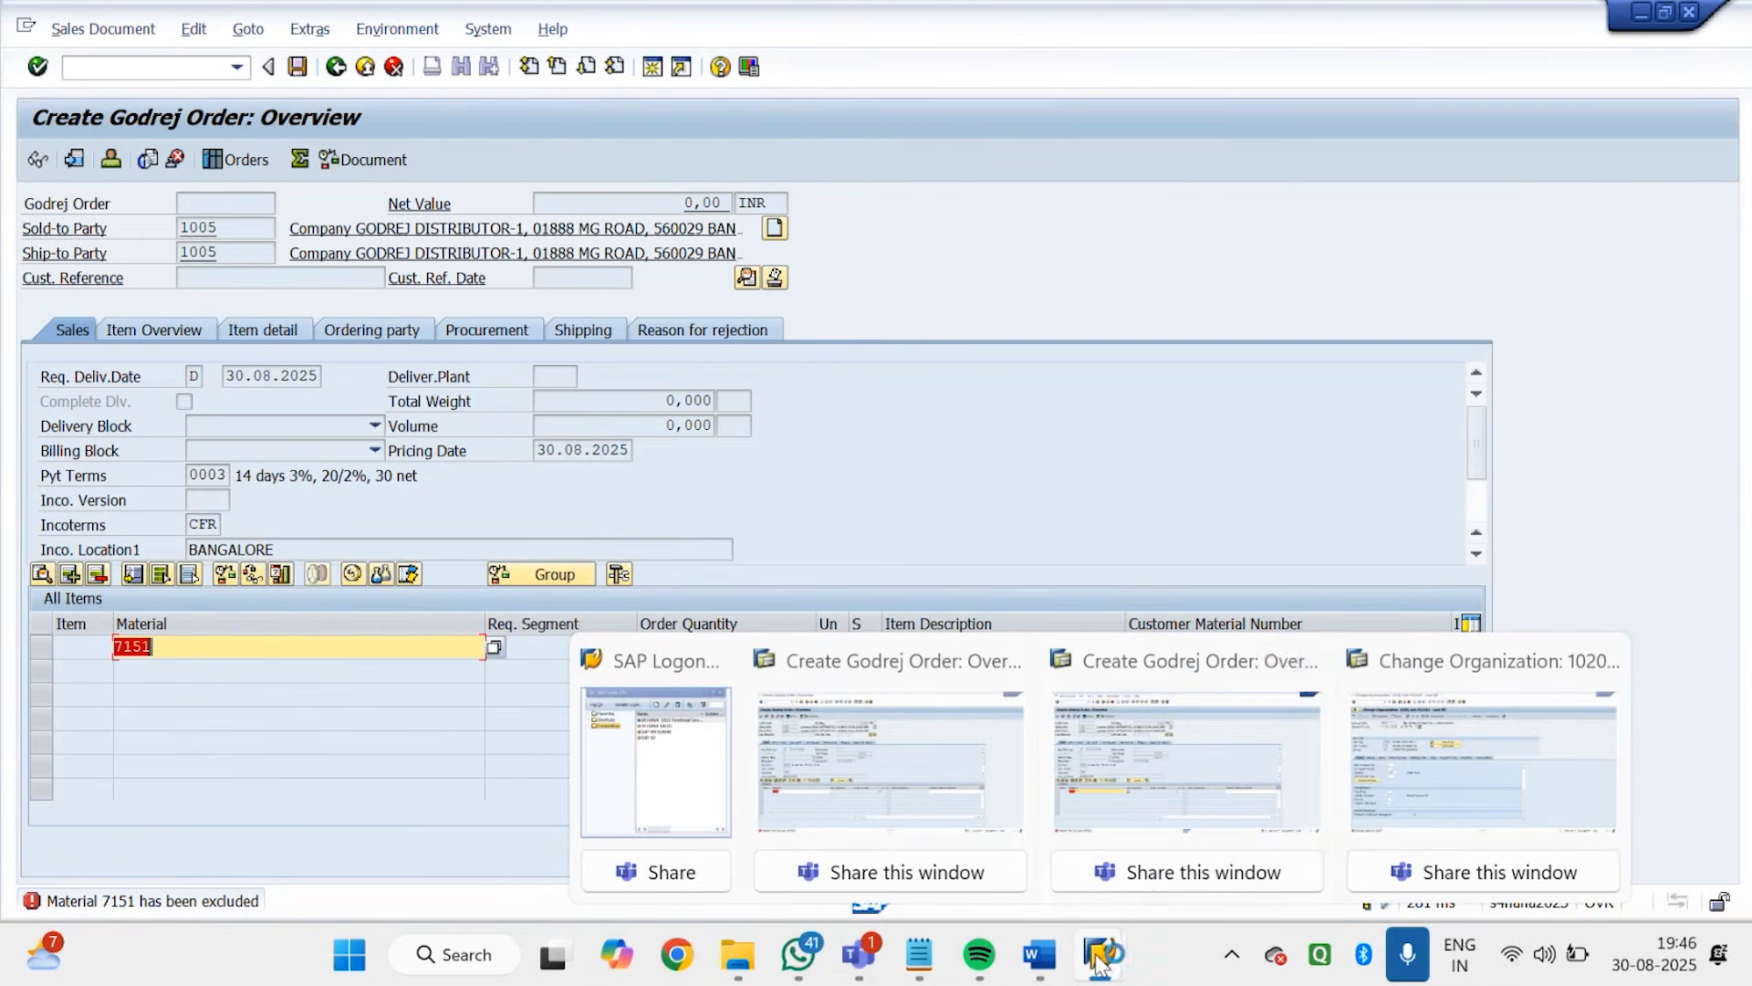
{"action": "left_click", "coordinate": [1394, 737]}
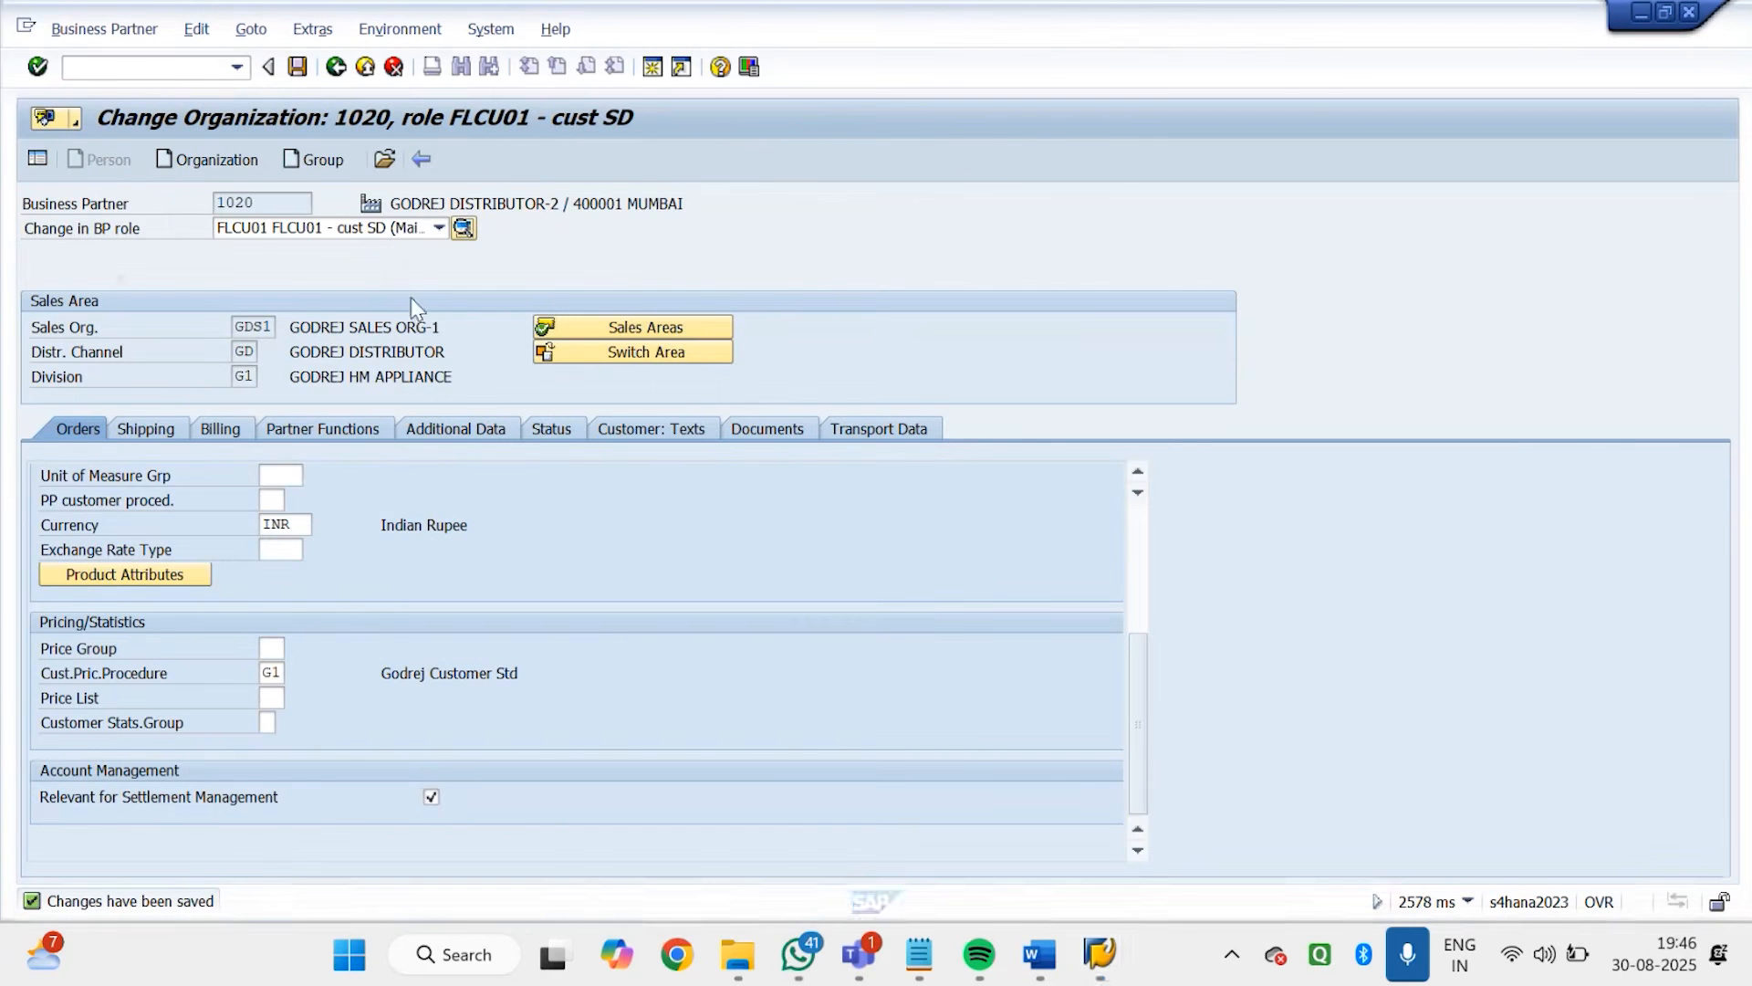
{"action": "left_click", "coordinate": [199, 64]}
{"action": "type", "text": "/n"}
{"action": "key", "text": "Return"}
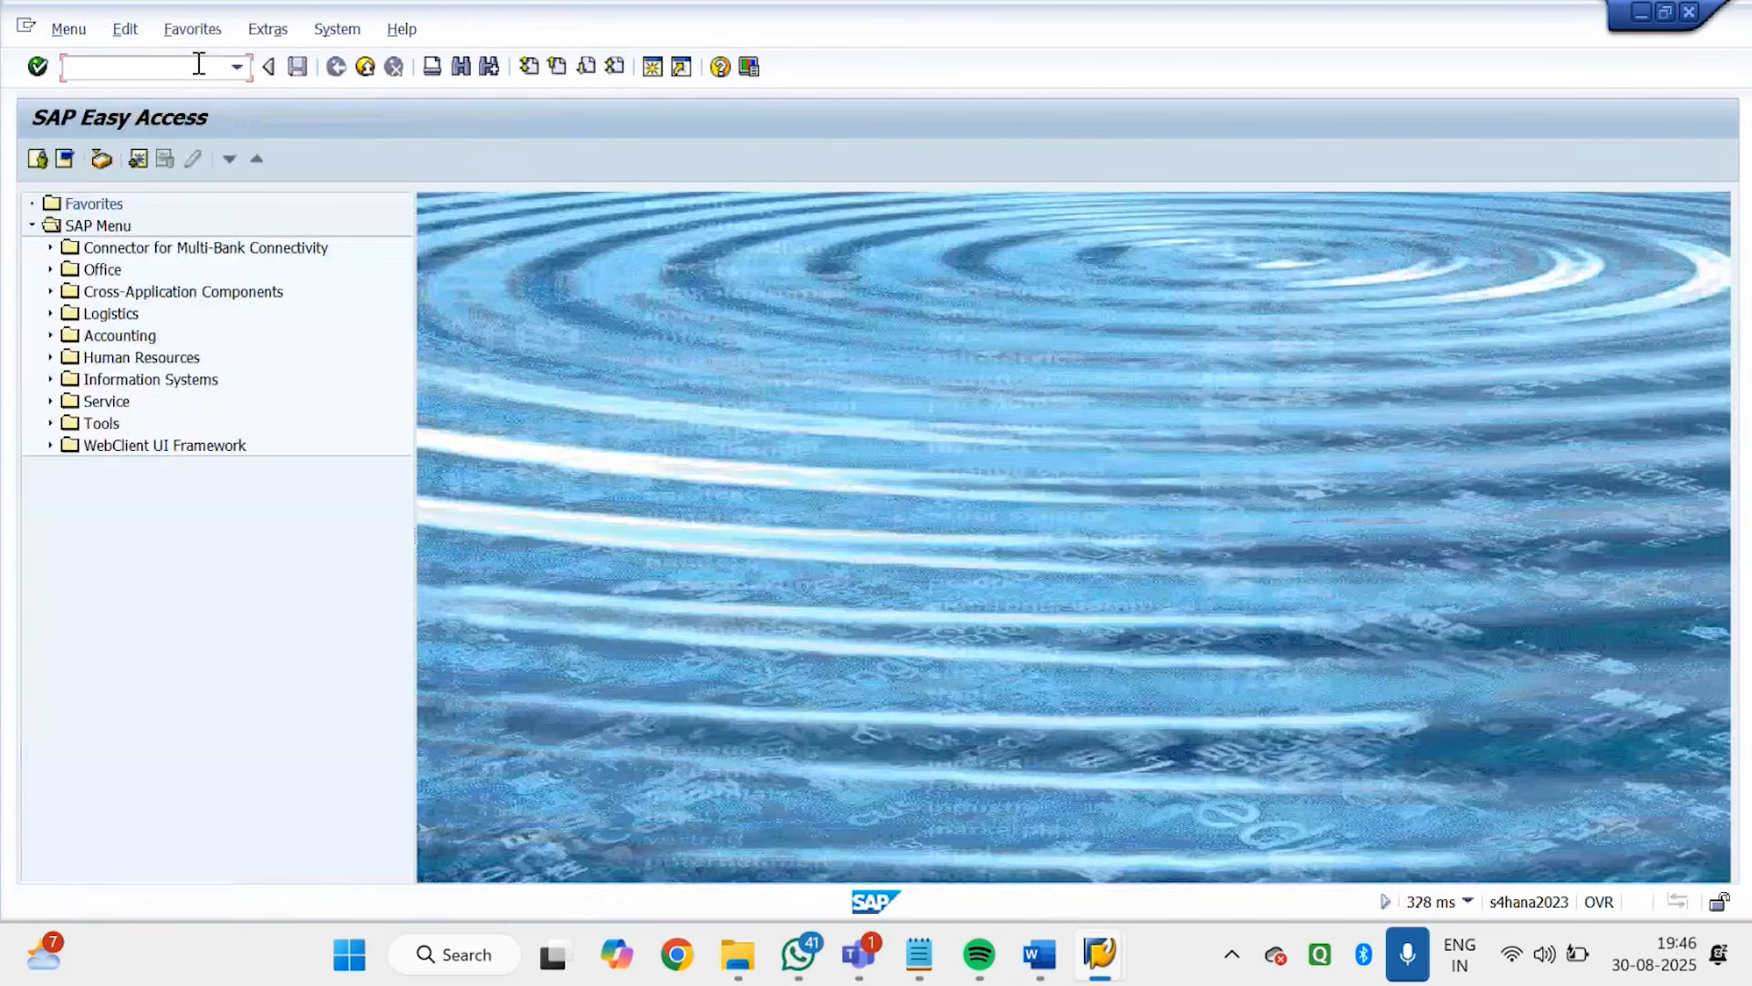
In transaction MM06, remove the deletion flag from material 7151, save and return to the start screen
{"action": "type", "text": "MM06"}
{"action": "key", "text": "Return"}
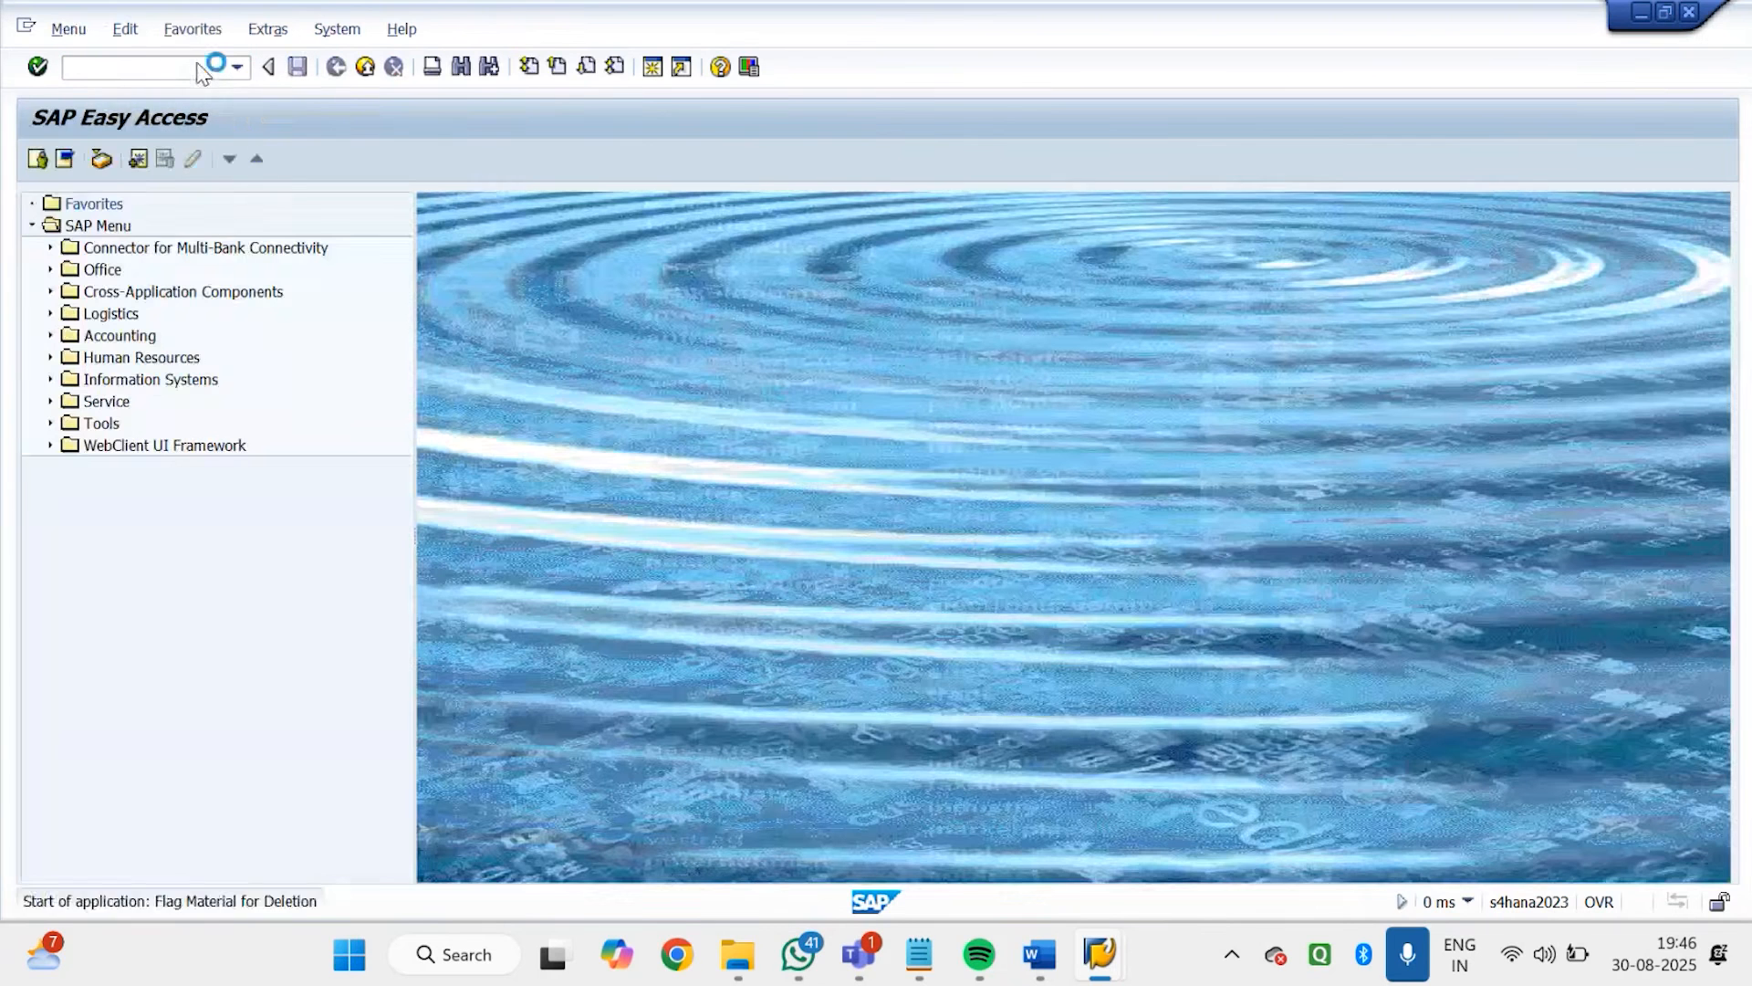
{"action": "key", "text": "Return"}
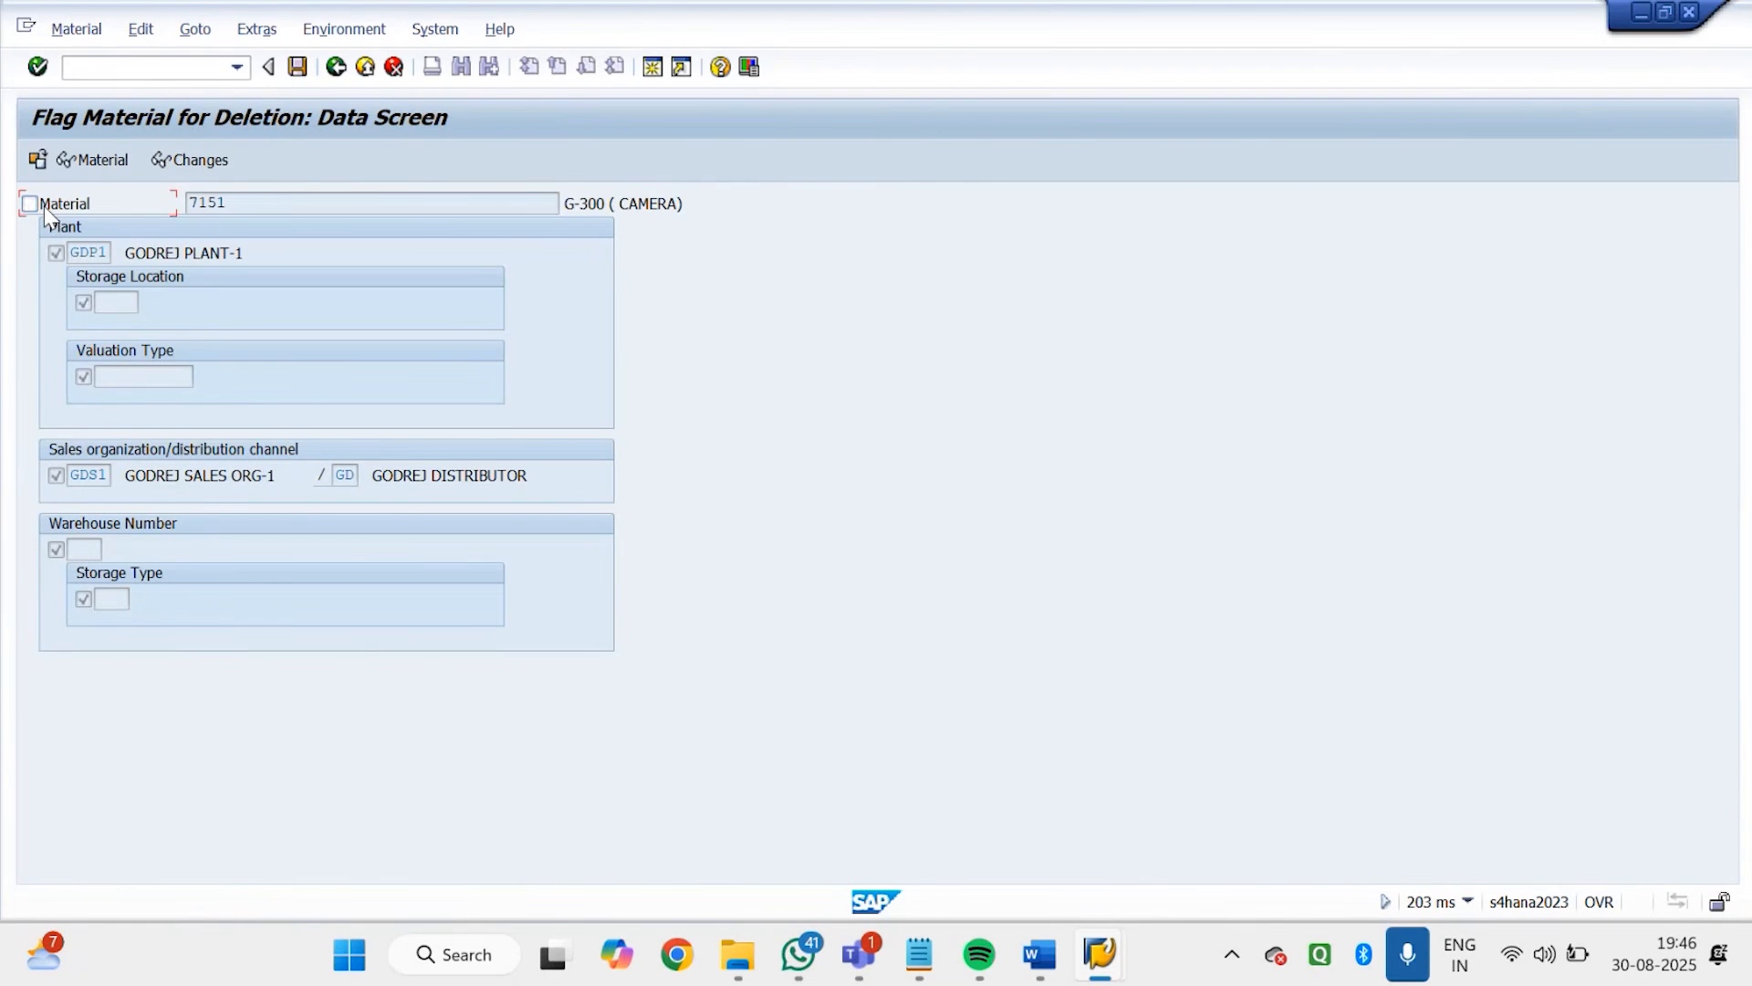
{"action": "left_click", "coordinate": [299, 68]}
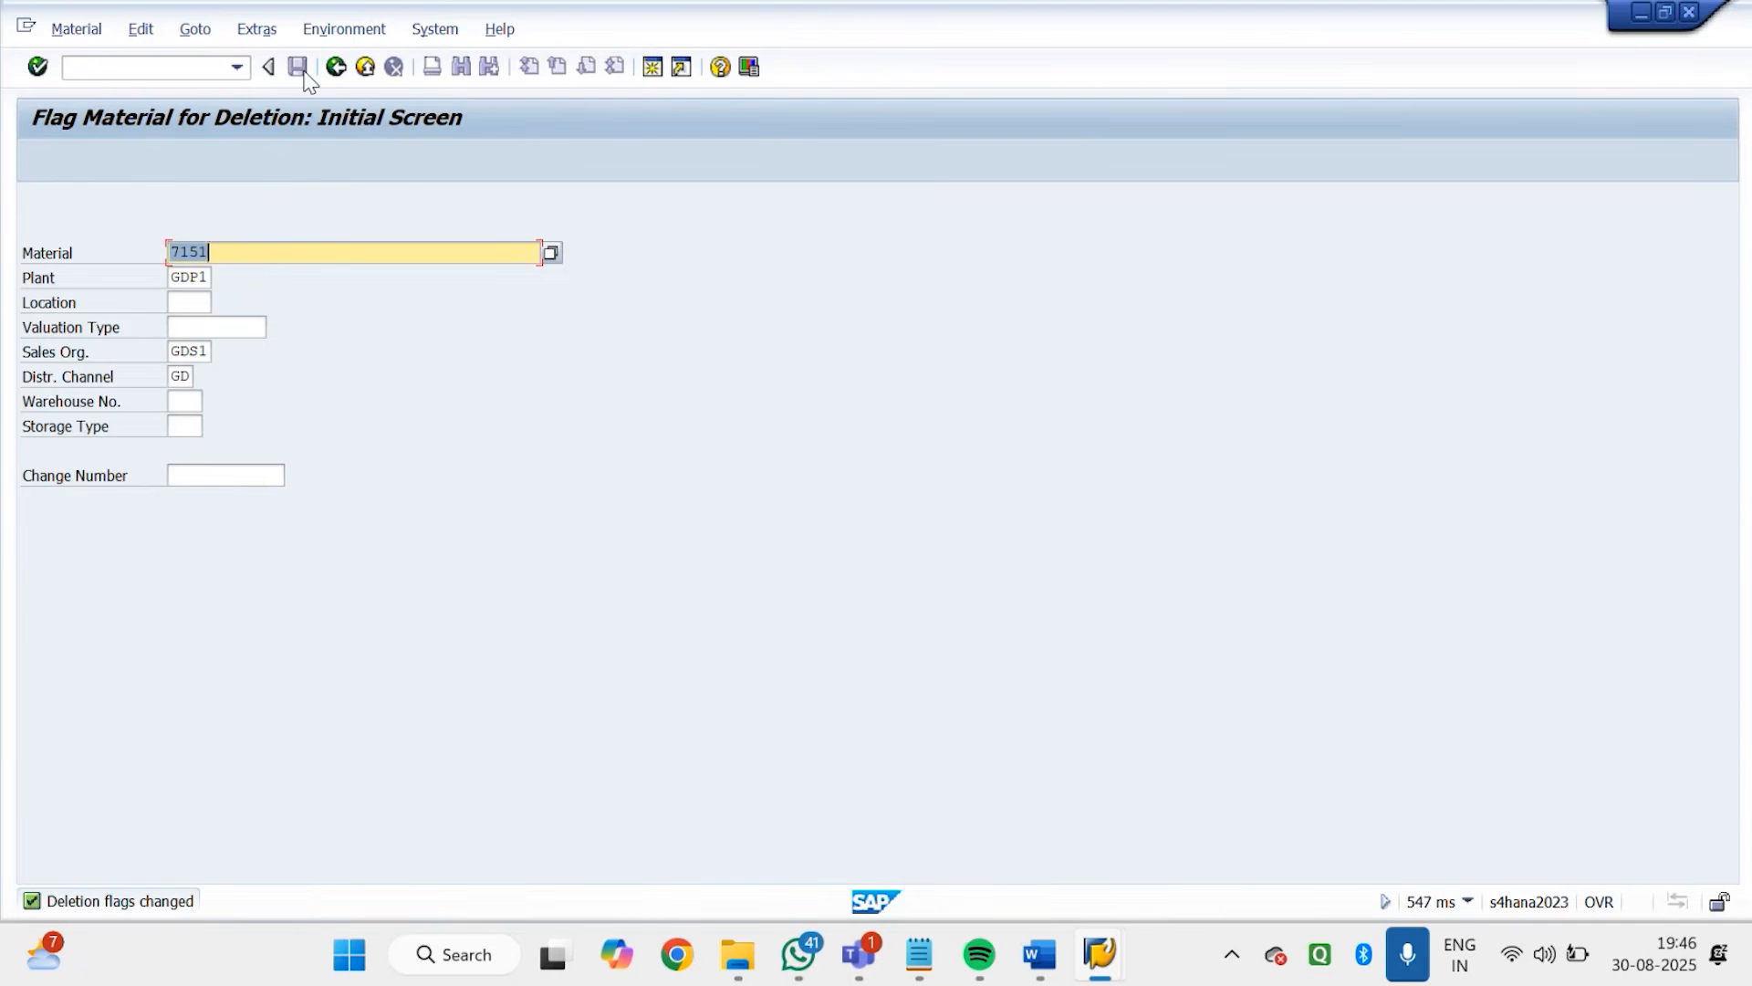
{"action": "left_click", "coordinate": [336, 67]}
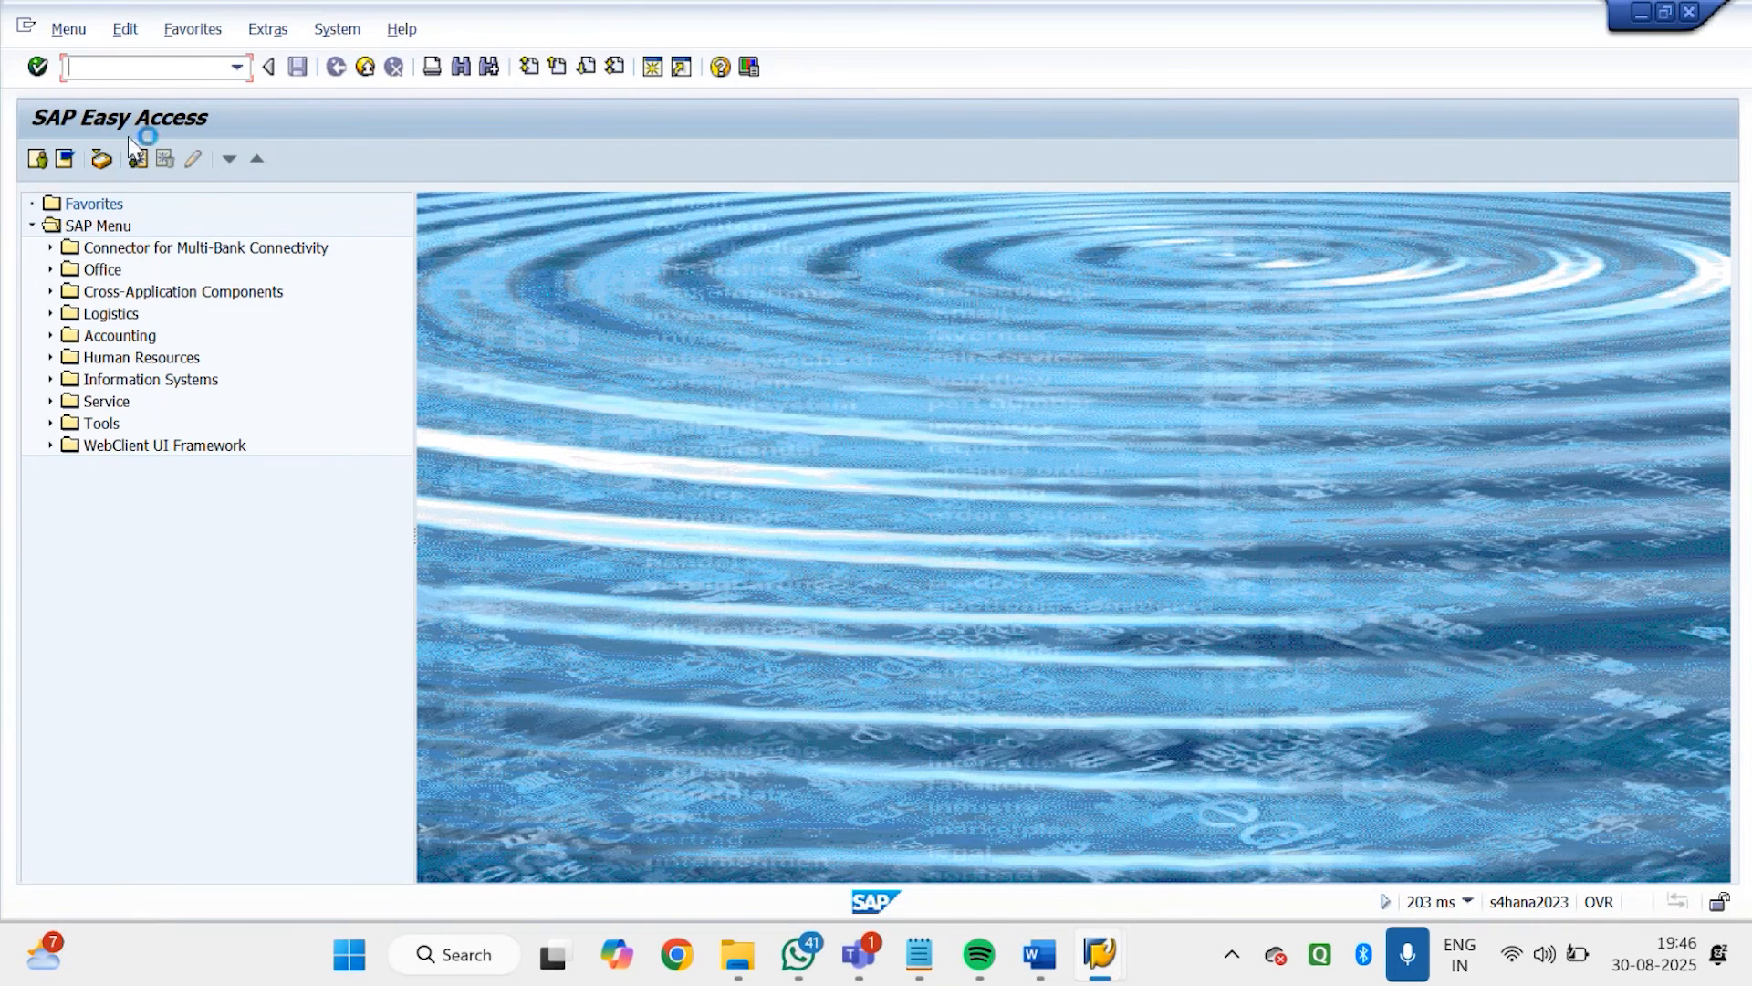
Open Create Listing and Exclusion With Reference for type GD02 and run the record selection for GODREJ DISTRIBUTOR-1 and material 7151
{"action": "type", "text": "VB05"}
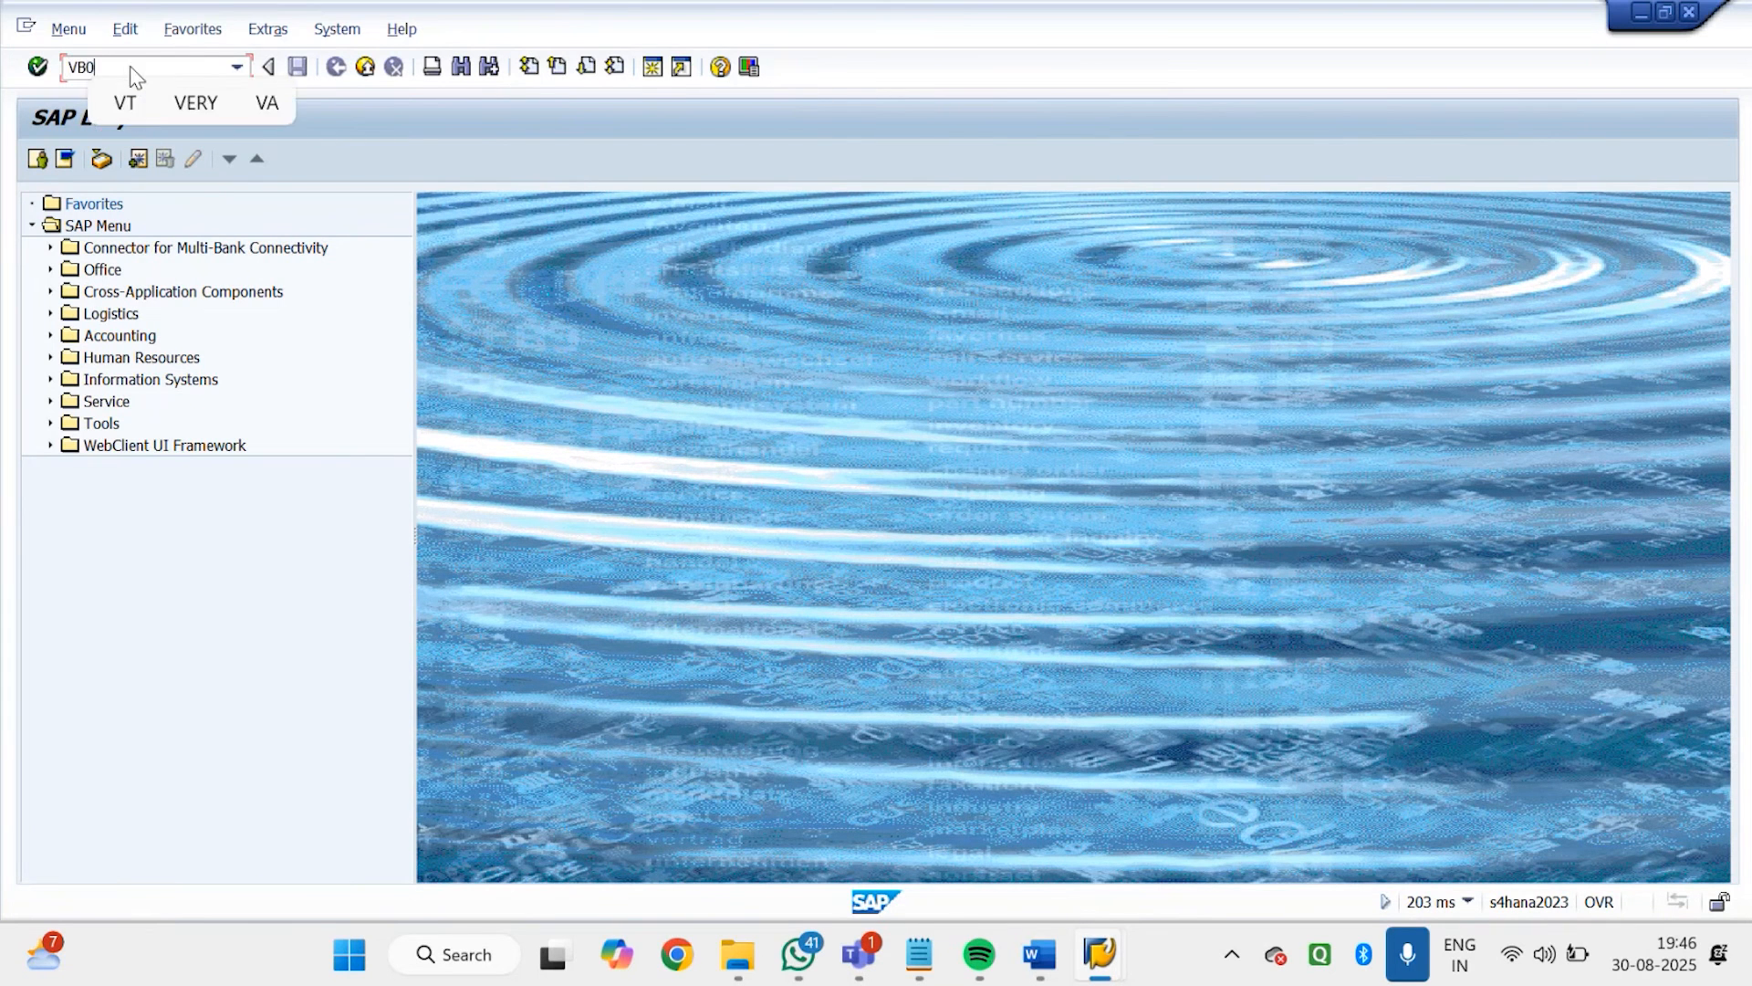
{"action": "key", "text": "Return"}
{"action": "type", "text": "VB01"}
{"action": "key", "text": "Return"}
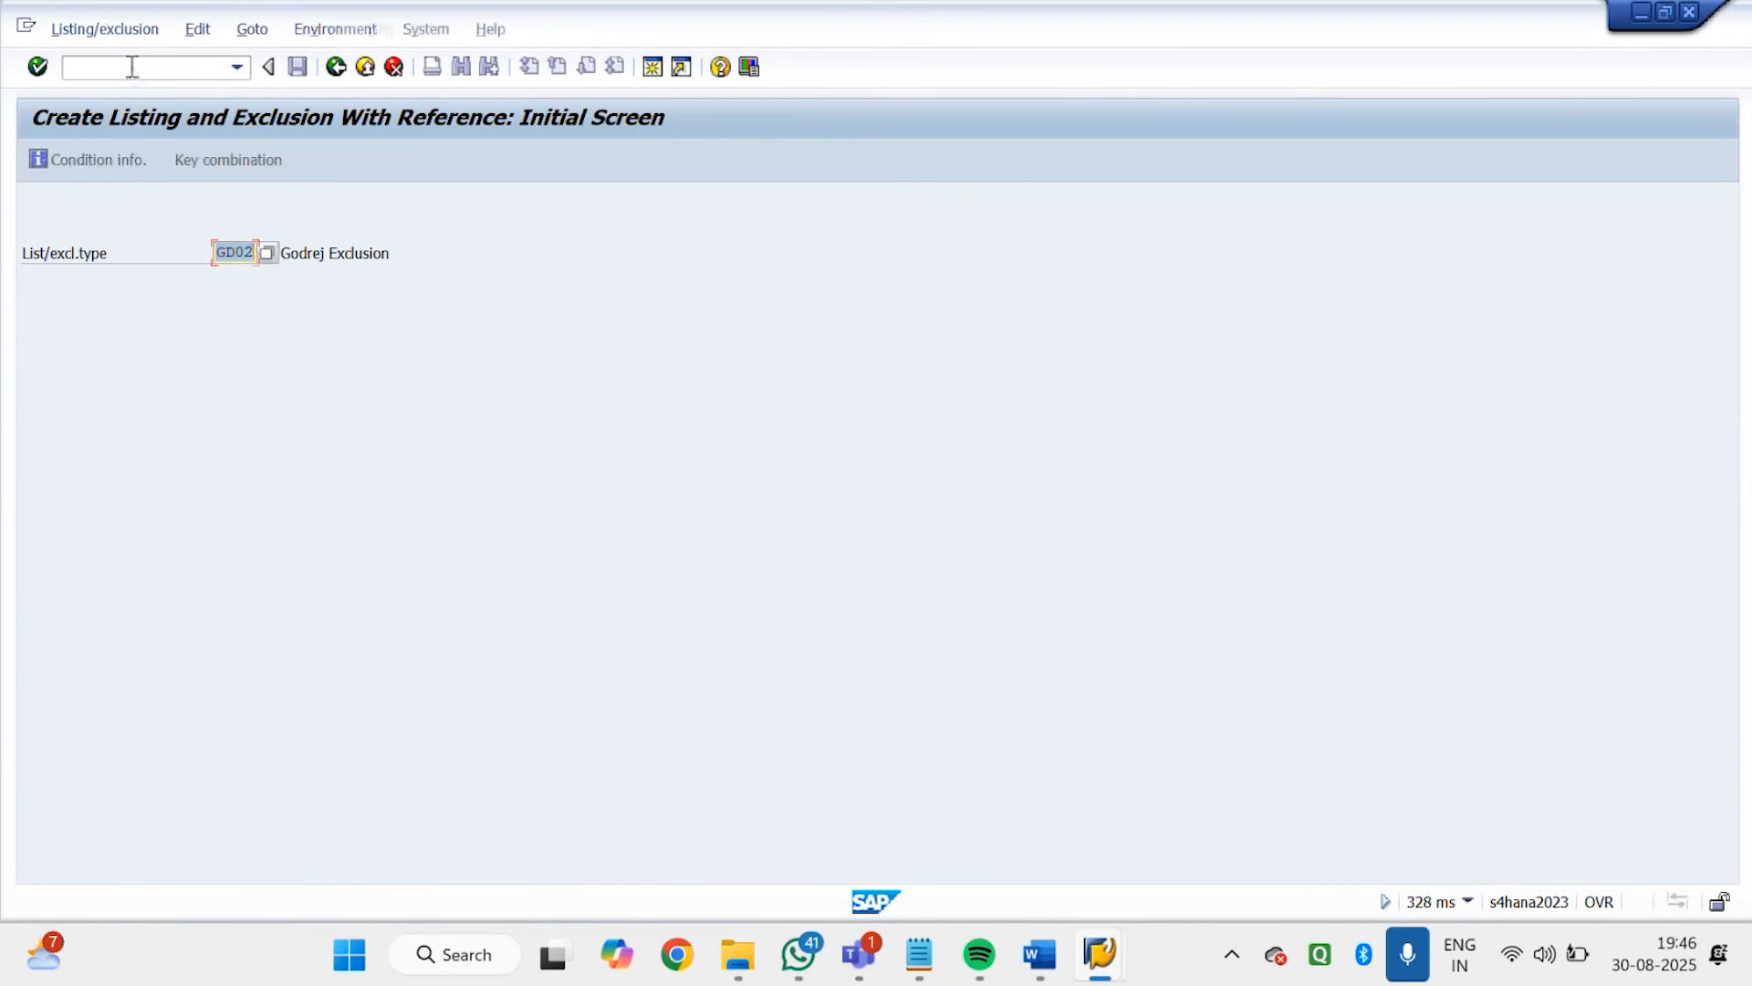
{"action": "key", "text": "Return"}
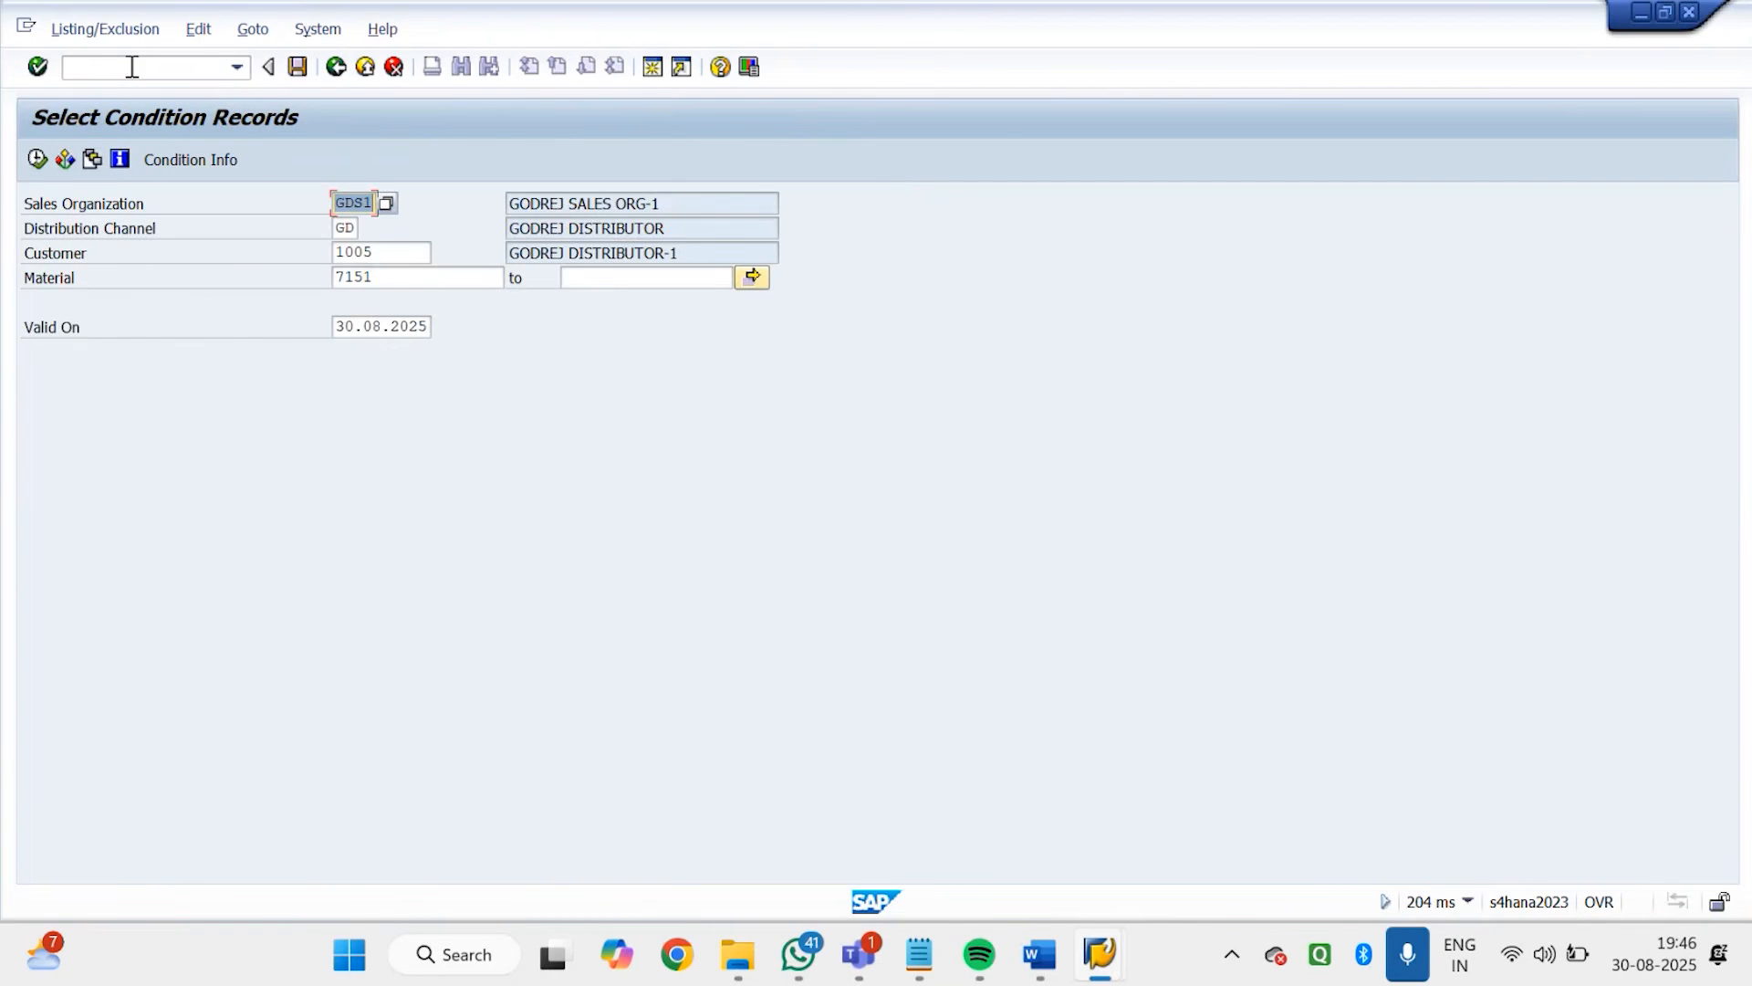
{"action": "left_click", "coordinate": [33, 158]}
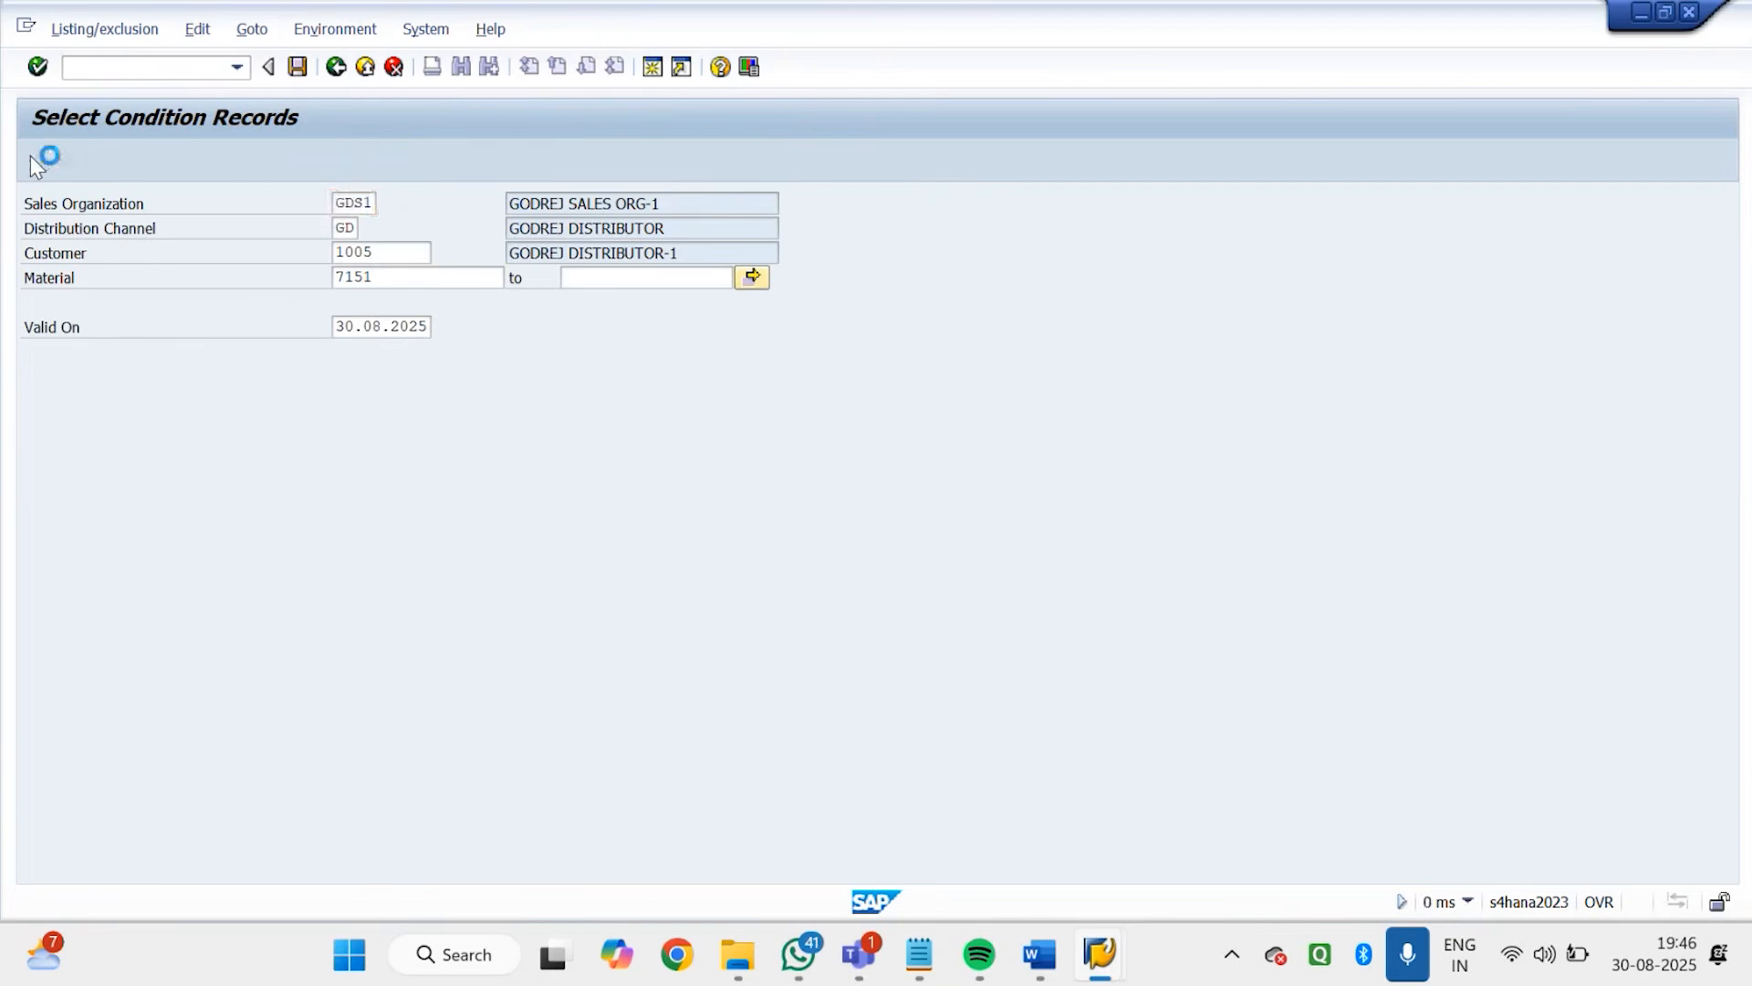
Leave the GD02 fast entry without saving the conditions and minimise that session to get back to the Godrej order
{"action": "left_click", "coordinate": [336, 66]}
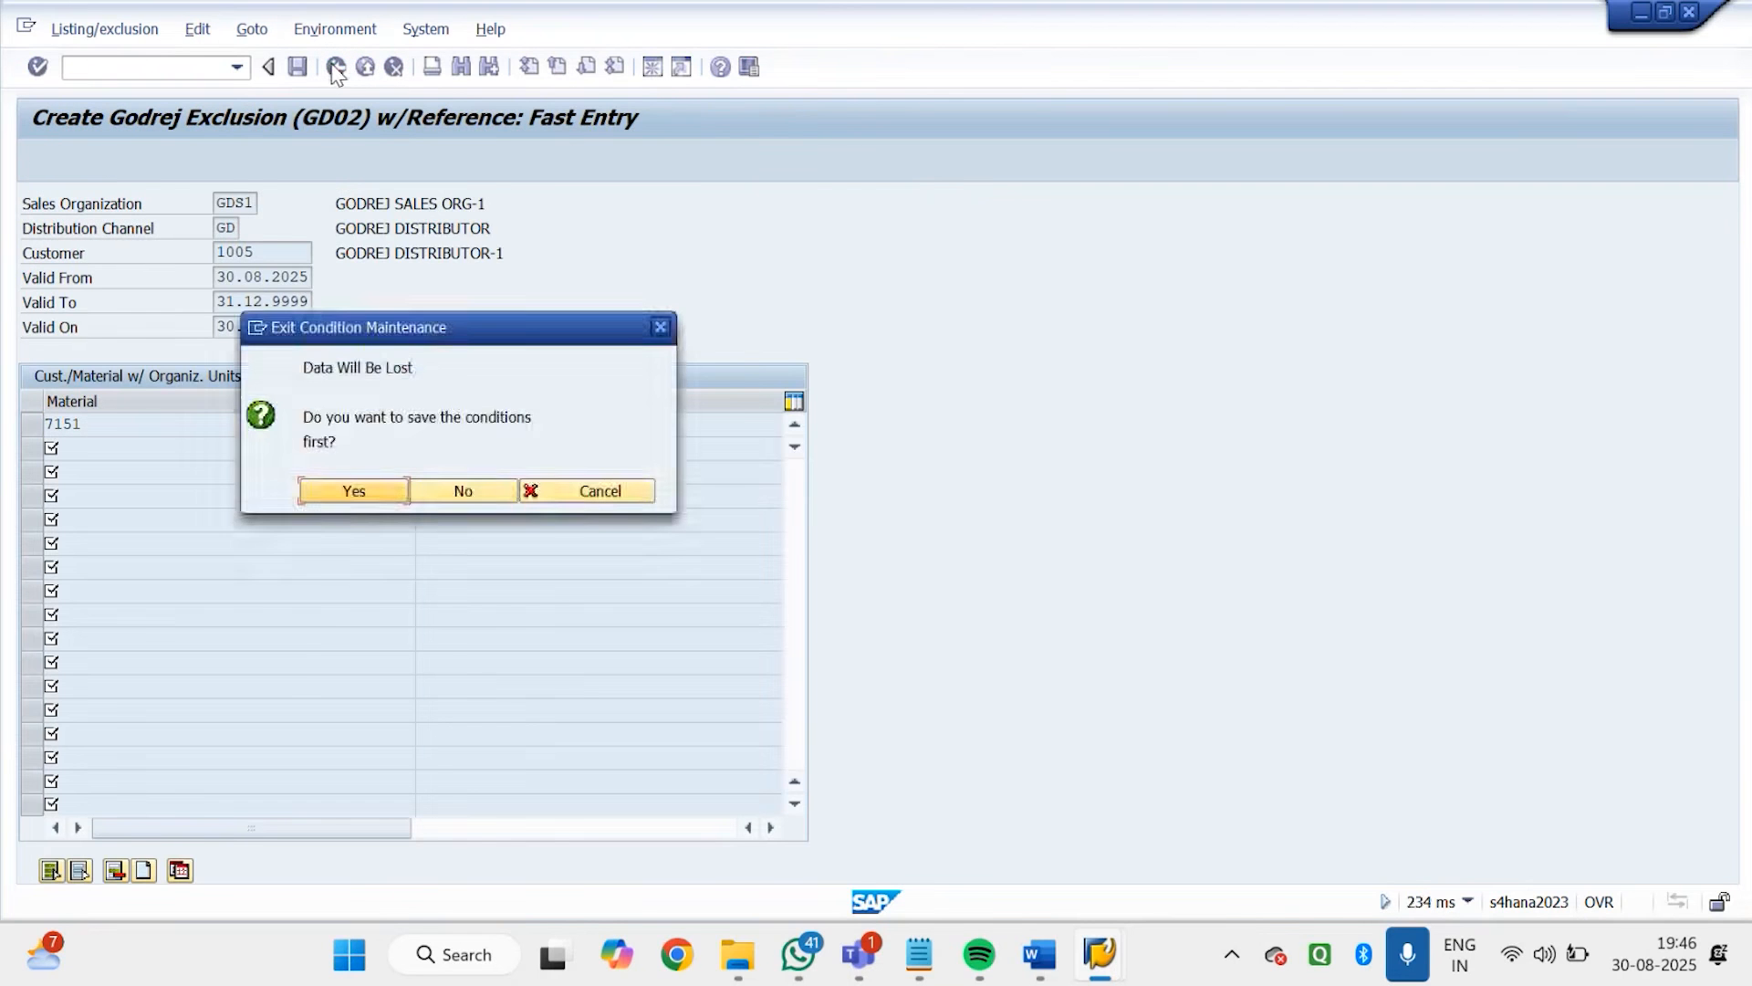
{"action": "left_click", "coordinate": [461, 490]}
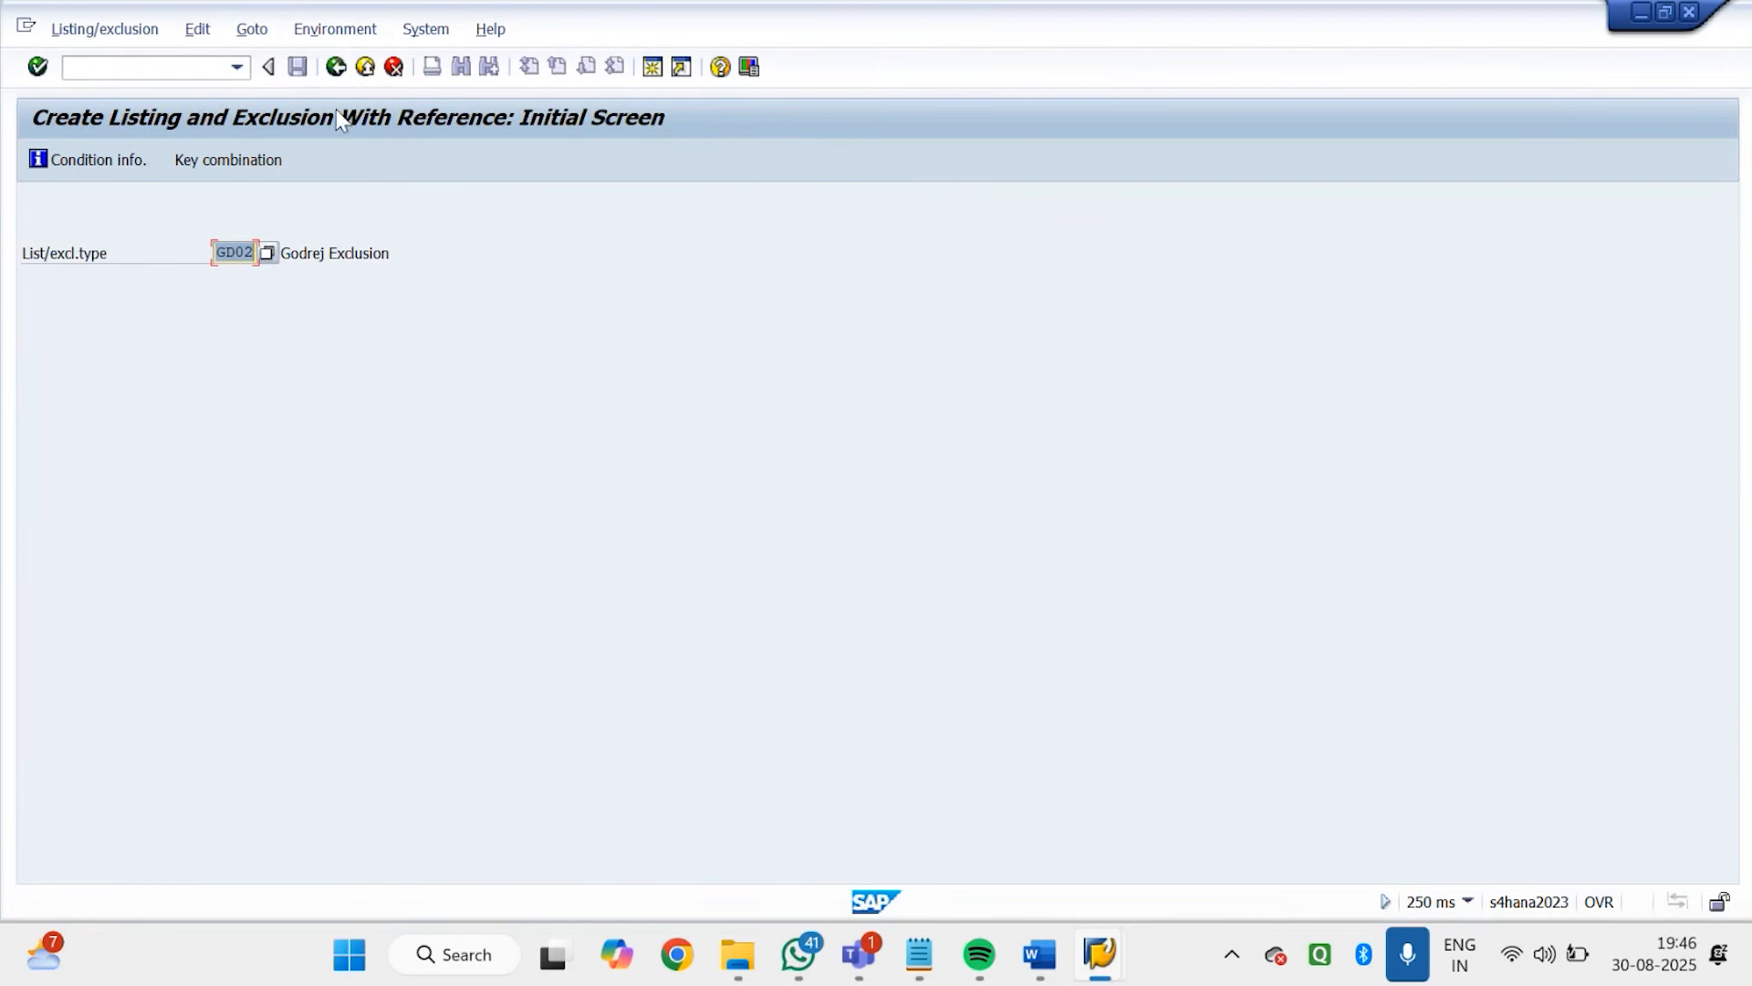
{"action": "left_click", "coordinate": [344, 33]}
{"action": "left_click", "coordinate": [1640, 14]}
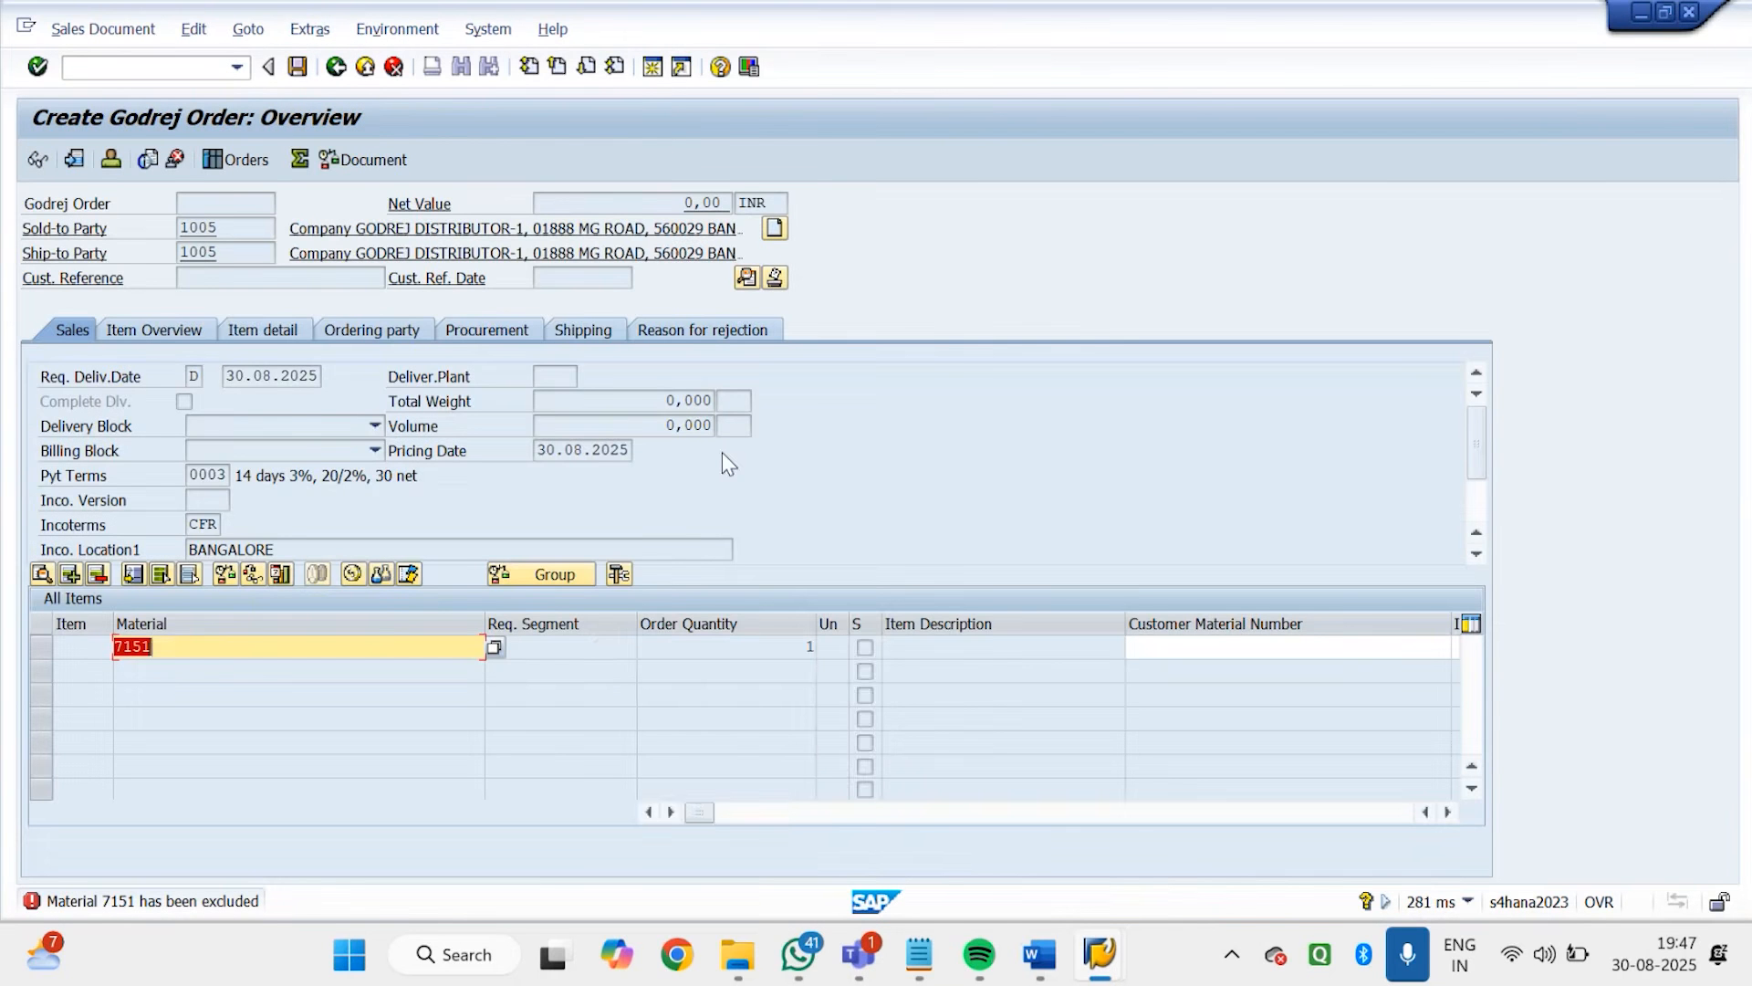
Switch to File Explorer, search the SAP SD TRAINING DOC folder for MATER and open the Word document SAP SD MATERIAL DETERMINATION maximised
{"action": "mouse_move", "coordinate": [717, 979]}
{"action": "mouse_move", "coordinate": [1057, 964]}
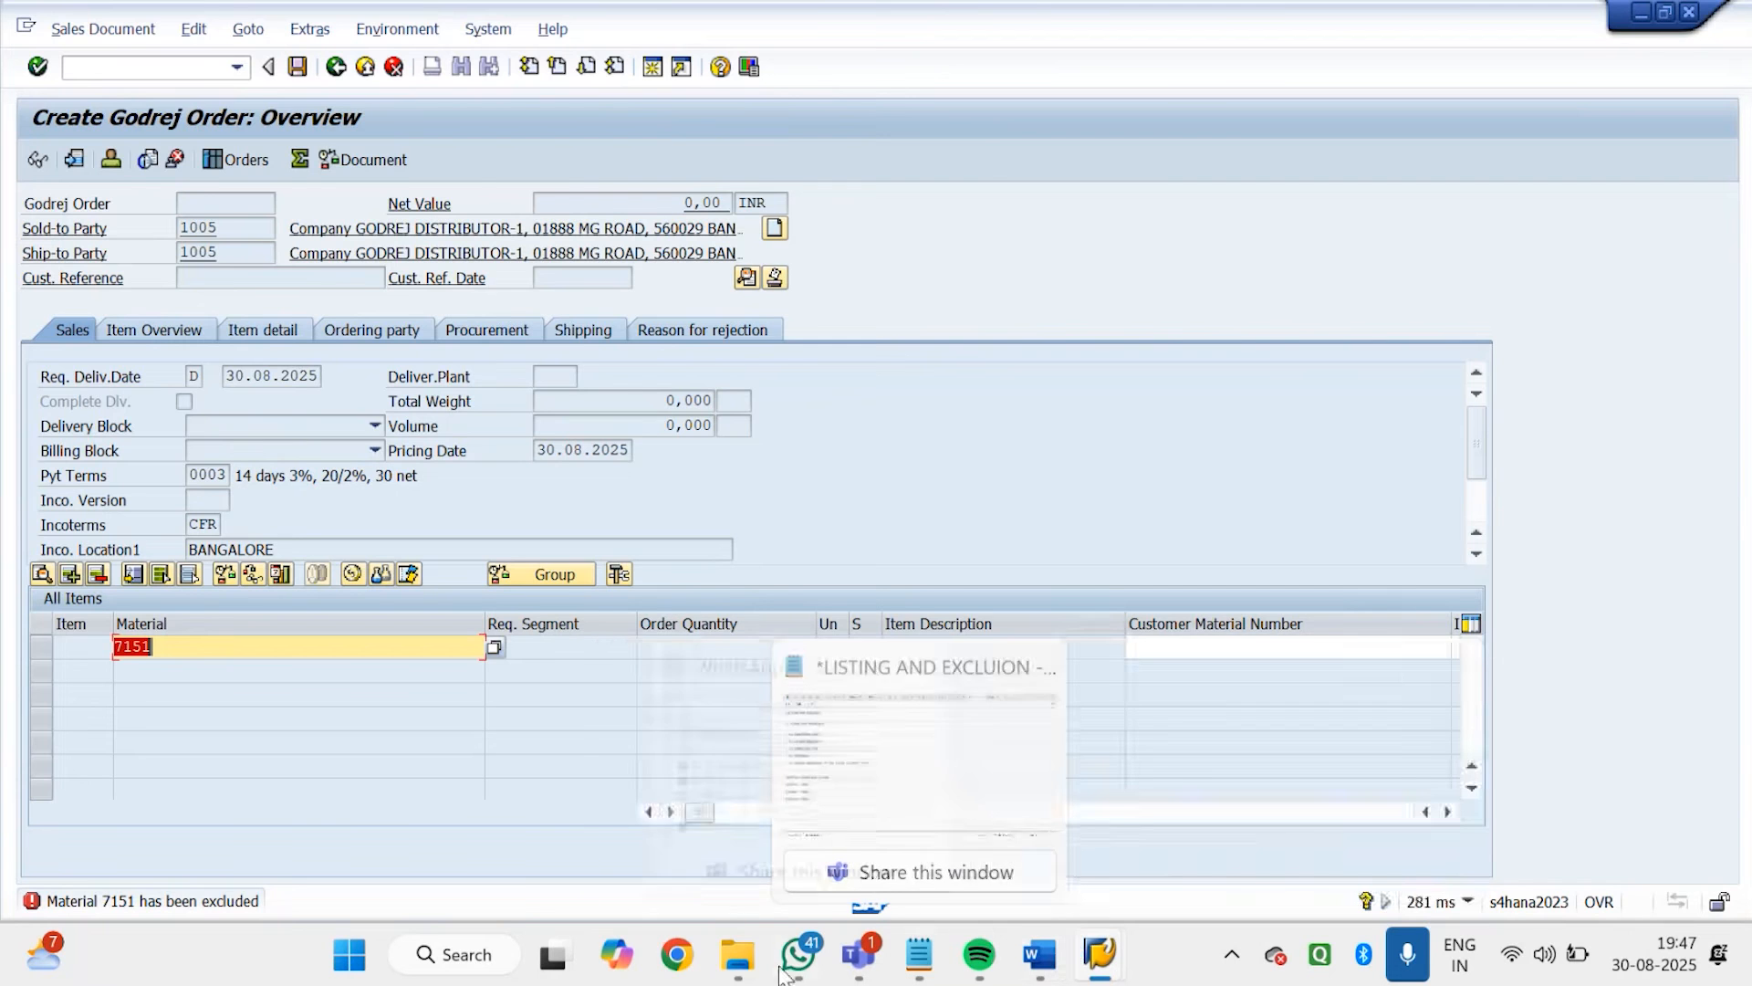
{"action": "left_click", "coordinate": [736, 960]}
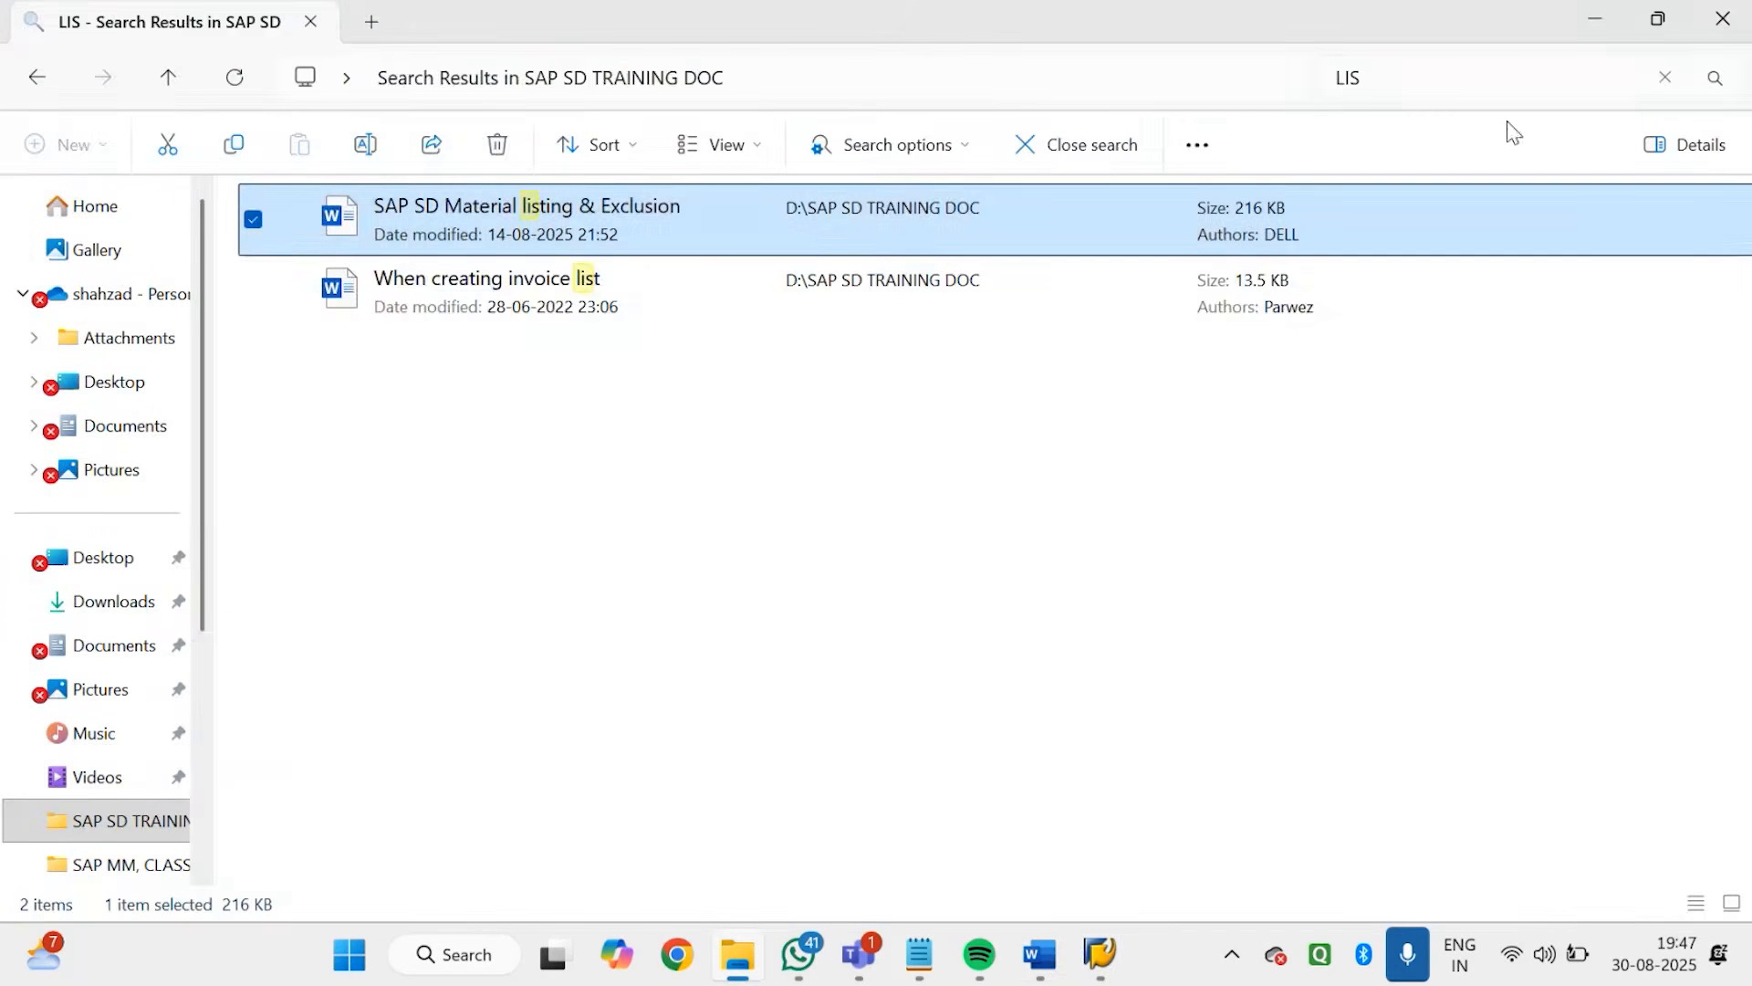
{"action": "left_click", "coordinate": [1666, 80]}
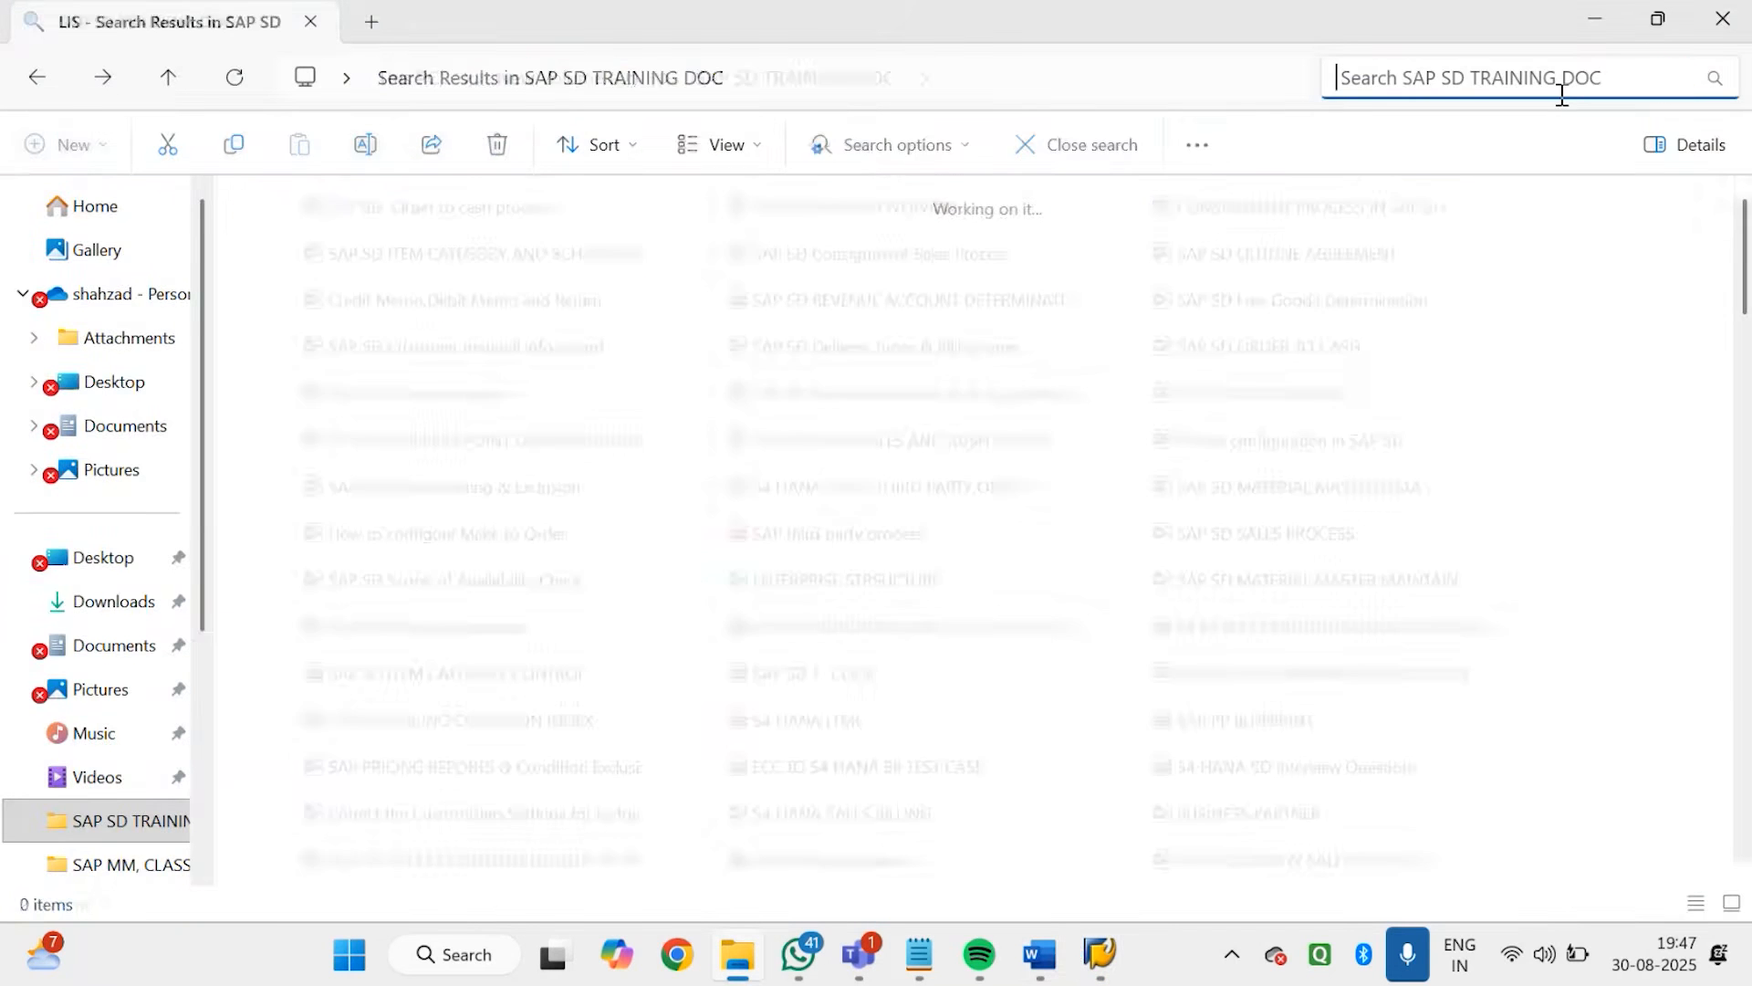
{"action": "type", "text": "MATER"}
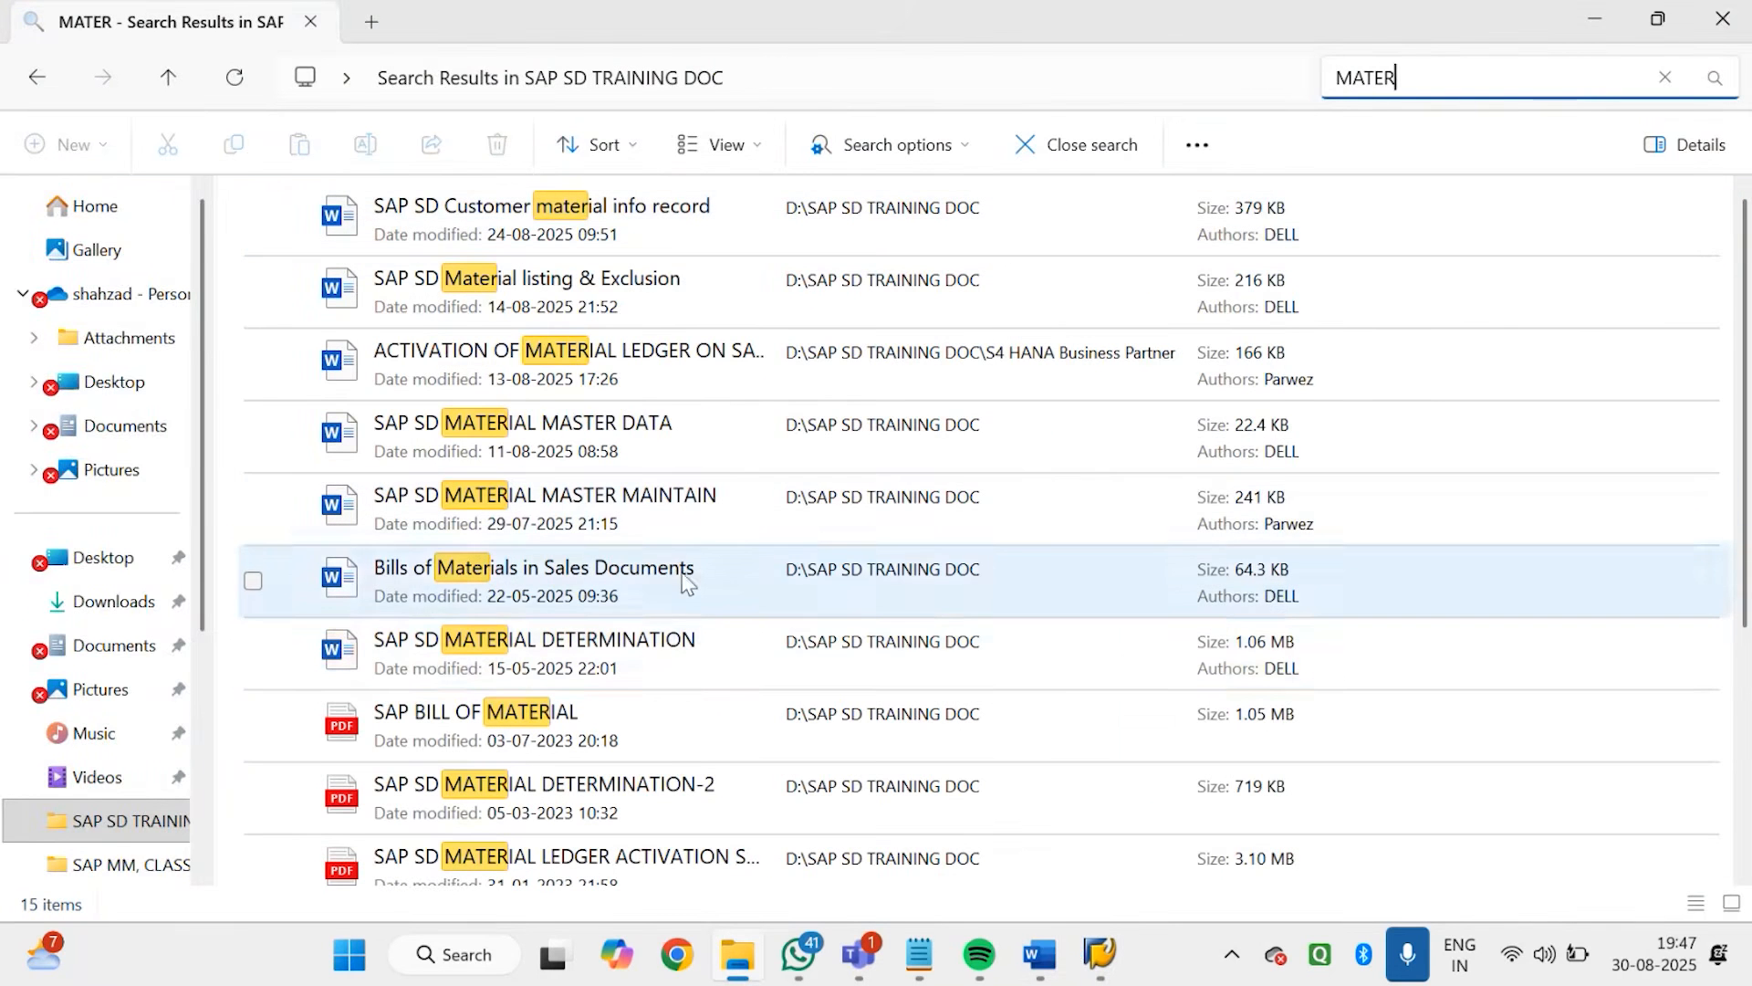
{"action": "double_click", "coordinate": [690, 641]}
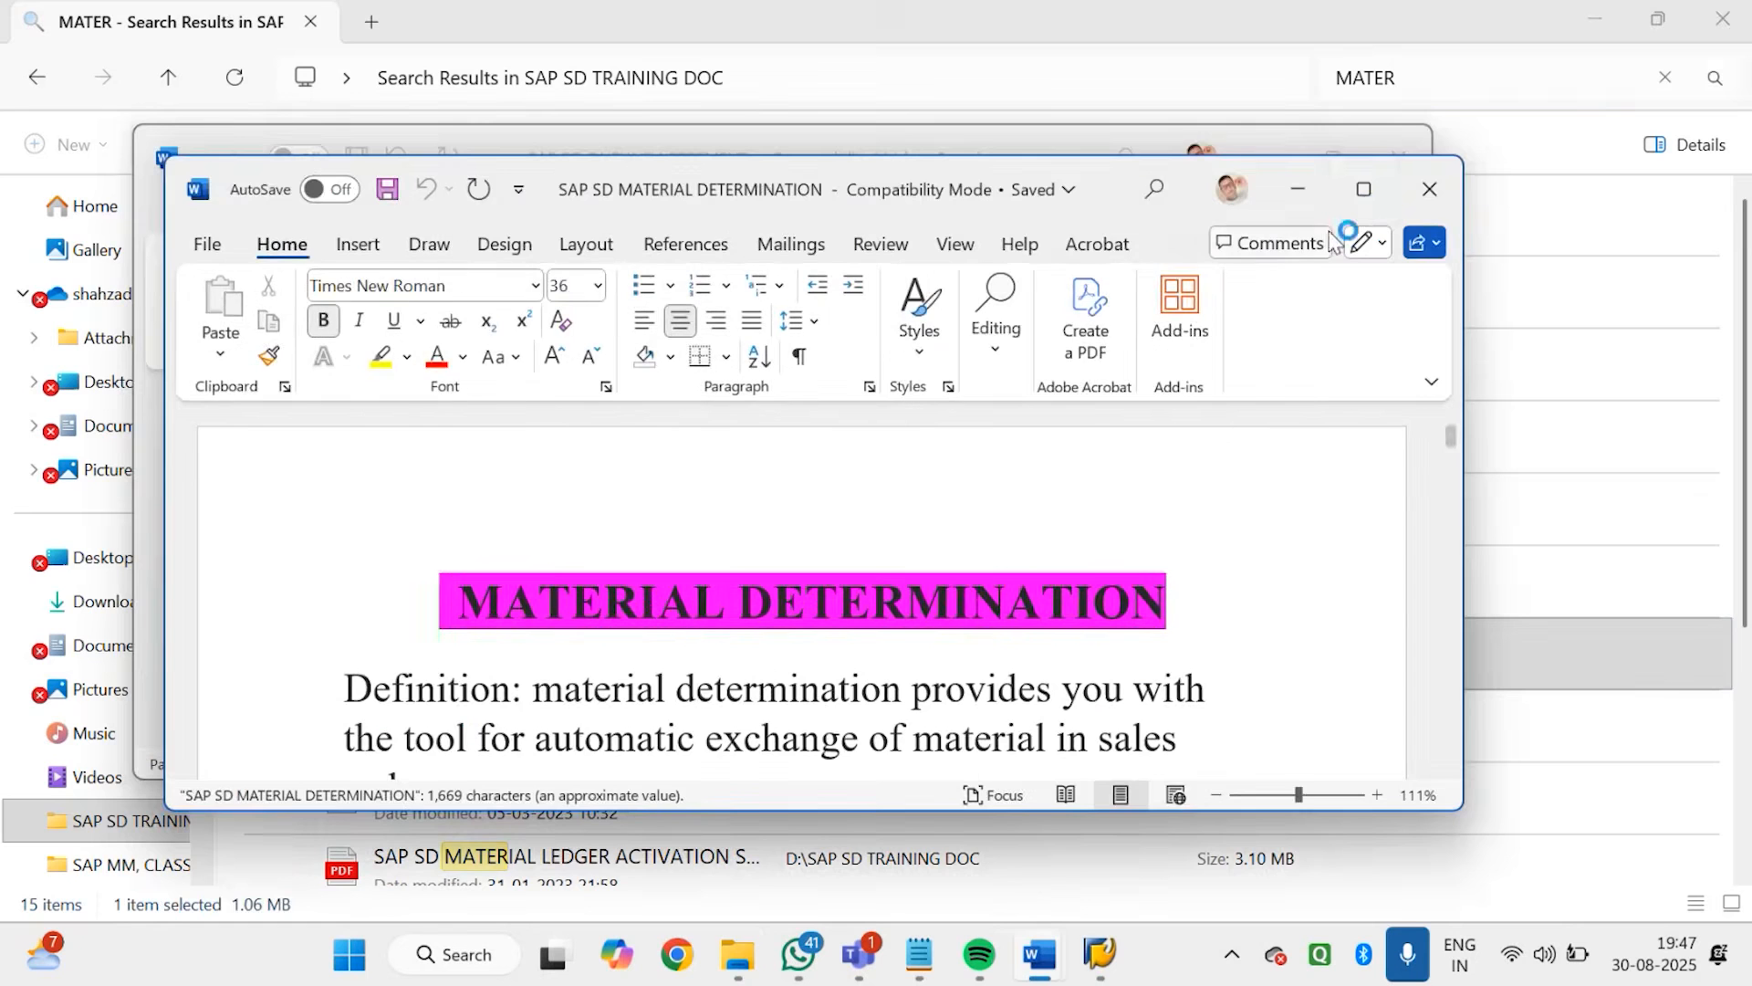
{"action": "left_click", "coordinate": [1361, 188]}
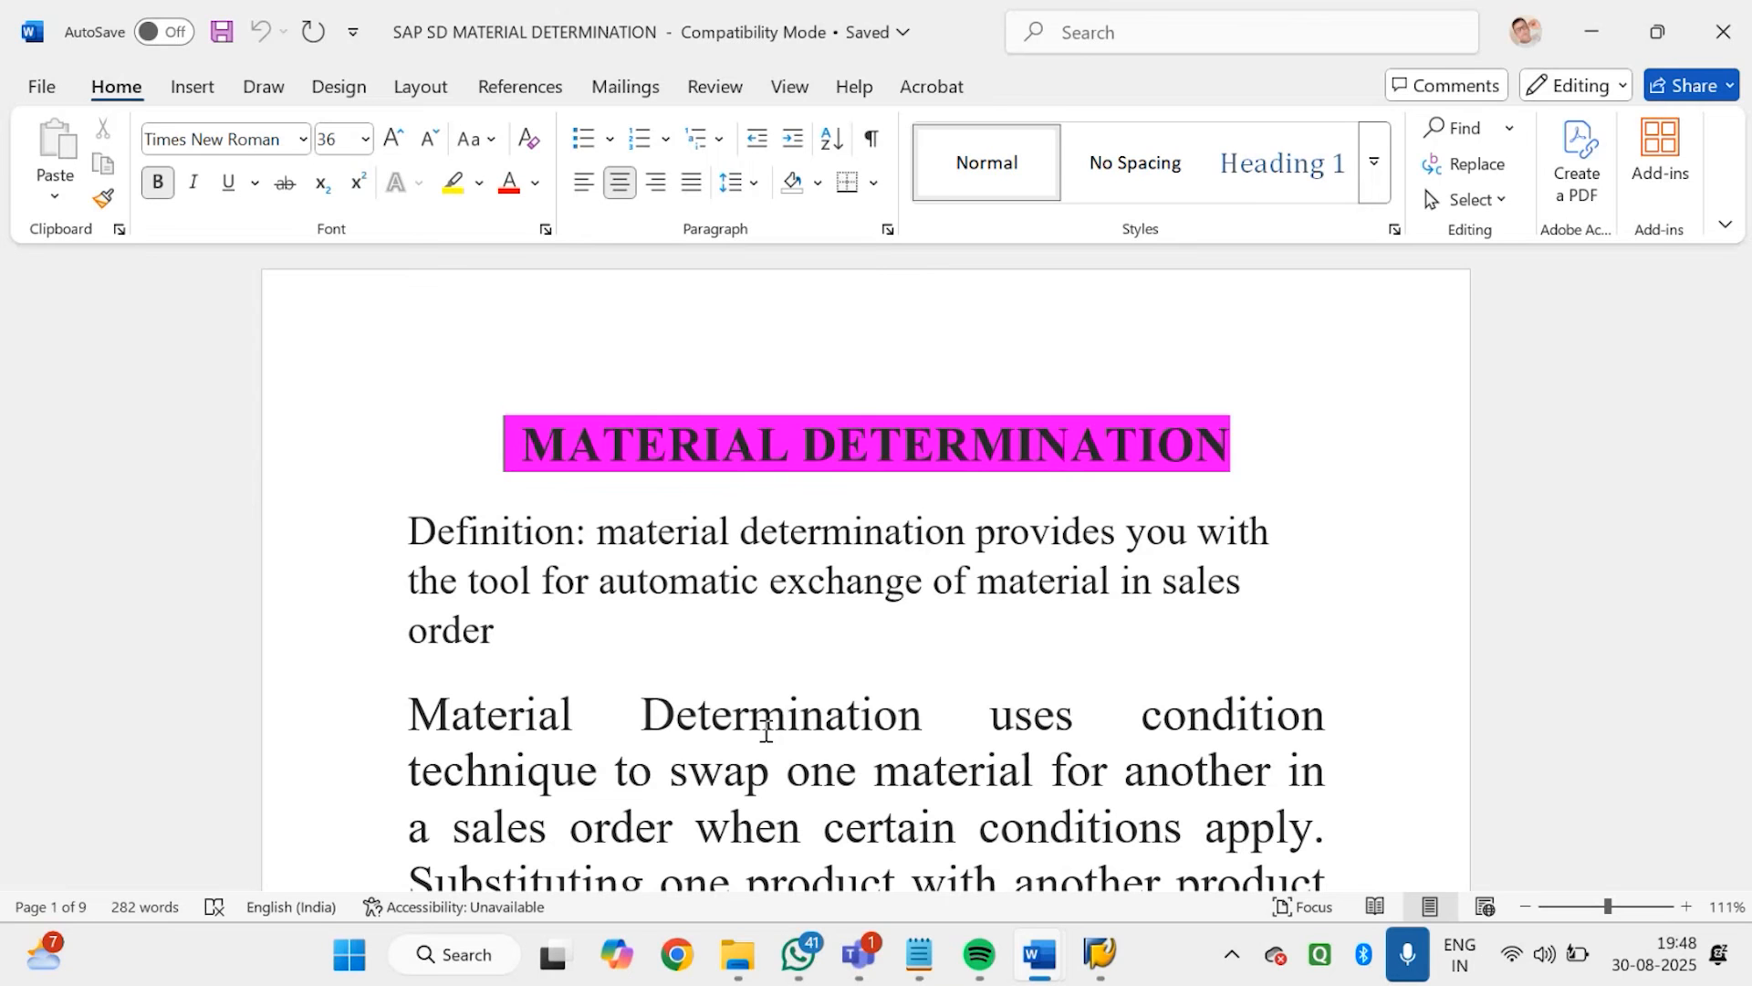
Read the material determination document from its definition and substitution examples through the condition technique steps to the substitute reasons section
{"action": "scroll", "coordinate": [766, 730], "scroll_direction": "down", "scroll_amount": 5}
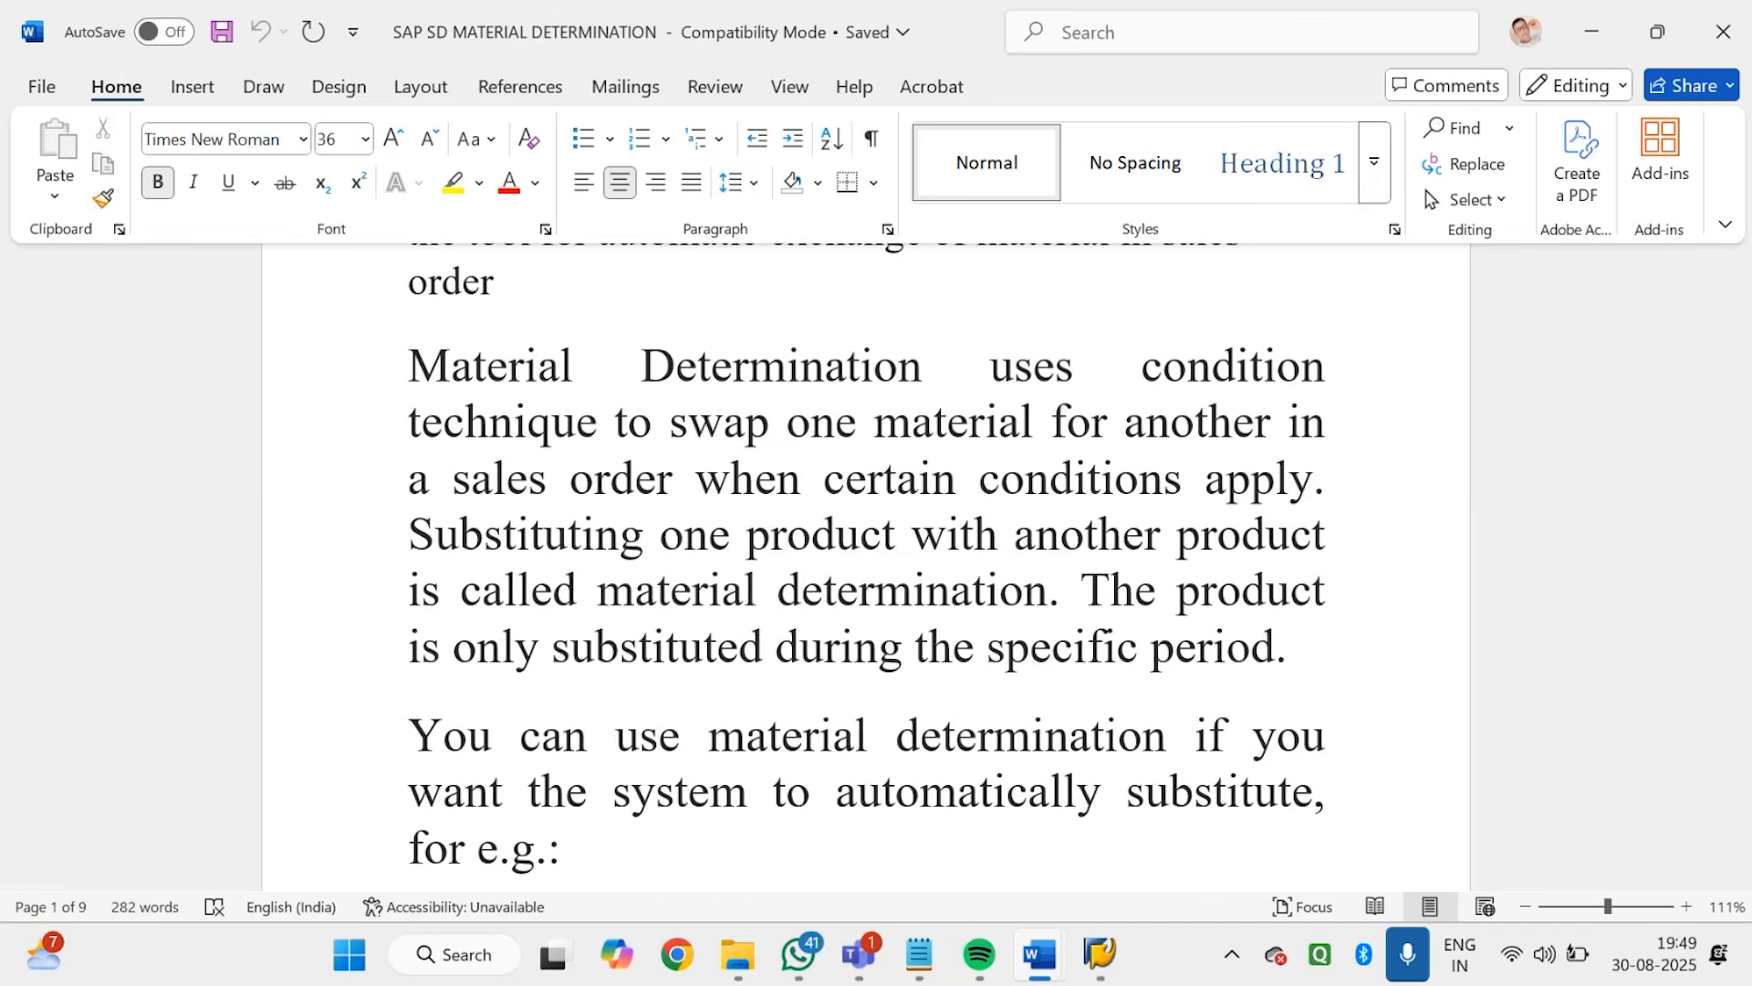
{"action": "scroll", "coordinate": [865, 565], "scroll_direction": "down", "scroll_amount": 3}
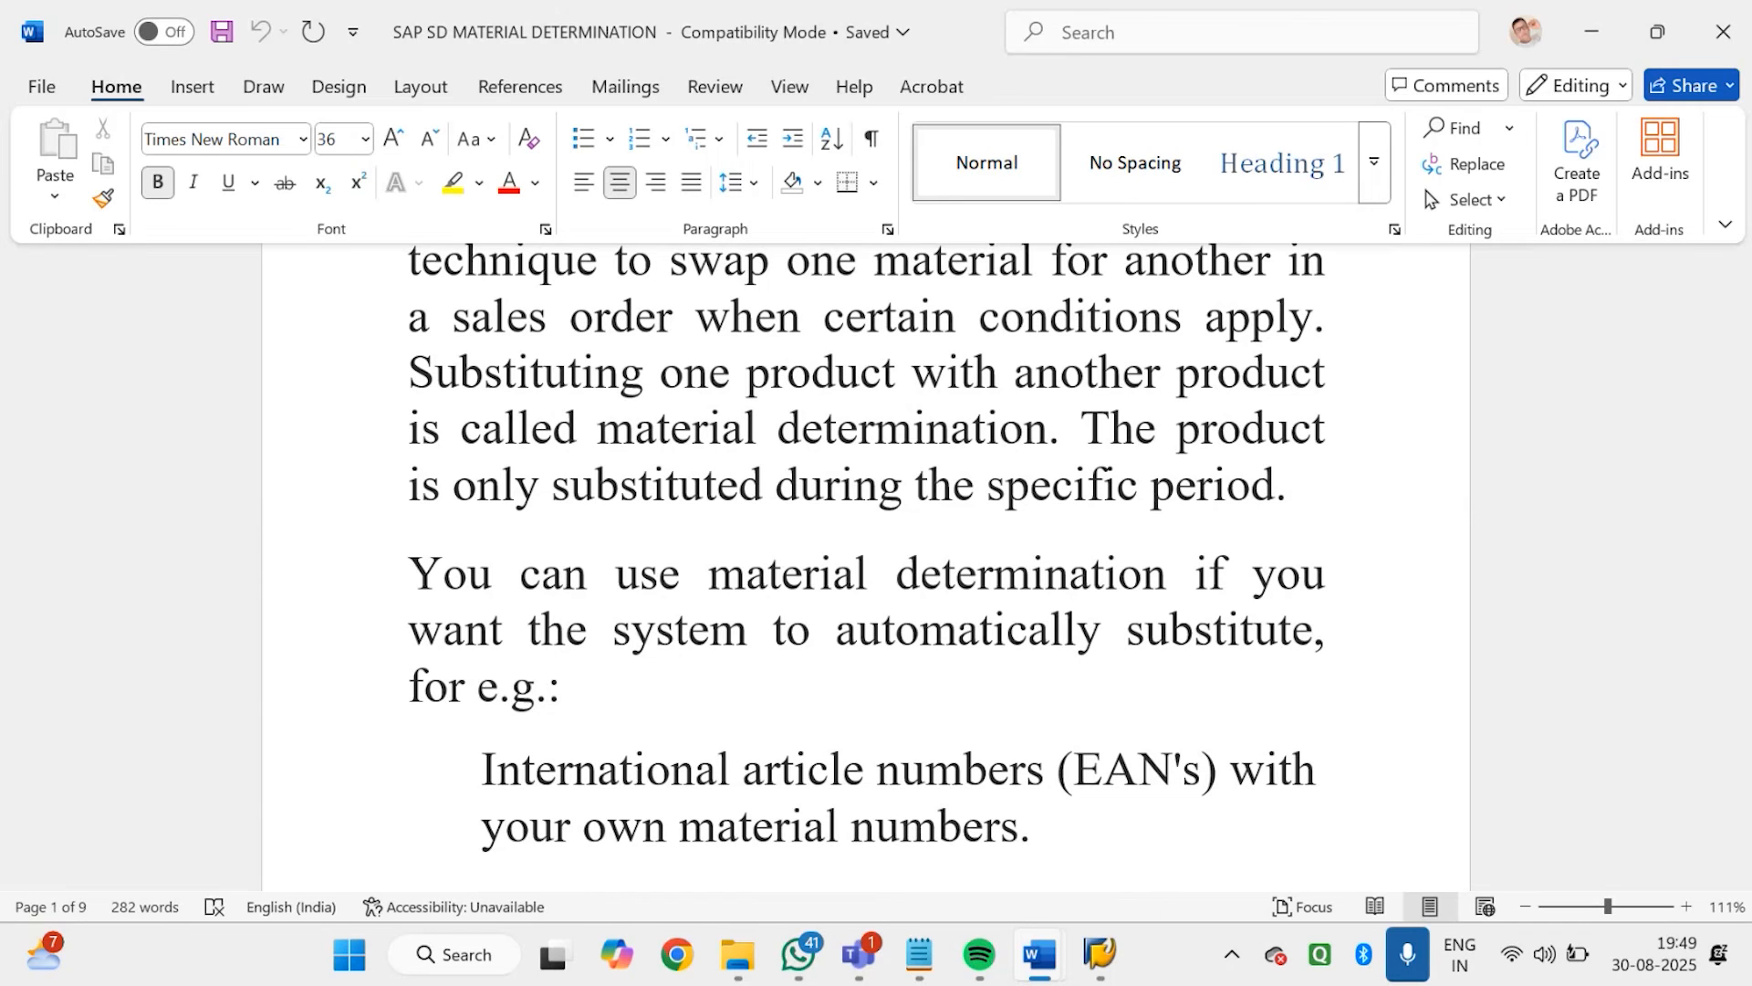
{"action": "scroll", "coordinate": [865, 566], "scroll_direction": "down", "scroll_amount": 5}
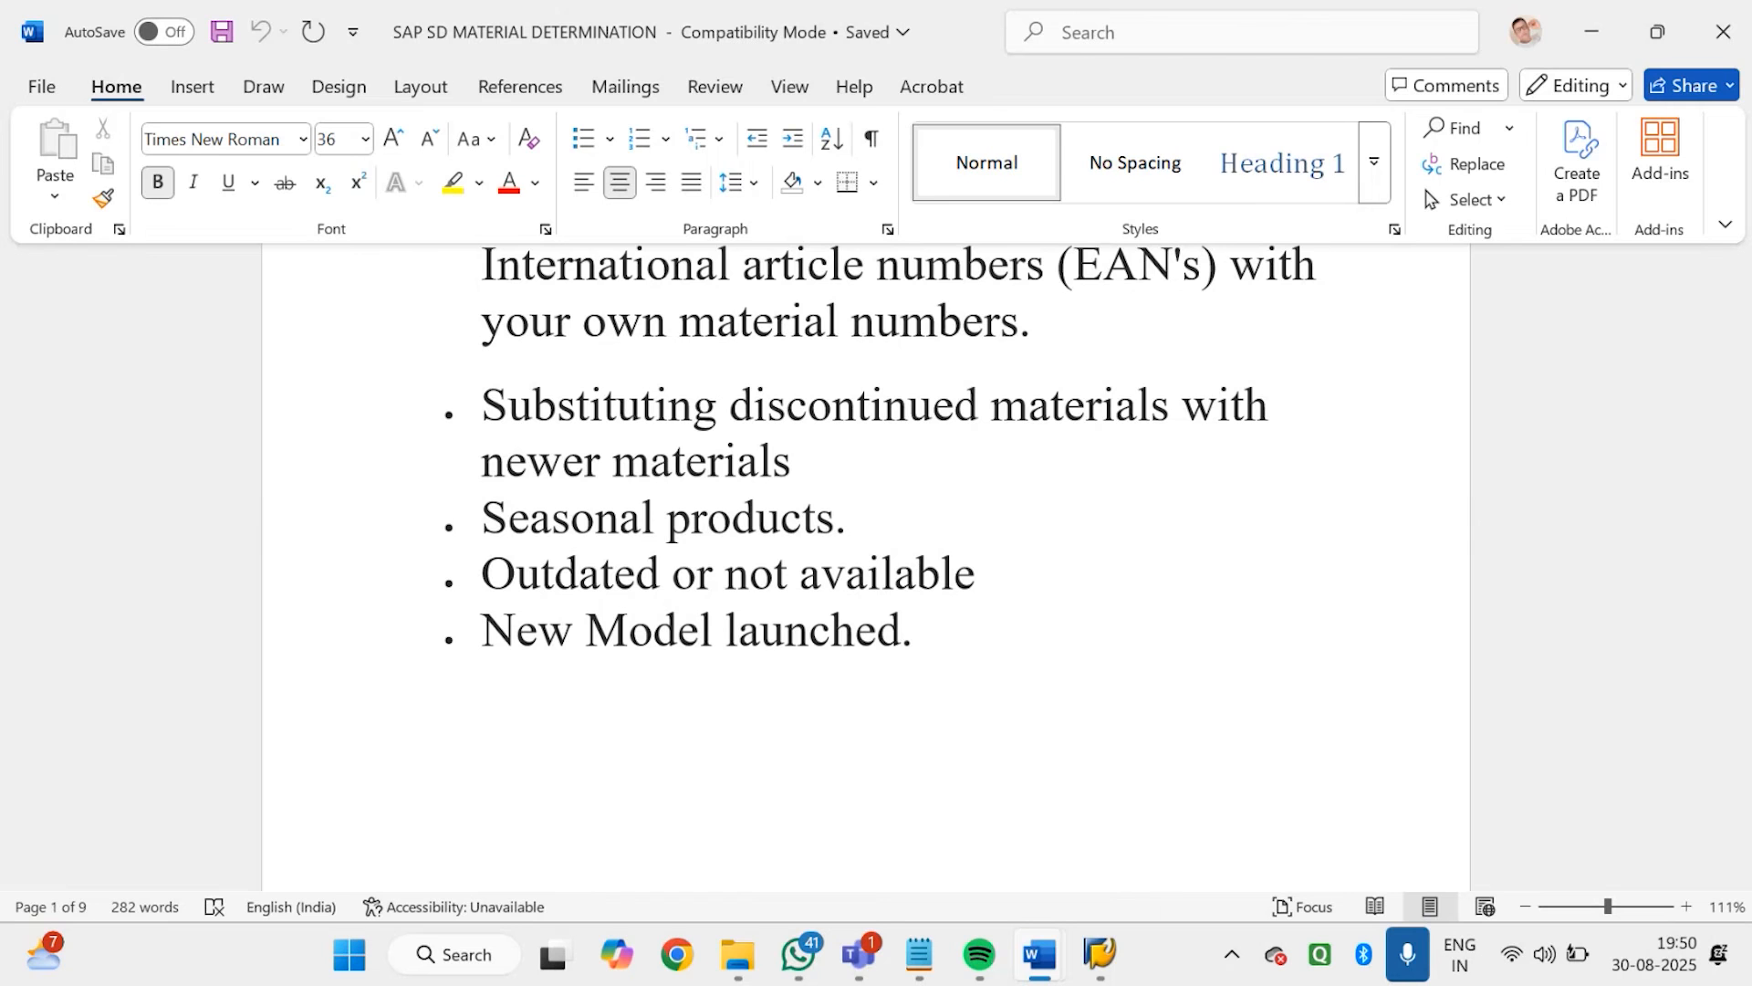
{"action": "scroll", "coordinate": [865, 565], "scroll_direction": "down", "scroll_amount": 5}
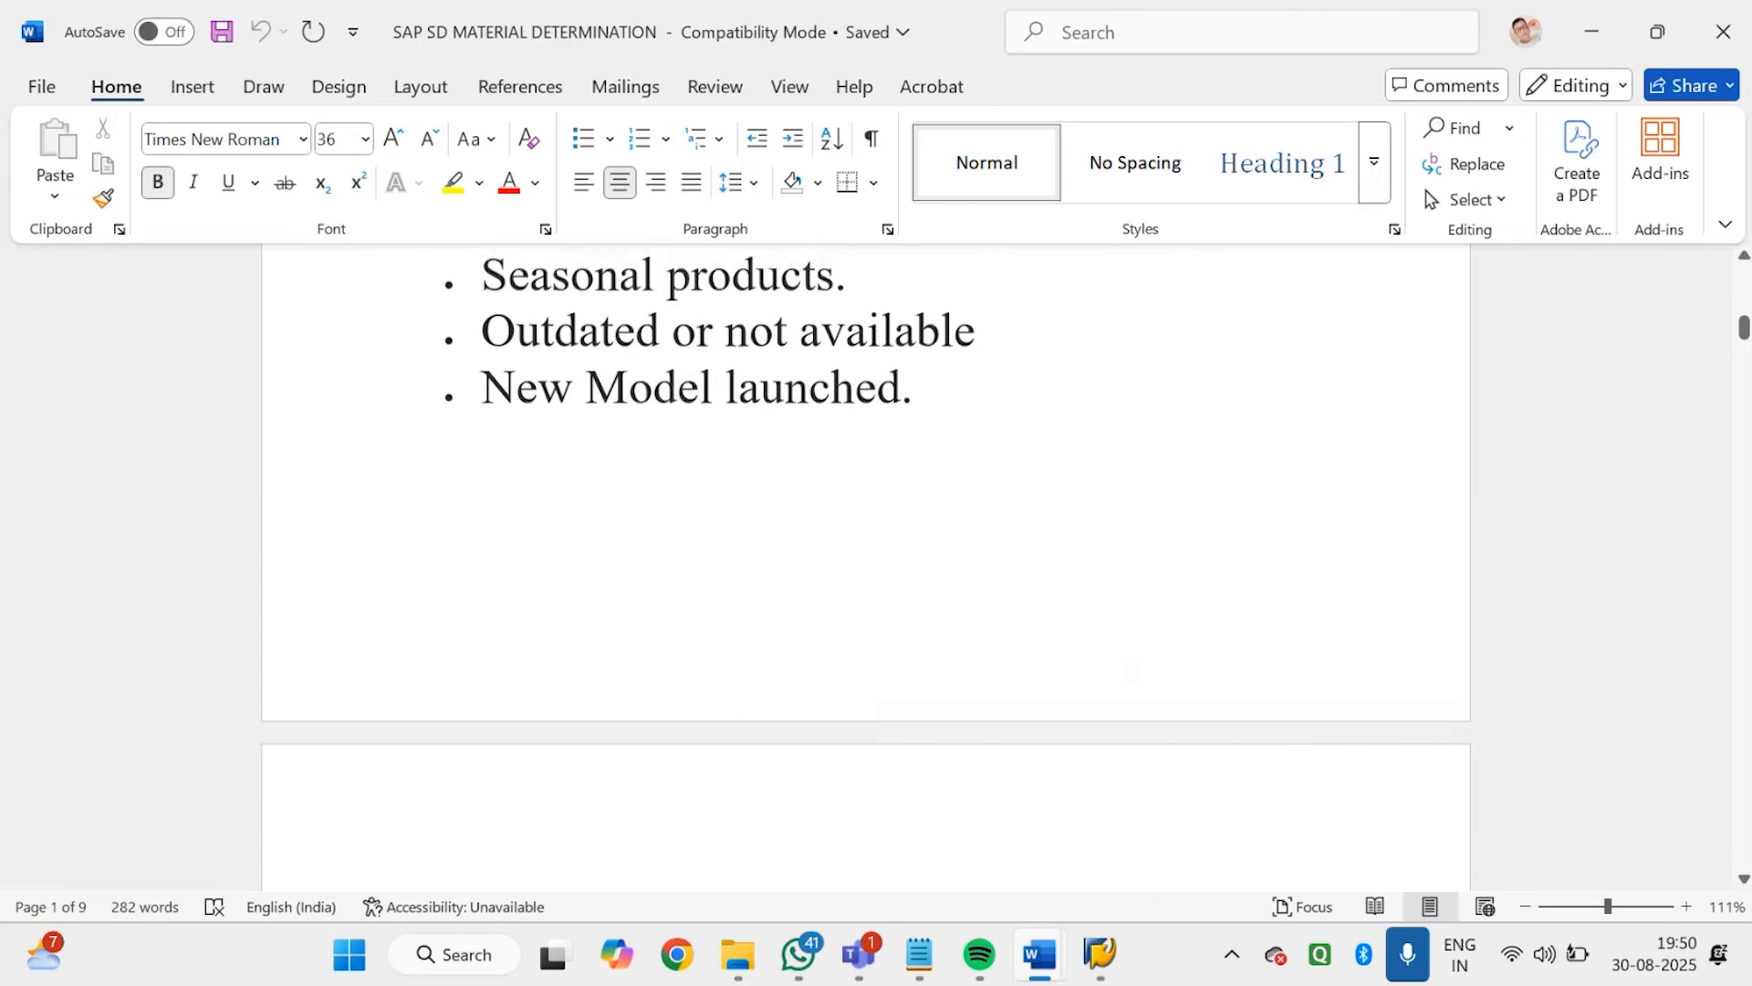
{"action": "scroll", "coordinate": [865, 566], "scroll_direction": "down", "scroll_amount": 5}
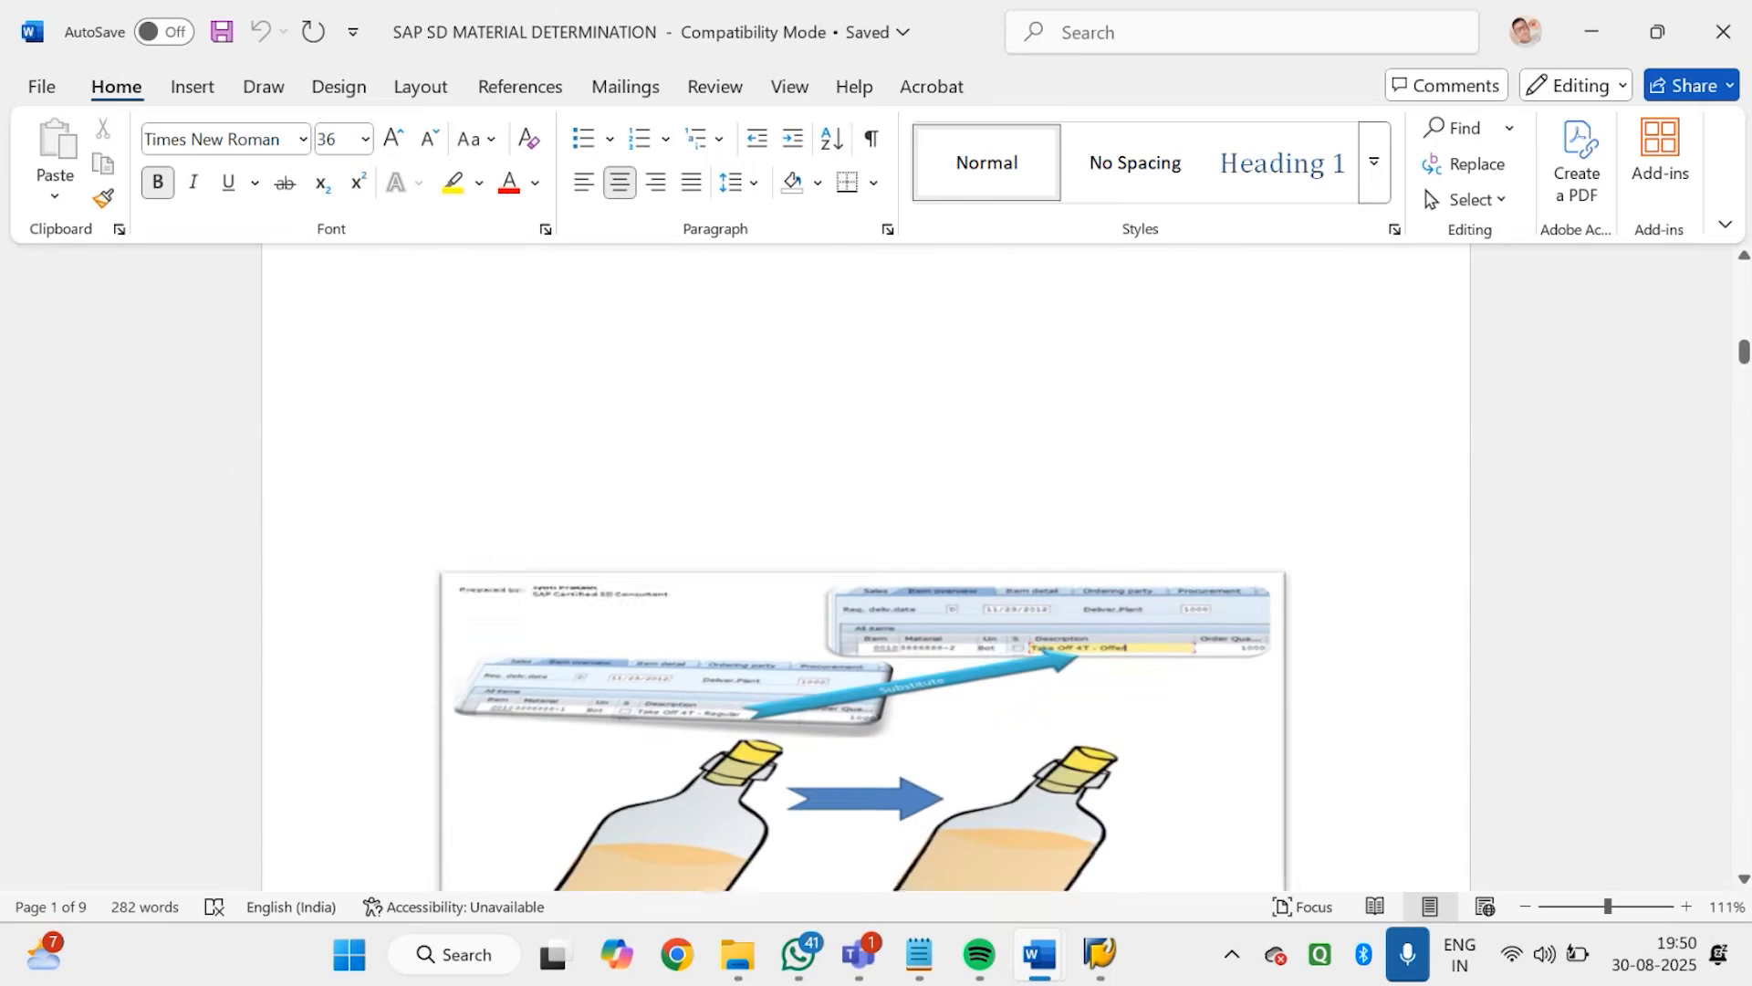
{"action": "scroll", "coordinate": [865, 566], "scroll_direction": "down", "scroll_amount": 1}
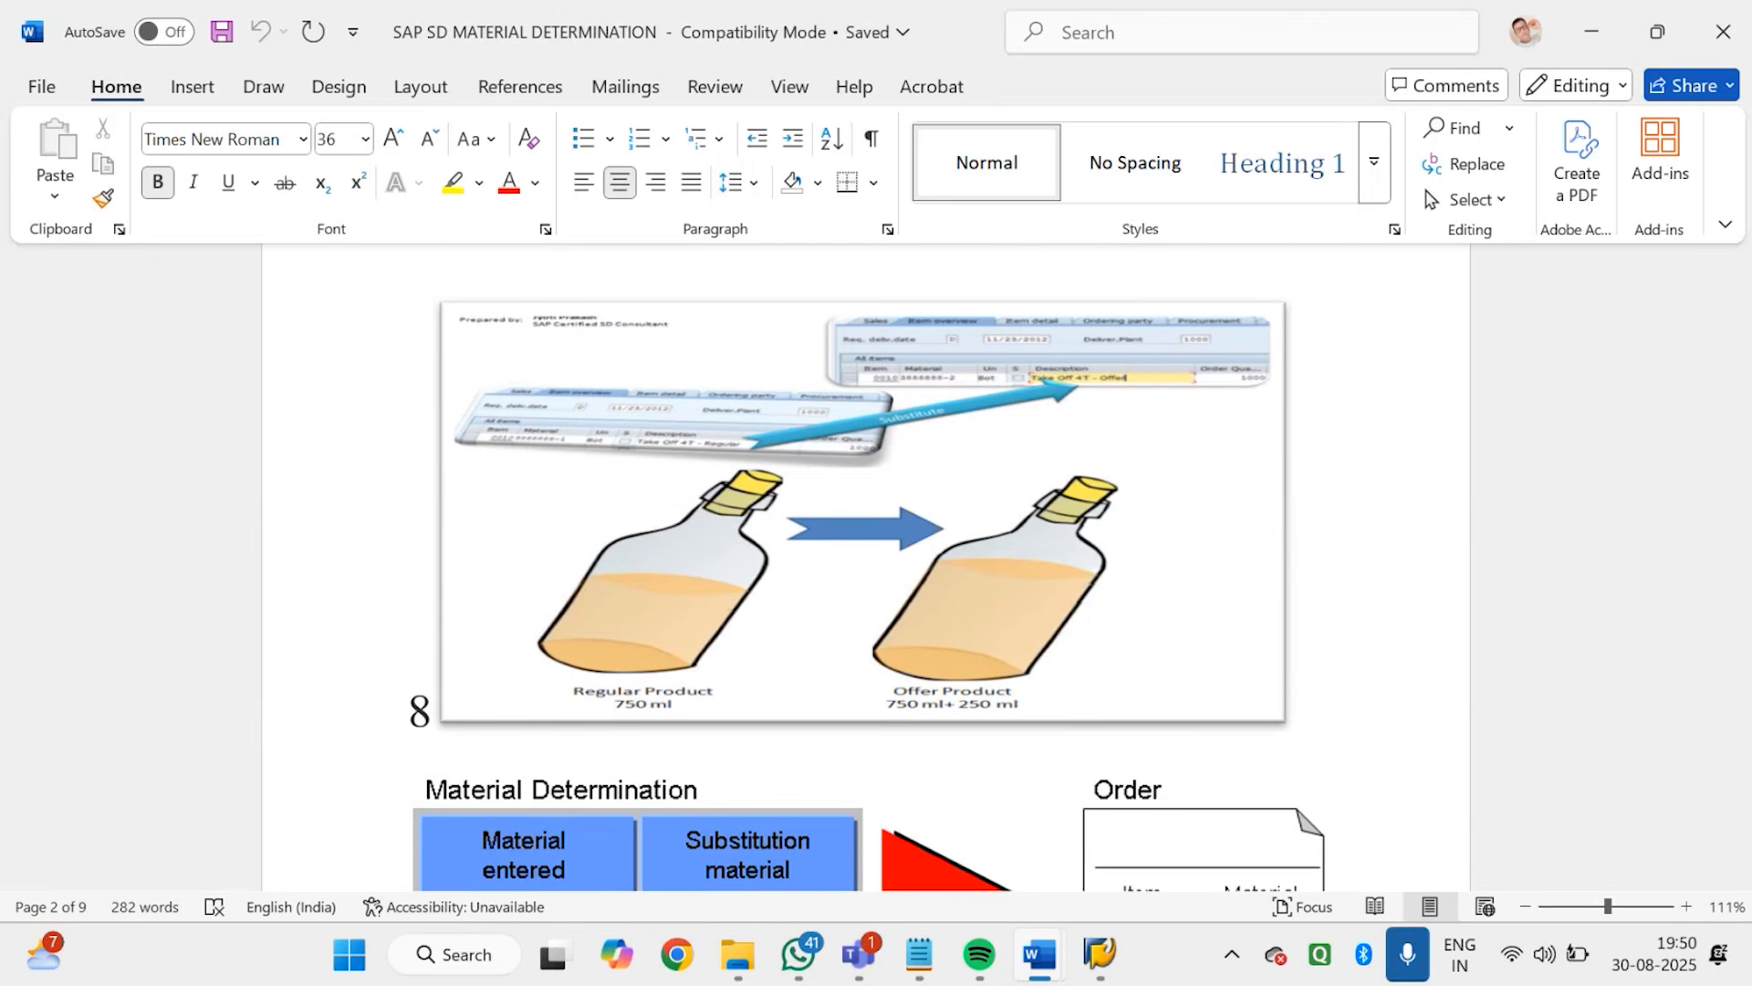
{"action": "scroll", "coordinate": [867, 566], "scroll_direction": "down", "scroll_amount": 5}
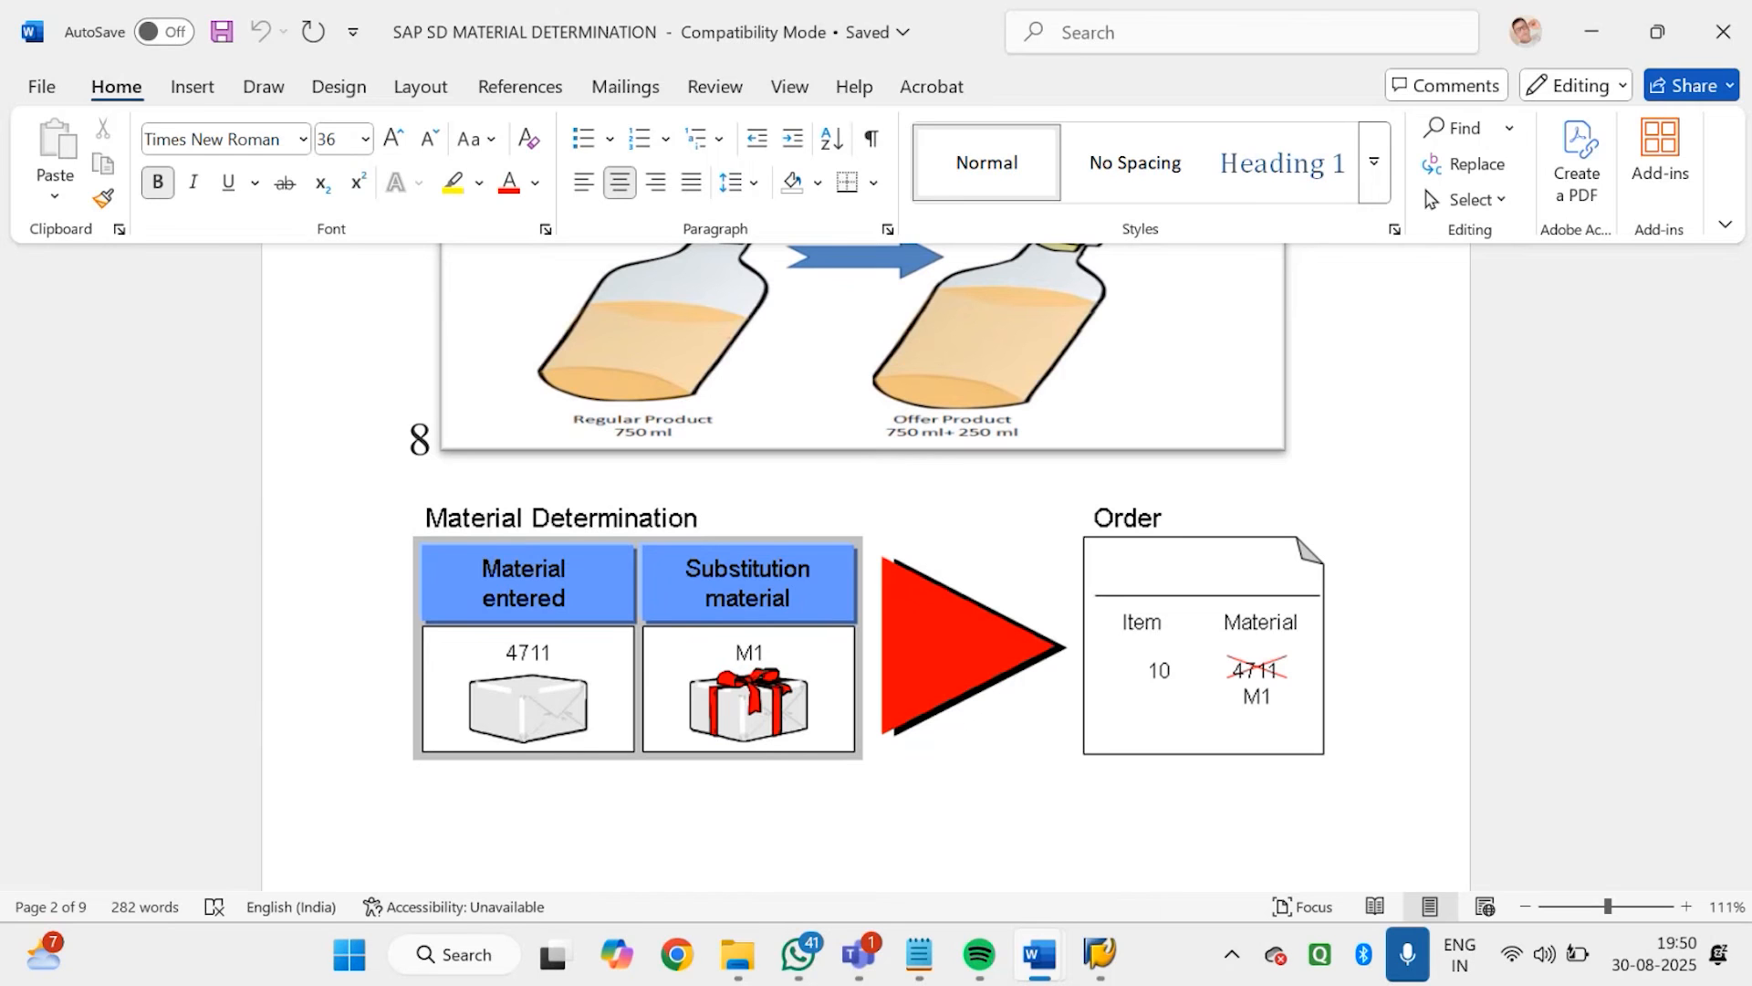
{"action": "scroll", "coordinate": [867, 565], "scroll_direction": "down", "scroll_amount": 10}
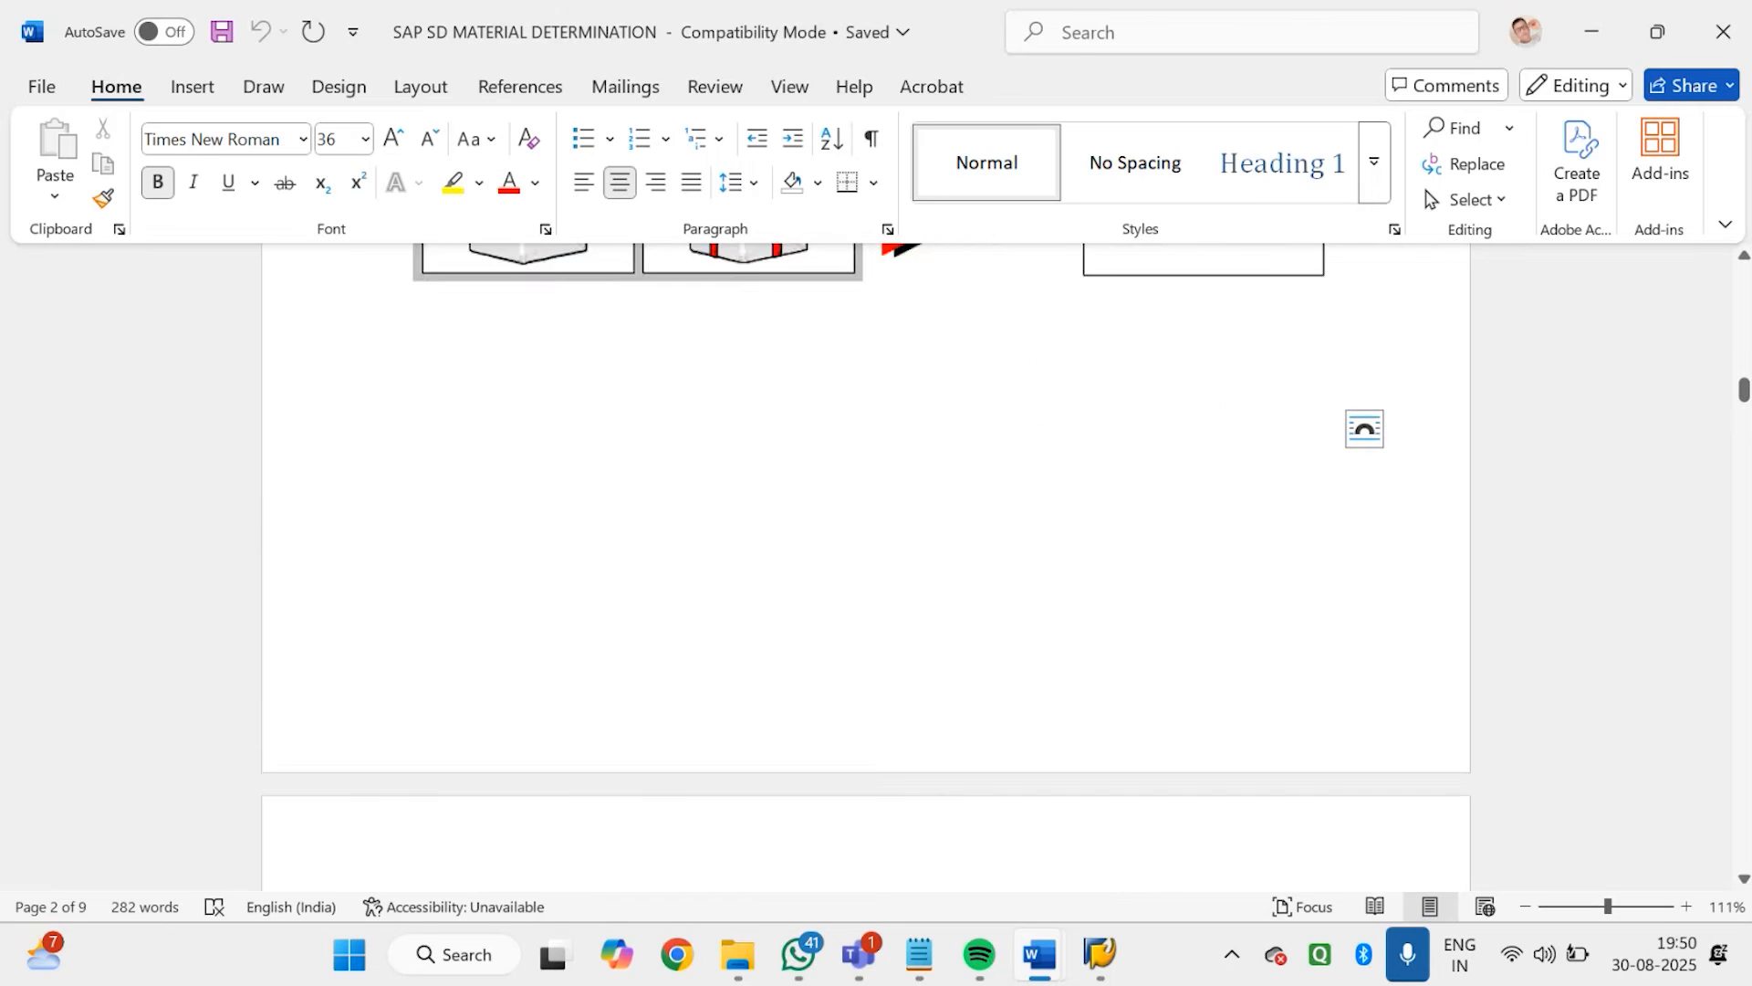
{"action": "scroll", "coordinate": [867, 566], "scroll_direction": "down", "scroll_amount": 3}
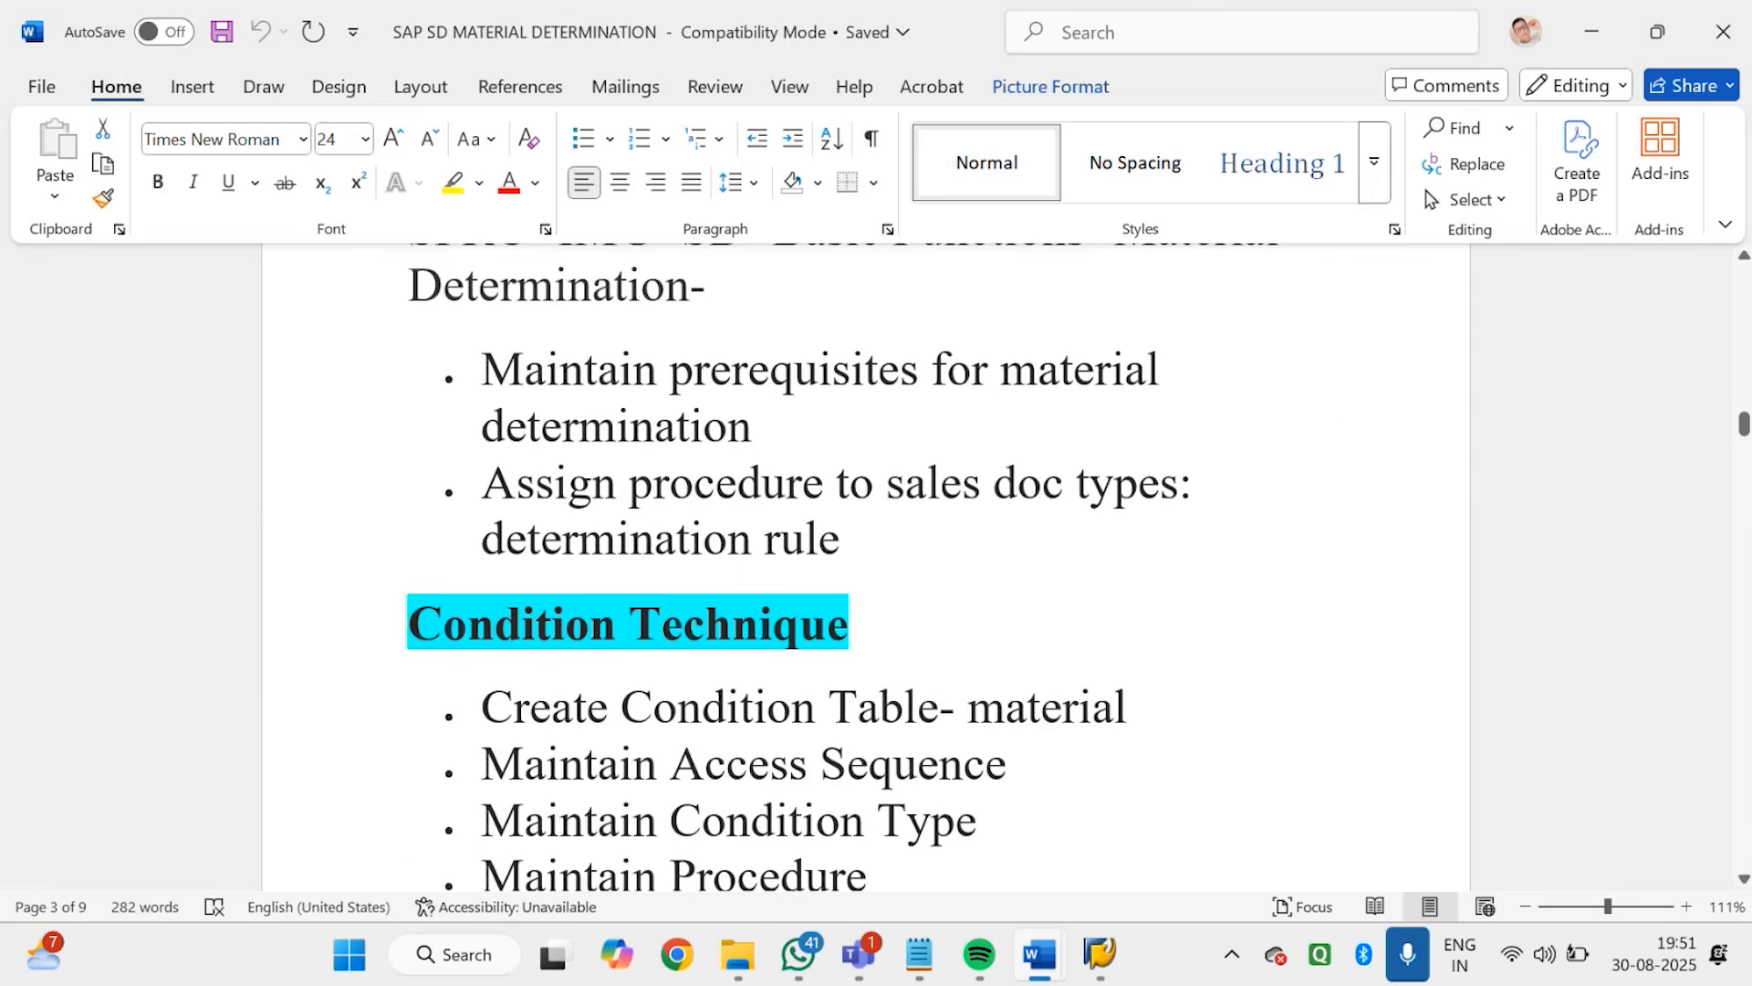
{"action": "scroll", "coordinate": [867, 566], "scroll_direction": "down", "scroll_amount": 5}
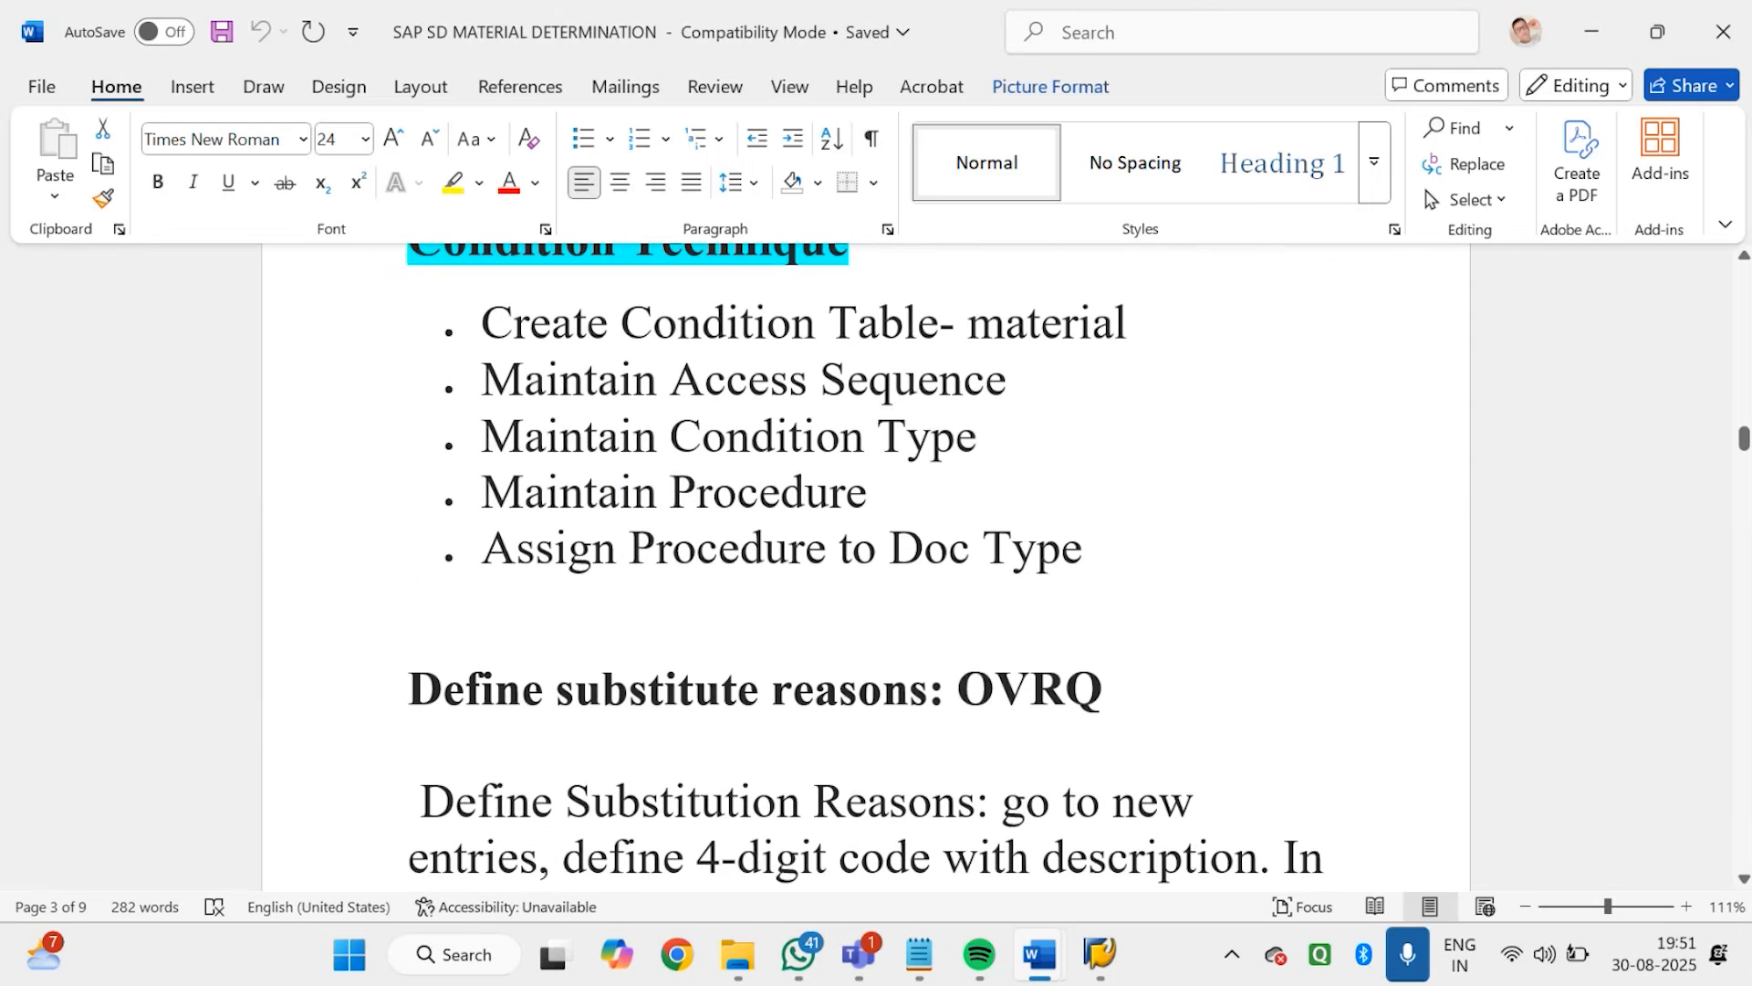
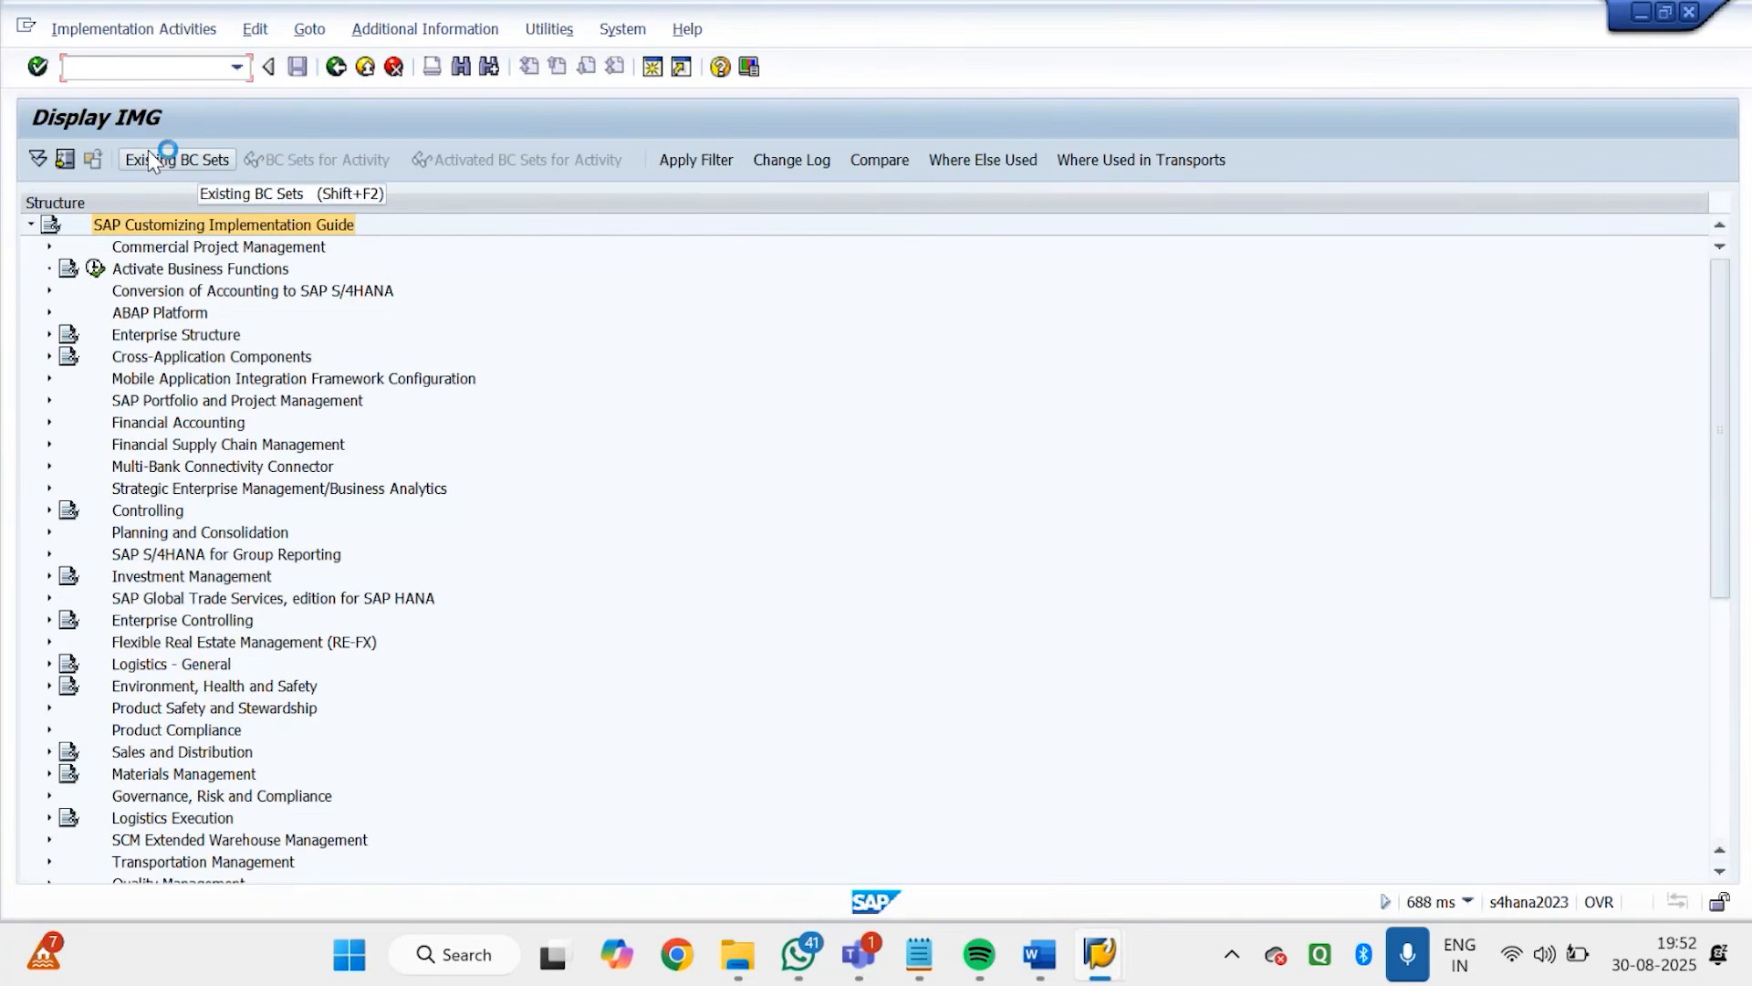
Expand Sales and Distribution, Basic Functions and Material Determination in the IMG and open Maintain Prerequisites for Material Determination
{"action": "left_click", "coordinate": [147, 150]}
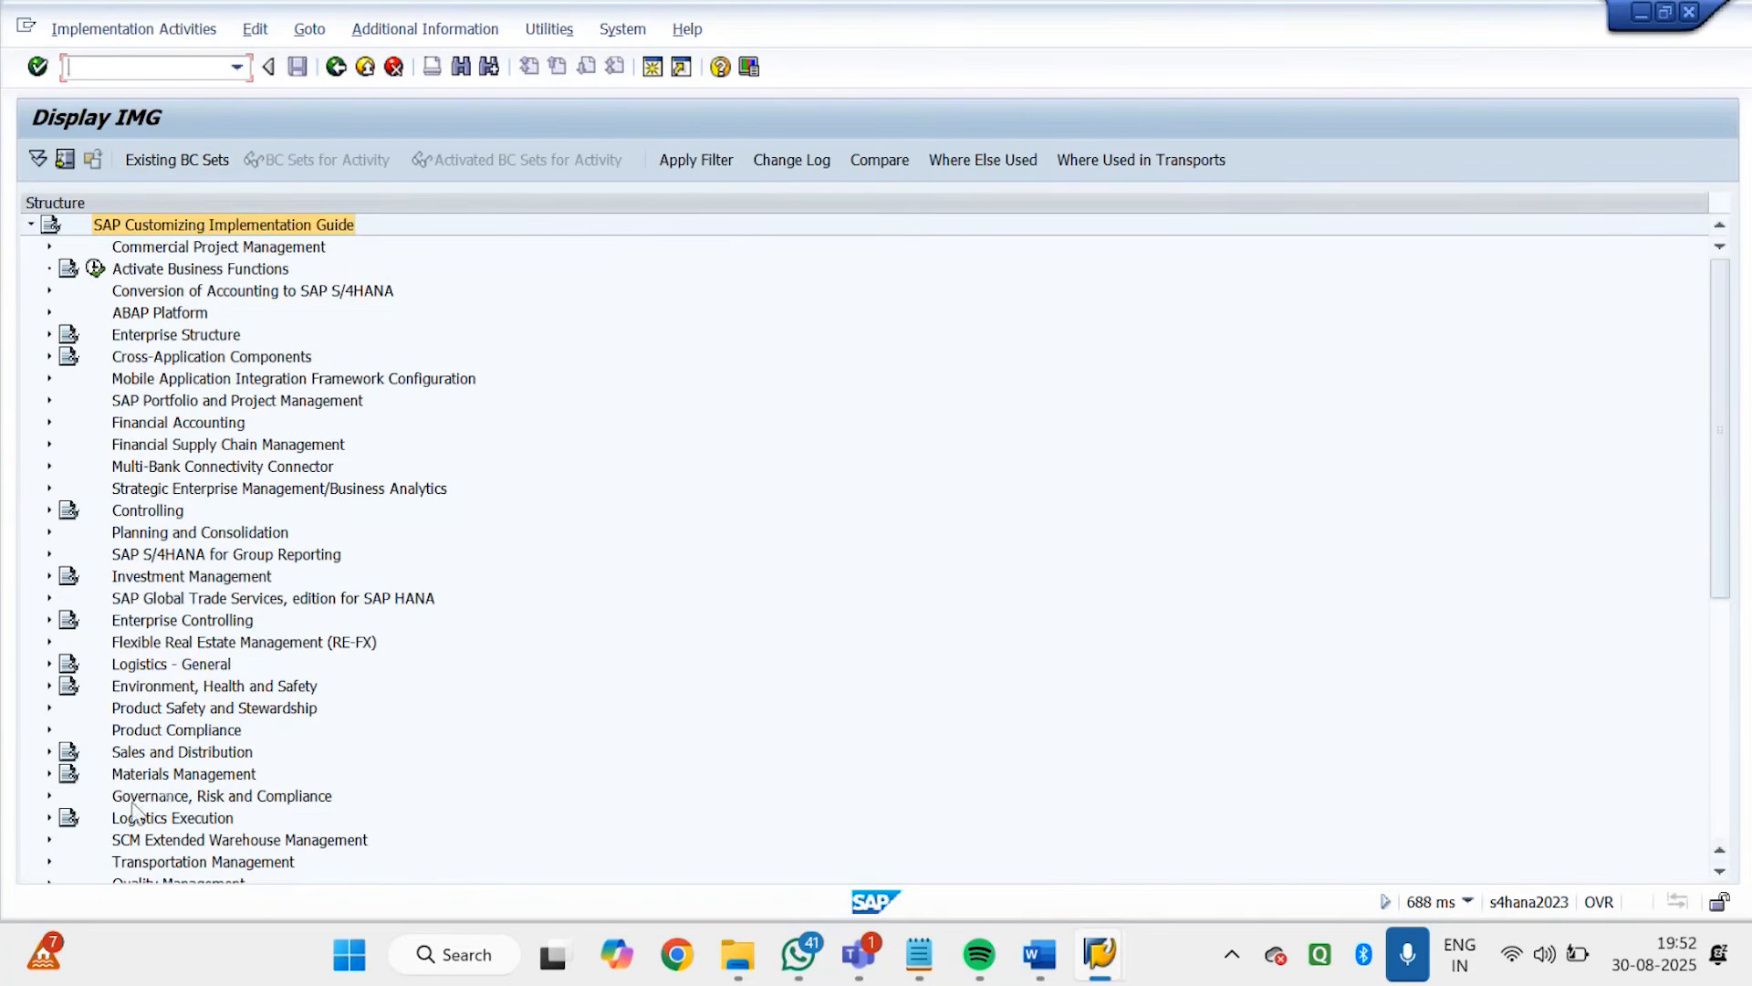
{"action": "left_click", "coordinate": [175, 757]}
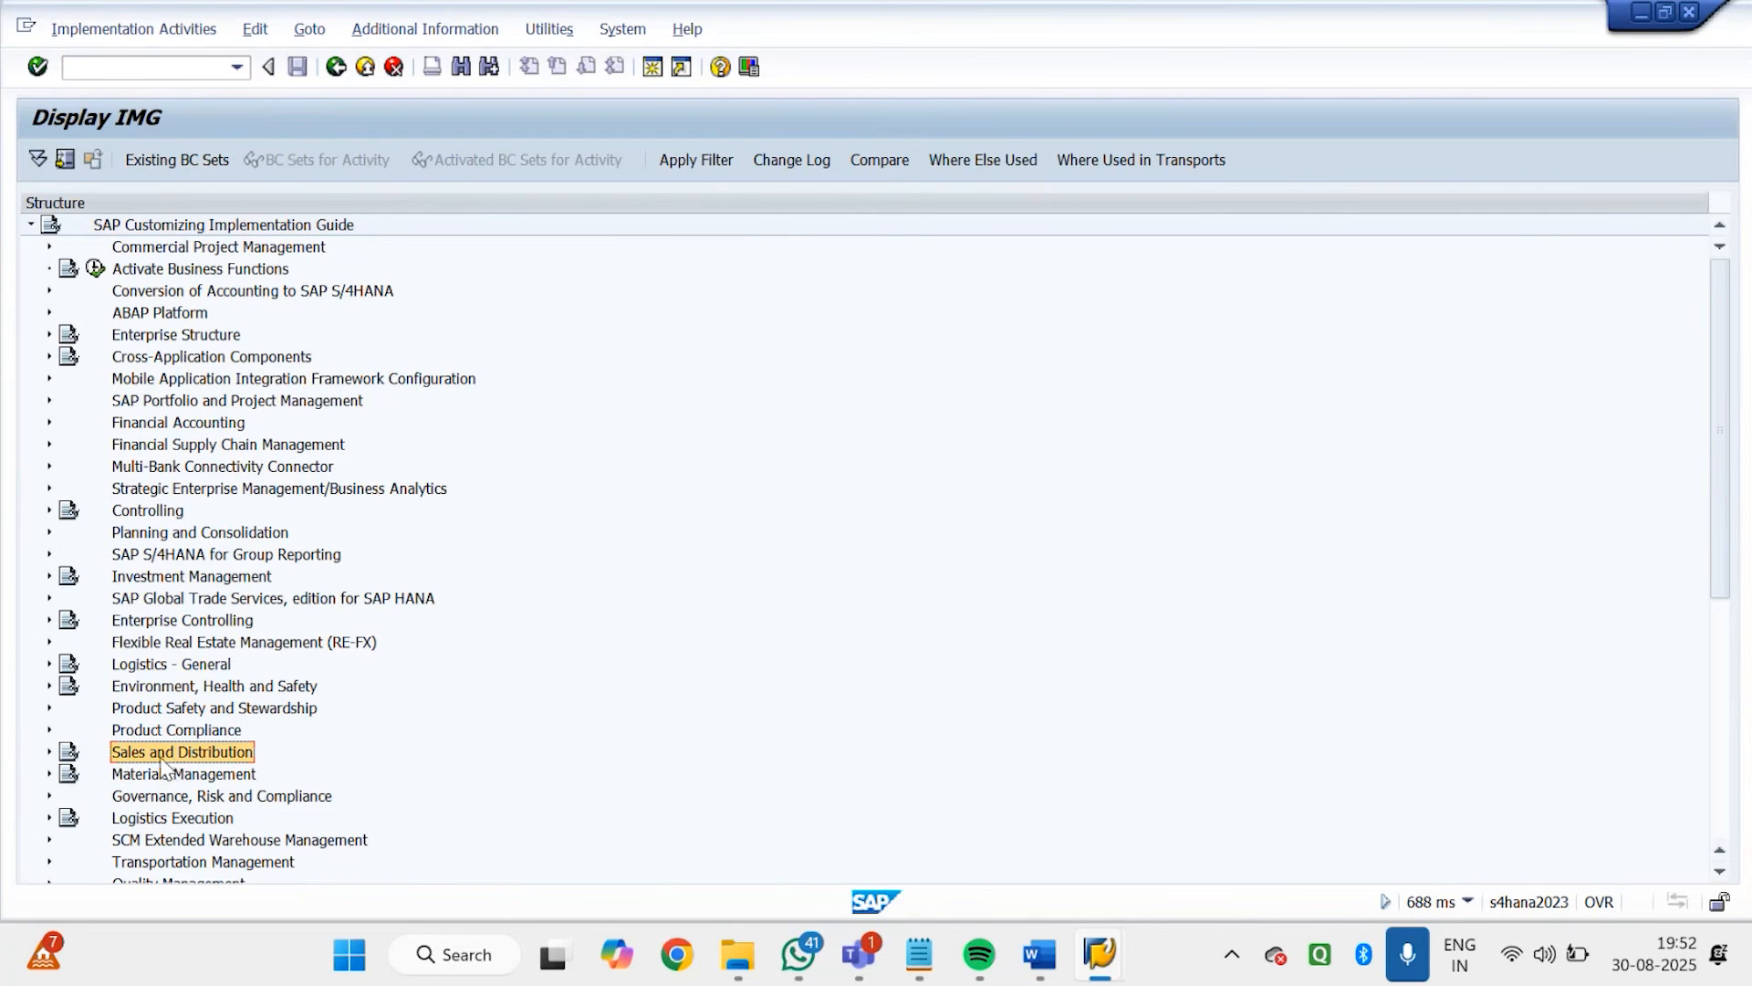
{"action": "left_click", "coordinate": [51, 754]}
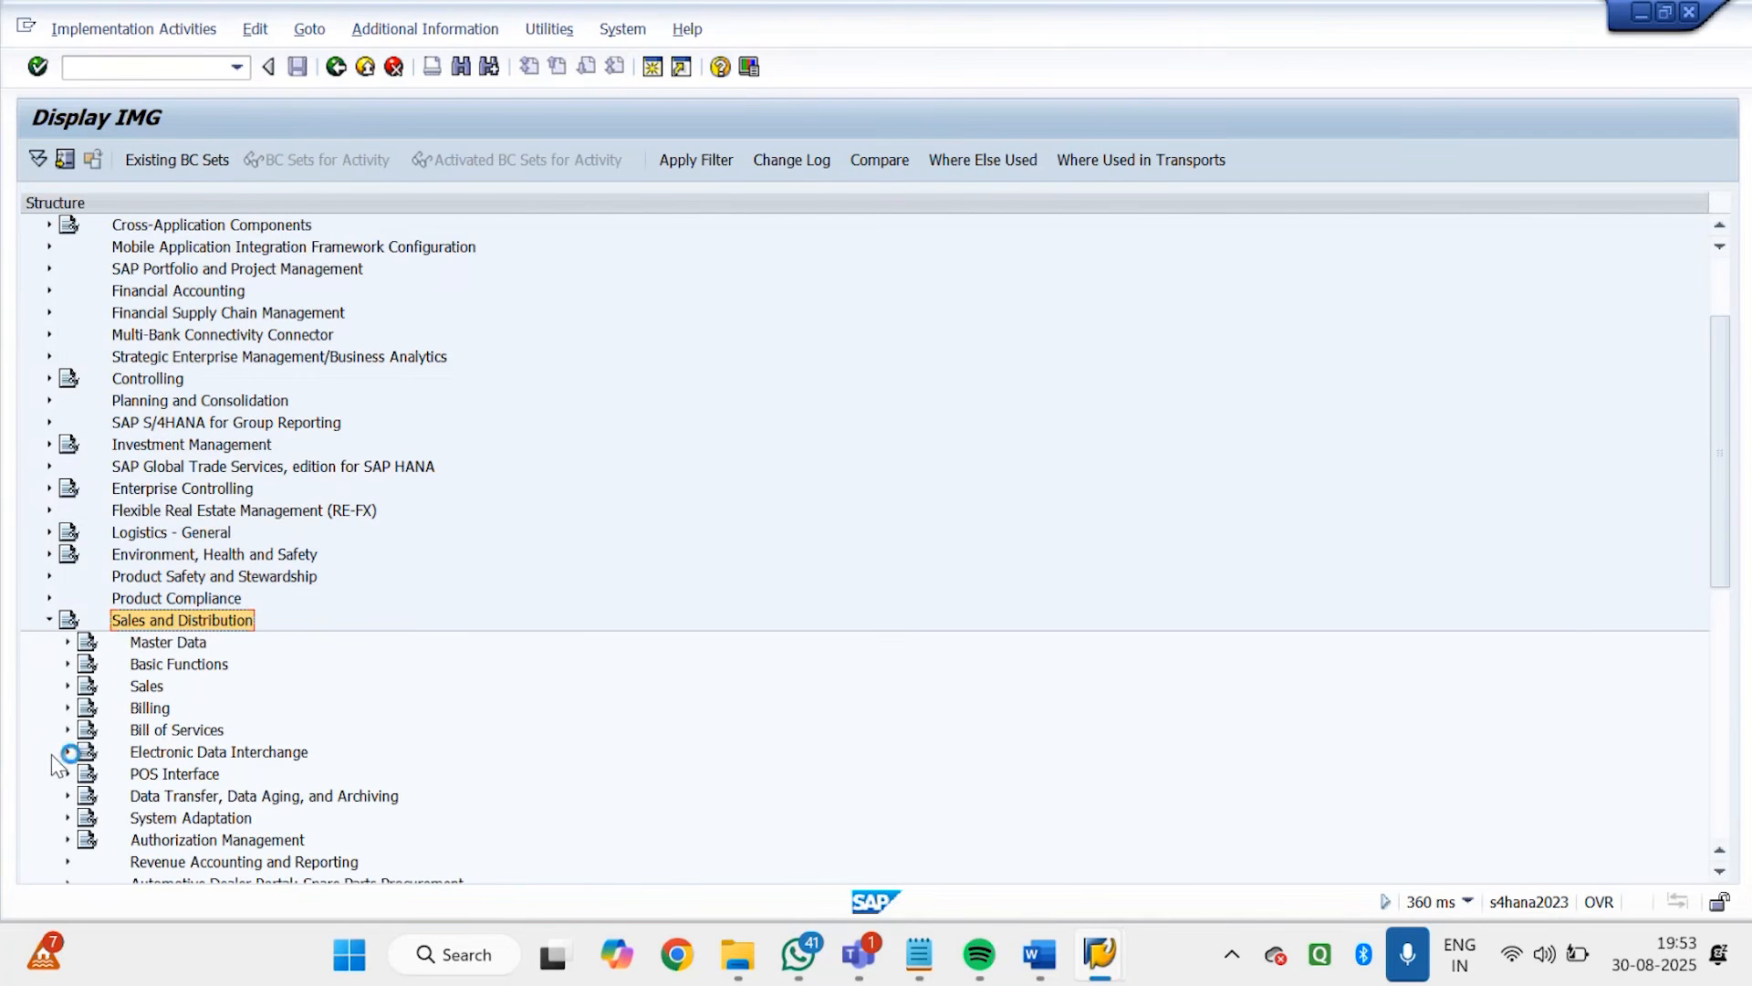
{"action": "left_click", "coordinate": [177, 666]}
{"action": "left_click", "coordinate": [68, 665]}
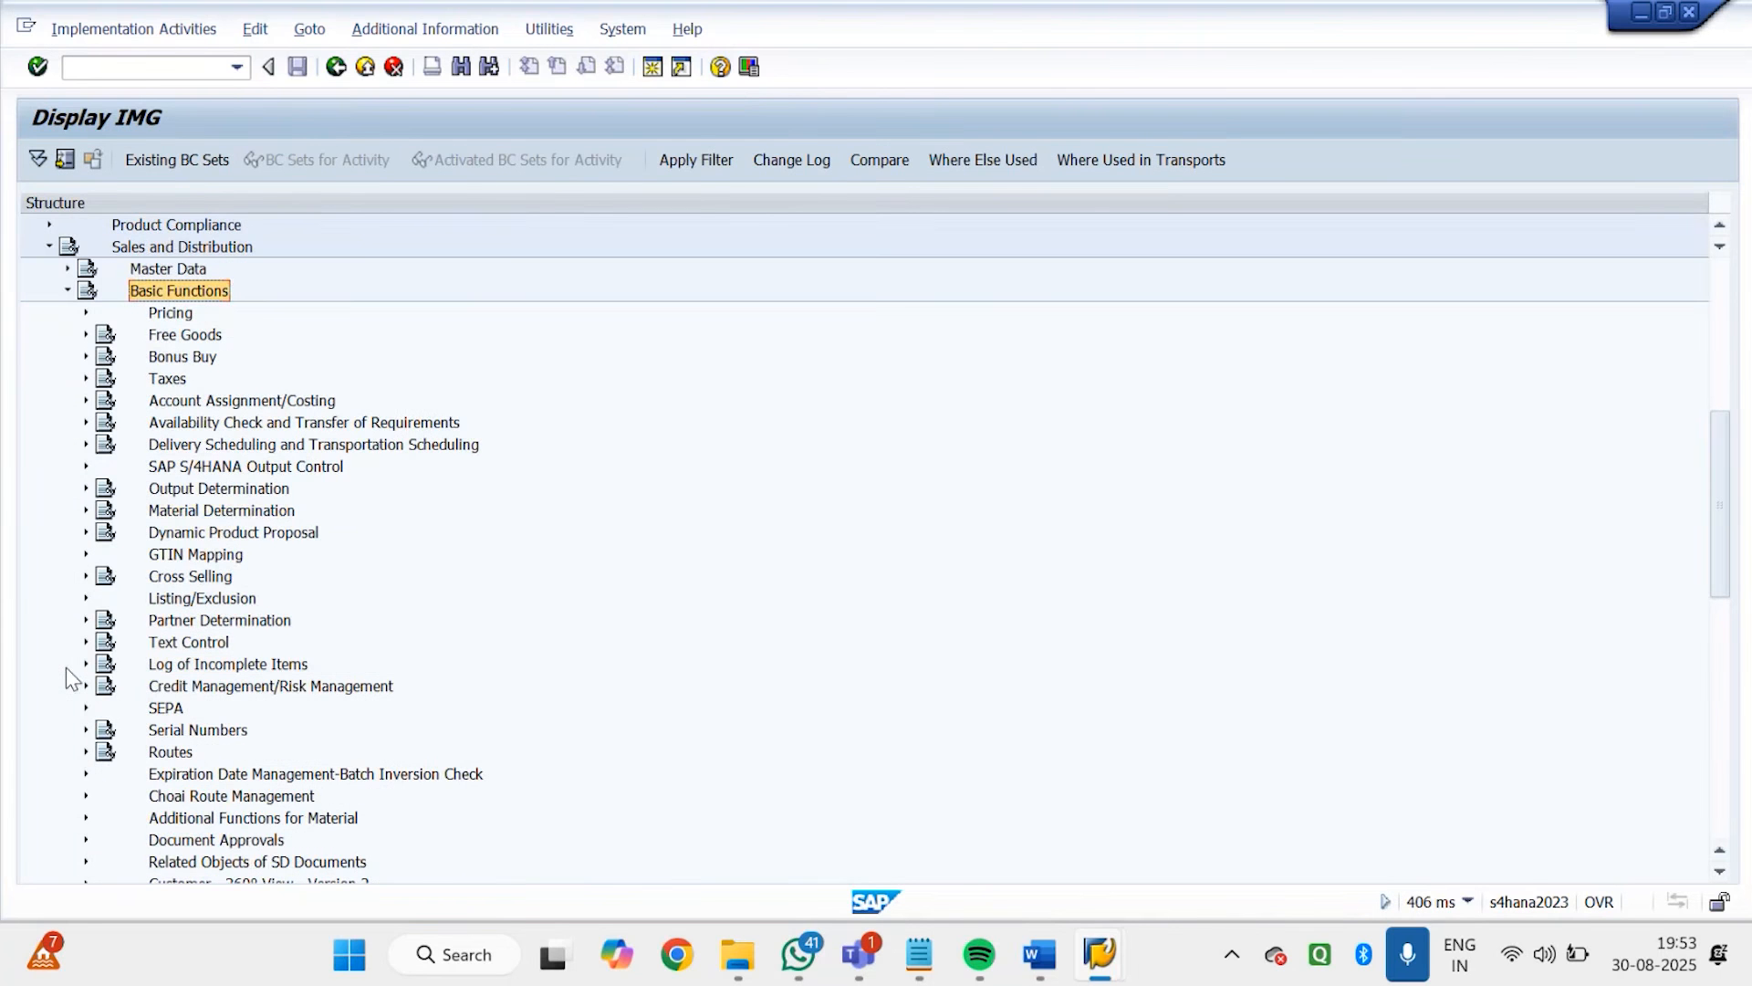
{"action": "left_click", "coordinate": [226, 513]}
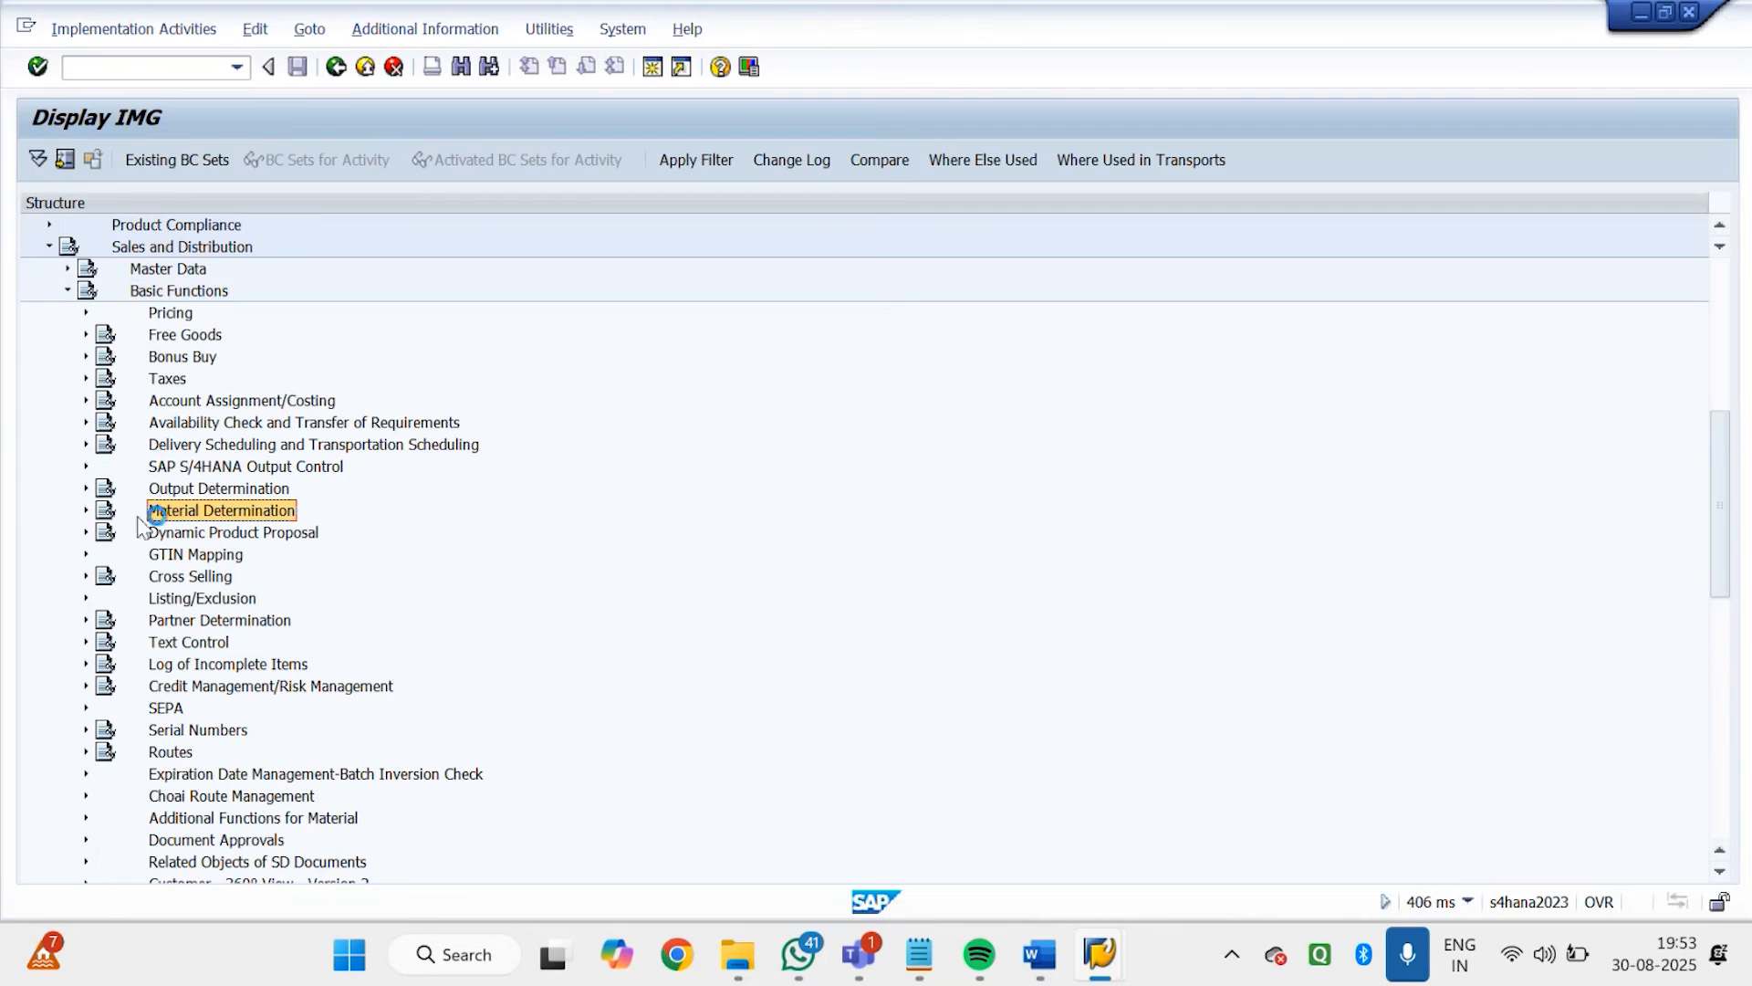
{"action": "left_click", "coordinate": [86, 510]}
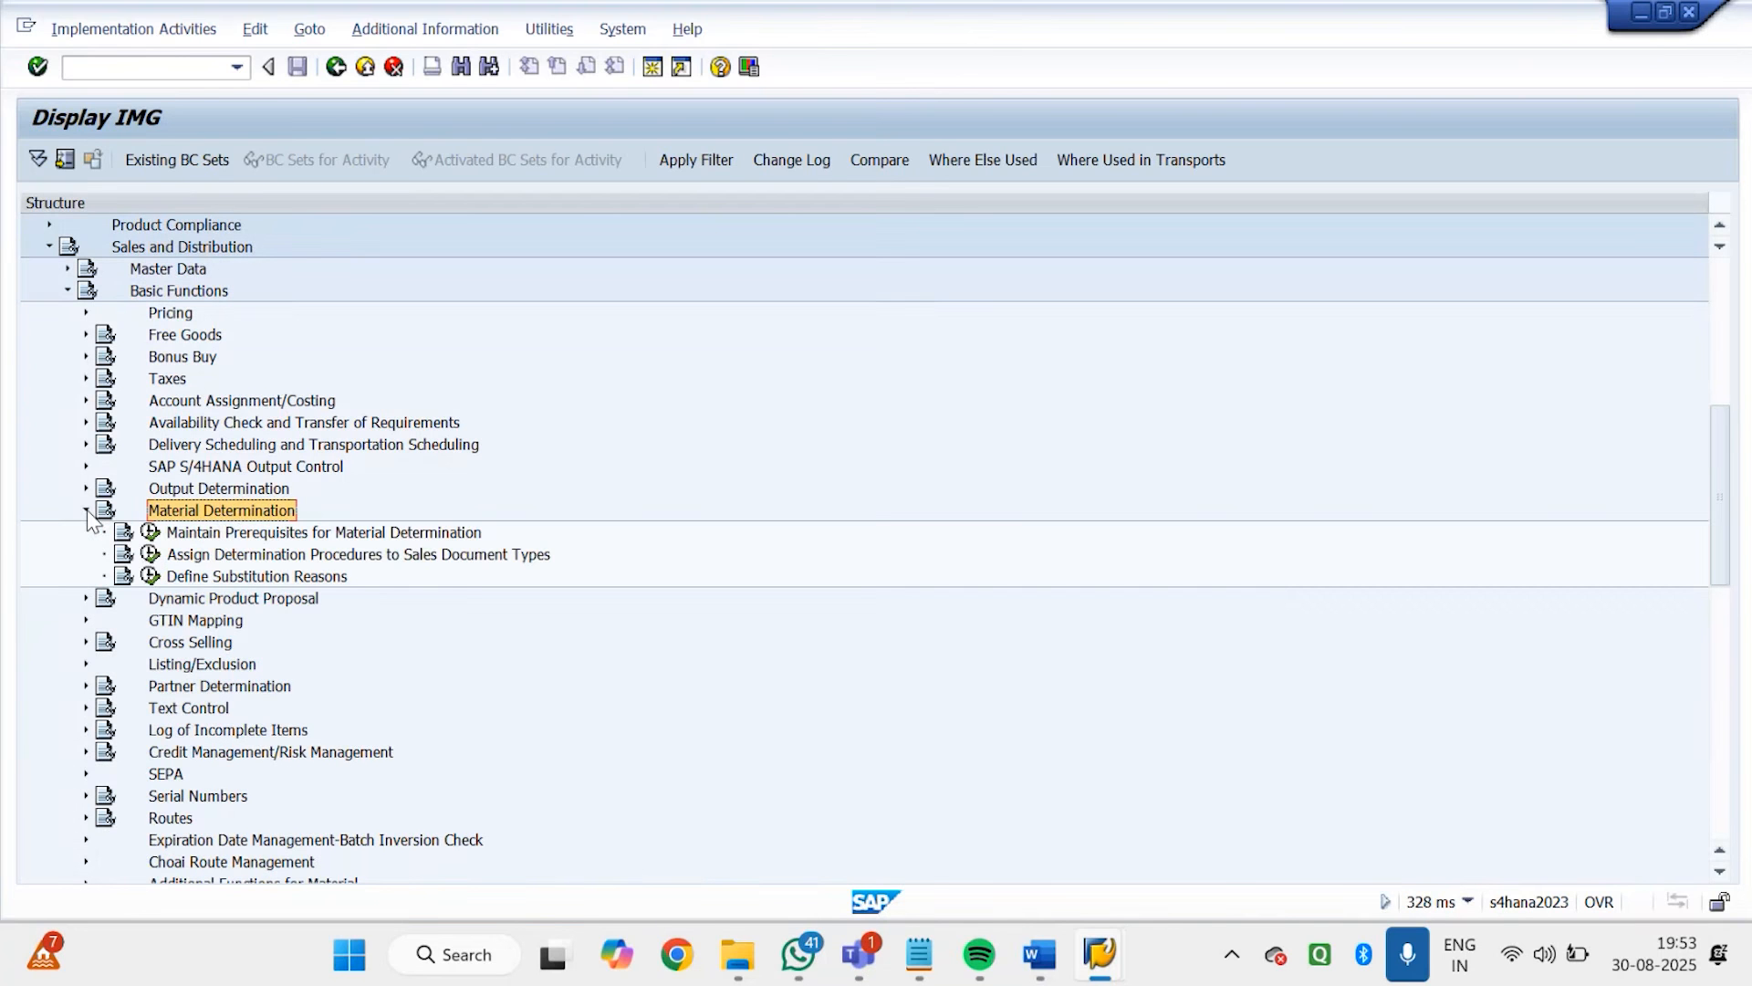
{"action": "left_click", "coordinate": [256, 536]}
{"action": "double_click", "coordinate": [256, 536]}
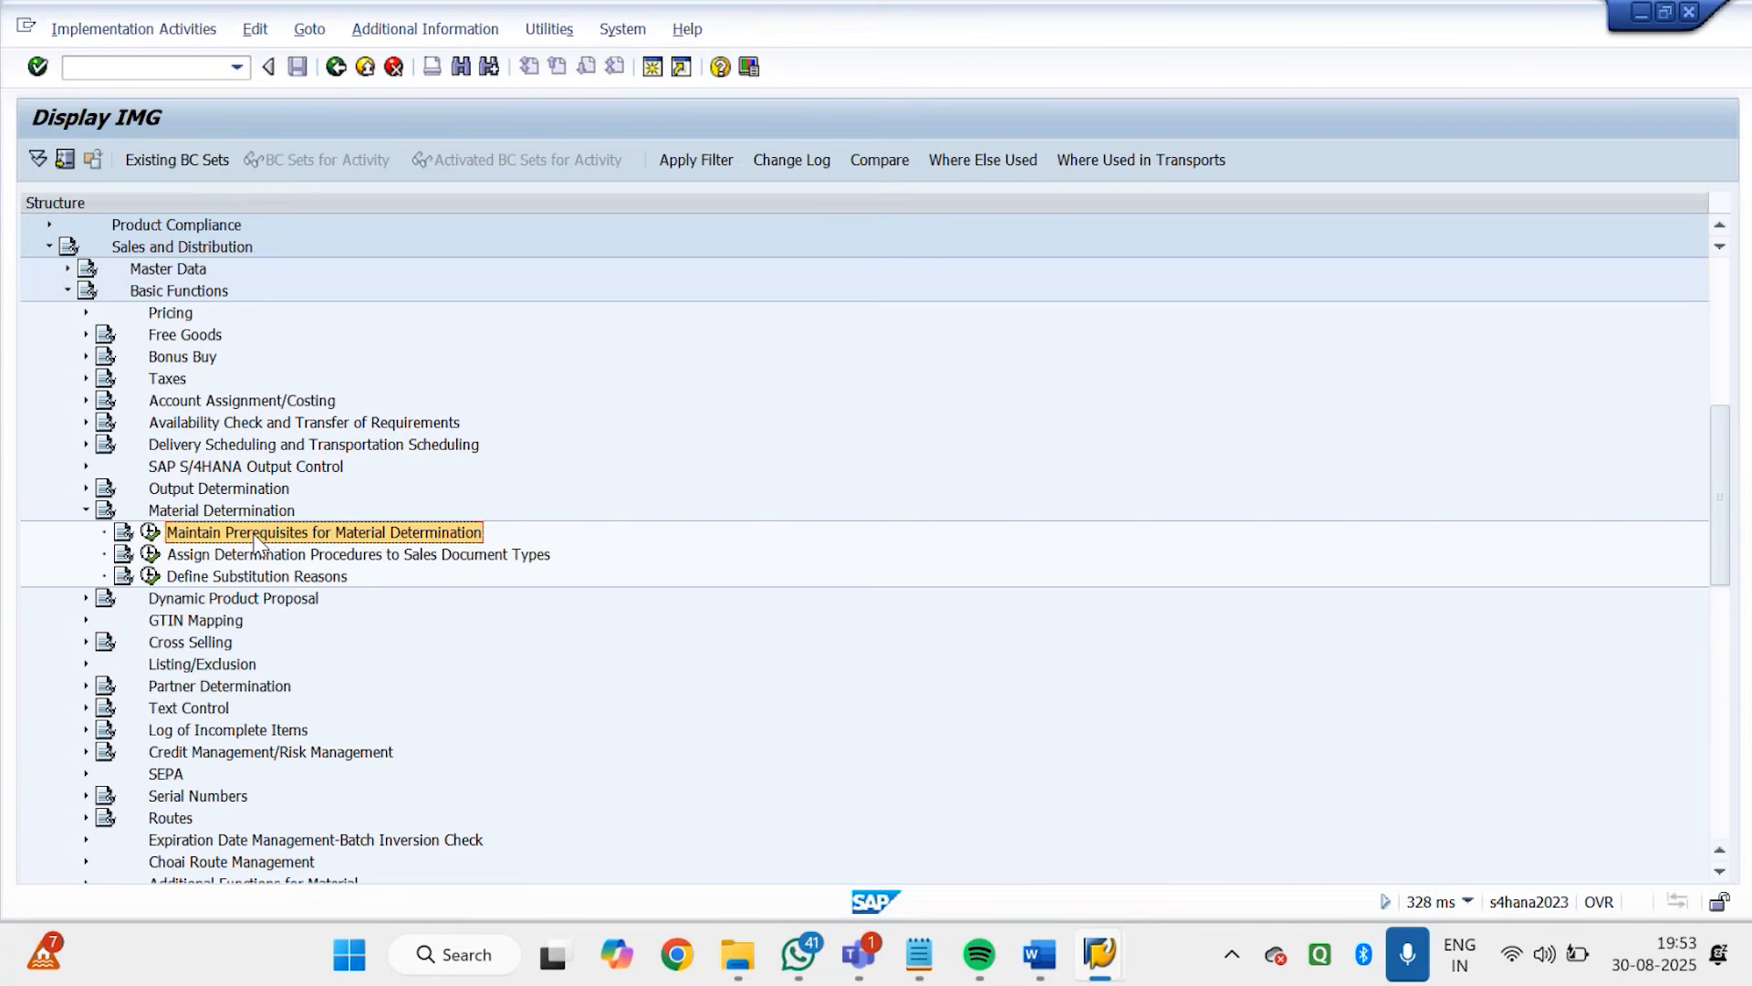
{"action": "left_click", "coordinate": [151, 534]}
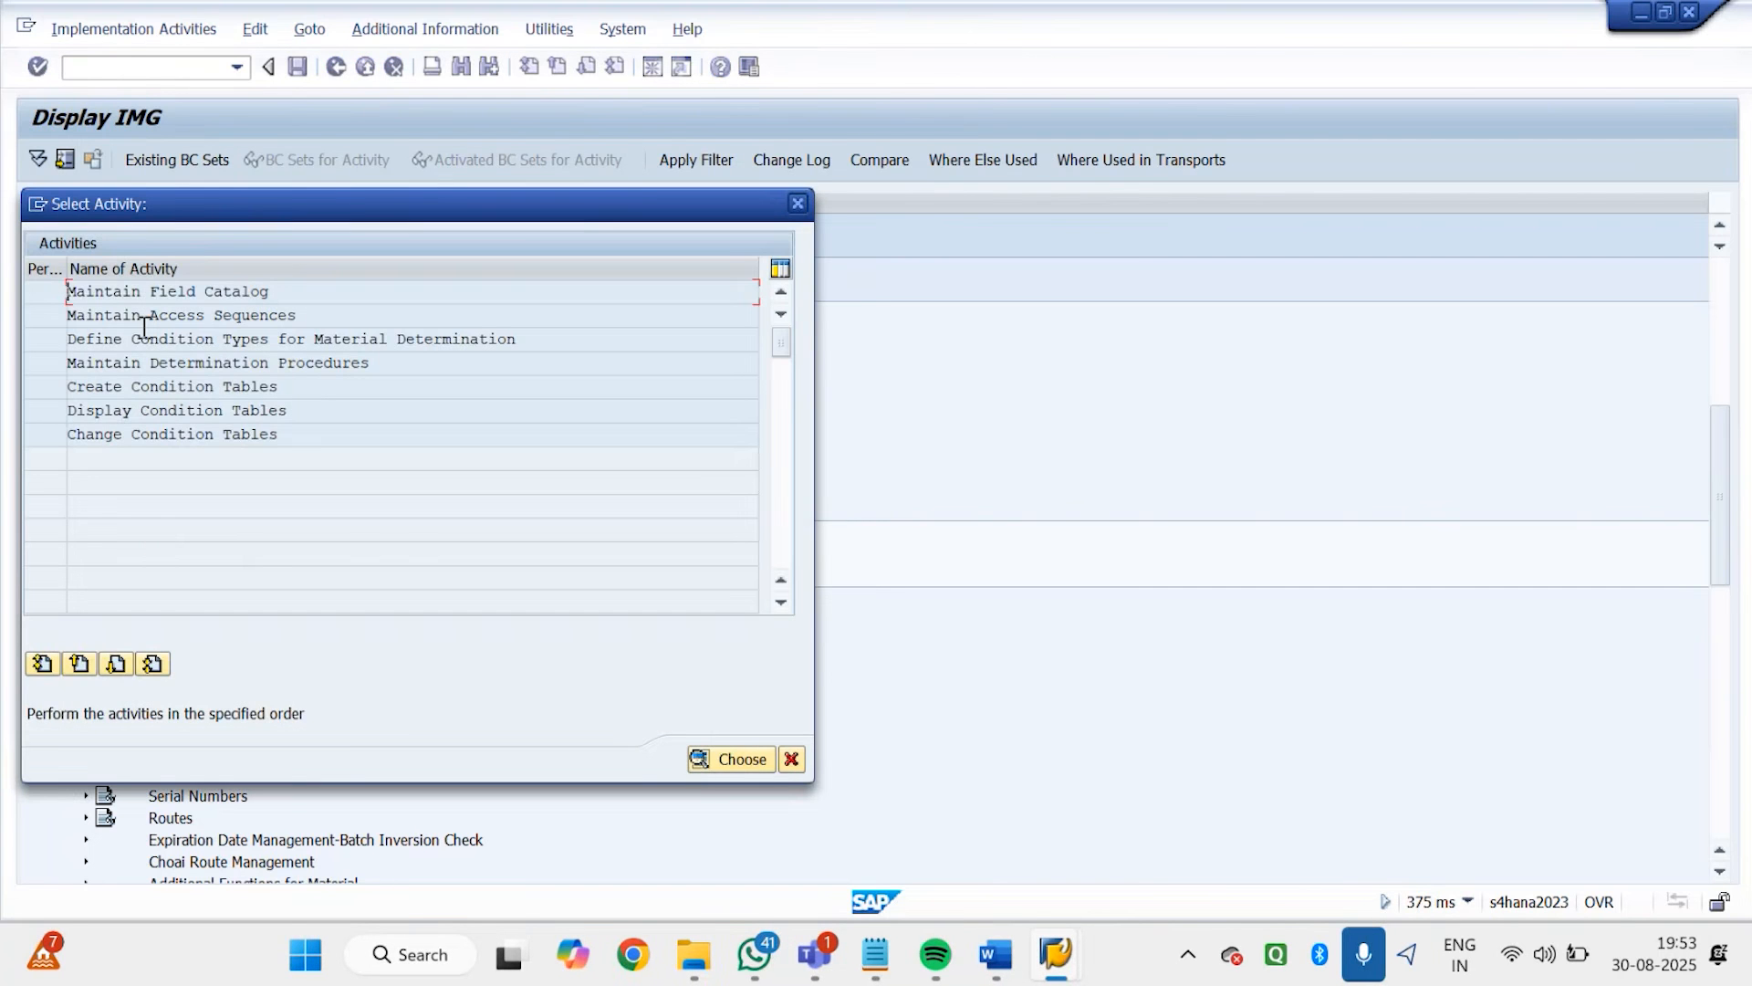
Review the condition table, access sequence, condition type and procedure activities, and open Create Condition Tables
{"action": "left_click_drag", "start_coordinate": [341, 387], "coordinate": [64, 383]}
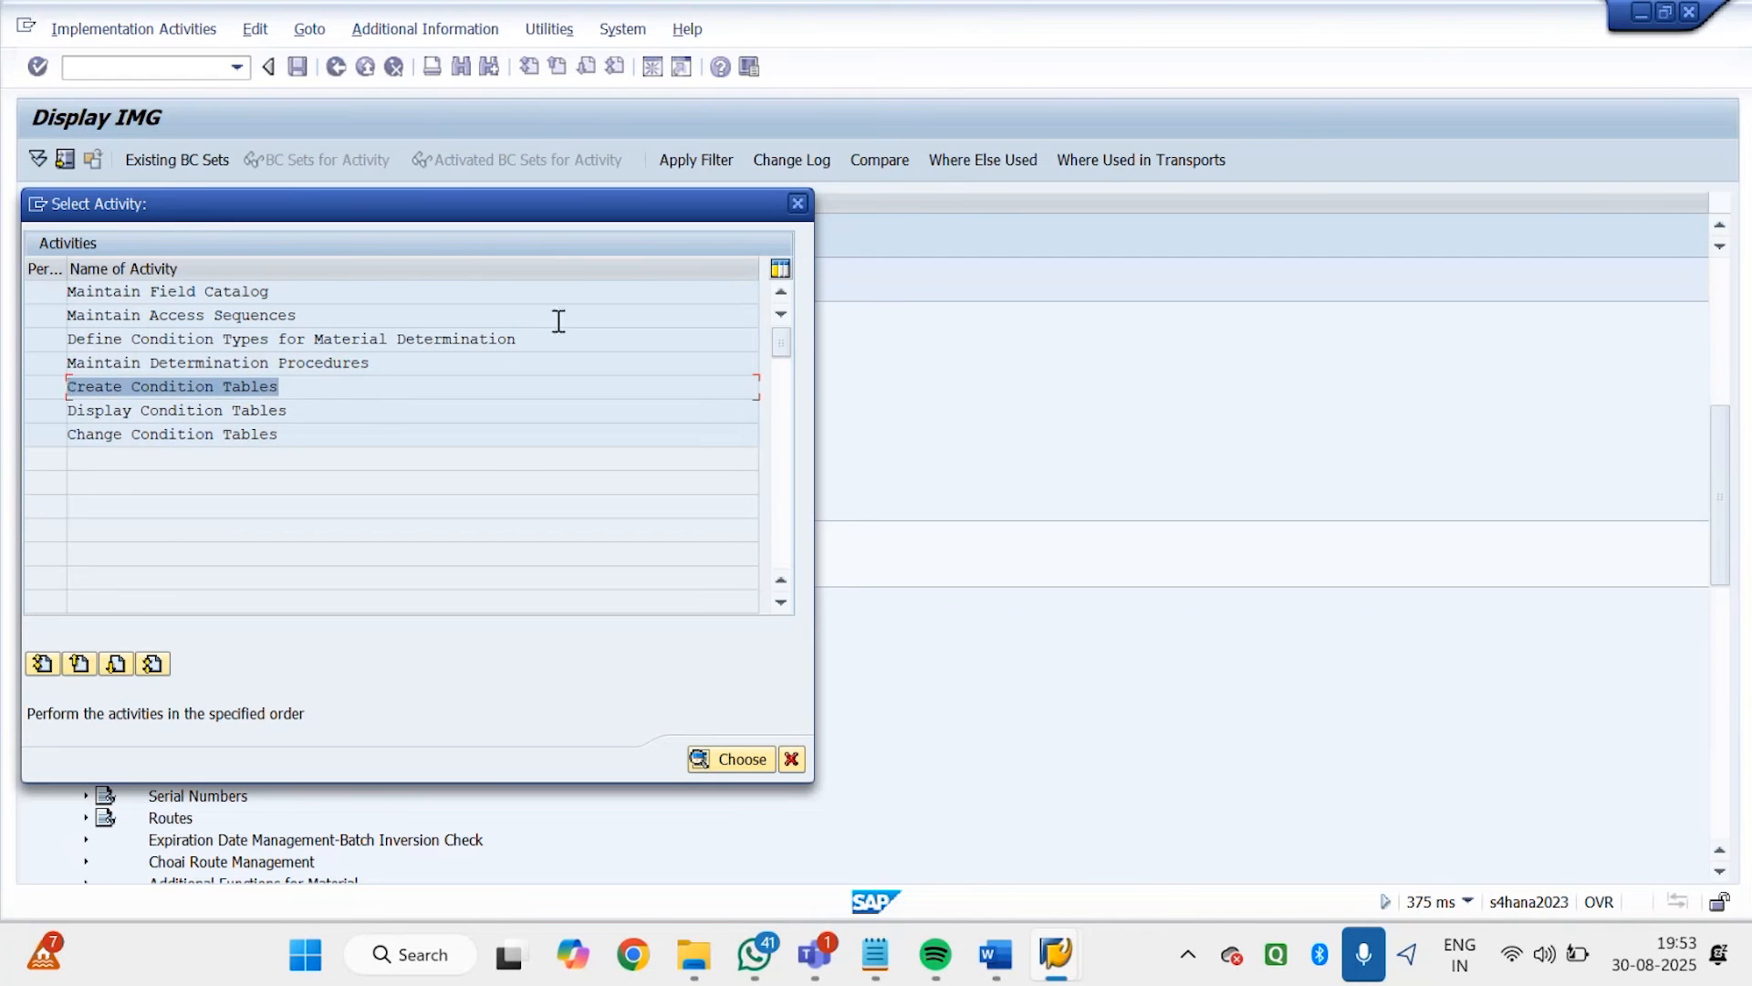
{"action": "left_click_drag", "start_coordinate": [271, 315], "coordinate": [33, 334]}
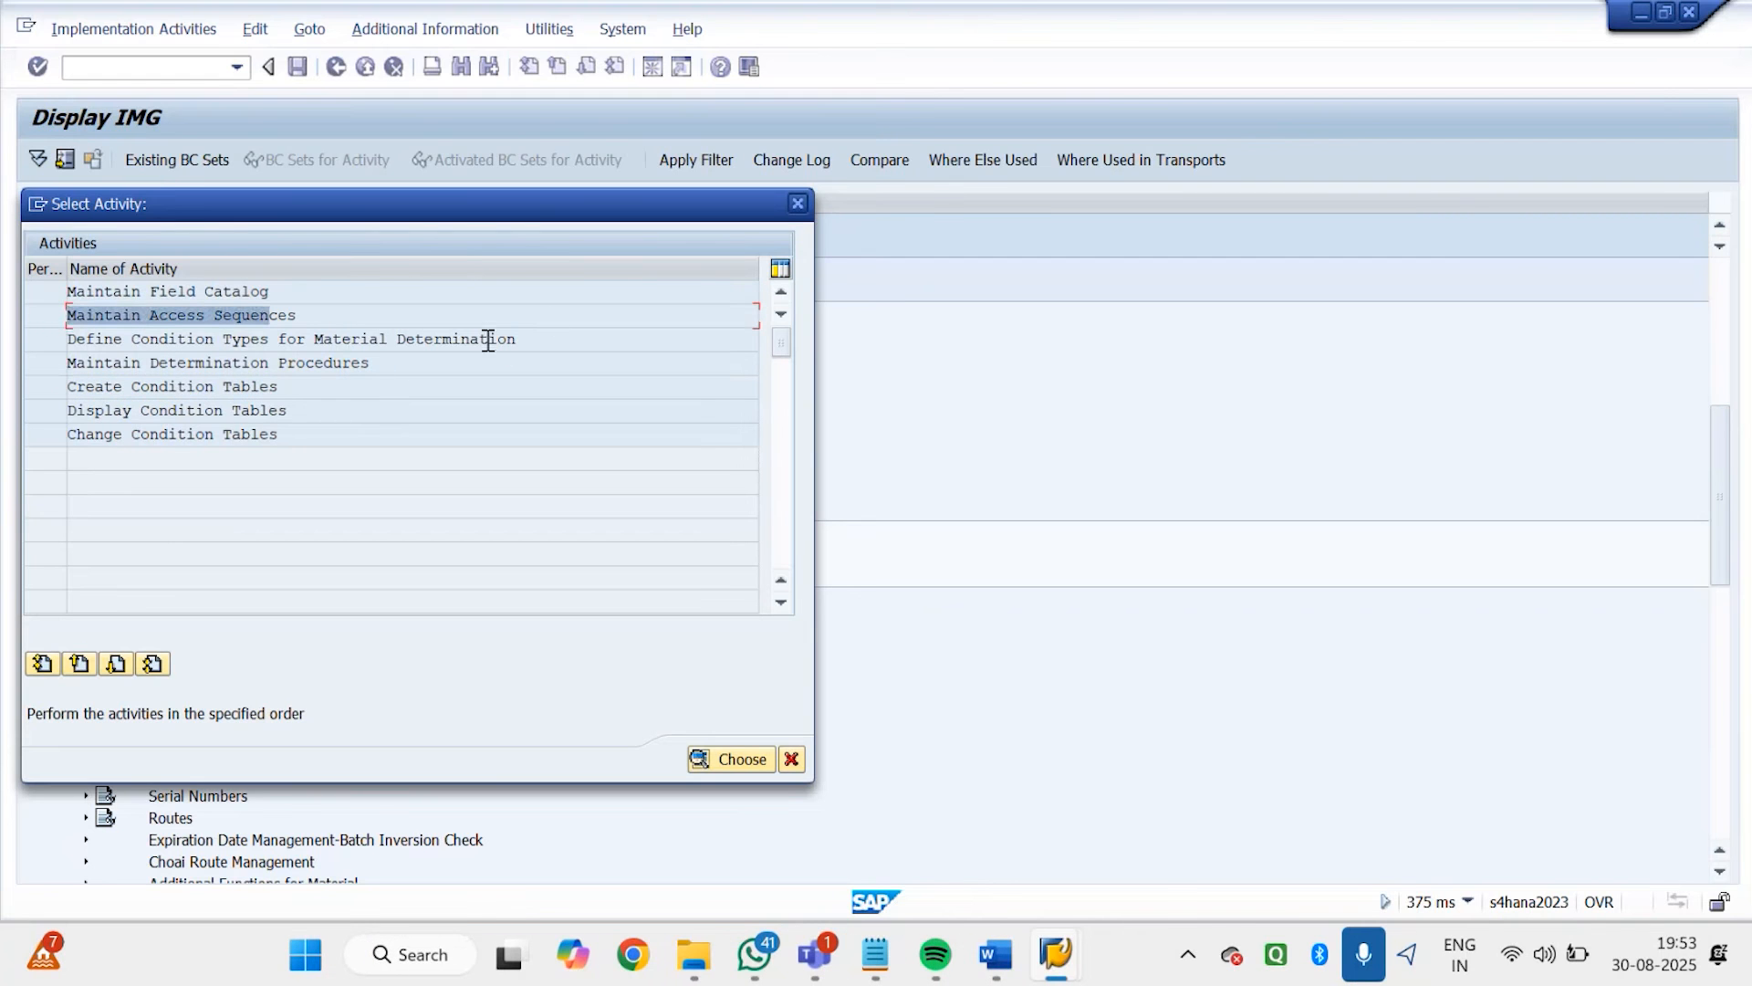
{"action": "left_click_drag", "start_coordinate": [543, 339], "coordinate": [55, 351]}
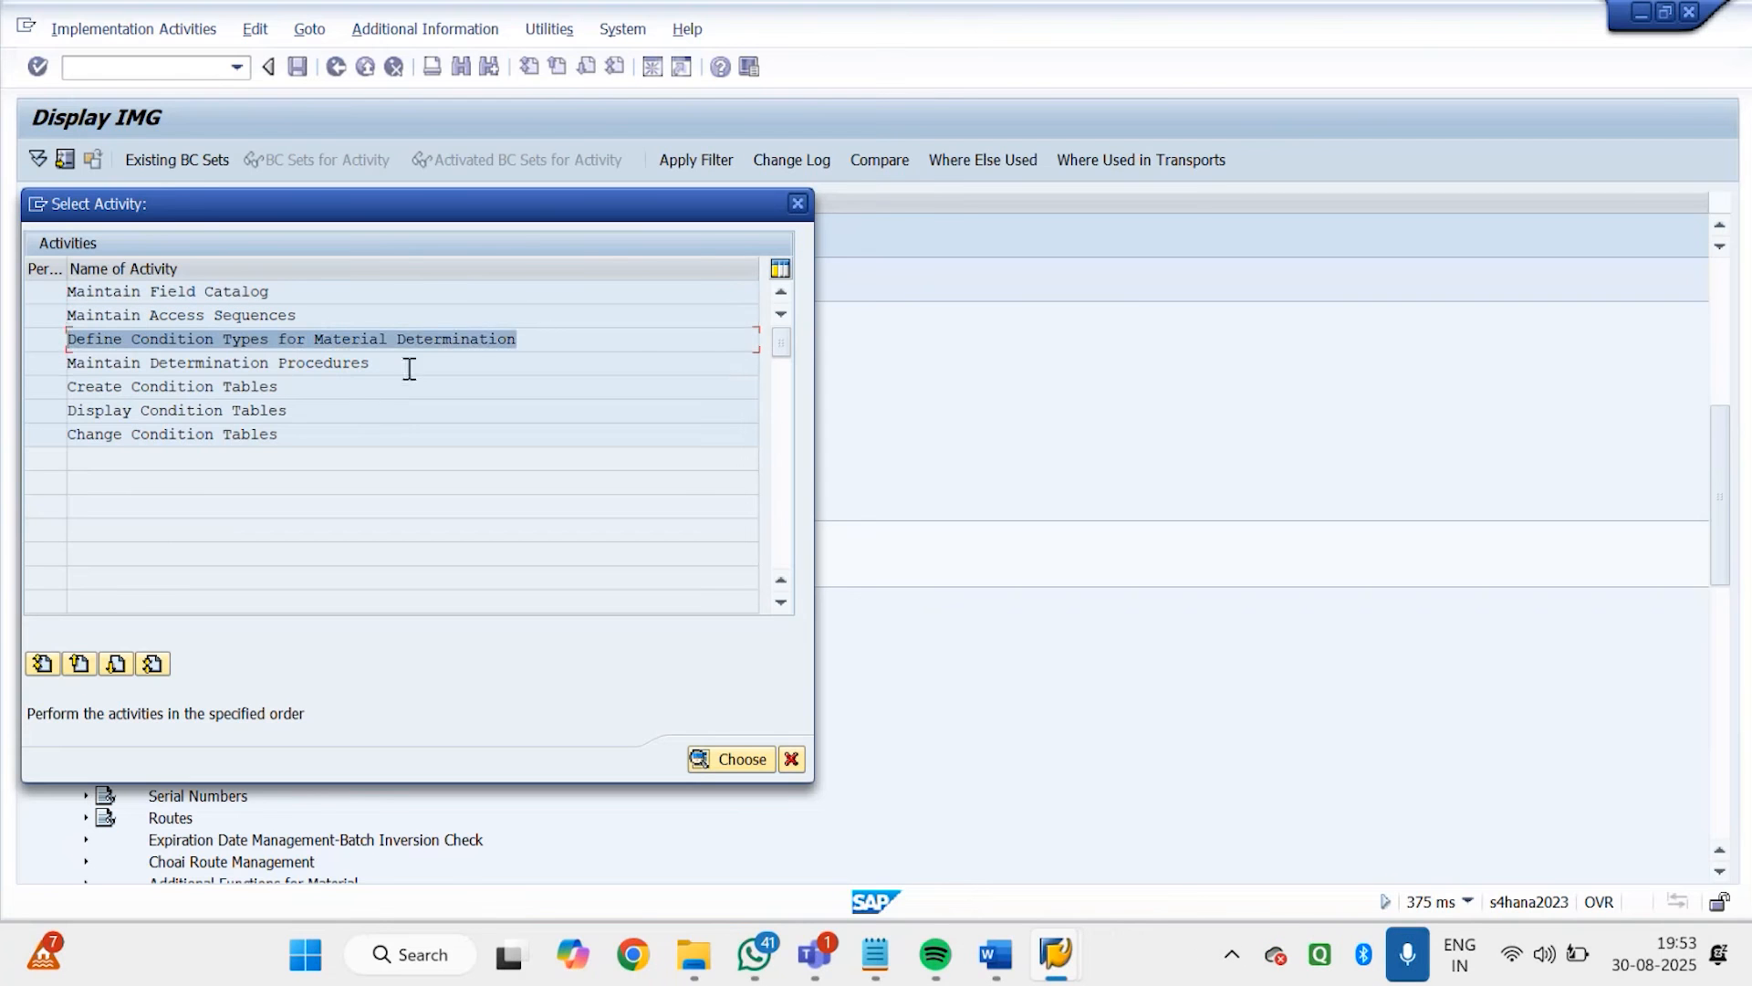
{"action": "left_click_drag", "start_coordinate": [402, 365], "coordinate": [3, 375]}
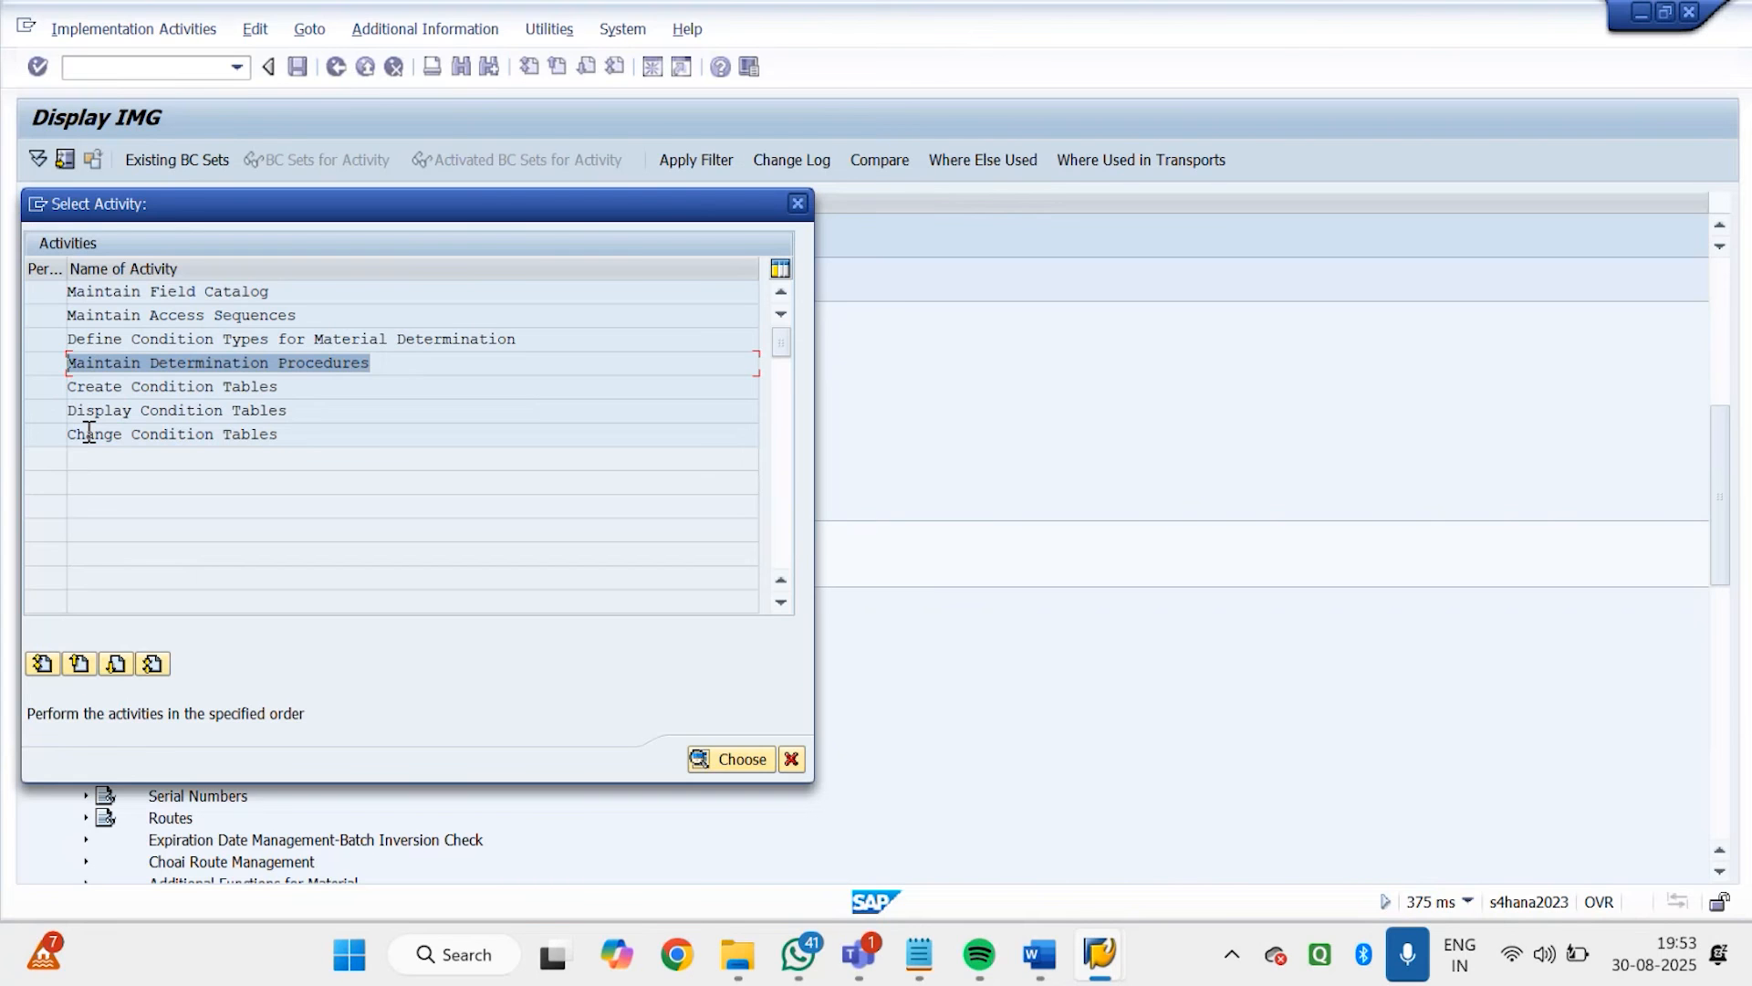
{"action": "double_click", "coordinate": [128, 387]}
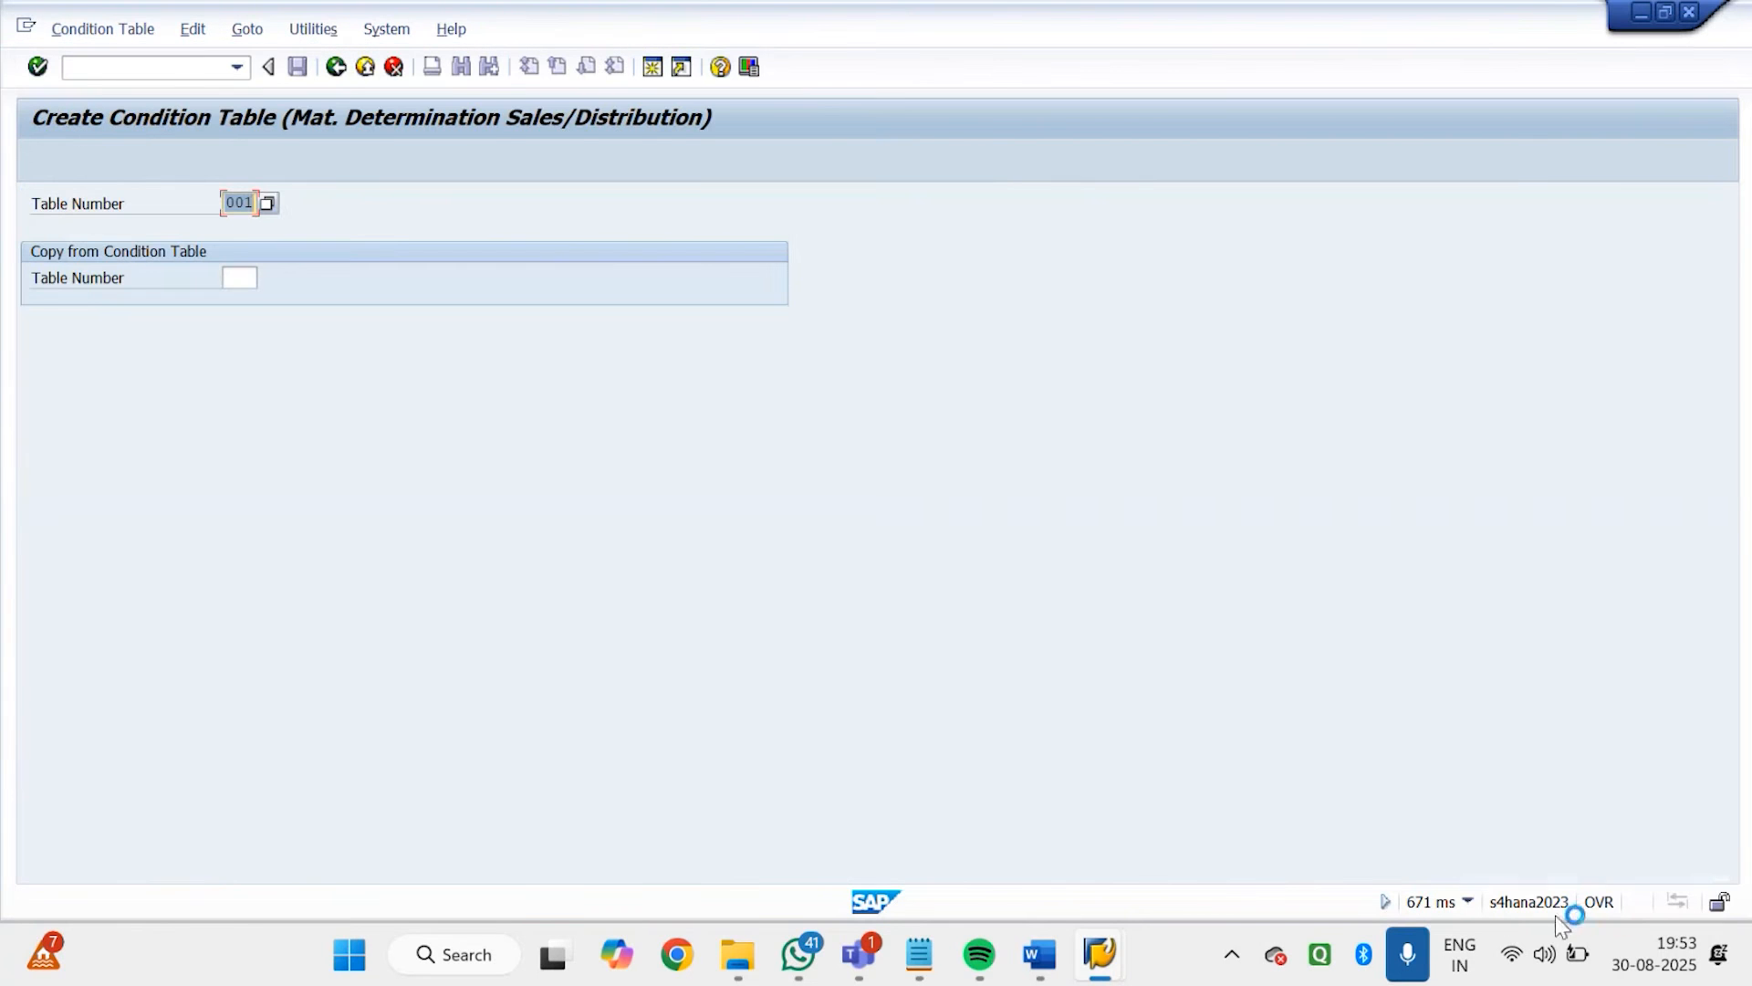
Check the transaction code of the condition table screen and look through the existing material determination table numbers
{"action": "left_click", "coordinate": [1469, 902]}
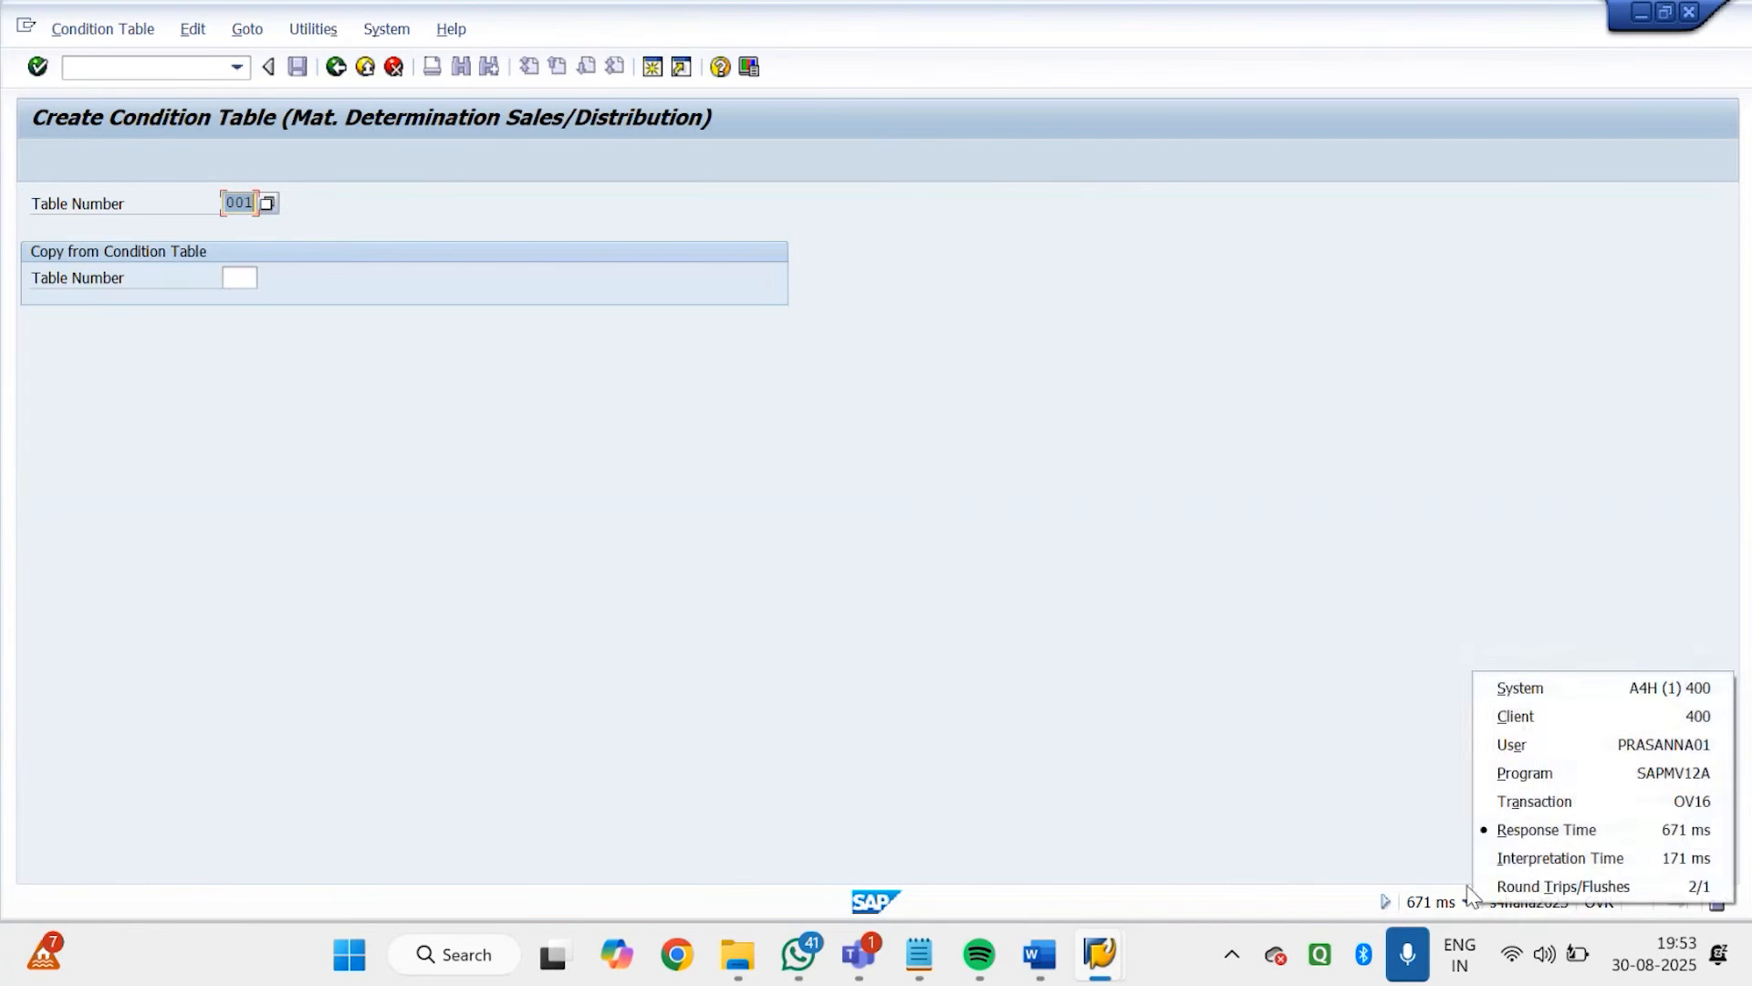
{"action": "left_click", "coordinate": [429, 282]}
{"action": "left_click", "coordinate": [272, 206]}
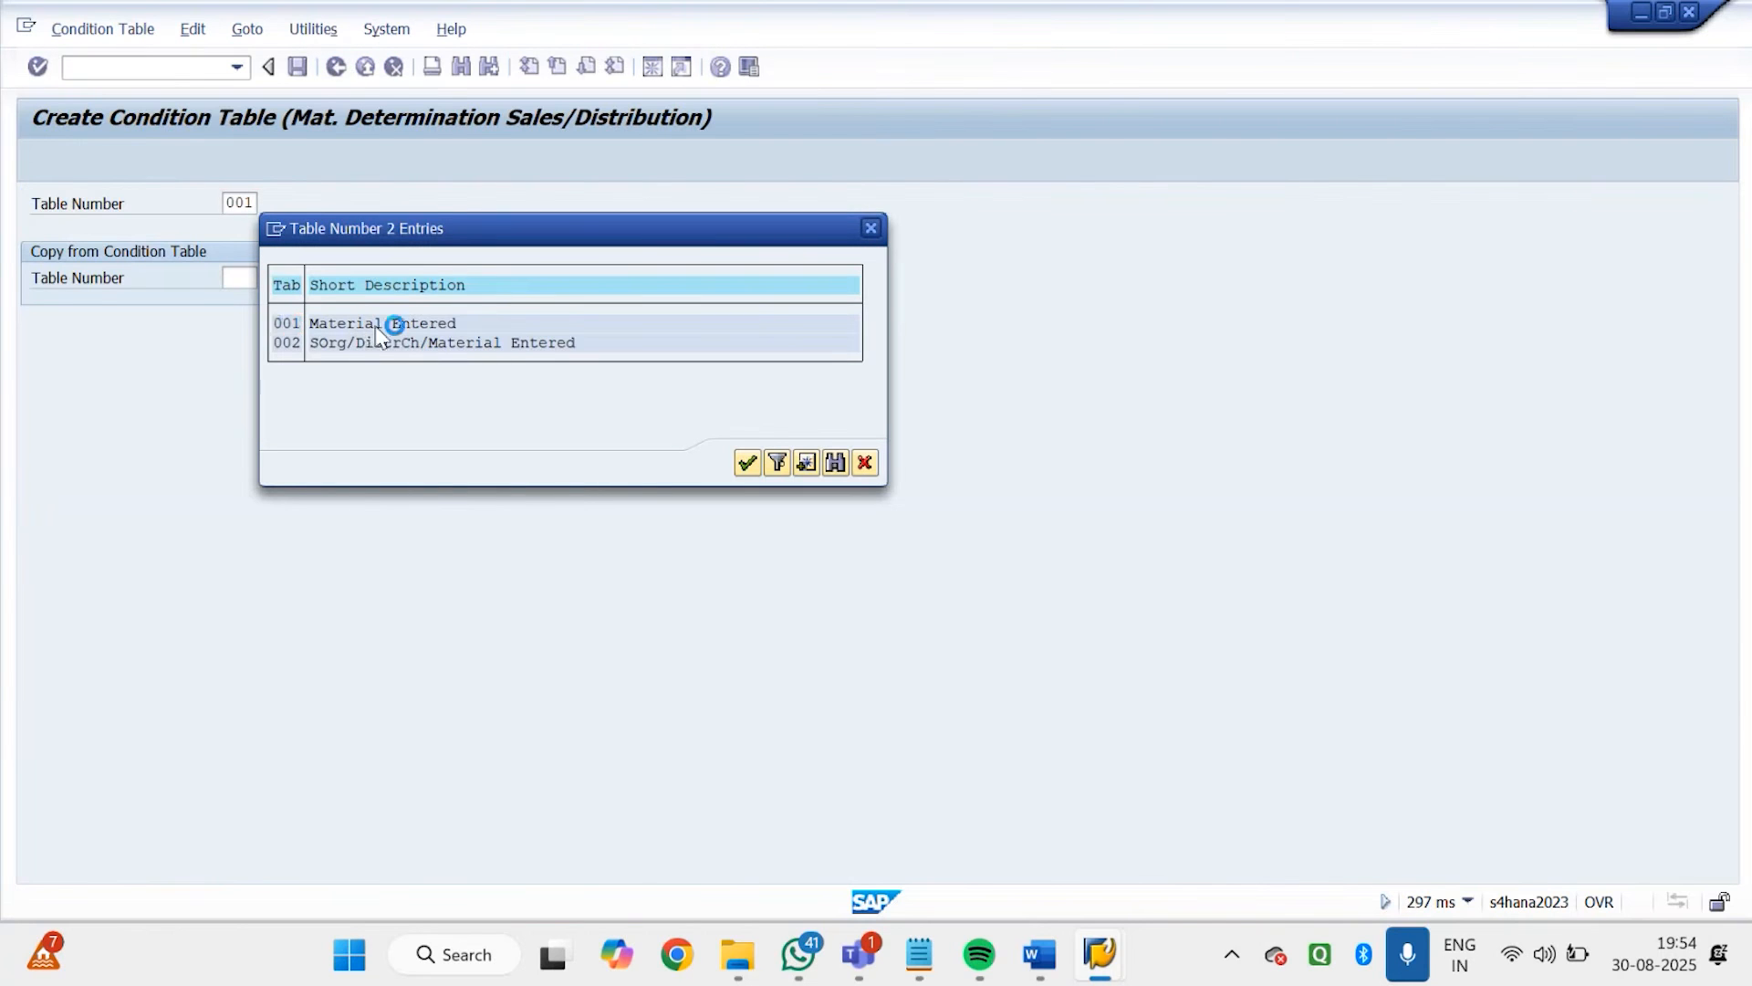
{"action": "double_click", "coordinate": [342, 325]}
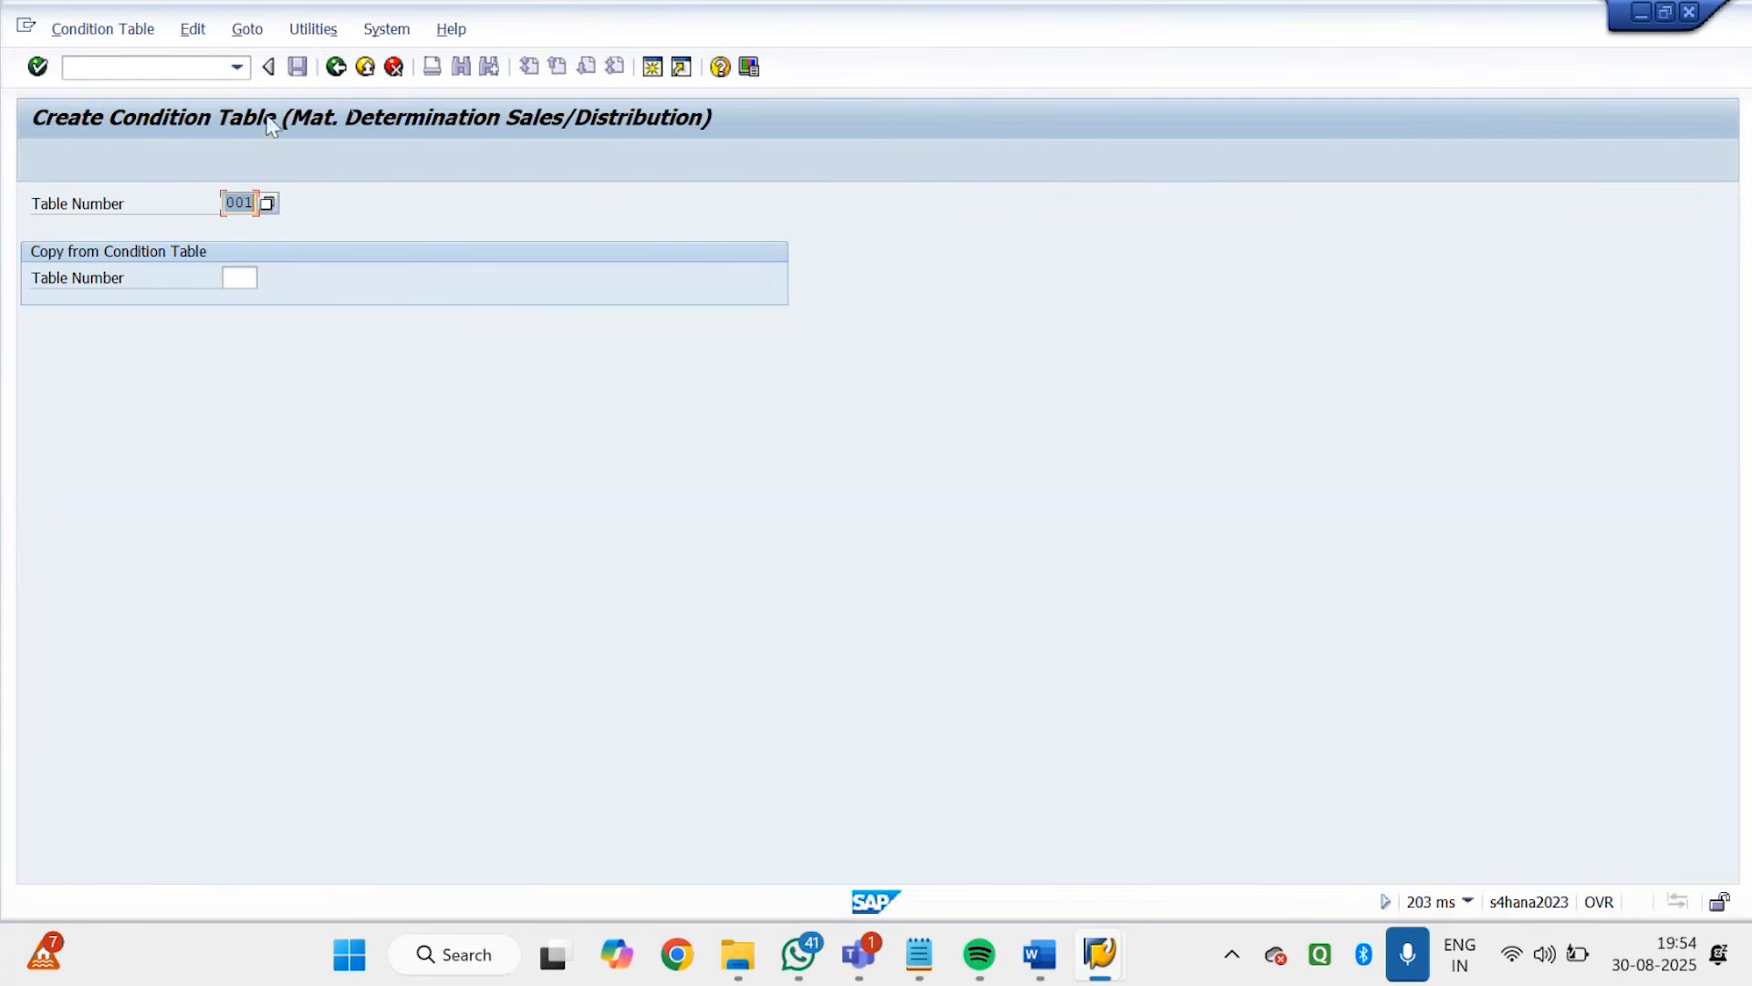
{"action": "left_click", "coordinate": [266, 203]}
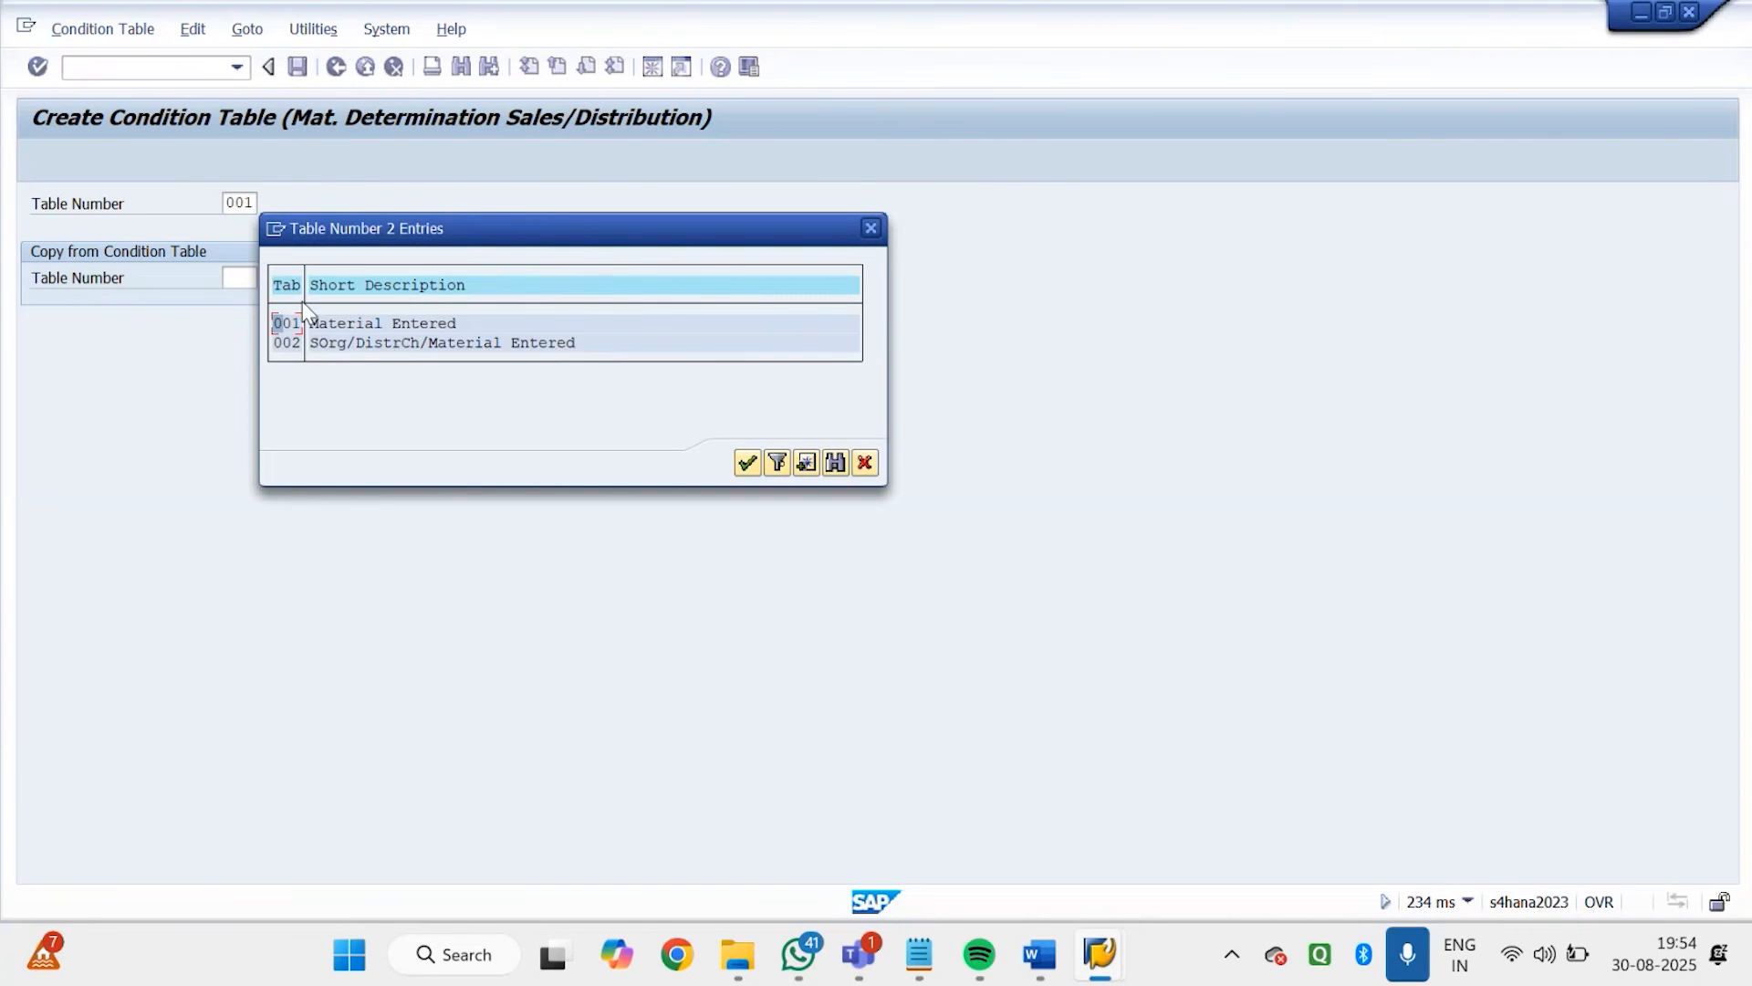
{"action": "double_click", "coordinate": [361, 335]}
{"action": "left_click", "coordinate": [871, 229]}
Start condition table 501 and select Customer and Material Entered from the field catalog as its key fields
{"action": "type", "text": "501"}
{"action": "key", "text": "Return"}
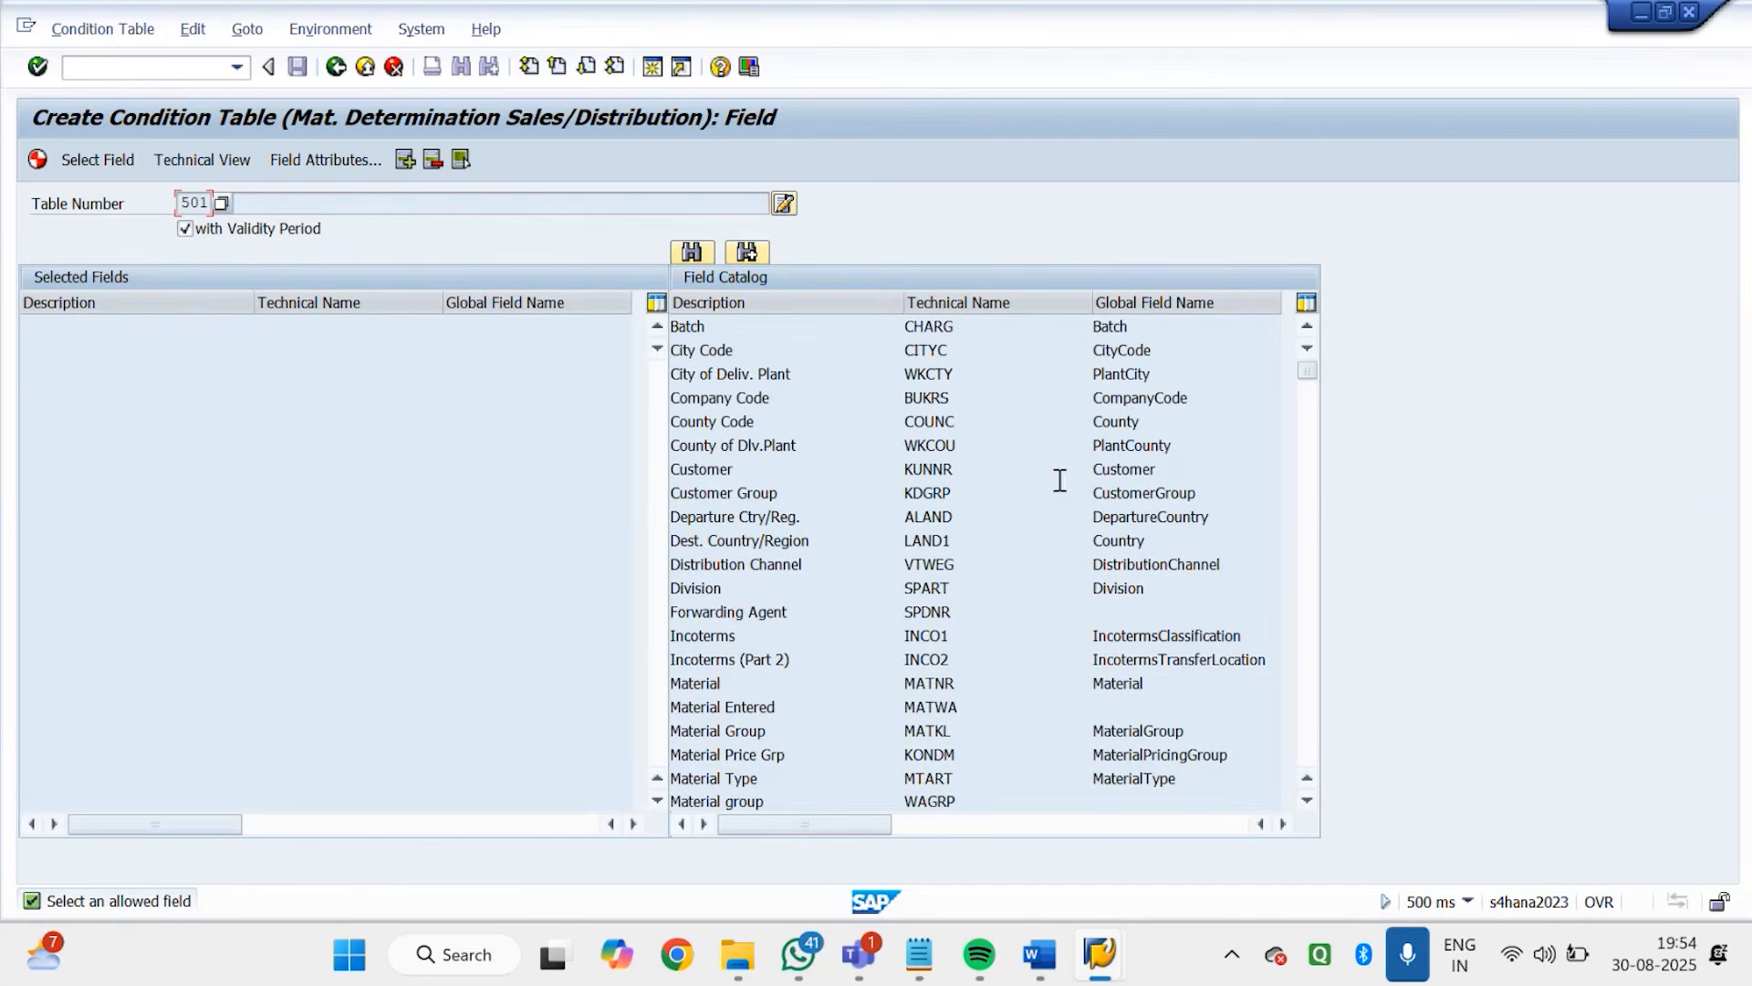
{"action": "double_click", "coordinate": [720, 469]}
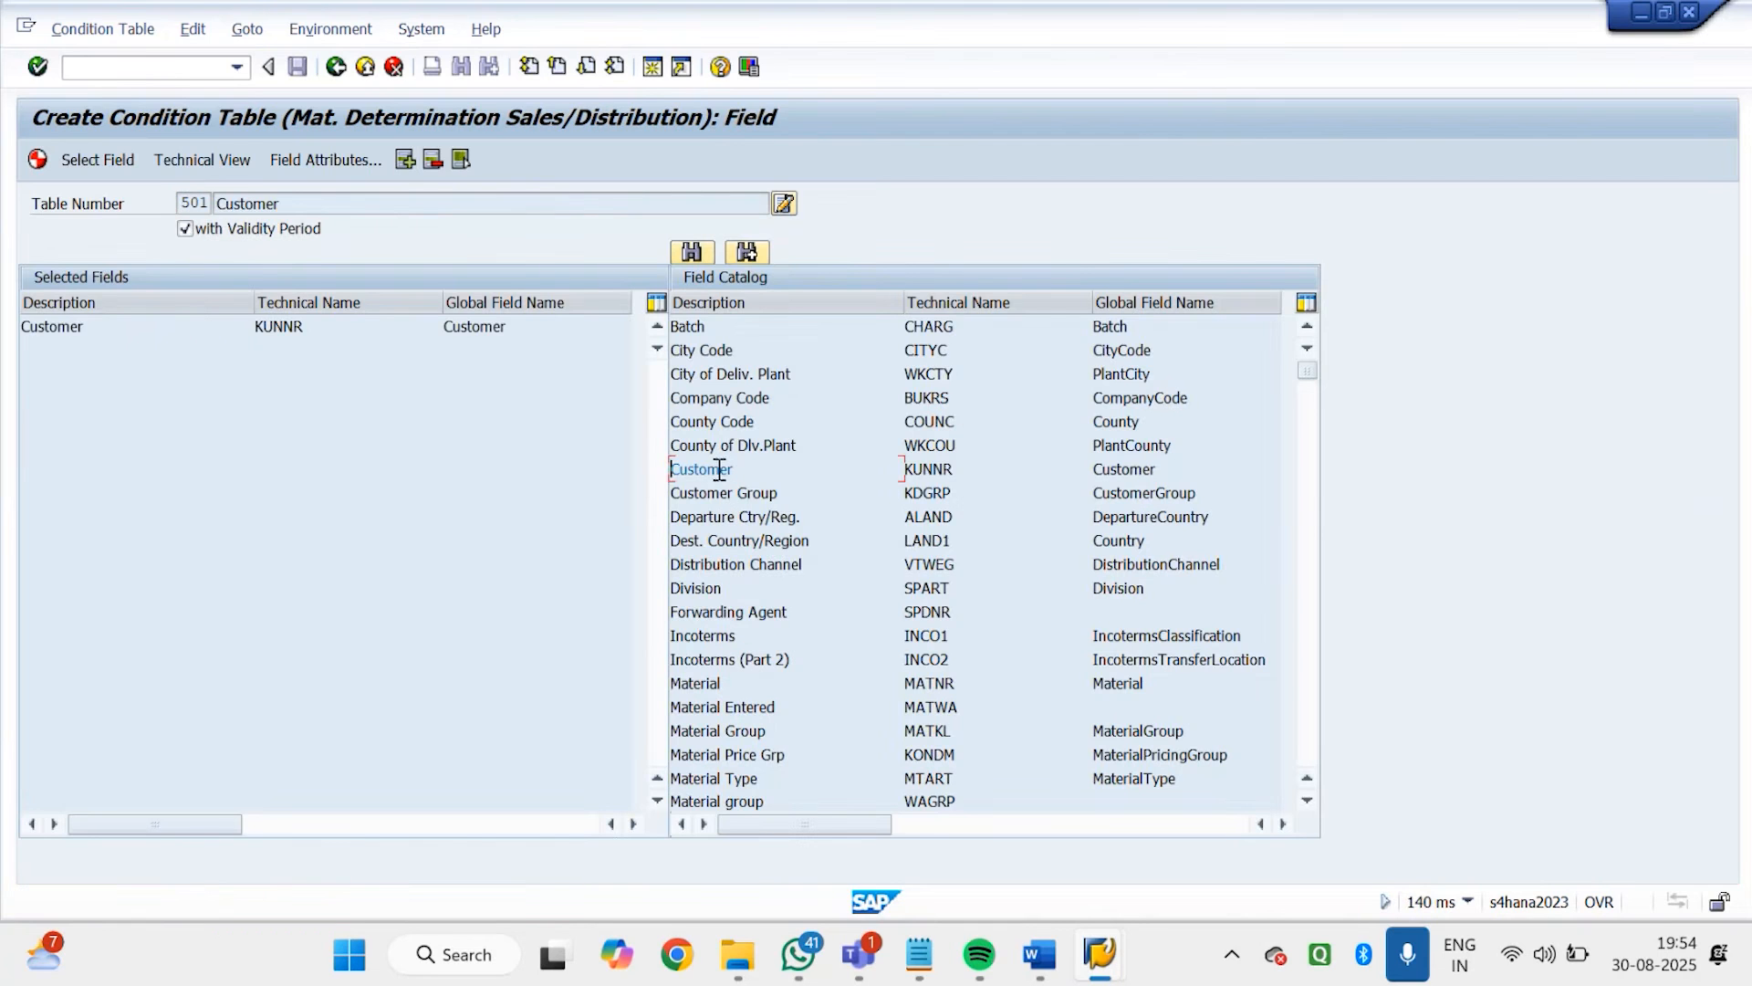
{"action": "double_click", "coordinate": [738, 708]}
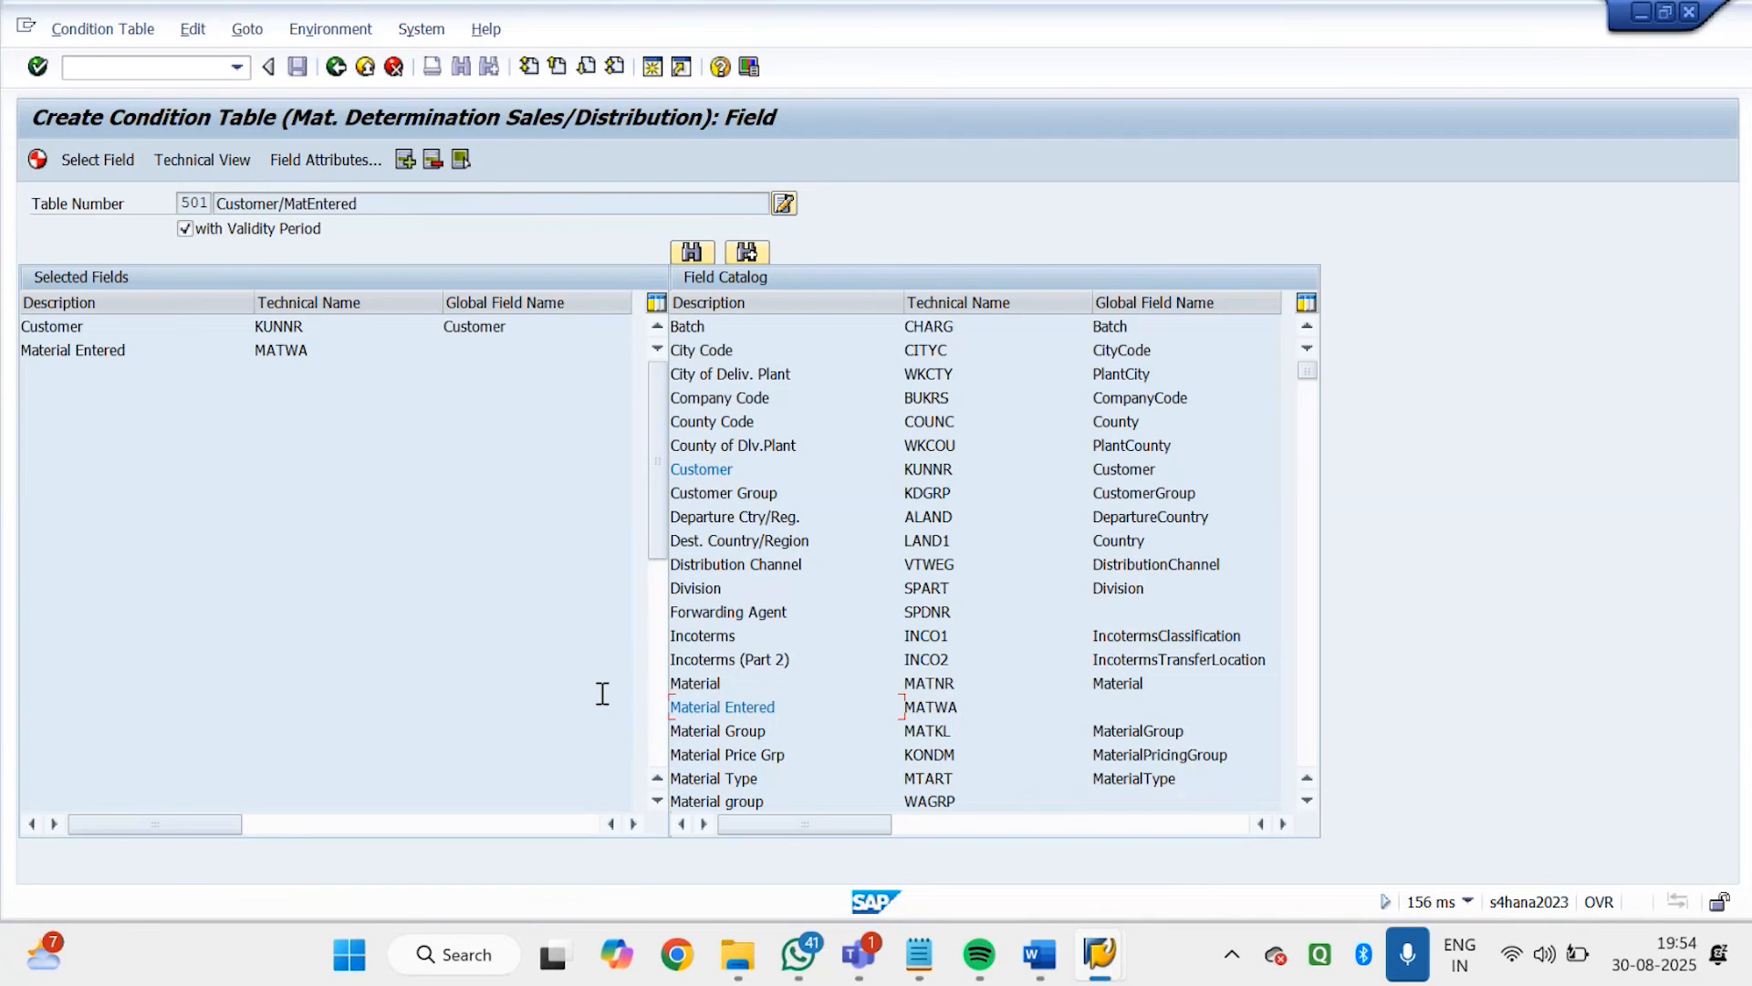
Generate condition table 501, save its directory entry in package $TMP and leave the generation log
{"action": "left_click", "coordinate": [38, 160]}
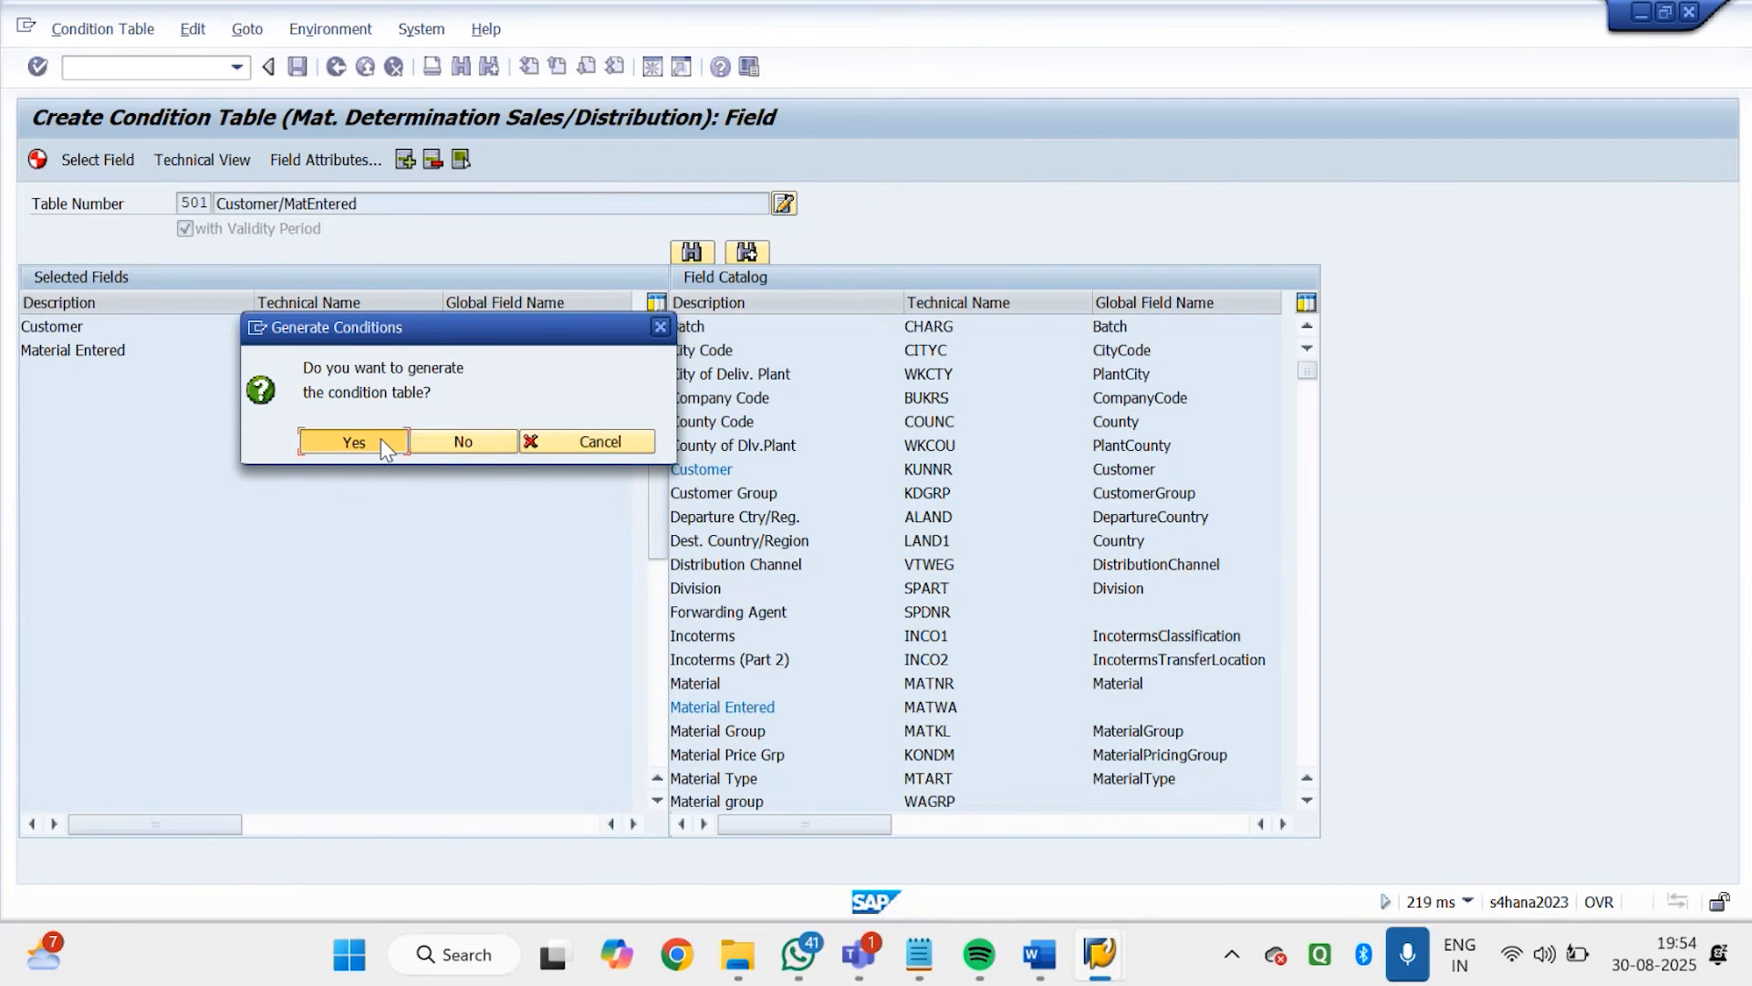
{"action": "left_click", "coordinate": [354, 442]}
{"action": "left_click", "coordinate": [439, 374]}
{"action": "left_click", "coordinate": [438, 392]}
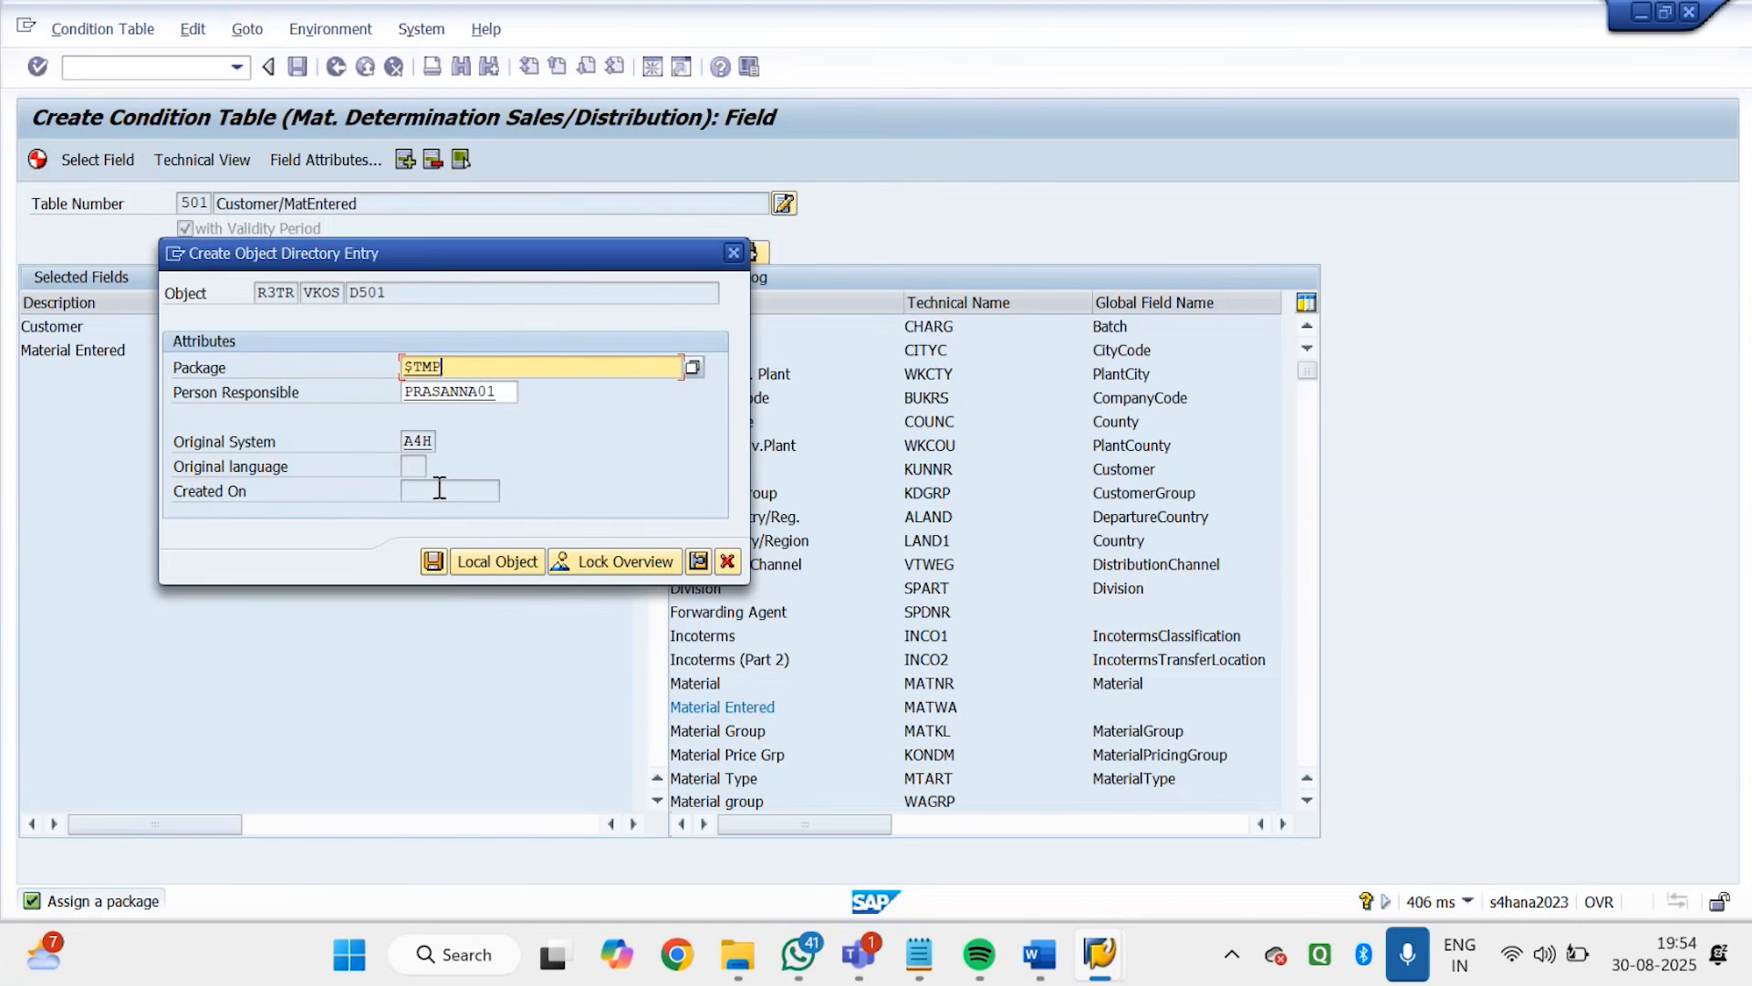
{"action": "left_click", "coordinate": [437, 564]}
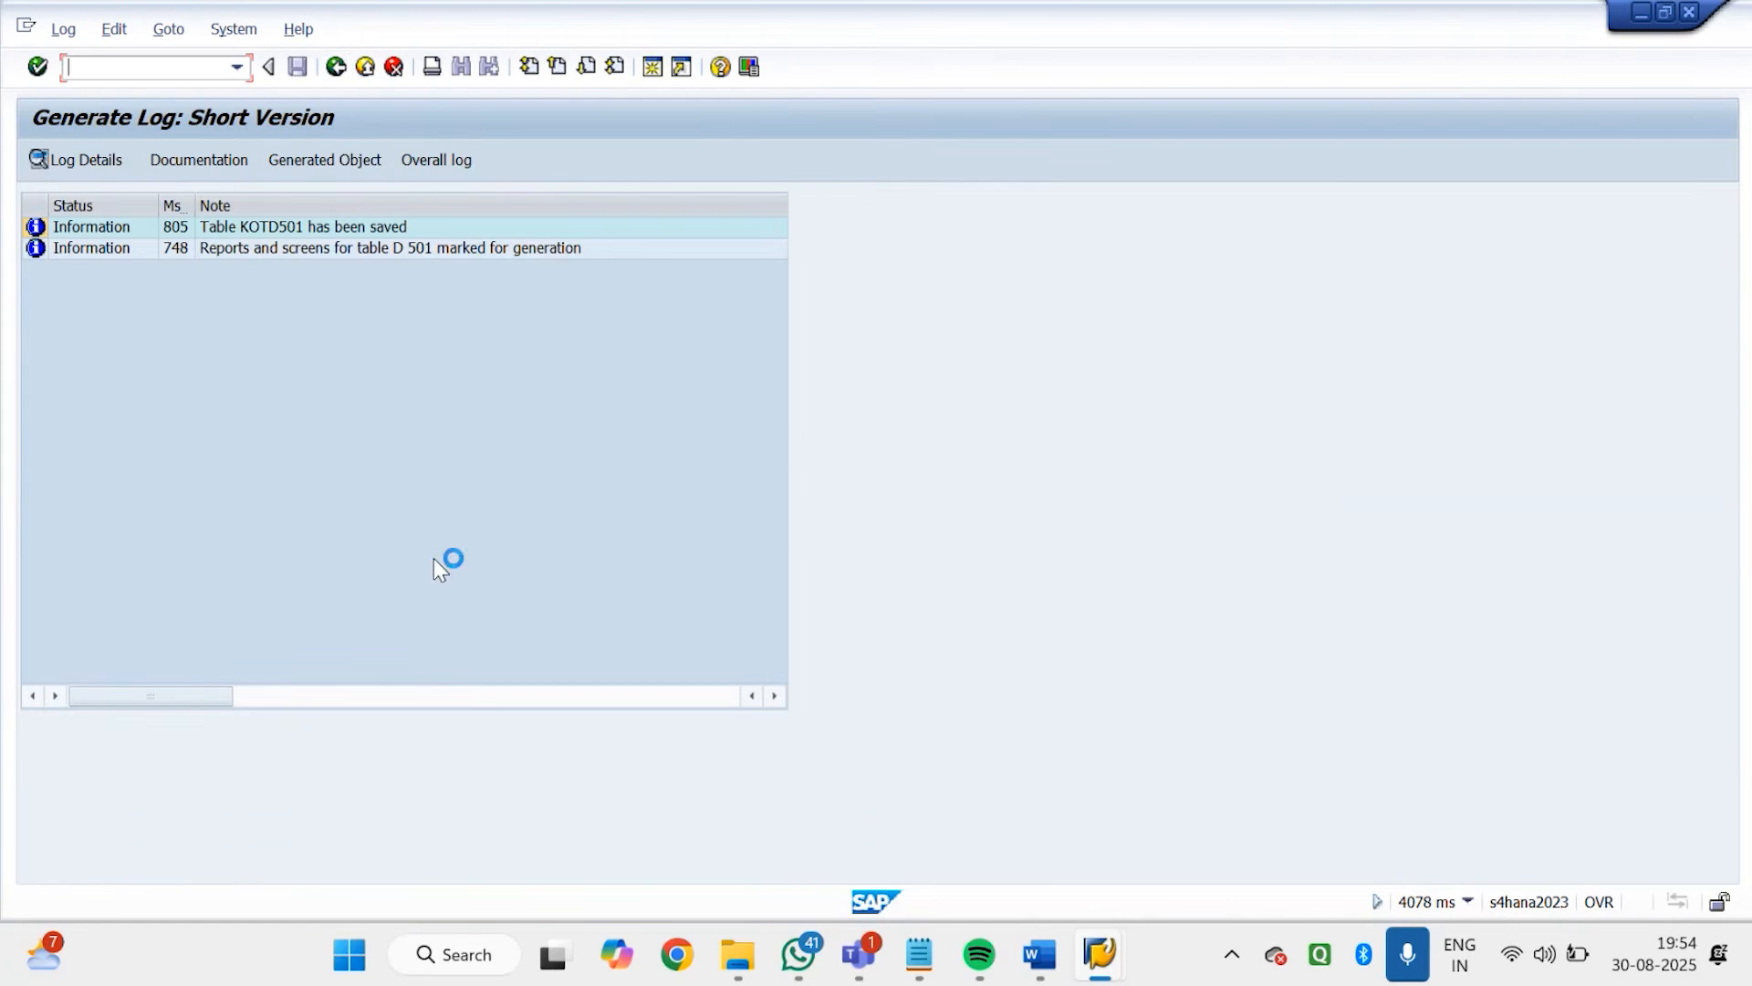
{"action": "left_click", "coordinate": [335, 66]}
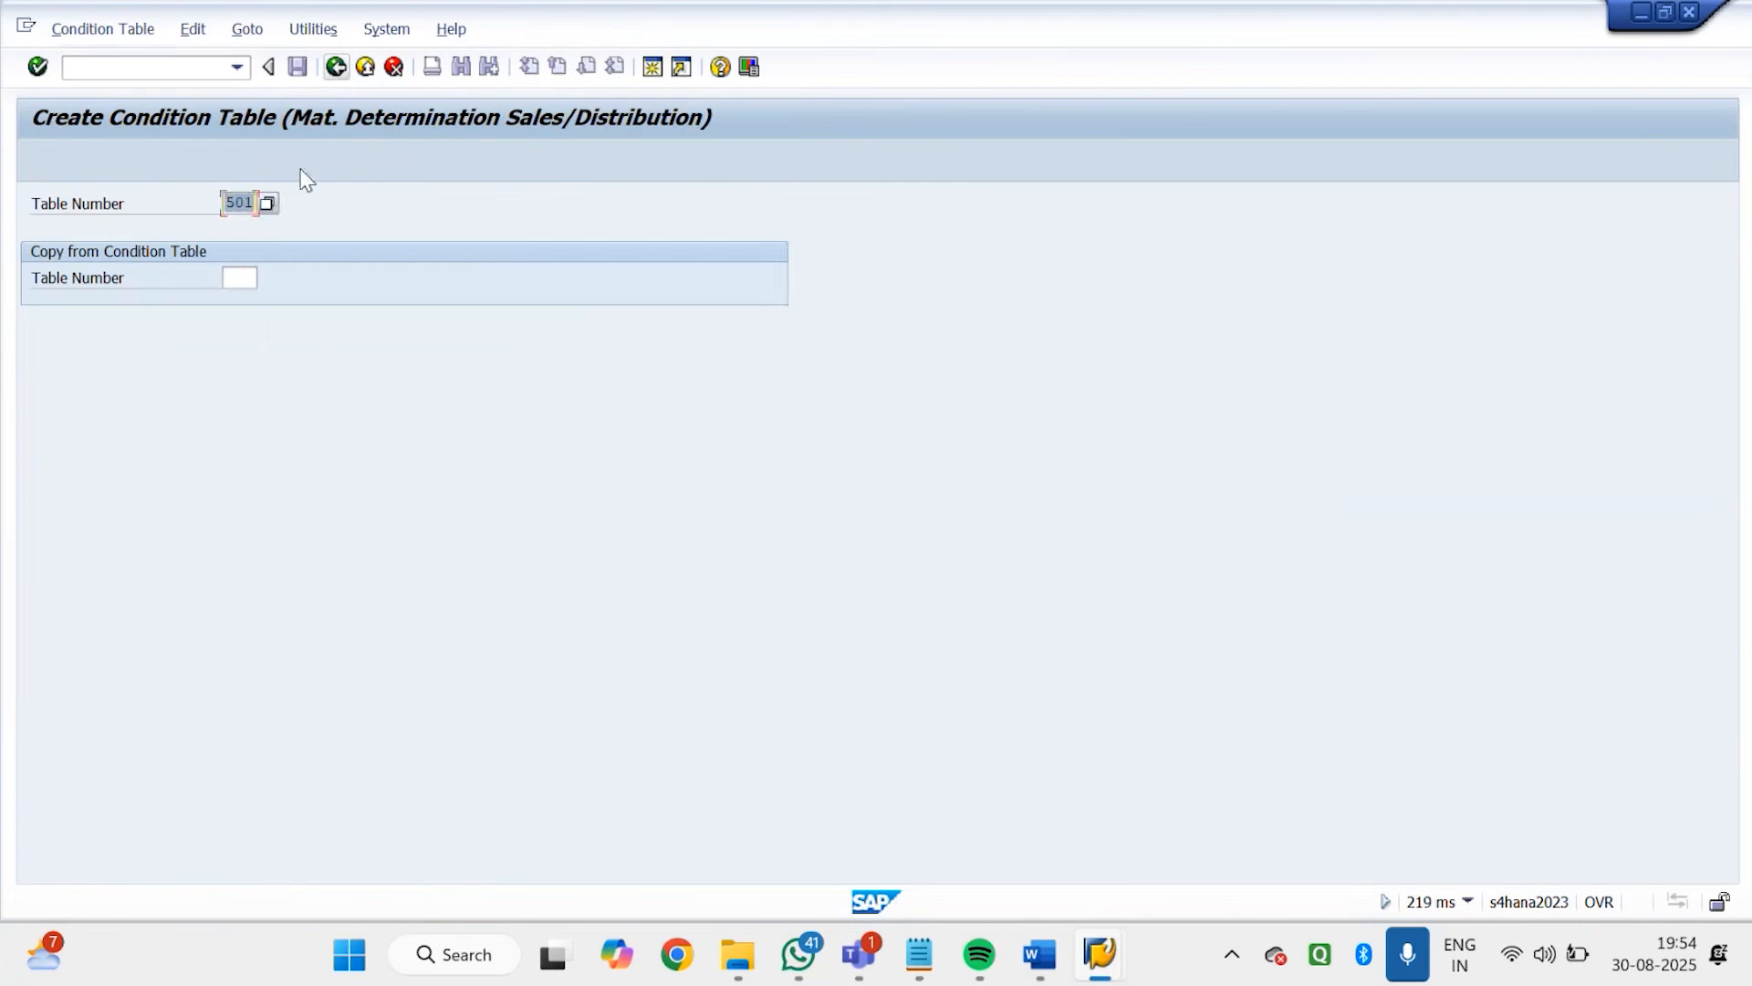
Look up condition table 501 in the list of table numbers and return to the activity selection
{"action": "left_click", "coordinate": [266, 203]}
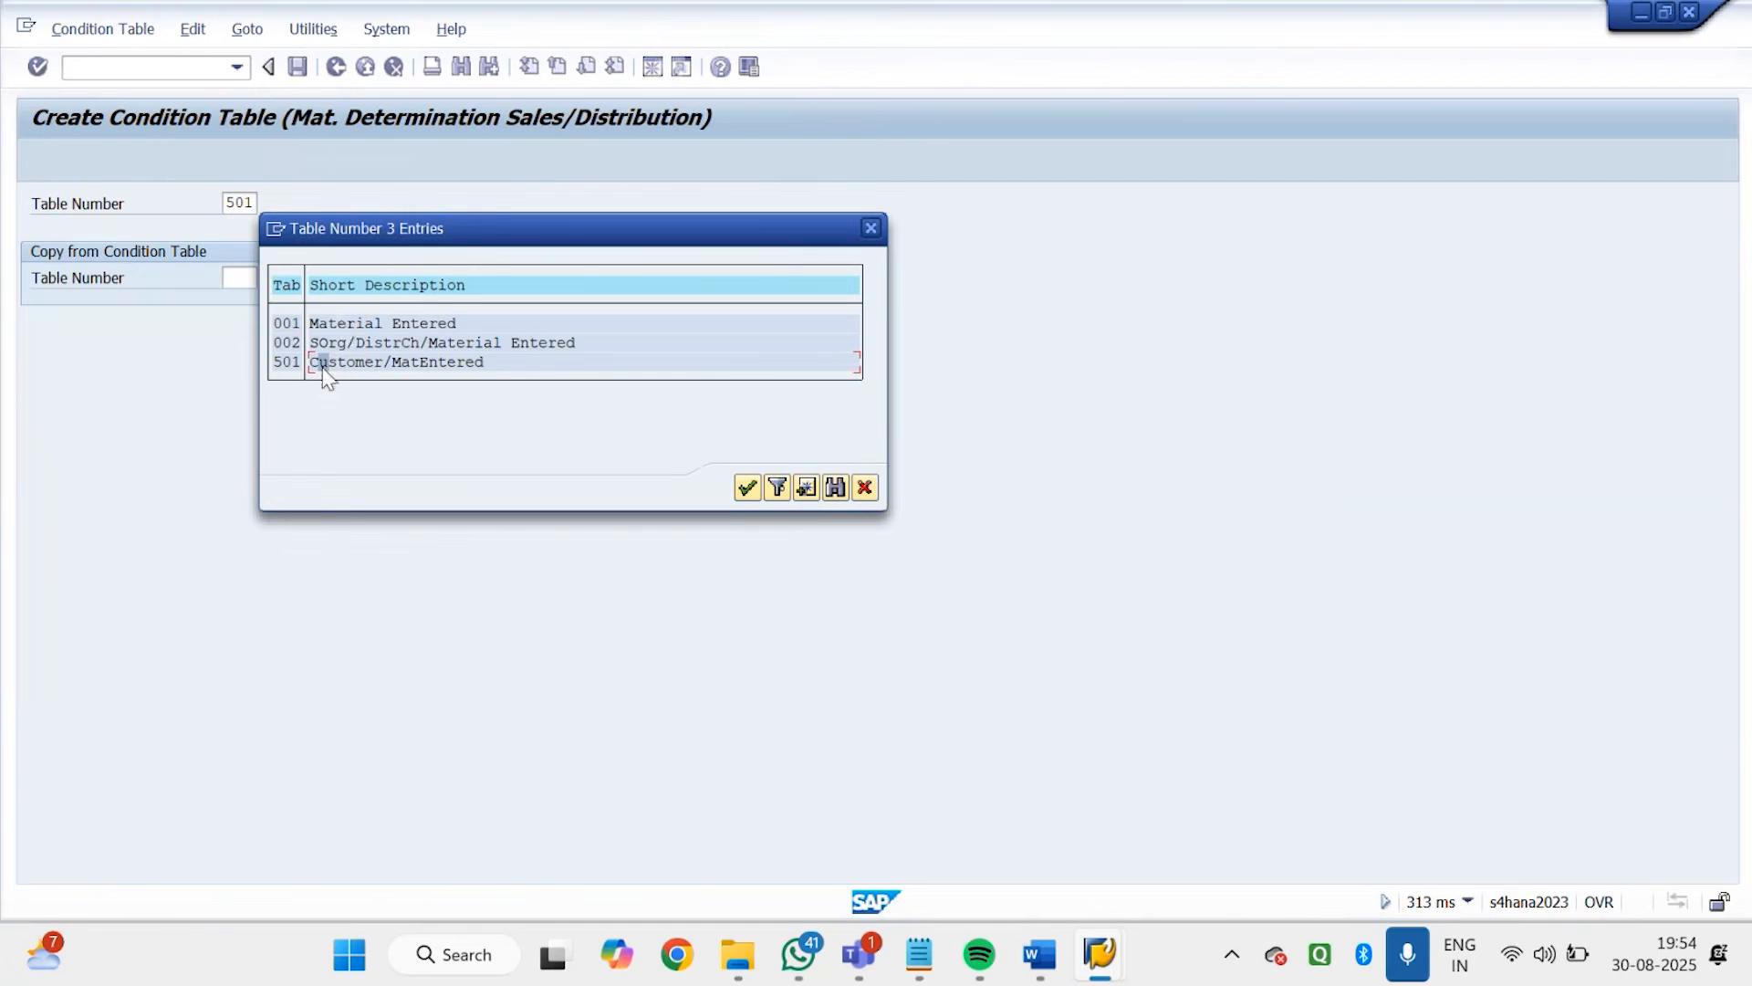
{"action": "left_click", "coordinate": [342, 323]}
{"action": "left_click", "coordinate": [869, 235]}
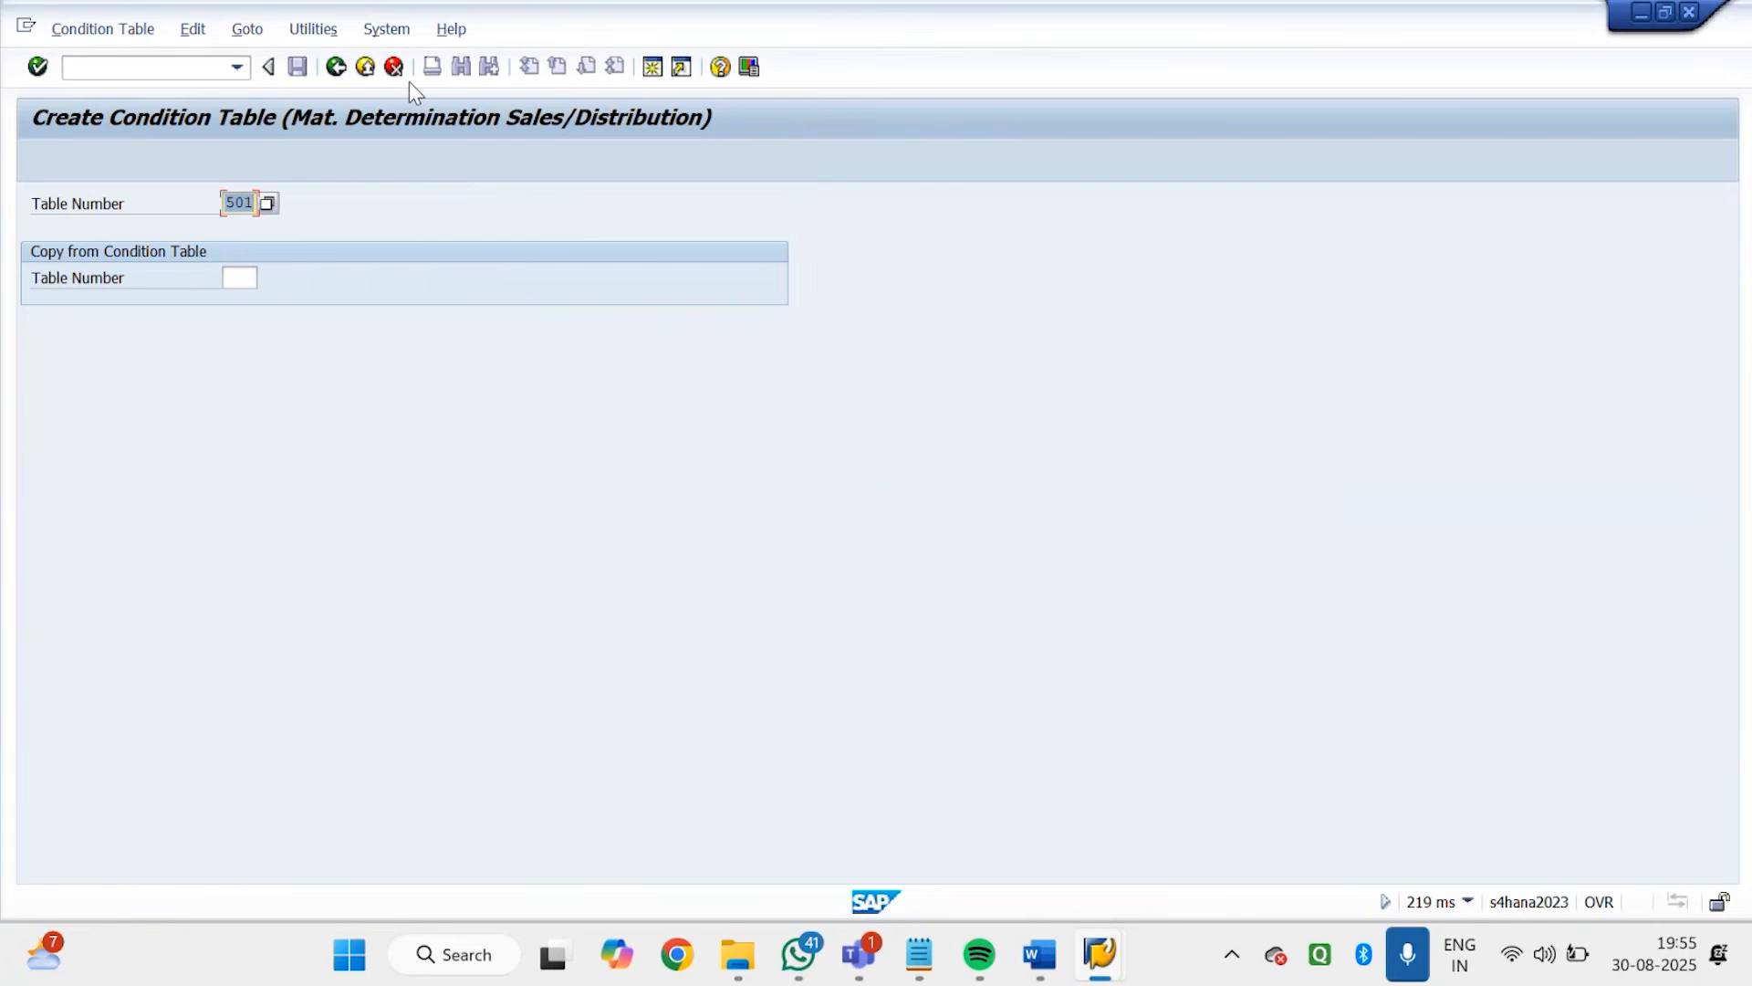
{"action": "left_click", "coordinate": [336, 67]}
Open Maintain Access Sequences for material determination and acknowledge the information dialog
{"action": "left_click_drag", "start_coordinate": [313, 315], "coordinate": [33, 315]}
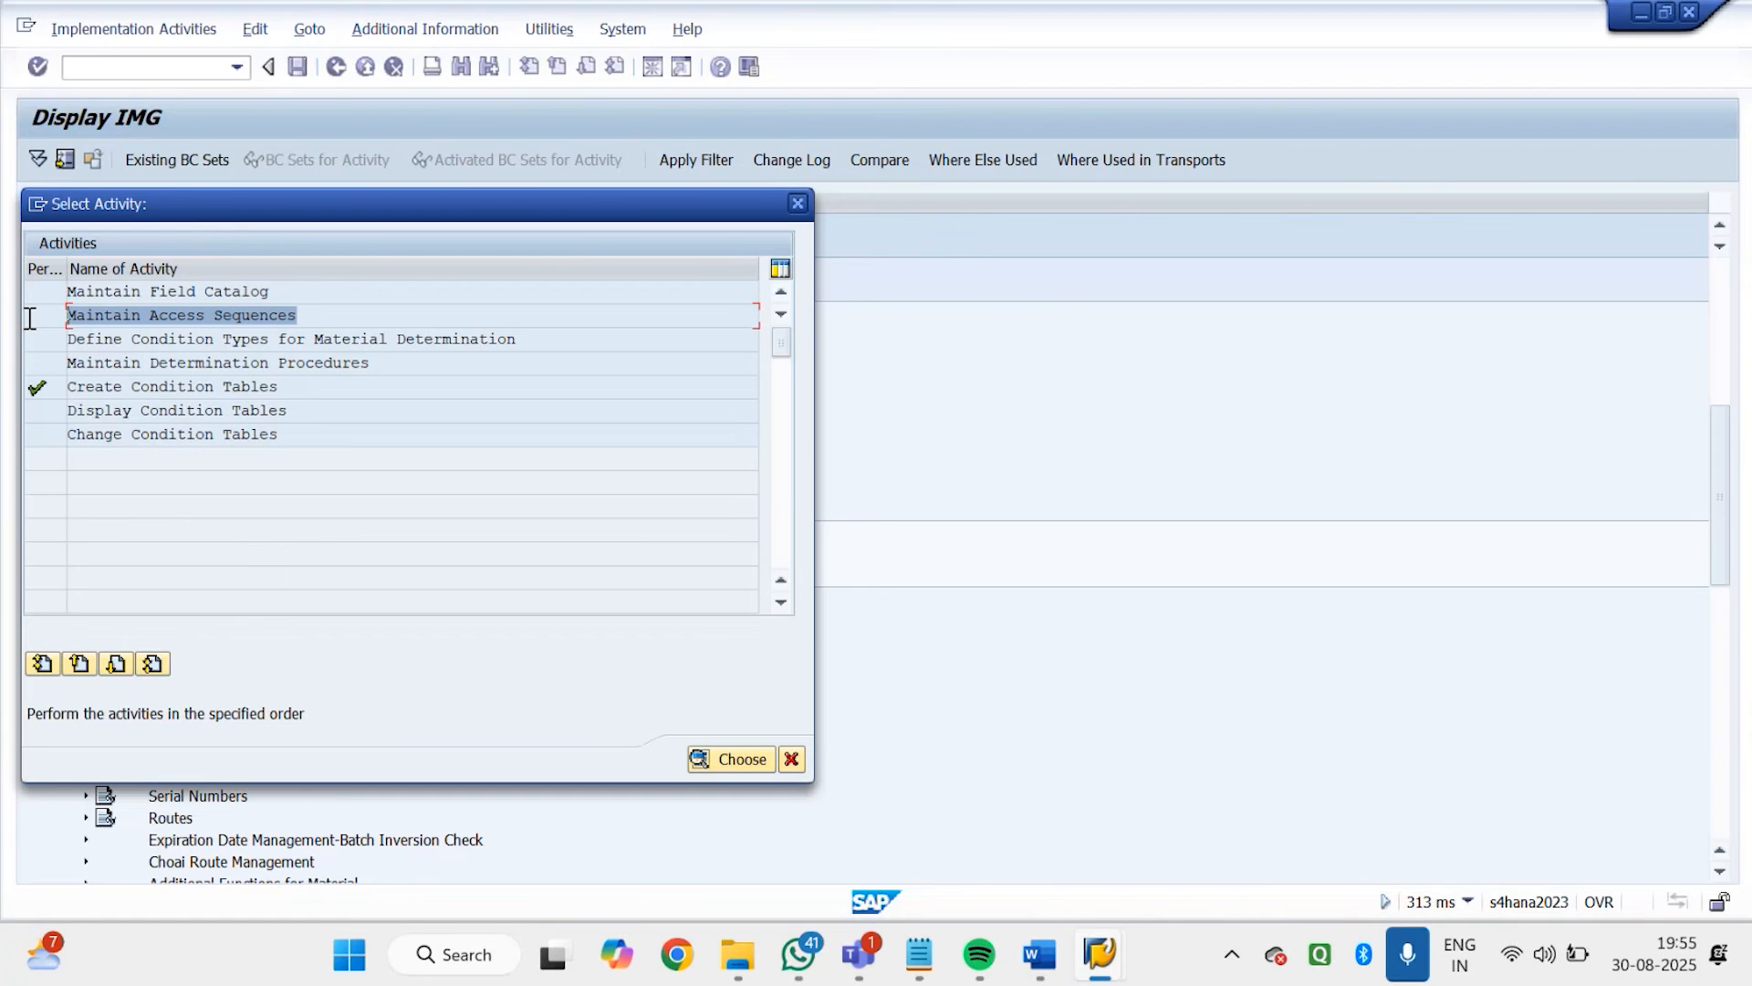
{"action": "double_click", "coordinate": [208, 317]}
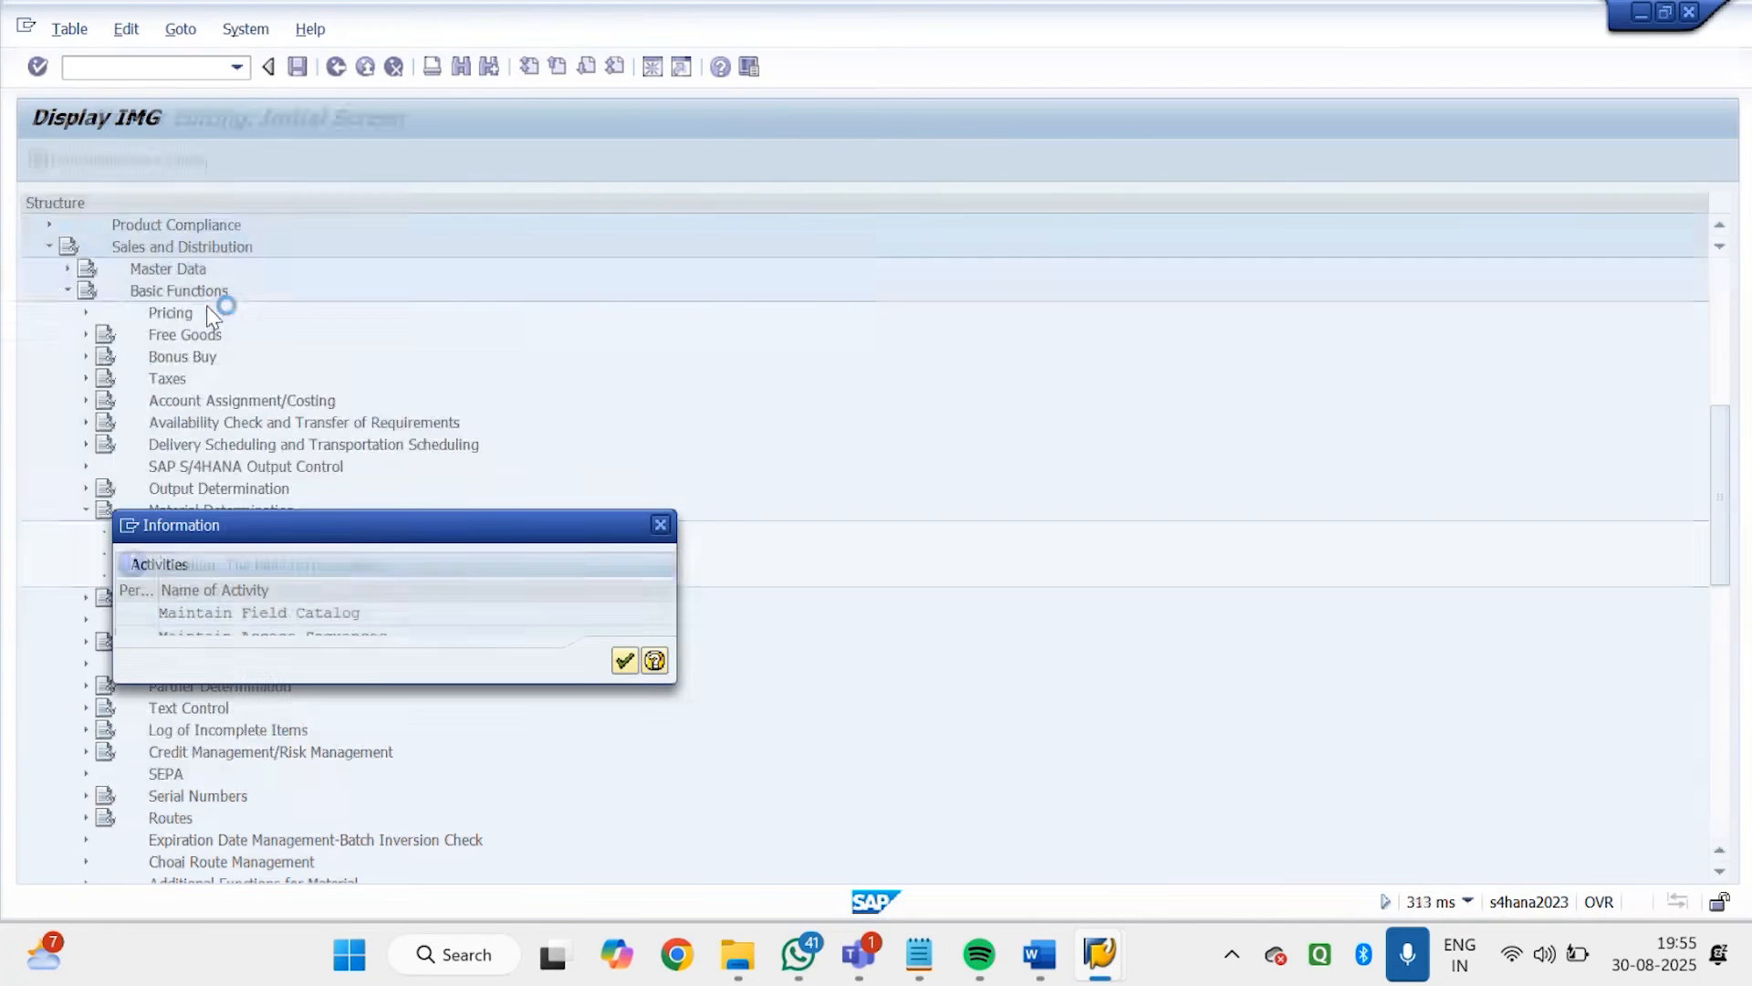
{"action": "left_click", "coordinate": [626, 660]}
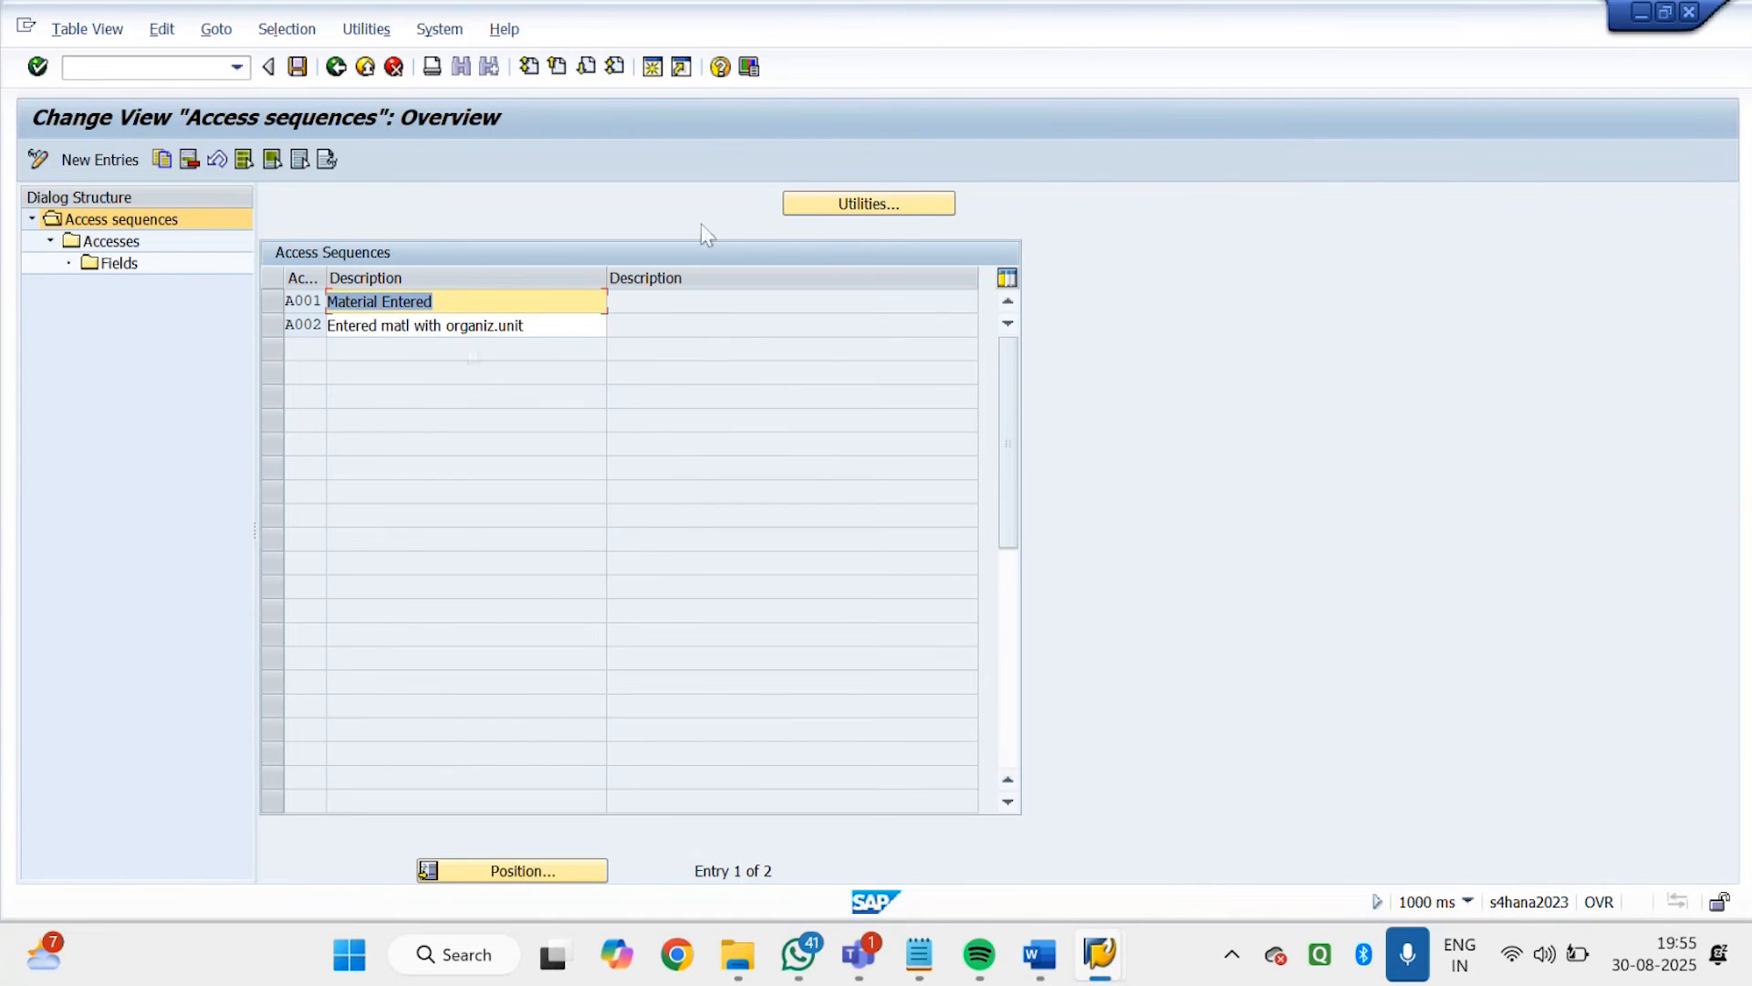
Examine the accesses of access sequence A001 and return to the access sequences overview
{"action": "left_click", "coordinate": [280, 301]}
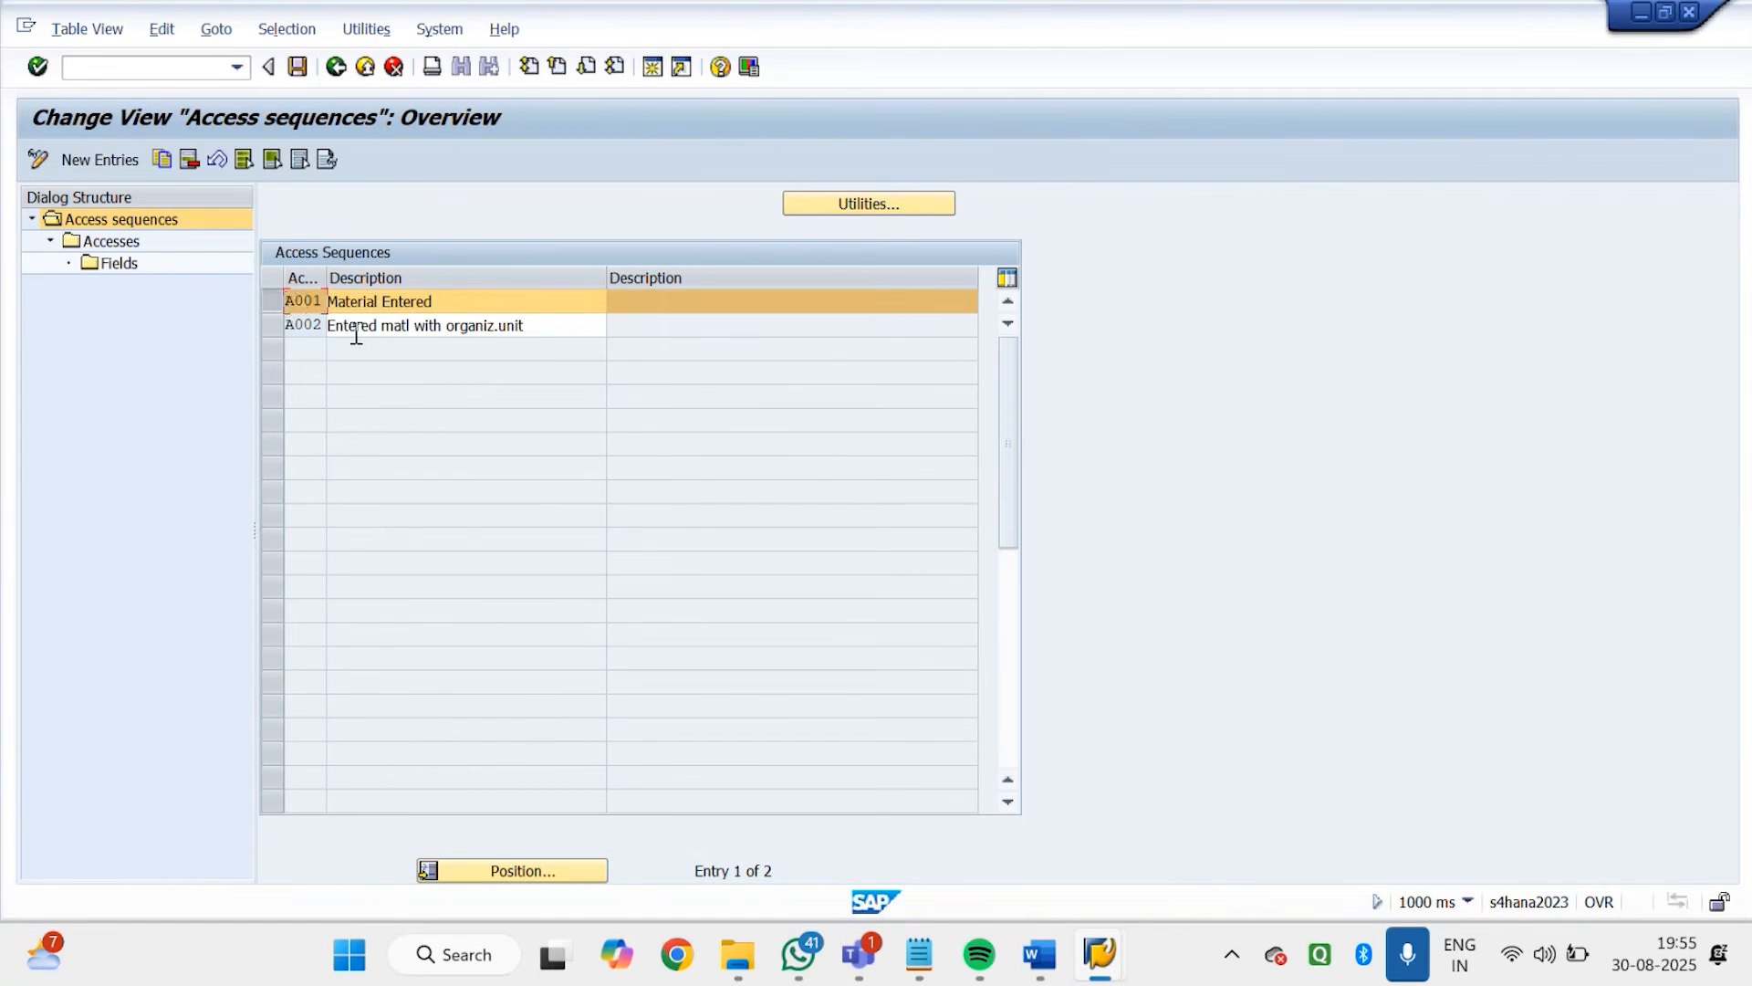
{"action": "double_click", "coordinate": [111, 241]}
{"action": "left_click_drag", "start_coordinate": [539, 303], "coordinate": [324, 309]}
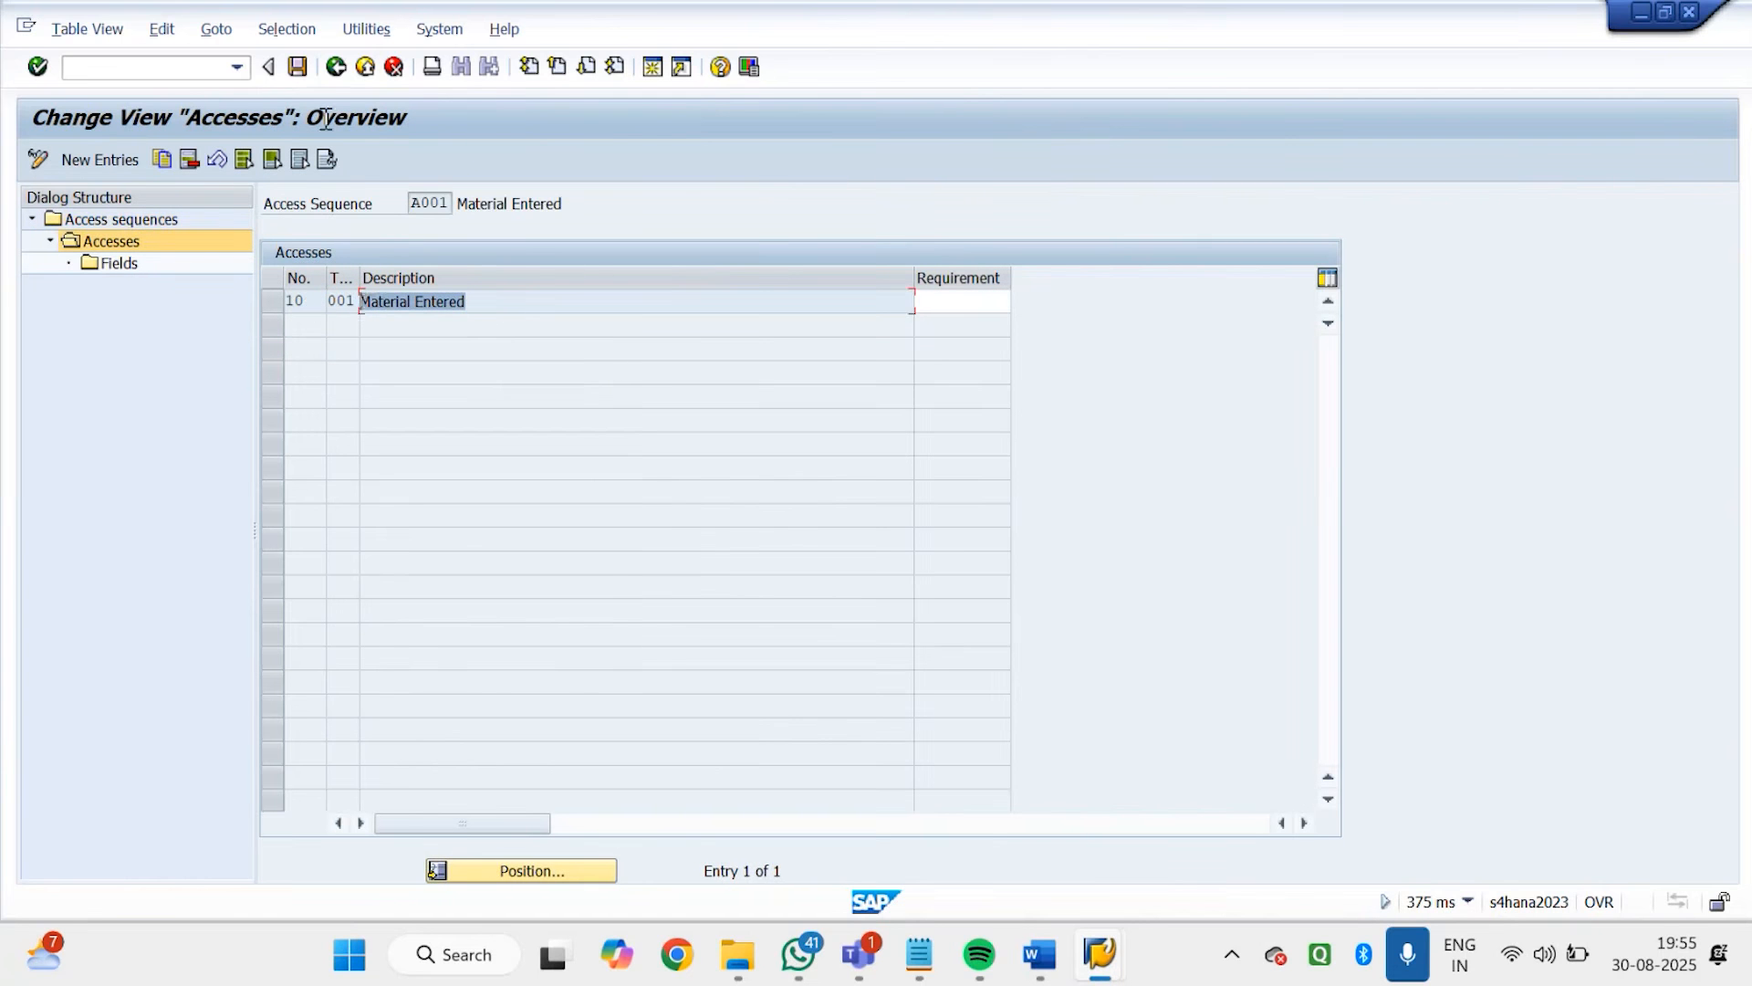
{"action": "left_click", "coordinate": [336, 68]}
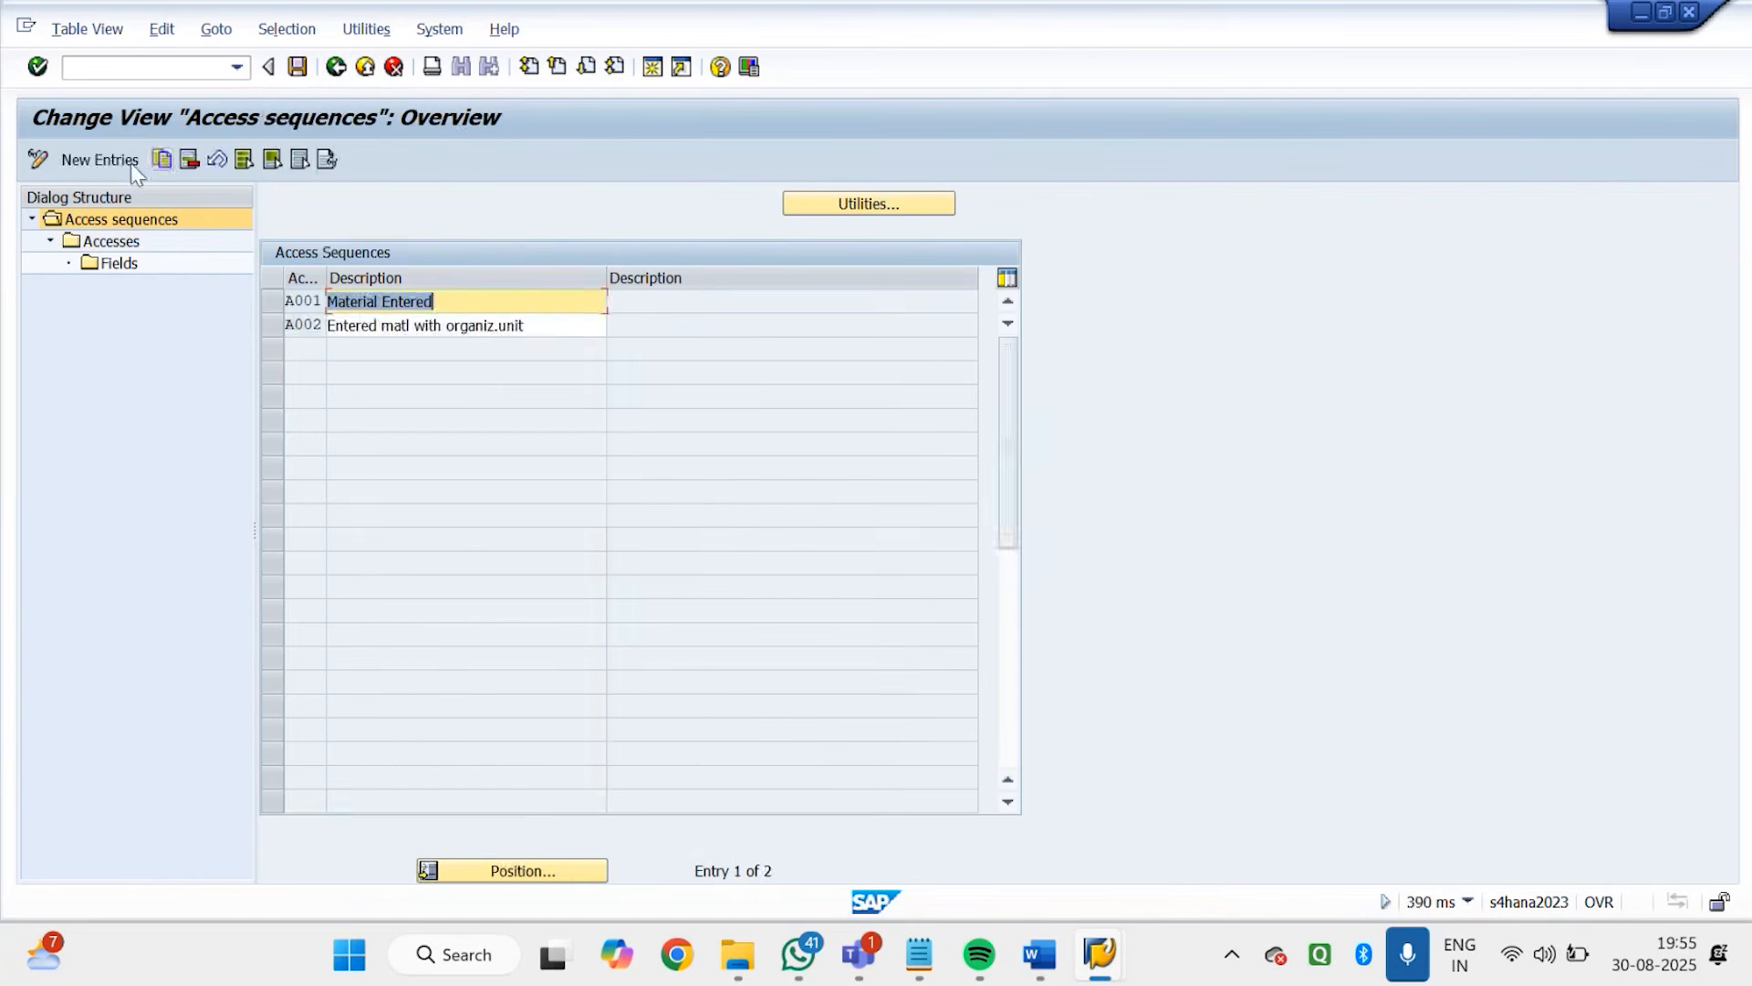
Create access sequence ZGD1 with the description Godrej Access Material Det and save it to the proposed workbench request
{"action": "left_click", "coordinate": [128, 159]}
{"action": "type", "text": "Z"}
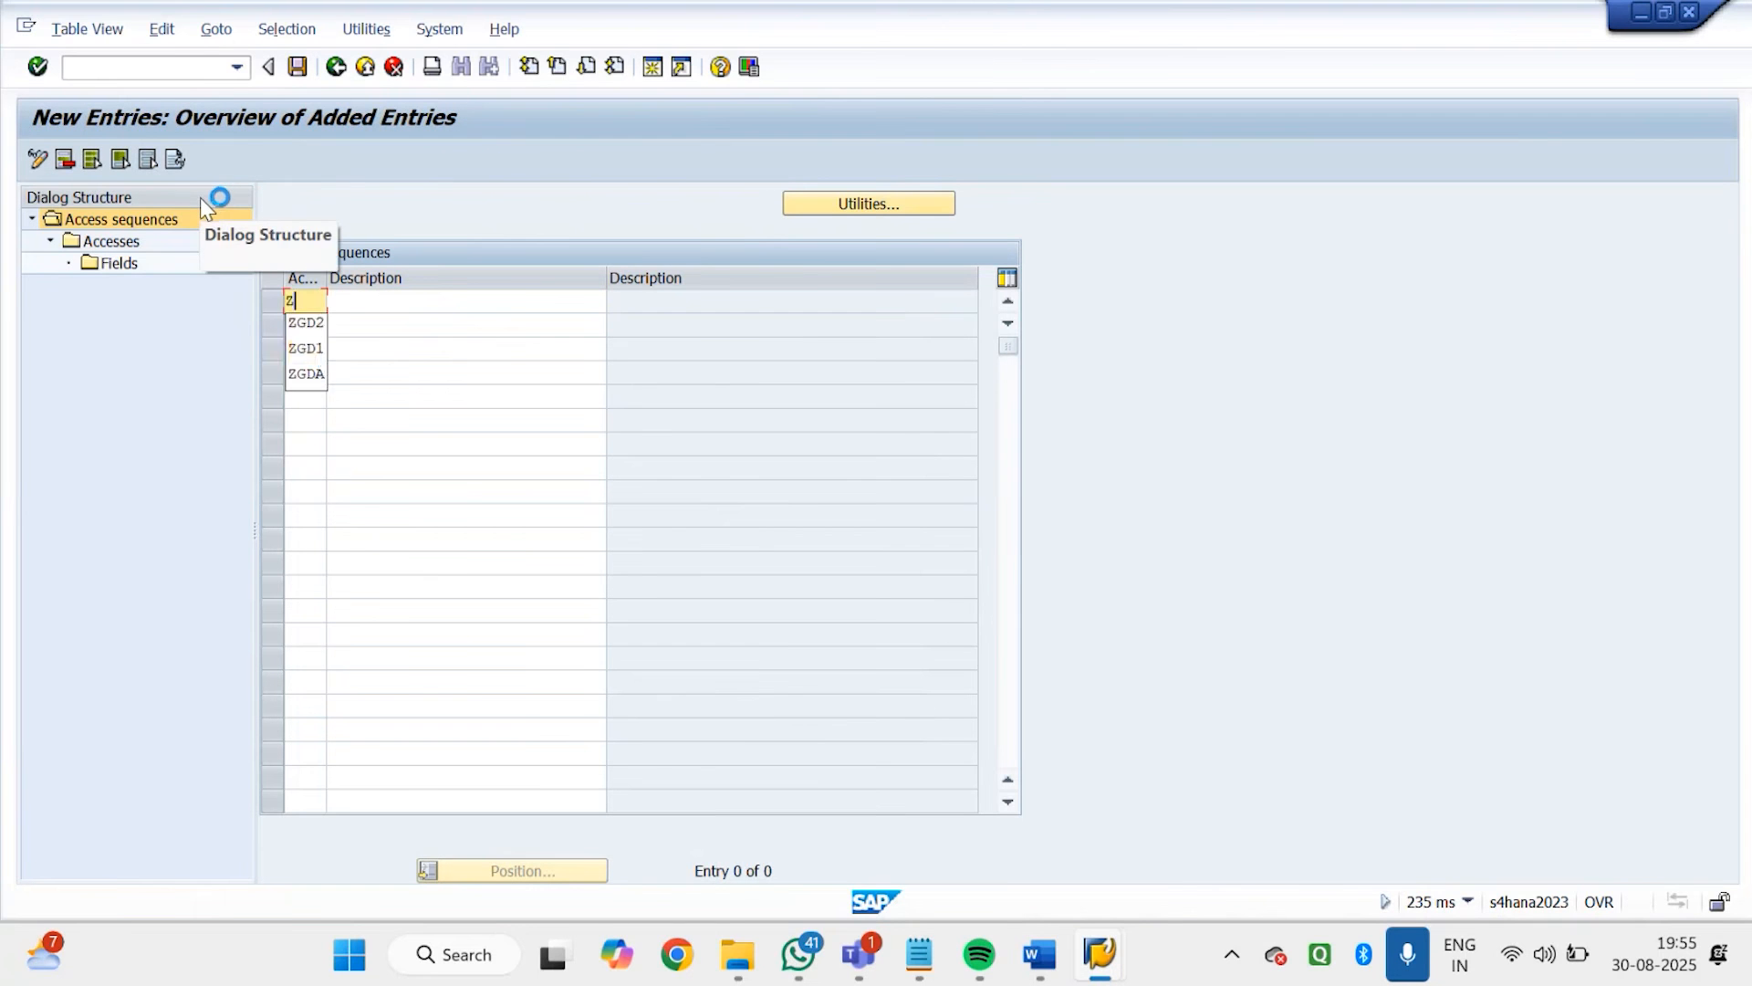
{"action": "left_click", "coordinate": [324, 356]}
{"action": "left_click", "coordinate": [399, 302]}
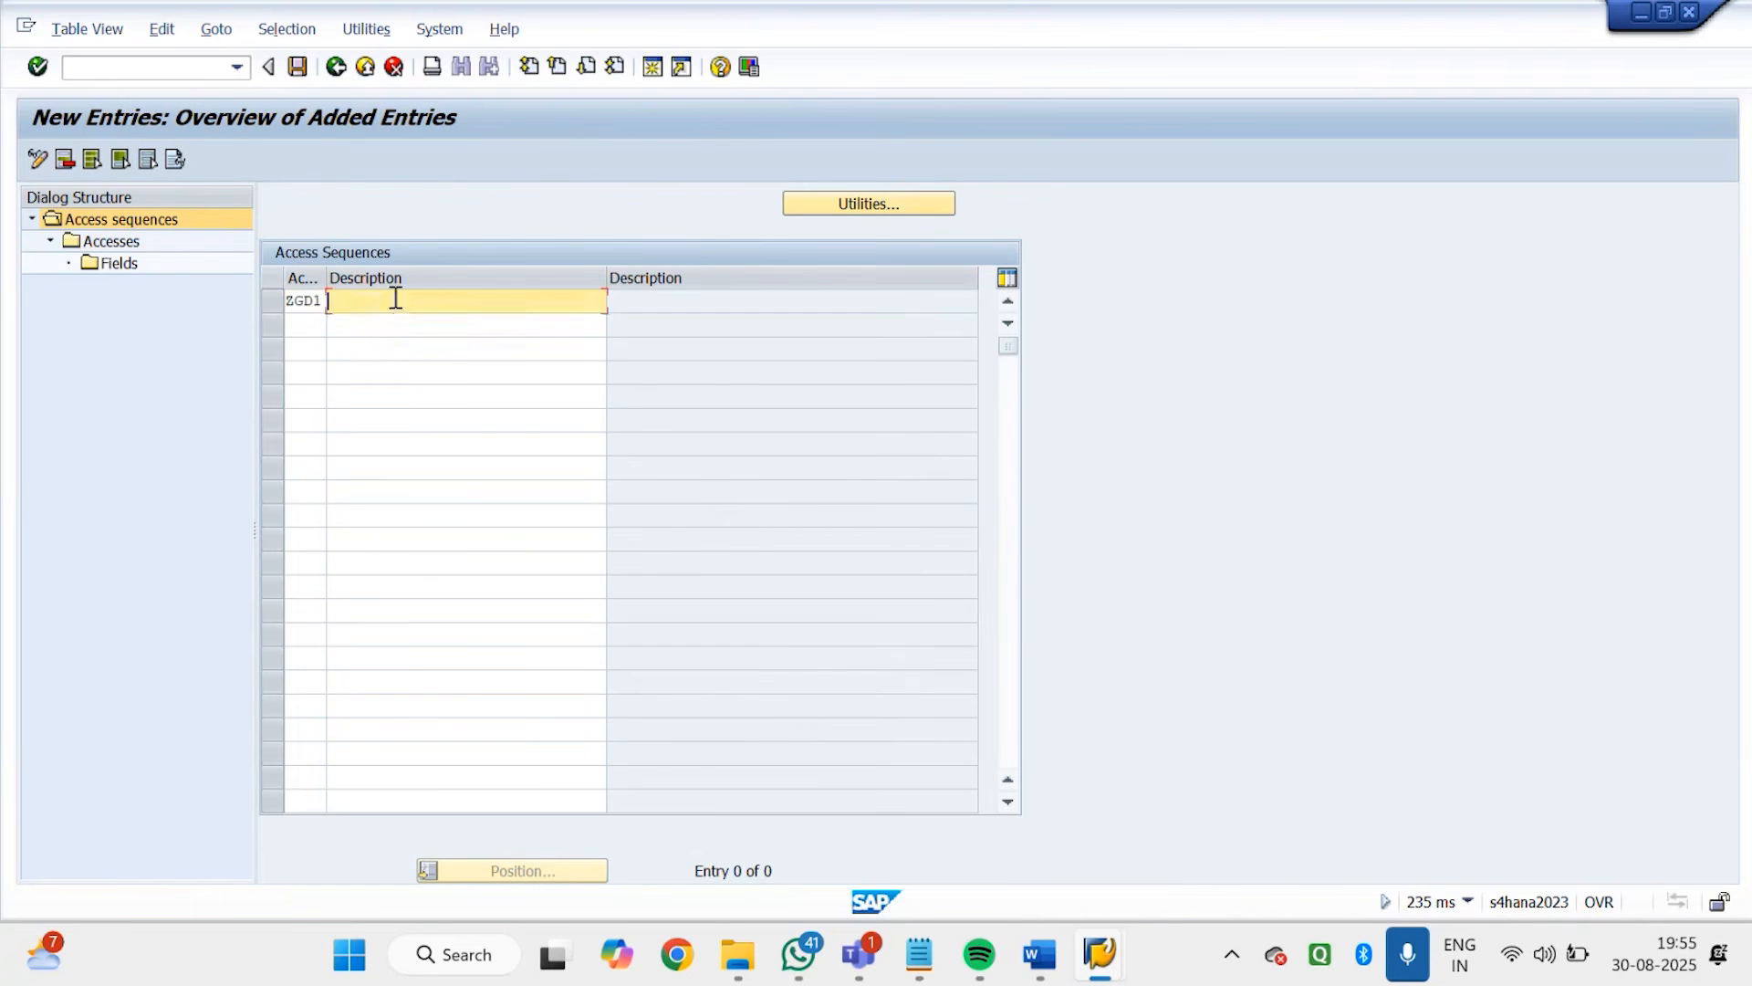
{"action": "type", "text": "G"}
{"action": "left_click", "coordinate": [407, 324]}
{"action": "key", "text": "BackSpace"}
{"action": "key", "text": "BackSpace"}
{"action": "key", "text": "BackSpace"}
{"action": "key", "text": "BackSpace"}
{"action": "key", "text": "BackSpace"}
{"action": "key", "text": "BackSpace"}
{"action": "key", "text": "BackSpace"}
{"action": "key", "text": "BackSpace"}
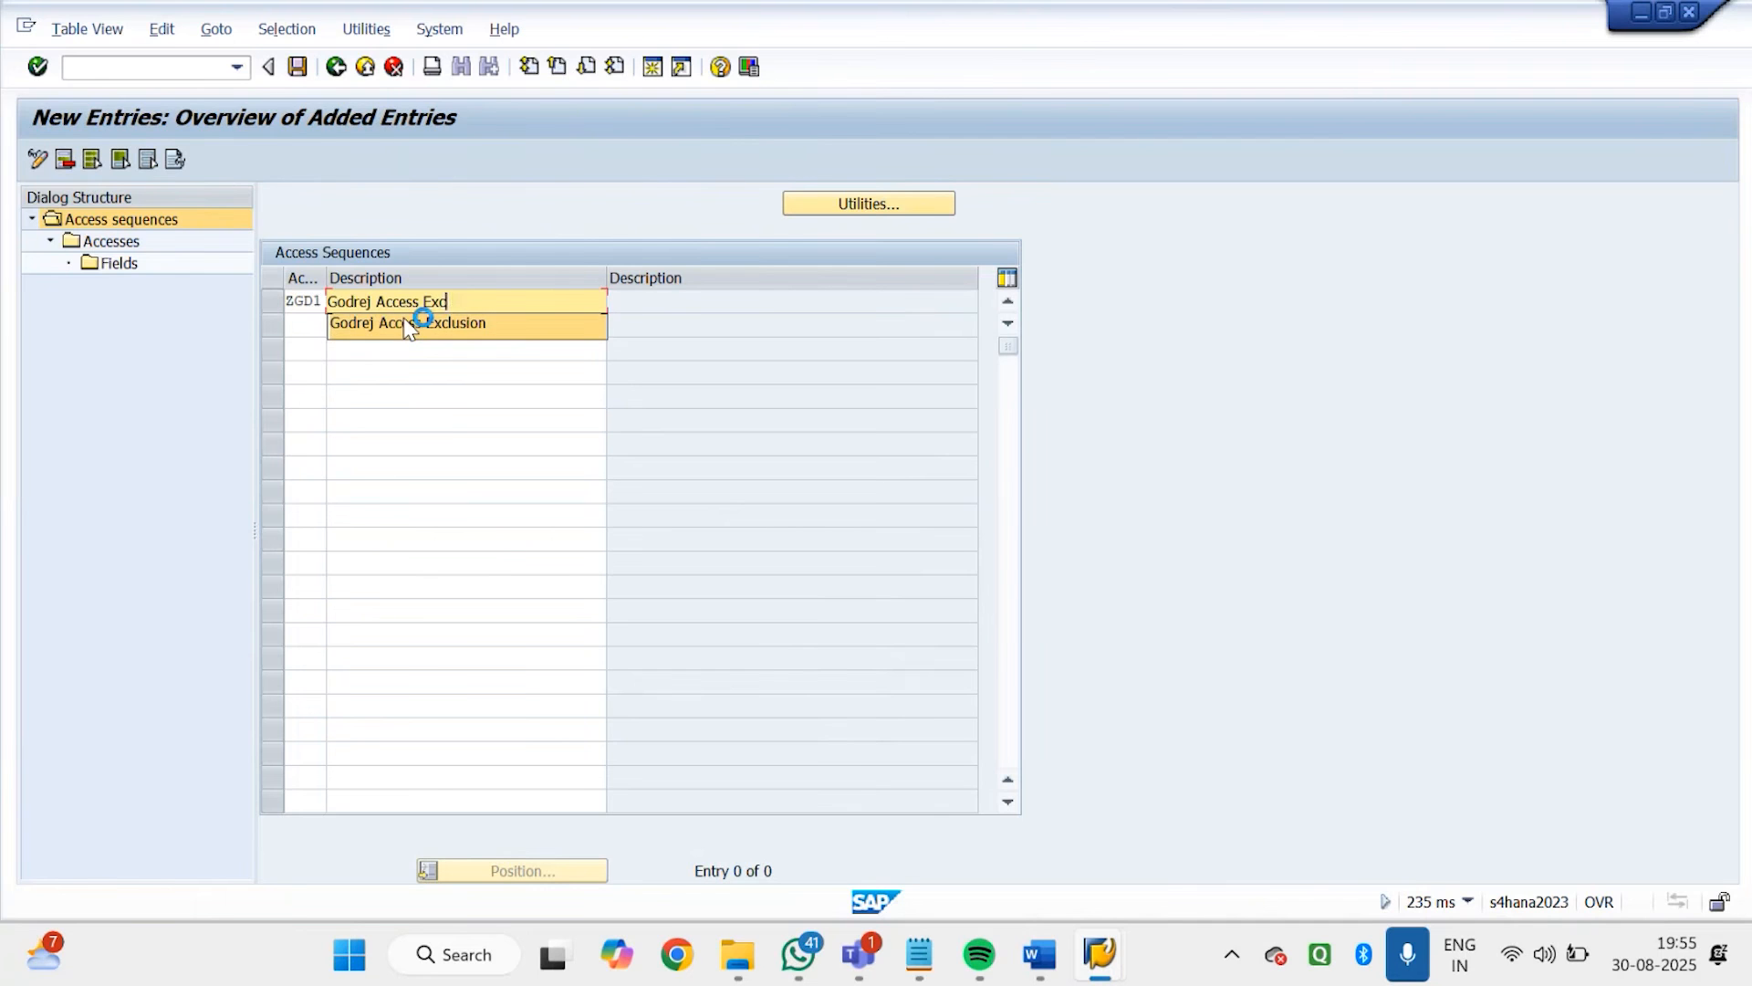
{"action": "key", "text": "BackSpace"}
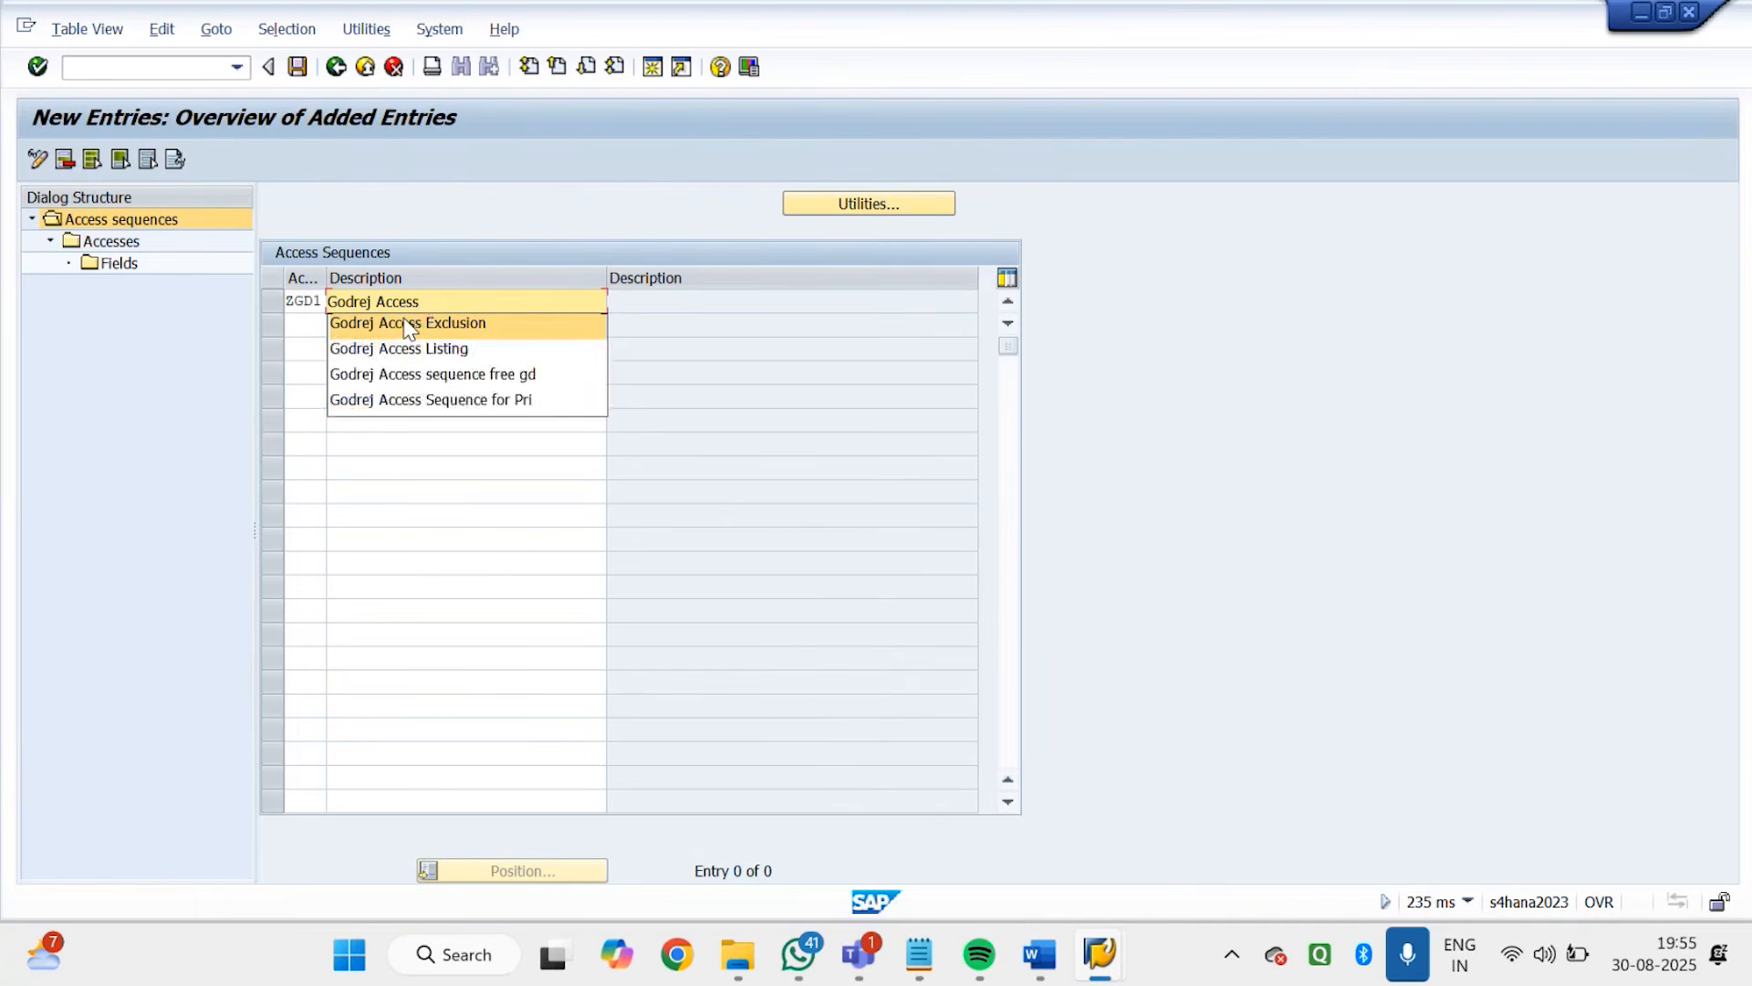
{"action": "type", "text": "Ma"}
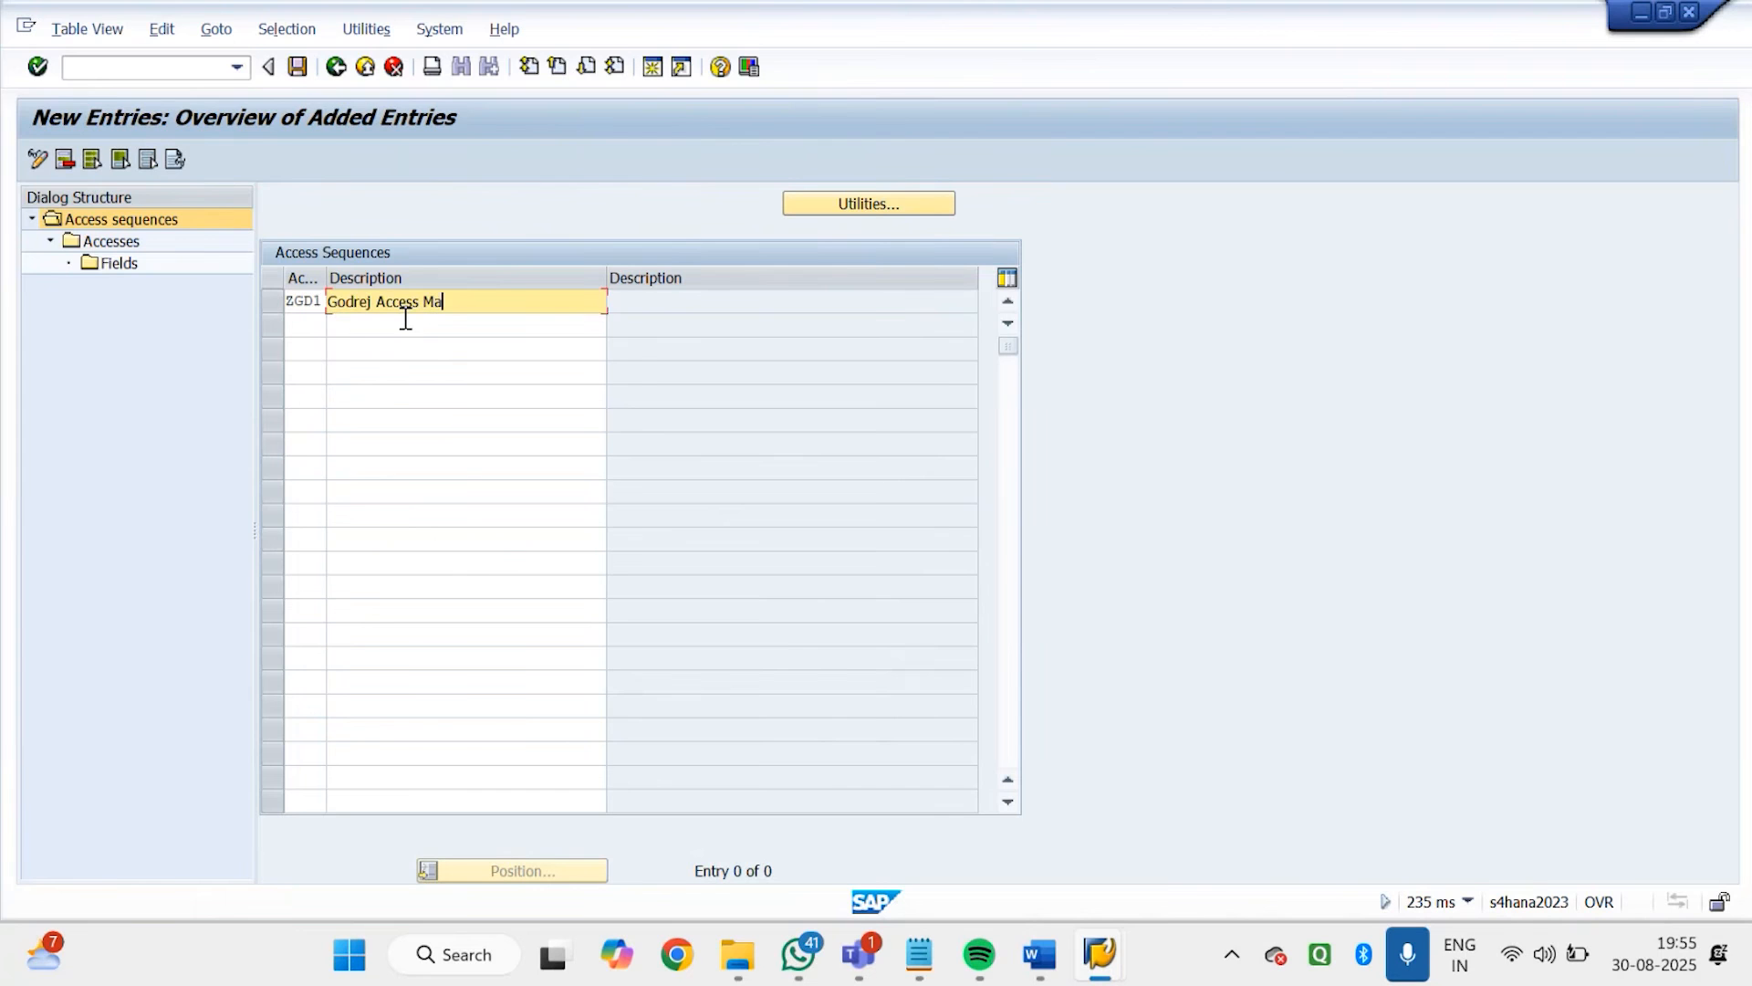
{"action": "type", "text": "terial Det"}
{"action": "key", "text": "Return"}
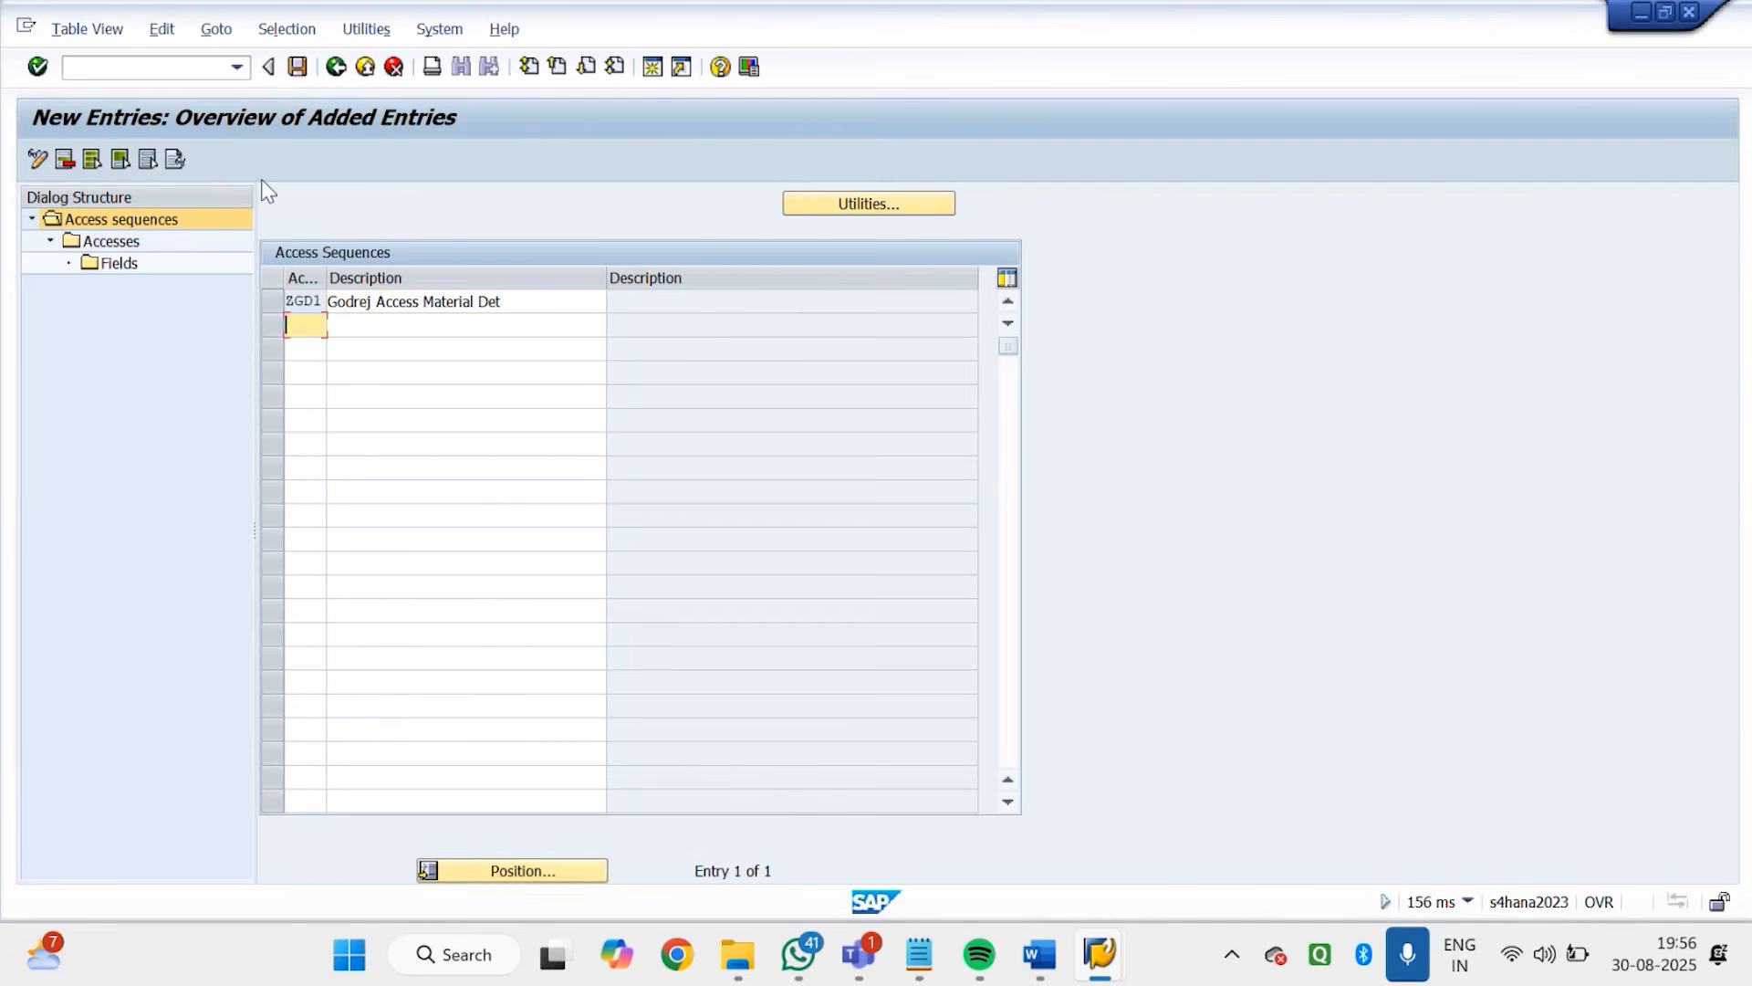
{"action": "left_click", "coordinate": [296, 69]}
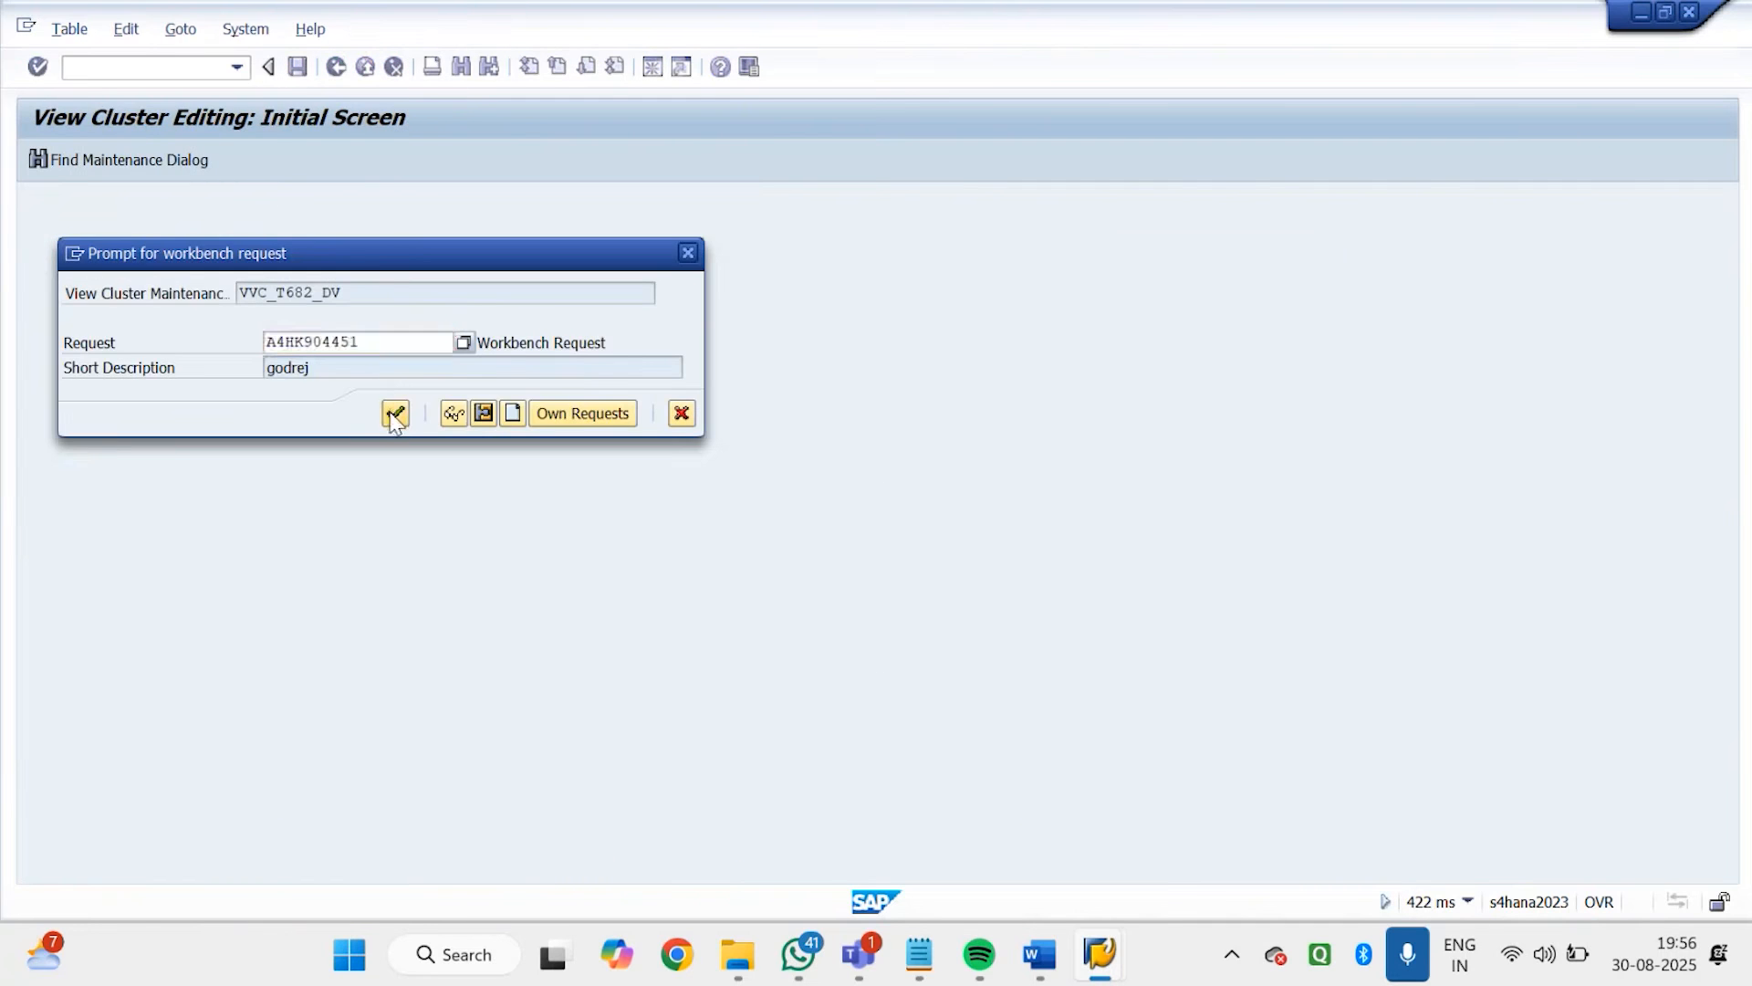
{"action": "left_click", "coordinate": [394, 415]}
Open the accesses of ZGD1 and add access 1 with condition table 001
{"action": "left_click", "coordinate": [268, 304]}
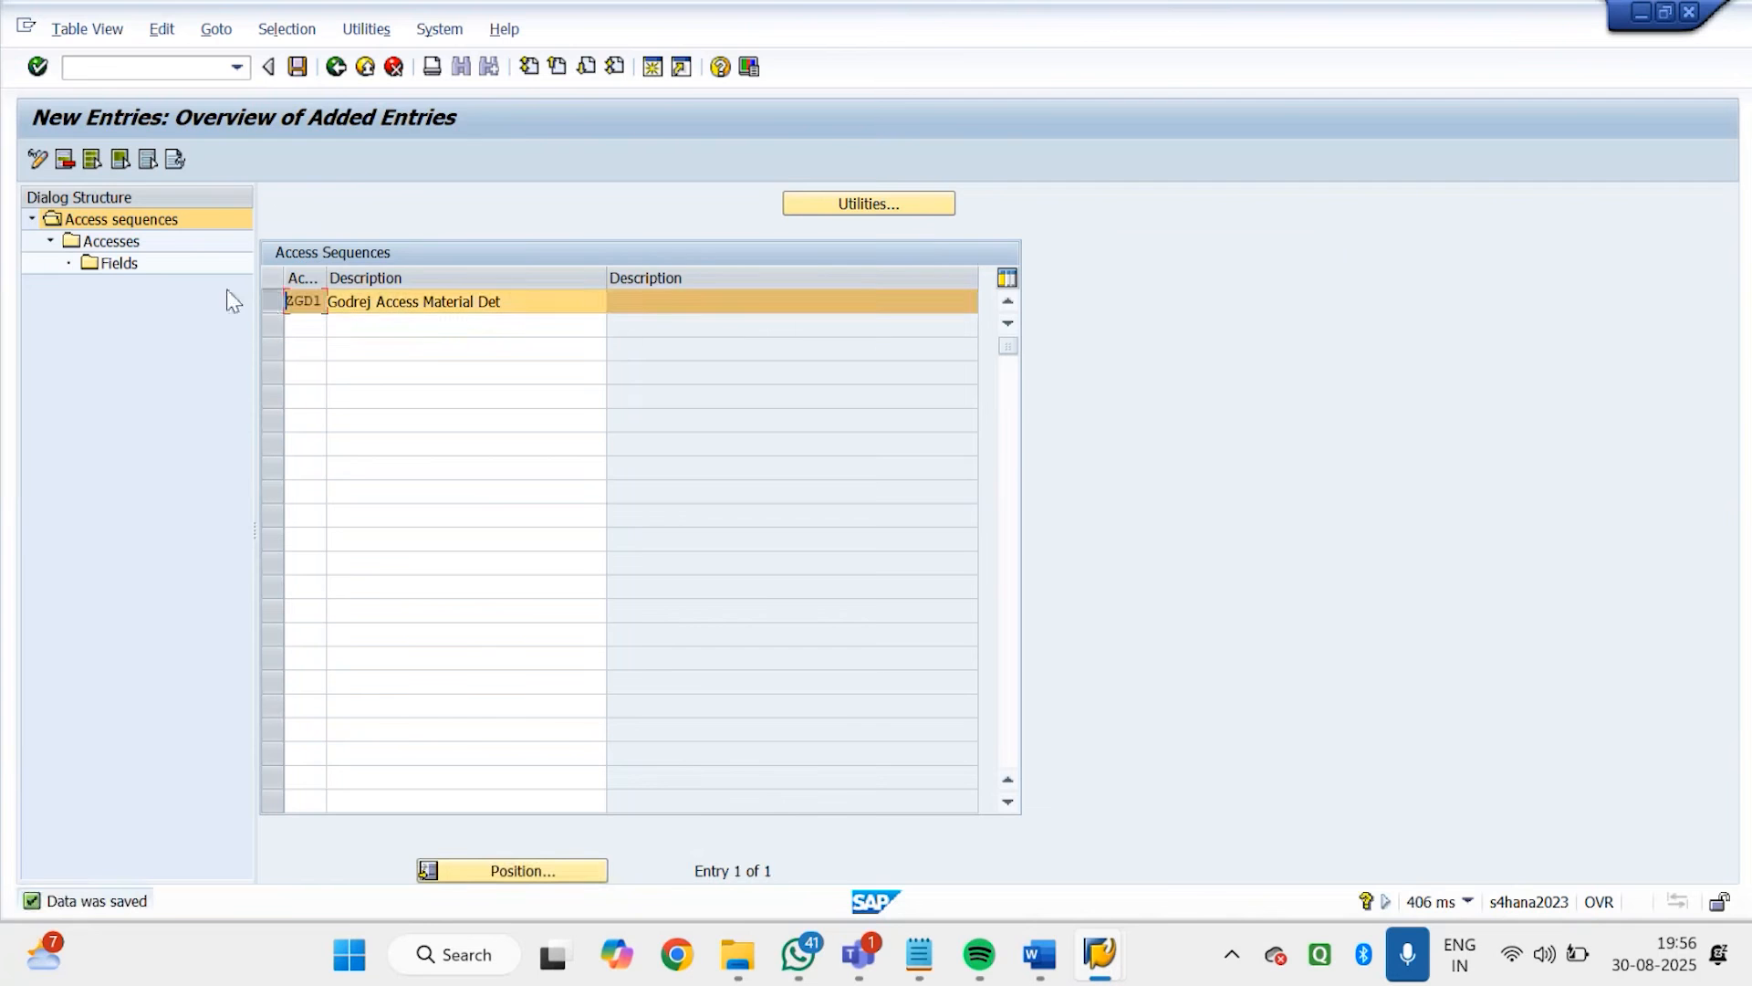
{"action": "double_click", "coordinate": [128, 242]}
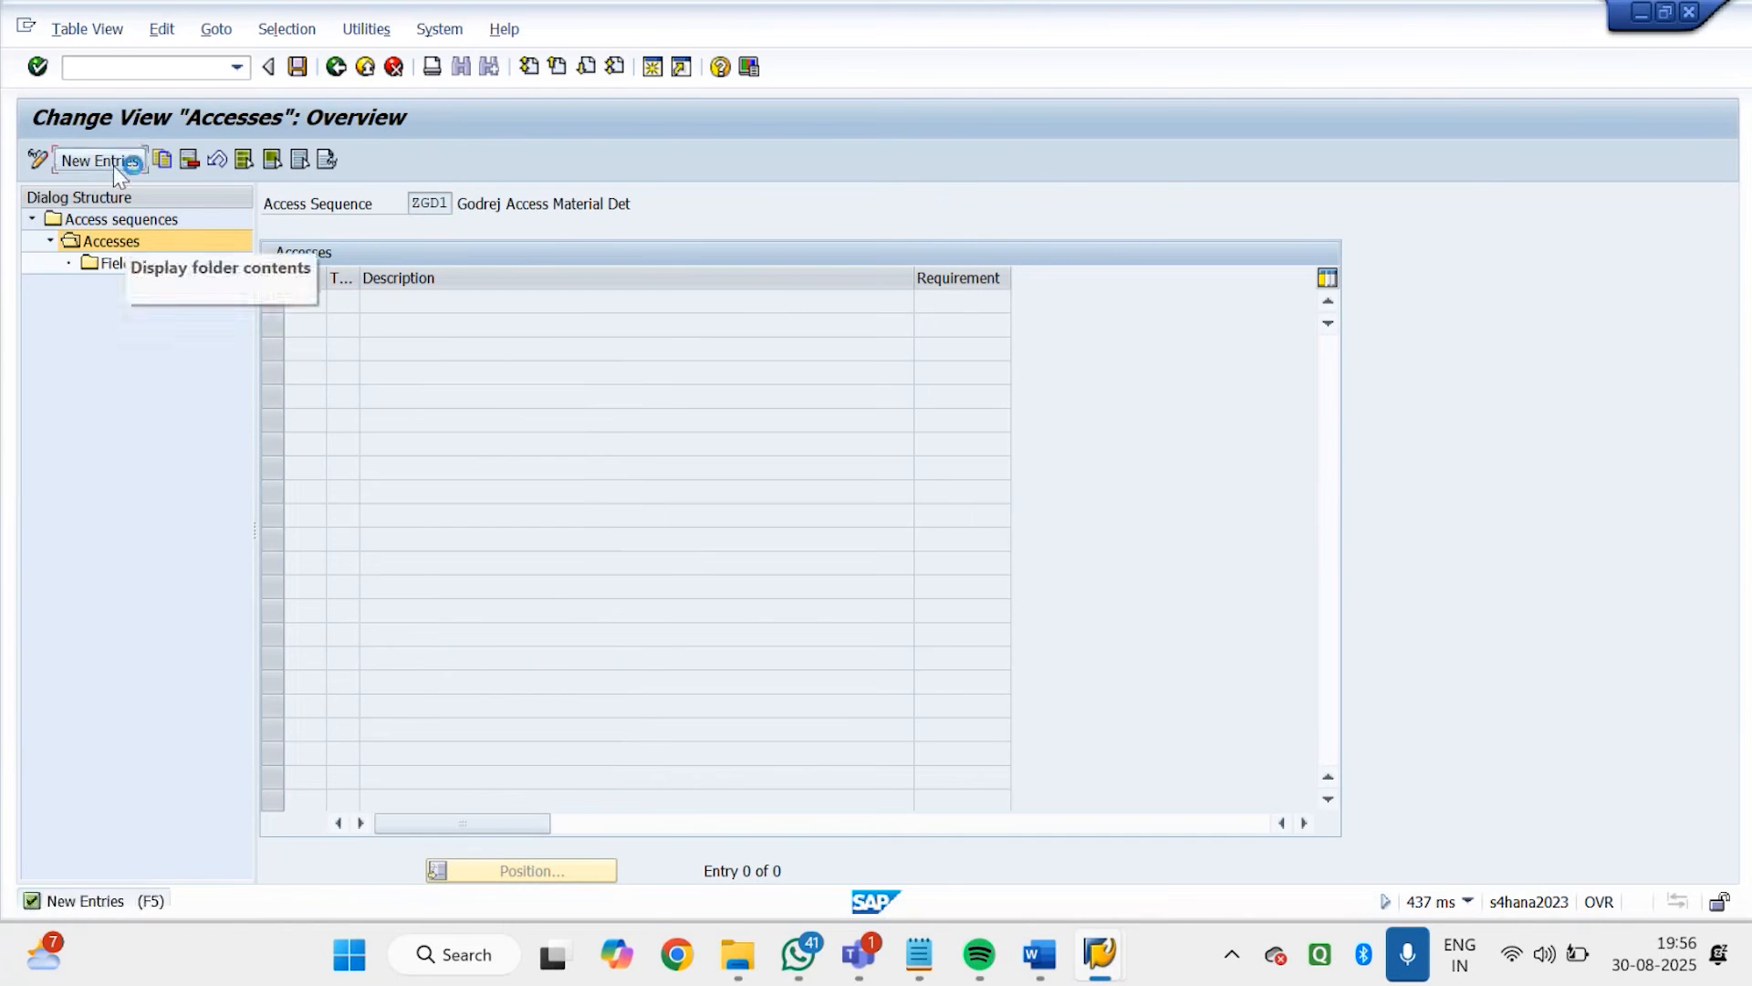
{"action": "left_click", "coordinate": [117, 162]}
{"action": "left_click", "coordinate": [301, 301]}
{"action": "type", "text": "1"}
{"action": "left_click", "coordinate": [351, 303]}
{"action": "type", "text": "001"}
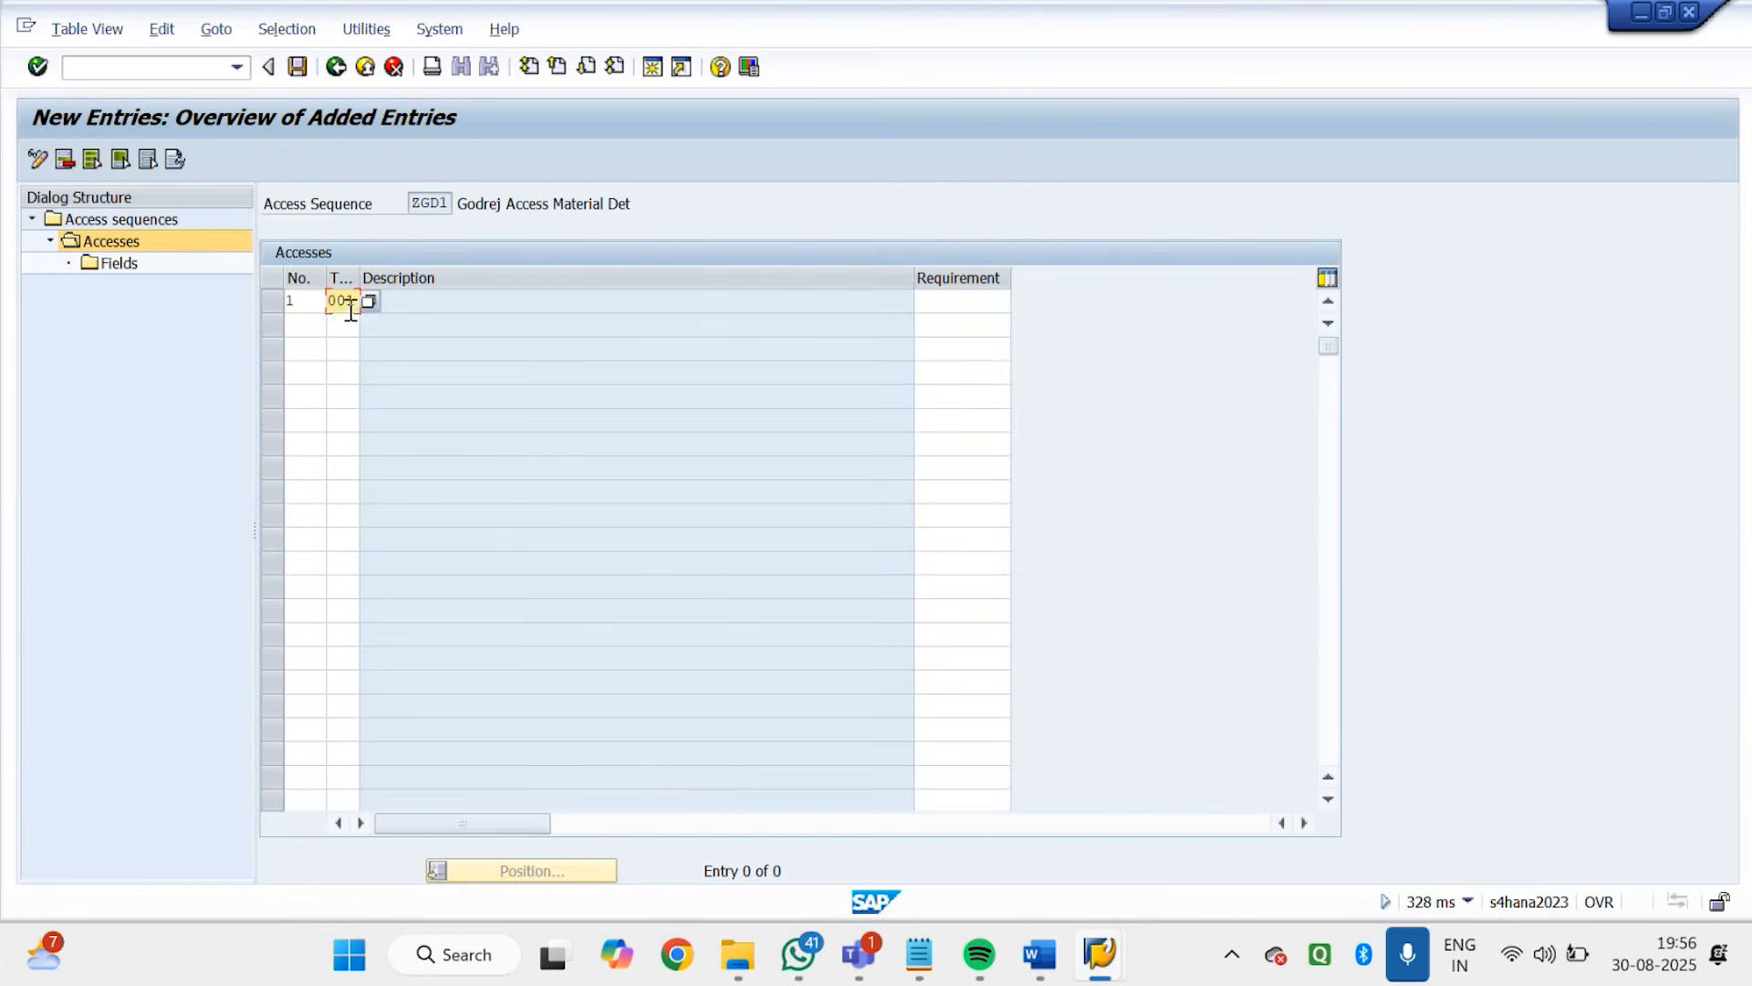
{"action": "key", "text": "Return"}
Add access 2 with condition table 501 to ZGD1 and acknowledge the information dialog
{"action": "type", "text": "2"}
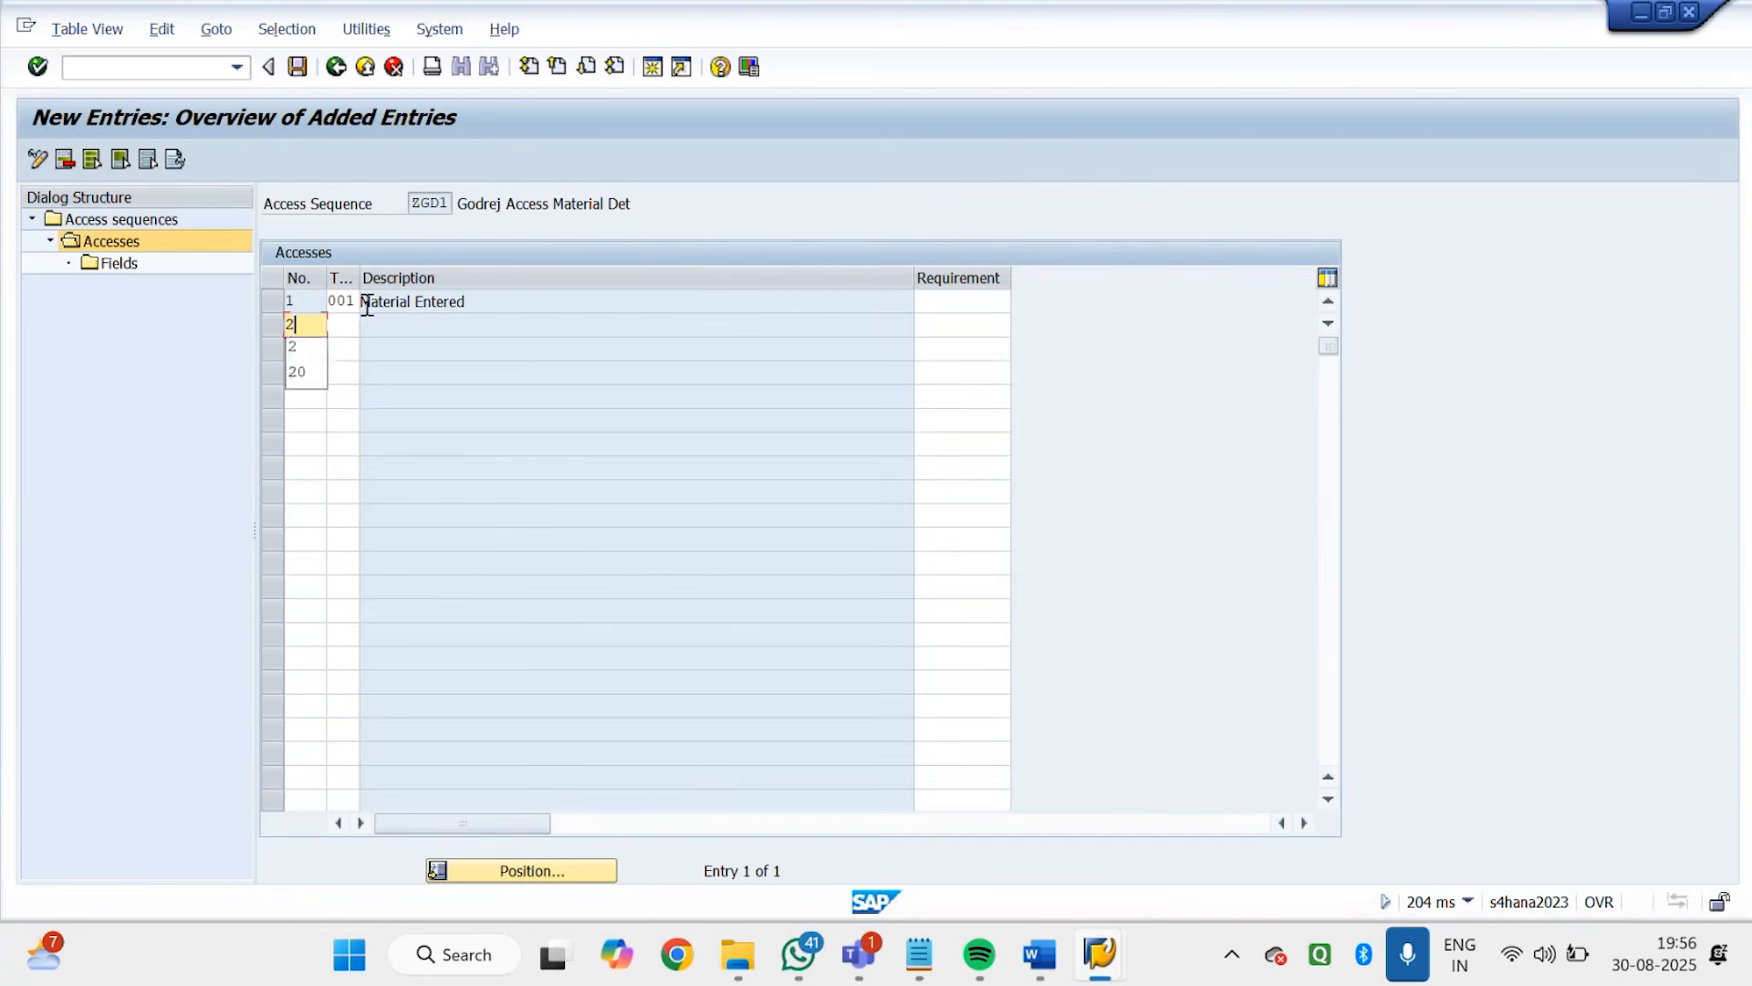
{"action": "left_click", "coordinate": [352, 324]}
{"action": "type", "text": "501"}
{"action": "key", "text": "Return"}
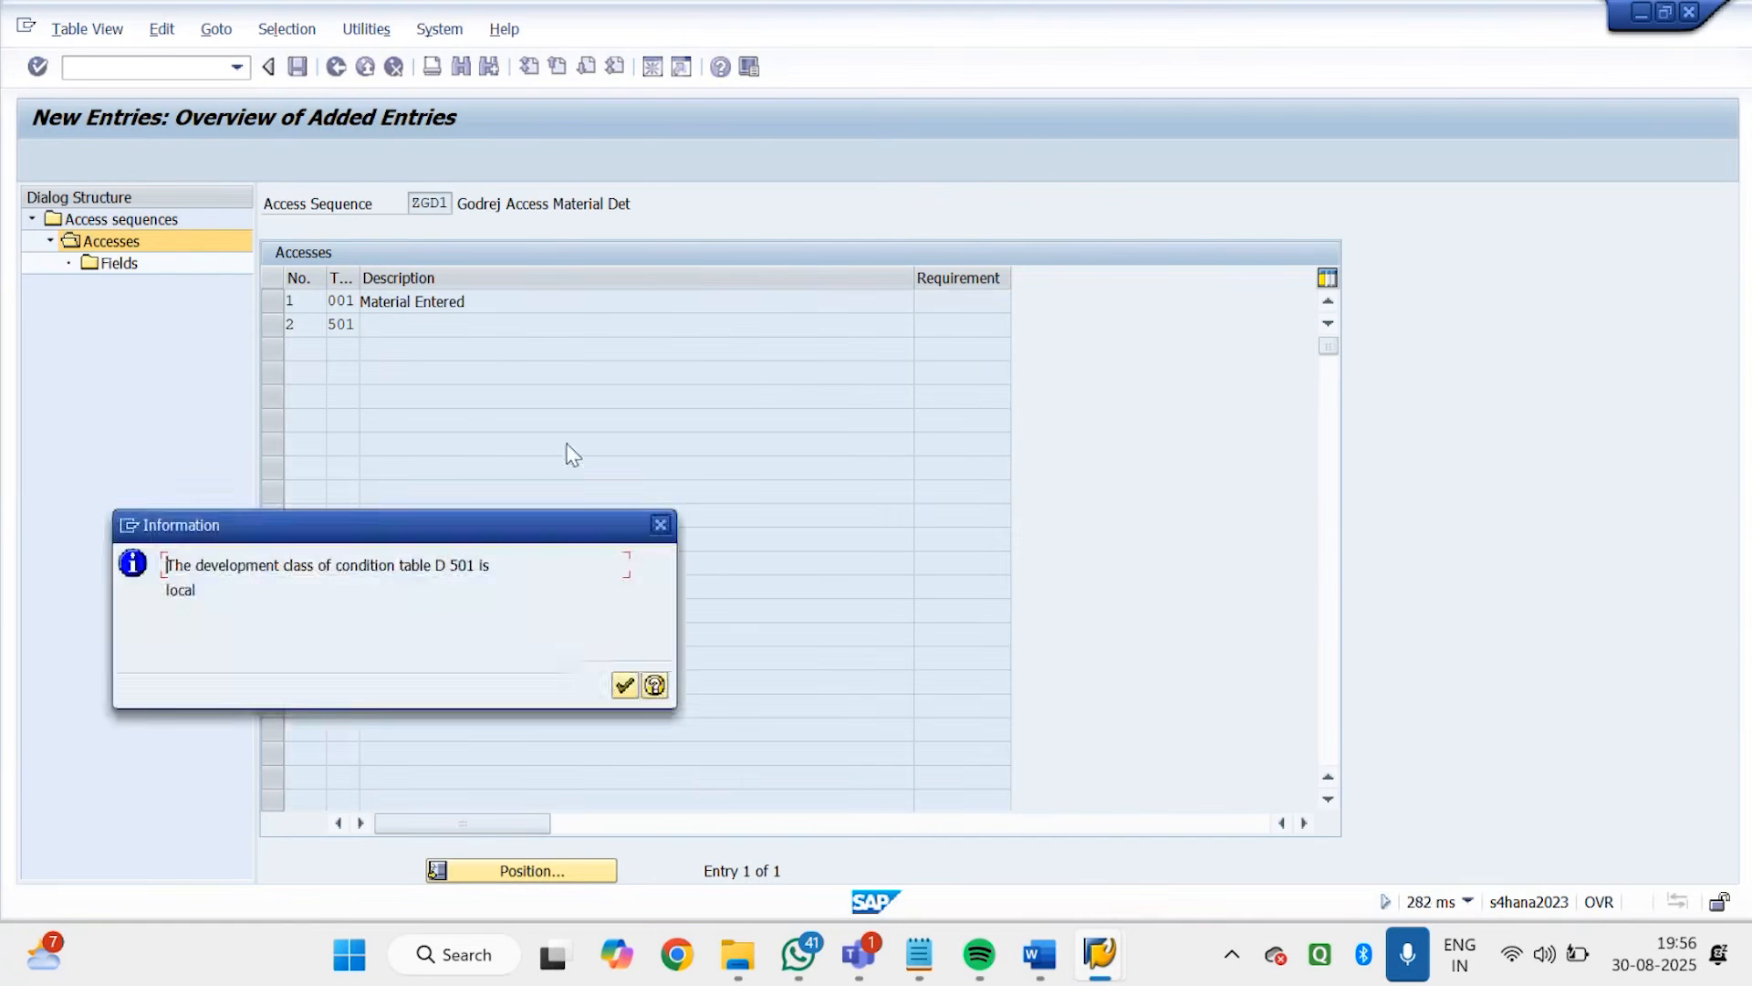
{"action": "key", "text": "Return"}
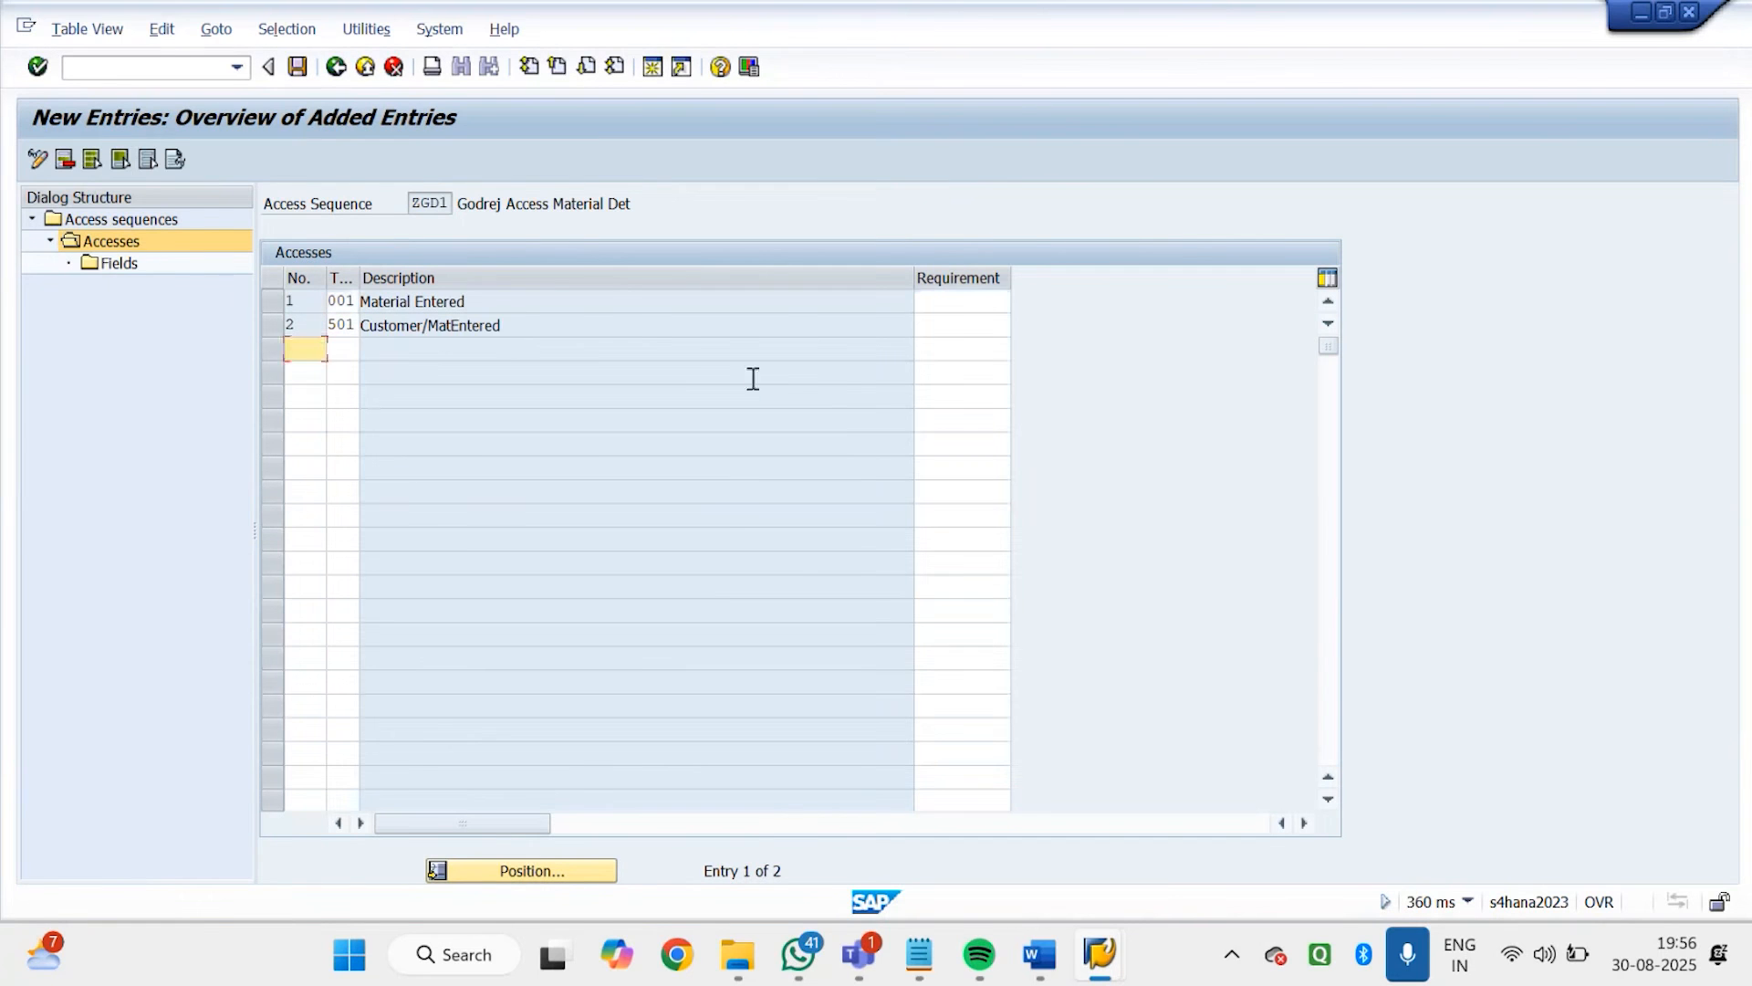
Assign the fields of access 1, table 001, by opening its field view and accepting the warnings and information dialog
{"action": "left_click", "coordinate": [271, 301]}
{"action": "double_click", "coordinate": [115, 263]}
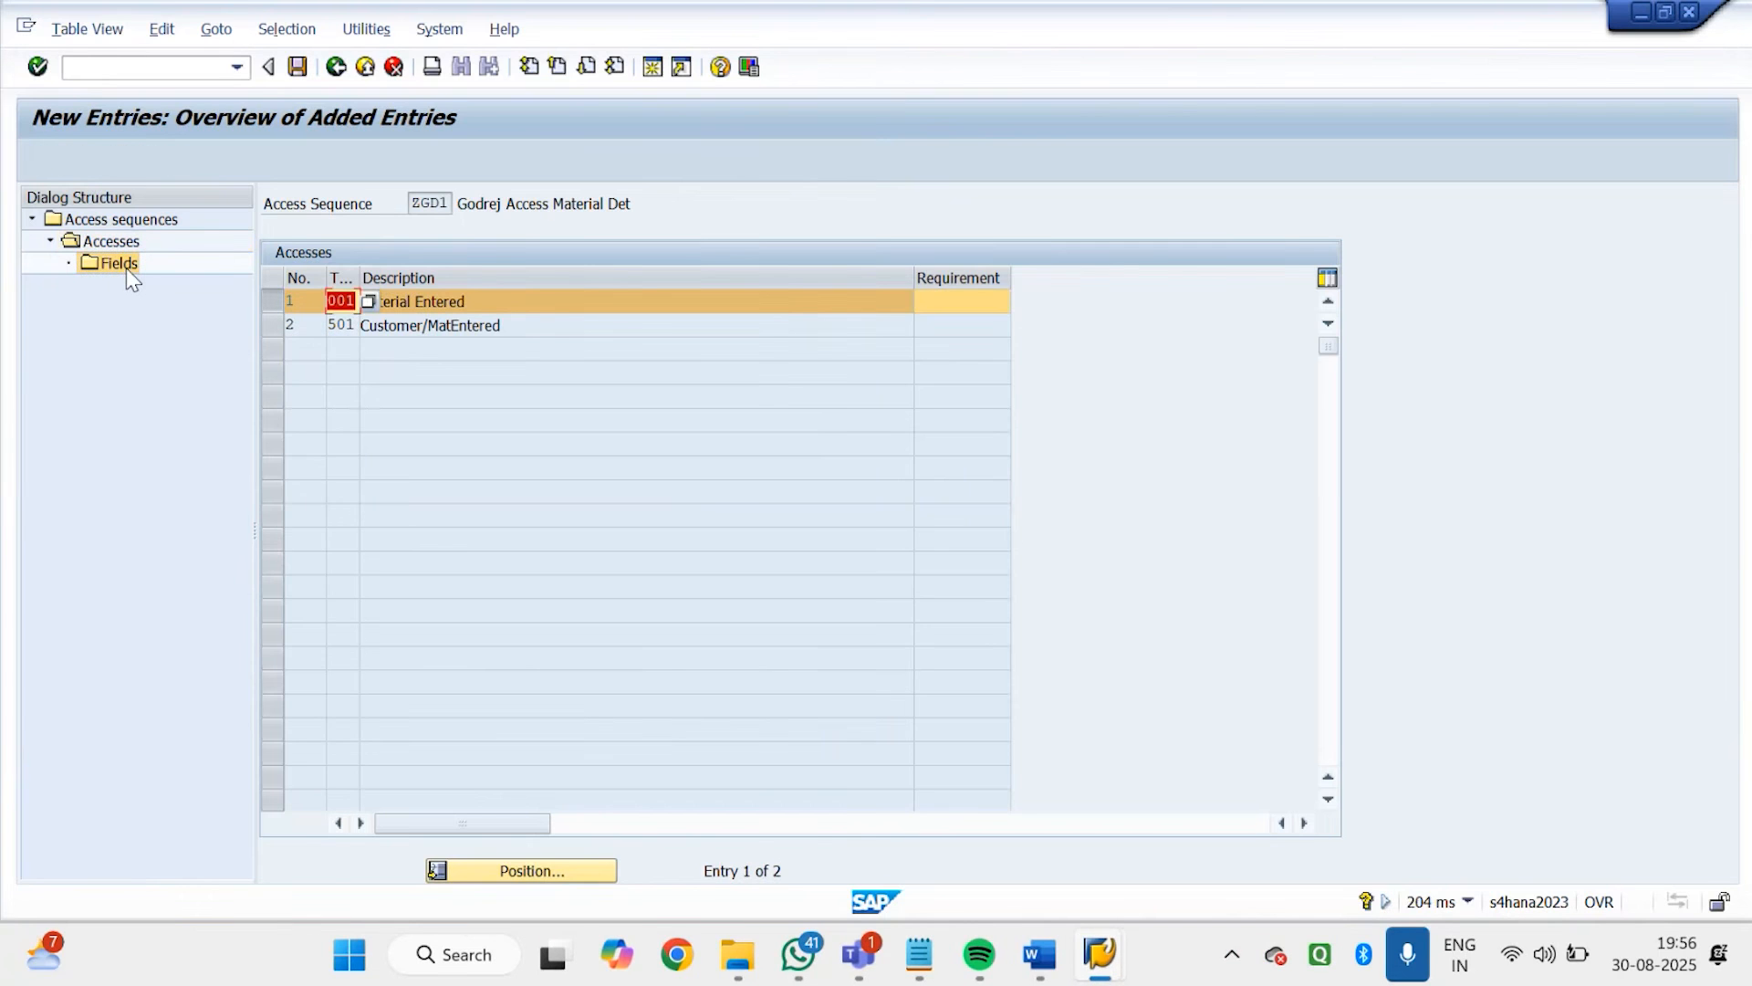
{"action": "key", "text": "Return"}
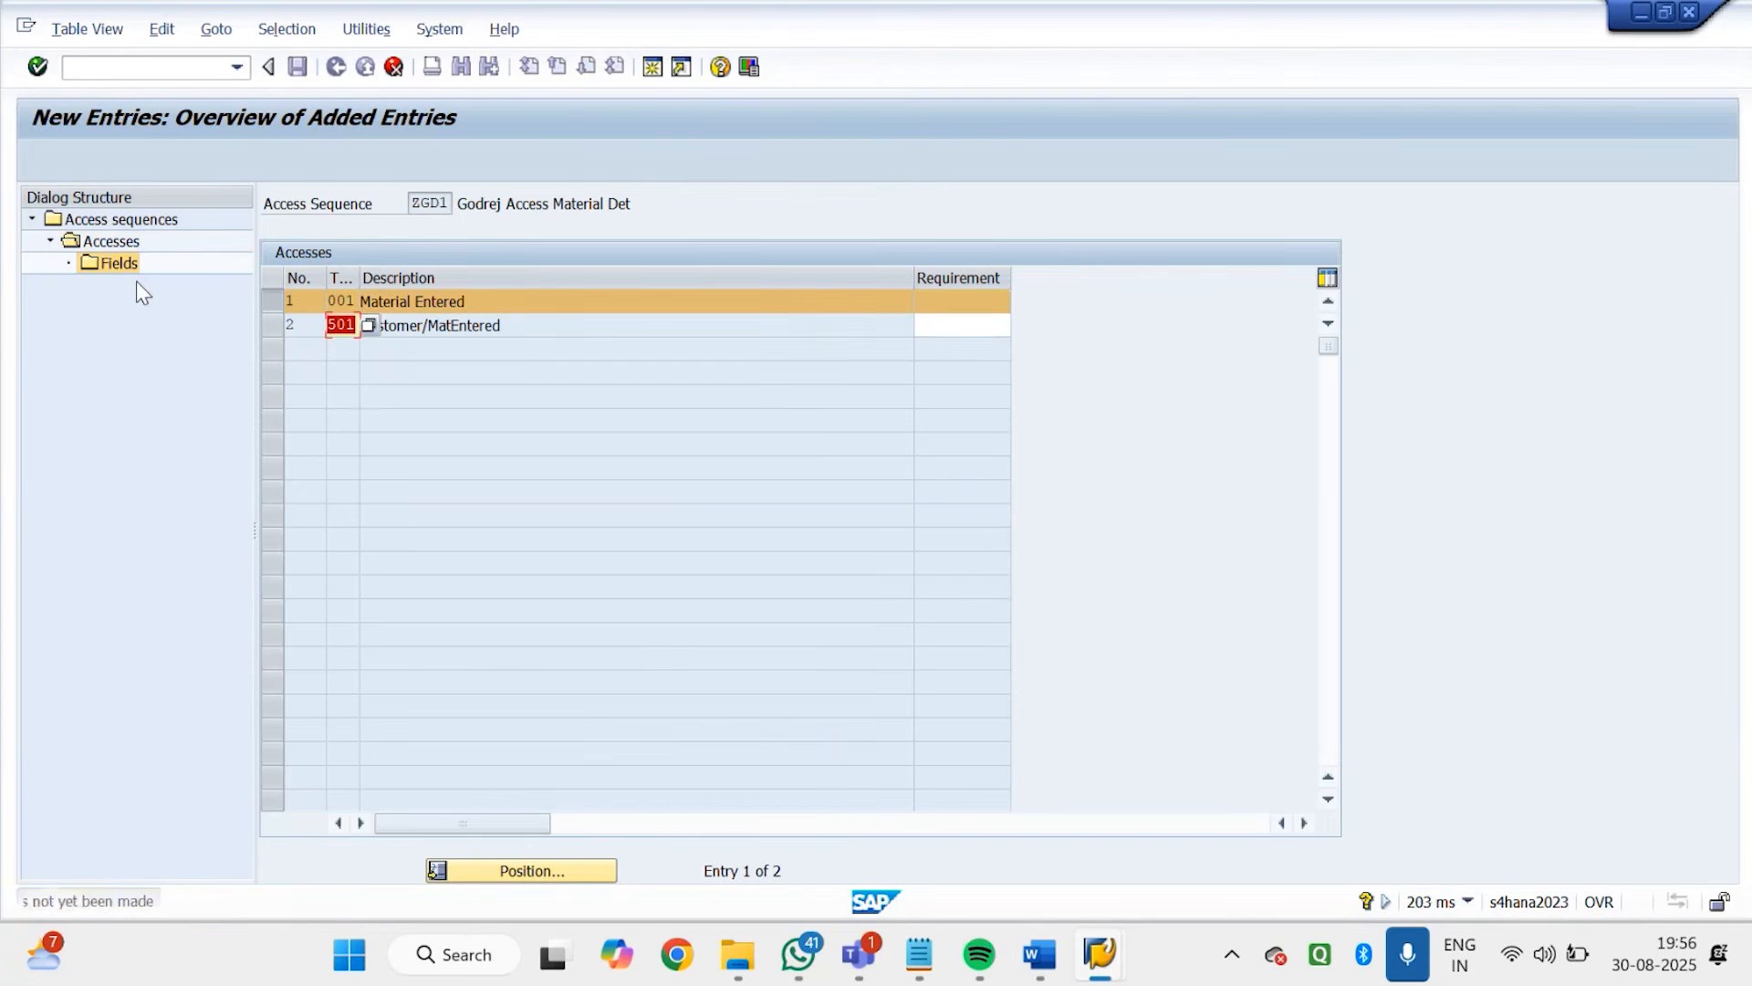
{"action": "key", "text": "Return"}
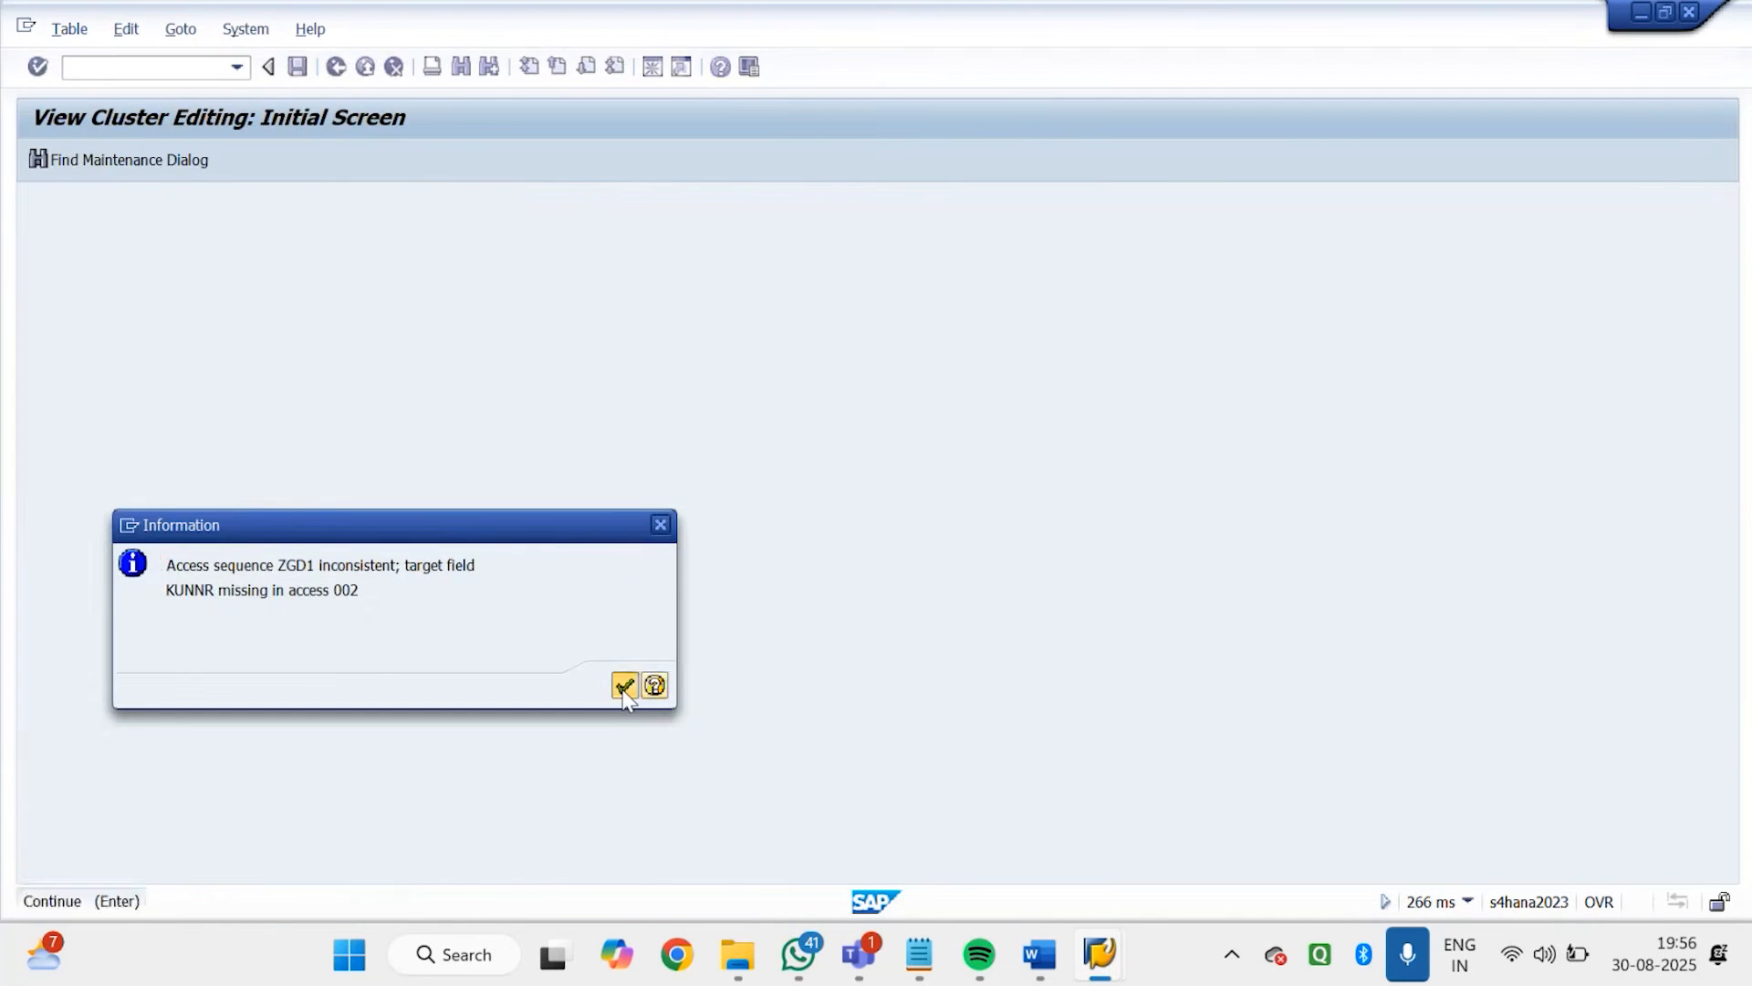
{"action": "left_click", "coordinate": [624, 685]}
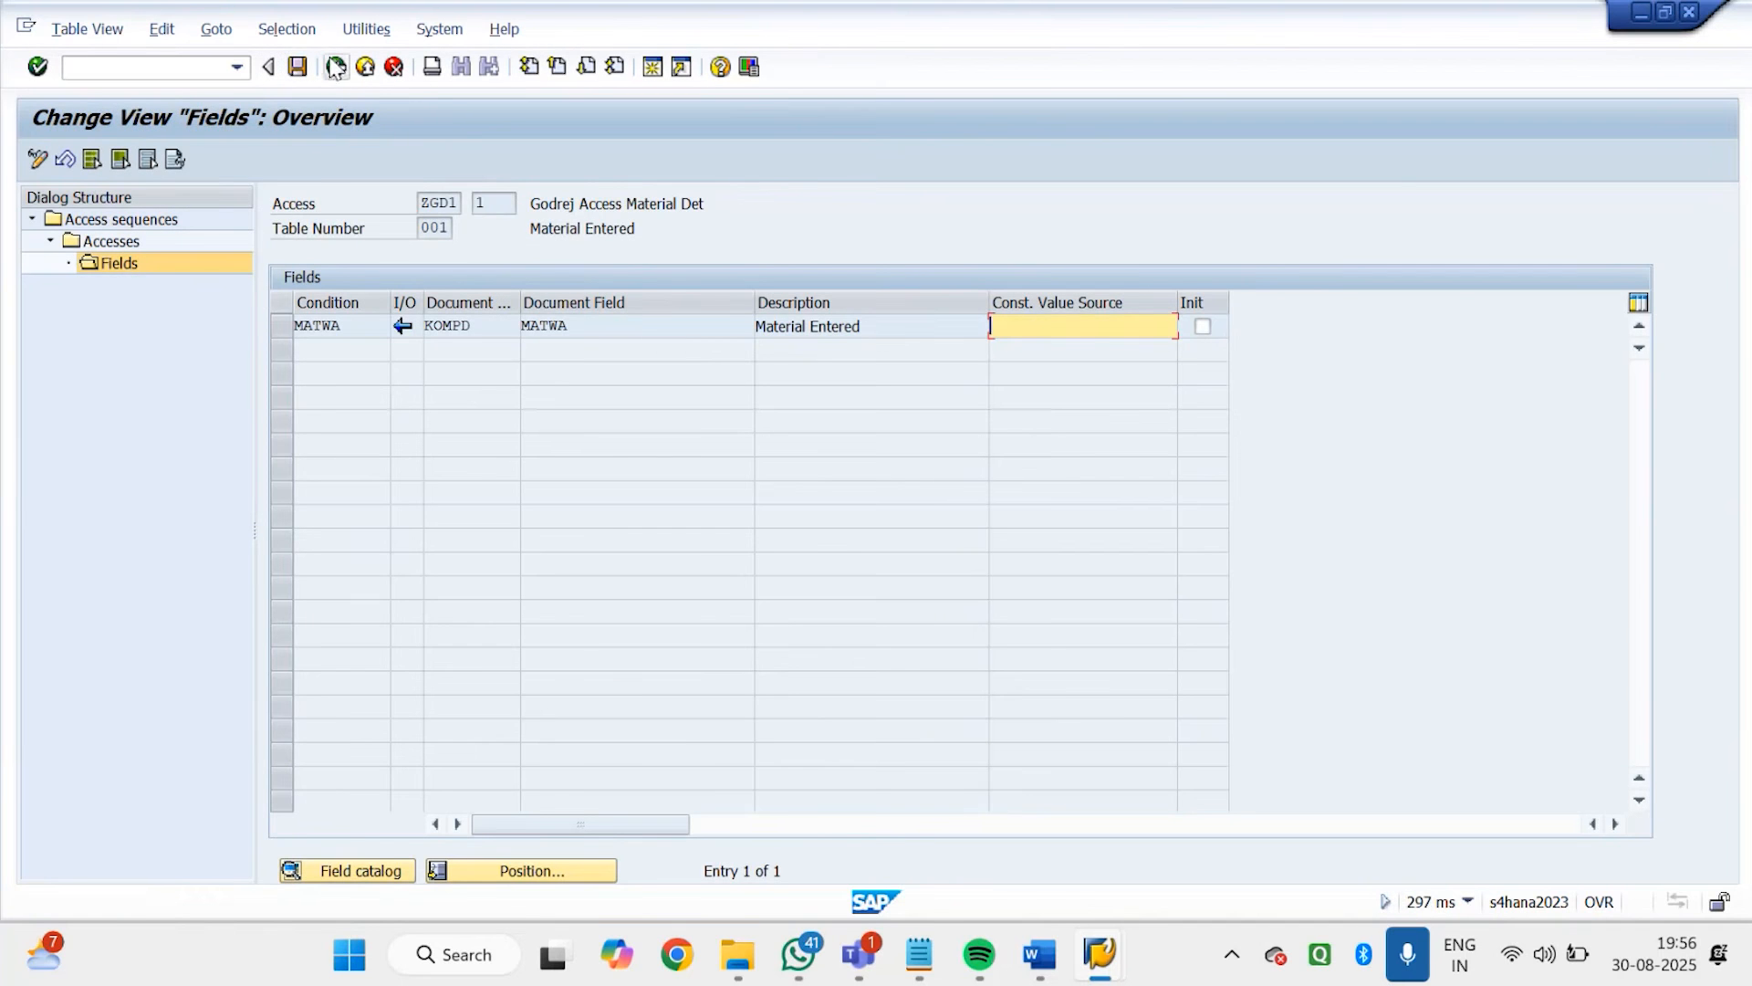
Assign the fields of access 2, table 501, from its field view and save the access sequence
{"action": "left_click", "coordinate": [336, 66]}
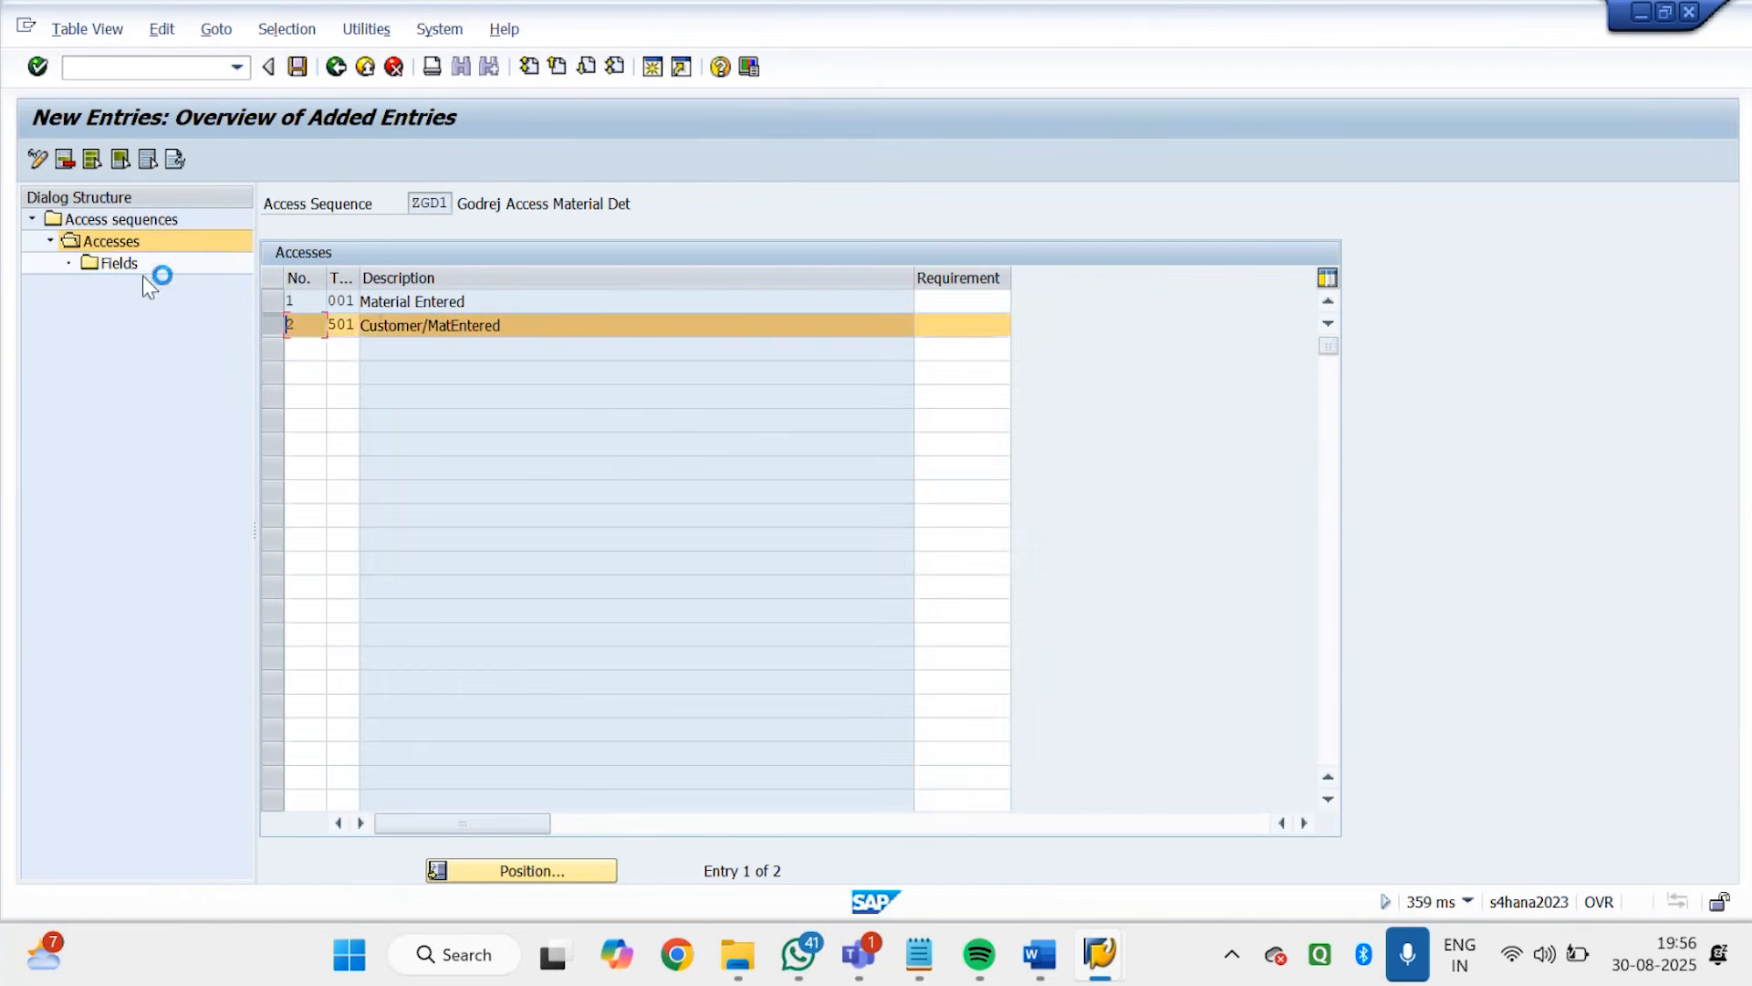
{"action": "double_click", "coordinate": [117, 263]}
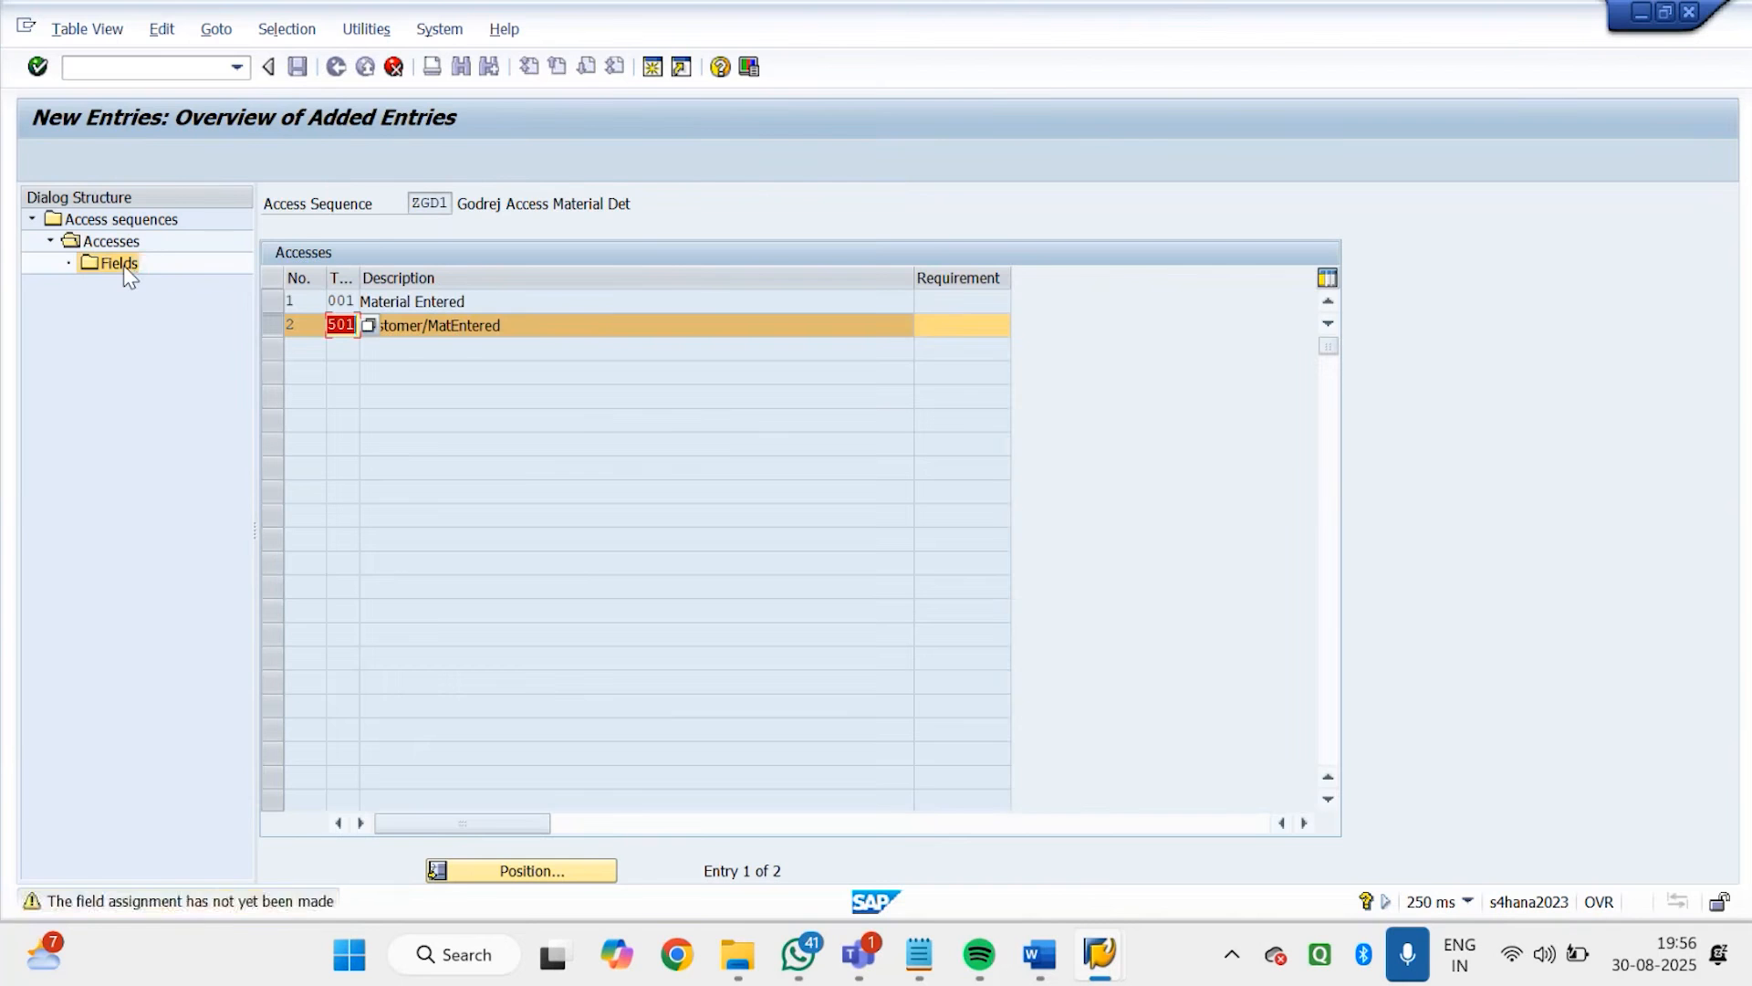
{"action": "double_click", "coordinate": [125, 267]}
{"action": "left_click", "coordinate": [298, 67]}
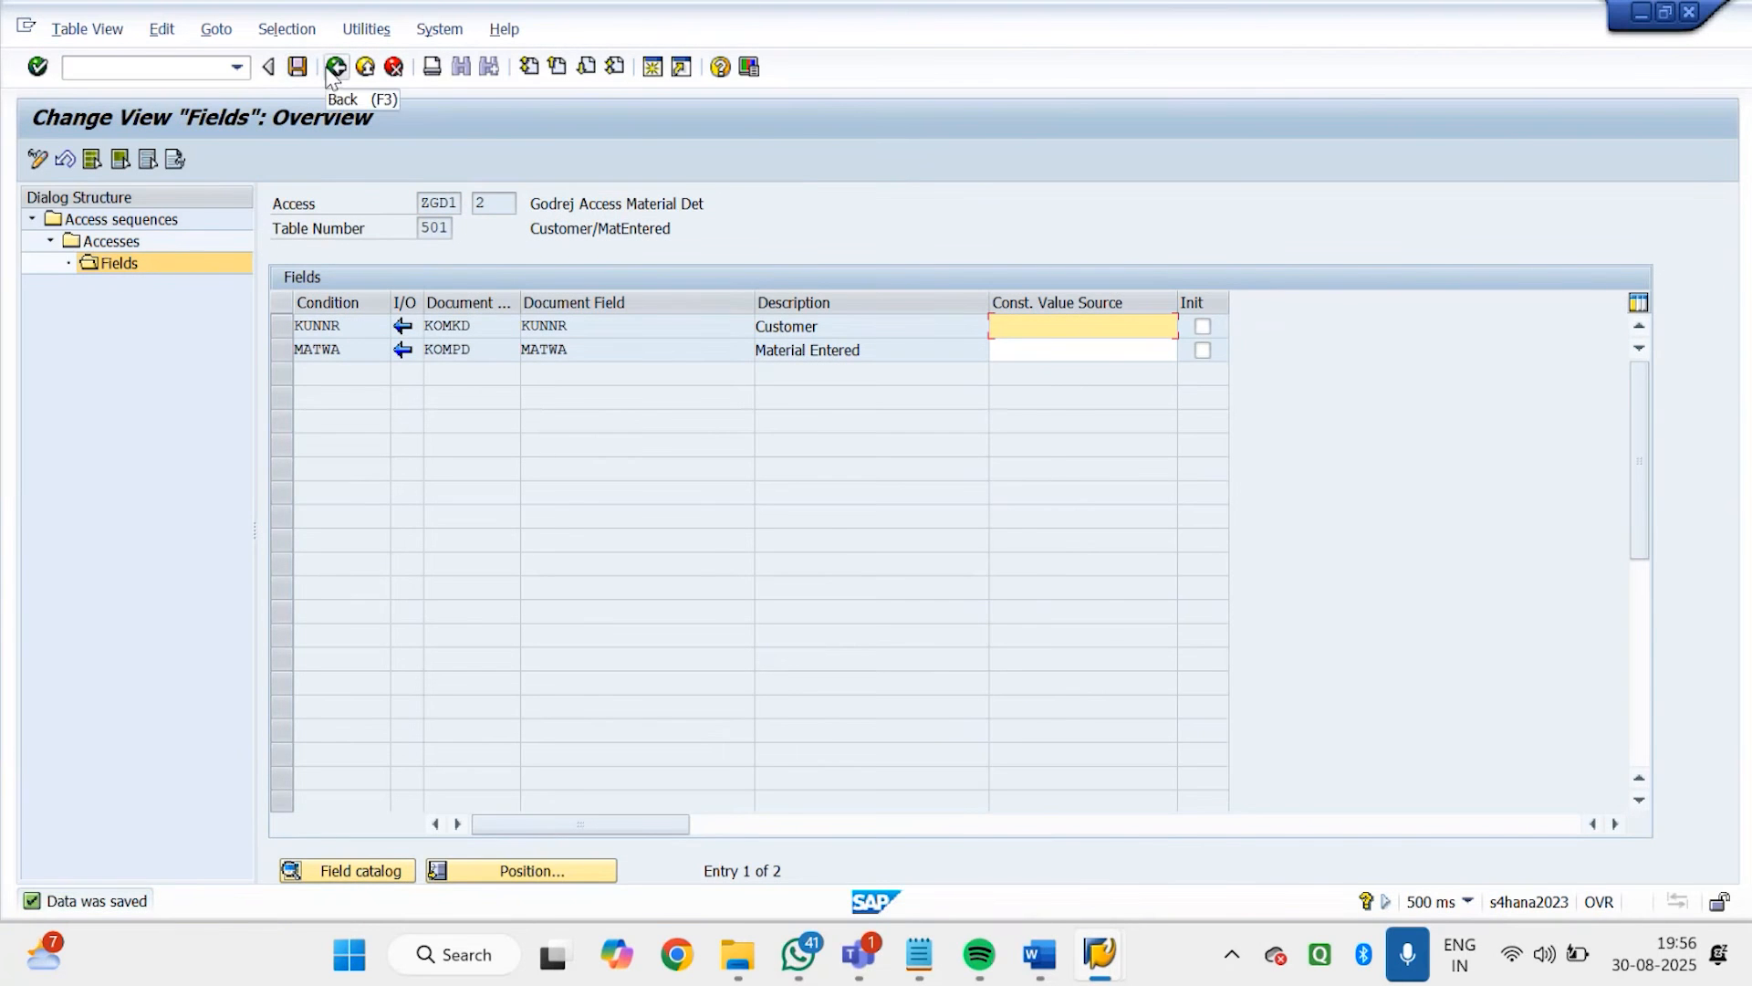
Leave access sequence maintenance, saving the changes, and return to the activity selection
{"action": "left_click", "coordinate": [332, 73]}
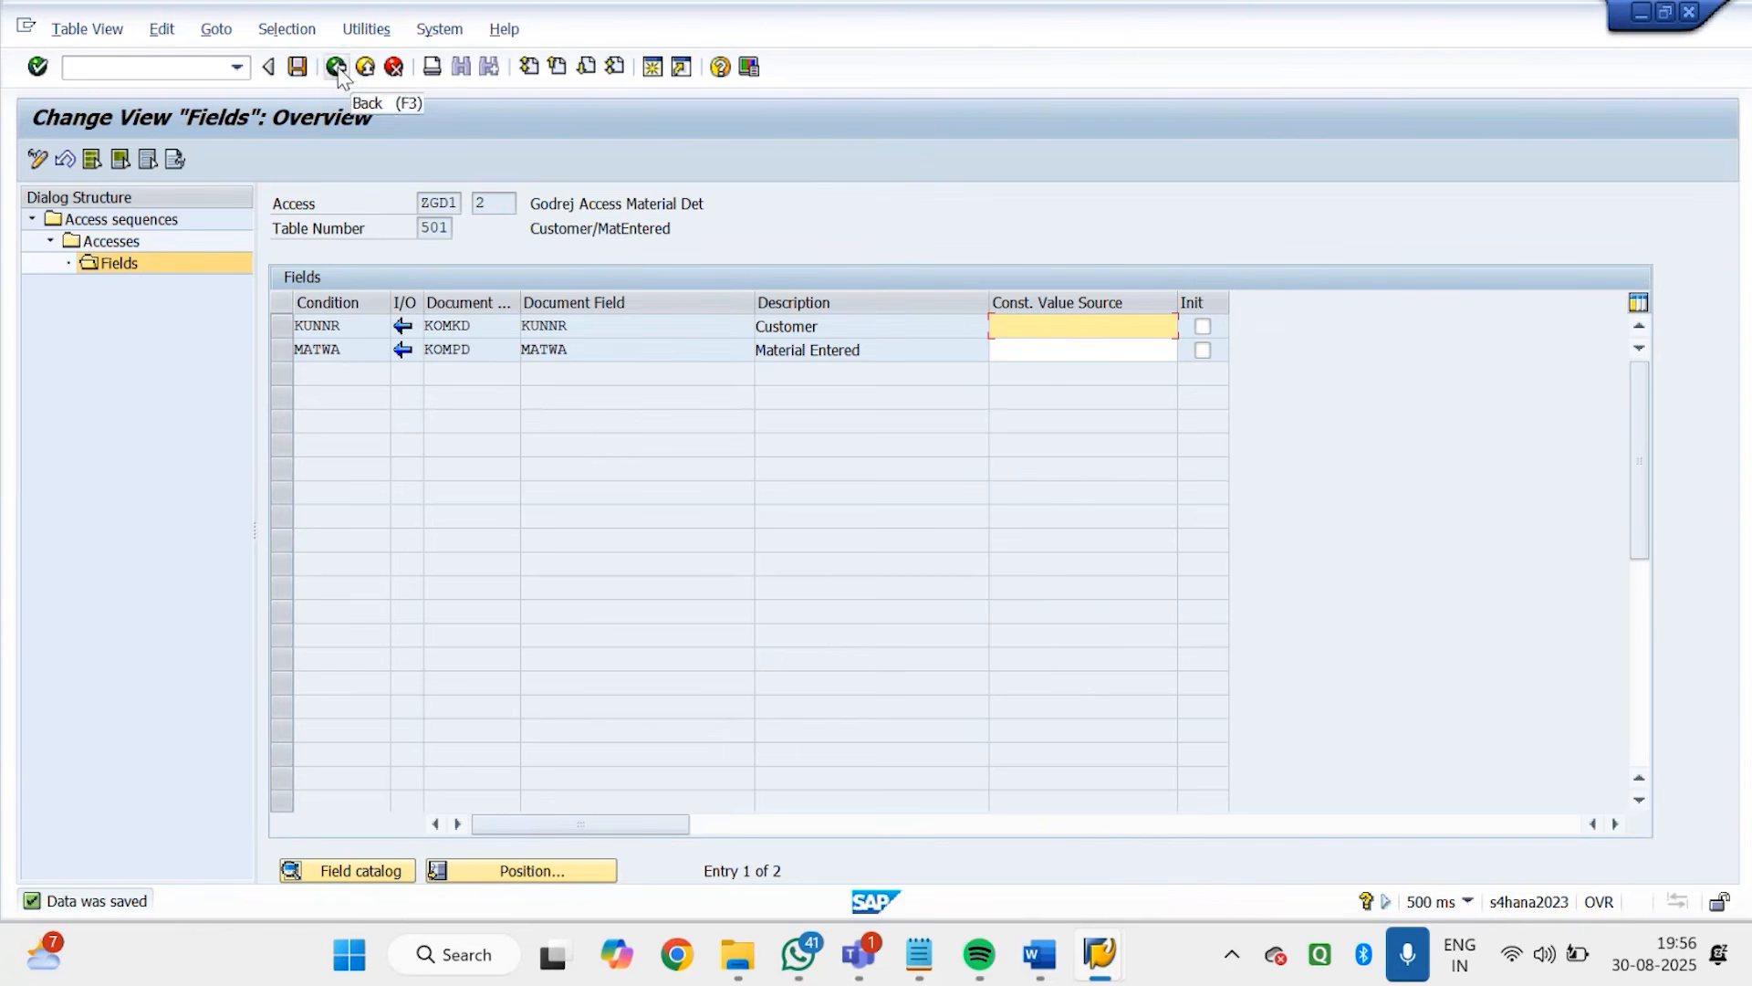
{"action": "left_click", "coordinate": [337, 73]}
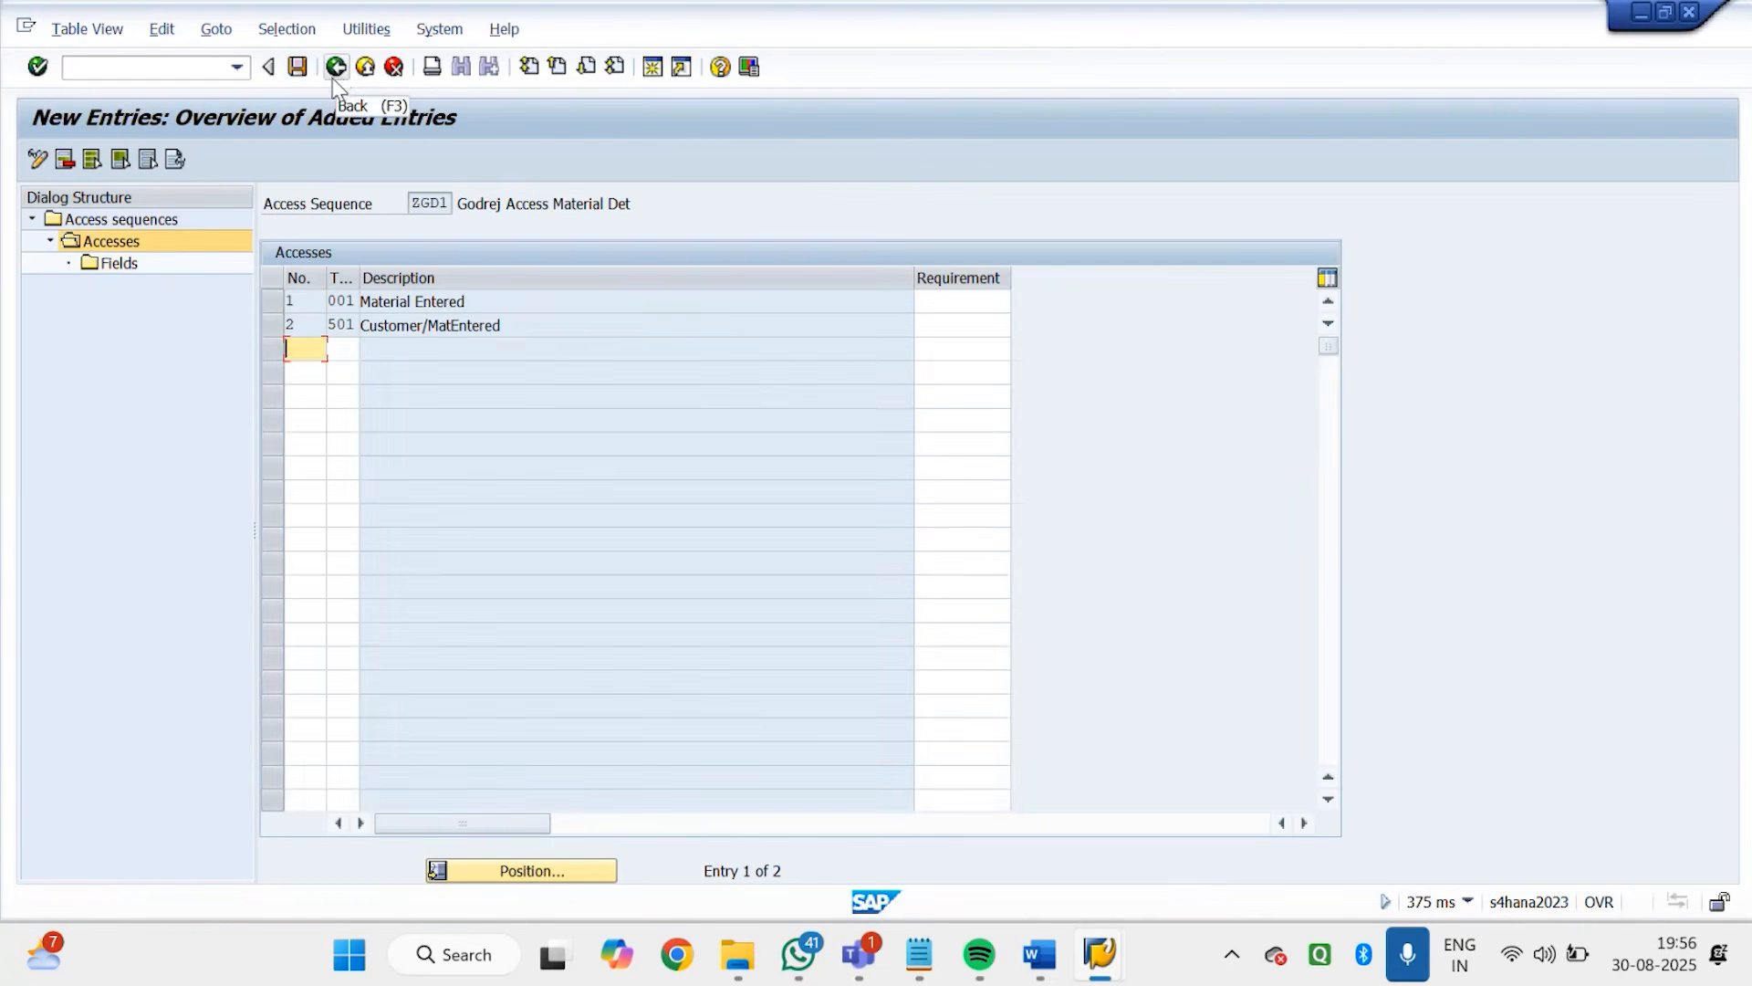
{"action": "left_click", "coordinate": [331, 77]}
{"action": "left_click", "coordinate": [331, 78]}
{"action": "left_click", "coordinate": [331, 77]}
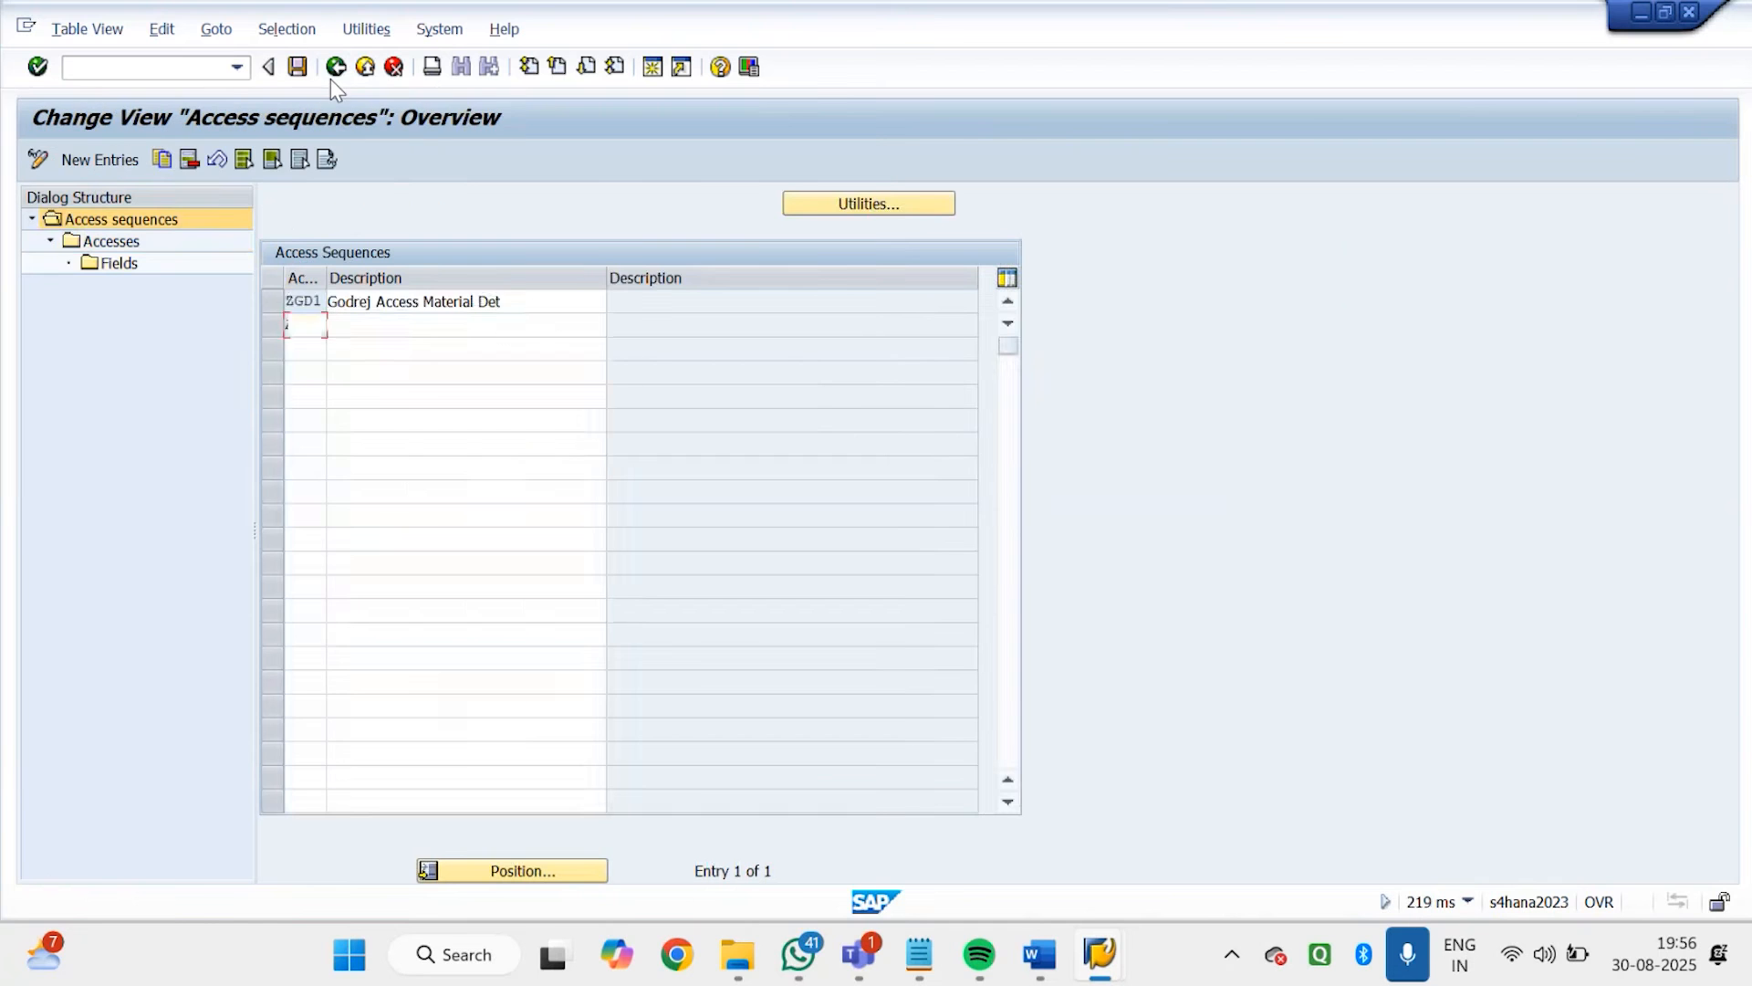
{"action": "left_click", "coordinate": [334, 71]}
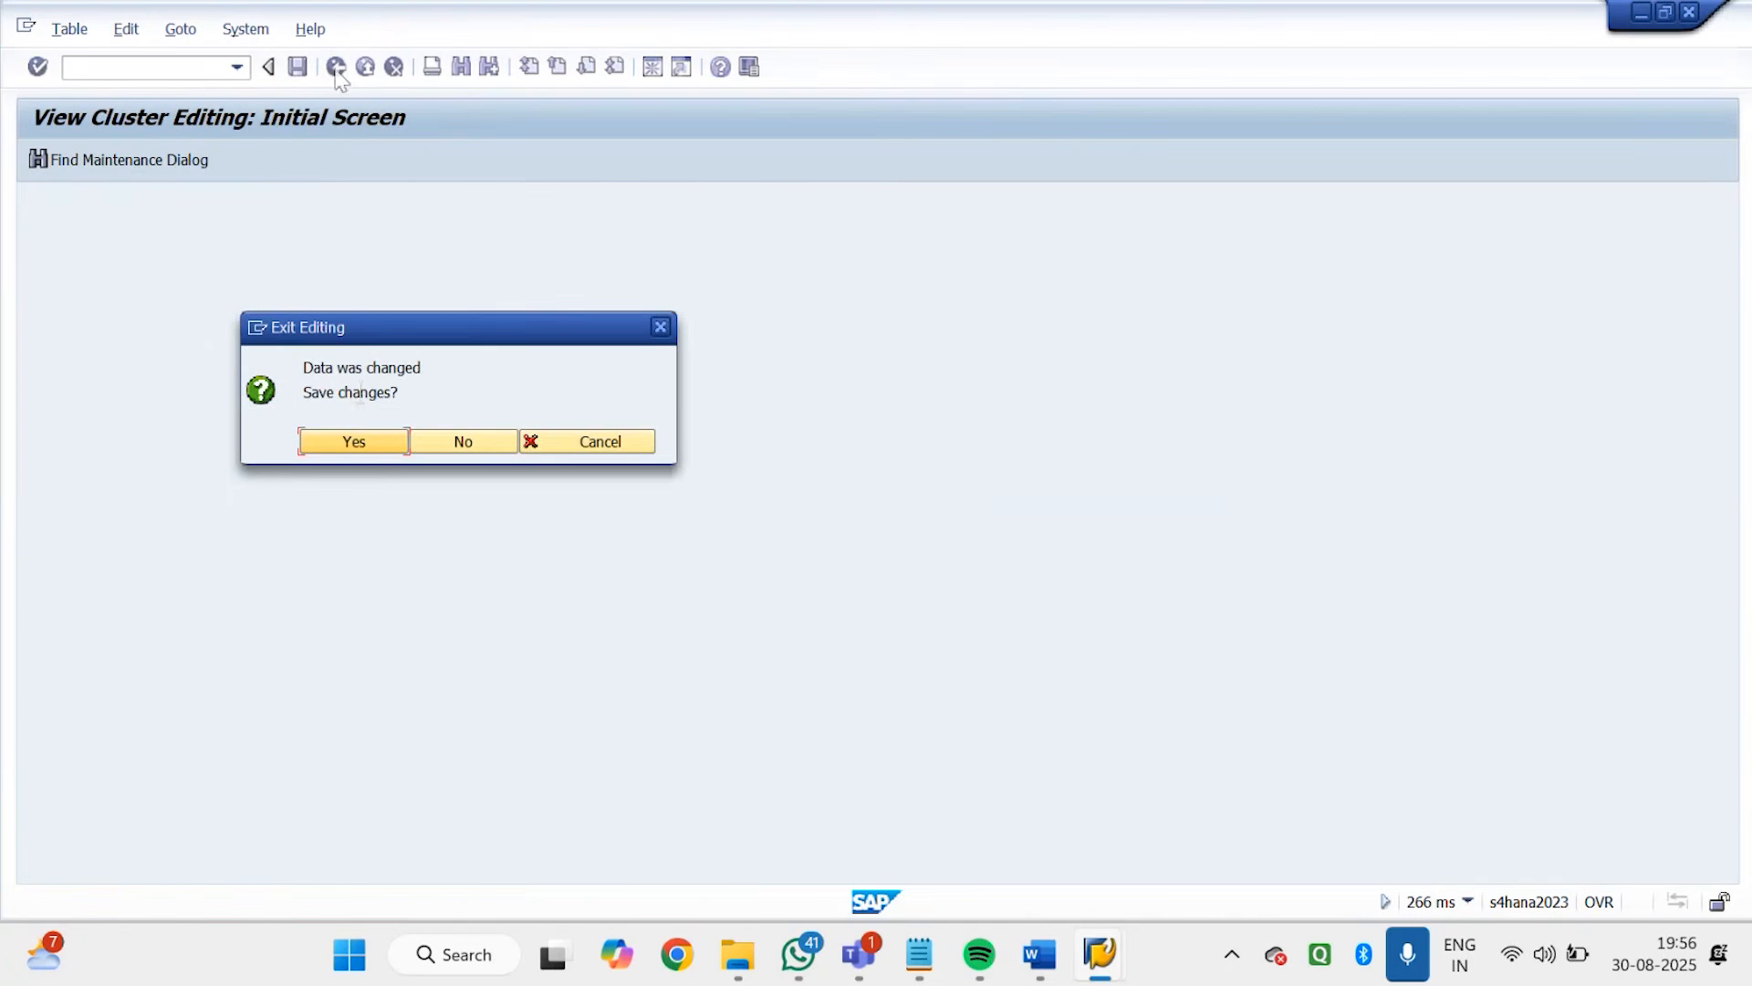
{"action": "left_click", "coordinate": [353, 441]}
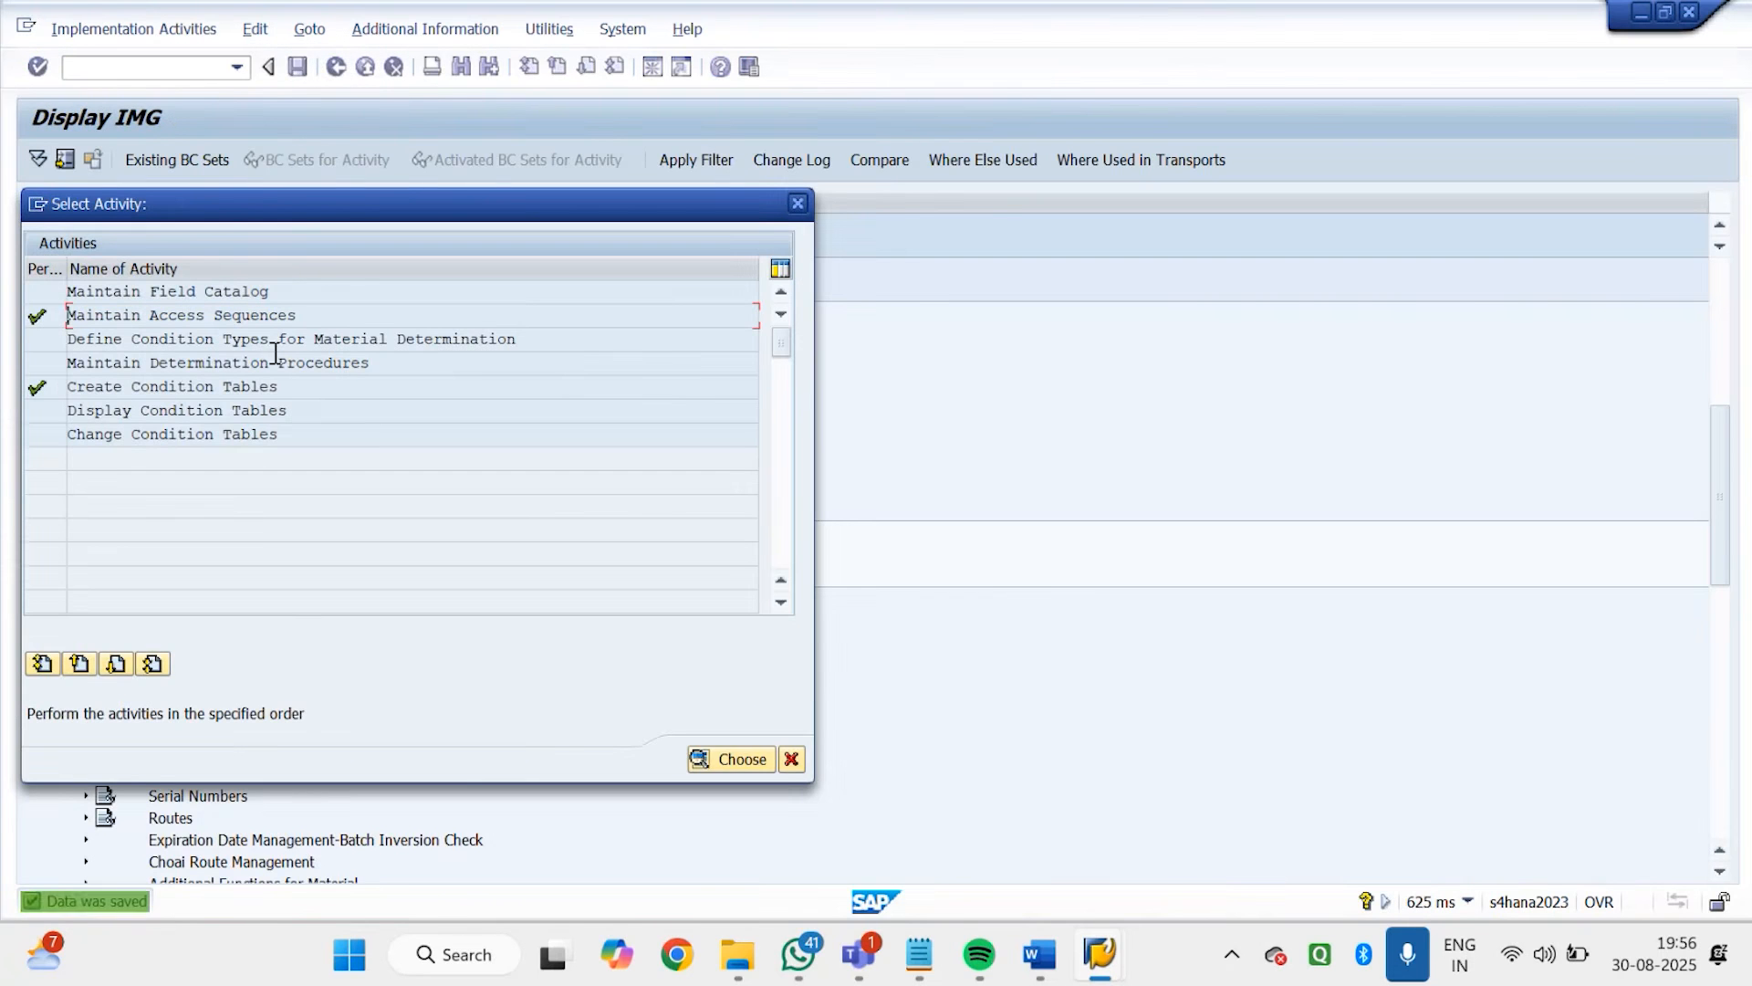
Open Define Condition Types for Material Determination and start a new condition type with the code GD01
{"action": "left_click_drag", "start_coordinate": [556, 340], "coordinate": [18, 388]}
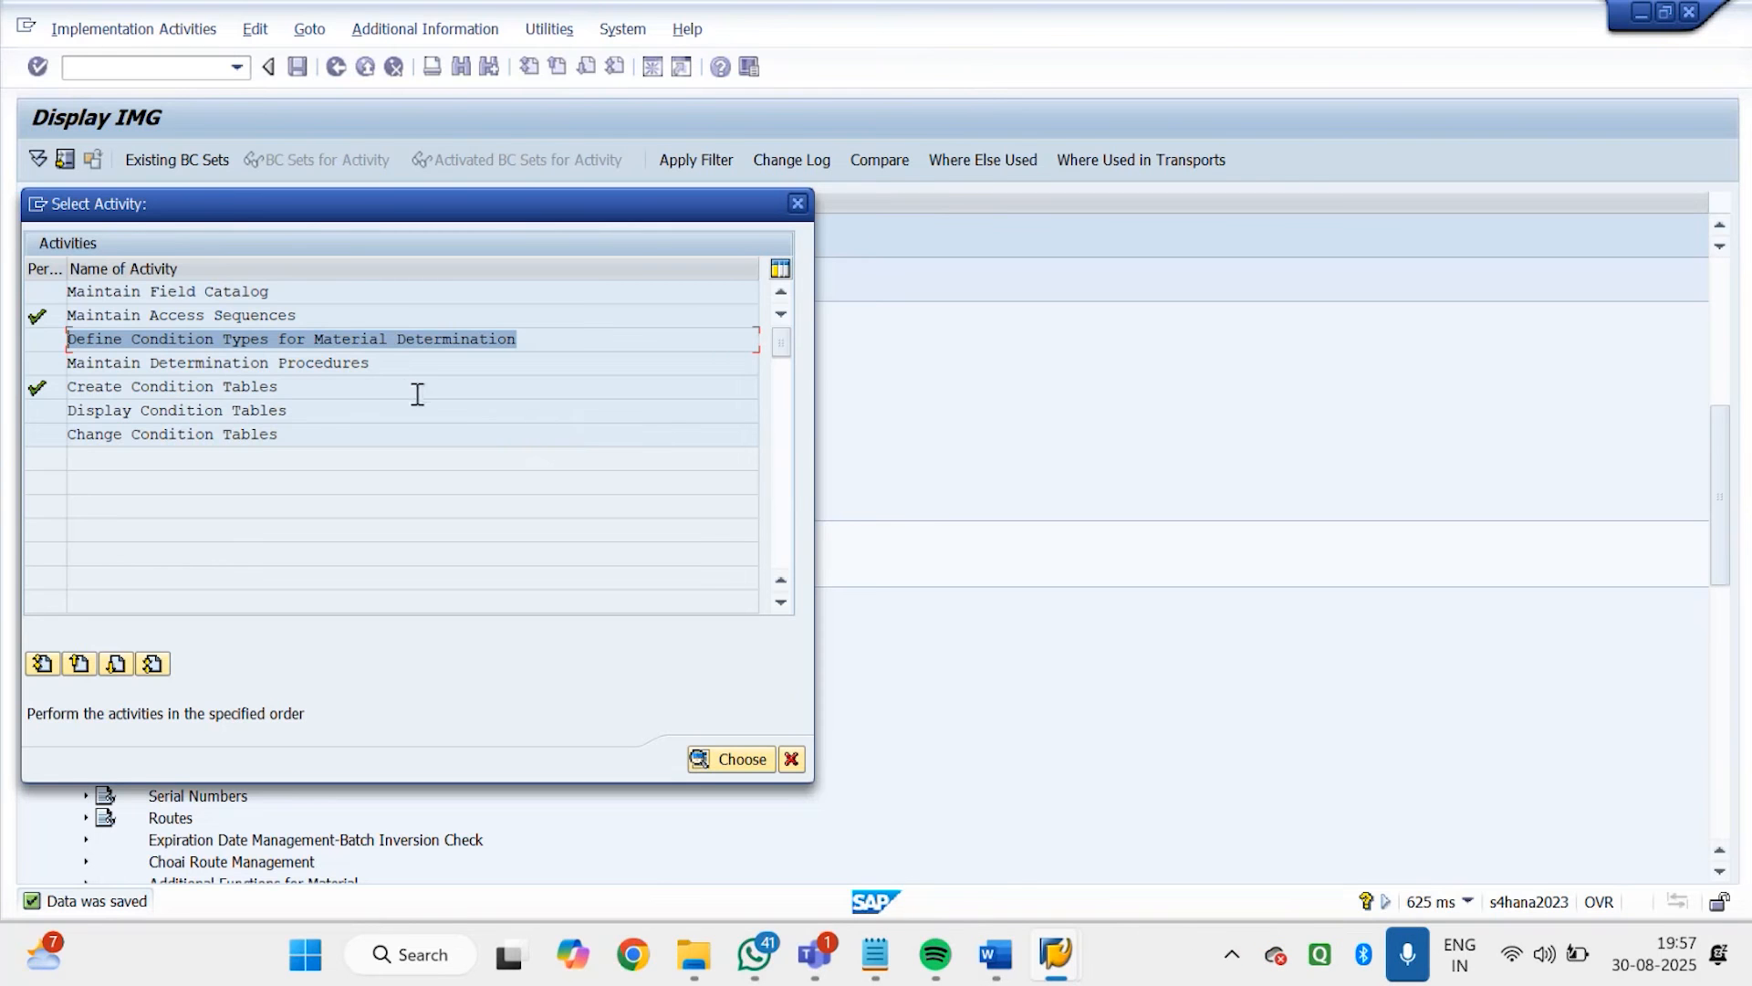
{"action": "double_click", "coordinate": [352, 338]}
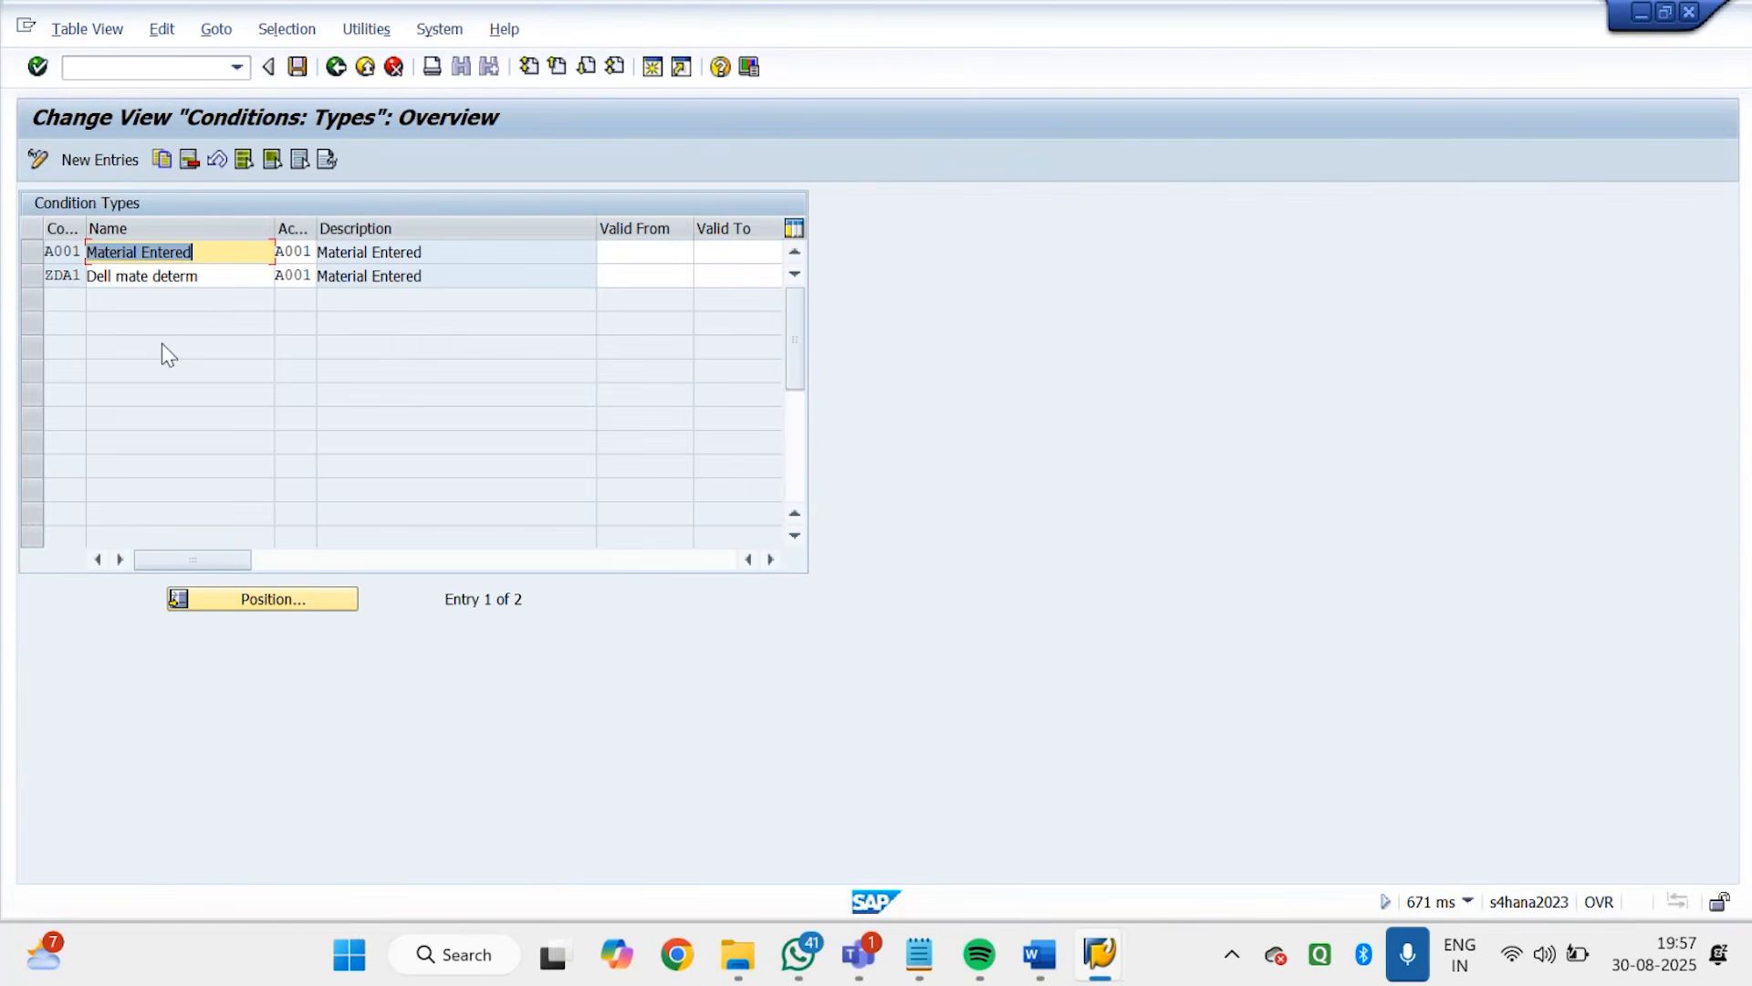
{"action": "left_click", "coordinate": [97, 159]}
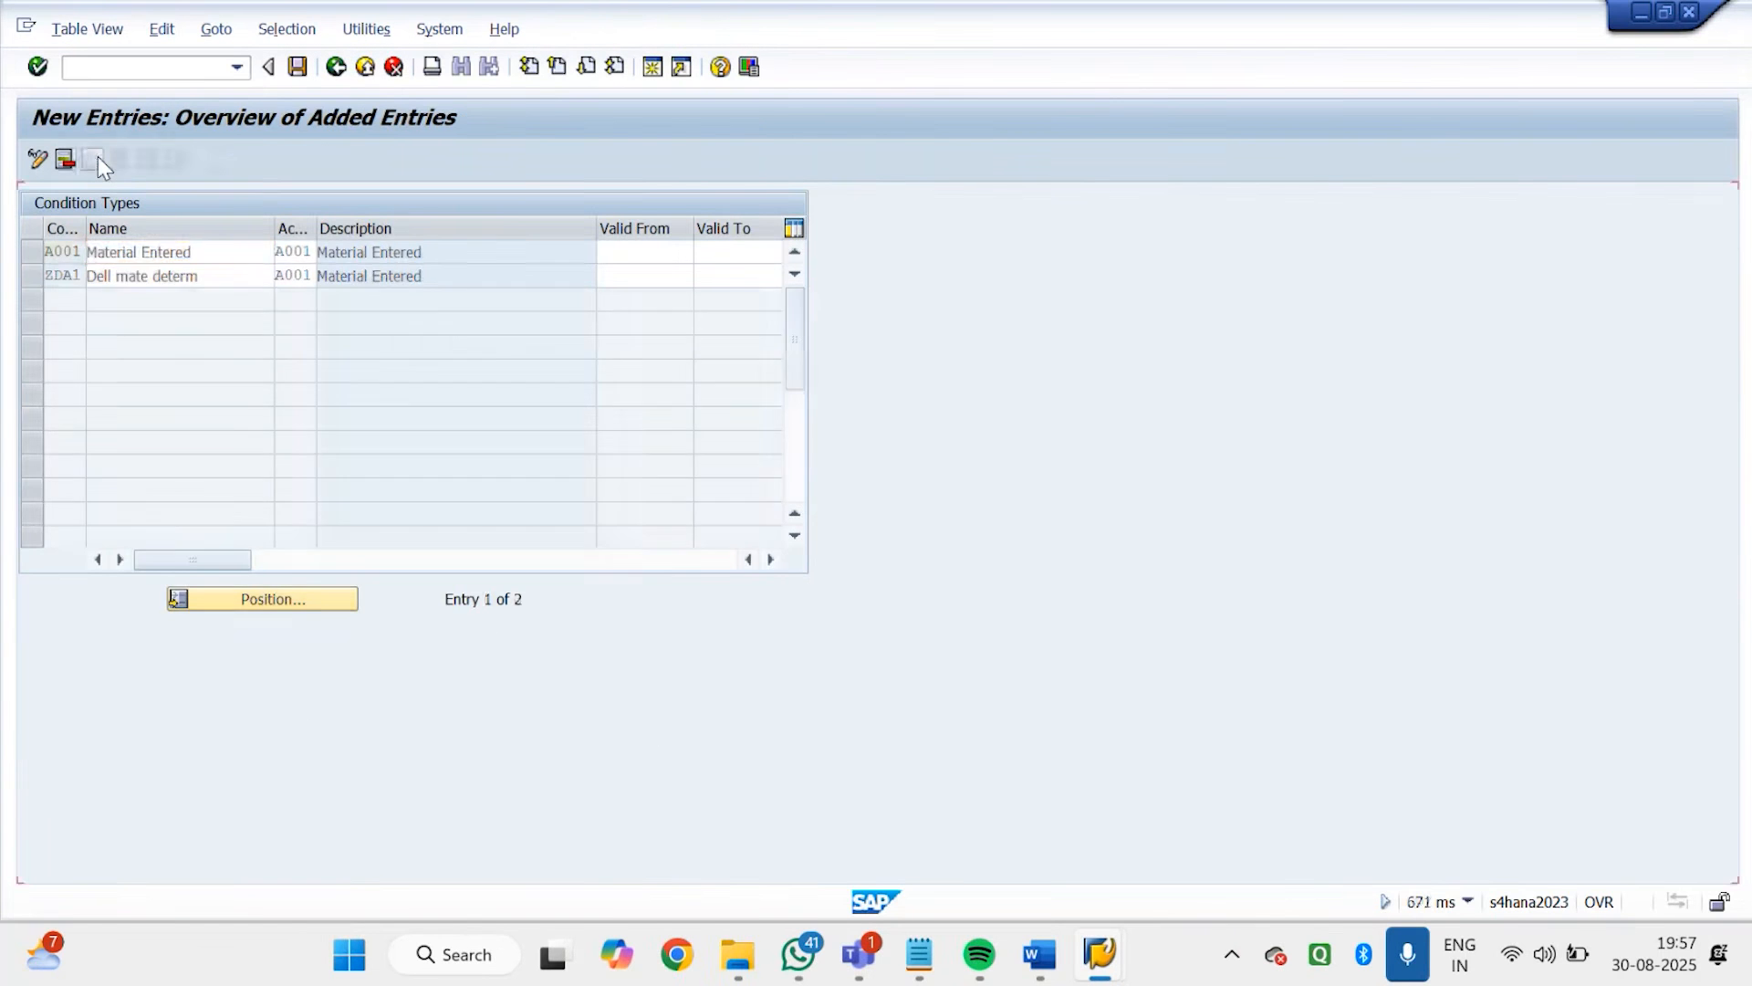
{"action": "type", "text": "gd02"}
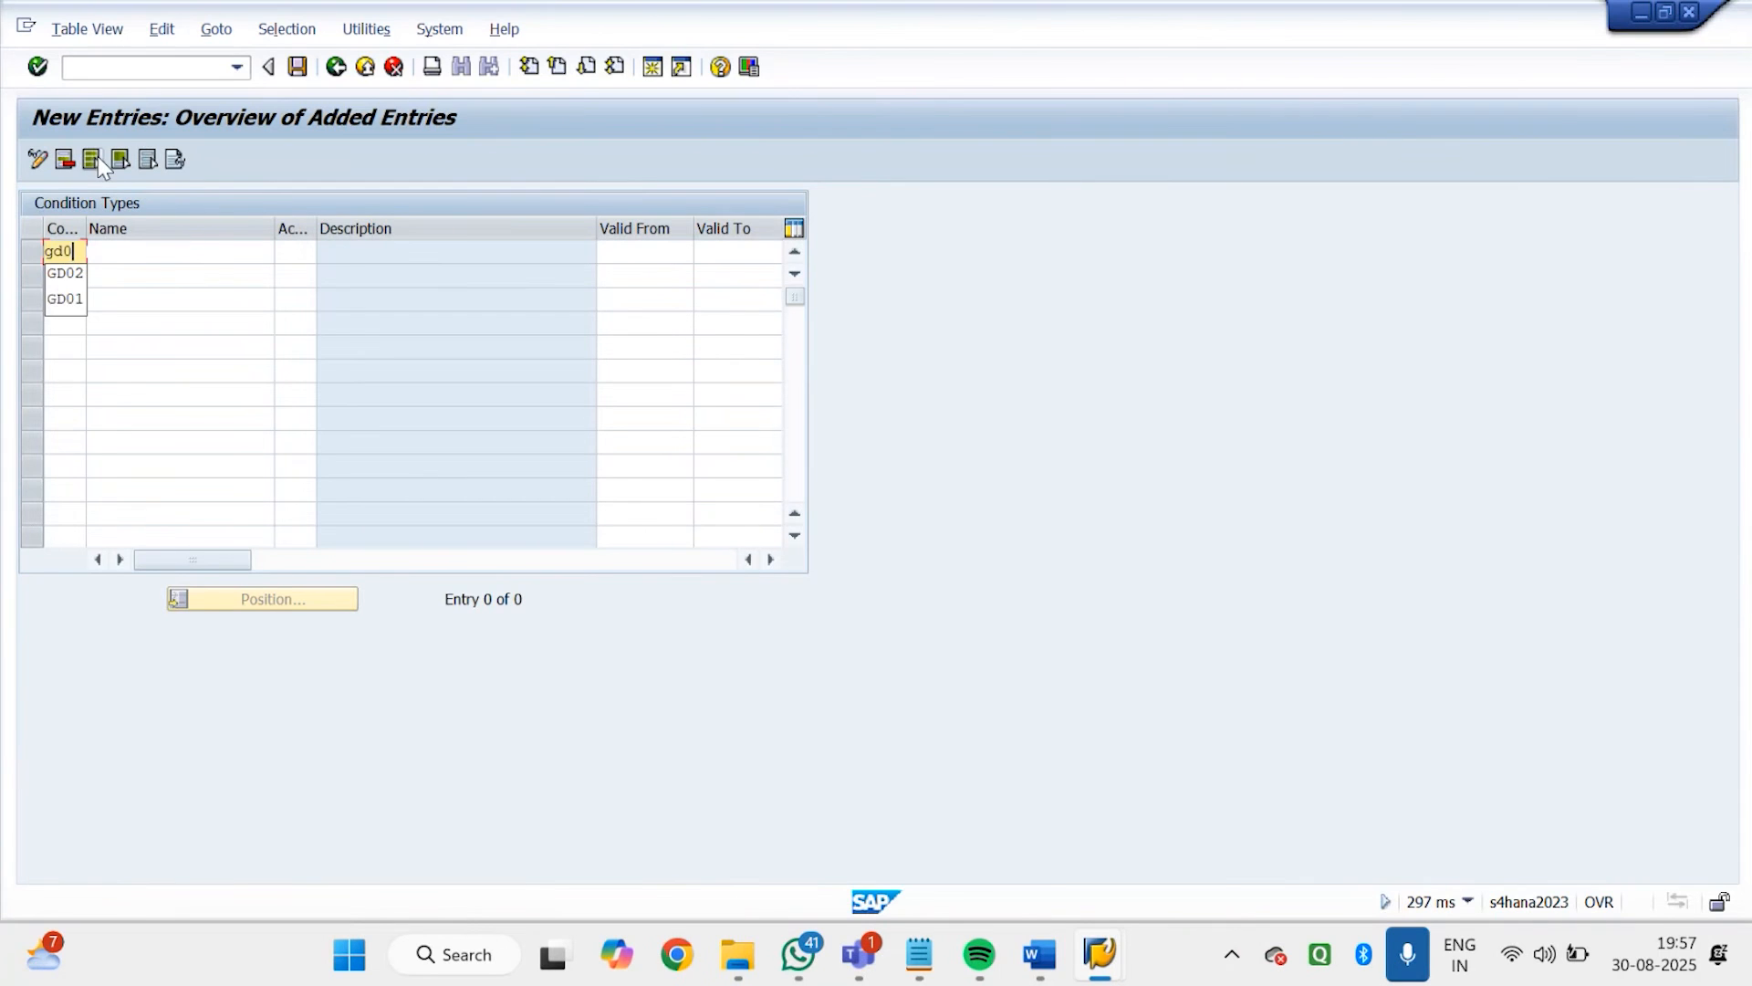
{"action": "key", "text": "BackSpace"}
{"action": "key", "text": "BackSpace"}
{"action": "key", "text": "BackSpace"}
{"action": "key", "text": "BackSpace"}
{"action": "type", "text": "gd01"}
{"action": "key", "text": "Tab"}
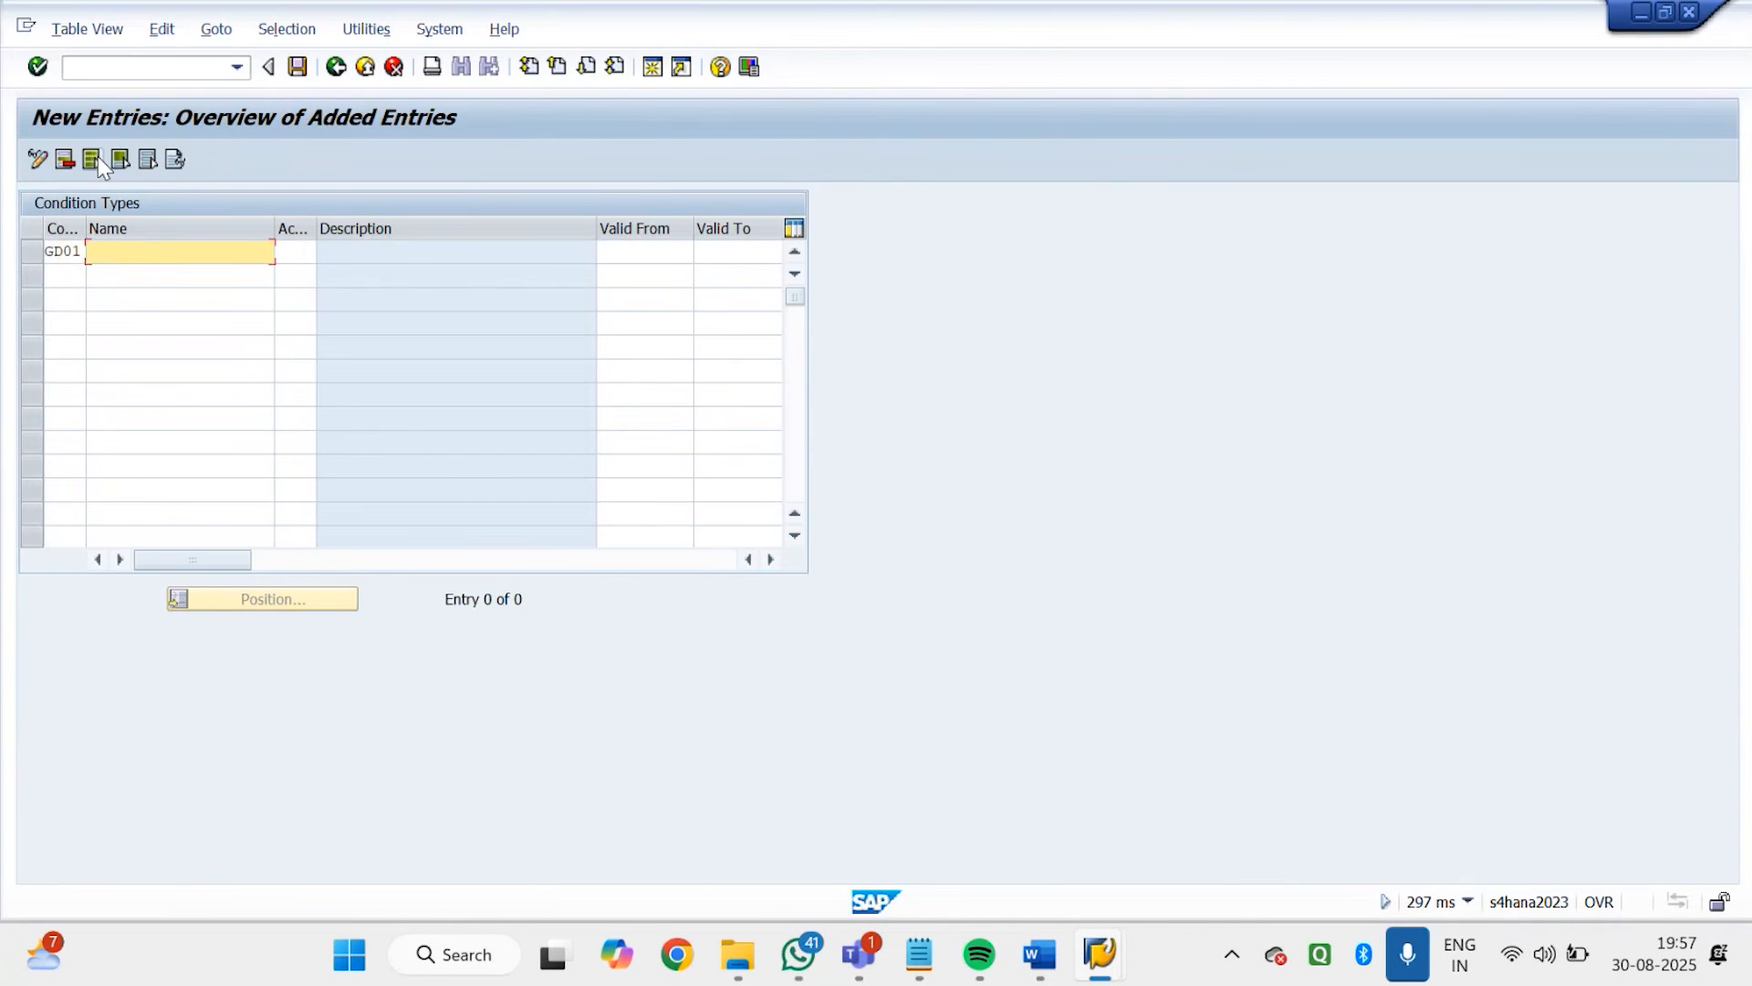
Name condition type GD01 Godrej Material Det and enter ZGD1 as its access sequence
{"action": "type", "text": "G"}
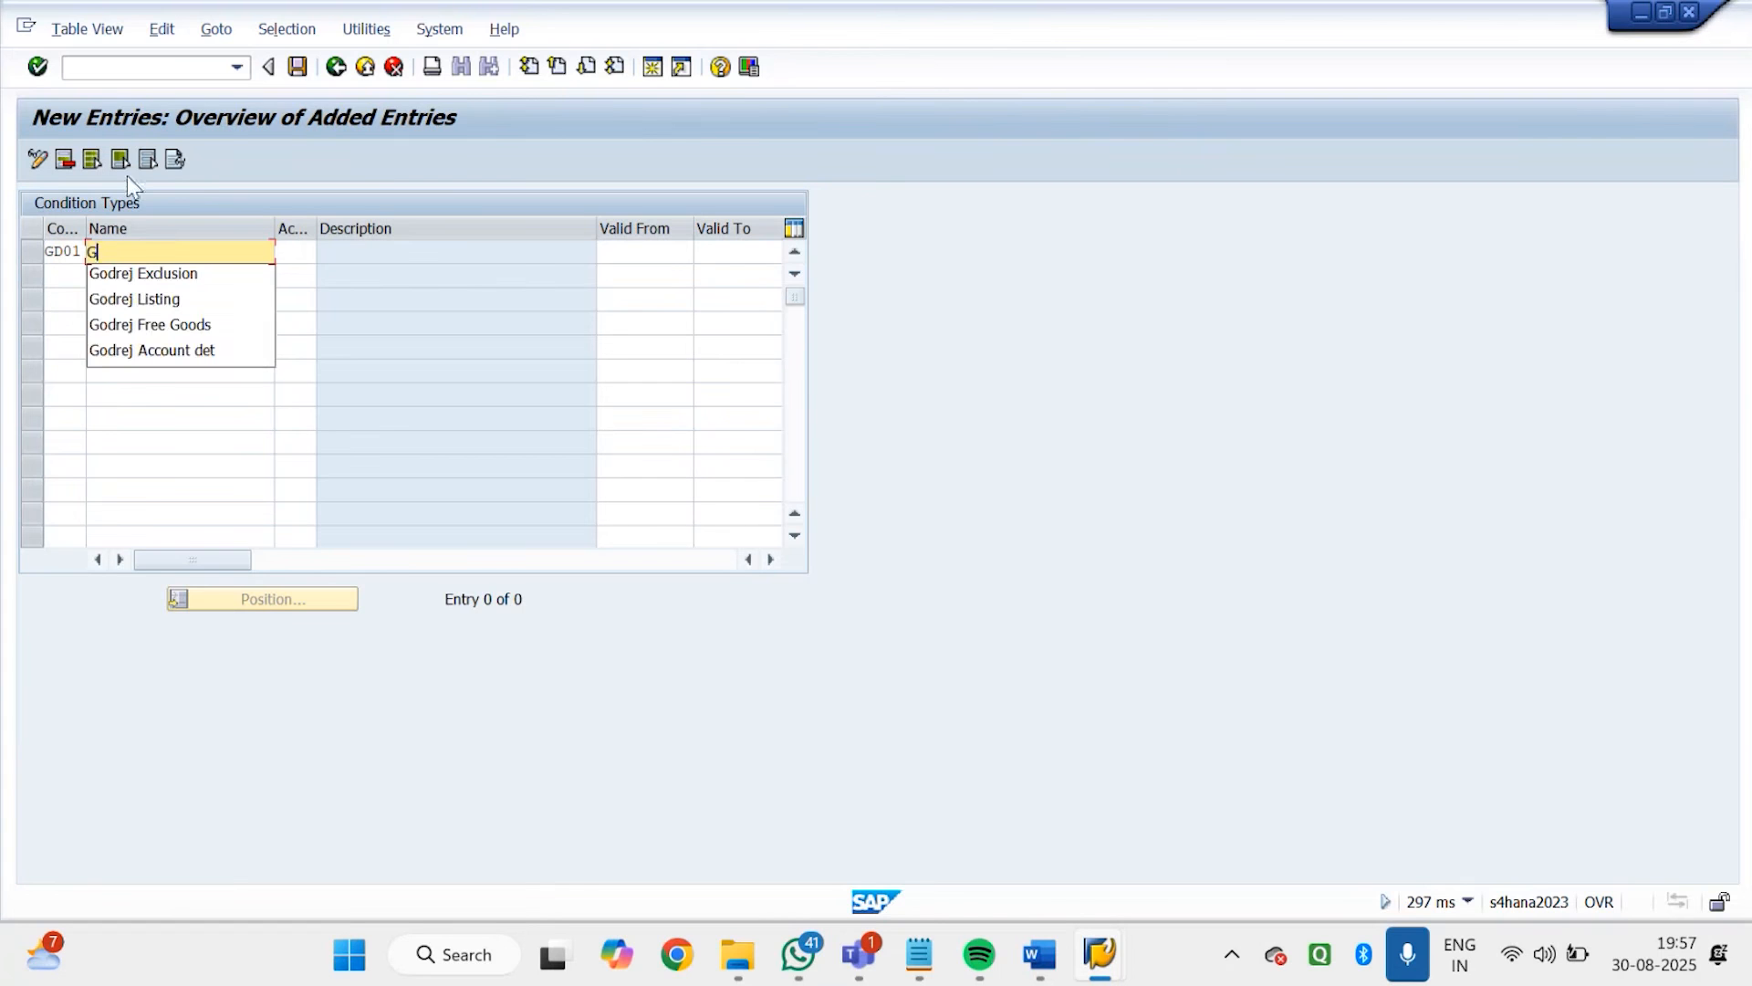
{"action": "type", "text": "odrej List"}
{"action": "key", "text": "BackSpace"}
{"action": "key", "text": "BackSpace"}
{"action": "key", "text": "BackSpace"}
{"action": "key", "text": "BackSpace"}
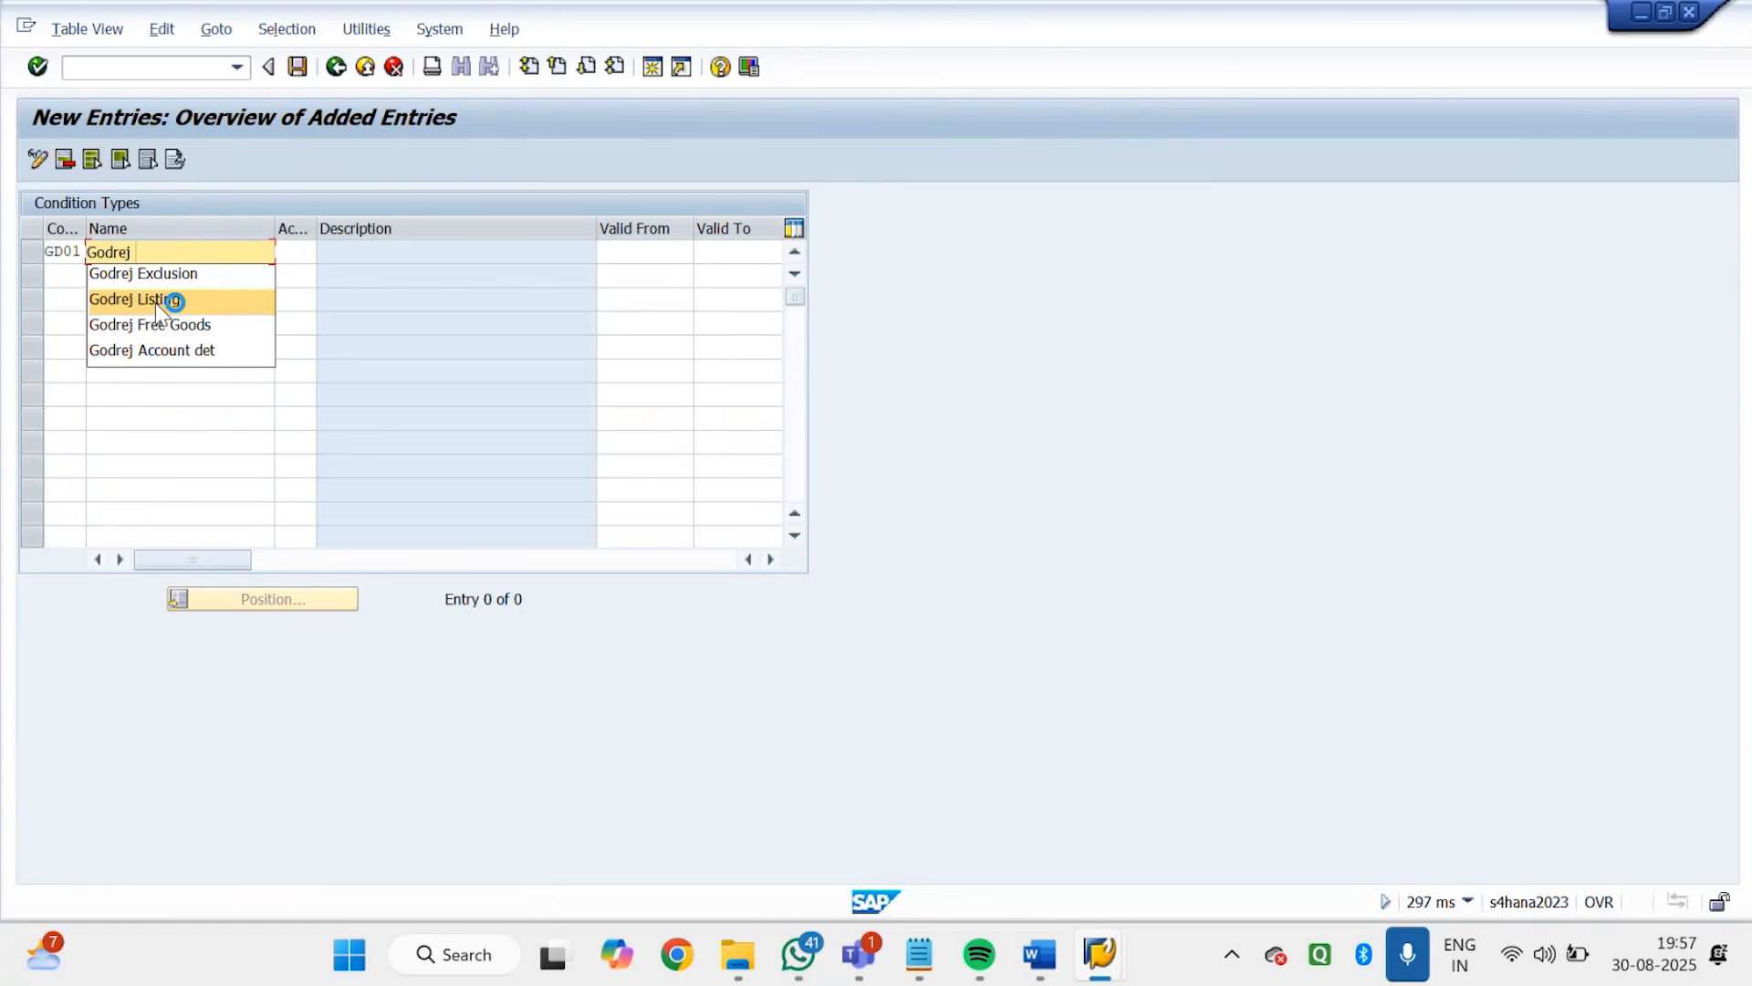
{"action": "type", "text": "ma"}
{"action": "key", "text": "BackSpace"}
{"action": "key", "text": "BackSpace"}
{"action": "type", "text": "M"}
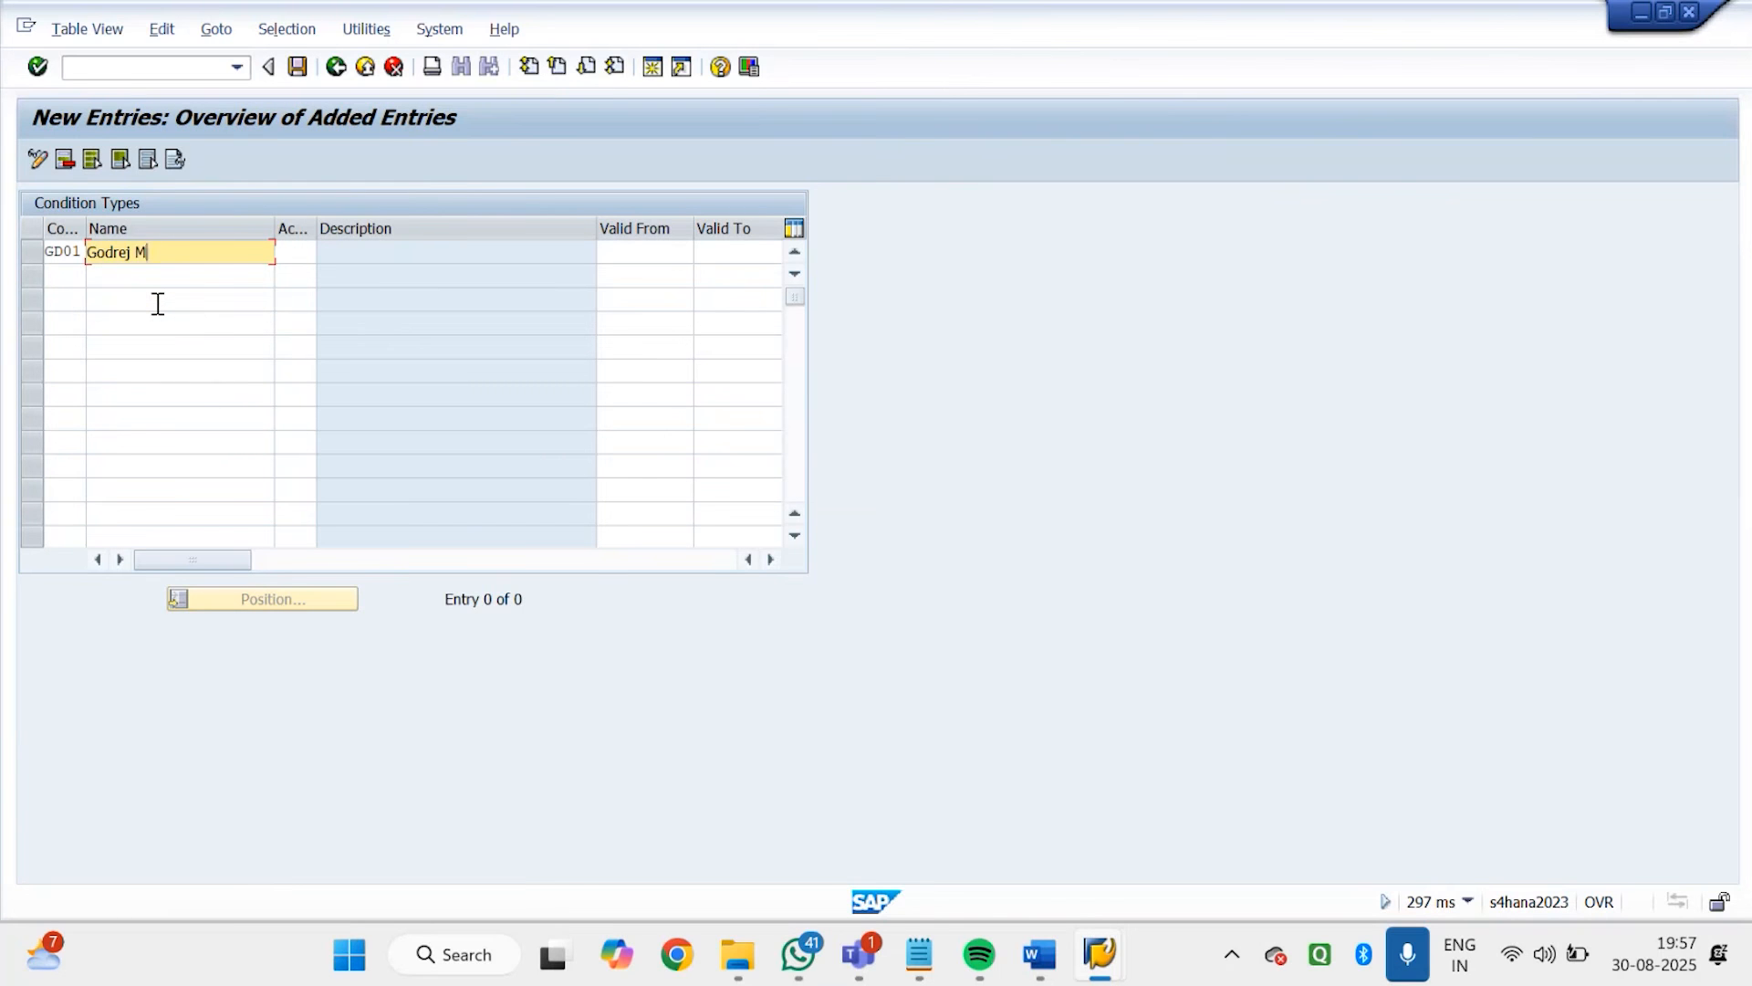
{"action": "type", "text": "aterial Det"}
{"action": "key", "text": "Tab"}
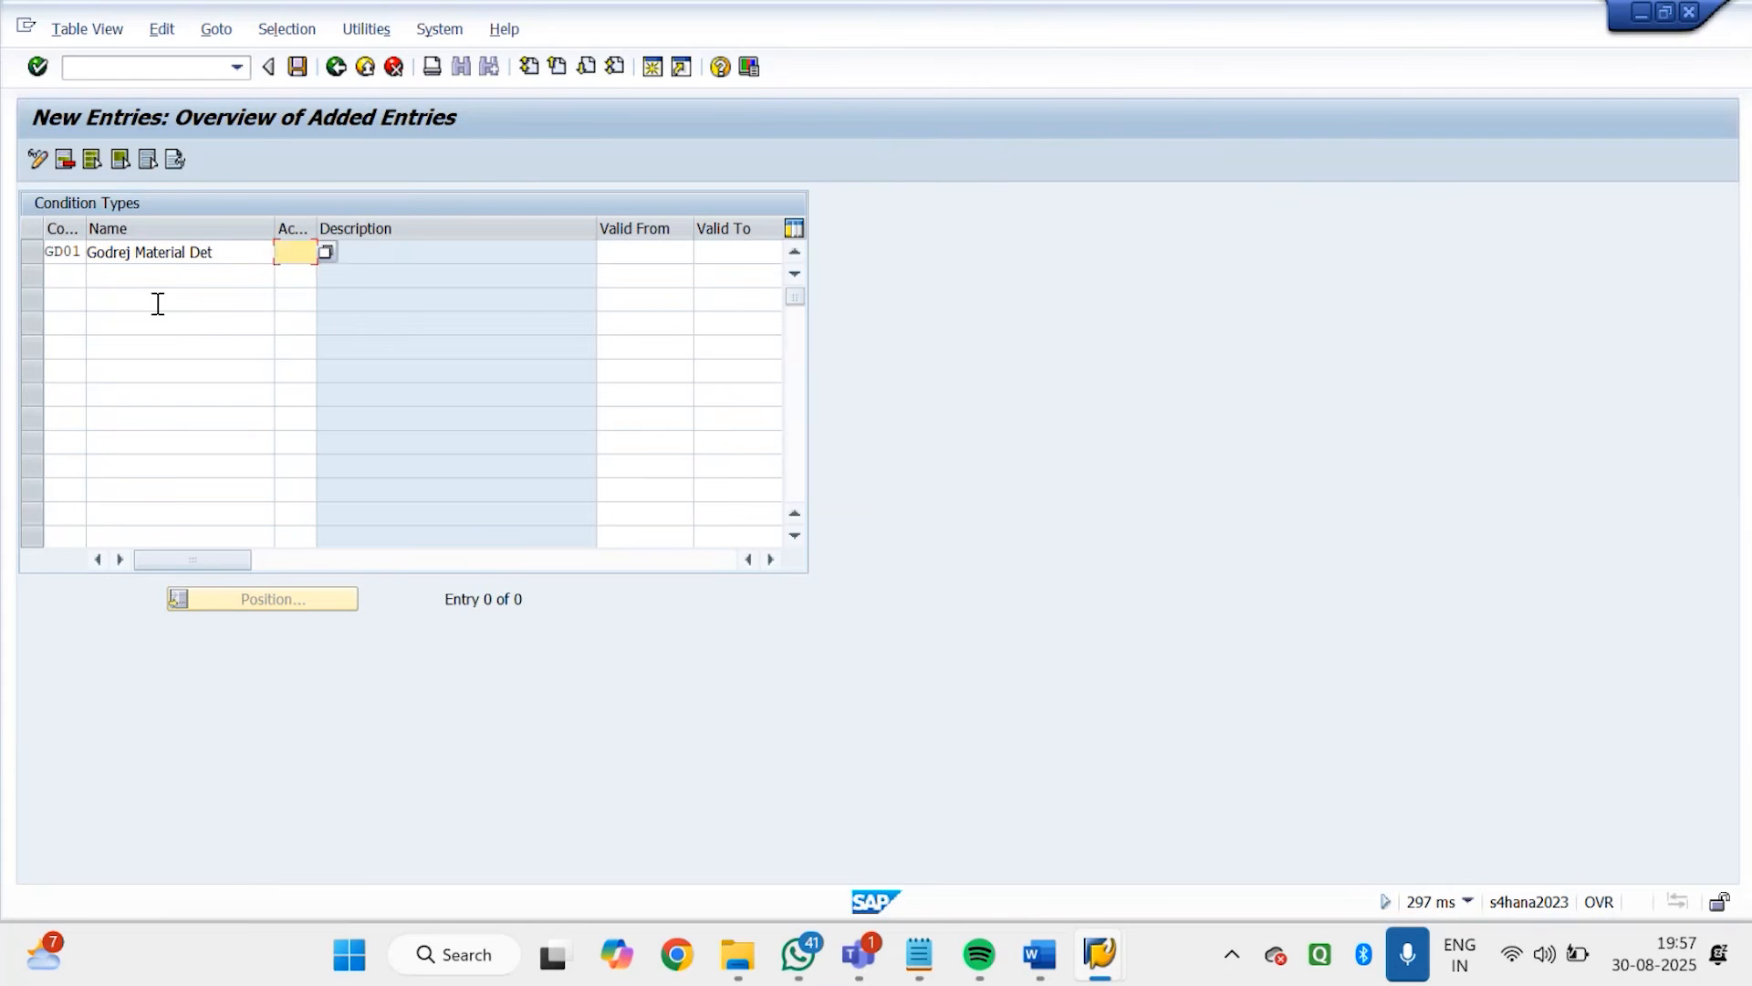
{"action": "type", "text": "zgd1"}
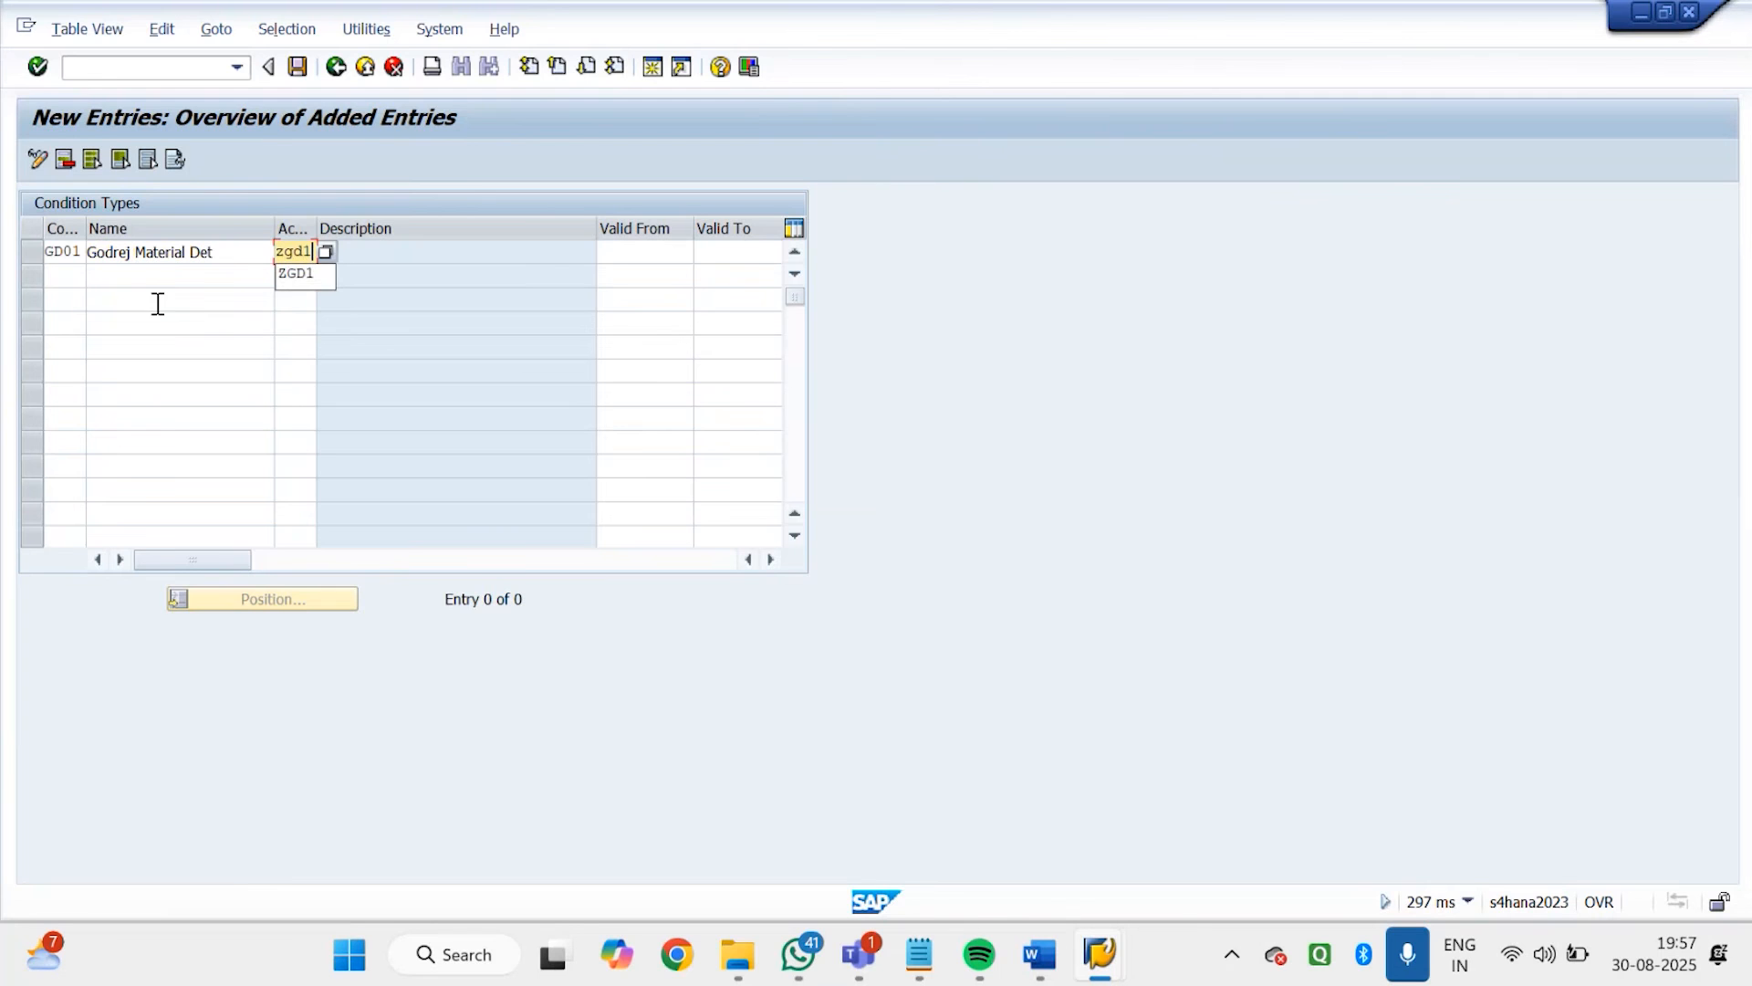
Save condition type GD01 with access sequence ZGD1 to the GODREJ customizing request and return to the activity selection
{"action": "key", "text": "Tab"}
{"action": "key", "text": "Return"}
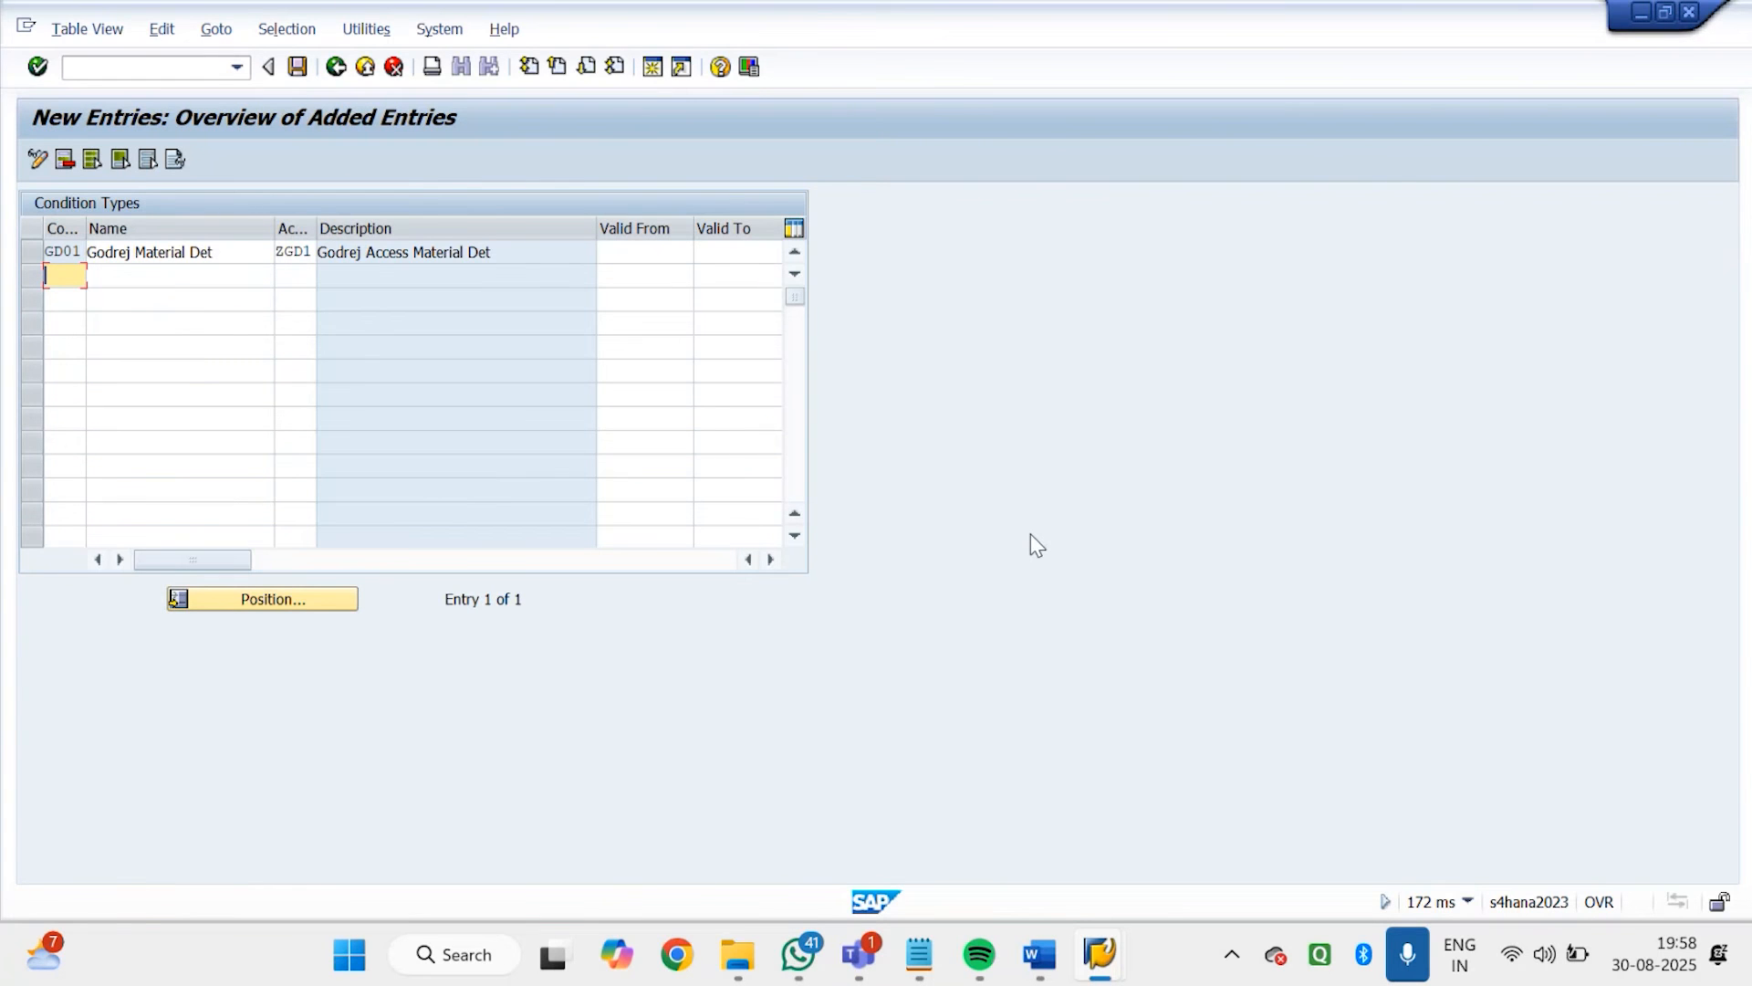
{"action": "left_click", "coordinate": [296, 69]}
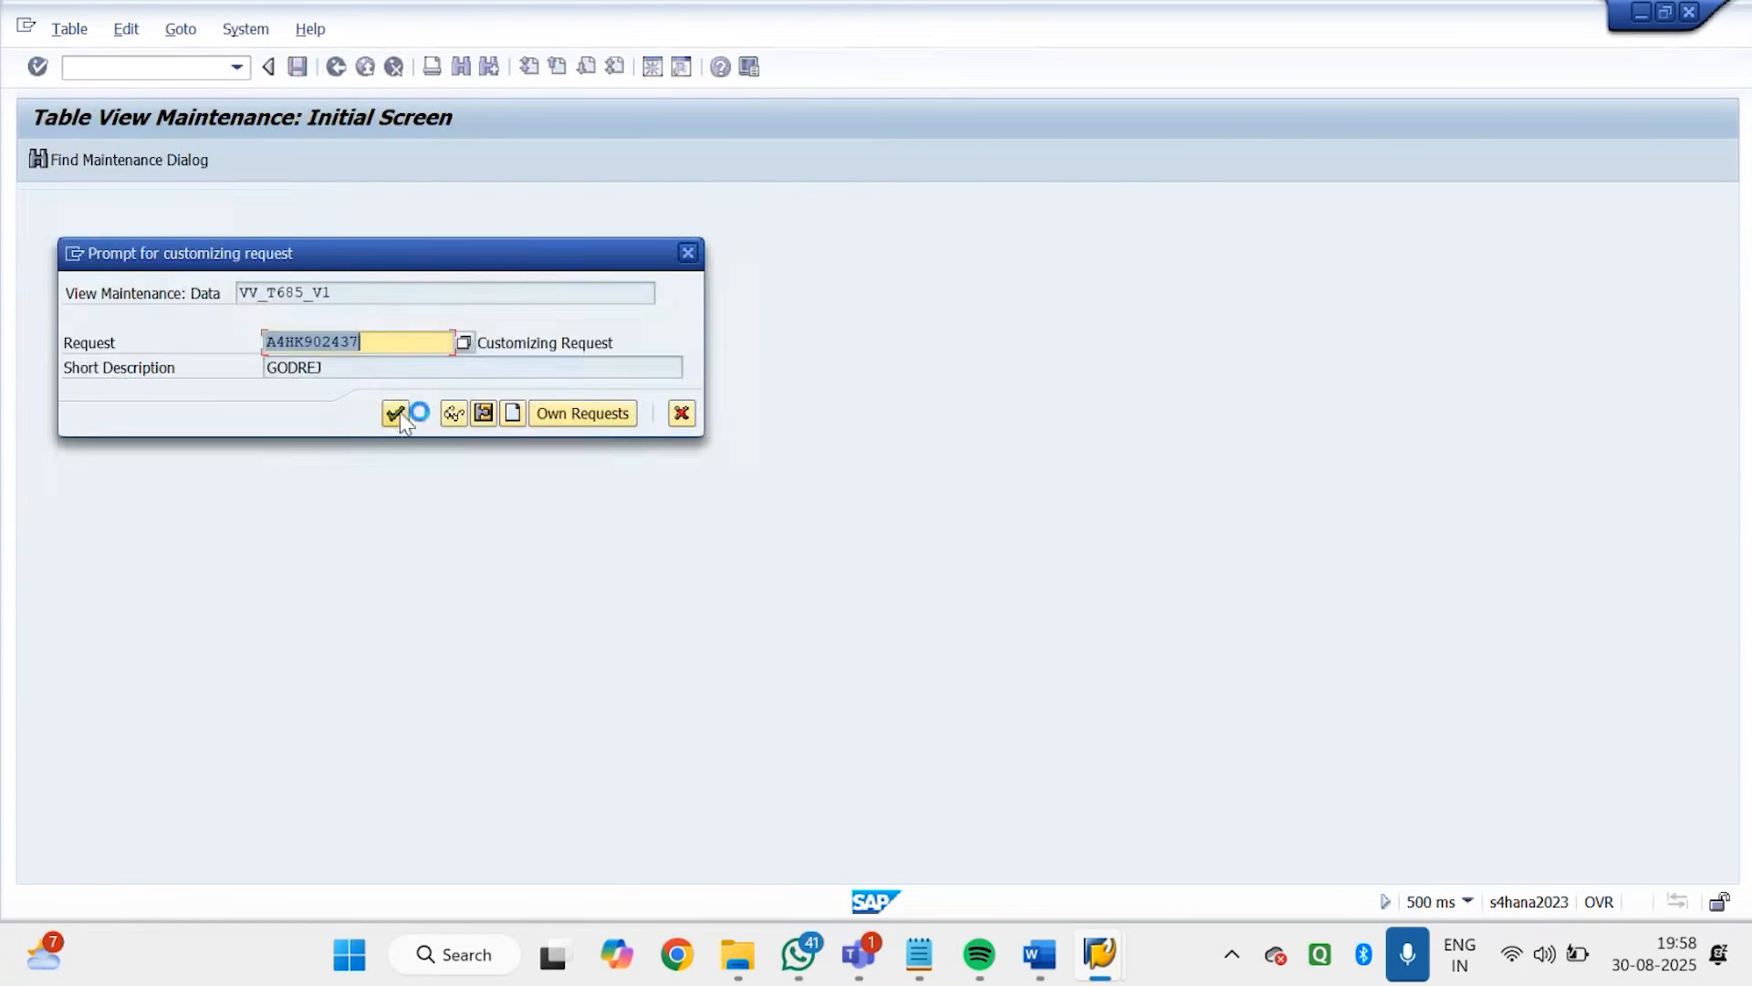
{"action": "left_click", "coordinate": [400, 413]}
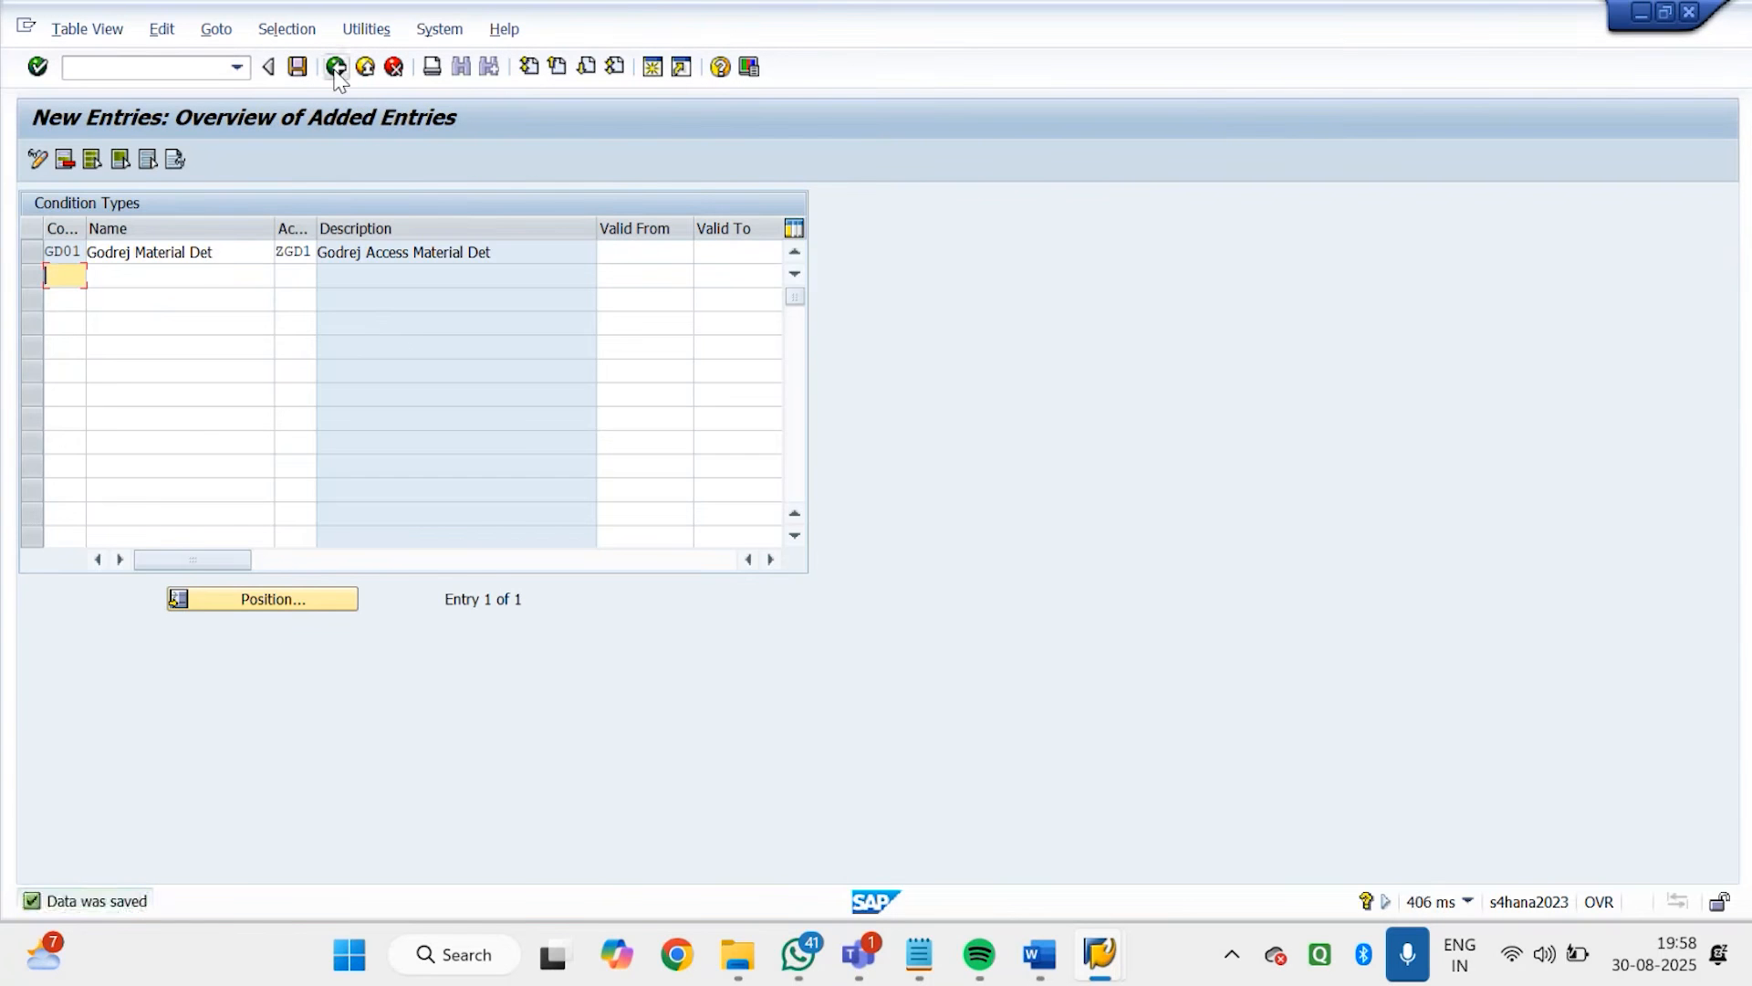
{"action": "left_click", "coordinate": [335, 69]}
{"action": "left_click", "coordinate": [336, 69]}
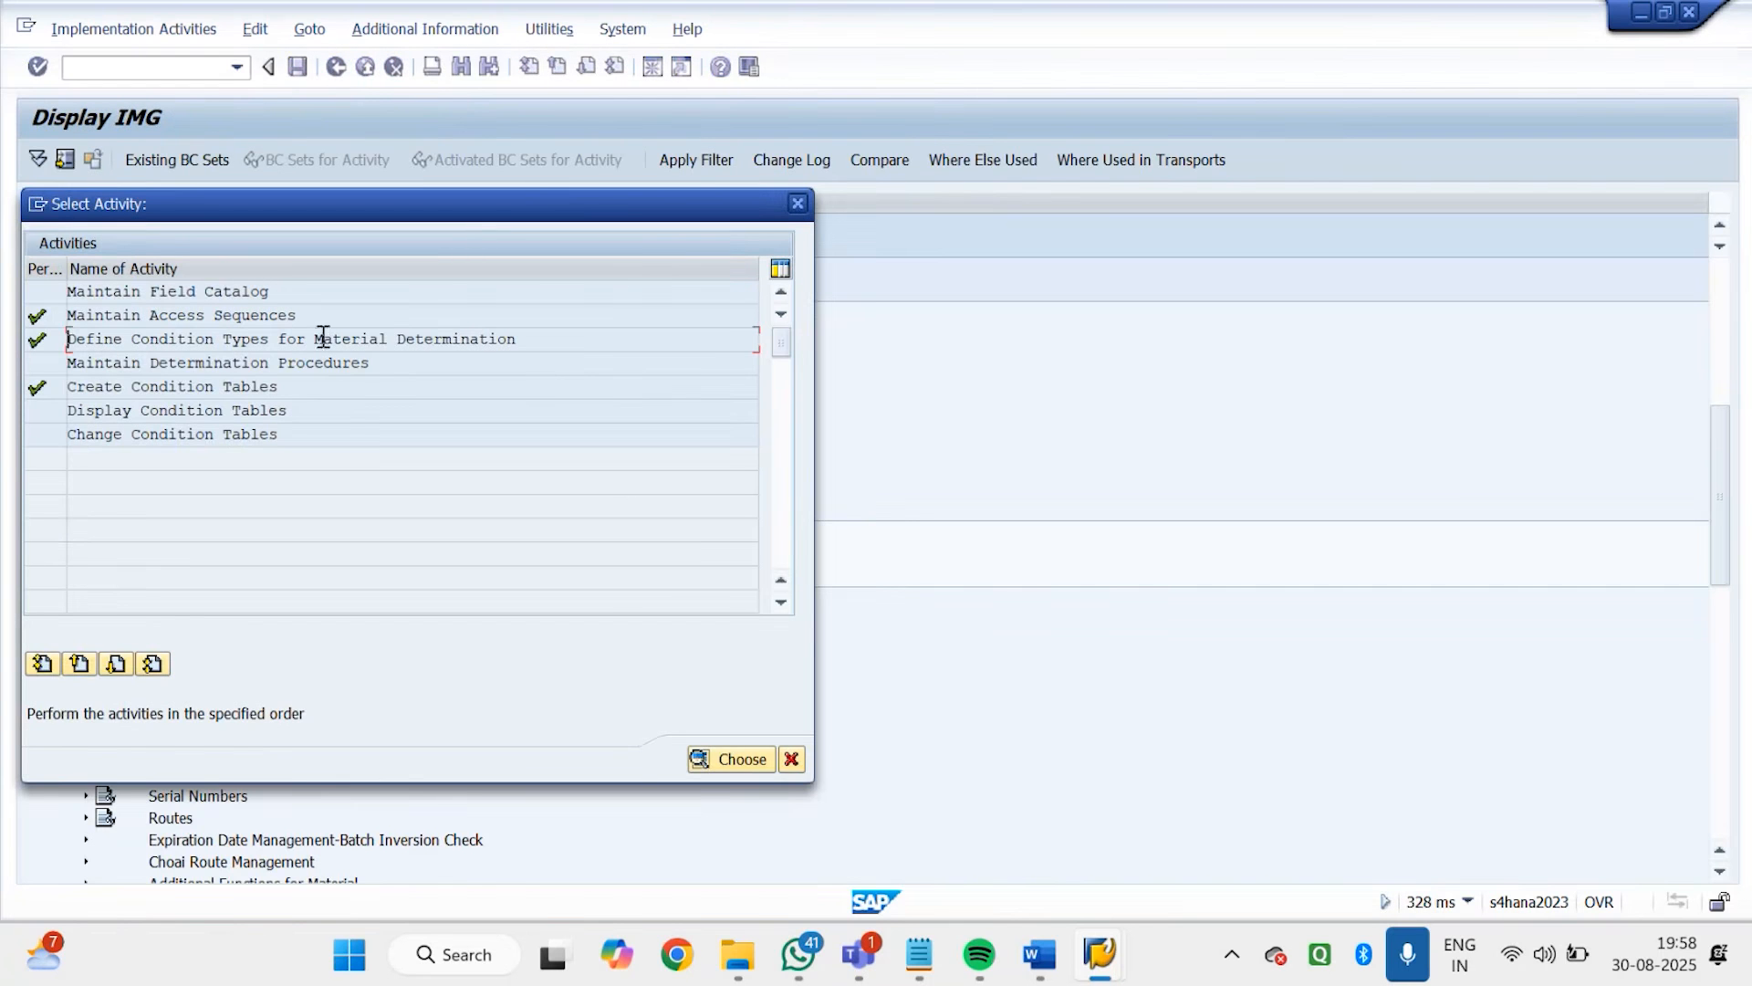
Open Maintain Determination Procedures and start a new procedure with the code GD0001
{"action": "left_click", "coordinate": [417, 363]}
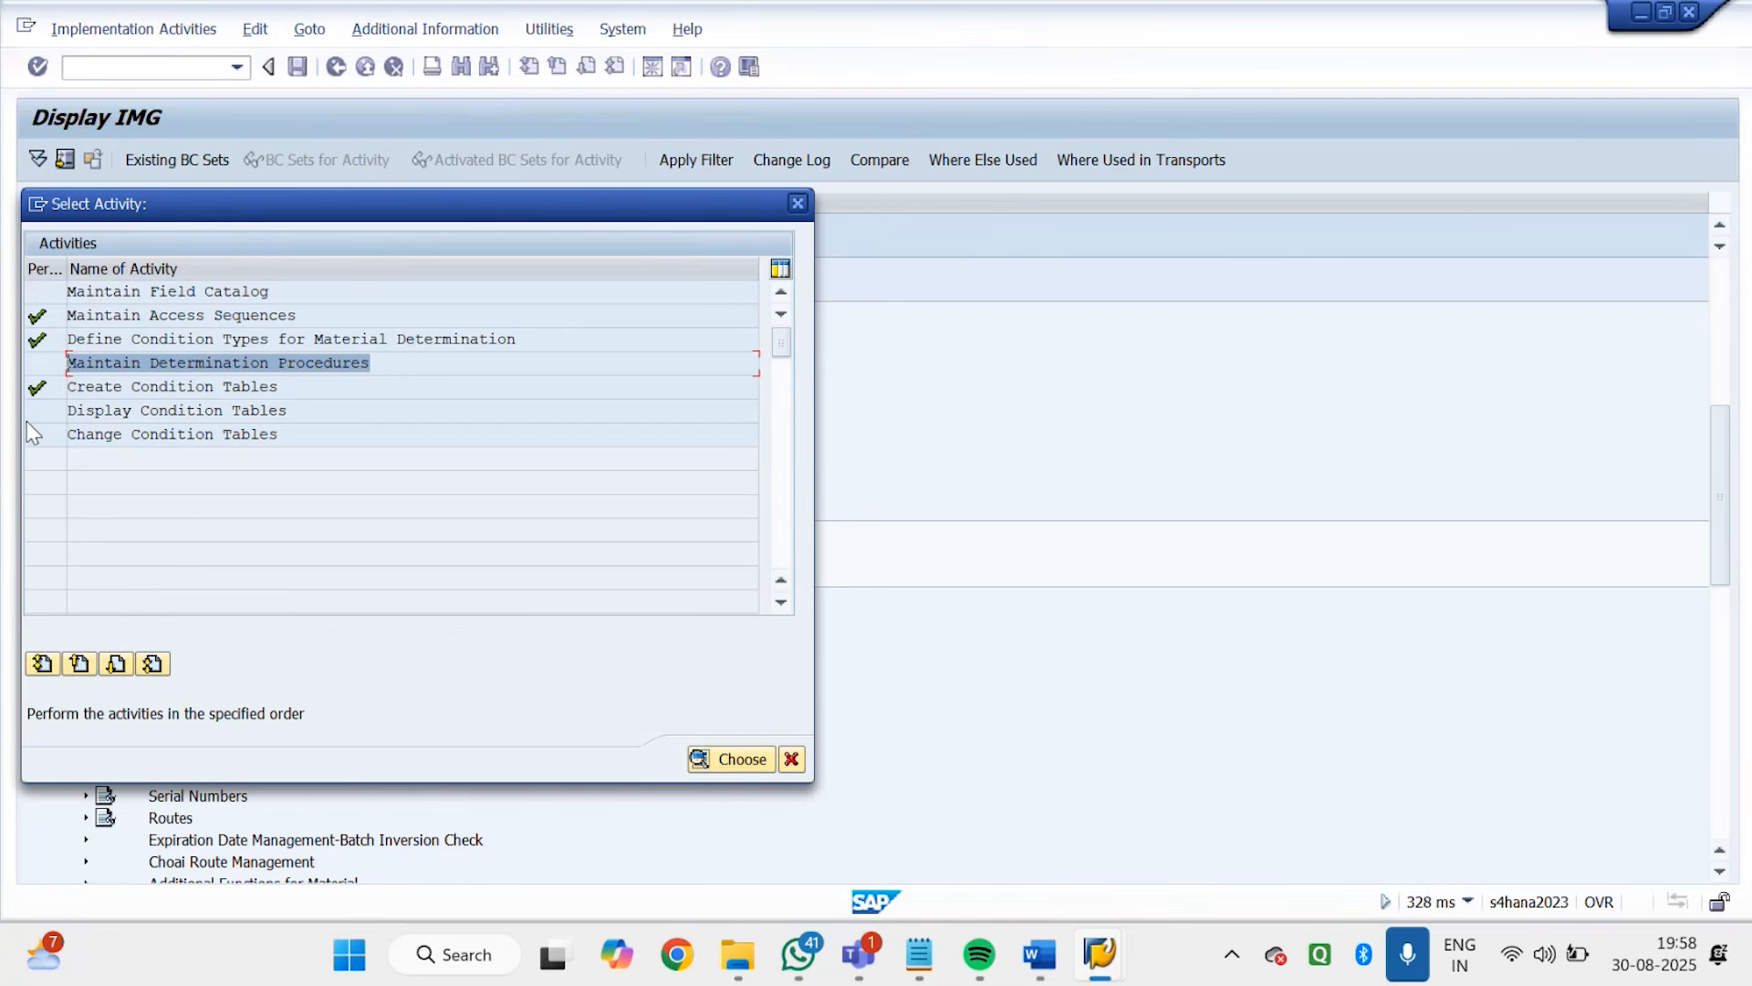
{"action": "double_click", "coordinate": [151, 365]}
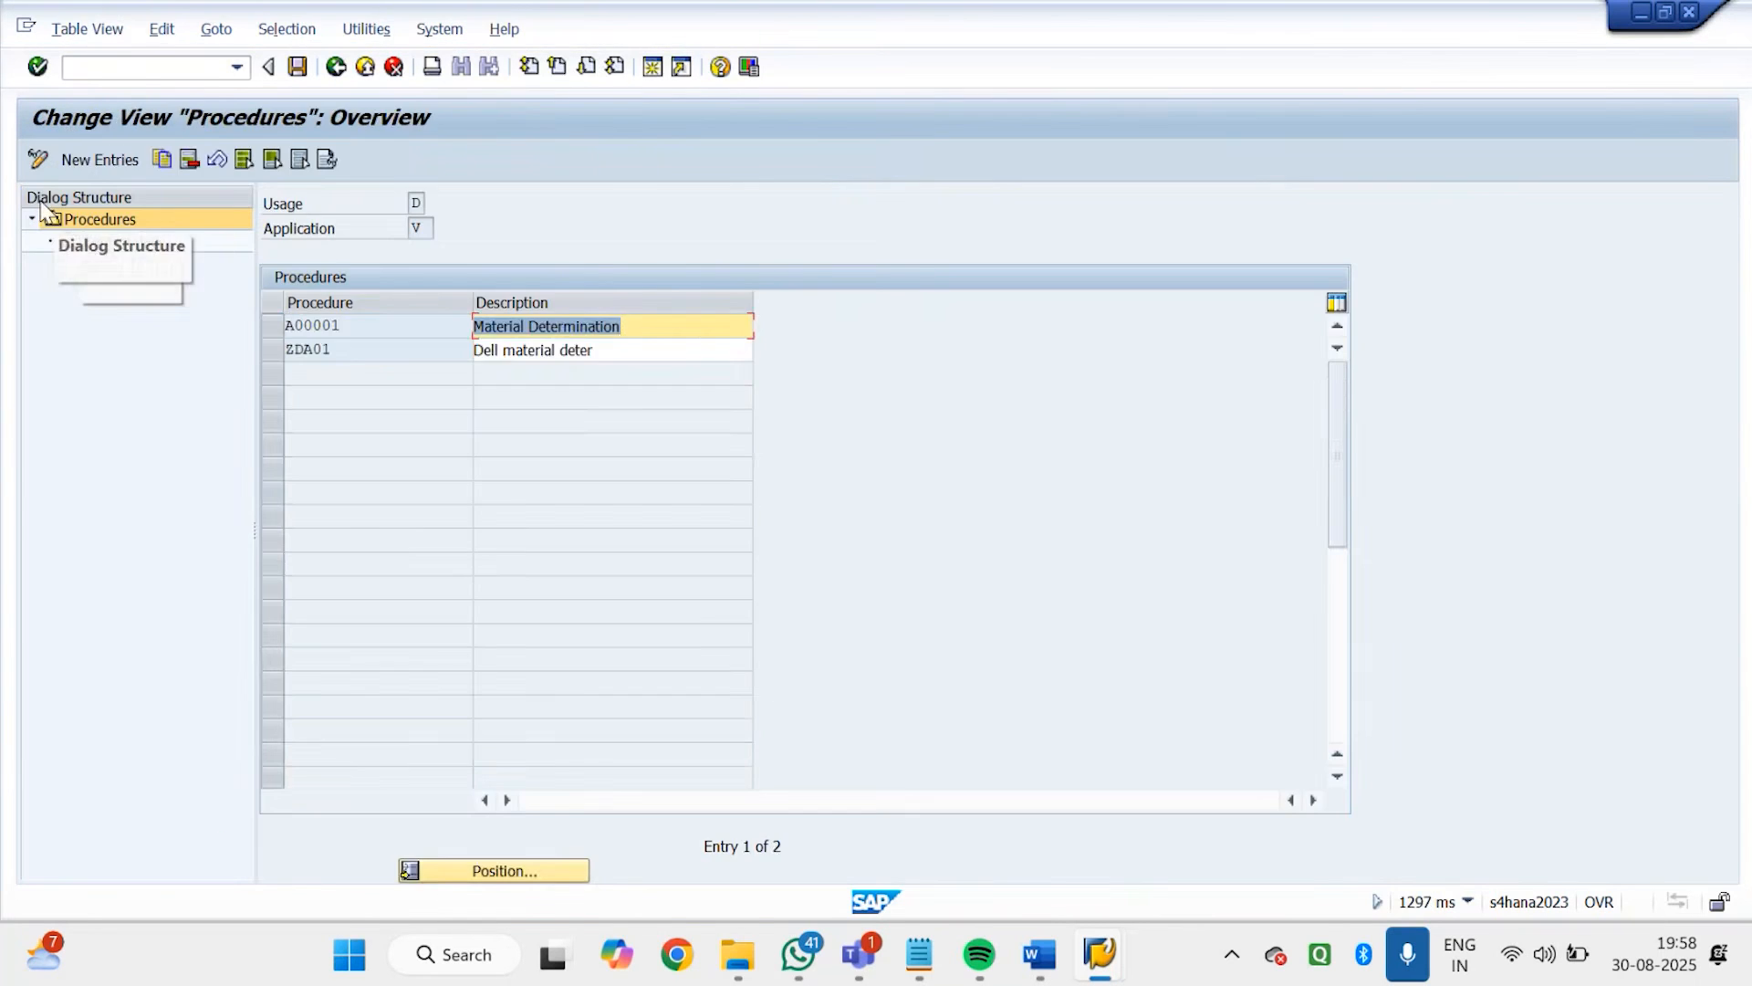
{"action": "left_click", "coordinate": [85, 159]}
{"action": "type", "text": "G"}
{"action": "left_click", "coordinate": [394, 345]}
{"action": "left_click", "coordinate": [507, 328]}
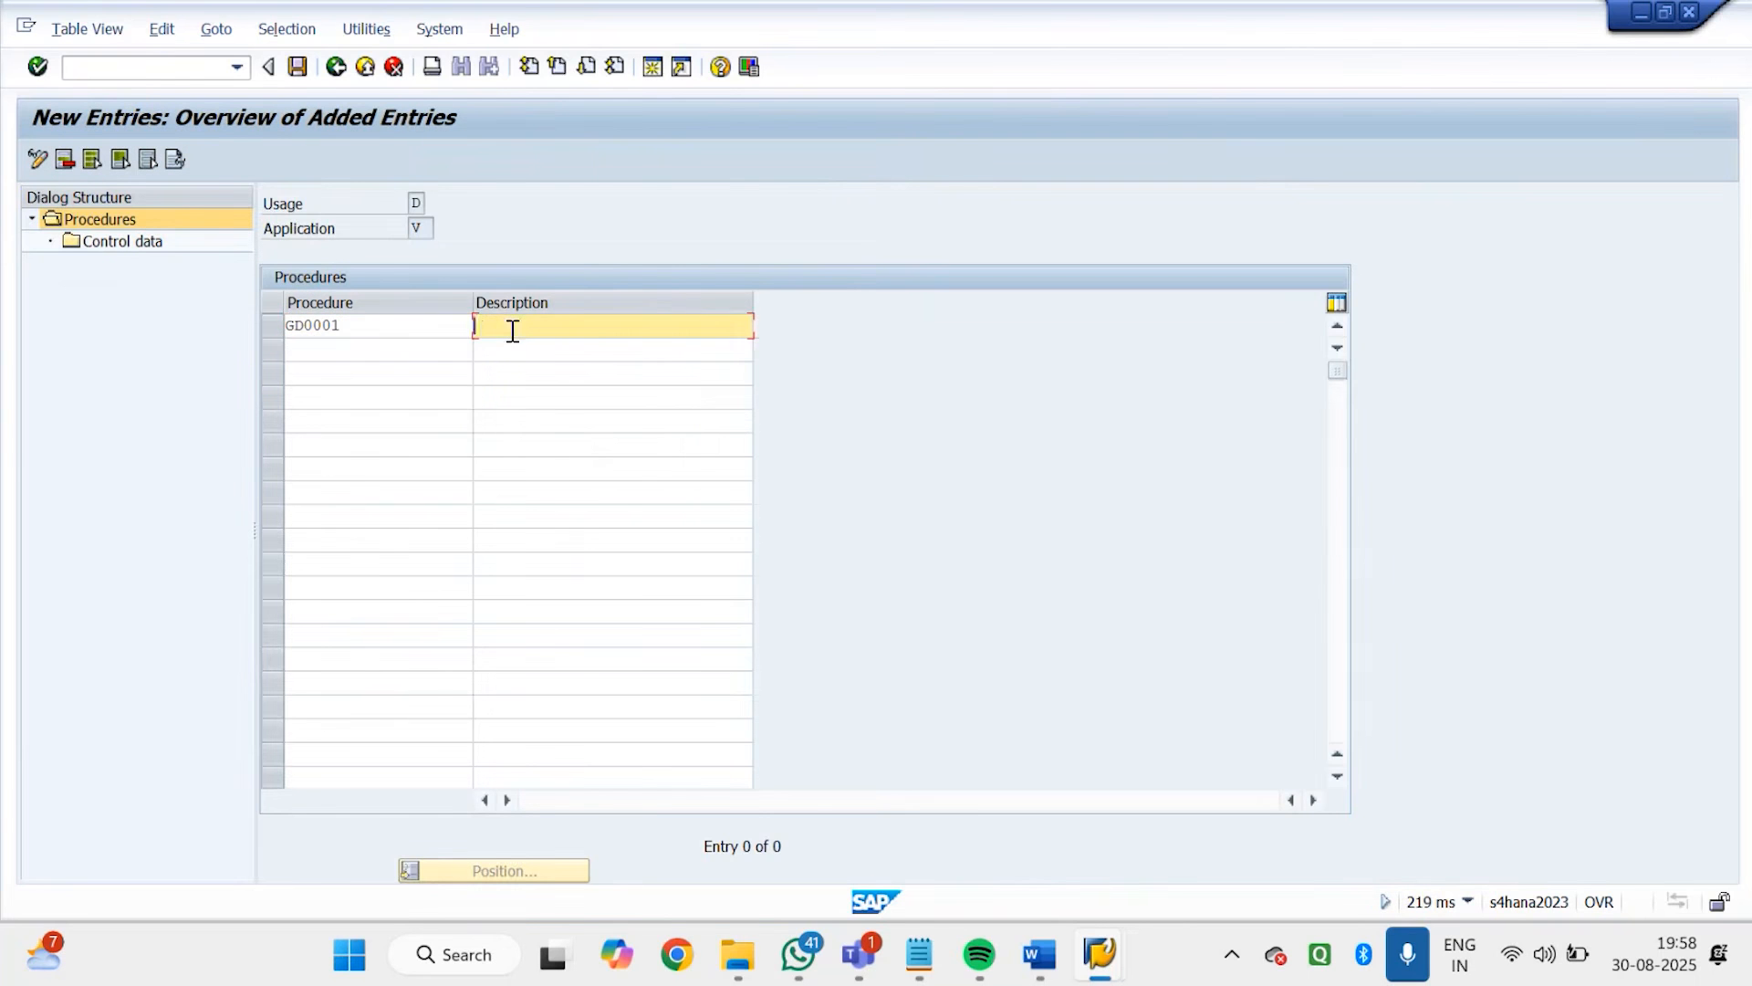
{"action": "type", "text": "G"}
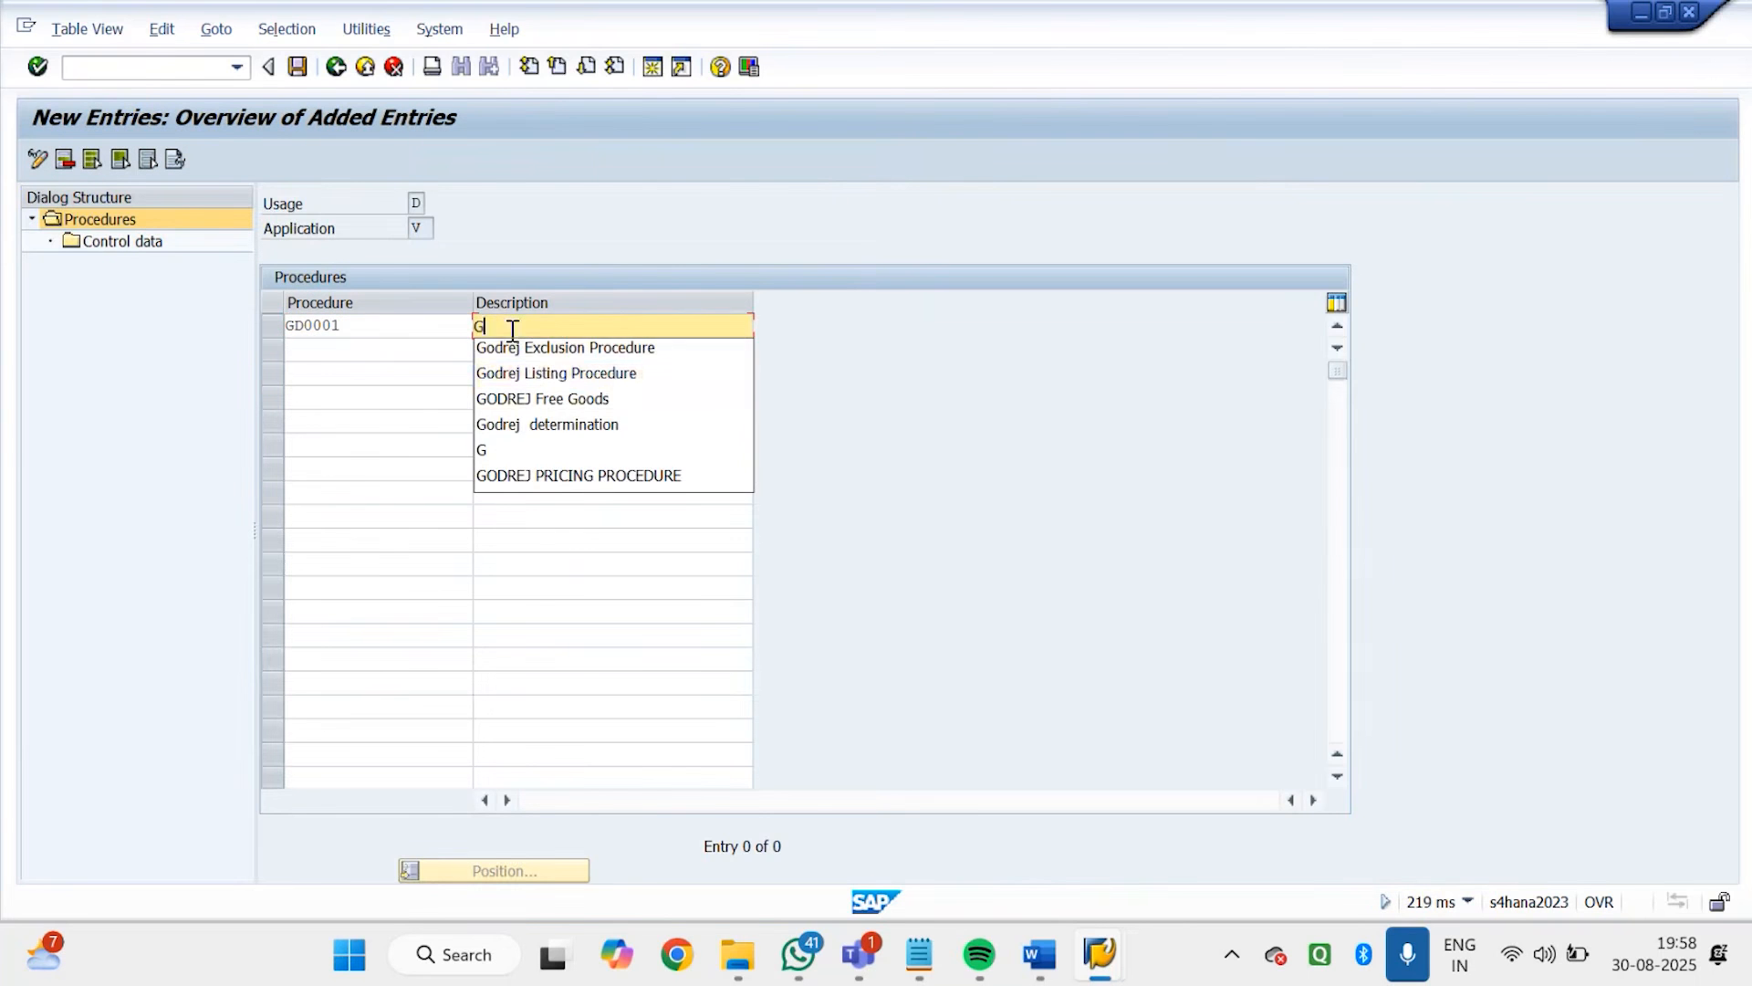
{"action": "left_click", "coordinate": [567, 398]}
{"action": "left_click_drag", "start_coordinate": [639, 325], "coordinate": [405, 319]}
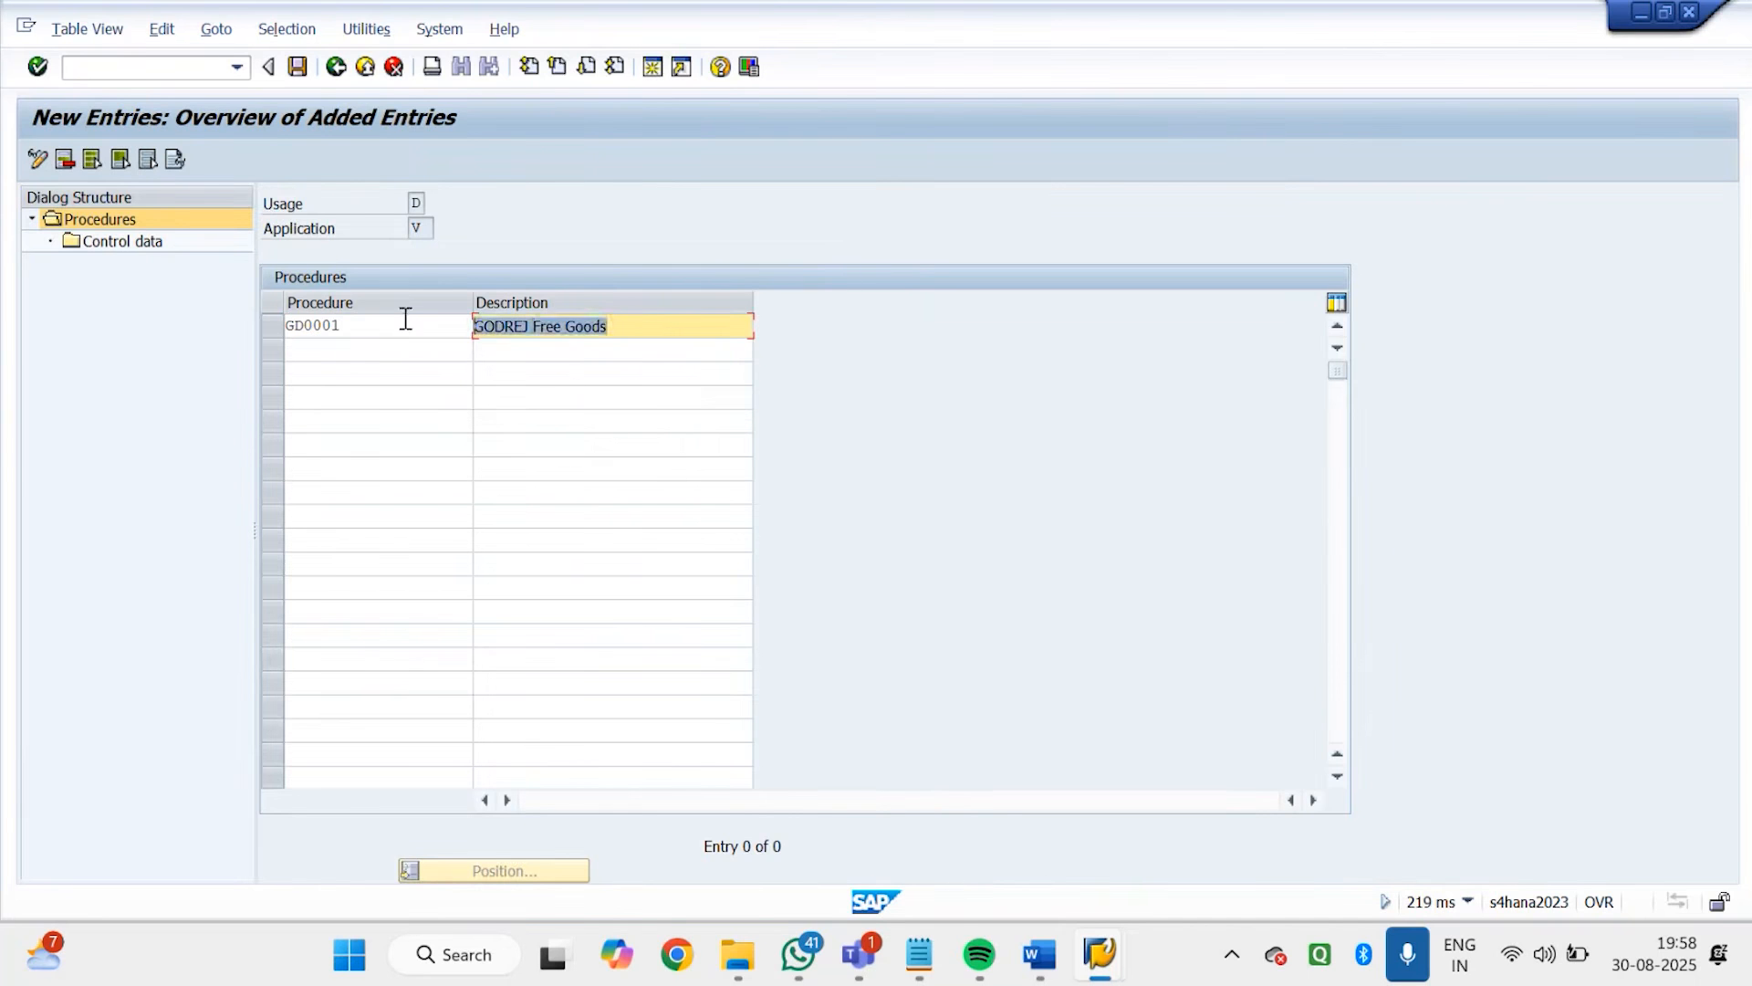
Describe procedure GD0001 as Godrej Material Determination
{"action": "type", "text": "G"}
{"action": "left_click", "coordinate": [518, 350]}
{"action": "key", "text": "BackSpace"}
{"action": "key", "text": "BackSpace"}
{"action": "key", "text": "BackSpace"}
{"action": "key", "text": "BackSpace"}
{"action": "key", "text": "BackSpace"}
{"action": "key", "text": "BackSpace"}
{"action": "key", "text": "BackSpace"}
{"action": "key", "text": "BackSpace"}
{"action": "key", "text": "BackSpace"}
{"action": "key", "text": "BackSpace"}
{"action": "key", "text": "BackSpace"}
{"action": "key", "text": "BackSpace"}
{"action": "key", "text": "BackSpace"}
{"action": "key", "text": "BackSpace"}
{"action": "key", "text": "BackSpace"}
{"action": "key", "text": "BackSpace"}
{"action": "key", "text": "BackSpace"}
{"action": "key", "text": "BackSpace"}
{"action": "key", "text": "BackSpace"}
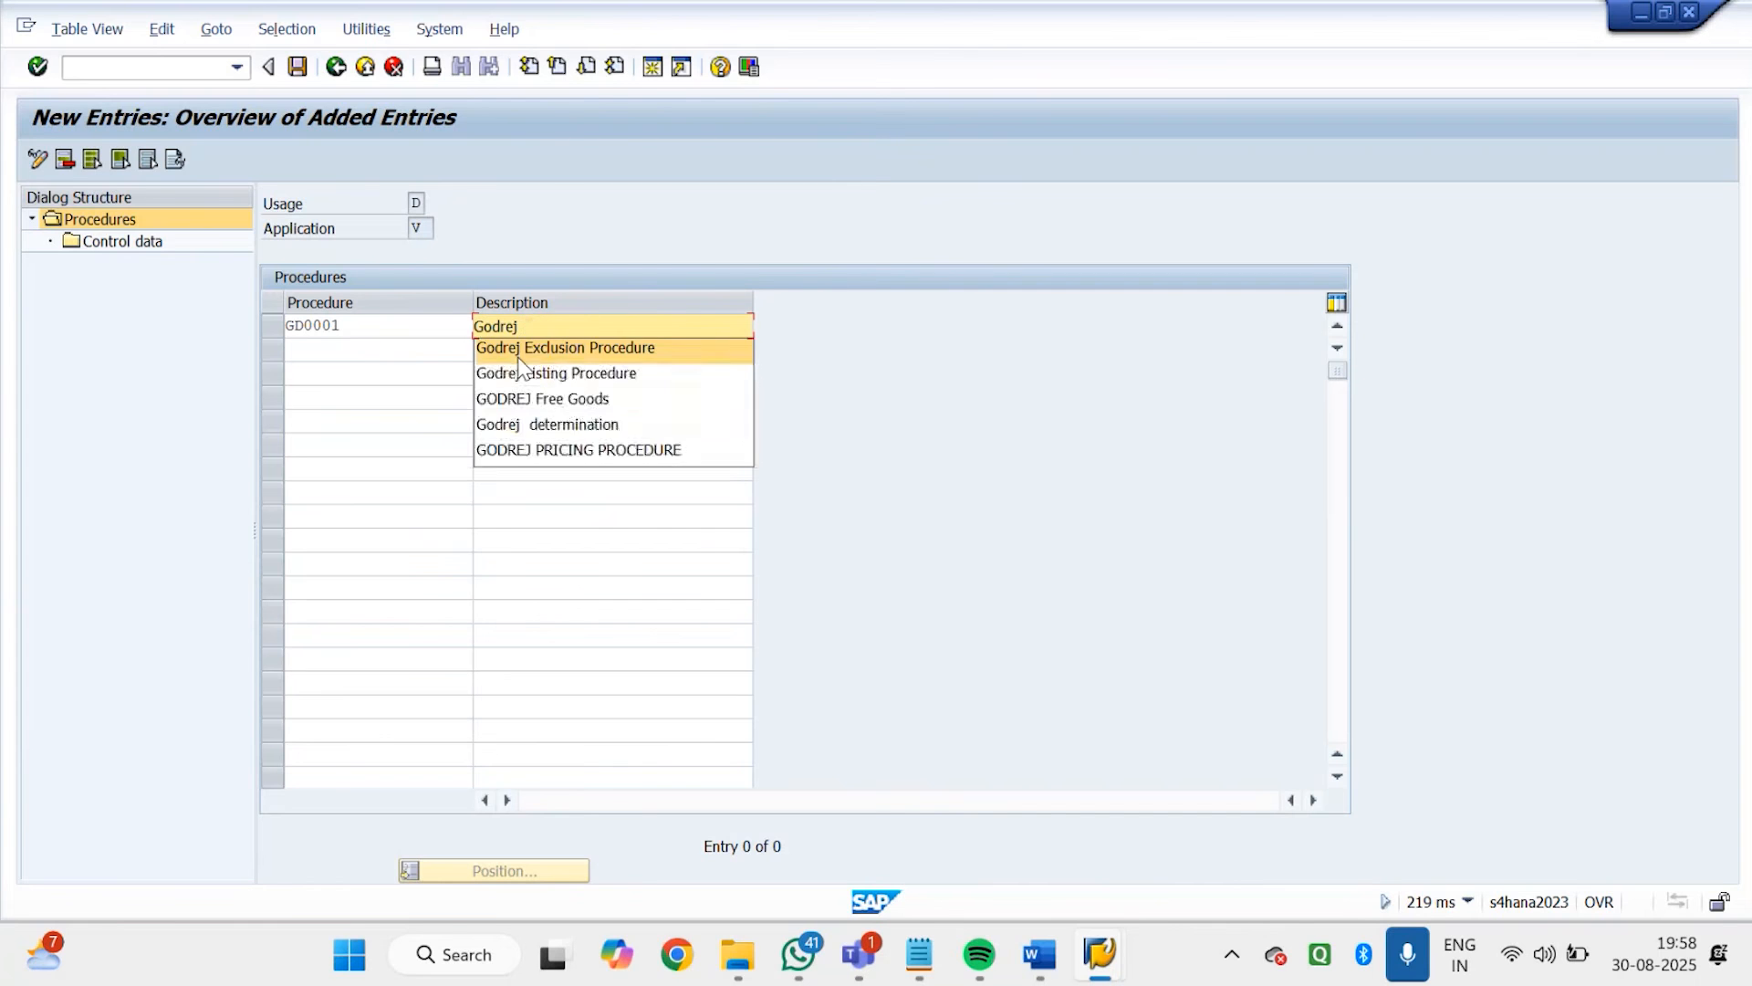
{"action": "type", "text": "m"}
{"action": "key", "text": "BackSpace"}
{"action": "type", "text": "Mate"}
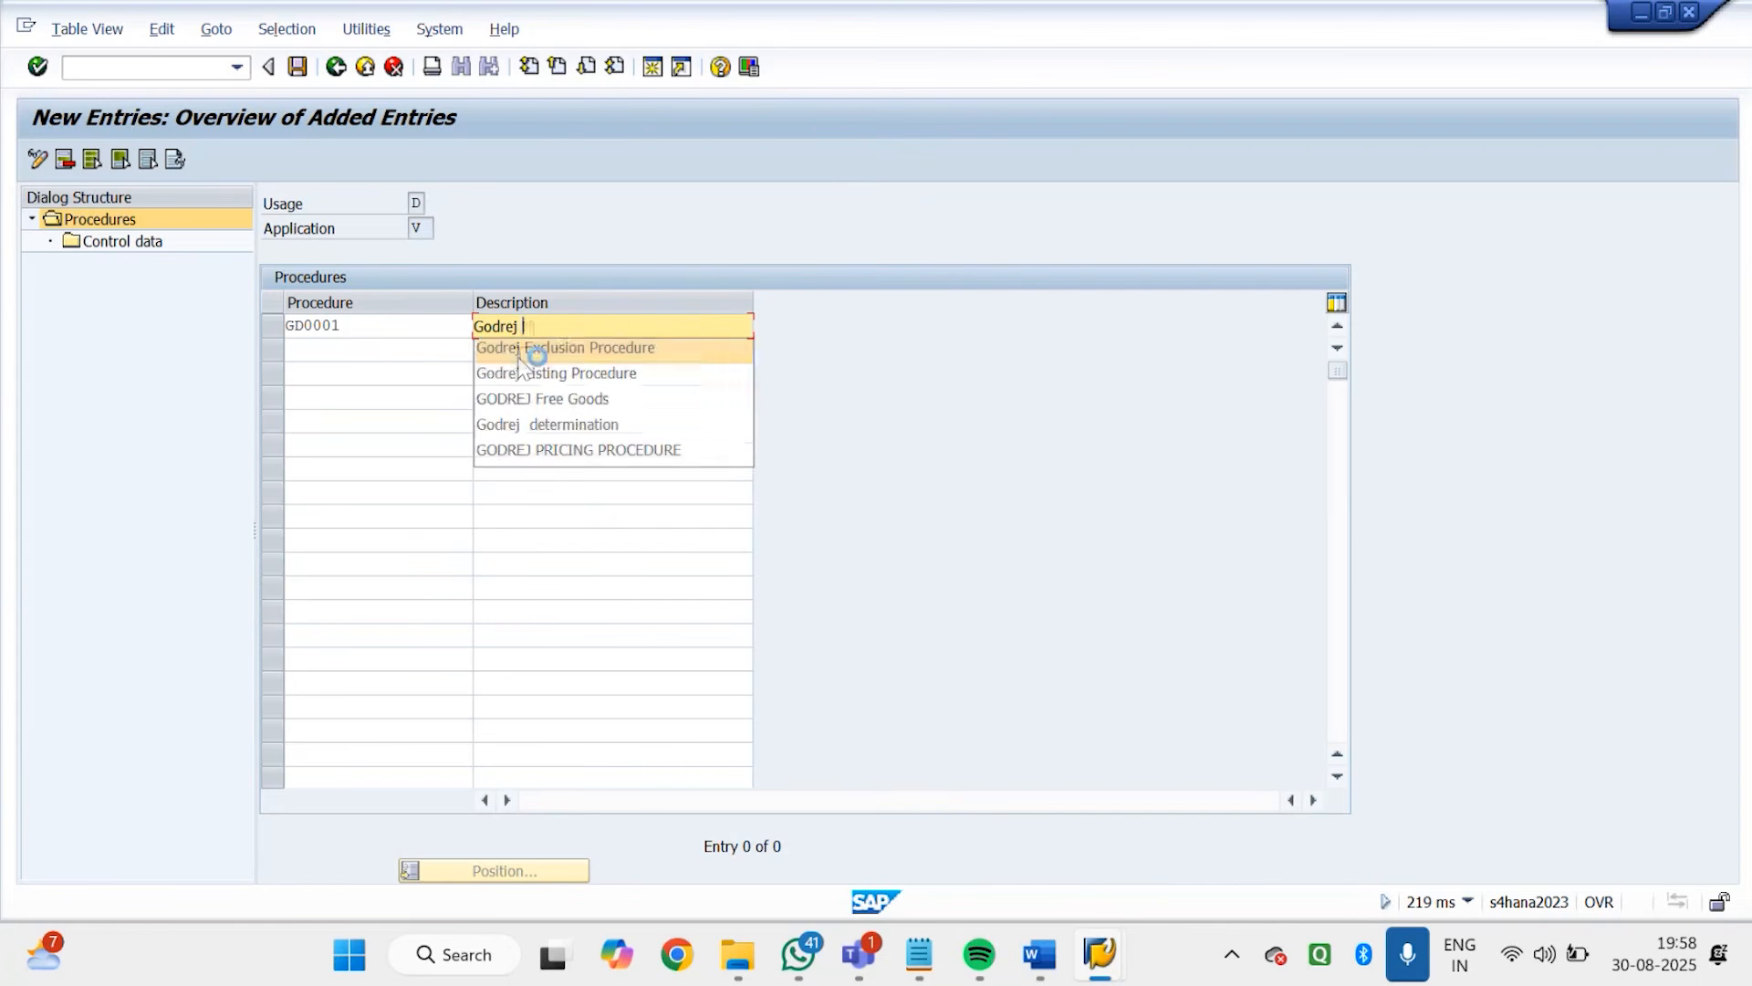
{"action": "type", "text": "rial De"}
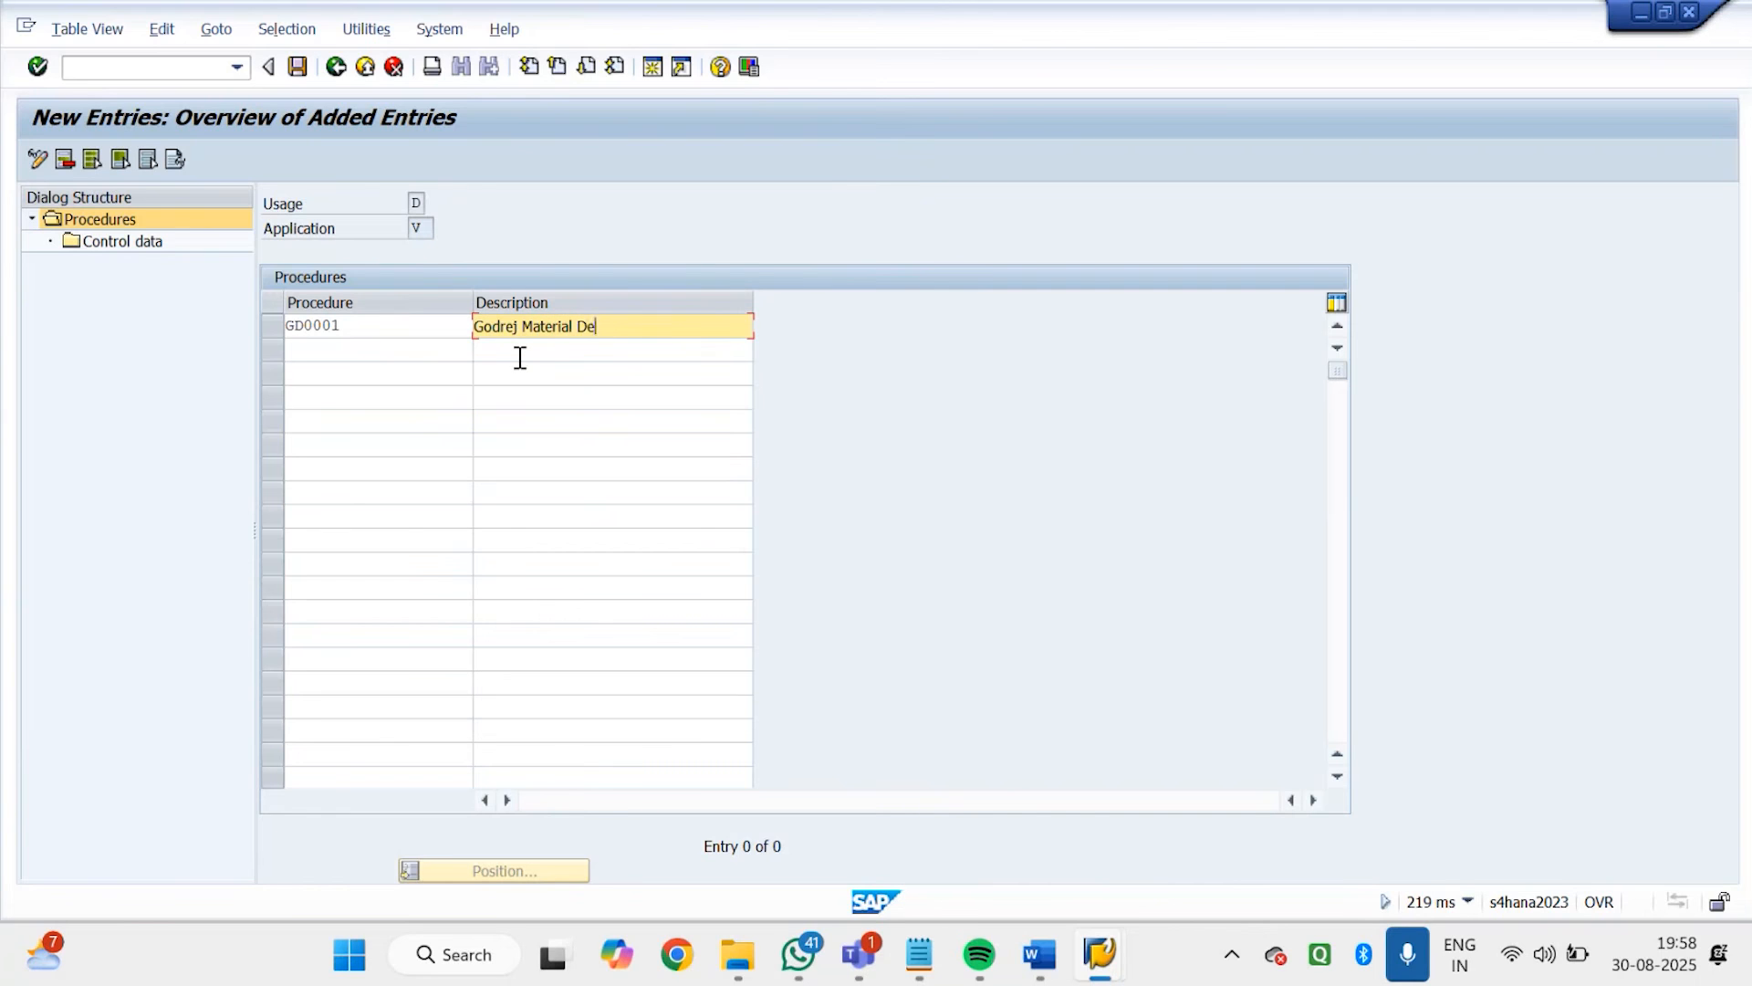
{"action": "type", "text": "termination"}
{"action": "key", "text": "Return"}
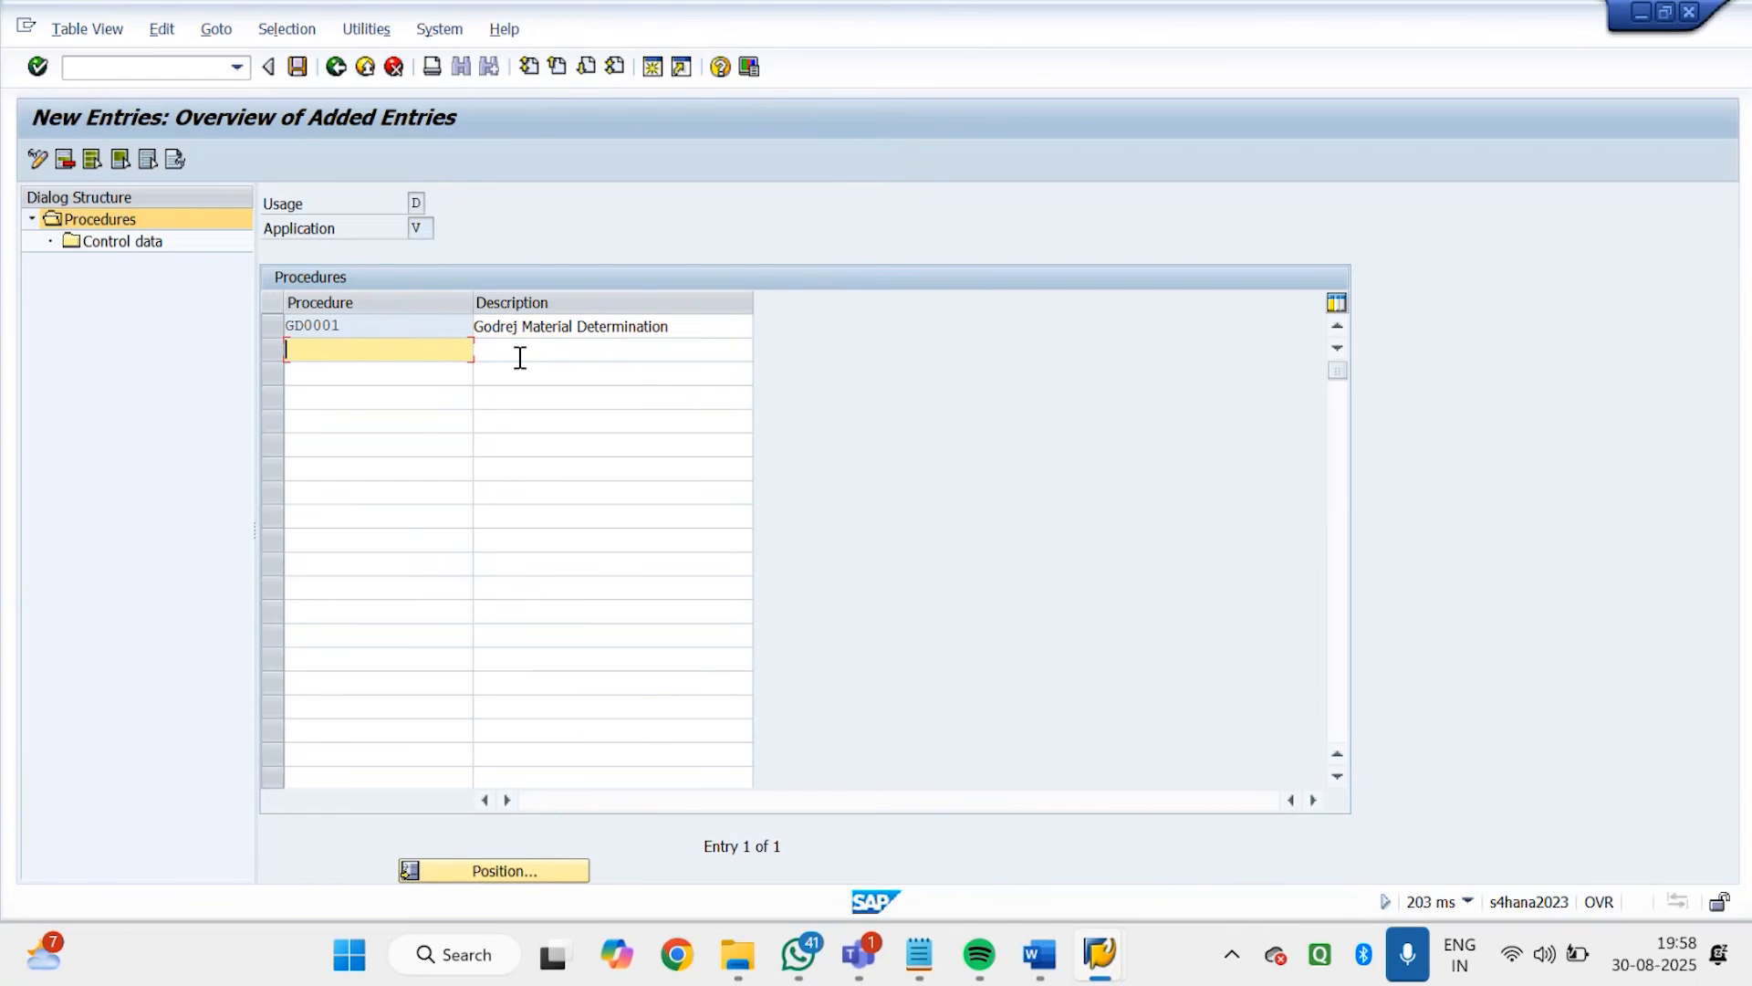
Open the control data of procedure GD0001 and add a new step with condition type GD01
{"action": "left_click", "coordinate": [266, 326]}
{"action": "double_click", "coordinate": [135, 245]}
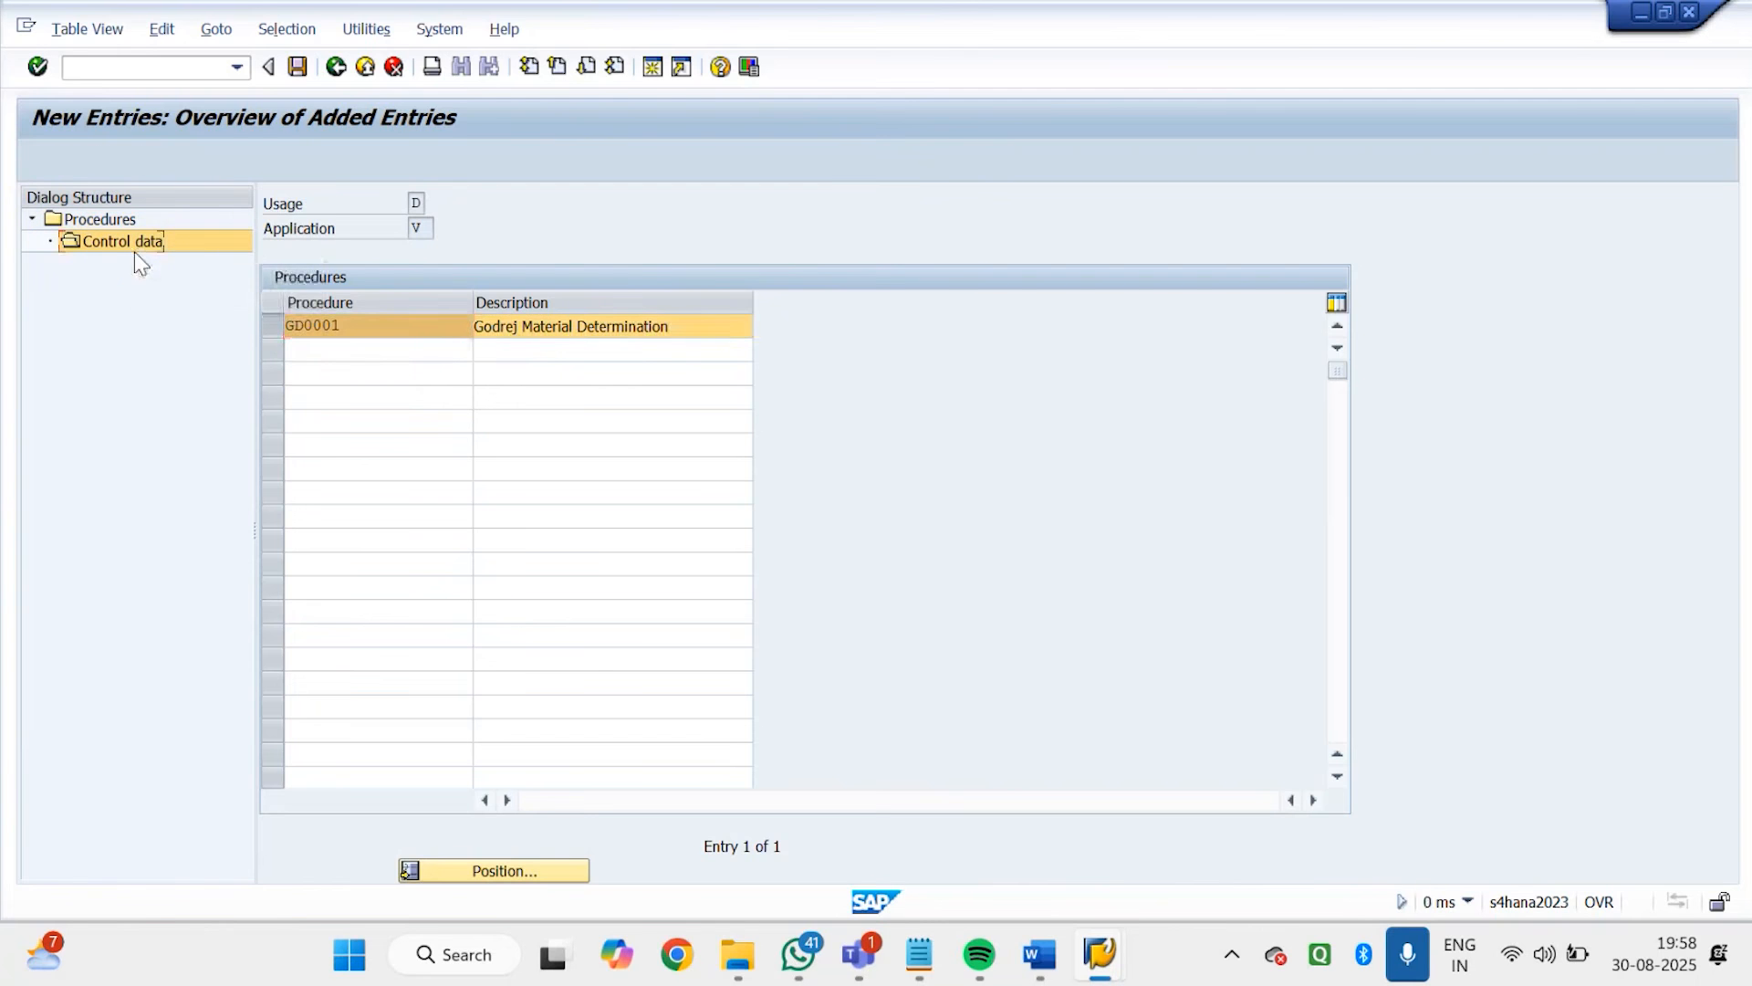
{"action": "key", "text": "F5"}
{"action": "left_click", "coordinate": [408, 300]}
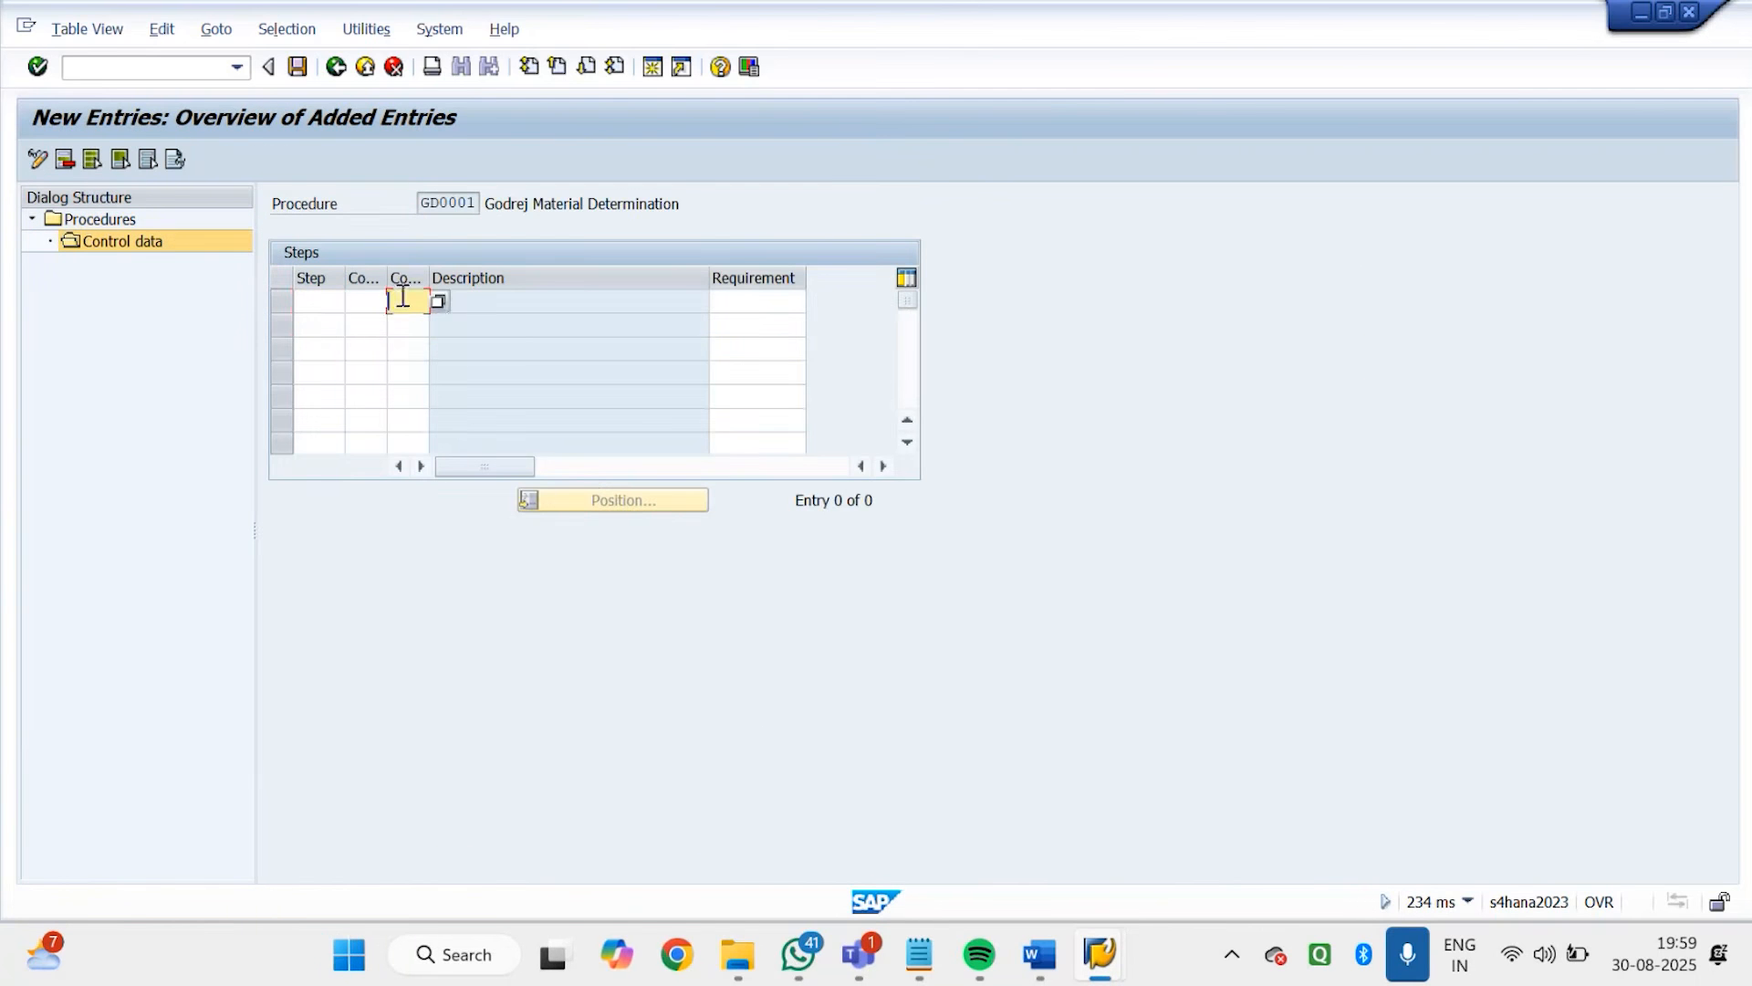
{"action": "type", "text": "GD01"}
{"action": "key", "text": "Return"}
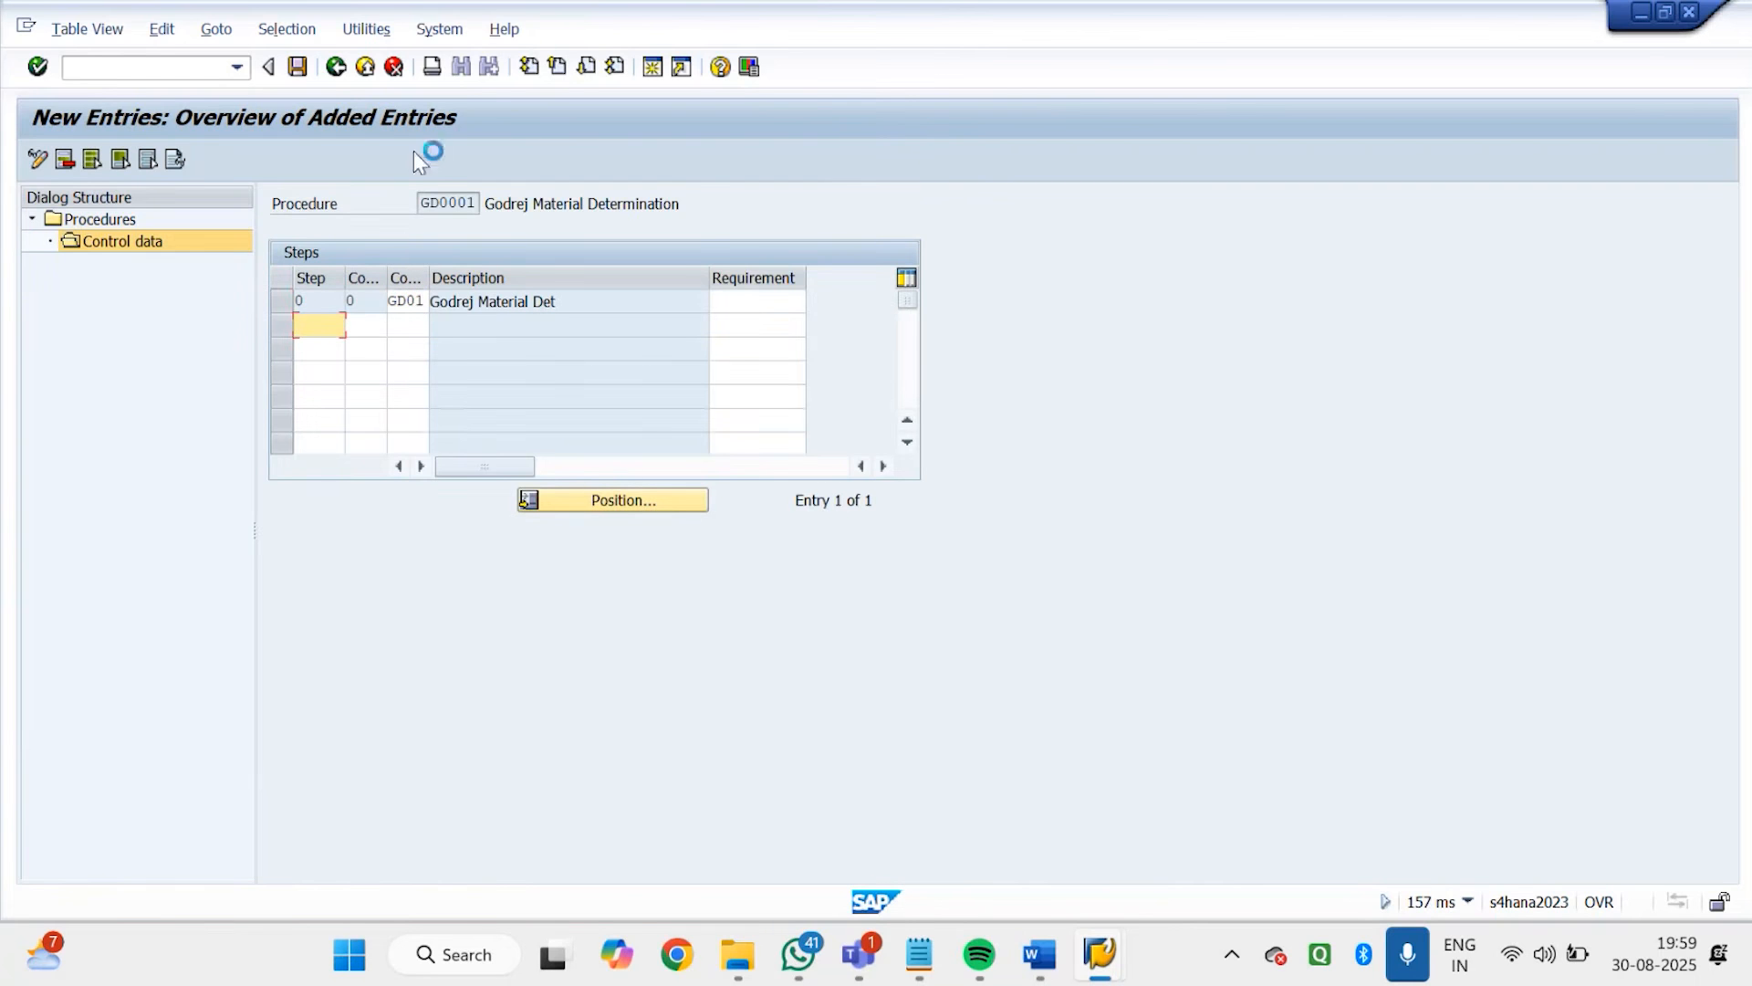
Save the procedure to the GODREJ customizing request and leave procedure maintenance and the activity selection for the IMG structure
{"action": "left_click", "coordinate": [298, 67]}
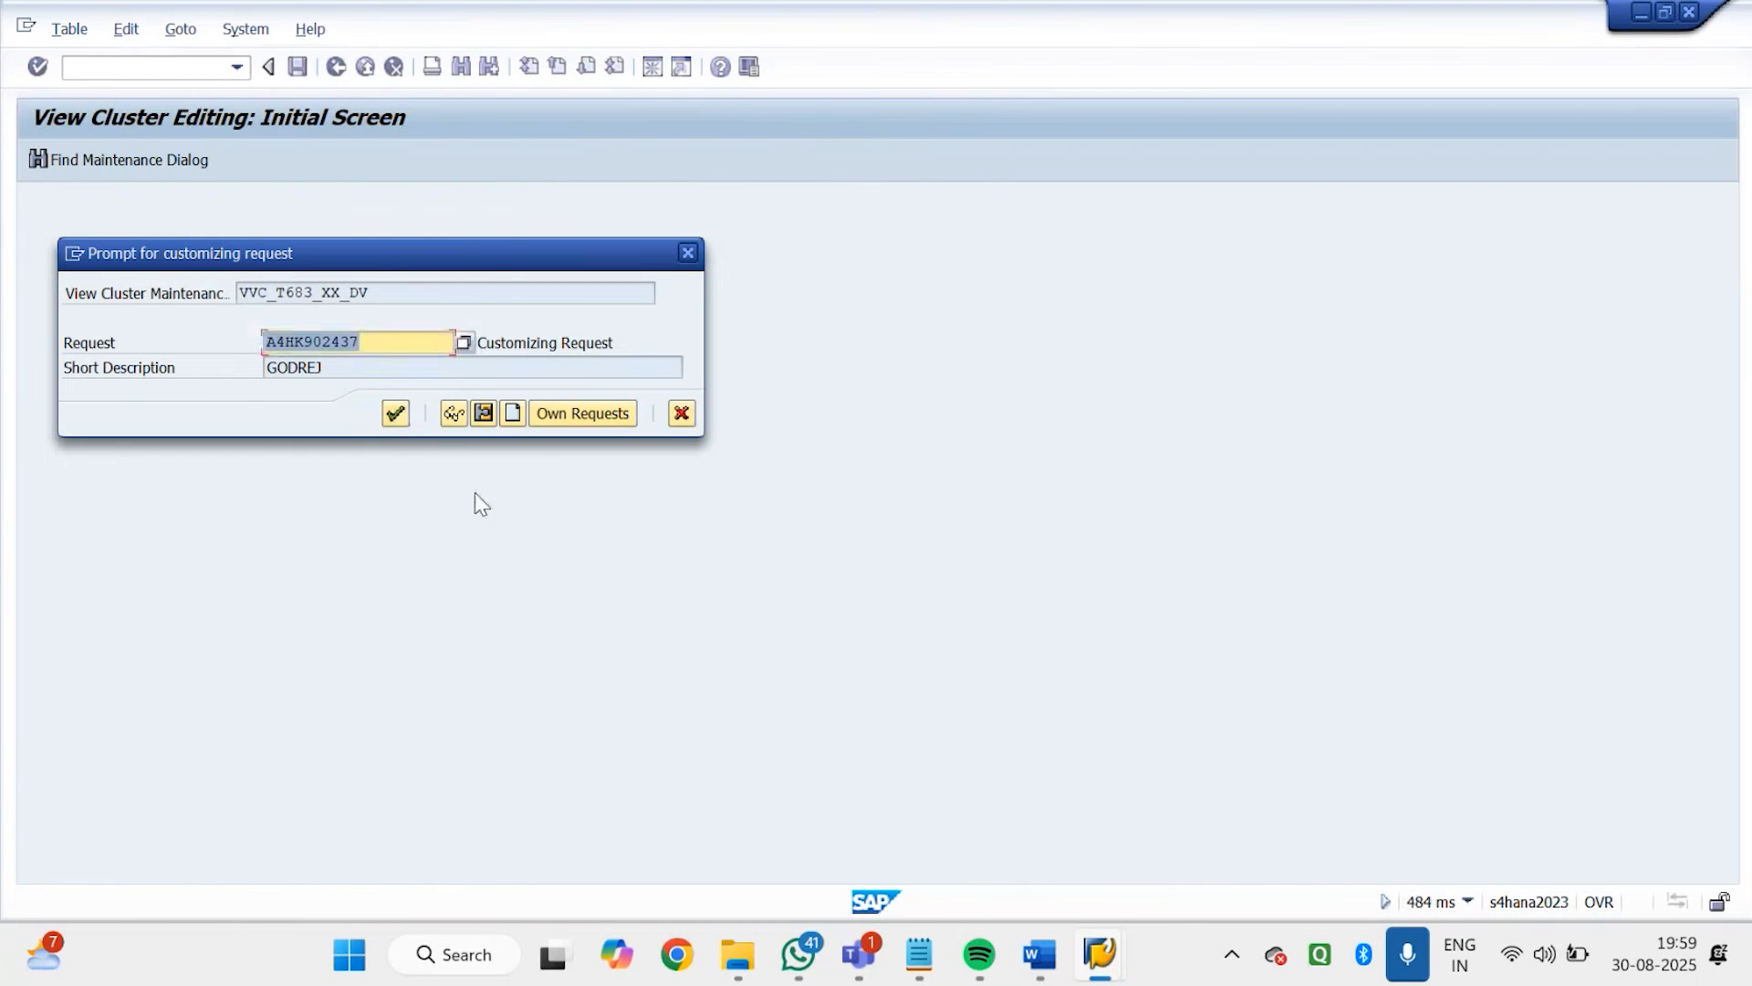
{"action": "left_click", "coordinate": [394, 411]}
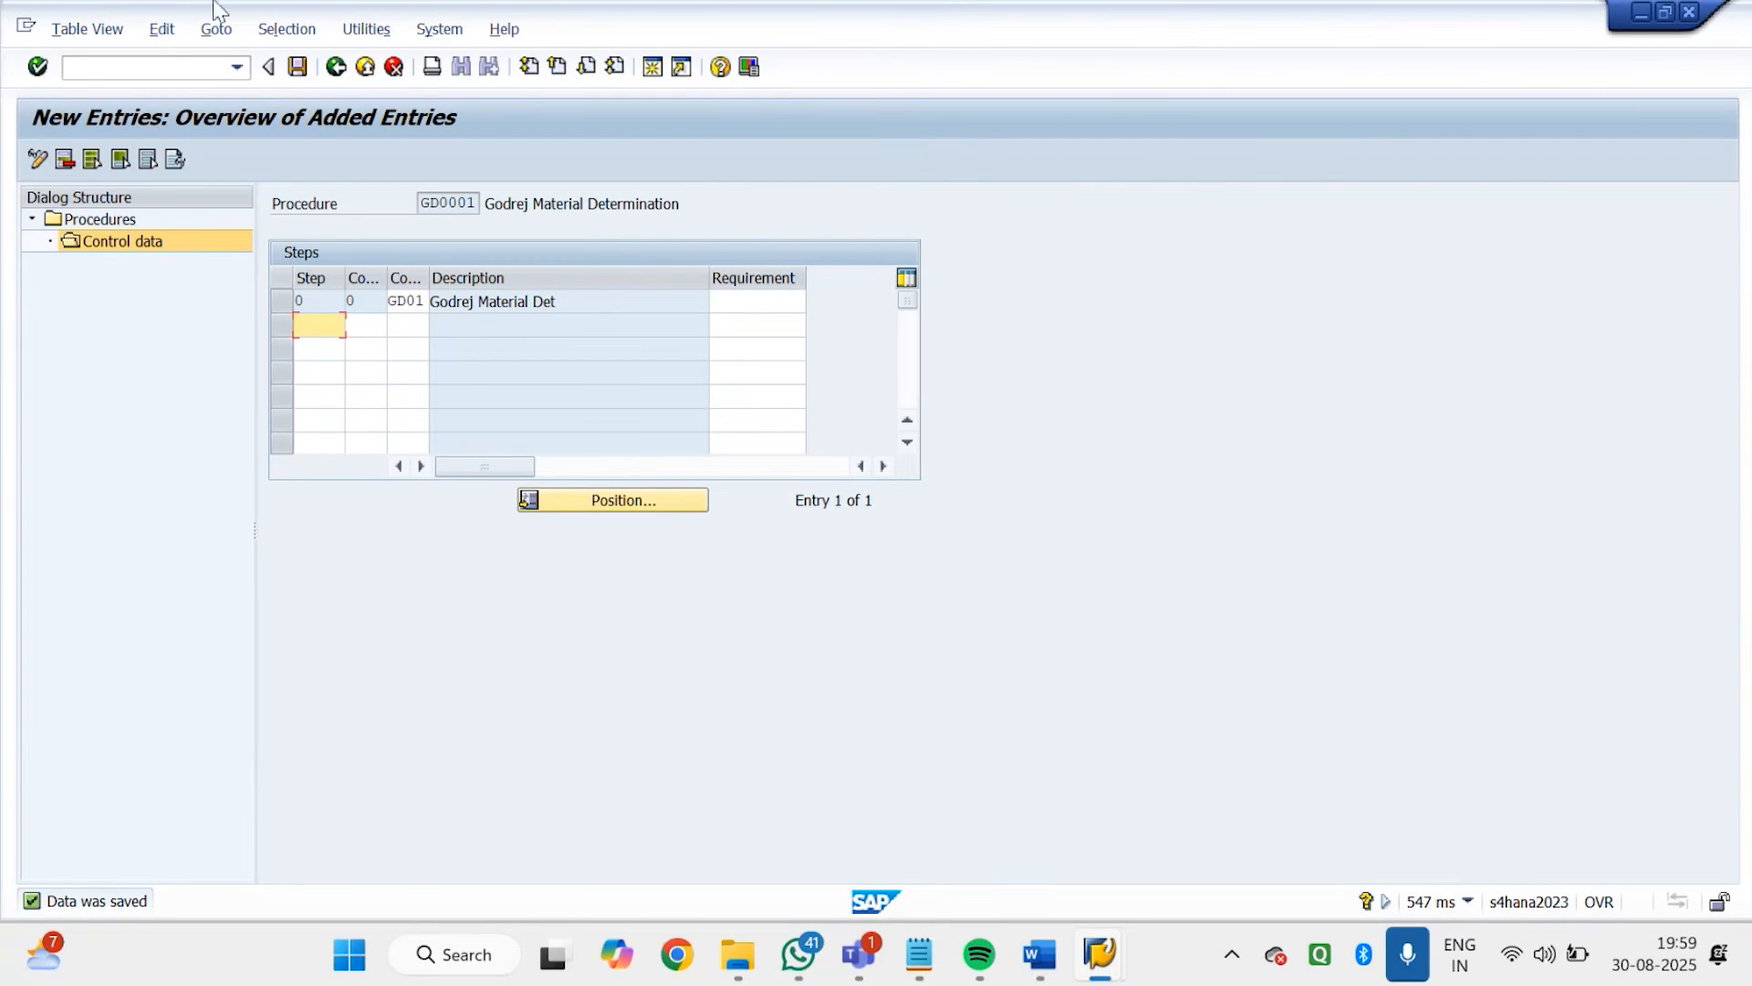
{"action": "left_click", "coordinate": [337, 68]}
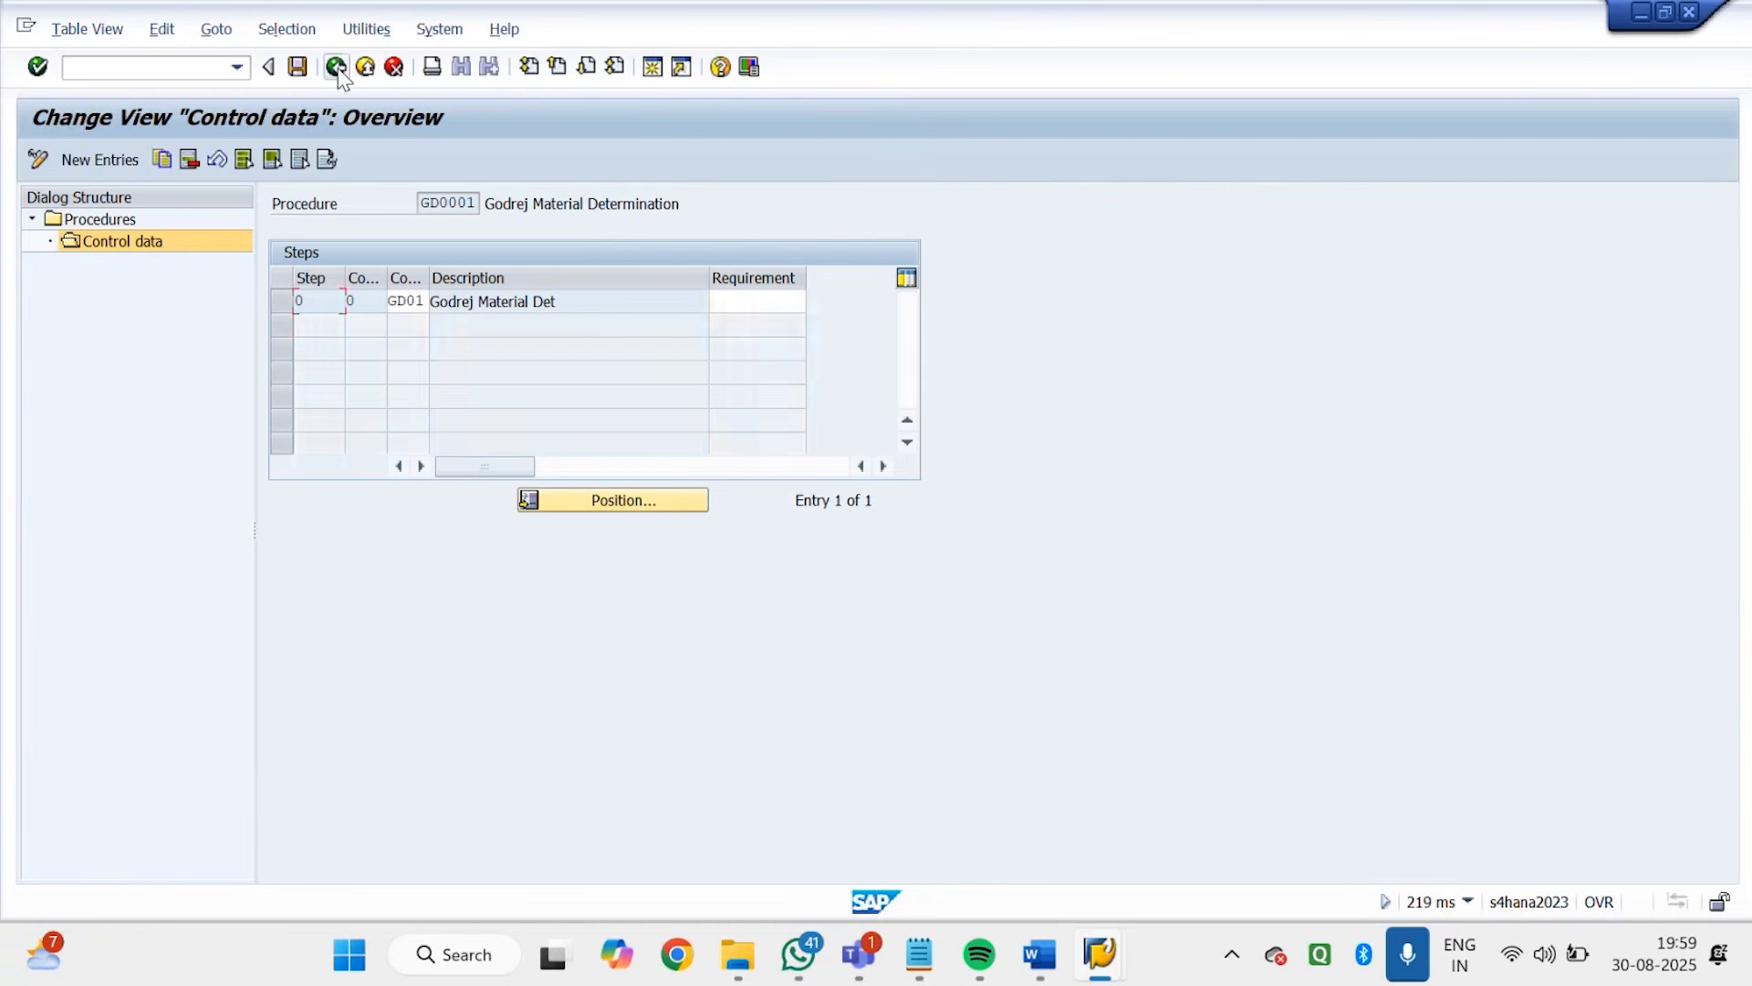
{"action": "left_click", "coordinate": [337, 68]}
{"action": "left_click", "coordinate": [337, 67]}
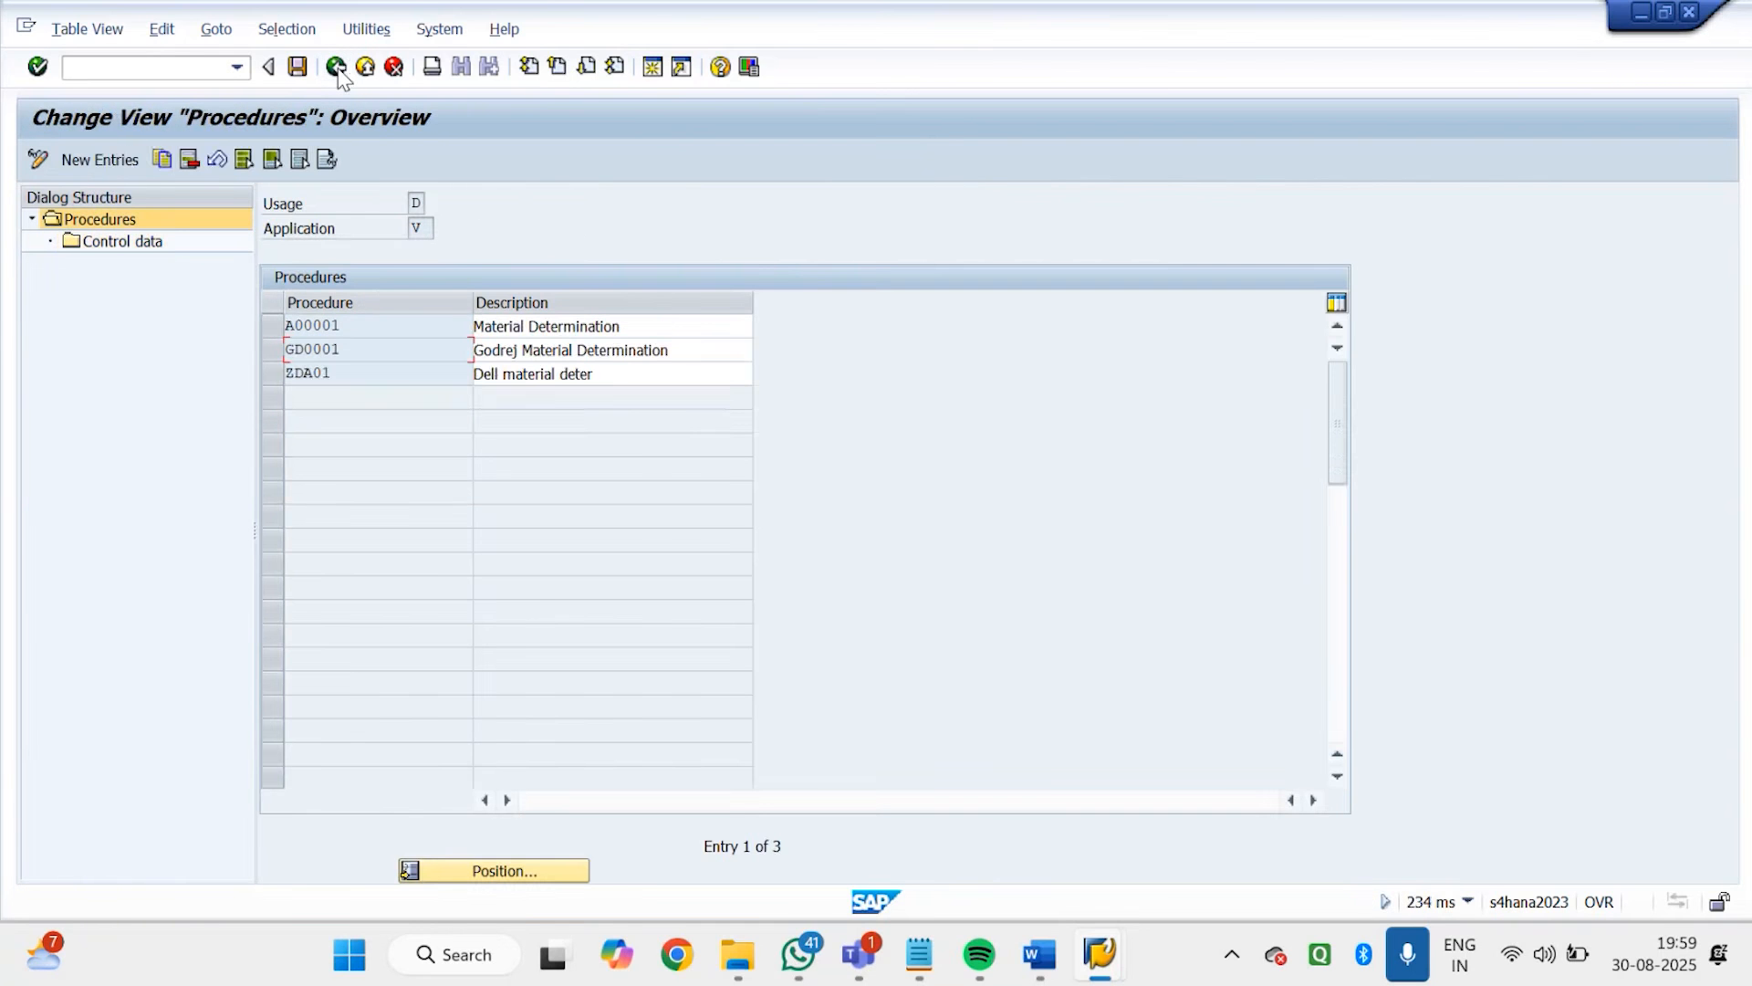
{"action": "left_click", "coordinate": [336, 68]}
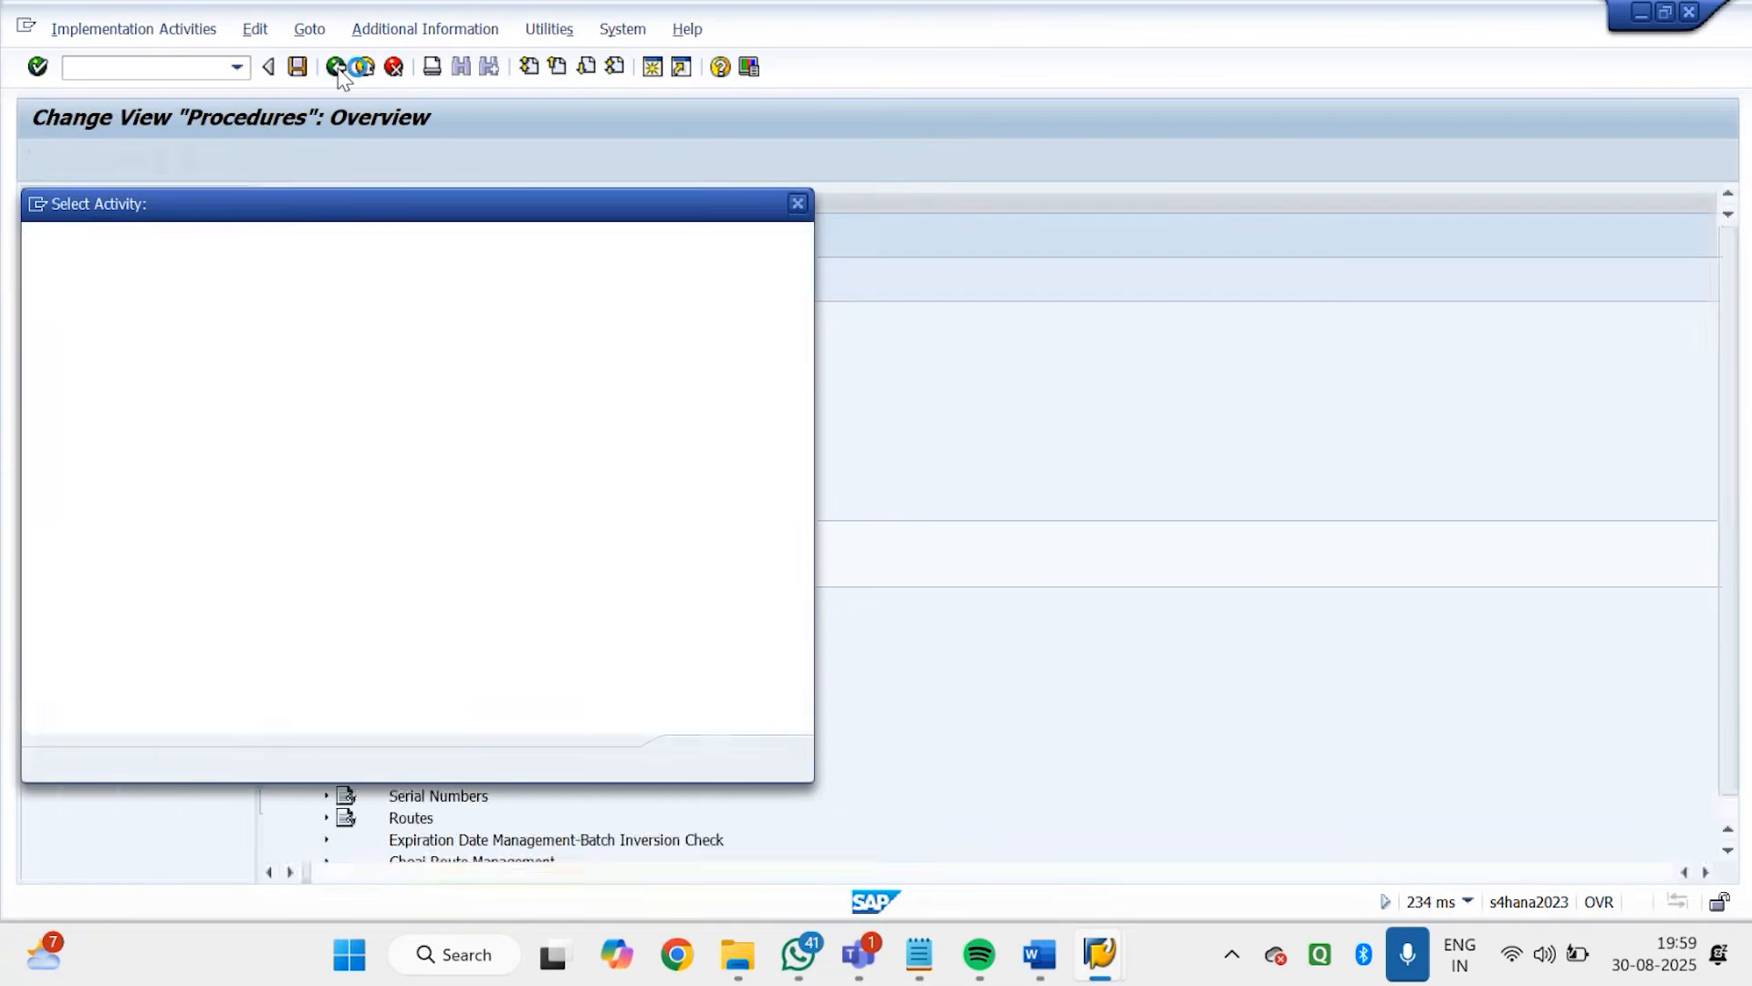
{"action": "left_click", "coordinate": [799, 204]}
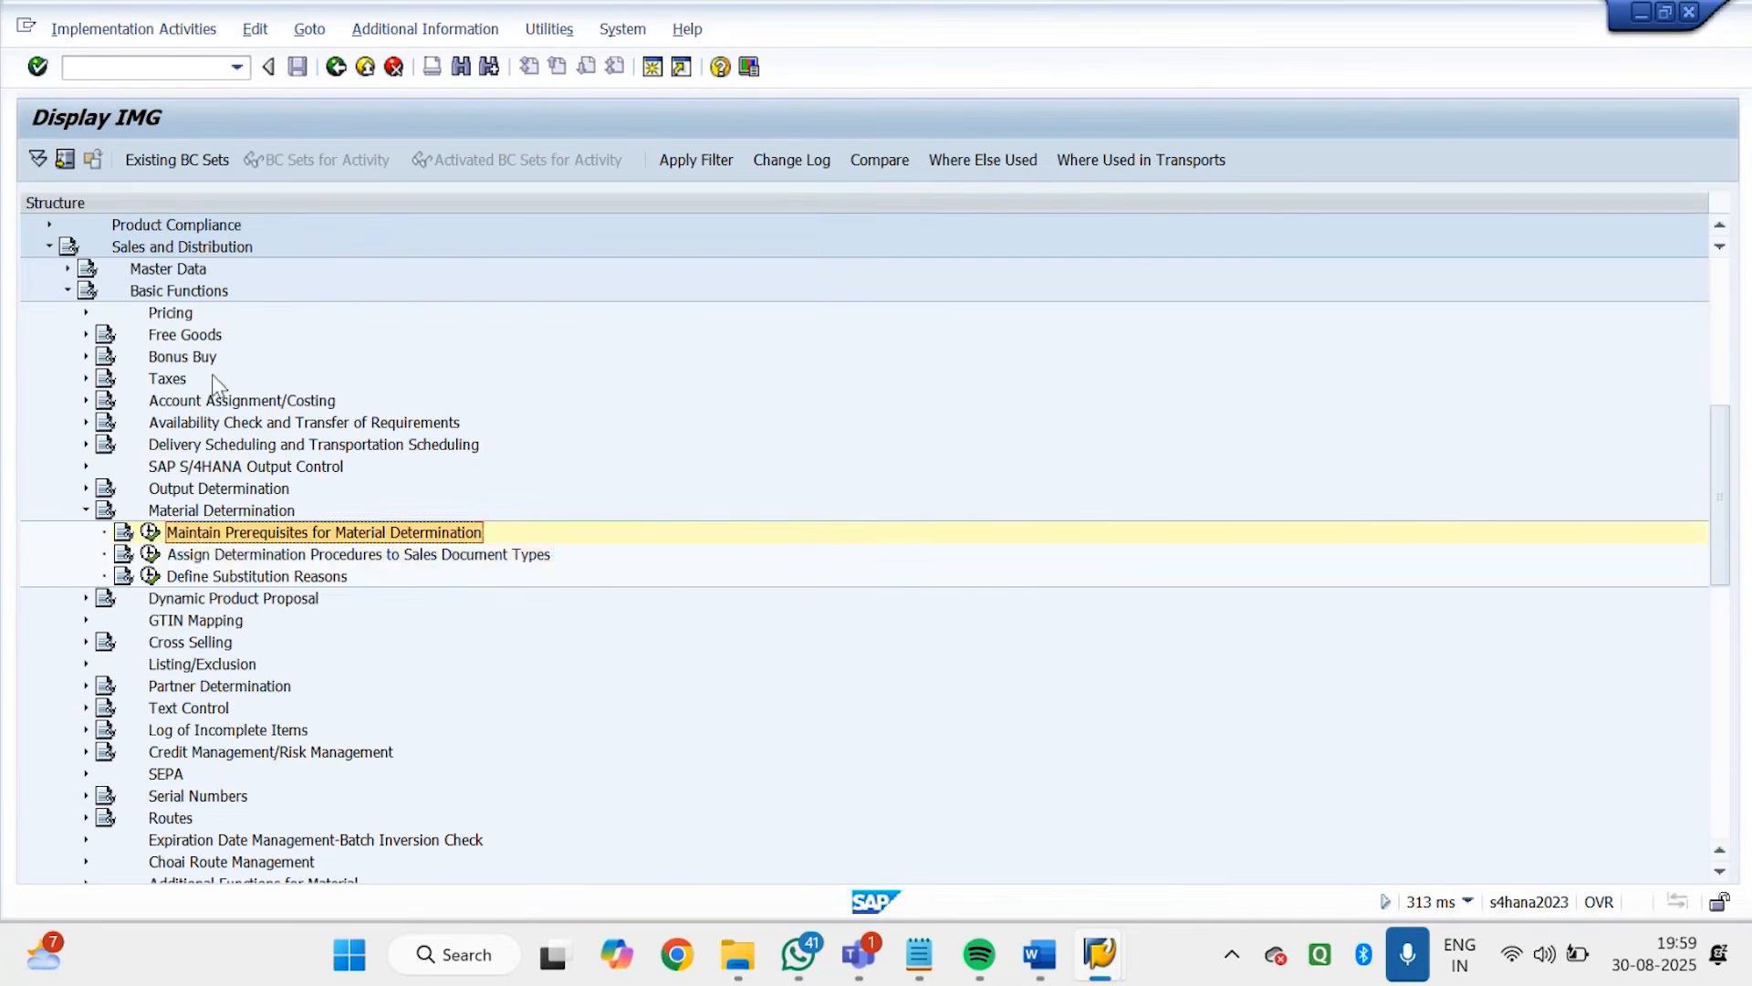
Open Assign Determination Procedures to Sales Document Types and position the list at document types starting with GD
{"action": "left_click", "coordinate": [217, 561]}
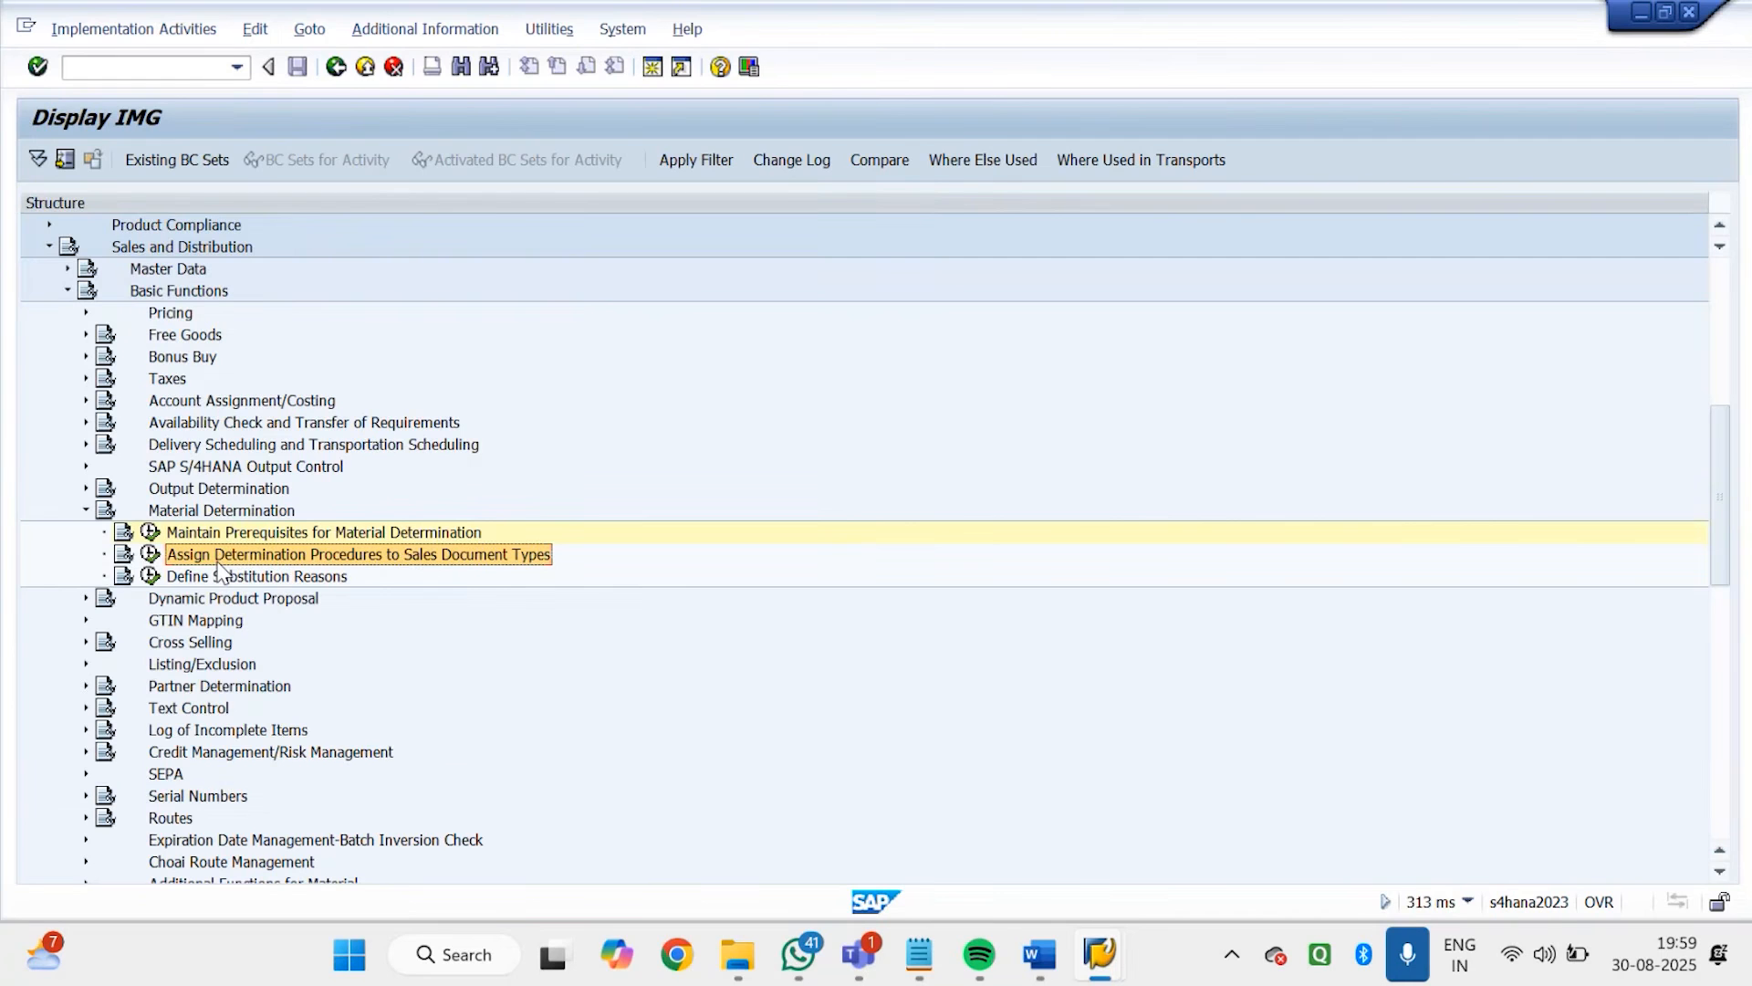
{"action": "double_click", "coordinate": [217, 561]}
{"action": "left_click", "coordinate": [150, 555]}
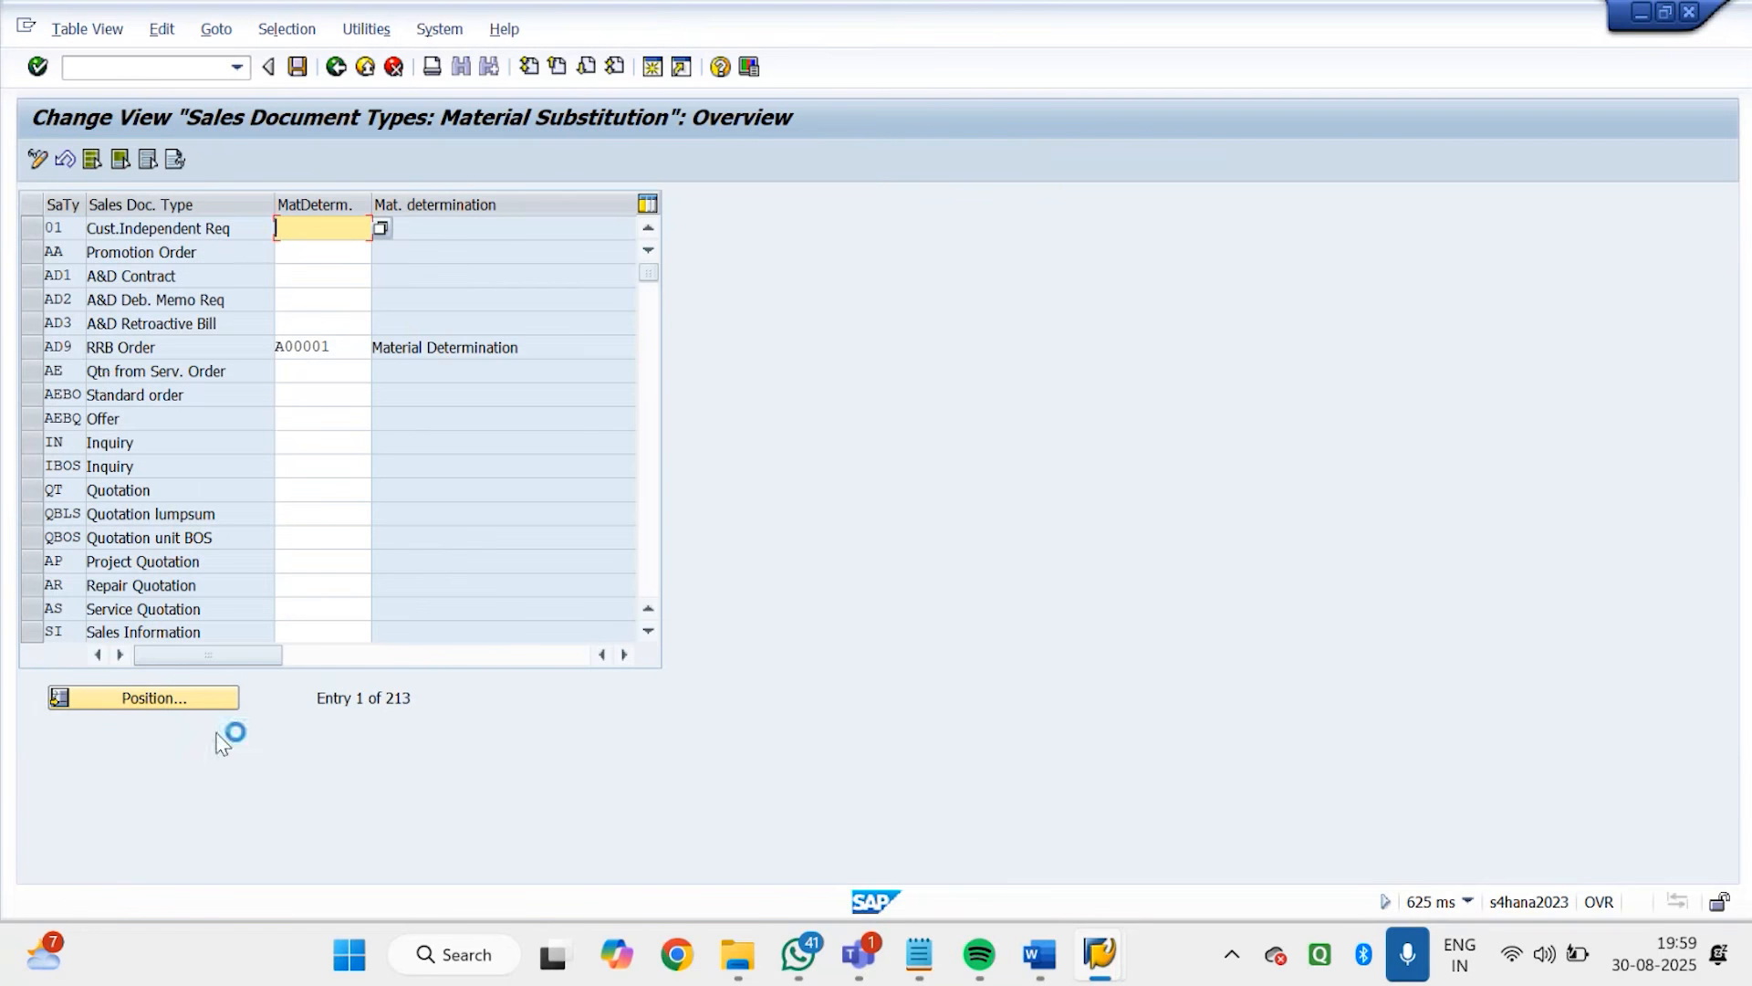
{"action": "left_click", "coordinate": [187, 703]}
{"action": "type", "text": "GD"}
{"action": "key", "text": "Return"}
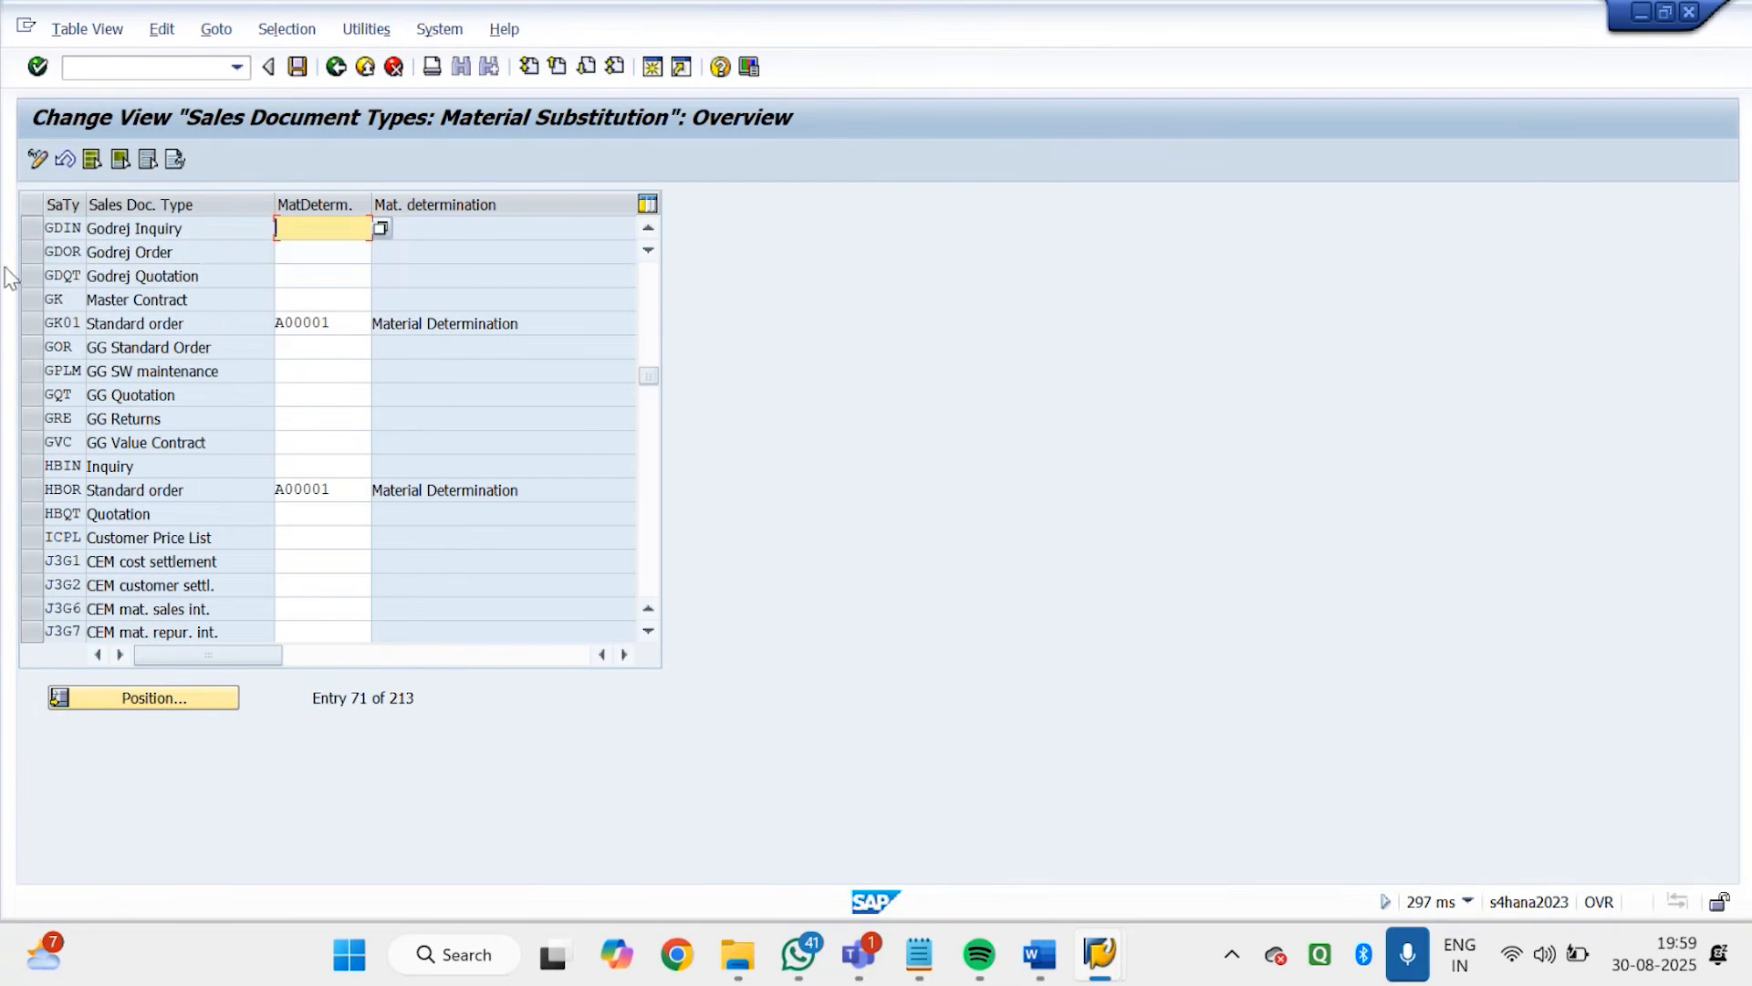
Assign procedure GD0001 to sales document type GDOR Godrej Order and save it to the GODREJ customizing request
{"action": "left_click", "coordinate": [31, 254]}
{"action": "left_click", "coordinate": [362, 252]}
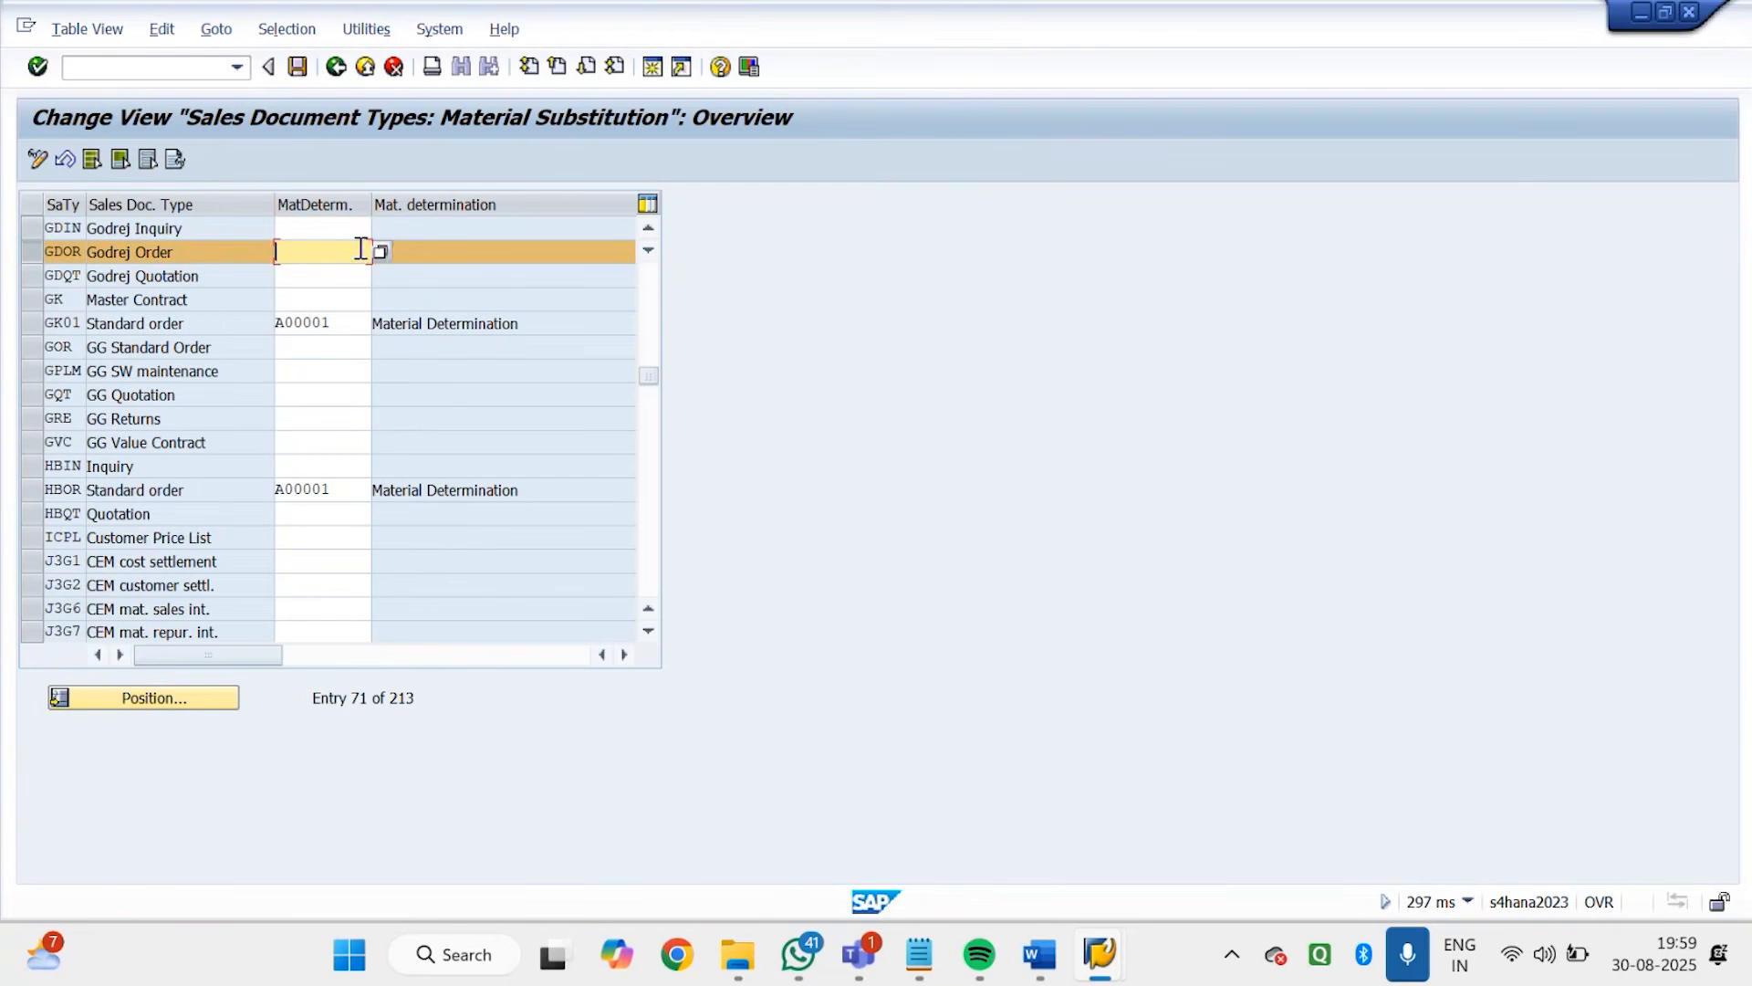
{"action": "left_click", "coordinate": [381, 250]}
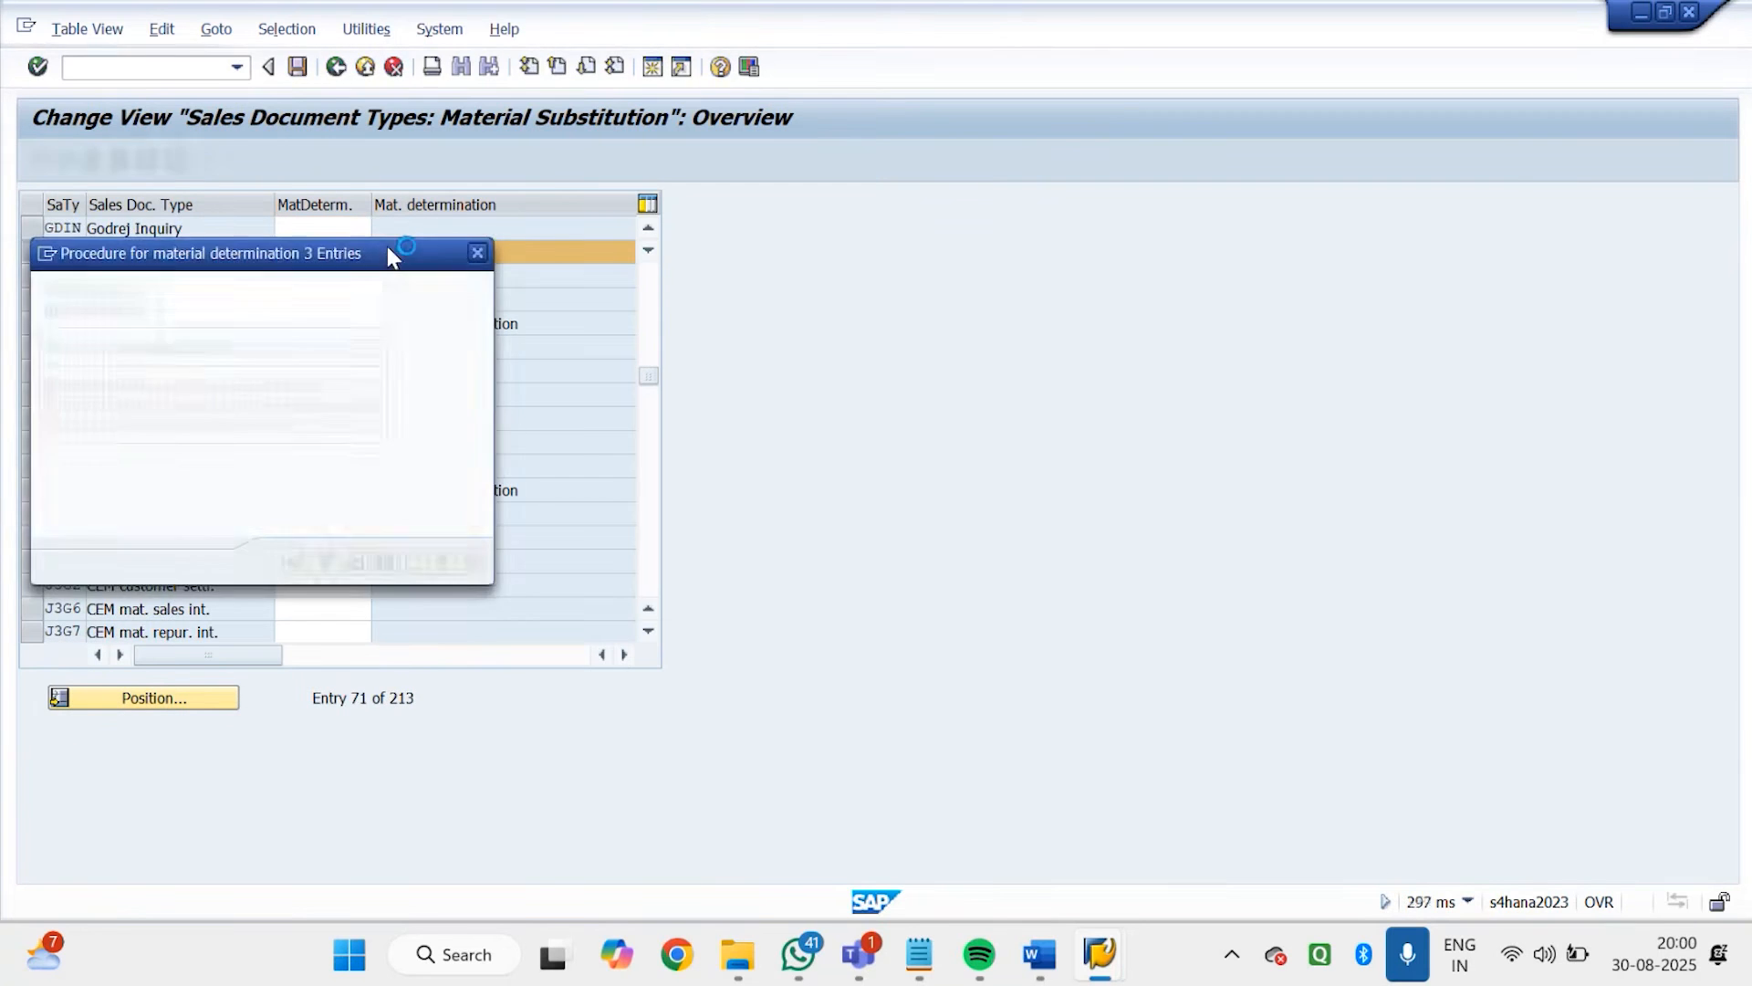
{"action": "double_click", "coordinate": [169, 406]}
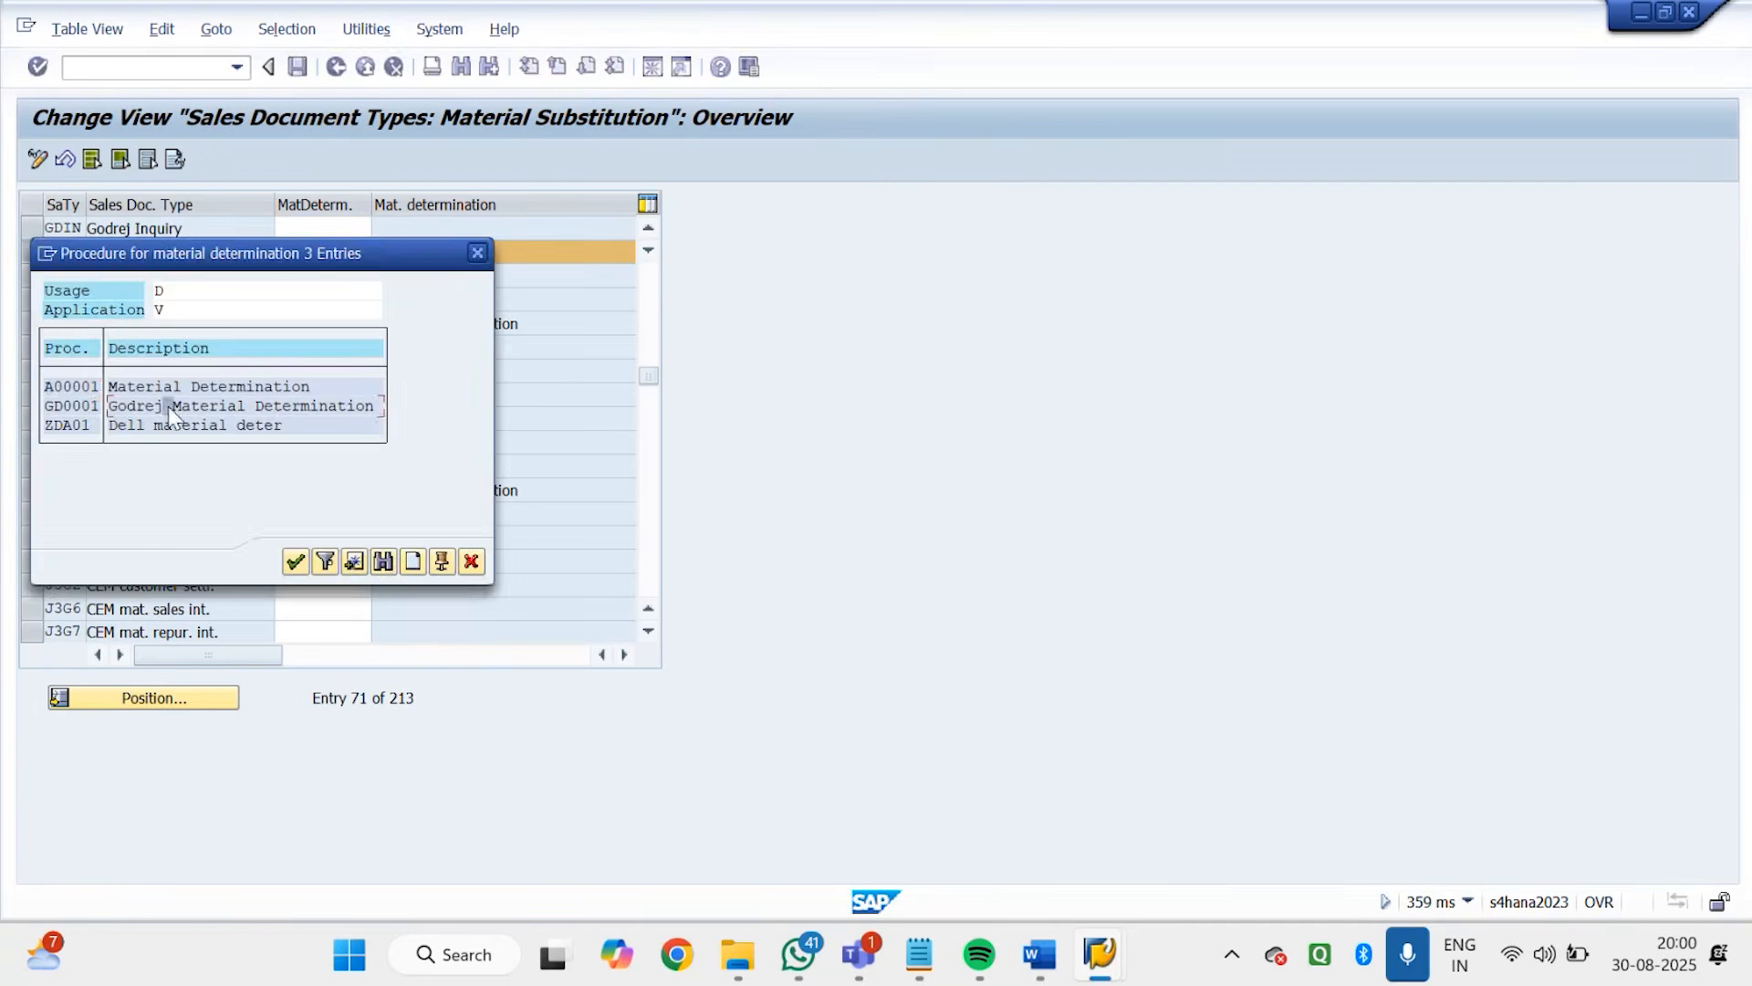
{"action": "key", "text": "Return"}
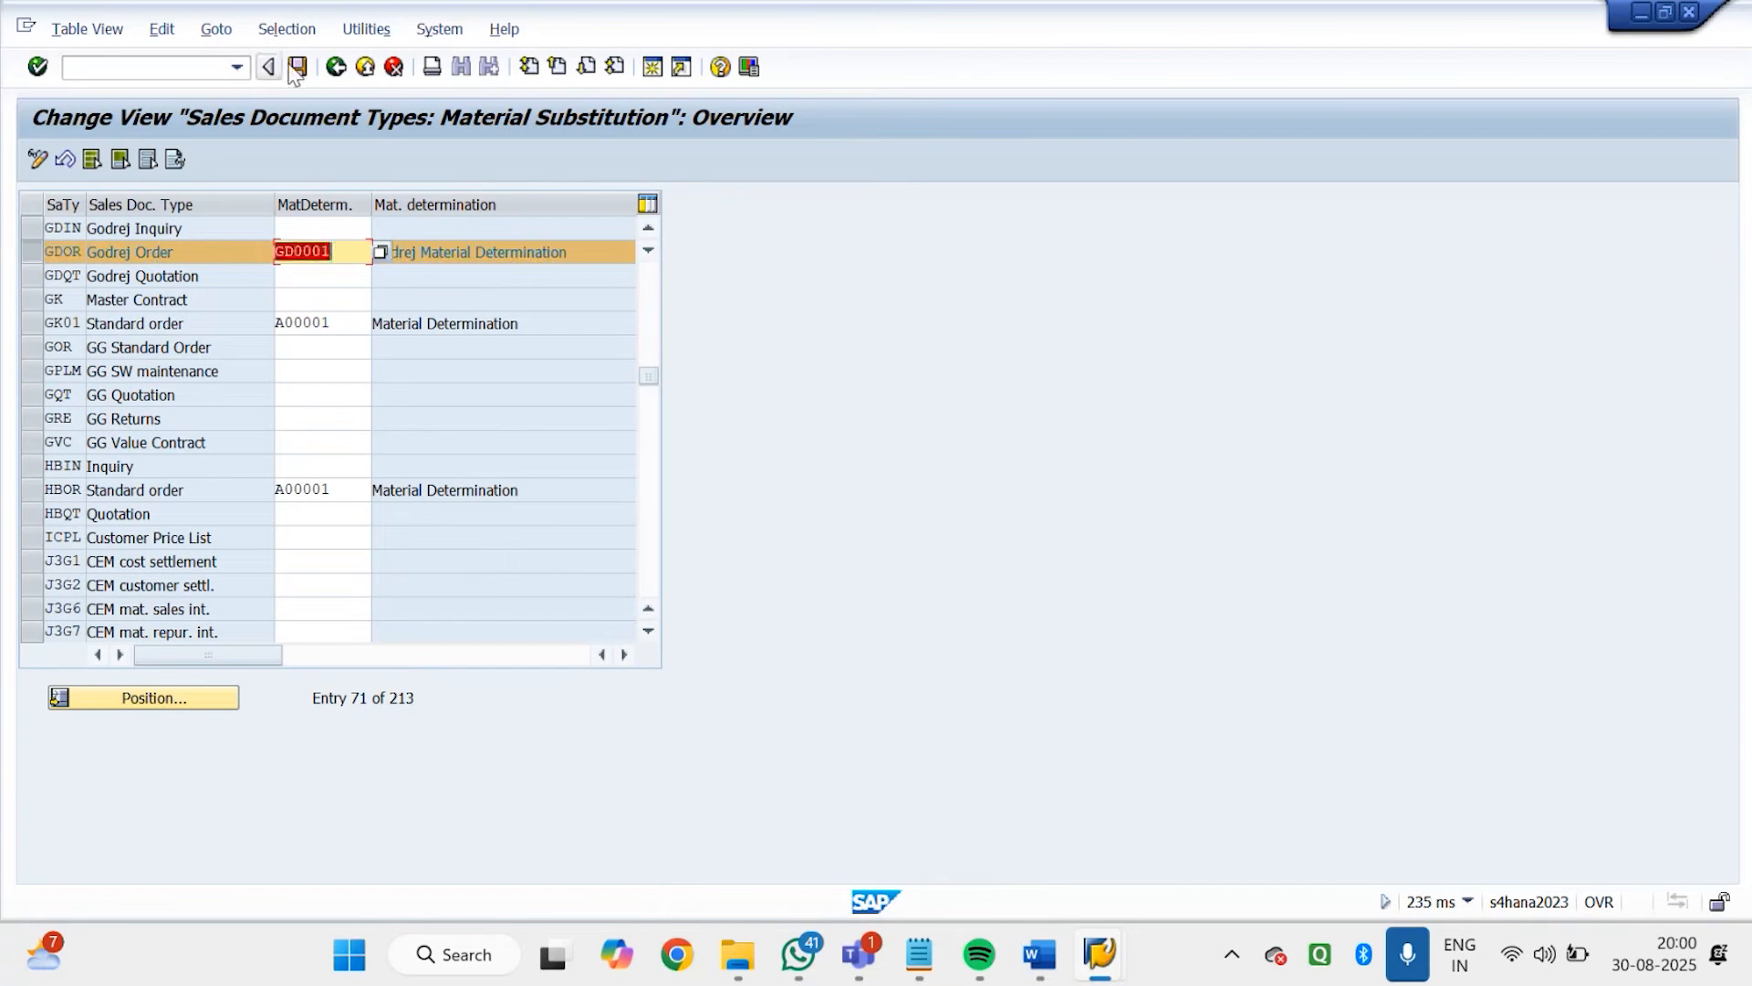
{"action": "left_click", "coordinate": [297, 67]}
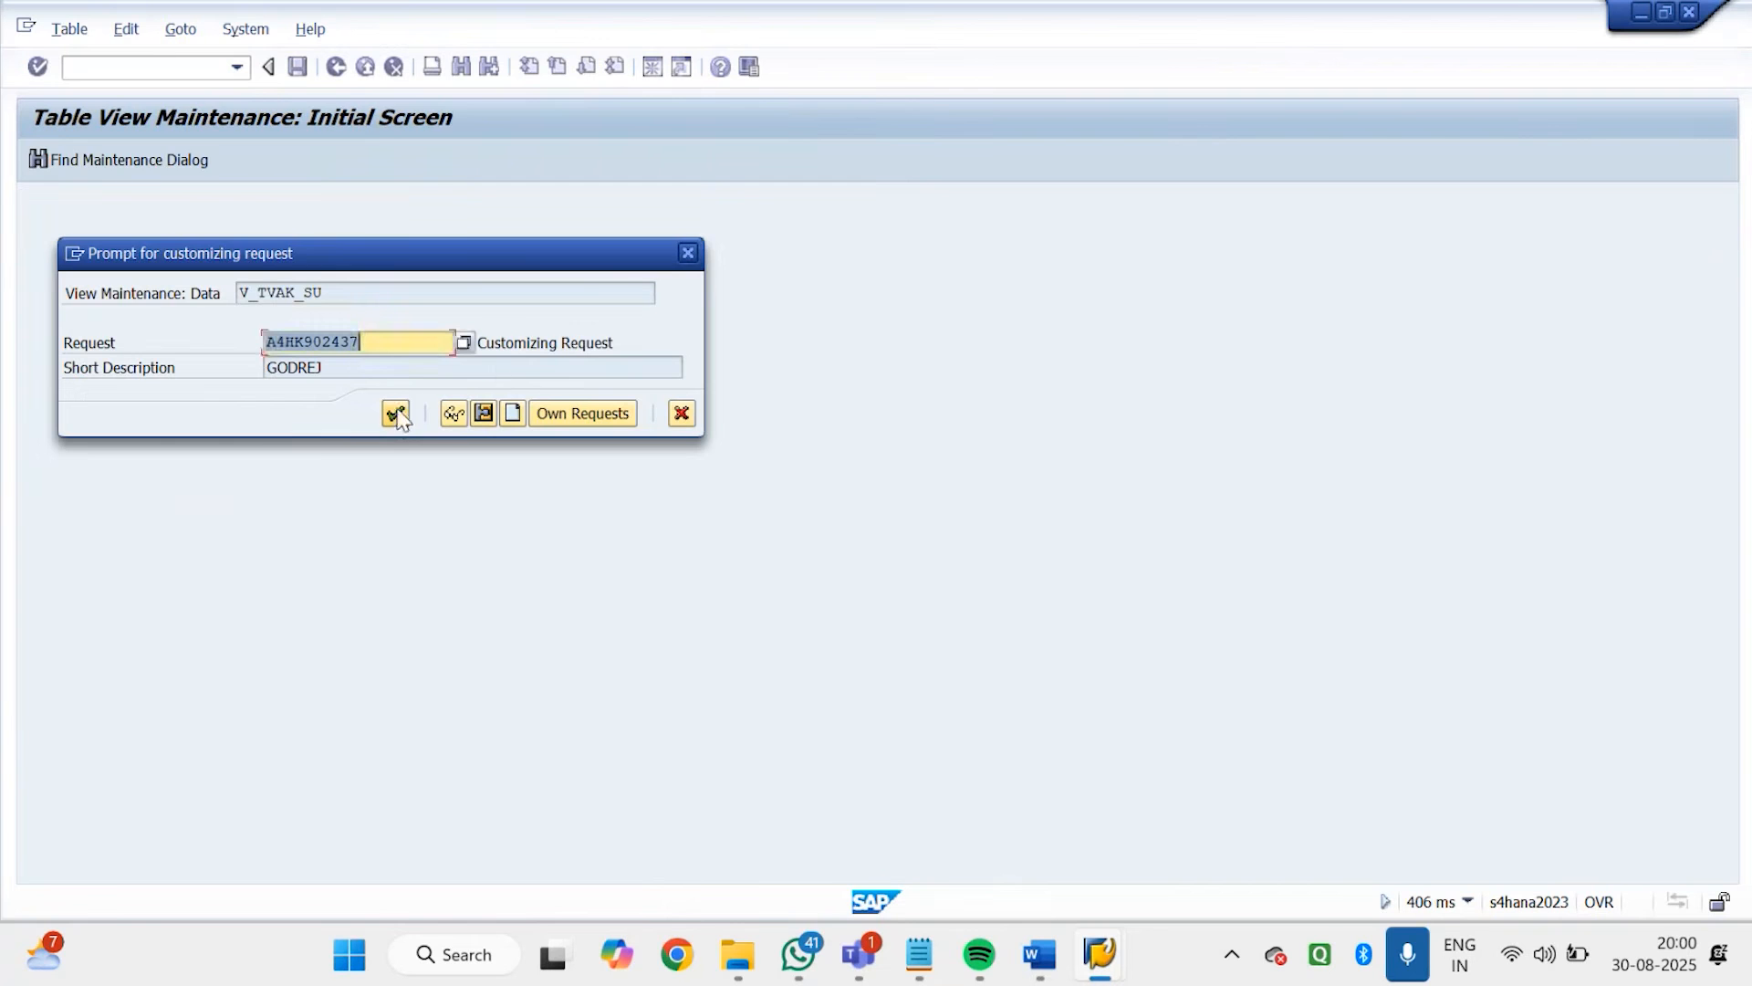
{"action": "left_click", "coordinate": [396, 414]}
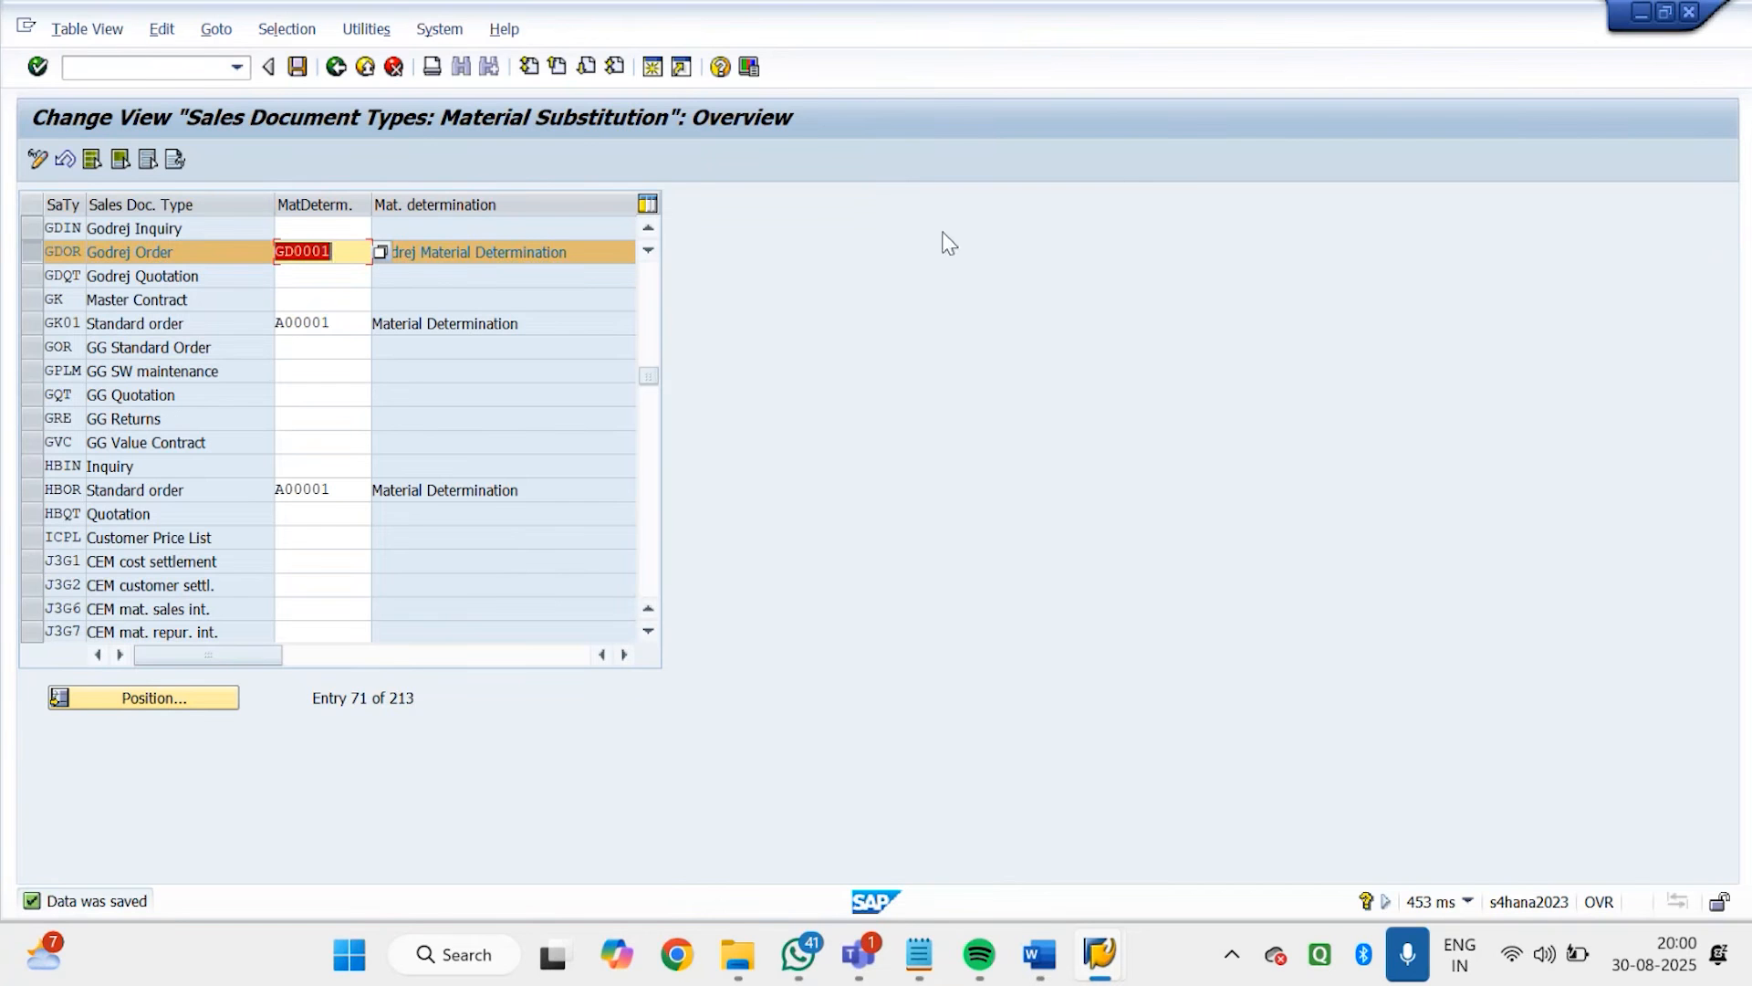
Switch to the SAP SD Material Determination document in Word and read the section on defining substitute reasons and its field explanations
{"action": "mouse_move", "coordinate": [1054, 977]}
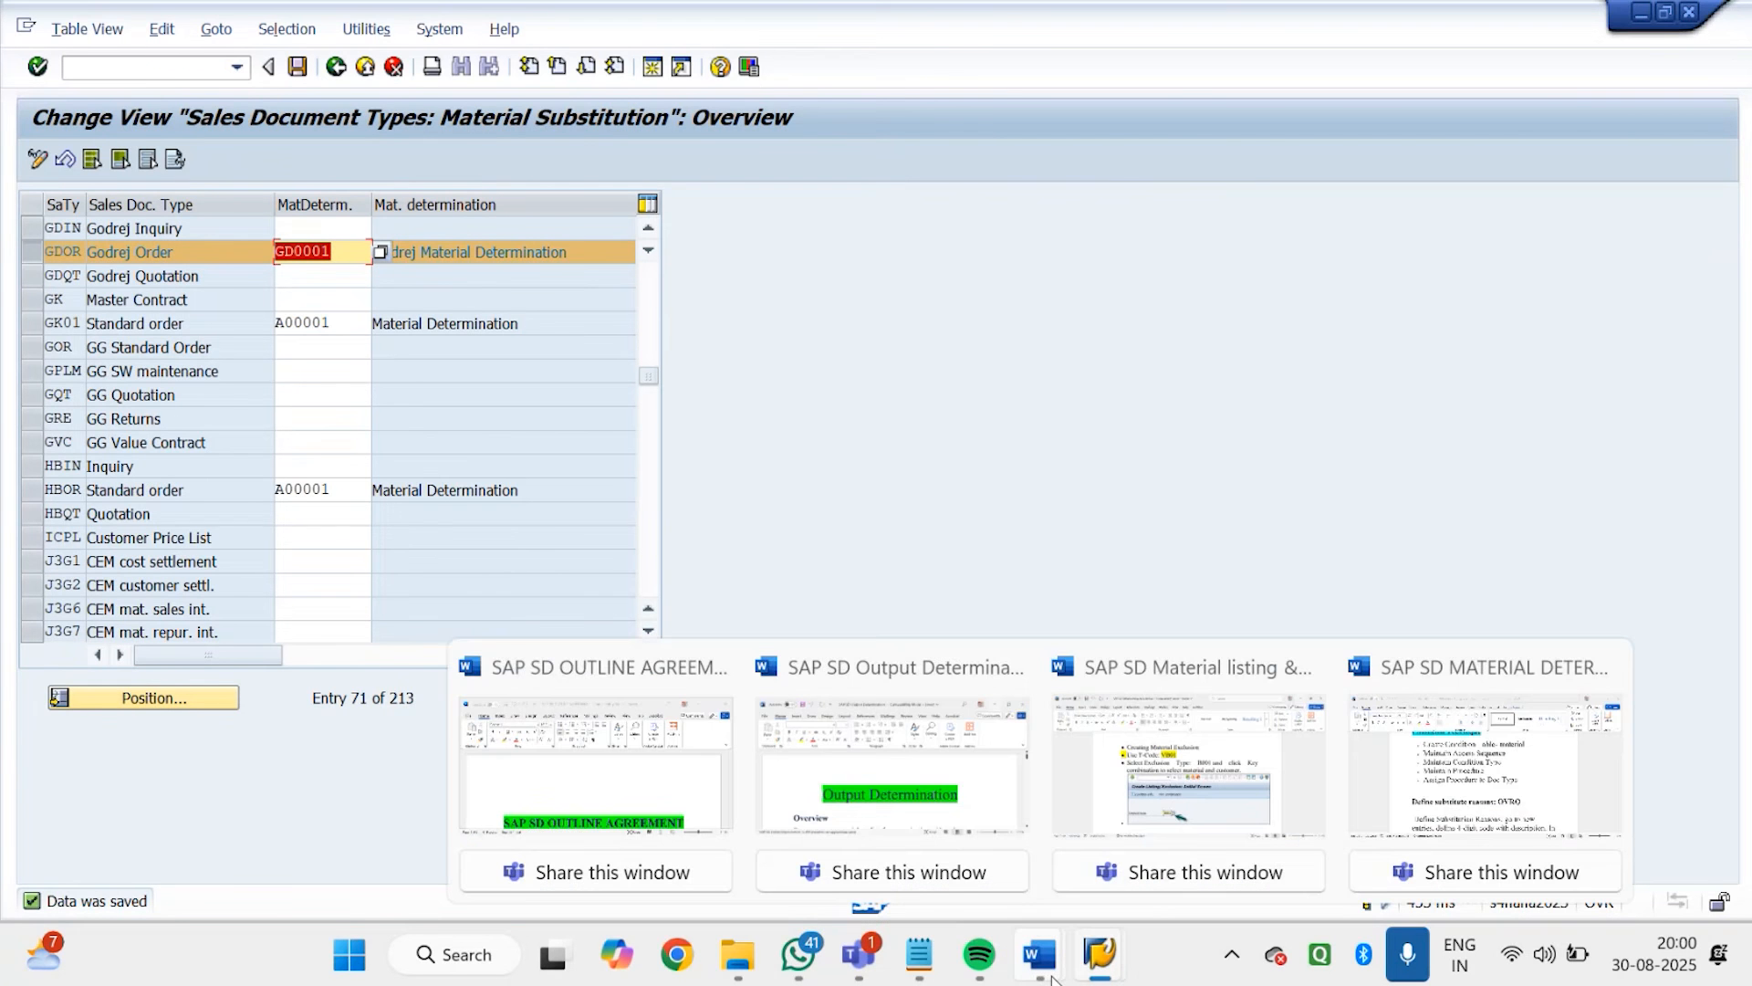
{"action": "left_click", "coordinate": [1394, 754]}
{"action": "scroll", "coordinate": [979, 702], "scroll_direction": "down", "scroll_amount": 1}
{"action": "left_click_drag", "start_coordinate": [963, 630], "coordinate": [1122, 617]}
{"action": "left_click_drag", "start_coordinate": [1743, 442], "coordinate": [1745, 456]}
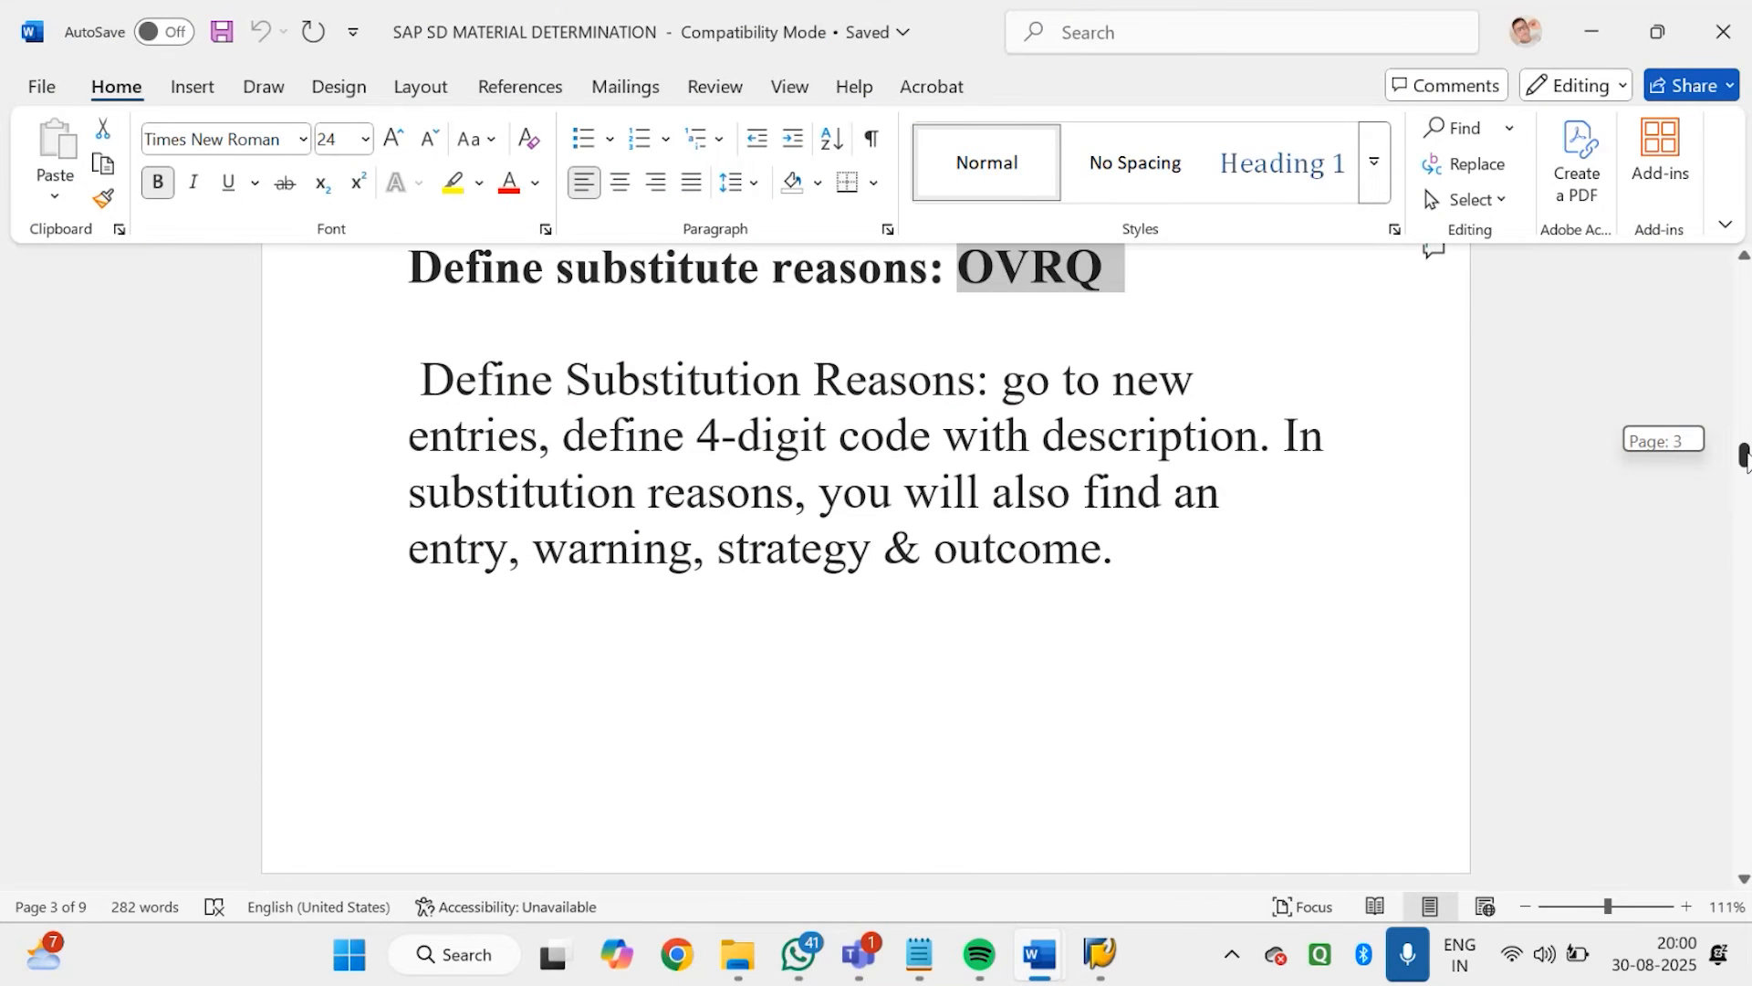
{"action": "left_click_drag", "start_coordinate": [1743, 456], "coordinate": [1743, 465]}
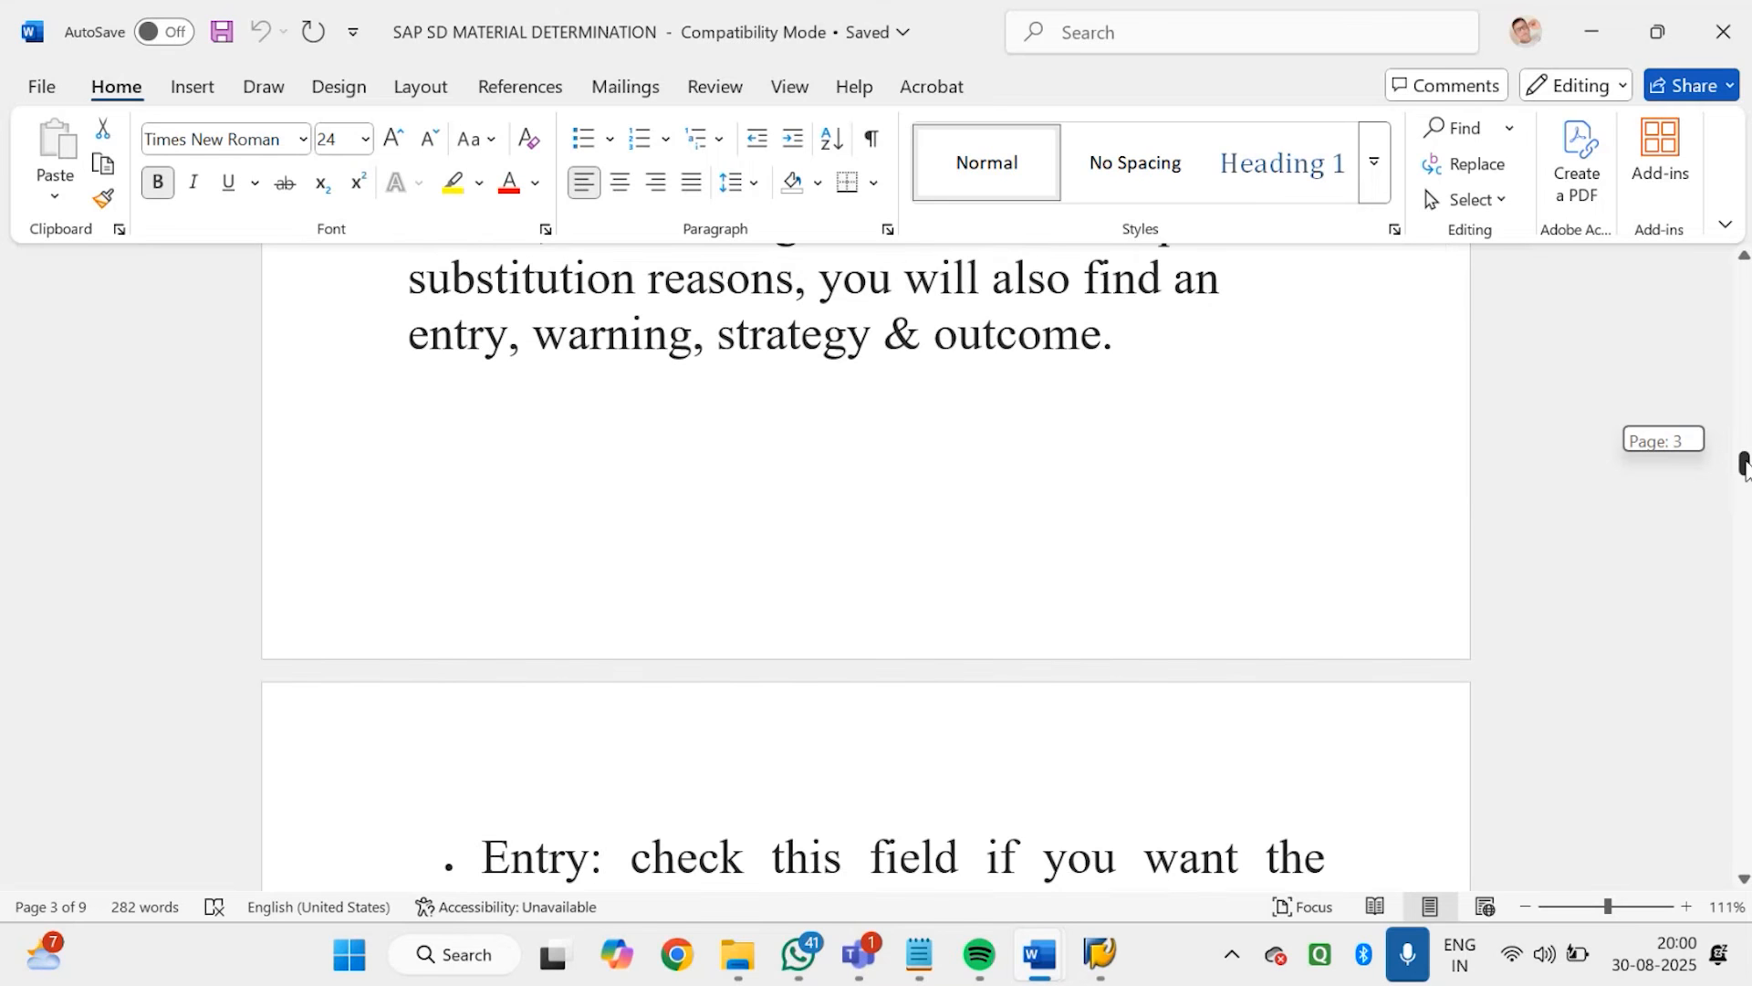
{"action": "left_click_drag", "start_coordinate": [1743, 465], "coordinate": [1743, 490]}
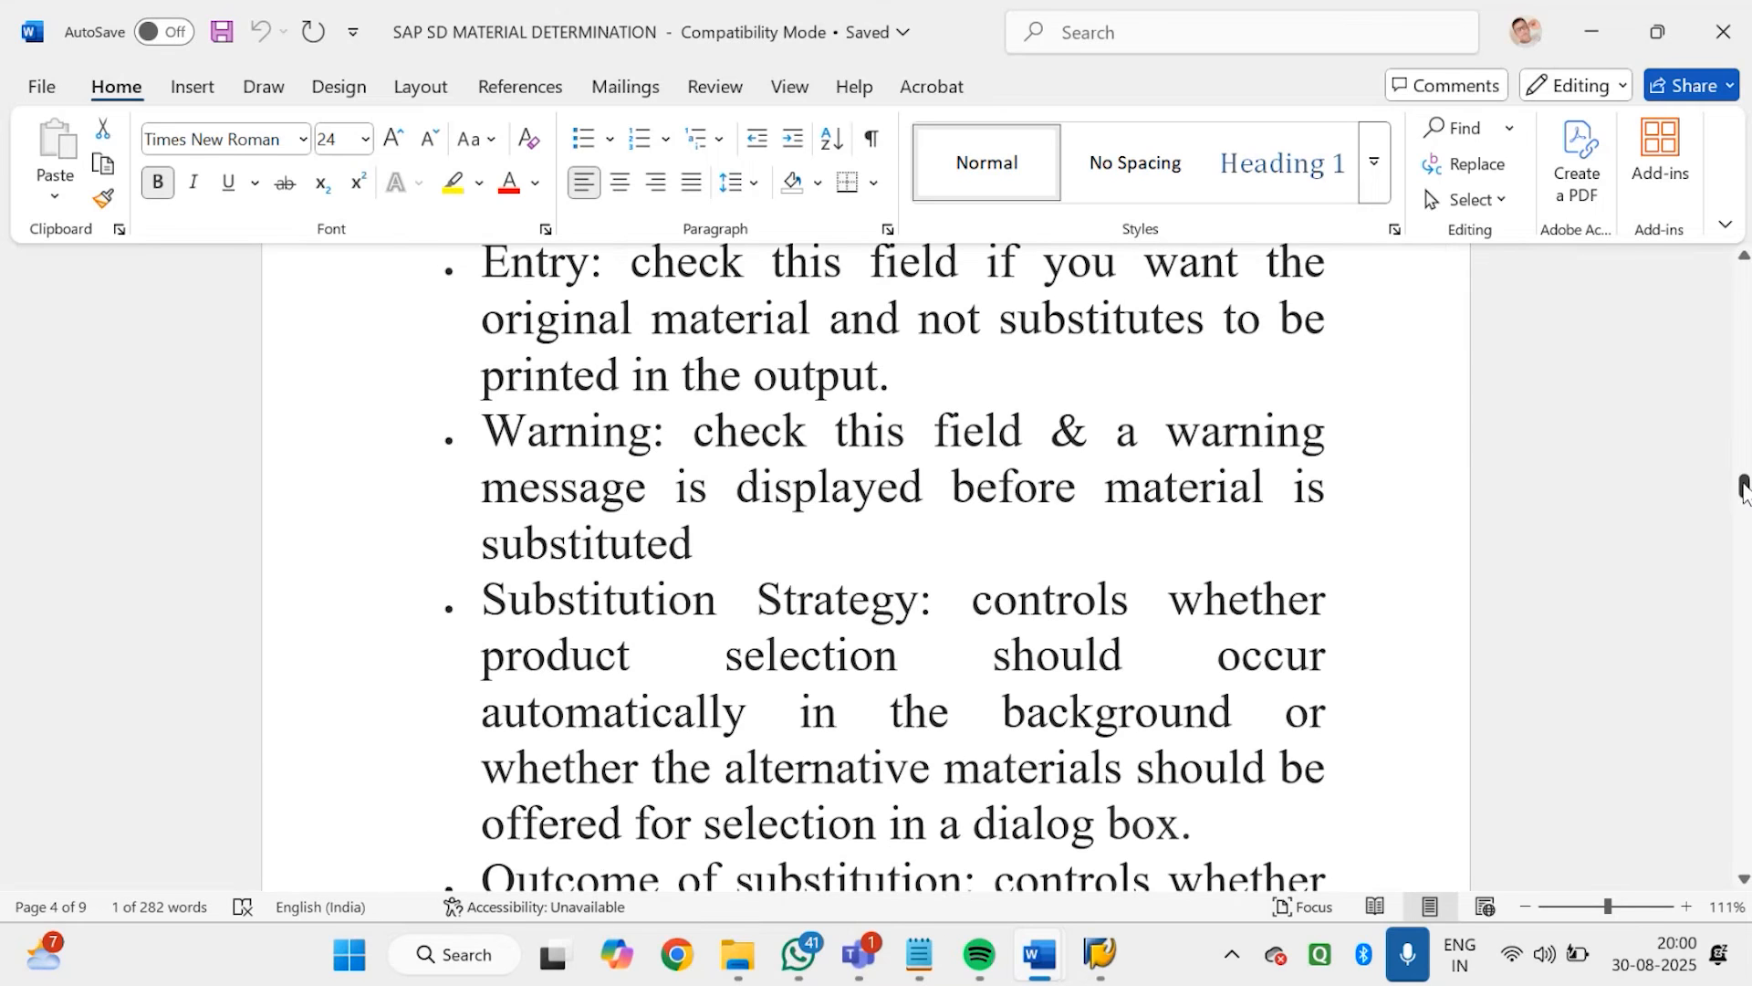
Return to SAP, leave the sales document type assignment and open Define Substitution Reasons under Material Determination
{"action": "left_click", "coordinate": [1109, 958]}
{"action": "left_click", "coordinate": [1130, 774]}
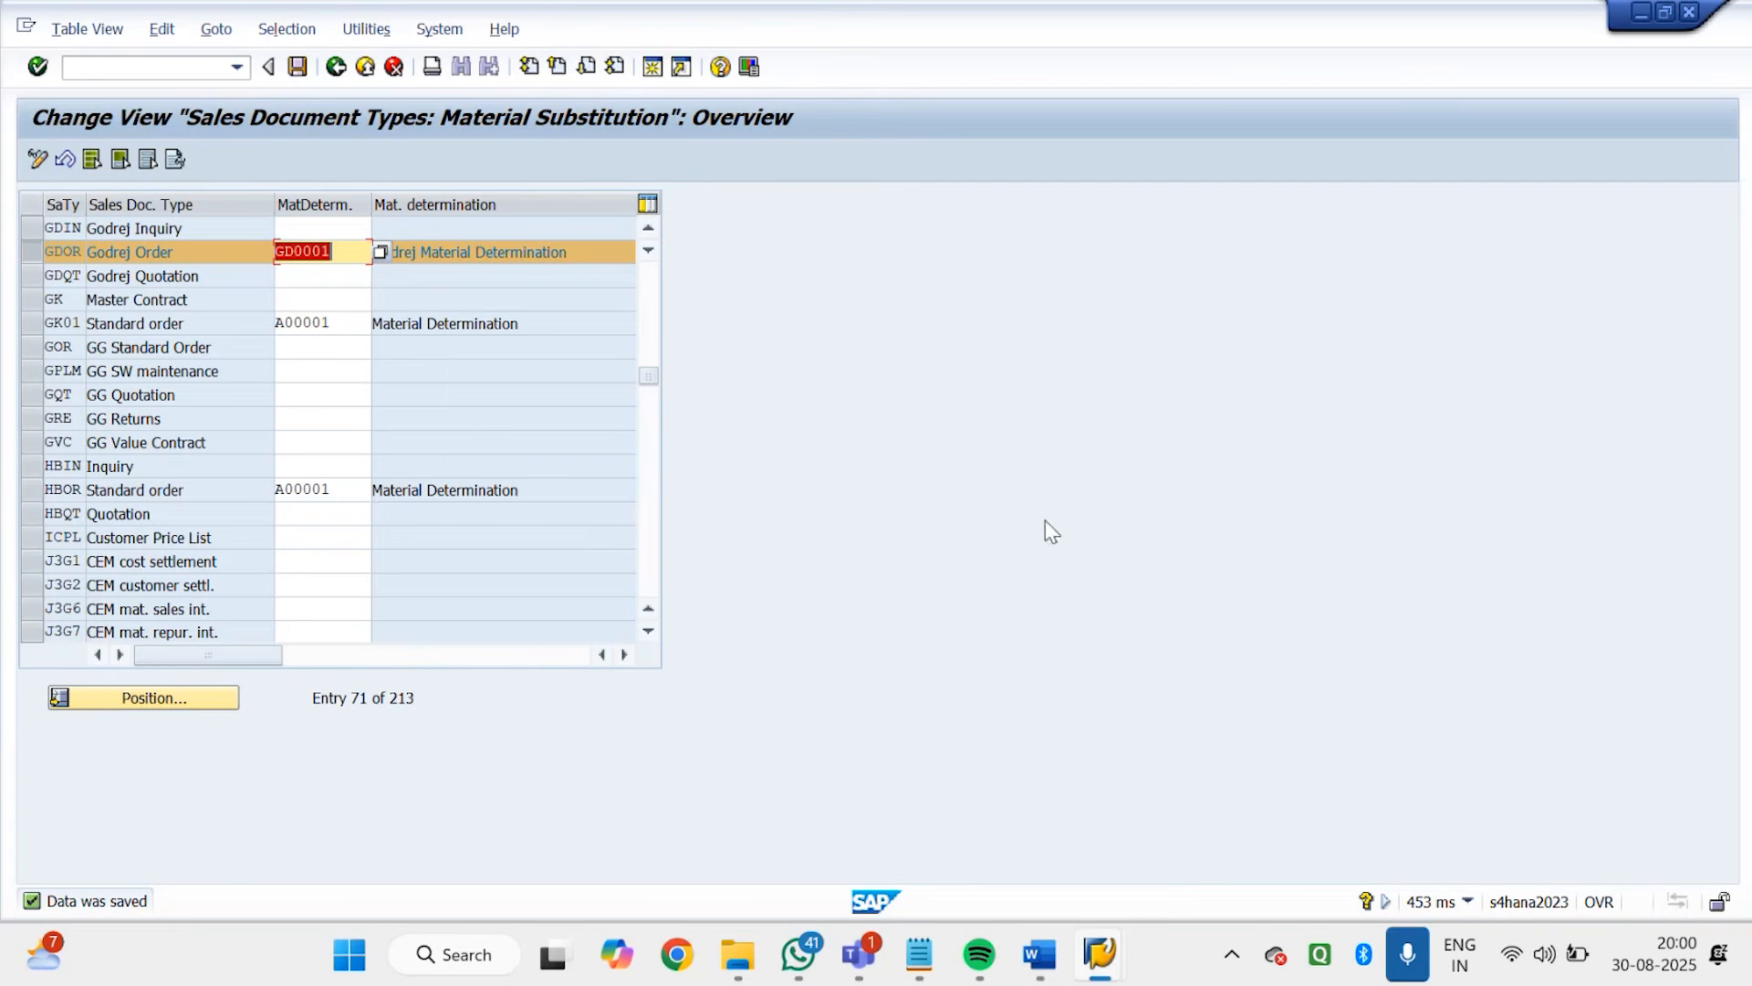
{"action": "left_click", "coordinate": [298, 69]}
{"action": "left_click", "coordinate": [299, 68]}
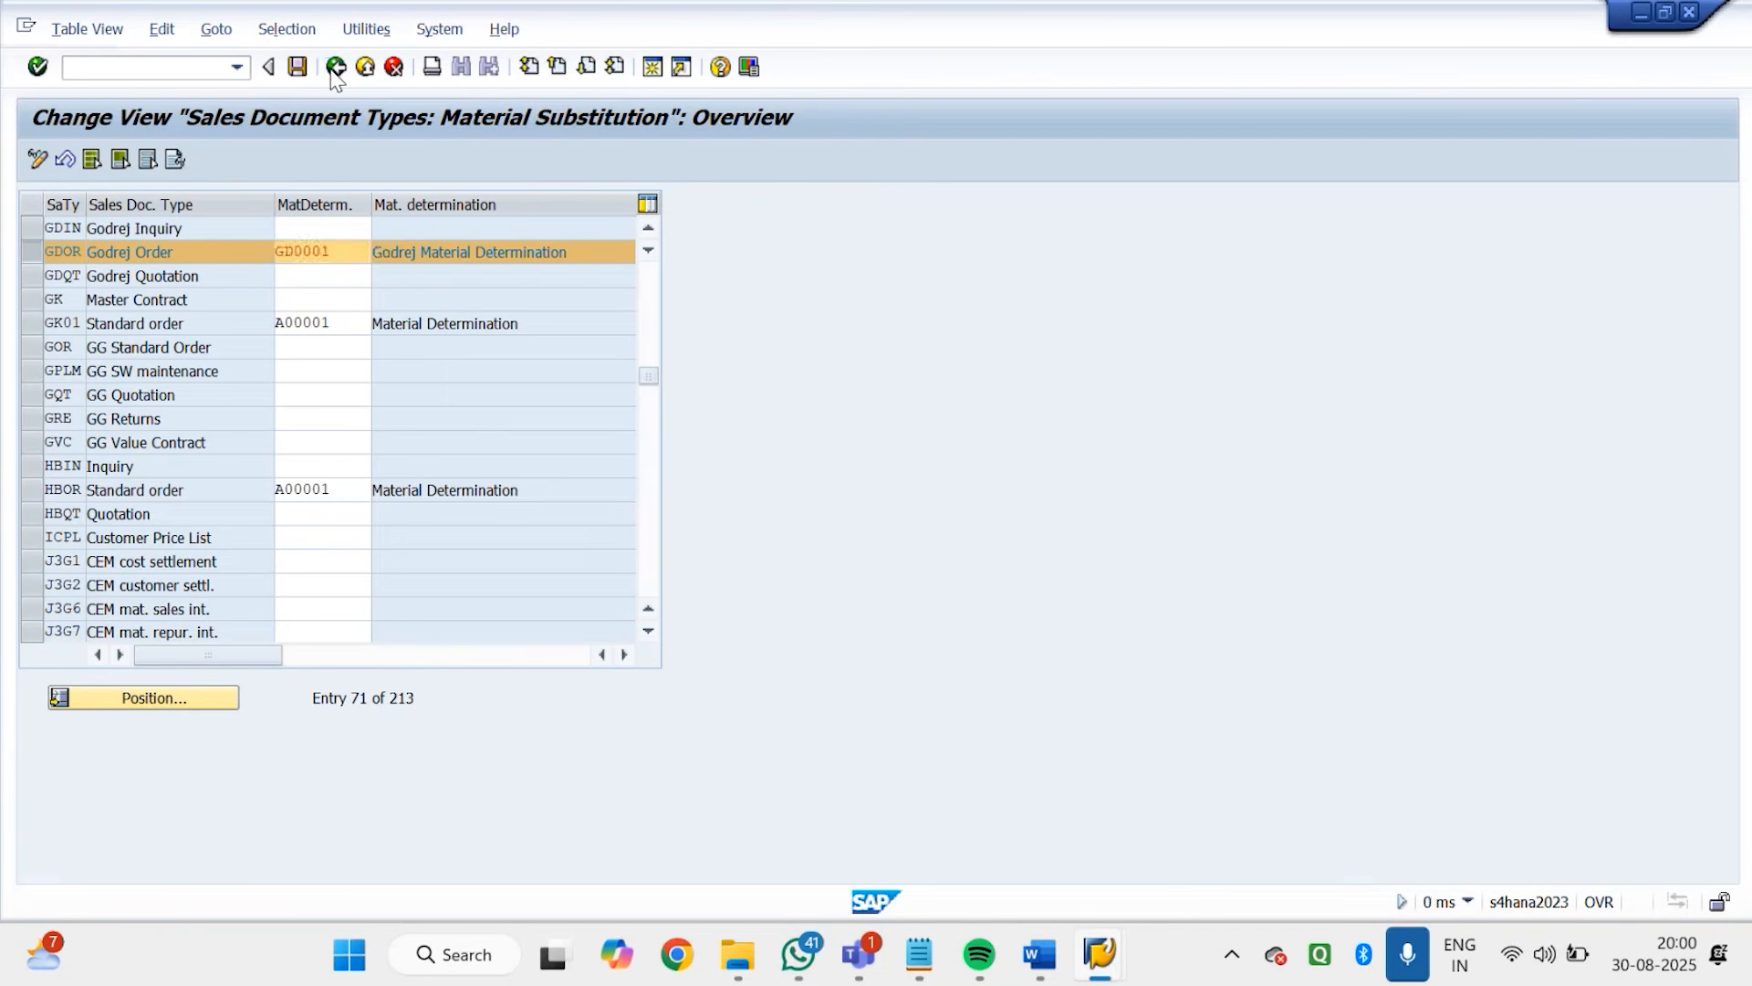
{"action": "left_click", "coordinate": [336, 69]}
{"action": "left_click", "coordinate": [286, 581]}
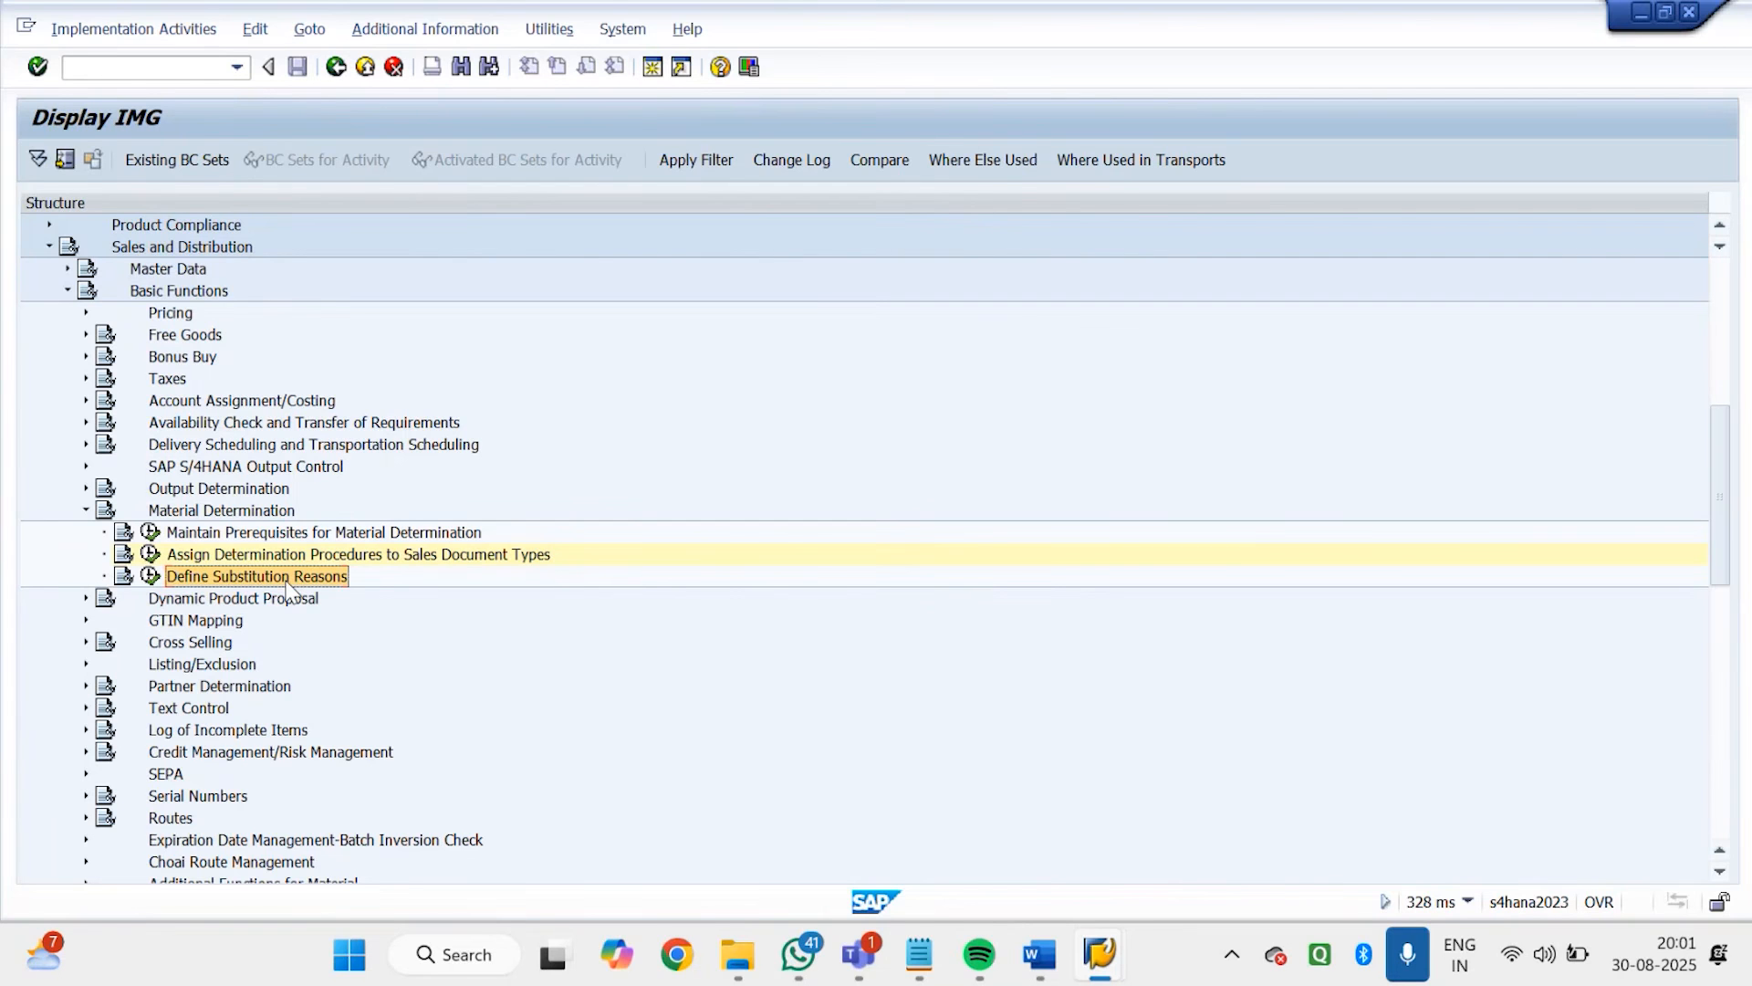
{"action": "double_click", "coordinate": [286, 583]}
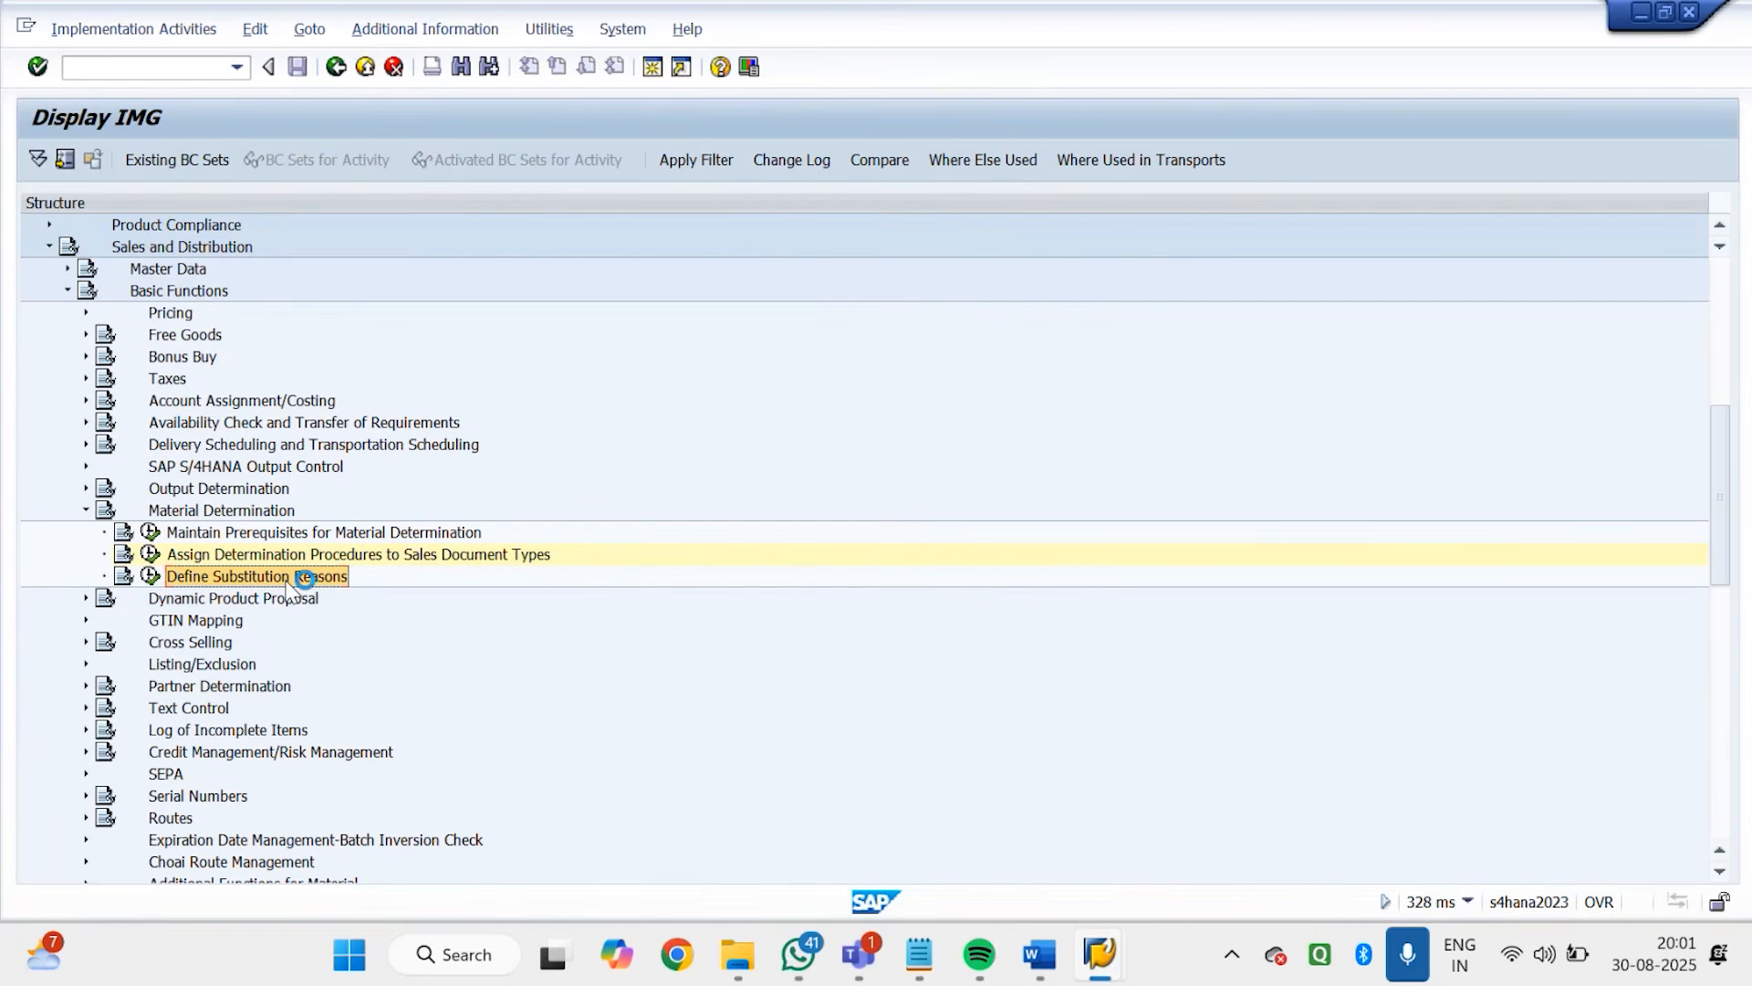
{"action": "left_click", "coordinate": [152, 577]}
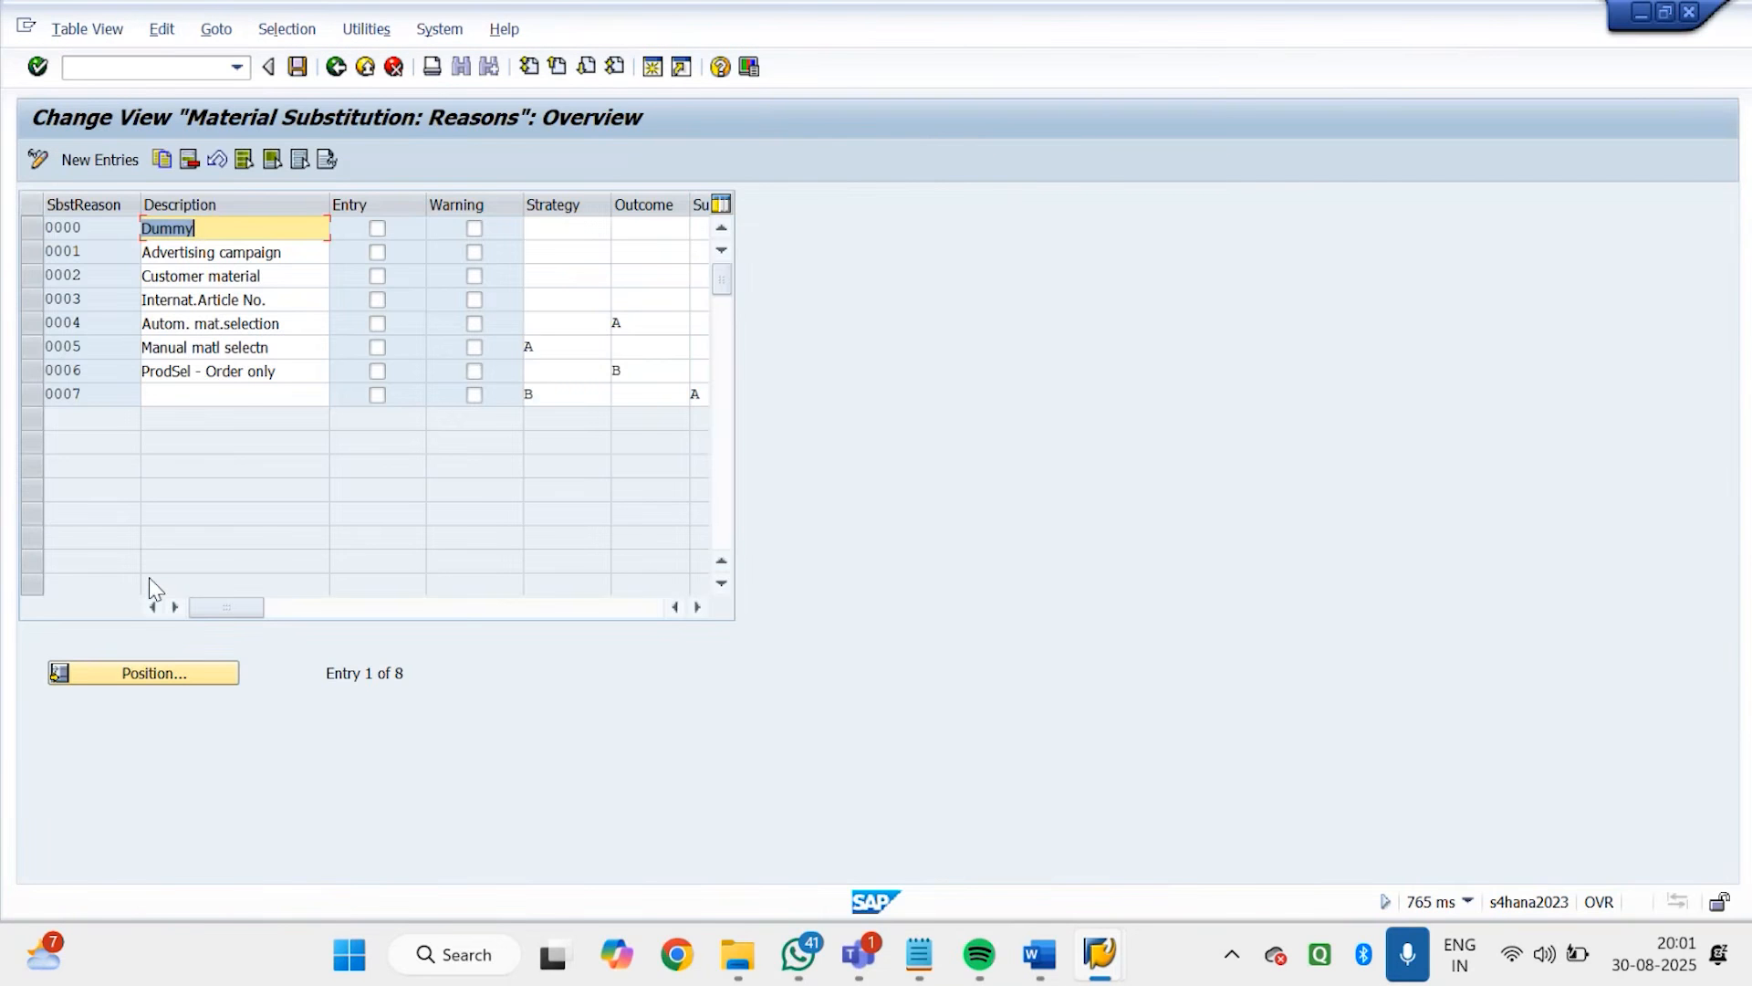
Check the transaction code of the substitution reasons view and examine the existing reason 0000 Dummy
{"action": "left_click", "coordinate": [1470, 902]}
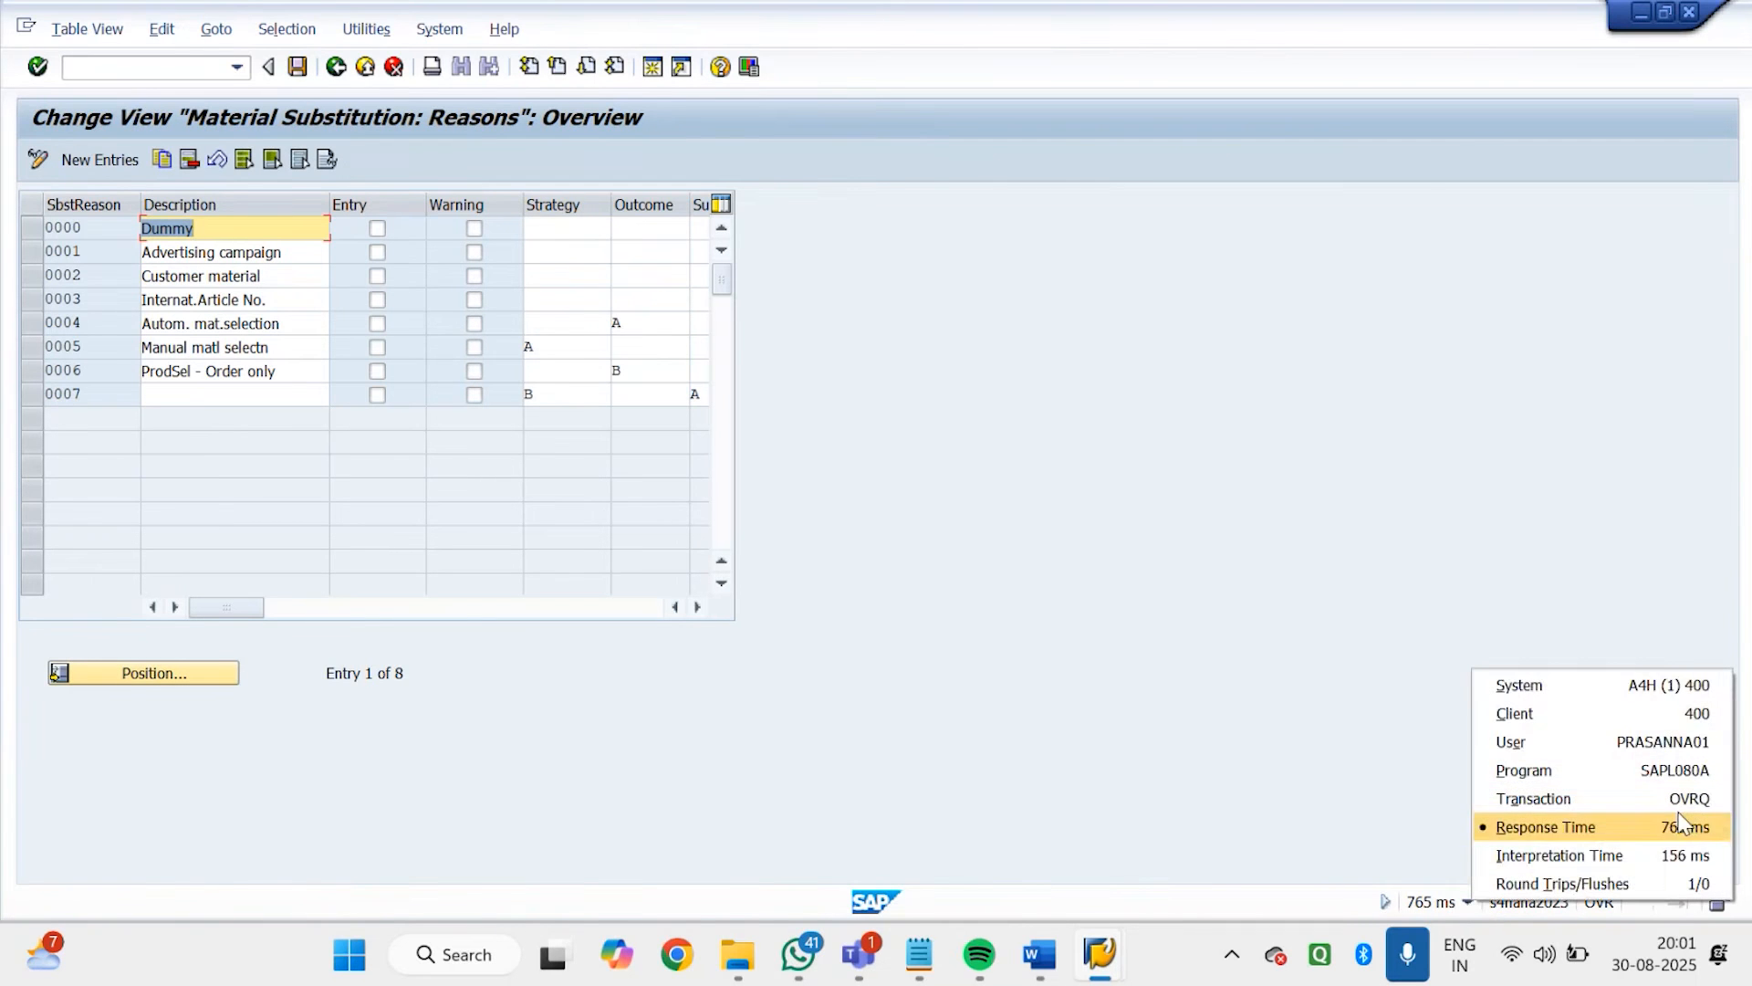
{"action": "left_click", "coordinate": [1333, 587]}
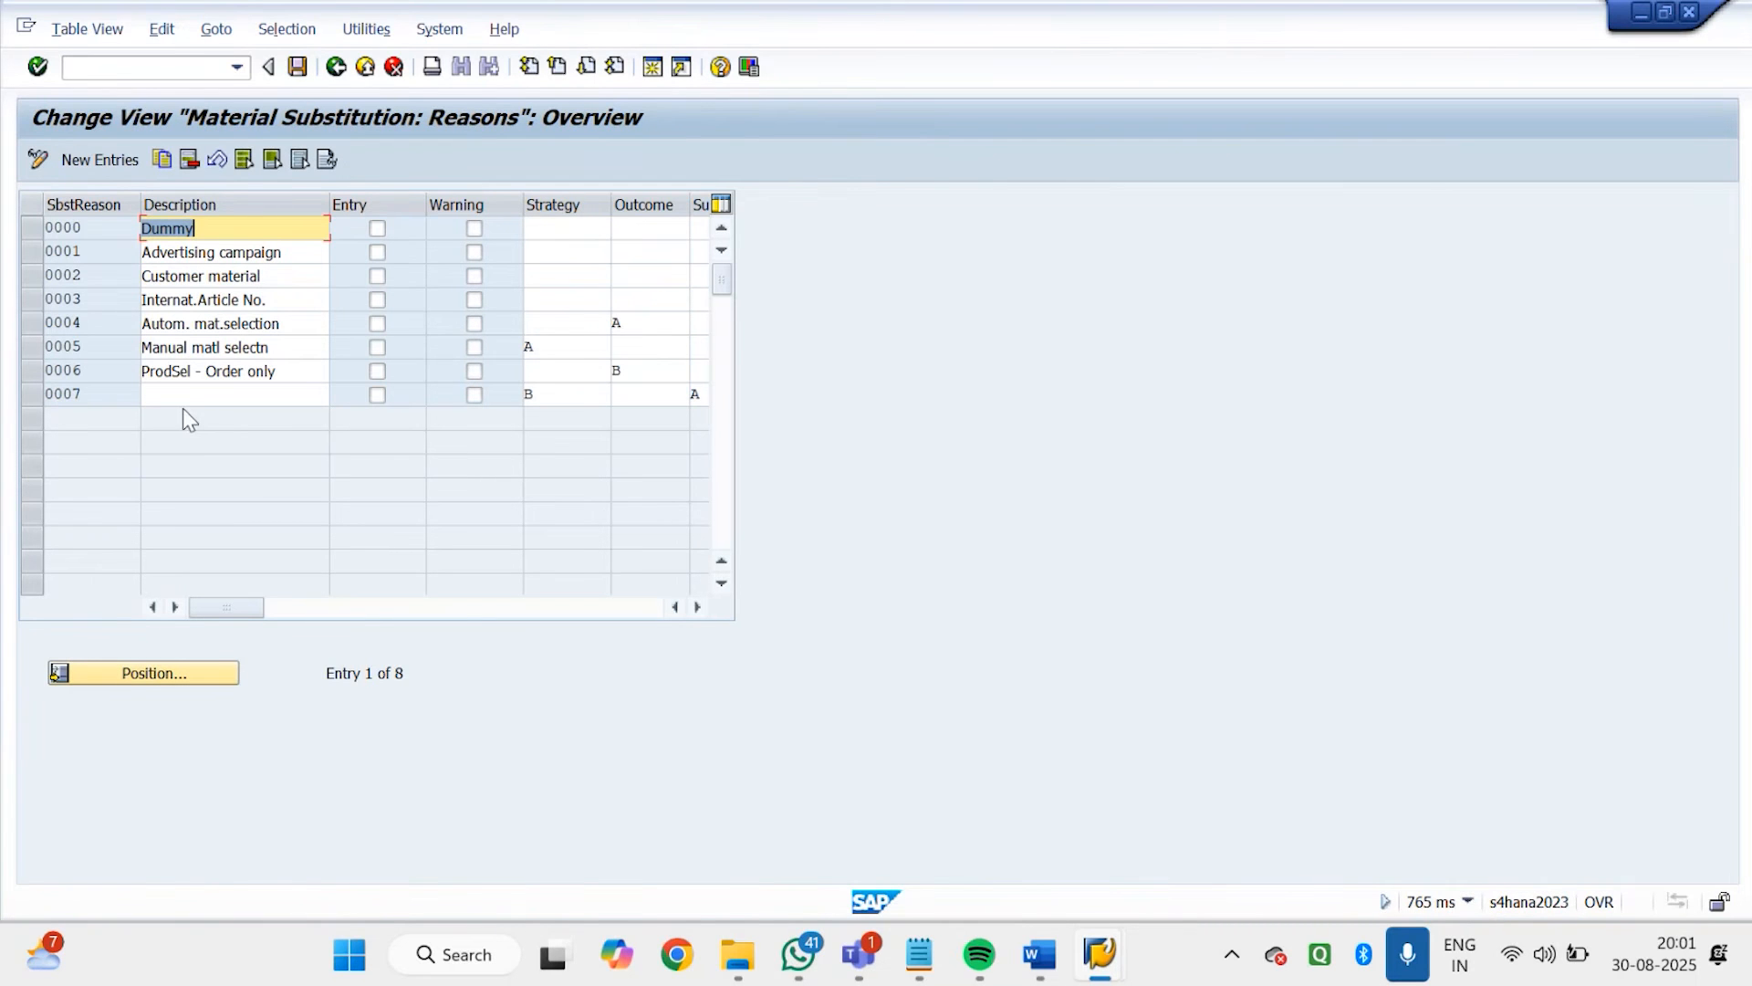
{"action": "left_click", "coordinate": [103, 227]}
{"action": "left_click_drag", "start_coordinate": [103, 227], "coordinate": [45, 234]}
{"action": "left_click_drag", "start_coordinate": [220, 235], "coordinate": [99, 226]}
Add a new substitution reason GD00 with the description Godrej Outdated Prod
{"action": "left_click", "coordinate": [123, 167]}
{"action": "type", "text": "GD00"}
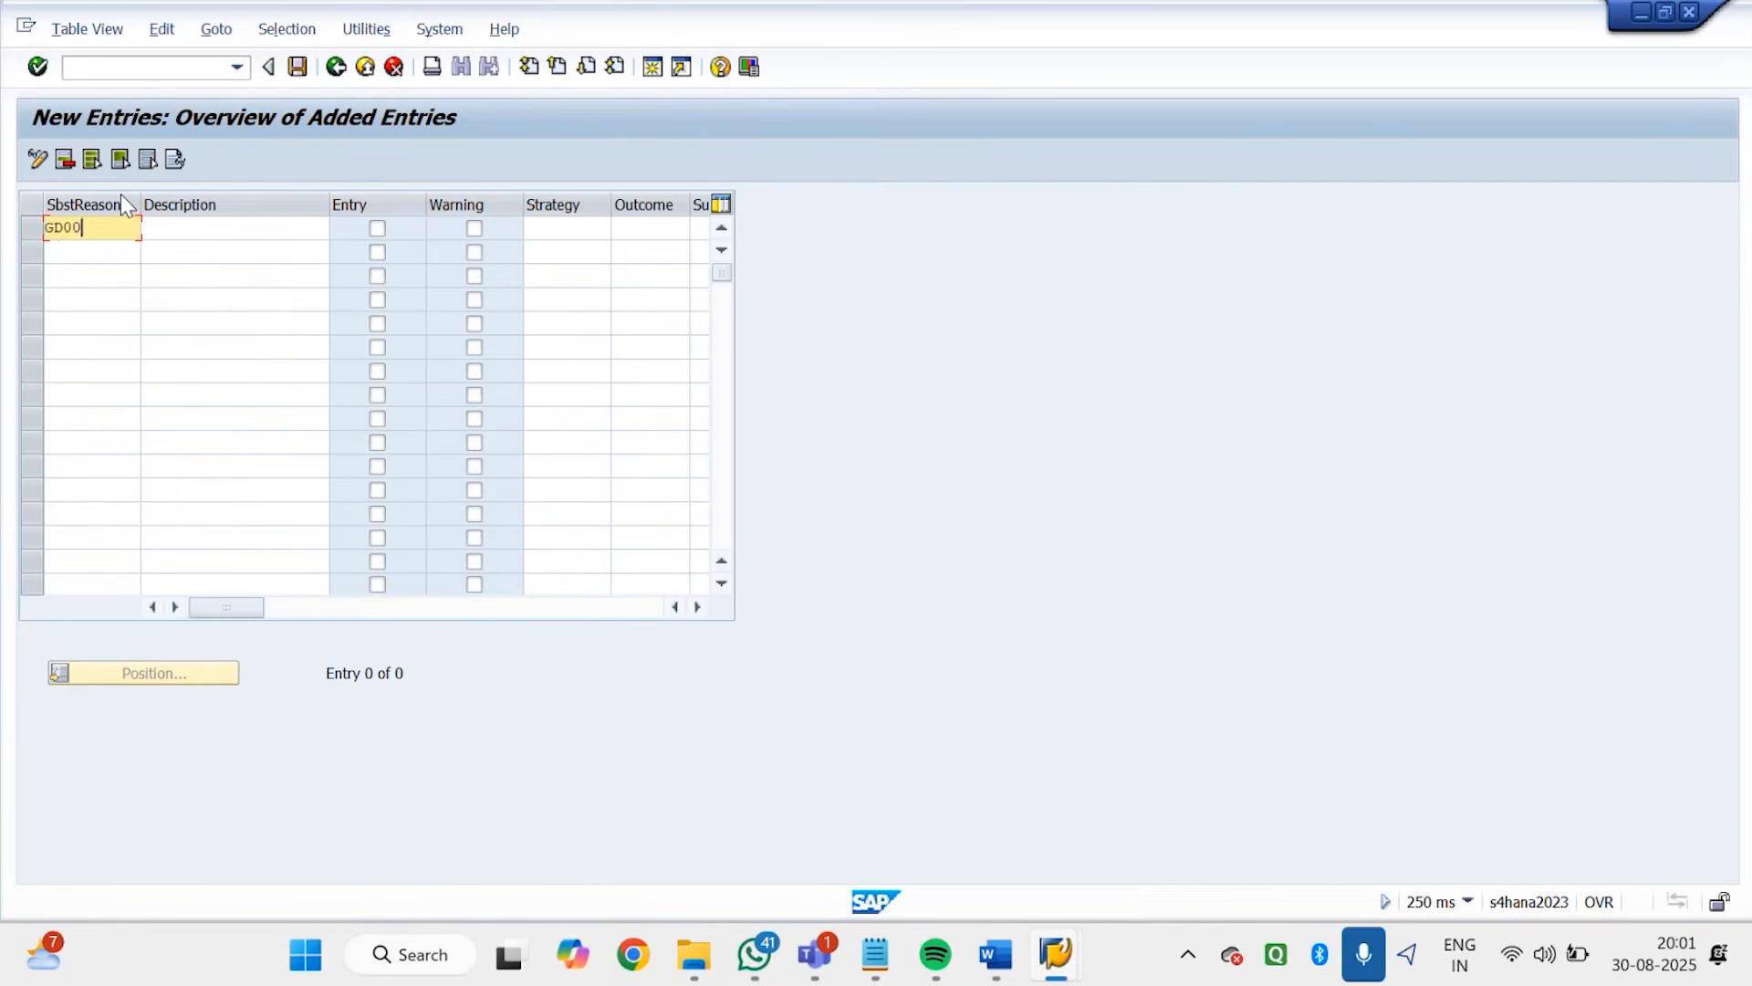
{"action": "key", "text": "Tab"}
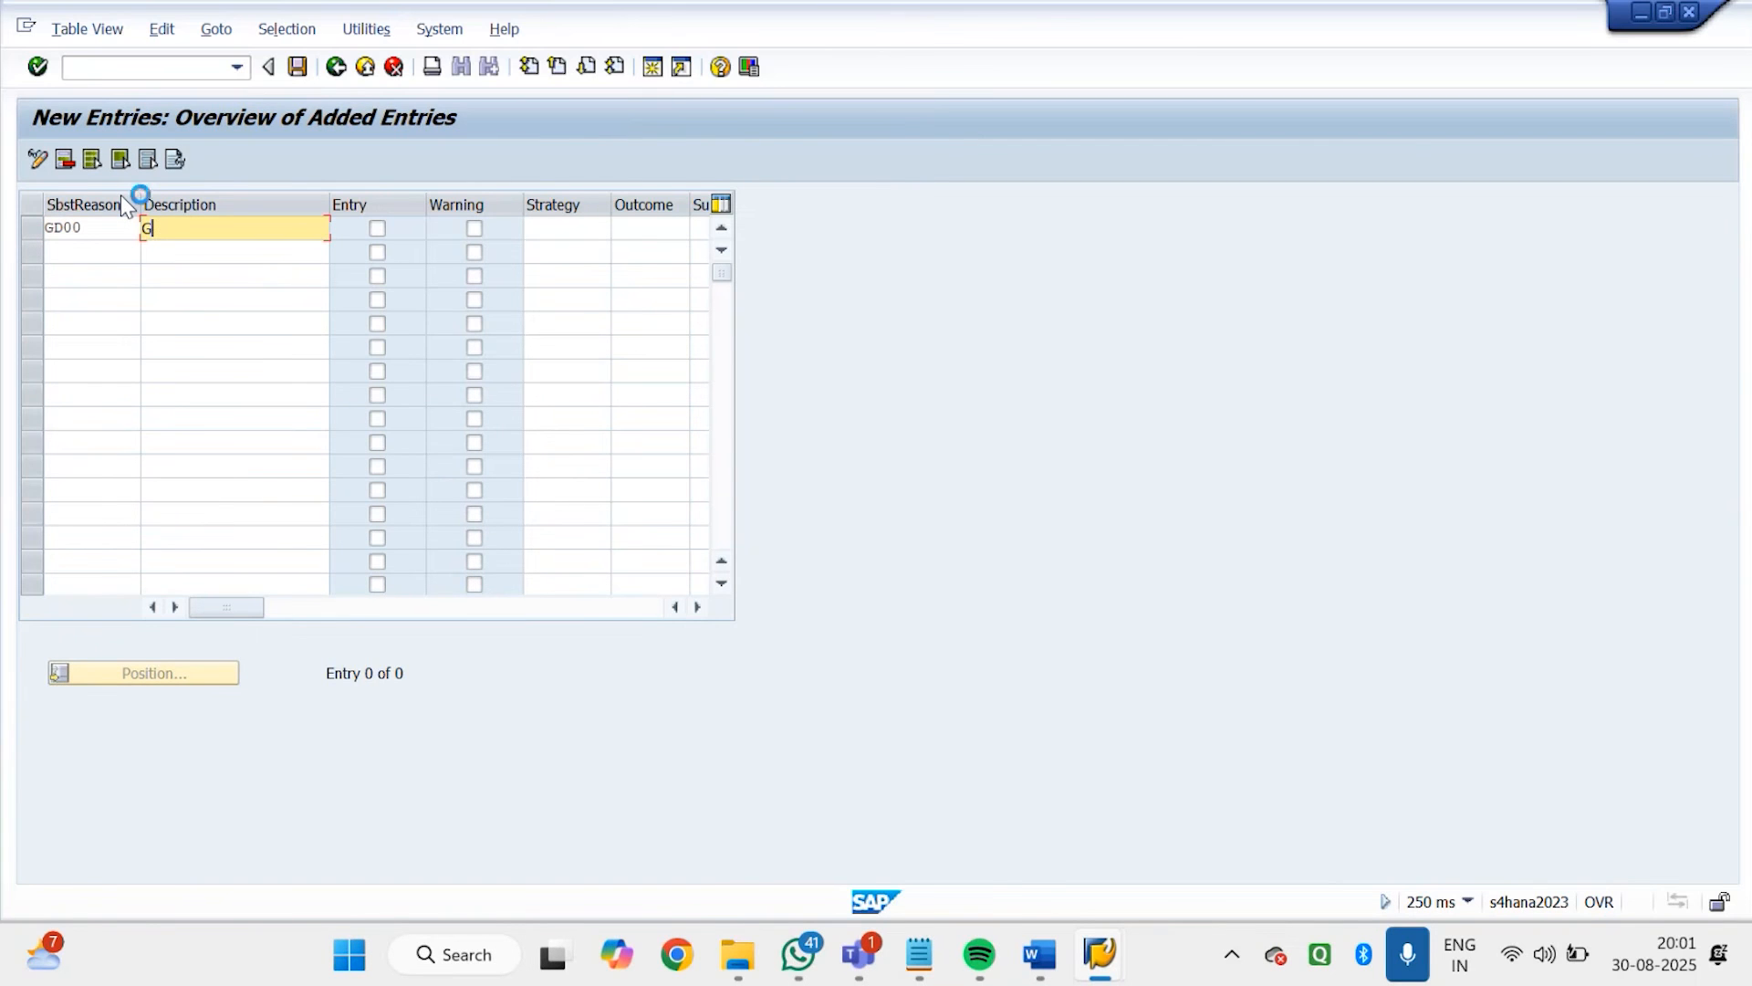
{"action": "type", "text": "Godrej Outdated Prod"}
{"action": "key", "text": "BackSpace"}
{"action": "type", "text": "d"}
{"action": "key", "text": "Return"}
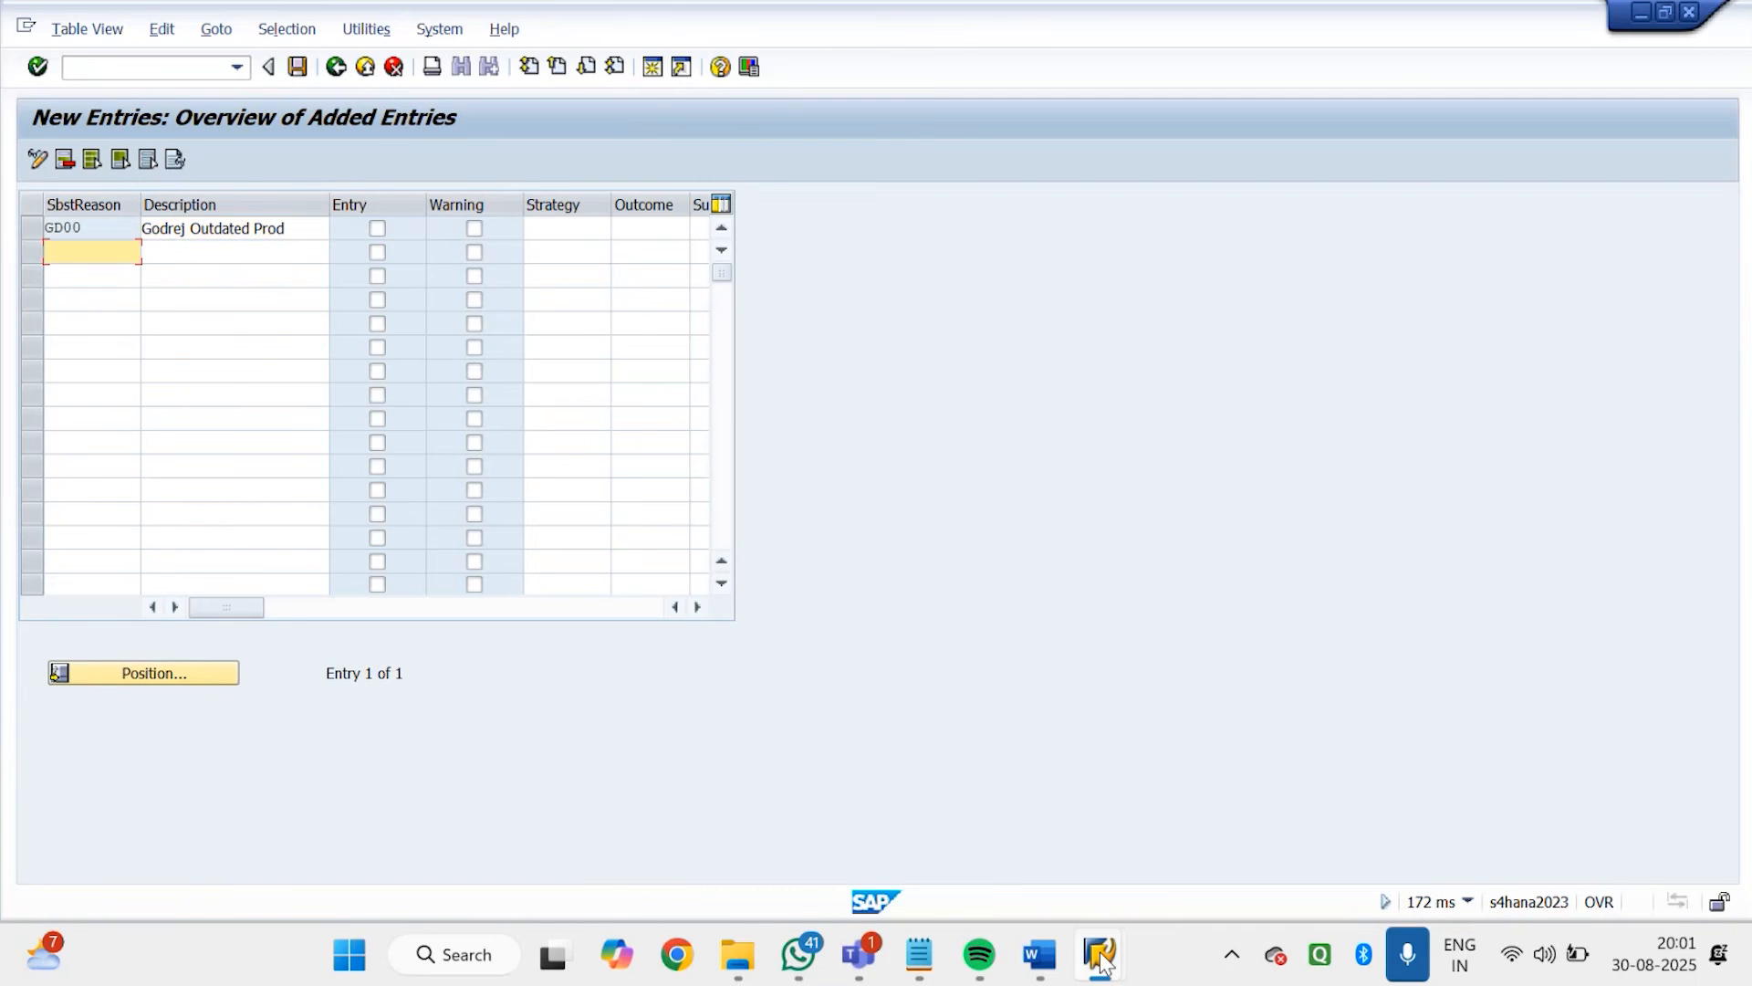
Consult the Entry and Warning notes in the Word document and activate Warning for substitution reason GD00 in SAP
{"action": "mouse_move", "coordinate": [1101, 962]}
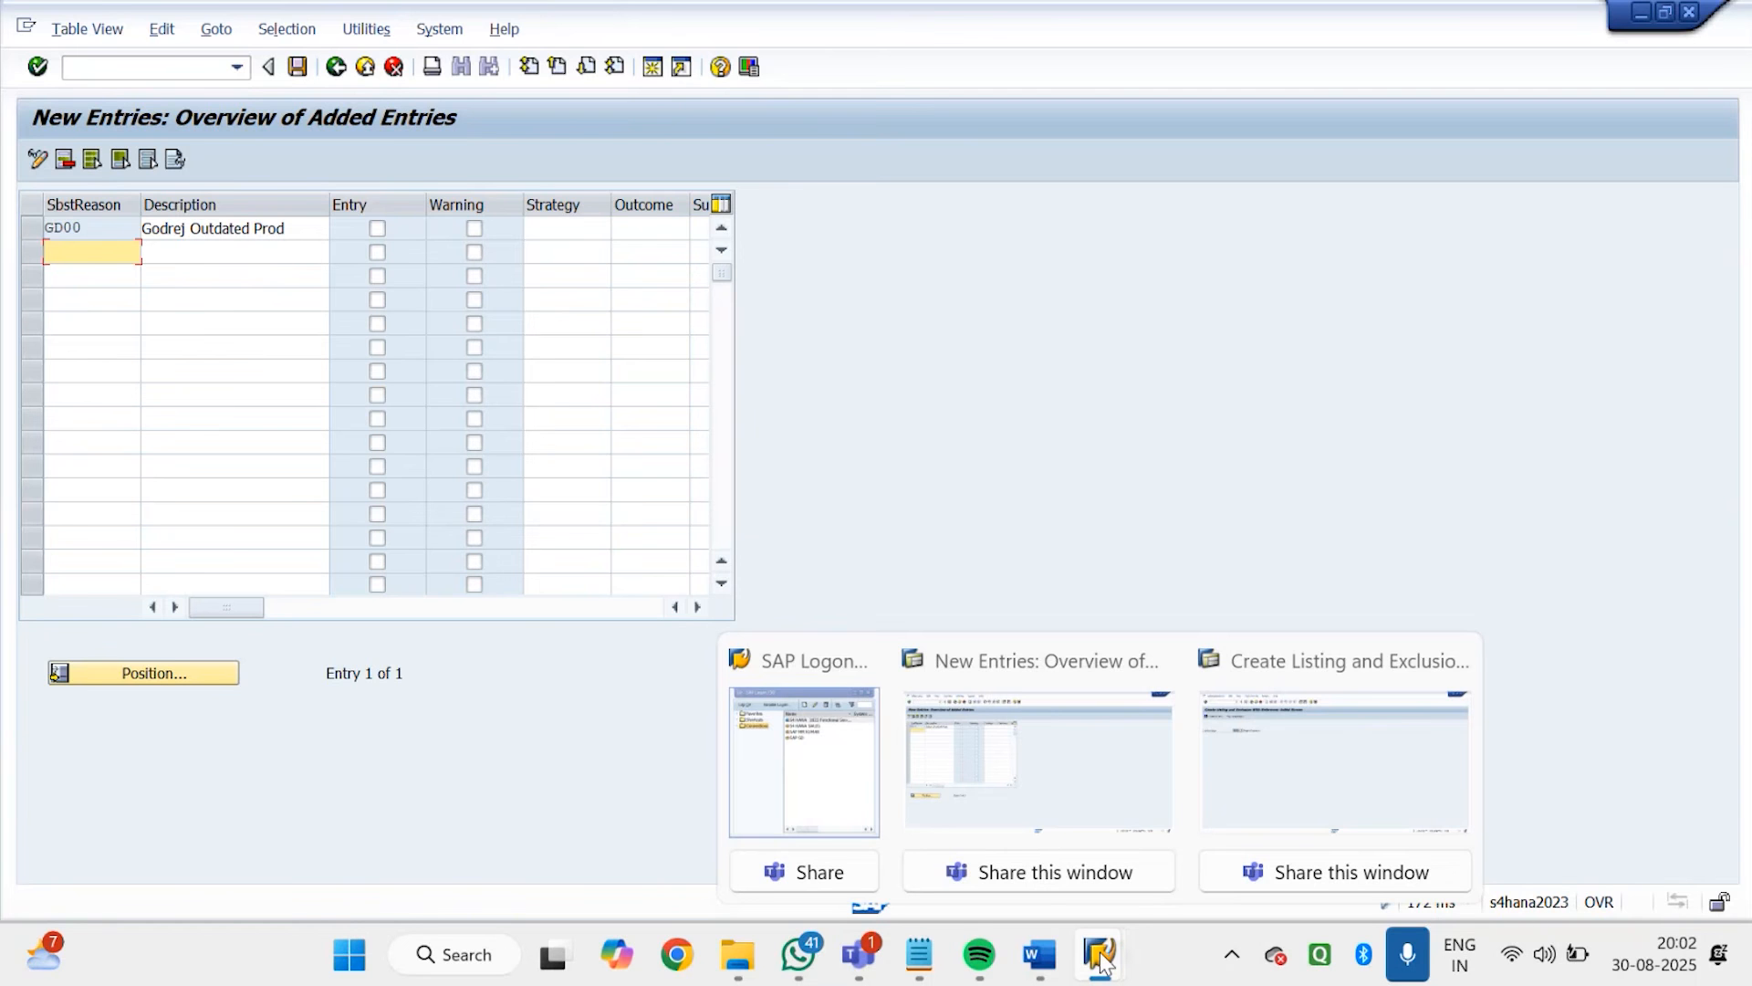
{"action": "mouse_move", "coordinate": [1040, 954]}
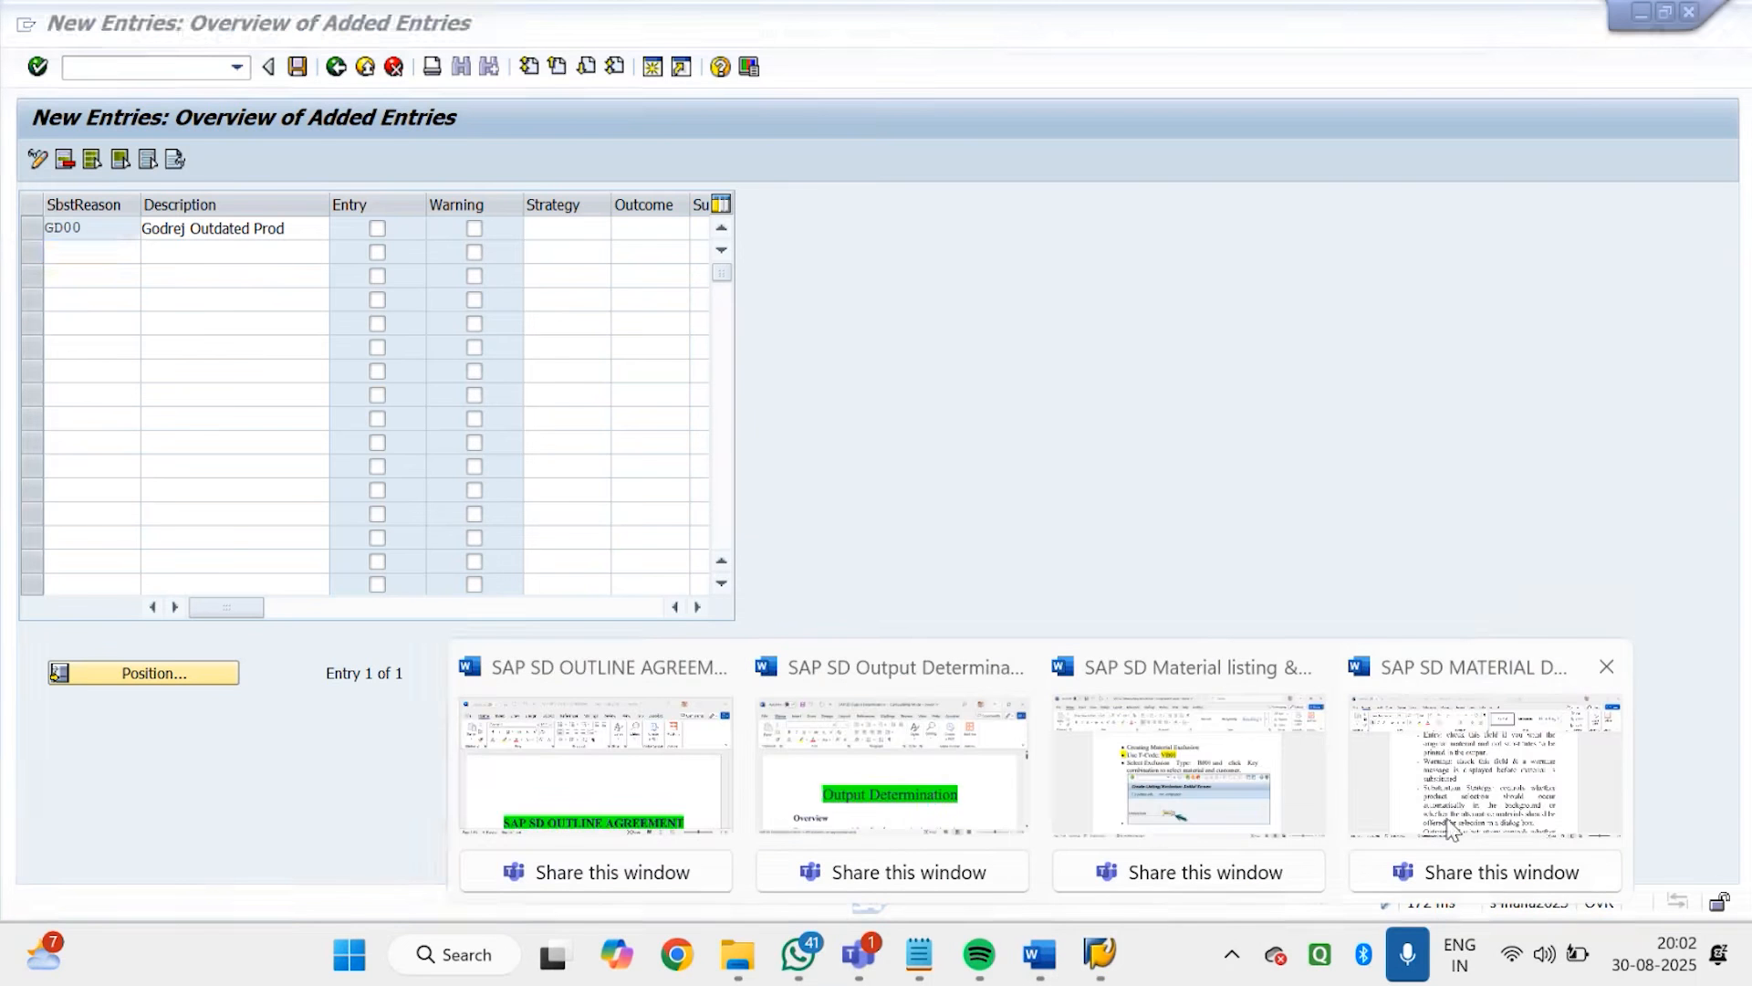
{"action": "left_click", "coordinate": [1451, 829]}
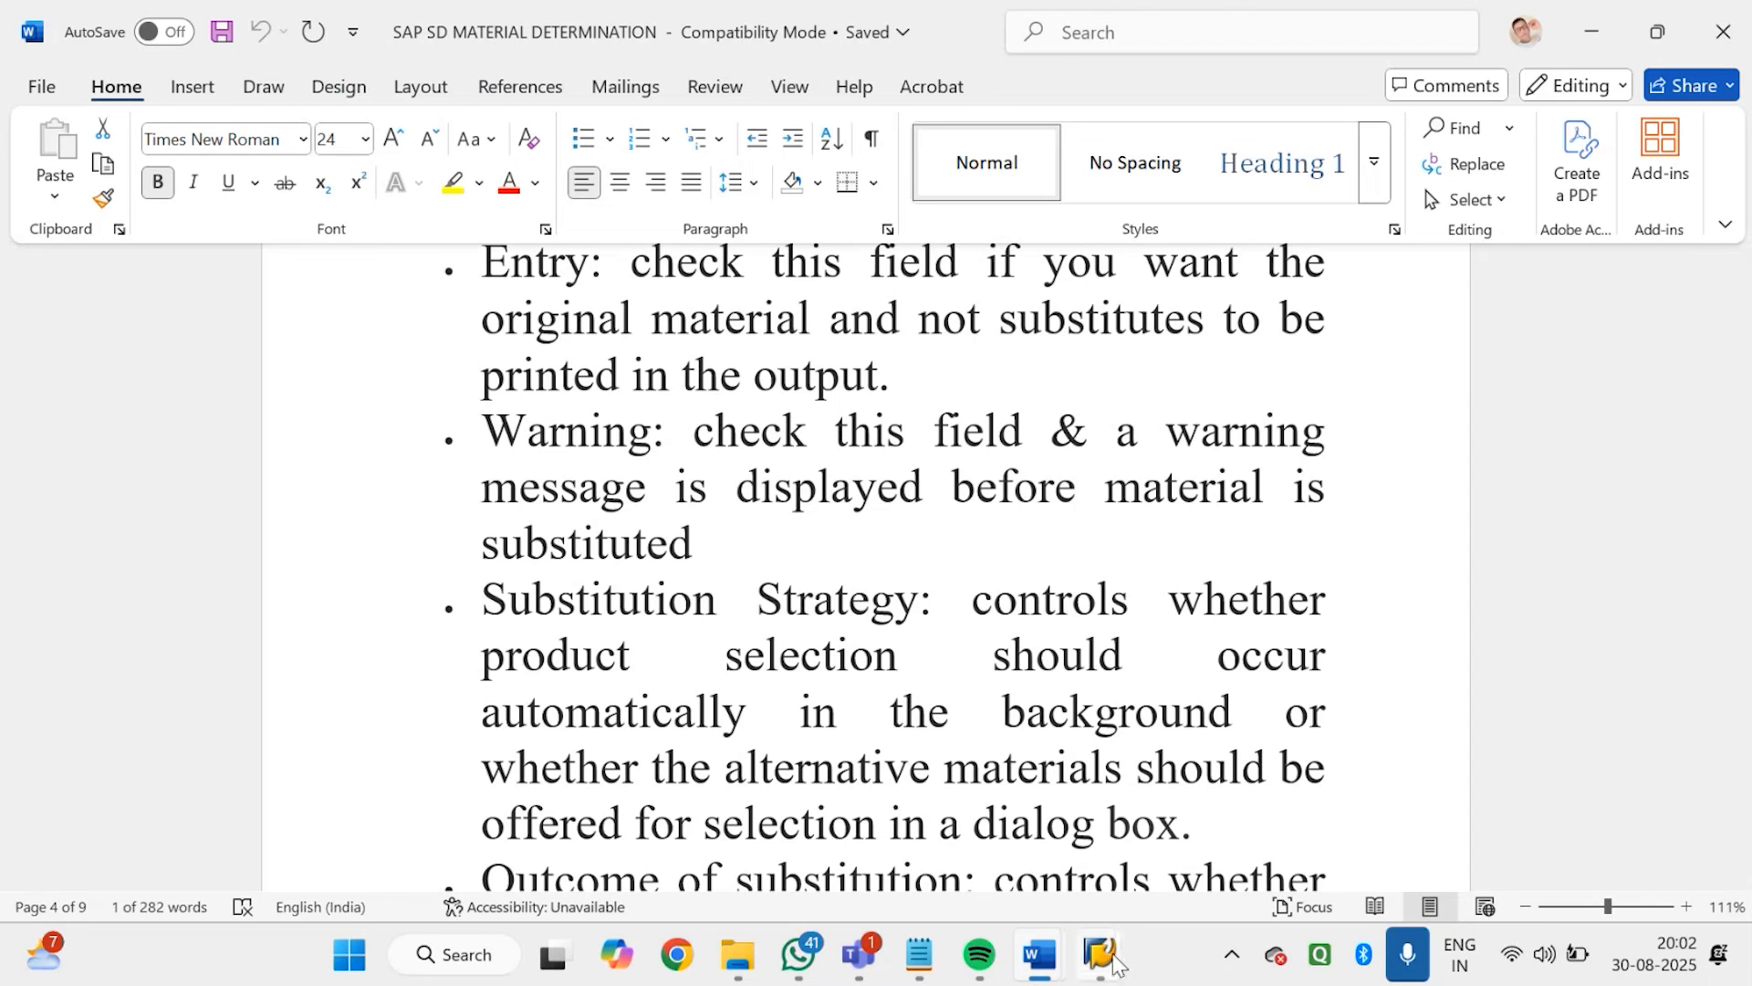
{"action": "left_click", "coordinate": [1064, 764]}
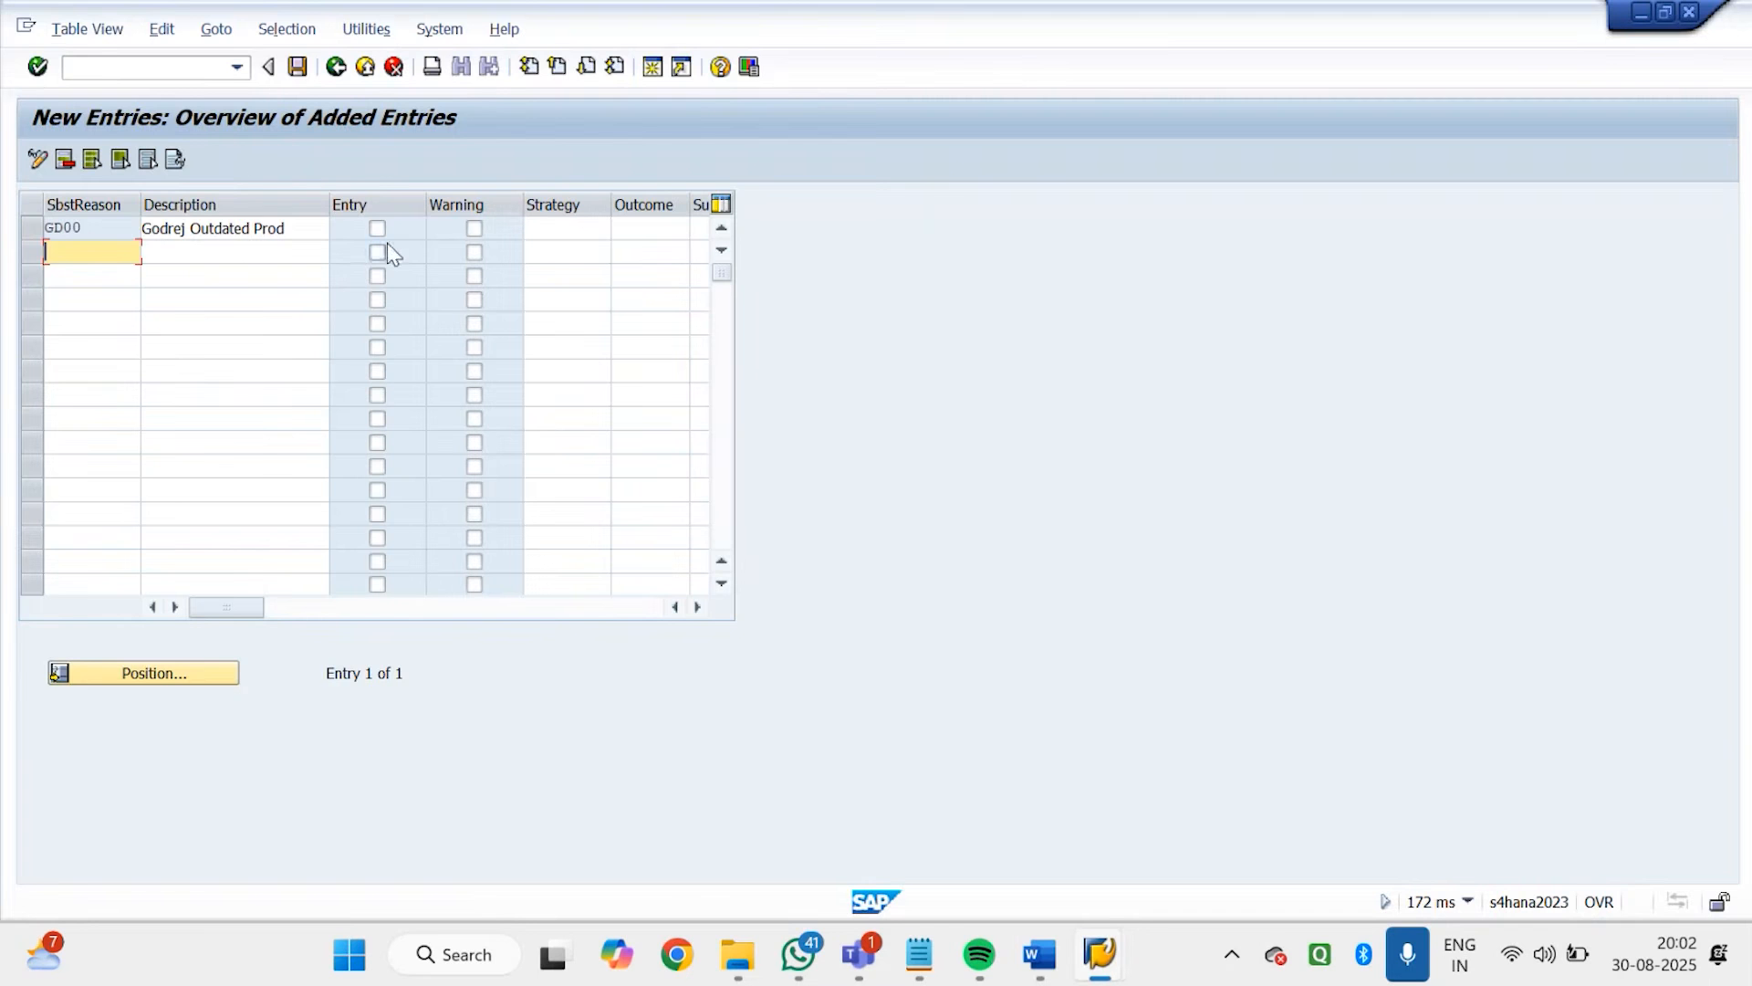
{"action": "left_click", "coordinate": [475, 229]}
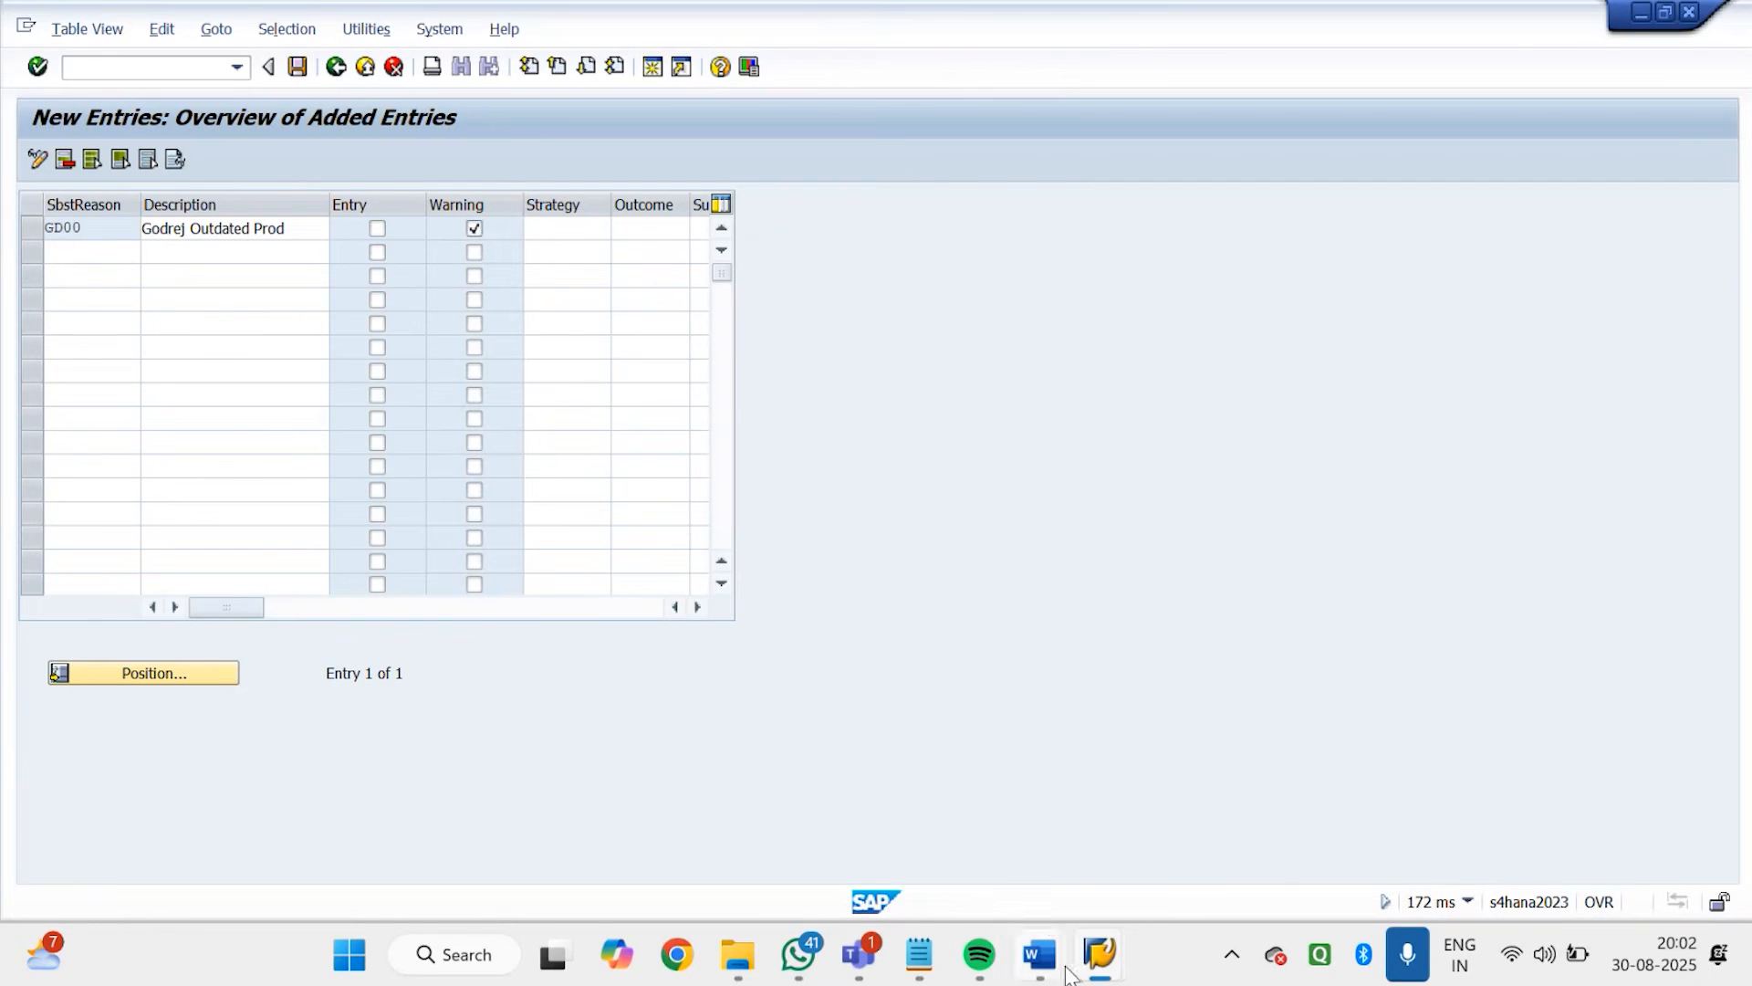
Read the substitution strategy notes in Word, and back in SAP review the available Strategy and Outcome values for reason GD00
{"action": "mouse_move", "coordinate": [1059, 965]}
{"action": "left_click", "coordinate": [1441, 730]}
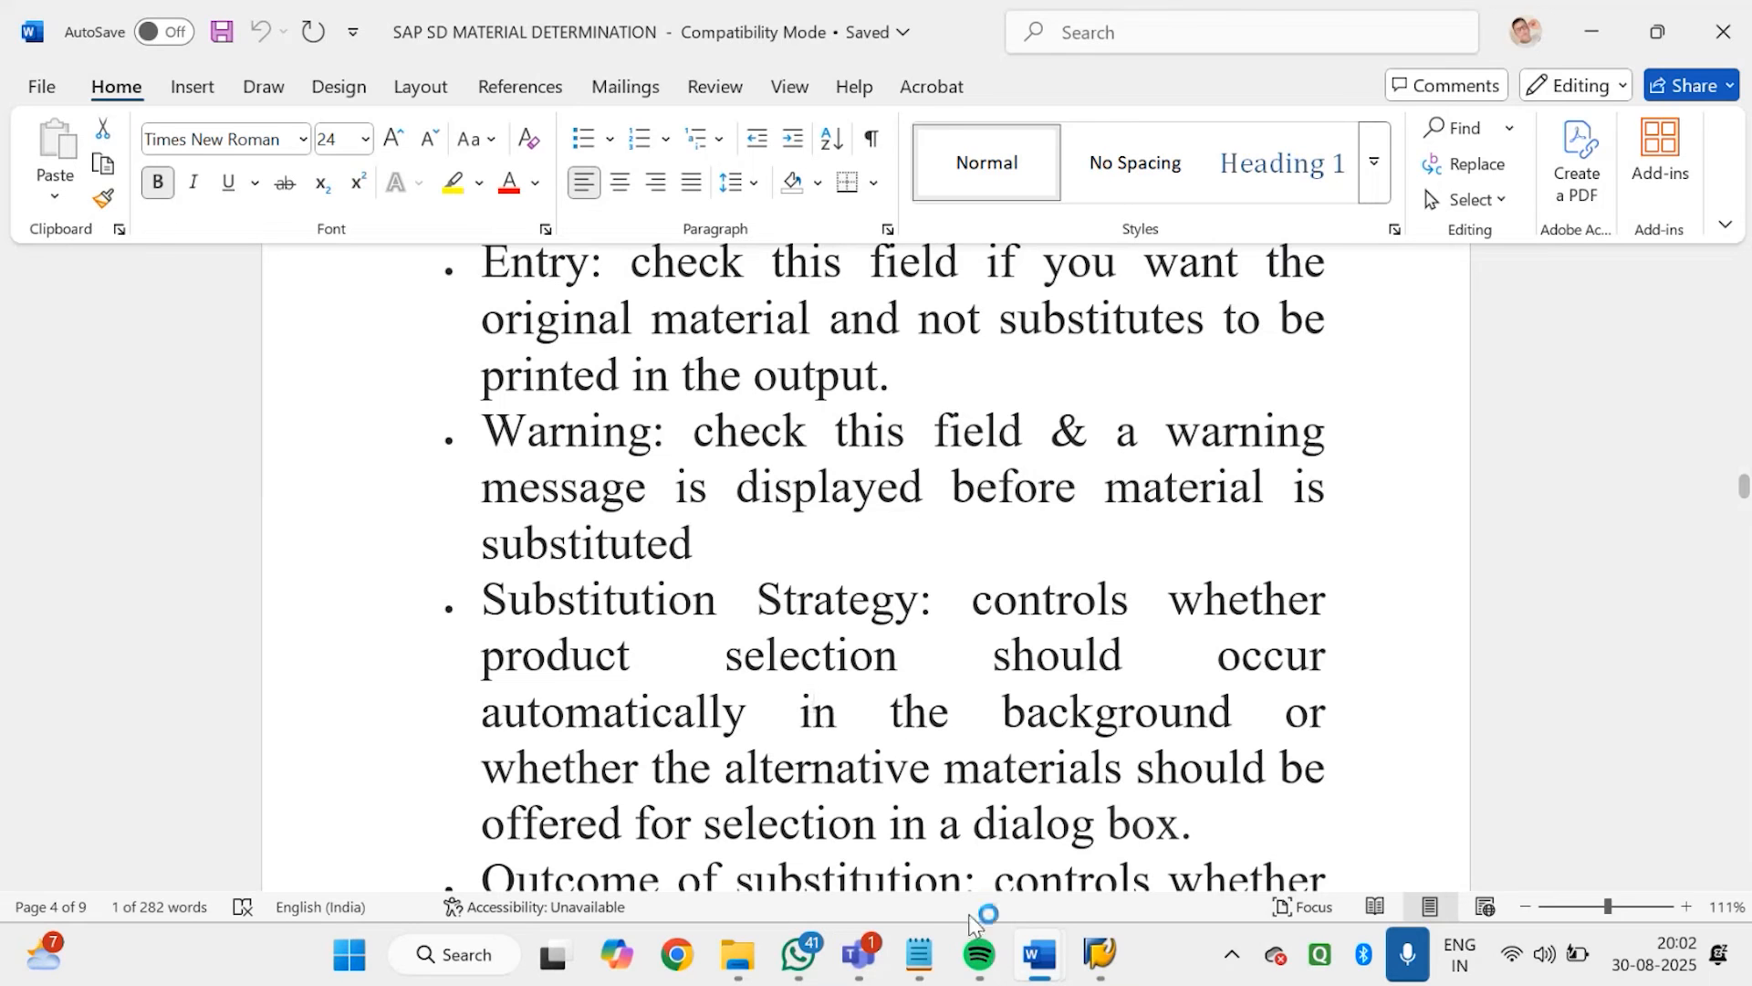
{"action": "mouse_move", "coordinate": [1092, 970]}
{"action": "left_click", "coordinate": [1134, 786]}
{"action": "left_click", "coordinate": [588, 239]}
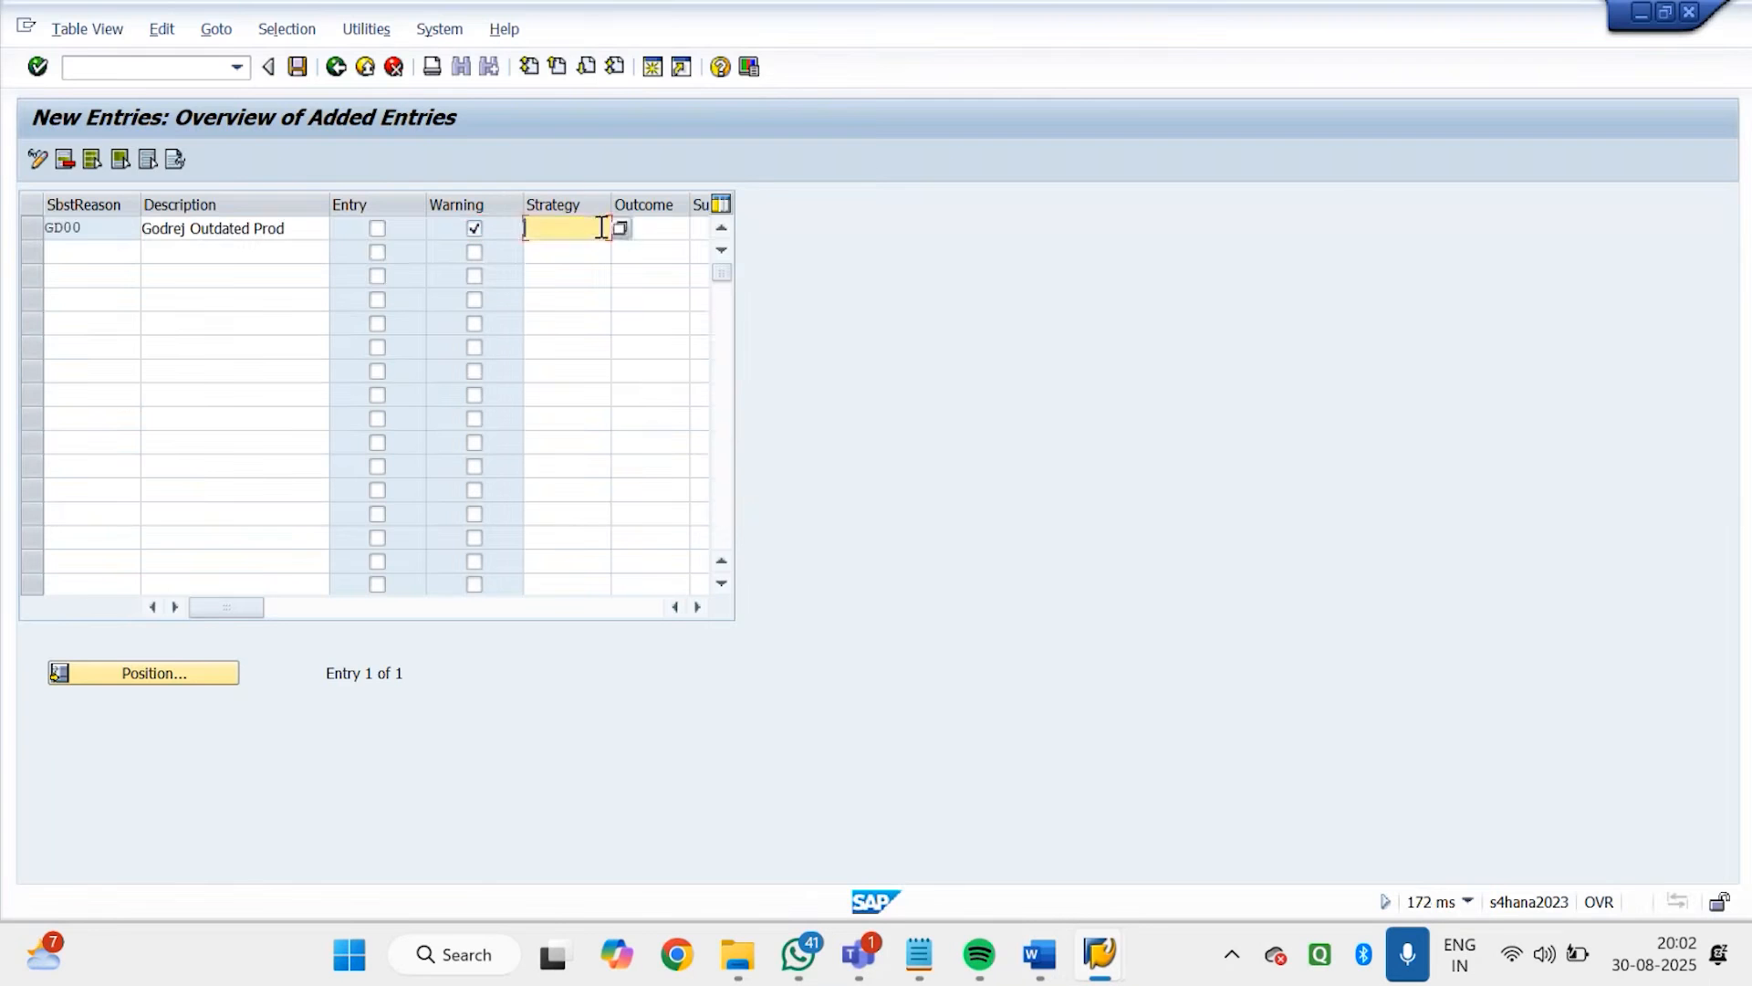
{"action": "left_click", "coordinate": [612, 228]}
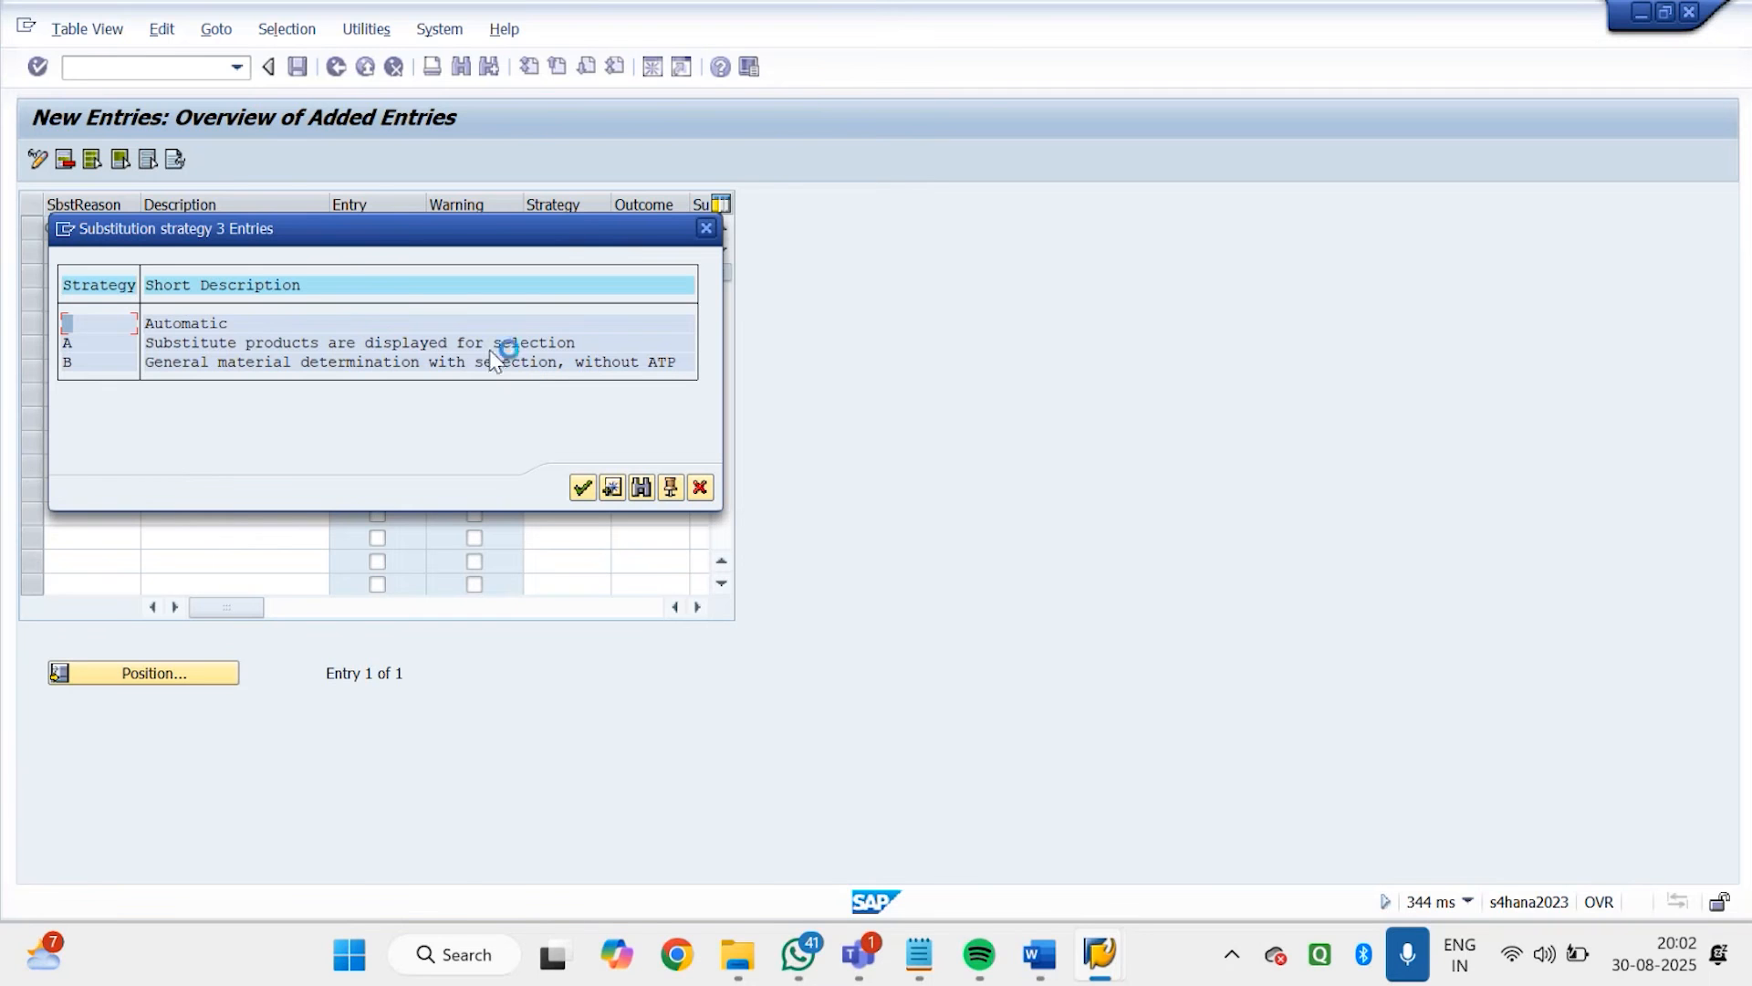
{"action": "left_click", "coordinate": [706, 228]}
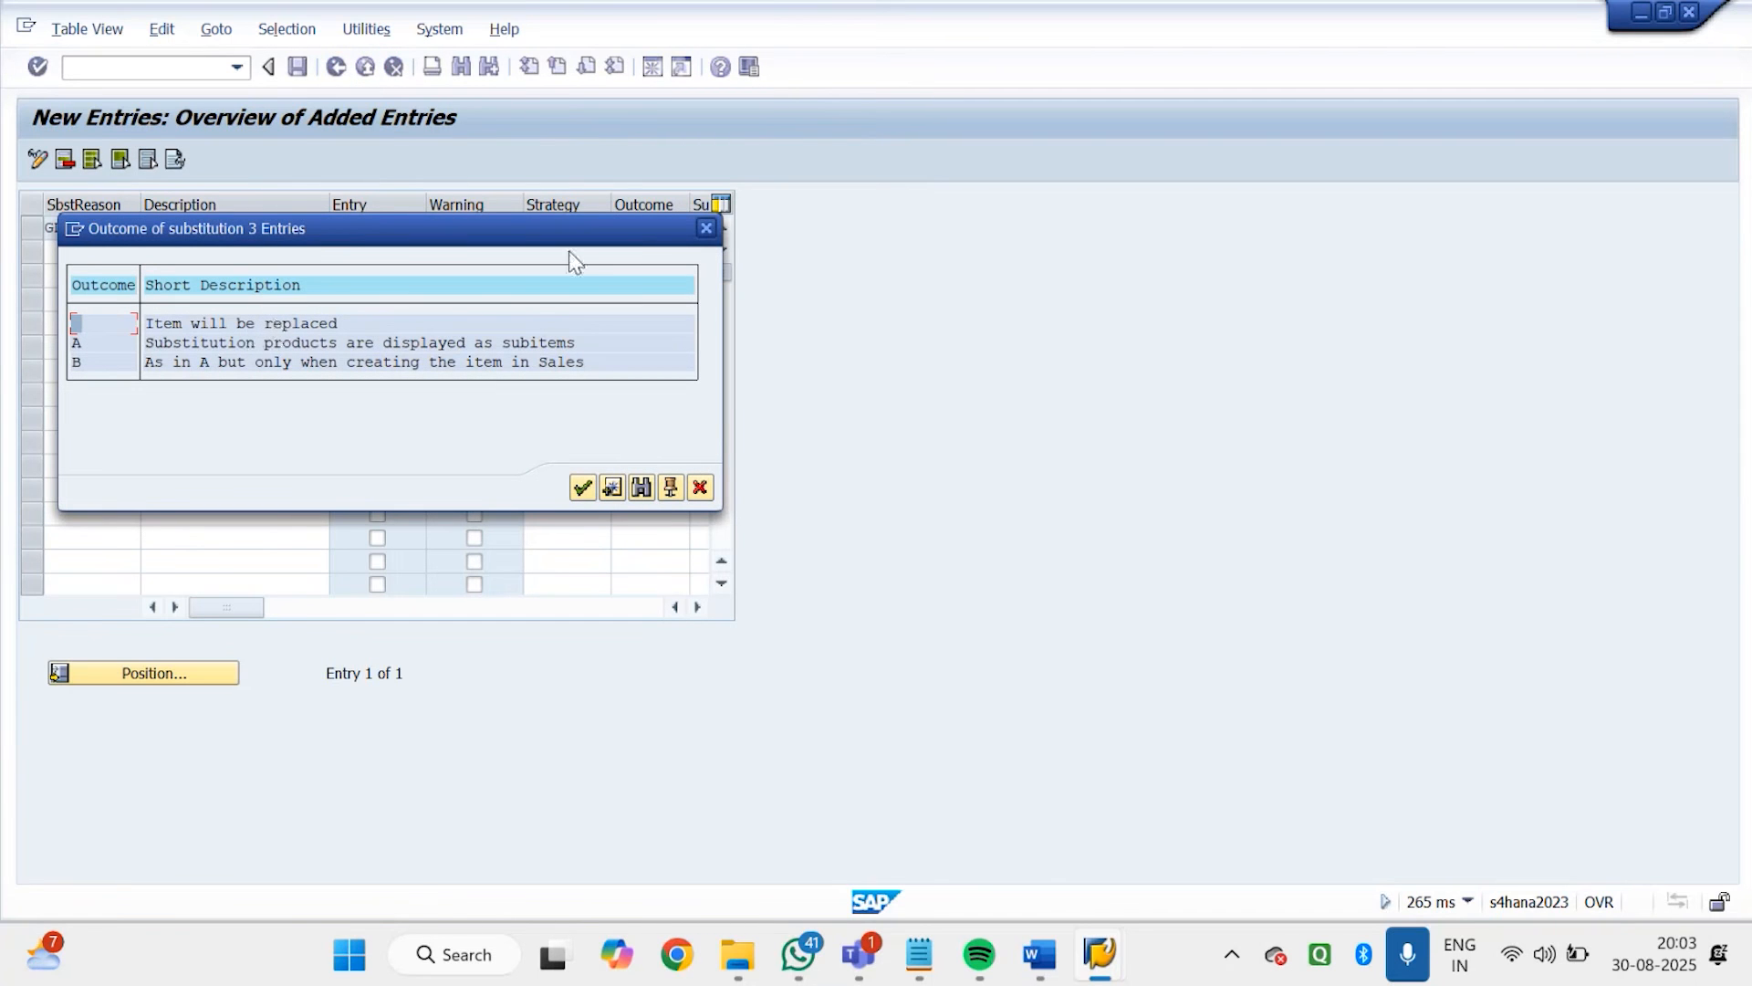
{"action": "left_click", "coordinate": [707, 229]}
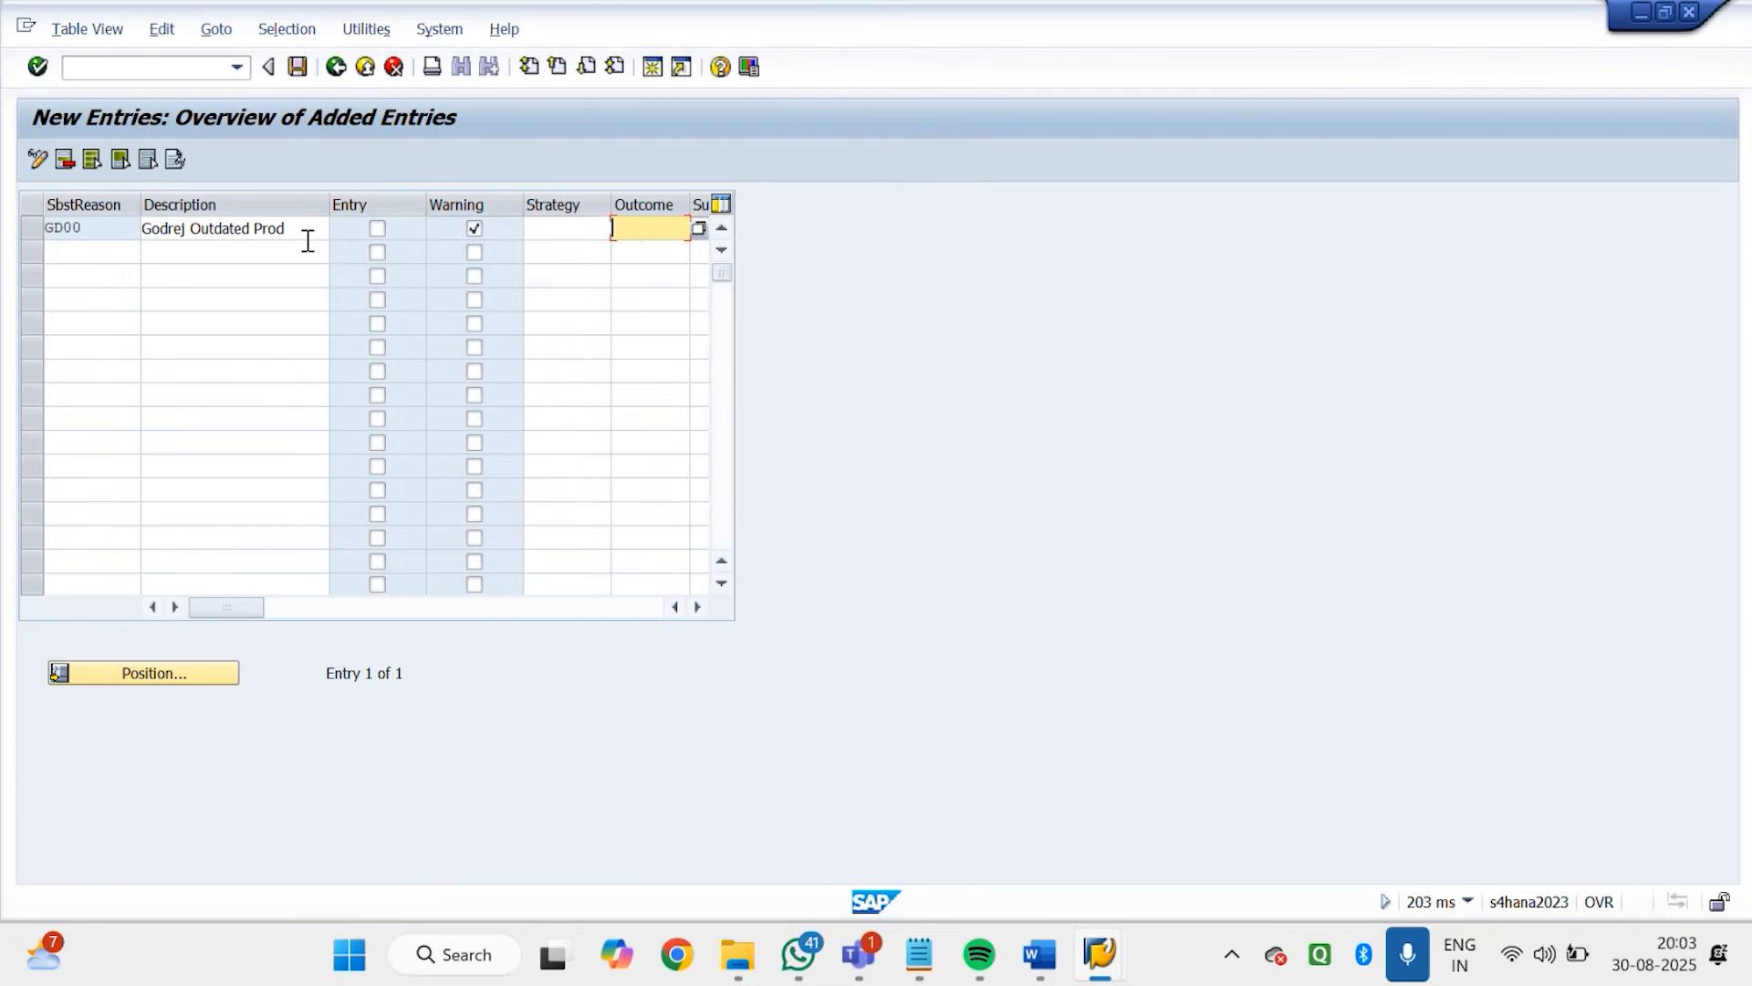
Save substitution reason GD00 to the customizing request and return to SAP Easy Access
{"action": "left_click", "coordinate": [298, 68]}
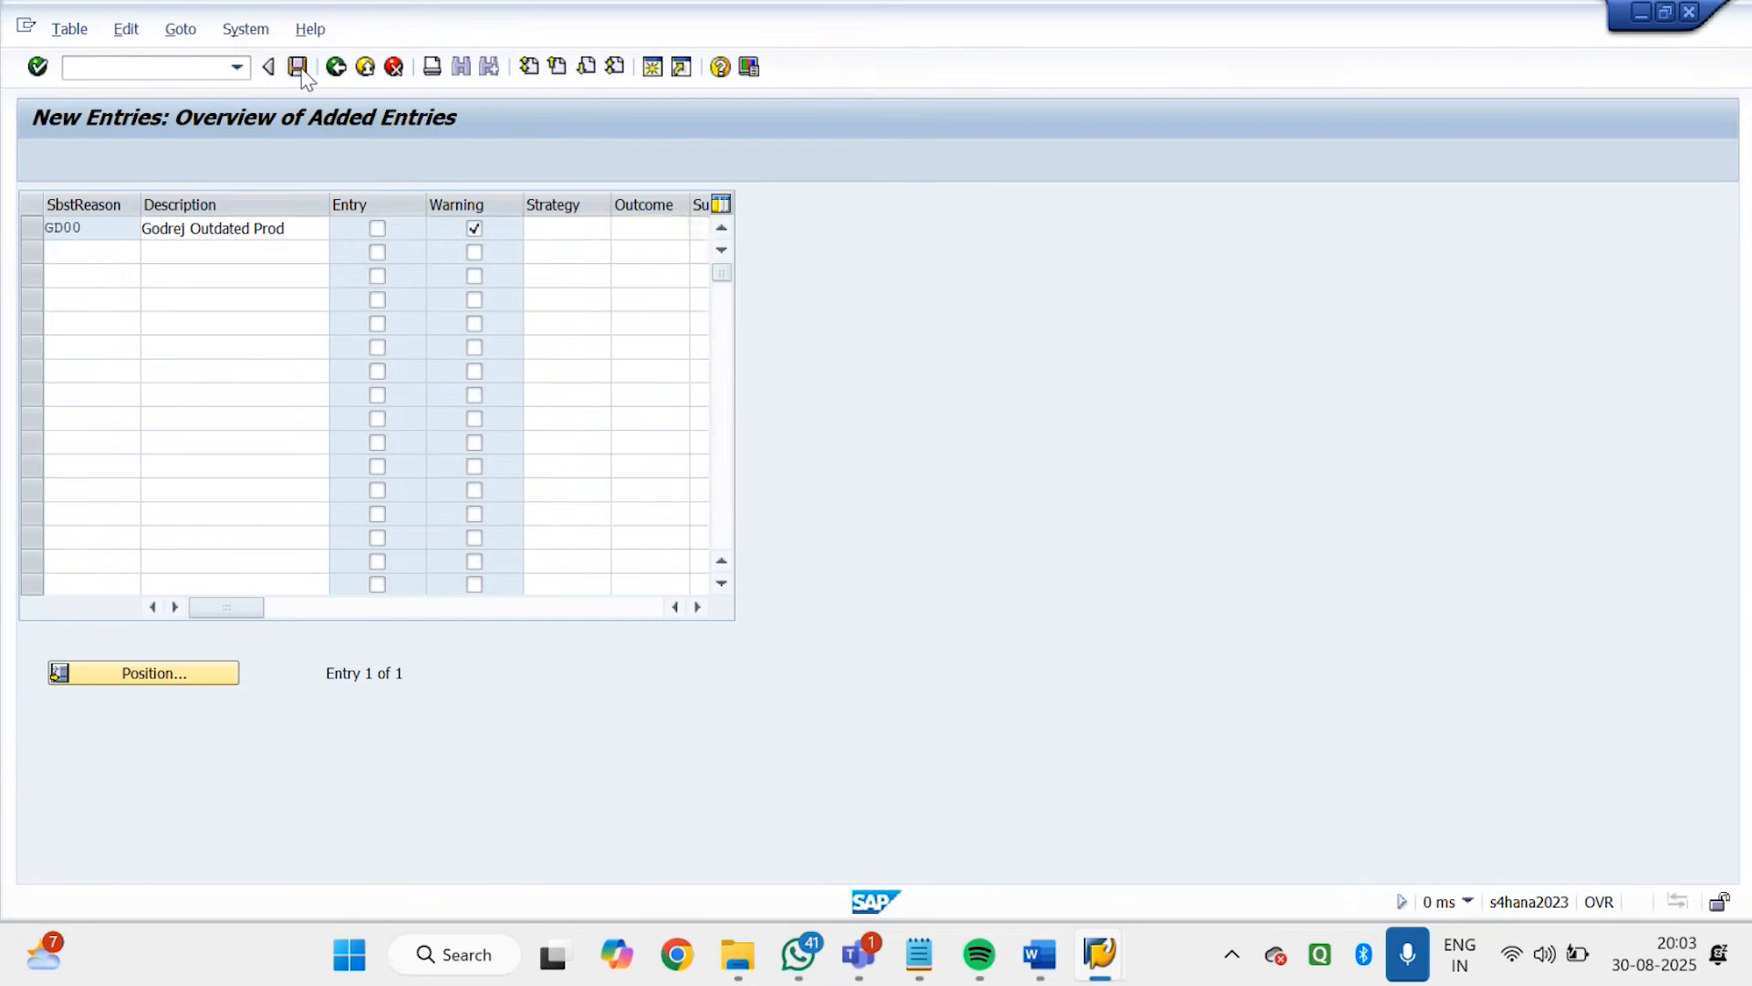
{"action": "left_click", "coordinate": [393, 416]}
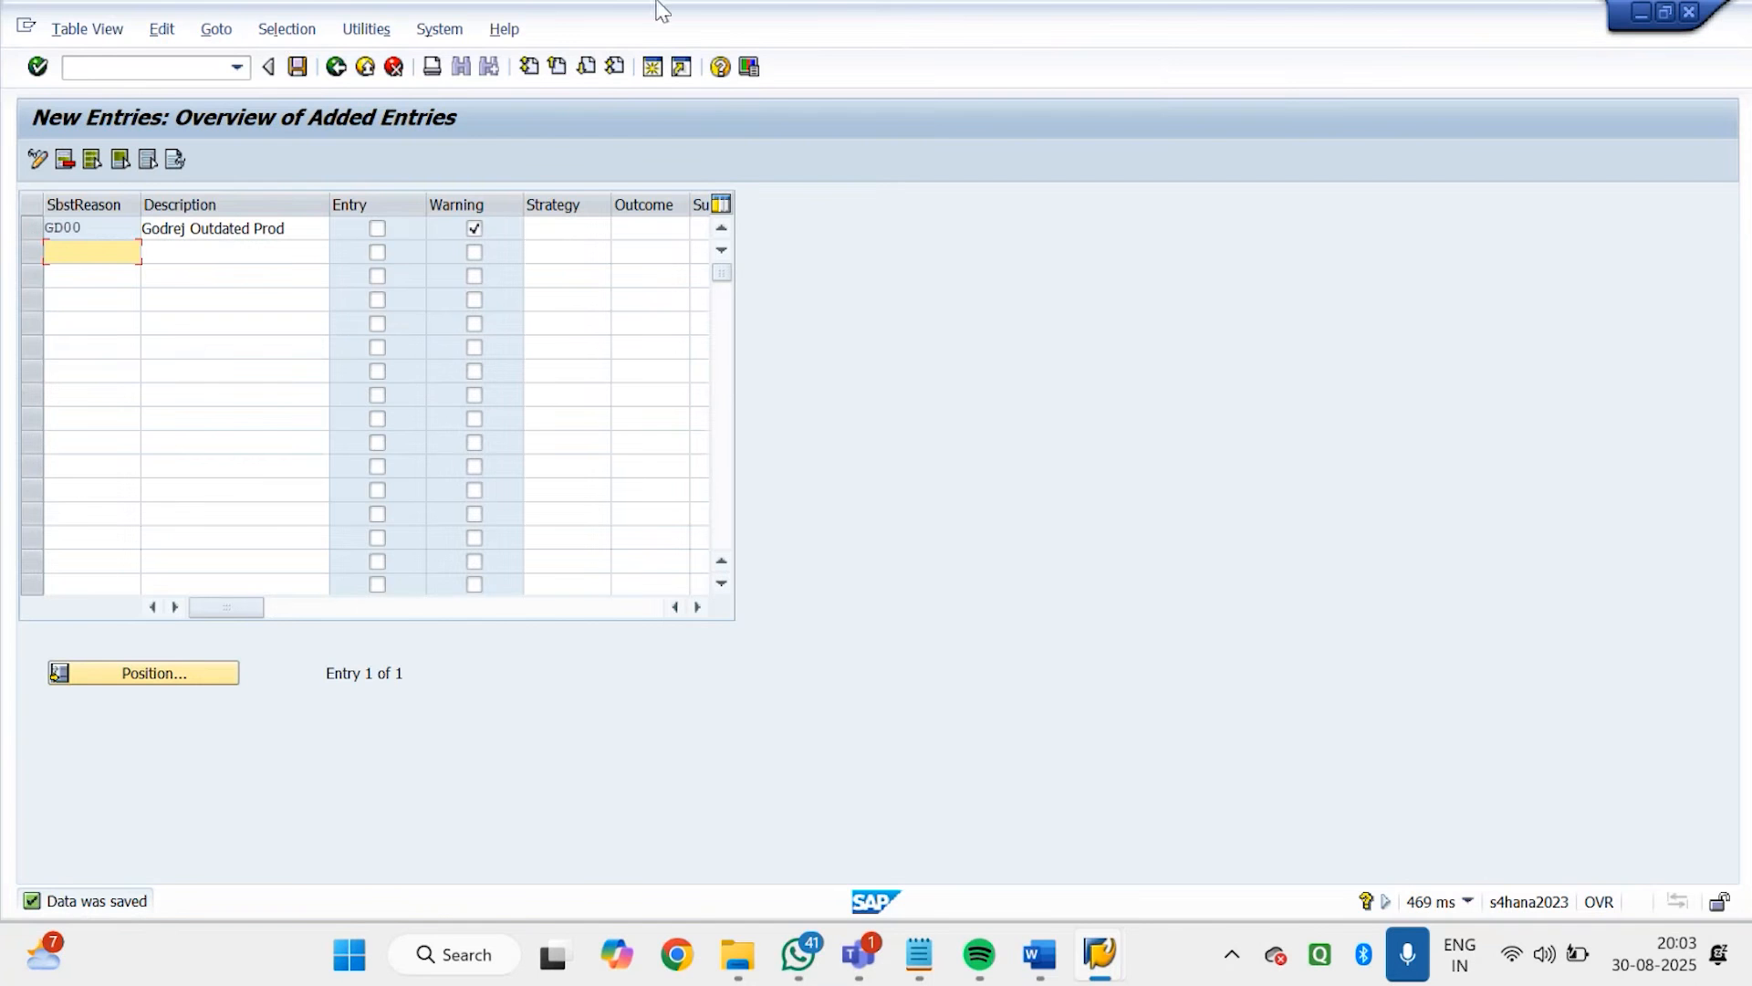
{"action": "left_click", "coordinate": [215, 70]}
{"action": "type", "text": "/n"}
{"action": "key", "text": "Return"}
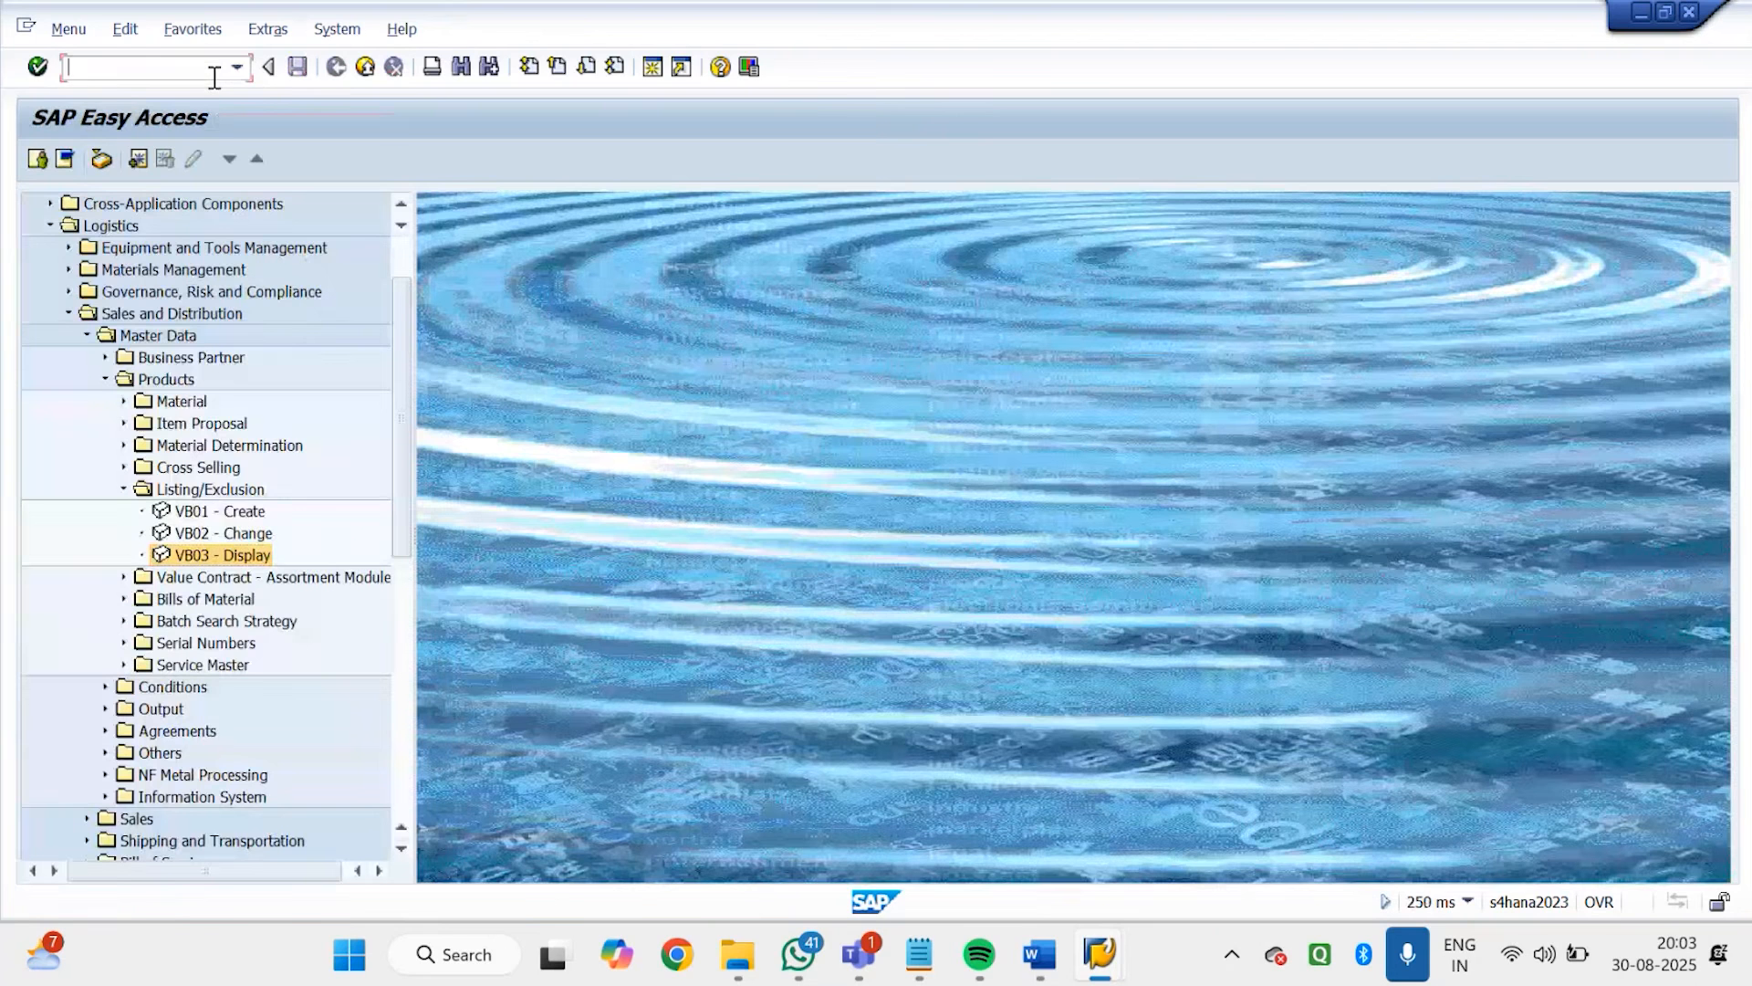
List all materials of plant GDP1 with transaction MM60, clearing the material filter, and return to SAP Easy Access
{"action": "type", "text": "mm60"}
{"action": "key", "text": "Return"}
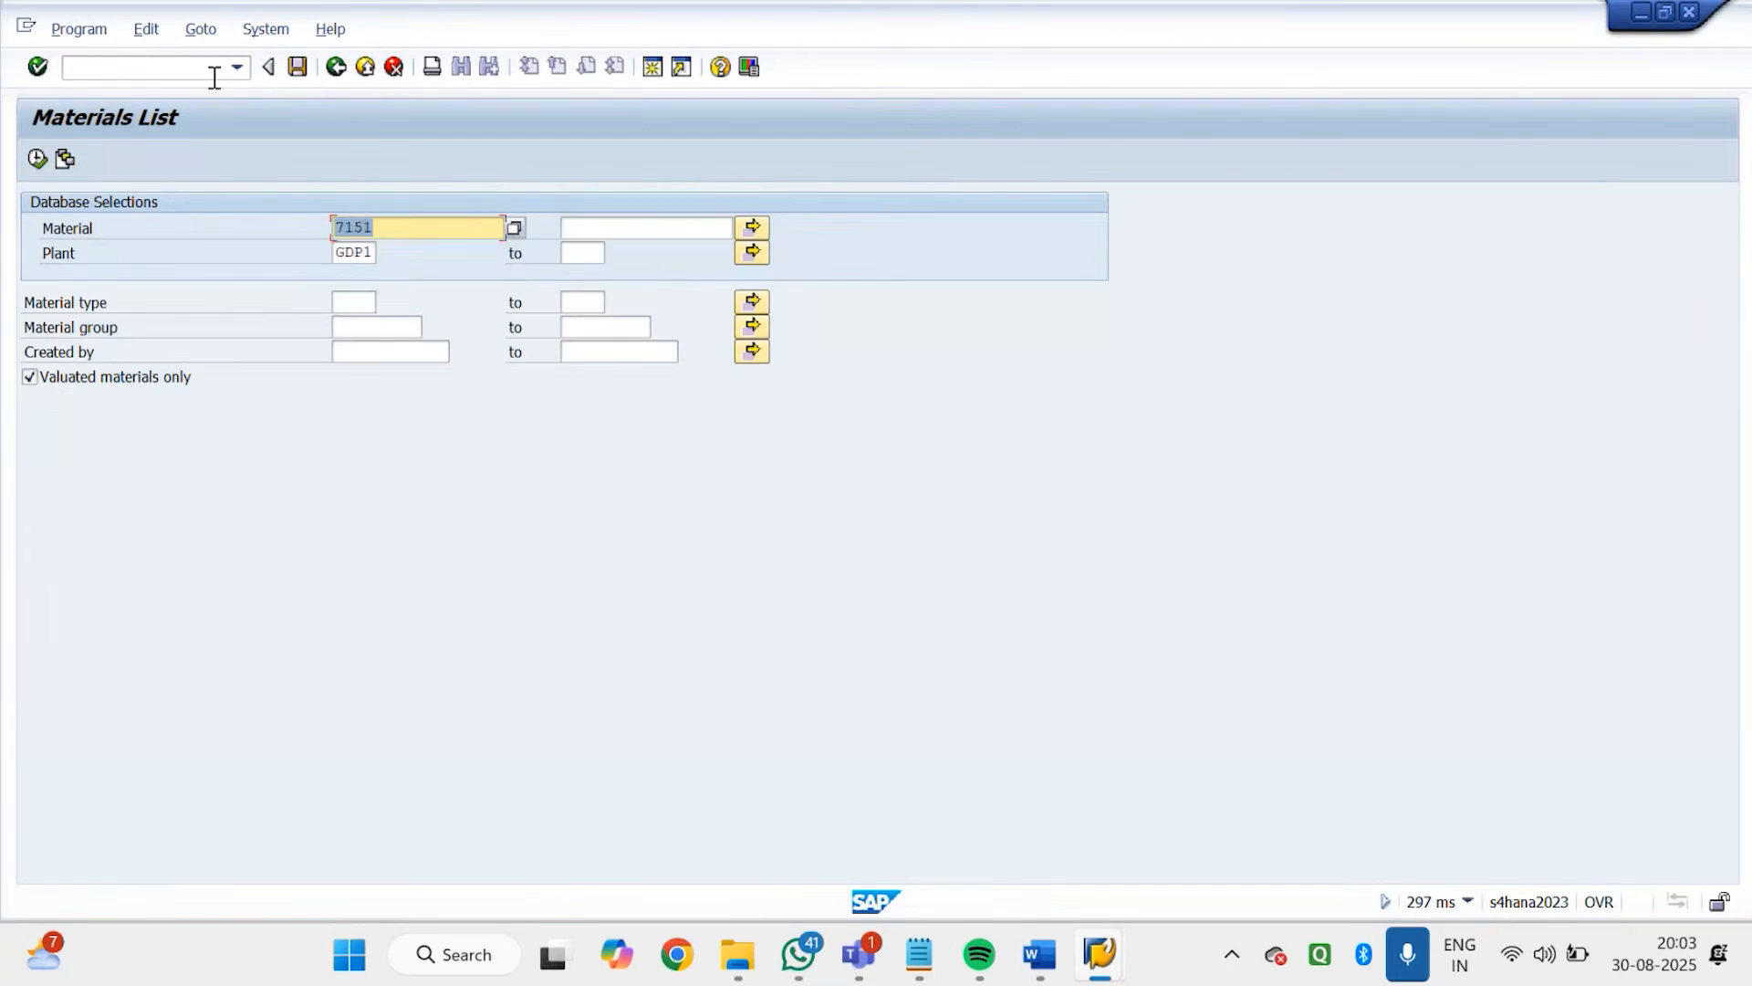
{"action": "key", "text": "BackSpace"}
{"action": "left_click", "coordinate": [41, 165]}
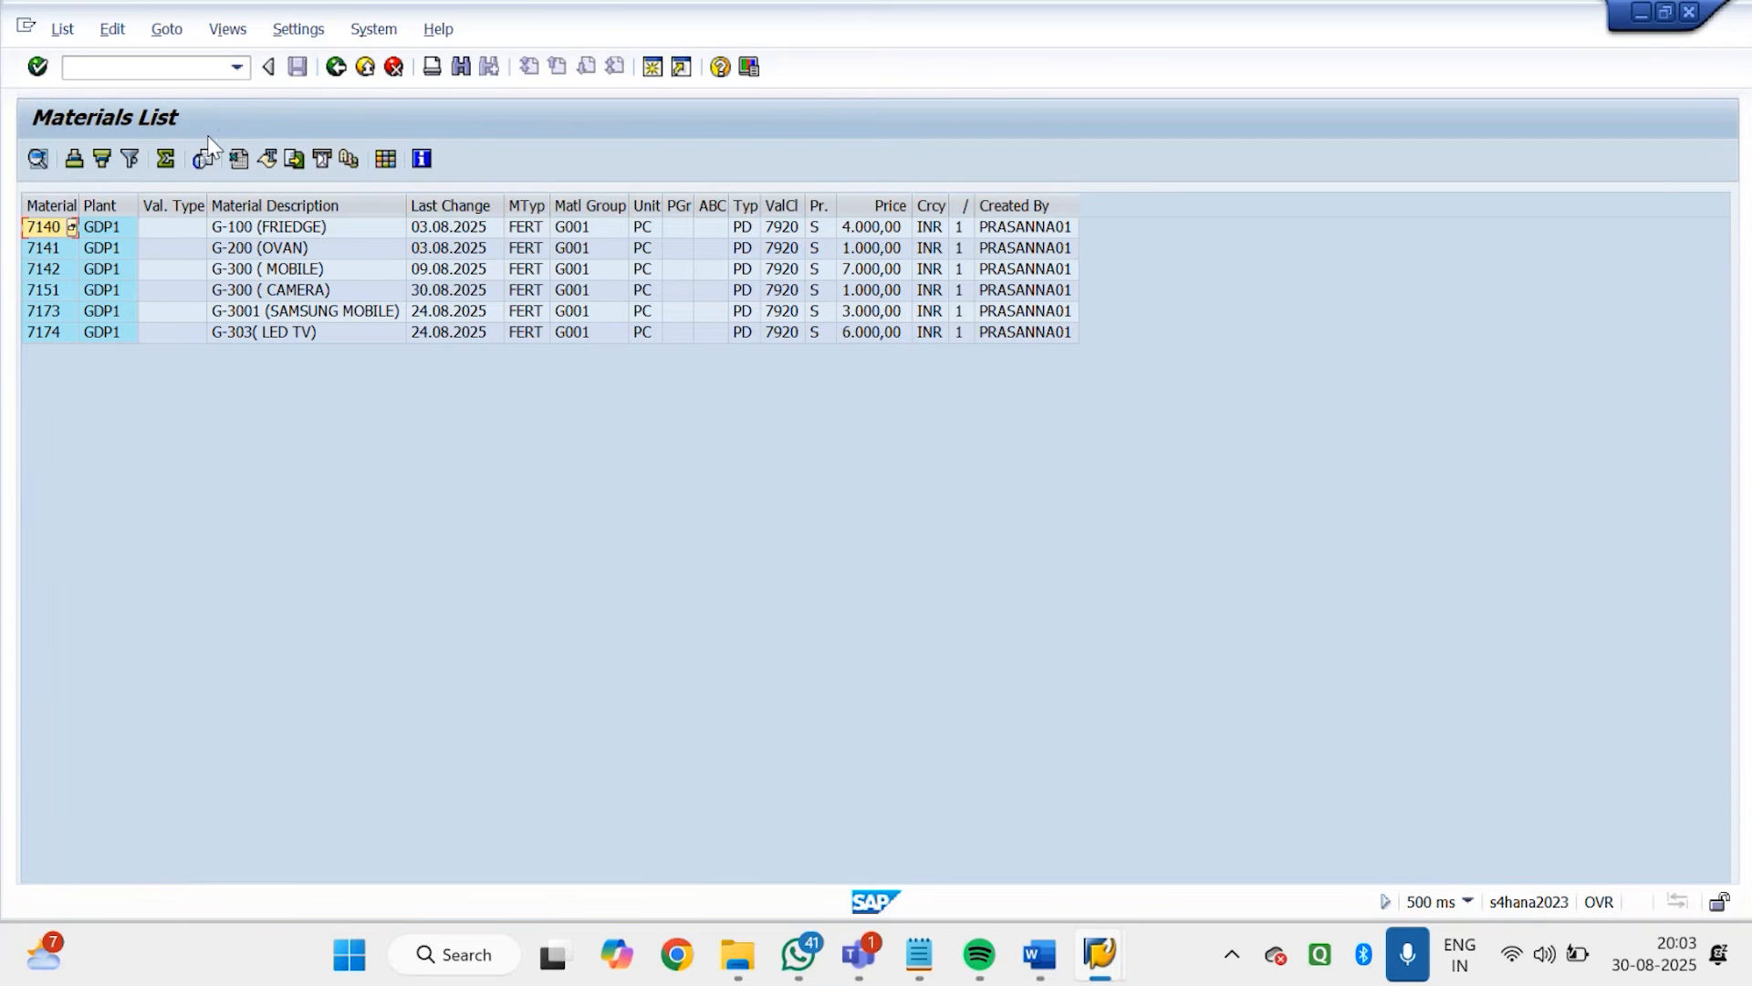
{"action": "left_click", "coordinate": [337, 68]}
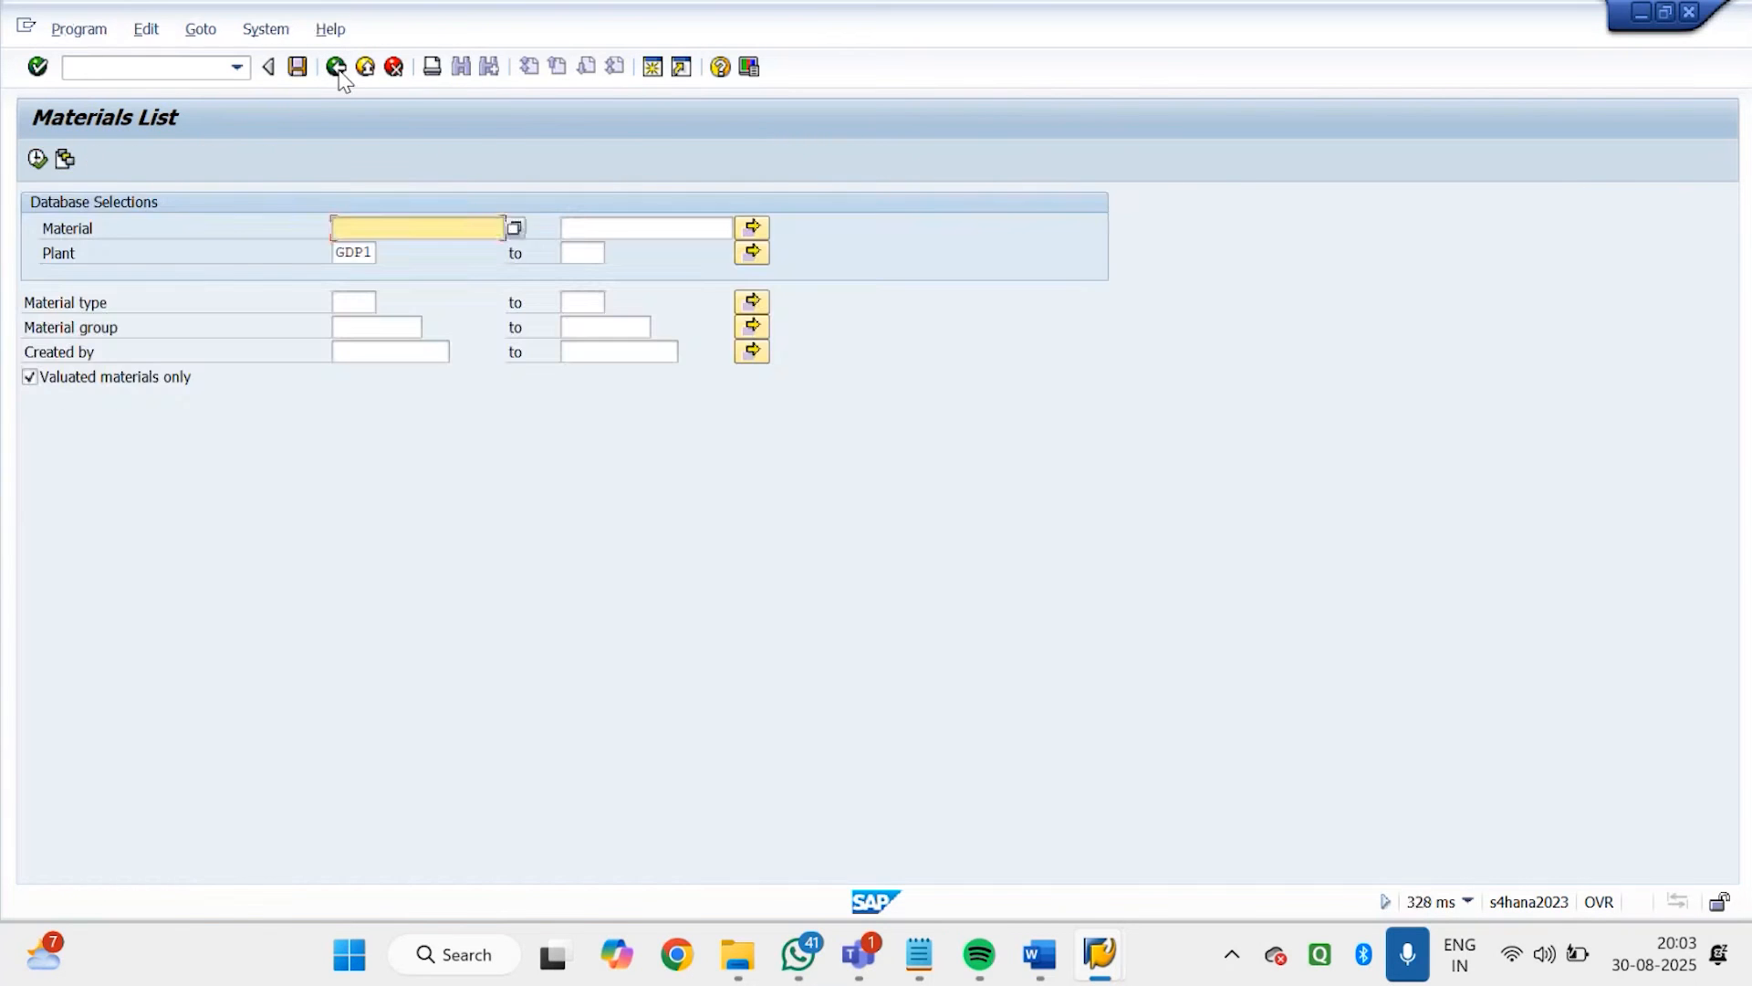
{"action": "left_click", "coordinate": [337, 68]}
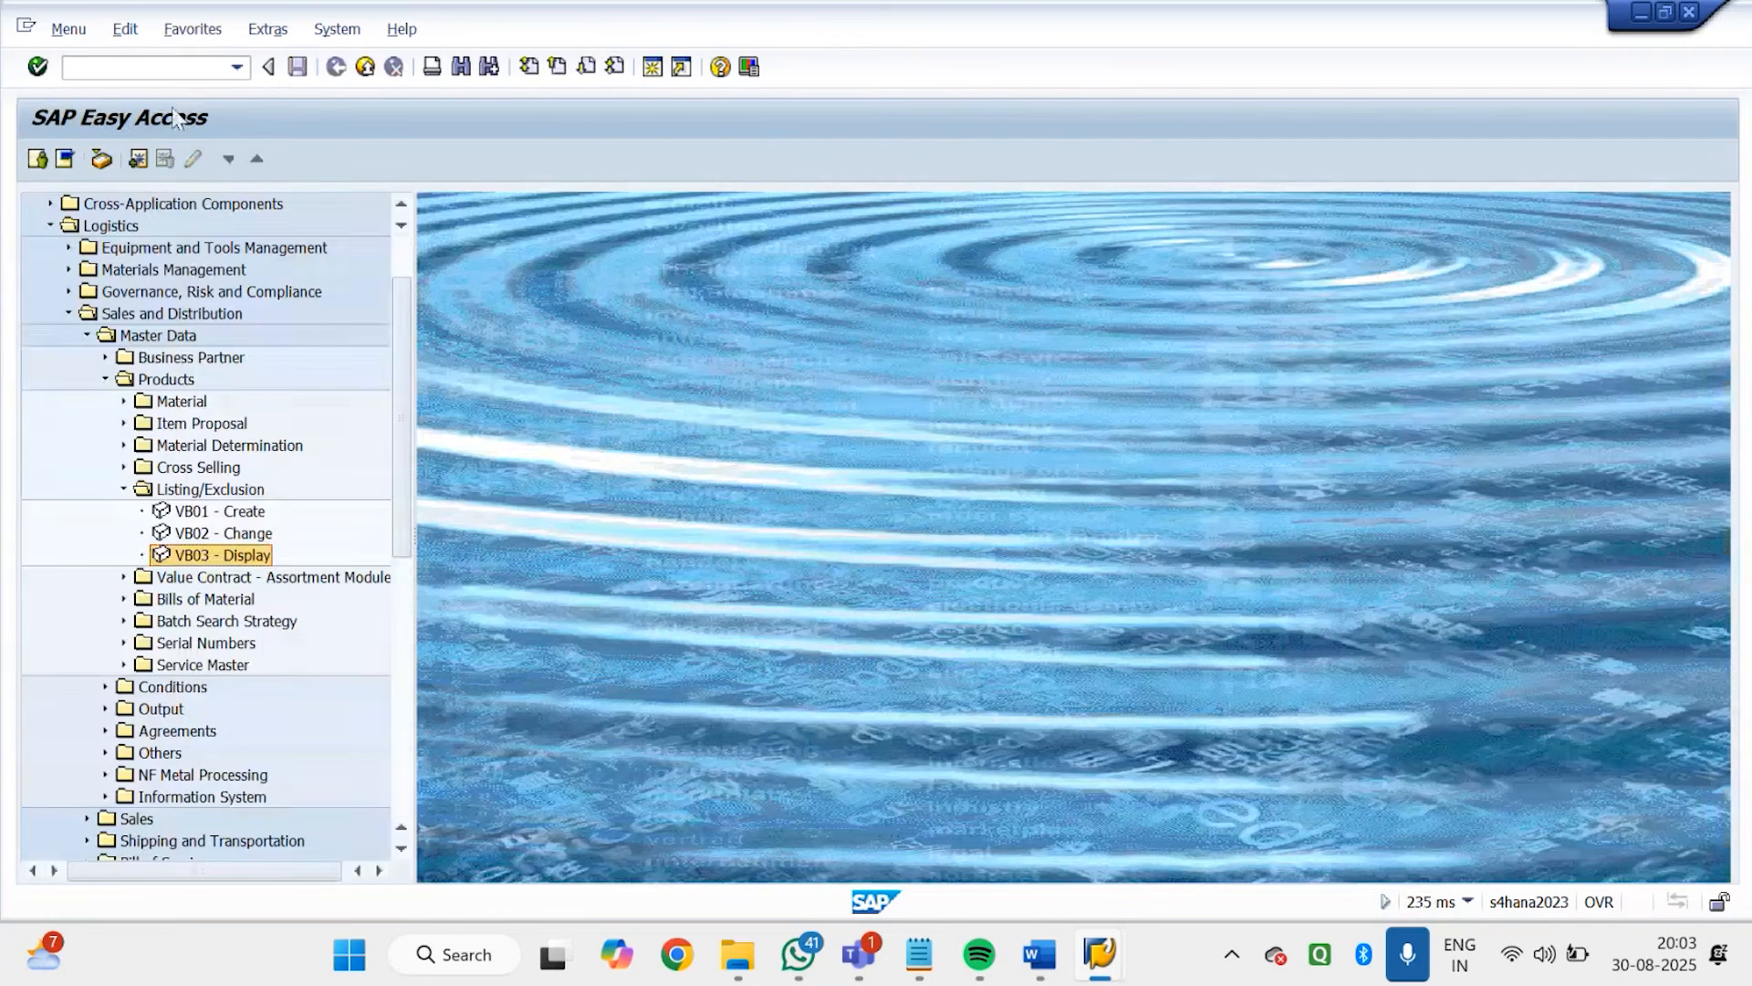
Start material creation with transaction mm01 and enter 7140 as the material to copy from
{"action": "type", "text": "mm01"}
{"action": "key", "text": "Return"}
{"action": "left_click", "coordinate": [228, 400]}
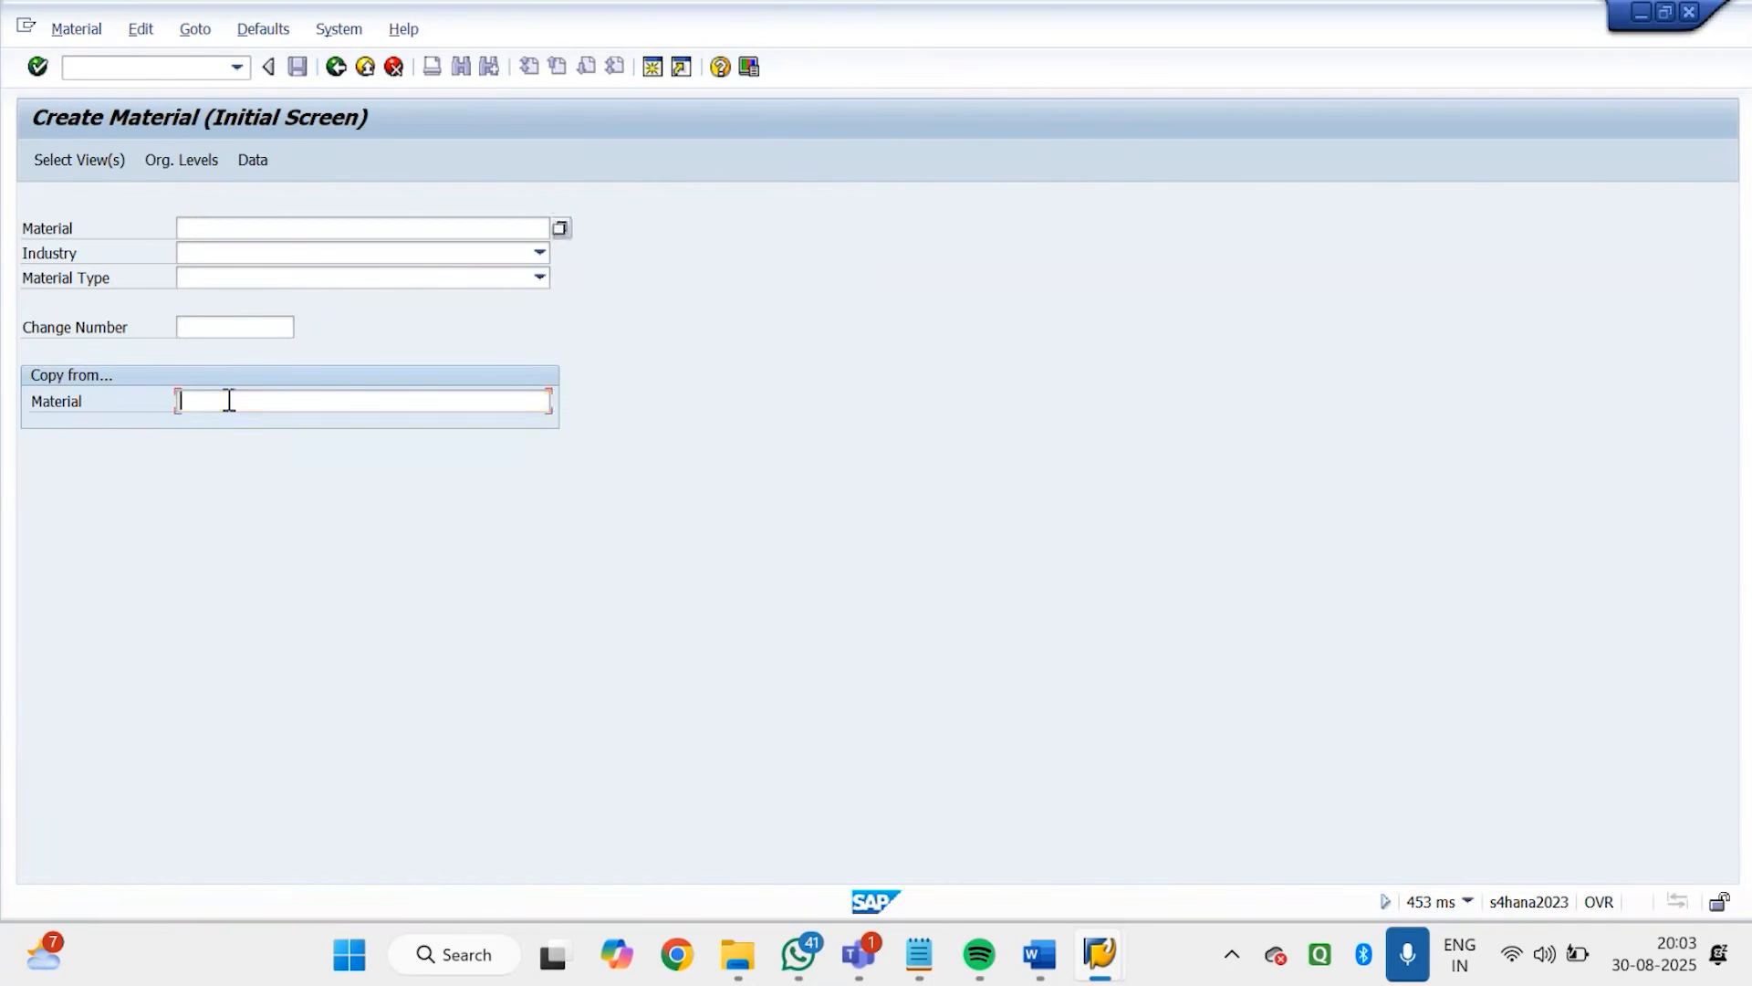
{"action": "type", "text": "7140"}
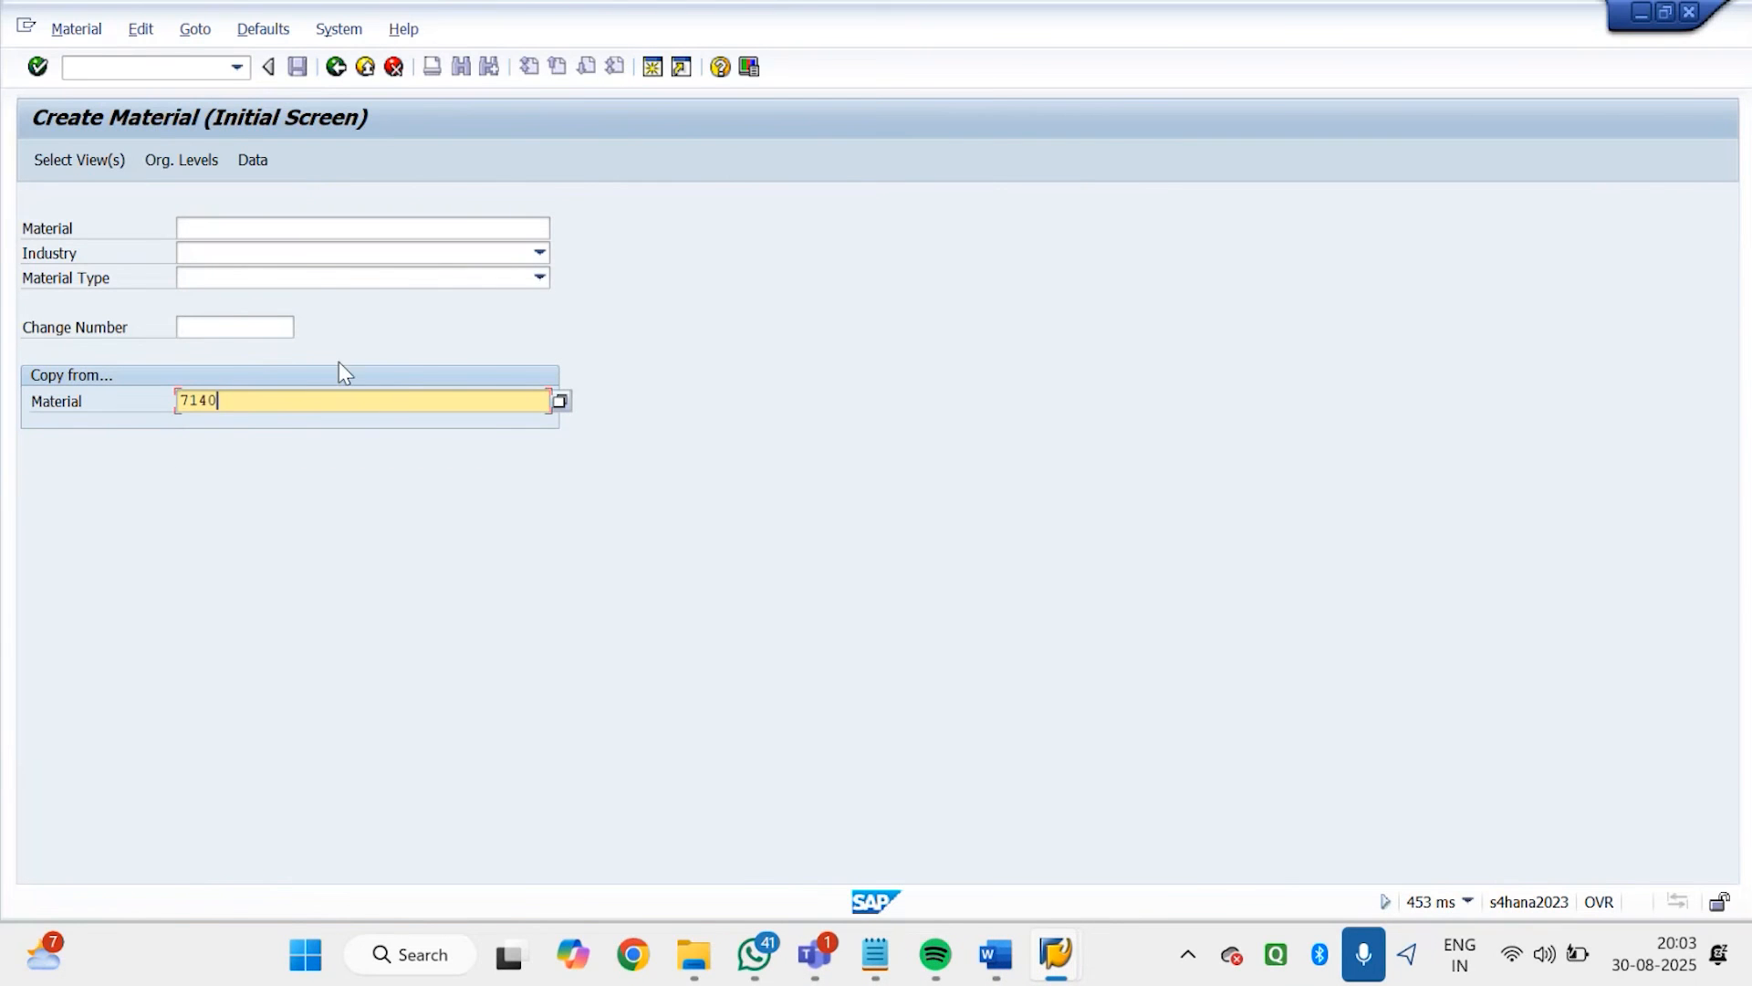
Set the industry to B Electrical components and the material type to FERT Finished Goods
{"action": "left_click", "coordinate": [311, 257]}
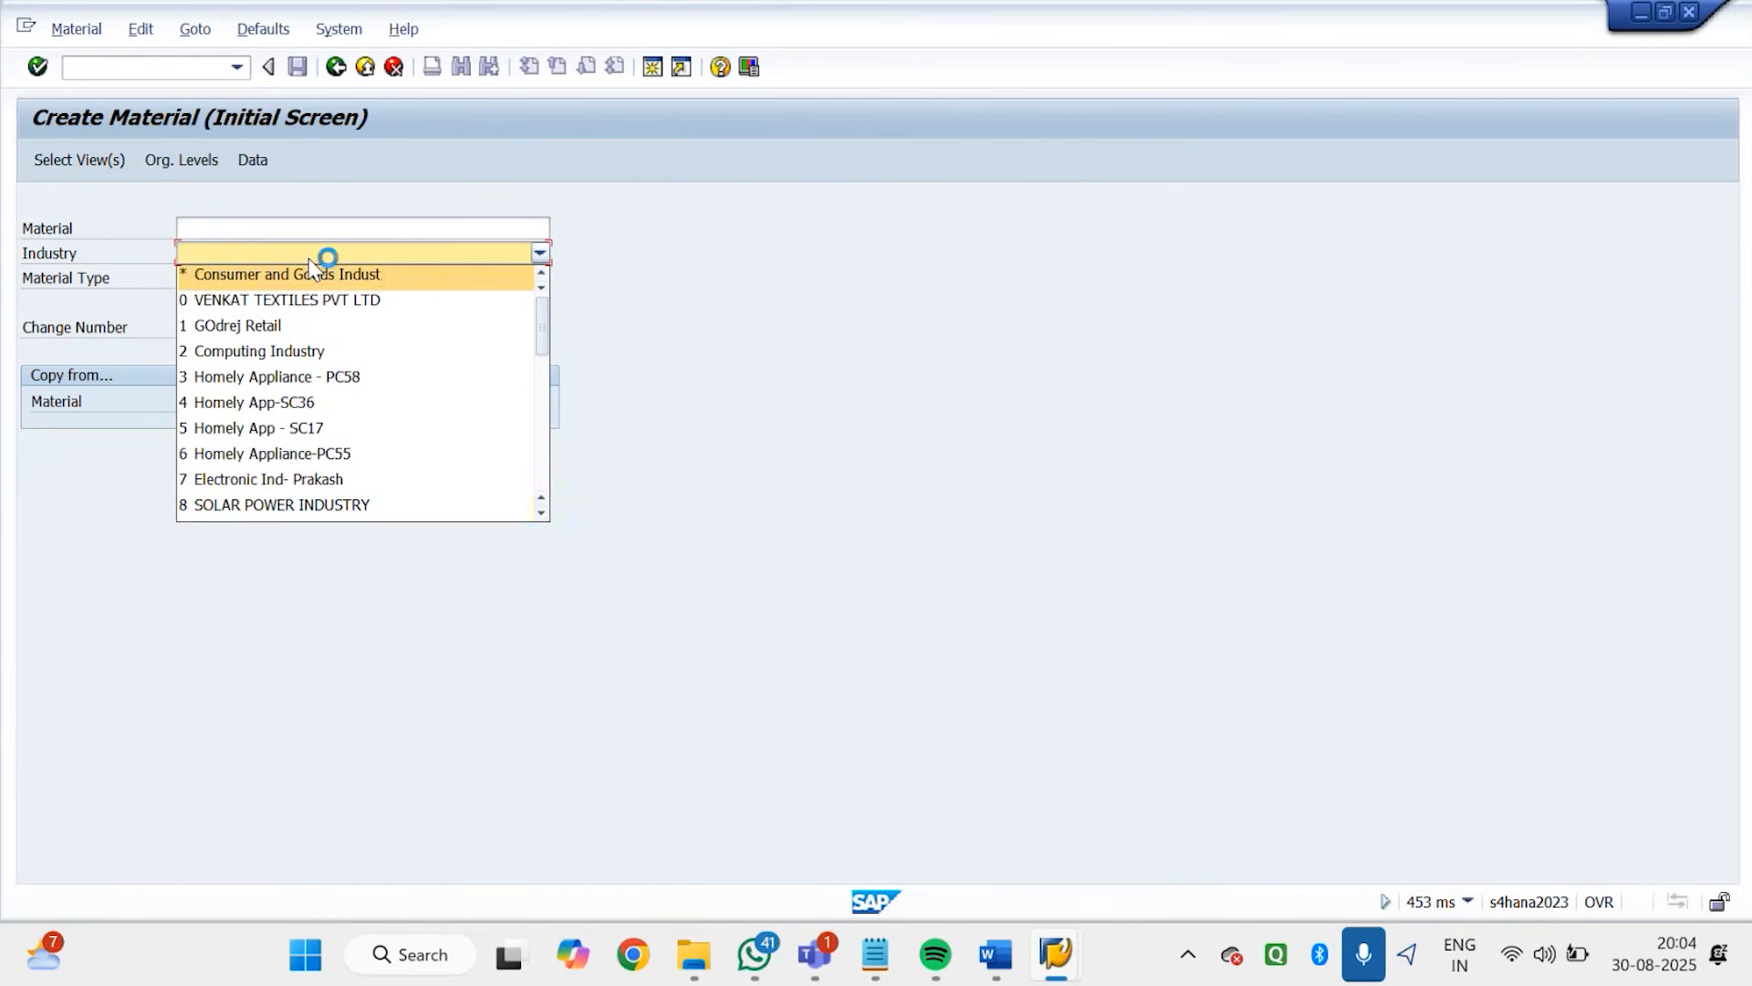
{"action": "scroll", "coordinate": [301, 402], "scroll_direction": "down", "scroll_amount": 6}
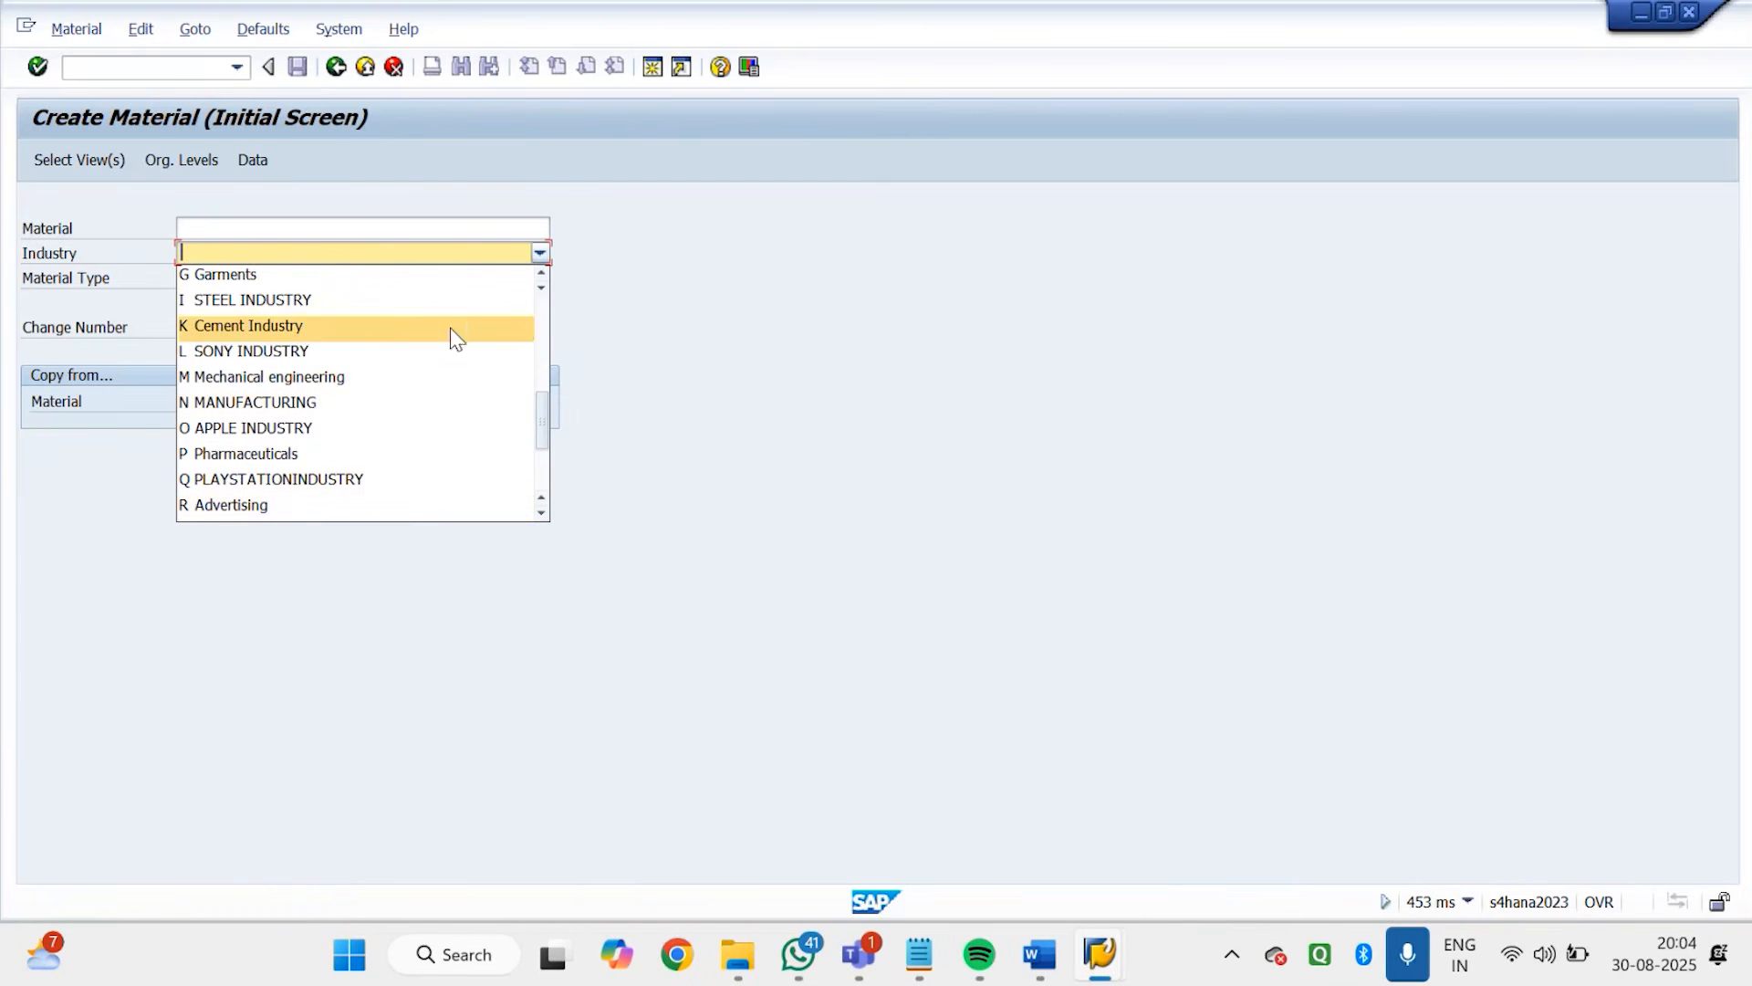
{"action": "left_click", "coordinate": [540, 330]}
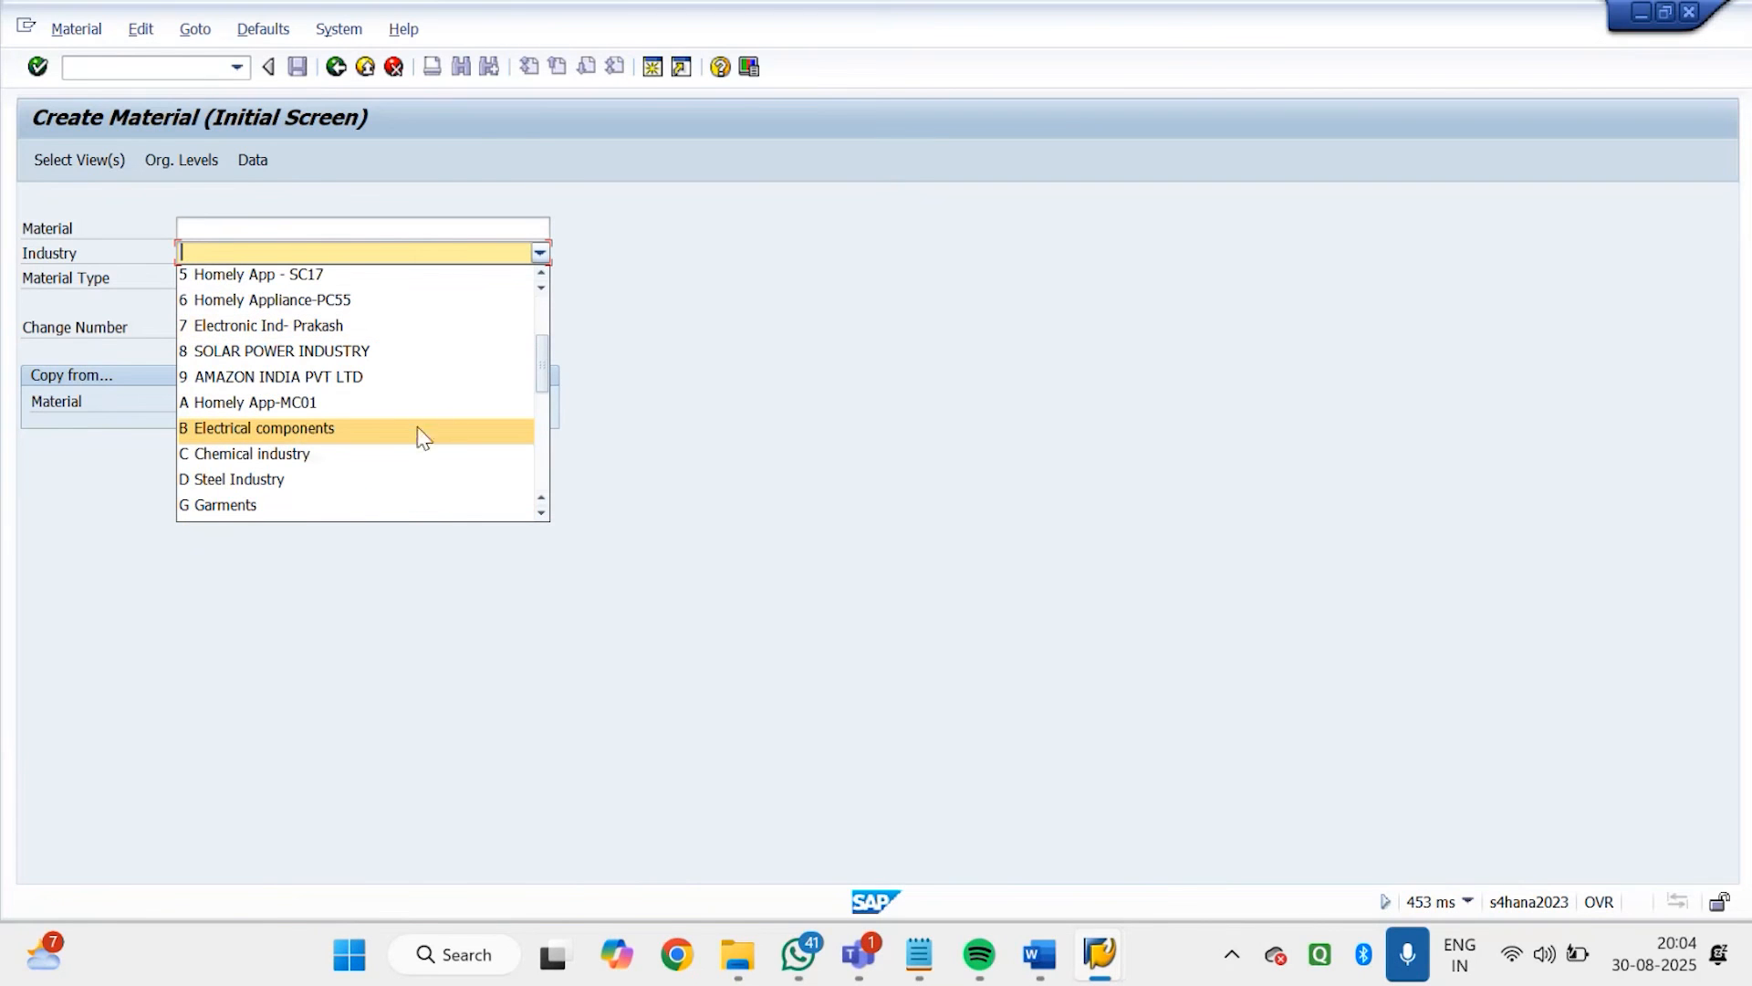
{"action": "left_click", "coordinate": [545, 323]}
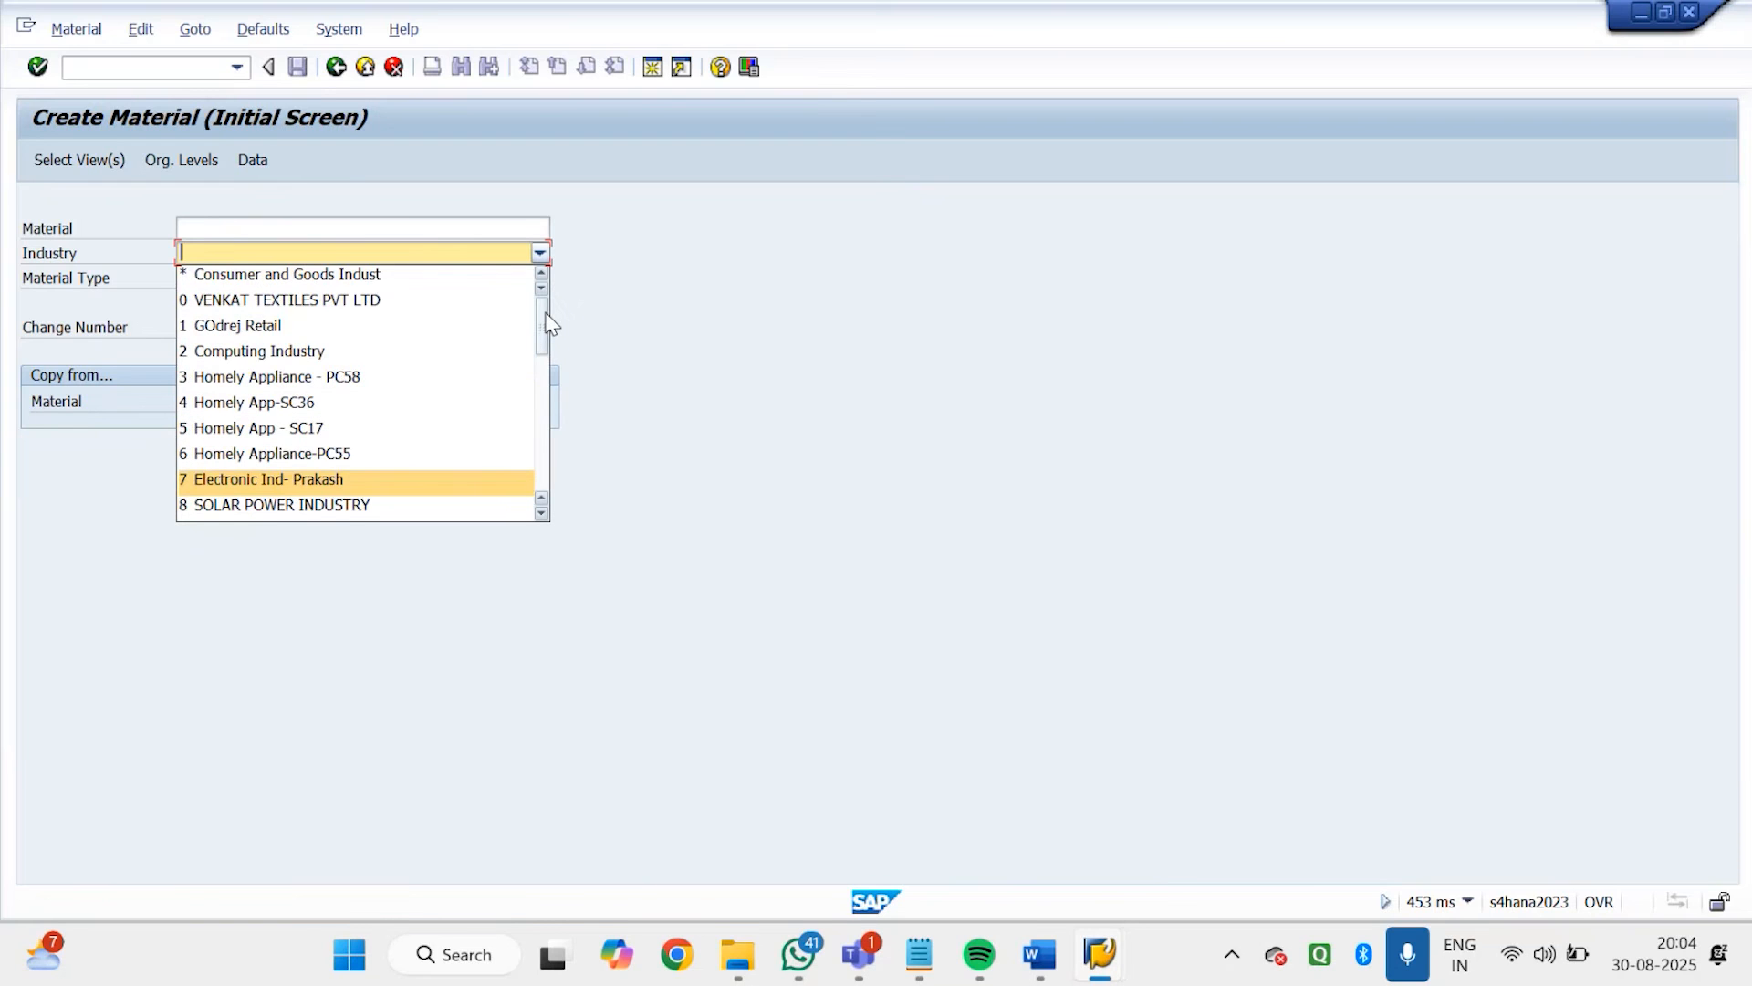
{"action": "left_click", "coordinate": [541, 365]}
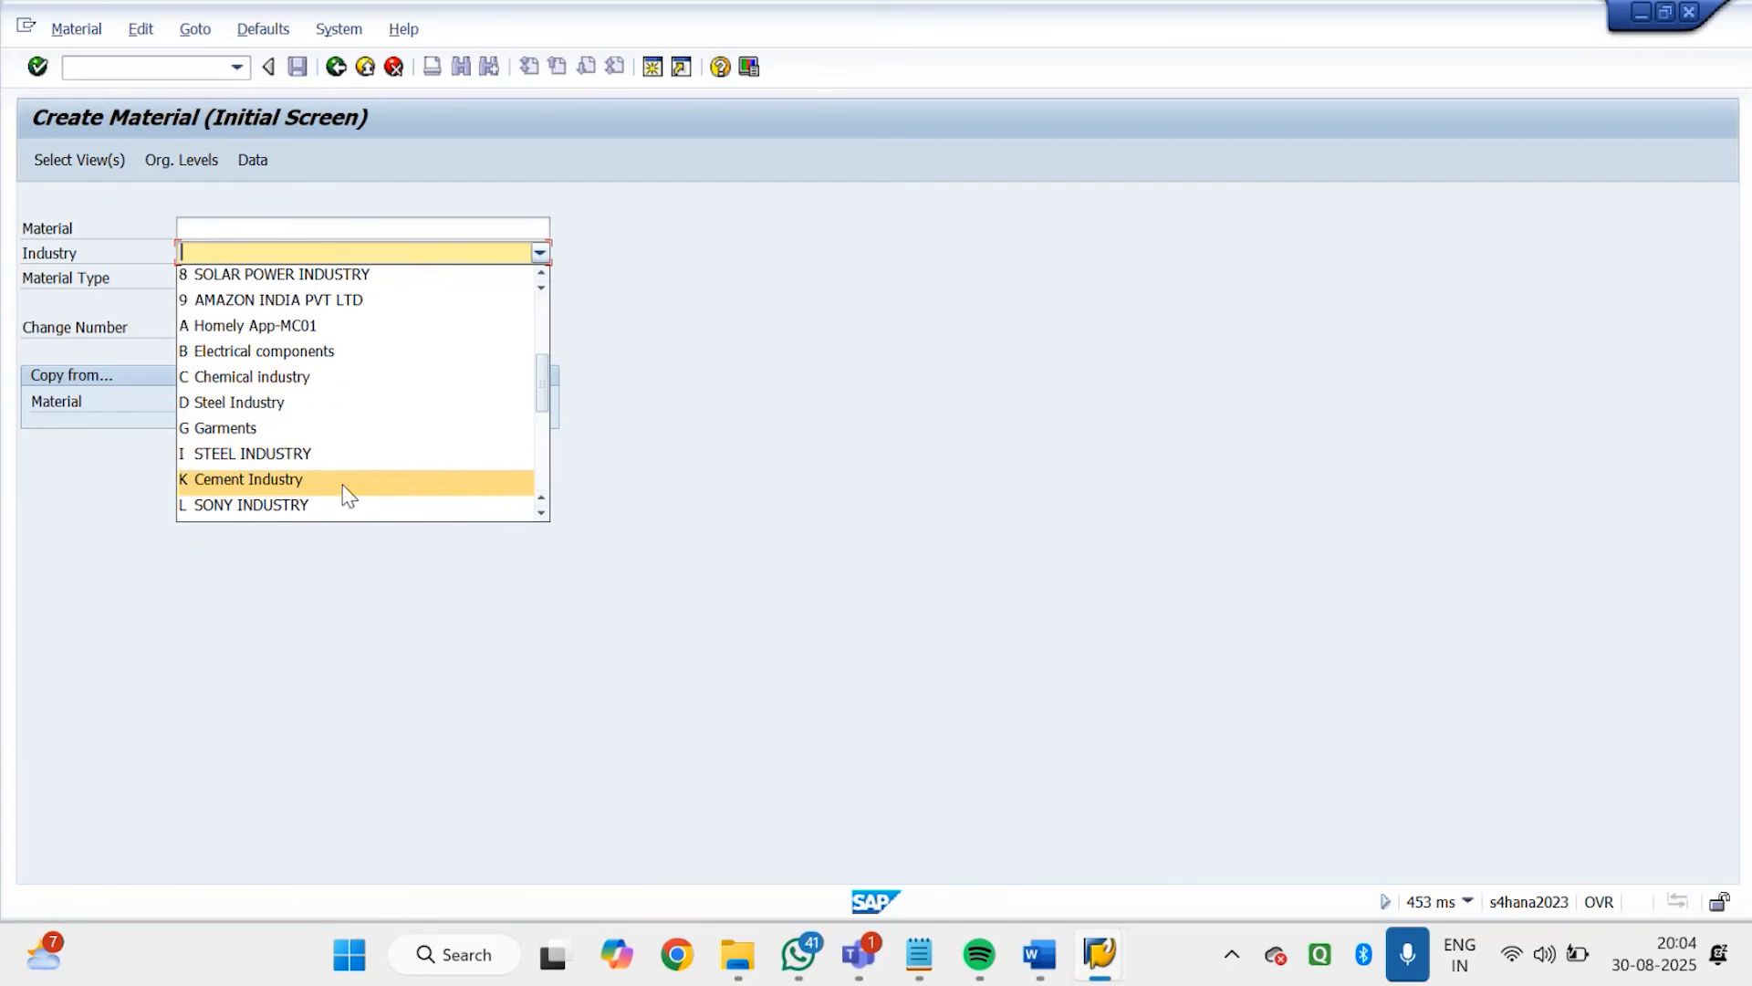
{"action": "left_click", "coordinate": [541, 470]}
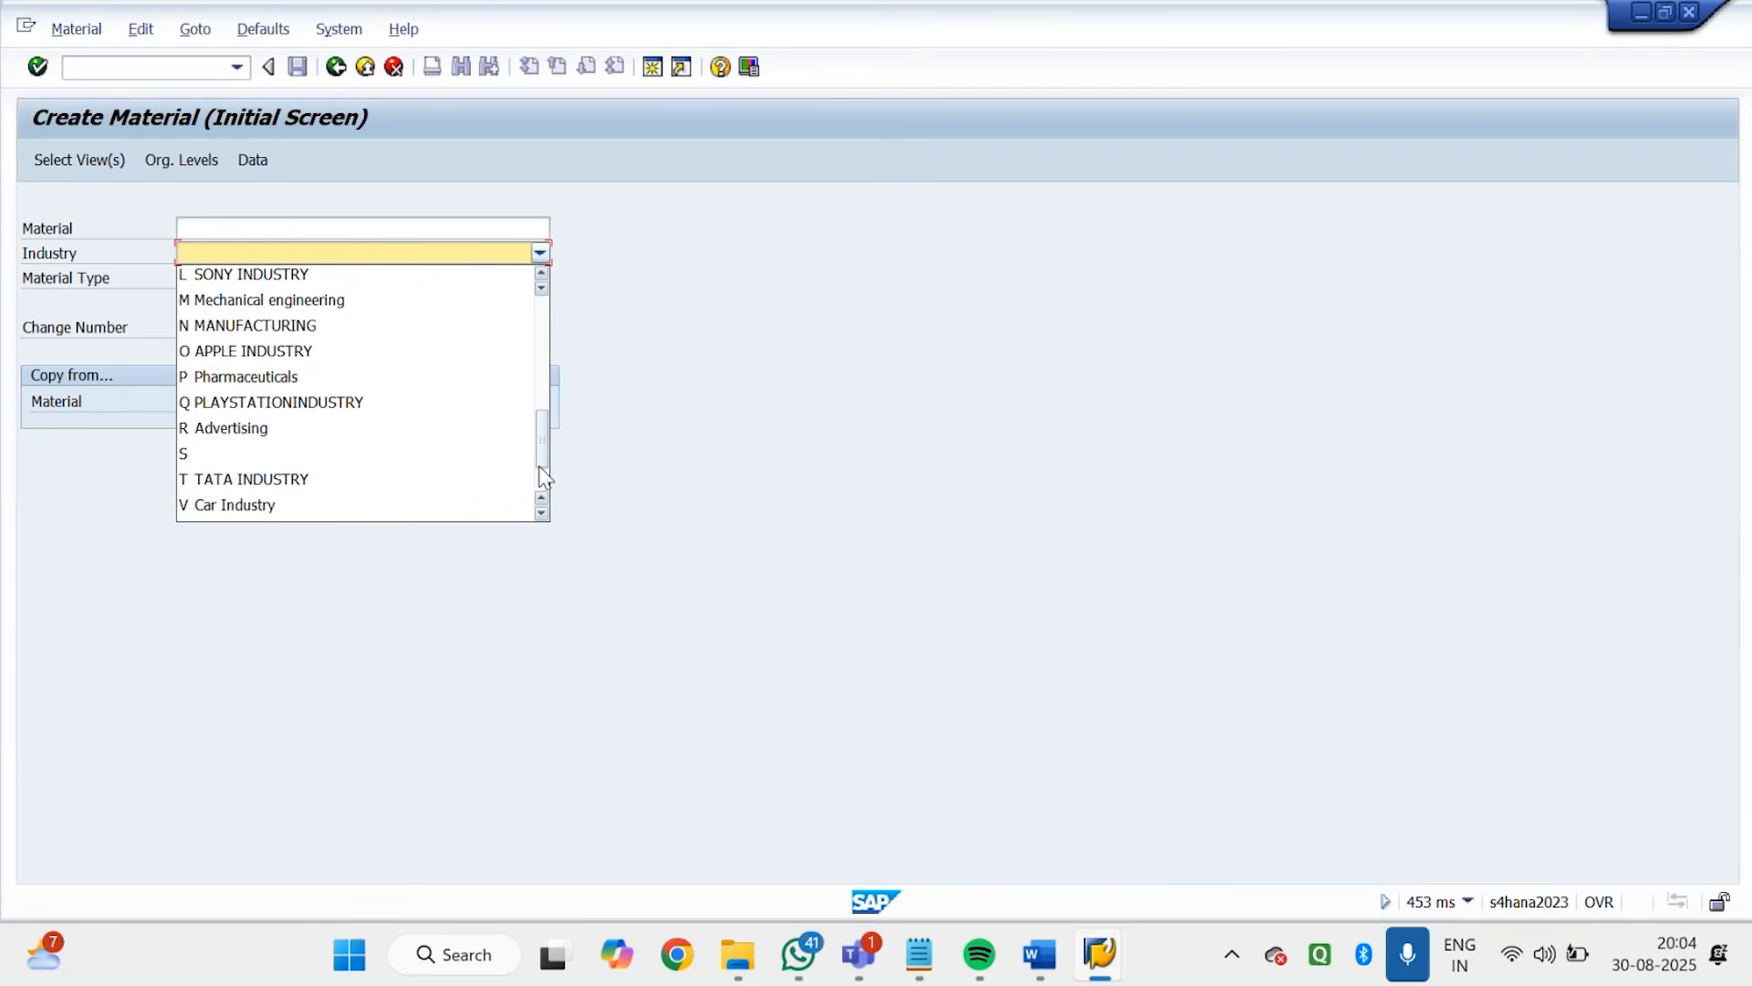
{"action": "left_click_drag", "start_coordinate": [543, 474], "coordinate": [571, 410]}
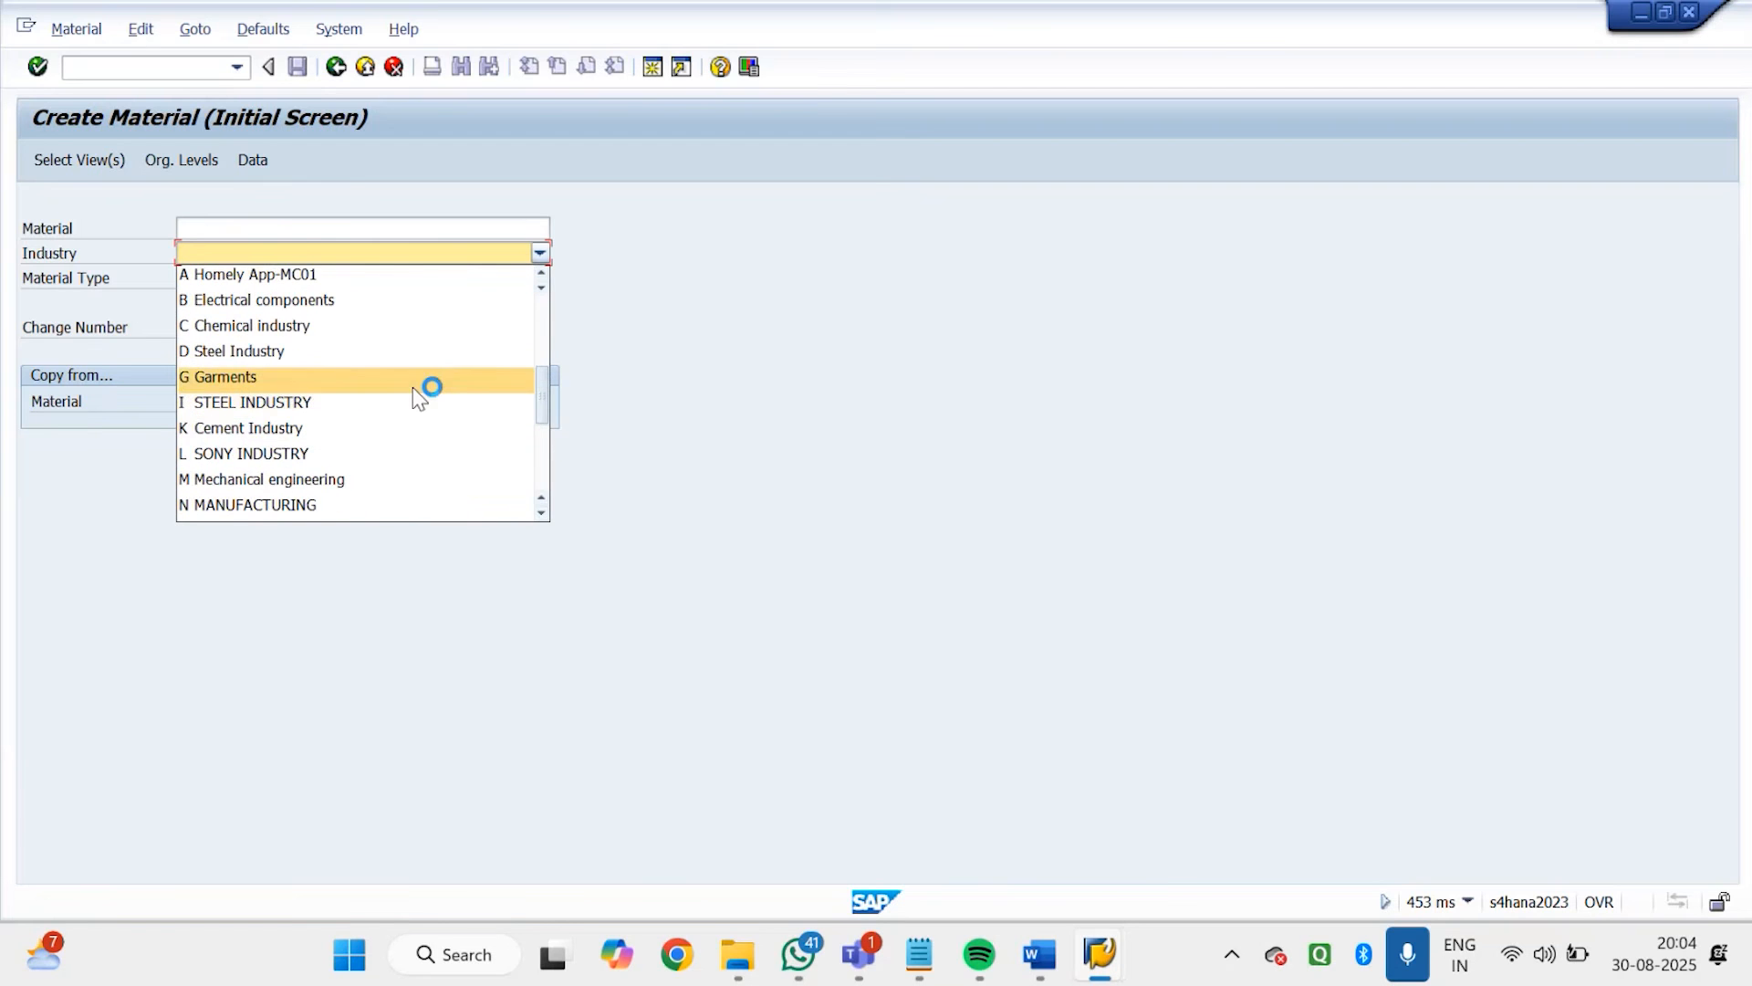
{"action": "left_click", "coordinate": [288, 303]}
{"action": "left_click", "coordinate": [224, 279]}
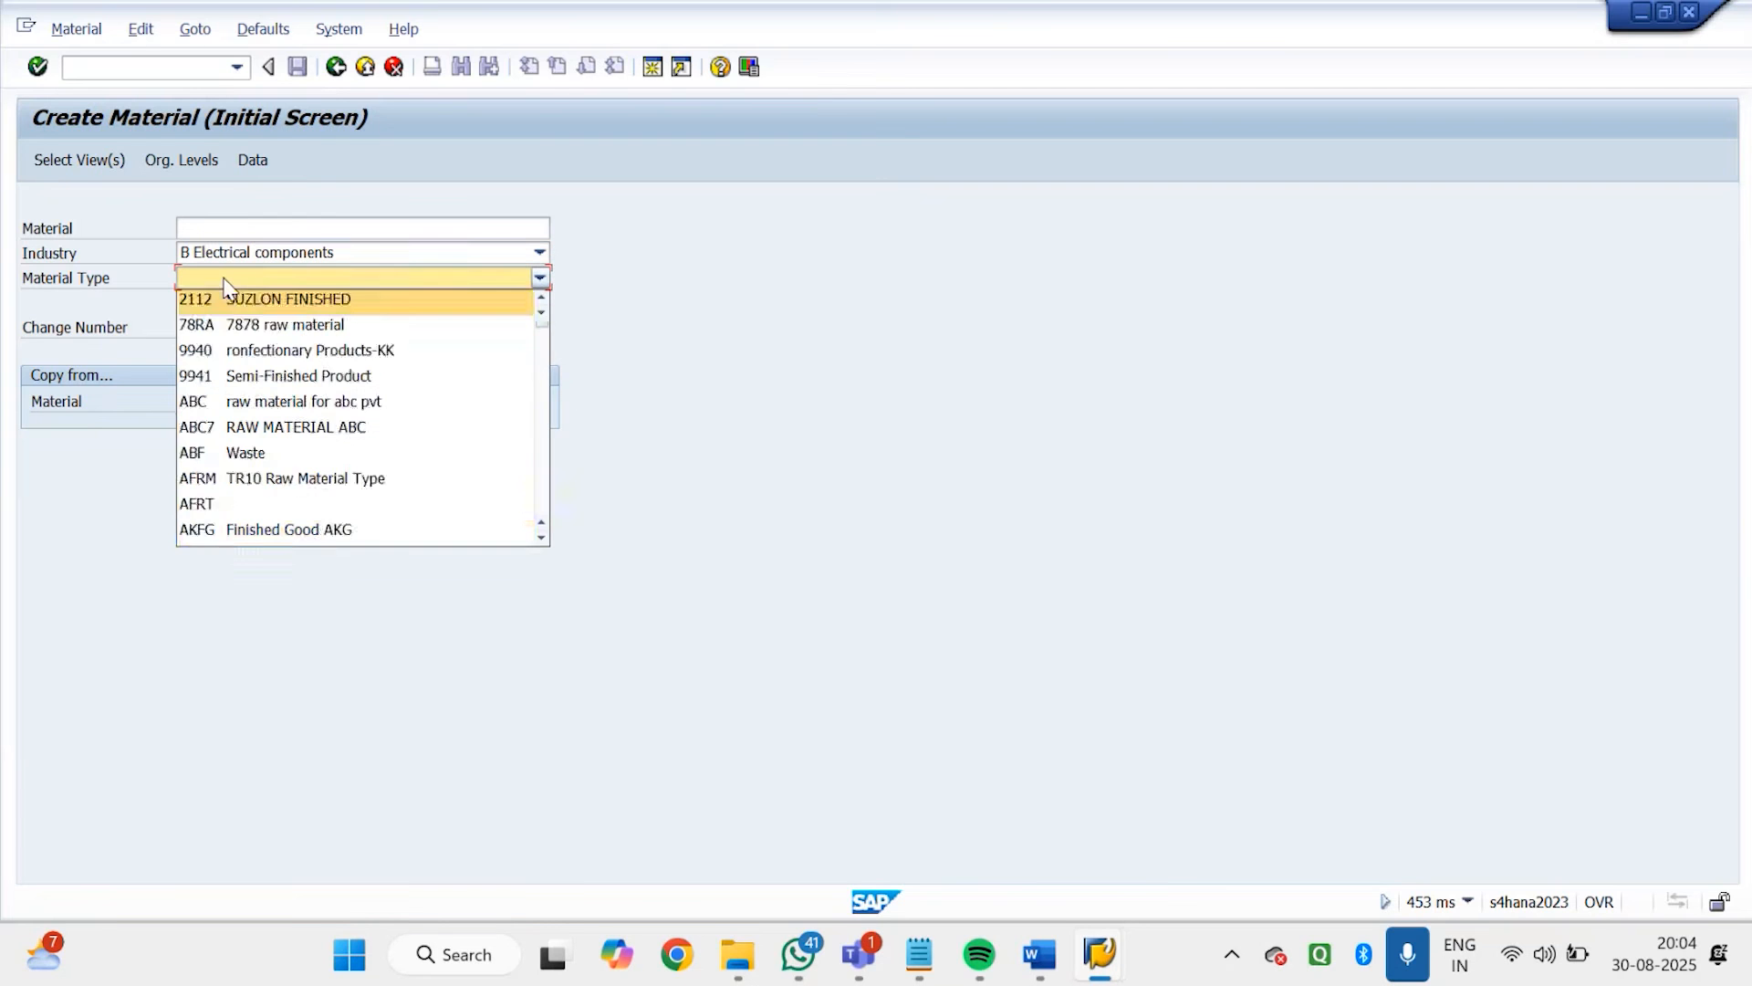
{"action": "key", "text": "f"}
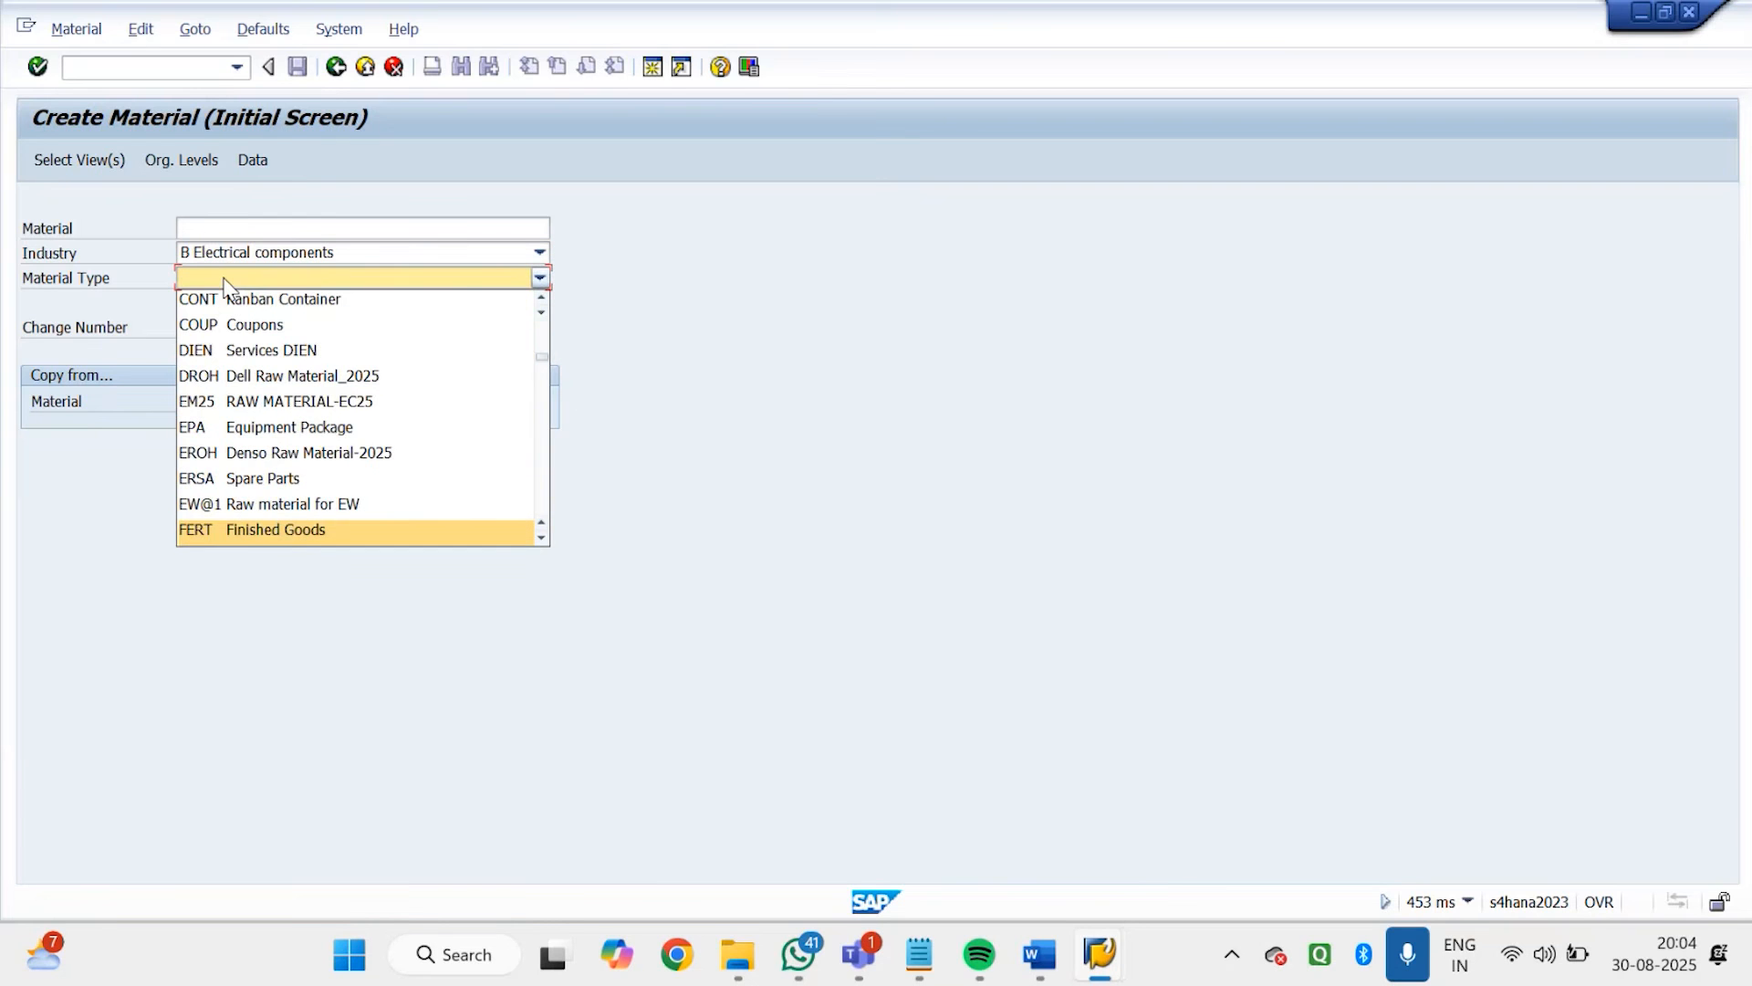
{"action": "left_click", "coordinate": [226, 539]}
Open the view selection and select Basic Data 1, Sales Org. Data 1 and 2, Sales: General/Plant Data, MRP 1 and MRP 2
{"action": "left_click", "coordinate": [90, 158]}
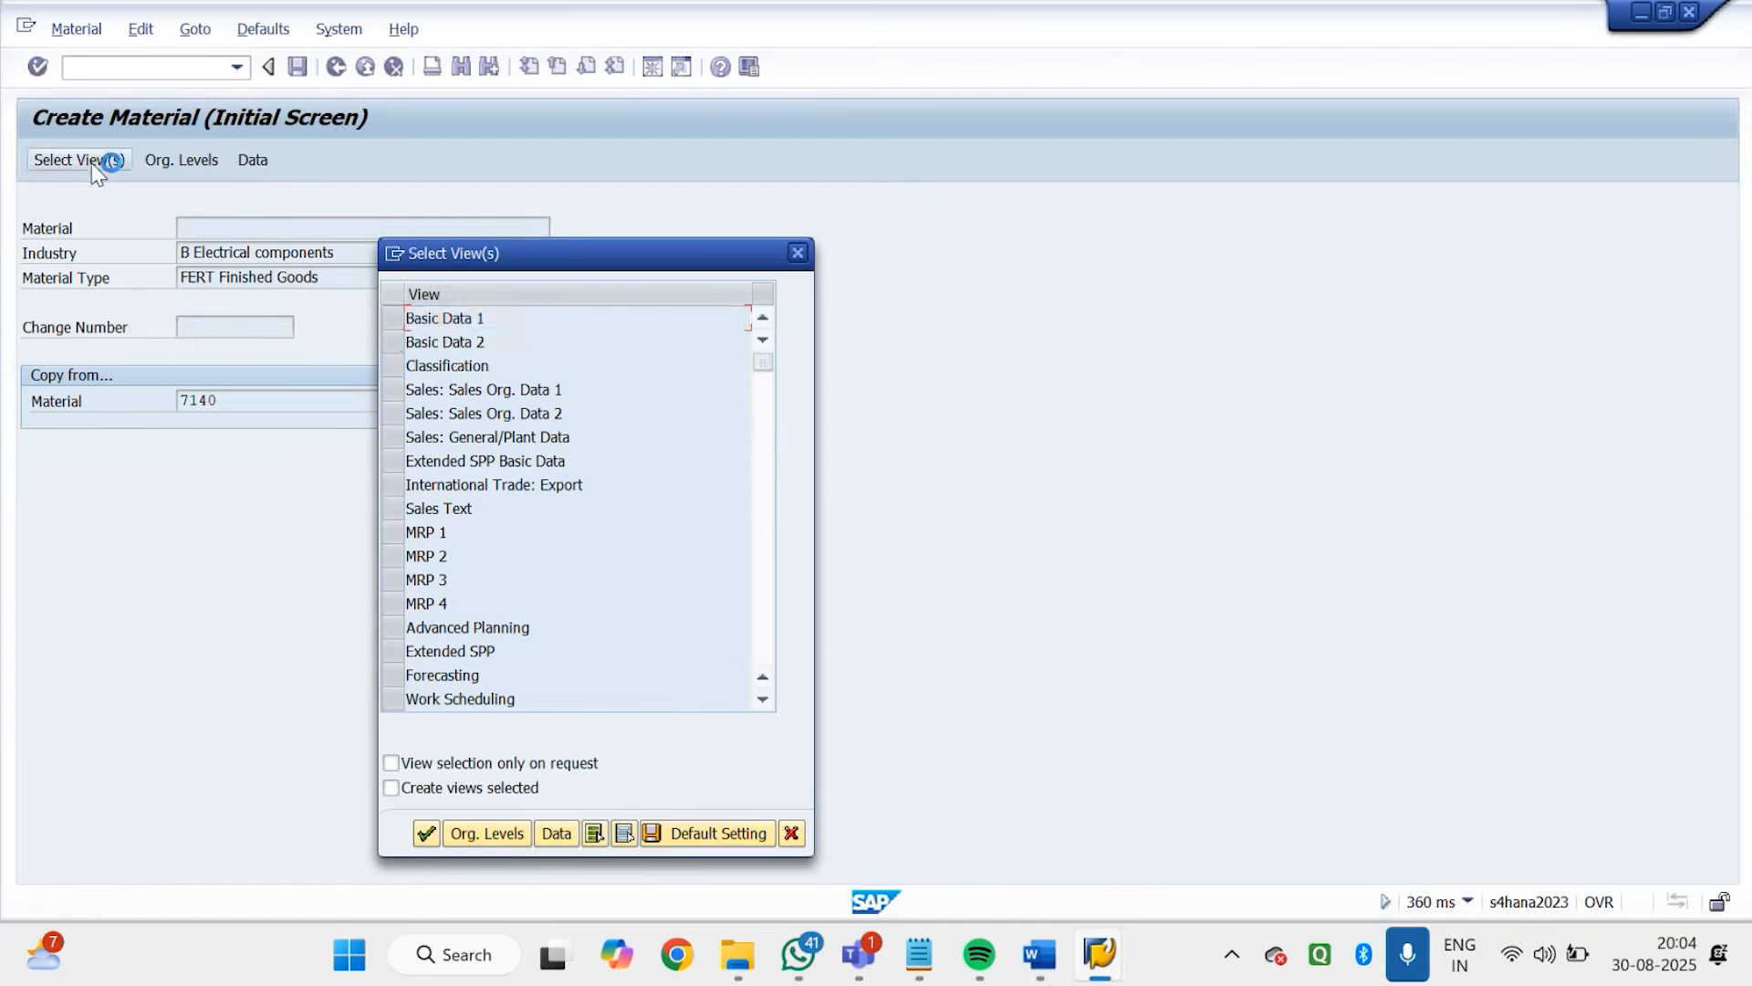
{"action": "left_click", "coordinate": [391, 321]}
{"action": "left_click", "coordinate": [388, 390]}
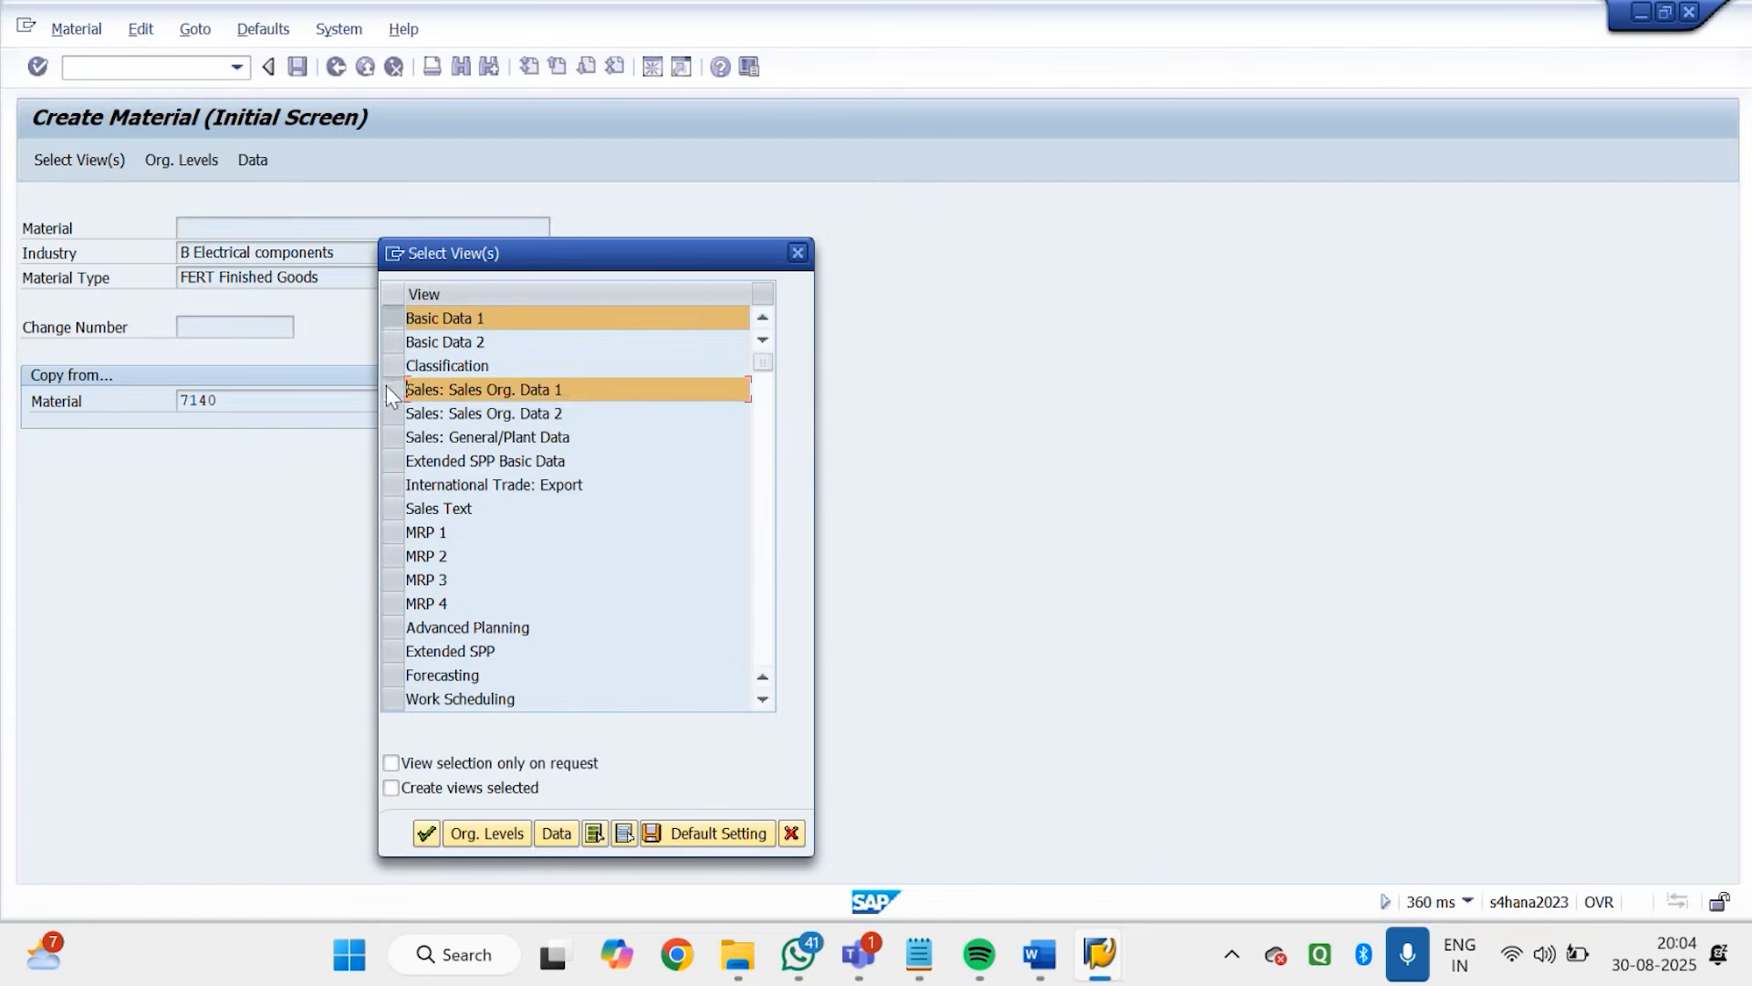
{"action": "left_click", "coordinate": [392, 414]}
{"action": "left_click", "coordinate": [392, 438]}
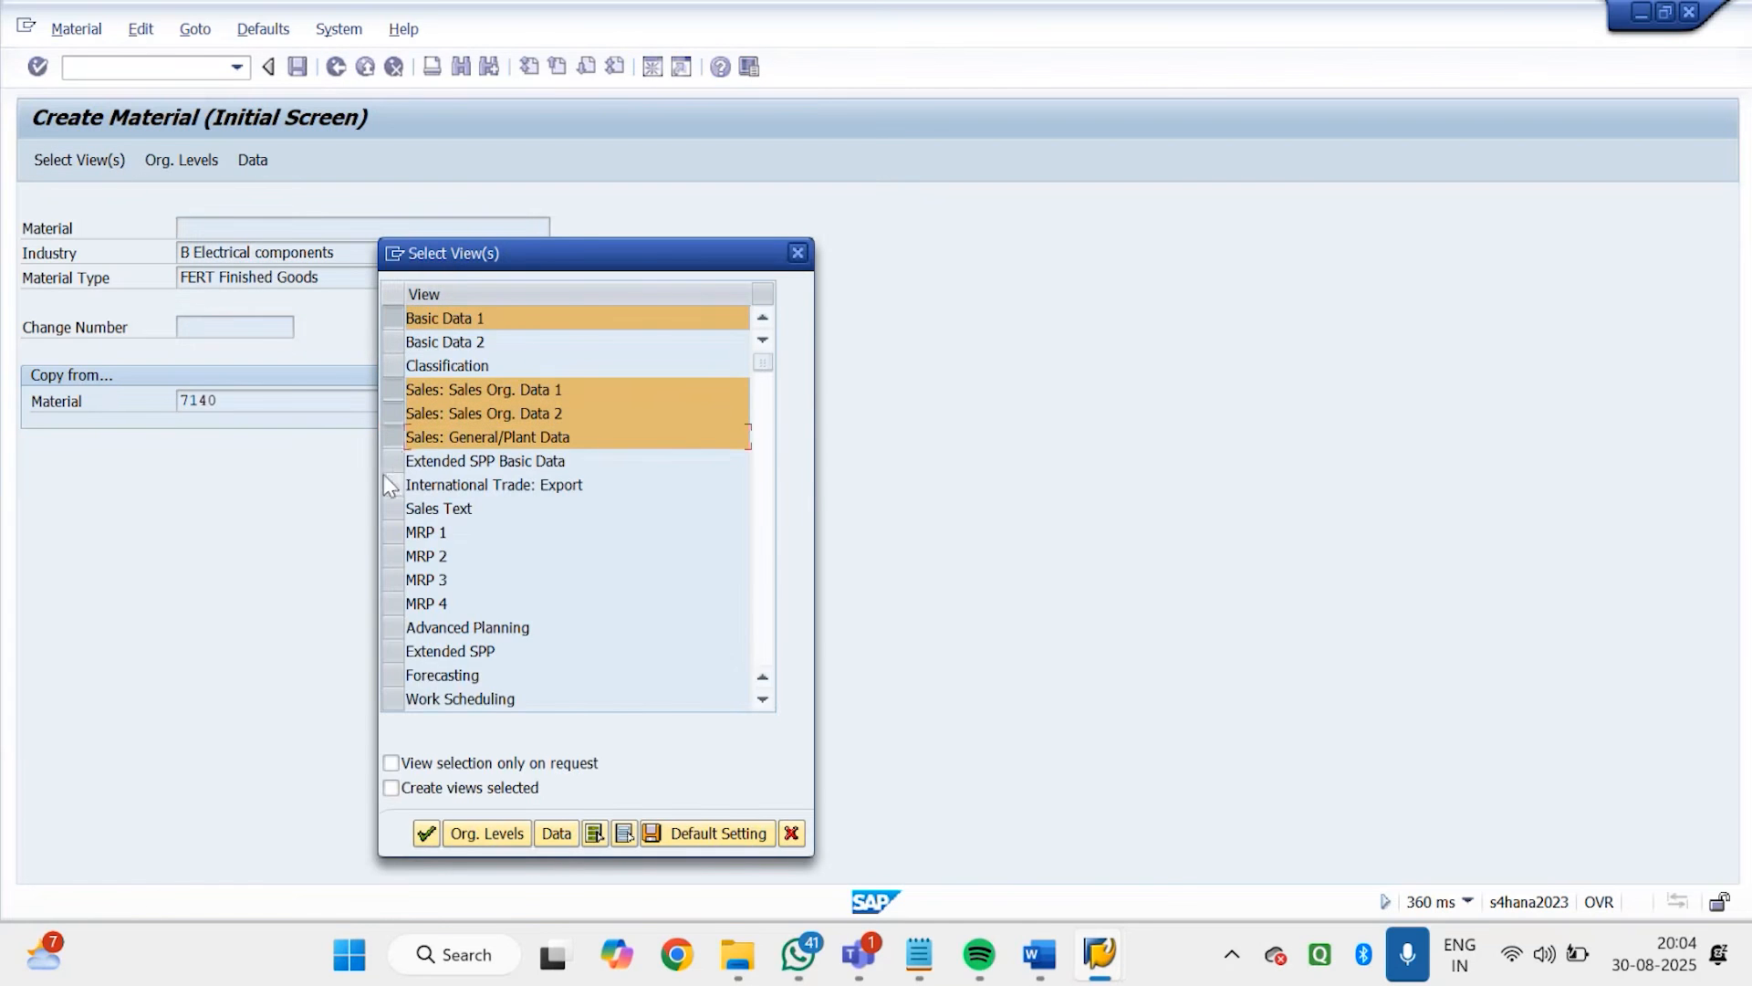
{"action": "left_click", "coordinate": [392, 531]}
{"action": "left_click", "coordinate": [391, 553]}
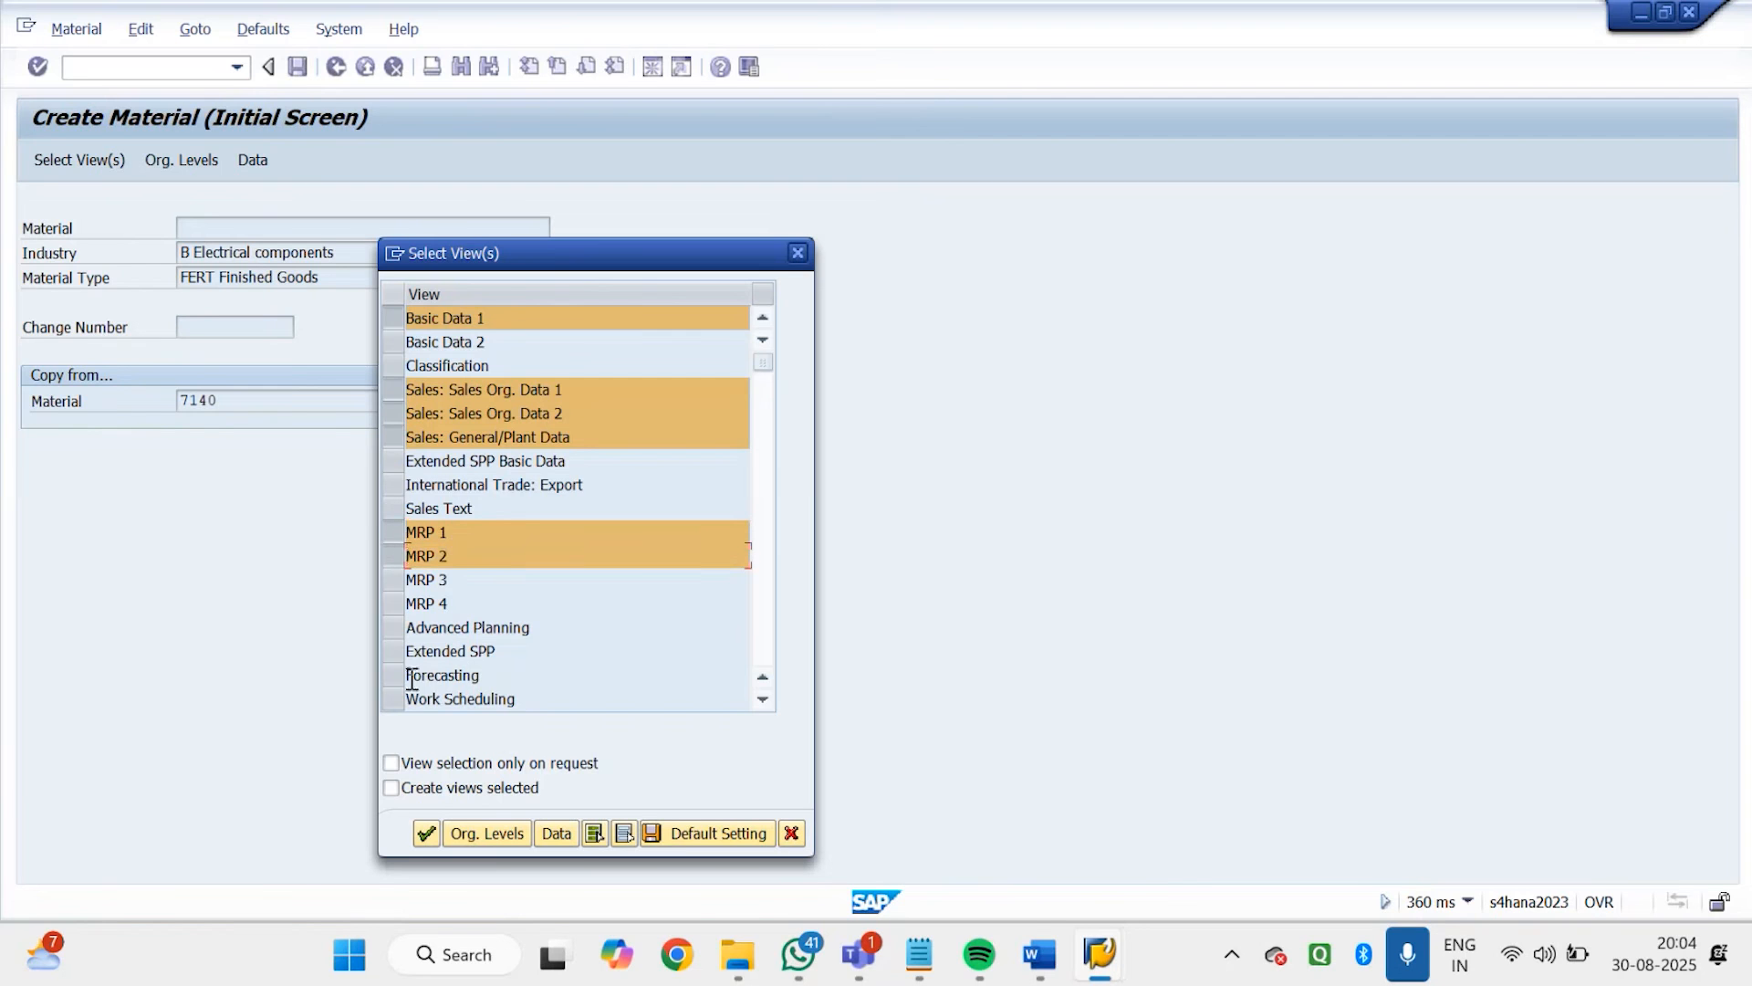
Add the views General Plant Data / Storage 1 and 2 and Accounting 1 to the selection
{"action": "scroll", "coordinate": [753, 641], "scroll_direction": "down", "scroll_amount": 3}
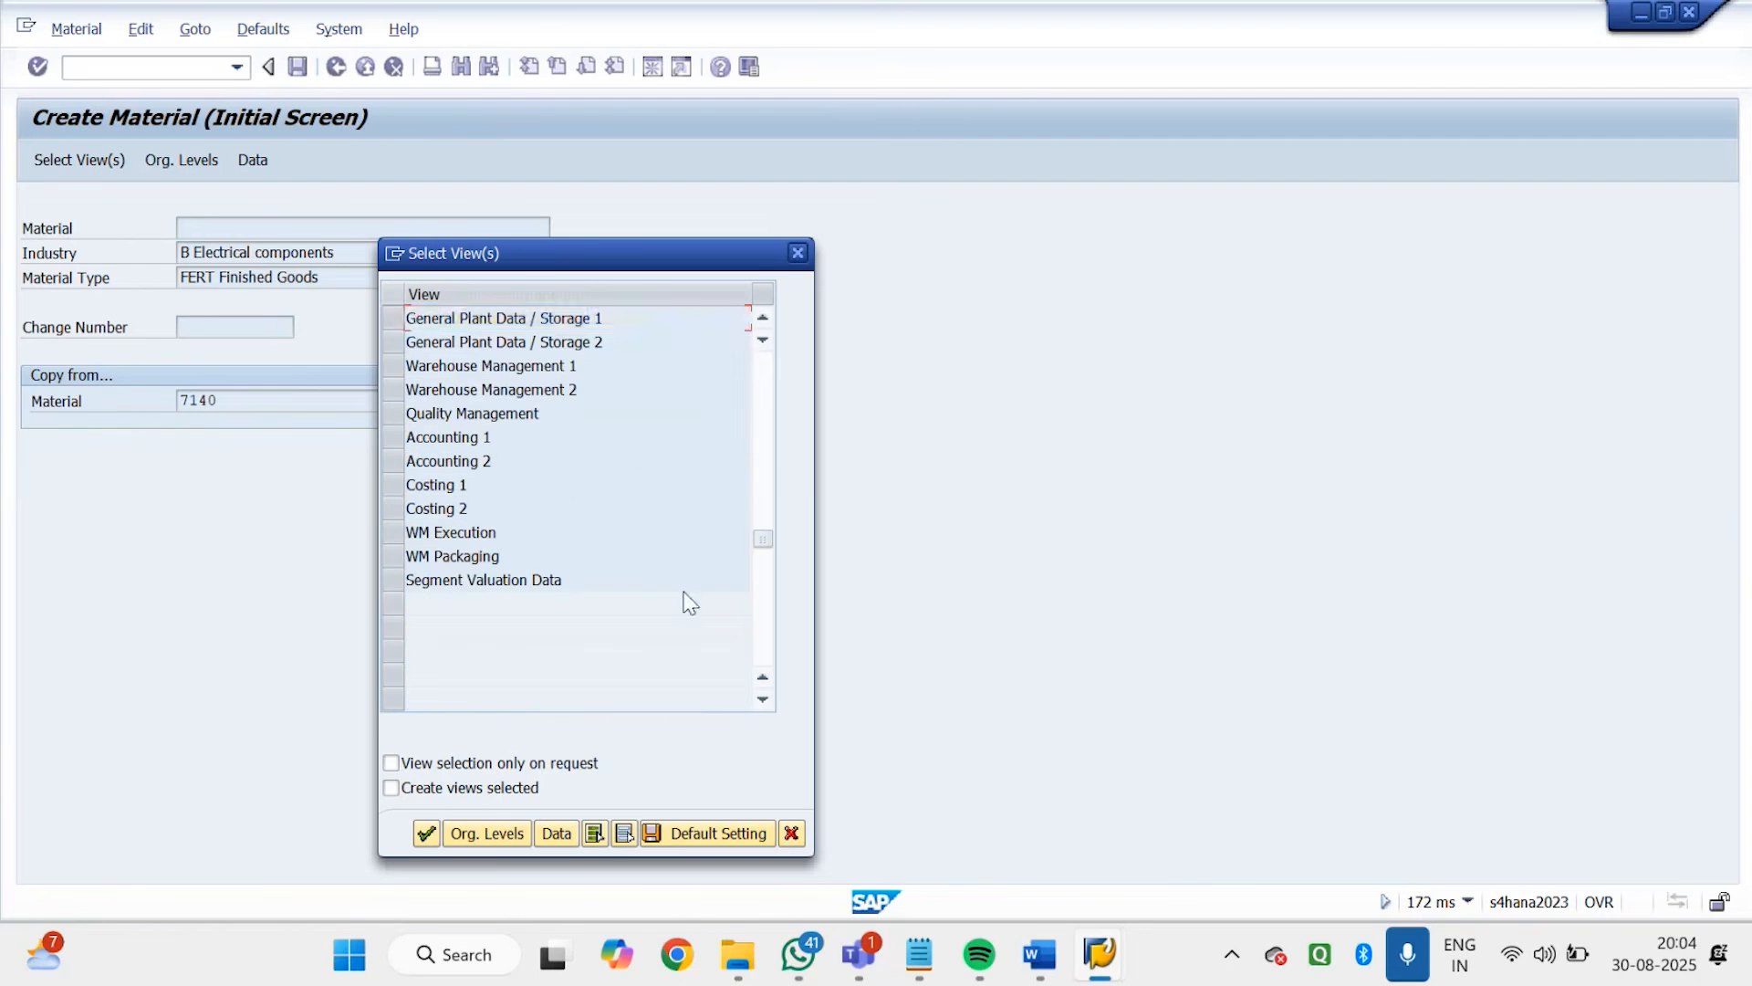
{"action": "left_click", "coordinate": [391, 322]}
{"action": "left_click", "coordinate": [392, 348]}
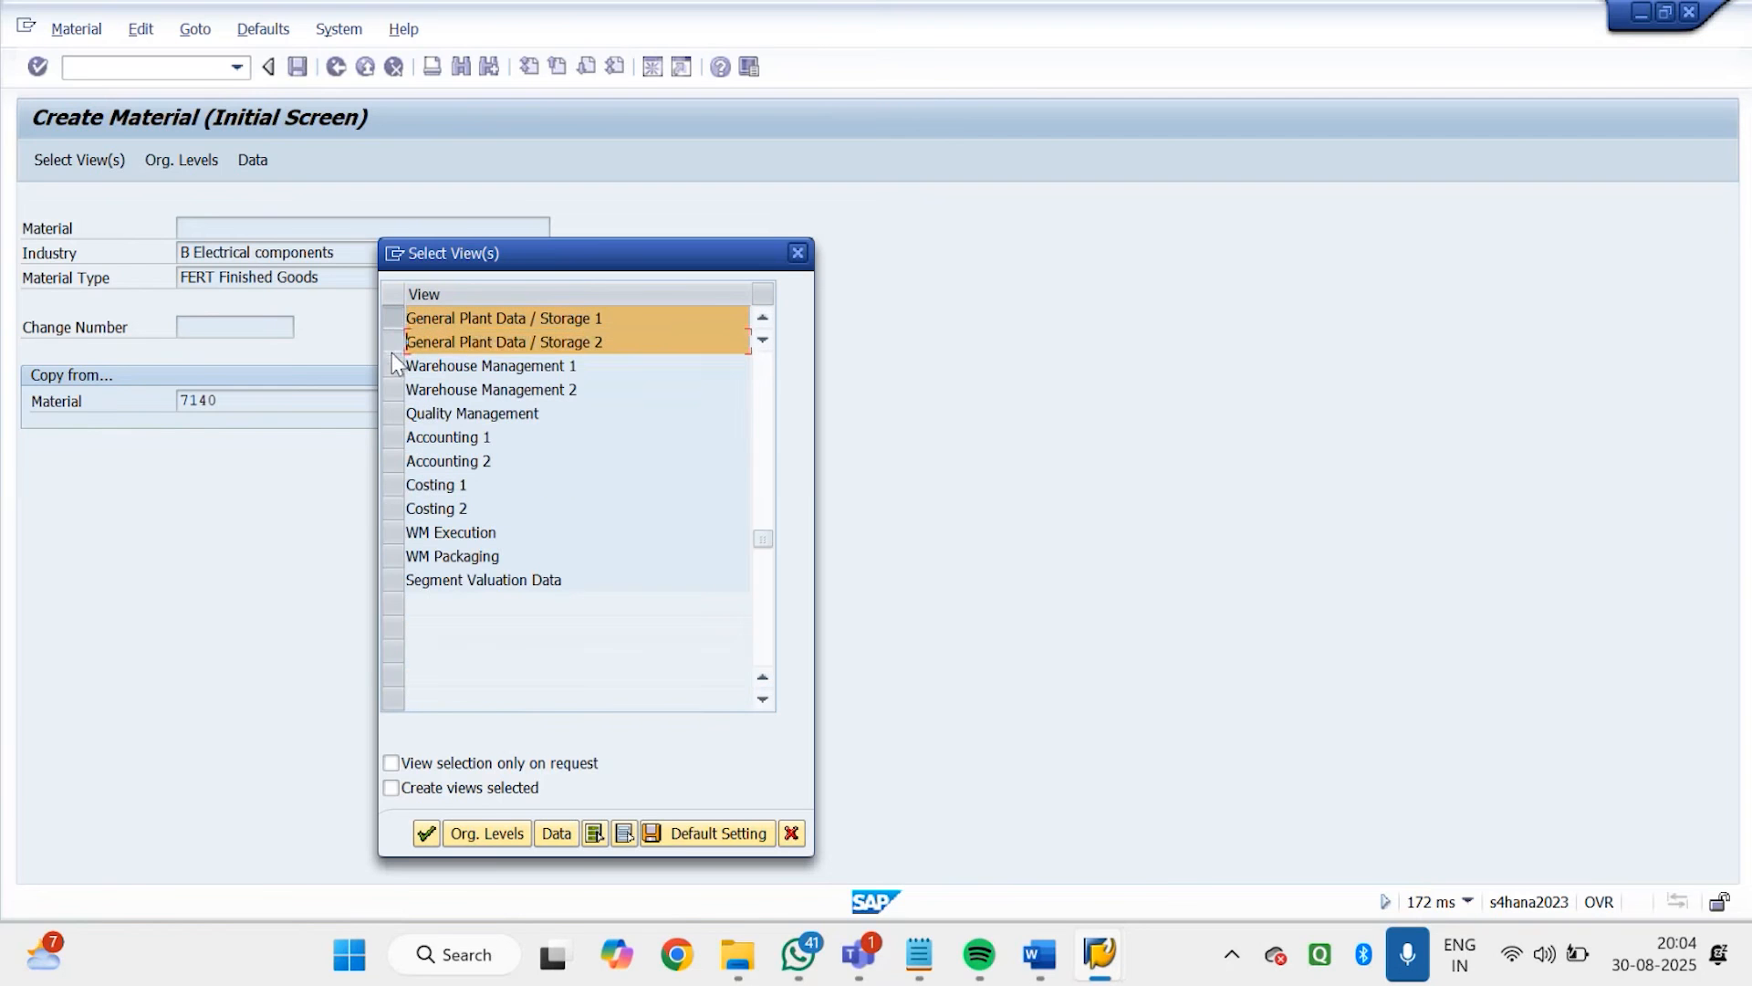
{"action": "left_click", "coordinate": [394, 439]}
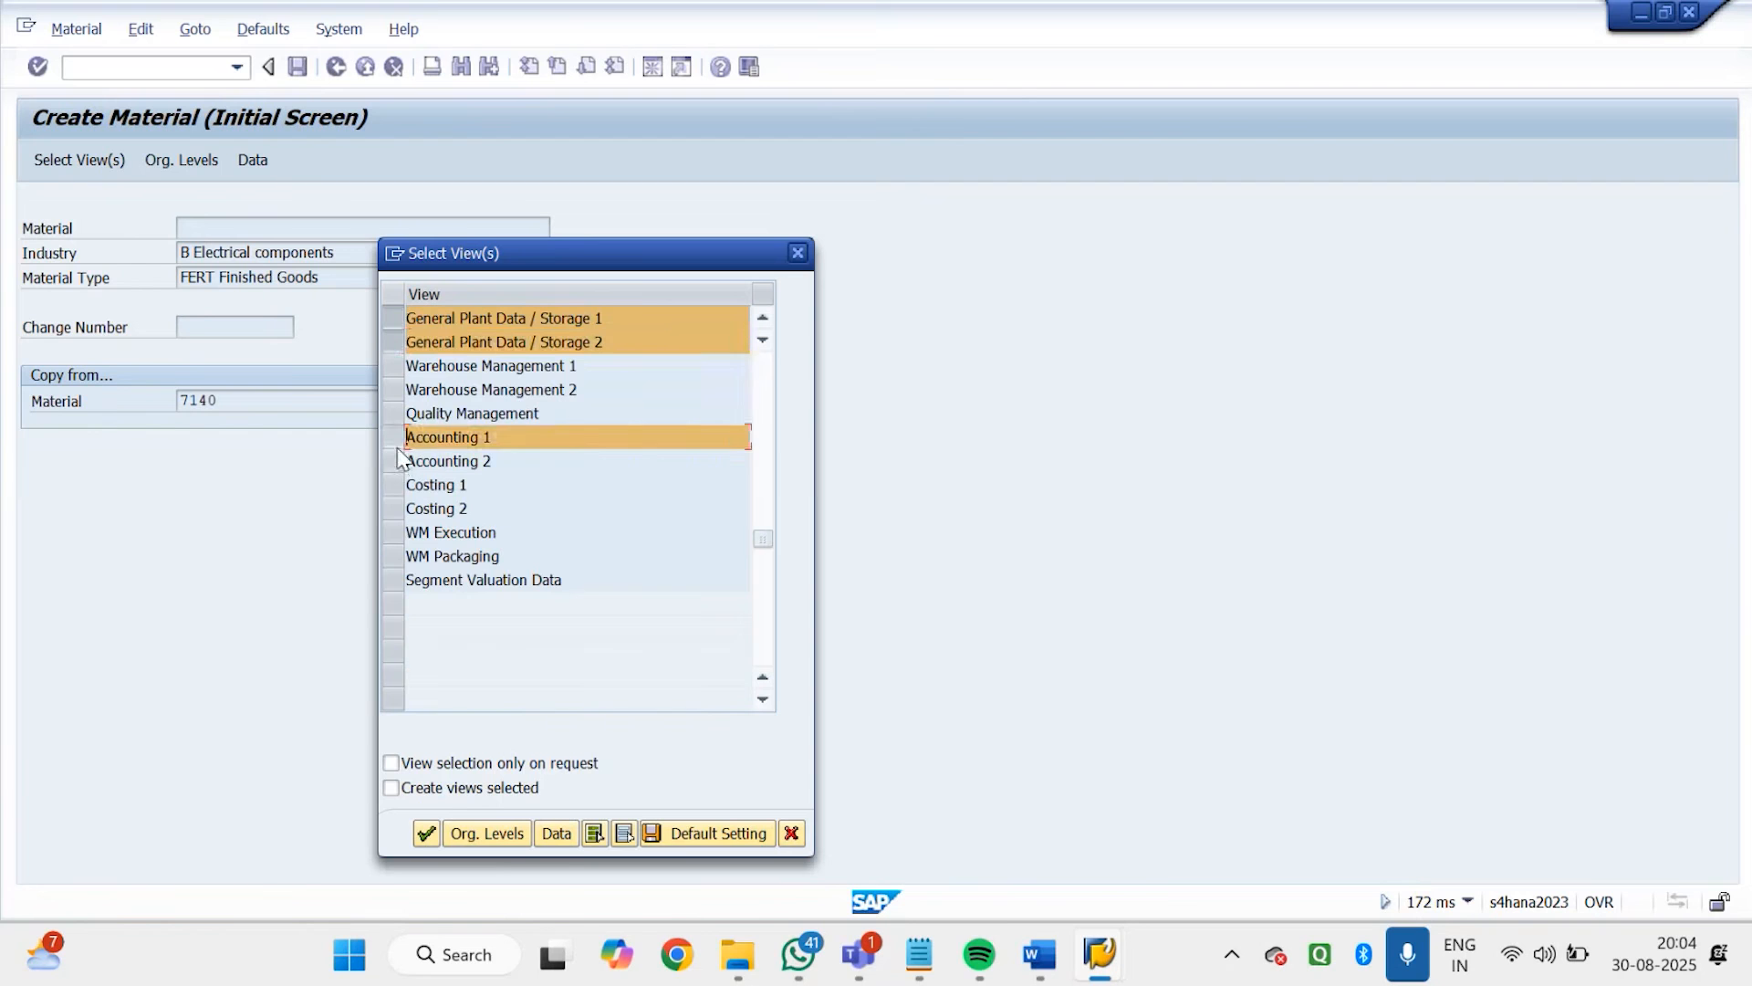
In the organizational levels, enter plant GDP1, storage location GDS1, sales organization GDS1 and distribution channel GD
{"action": "left_click", "coordinate": [509, 833]}
{"action": "type", "text": "GDP1"}
{"action": "key", "text": "Tab"}
{"action": "type", "text": "GDS1"}
{"action": "key", "text": "Tab"}
{"action": "type", "text": "GDS1"}
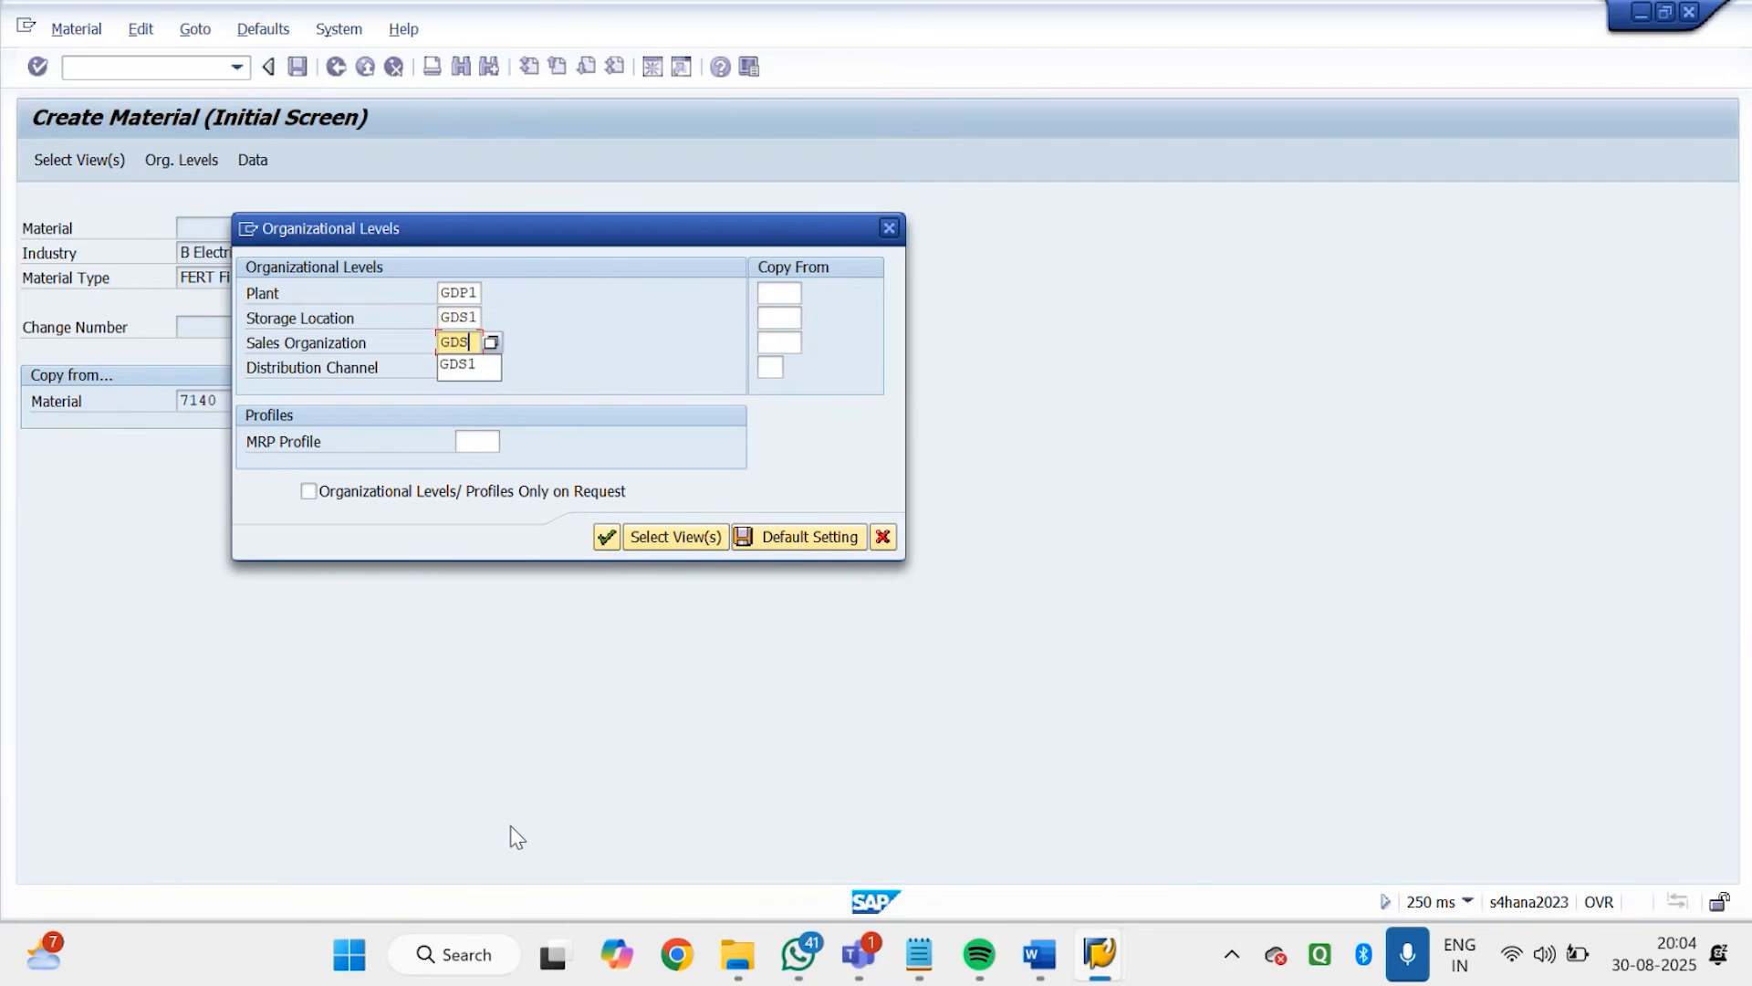
{"action": "key", "text": "Tab"}
{"action": "type", "text": "GD"}
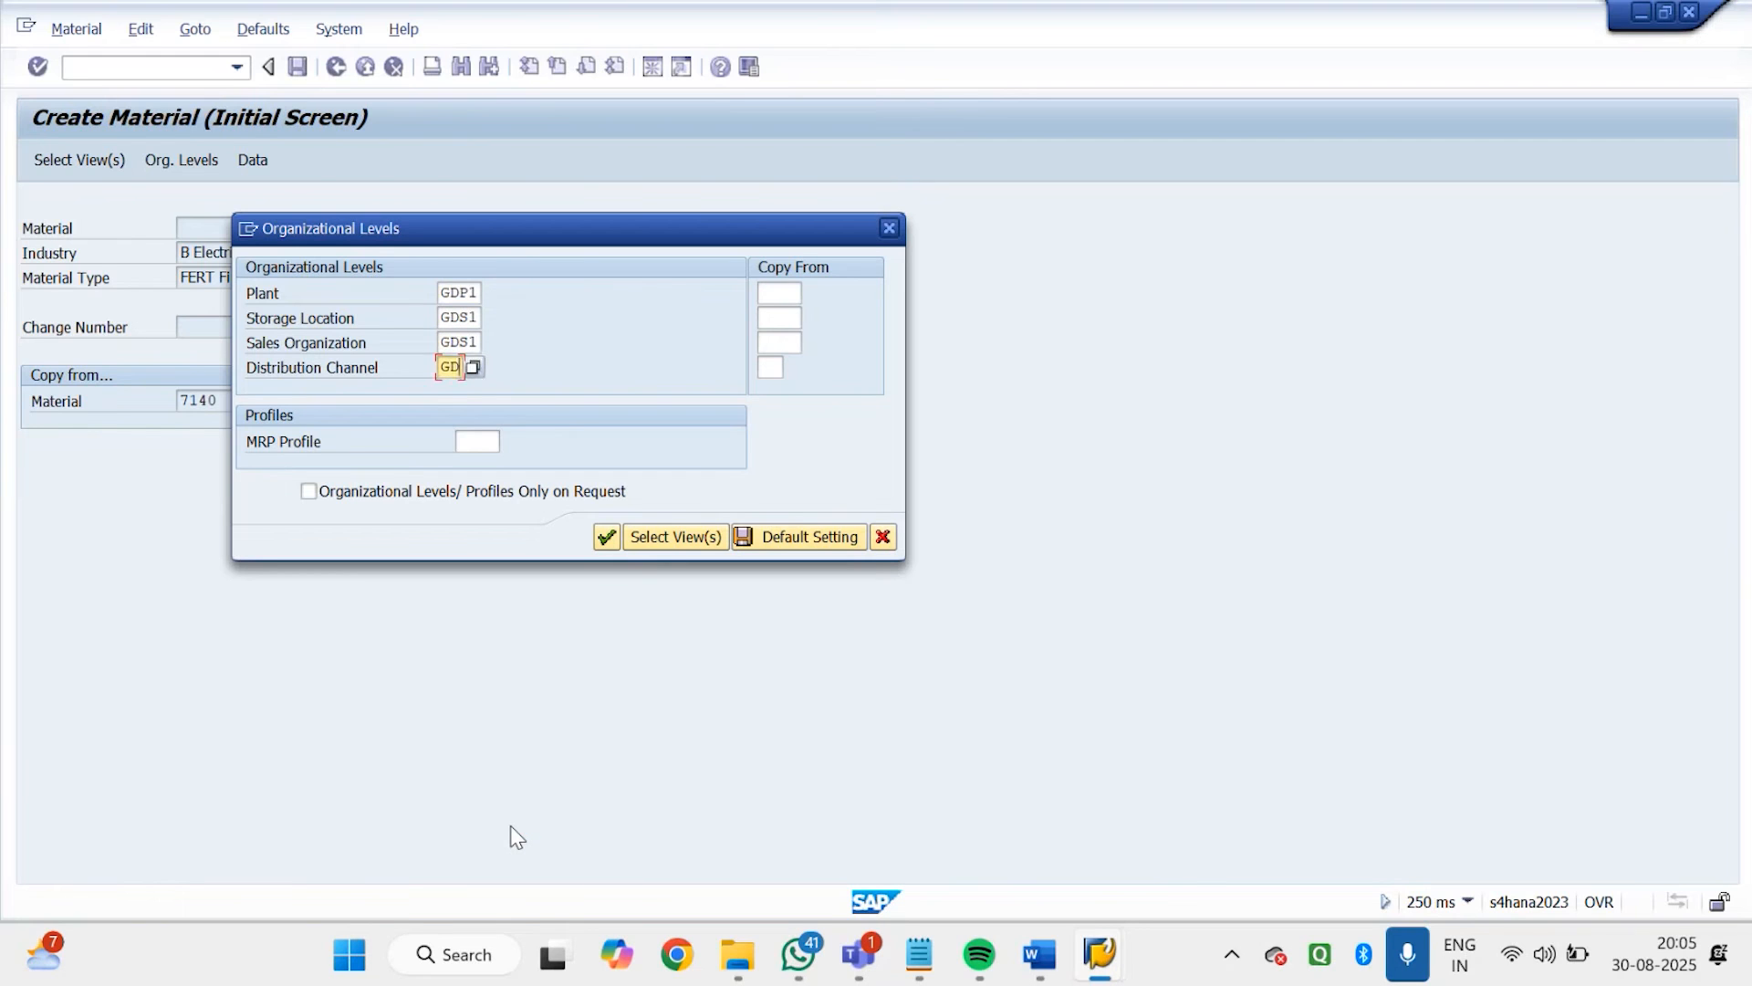
Enter plant GDP1, storage location GDS1, sales organization GDS1 and distribution channel GD as the copy-from levels and confirm them
{"action": "key", "text": "Tab"}
{"action": "type", "text": "GDP1"}
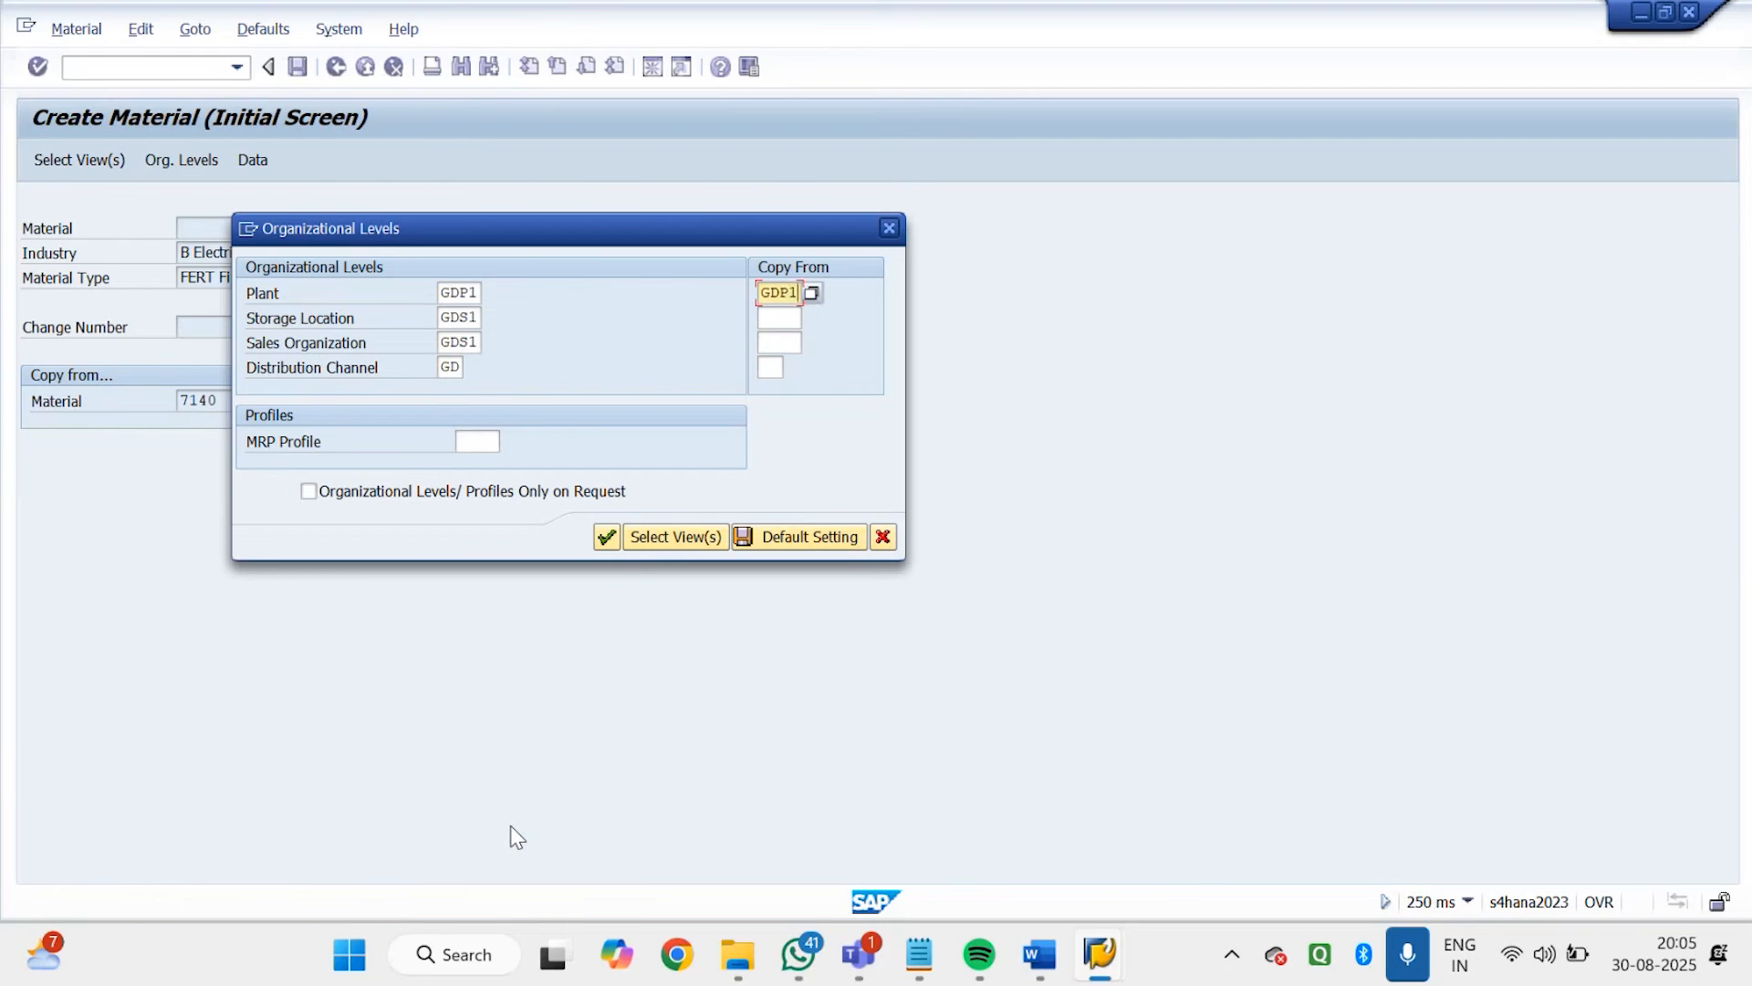
{"action": "key", "text": "Tab"}
{"action": "type", "text": "GDS1"}
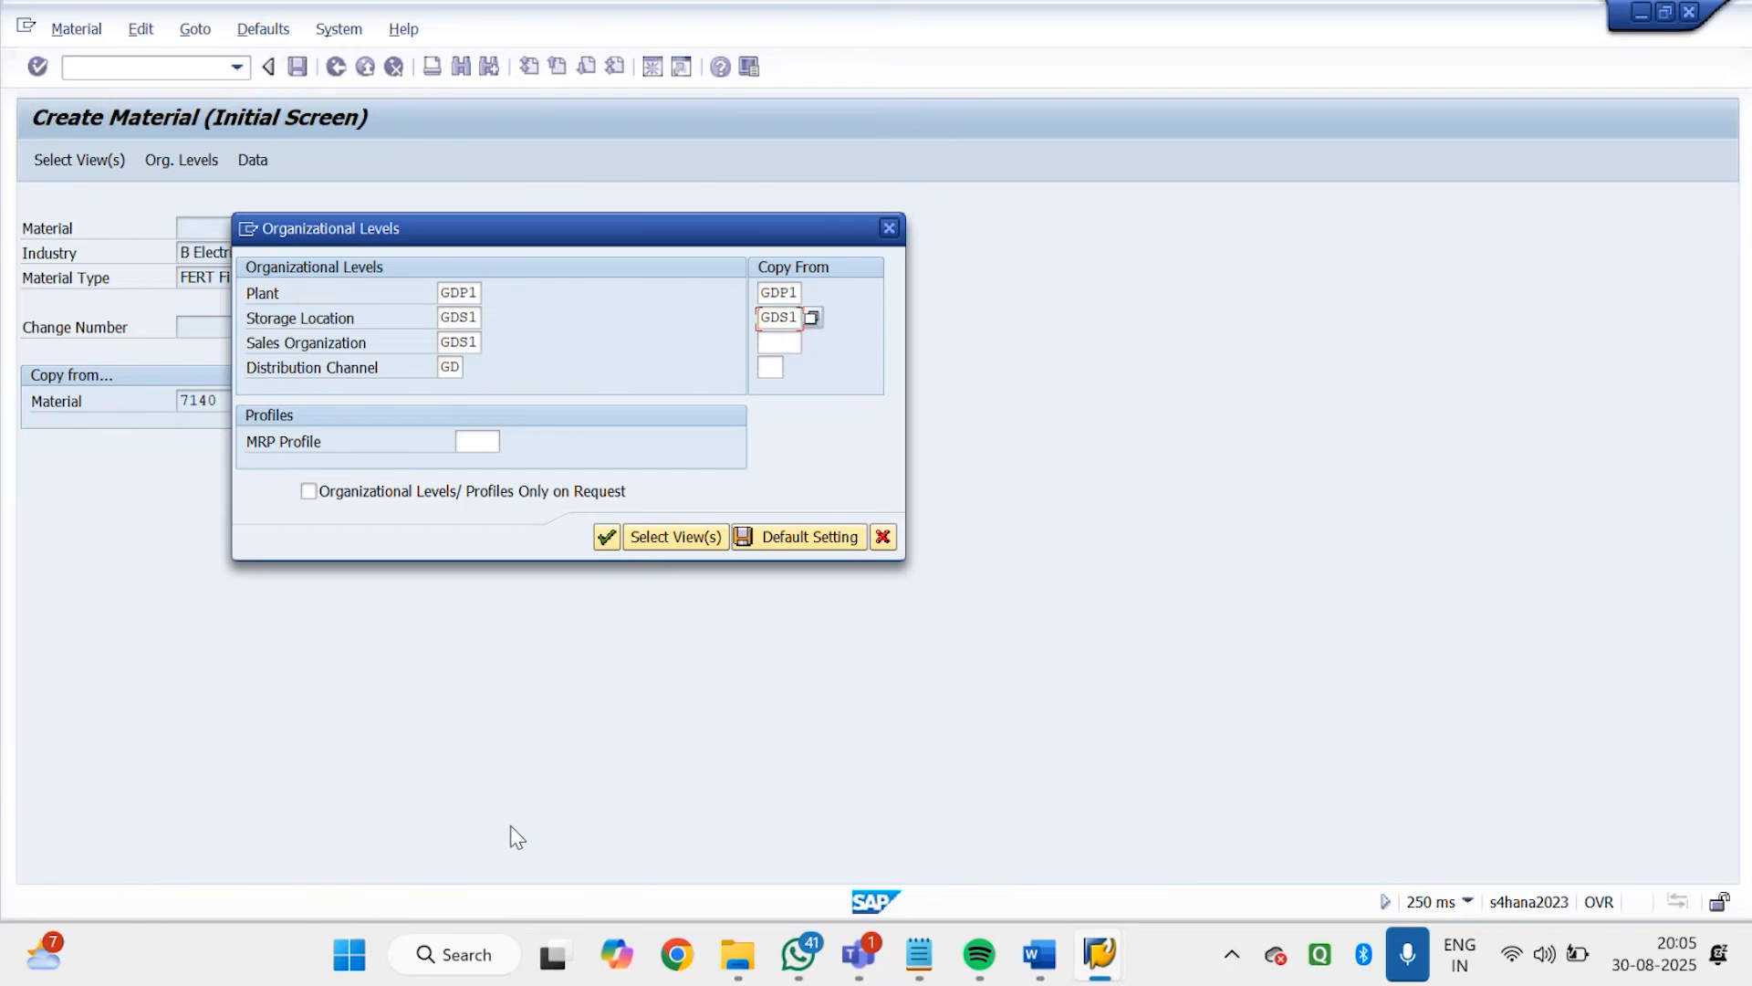
{"action": "key", "text": "Tab"}
{"action": "type", "text": "GDS1"}
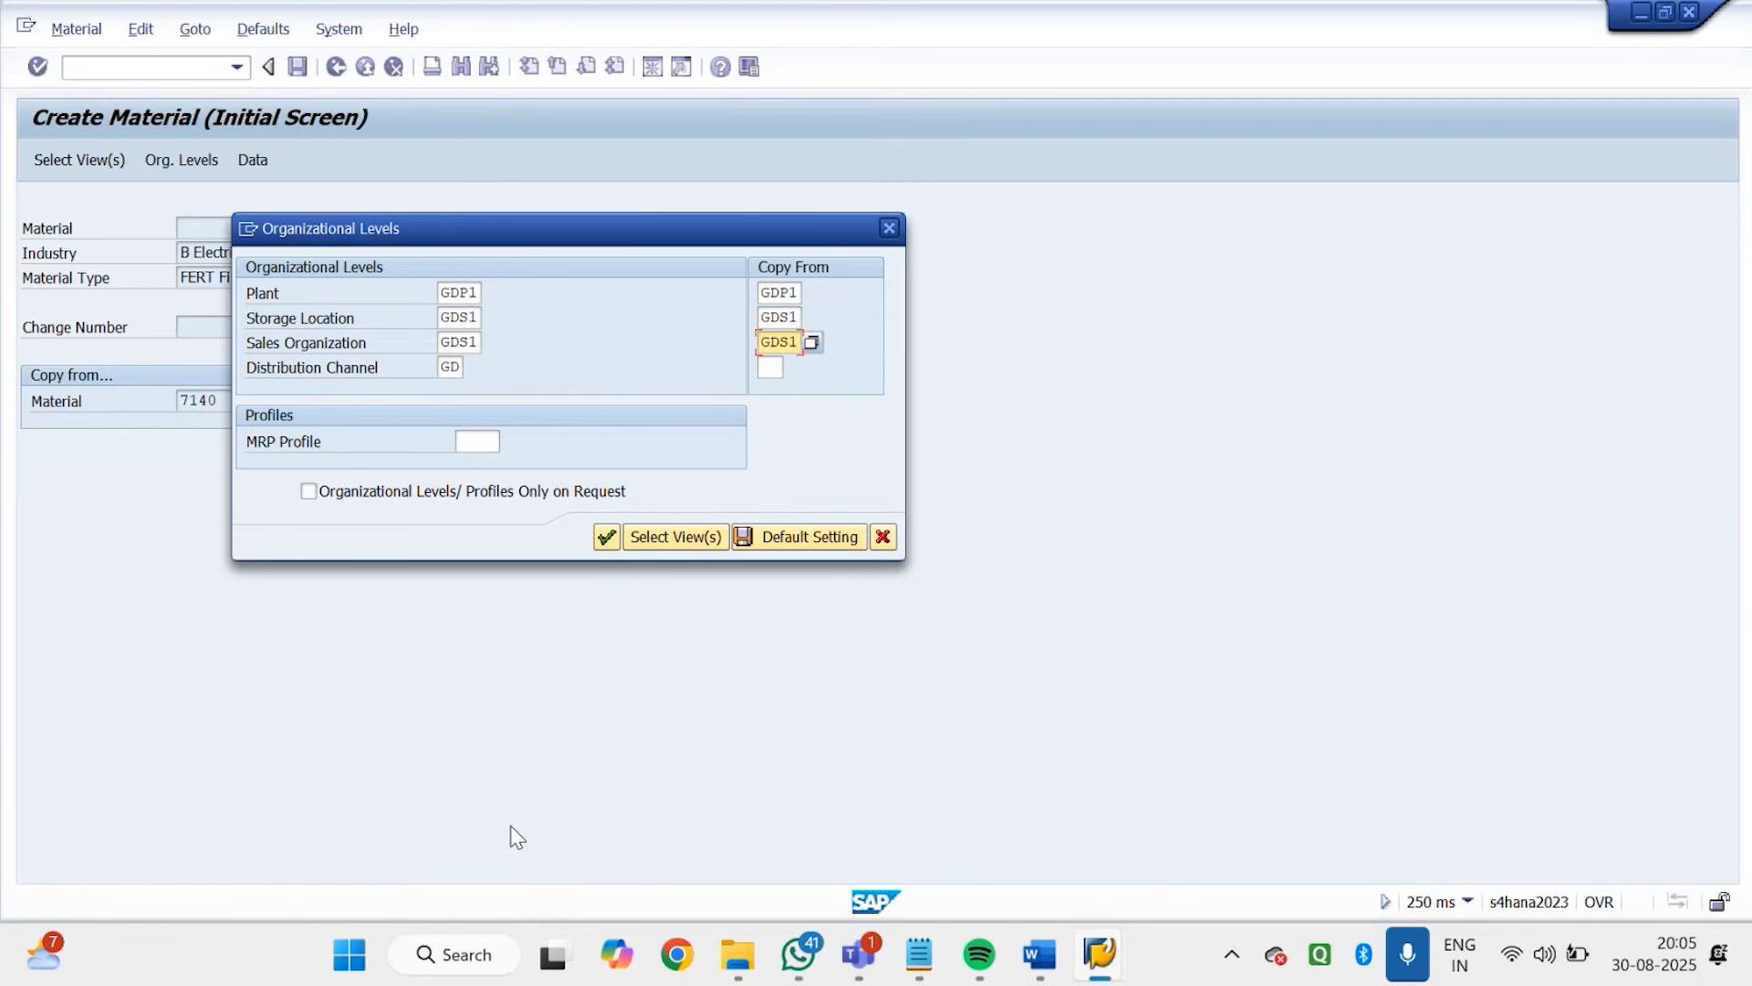
{"action": "key", "text": "Tab"}
{"action": "type", "text": "GD"}
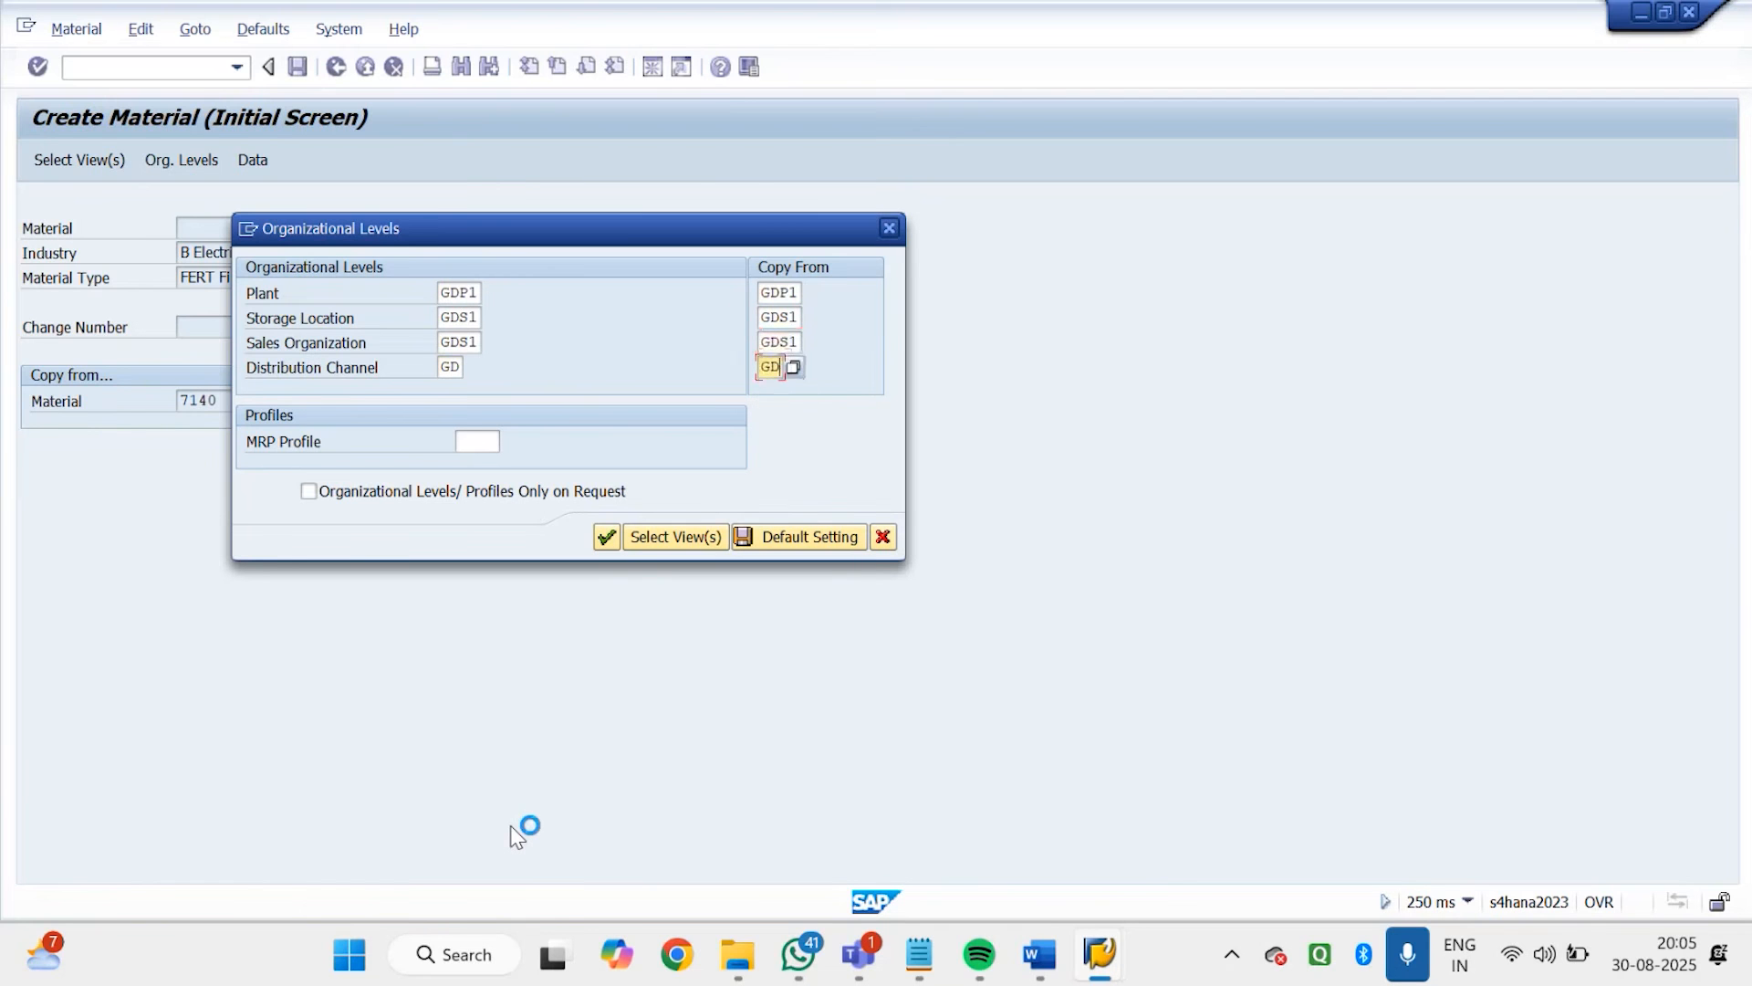
{"action": "key", "text": "Return"}
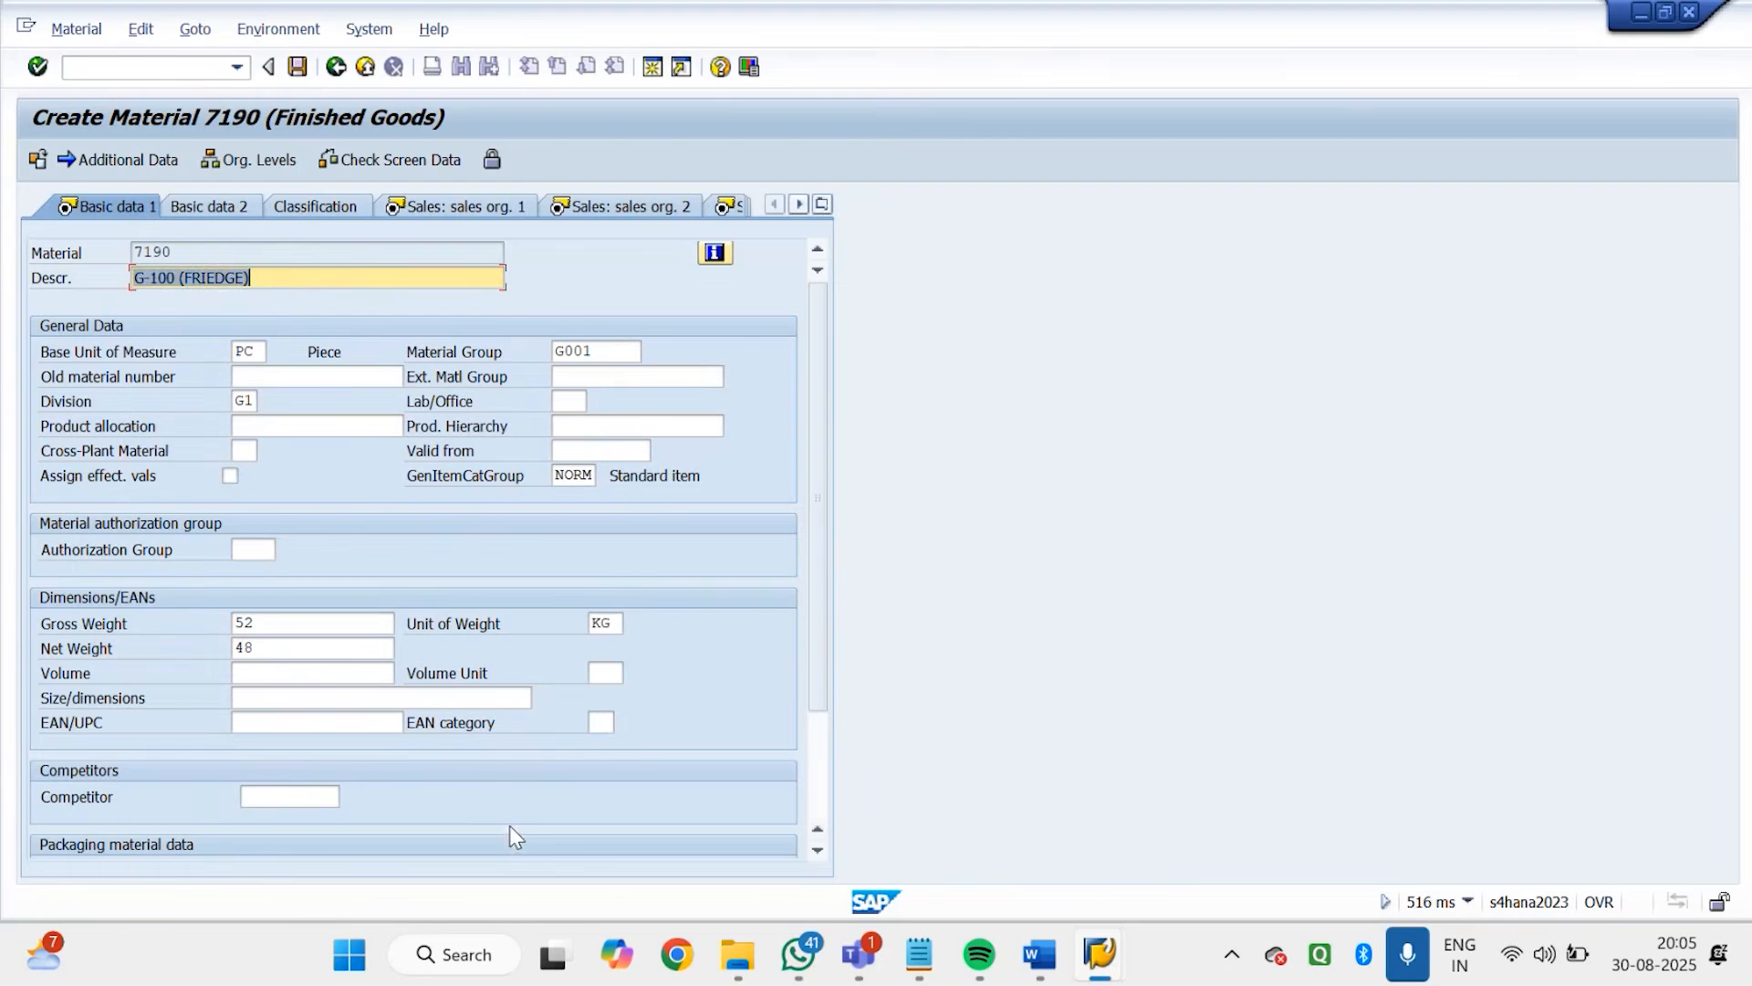
Change the material description to "G-101 Friedge New Model" and continue to the Sales: sales org. 1 view
{"action": "left_click", "coordinate": [293, 286]}
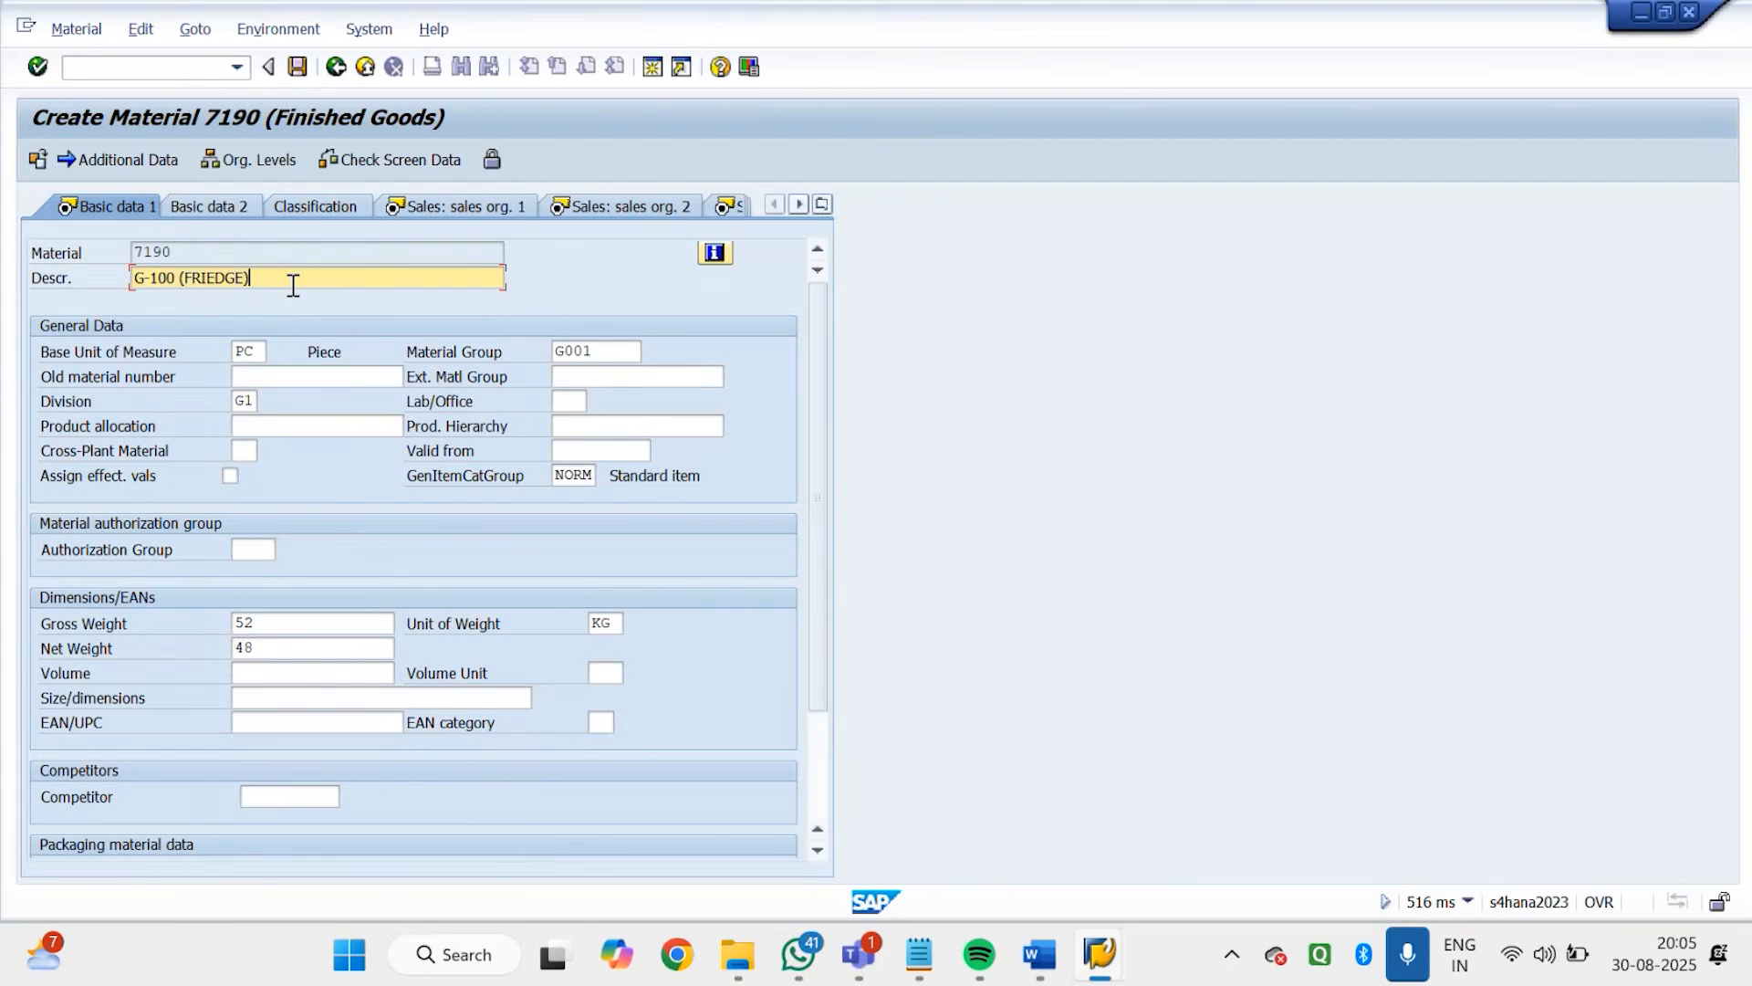
{"action": "left_click", "coordinate": [178, 281]}
{"action": "key", "text": "BackSpace"}
{"action": "type", "text": "1"}
{"action": "key", "text": "BackSpace"}
{"action": "key", "text": "BackSpace"}
{"action": "type", "text": "1"}
{"action": "type", "text": " ("}
{"action": "type", "text": "R"}
{"action": "key", "text": "BackSpace"}
{"action": "type", "text": "FRIJIRATOR"}
{"action": "left_click_drag", "start_coordinate": [284, 278], "coordinate": [189, 284]}
{"action": "left_click", "coordinate": [188, 284]}
{"action": "left_click", "coordinate": [273, 280]}
{"action": "key", "text": "Left"}
{"action": "key", "text": "BackSpace"}
{"action": "key", "text": "BackSpace"}
{"action": "key", "text": "BackSpace"}
{"action": "key", "text": "BackSpace"}
{"action": "key", "text": "BackSpace"}
{"action": "key", "text": "BackSpace"}
{"action": "key", "text": "BackSpace"}
{"action": "key", "text": "BackSpace"}
{"action": "key", "text": "BackSpace"}
{"action": "key", "text": "BackSpace"}
{"action": "key", "text": "BackSpace"}
{"action": "key", "text": "BackSpace"}
{"action": "type", "text": "FARIEDGE"}
{"action": "key", "text": "BackSpace"}
{"action": "key", "text": "BackSpace"}
{"action": "key", "text": "BackSpace"}
{"action": "key", "text": "BackSpace"}
{"action": "key", "text": "BackSpace"}
{"action": "key", "text": "BackSpace"}
{"action": "key", "text": "BackSpace"}
{"action": "type", "text": "riedge New Model"}
{"action": "key", "text": "Return"}
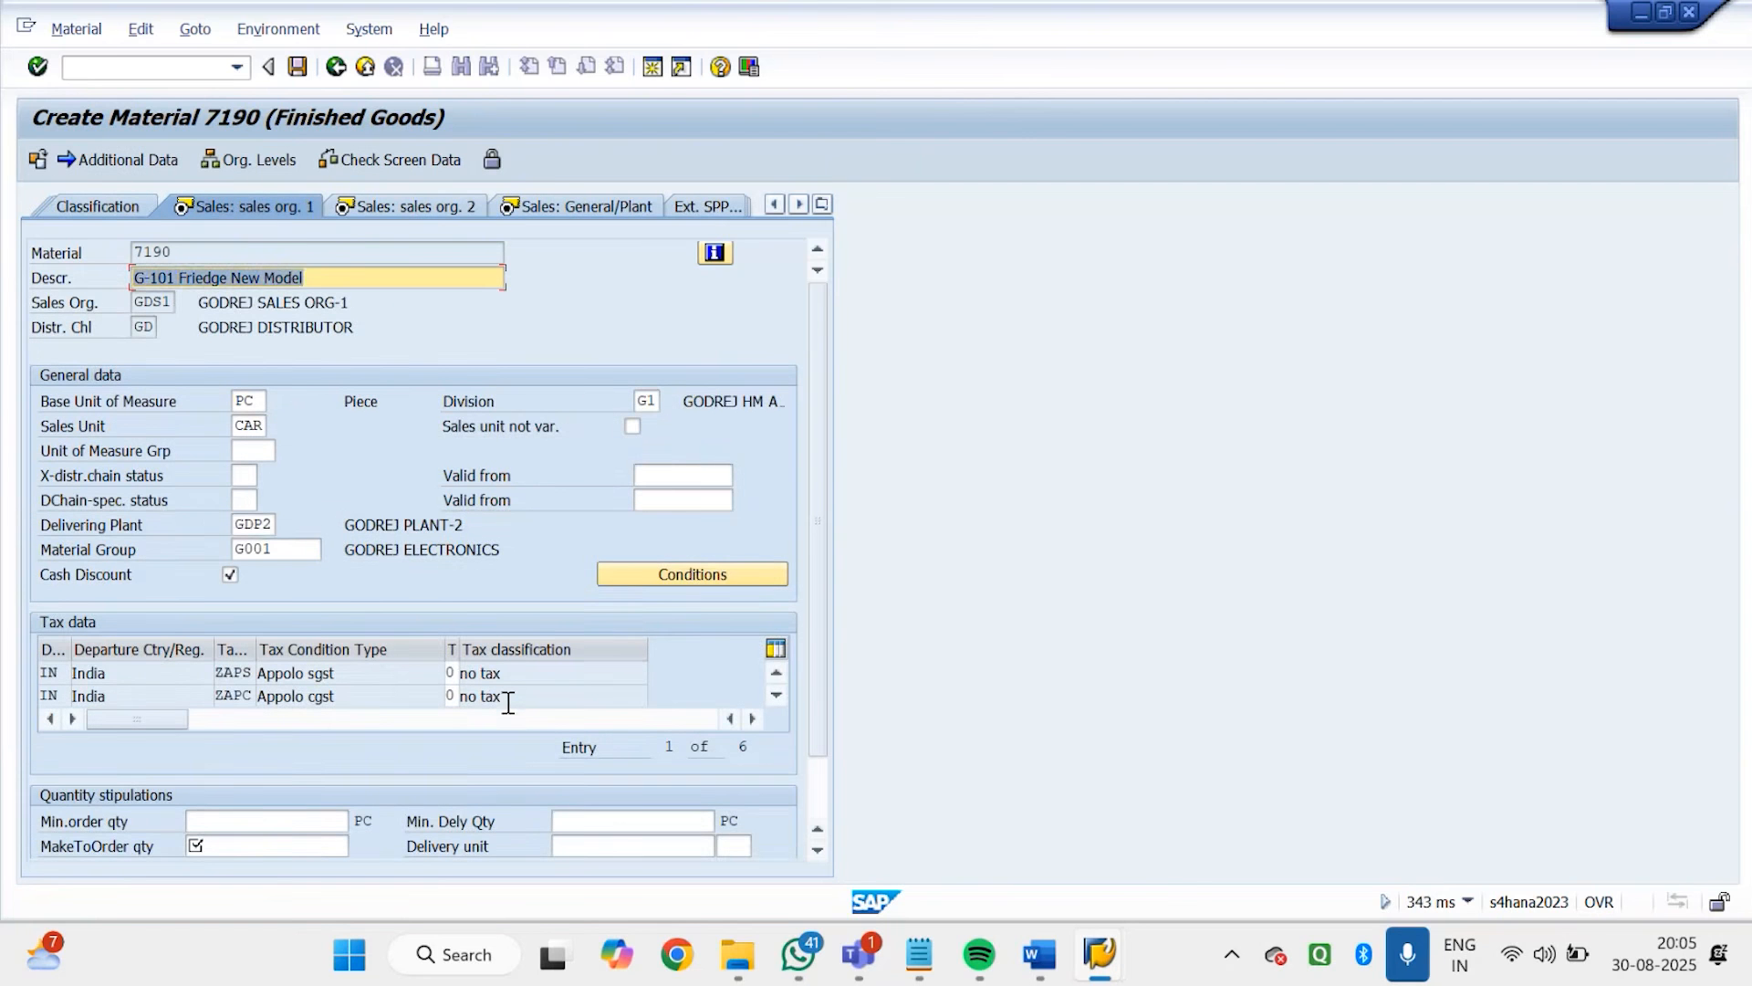
Change the delivering plant to GDP1 in the Sales: sales org. 1 view
{"action": "left_click", "coordinate": [274, 524]}
{"action": "key", "text": "BackSpace"}
{"action": "type", "text": "1"}
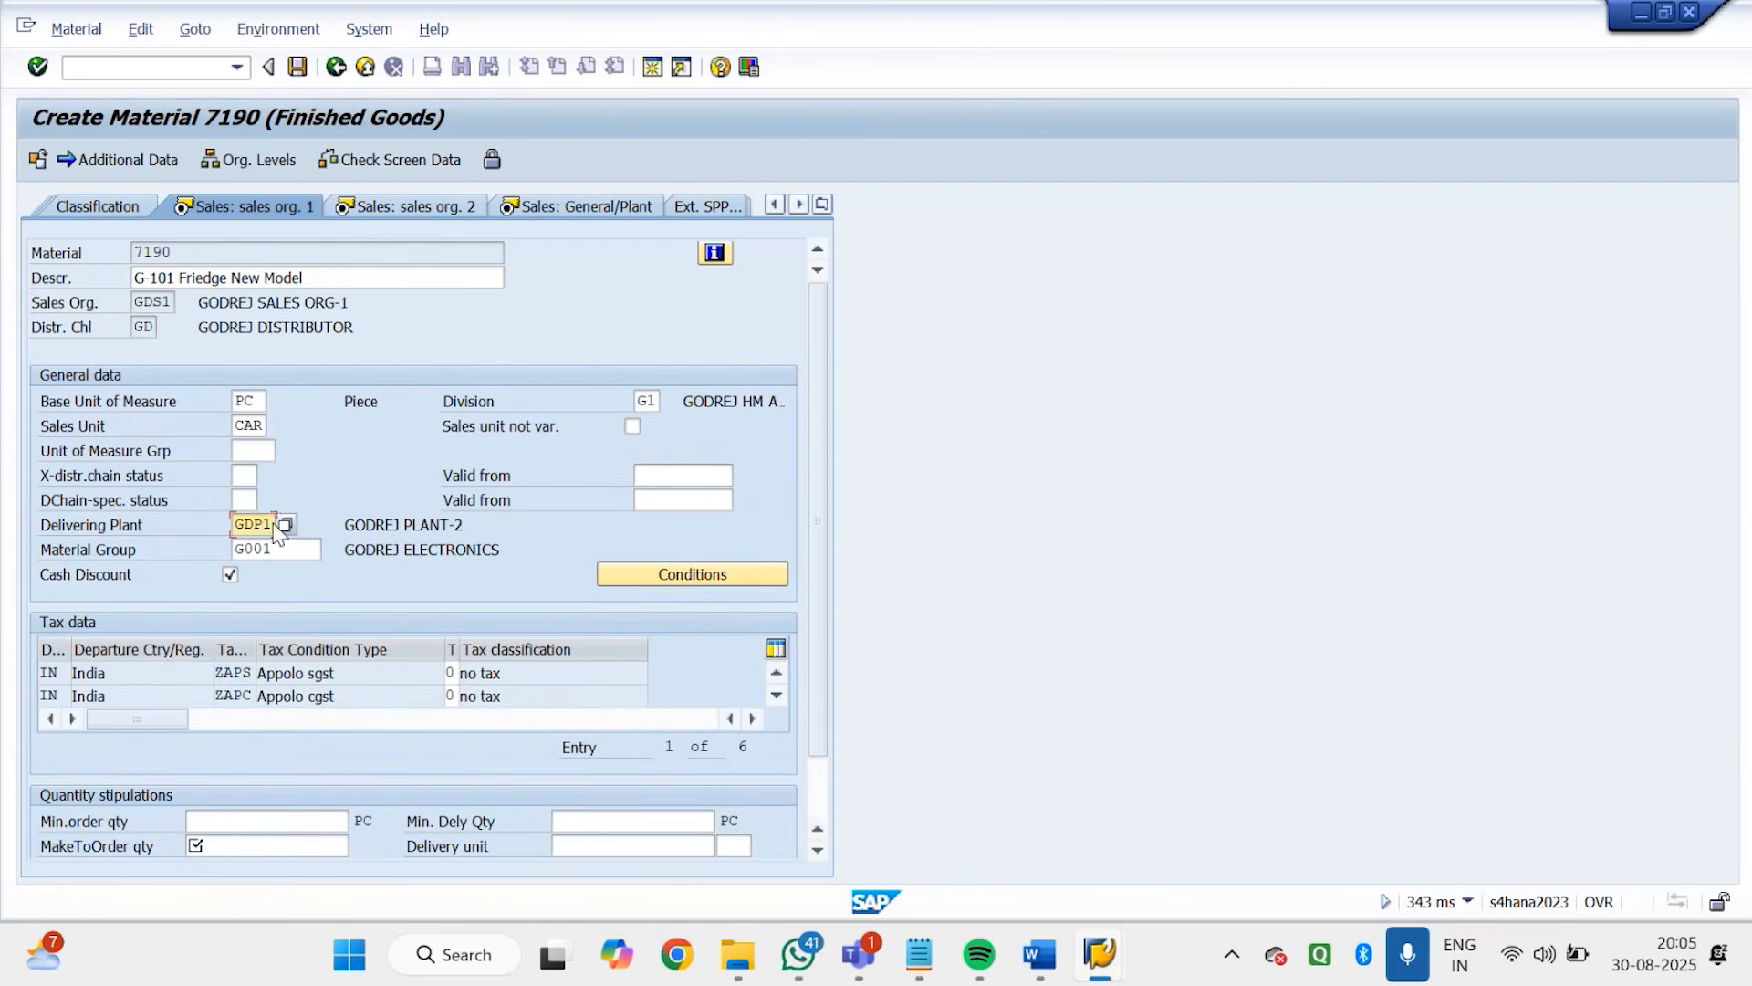
{"action": "key", "text": "Return"}
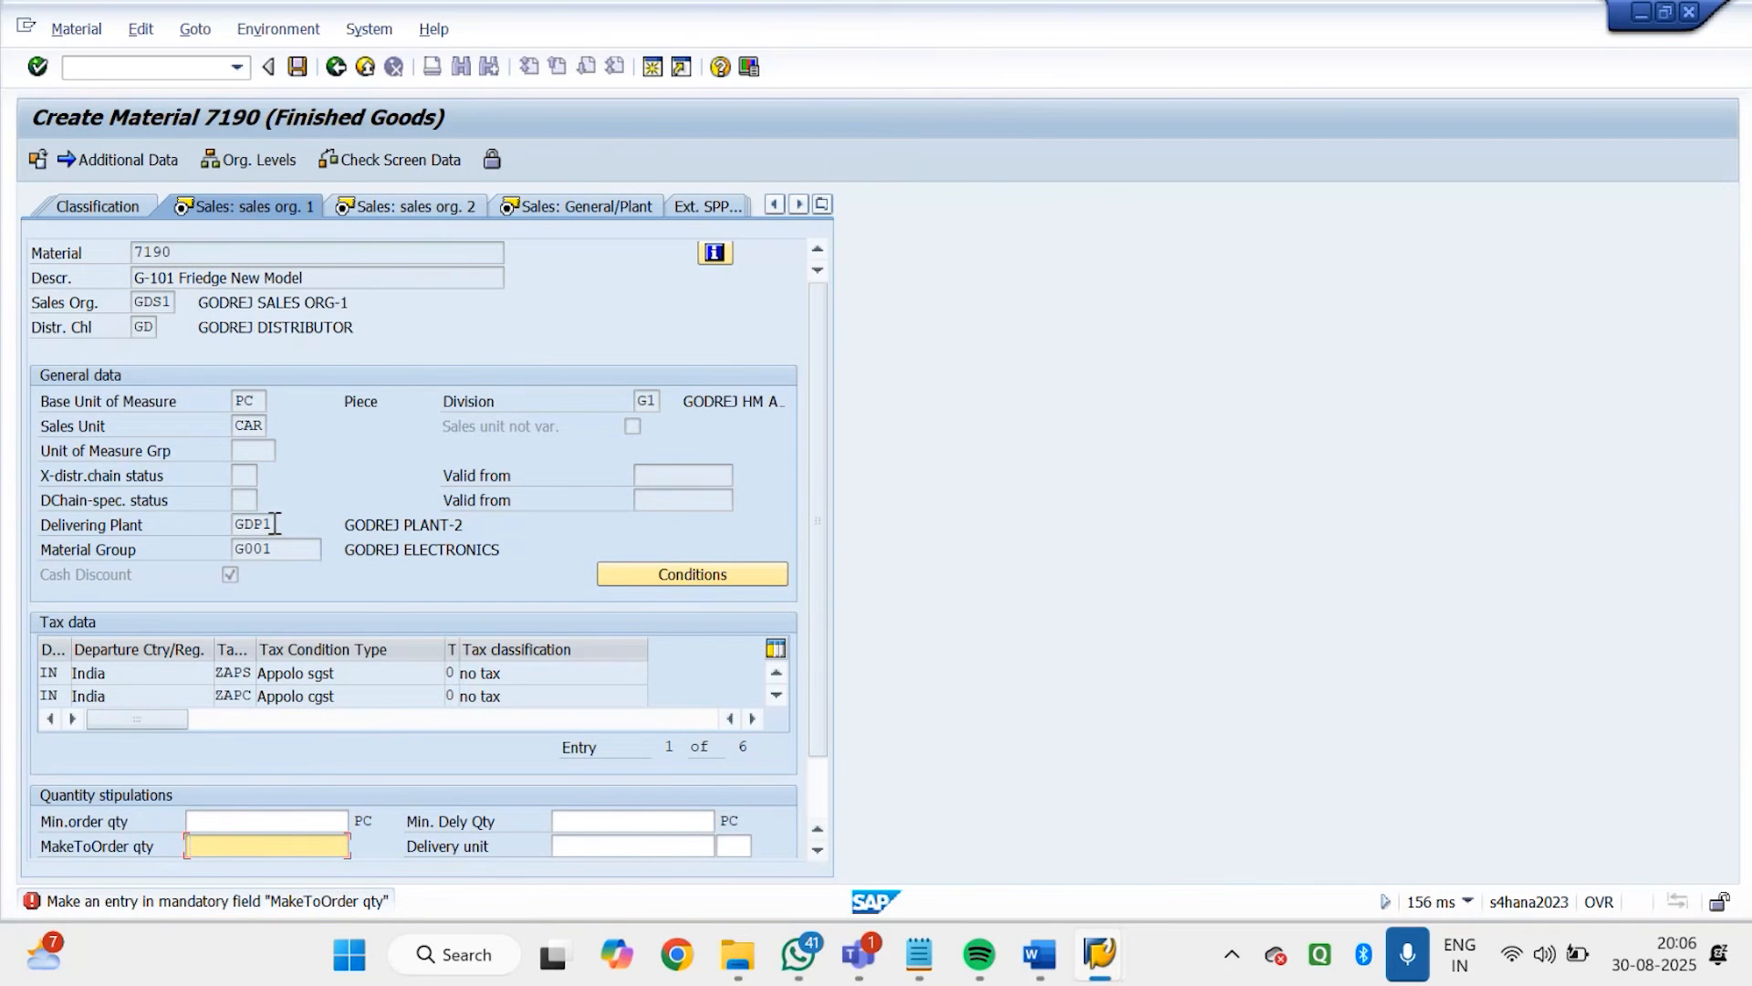
Enter 1 in the mandatory MakeToOrder quantity and confirm the sales organization data
{"action": "key", "text": "Return"}
{"action": "type", "text": "0"}
{"action": "key", "text": "Return"}
{"action": "type", "text": "0"}
{"action": "key", "text": "Return"}
{"action": "type", "text": "0"}
{"action": "key", "text": "Return"}
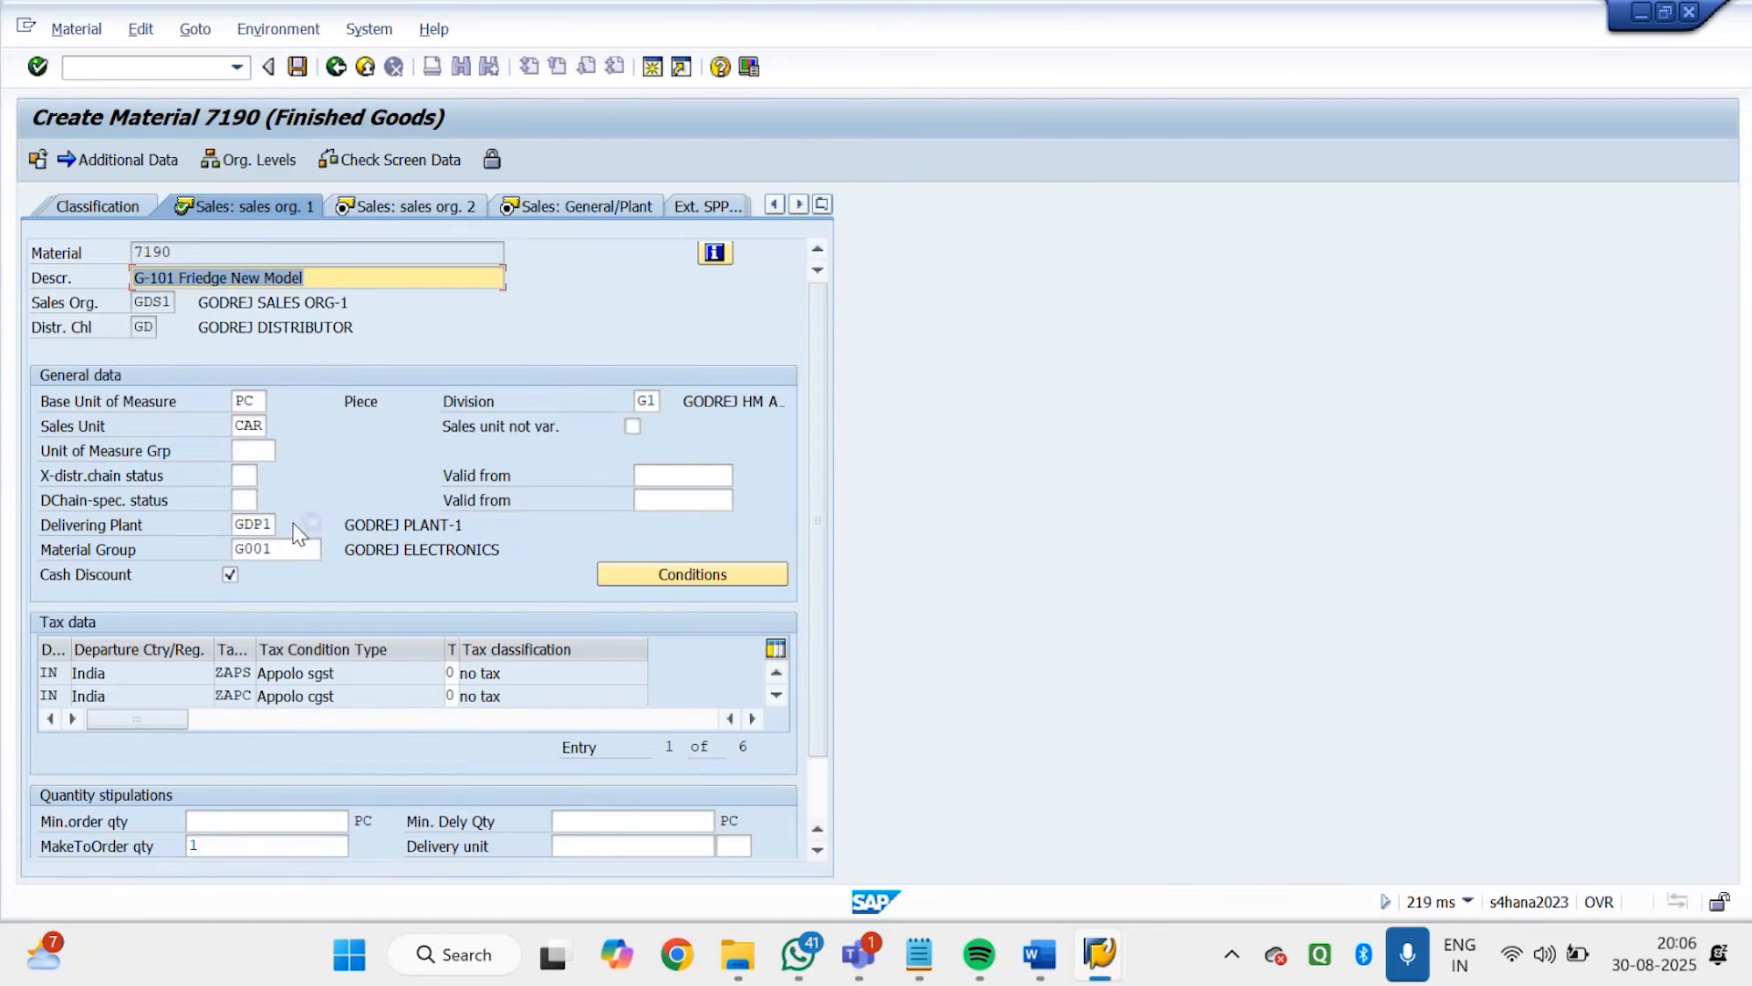
Accept the copied data in the remaining sales, MRP 1, MRP 2 and Plant data / stor. 1 views, advancing to Plant data / stor. 2
{"action": "key", "text": "Return"}
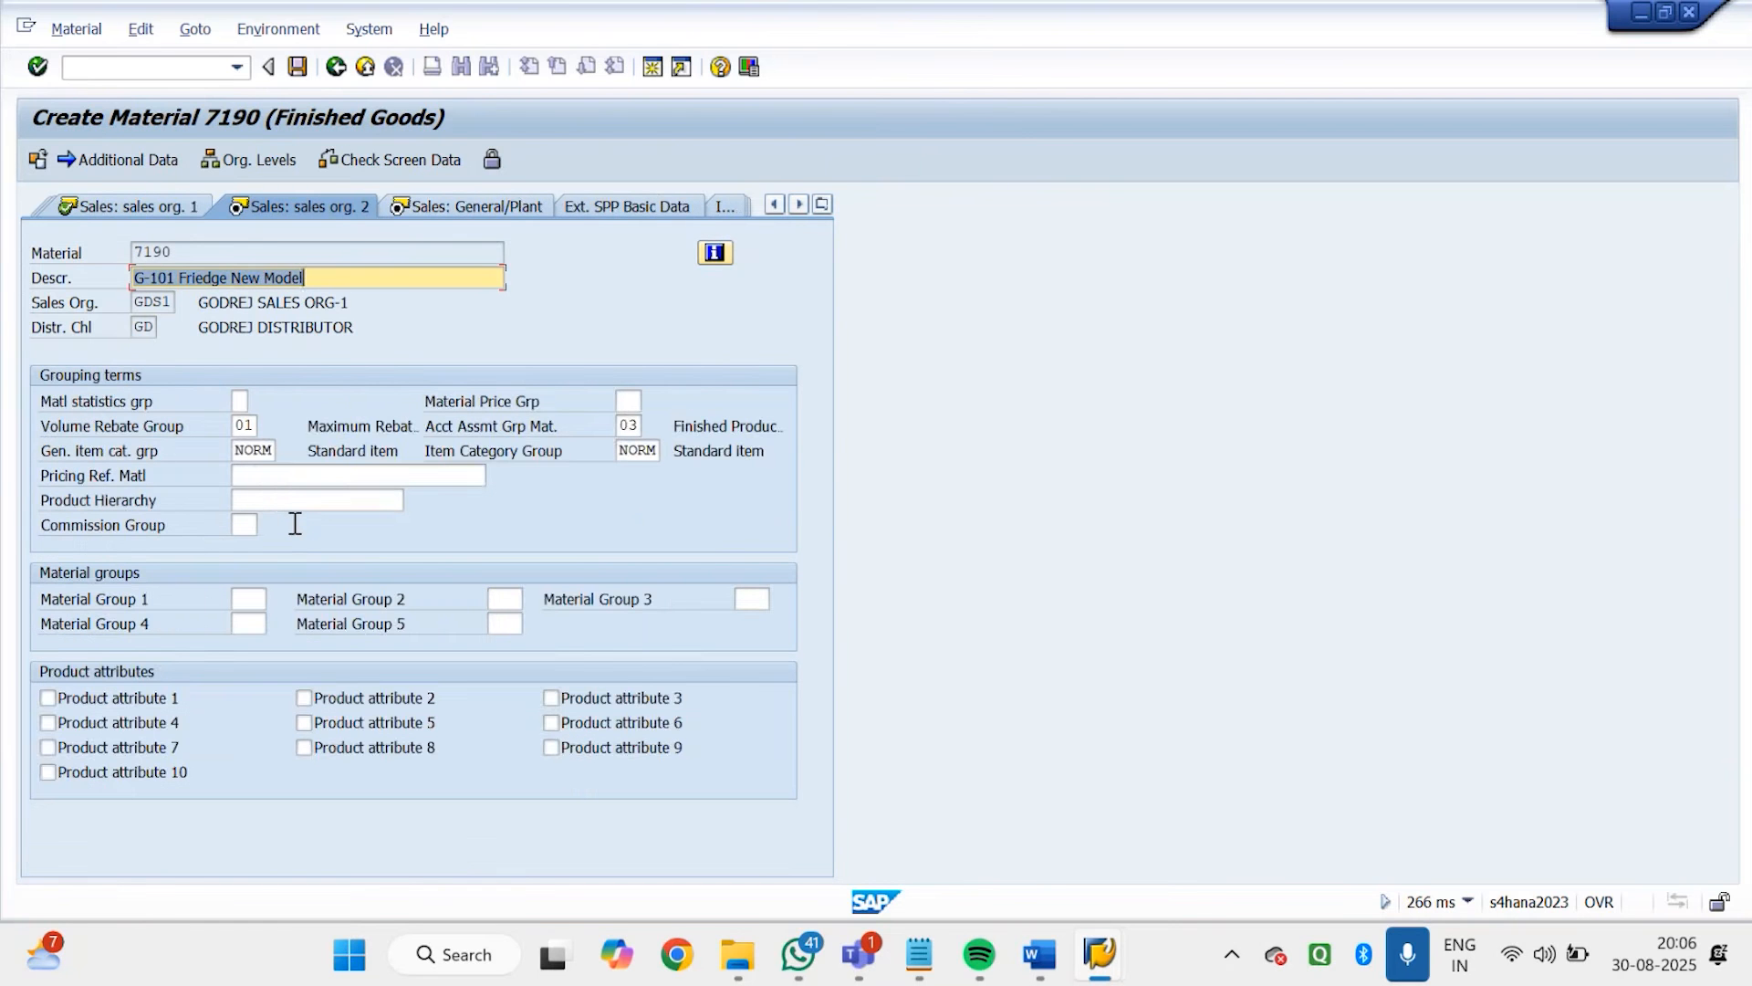
{"action": "key", "text": "Return"}
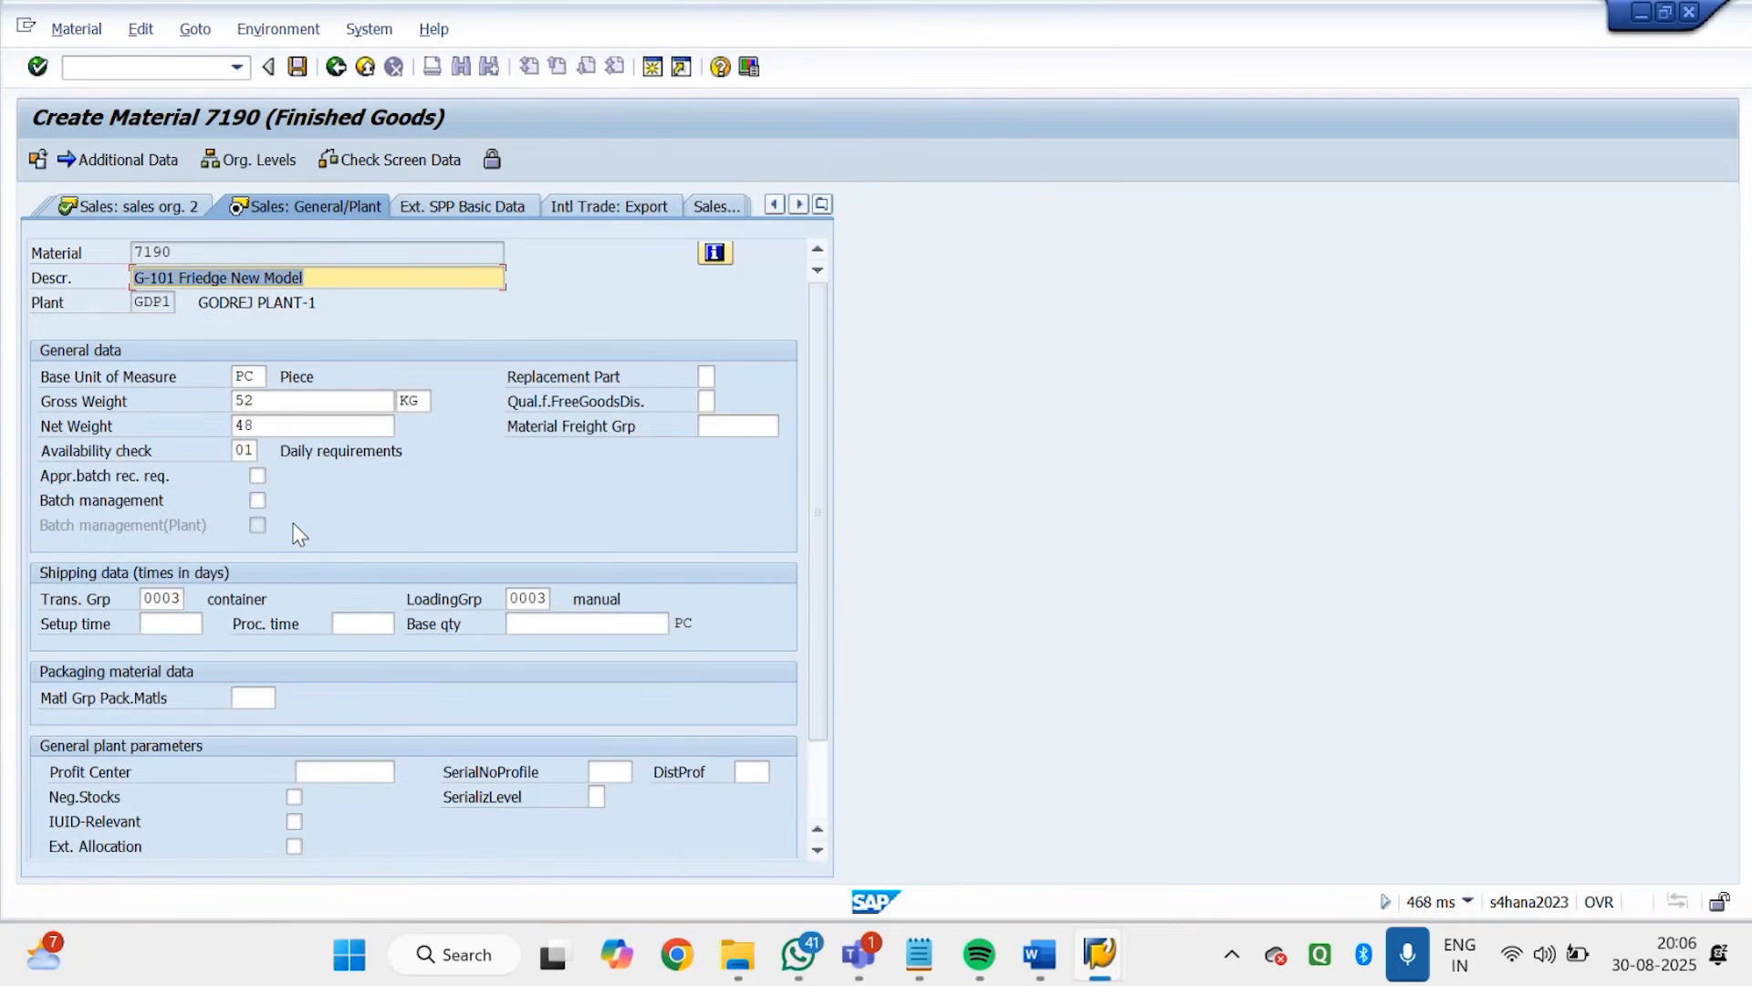
{"action": "key", "text": "Return"}
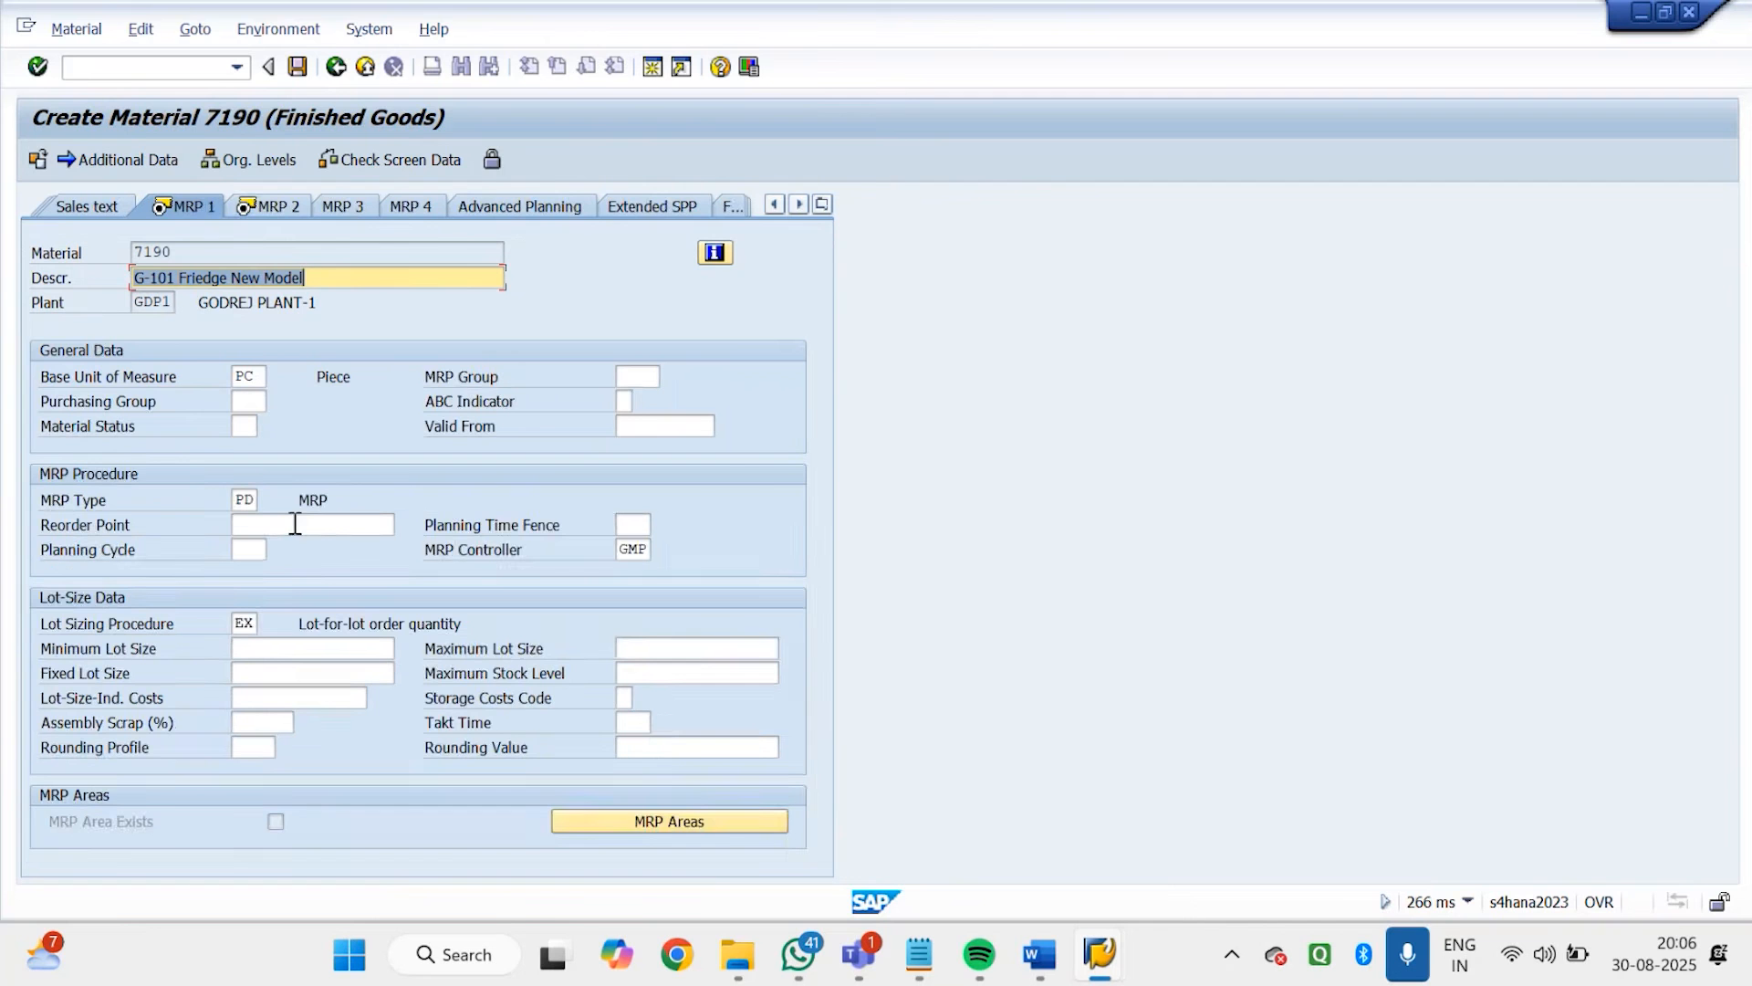
{"action": "key", "text": "Return"}
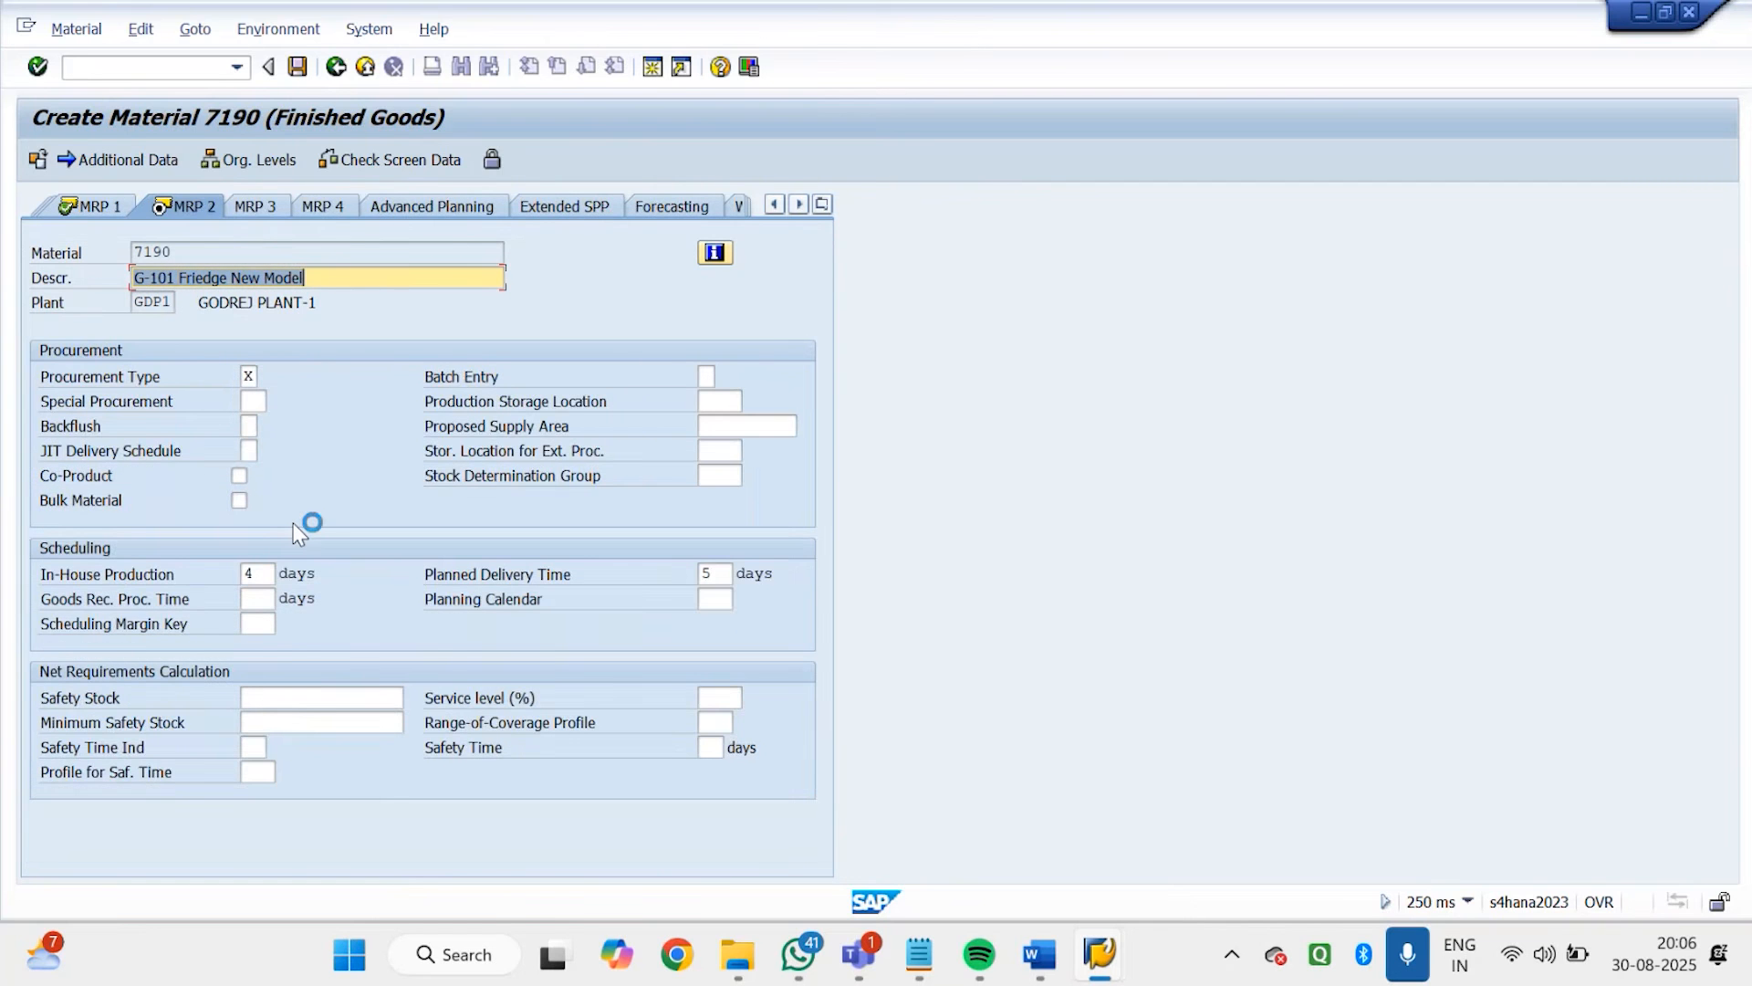
{"action": "key", "text": "Return"}
Advance to the Accounting 1 view and set the material's standard price to 4.100,00 INR
{"action": "key", "text": "Return"}
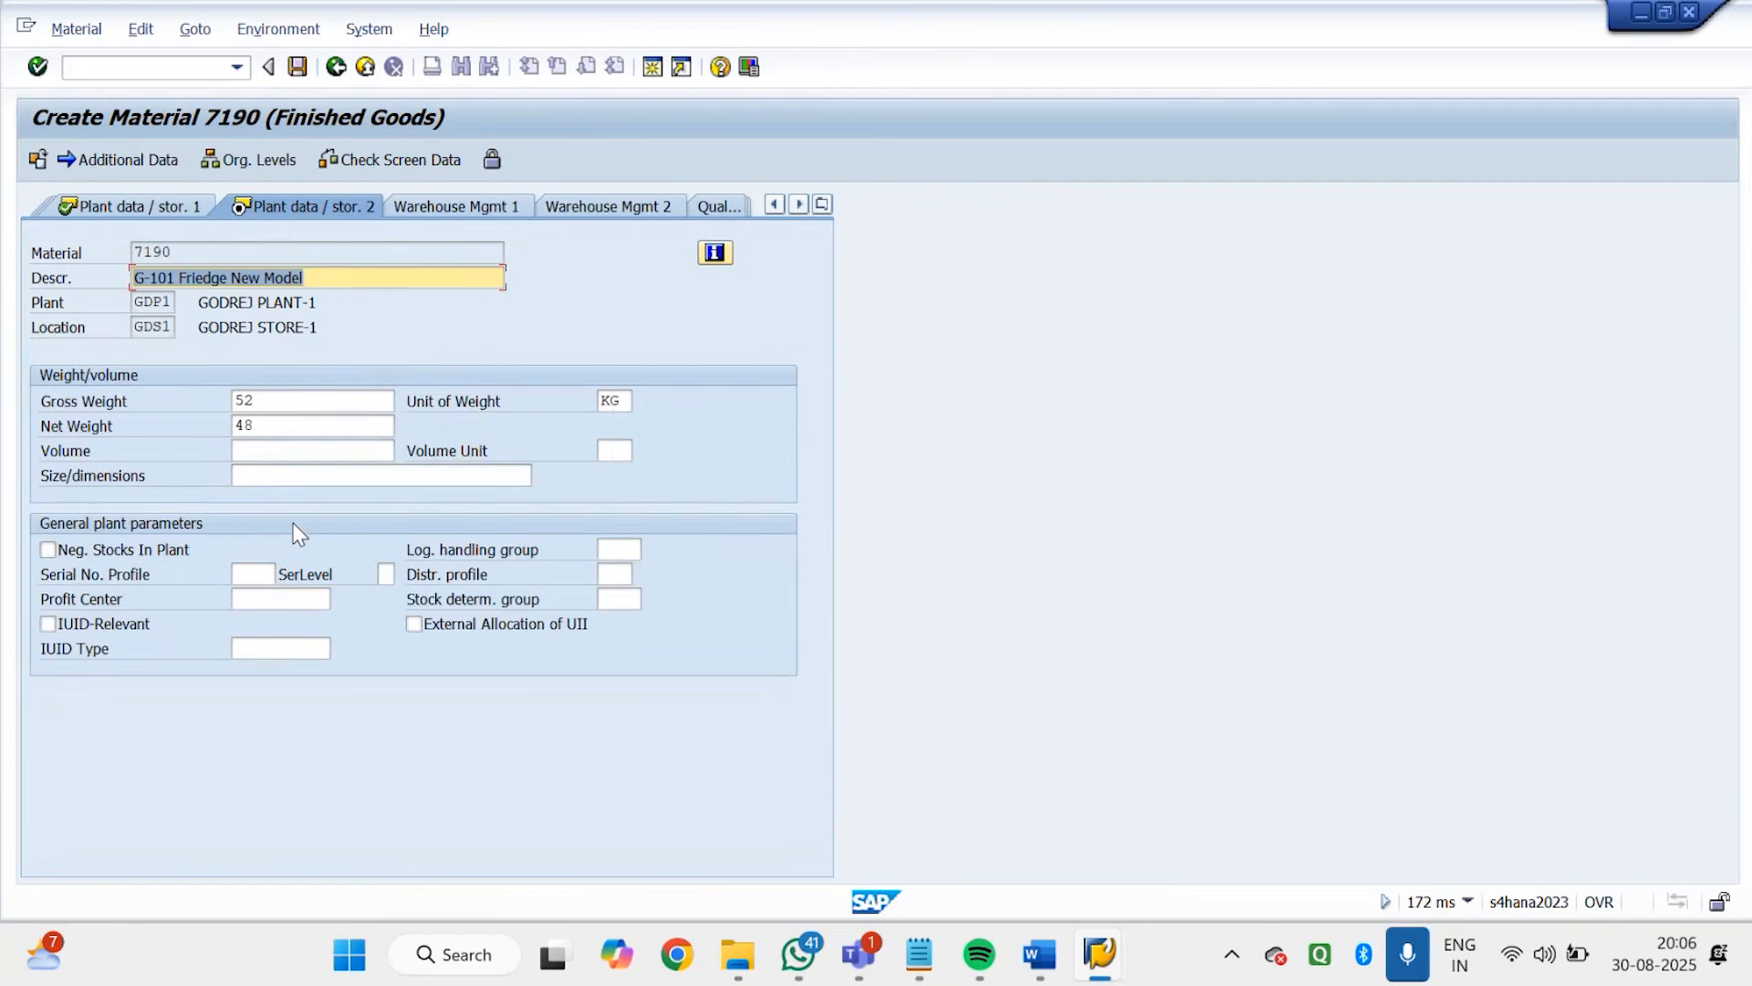
{"action": "key", "text": "Return"}
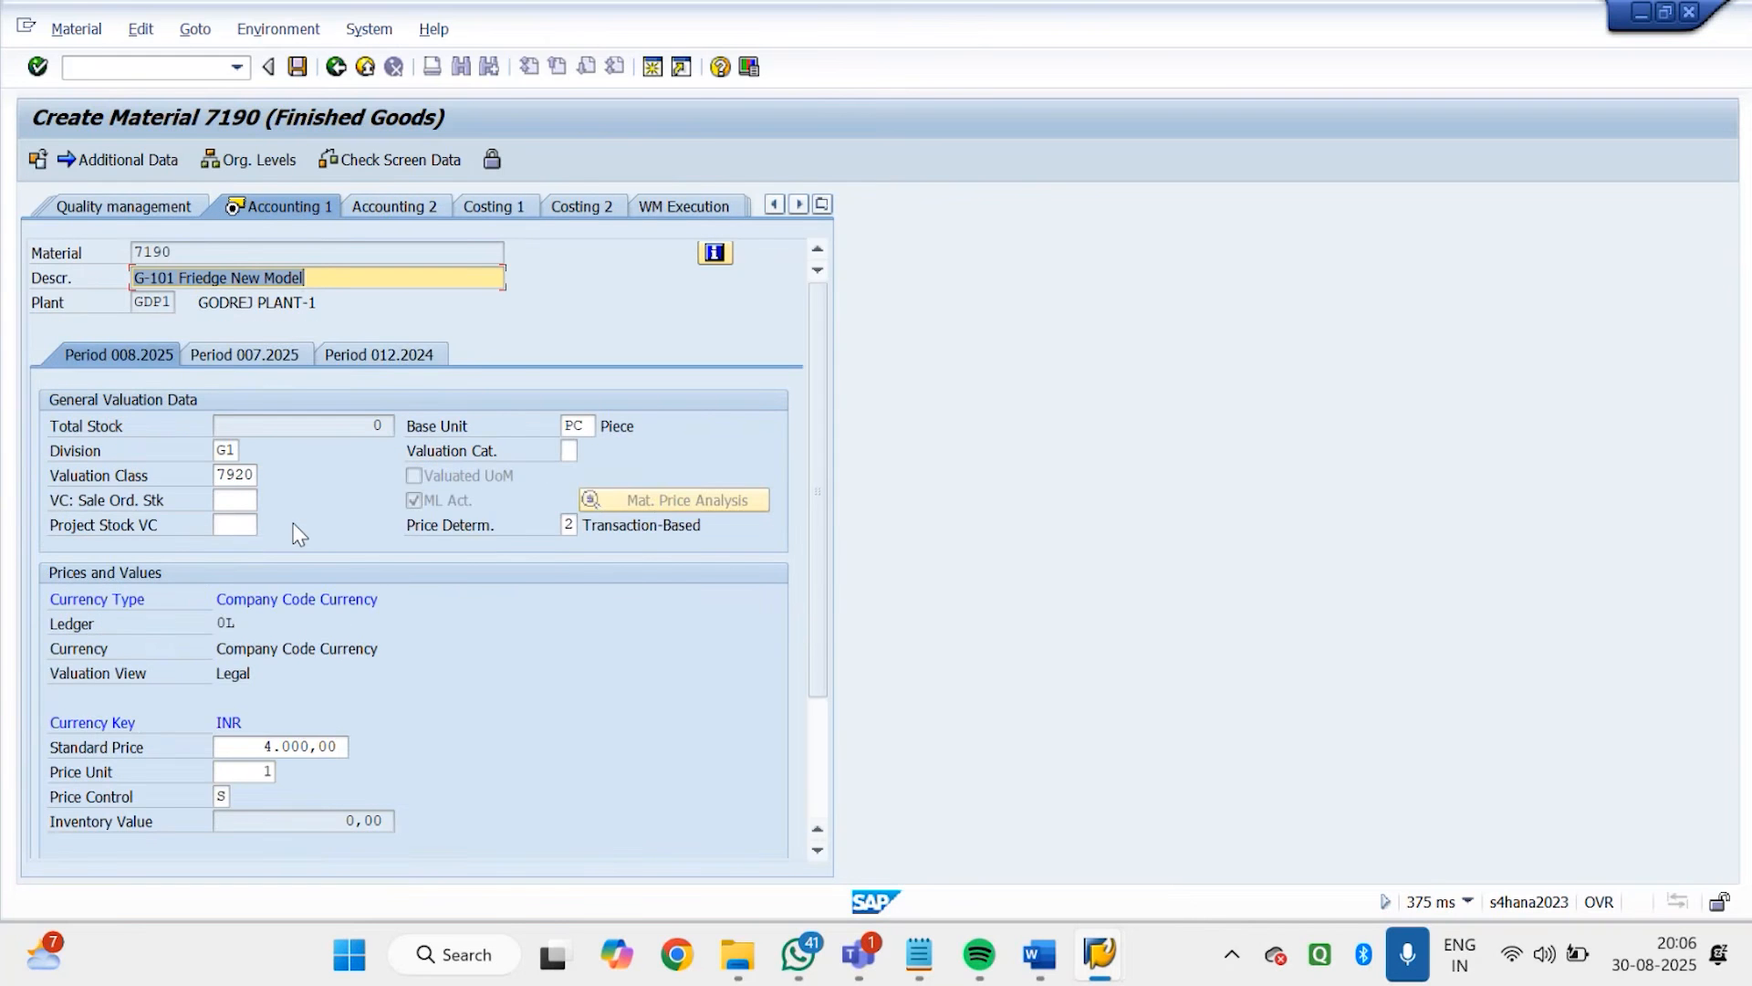
{"action": "left_click_drag", "start_coordinate": [261, 747], "coordinate": [395, 778]}
{"action": "type", "text": "3"}
{"action": "type", "text": "1"}
{"action": "type", "text": "00"}
Save the new G-101 Friedge New Model material and return to SAP Easy Access
{"action": "key", "text": "Return"}
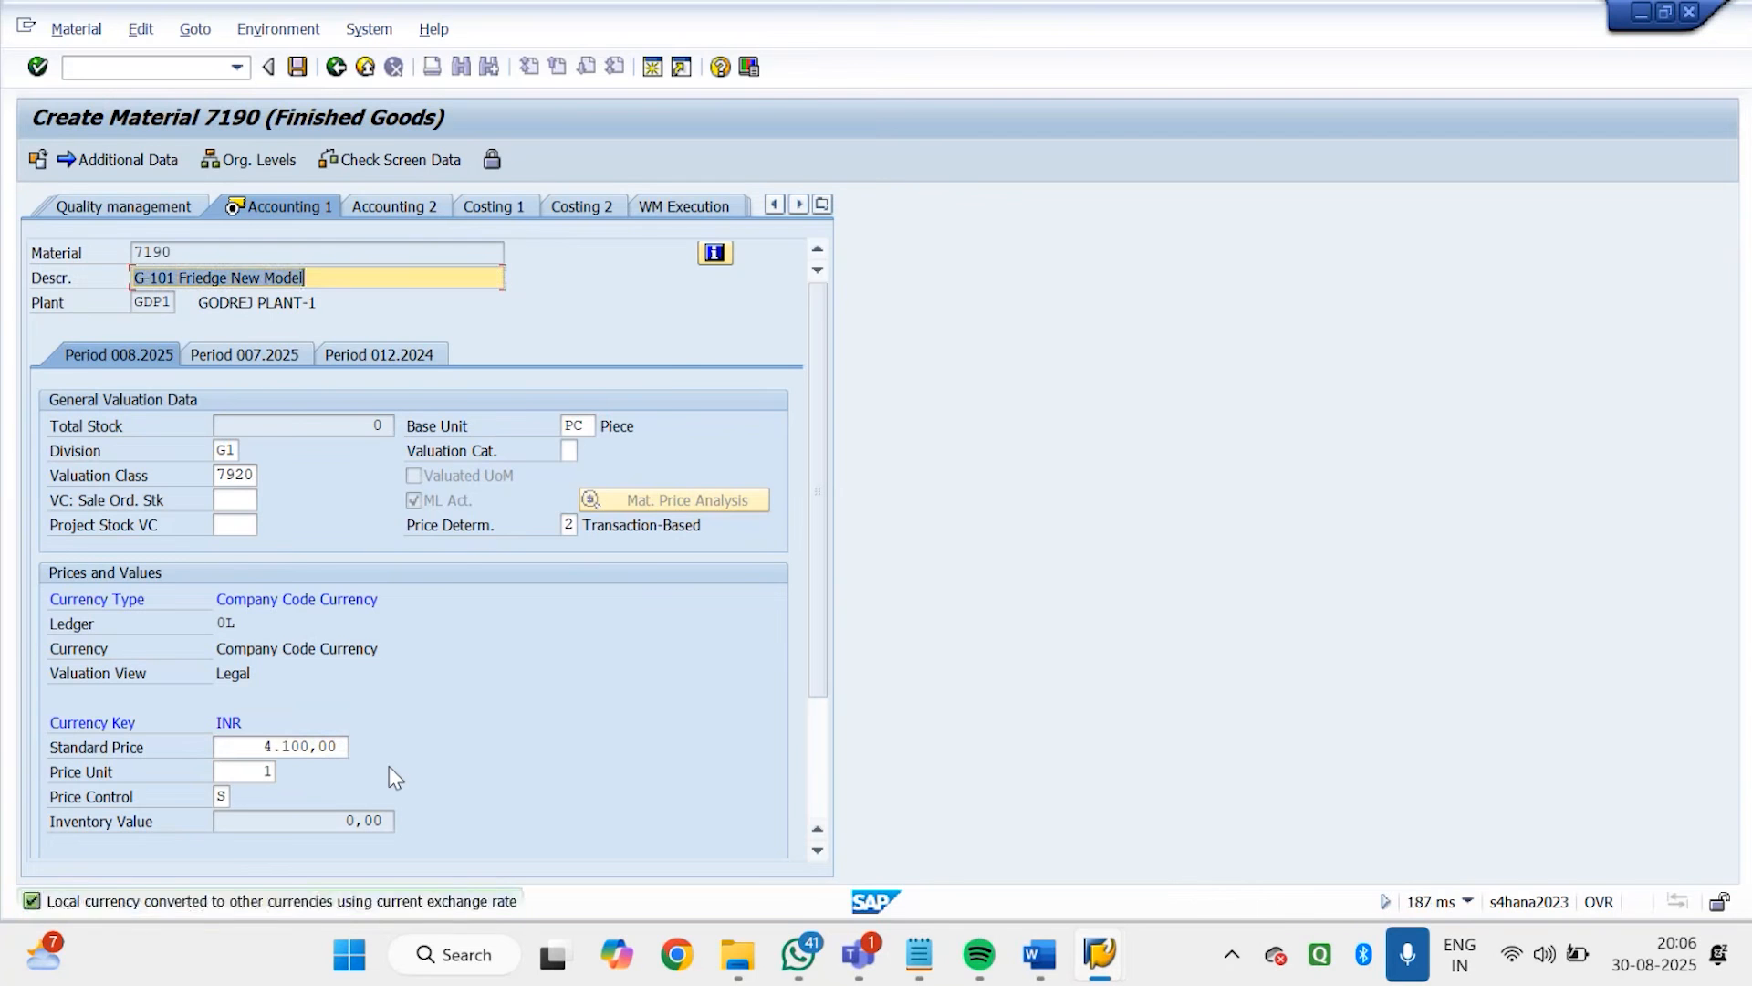
{"action": "key", "text": "Return"}
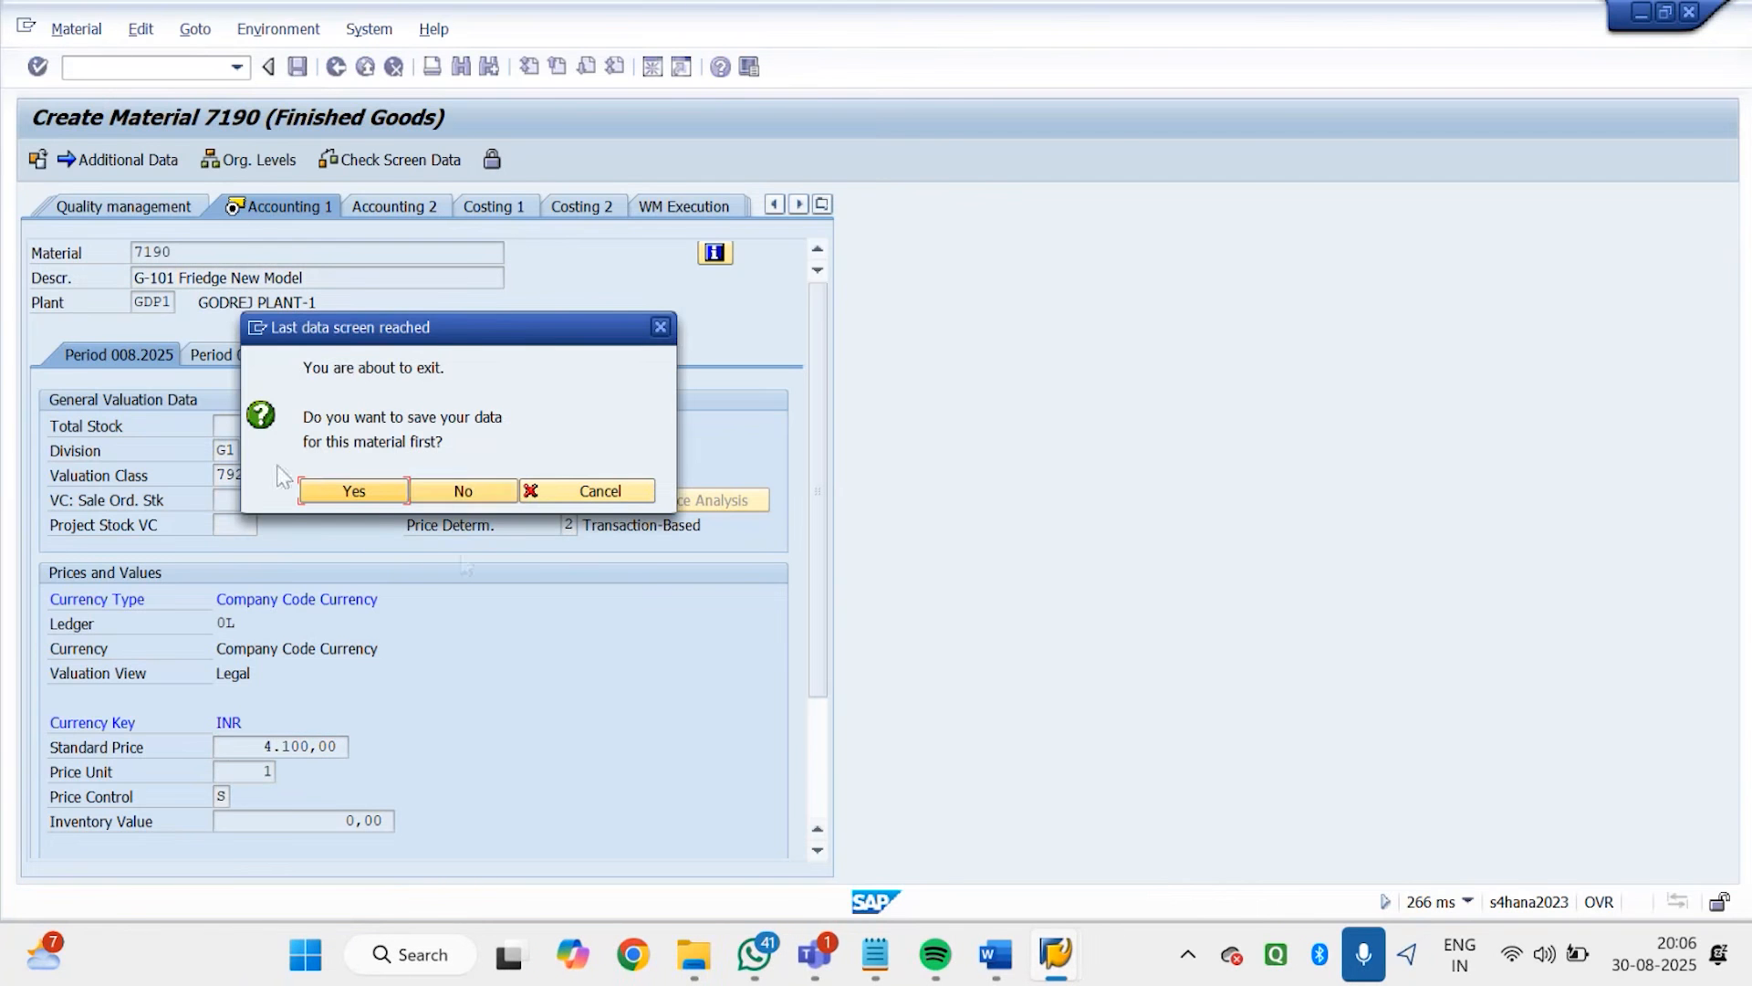
{"action": "left_click", "coordinate": [358, 488]}
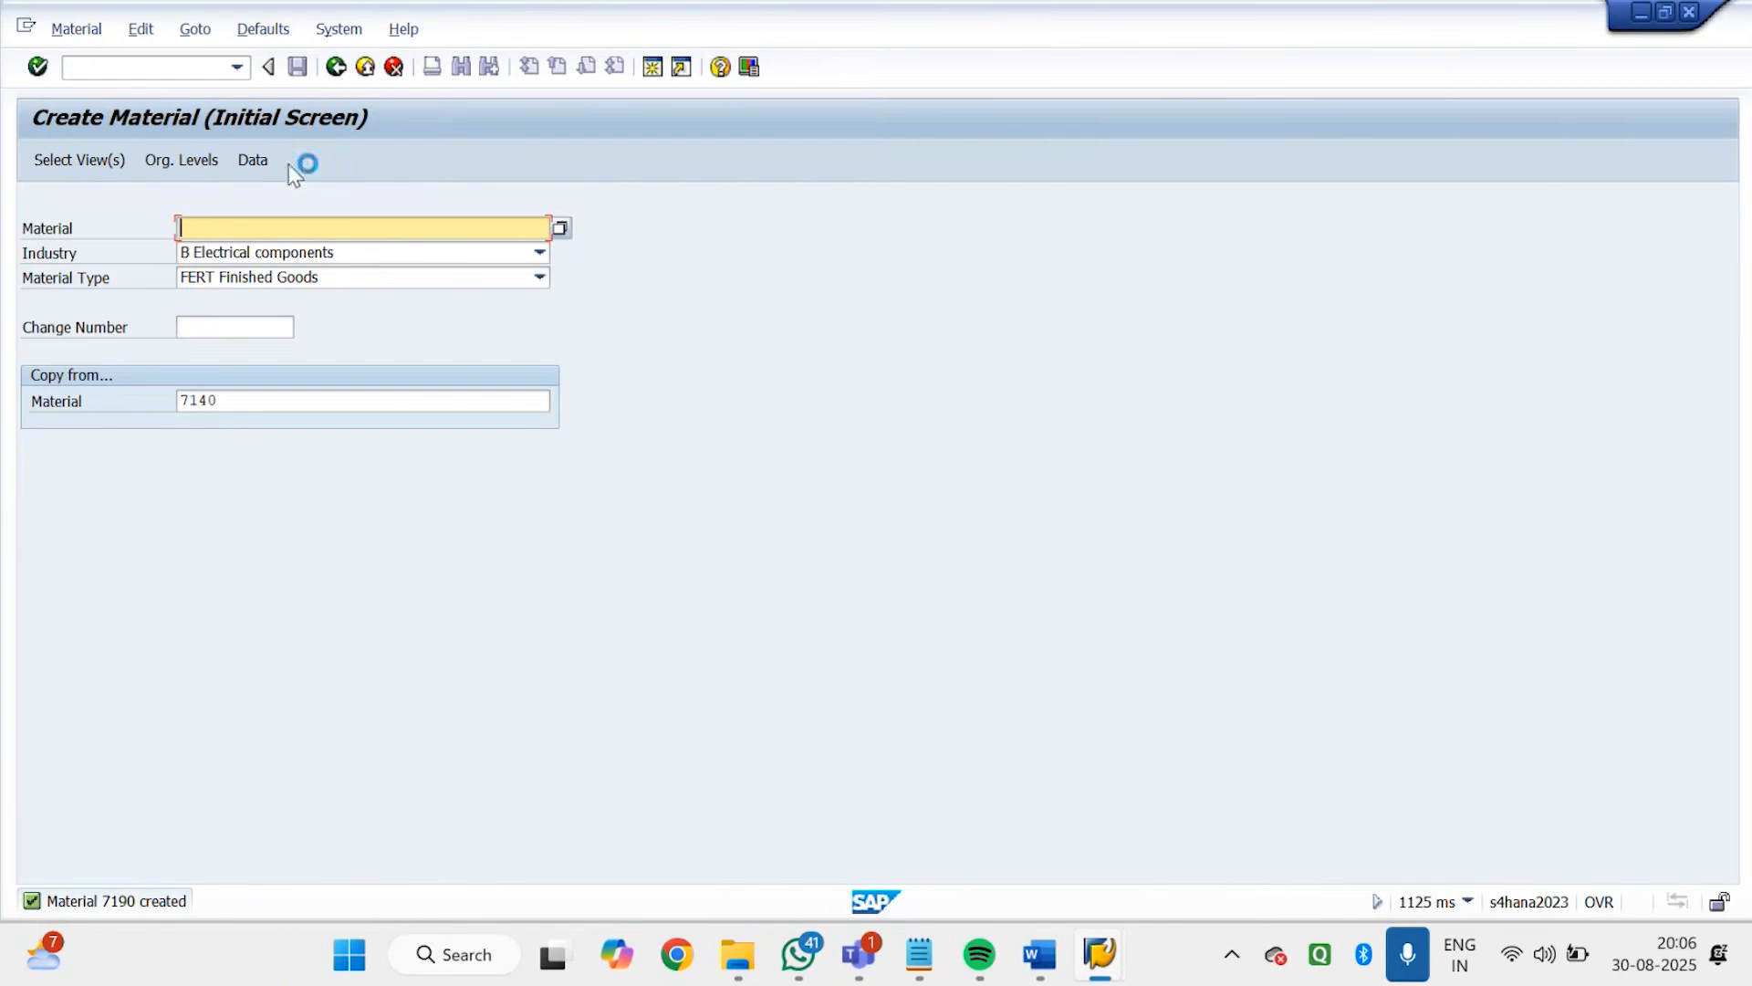
{"action": "left_click", "coordinate": [335, 67]}
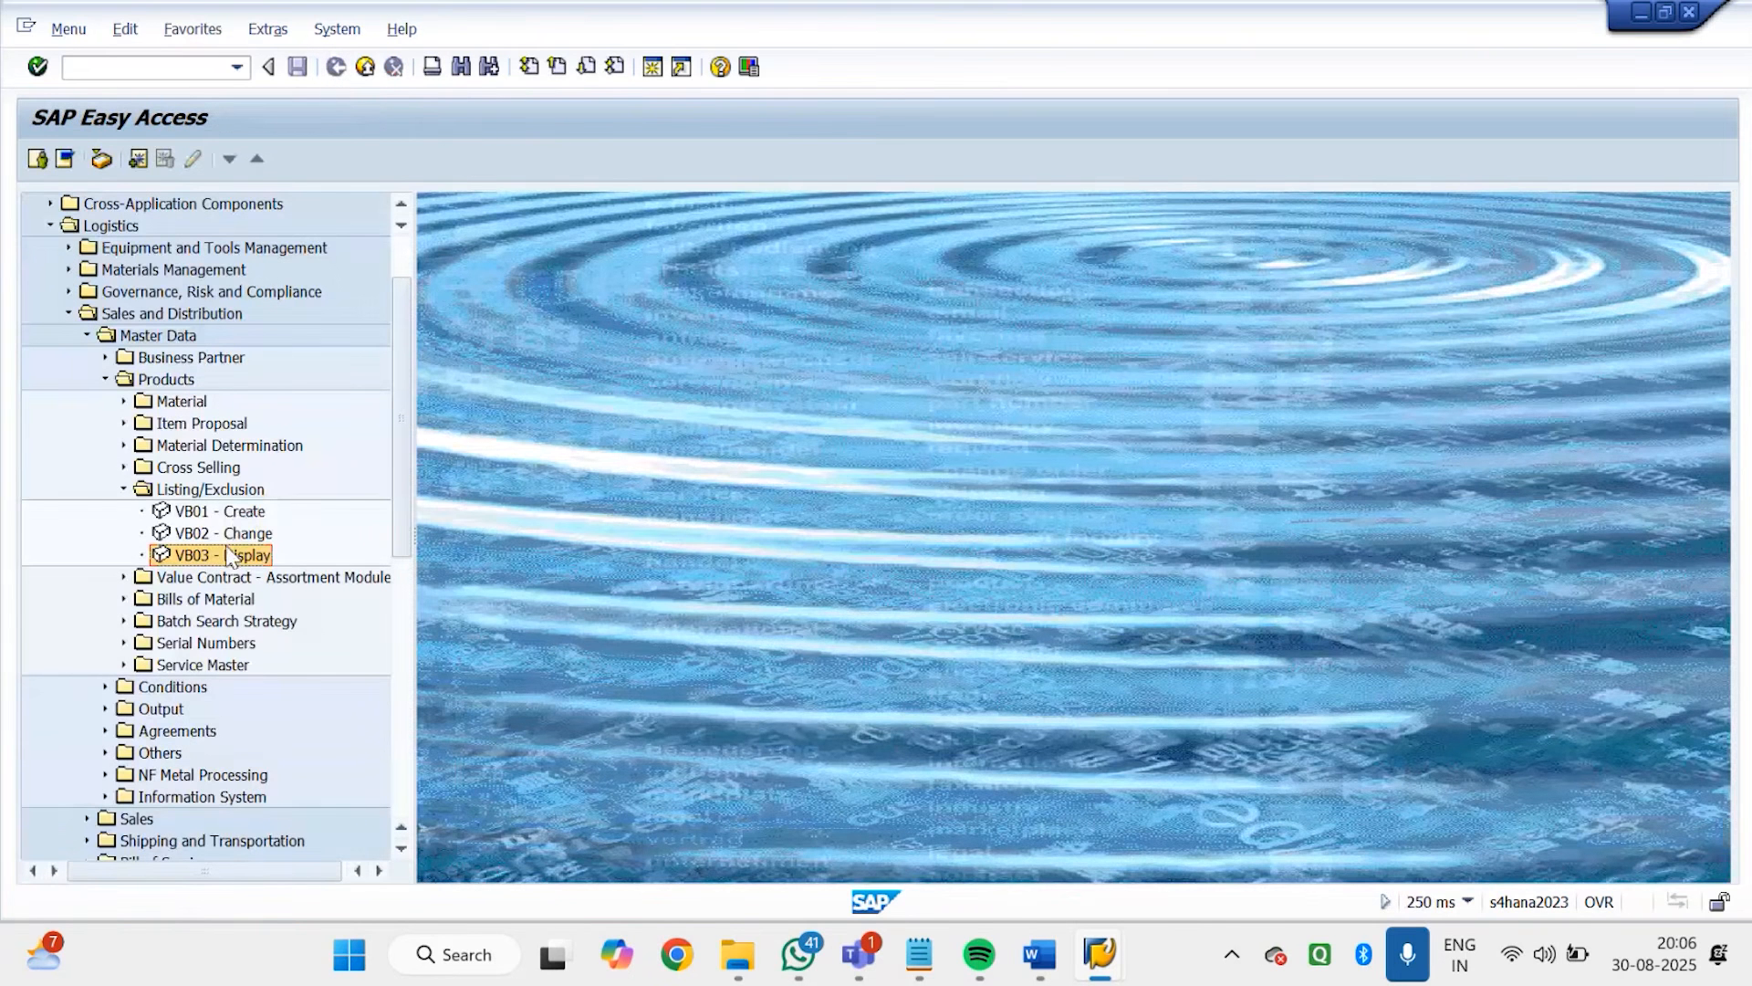
Open listing type GD01 for change through VB02, clearing the material filter before executing the selection
{"action": "double_click", "coordinate": [203, 551]}
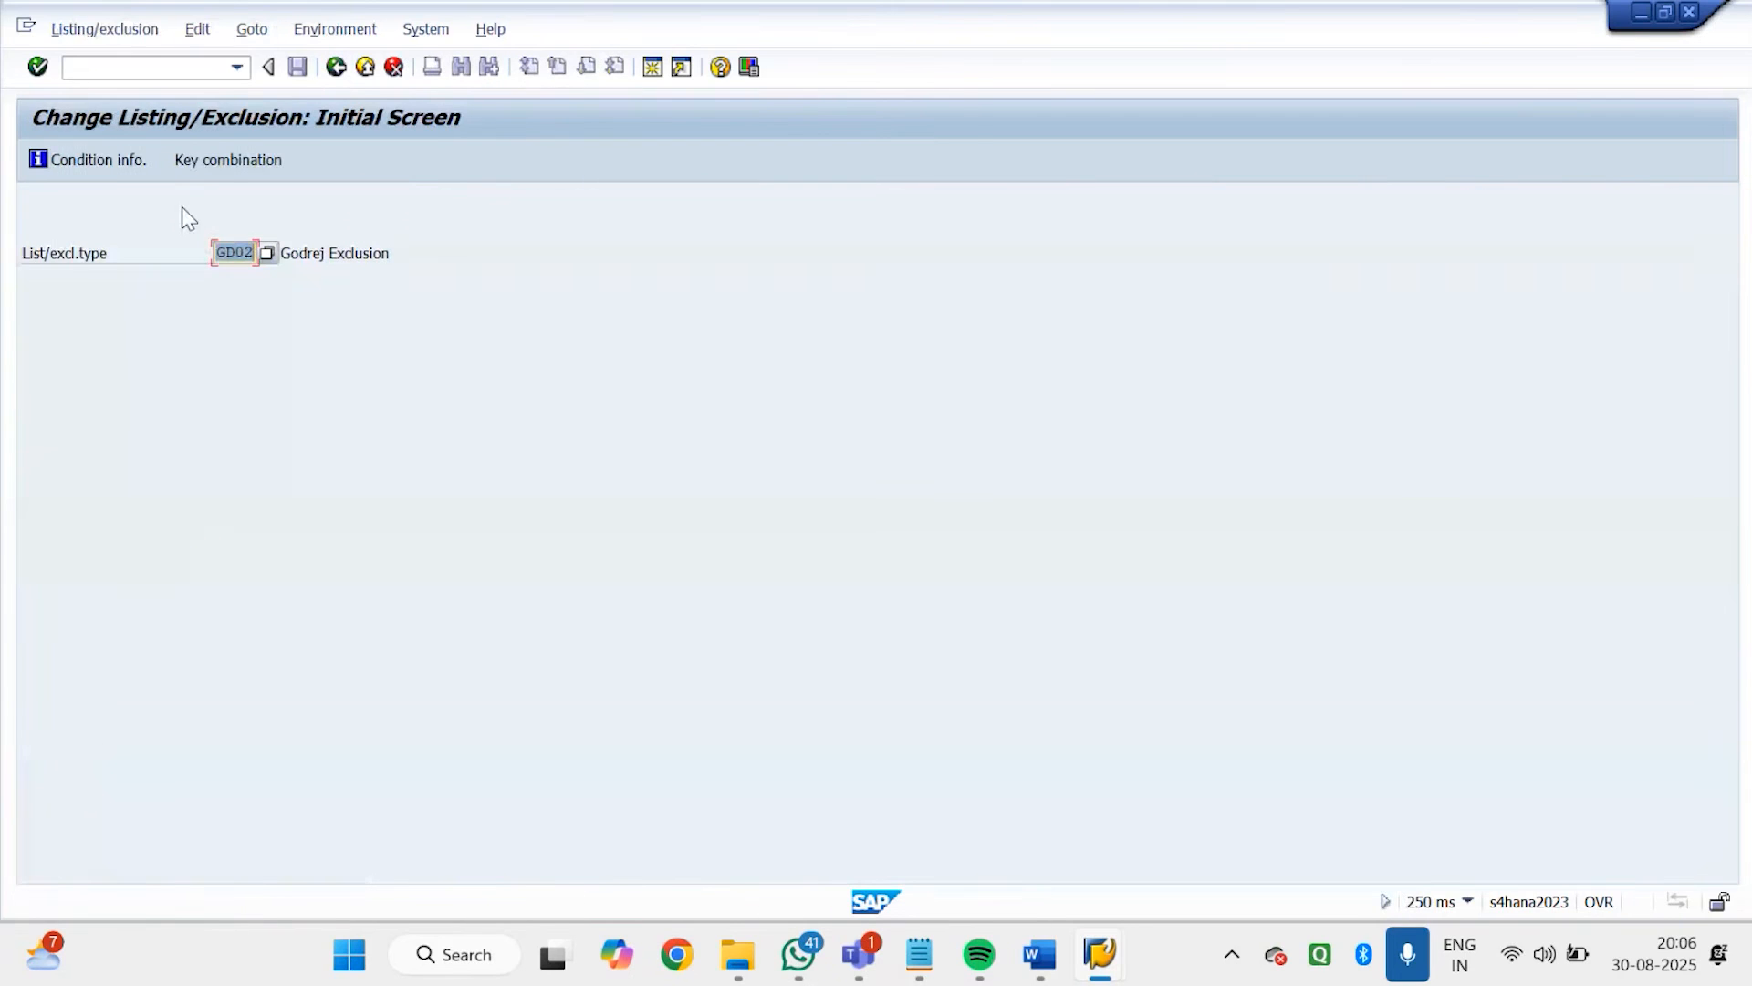
{"action": "type", "text": "GD01"}
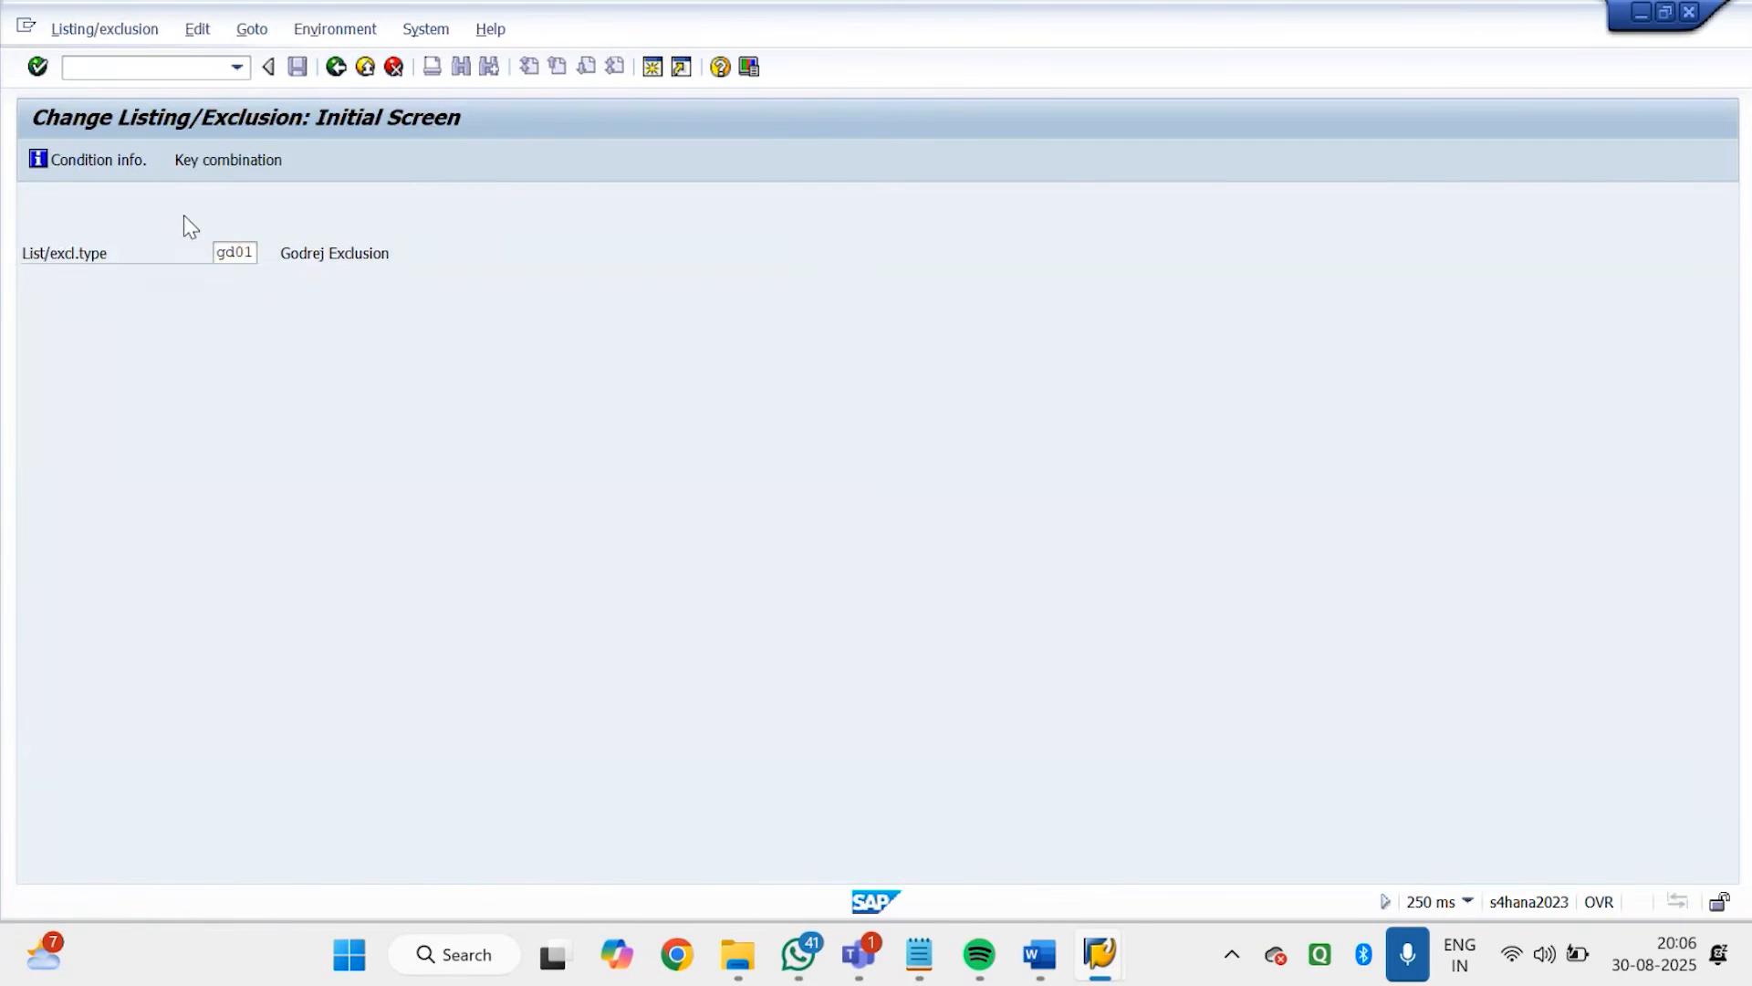
{"action": "key", "text": "Return"}
{"action": "left_click_drag", "start_coordinate": [395, 278], "coordinate": [256, 278]}
{"action": "key", "text": "Delete"}
{"action": "left_click", "coordinate": [36, 164]}
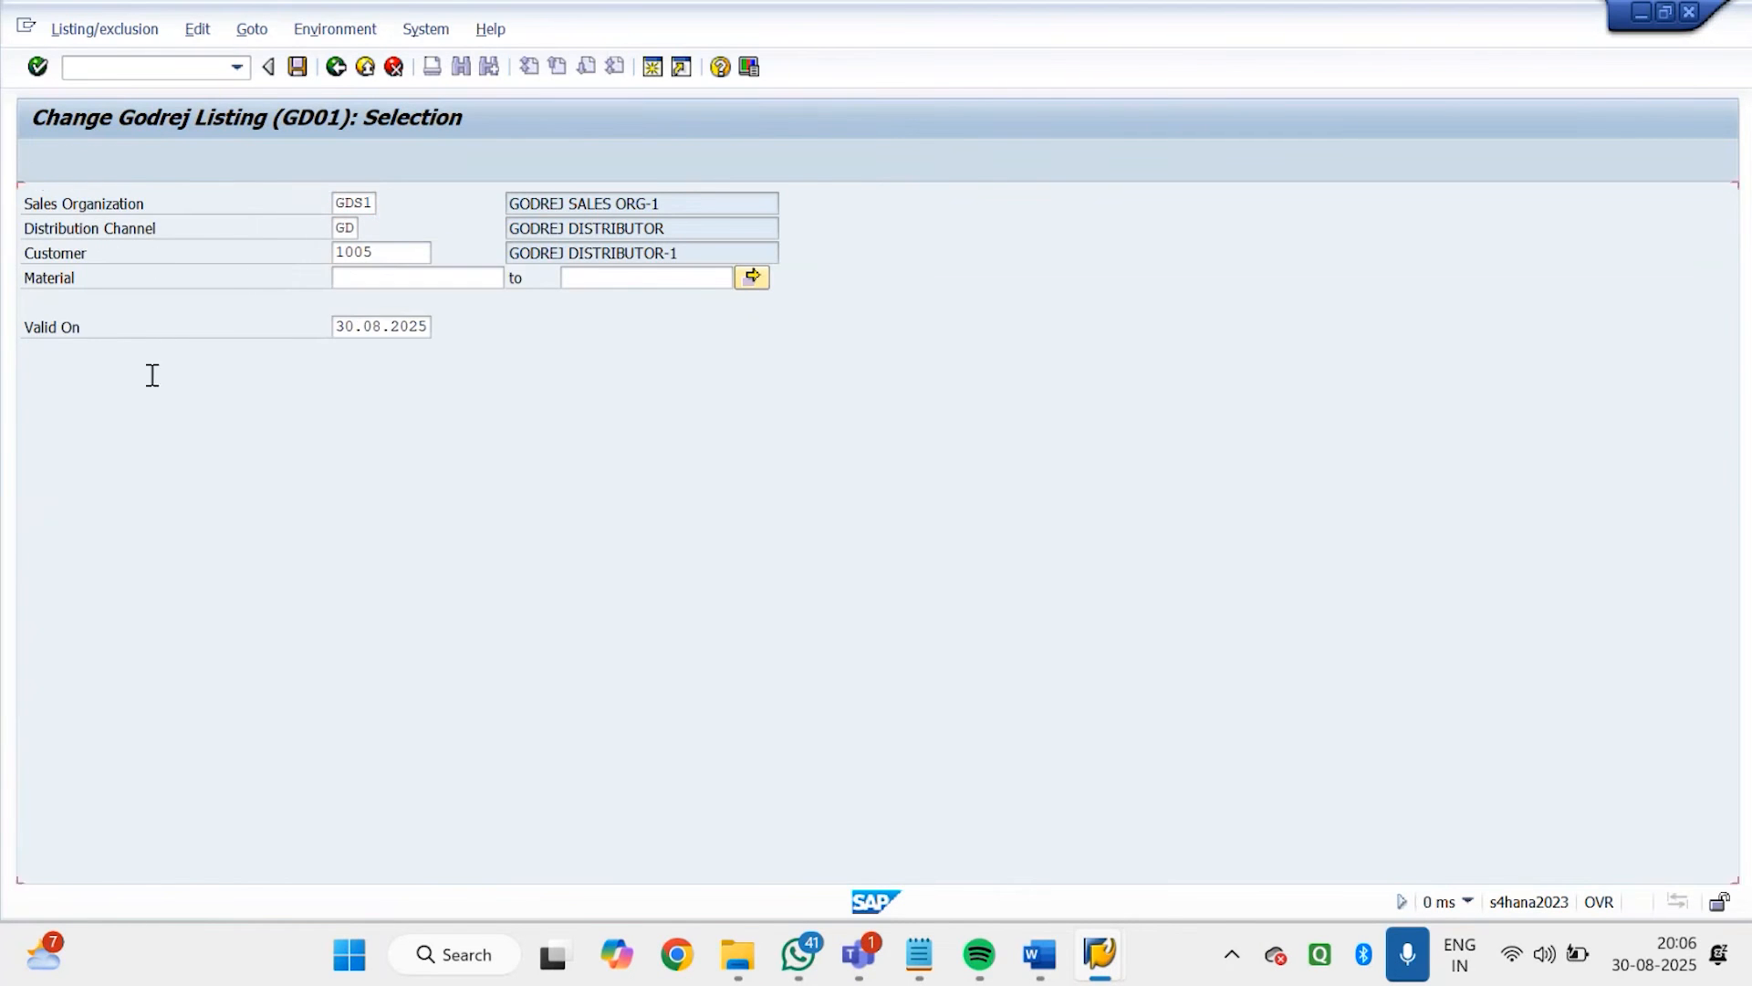
Add material 7190 to the Godrej listing, save the record and leave the transaction
{"action": "type", "text": "7190"}
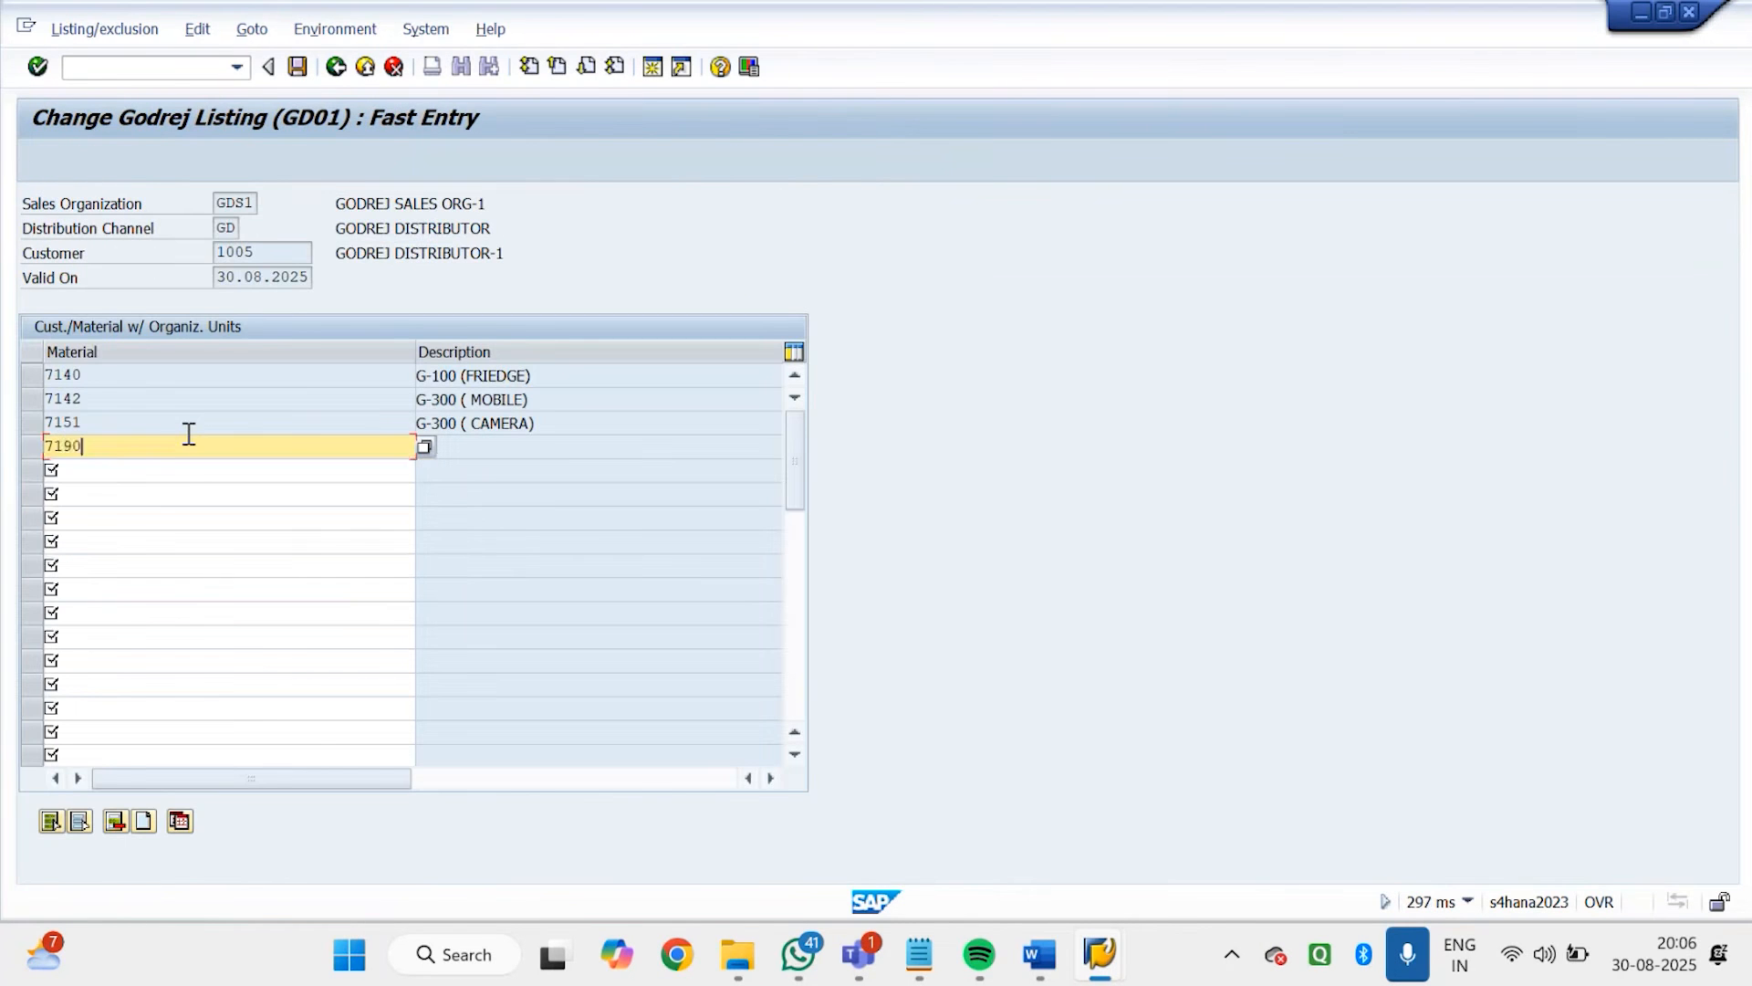
{"action": "key", "text": "Return"}
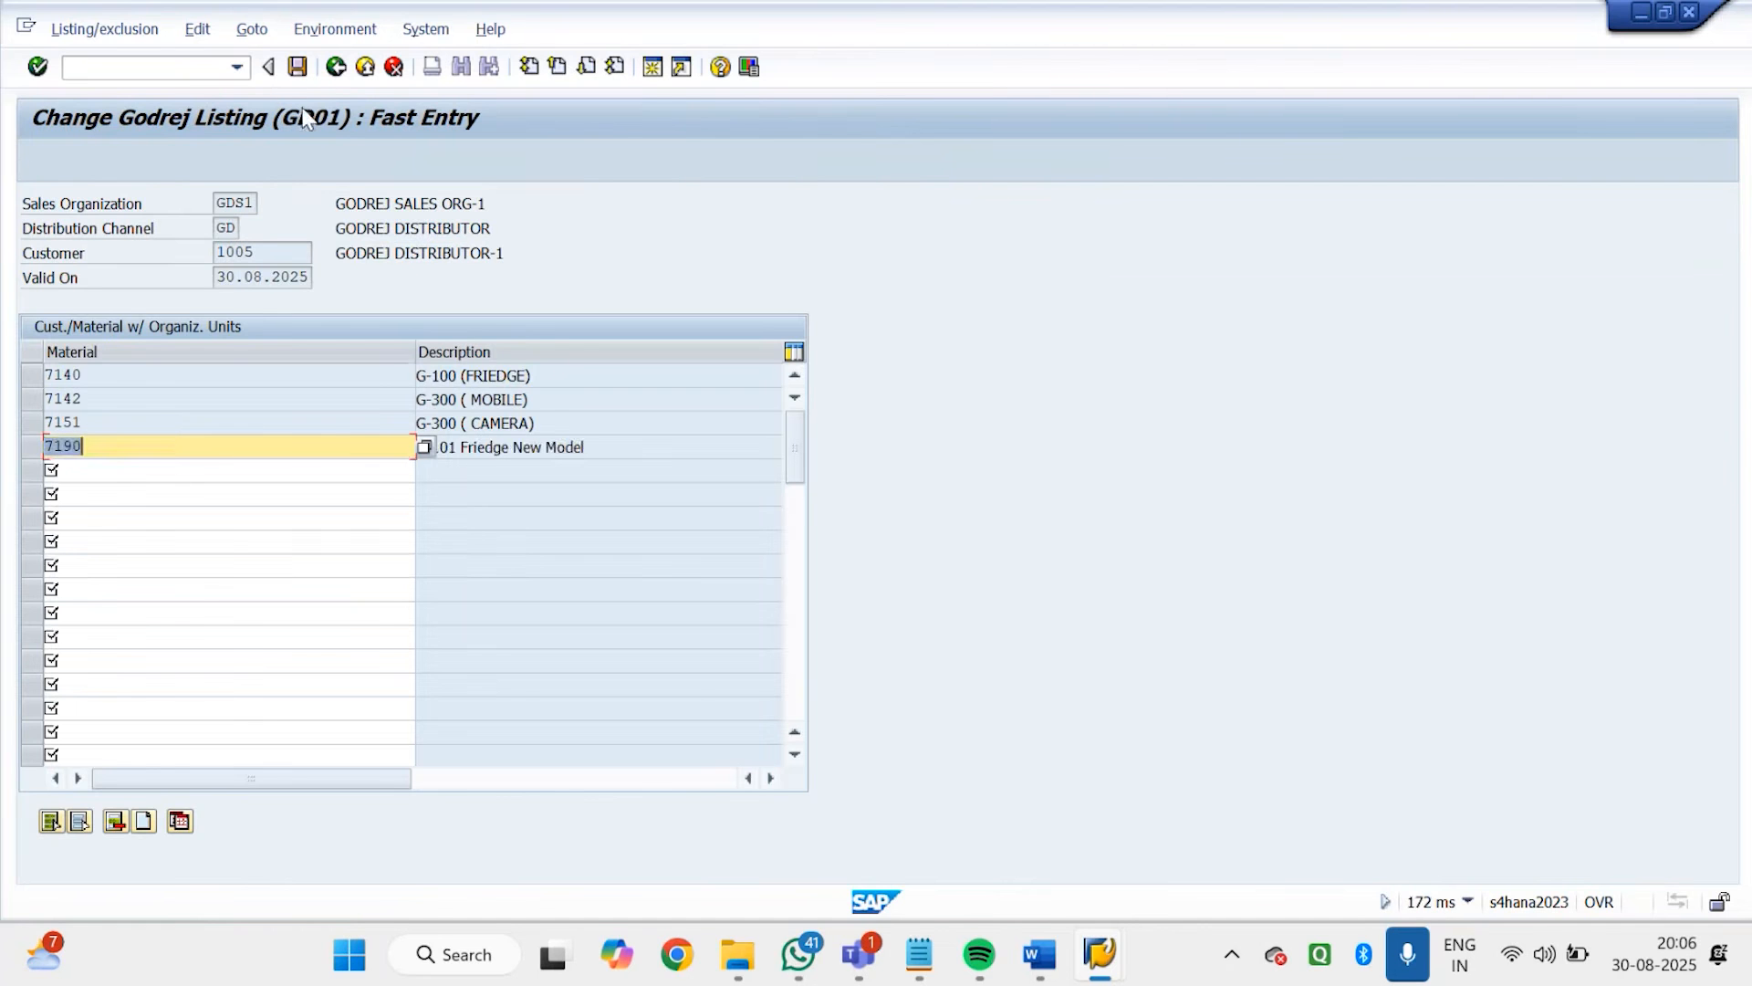
{"action": "left_click", "coordinate": [301, 67]}
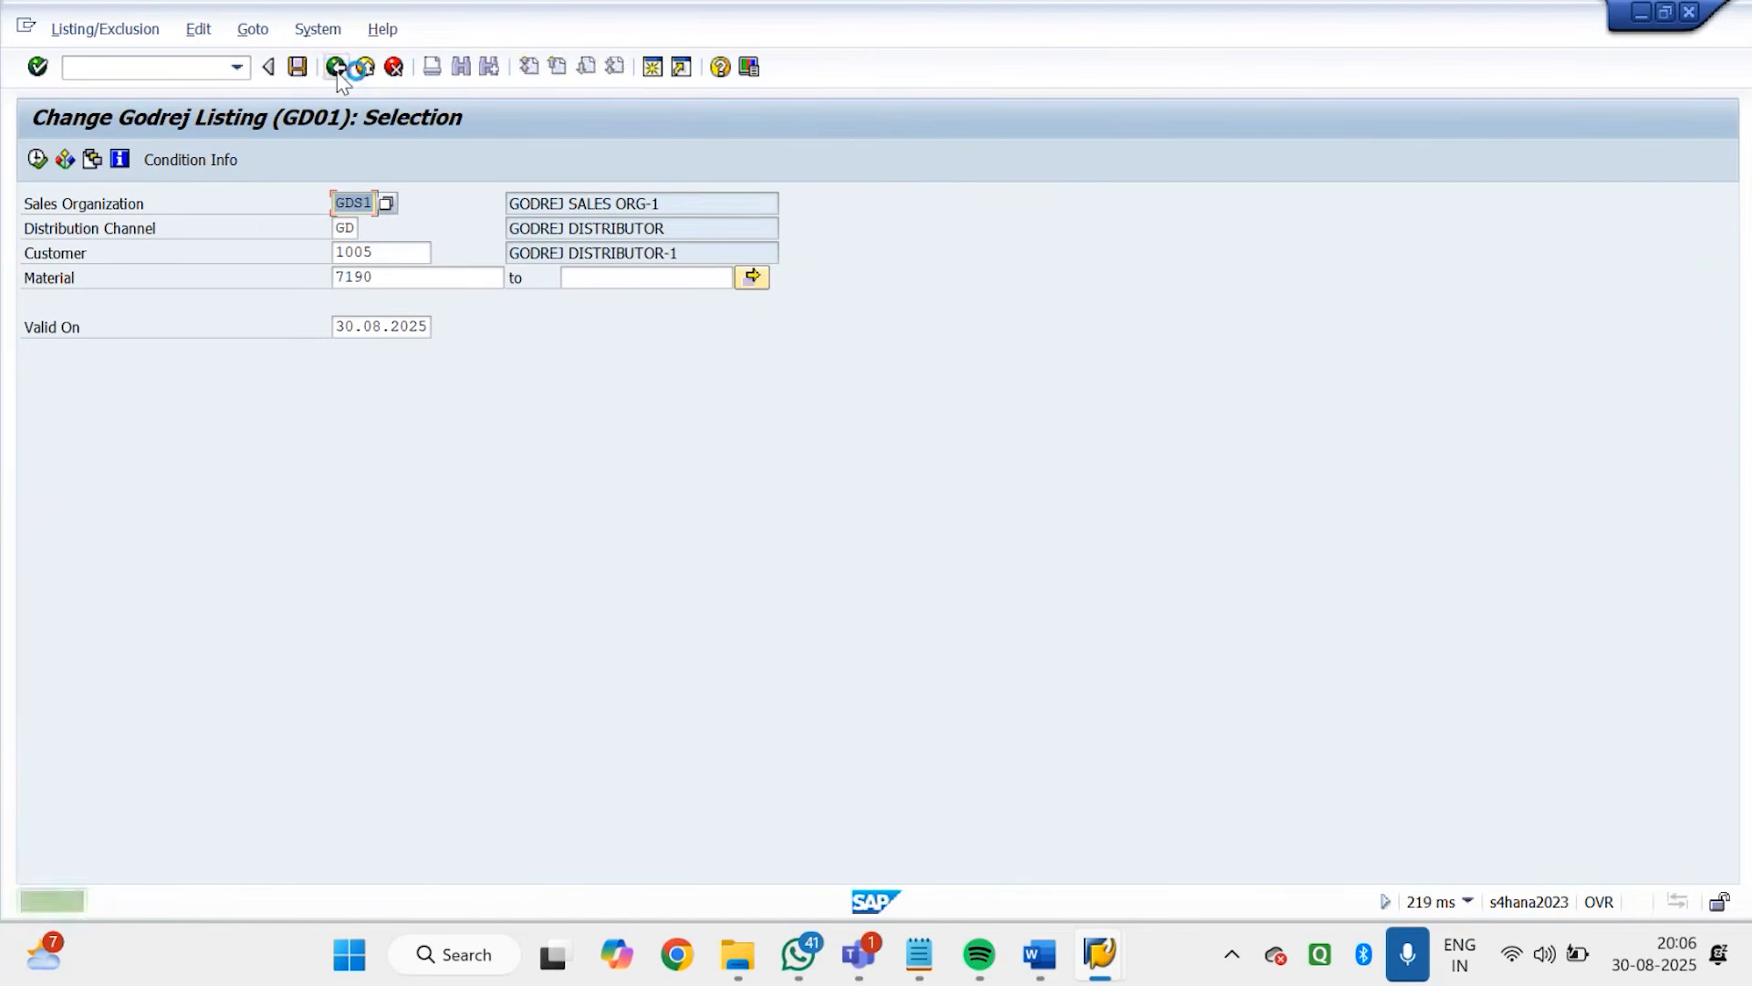
{"action": "left_click", "coordinate": [337, 70]}
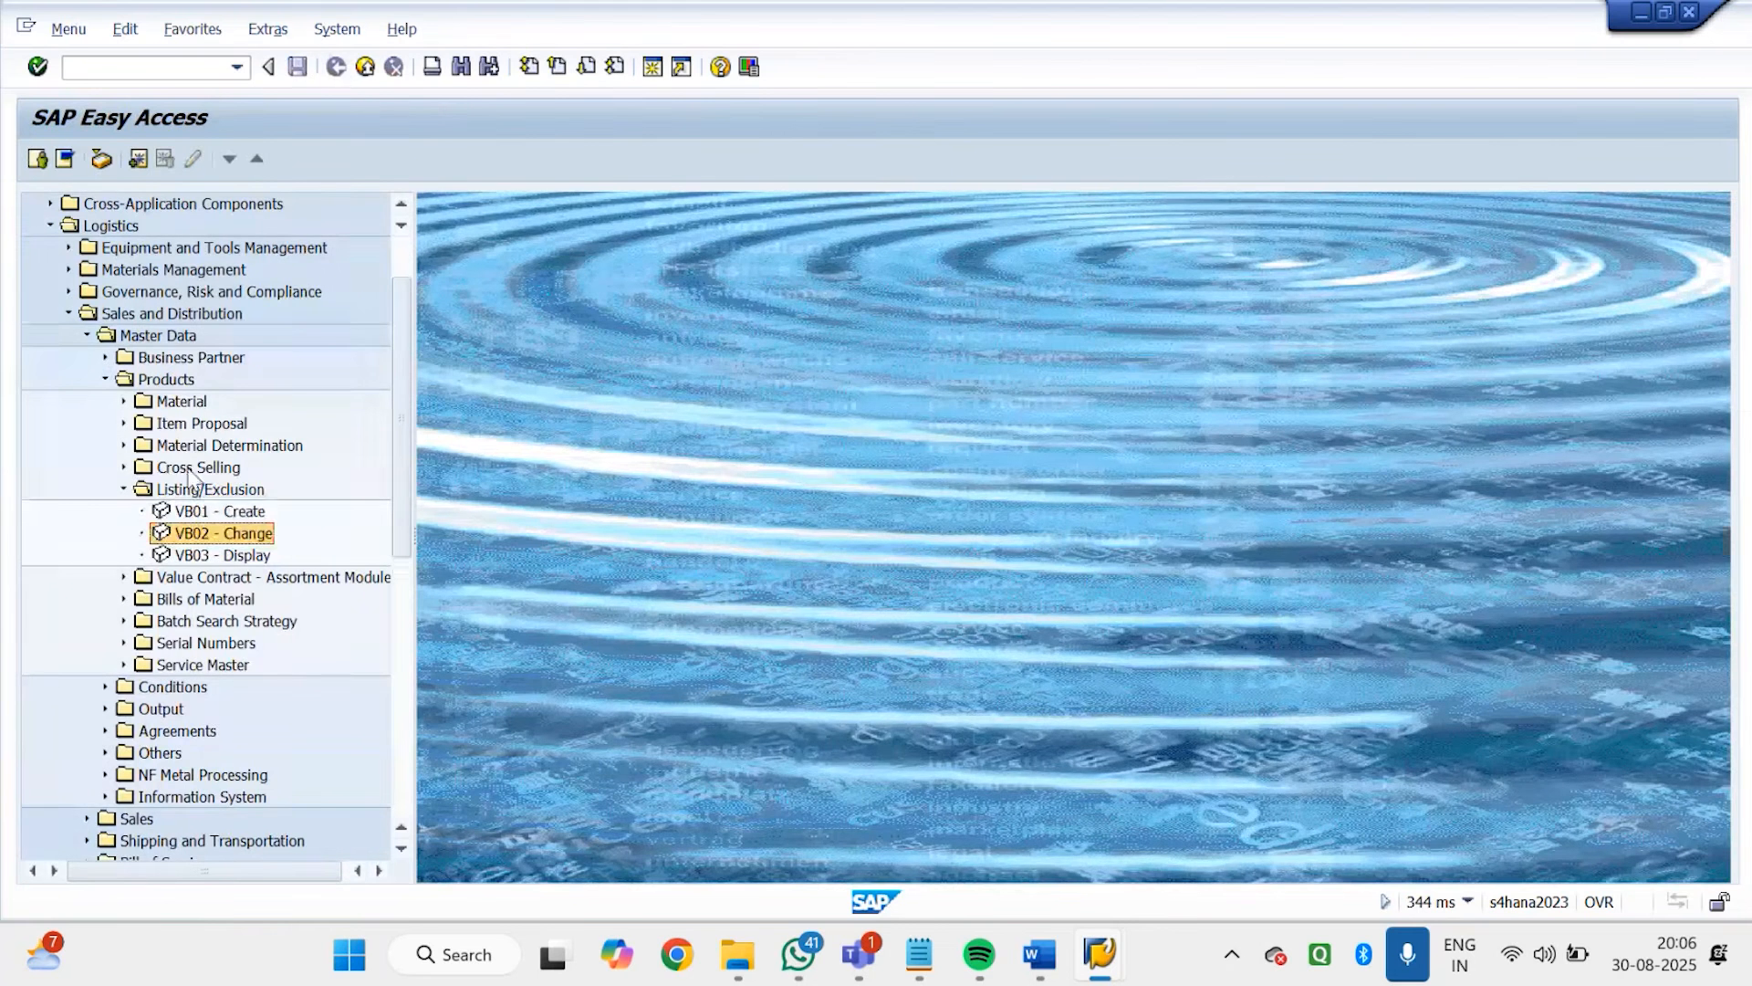
Collapse the Listing/Exclusion folder and expand Material Determination under the Sales and Distribution product master data
{"action": "left_click", "coordinate": [124, 489]}
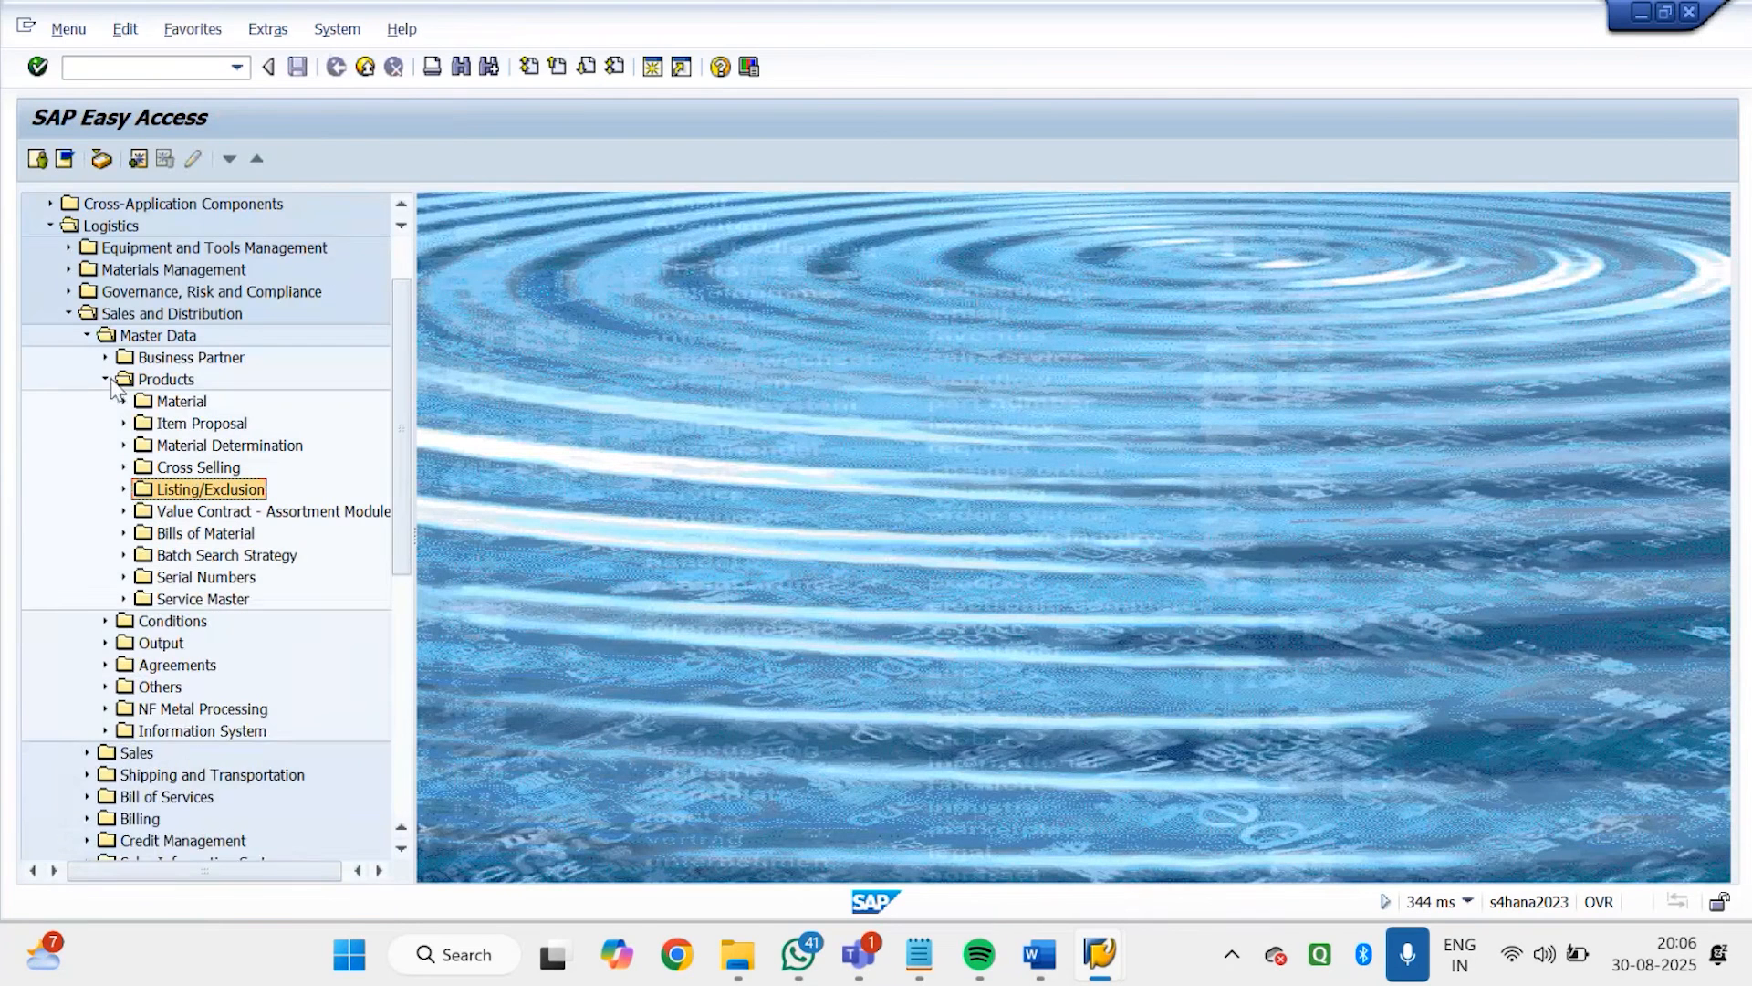
{"action": "left_click", "coordinate": [86, 335]}
{"action": "left_click", "coordinate": [69, 334]}
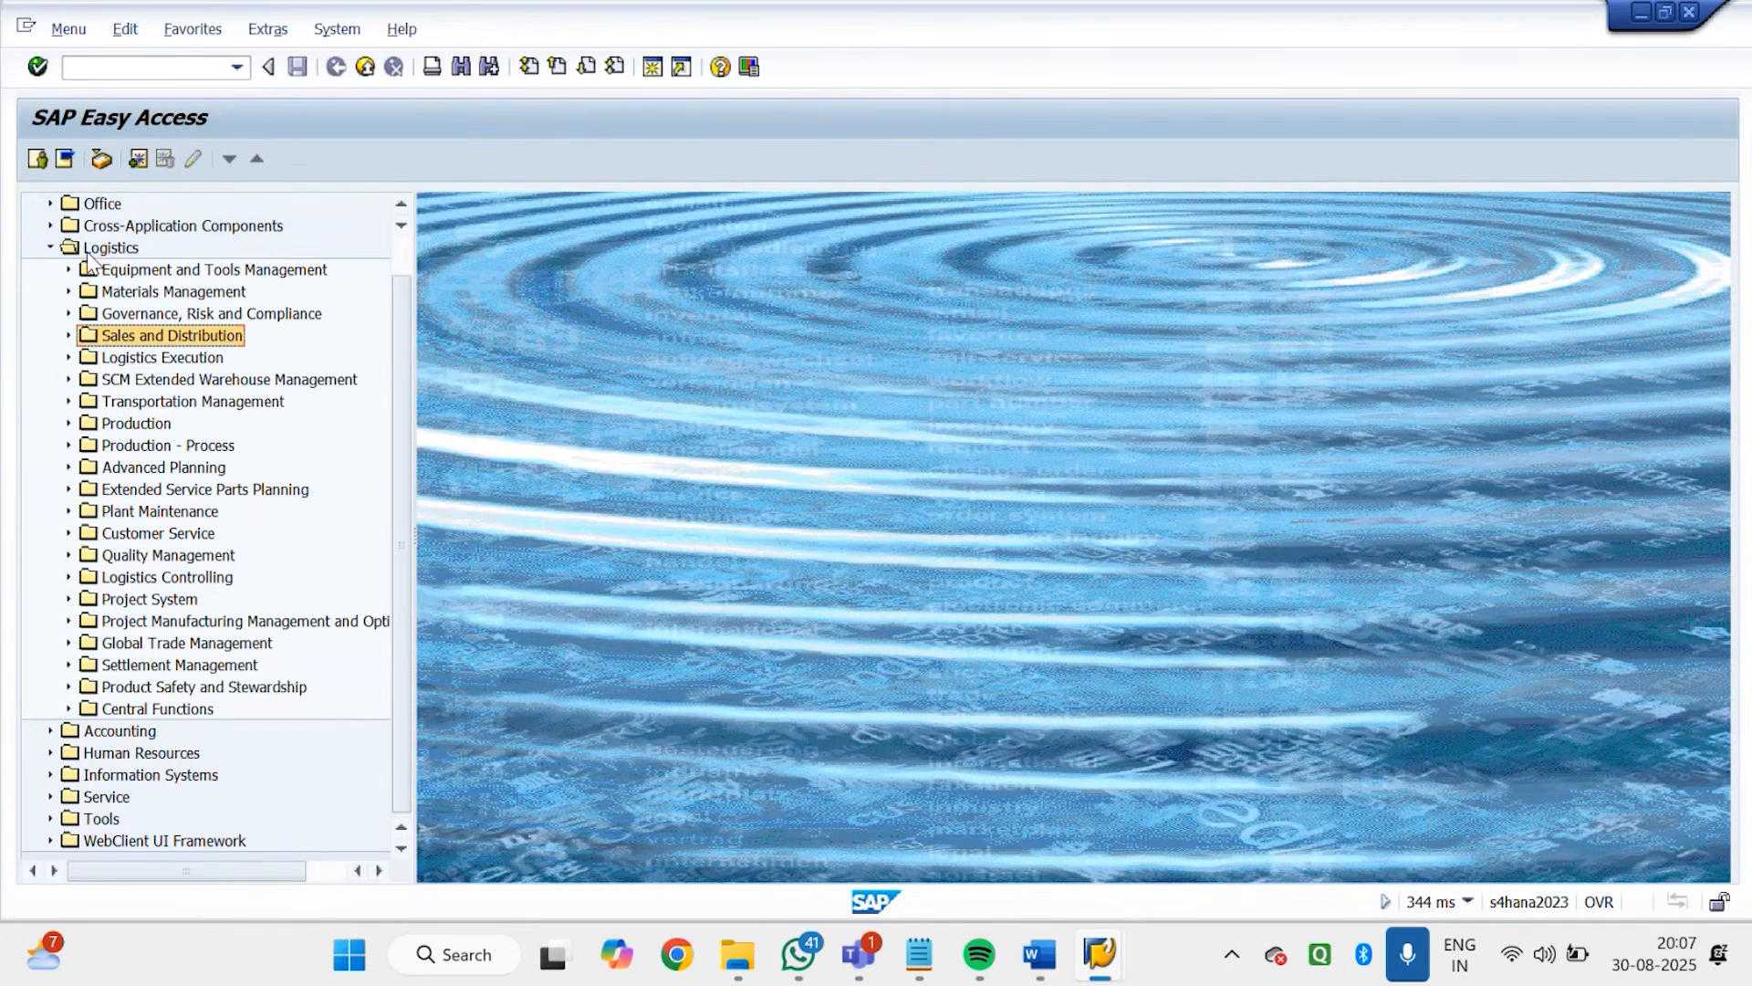
{"action": "left_click", "coordinate": [69, 335]}
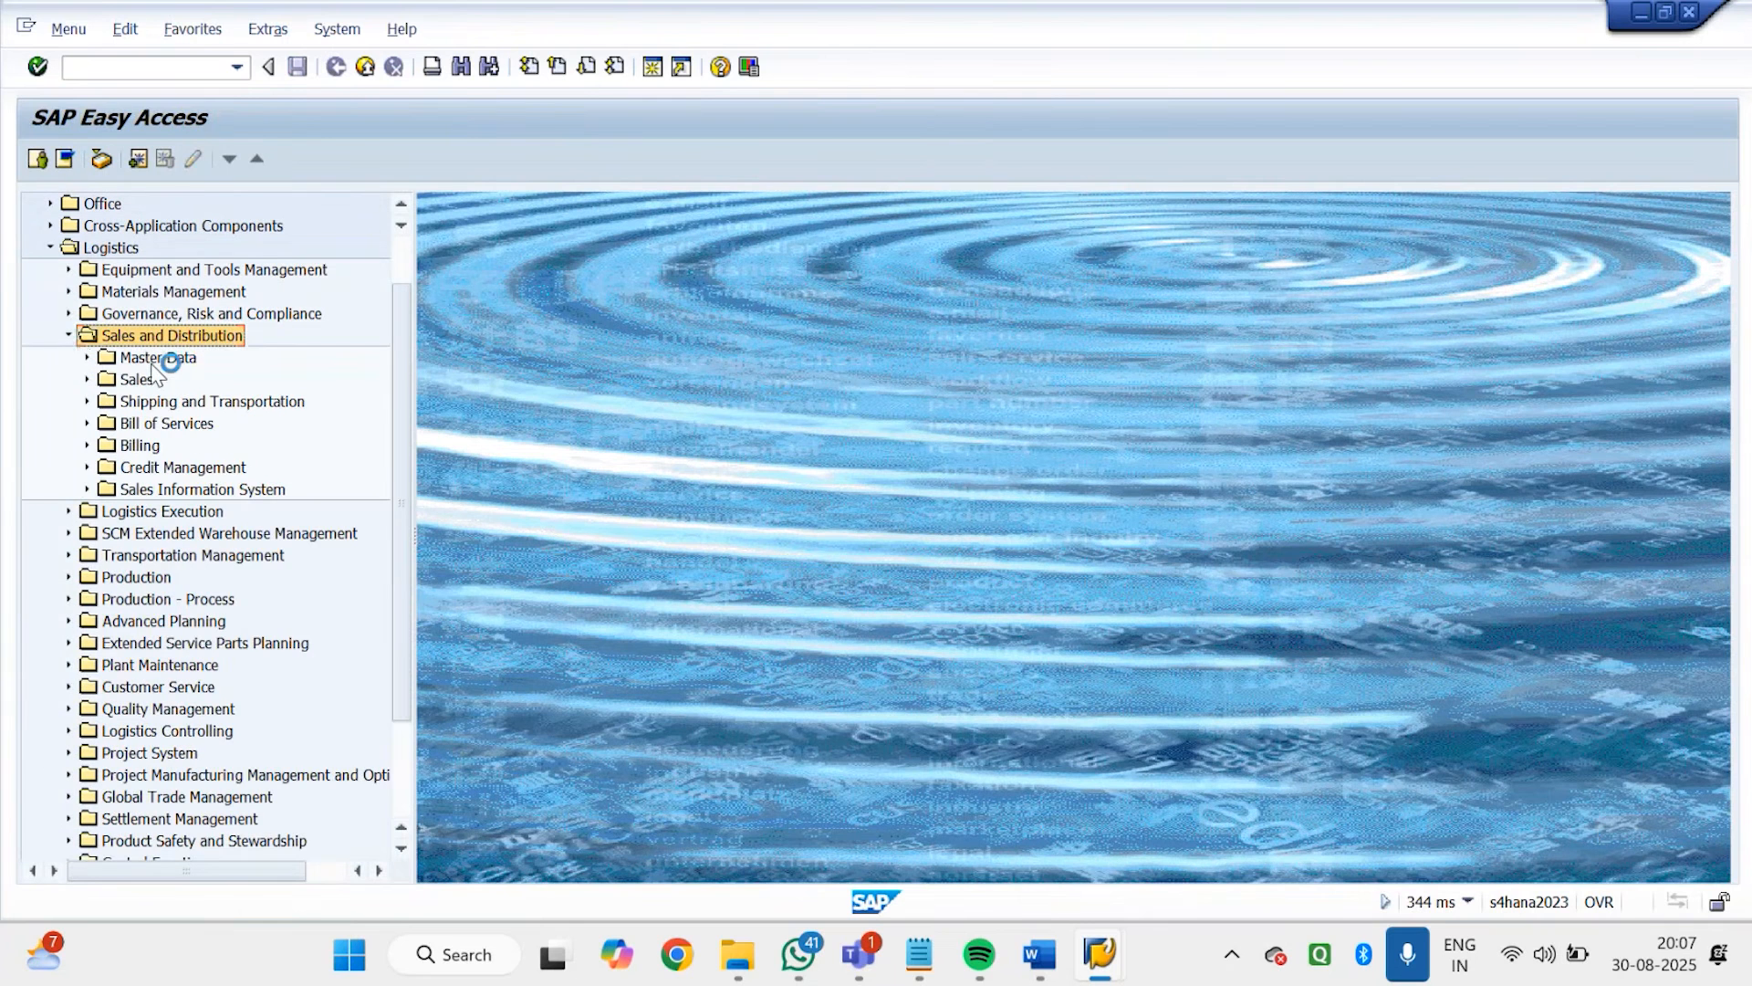
{"action": "left_click", "coordinate": [84, 358]}
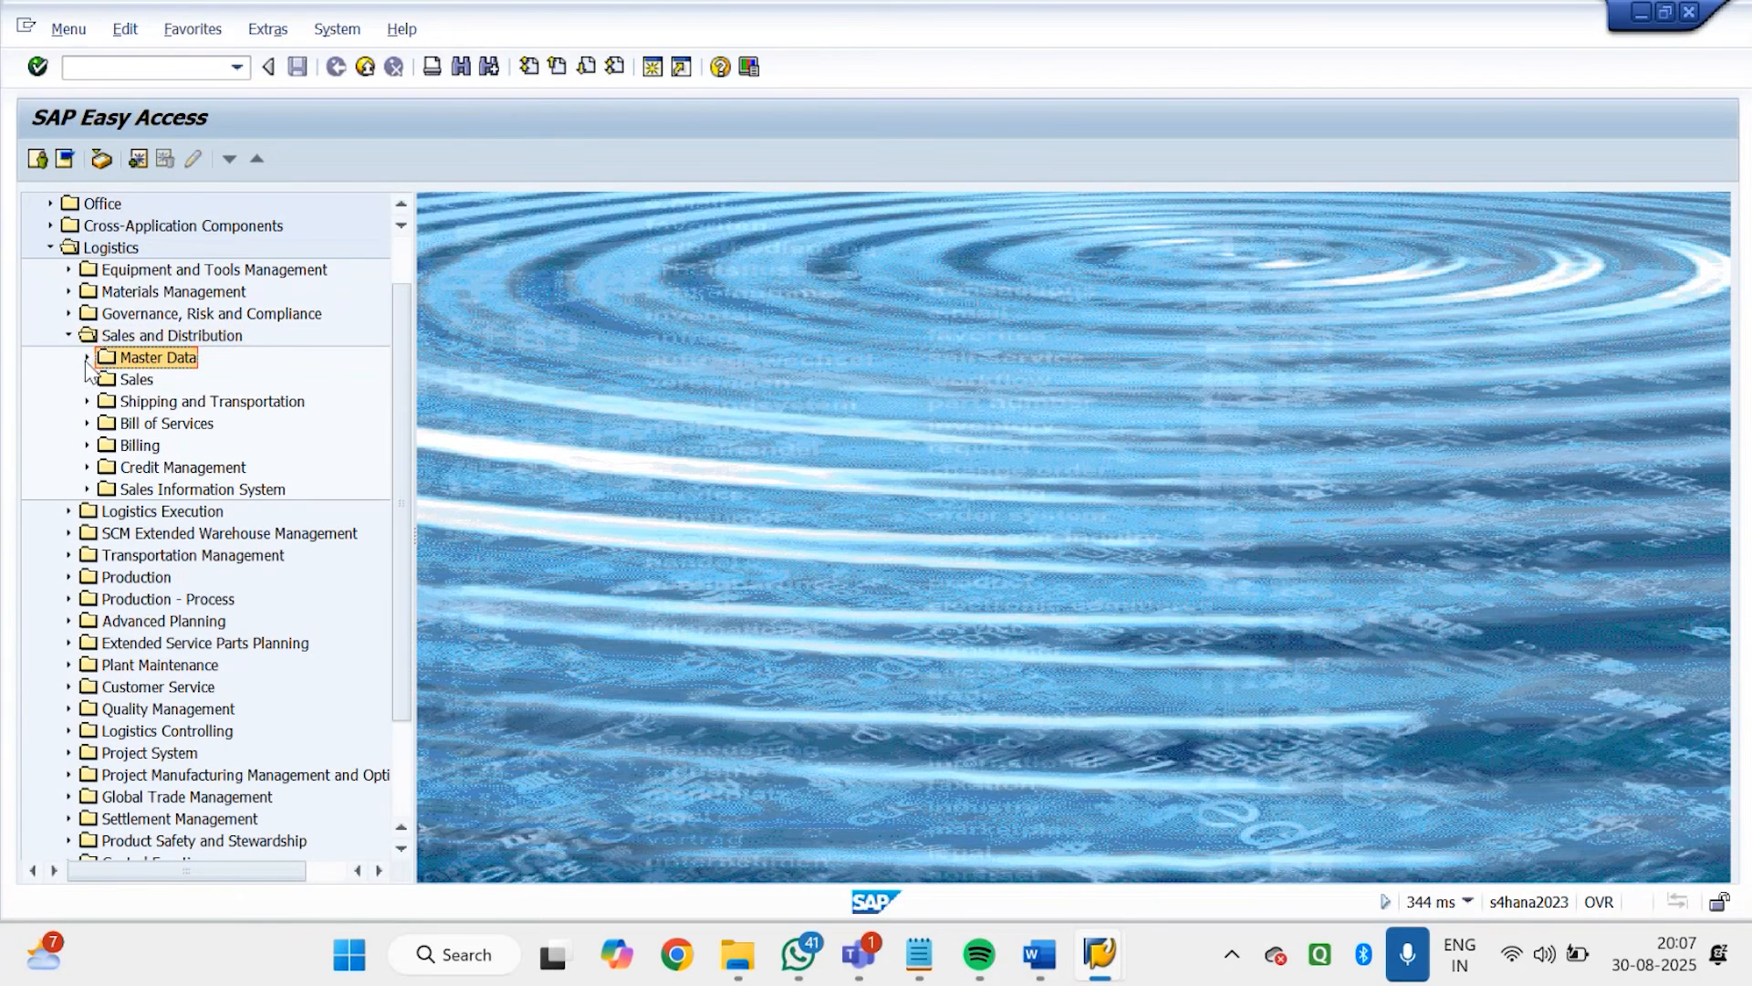
{"action": "left_click", "coordinate": [87, 357]}
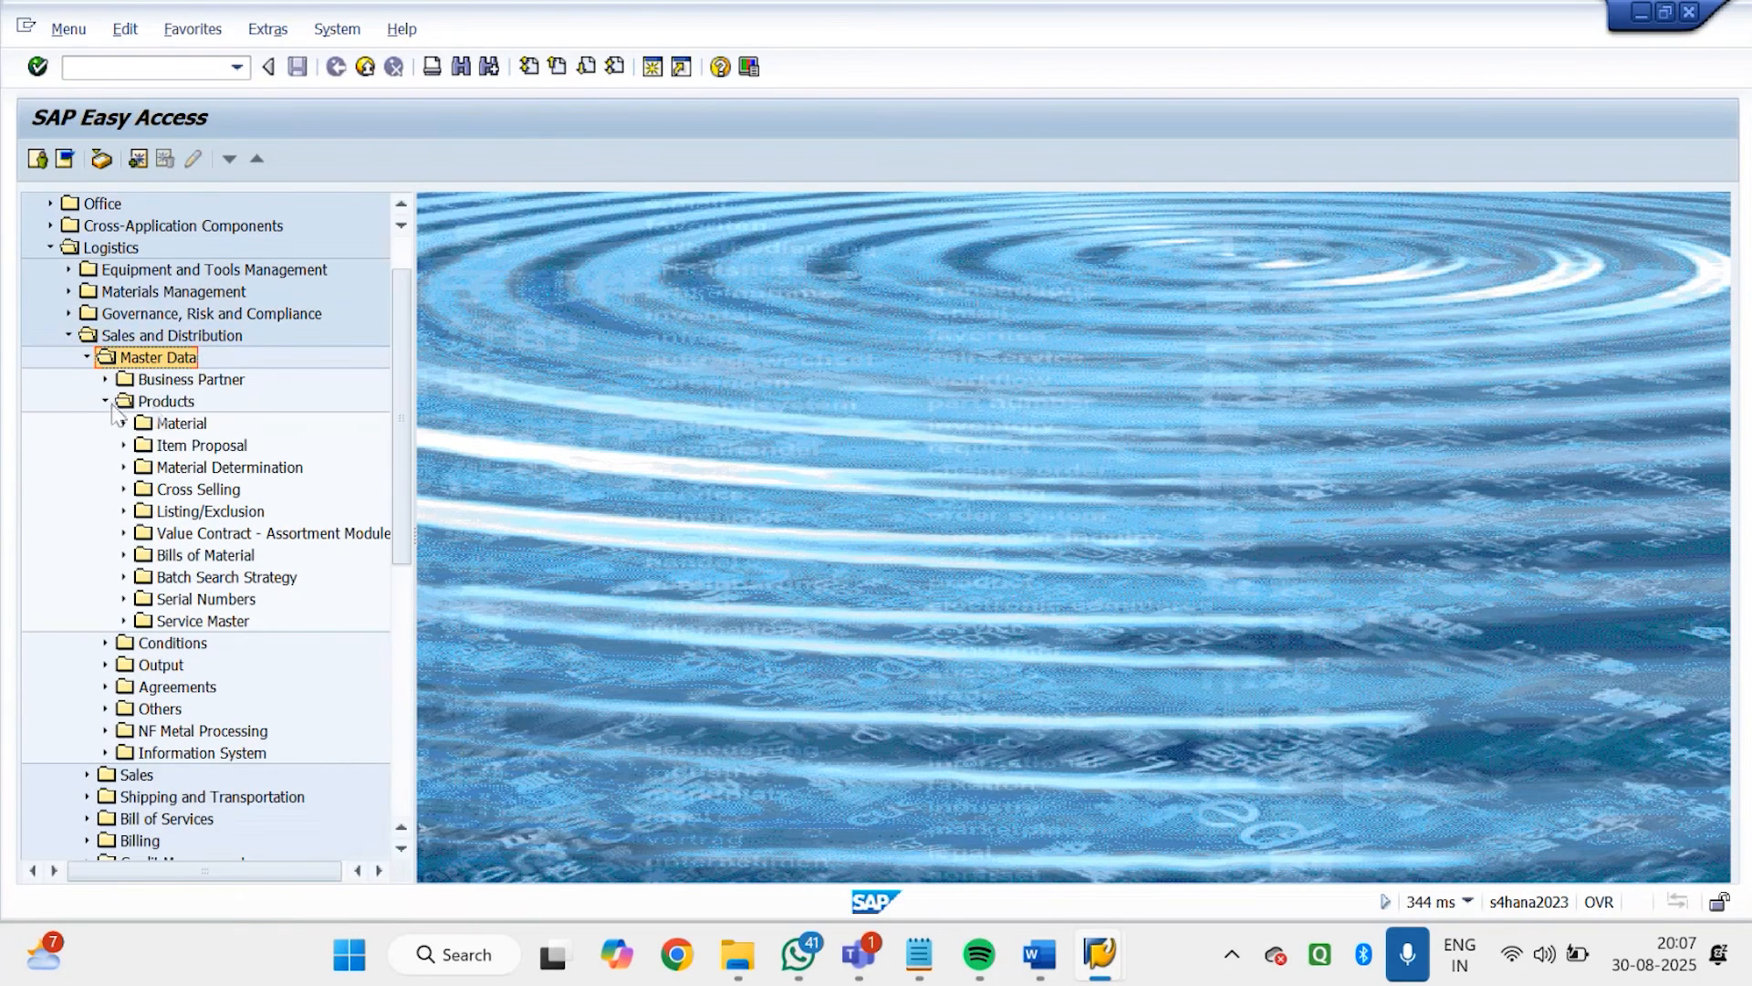
{"action": "left_click", "coordinate": [208, 473]}
{"action": "double_click", "coordinate": [206, 477]}
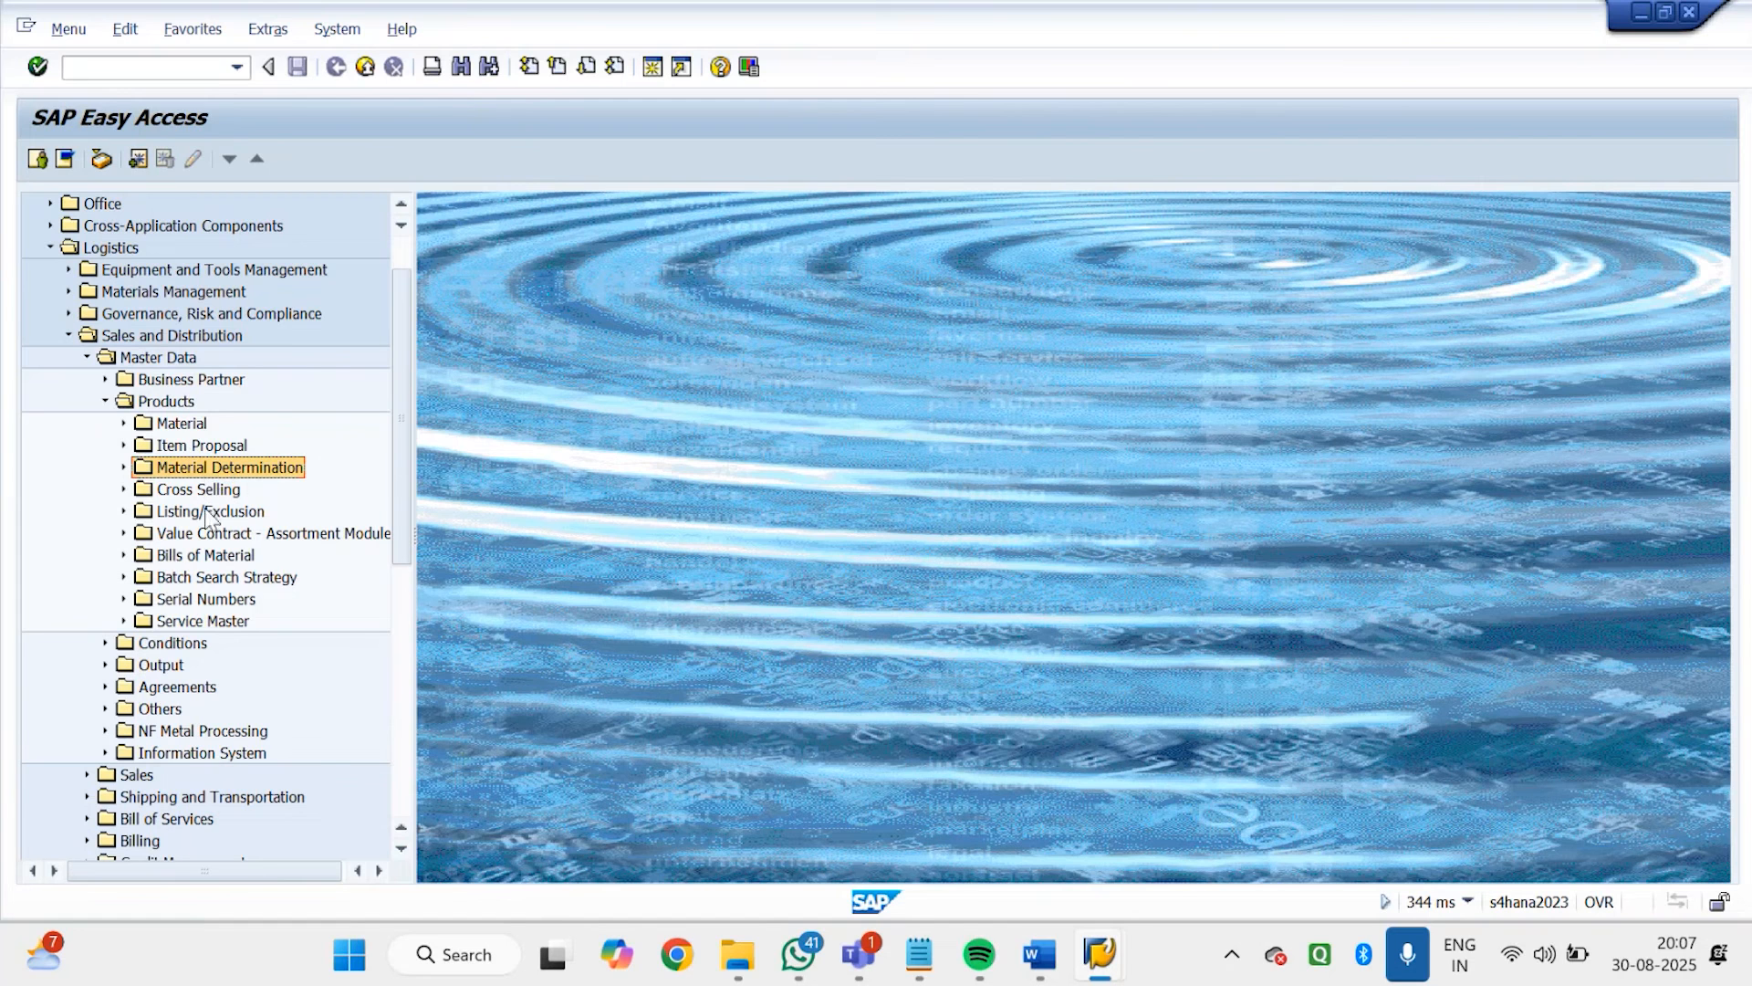
{"action": "left_click", "coordinate": [125, 467]}
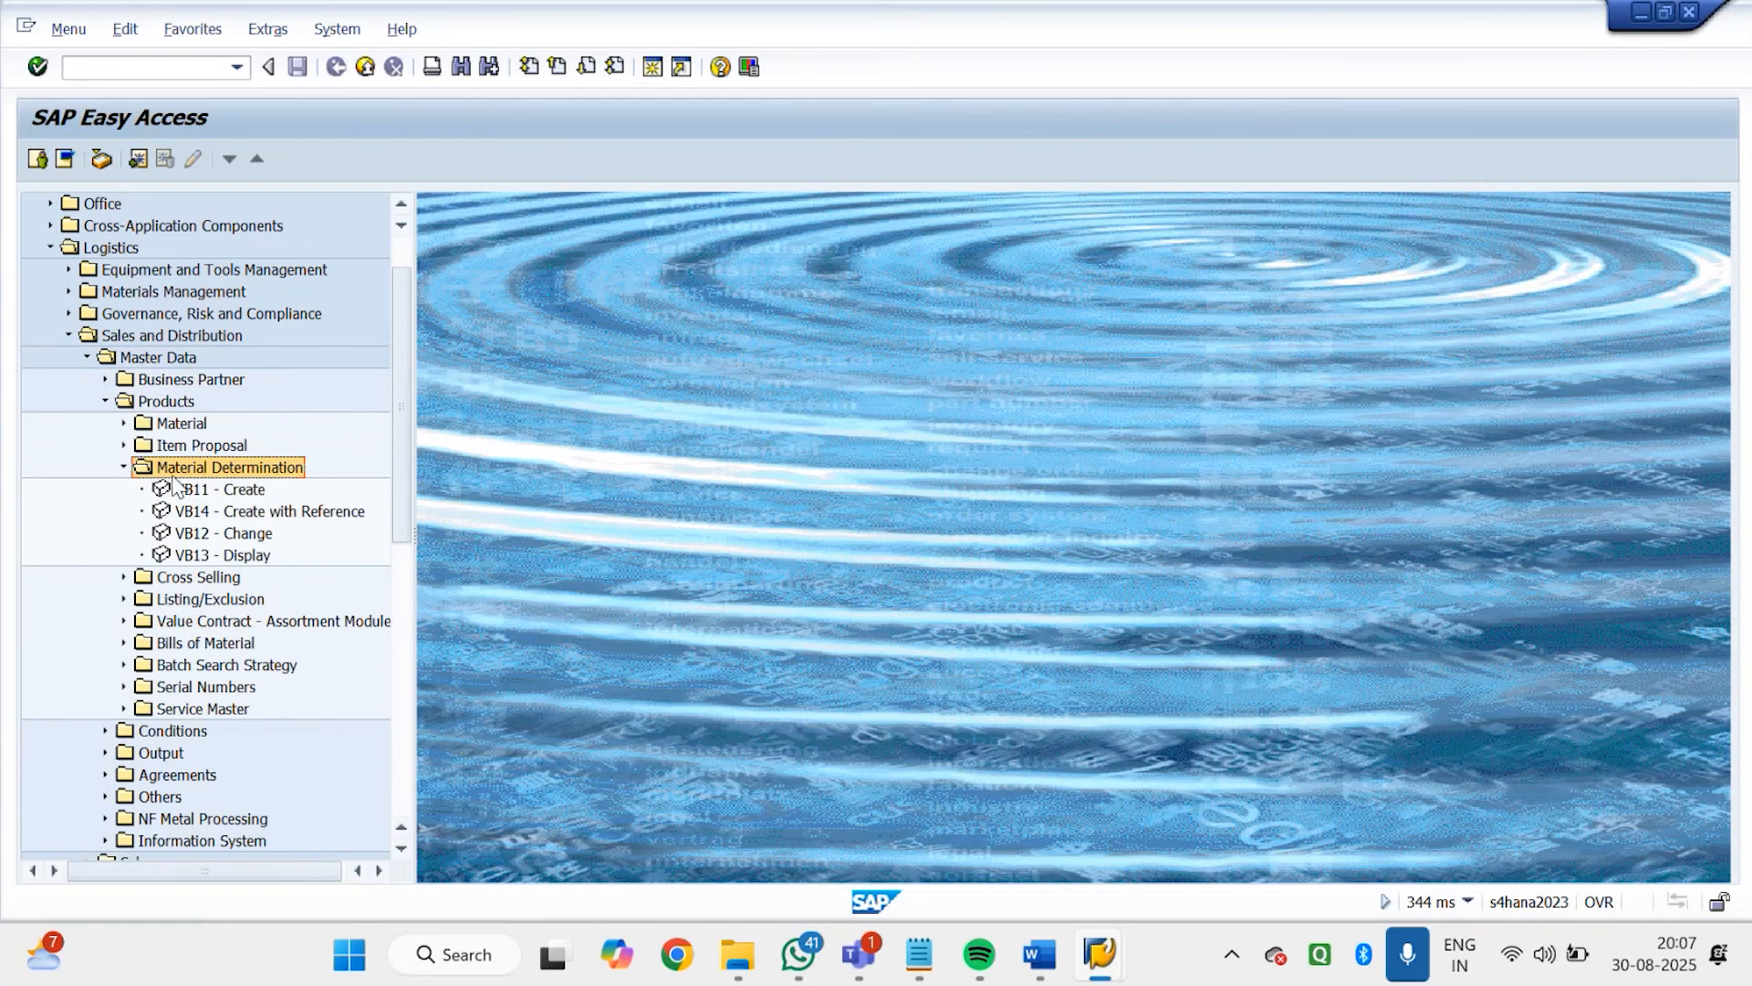
{"action": "double_click", "coordinate": [260, 485]}
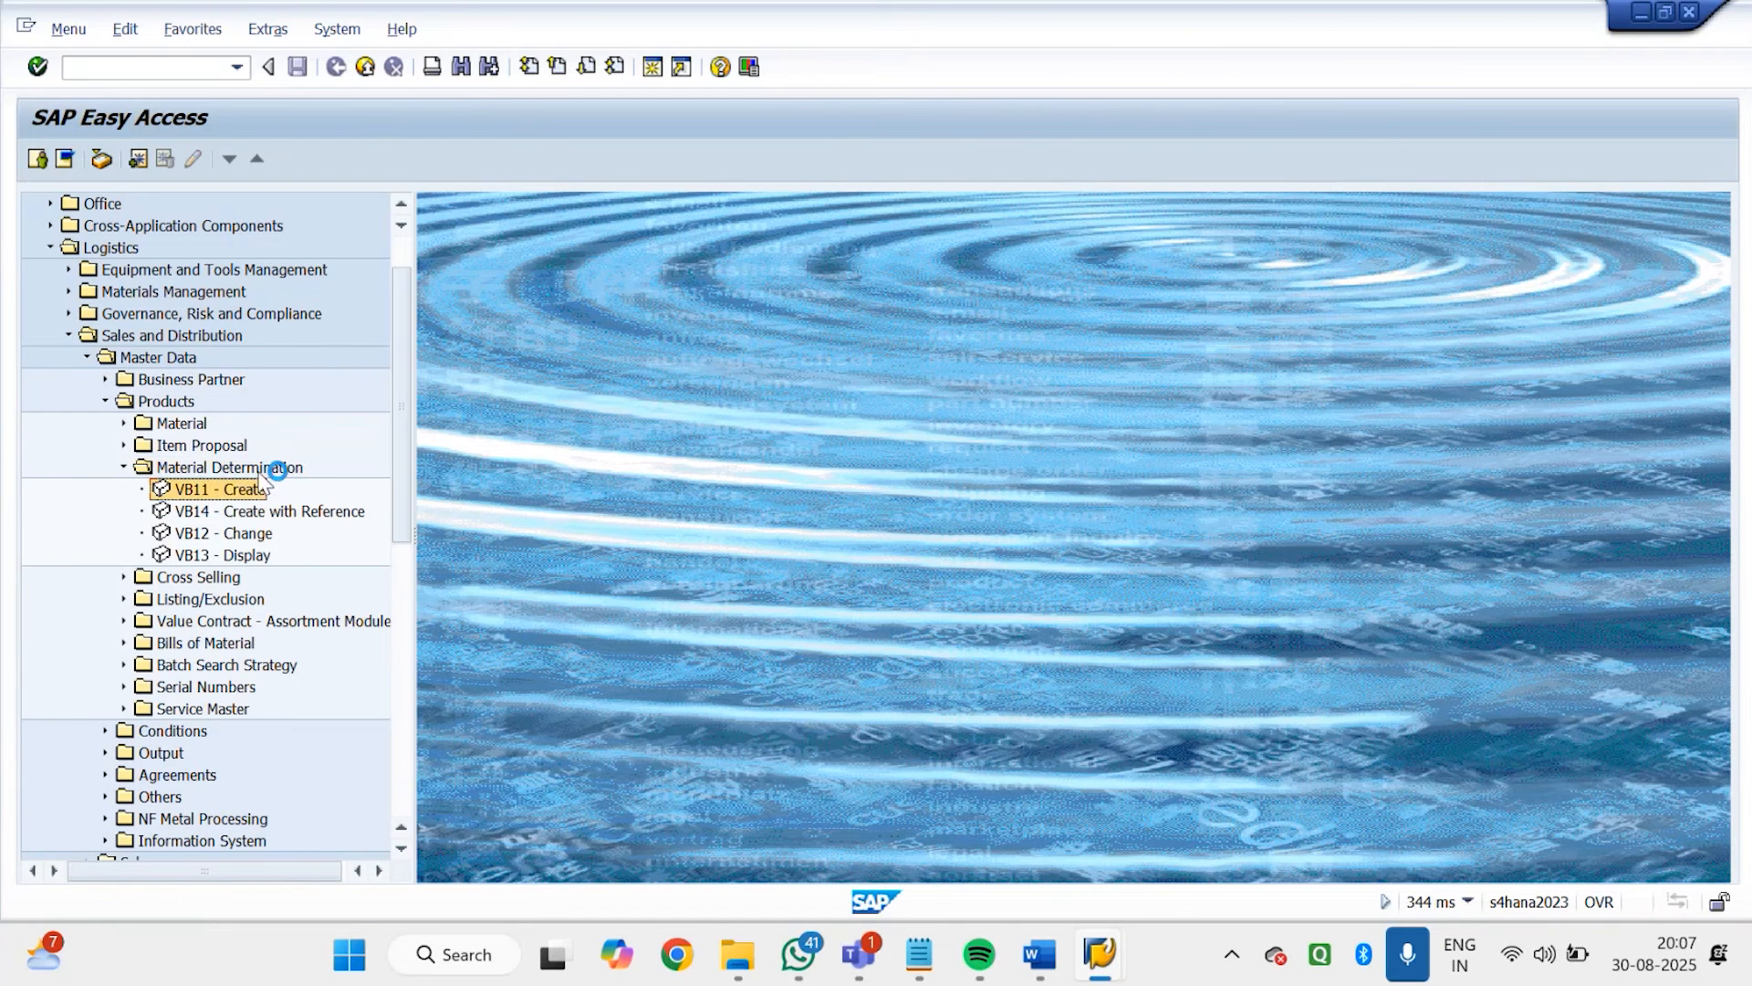
{"action": "left_click", "coordinate": [262, 534]}
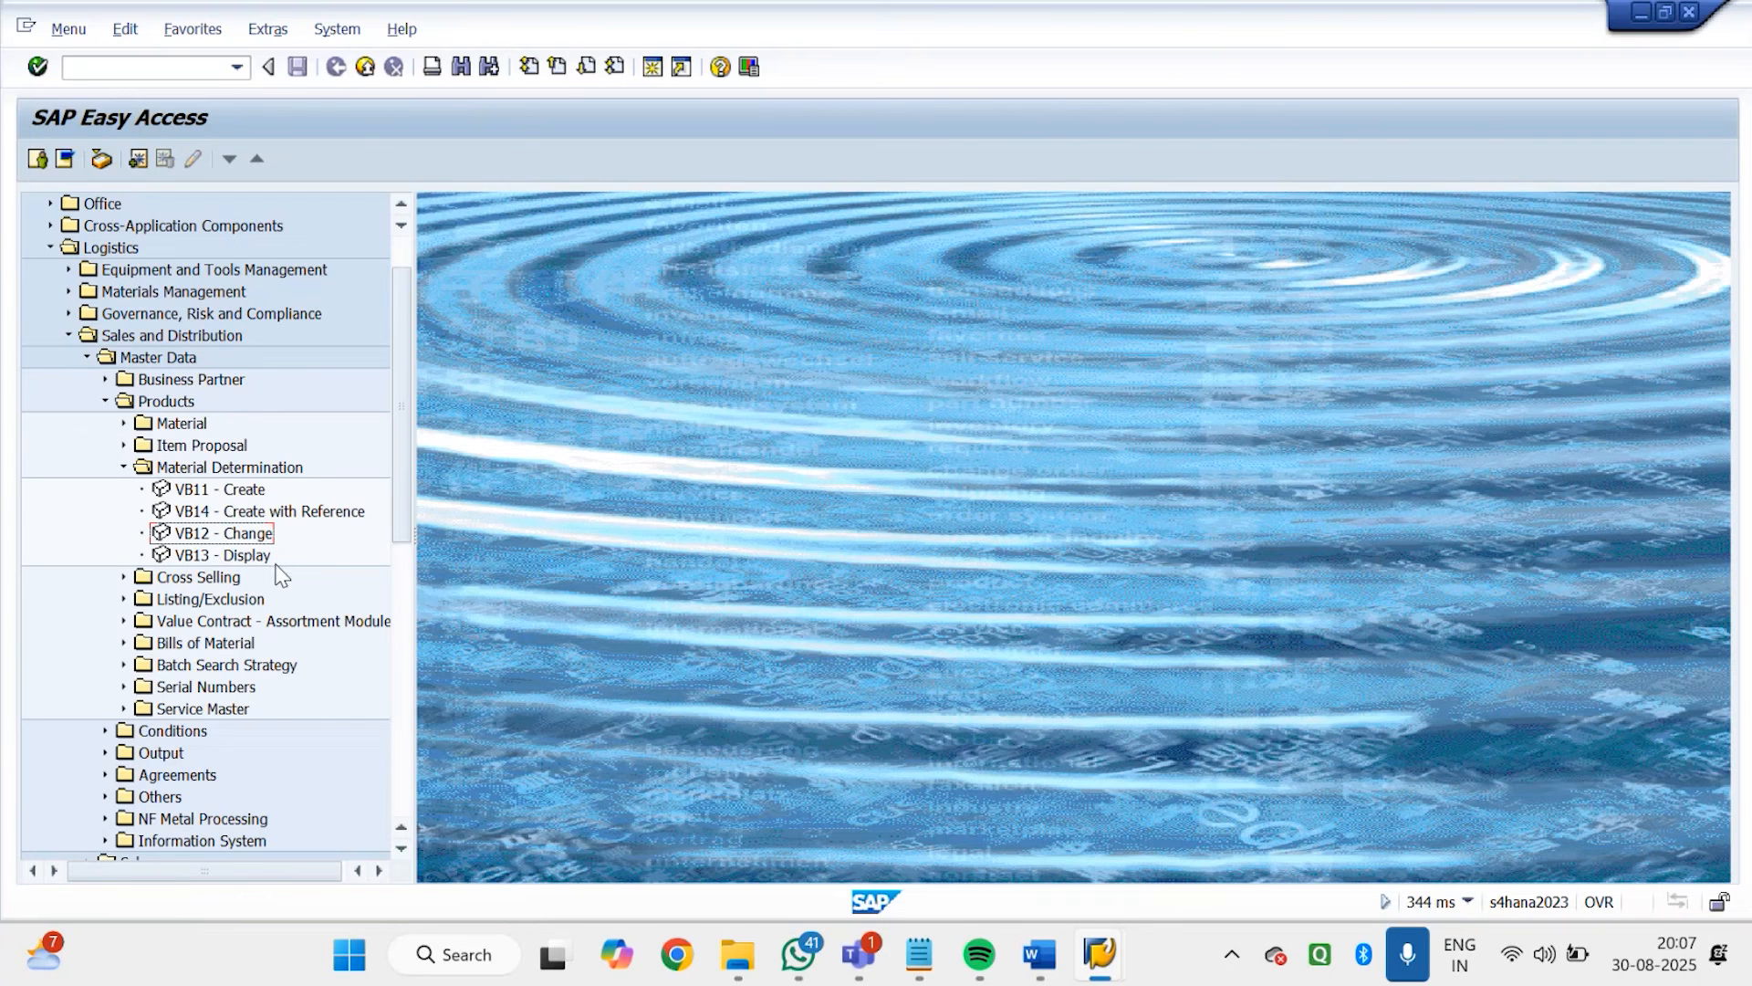
{"action": "double_click", "coordinate": [244, 512]}
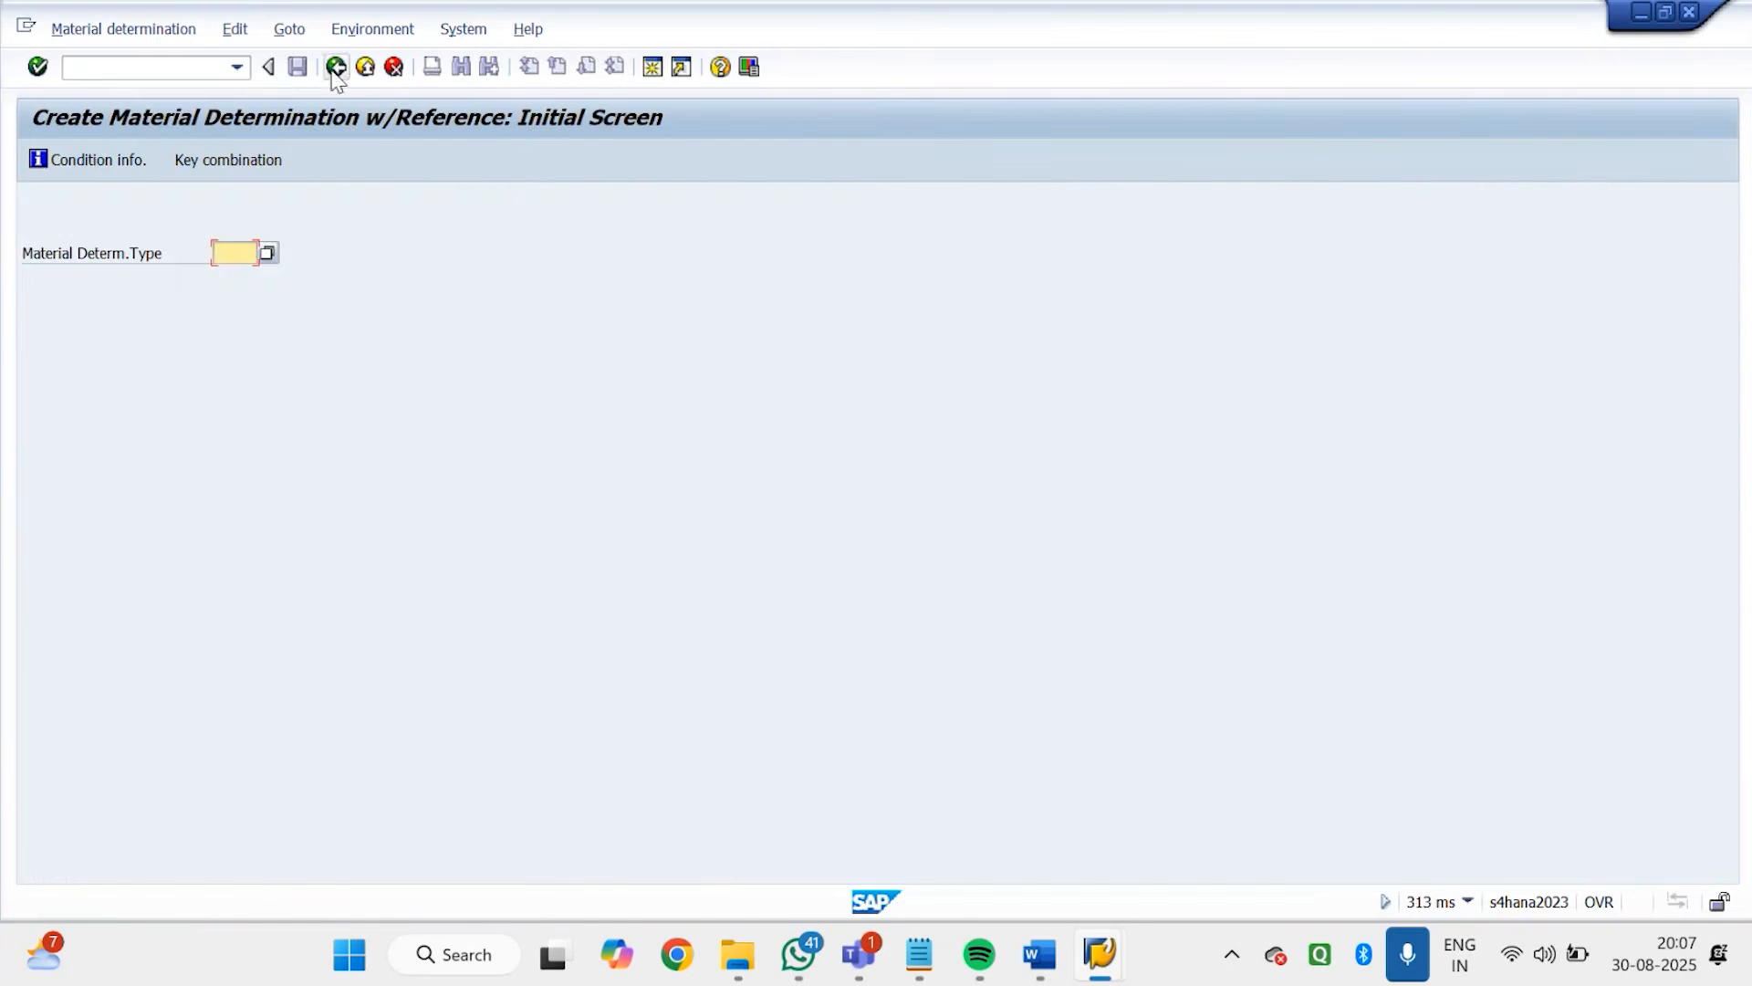
{"action": "left_click", "coordinate": [336, 66]}
Start VB11 for material determination type GD01 and open its fast entry with the Material Entered key combination
{"action": "double_click", "coordinate": [212, 494]}
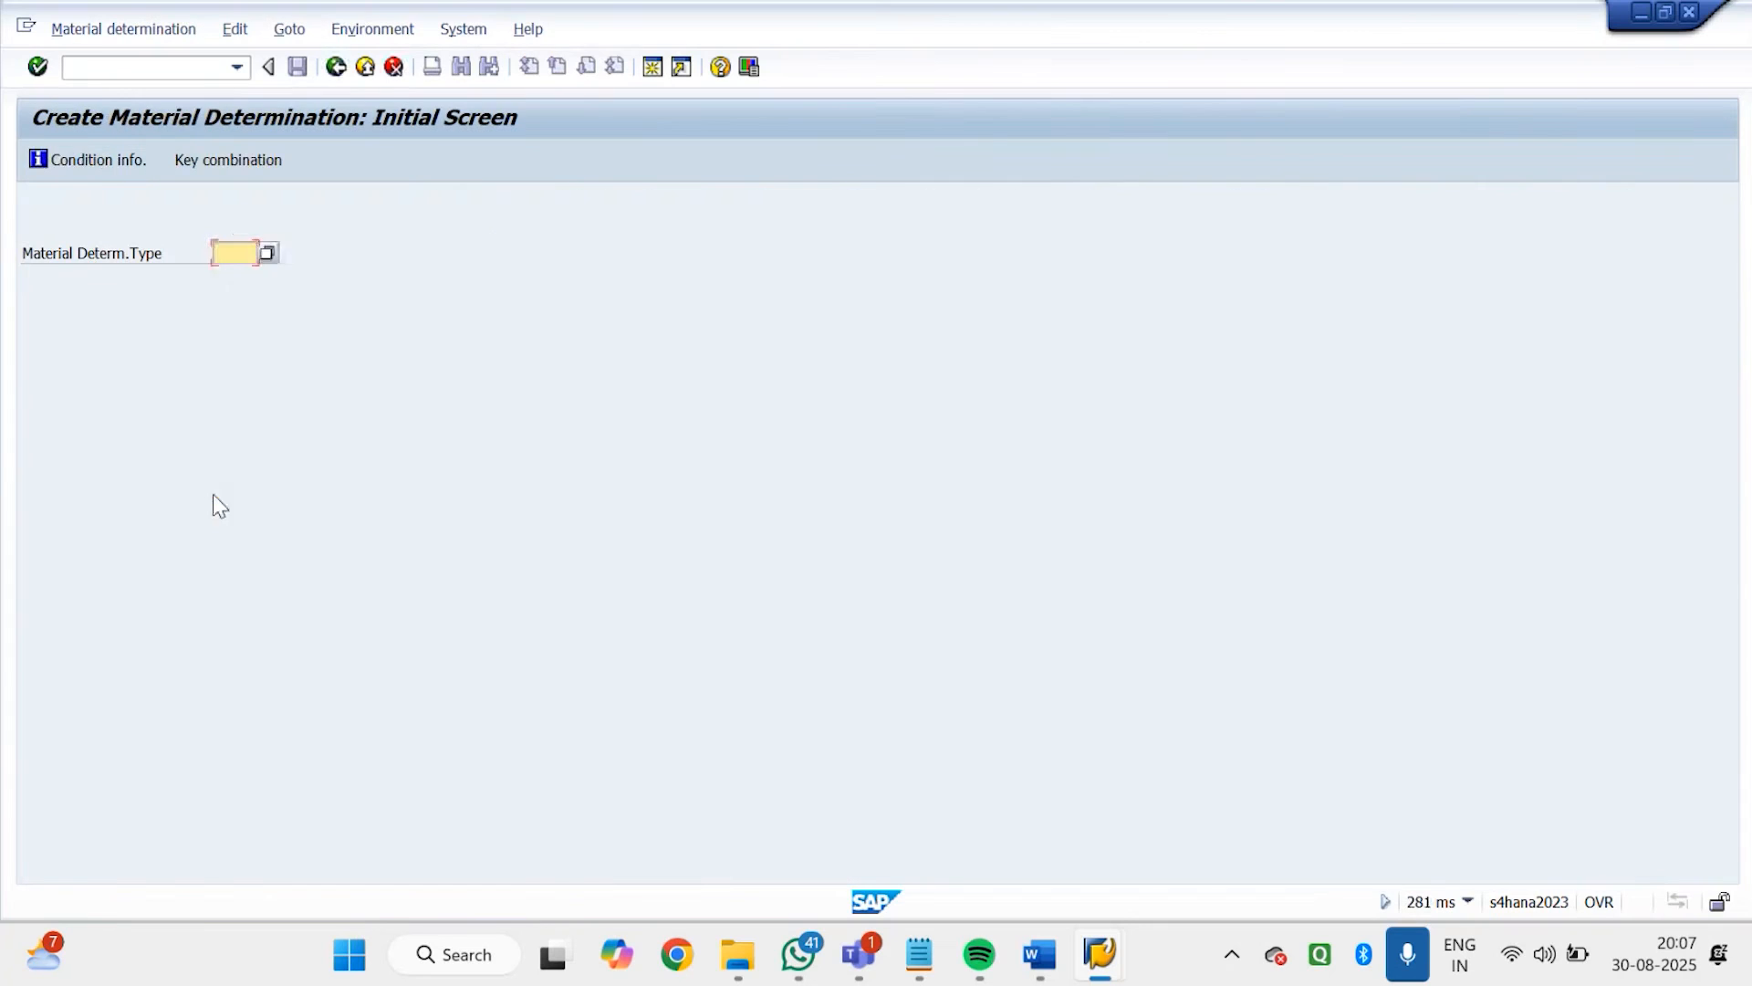
{"action": "left_click", "coordinate": [267, 252]}
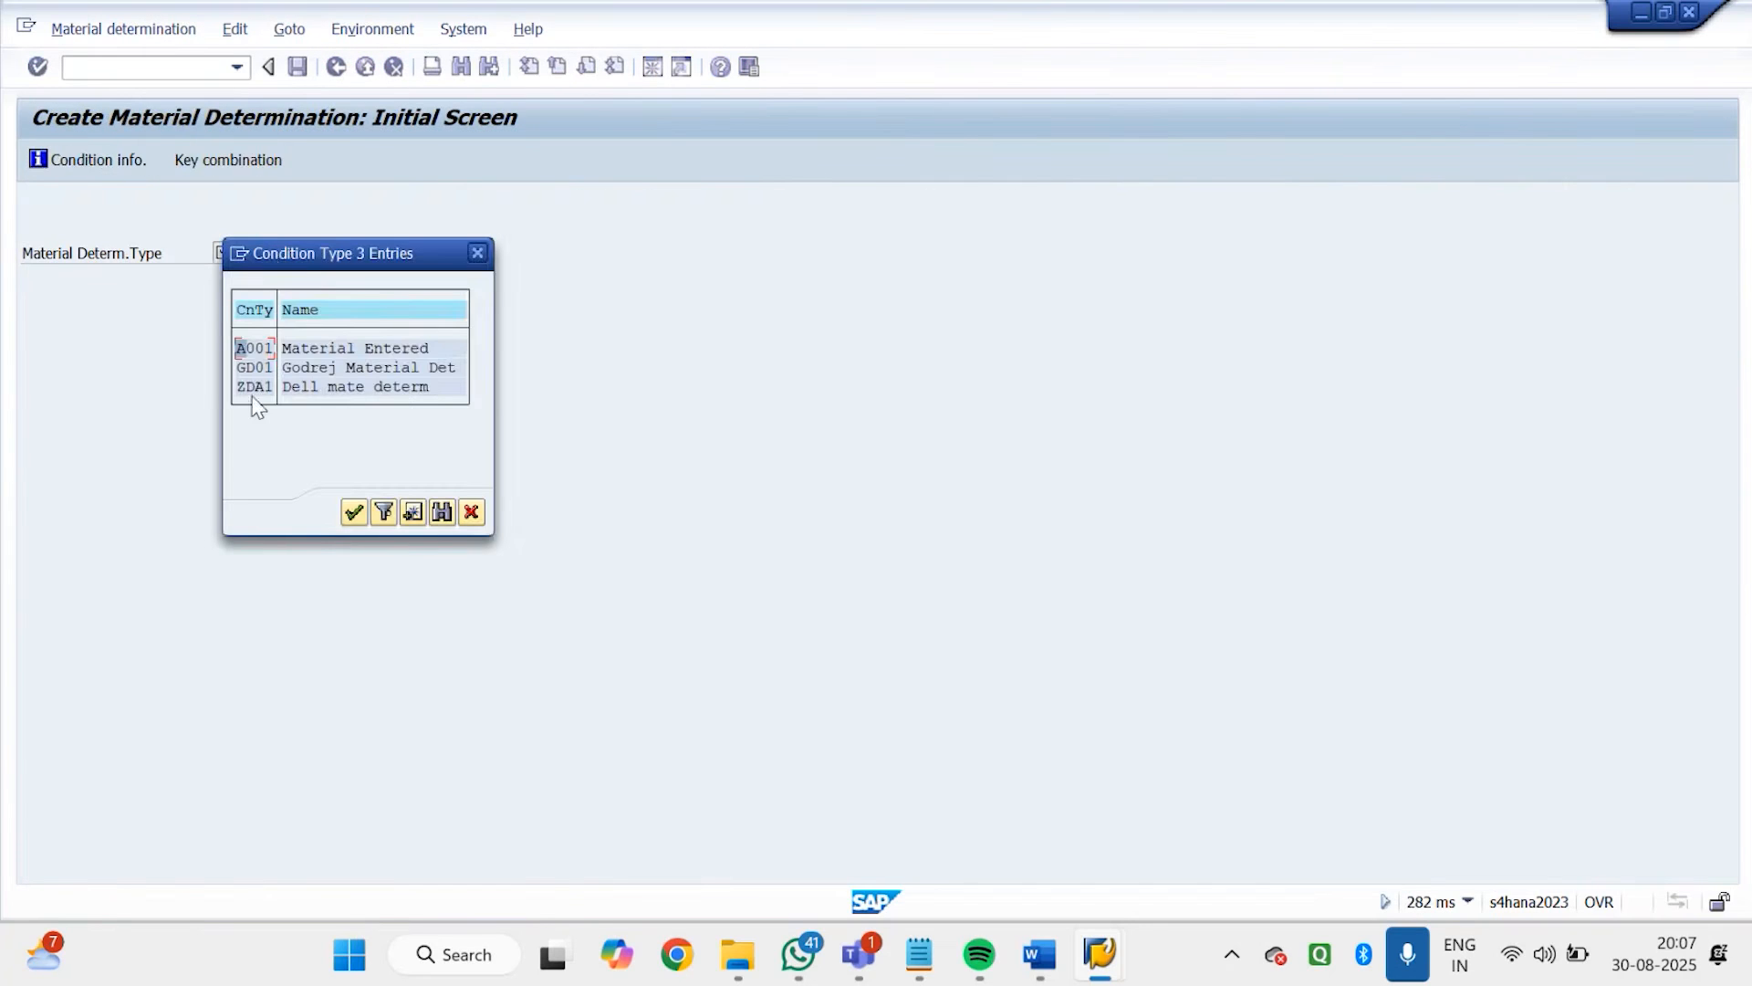
{"action": "double_click", "coordinate": [249, 366]}
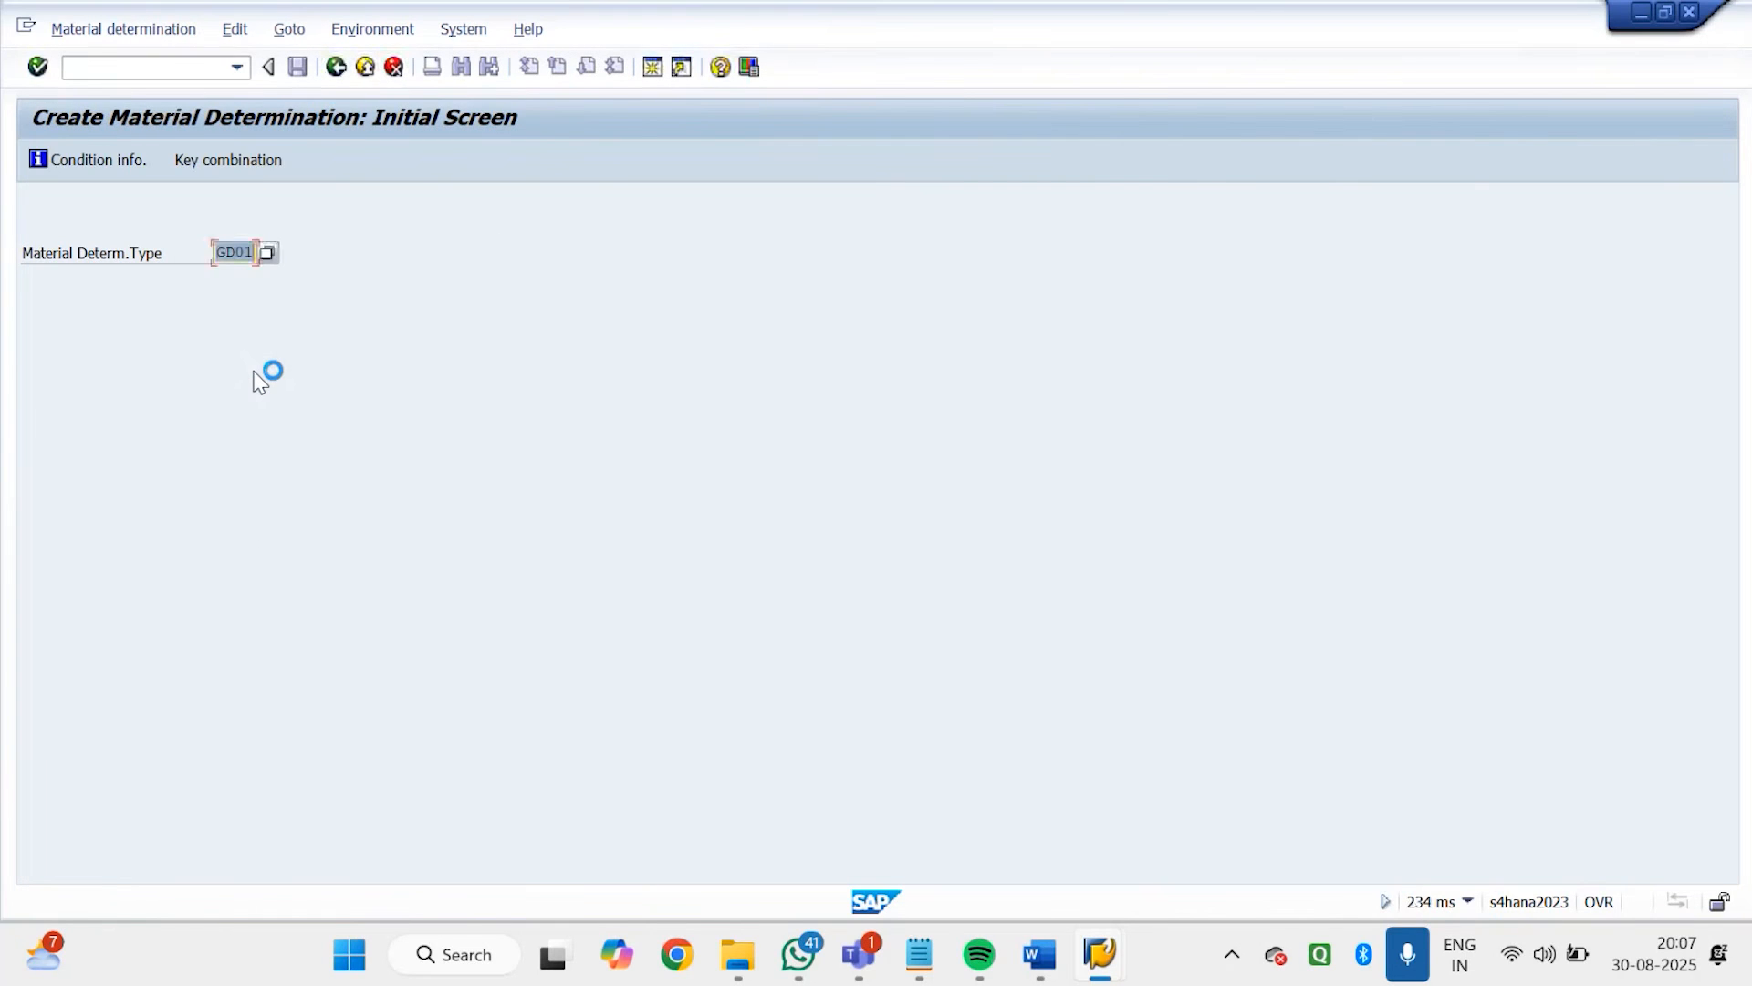
{"action": "key", "text": "Return"}
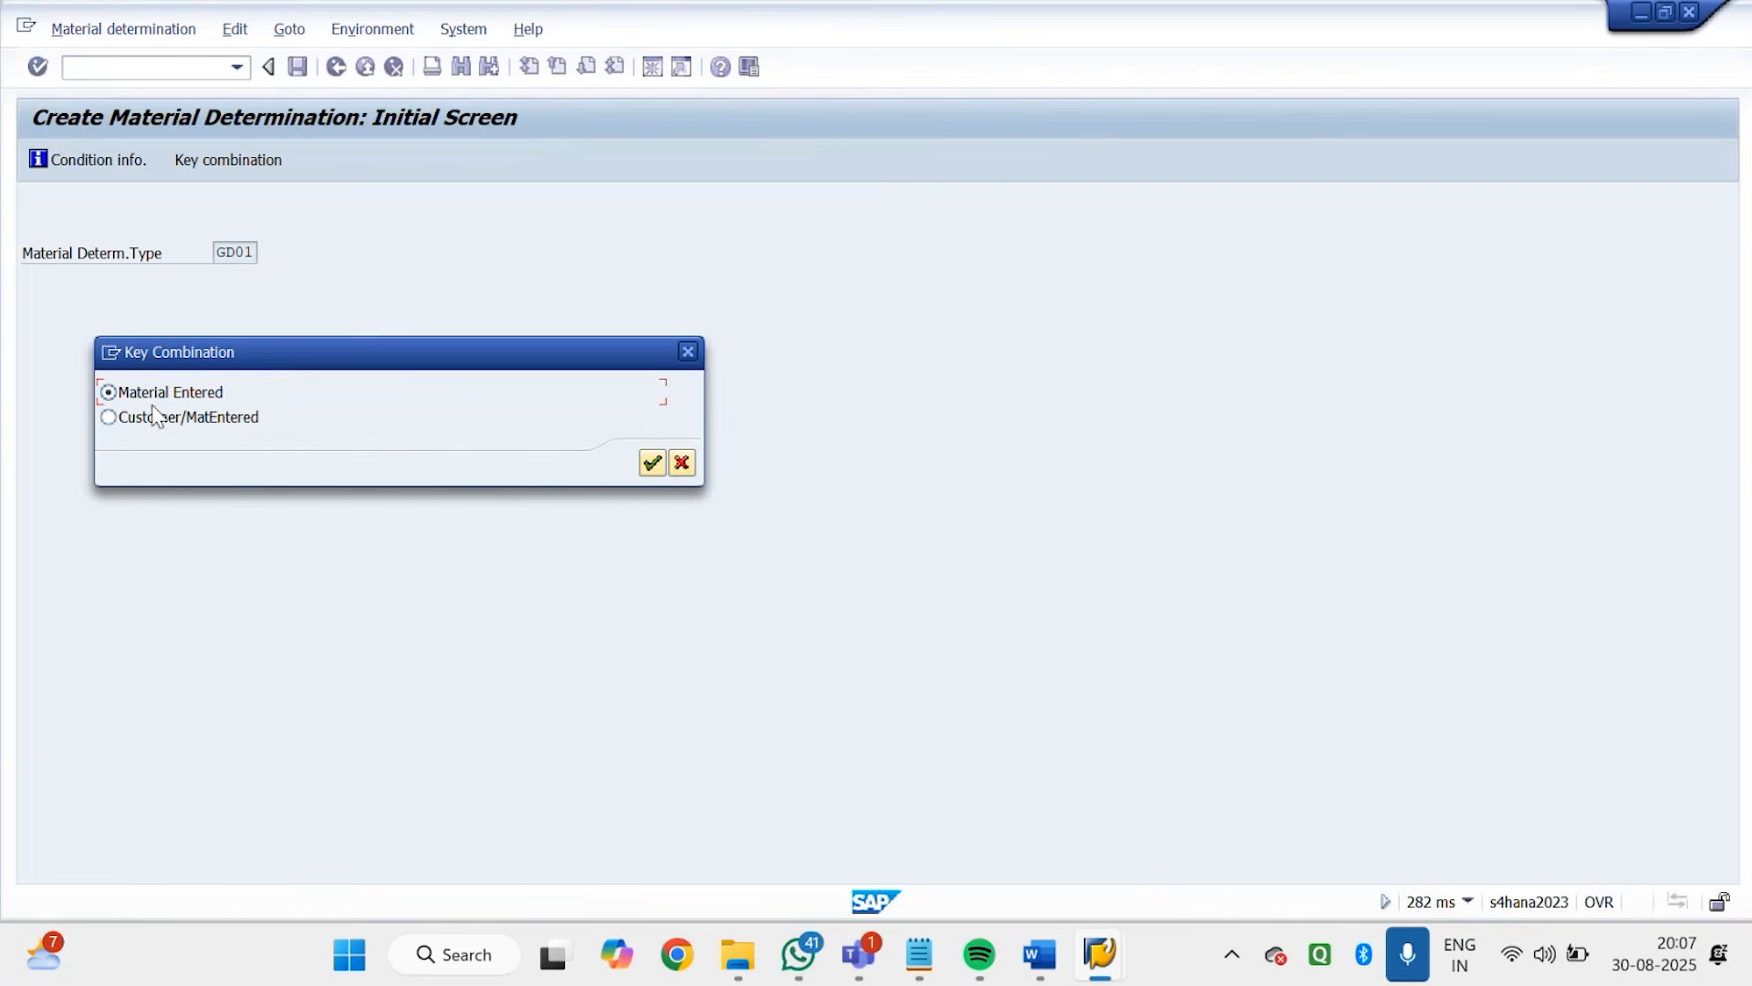
{"action": "left_click", "coordinate": [651, 463]}
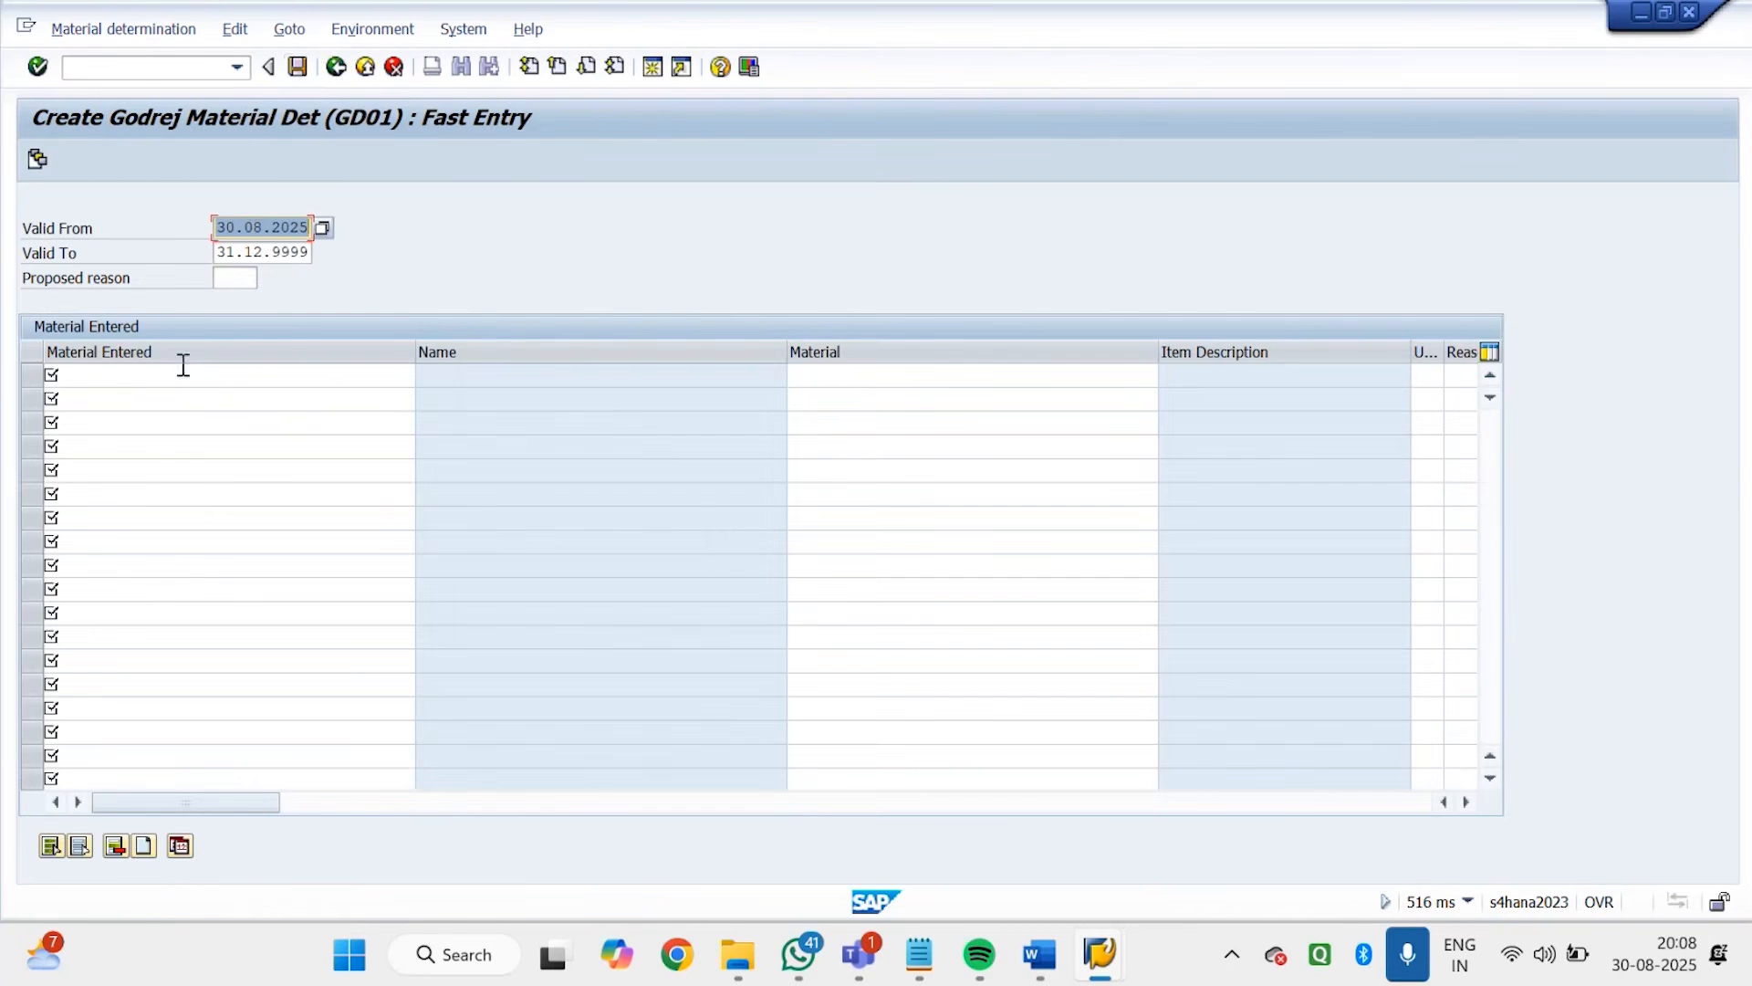
Look at the GD01 fast entry screen for the Customer/MatEntered key combination, and leave it
{"action": "left_click", "coordinate": [391, 70]}
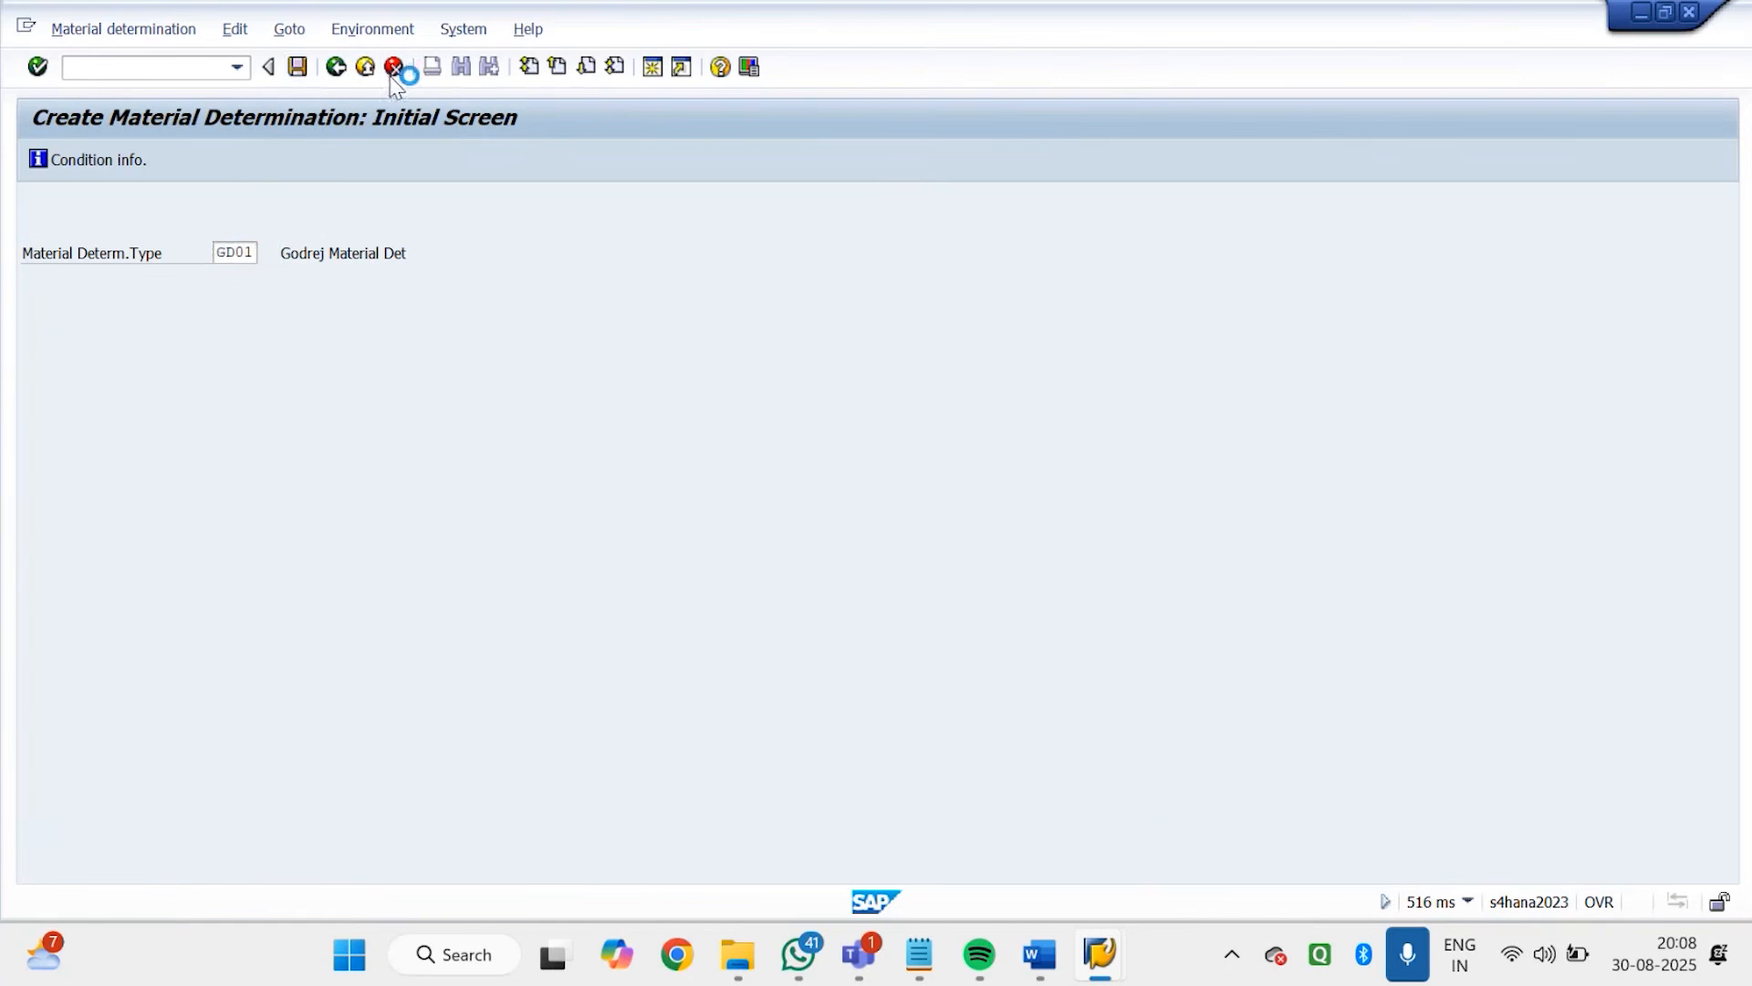
{"action": "left_click", "coordinate": [235, 159]}
{"action": "left_click", "coordinate": [122, 418]}
{"action": "left_click", "coordinate": [651, 463]}
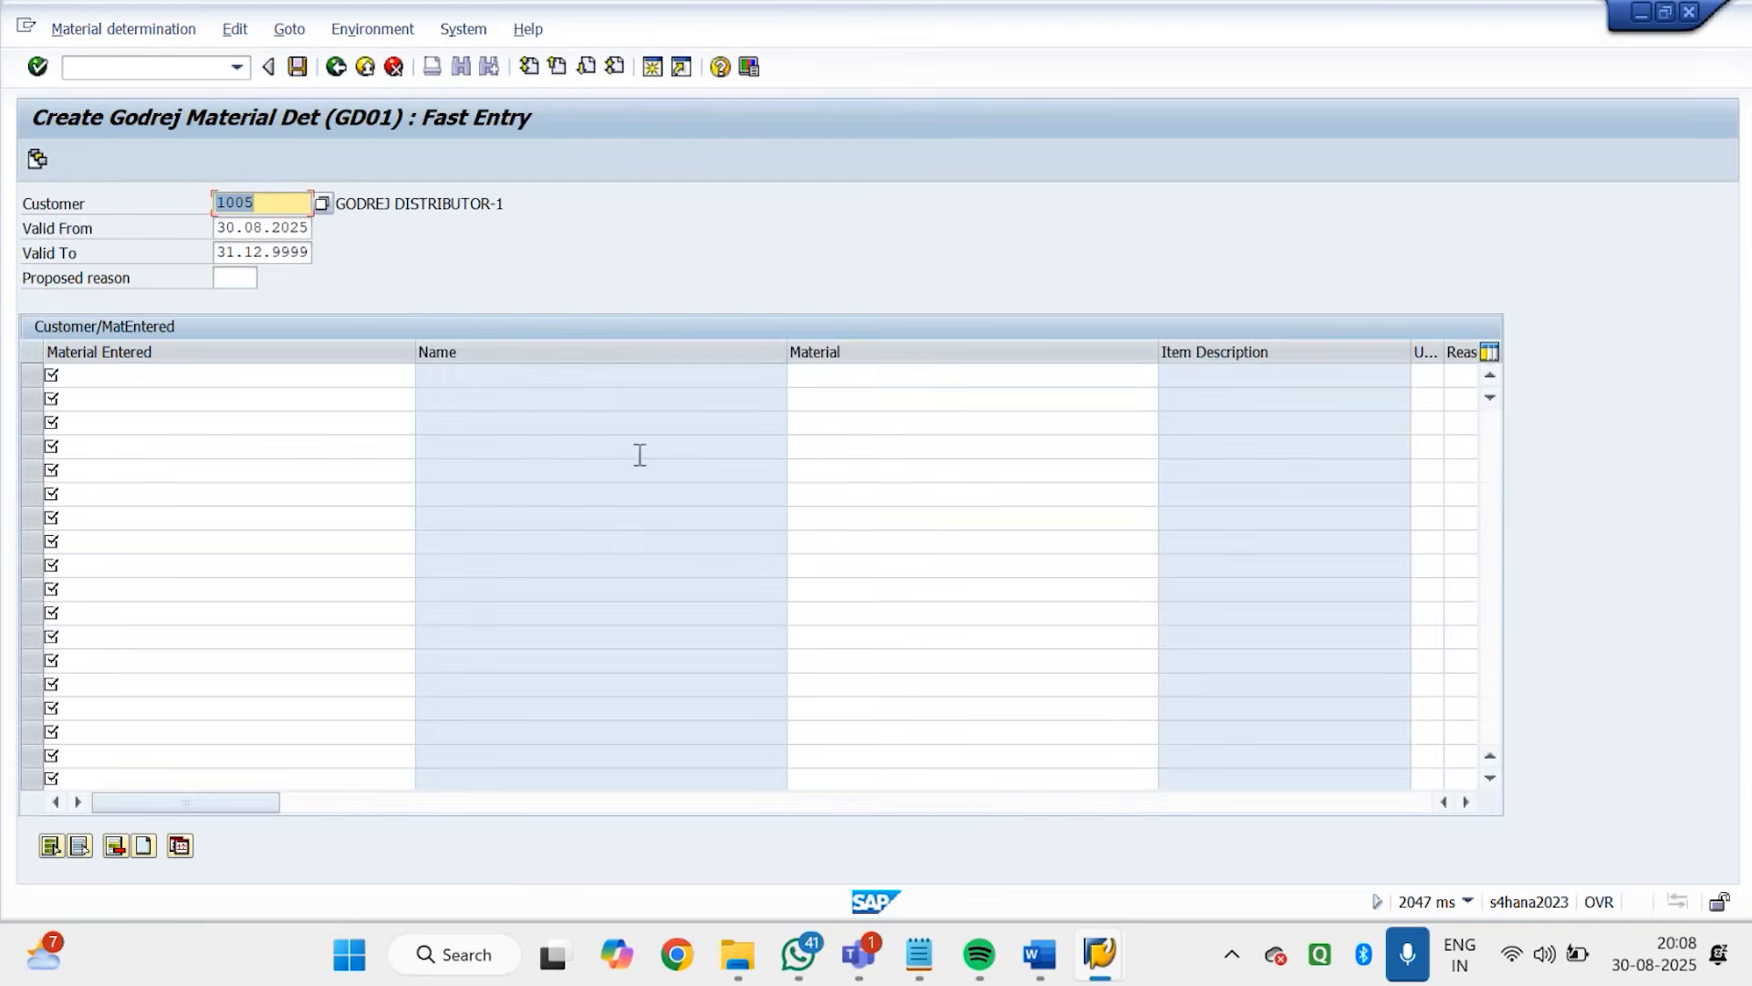
{"action": "left_click", "coordinate": [394, 68]}
Reopen the GD01 fast entry by Material Entered, set the proposed reason to GD00 and go to the first material row
{"action": "left_click", "coordinate": [275, 164]}
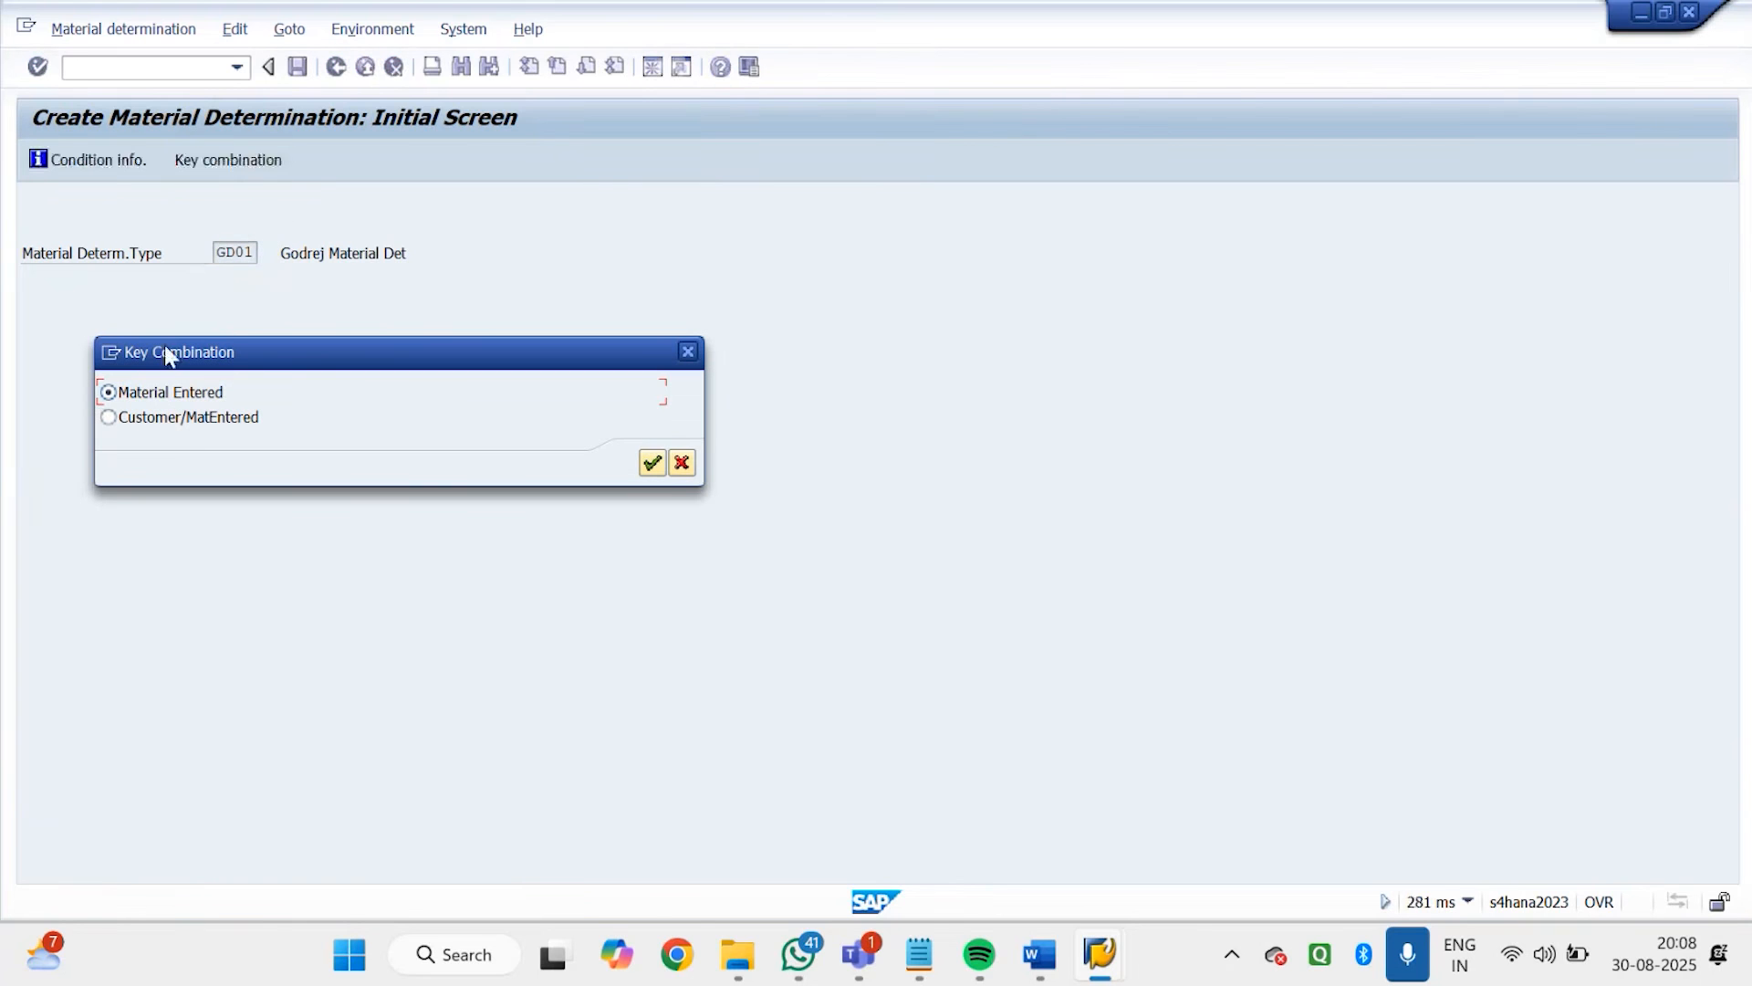
{"action": "left_click", "coordinate": [654, 465]}
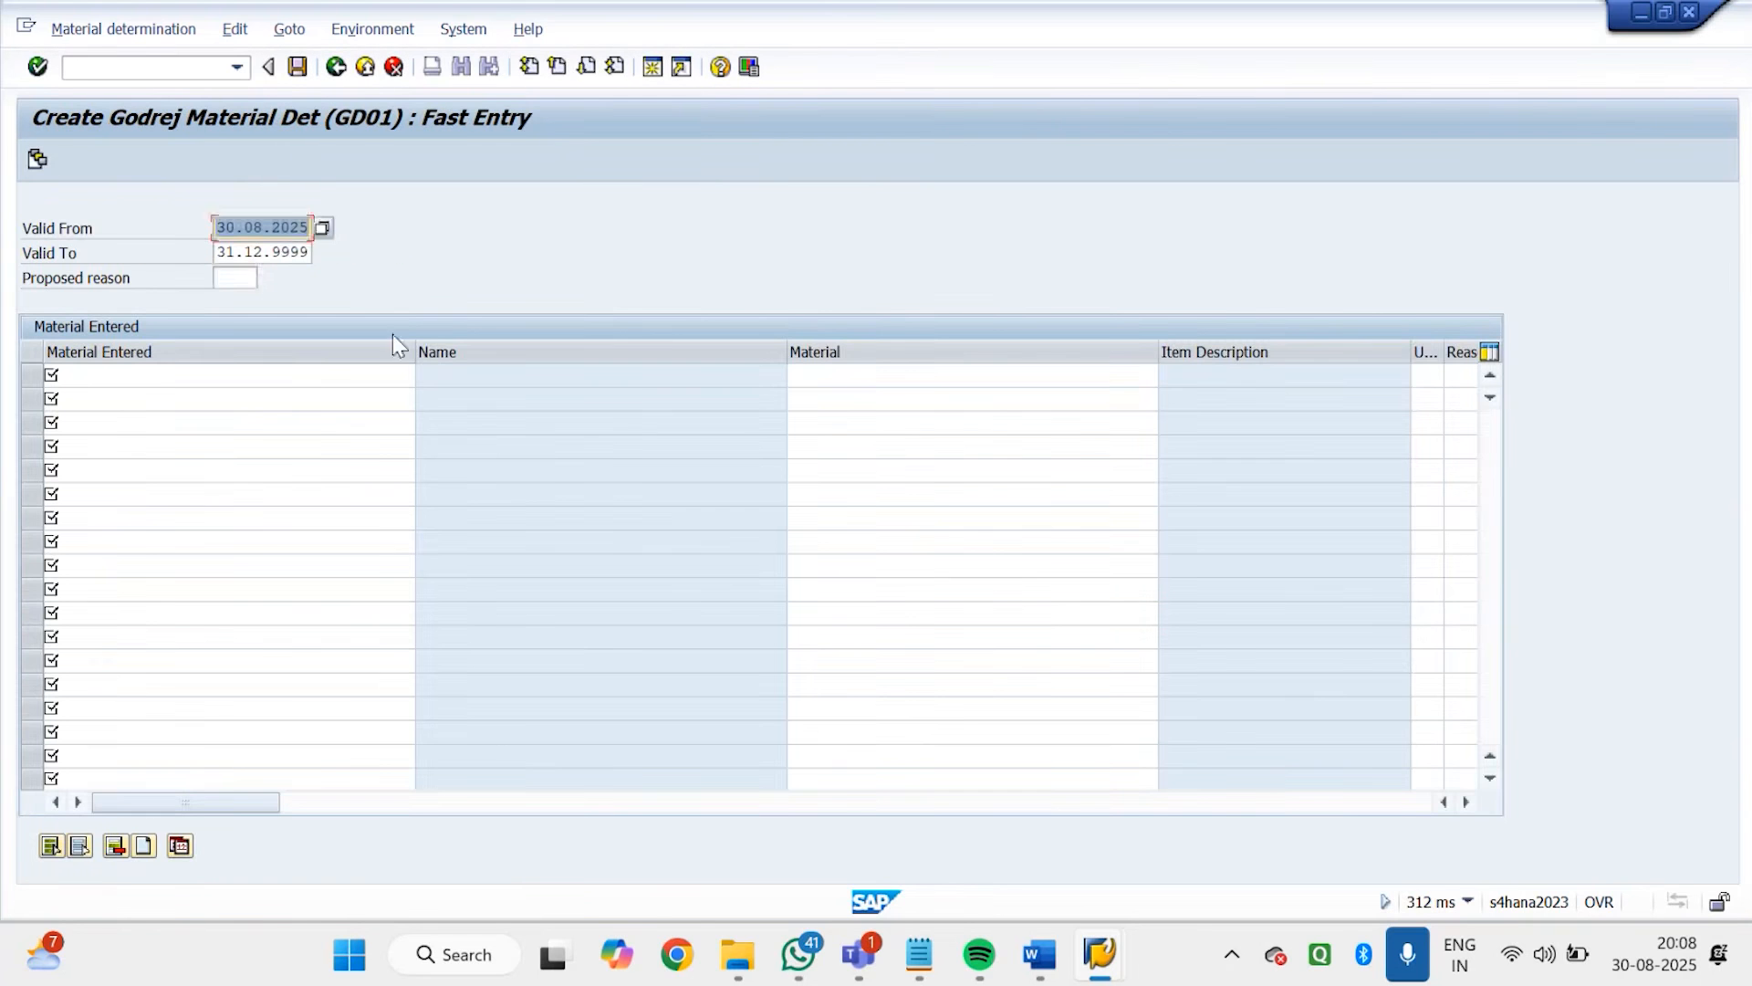
{"action": "left_click", "coordinate": [239, 278]}
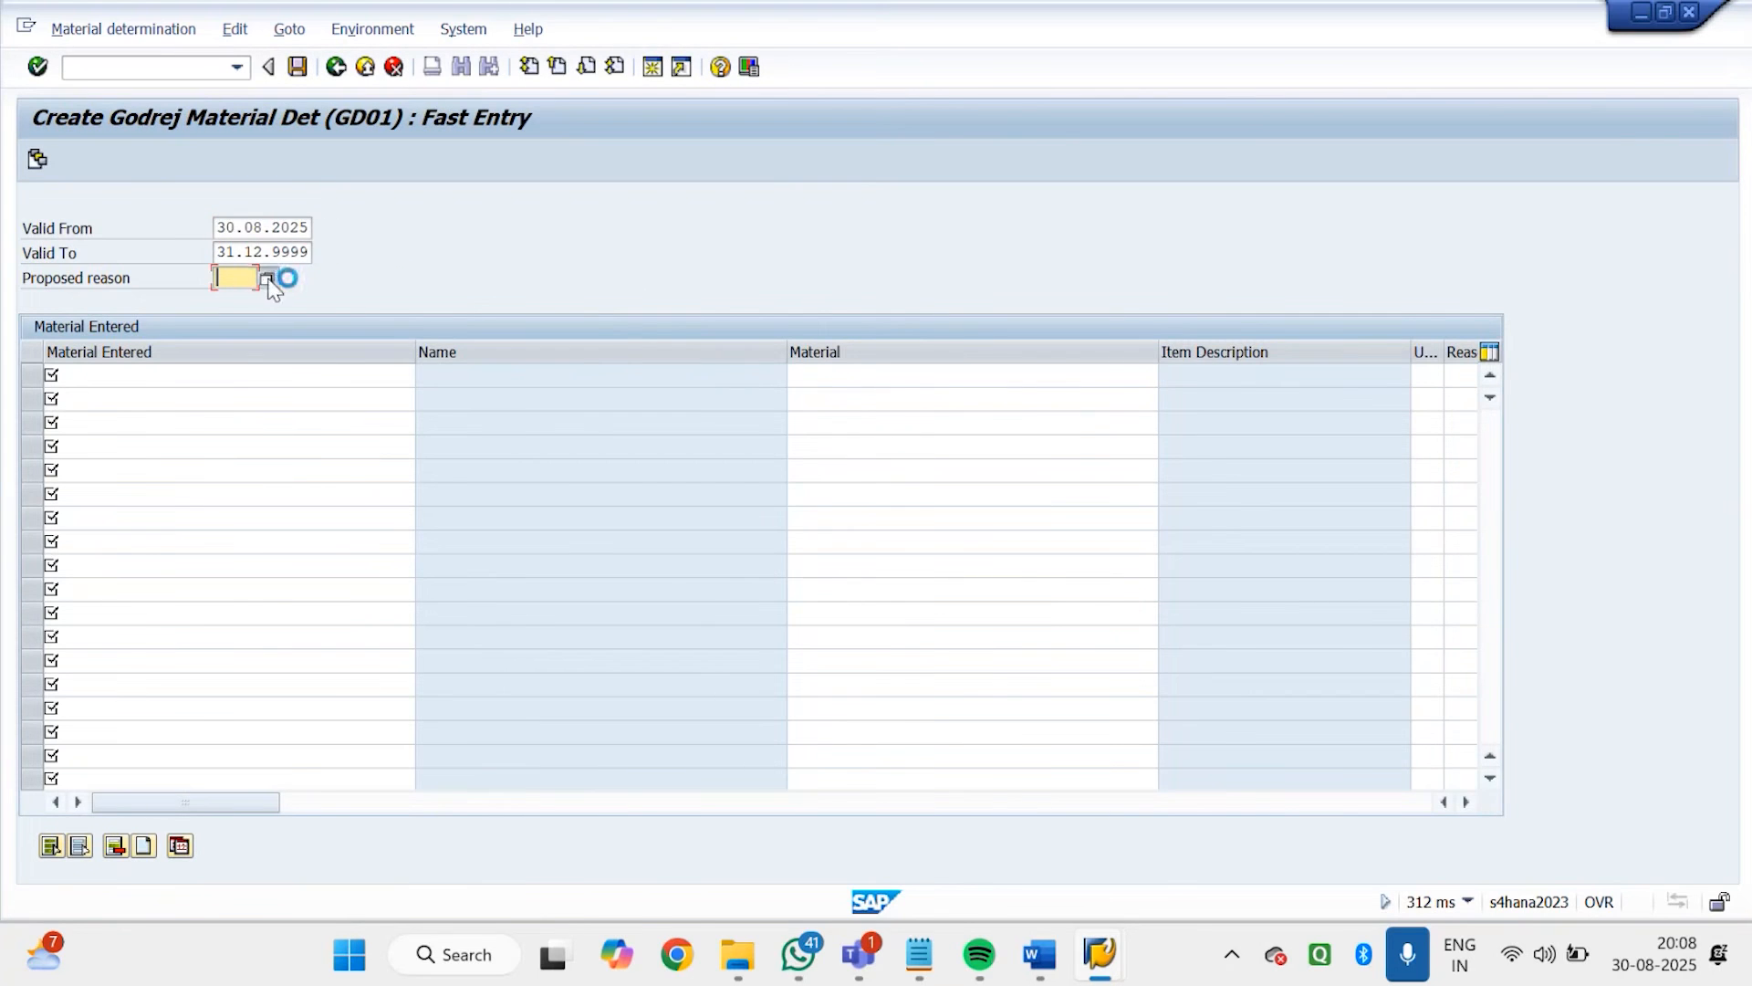
{"action": "left_click", "coordinate": [274, 277]}
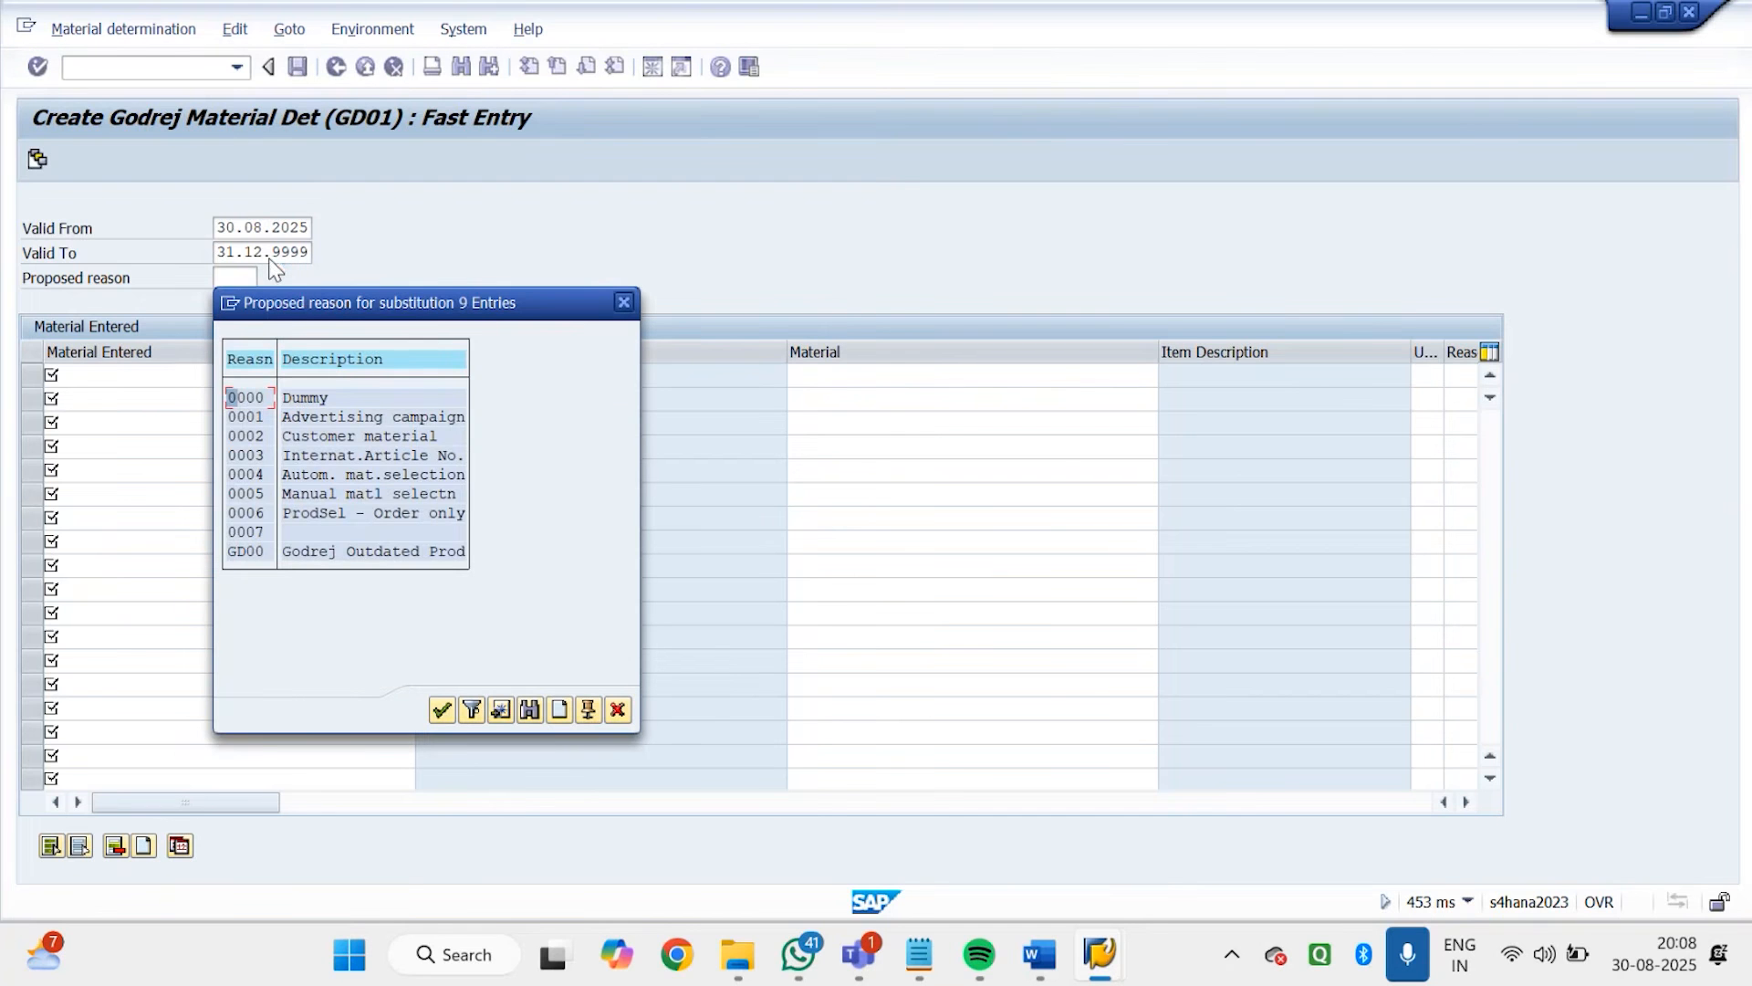
{"action": "left_click", "coordinate": [322, 553]}
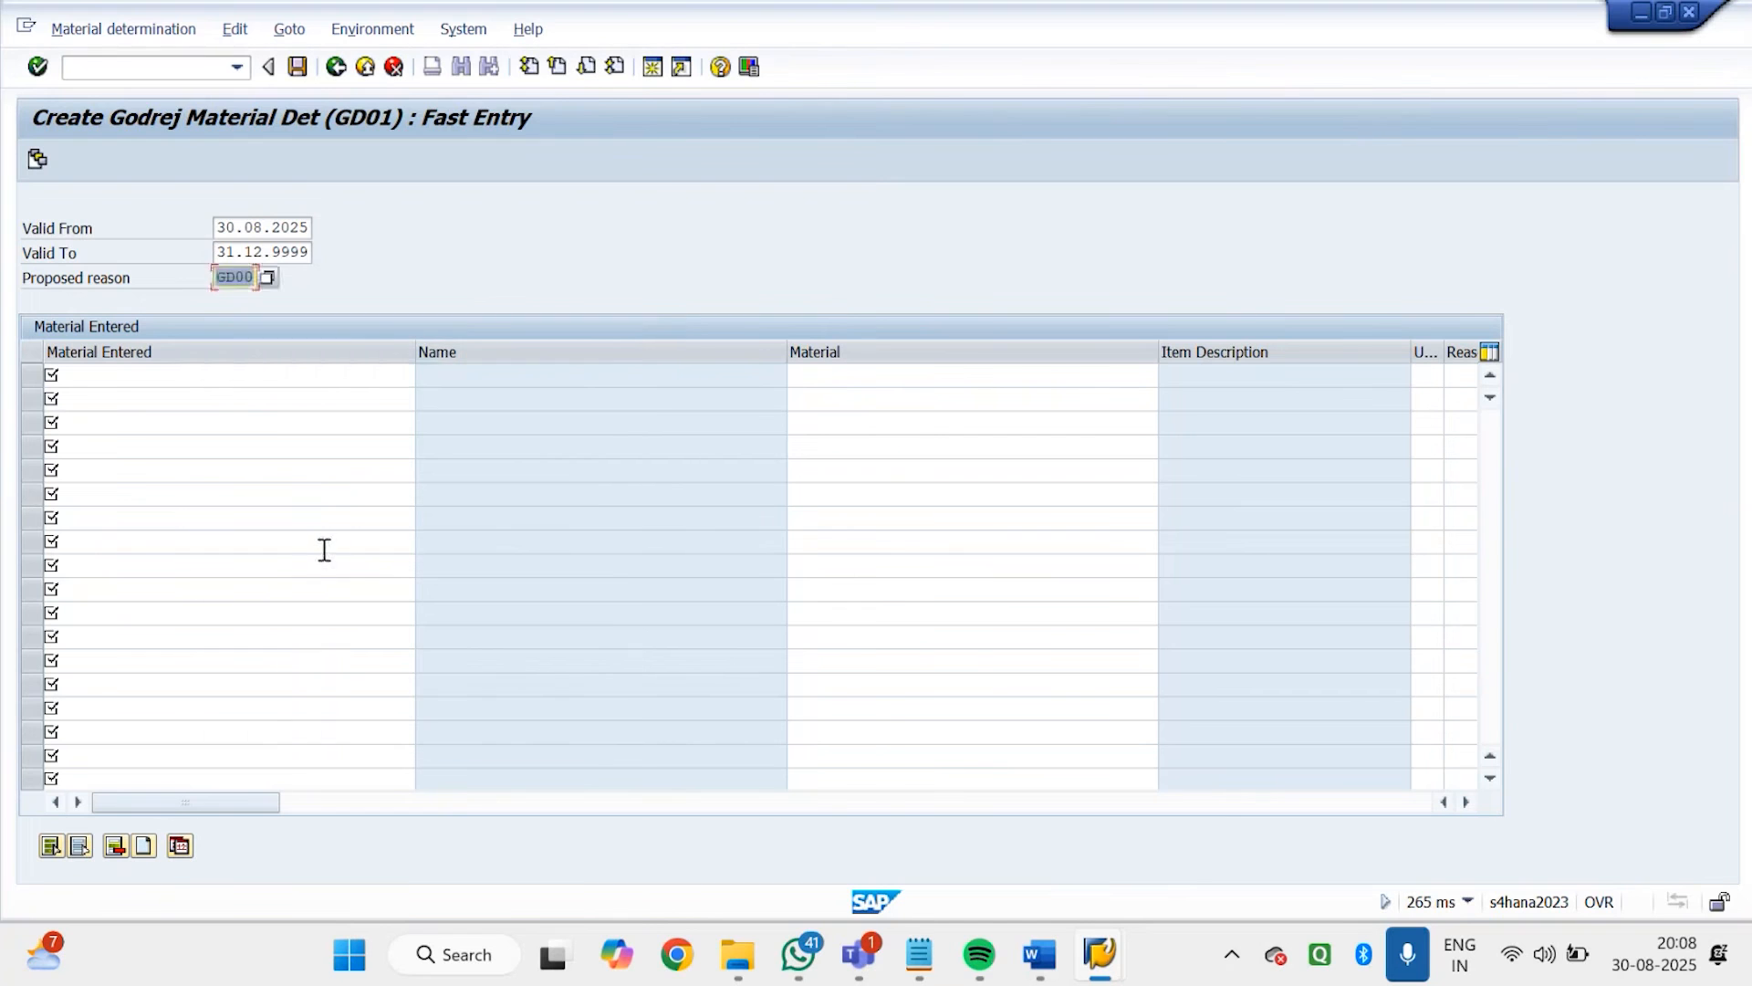
{"action": "left_click", "coordinate": [230, 369]}
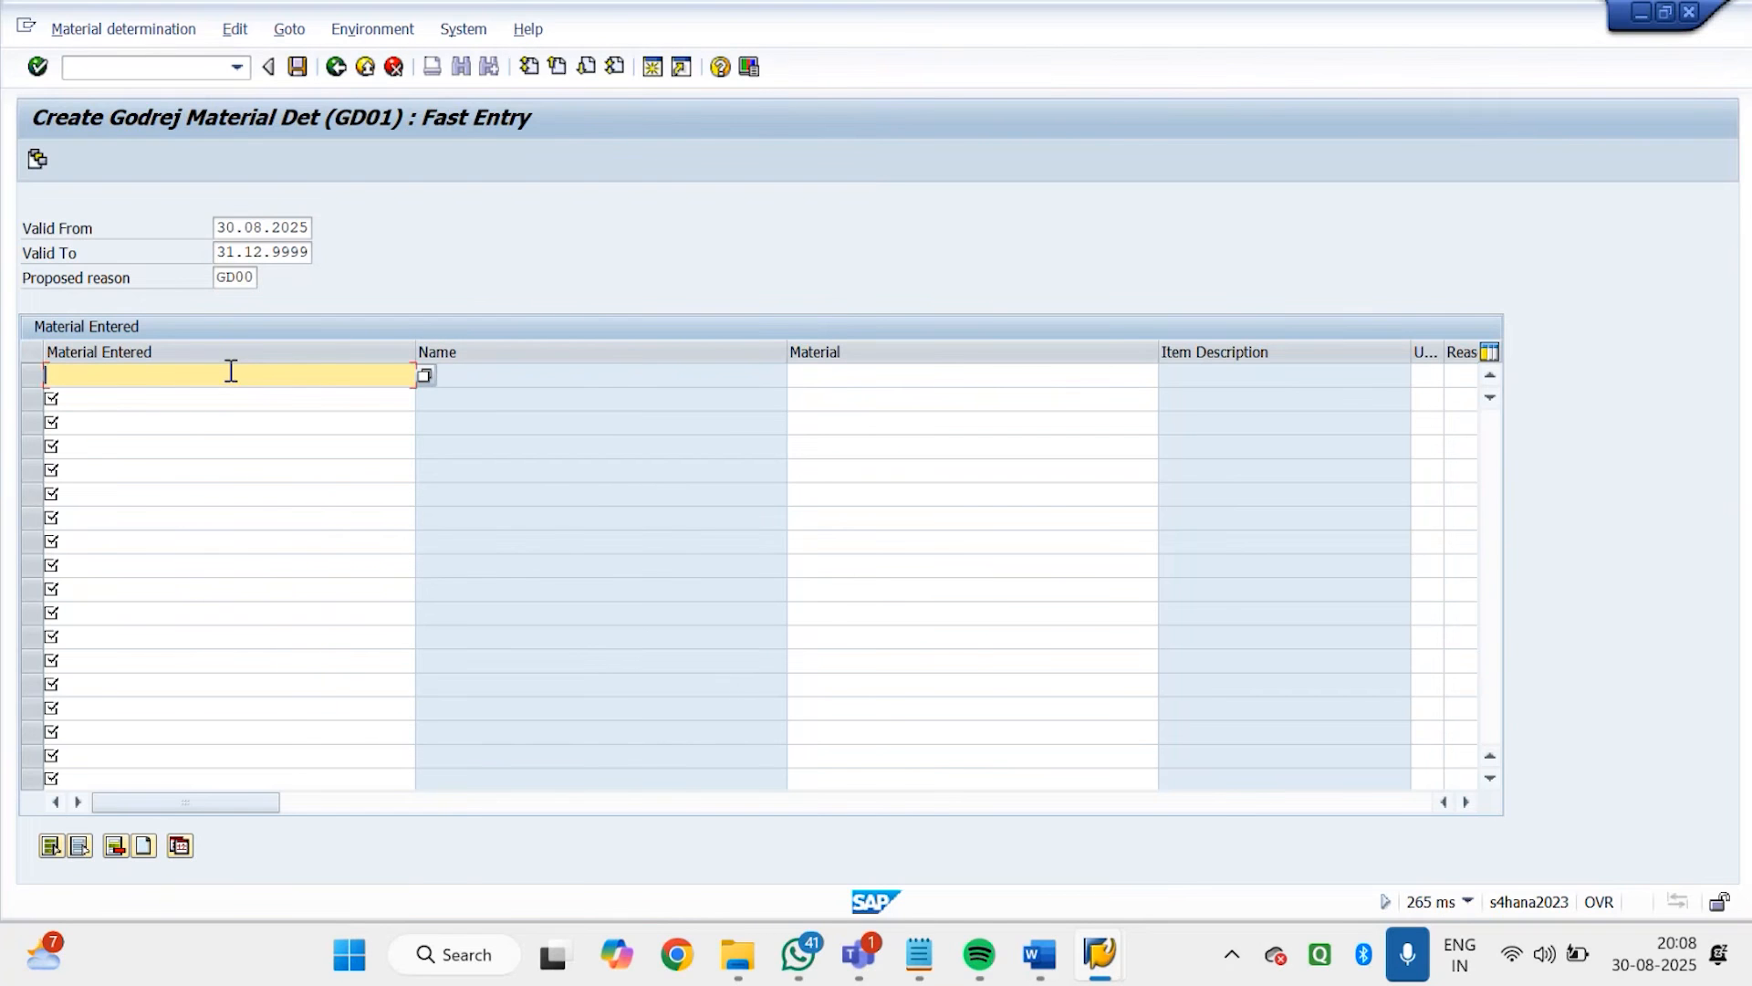
Enter material 7140 in the first fast entry row with 7190 as its substitute material
{"action": "type", "text": "7140"}
{"action": "key", "text": "Tab"}
{"action": "type", "text": "7190"}
{"action": "key", "text": "Return"}
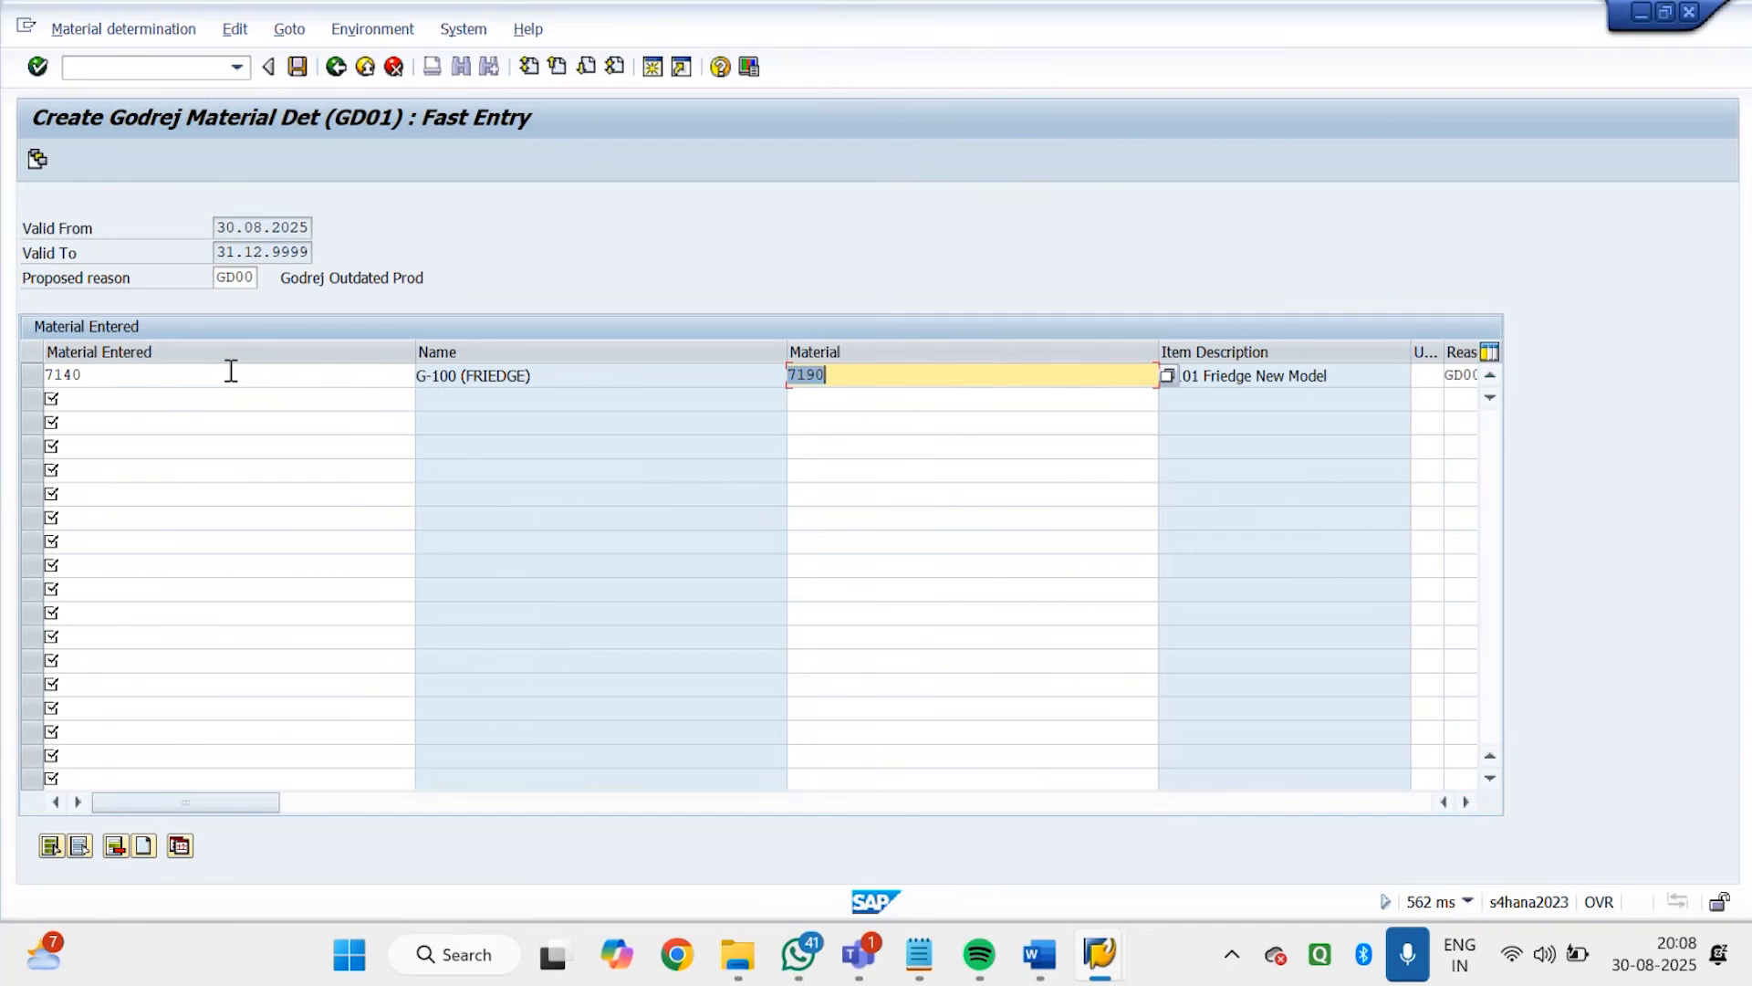
Set the sales unit of the substitute material to PC, save the condition record and leave the creation transaction
{"action": "left_click", "coordinate": [1467, 803]}
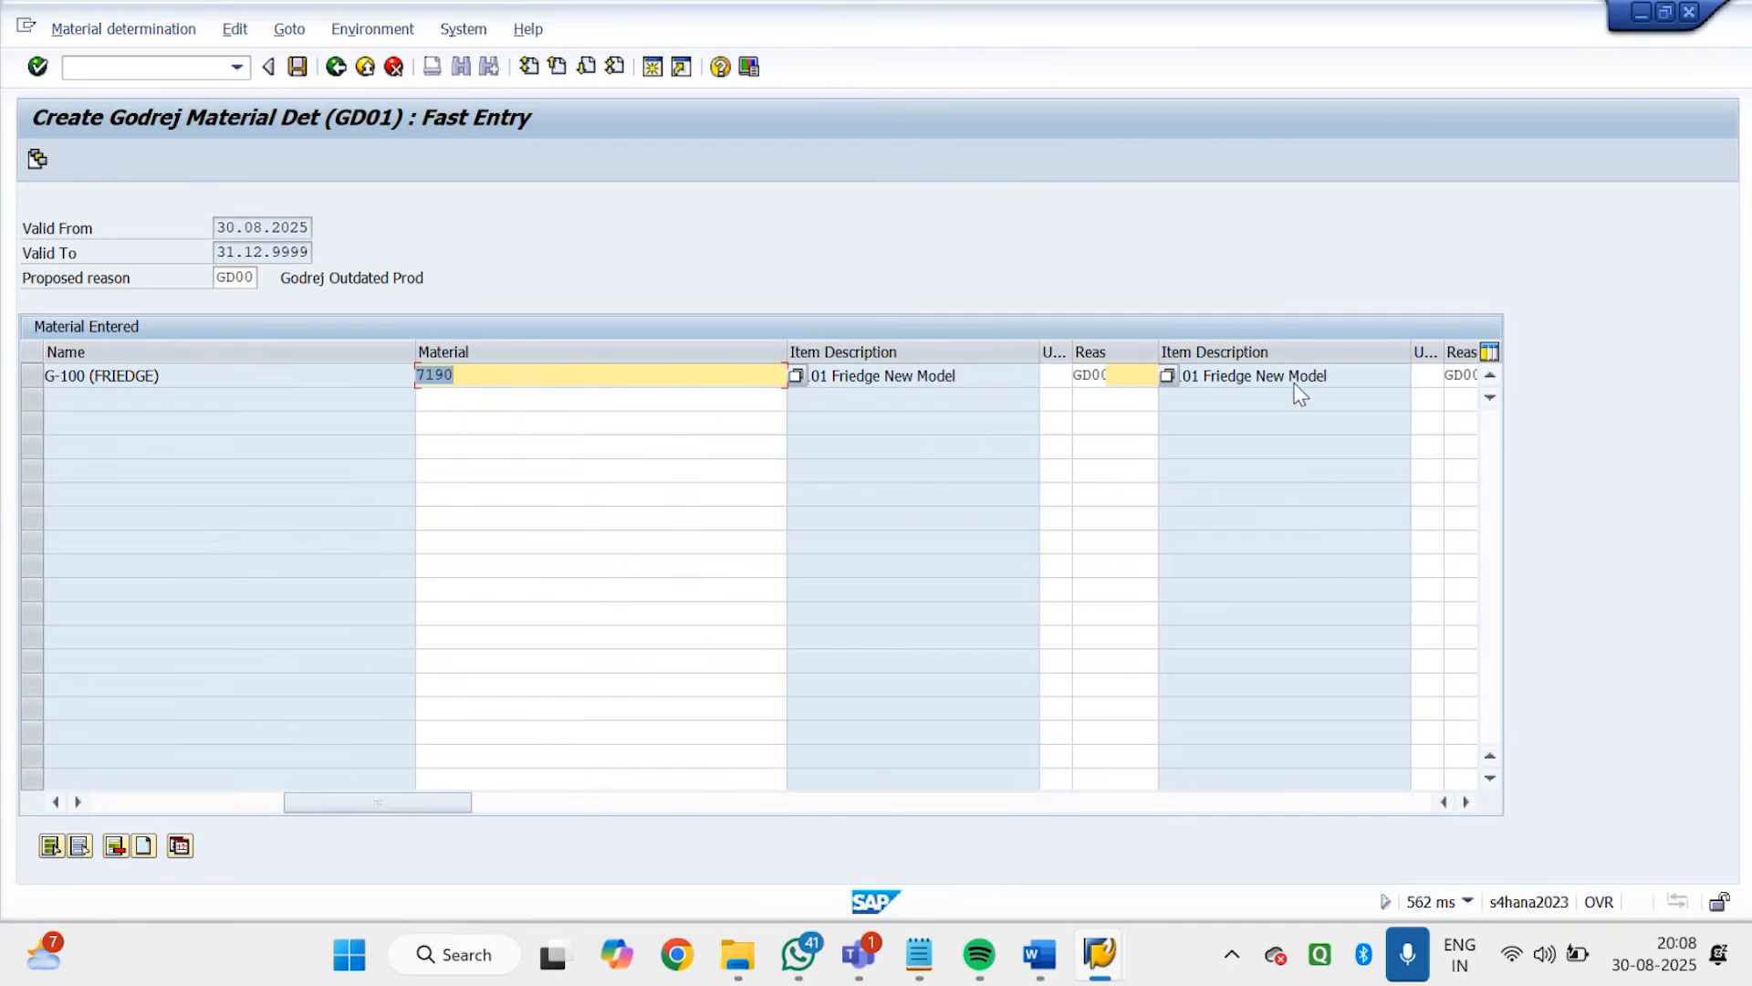
{"action": "left_click", "coordinate": [1065, 372]}
{"action": "left_click", "coordinate": [1086, 373]}
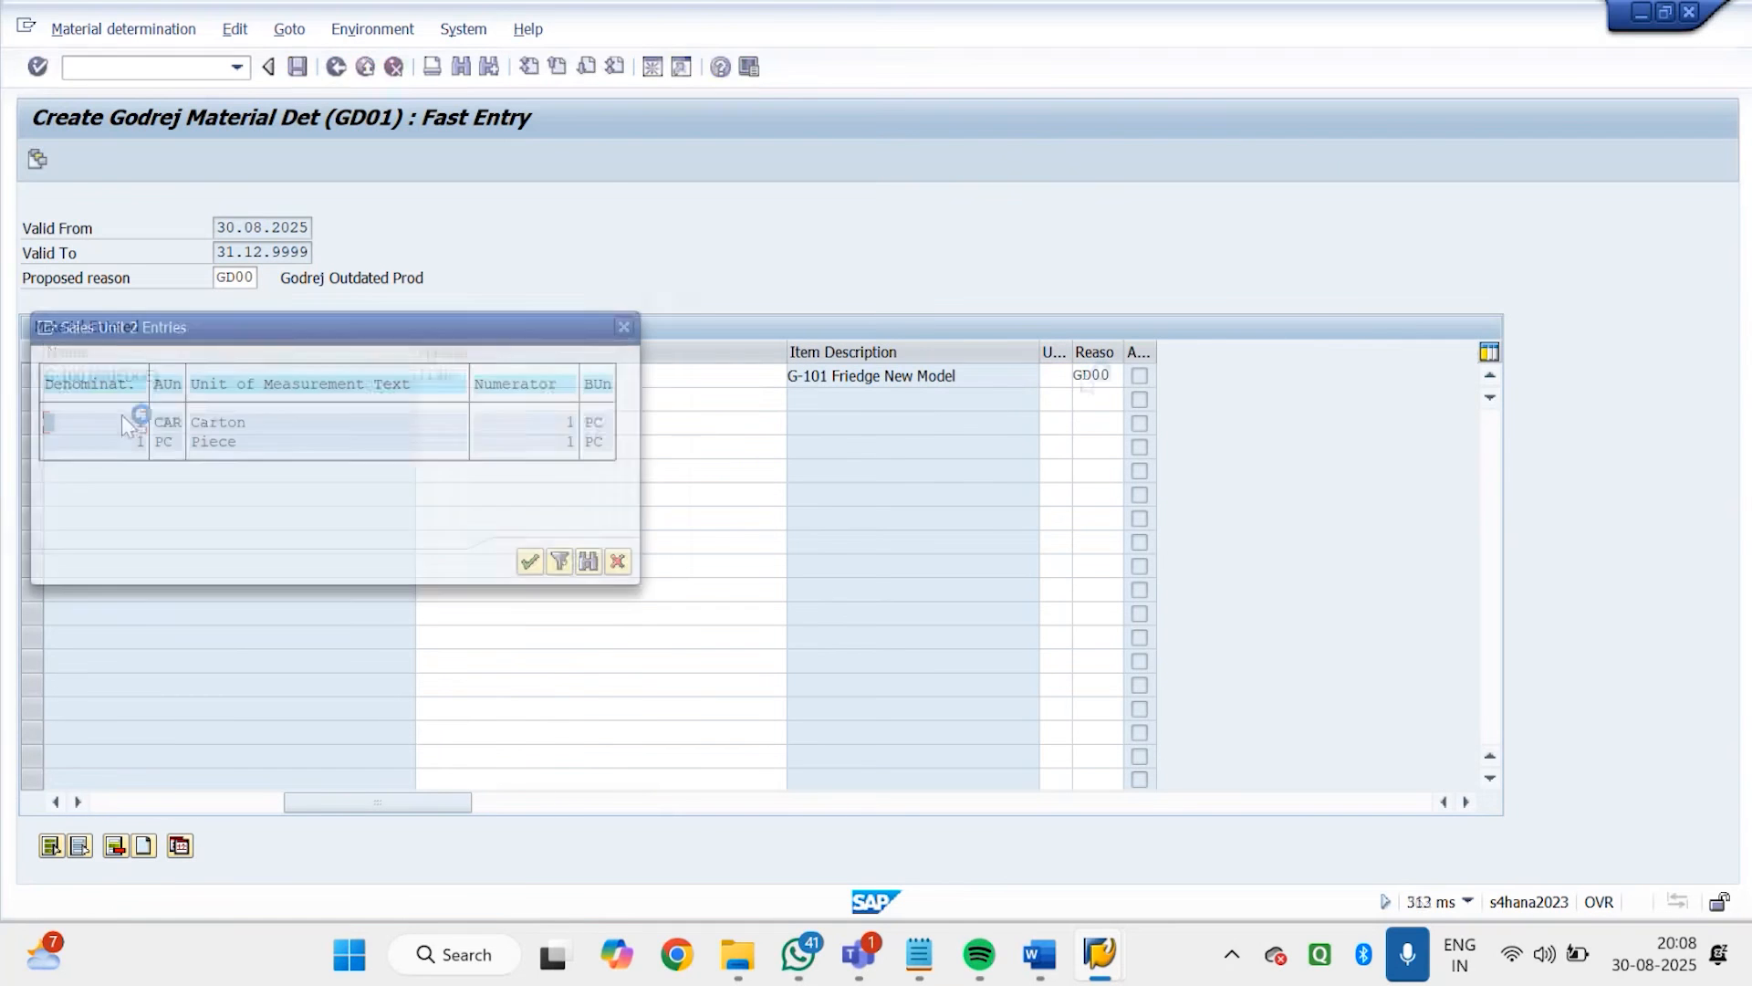
{"action": "double_click", "coordinate": [166, 441]}
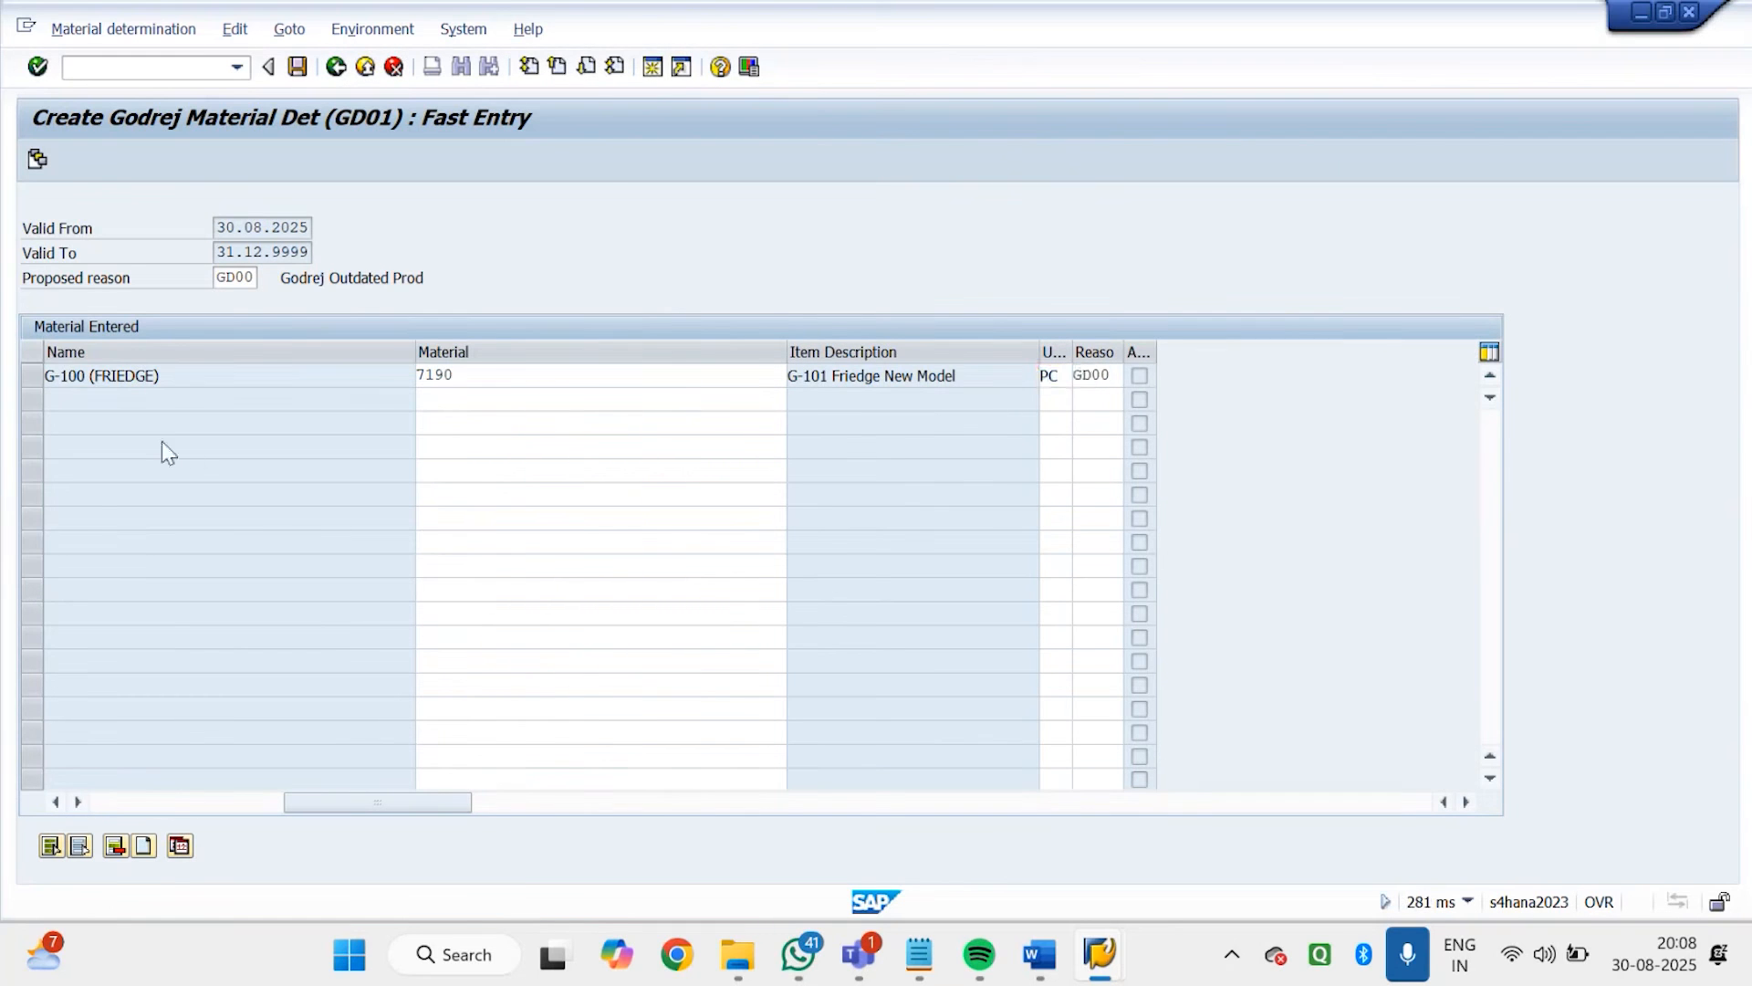
{"action": "left_click", "coordinate": [134, 803]}
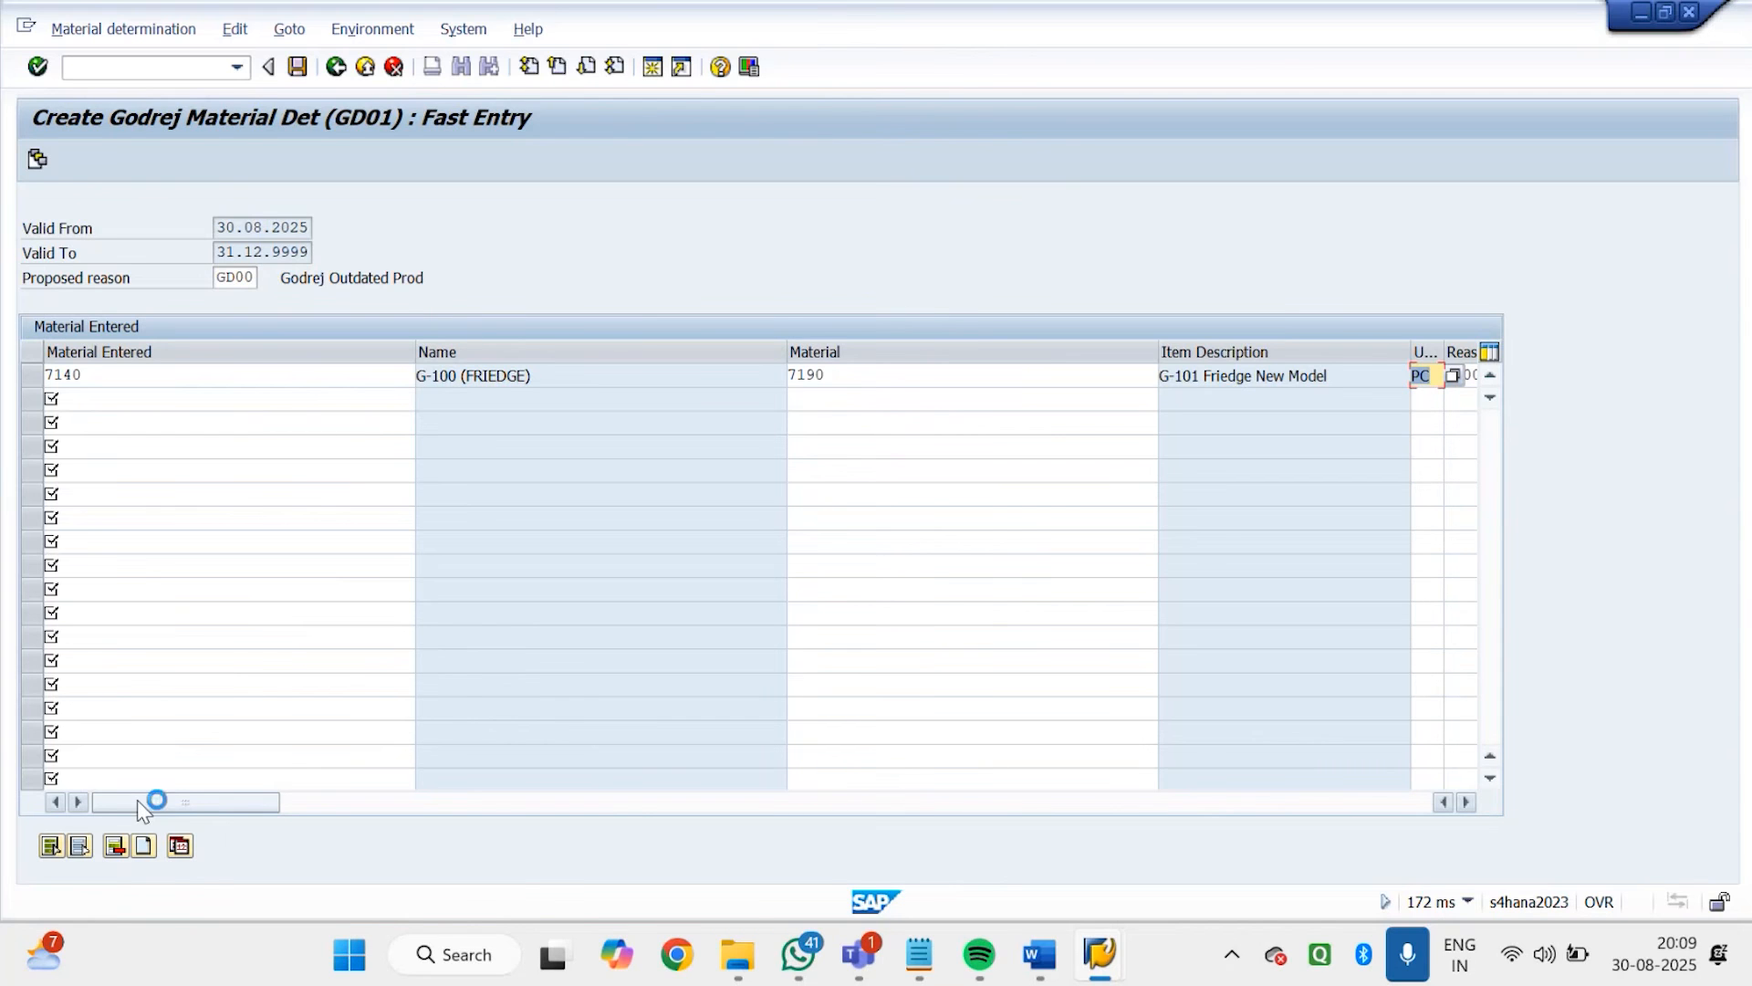
{"action": "left_click", "coordinate": [293, 73]}
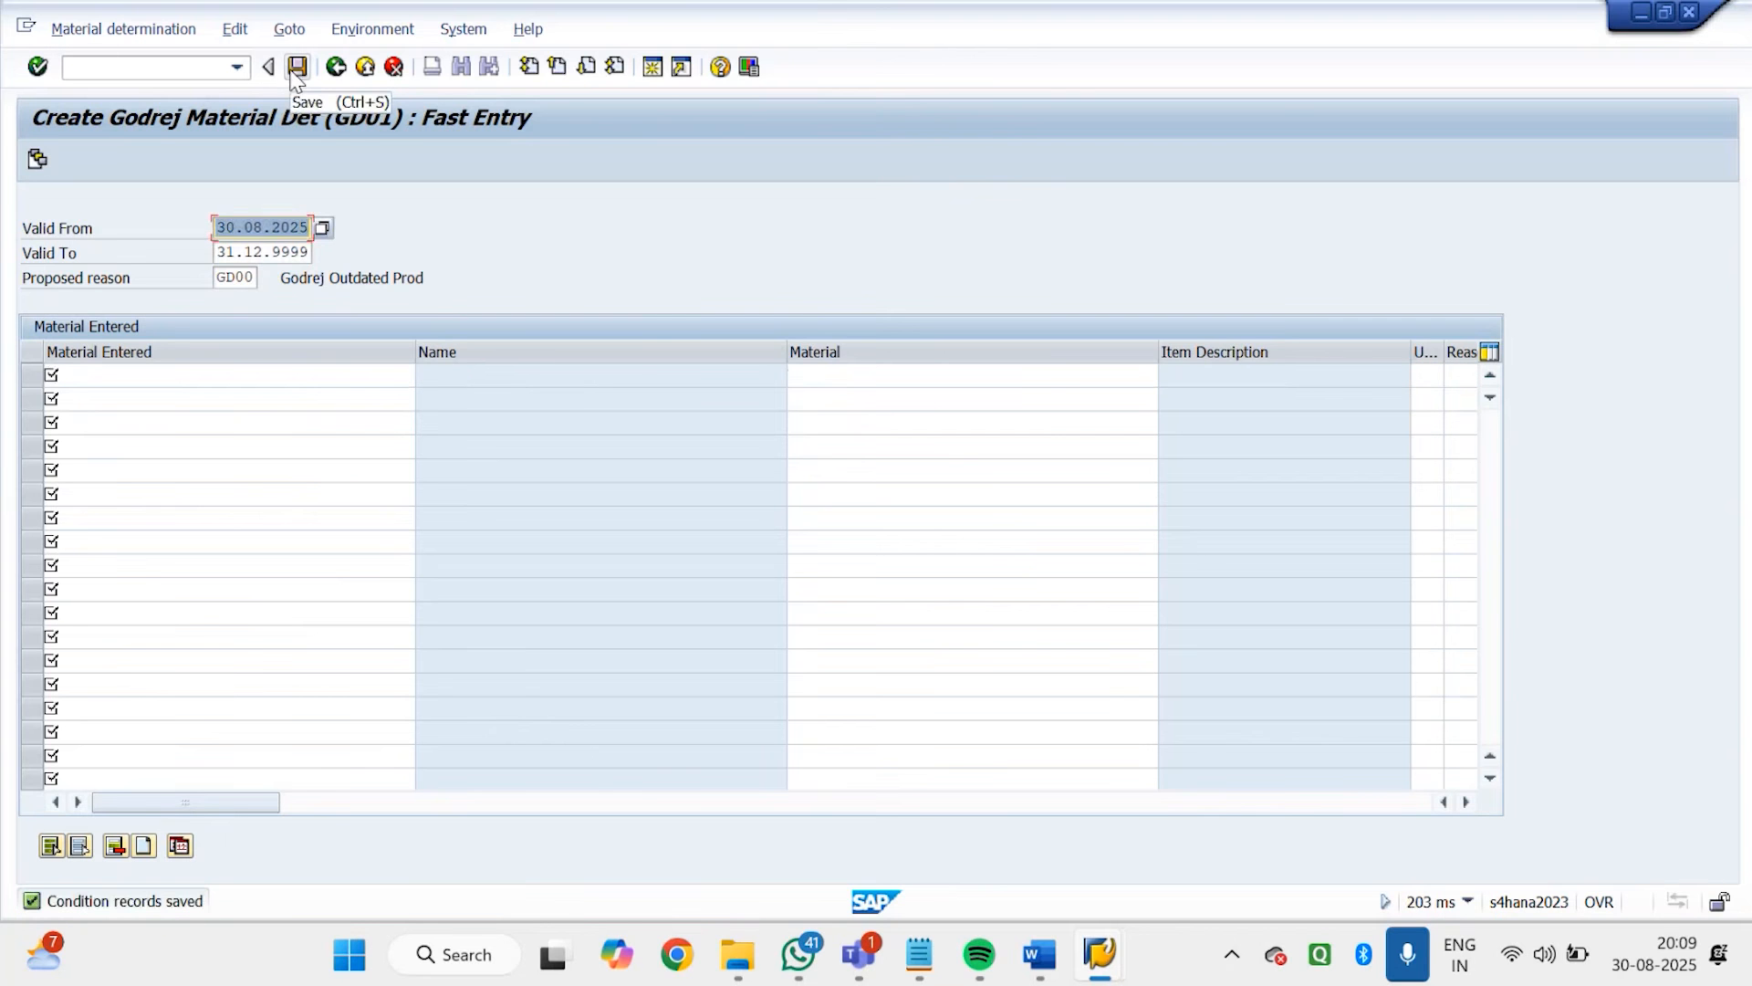
{"action": "left_click", "coordinate": [339, 68]}
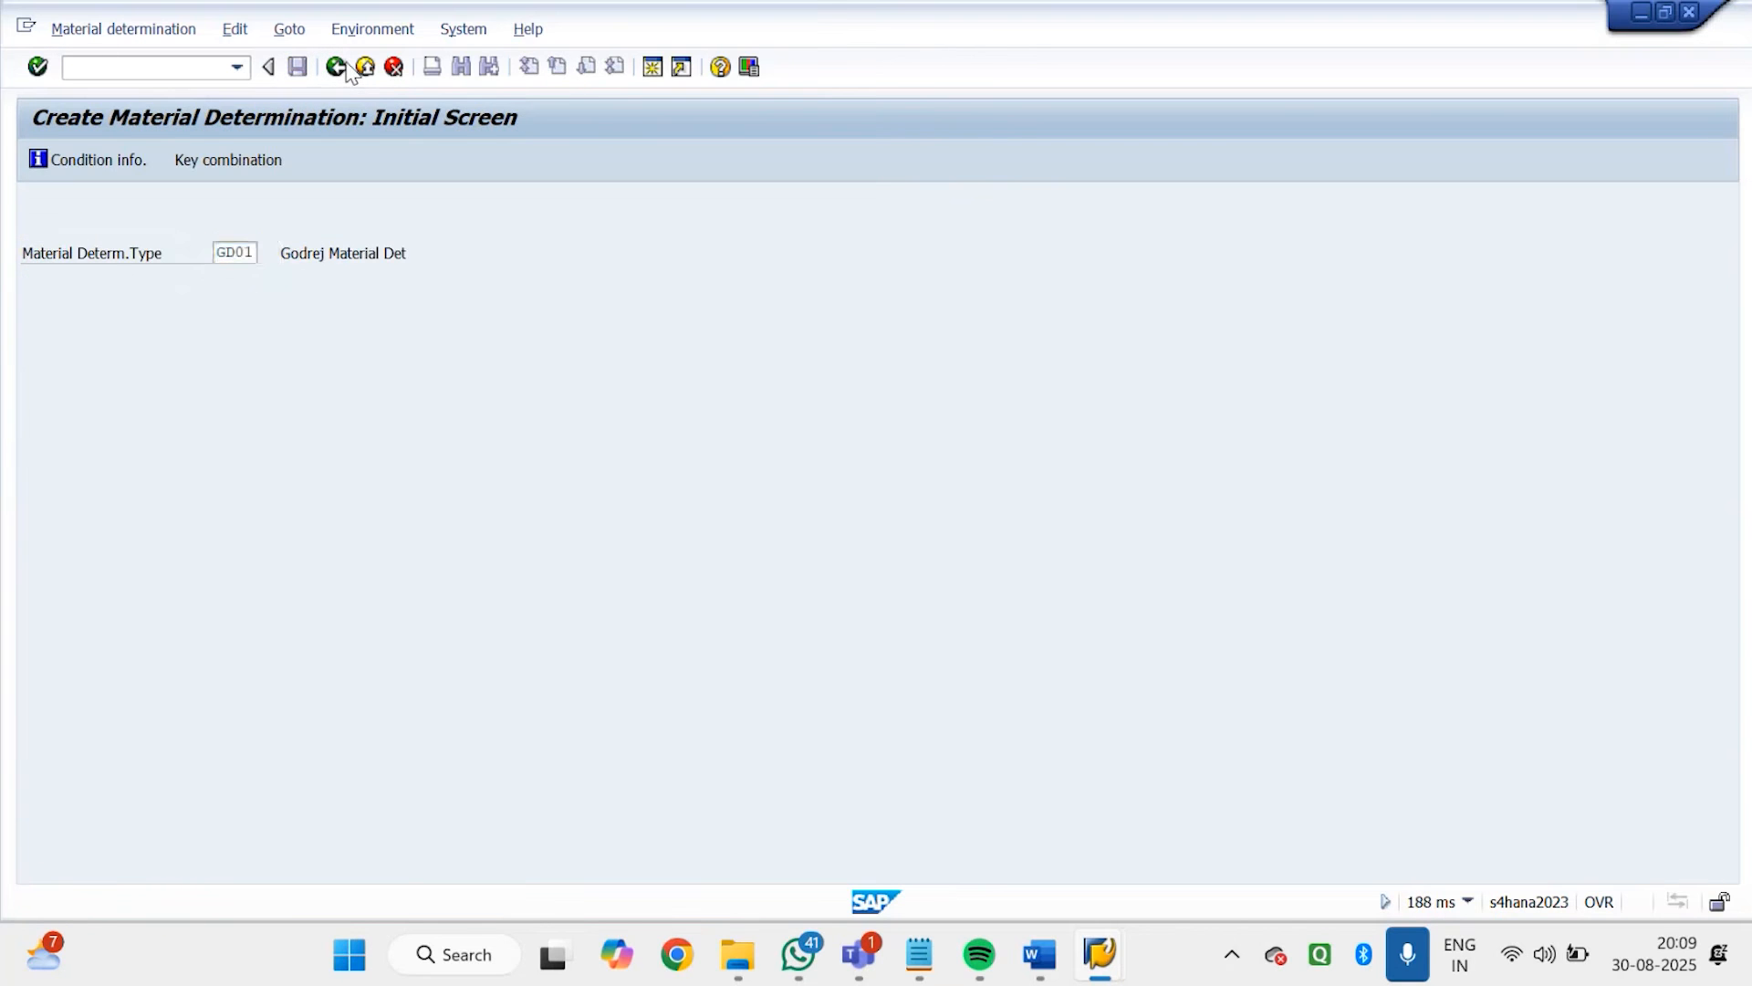
{"action": "left_click", "coordinate": [351, 73]}
Start VB12, look at the GD01 determination record for entered material 7140, and leave the transaction
{"action": "left_click", "coordinate": [208, 539]}
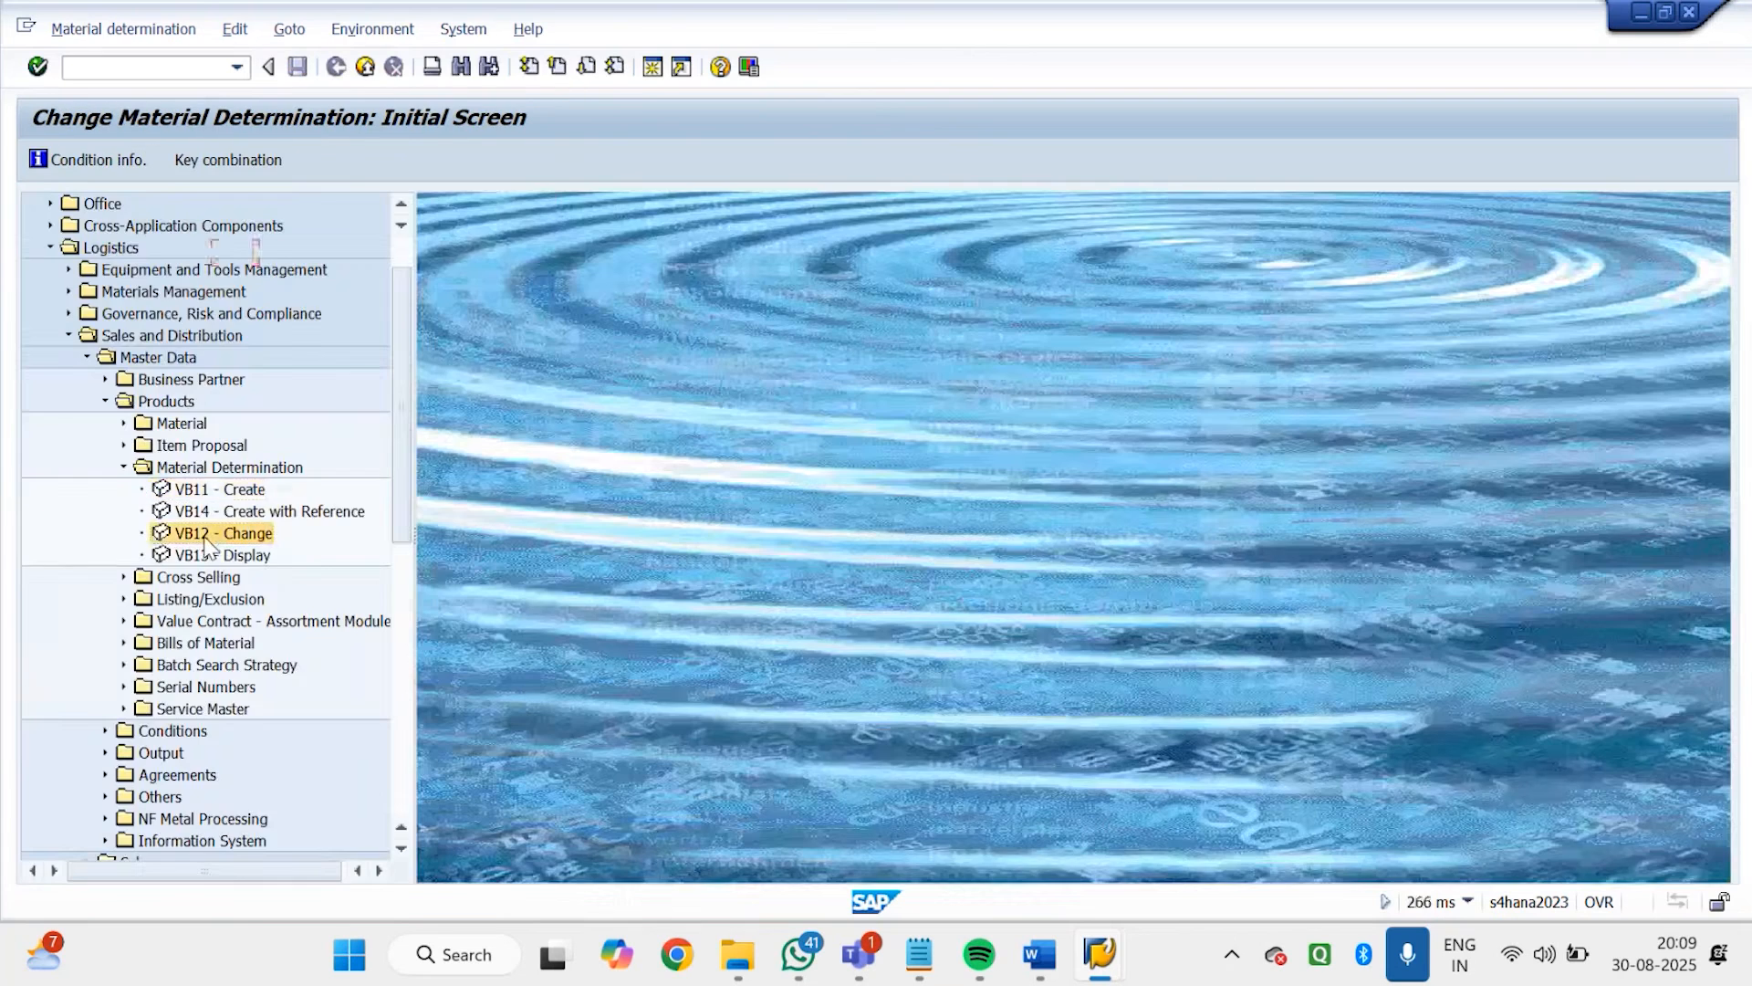
{"action": "double_click", "coordinate": [208, 538]}
{"action": "key", "text": "Return"}
{"action": "key", "text": "Return"}
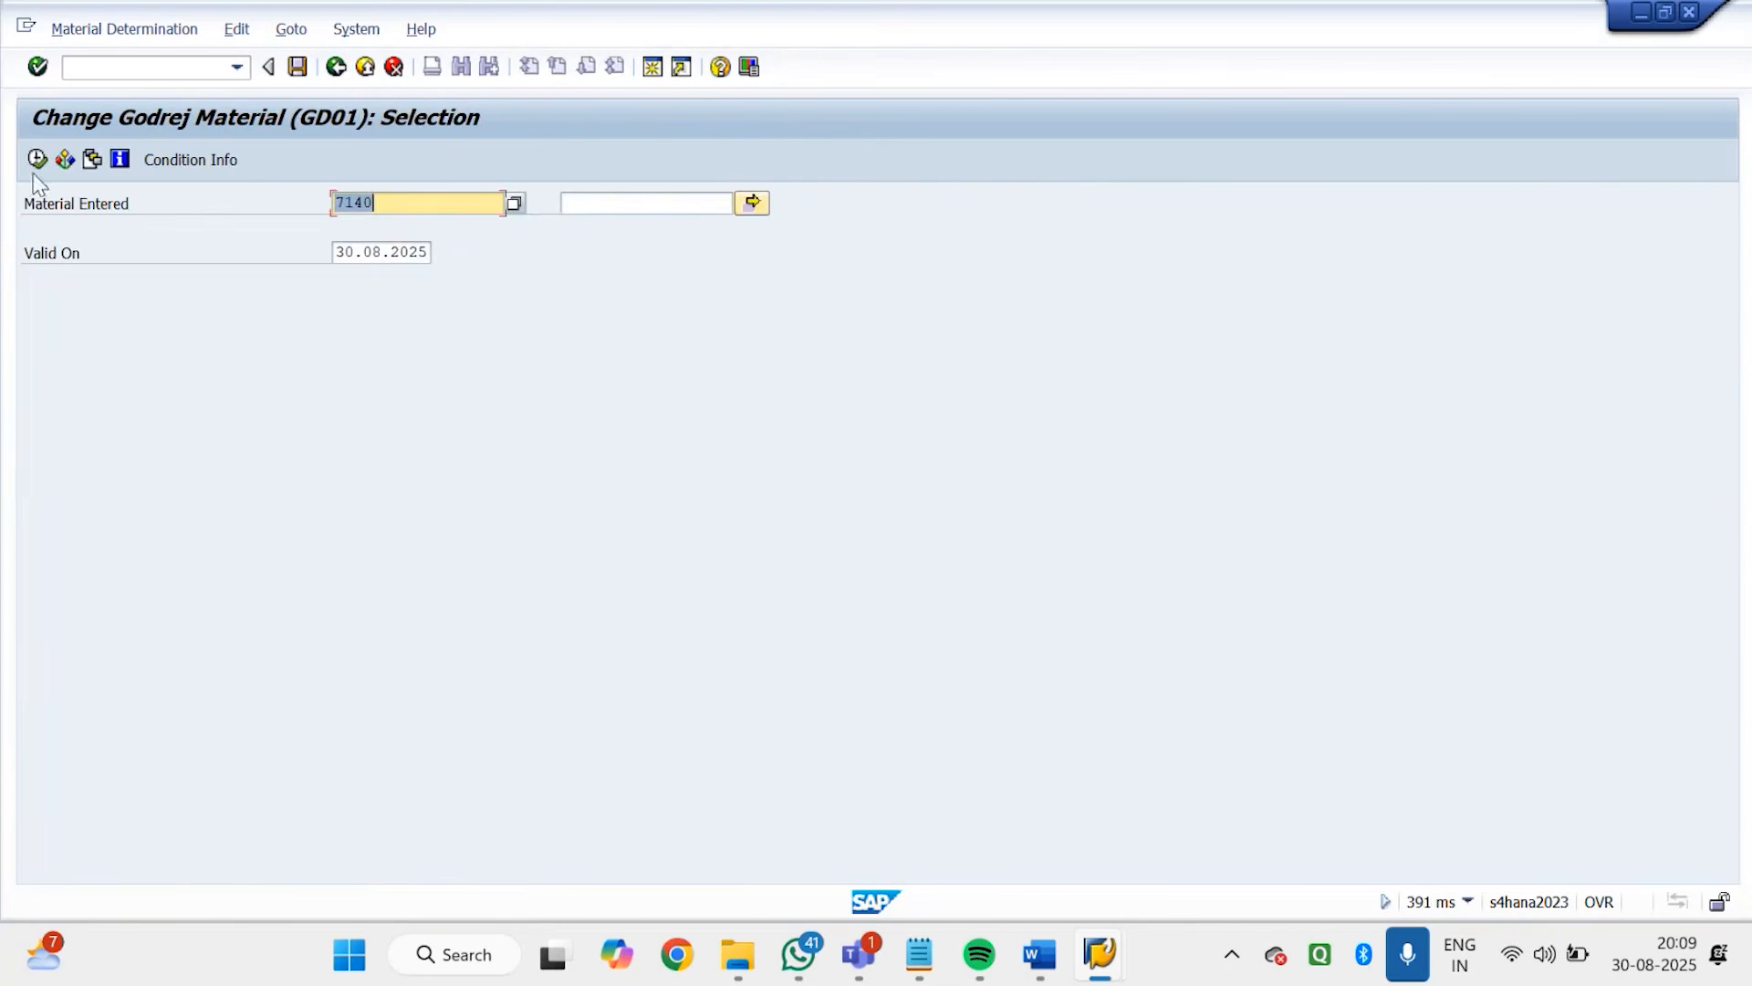
{"action": "left_click", "coordinate": [38, 160]}
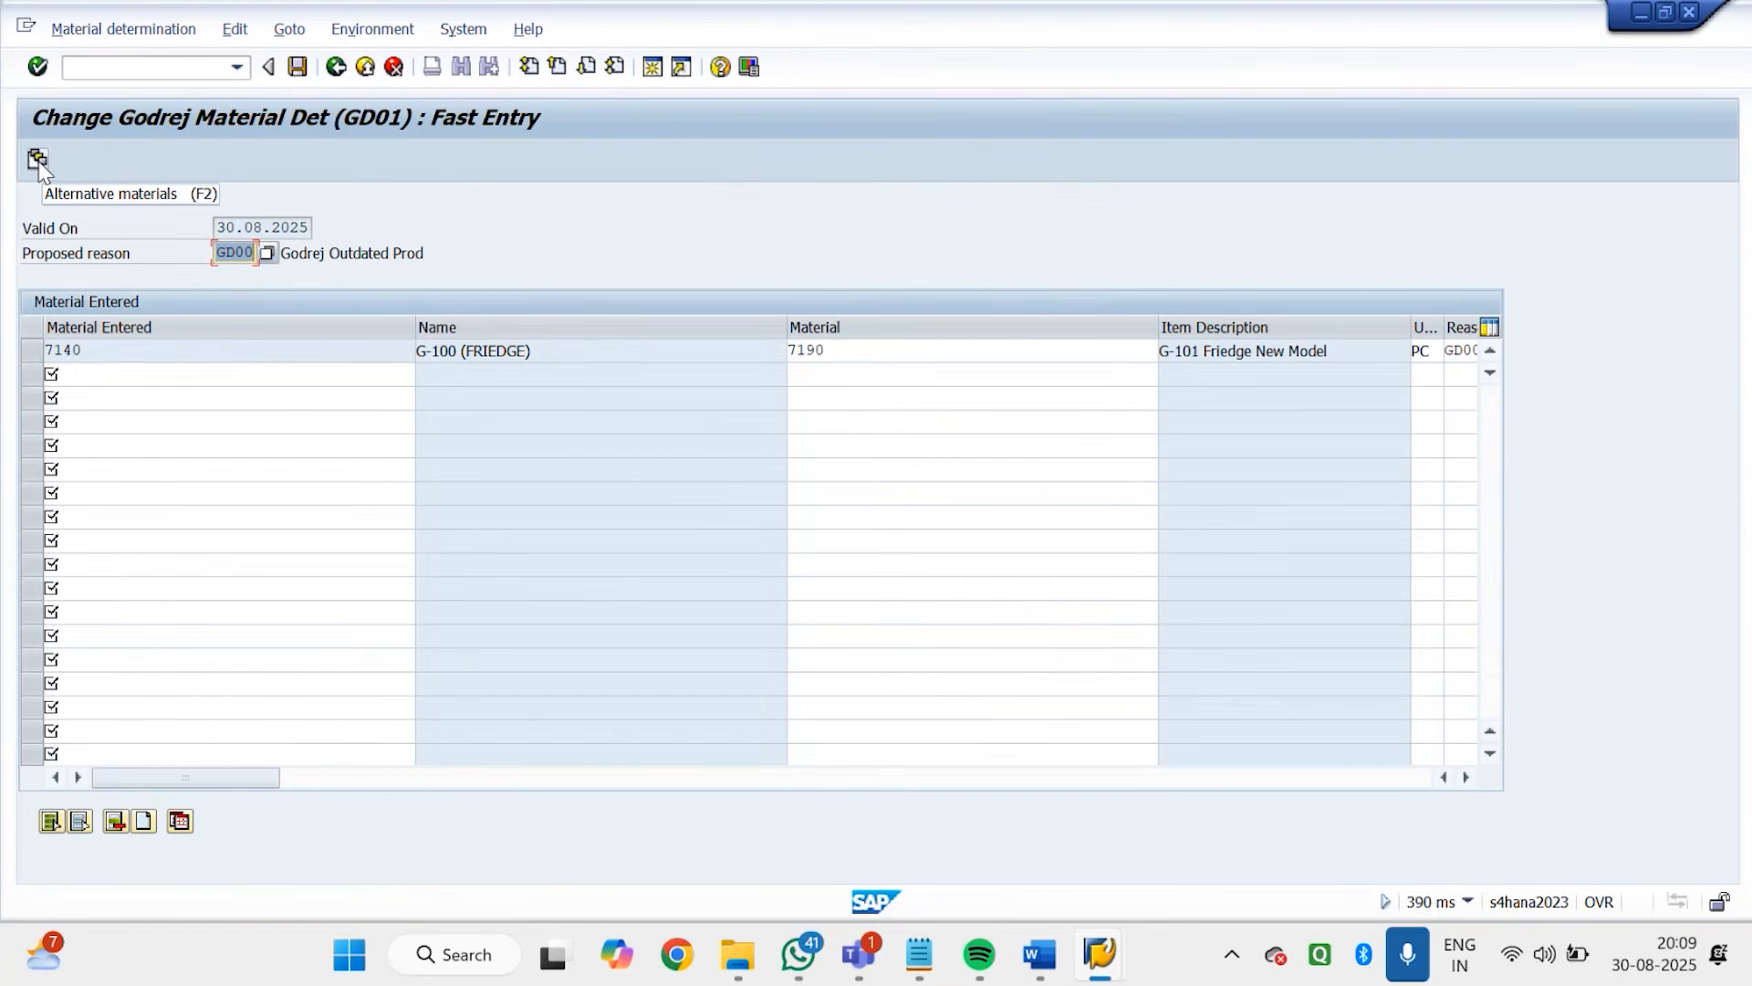
{"action": "left_click", "coordinate": [38, 159]}
{"action": "left_click", "coordinate": [336, 66]}
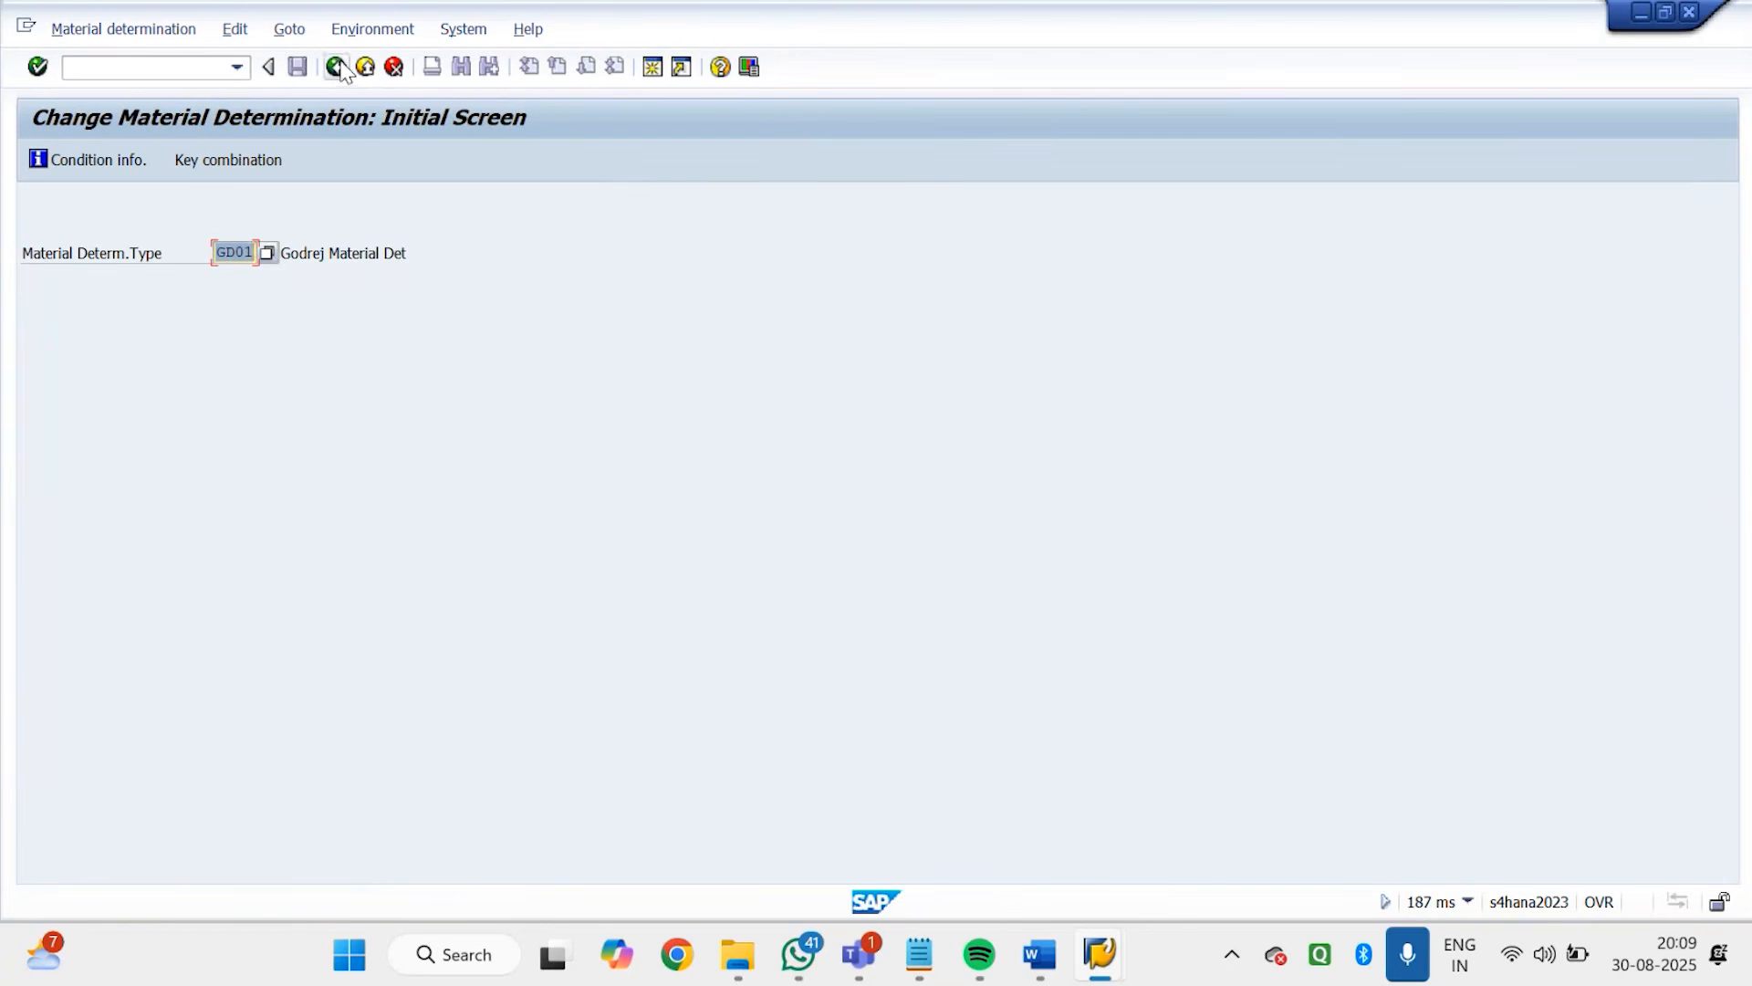
{"action": "left_click", "coordinate": [340, 70]}
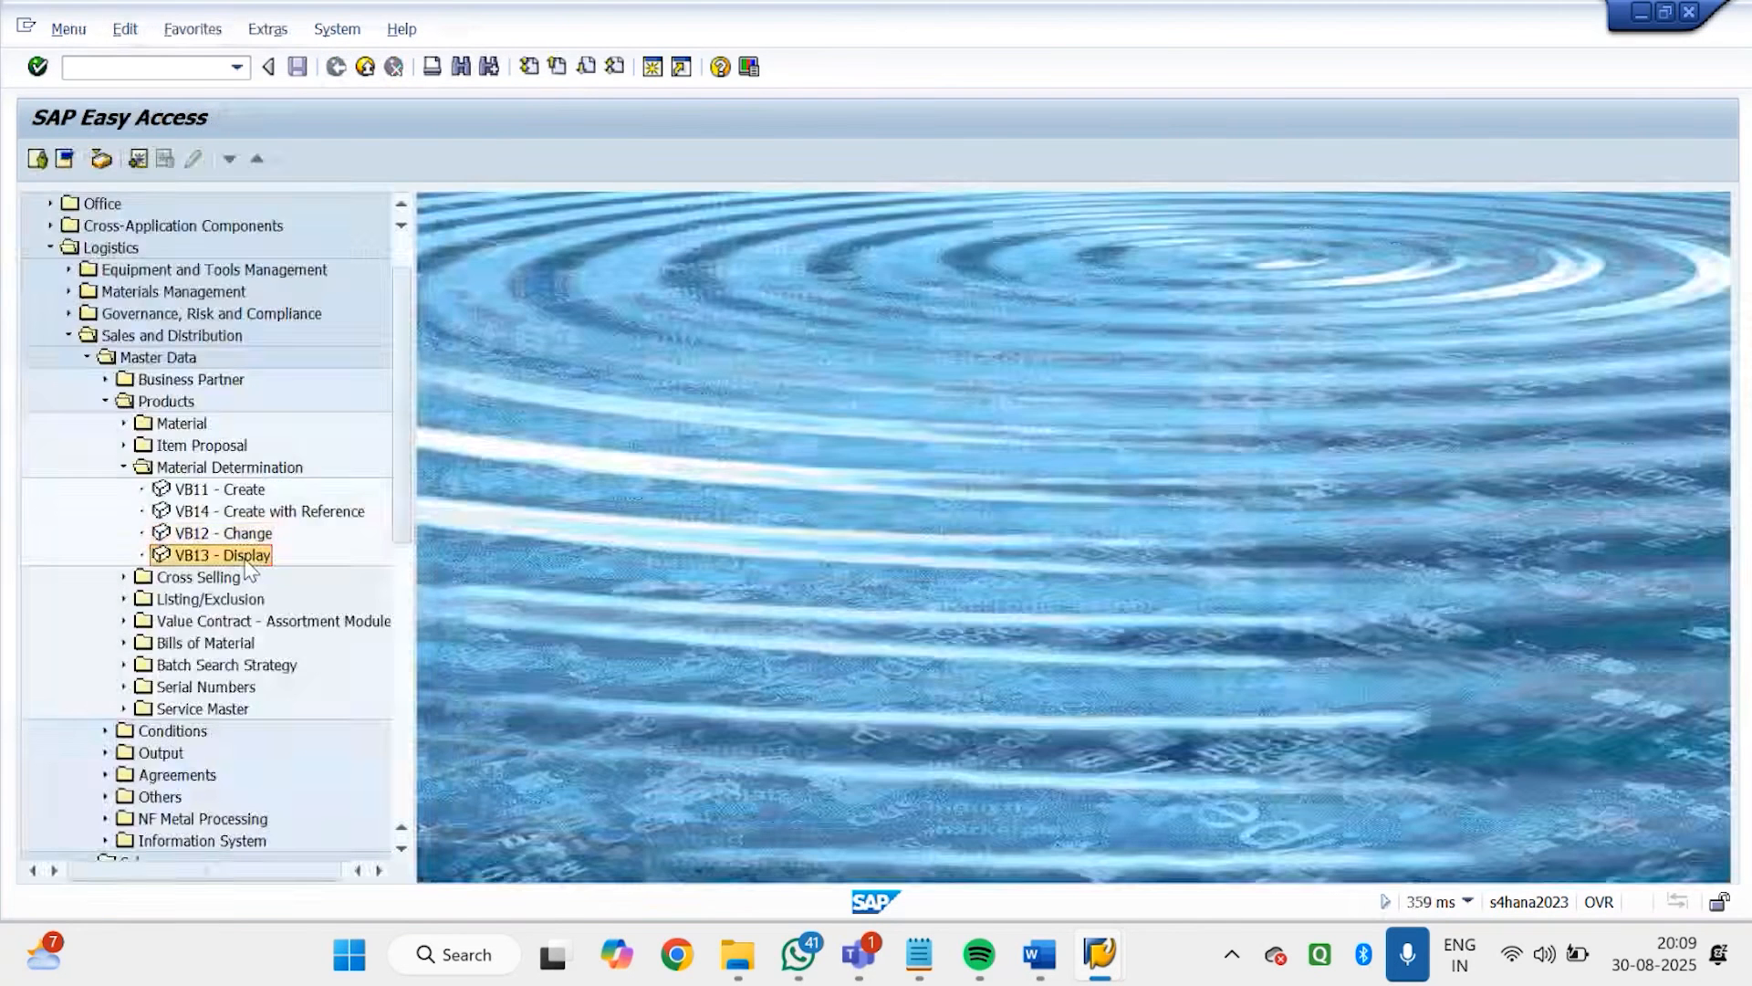
Start VB13, display the GD01 determination record for entered material 7140, and return to the start screen
{"action": "double_click", "coordinate": [210, 555]}
{"action": "key", "text": "Return"}
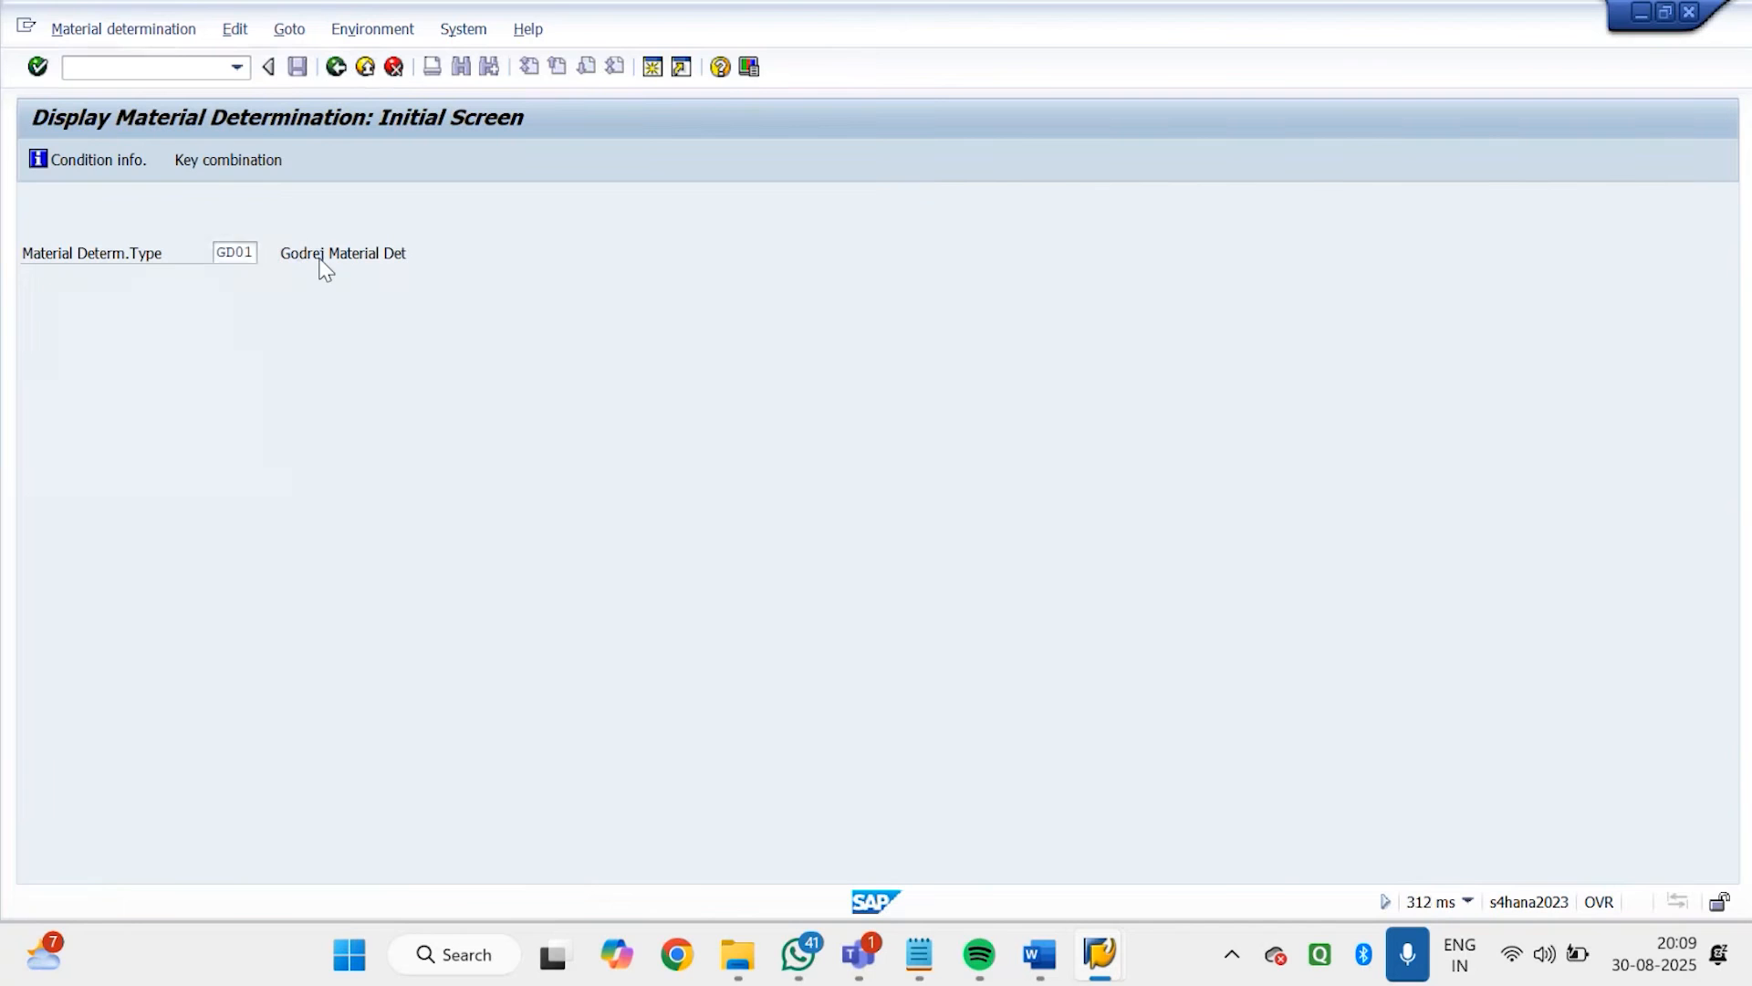
{"action": "left_click", "coordinate": [652, 464]}
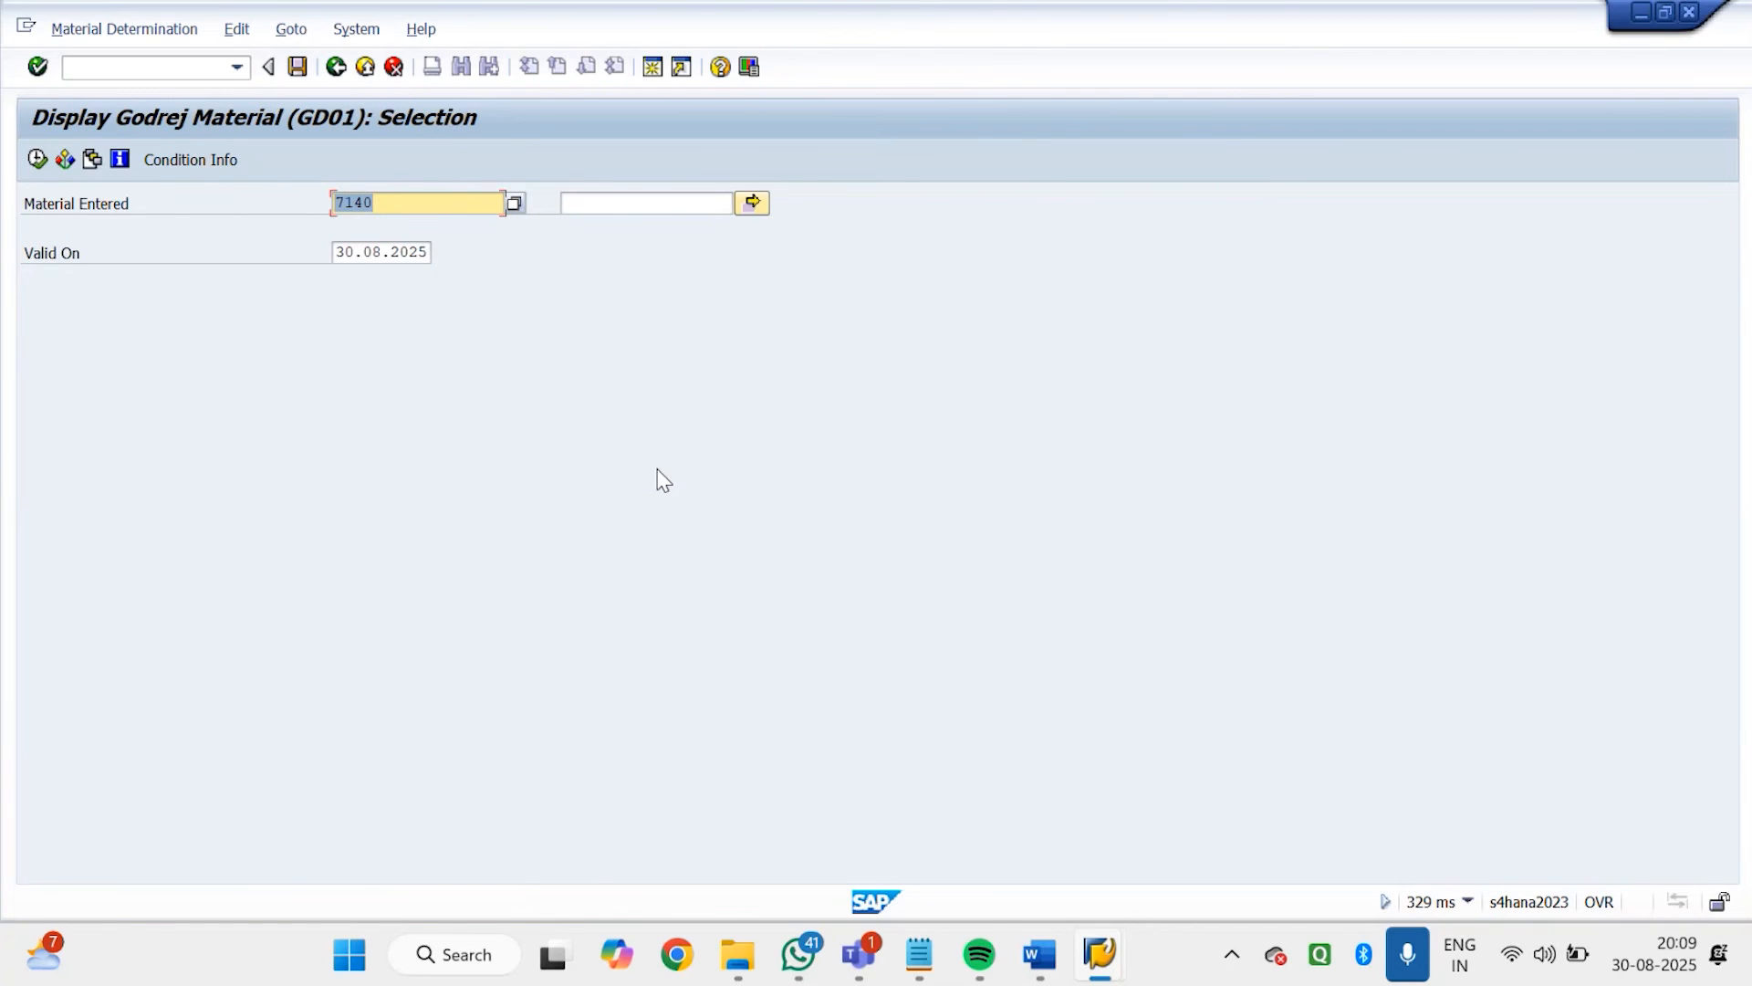
{"action": "left_click", "coordinate": [160, 157]}
{"action": "left_click", "coordinate": [37, 159]}
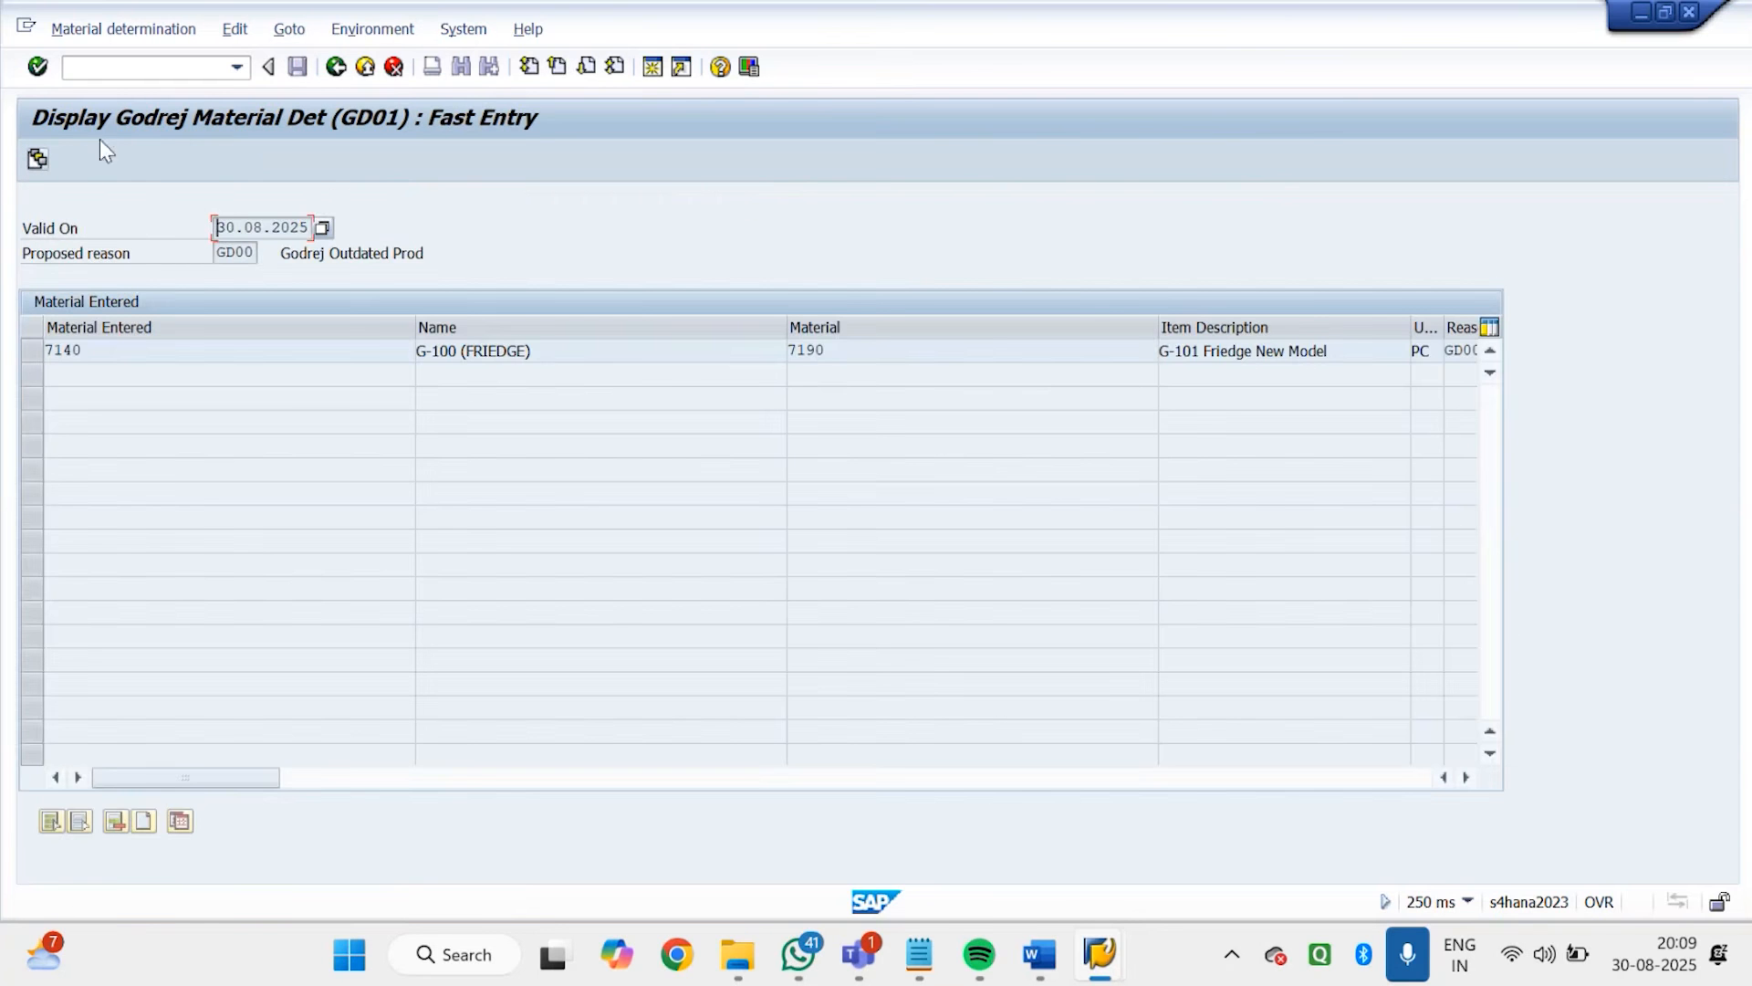
{"action": "left_click", "coordinate": [337, 70]}
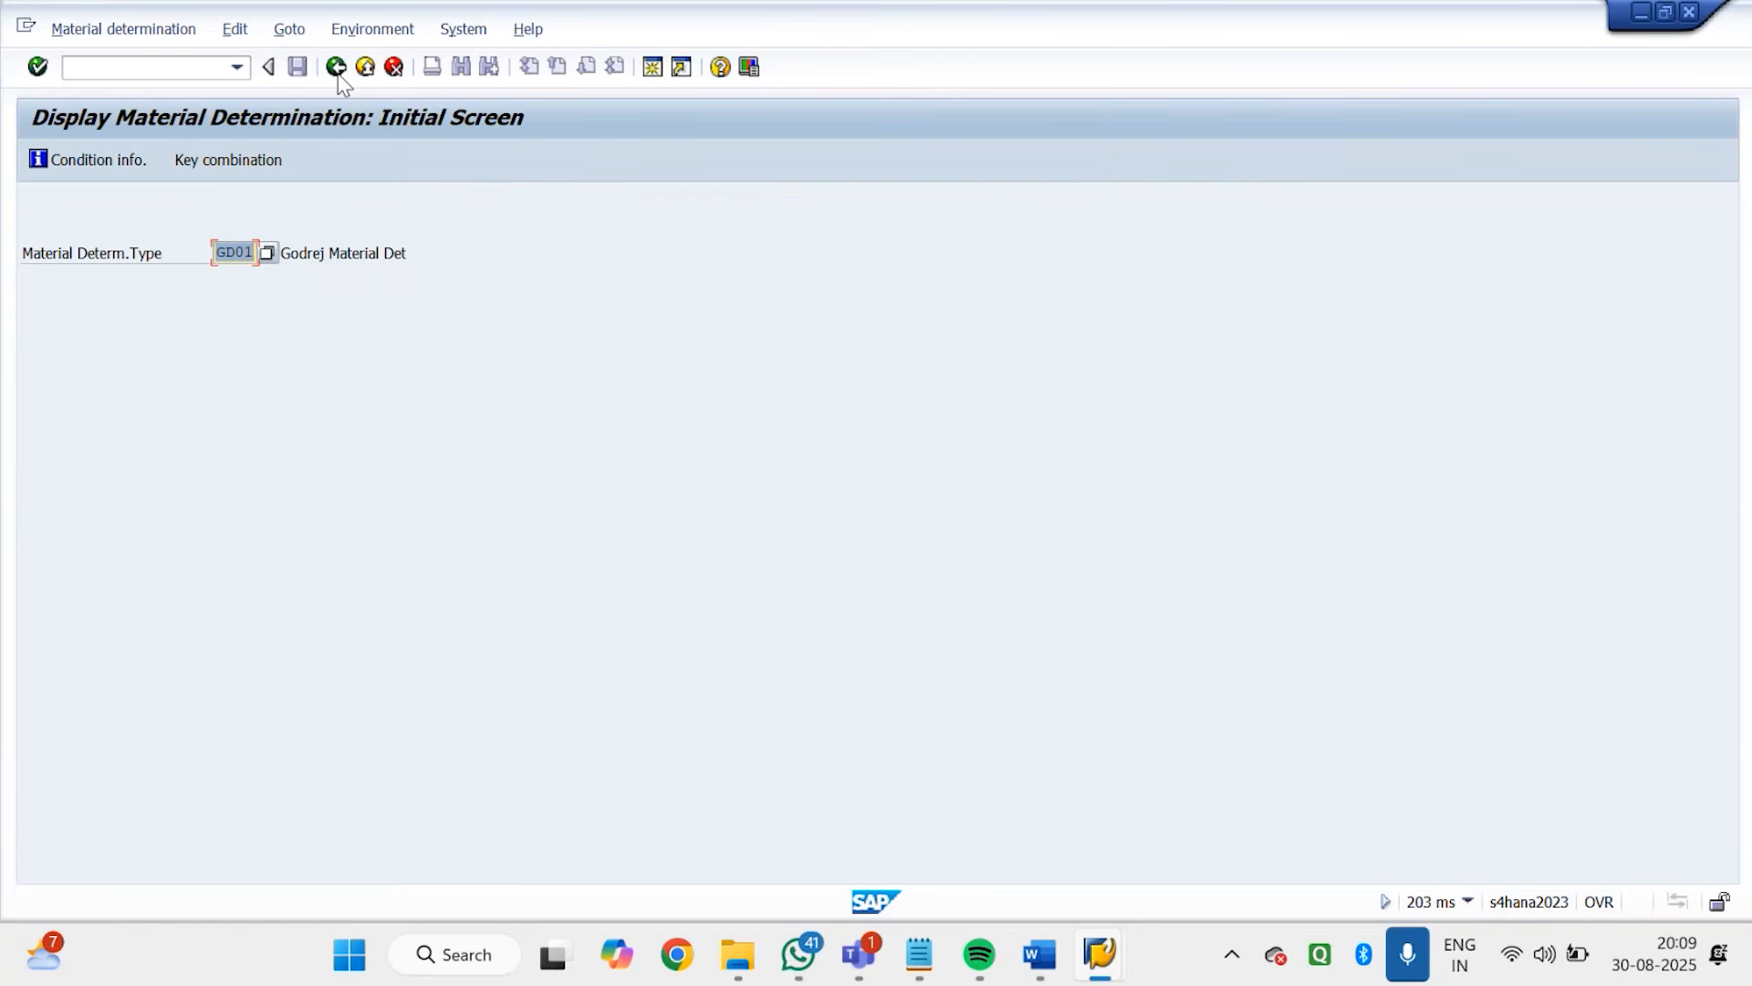
{"action": "left_click", "coordinate": [336, 68]}
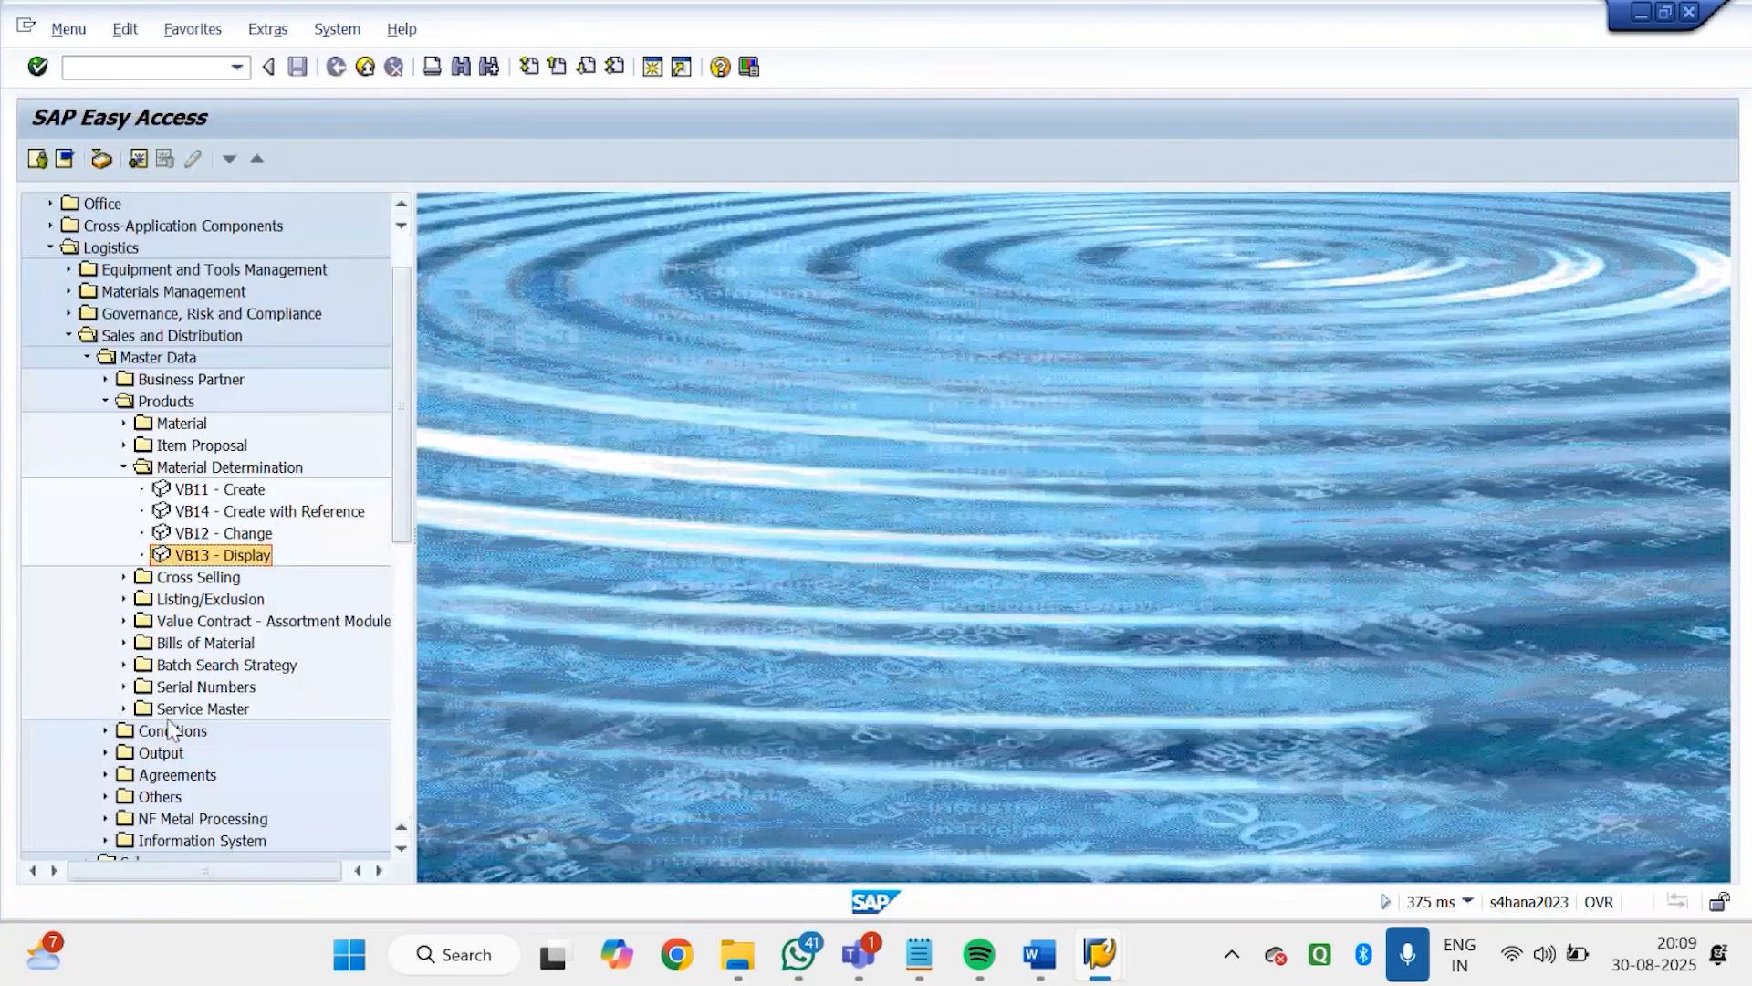
Start VA01 for a GDOR order in sales area GDS1, GD, G1 and enter the sold-to party's customer number
{"action": "mouse_move", "coordinate": [1115, 973]}
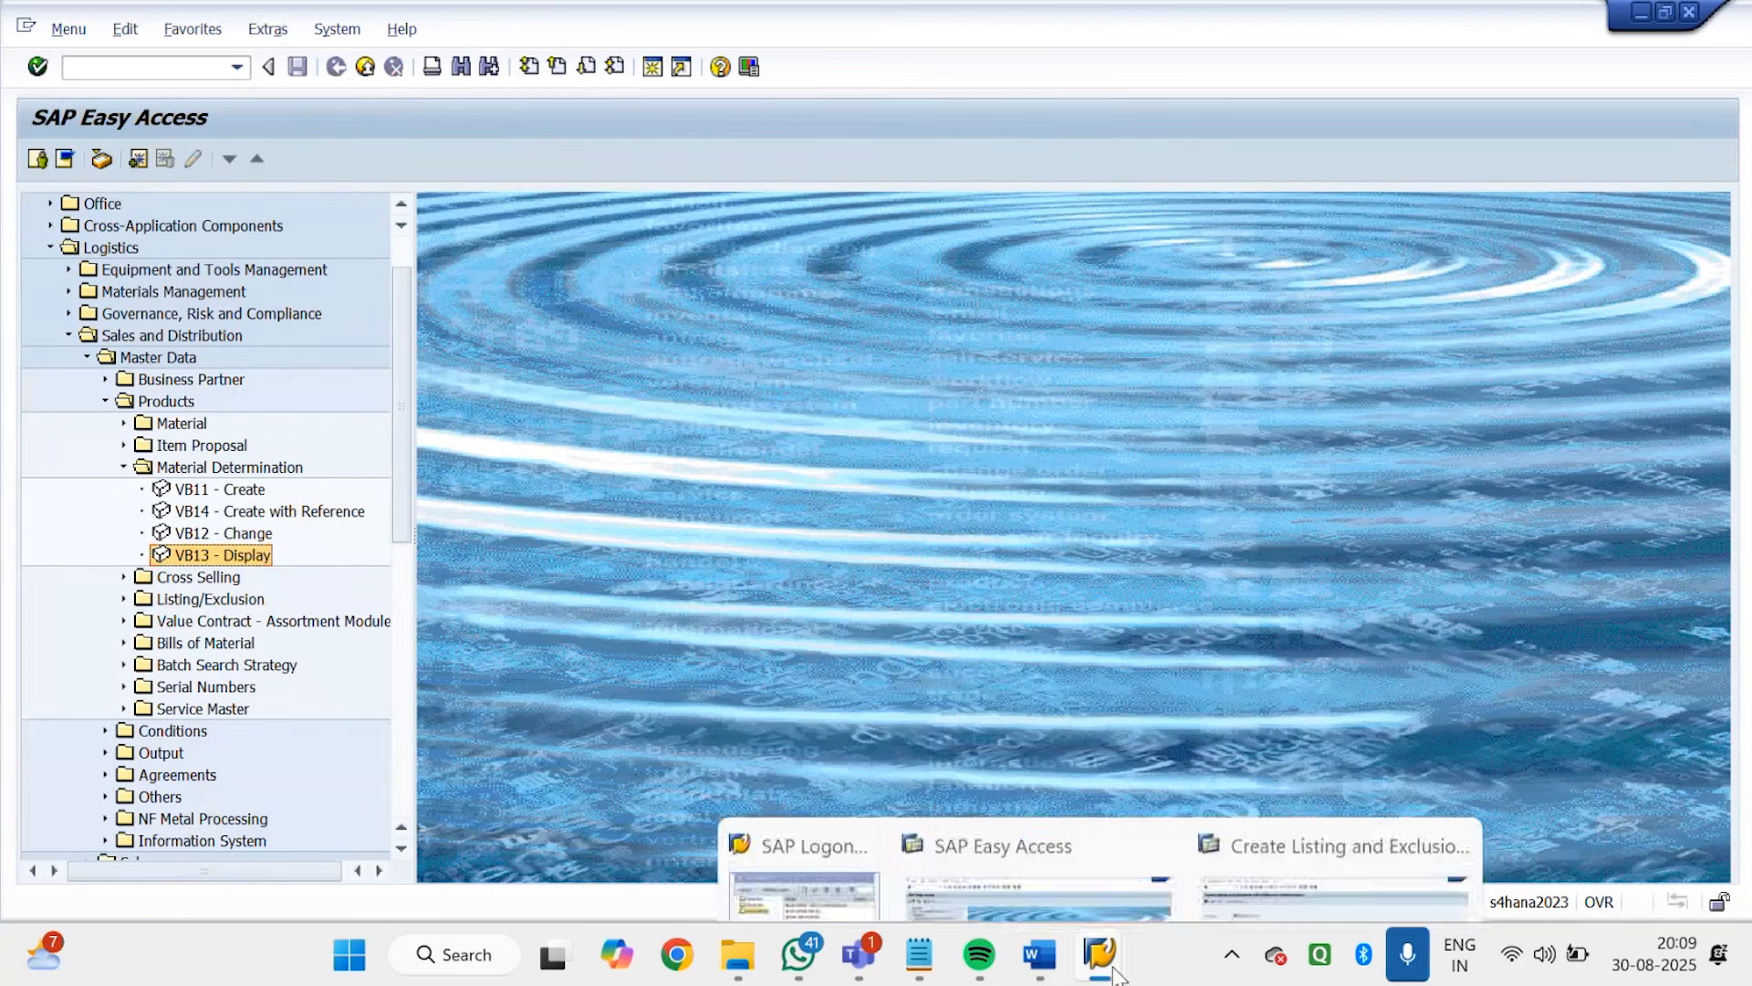
{"action": "left_click", "coordinate": [226, 66]}
{"action": "type", "text": "va01"}
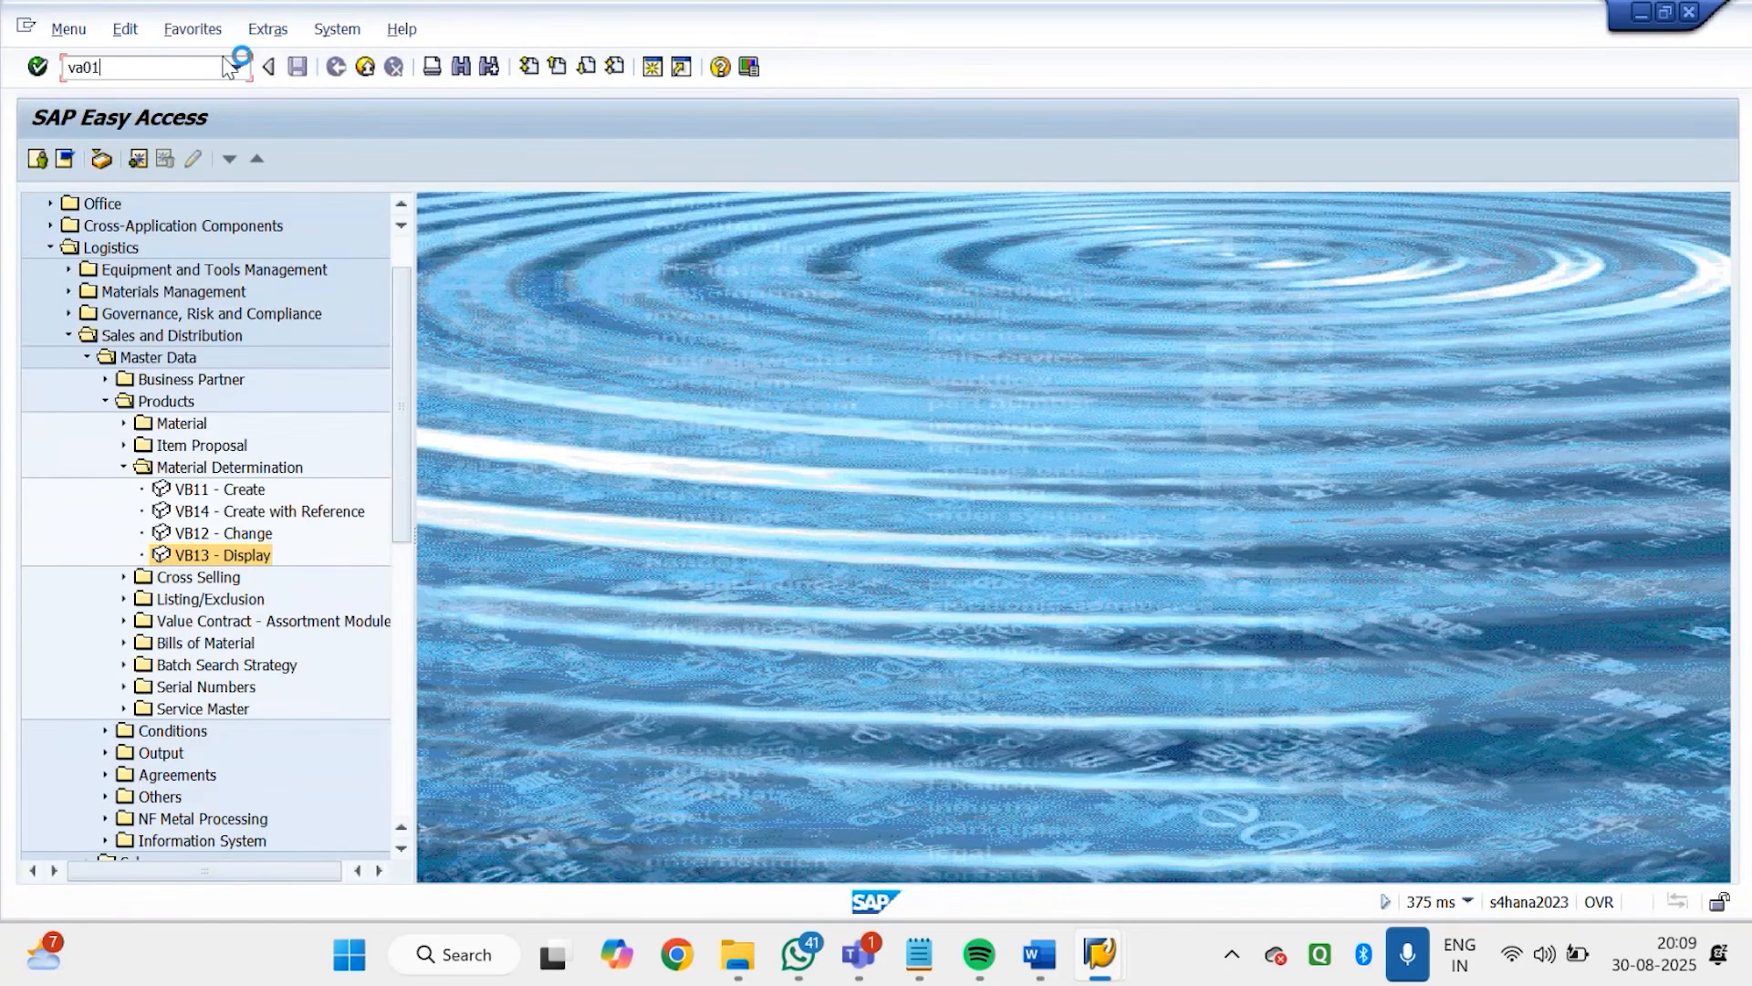
{"action": "key", "text": "Return"}
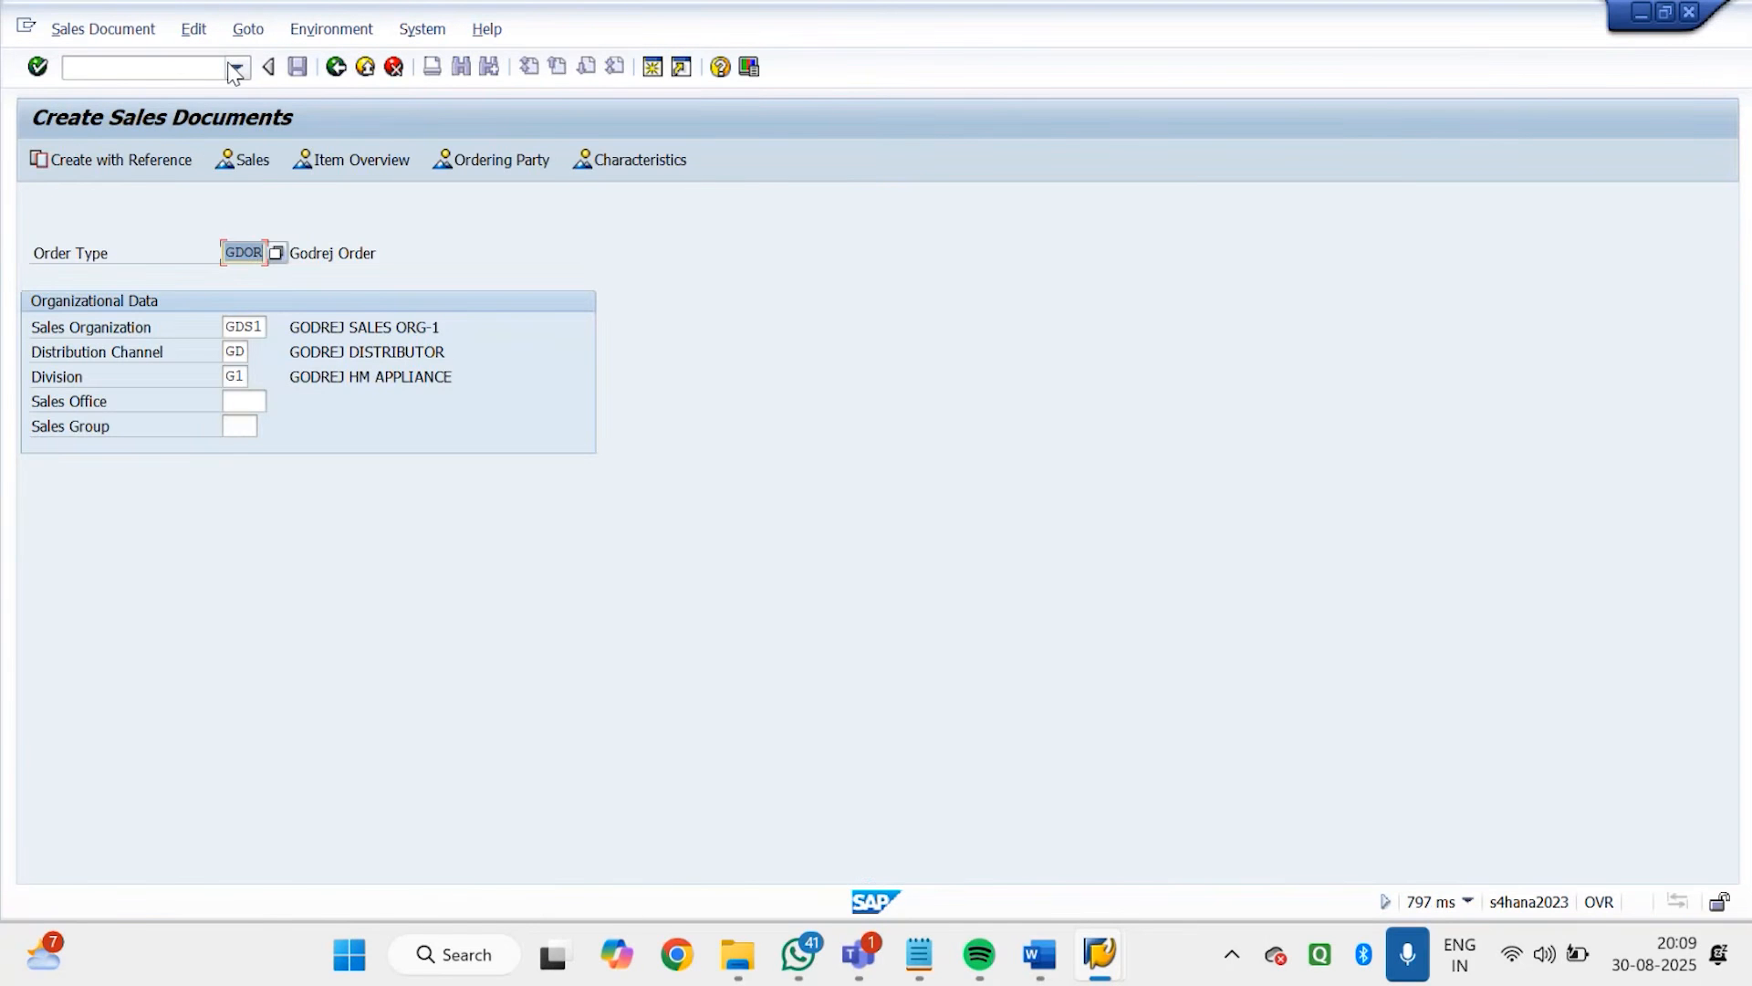
{"action": "key", "text": "Return"}
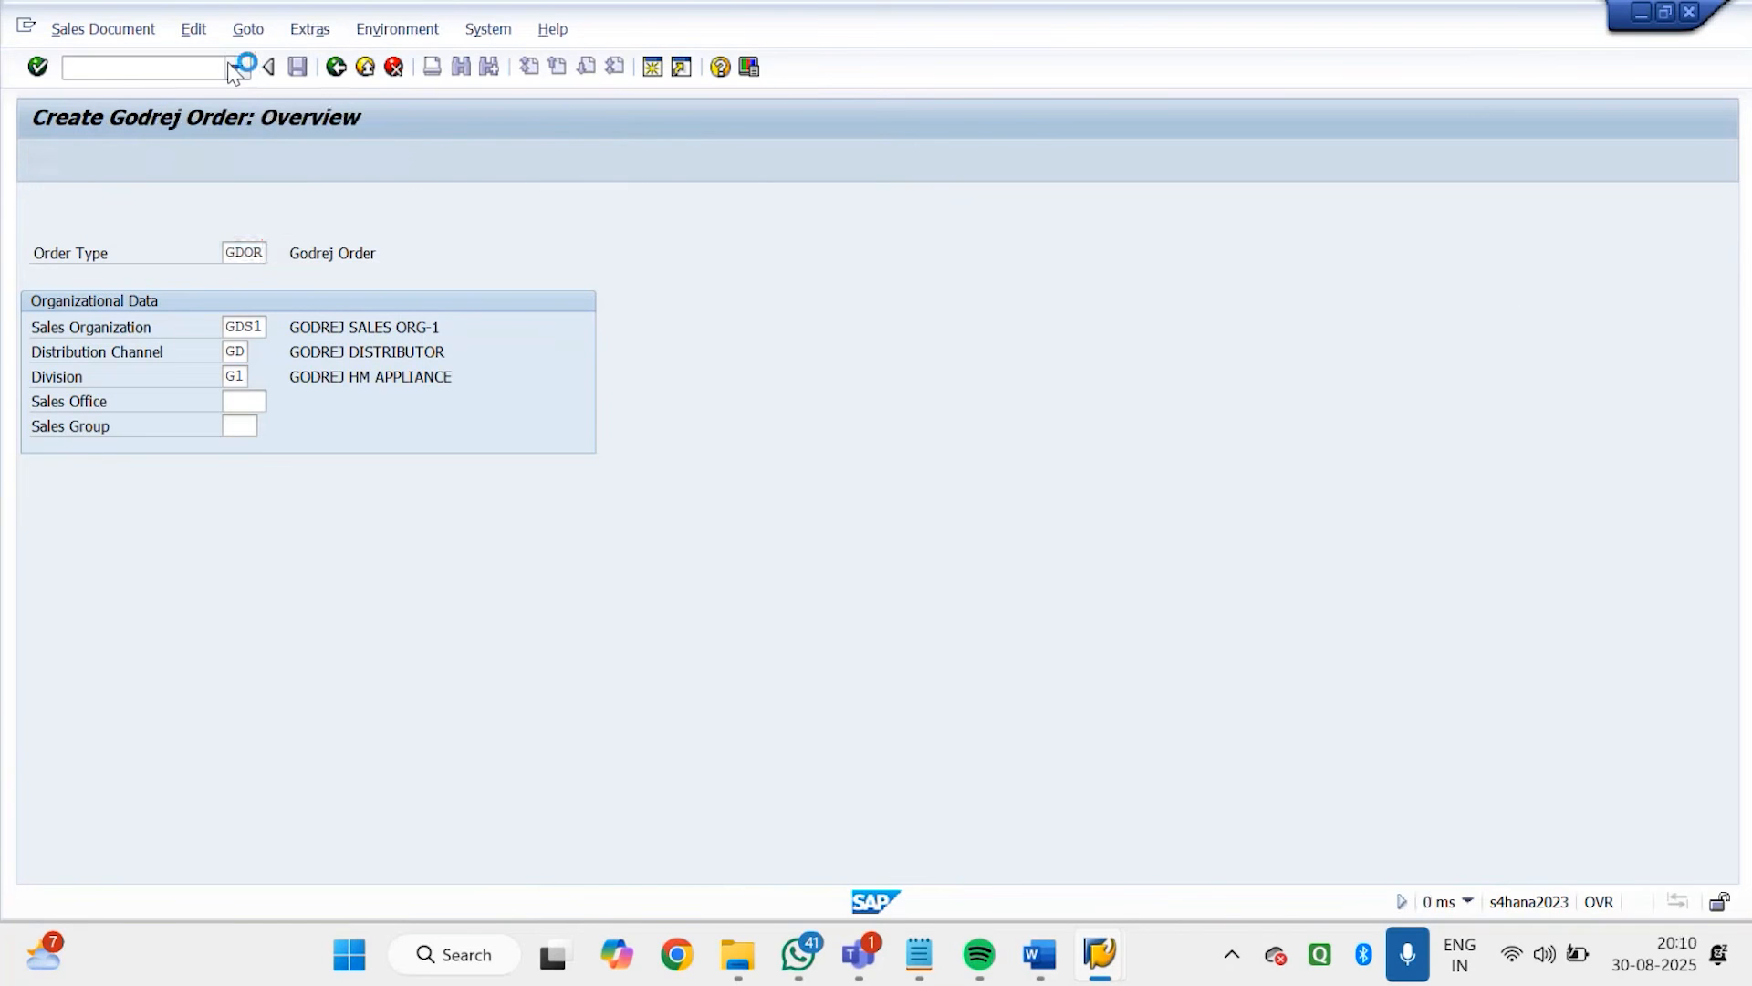
{"action": "key", "text": "BackSpace"}
{"action": "left_click", "coordinate": [233, 252]}
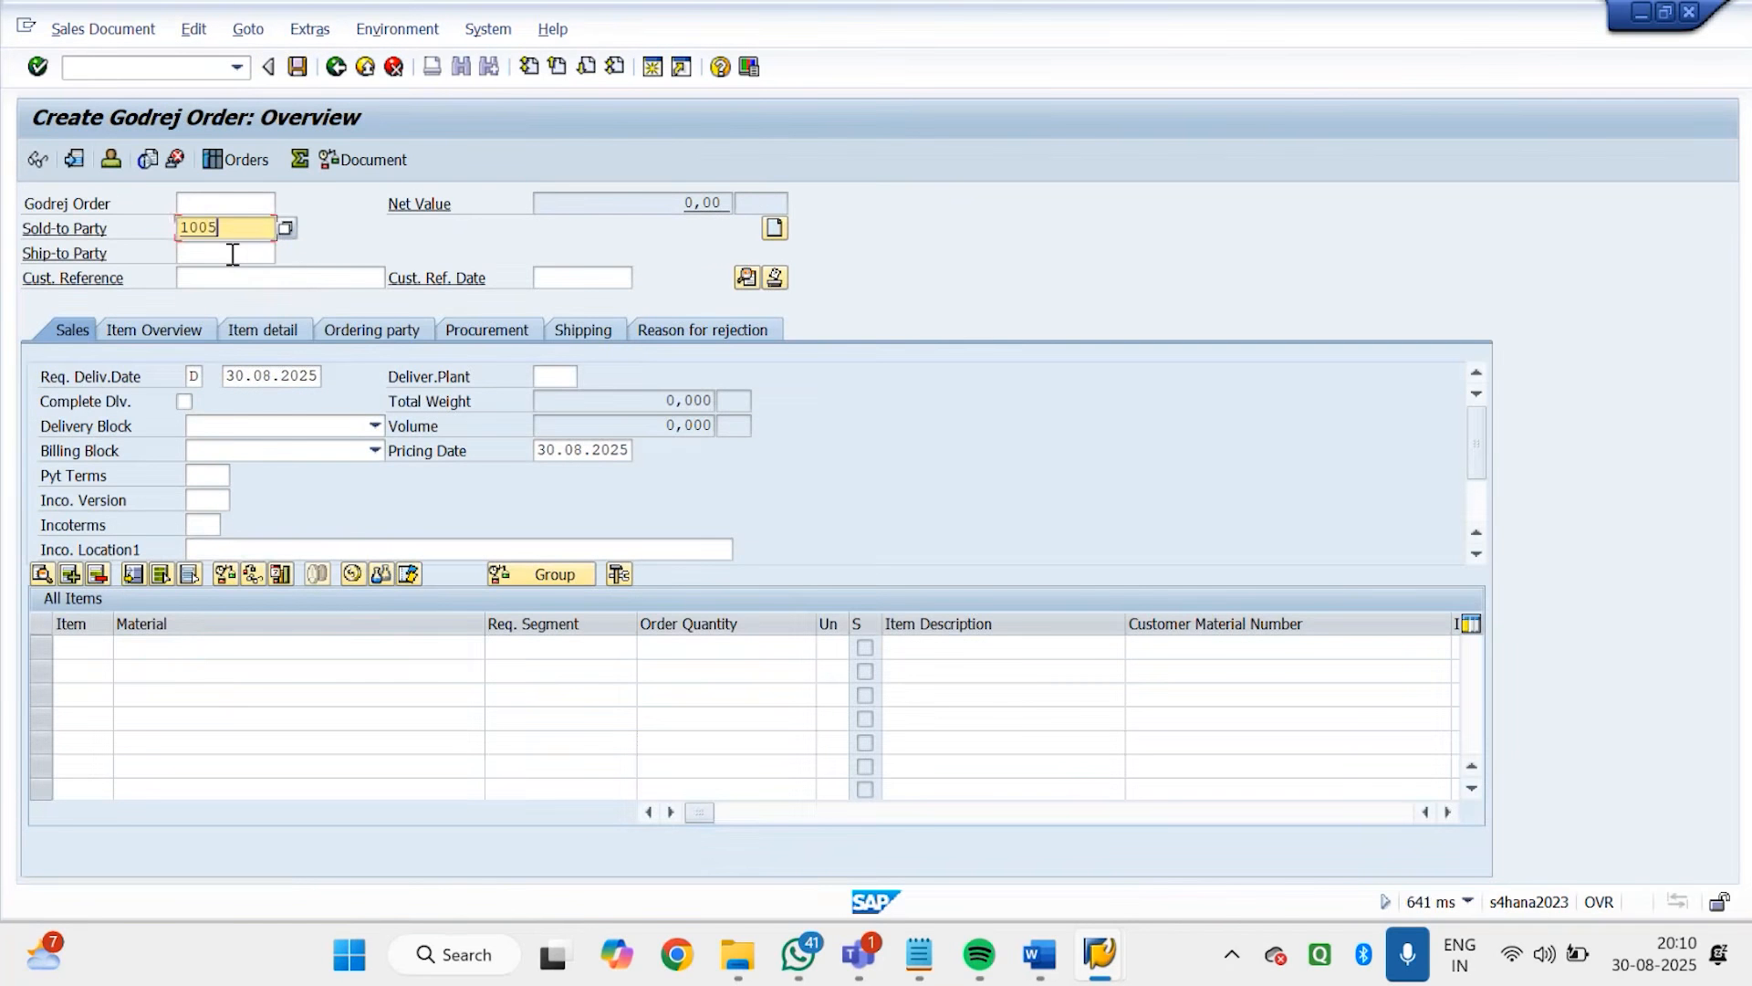
{"action": "key", "text": "Return"}
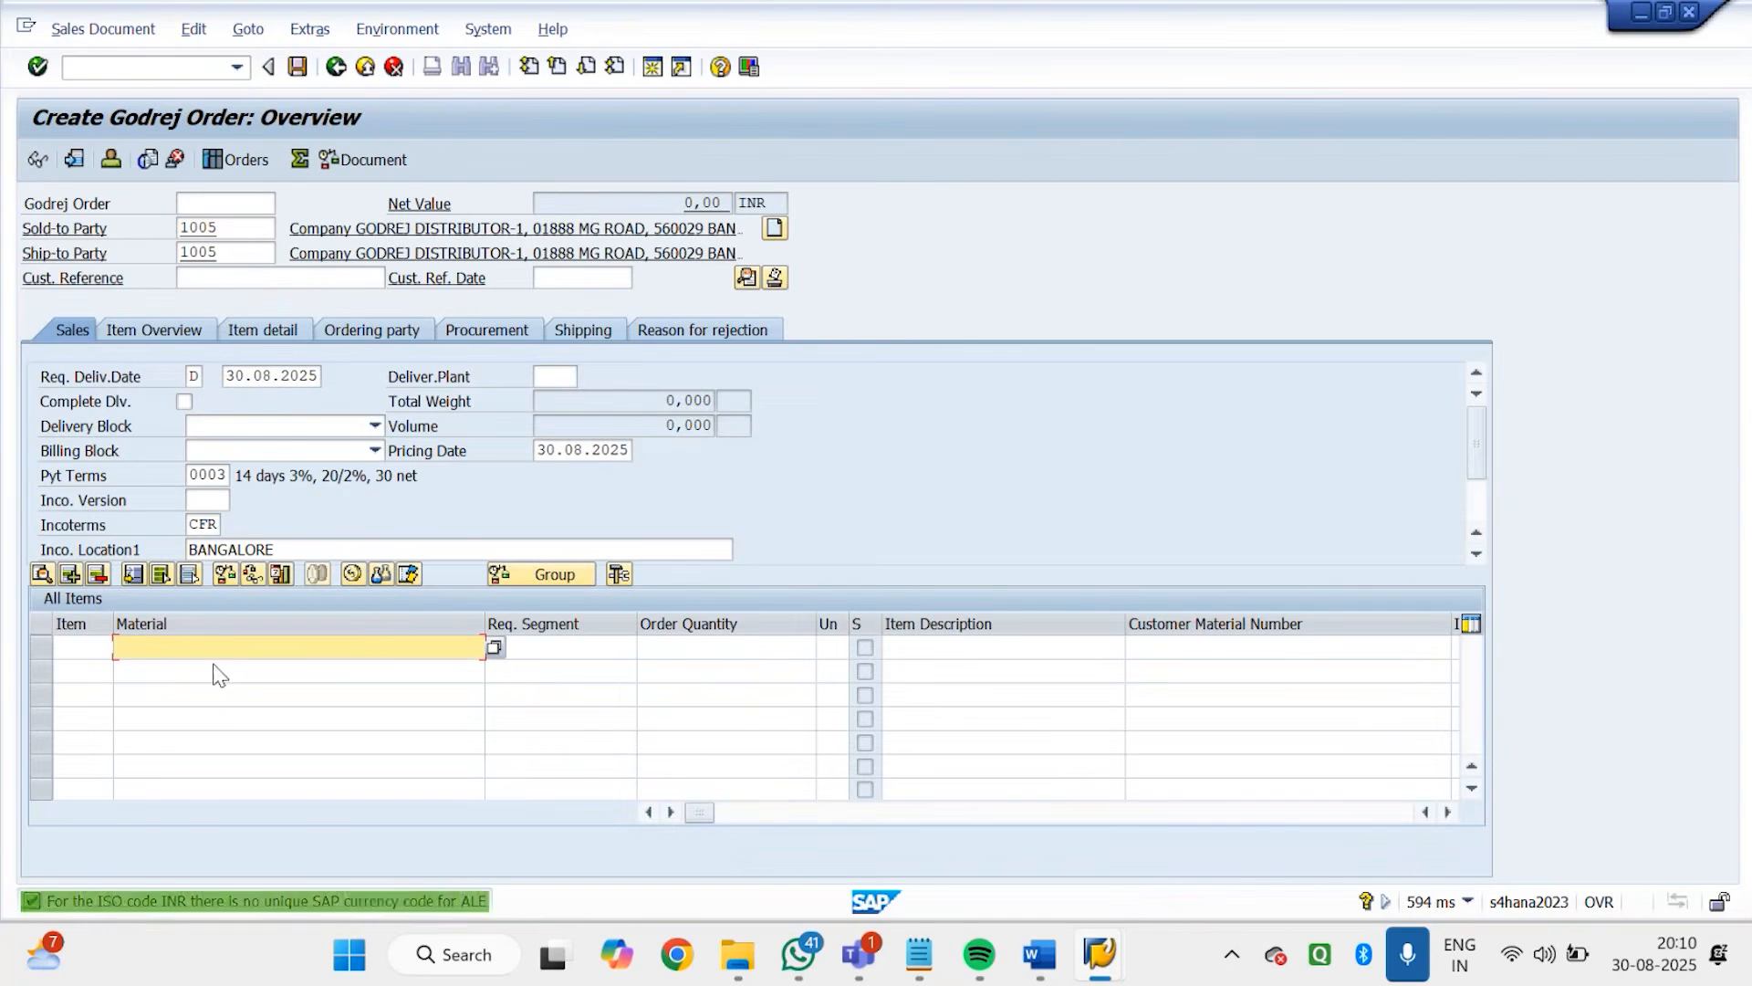
Add material 7140 with order quantity 1 as the first item, accepting the material substitution and the delivery proposal
{"action": "type", "text": "7"}
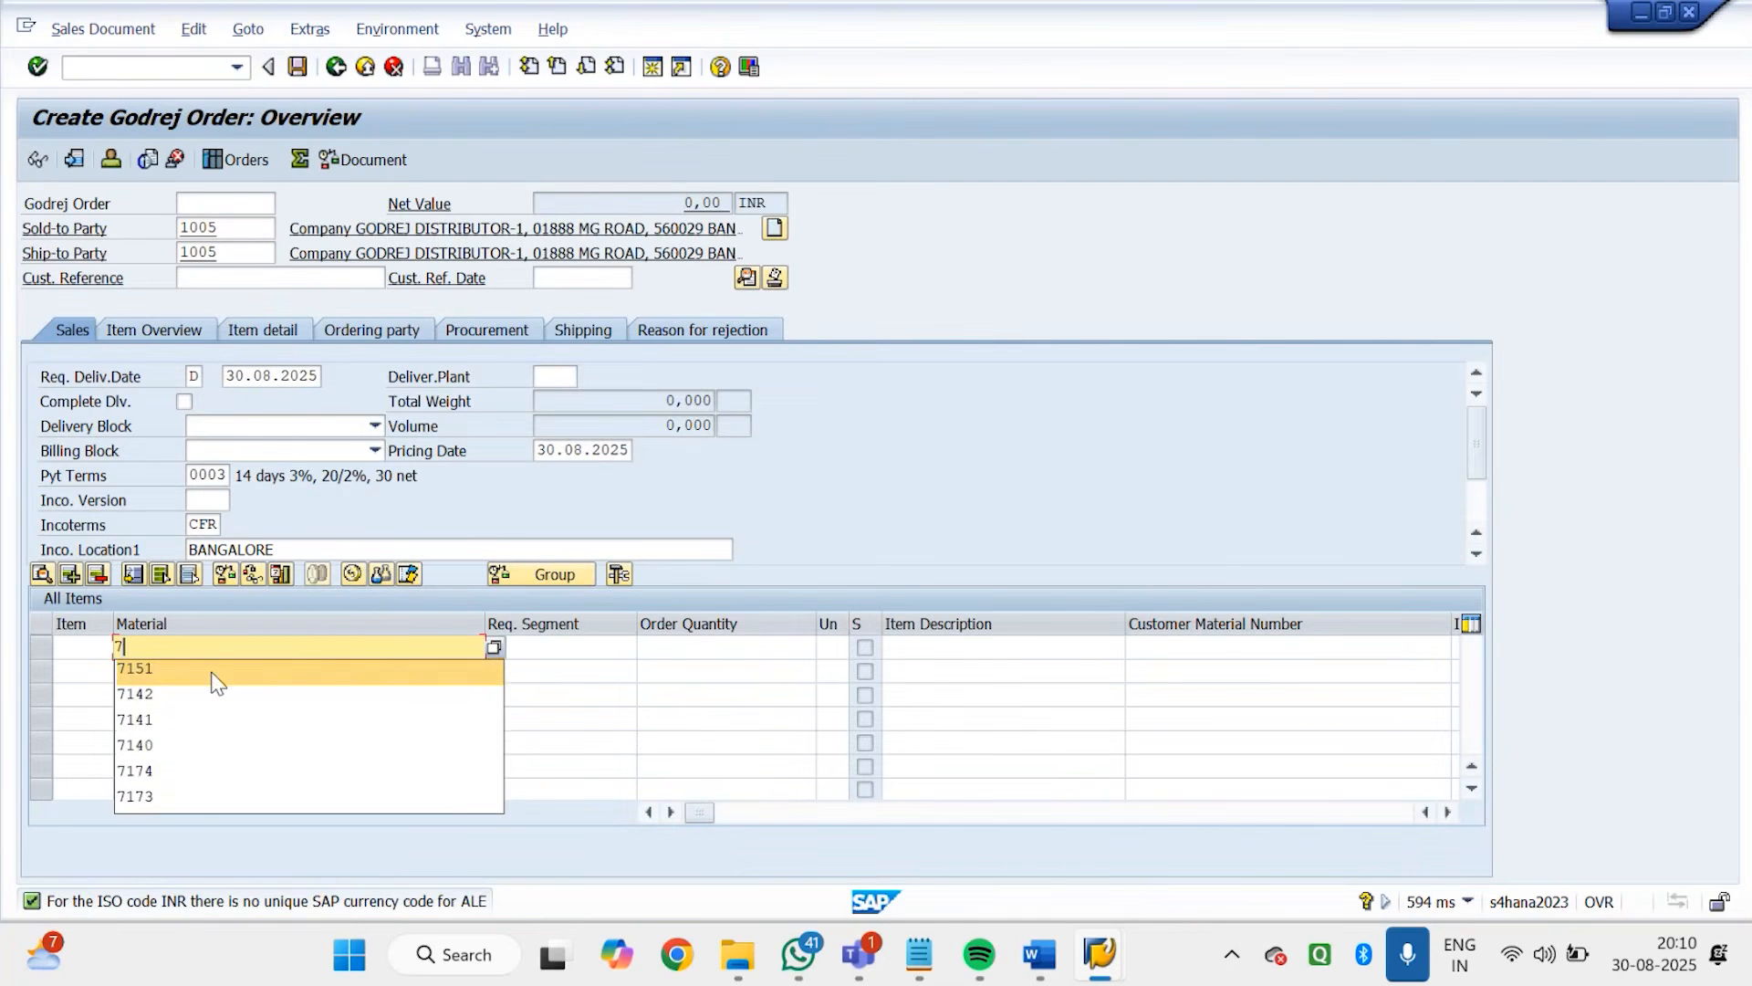
{"action": "left_click", "coordinate": [213, 672]}
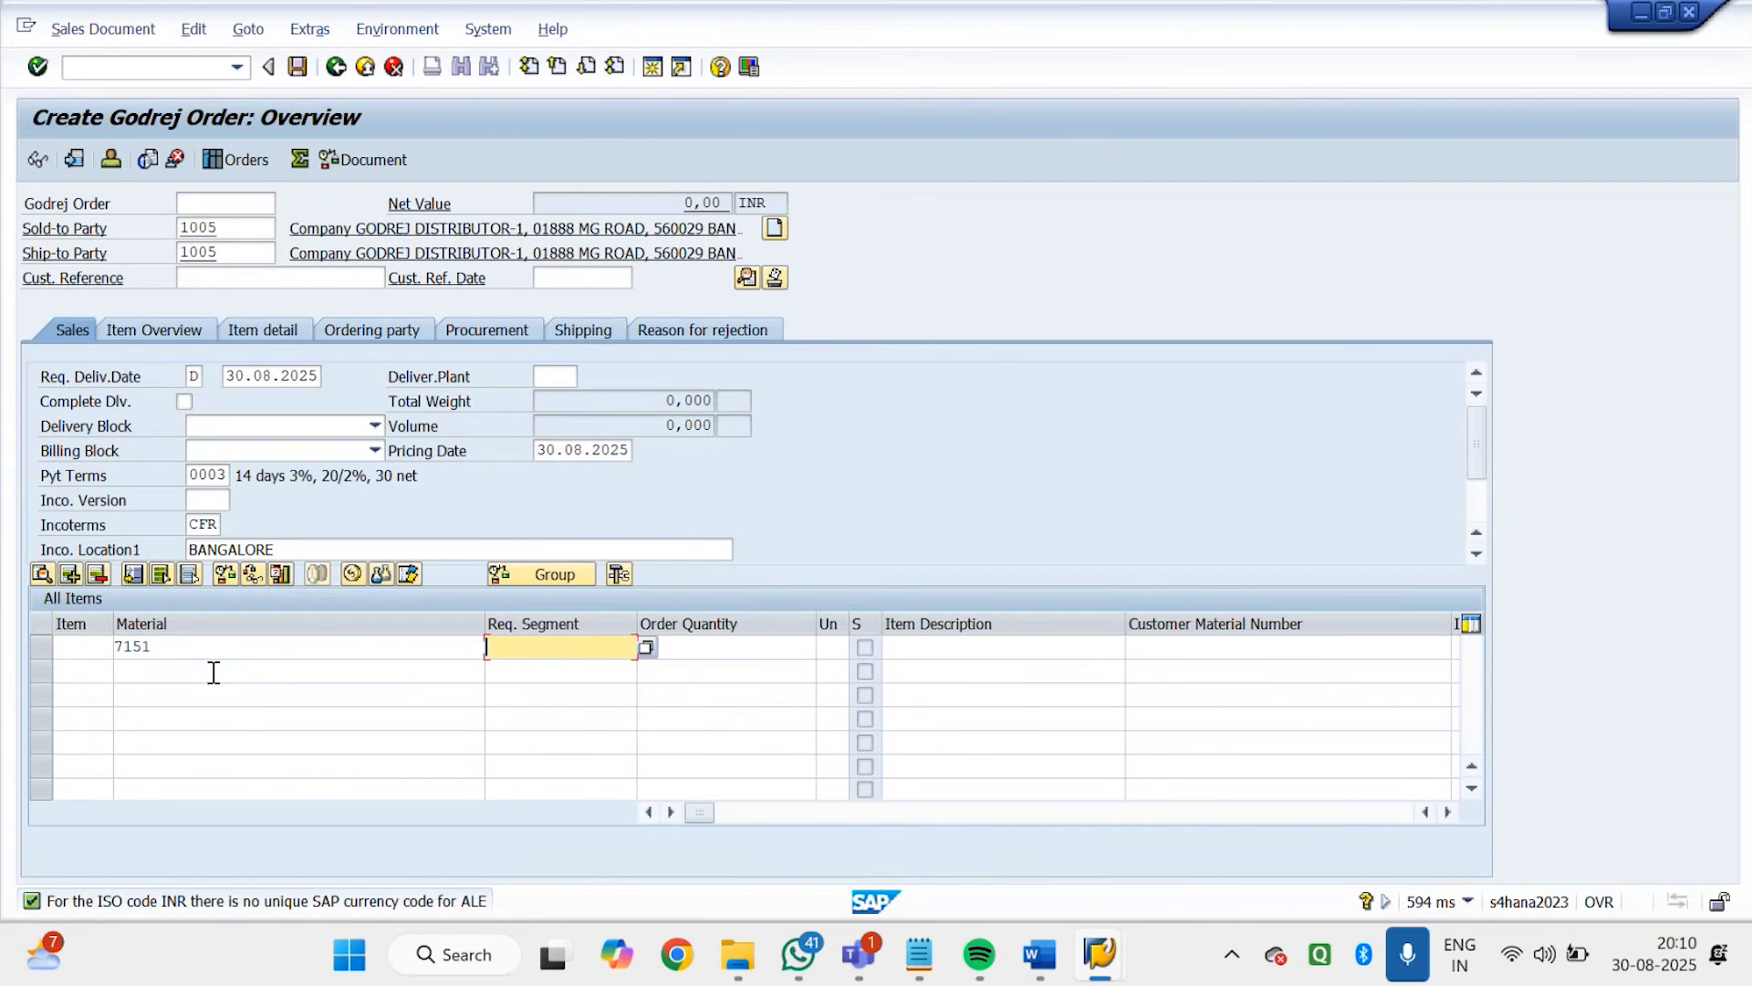
{"action": "left_click", "coordinate": [285, 655]}
{"action": "key", "text": "BackSpace"}
{"action": "key", "text": "BackSpace"}
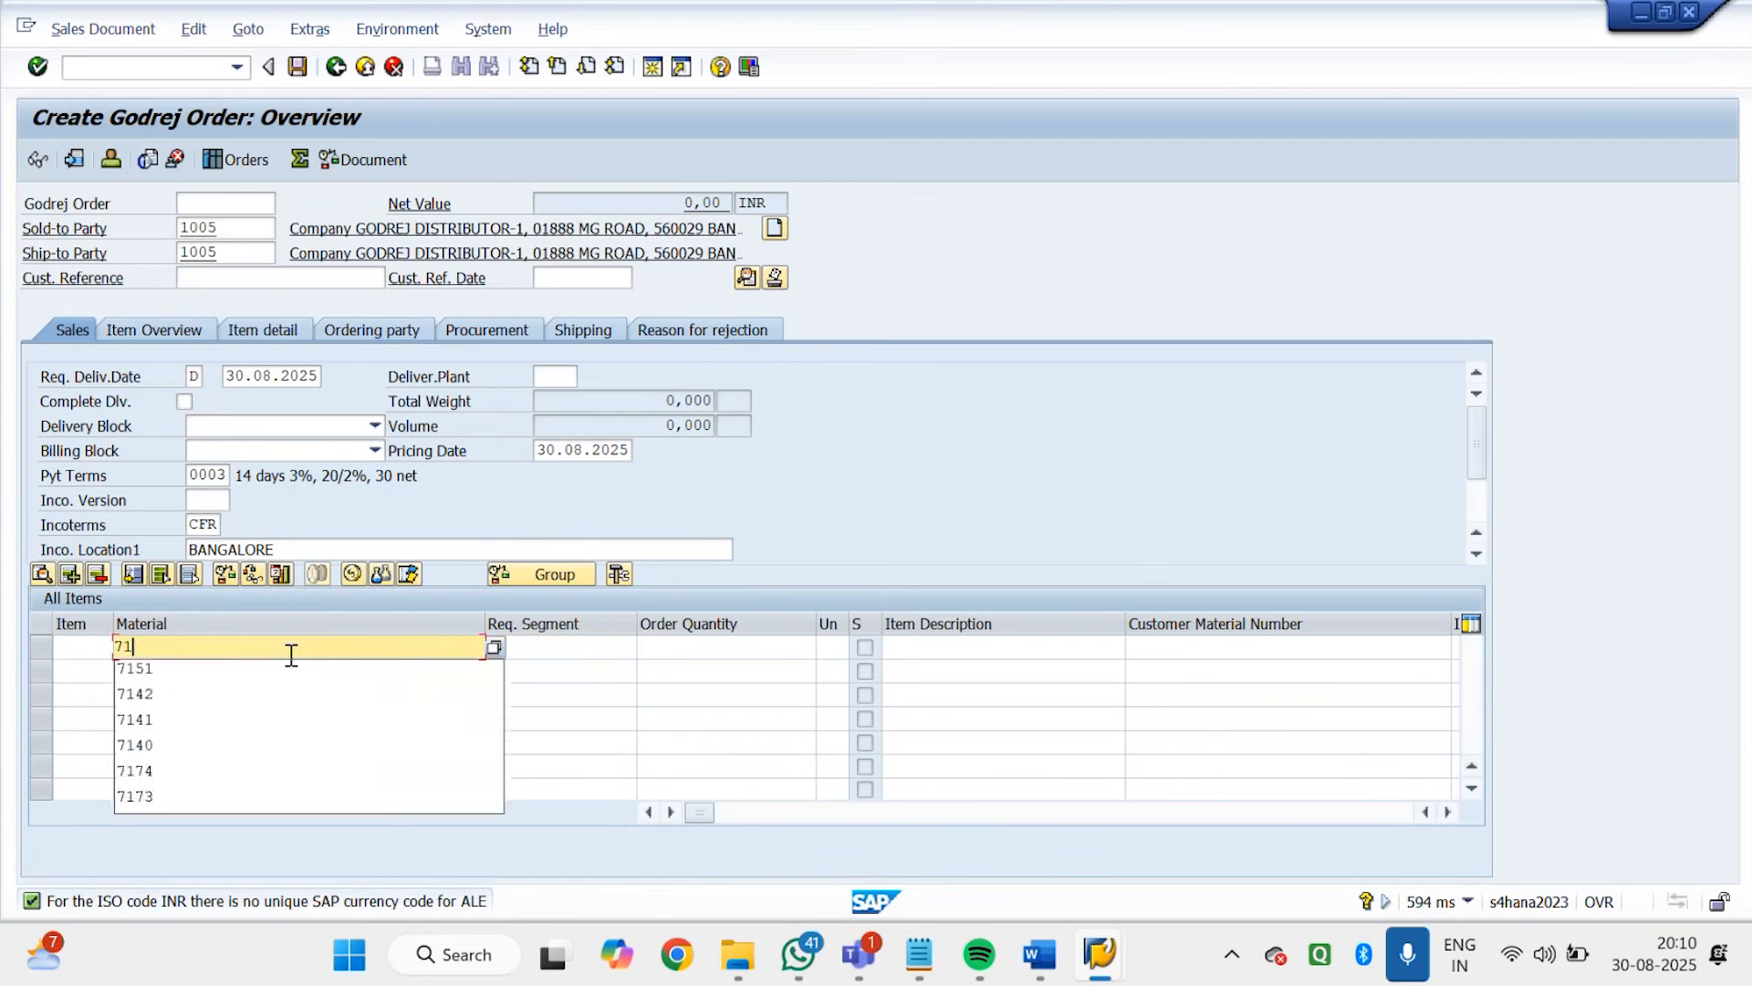
{"action": "type", "text": "40"}
{"action": "key", "text": "Tab"}
{"action": "key", "text": "Tab"}
{"action": "type", "text": "1"}
{"action": "key", "text": "Return"}
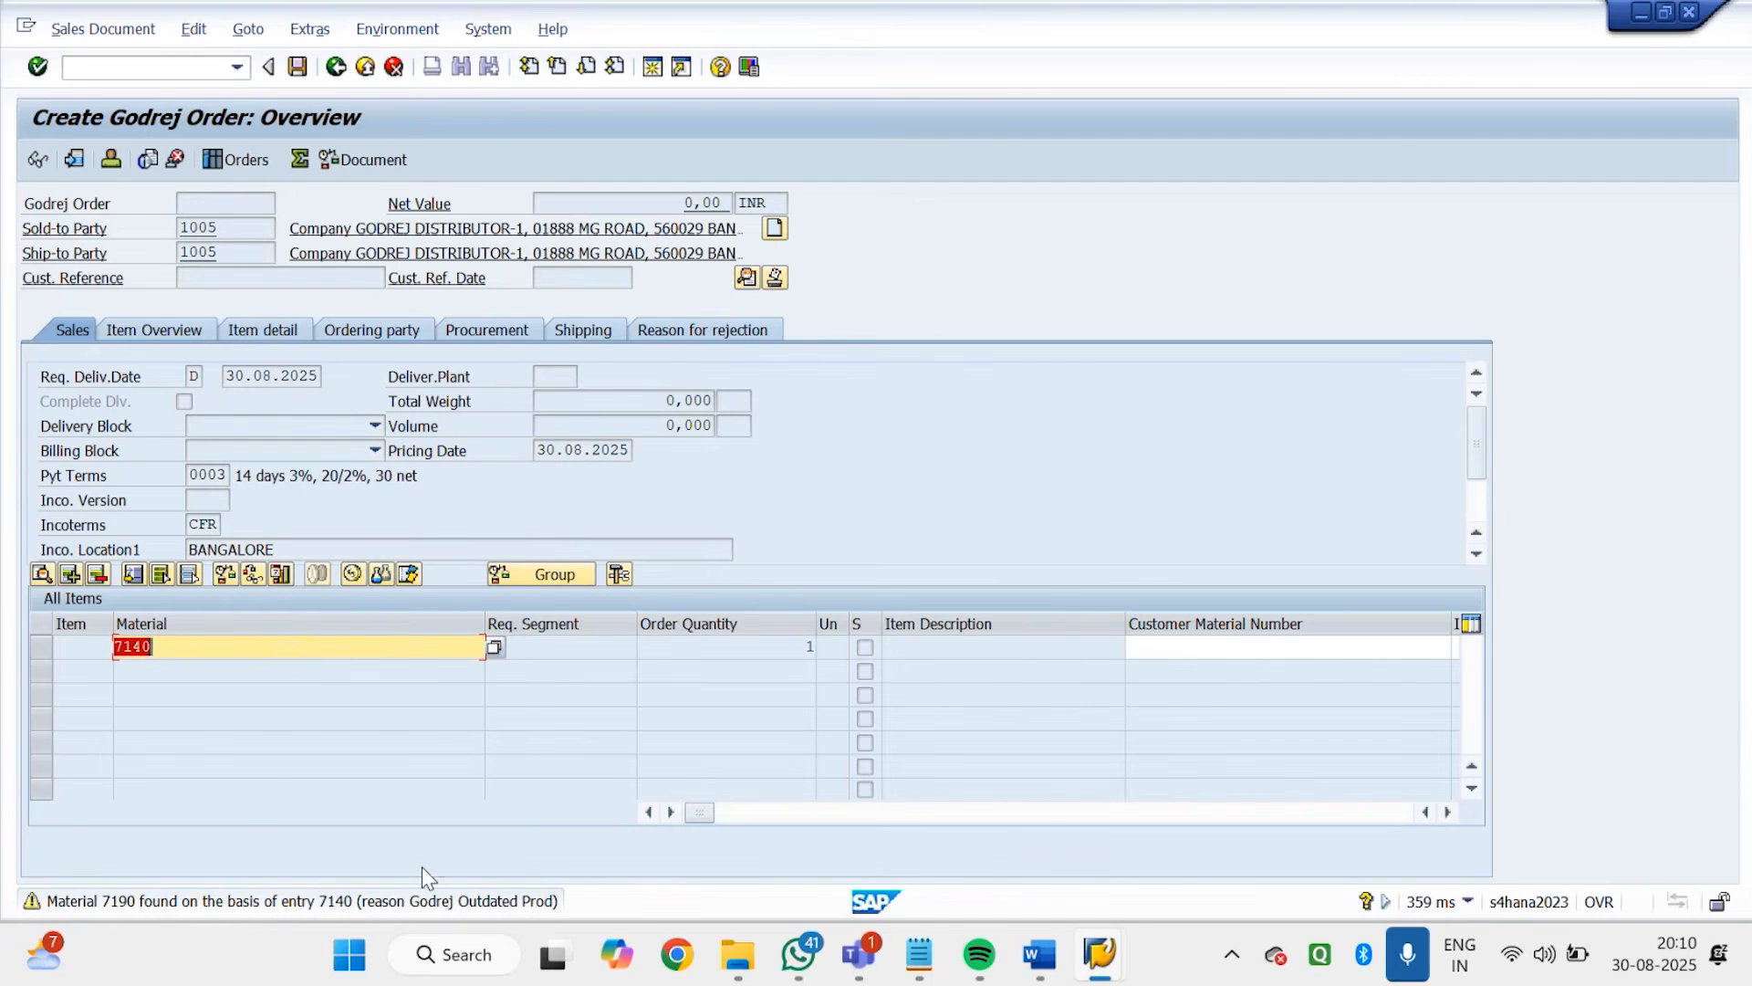
{"action": "key", "text": "Return"}
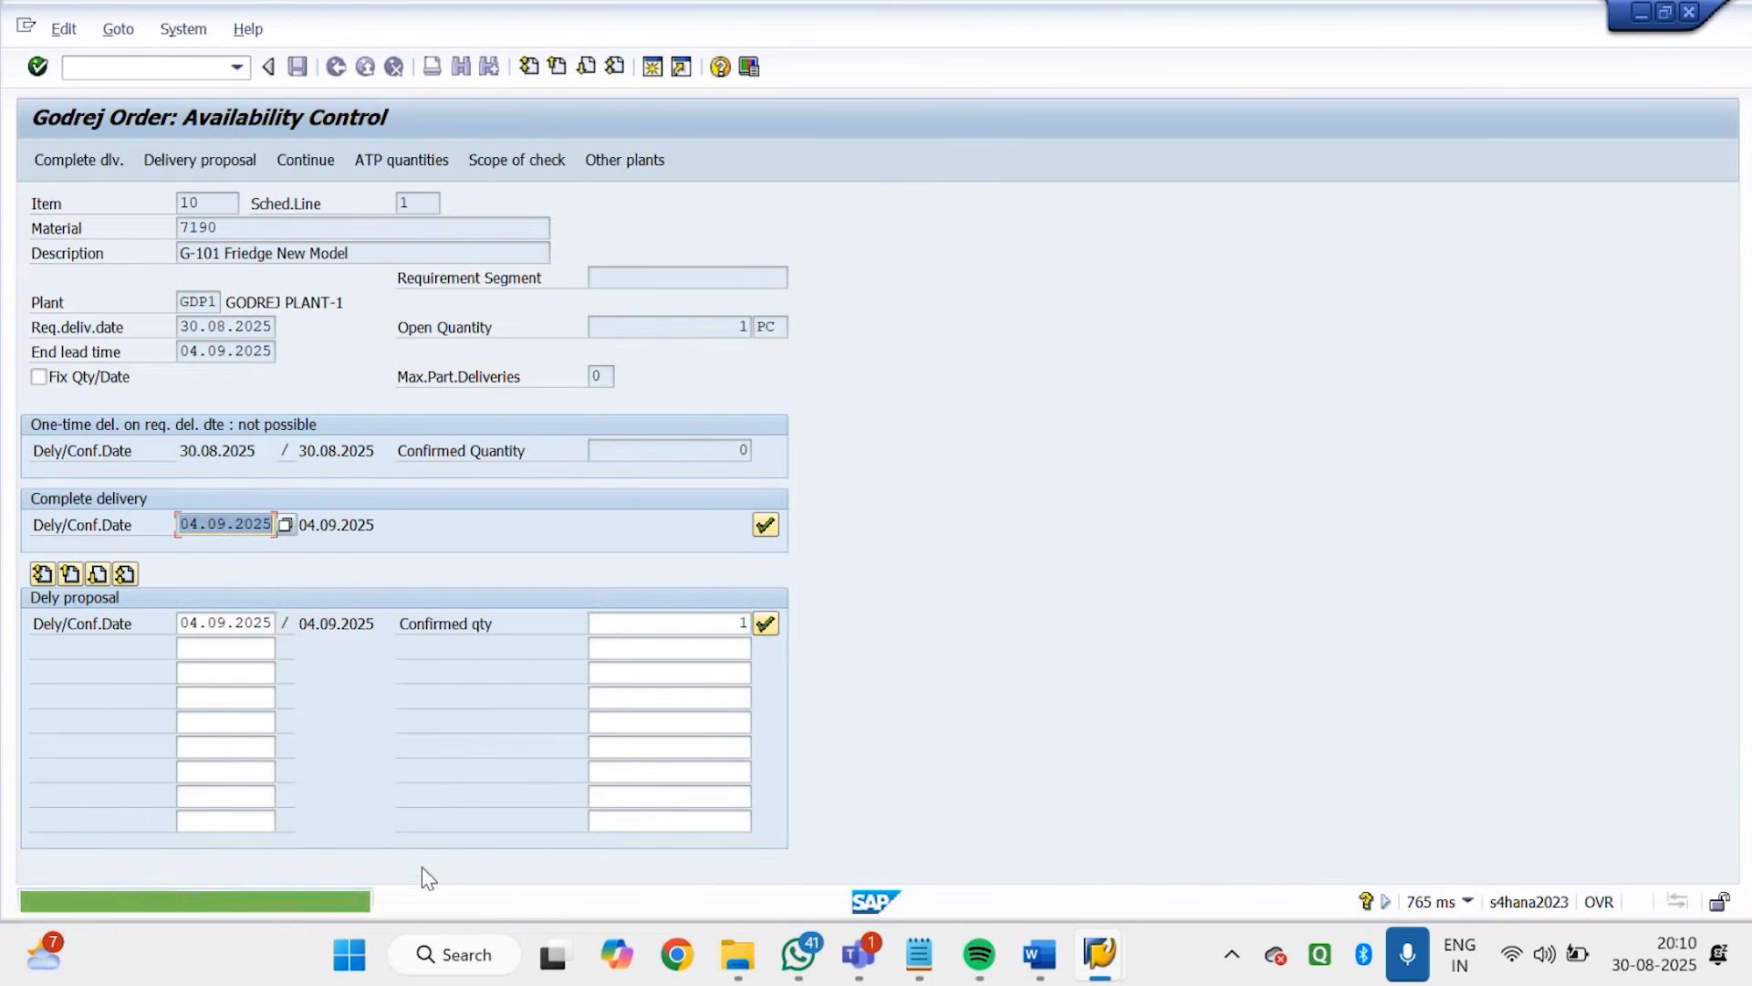
{"action": "left_click", "coordinate": [774, 623]}
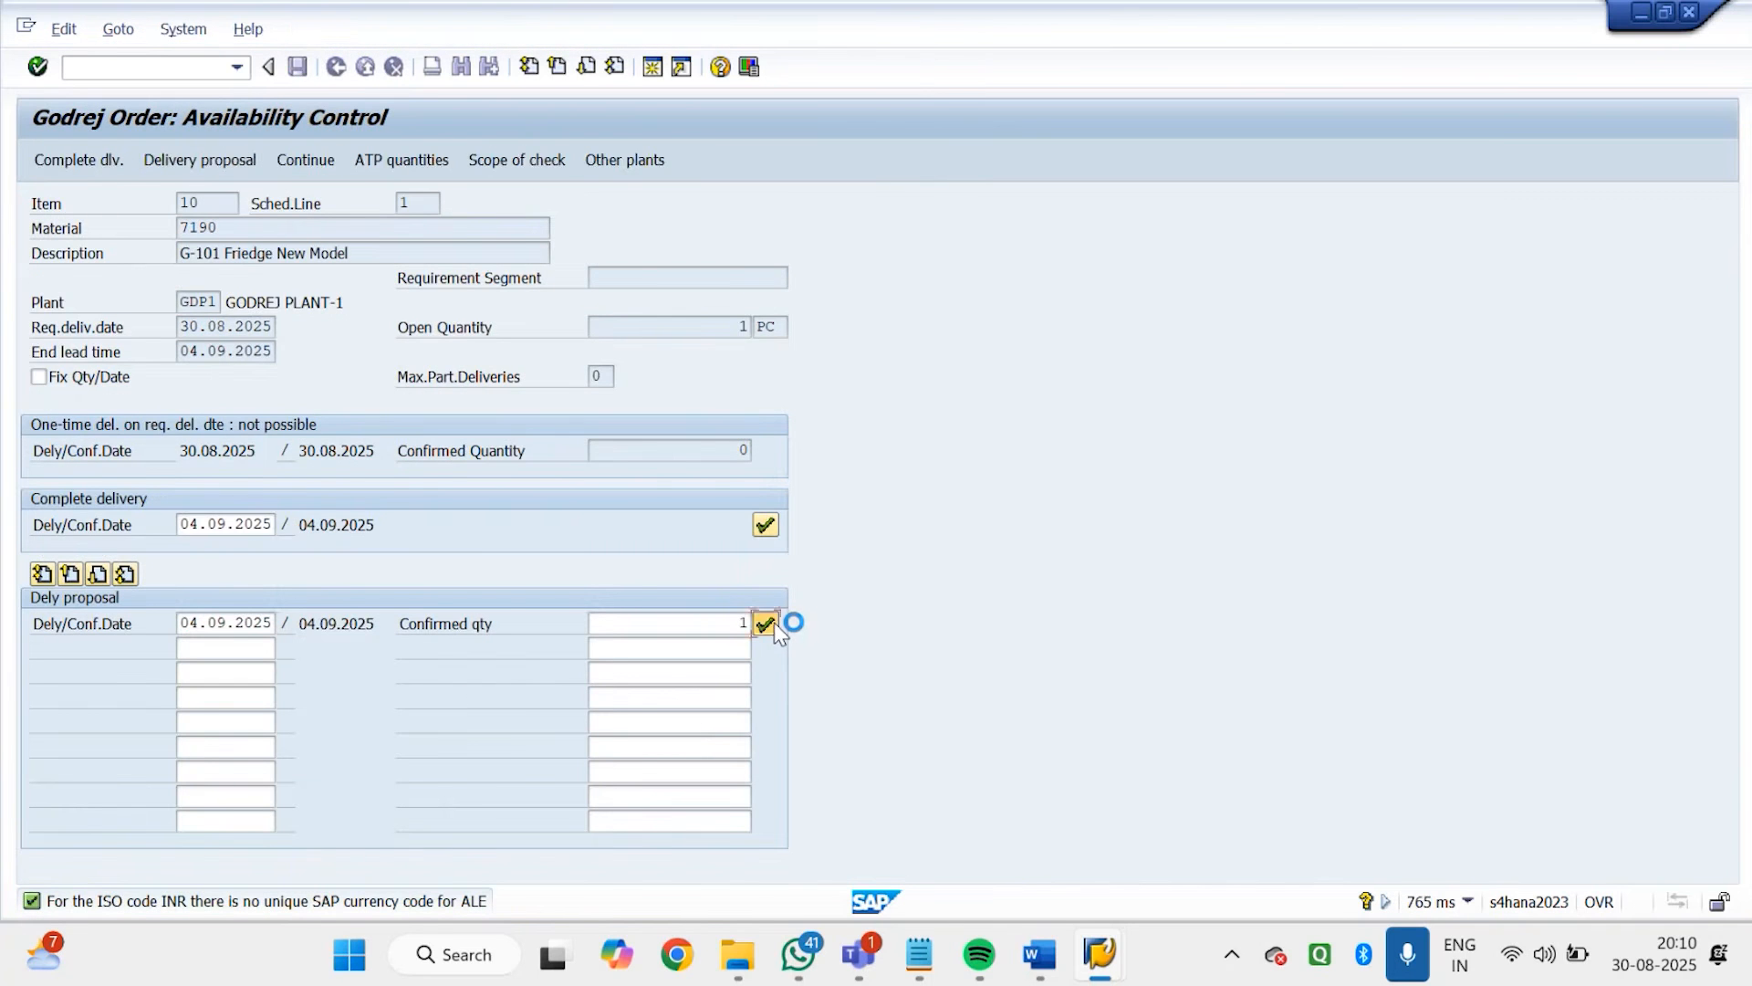
Re-enter material 7140 on item 10 of the order and accept the material substitution again
{"action": "left_click", "coordinate": [228, 648]}
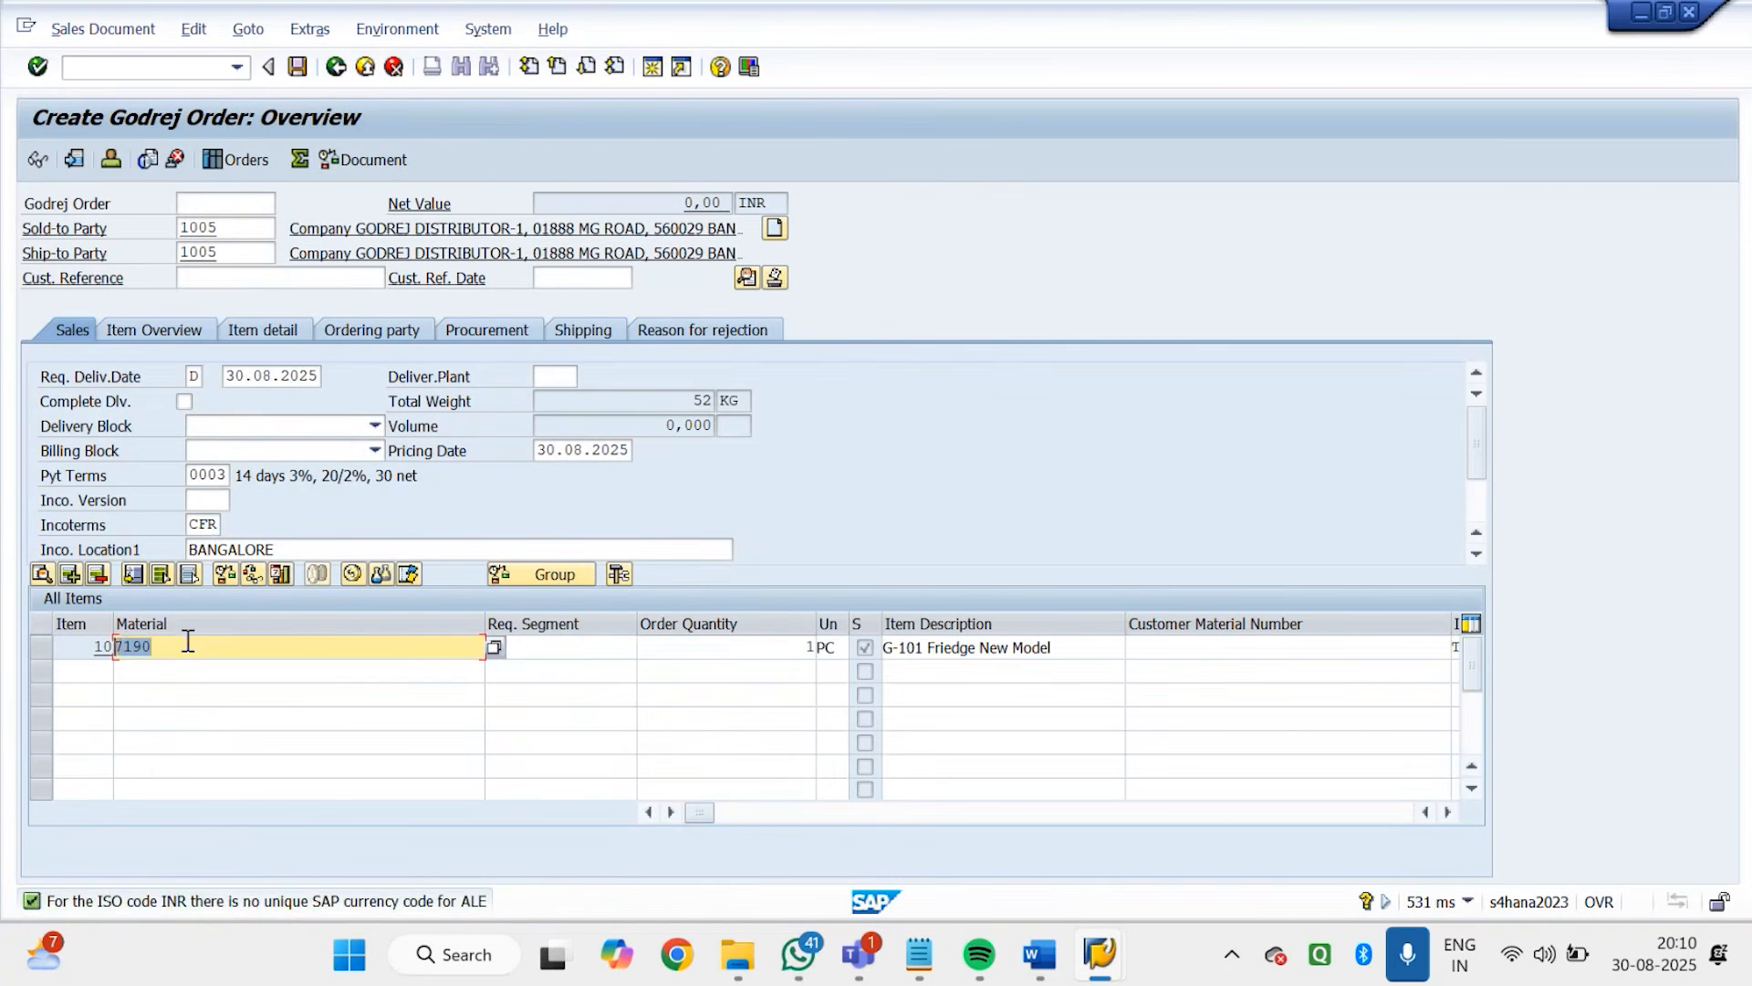
{"action": "left_click_drag", "start_coordinate": [188, 645], "coordinate": [124, 646]}
{"action": "key", "text": "BackSpace"}
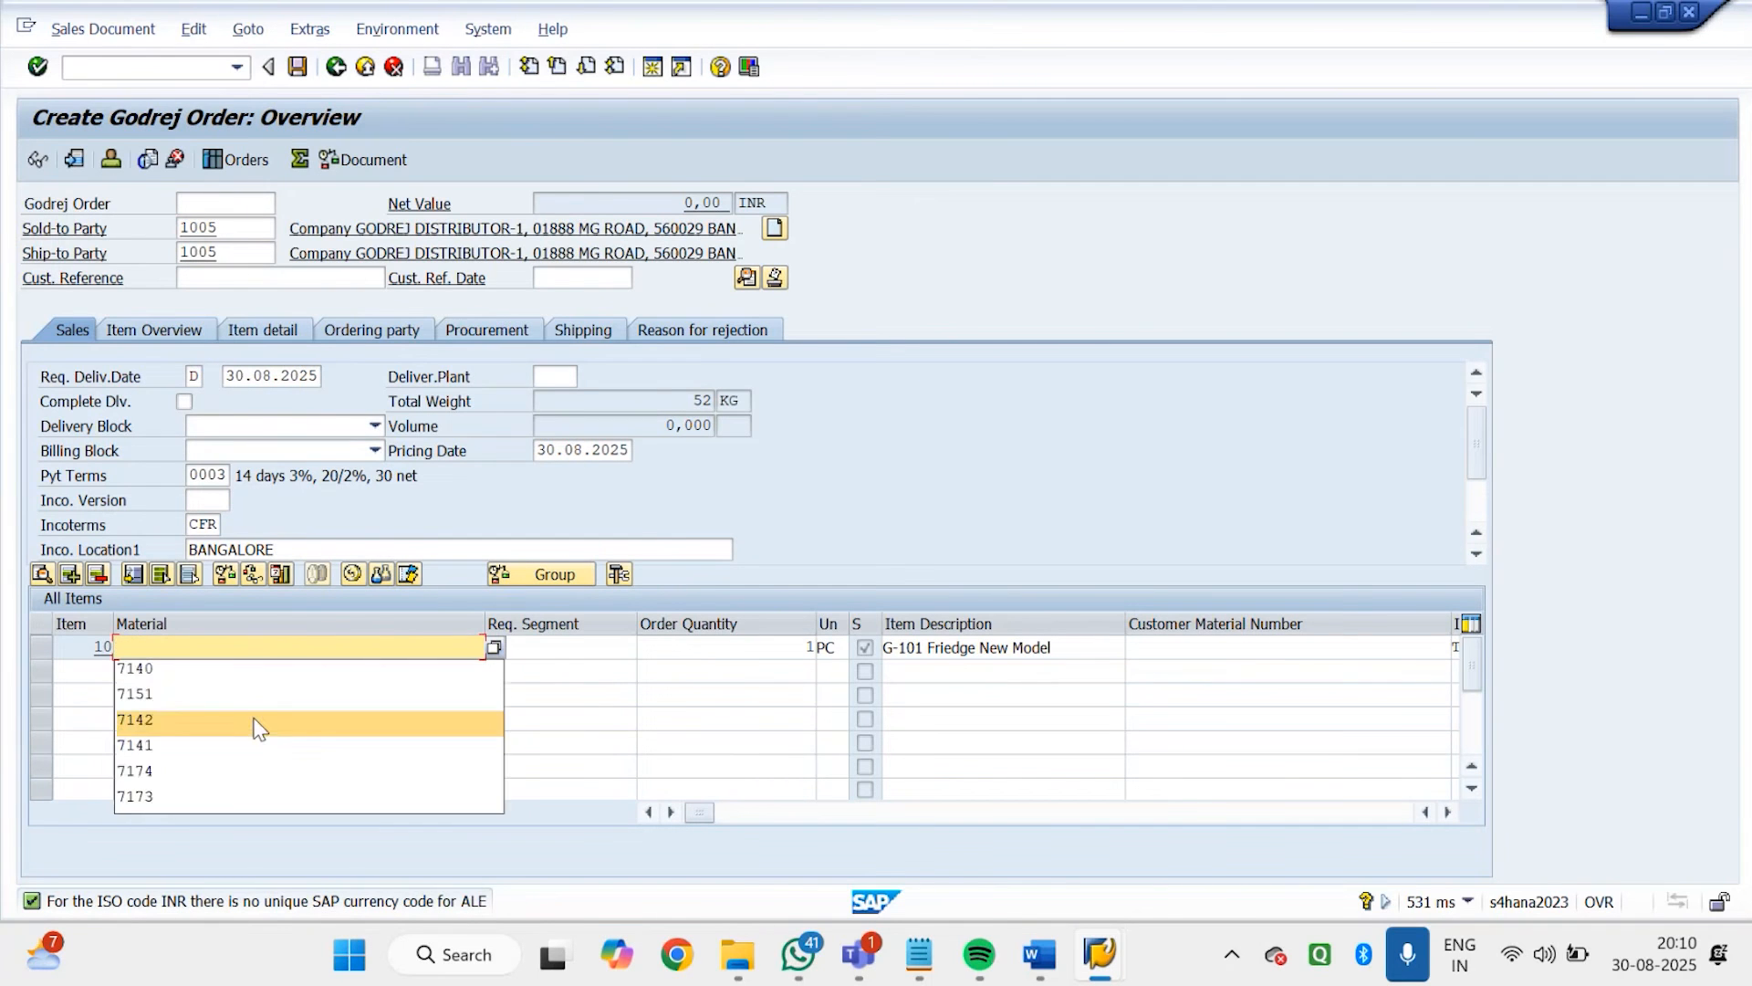
{"action": "type", "text": "140"}
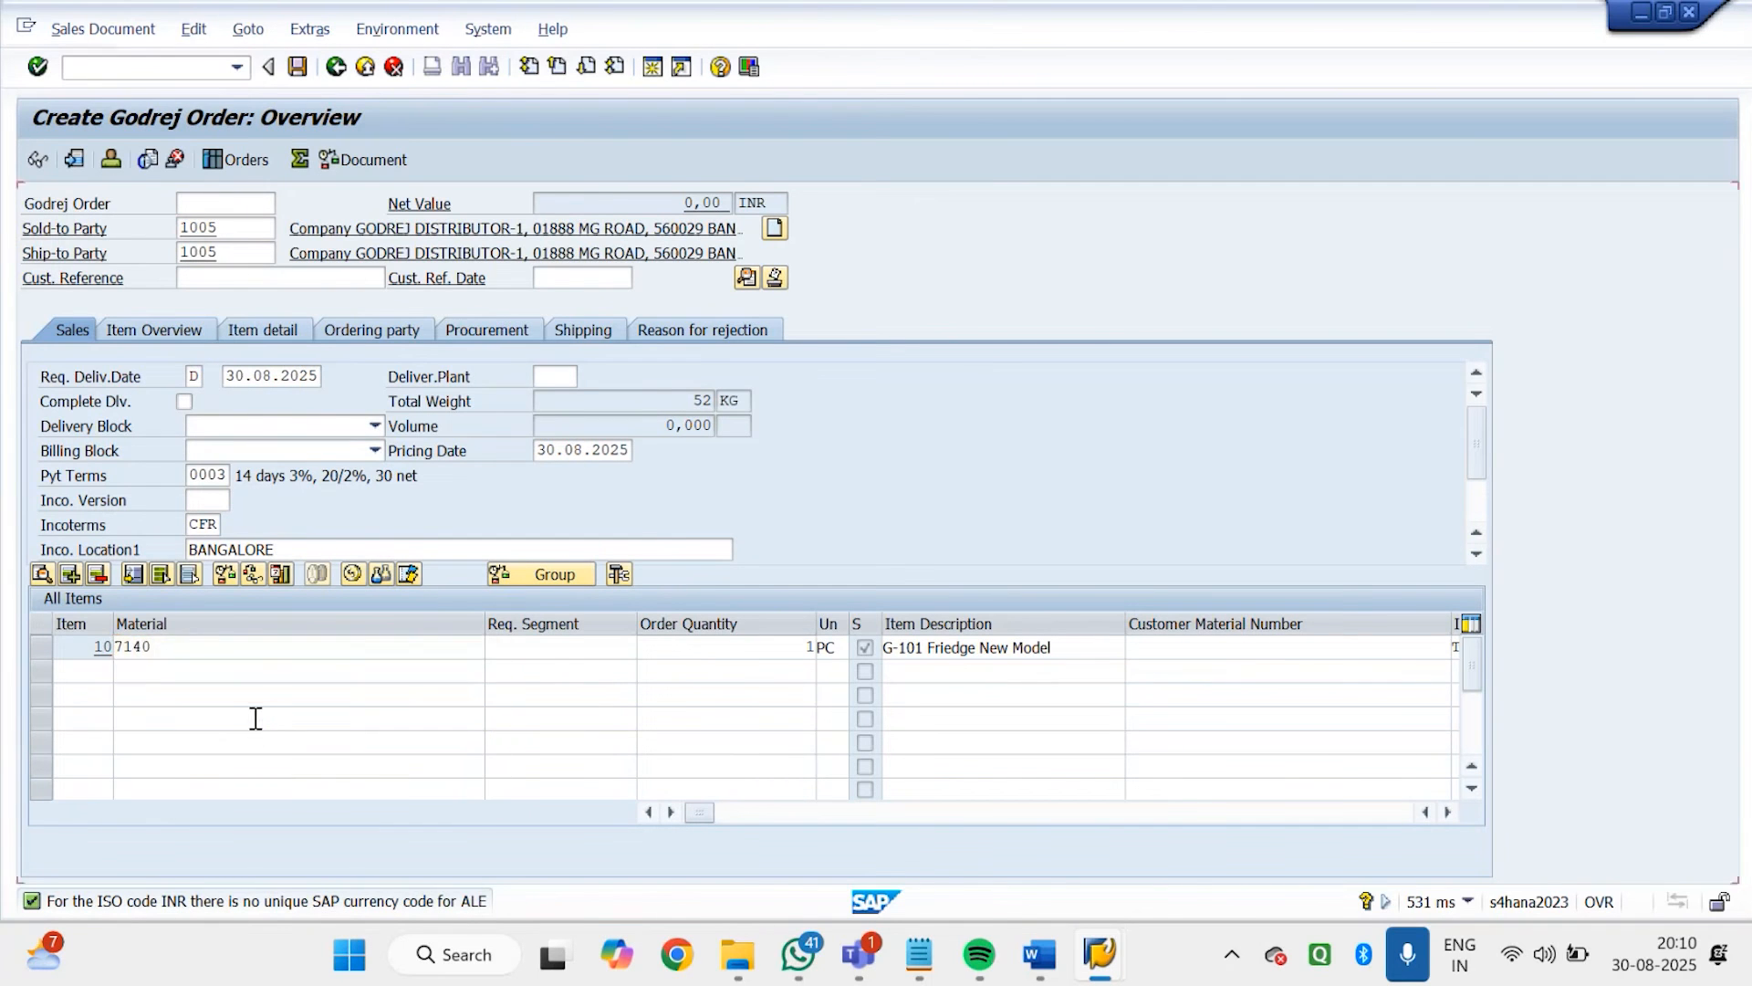
{"action": "key", "text": "Return"}
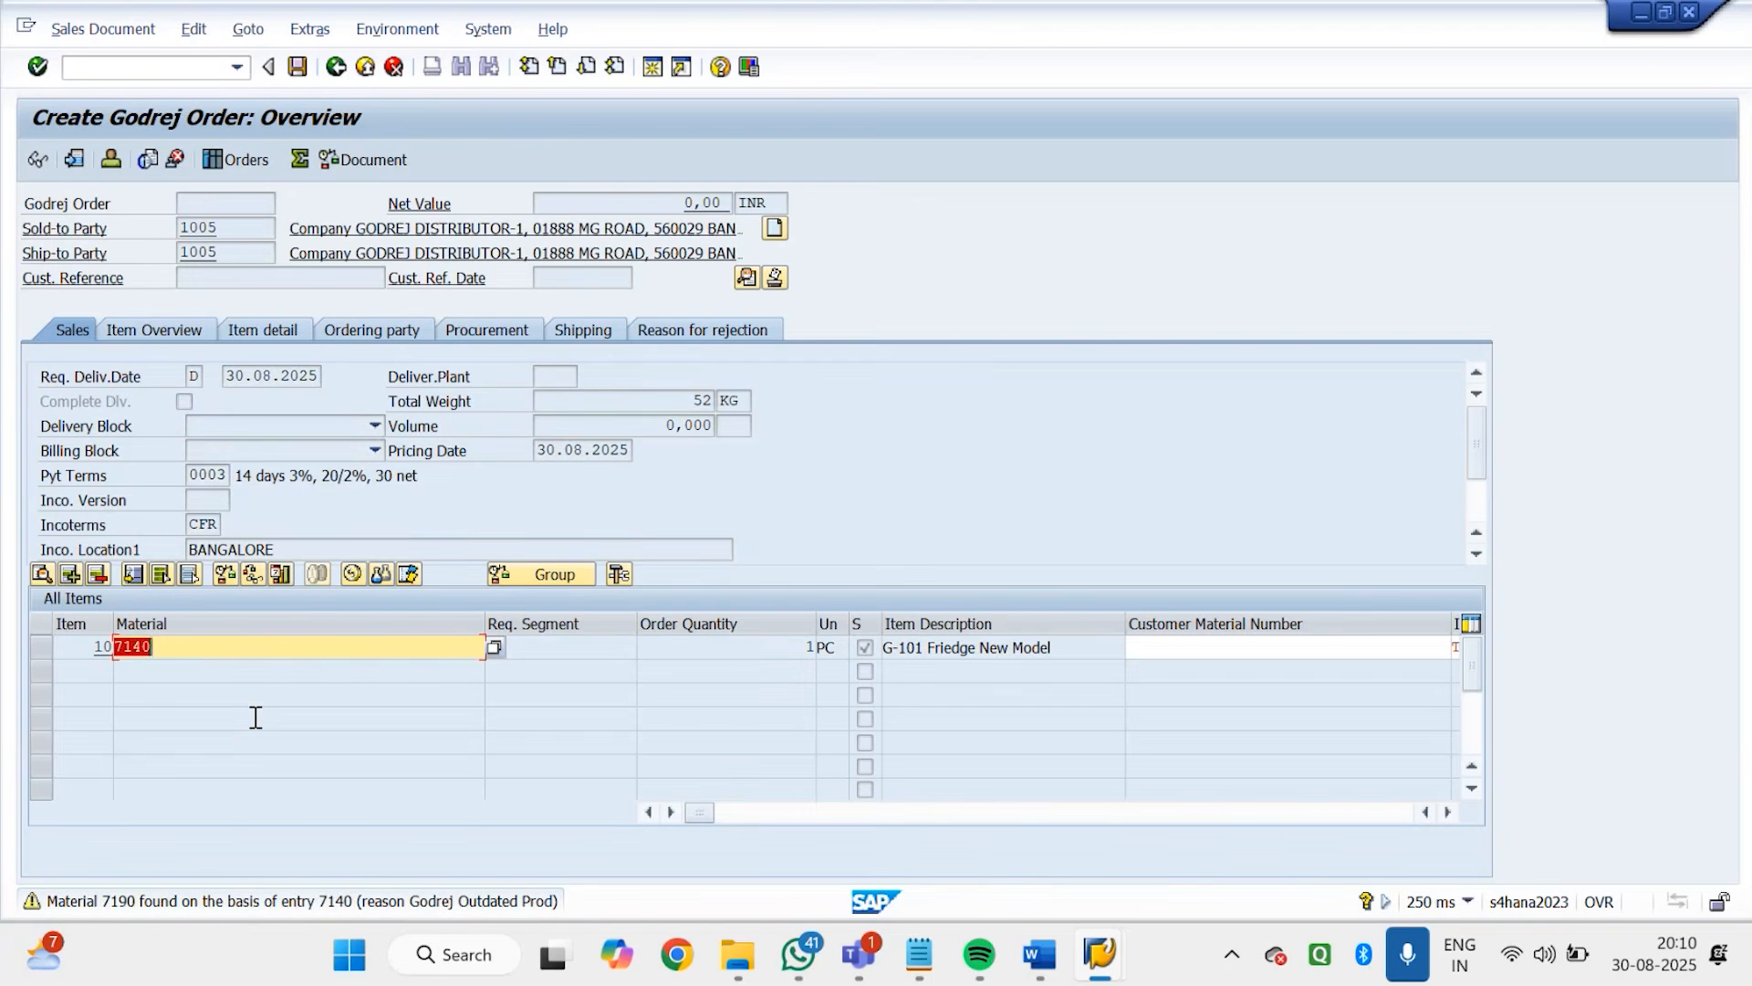
{"action": "key", "text": "Return"}
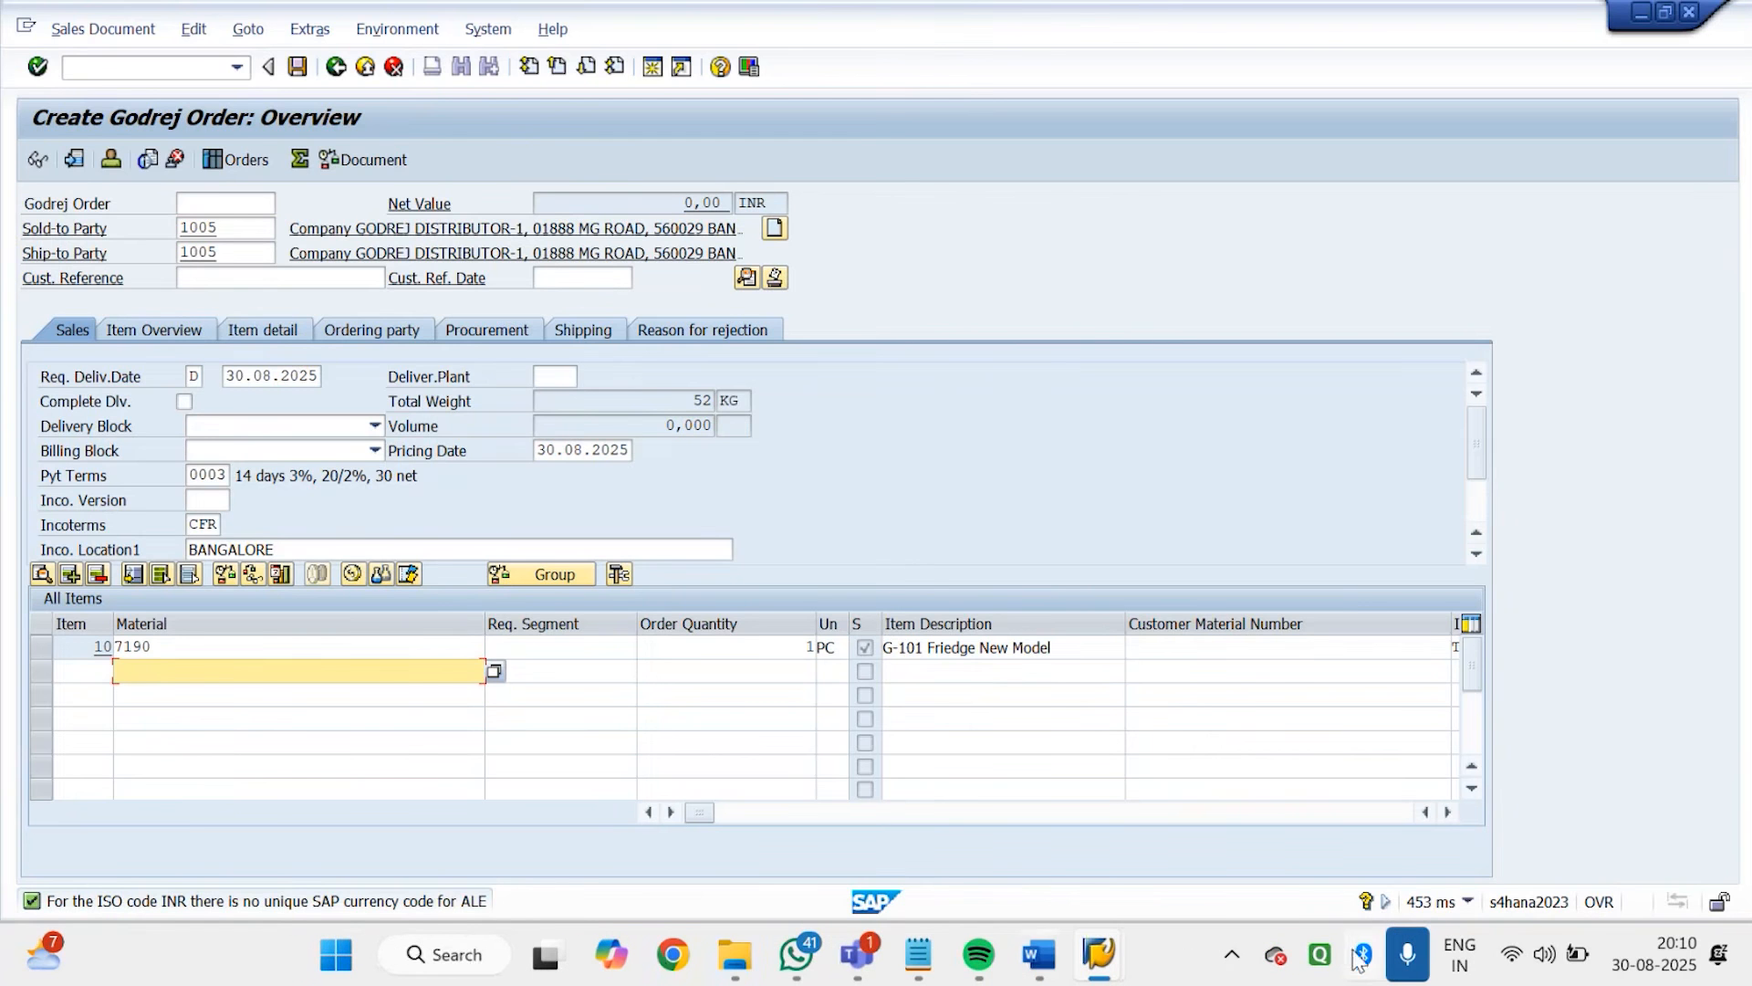
Switch to the SAP SD training meeting in Microsoft Teams and mute the microphone
{"action": "mouse_move", "coordinate": [858, 954]}
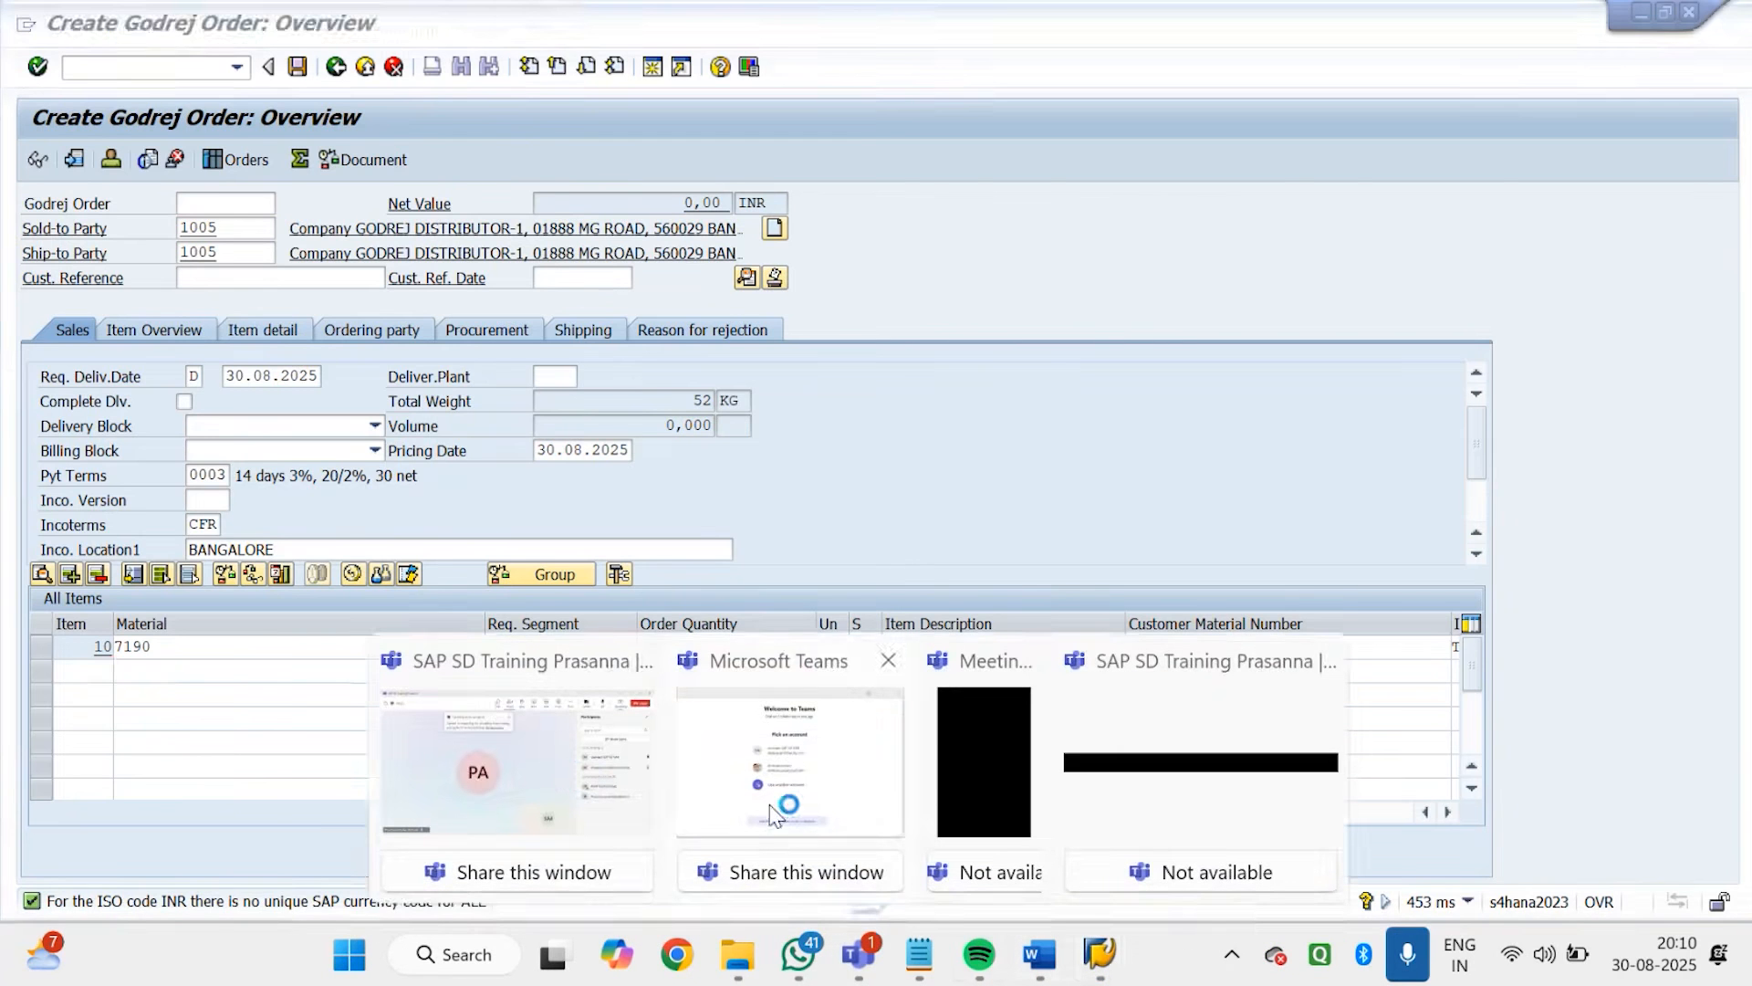
{"action": "left_click", "coordinate": [569, 781]}
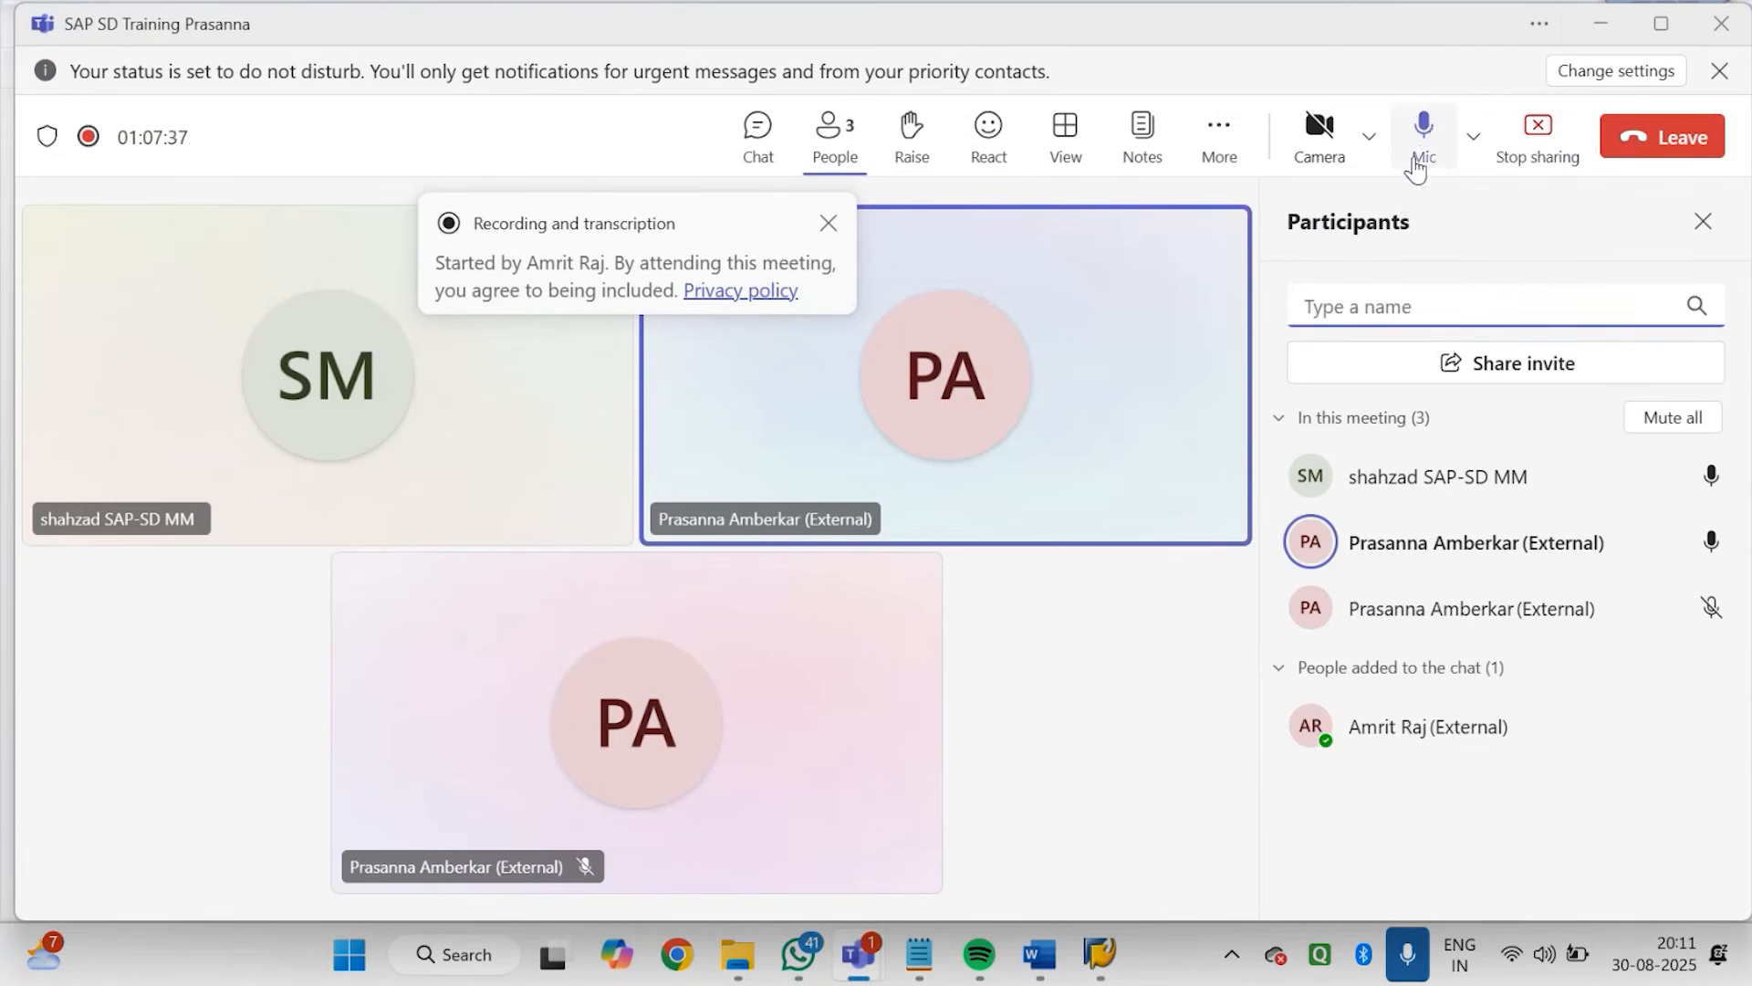
{"action": "left_click", "coordinate": [1422, 150]}
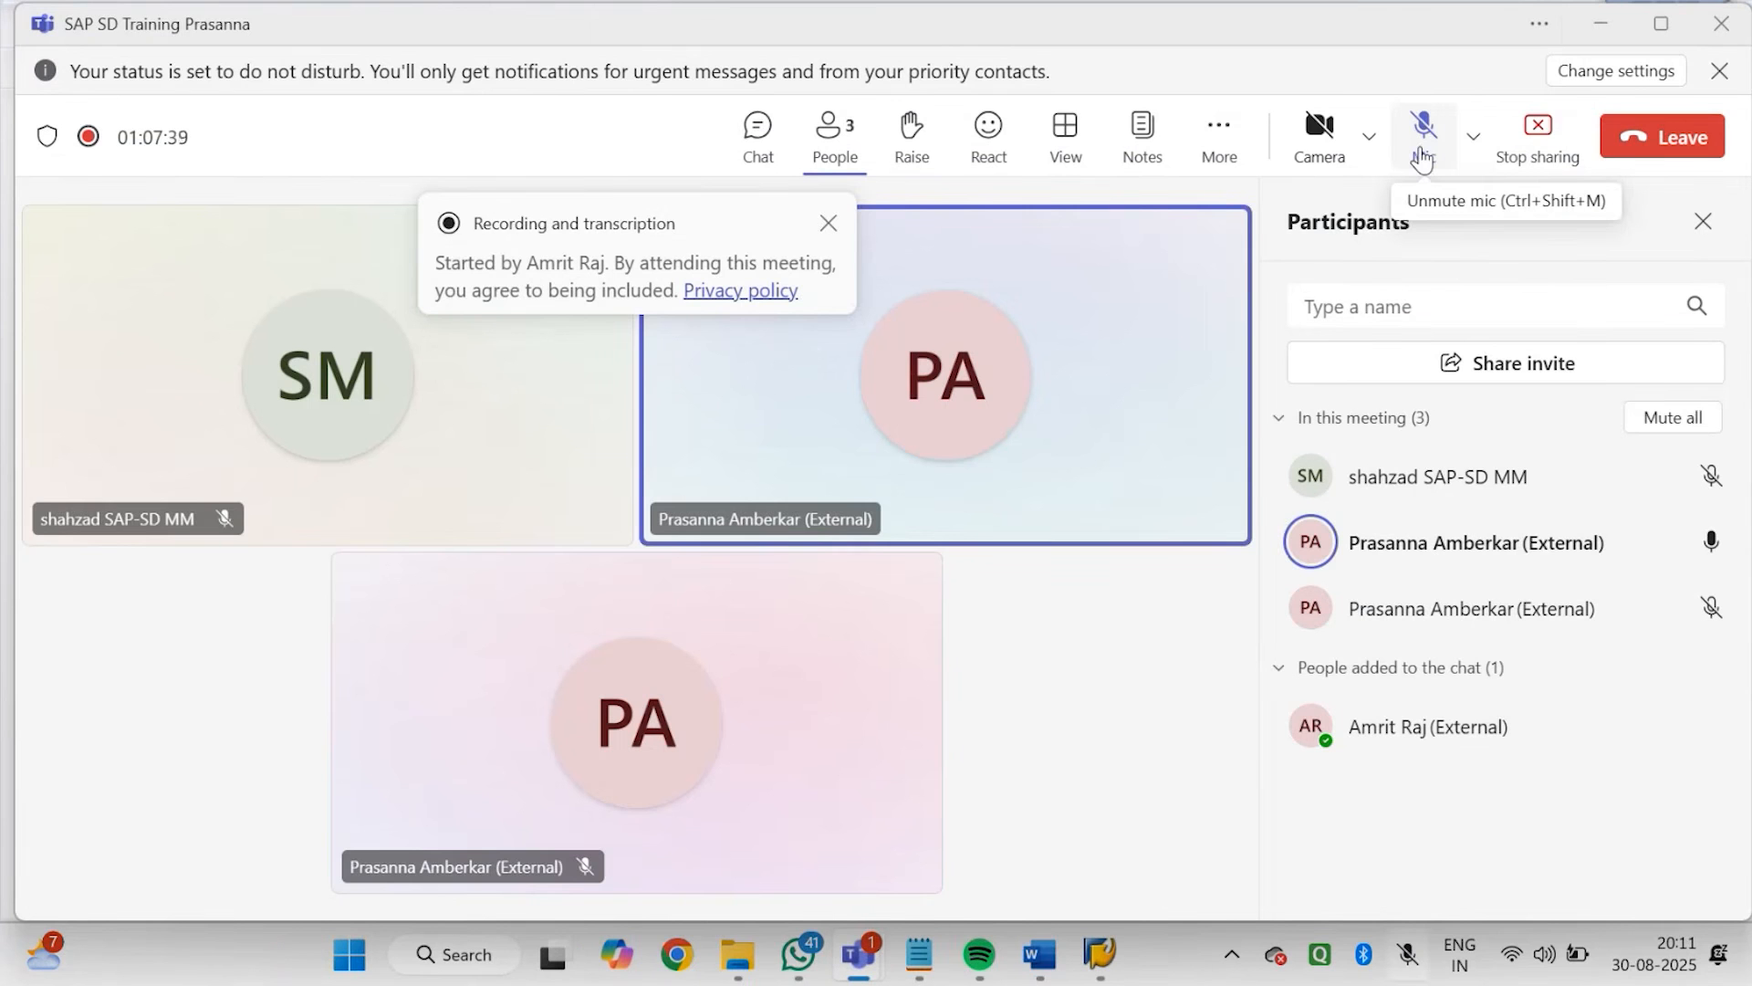
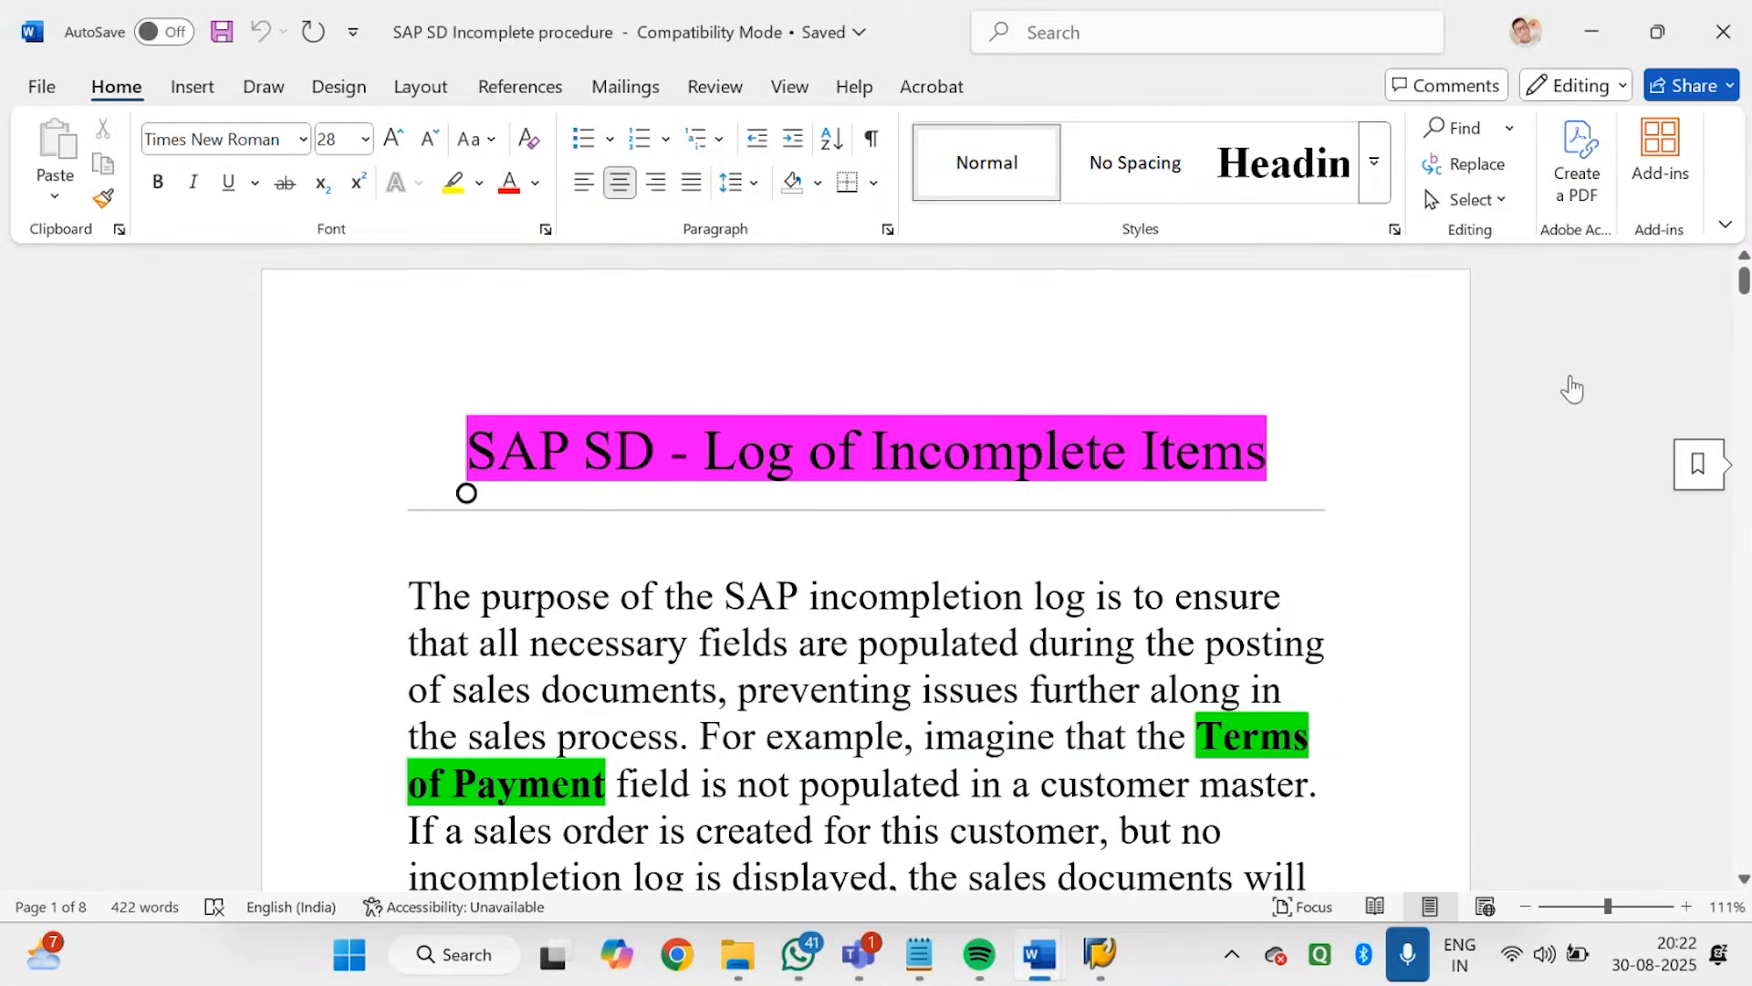
Read the incompletion log's purpose in the Word document and switch back to the Godrej order window in SAP
{"action": "left_click", "coordinate": [1412, 469]}
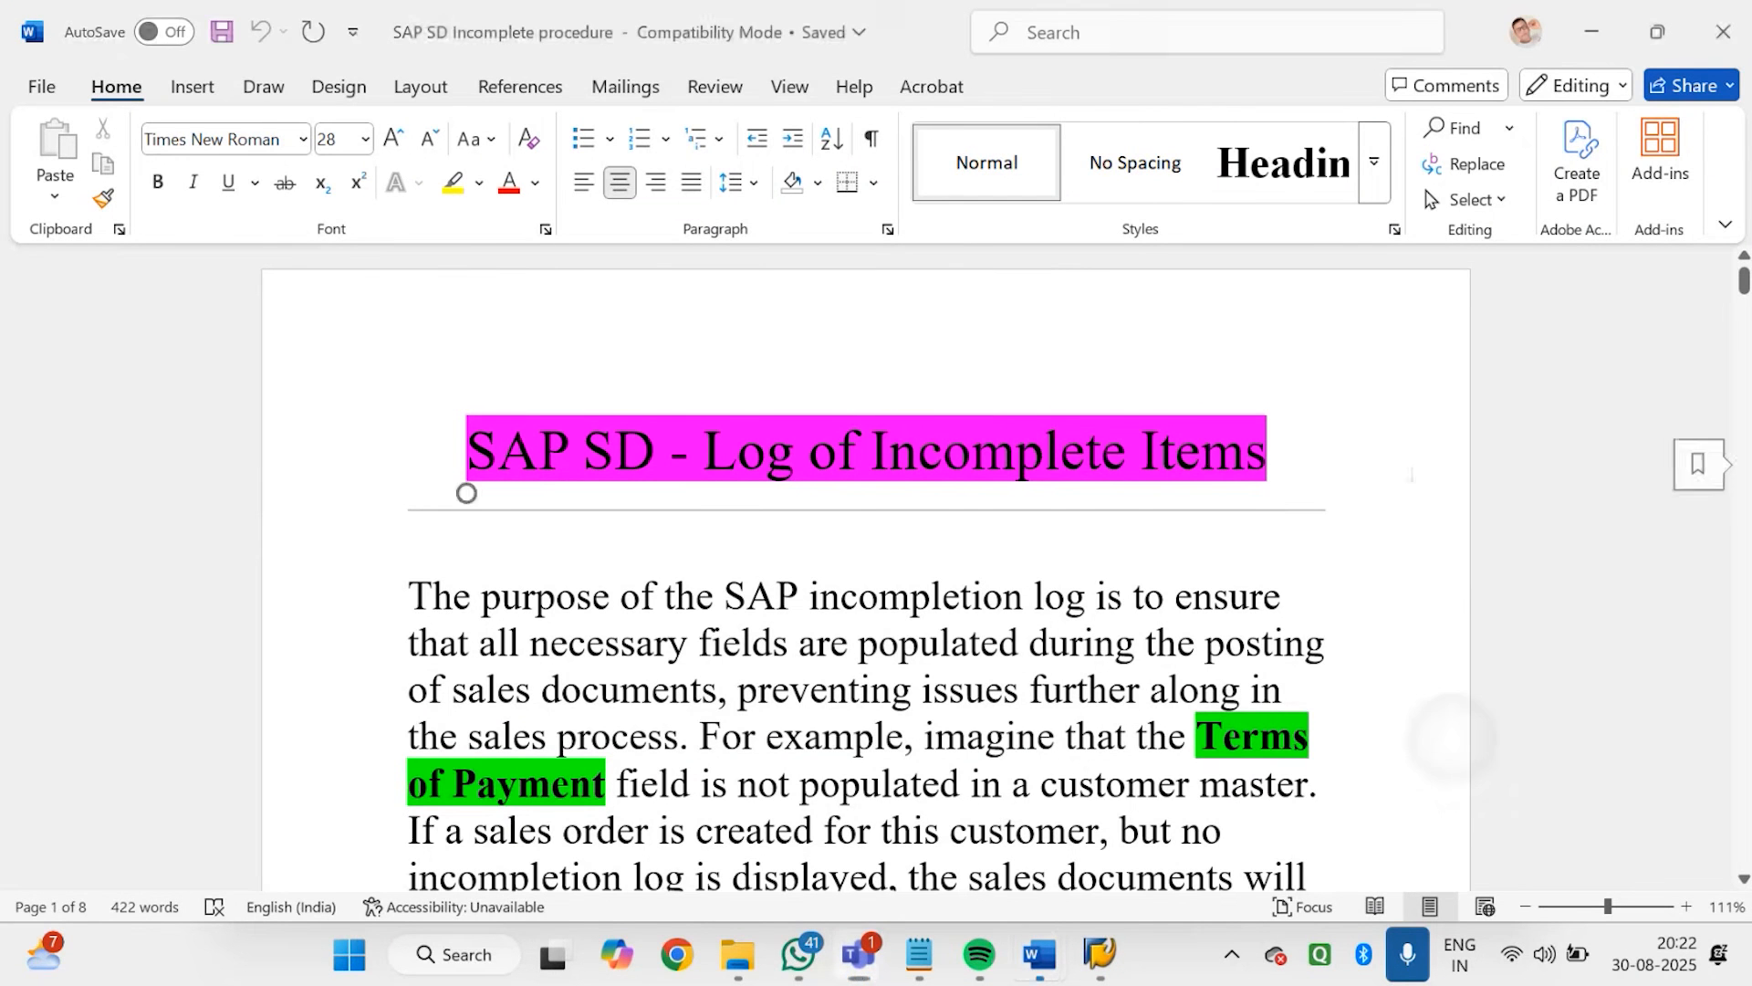
{"action": "scroll", "coordinate": [1412, 469], "scroll_direction": "down", "scroll_amount": 3}
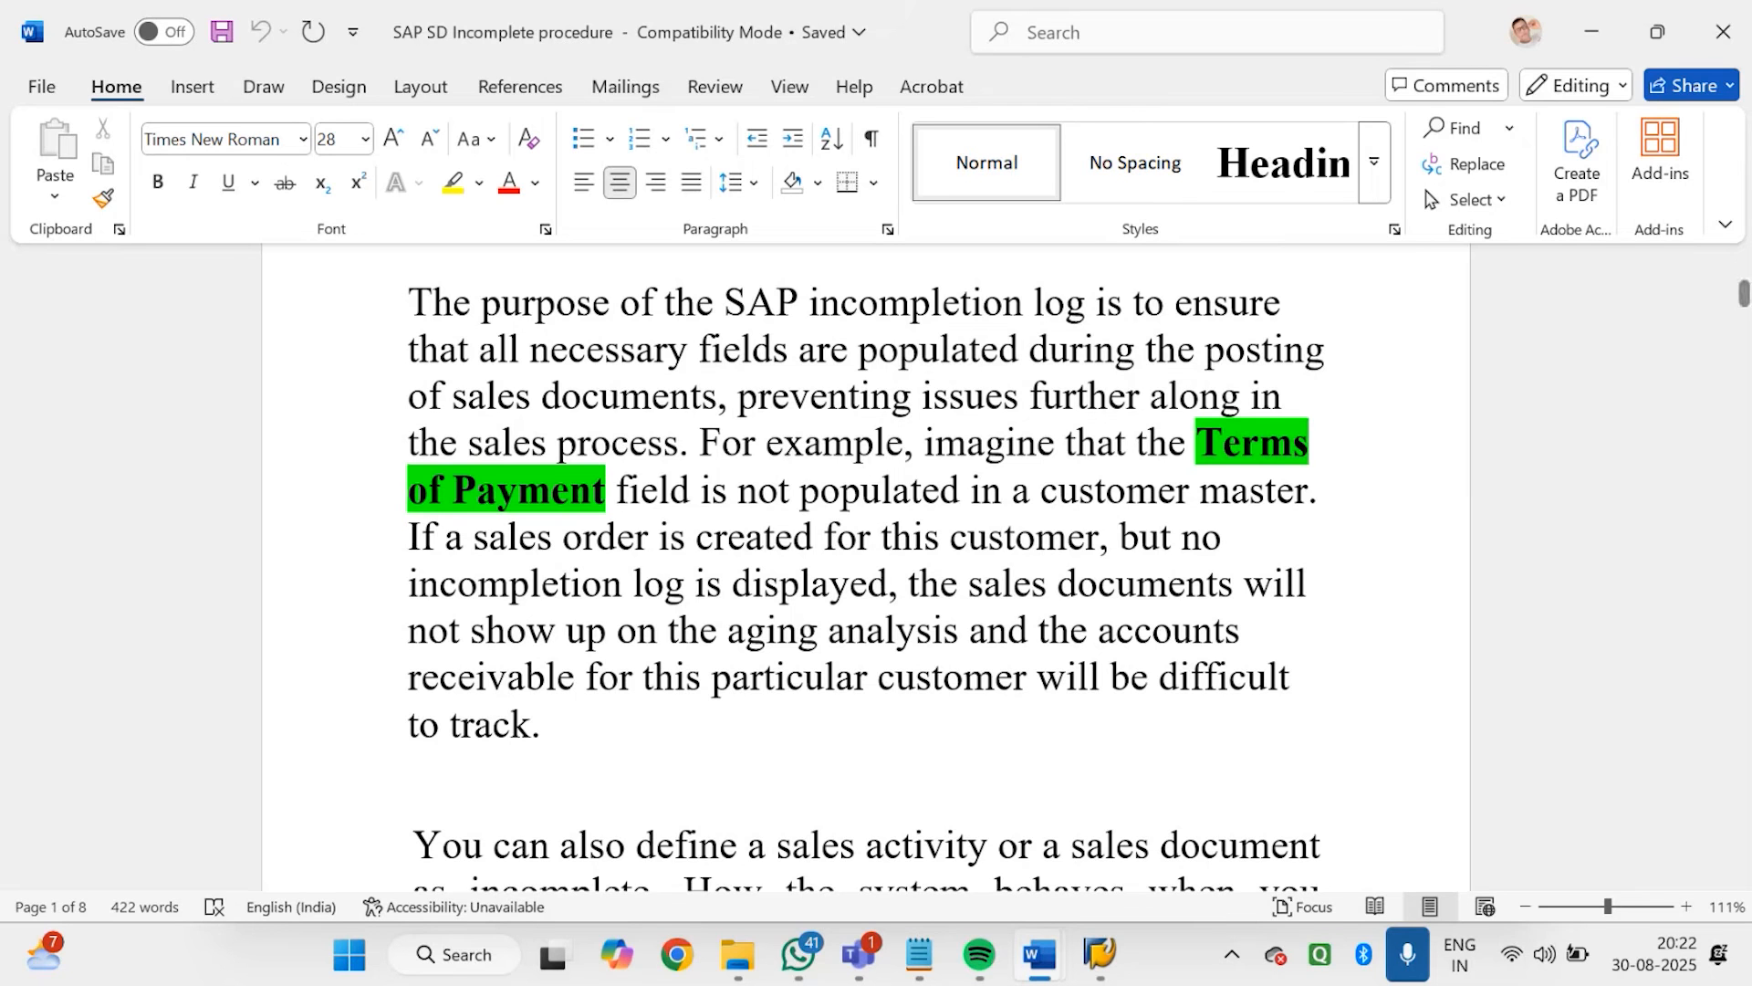
{"action": "mouse_move", "coordinate": [1099, 967]}
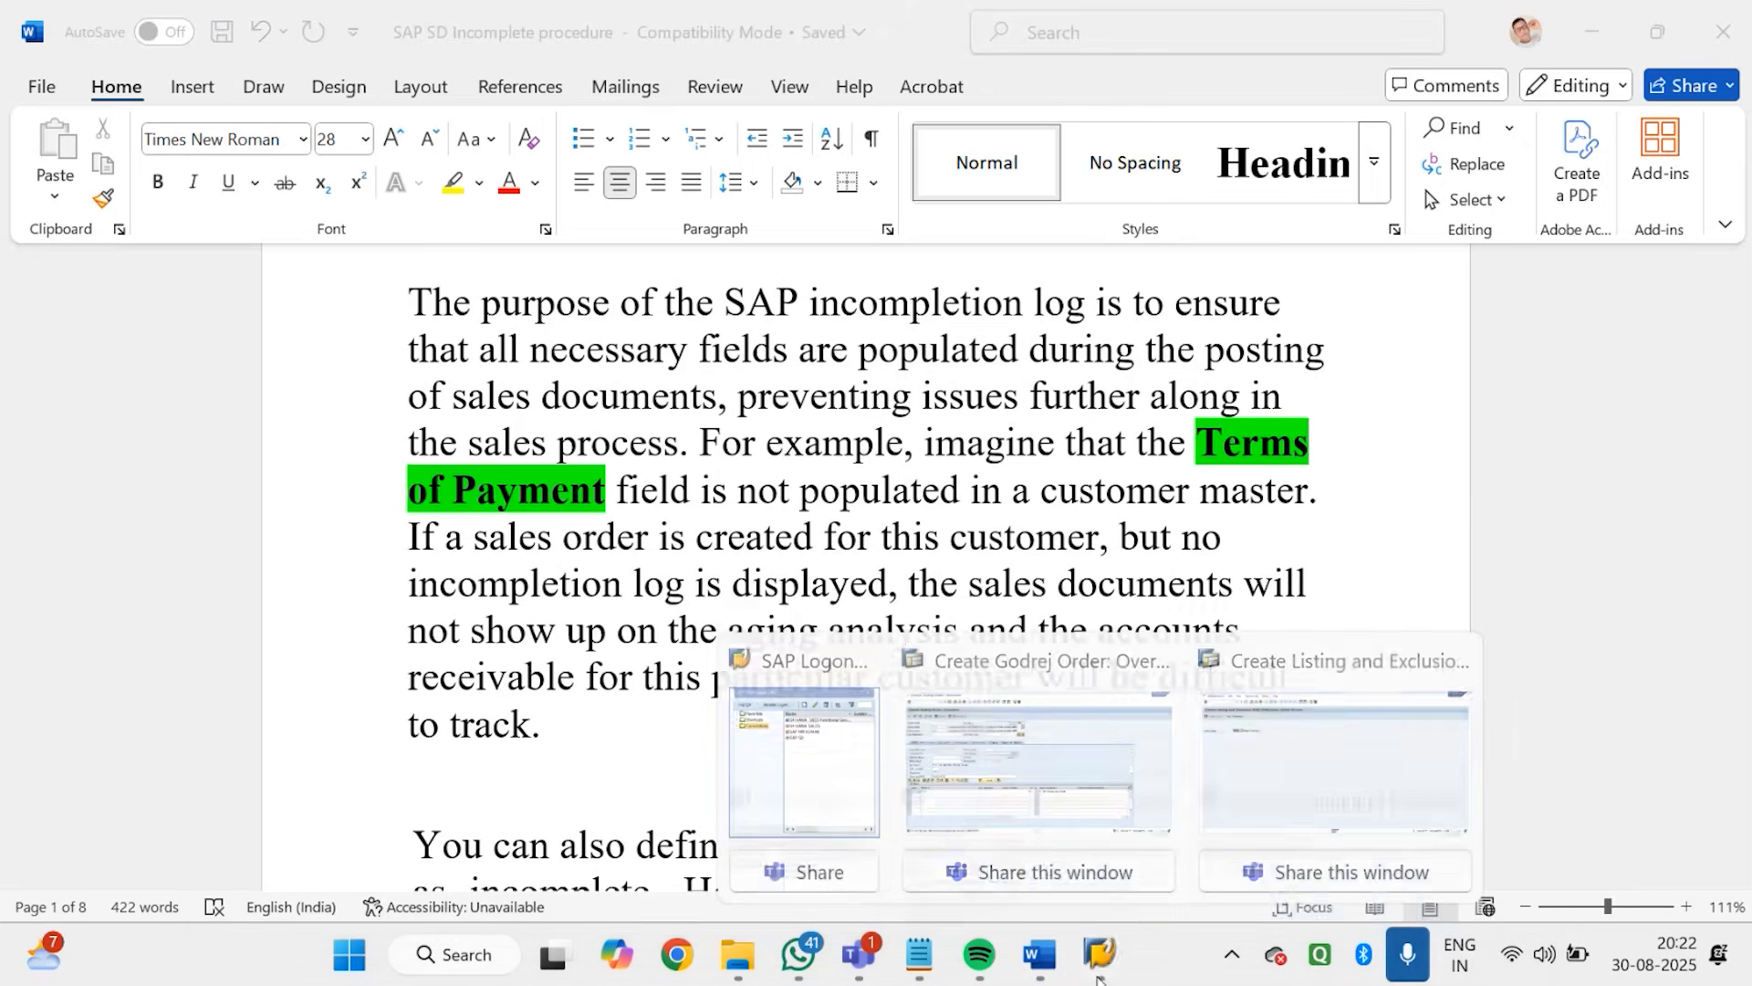
{"action": "left_click", "coordinate": [1063, 780]}
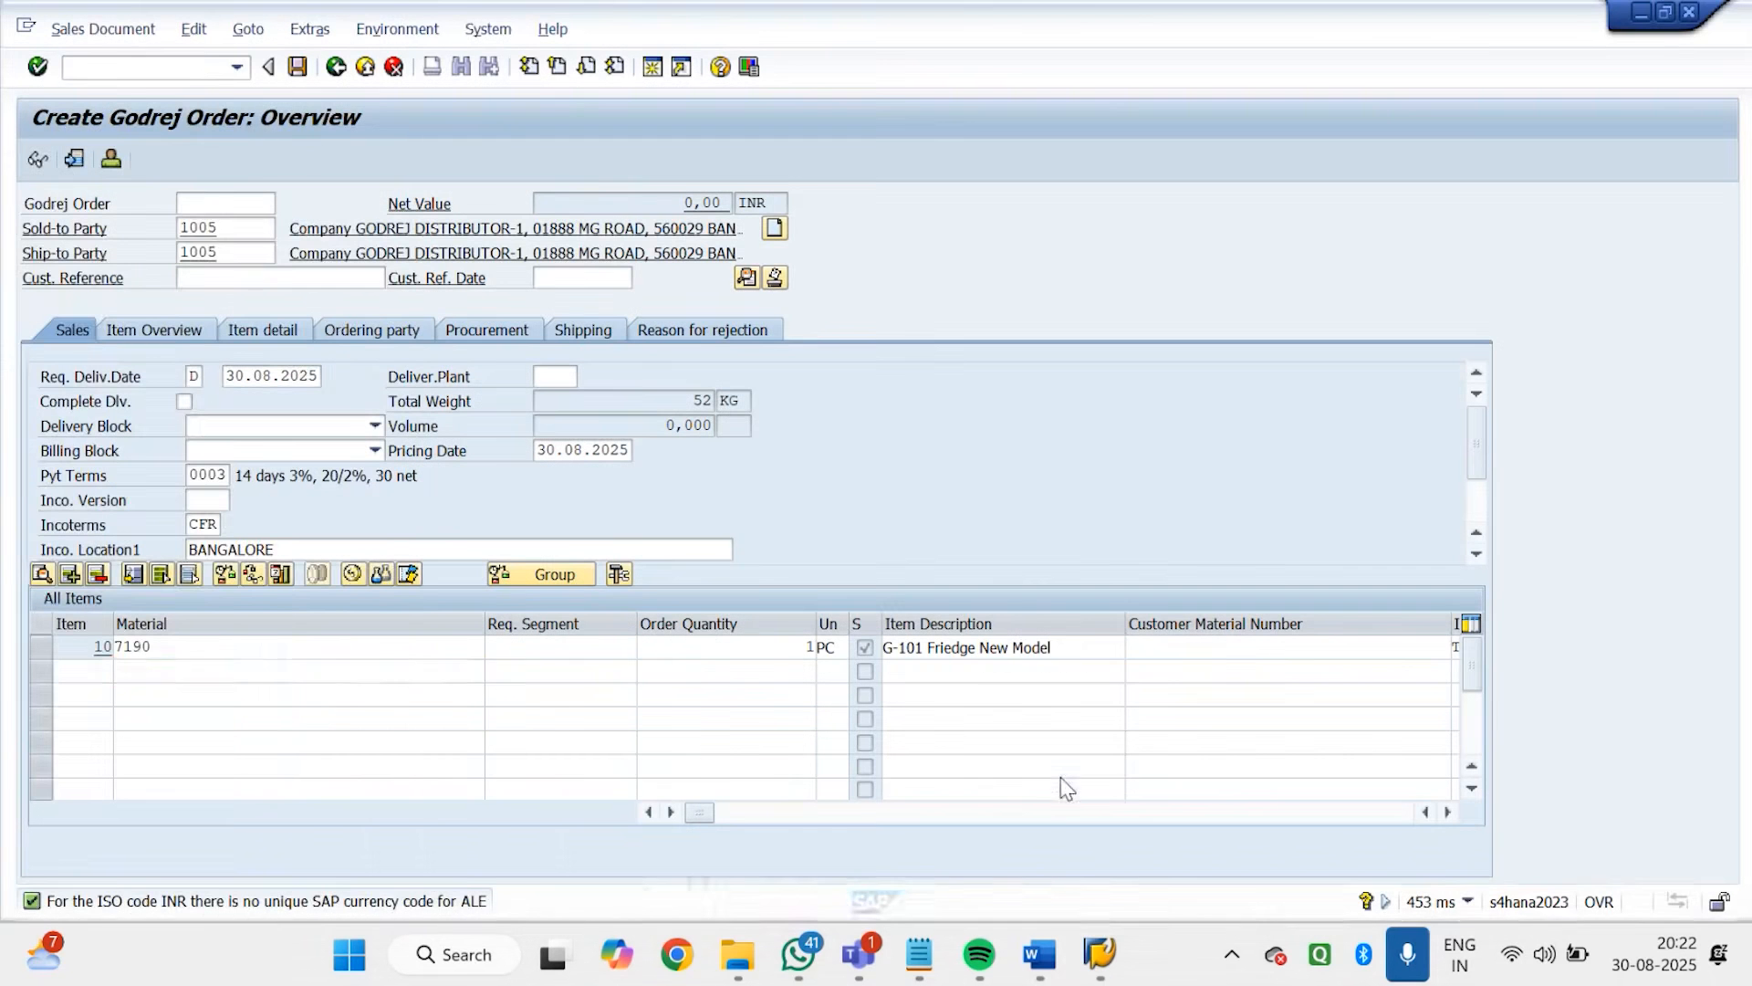
Leave the current order and start a new GDOR order in VA01, entering the sold-to party's customer number
{"action": "left_click", "coordinate": [199, 64]}
{"action": "type", "text": "/N"}
{"action": "key", "text": "Return"}
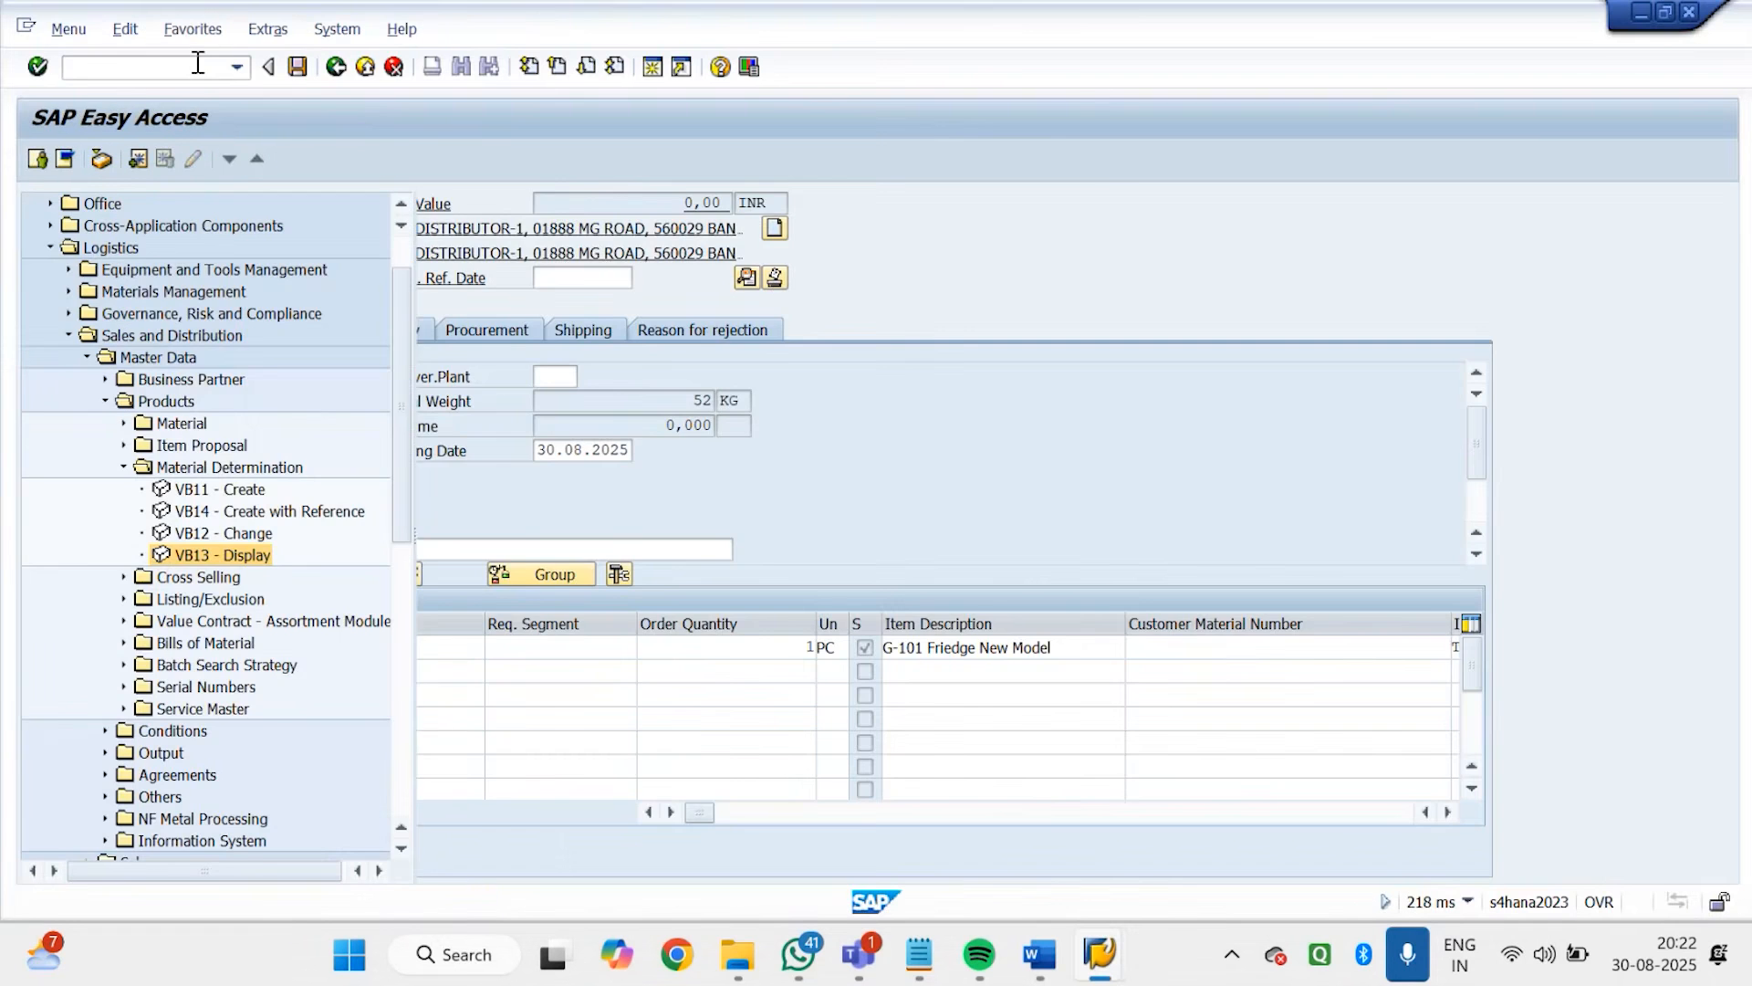
{"action": "type", "text": "VA01"}
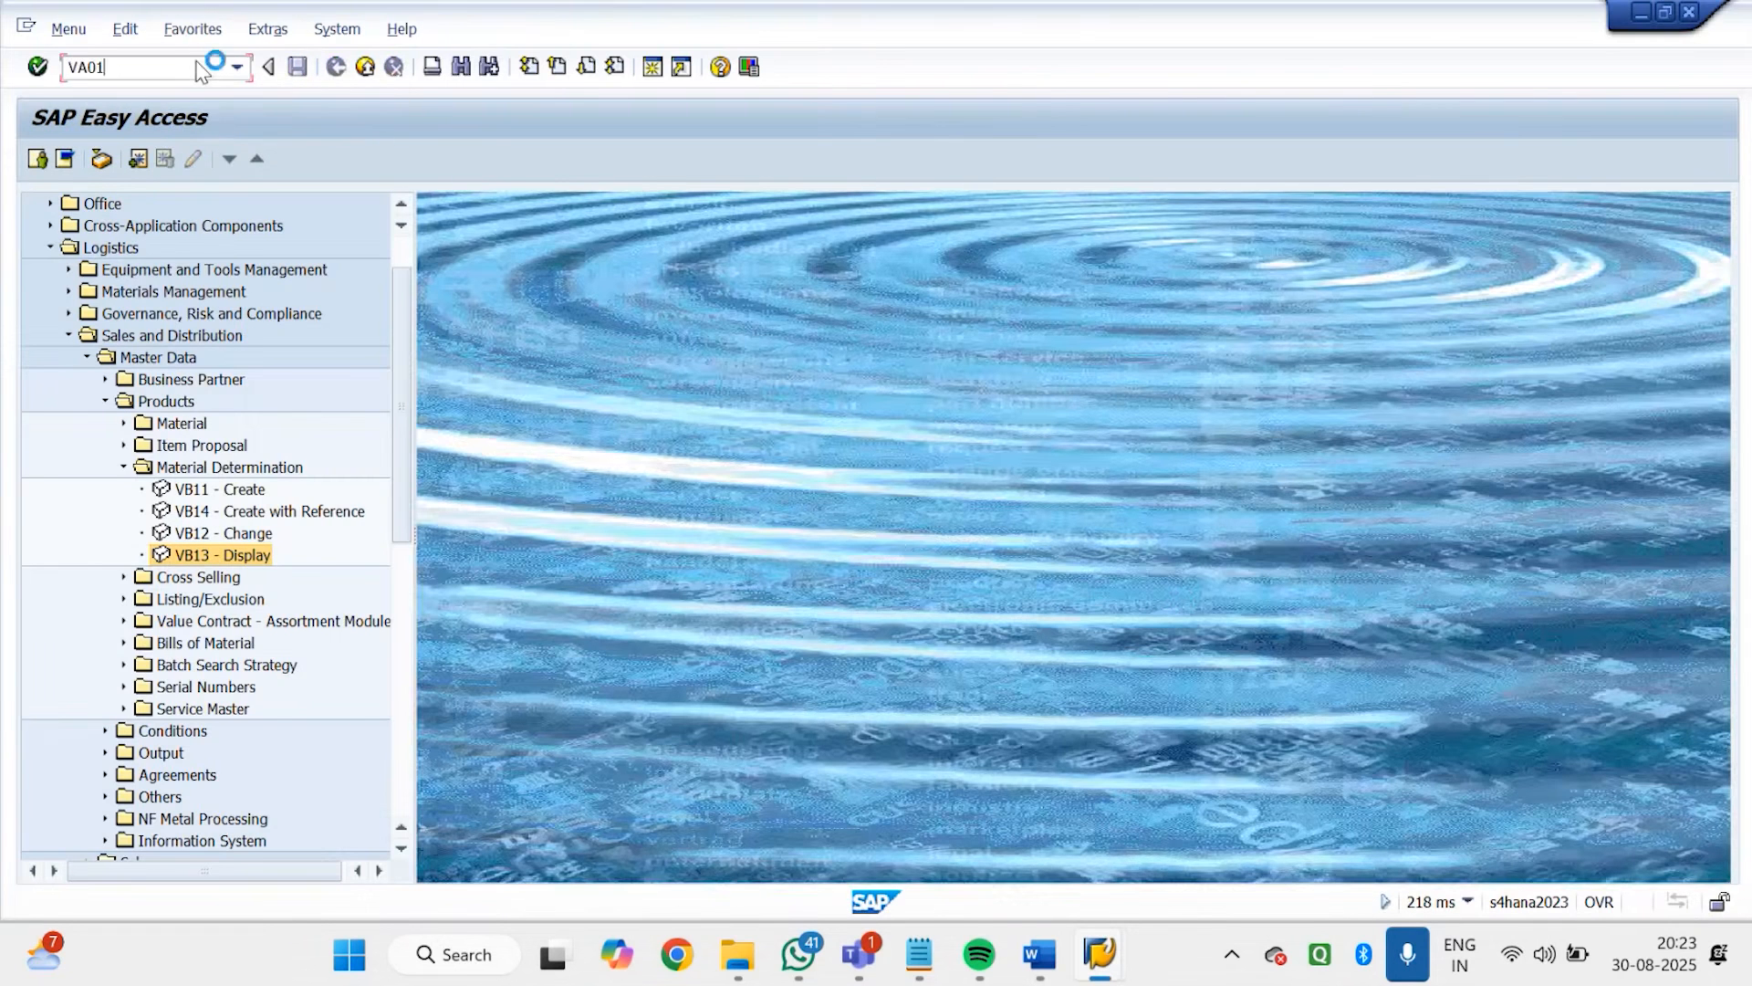
{"action": "key", "text": "Return"}
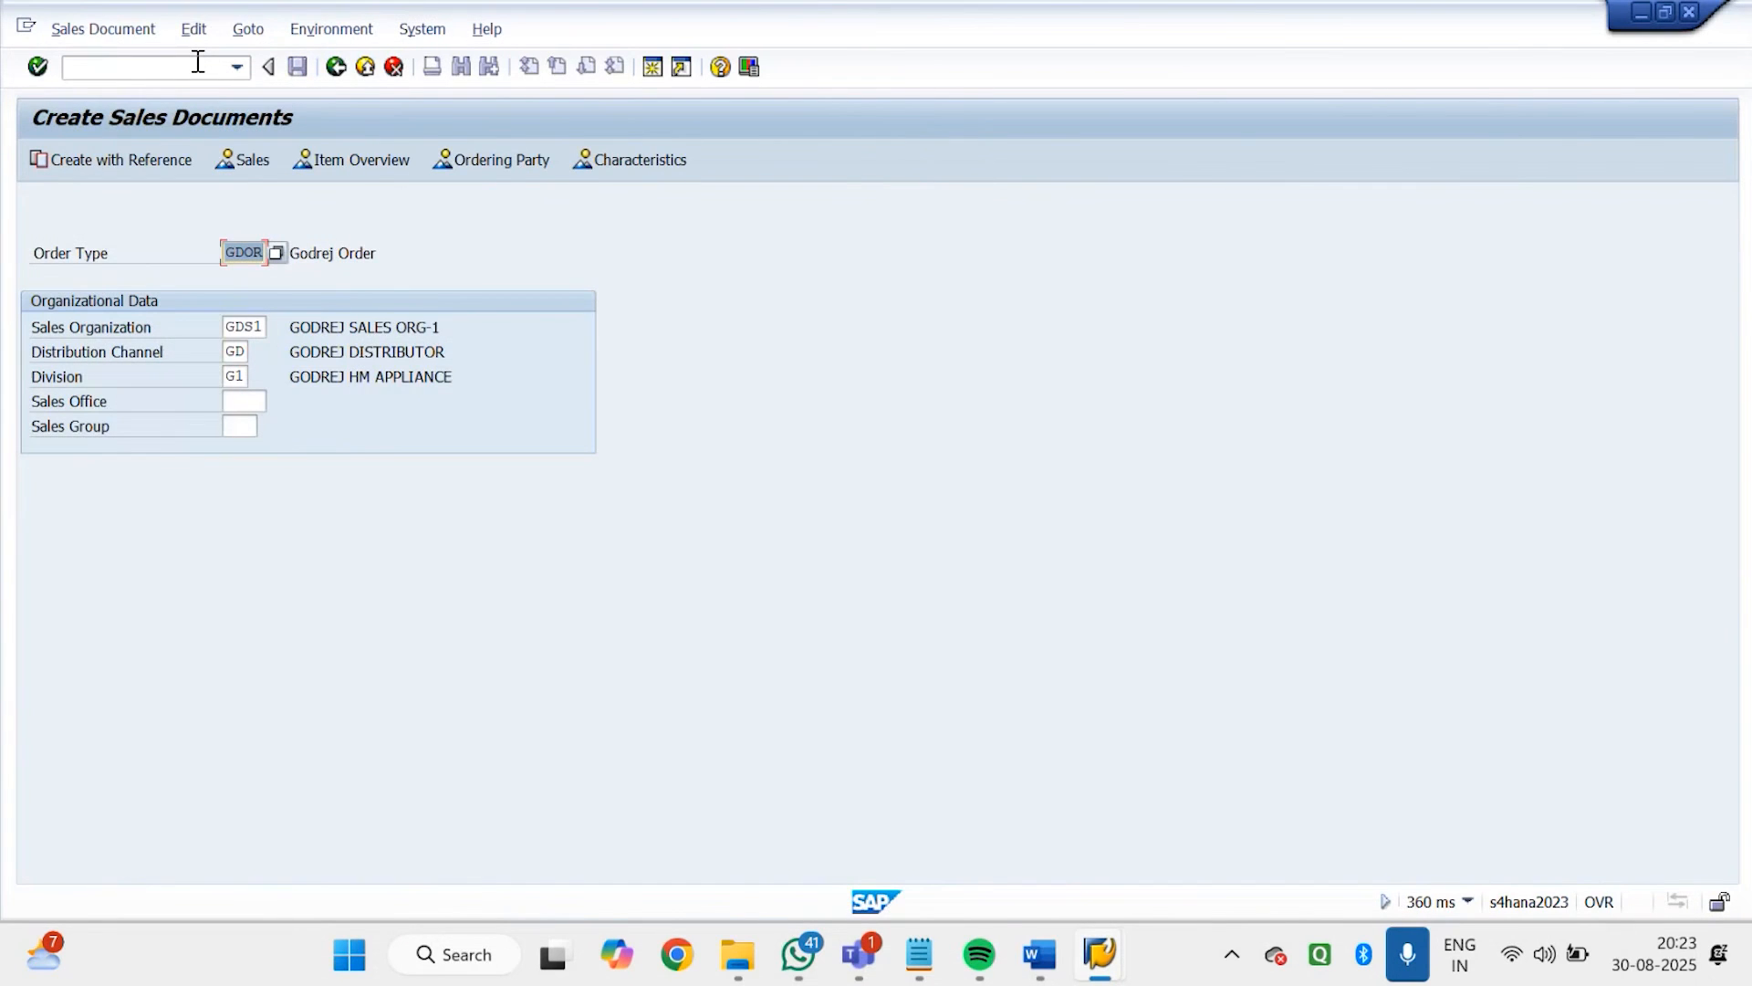
{"action": "key", "text": "Return"}
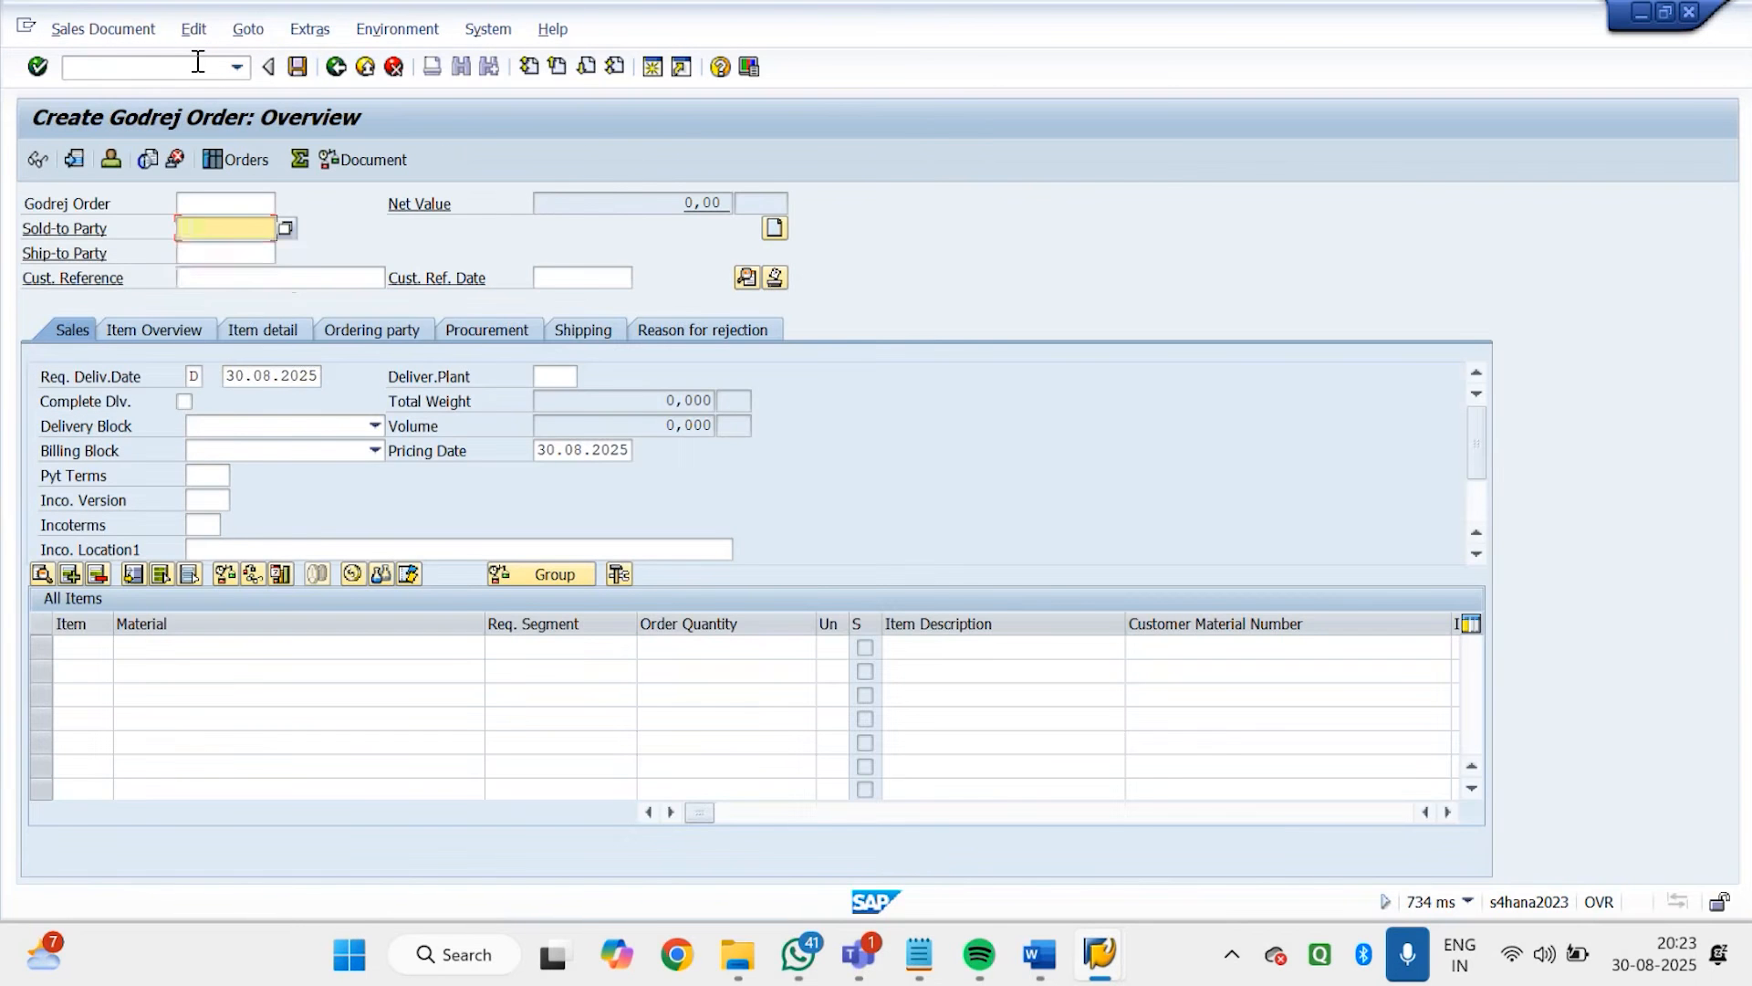
{"action": "type", "text": "1005"}
{"action": "key", "text": "Return"}
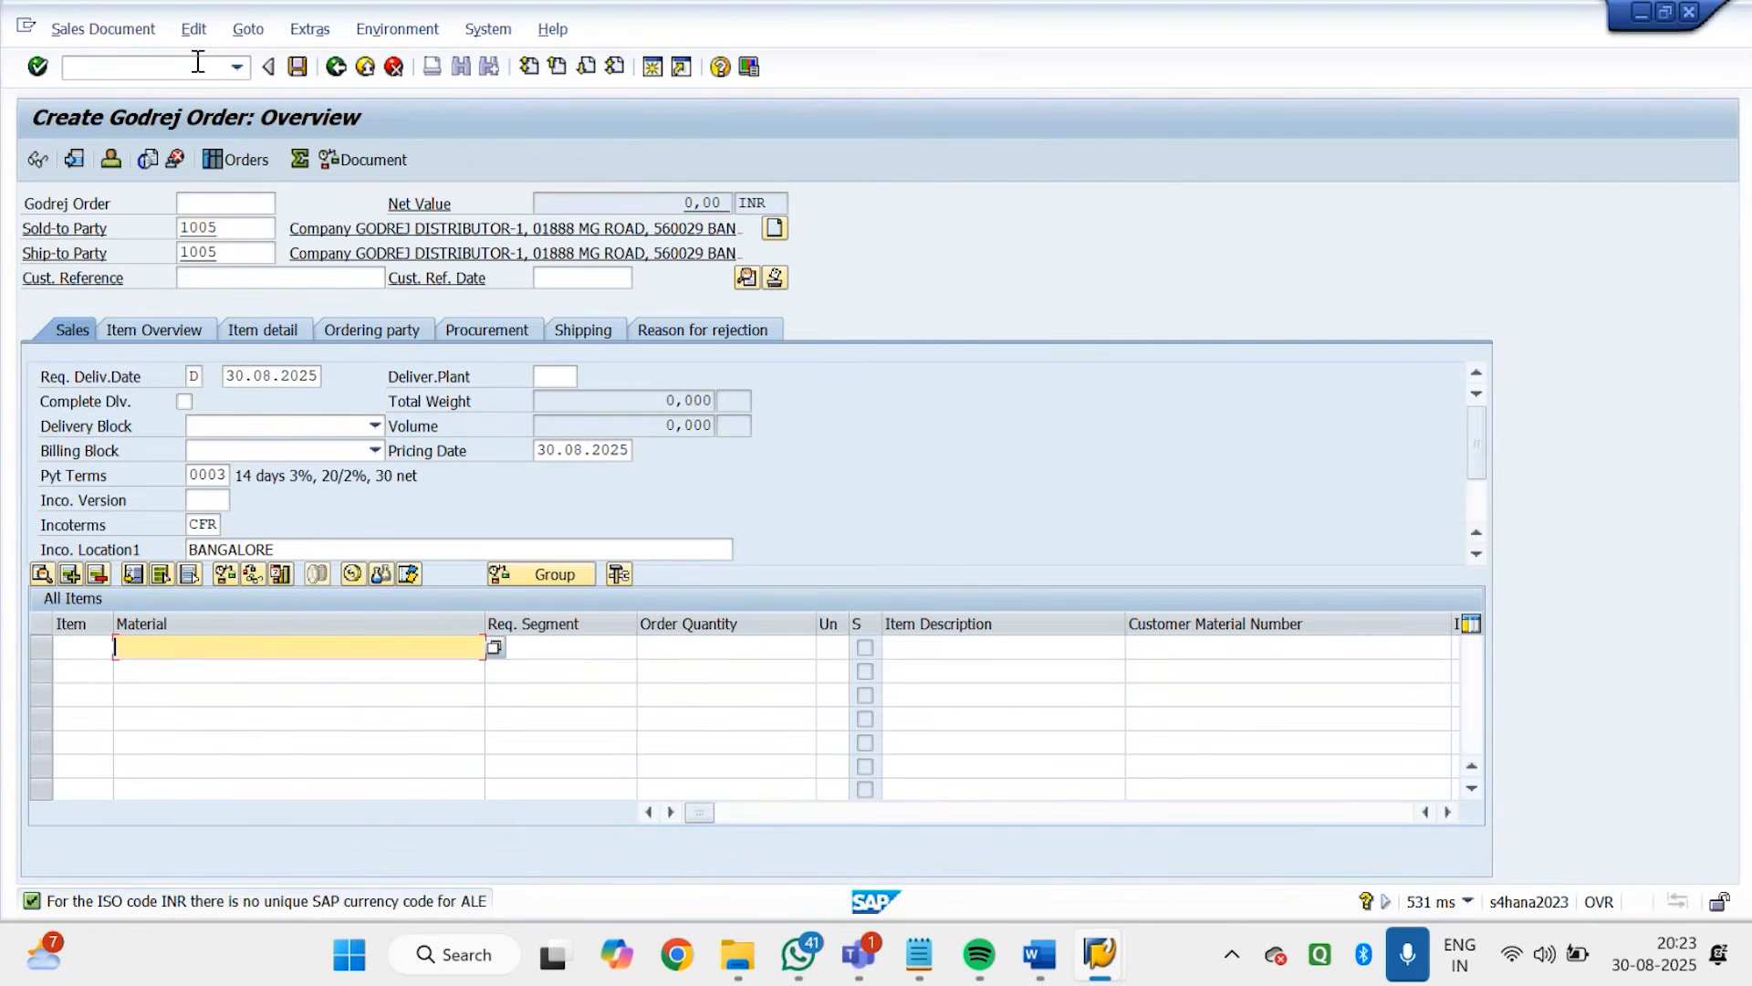
Try to add material 7151 with order quantity 10 as the first item
{"action": "type", "text": "71"}
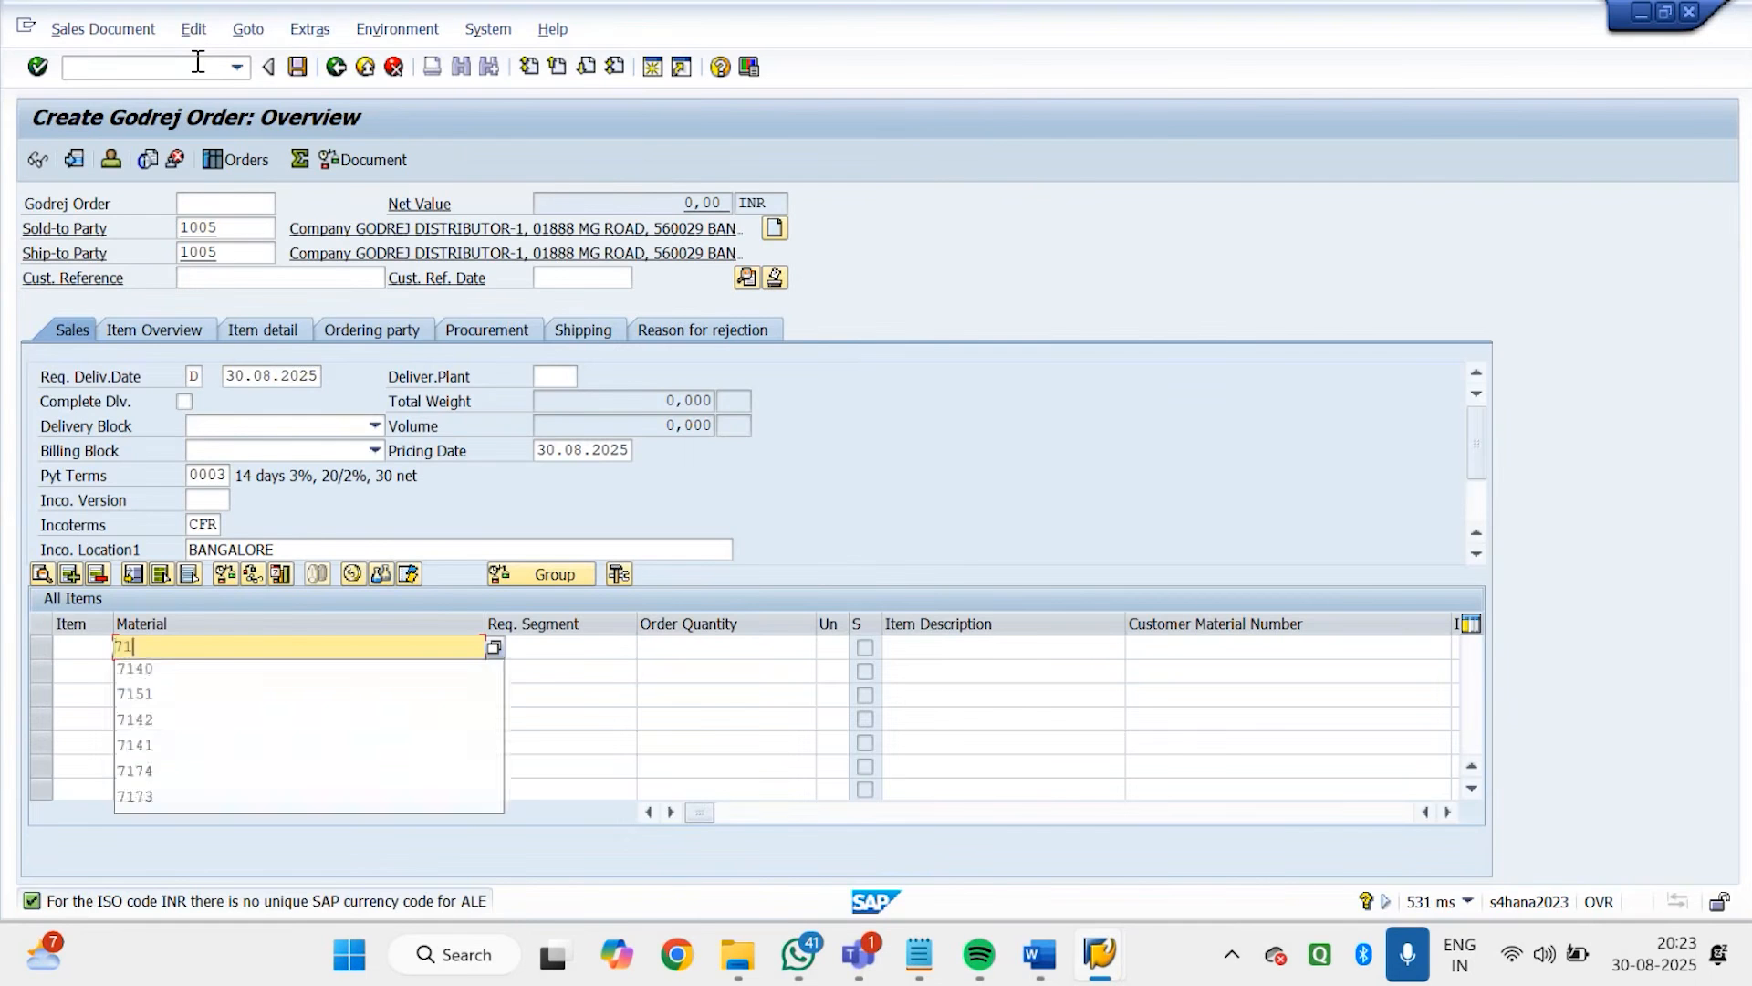
{"action": "type", "text": "51"}
{"action": "key", "text": "Tab"}
{"action": "key", "text": "Tab"}
{"action": "type", "text": "10"}
{"action": "key", "text": "Return"}
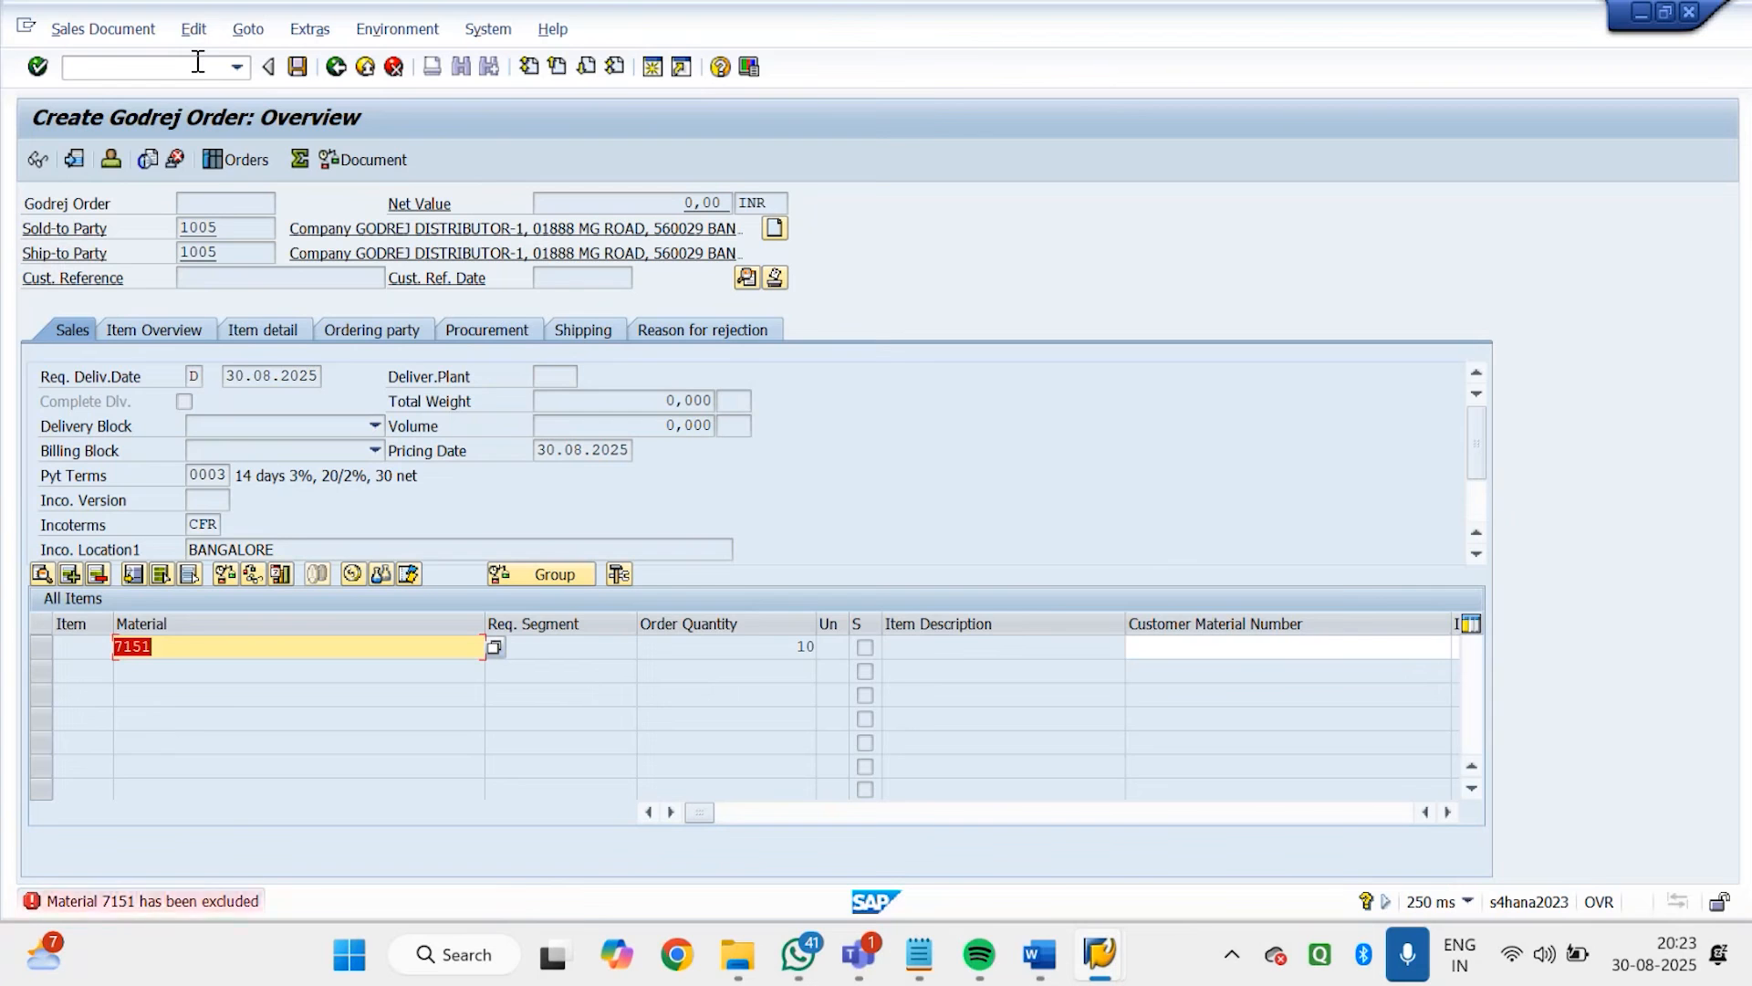
Replace the first item's material with 7142 and check the order's incompletion log
{"action": "key", "text": "BackSpace"}
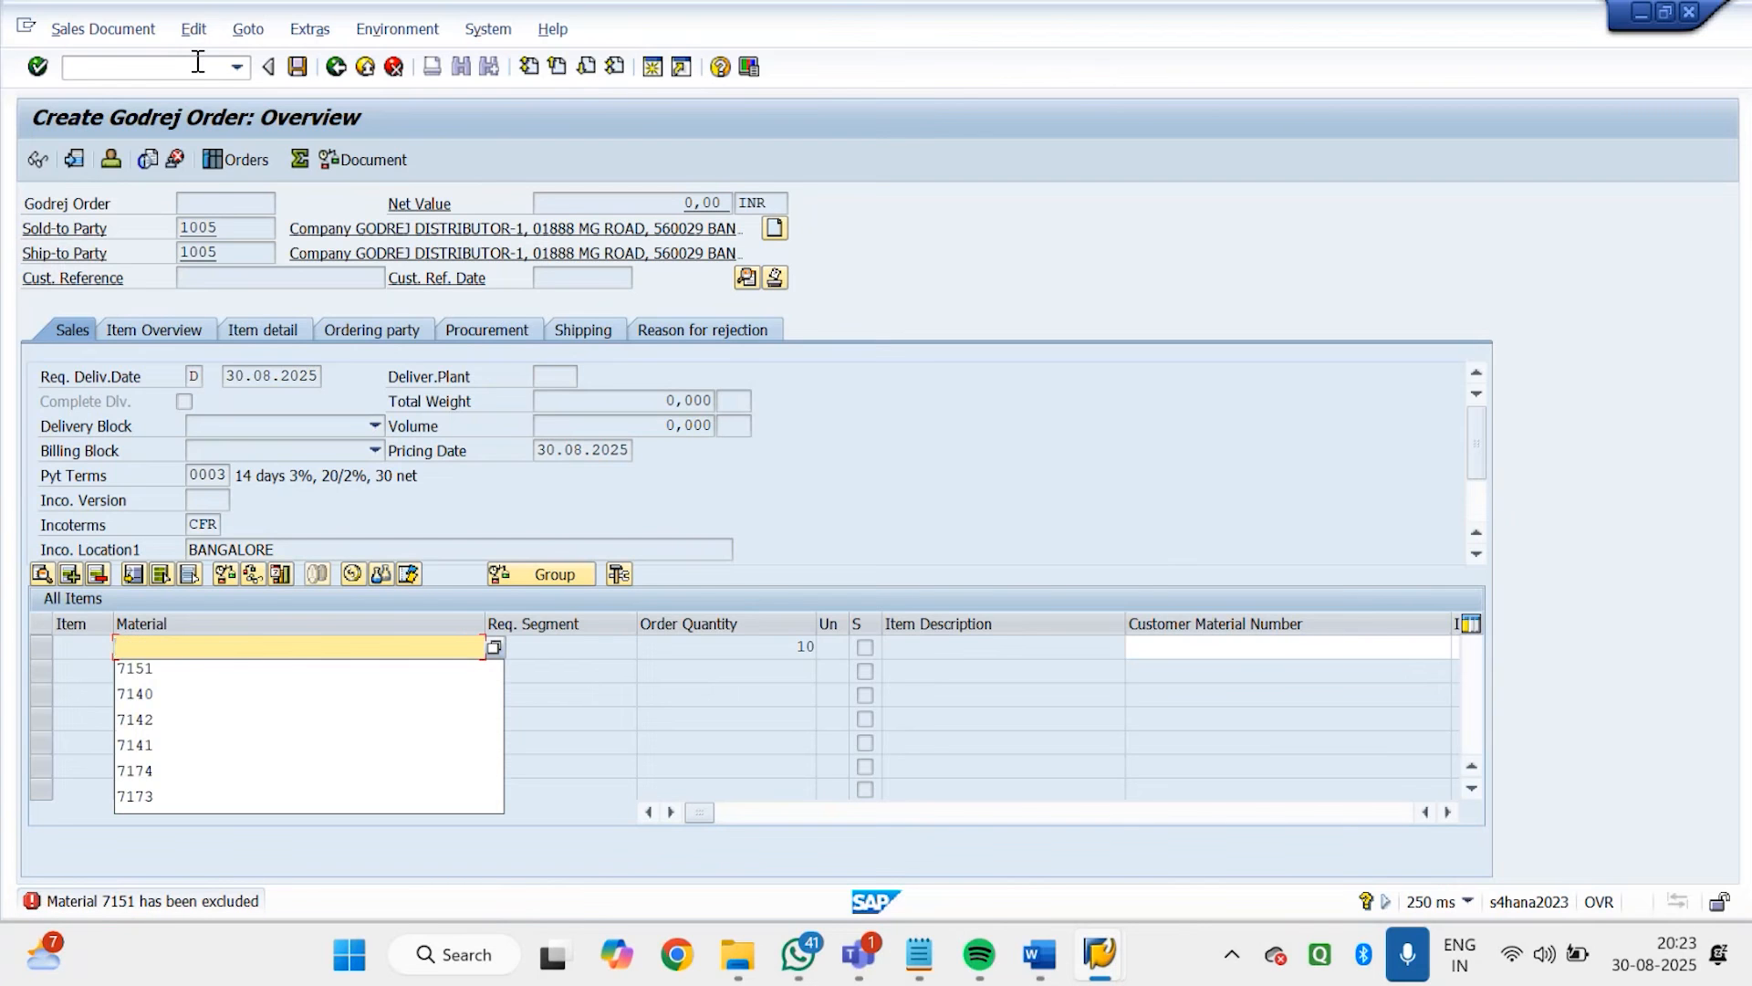
{"action": "type", "text": "714"}
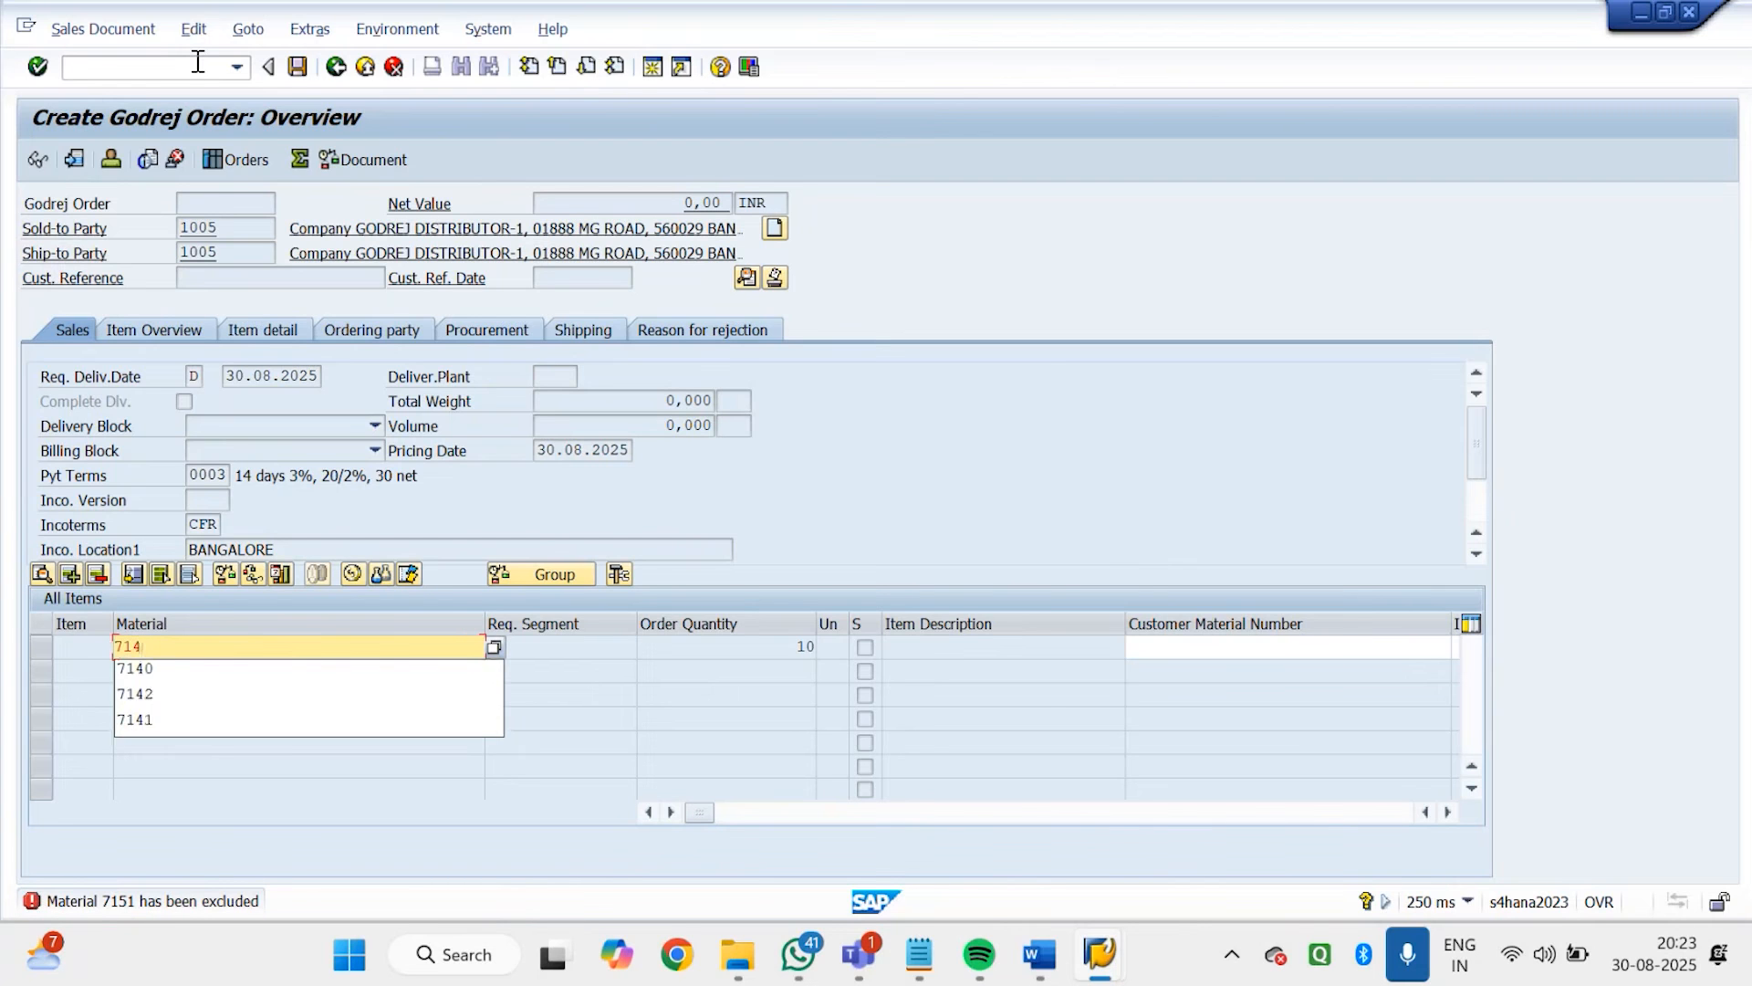
{"action": "type", "text": "2"}
{"action": "key", "text": "Return"}
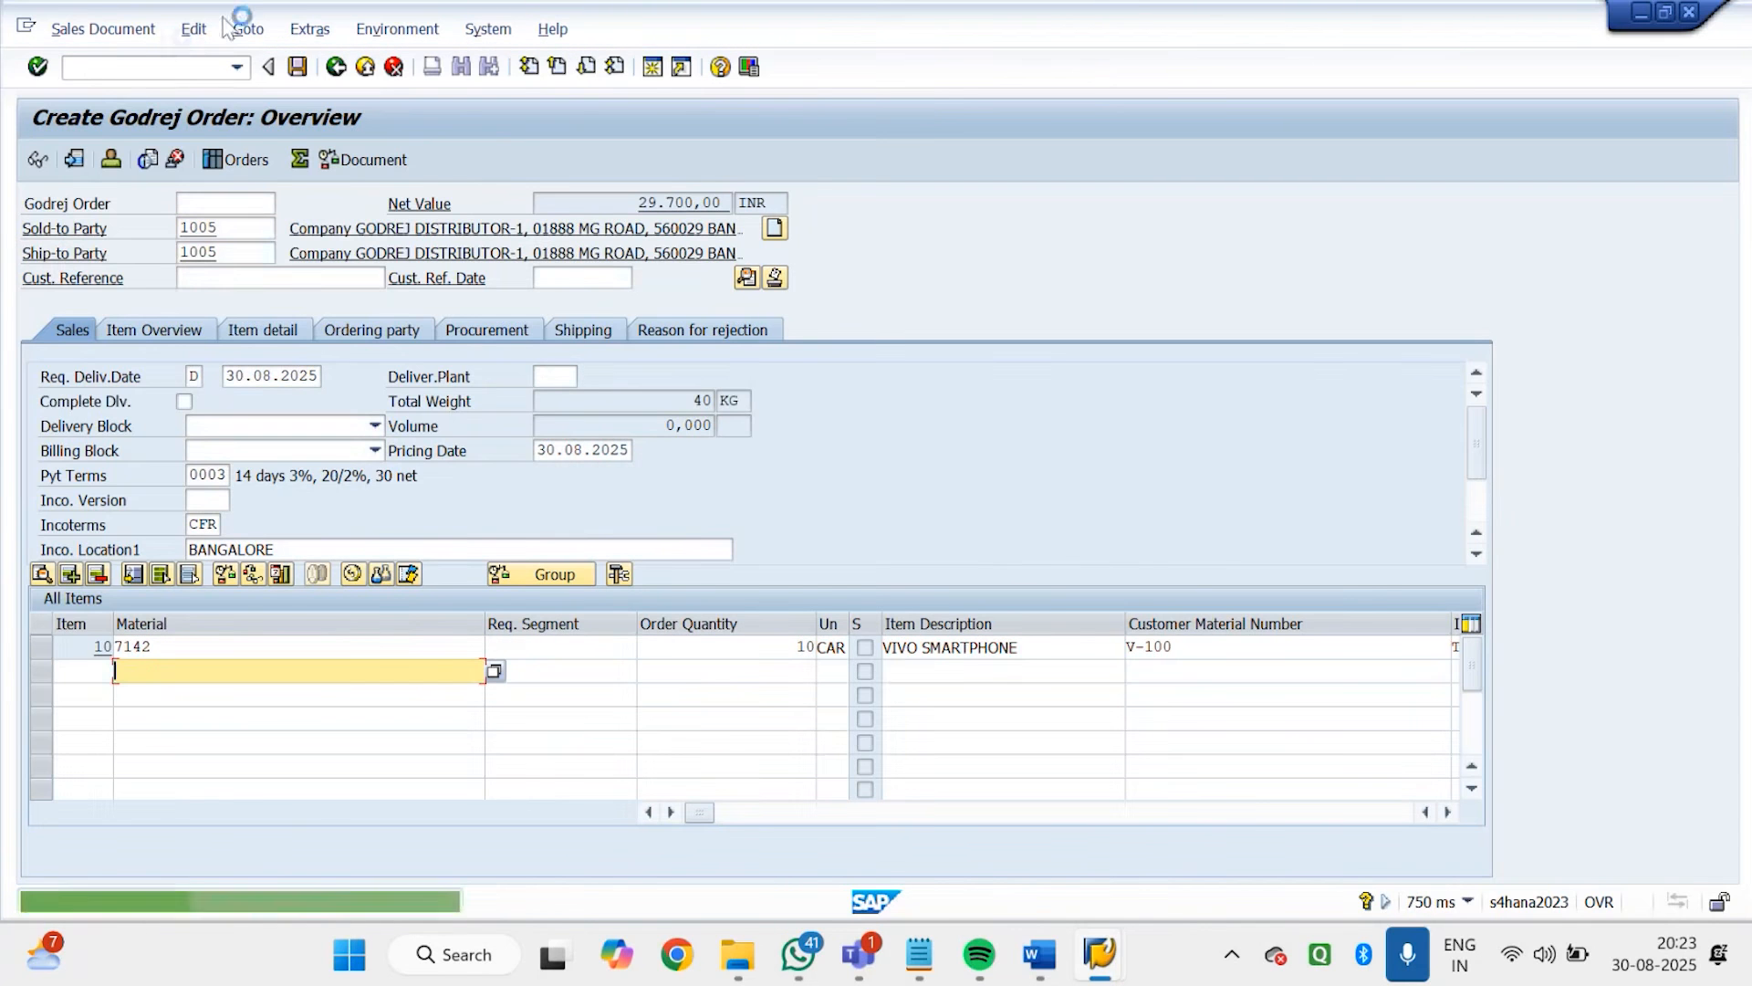
{"action": "left_click", "coordinate": [203, 32]}
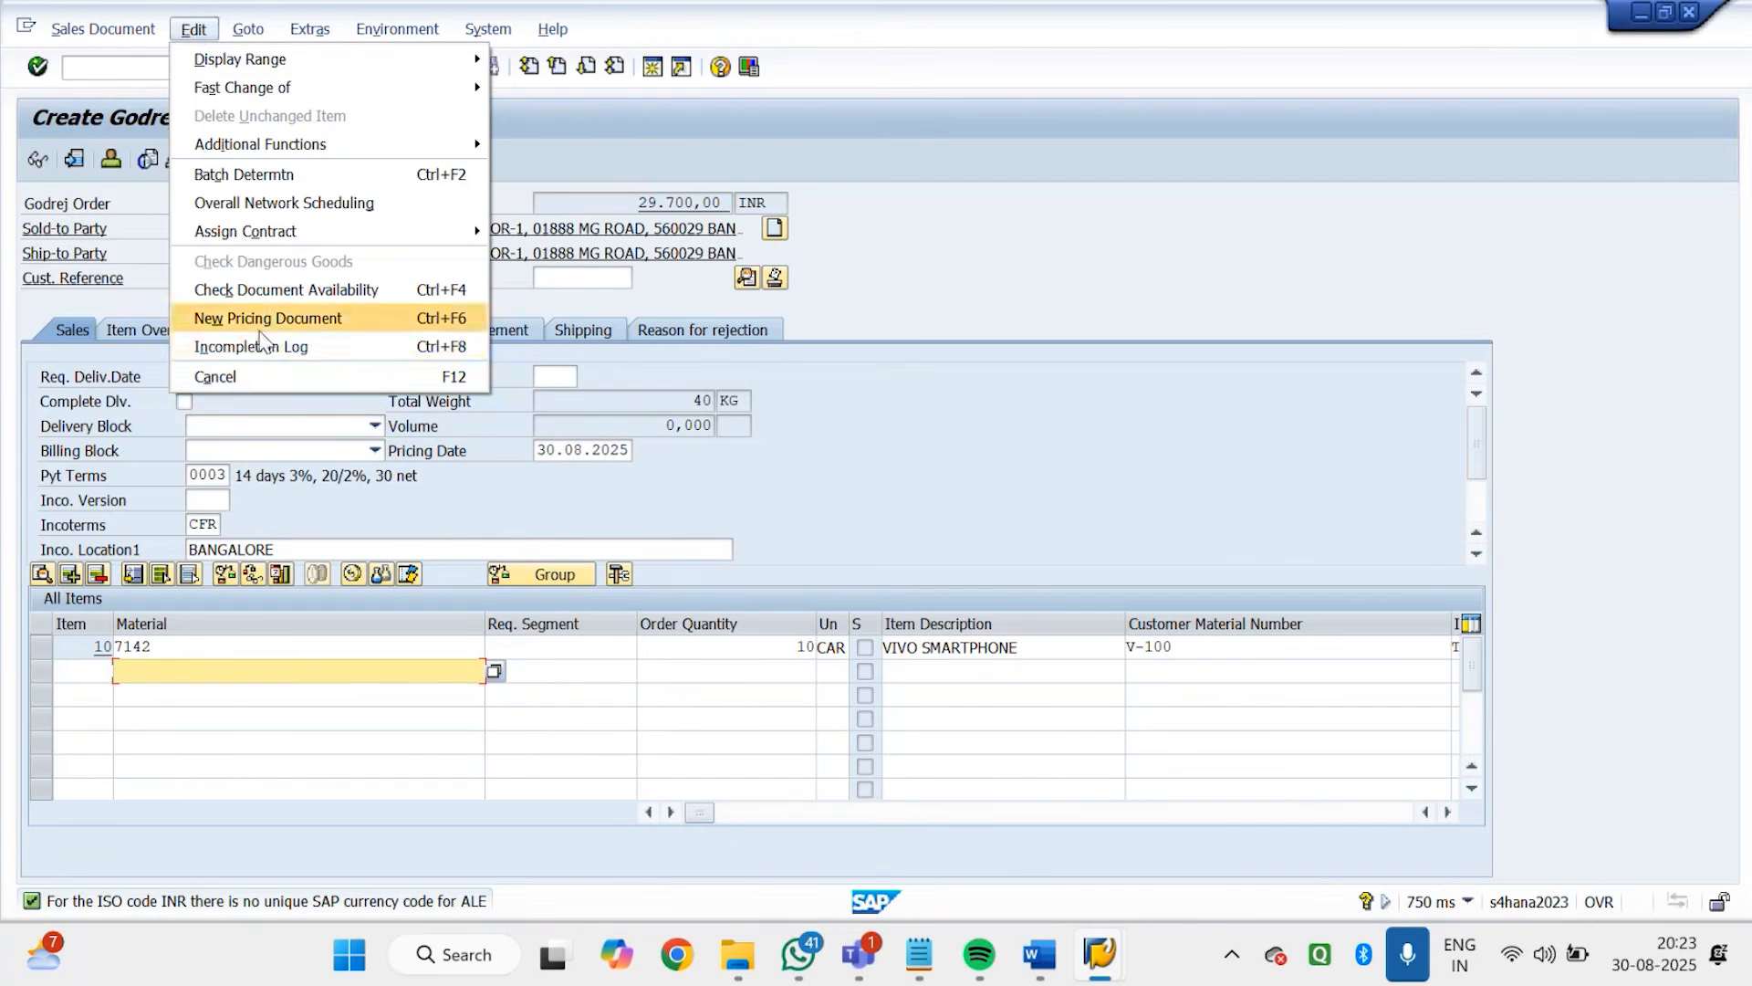
{"action": "left_click", "coordinate": [267, 352]}
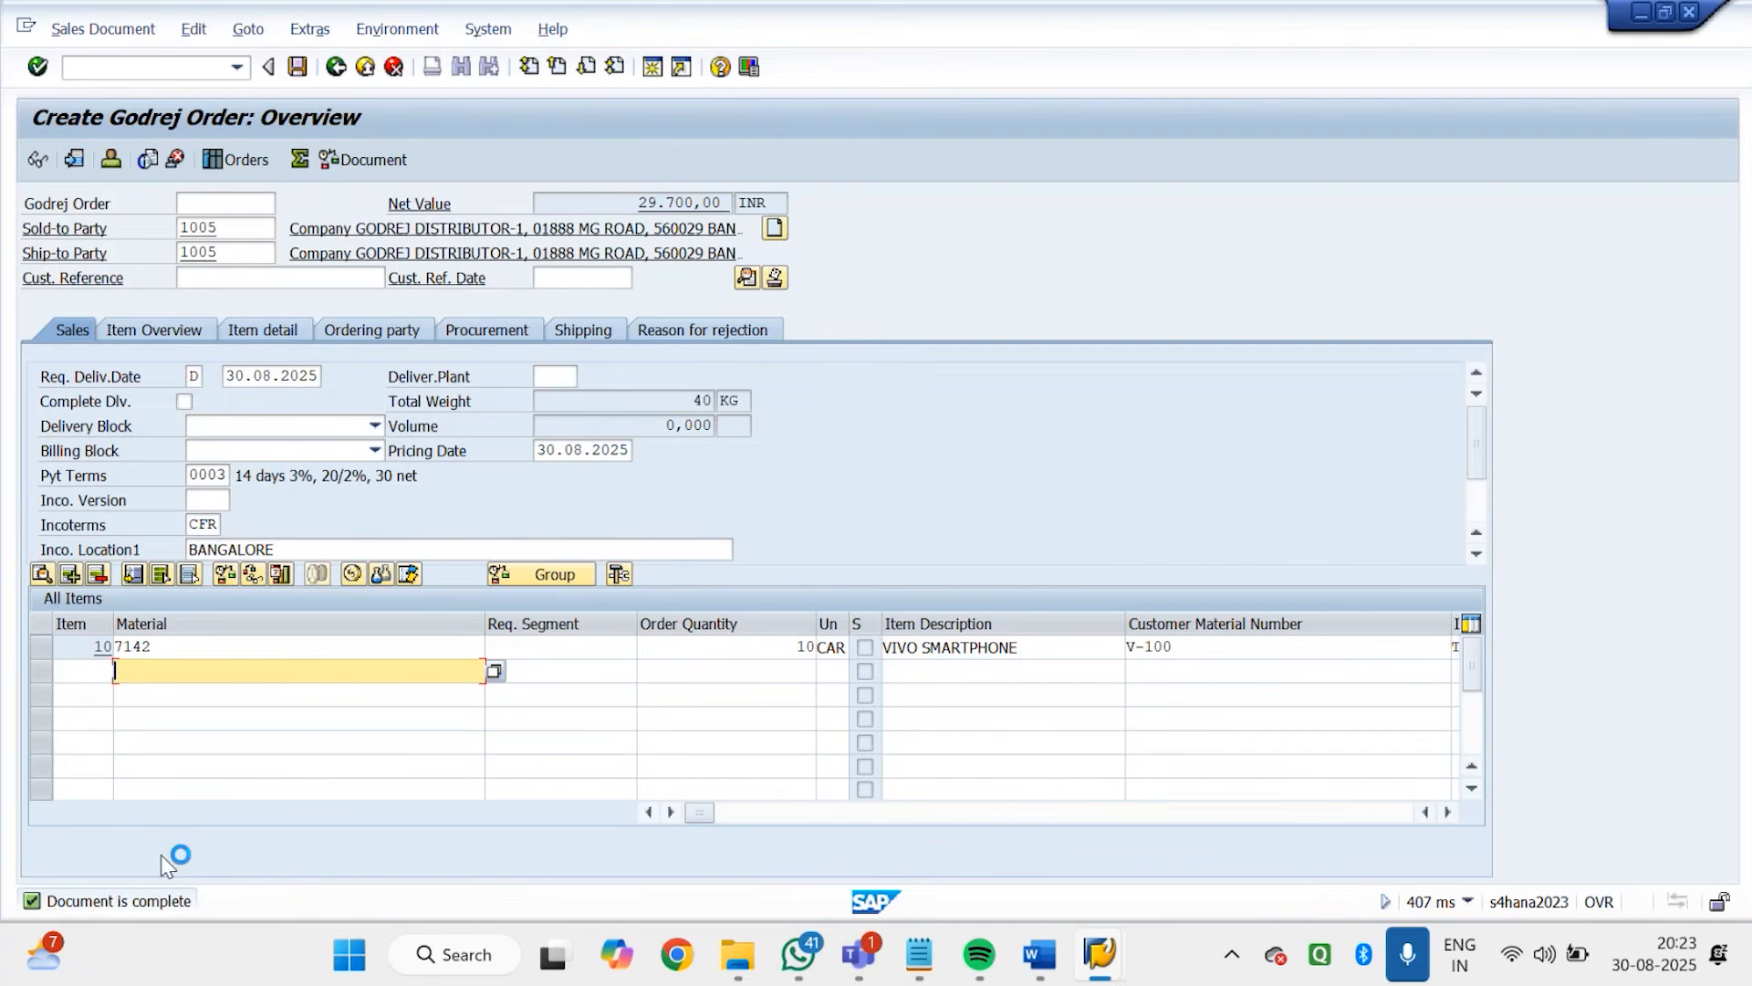
Clear the payment terms in the order's sales data
{"action": "left_click_drag", "start_coordinate": [189, 476], "coordinate": [267, 475]}
{"action": "key", "text": "Delete"}
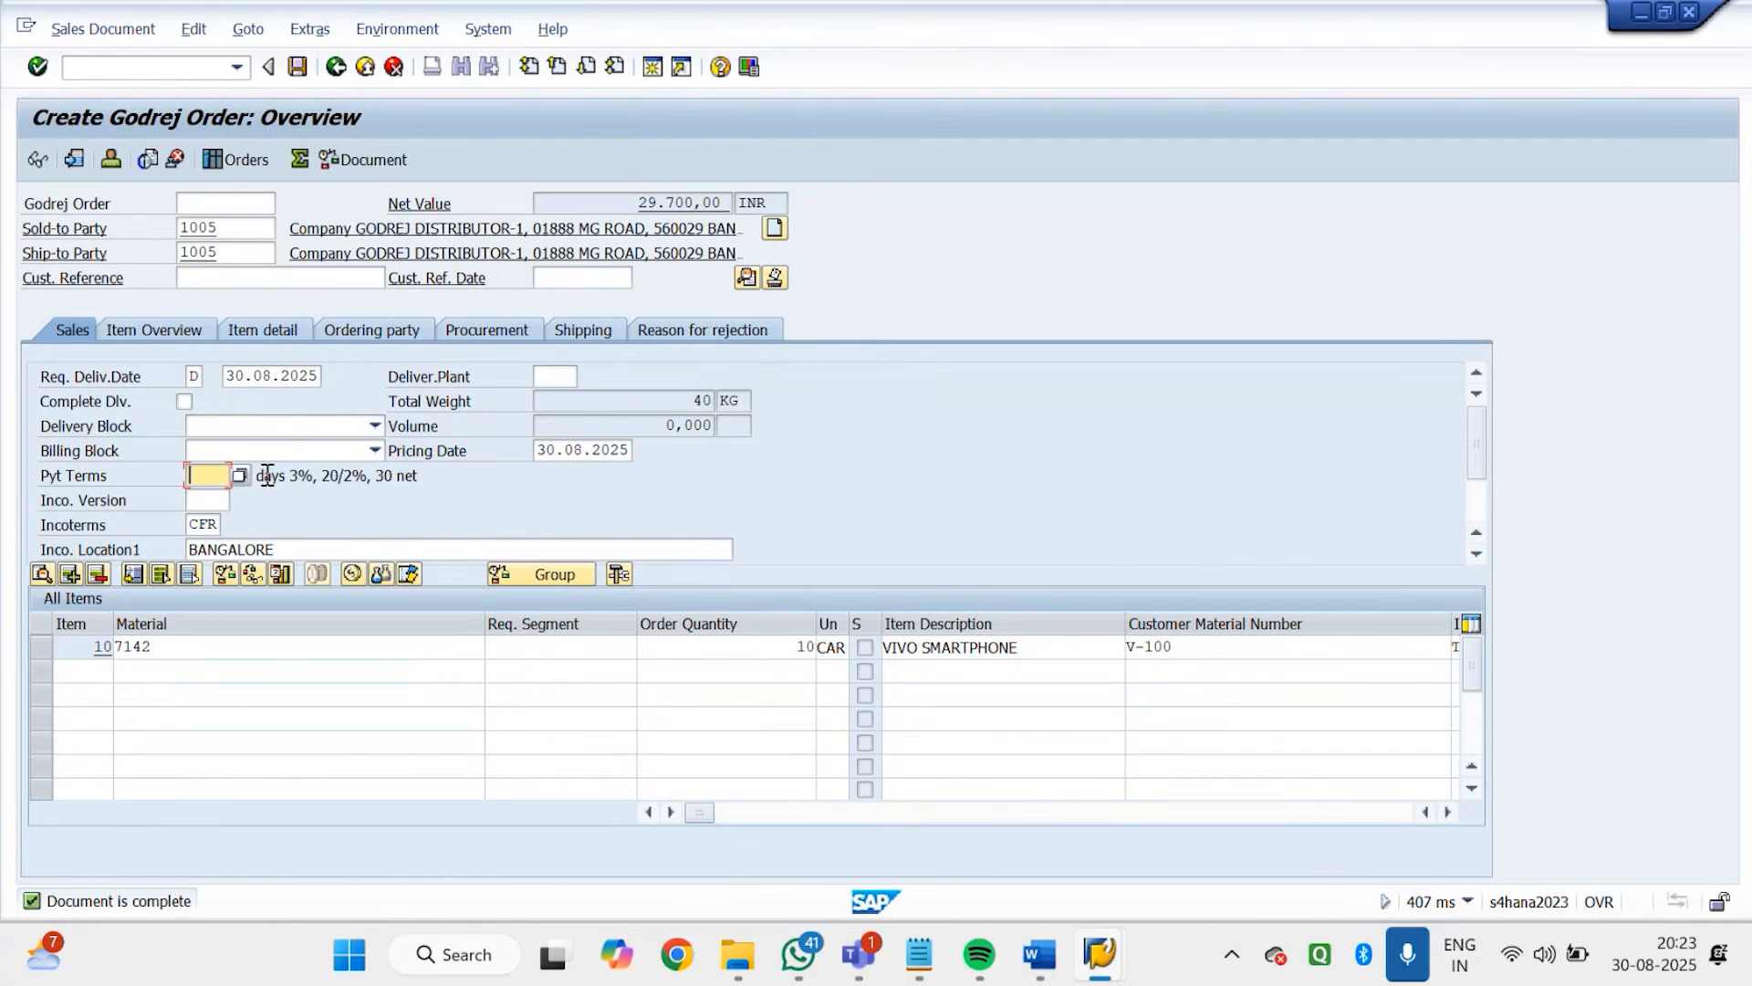
{"action": "key", "text": "Return"}
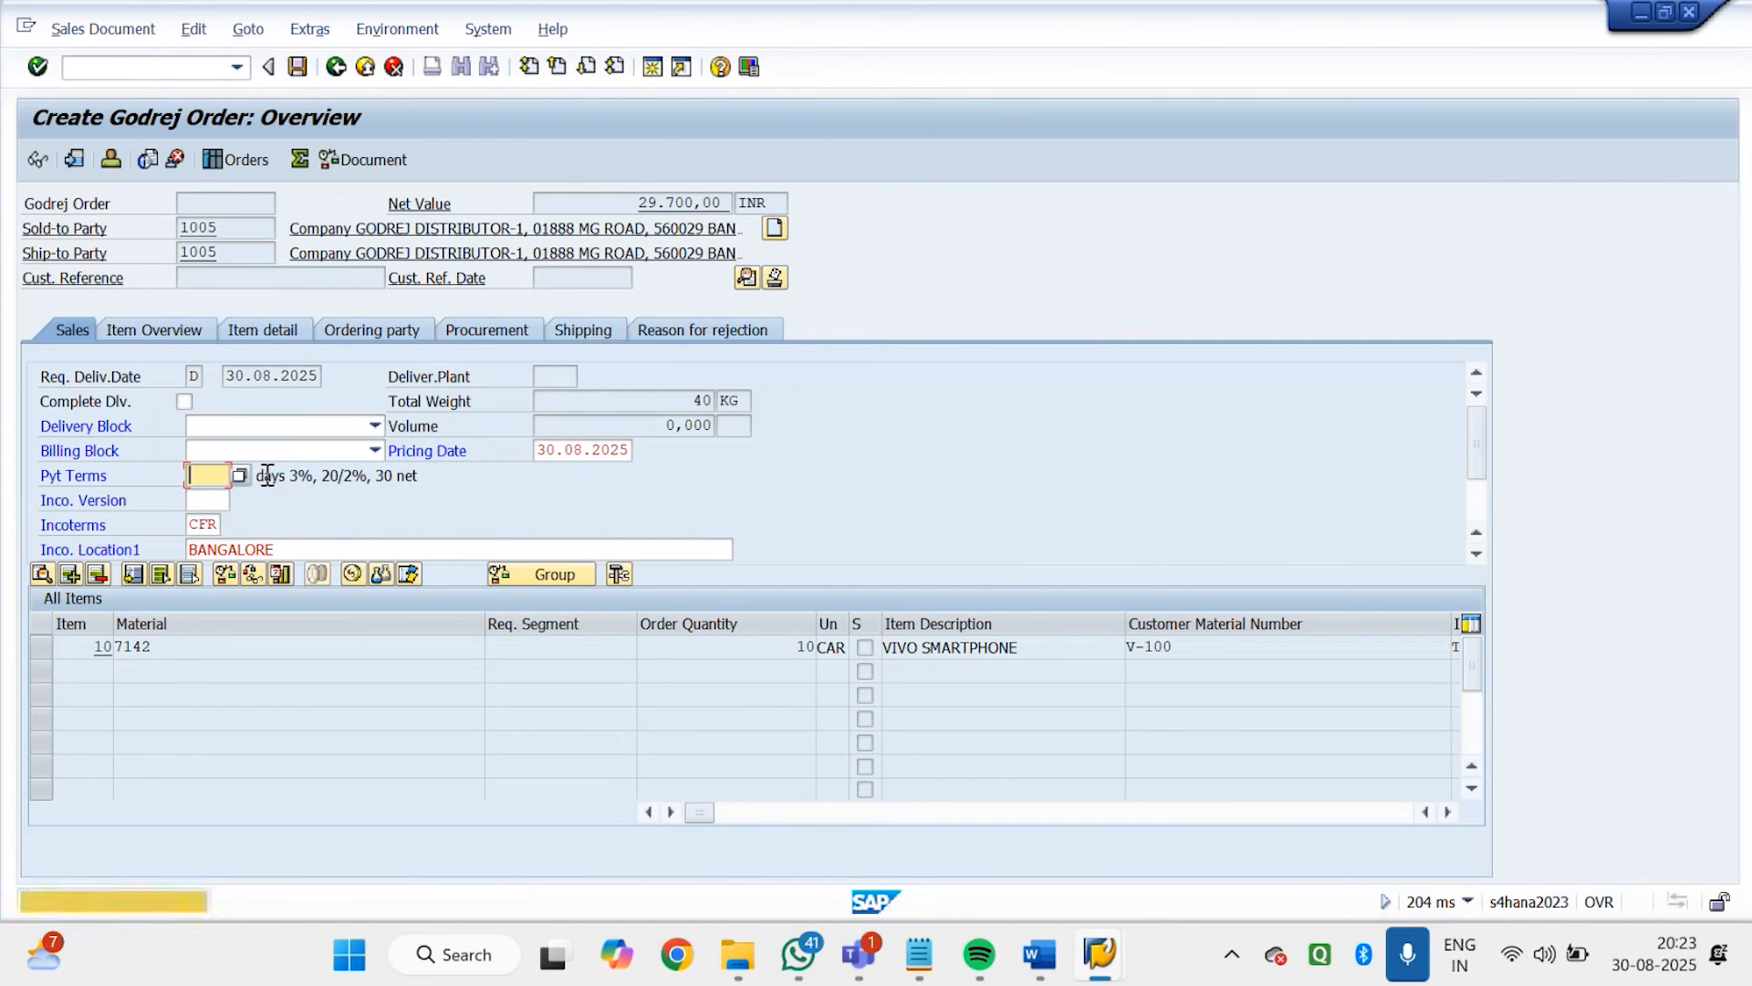
{"action": "key", "text": "Return"}
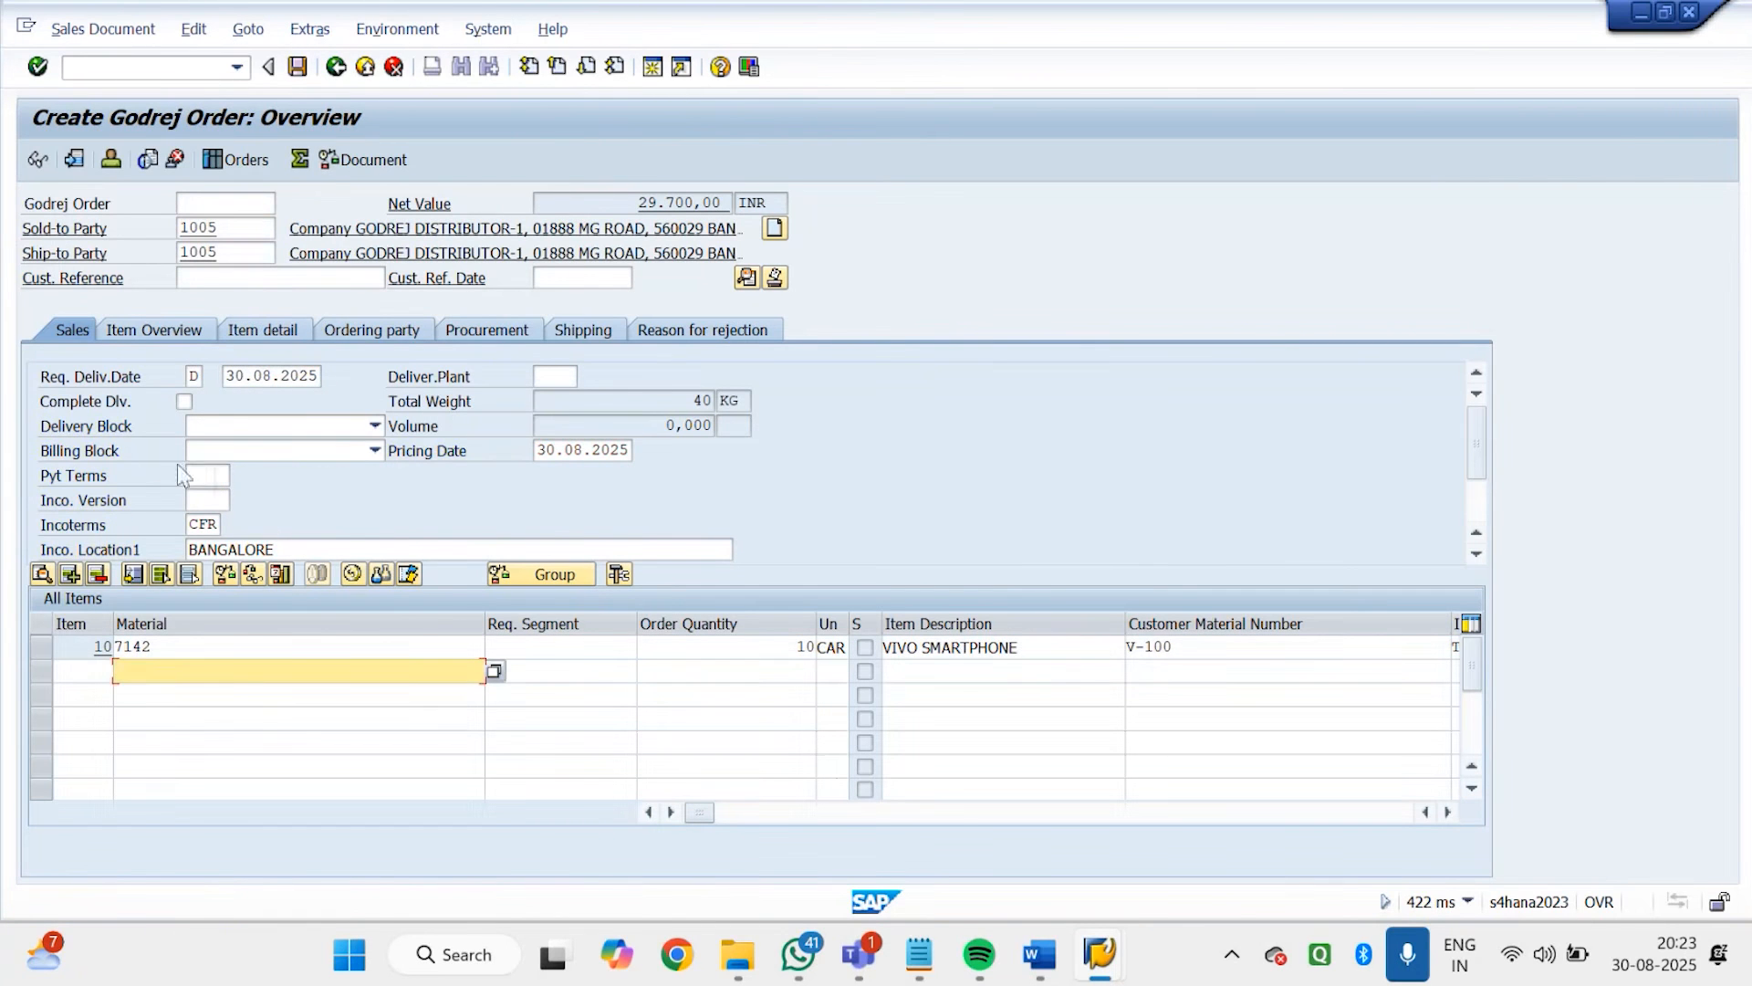
{"action": "left_click", "coordinate": [205, 478]}
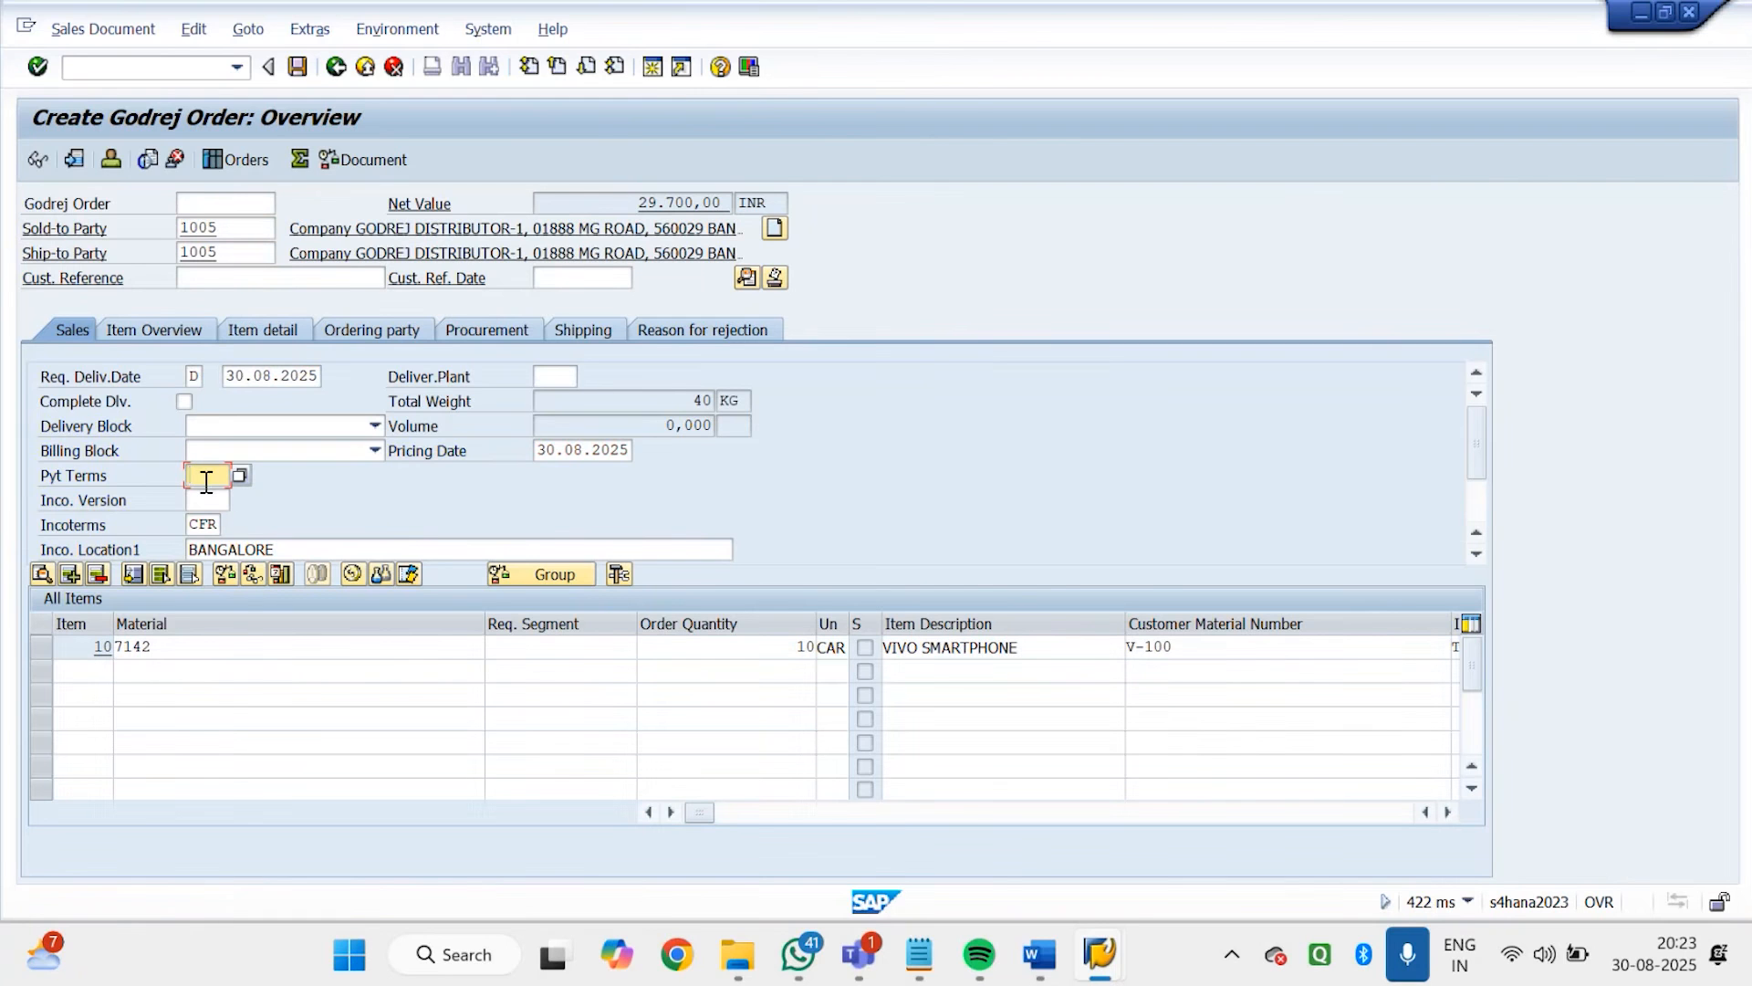
Display the order's incompletion log with the payment terms empty, and return to the order overview
{"action": "left_click", "coordinate": [193, 29]}
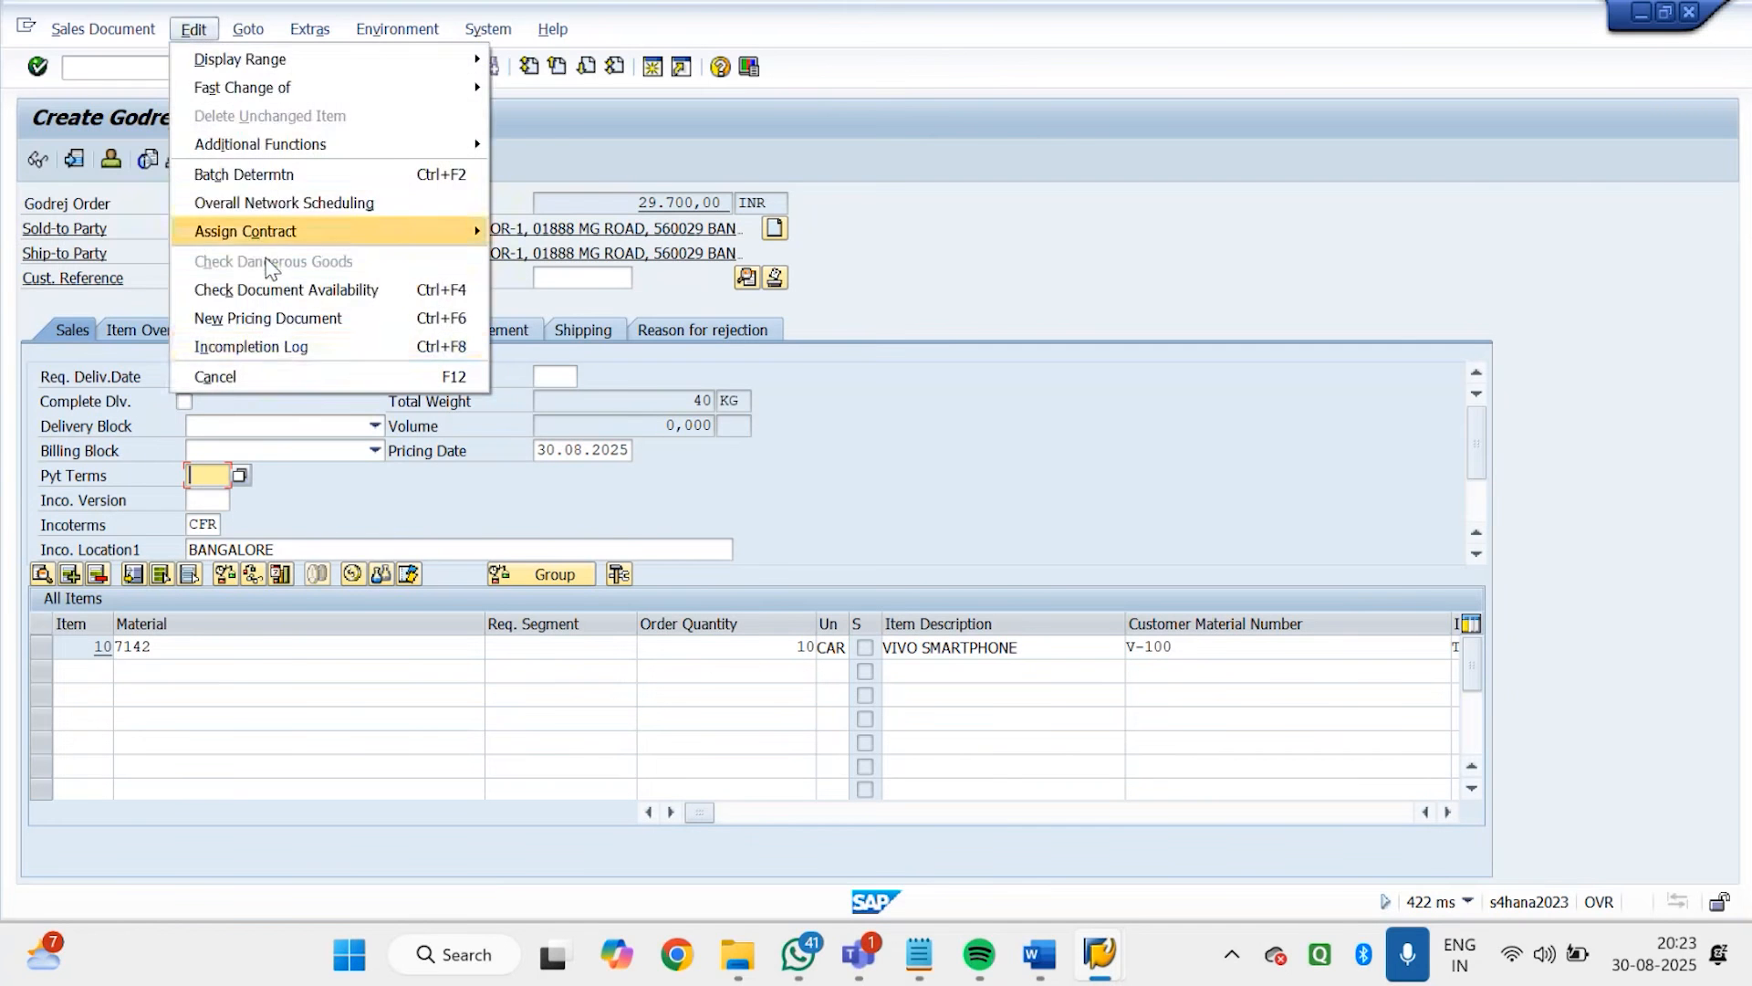
{"action": "left_click", "coordinate": [286, 349]}
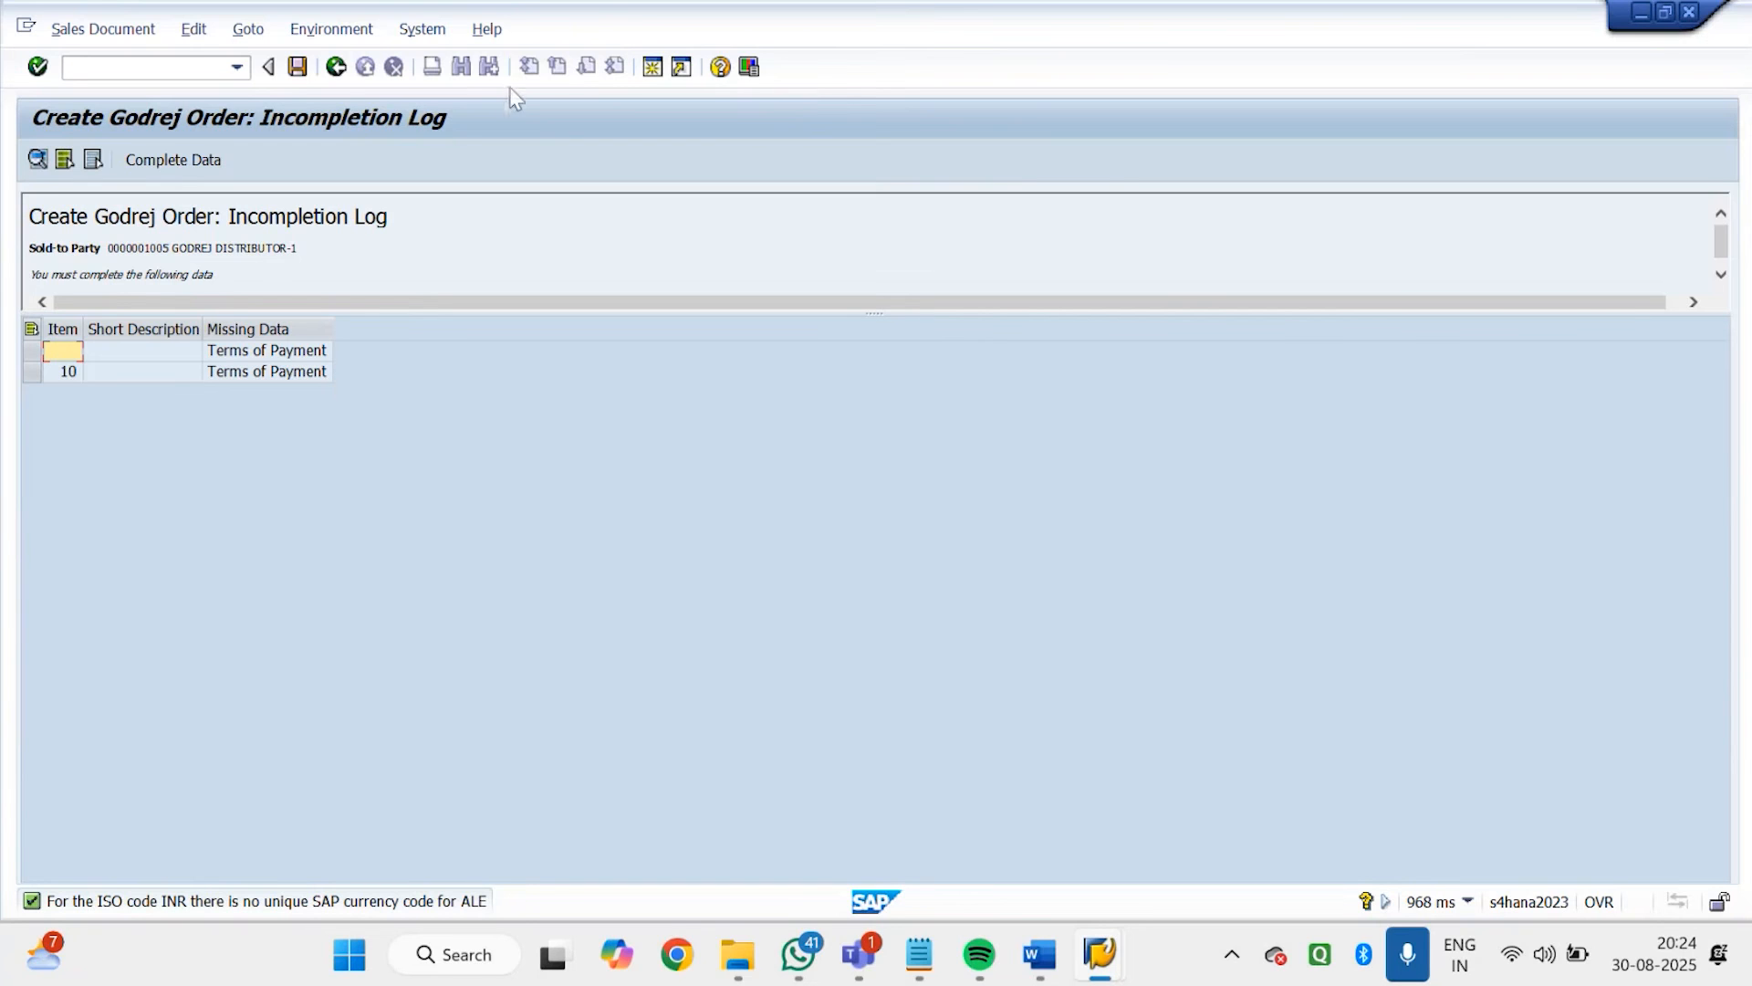
{"action": "left_click", "coordinate": [337, 68]}
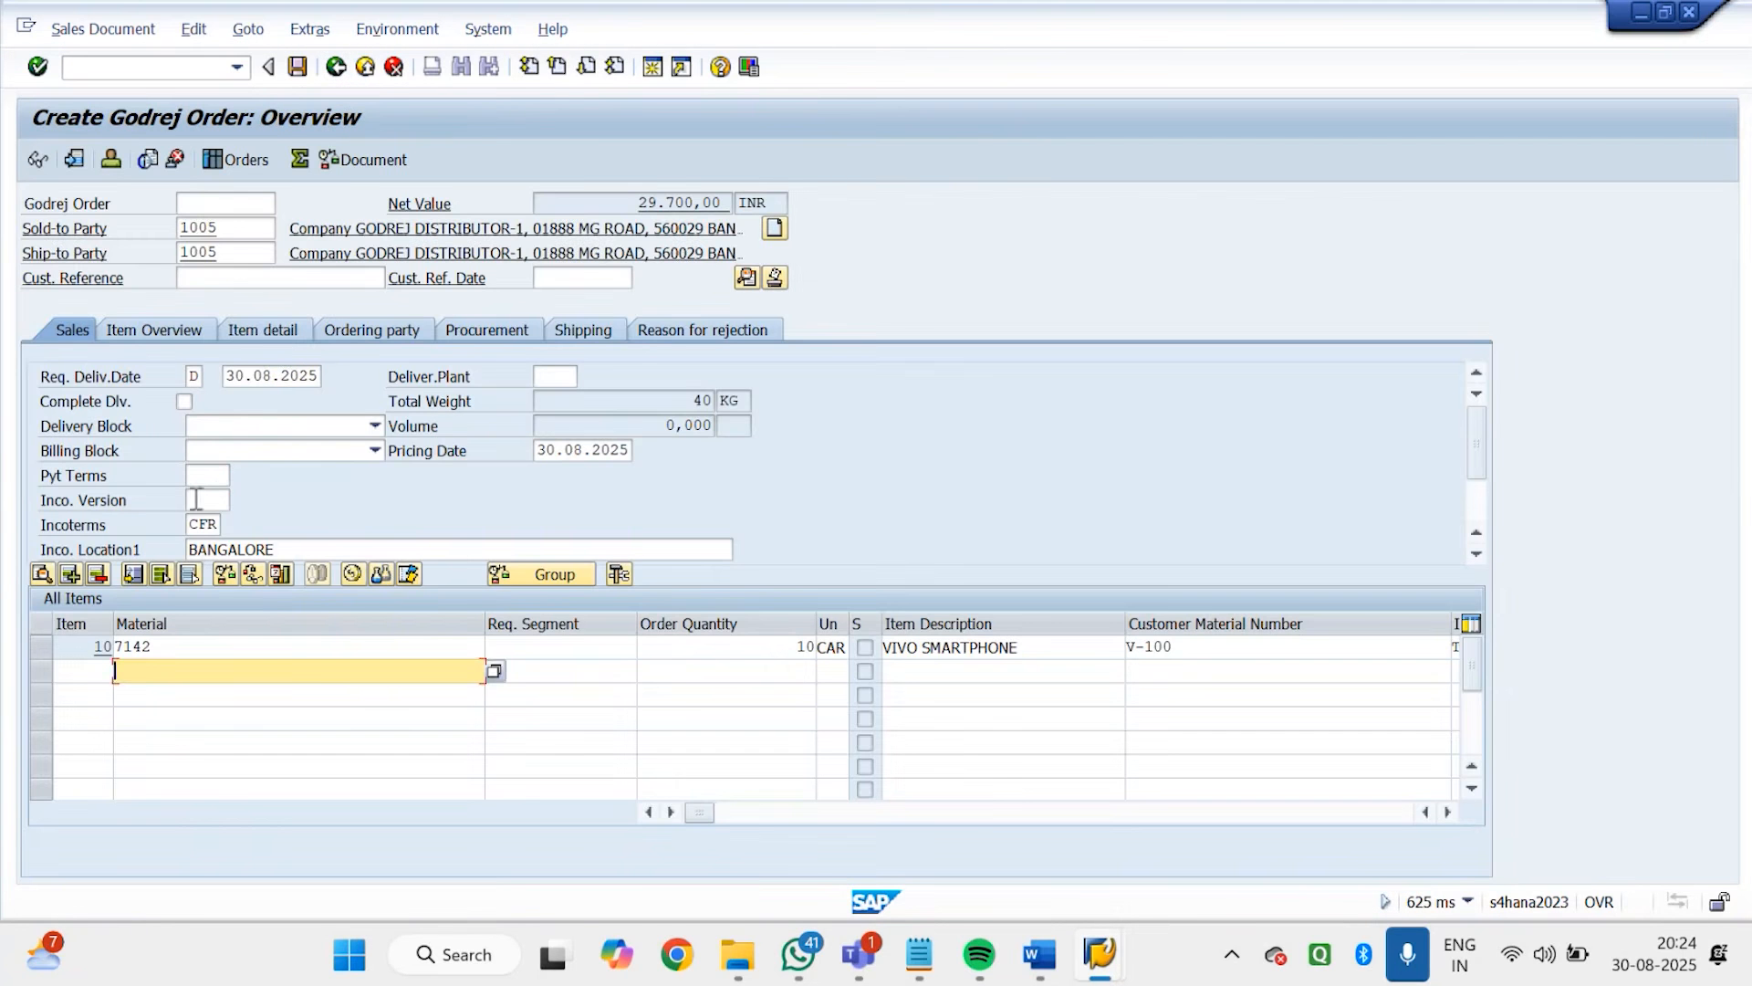
Set the order's payment terms to 0003, after trying 0030
{"action": "left_click", "coordinate": [213, 475]}
{"action": "type", "text": "00"}
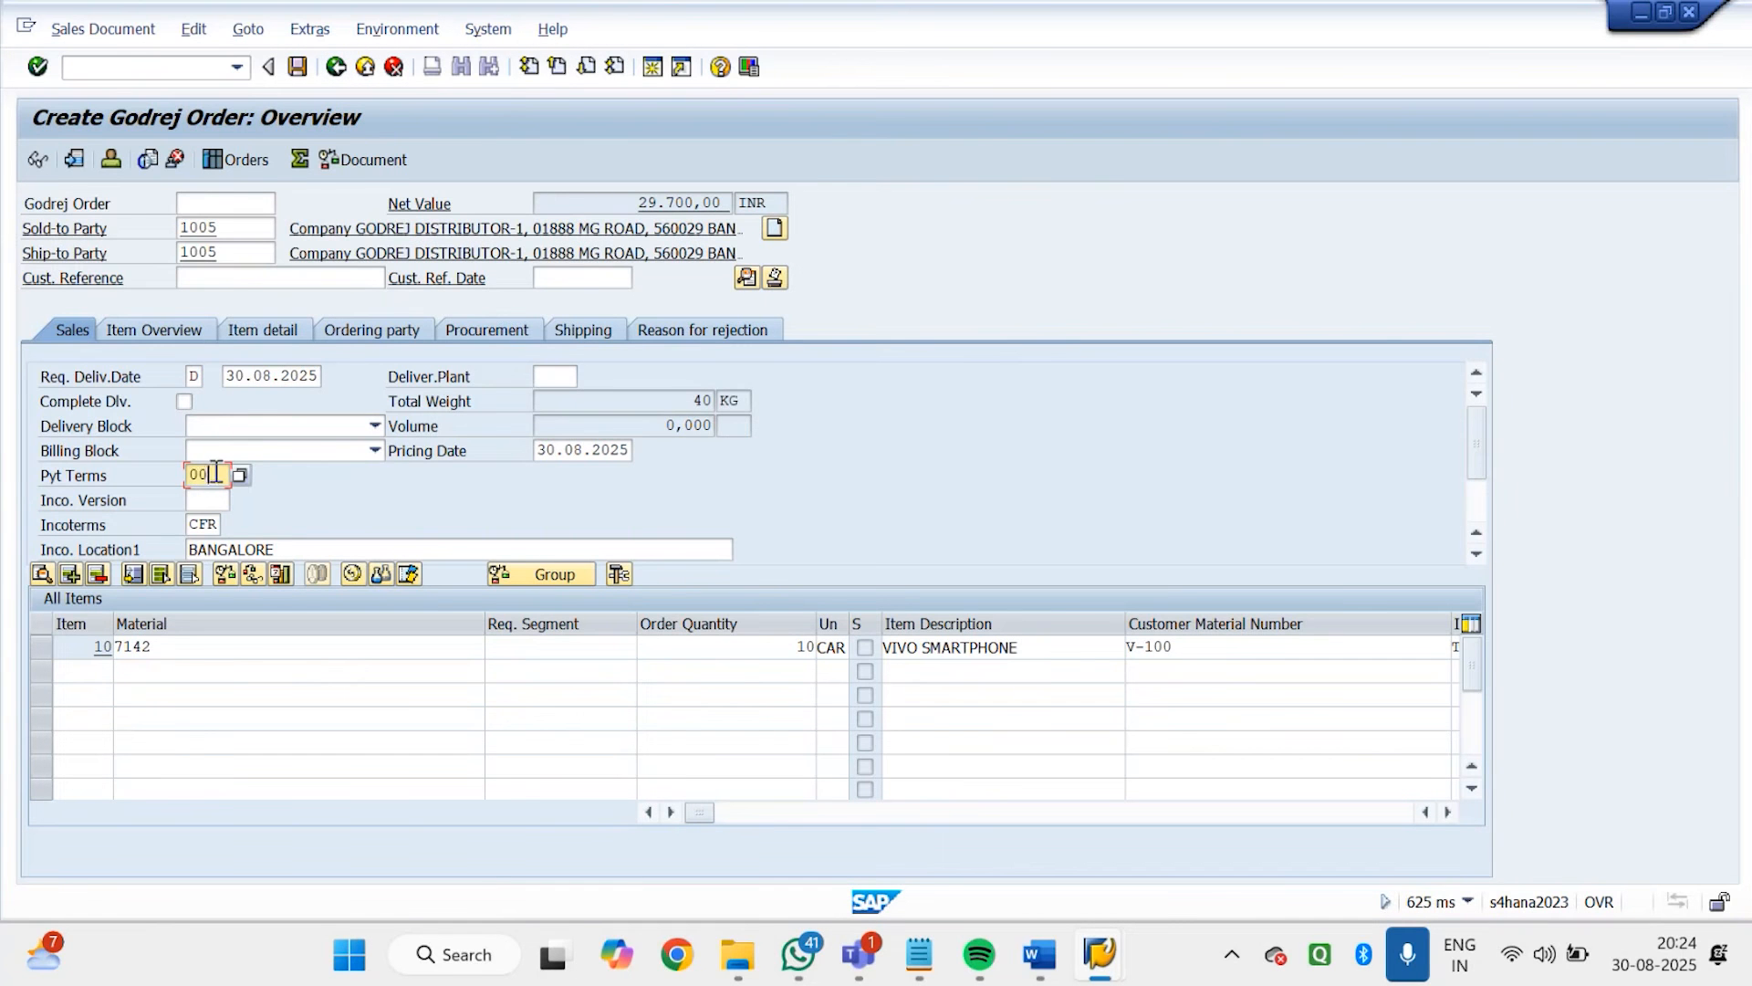
{"action": "type", "text": "30"}
{"action": "key", "text": "Return"}
{"action": "type", "text": "0003"}
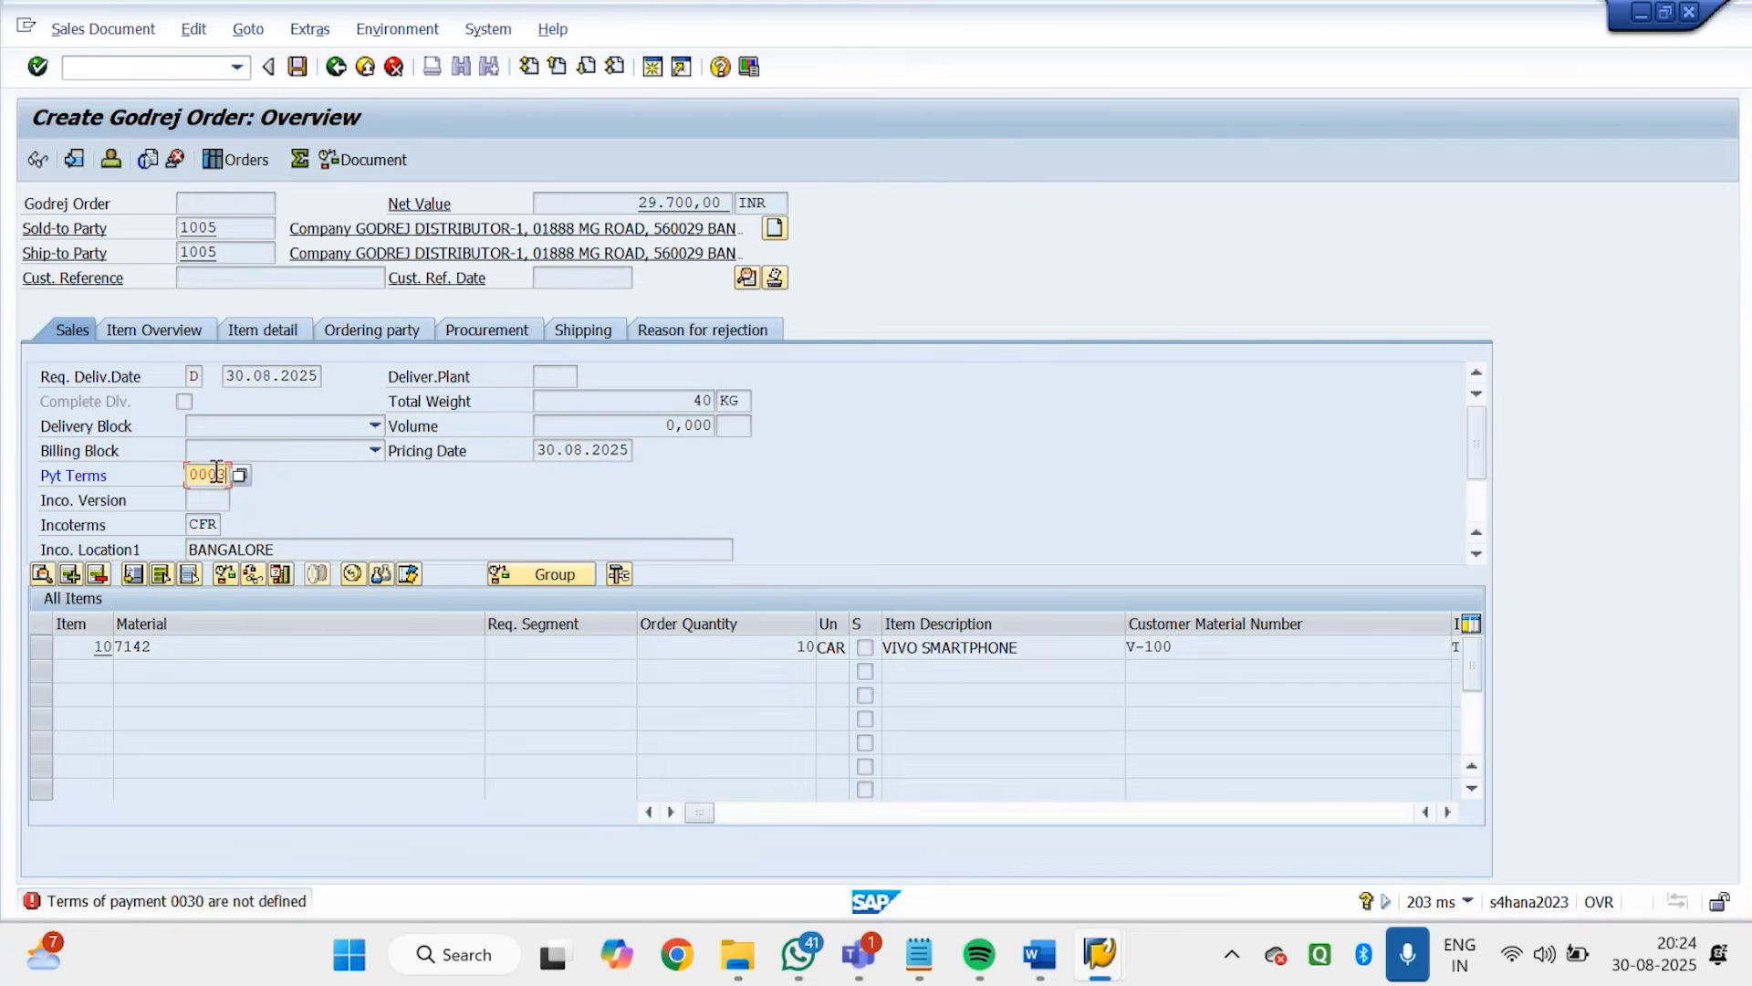
{"action": "key", "text": "Return"}
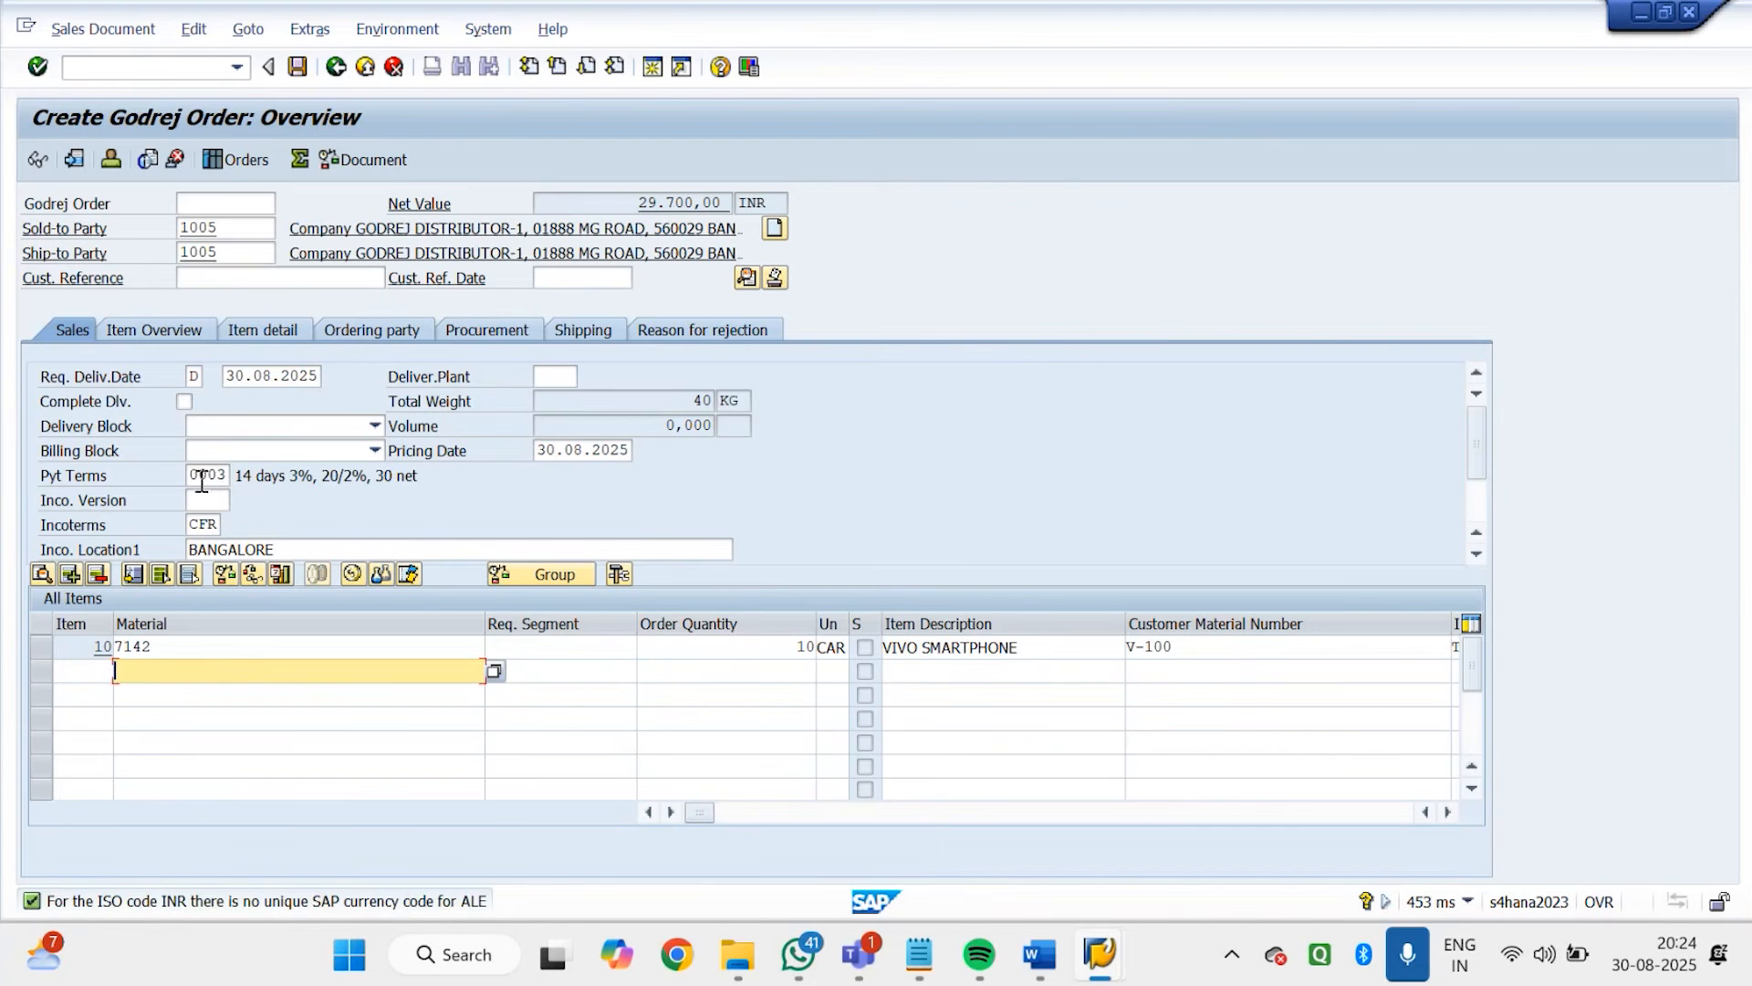
Clear the payment terms again and try to save the incomplete order, cancelling at the save prompt
{"action": "left_click_drag", "start_coordinate": [190, 475], "coordinate": [271, 477]}
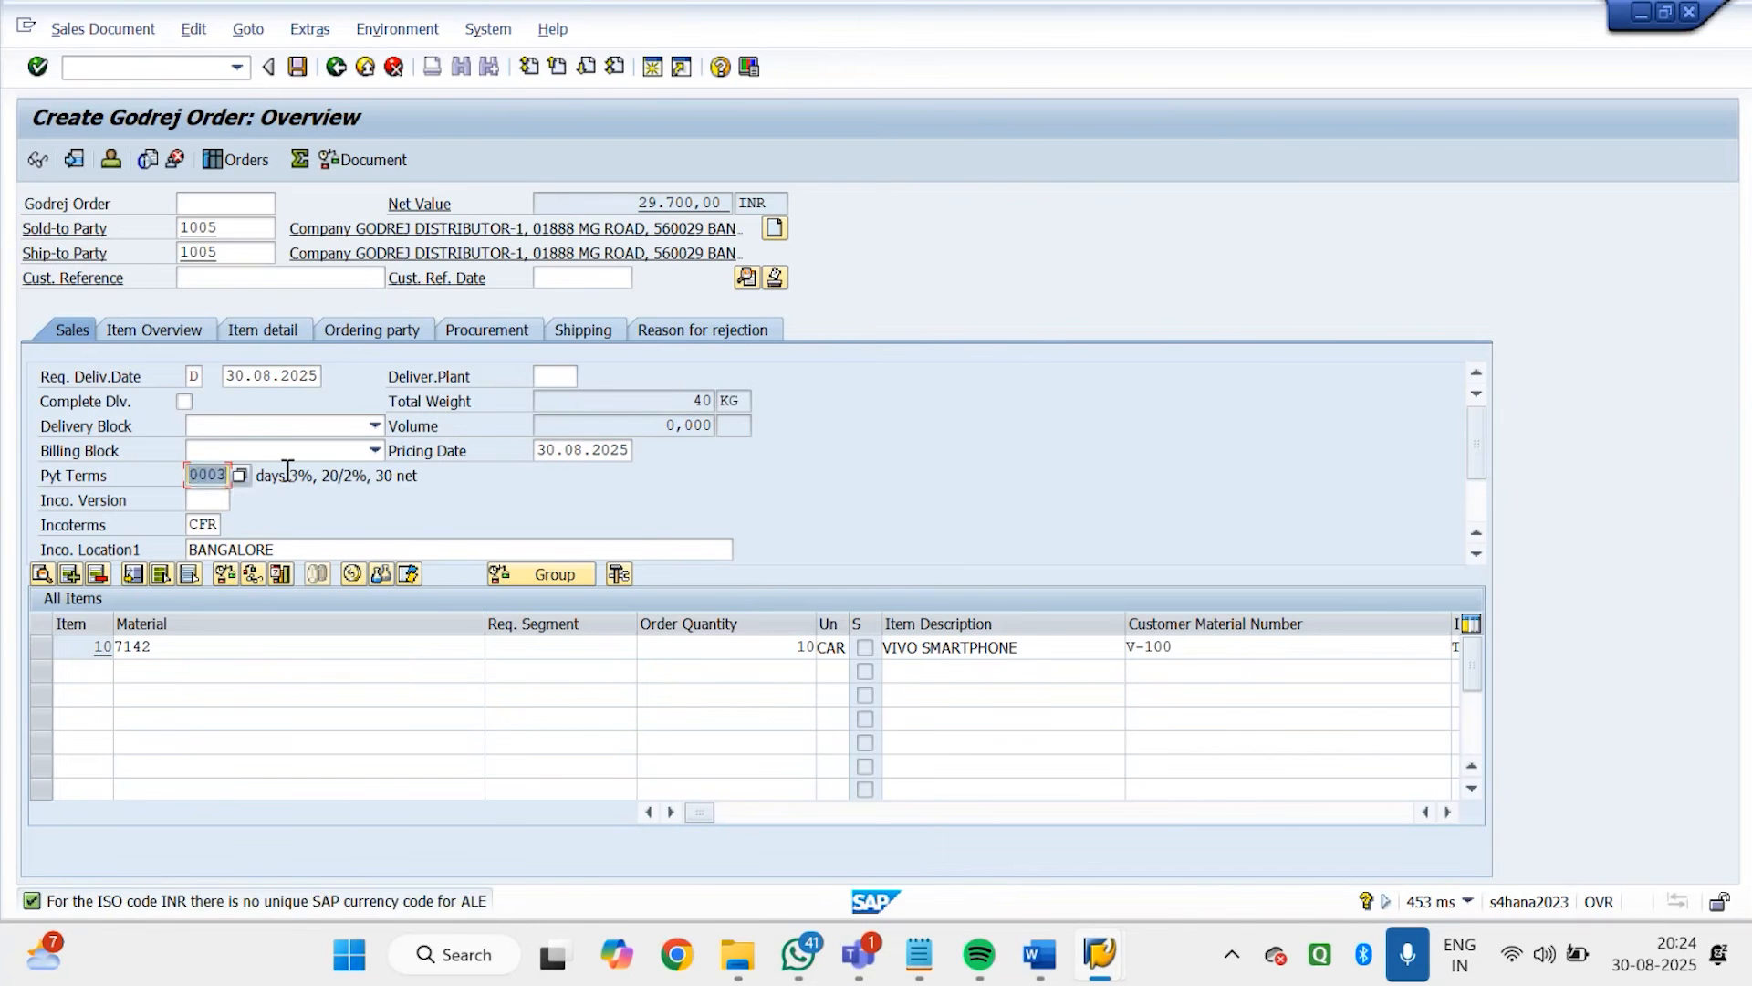
{"action": "key", "text": "BackSpace"}
{"action": "key", "text": "Return"}
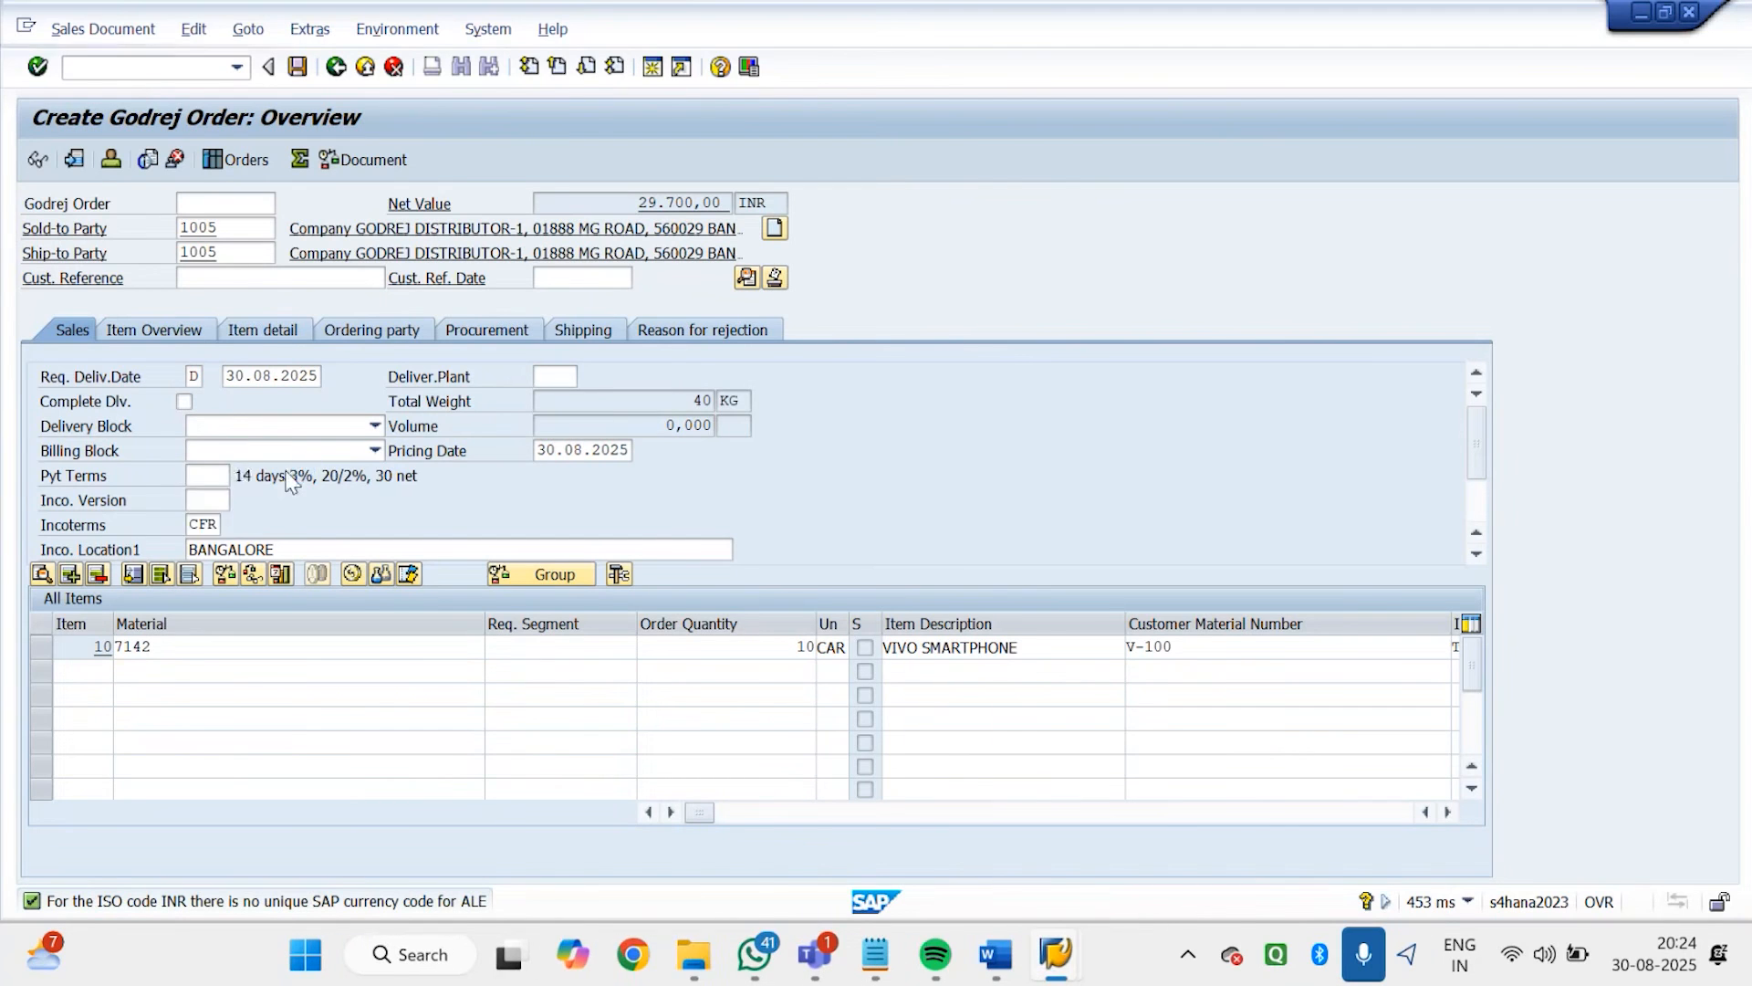
{"action": "left_click", "coordinate": [300, 68]}
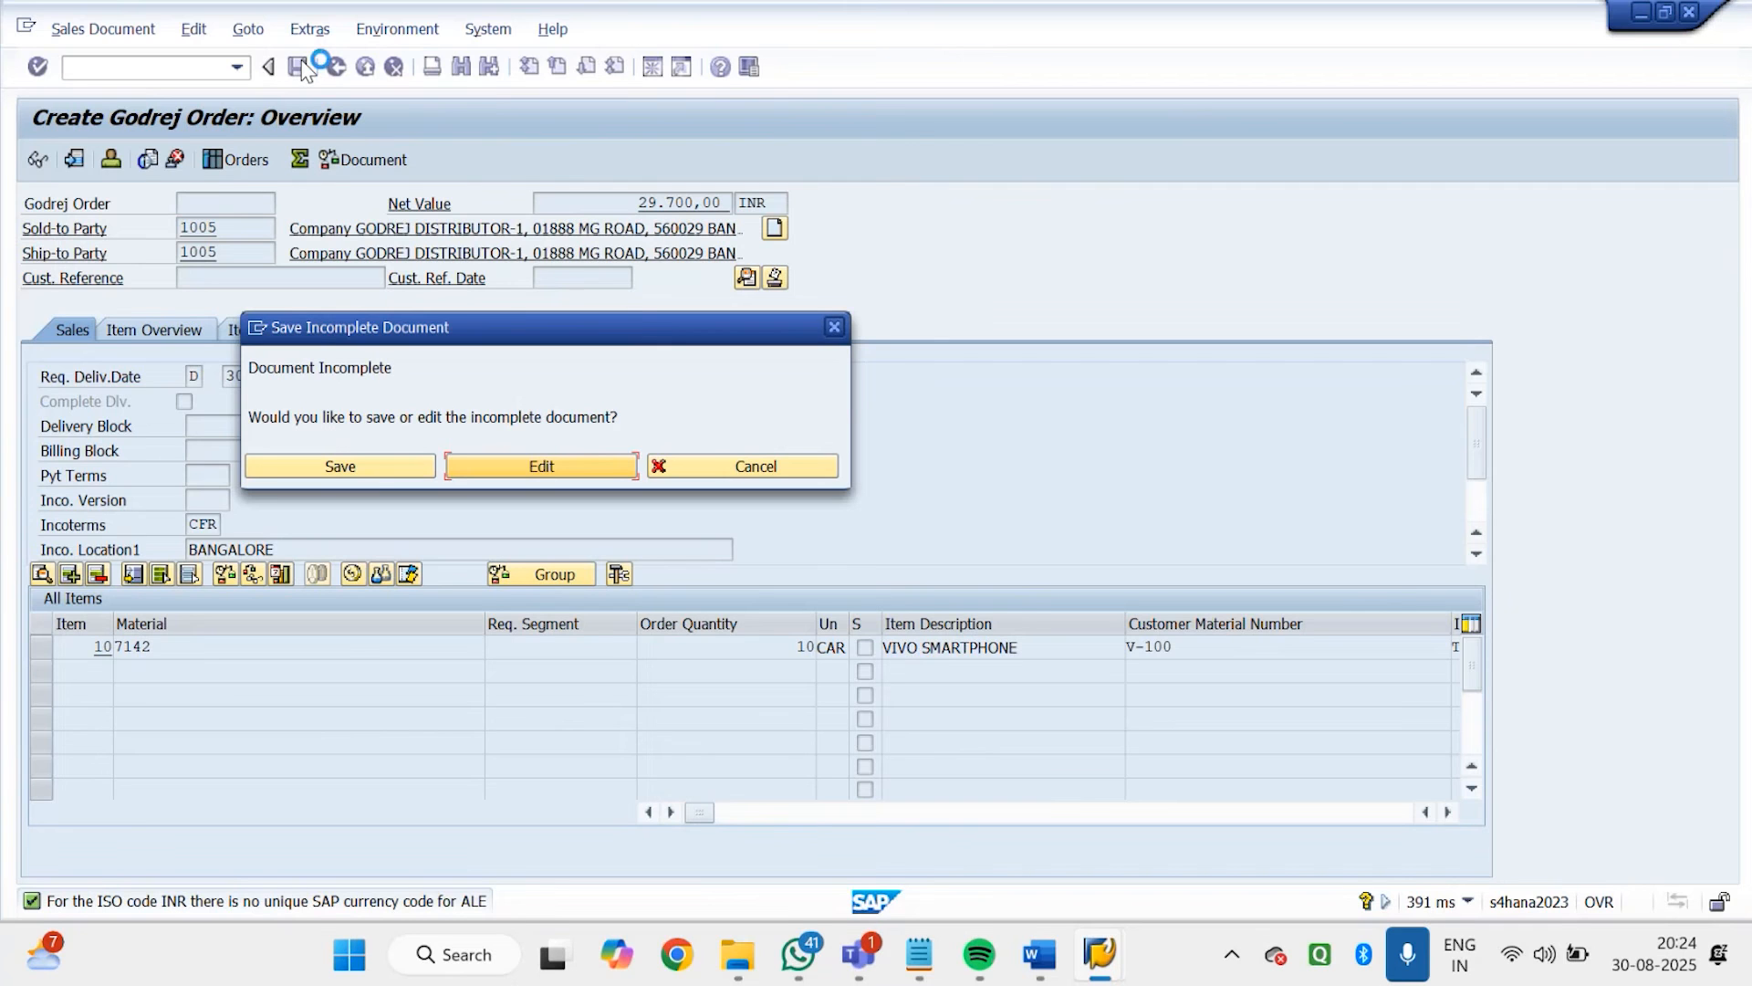
{"action": "left_click", "coordinate": [834, 326]}
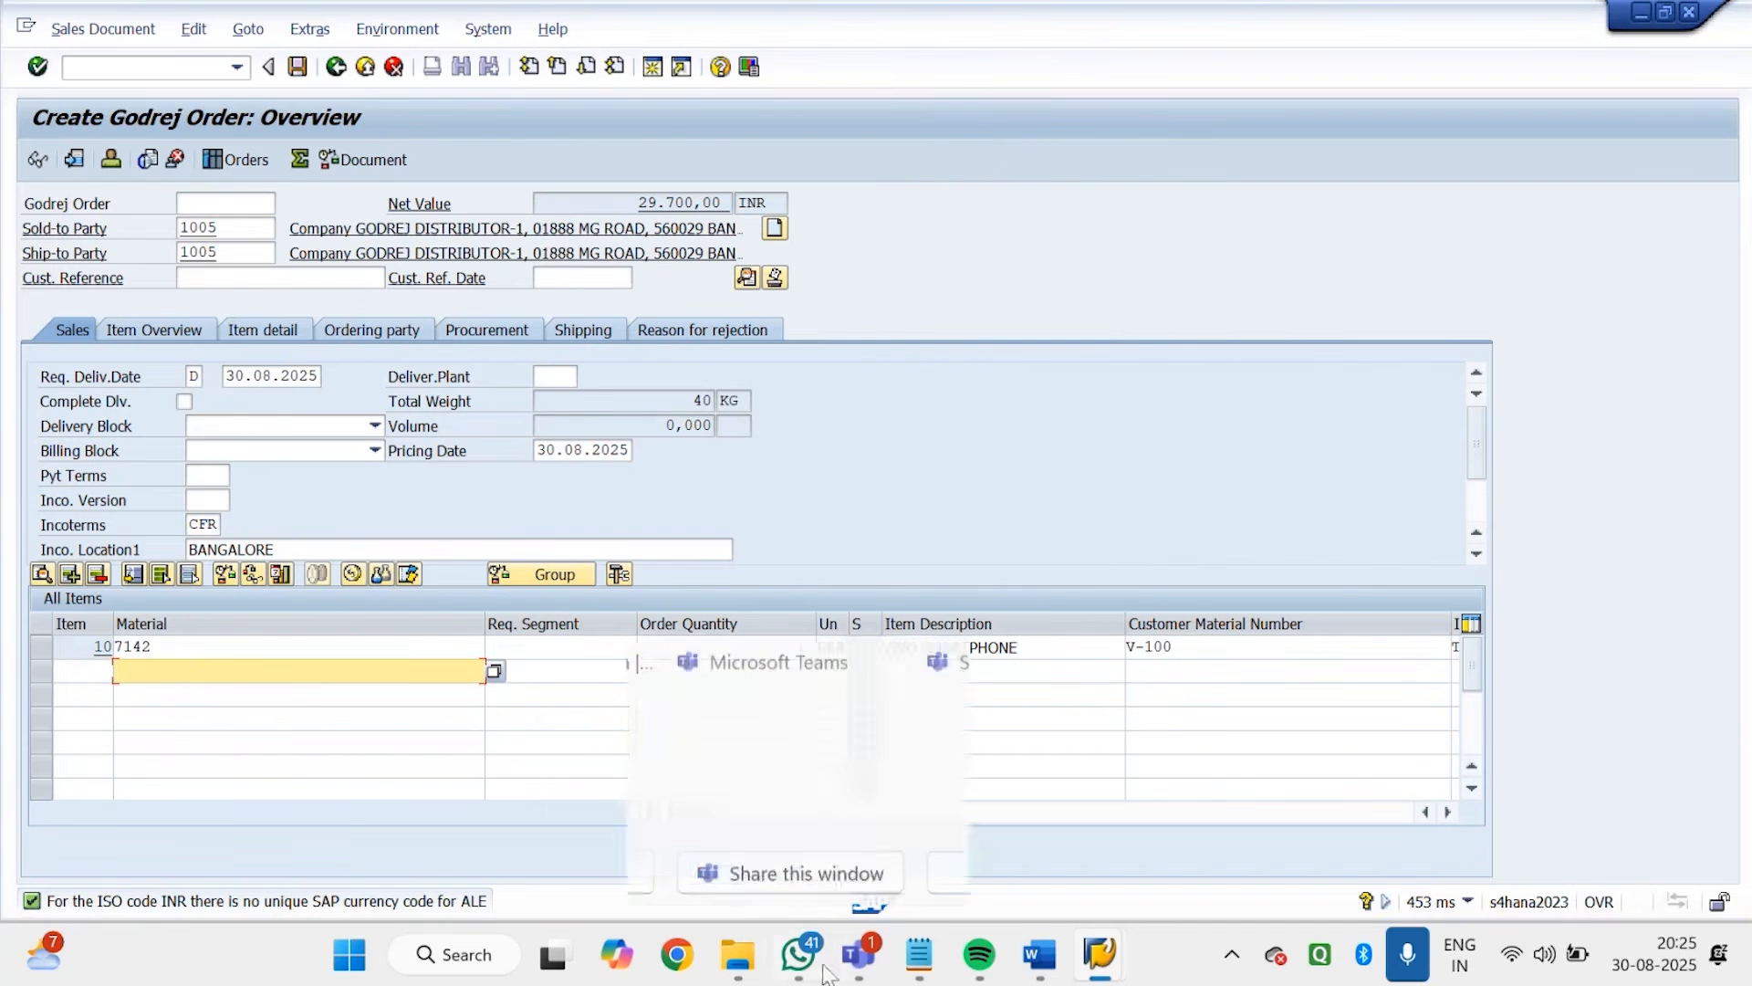
Switch to the SAP SD Incomplete procedure document in Word and read the section on entries for incomplete data
{"action": "mouse_move", "coordinate": [1040, 975]}
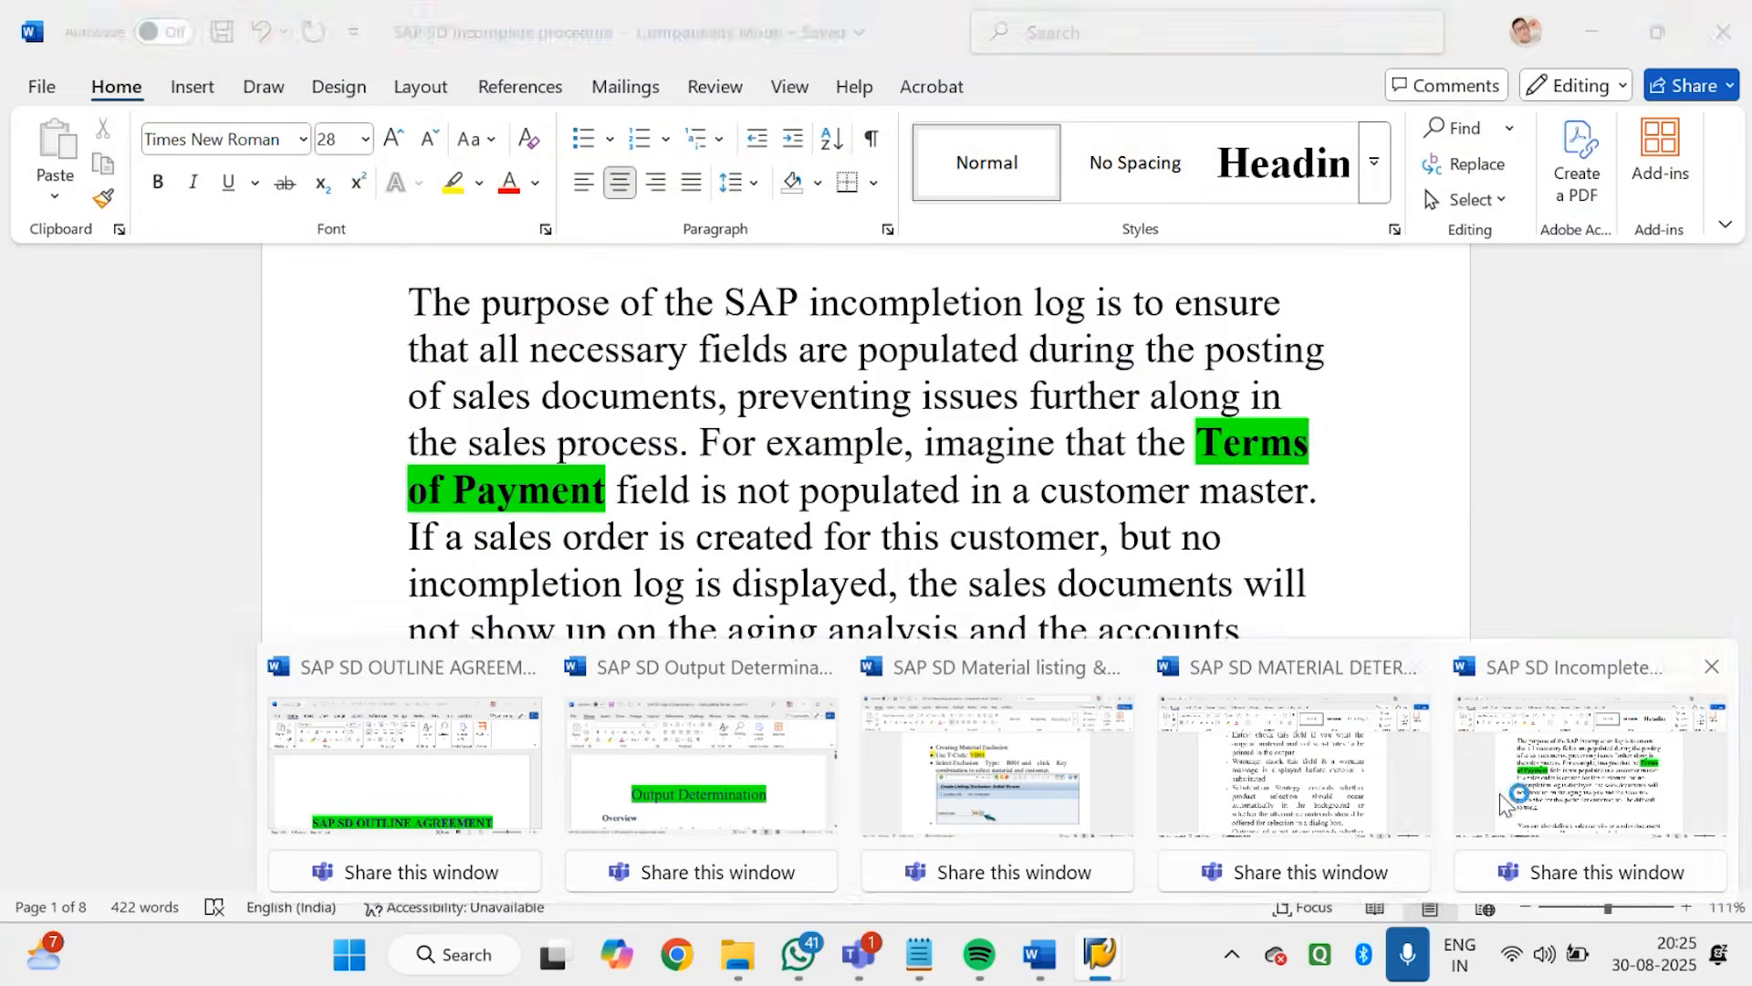
{"action": "left_click", "coordinate": [1499, 792]}
{"action": "left_click_drag", "start_coordinate": [1743, 287], "coordinate": [1743, 315]}
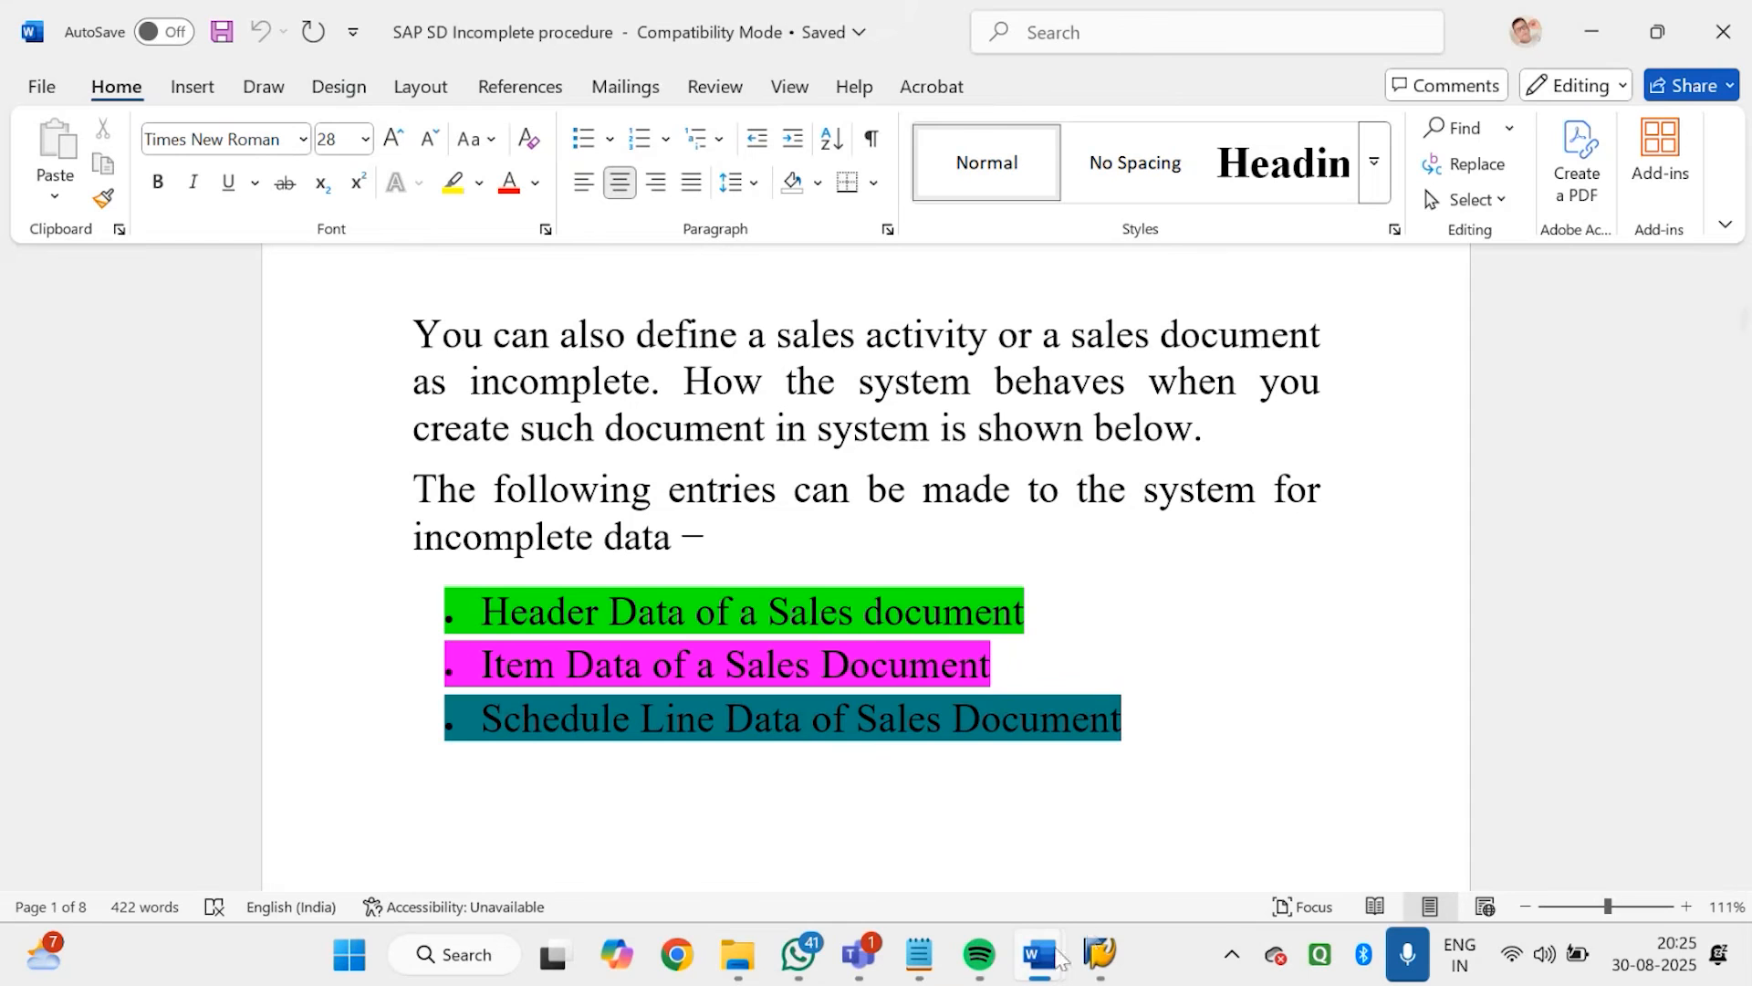
Switch to the SAP session with the listing and exclusion screen, run VOV8 and position the sales order types at the Godrej entries
{"action": "mouse_move", "coordinate": [1099, 954]}
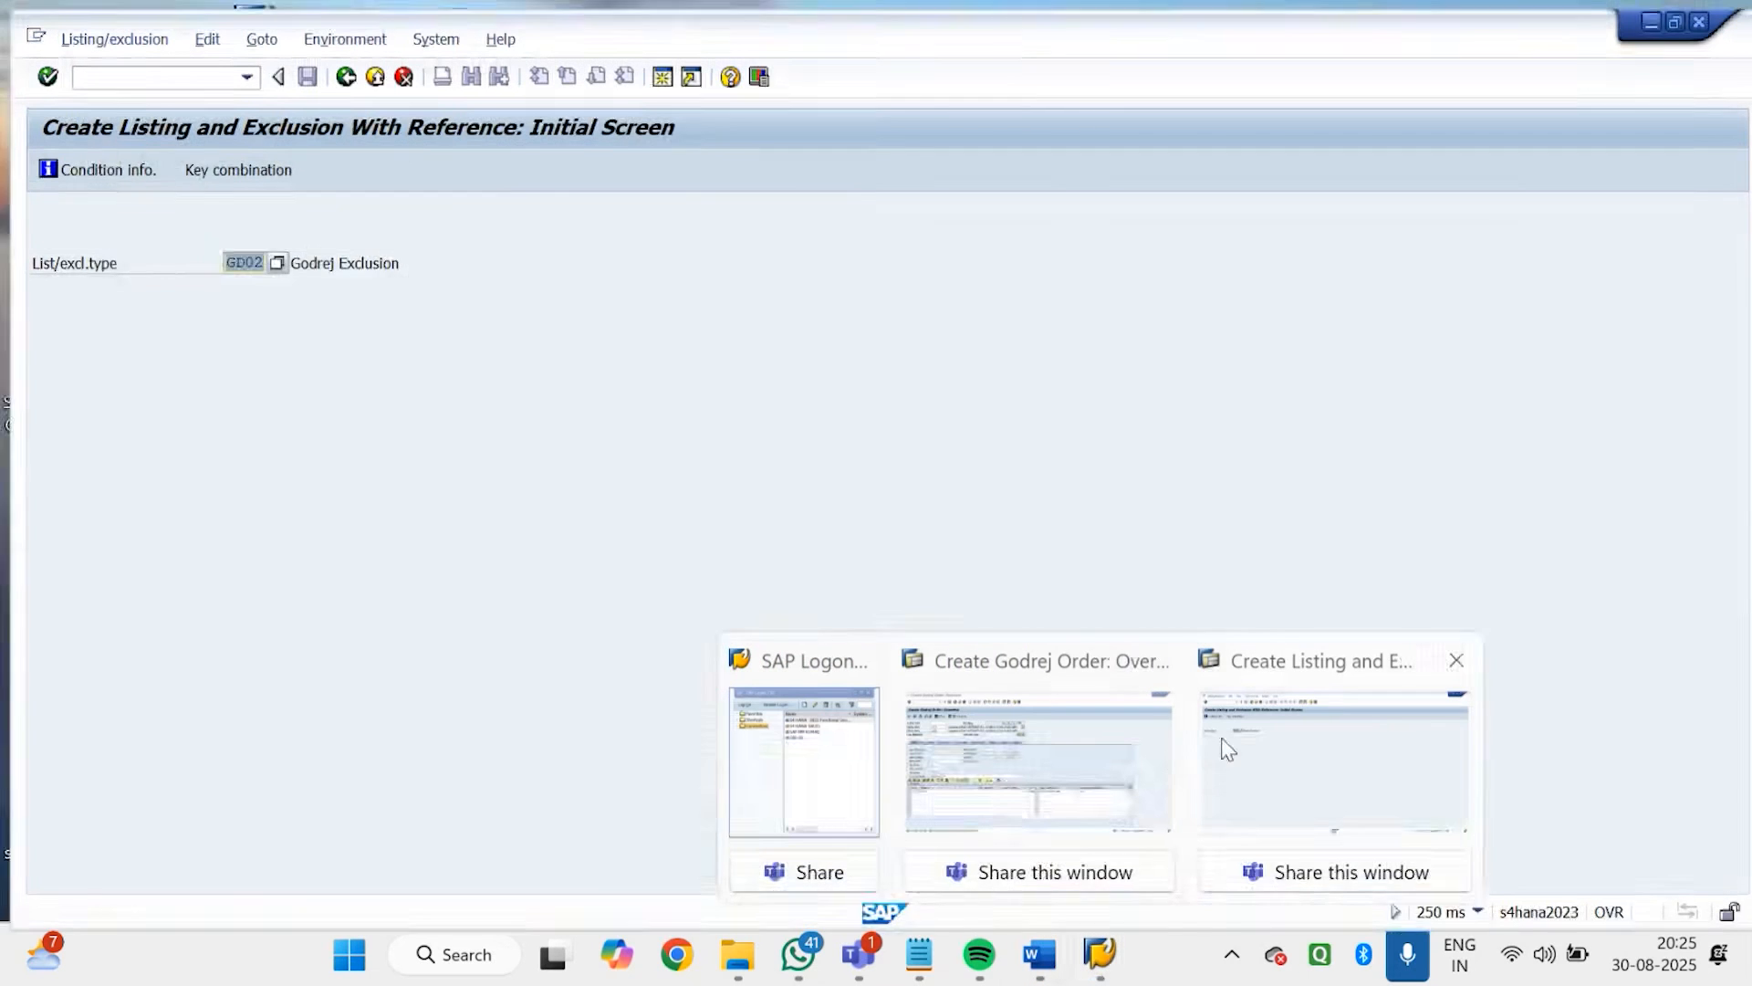
{"action": "left_click", "coordinate": [1228, 749]}
{"action": "left_click", "coordinate": [188, 72]}
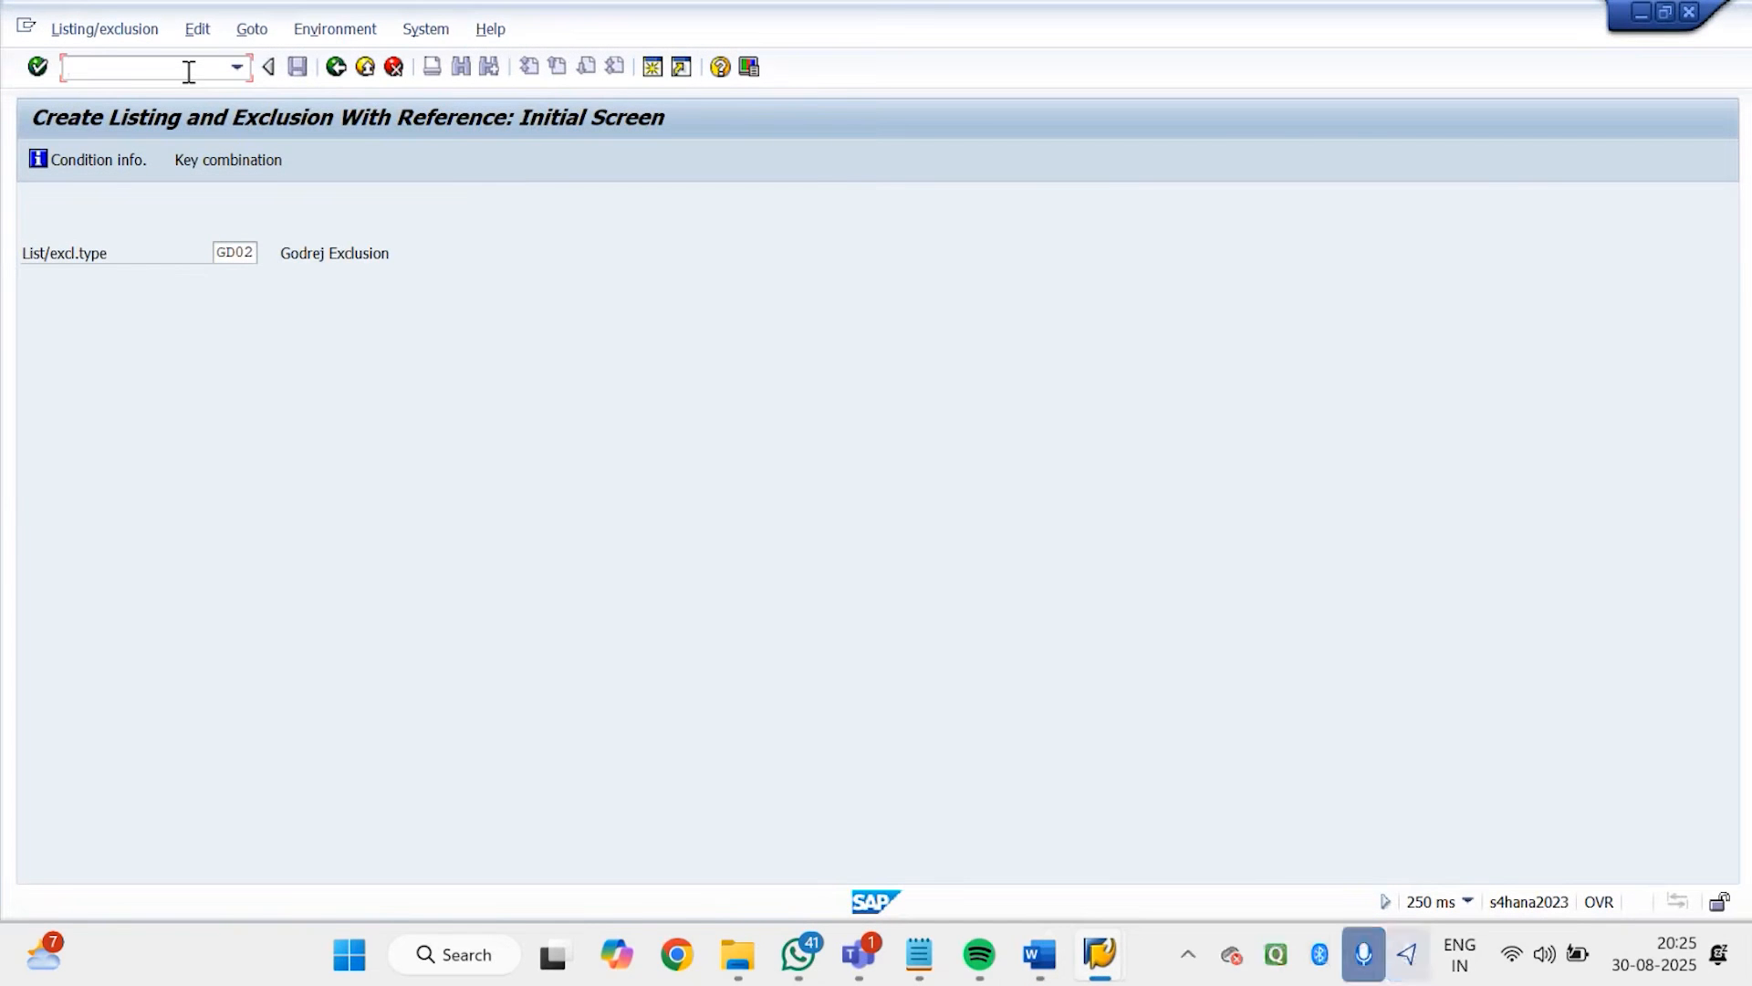
{"action": "type", "text": "/NVOV8"}
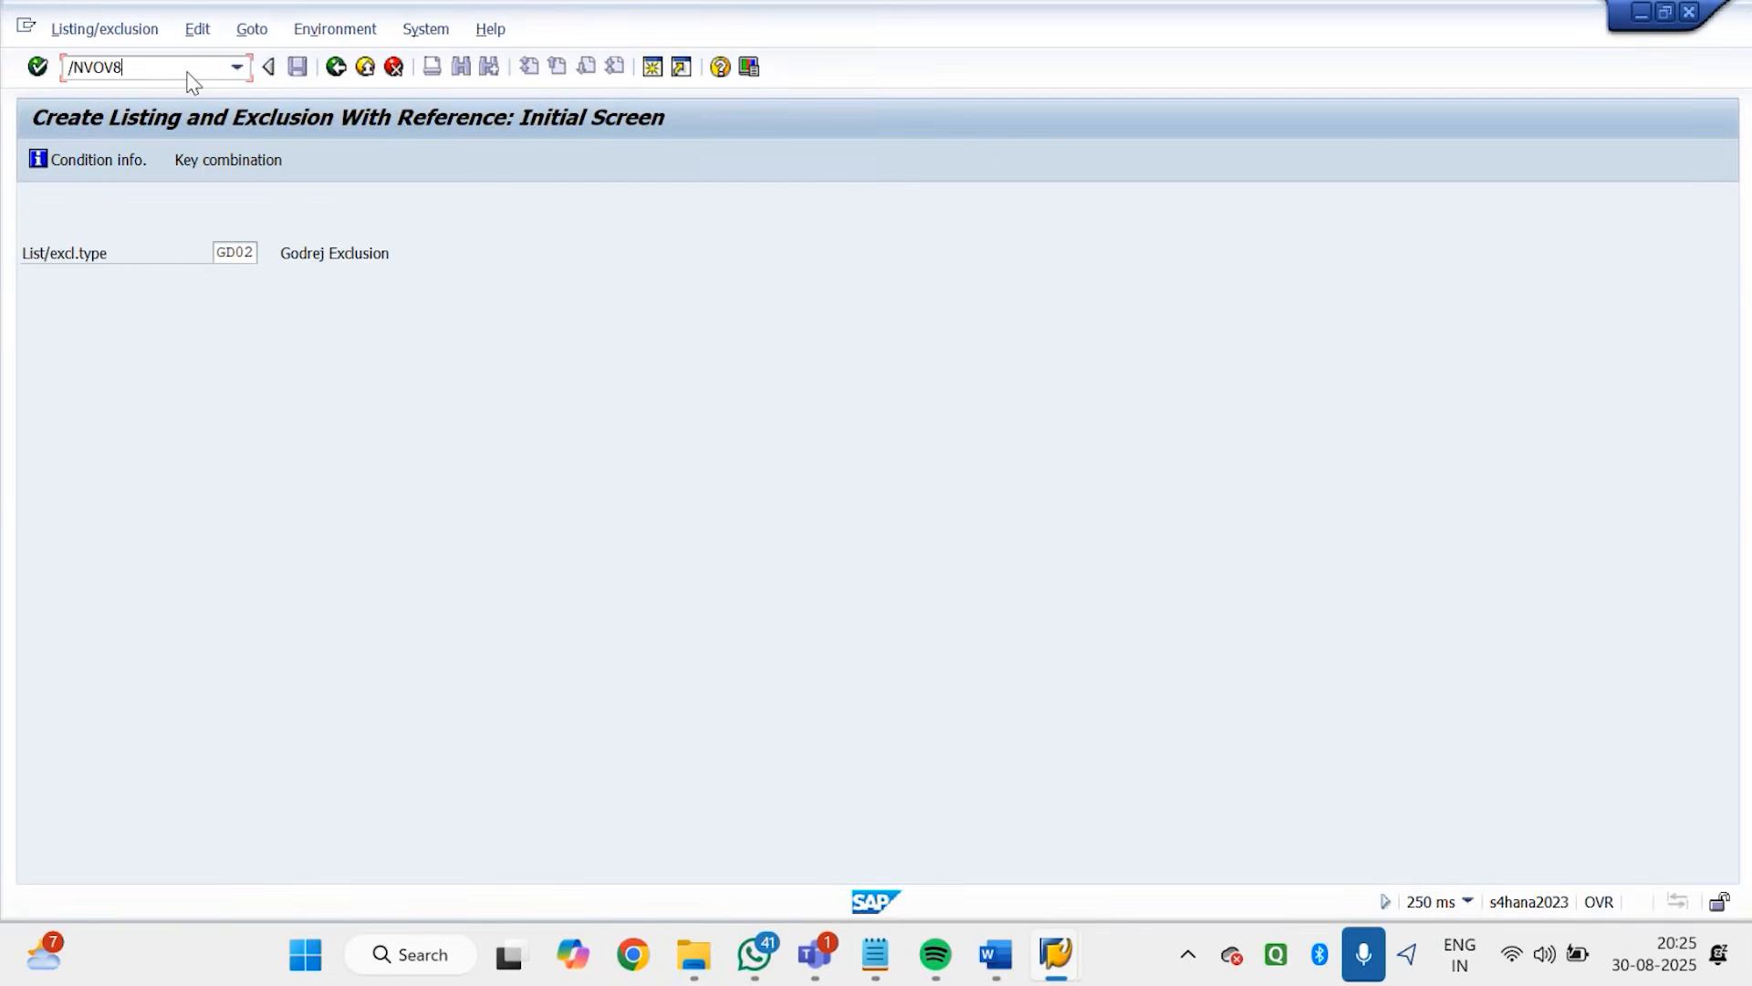
{"action": "key", "text": "Return"}
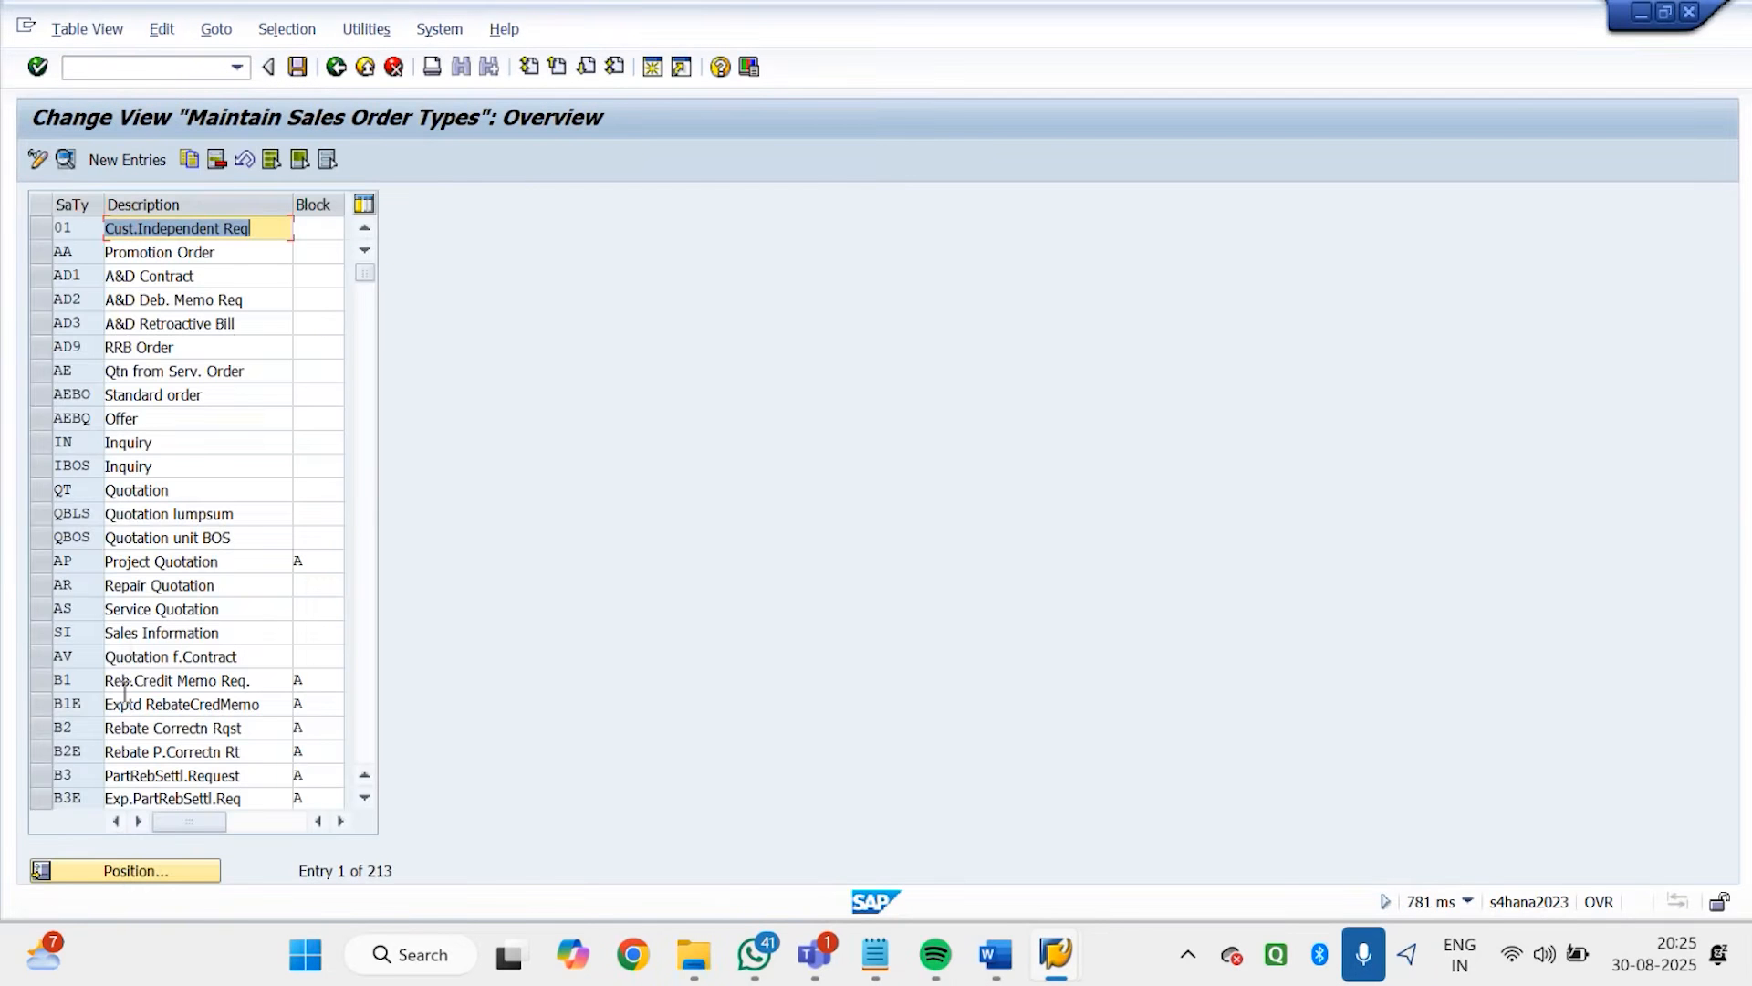
{"action": "left_click", "coordinate": [173, 870]}
{"action": "type", "text": "R"}
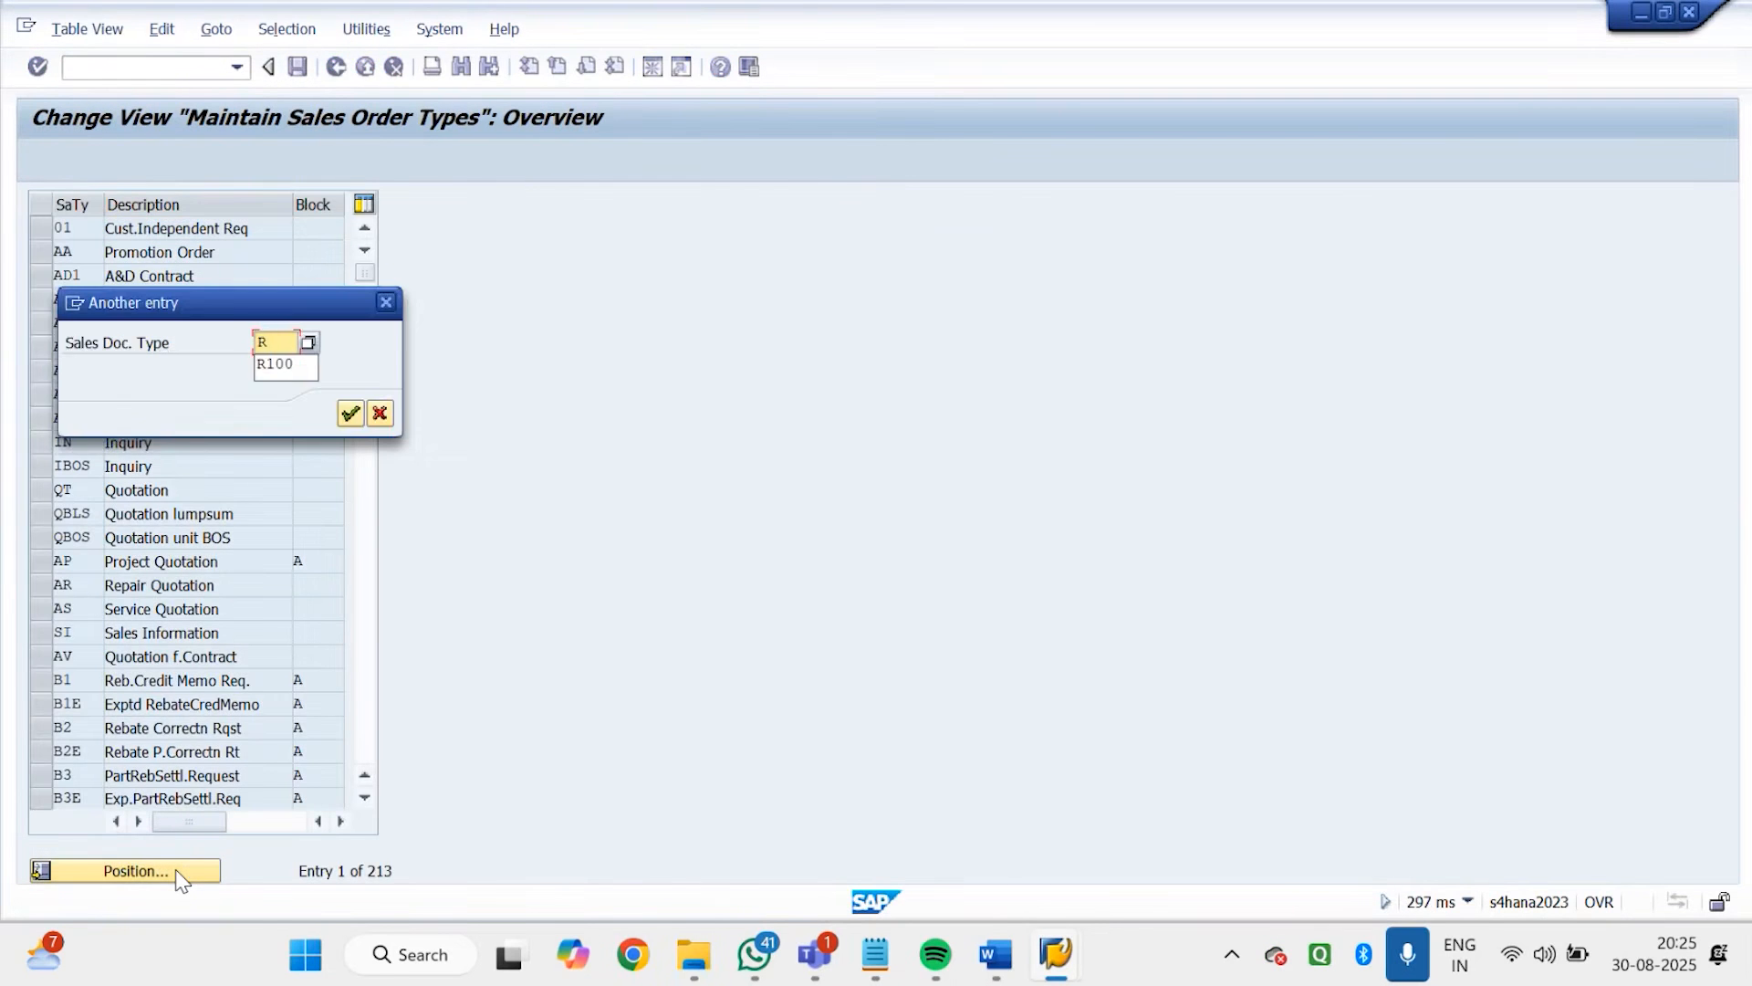
{"action": "key", "text": "BackSpace"}
{"action": "type", "text": "OR"}
{"action": "key", "text": "Return"}
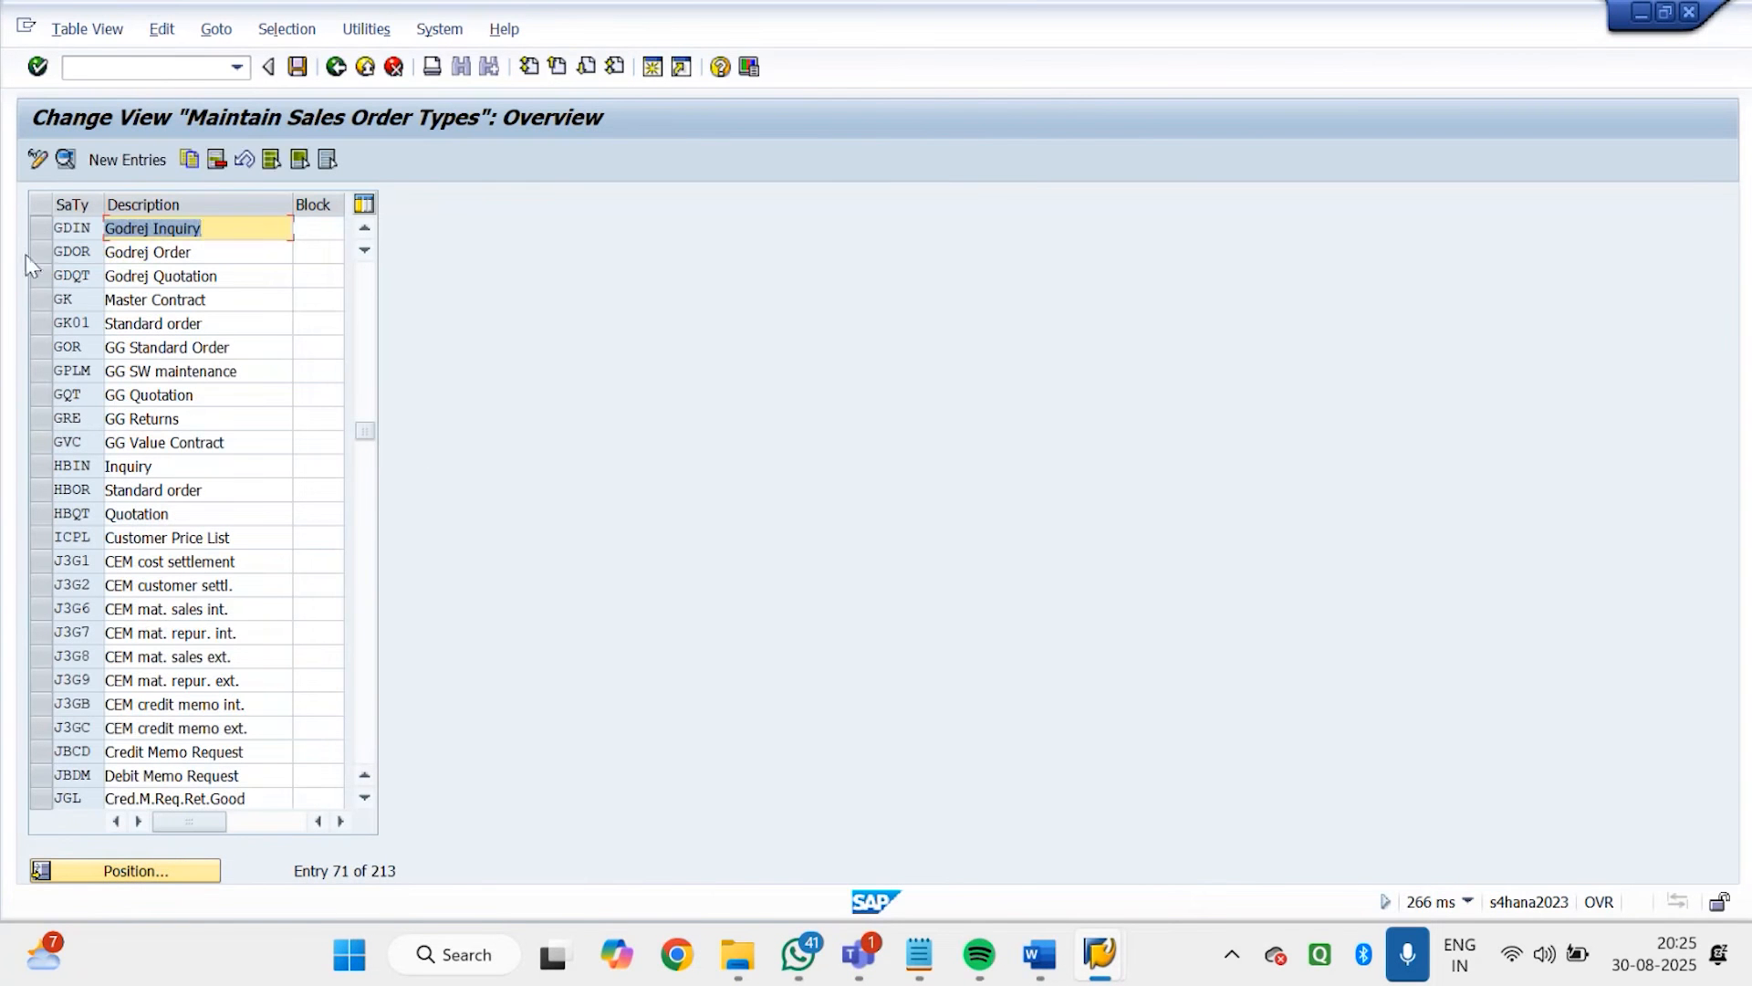
Open the details of sales order type GDOR, check its assigned incompletion procedure, and leave the transaction
{"action": "double_click", "coordinate": [157, 252]}
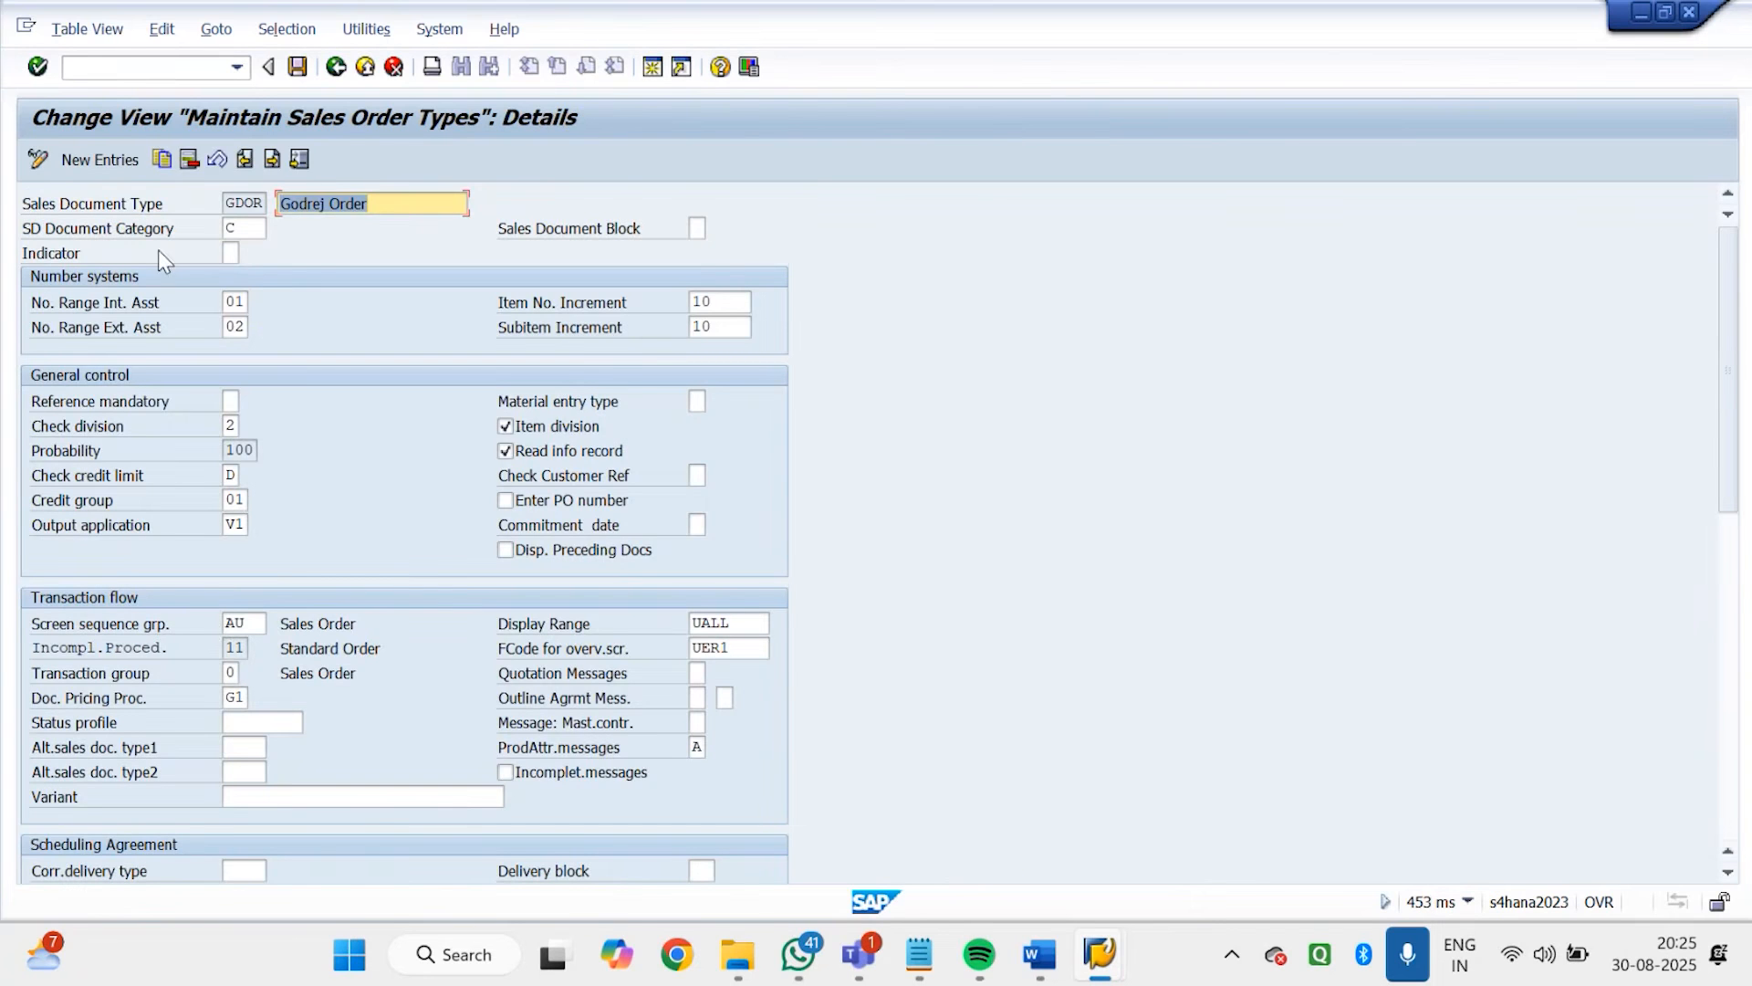
{"action": "left_click", "coordinate": [224, 650]}
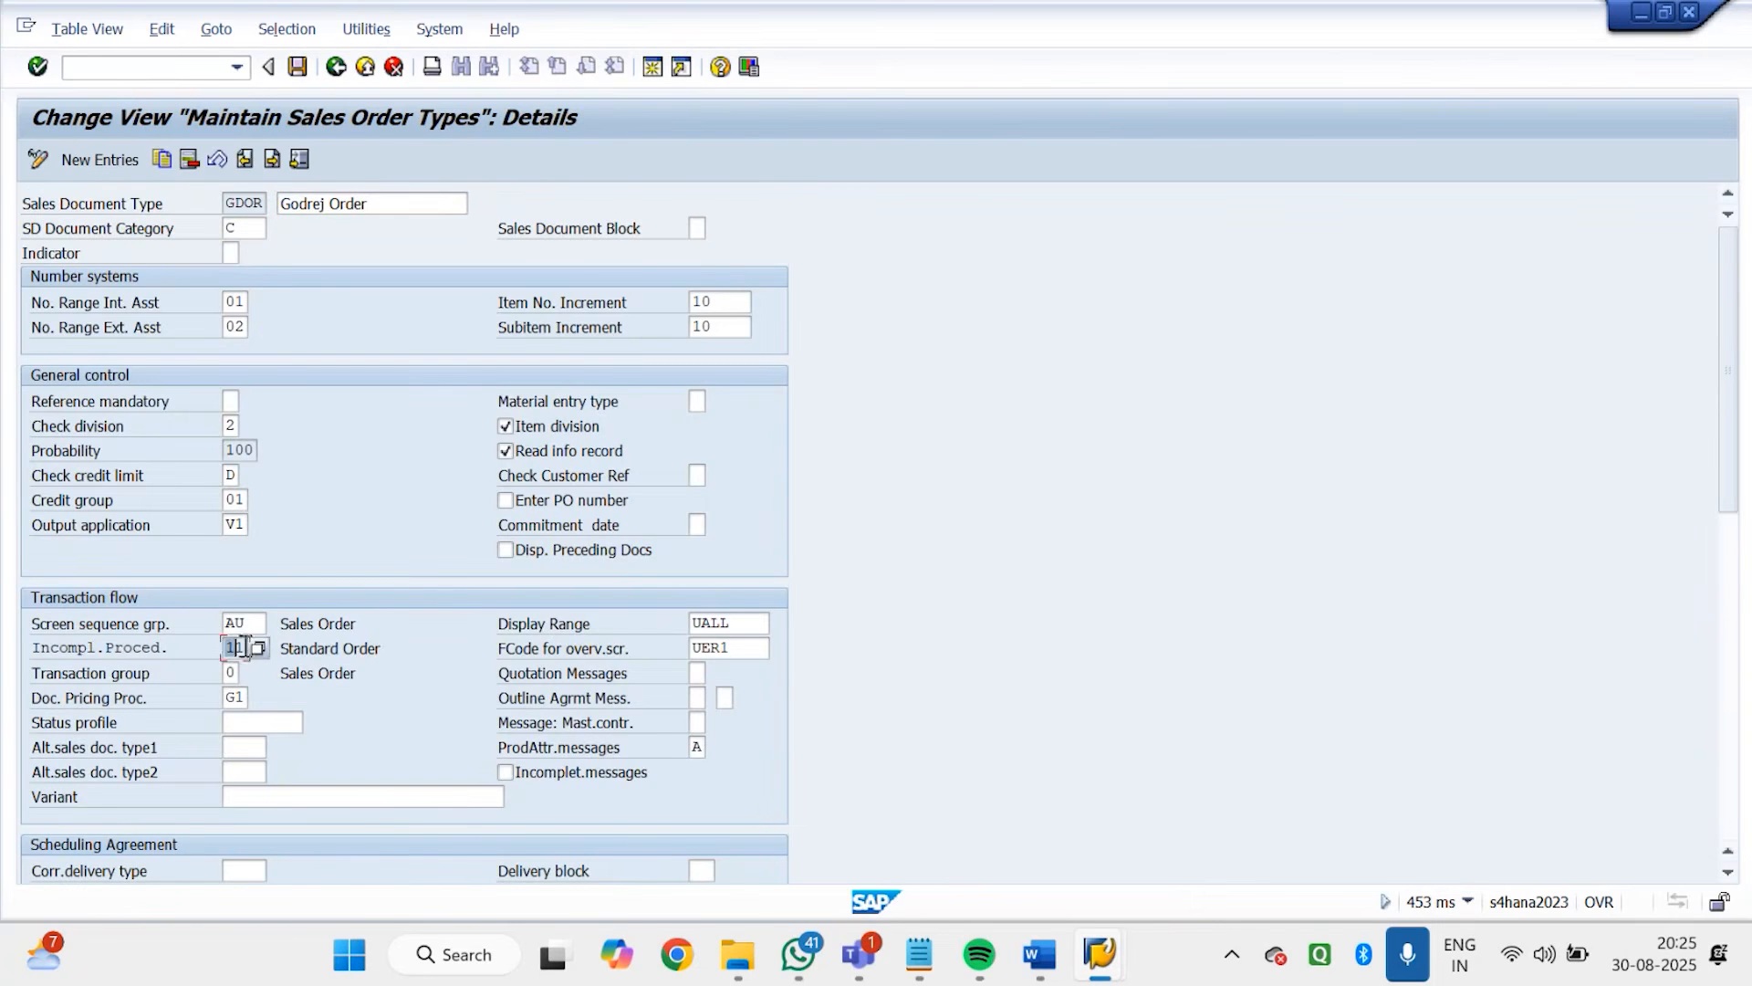
{"action": "left_click_drag", "start_coordinate": [387, 648], "coordinate": [228, 642]}
{"action": "left_click", "coordinate": [232, 647]}
{"action": "left_click", "coordinate": [336, 67]}
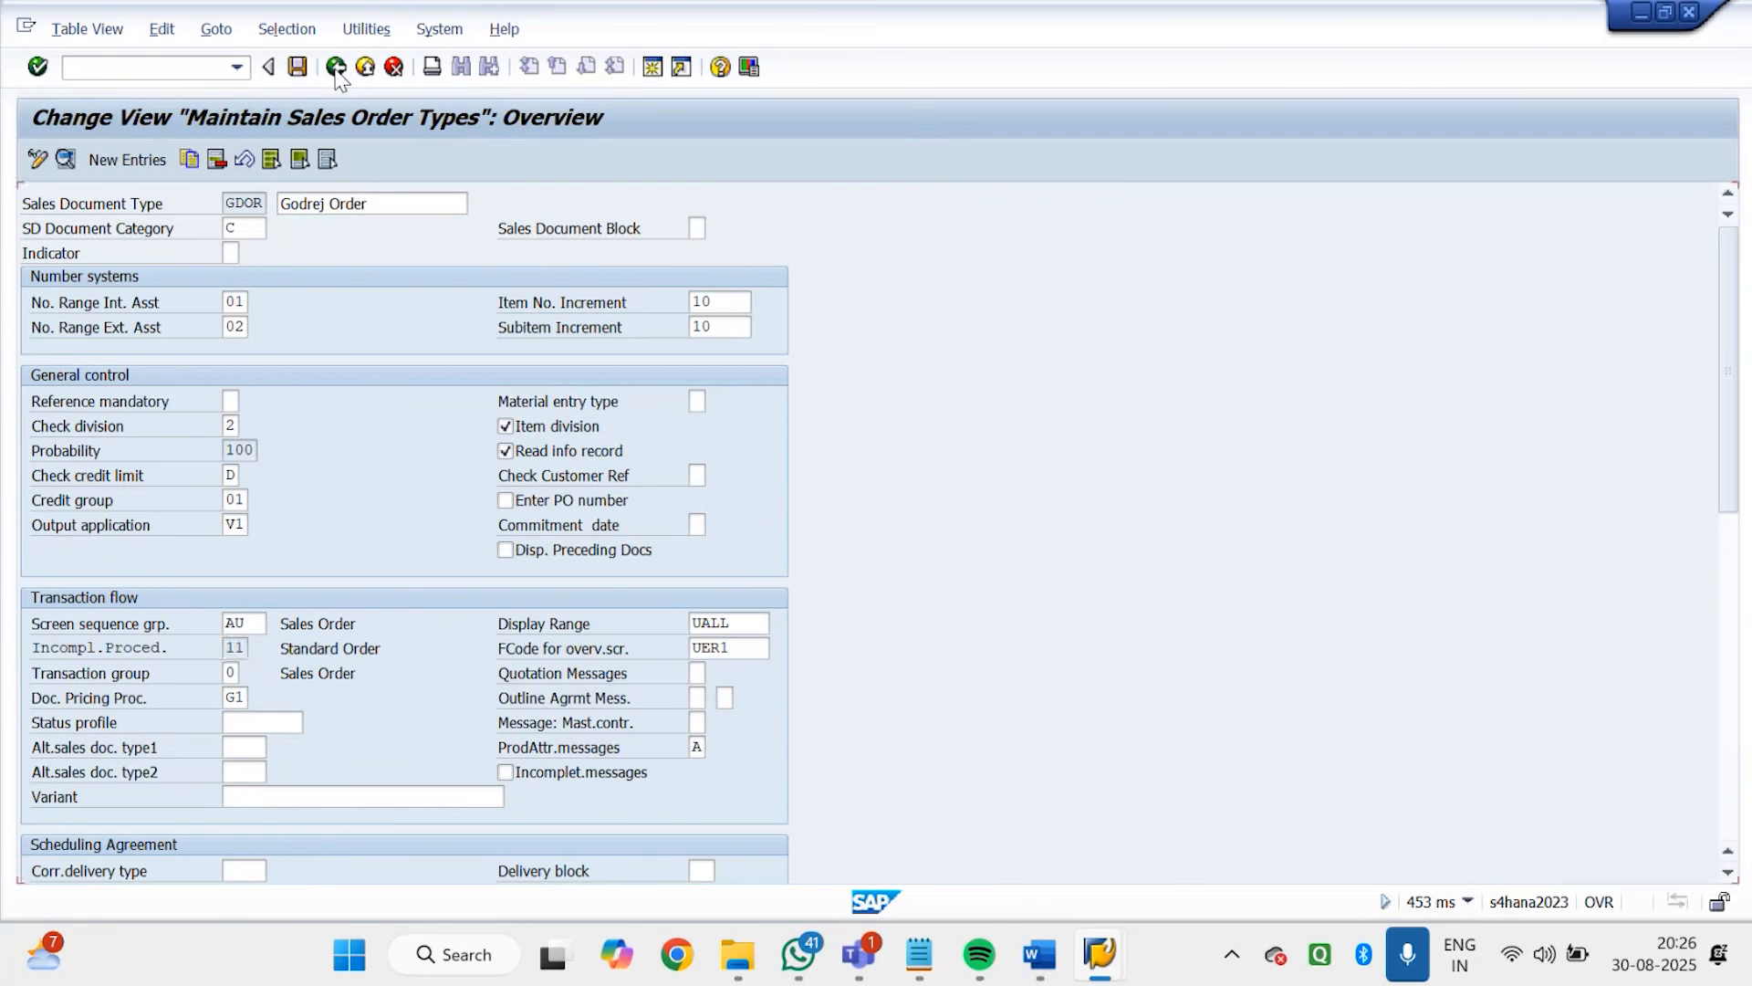
{"action": "left_click", "coordinate": [335, 66]}
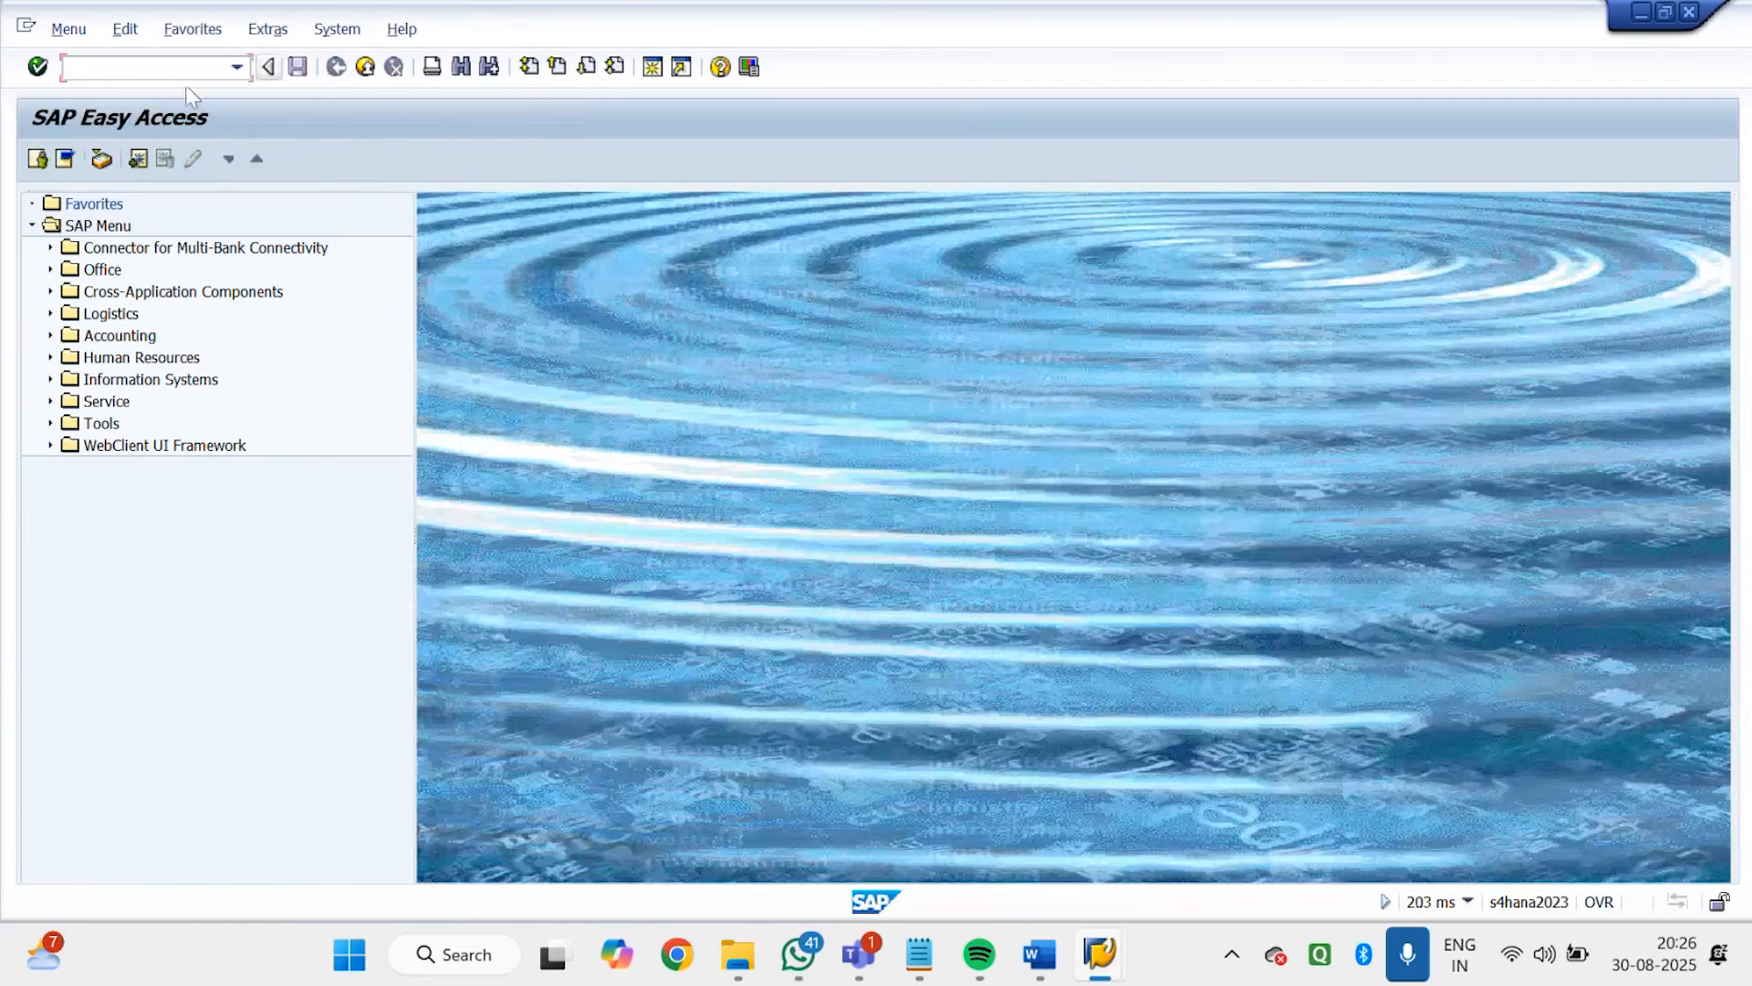
Run VOV7, open the details of item category TAN and check its assigned incompletion procedure
{"action": "type", "text": "VOV7"}
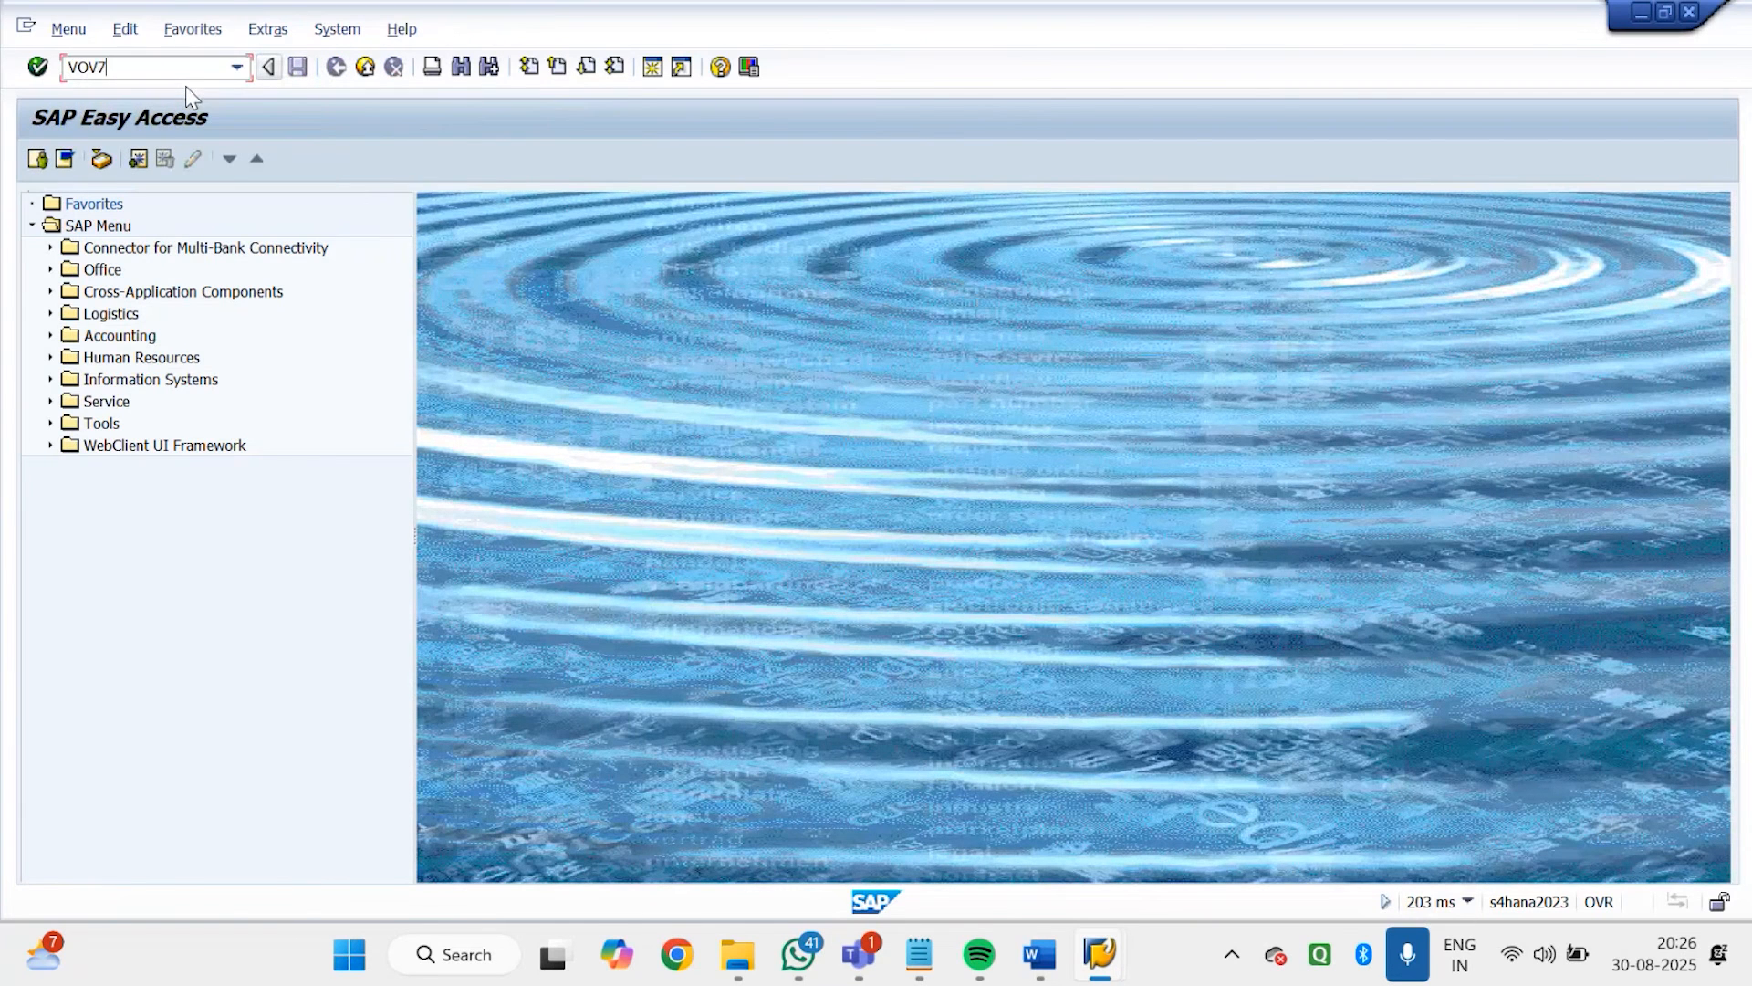
{"action": "key", "text": "Return"}
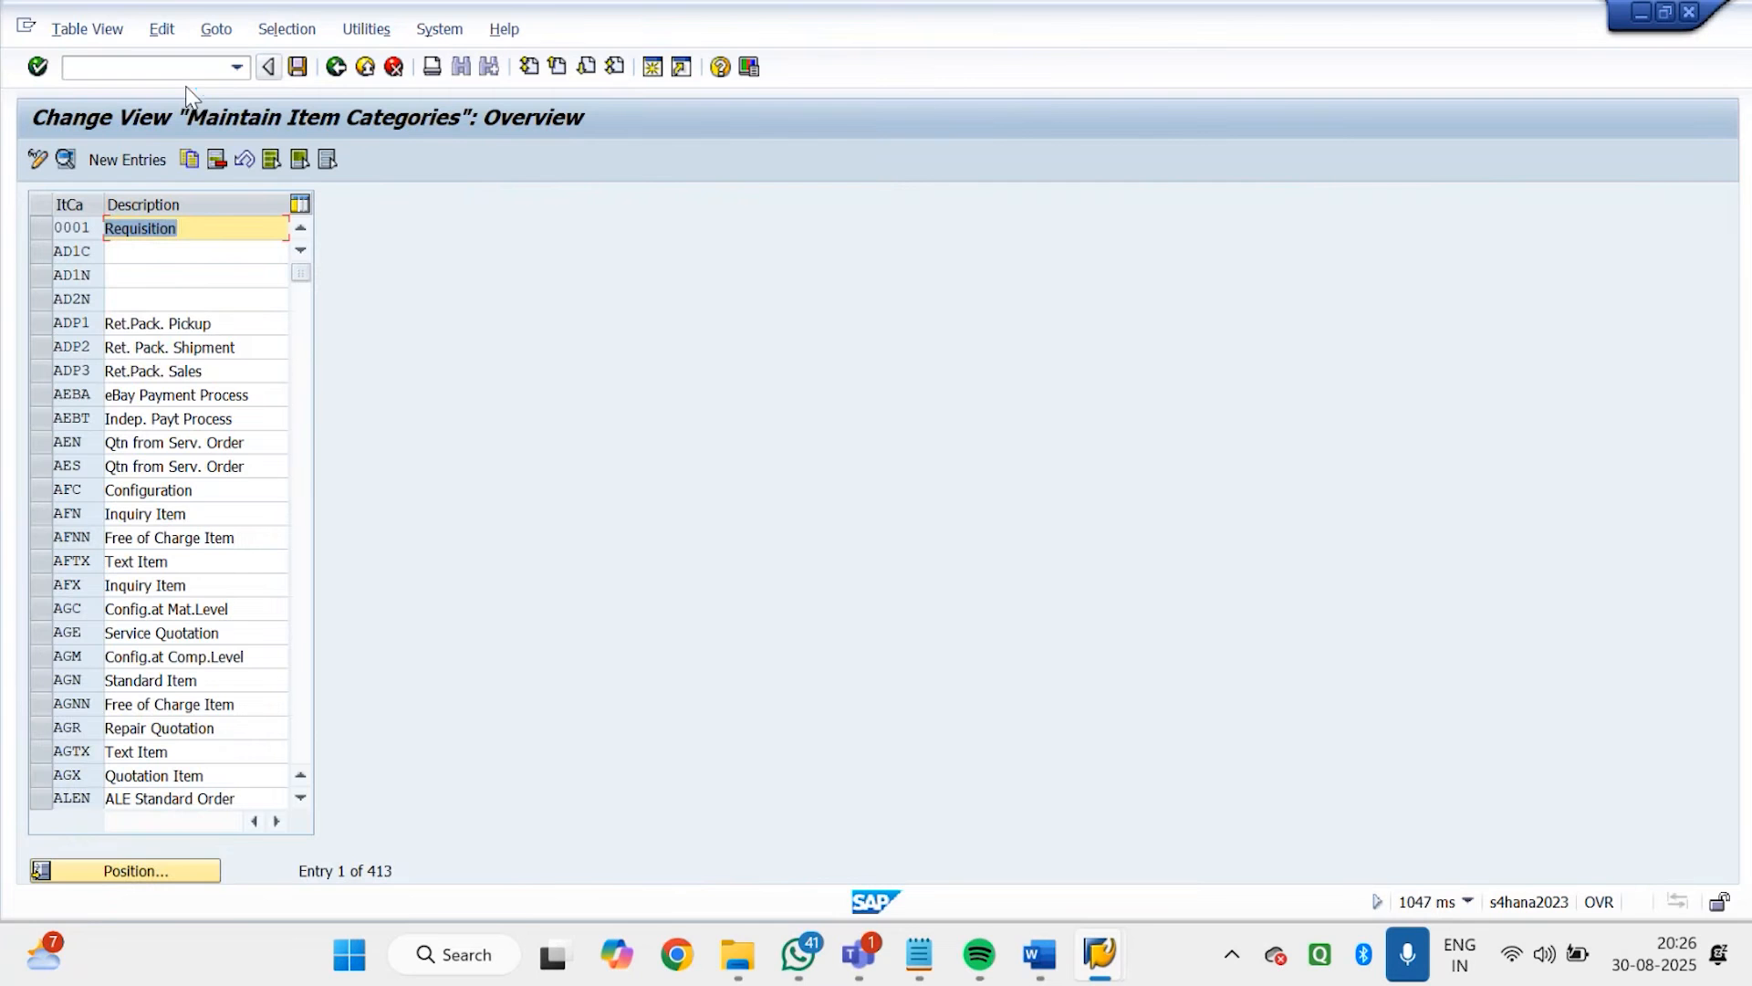
{"action": "left_click", "coordinate": [144, 870]}
{"action": "type", "text": "TAN"}
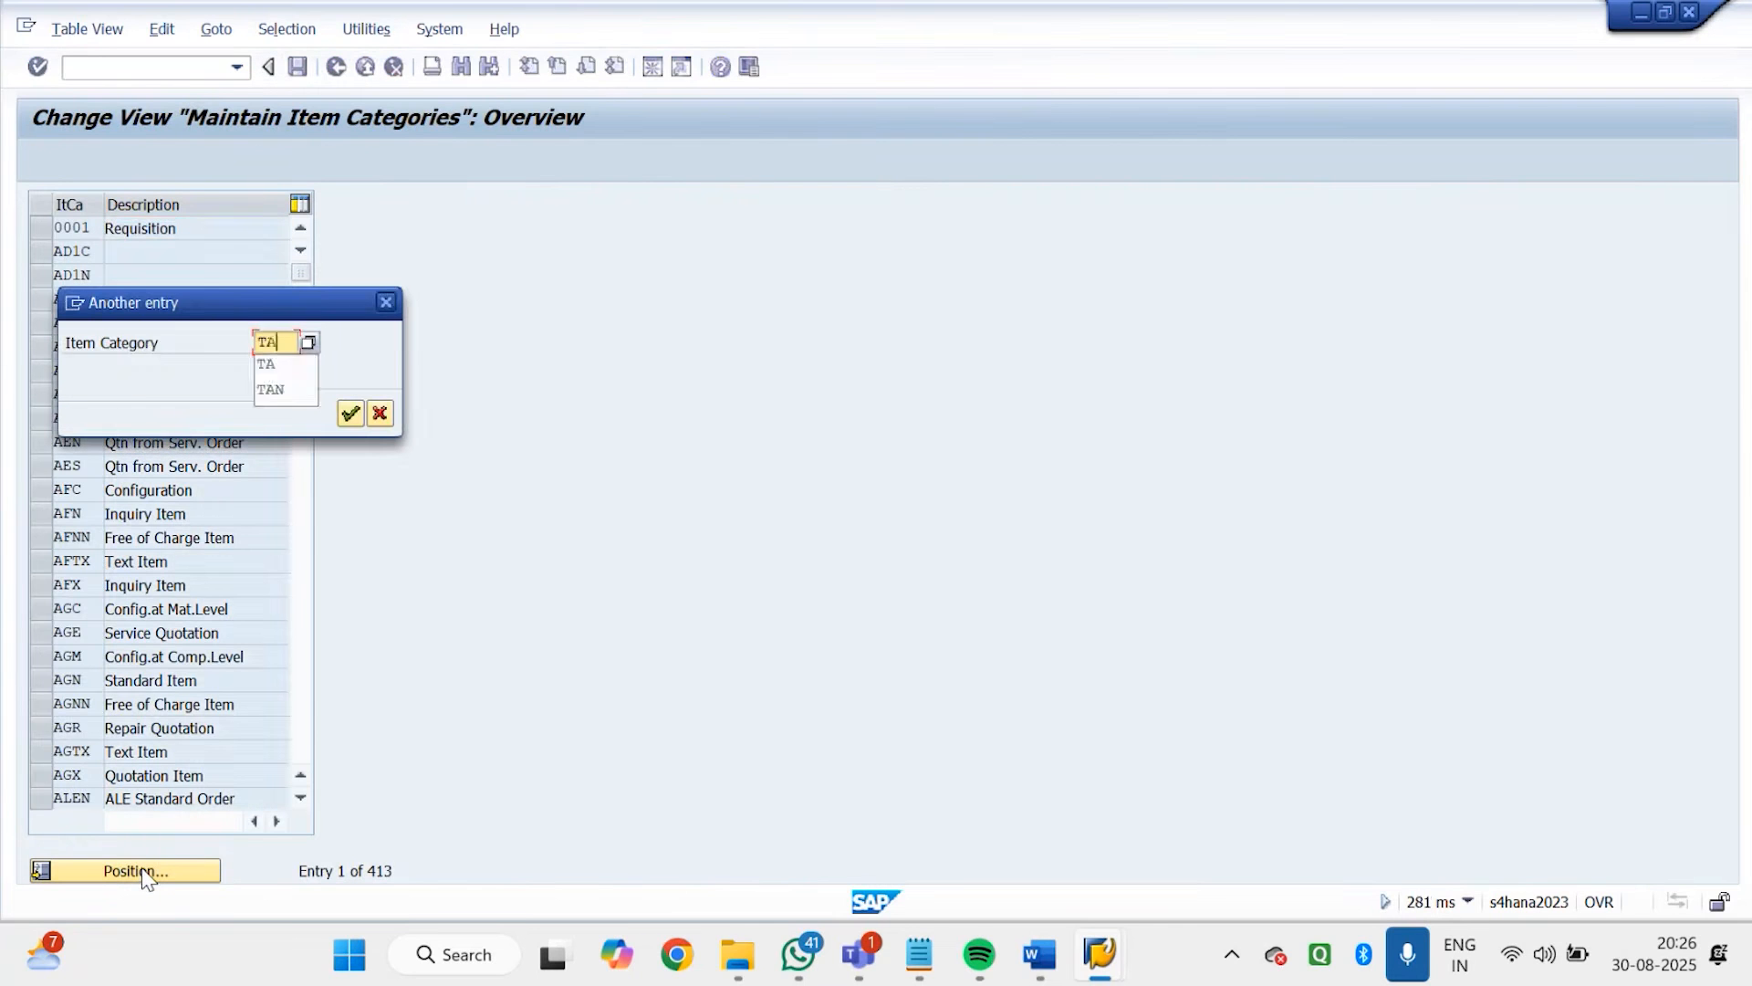
{"action": "key", "text": "Return"}
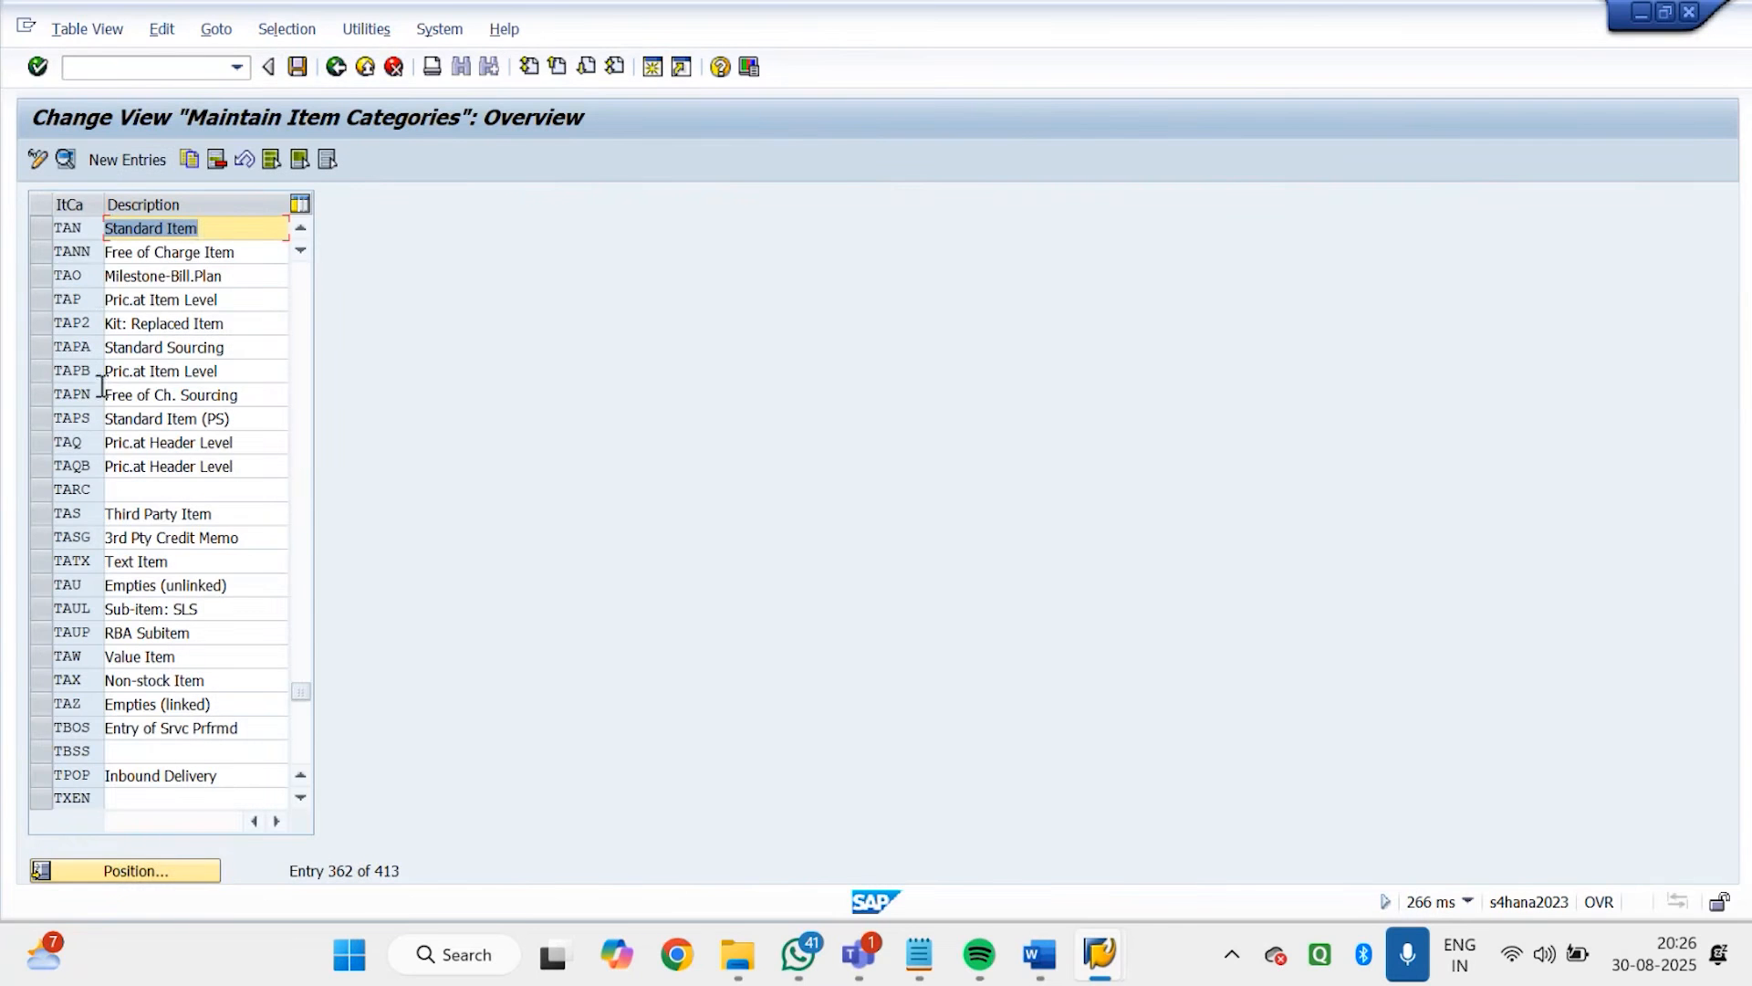
{"action": "double_click", "coordinate": [71, 228]}
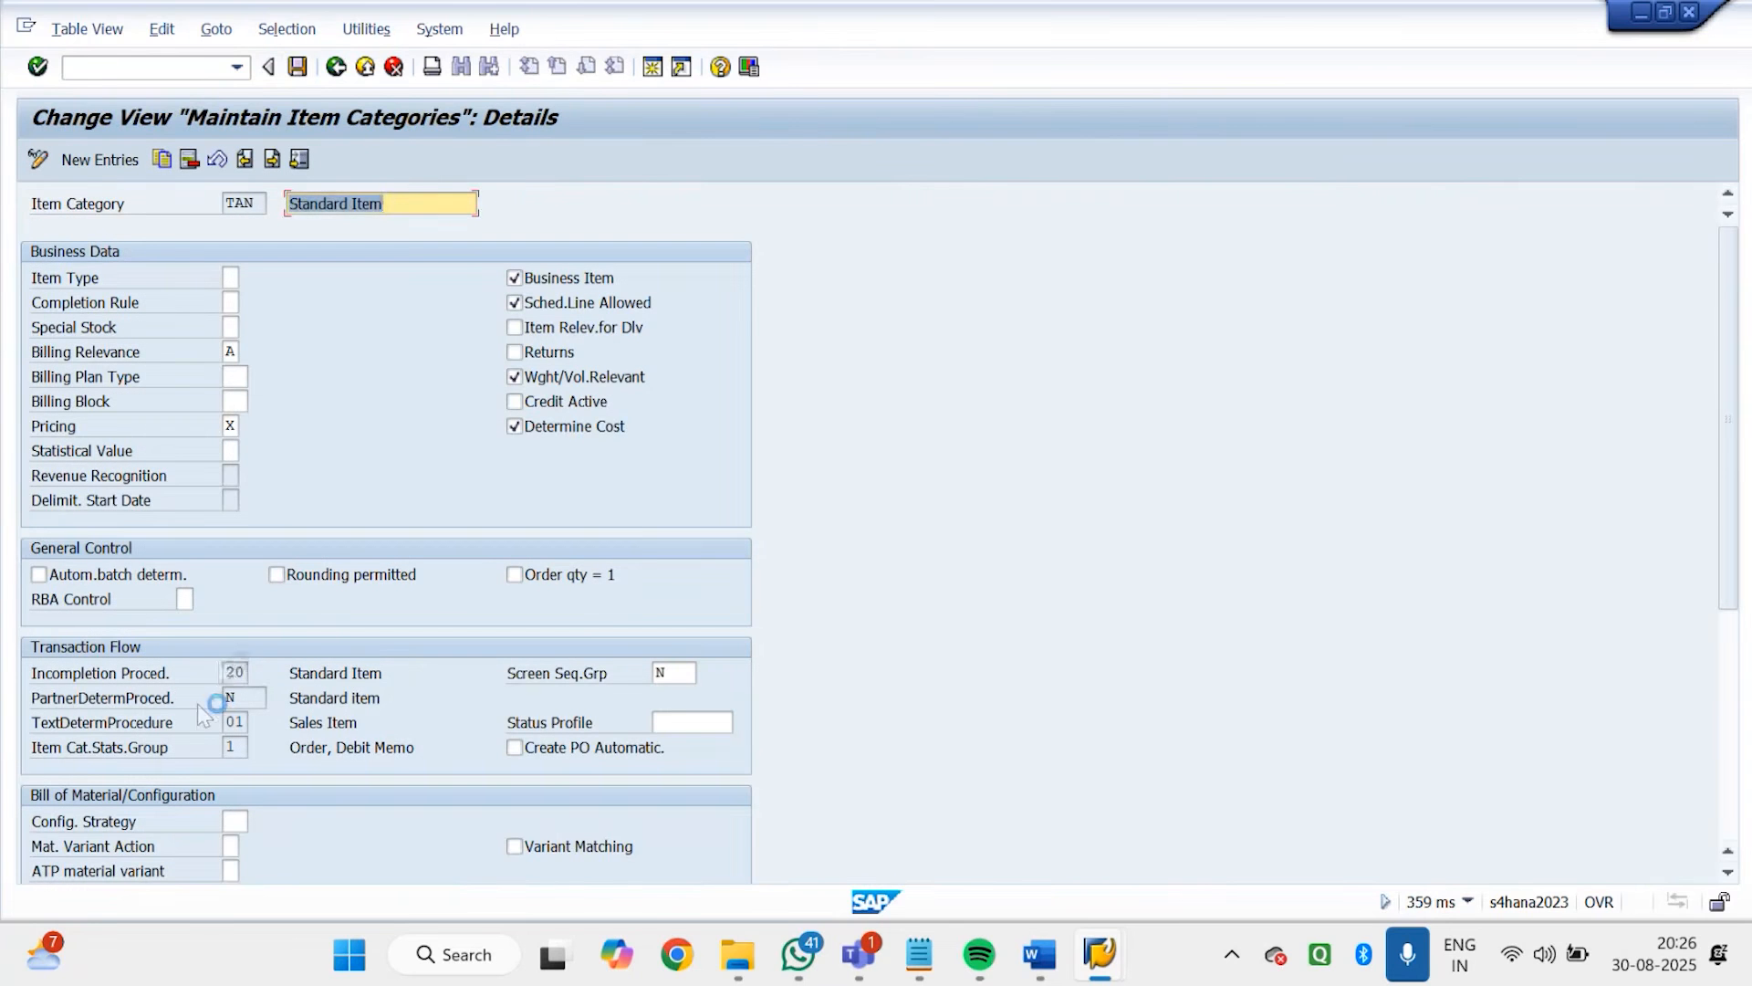
{"action": "left_click", "coordinate": [235, 671]}
{"action": "left_click", "coordinate": [420, 670]}
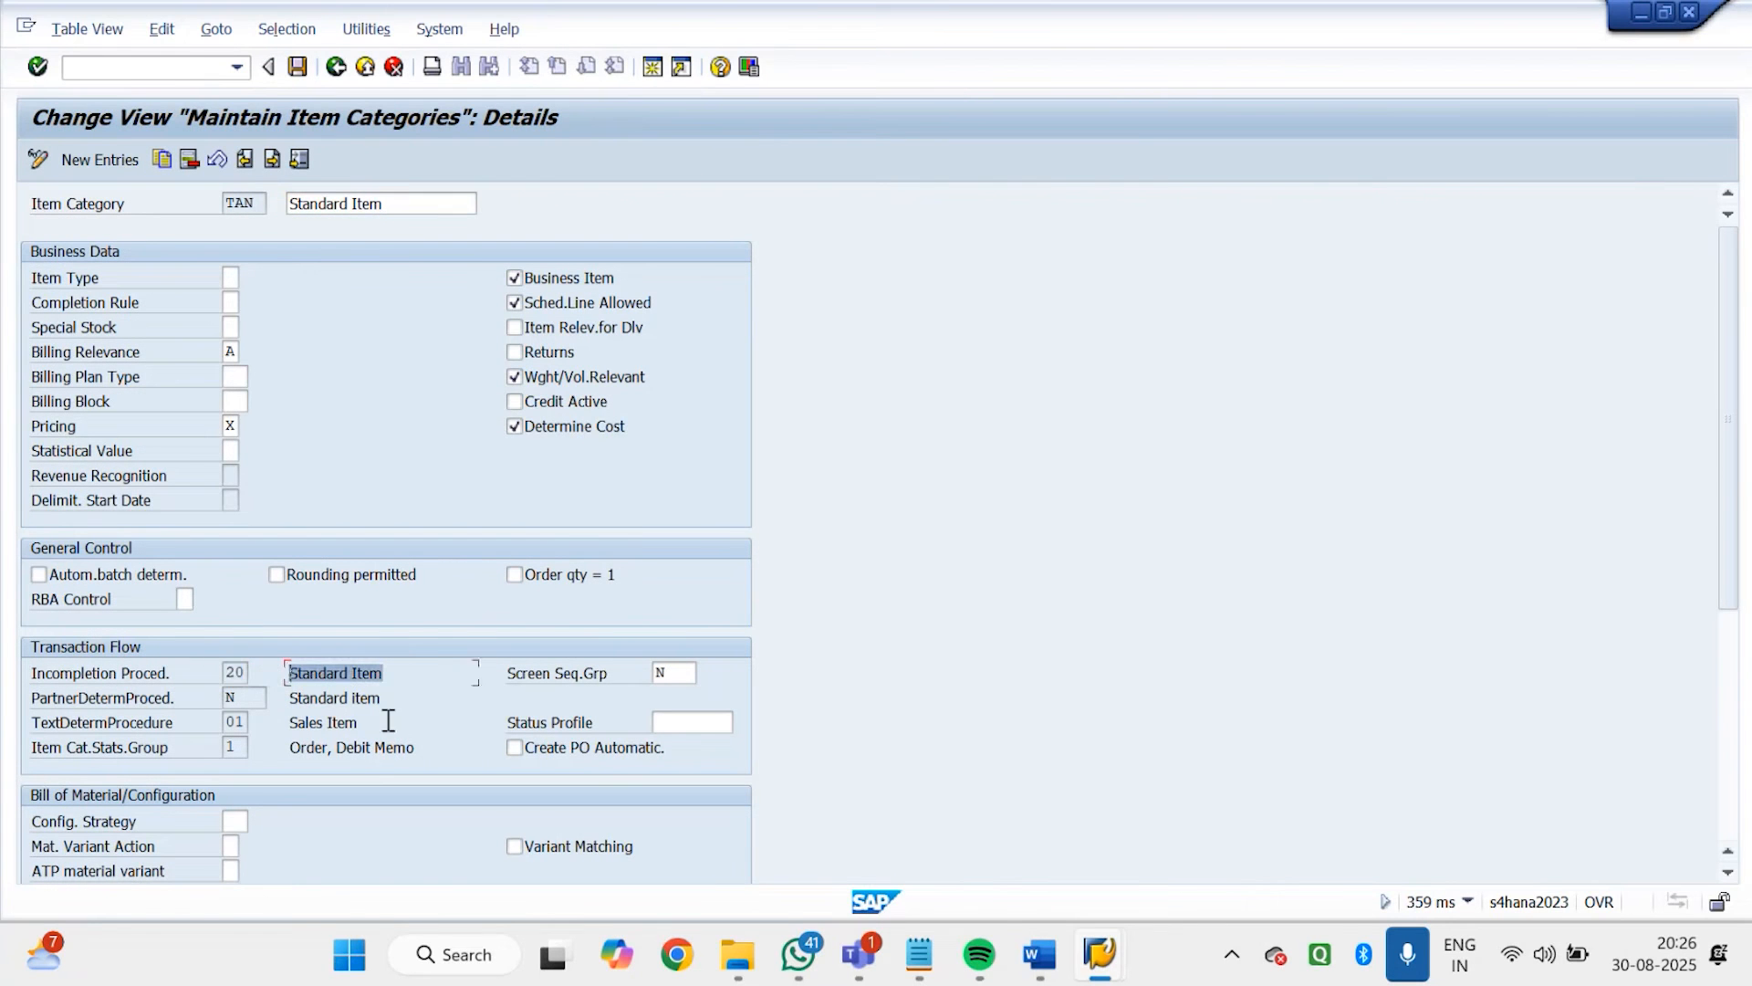
Switch to the Godrej order being created and clear the order quantity of item 10
{"action": "mouse_move", "coordinate": [1100, 954]}
{"action": "left_click", "coordinate": [1064, 808]}
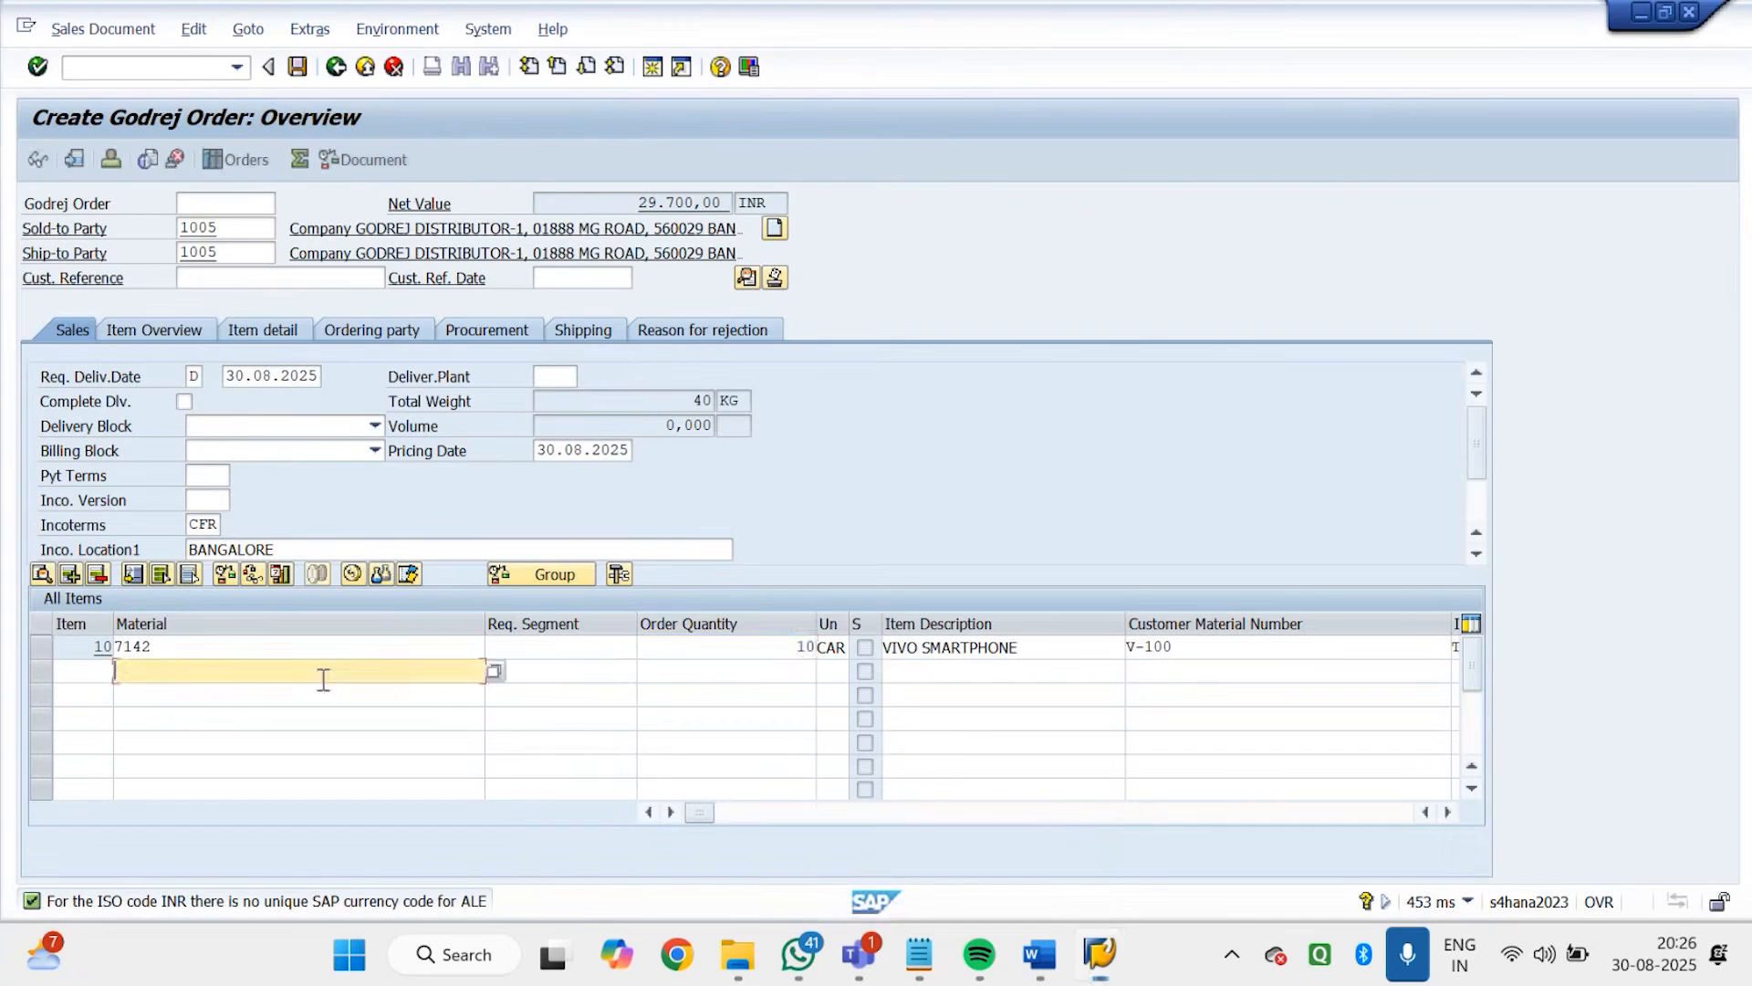
{"action": "double_click", "coordinate": [778, 649]}
{"action": "key", "text": "BackSpace"}
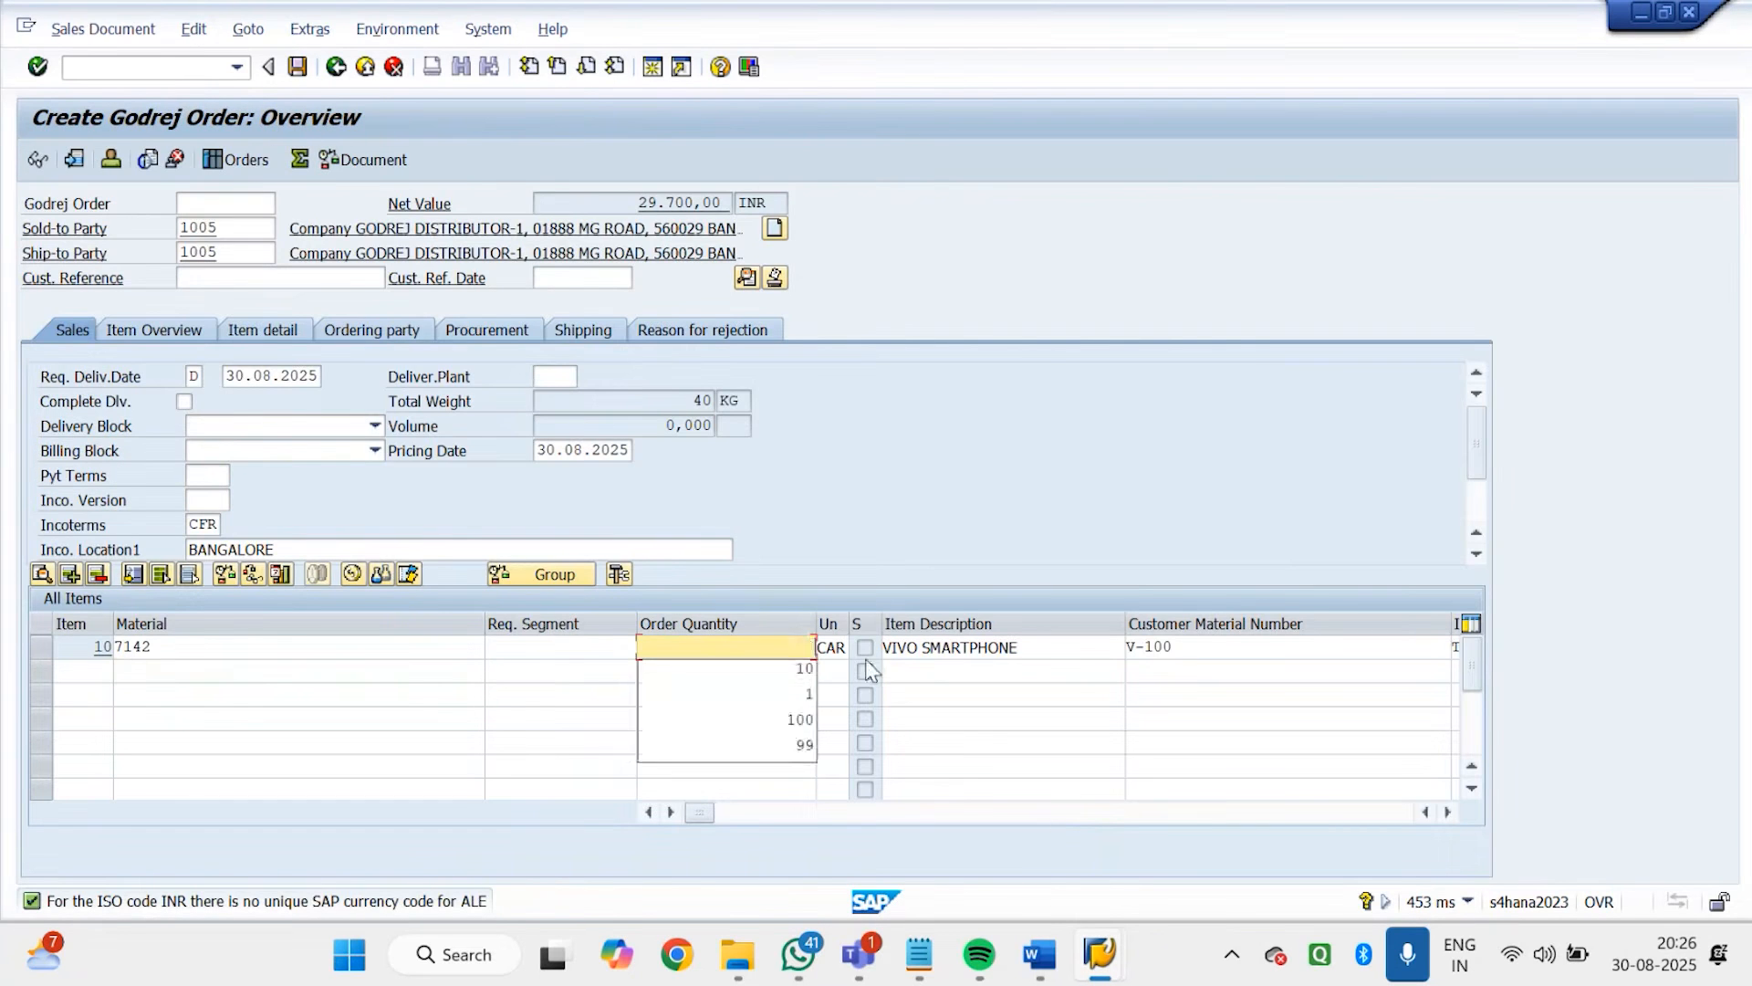
{"action": "key", "text": "Return"}
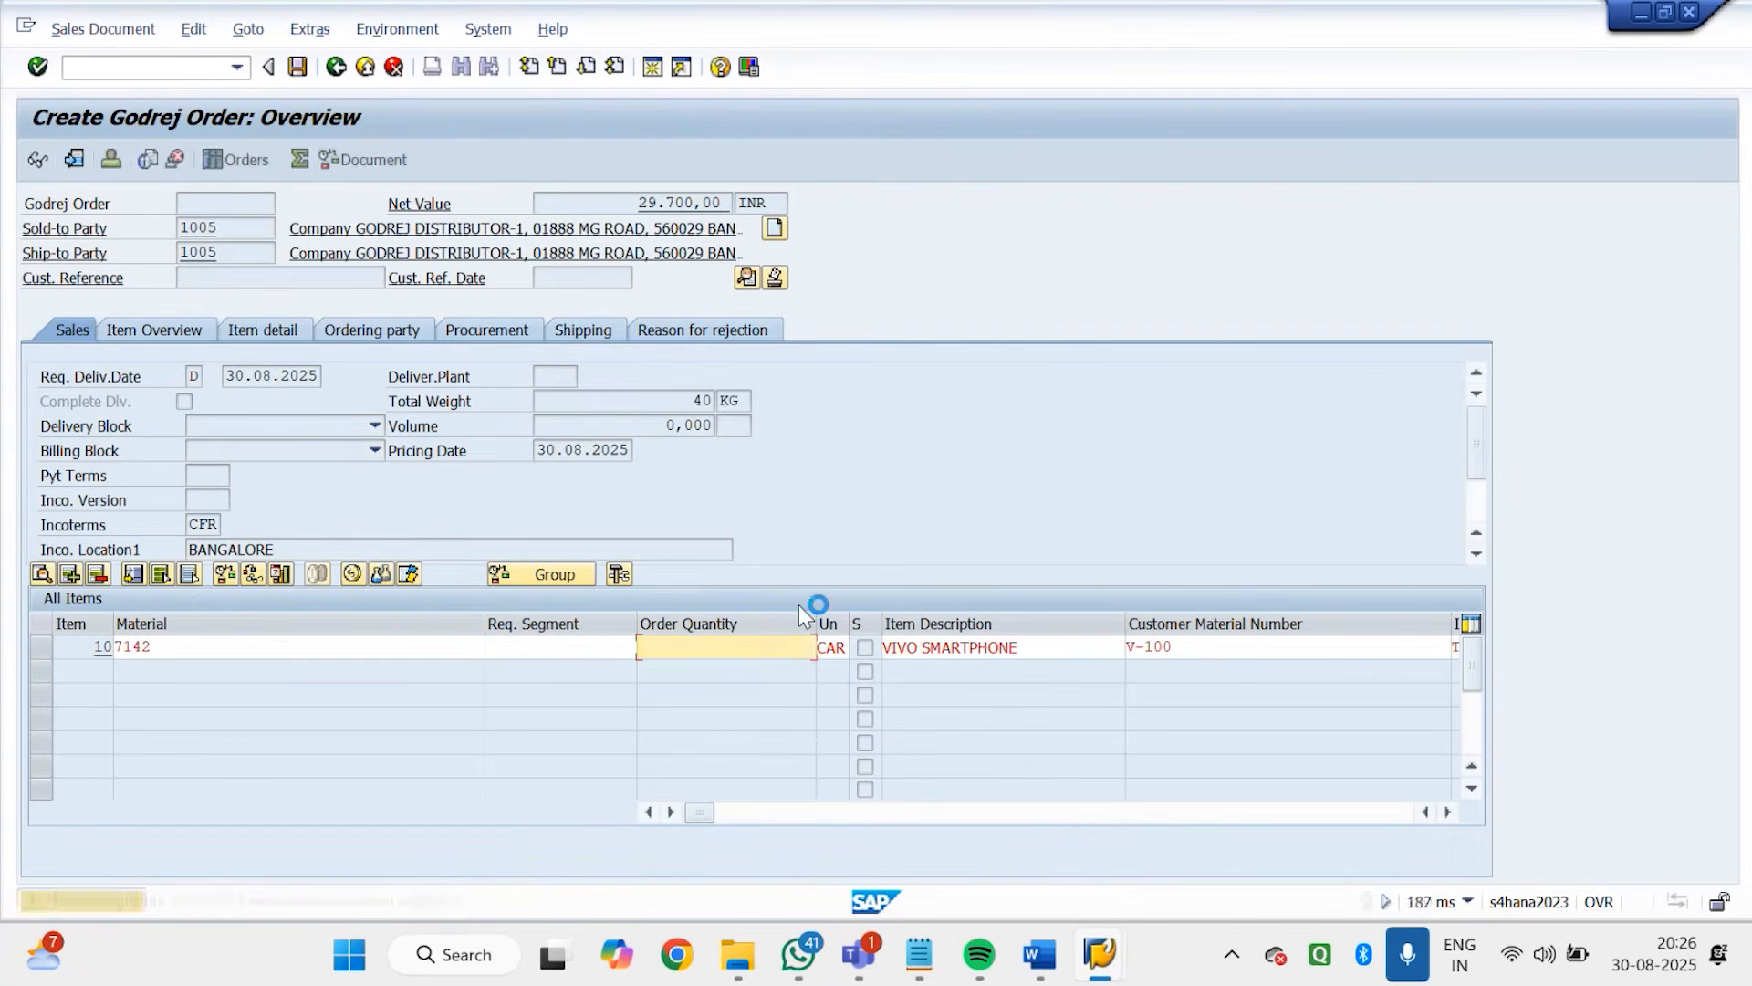
Try to save the incomplete order, choose to edit it to view the incompletion log, and abandon the order
{"action": "left_click", "coordinate": [298, 67]}
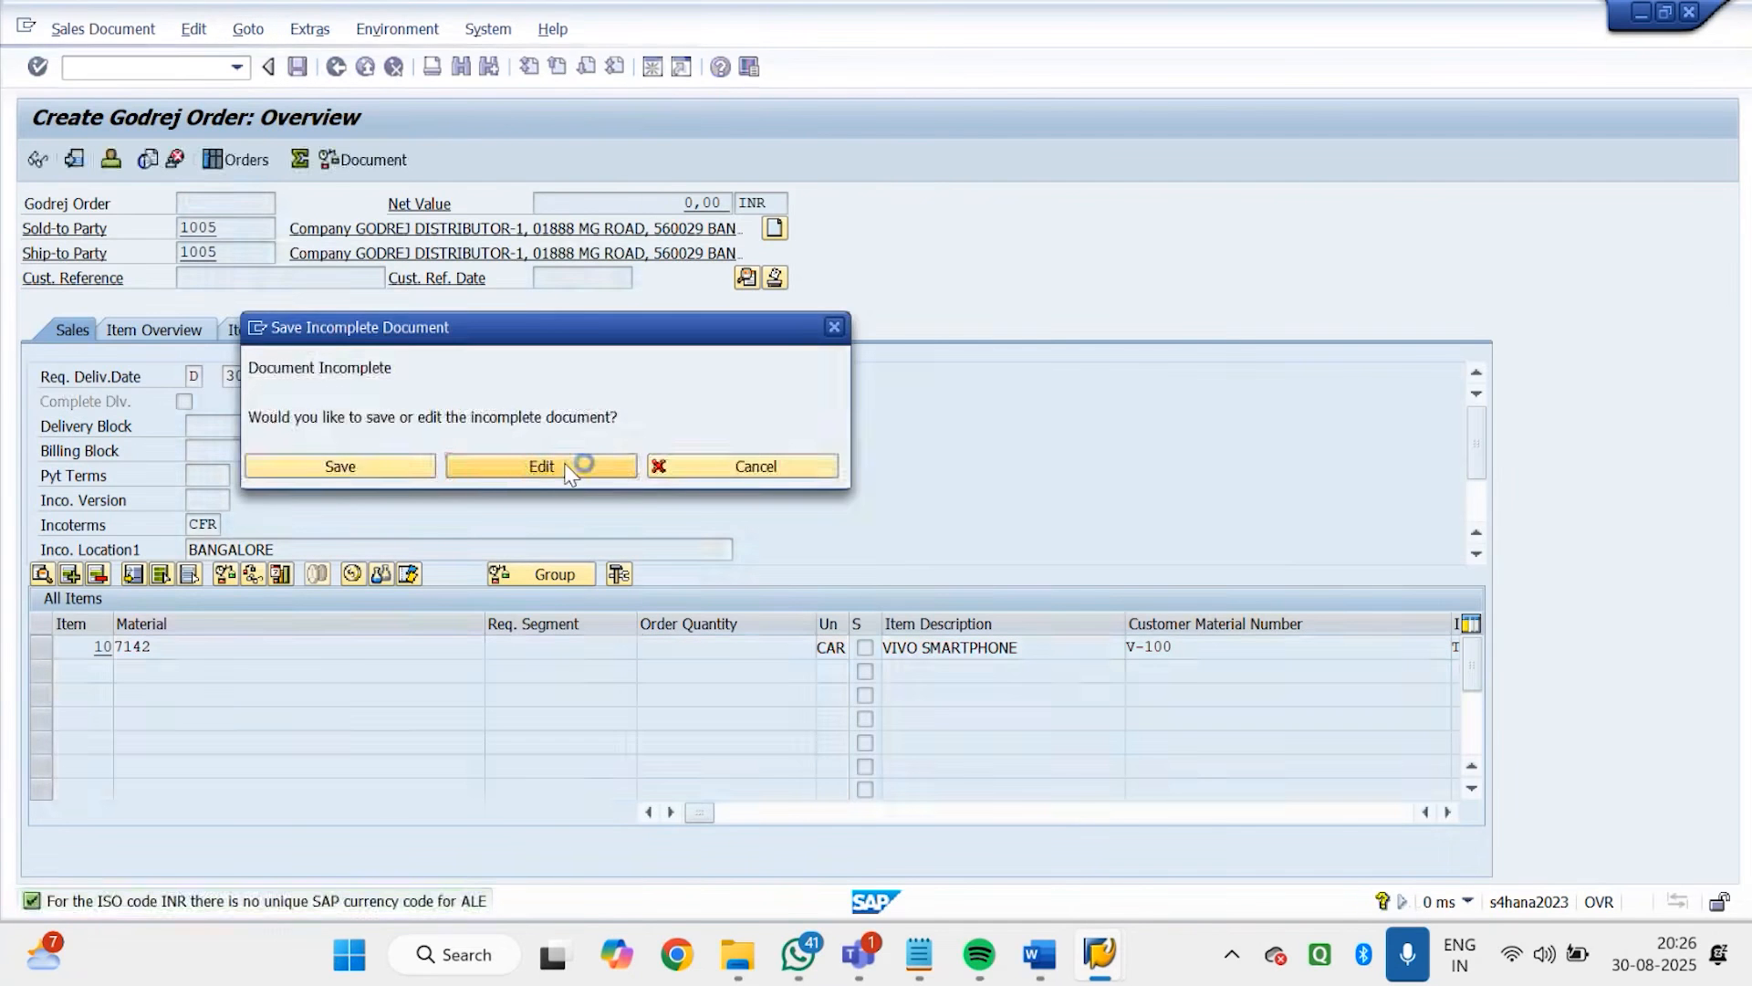
{"action": "left_click", "coordinate": [565, 467]}
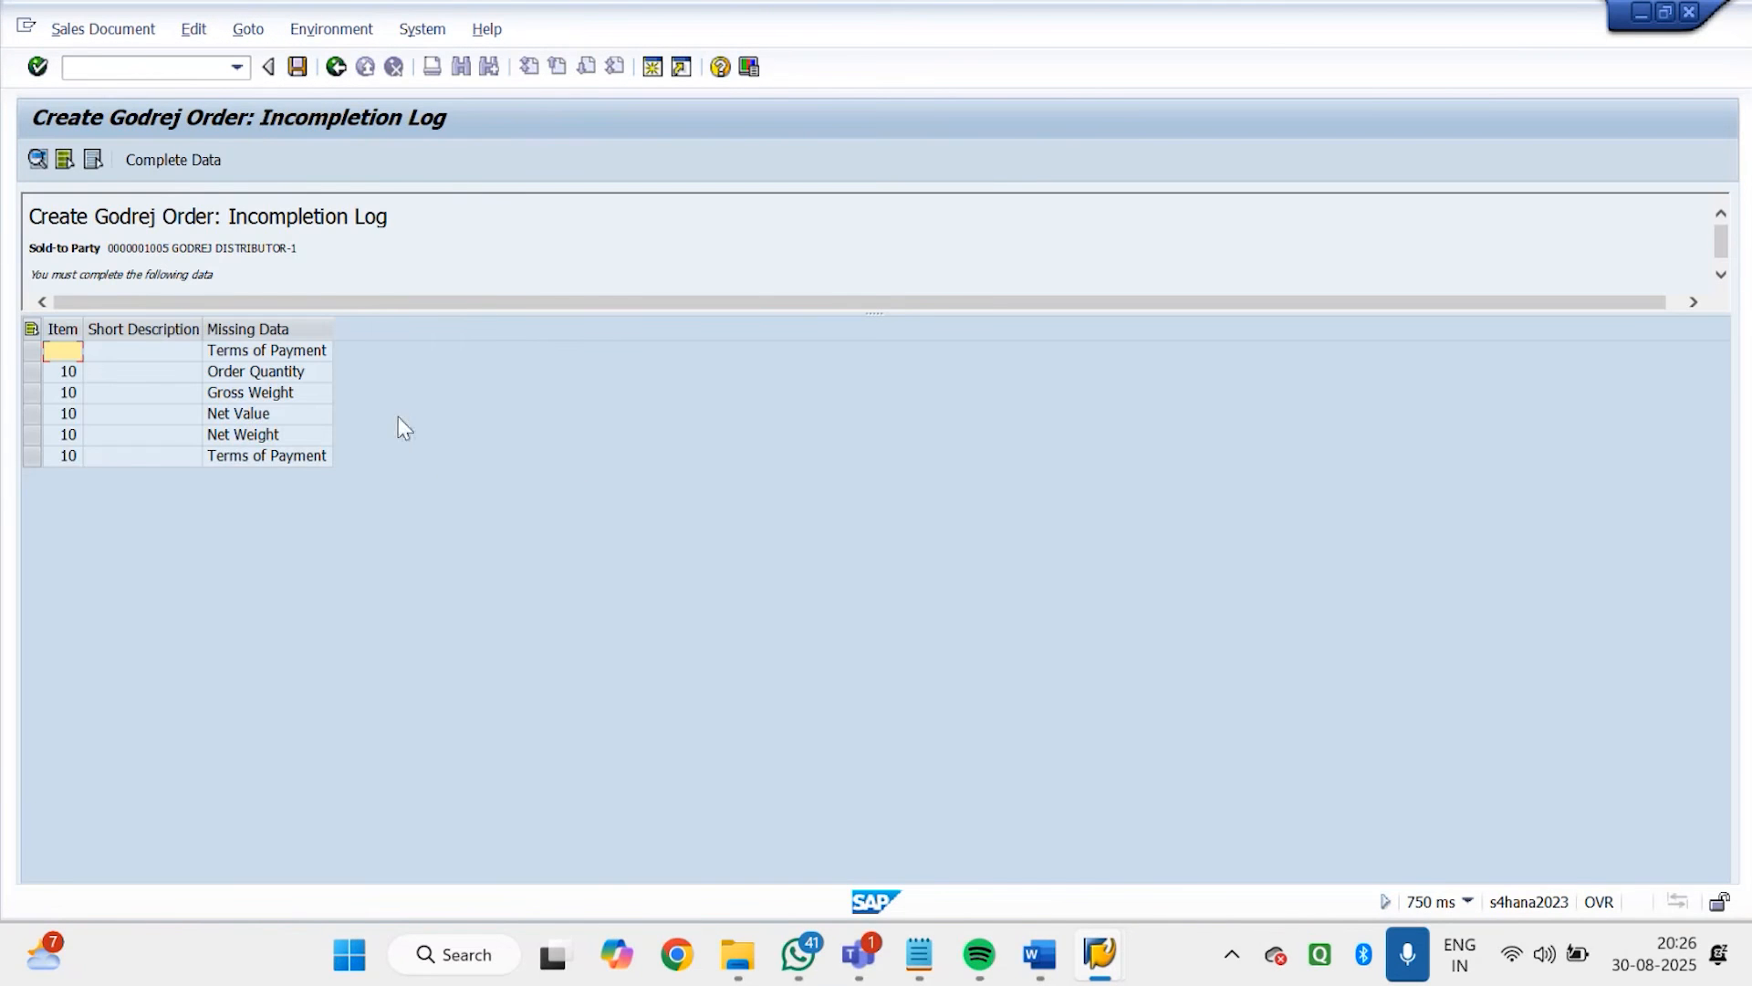
{"action": "double_click", "coordinate": [283, 373]}
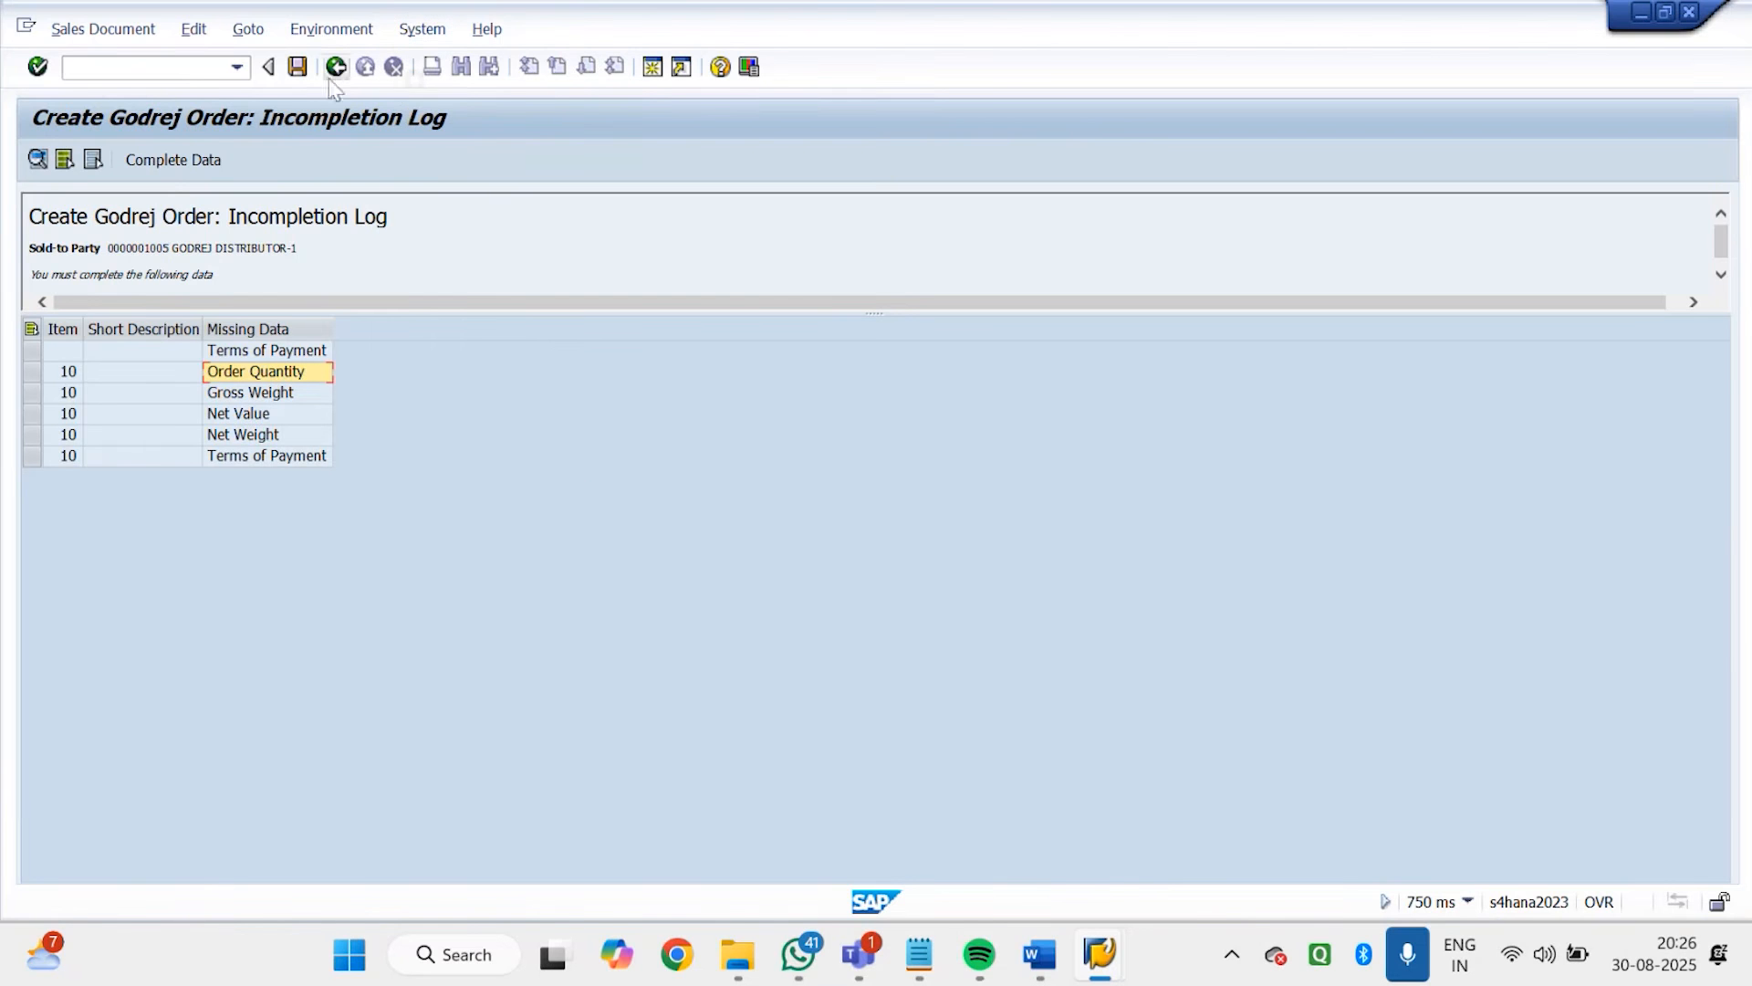
{"action": "left_click", "coordinate": [192, 68]}
{"action": "type", "text": "/n"}
{"action": "key", "text": "Return"}
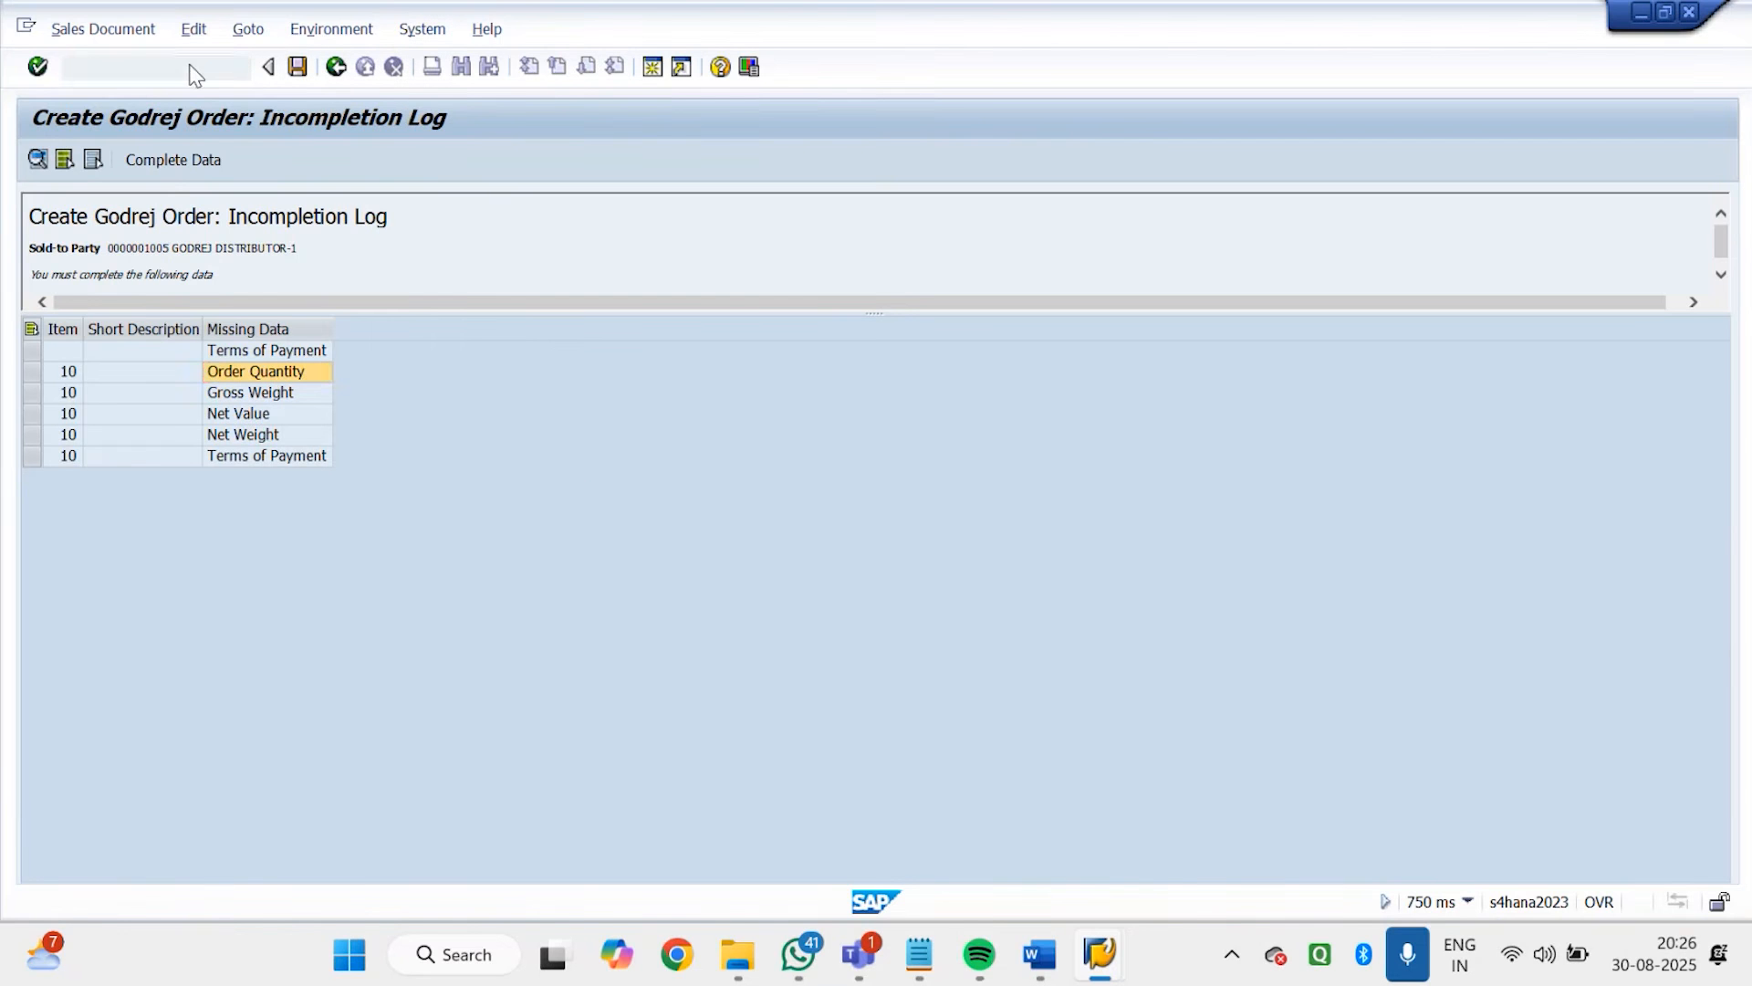
Switch back to the item category TAN details, recheck the incompletion procedure, and leave the transaction
{"action": "mouse_move", "coordinate": [1100, 954]}
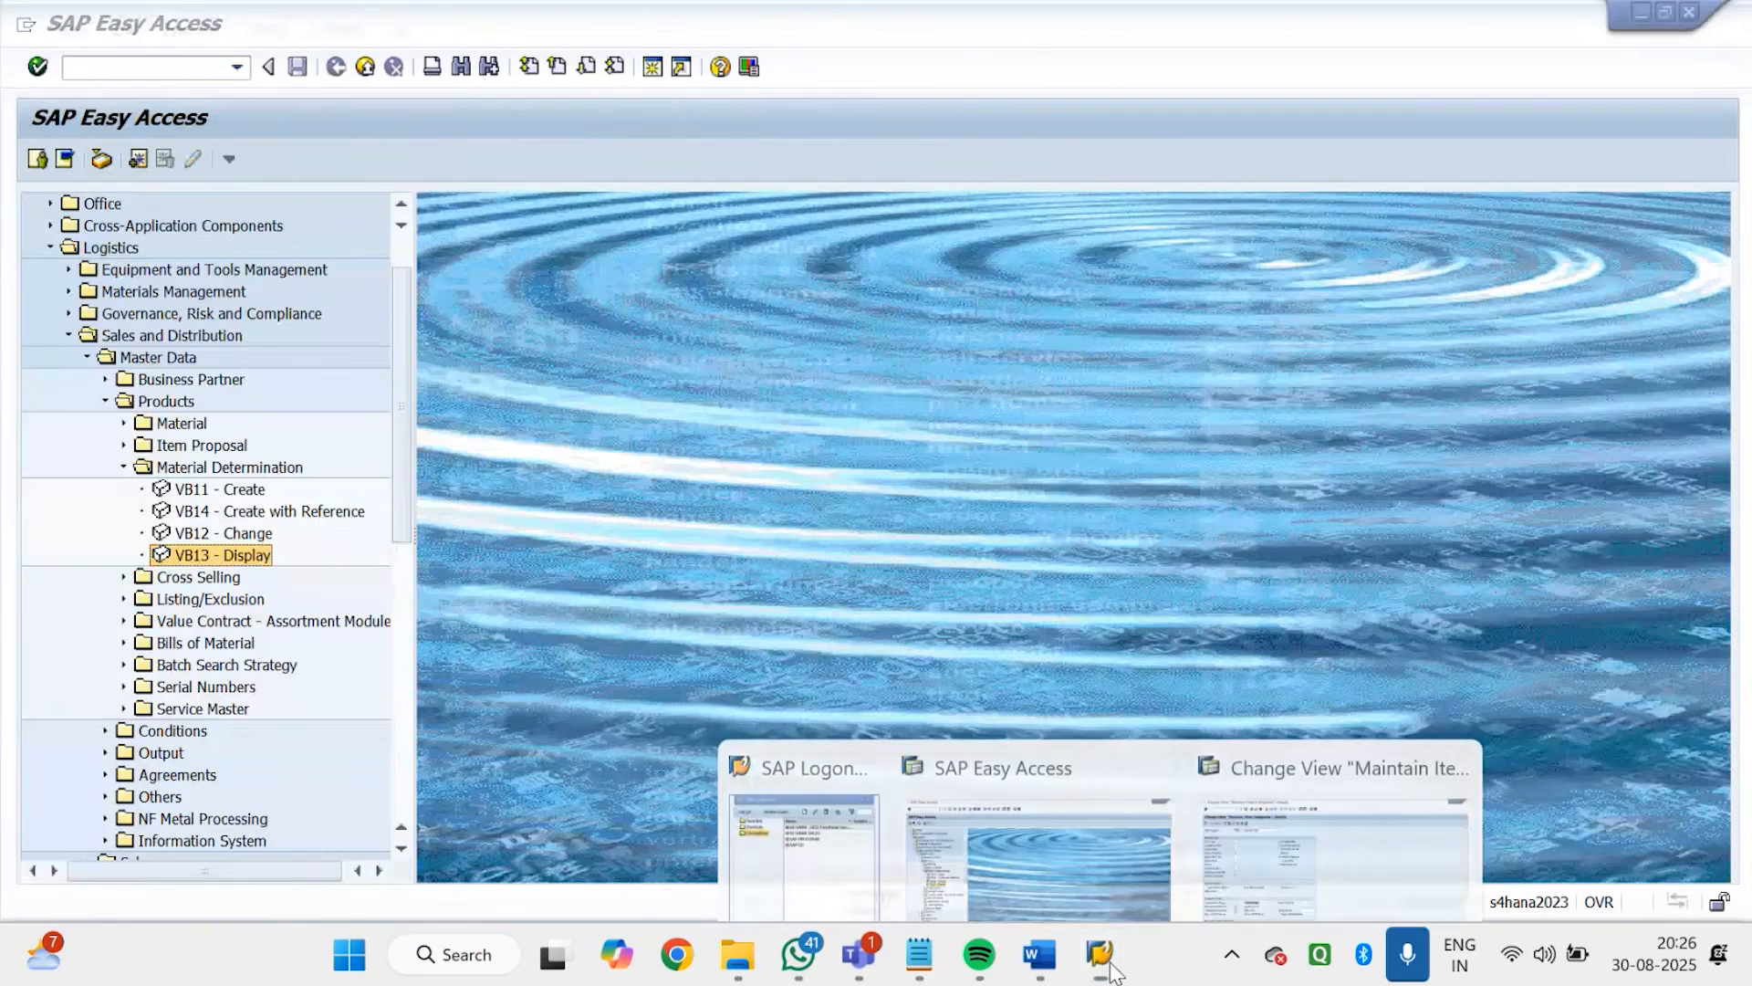
{"action": "left_click", "coordinate": [1333, 766]}
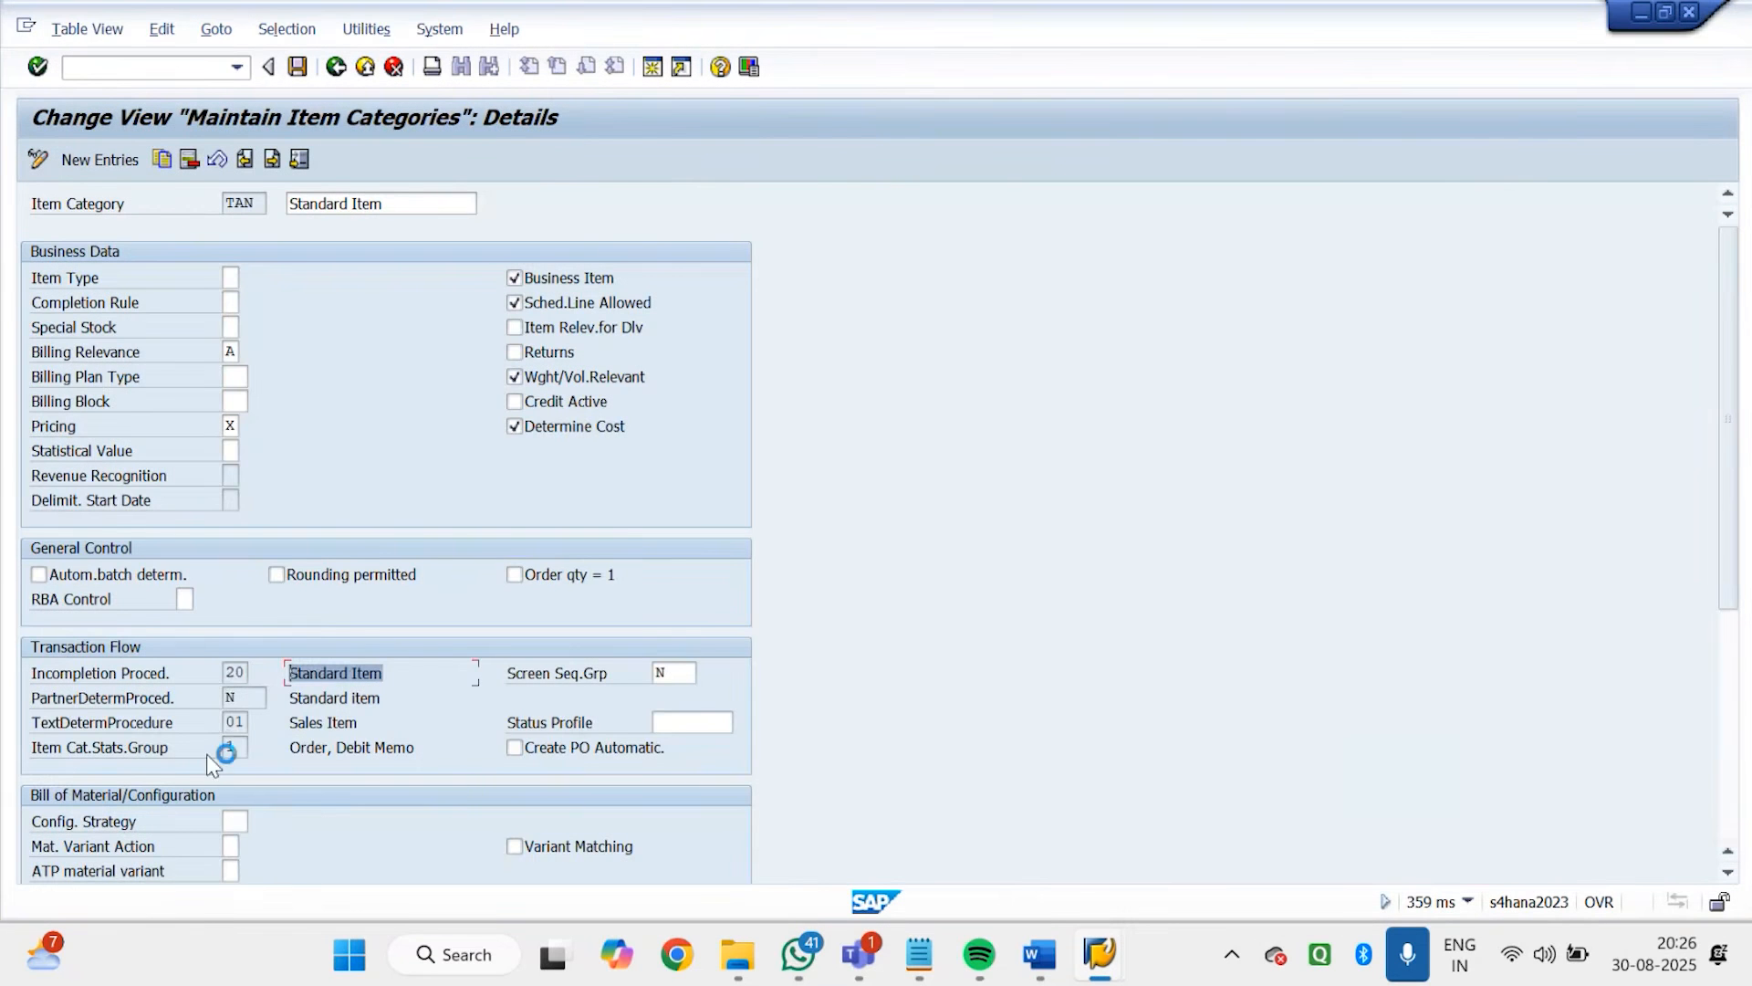
{"action": "double_click", "coordinate": [232, 673]}
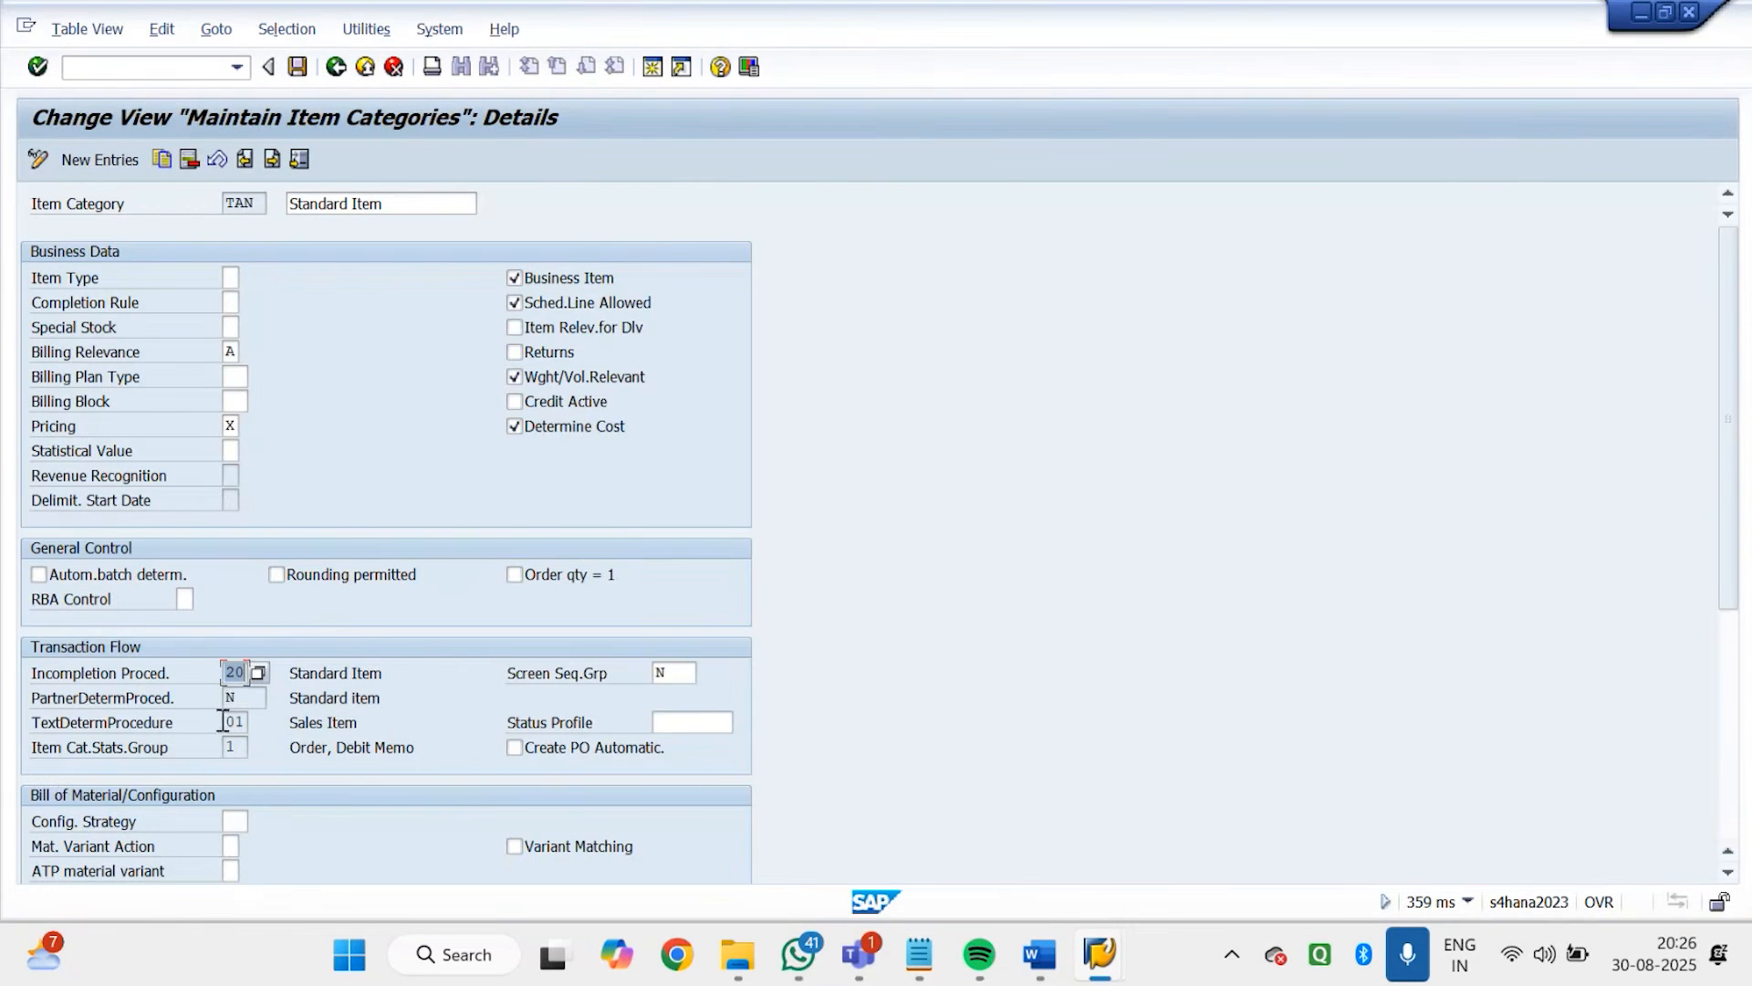
{"action": "left_click", "coordinate": [343, 79]}
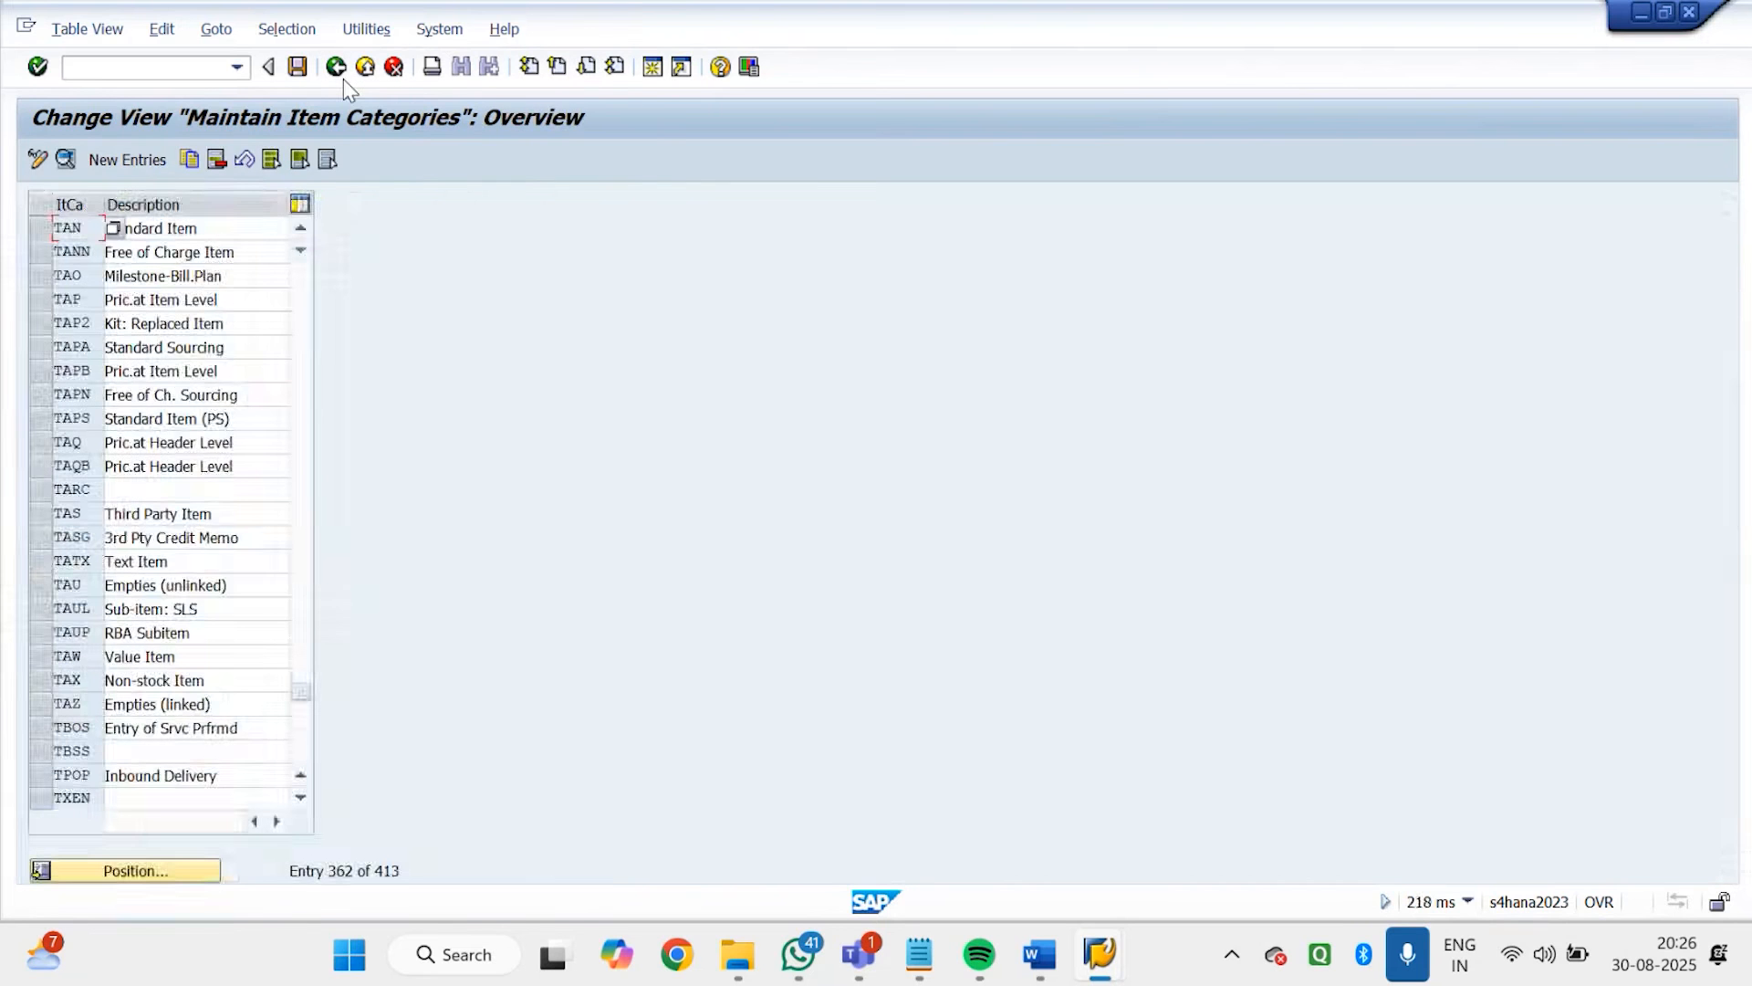
{"action": "left_click", "coordinate": [343, 78]}
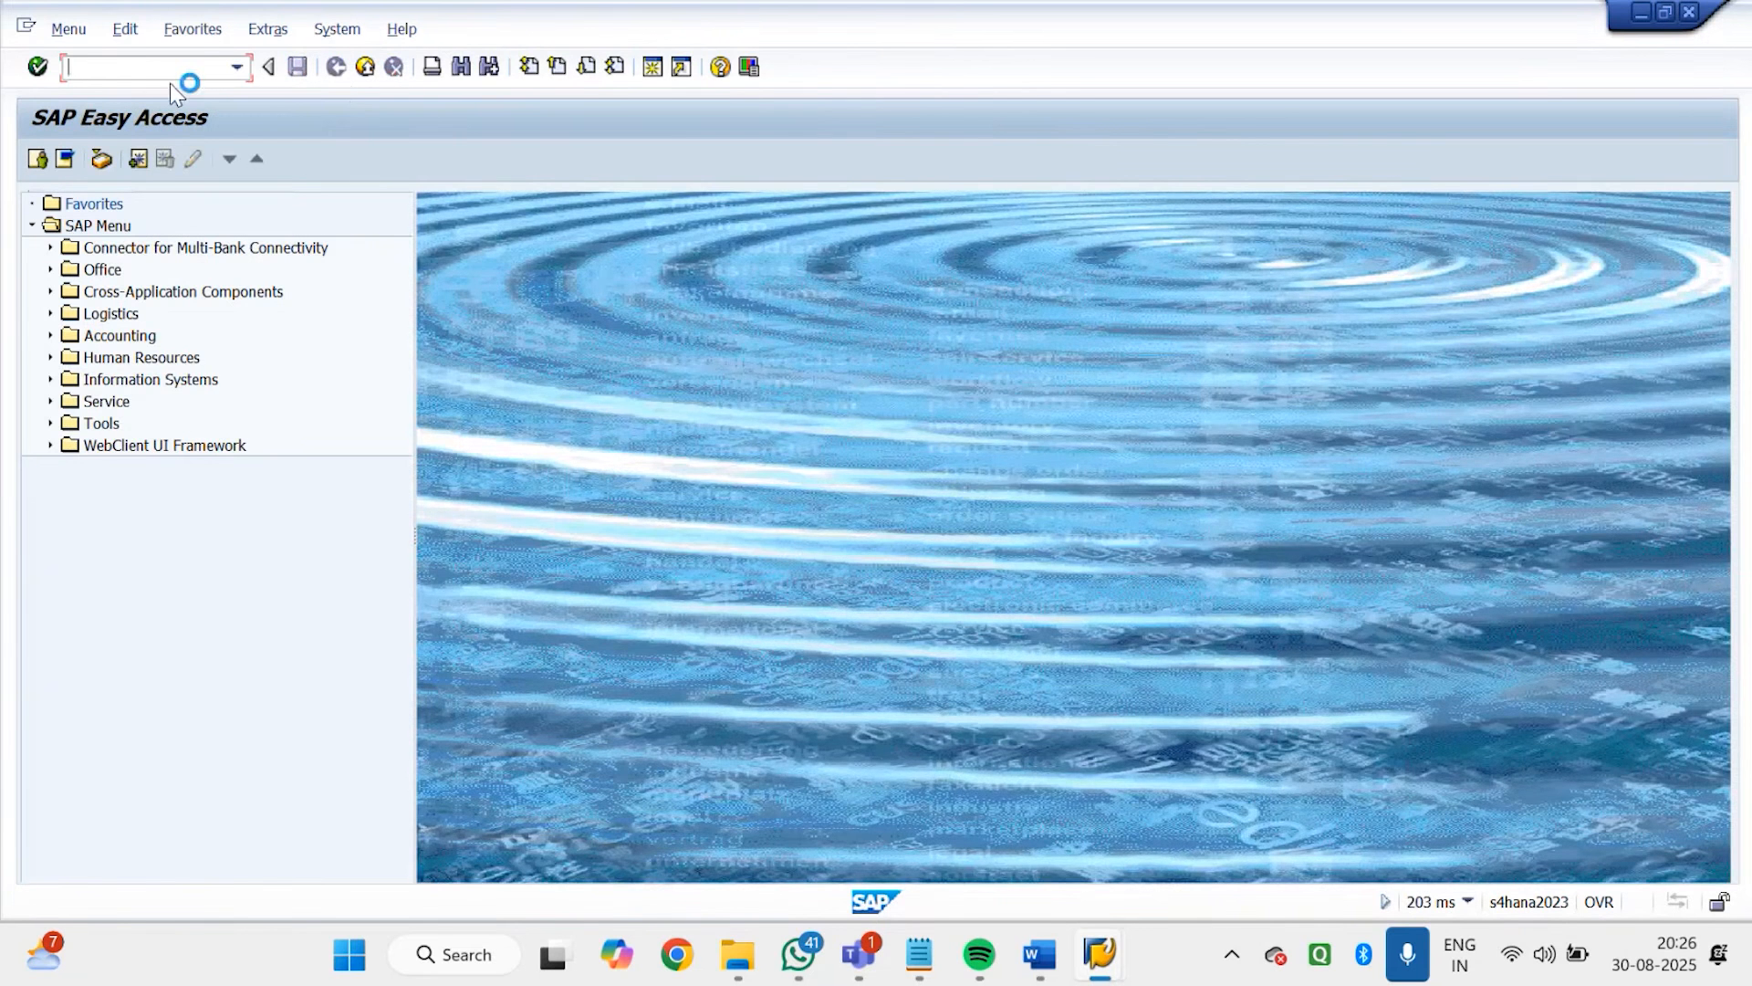
Run VOV6, open the details of schedule line category CP and check its assigned incompletion procedure
{"action": "type", "text": "VOV6"}
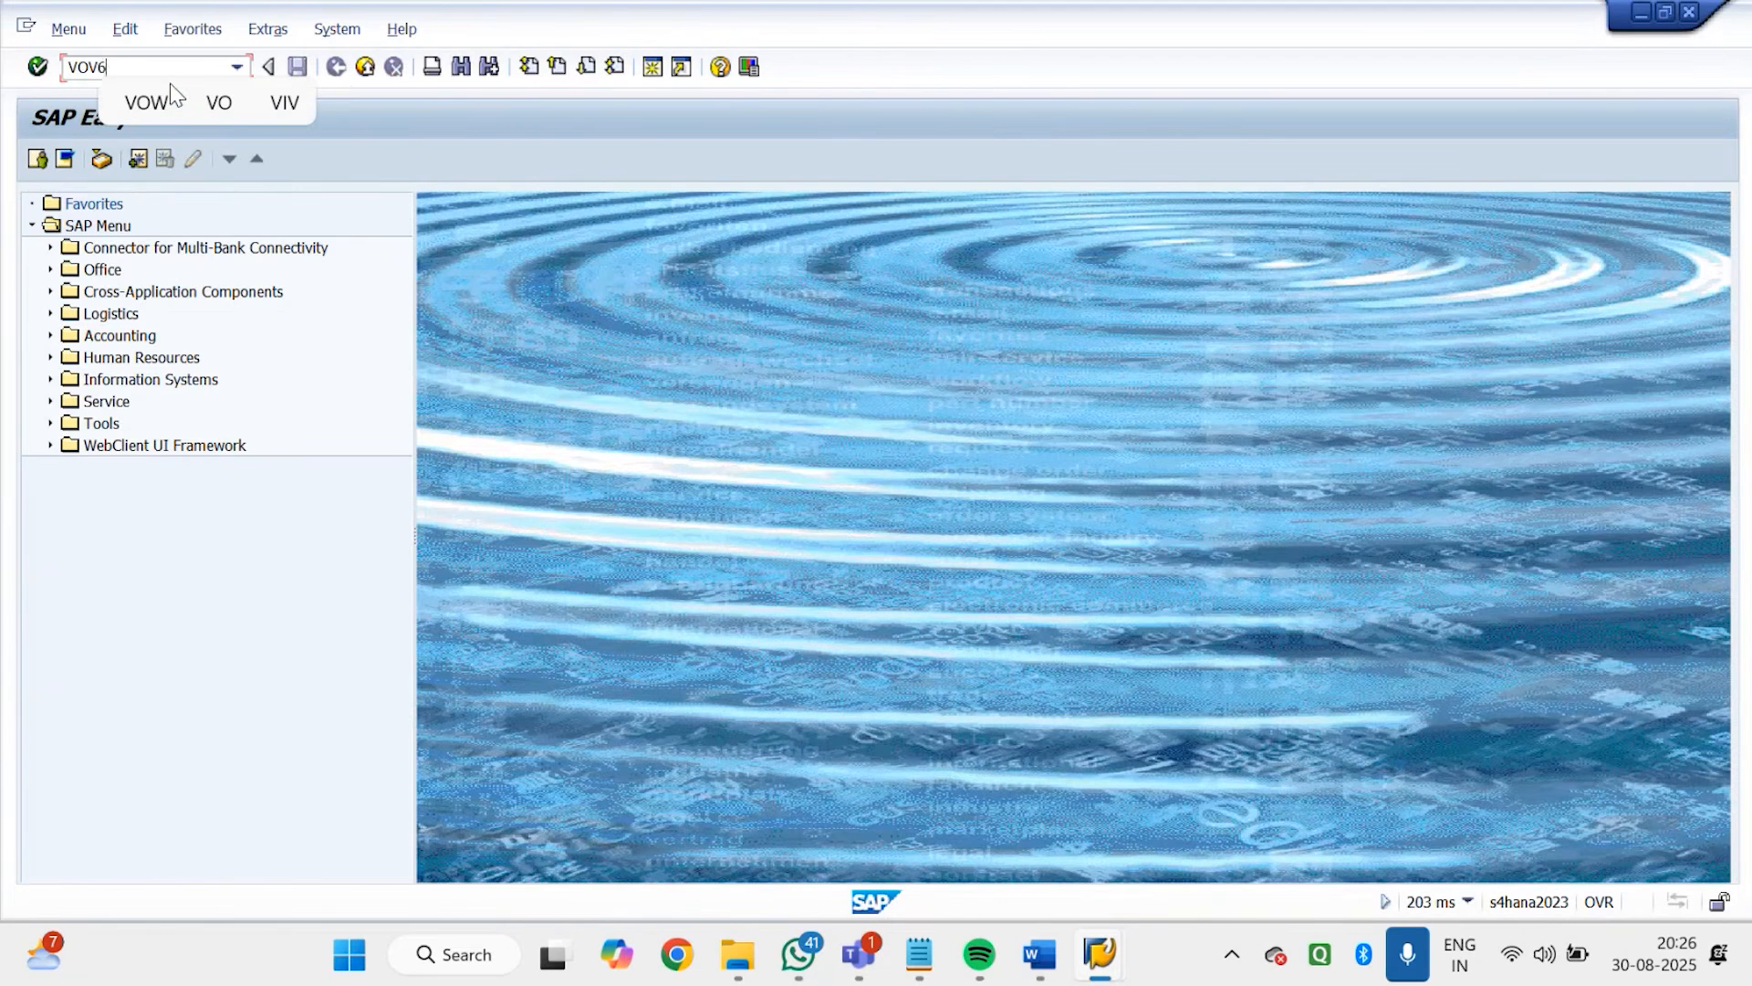
{"action": "key", "text": "Return"}
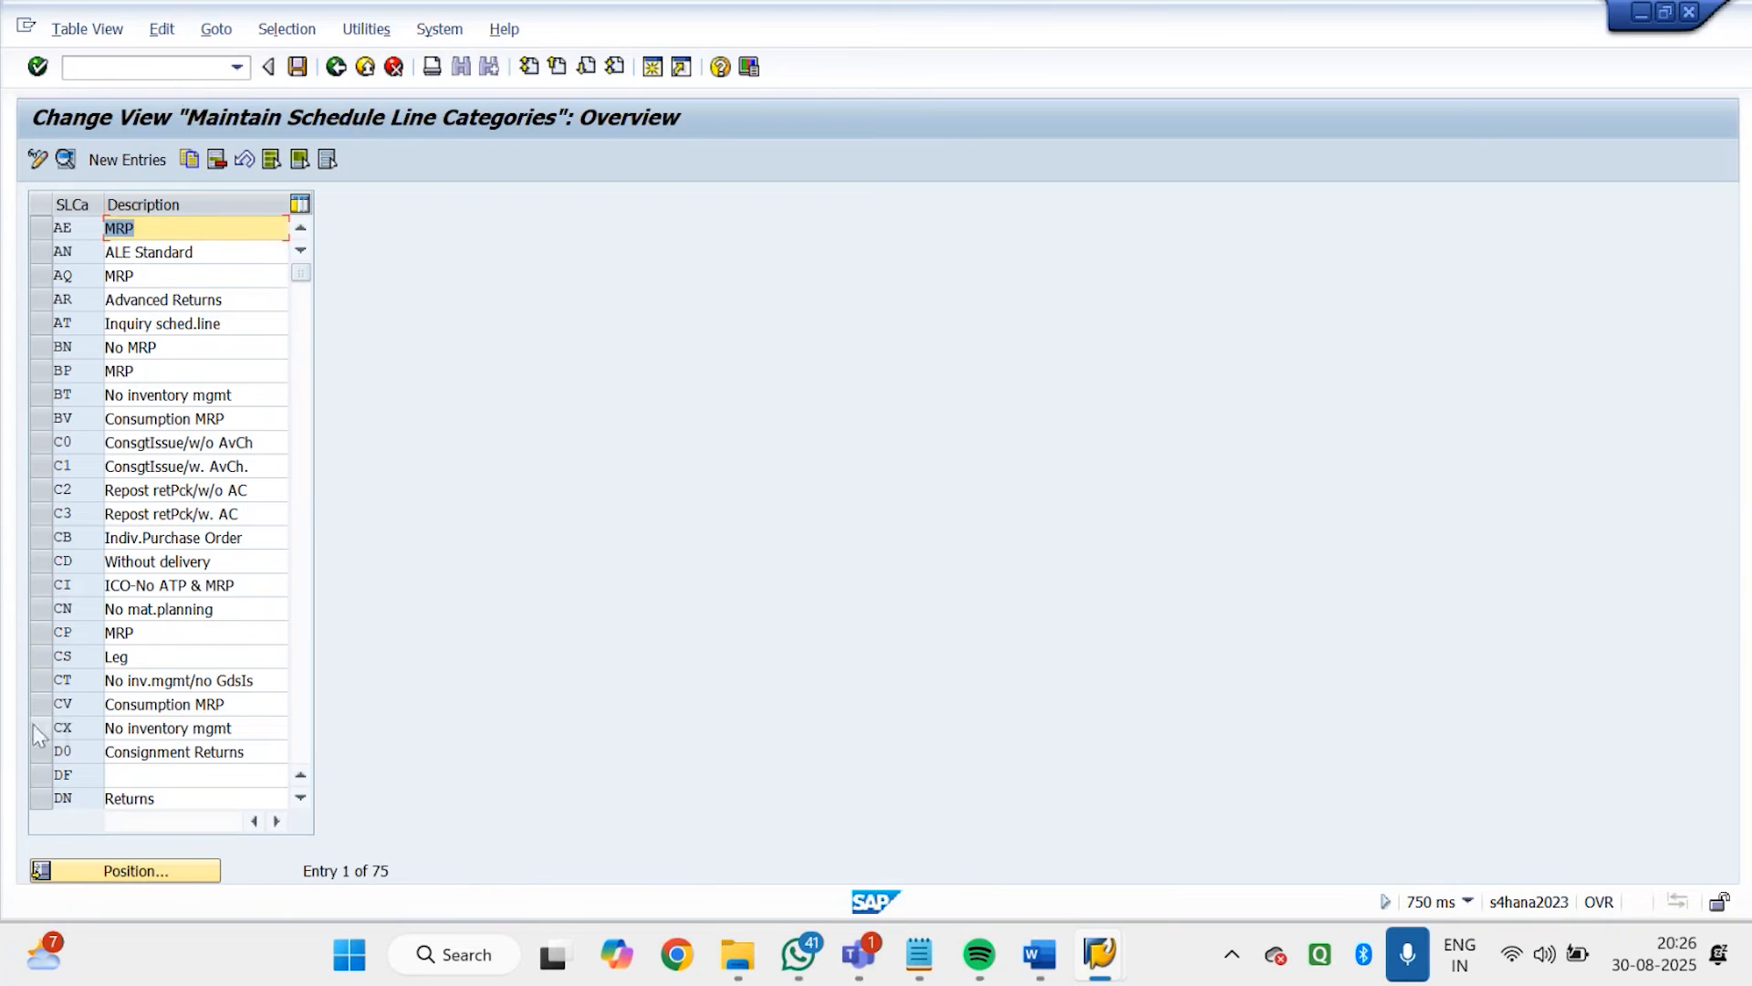
{"action": "left_click", "coordinate": [37, 632]}
{"action": "double_click", "coordinate": [125, 632]}
{"action": "left_click", "coordinate": [242, 548]}
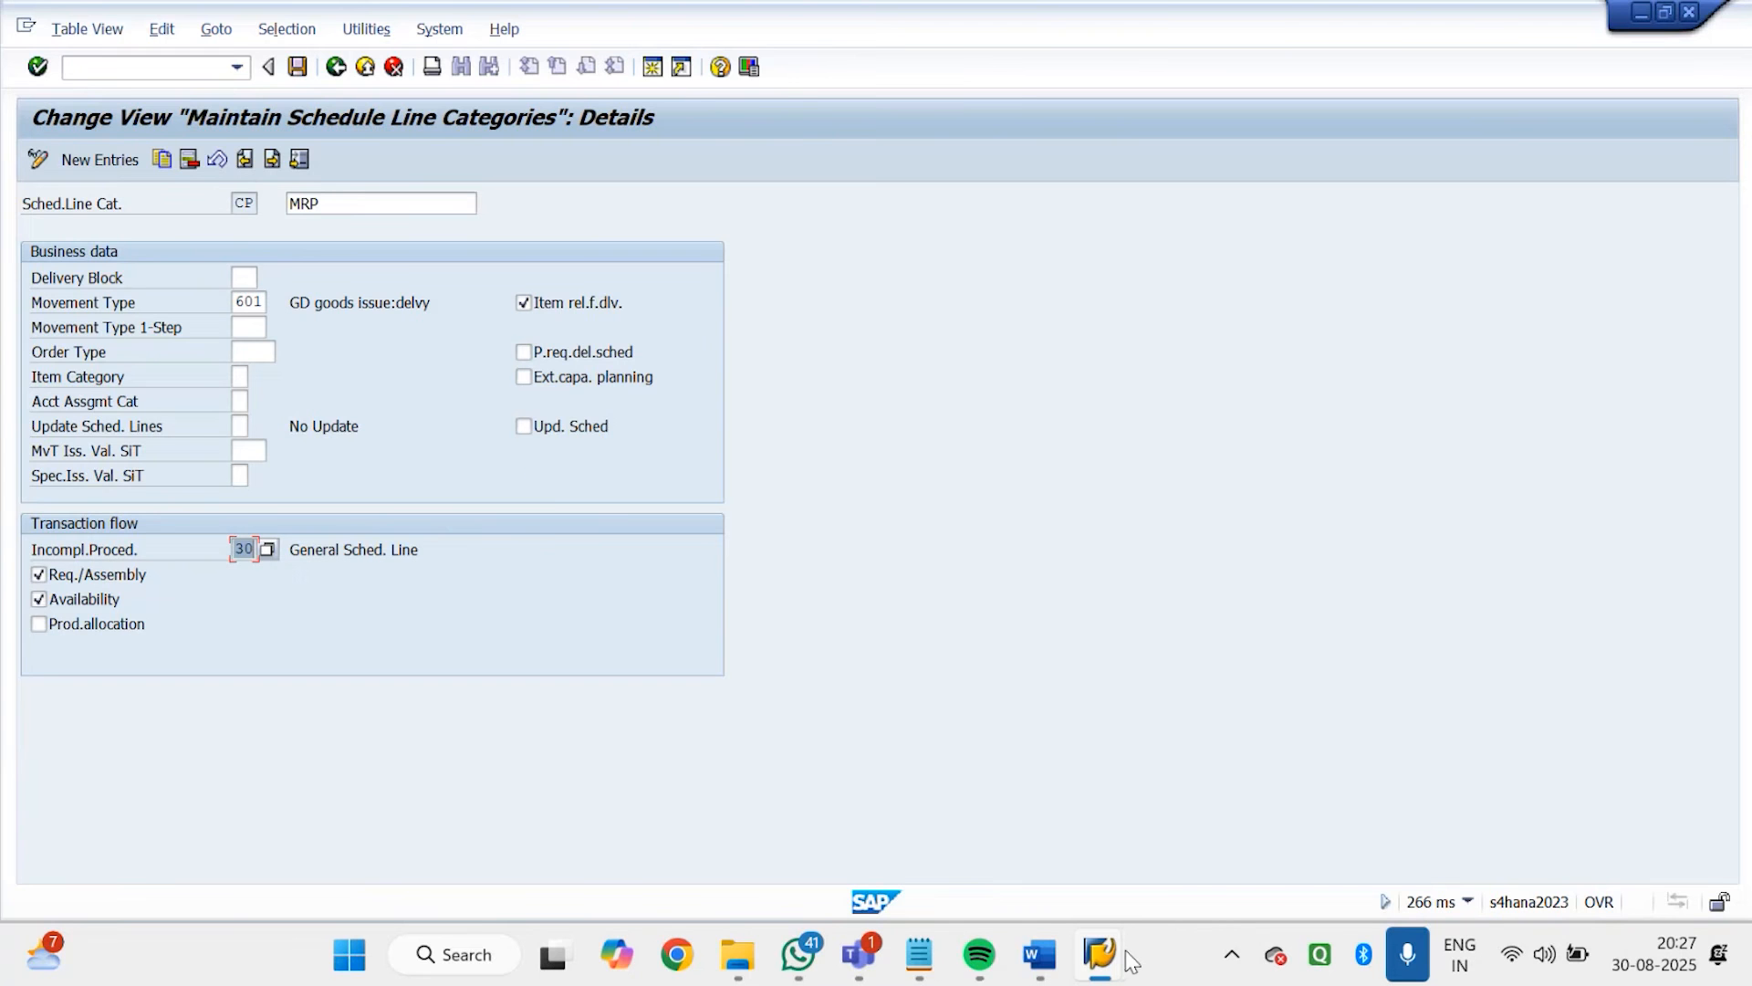
Switch to the SAP Easy Access session, start a new Godrej order with VA01 and enter the sold-to party's customer number
{"action": "mouse_move", "coordinate": [1106, 955]}
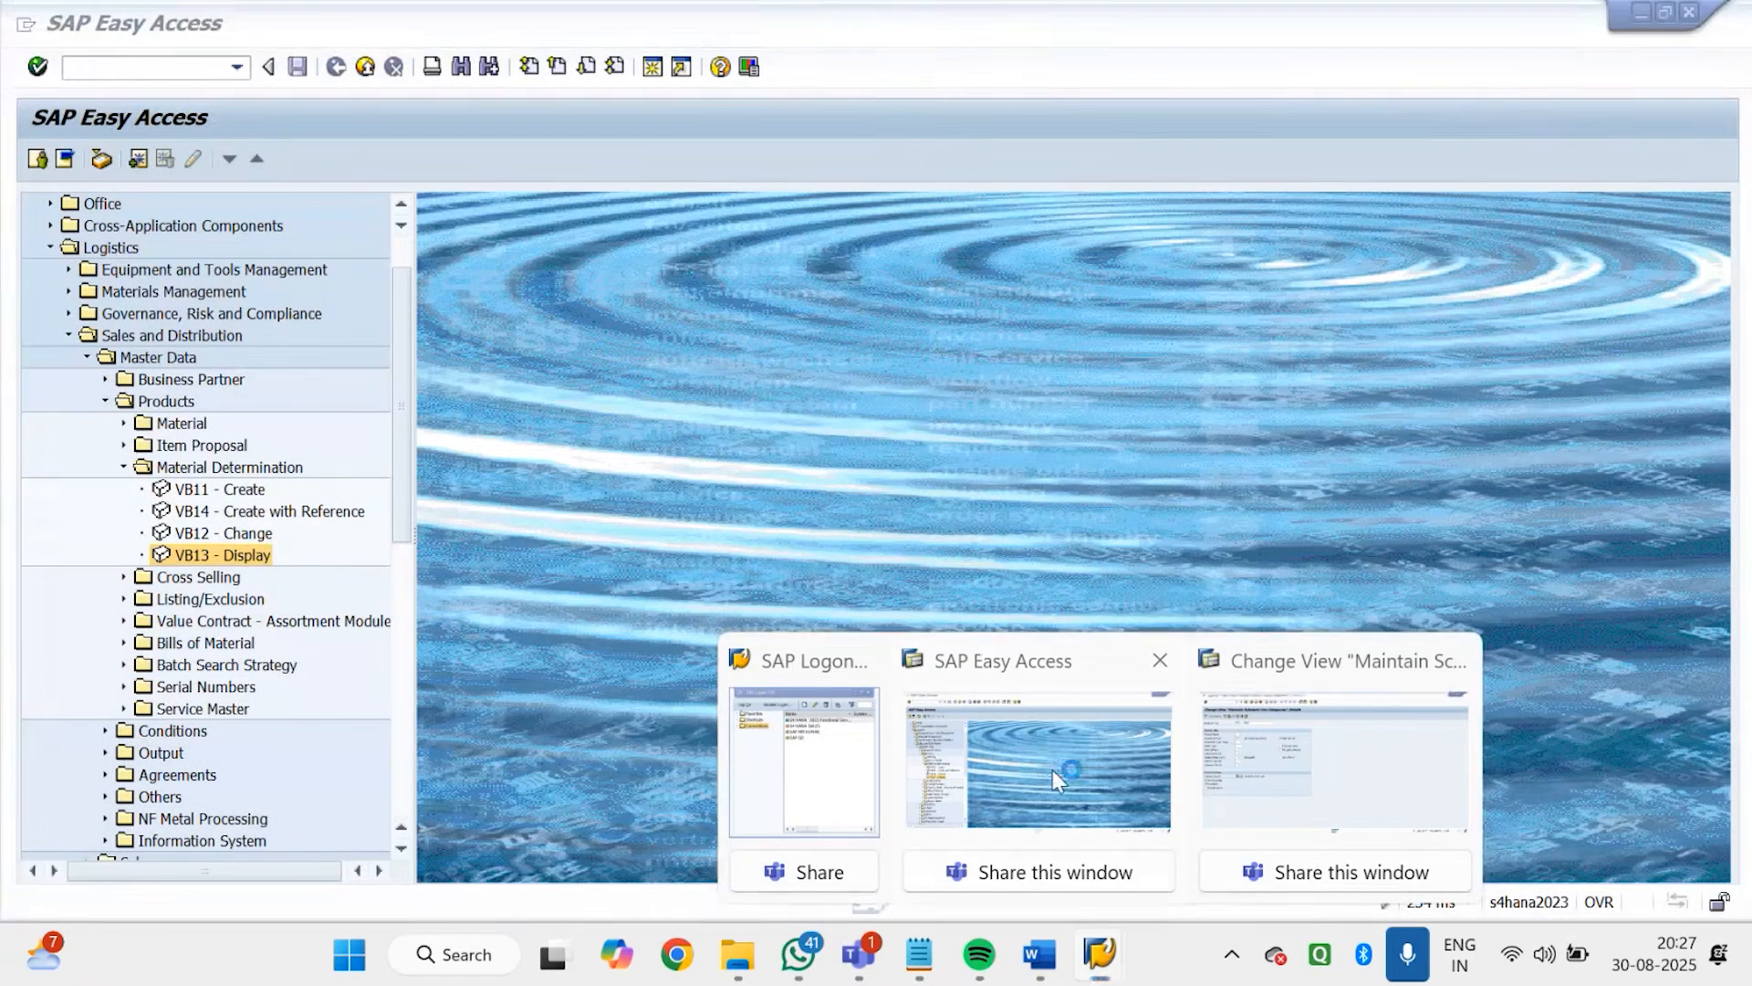
{"action": "left_click", "coordinate": [1054, 769]}
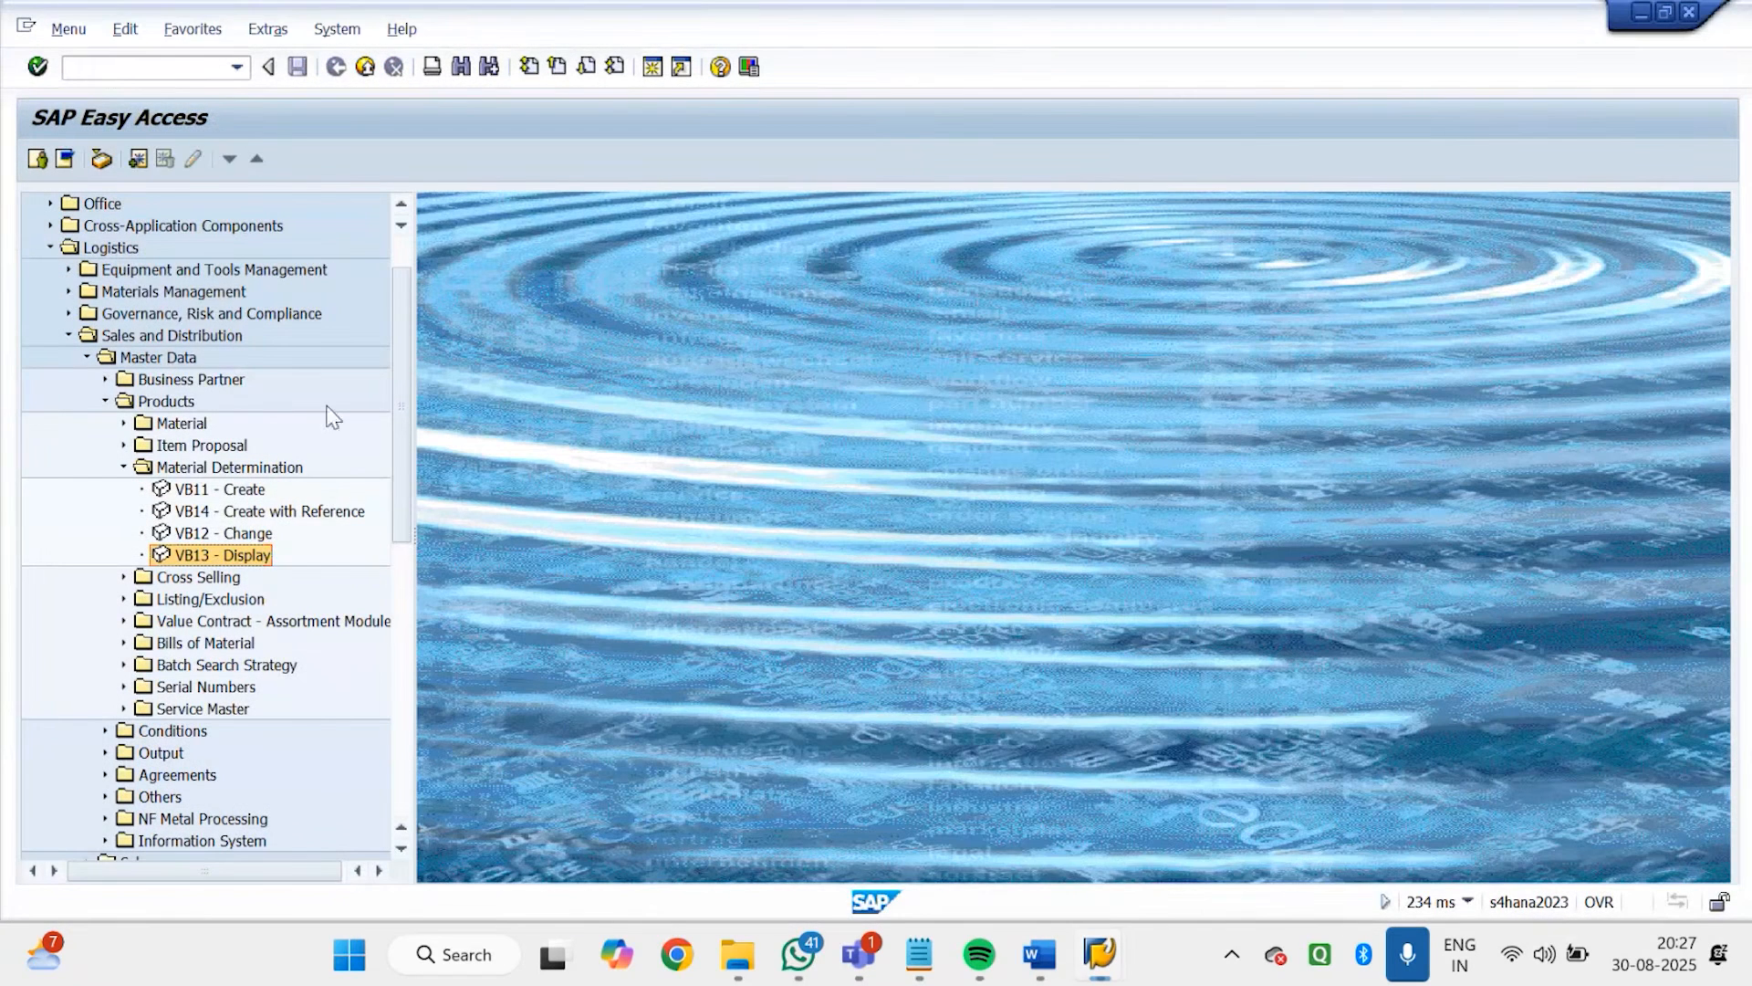
{"action": "left_click", "coordinate": [114, 73]}
{"action": "type", "text": "VA01"}
{"action": "key", "text": "Return"}
{"action": "key", "text": "Return"}
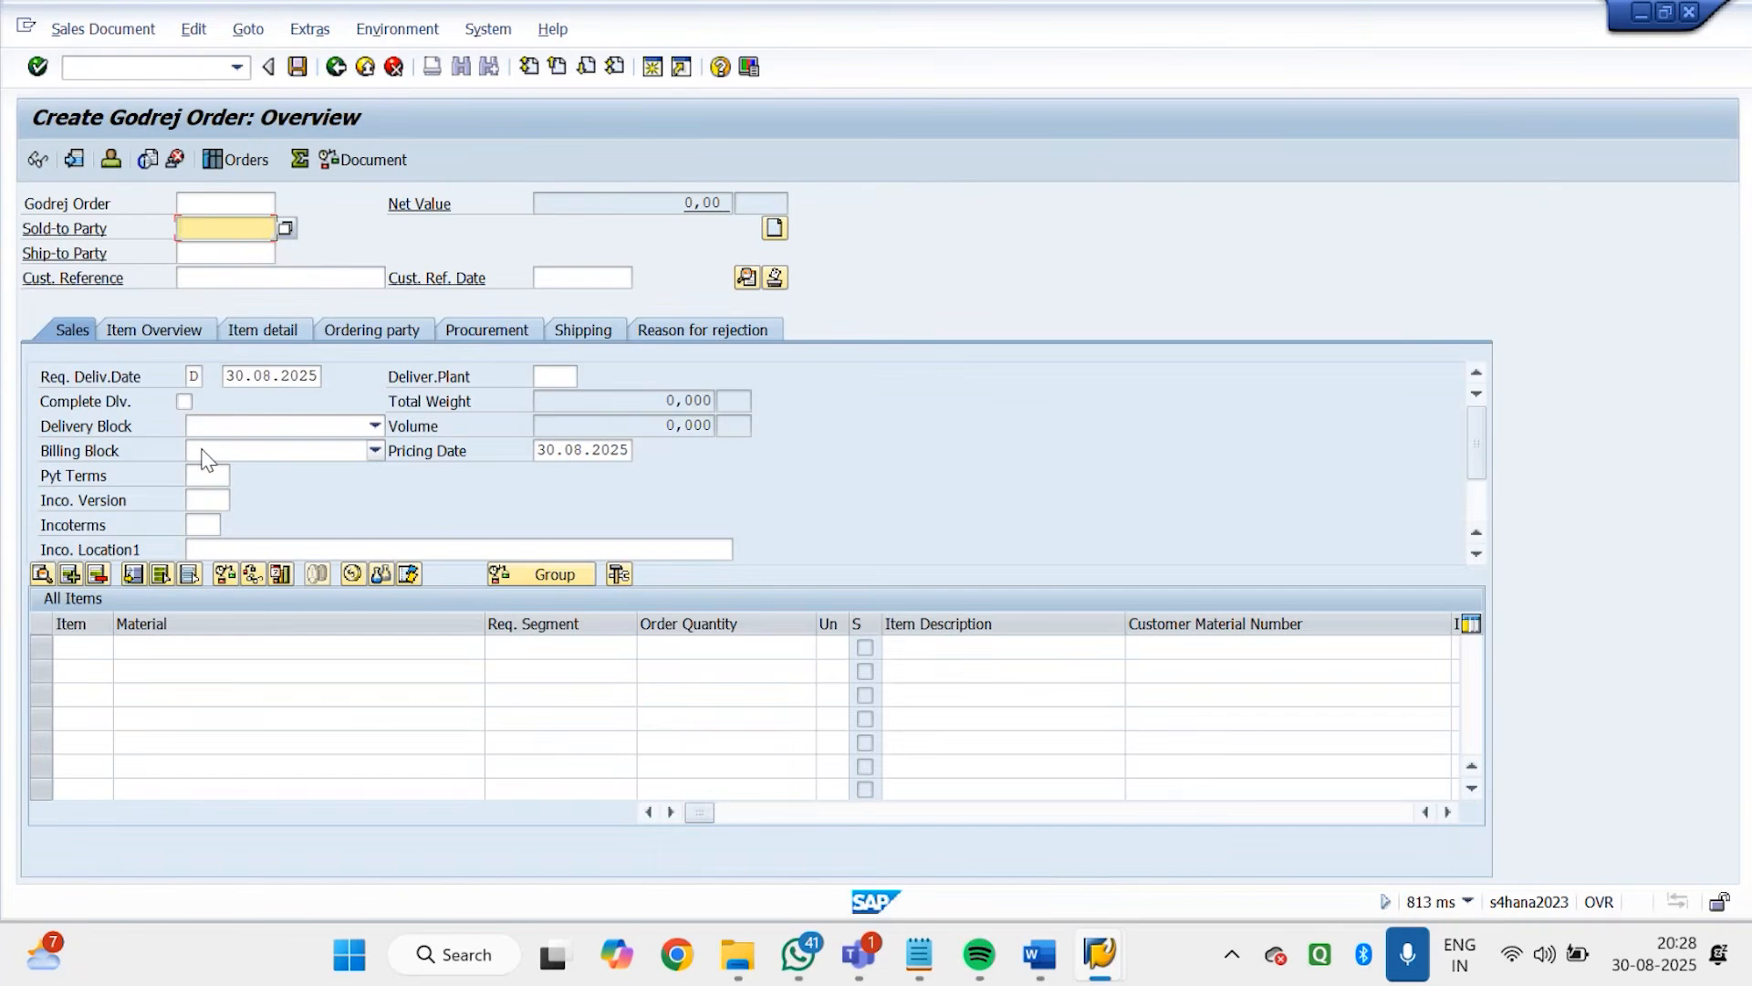
{"action": "type", "text": "1005"}
{"action": "key", "text": "Return"}
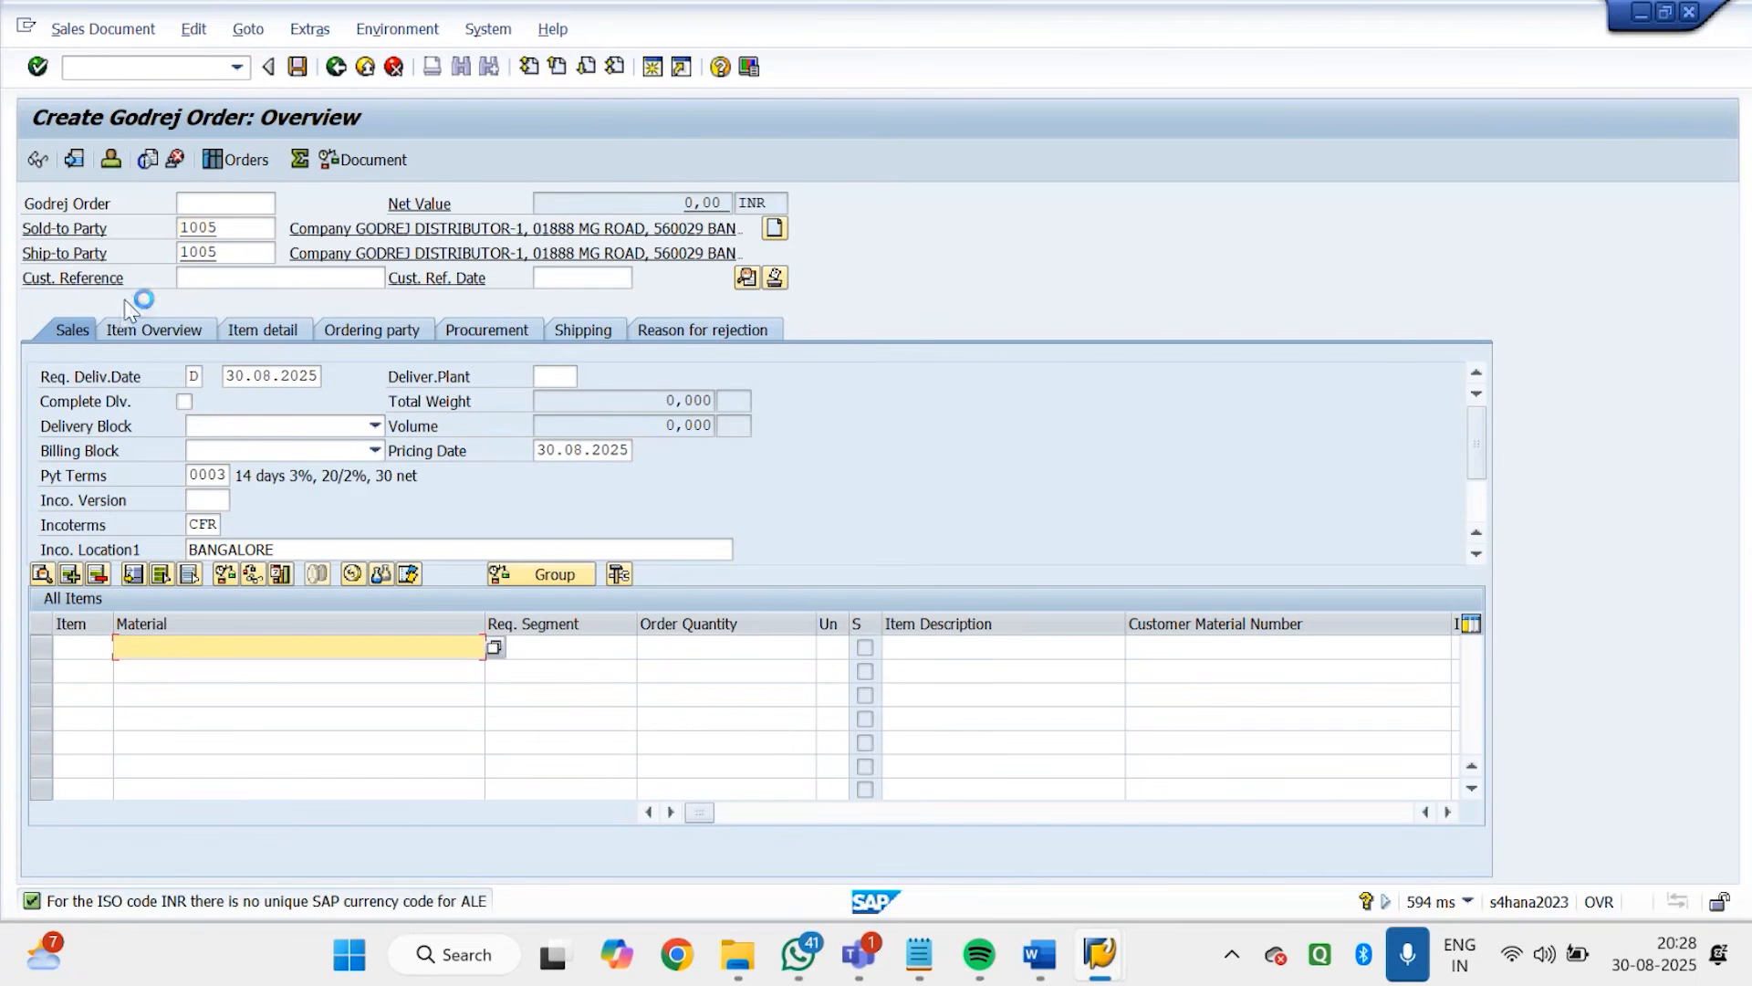
{"action": "left_click", "coordinate": [191, 281]}
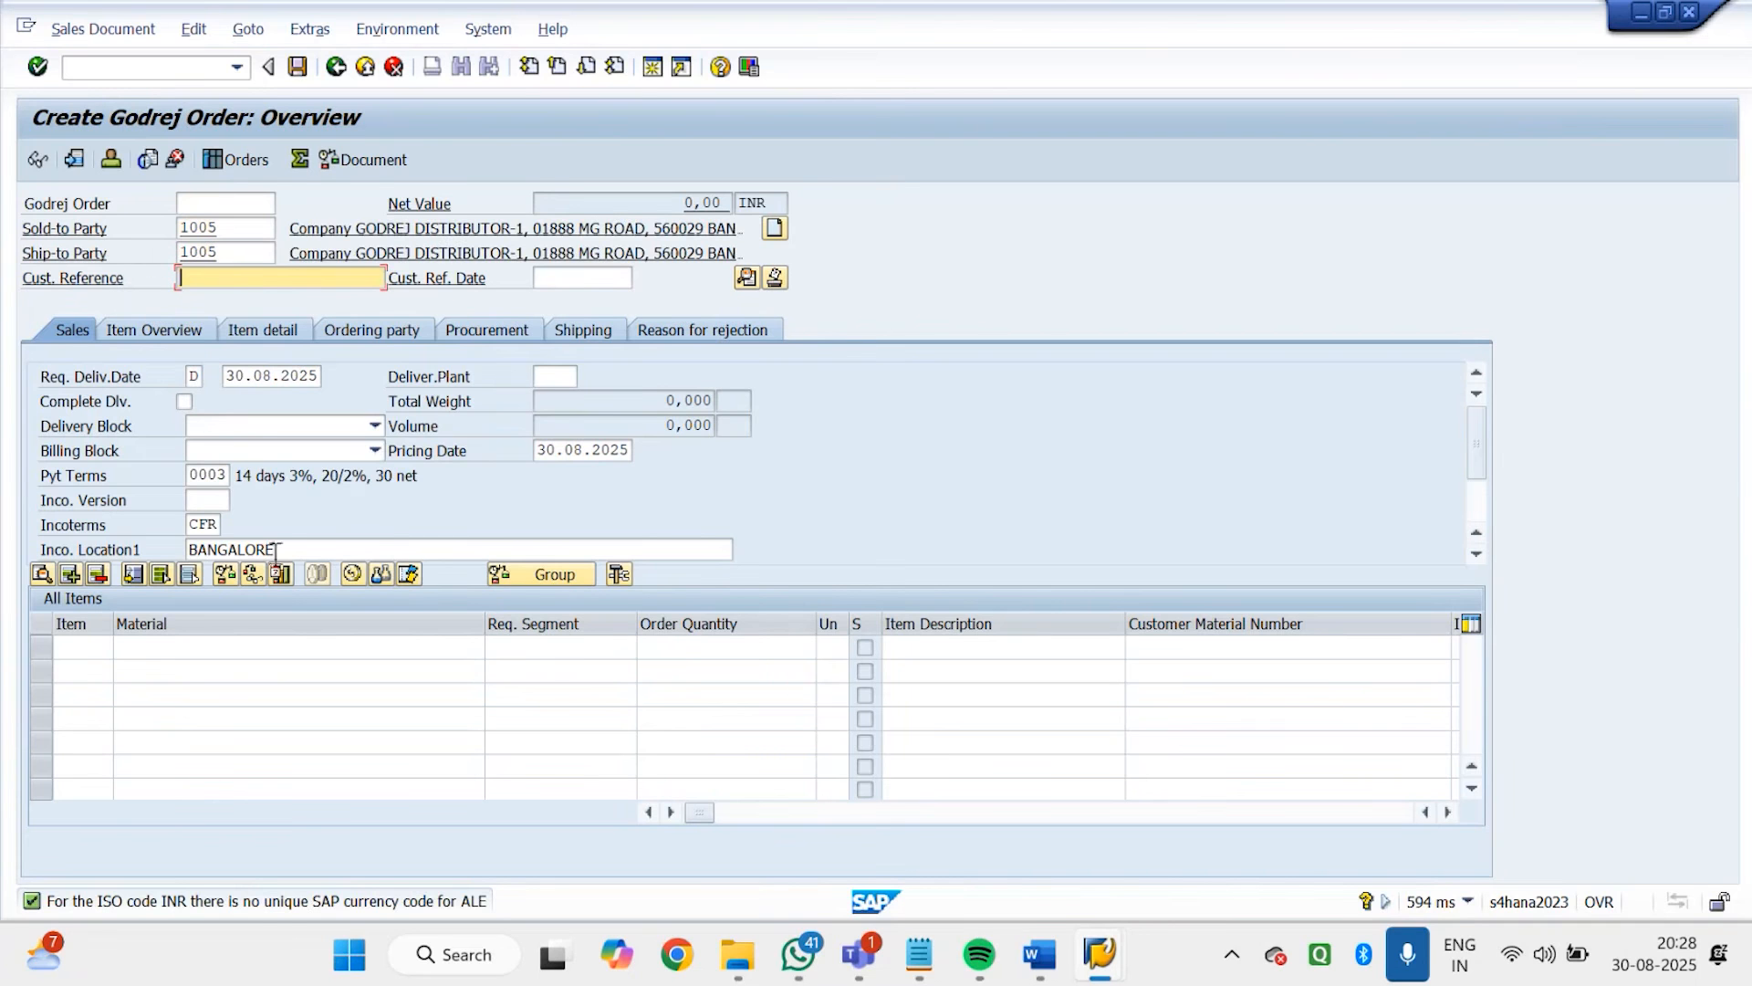
Look through the order's header fields, including Customer Reference, Incoterms location and the available Order Reason values
{"action": "left_click", "coordinate": [246, 546]}
{"action": "key", "text": "Tab"}
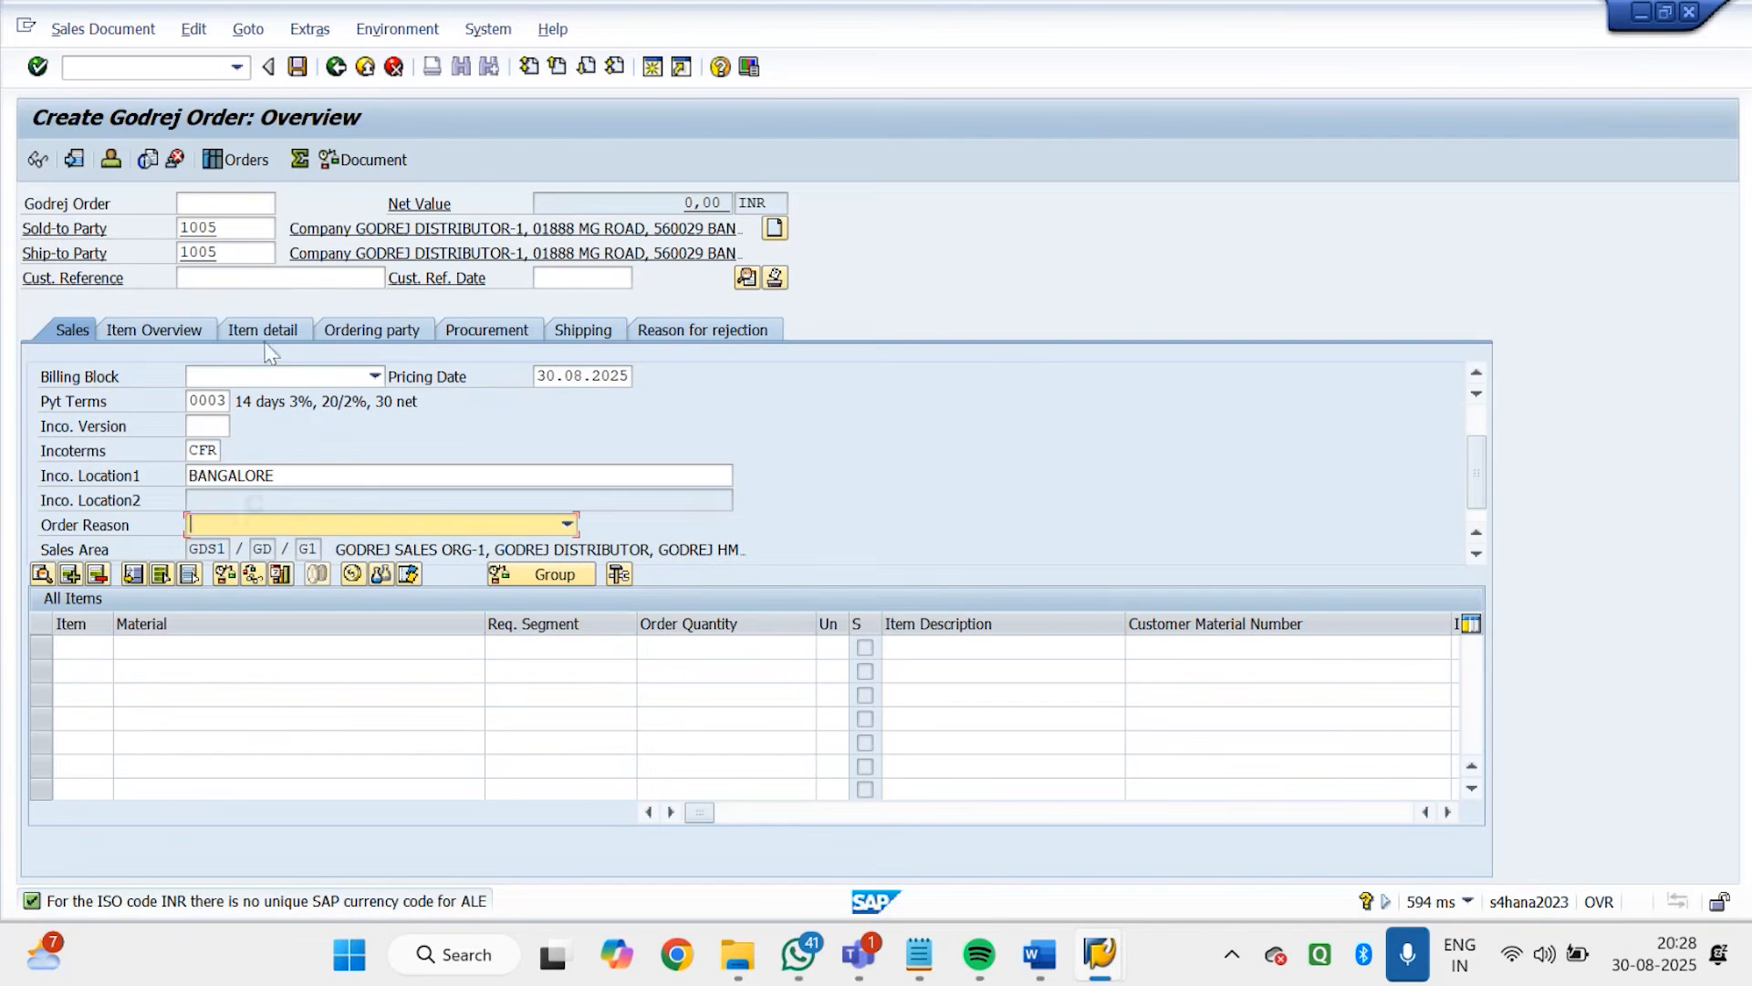
{"action": "left_click", "coordinate": [276, 278]}
{"action": "left_click", "coordinate": [265, 529]}
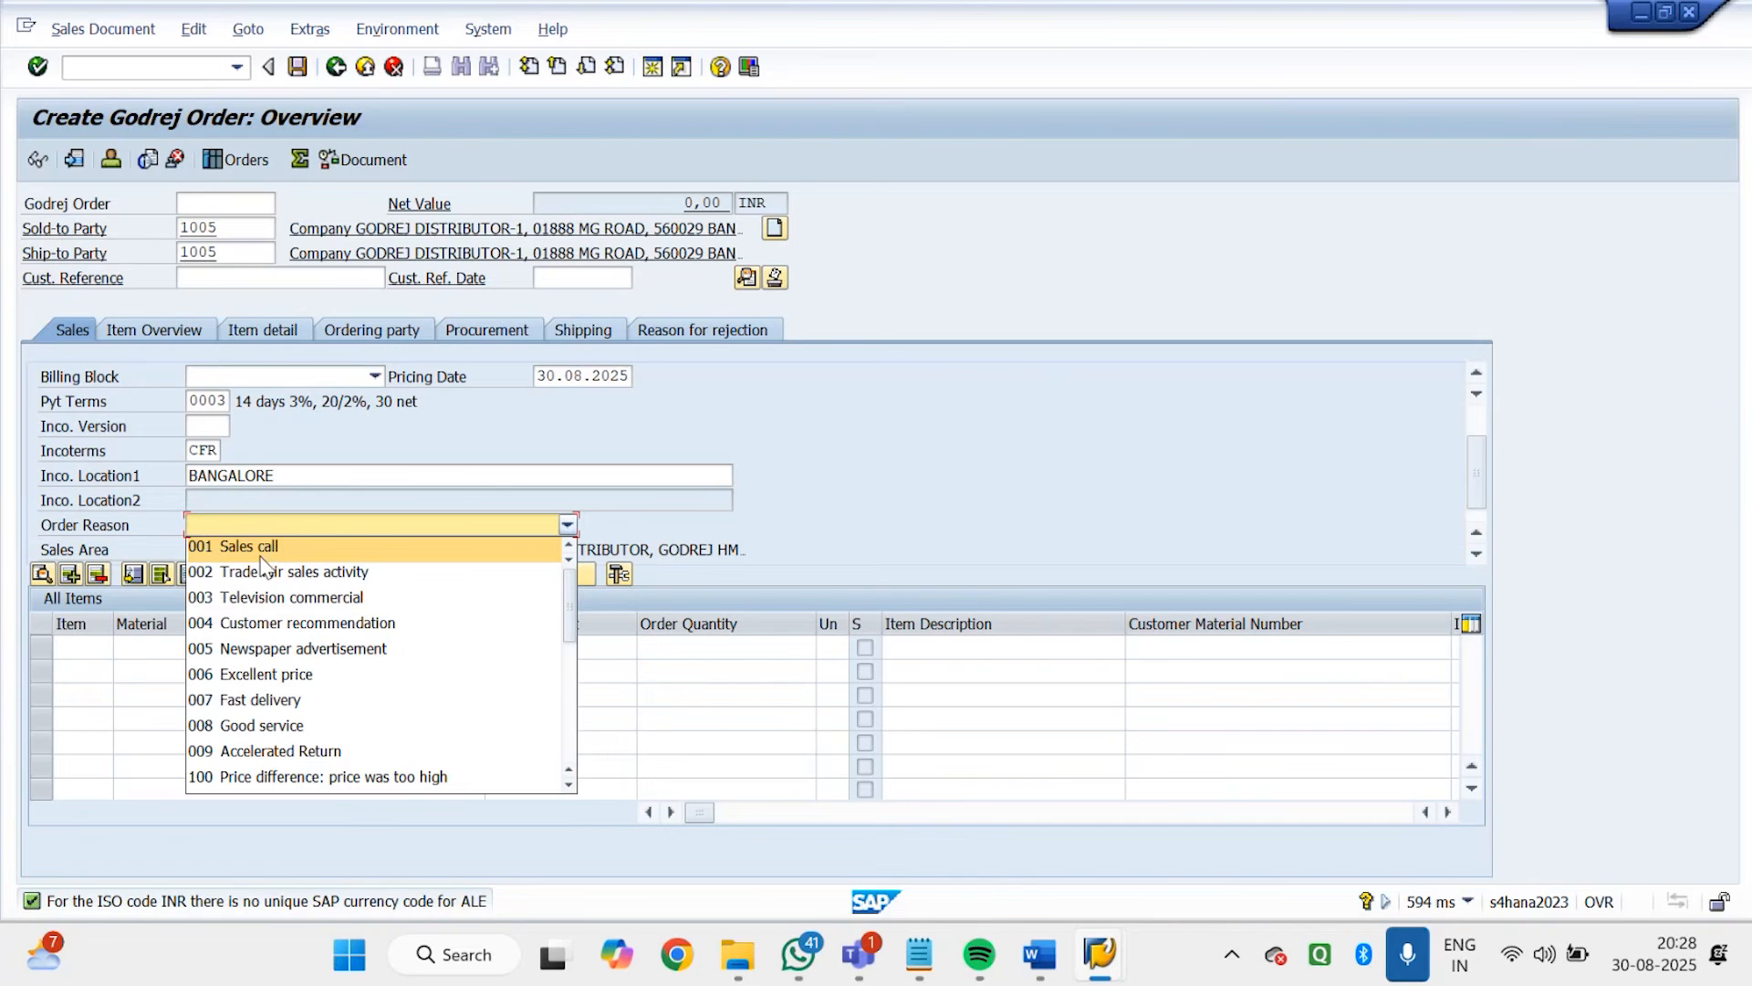
{"action": "left_click", "coordinate": [321, 310]}
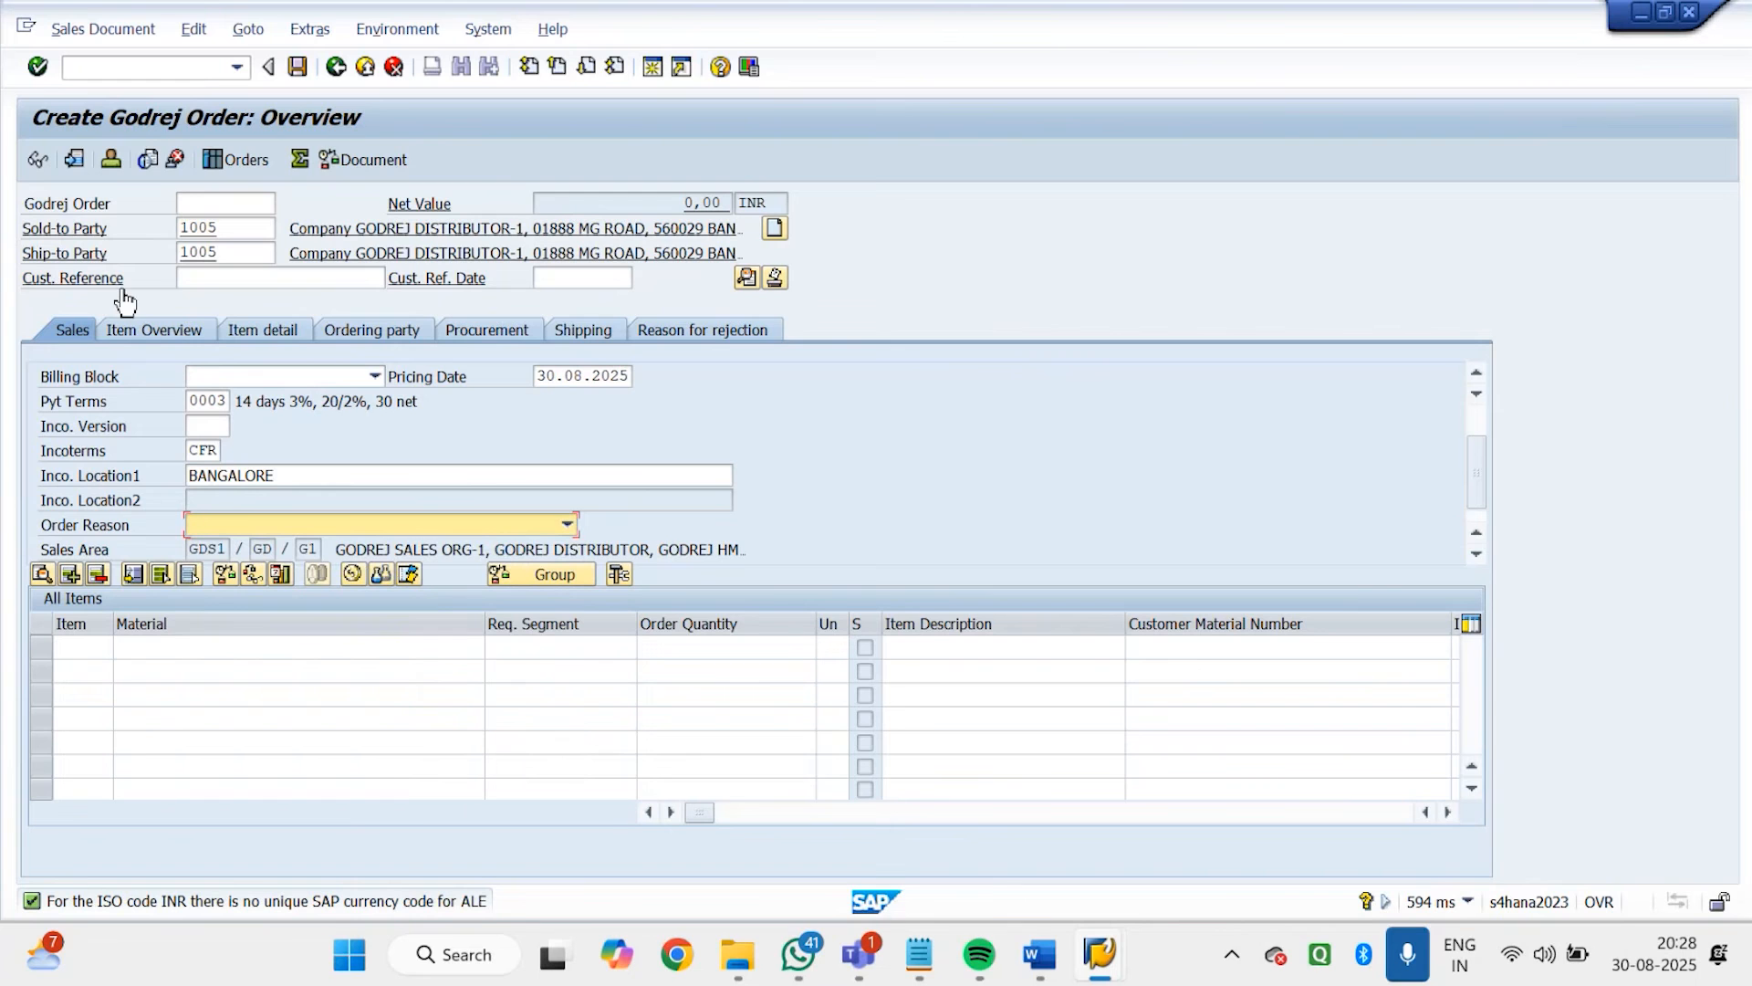
Look up the table name and field name of the Customer Reference field in its technical information, and close the help
{"action": "left_click", "coordinate": [208, 280]}
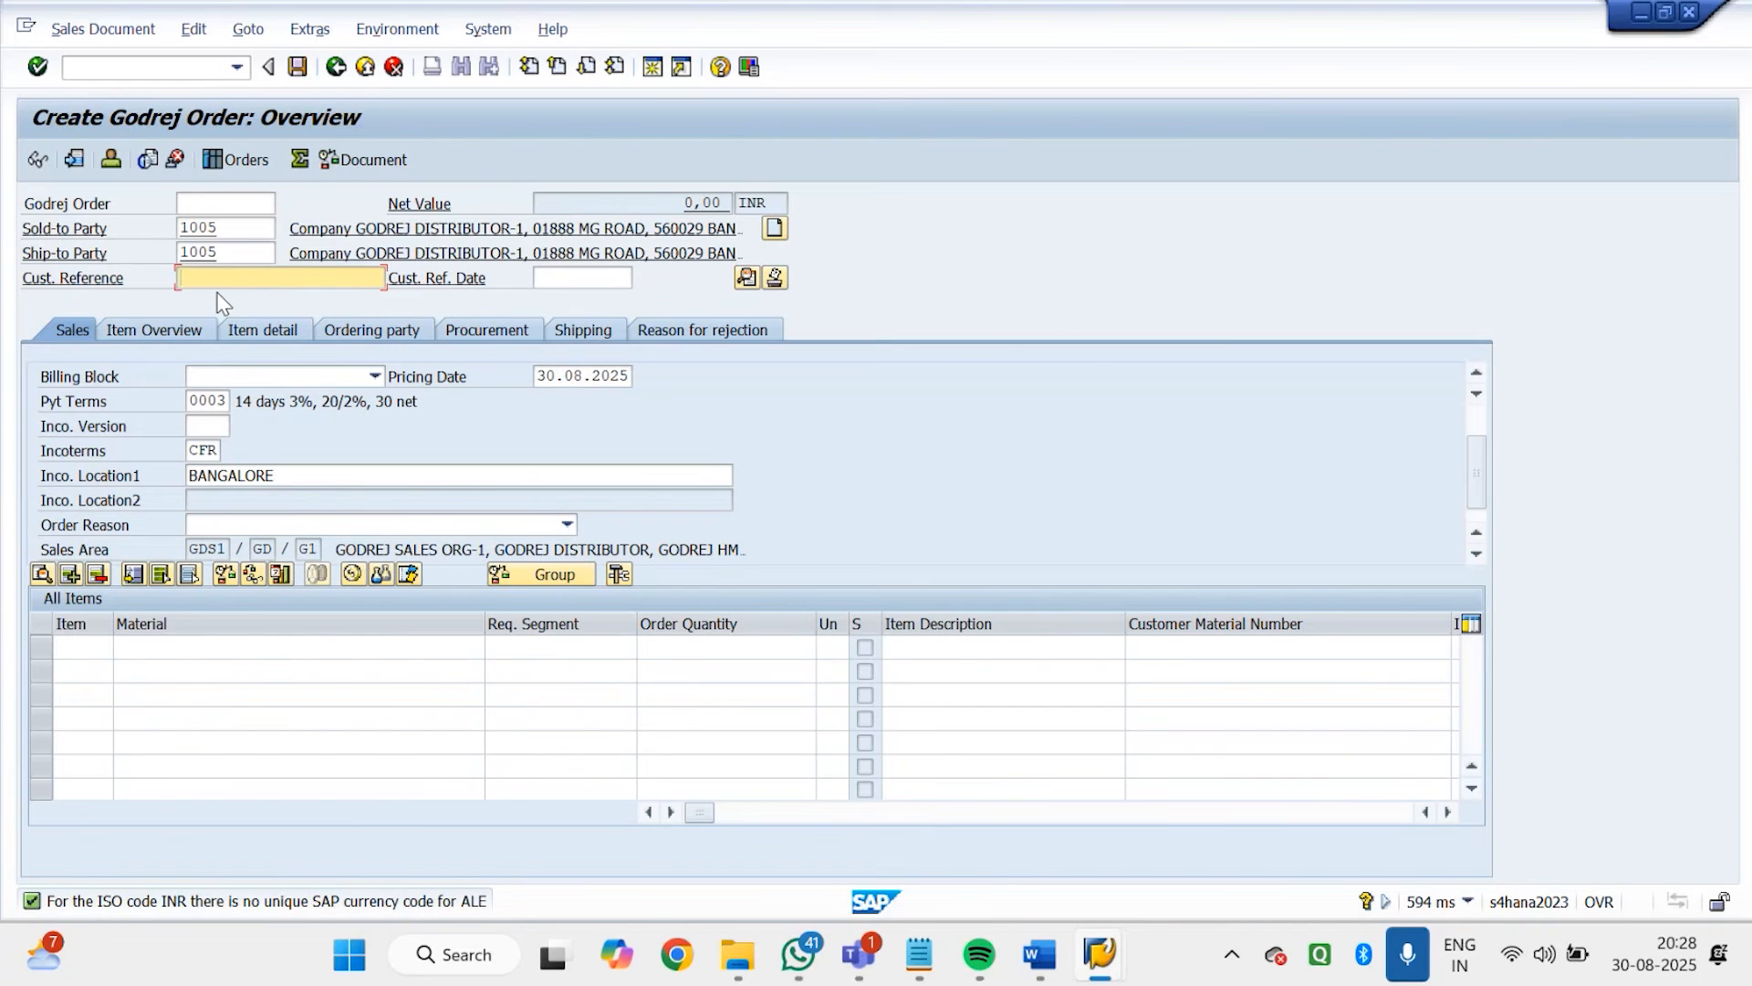
{"action": "left_click", "coordinate": [720, 67]}
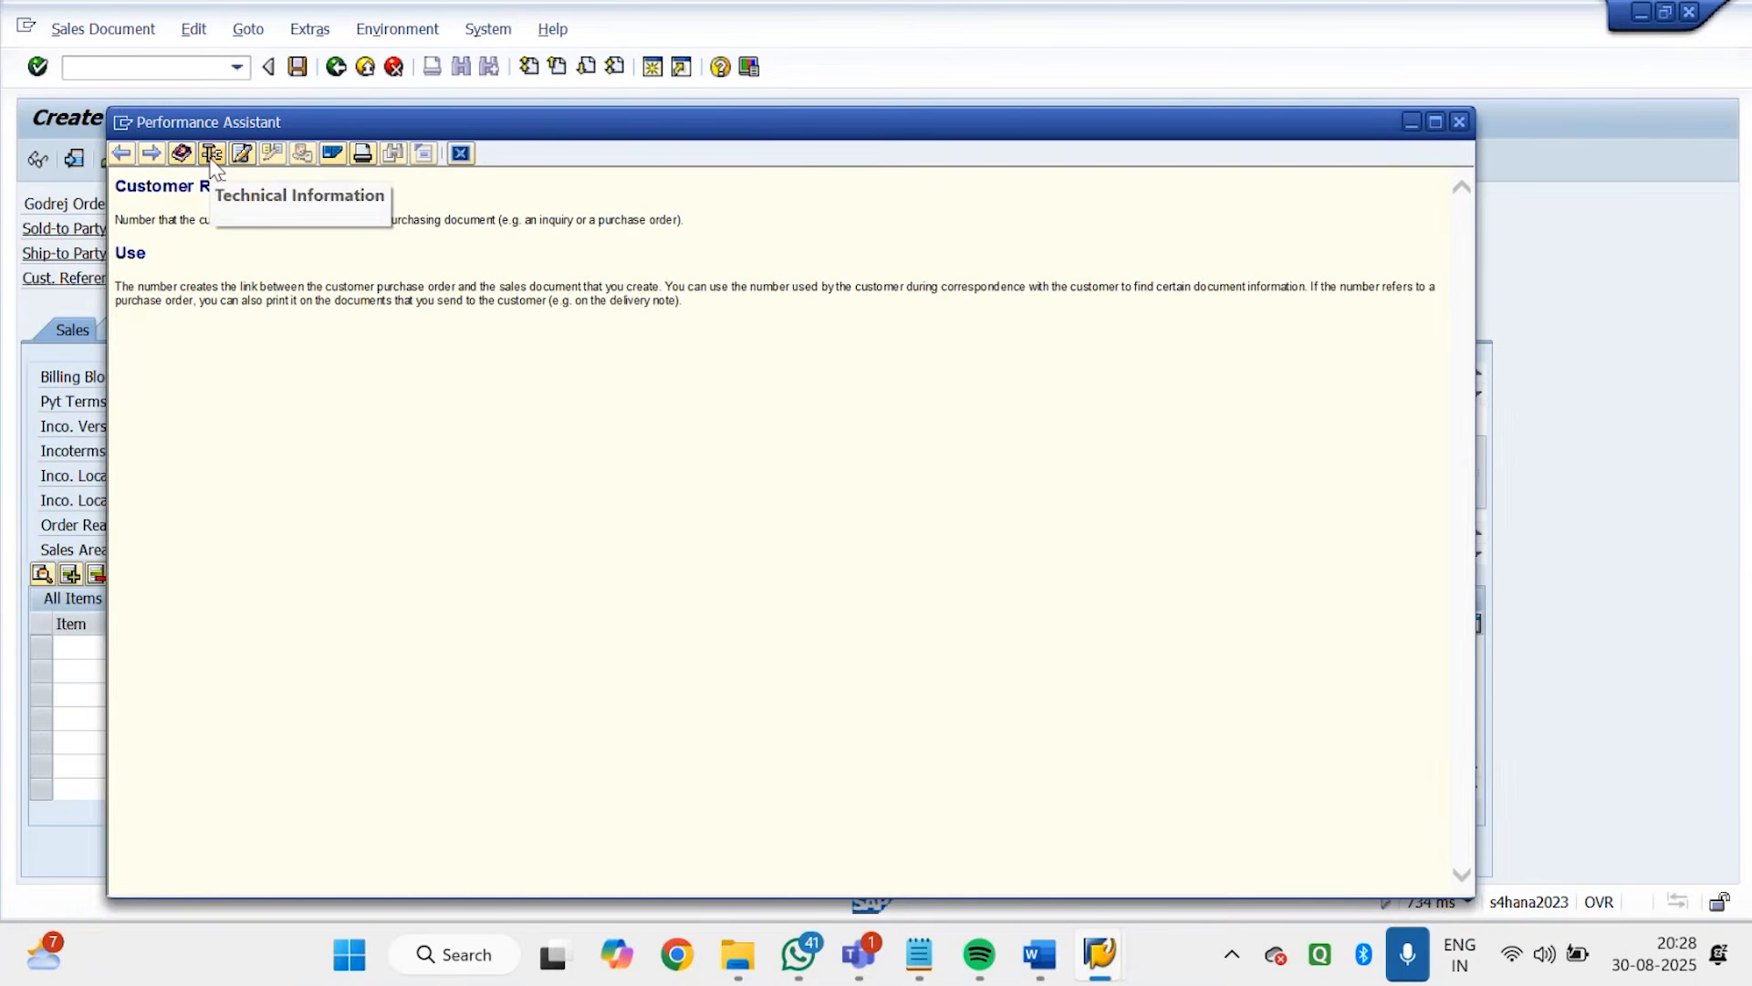
{"action": "left_click", "coordinate": [211, 155]}
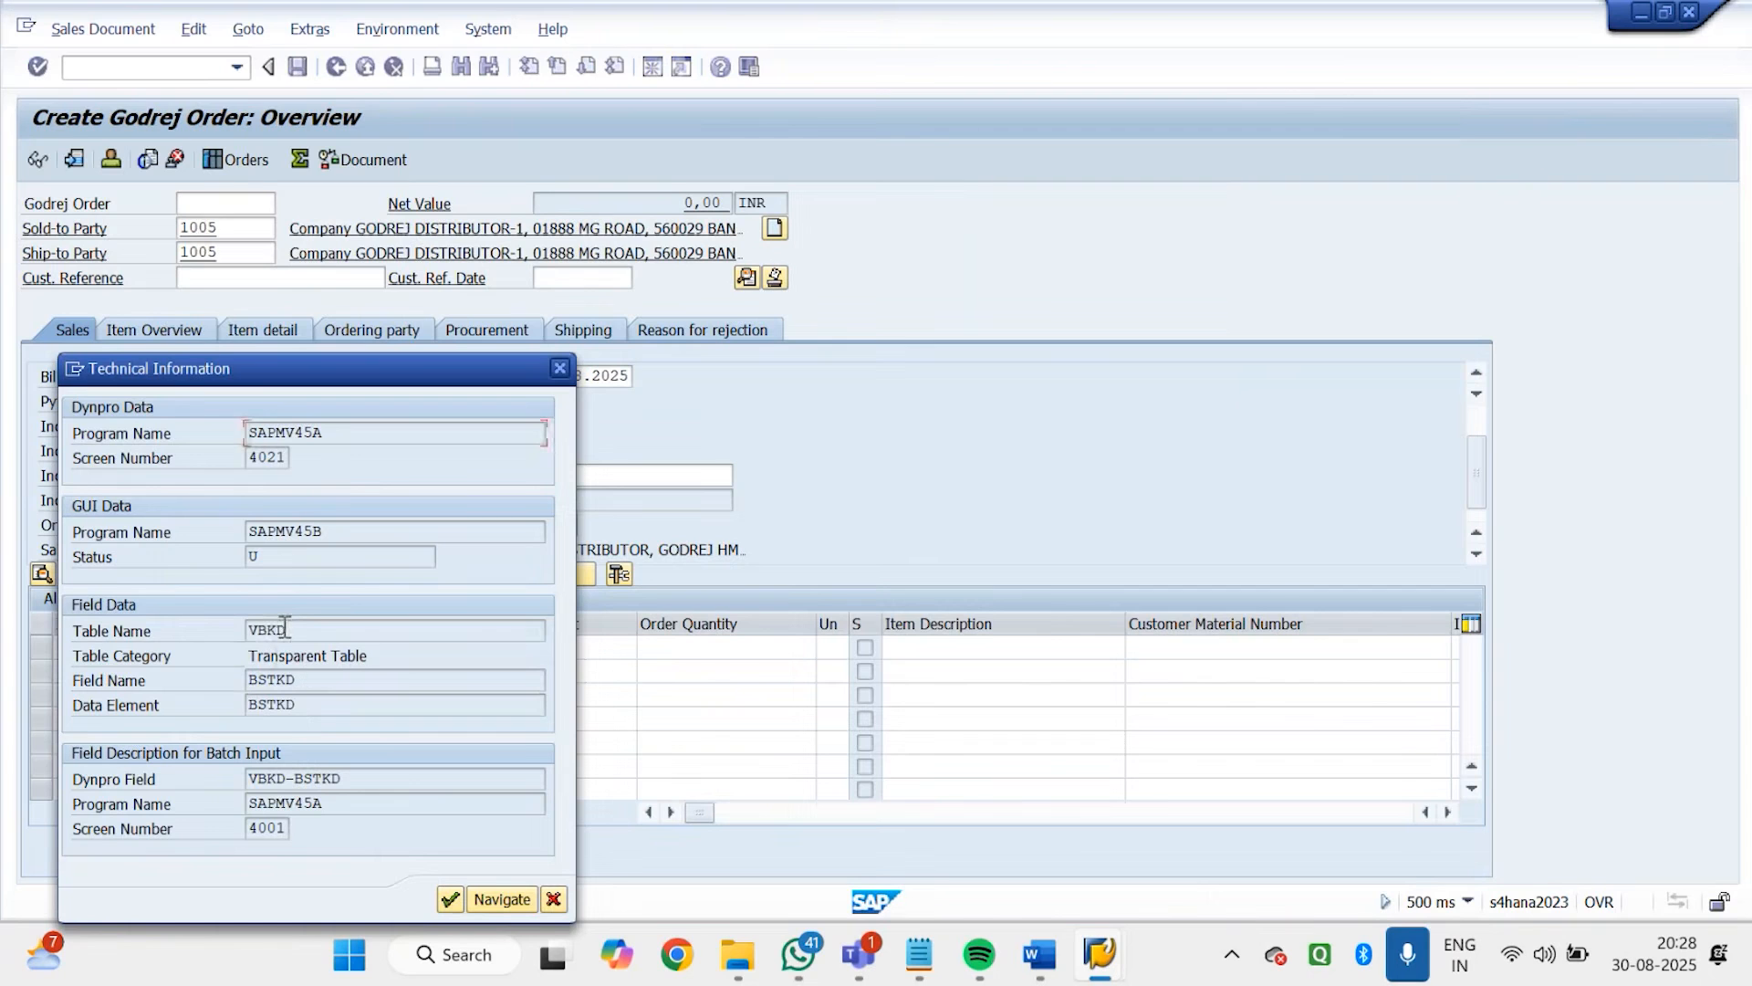
{"action": "left_click_drag", "start_coordinate": [287, 628], "coordinate": [245, 629]}
{"action": "left_click_drag", "start_coordinate": [321, 680], "coordinate": [239, 684]}
{"action": "left_click", "coordinate": [317, 630]}
{"action": "left_click_drag", "start_coordinate": [317, 630], "coordinate": [241, 631]}
{"action": "left_click_drag", "start_coordinate": [307, 680], "coordinate": [245, 681]}
{"action": "left_click", "coordinate": [558, 374]}
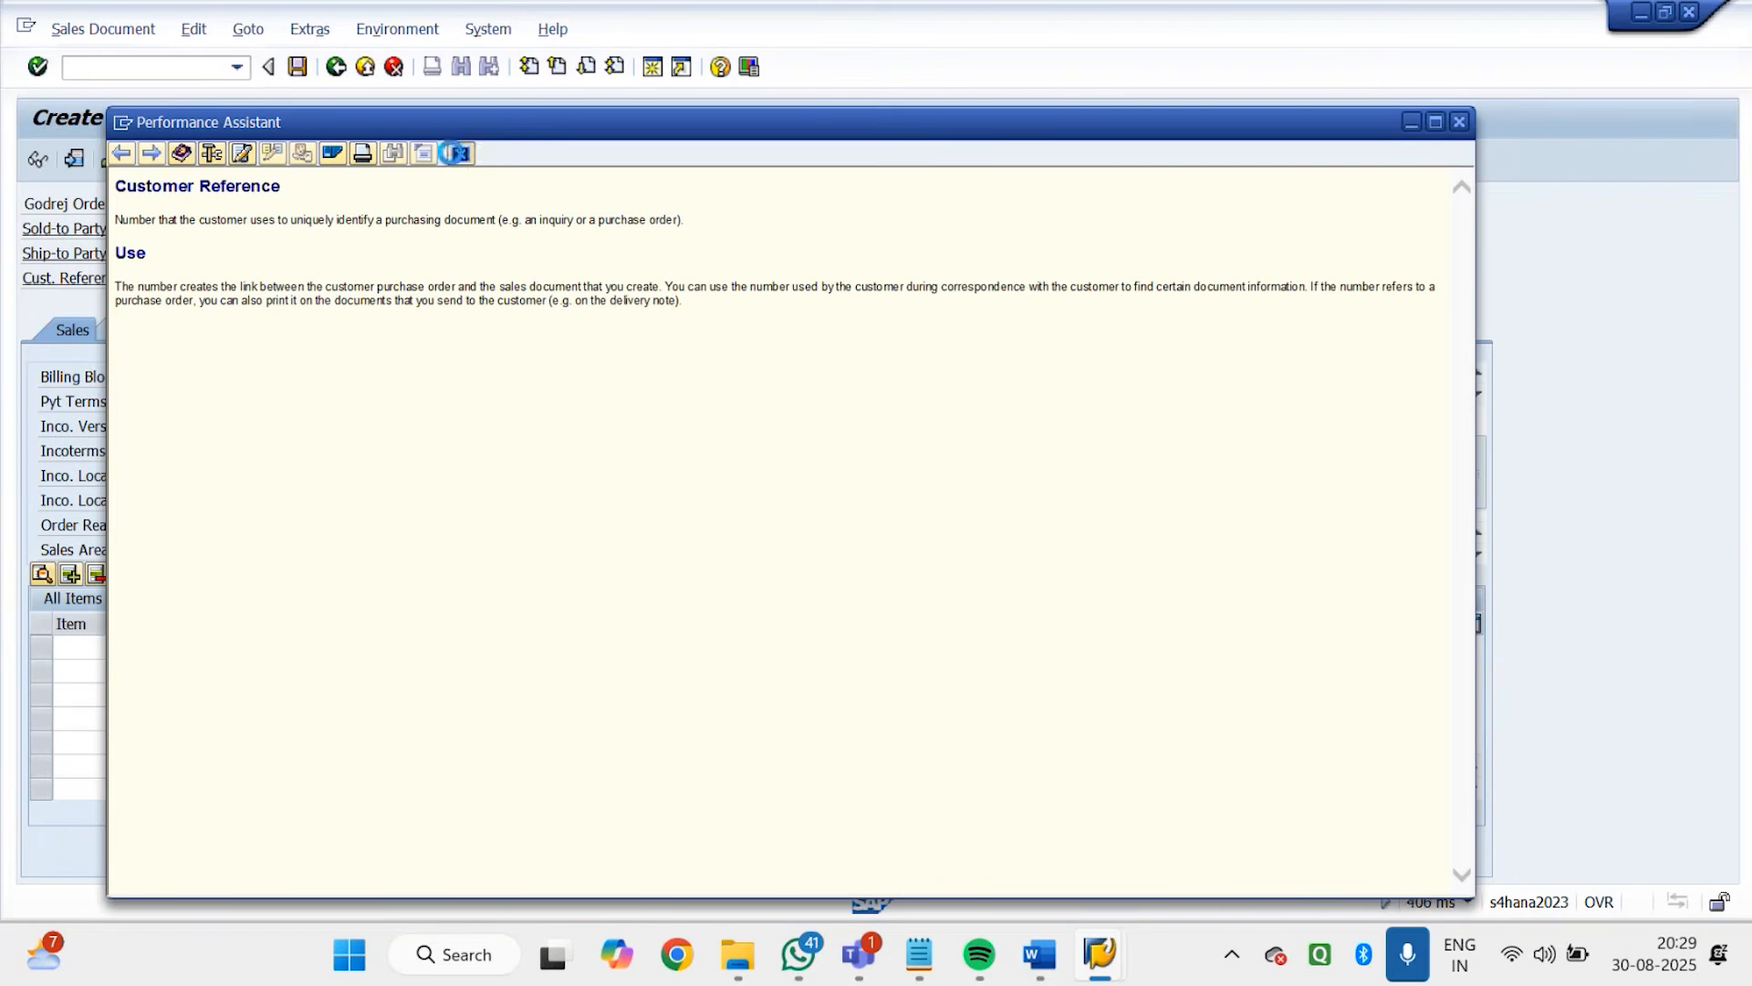
{"action": "left_click", "coordinate": [453, 153]}
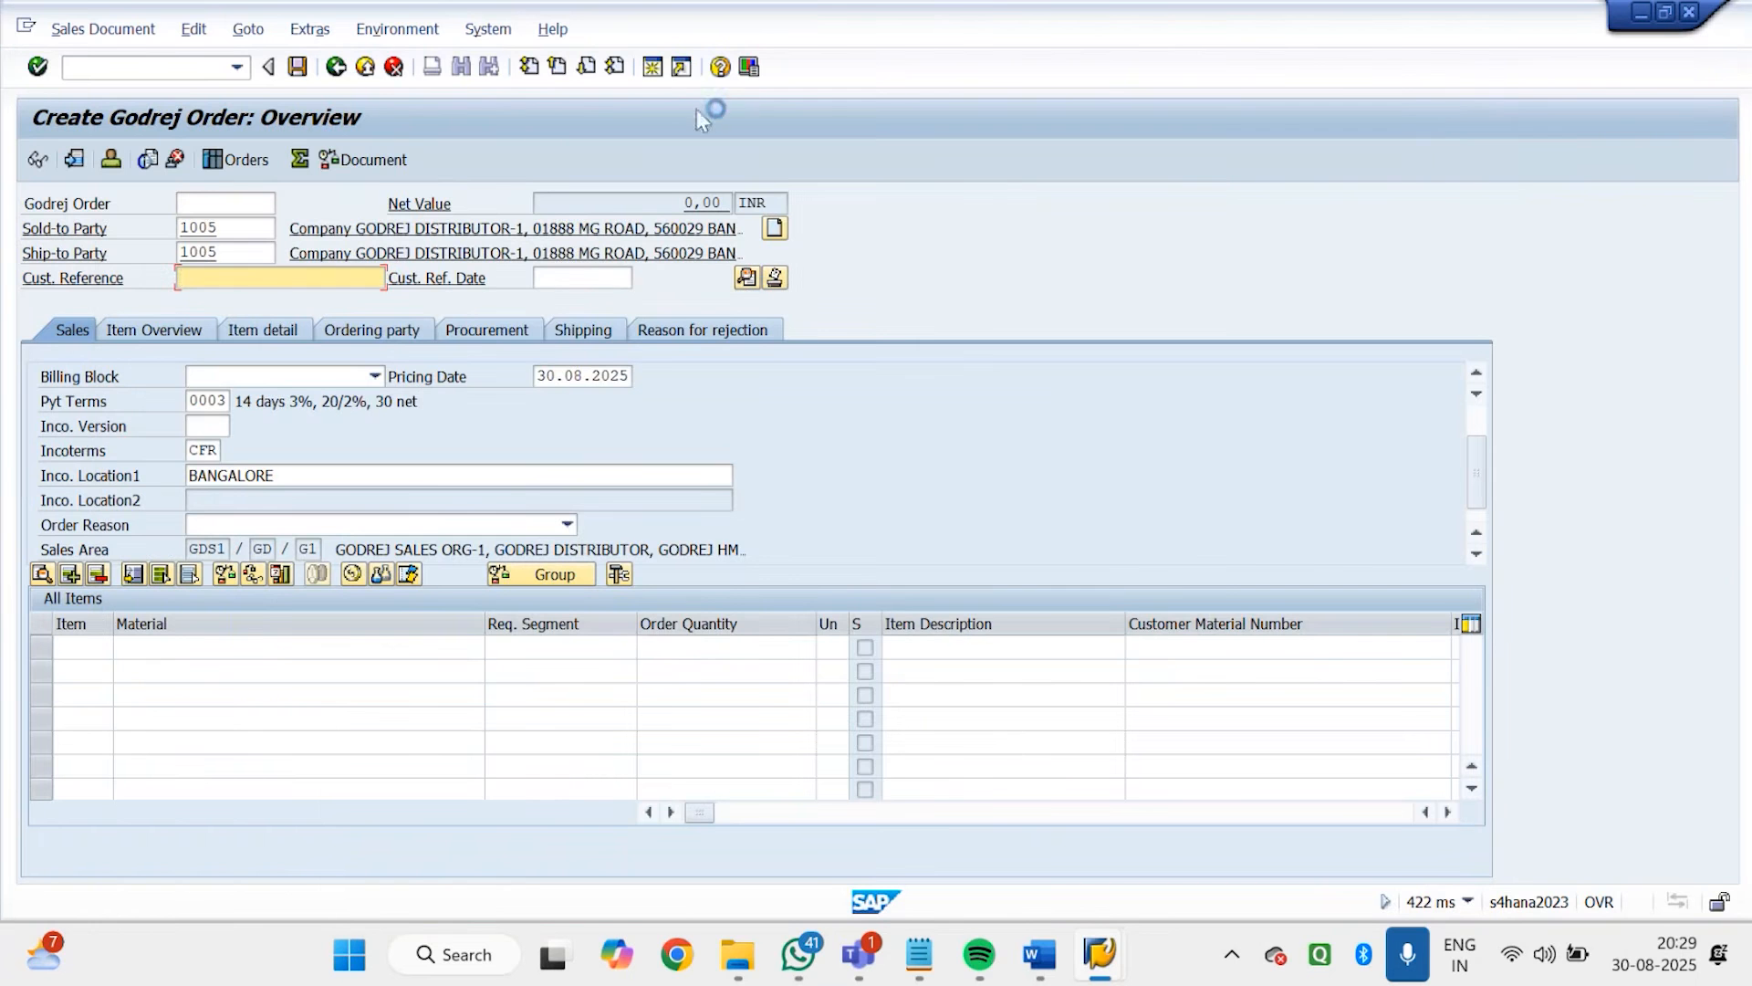
Open a new SAP session, run SPRO and display the SAP Reference IMG
{"action": "left_click", "coordinate": [653, 69]}
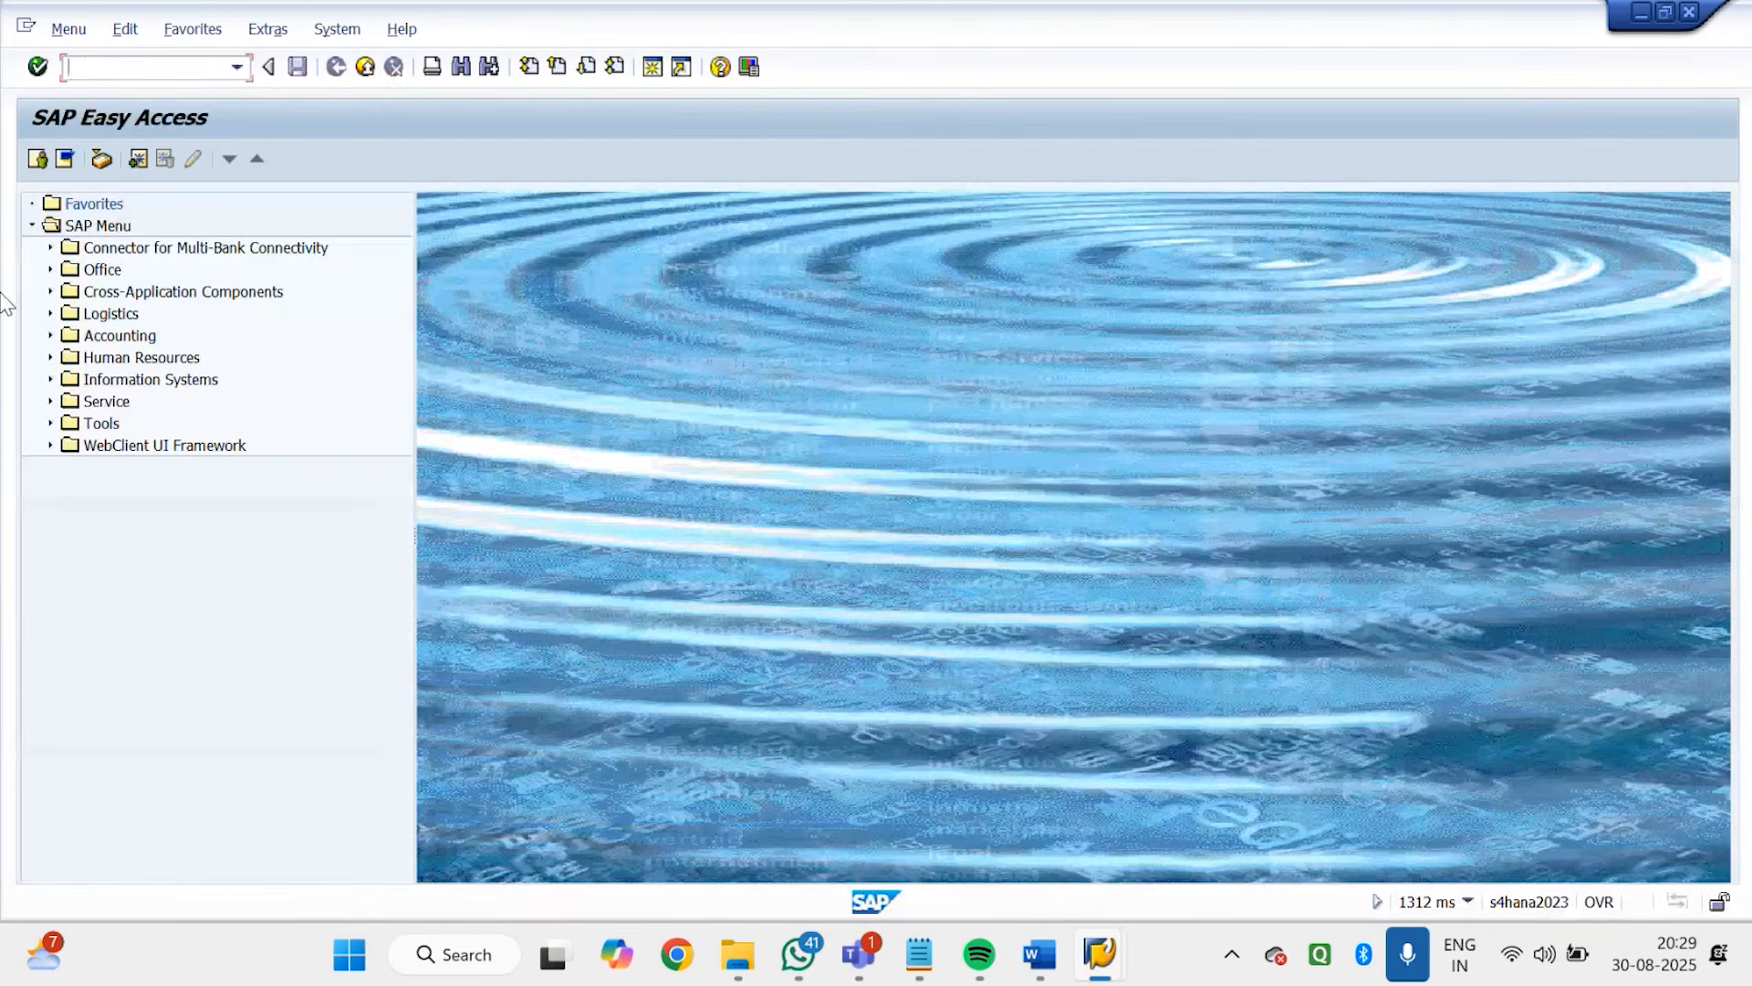
{"action": "type", "text": "SPRO"}
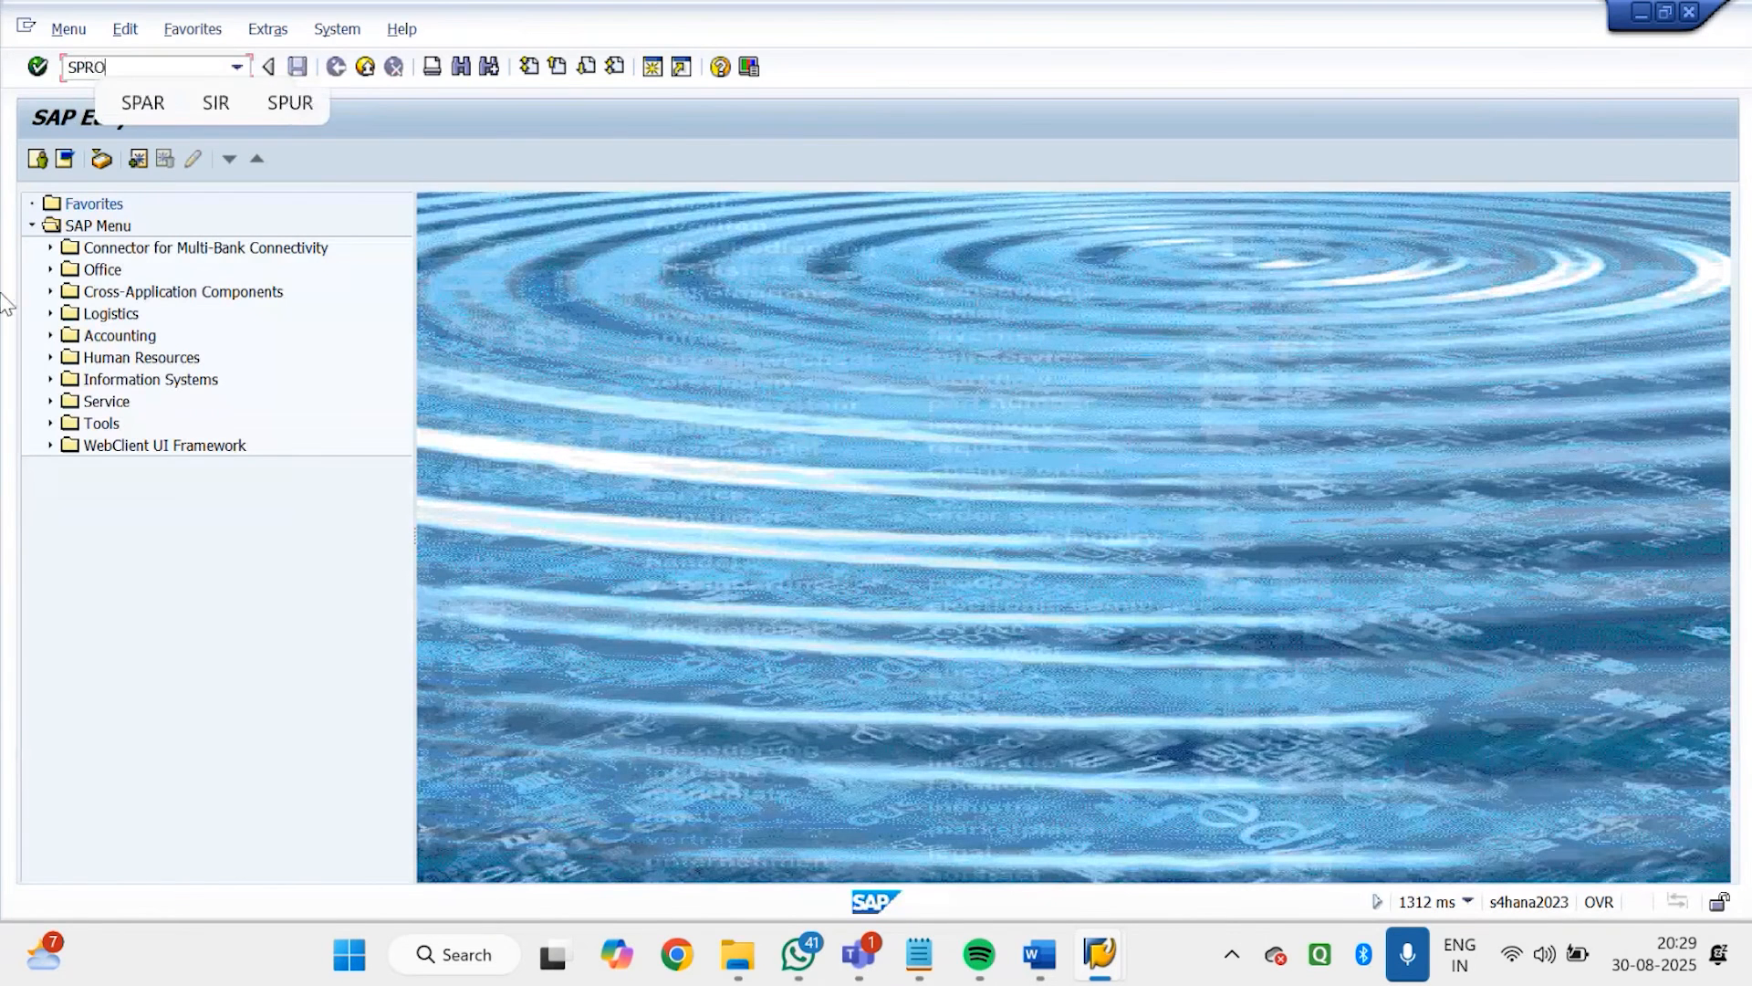
{"action": "key", "text": "Return"}
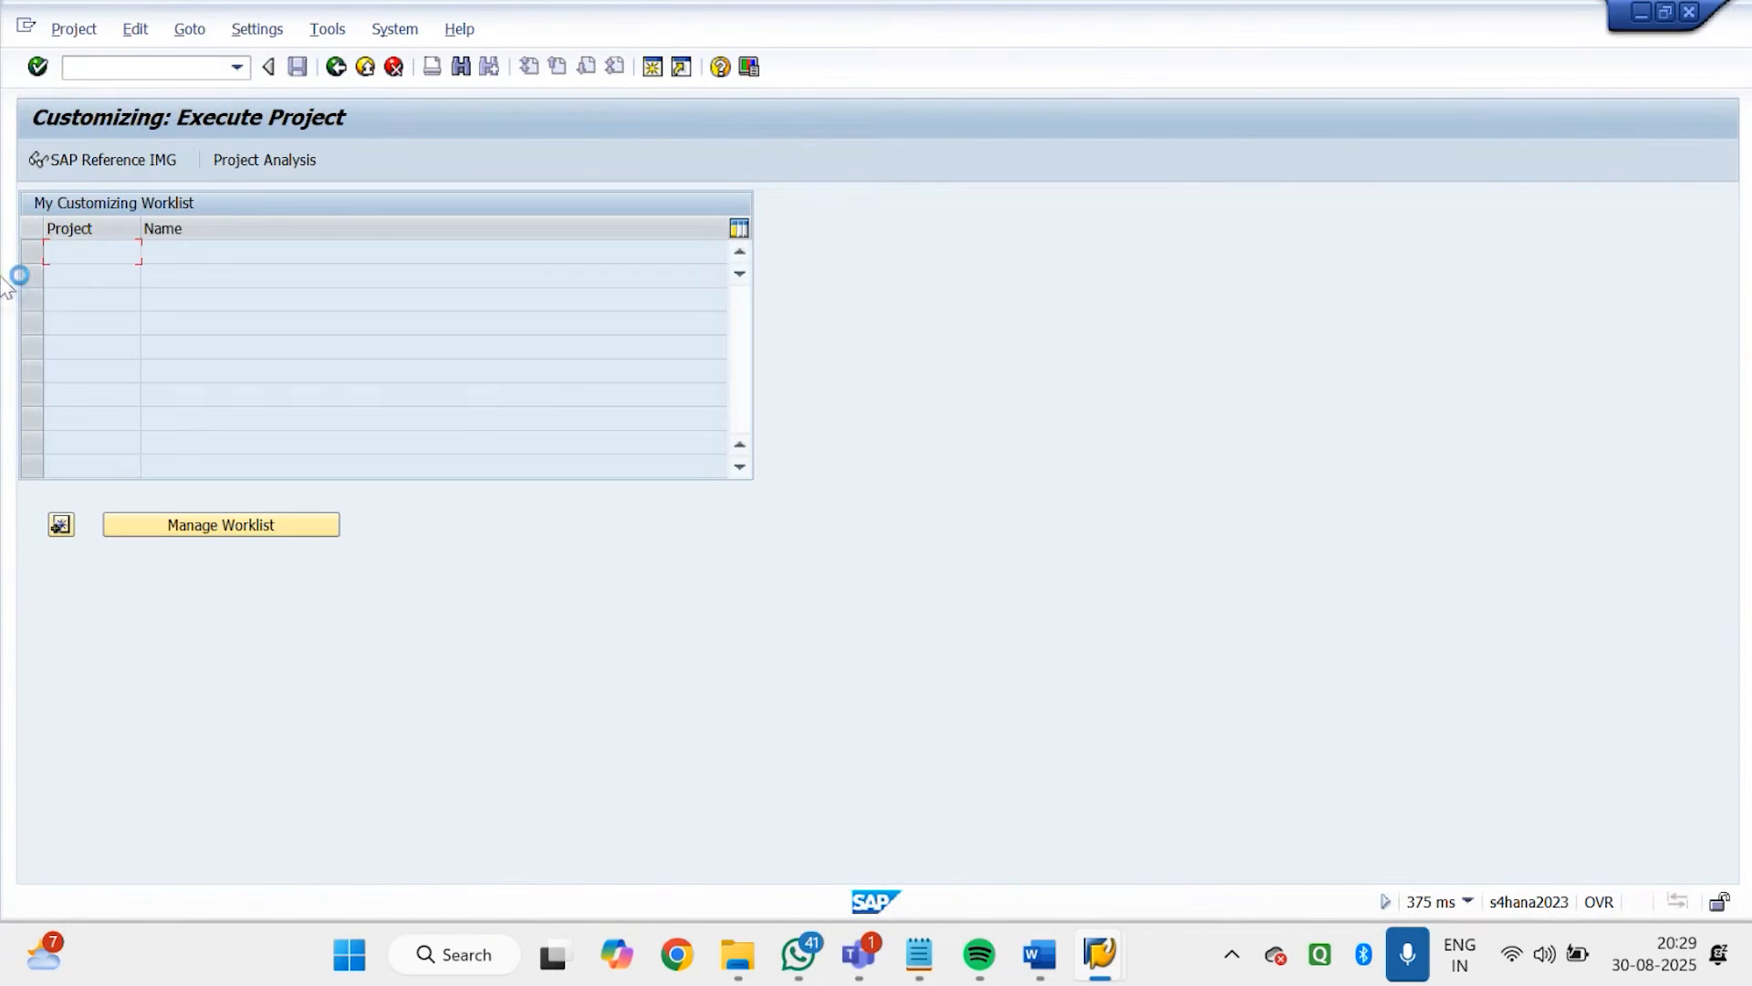
{"action": "left_click", "coordinate": [154, 160]}
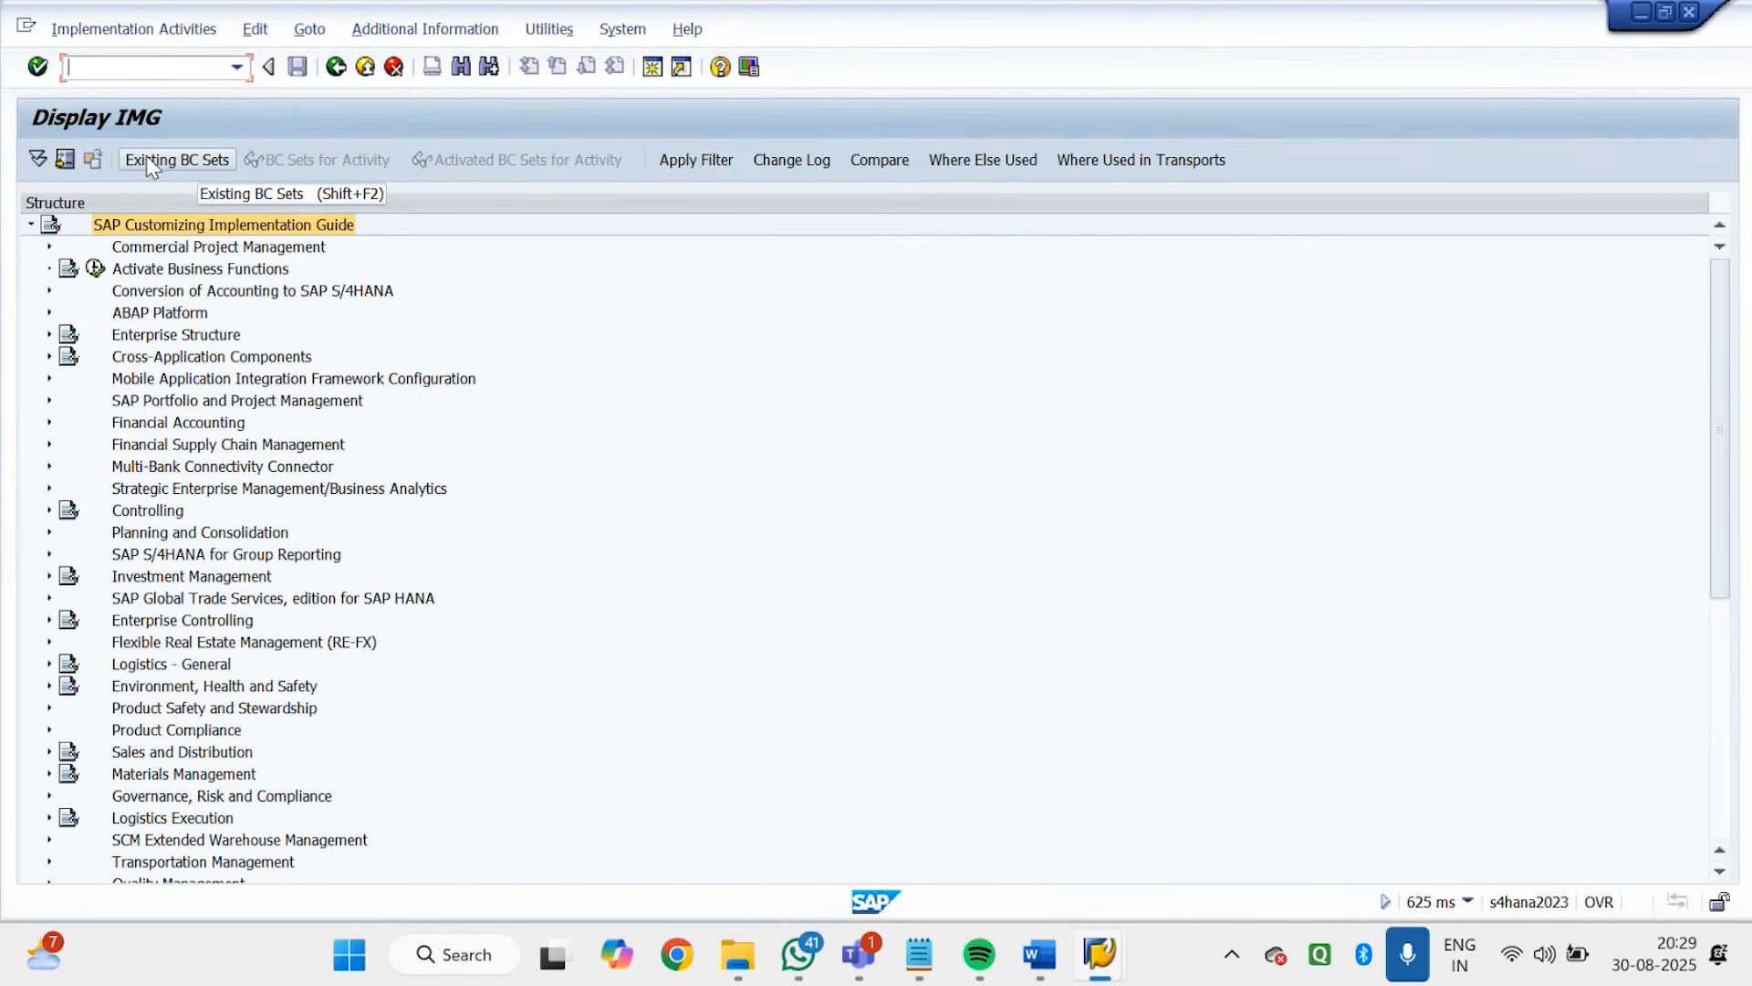
Expand Sales and Distribution, Basic Functions, Log of Incomplete Items in the IMG and execute Define Incompleteness Procedures
{"action": "left_click", "coordinate": [147, 157]}
{"action": "left_click", "coordinate": [150, 751]}
{"action": "left_click", "coordinate": [50, 751]}
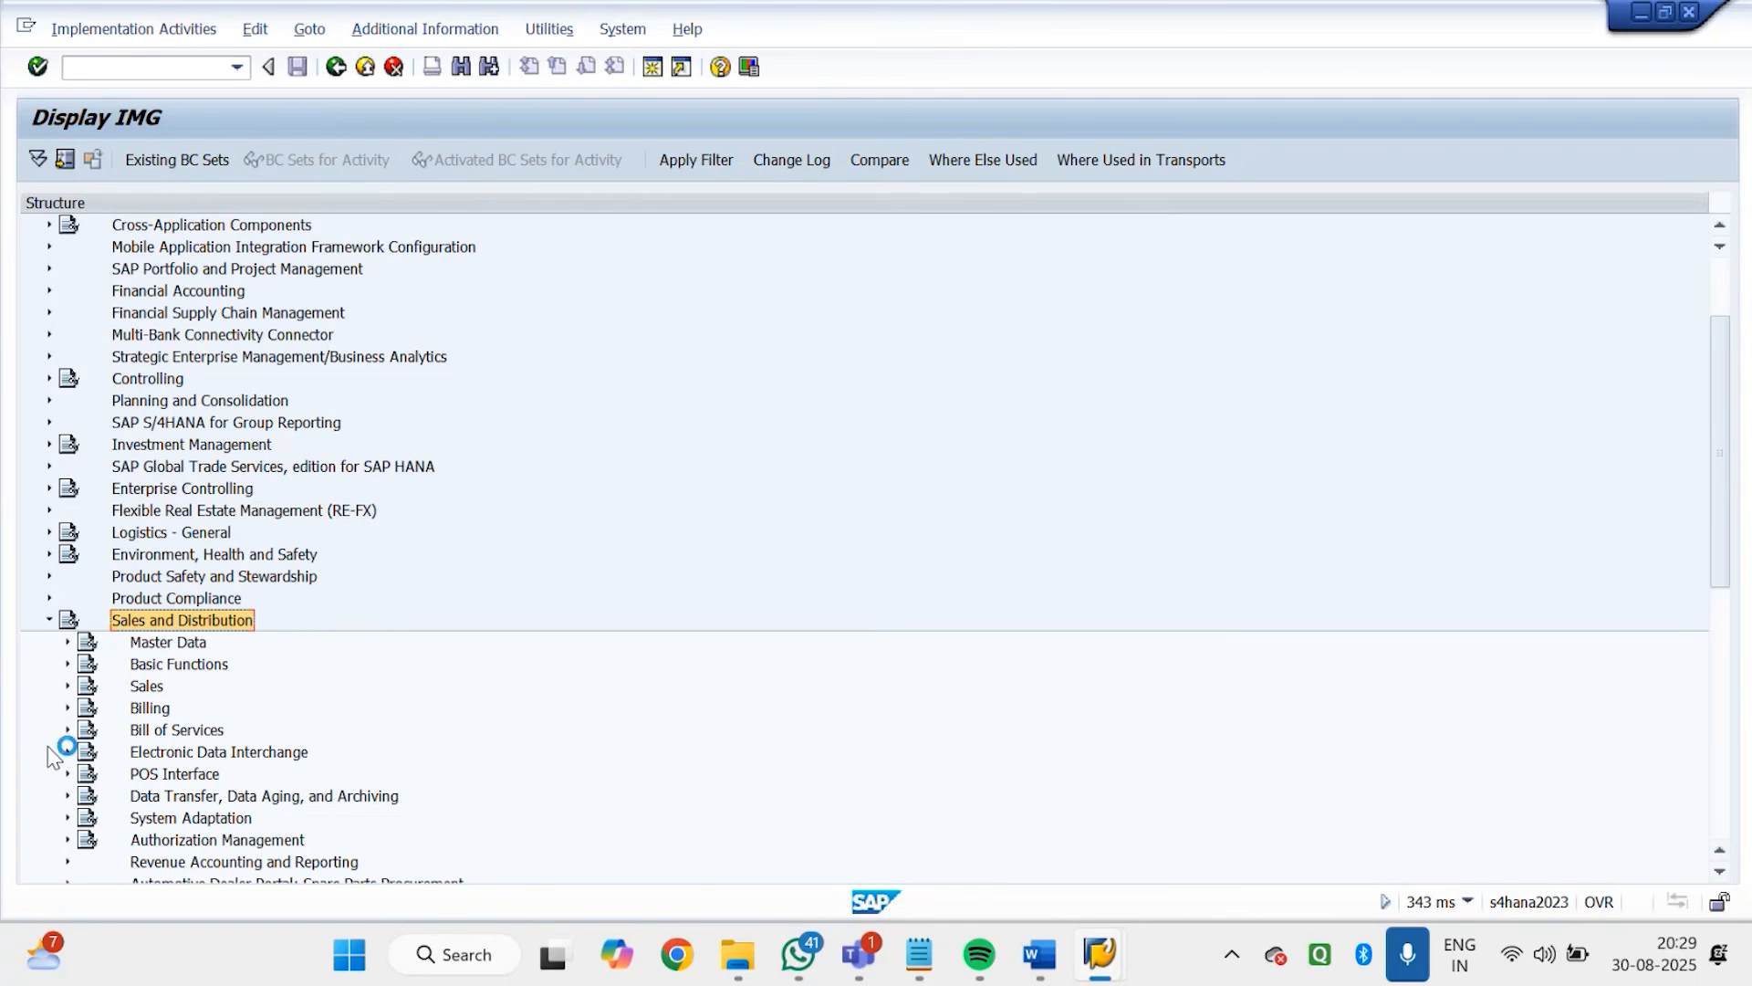
{"action": "left_click", "coordinate": [67, 665]}
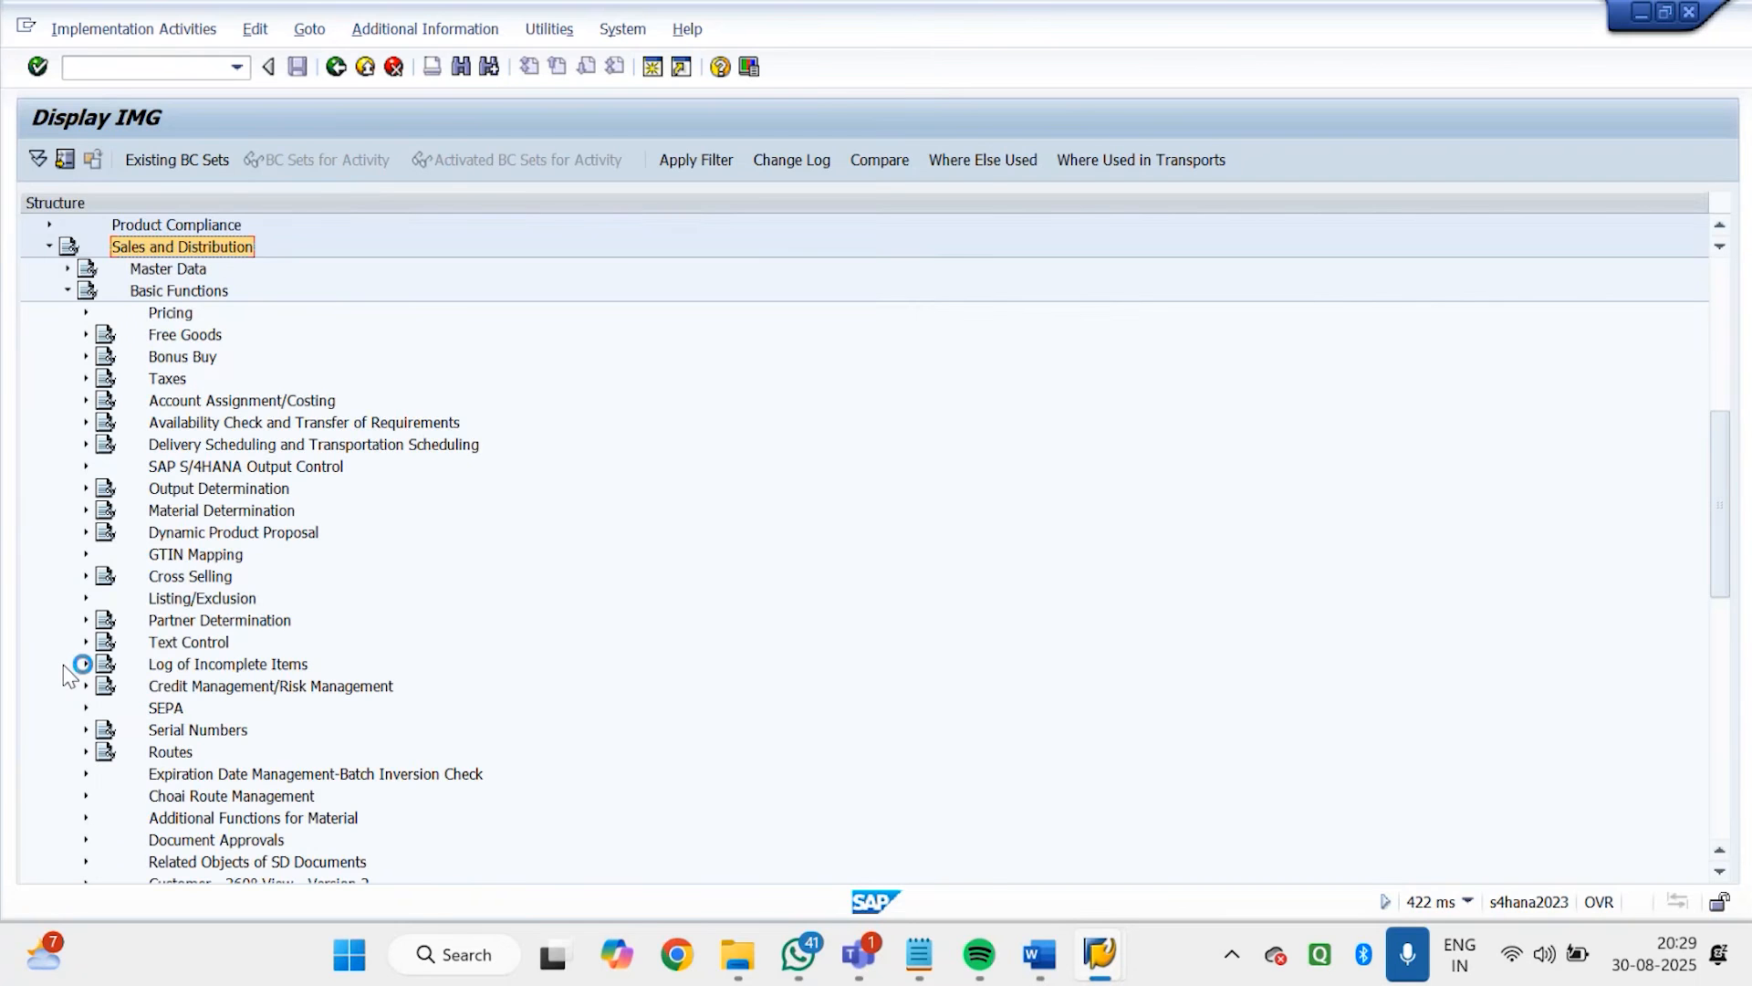
{"action": "left_click", "coordinate": [209, 668]}
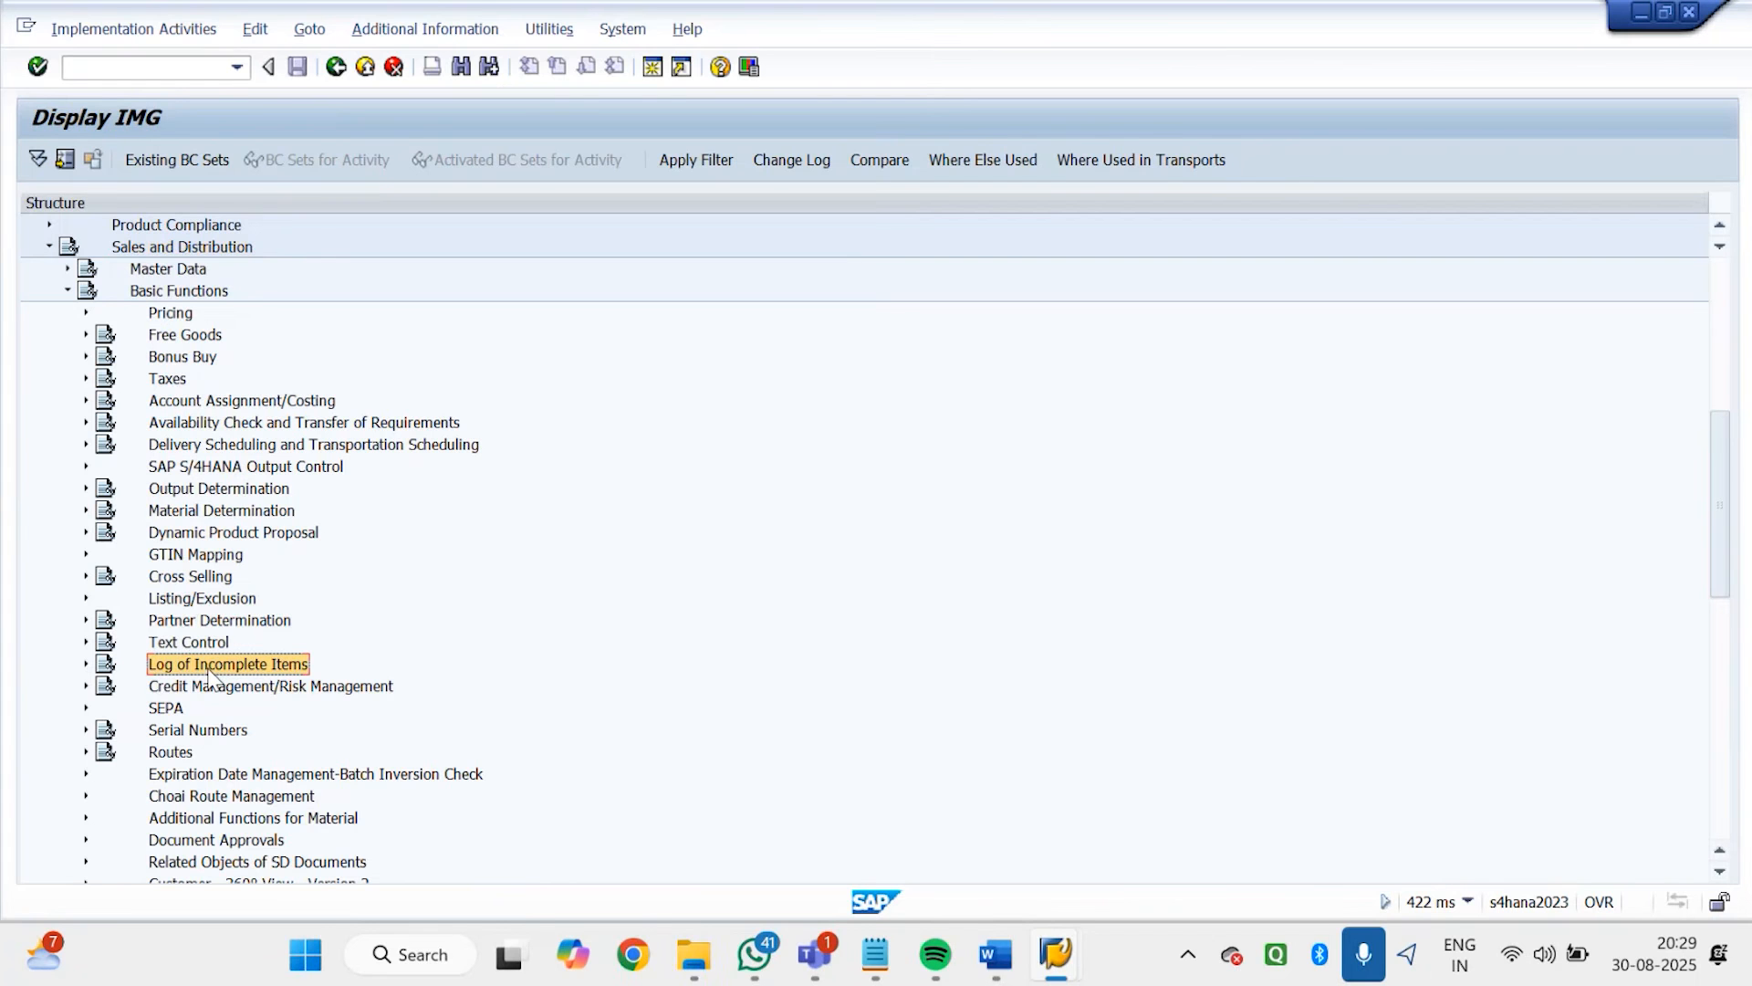
{"action": "left_click", "coordinate": [100, 666]}
{"action": "left_click", "coordinate": [85, 664]}
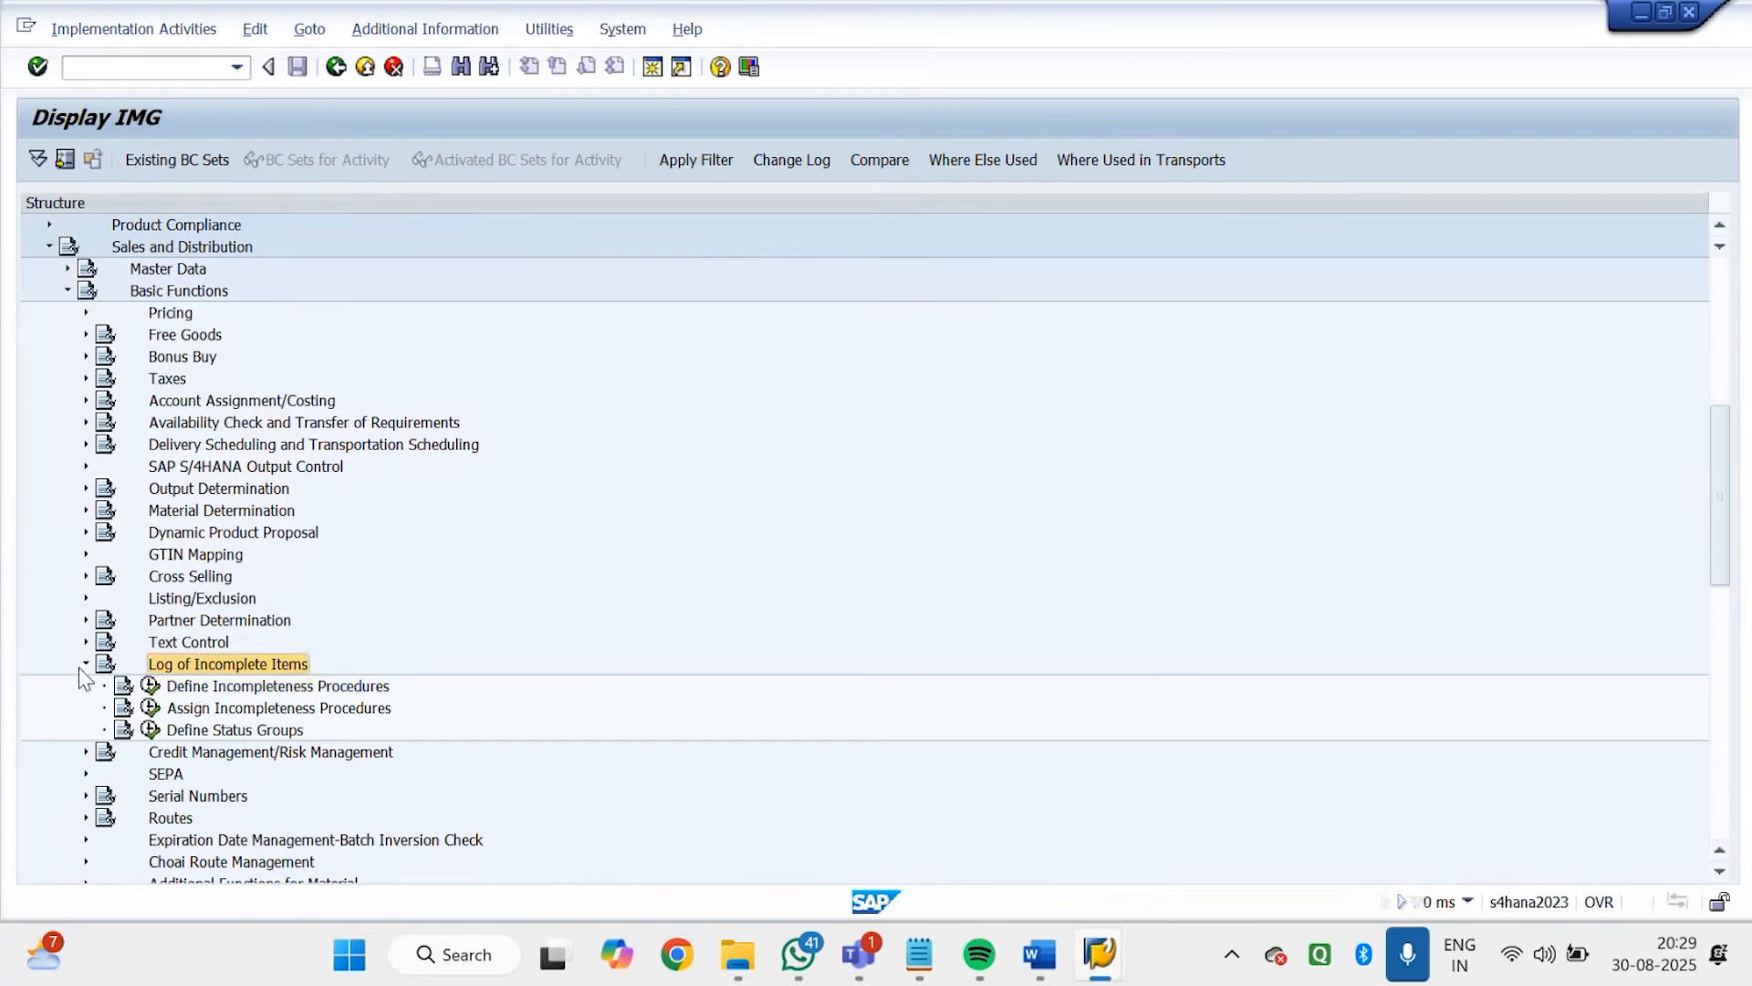
{"action": "left_click", "coordinate": [199, 687]}
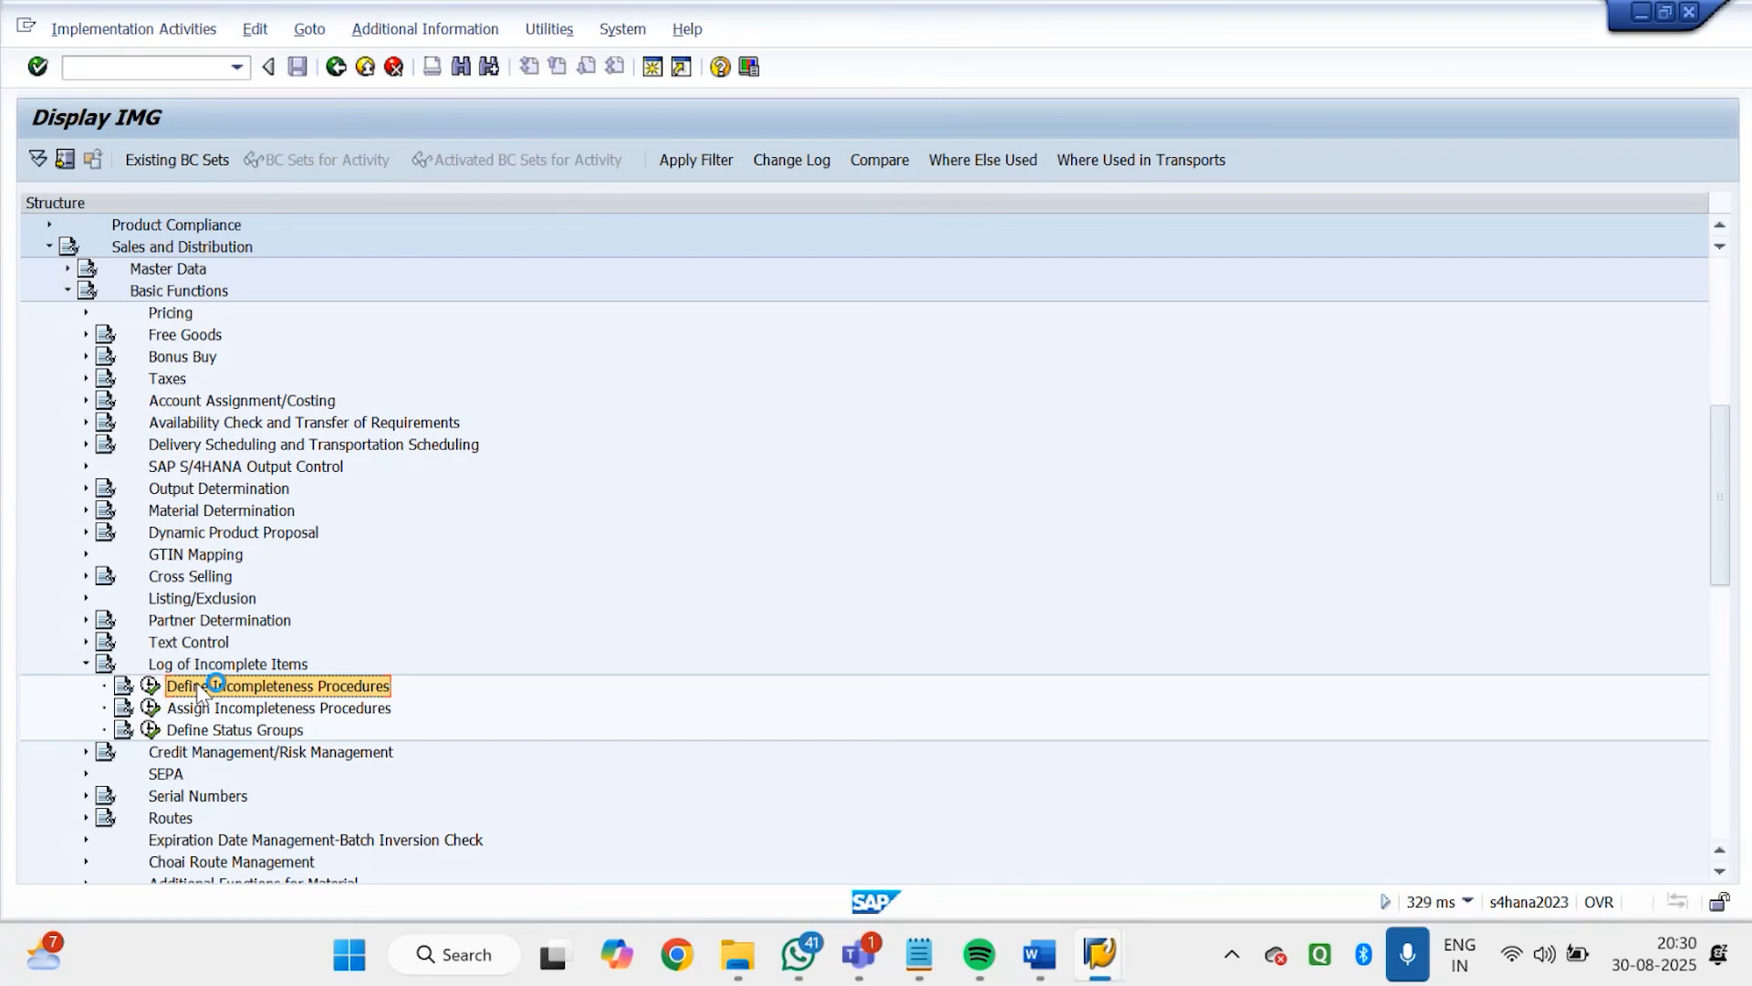
{"action": "left_click", "coordinate": [151, 687]}
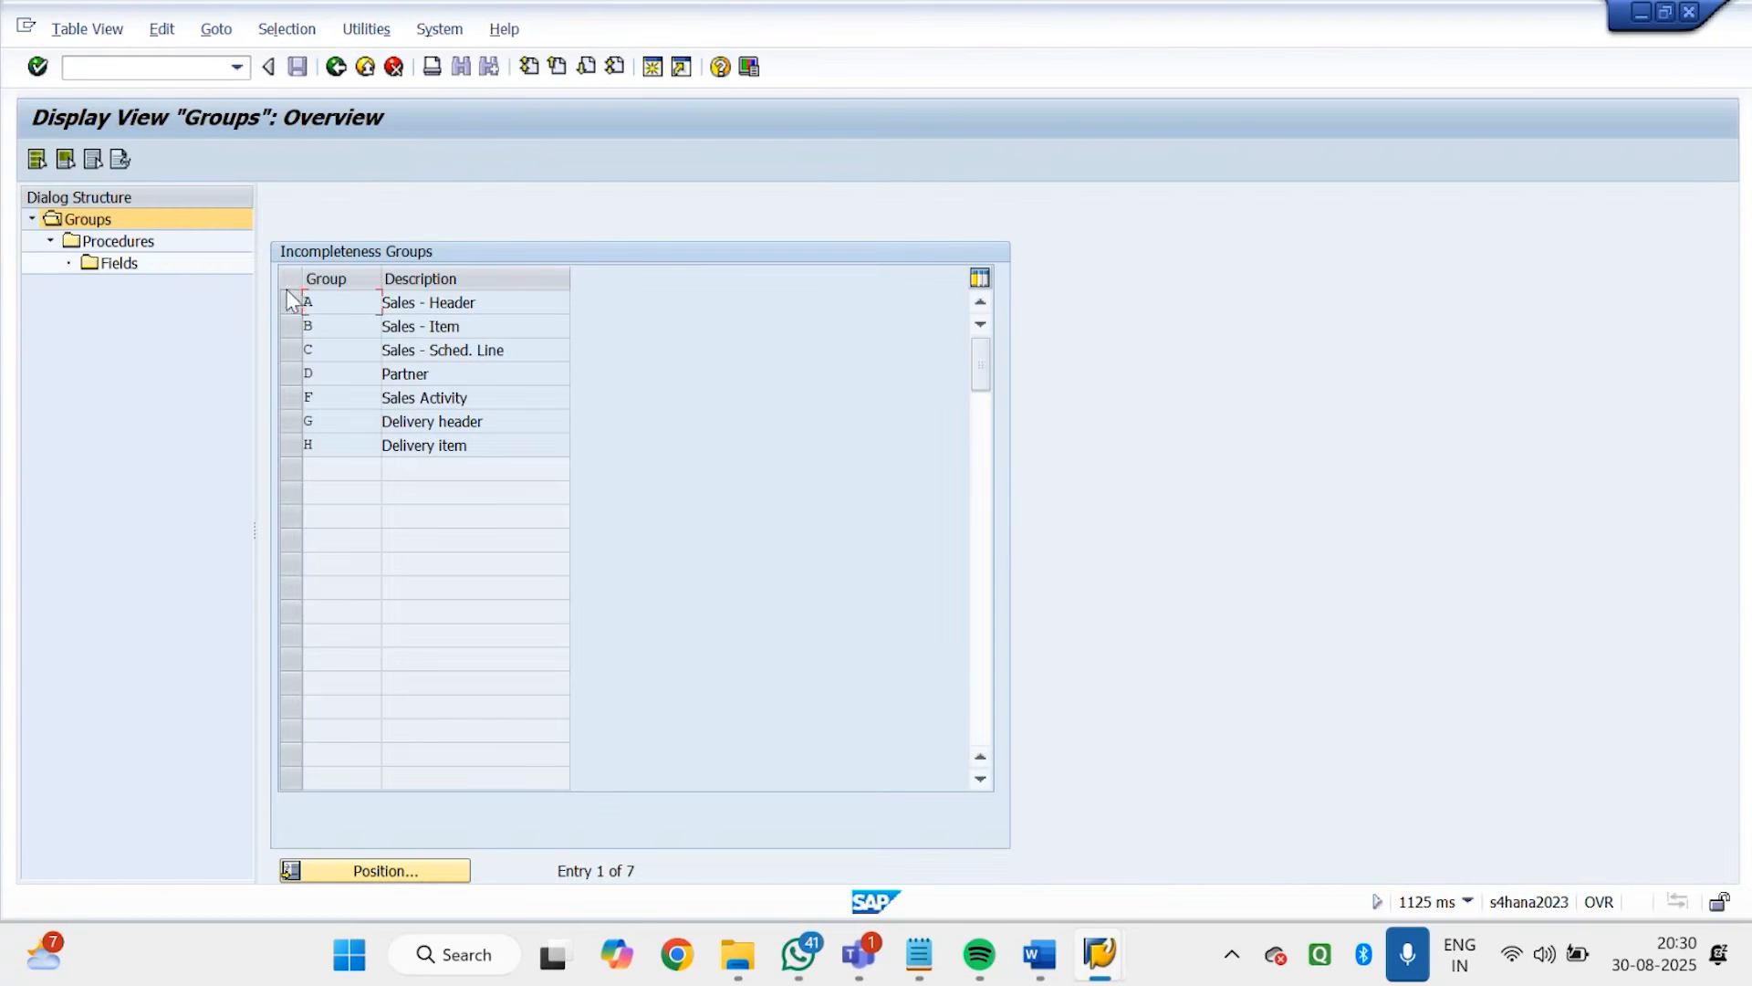
Open the incompleteness procedures of group A (Sales - Header) and select the Standard Order procedure
{"action": "left_click", "coordinate": [288, 298]}
{"action": "left_click", "coordinate": [293, 325]}
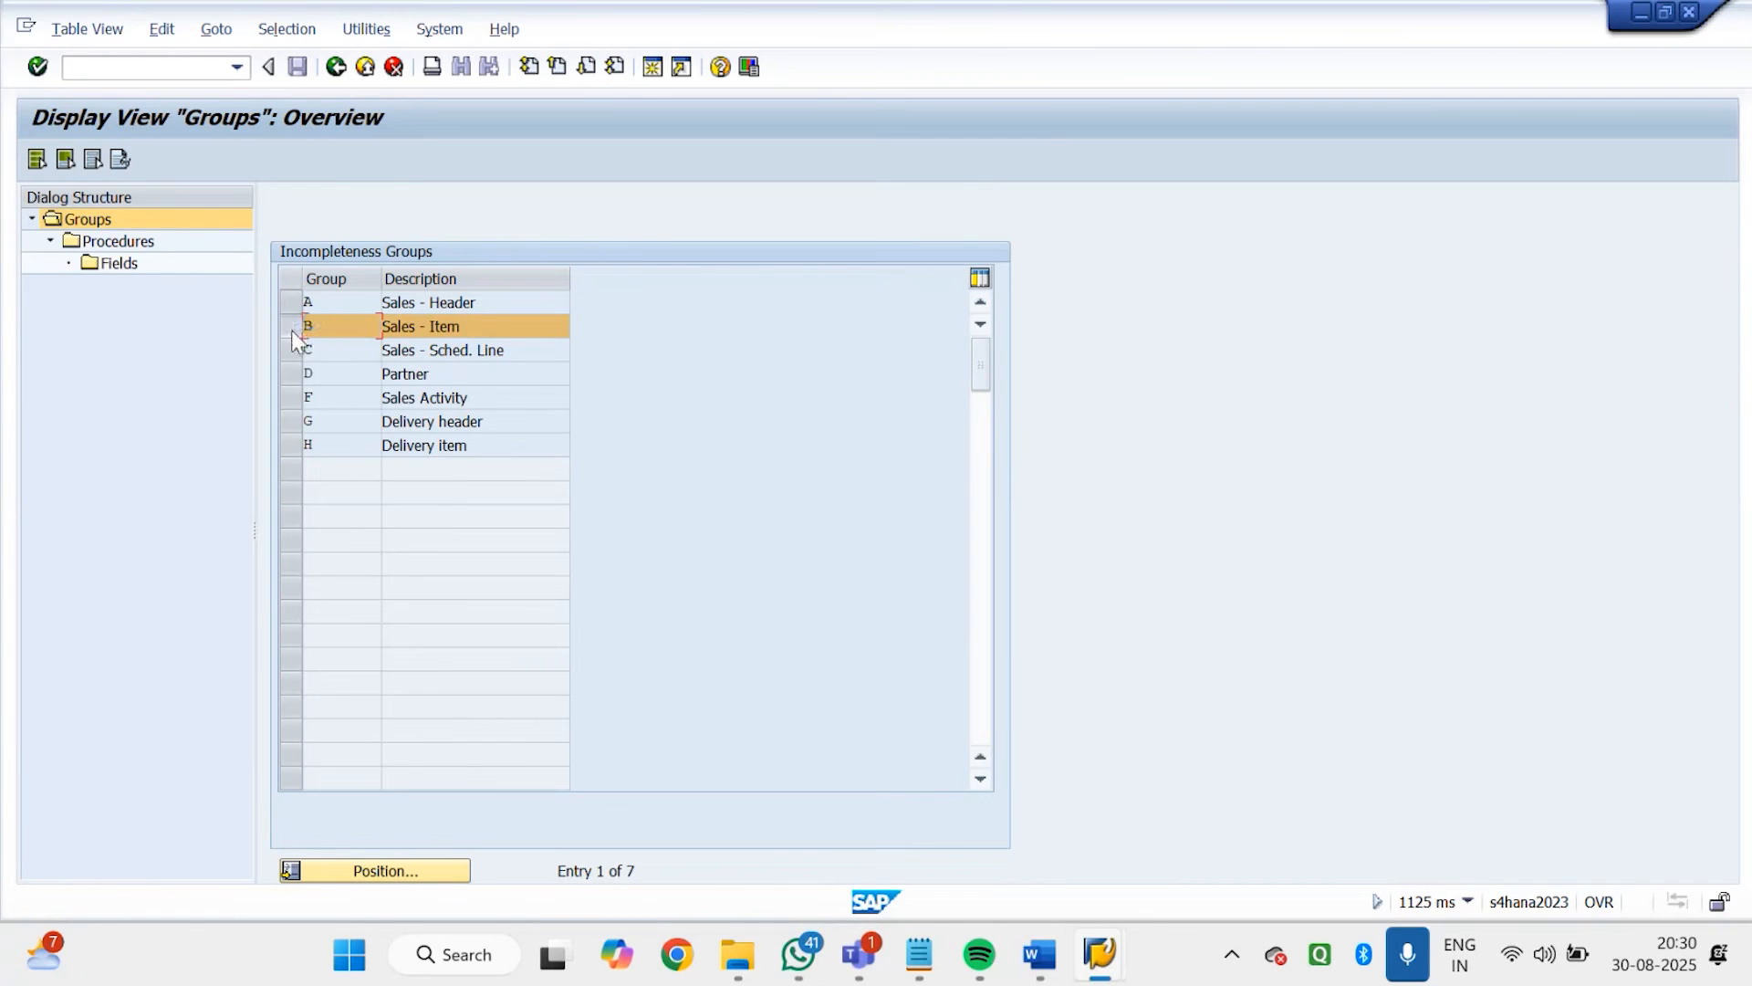
{"action": "left_click", "coordinate": [293, 352]}
{"action": "left_click", "coordinate": [293, 306]}
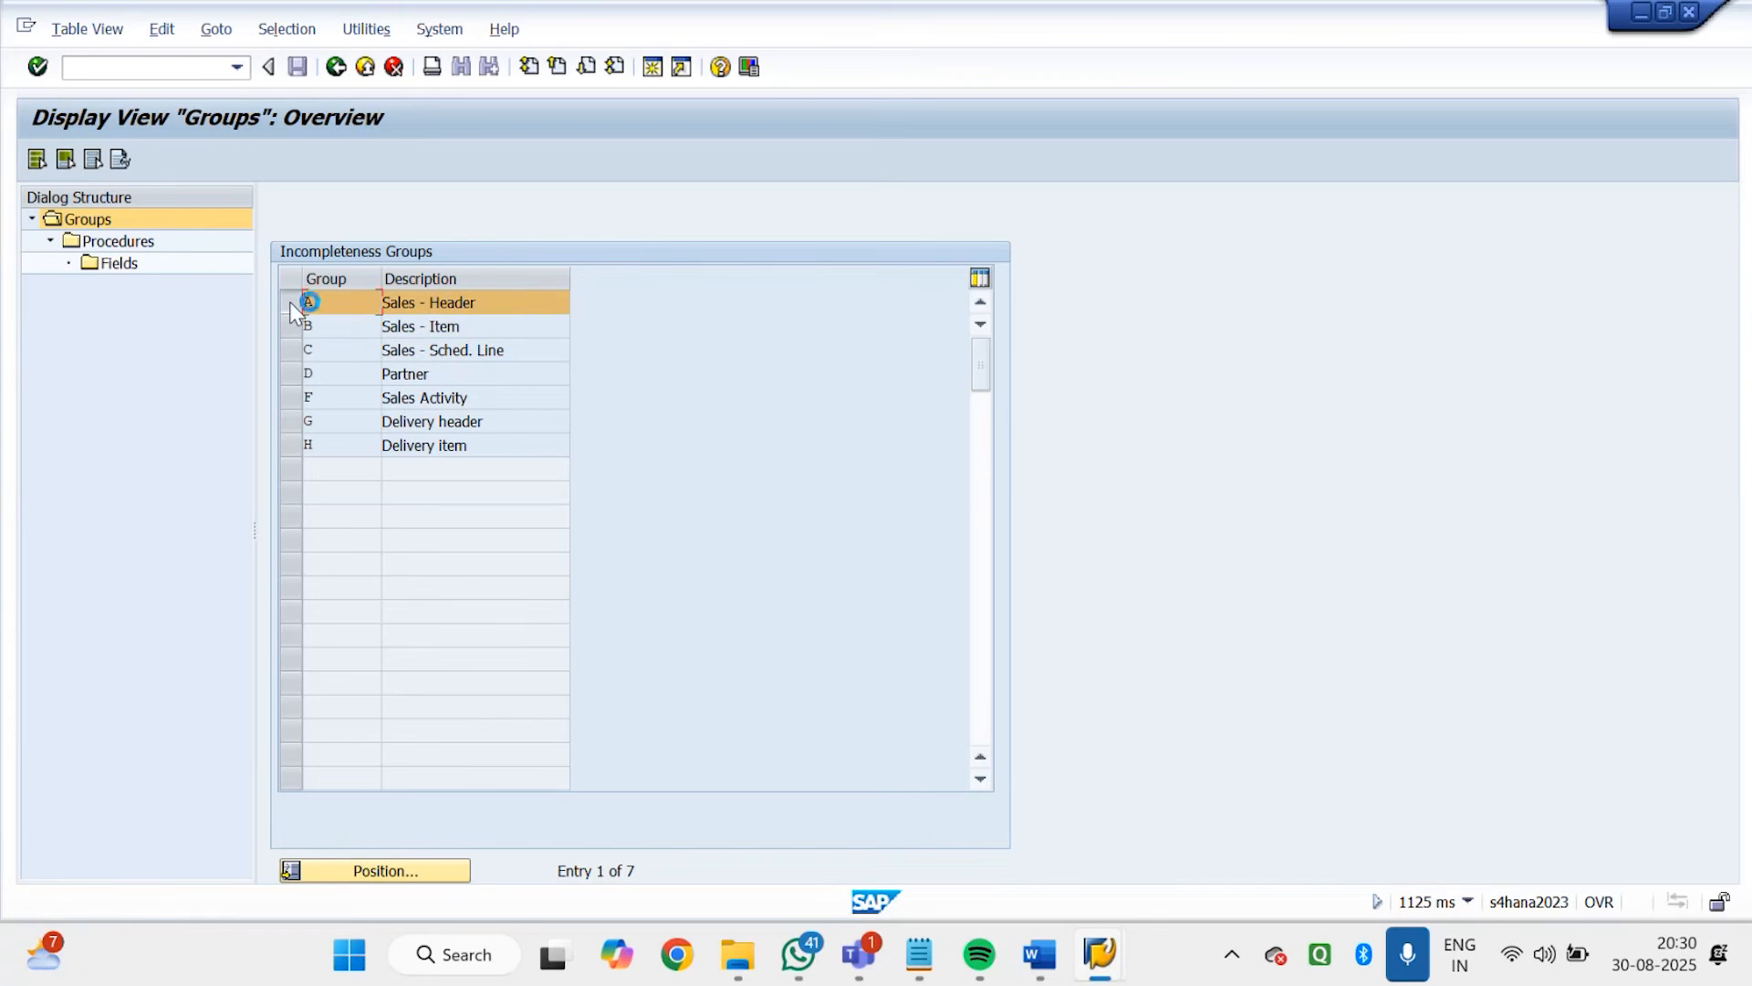
{"action": "double_click", "coordinate": [117, 242]}
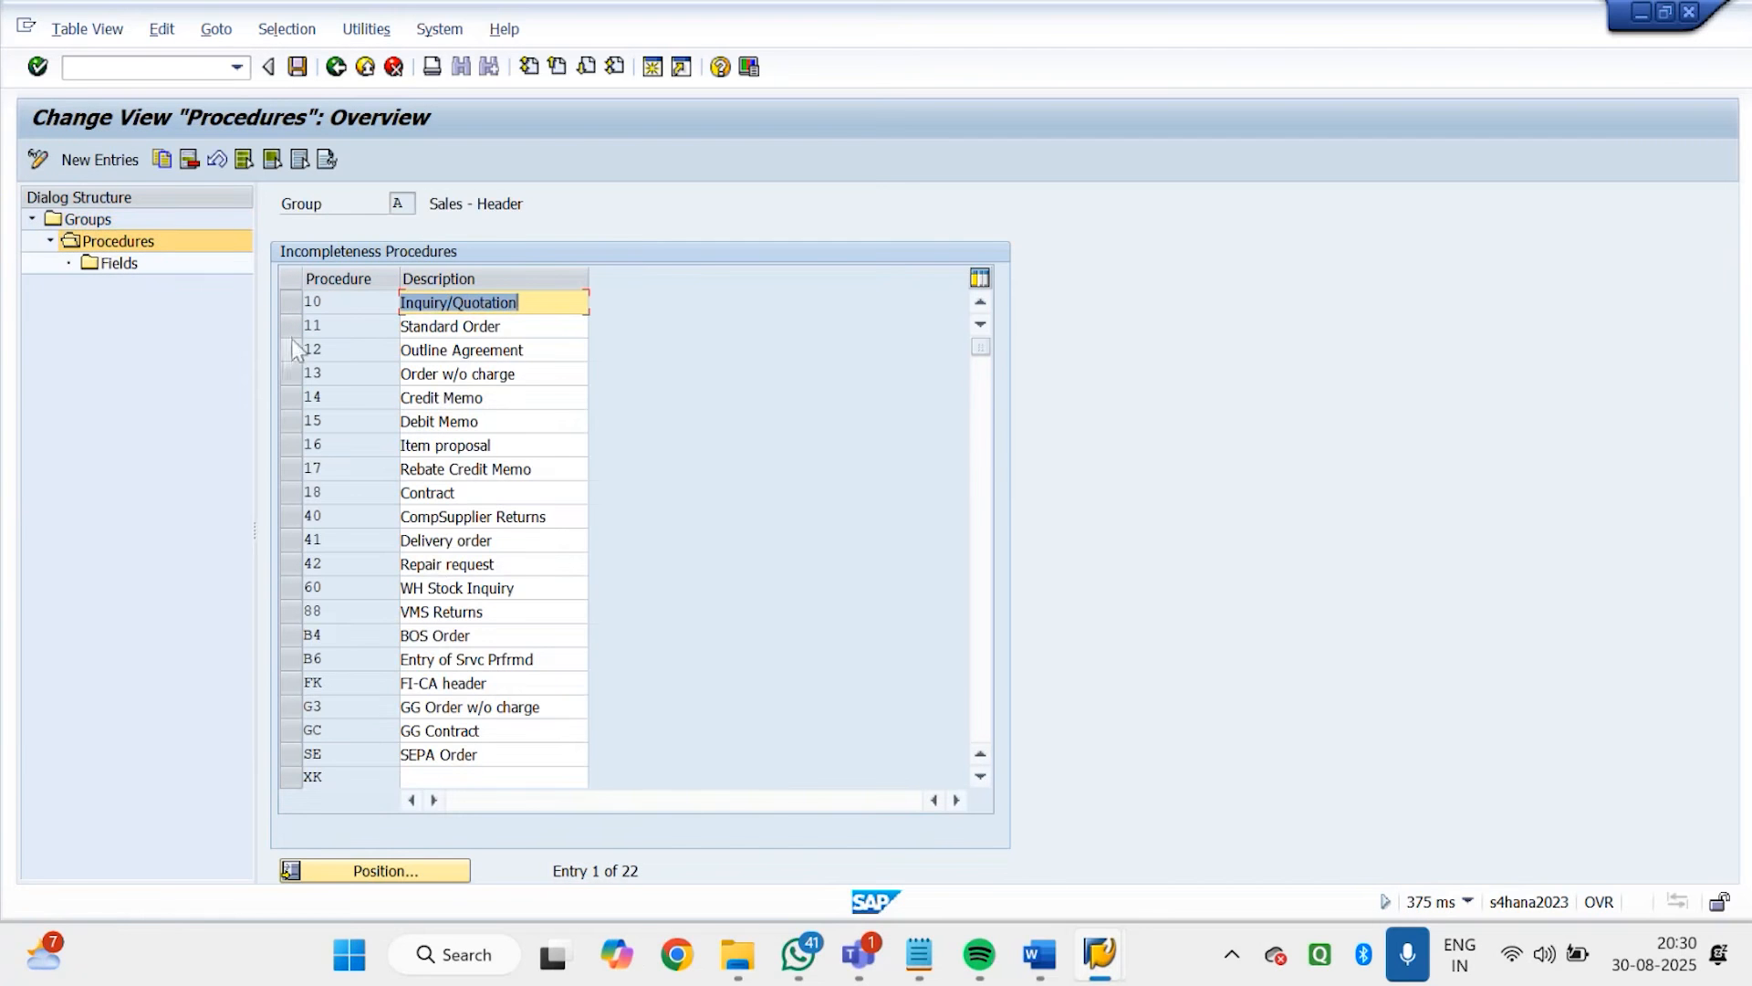
{"action": "left_click", "coordinate": [291, 304]}
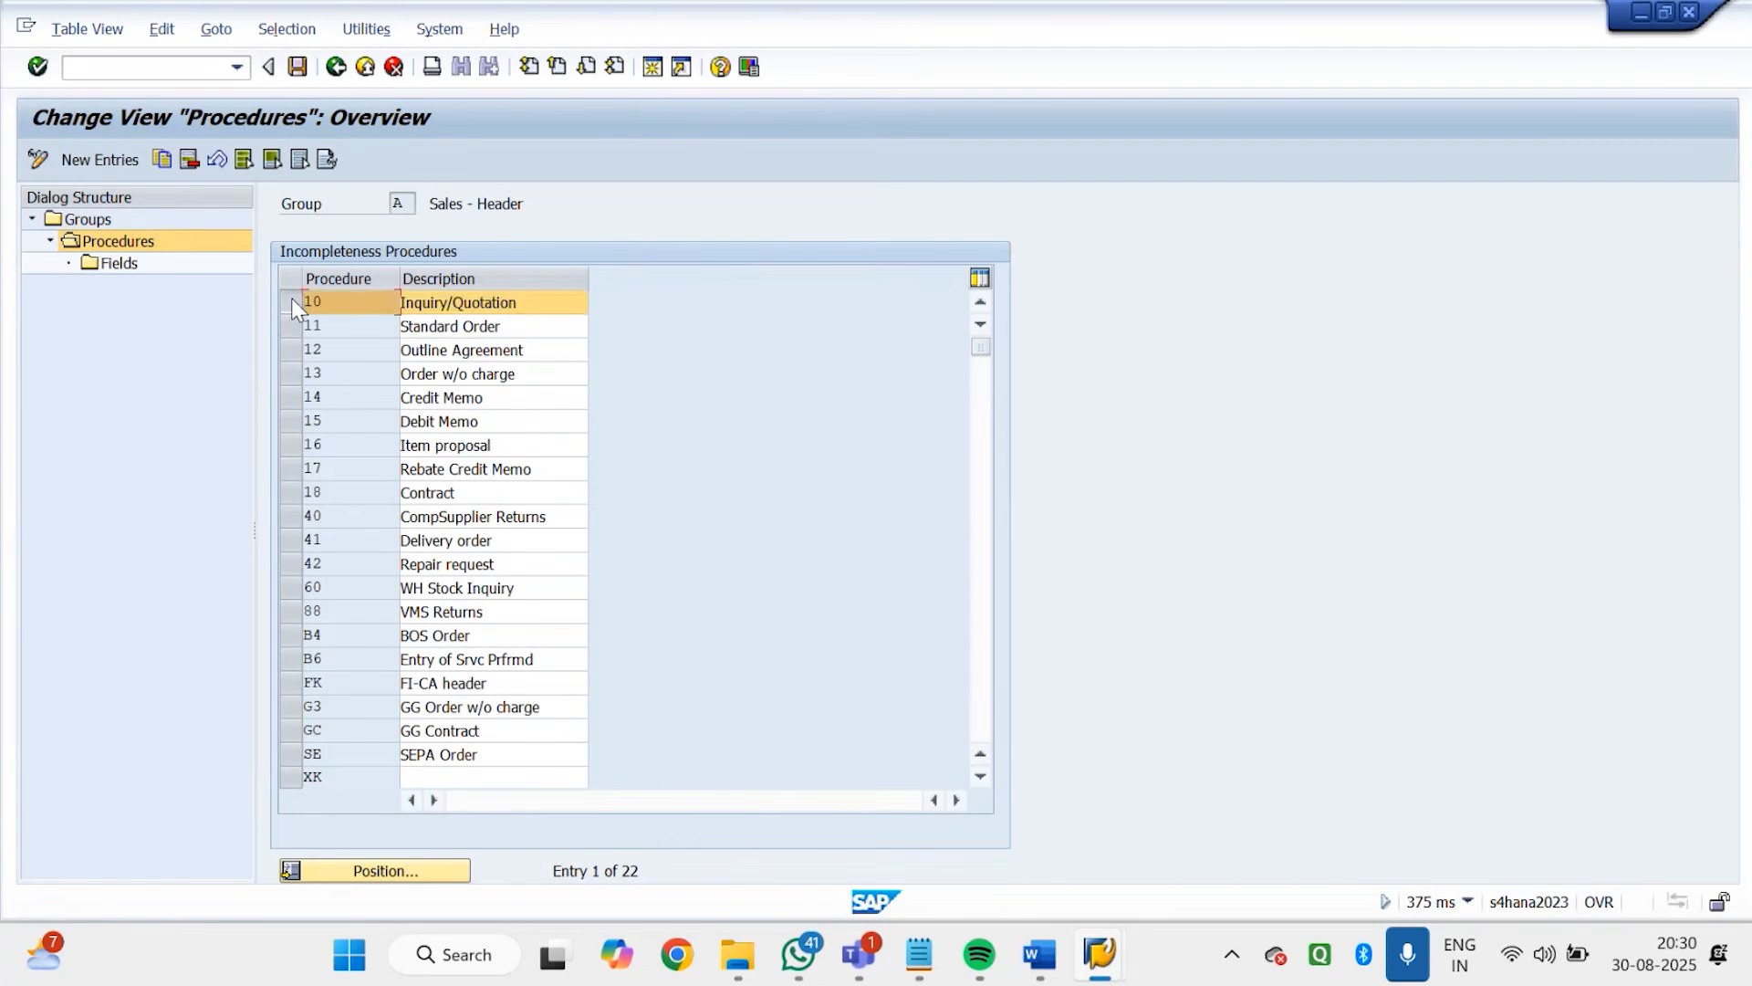
{"action": "left_click", "coordinate": [291, 326]}
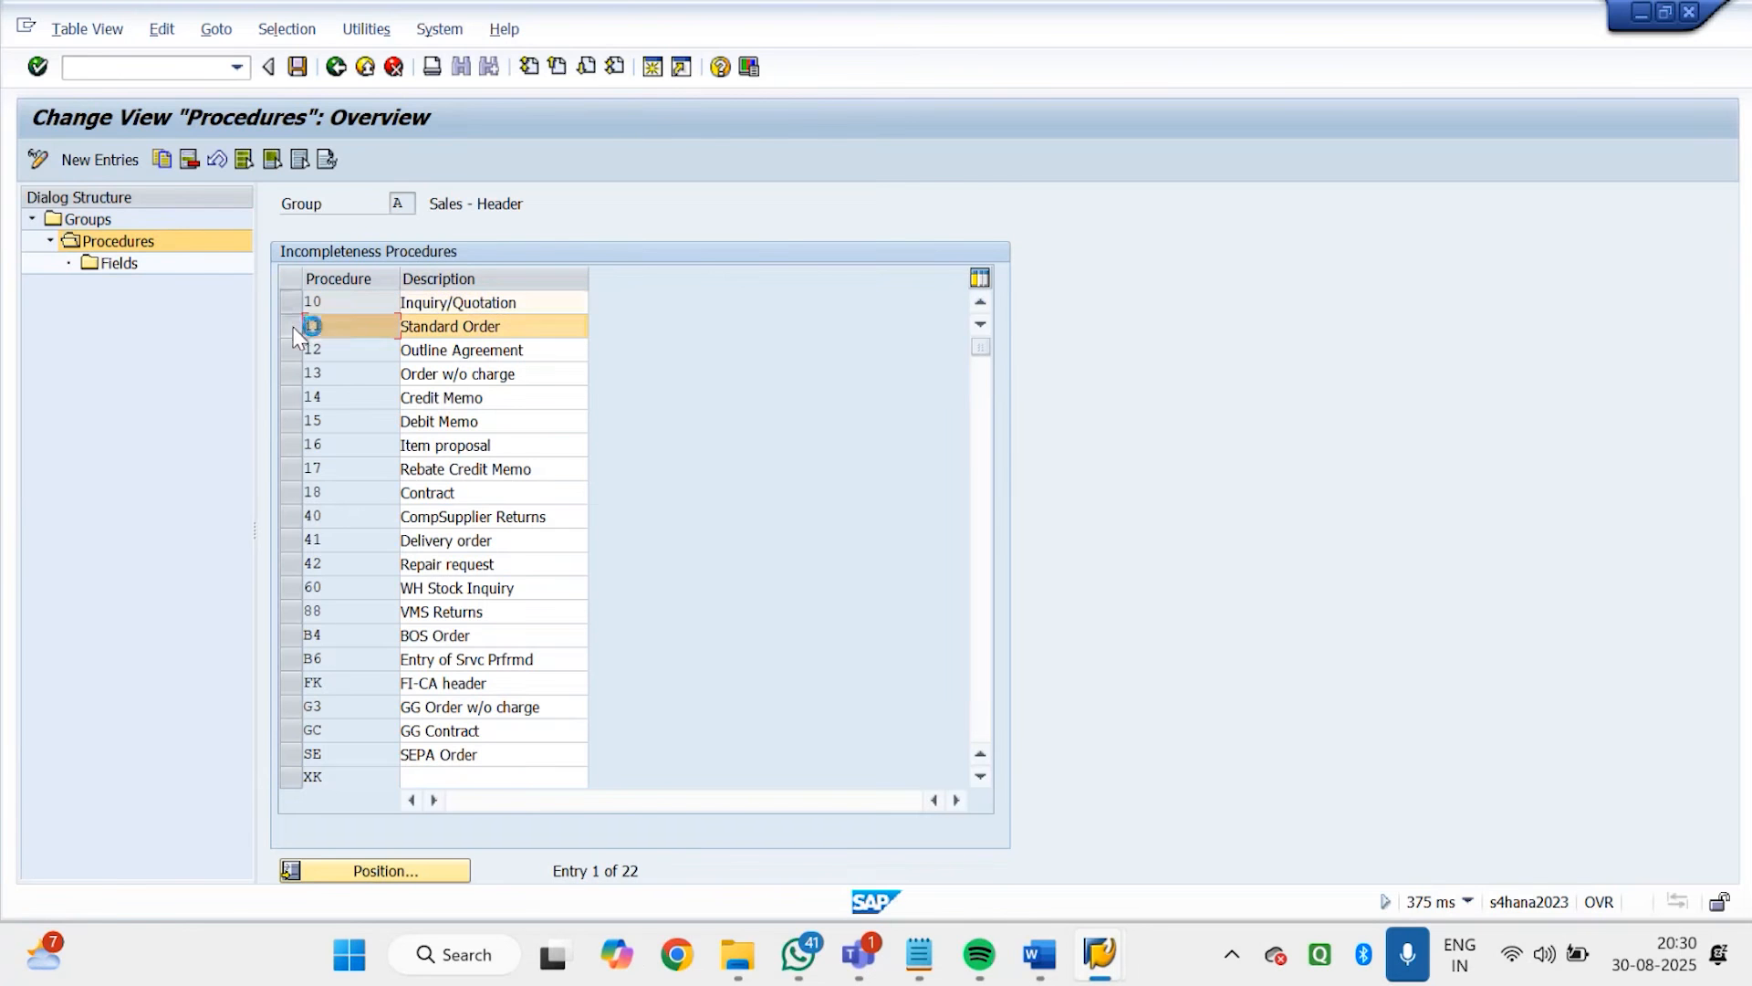
Switch to the schedule line category session, leave the transaction and run VOV8
{"action": "mouse_move", "coordinate": [1099, 954]}
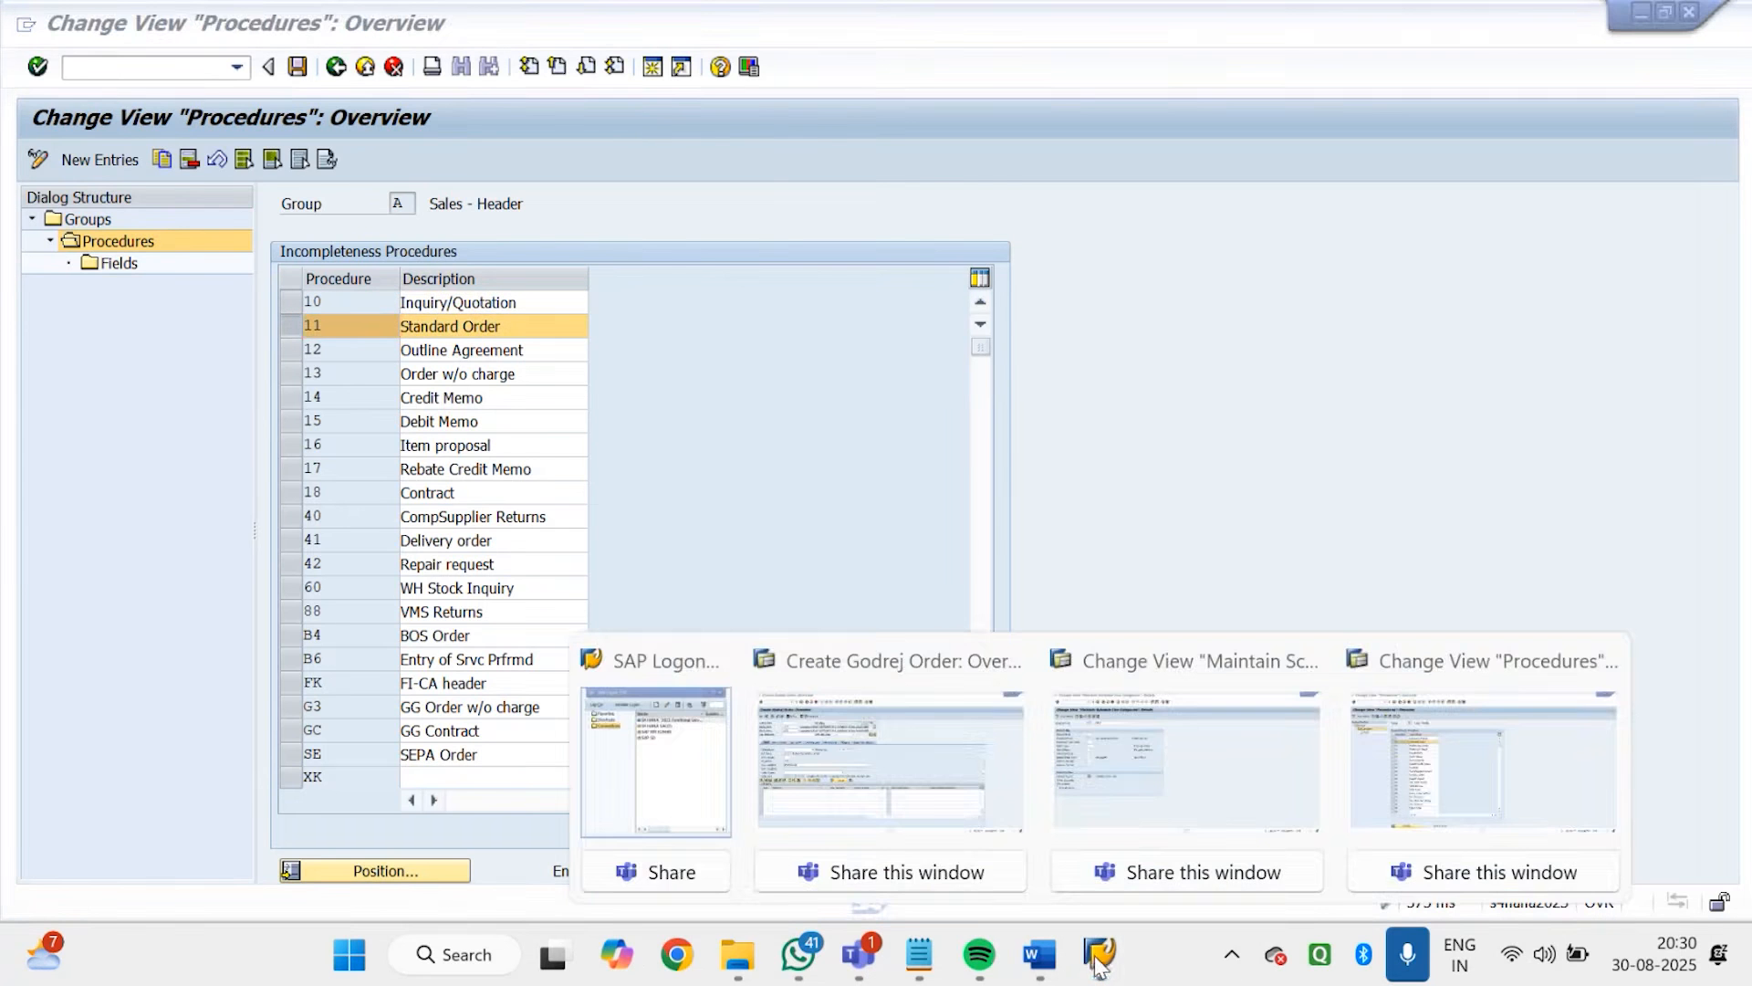
{"action": "left_click", "coordinate": [1205, 821]}
{"action": "left_click", "coordinate": [336, 67]}
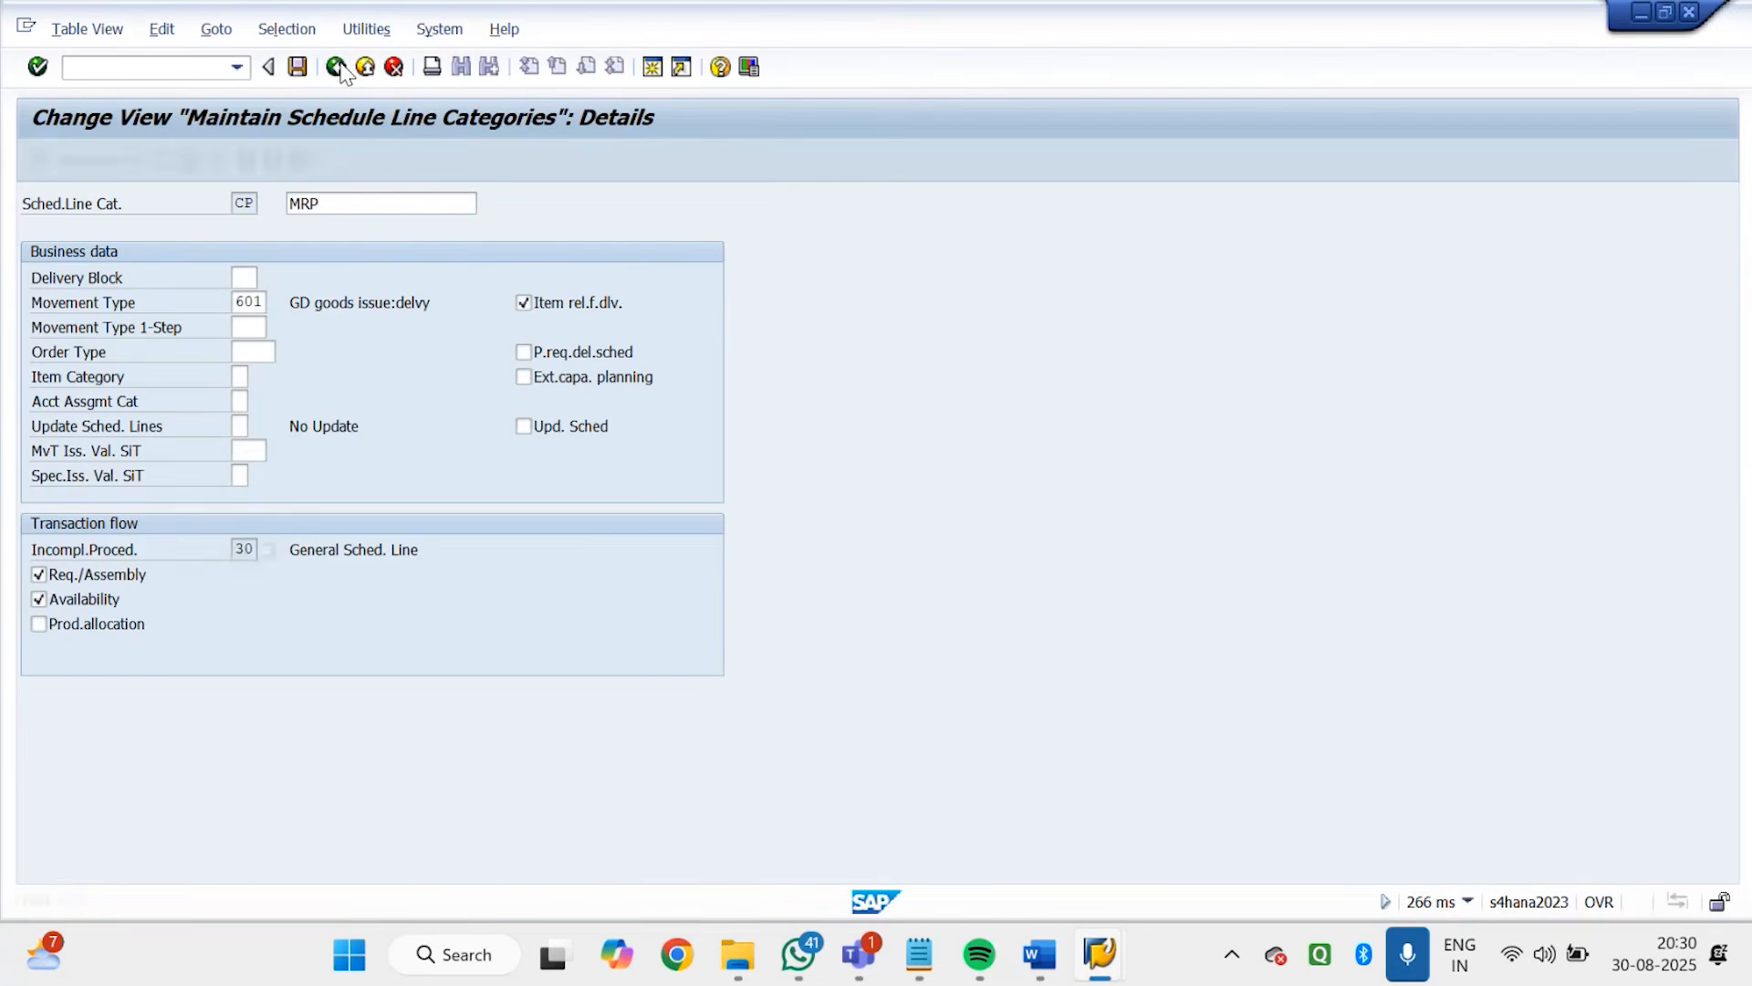
{"action": "left_click", "coordinate": [335, 67]}
{"action": "type", "text": "VOV8"}
{"action": "key", "text": "Return"}
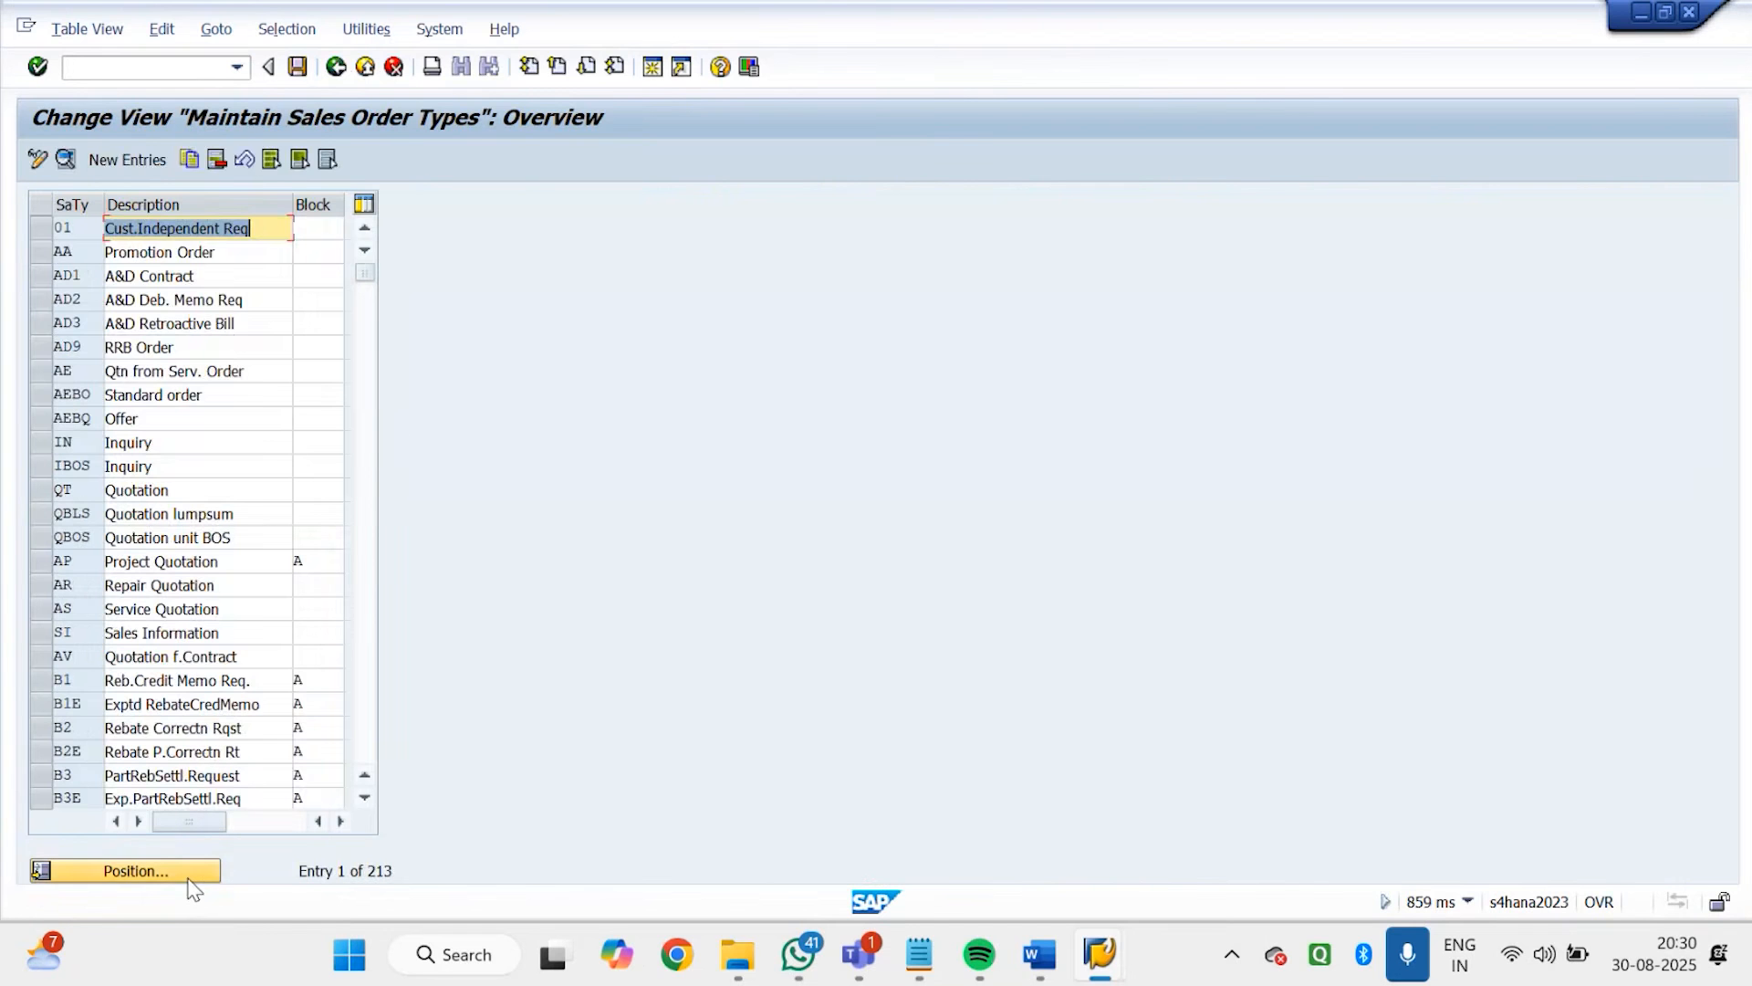
Position the sales order types list at GD, check the incompletion procedure assigned to Godrej Order (GDOR), and leave the transaction
{"action": "left_click", "coordinate": [189, 879]}
{"action": "type", "text": "GD"}
{"action": "key", "text": "Return"}
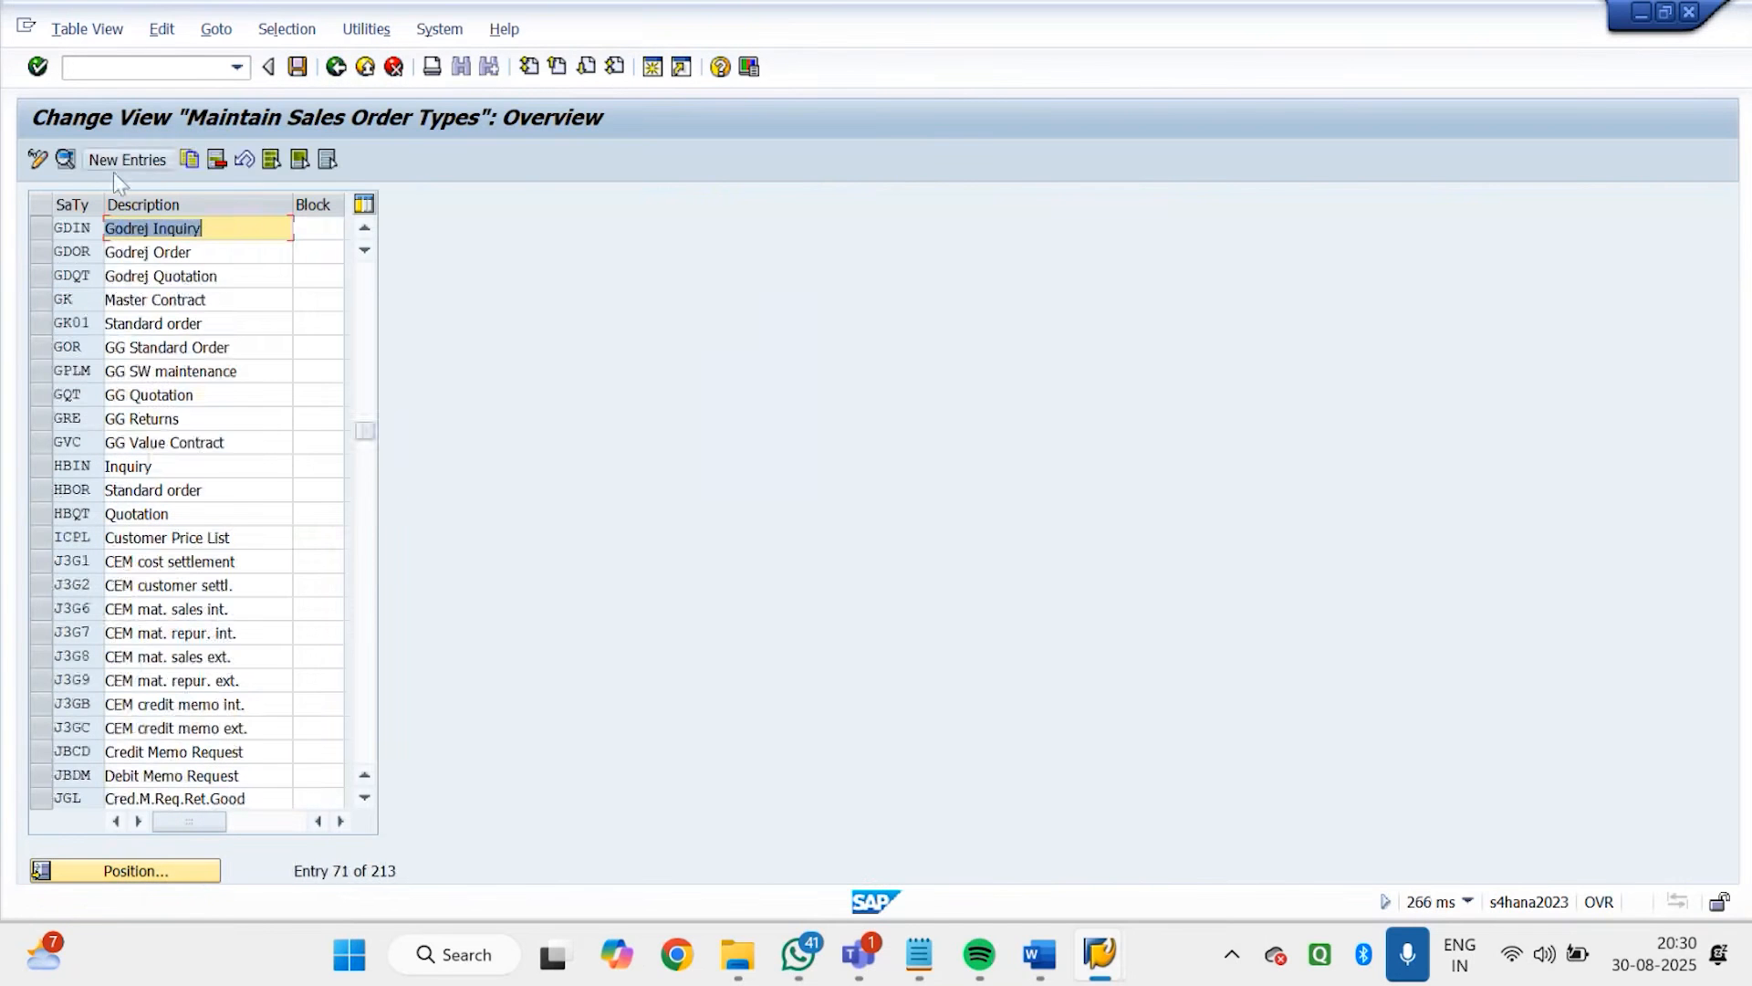
{"action": "double_click", "coordinate": [112, 252]}
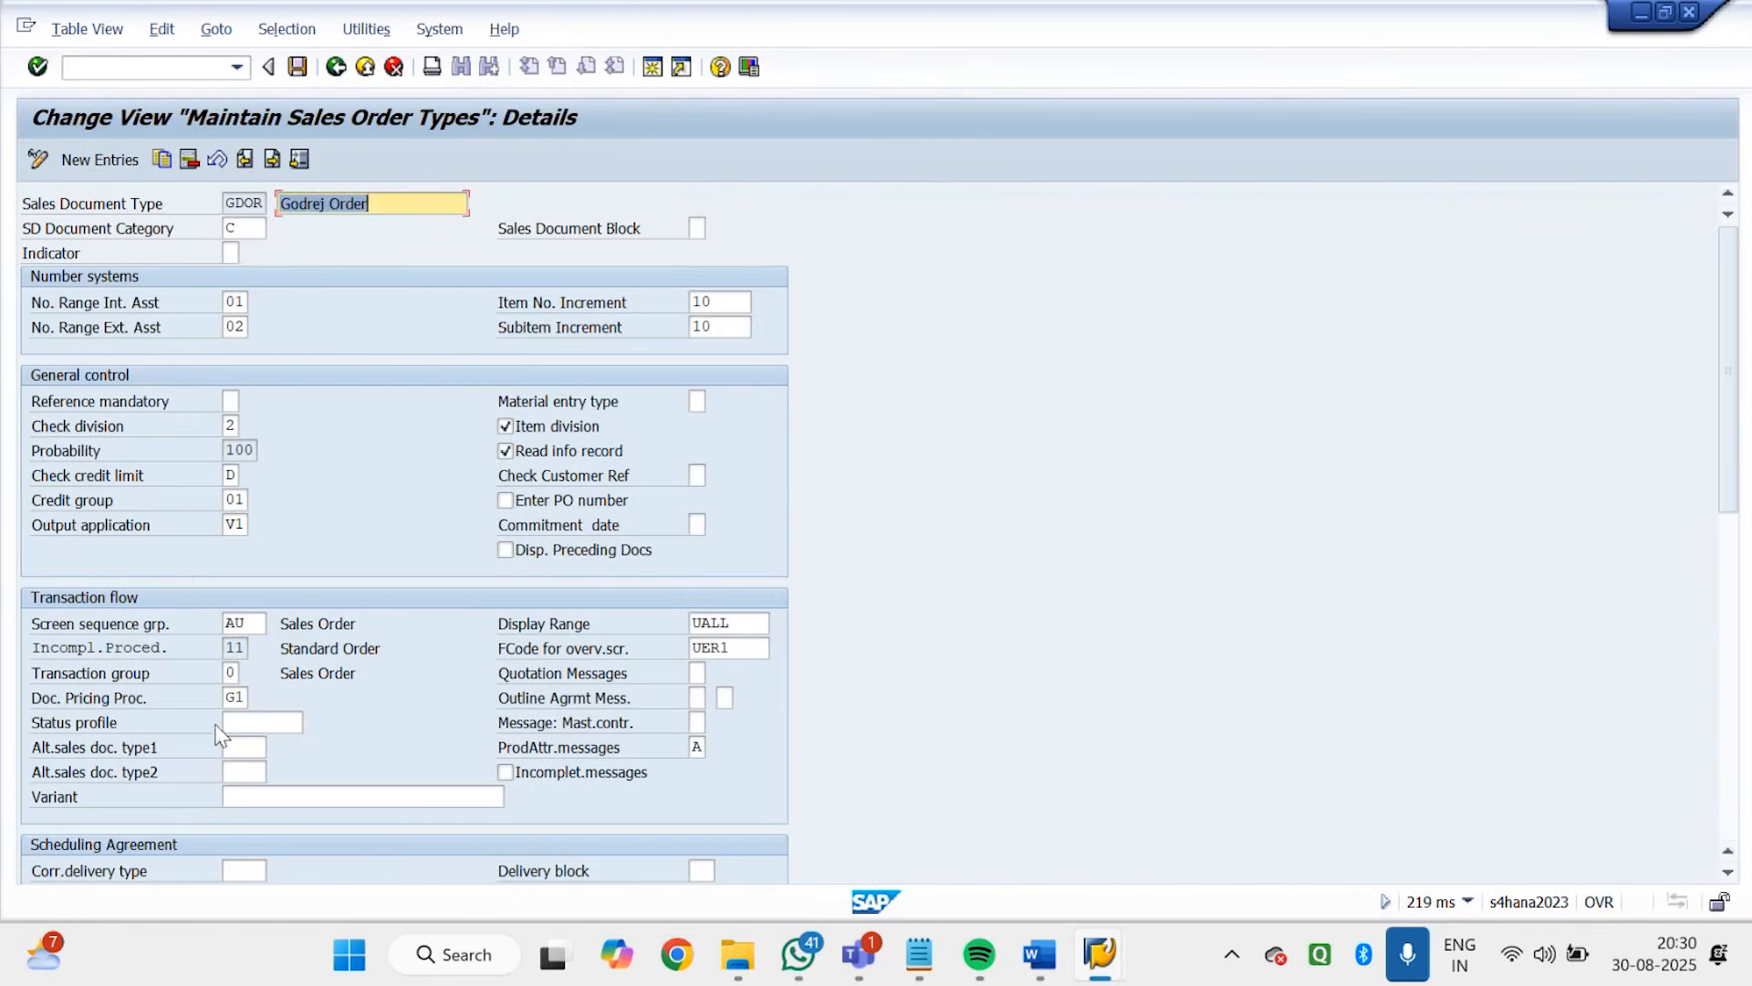
{"action": "left_click", "coordinate": [234, 647]}
{"action": "left_click", "coordinate": [336, 71]}
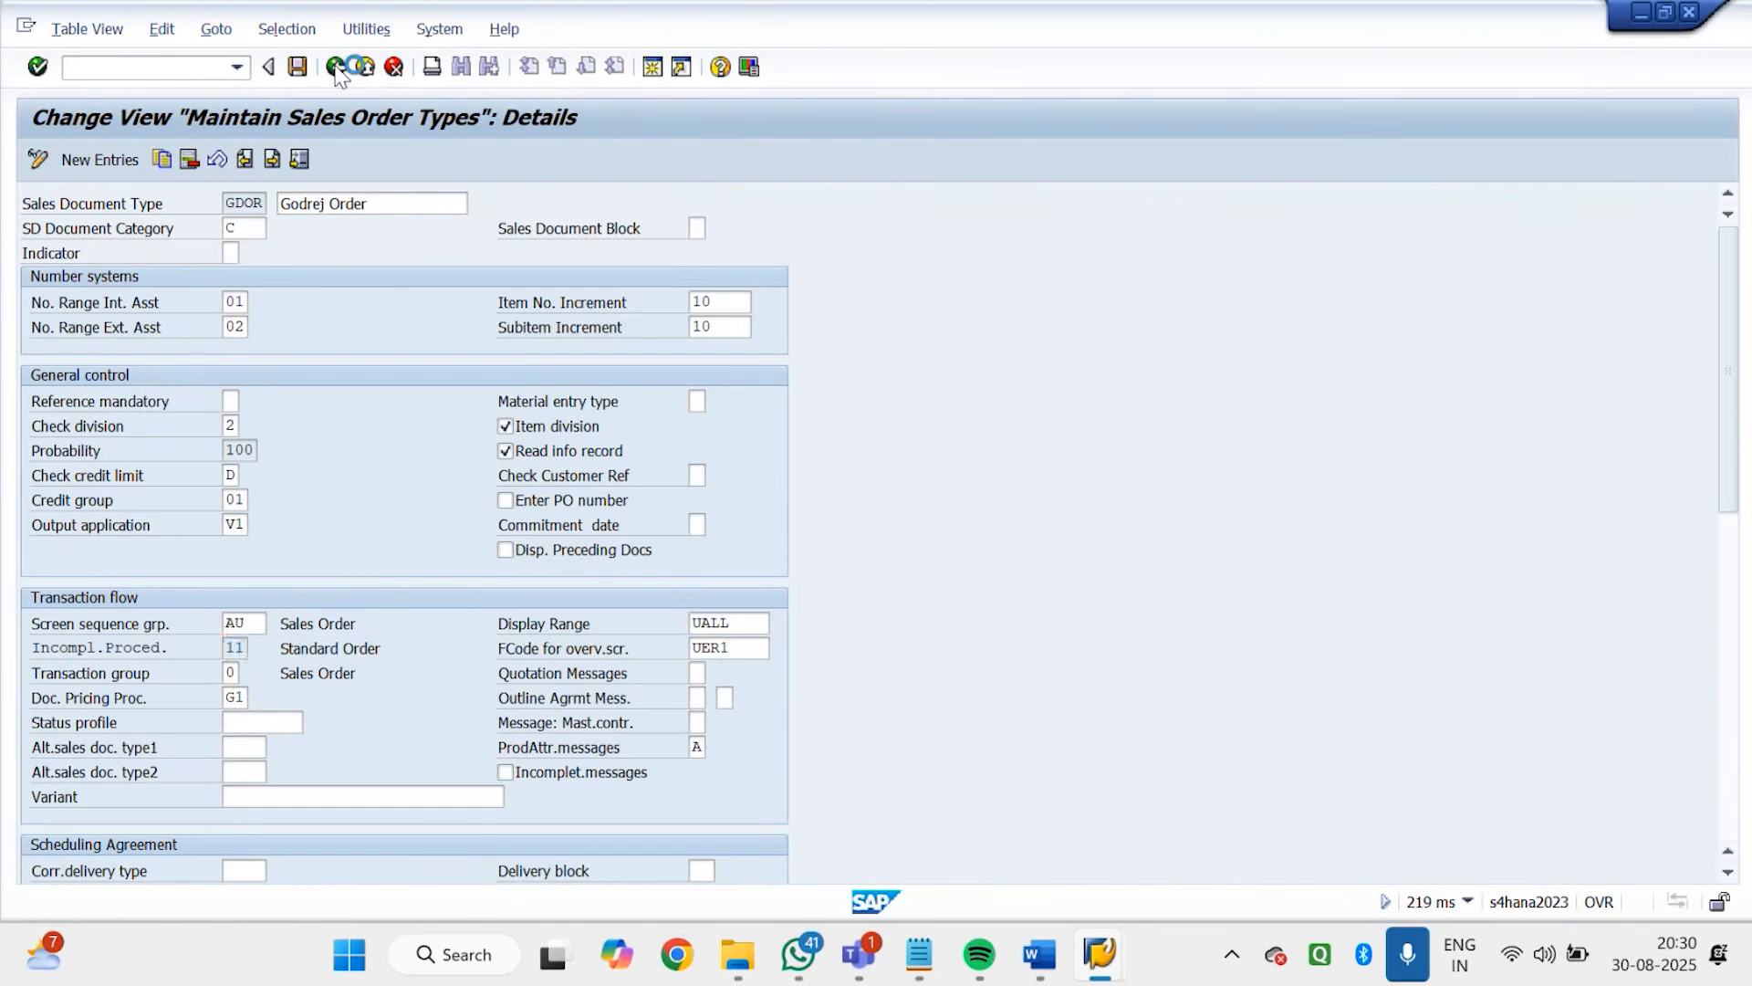
{"action": "left_click", "coordinate": [337, 69]}
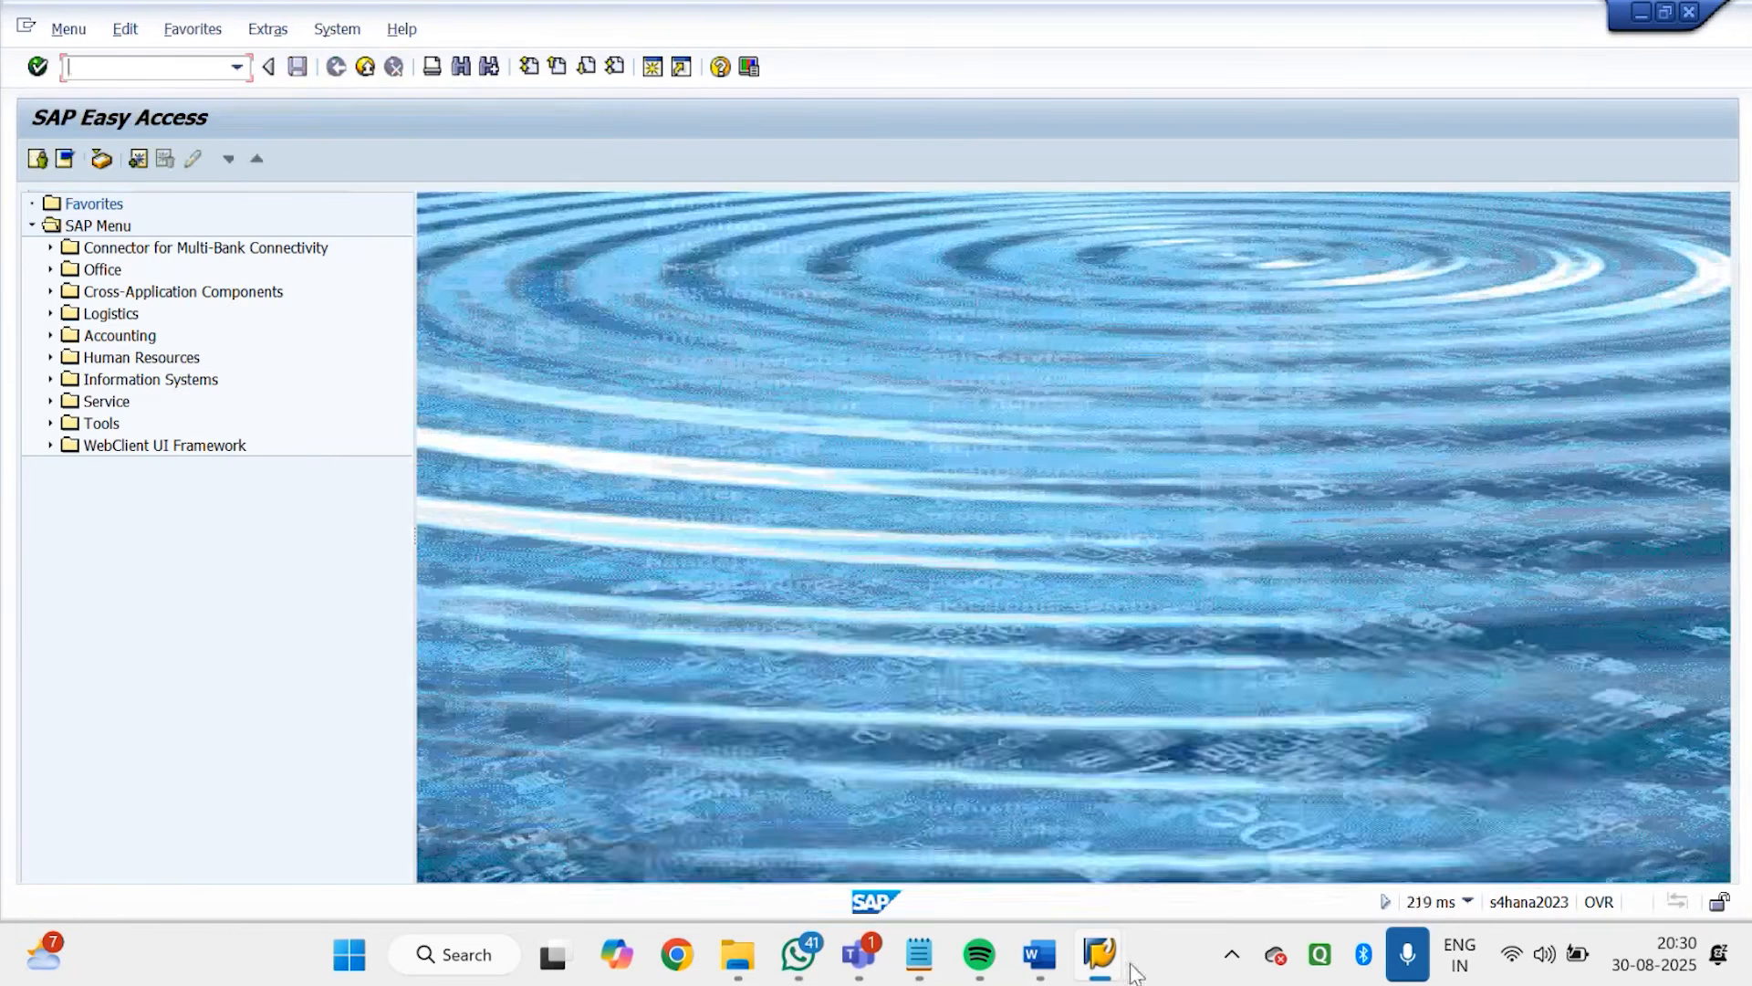
Switch back to the incompleteness procedures session and review the fields listed for the Standard Order procedure
{"action": "mouse_move", "coordinate": [1134, 973]}
{"action": "left_click", "coordinate": [1387, 747]}
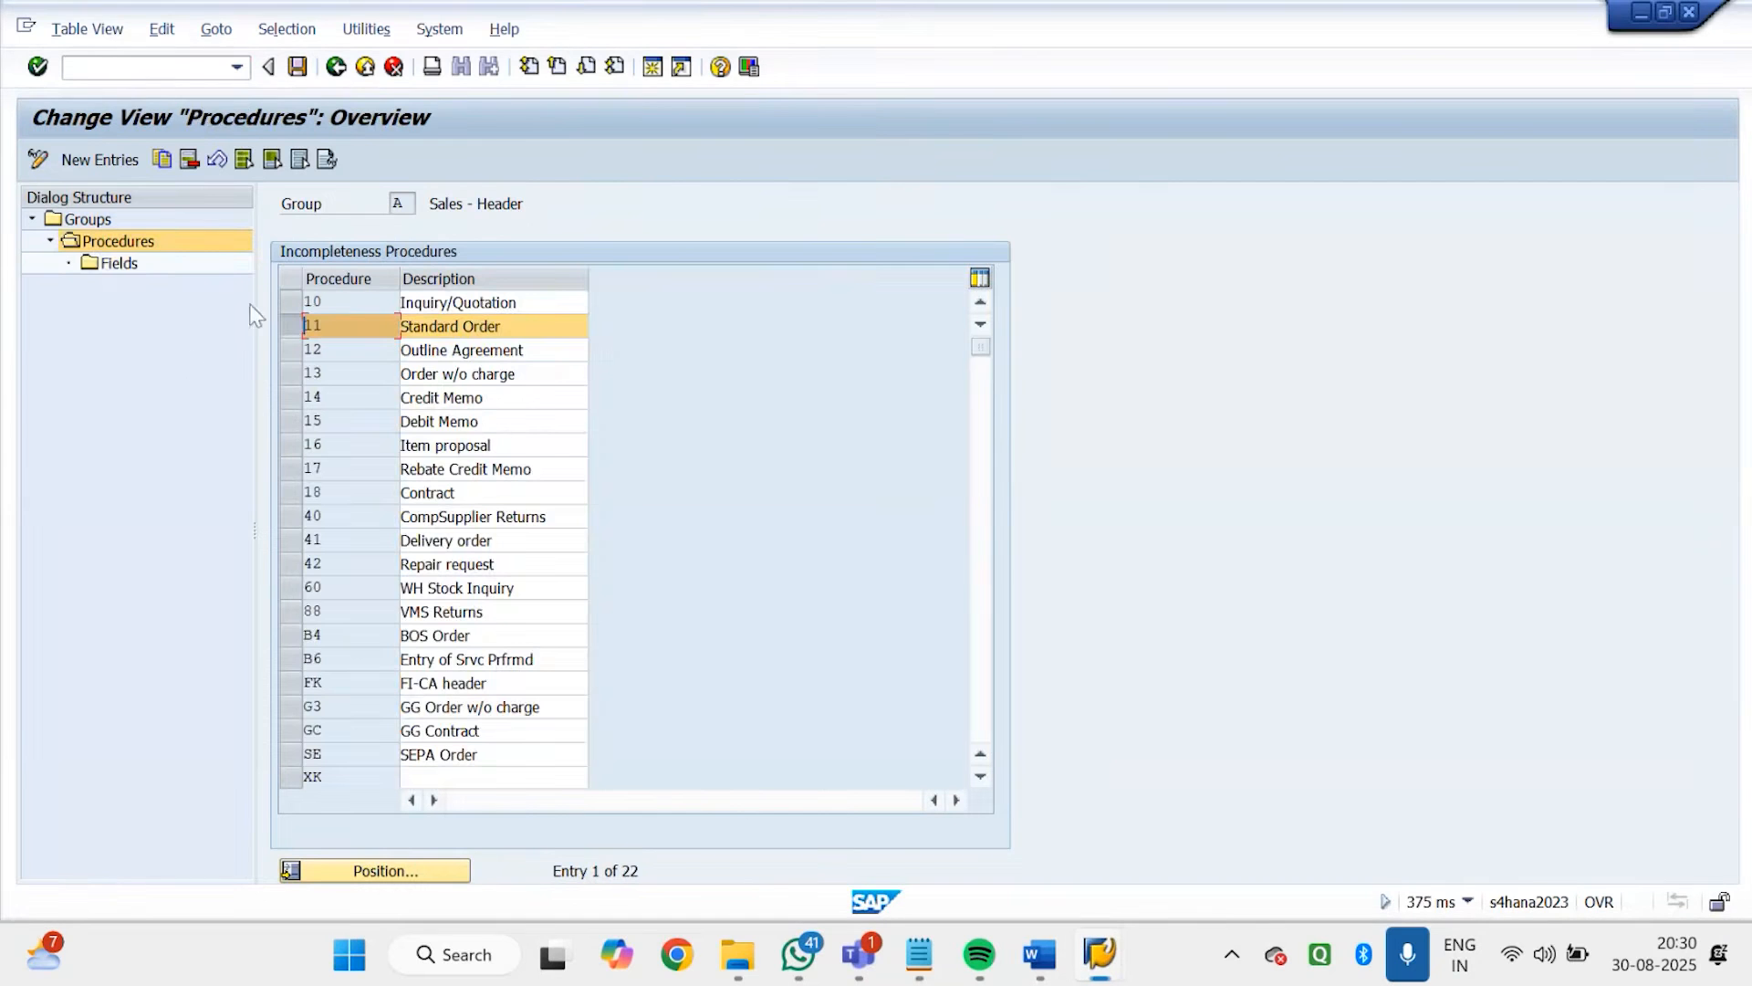
{"action": "left_click", "coordinate": [117, 267]}
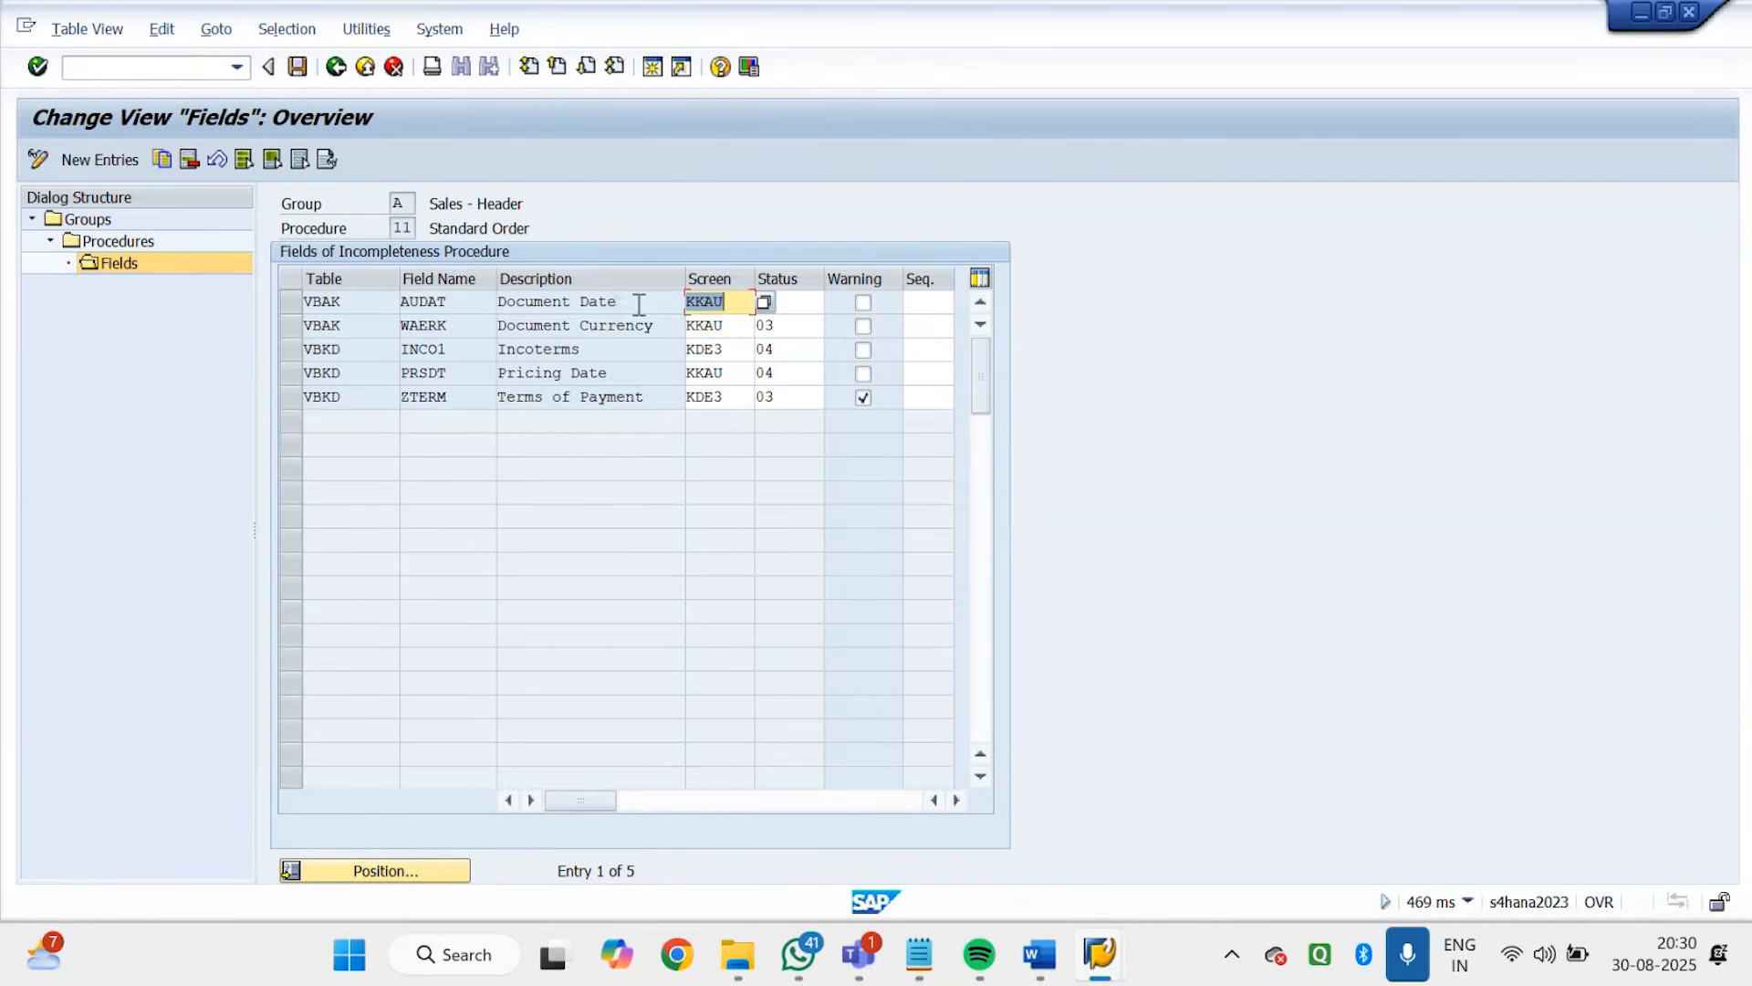
{"action": "left_click", "coordinate": [639, 304]}
{"action": "left_click", "coordinate": [639, 327]}
{"action": "left_click", "coordinate": [600, 351]}
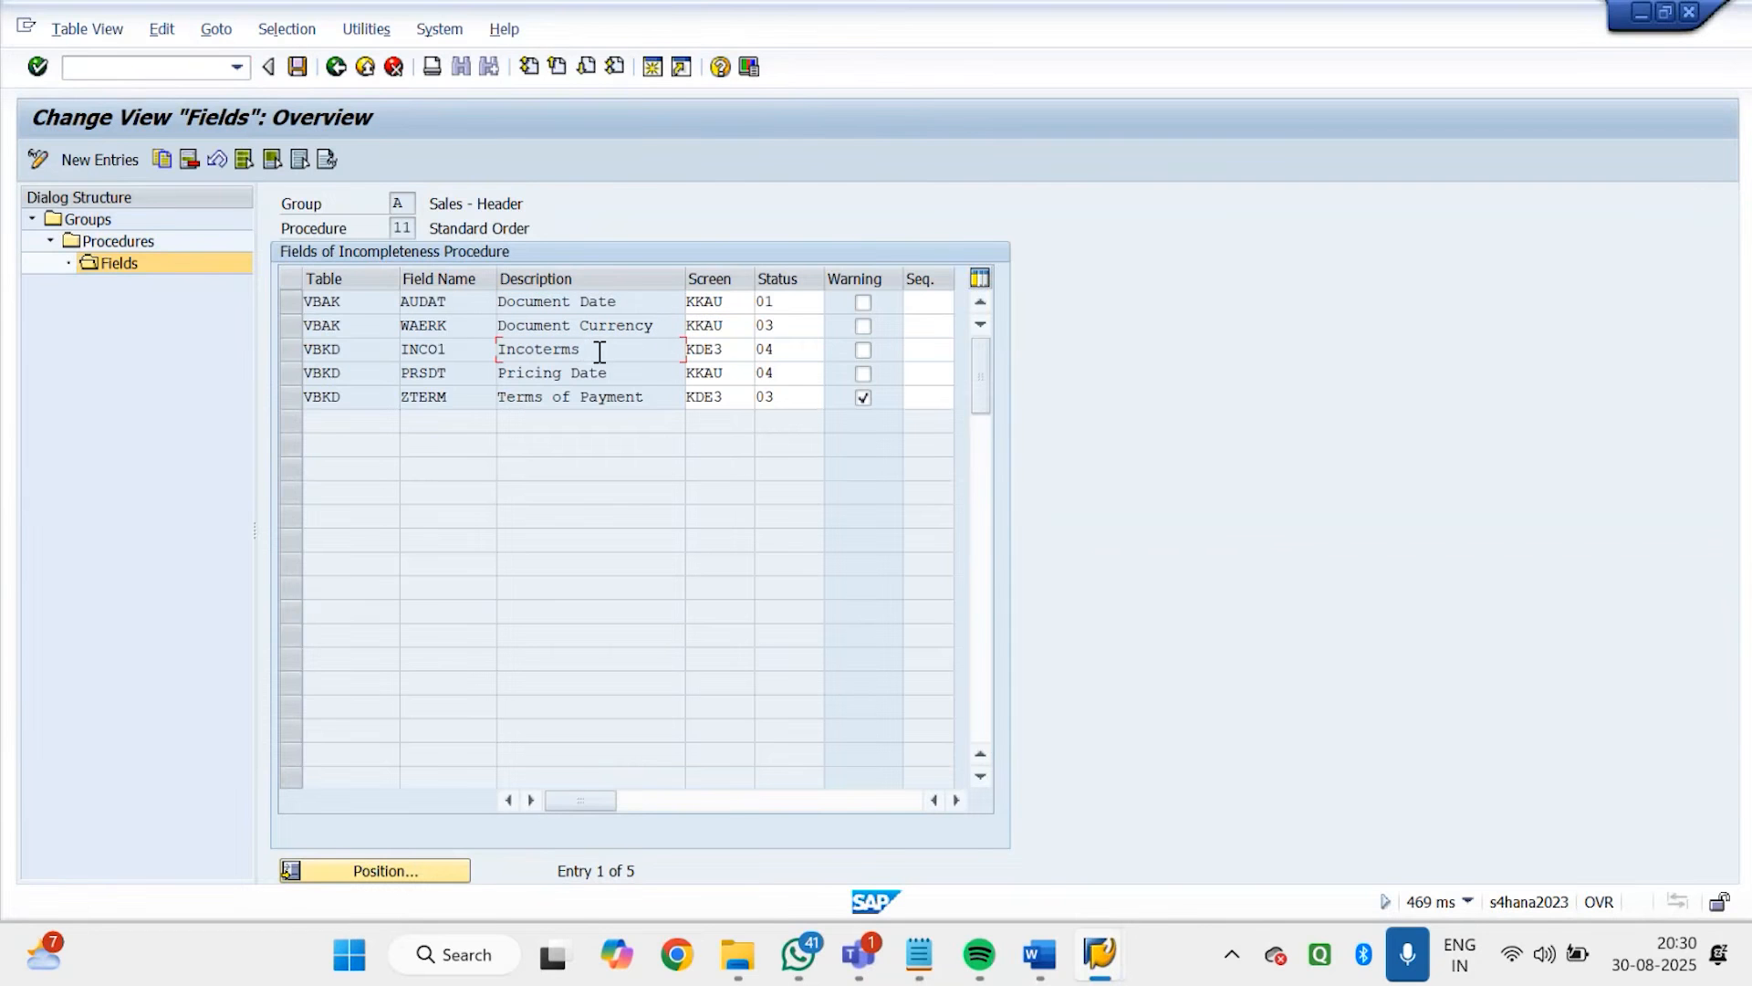
{"action": "left_click", "coordinate": [611, 372]}
{"action": "left_click", "coordinate": [650, 396]}
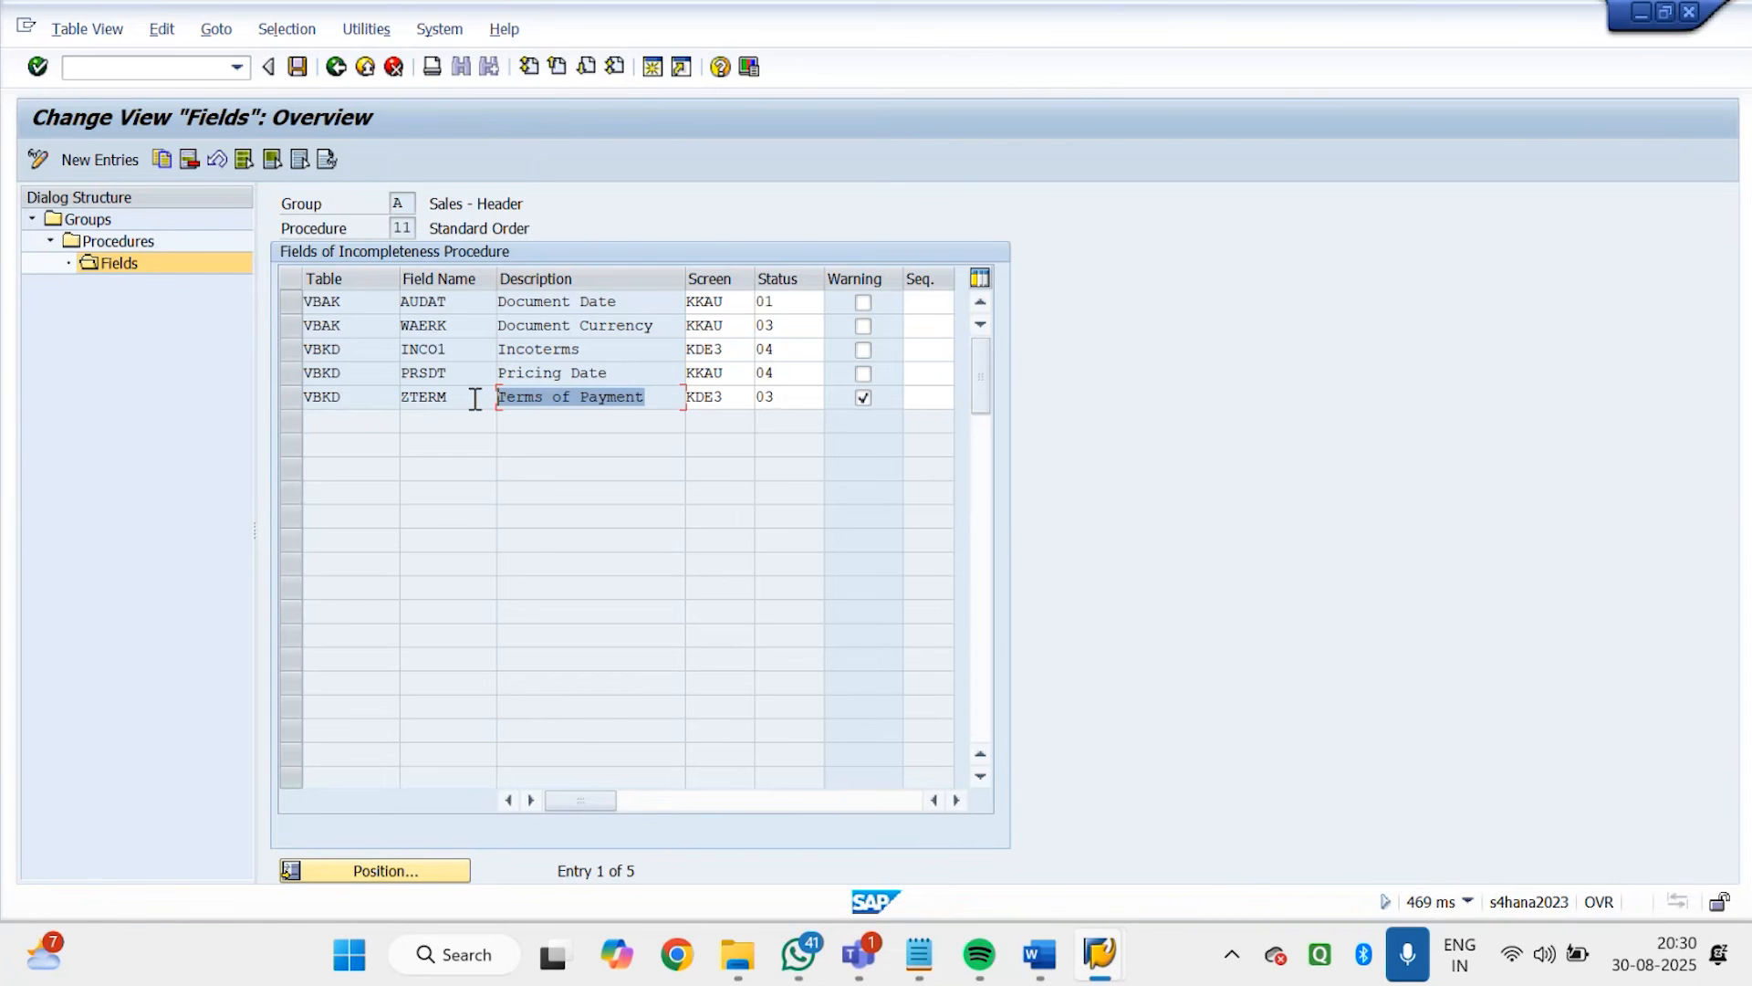
Return to the procedures list and copy the Standard Order procedure as G1 with the description Godrej Header
{"action": "left_click", "coordinate": [336, 67]}
{"action": "left_click", "coordinate": [305, 343]}
{"action": "left_click", "coordinate": [305, 356]}
{"action": "left_click", "coordinate": [287, 328]}
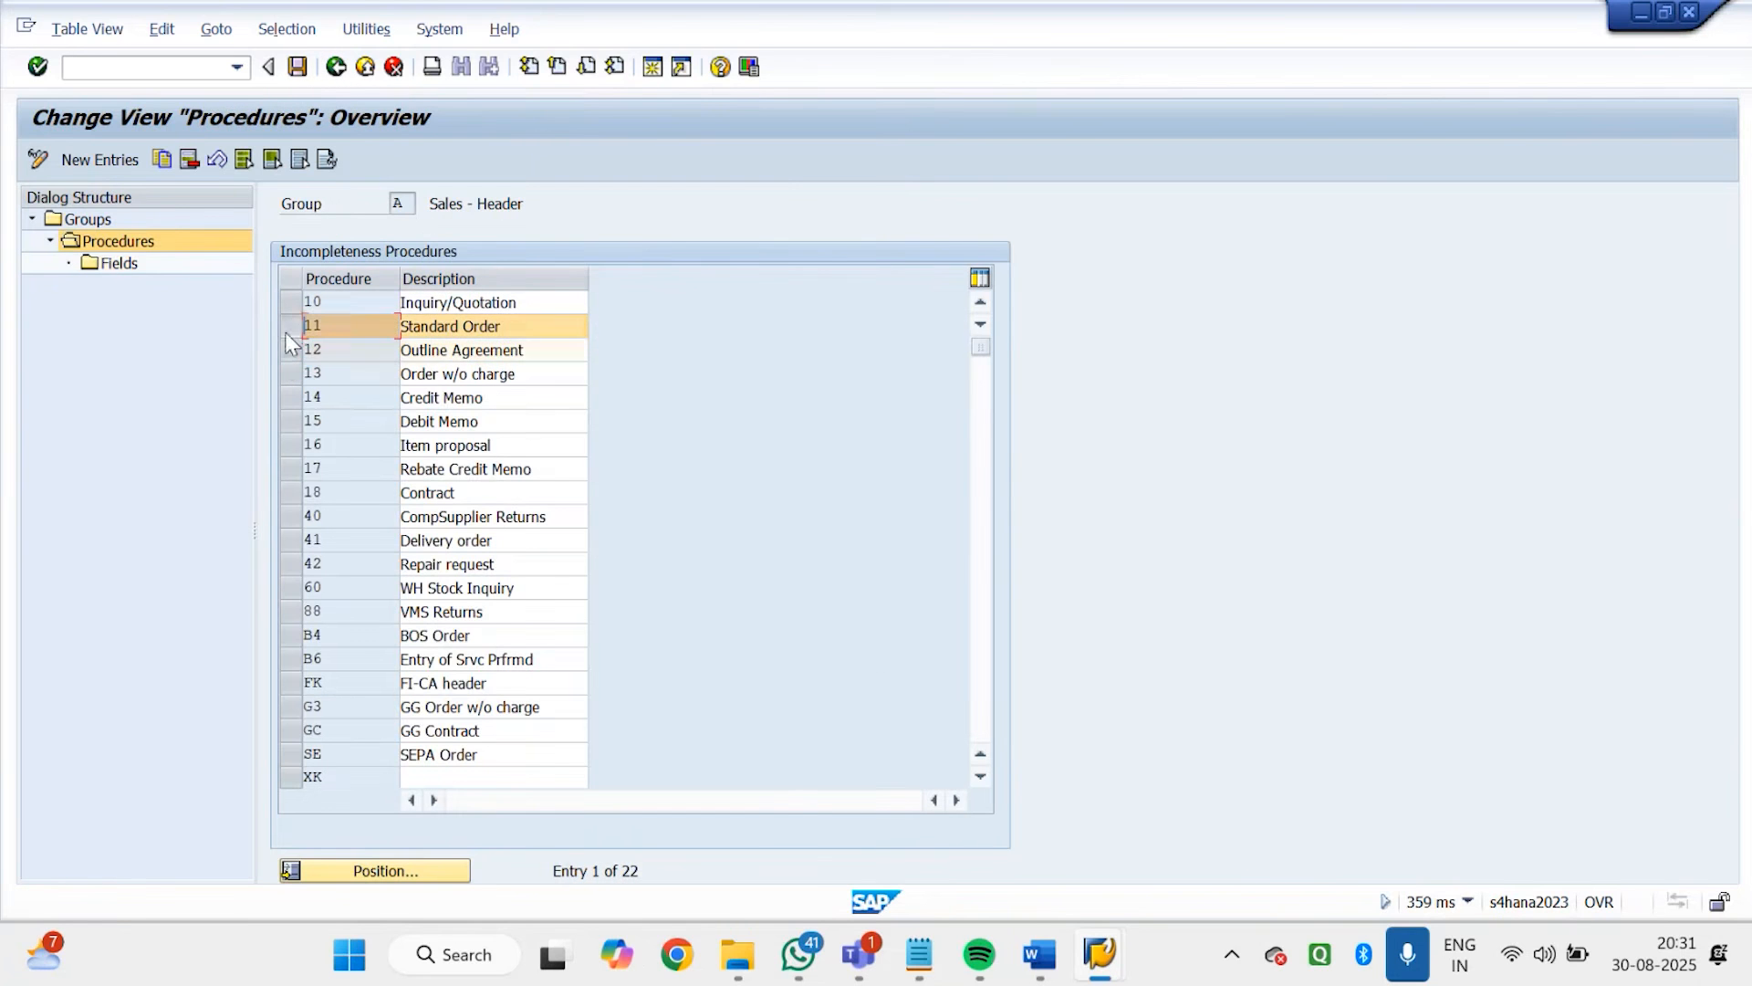
{"action": "left_click", "coordinate": [162, 156]}
{"action": "type", "text": "G"}
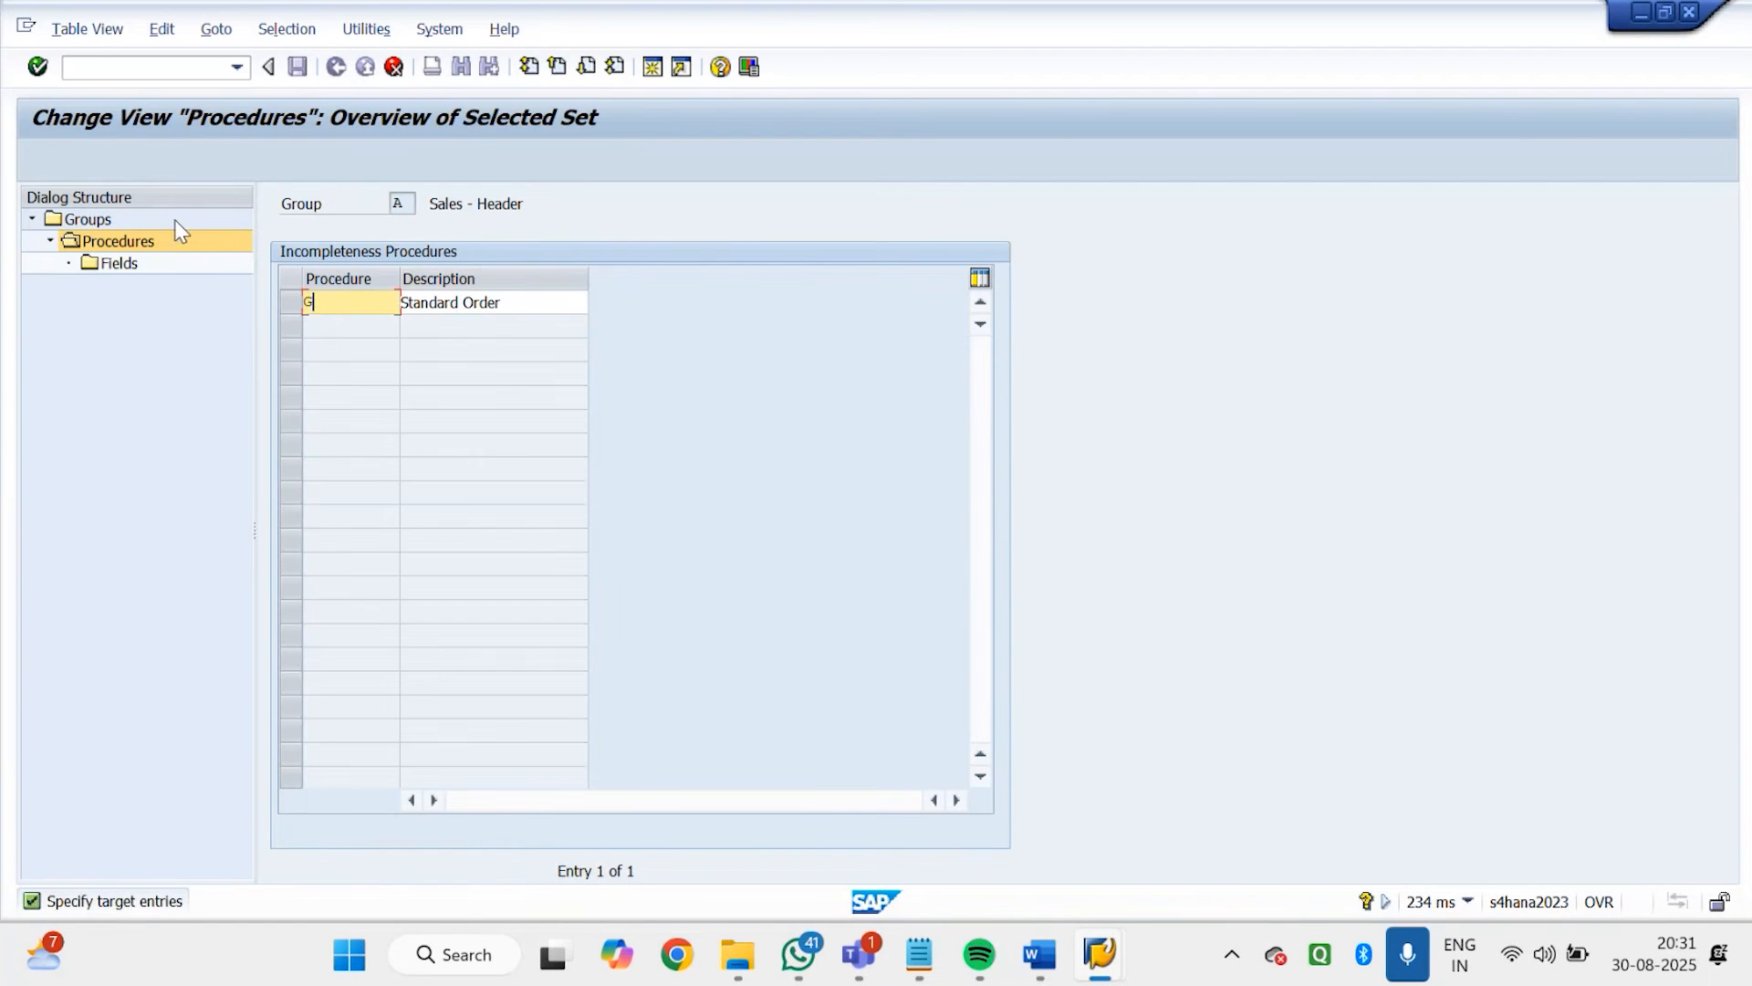
{"action": "type", "text": "1"}
{"action": "key", "text": "Tab"}
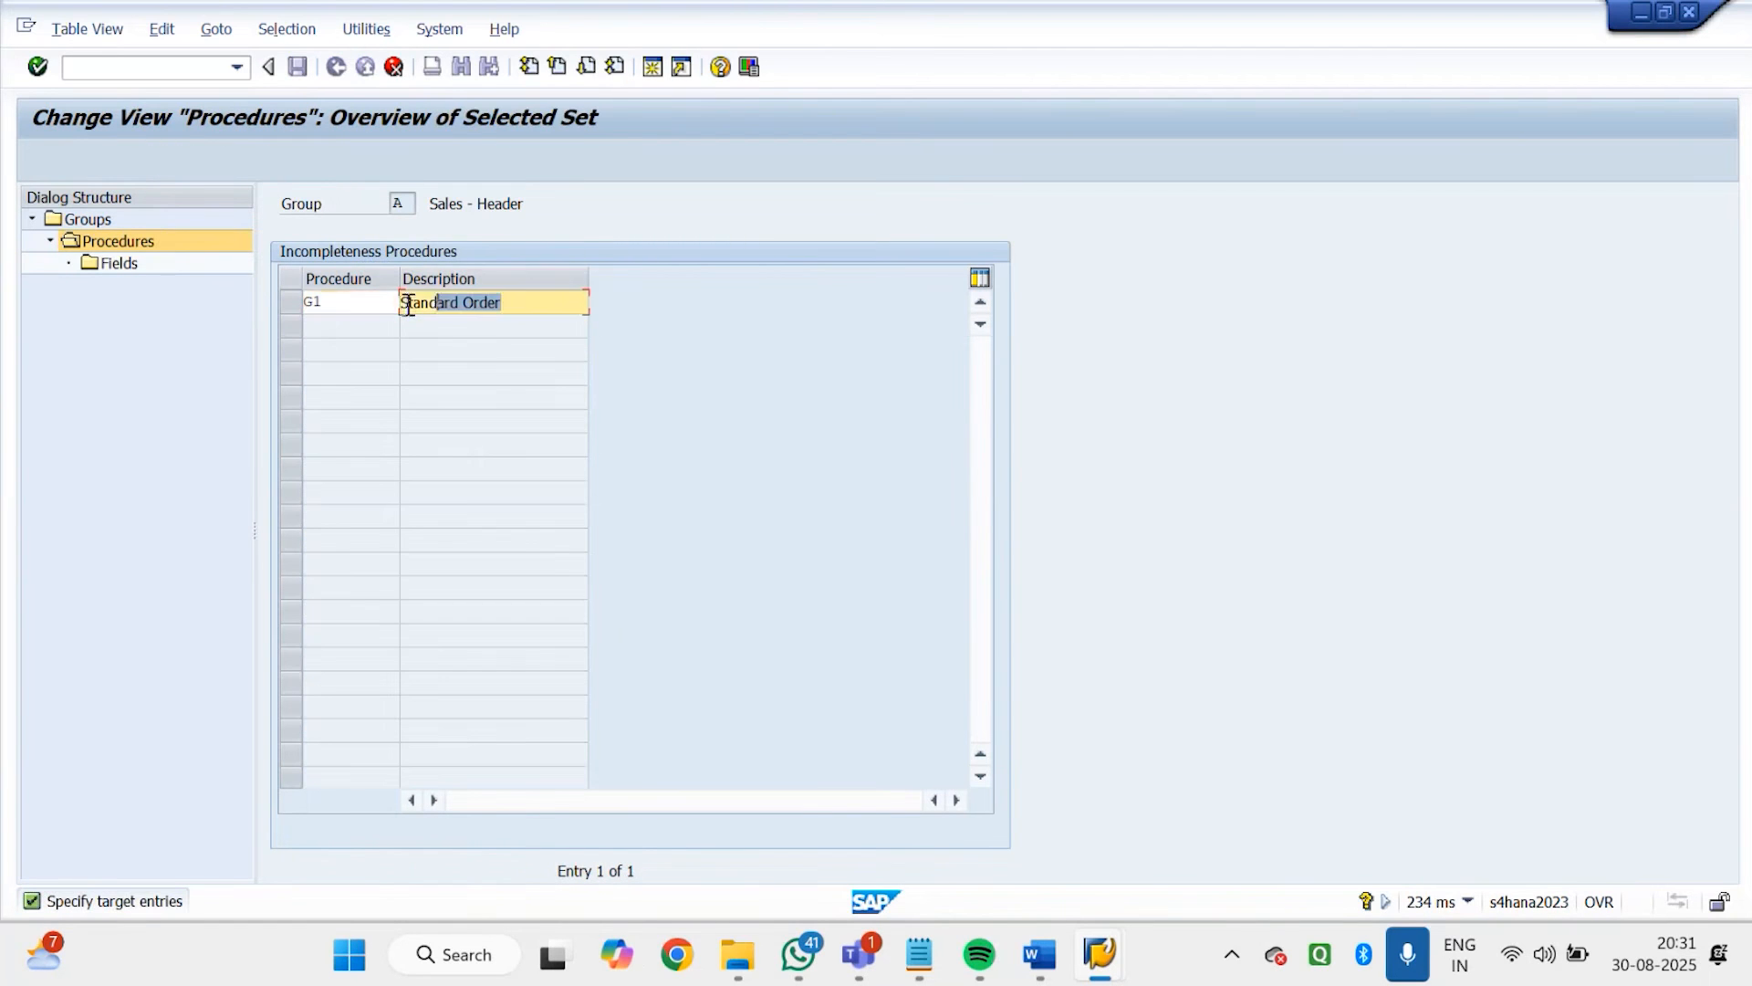
{"action": "type", "text": "Godr"}
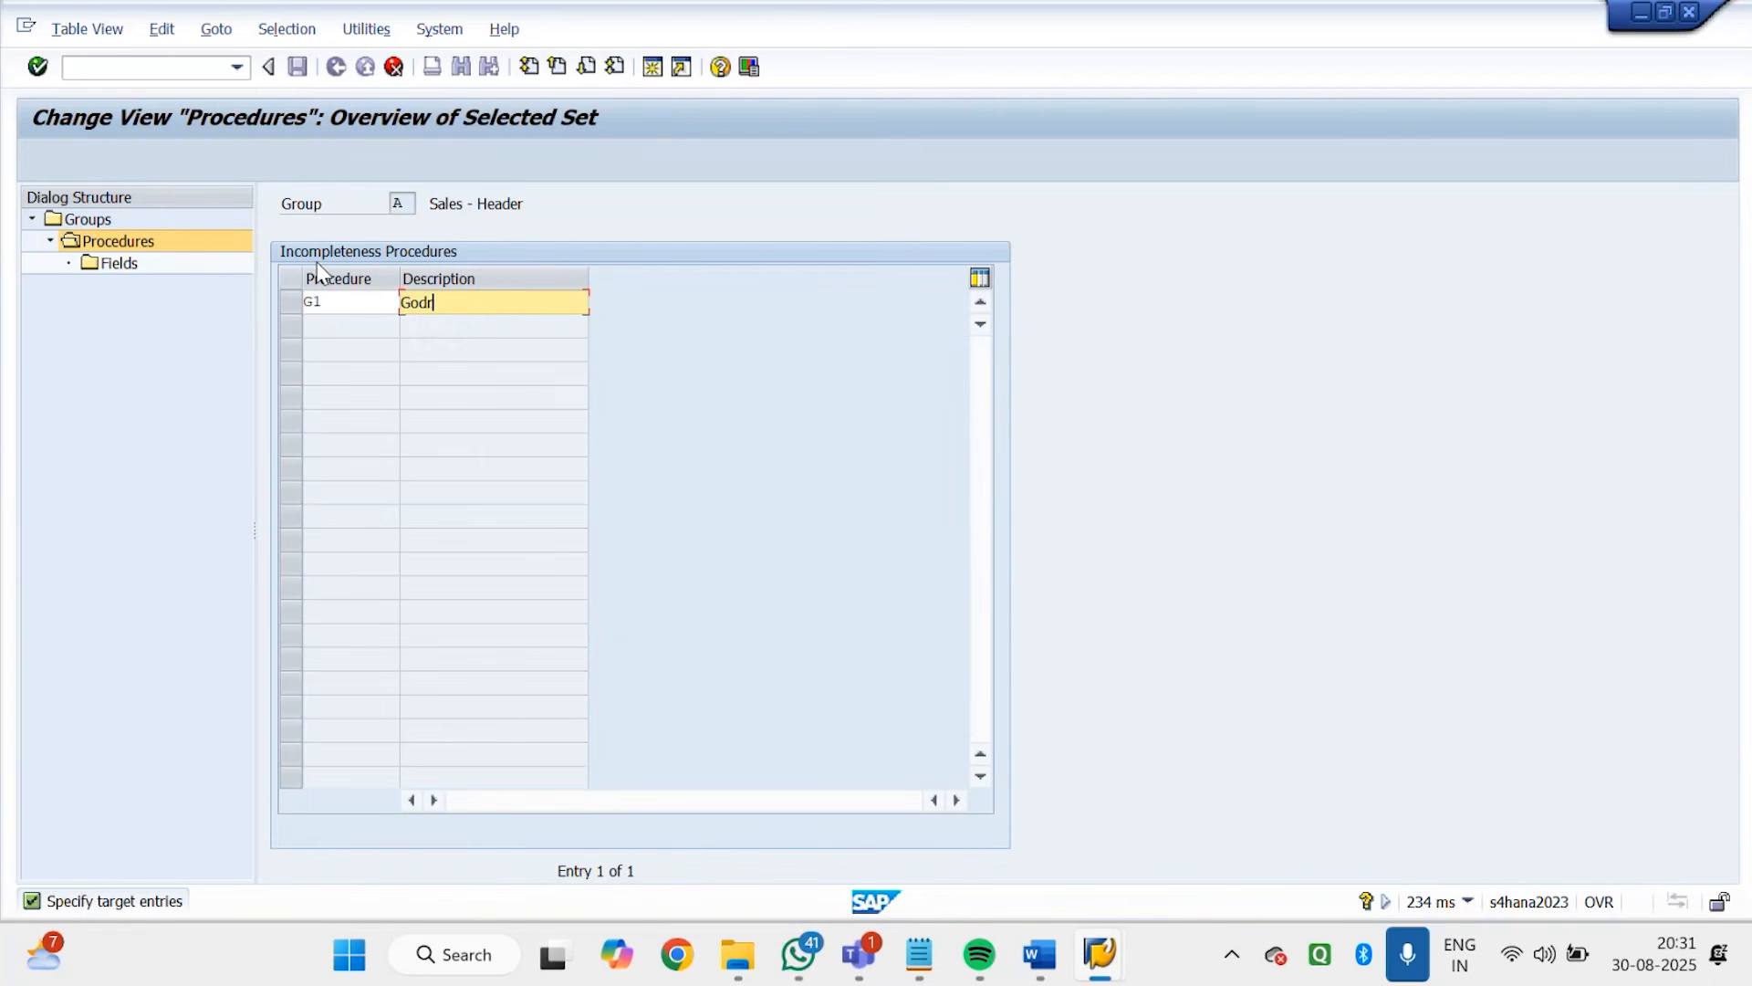
{"action": "type", "text": "ej Header"}
{"action": "key", "text": "Return"}
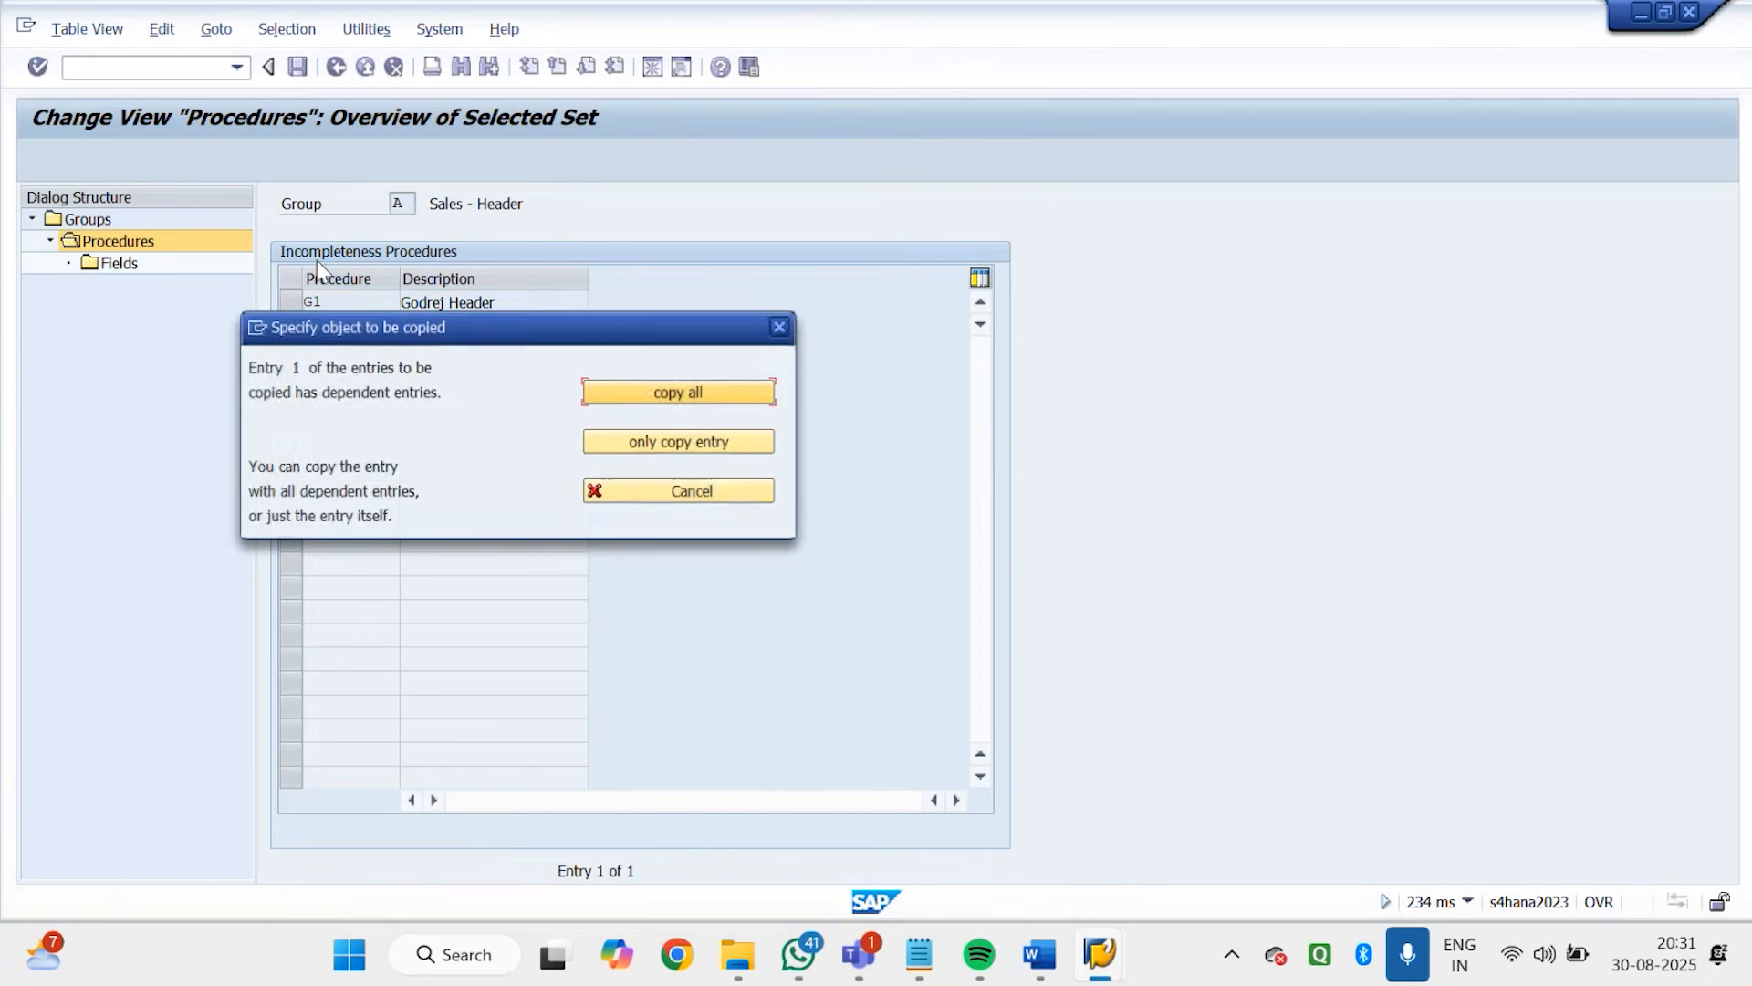
Include all dependent entries in the copy and save the Godrej Header procedure
{"action": "left_click", "coordinate": [715, 393]}
{"action": "key", "text": "Return"}
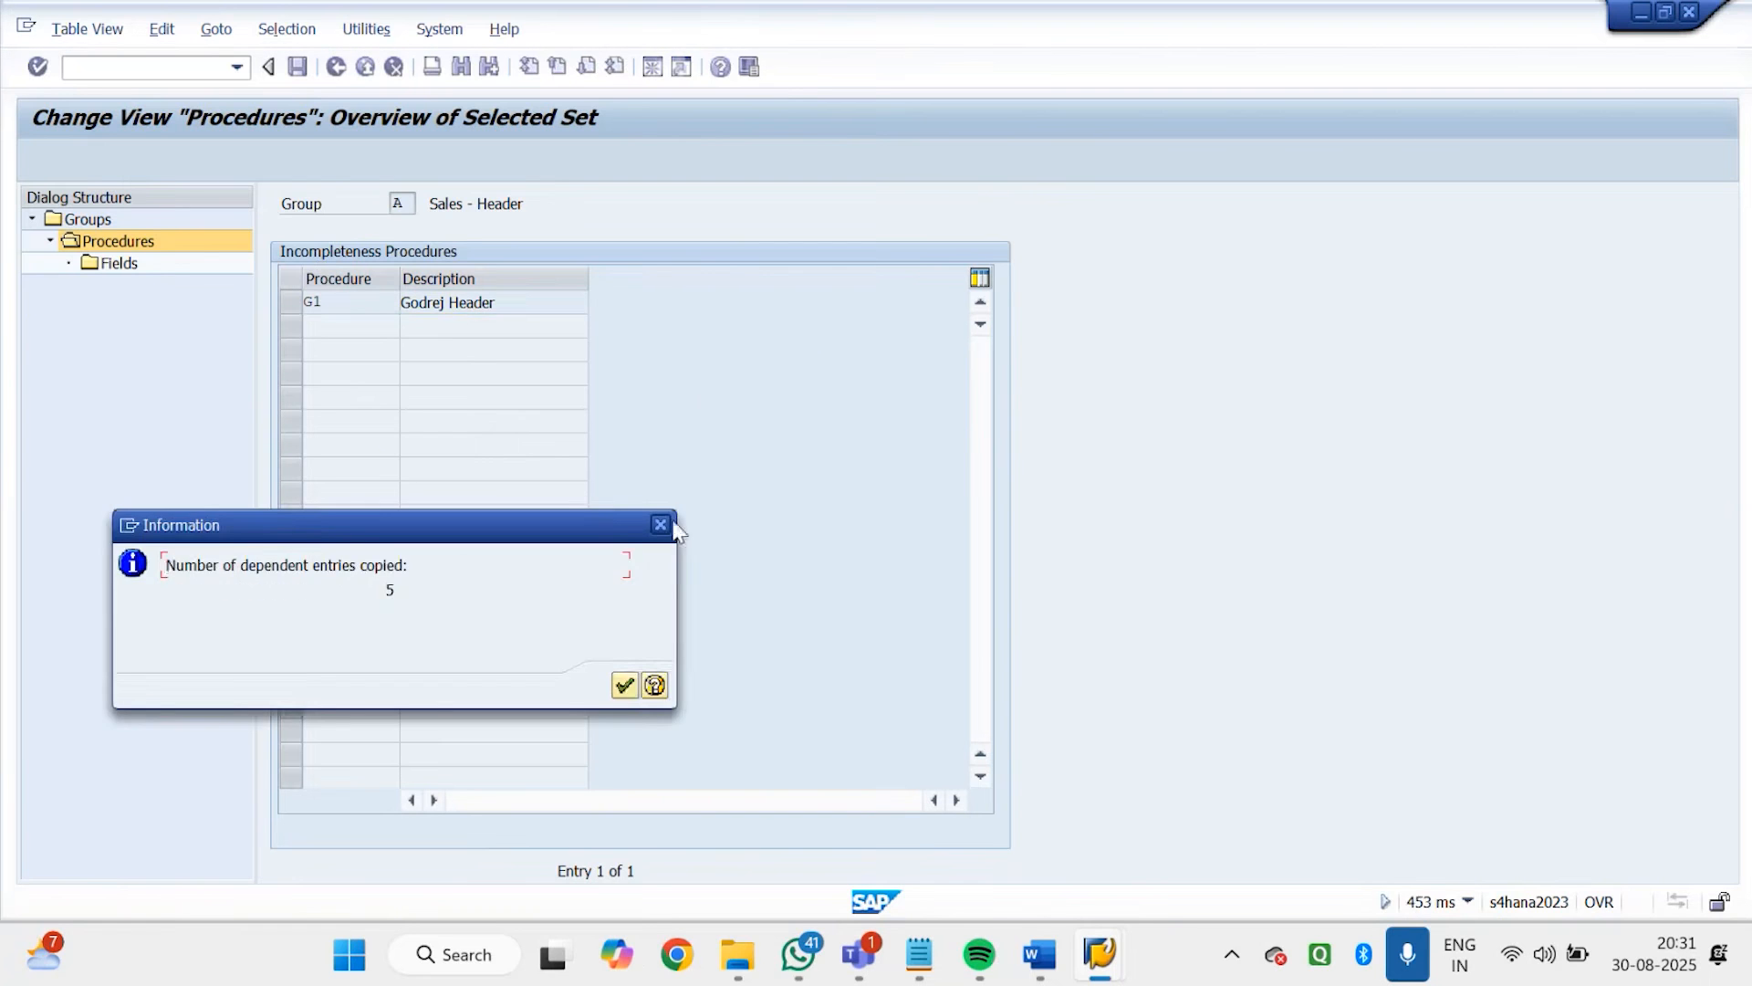
{"action": "left_click", "coordinate": [624, 684]}
{"action": "left_click", "coordinate": [297, 65]}
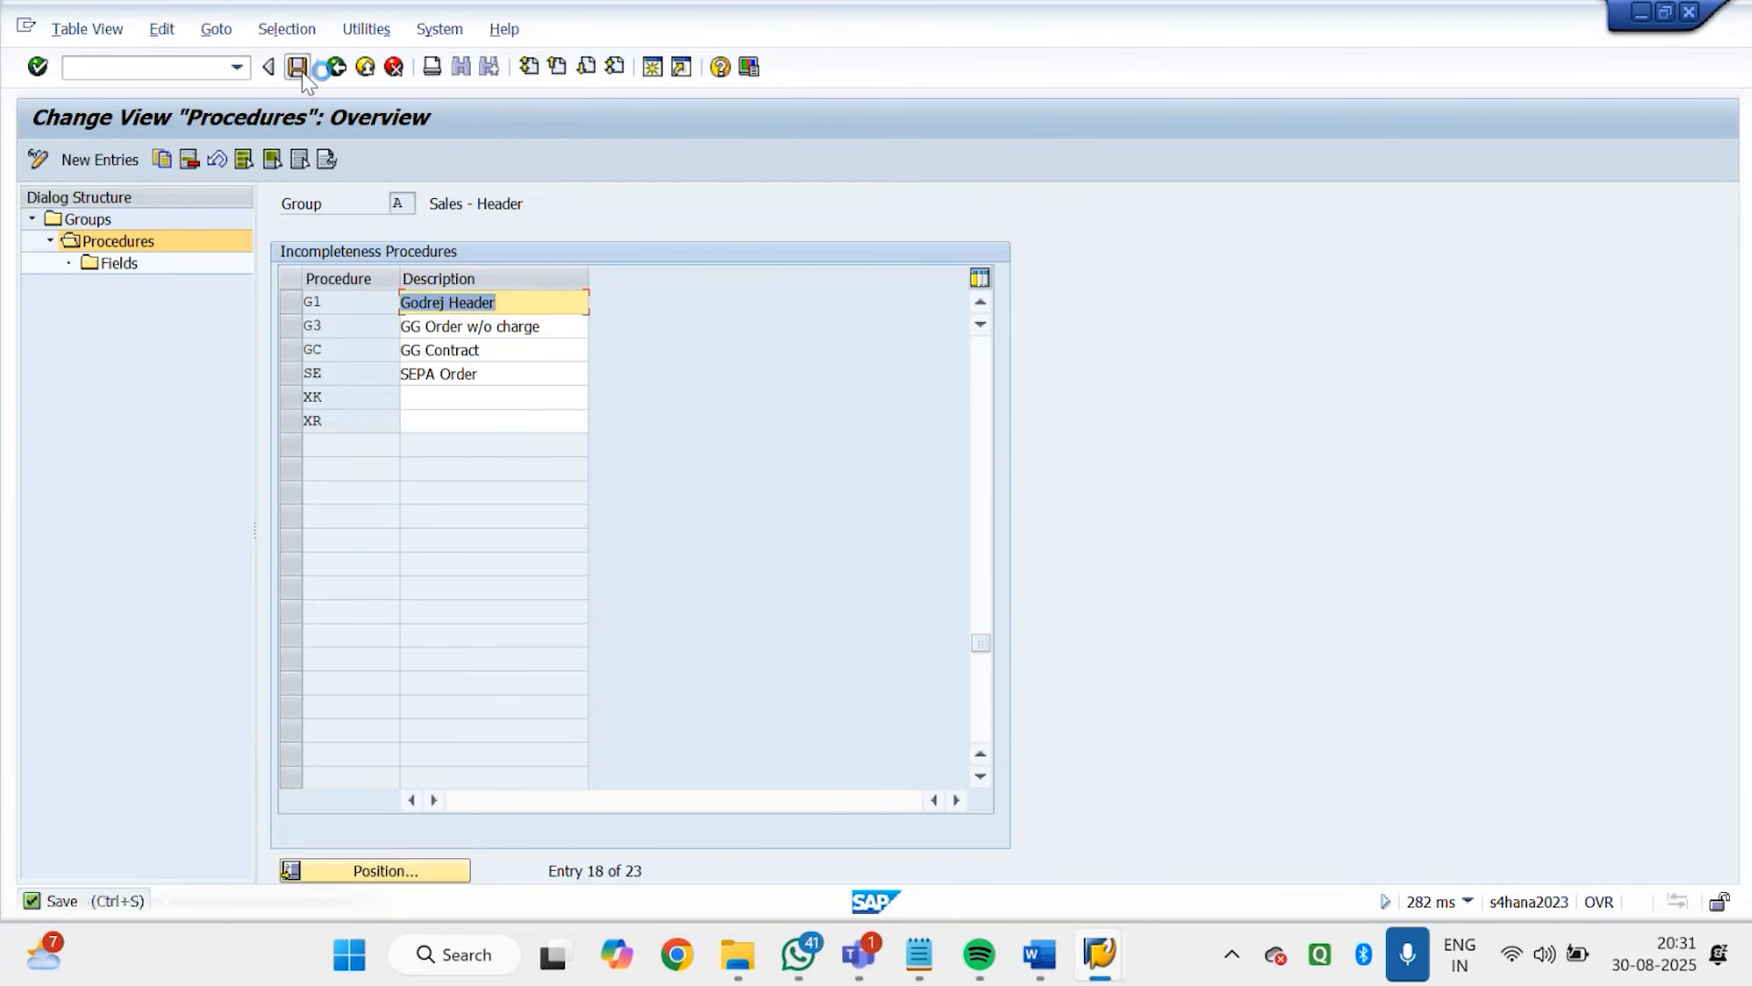
{"action": "left_click", "coordinate": [395, 412]}
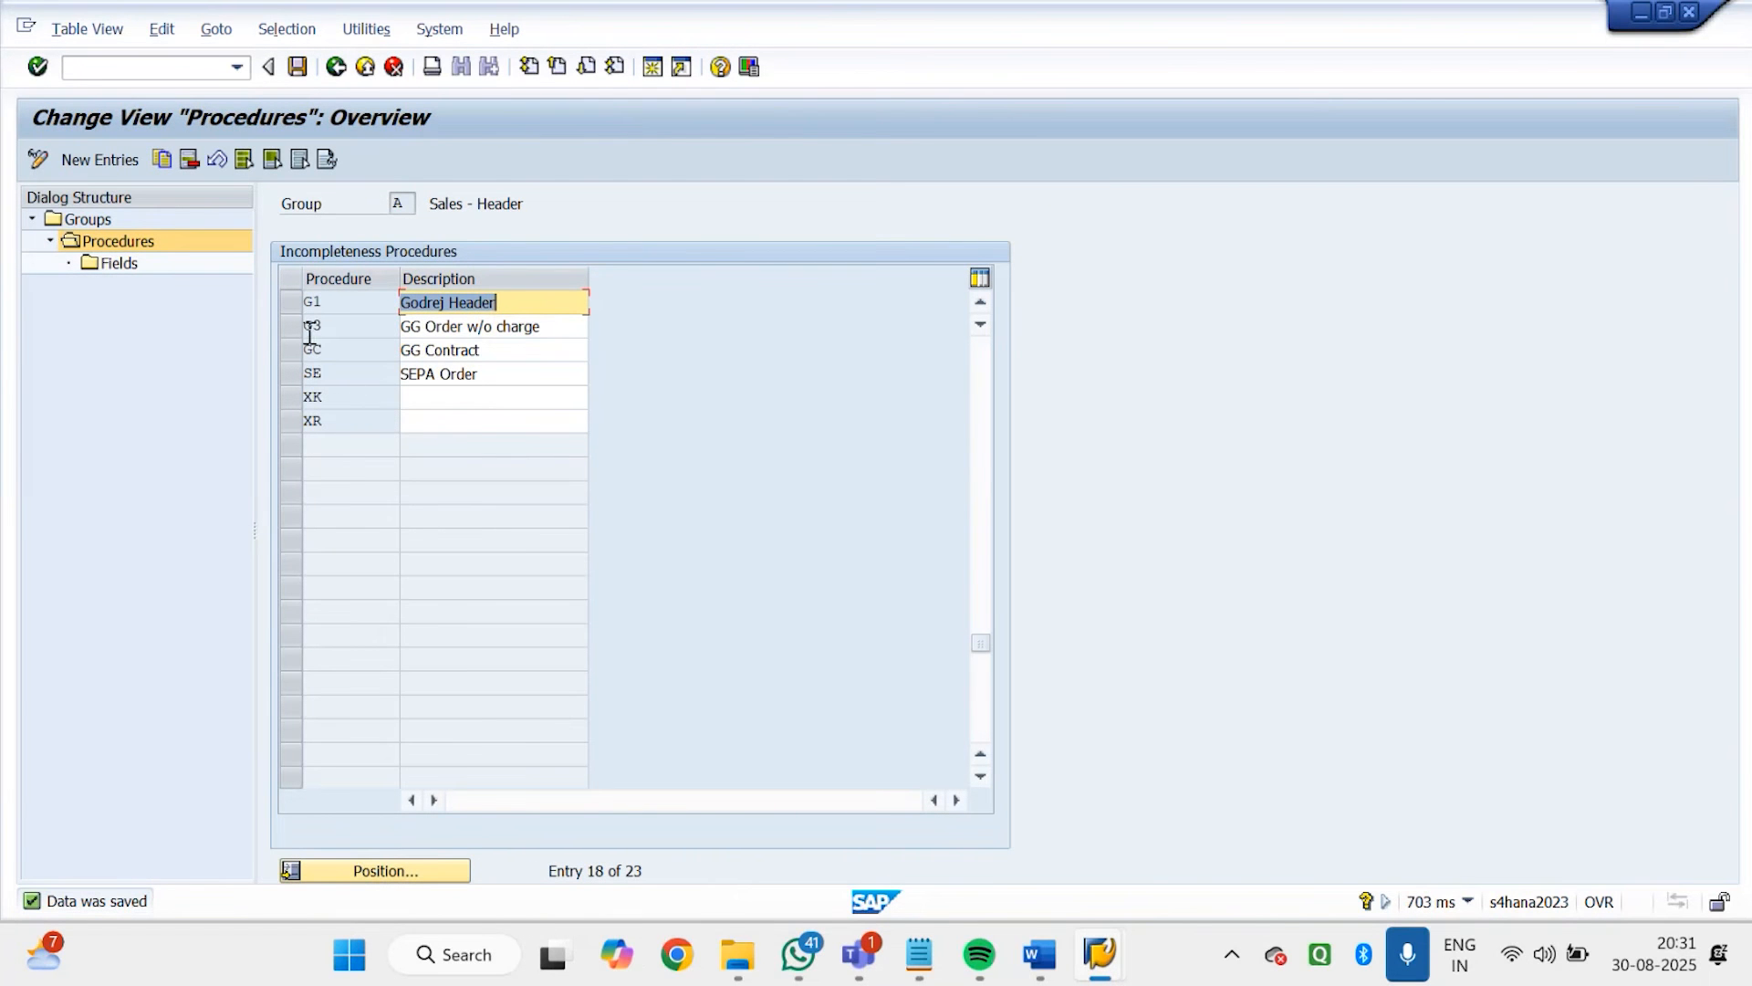
Open the fields of the Godrej Header procedure and start a new entry for table VBKD
{"action": "left_click", "coordinate": [288, 312]}
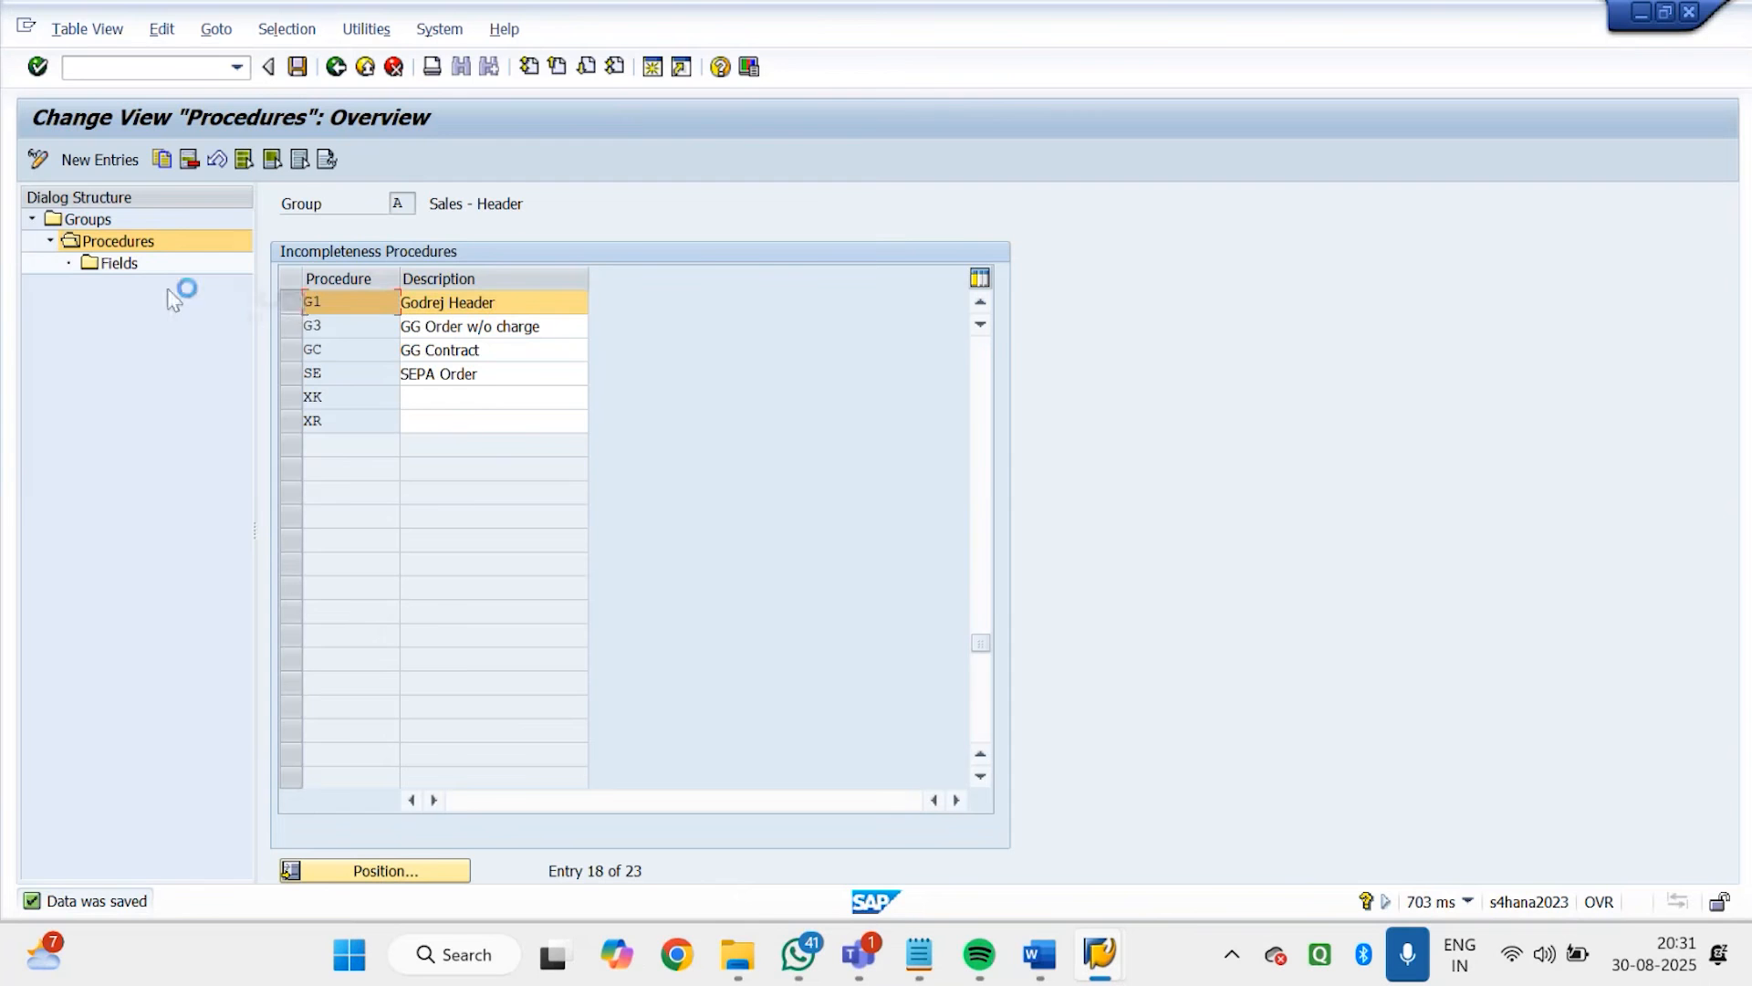
{"action": "double_click", "coordinate": [116, 265]}
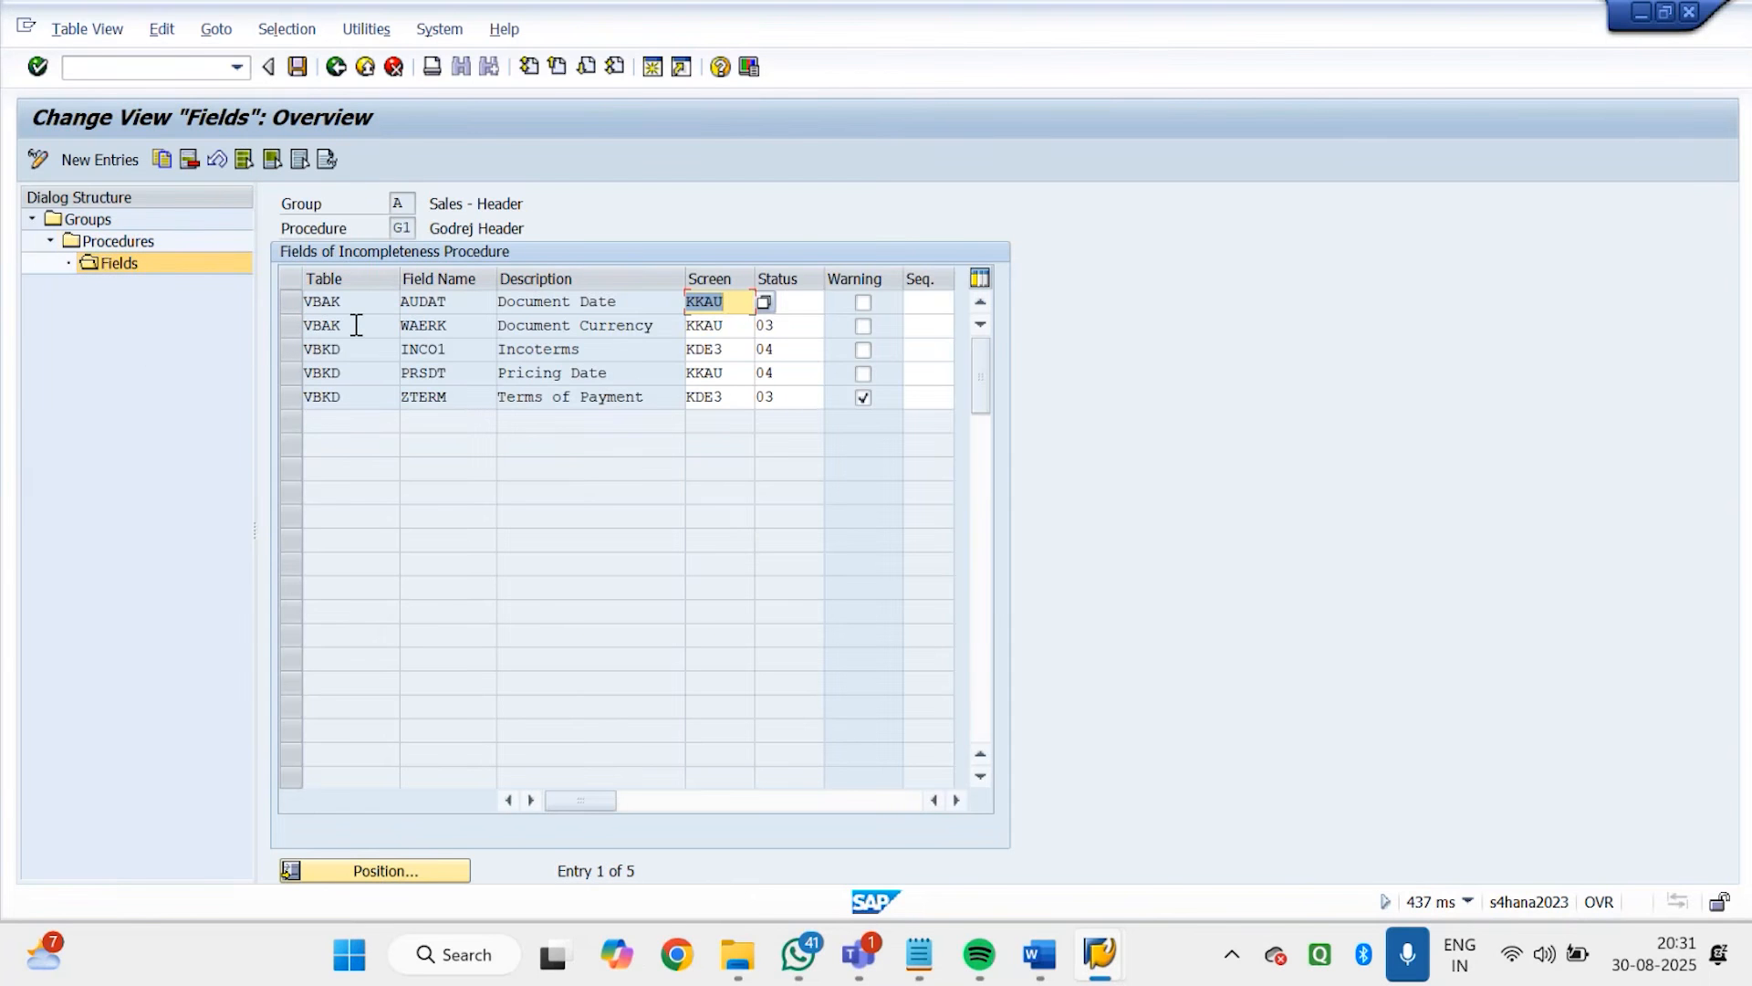
{"action": "left_click", "coordinate": [113, 159]}
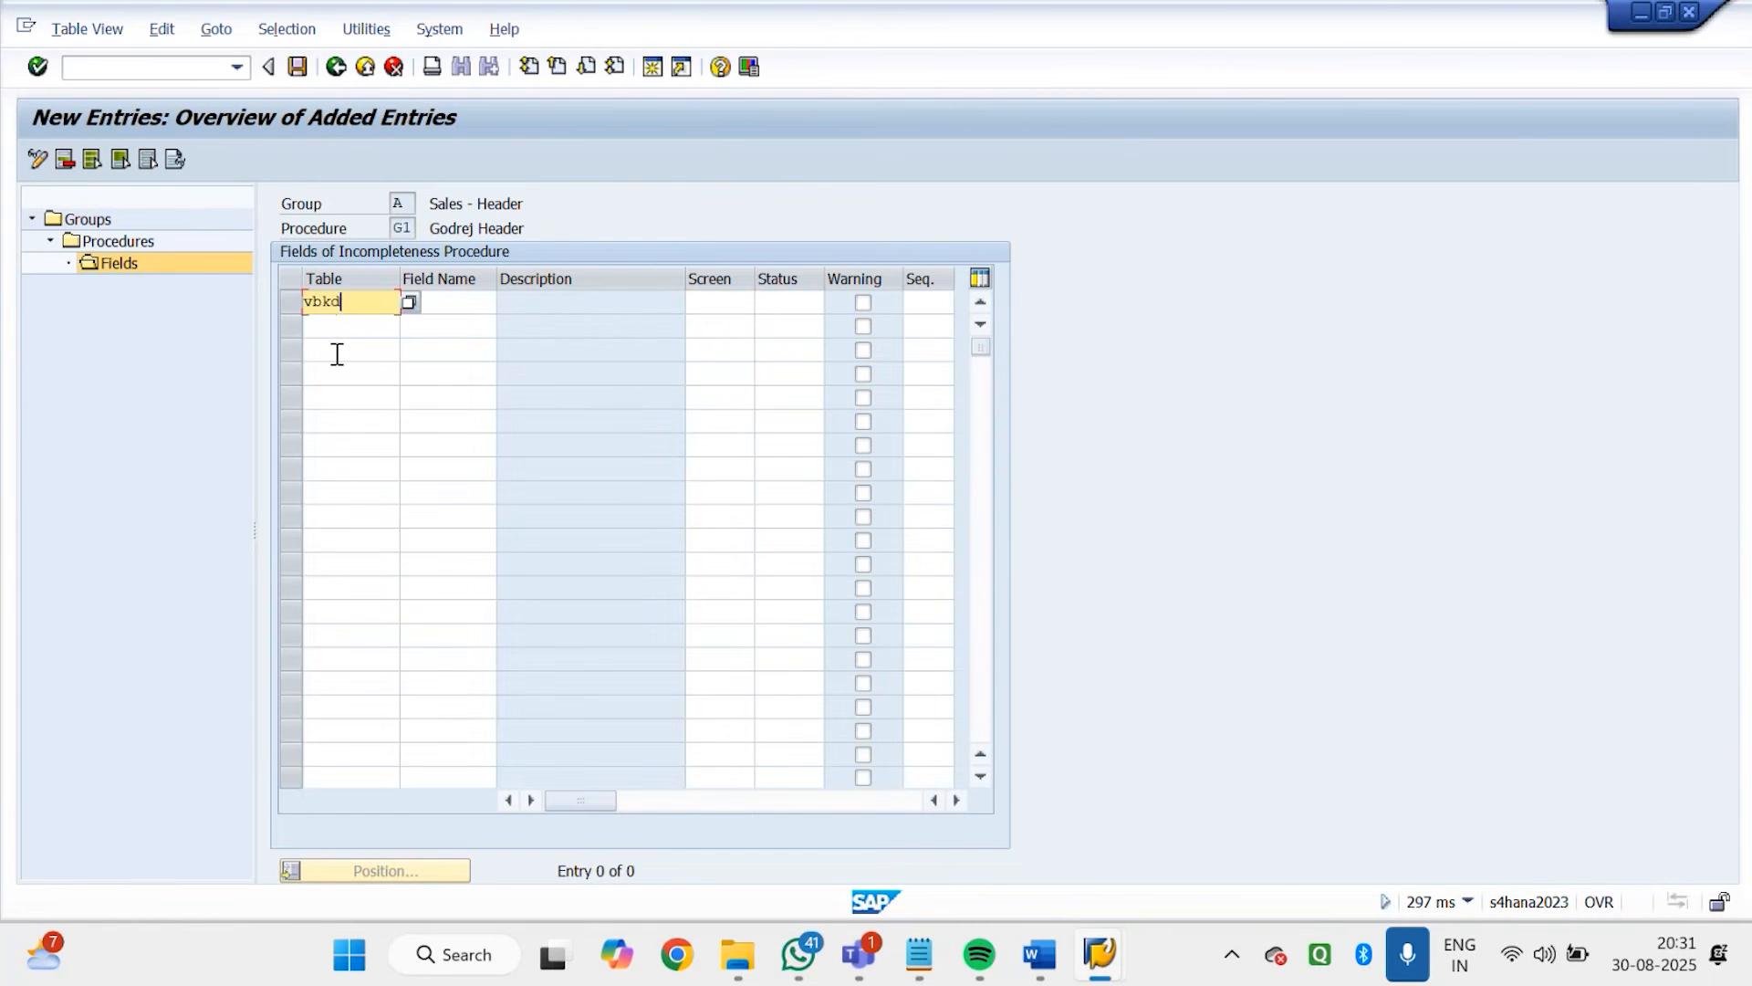
{"action": "left_click", "coordinate": [457, 302]}
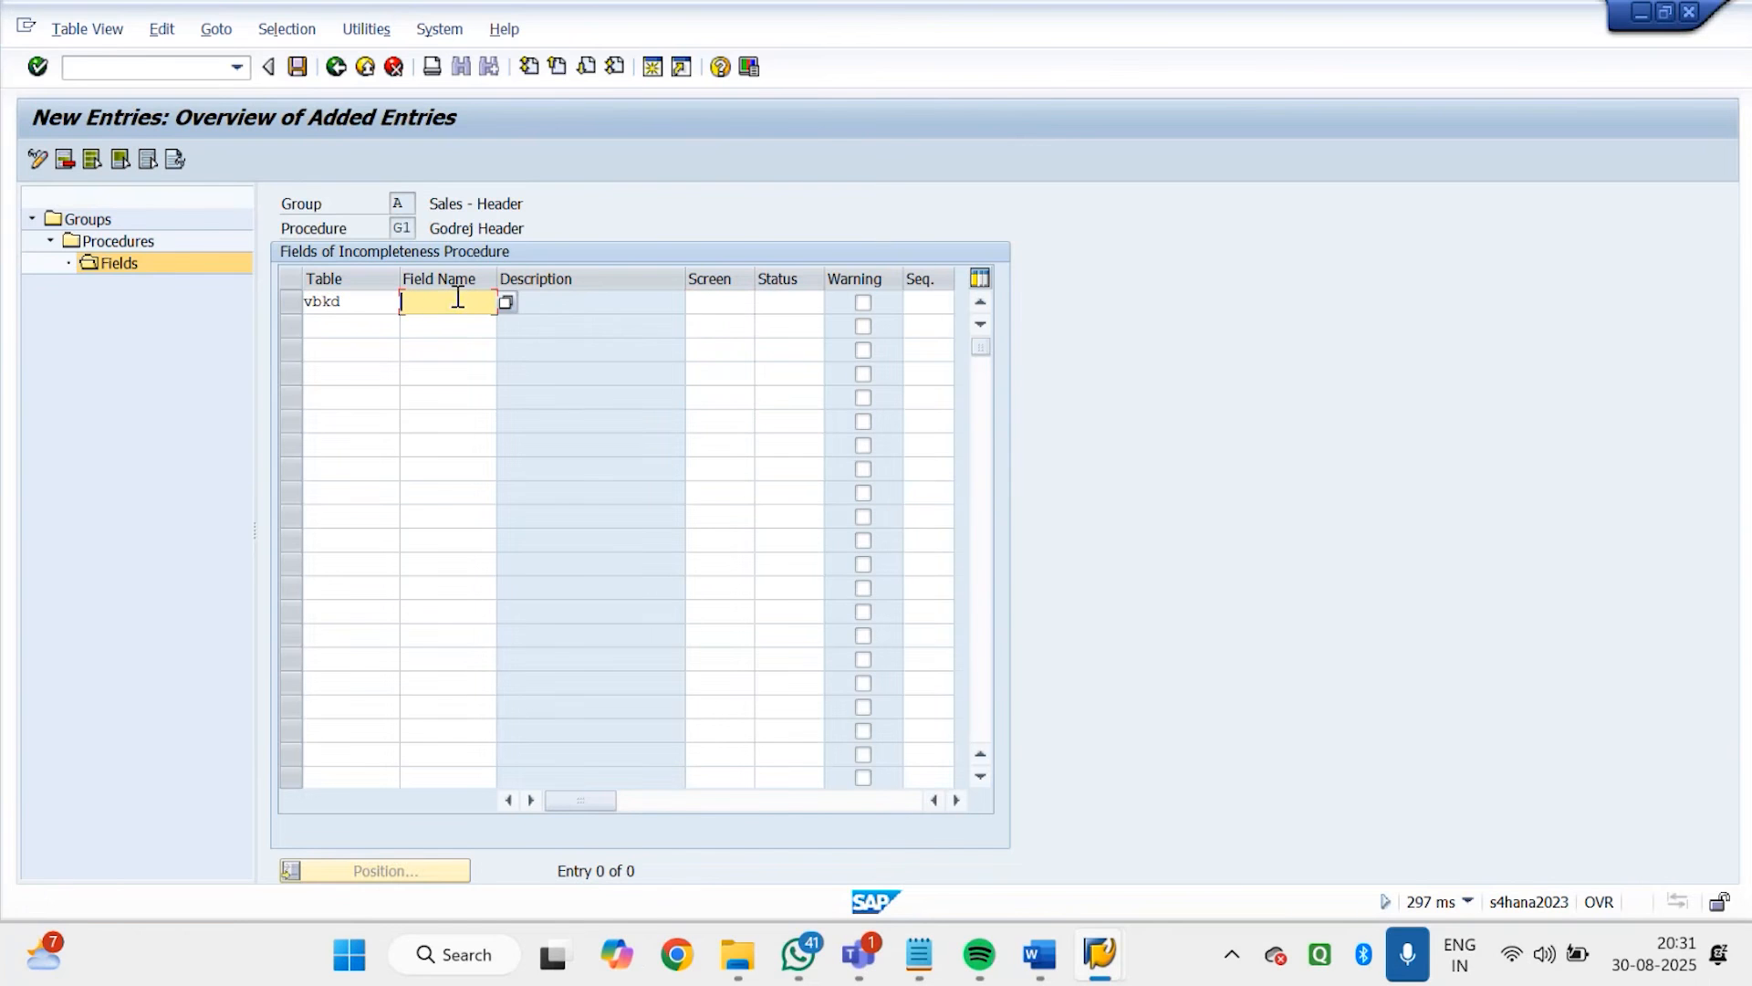
Switch to the Godrej order session and display the technical information of the Customer Reference field
{"action": "left_click", "coordinate": [1101, 954]}
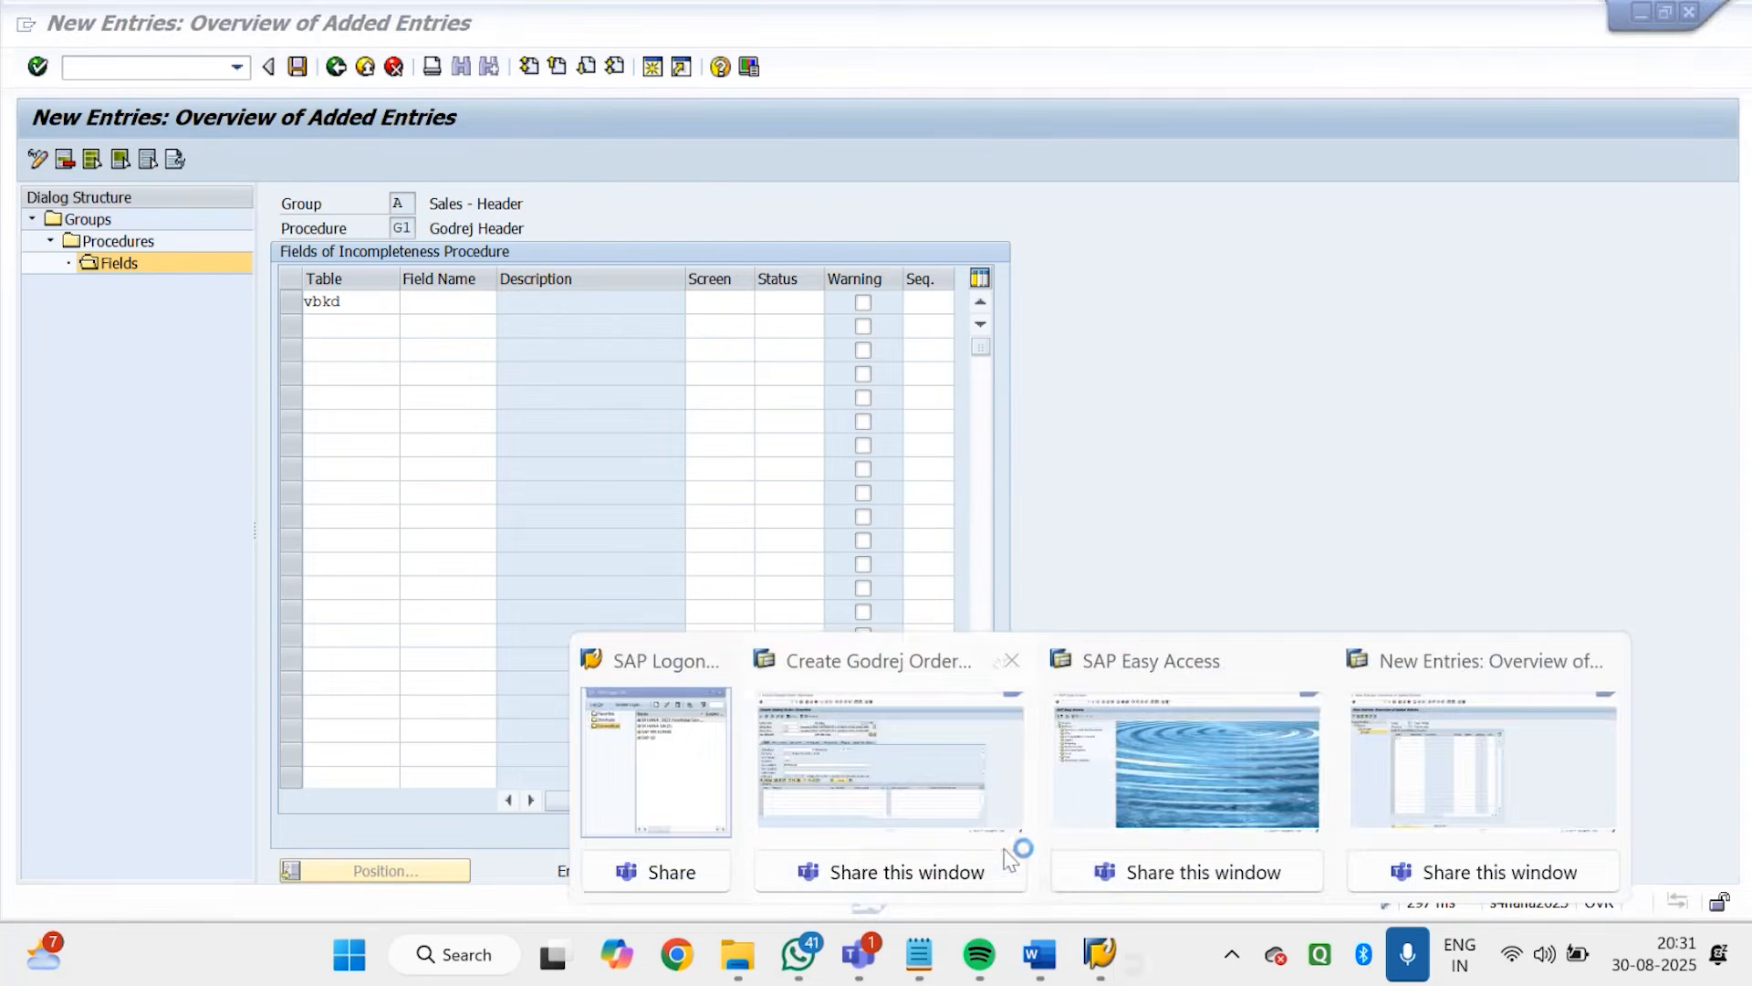
{"action": "left_click", "coordinate": [993, 796]}
{"action": "left_click", "coordinate": [720, 68]}
{"action": "left_click", "coordinate": [214, 154]}
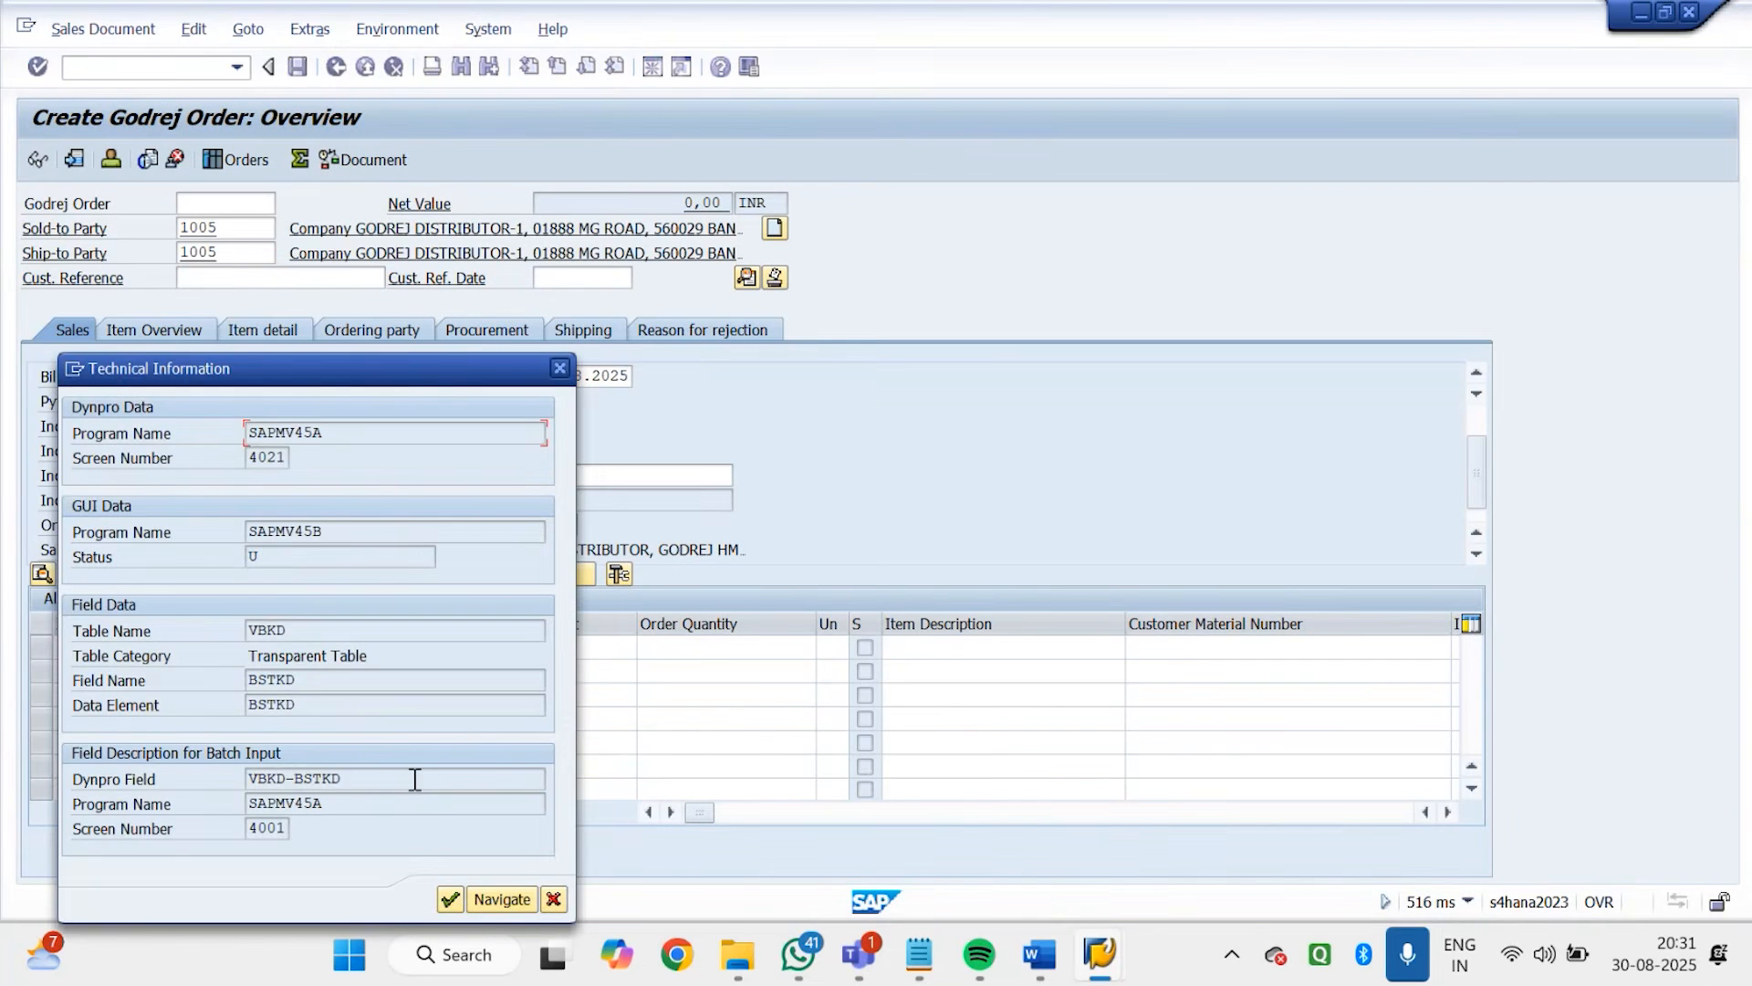
Switch back to the new entries session and enter BSTKD as the field name for the VBKD entry
{"action": "mouse_move", "coordinate": [1100, 954]}
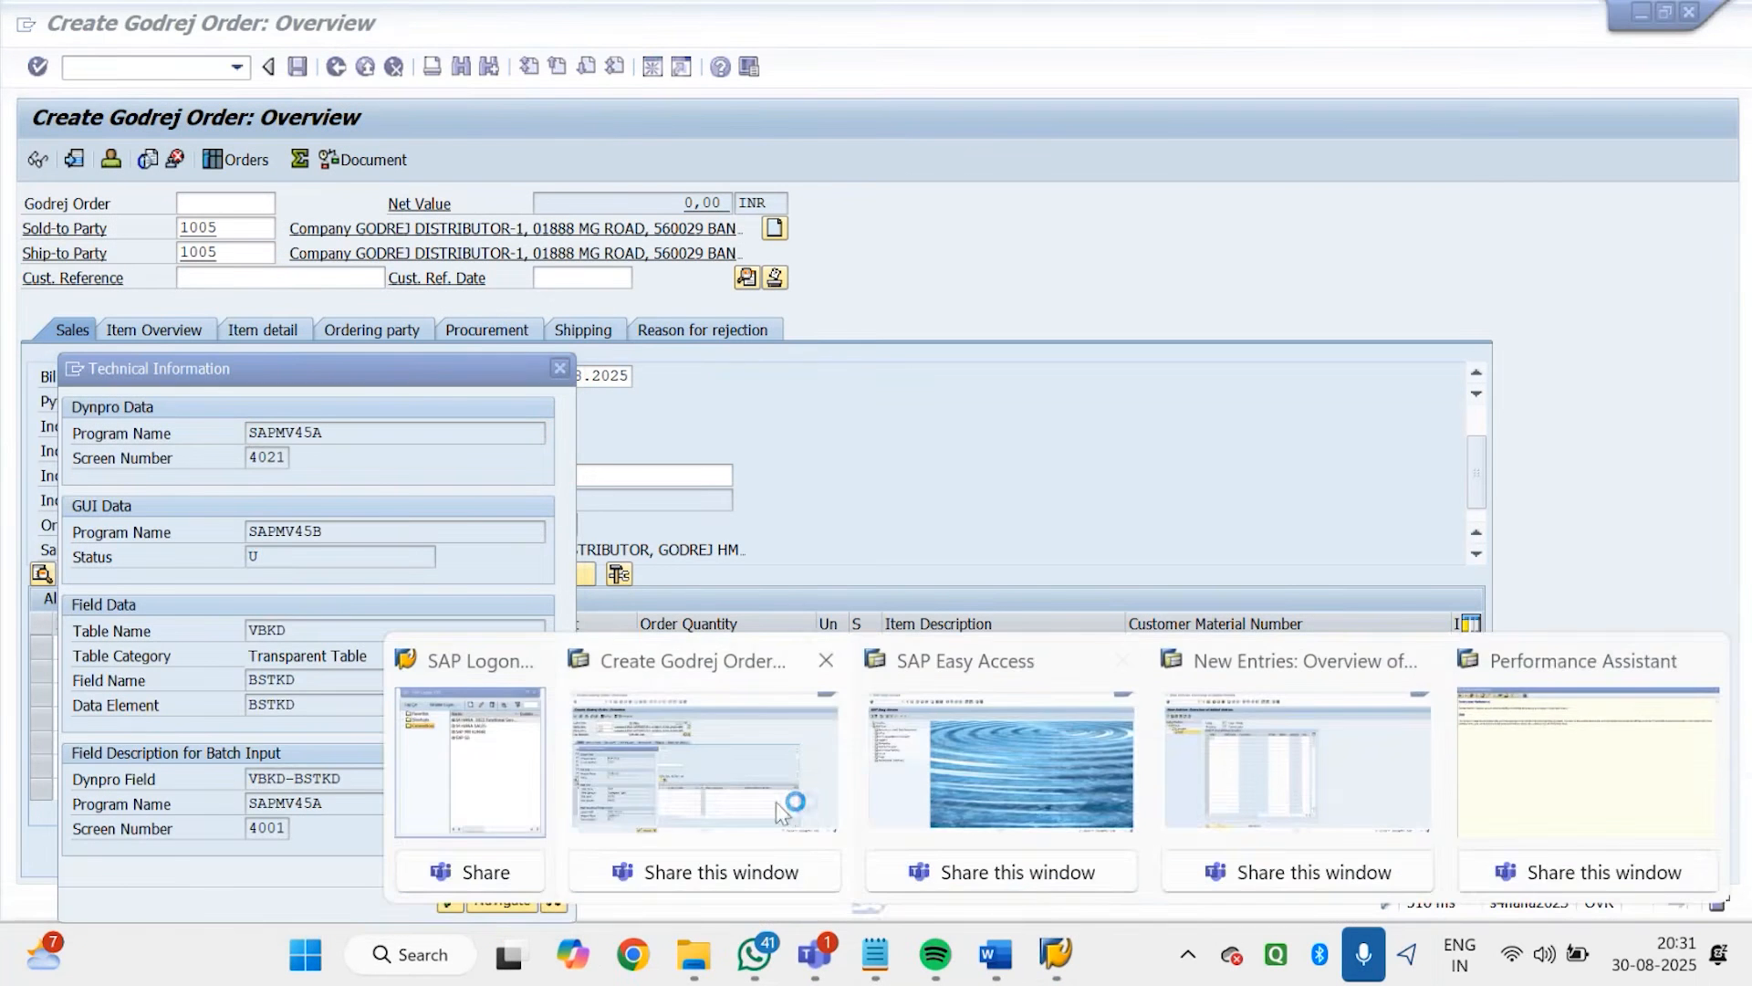
{"action": "left_click", "coordinate": [776, 802]}
{"action": "left_click", "coordinate": [1175, 857]}
{"action": "left_click", "coordinate": [458, 304]}
{"action": "type", "text": "BSTKD"}
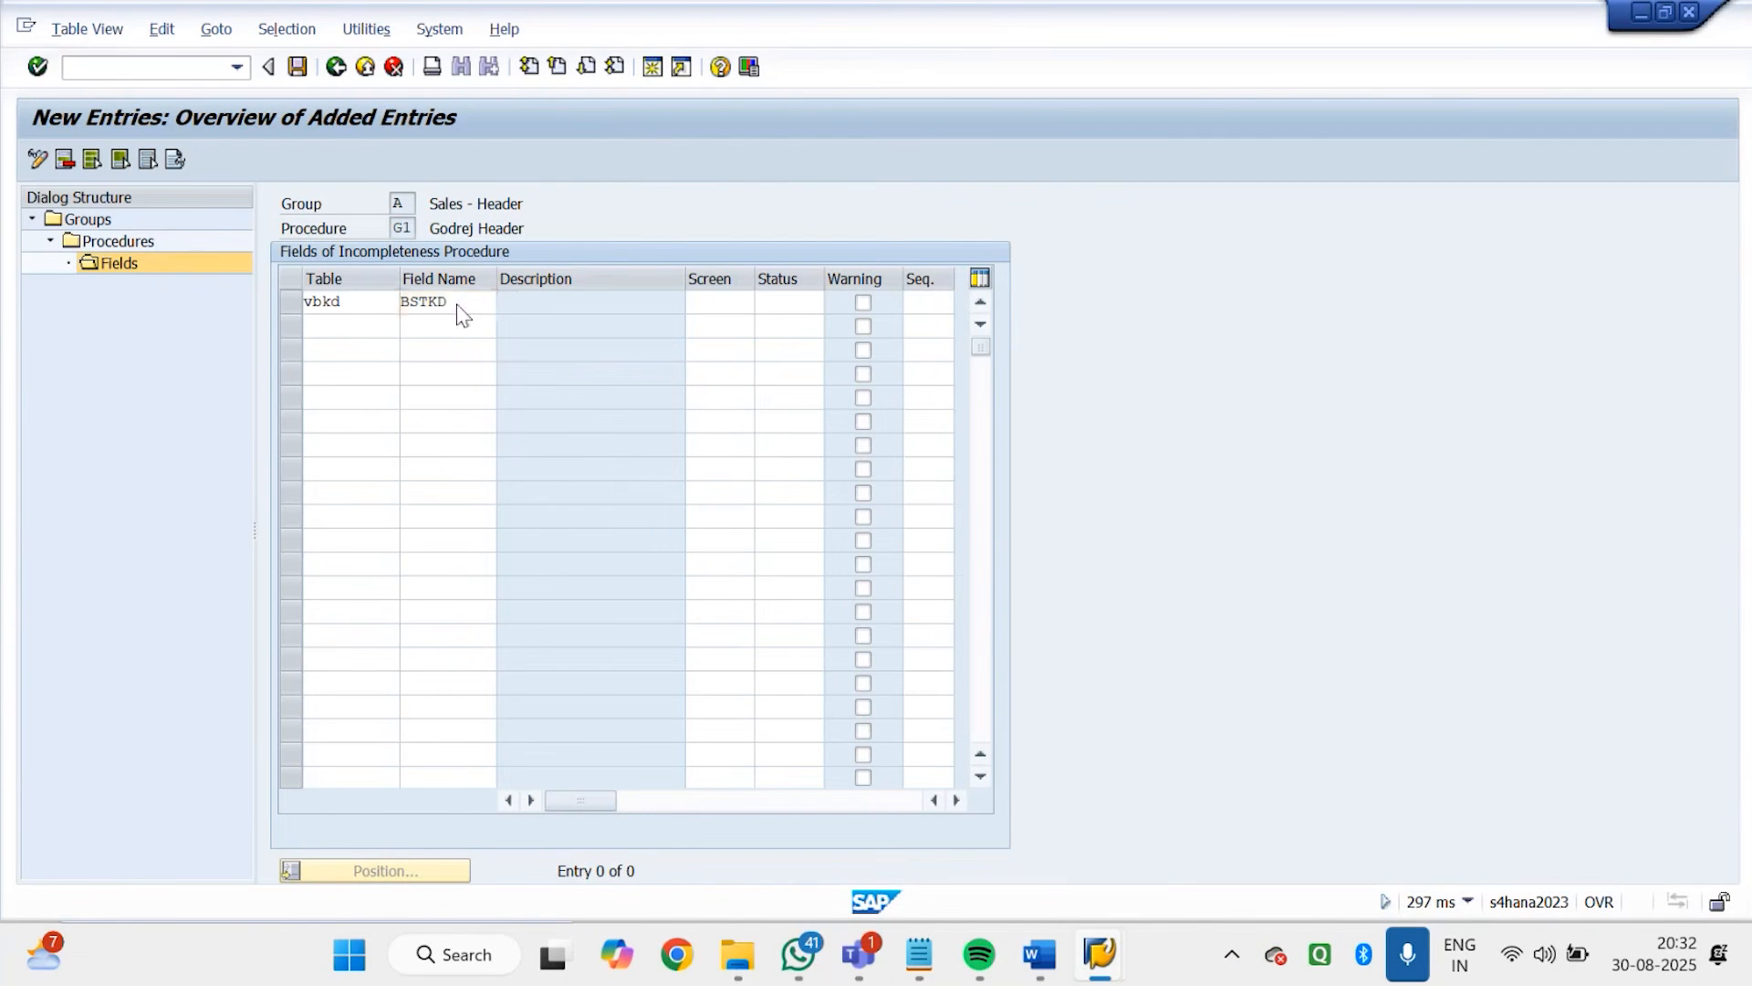
{"action": "key", "text": "Return"}
{"action": "left_click_drag", "start_coordinate": [663, 307], "coordinate": [493, 302]}
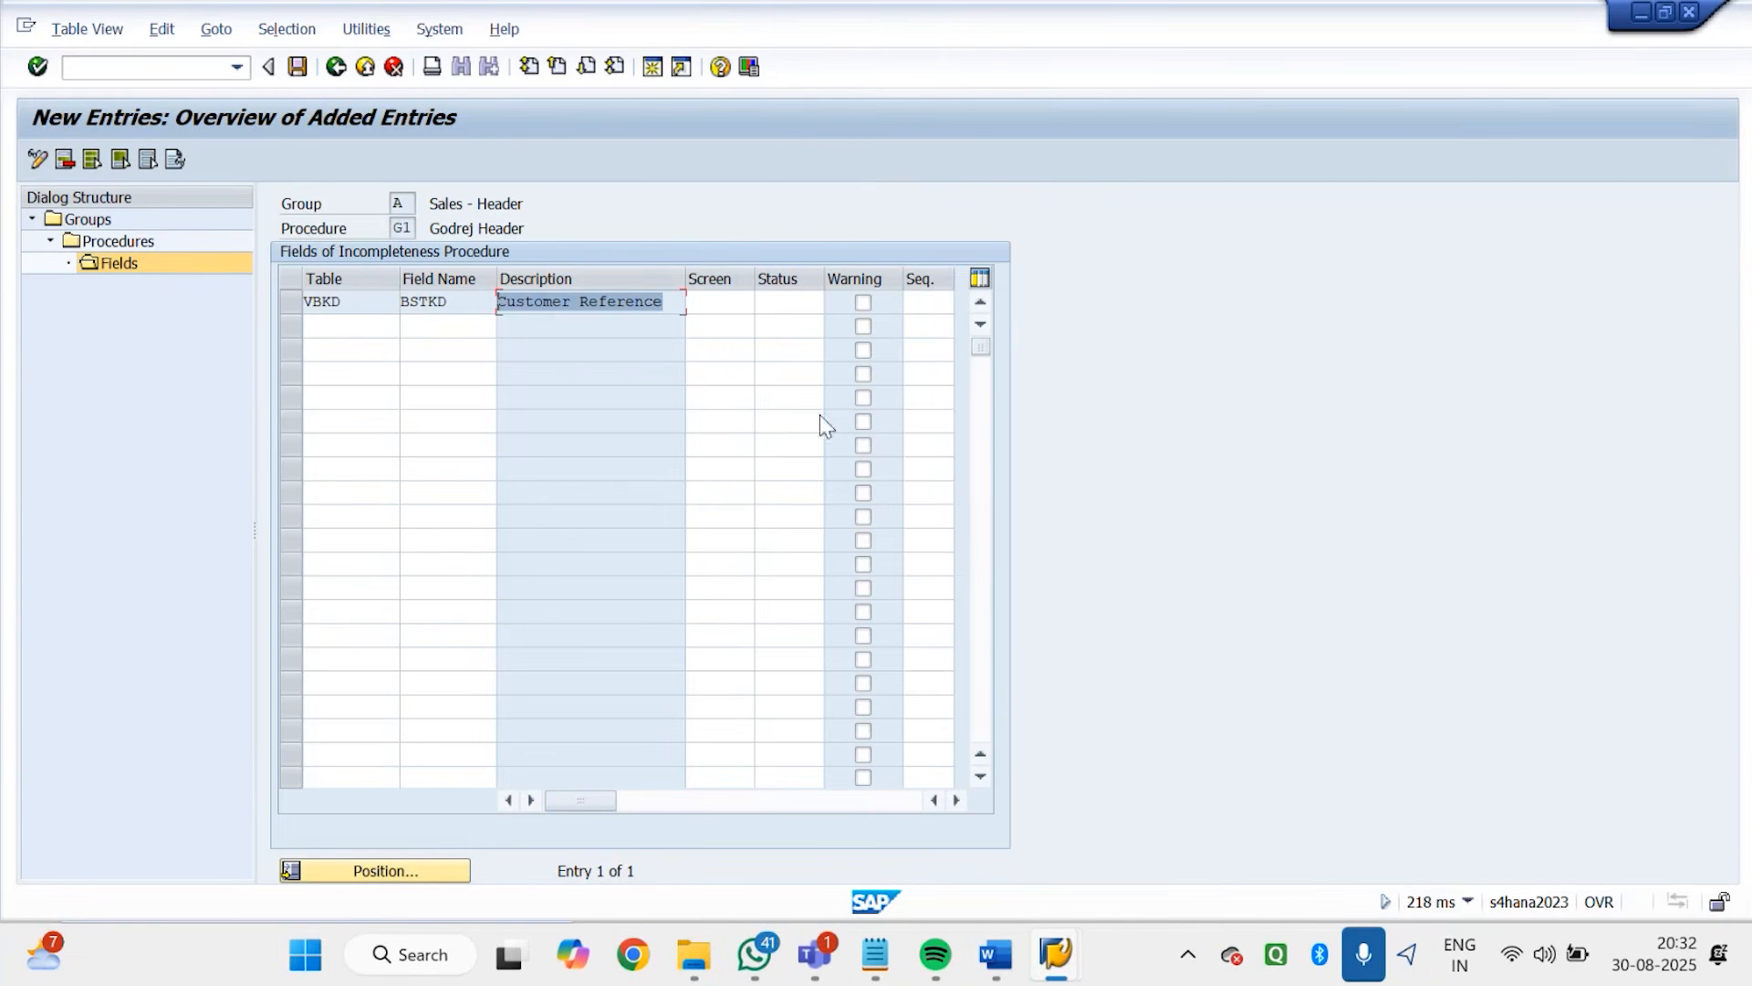
Close the Customer Reference technical information and help in the order session, and return to the new entries session
{"action": "left_click", "coordinate": [725, 305]}
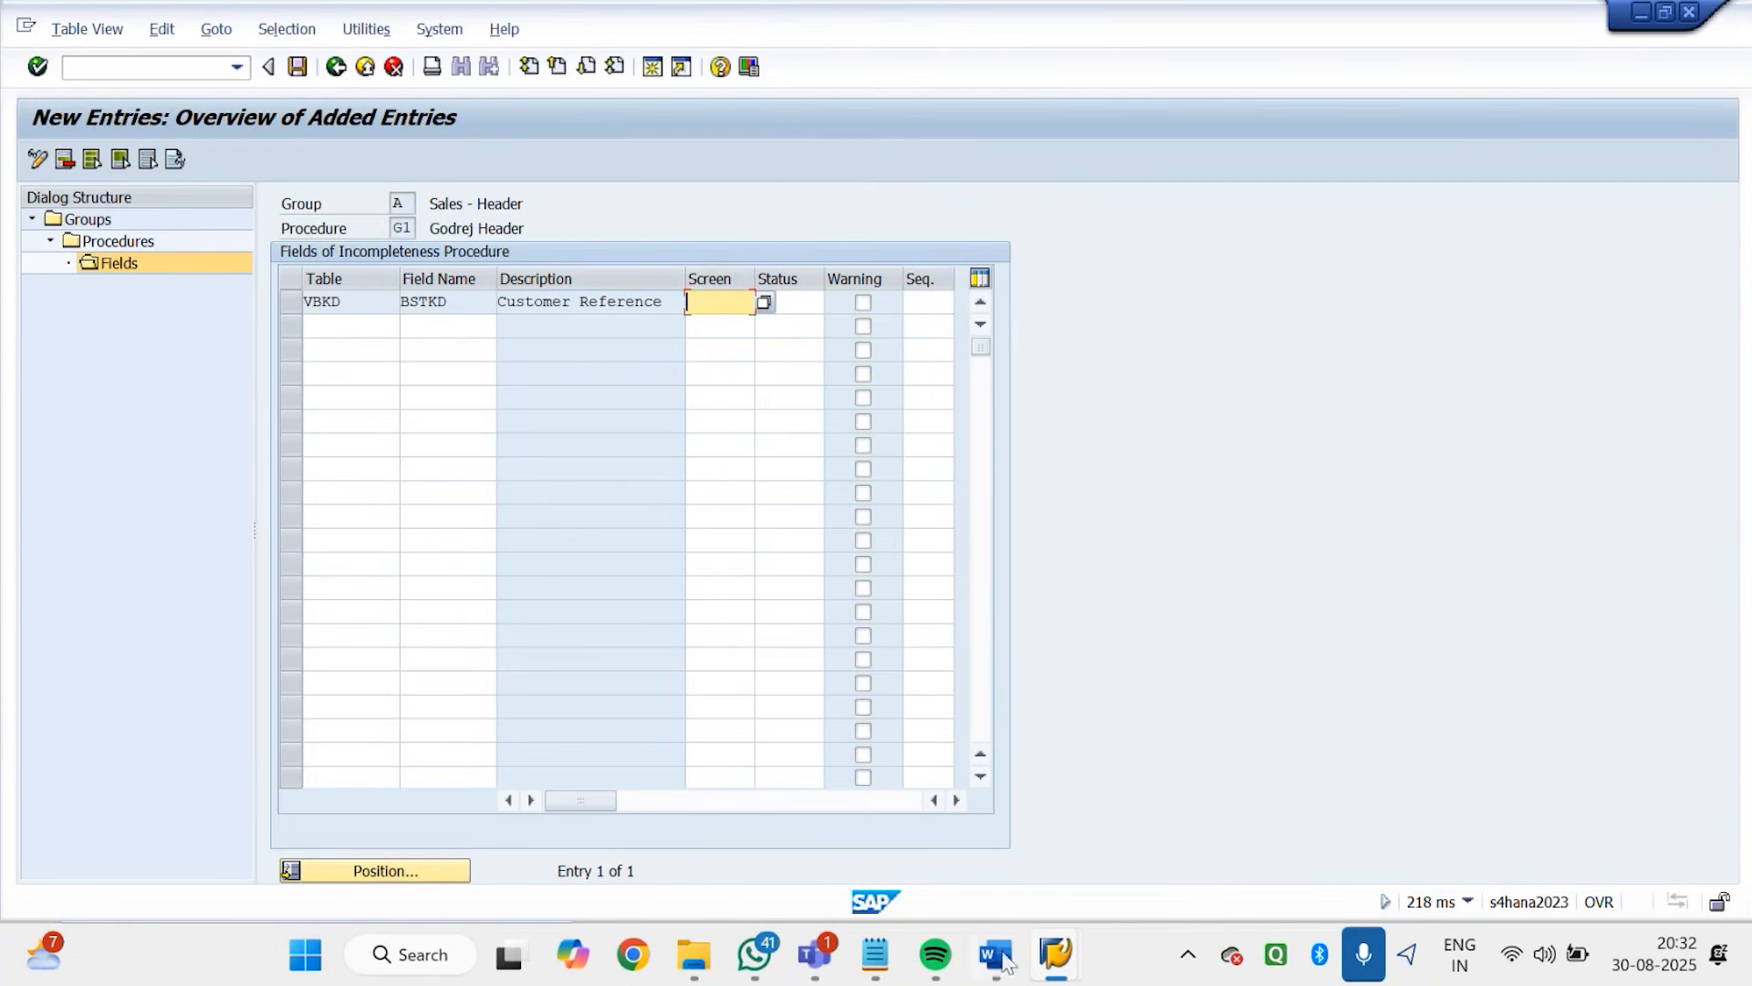
{"action": "mouse_move", "coordinate": [1101, 967]}
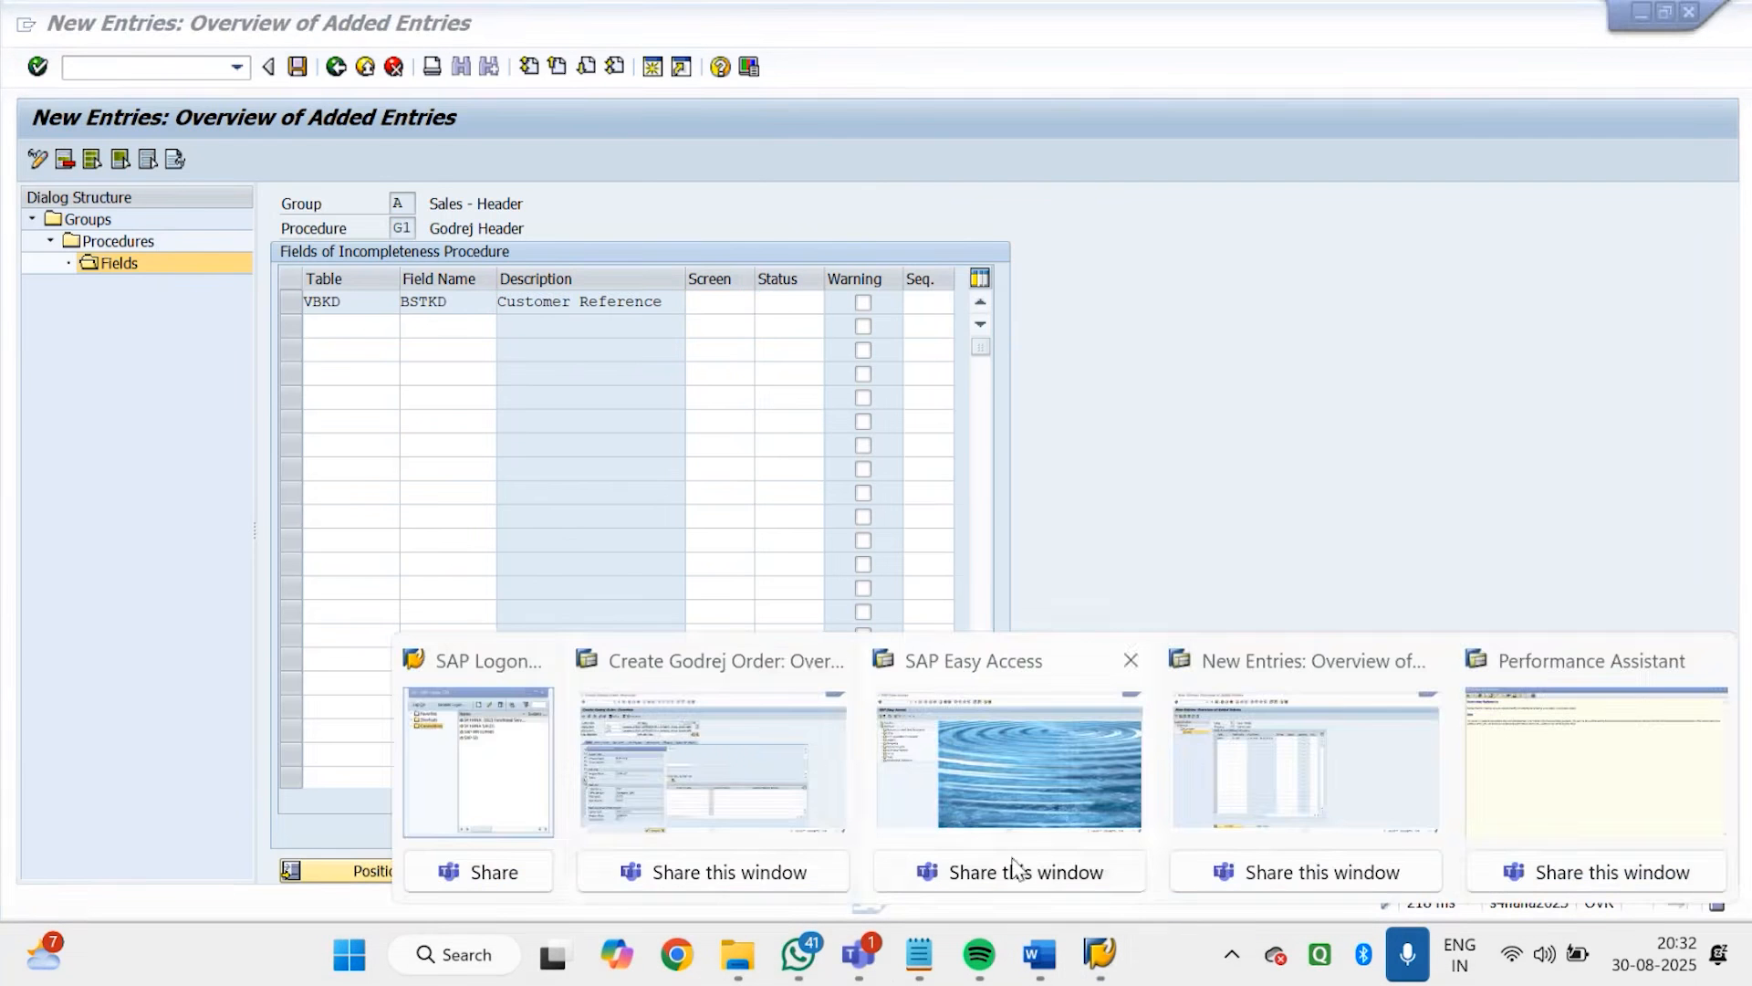
{"action": "left_click", "coordinate": [723, 772]}
{"action": "left_click", "coordinate": [560, 369]}
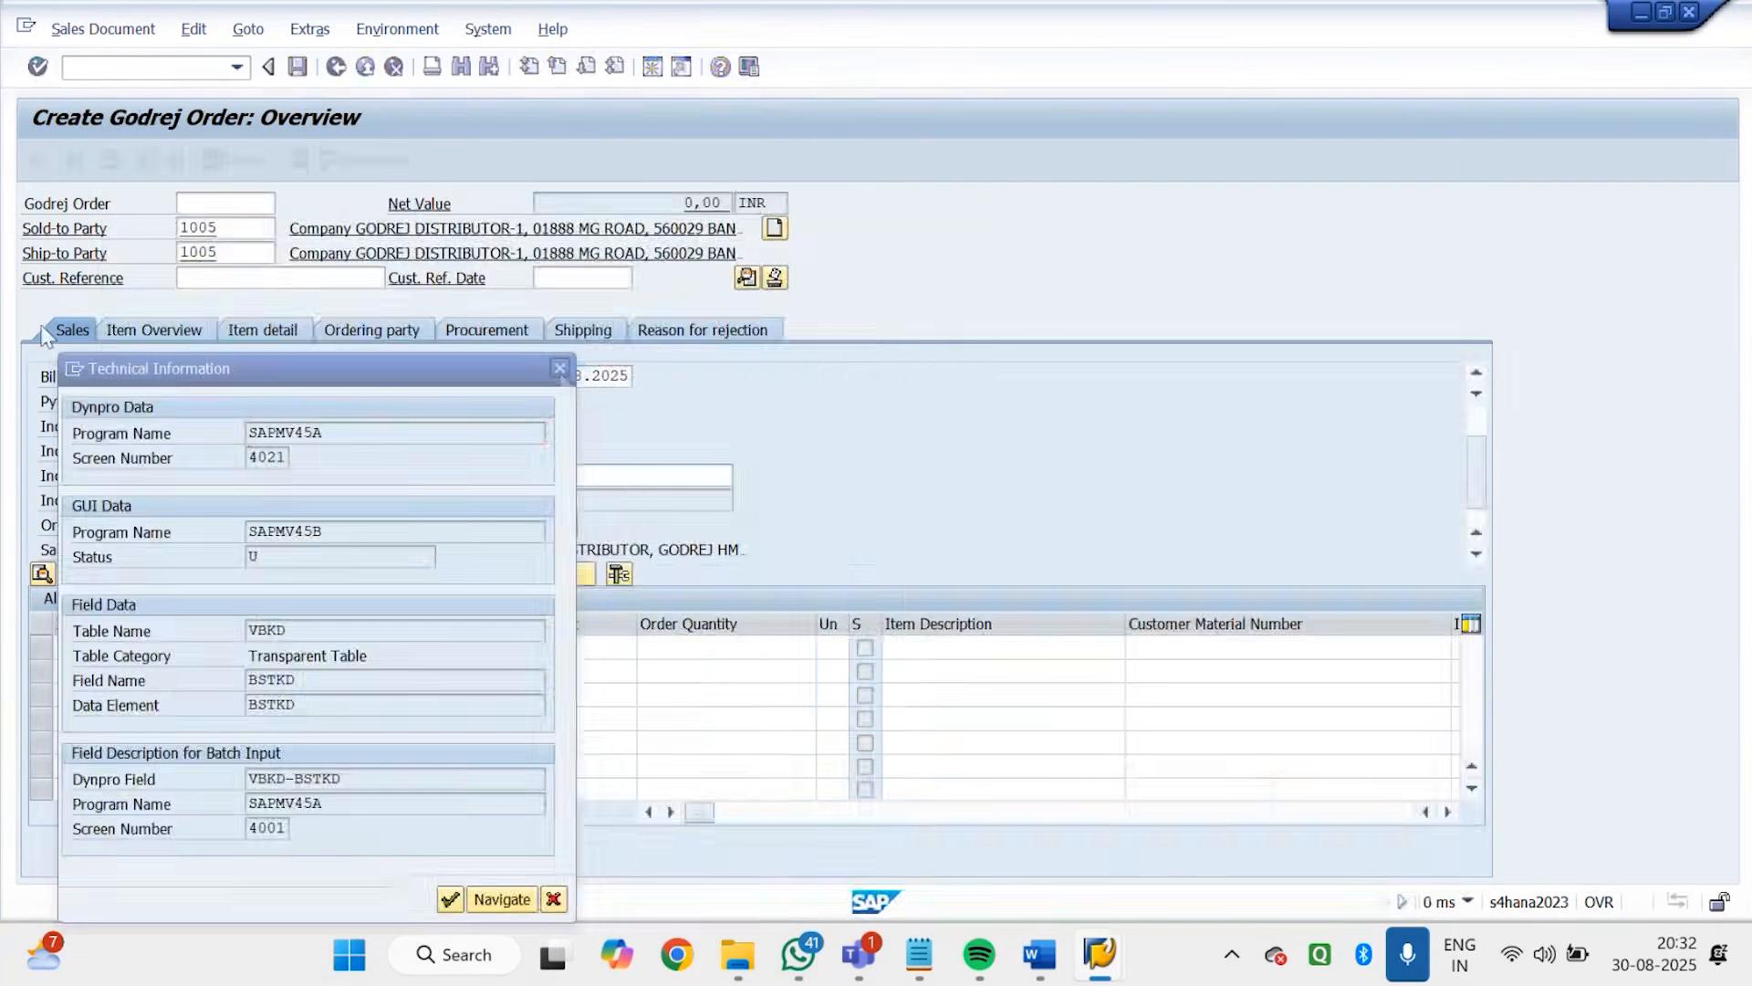
{"action": "left_click", "coordinate": [461, 154]}
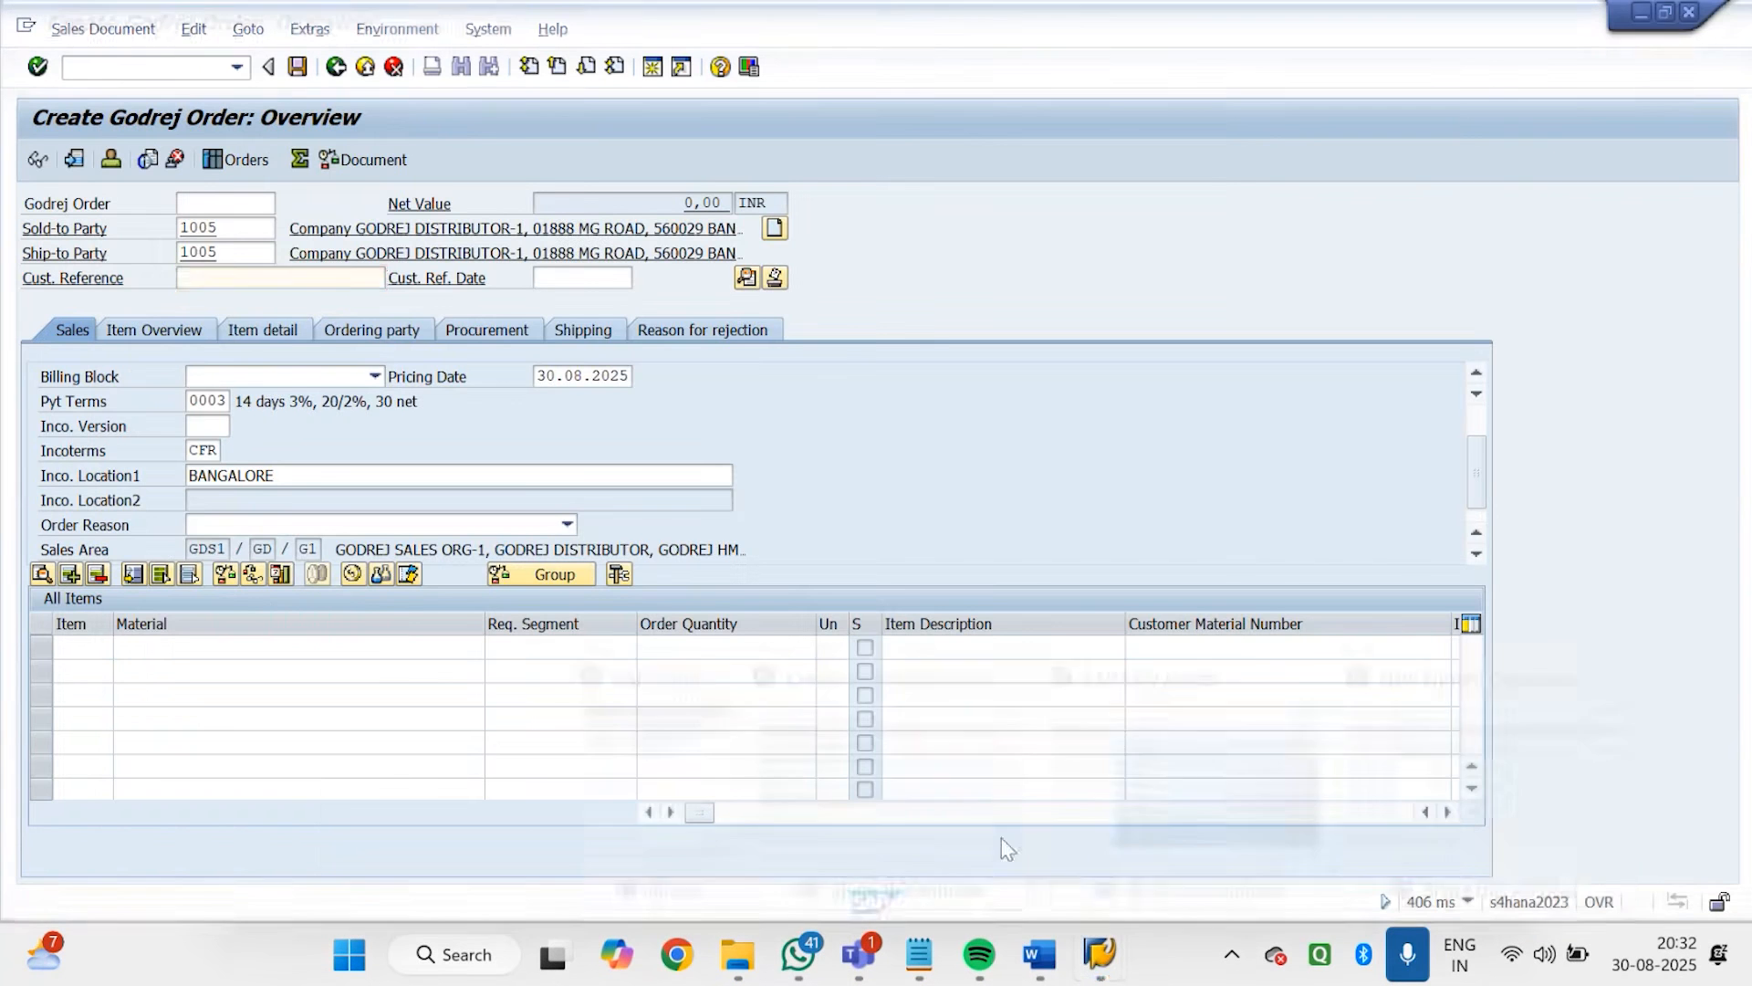
{"action": "mouse_move", "coordinate": [1104, 973]}
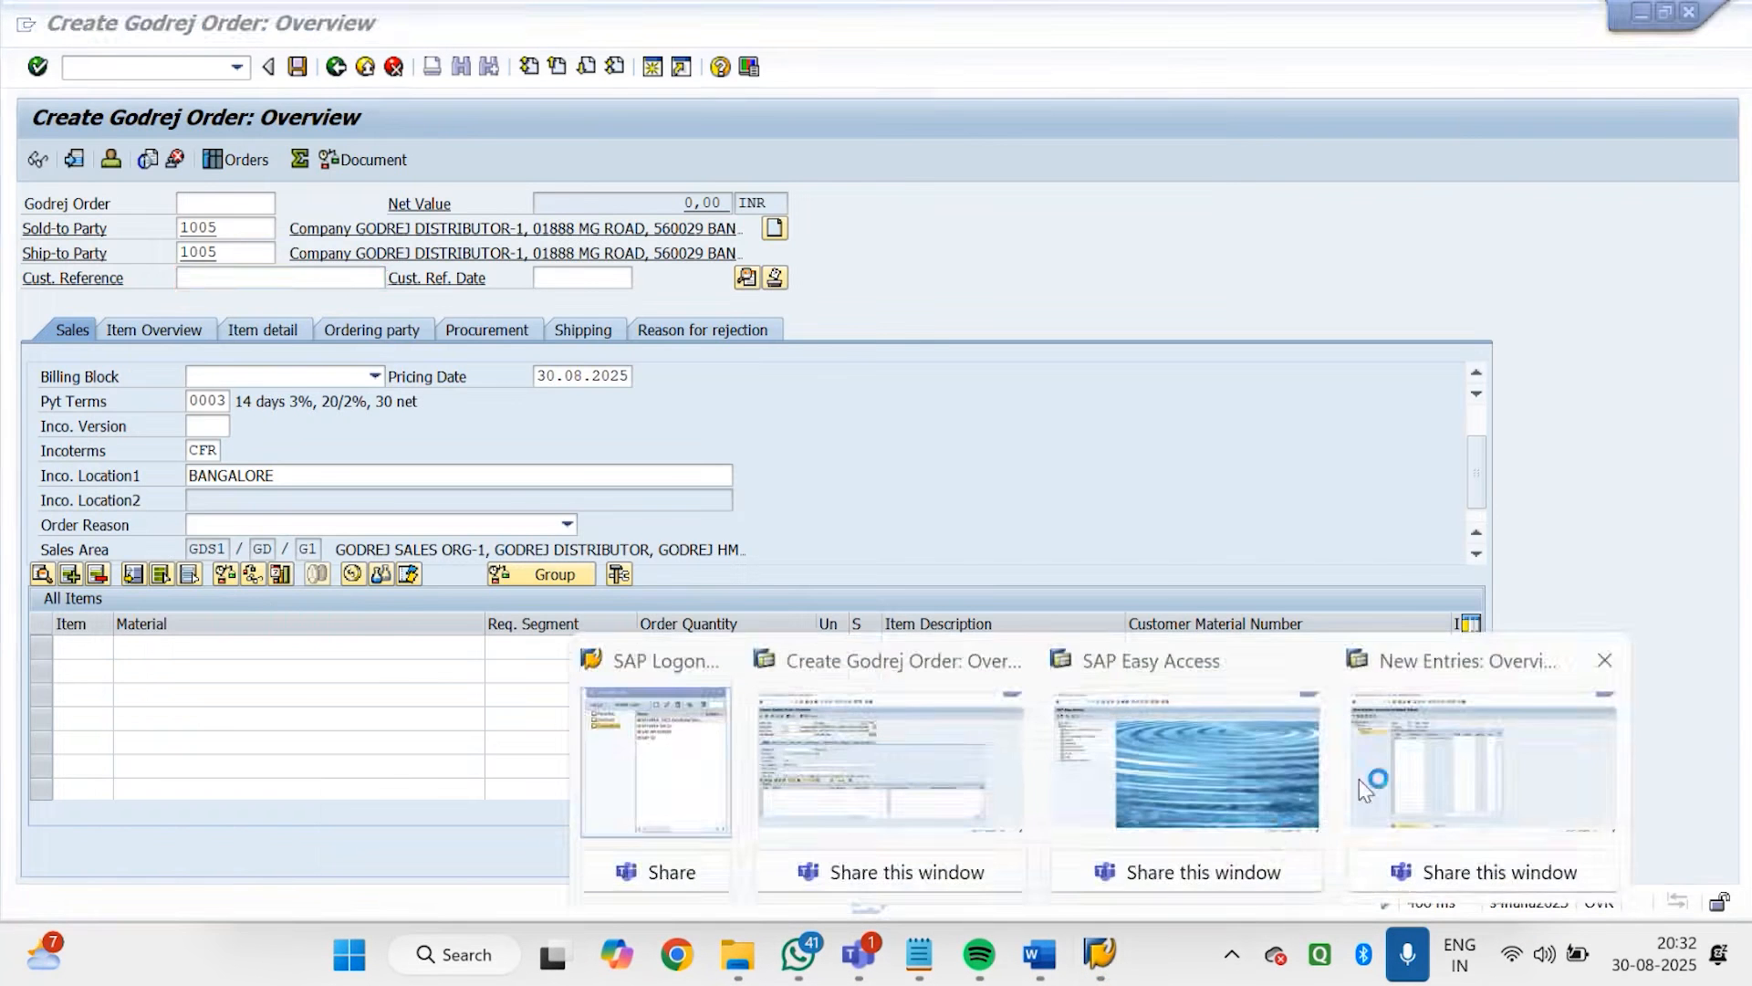
{"action": "left_click", "coordinate": [1376, 772]}
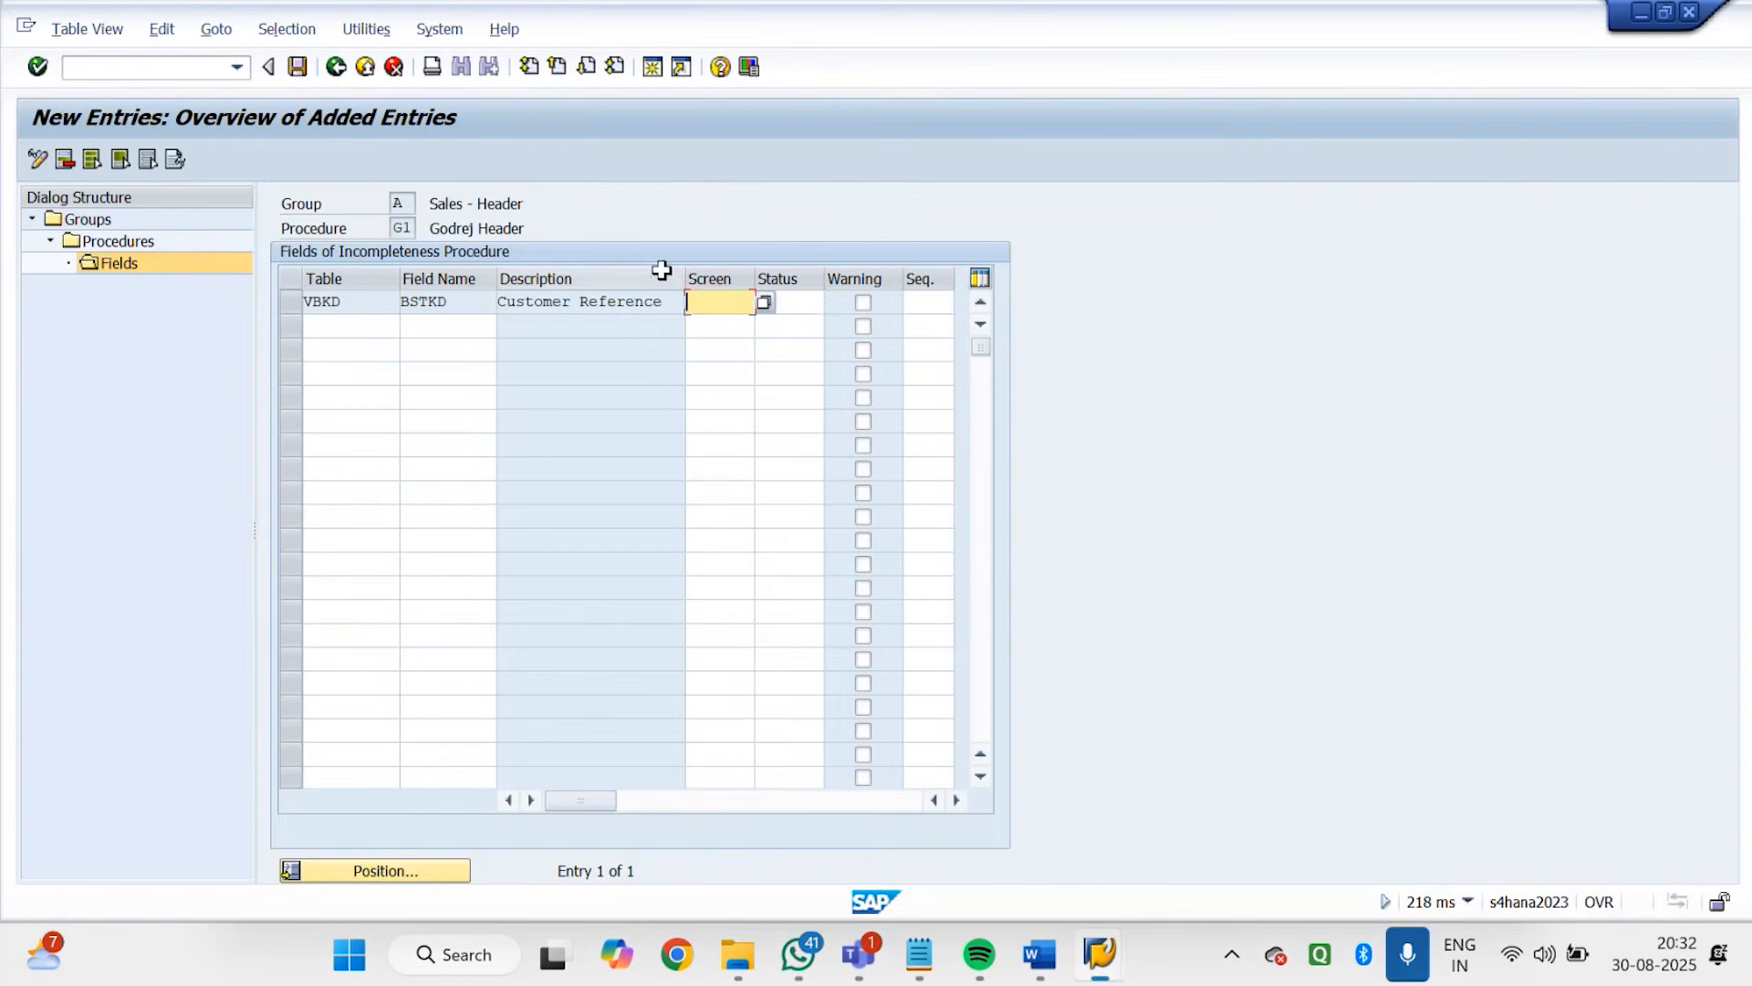
Set the Customer Reference entry's screen to KKAU (Sales: Header - Sales) and enable its warning
{"action": "left_click", "coordinate": [768, 312]}
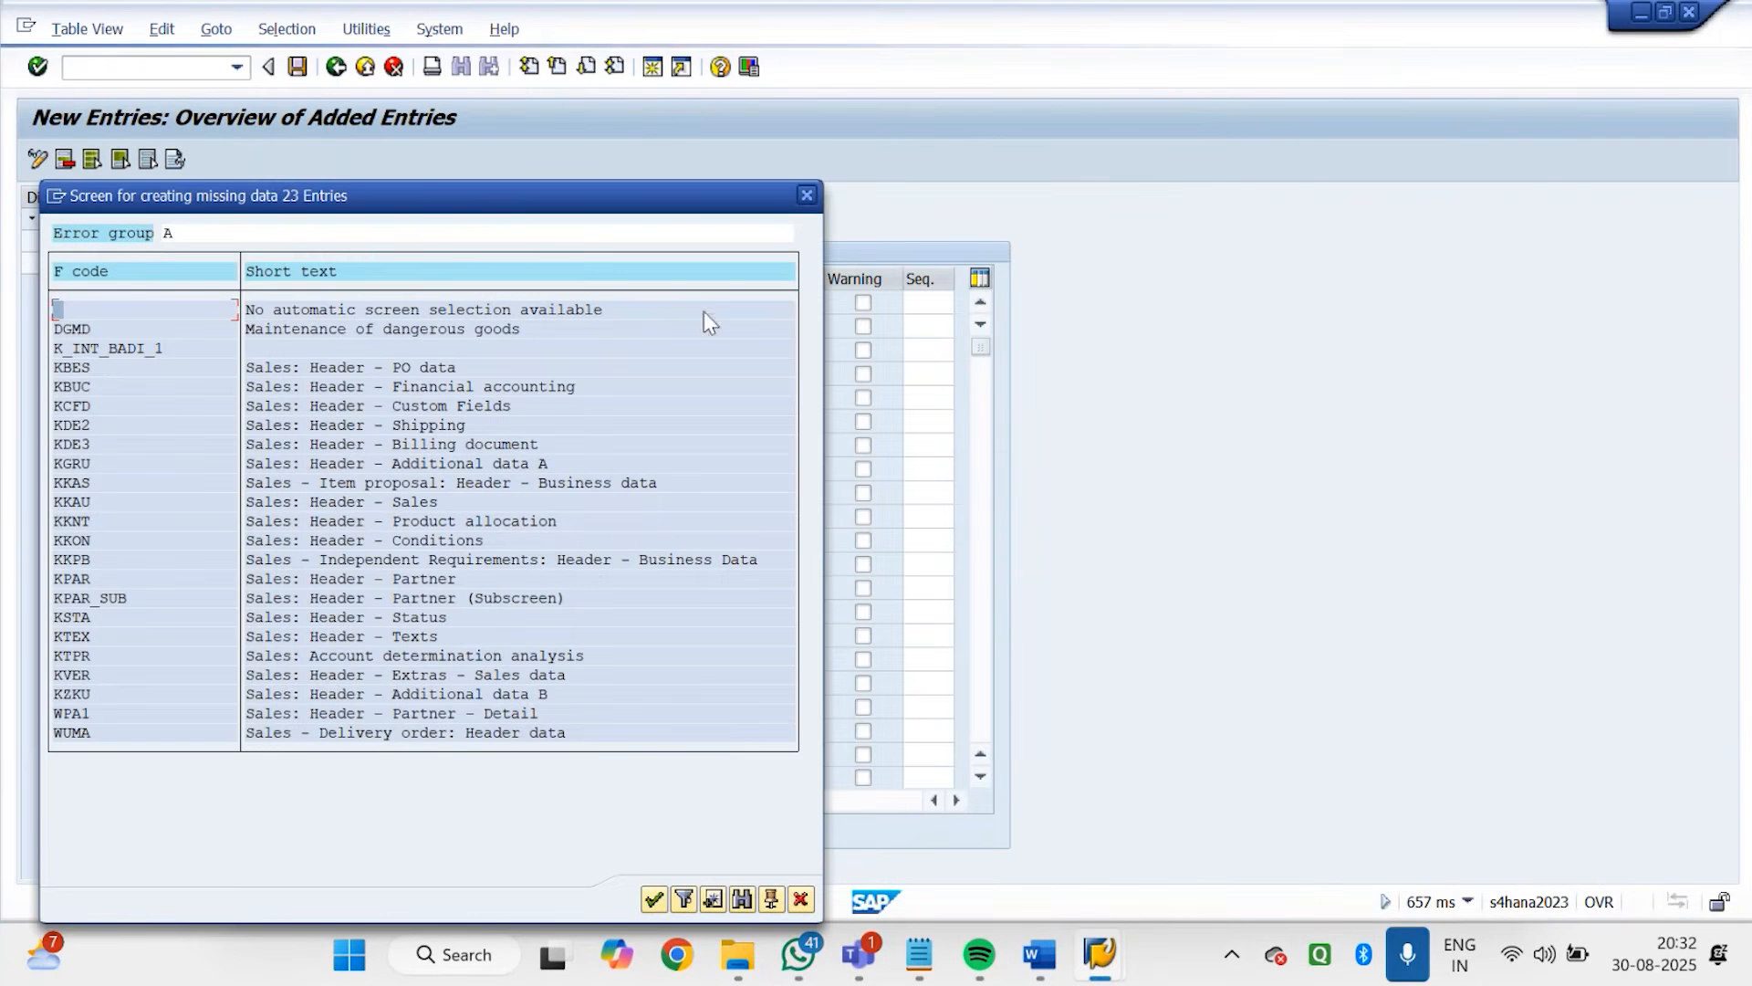
{"action": "double_click", "coordinate": [351, 502]}
{"action": "left_click", "coordinate": [862, 303]}
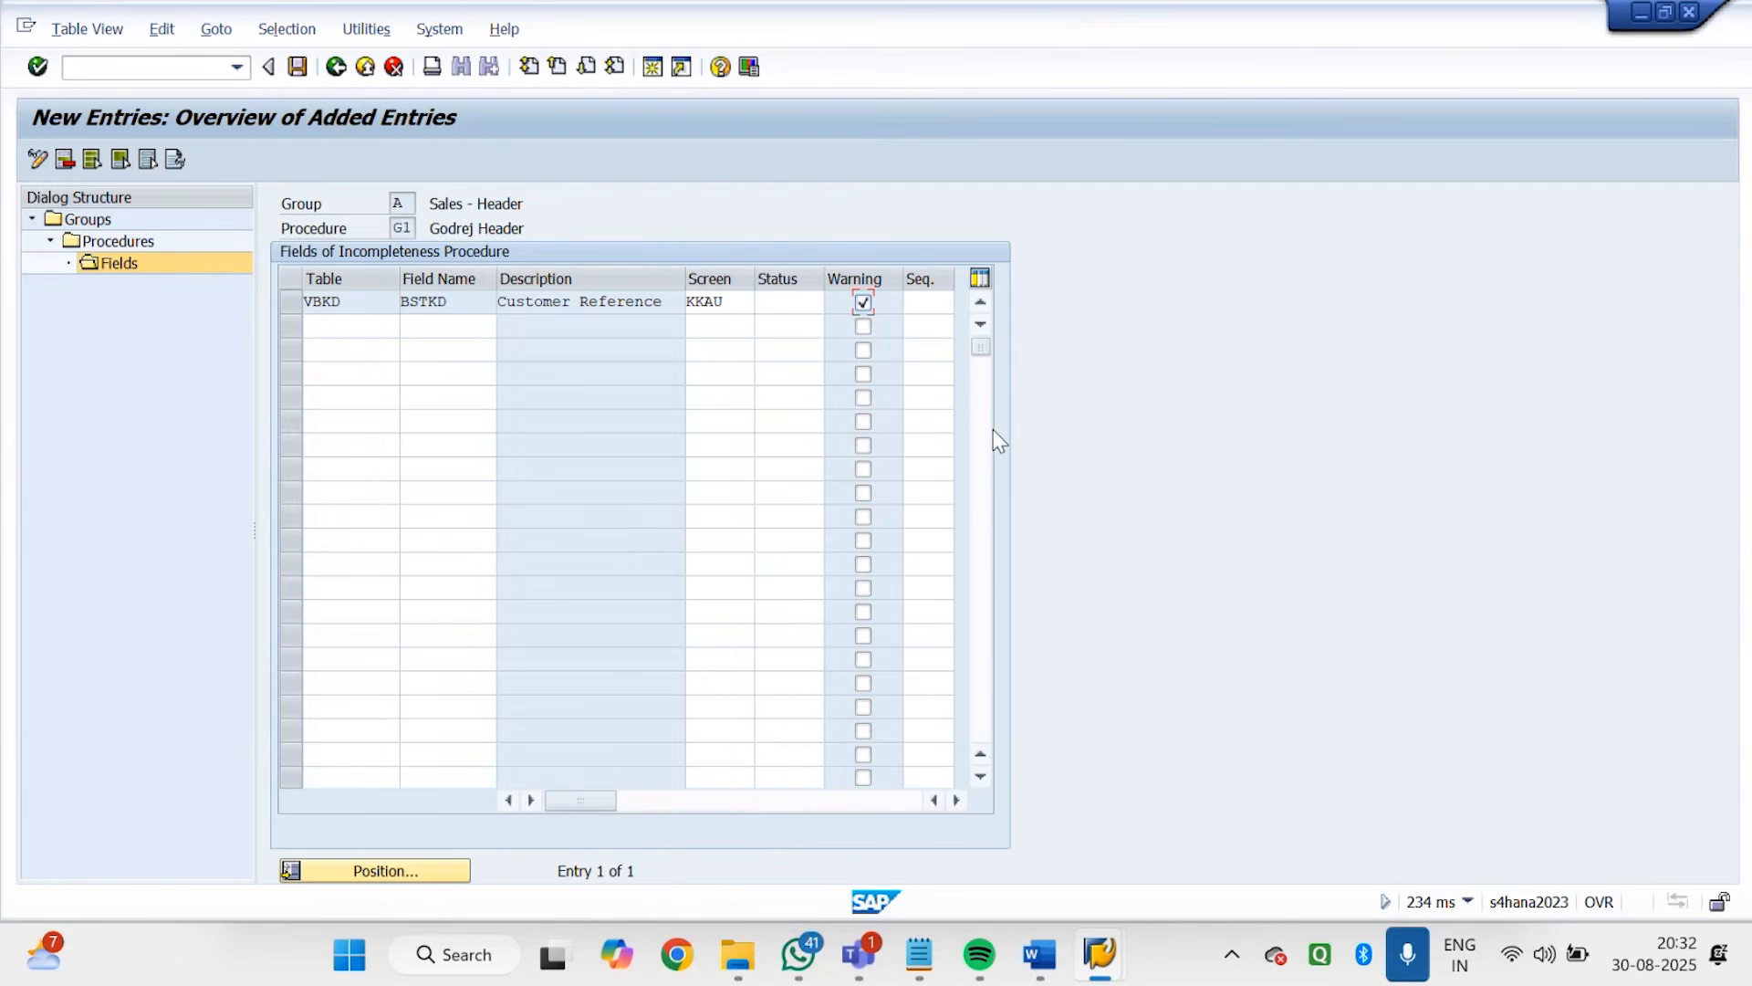
{"action": "key", "text": "Return"}
Assign status group 01 to the Customer Reference entry and save the new entries
{"action": "left_click", "coordinate": [788, 307]}
{"action": "left_click", "coordinate": [830, 298]}
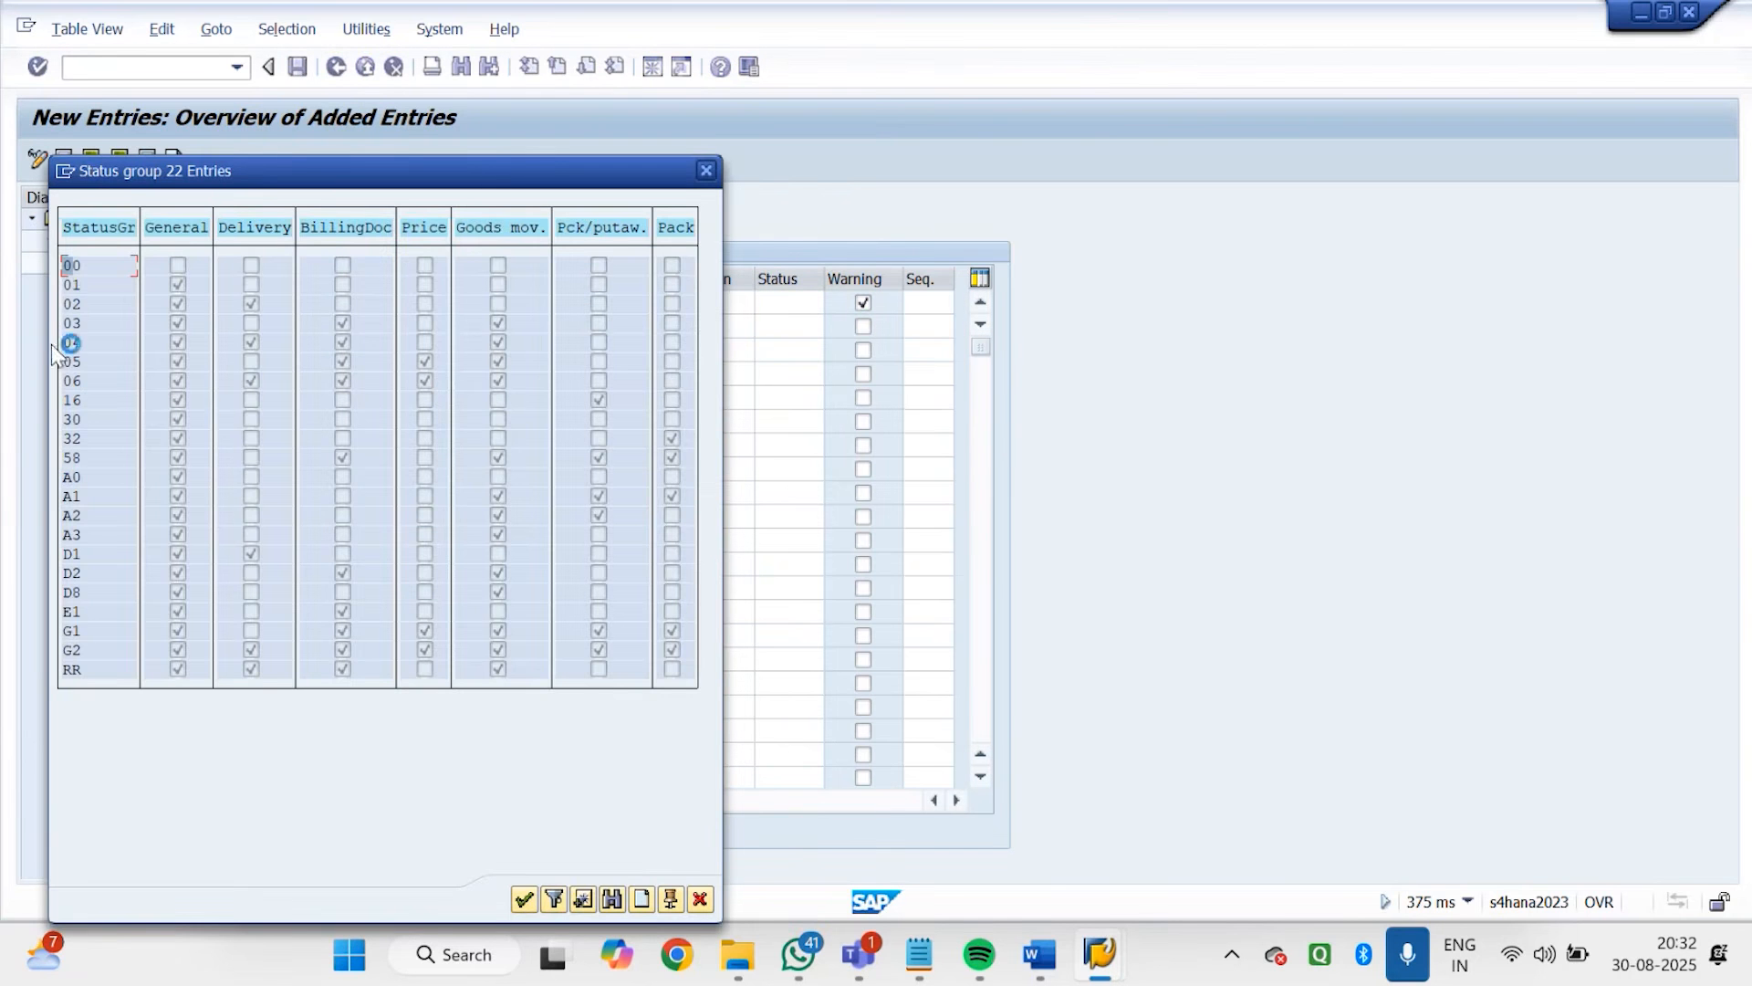
{"action": "left_click", "coordinate": [64, 287]}
{"action": "left_click", "coordinate": [70, 306]}
{"action": "left_click", "coordinate": [79, 330]}
{"action": "double_click", "coordinate": [82, 287]}
{"action": "key", "text": "Return"}
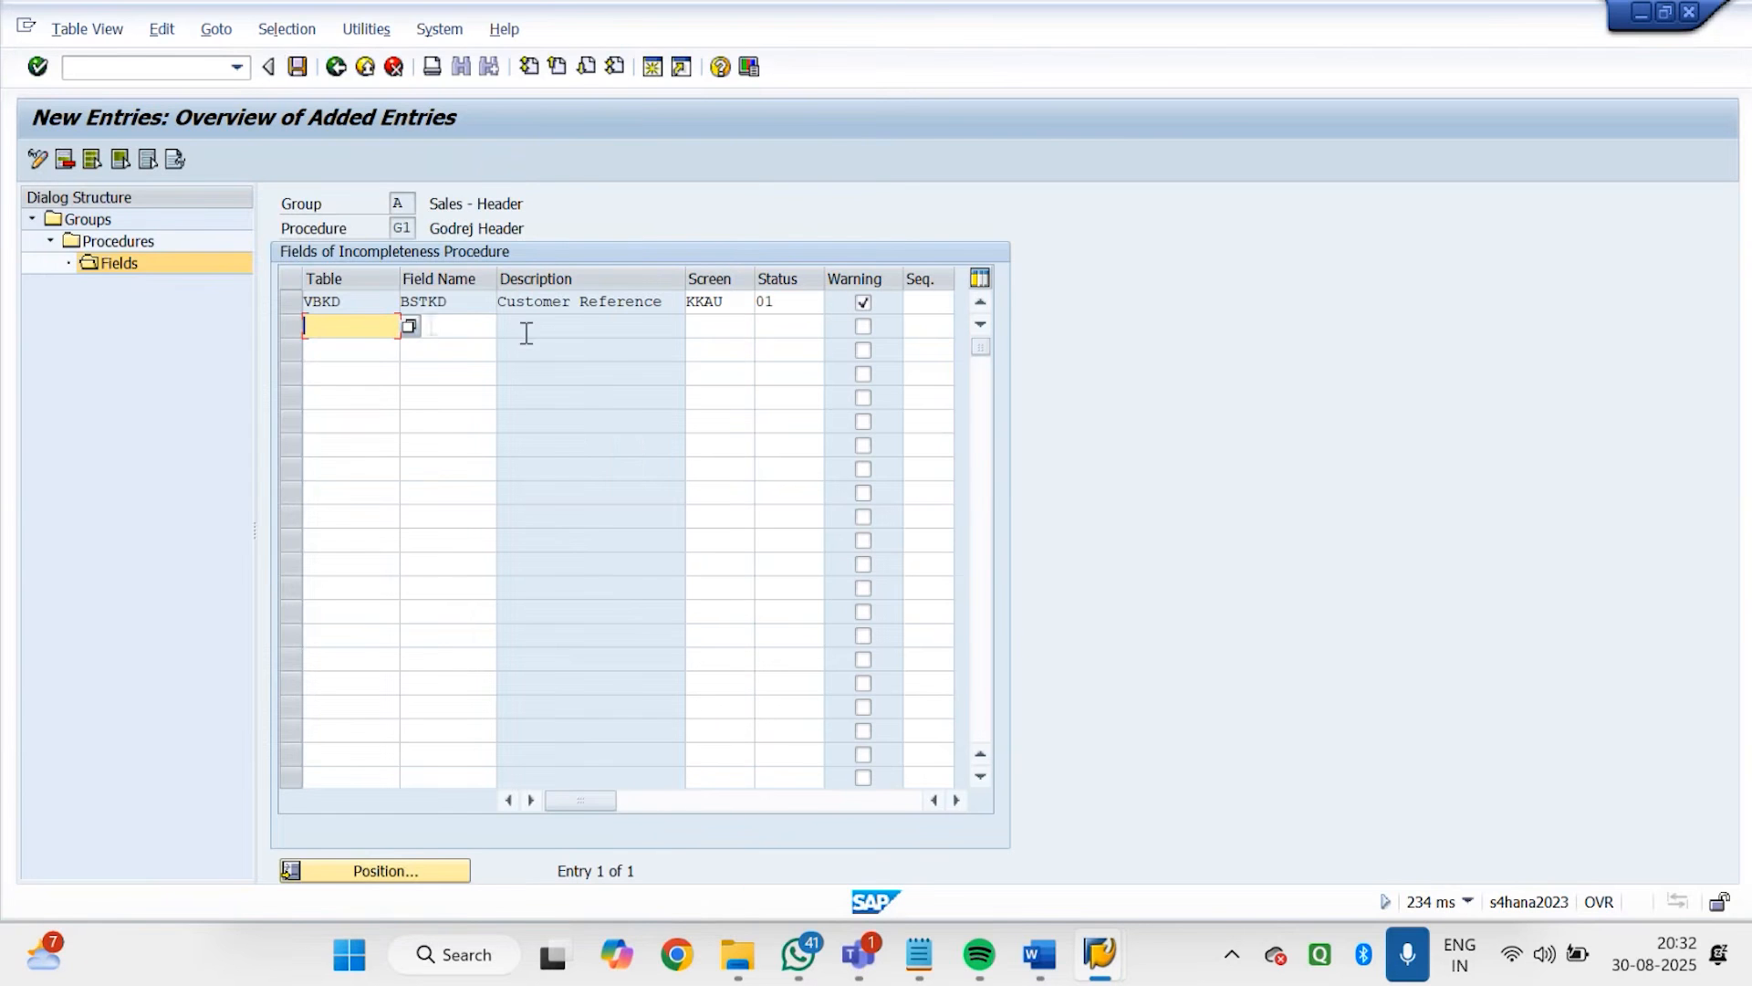
{"action": "left_click", "coordinate": [299, 66]}
Switch to the Godrej order session and display the technical information of the Order Reason field
{"action": "mouse_move", "coordinate": [1101, 979]}
{"action": "left_click", "coordinate": [918, 769]}
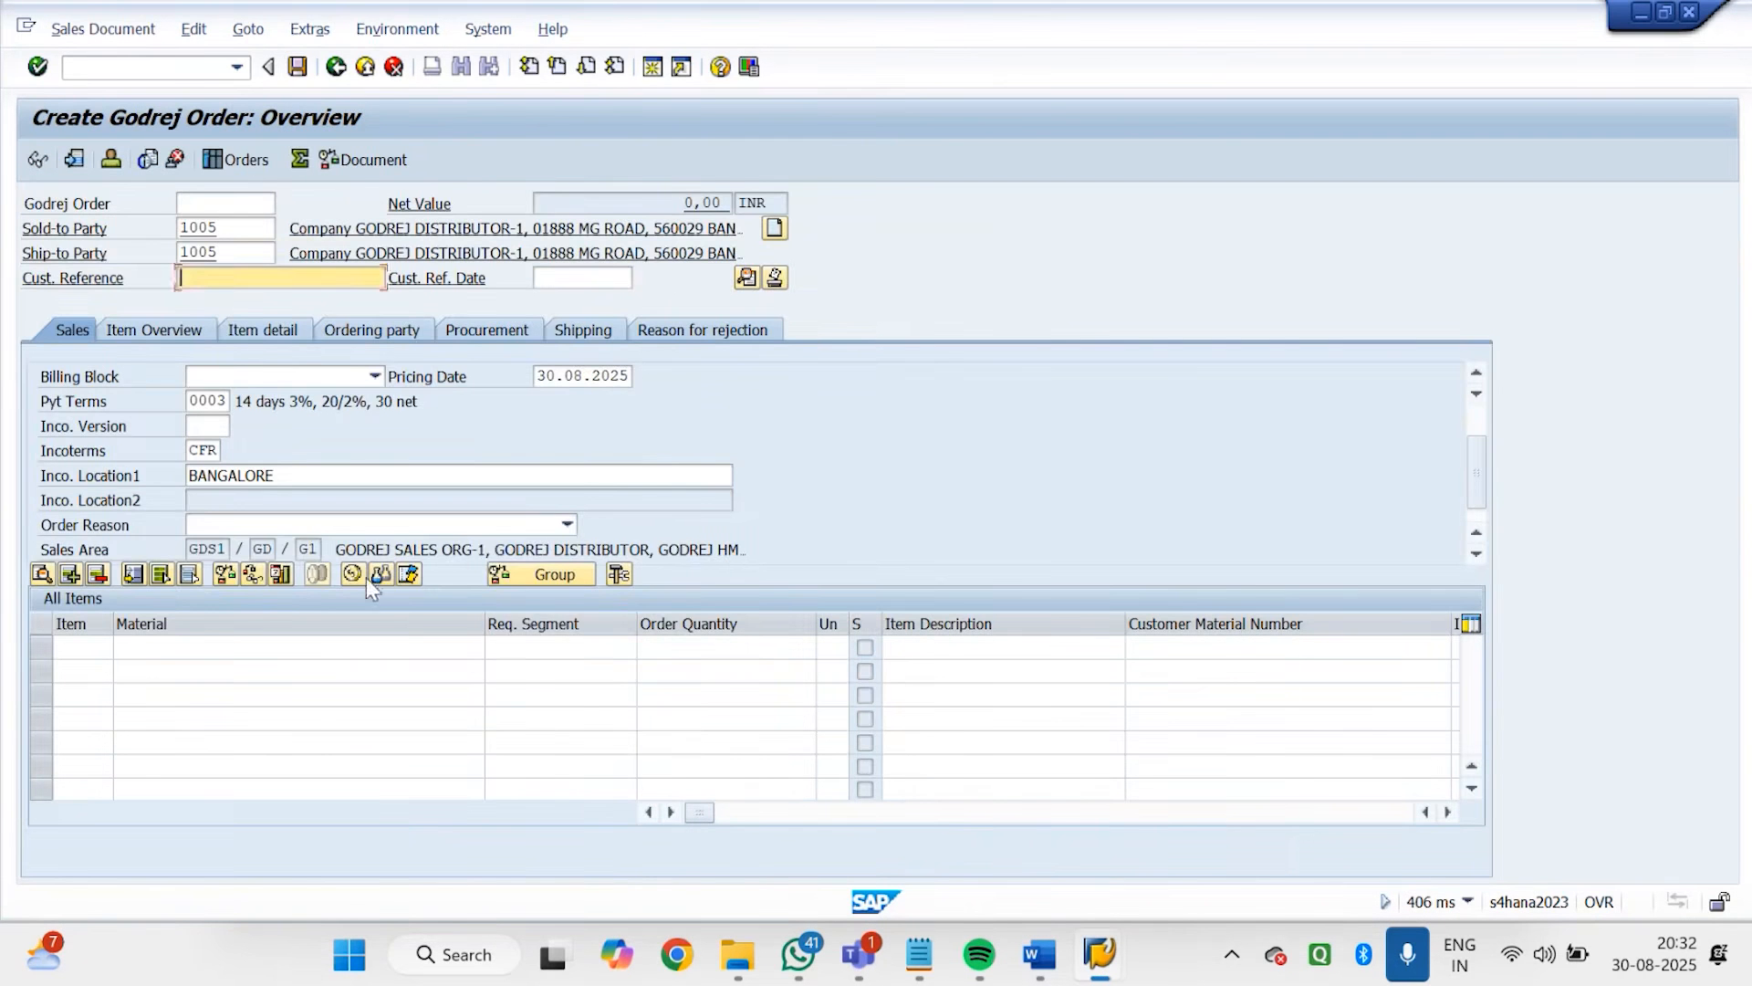
{"action": "left_click", "coordinate": [241, 529]}
{"action": "left_click", "coordinate": [217, 525]}
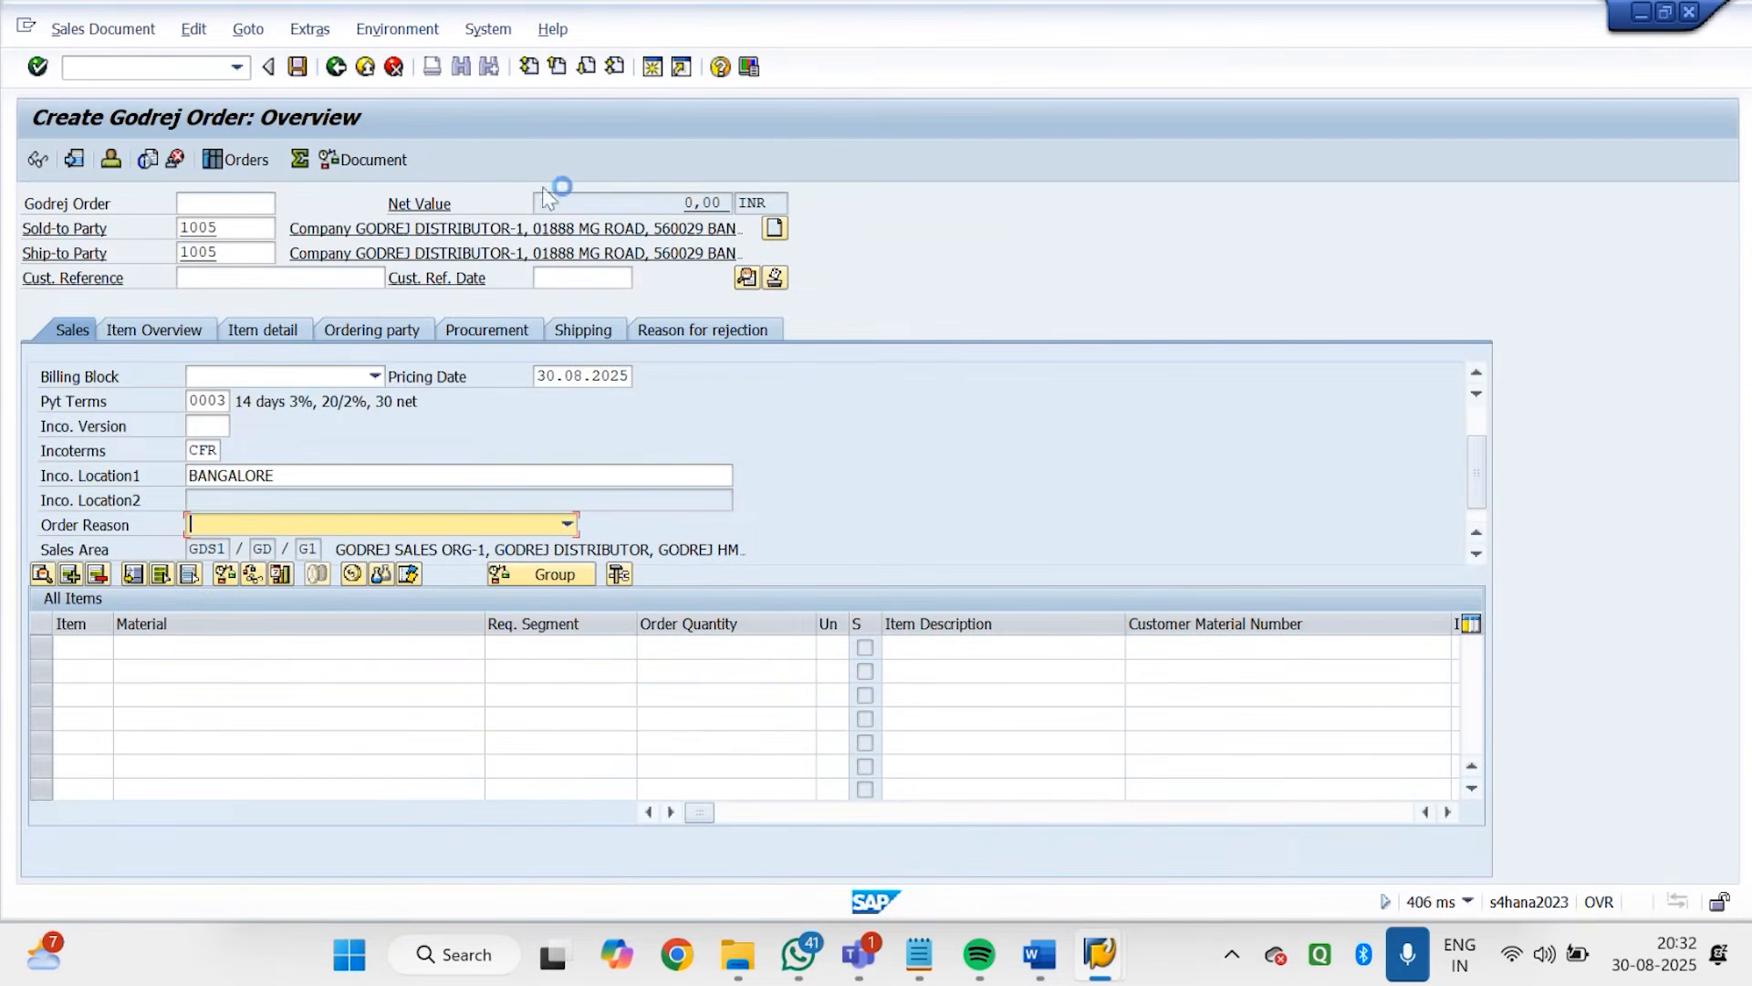
{"action": "left_click", "coordinate": [720, 68]}
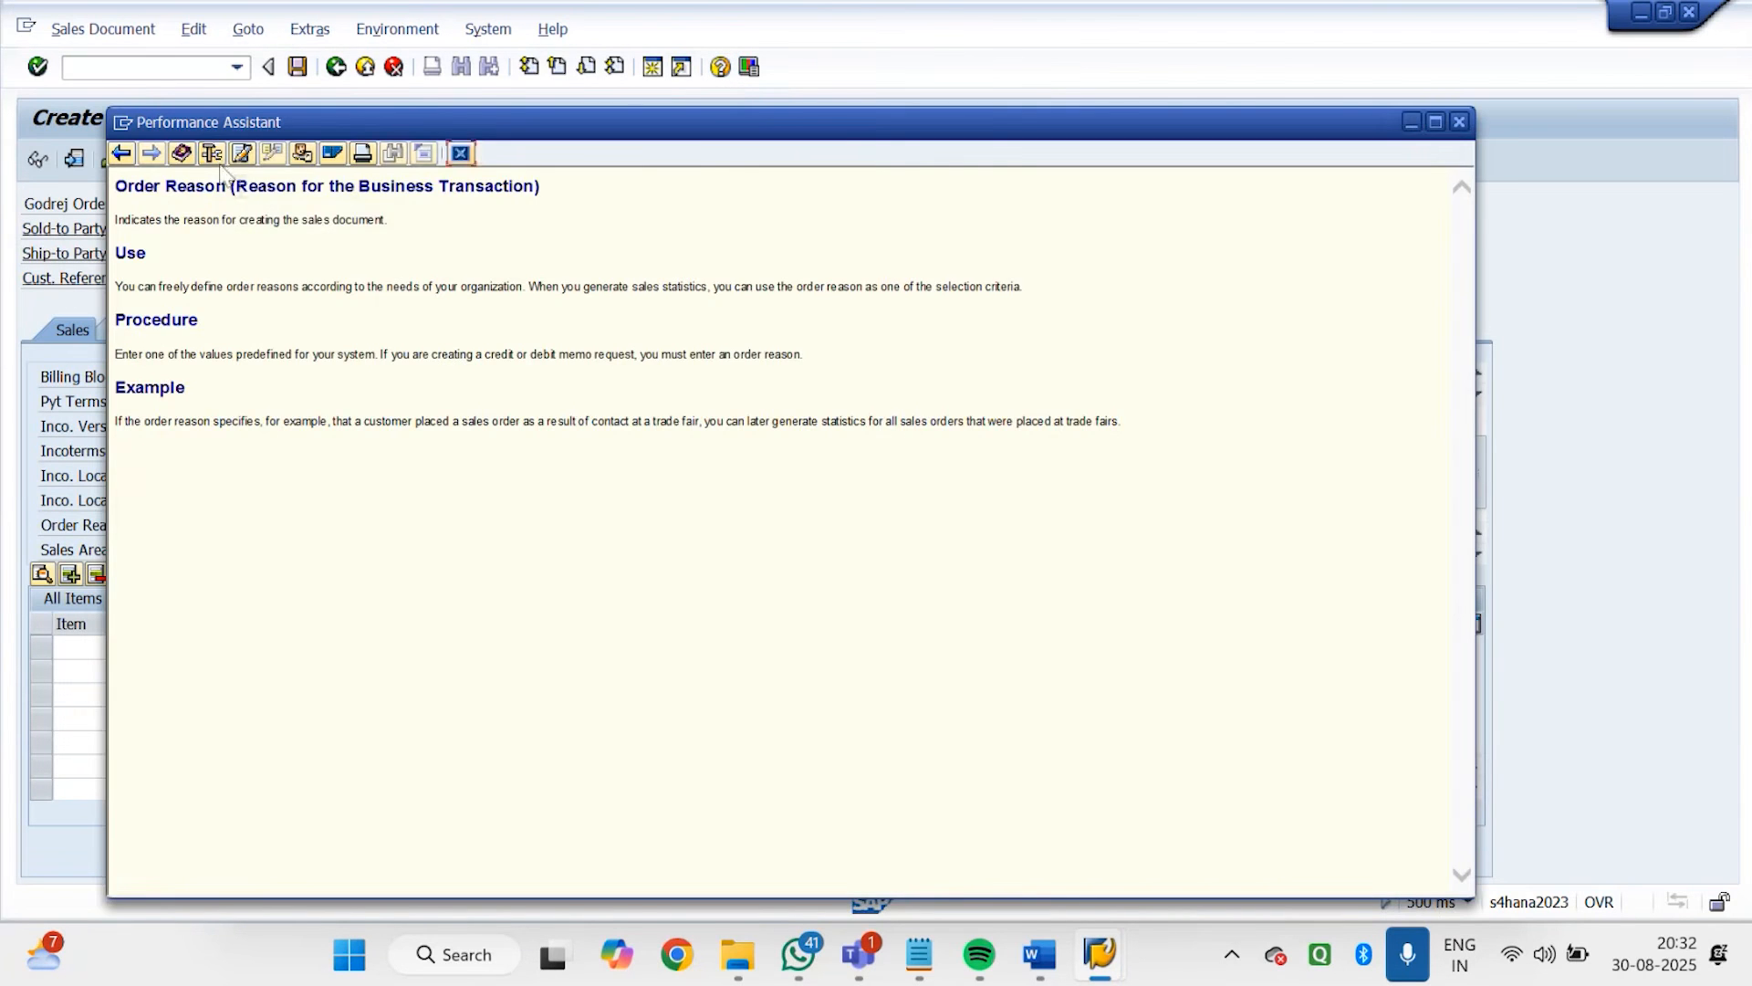
{"action": "left_click", "coordinate": [214, 157]}
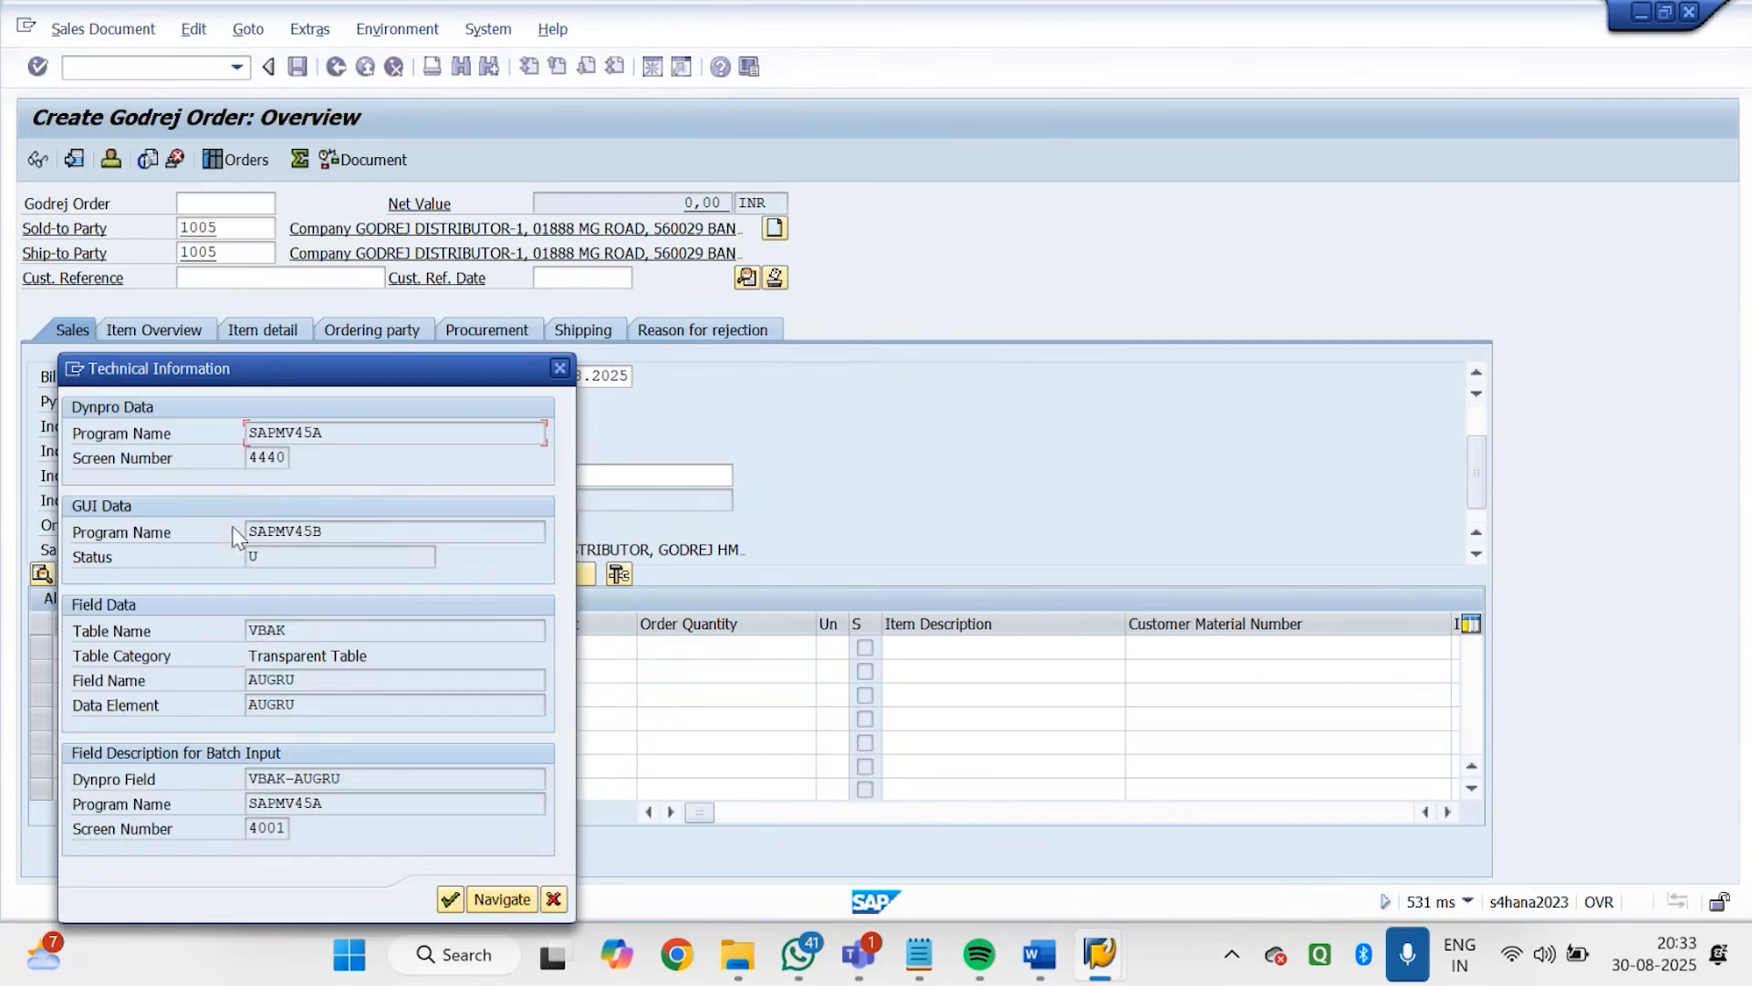
{"action": "double_click", "coordinate": [309, 630]}
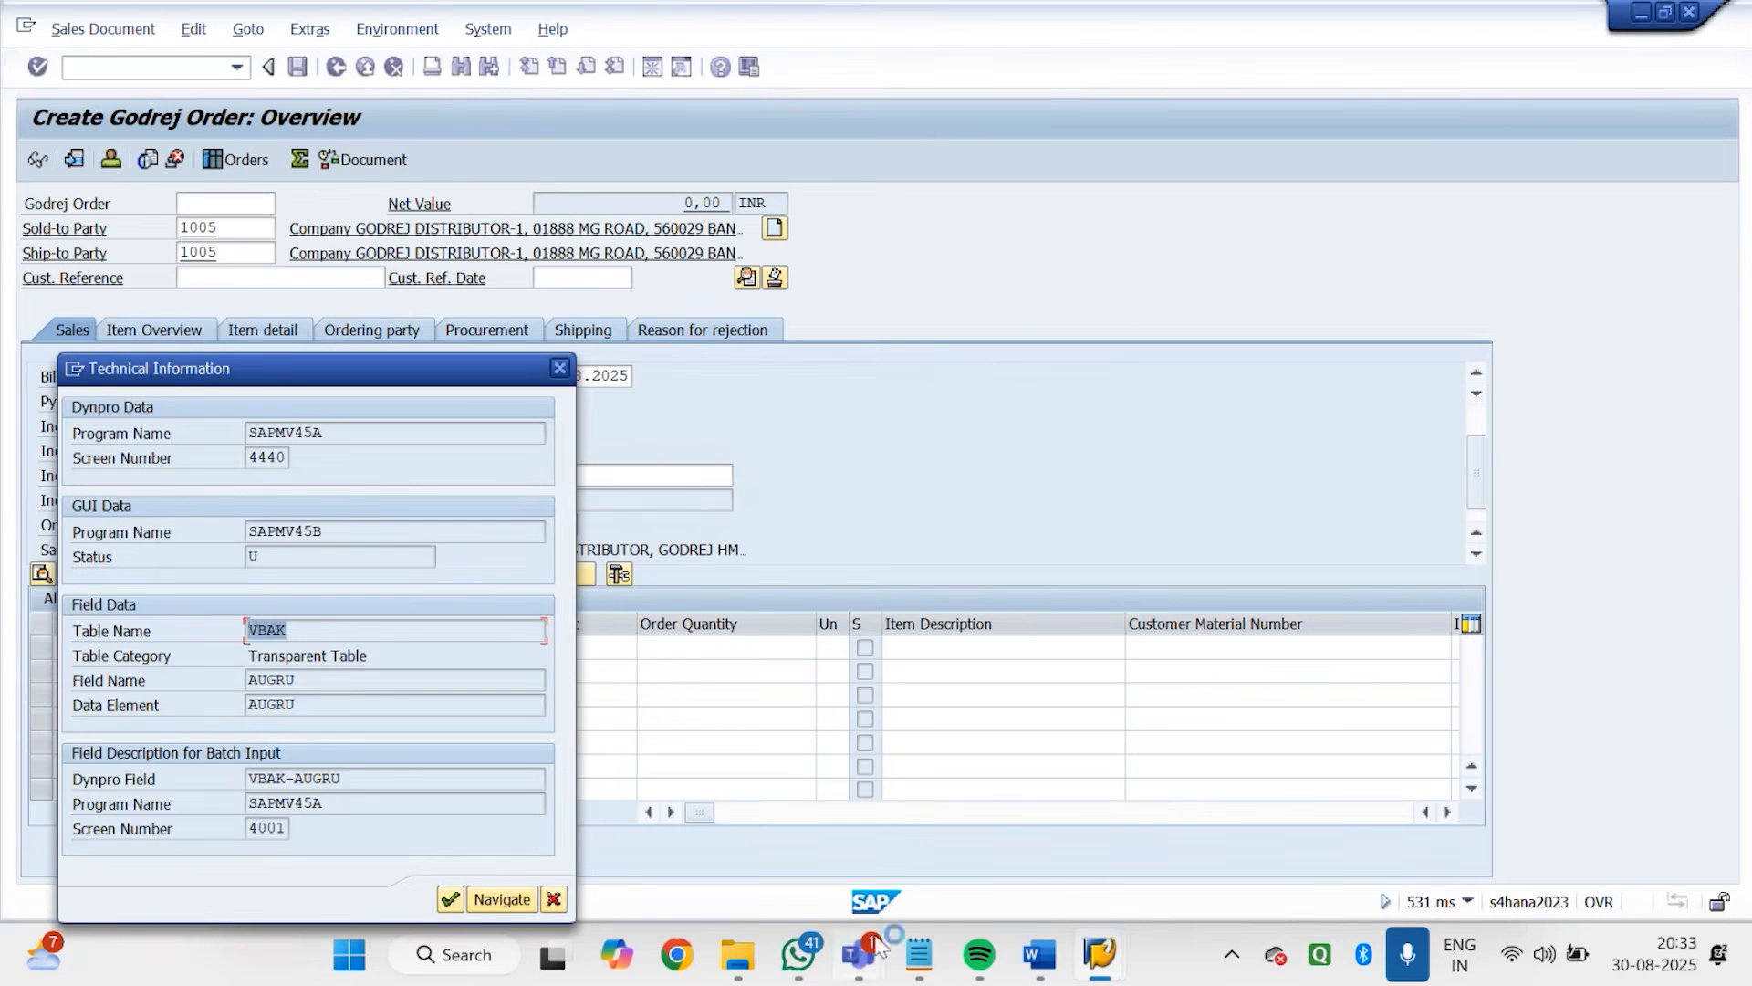
Switch back to the new entries session and add an entry with table VBAK and field name AUGRU
{"action": "mouse_move", "coordinate": [1100, 954]}
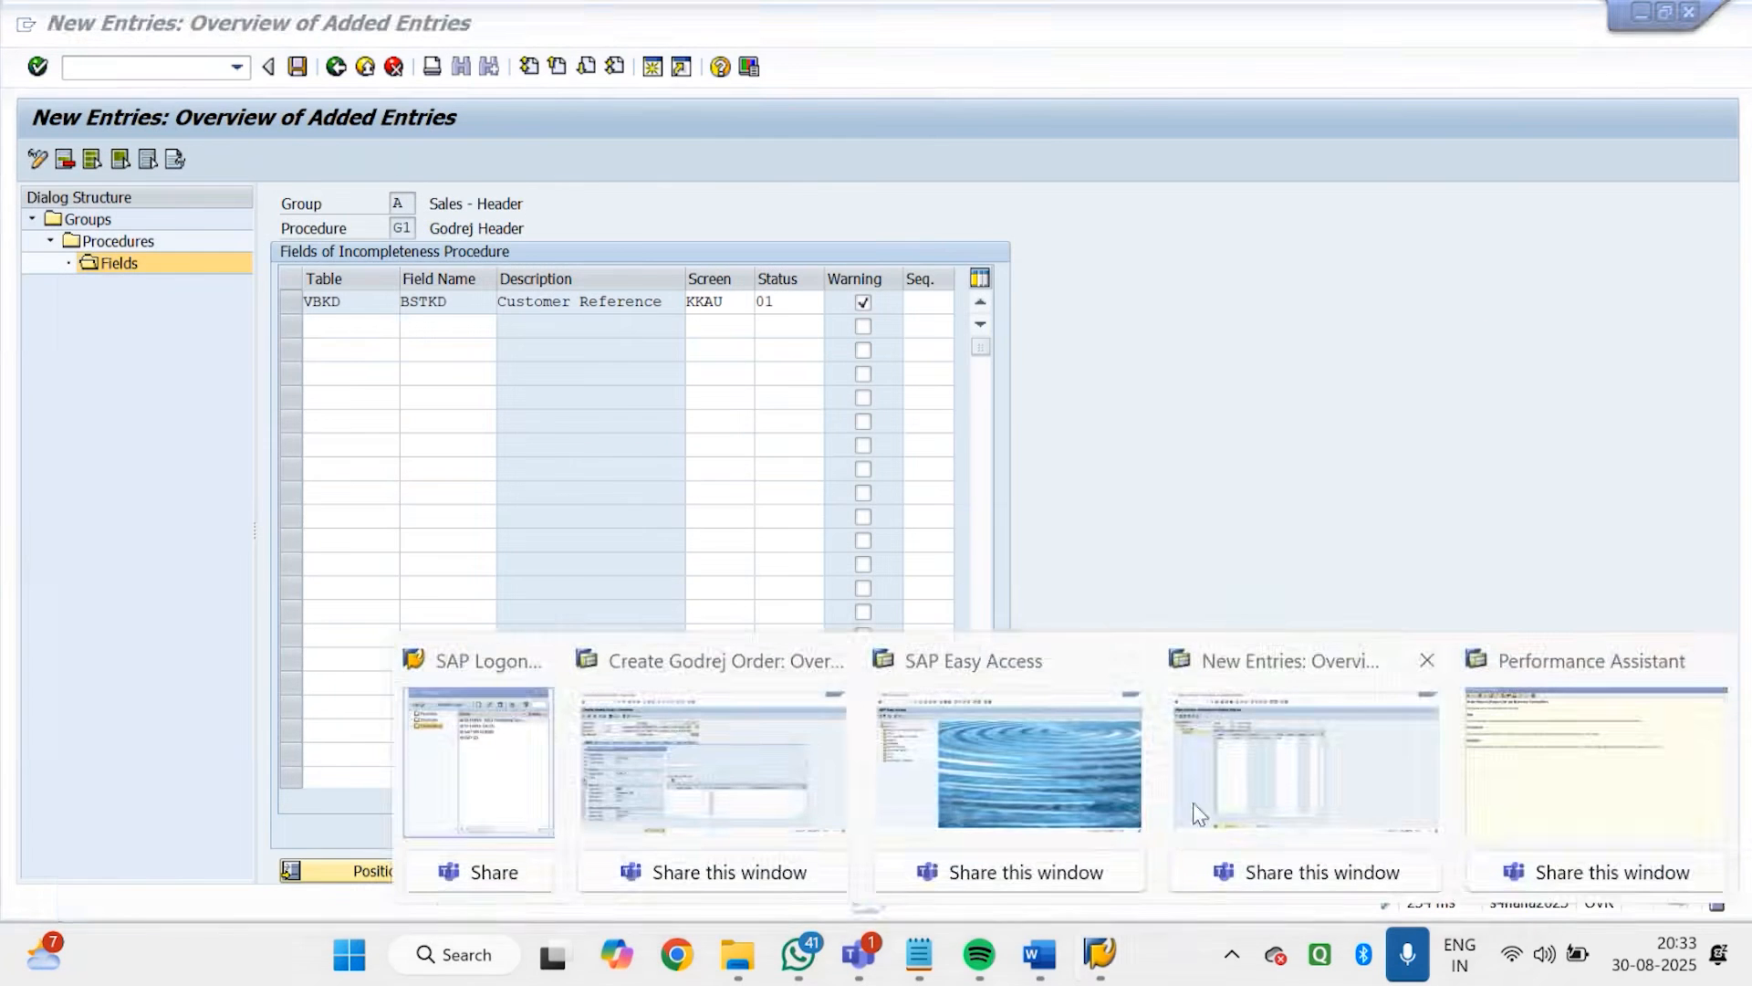
{"action": "left_click", "coordinate": [1192, 803]}
{"action": "type", "text": "VBAK"}
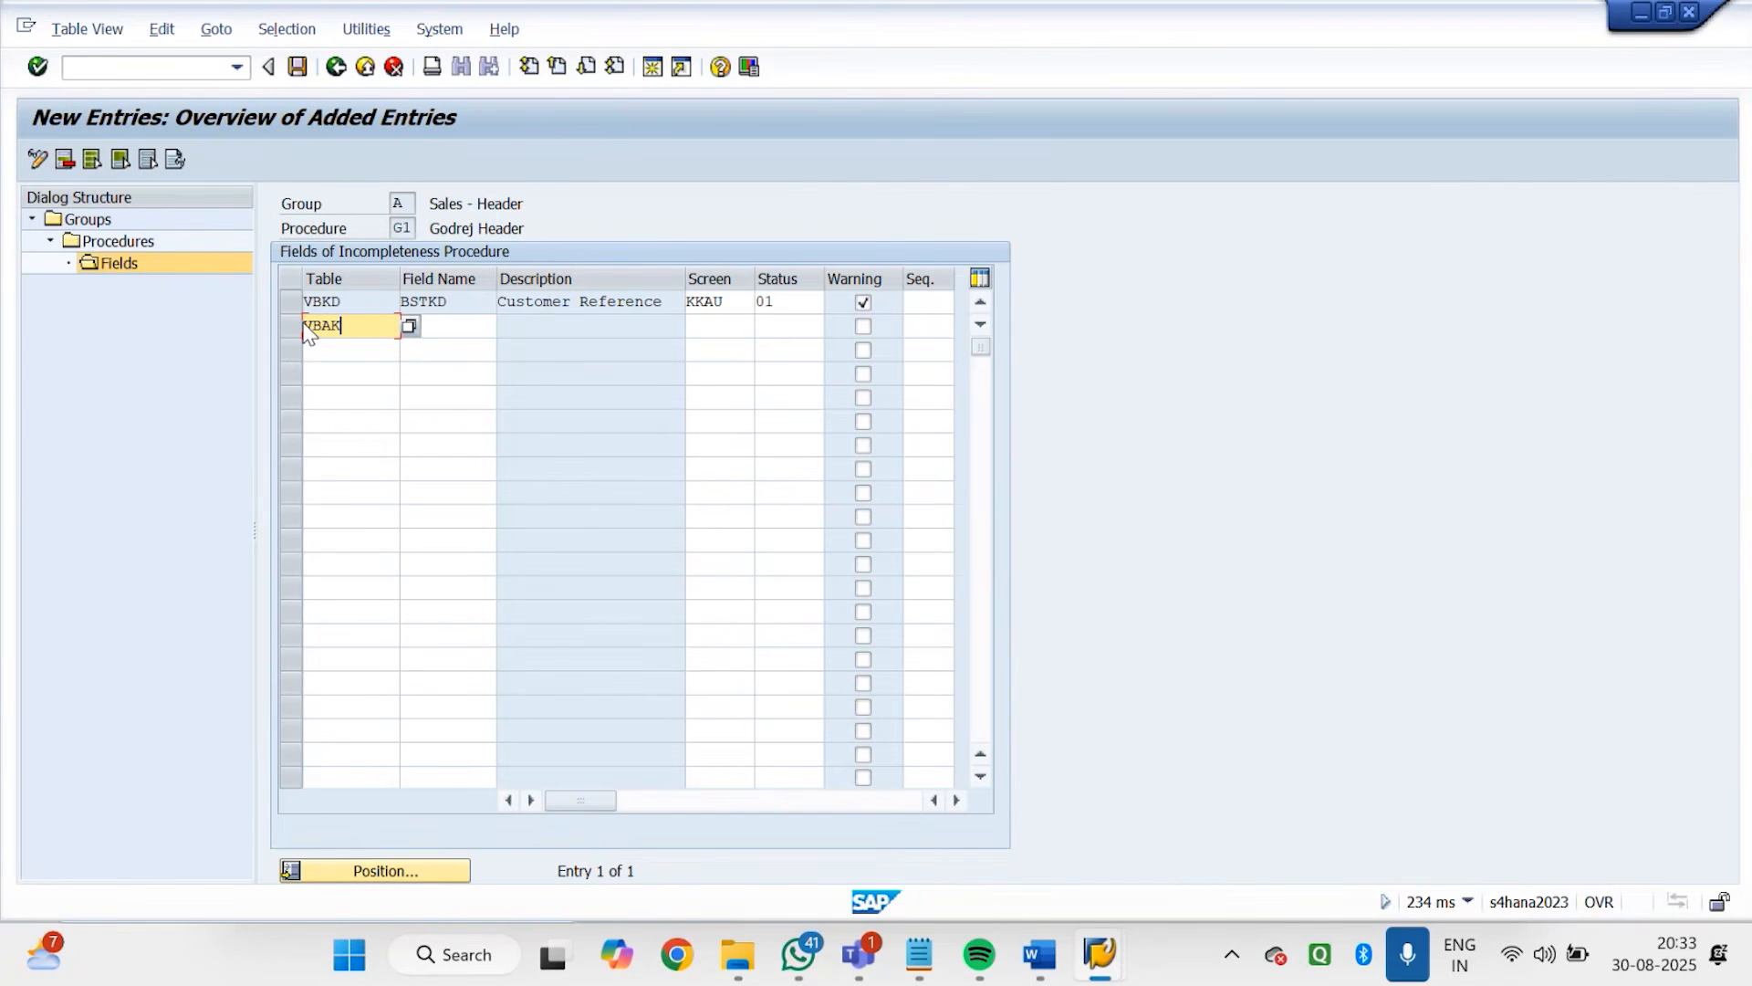
{"action": "key", "text": "Tab"}
{"action": "type", "text": "AUGR"}
{"action": "key", "text": "Return"}
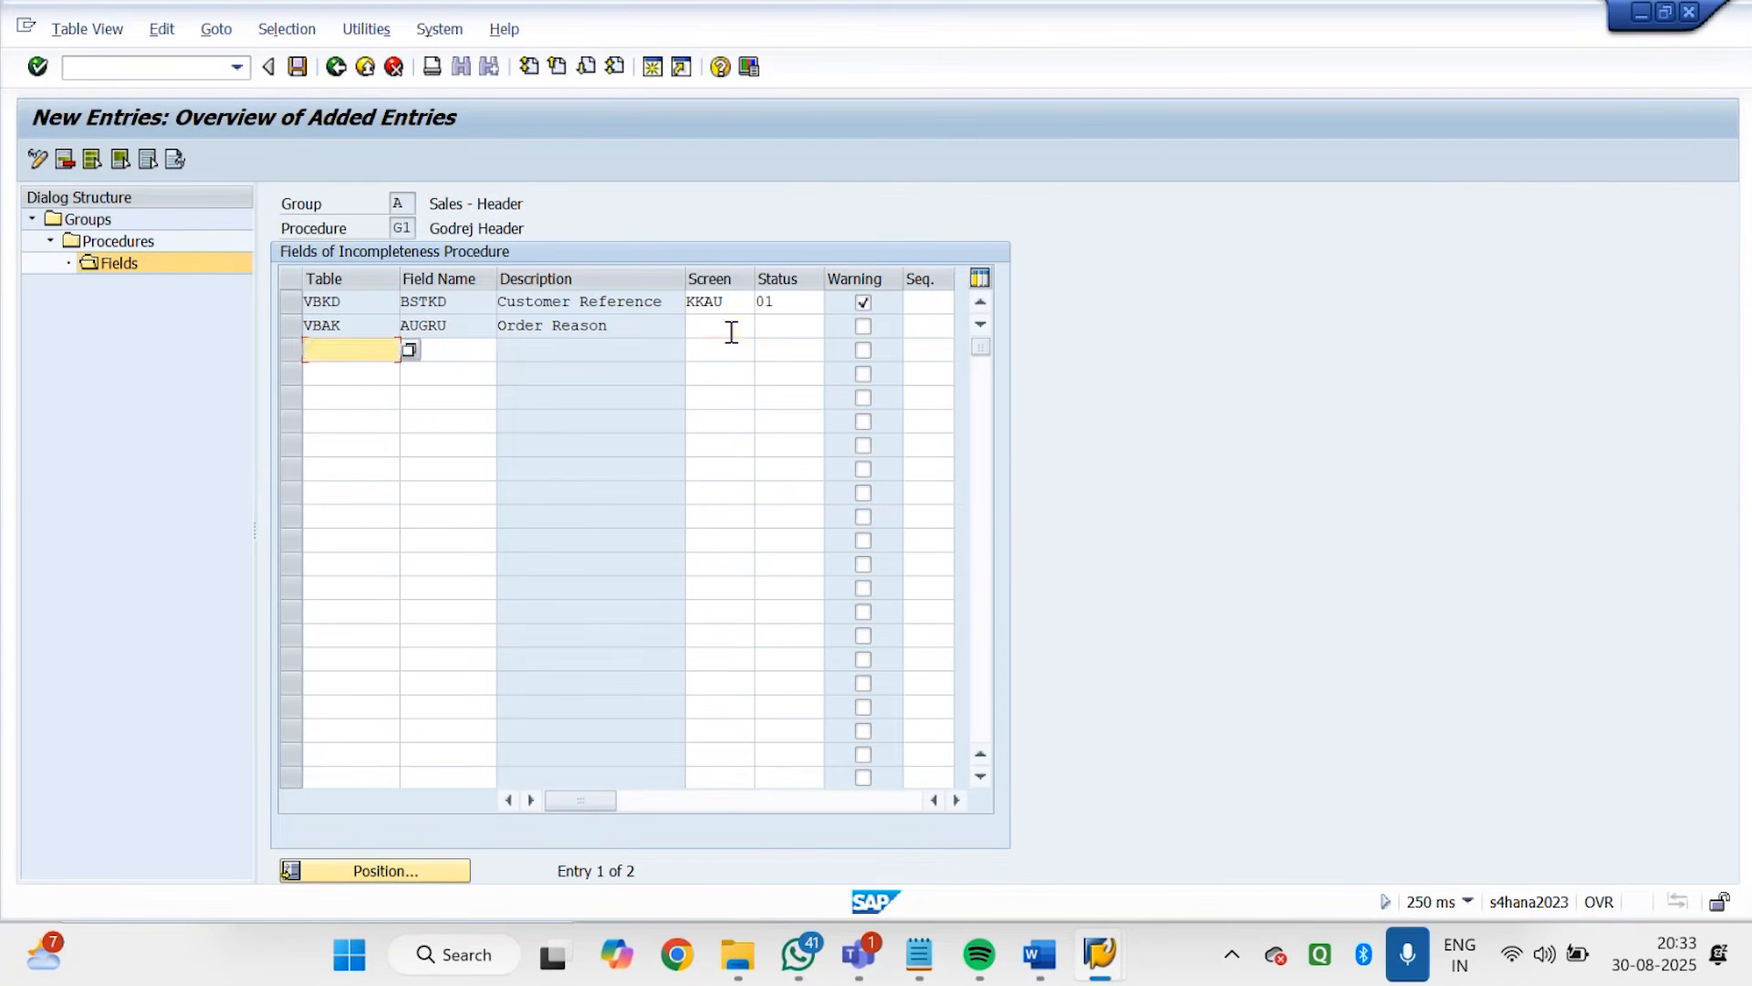
Set the Order Reason entry's screen to KKAU and status to 01, enable its warning, and save
{"action": "left_click", "coordinate": [731, 328]}
{"action": "type", "text": "KKAU"}
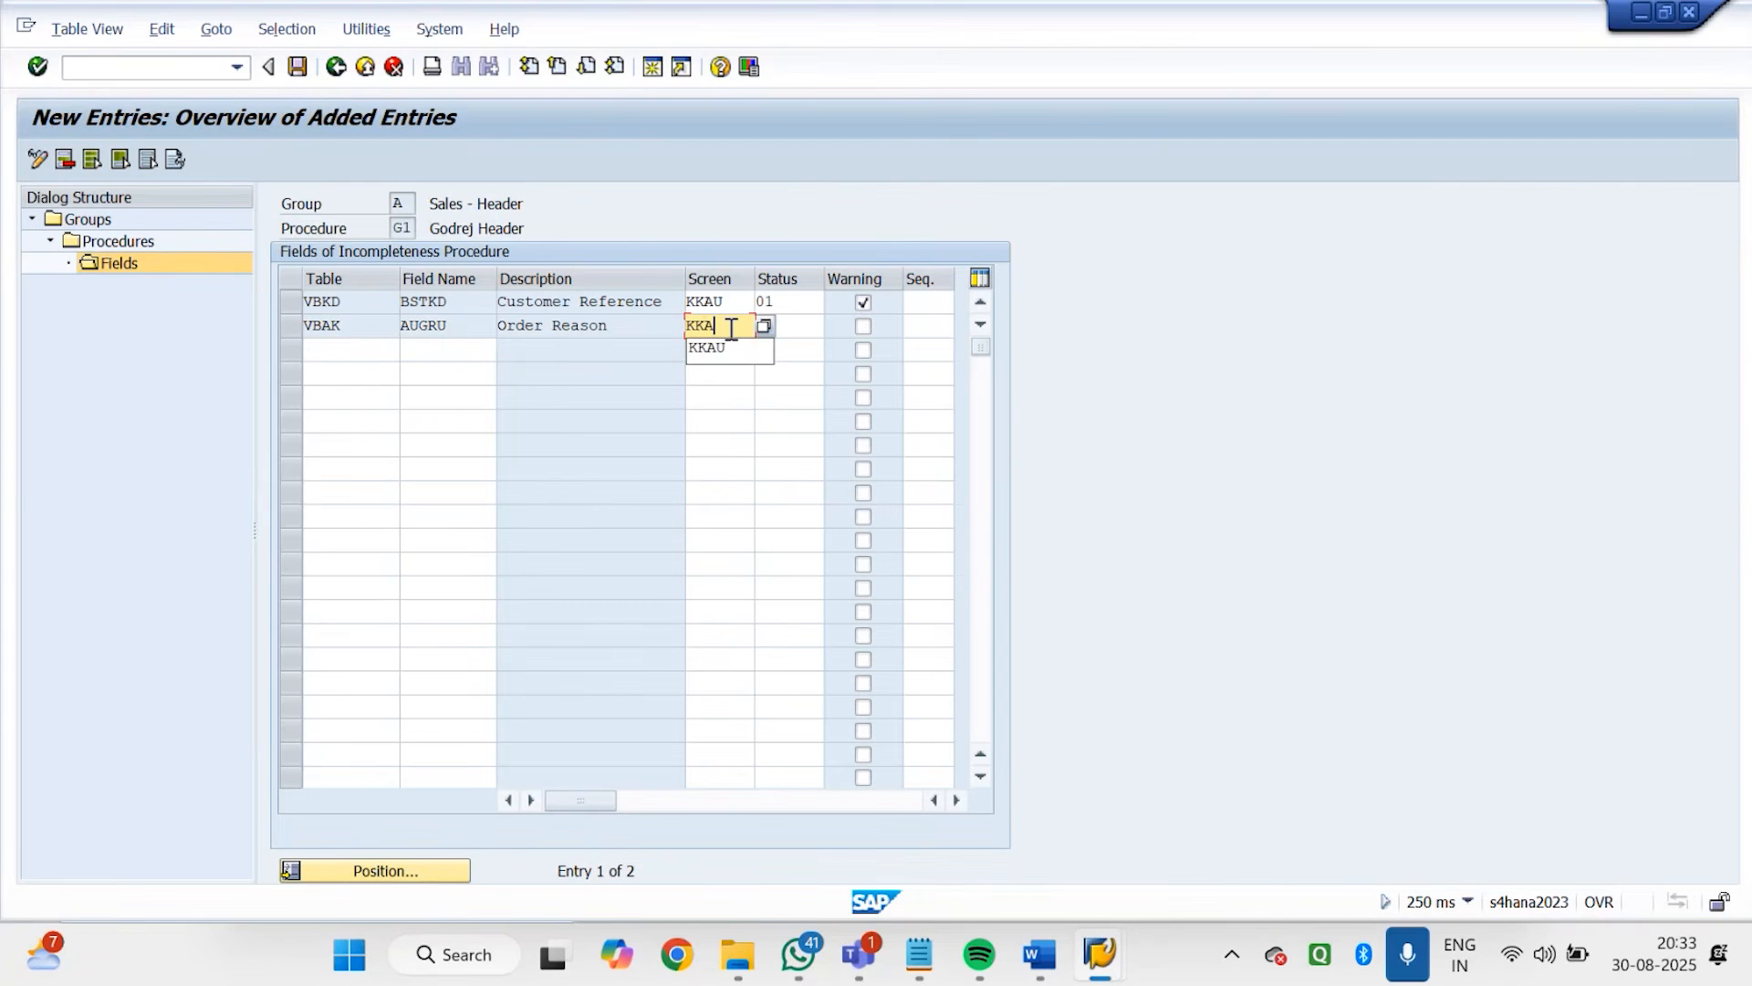
{"action": "key", "text": "Return"}
{"action": "left_click", "coordinate": [794, 321]}
{"action": "type", "text": "01"}
{"action": "key", "text": "Tab"}
{"action": "left_click", "coordinate": [863, 326]}
{"action": "left_click", "coordinate": [298, 66]}
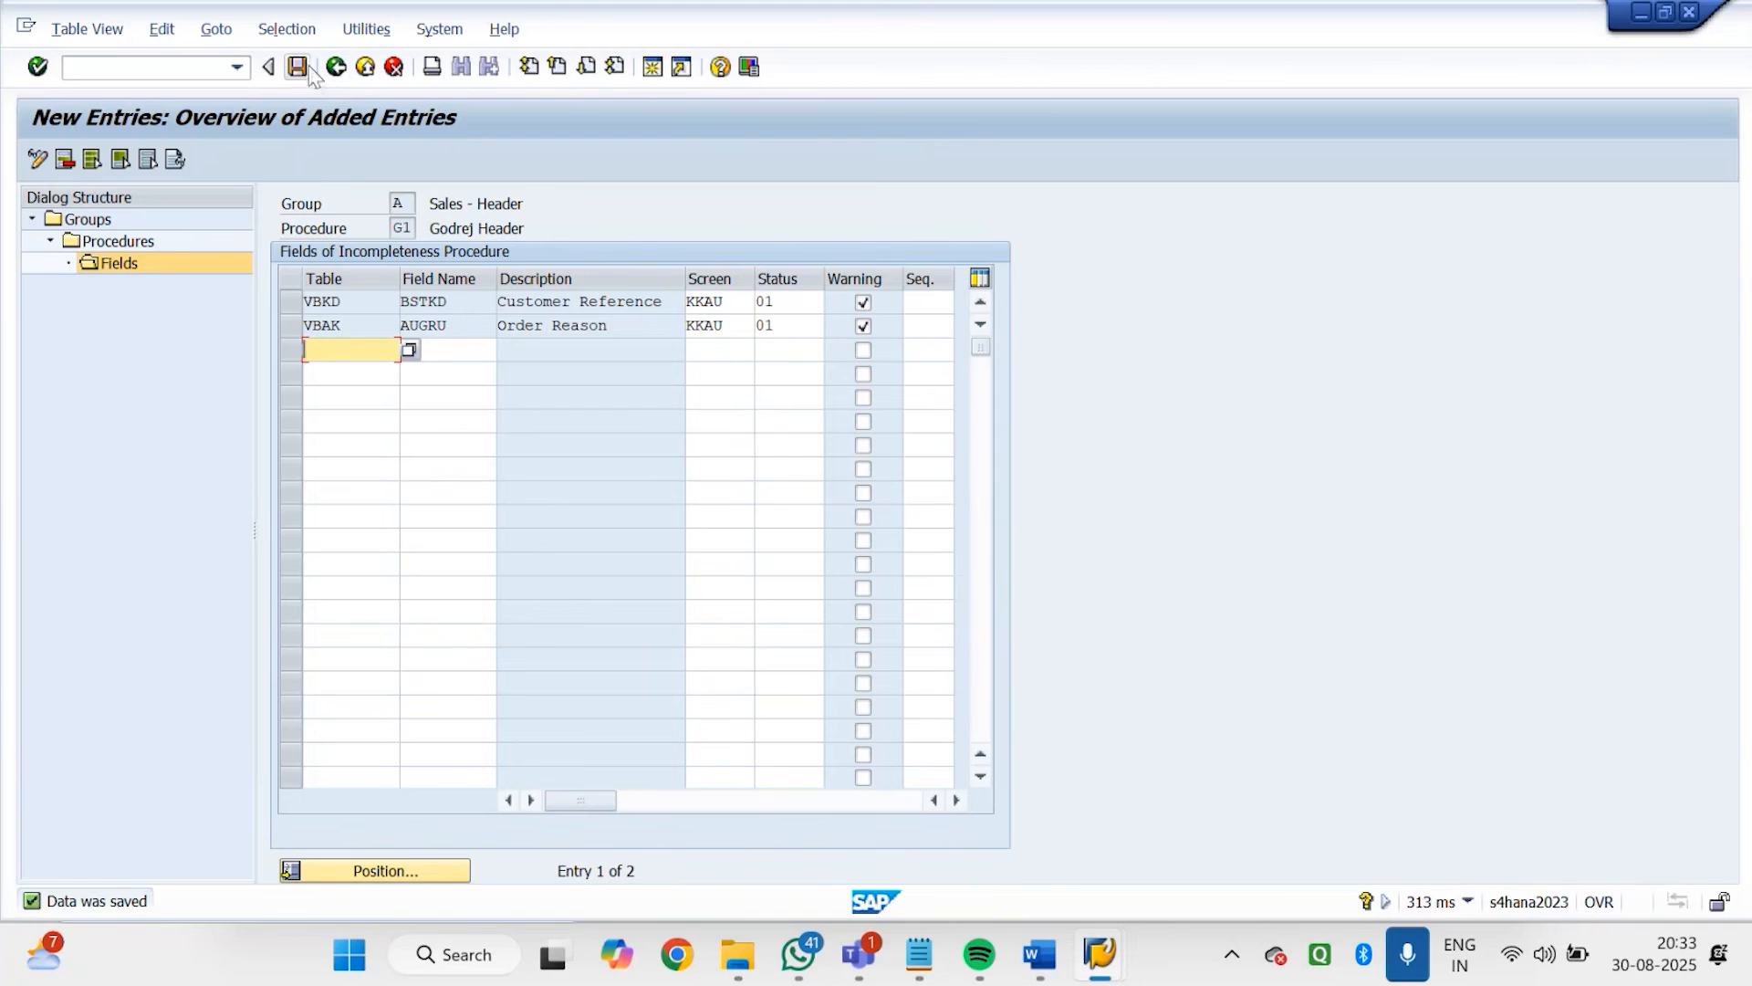
{"action": "left_click", "coordinate": [299, 67]}
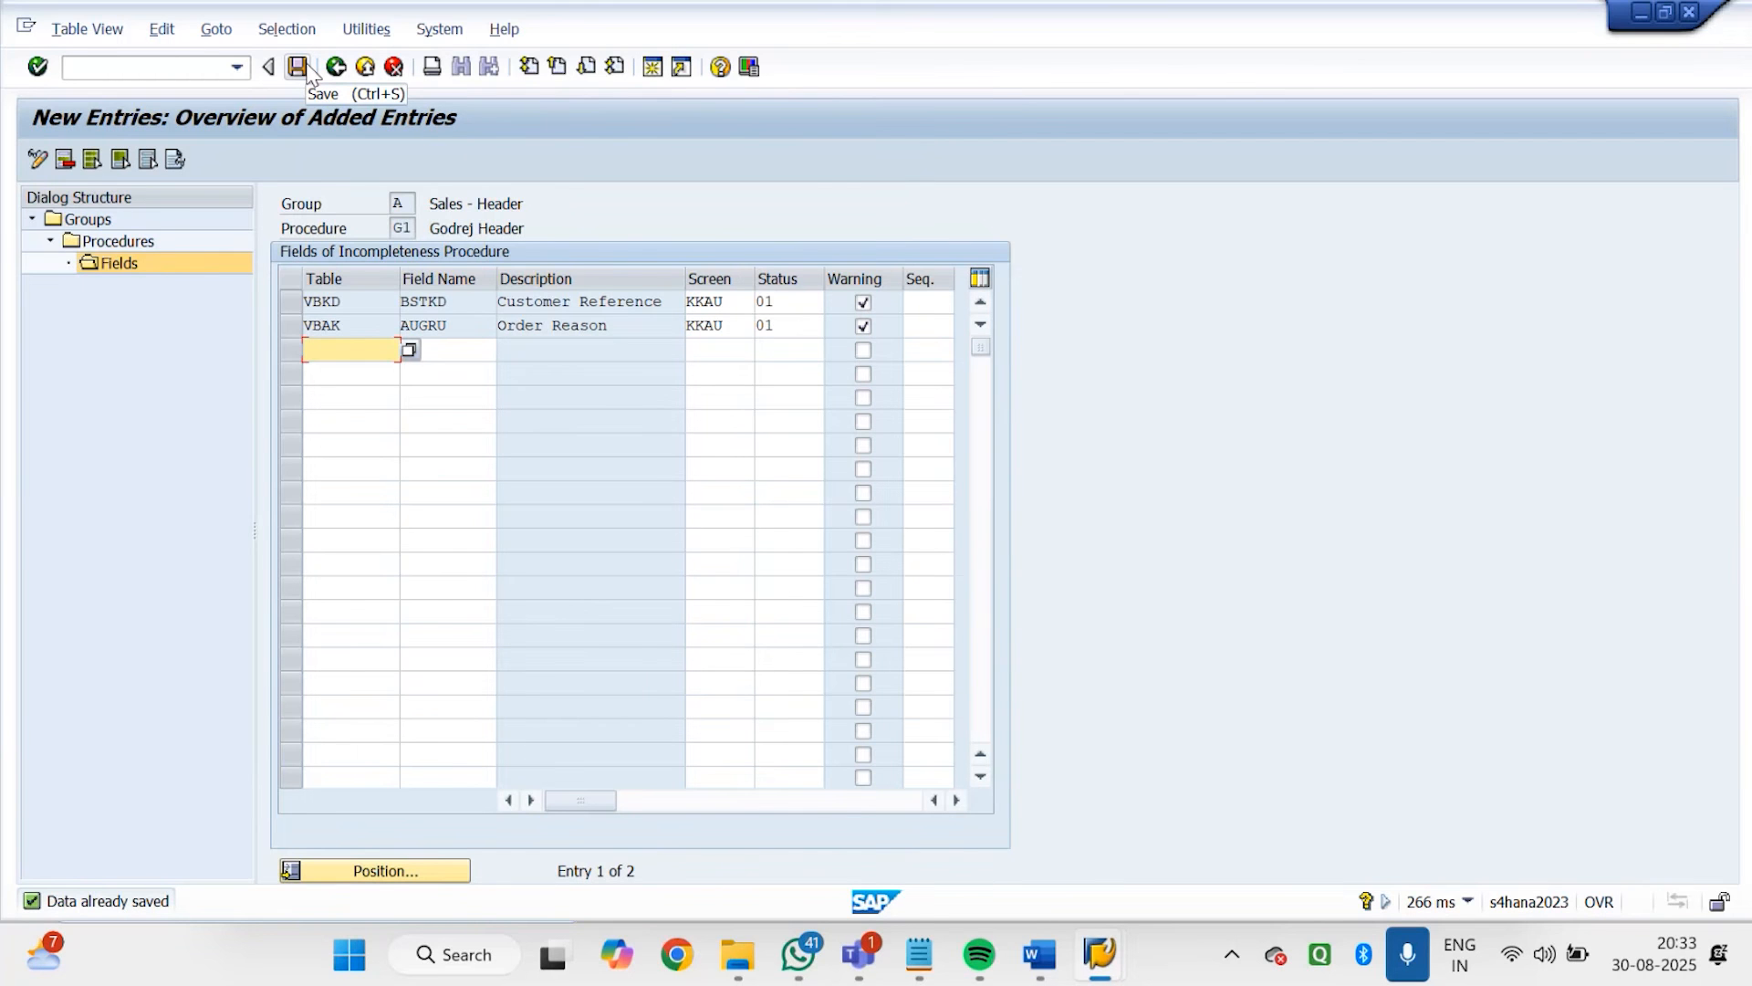
Return to the IMG structure and open the activity for assigning incompleteness procedures to sales document types
{"action": "left_click", "coordinate": [337, 73]}
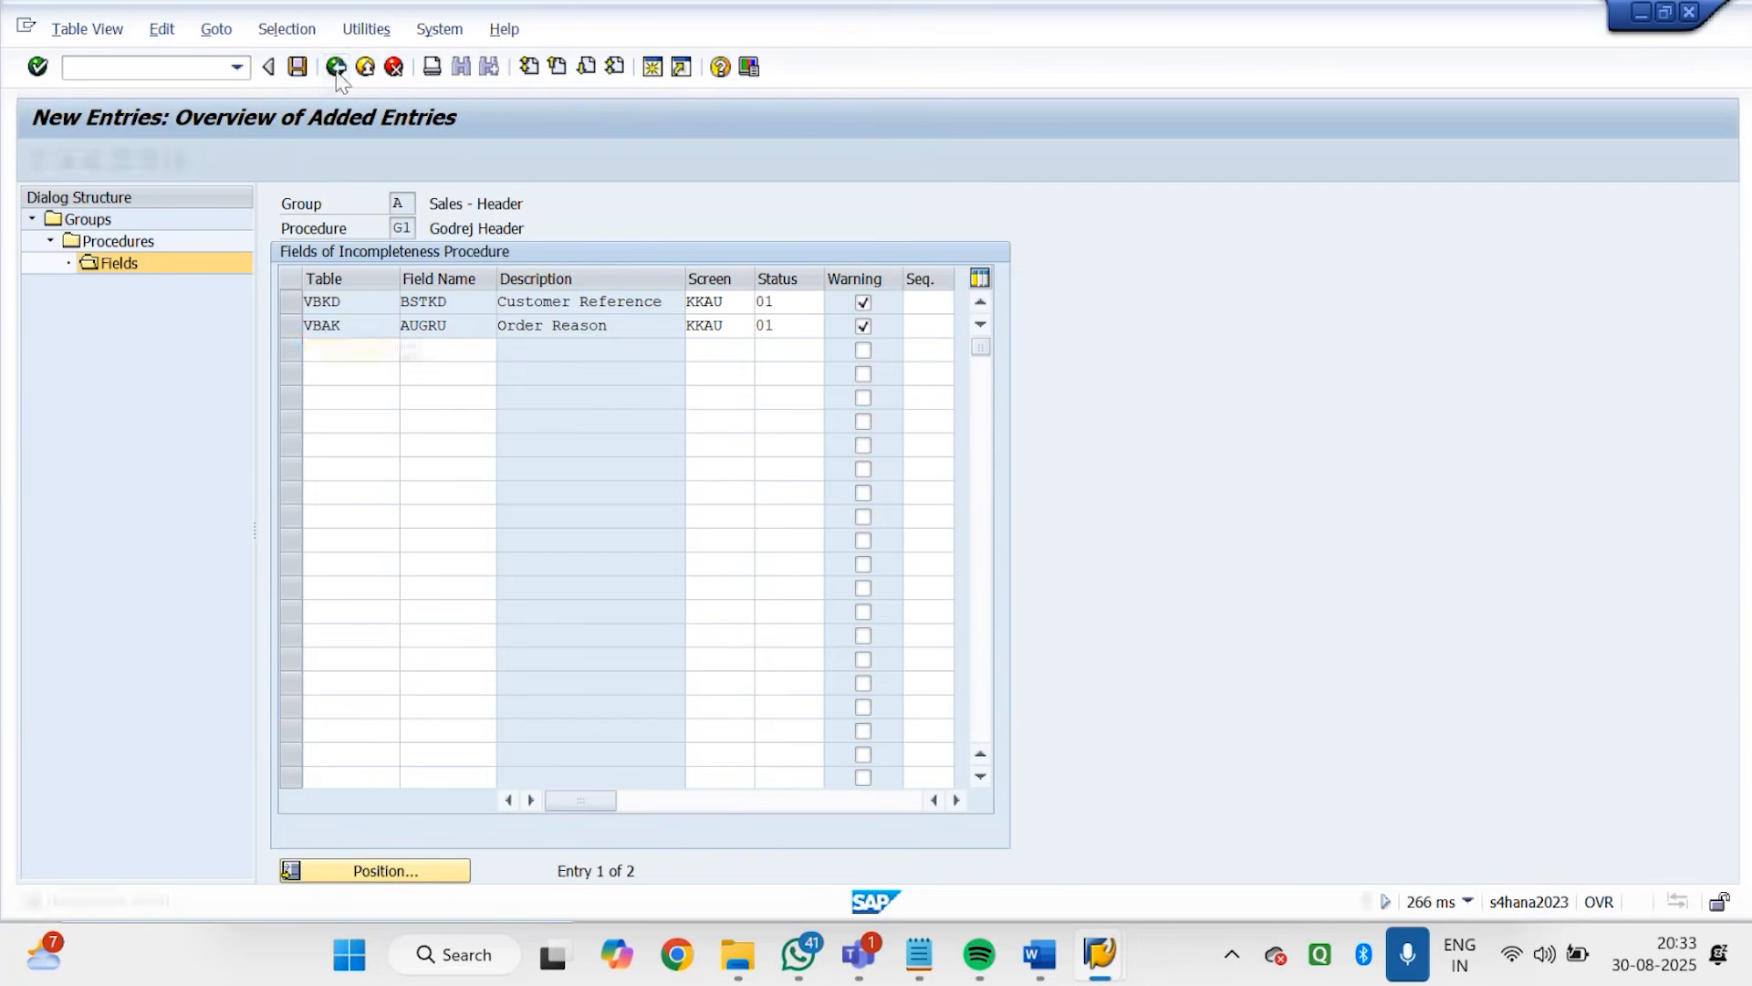
{"action": "left_click", "coordinate": [337, 73]}
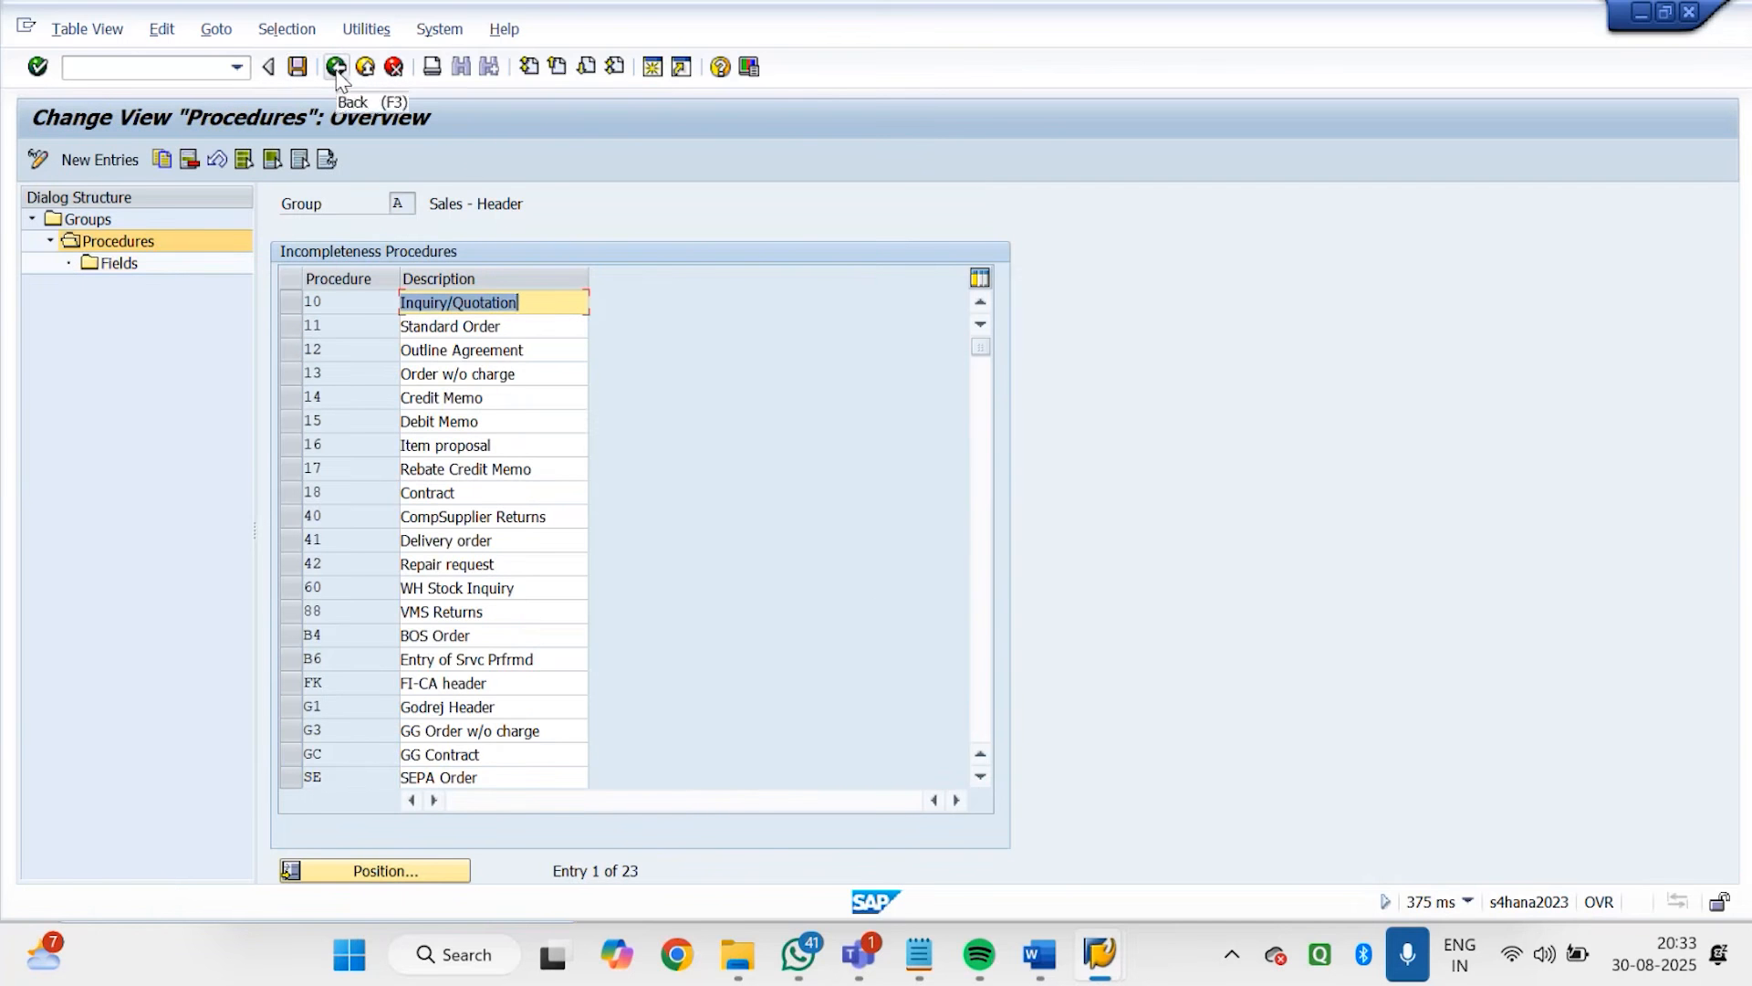
{"action": "left_click", "coordinate": [290, 703]}
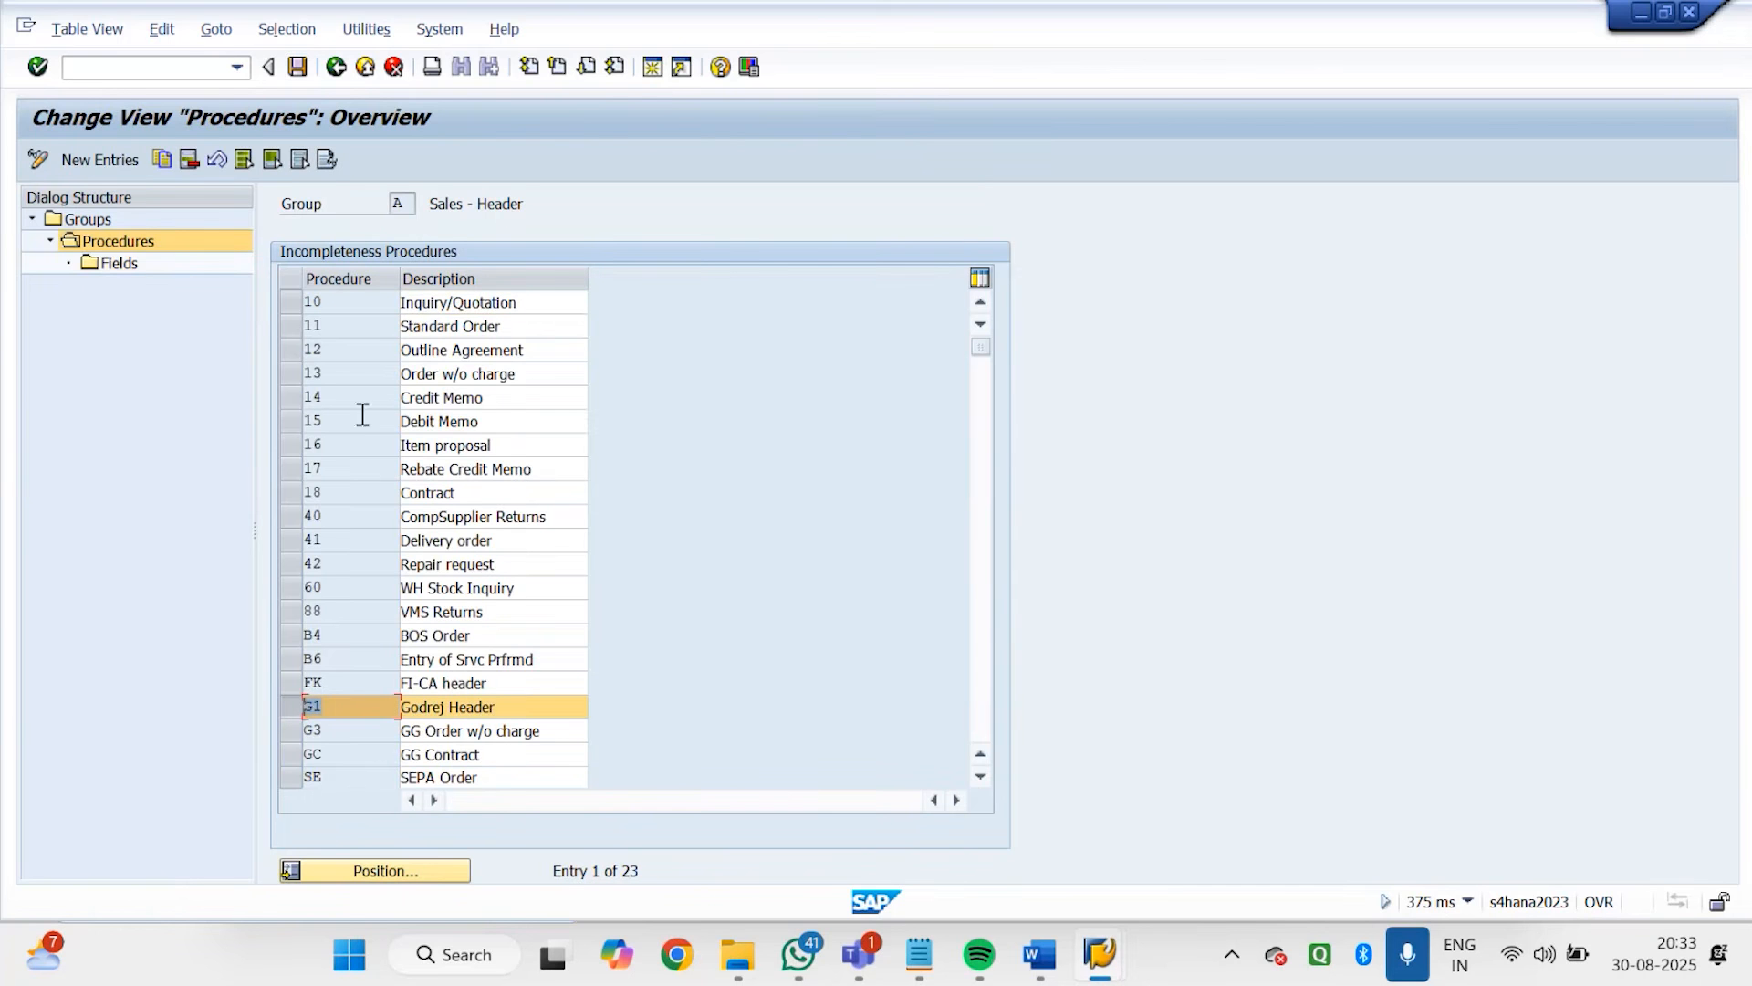
{"action": "left_click", "coordinate": [337, 68]}
{"action": "left_click", "coordinate": [336, 68]}
{"action": "left_click", "coordinate": [241, 711]}
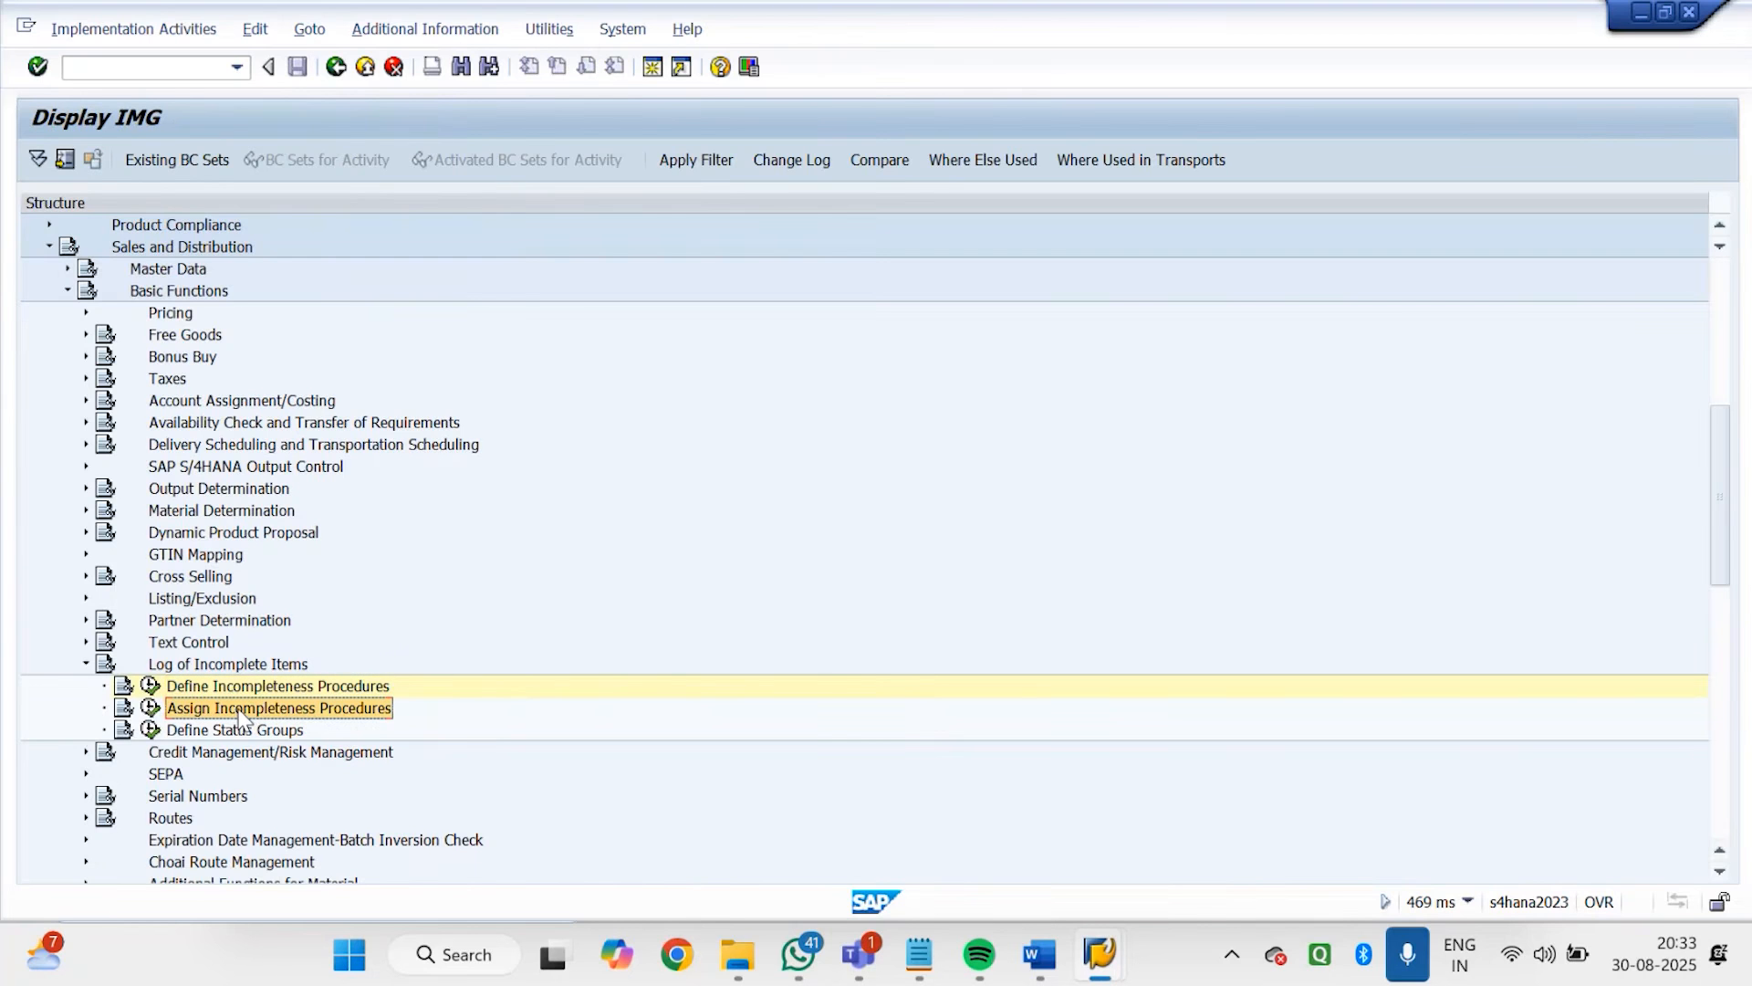
{"action": "double_click", "coordinate": [241, 711]}
{"action": "left_click", "coordinate": [149, 709]}
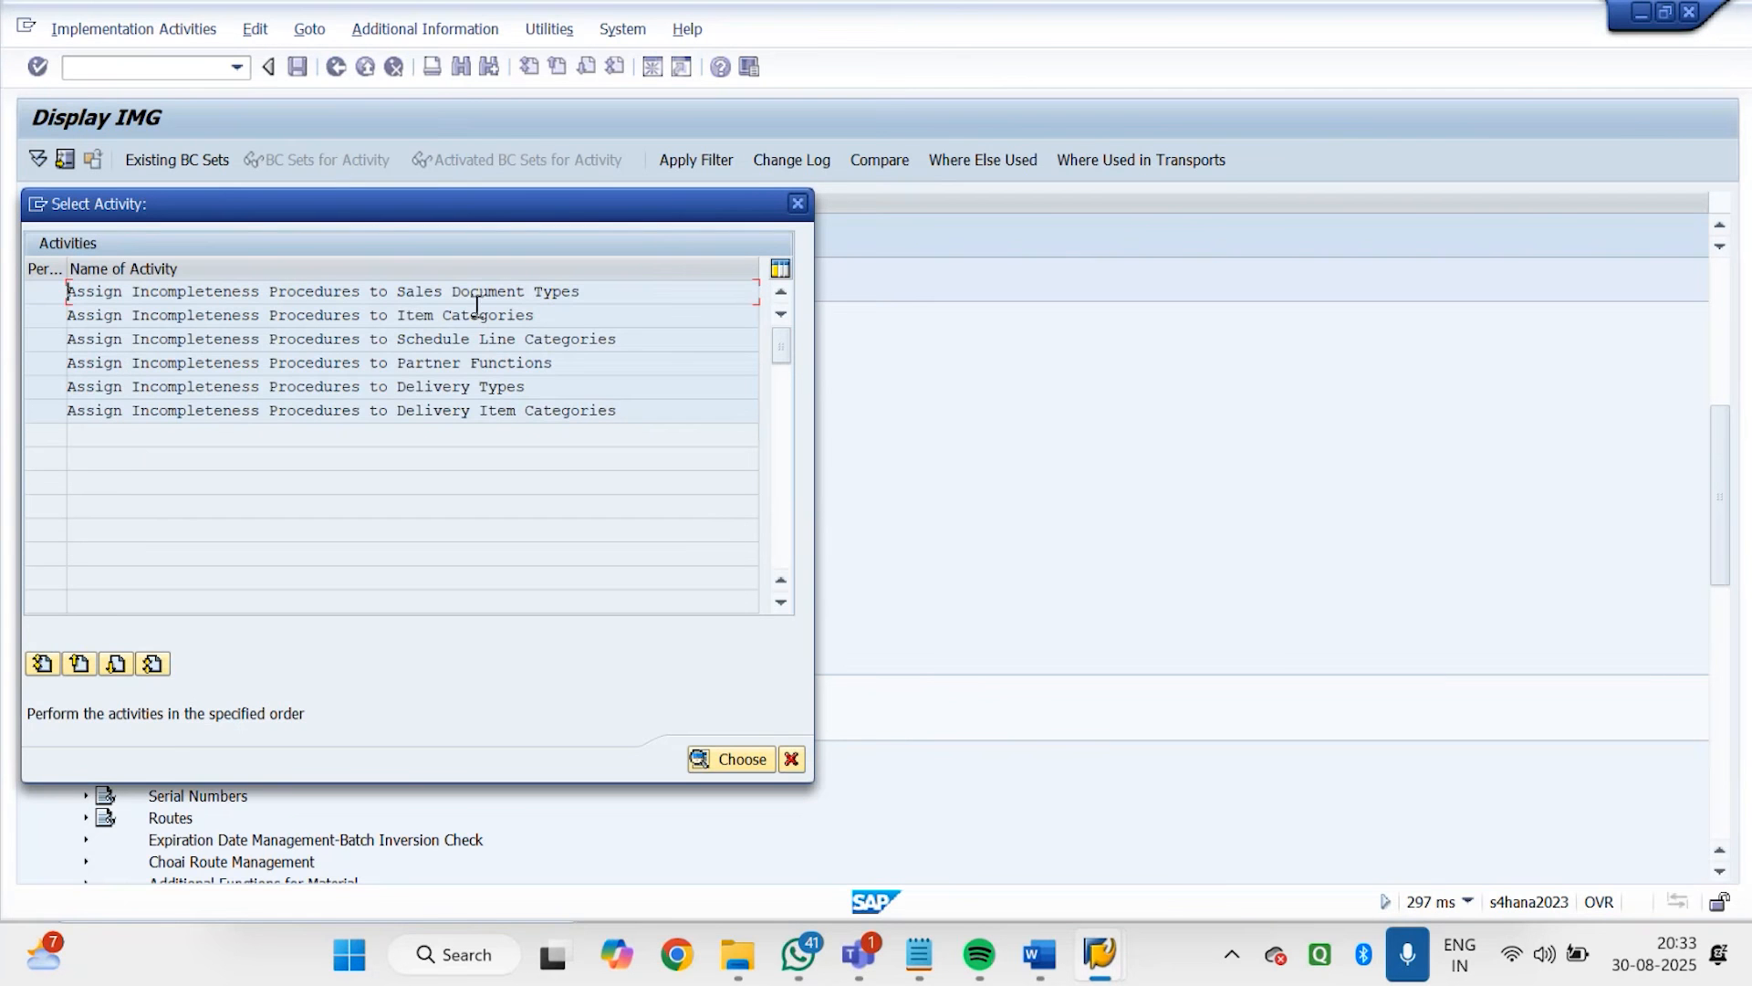
{"action": "left_click_drag", "start_coordinate": [607, 293], "coordinate": [52, 309]}
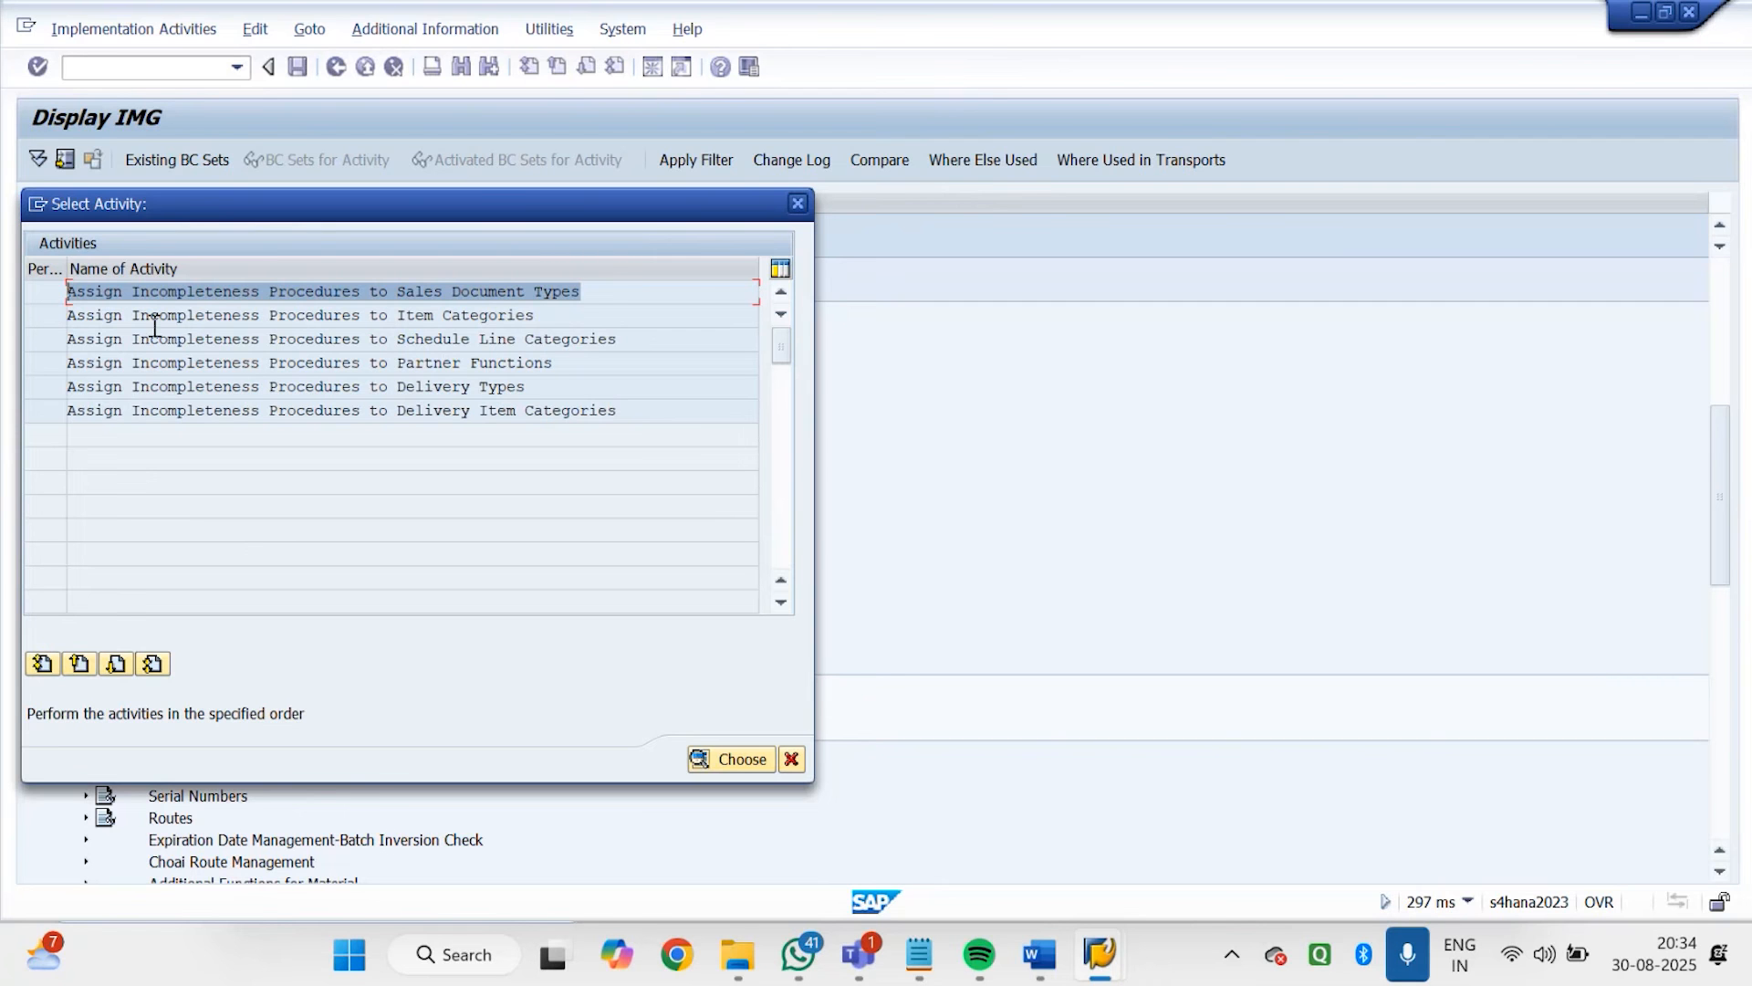
{"action": "double_click", "coordinate": [196, 293]}
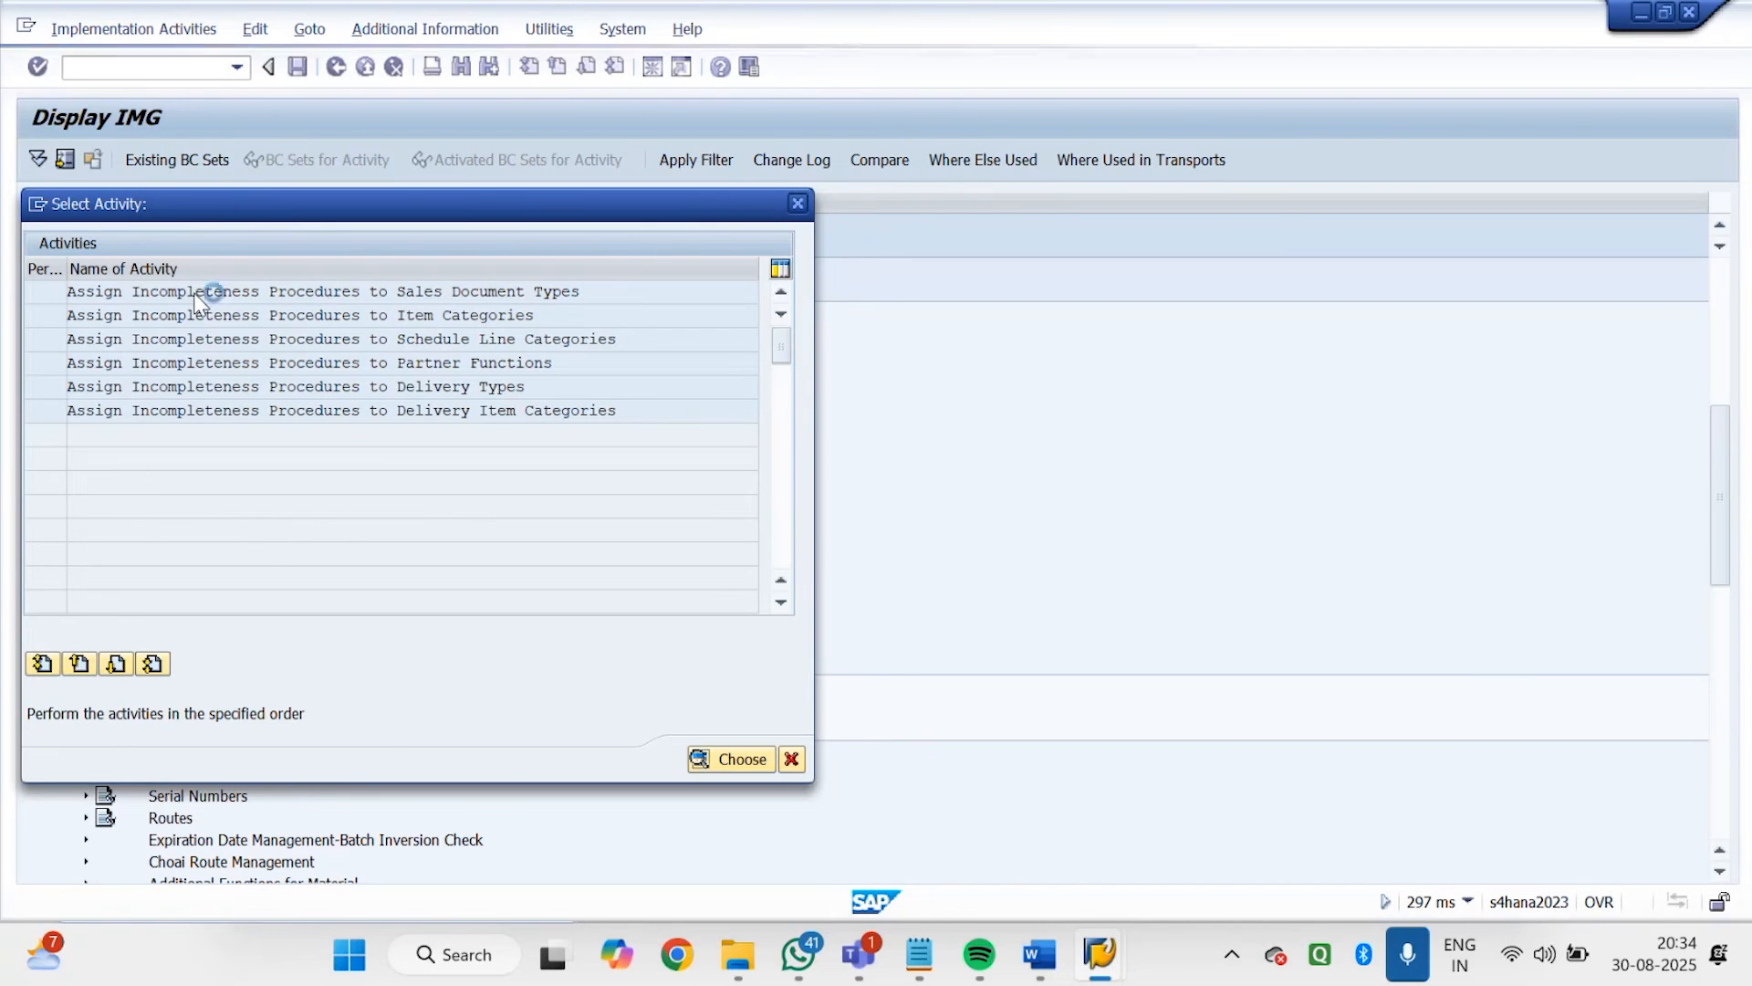
Assign incompleteness procedure G1 (Godrej Header) to sales document type GDOR, save the assignment, and return to the IMG structure
{"action": "left_click", "coordinate": [181, 873]}
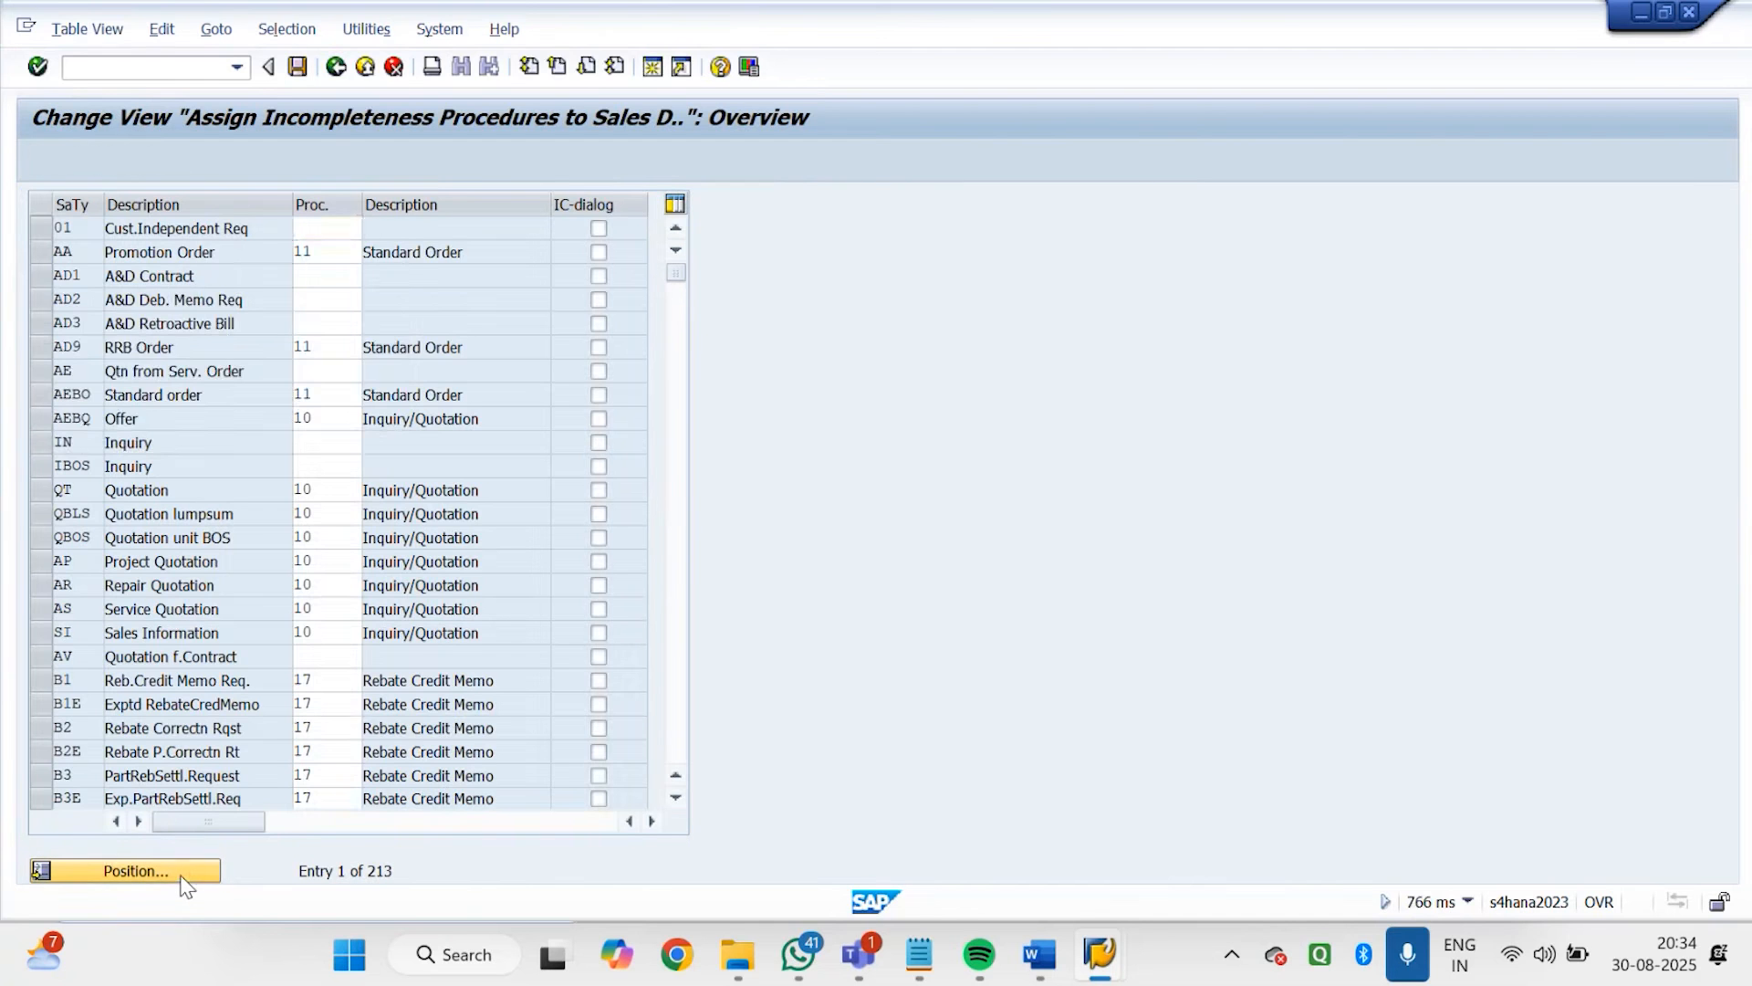
{"action": "type", "text": "GD"}
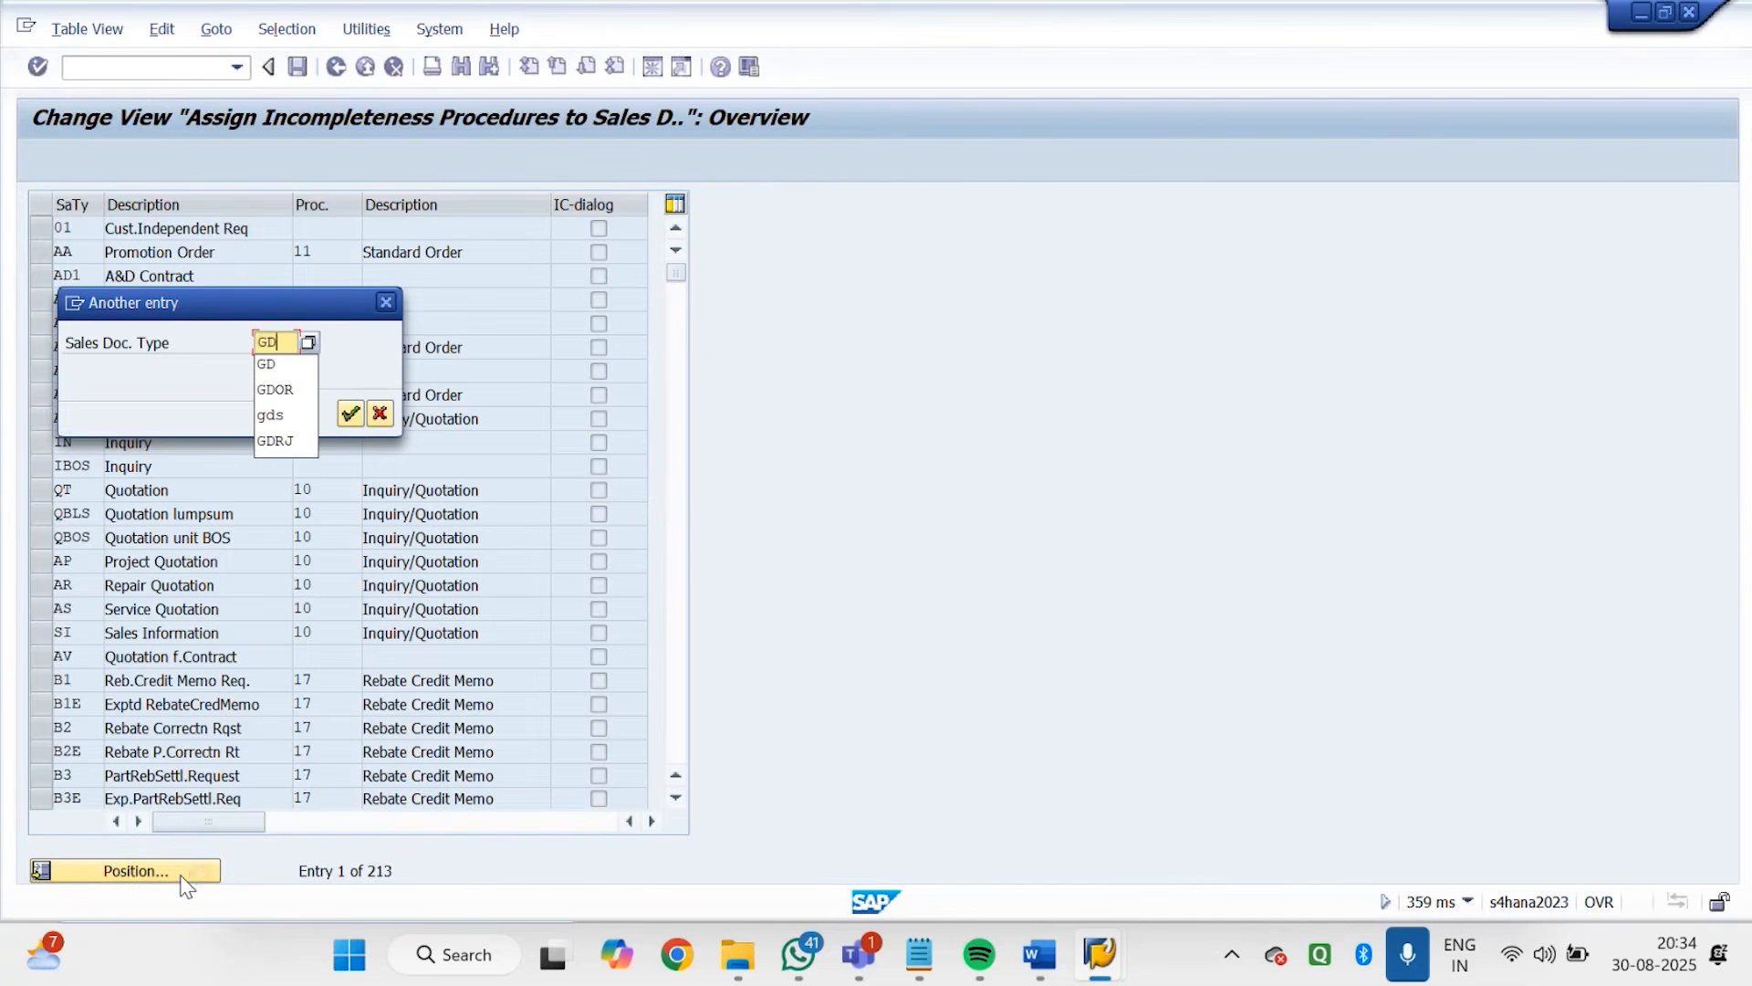
{"action": "key", "text": "Return"}
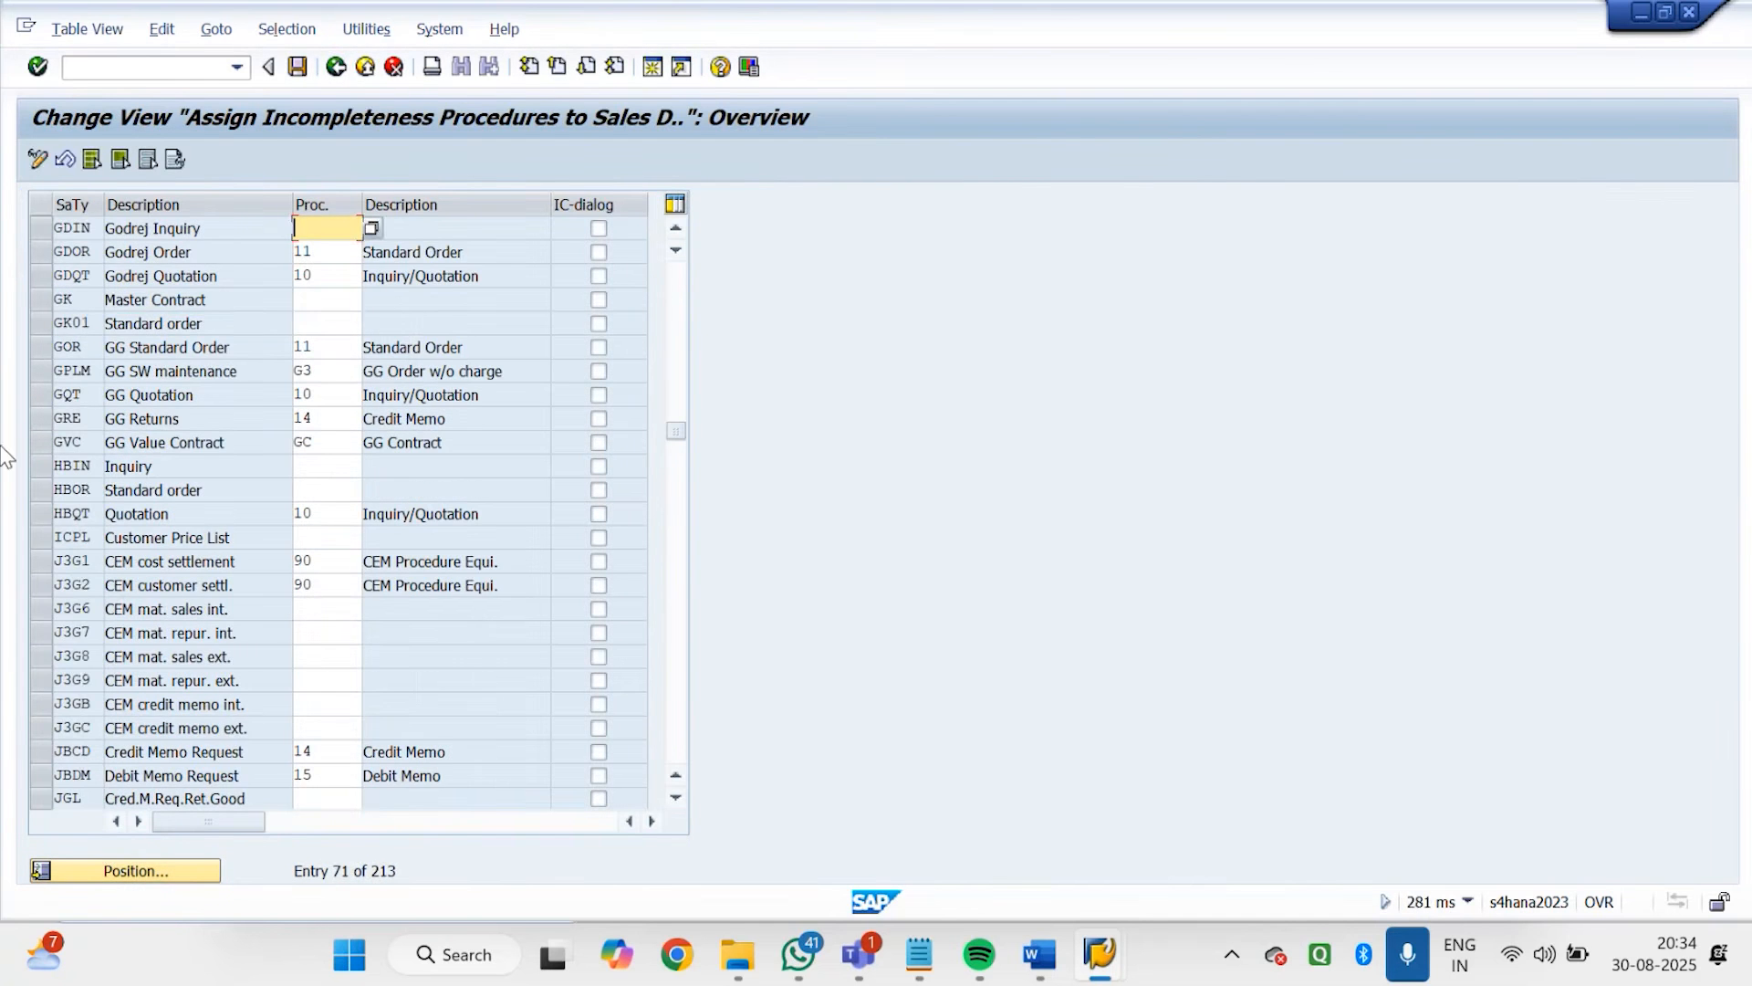
{"action": "left_click", "coordinate": [328, 252]}
{"action": "left_click", "coordinate": [371, 253]}
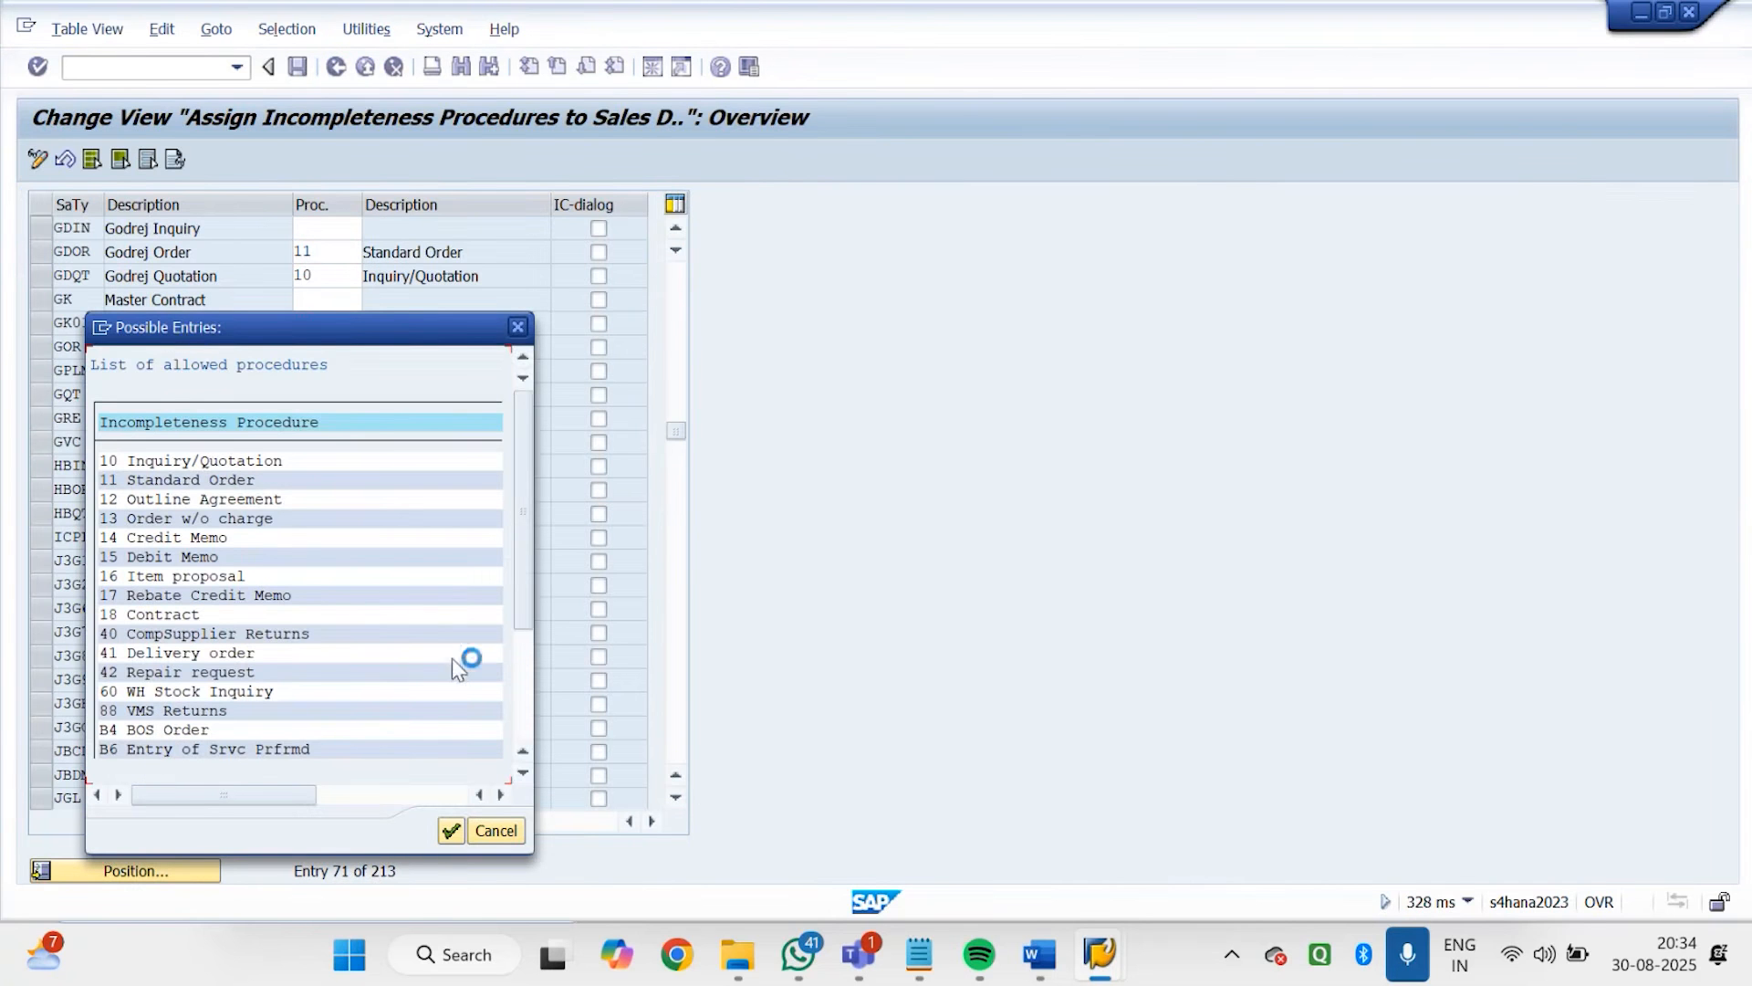
{"action": "left_click", "coordinate": [520, 639]}
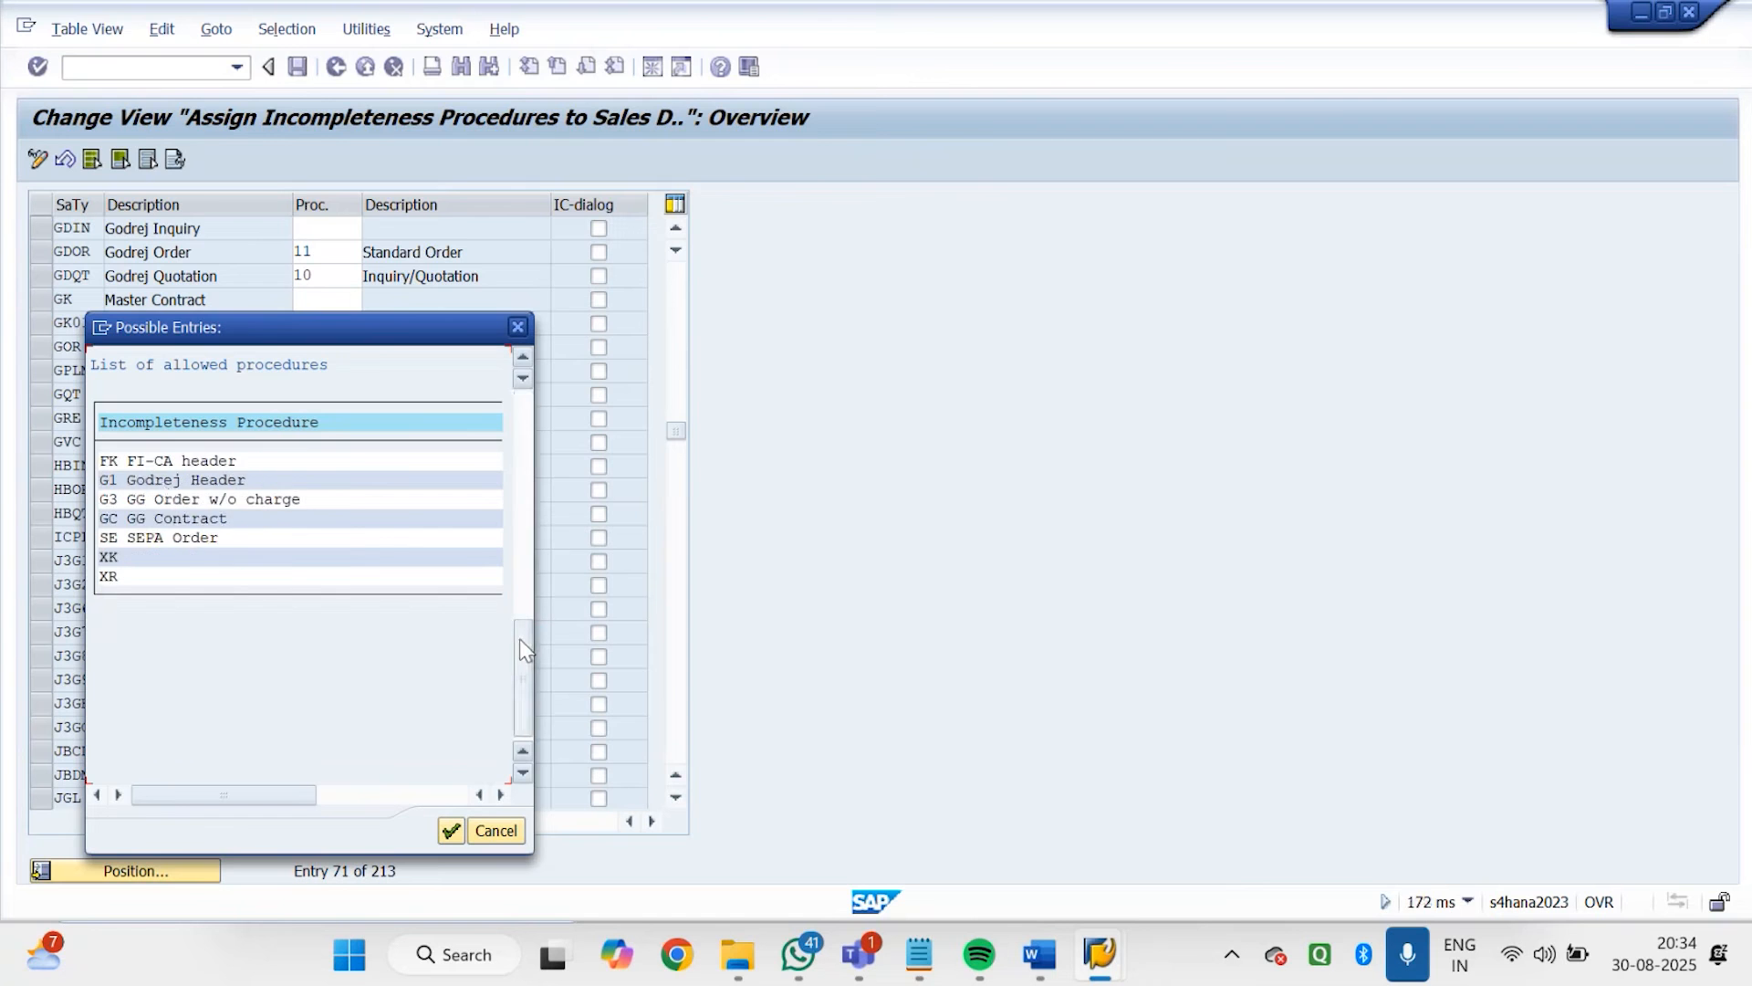
{"action": "double_click", "coordinate": [162, 480]}
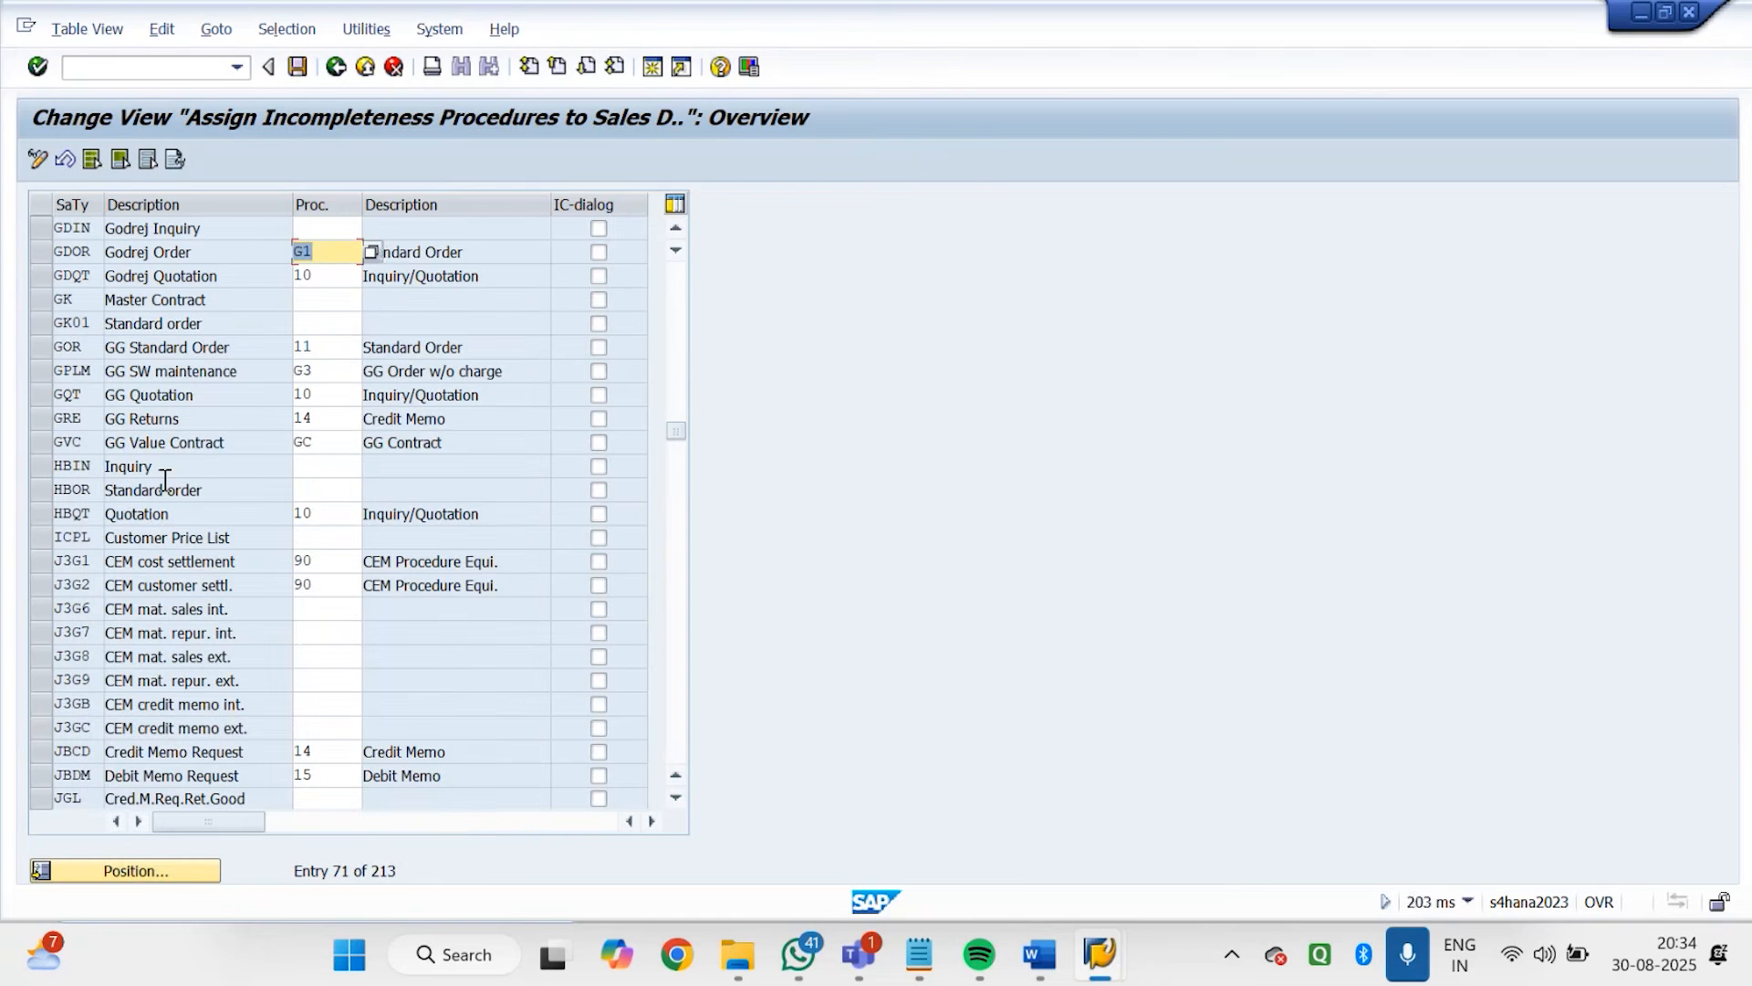
{"action": "left_click", "coordinate": [298, 67]}
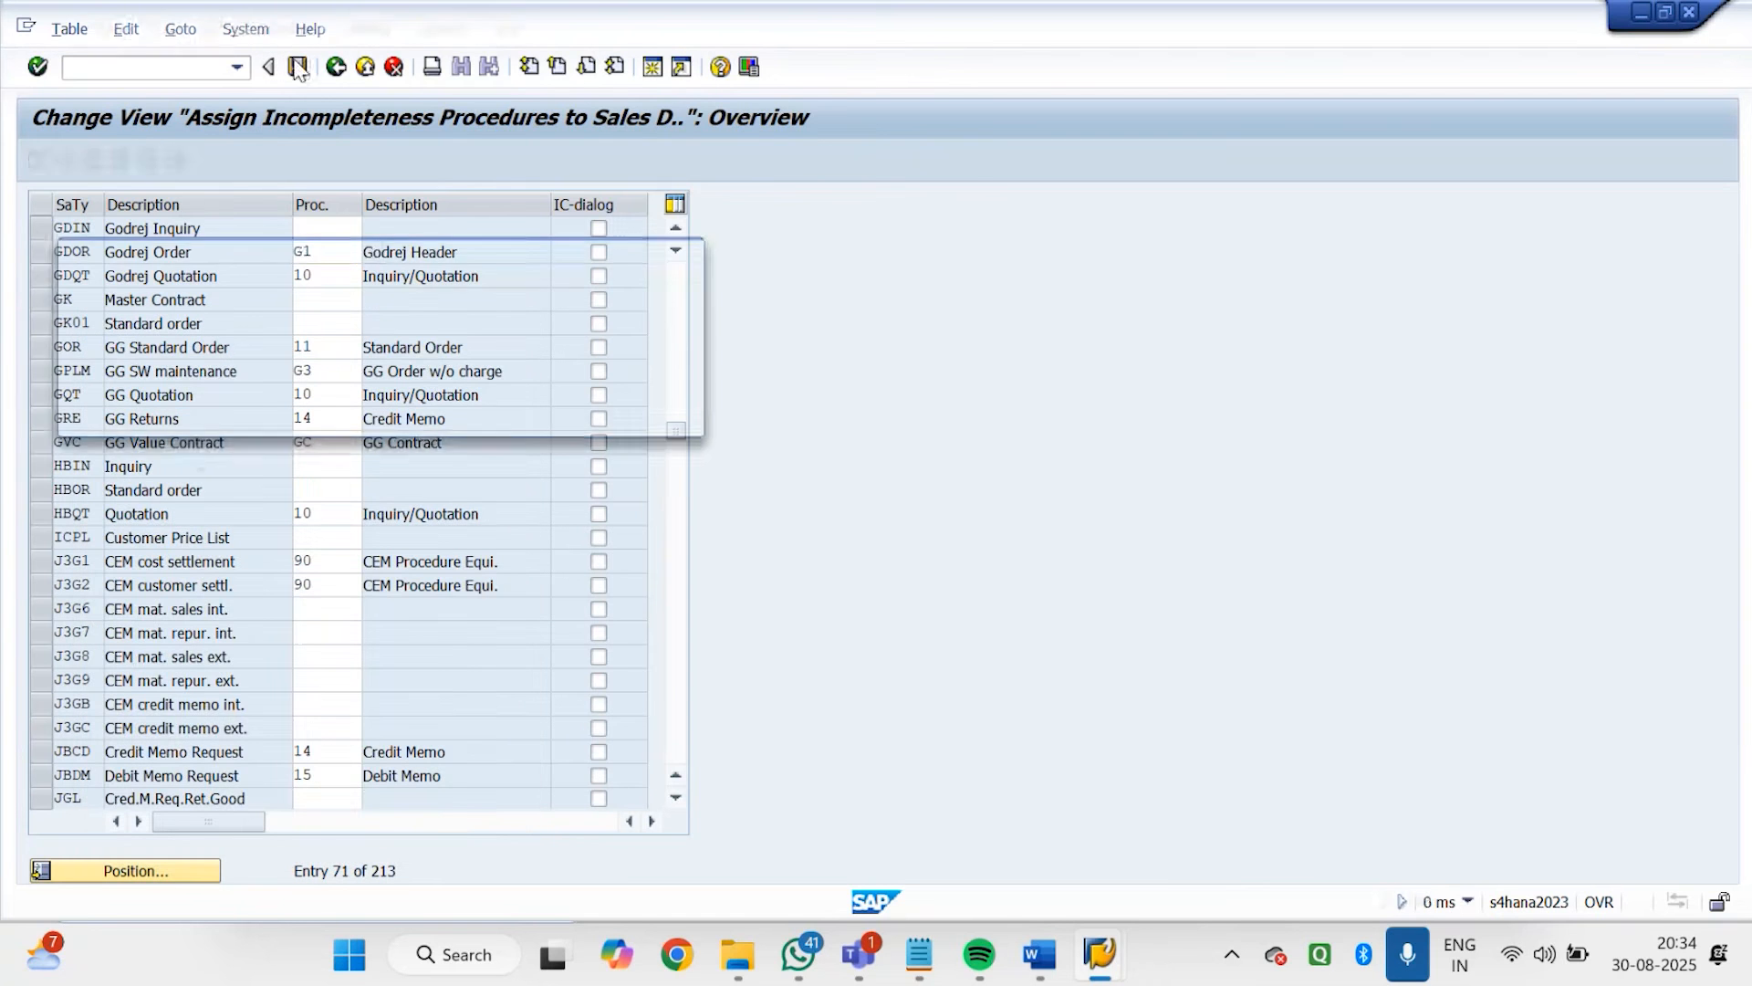
{"action": "left_click", "coordinate": [391, 414]}
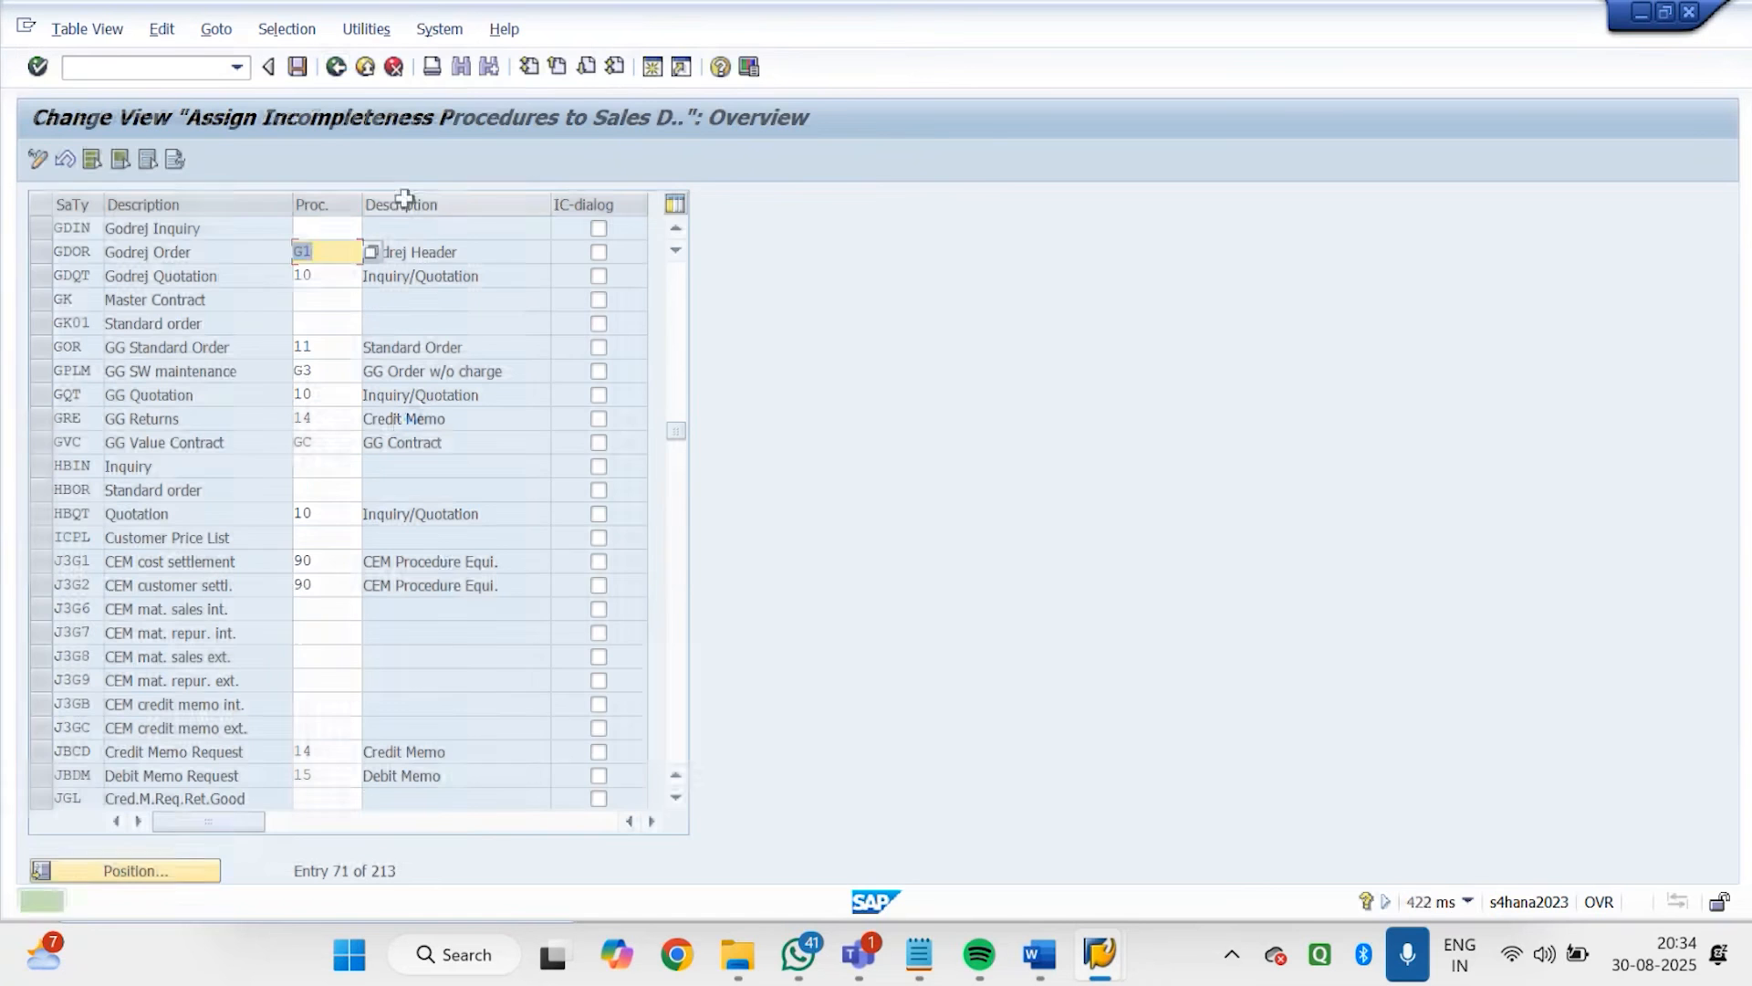
{"action": "left_click", "coordinate": [332, 72]}
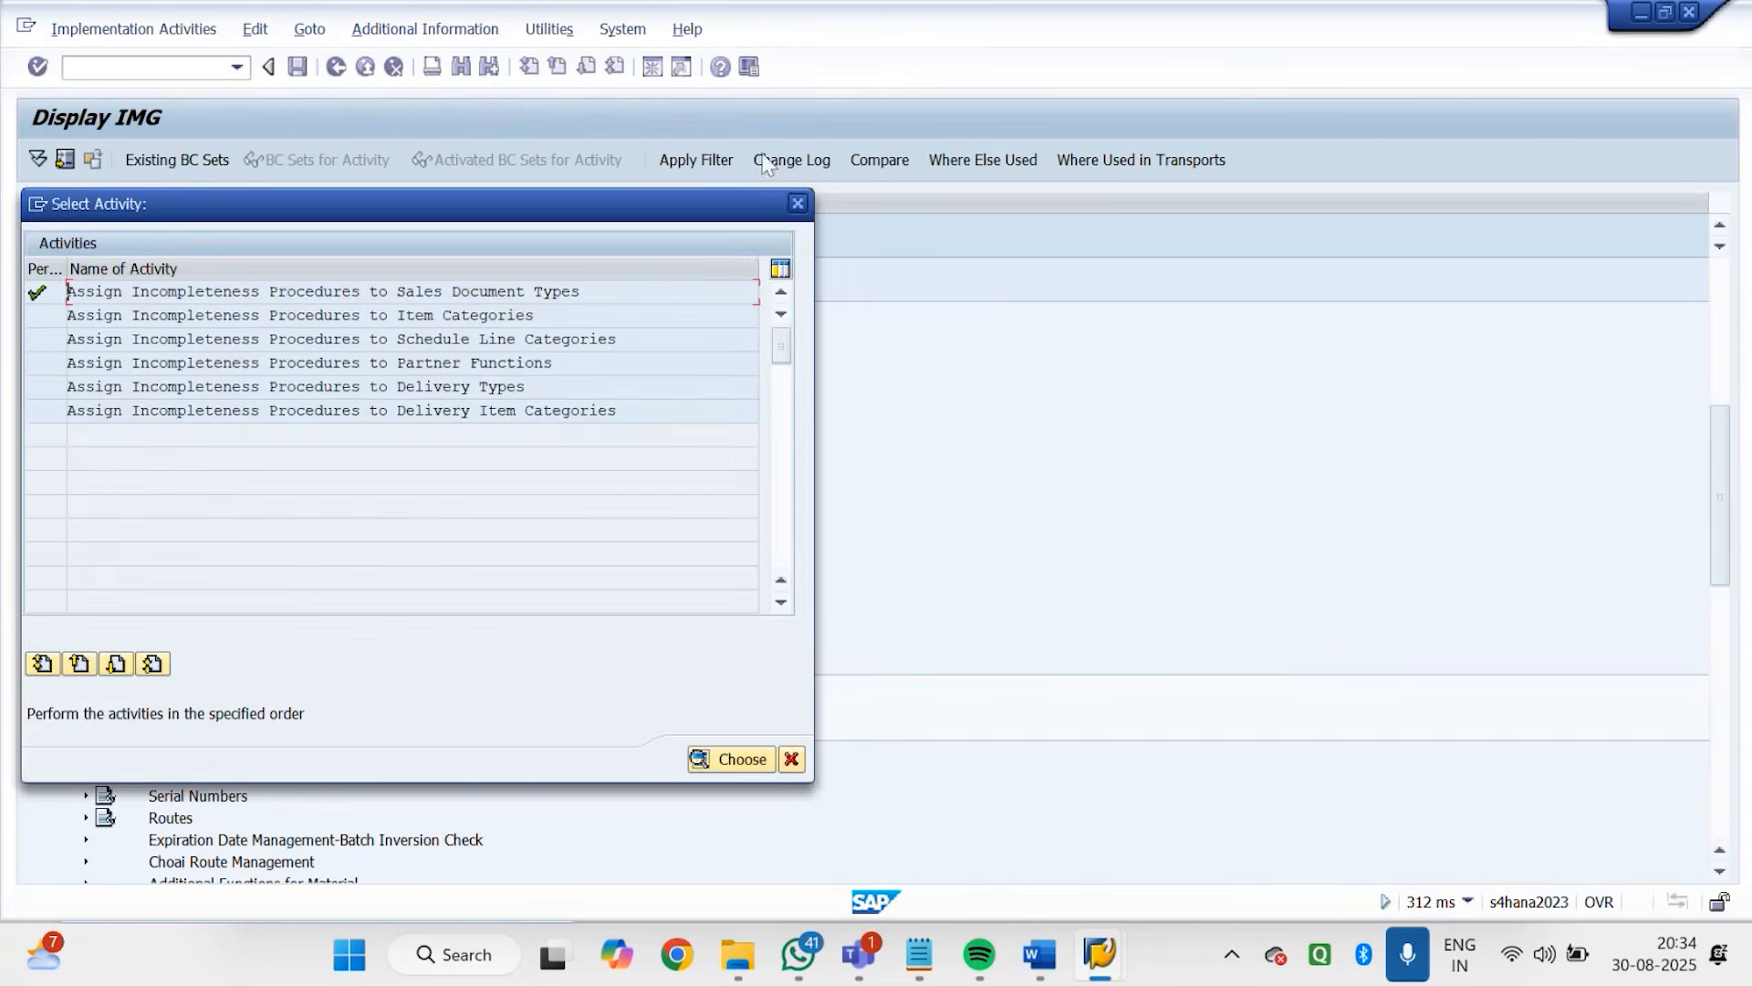
{"action": "key", "text": "Escape"}
Switch to the SAP Easy Access session and start transaction VOV8
{"action": "left_click", "coordinate": [1113, 967]}
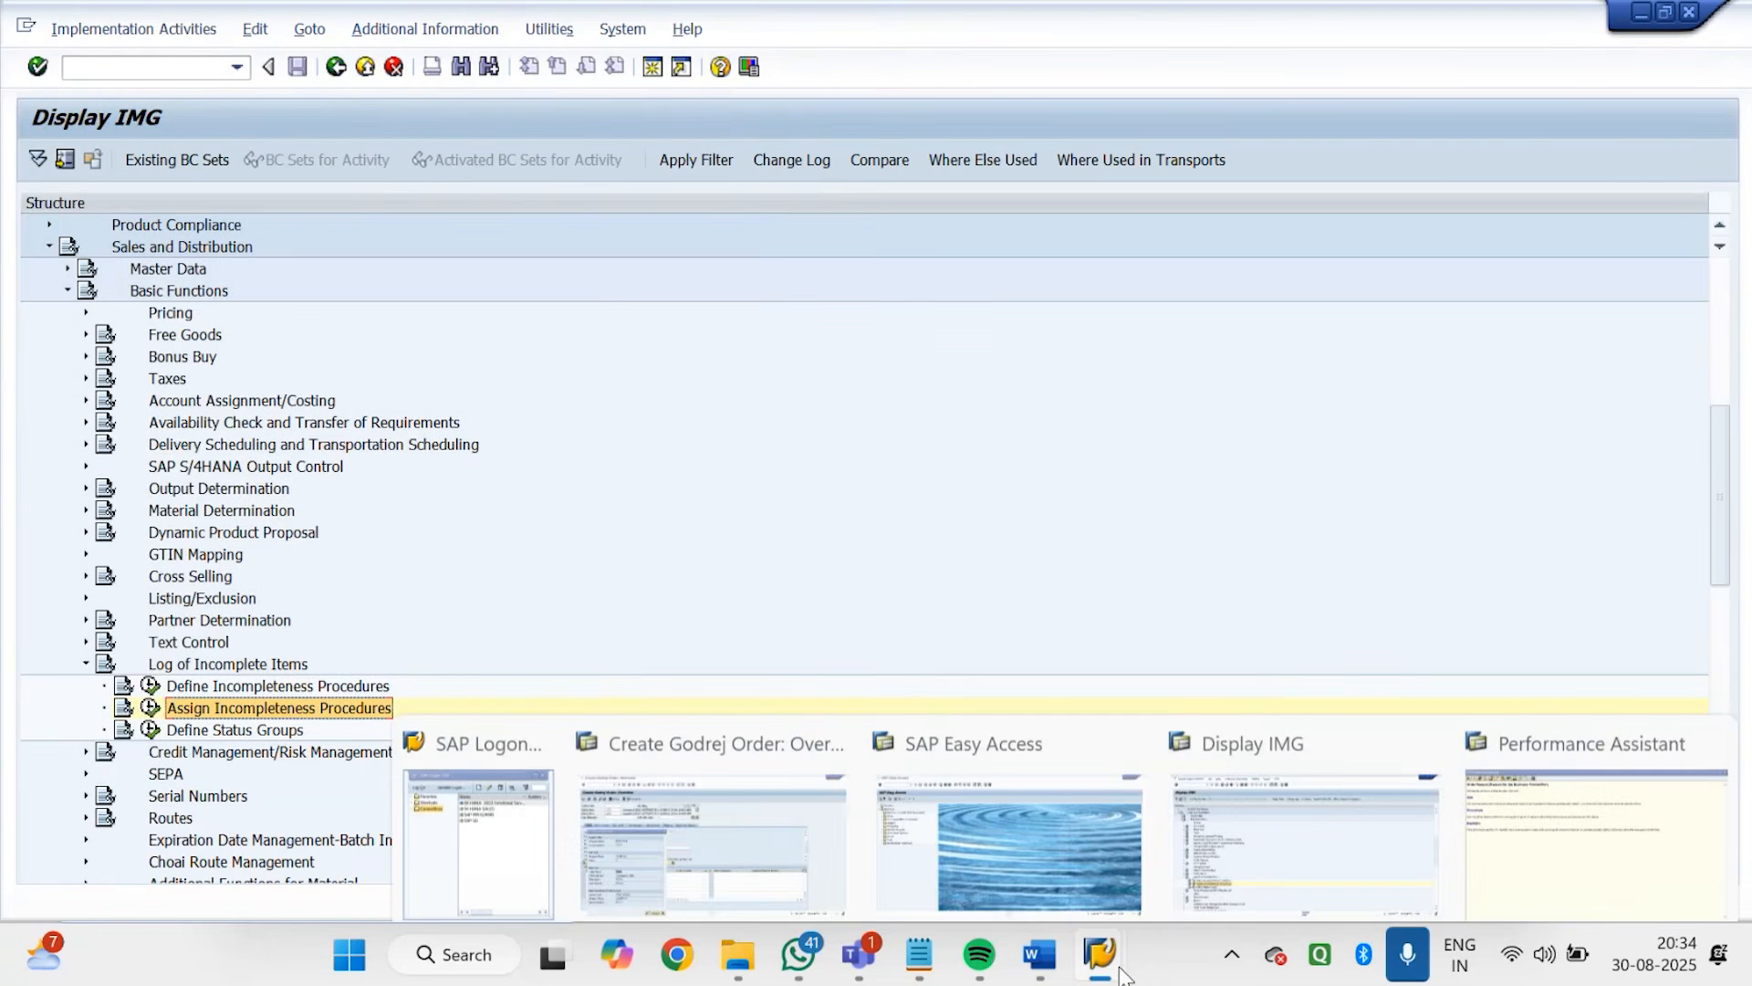
{"action": "left_click", "coordinate": [1039, 847]}
{"action": "left_click", "coordinate": [151, 79]}
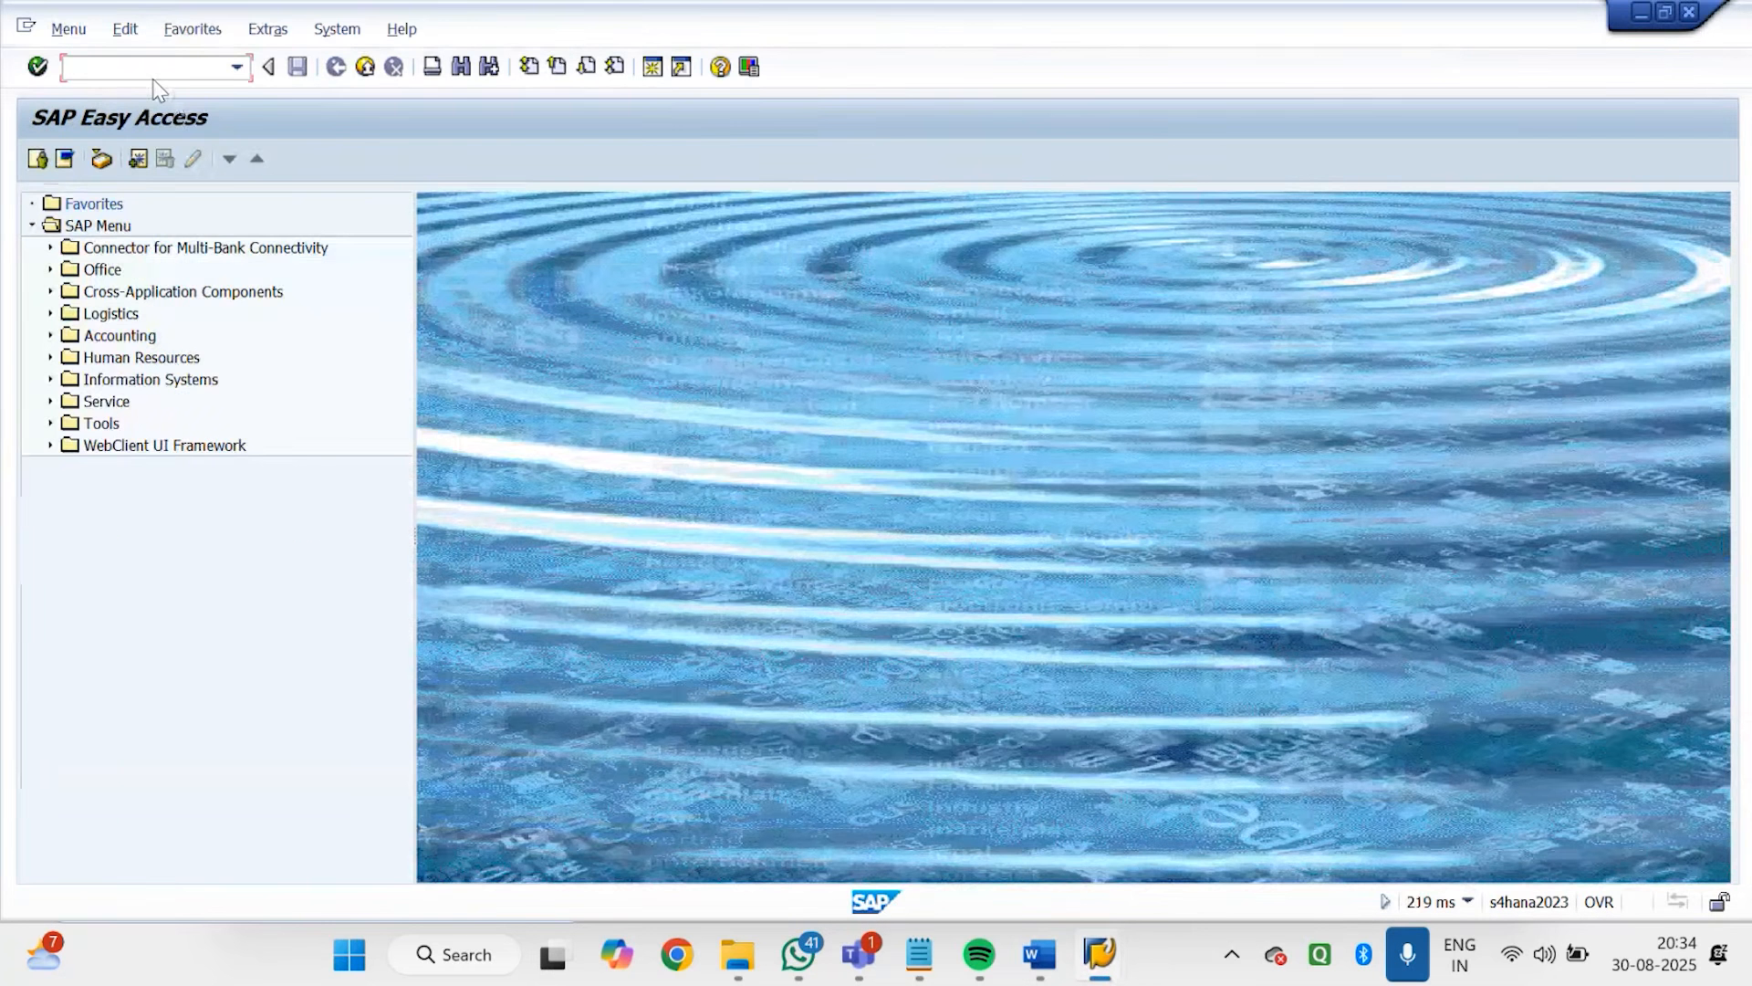
{"action": "type", "text": "VOV8"}
{"action": "key", "text": "Return"}
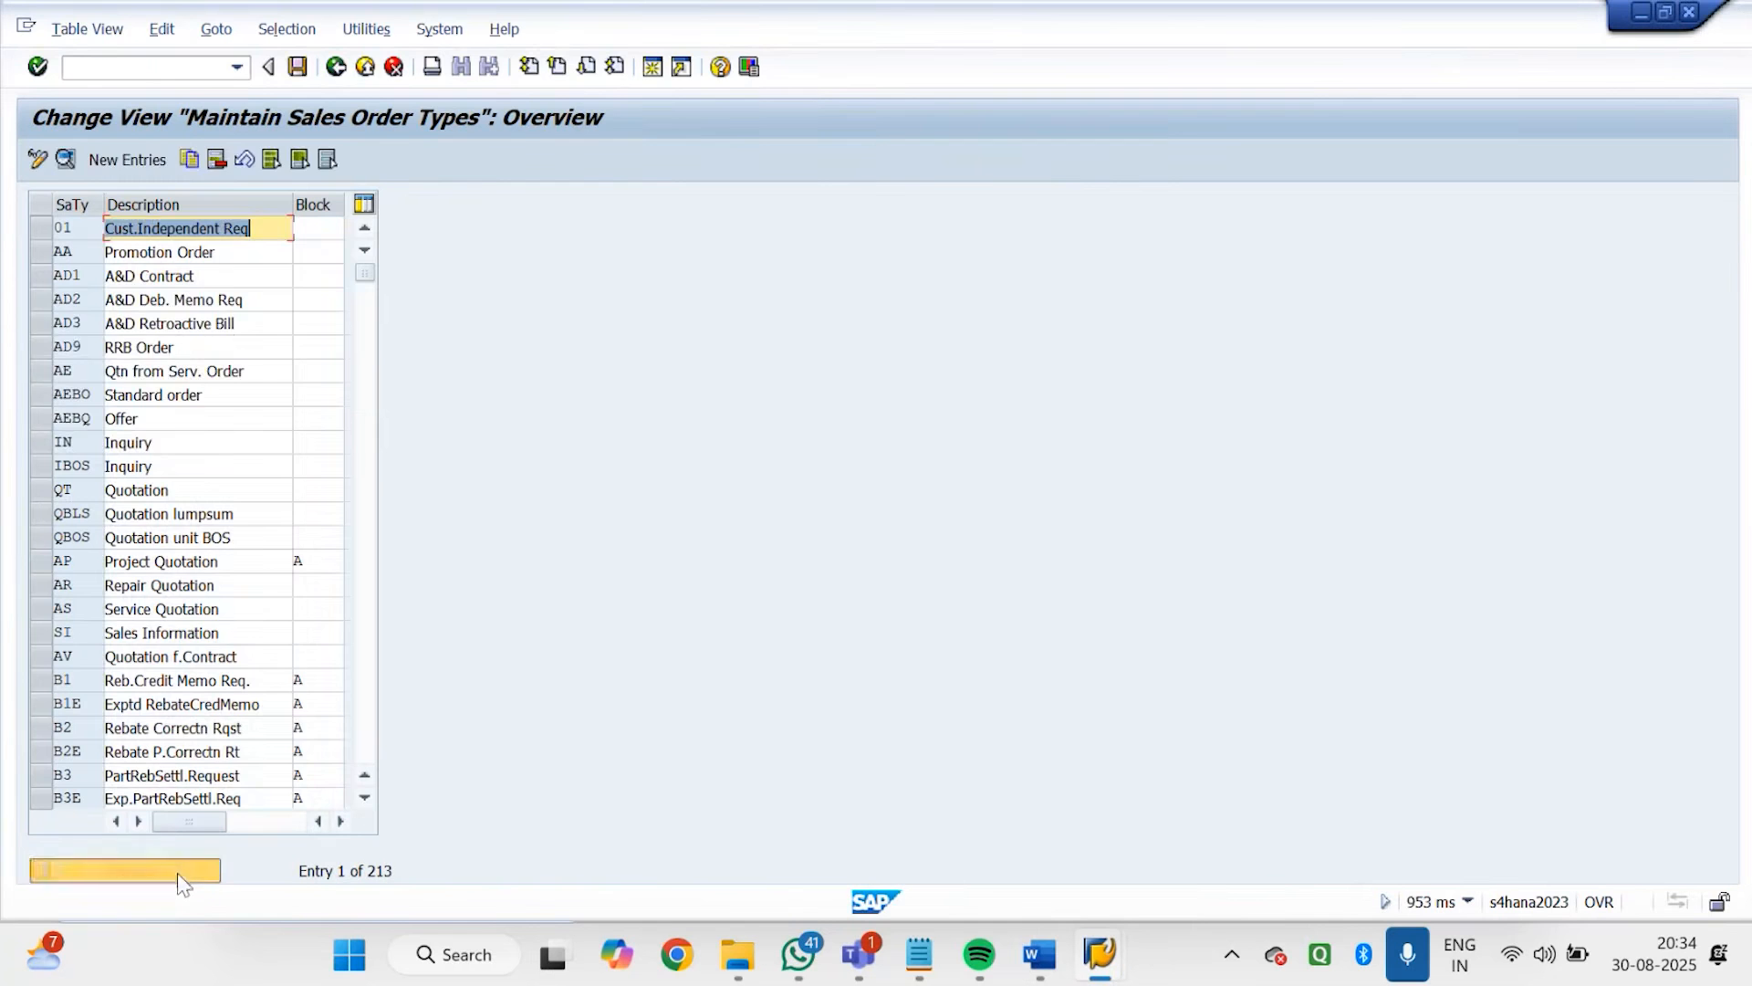
Open the details of the Godrej Order sales document type (GDOR) and check its incompleteness procedure
{"action": "left_click", "coordinate": [177, 873]}
{"action": "type", "text": "GD"}
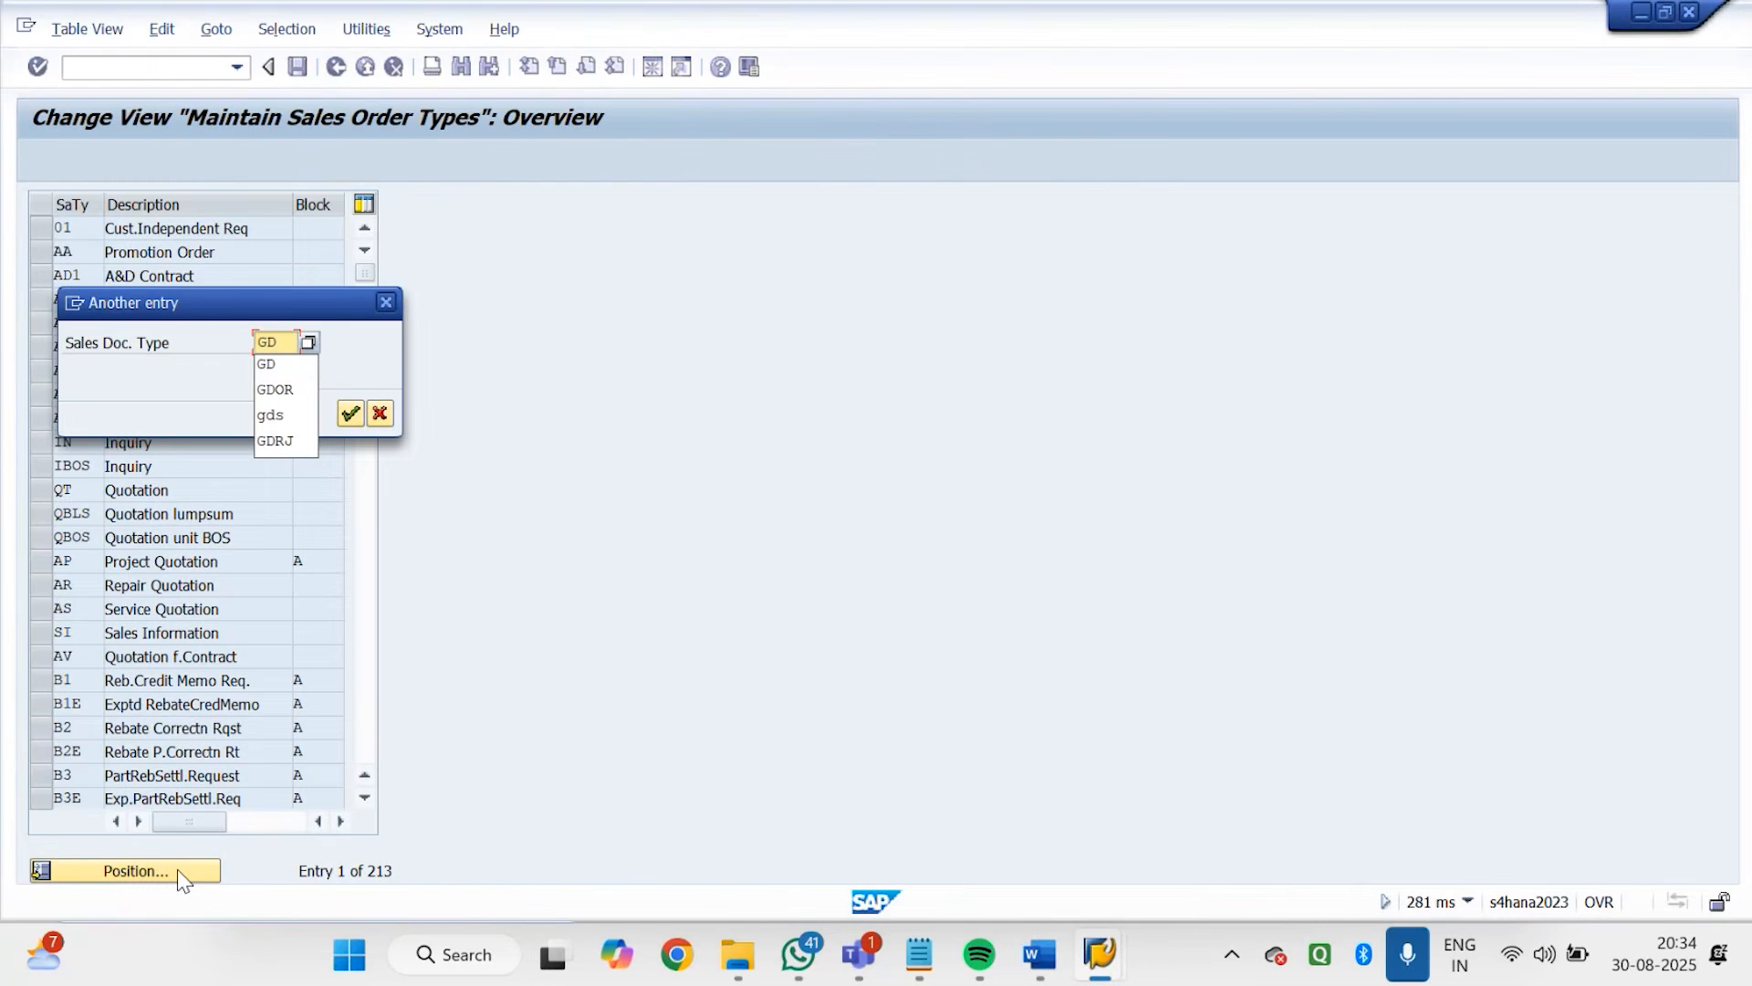
{"action": "key", "text": "Return"}
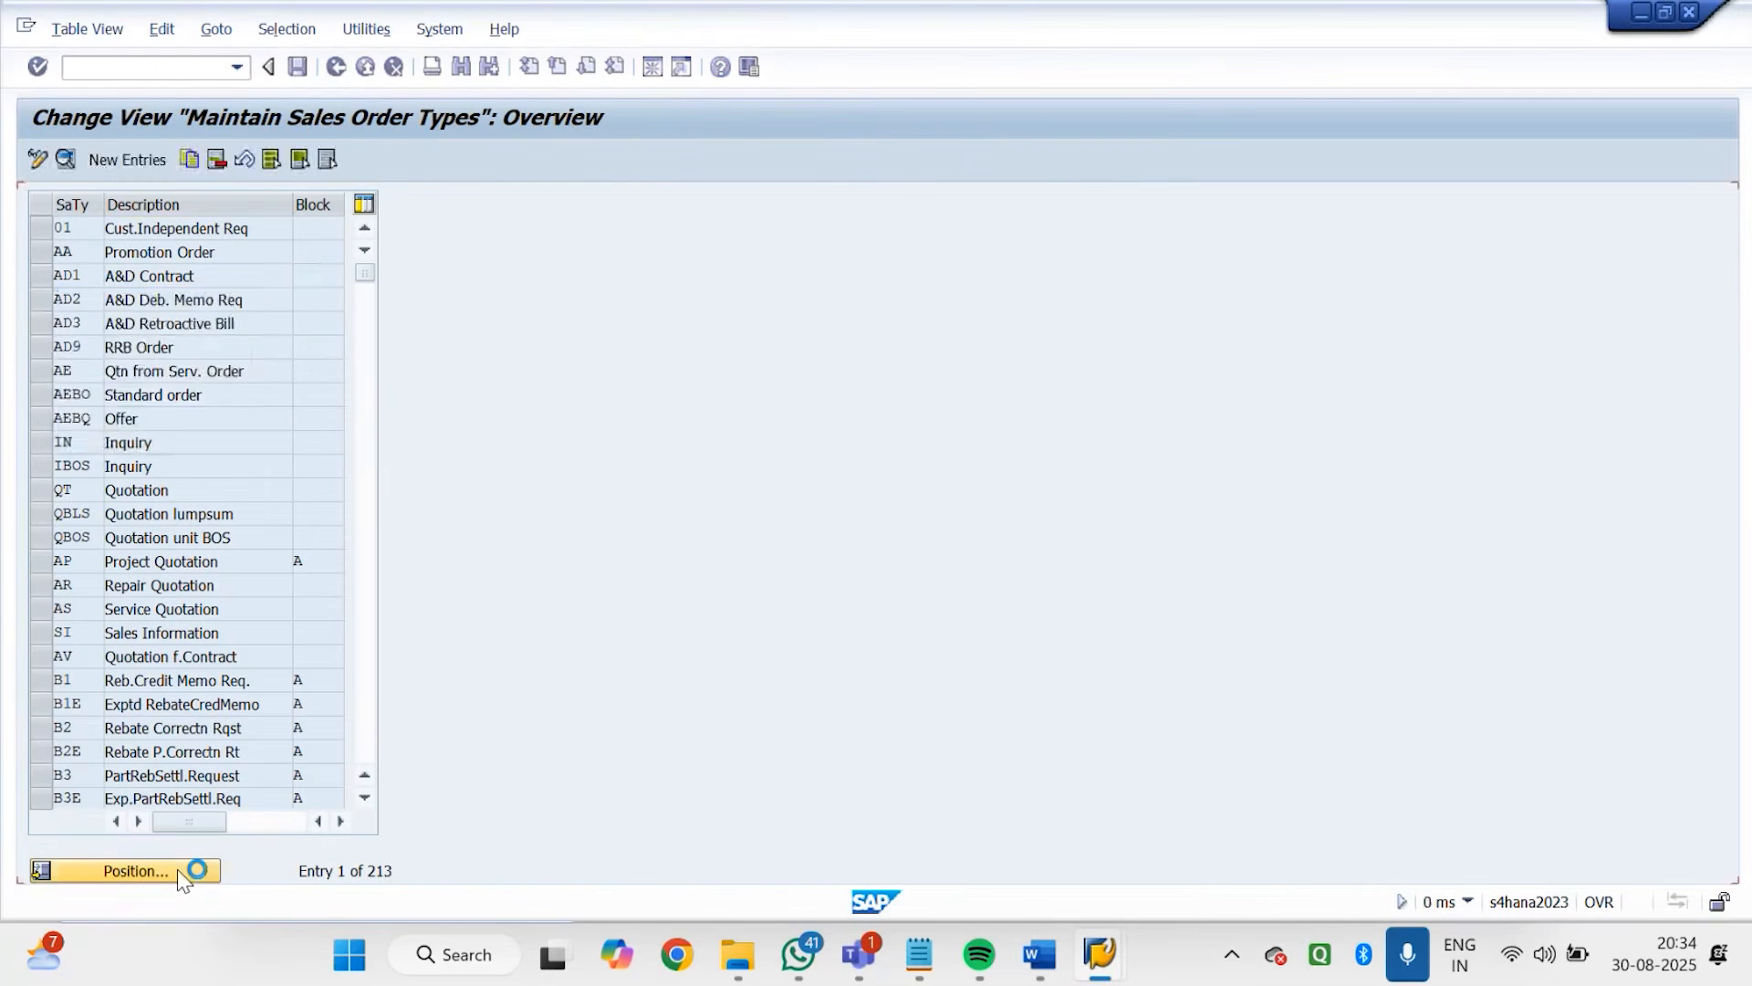
{"action": "double_click", "coordinate": [144, 252]}
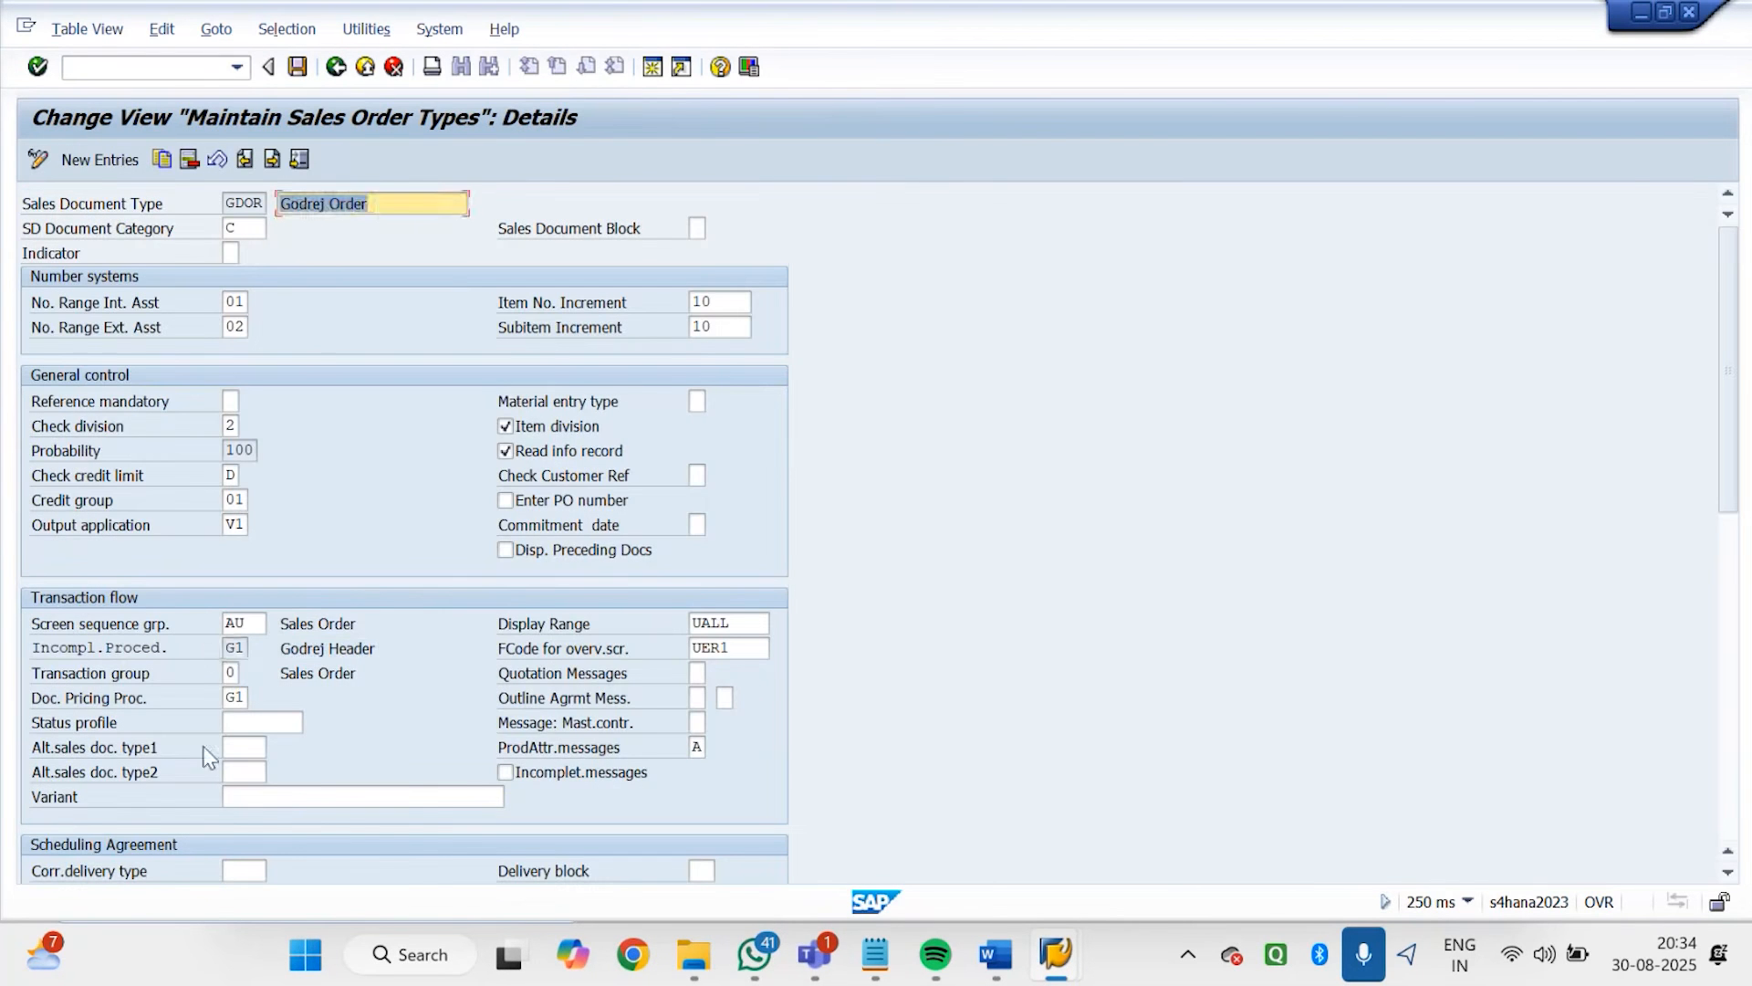
{"action": "left_click", "coordinate": [237, 647]}
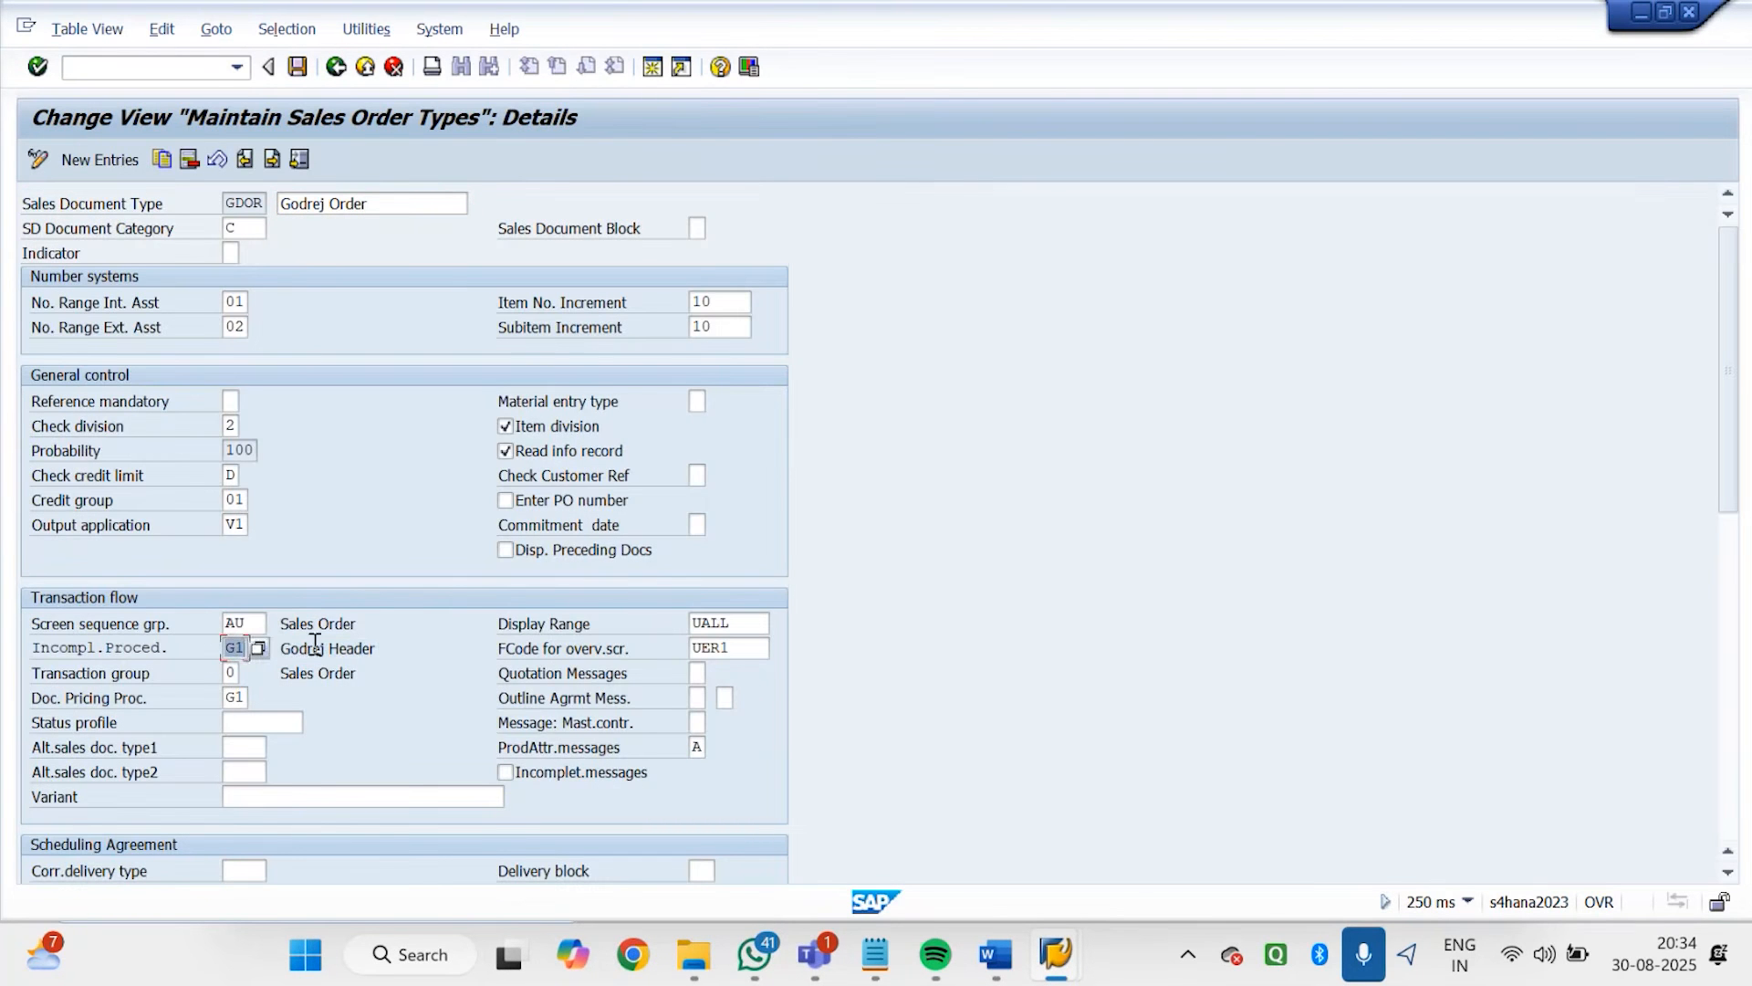
{"action": "left_click_drag", "start_coordinate": [399, 646], "coordinate": [263, 640]}
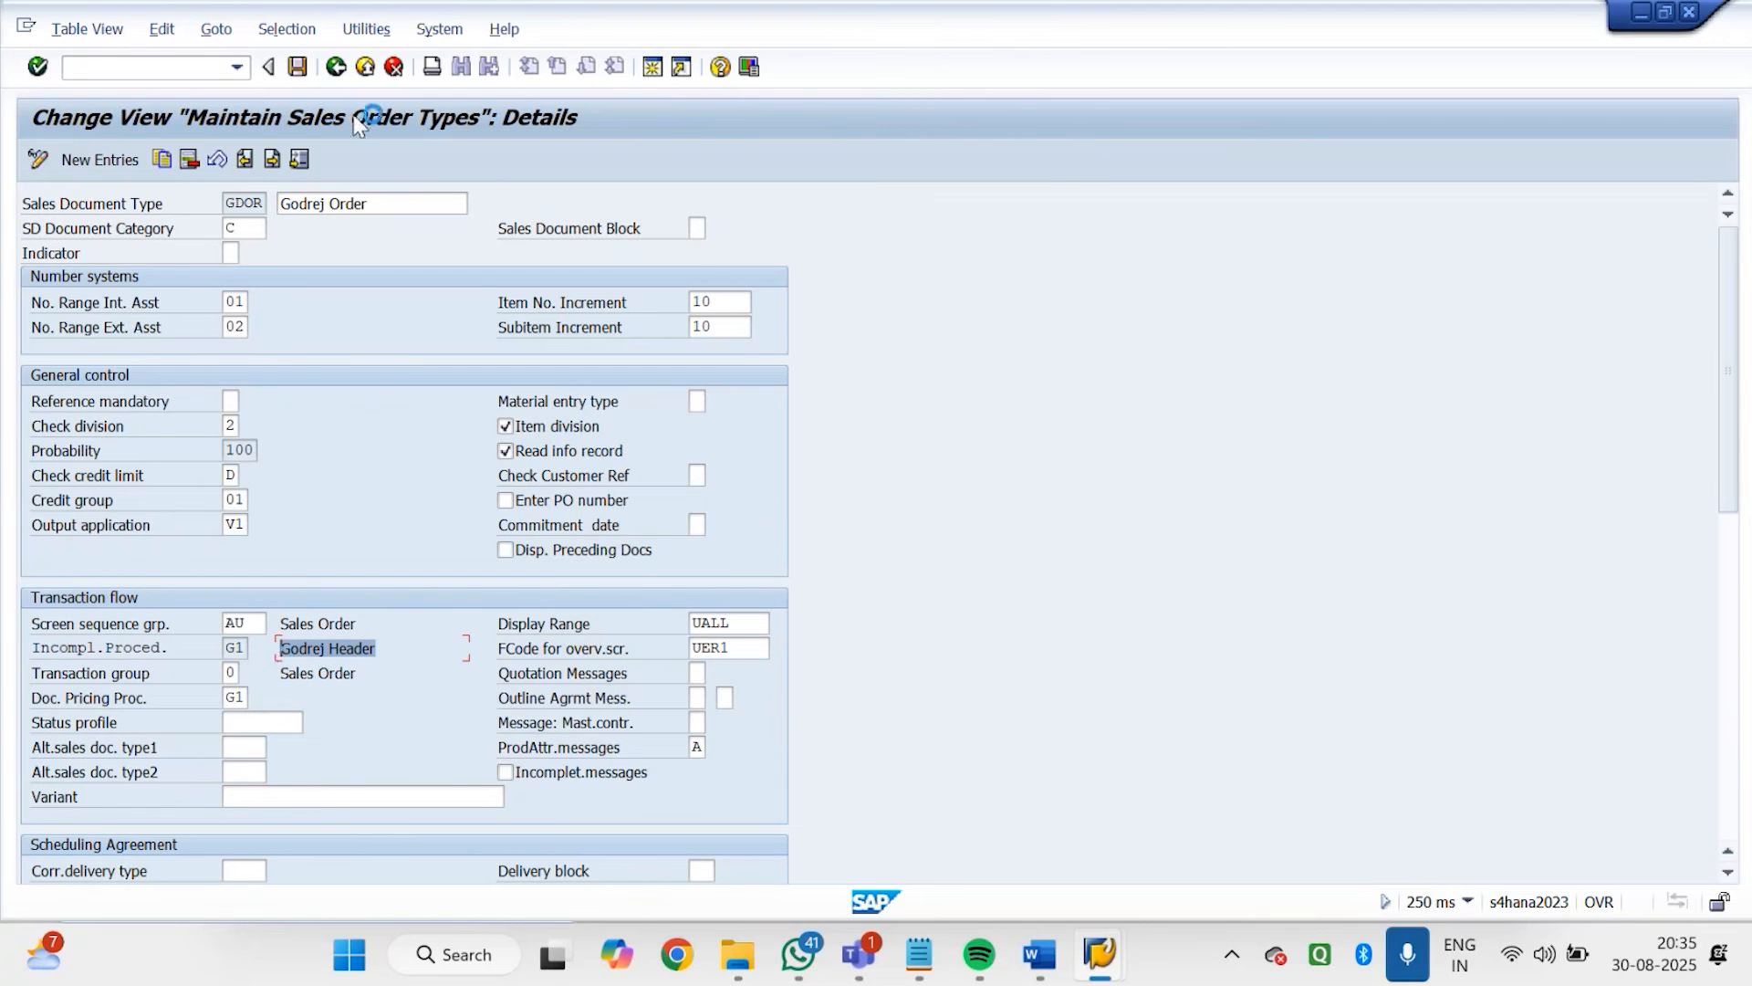
Switch to the Godrej order session, close the field help, discard the open order, and exit to SAP Easy Access
{"action": "mouse_move", "coordinate": [1098, 973]}
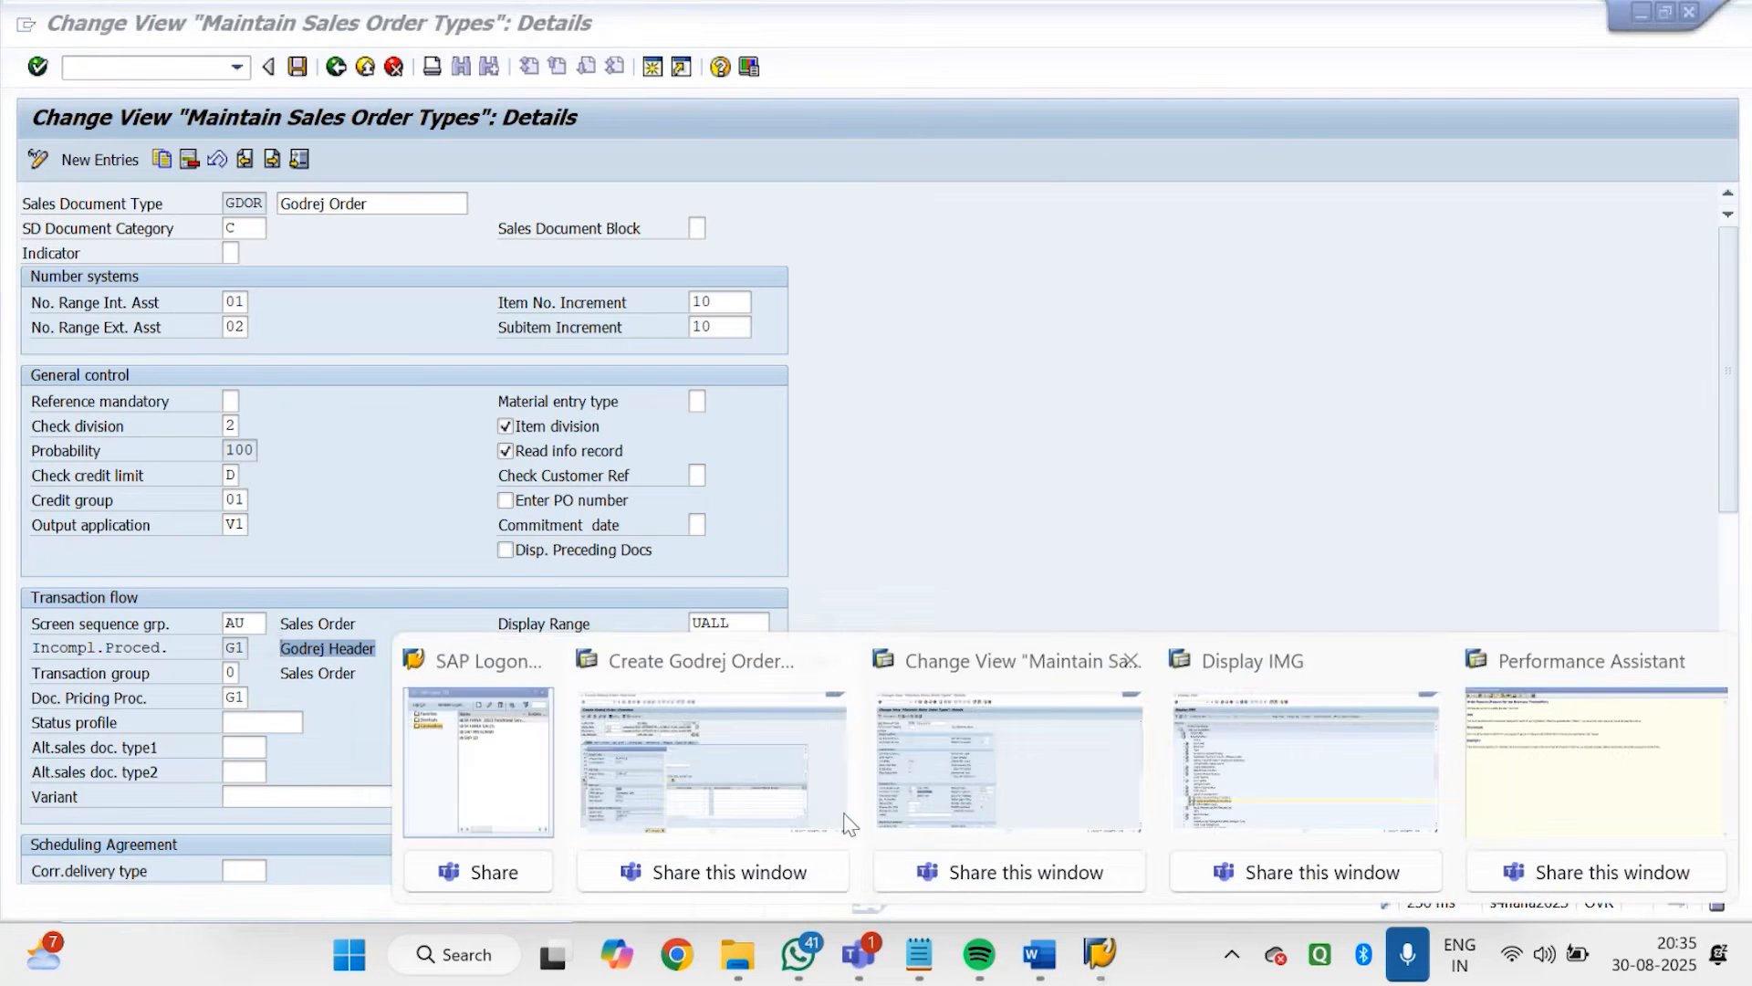
{"action": "left_click", "coordinate": [817, 802]}
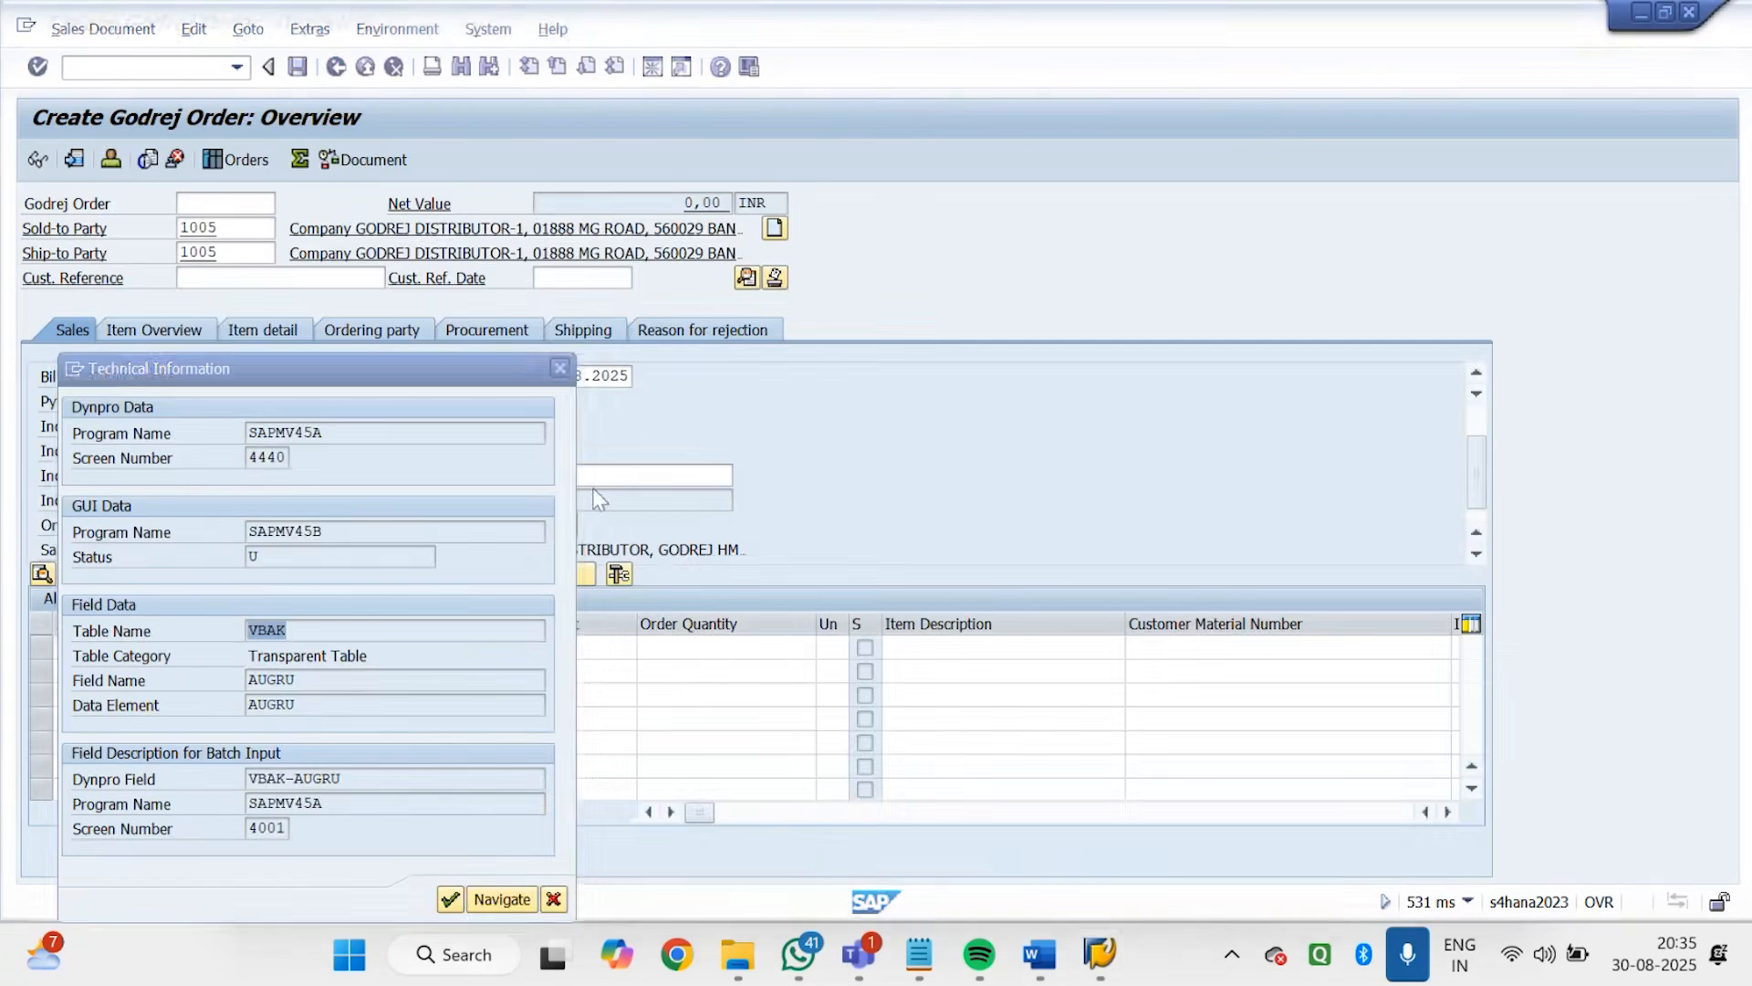
{"action": "left_click", "coordinate": [560, 367]}
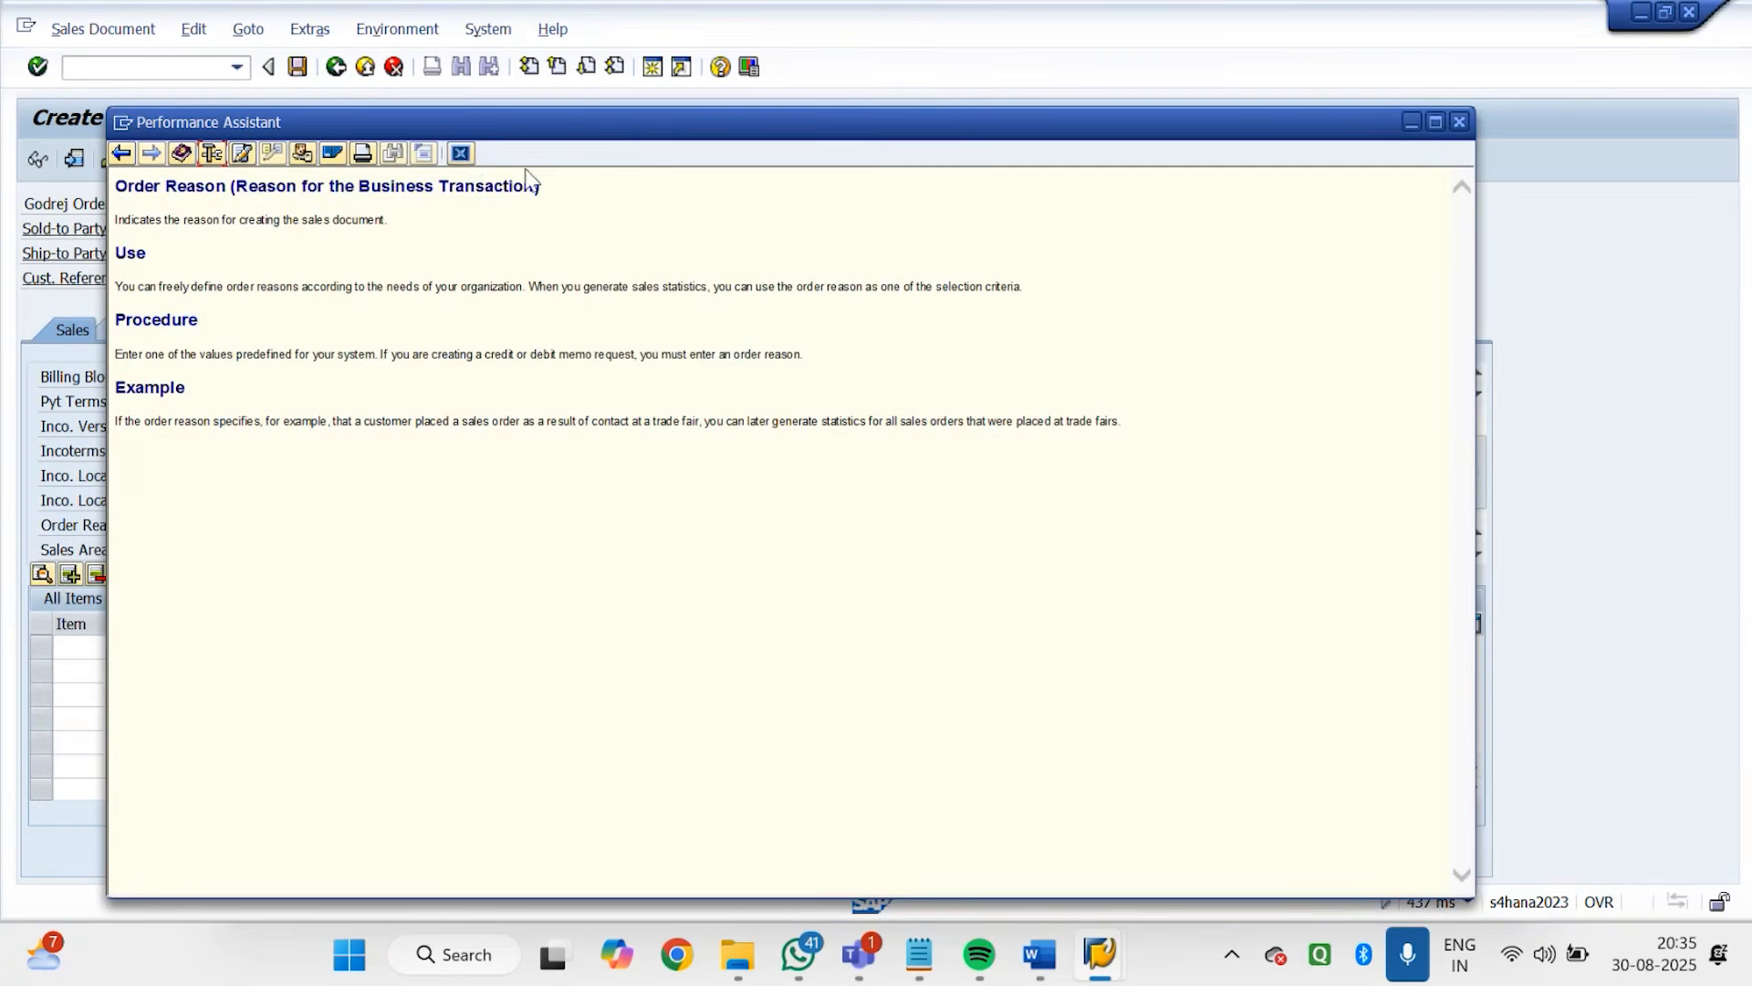
{"action": "left_click", "coordinate": [461, 153]}
{"action": "left_click", "coordinate": [393, 68]}
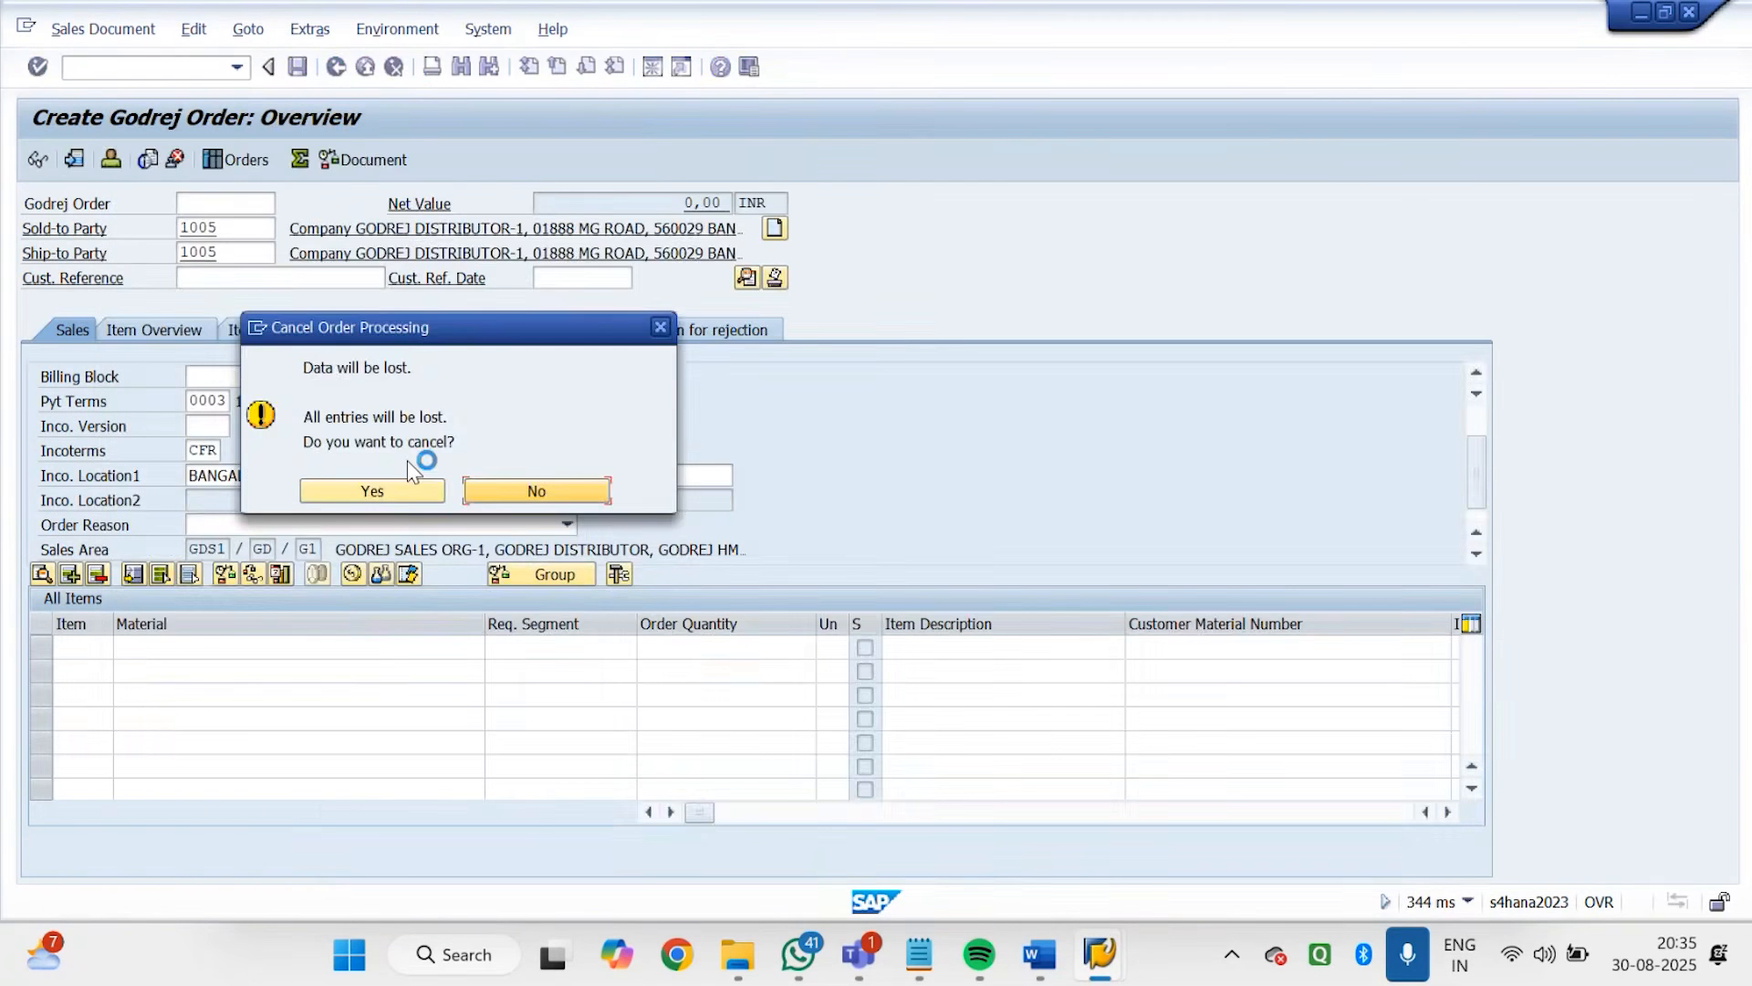
{"action": "left_click", "coordinate": [401, 487]}
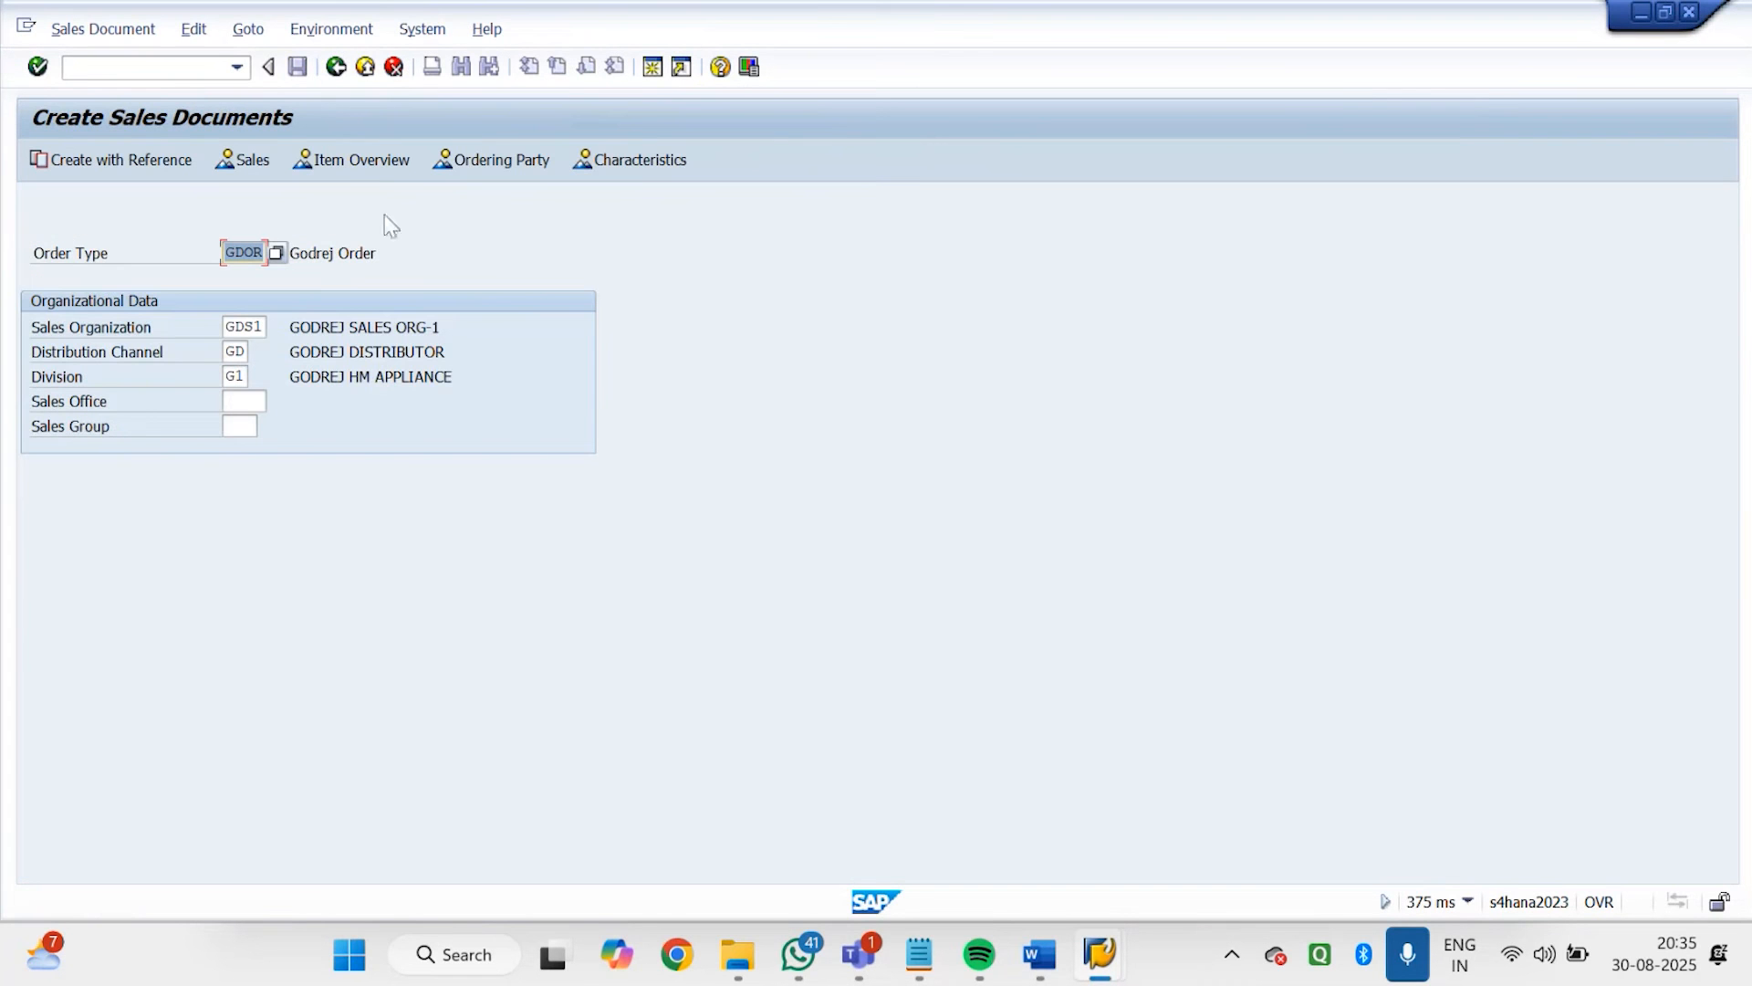
{"action": "left_click", "coordinate": [364, 68]}
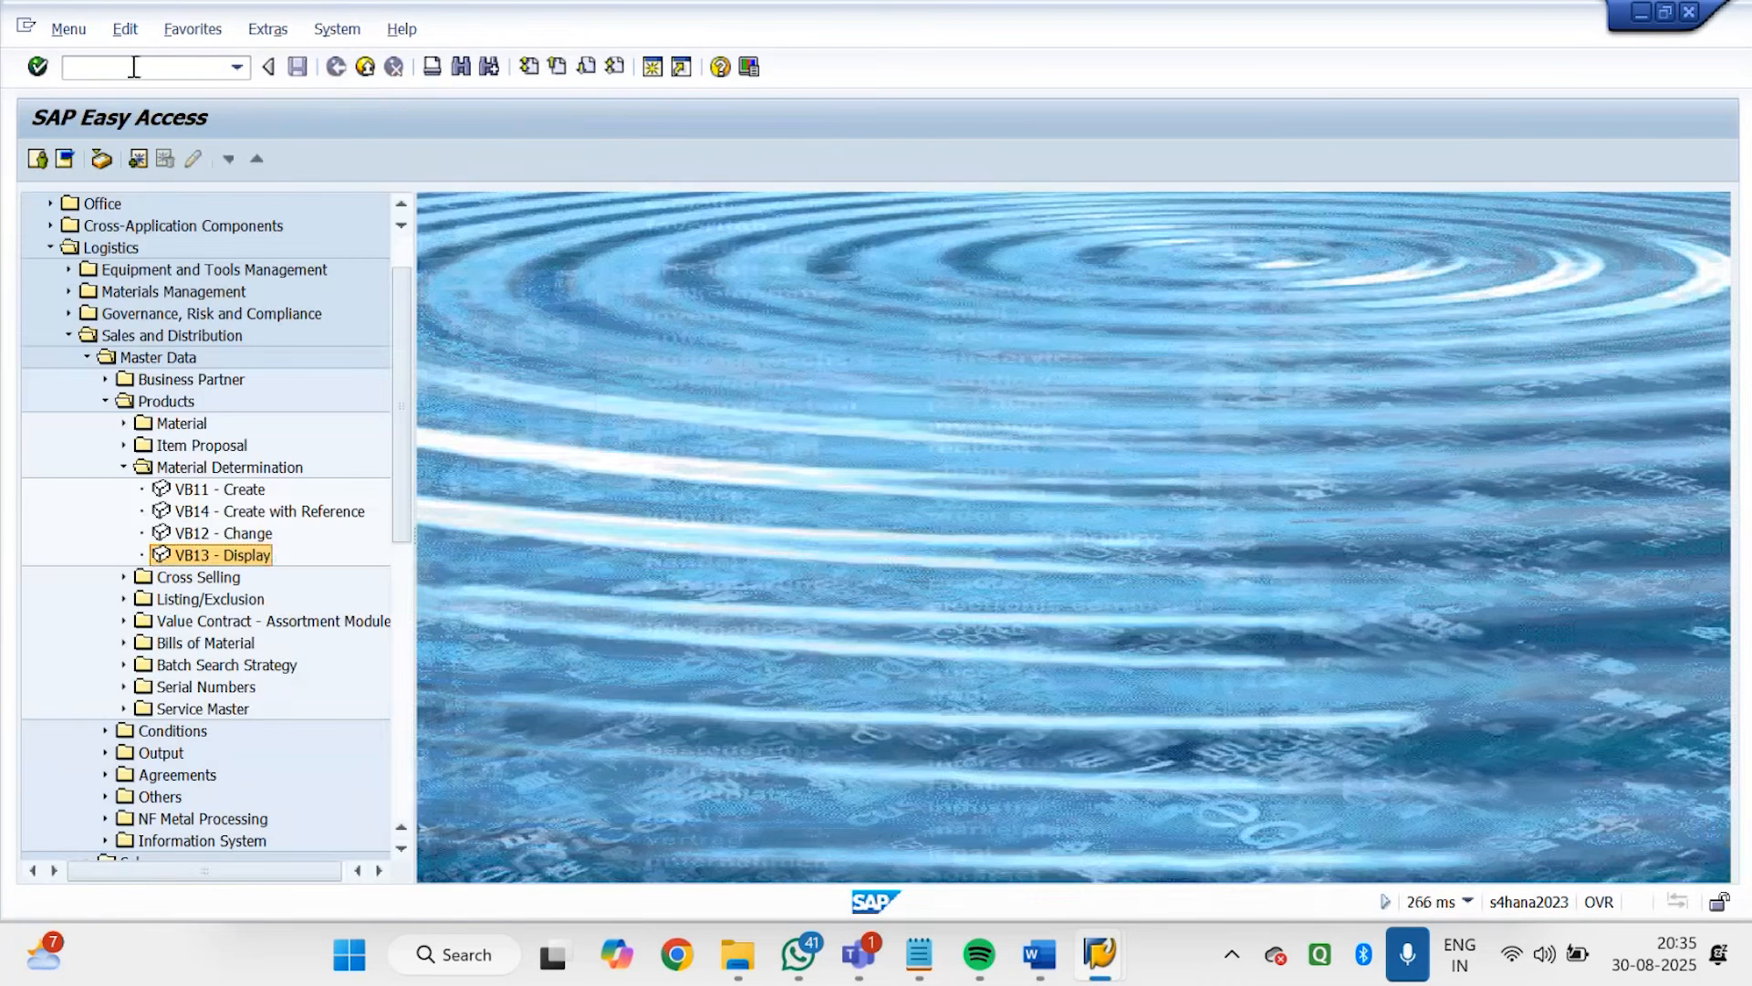
Start transaction VA01 and begin a new sales document with order type GDOR (Godrej Order)
{"action": "left_click", "coordinate": [131, 69]}
{"action": "type", "text": "VA01"}
{"action": "key", "text": "Return"}
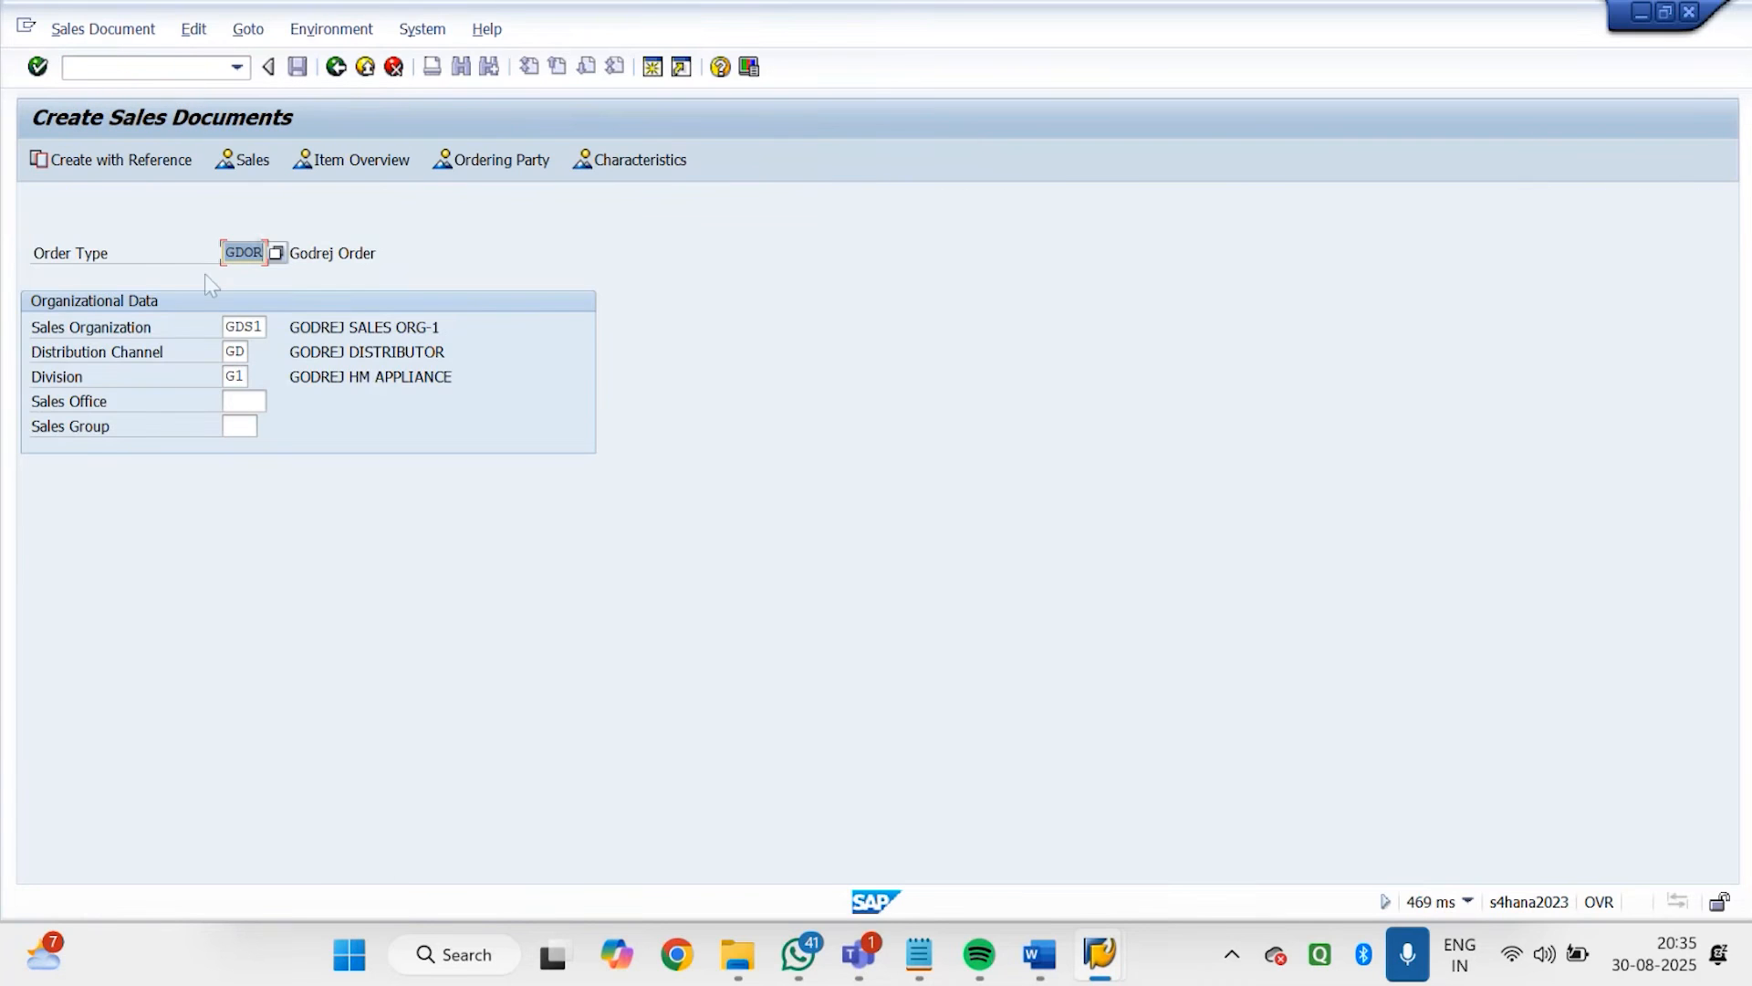
{"action": "left_click", "coordinate": [272, 248]}
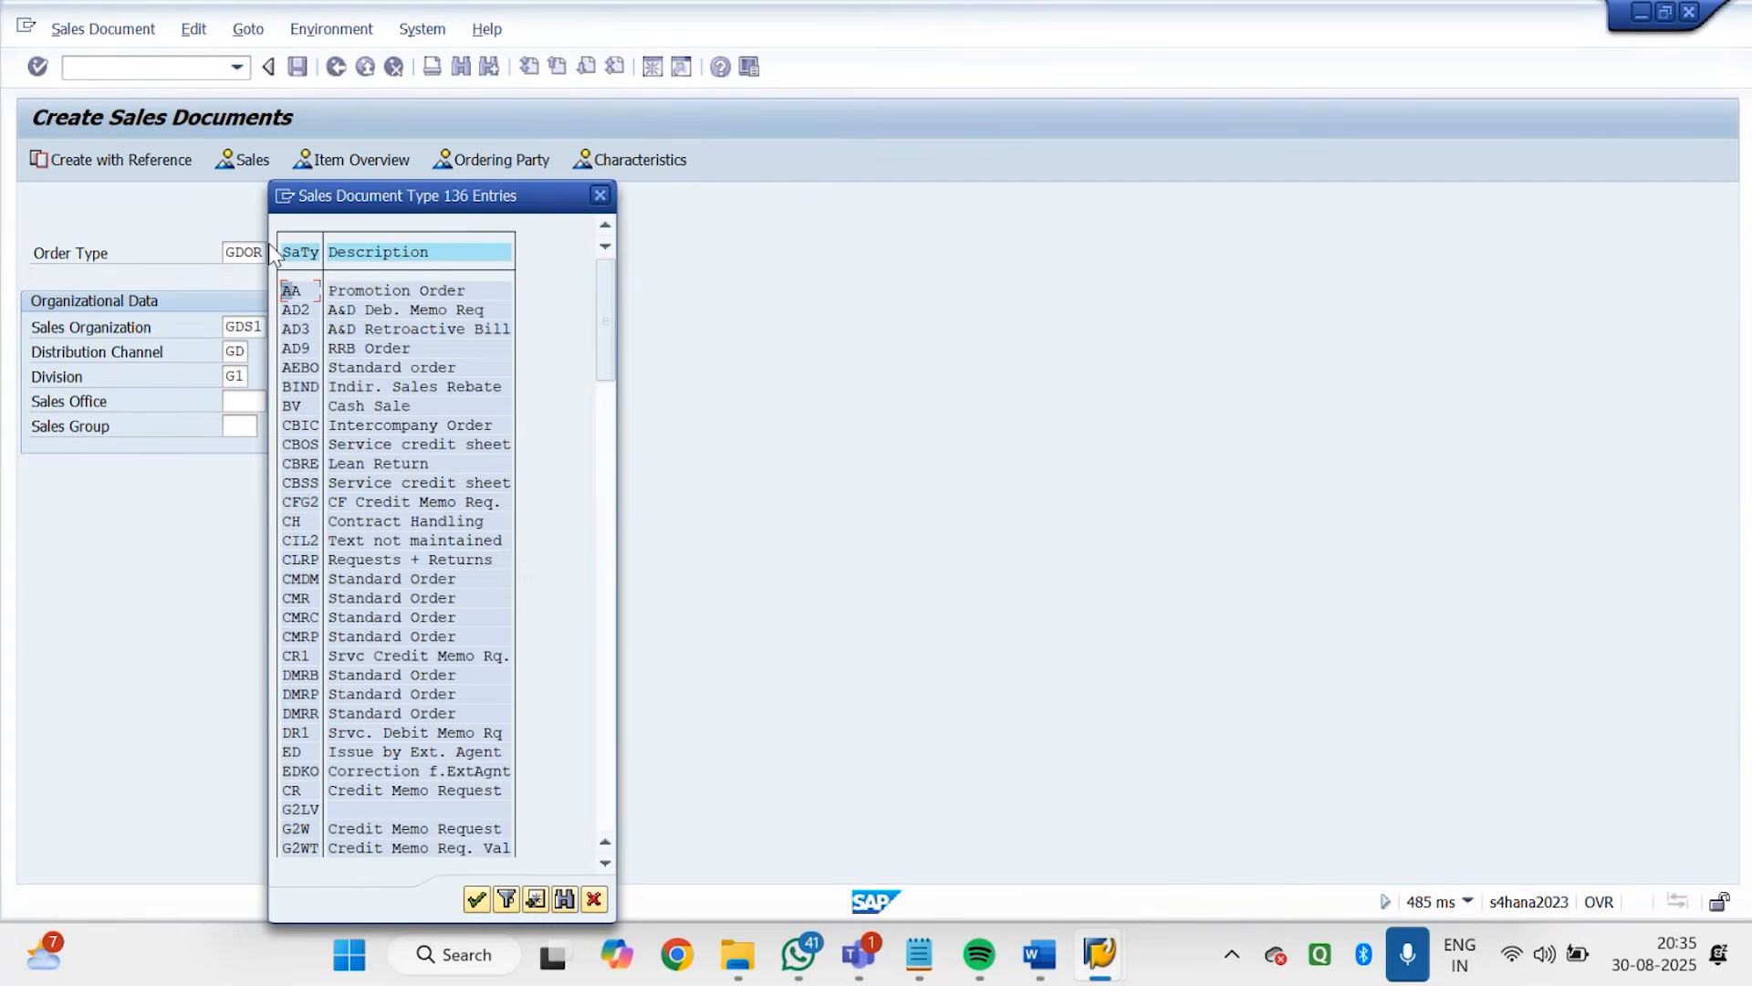
{"action": "left_click", "coordinate": [608, 653]}
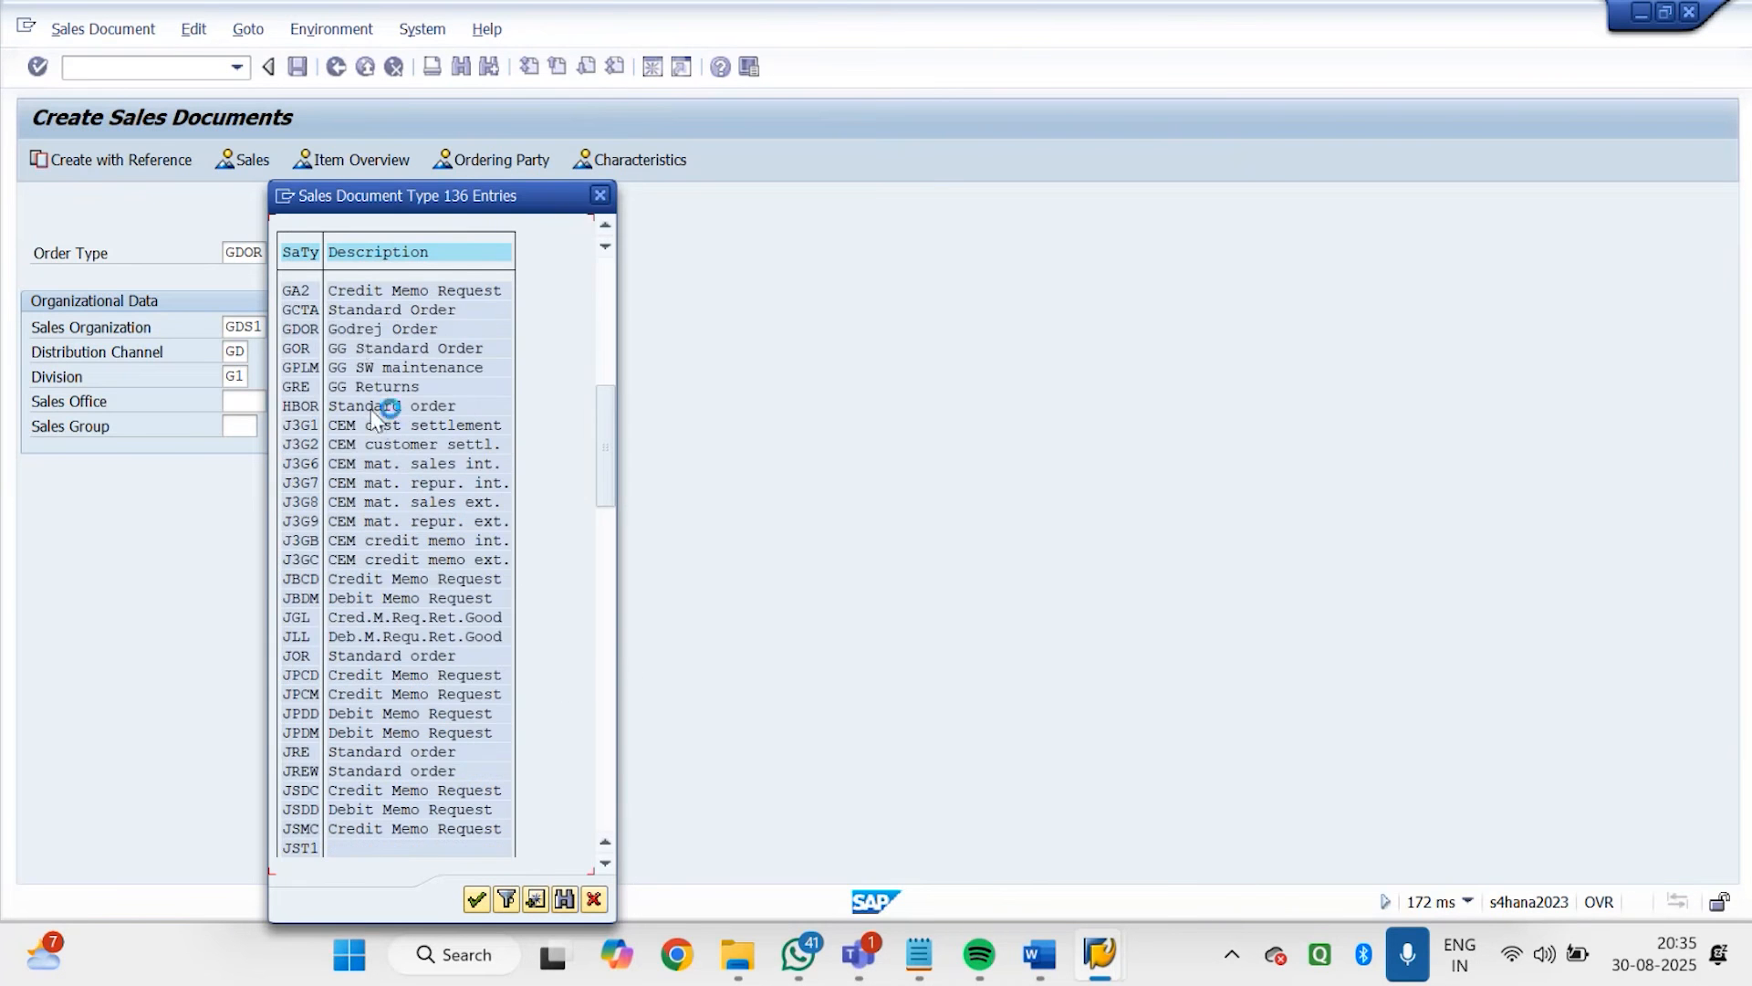
{"action": "left_click", "coordinate": [360, 334]}
{"action": "double_click", "coordinate": [361, 340]}
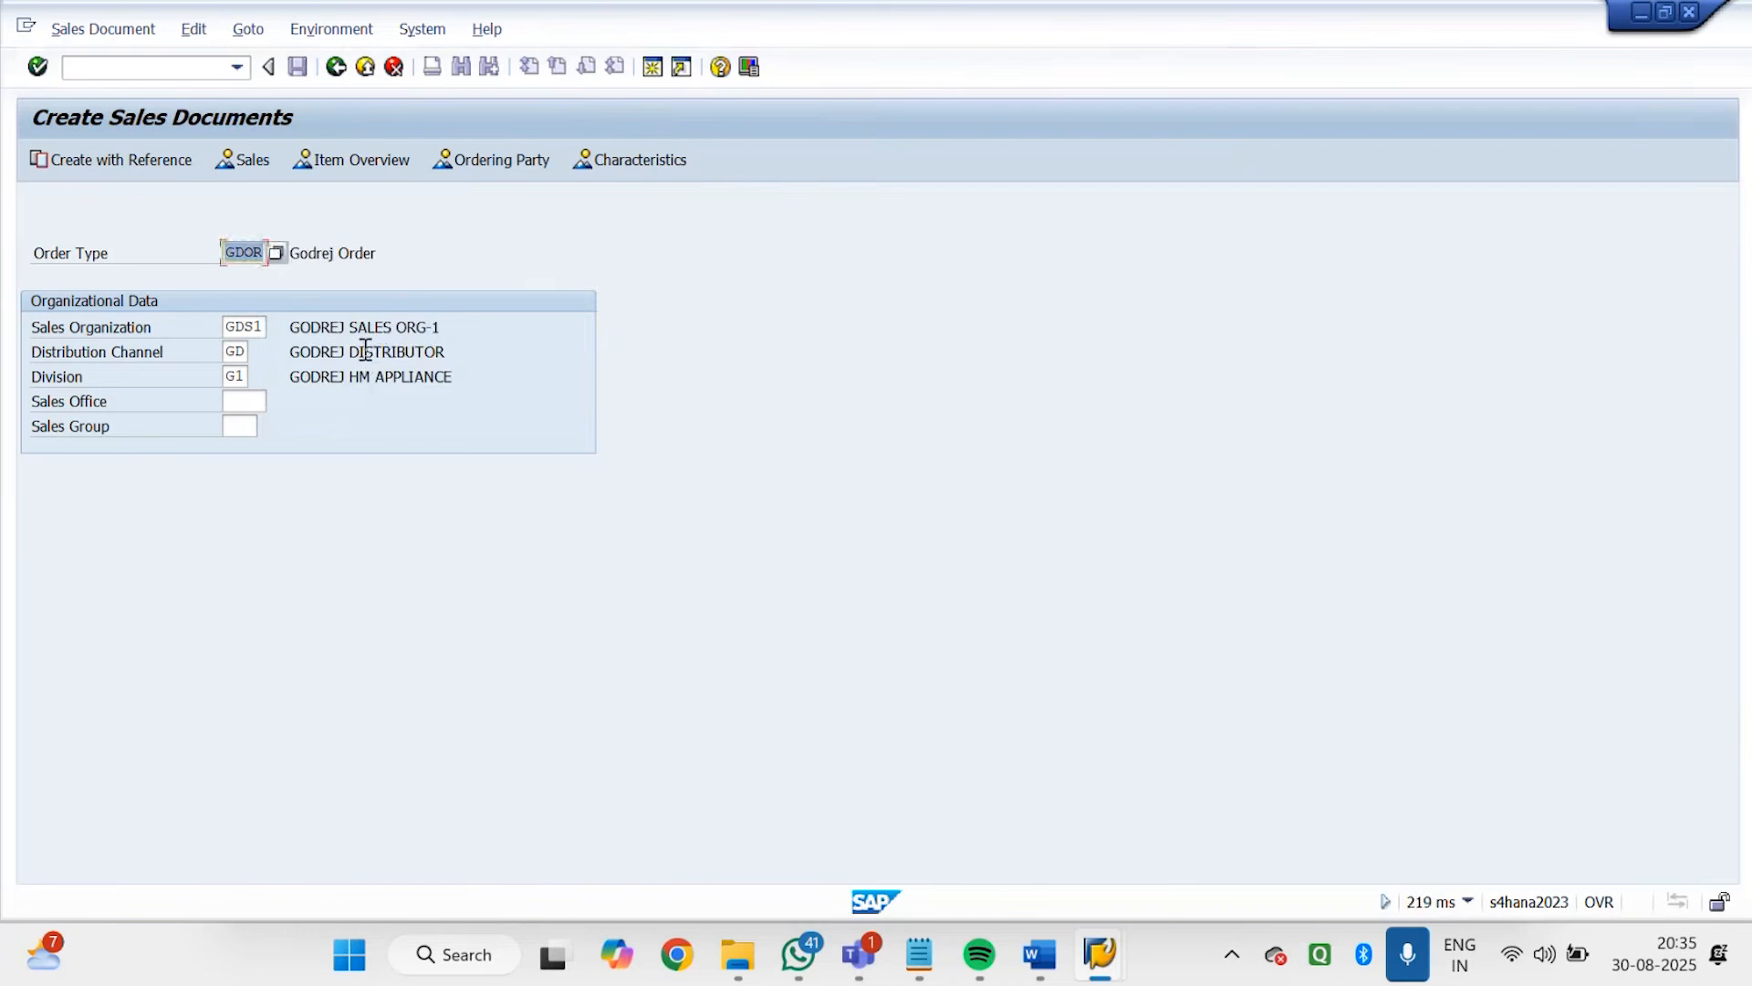
{"action": "key", "text": "Return"}
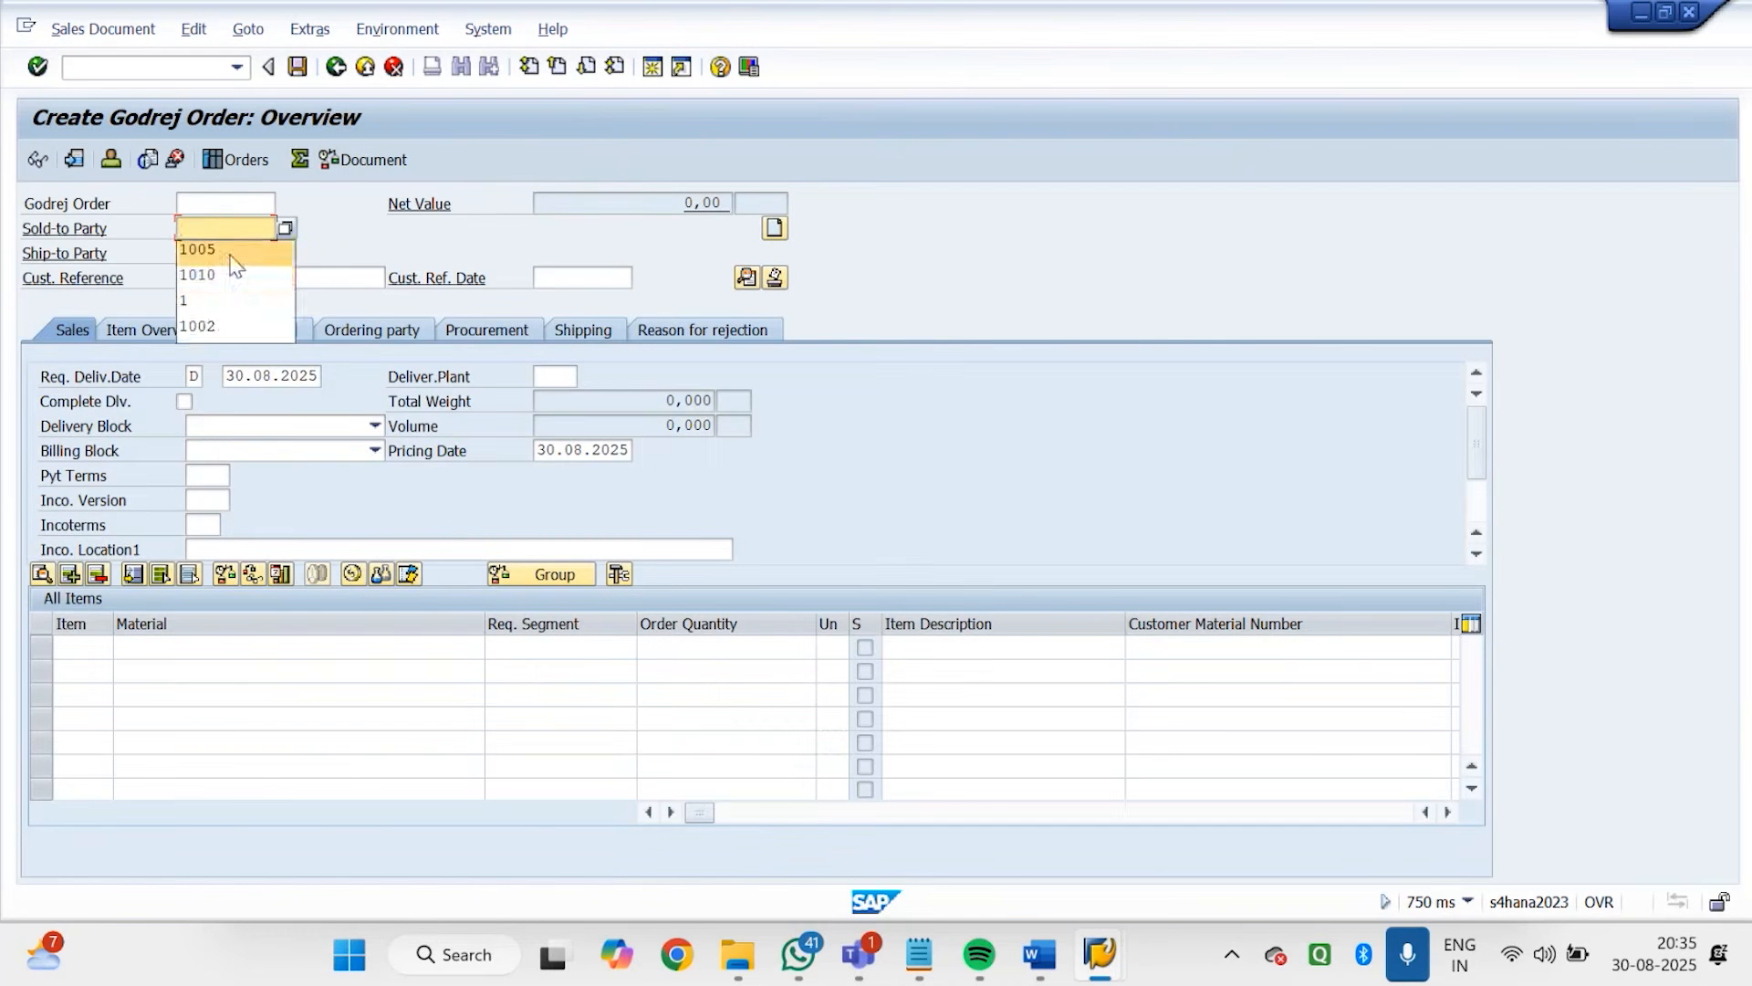
Enter the sold-to party's customer number and skip the Customer Reference and Order Reason entries
{"action": "left_click", "coordinate": [230, 254]}
{"action": "key", "text": "Return"}
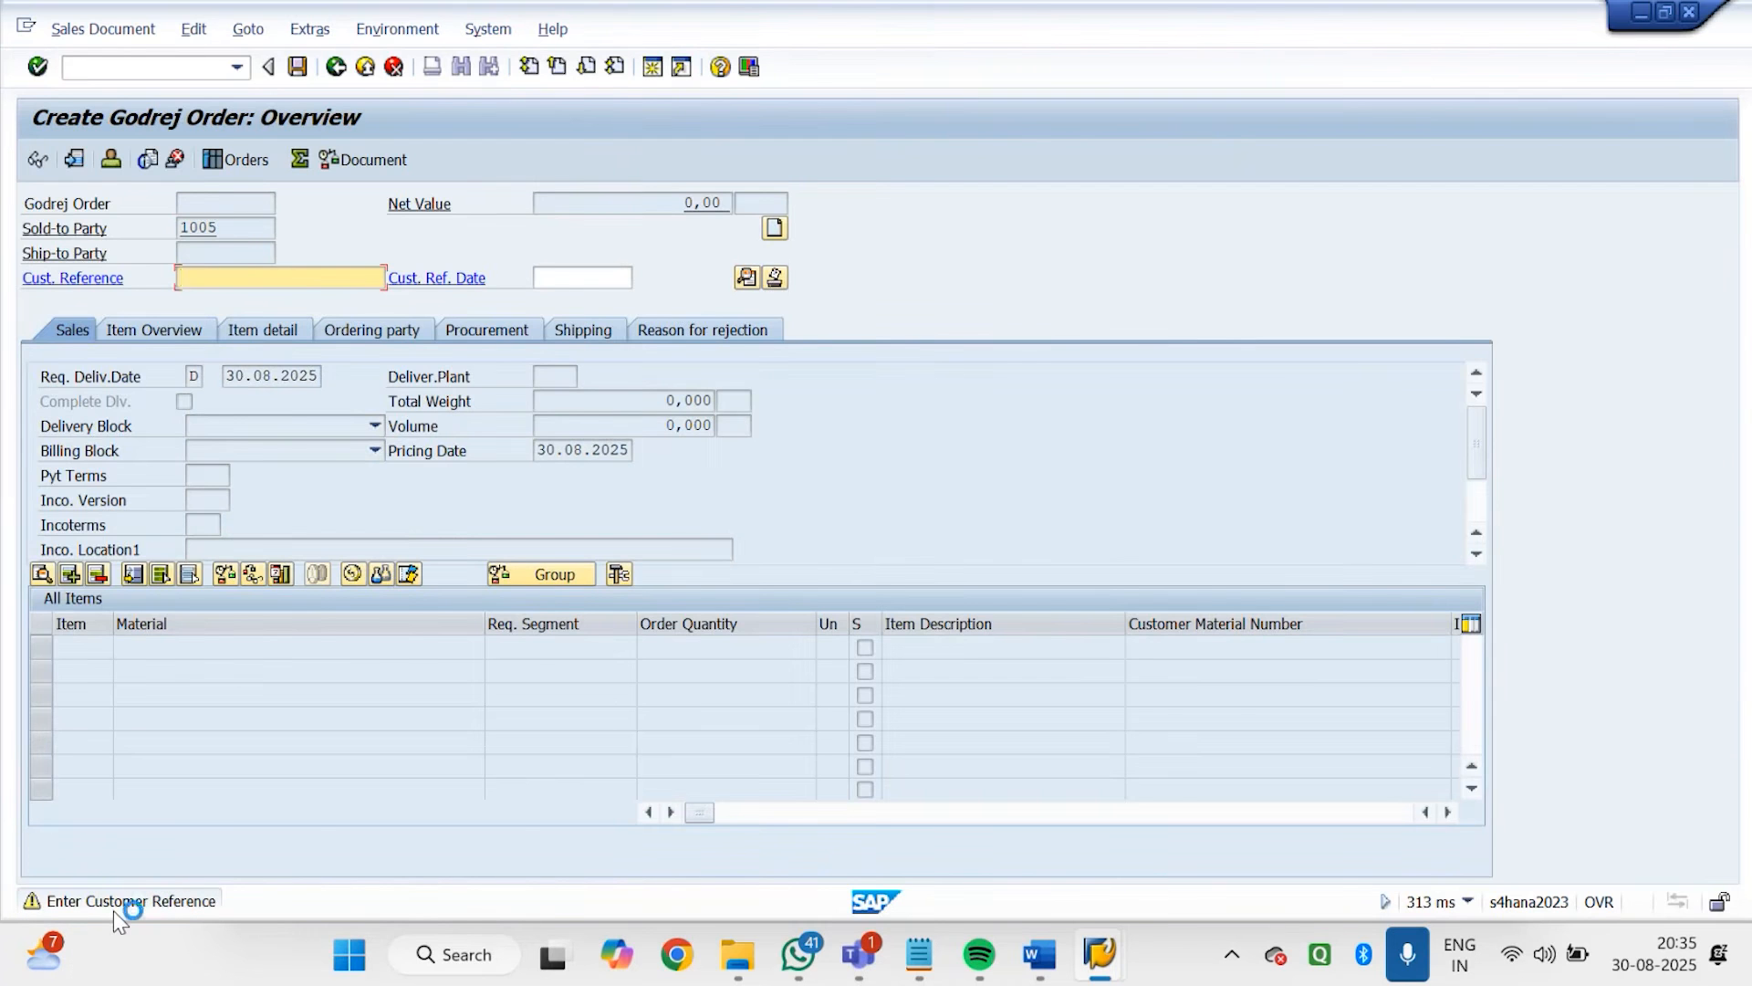
{"action": "key", "text": "Return"}
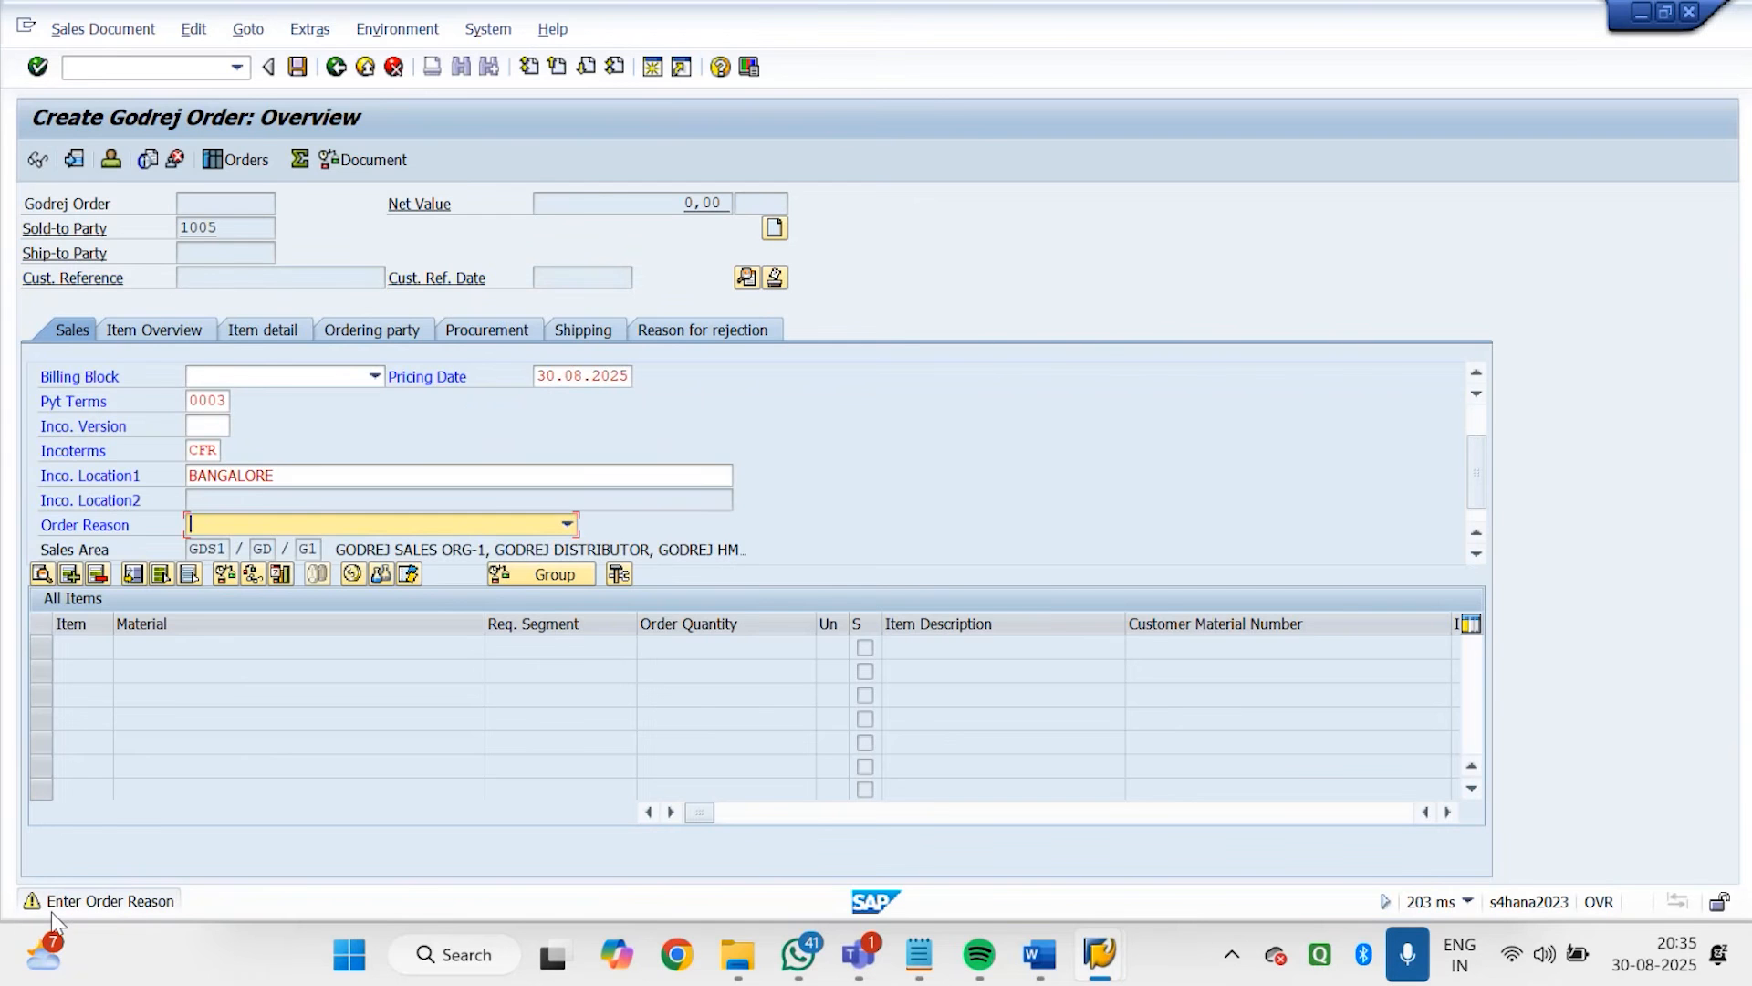
{"action": "key", "text": "Return"}
Add material 7142 to the order items with an order quantity of 10
{"action": "left_click", "coordinate": [137, 650]}
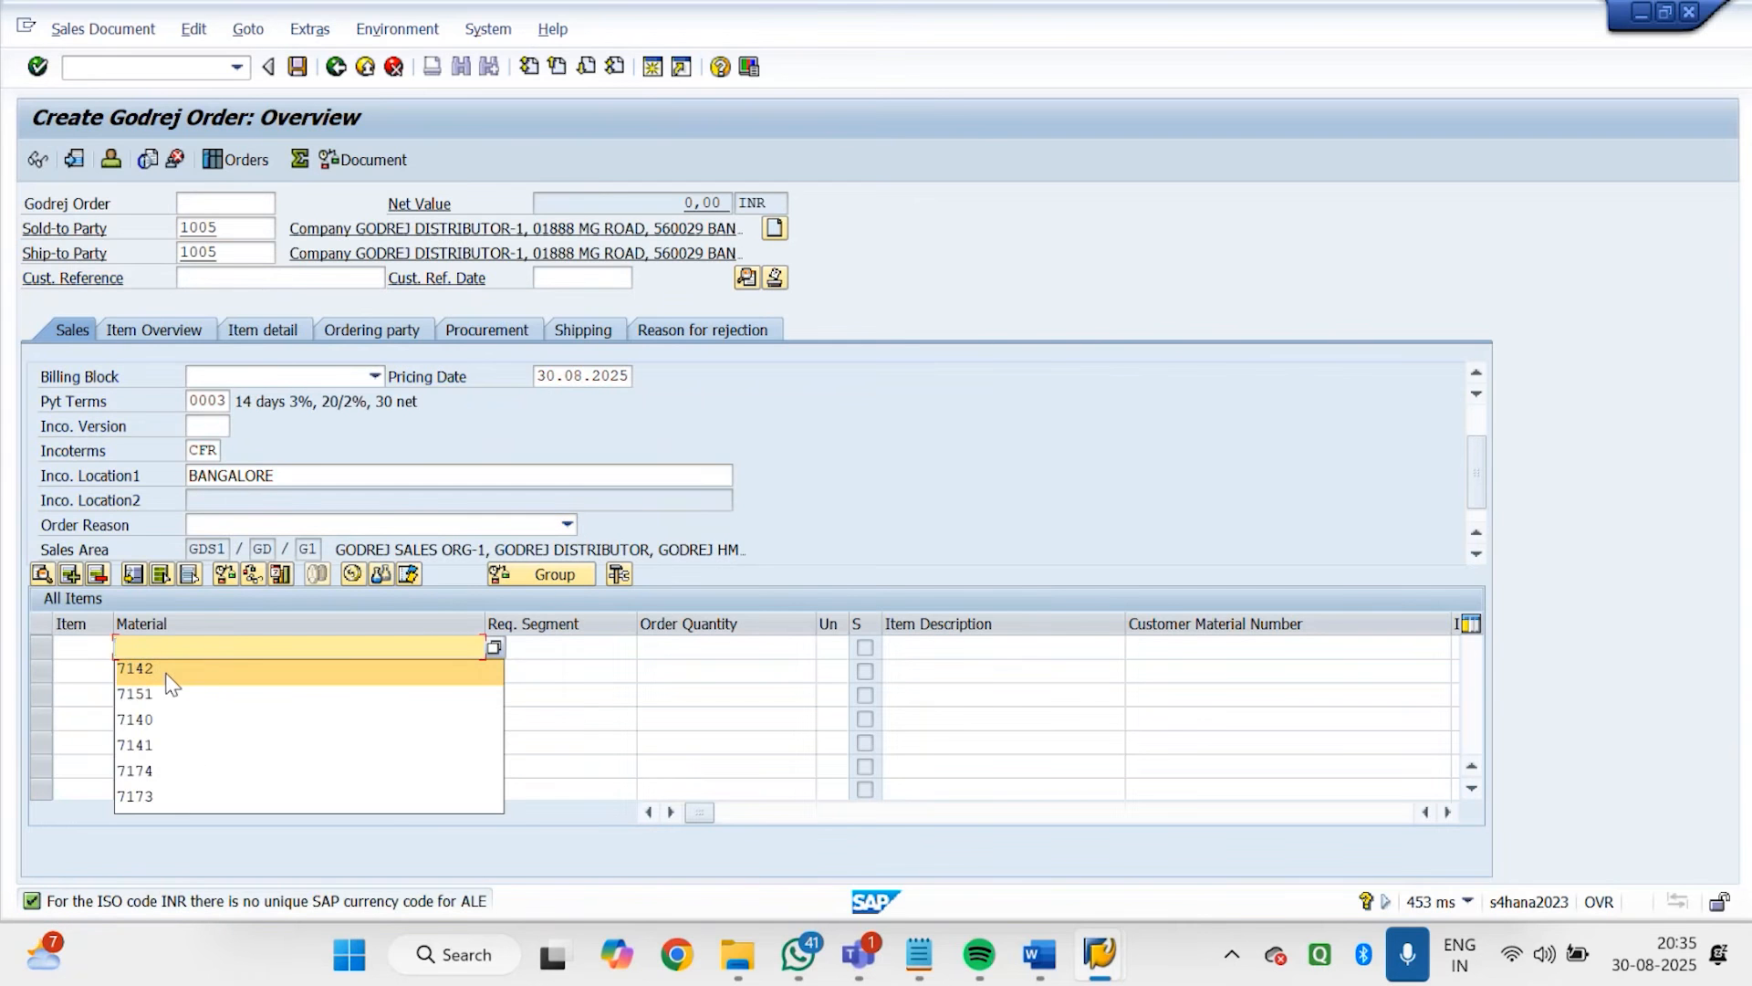
{"action": "left_click", "coordinate": [168, 675]}
{"action": "left_click", "coordinate": [721, 646]}
{"action": "type", "text": "10"}
{"action": "key", "text": "Return"}
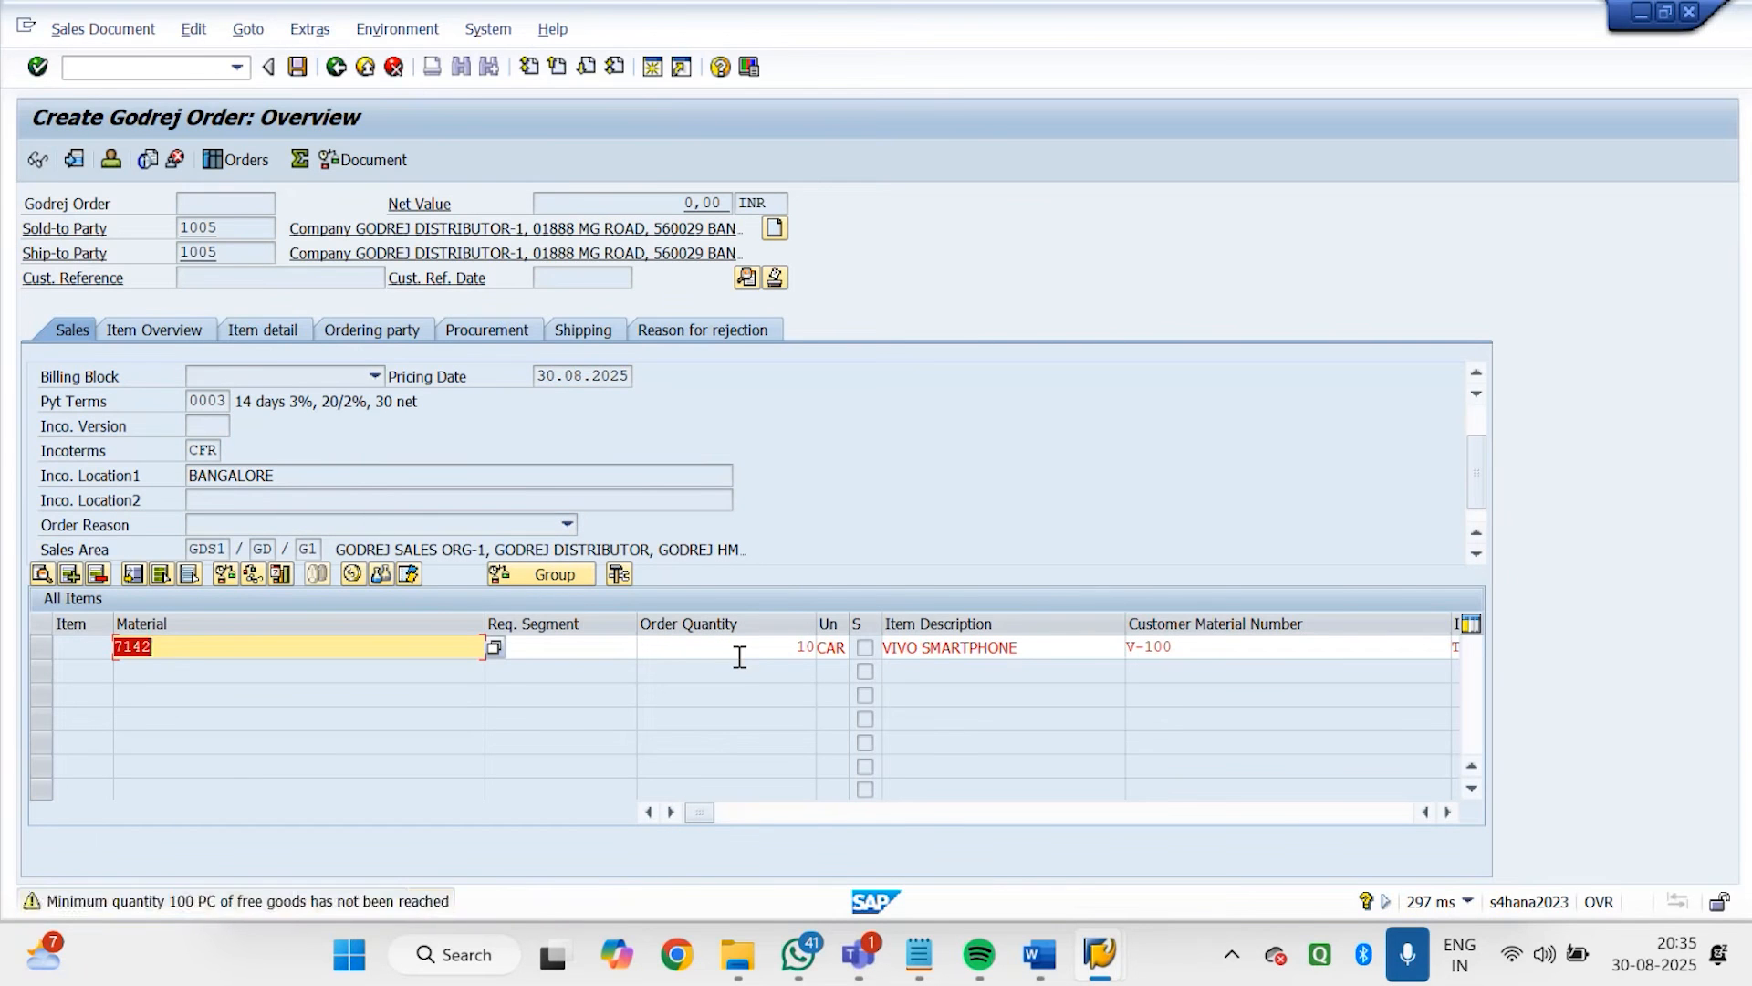
{"action": "key", "text": "Return"}
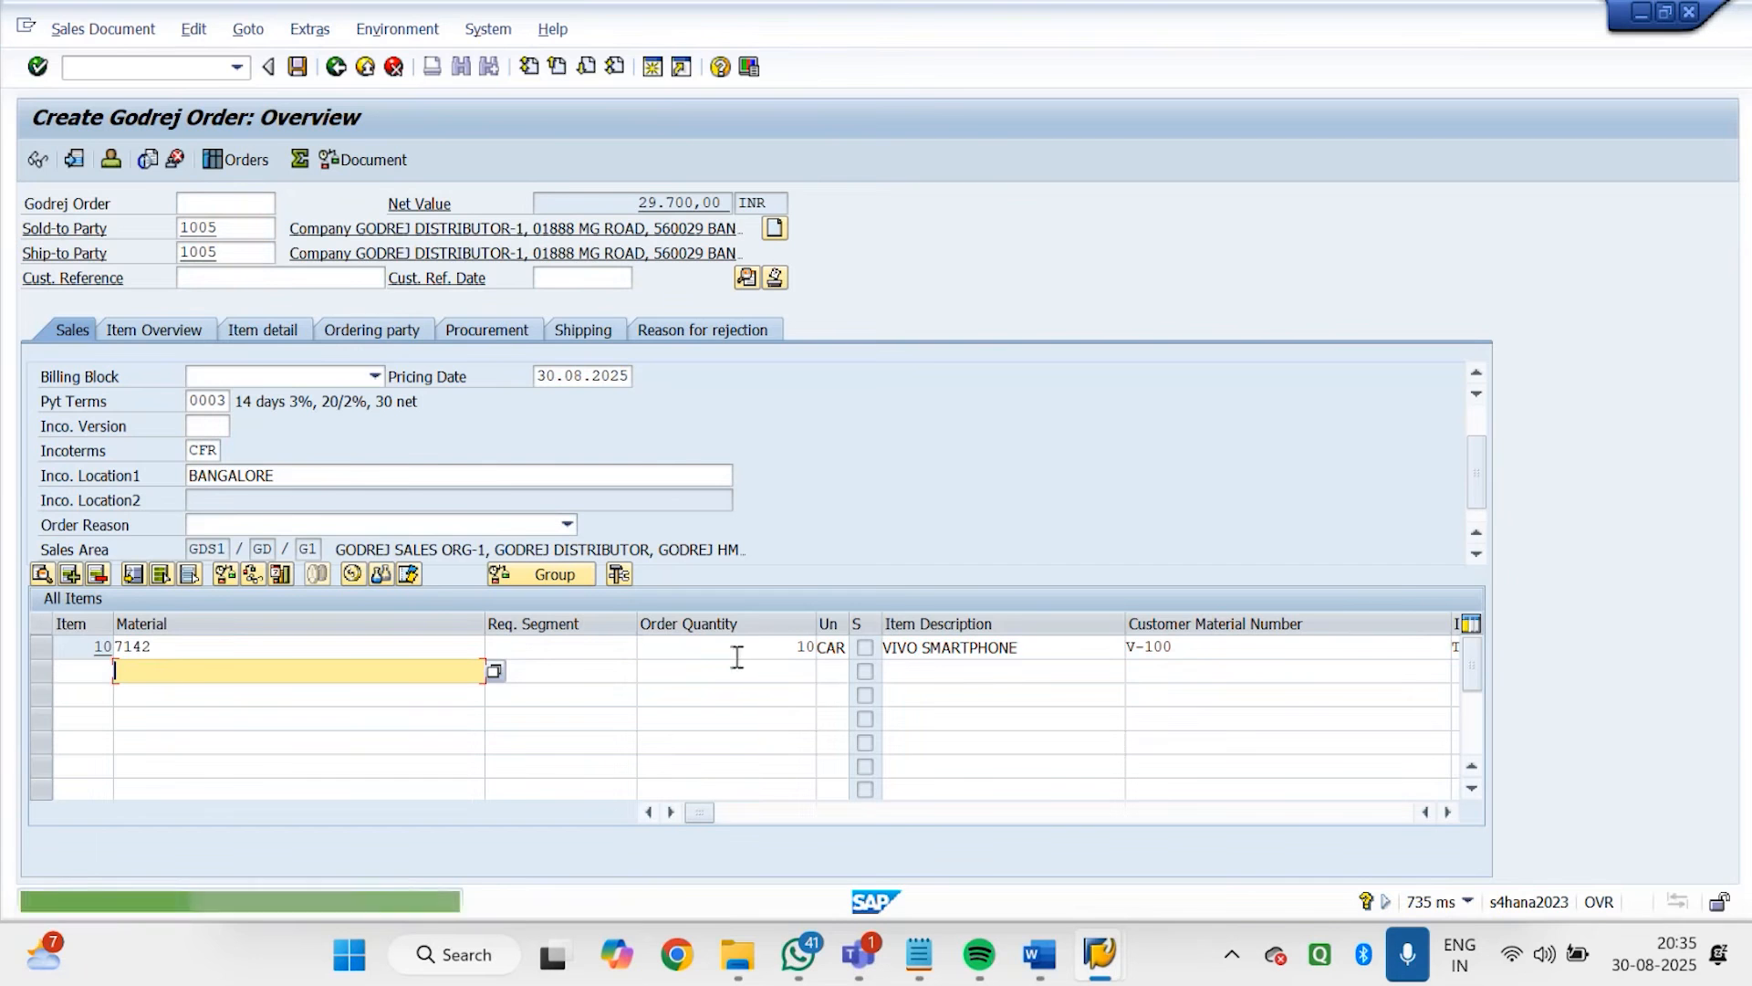
Save the order, choose to edit the incomplete document, and set the missing Order Reason to 008 Good service
{"action": "left_click", "coordinate": [298, 68]}
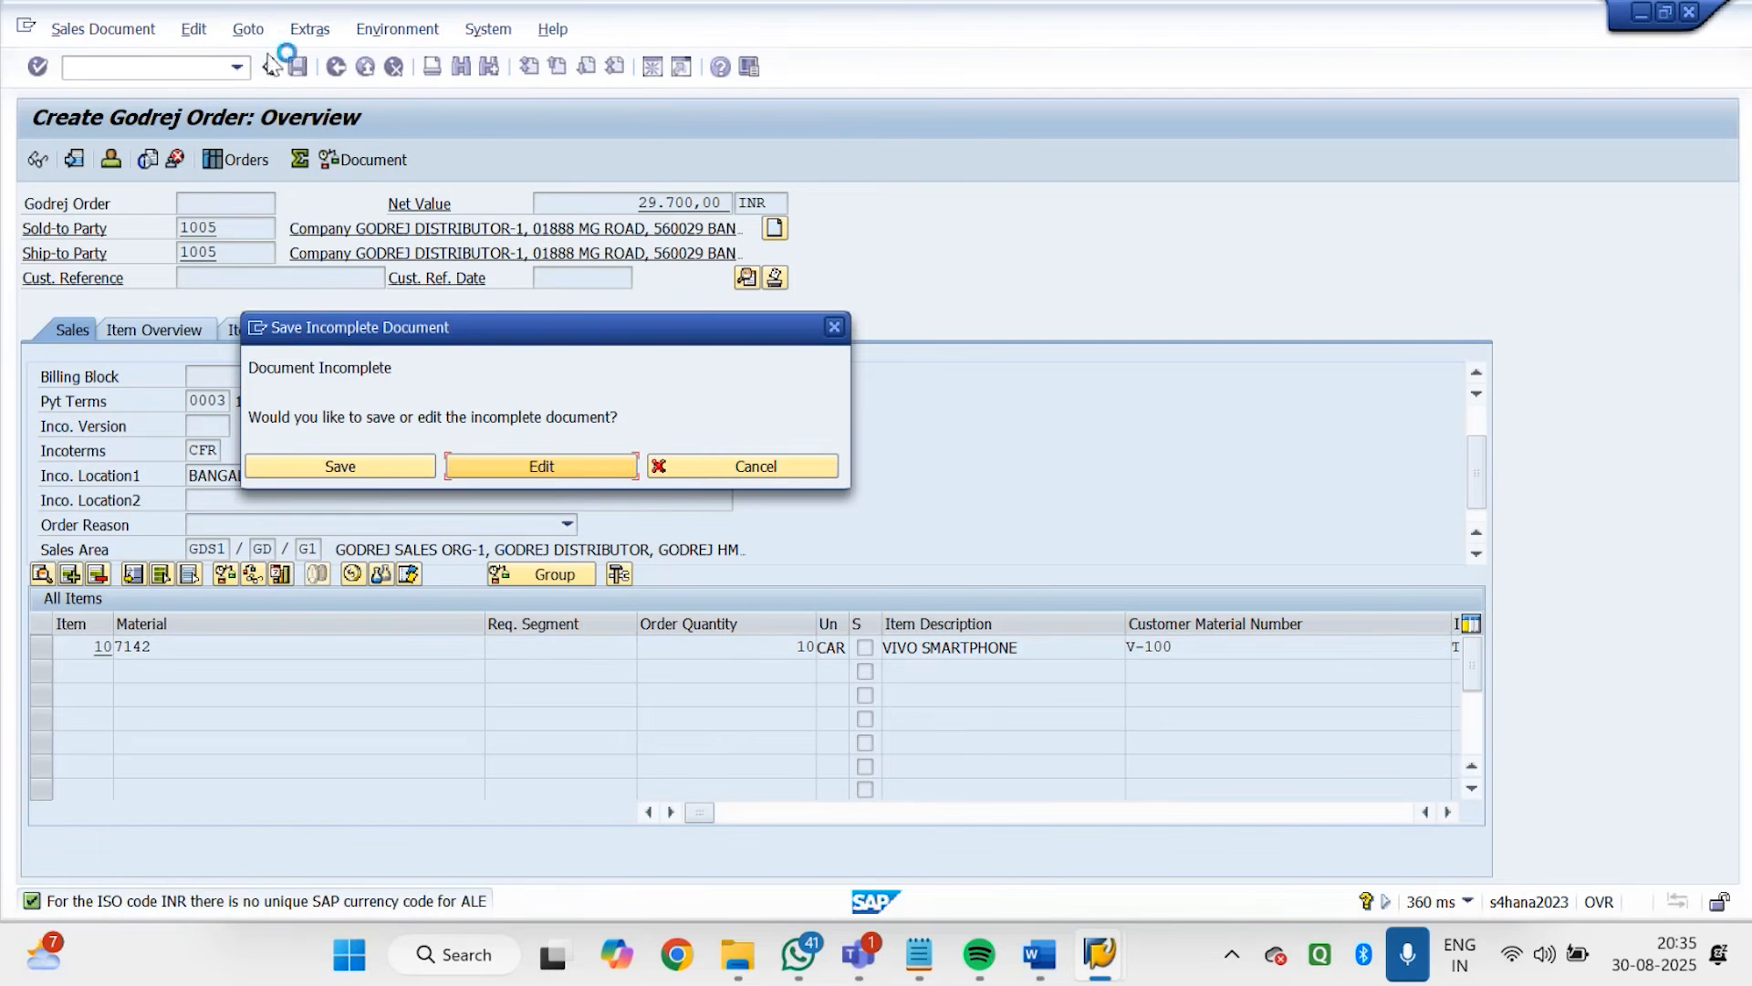
{"action": "left_click", "coordinate": [590, 467]}
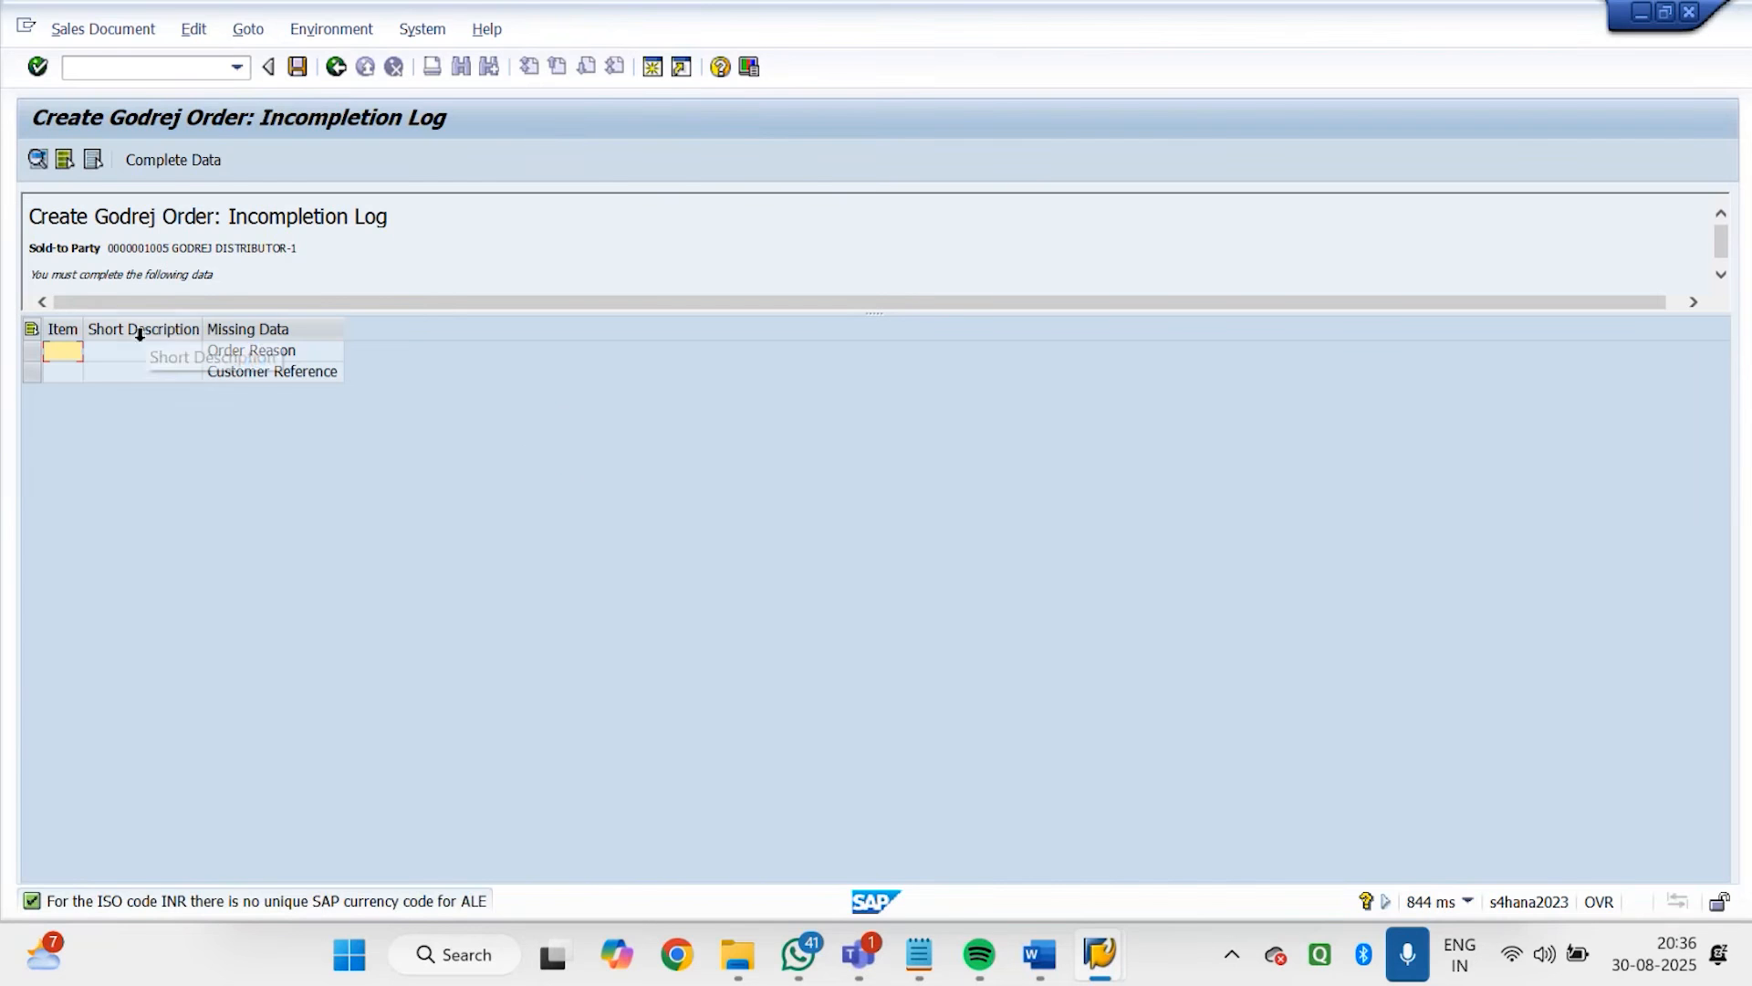
{"action": "left_click", "coordinate": [258, 354]}
{"action": "double_click", "coordinate": [258, 359]}
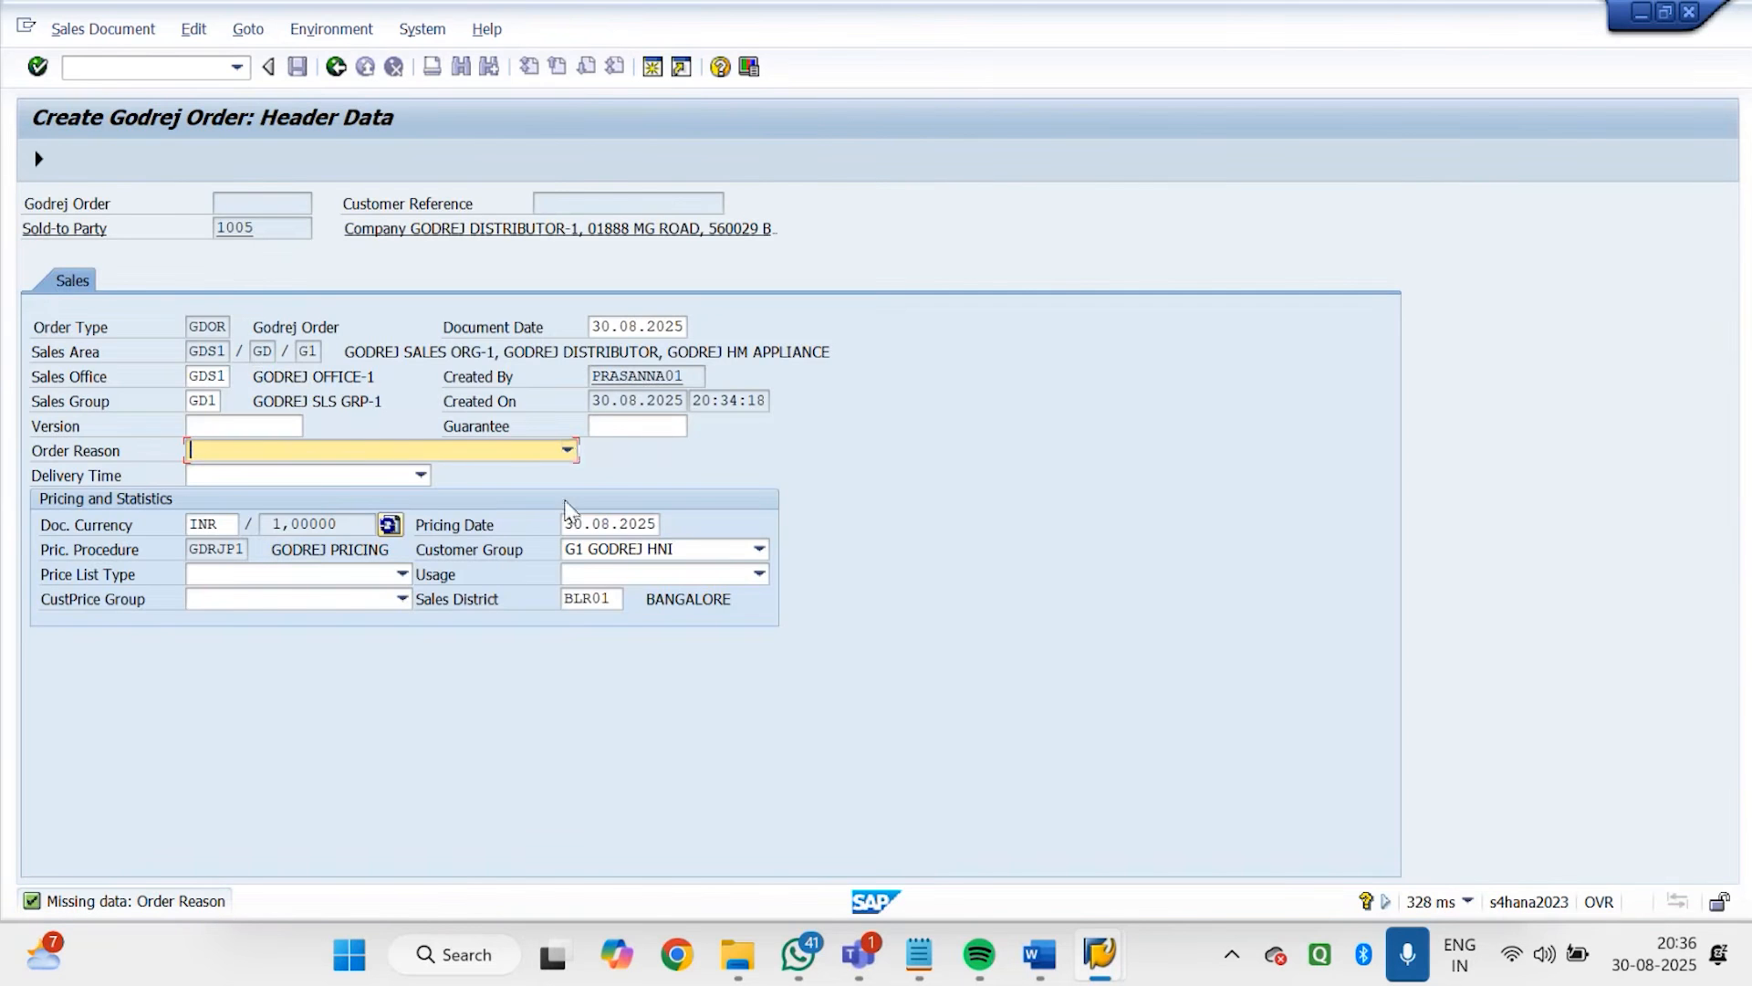
{"action": "left_click", "coordinate": [567, 449]}
{"action": "left_click", "coordinate": [259, 653]}
{"action": "key", "text": "Return"}
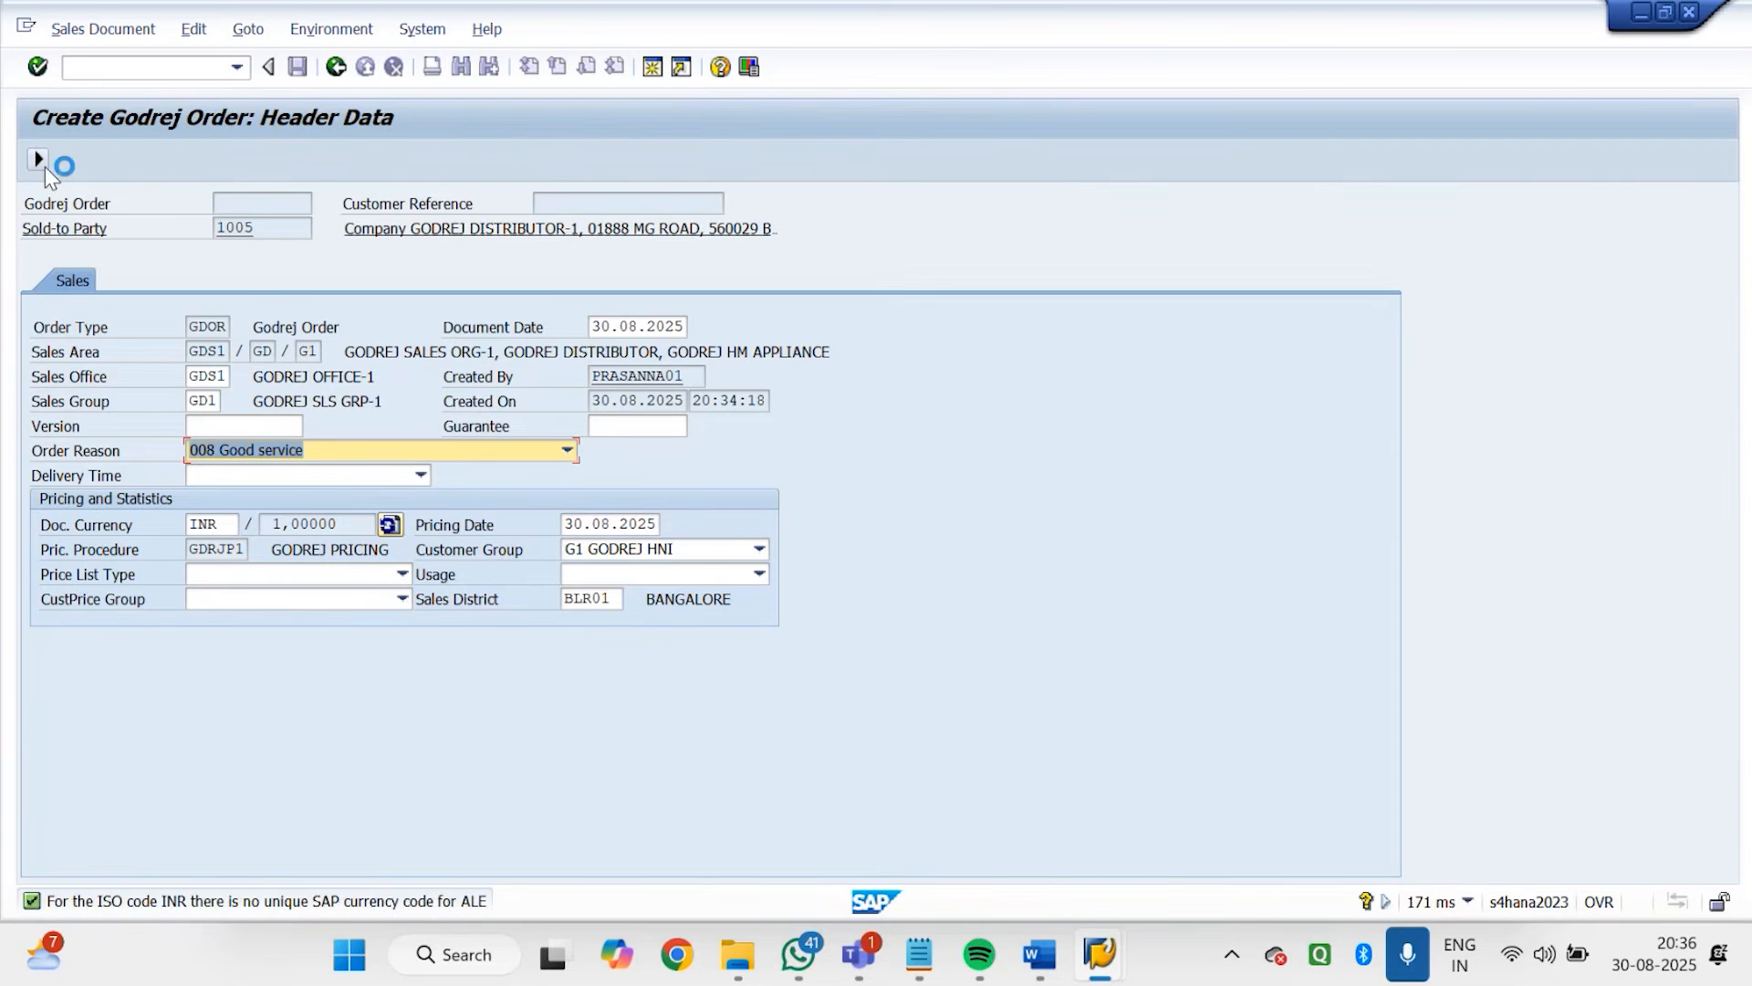
{"action": "left_click", "coordinate": [45, 167]}
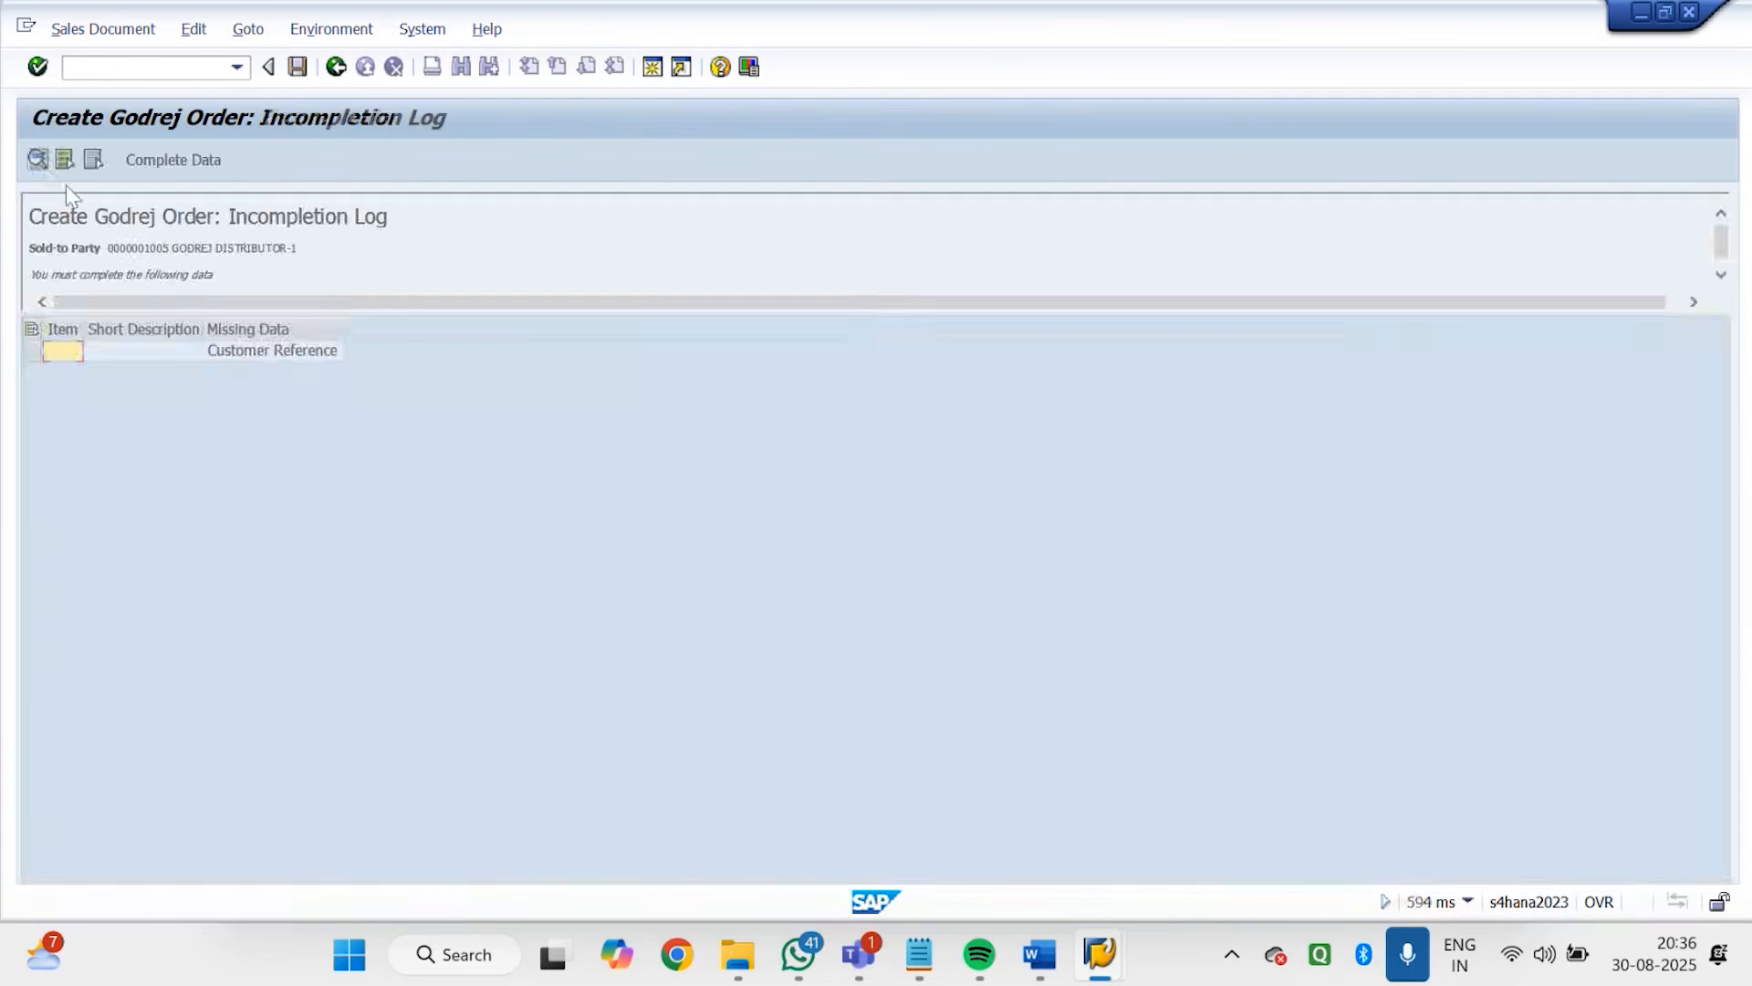
Return to the order overview, set the Customer Reference to 11, and recheck the incompletion log
{"action": "double_click", "coordinate": [294, 356]}
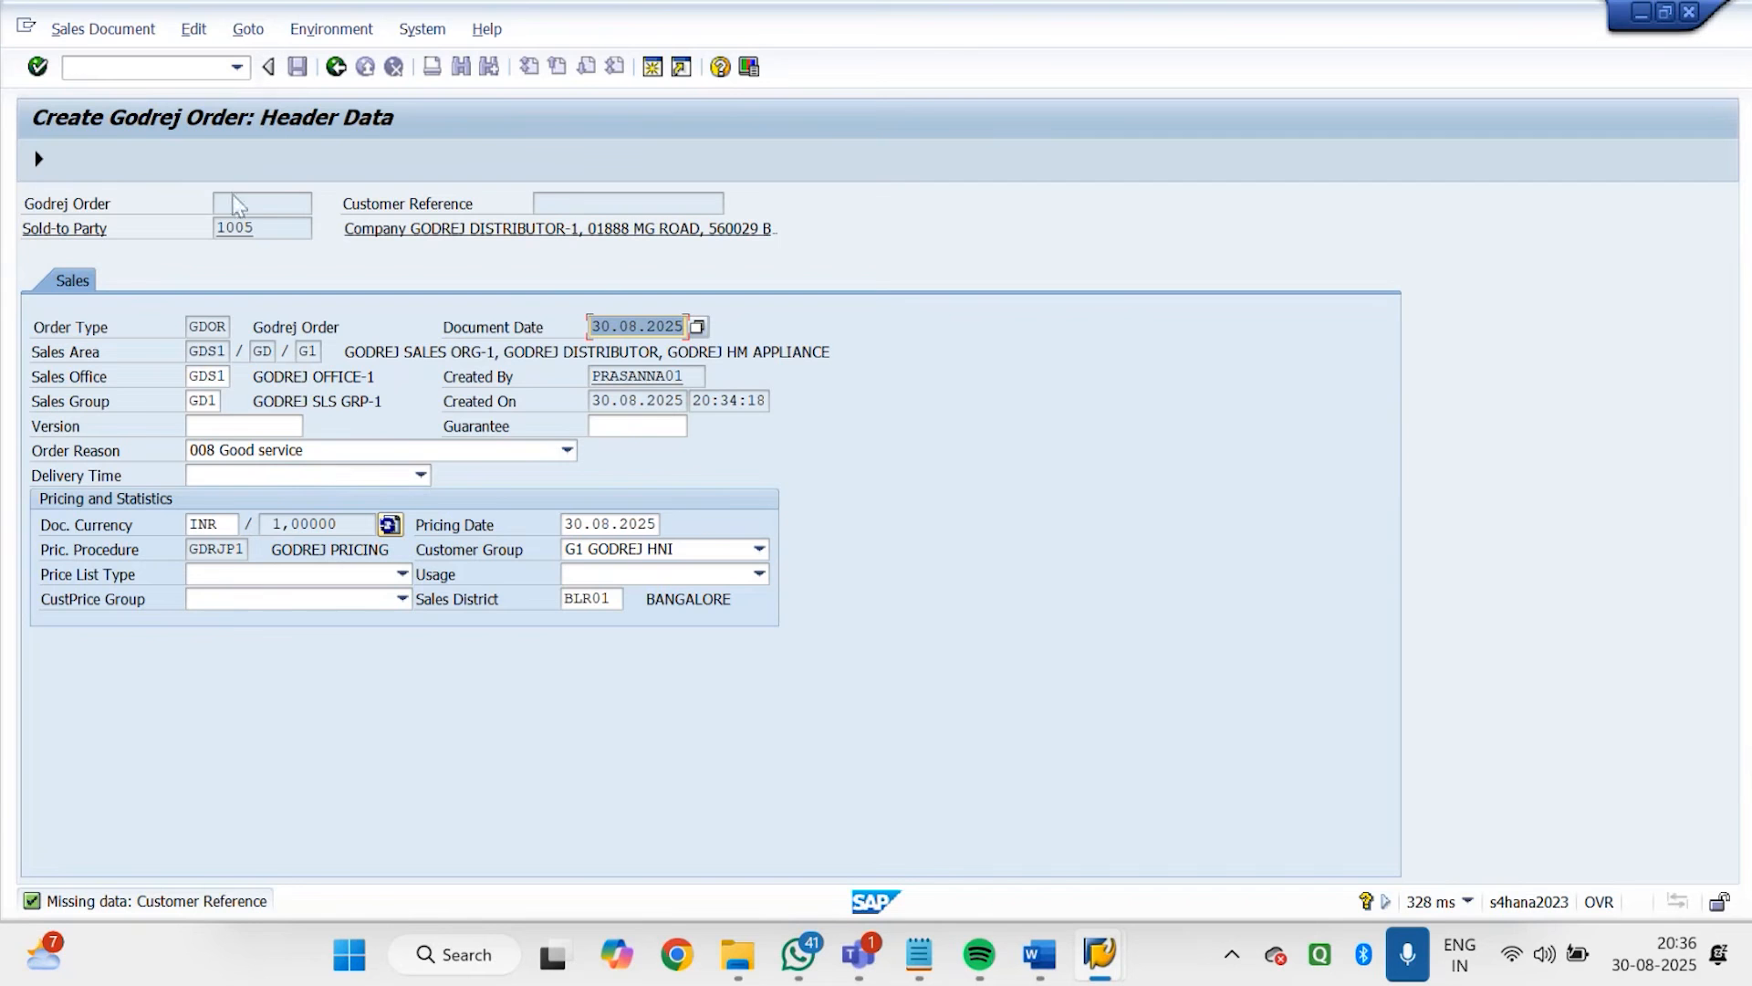
{"action": "left_click", "coordinate": [336, 67]}
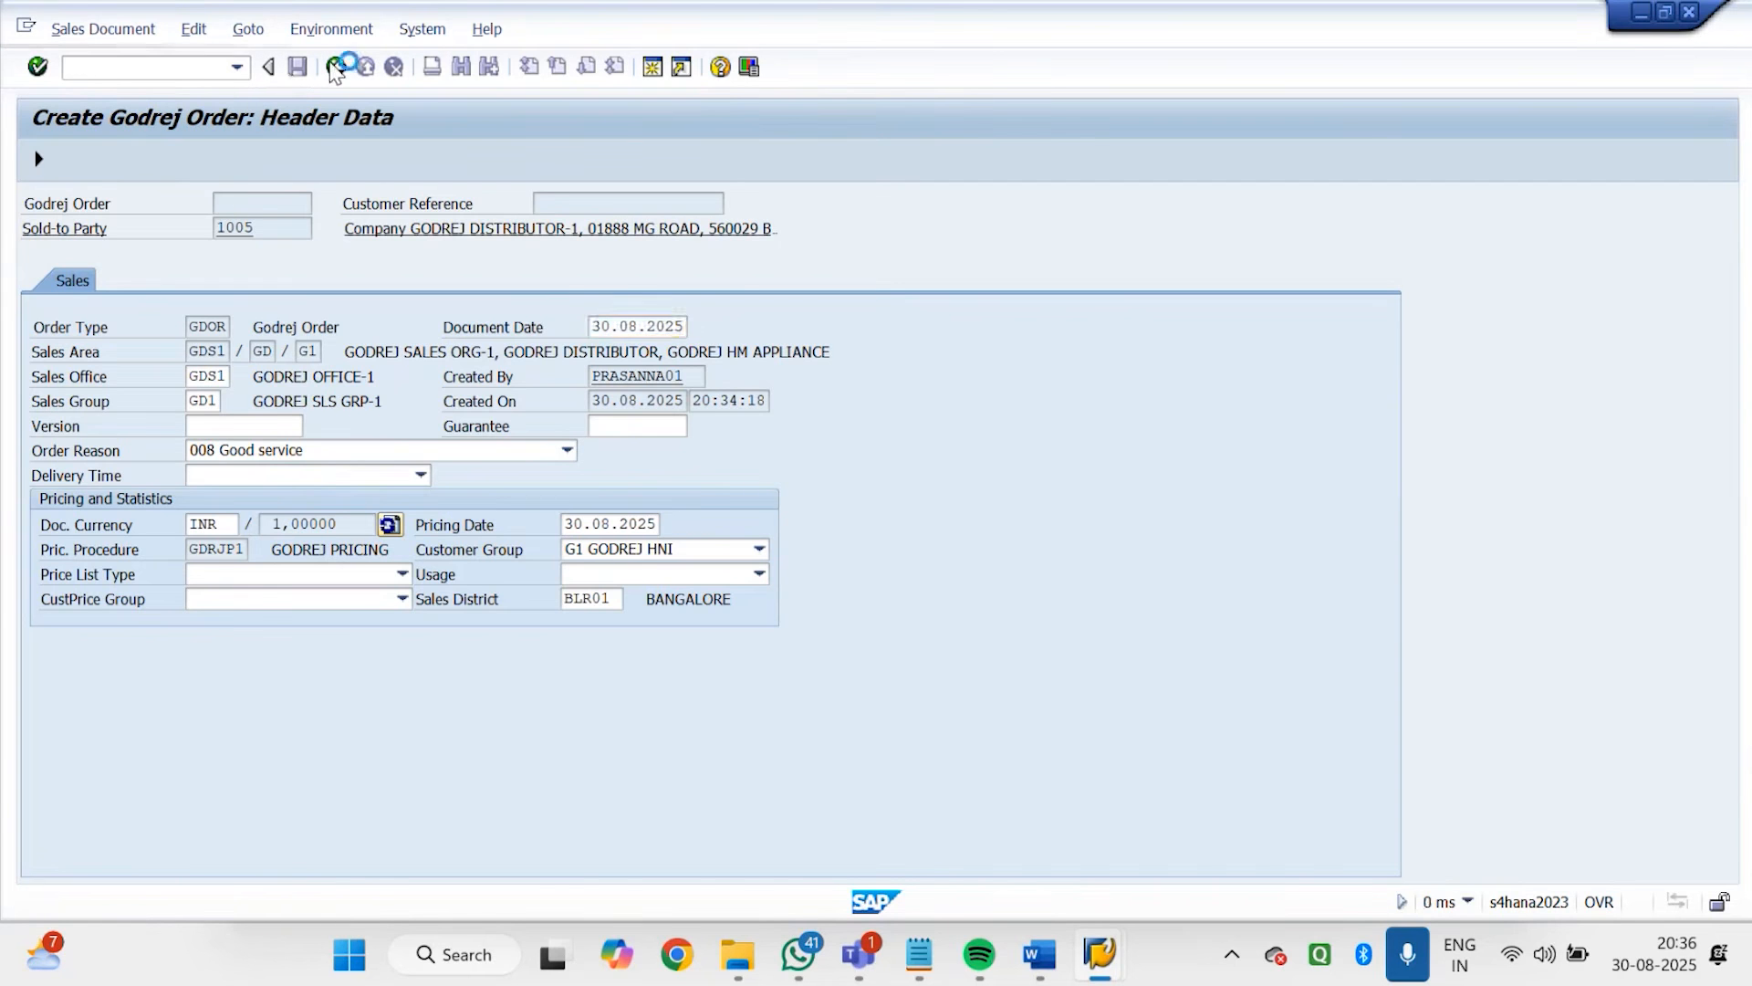
{"action": "left_click", "coordinate": [336, 67]}
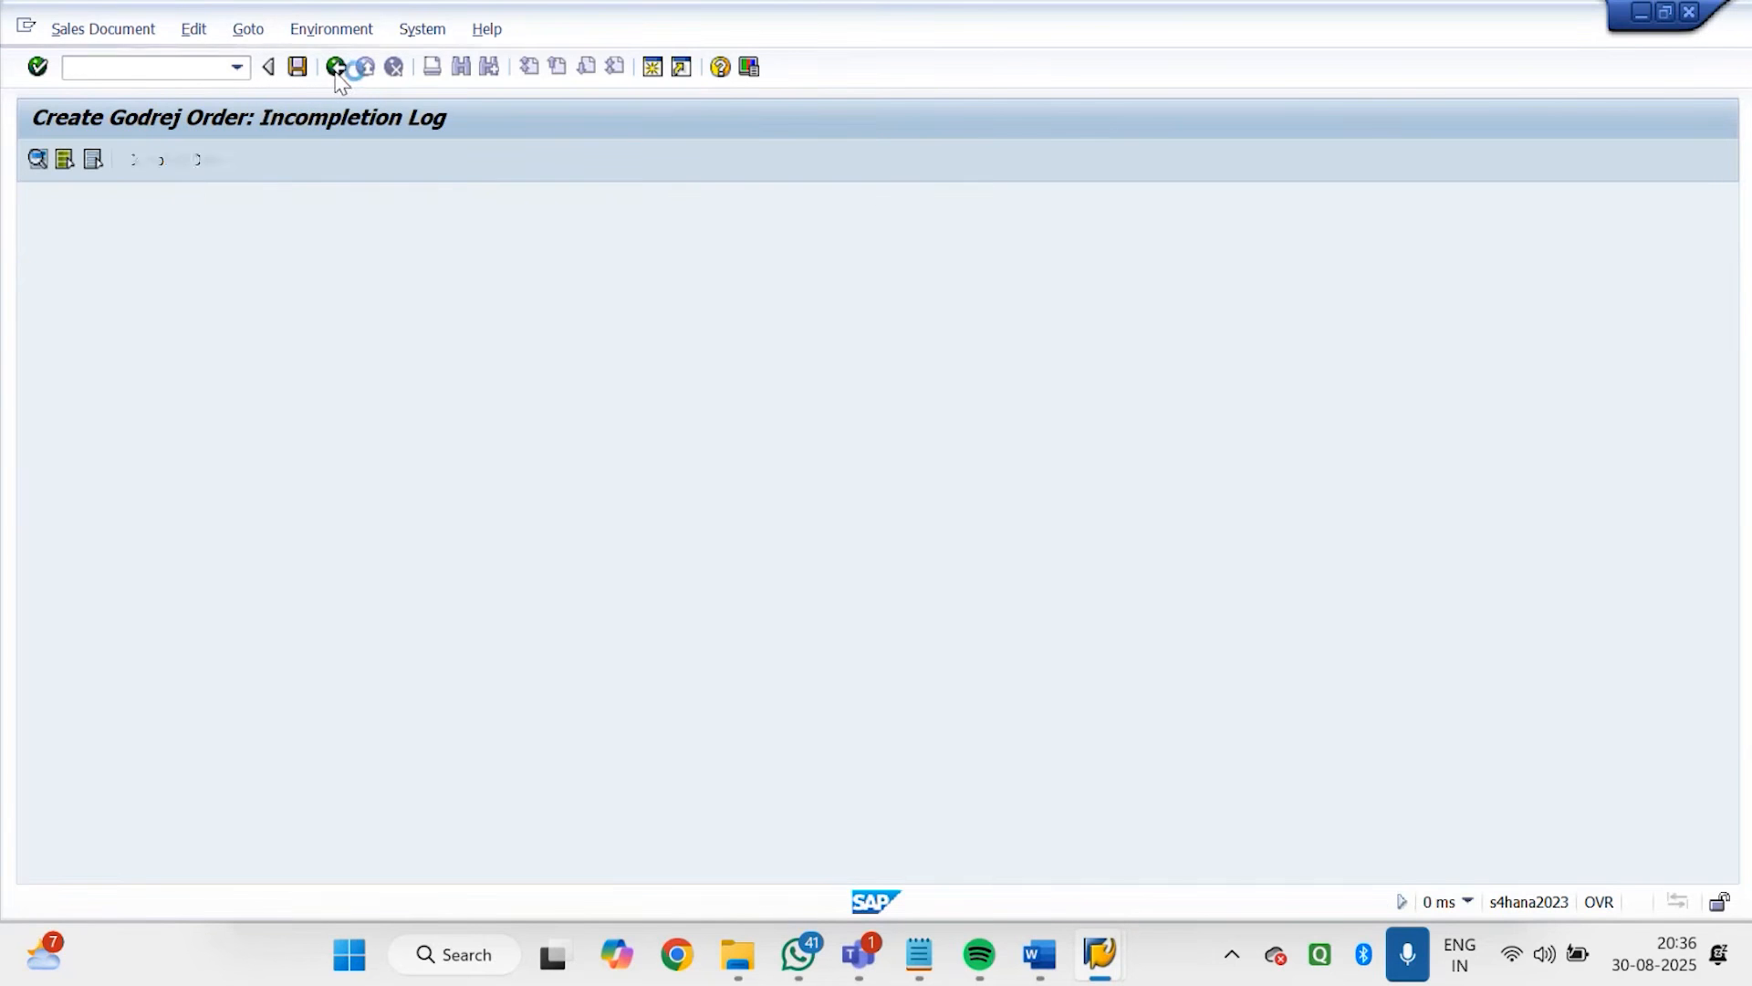
{"action": "left_click", "coordinate": [232, 272]}
{"action": "type", "text": "11"}
{"action": "key", "text": "Return"}
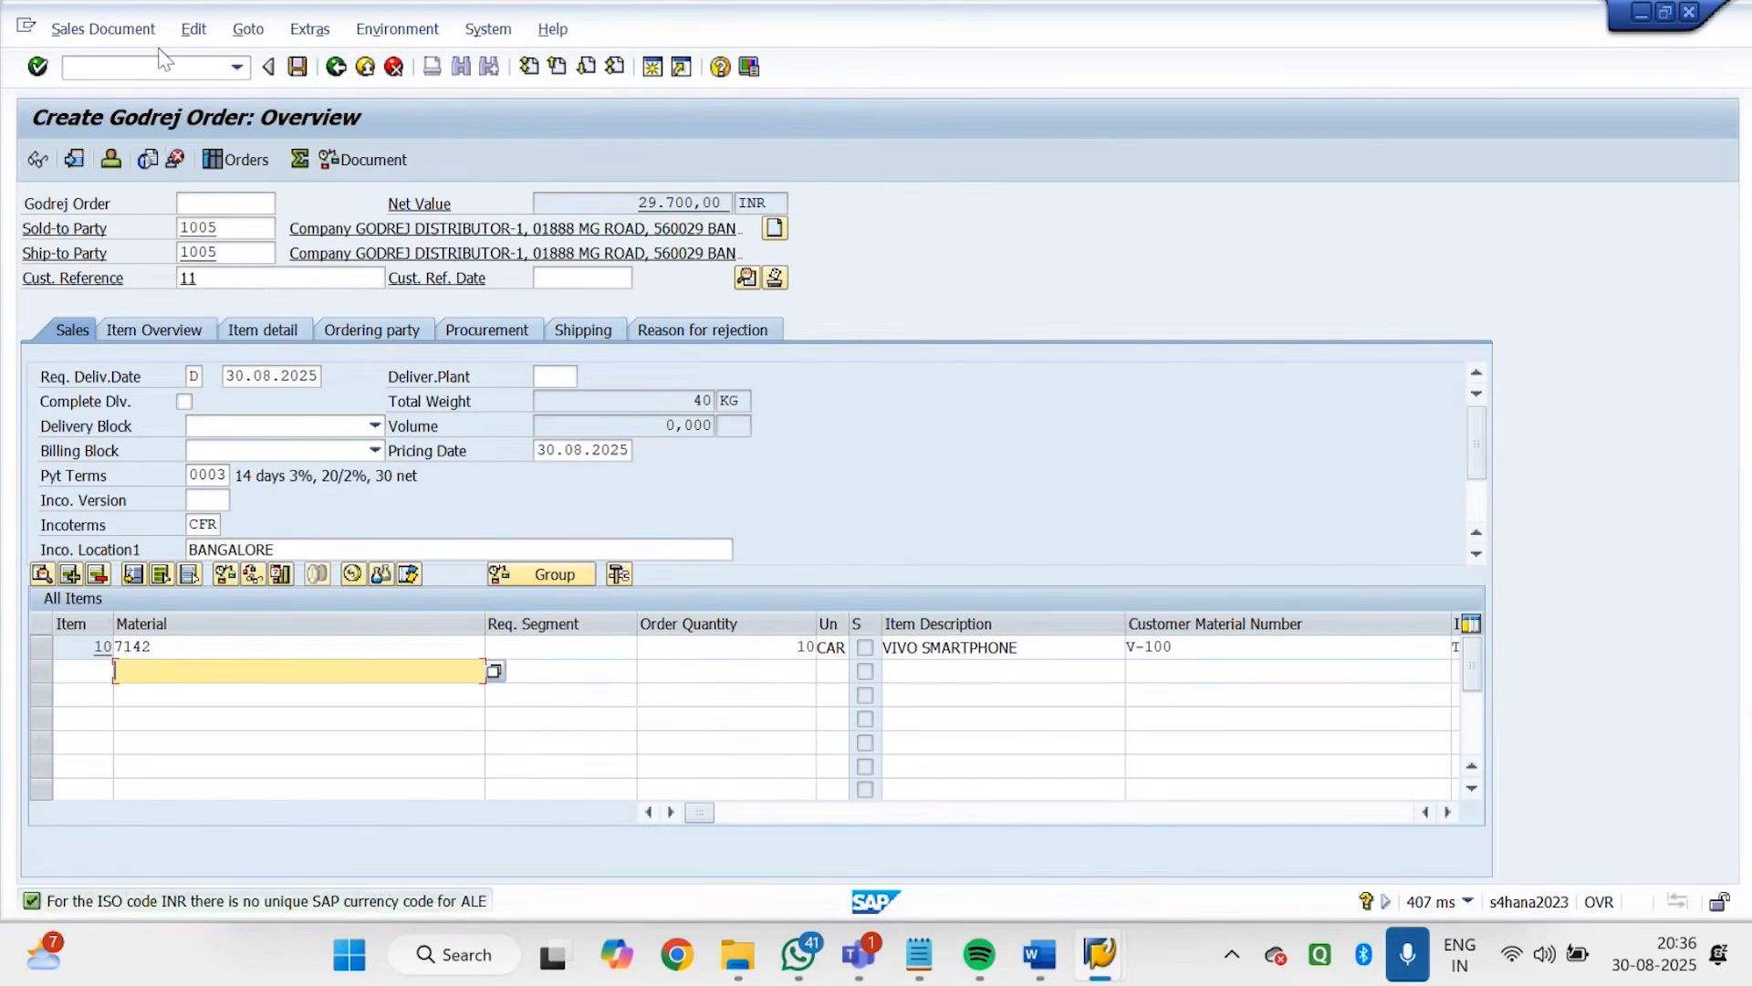
{"action": "left_click", "coordinate": [211, 30]}
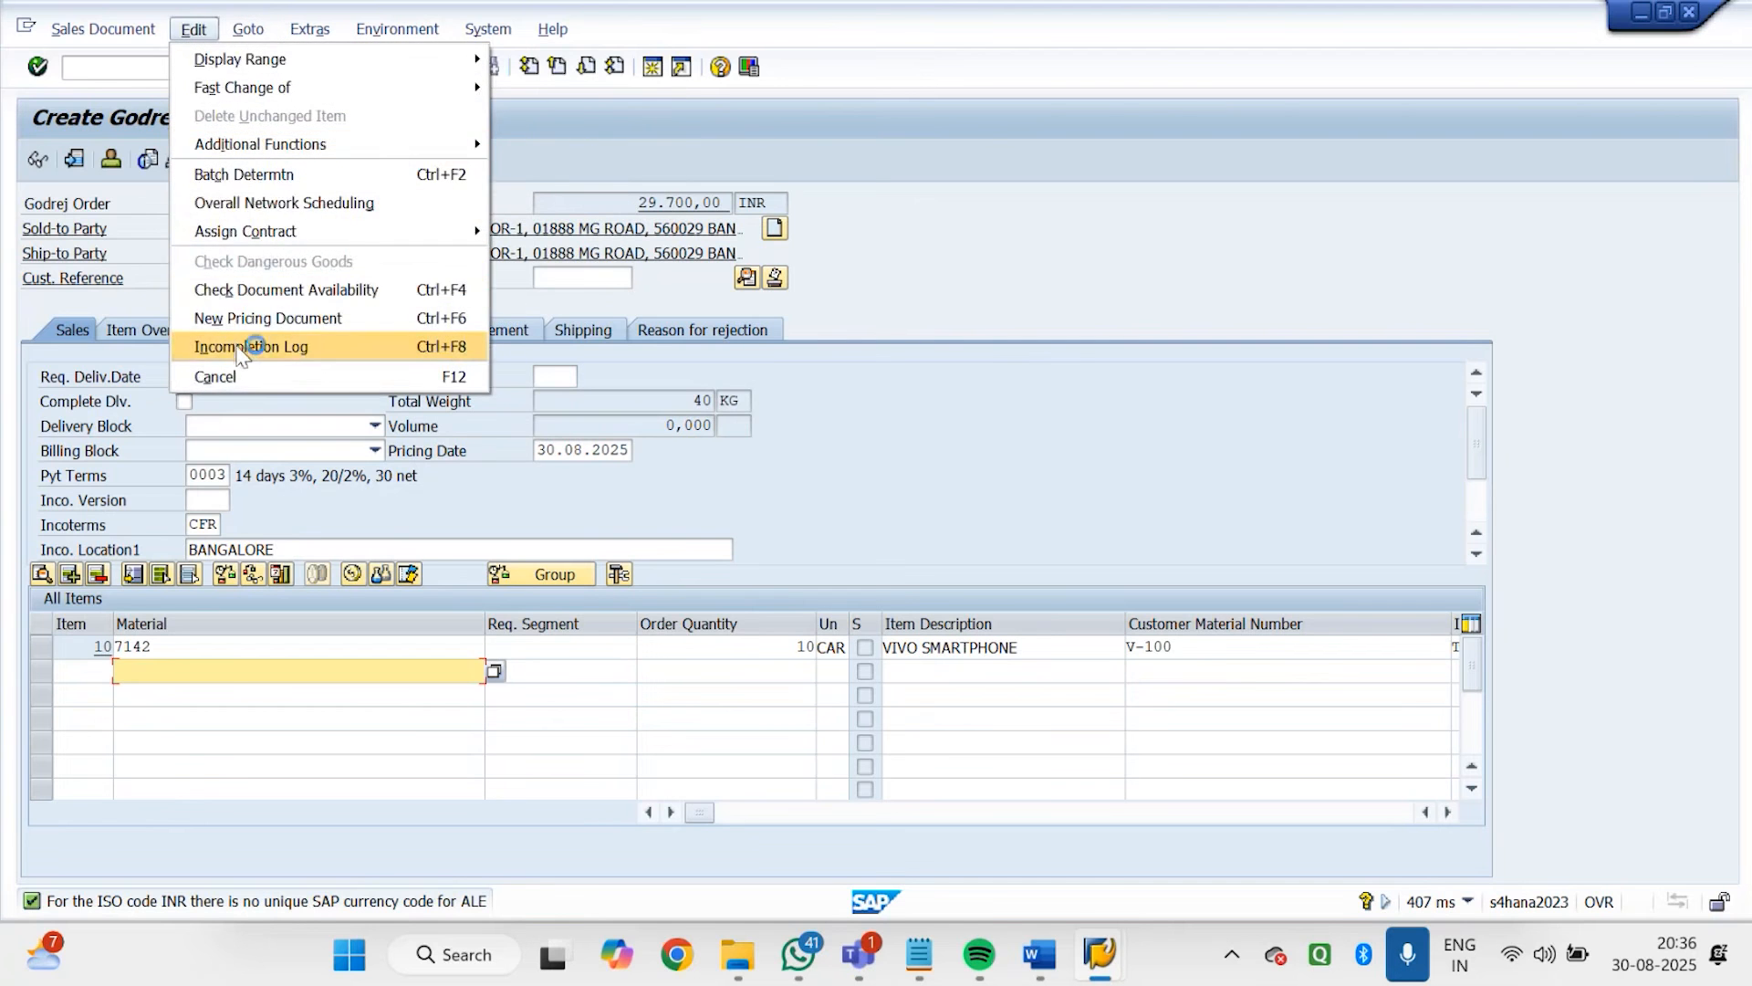
{"action": "left_click", "coordinate": [246, 346]}
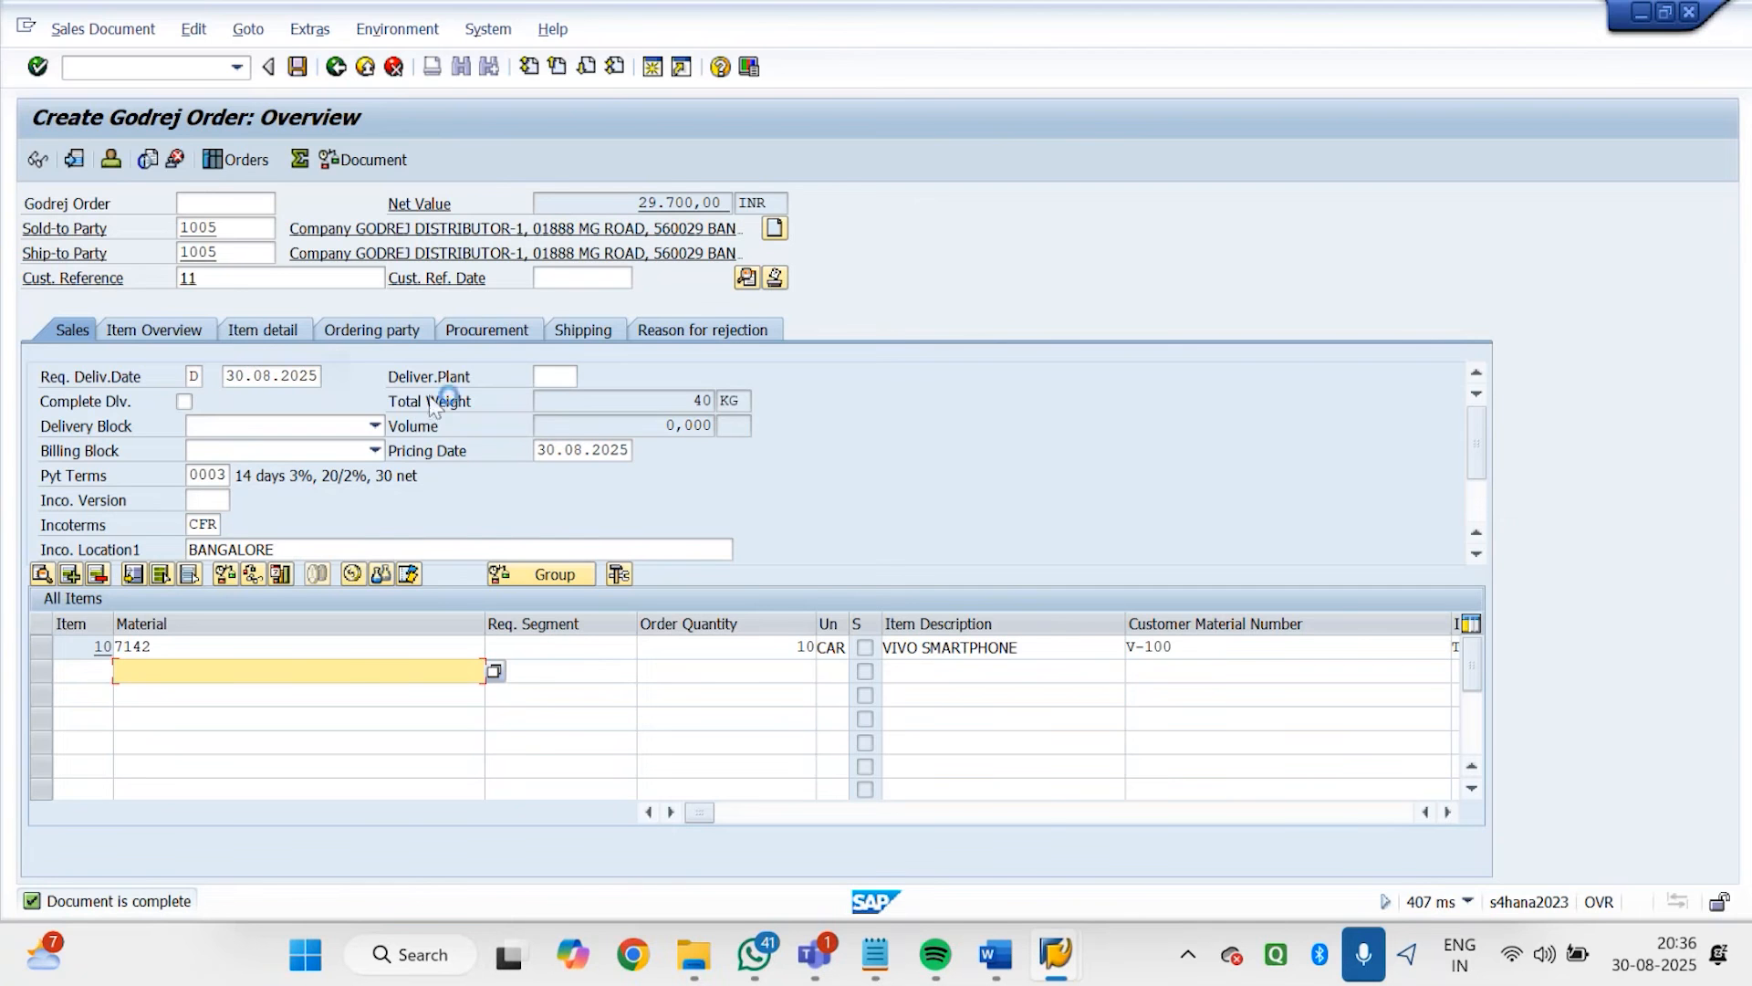
Look up the technical table and field name of the header Delivery Block field and close its help
{"action": "left_click", "coordinate": [146, 429]}
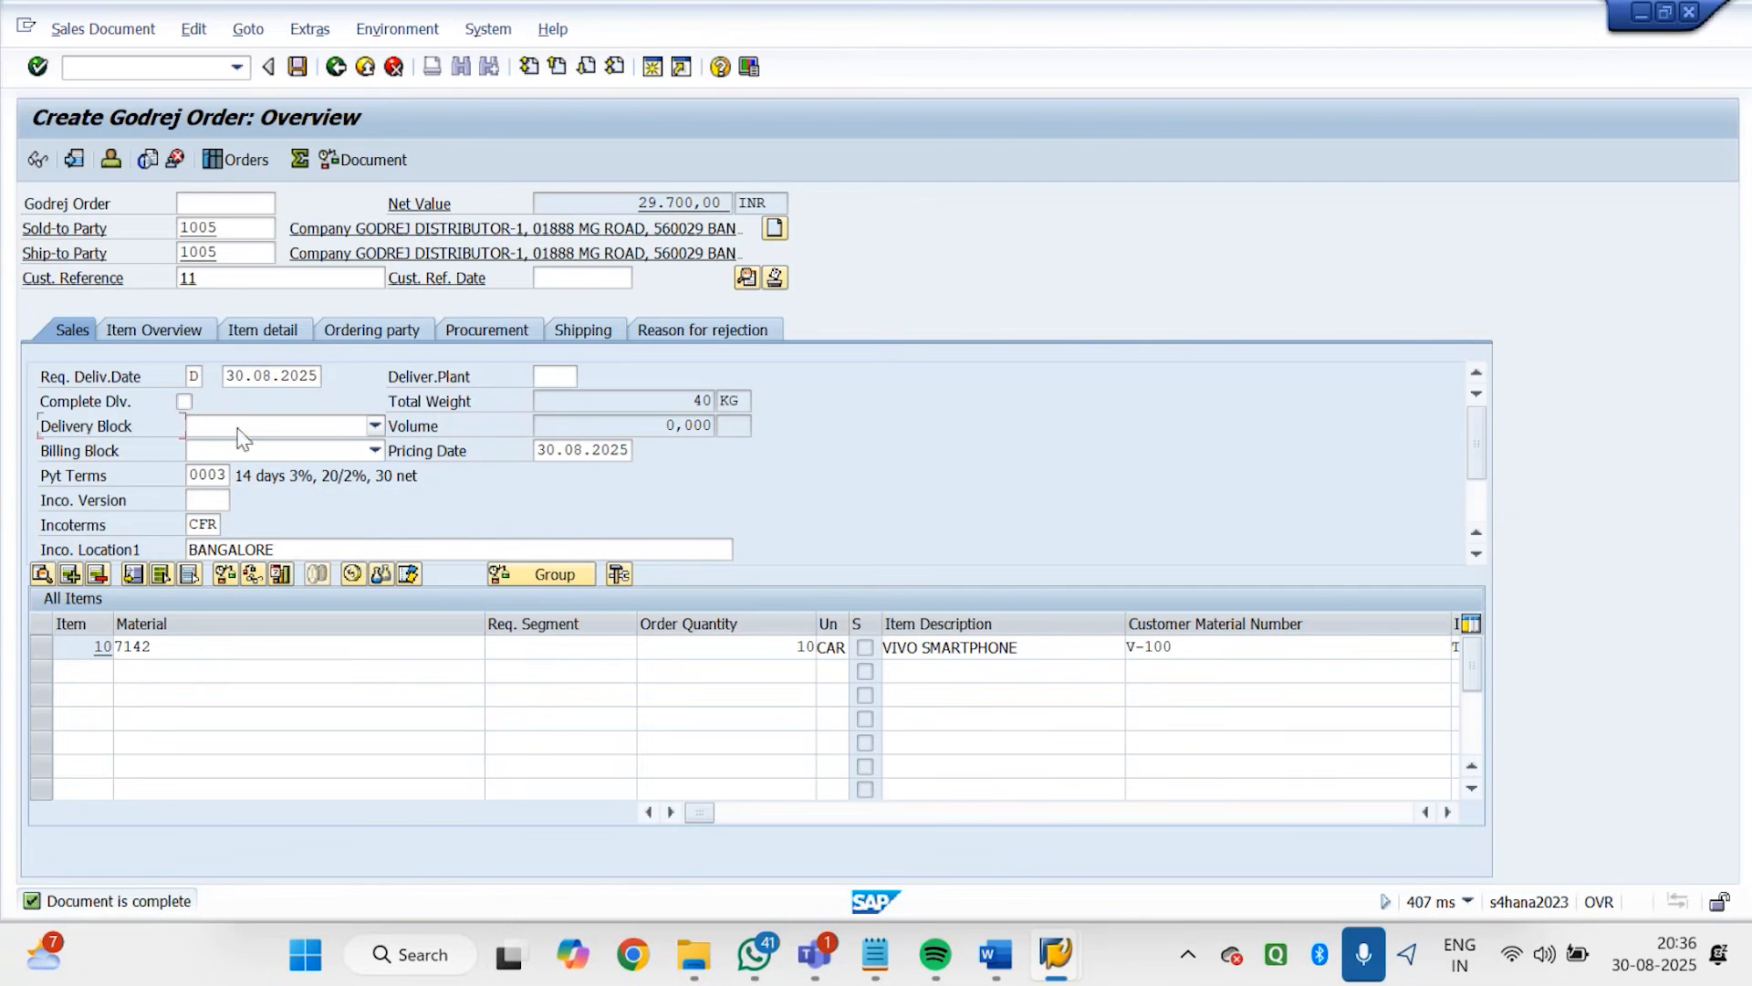
{"action": "left_click", "coordinate": [239, 429]}
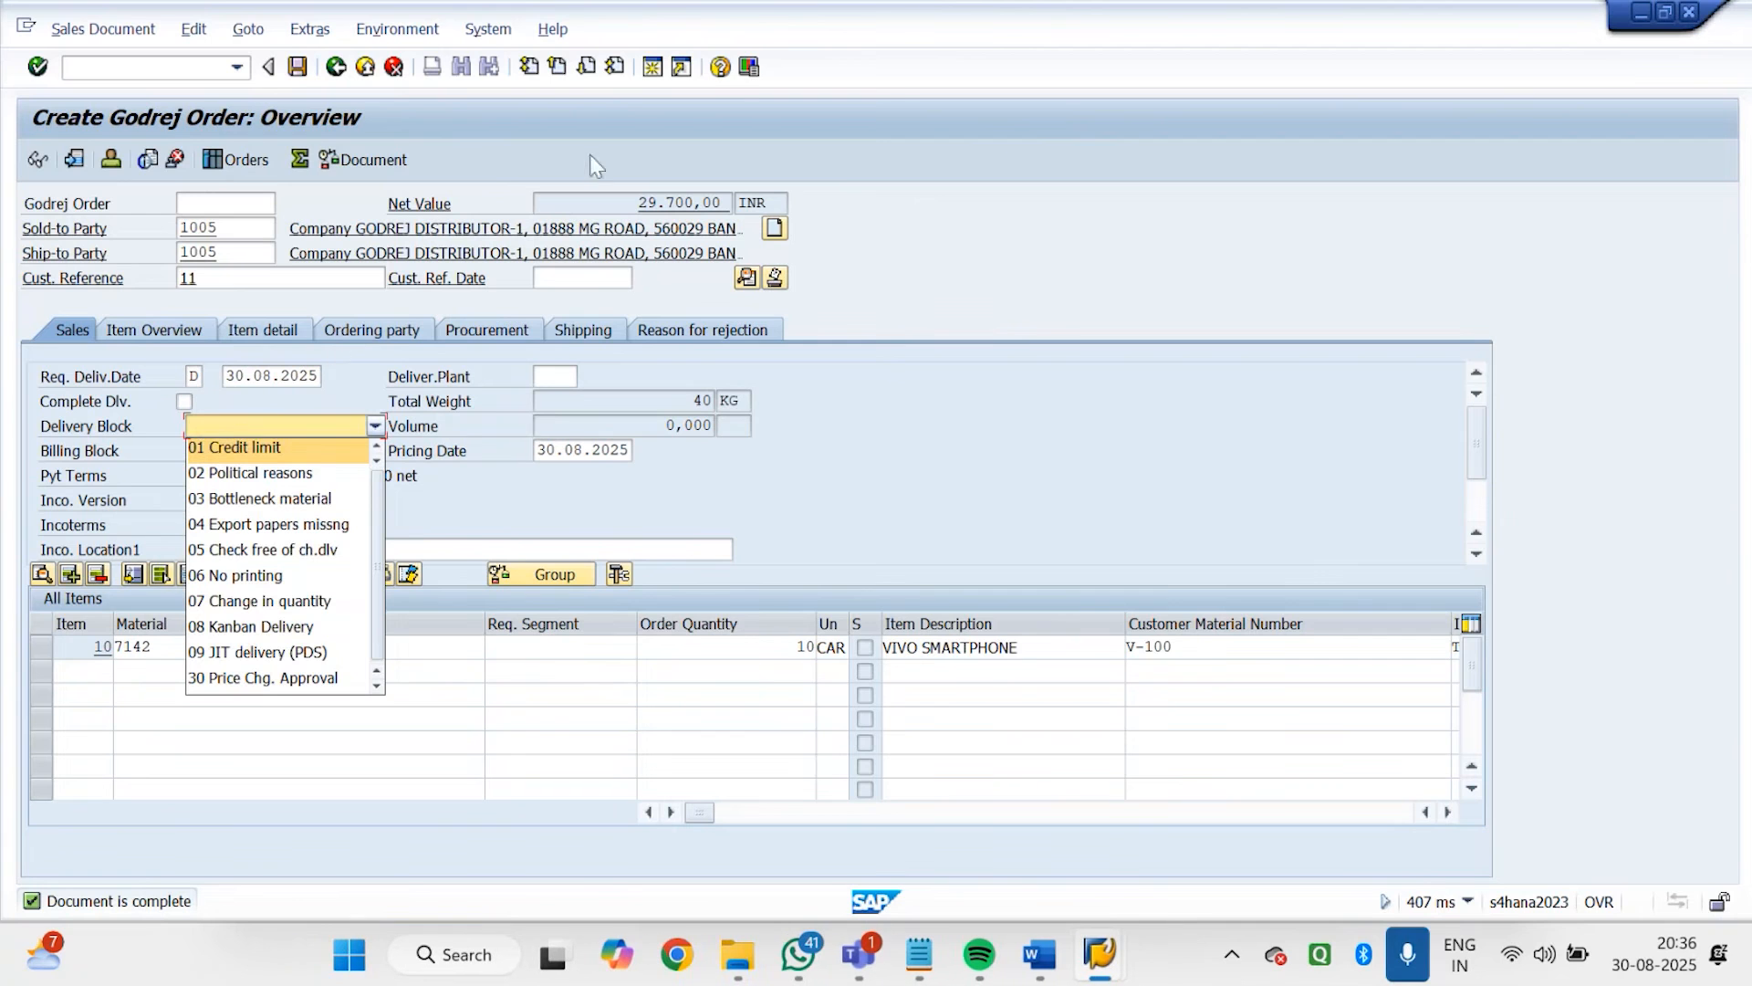
{"action": "left_click", "coordinate": [721, 71]}
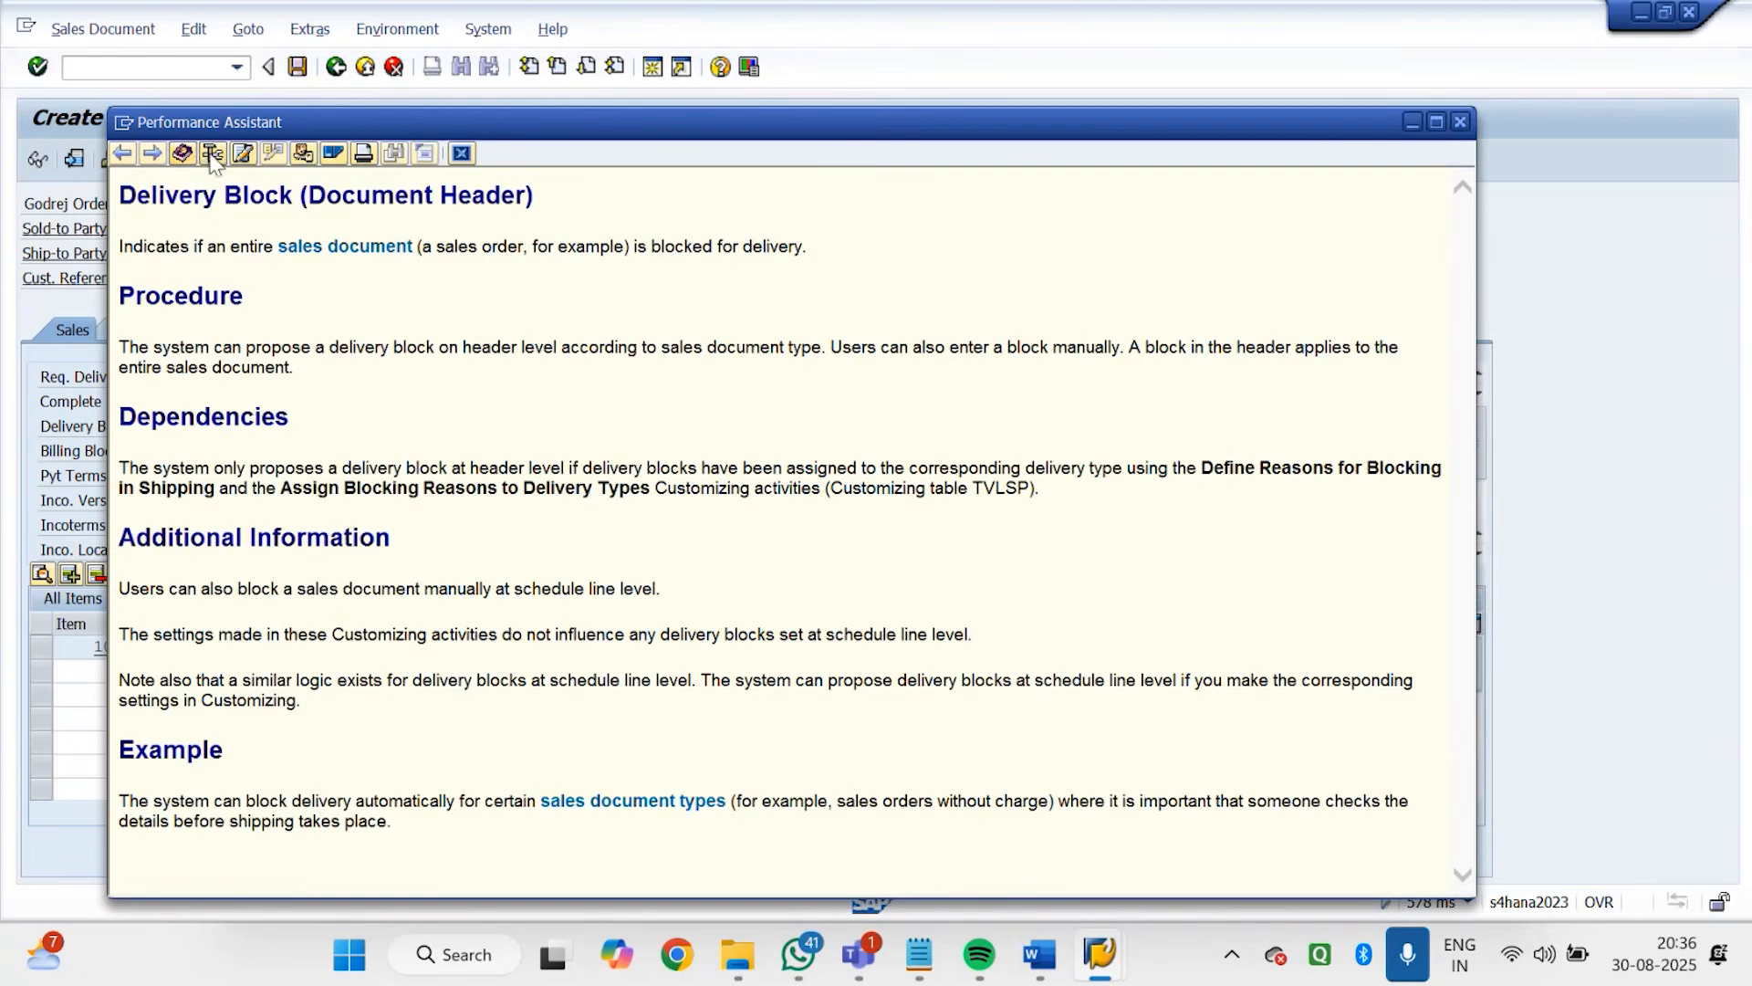
{"action": "left_click", "coordinate": [213, 152]}
{"action": "left_click_drag", "start_coordinate": [321, 636], "coordinate": [215, 628]}
{"action": "left_click_drag", "start_coordinate": [321, 682], "coordinate": [227, 673]}
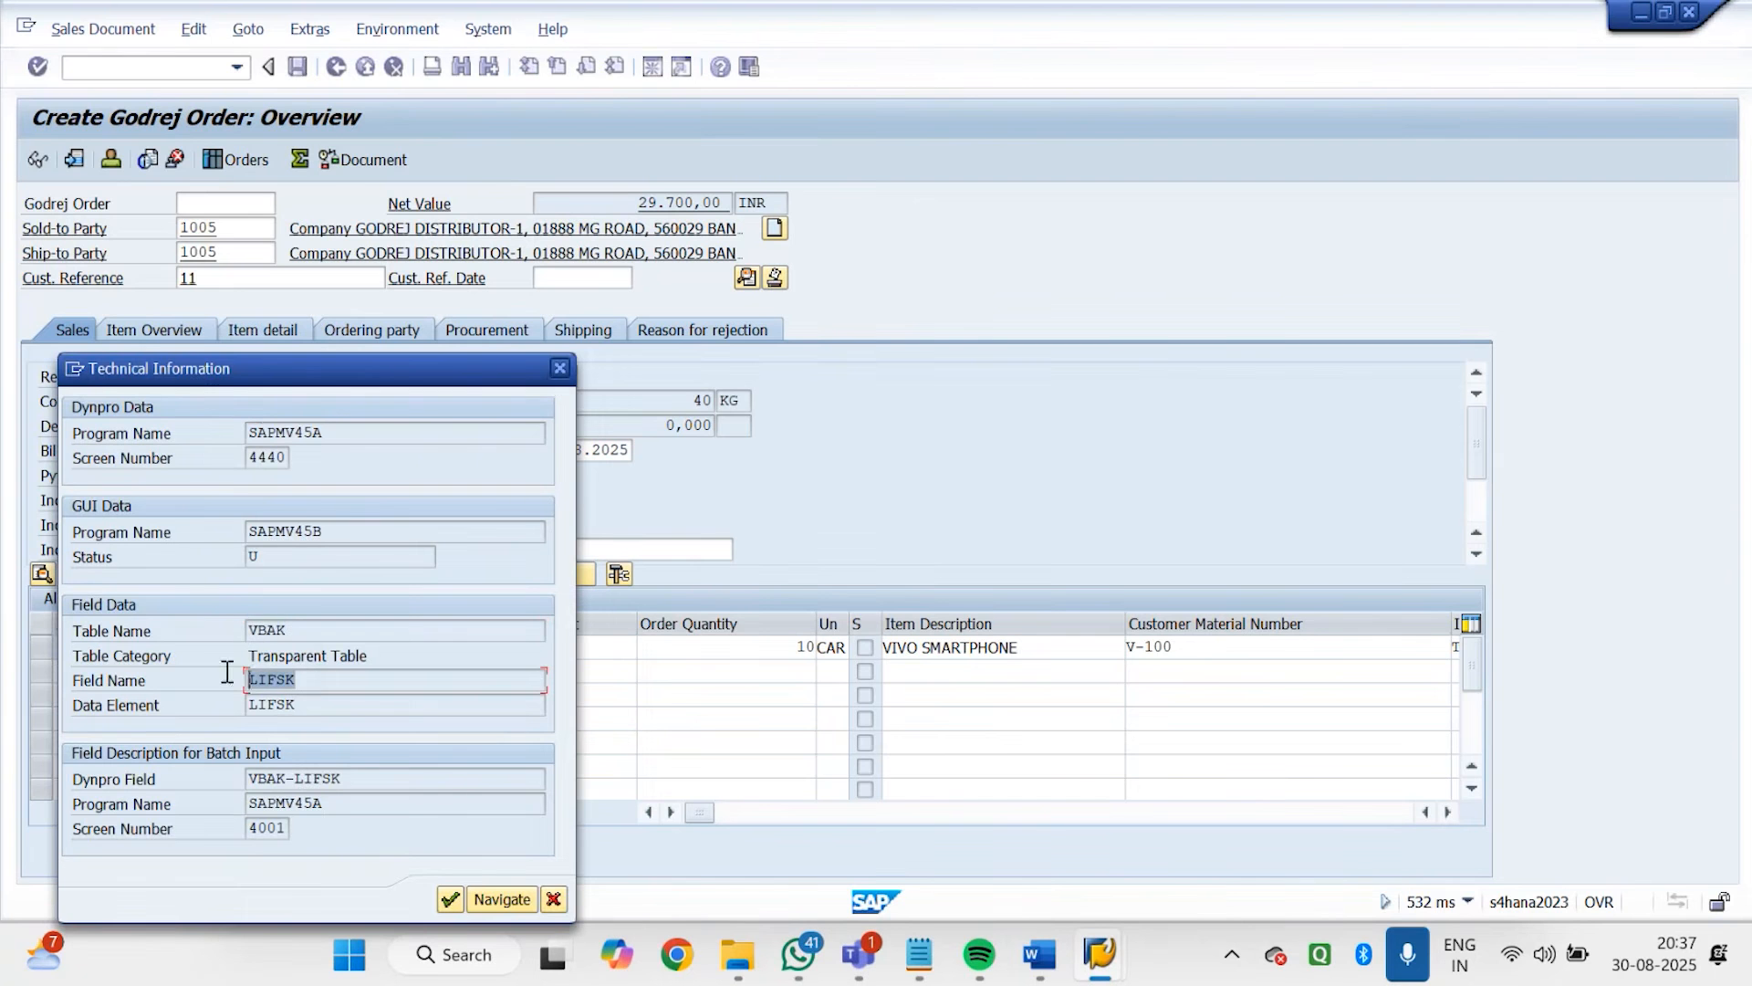
{"action": "left_click", "coordinate": [560, 367]}
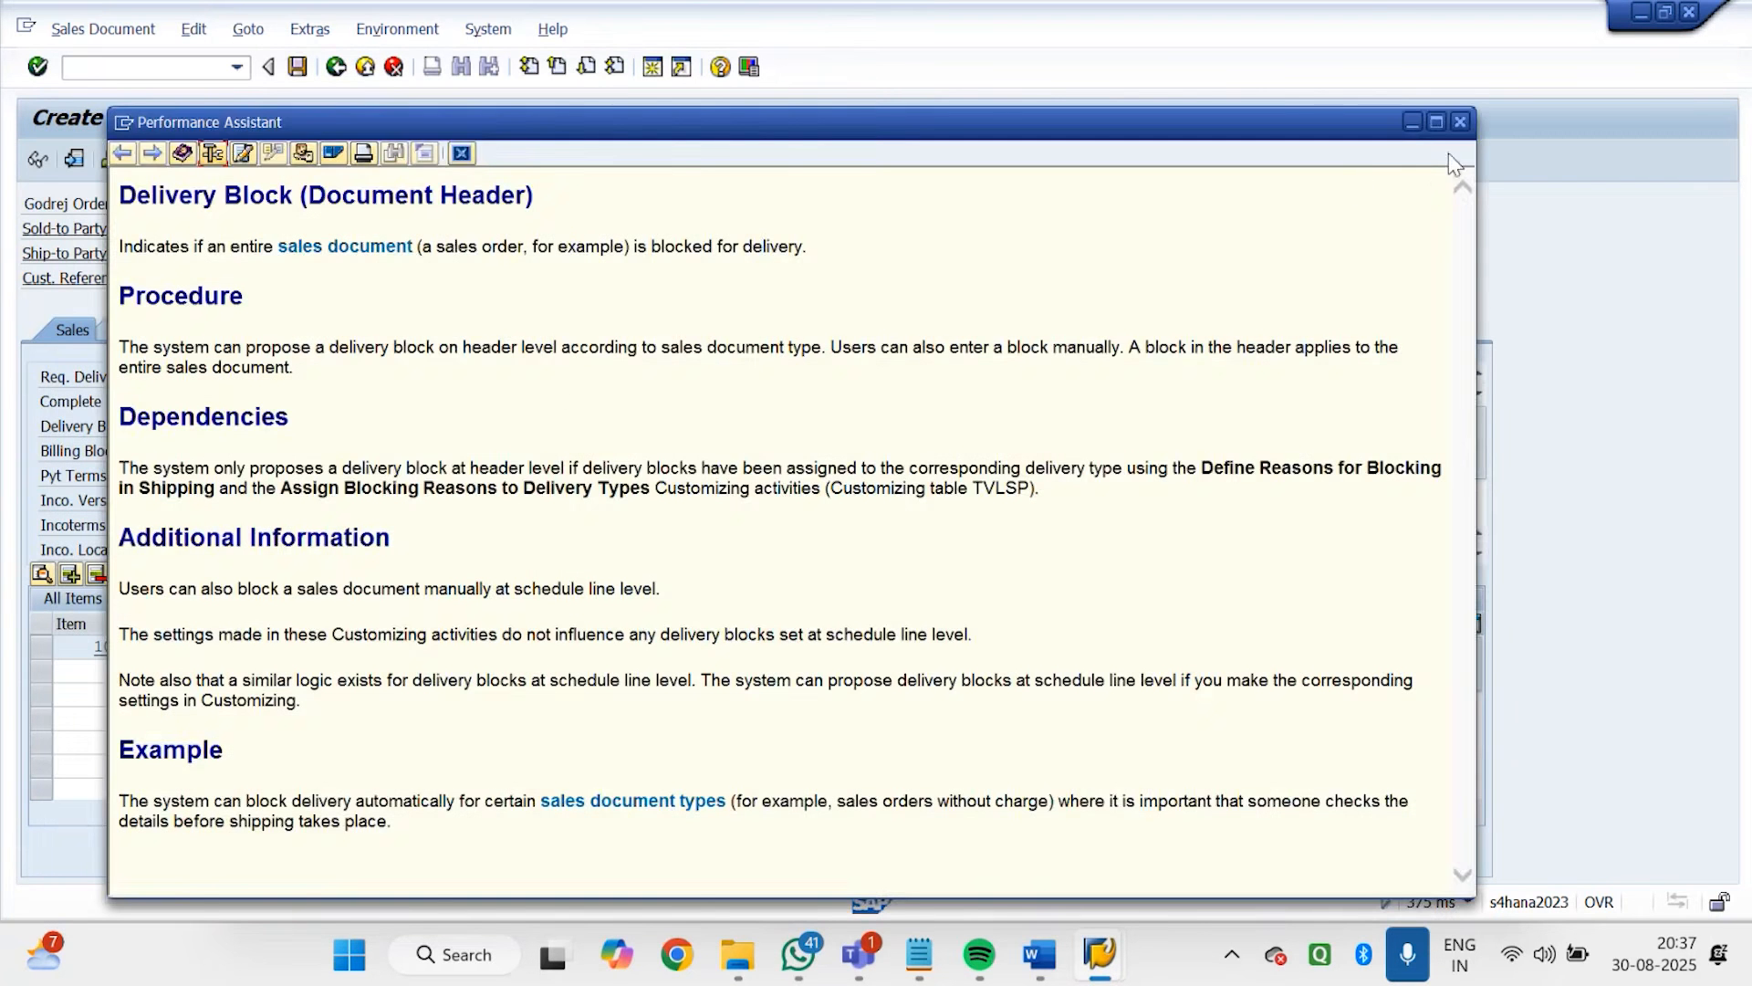
{"action": "left_click", "coordinate": [1460, 121]}
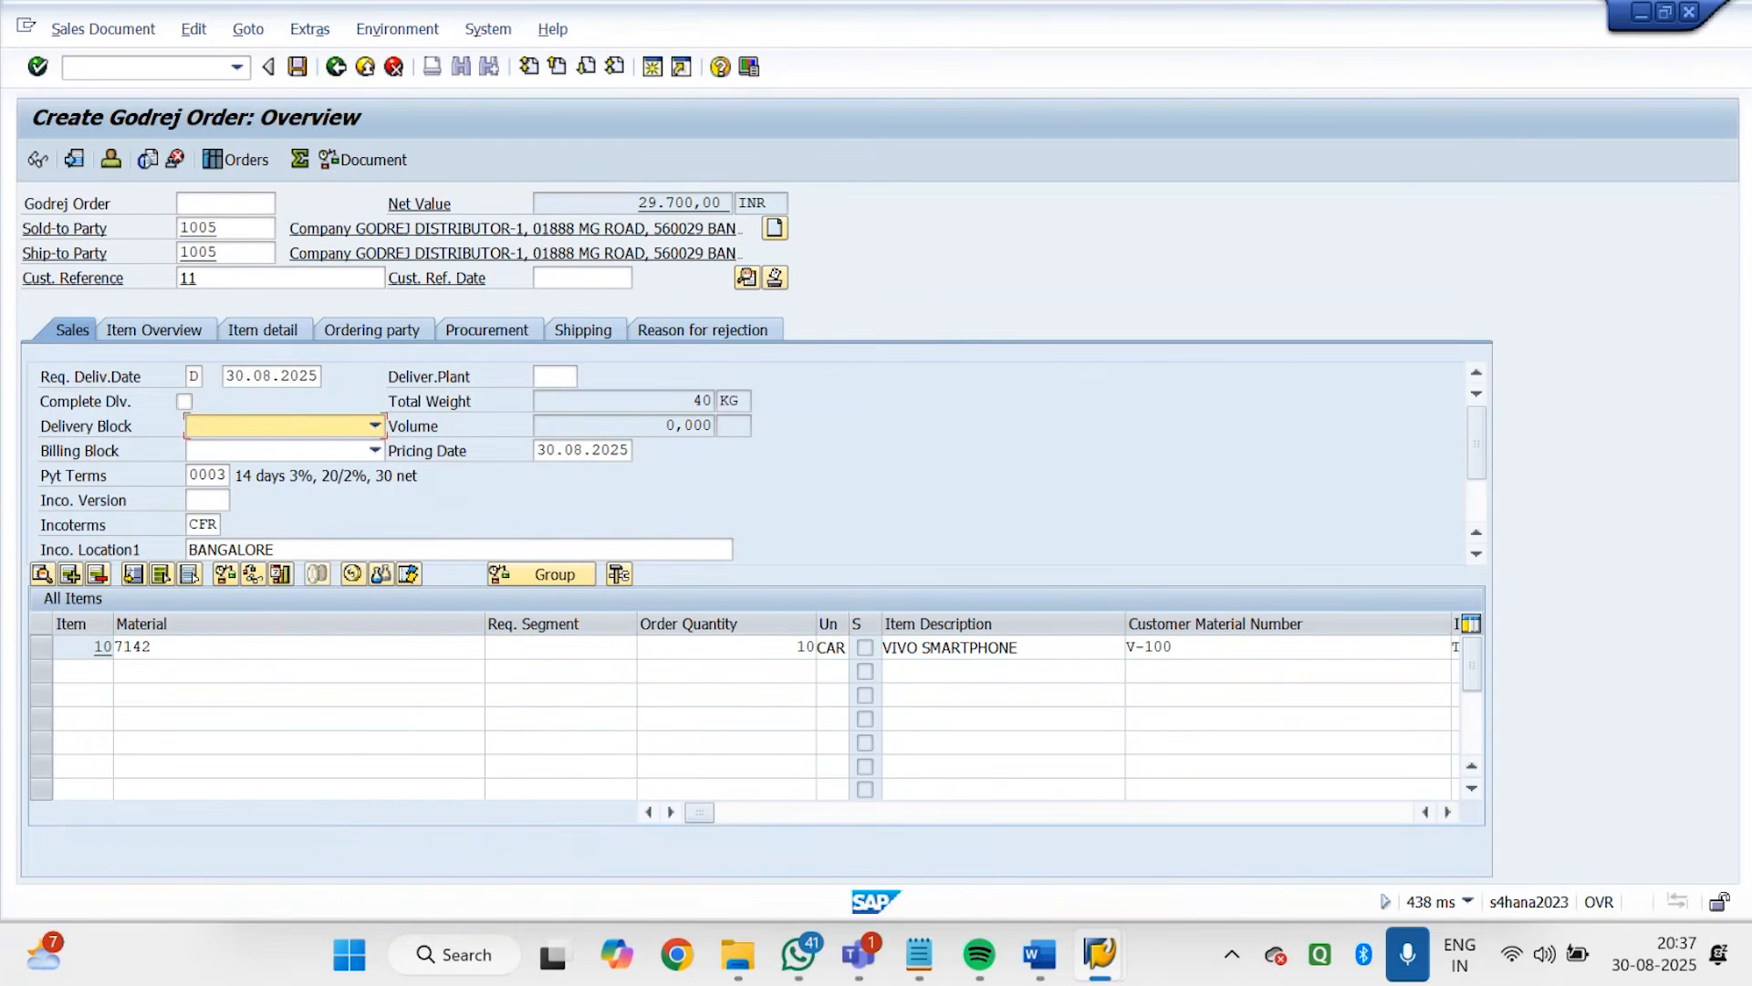
Switch to the IMG session and examine the fields of incompleteness procedure 20 (Standard Item) in group B, Sales - Item
{"action": "left_click", "coordinate": [1112, 954]}
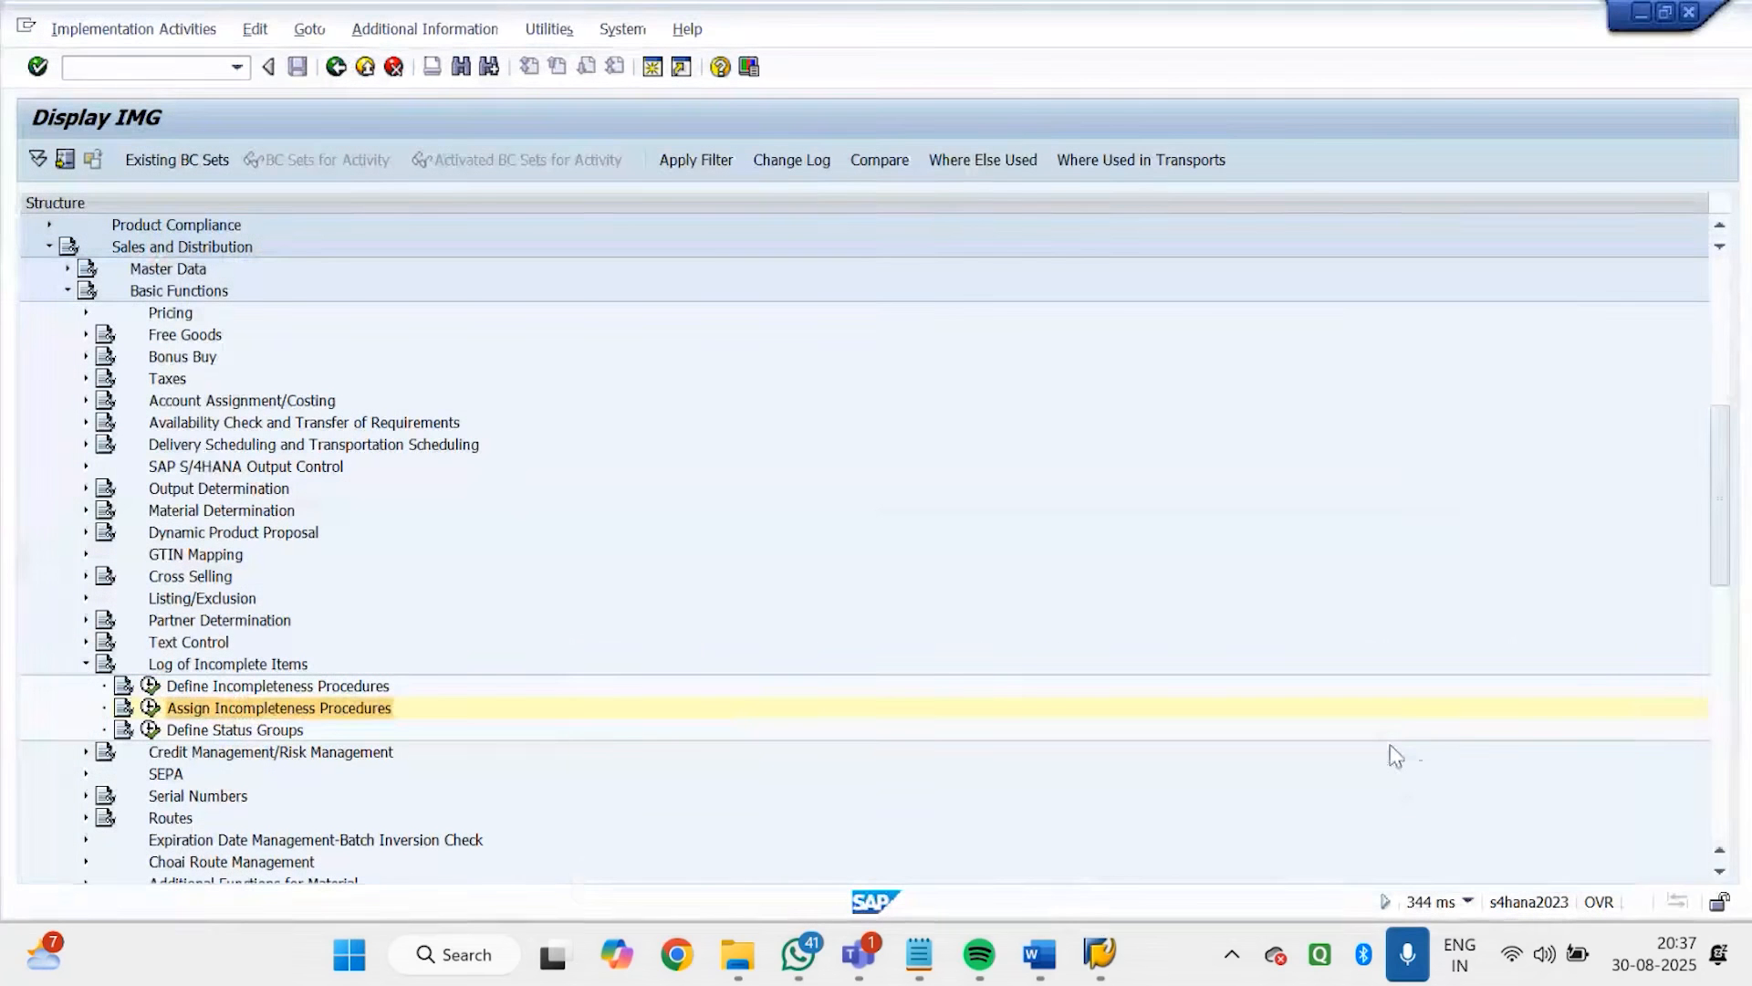
{"action": "left_click", "coordinate": [149, 687]}
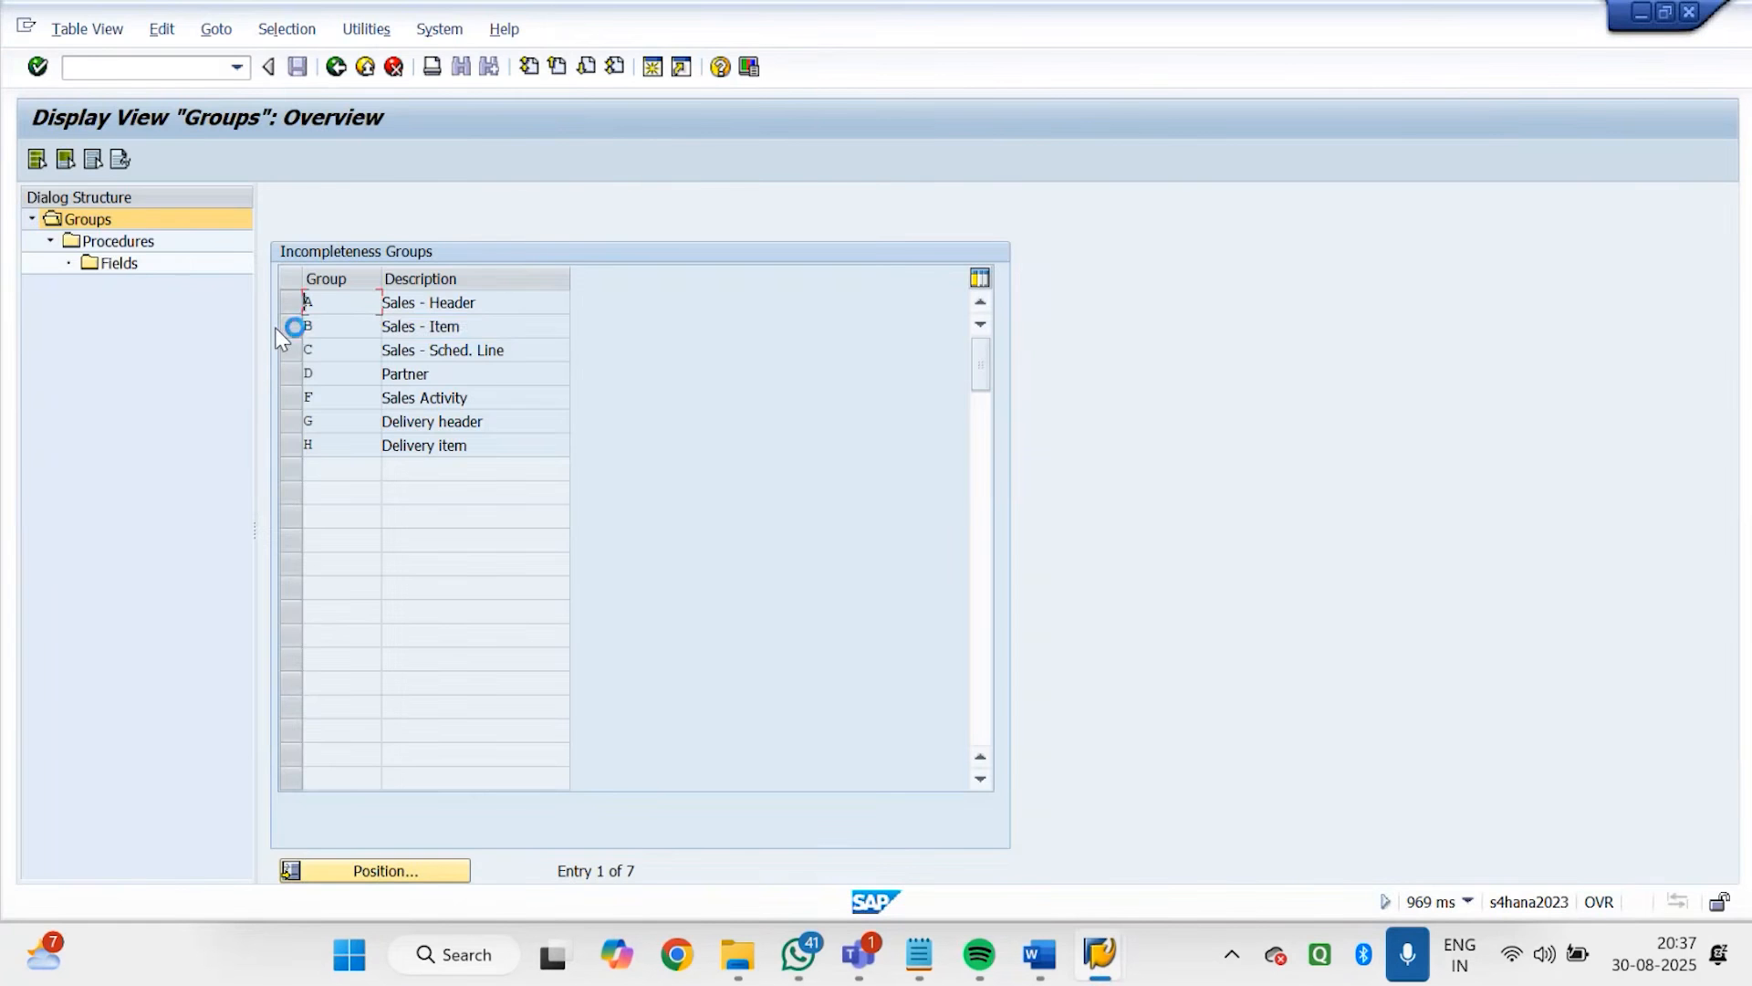
{"action": "left_click", "coordinate": [292, 326]}
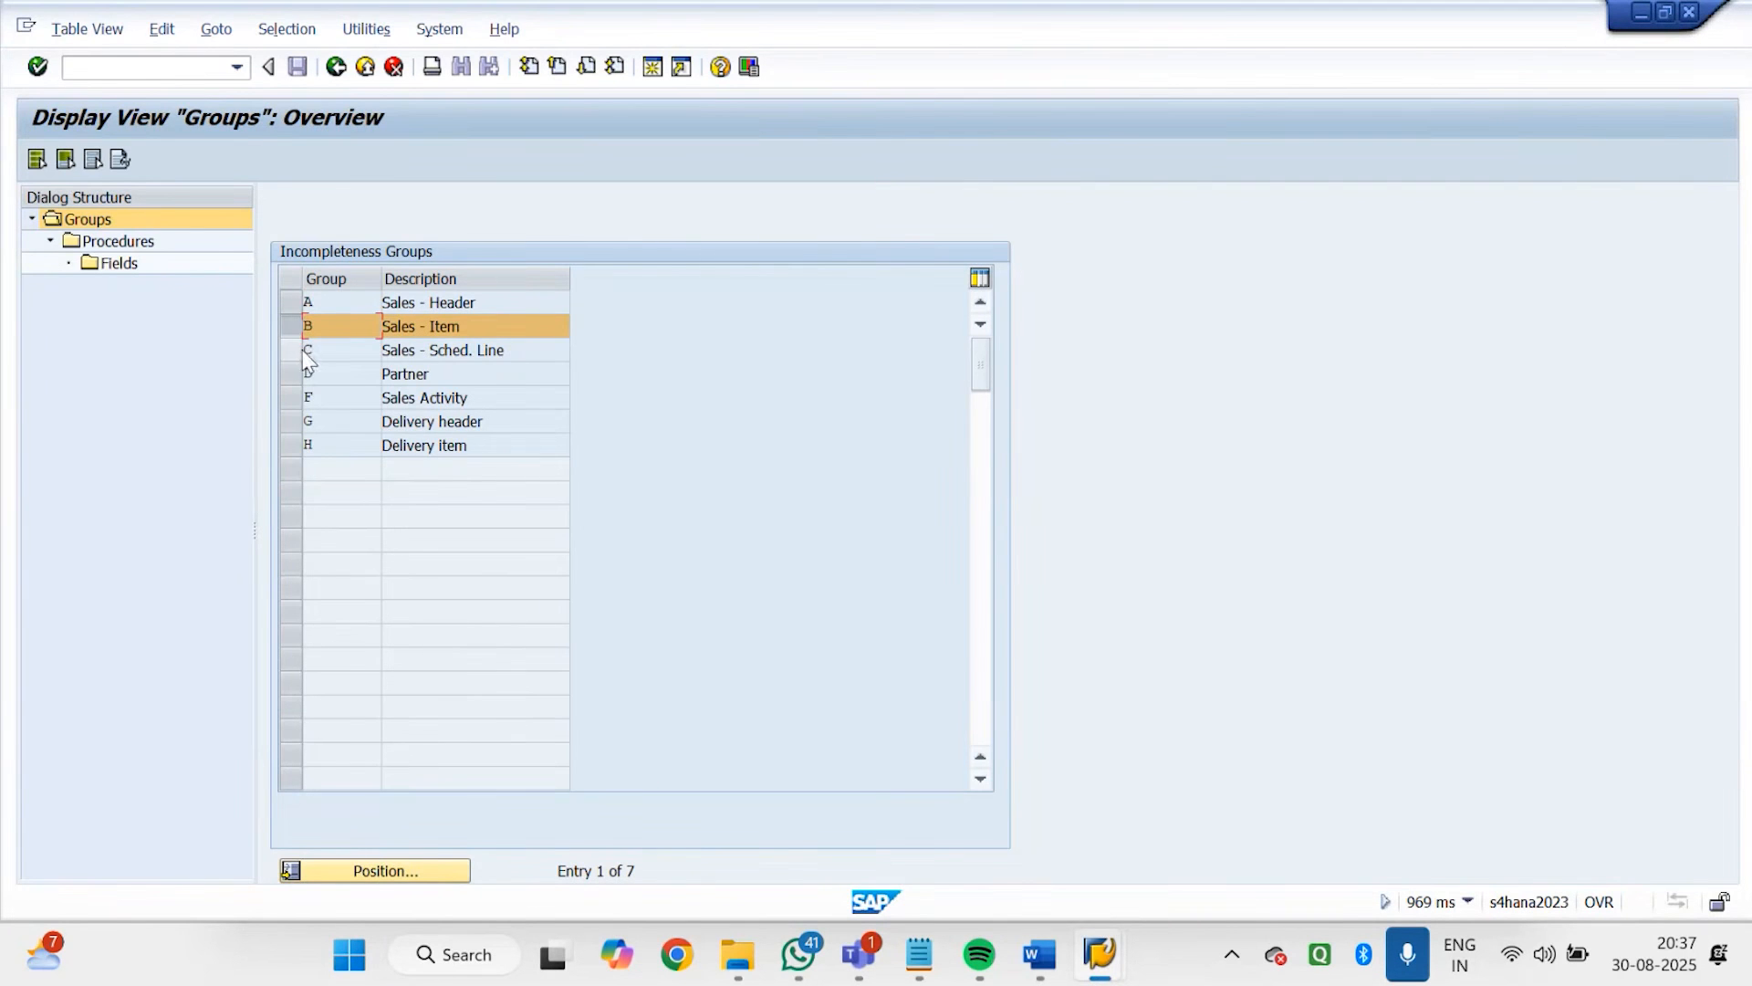
{"action": "double_click", "coordinate": [128, 245]}
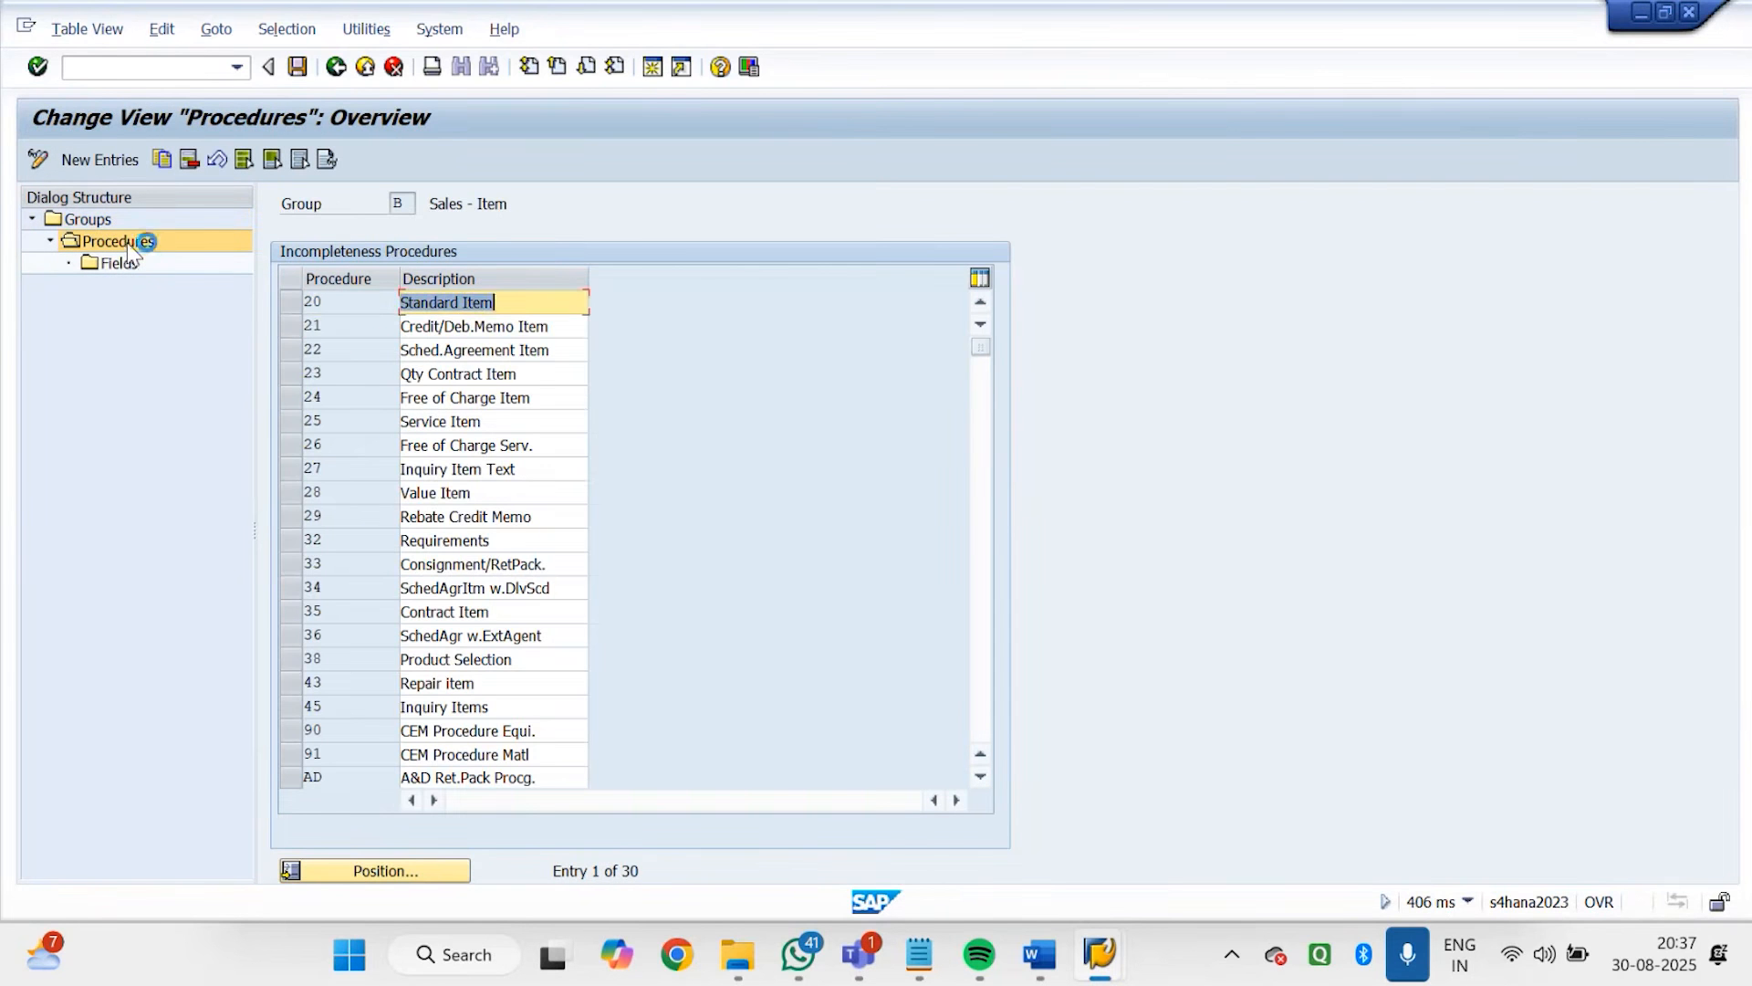
{"action": "left_click", "coordinate": [284, 308]}
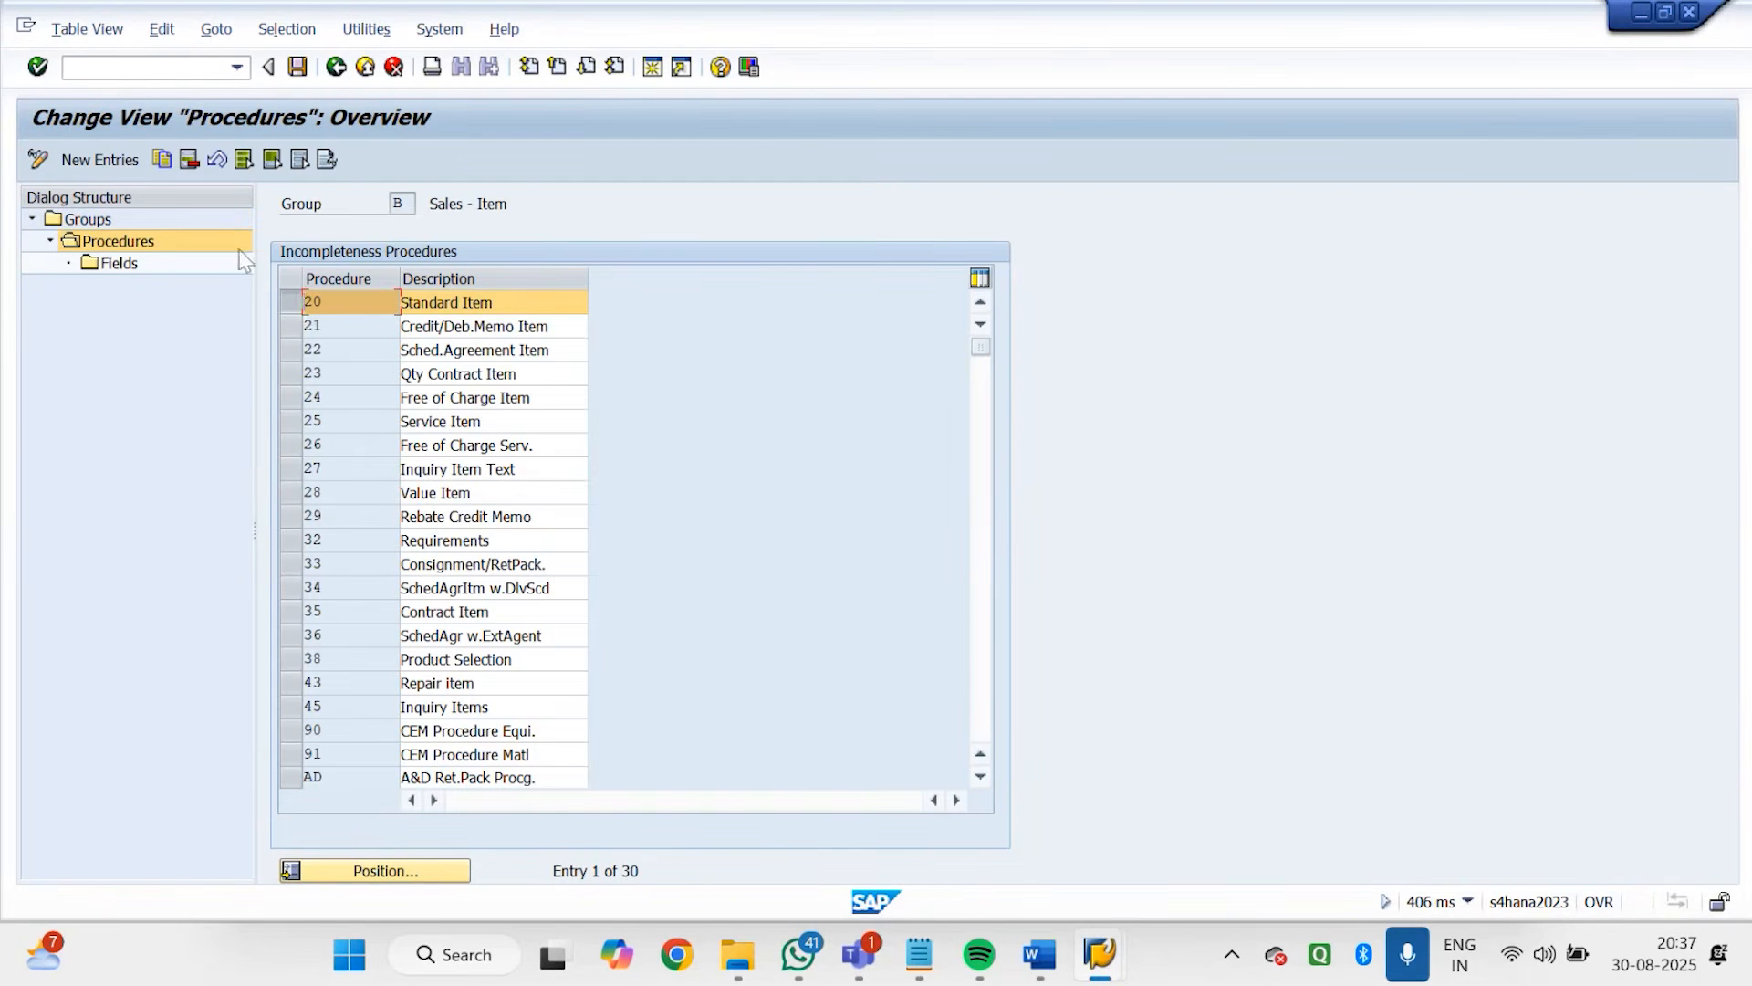
{"action": "double_click", "coordinate": [113, 265]}
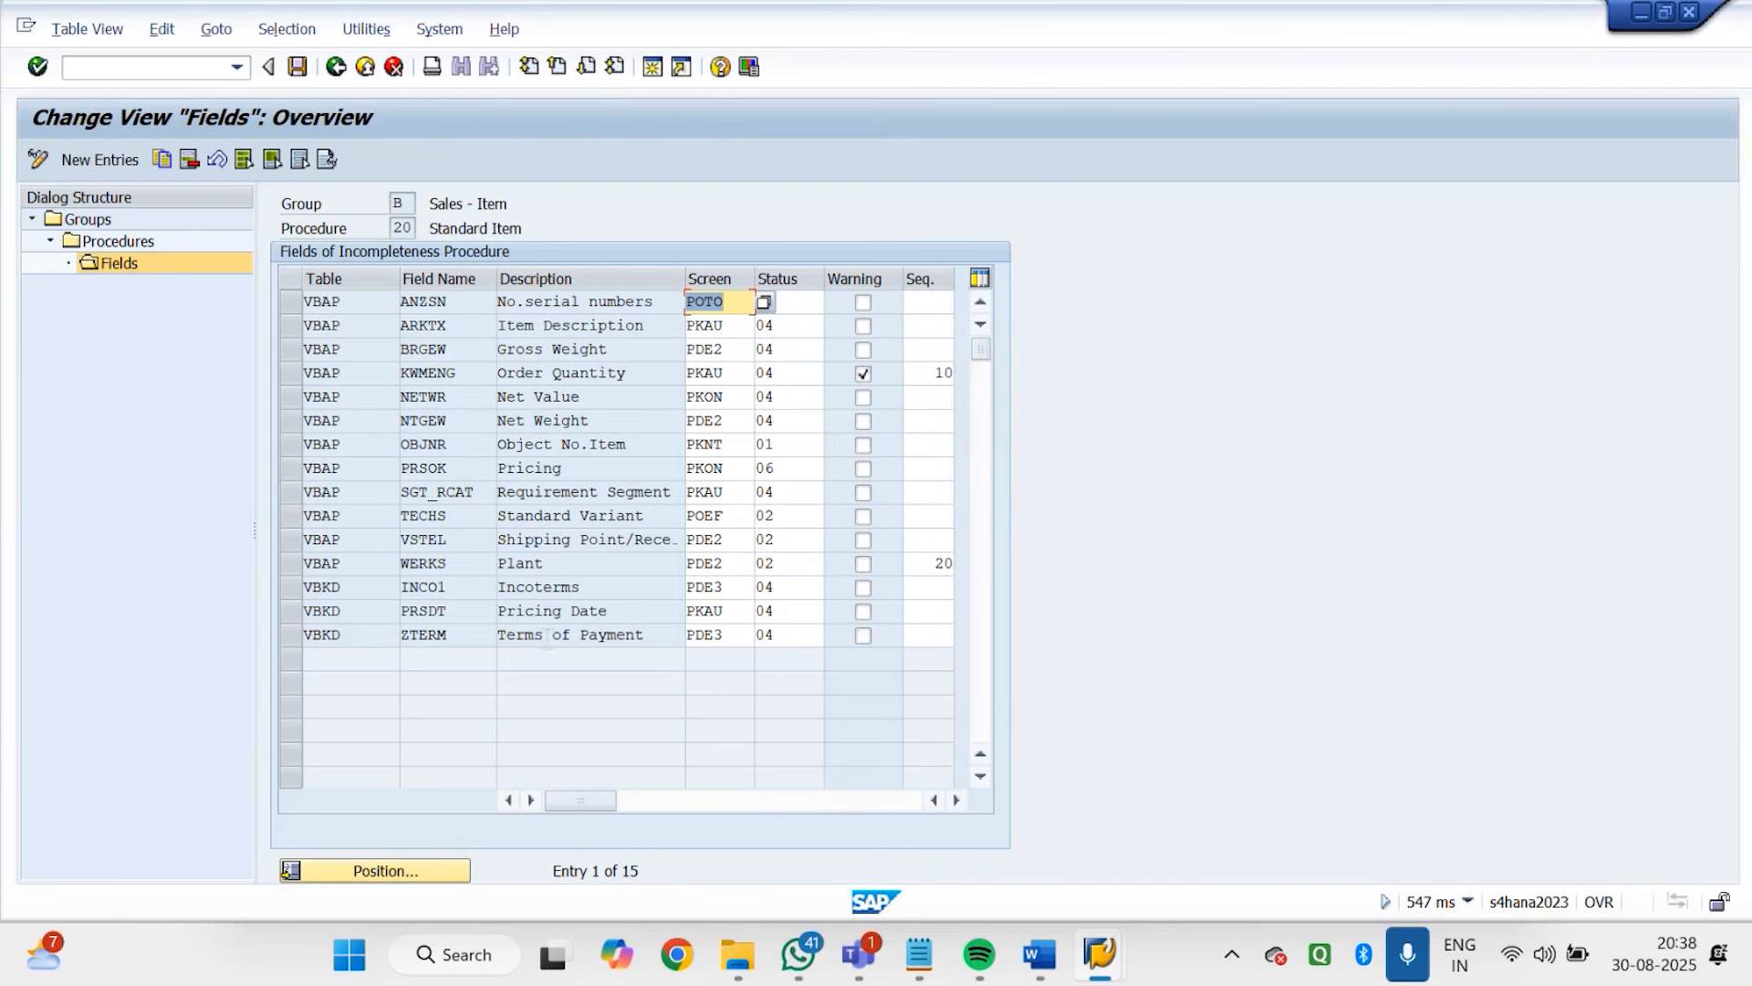
Switch back to the Godrej order session and open the Sales B data of item 10
{"action": "mouse_move", "coordinate": [1122, 952]}
{"action": "left_click", "coordinate": [928, 797]}
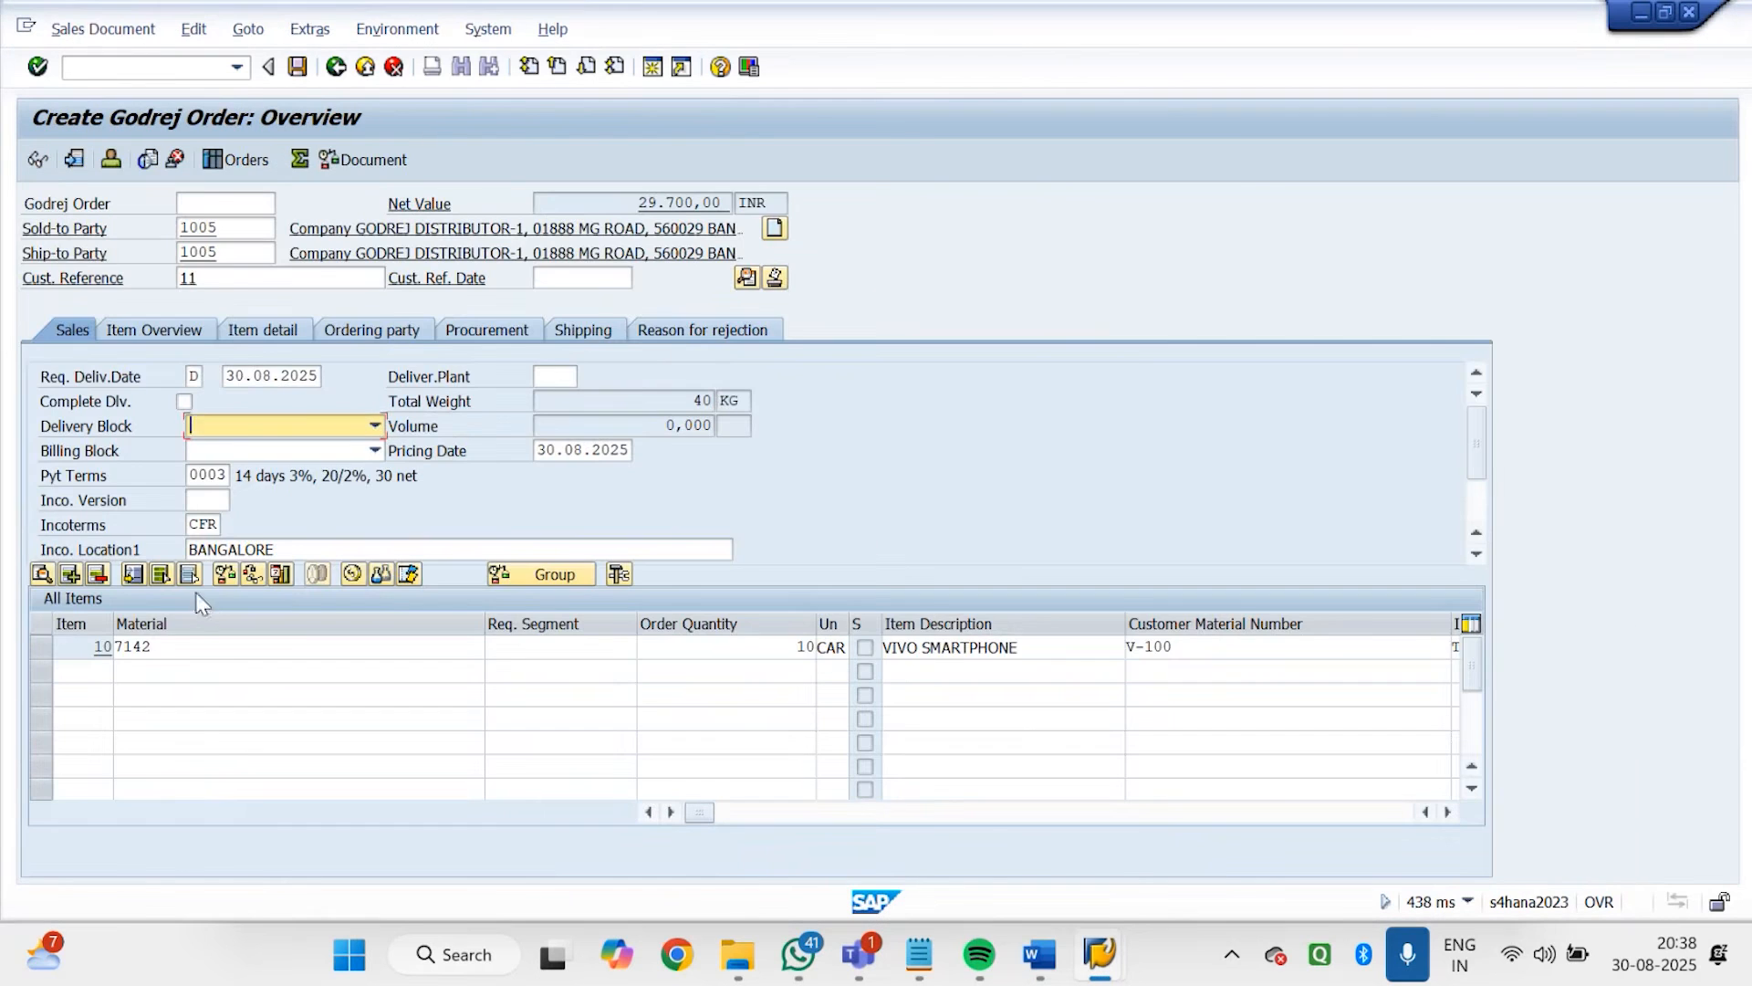
{"action": "left_click", "coordinate": [40, 647]}
{"action": "double_click", "coordinate": [172, 644]}
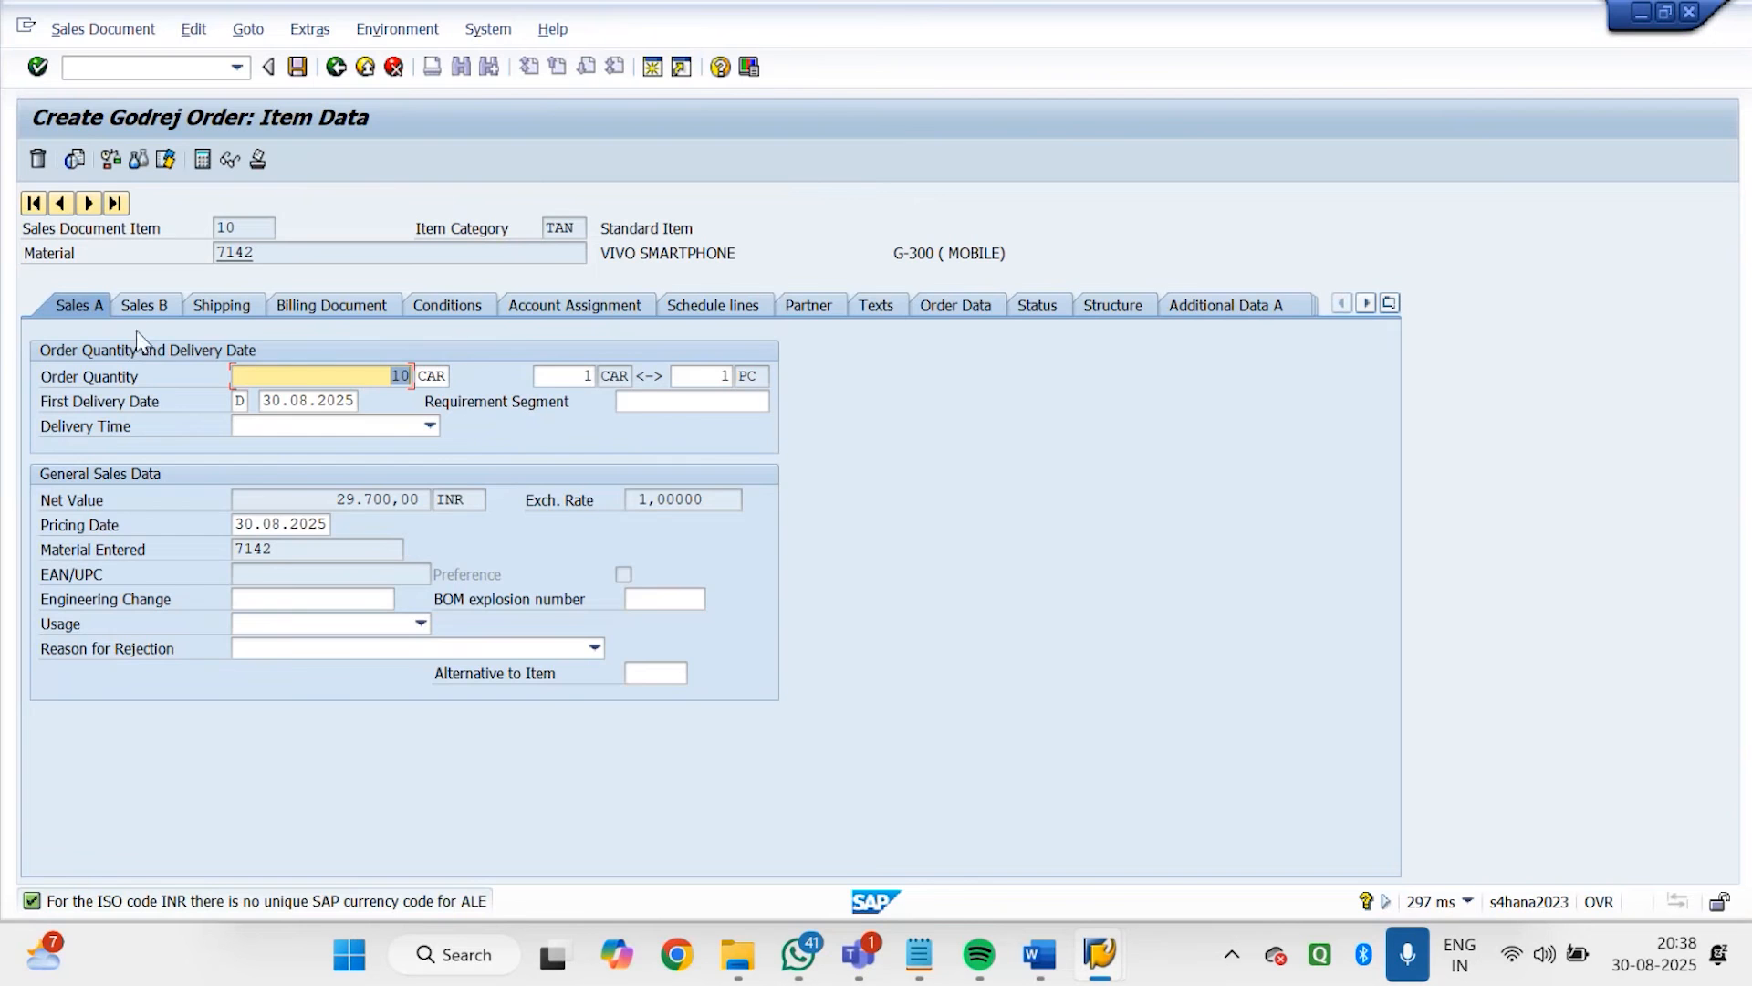
{"action": "left_click", "coordinate": [151, 306]}
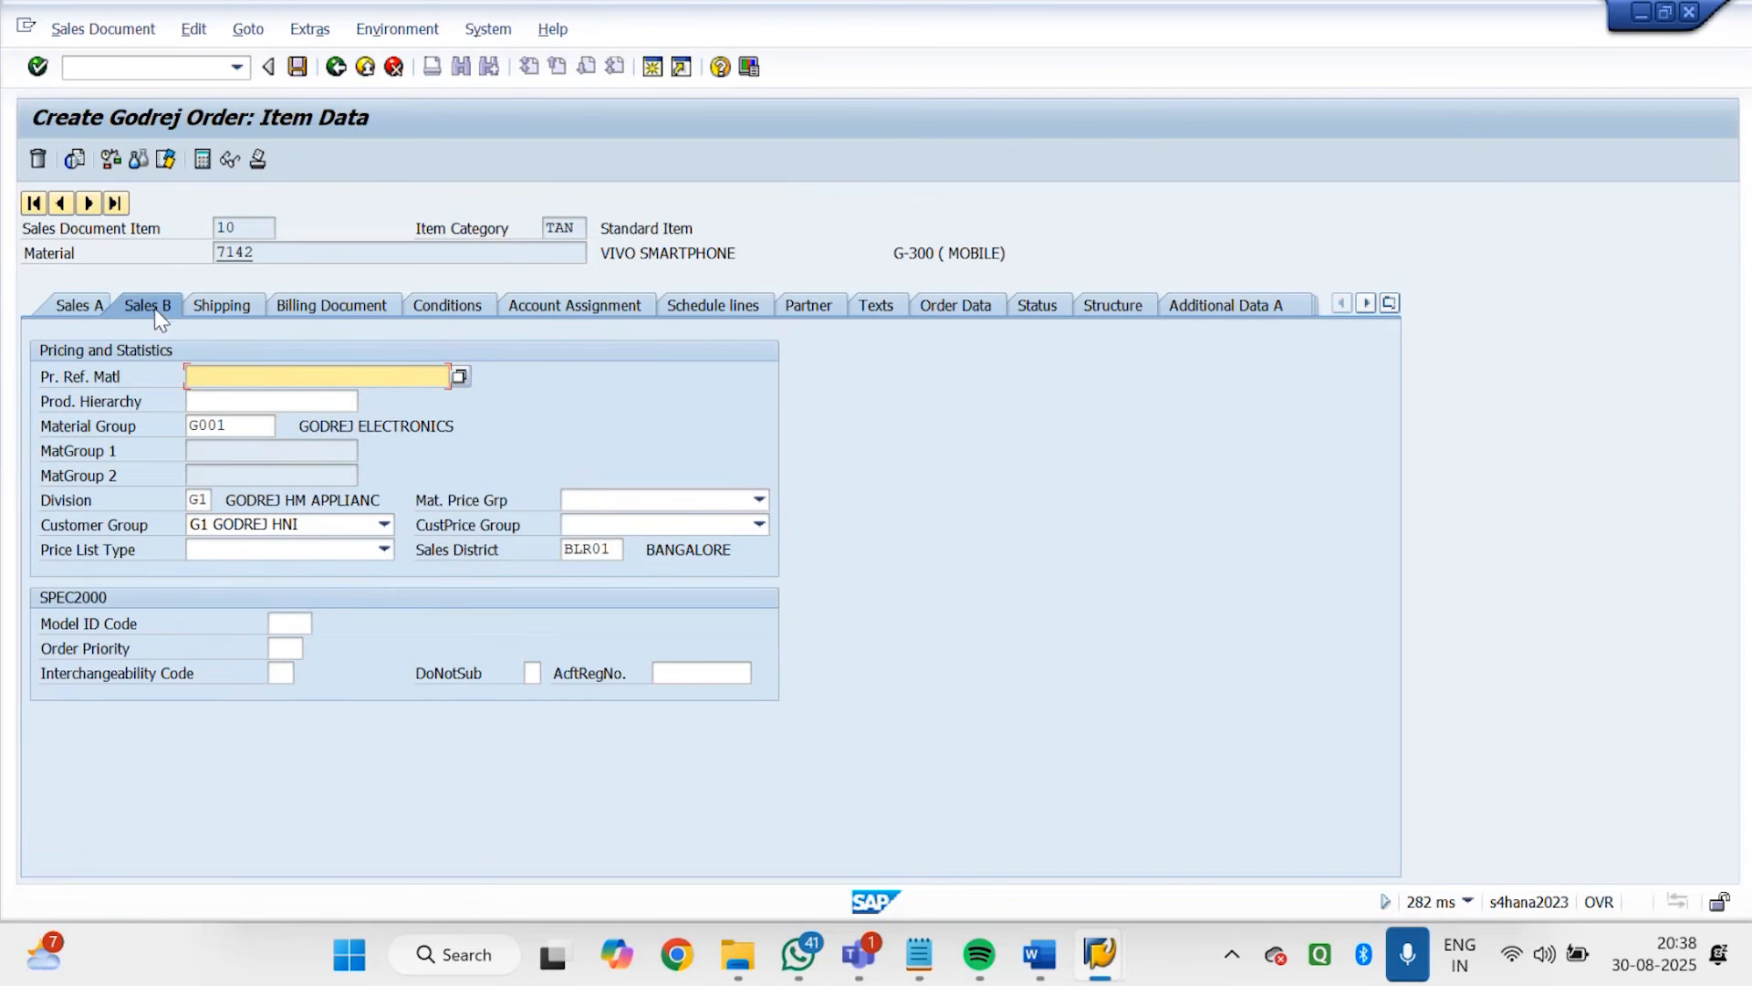
Look up the technical table and field name of the item's CustPrice Group field and close its help
{"action": "left_click", "coordinate": [585, 501]}
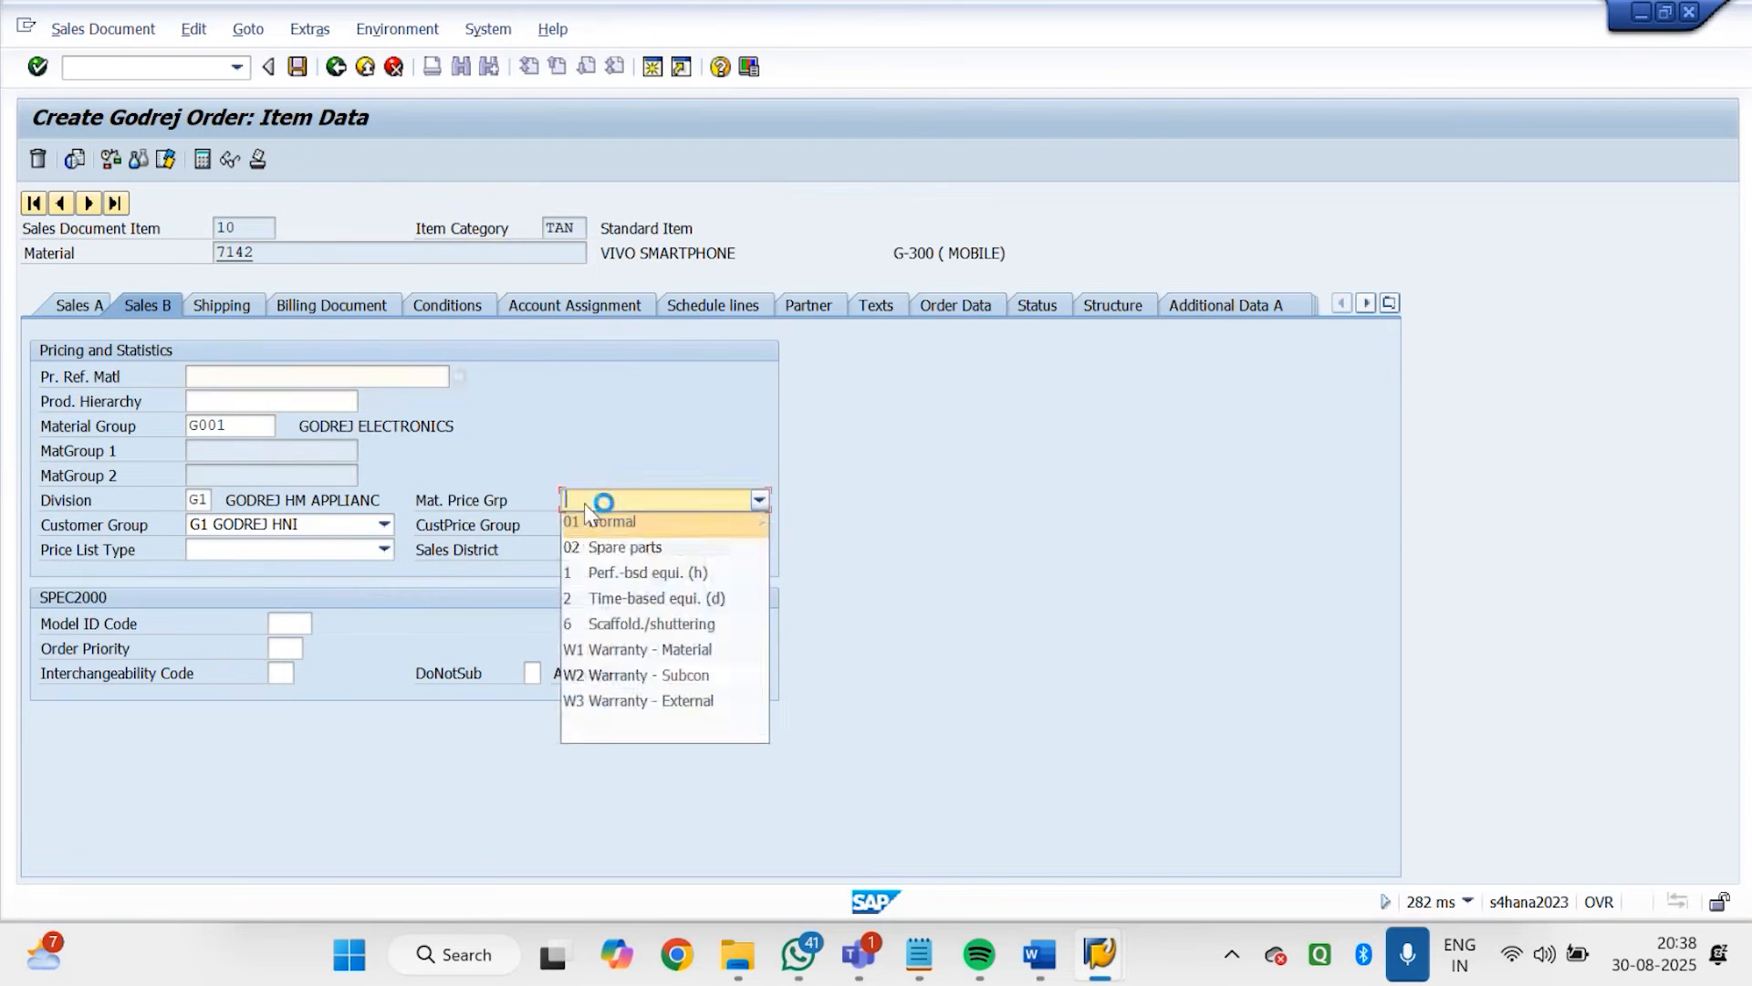
{"action": "left_click", "coordinate": [411, 484]}
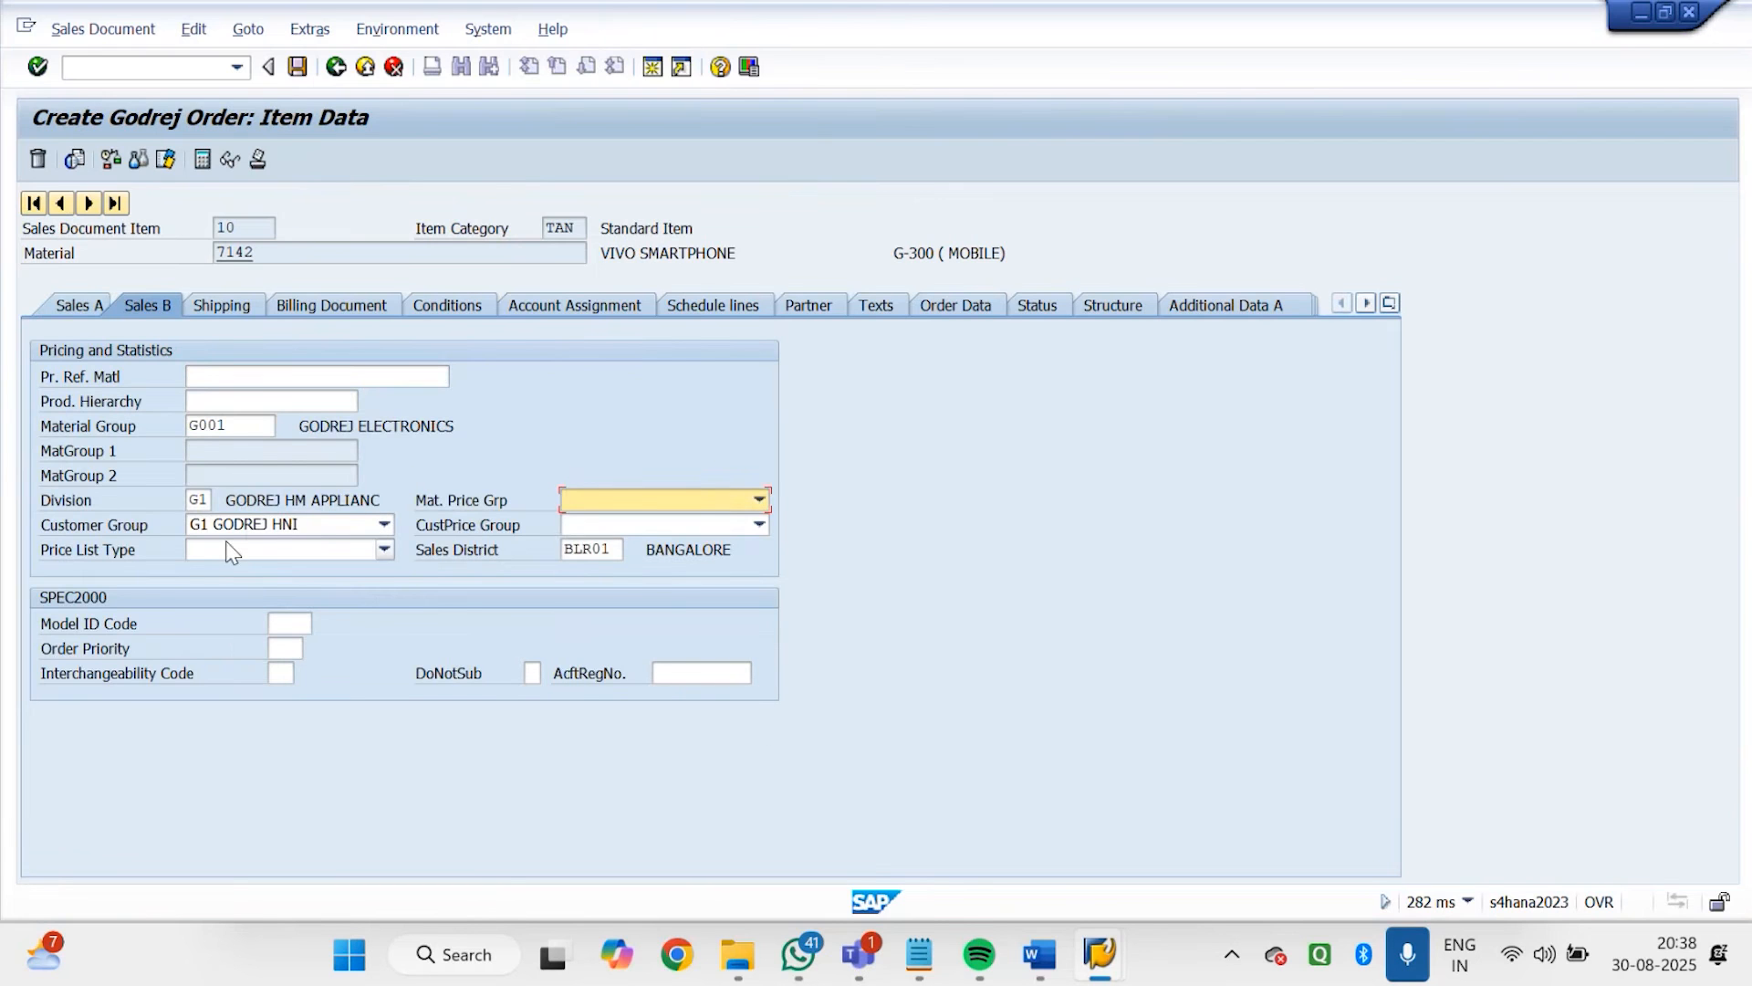
{"action": "left_click", "coordinate": [598, 527]}
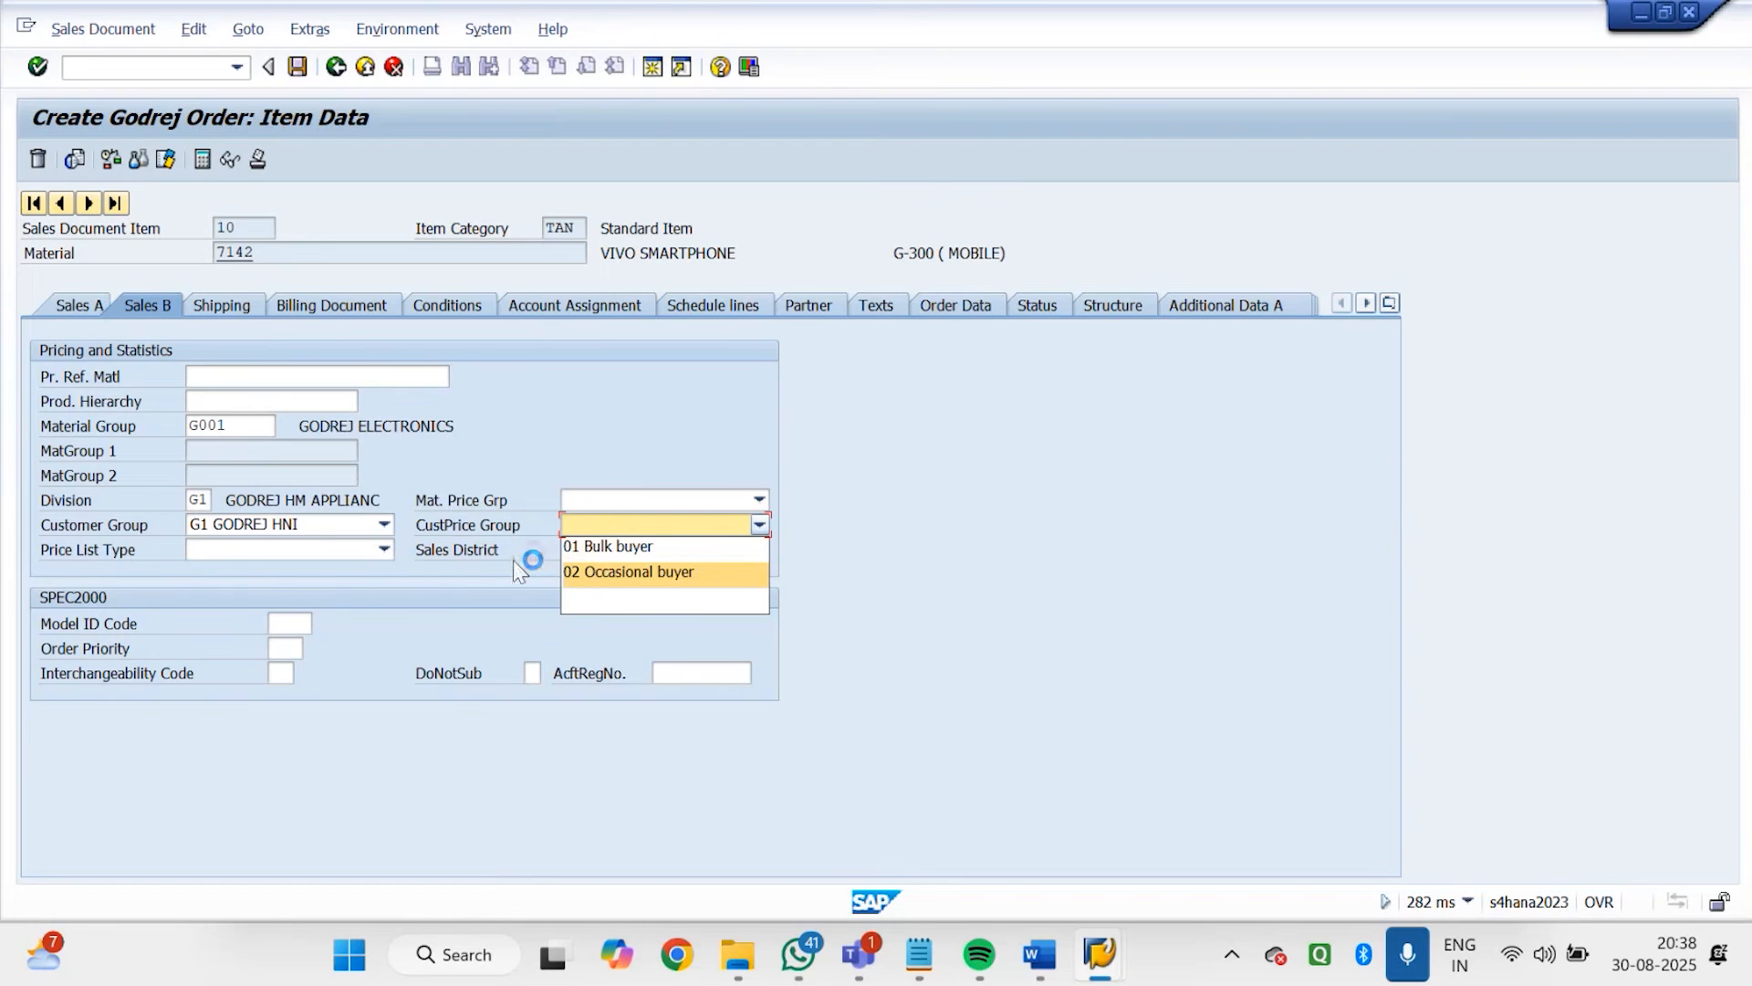
{"action": "left_click", "coordinate": [558, 471]}
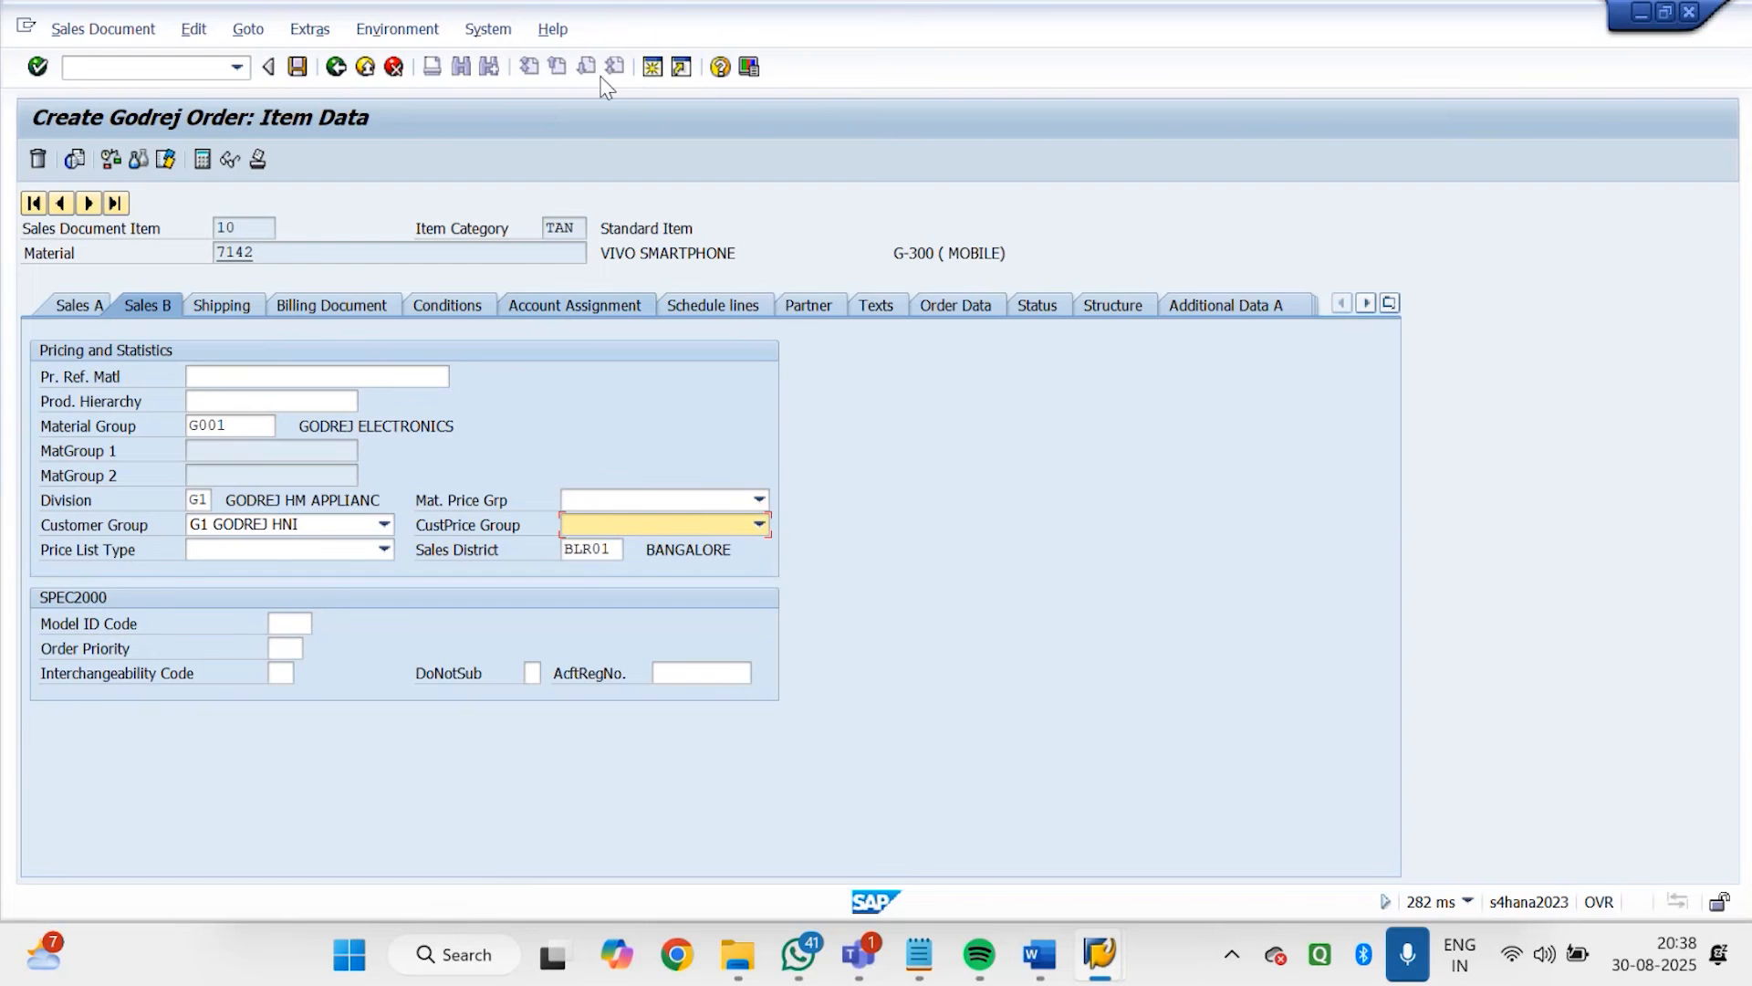
{"action": "left_click", "coordinate": [721, 67]}
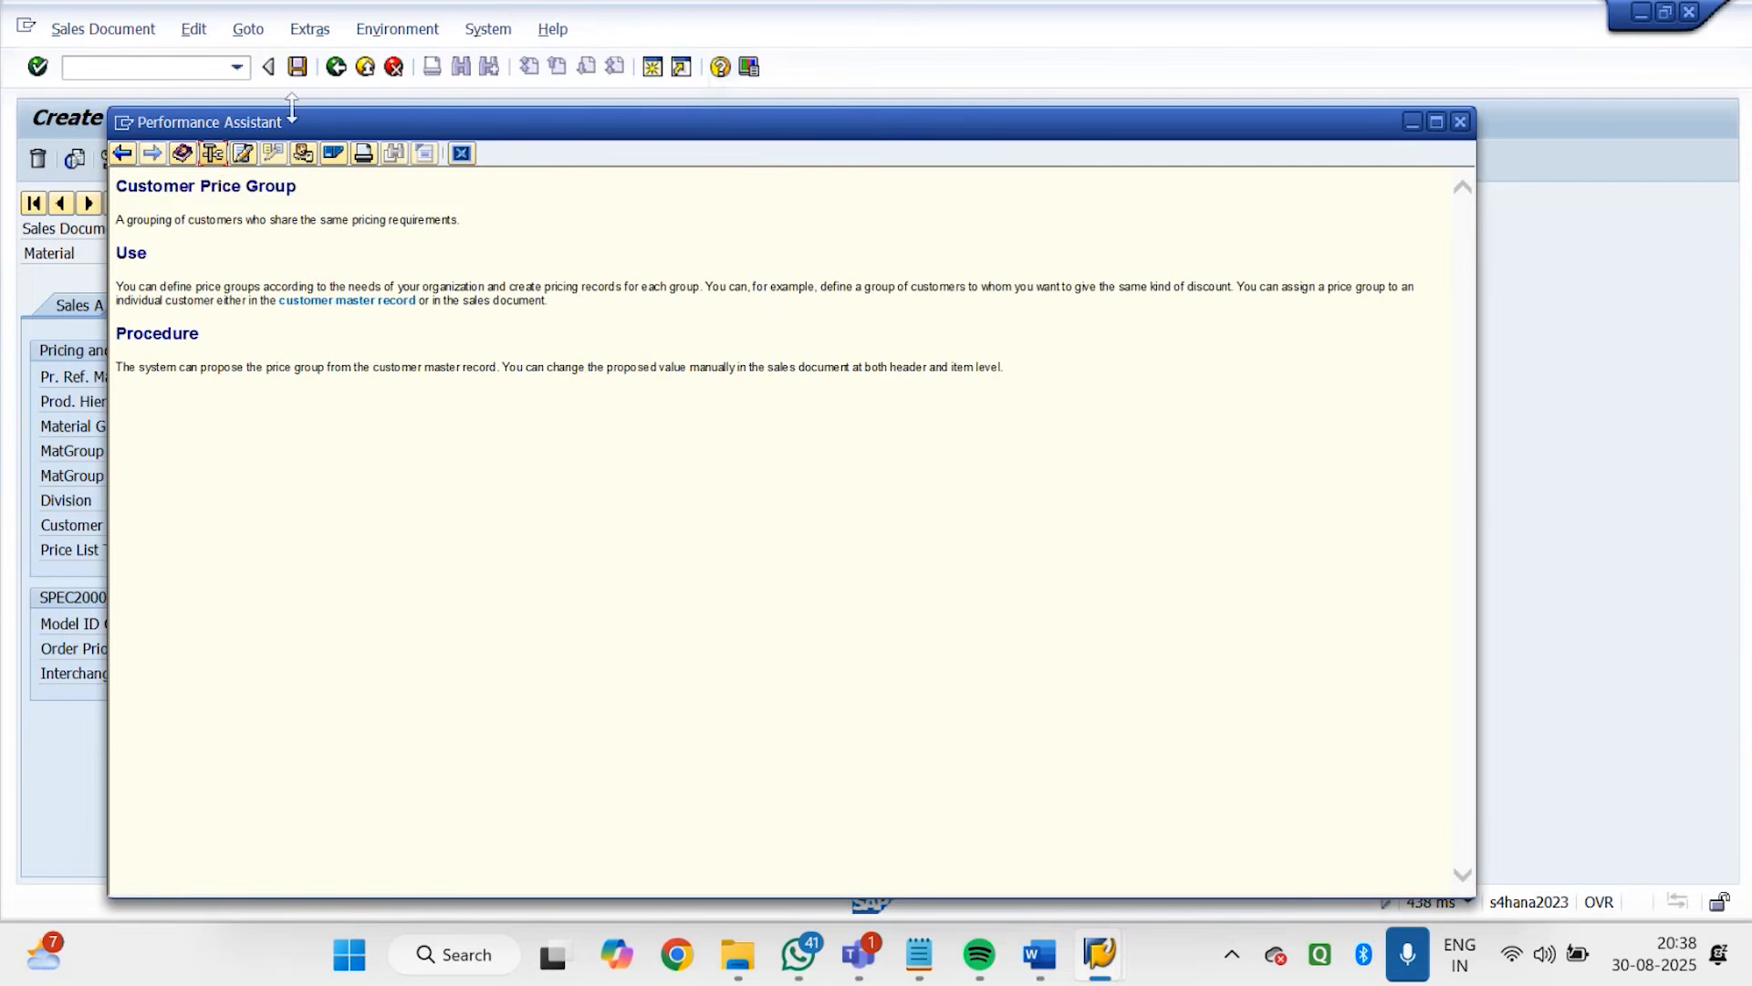
{"action": "left_click", "coordinate": [213, 153]}
{"action": "left_click_drag", "start_coordinate": [285, 606], "coordinate": [238, 647]}
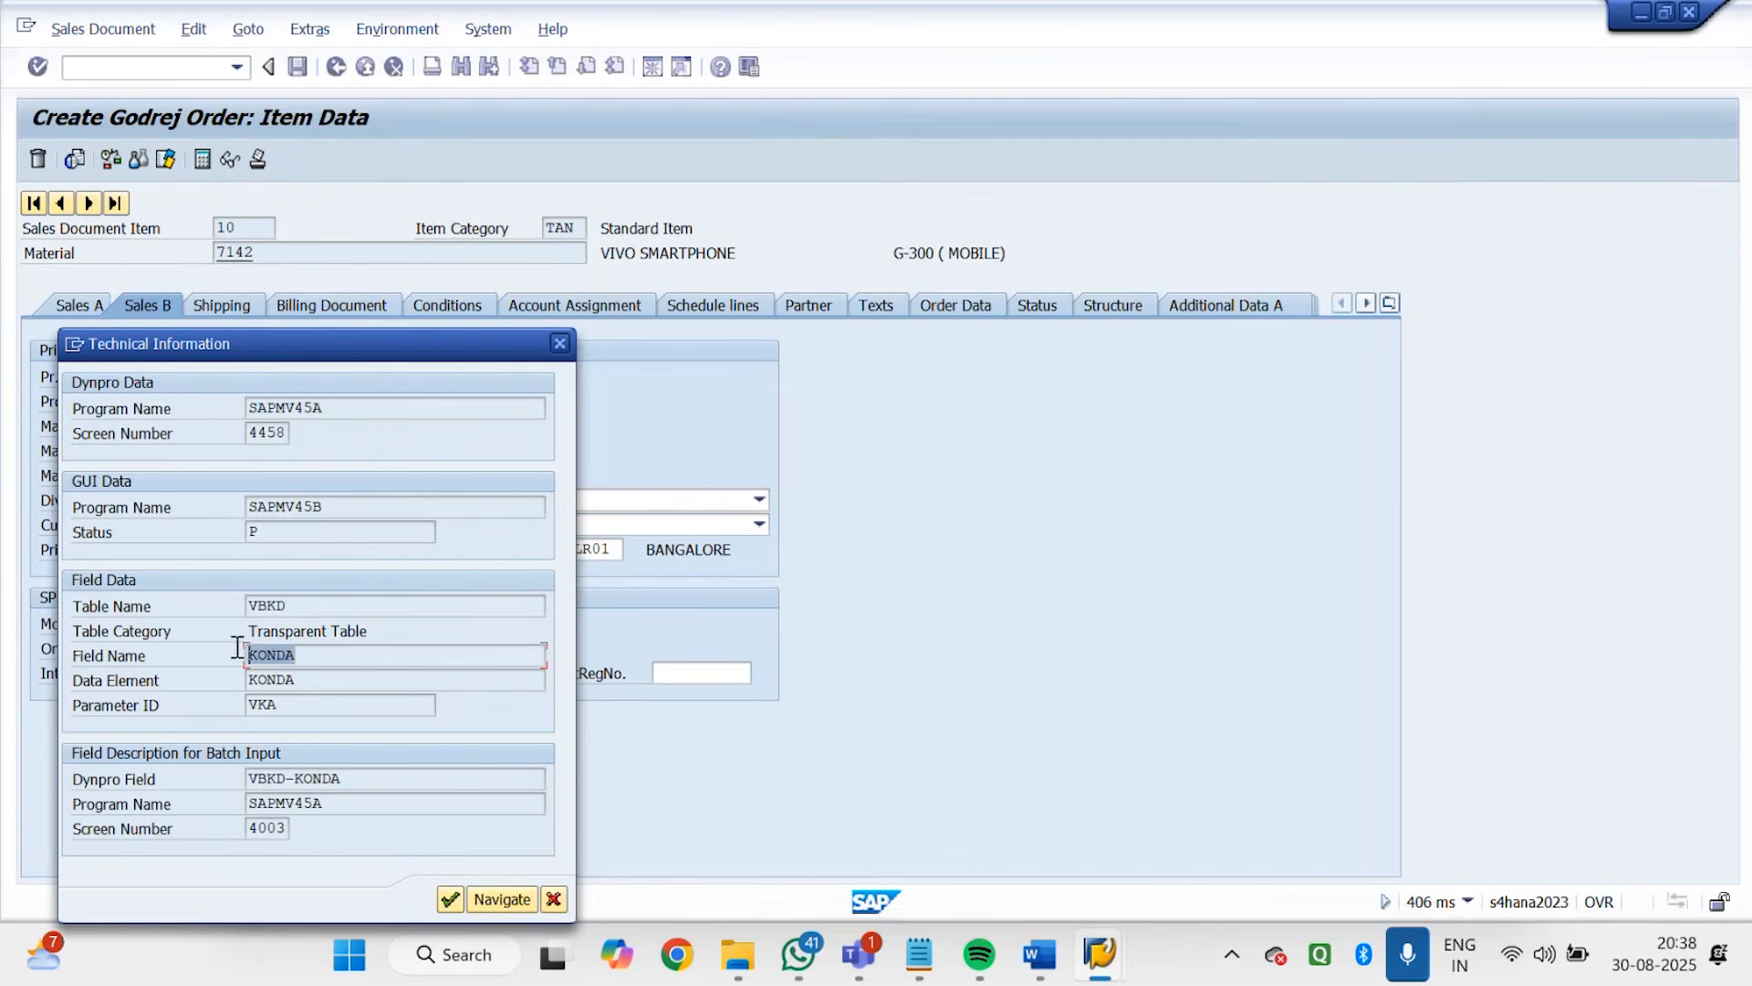
{"action": "left_click", "coordinate": [560, 343]}
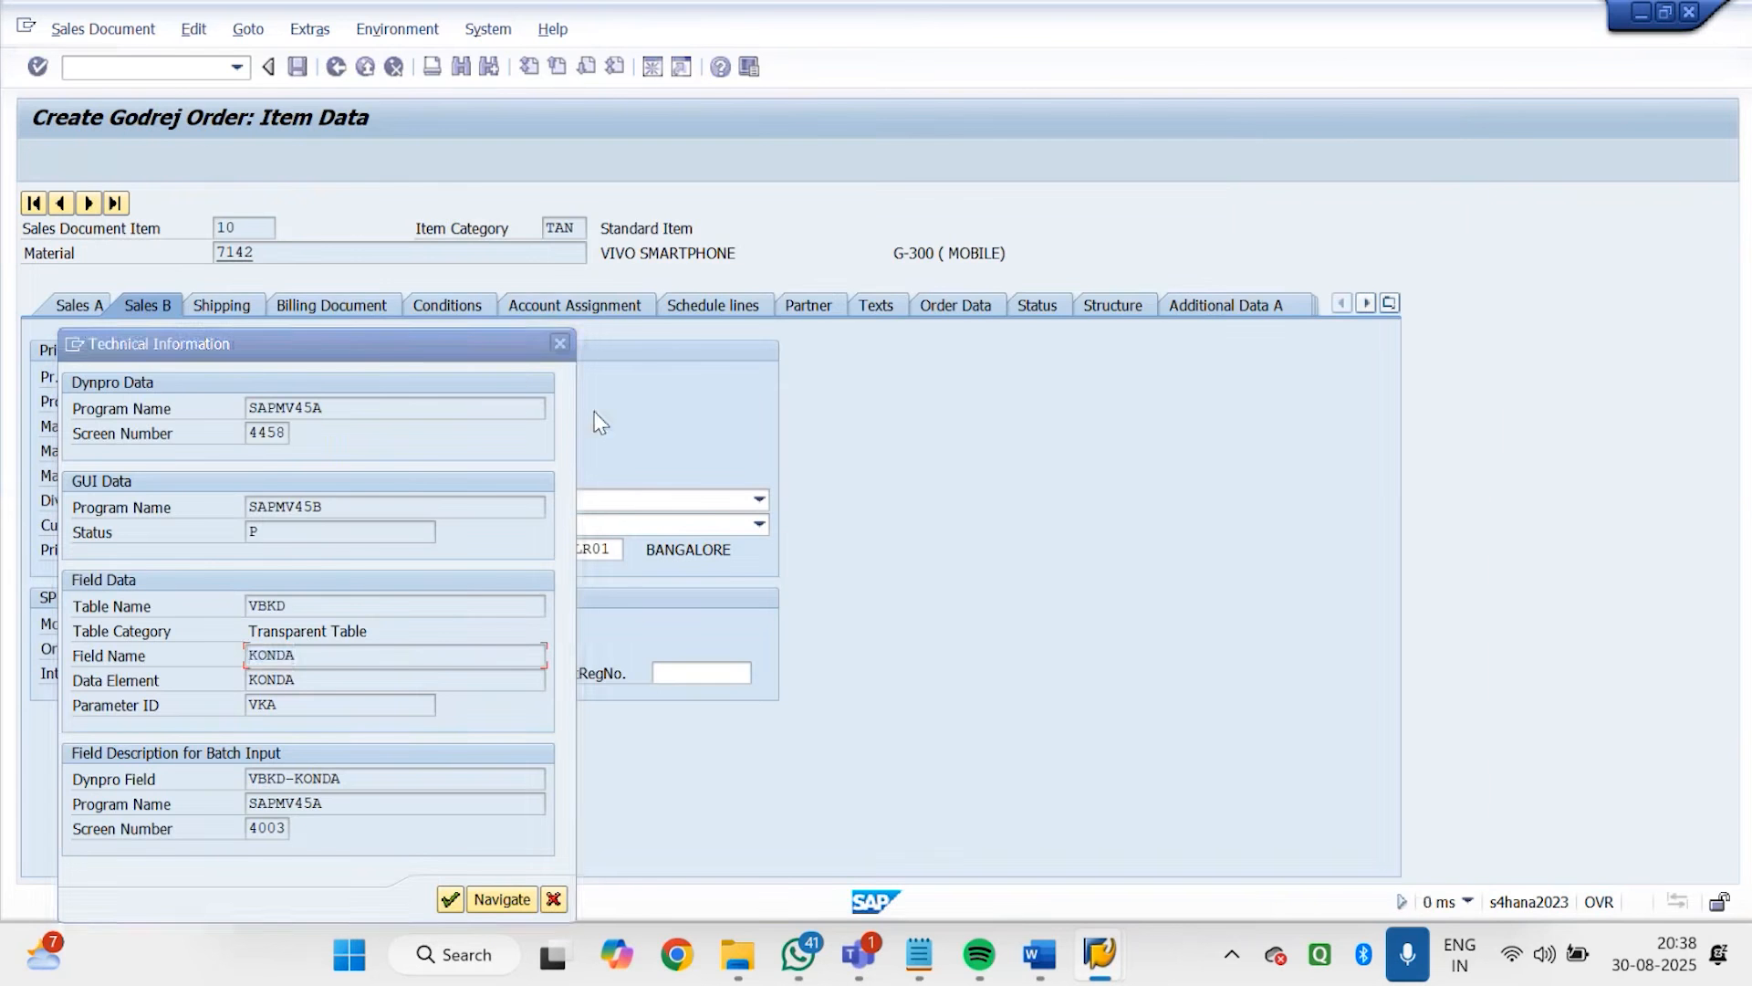
{"action": "left_click", "coordinate": [1460, 121]}
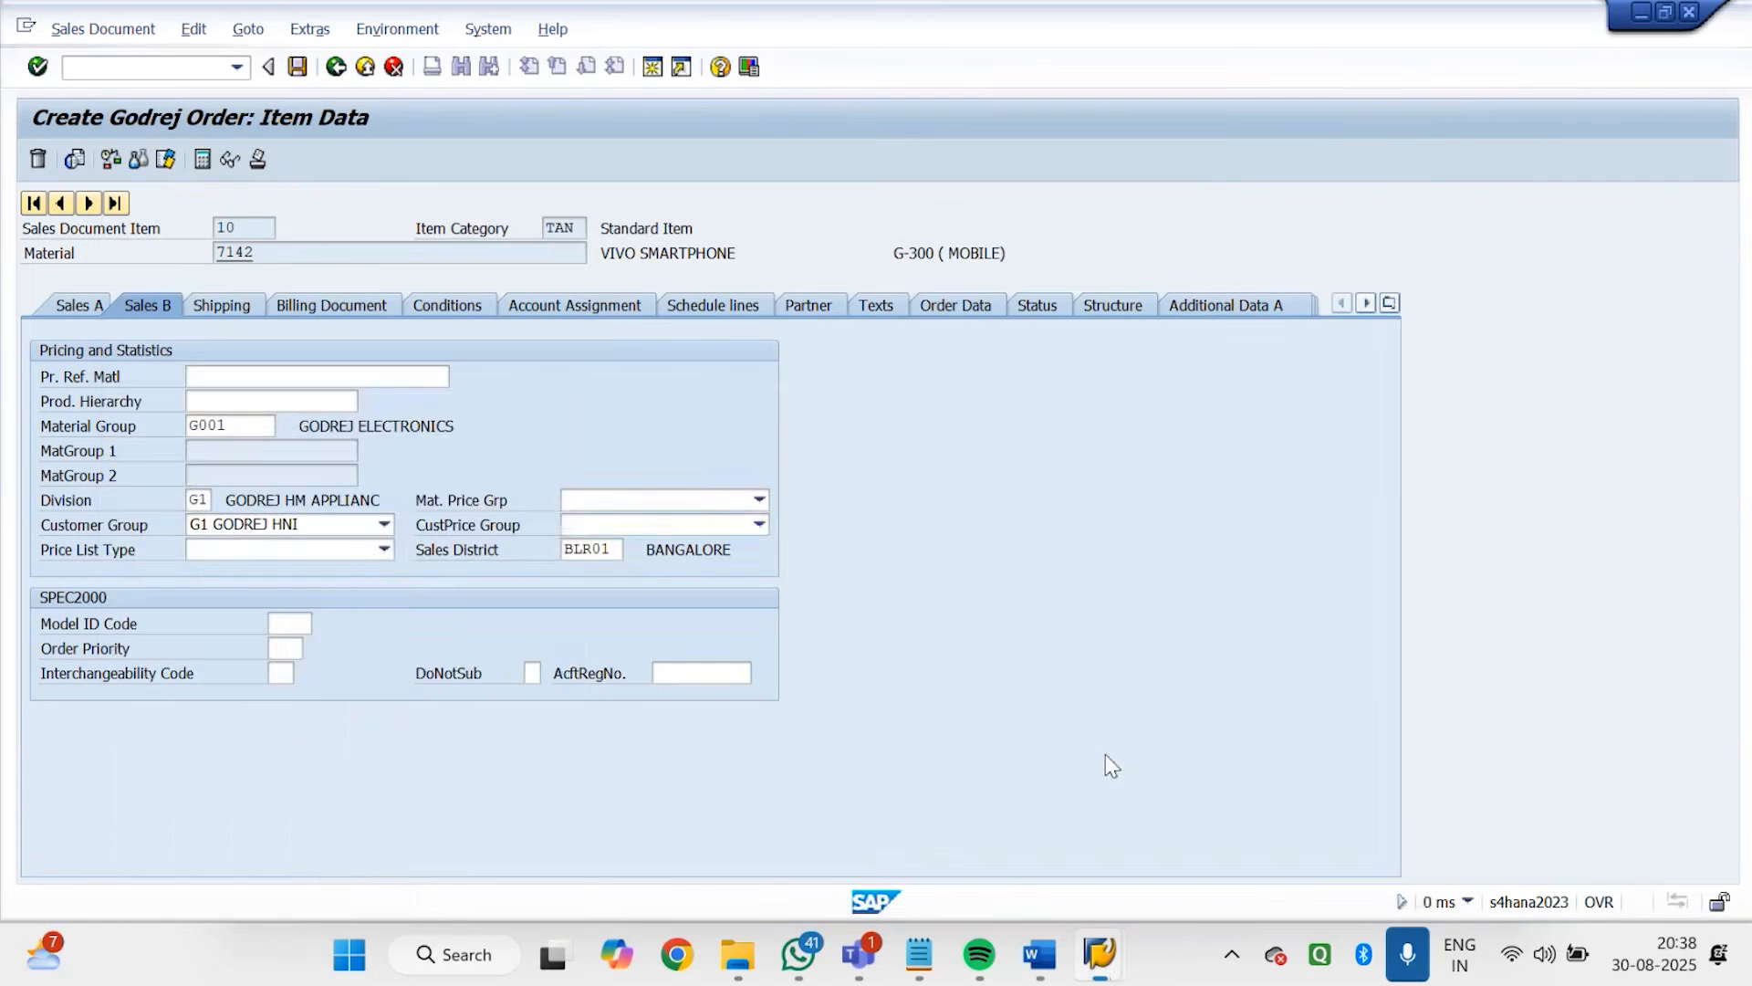
Switch to the incompleteness fields session and add a new entry for table VBKD, field KONDA, to procedure 20
{"action": "mouse_move", "coordinate": [1104, 962]}
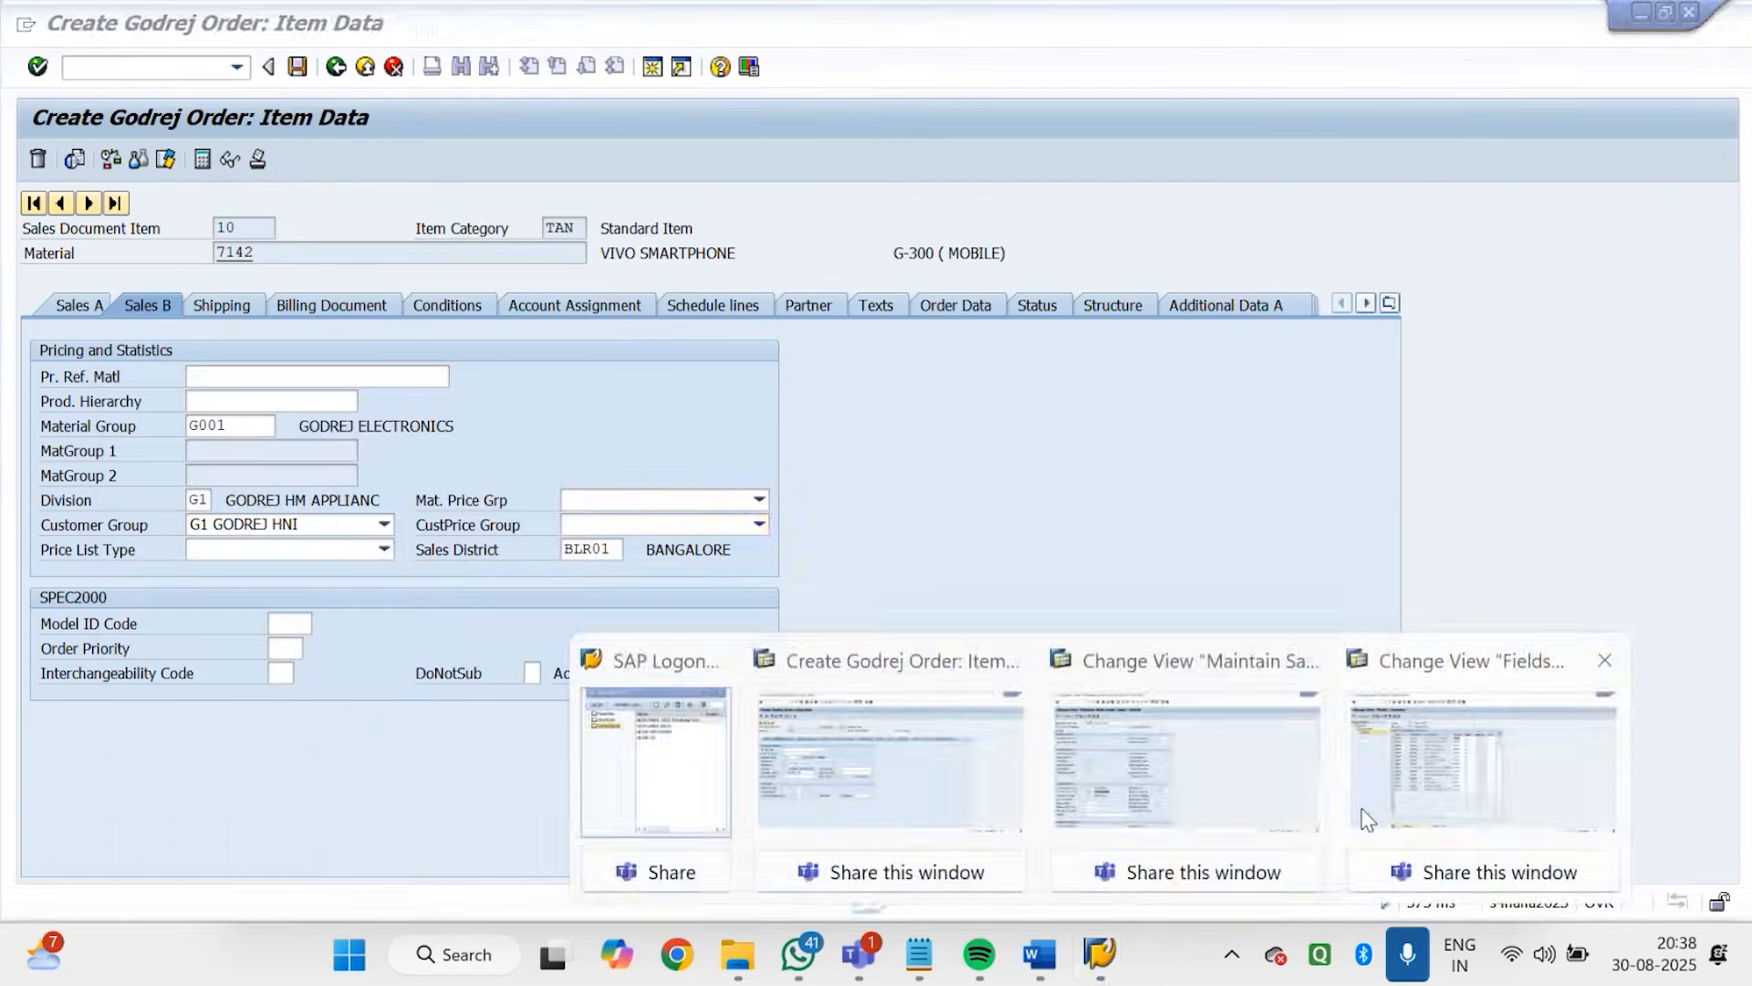
{"action": "left_click", "coordinate": [1380, 808]}
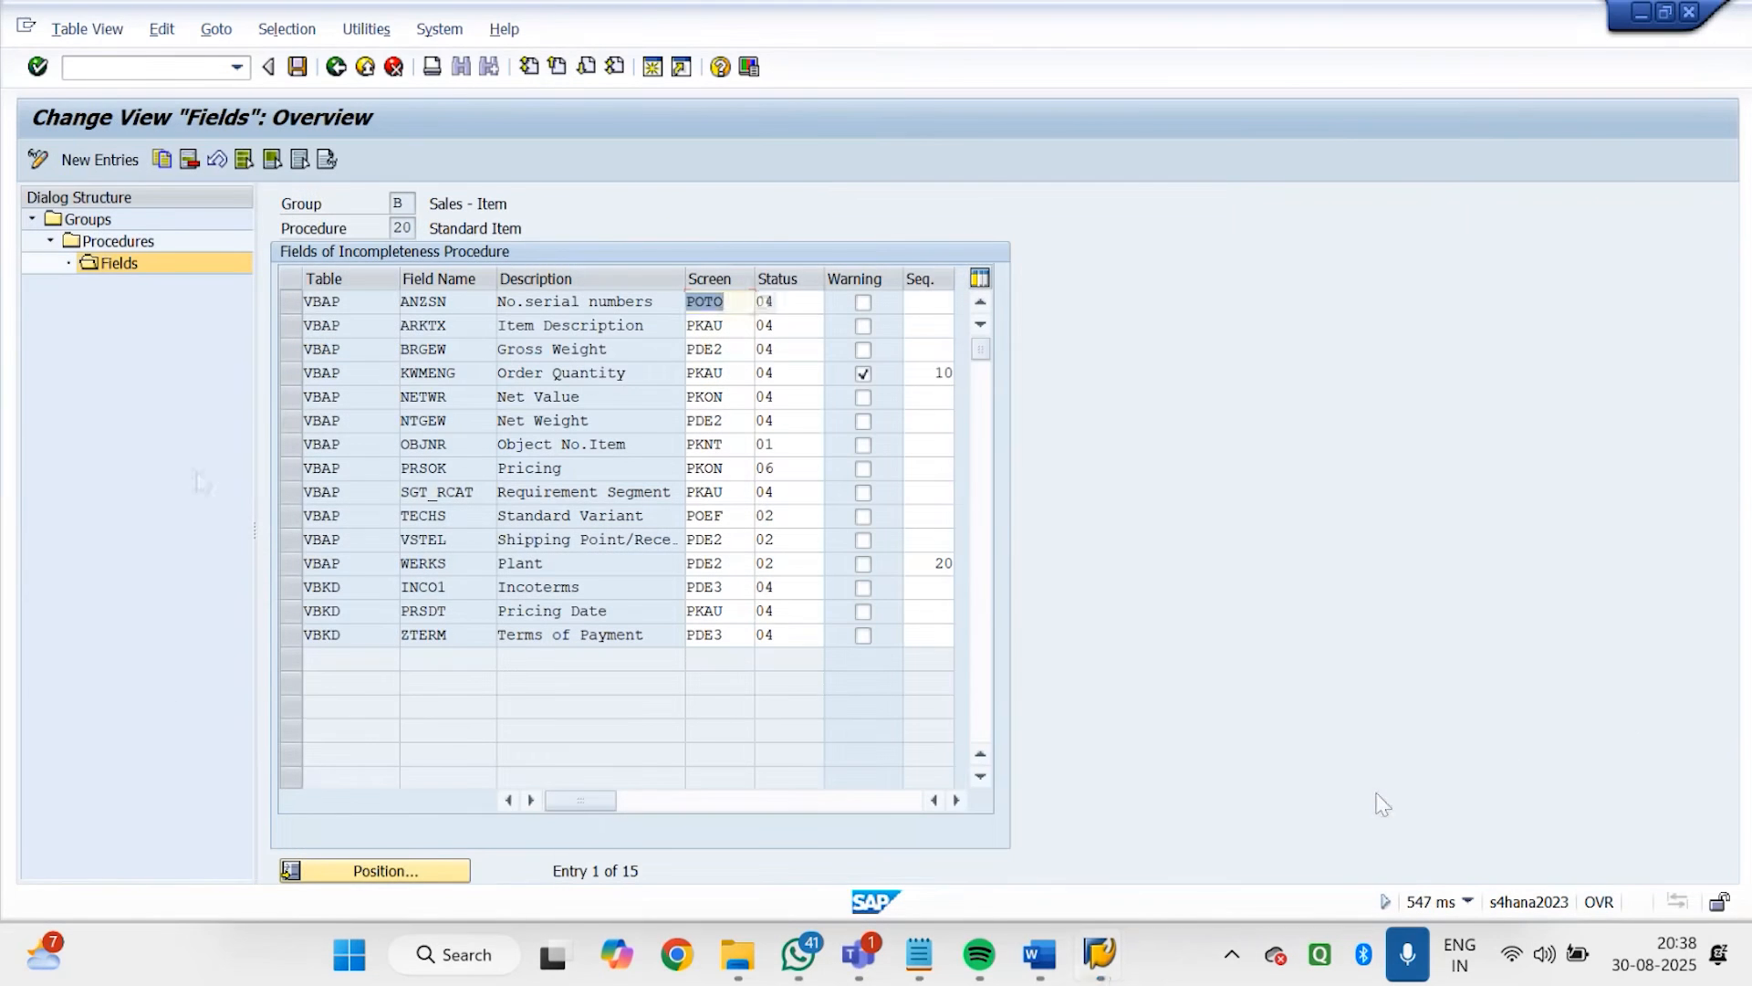
{"action": "left_click", "coordinate": [95, 160]}
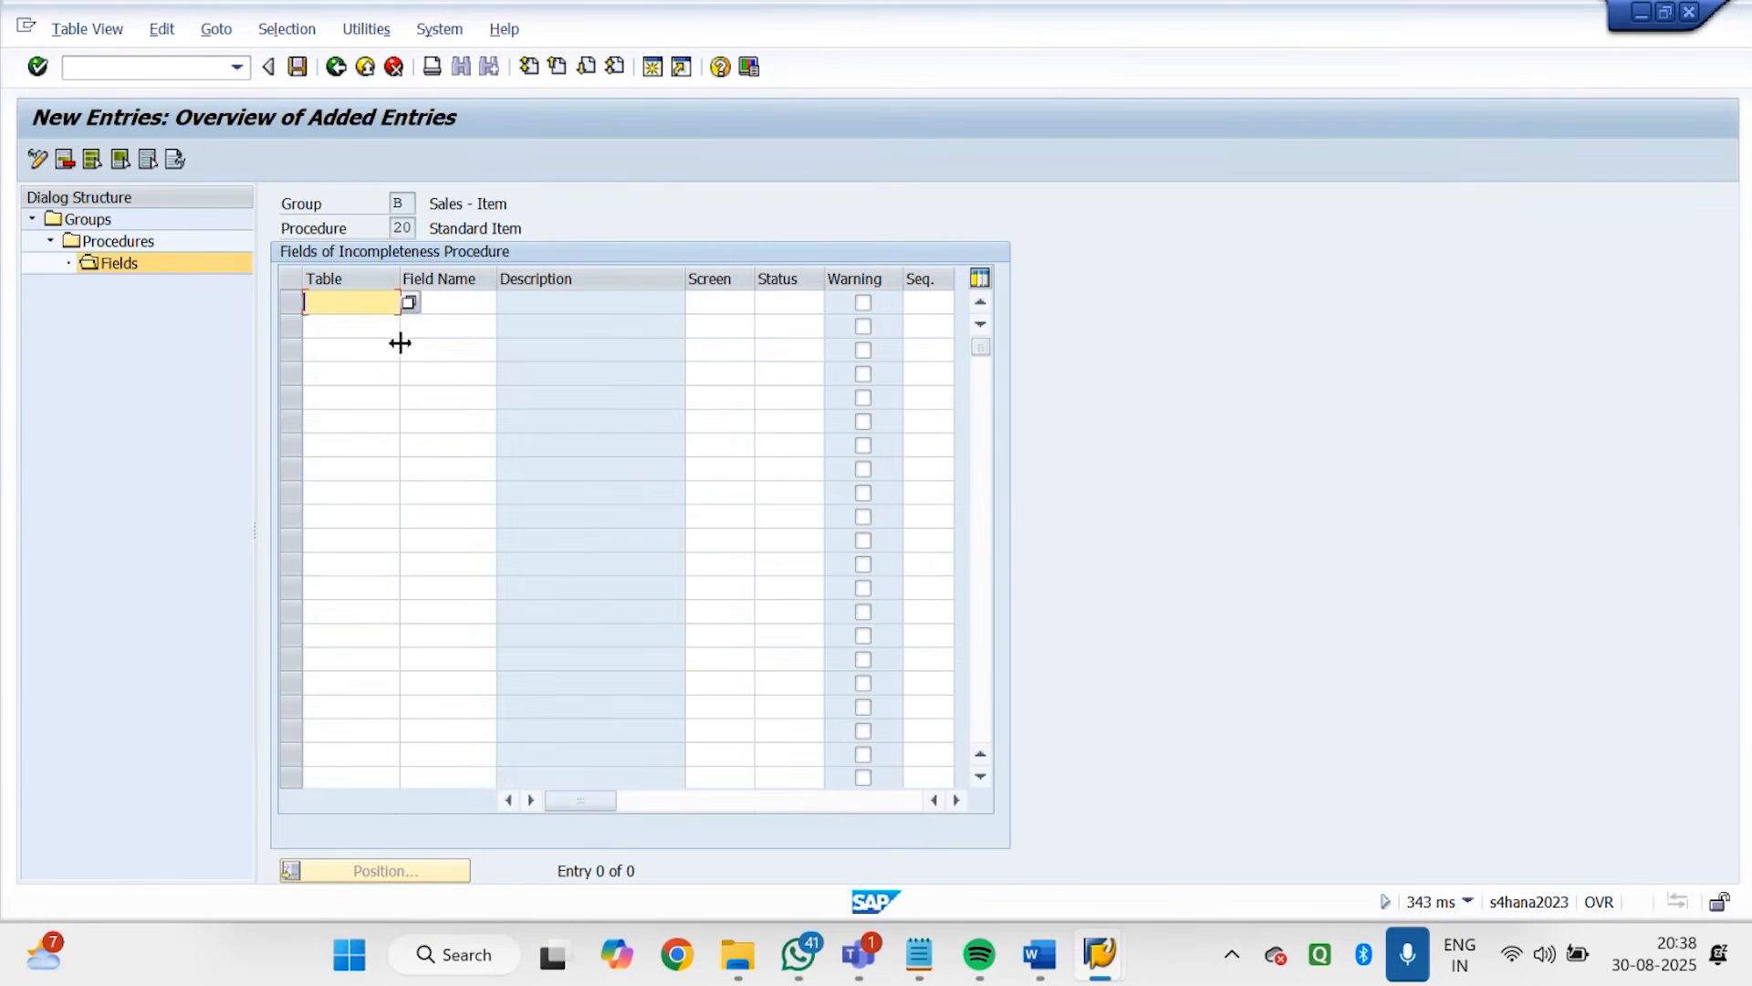
{"action": "type", "text": "vBKD"}
{"action": "key", "text": "Tab"}
{"action": "type", "text": "KONDA"}
{"action": "key", "text": "Return"}
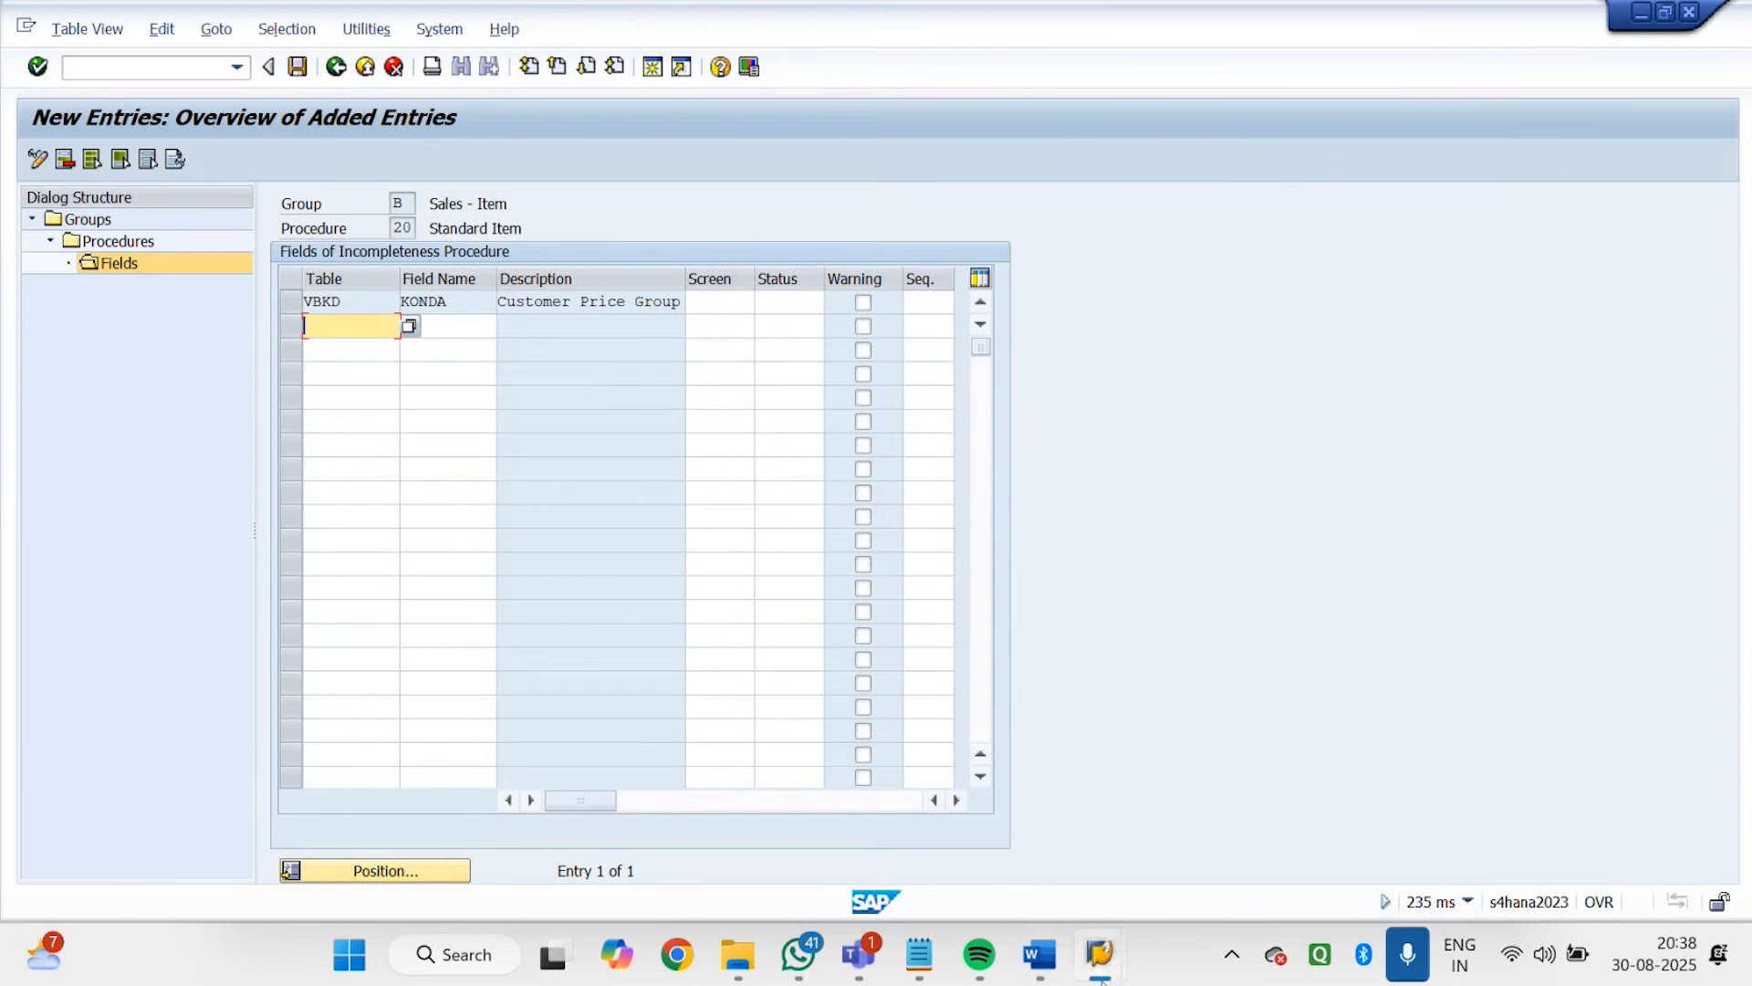
Check in the Godrej order session which item data view holds CustPrice Group and return to the new entries
{"action": "mouse_move", "coordinate": [1103, 977]}
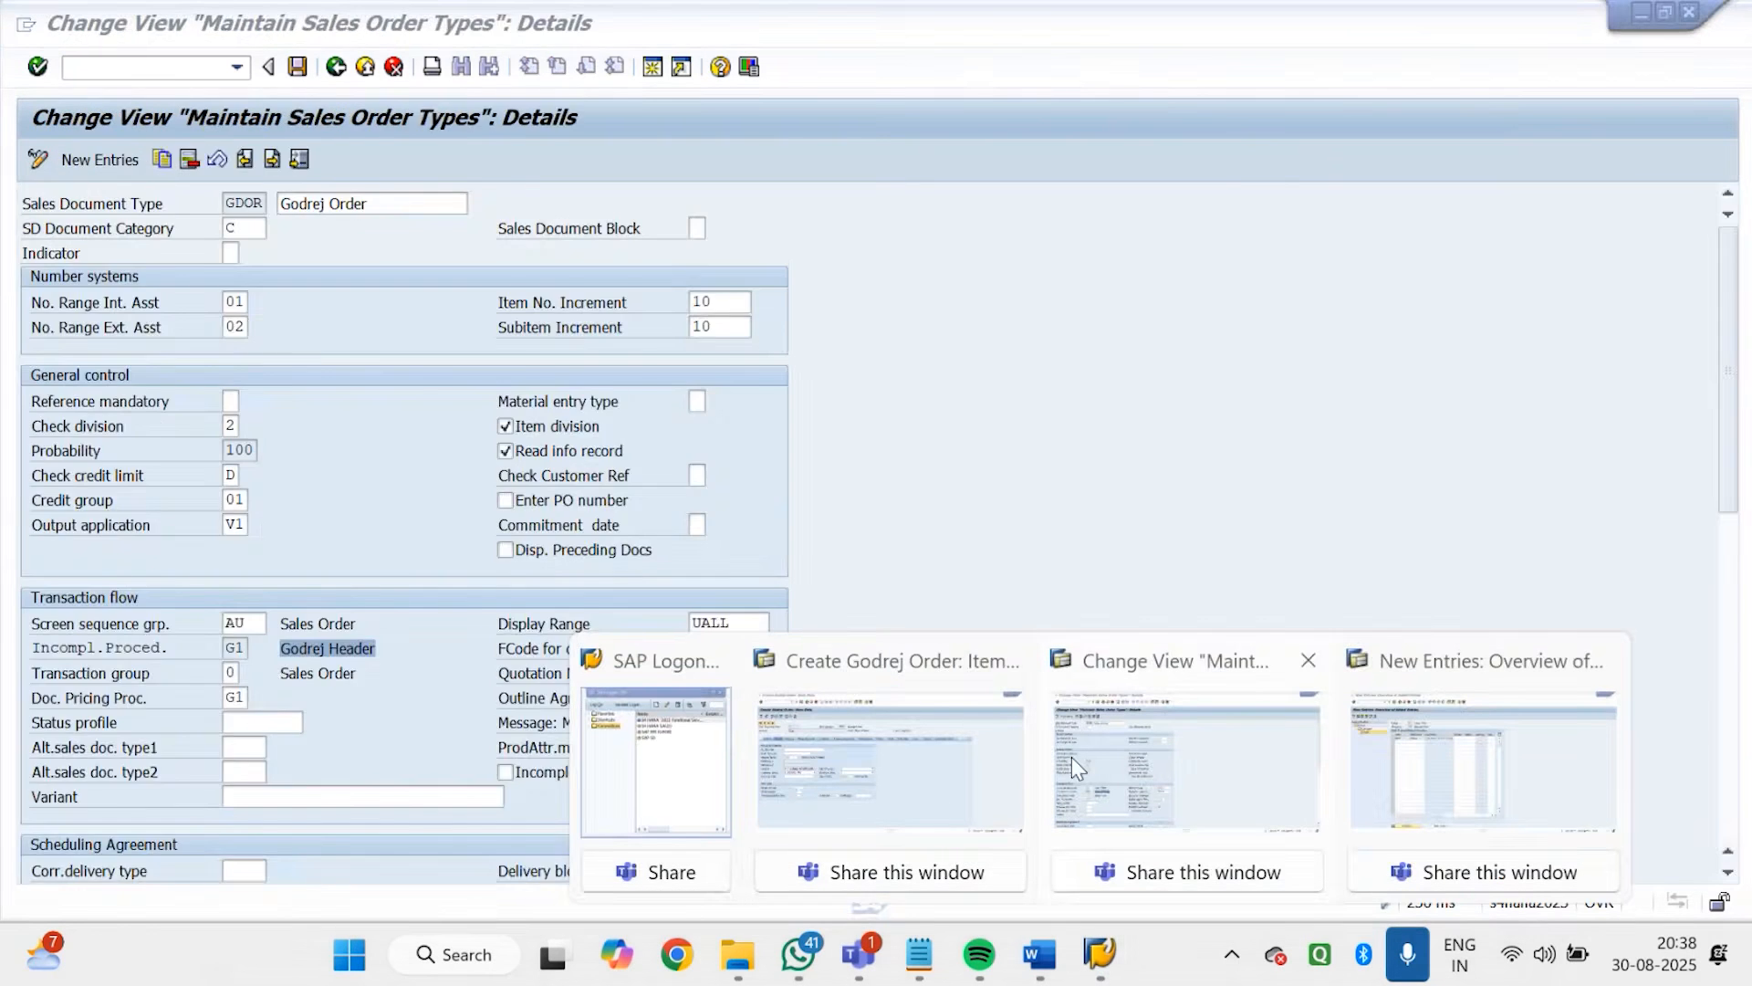
{"action": "left_click", "coordinate": [853, 773]}
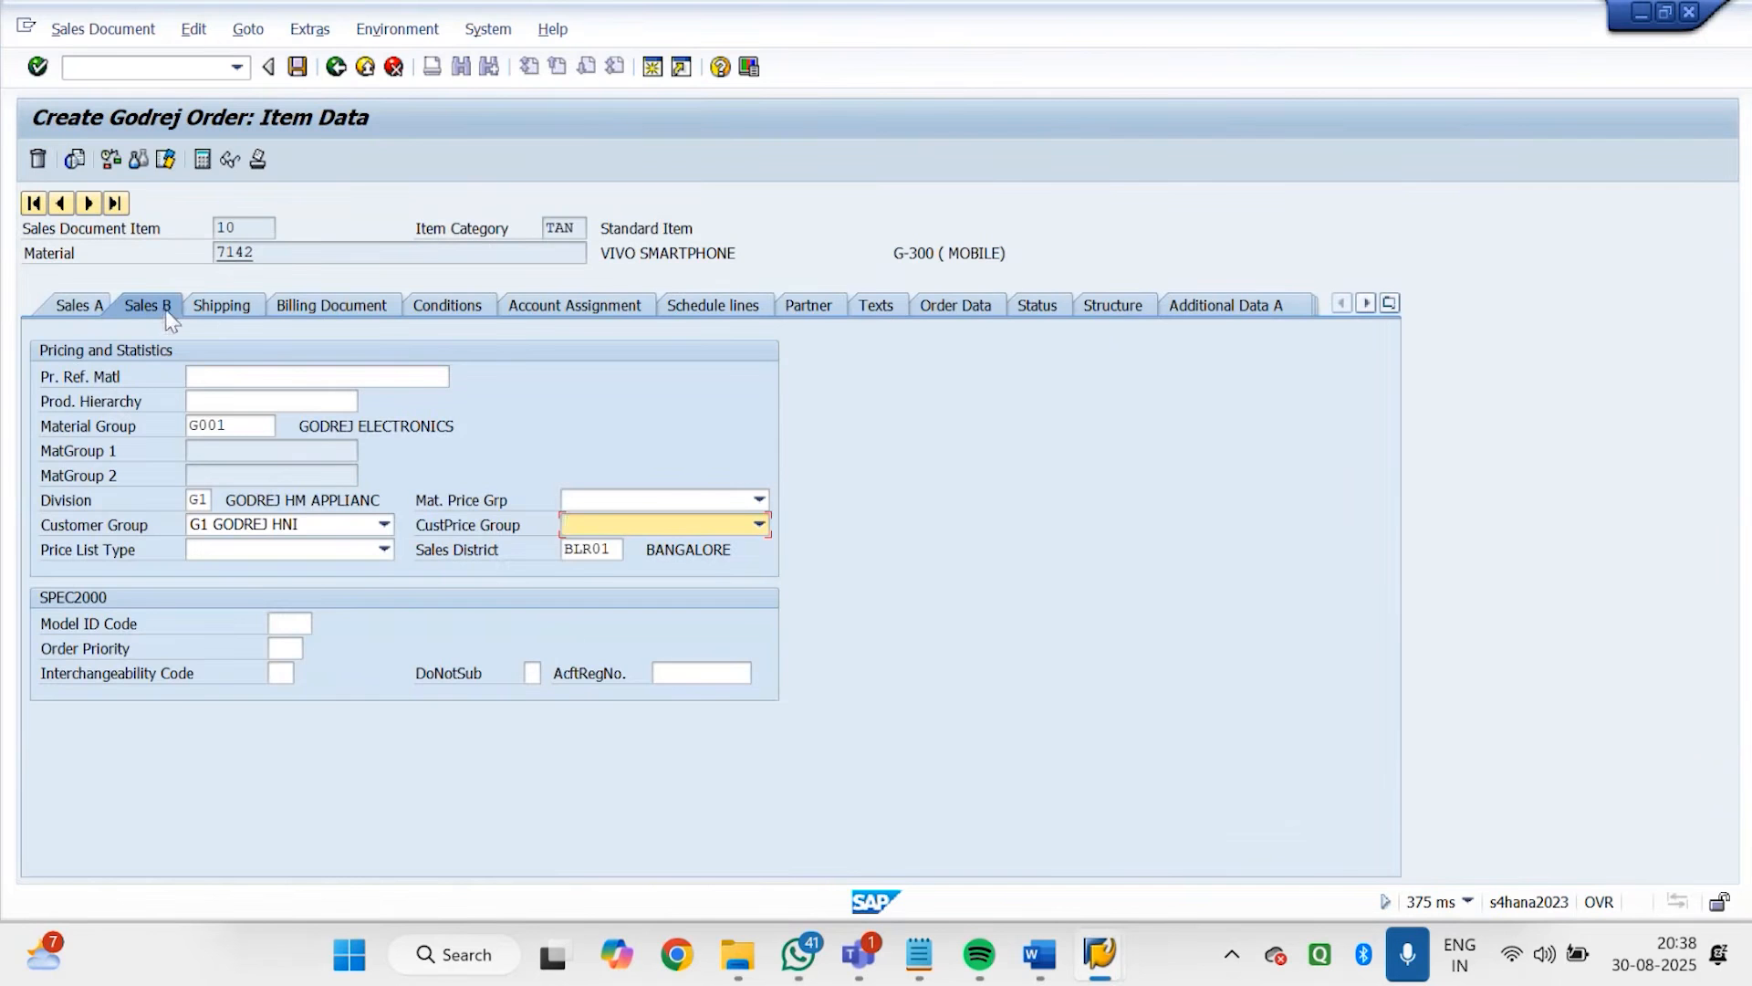
{"action": "left_click", "coordinate": [1099, 954]}
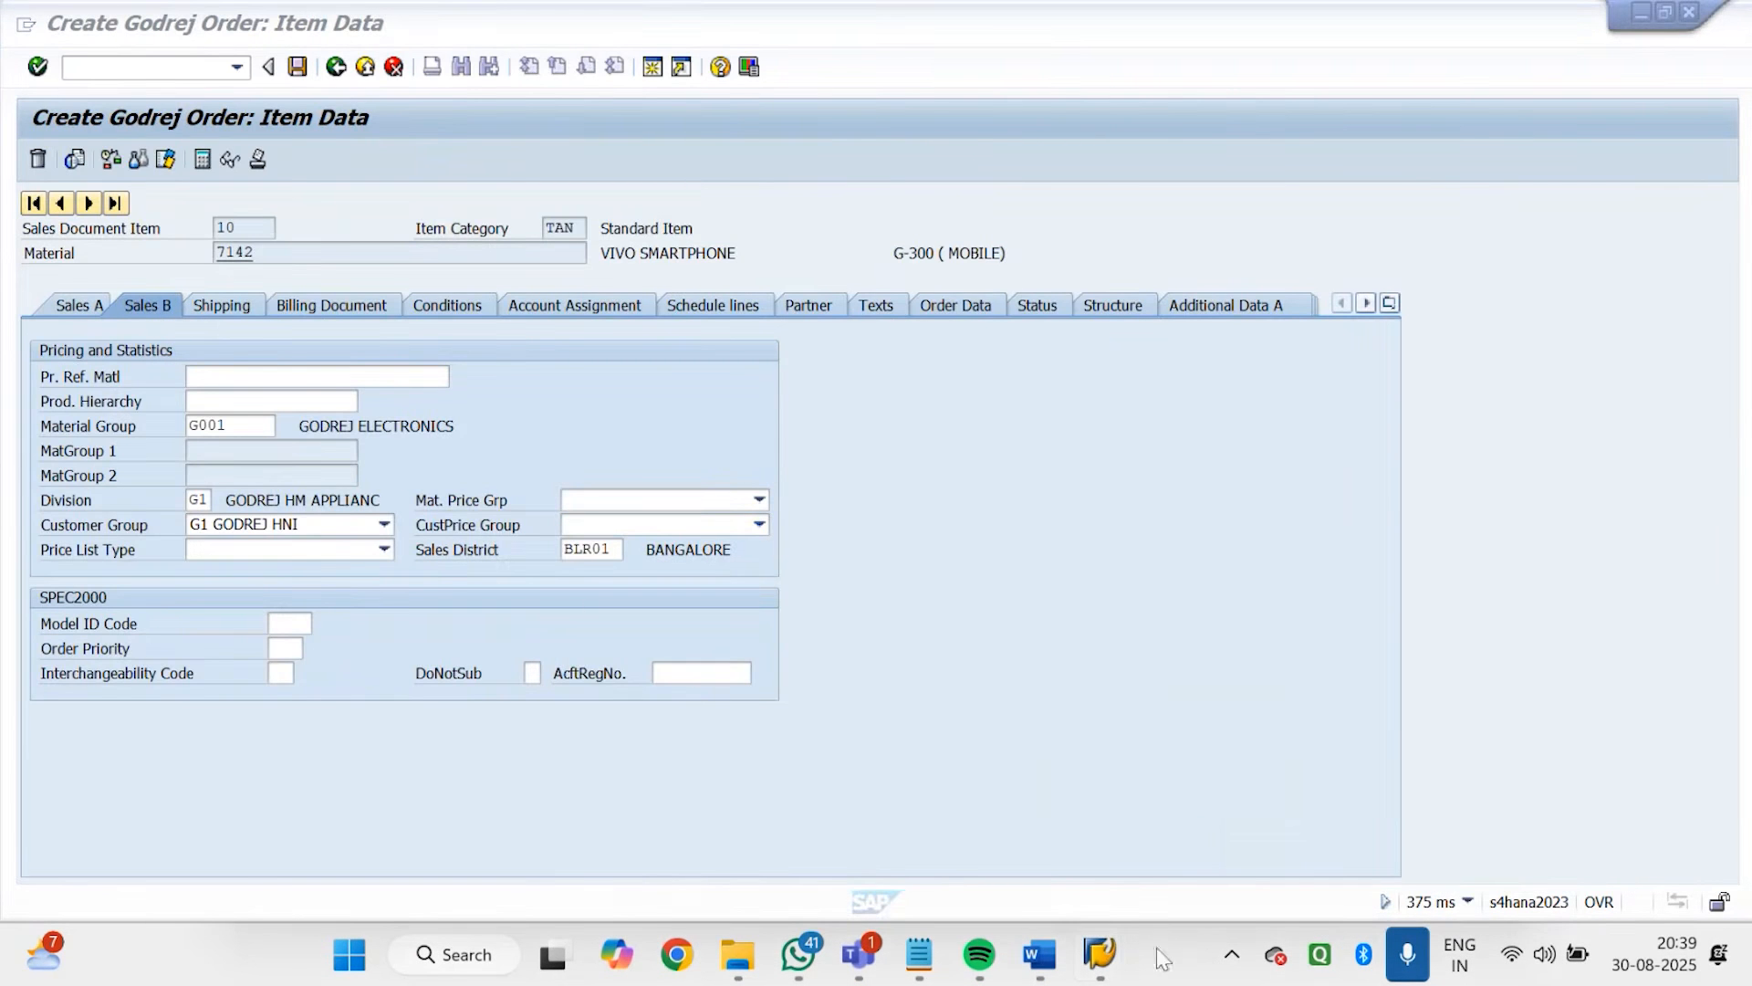
{"action": "mouse_move", "coordinate": [1111, 957]}
{"action": "left_click", "coordinate": [1483, 817]}
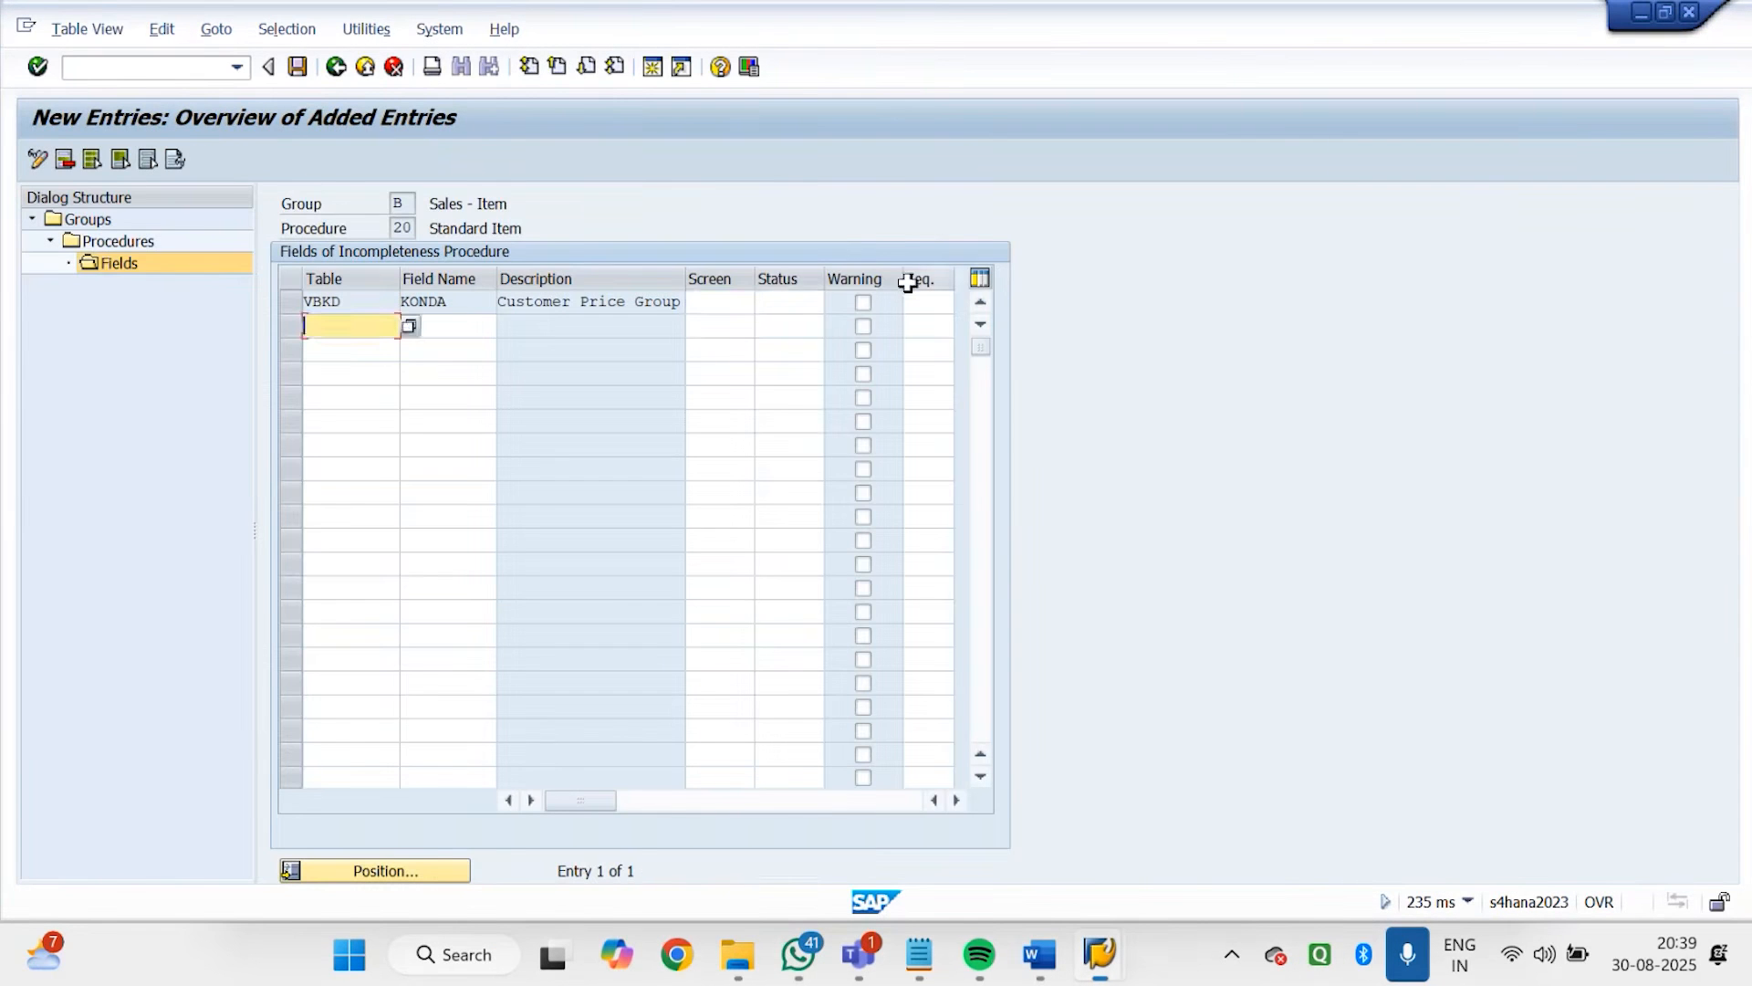
Assign screen PSTE (Sales B) and status group 01 to the KONDA entry, enable its warning, and save
{"action": "left_click", "coordinate": [744, 304]}
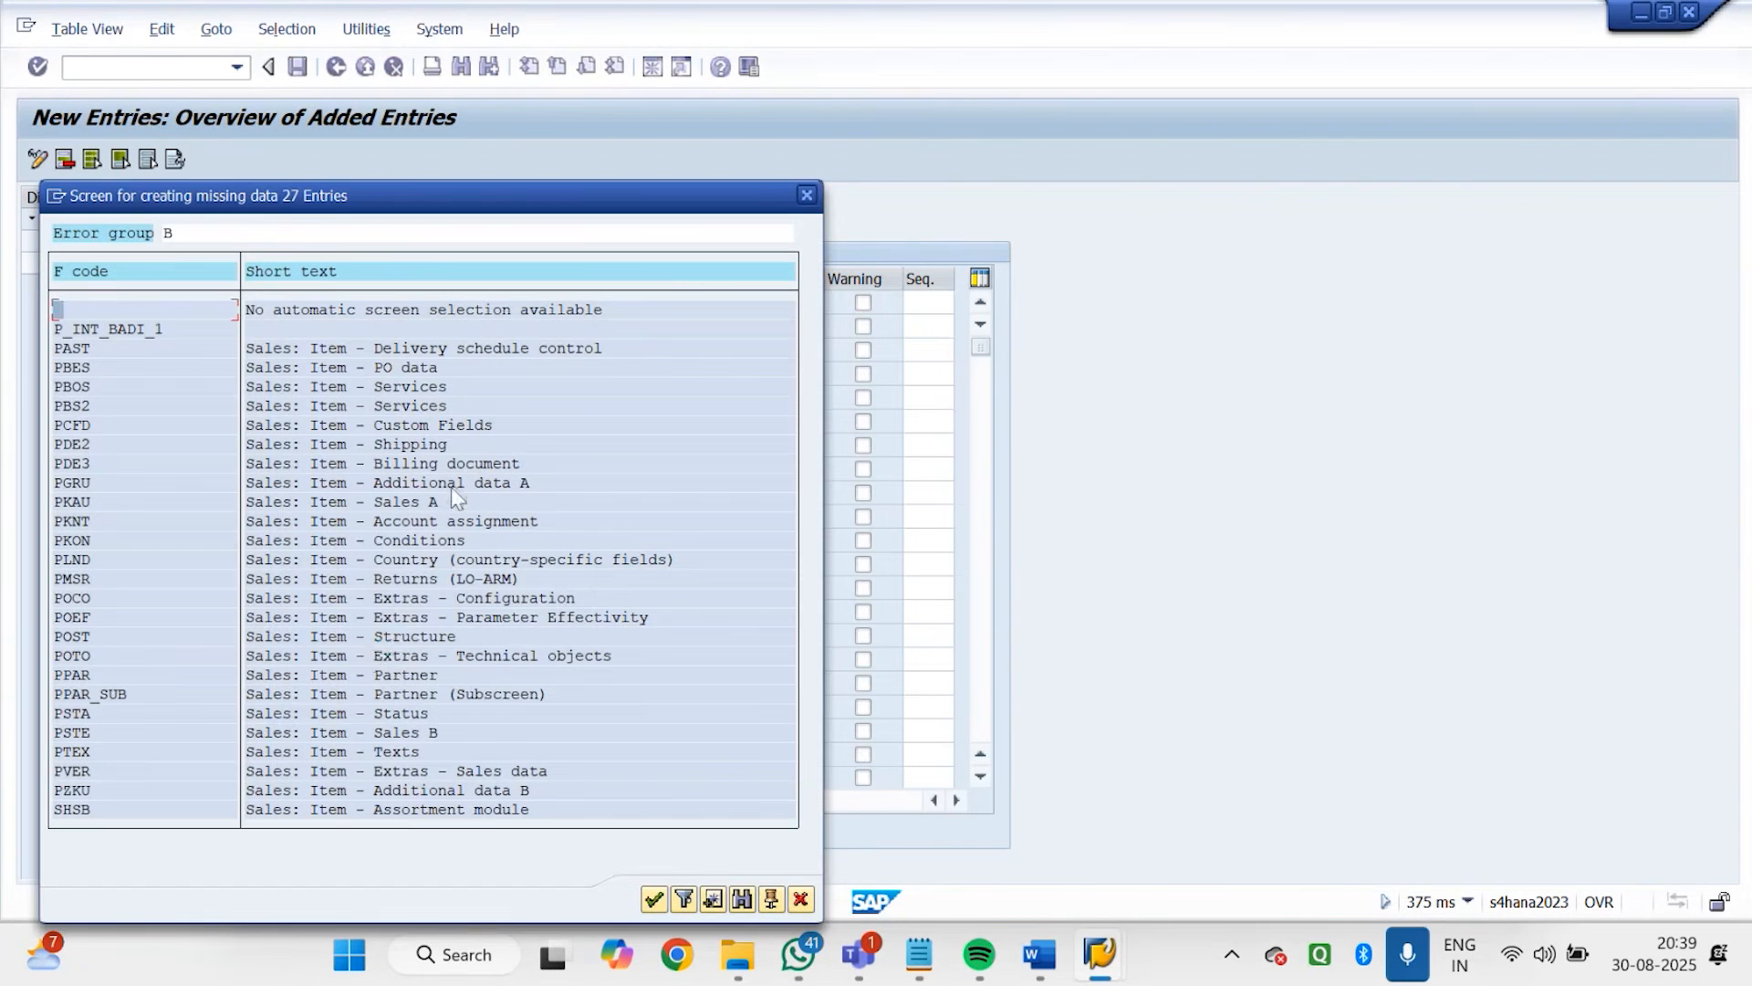
{"action": "double_click", "coordinate": [339, 732]}
{"action": "left_click", "coordinate": [818, 305]}
{"action": "left_click", "coordinate": [834, 304]}
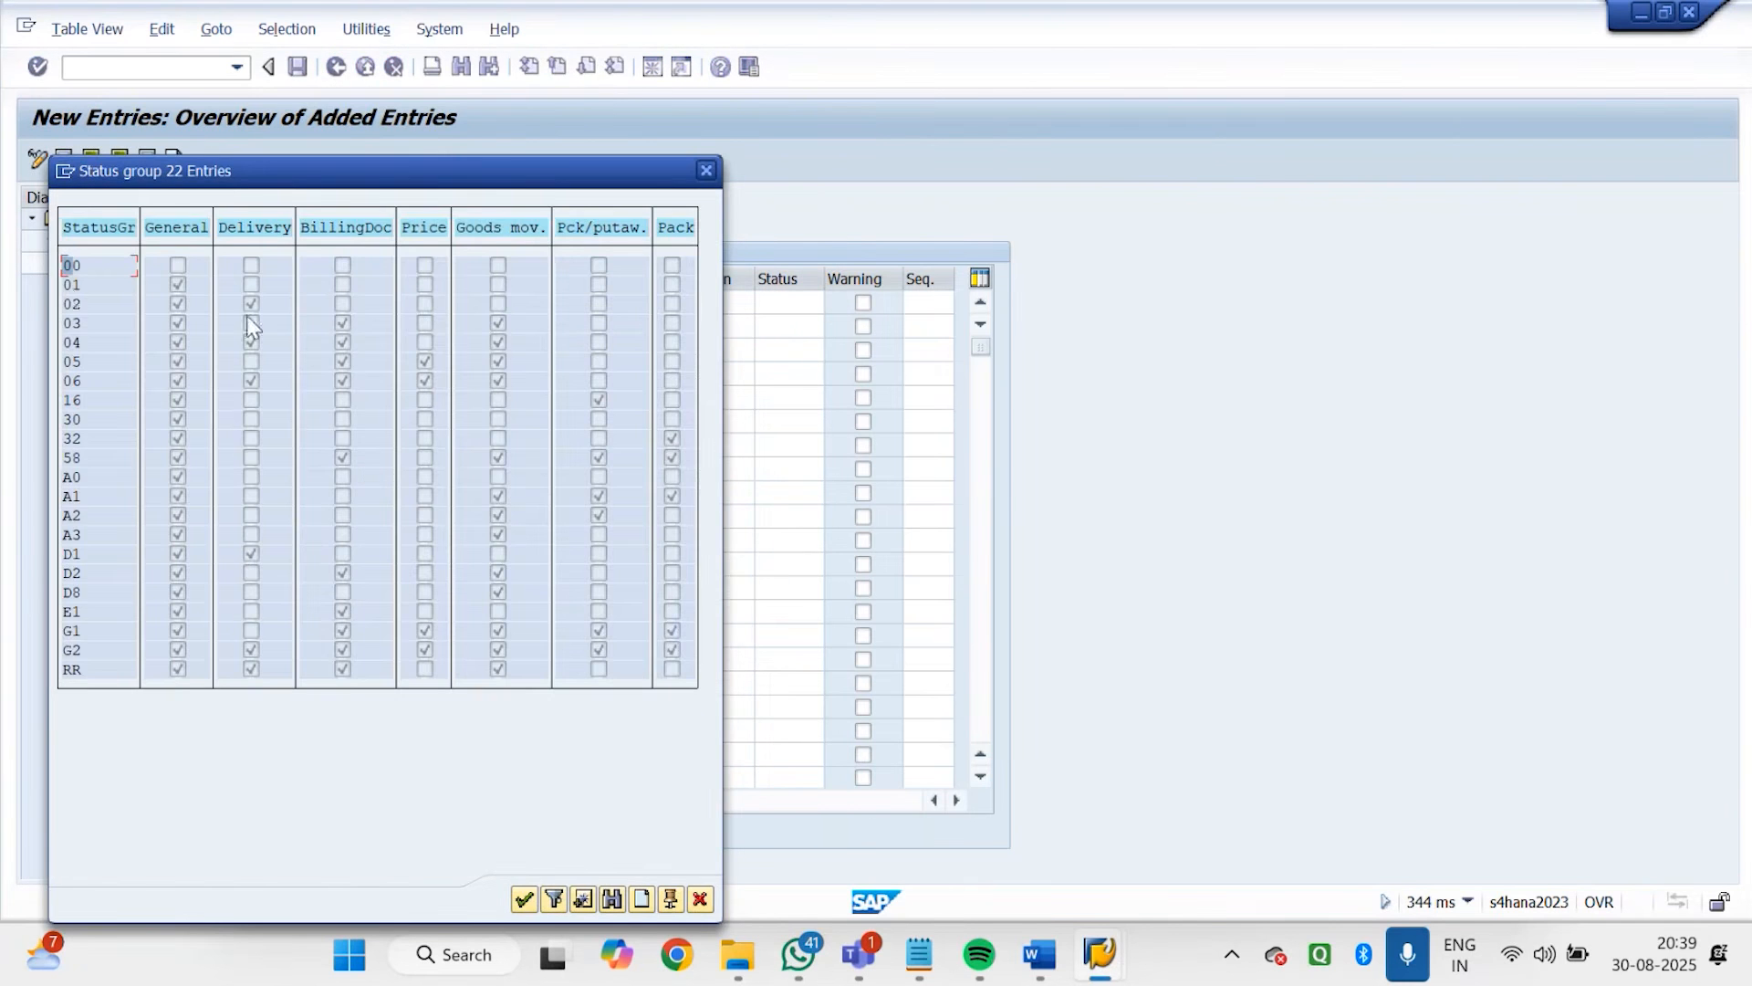
{"action": "double_click", "coordinate": [71, 286]}
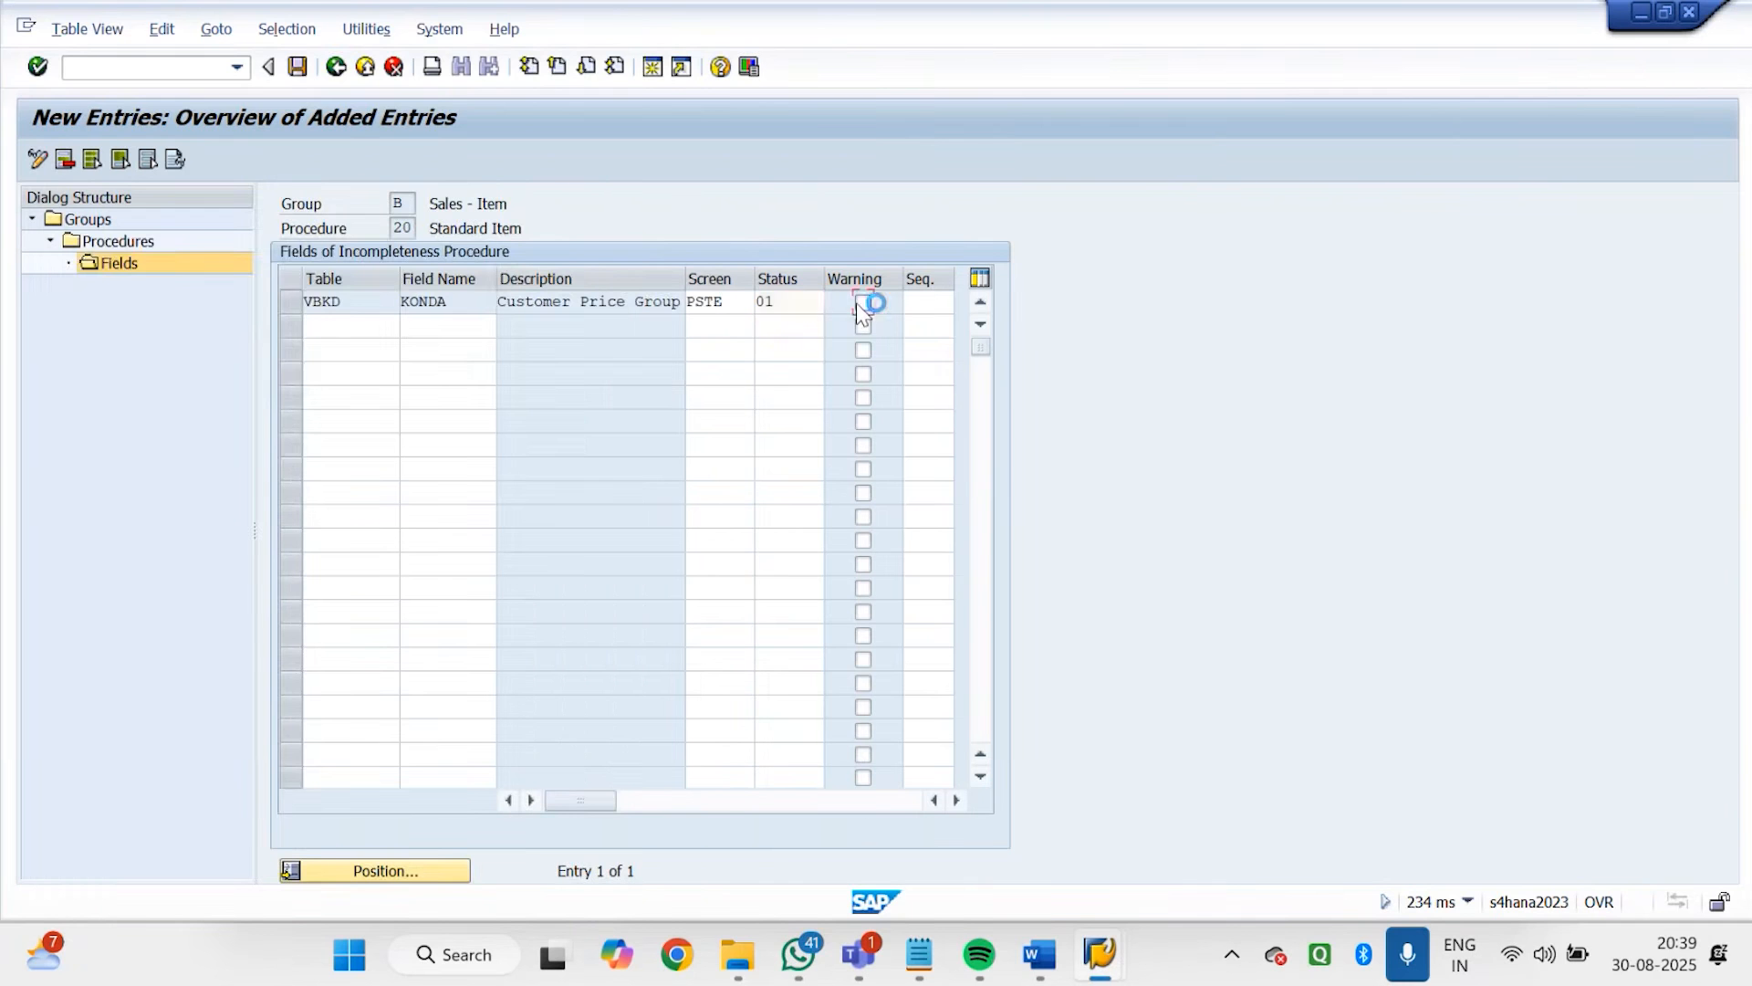
{"action": "left_click", "coordinate": [298, 66]}
{"action": "left_click", "coordinate": [395, 414]}
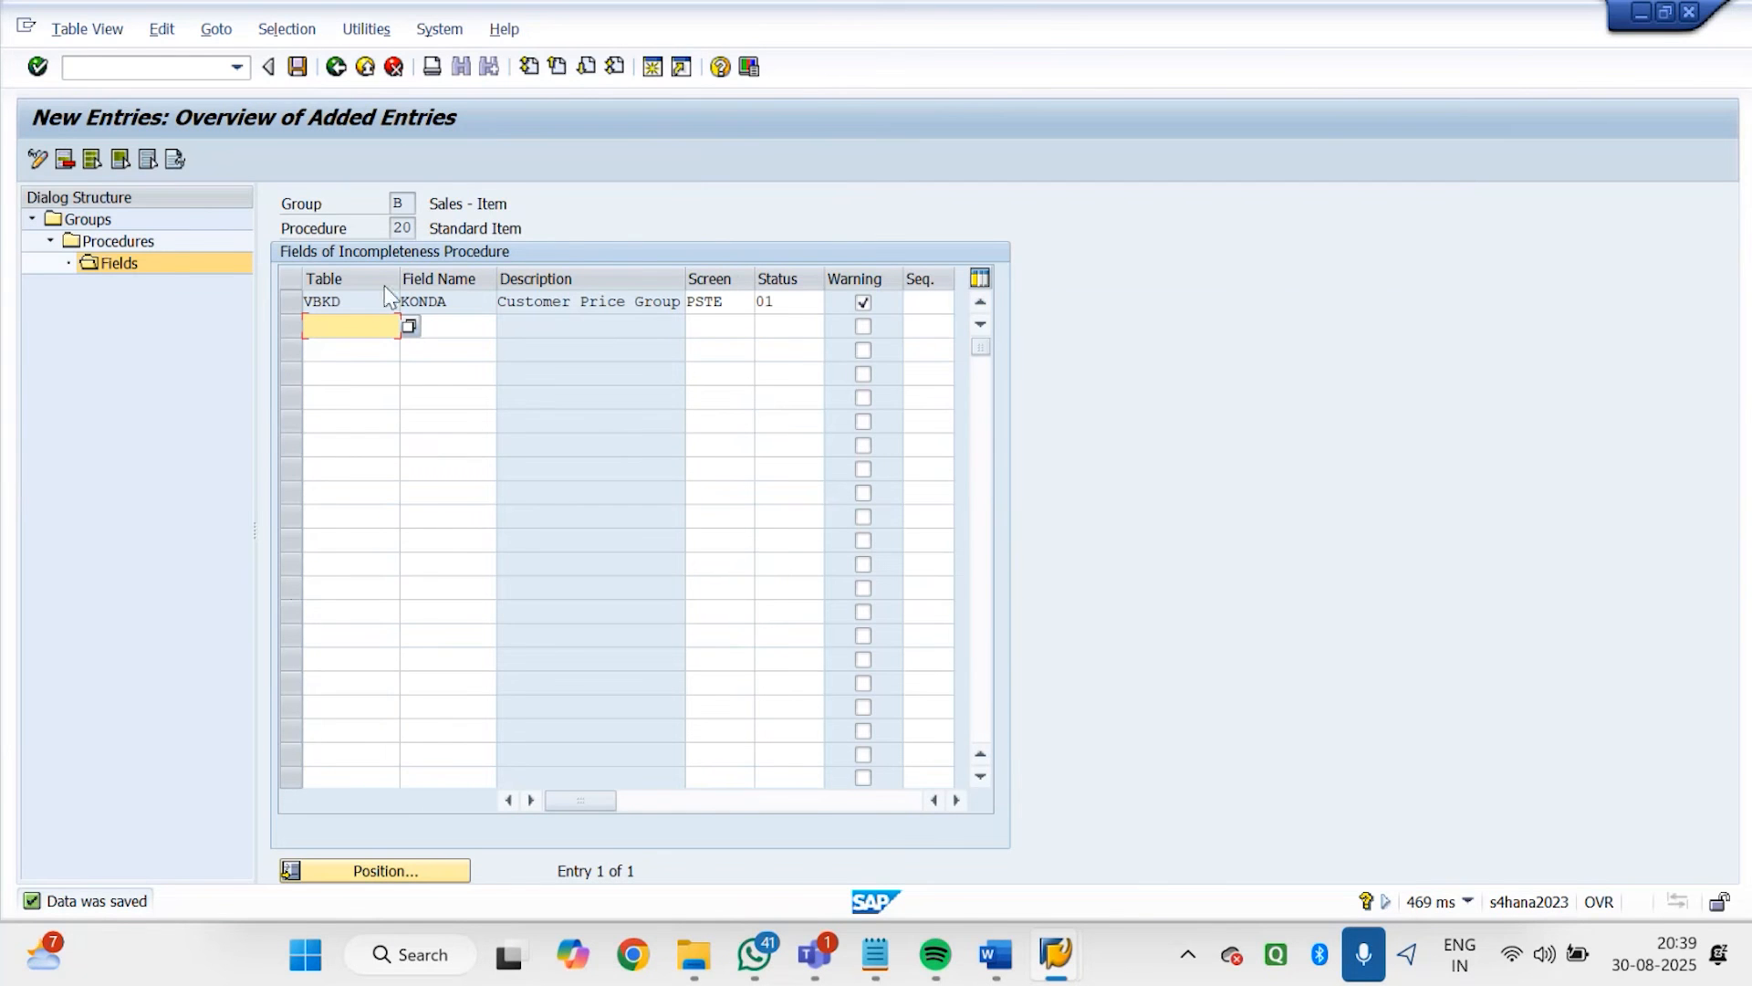
Switch to the Godrej order's item Shipping data and look up the Storage Location field's technical table and field name
{"action": "left_click", "coordinate": [1056, 954]}
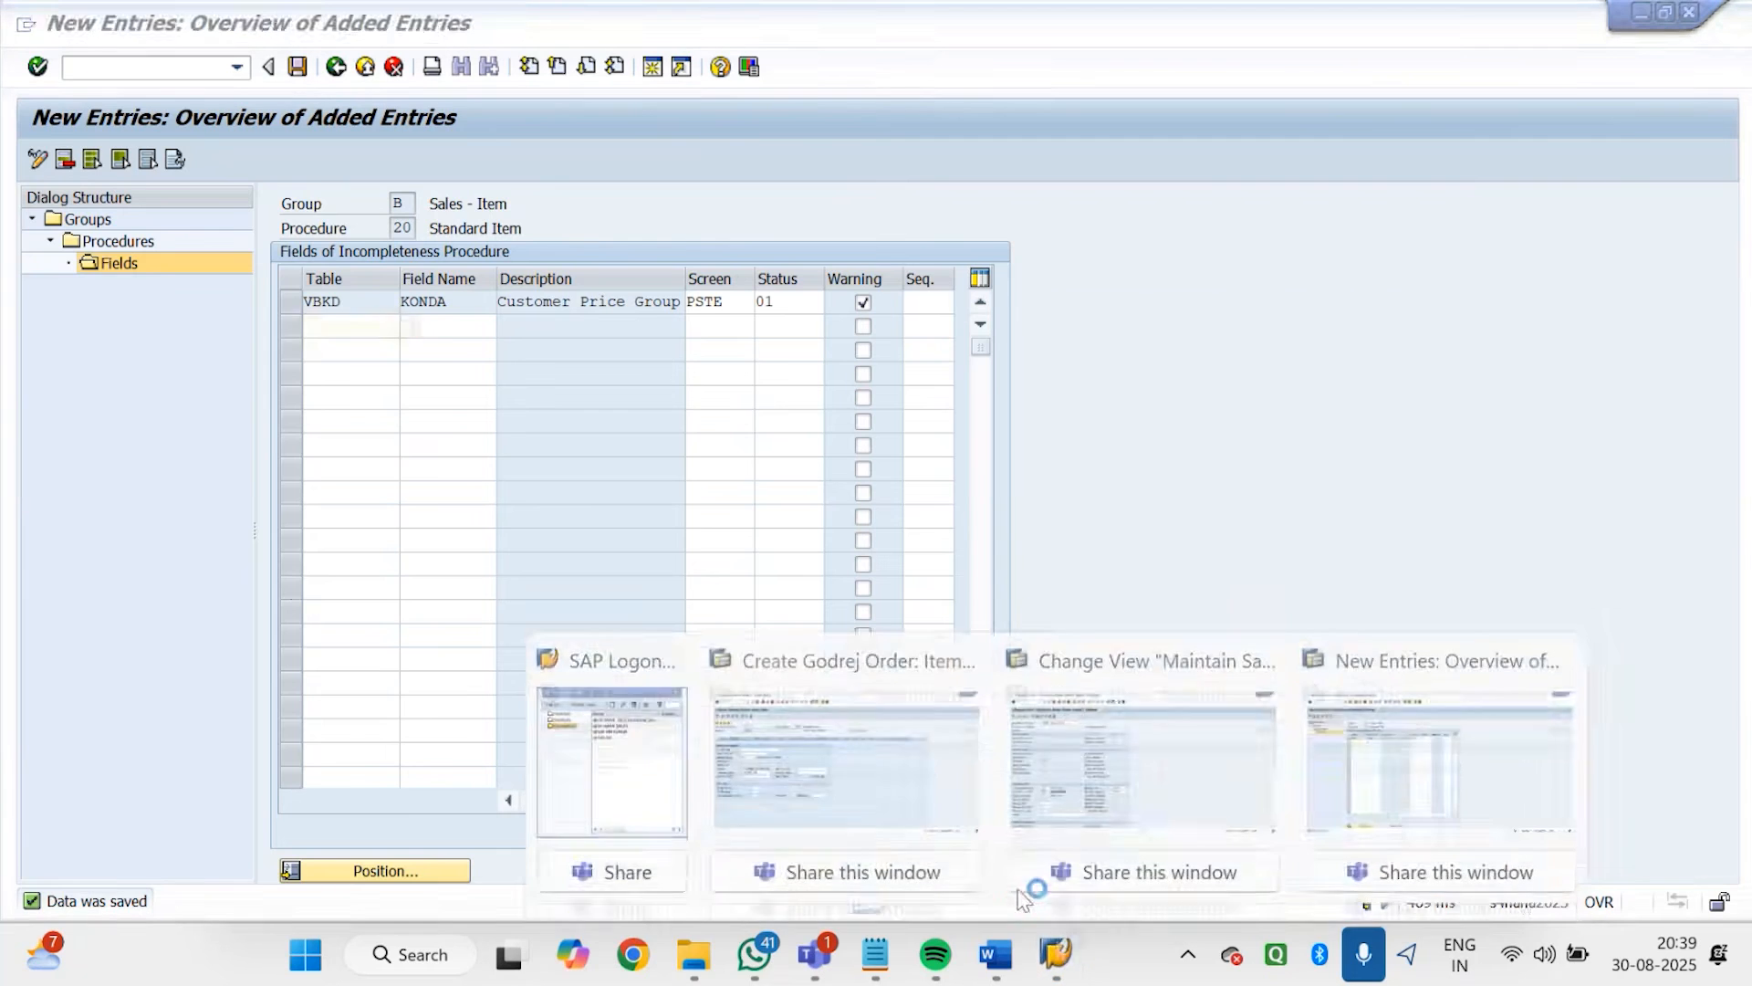
{"action": "left_click", "coordinate": [918, 784]}
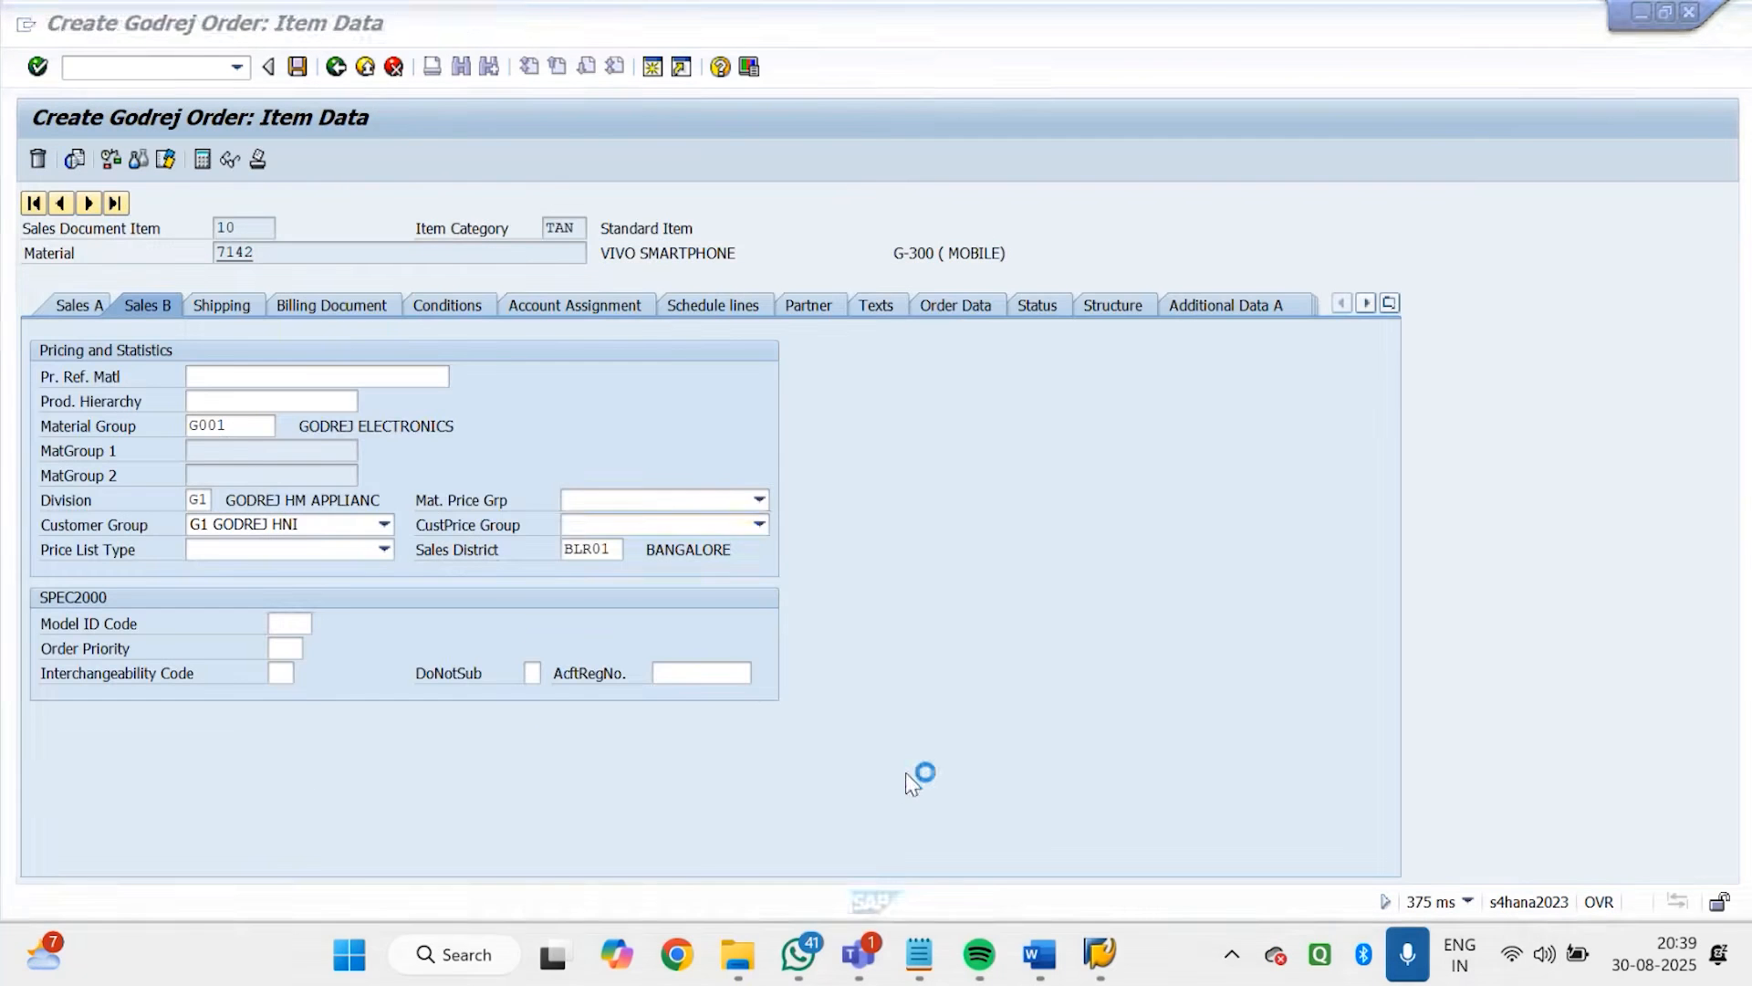
{"action": "left_click", "coordinate": [226, 311]}
{"action": "left_click", "coordinate": [708, 477]}
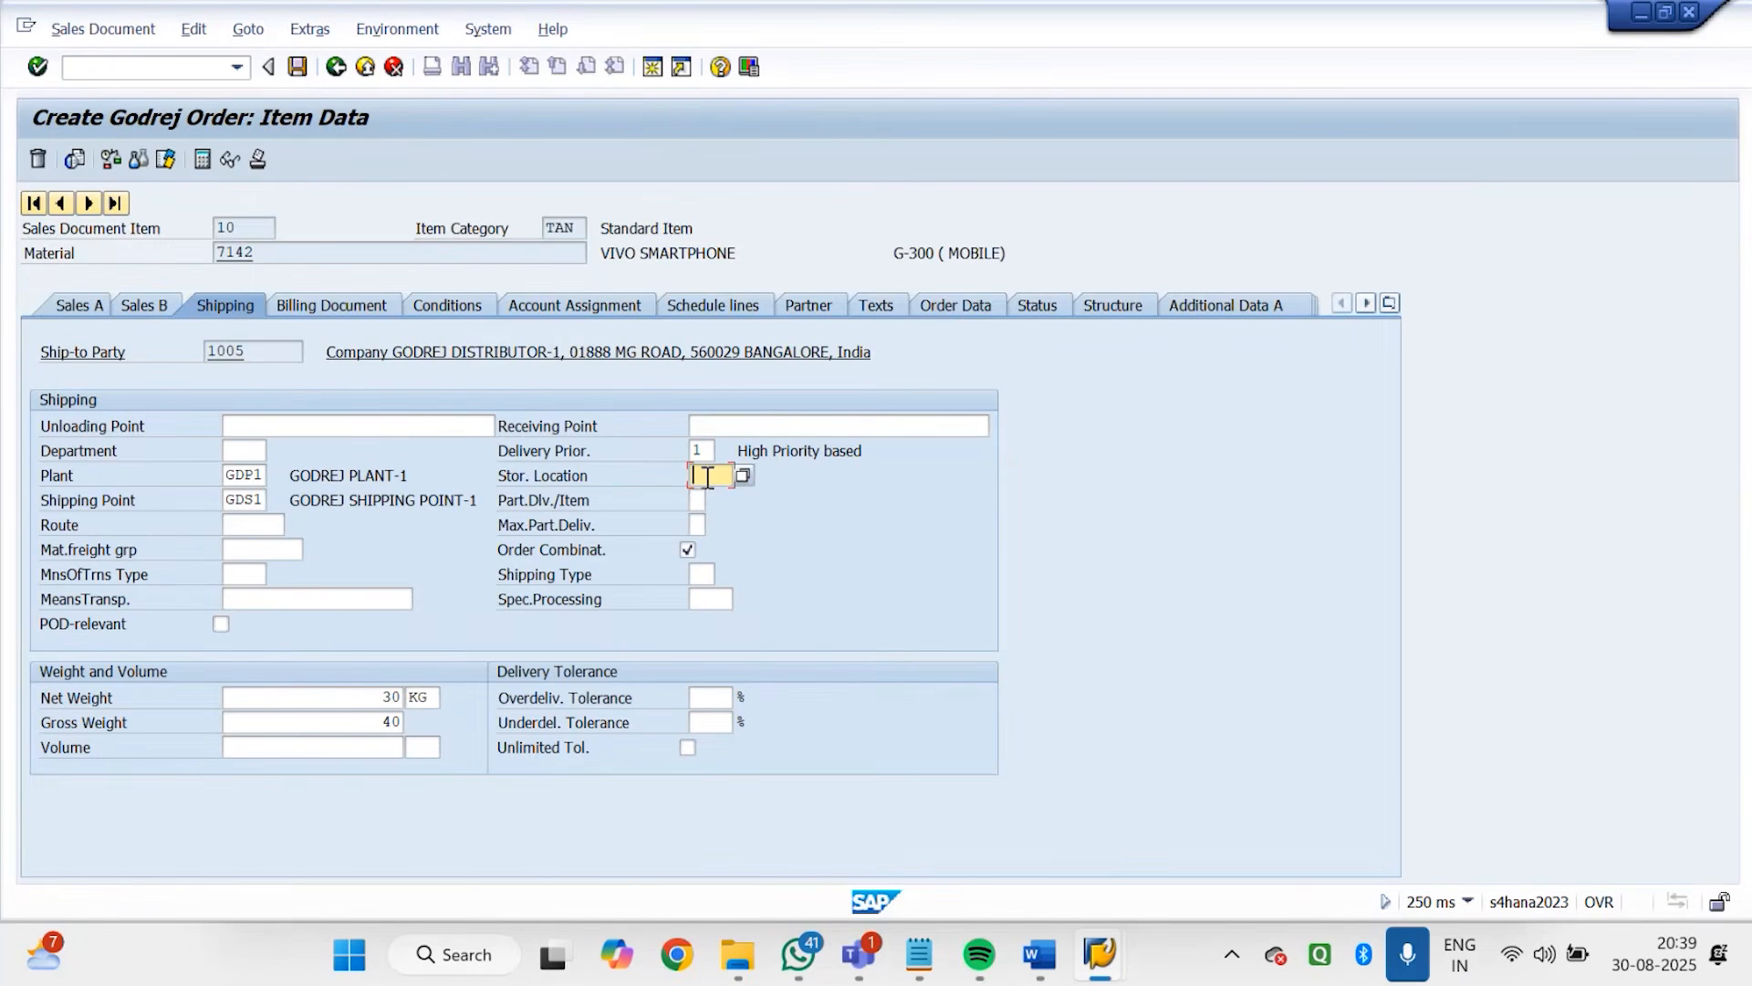
{"action": "left_click", "coordinate": [735, 73]}
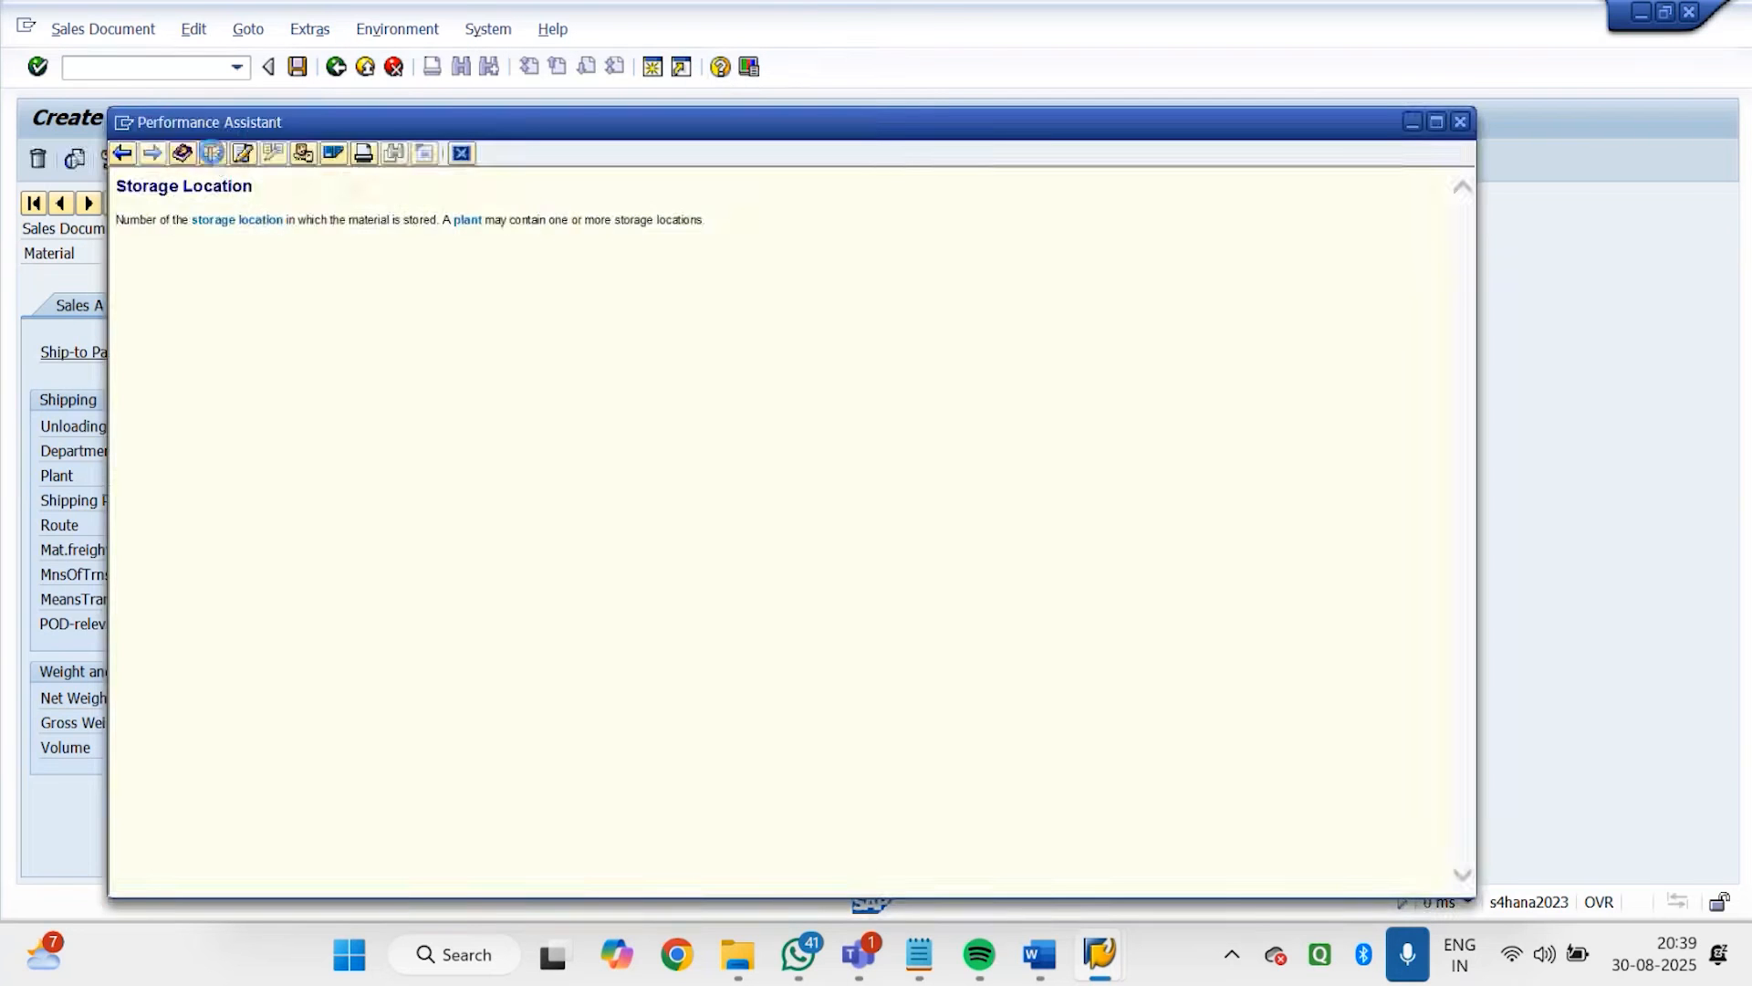
{"action": "left_click", "coordinate": [212, 153]}
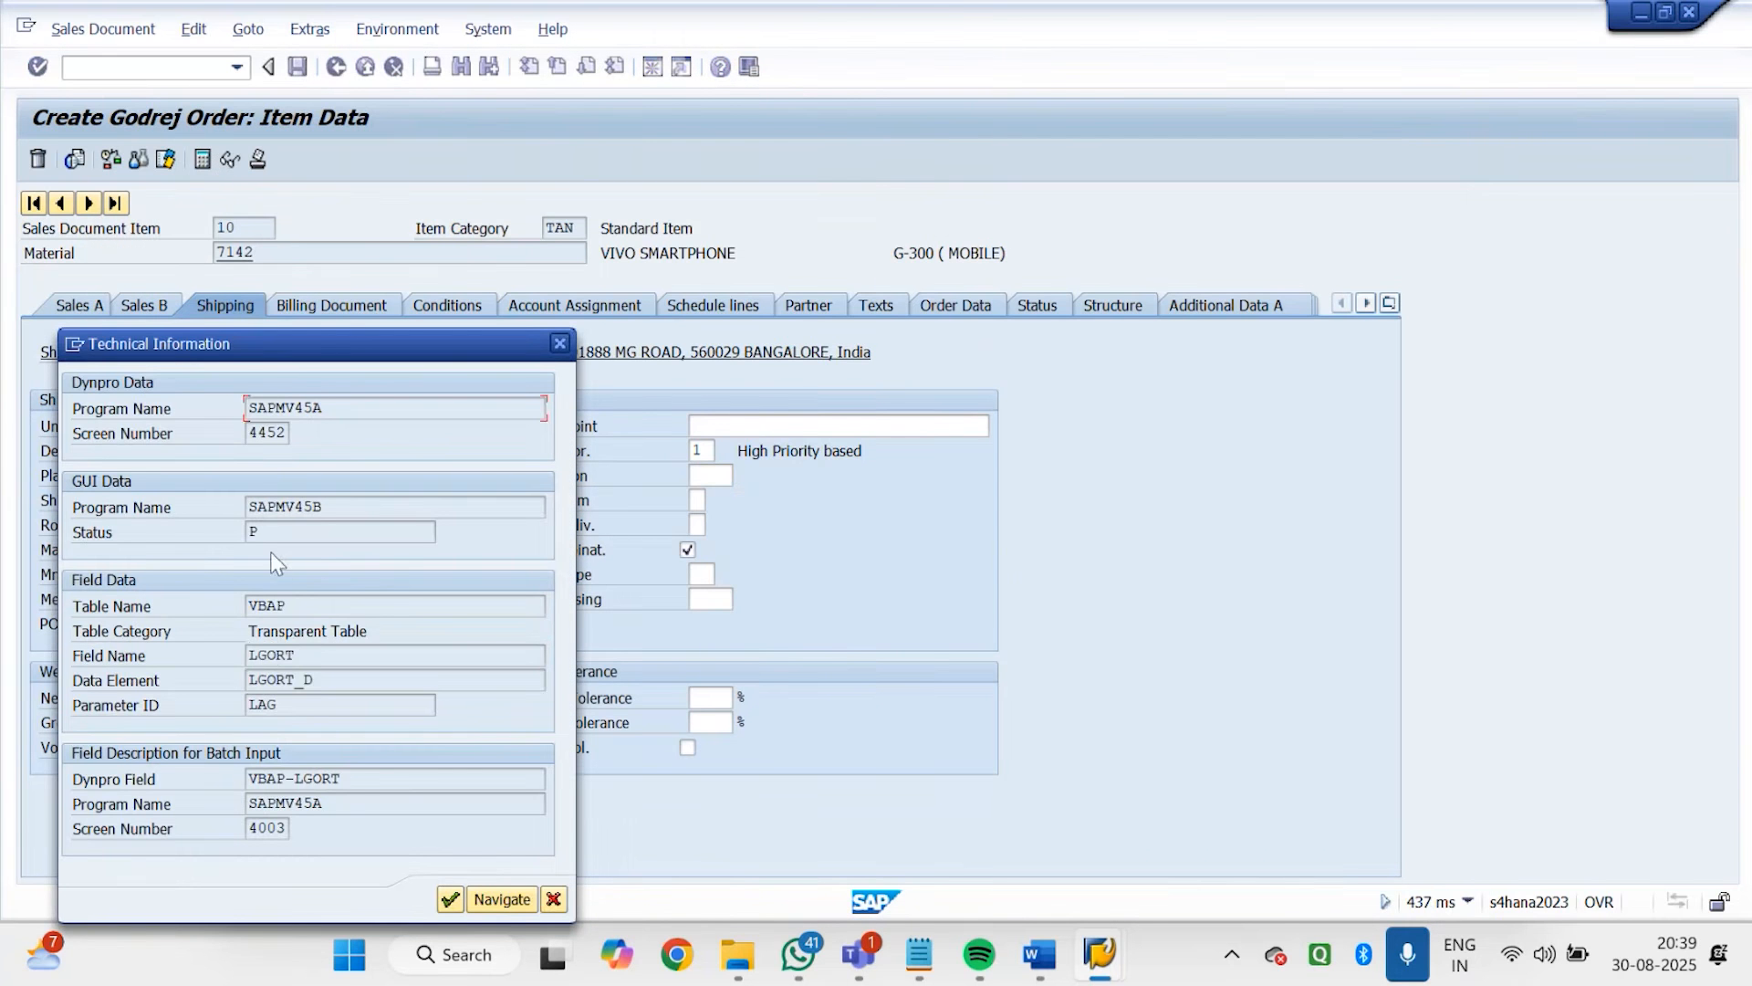
{"action": "left_click_drag", "start_coordinate": [308, 605], "coordinate": [256, 655]}
Return to the new entries session and add table VBAP, field LGORT, to procedure 20
{"action": "mouse_move", "coordinate": [1112, 965]}
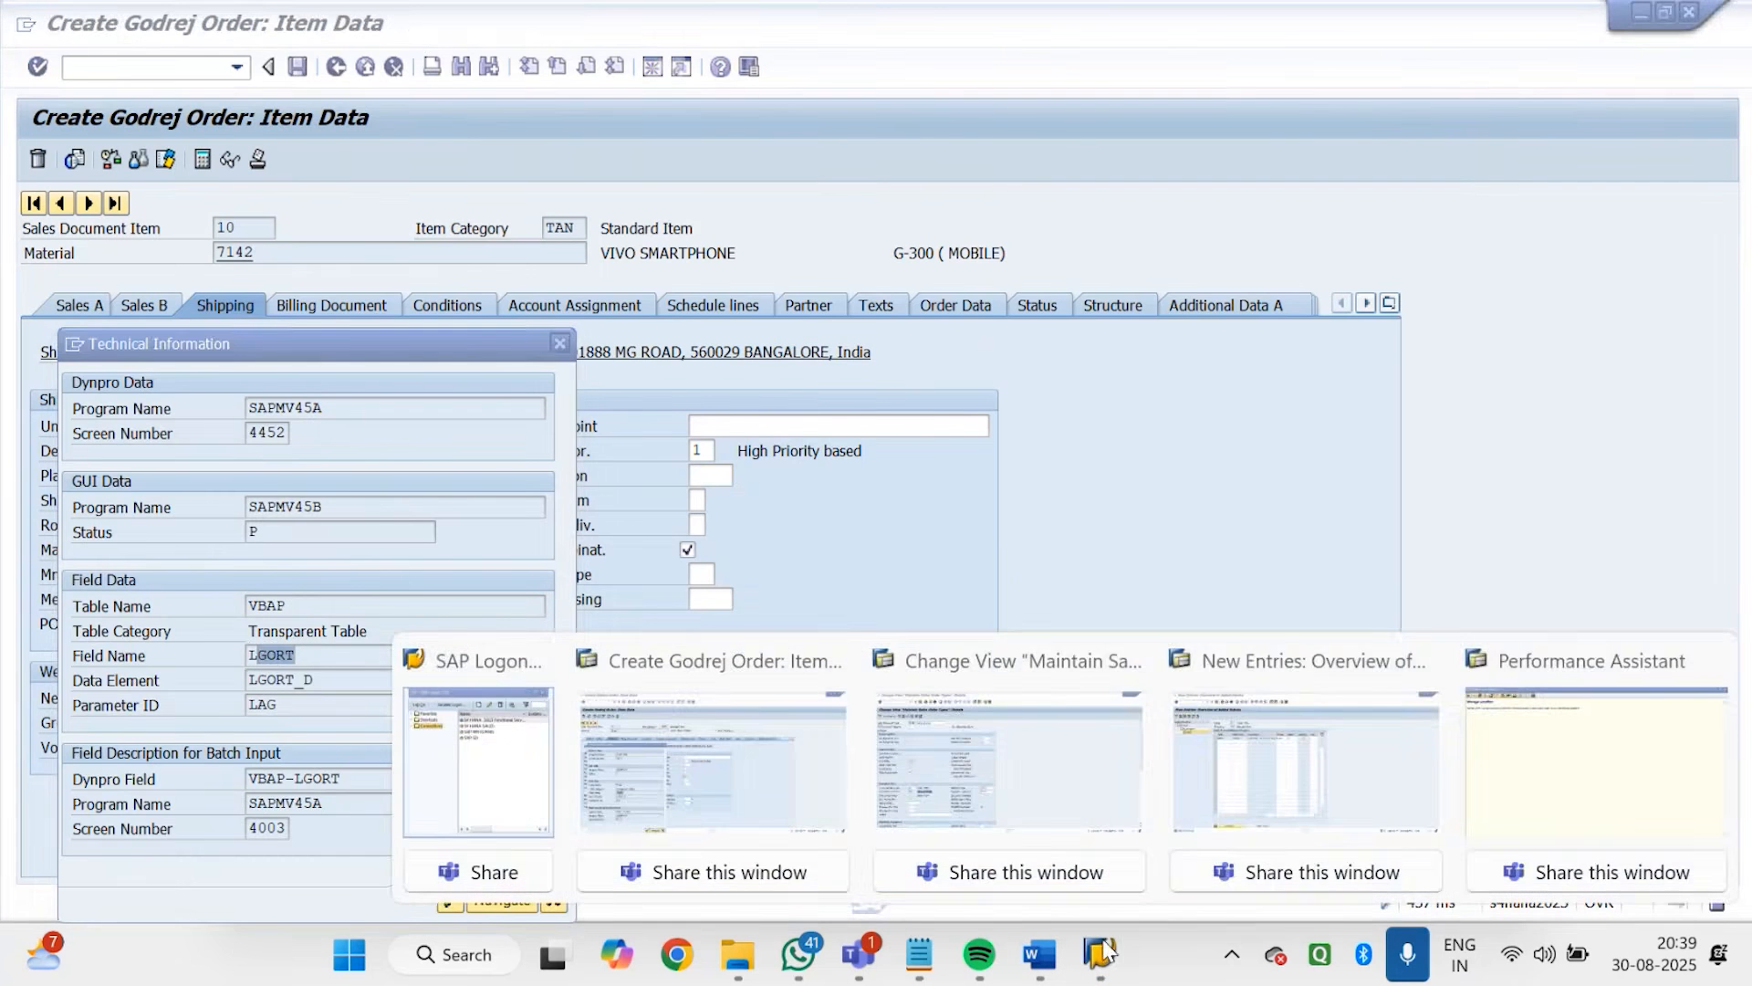
{"action": "left_click", "coordinate": [1186, 790]}
{"action": "type", "text": "VBAP"}
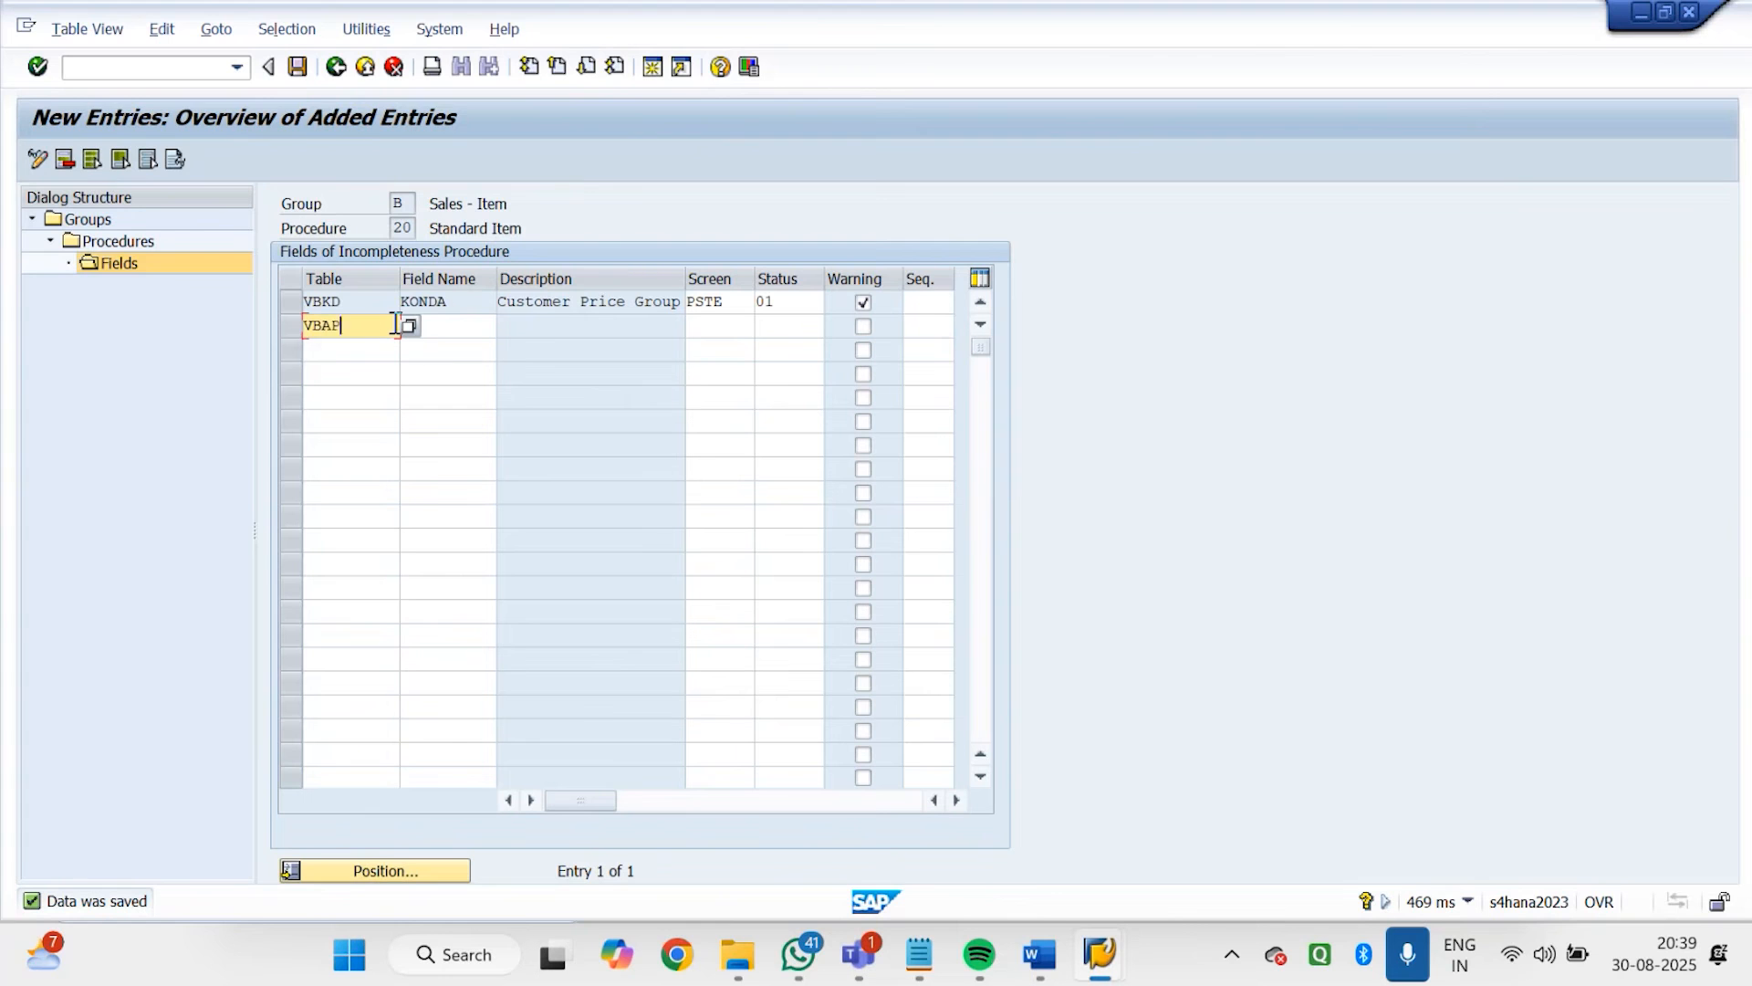
{"action": "key", "text": "Tab"}
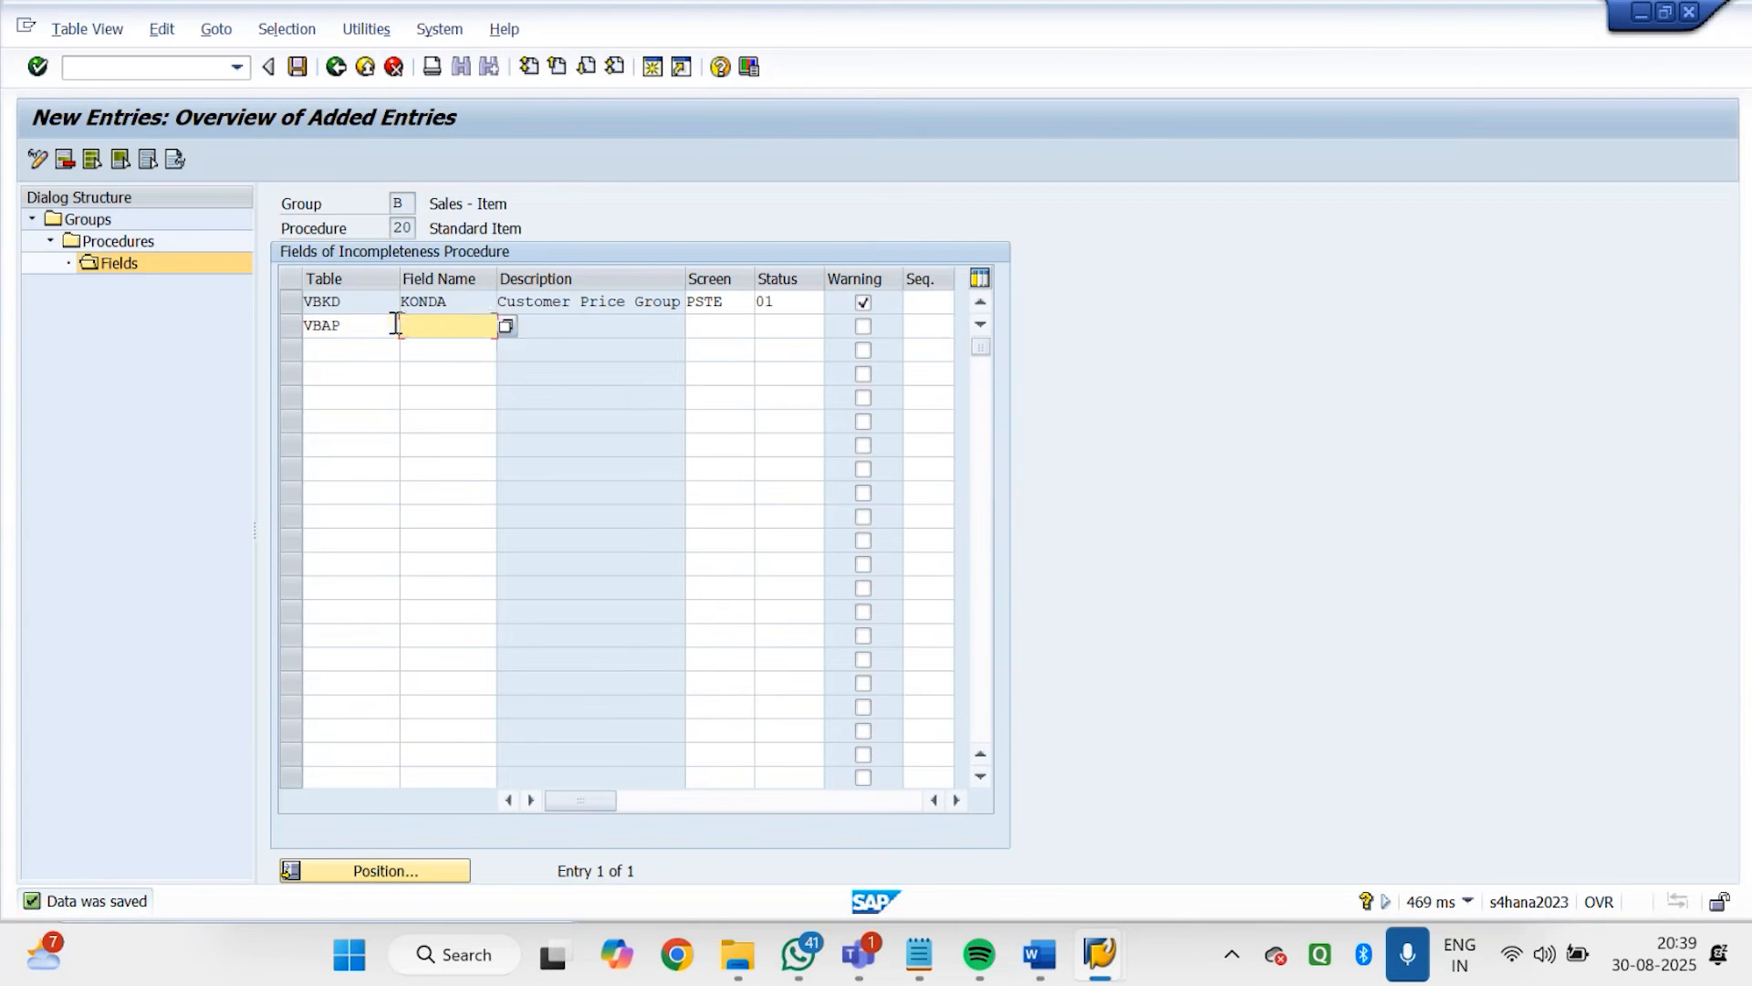
{"action": "type", "text": "LGORT"}
{"action": "key", "text": "Return"}
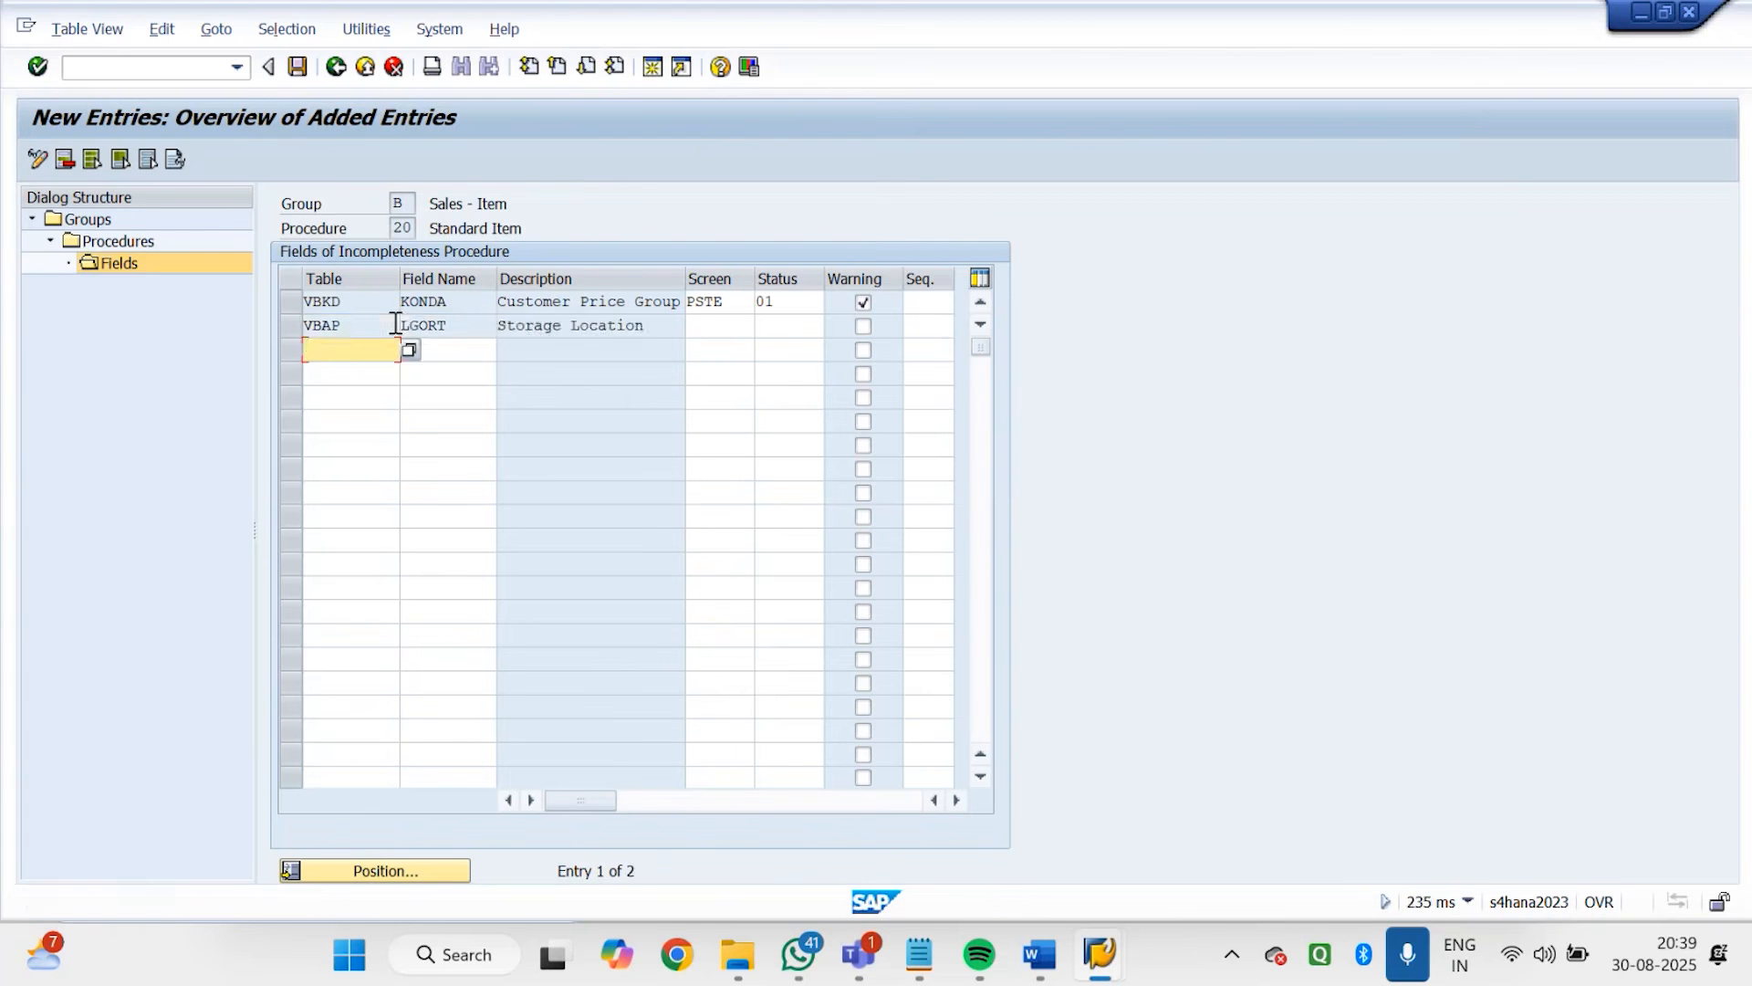
Assign screen PDE2 (Shipping) and status group 01 to the LGORT entry, enable its warning, and save
{"action": "left_click", "coordinate": [737, 326]}
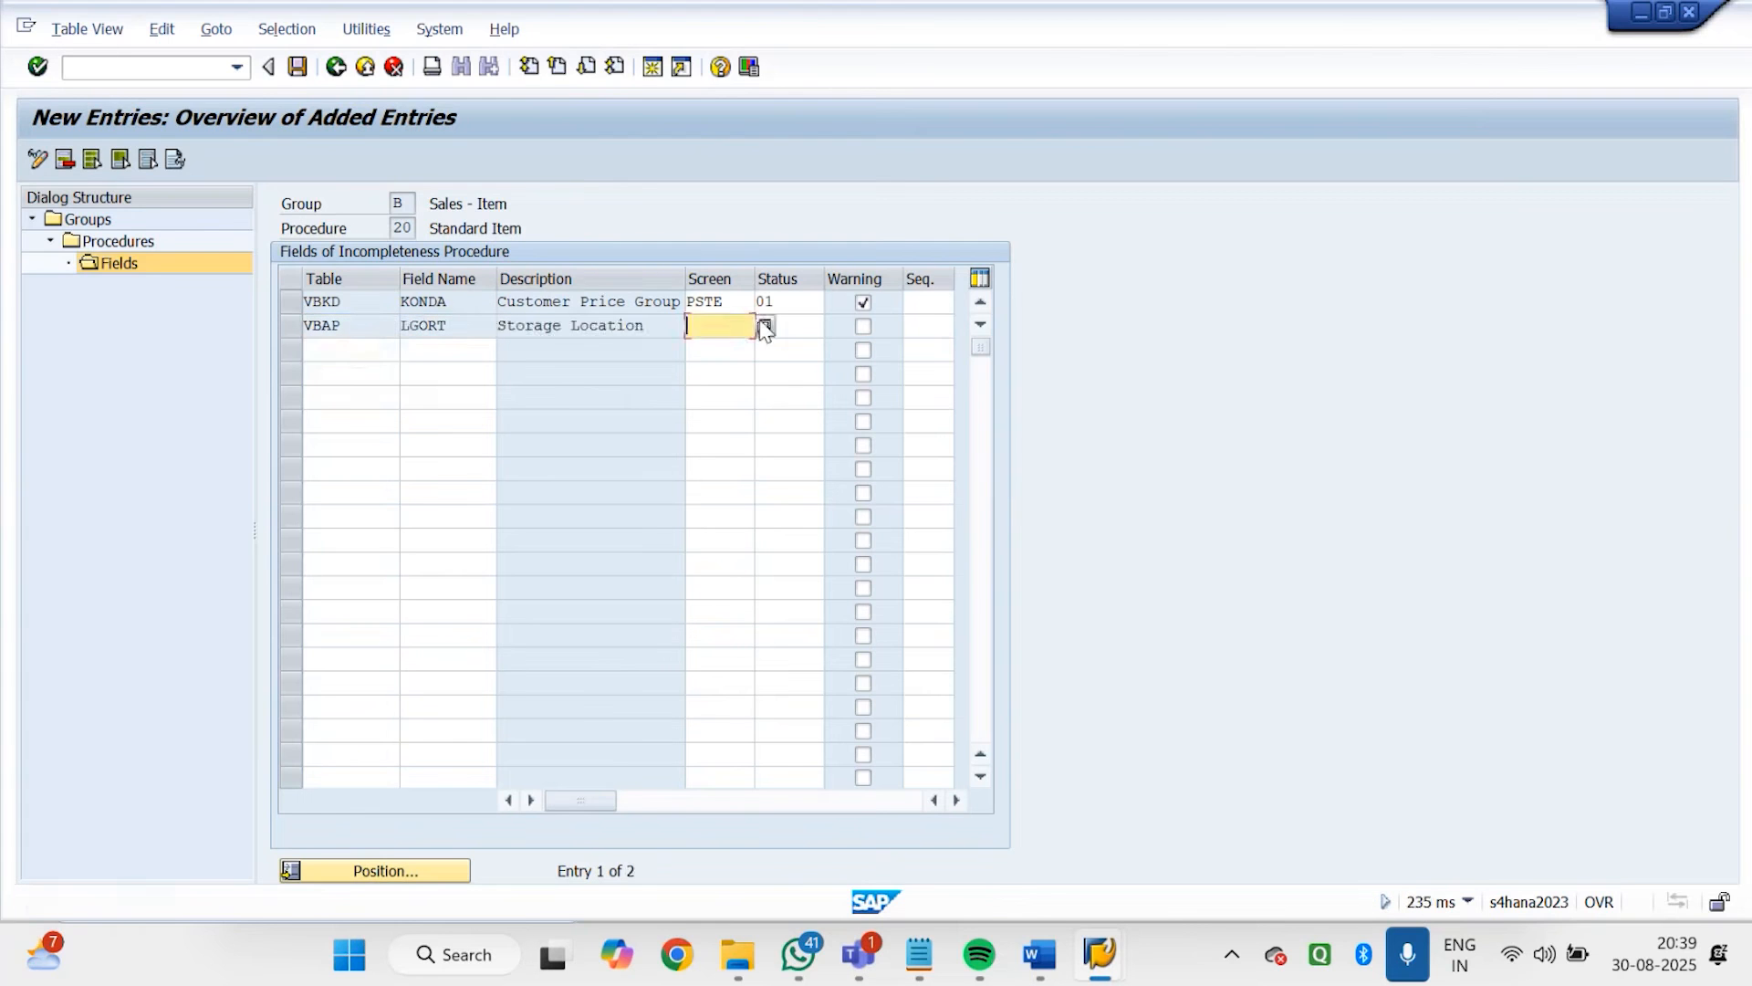
{"action": "left_click", "coordinate": [765, 326]}
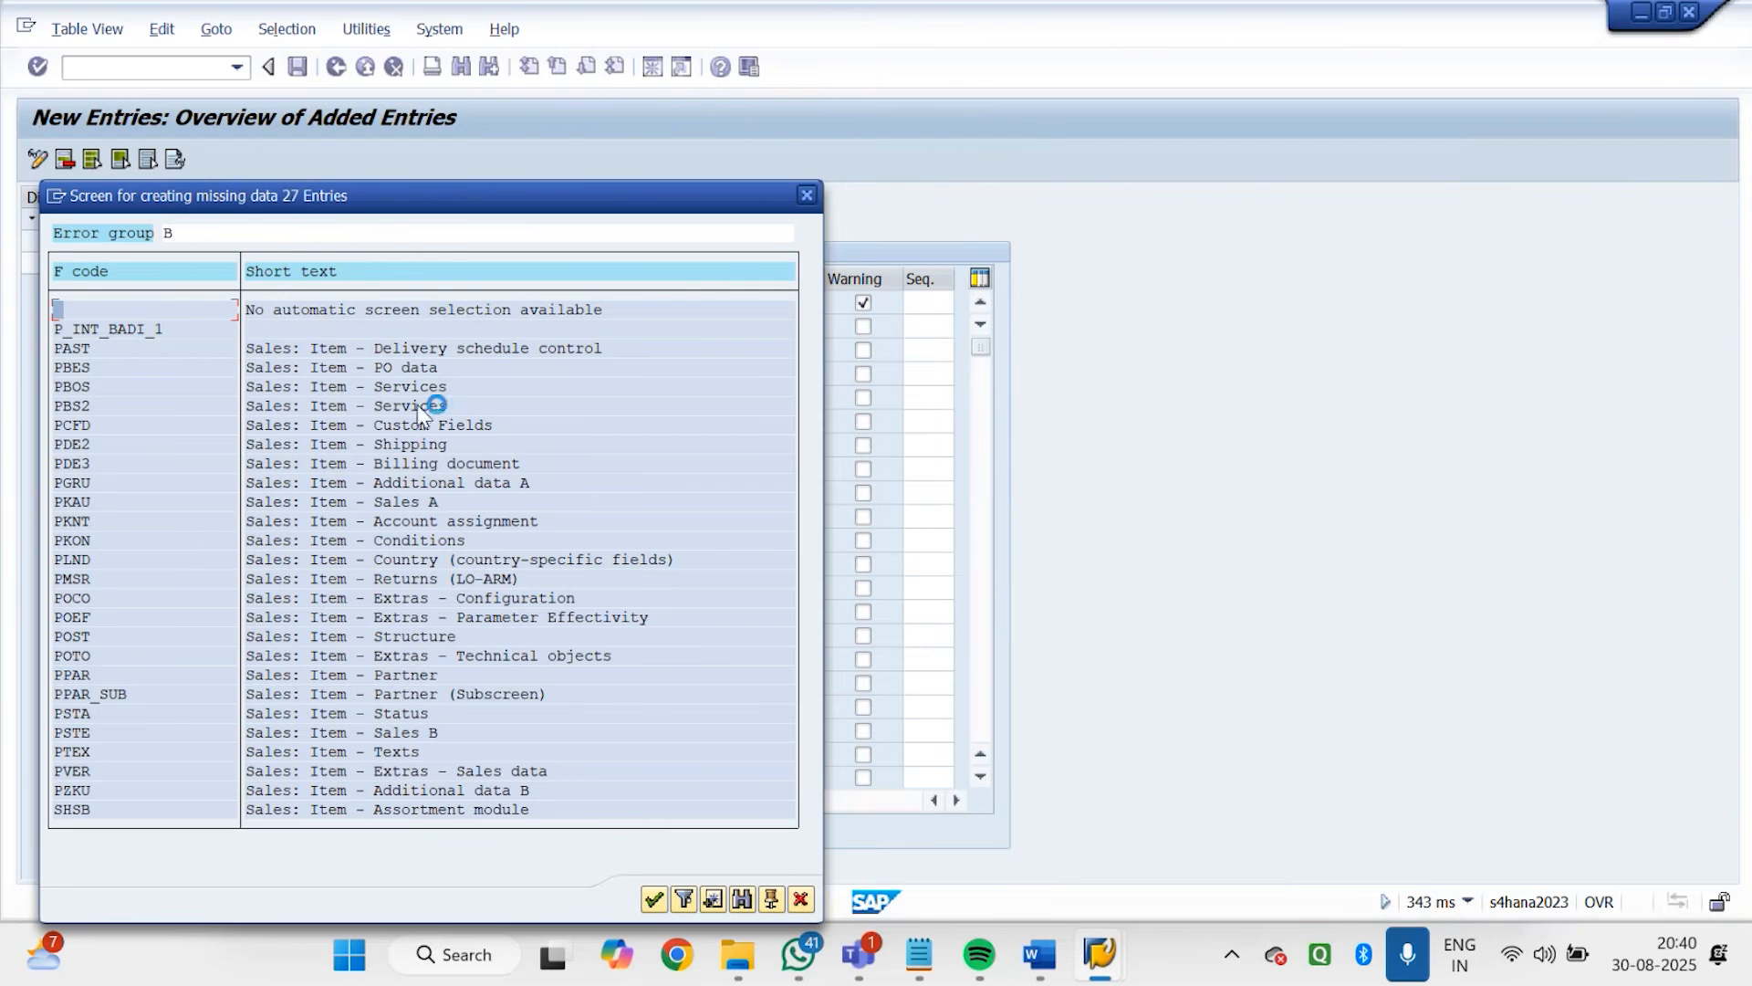
{"action": "double_click", "coordinate": [420, 443]}
{"action": "key", "text": "Tab"}
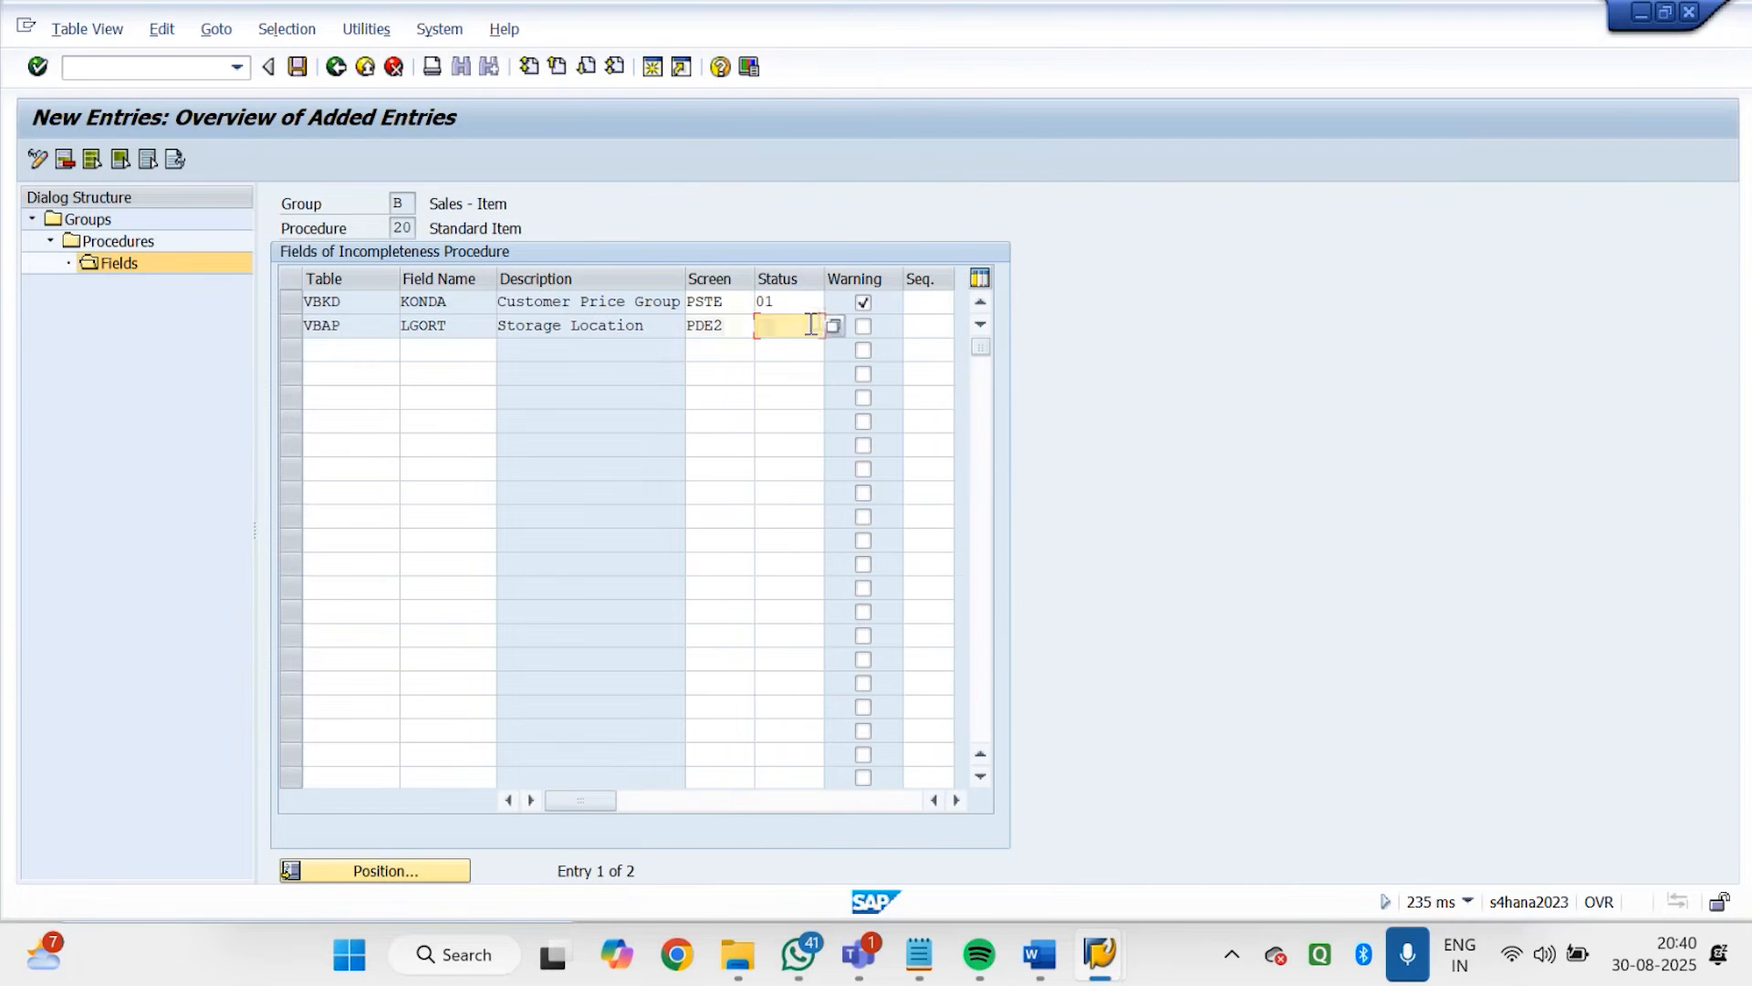
{"action": "type", "text": "01"}
{"action": "key", "text": "Tab"}
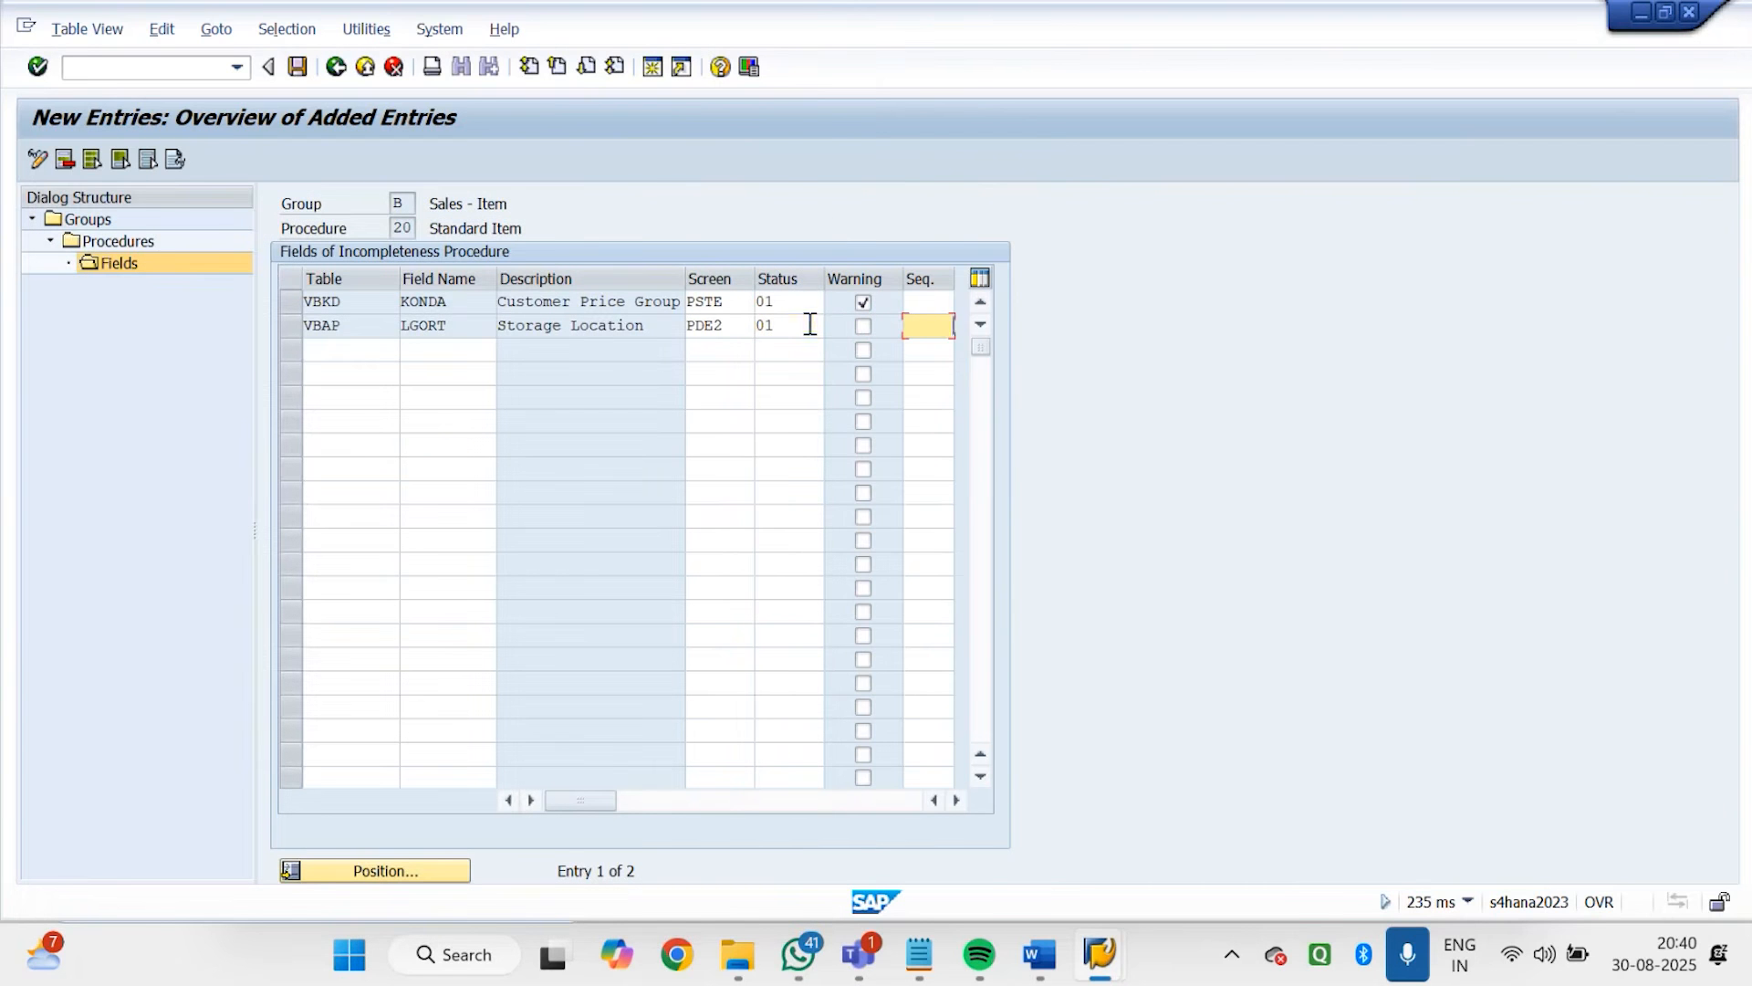
{"action": "left_click", "coordinate": [863, 326]}
{"action": "key", "text": "Return"}
{"action": "left_click", "coordinate": [297, 67]}
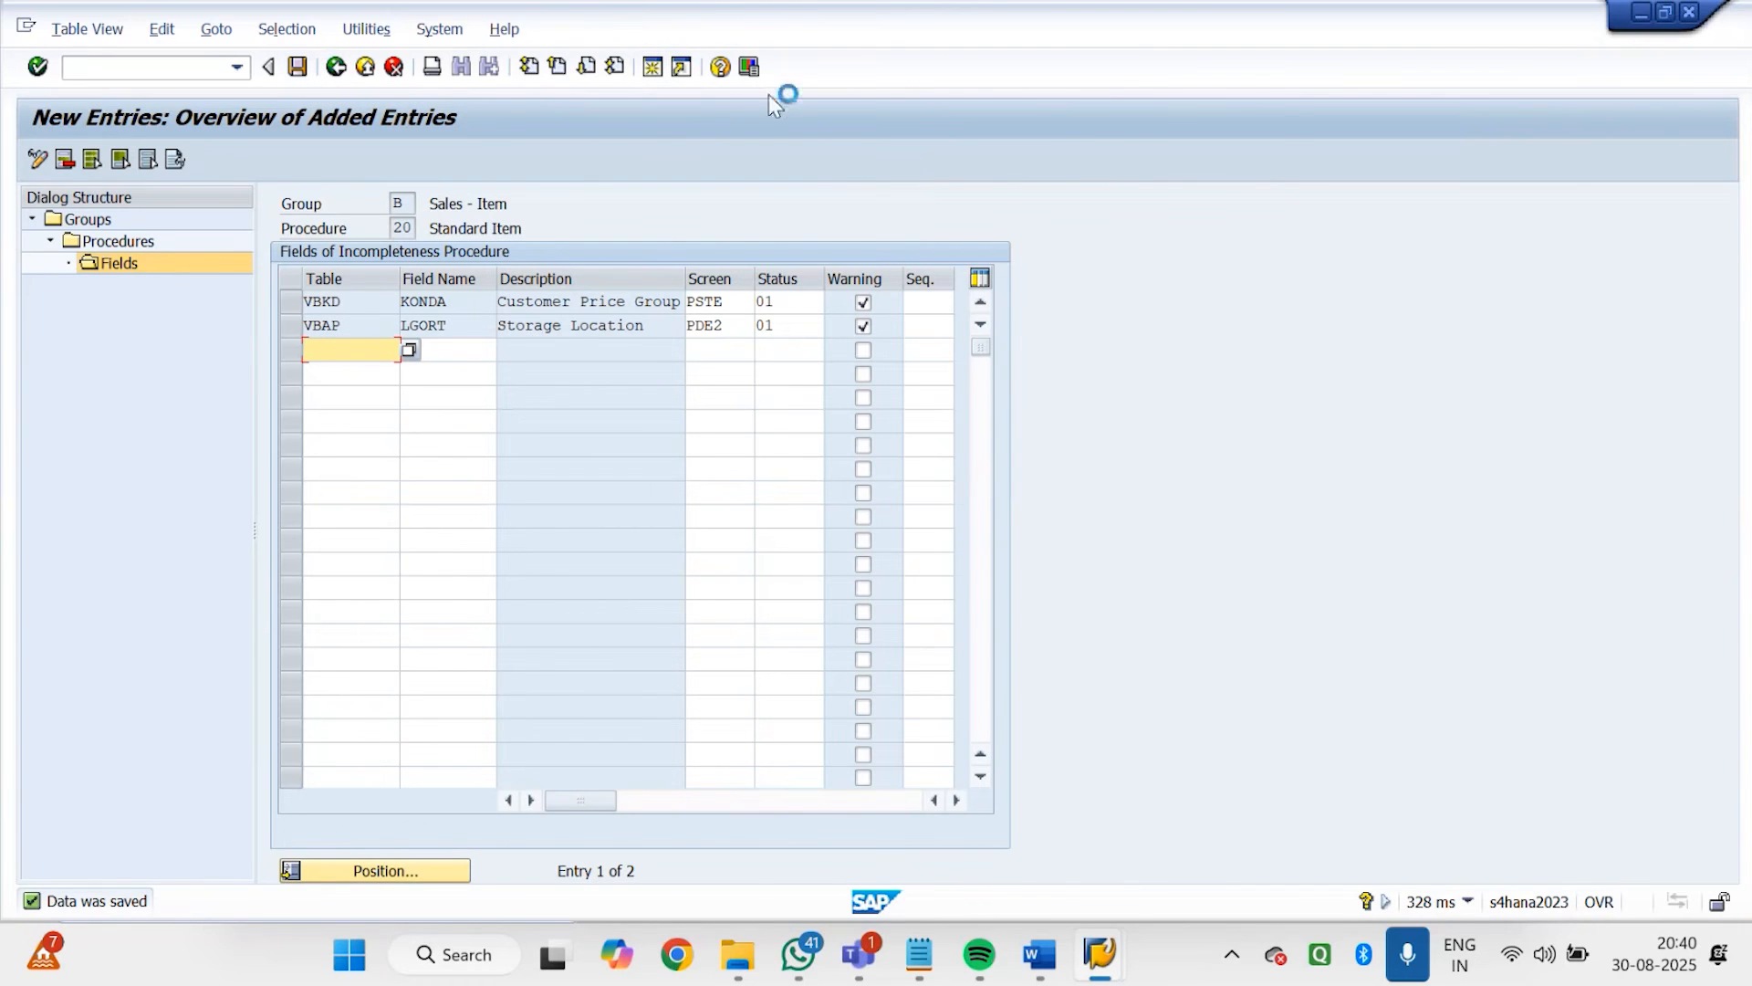
{"action": "left_click", "coordinate": [298, 66]}
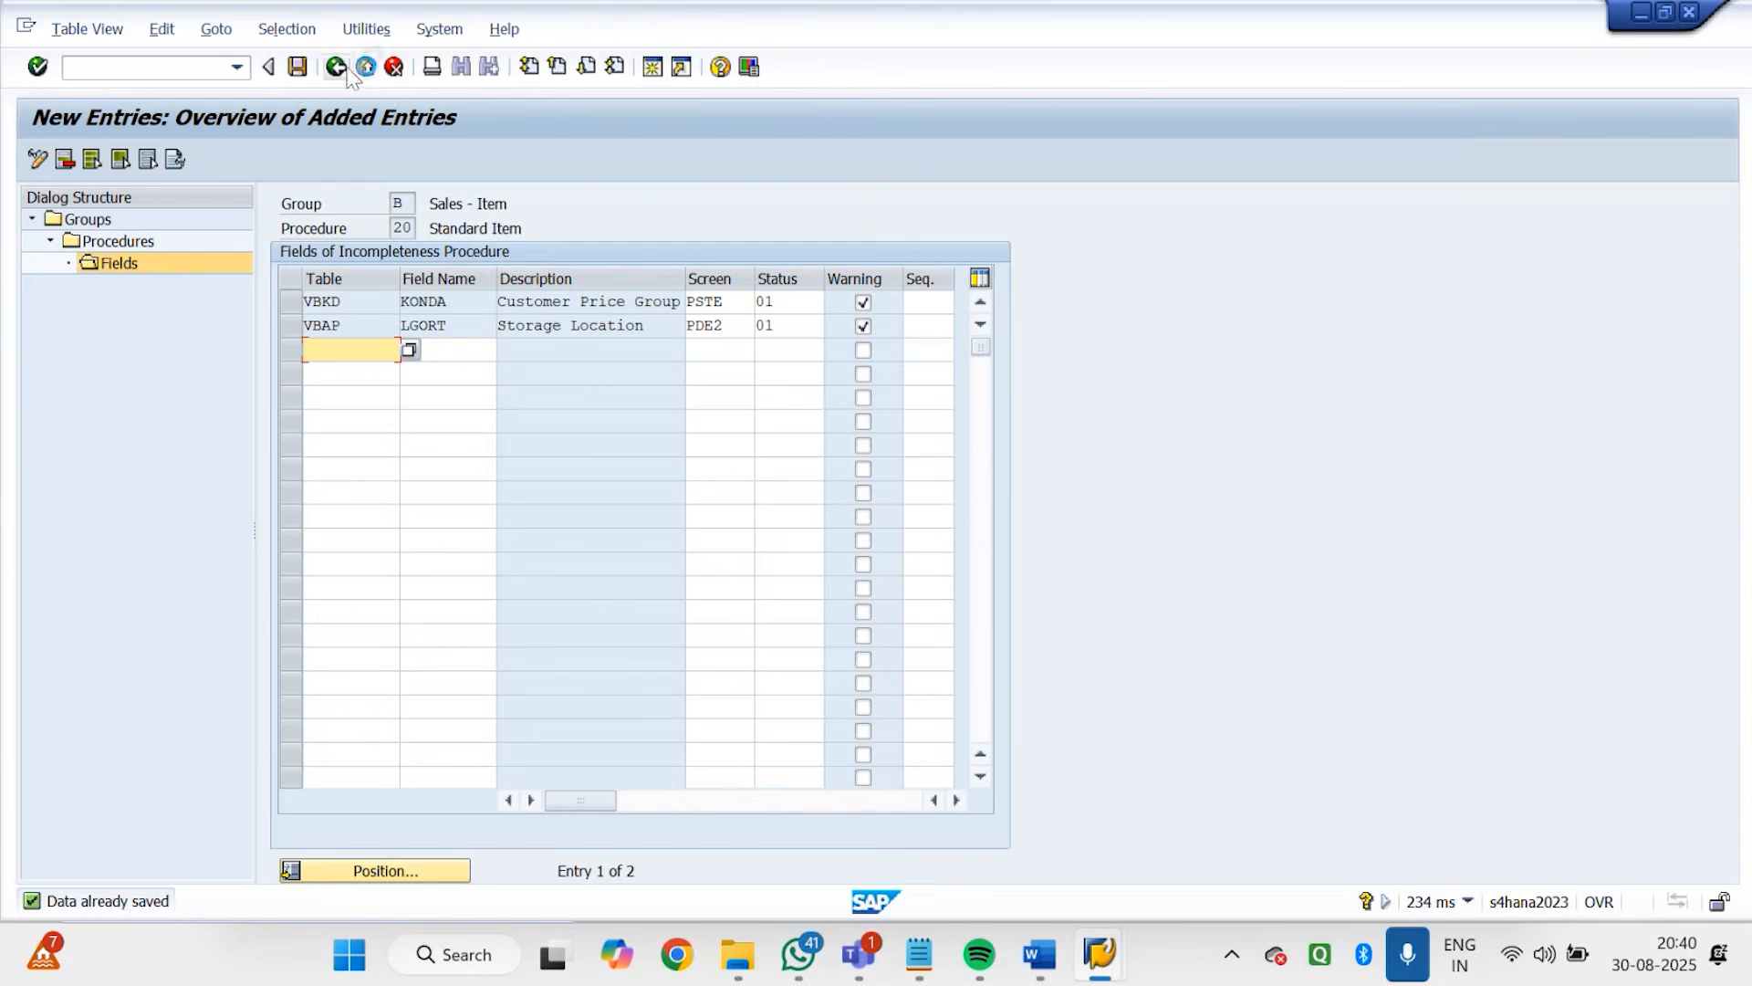
Leave the procedure fields and open the assignment of incompleteness procedures to item categories in the IMG
{"action": "left_click", "coordinate": [338, 69]}
{"action": "left_click", "coordinate": [348, 70]}
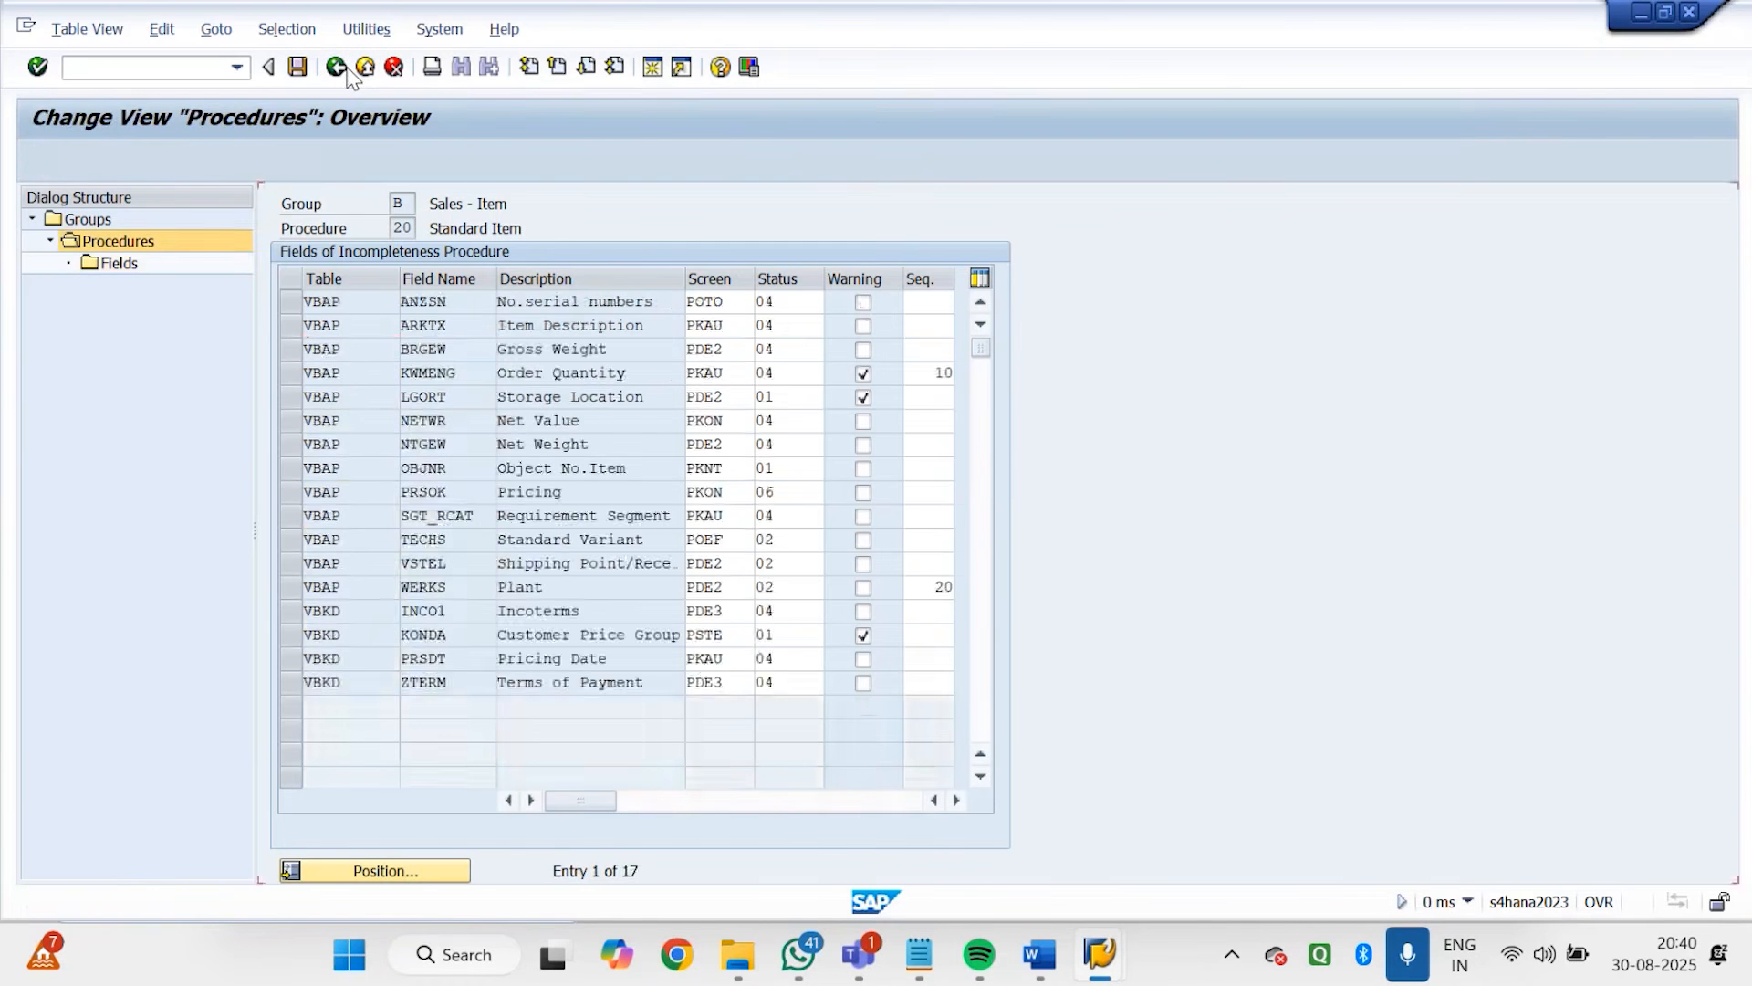
{"action": "left_click", "coordinate": [348, 70]}
{"action": "left_click", "coordinate": [348, 70]}
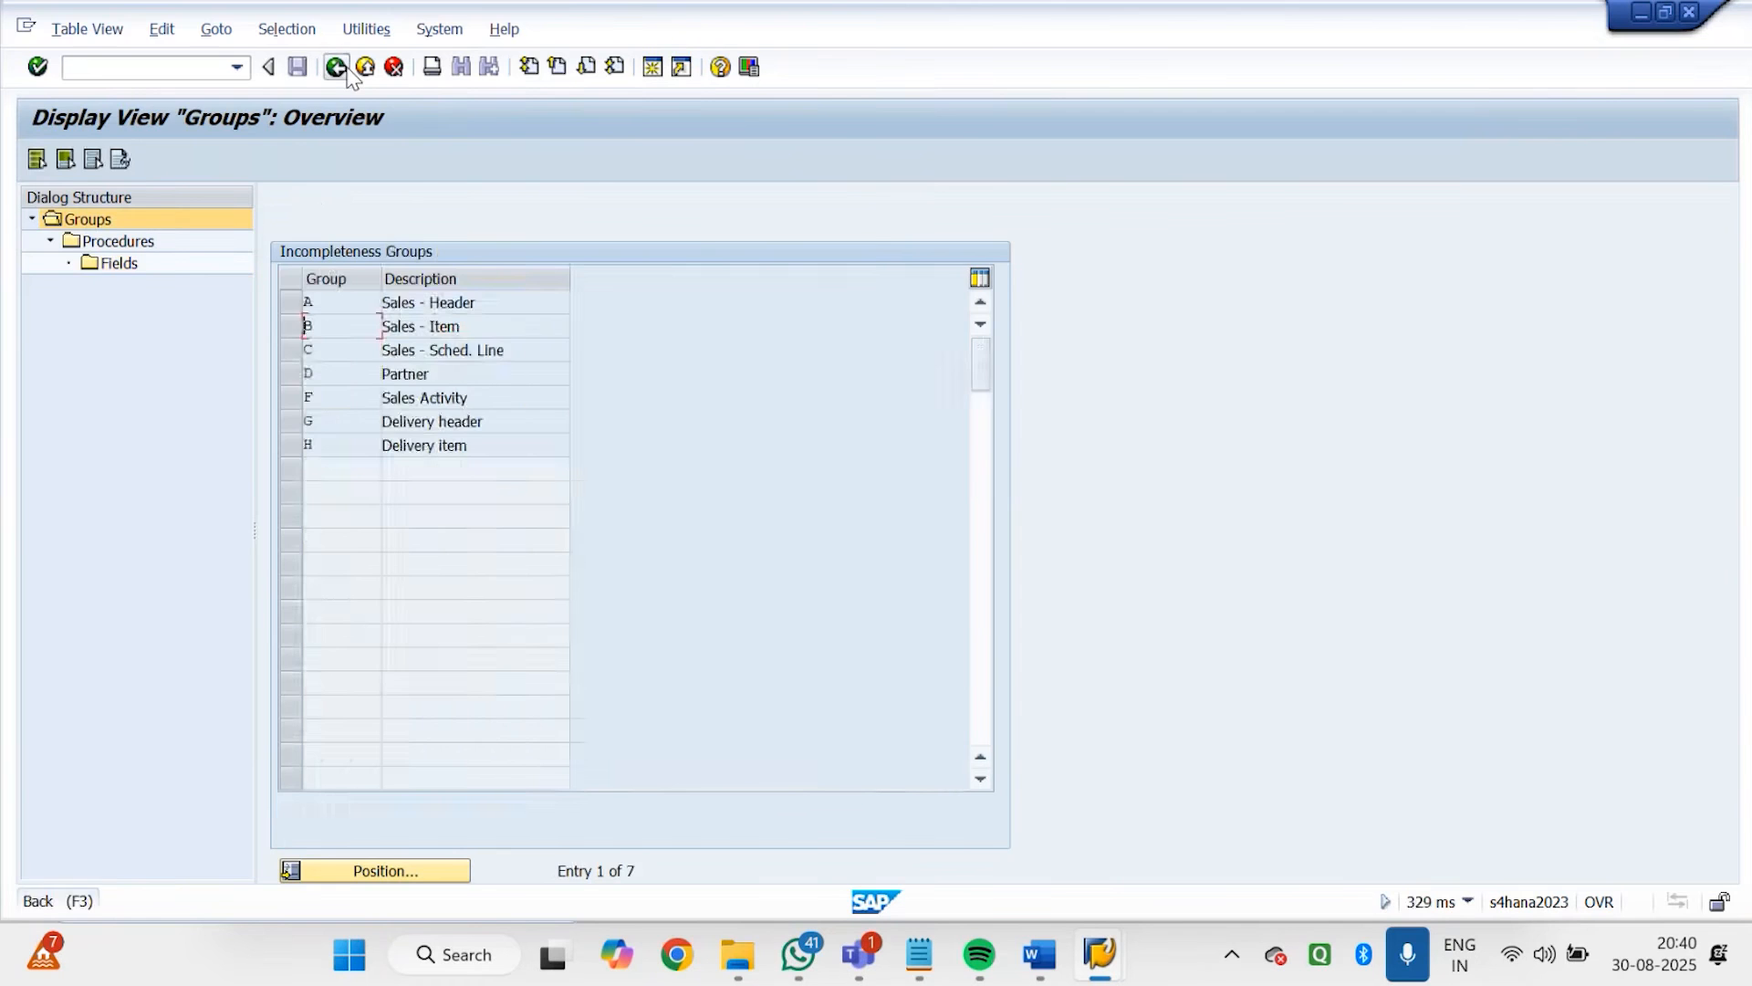
{"action": "left_click", "coordinate": [230, 709]}
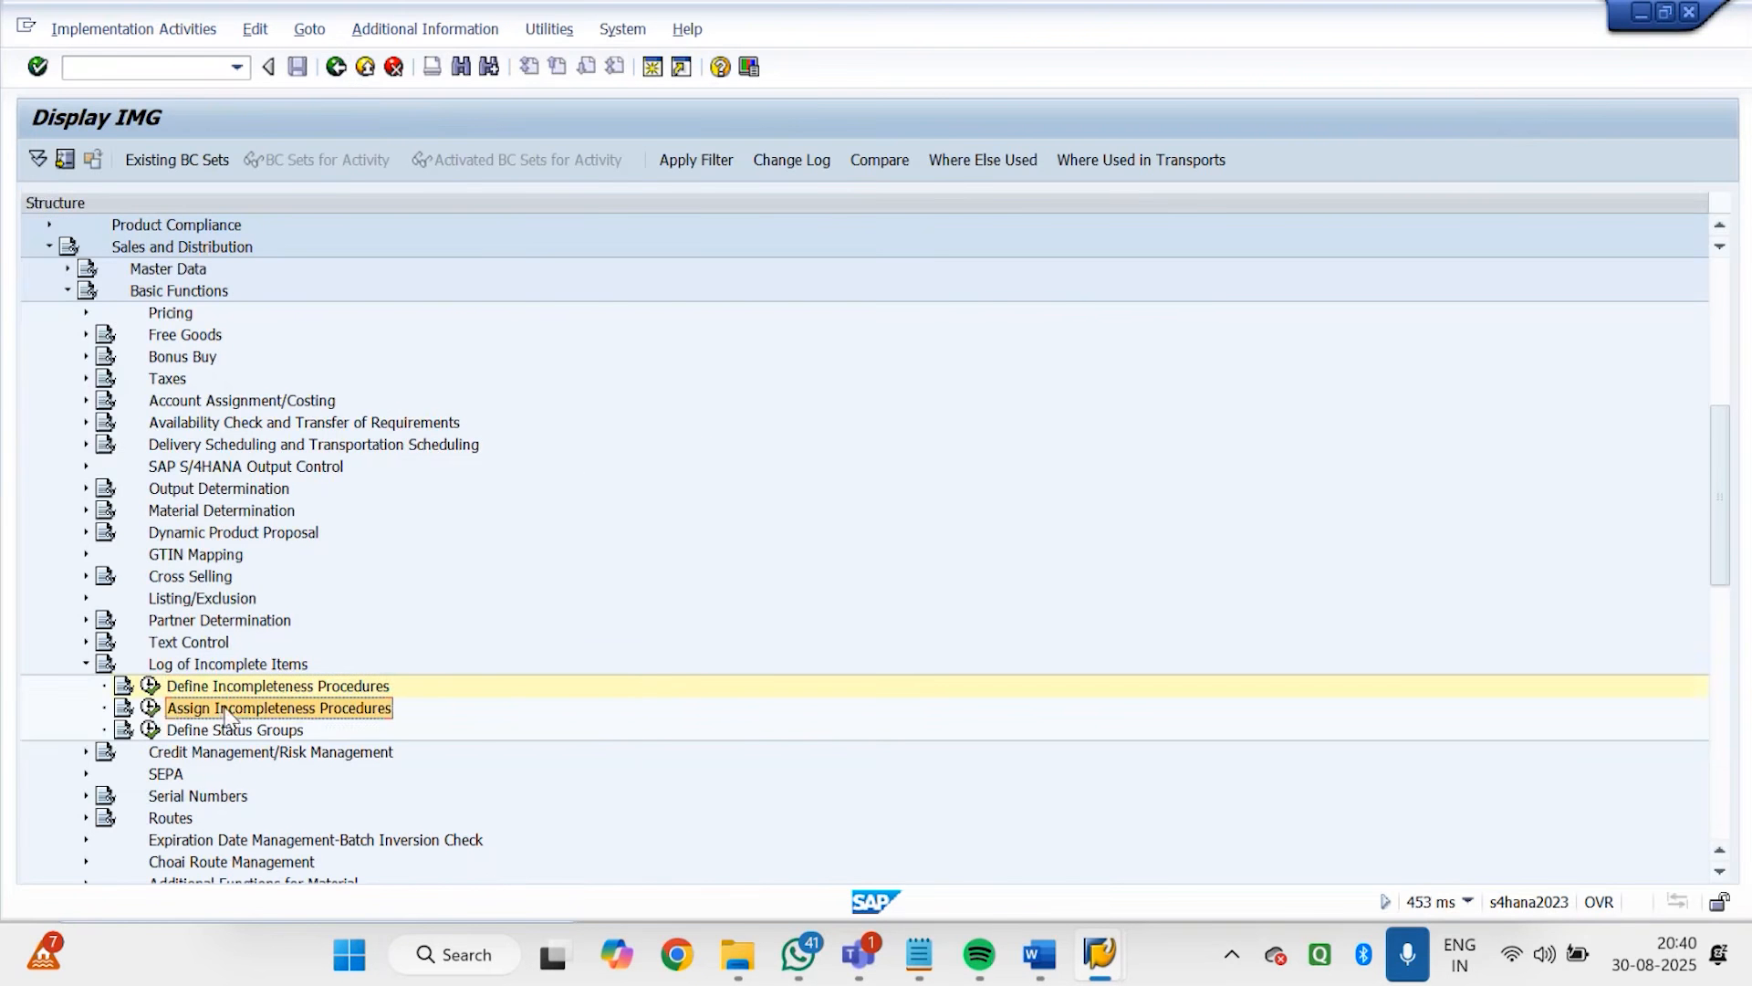
{"action": "left_click", "coordinate": [151, 709]}
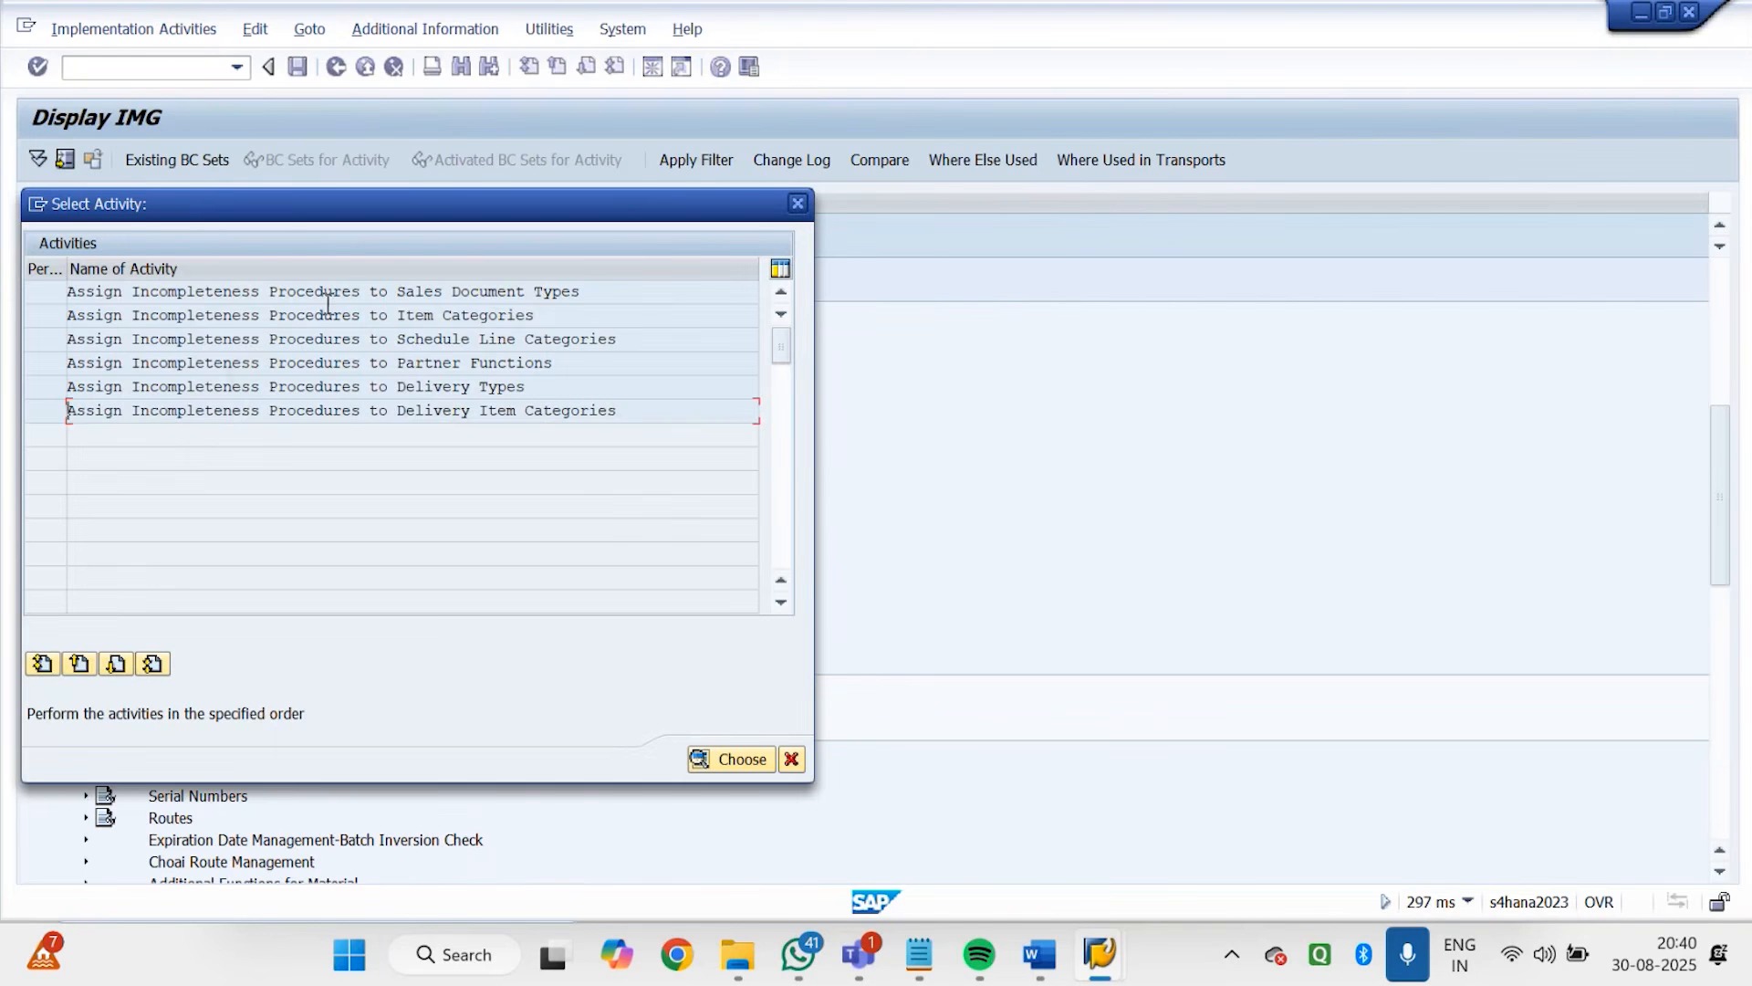
{"action": "left_click", "coordinate": [515, 314]}
{"action": "left_click_drag", "start_coordinate": [516, 314], "coordinate": [64, 339]}
{"action": "double_click", "coordinate": [121, 315]}
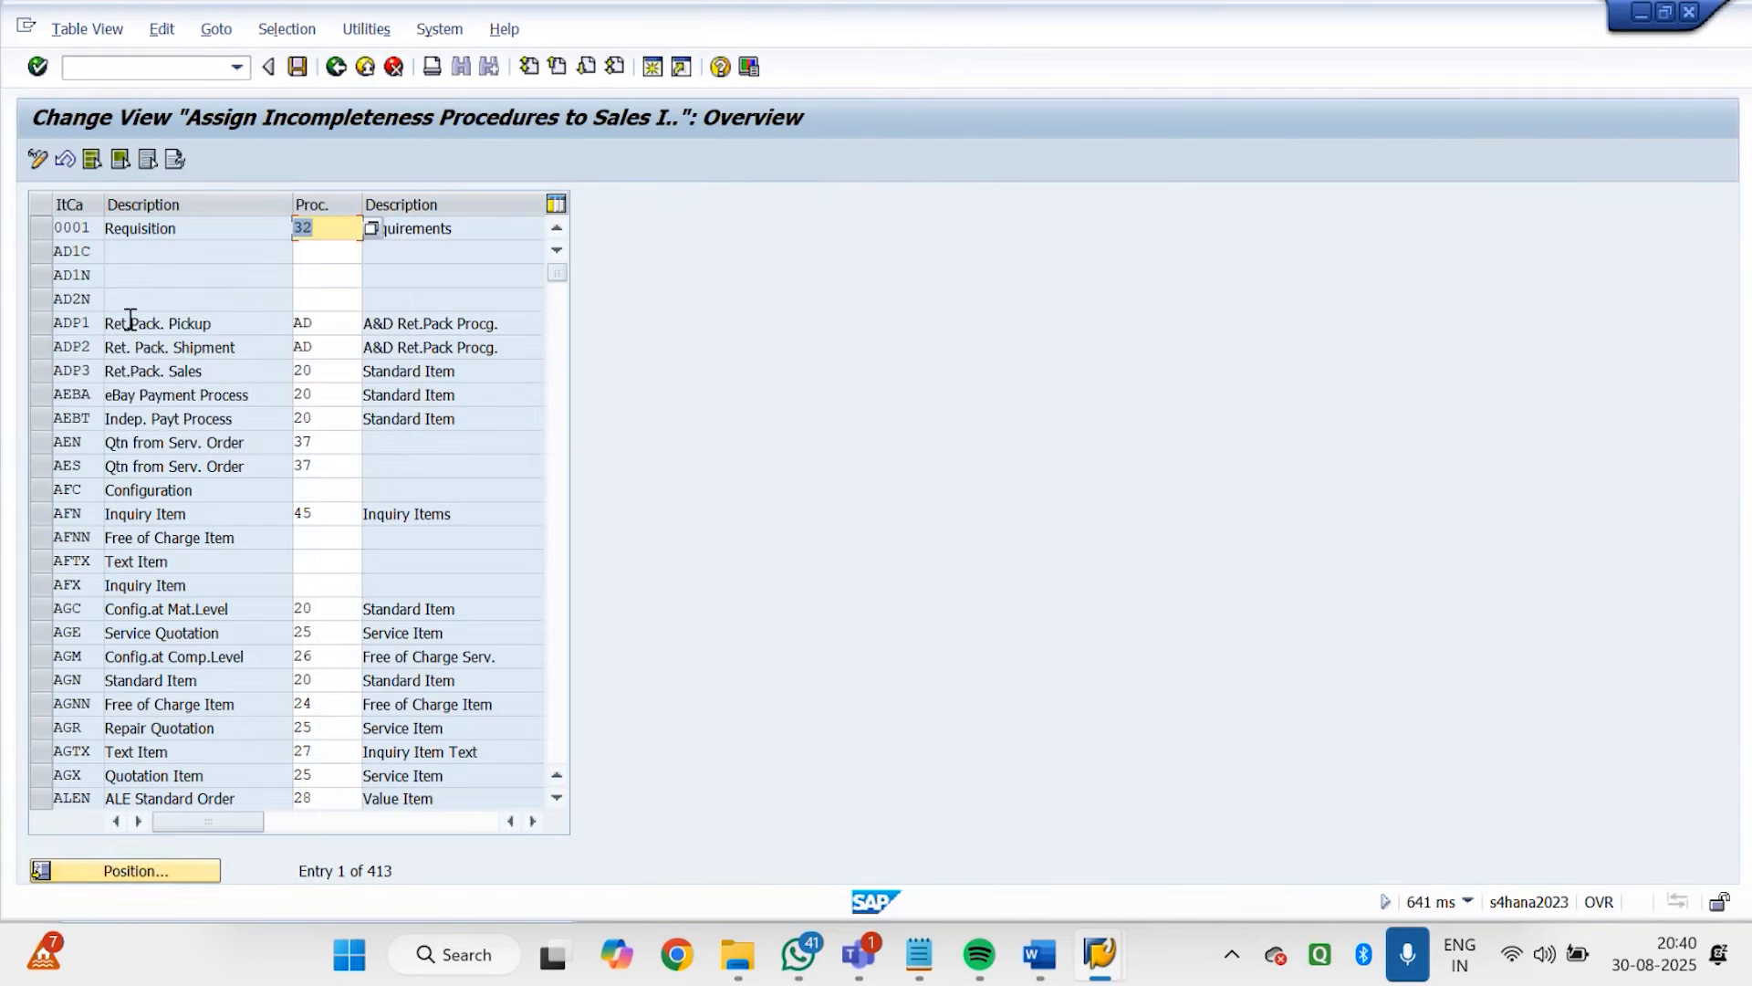
Locate item category TAN, assign incompleteness procedure 20 to it, and save under the GODREJ customizing request
{"action": "left_click", "coordinate": [177, 861]}
{"action": "type", "text": "TAN"}
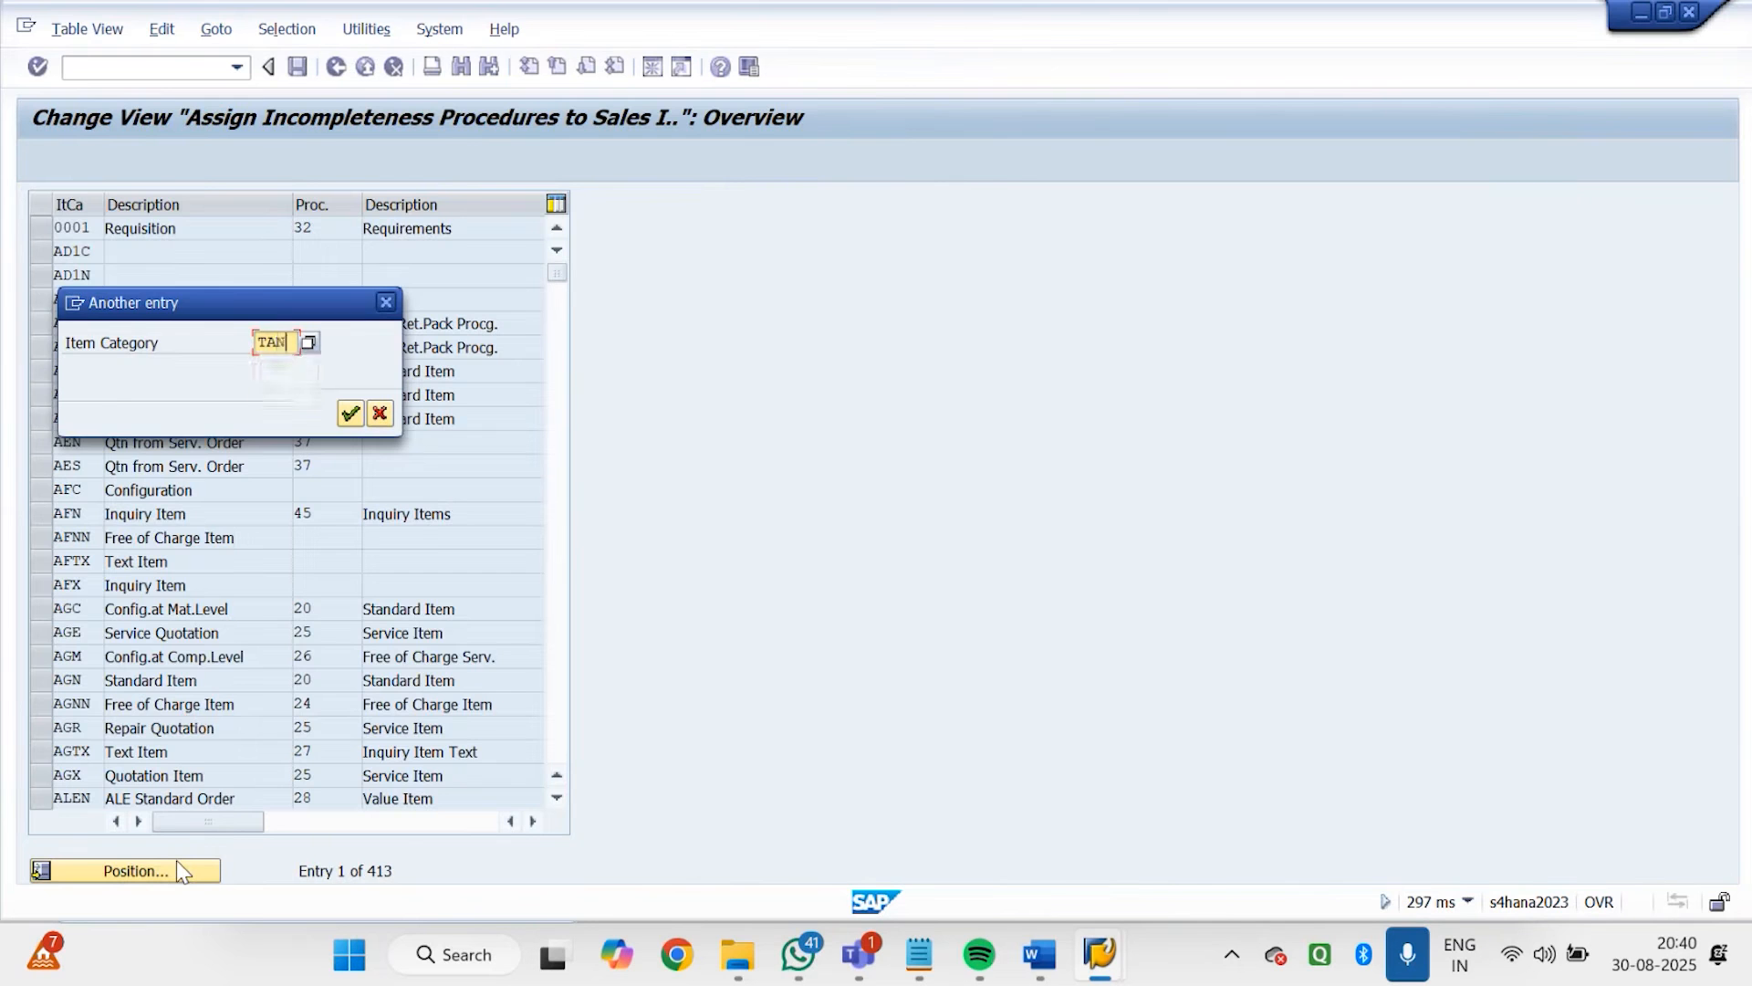
{"action": "key", "text": "Return"}
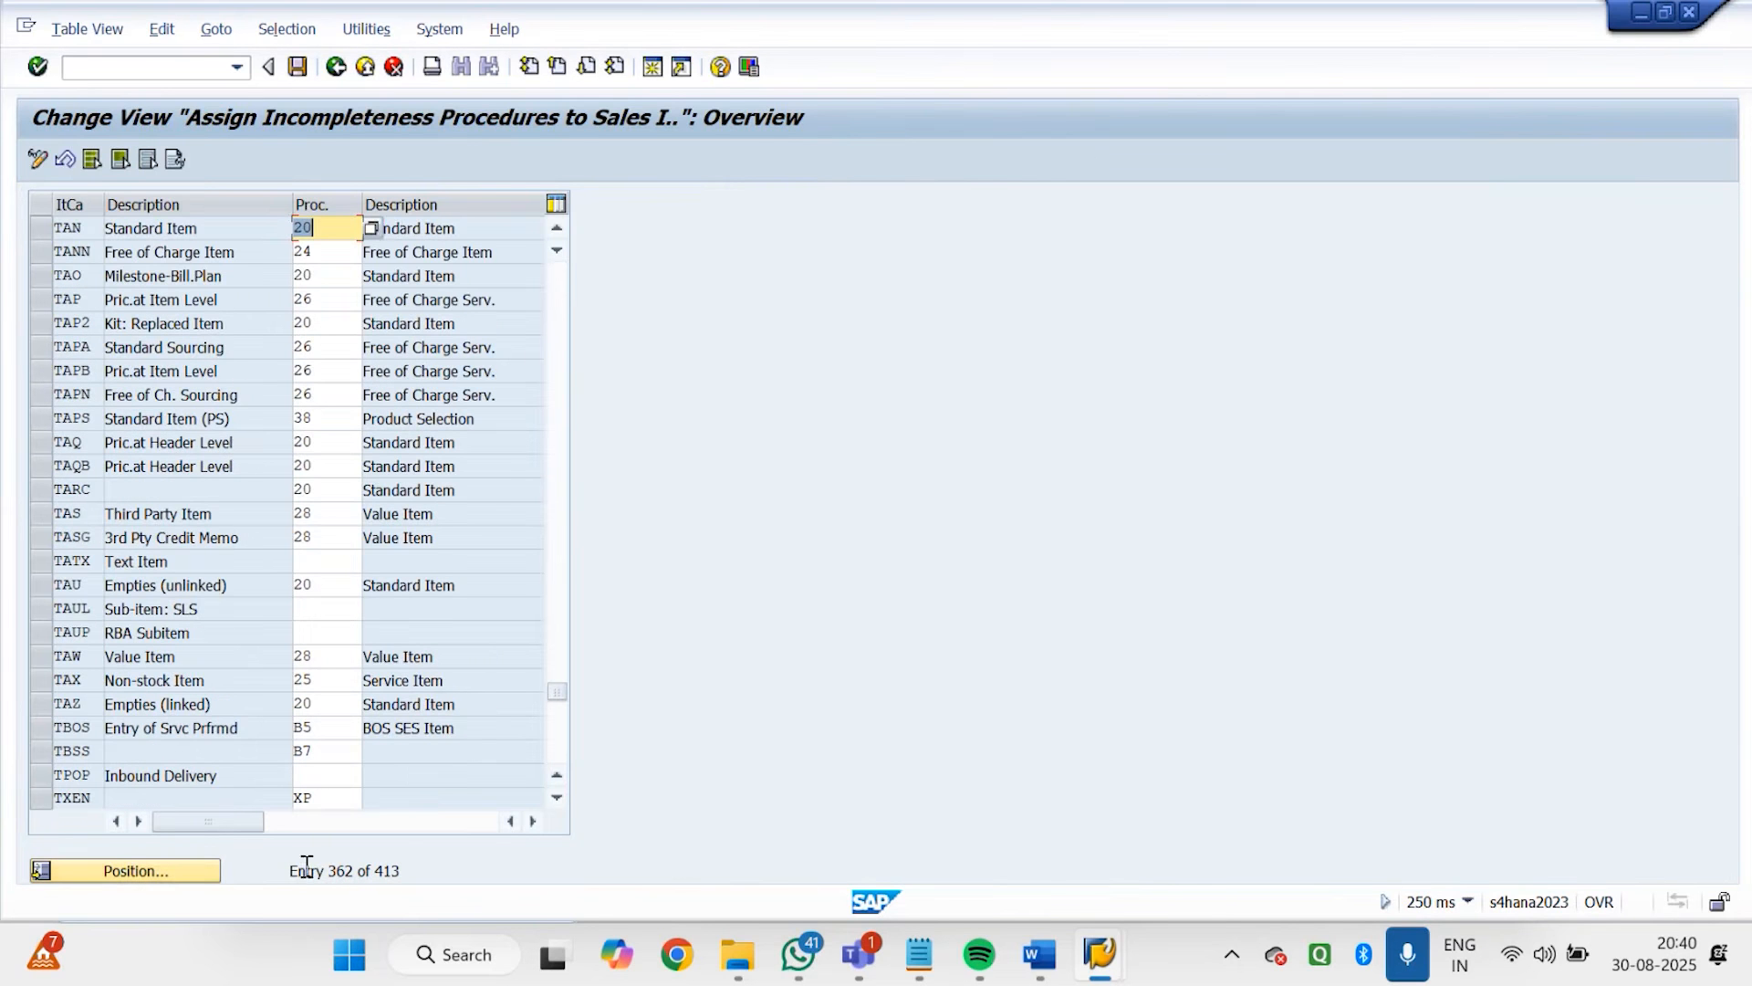
{"action": "left_click", "coordinate": [370, 227]}
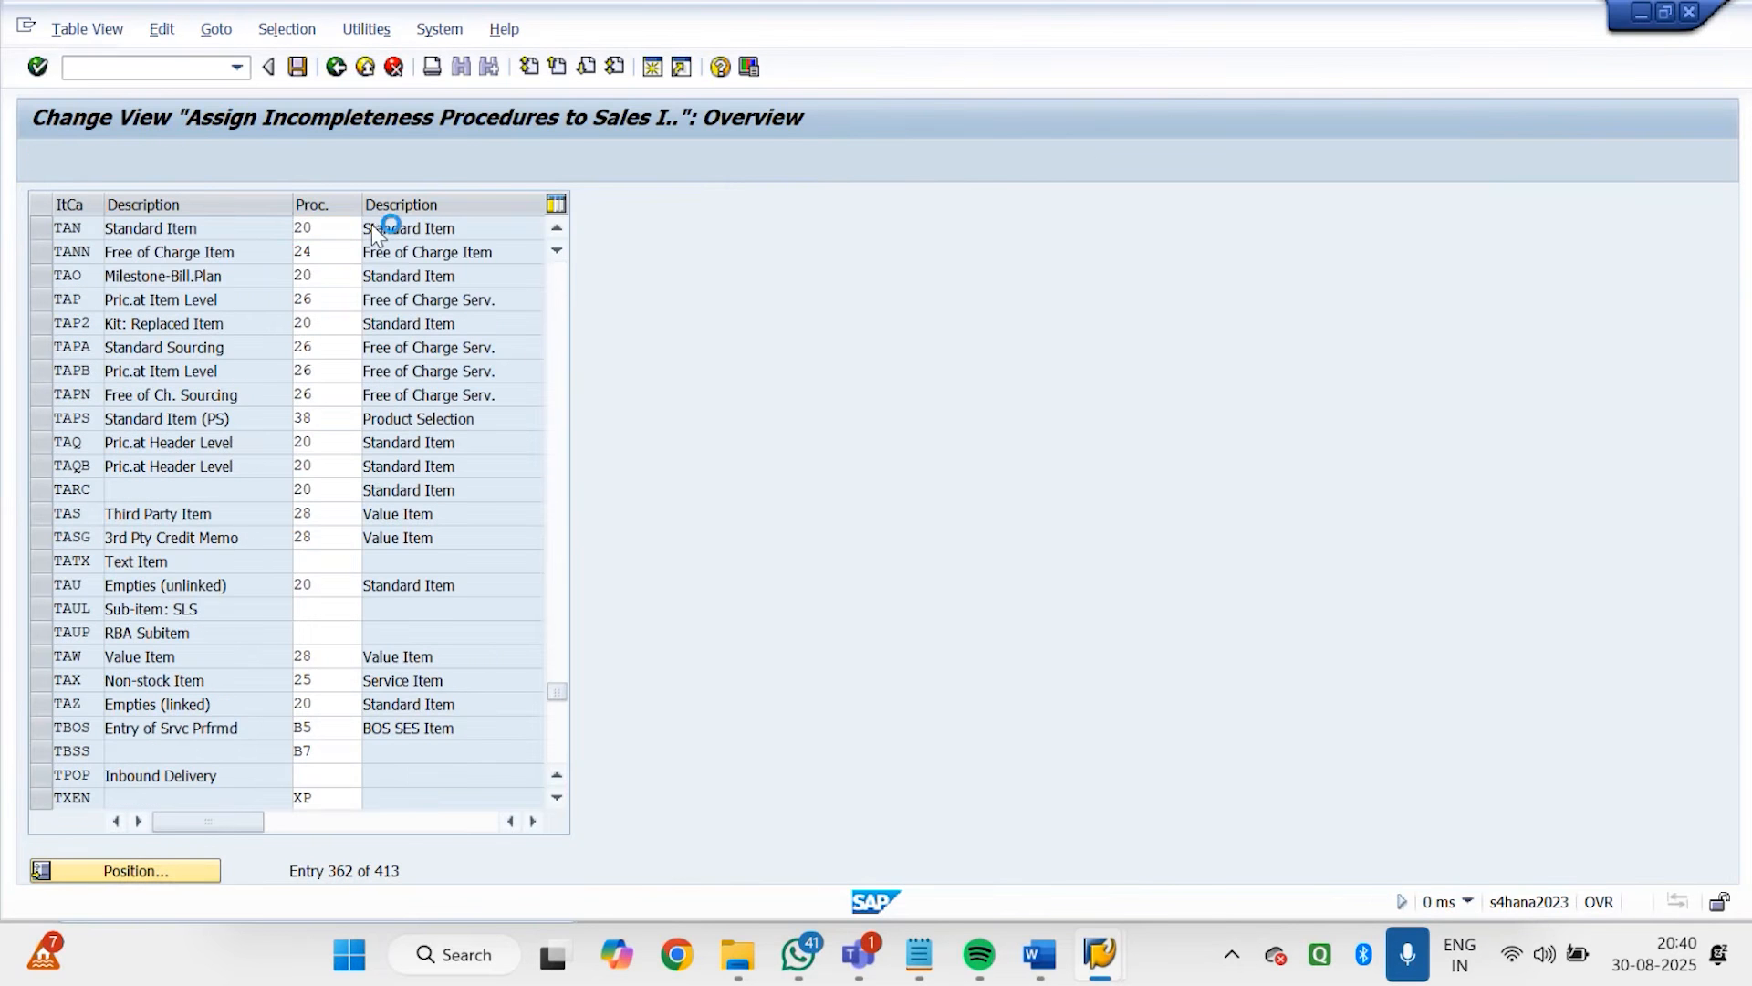
{"action": "double_click", "coordinate": [160, 463]}
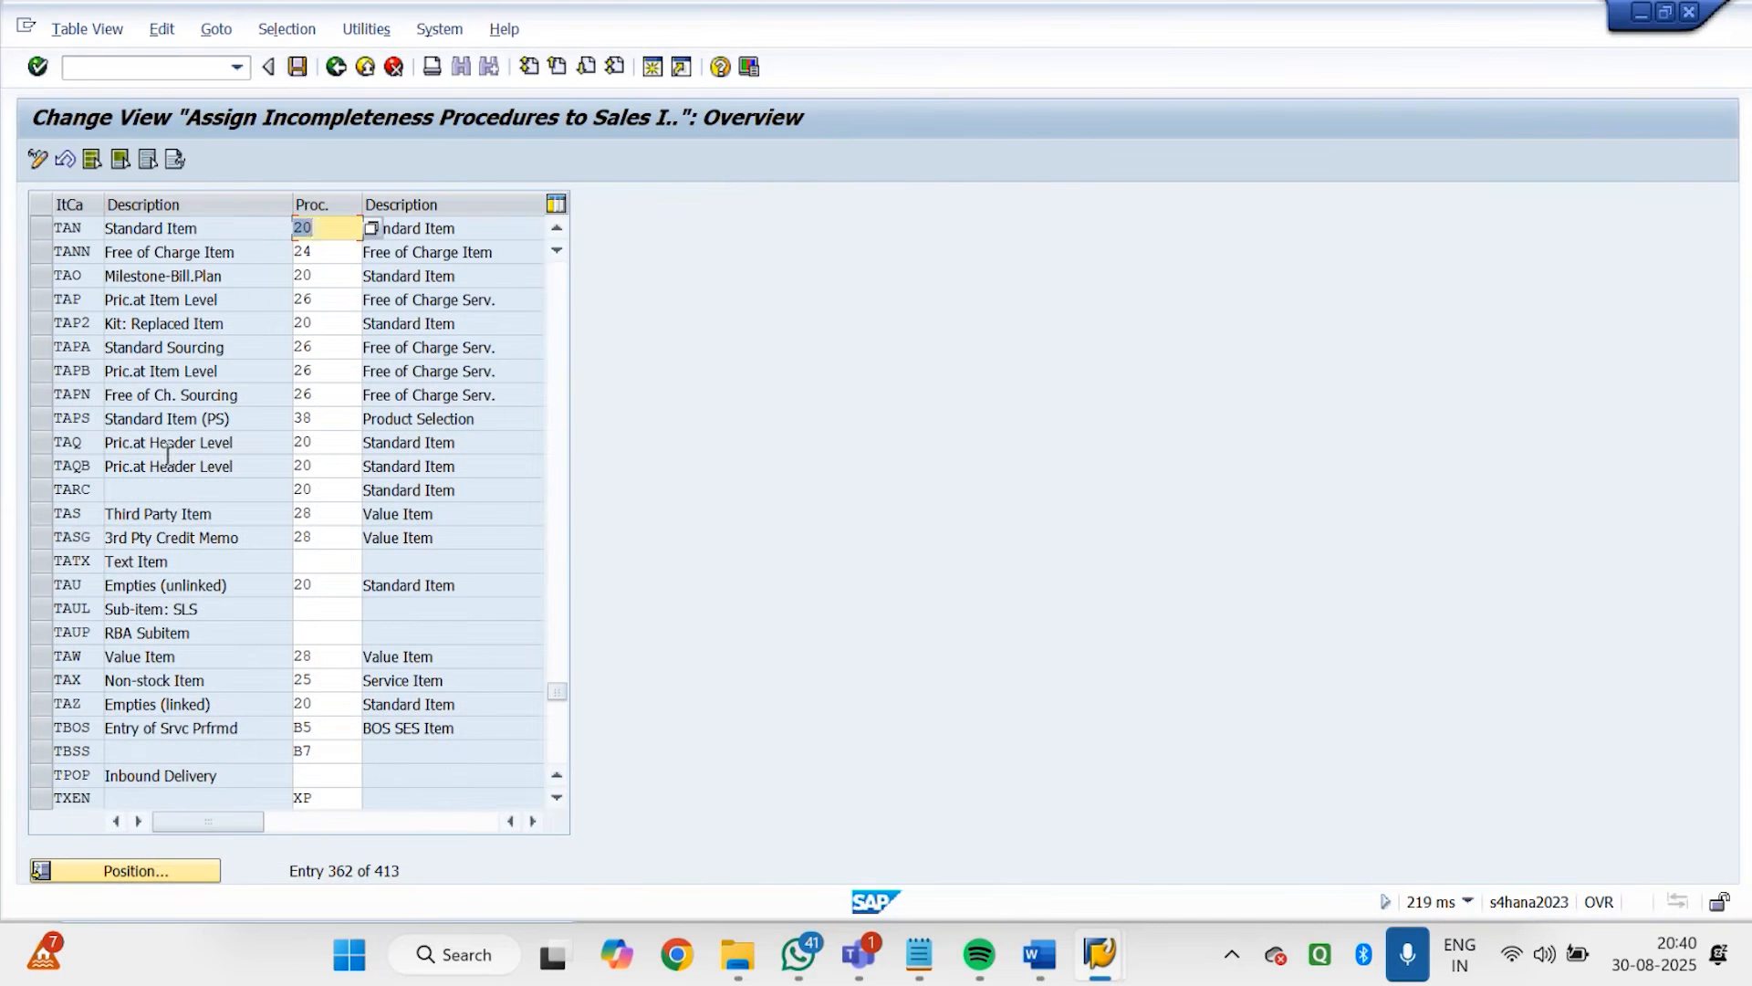
{"action": "left_click", "coordinate": [299, 69]}
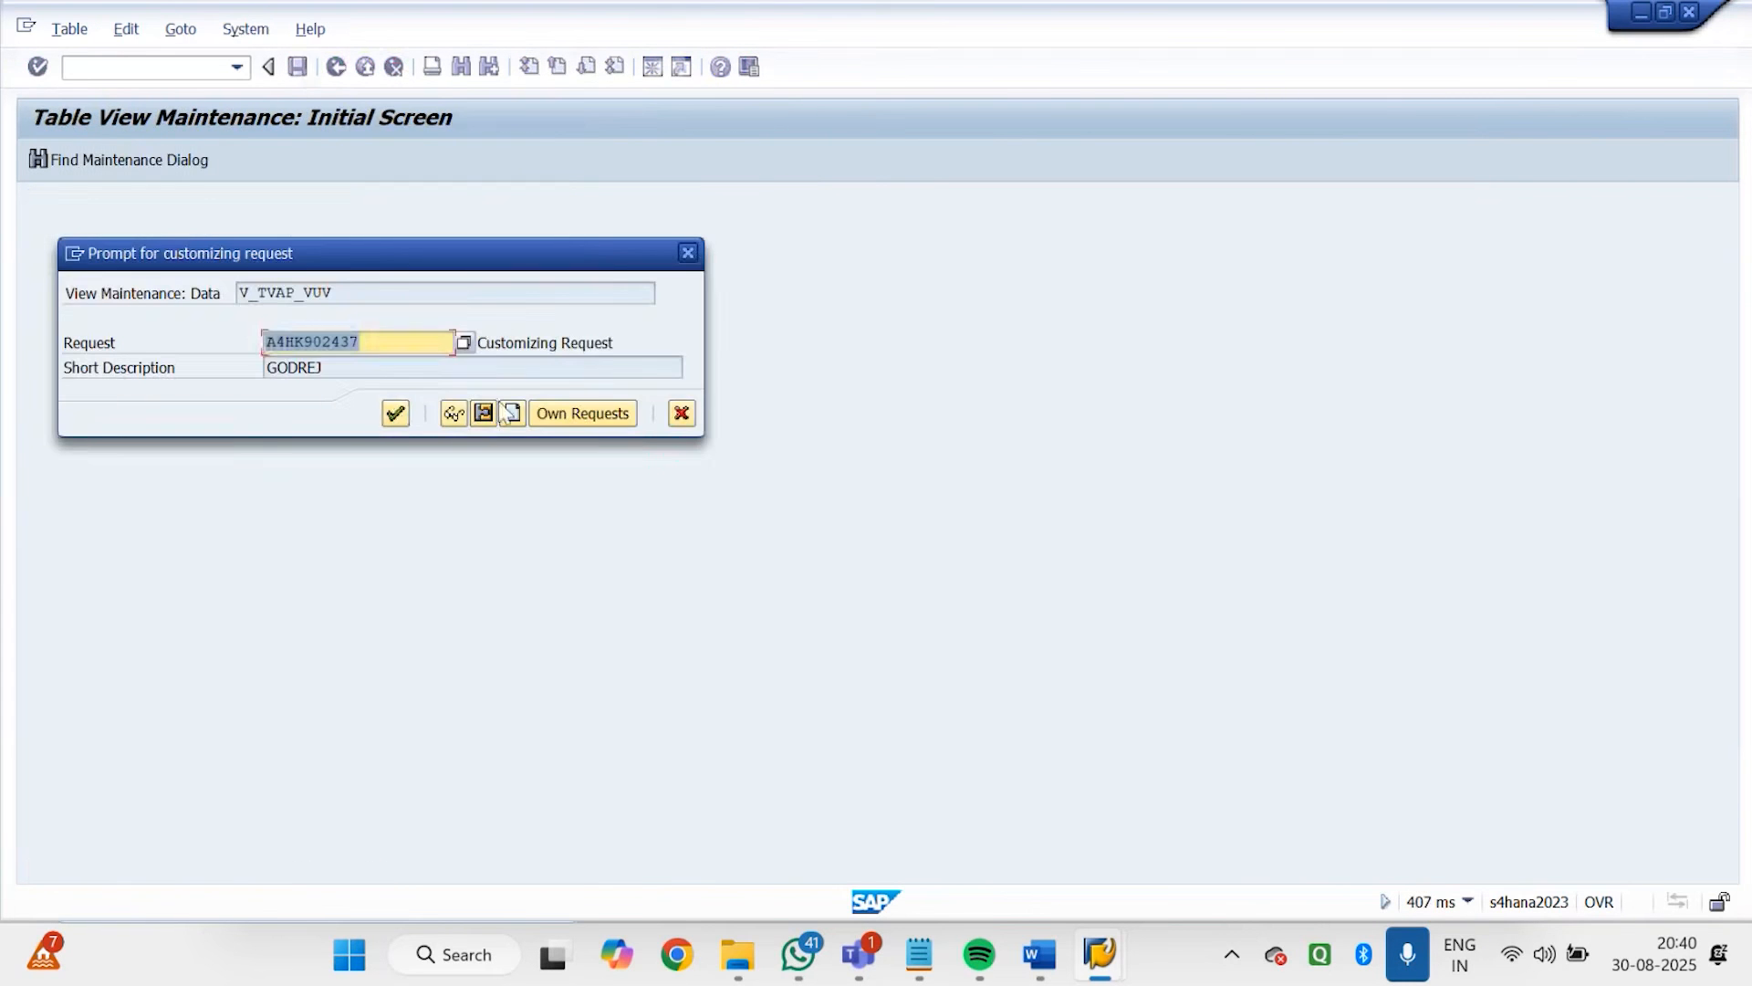
{"action": "left_click", "coordinate": [392, 410]}
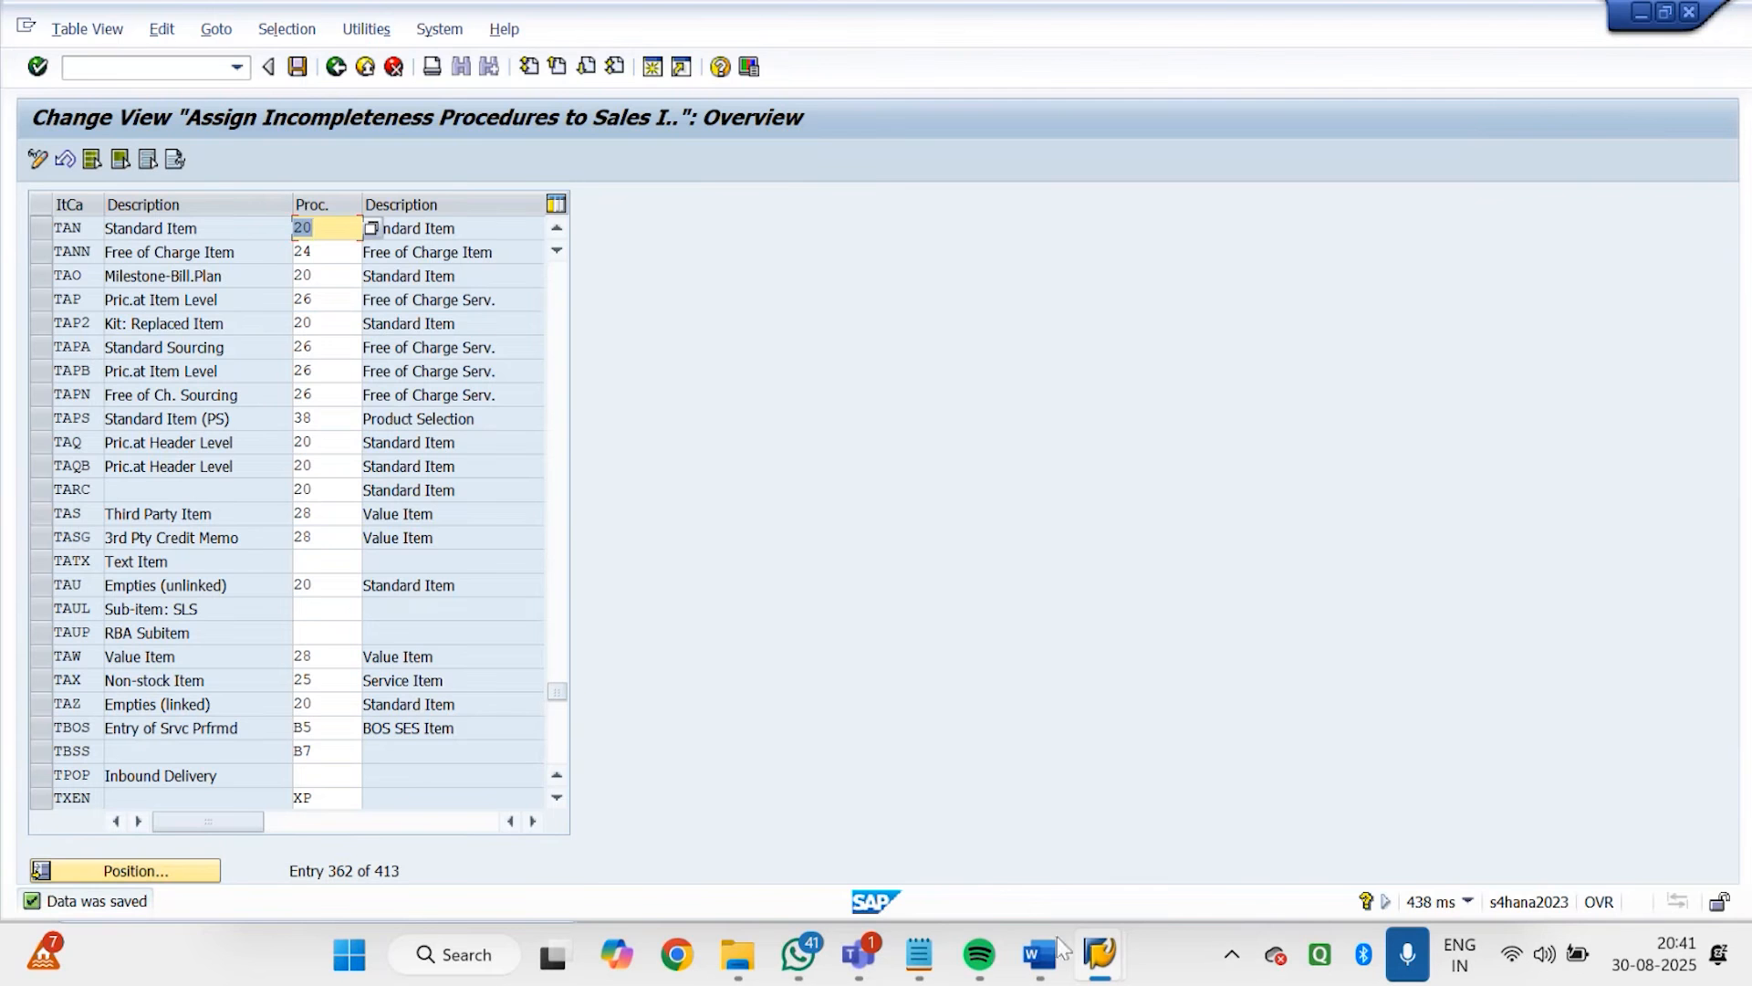
Switch to the Godrej order session, dismiss the field's technical information, and abandon the unsaved order with /n
{"action": "mouse_move", "coordinate": [1097, 956]}
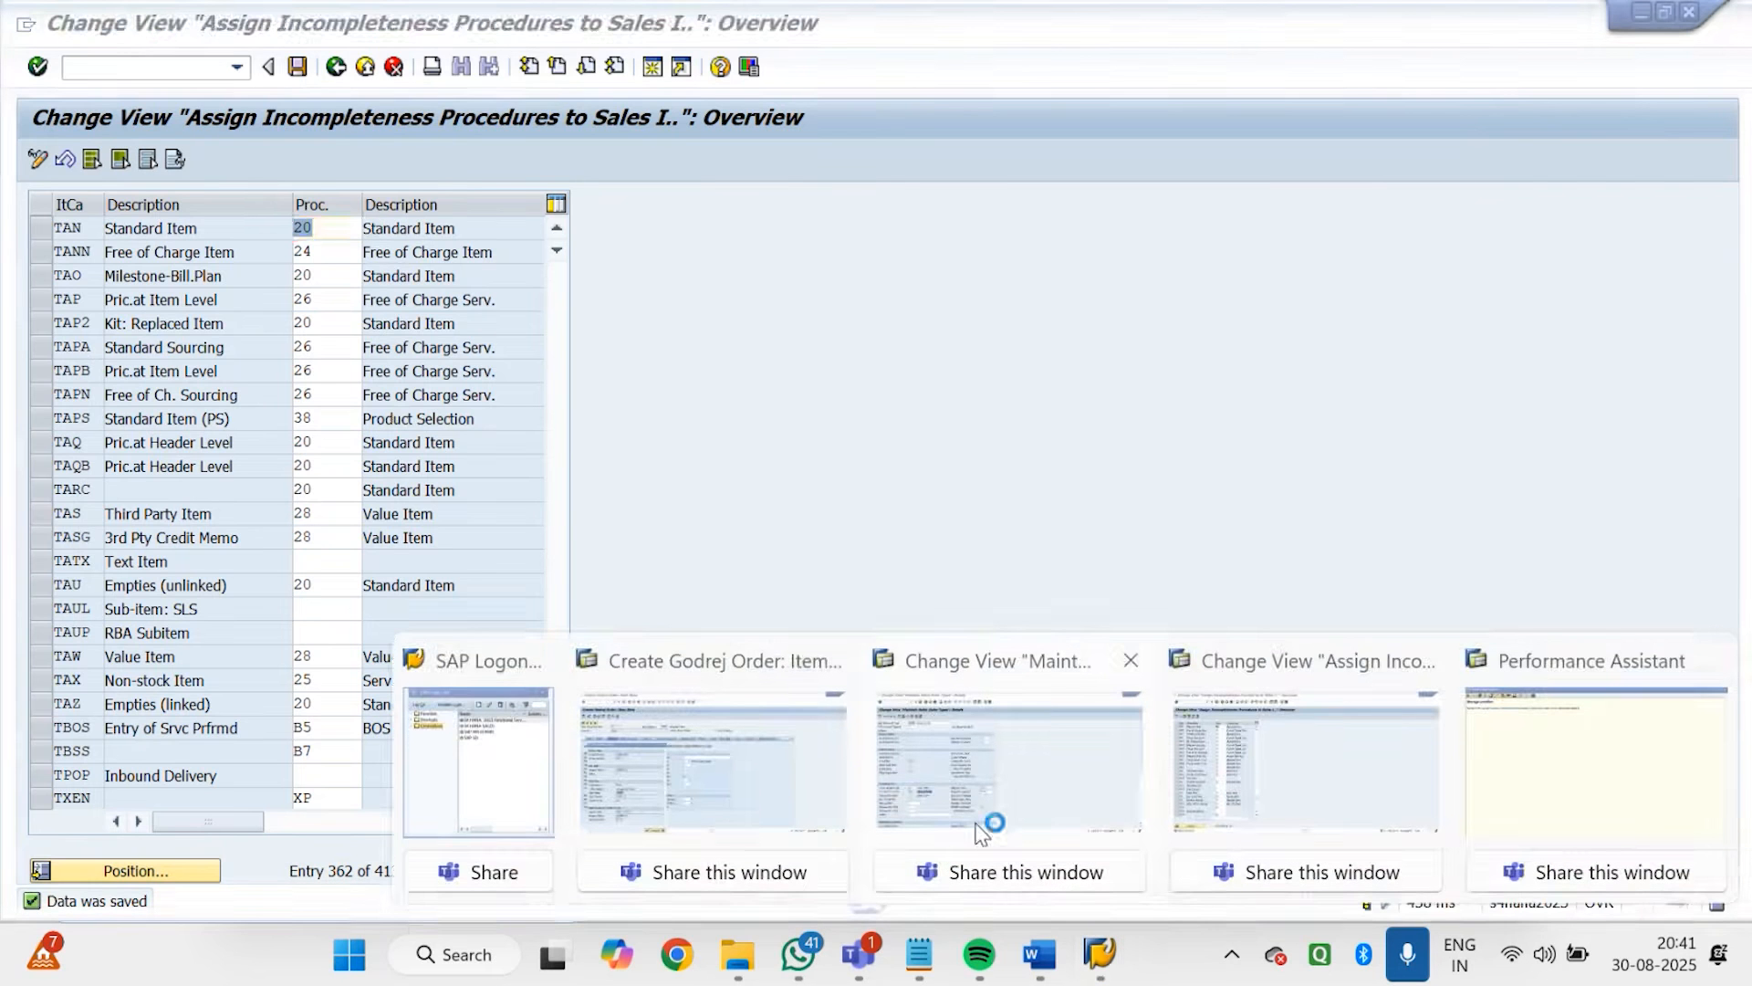
{"action": "left_click", "coordinate": [708, 812]}
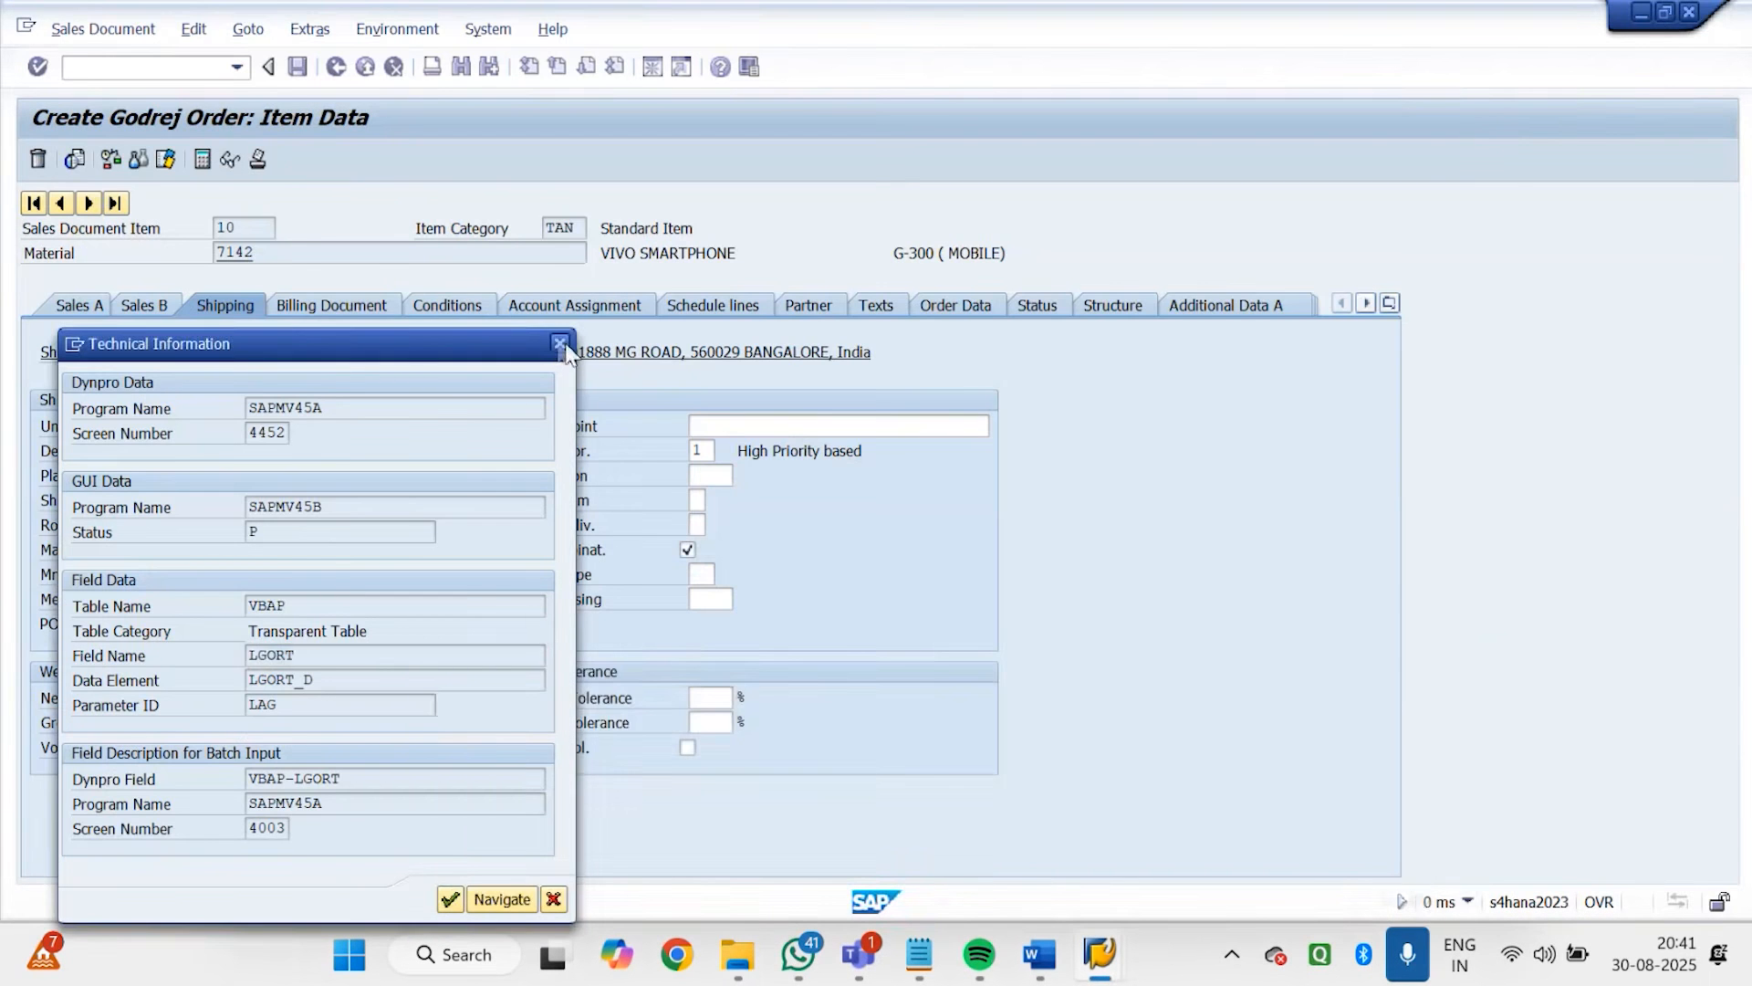
{"action": "left_click", "coordinate": [560, 343]}
{"action": "left_click", "coordinate": [461, 152]}
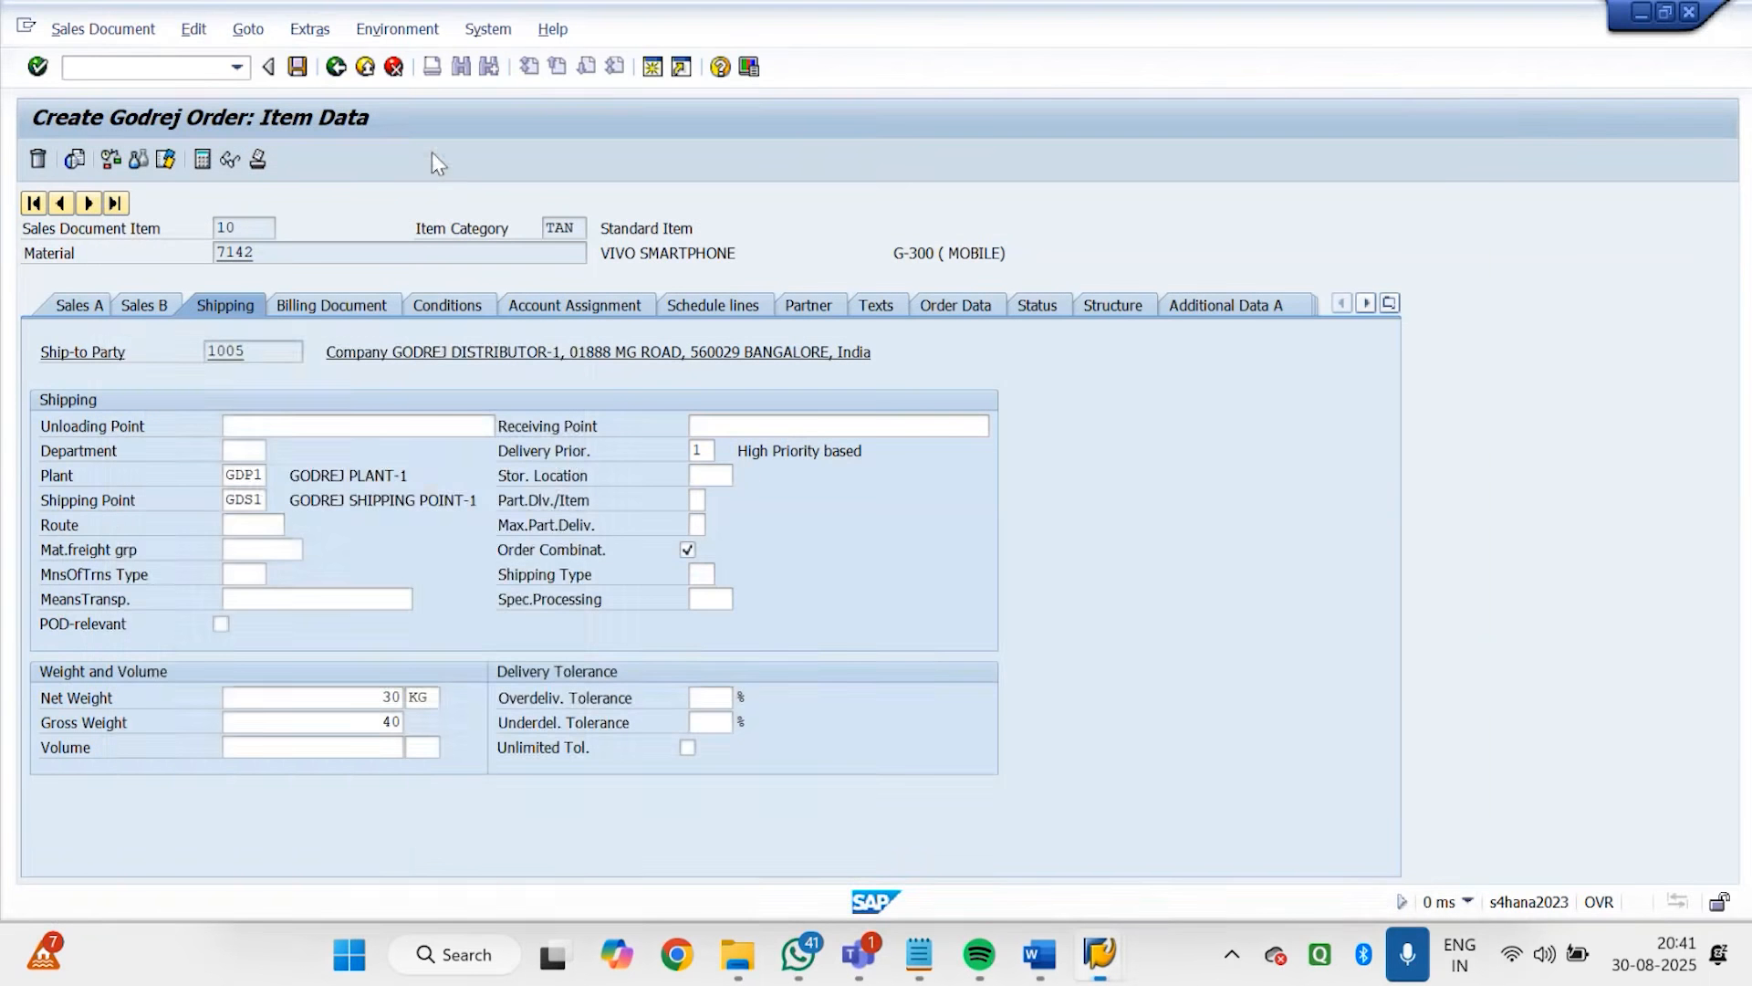
{"action": "left_click", "coordinate": [215, 71]}
{"action": "type", "text": "/n"}
{"action": "key", "text": "Return"}
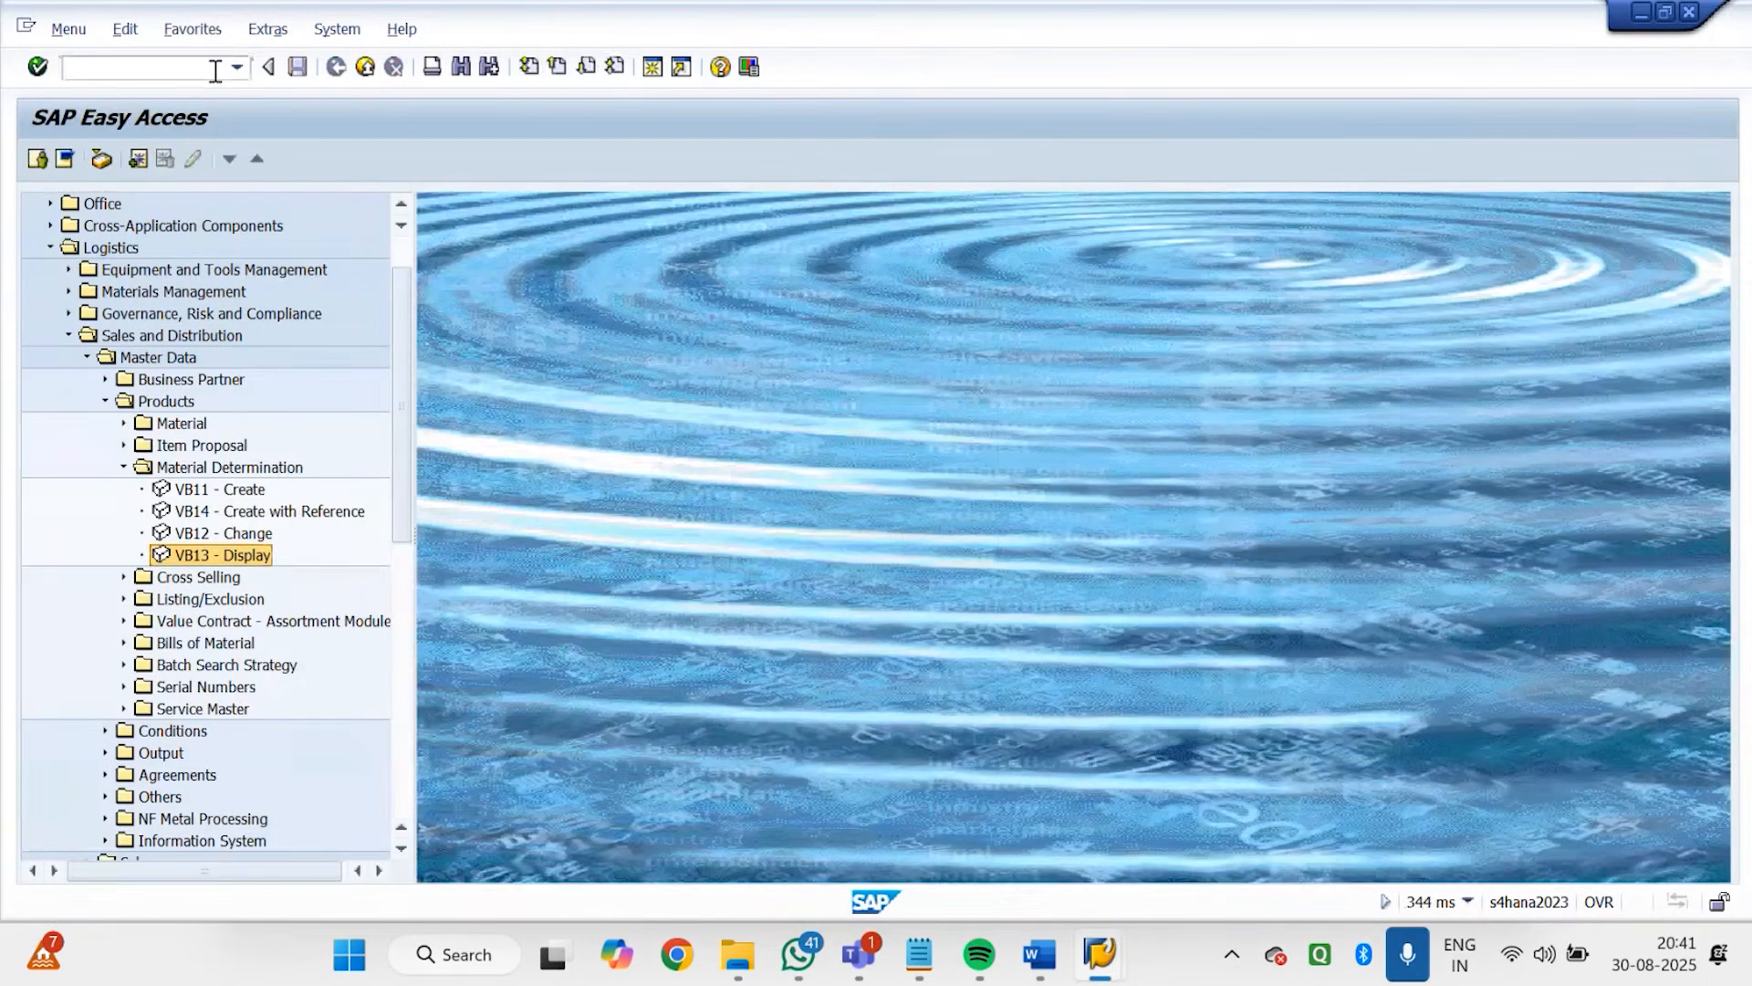
Start a new sales order with transaction VA01 using order type GDOR
{"action": "left_click", "coordinate": [215, 71]}
{"action": "type", "text": "VA01"}
{"action": "key", "text": "Return"}
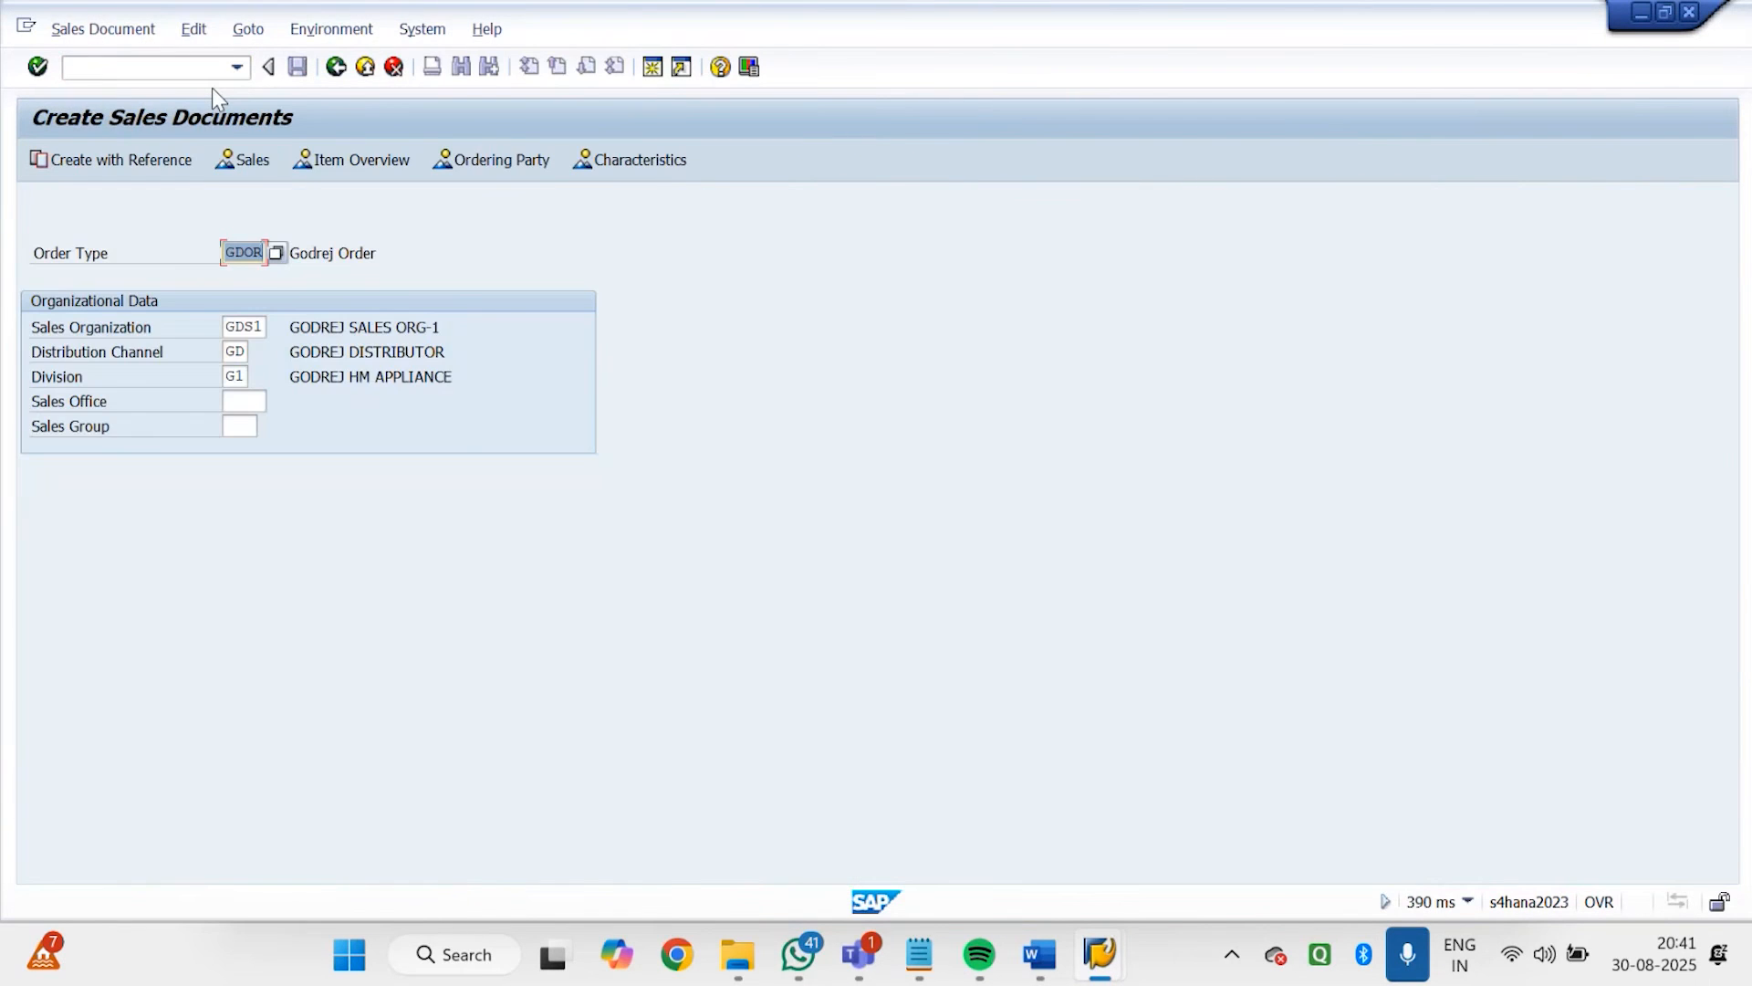
{"action": "key", "text": "Return"}
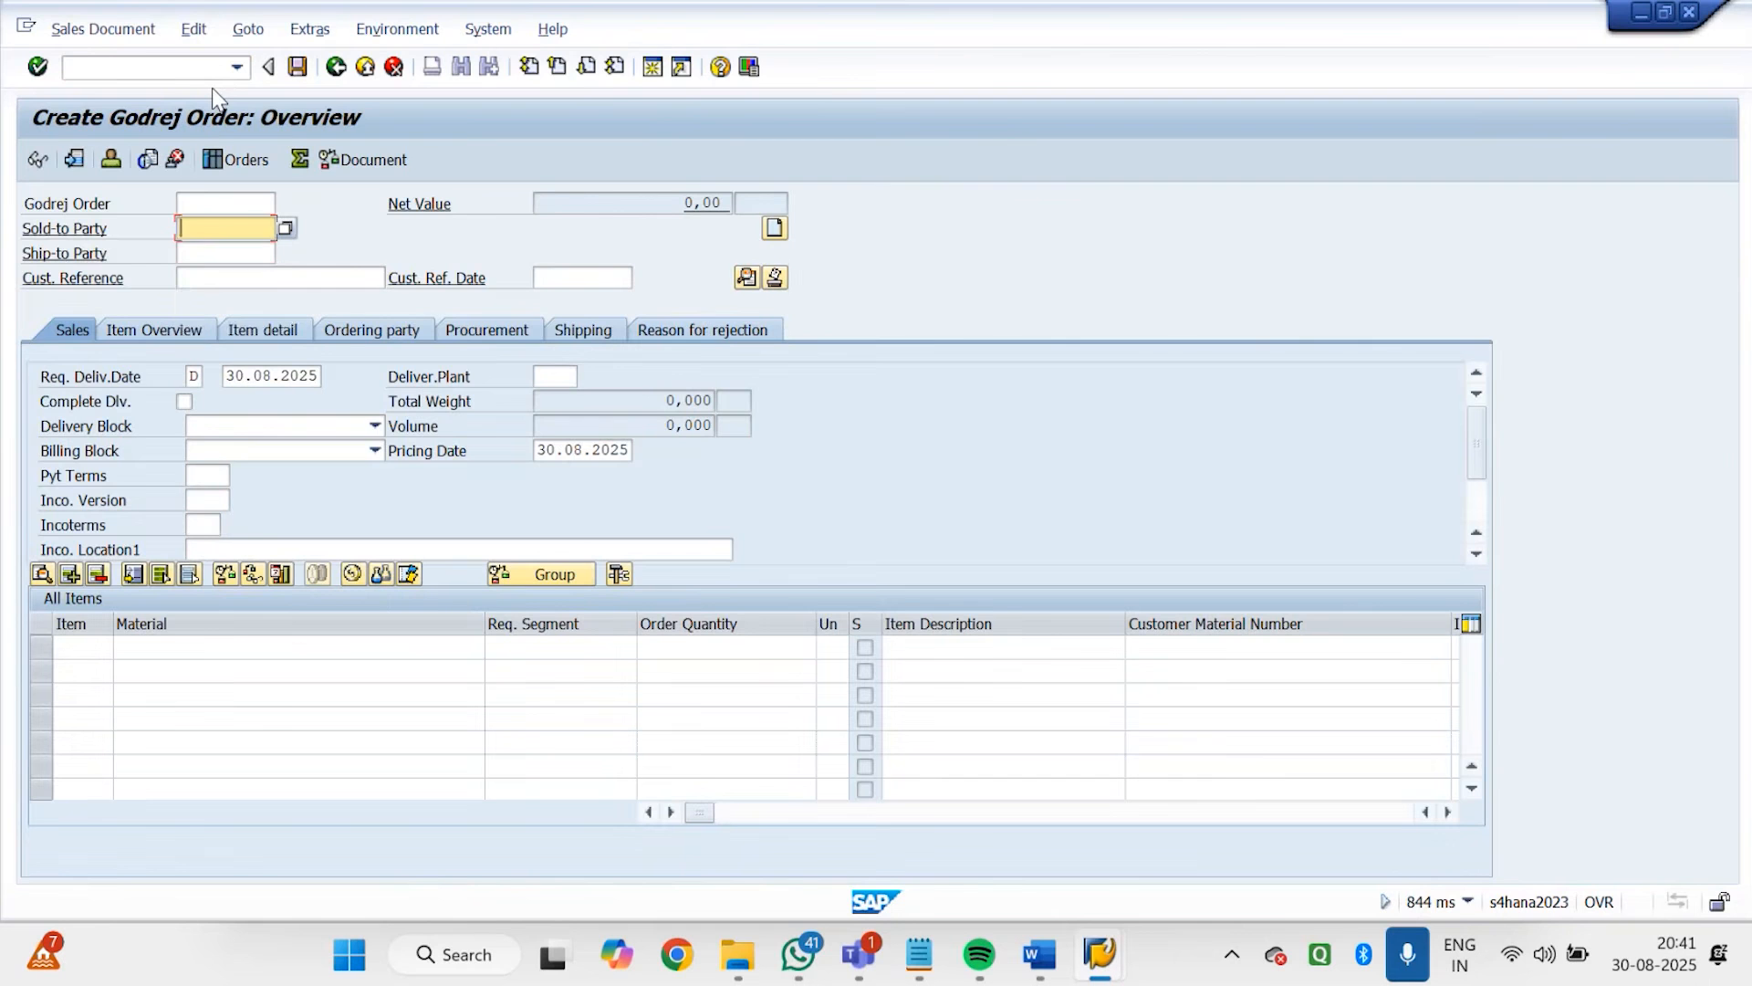
Fill in the order's sold-to party, customer reference 12, and order reason 006 Excellent price
{"action": "key", "text": "BackSpace"}
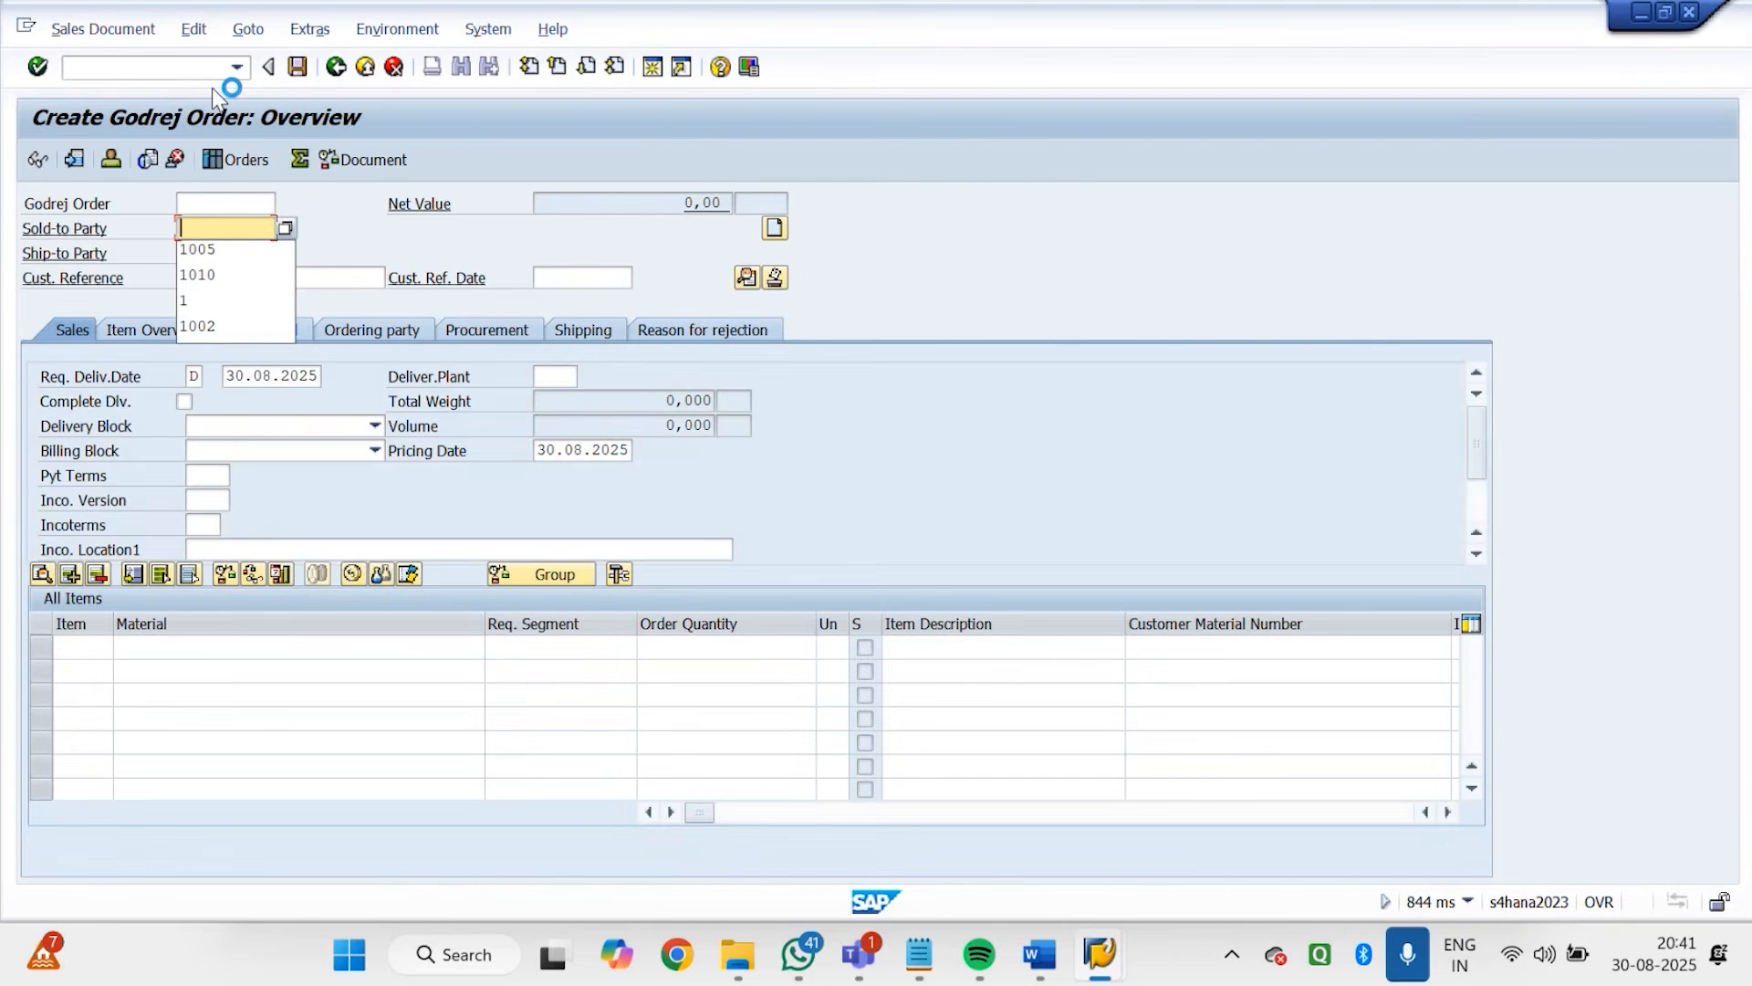
{"action": "left_click", "coordinate": [229, 249]}
{"action": "key", "text": "Return"}
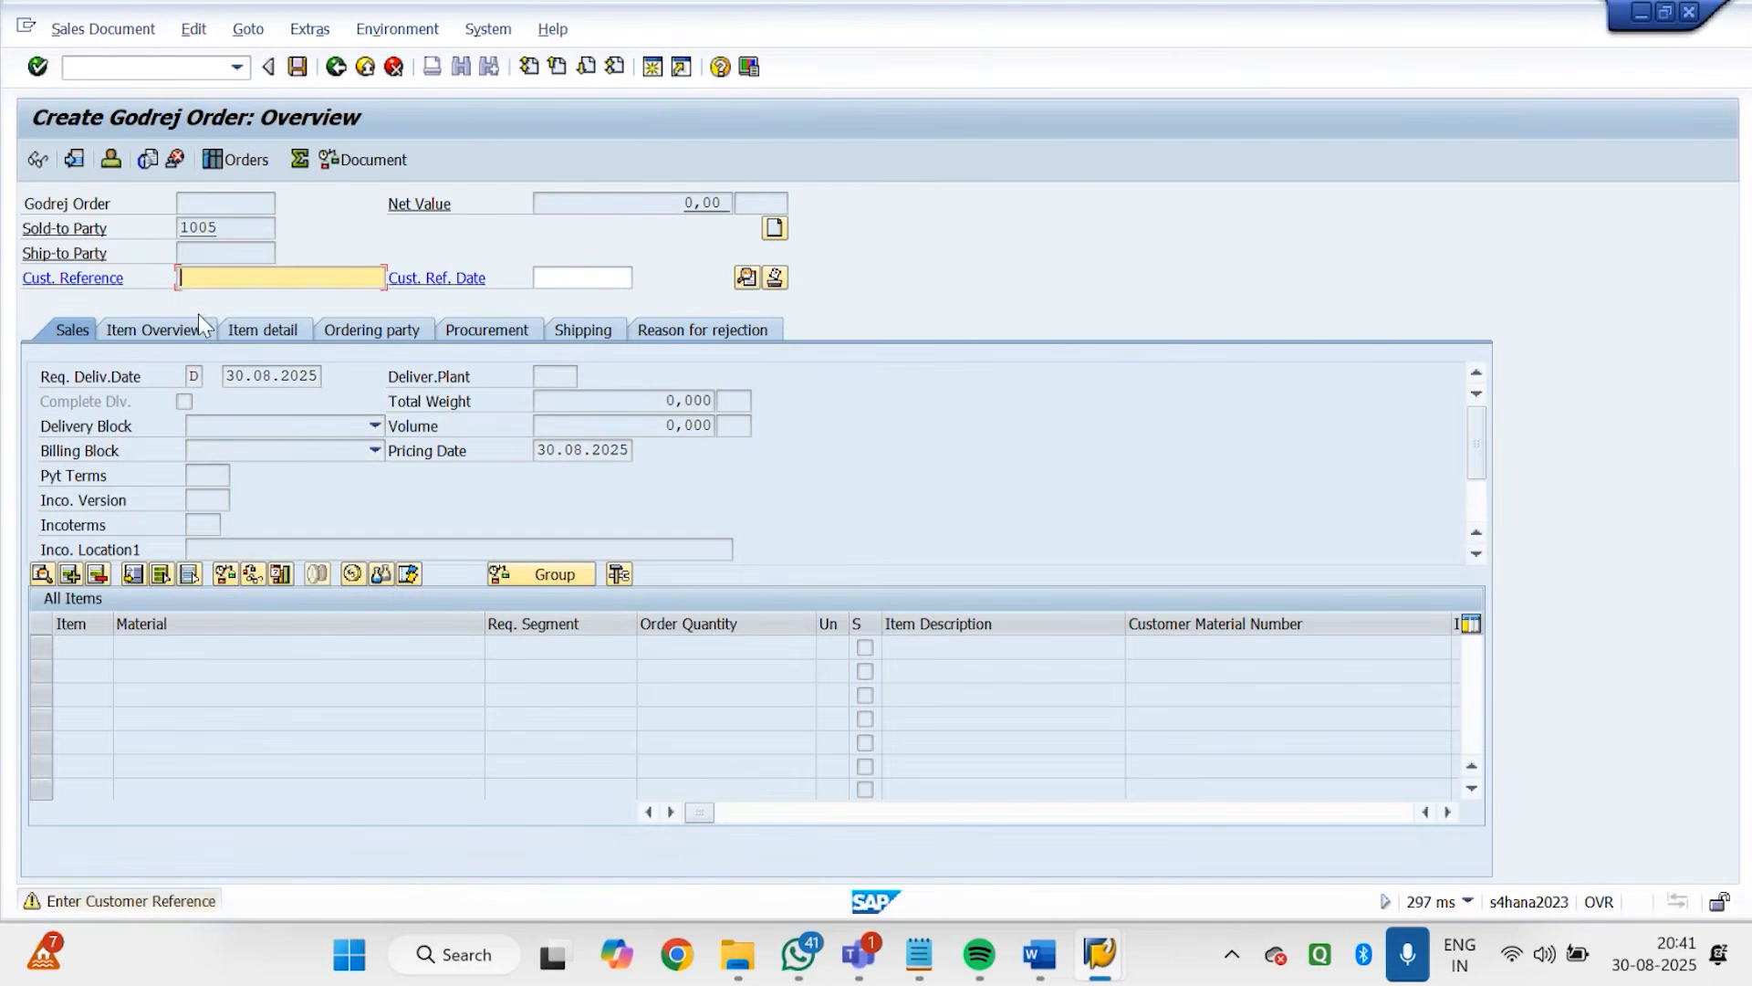
{"action": "type", "text": "12"}
{"action": "key", "text": "Return"}
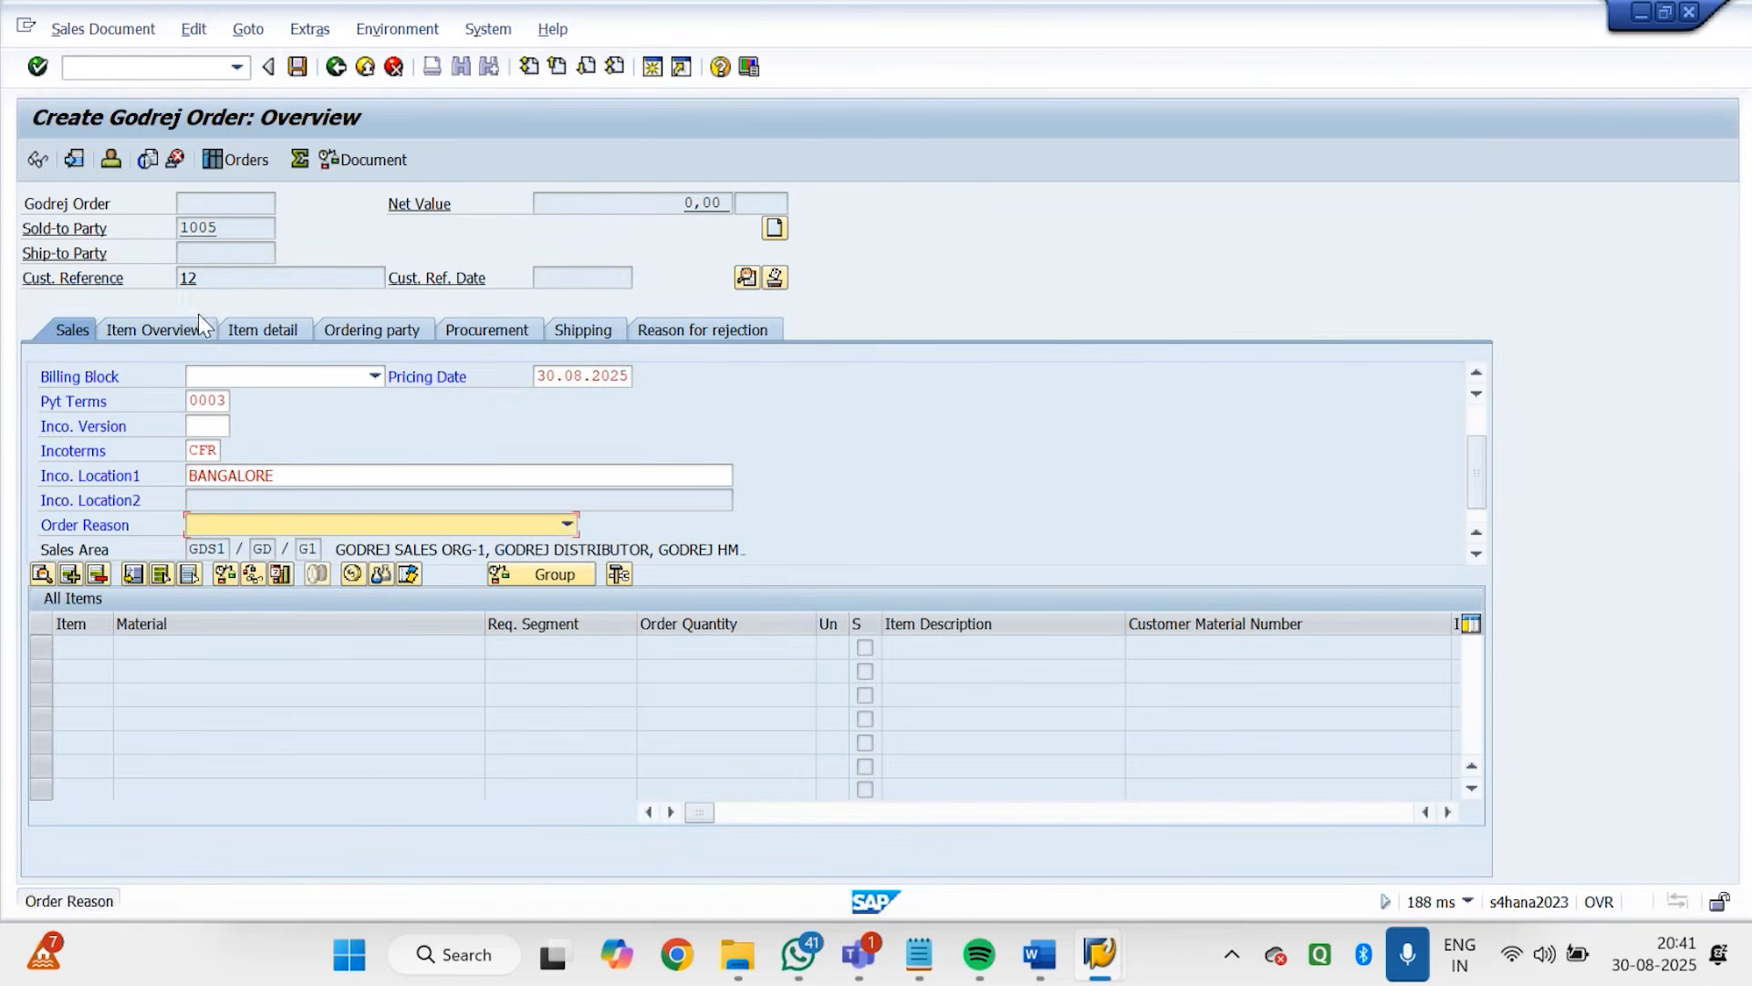
{"action": "left_click", "coordinate": [273, 525]}
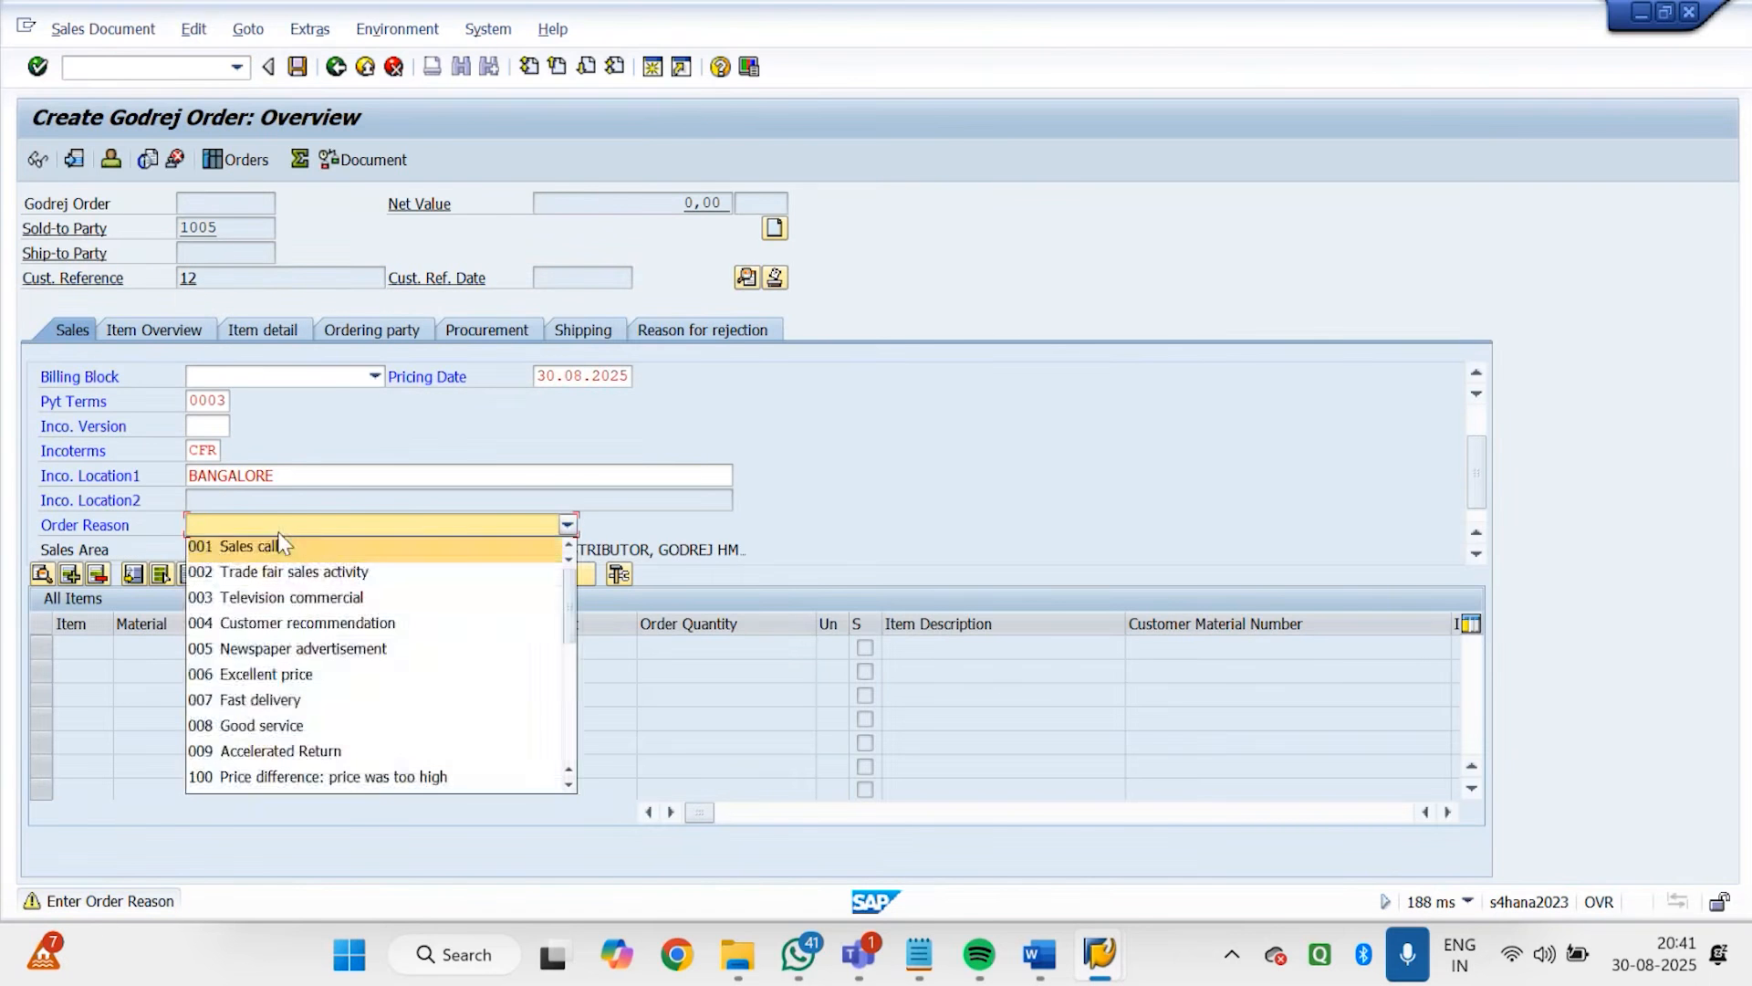
{"action": "left_click", "coordinate": [292, 680]}
{"action": "key", "text": "Return"}
Add material 7142 with order quantity 10 as the first item and accept the item warnings
{"action": "type", "text": "71"}
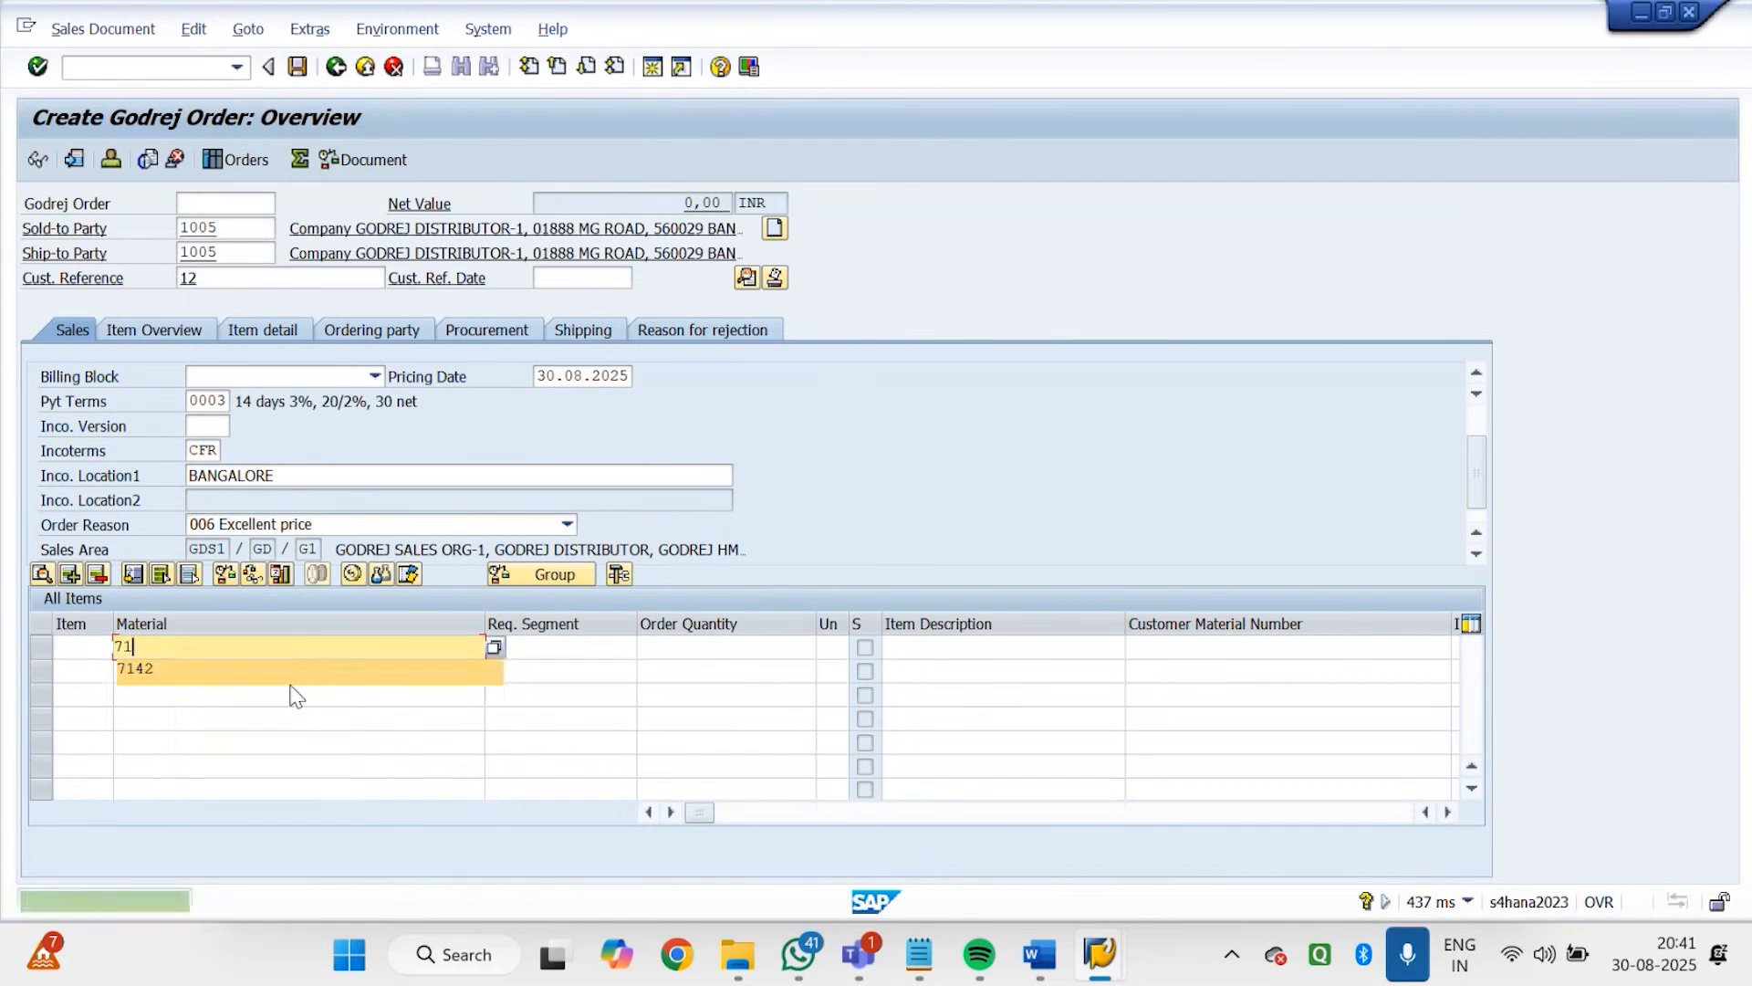
{"action": "type", "text": "42"}
{"action": "key", "text": "Tab"}
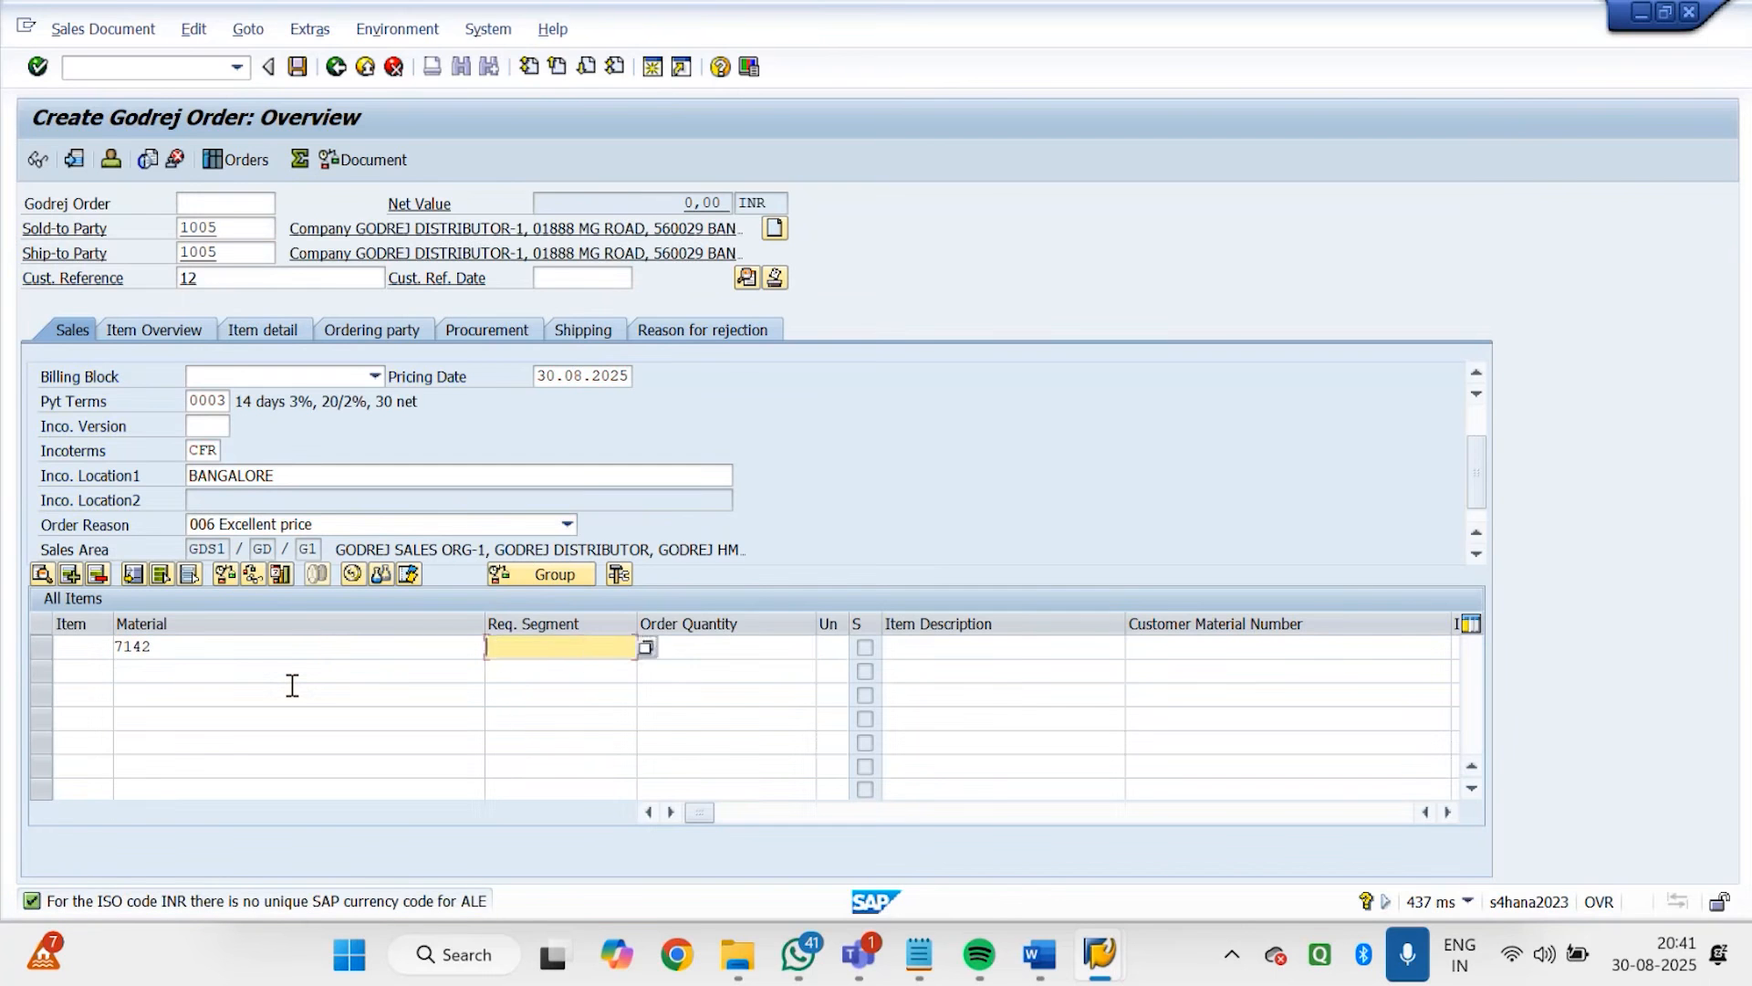
{"action": "key", "text": "Tab"}
{"action": "type", "text": "10"}
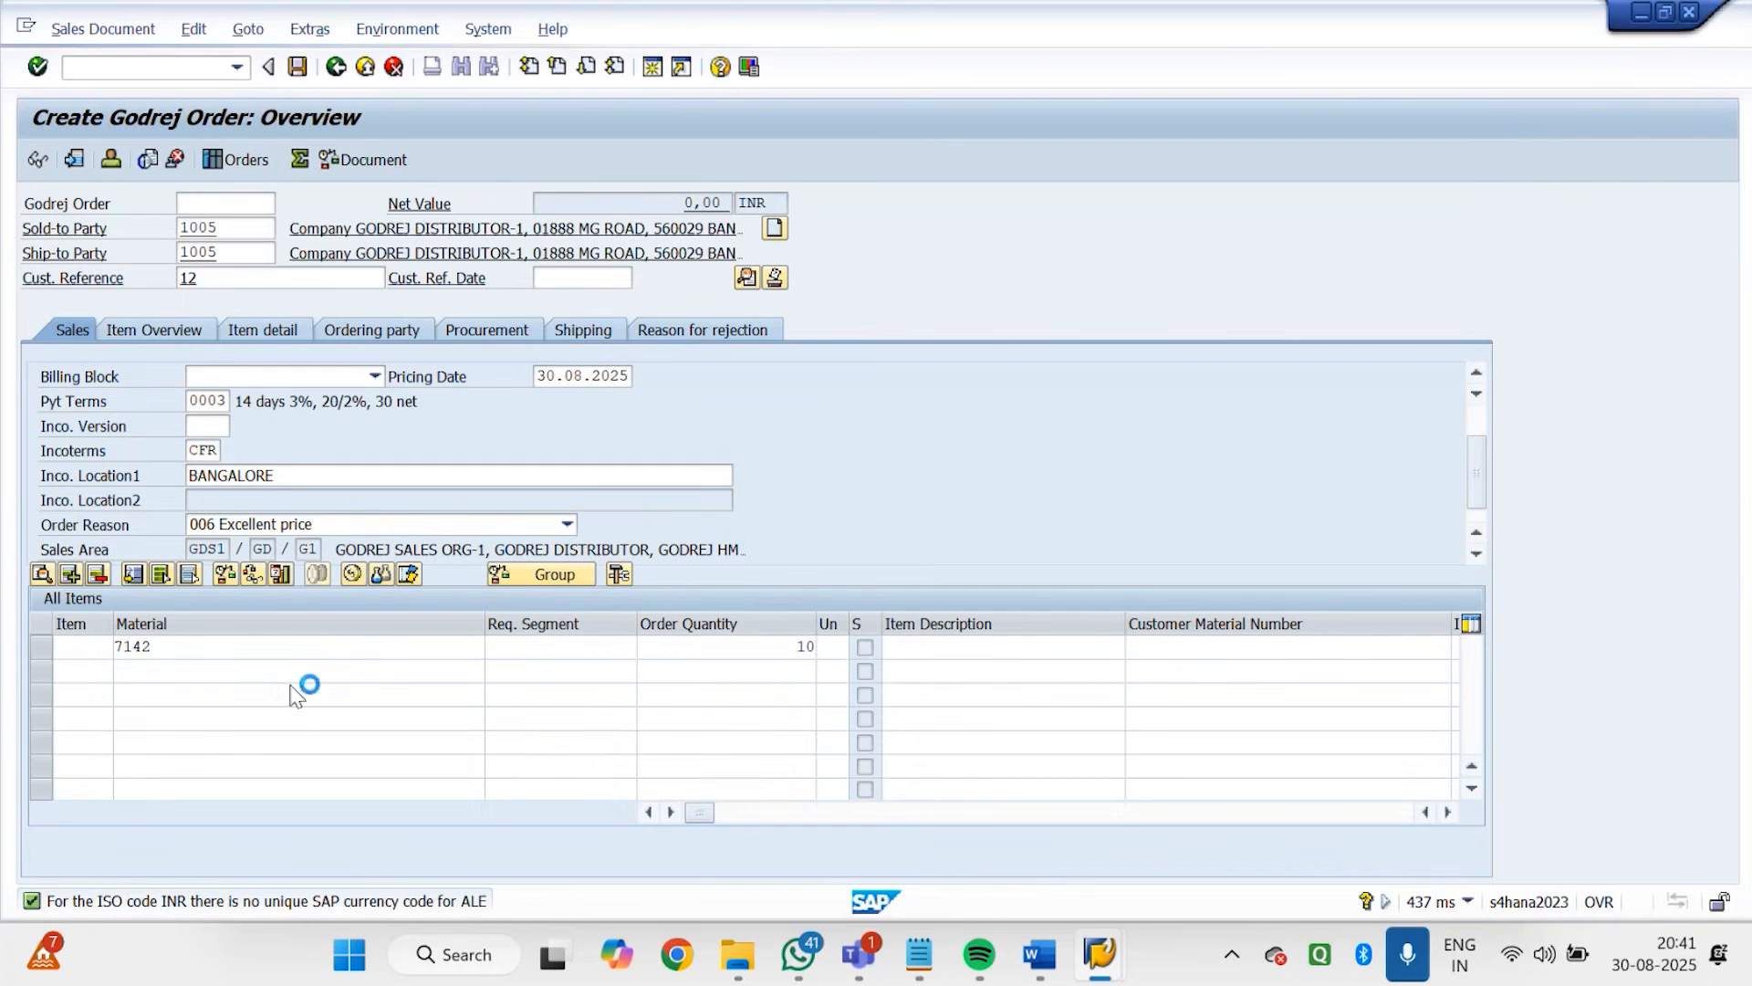
{"action": "key", "text": "Return"}
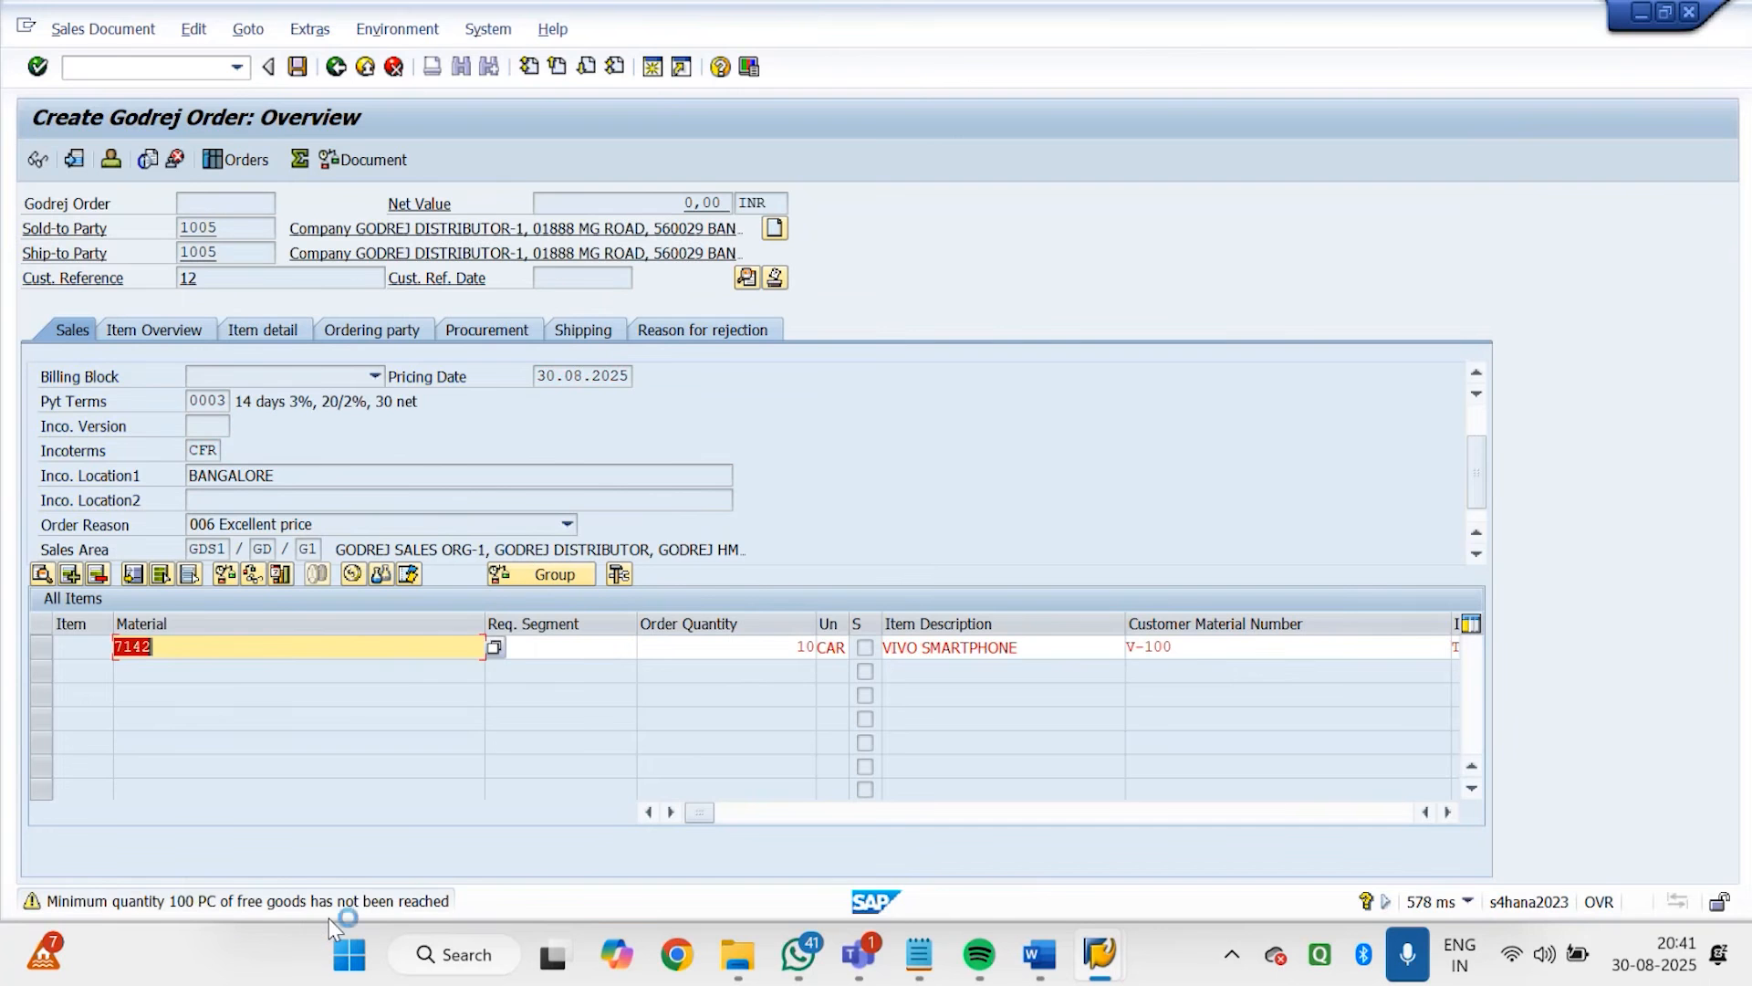
{"action": "key", "text": "Return"}
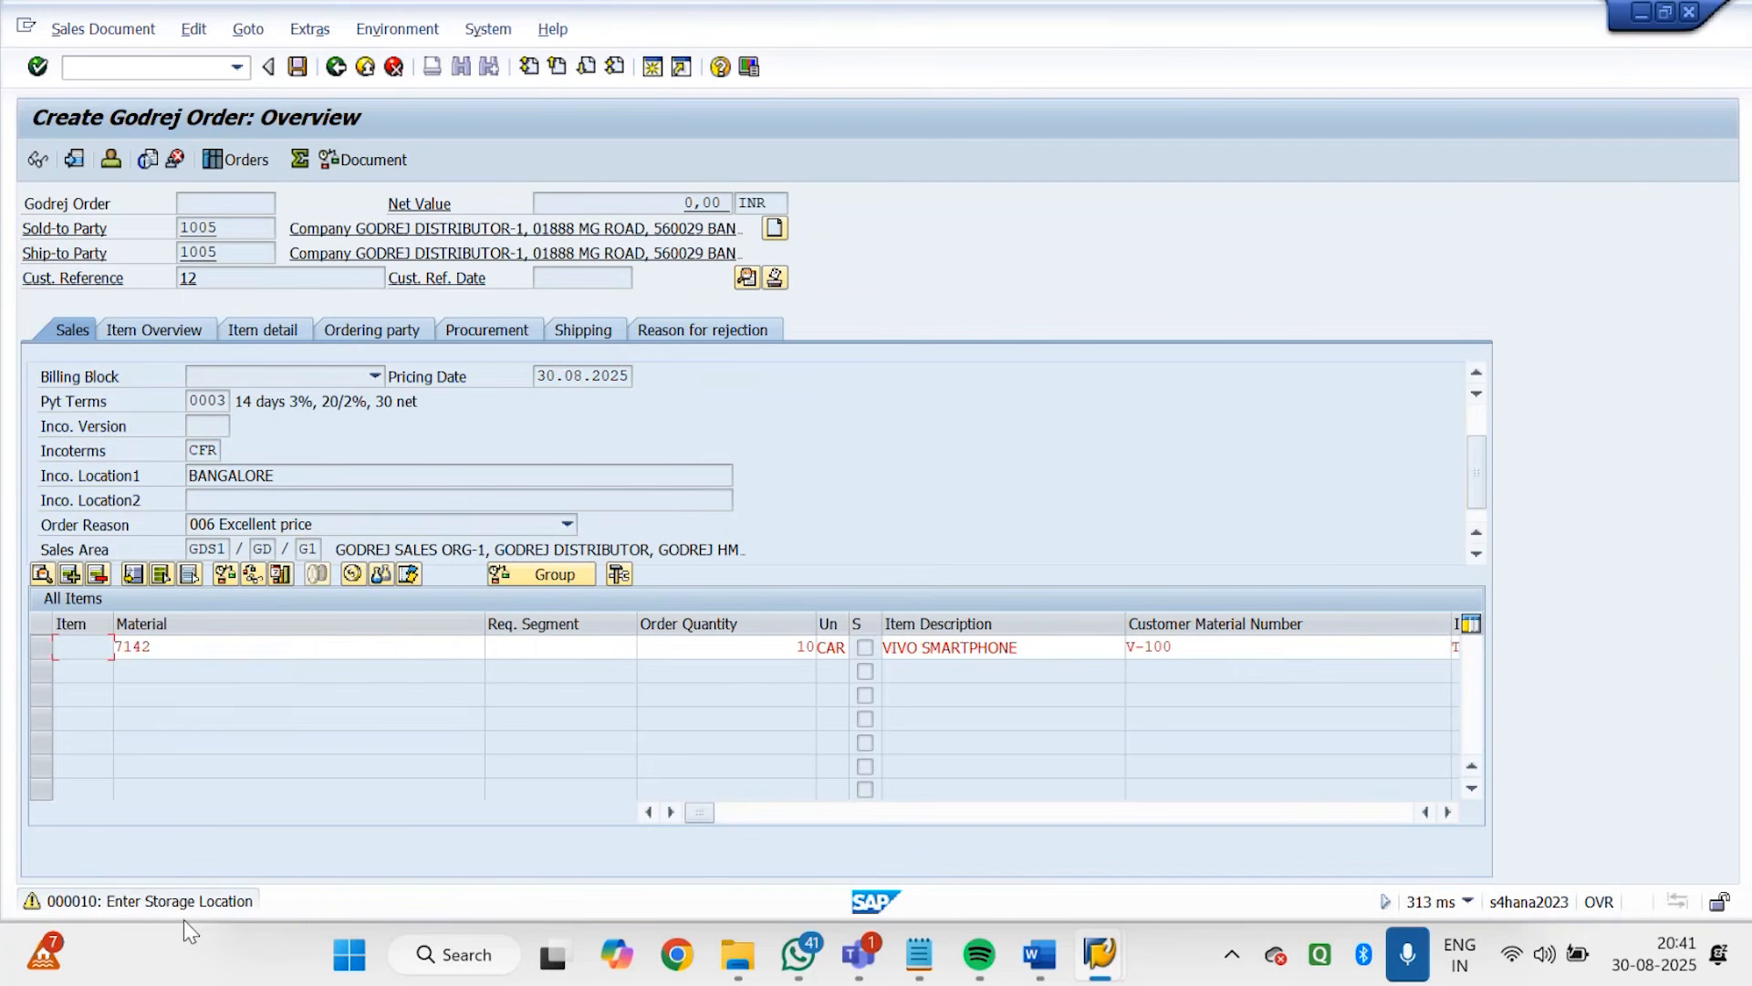
{"action": "key", "text": "Return"}
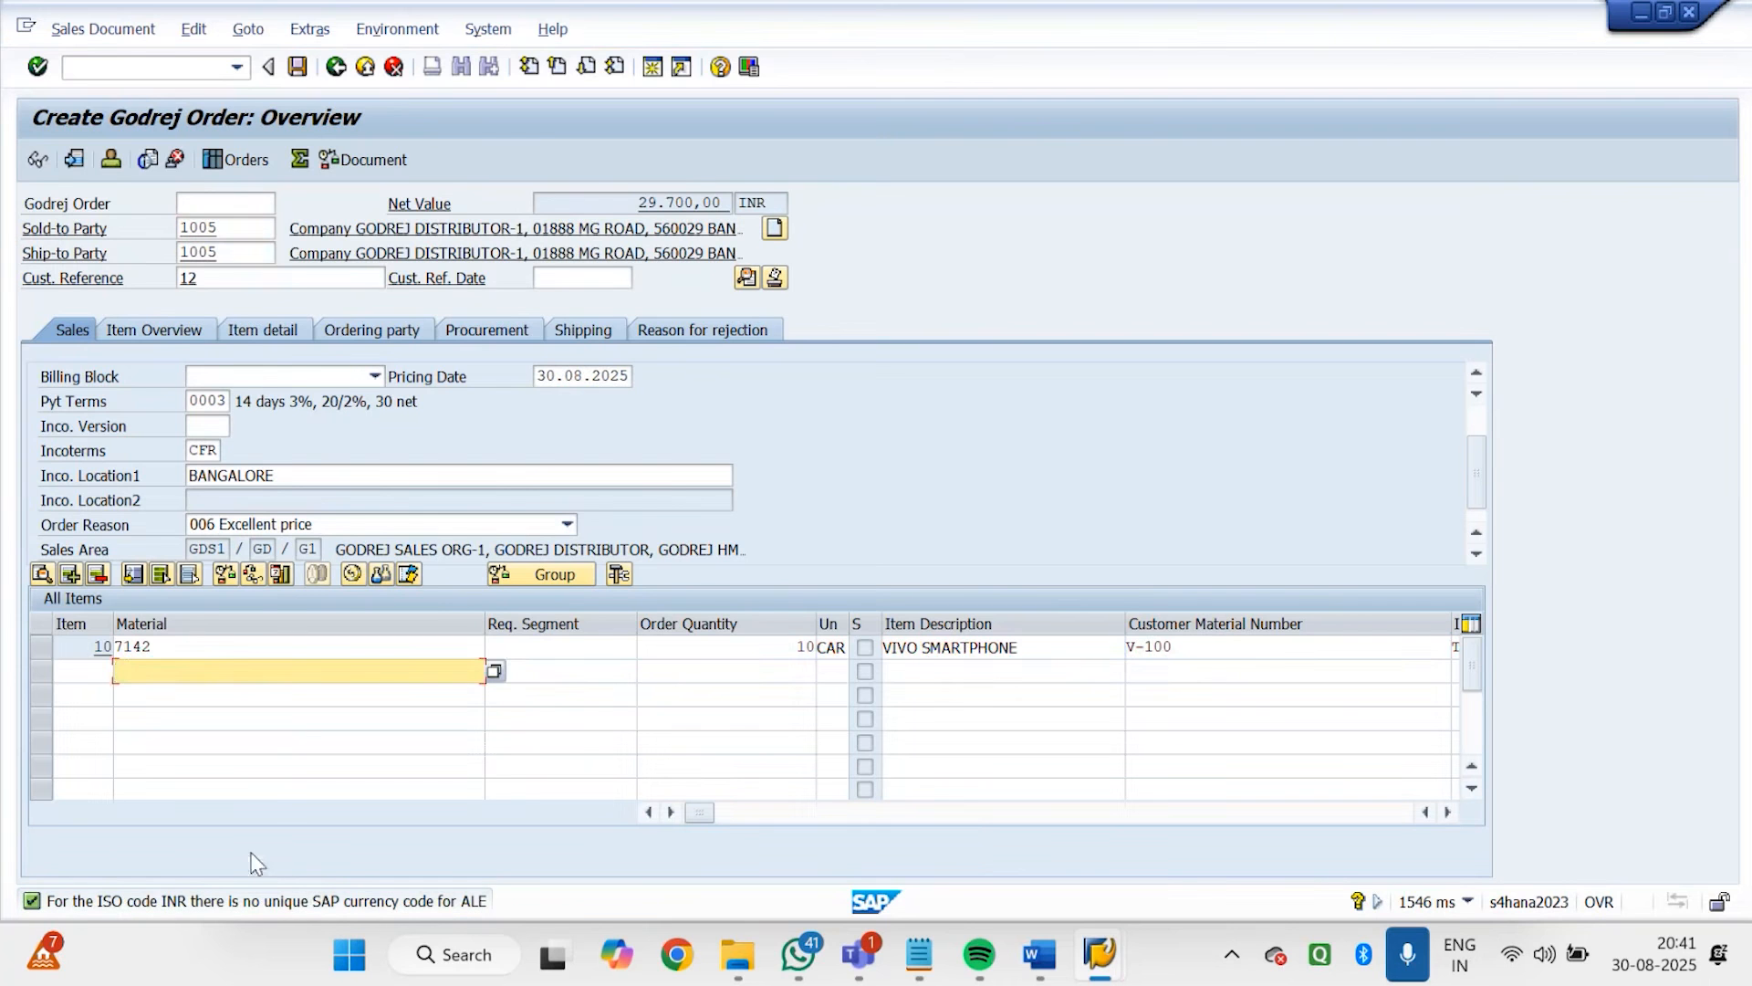
Open the order's incompletion log and check the missing data listed for item 10
{"action": "left_click", "coordinate": [39, 648]}
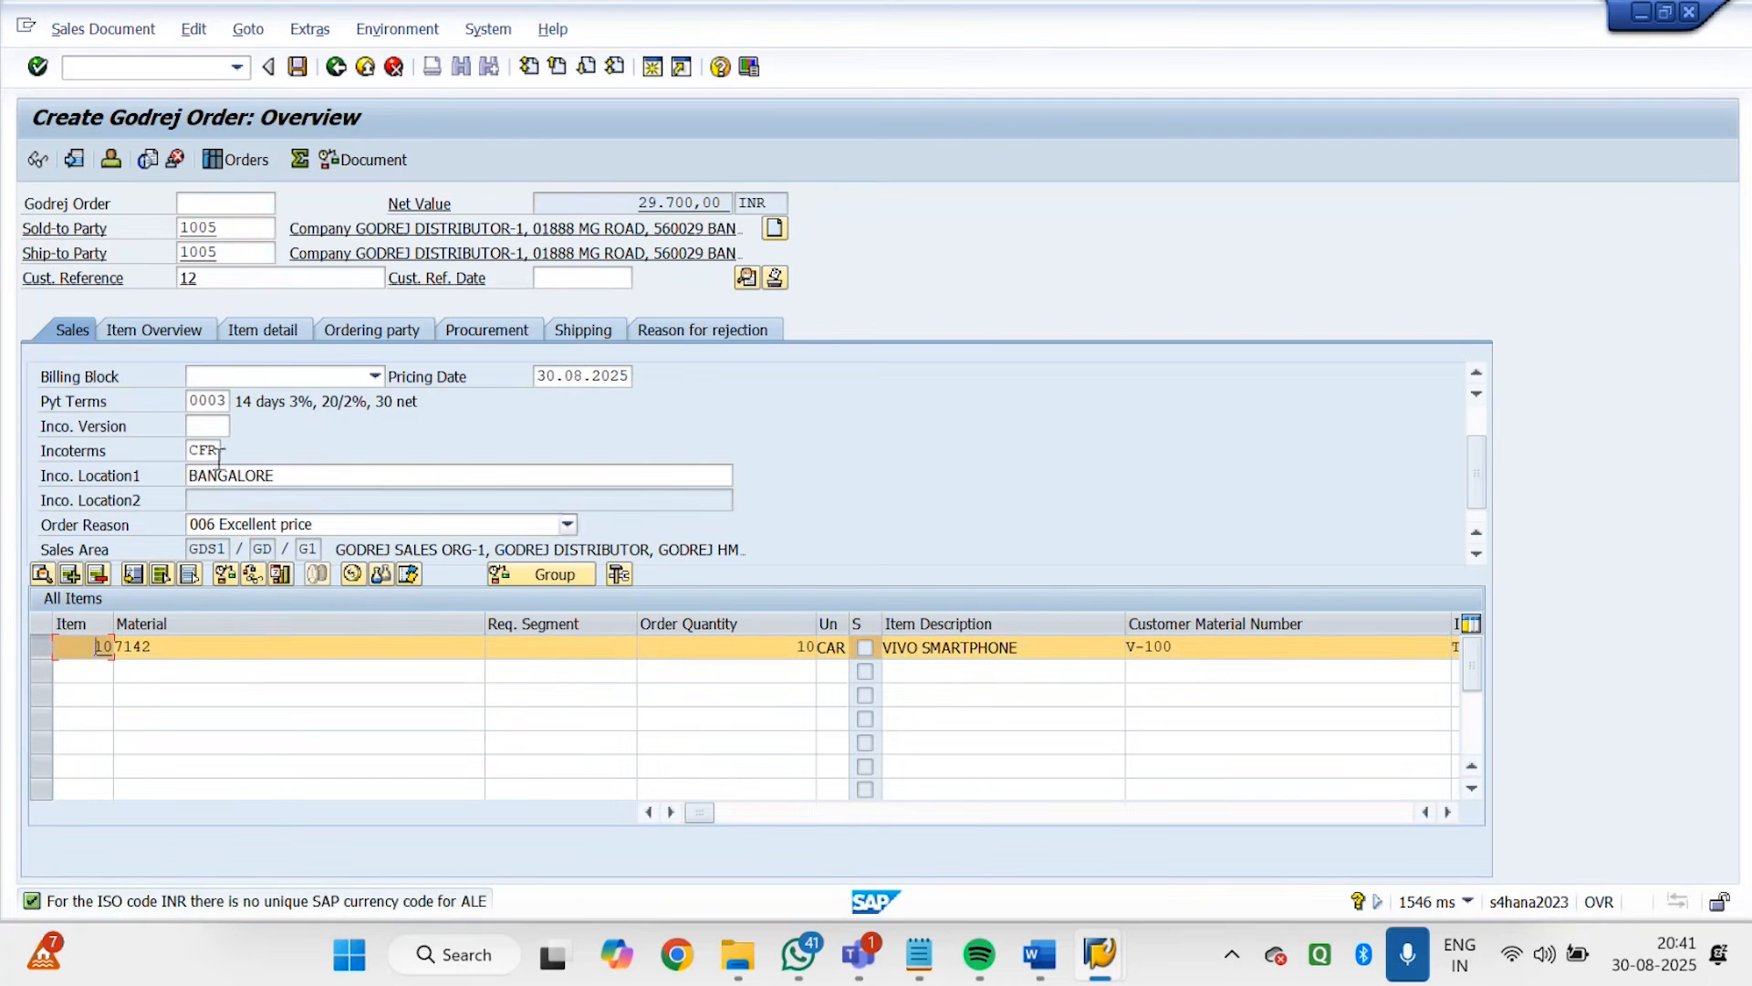
{"action": "left_click", "coordinate": [202, 31]}
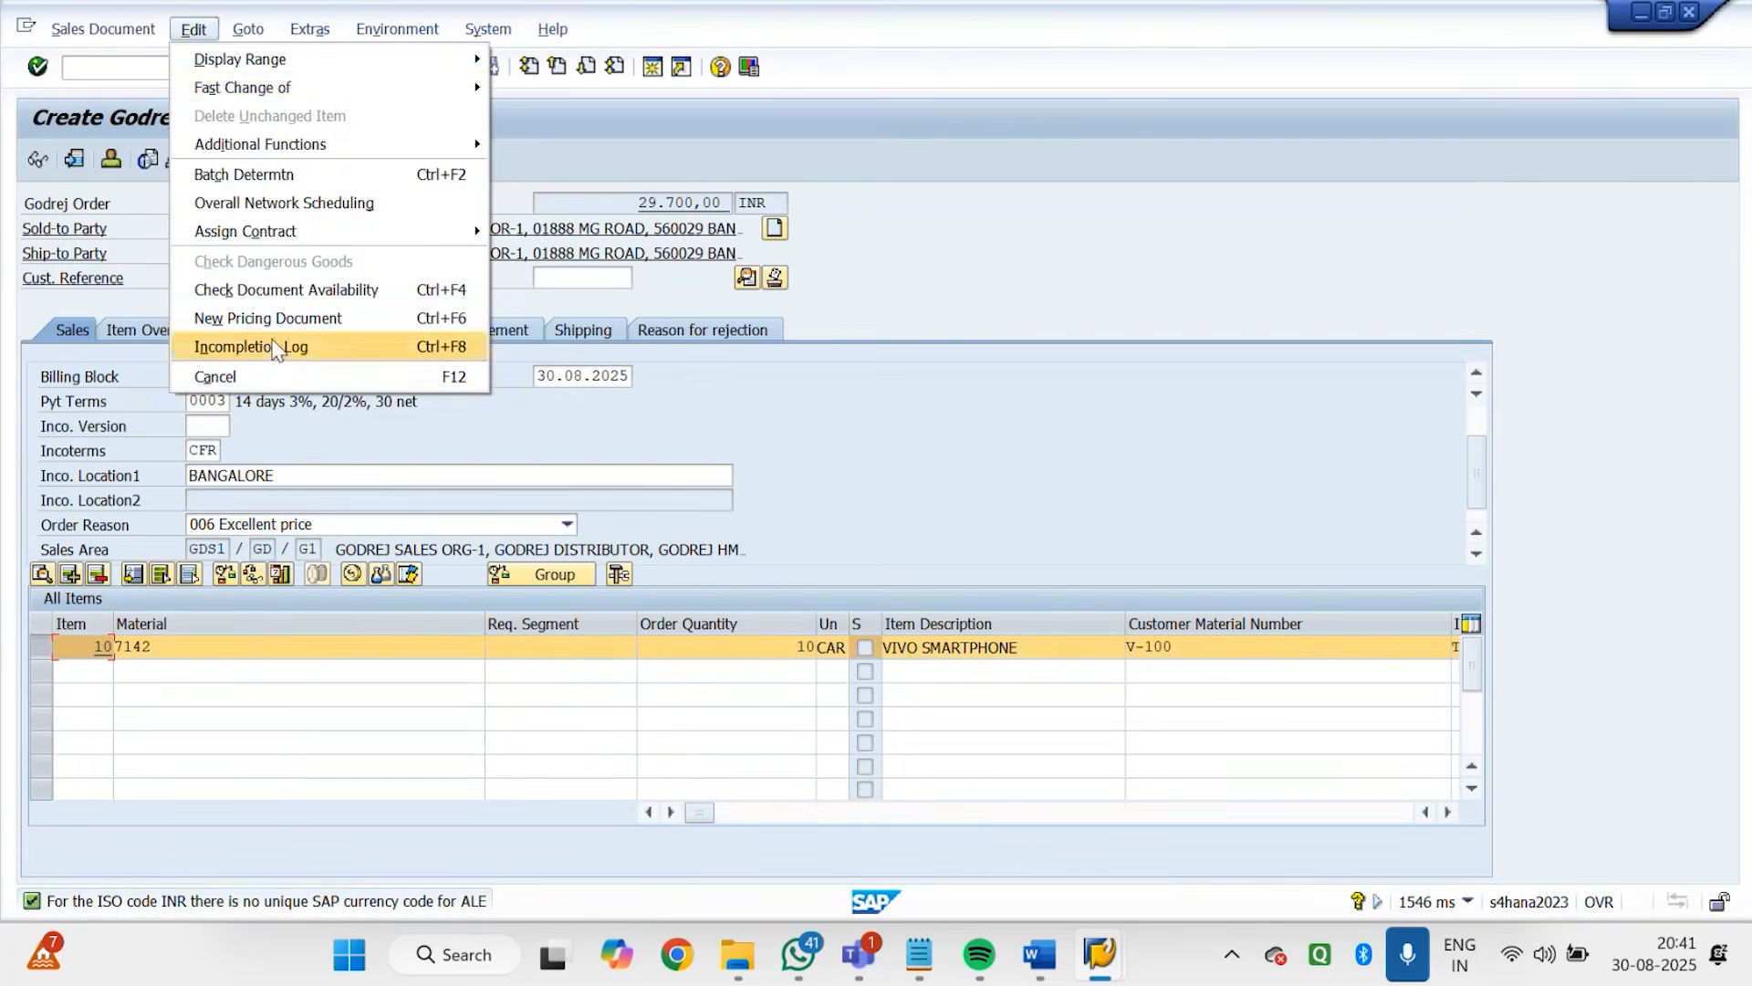
{"action": "left_click", "coordinate": [274, 344]}
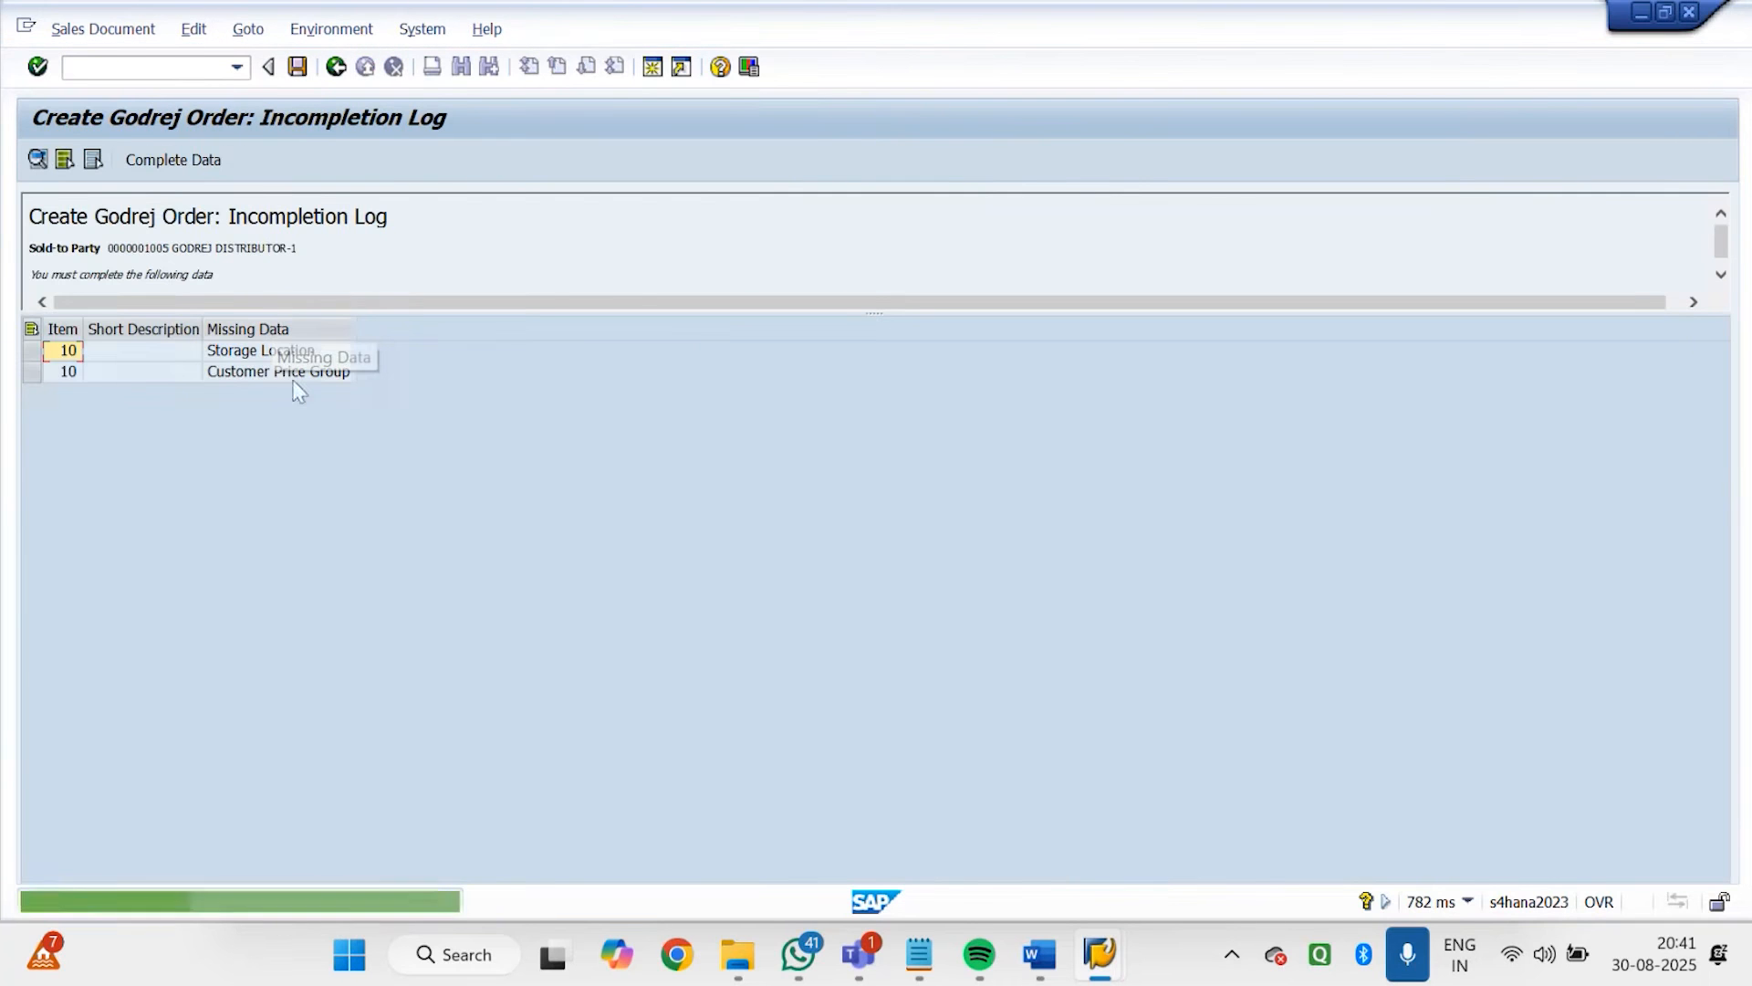
{"action": "left_click", "coordinate": [290, 369]}
{"action": "left_click", "coordinate": [288, 356]}
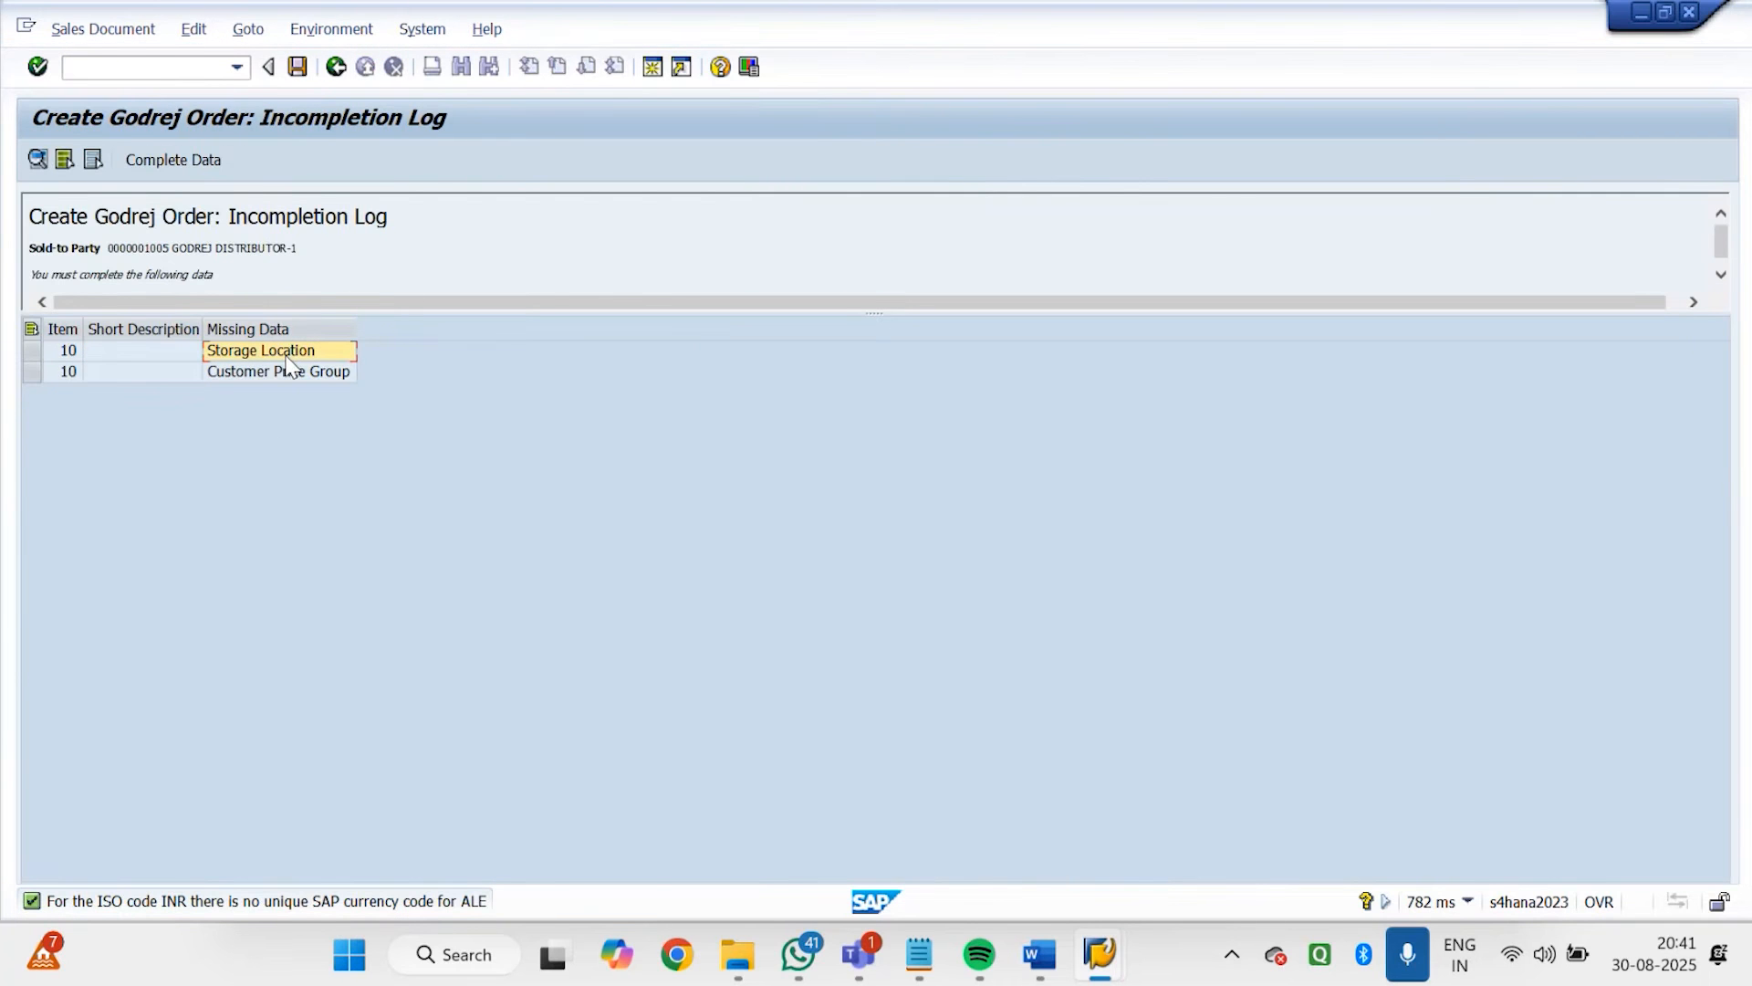
Complete the missing Storage Location for item 10 with GDS1 and return to the incompletion log
{"action": "double_click", "coordinate": [289, 354]}
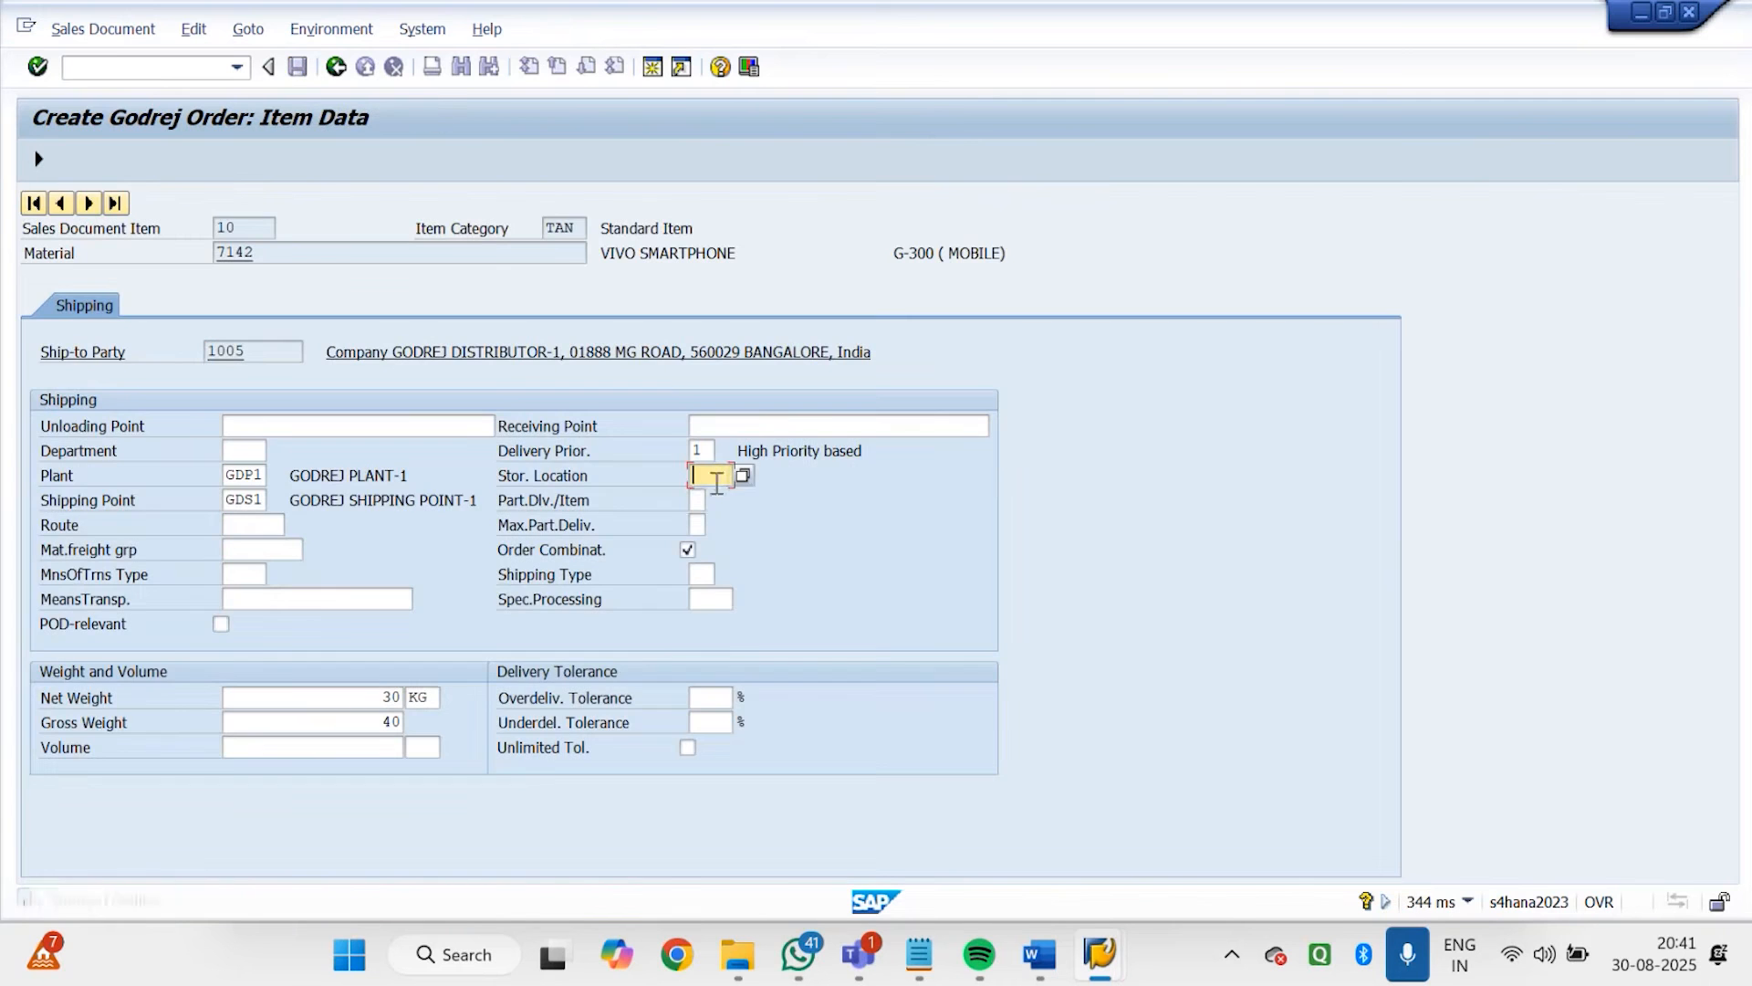
{"action": "type", "text": "G"}
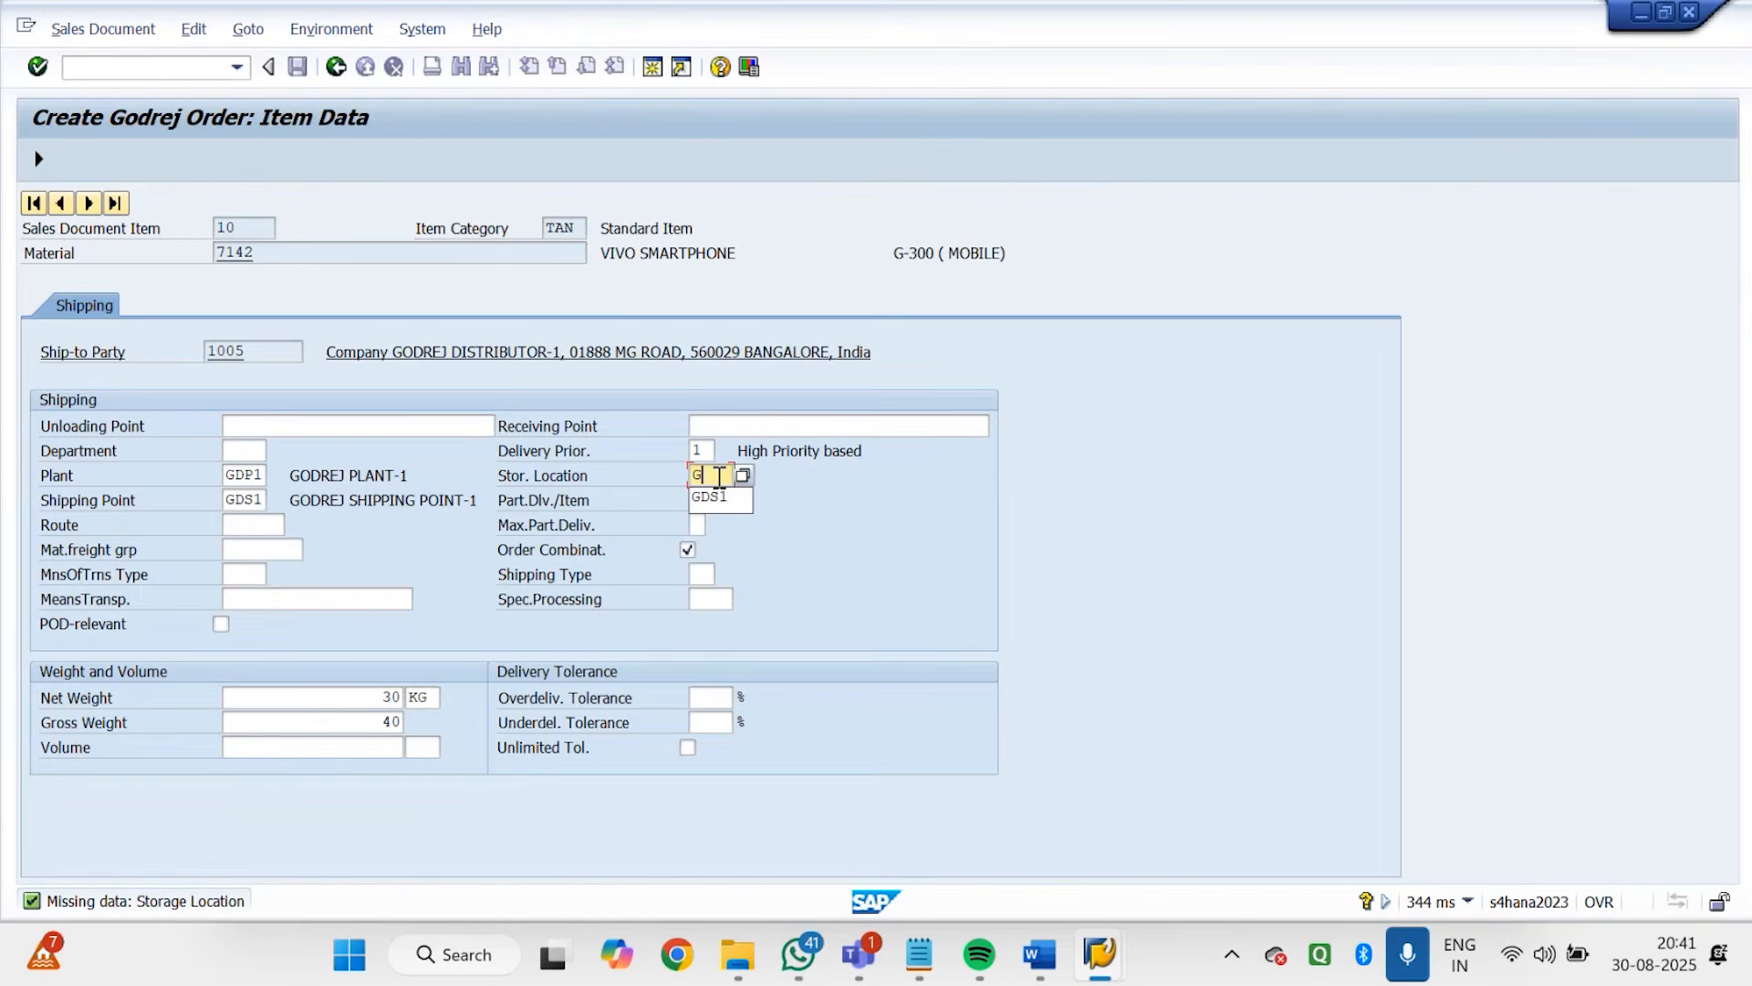
{"action": "left_click", "coordinate": [720, 497]}
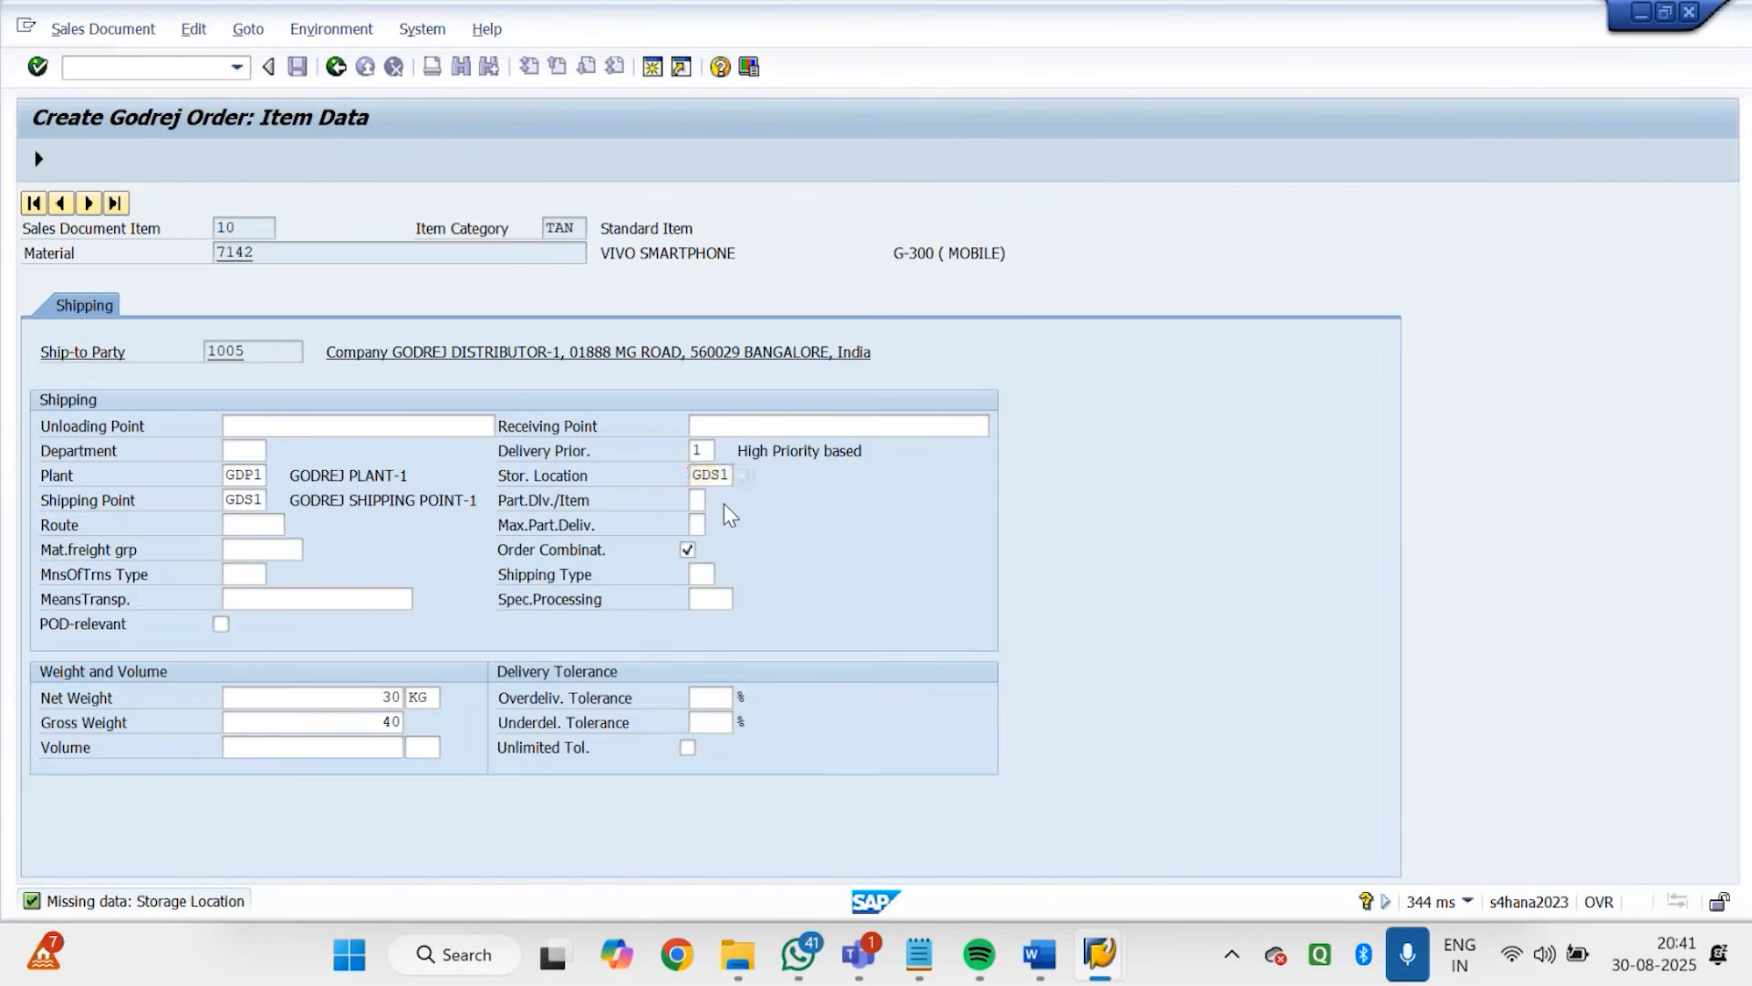
{"action": "key", "text": "Return"}
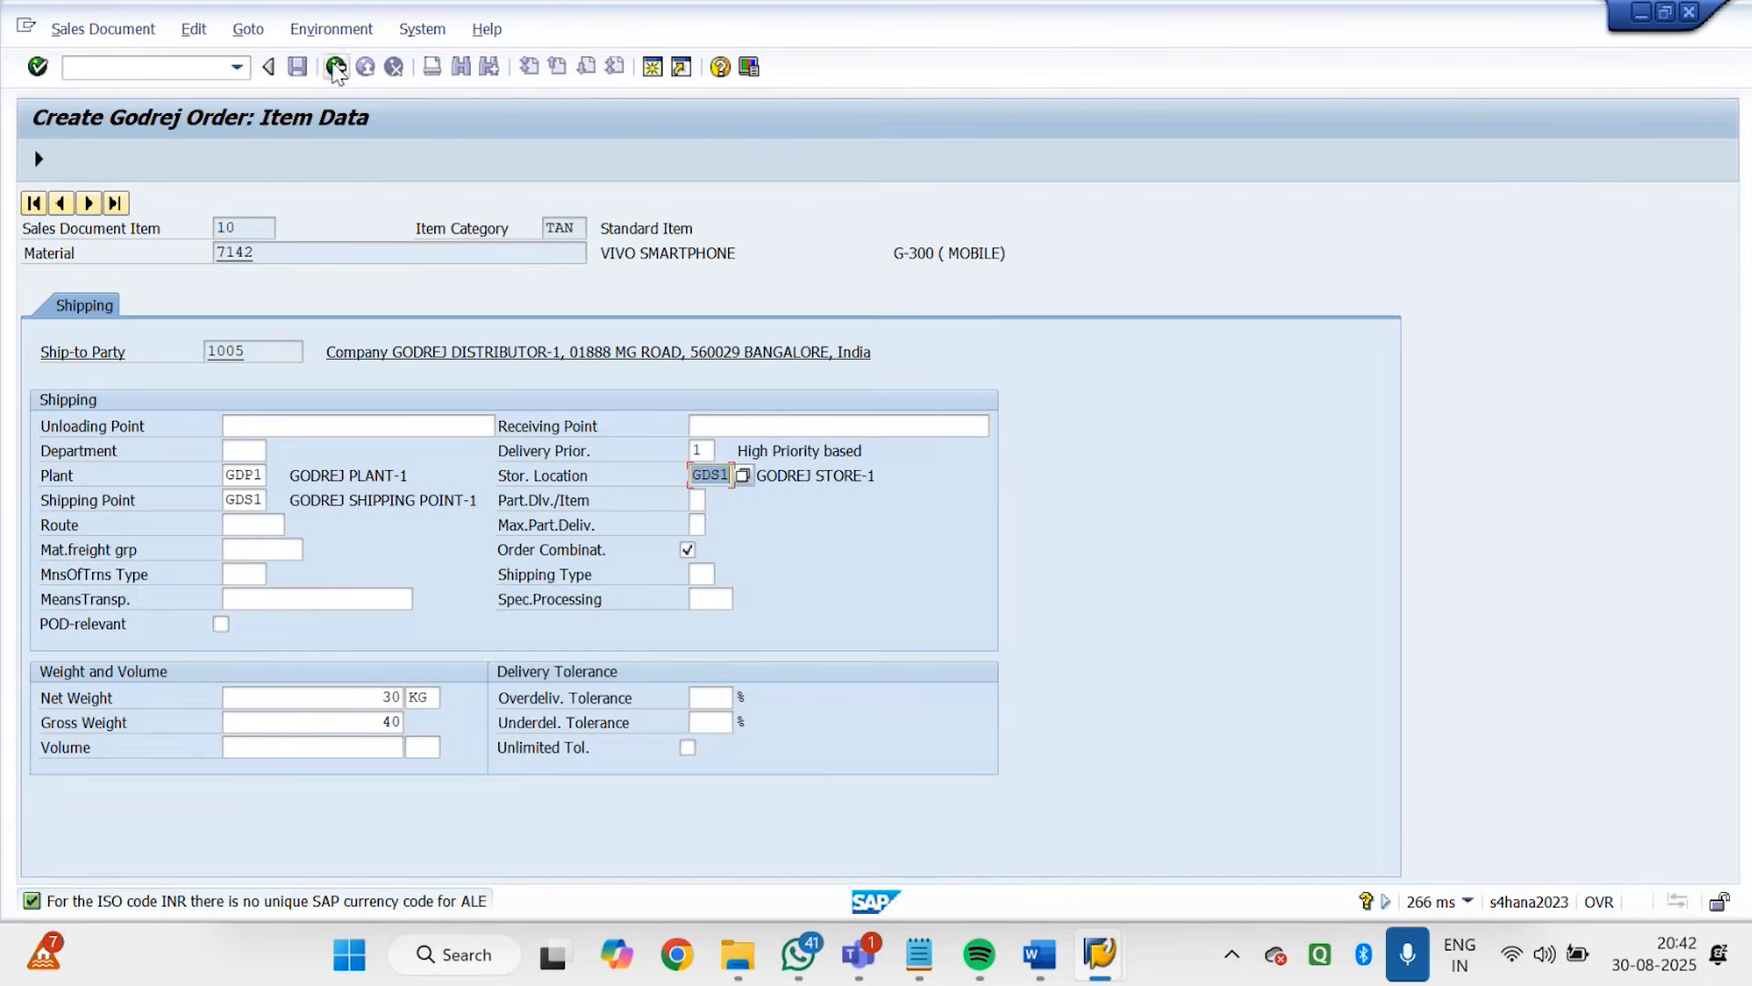
{"action": "left_click", "coordinate": [33, 157]}
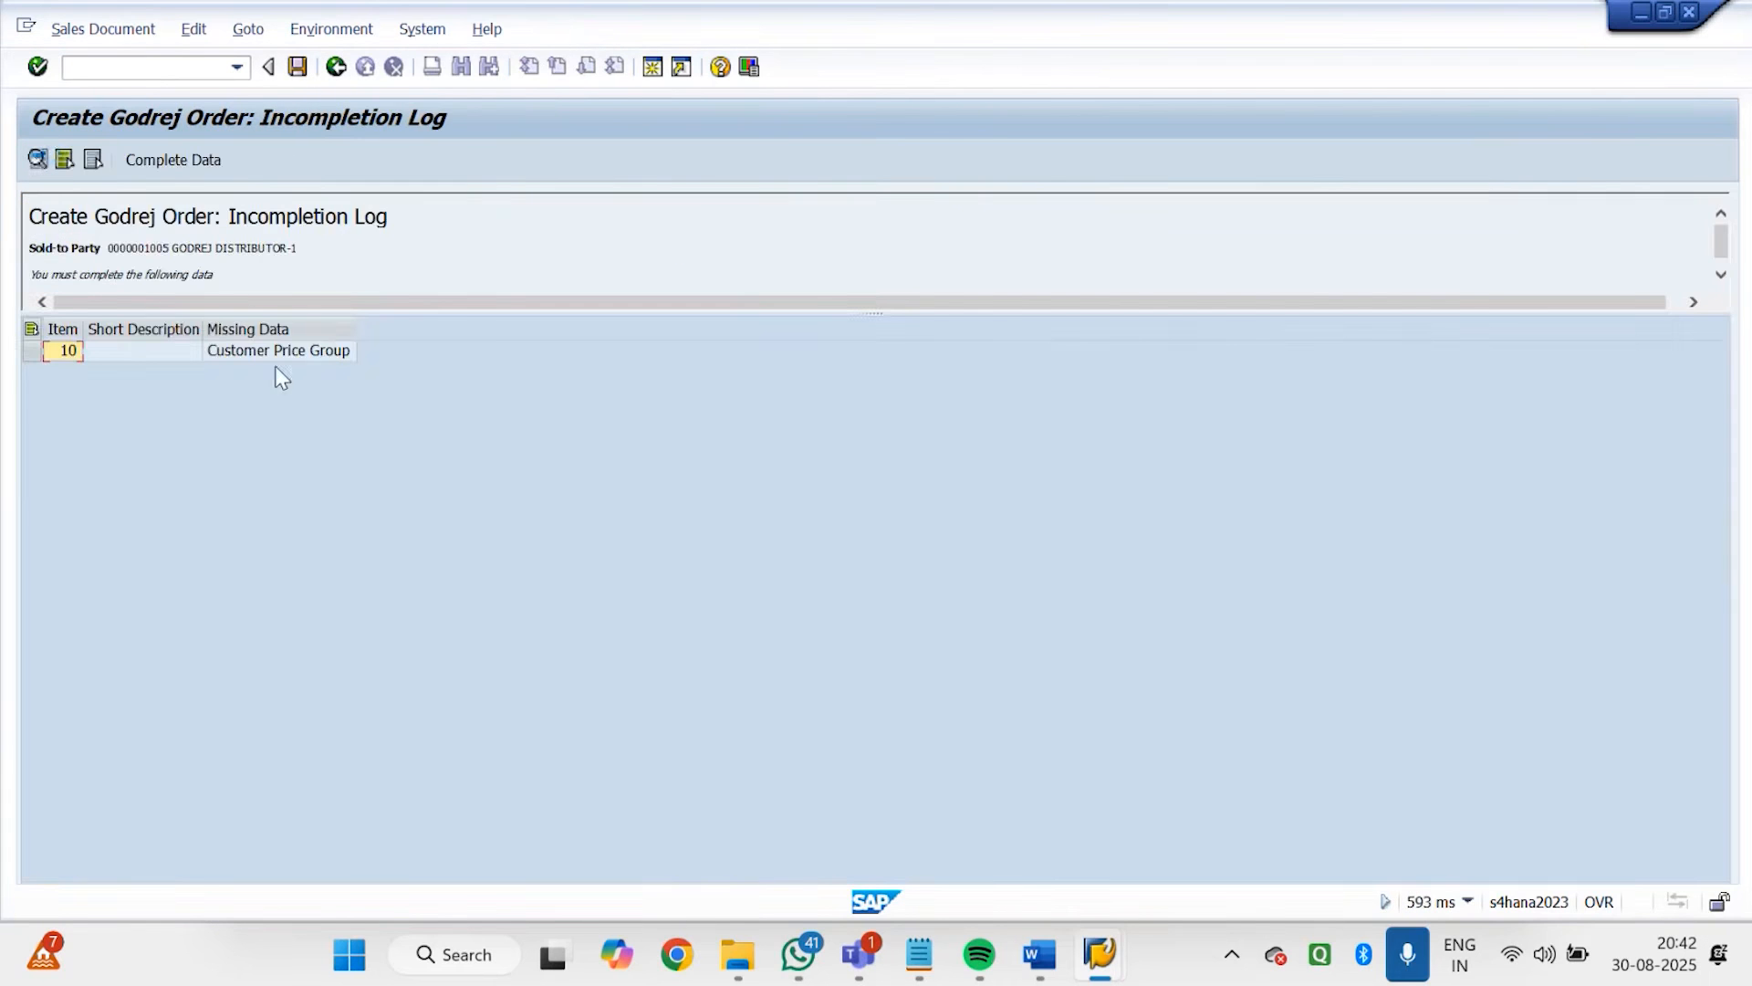
Complete the missing Customer Price Group for item 10 with 01 Bulk buyer and continue past the completed entry
{"action": "double_click", "coordinate": [277, 356]}
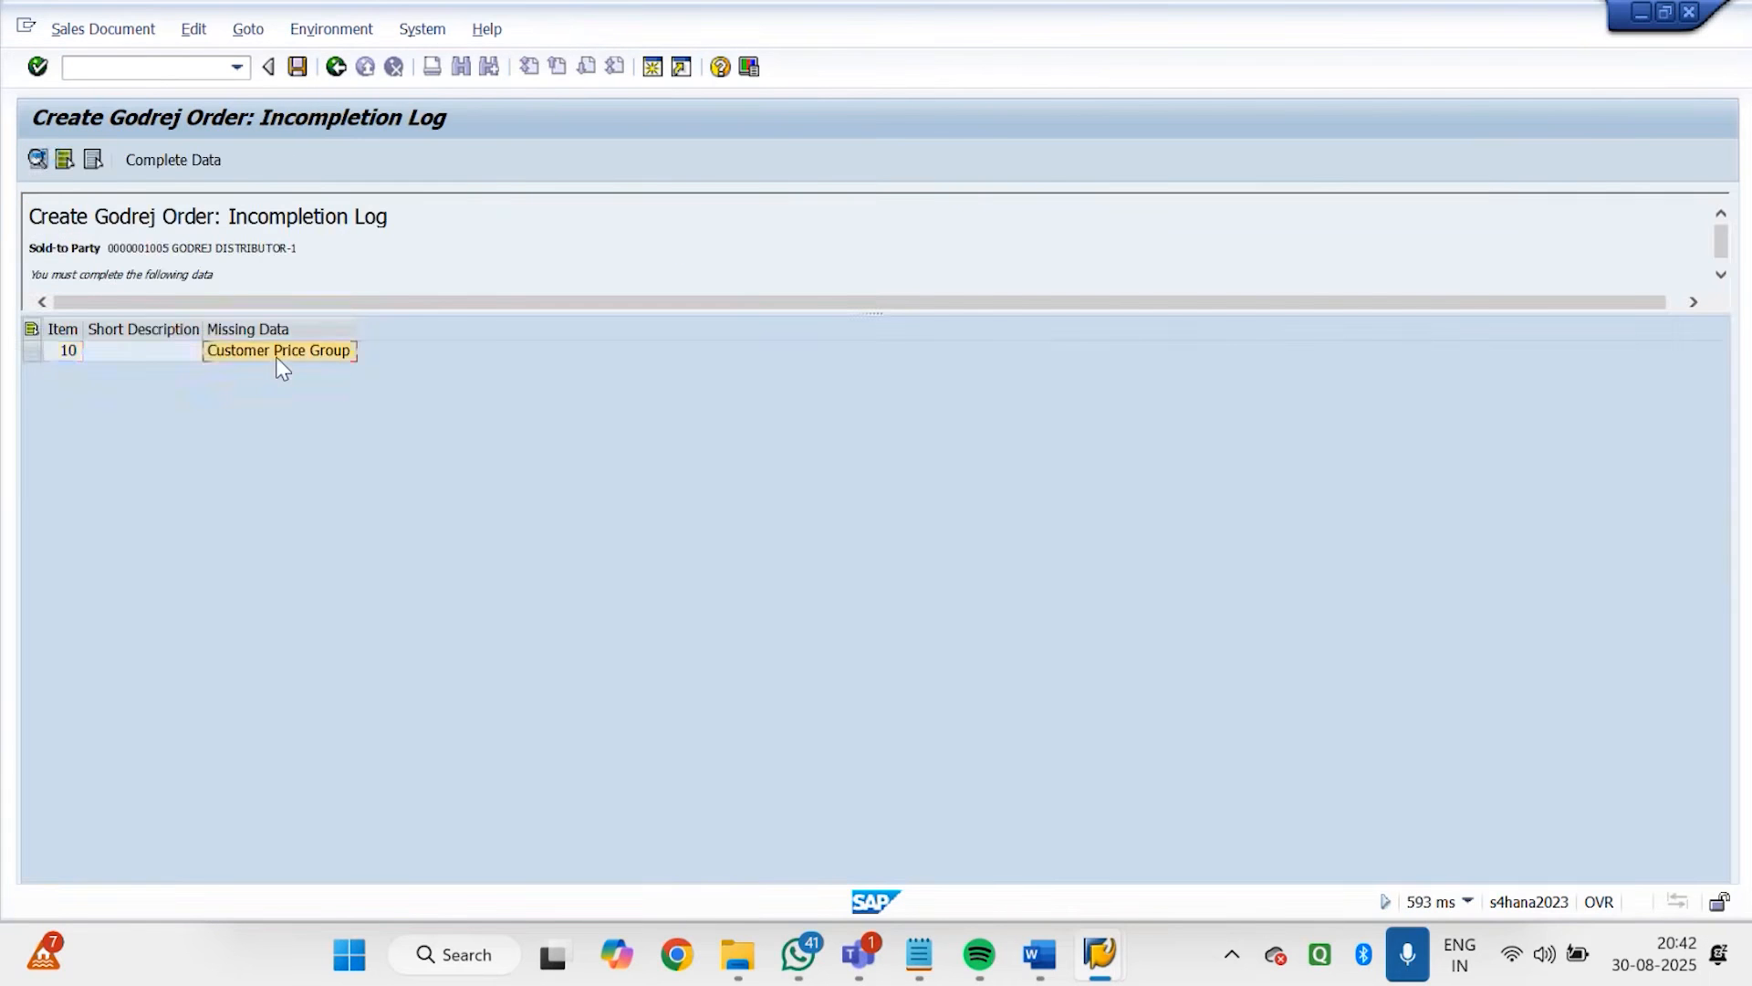
{"action": "left_click", "coordinate": [643, 527]}
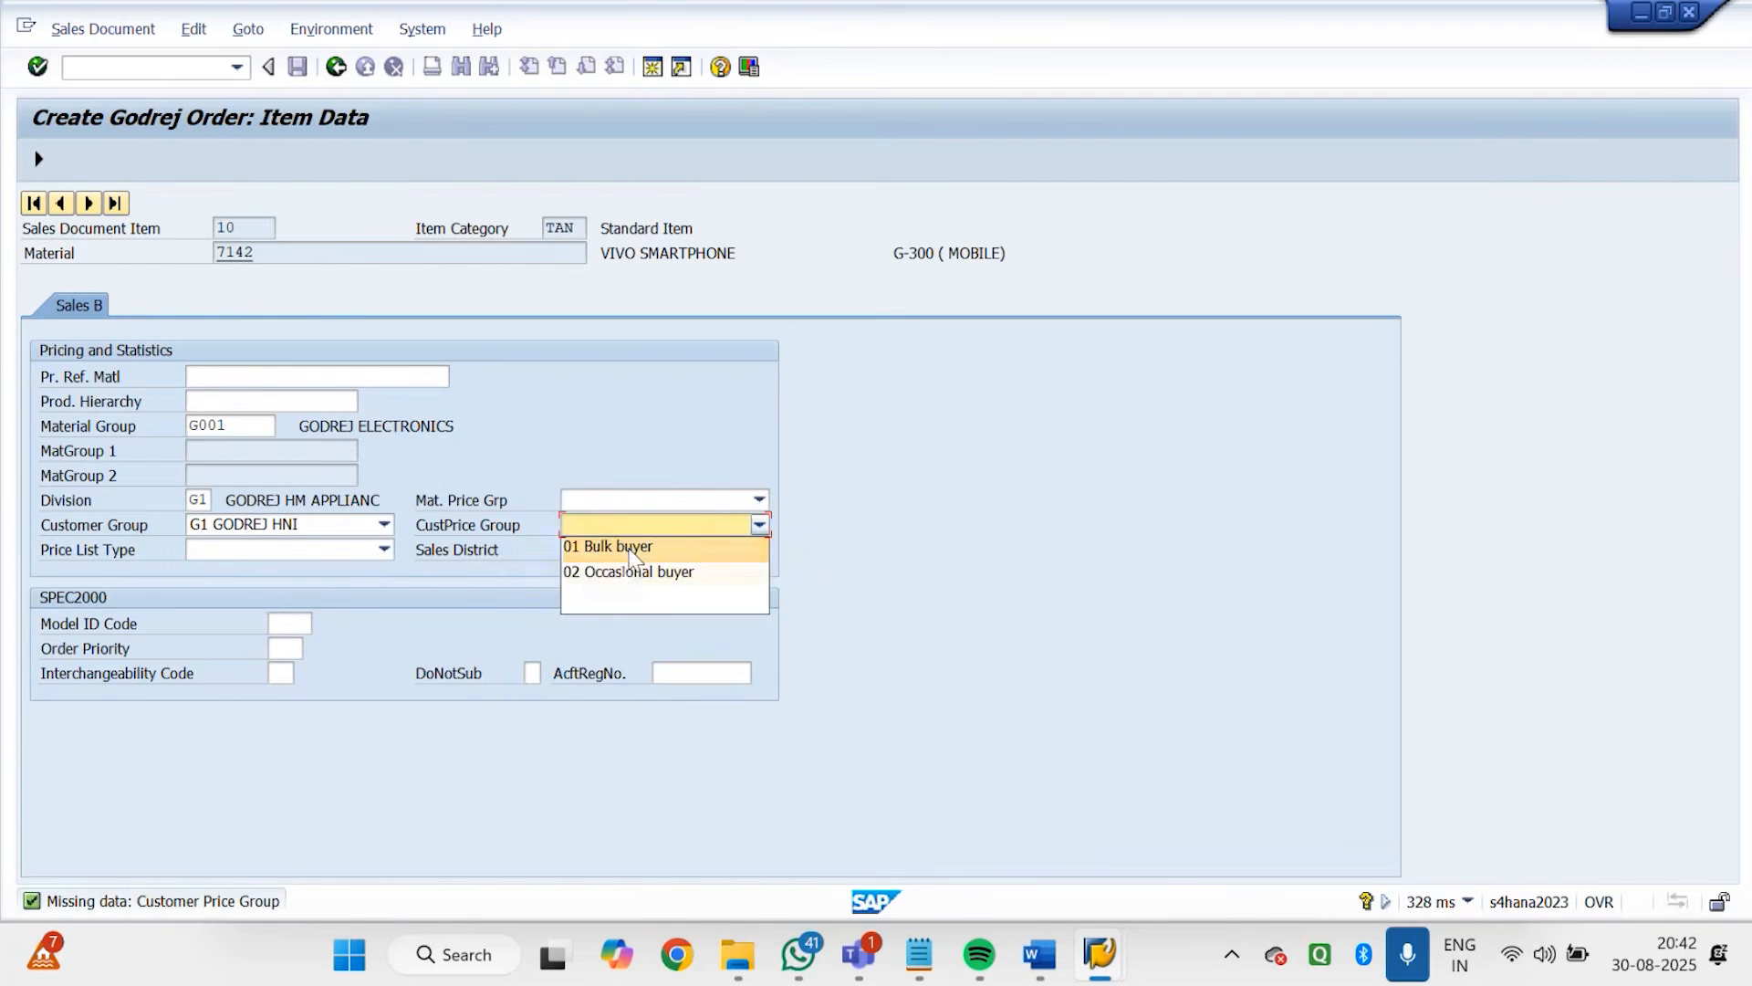
{"action": "left_click", "coordinate": [639, 546]}
{"action": "left_click", "coordinate": [42, 161]}
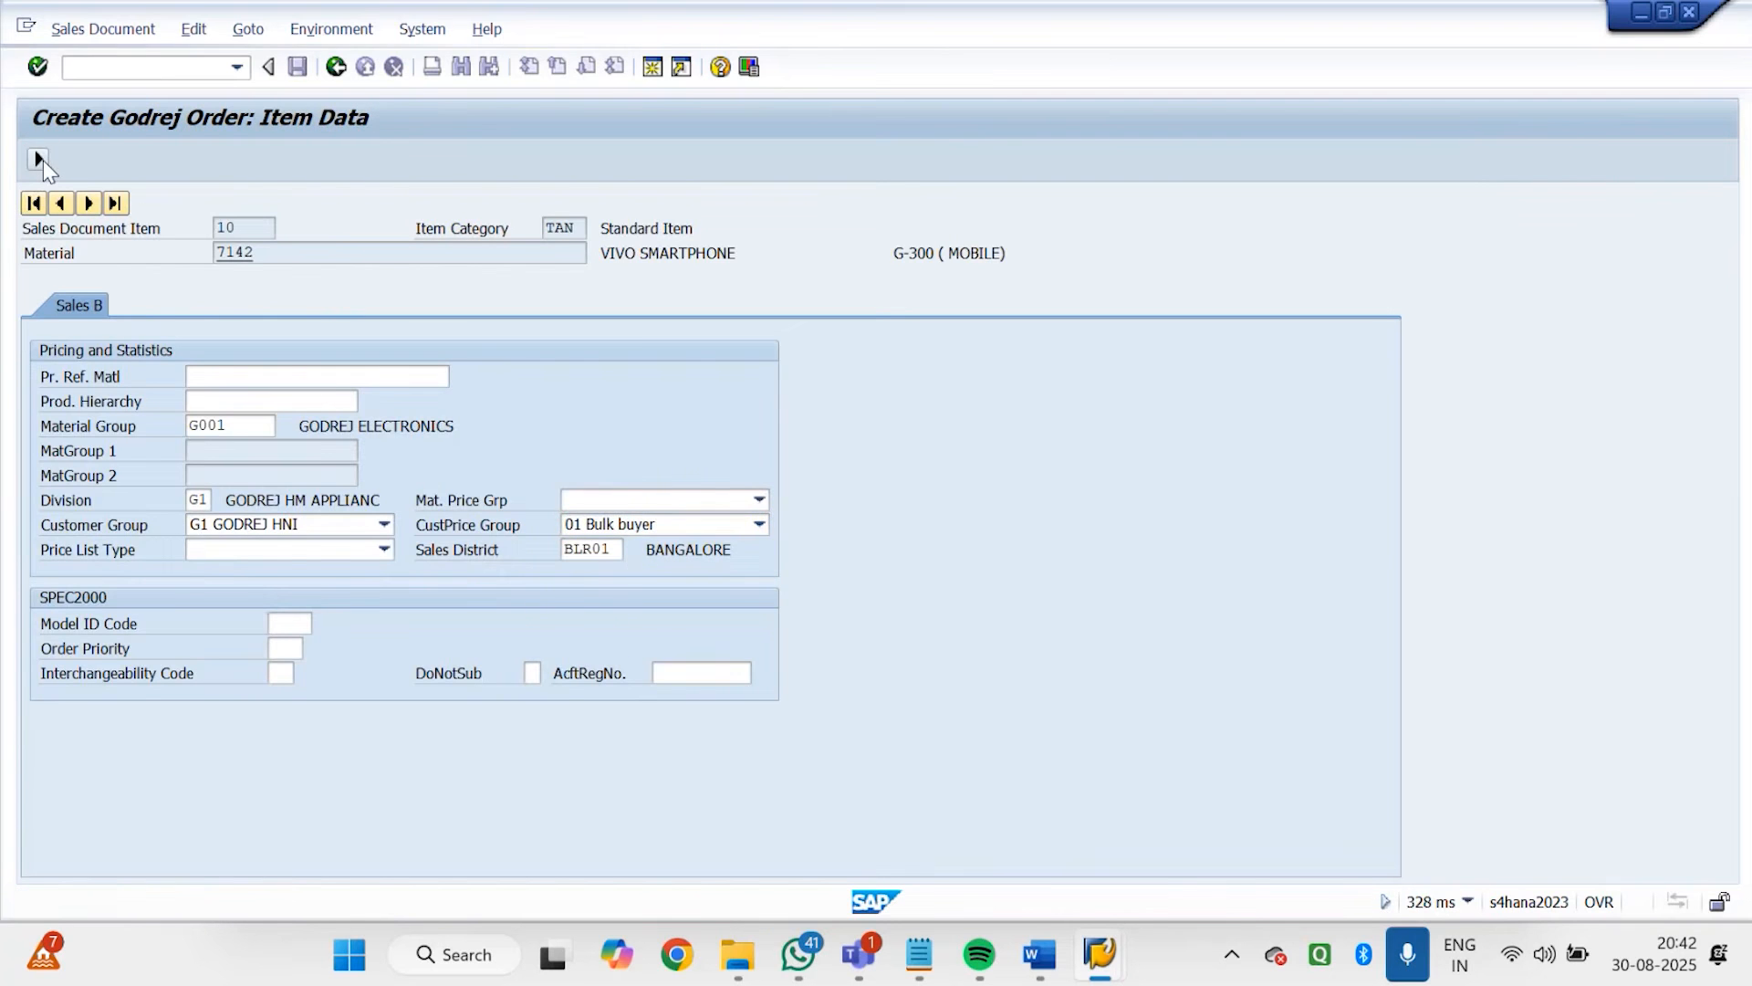
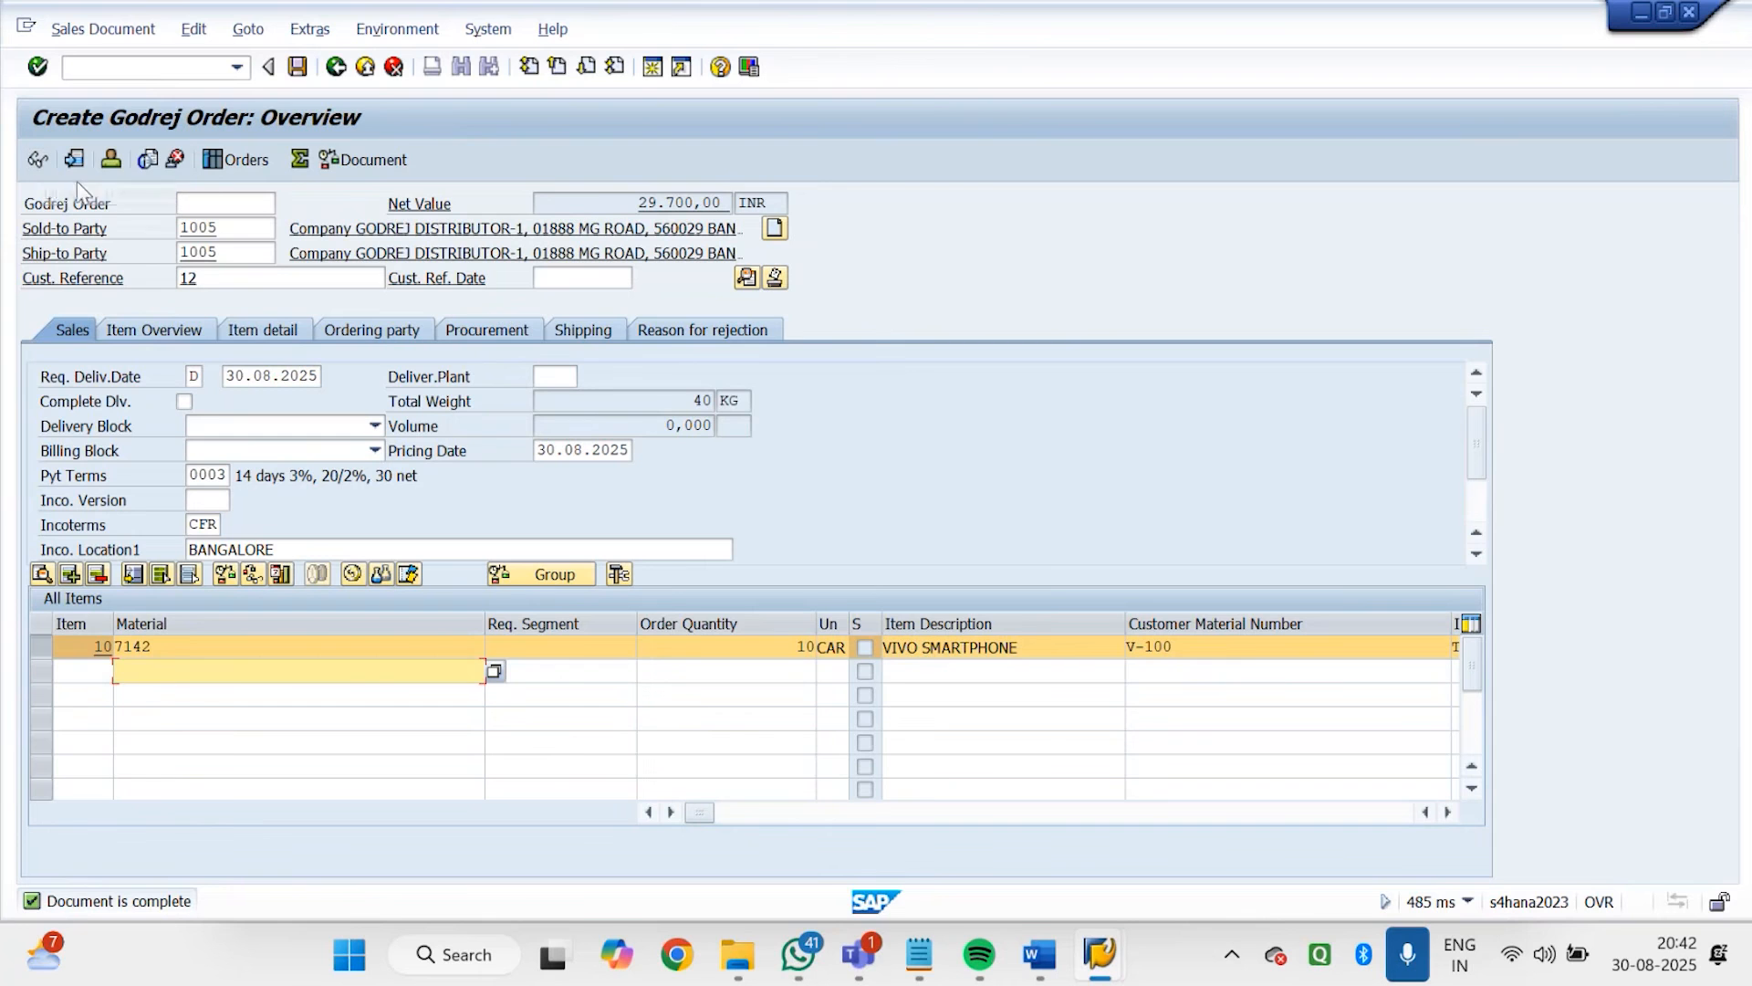
Open the shipping details of item 10's schedule line to view its delivery, goods issue, loading and transportation dates
{"action": "left_click", "coordinate": [48, 648]}
{"action": "left_click", "coordinate": [42, 648]}
{"action": "double_click", "coordinate": [153, 647]}
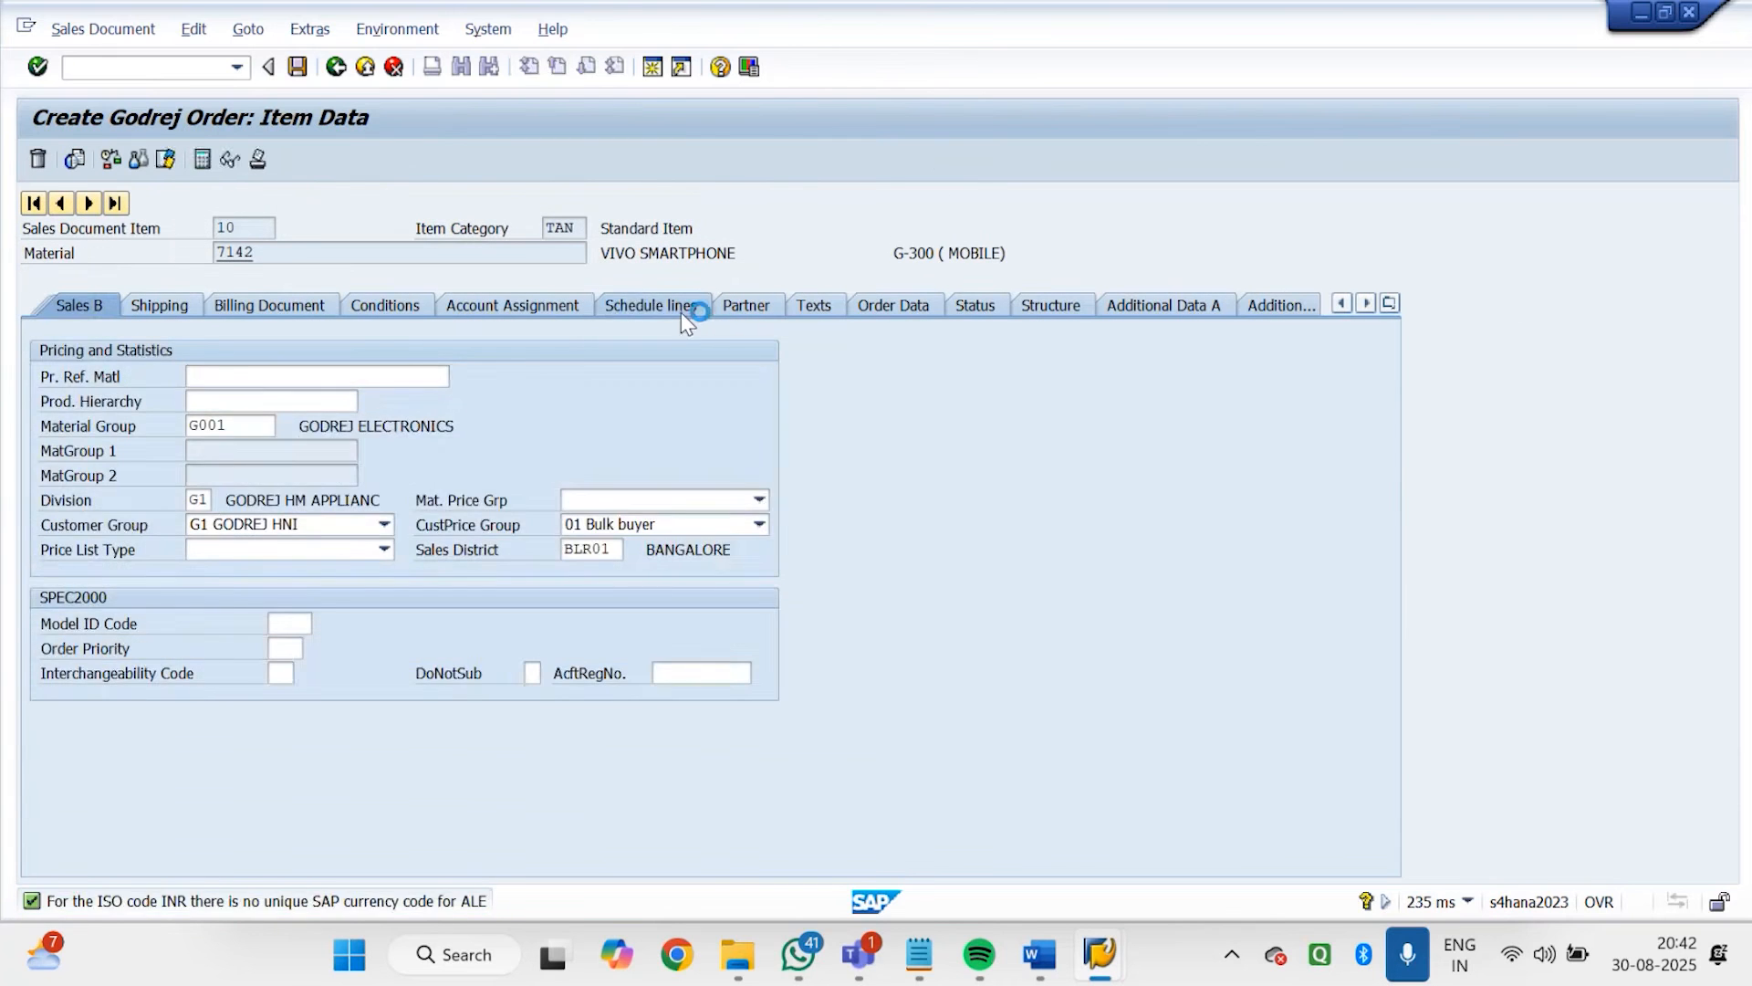
{"action": "left_click", "coordinate": [680, 312]}
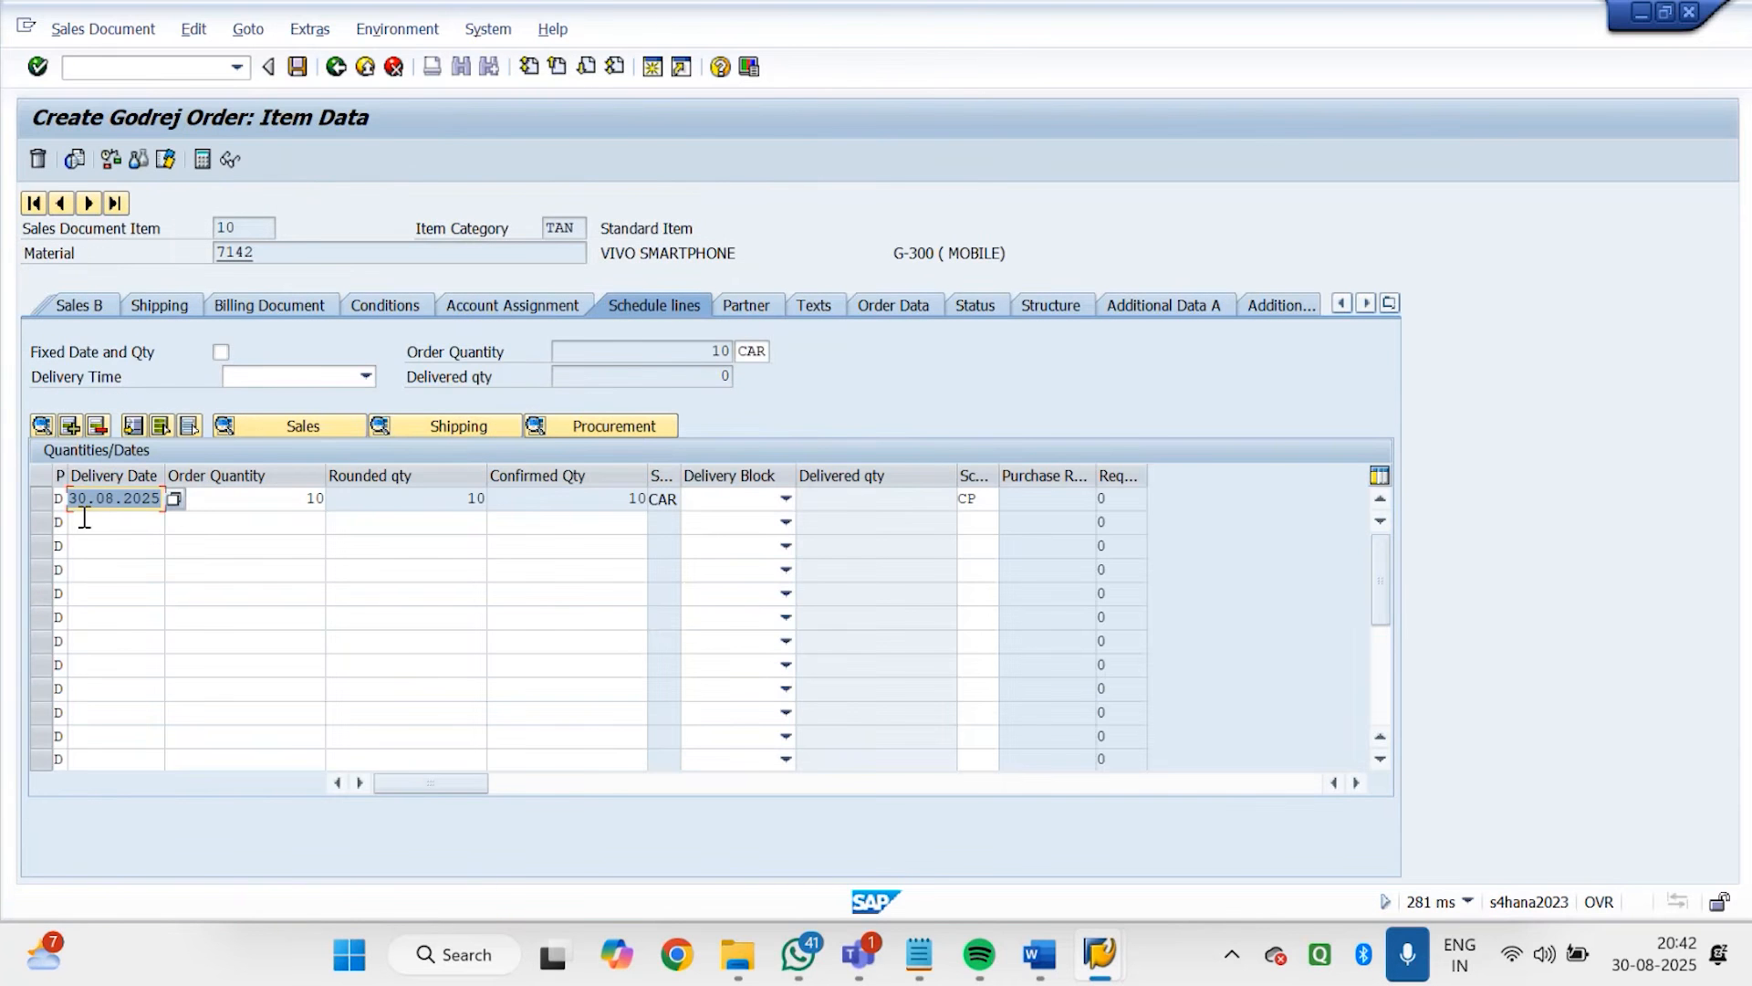
{"action": "left_click", "coordinate": [457, 422]}
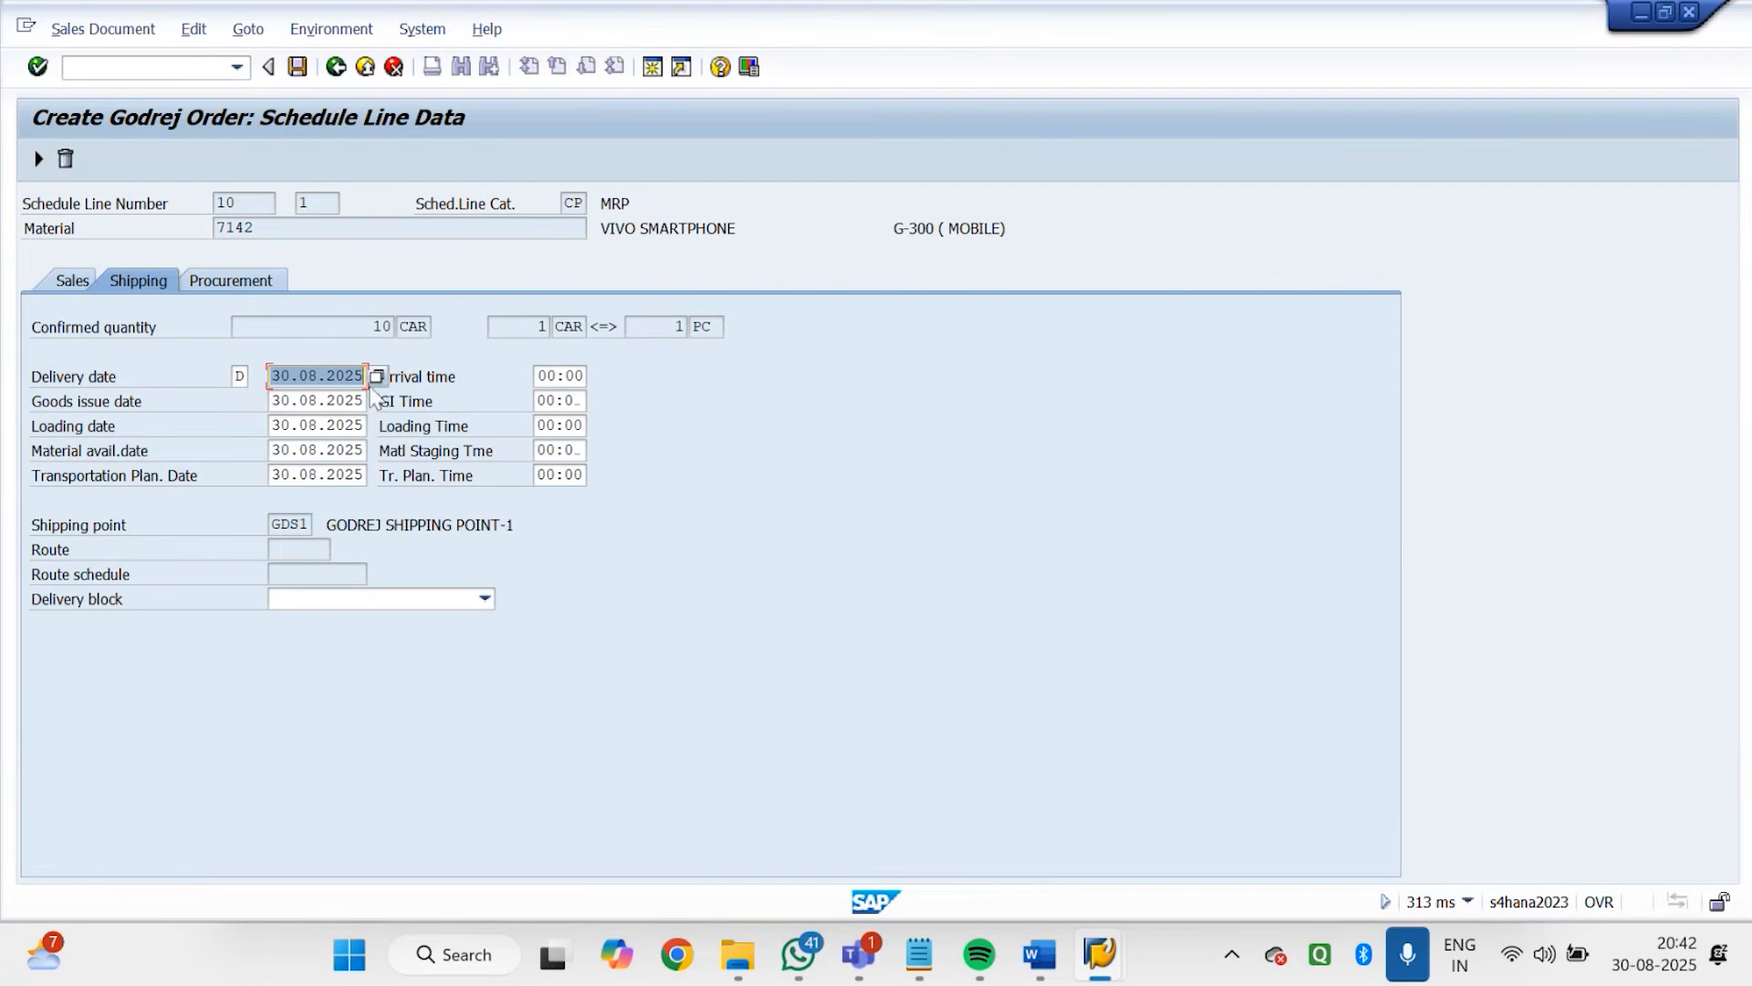
{"action": "left_click", "coordinate": [375, 379]}
Switch to the session assigning incompleteness procedures to item categories and return from it to the IMG structure
{"action": "left_click", "coordinate": [1101, 954]}
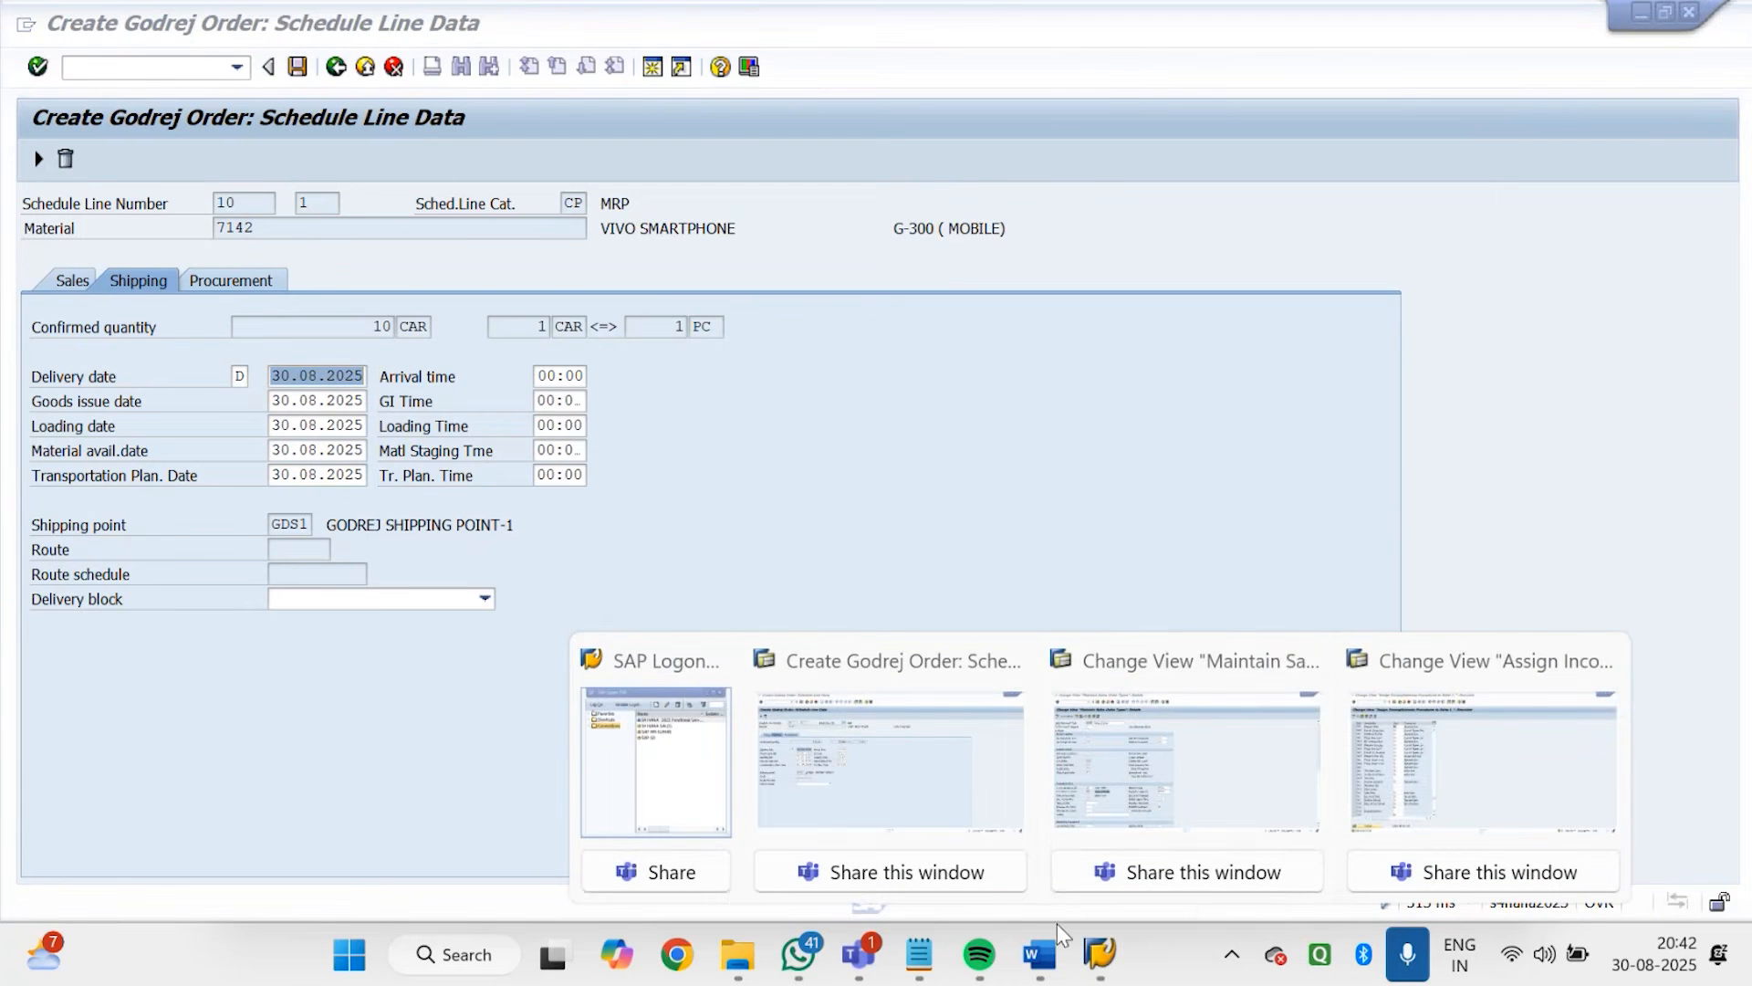
{"action": "left_click", "coordinate": [1104, 745]}
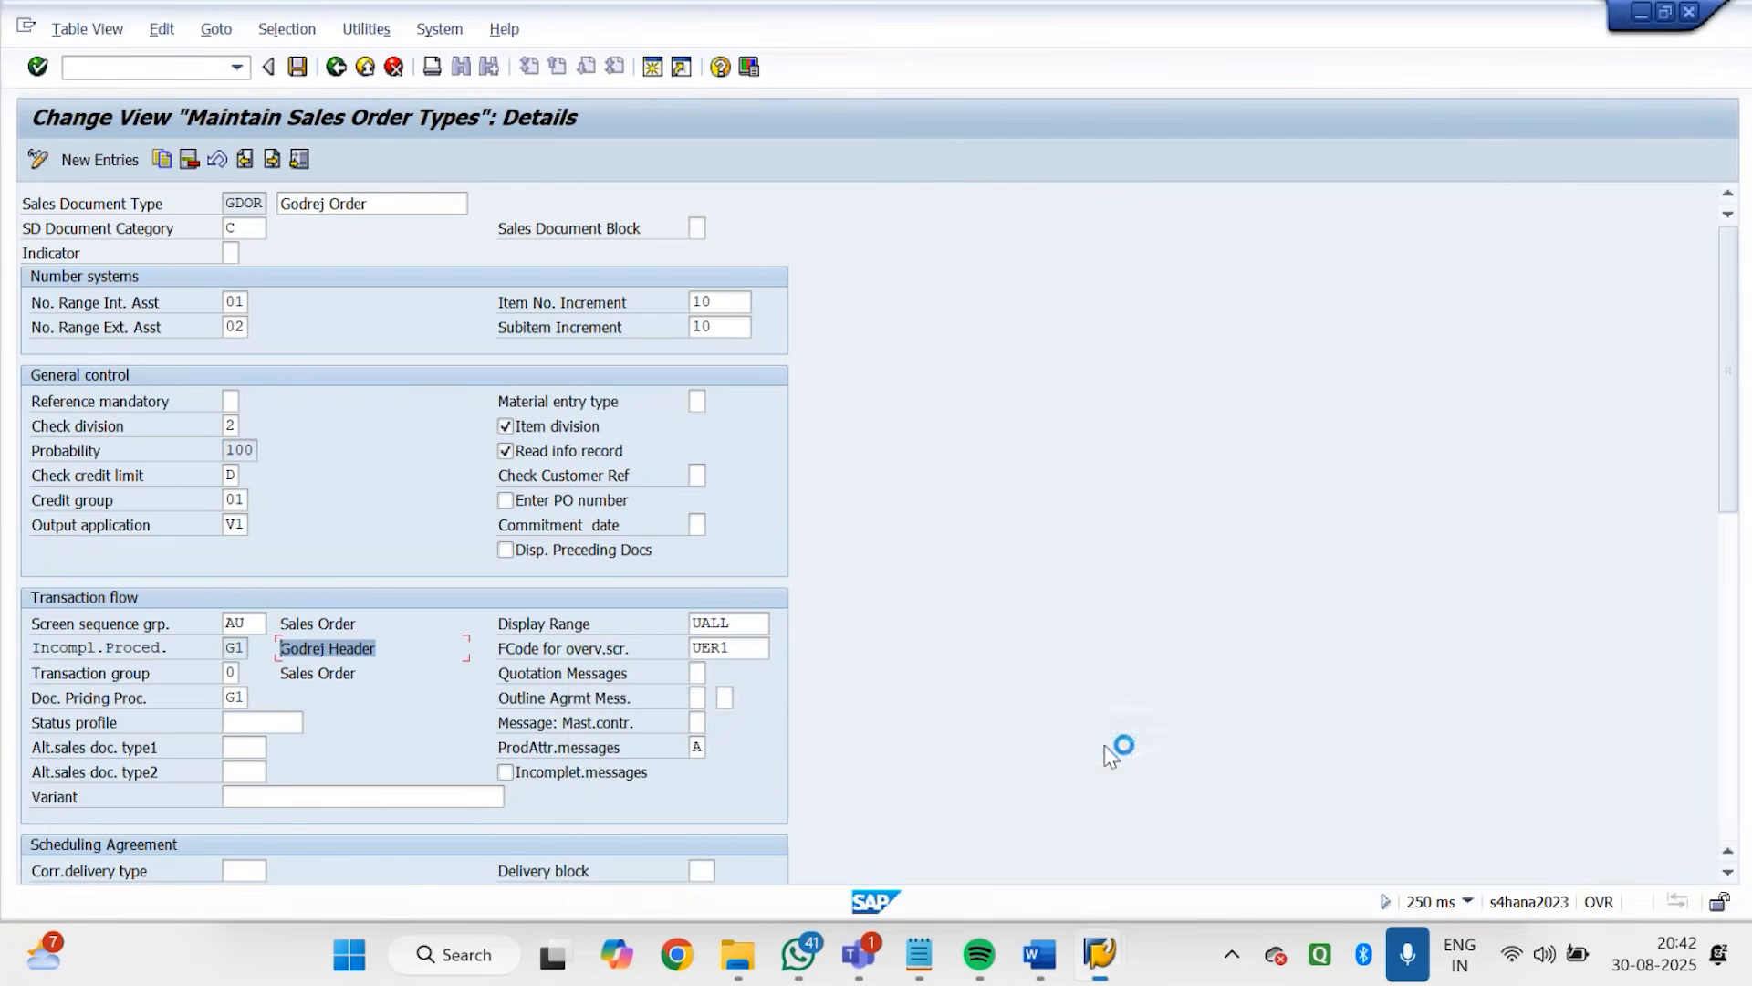
{"action": "left_click", "coordinate": [1107, 973]}
{"action": "left_click", "coordinate": [905, 779]}
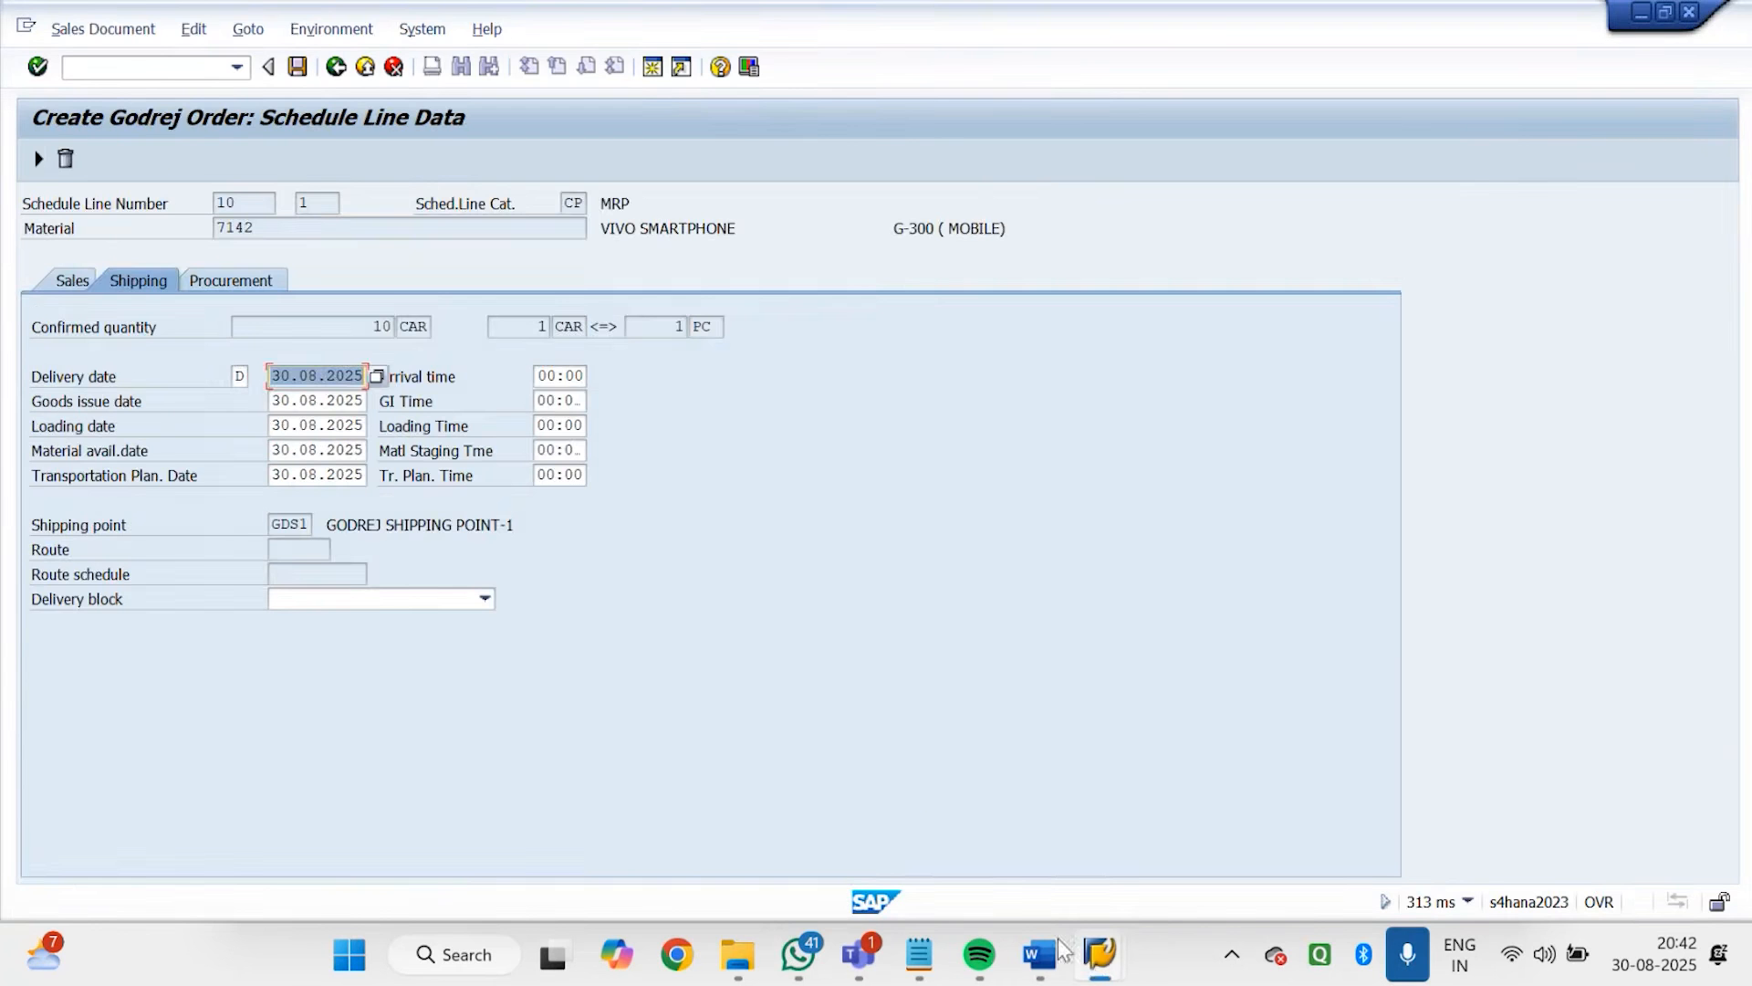
{"action": "left_click", "coordinate": [1100, 954]}
{"action": "left_click", "coordinate": [1486, 757]}
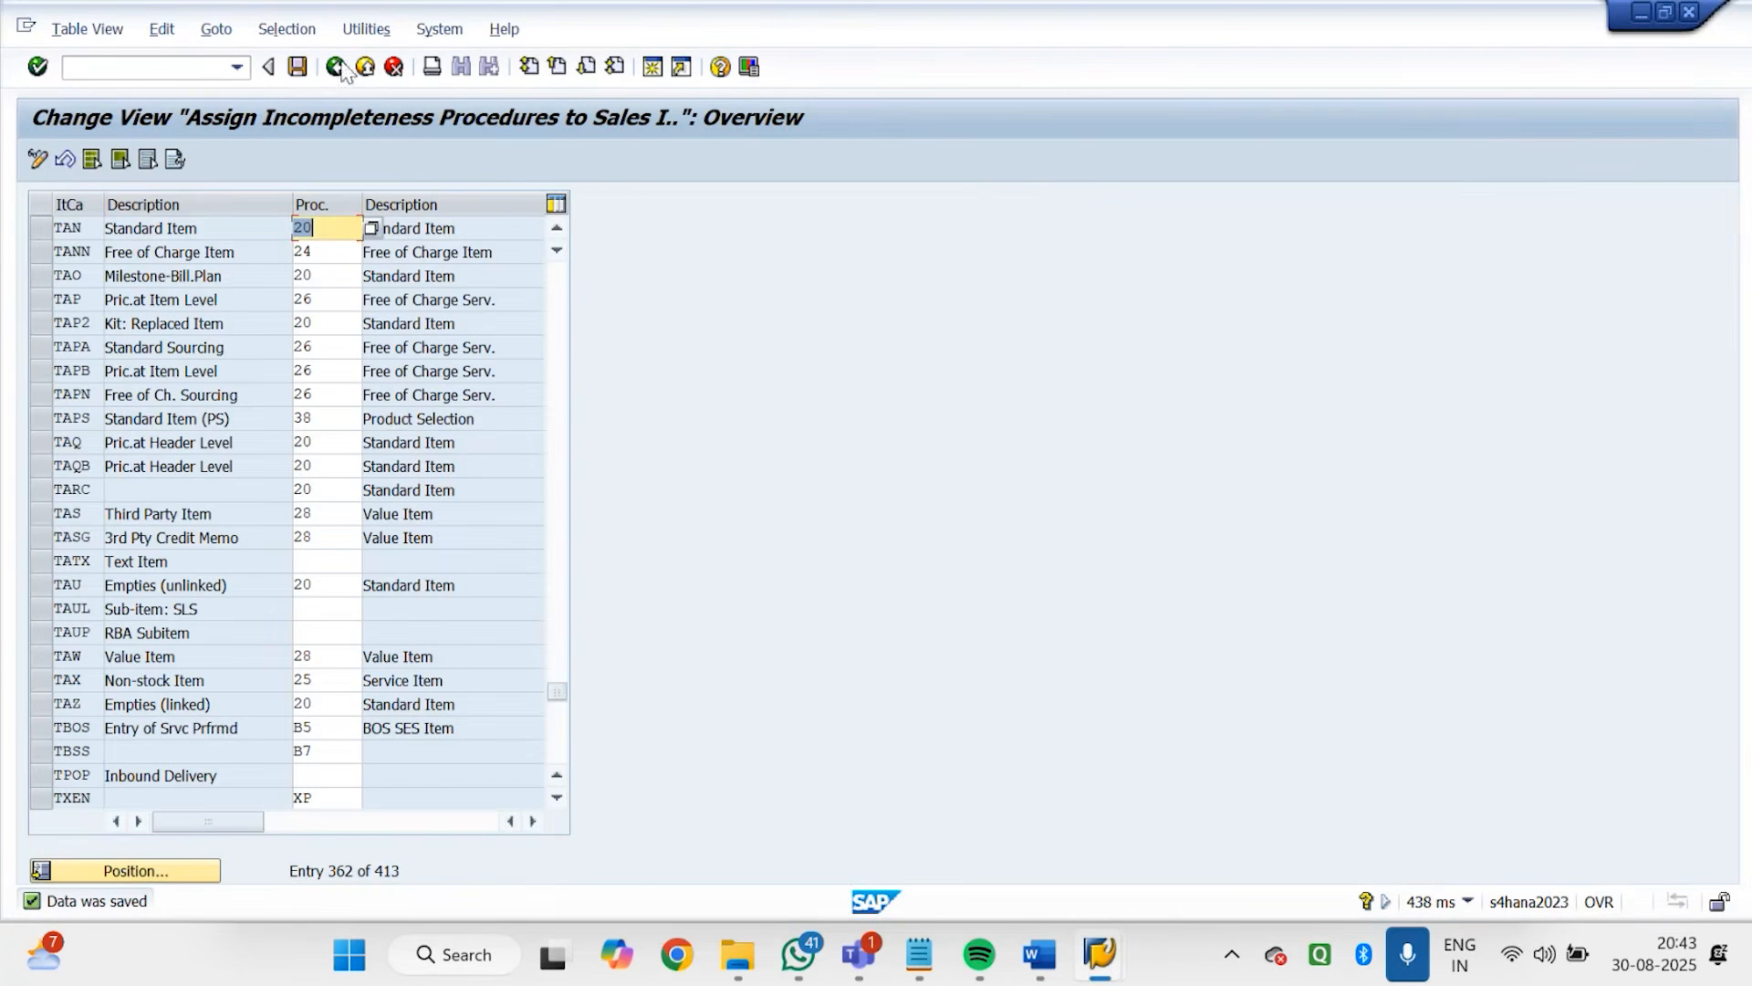
{"action": "left_click", "coordinate": [334, 70]}
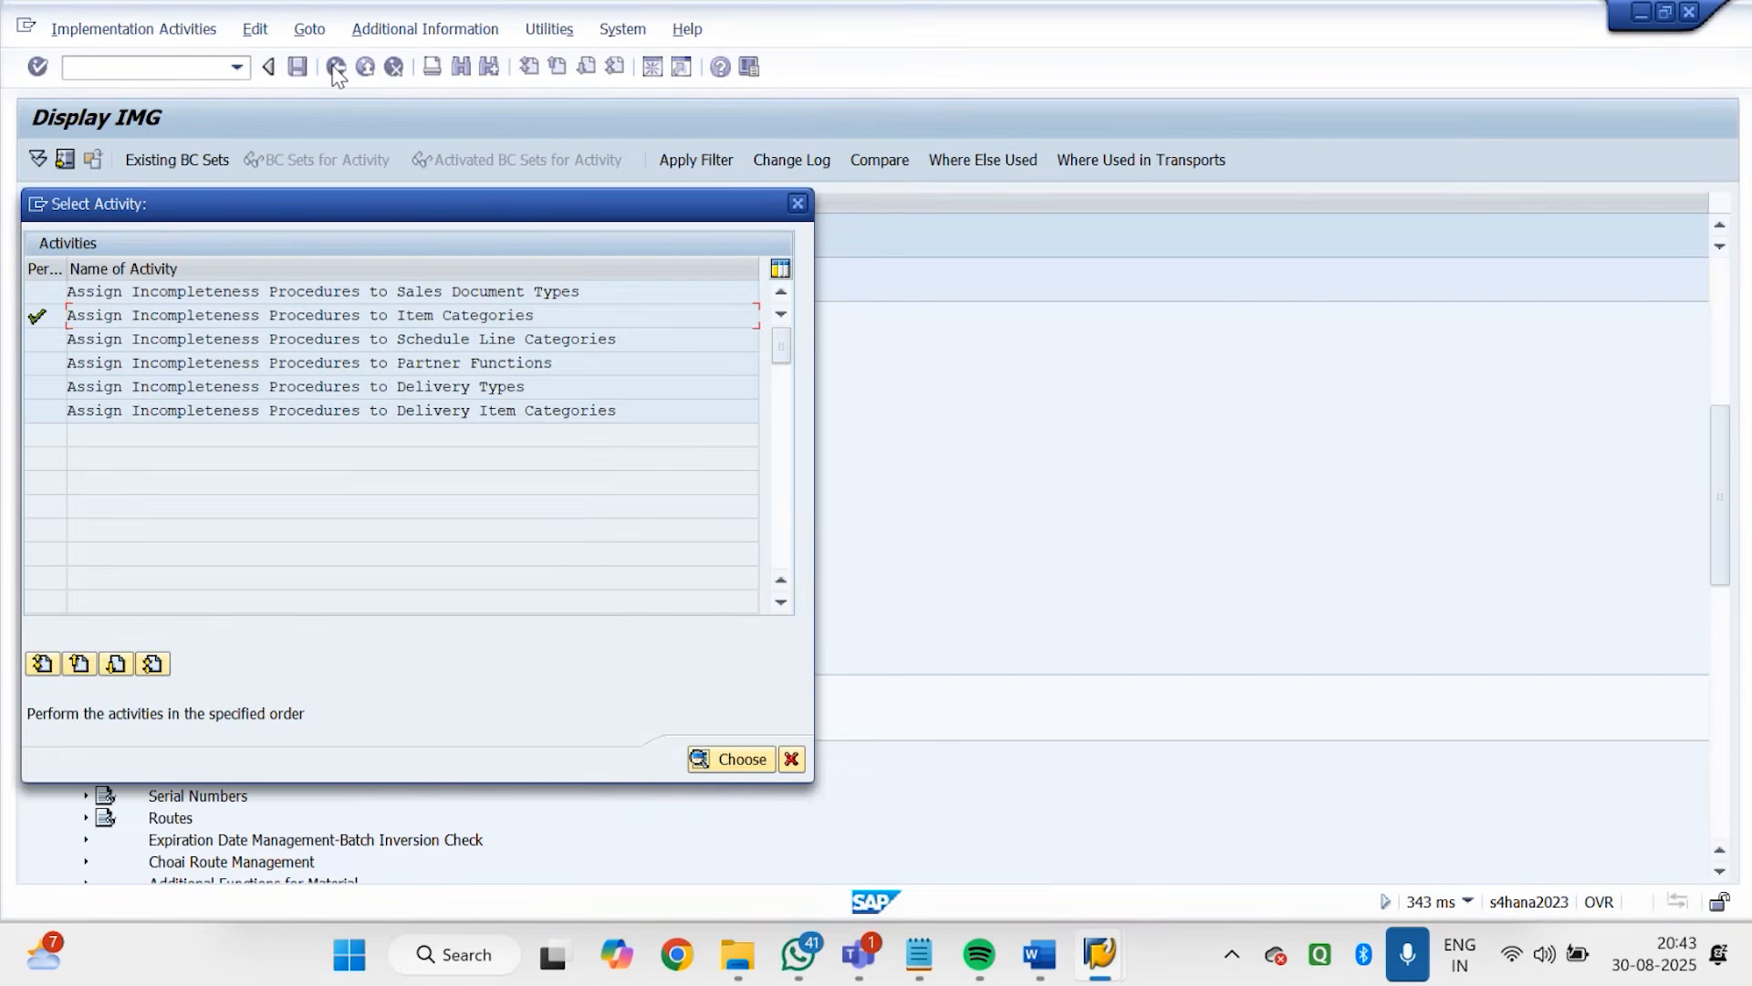
{"action": "left_click", "coordinate": [797, 203]}
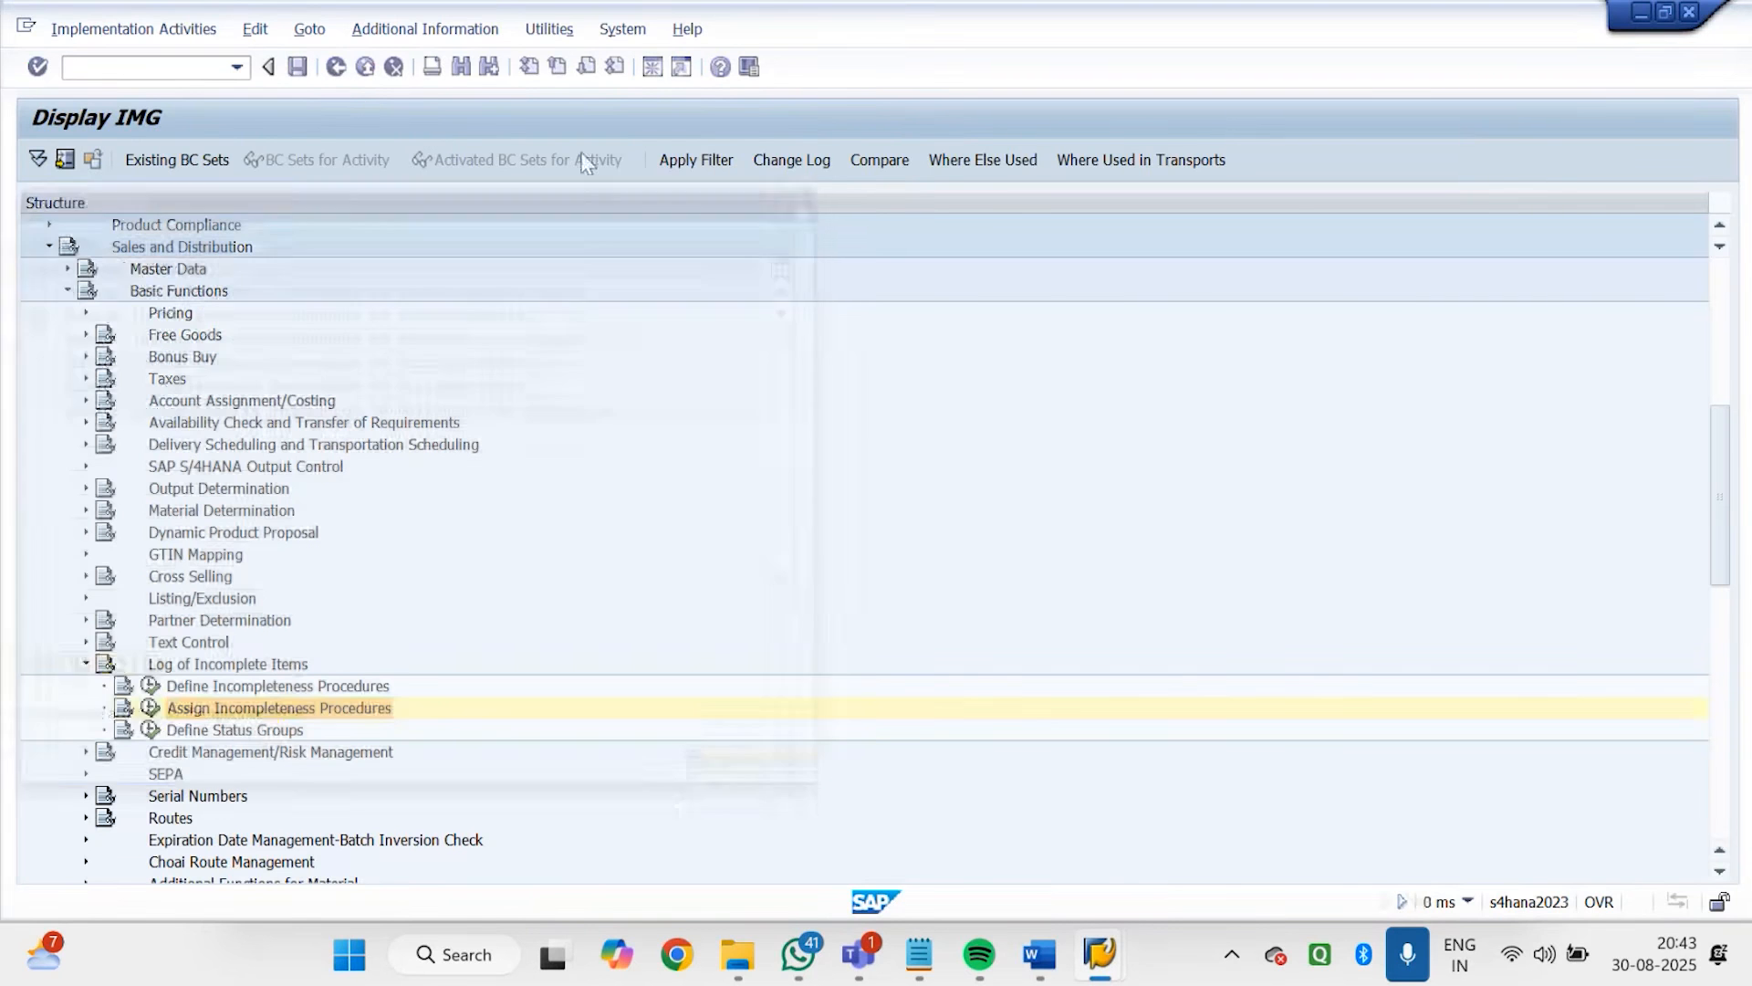
Examine the date fields of incompleteness procedure 30 (General Sched. Line) in group C under Define Incompleteness Procedures
{"action": "left_click", "coordinate": [150, 686]}
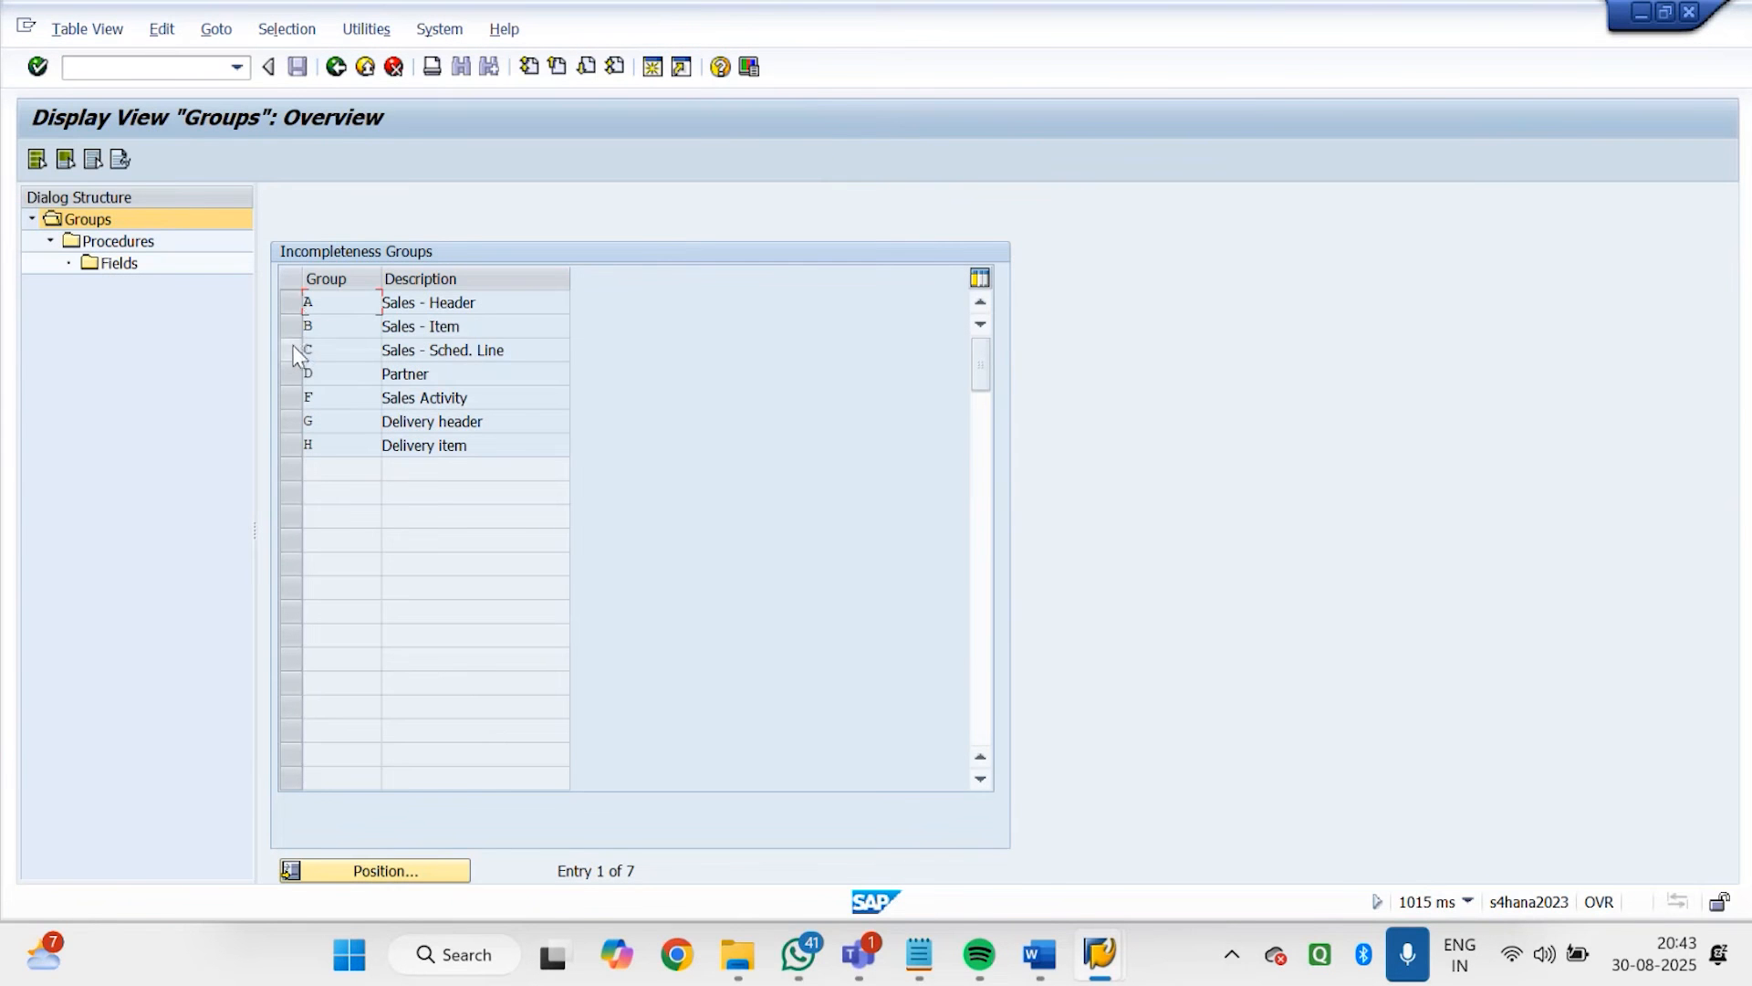
{"action": "left_click", "coordinate": [292, 349]}
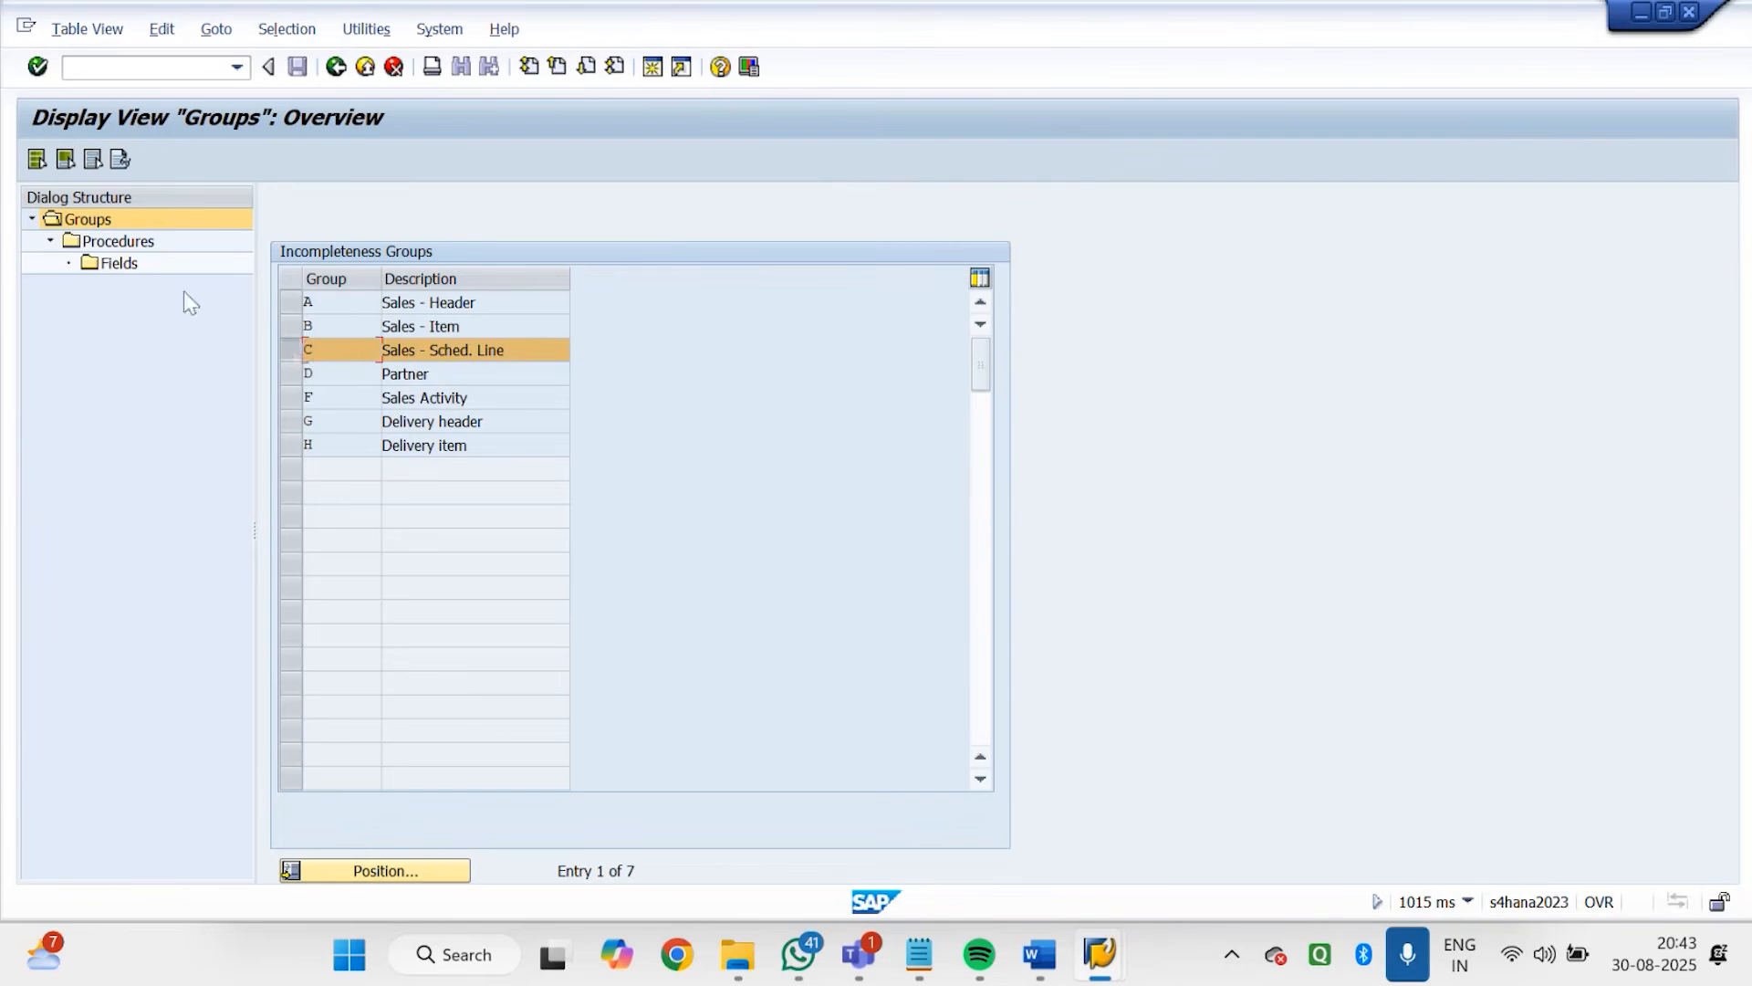
{"action": "double_click", "coordinate": [118, 240]}
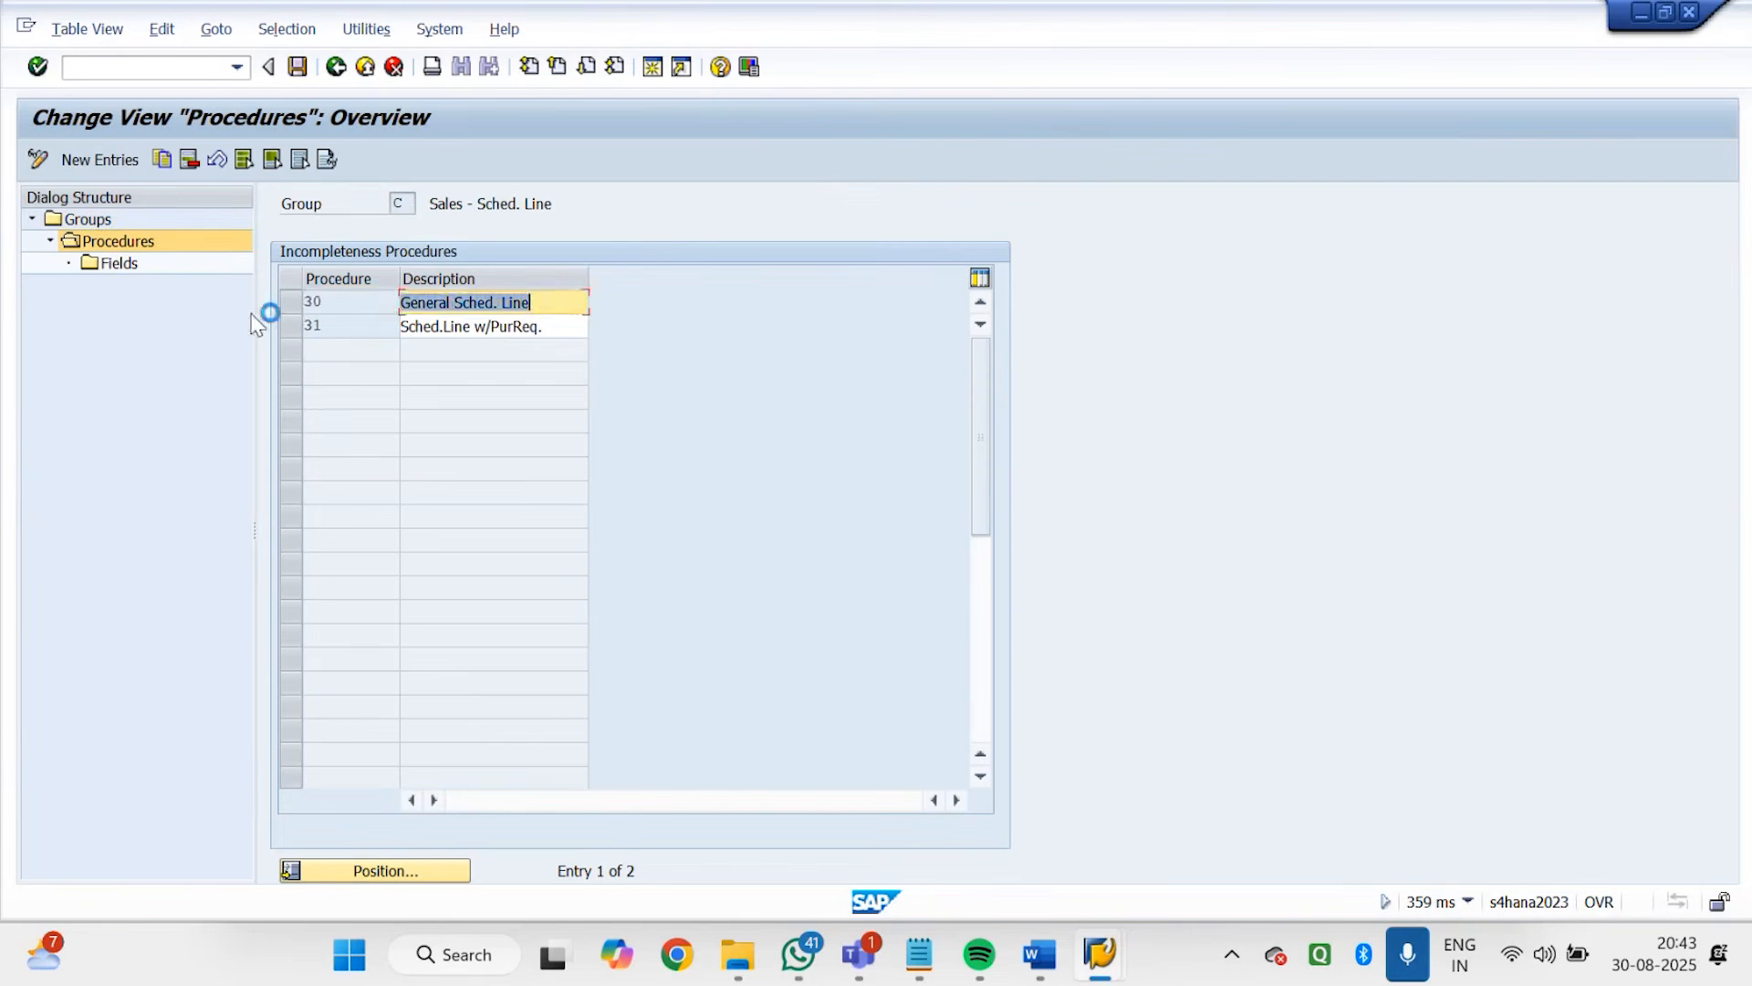
{"action": "left_click", "coordinate": [290, 302]}
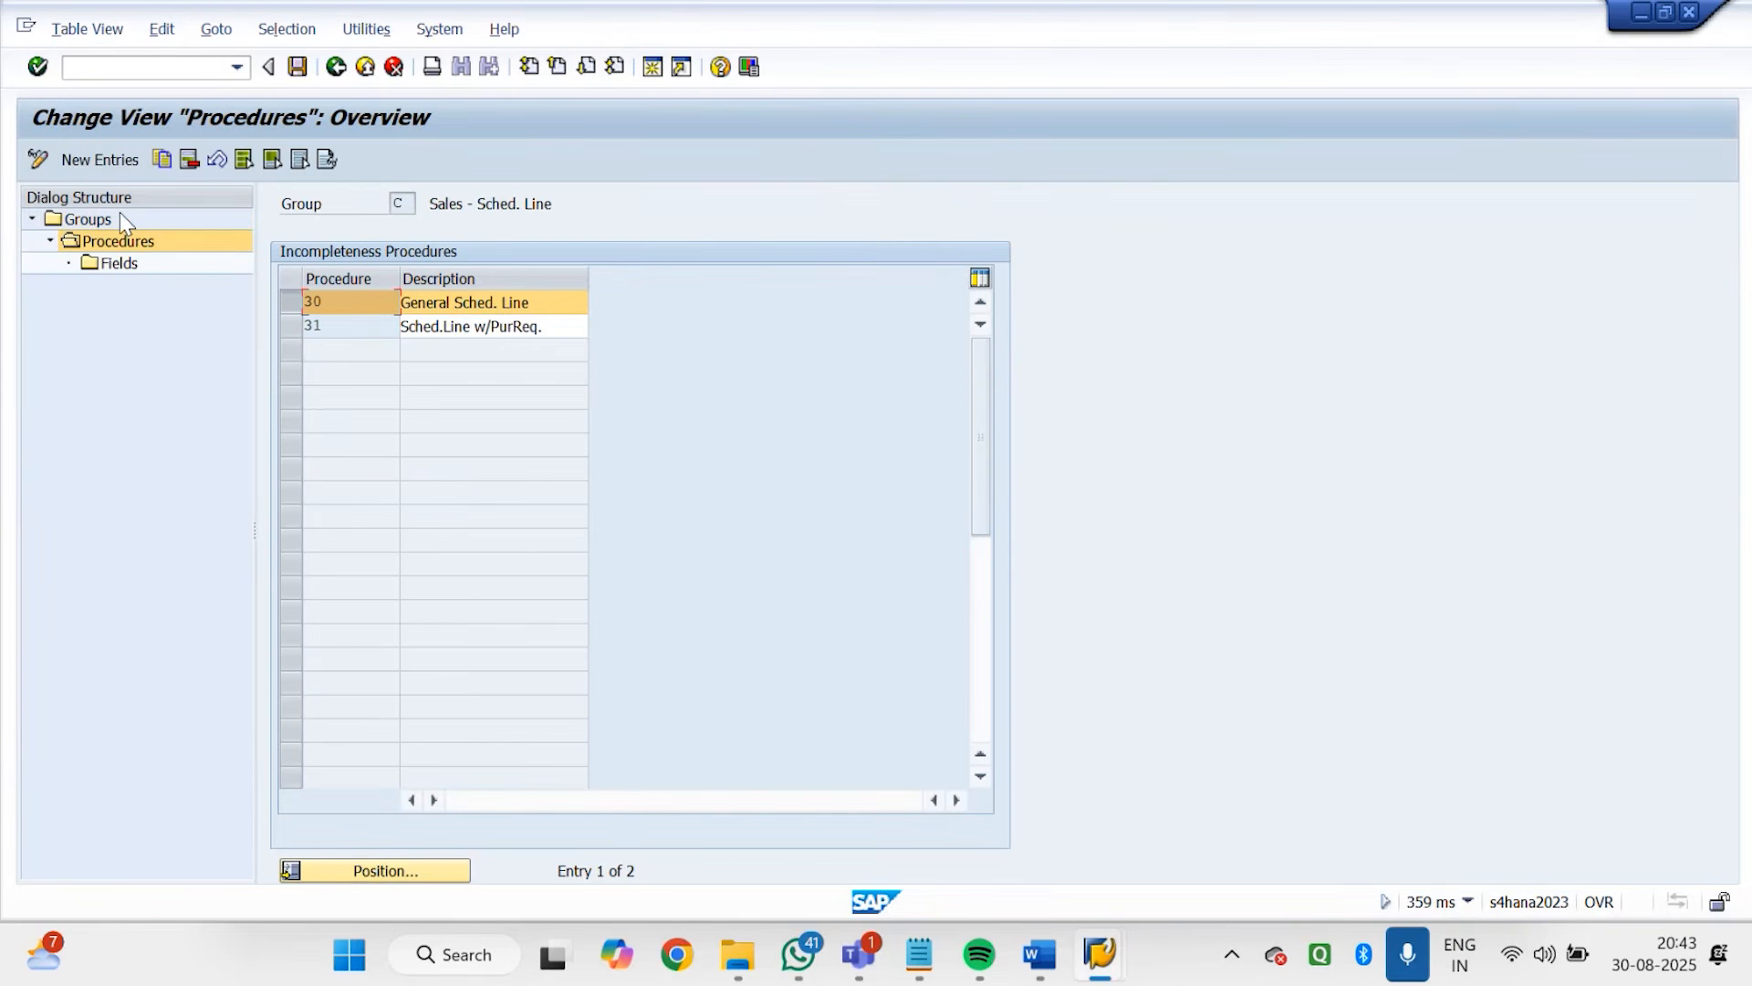
{"action": "double_click", "coordinate": [121, 262]}
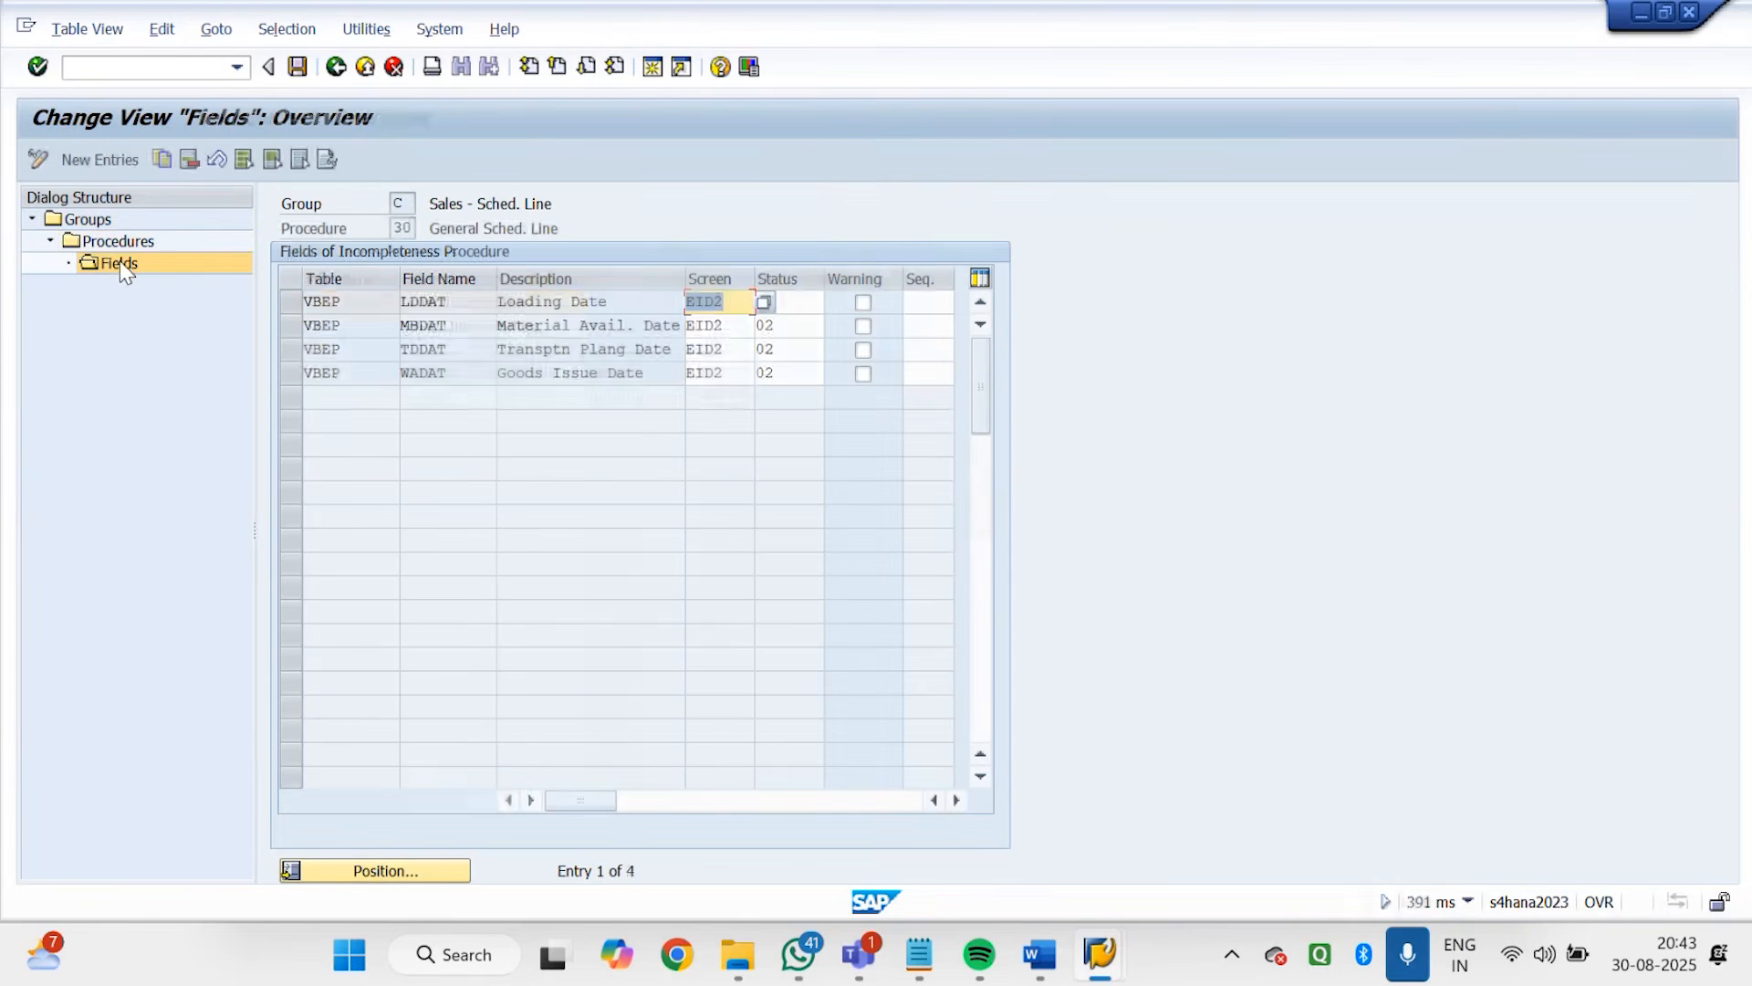
{"action": "left_click_drag", "start_coordinate": [622, 301], "coordinate": [501, 301]}
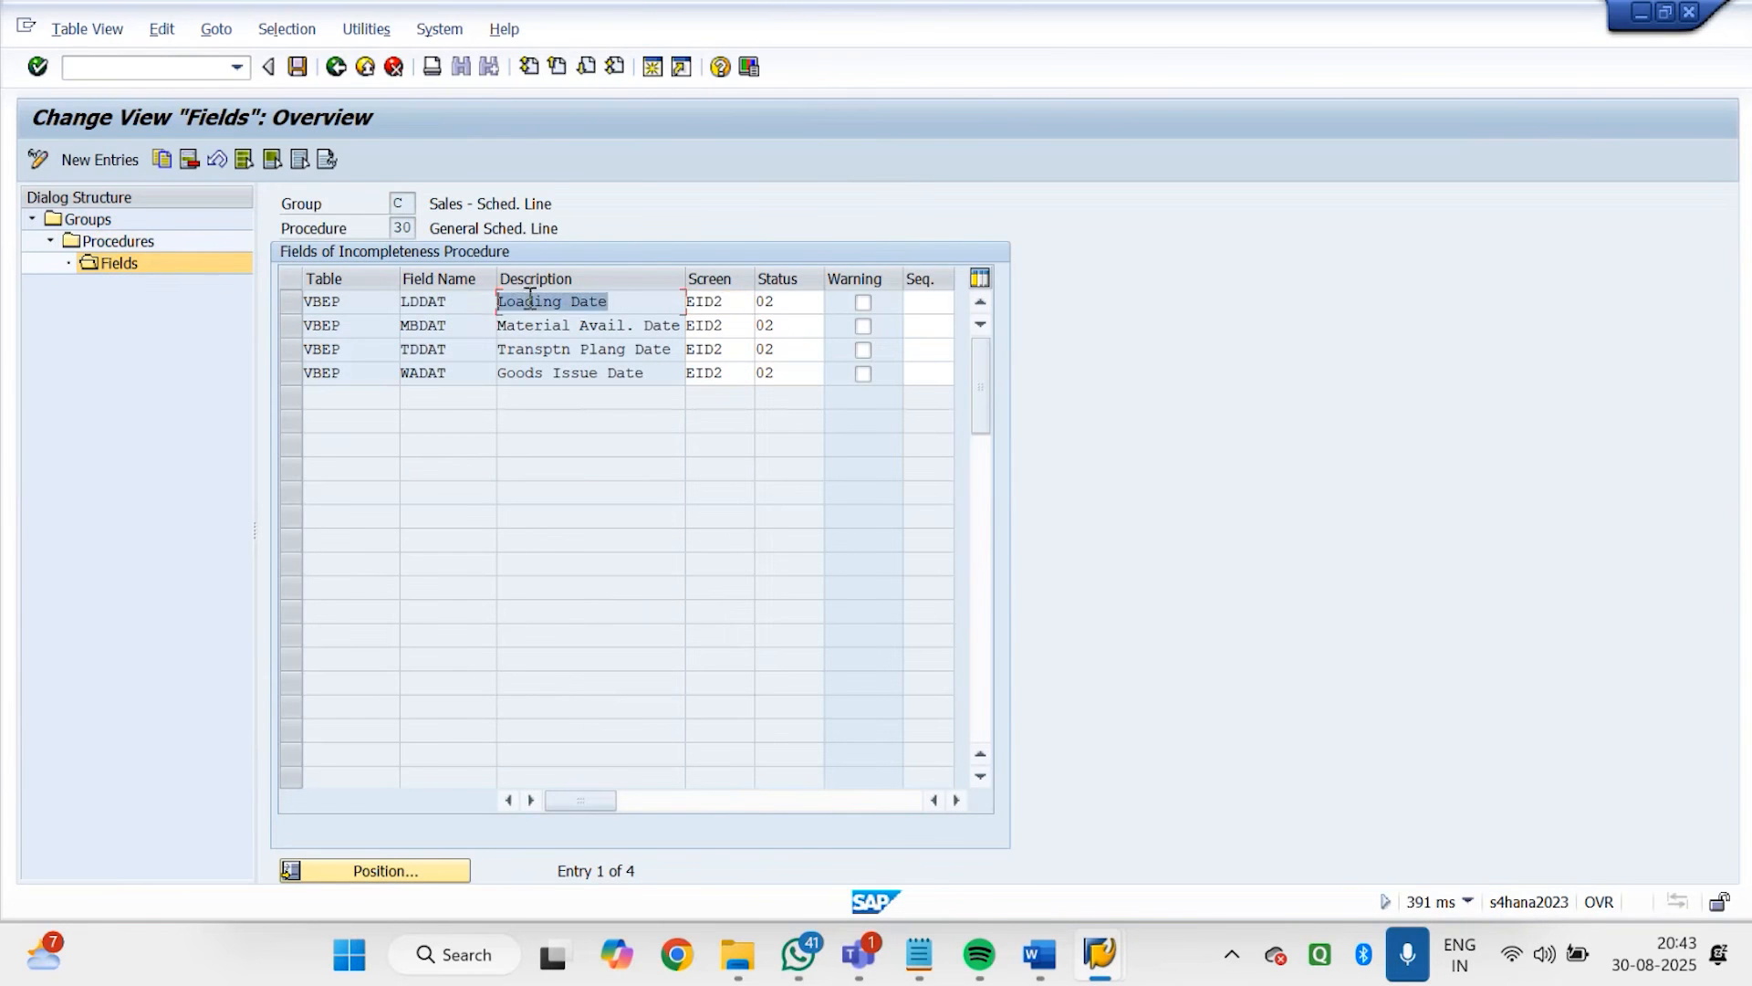
{"action": "left_click_drag", "start_coordinate": [666, 328], "coordinate": [499, 326]}
{"action": "left_click_drag", "start_coordinate": [614, 354], "coordinate": [560, 356]}
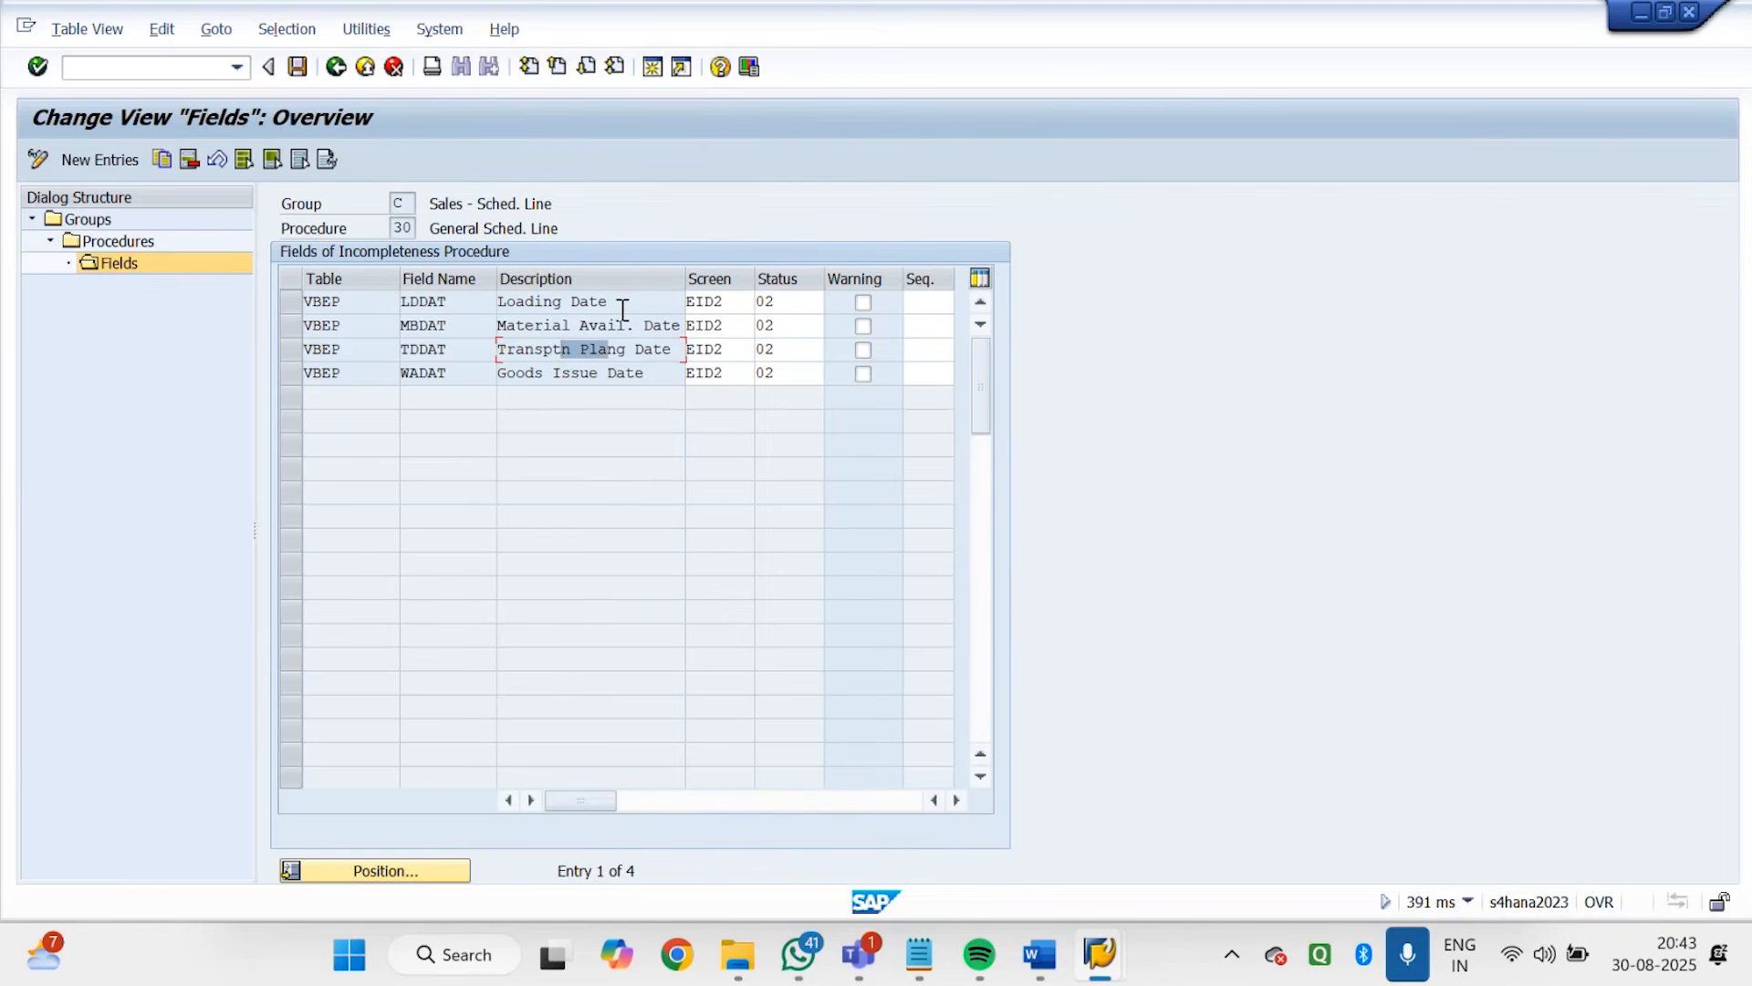
Switch back to the Godrej order session and return from the schedule line details to the item data
{"action": "left_click", "coordinate": [1100, 953]}
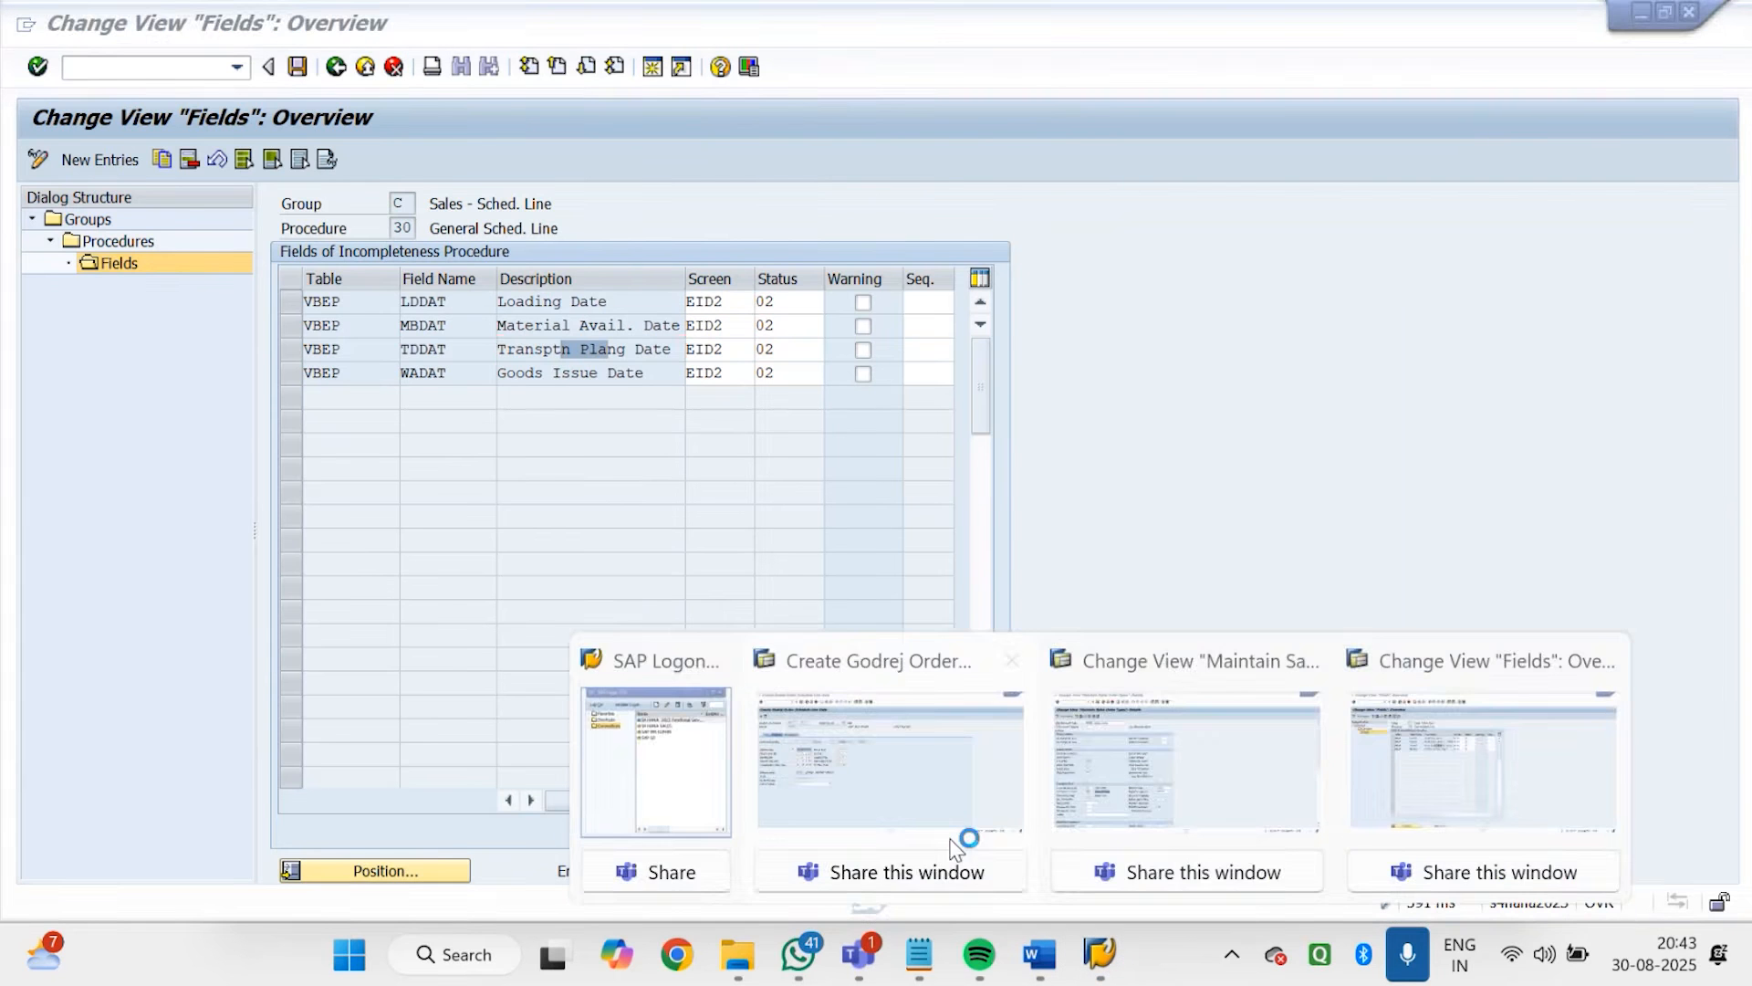
{"action": "left_click", "coordinate": [950, 837]}
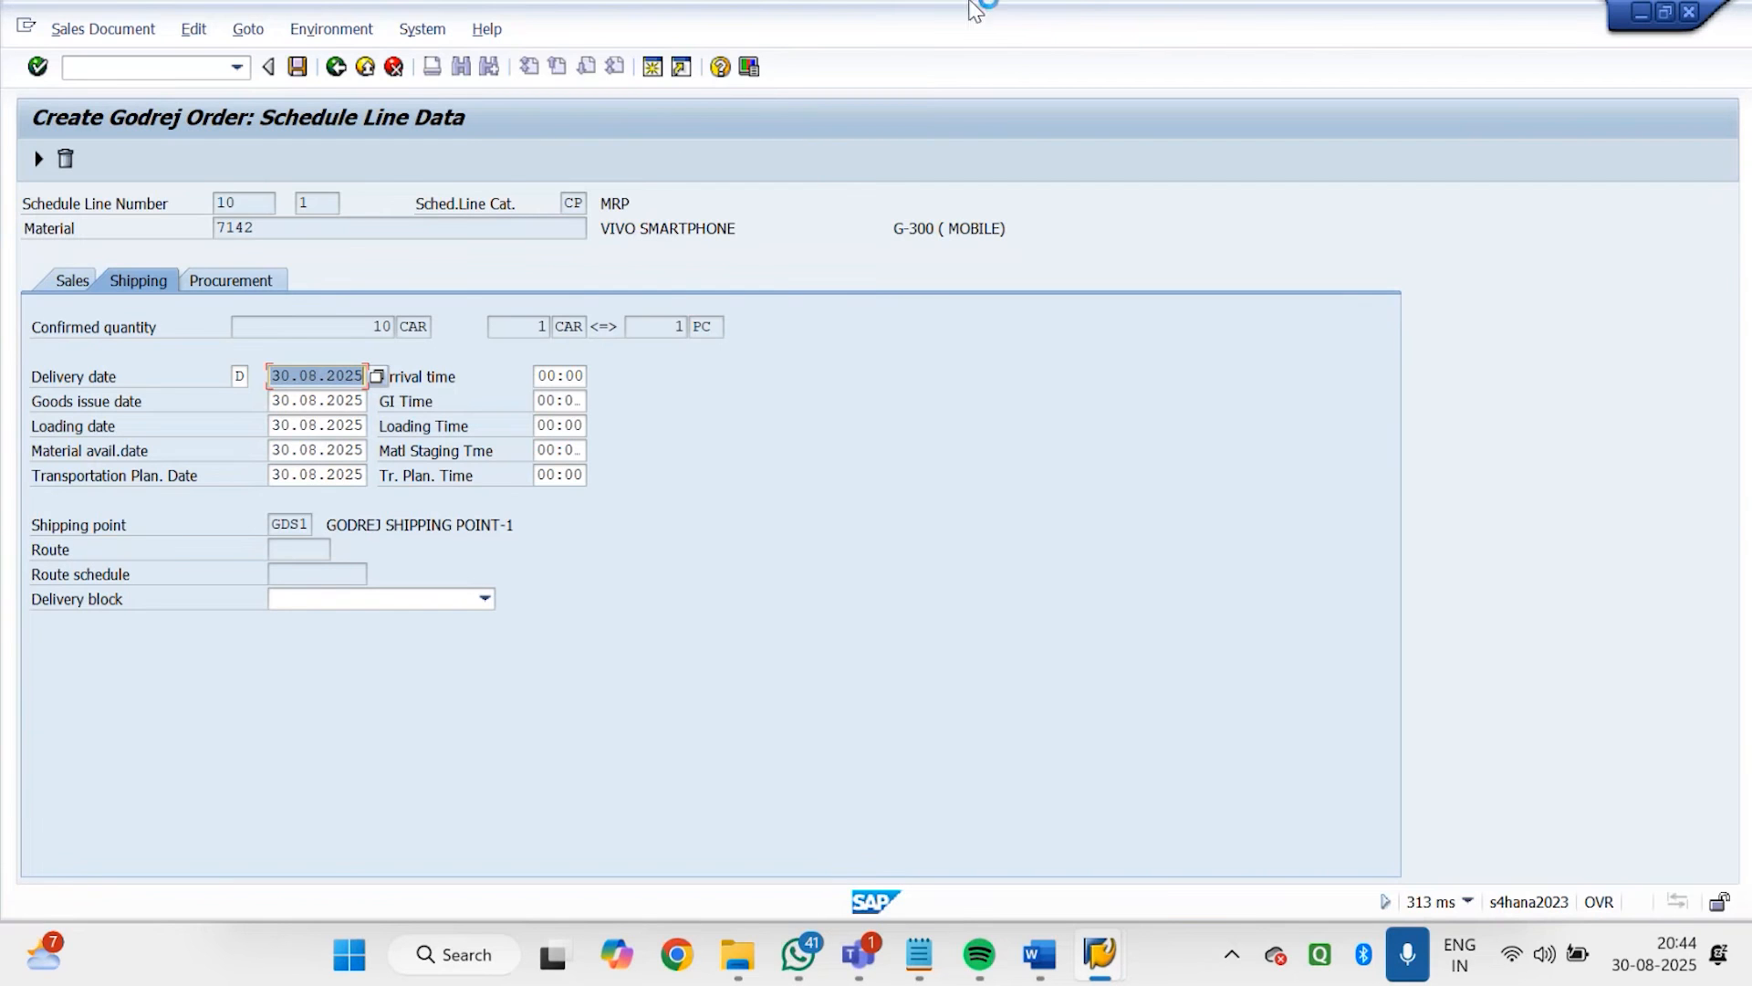
{"action": "left_click", "coordinate": [344, 70]}
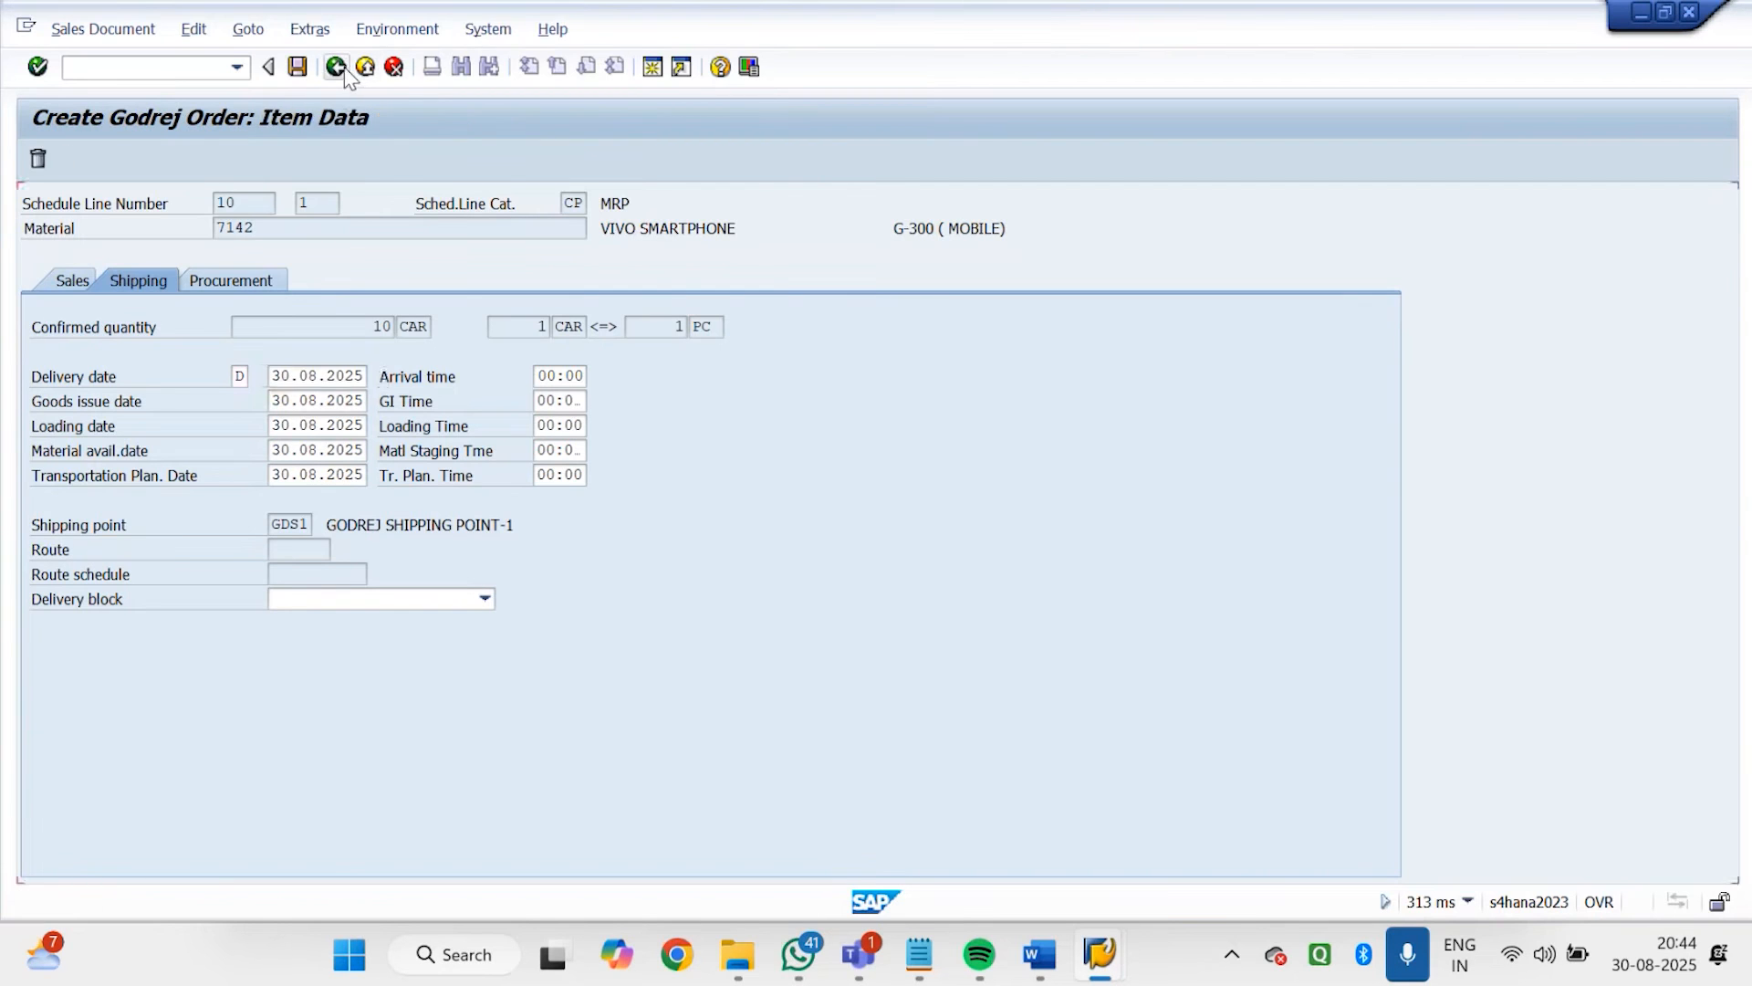
{"action": "left_click", "coordinate": [343, 68]}
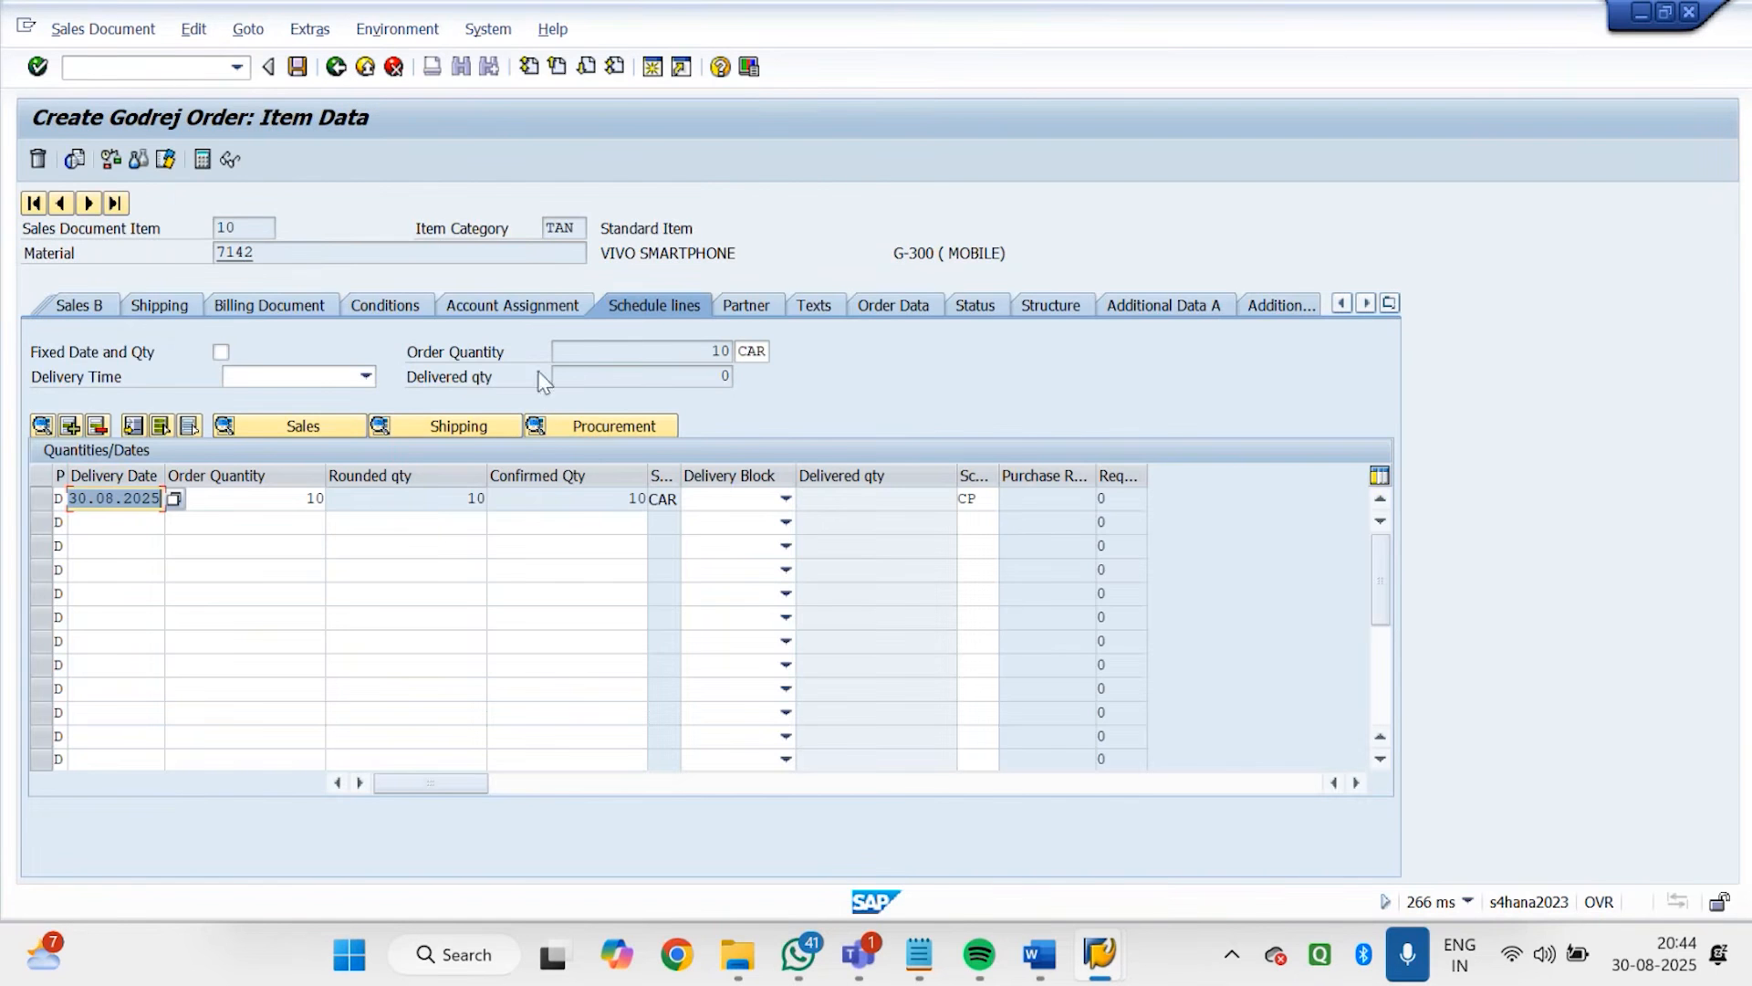
Clear the storage location in item 10's shipping data and acknowledge the resulting warning
{"action": "left_click", "coordinate": [161, 305]}
{"action": "double_click", "coordinate": [710, 475]}
{"action": "key", "text": "Delete"}
{"action": "key", "text": "Return"}
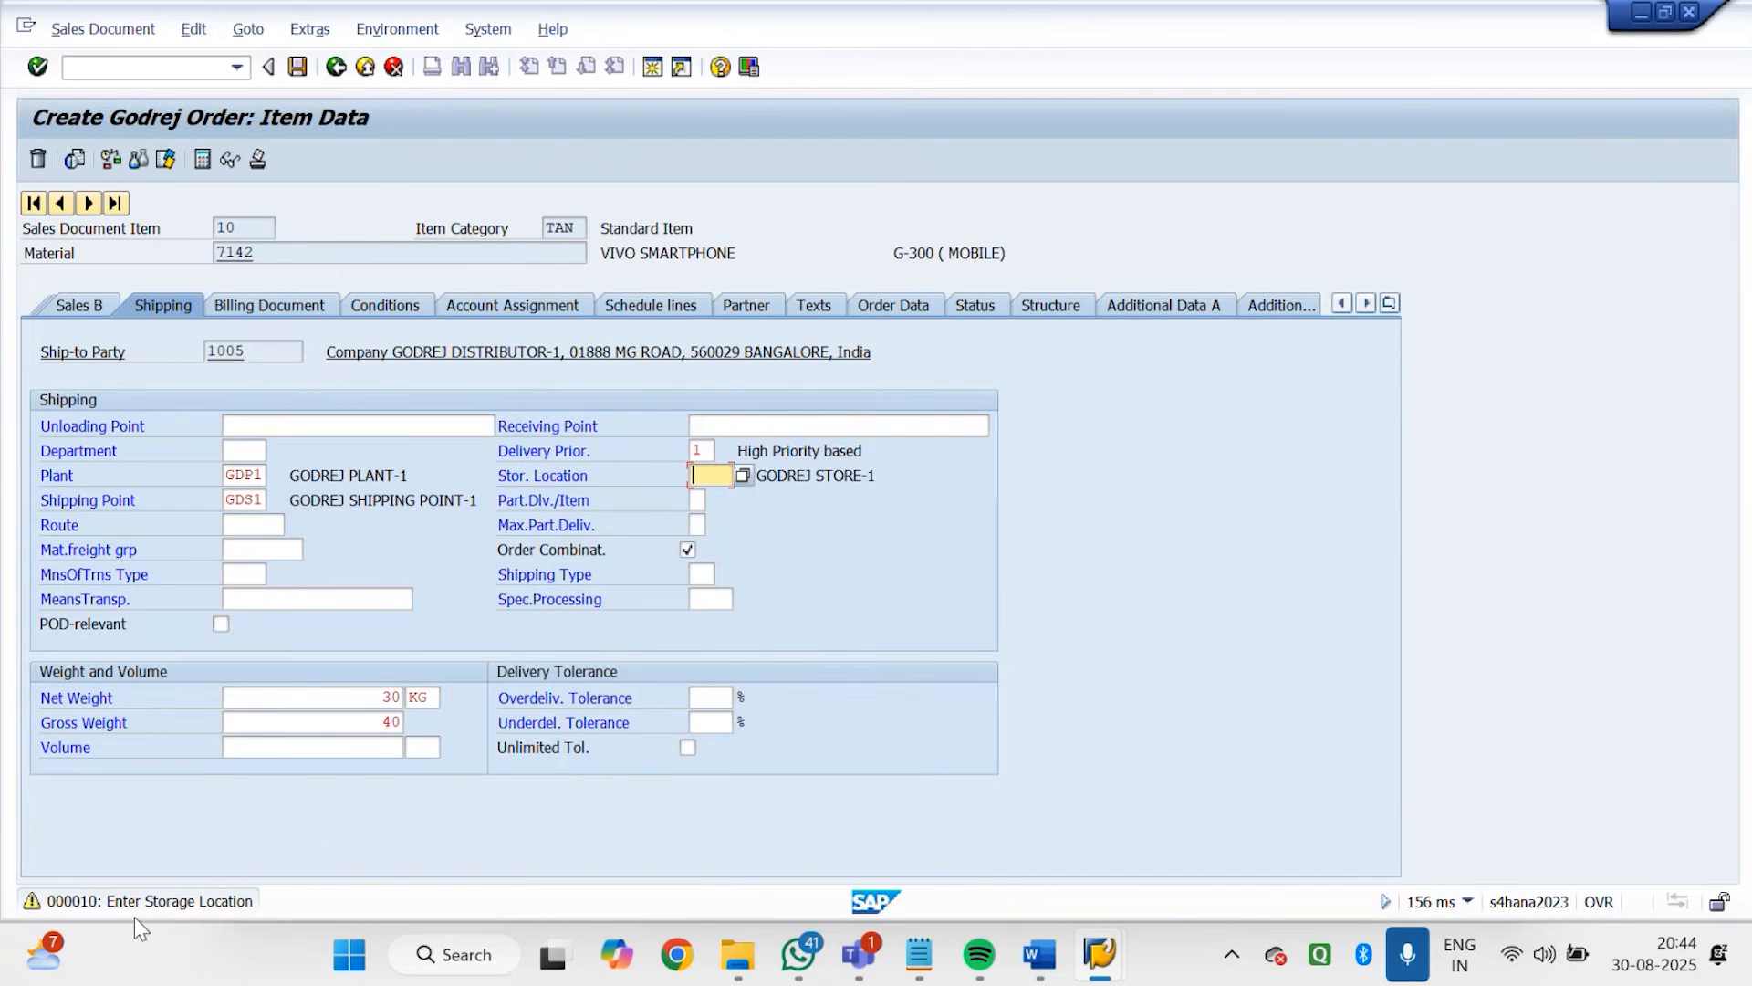
{"action": "key", "text": "Return"}
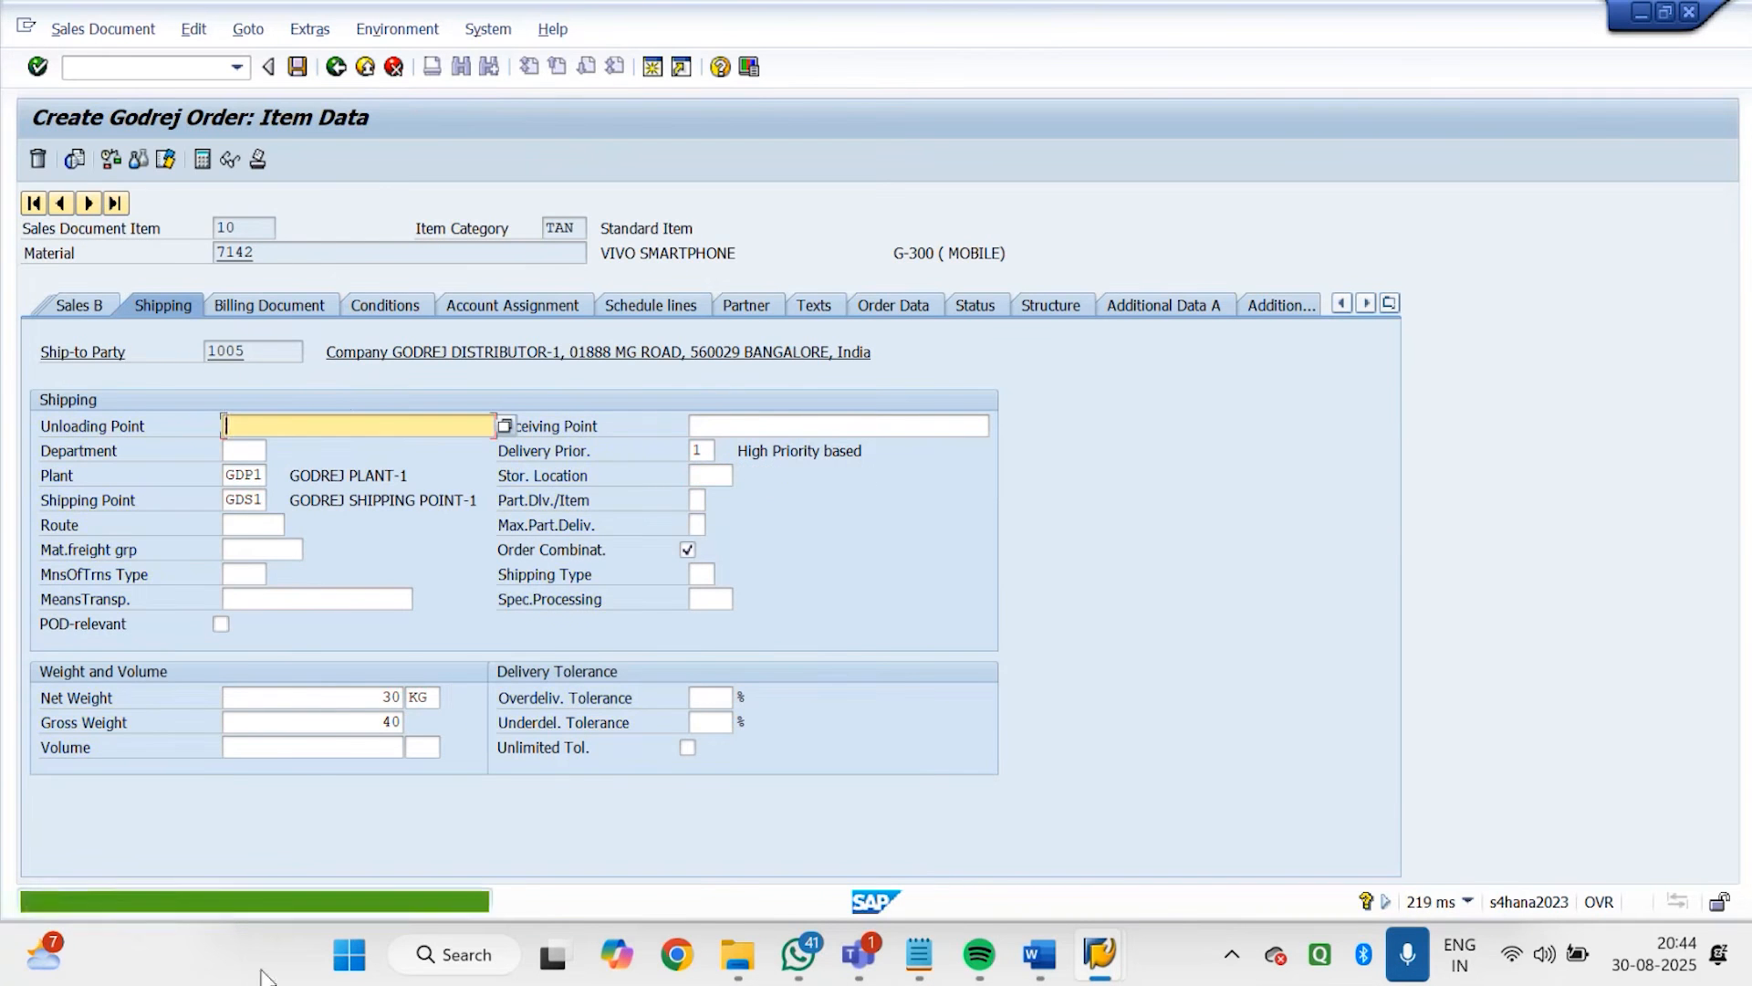
Save the order, choose to edit the incomplete document, and review the missing data in the incompletion log
{"action": "left_click", "coordinate": [294, 73]}
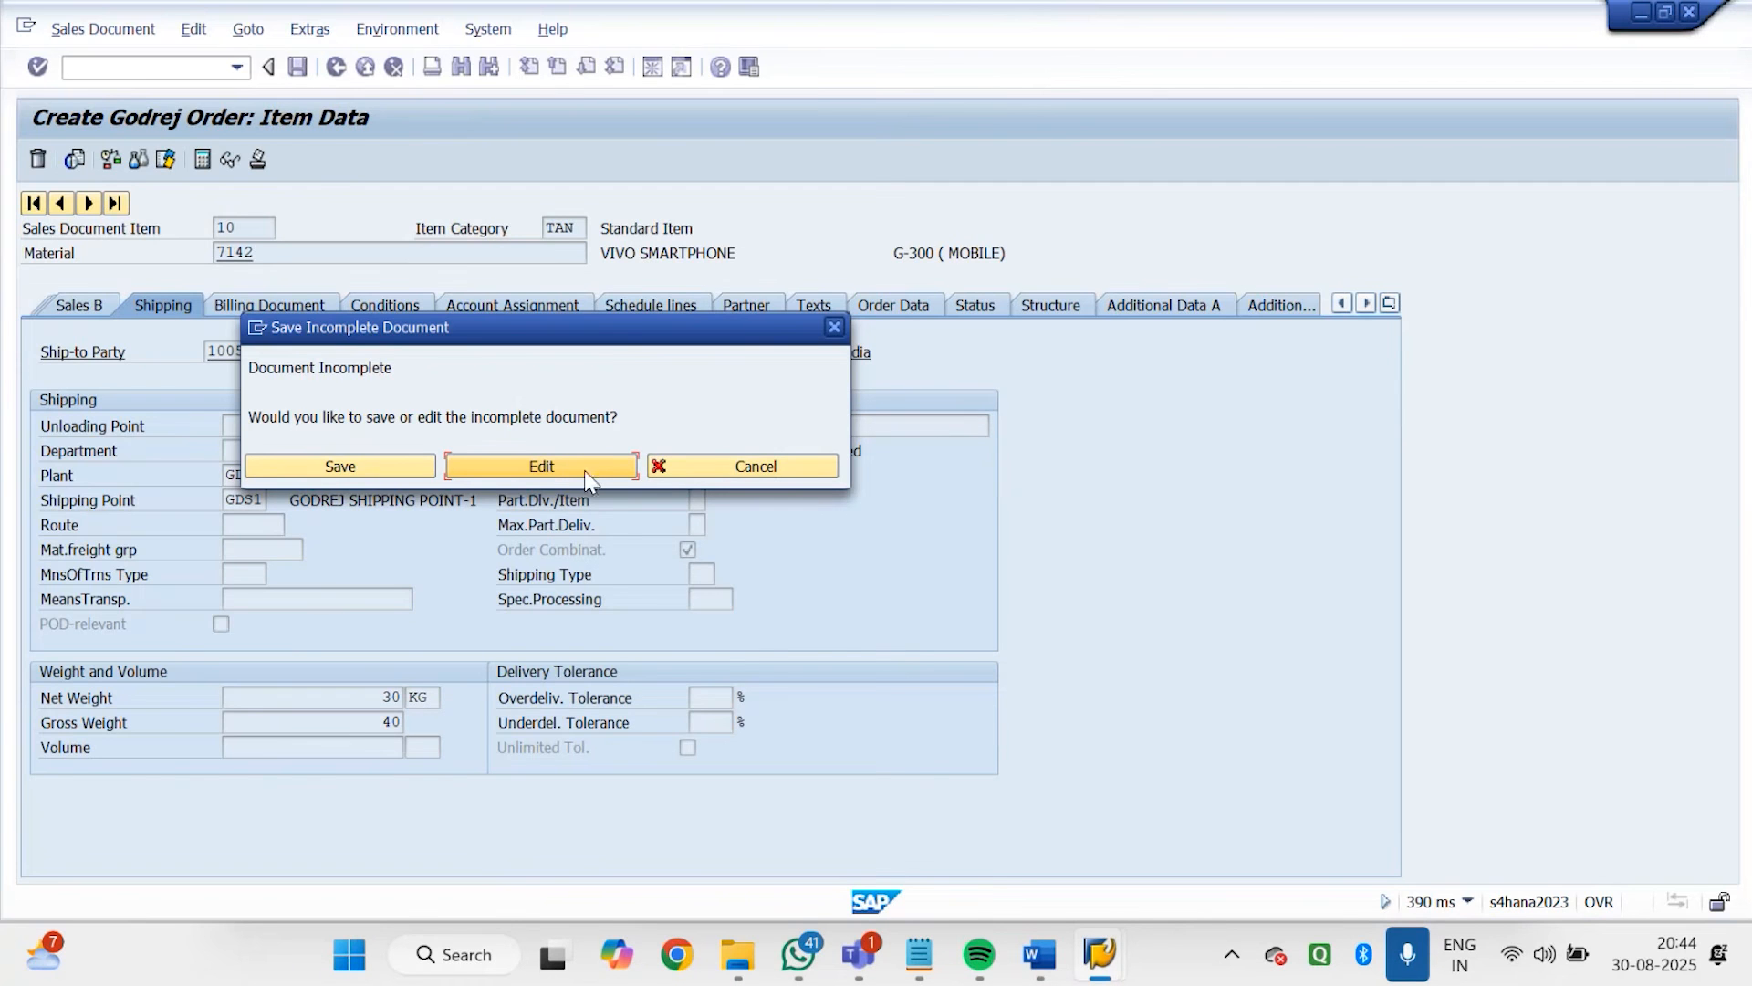
{"action": "left_click", "coordinate": [585, 470]}
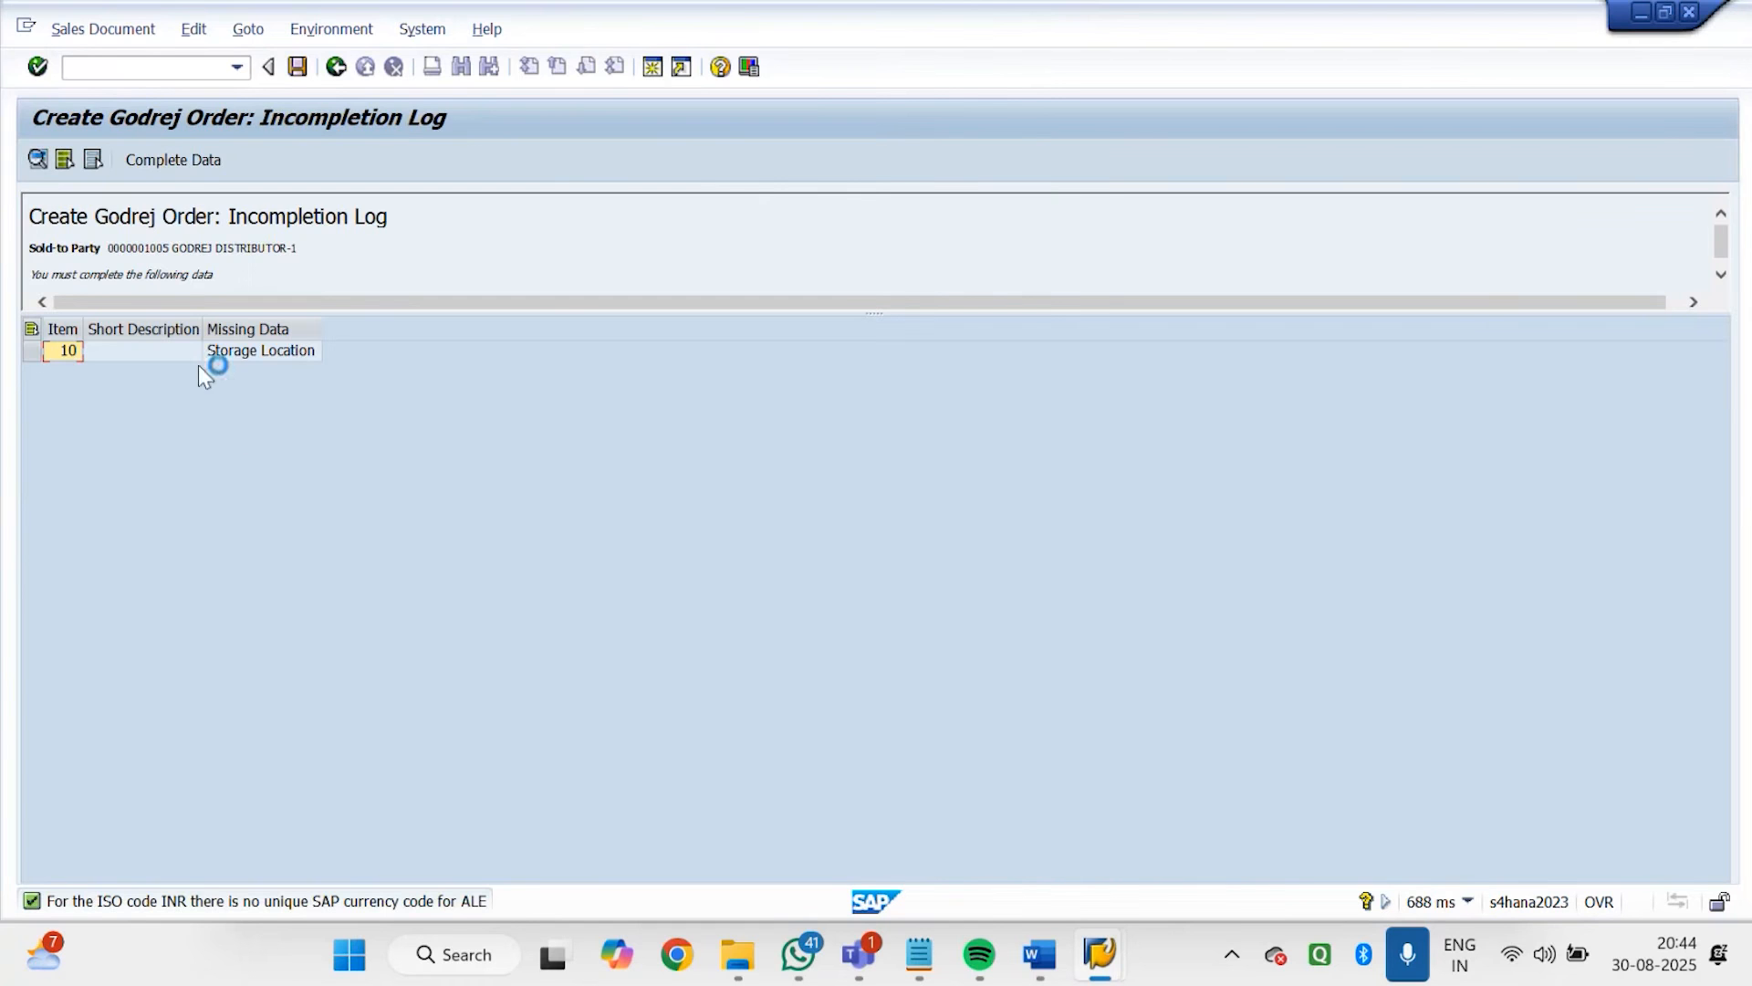
{"action": "left_click", "coordinate": [124, 278]}
{"action": "left_click_drag", "start_coordinate": [226, 276], "coordinate": [6, 278]}
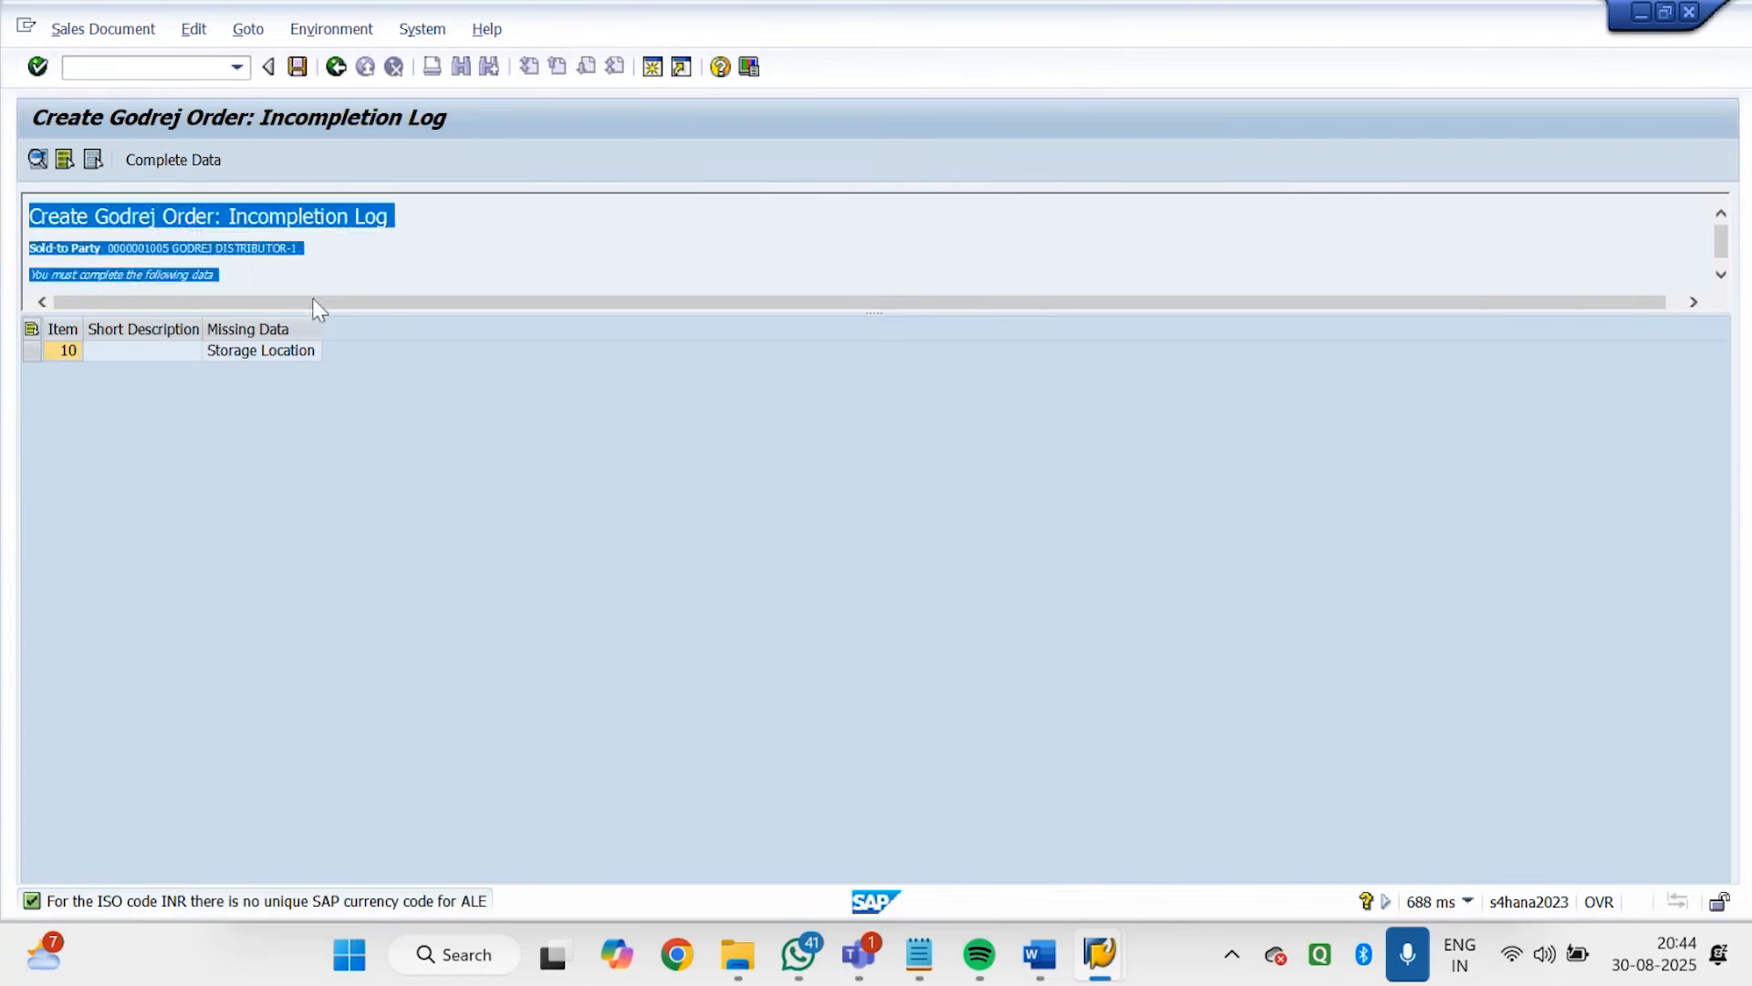
{"action": "left_click", "coordinate": [346, 280]}
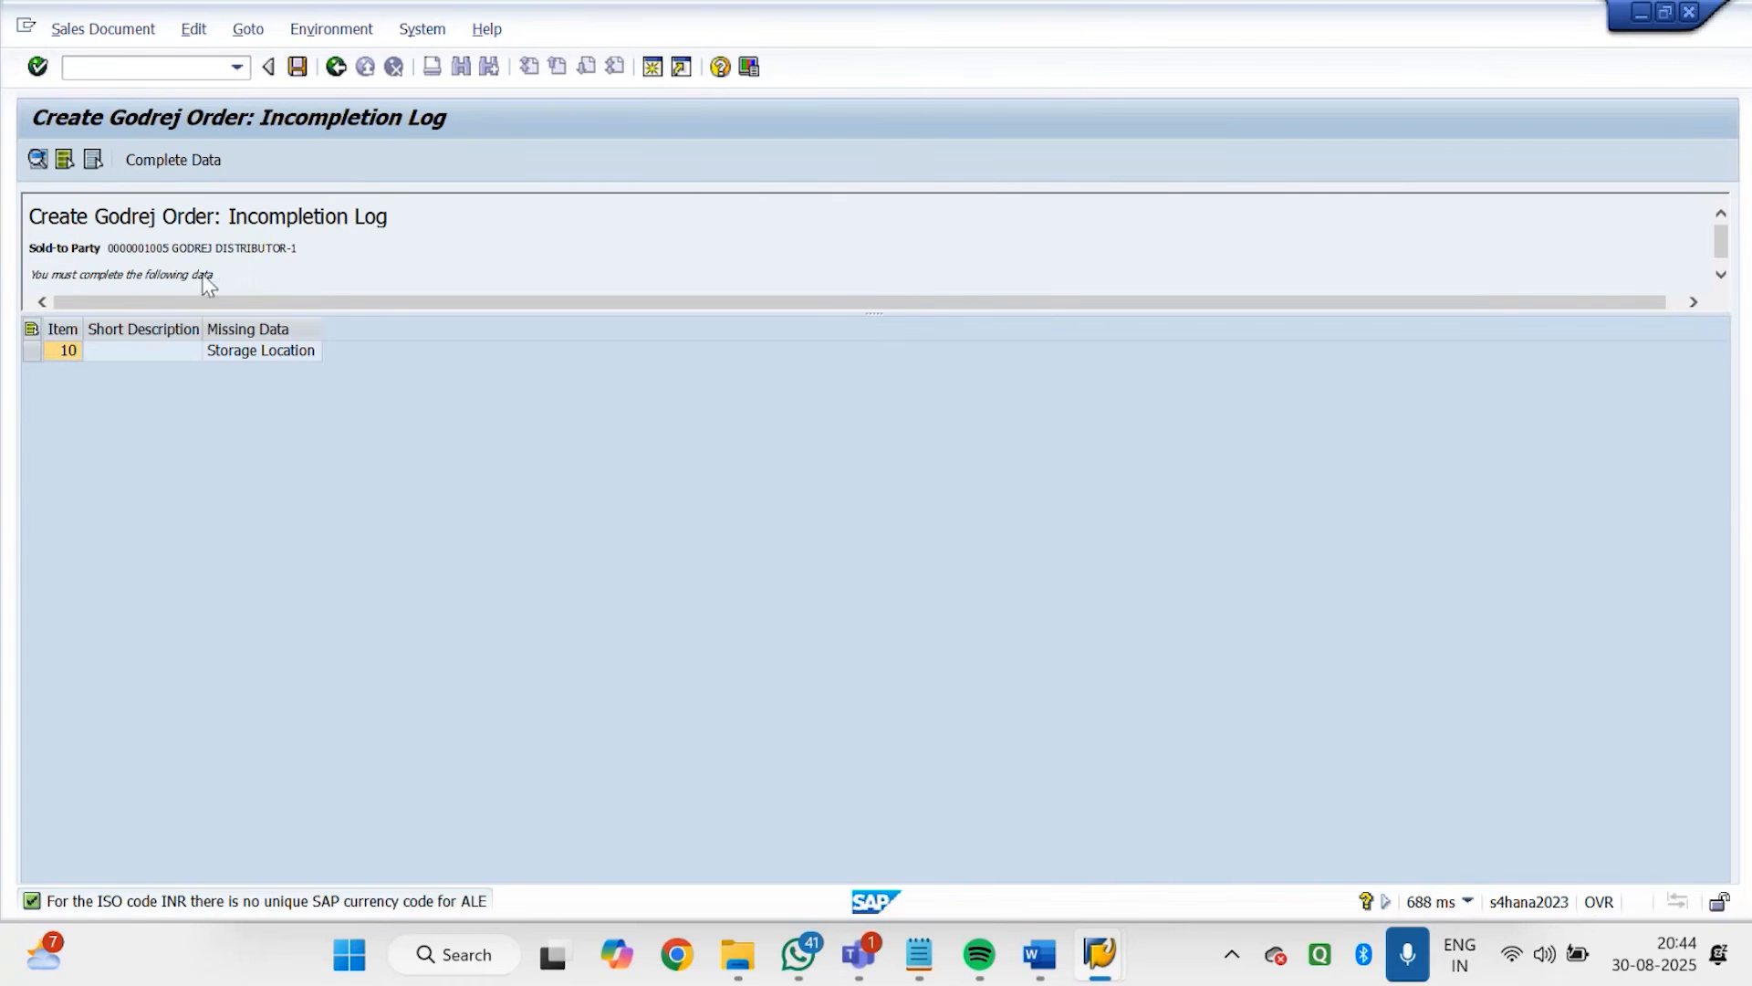
{"action": "left_click_drag", "start_coordinate": [205, 277], "coordinate": [11, 290]}
{"action": "left_click", "coordinate": [577, 244]}
Switch to the incompleteness procedure configuration session and exit its fields, procedures and groups views to the IMG structure
{"action": "mouse_move", "coordinate": [1118, 917]}
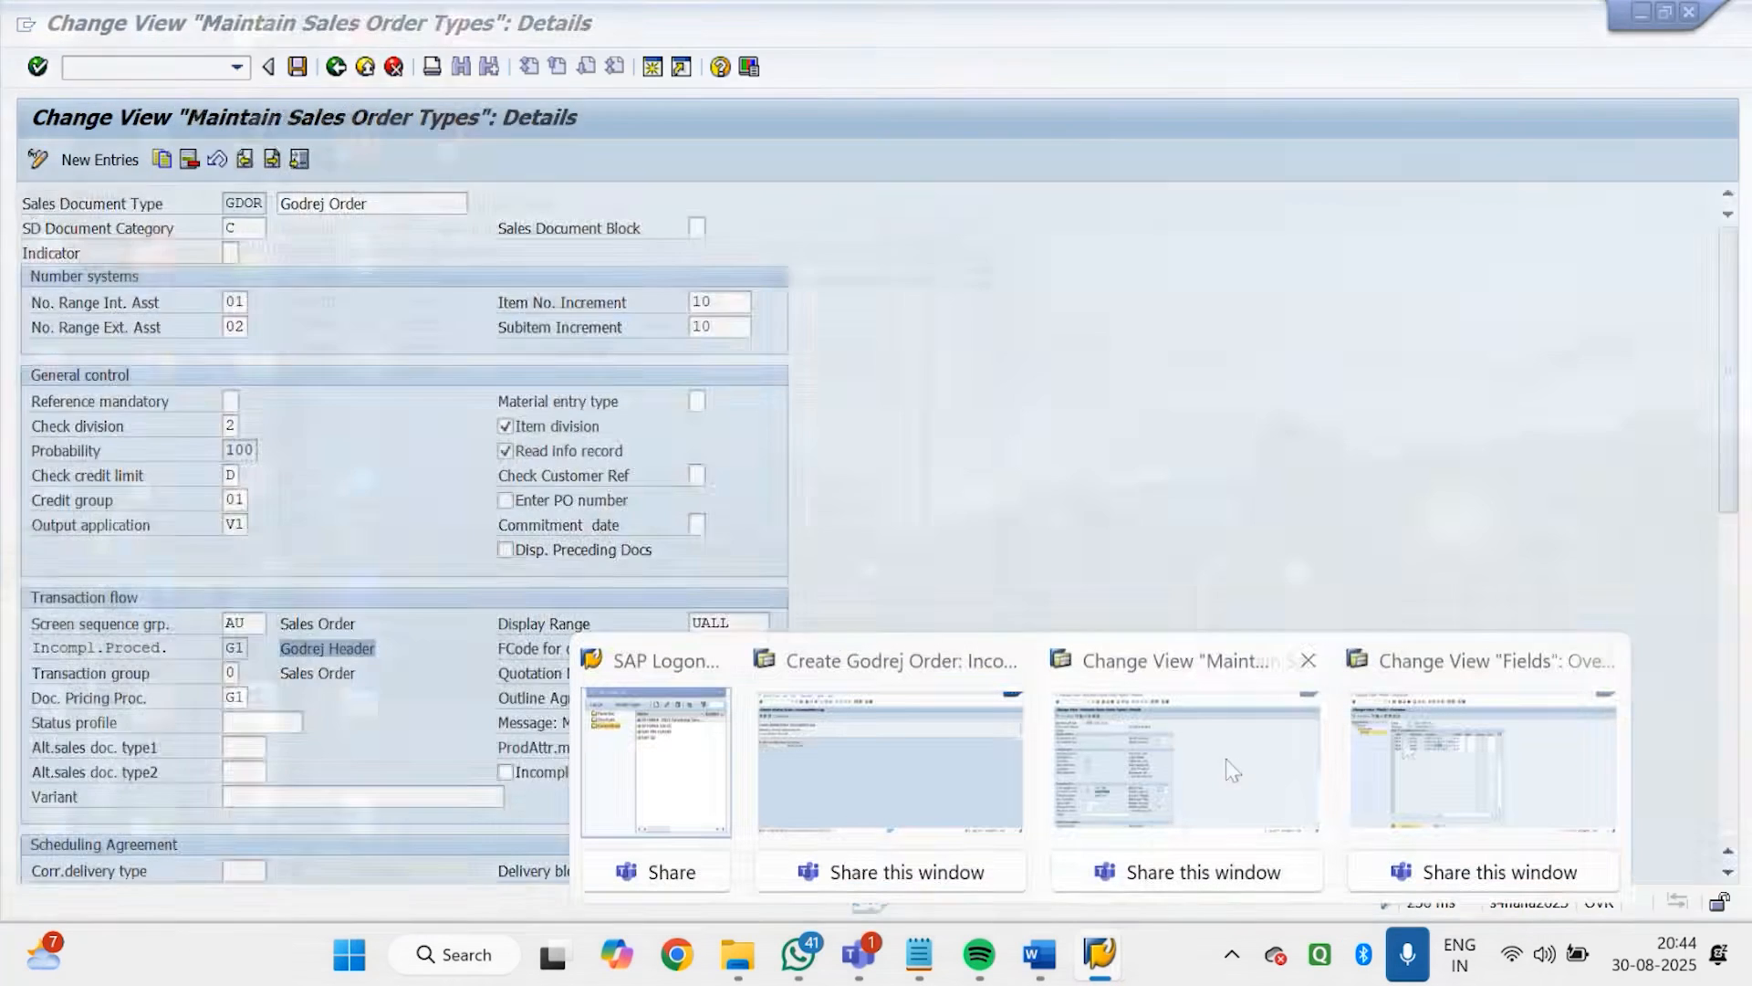
{"action": "left_click", "coordinate": [1409, 737]}
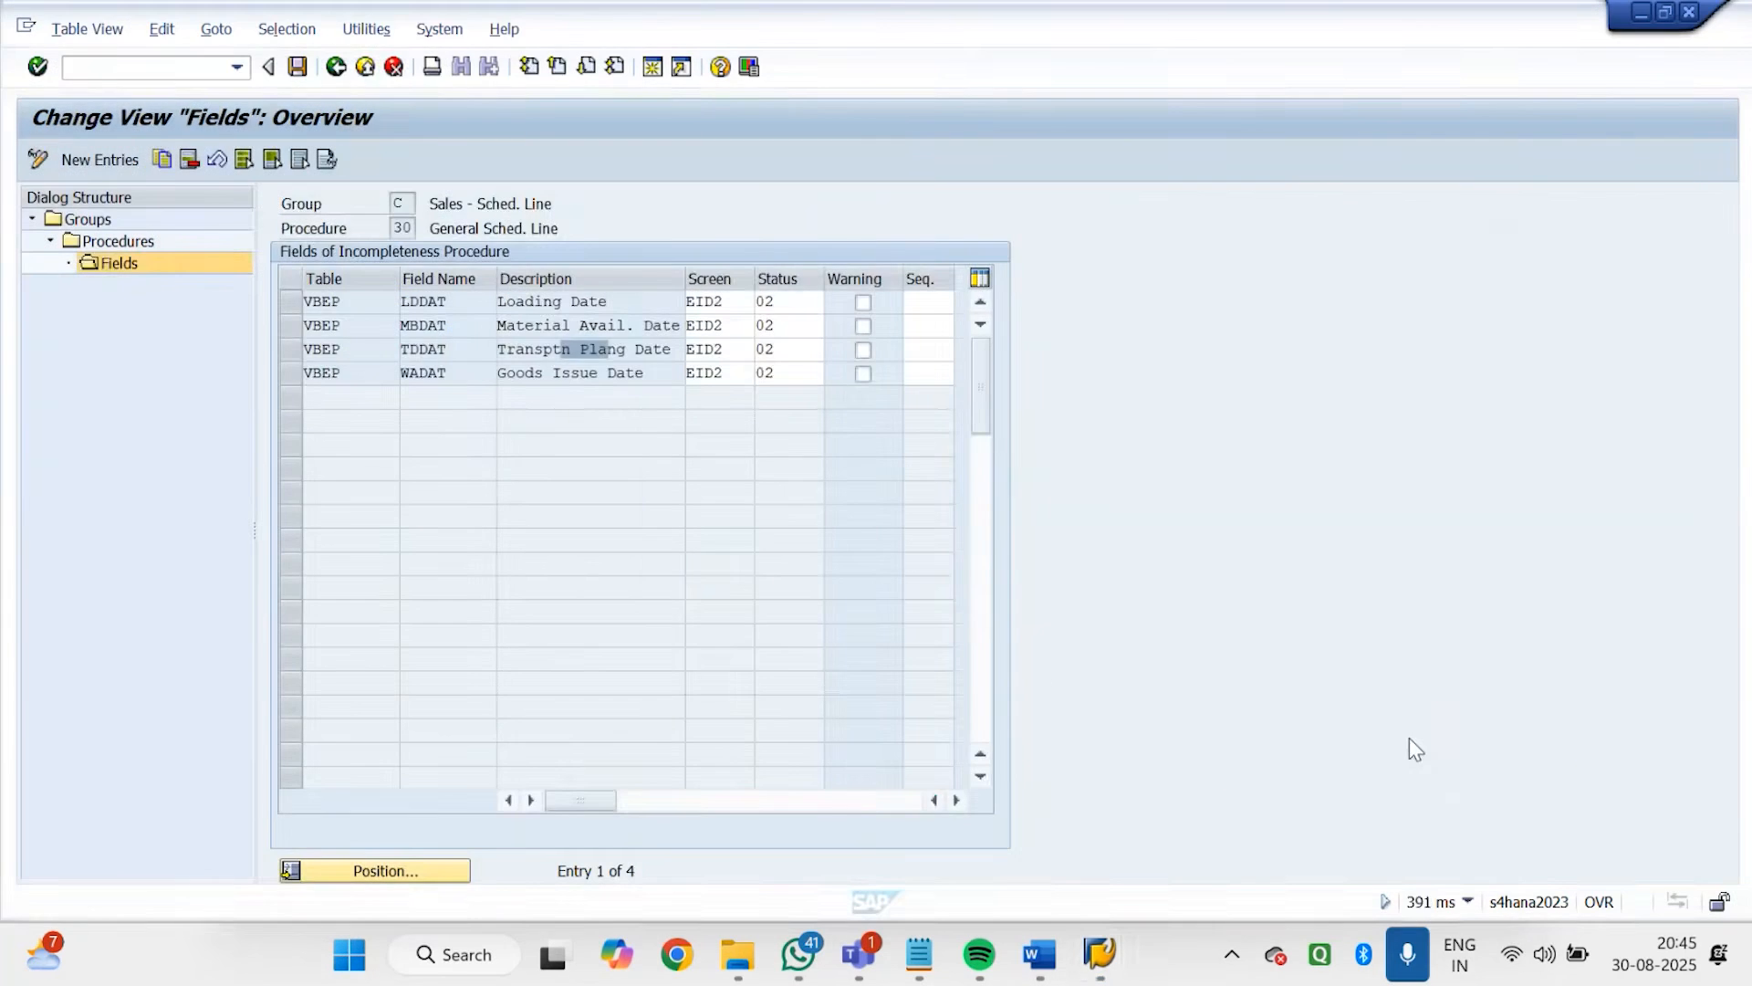
{"action": "left_click", "coordinate": [336, 66]}
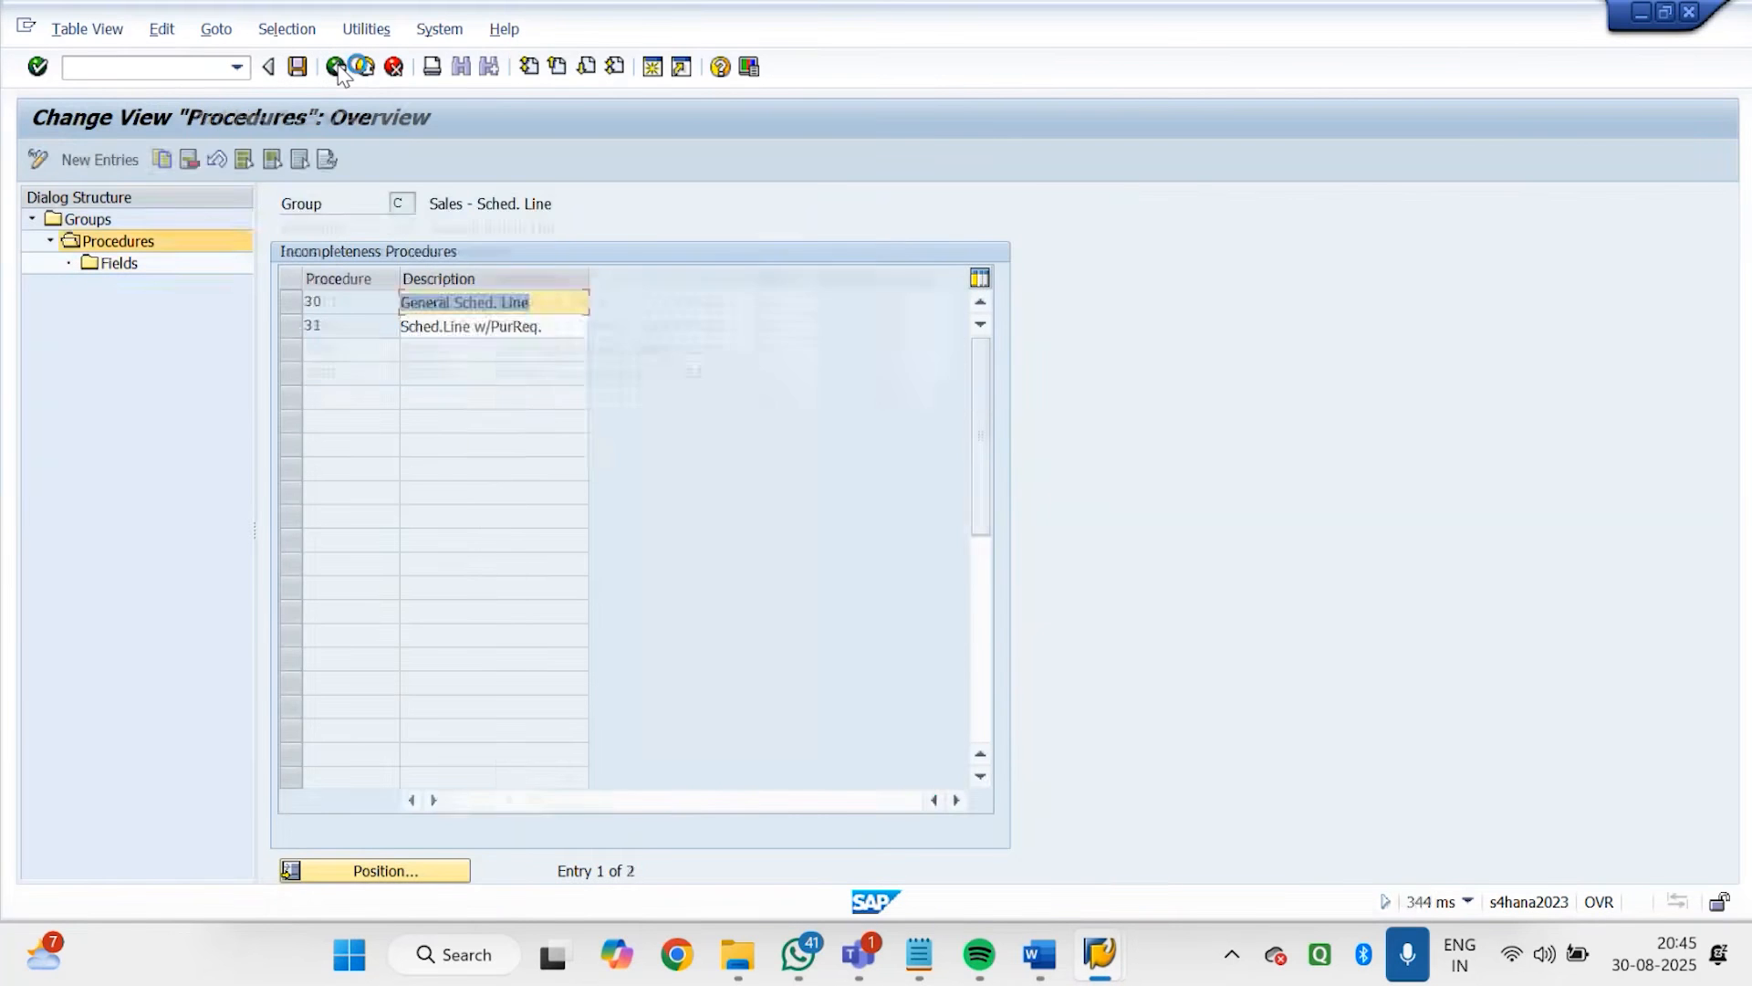
{"action": "left_click", "coordinate": [335, 66]}
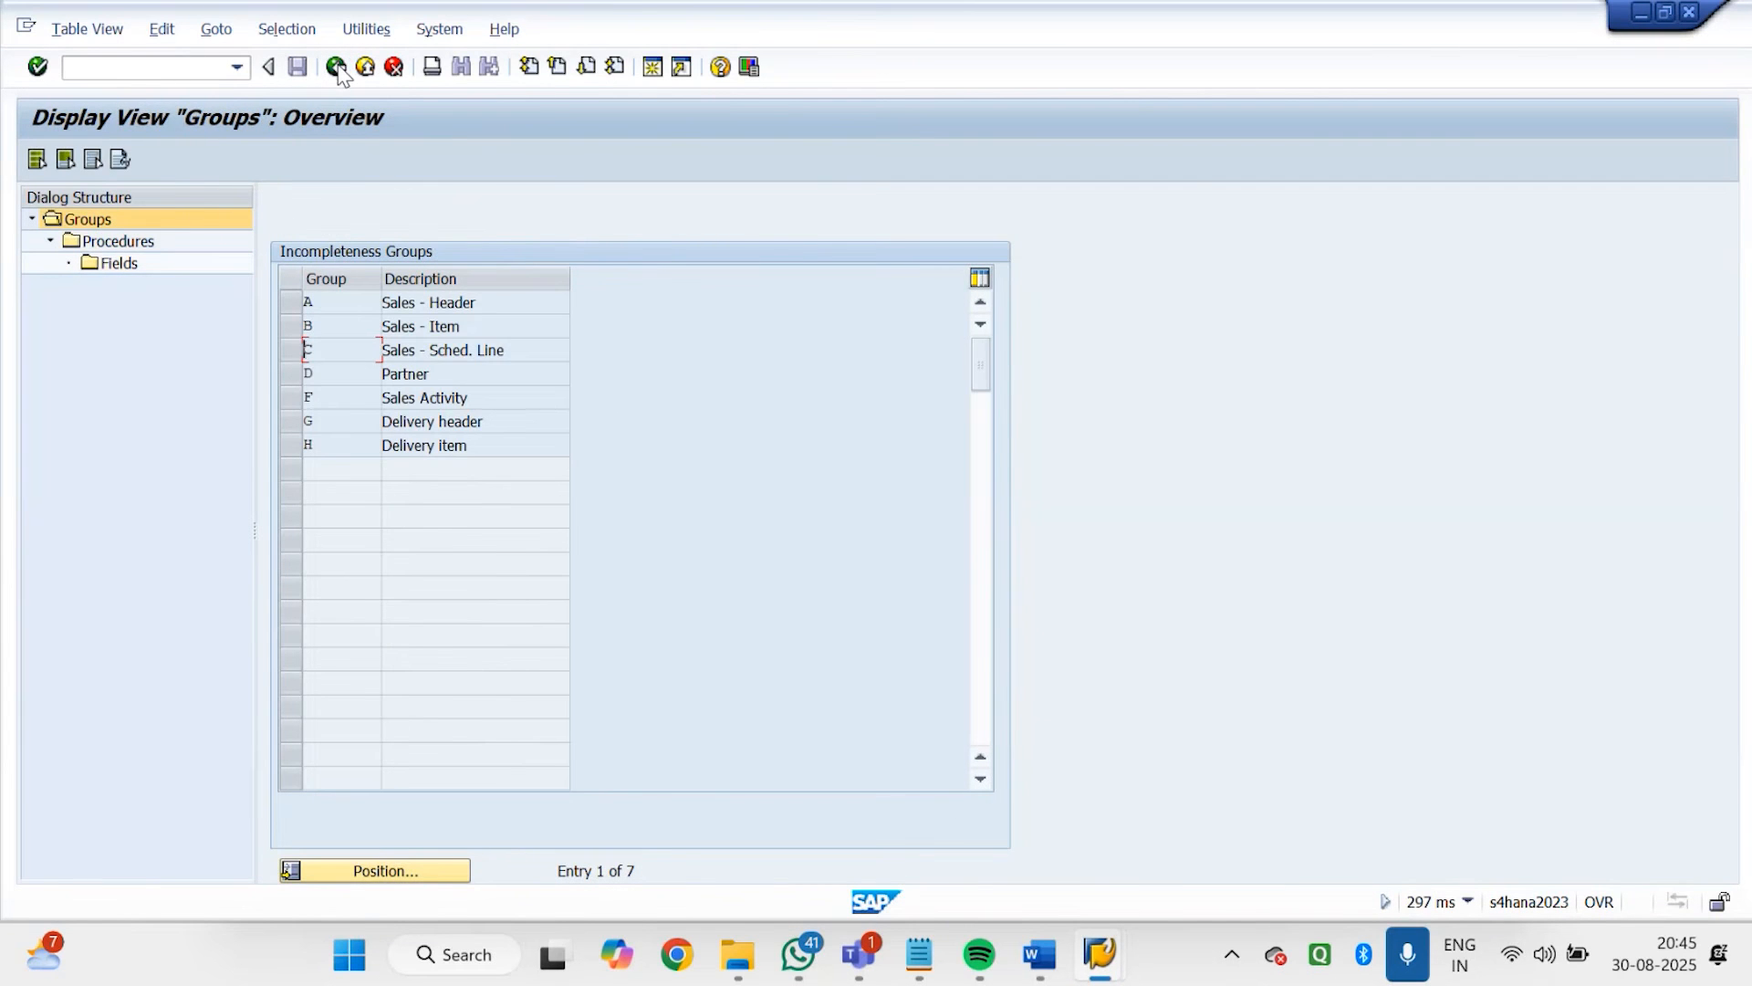
{"action": "left_click", "coordinate": [336, 67]}
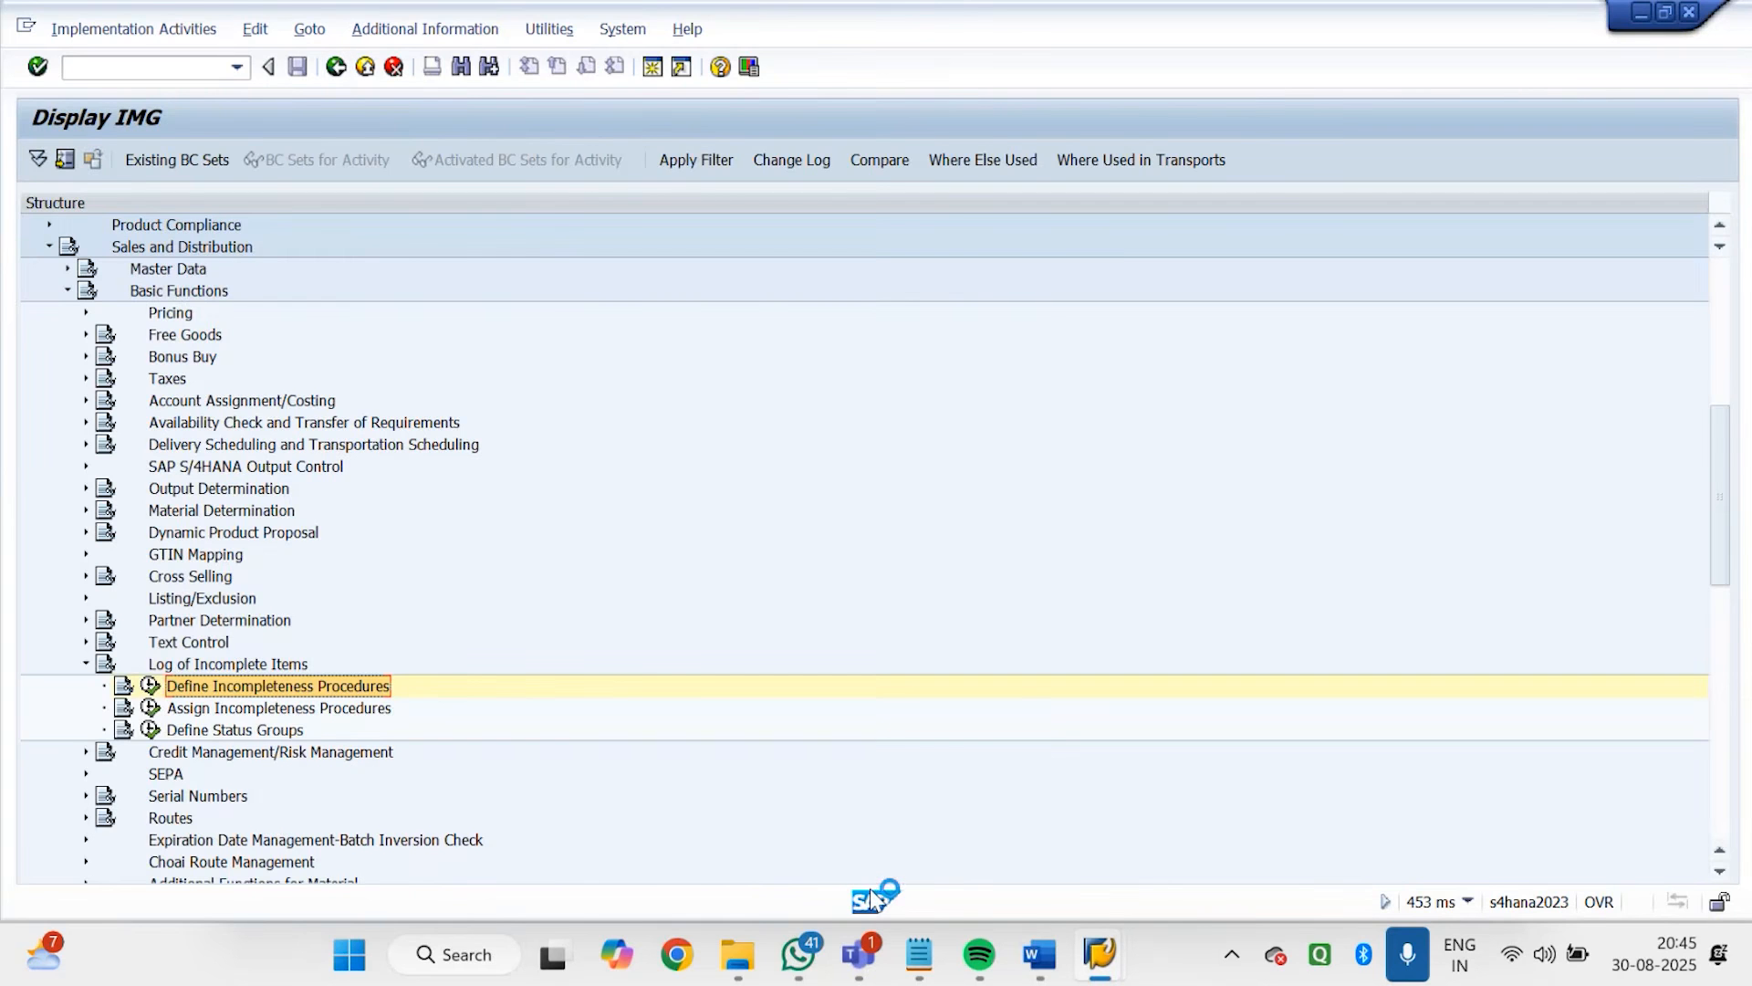
View the GDOR sales order type details in their session, and return to the order's incompletion log
{"action": "left_click", "coordinate": [1115, 969]}
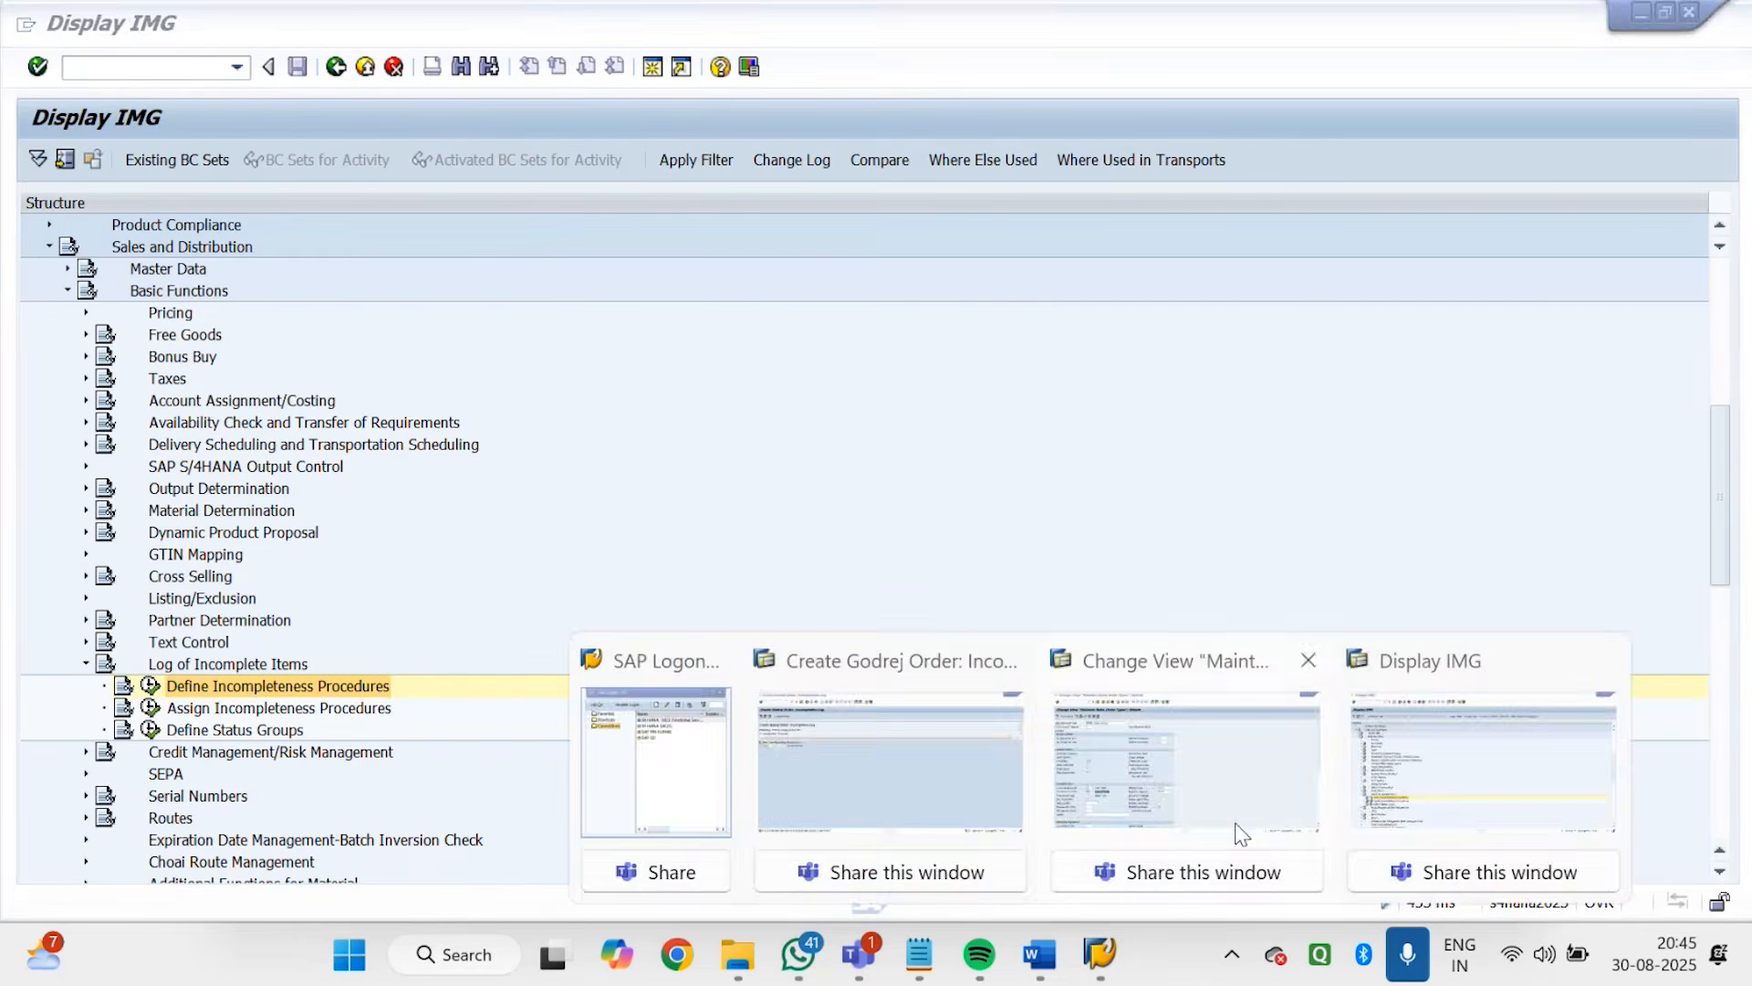
{"action": "left_click", "coordinate": [1246, 789]}
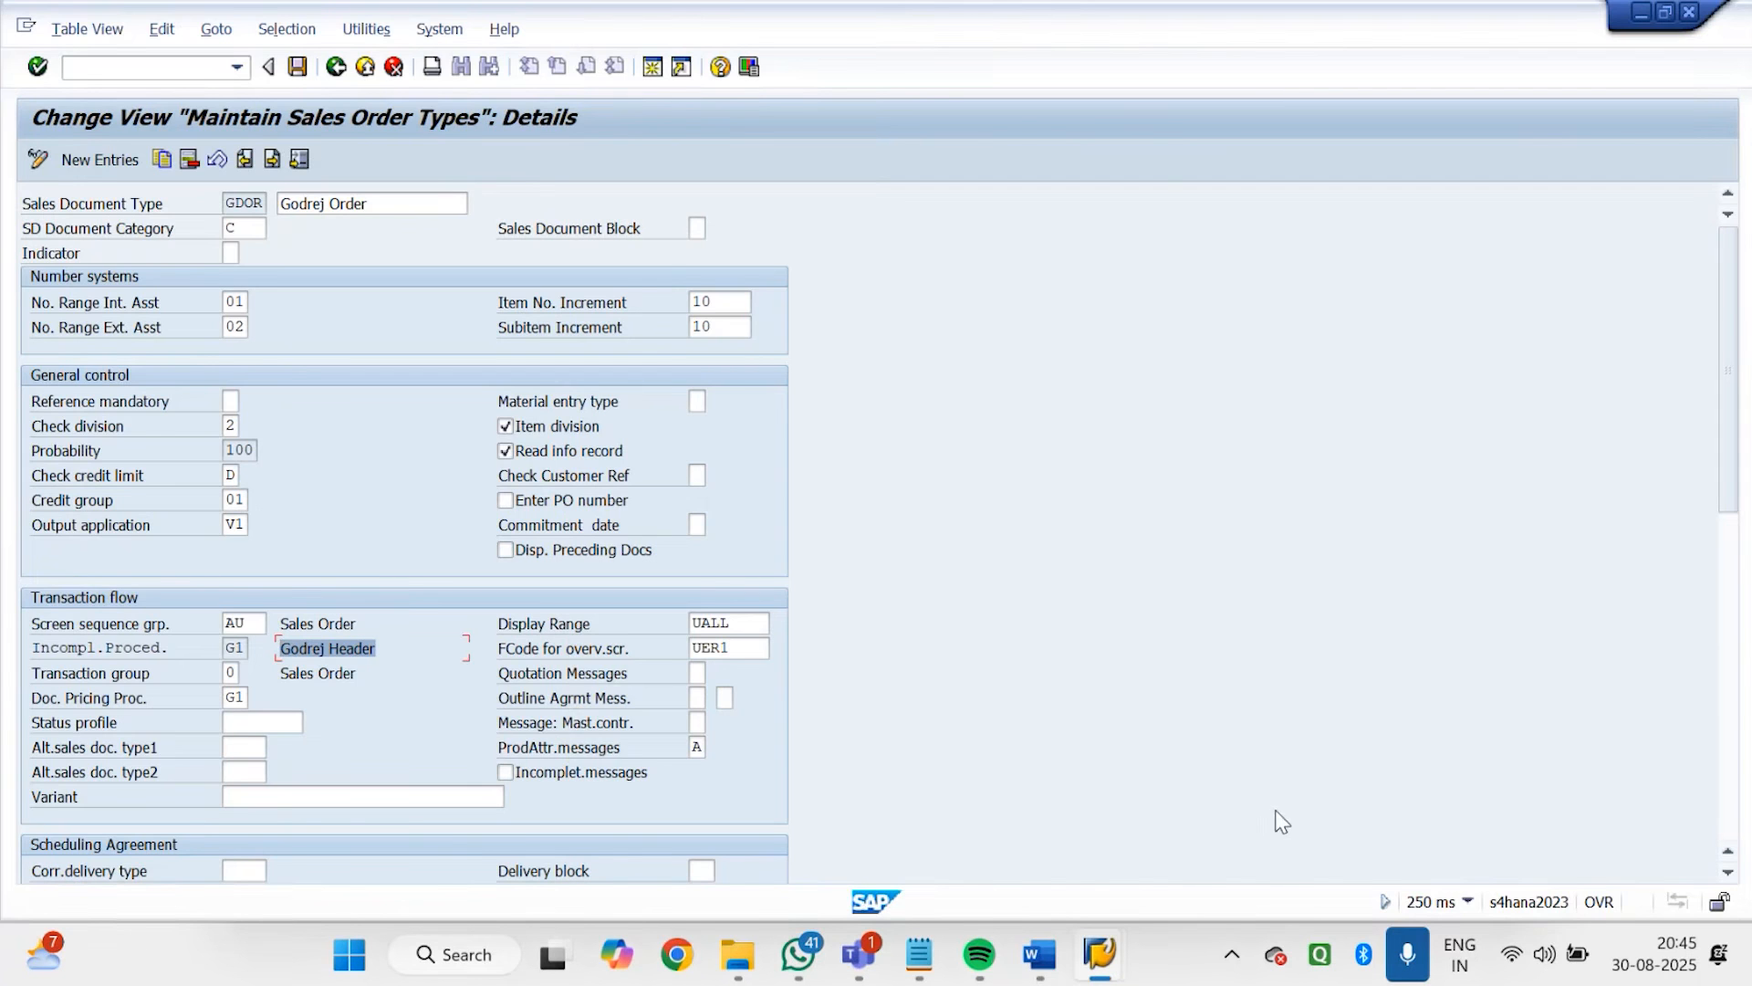
{"action": "left_click", "coordinate": [1100, 954]}
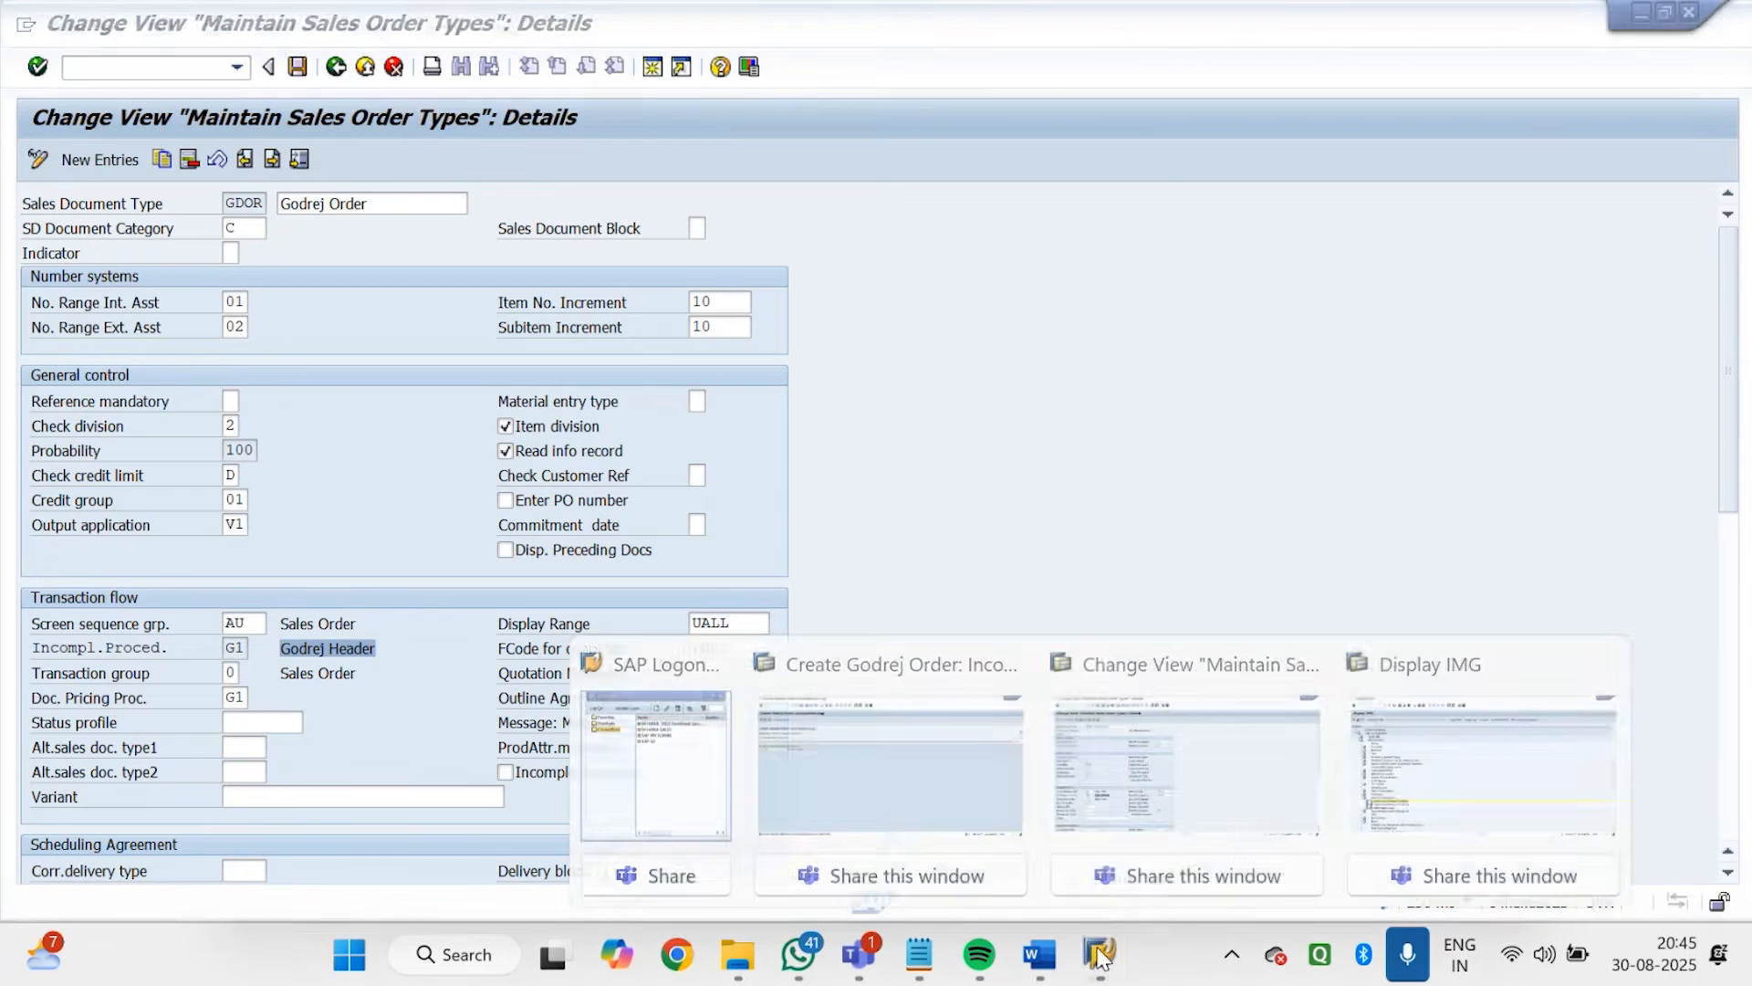
{"action": "left_click", "coordinate": [977, 826]}
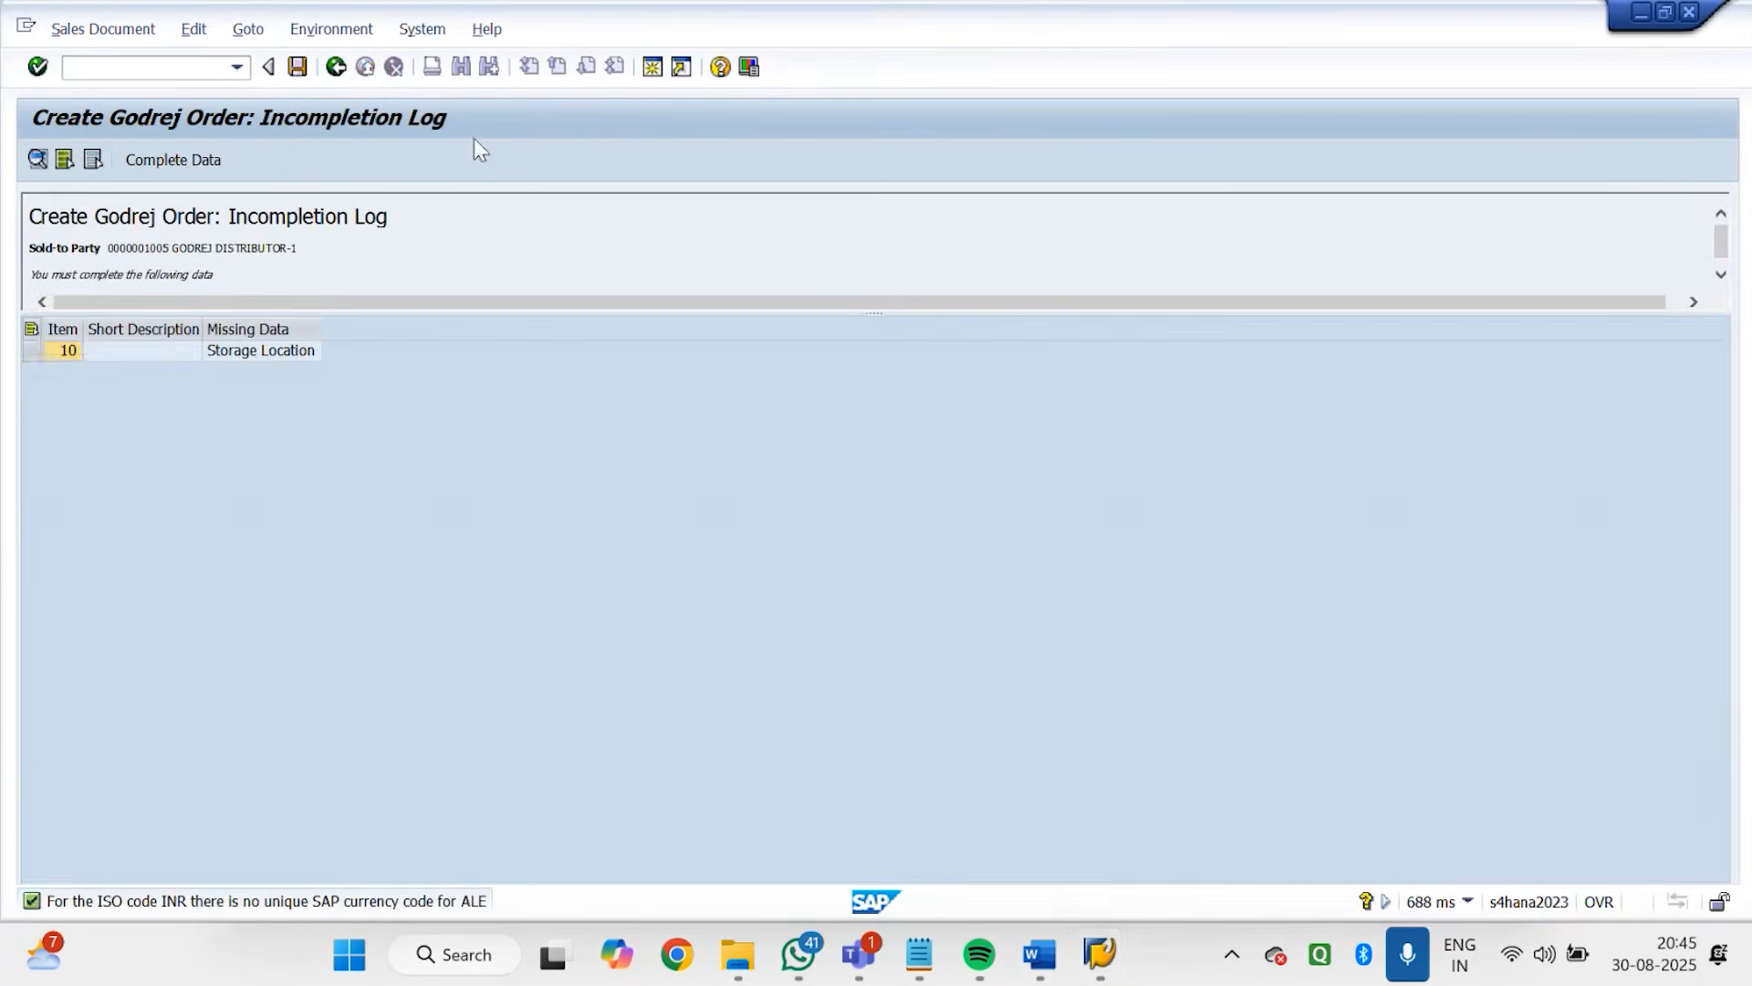
Return to the order overview, reopen the incompletion log for the whole order, and select item 10's storage location entry
{"action": "left_click", "coordinate": [337, 73]}
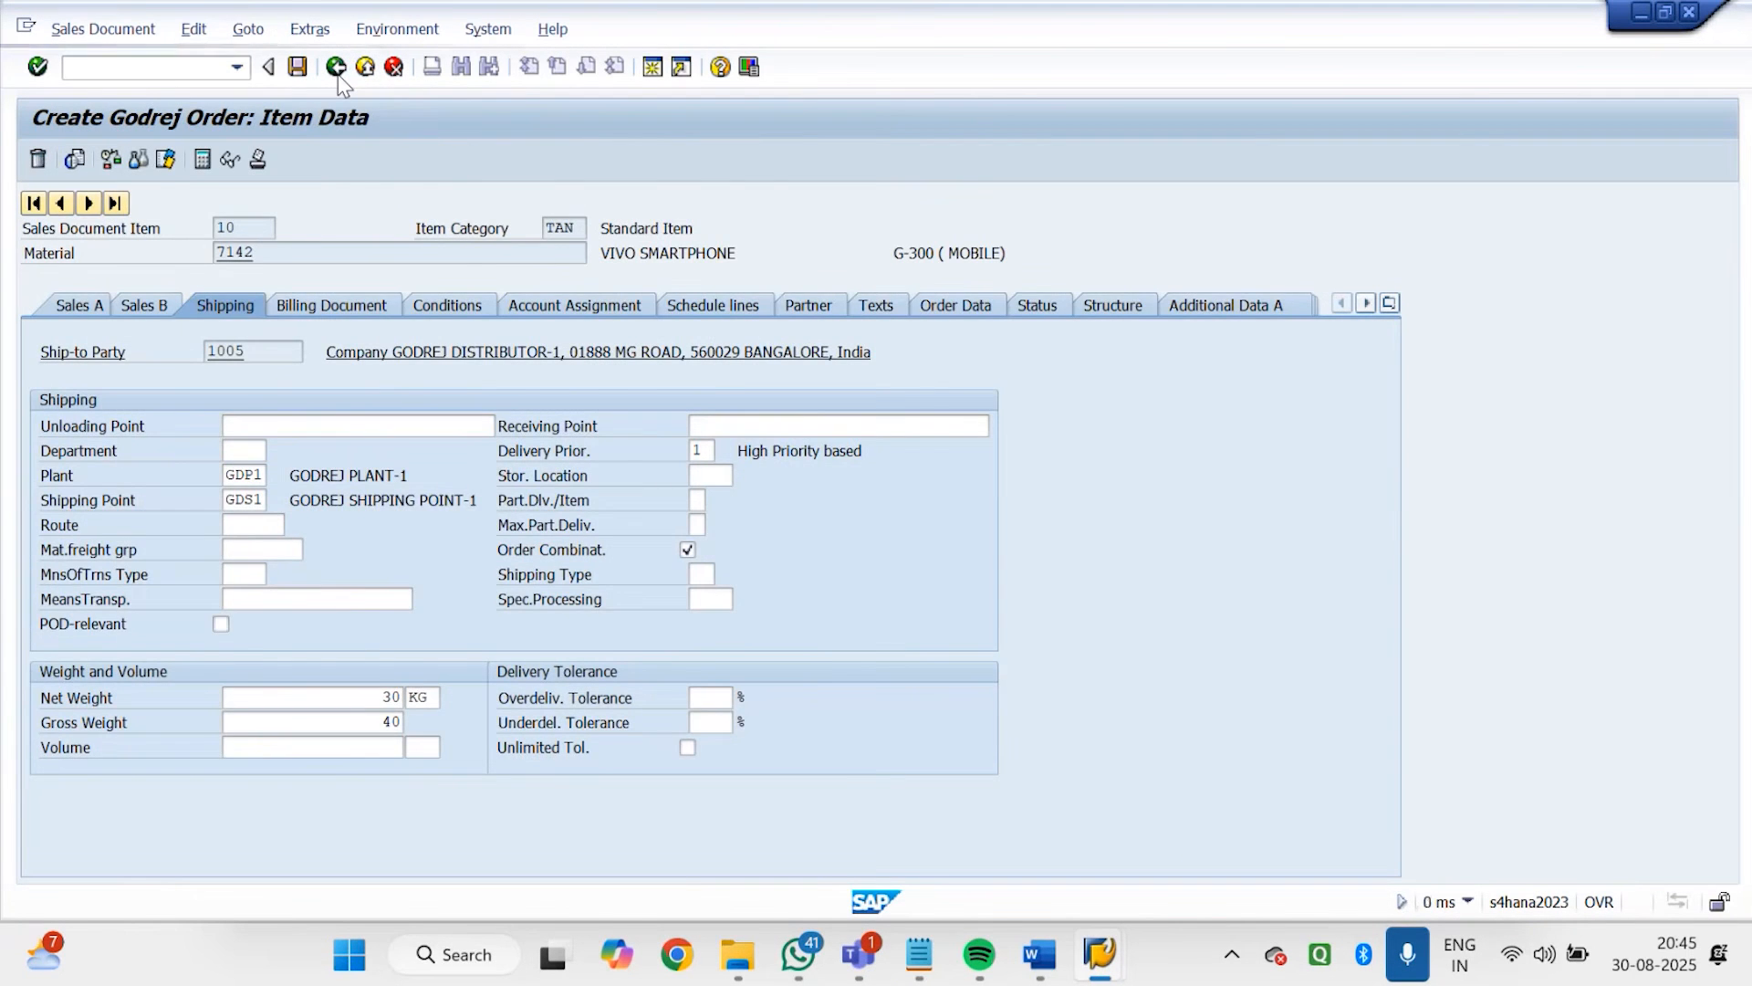
{"action": "left_click", "coordinate": [338, 74]}
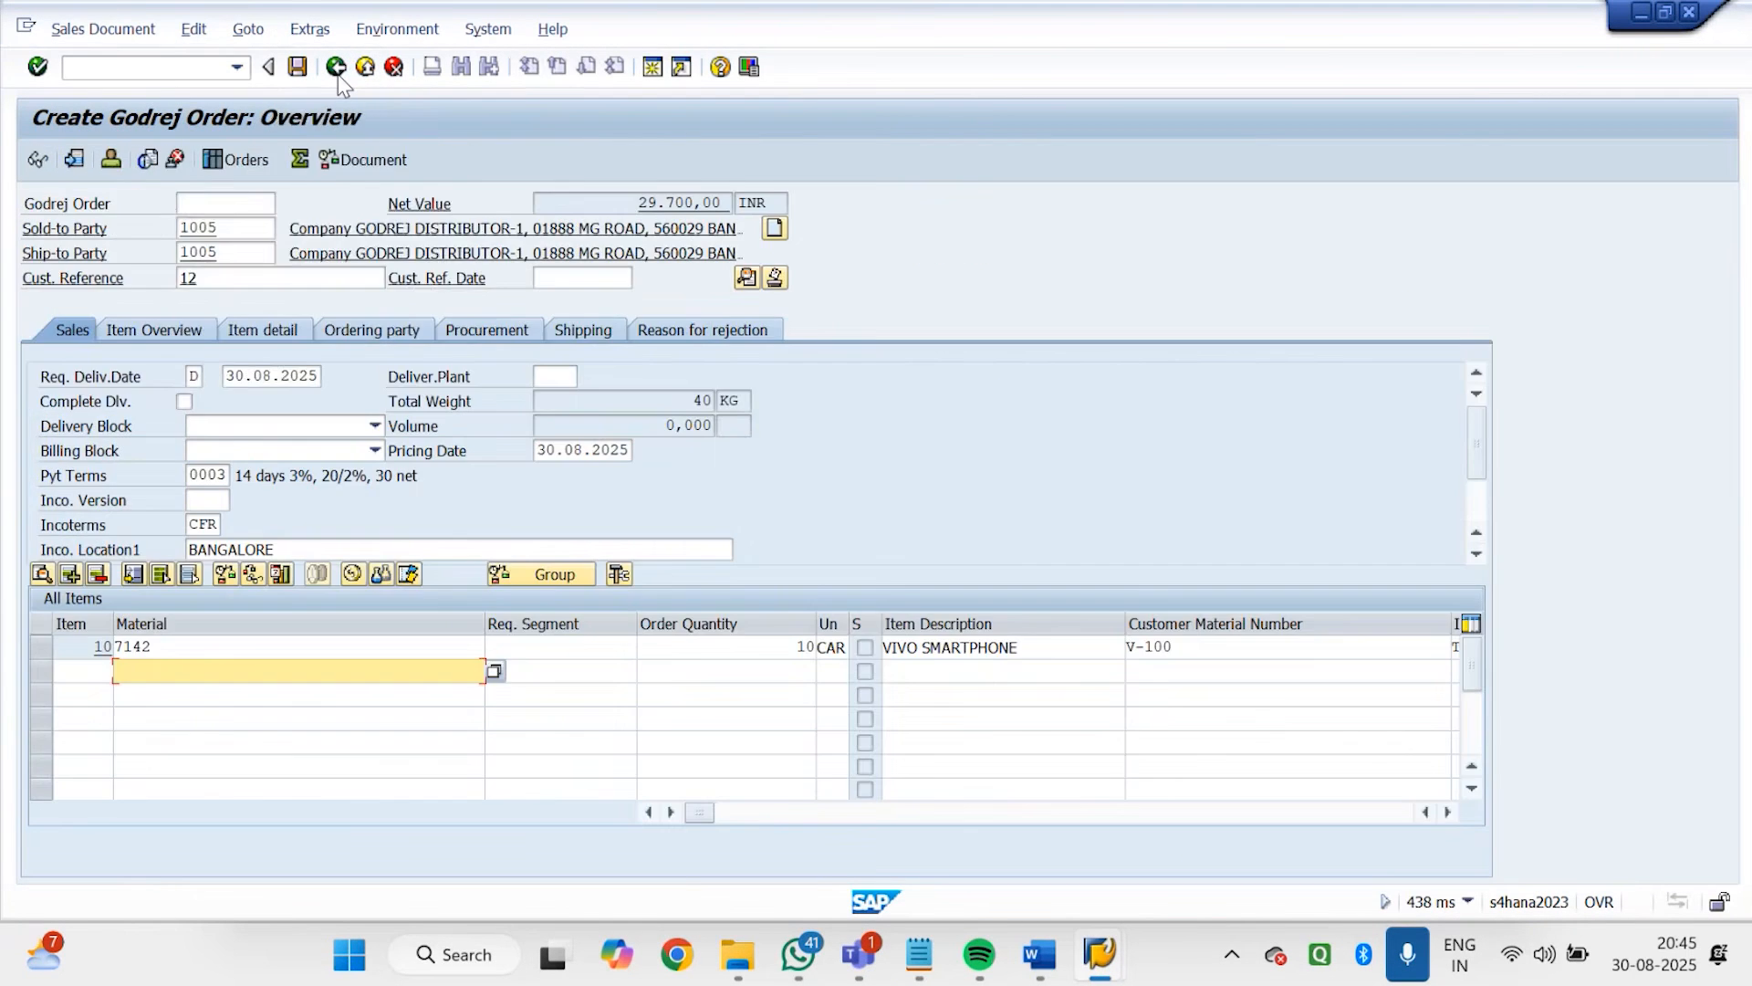
{"action": "left_click", "coordinate": [191, 30]}
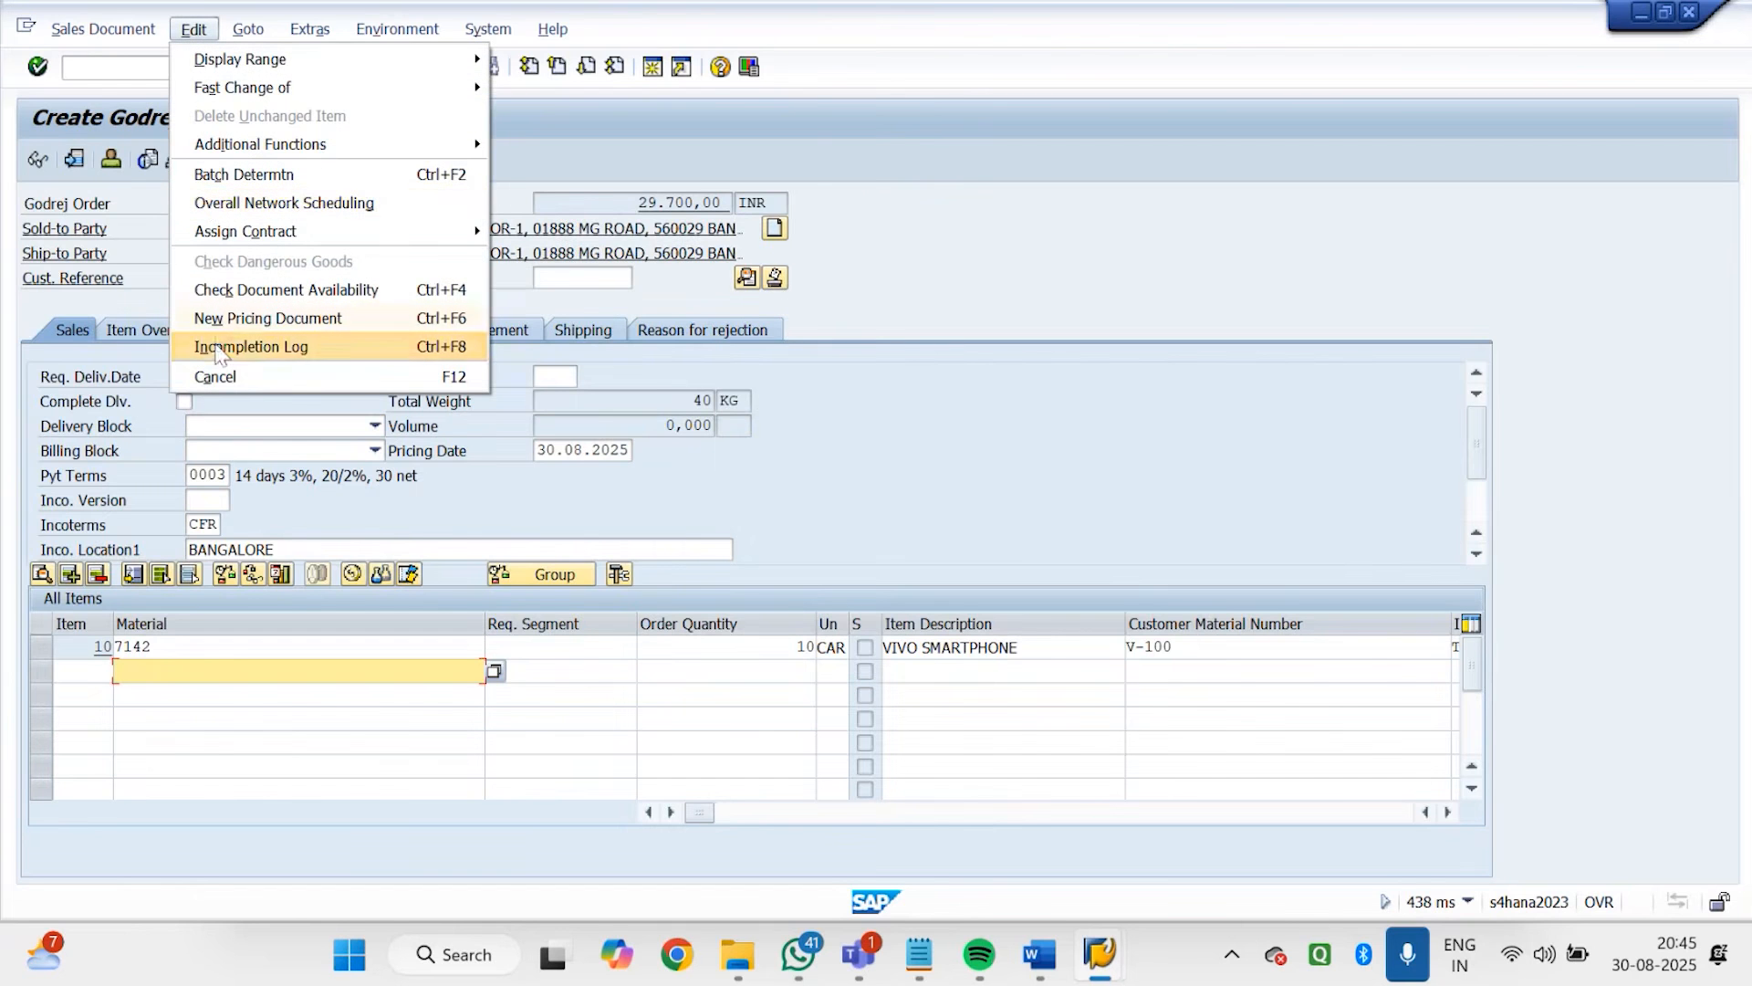
{"action": "left_click", "coordinate": [220, 351]}
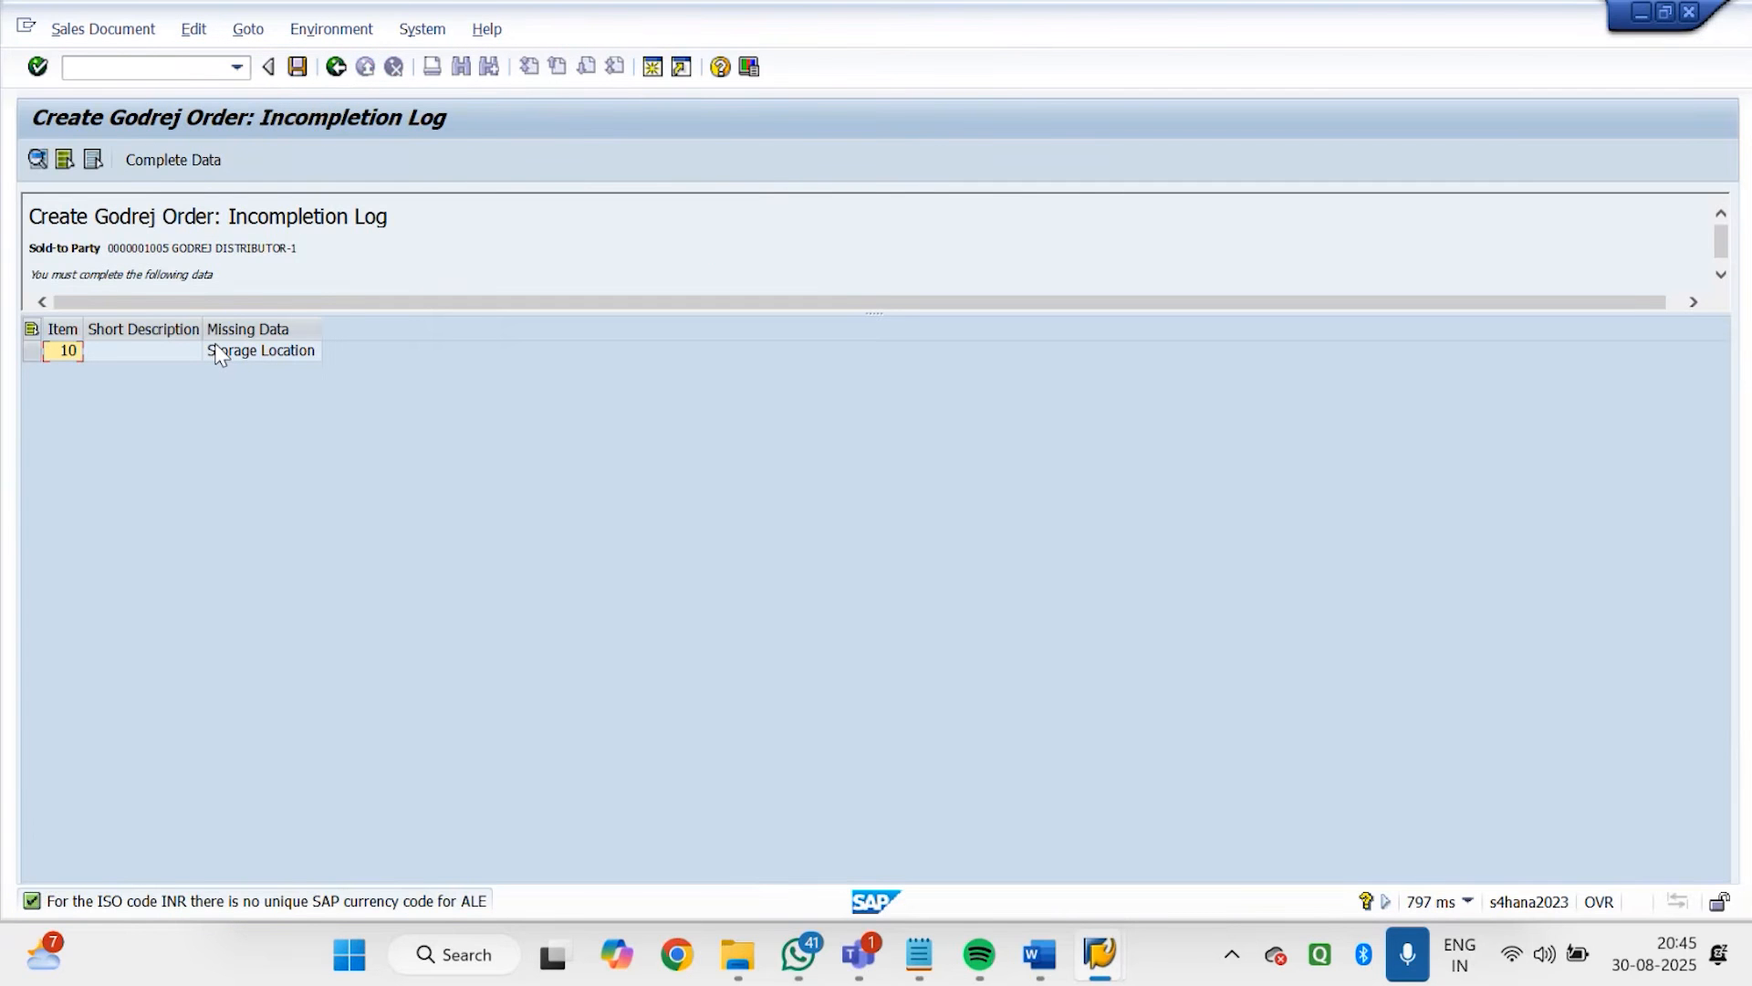
{"action": "left_click", "coordinate": [219, 354]}
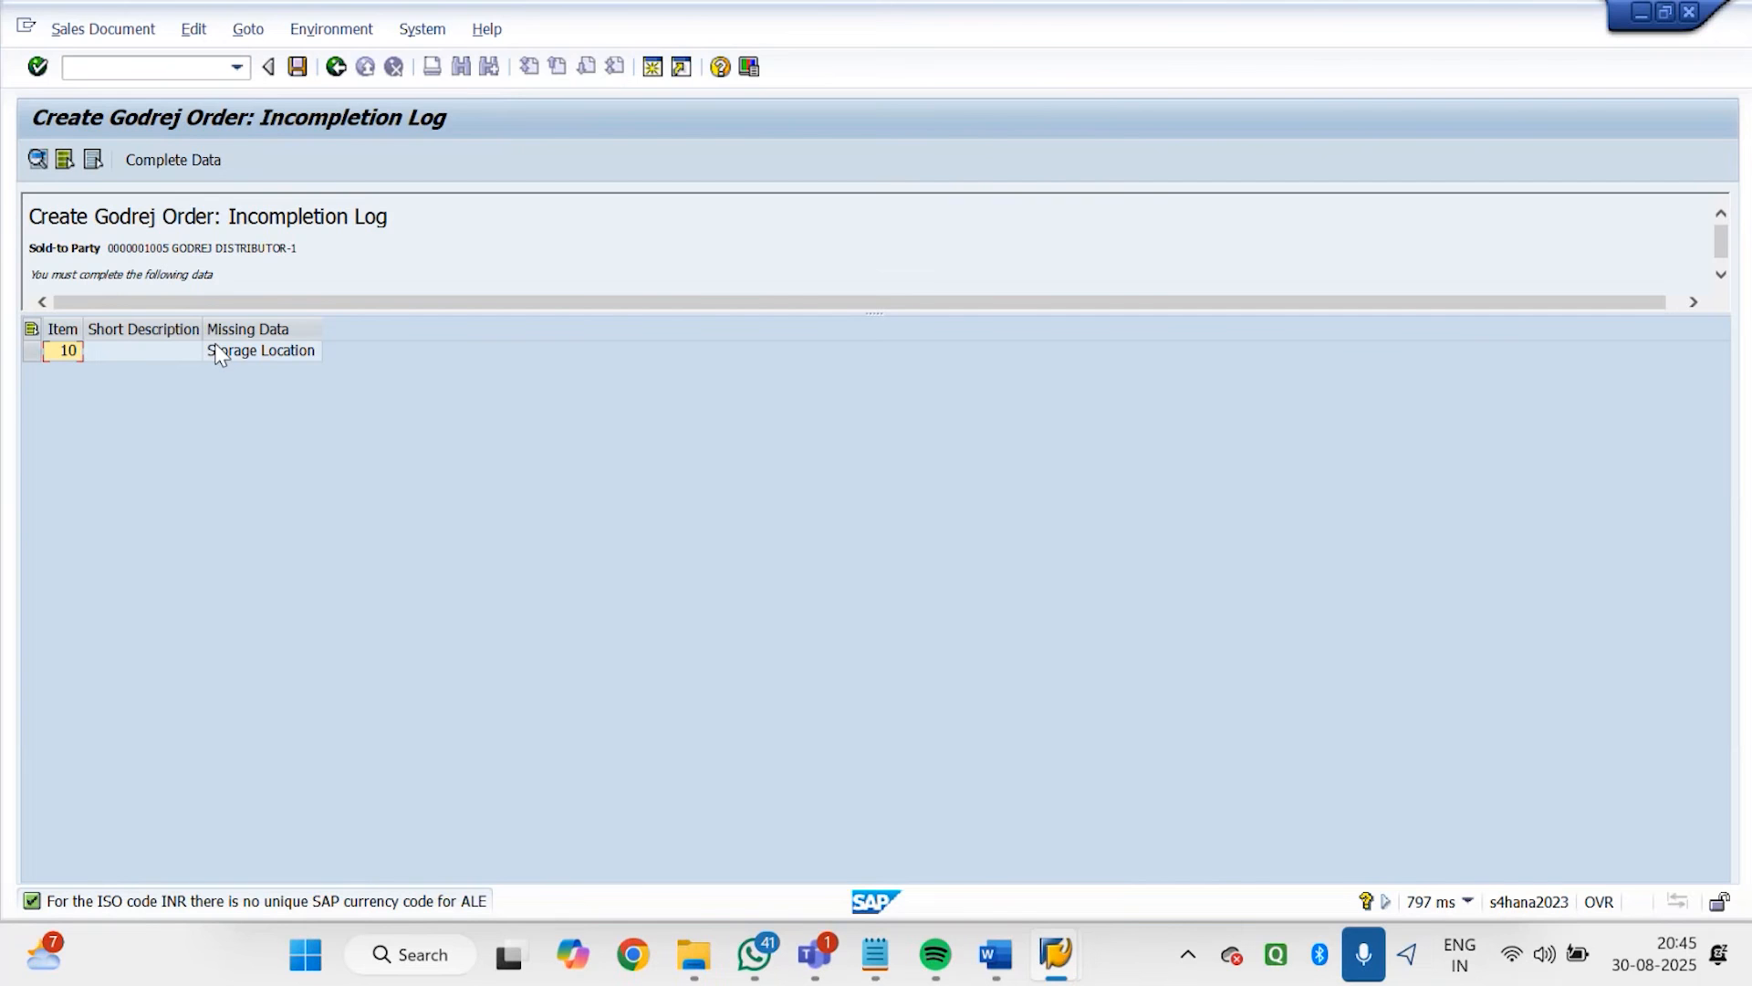
{"action": "double_click", "coordinate": [220, 355]}
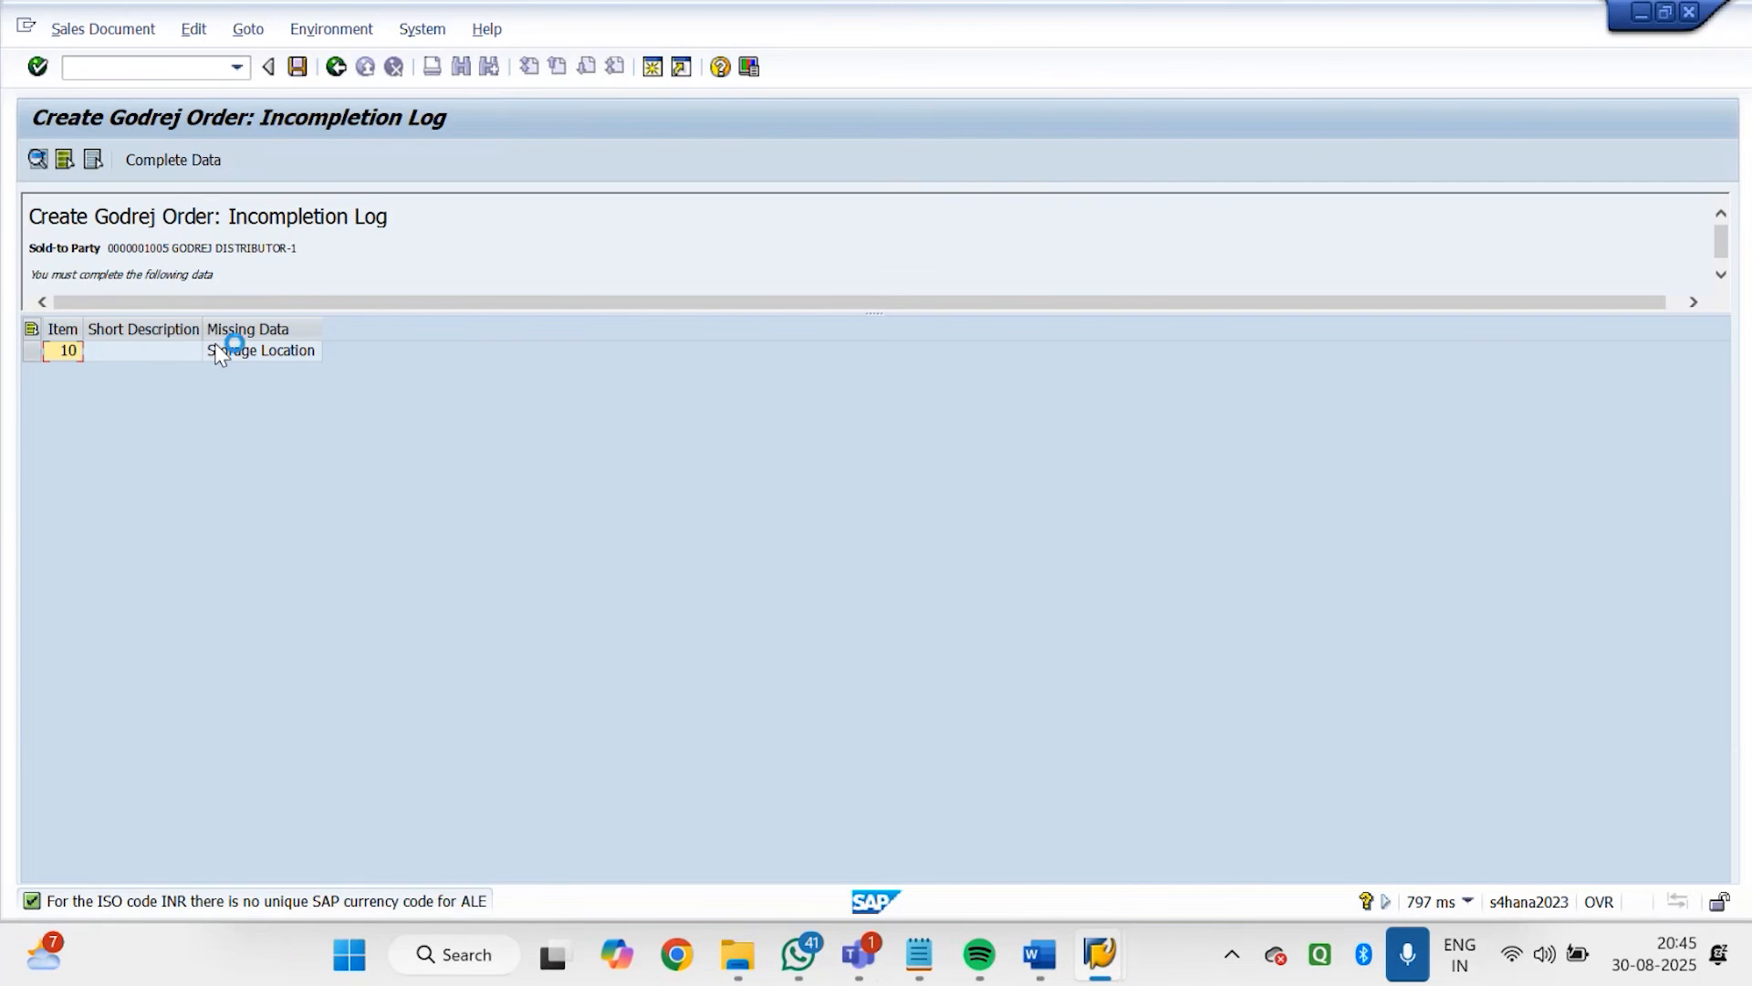